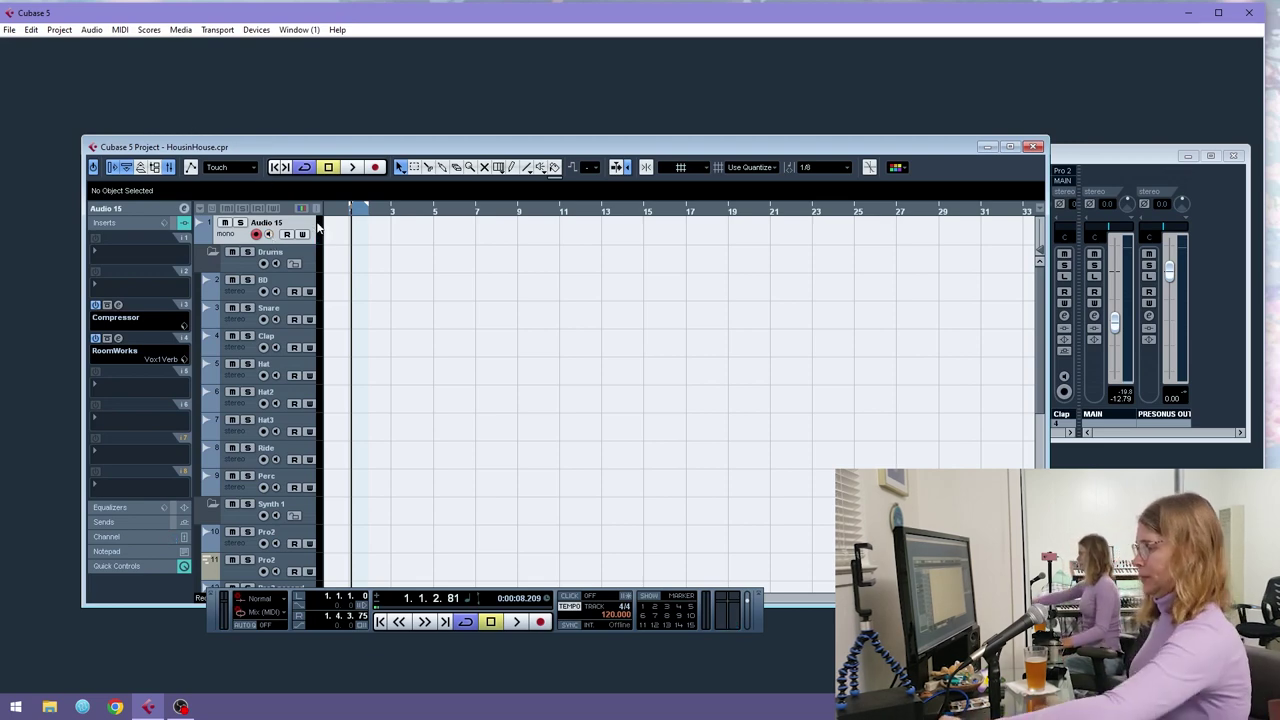
- Set the project tempo to 128 BPM
scroll(381, 255, down, 3)
scroll(381, 255, down, 1)
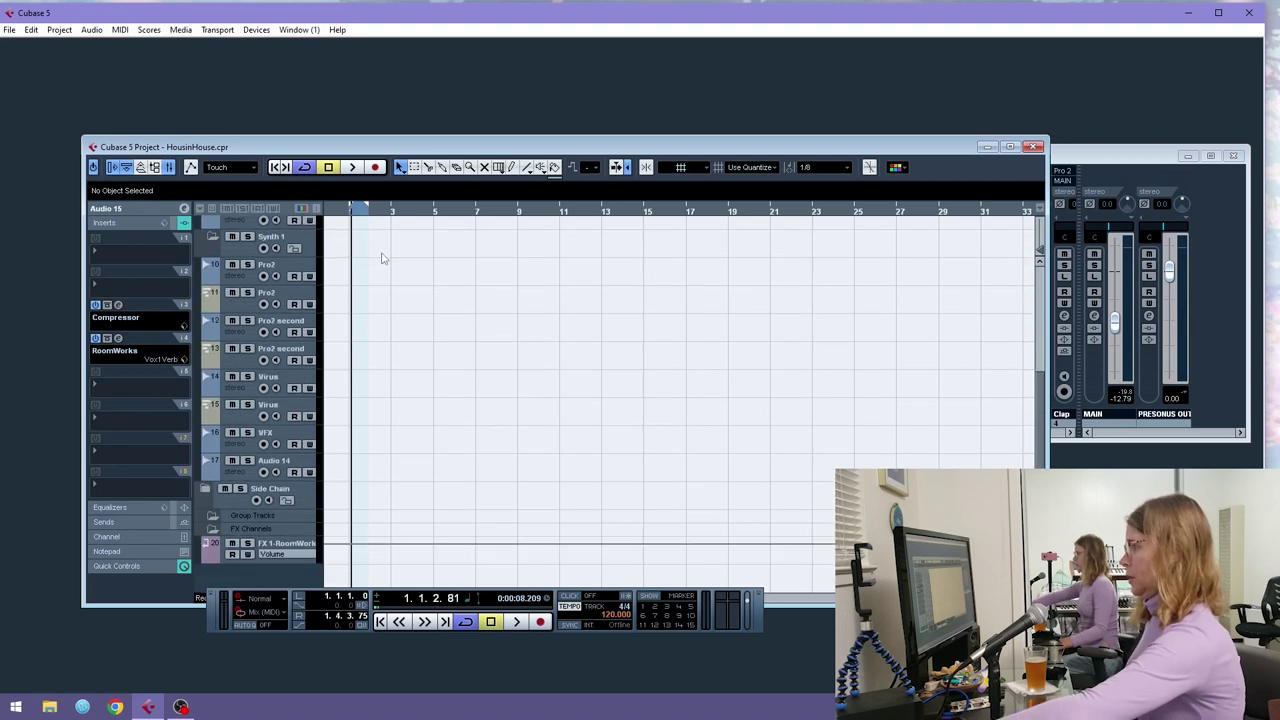
scroll(384, 316, up, 5)
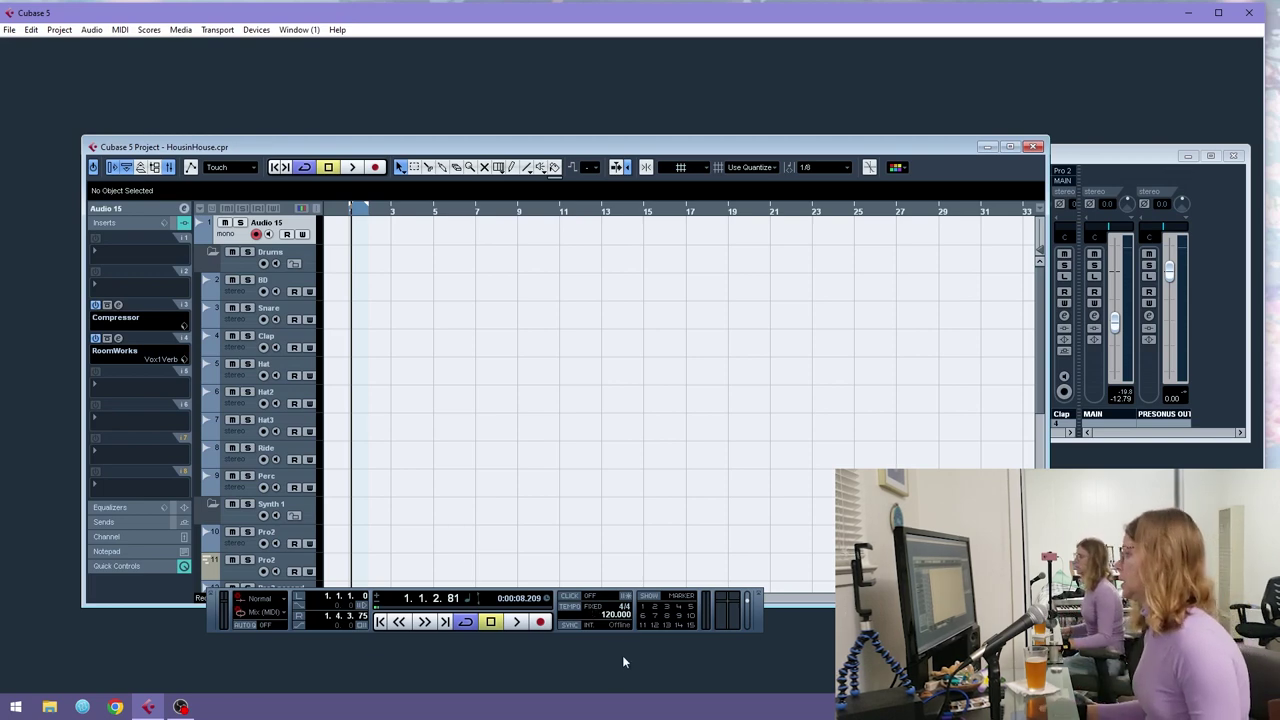
double_click(616, 614)
text(128)
key(Return)
- Select the BD track, start an audio file import and browse to the VMH1 Bassdrums files in the Samples\BD folder
drag(349, 213, 346, 279)
click(237, 298)
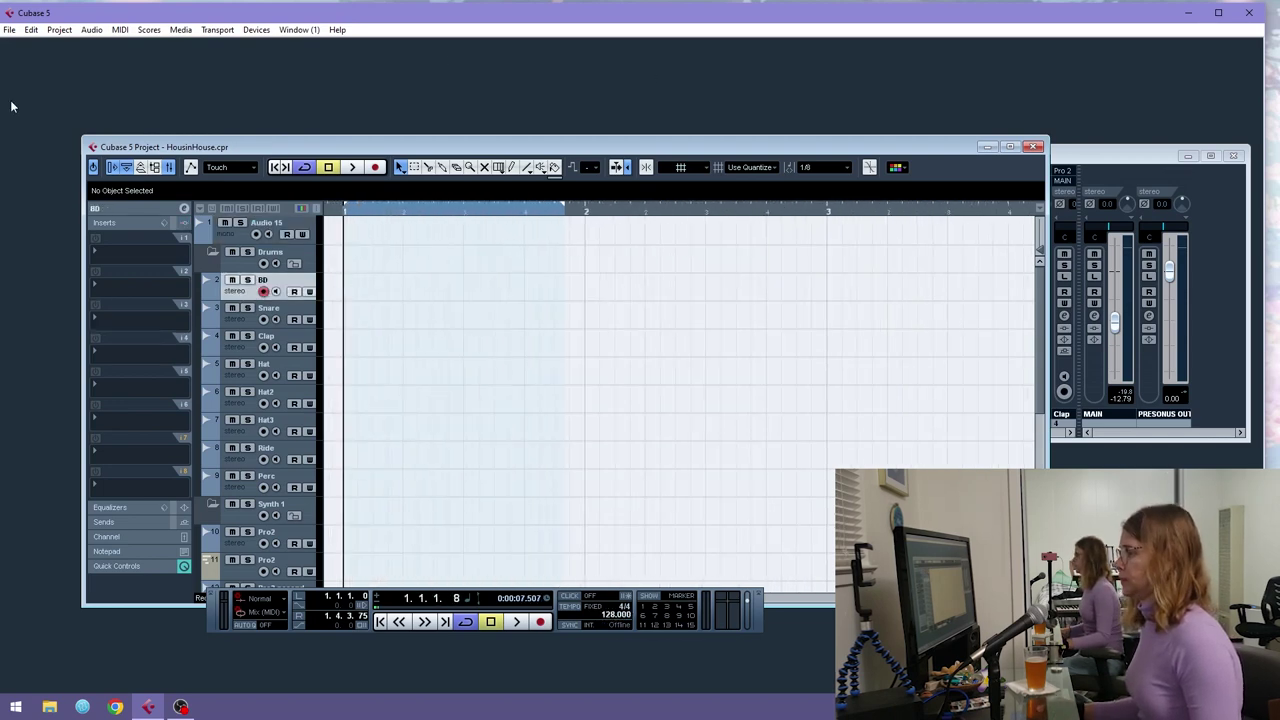
click(9, 29)
mouse_move(150, 250)
click(245, 251)
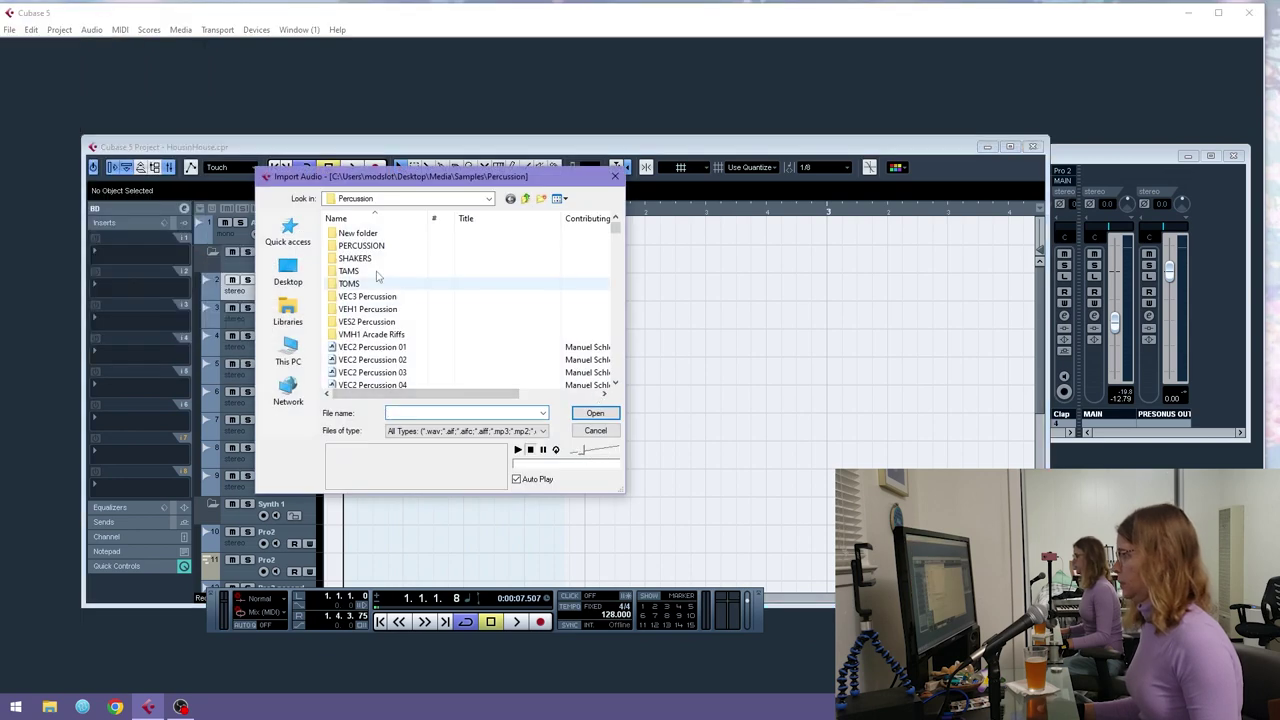
click(527, 199)
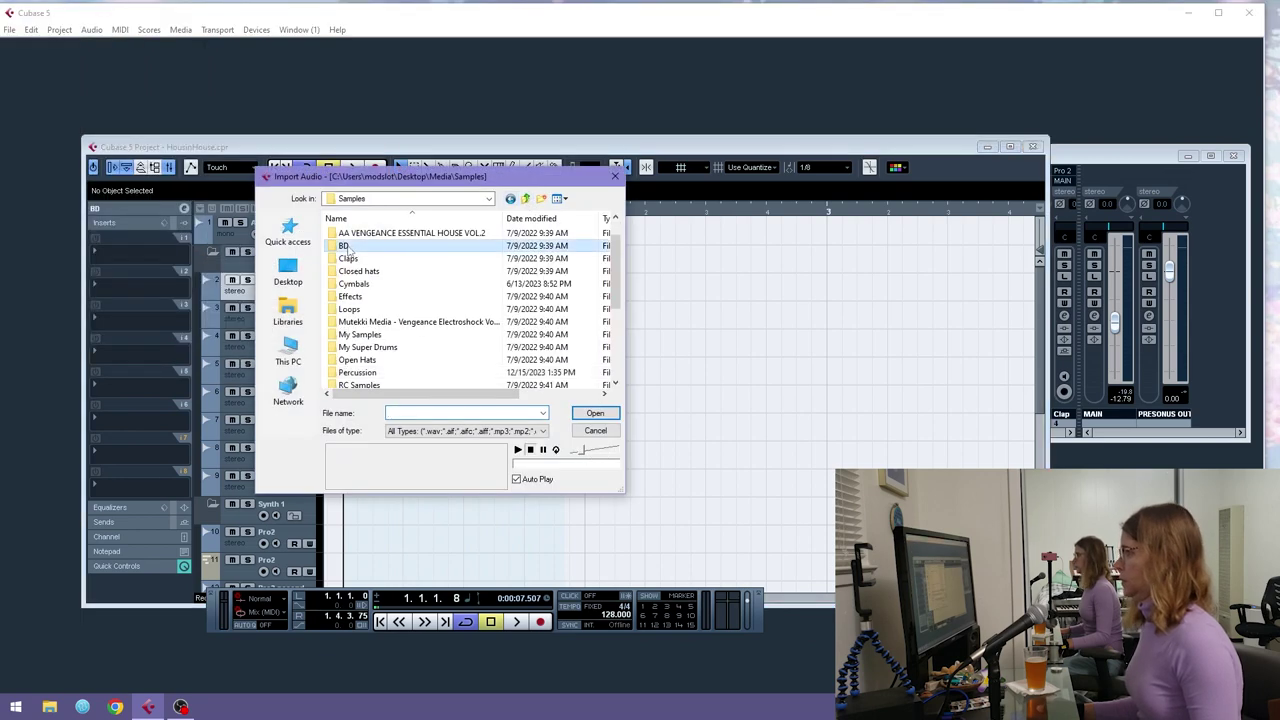
double_click(350, 249)
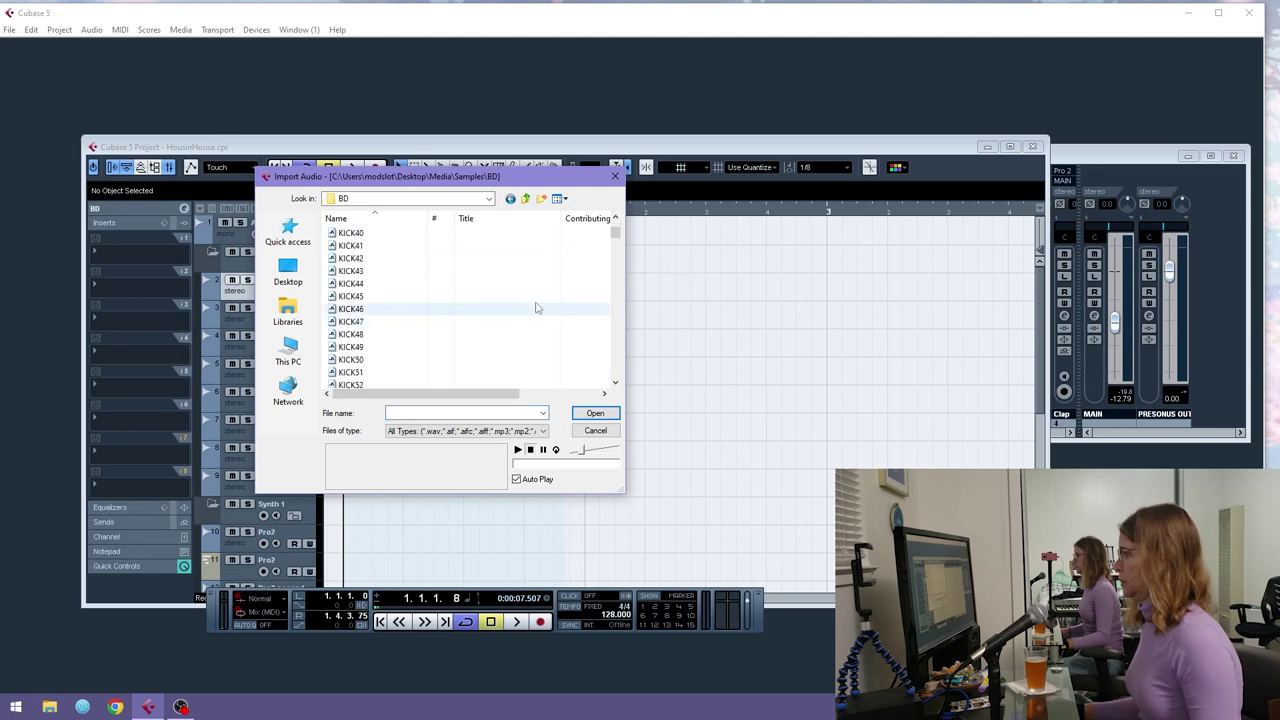
drag(615, 228, 617, 349)
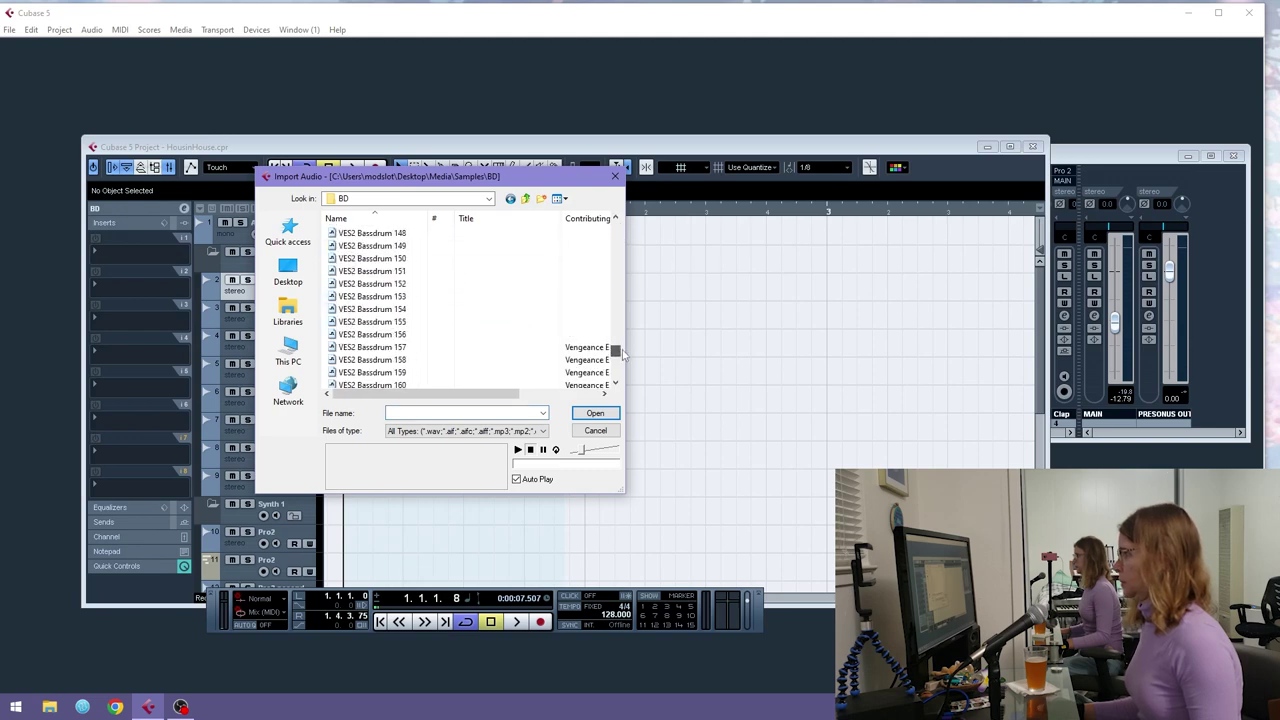
scroll(452, 350, down, 10)
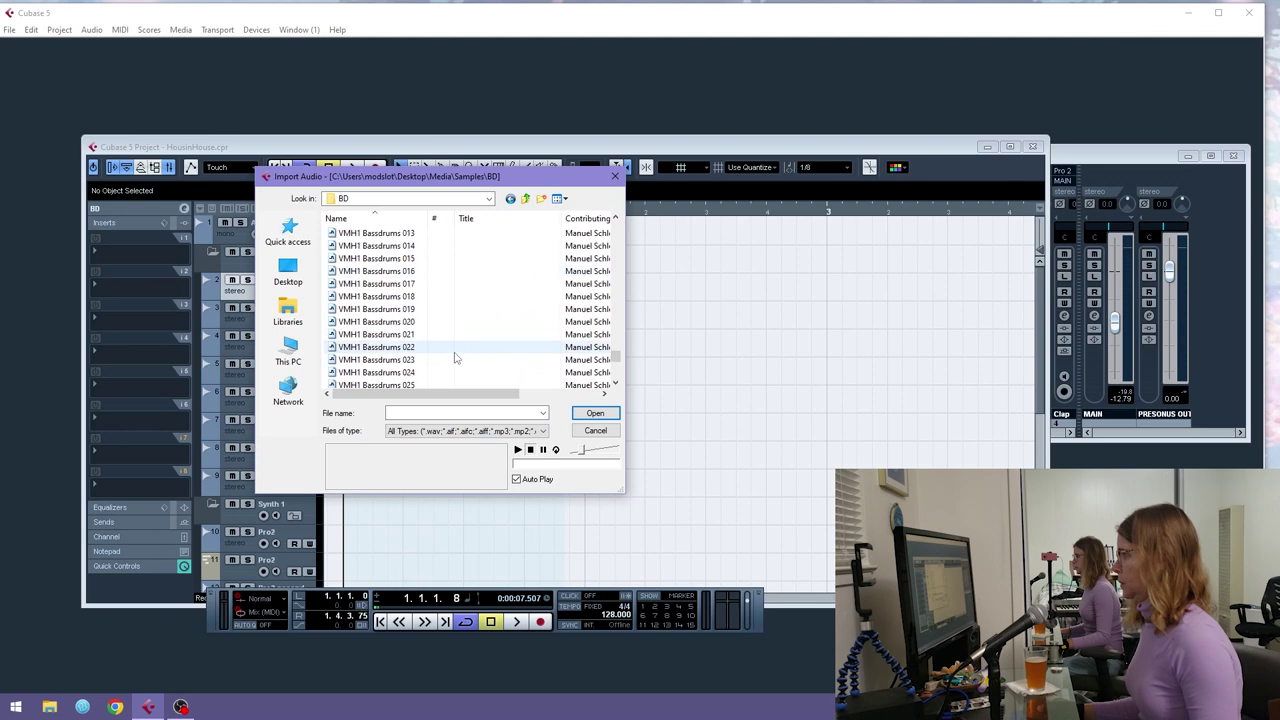
- Audition the kick samples from VMH1 Bassdrums 022 onward and import VMH1 Bassdrums 027 onto the BD track without any conversion options
click(454, 350)
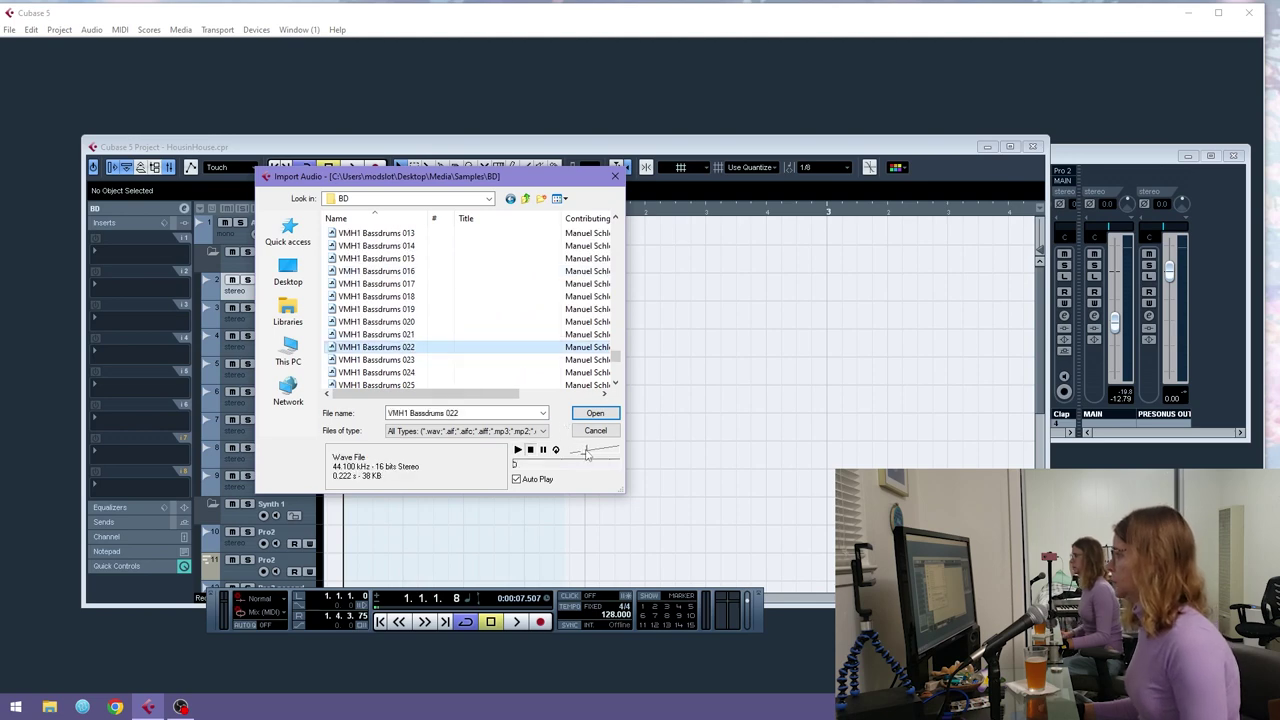
key(Down)
key(Down)
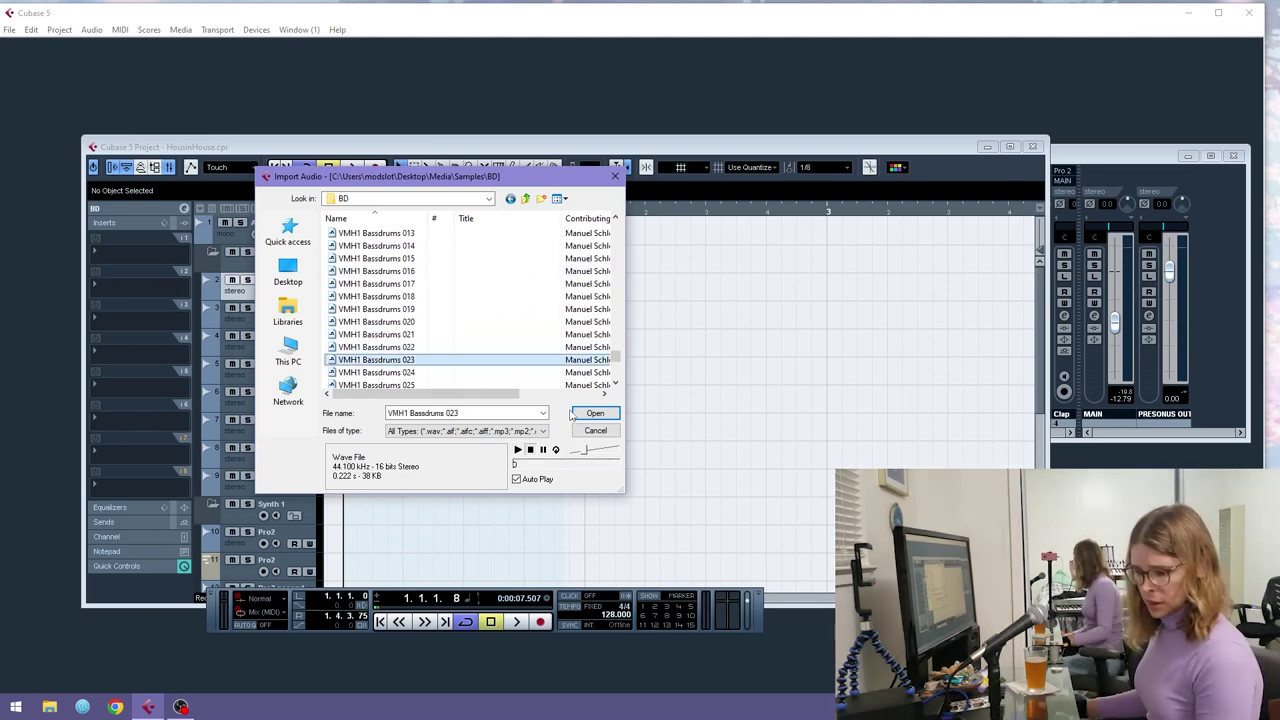
key(Up)
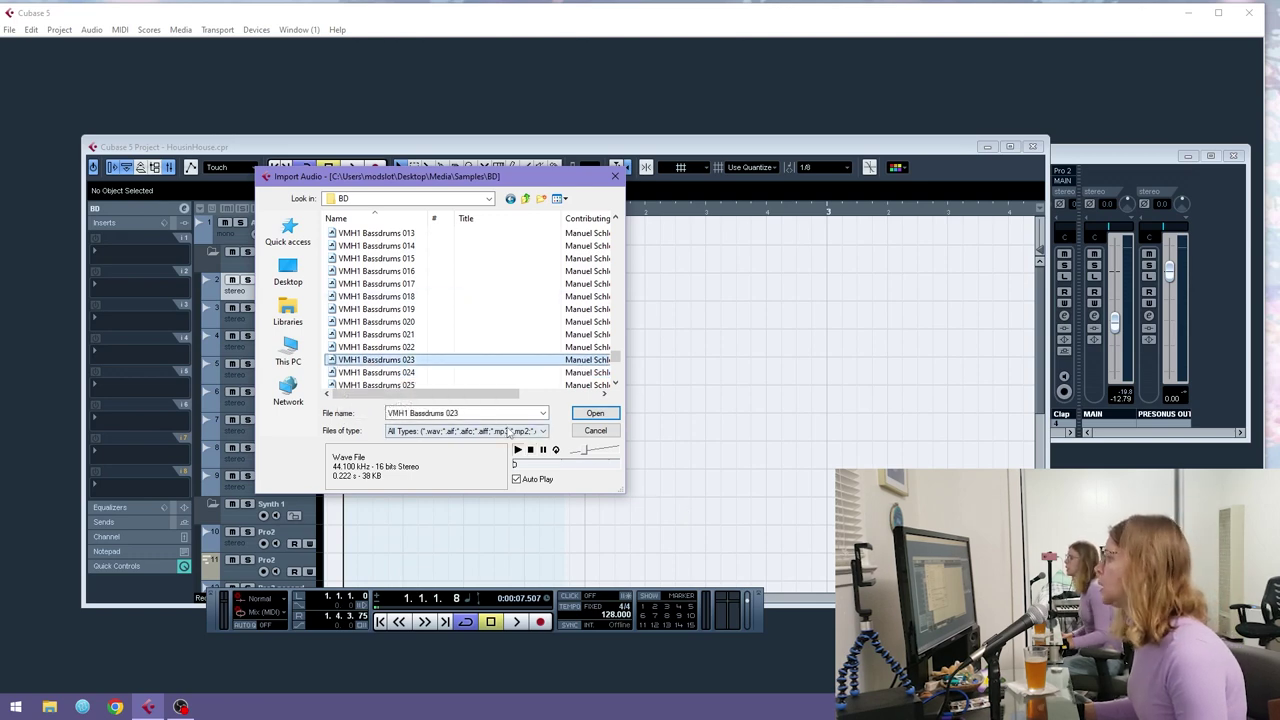
key(Down)
key(Down)
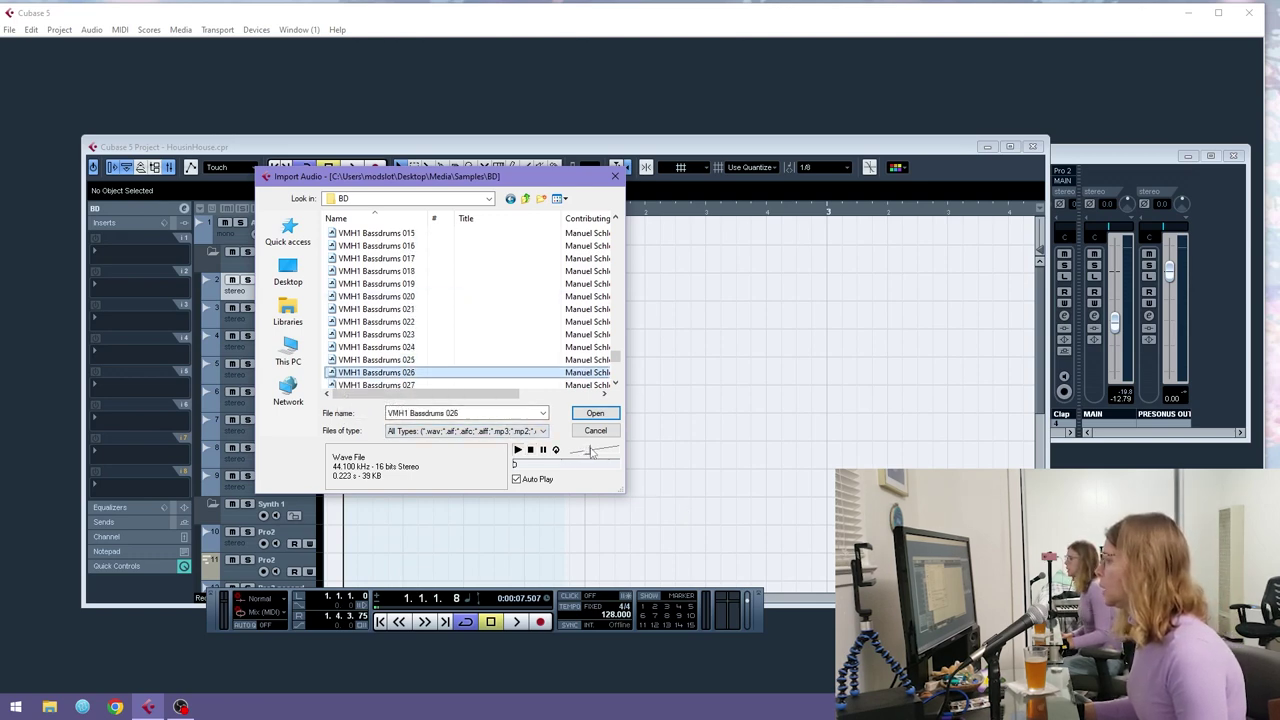
key(Down)
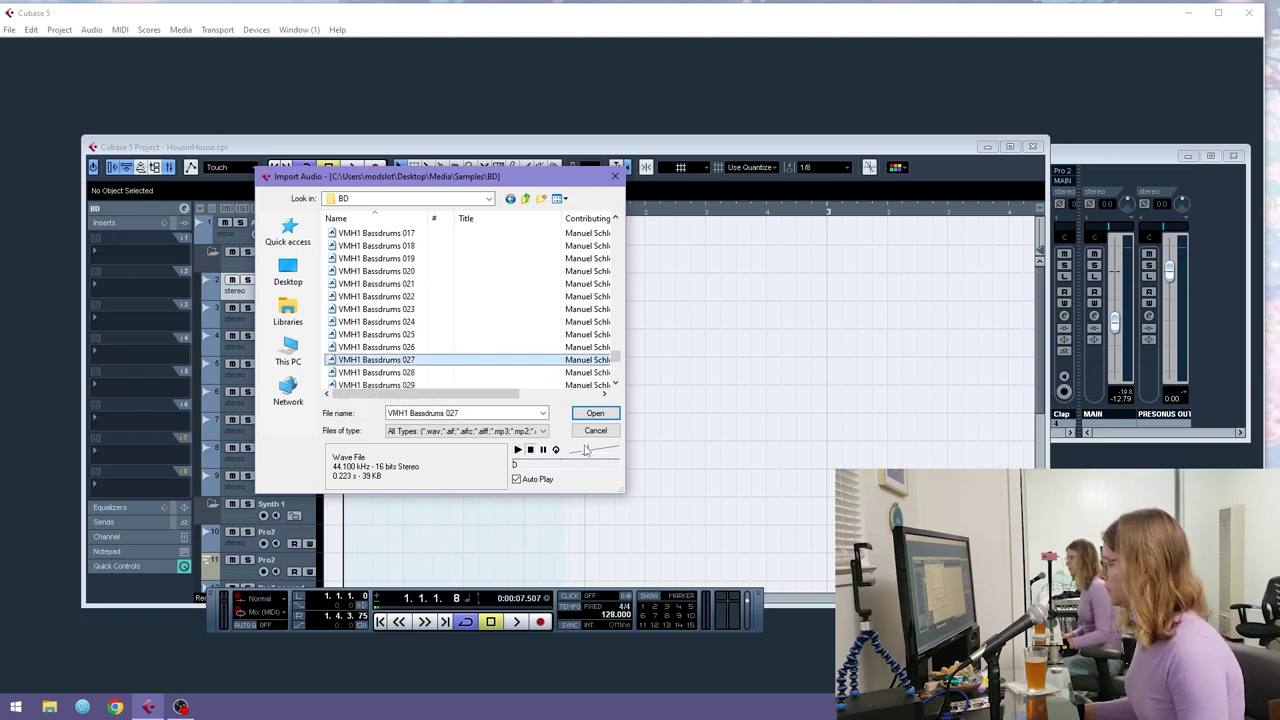
key(Return)
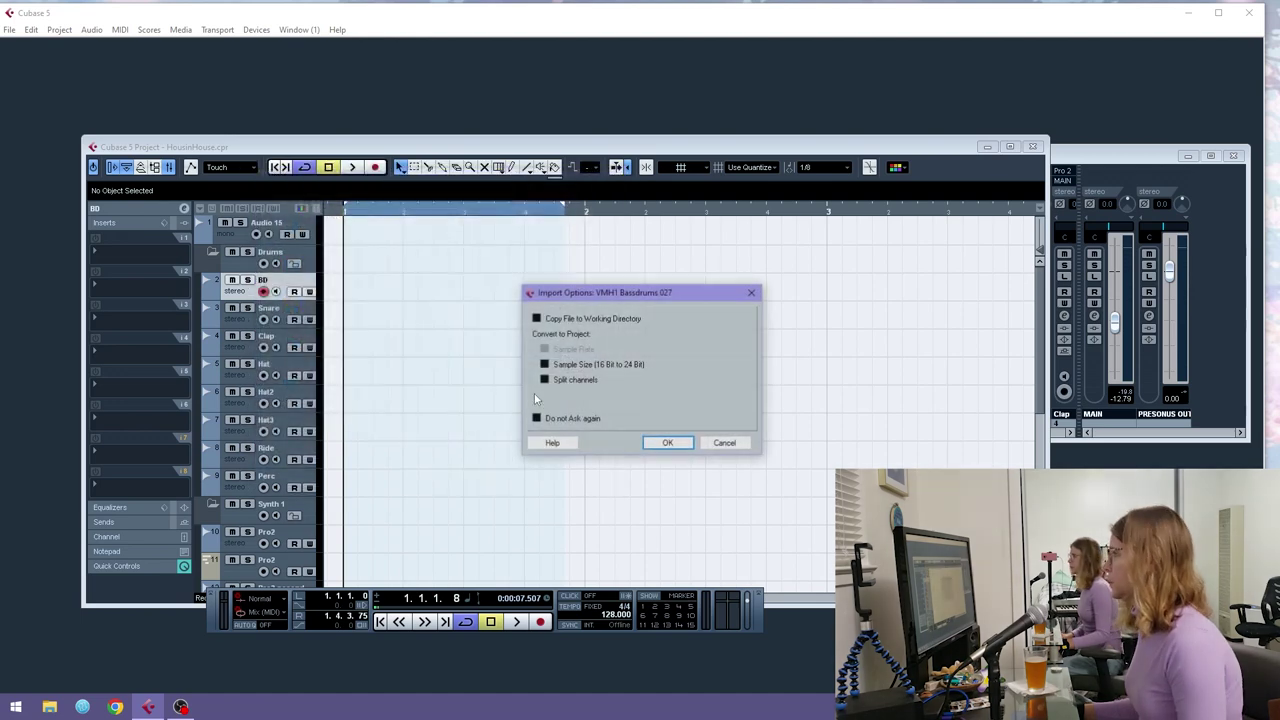
key(Return)
- Turn on snapping and align the imported kick event with the start of bar 1
drag(353, 212, 328, 235)
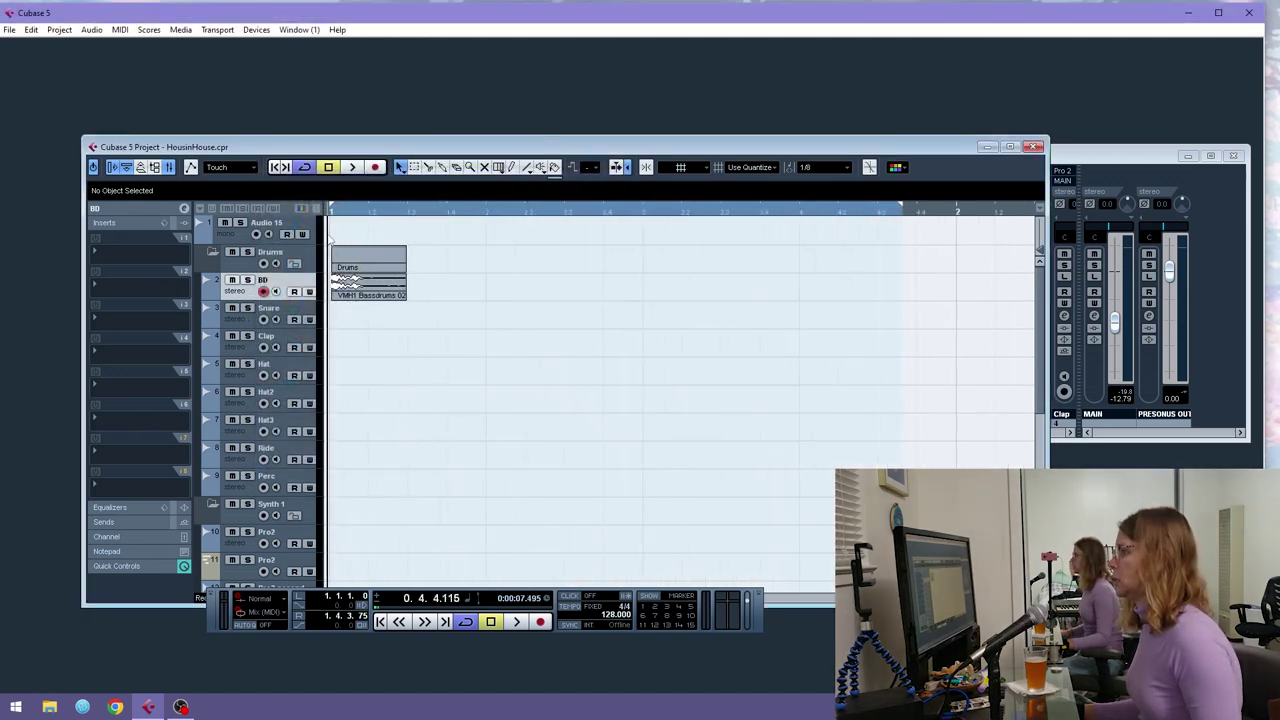
click(646, 167)
click(395, 284)
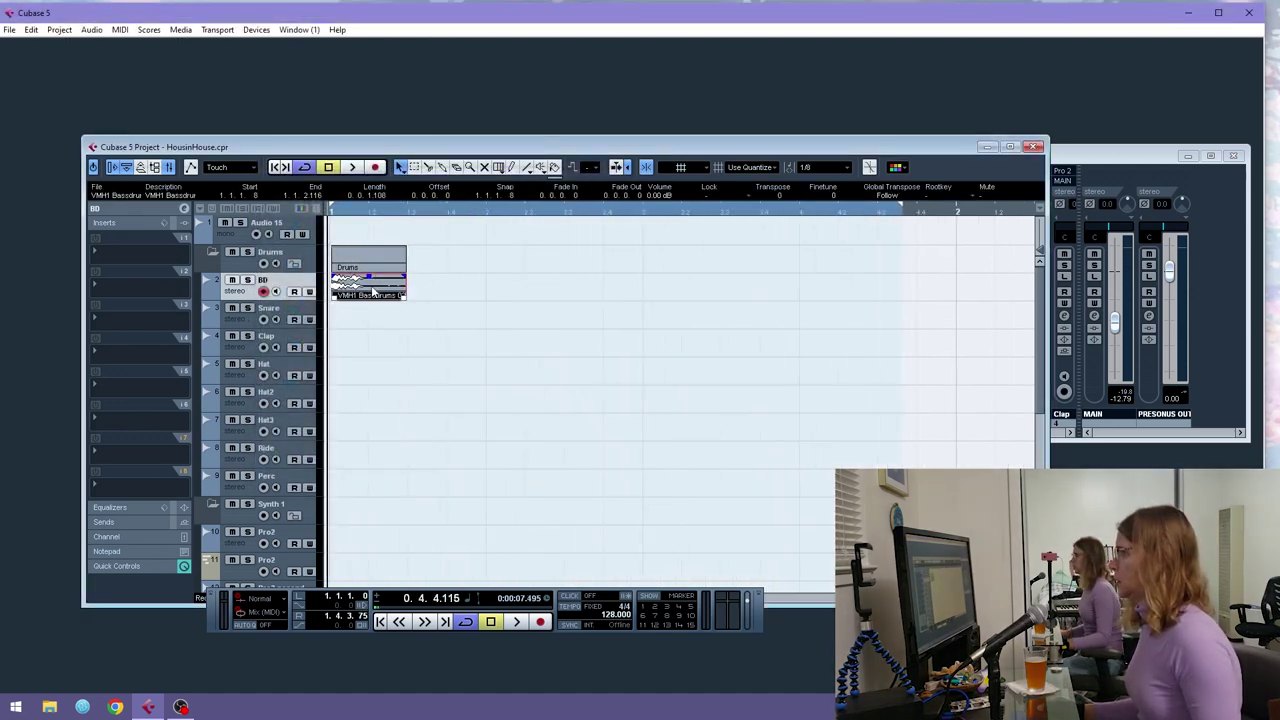
- Lower the BD track's volume to -10.68 and play back the kick to check its level
click(162, 207)
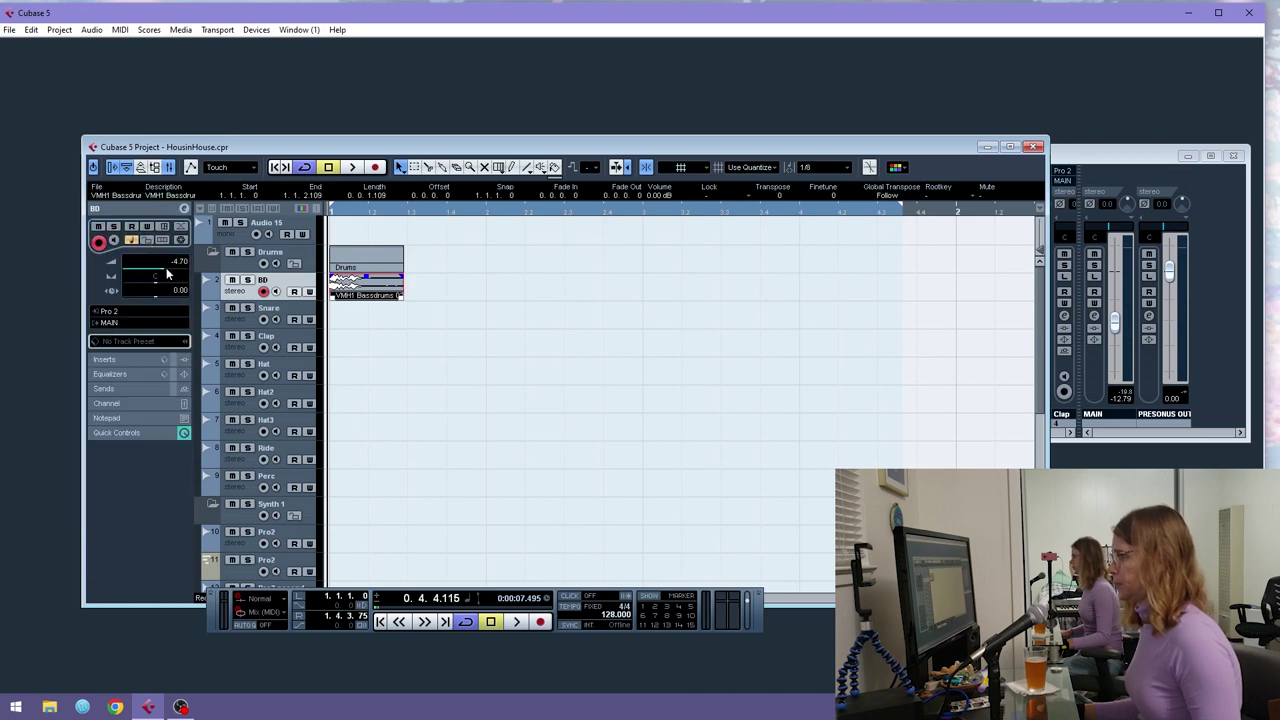
key(space)
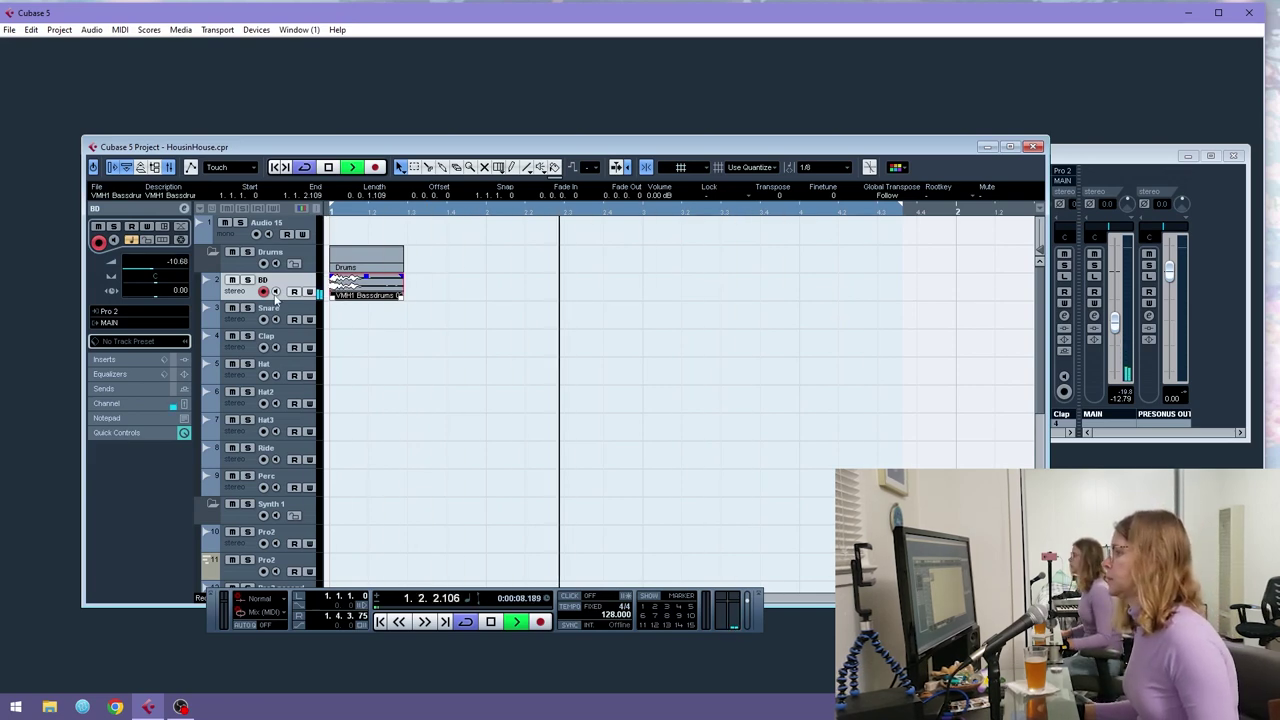
key(space)
- Add the Tuner effect to the fourth insert slot of the BD track
click(104, 360)
click(105, 362)
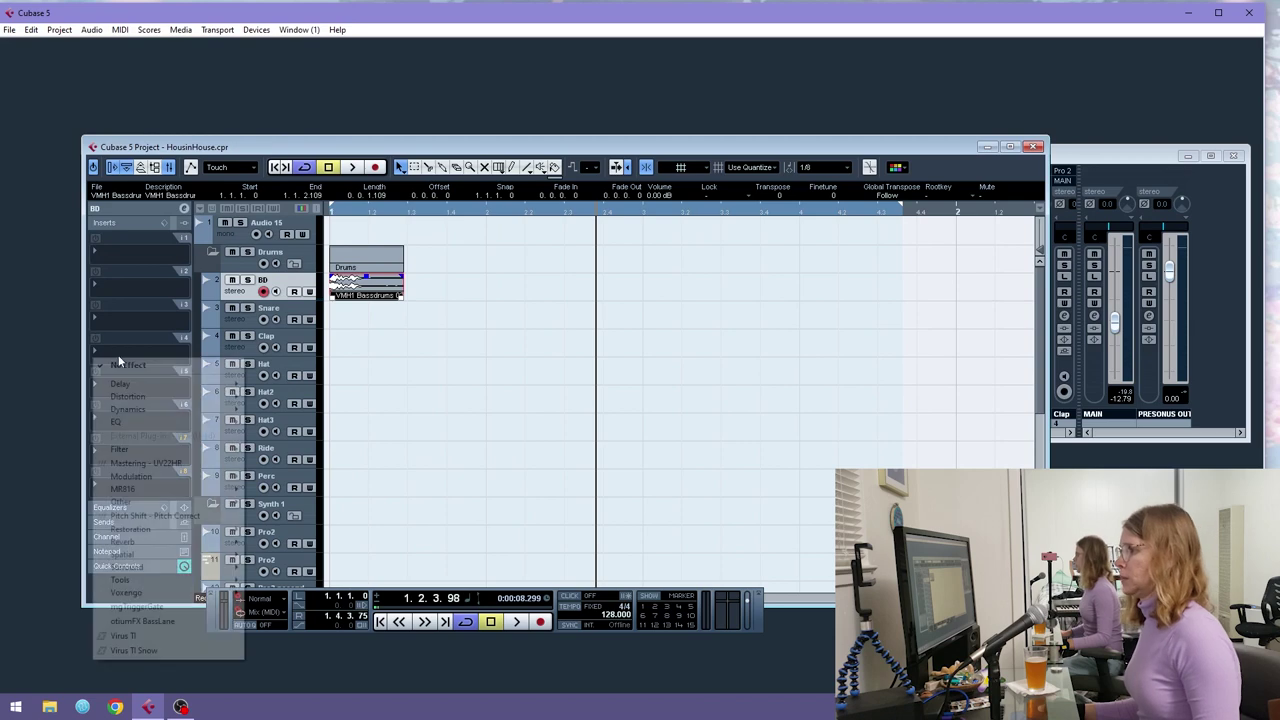
mouse_move(233, 505)
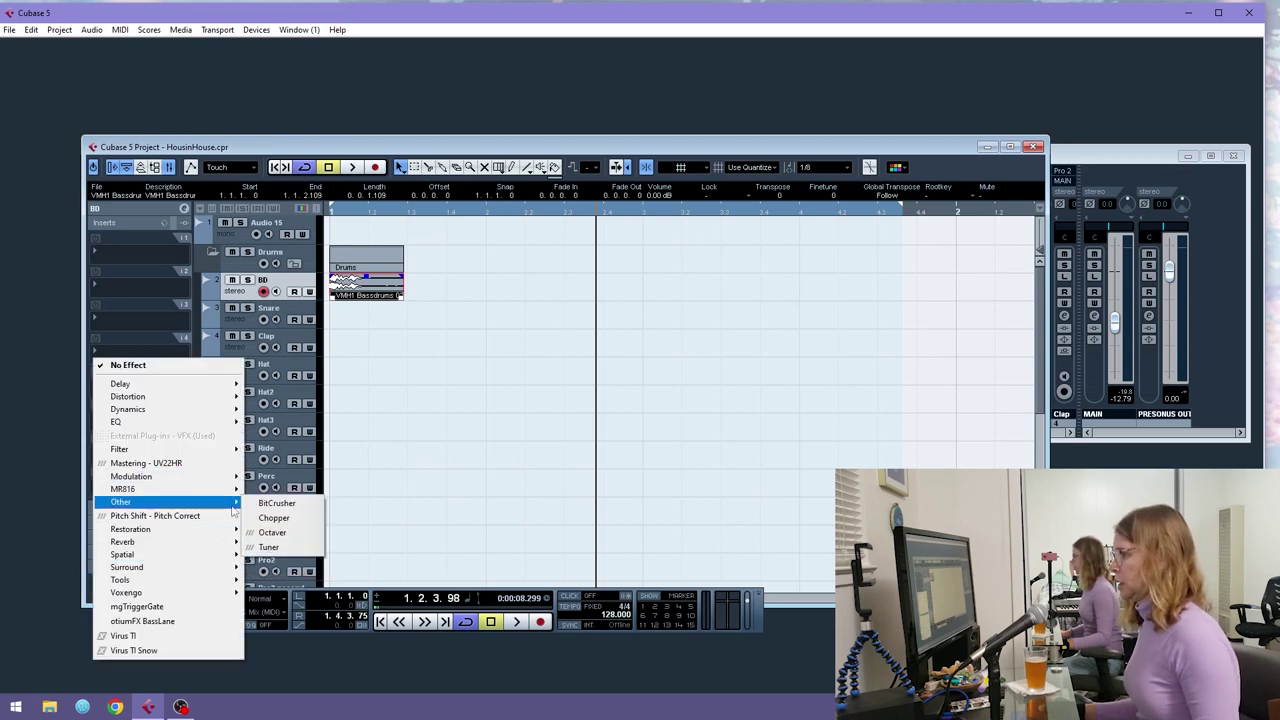
click(285, 530)
- Play the kick through the Tuner to check its pitch, close the Tuner window and listen to the kick again
key(space)
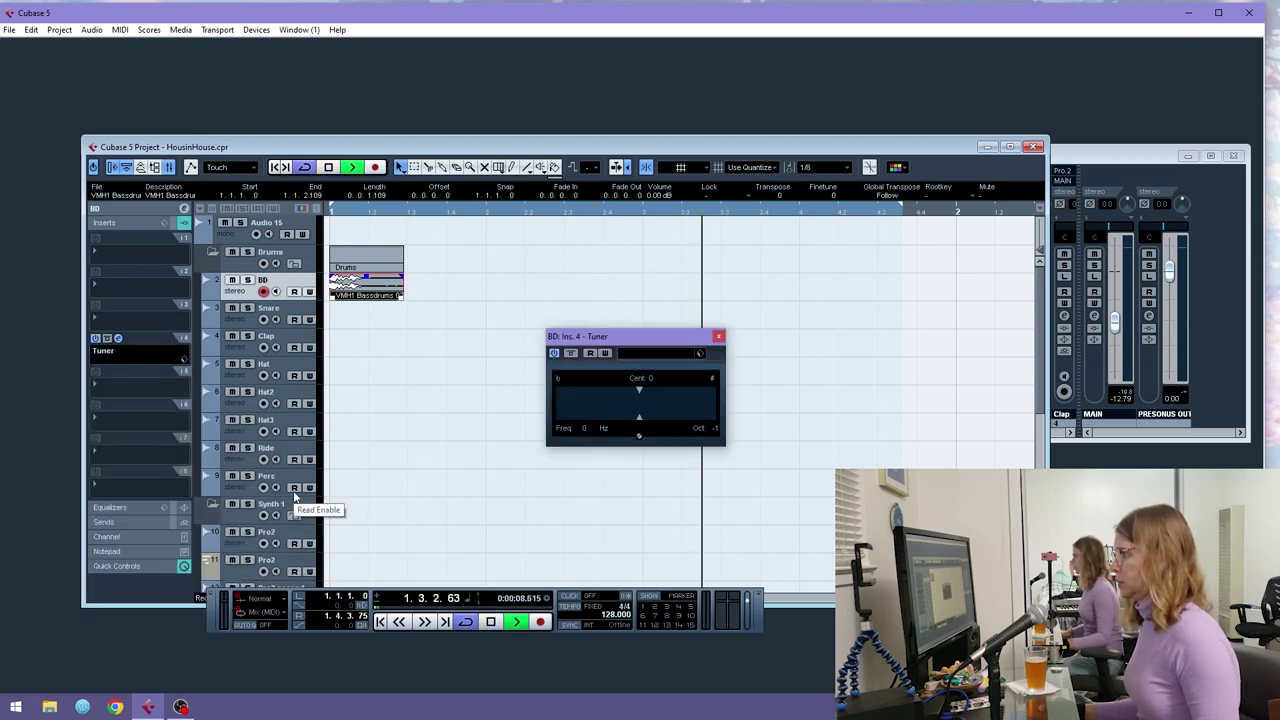
key(space)
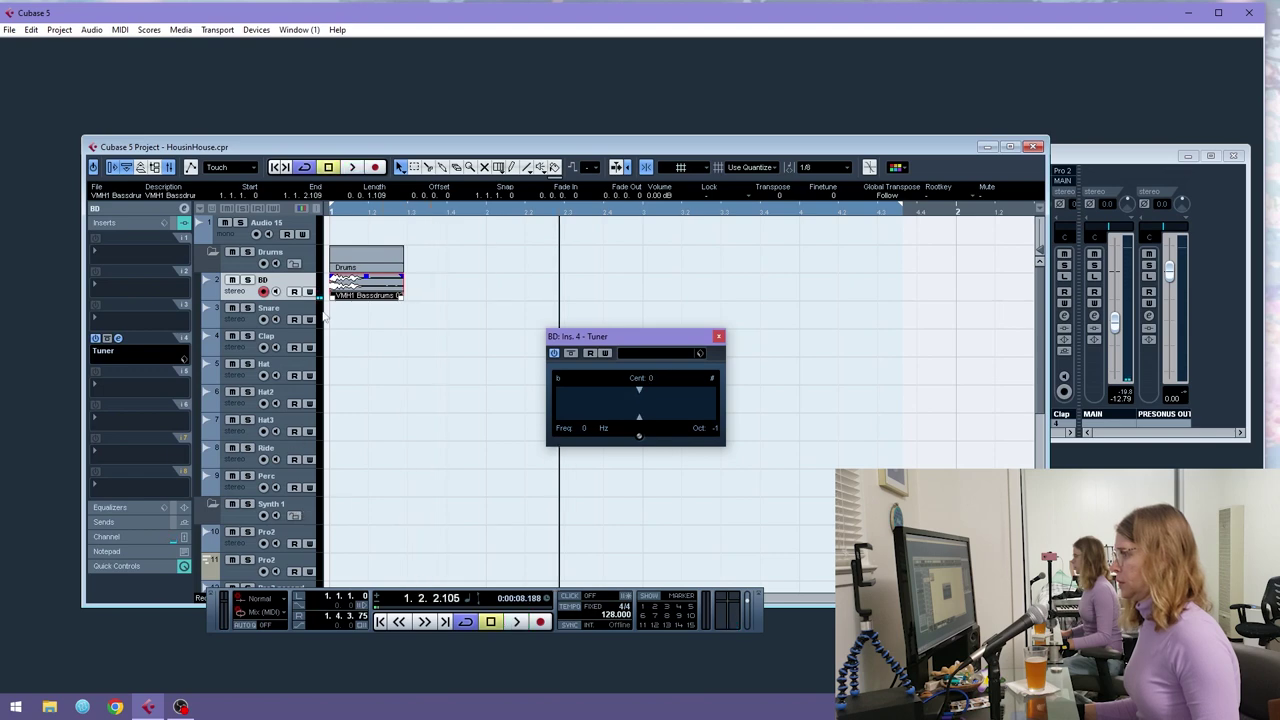
key(space)
key(space)
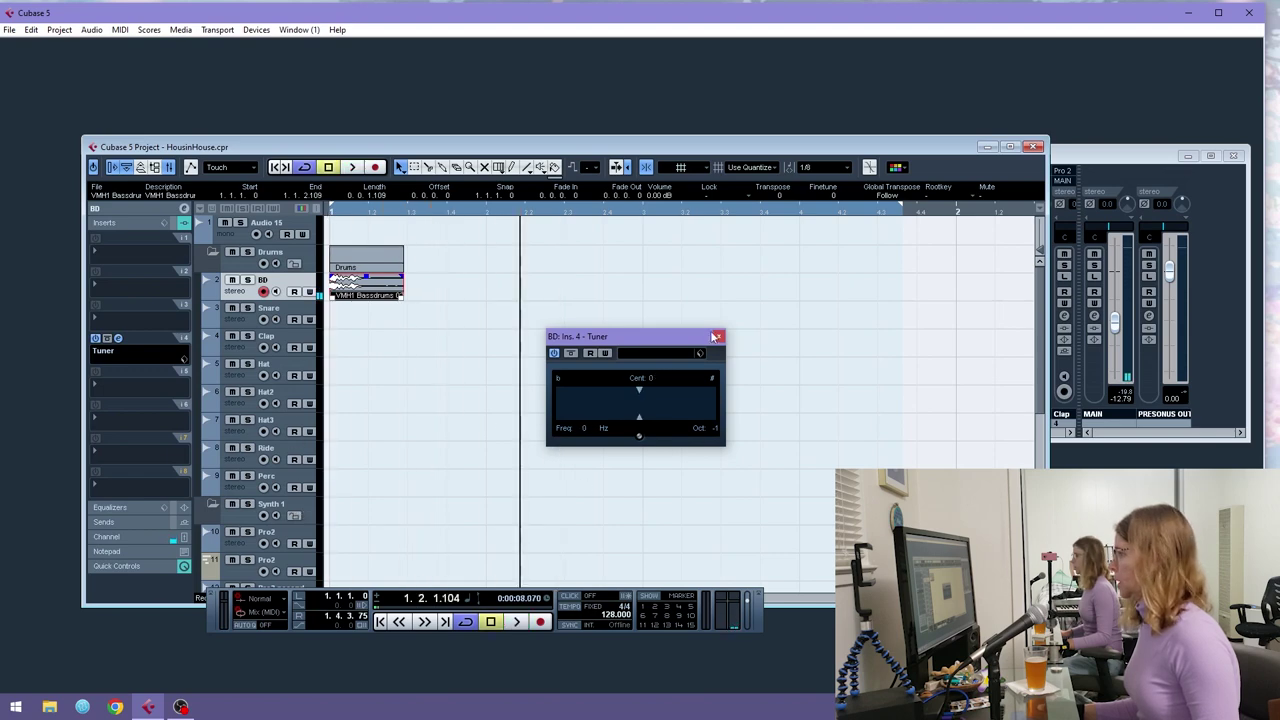
click(718, 336)
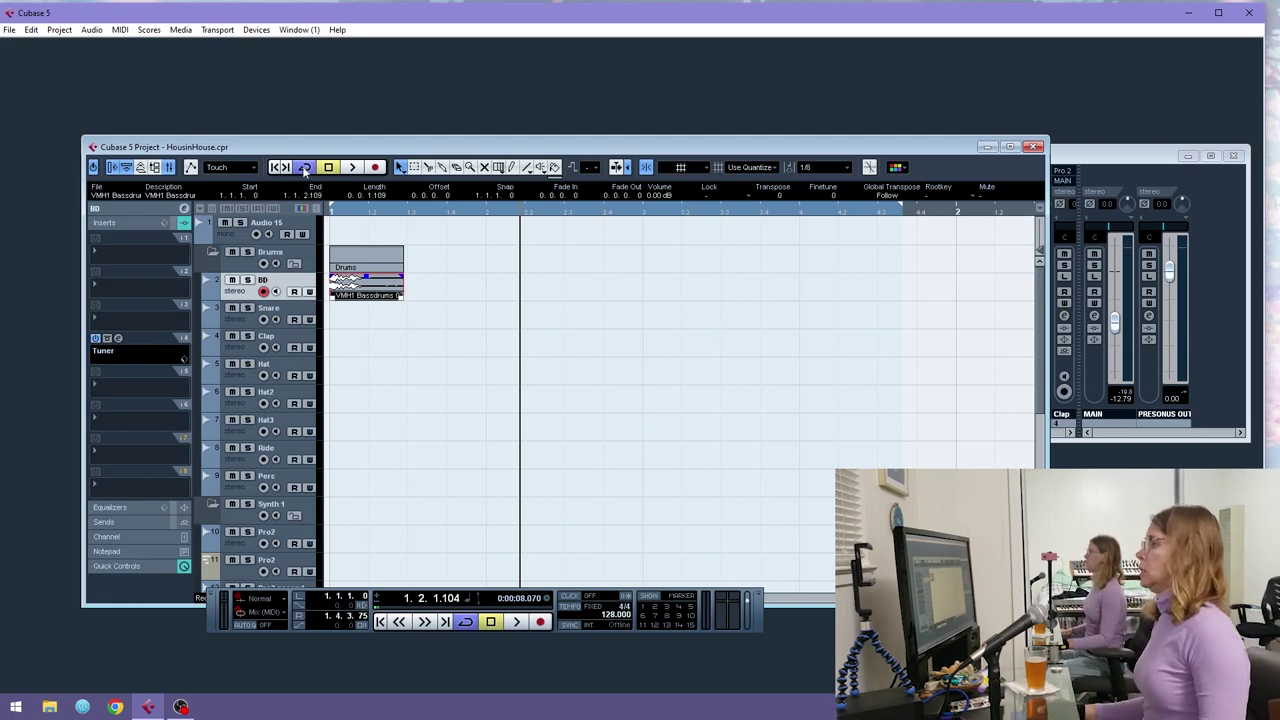
key(space)
key(space)
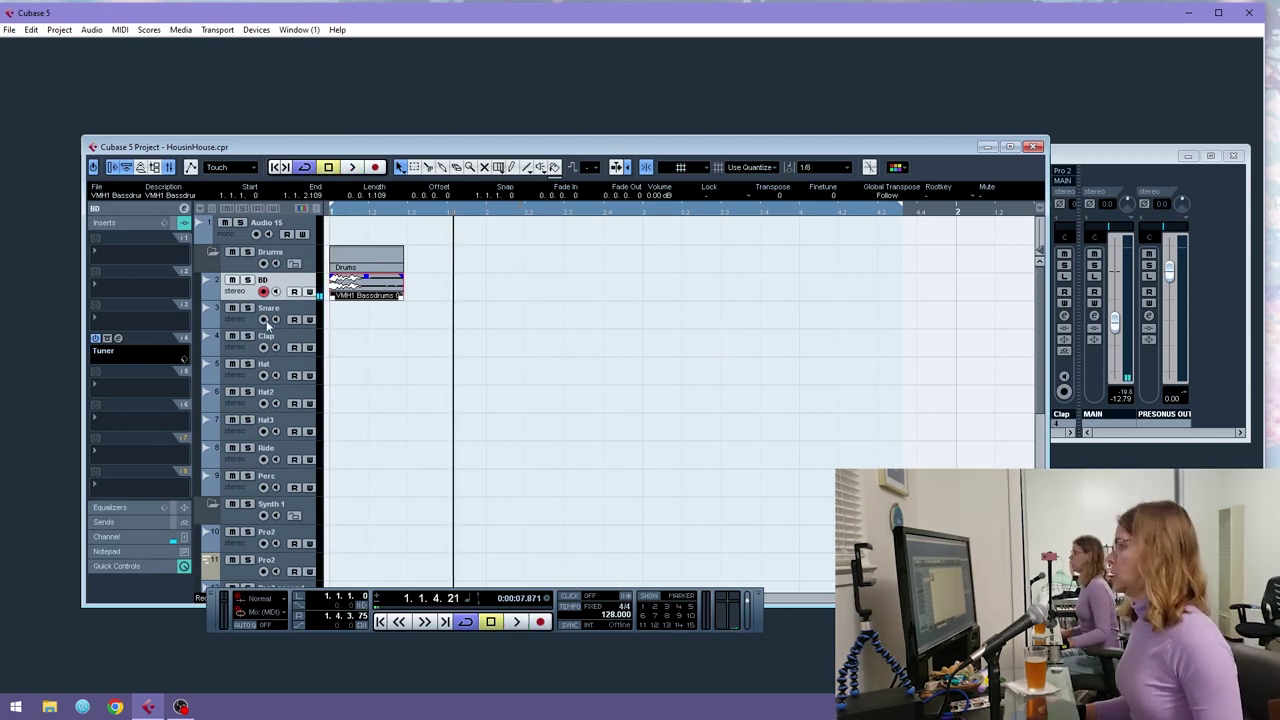
- Turn on input monitoring for the Audio 15 track
scroll(239, 397, down, 3)
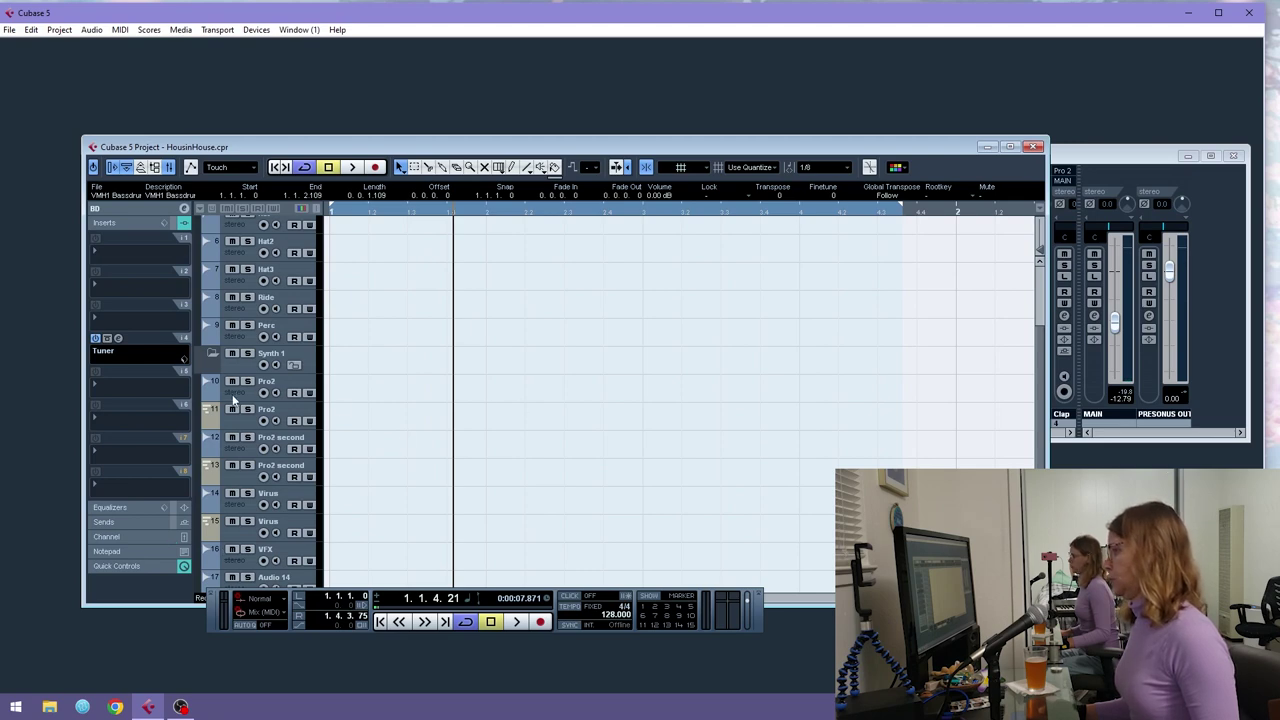
scroll(234, 400, up, 3)
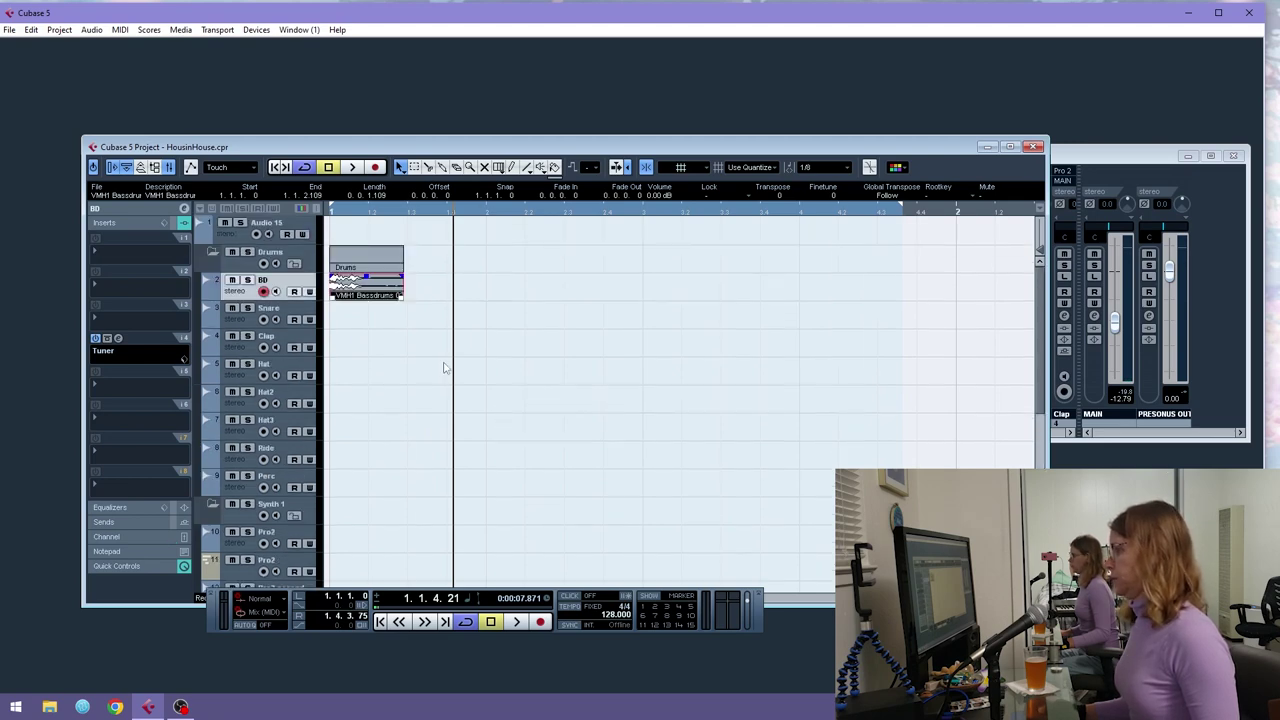
click(269, 235)
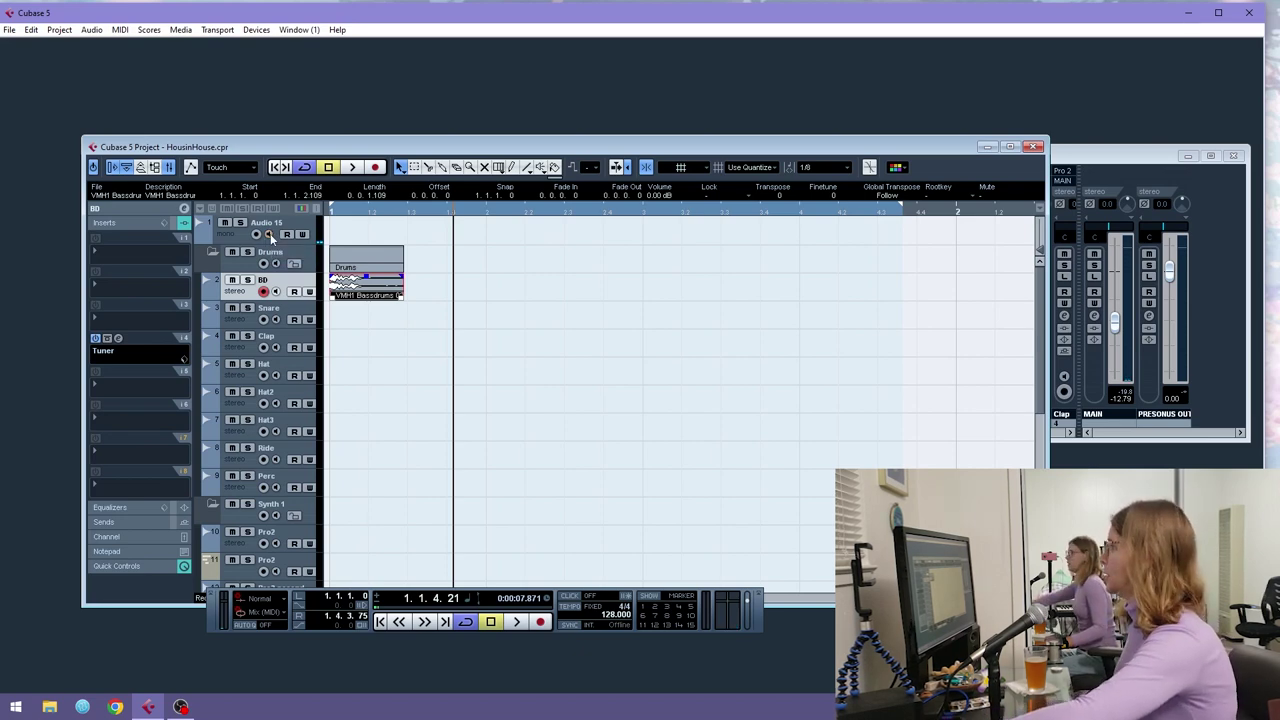
- Select the Pro2 audio track, enable its input monitoring and run playback briefly to test the synth
scroll(517, 327, down, 5)
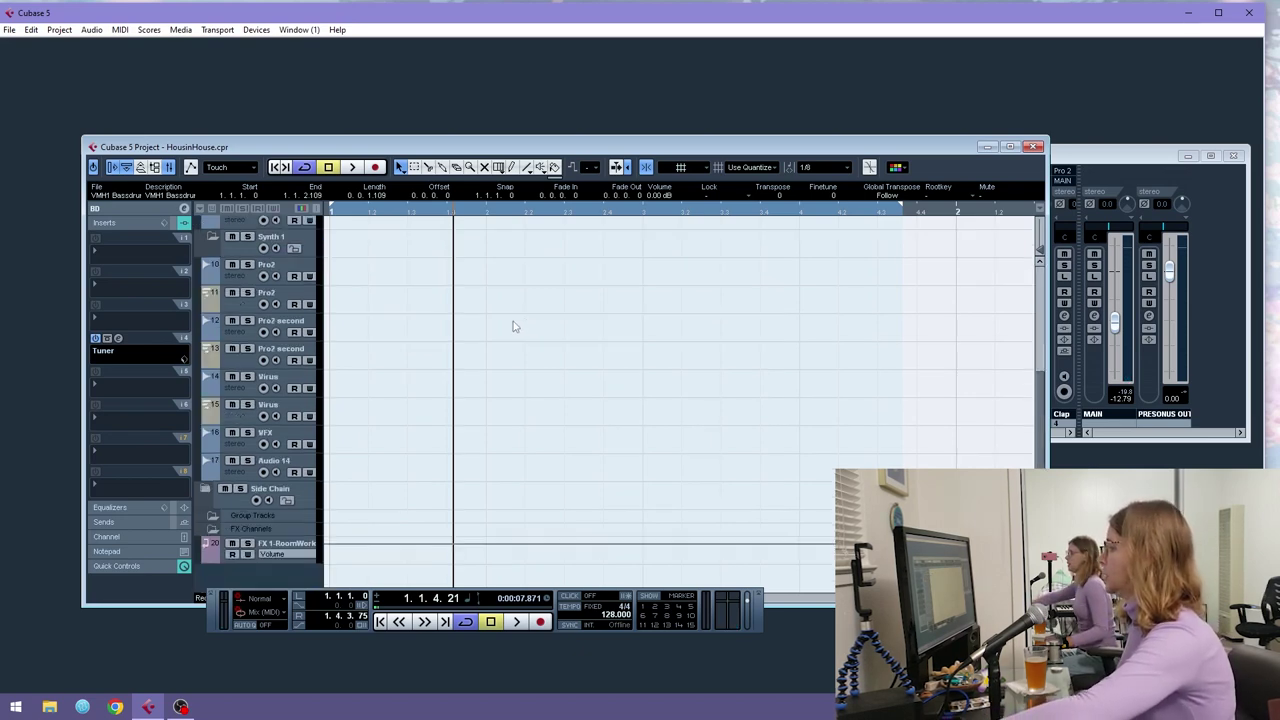
click(248, 282)
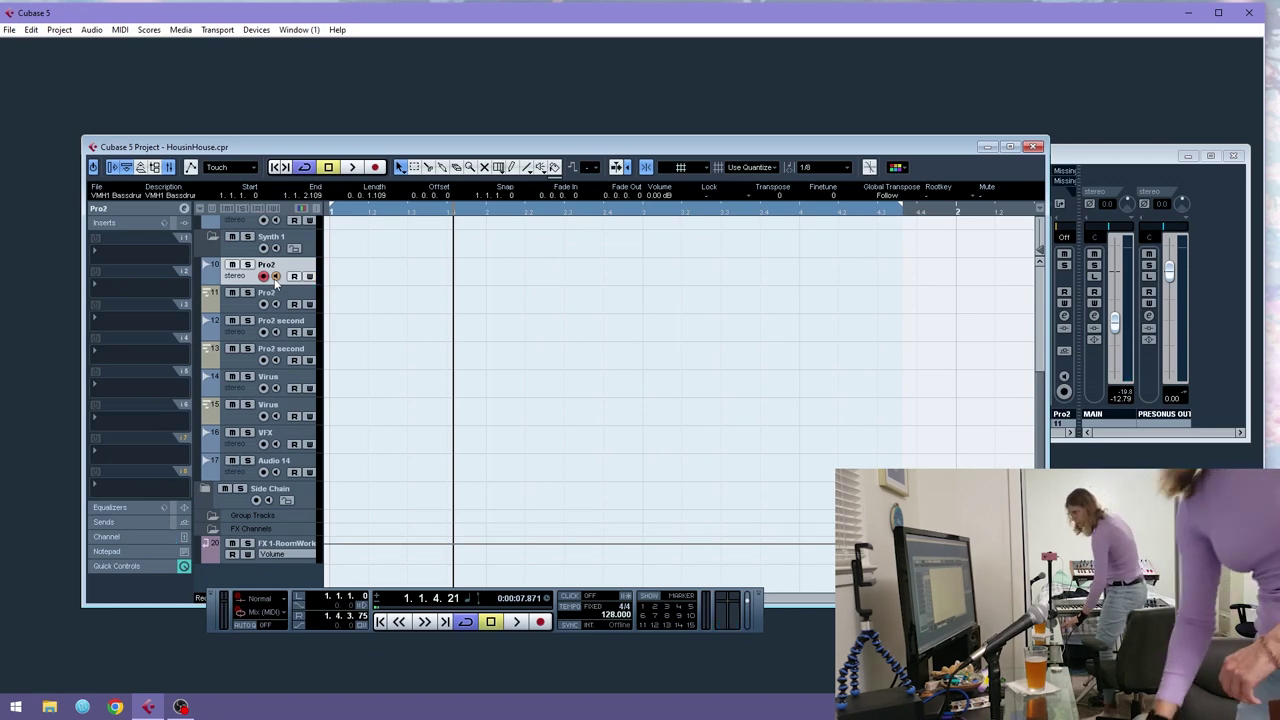
key(space)
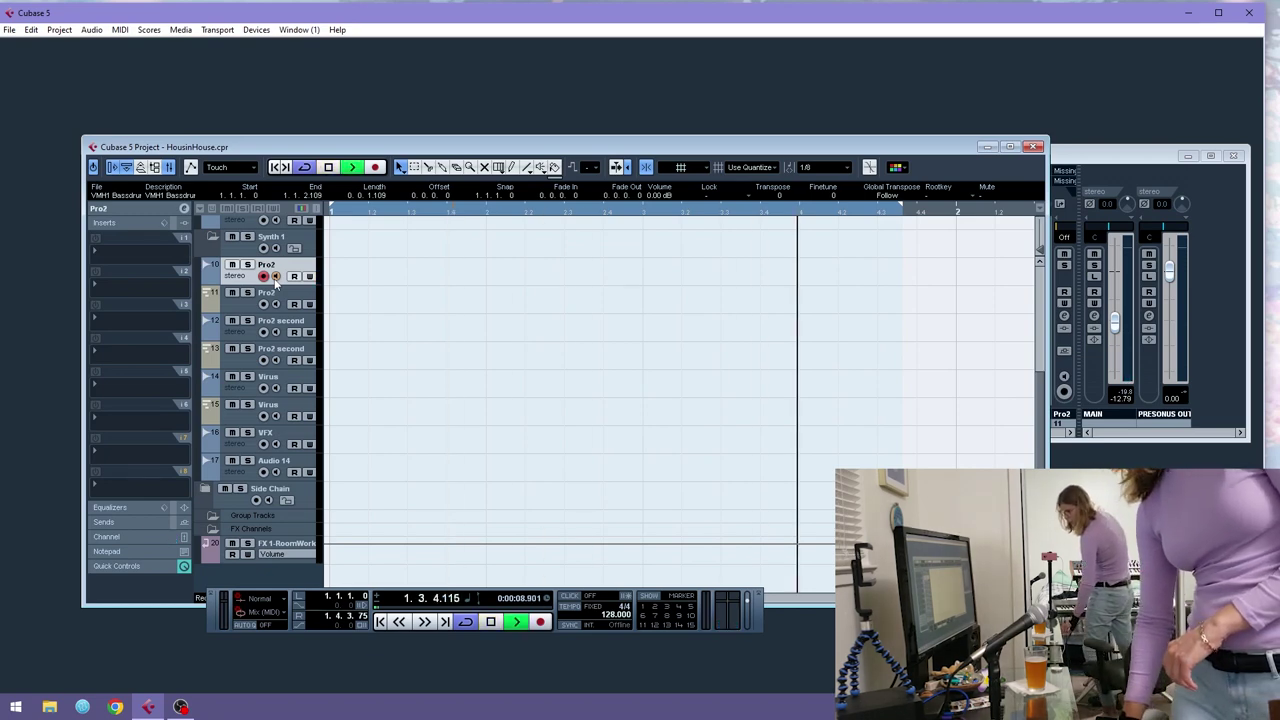
key(space)
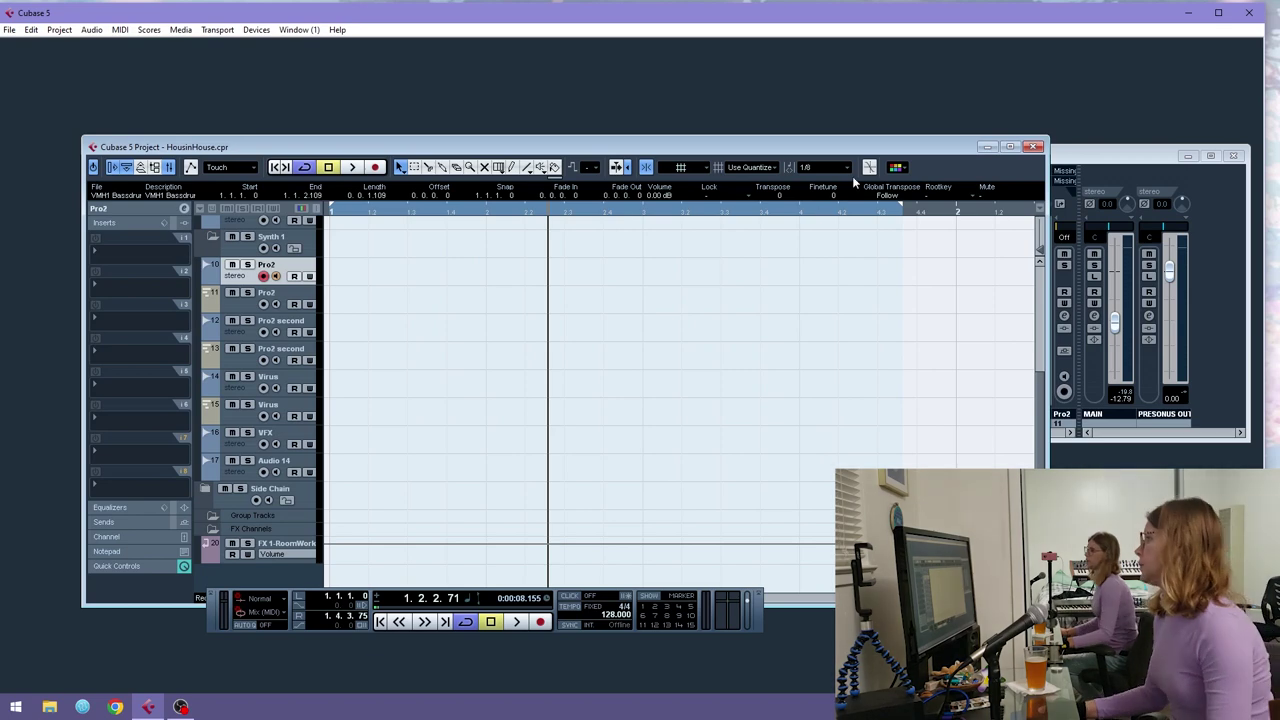
- Extend the cycle range to the start of bar 2 and turn on the metronome click
drag(898, 208, 955, 210)
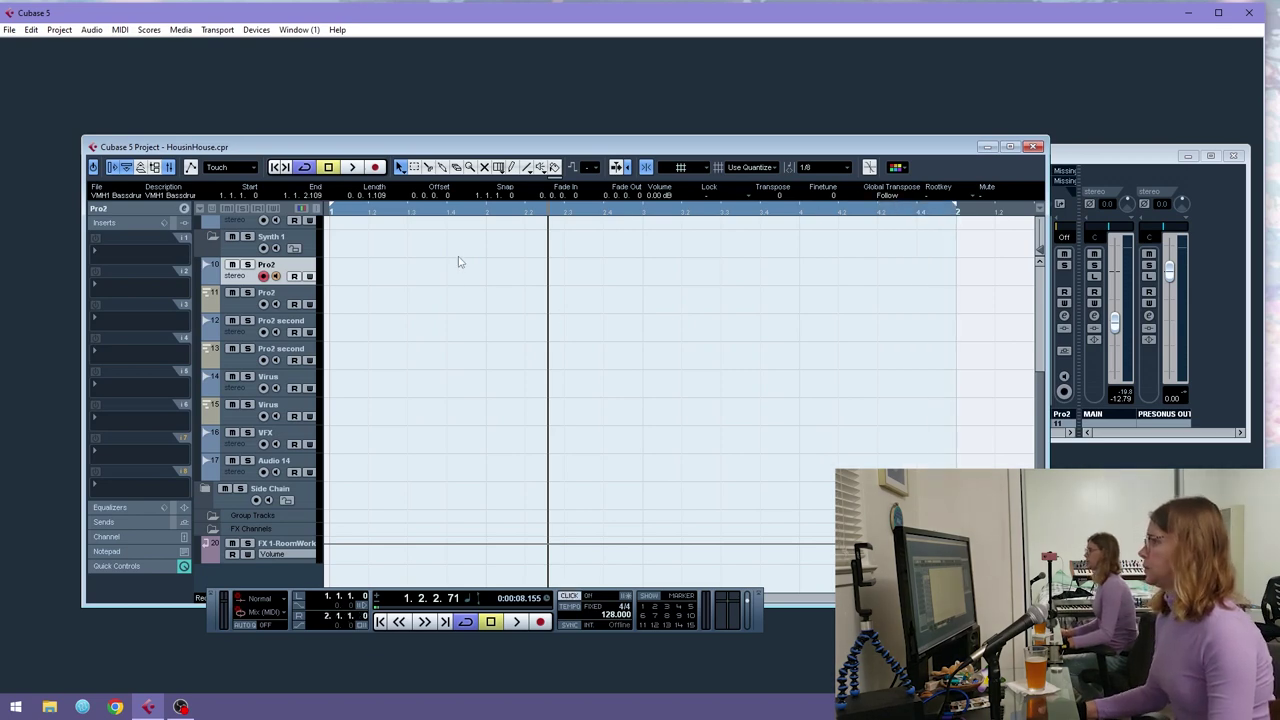
drag(497, 211, 529, 292)
scroll(418, 312, up, 3)
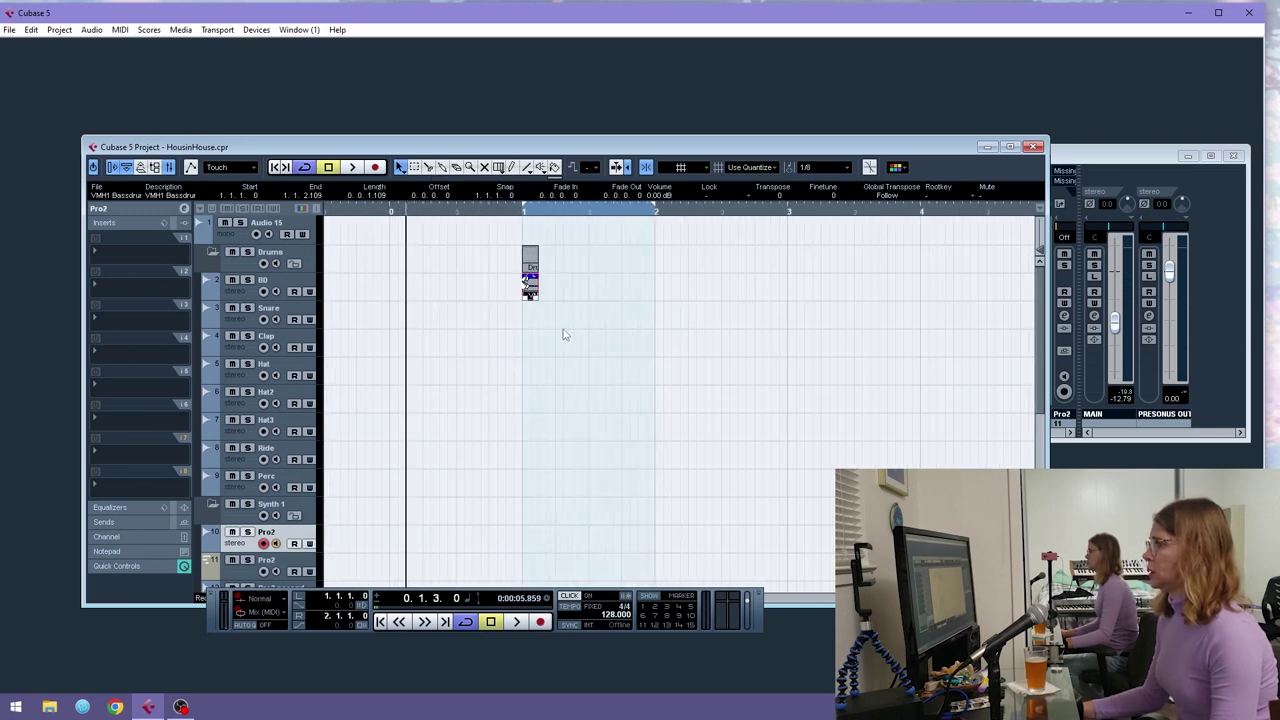
- Draw a one-beat MIDI part at bar 1 on the Pro2 MIDI track and open it in the Key Editor
scroll(486, 363, down, 3)
click(233, 425)
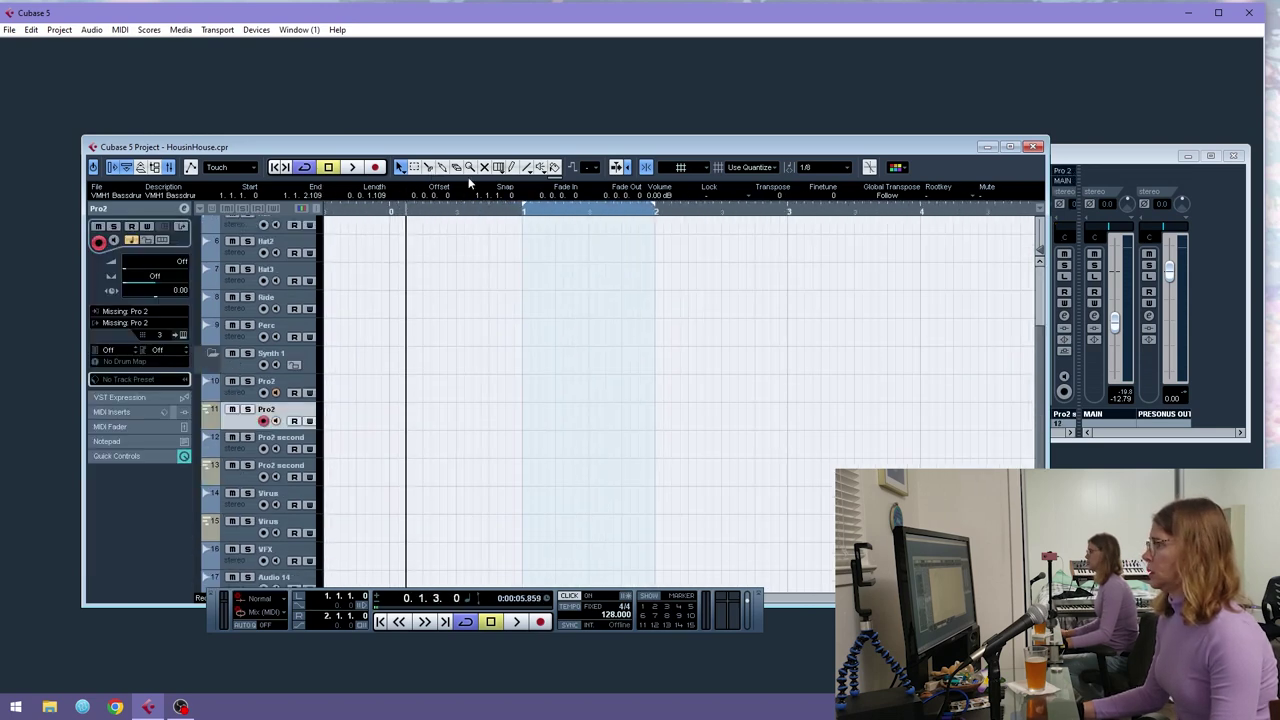
click(512, 167)
drag(526, 412, 556, 412)
double_click(545, 418)
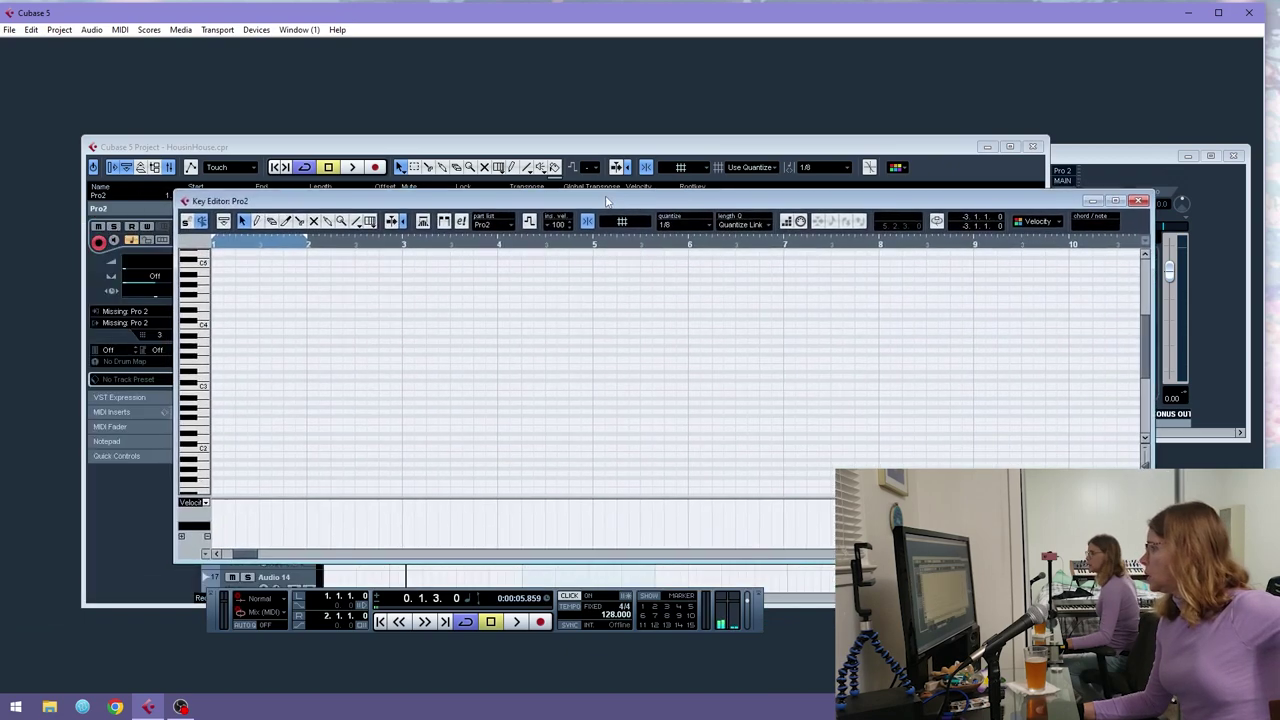
drag(606, 202, 622, 209)
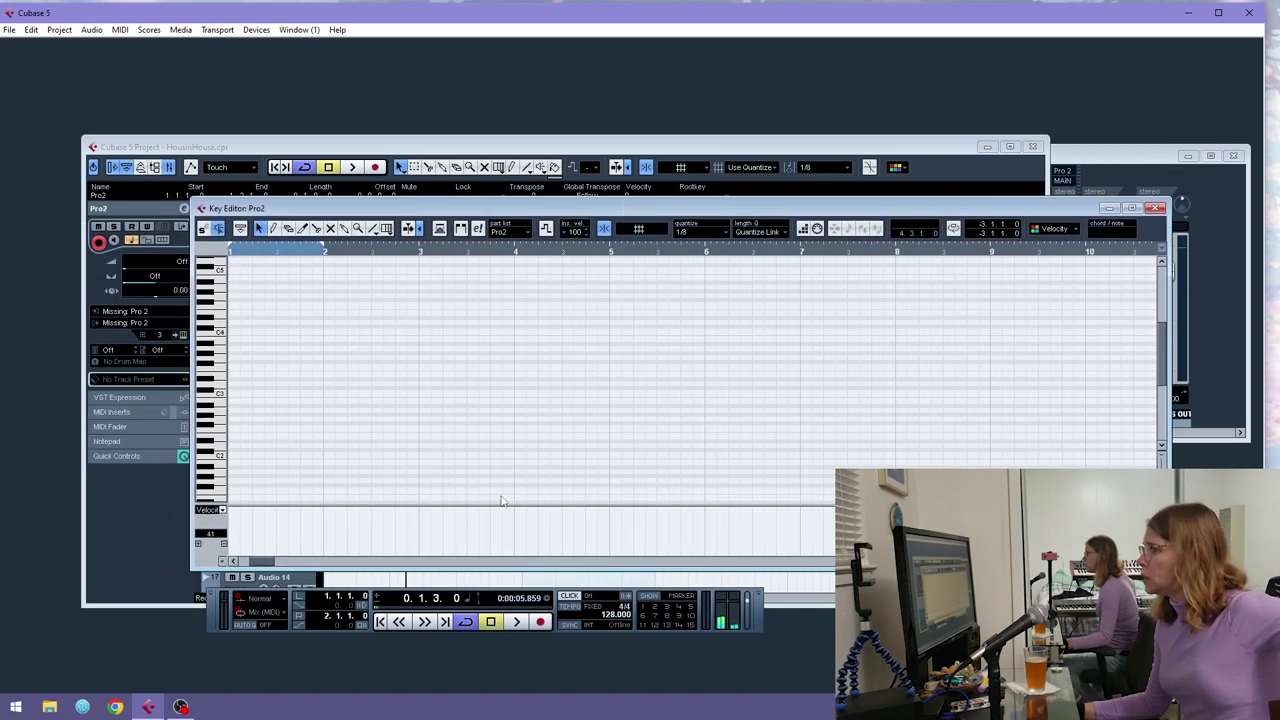
- Browse the Key Editor's keyboard down to the low octaves and audition the A#1 key
scroll(438, 443, down, 2)
scroll(465, 455, up, 6)
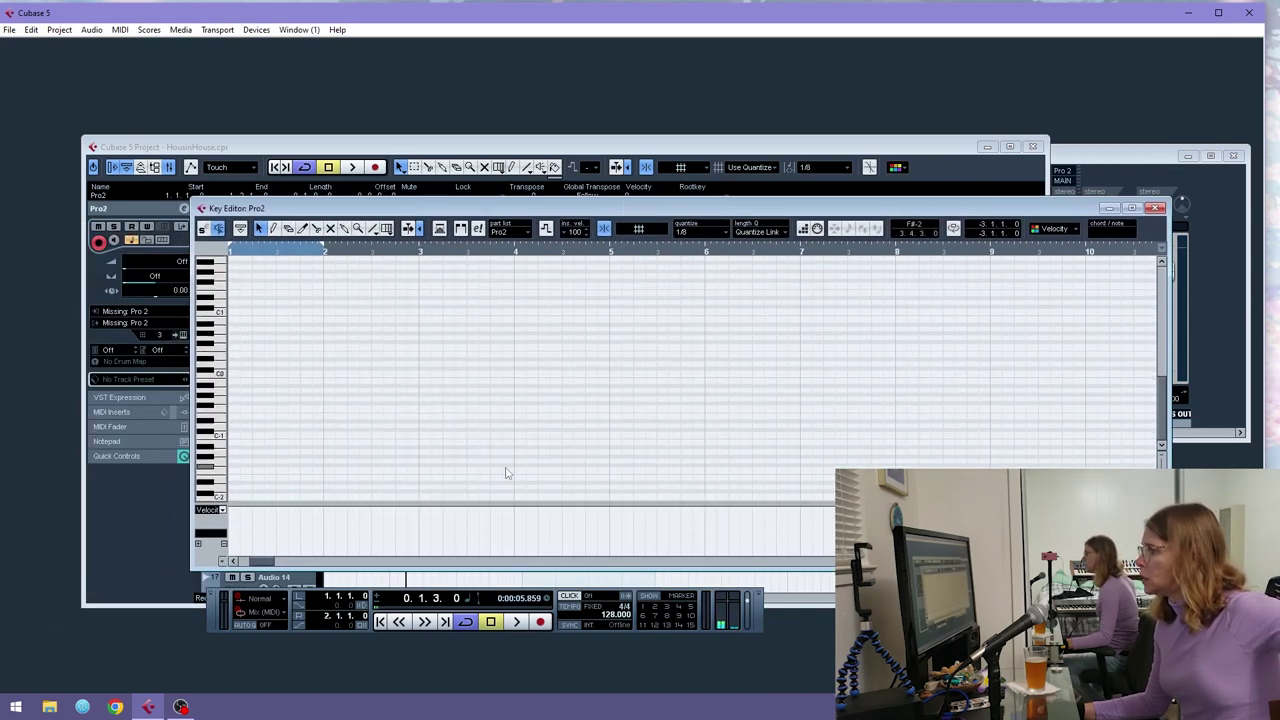
scroll(600, 450, down, 2)
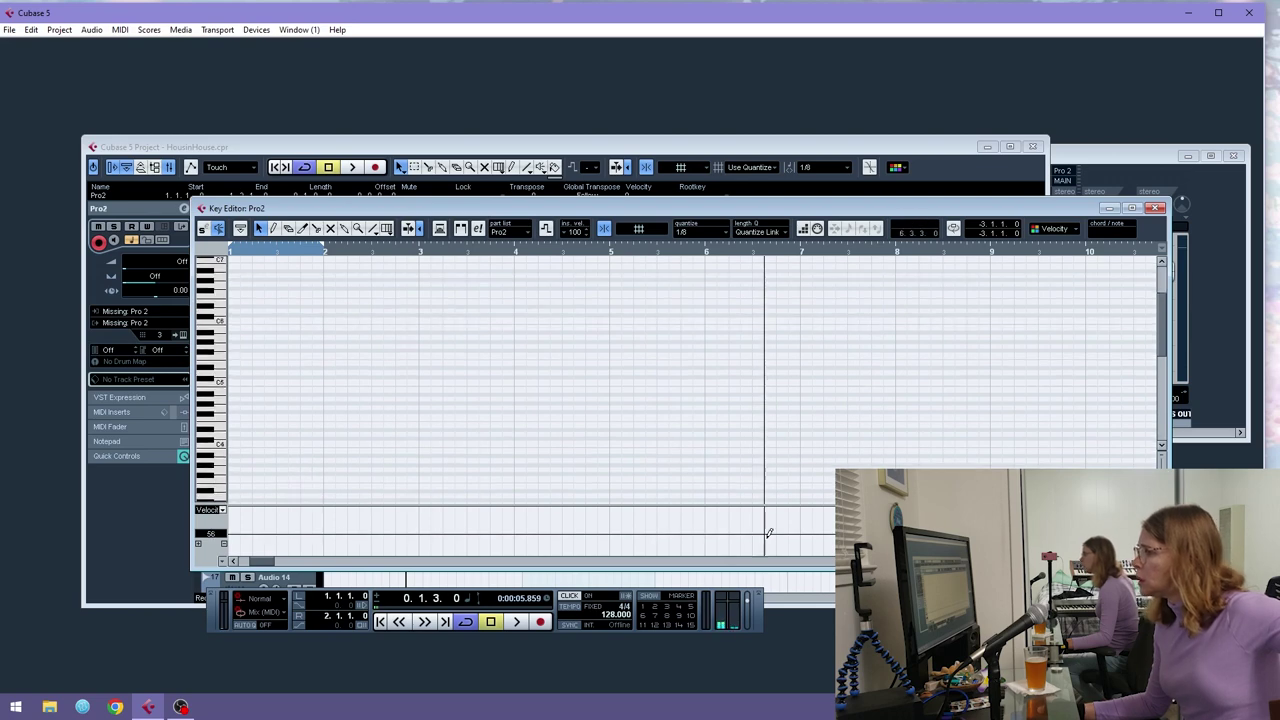
scroll(750, 540, left, 2)
scroll(148, 488, down, 1)
scroll(156, 498, down, 1)
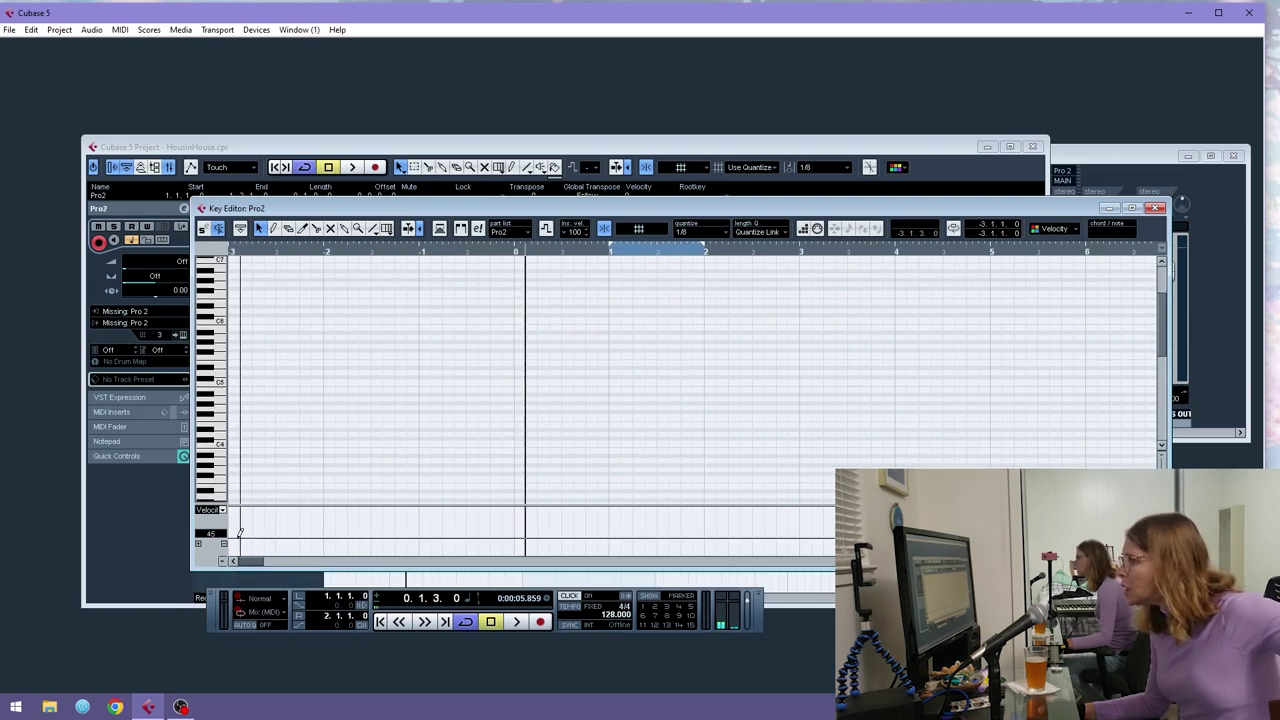
scroll(1163, 346, down, 5)
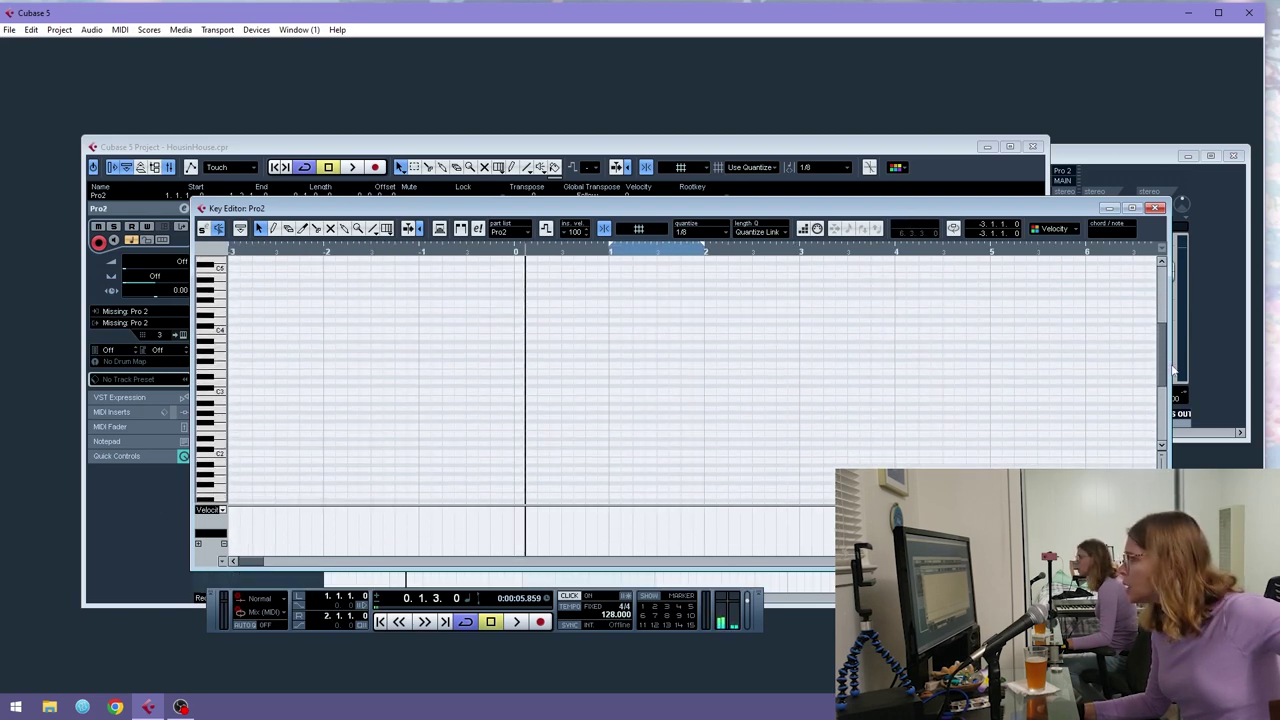
click(207, 343)
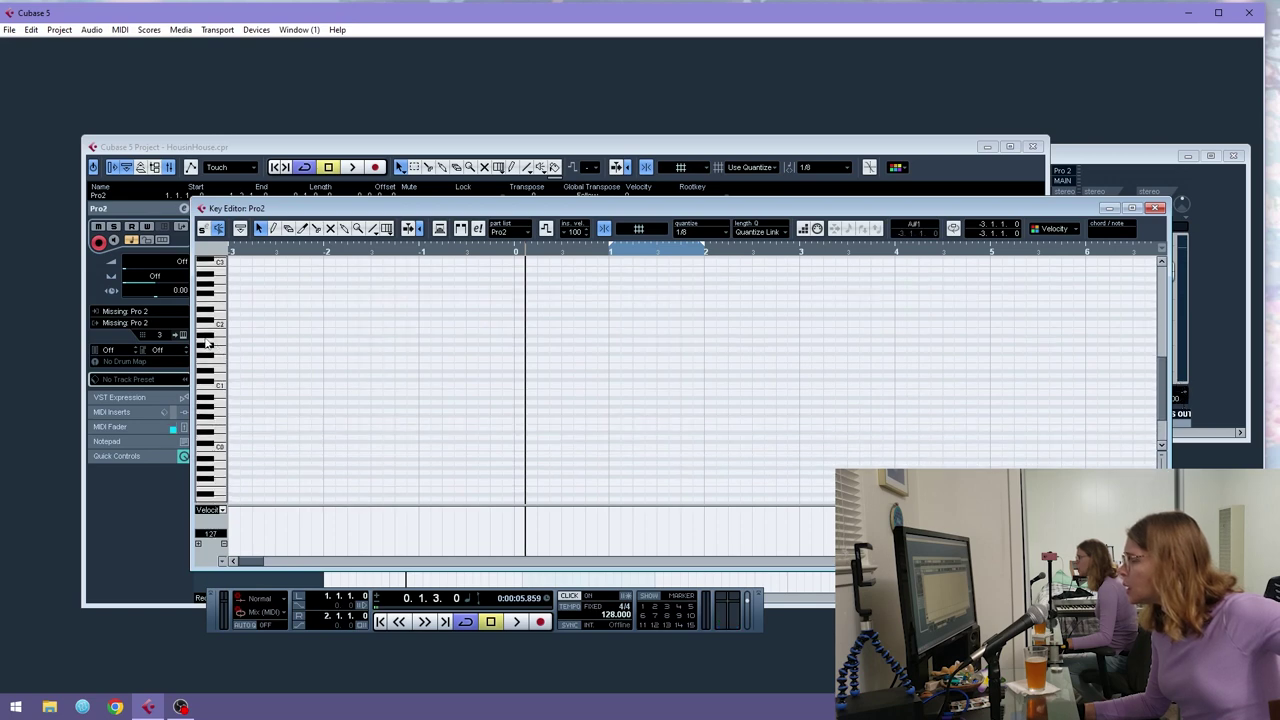
- Check the Pro2 MIDI track's input and output routing and set its MIDI channel to 1
click(152, 312)
click(162, 345)
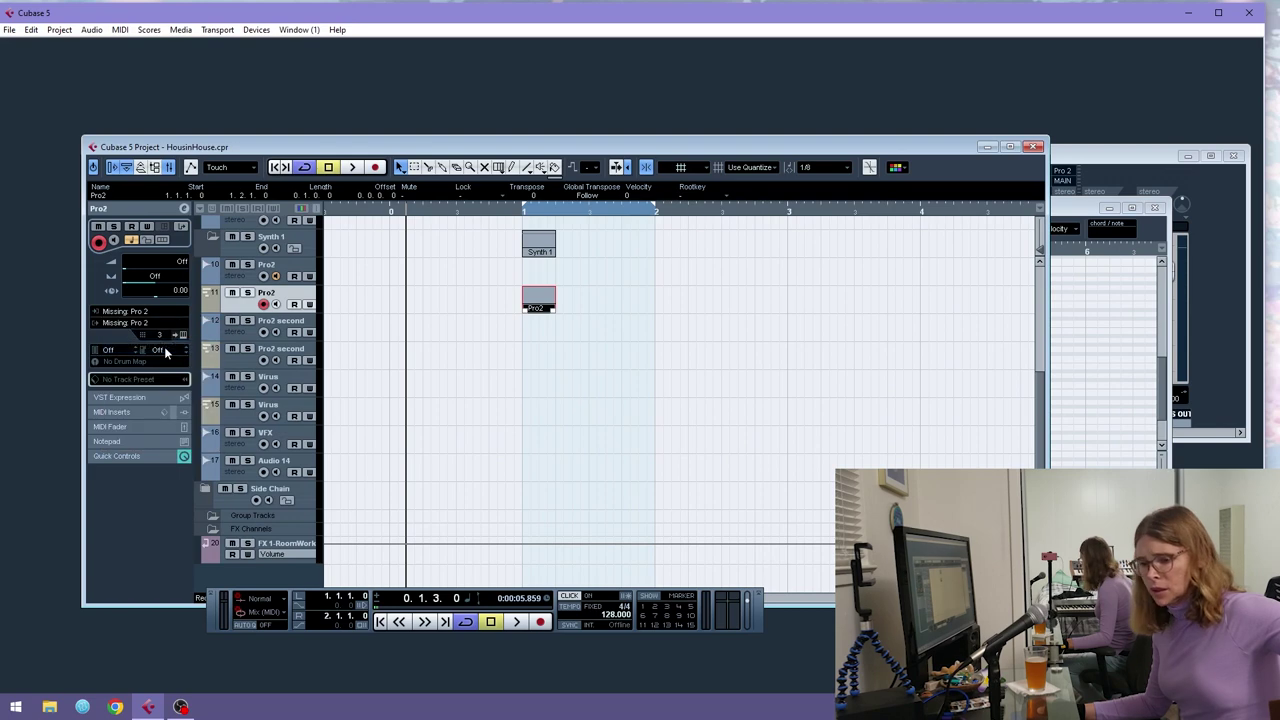
click(160, 334)
click(160, 360)
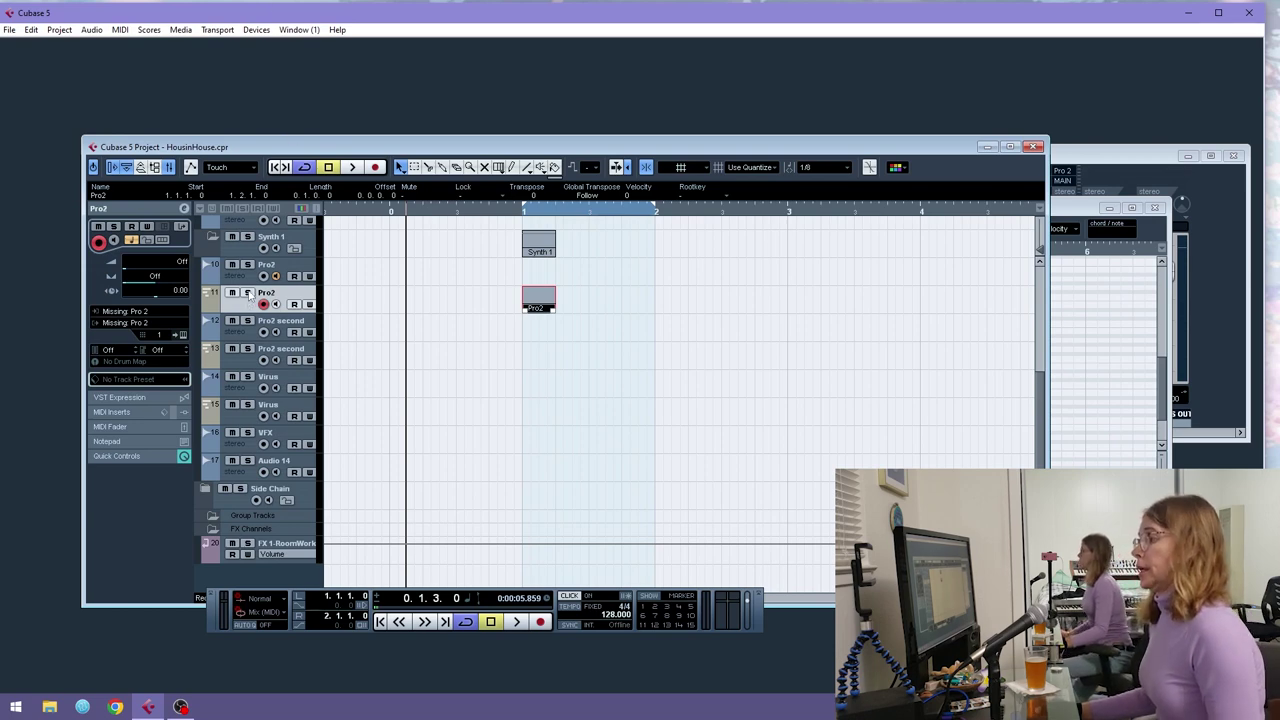
click(140, 322)
click(140, 346)
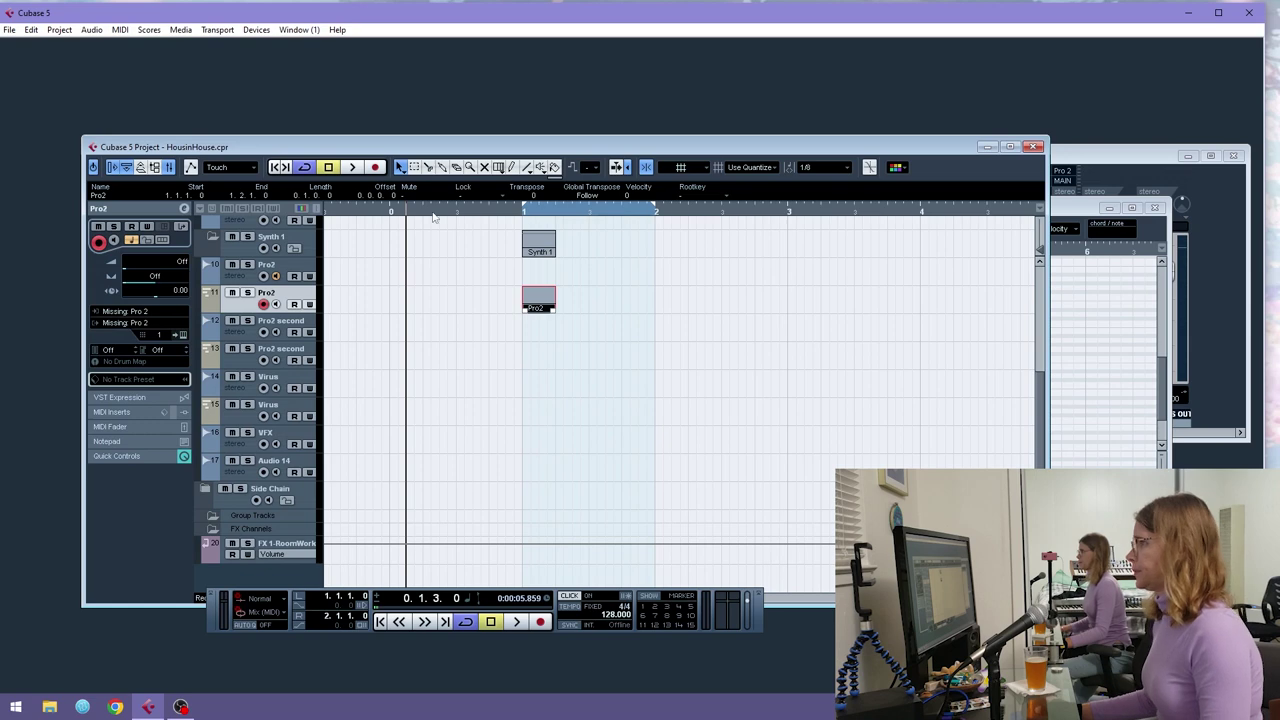
- Select the Audio 15 track and turn on its input monitoring
scroll(423, 271, up, 5)
click(250, 240)
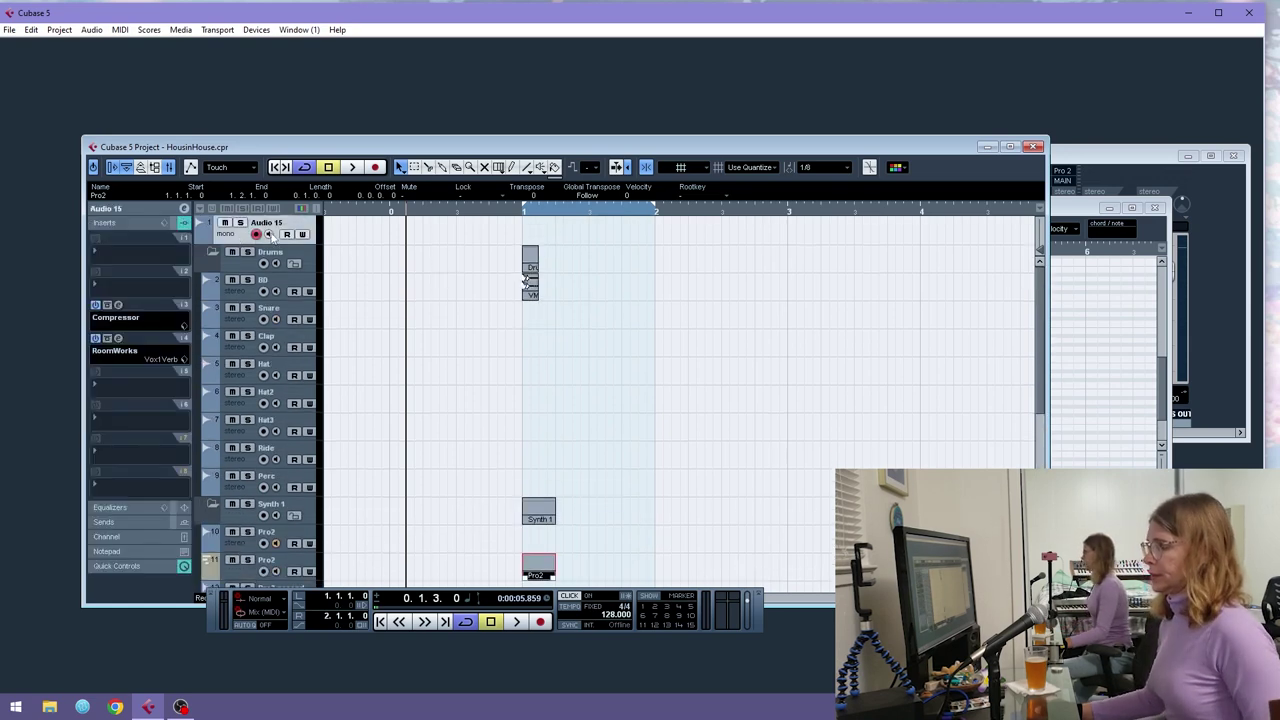
click(269, 235)
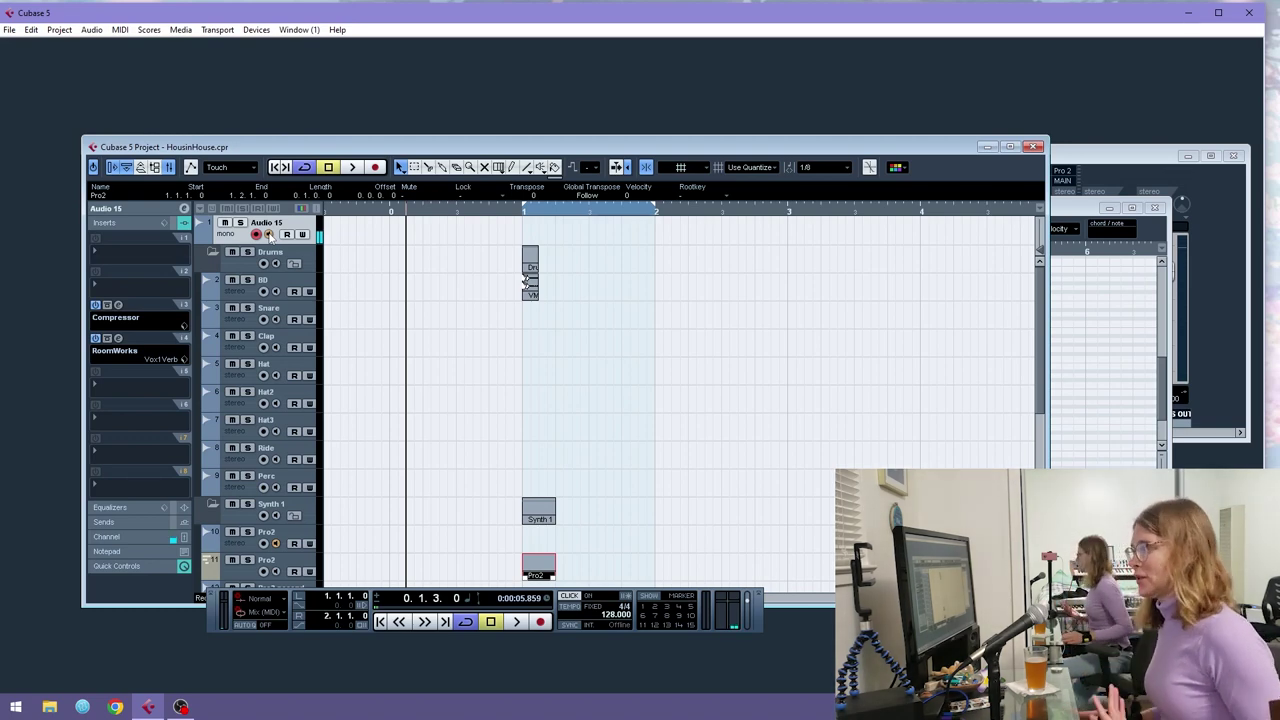
- Select the Pro2 MIDI track and delete the empty MIDI part at bar 1
scroll(534, 450, down, 2)
scroll(343, 440, down, 2)
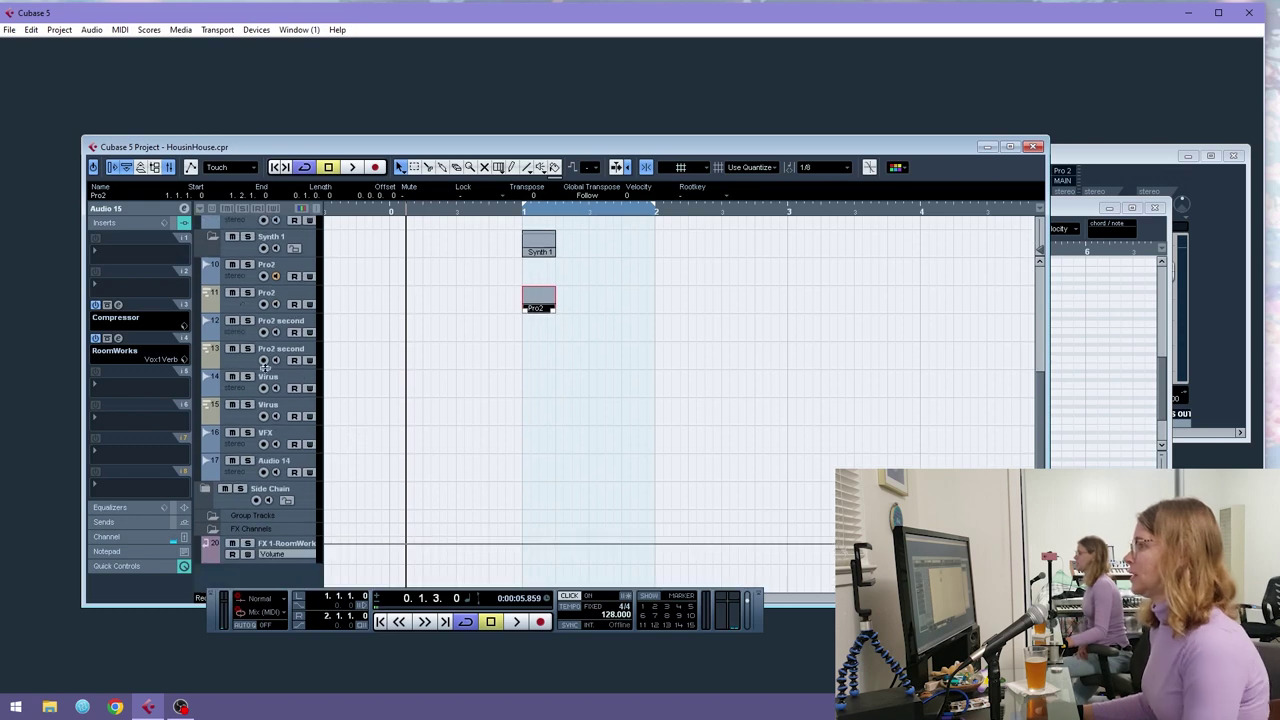
click(234, 316)
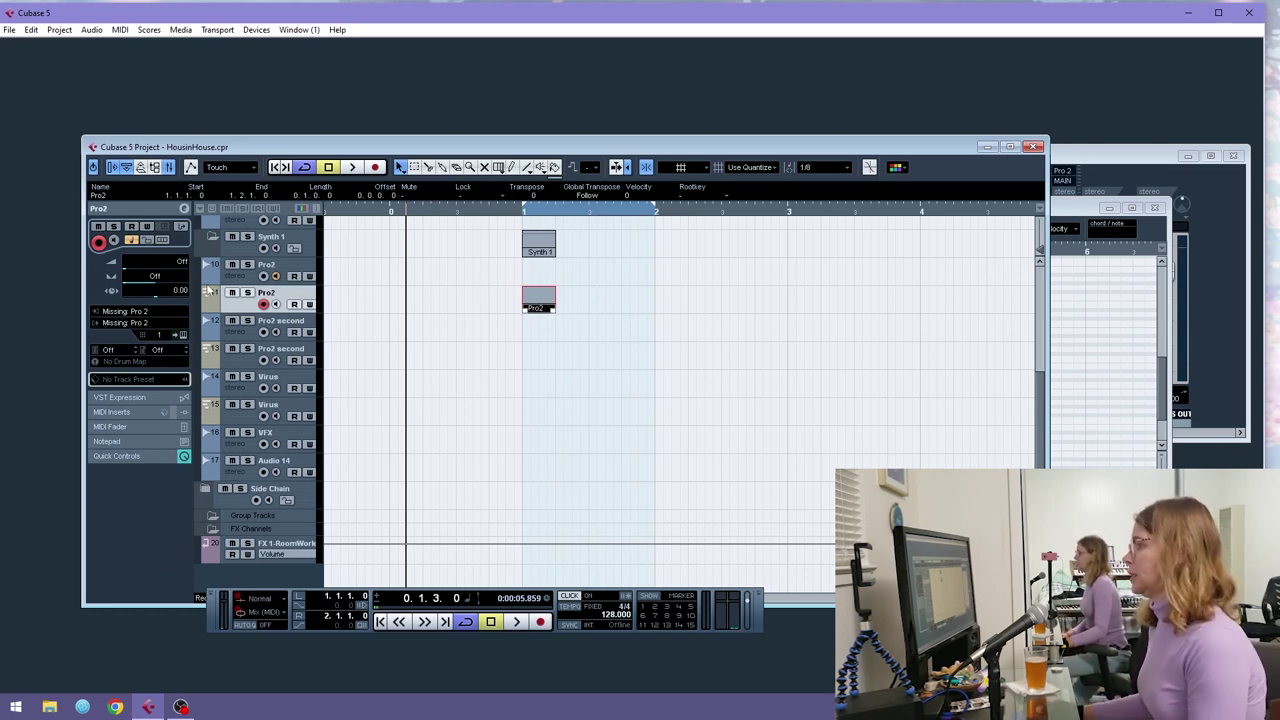
key(Delete)
- Select the Pro2 audio track and run playback briefly to hear the synth against the click
scroll(354, 333, up, 4)
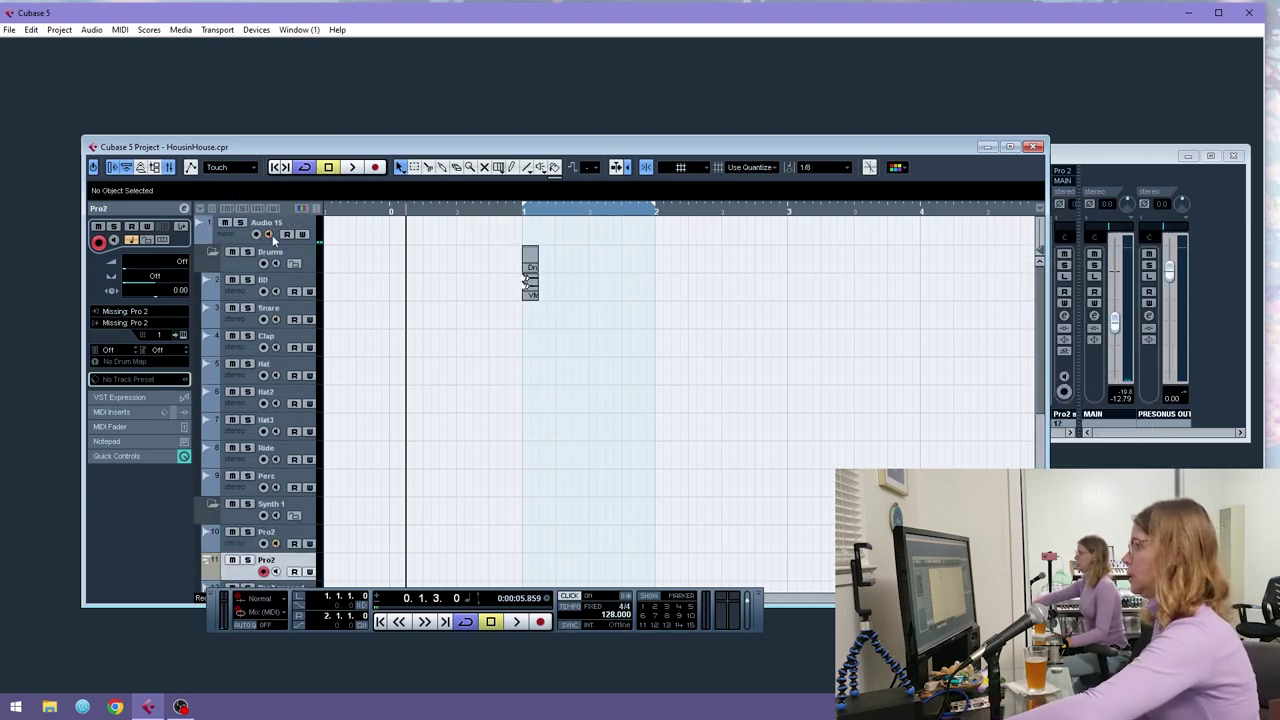
scroll(370, 295, down, 4)
click(237, 281)
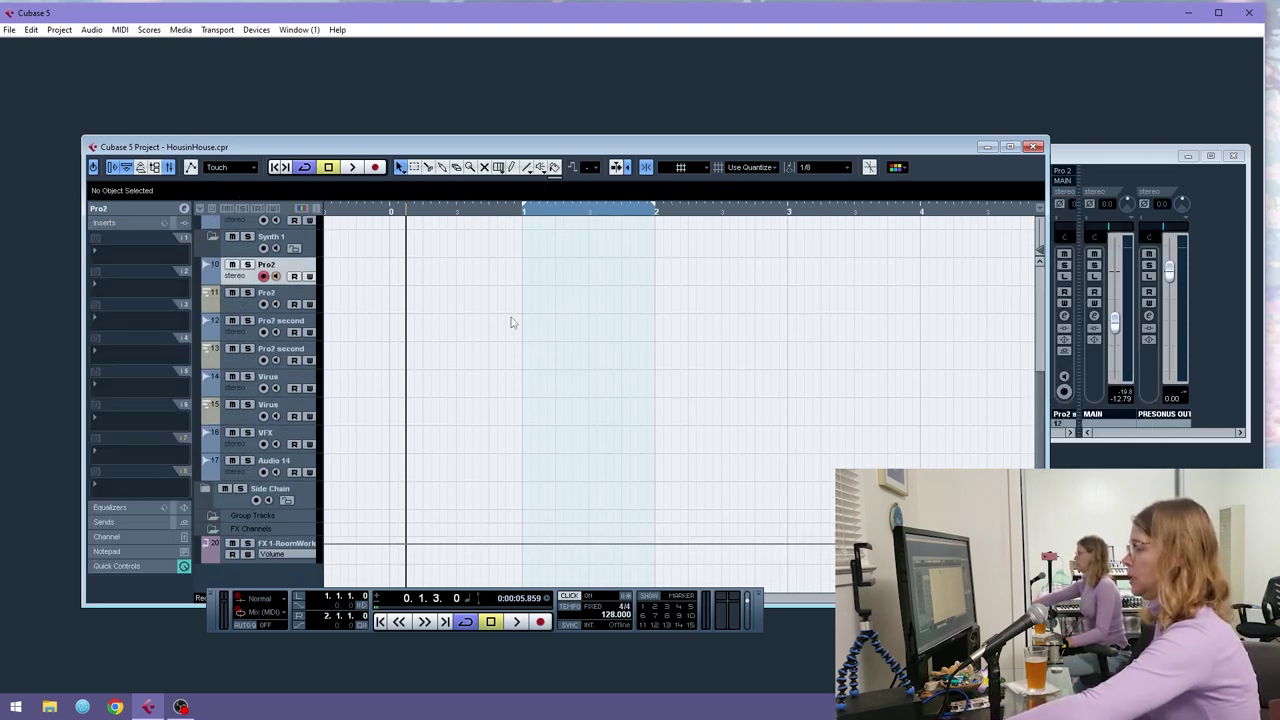
scroll(529, 369, up, 4)
scroll(529, 369, down, 2)
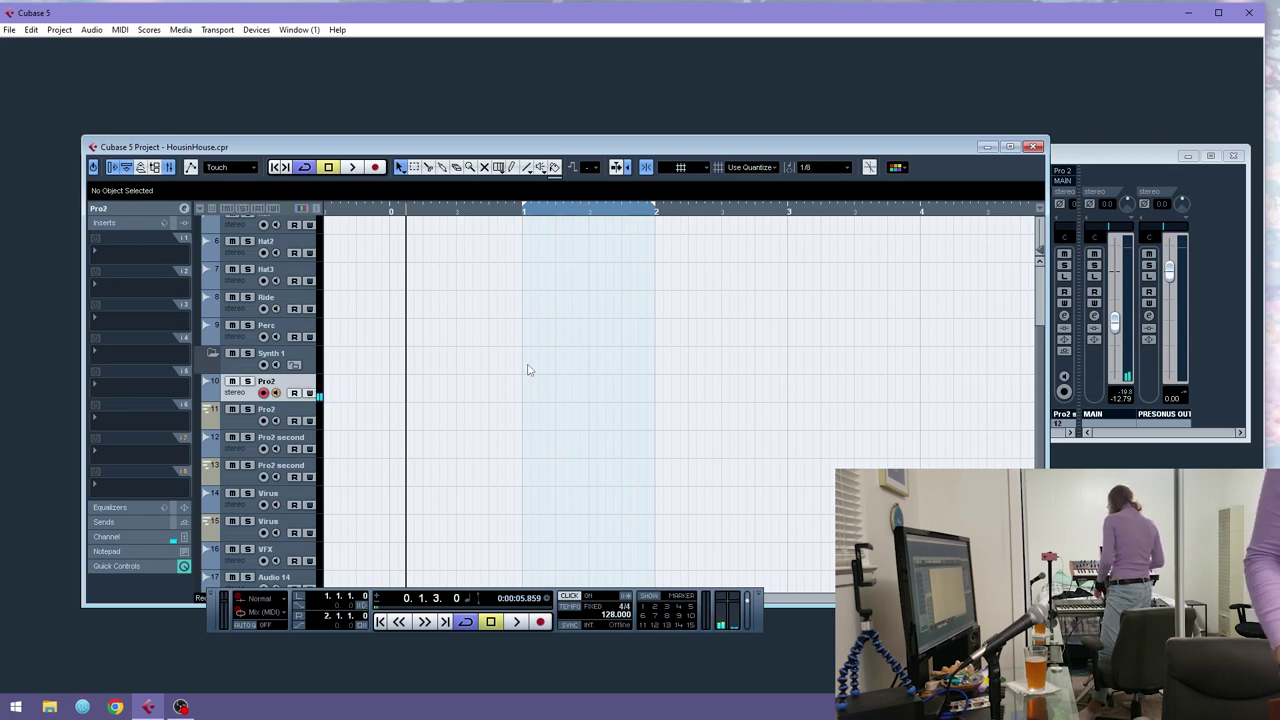
key(space)
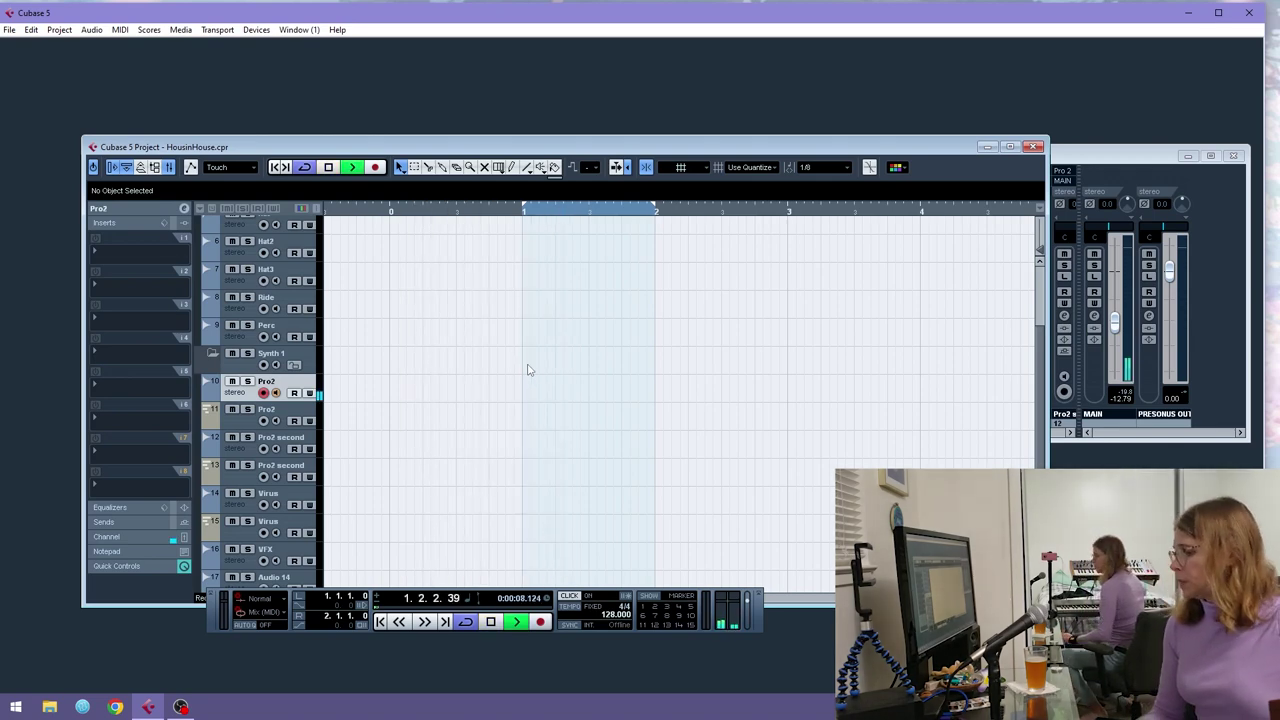
key(space)
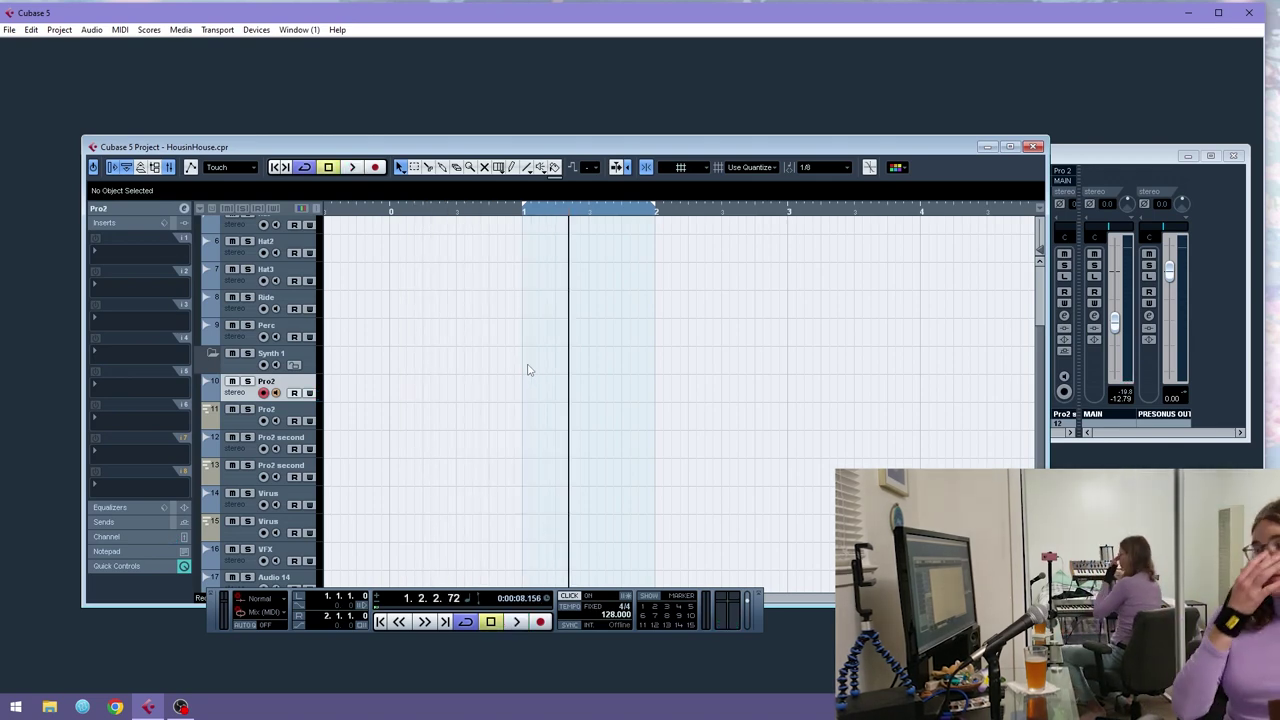
- Record a short synth take on the Pro2 audio track, starting from position 2.2.1
click(690, 210)
click(373, 168)
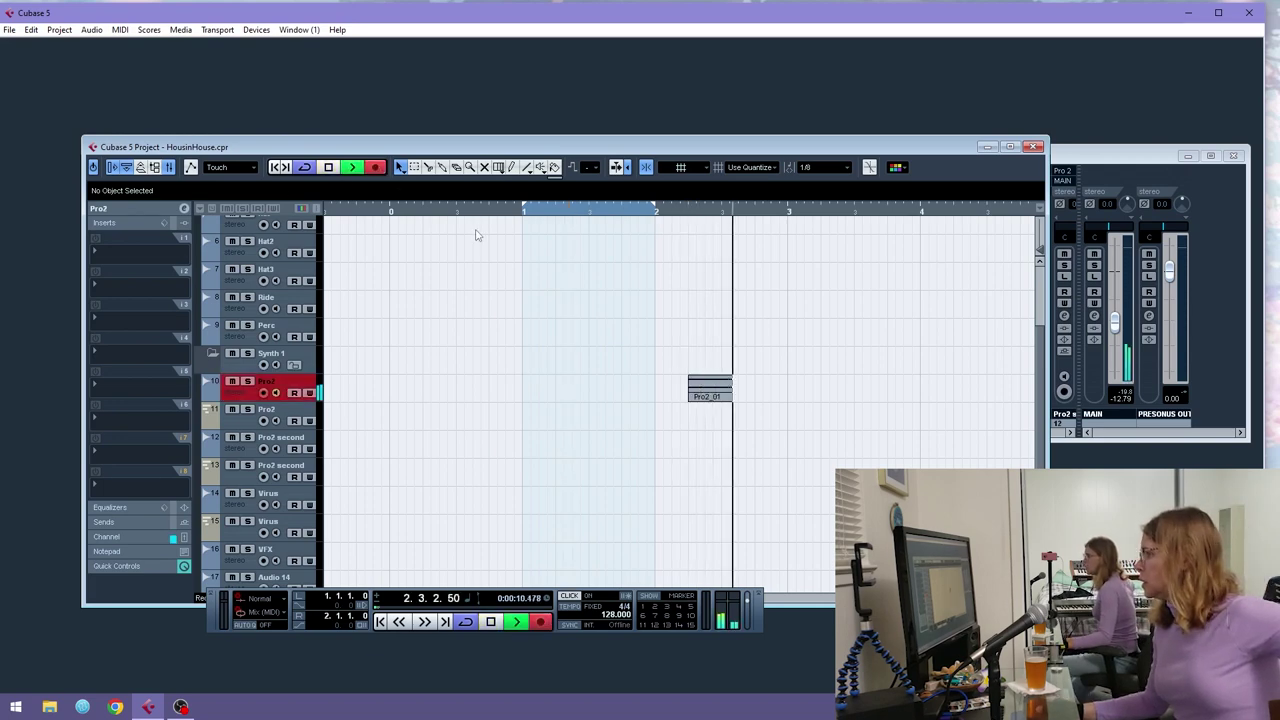
key(space)
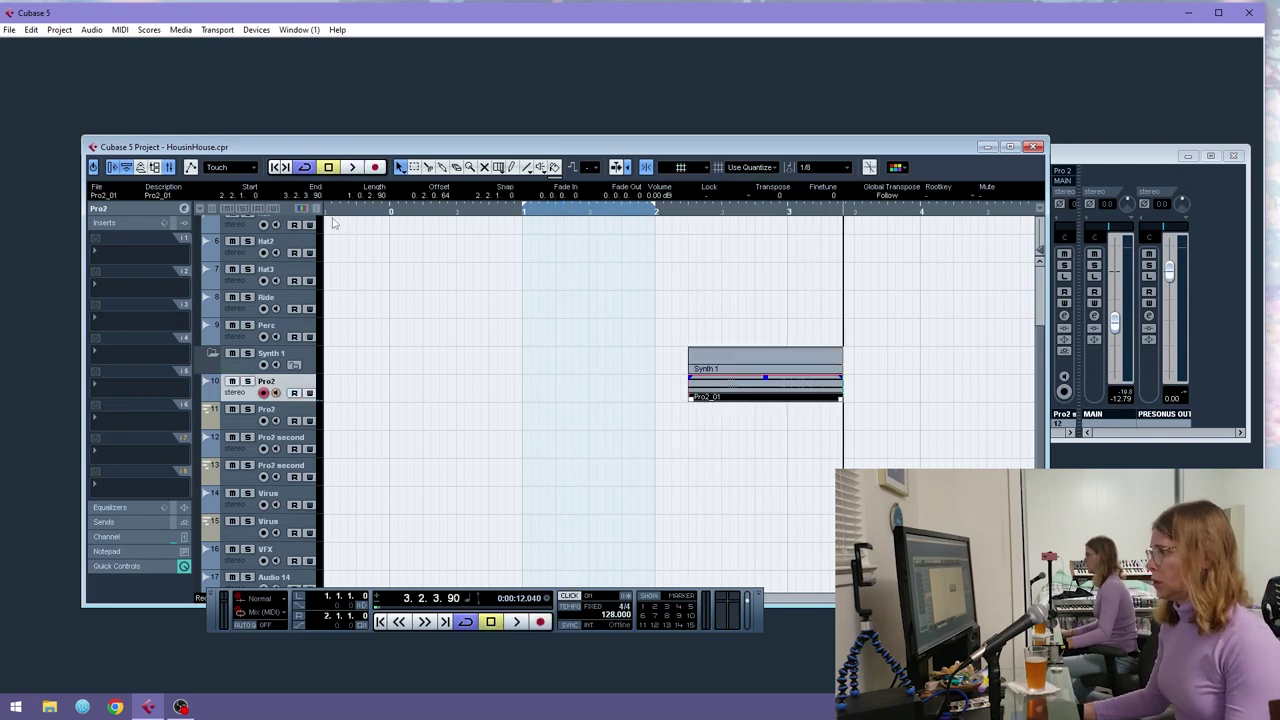
- Turn off the metronome click and the Pro2 track's input monitoring, and enlarge the track to show its waveform
key(c)
click(278, 394)
drag(279, 402, 321, 645)
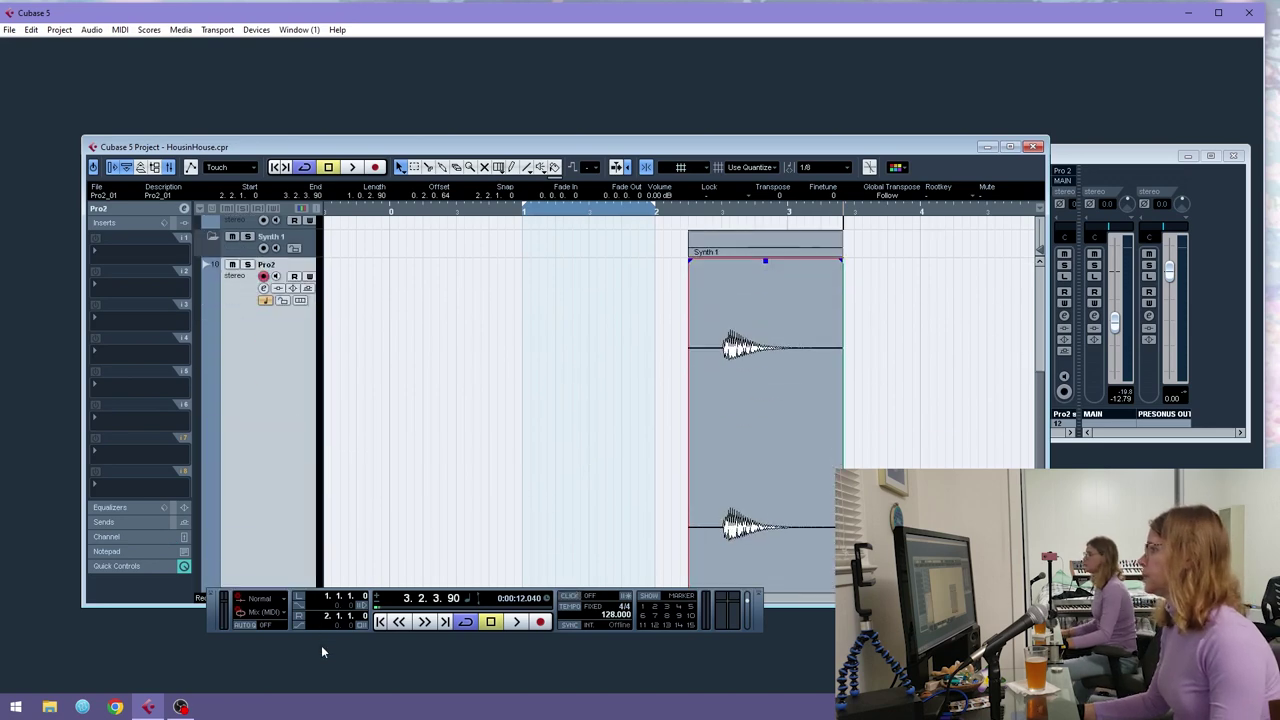
- With snap off, split the Pro2 recording just before the note's attack, delete the leading silence and turn snap back on
click(647, 170)
drag(738, 212, 562, 312)
click(592, 376)
key(1)
click(562, 314)
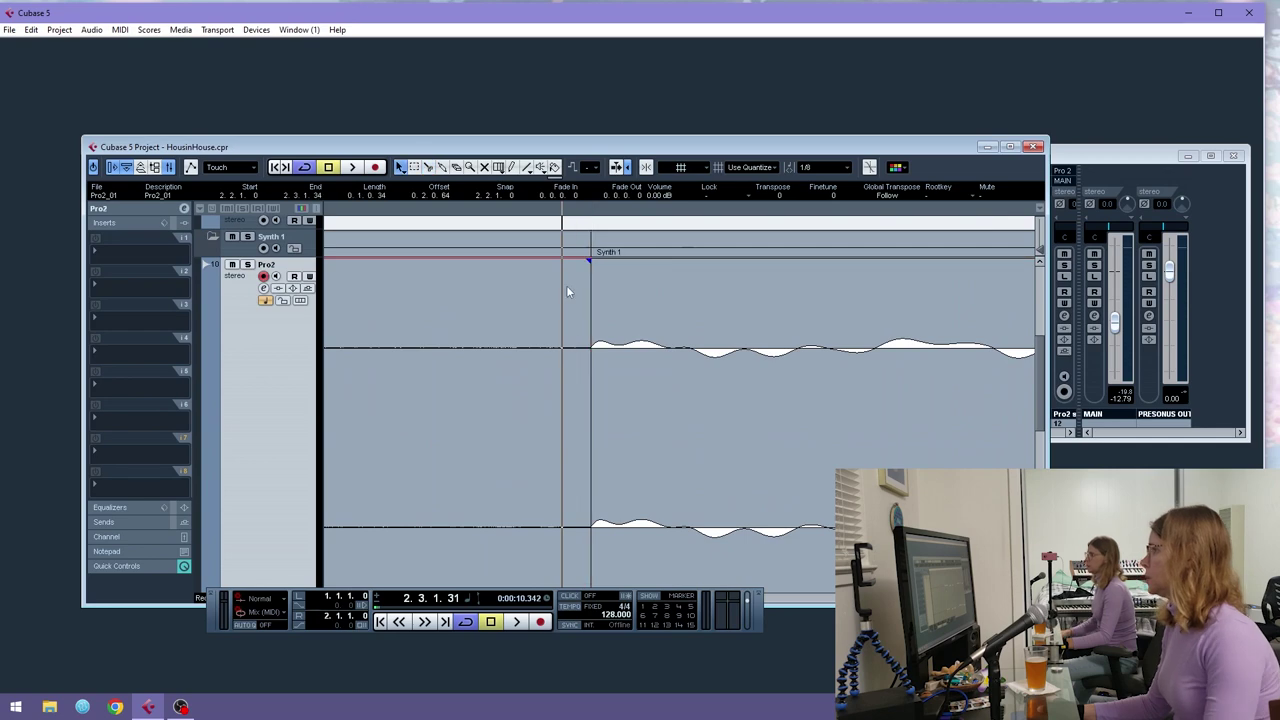
key(Delete)
drag(577, 212, 580, 172)
drag(628, 212, 594, 209)
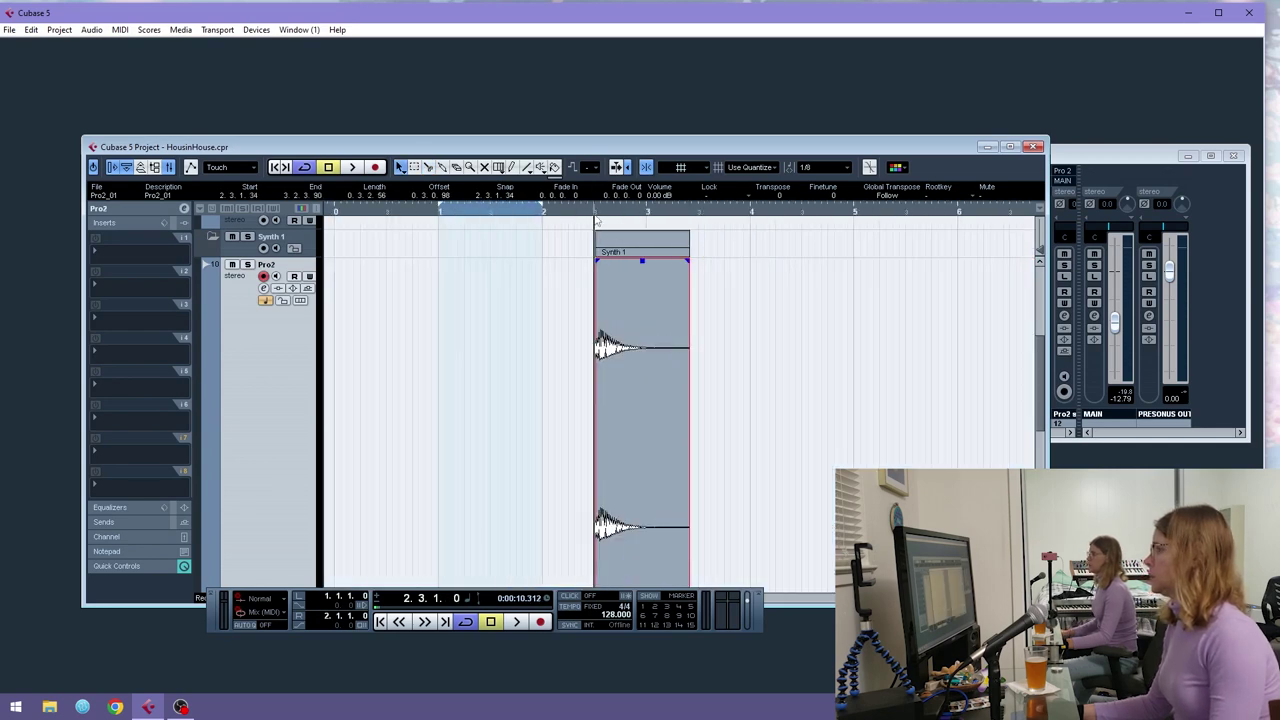
- Move the trimmed Pro2 event to the start of bar 1 and give it a fade-in of about 109 ticks
click(498, 210)
click(455, 213)
drag(653, 339, 492, 326)
drag(474, 212, 416, 264)
drag(497, 264, 558, 270)
- Play back the trimmed Pro2 note at bar 1 to hear its fade-in
key(space)
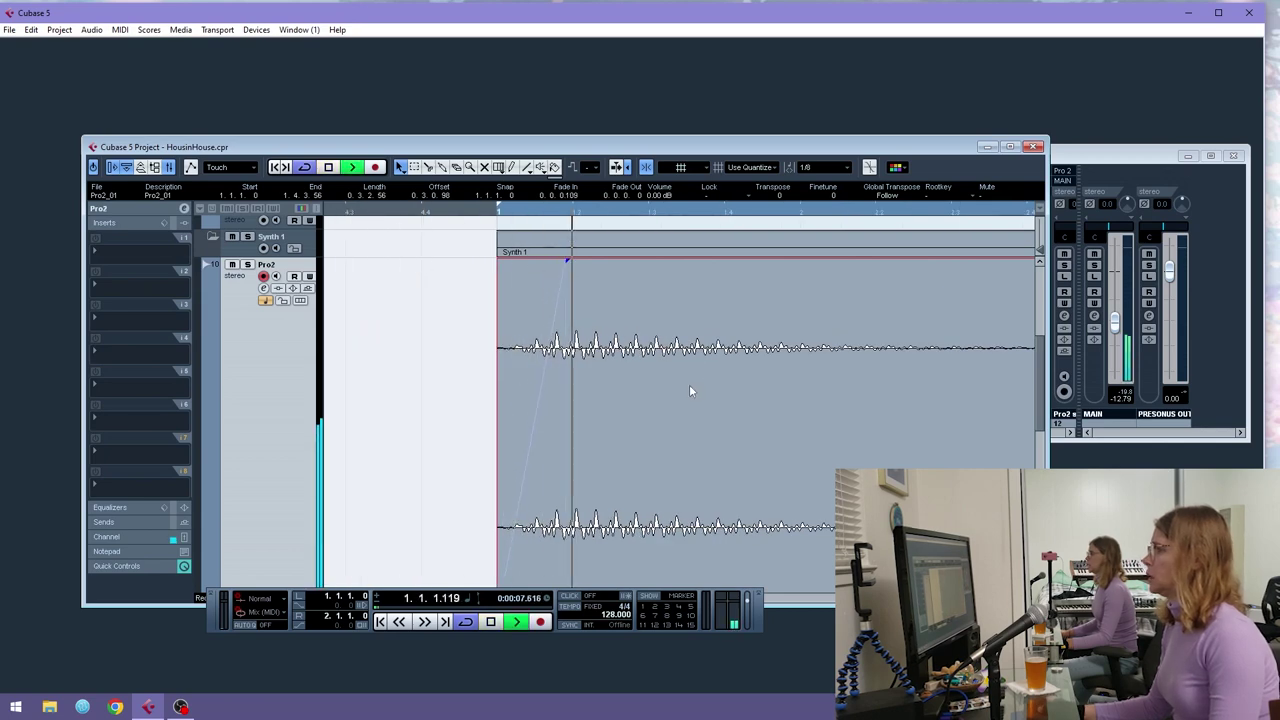
key(g)
key(g)
key(g)
key(g)
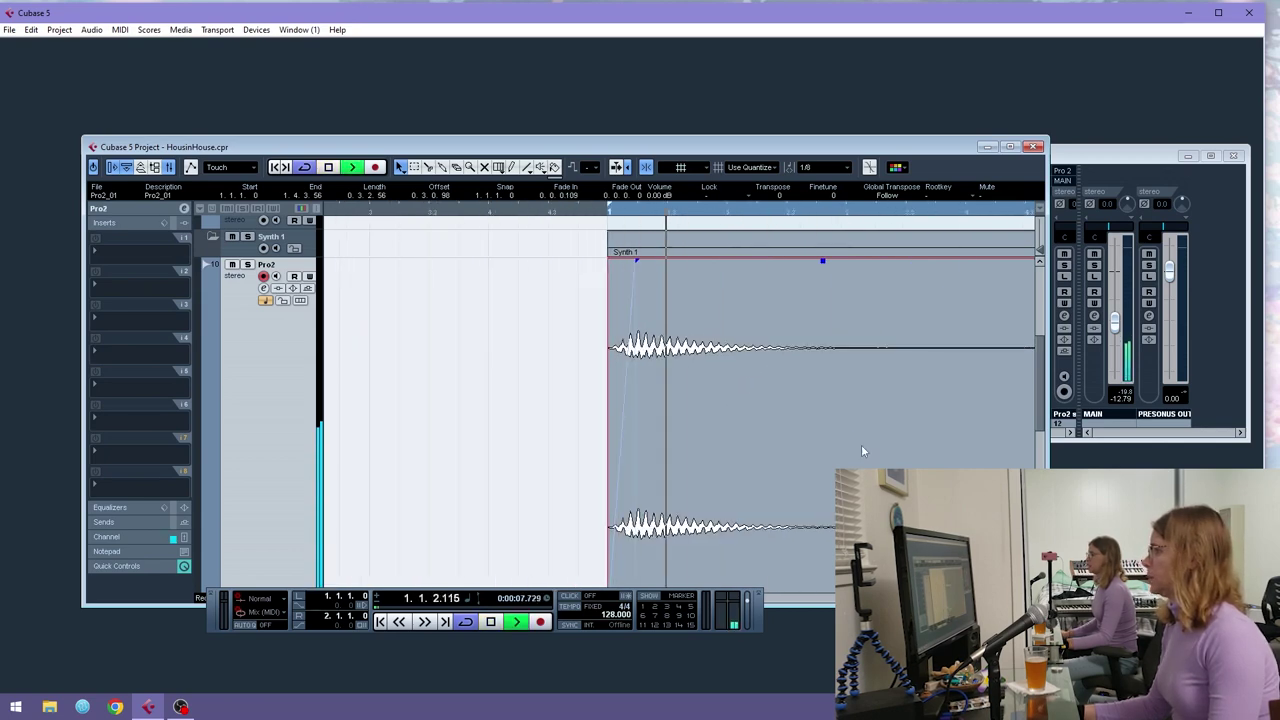
- Hide the transport panel and shorten the Pro2 event to one beat
key(F2)
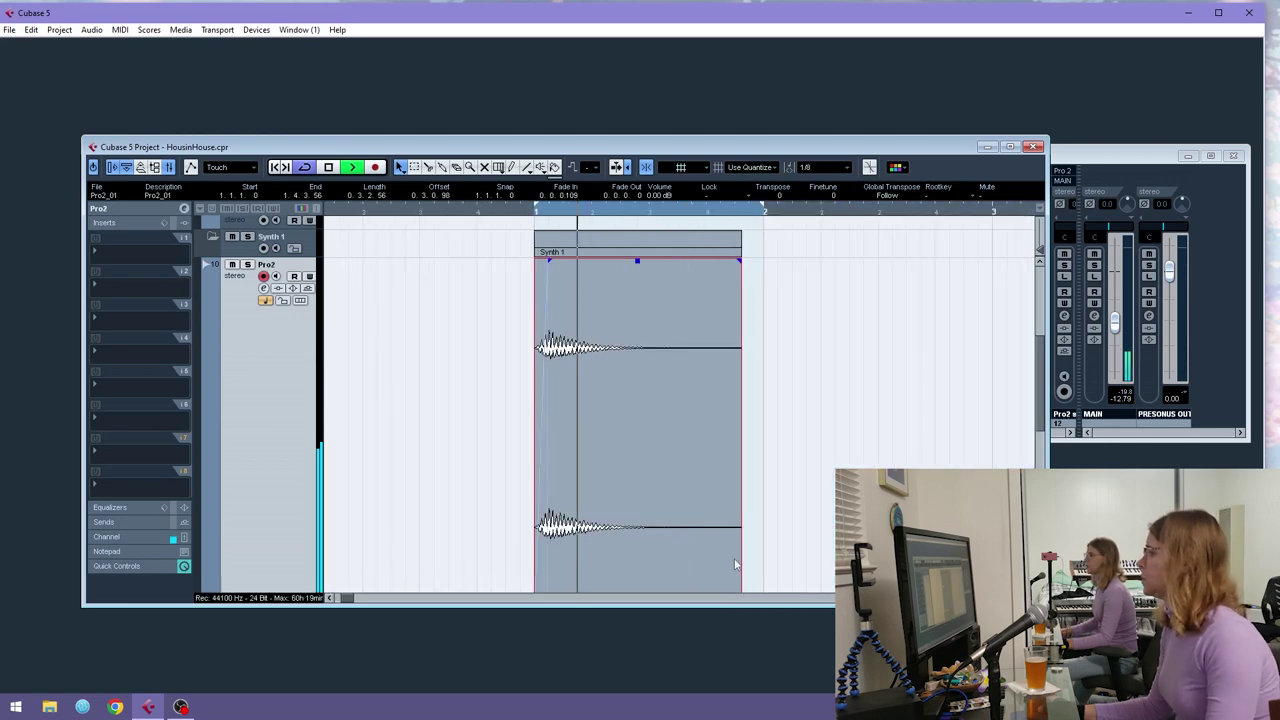
scroll(728, 537, down, 2)
drag(741, 477, 590, 472)
- Select the kick and Pro2 events together, duplicate them onto every beat of bar 1 and delete the extra pair at bar 2
scroll(575, 457, up, 5)
drag(585, 279, 537, 548)
scroll(592, 424, down, 3)
click(637, 437)
click(572, 430)
drag(639, 465, 528, 273)
key(ctrl+d)
key(ctrl+d)
key(ctrl+d)
key(ctrl+d)
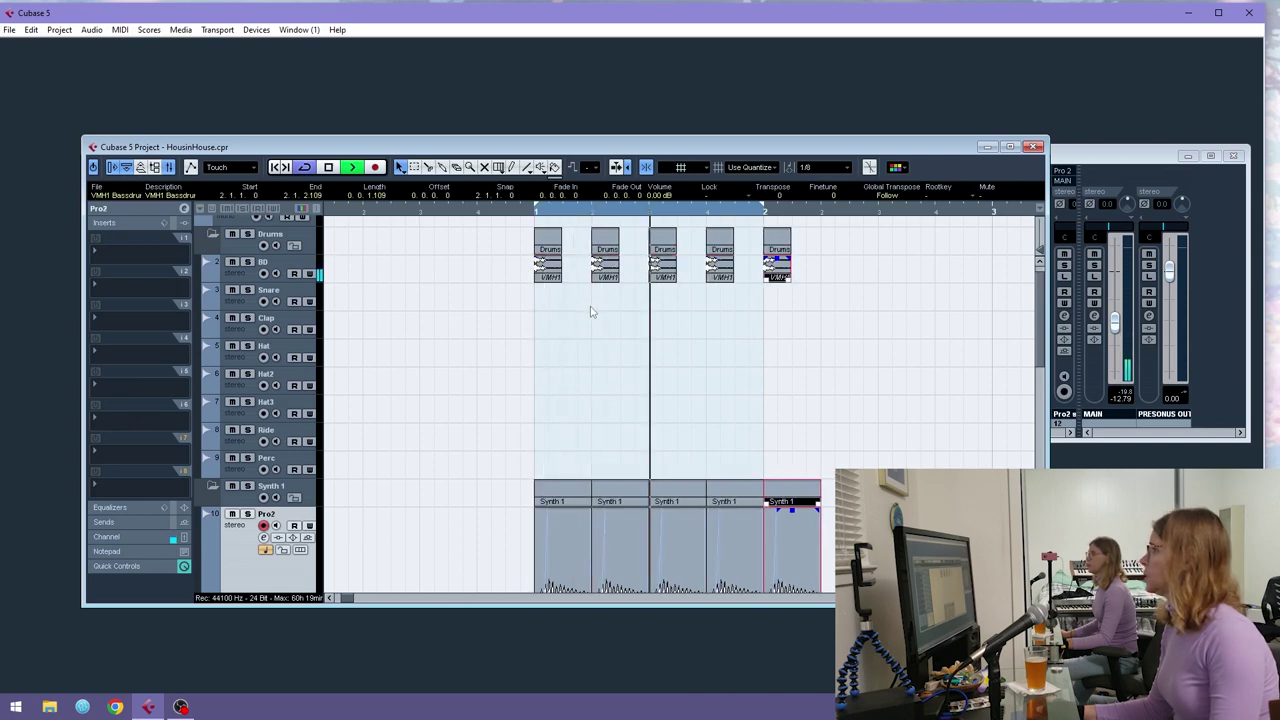
key(Delete)
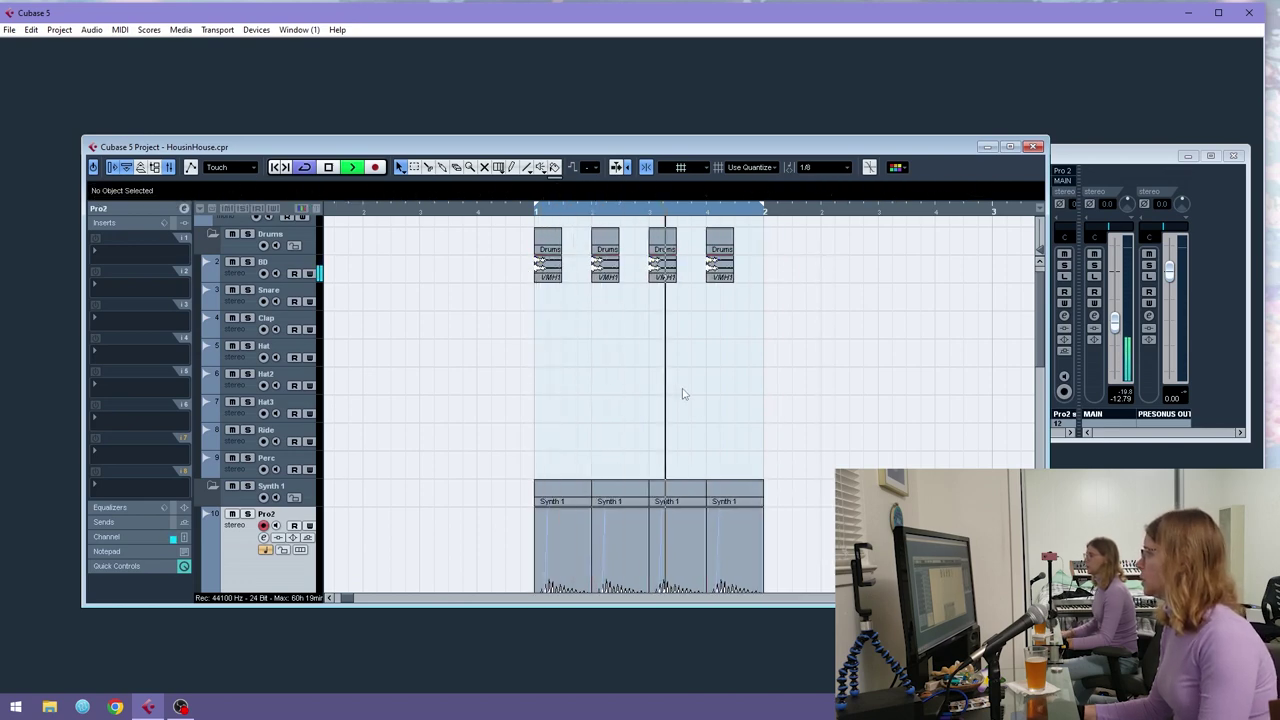
- Stop playback and reduce the Pro2 audio track's height so the neighbouring tracks fit in view
scroll(271, 351, down, 5)
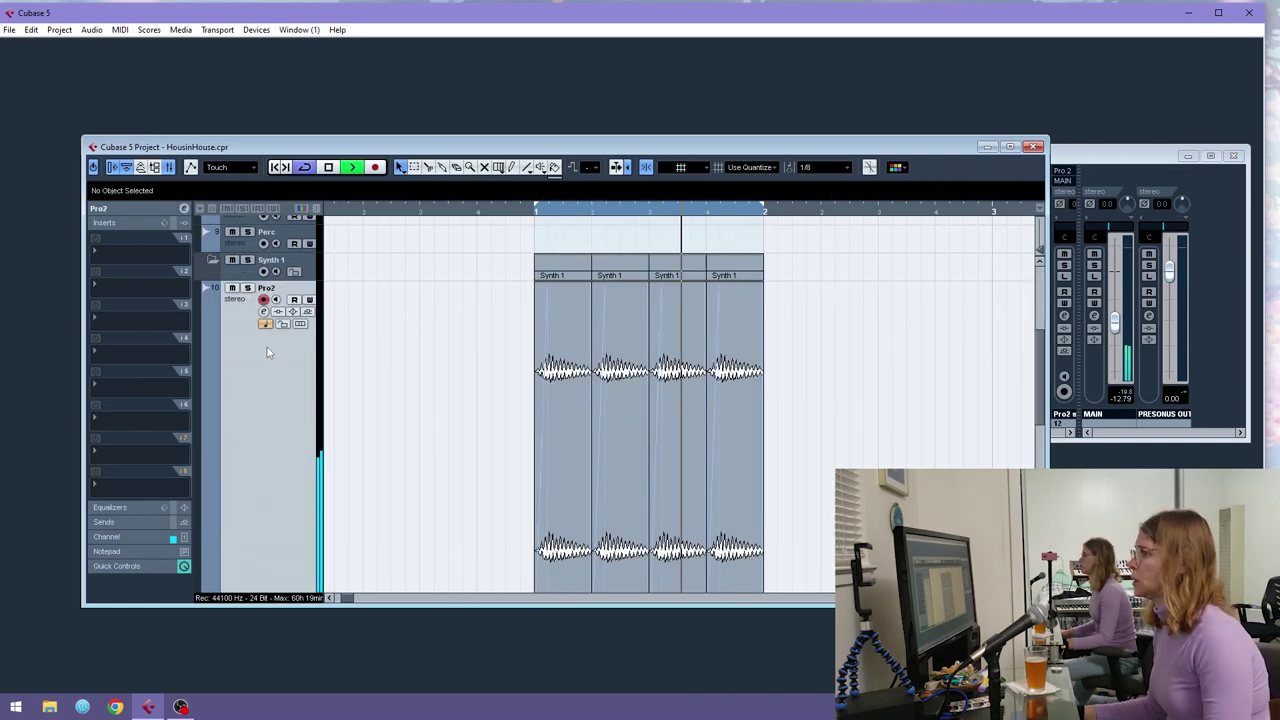
key(space)
scroll(271, 488, down, 3)
drag(277, 499, 277, 232)
scroll(277, 234, up, 4)
drag(277, 433, 272, 380)
- Play the loop briefly from bar 1 and select the third Pro2 event
click(531, 211)
key(space)
key(space)
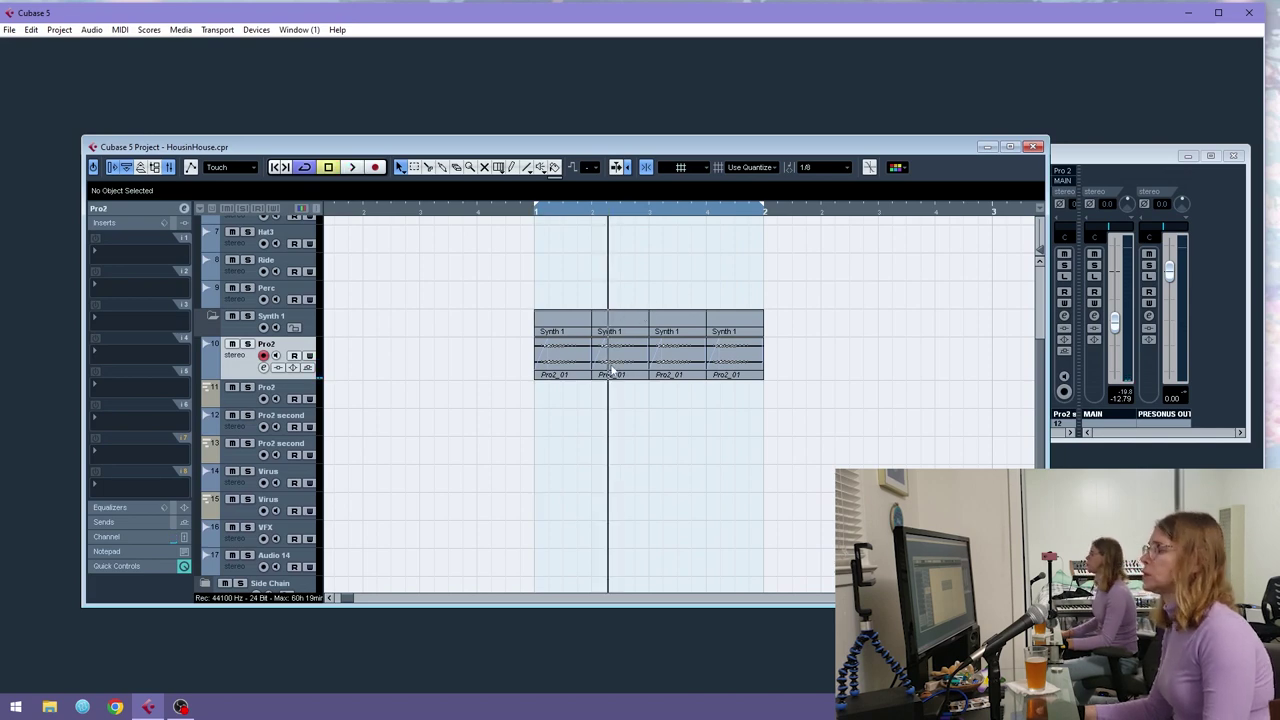
click(665, 368)
- Turn the Audio 15 track's input monitoring on to use the microphone, and switch it off again
scroll(322, 424, up, 3)
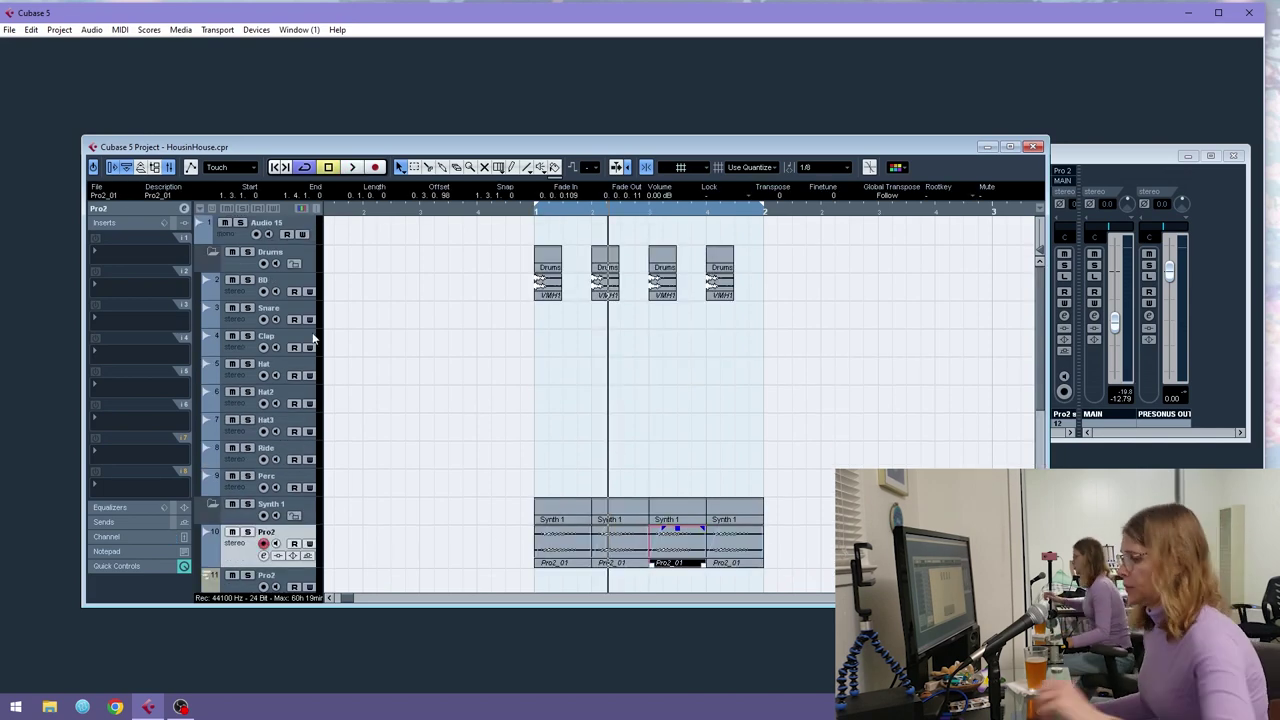
click(270, 235)
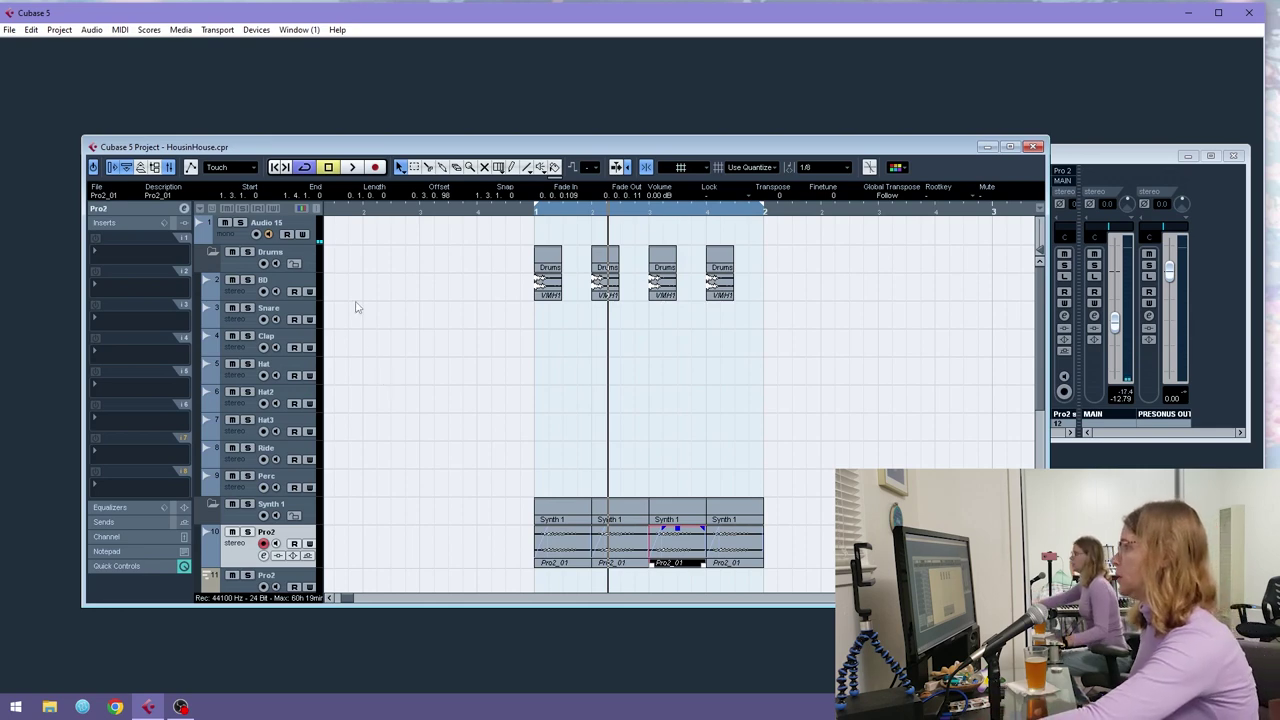
click(272, 236)
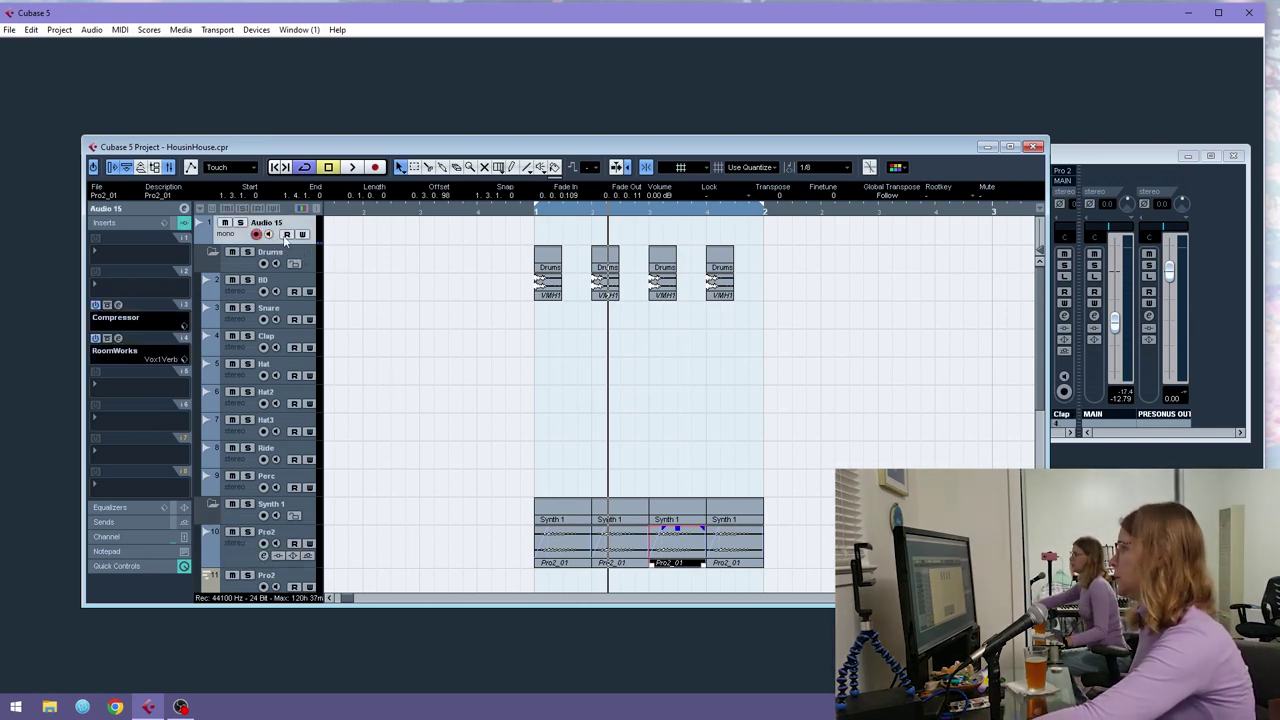
- Play the one-bar kick and synth loop, restarting it from the beginning of bar 1
key(space)
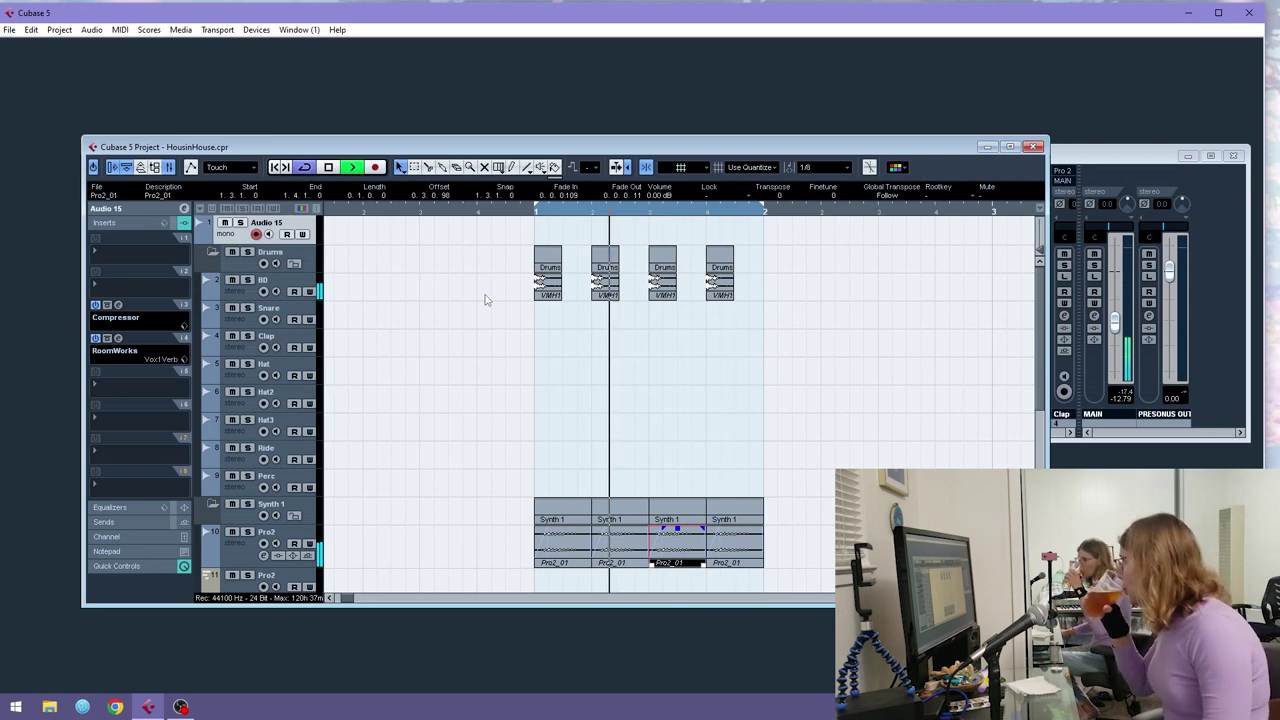
key(space)
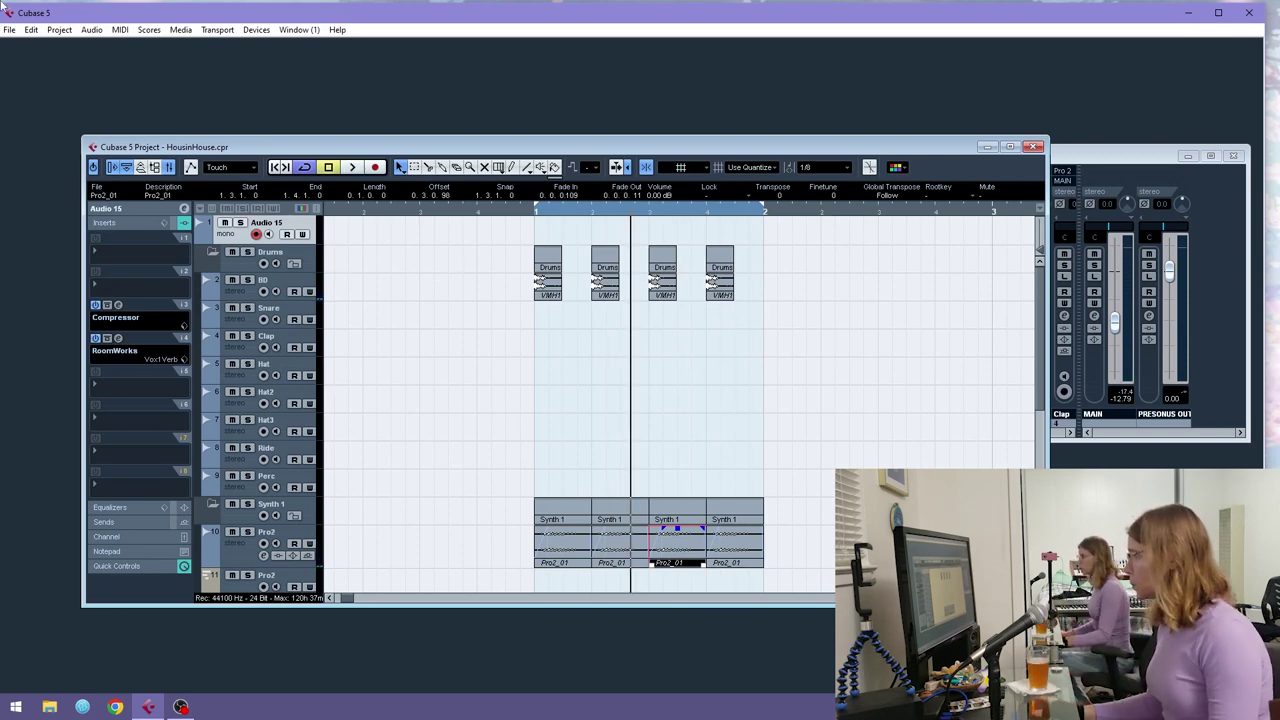
click(540, 218)
key(space)
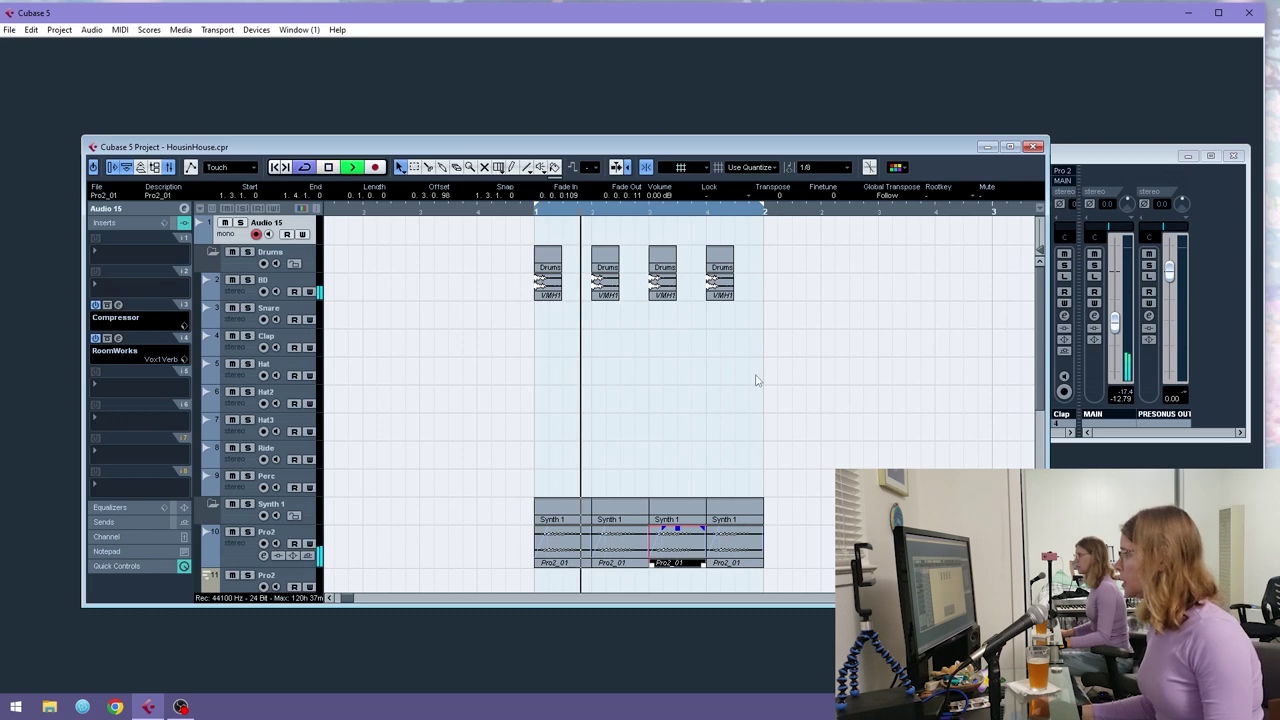
- Move the last three Pro2 events out of the loop to just past bar 2 and toggle the Audio 15 track's input monitoring
drag(552, 214, 530, 268)
drag(537, 268, 716, 530)
drag(501, 210, 476, 168)
drag(642, 484, 842, 566)
key(Delete)
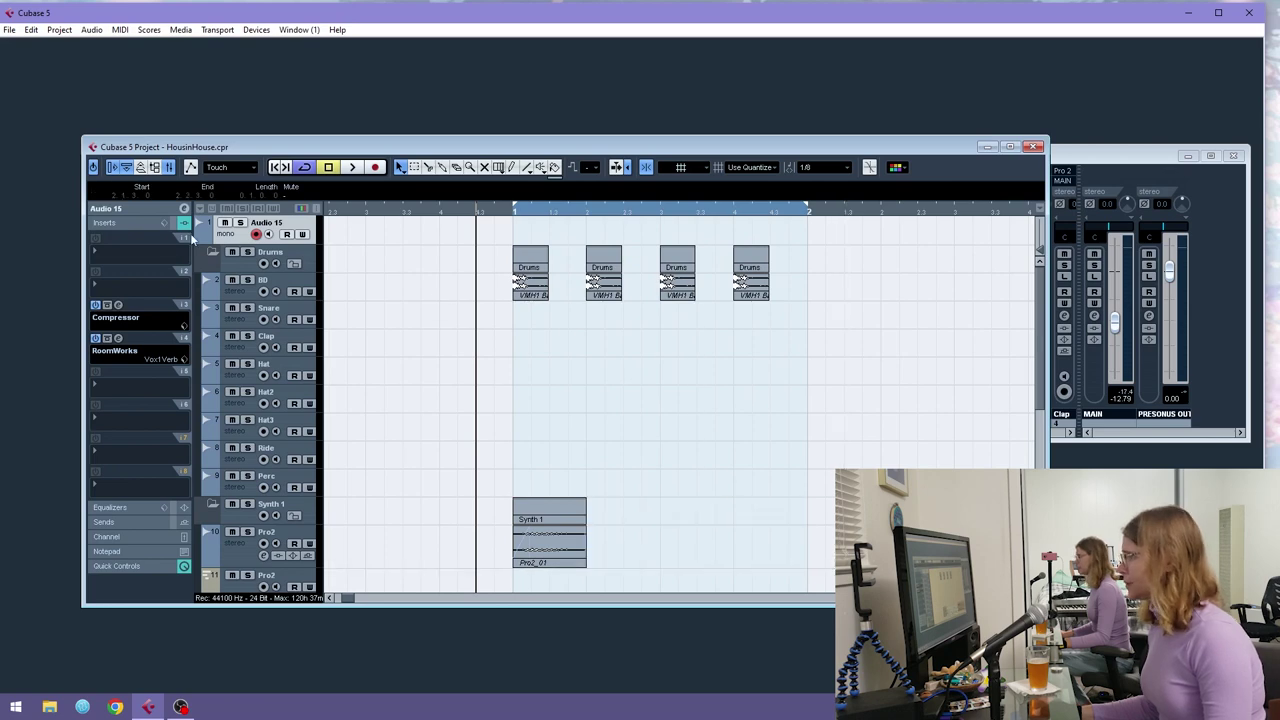
click(269, 234)
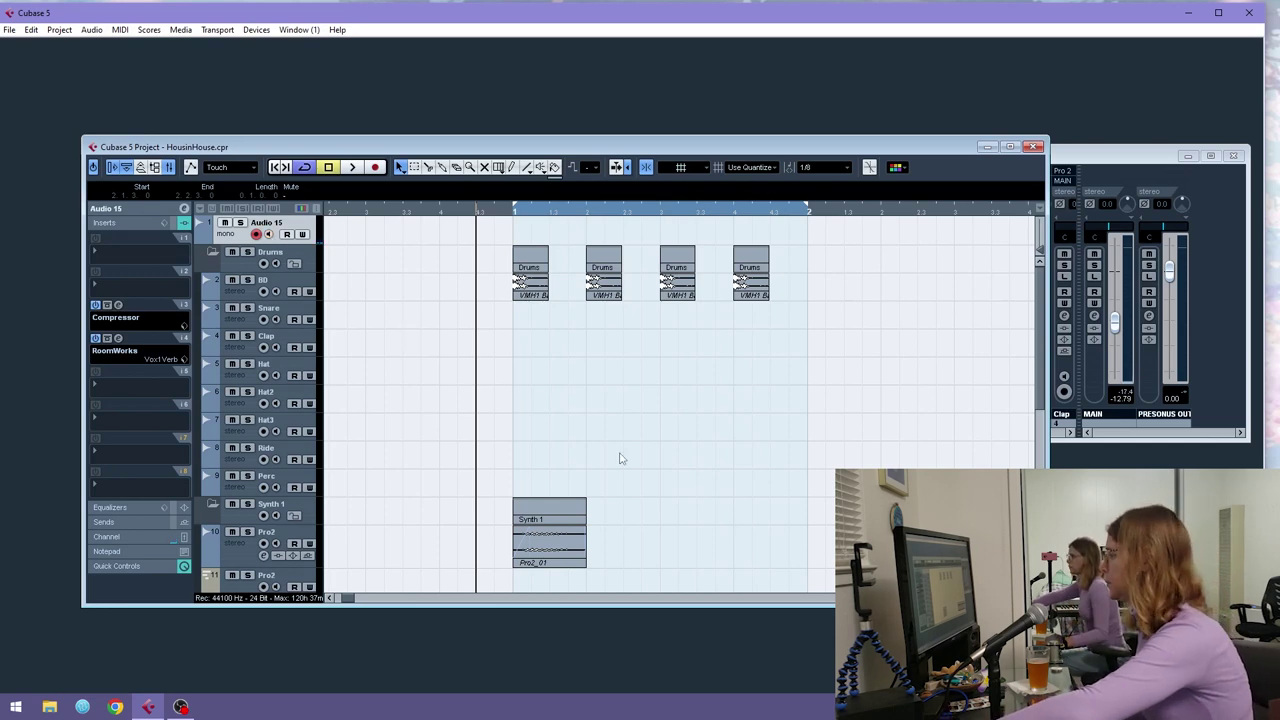
- Add a group channel track and name it drumgroupBD
right_click(255, 302)
mouse_move(290, 304)
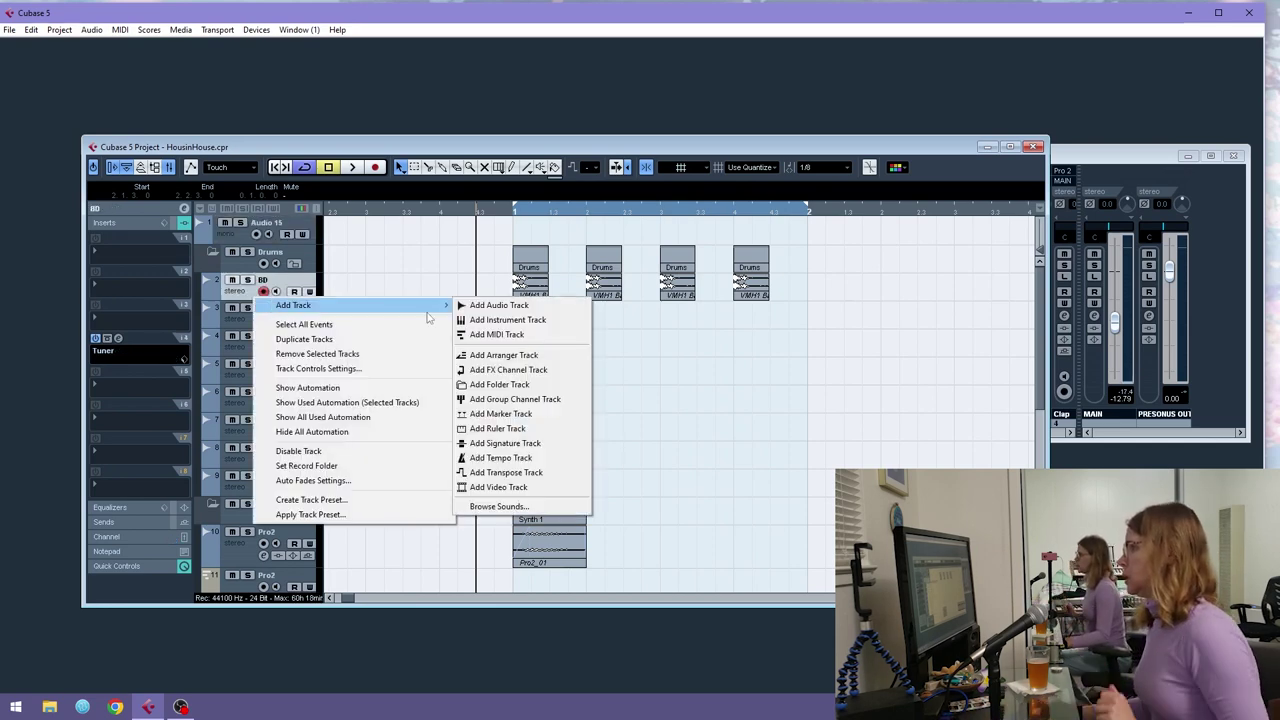
click(520, 397)
click(620, 363)
click(627, 391)
click(661, 413)
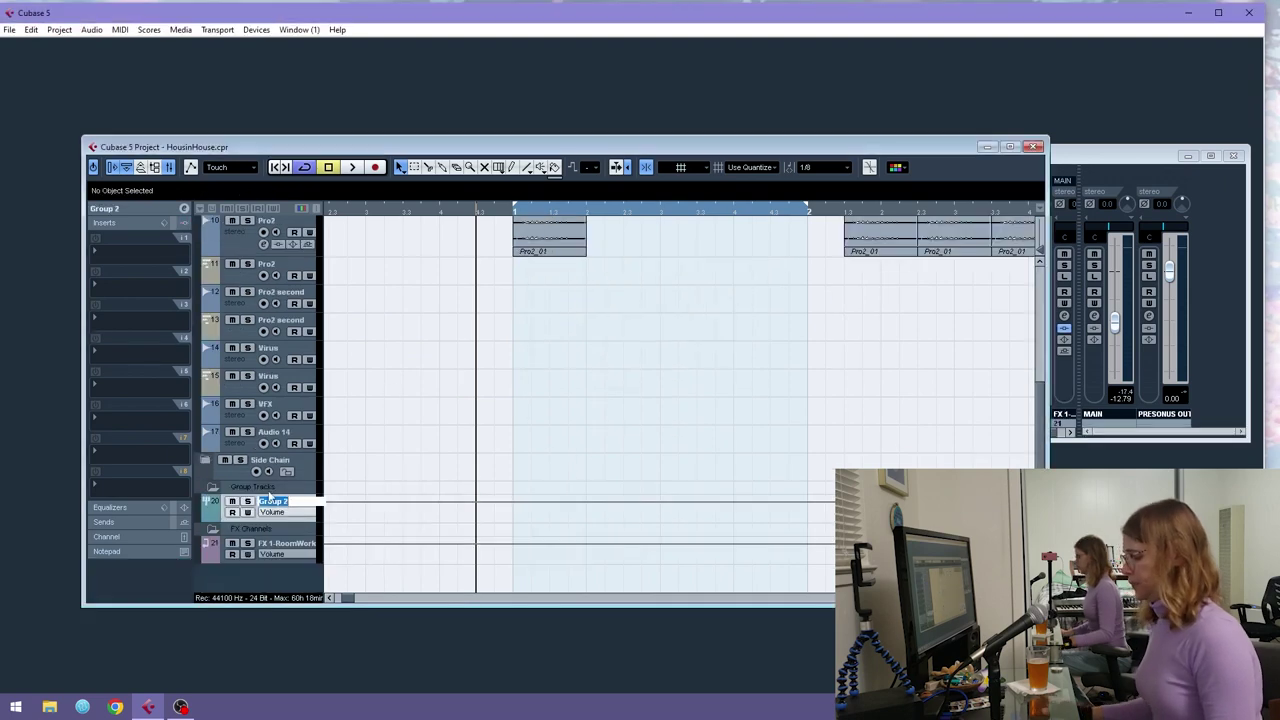
text(drumgr)
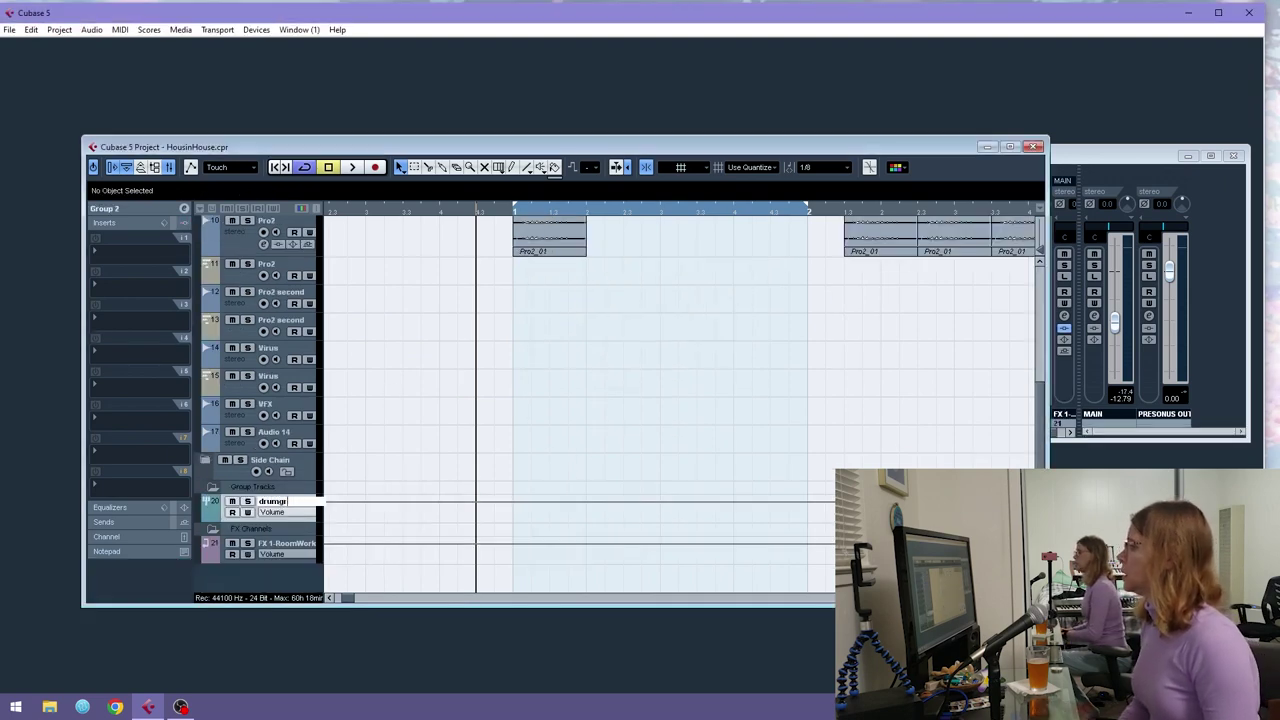
text(oupBD)
key(Return)
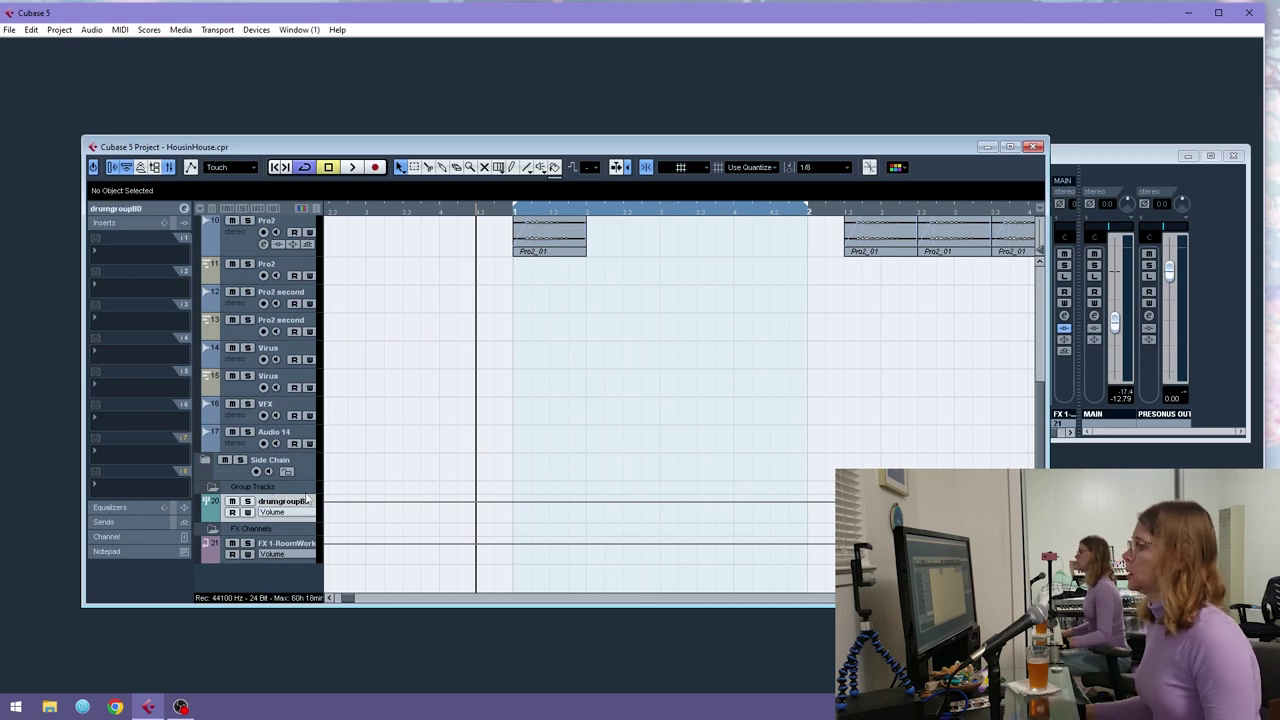
- Move the drumgroupBD group and the Pro2 audio track into the Drums folder, above the BD track
scroll(249, 240, up, 4)
drag(288, 425, 222, 436)
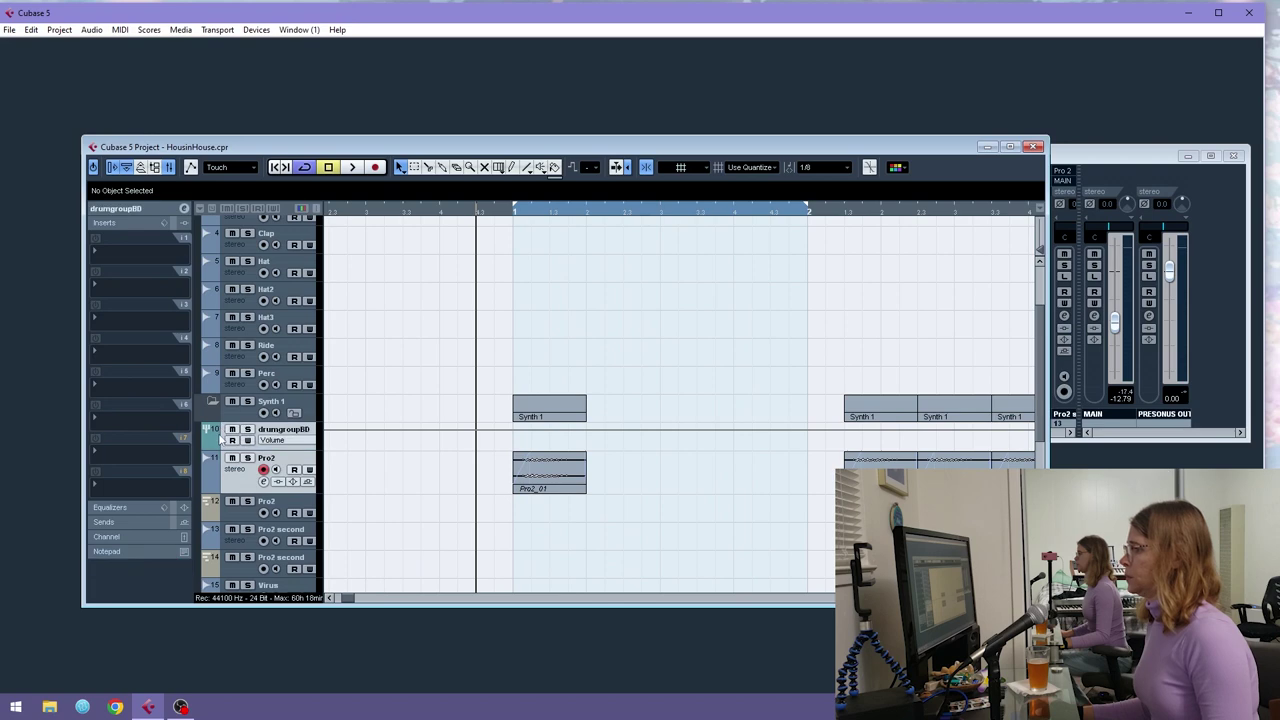
drag(229, 257, 231, 276)
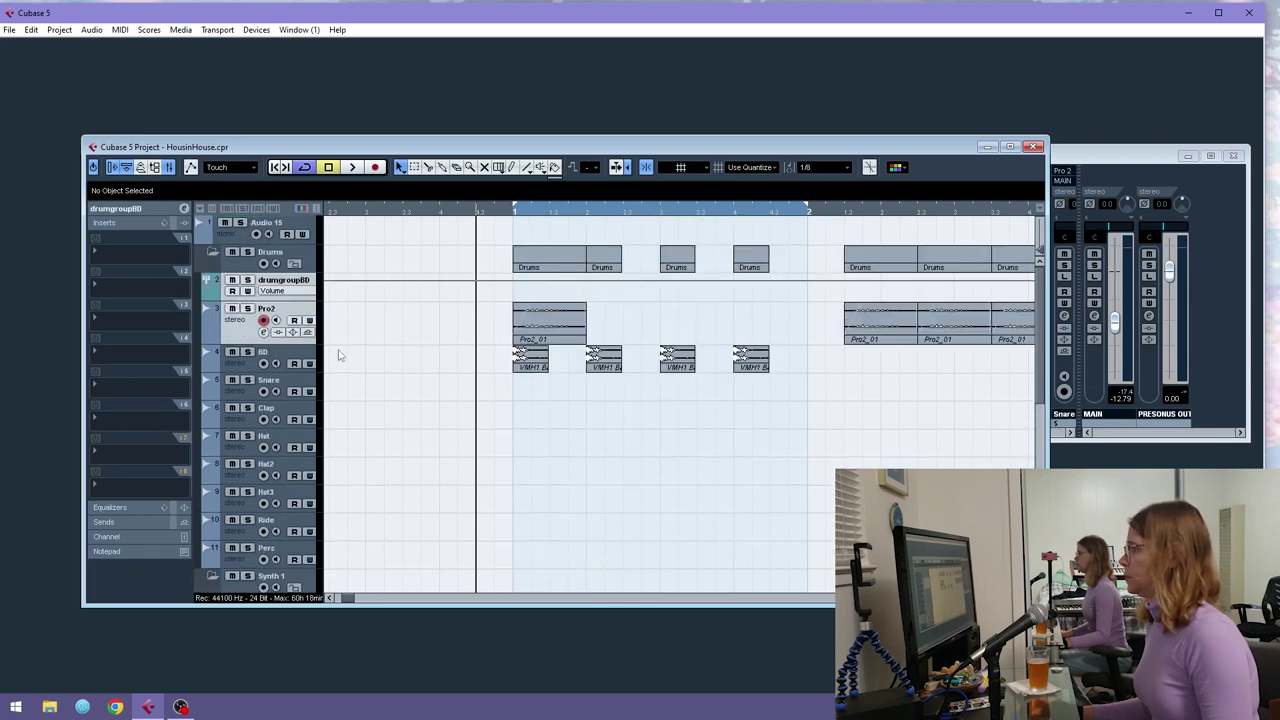
- Route the outputs of the Pro2 and BD tracks to the drumgroupBD group
click(231, 334)
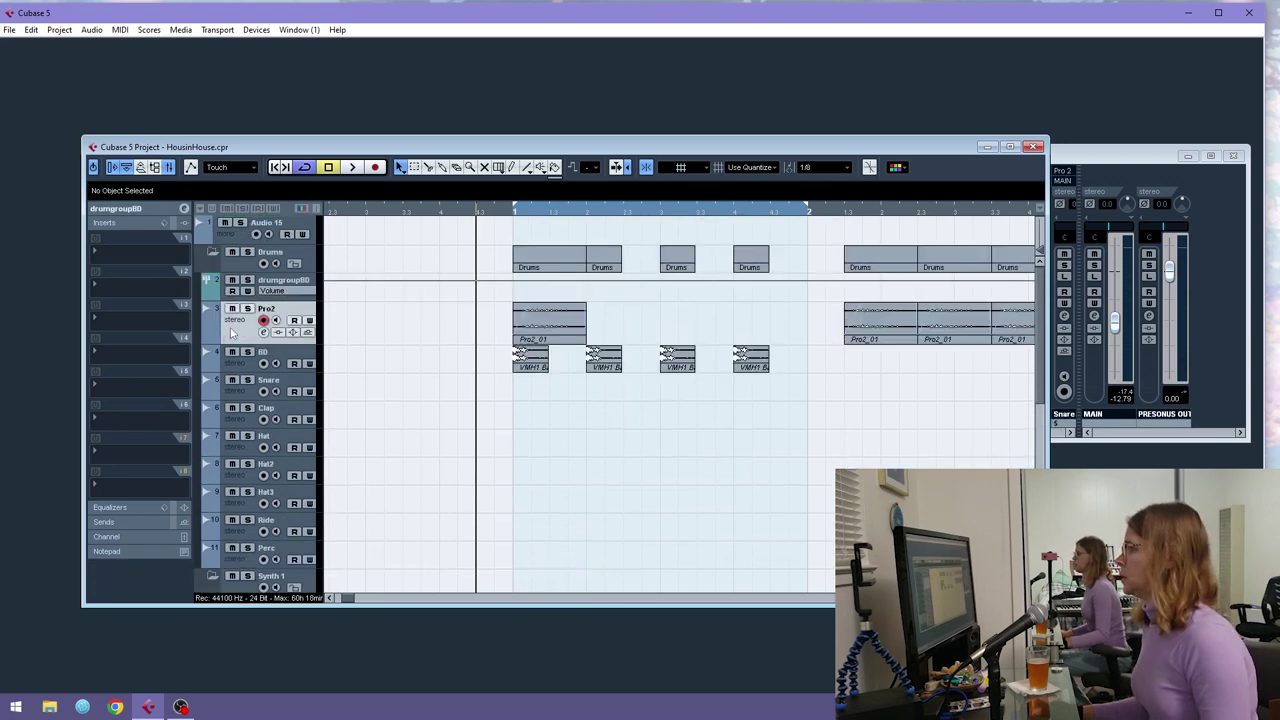
click(135, 222)
click(150, 322)
mouse_move(196, 457)
click(285, 503)
click(238, 366)
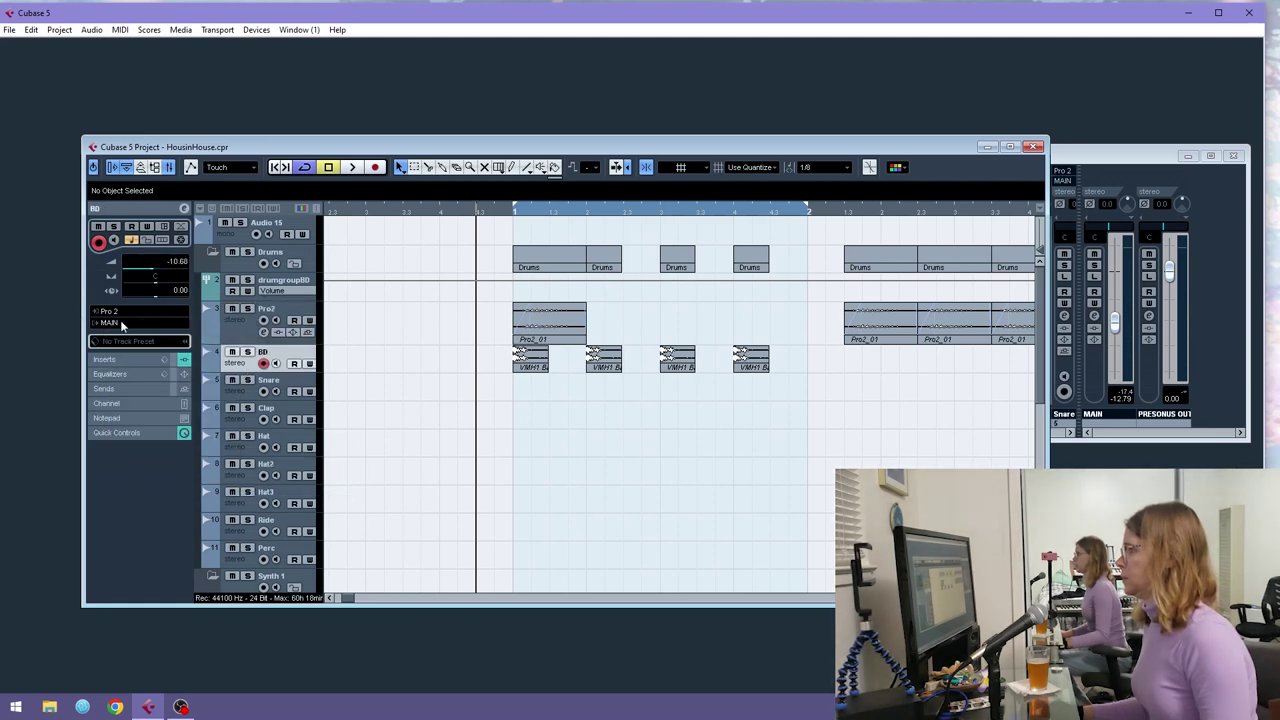
click(118, 333)
click(285, 500)
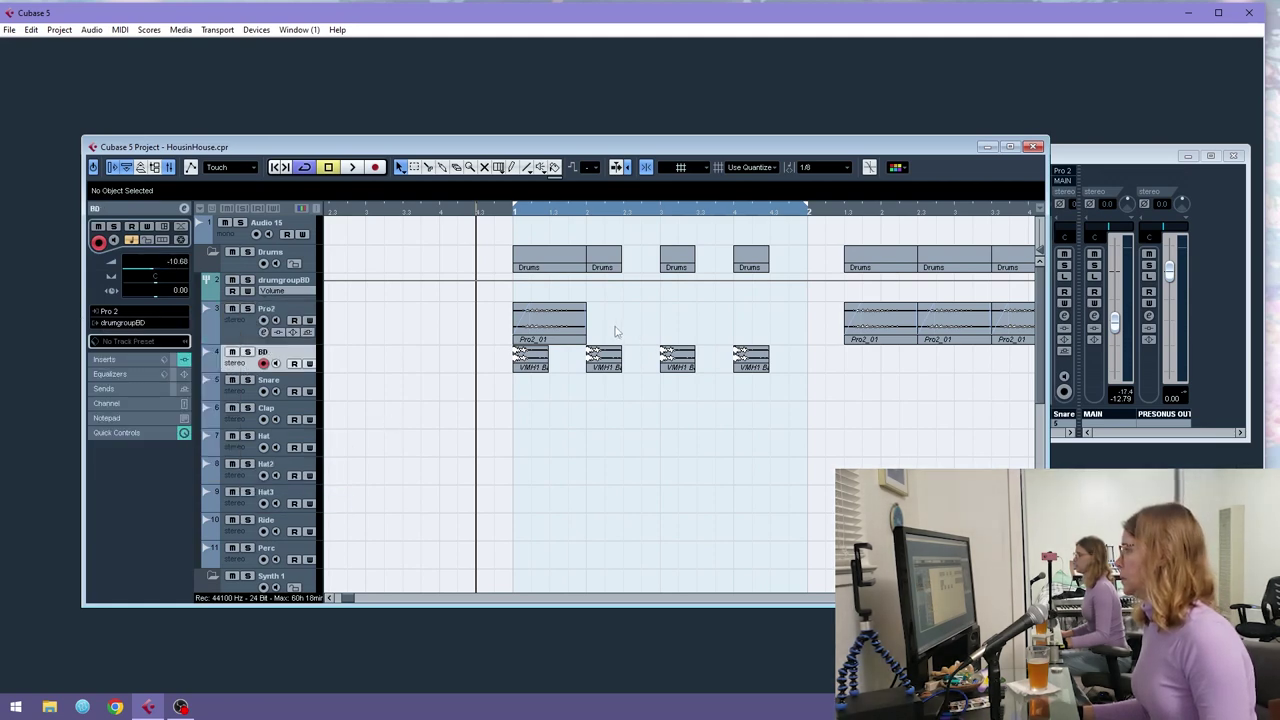
- Delete the kick events on beats 2 to 4 of bar 1 and play the remaining kick and Pro2 pair
drag(770, 430, 618, 364)
key(Delete)
key(space)
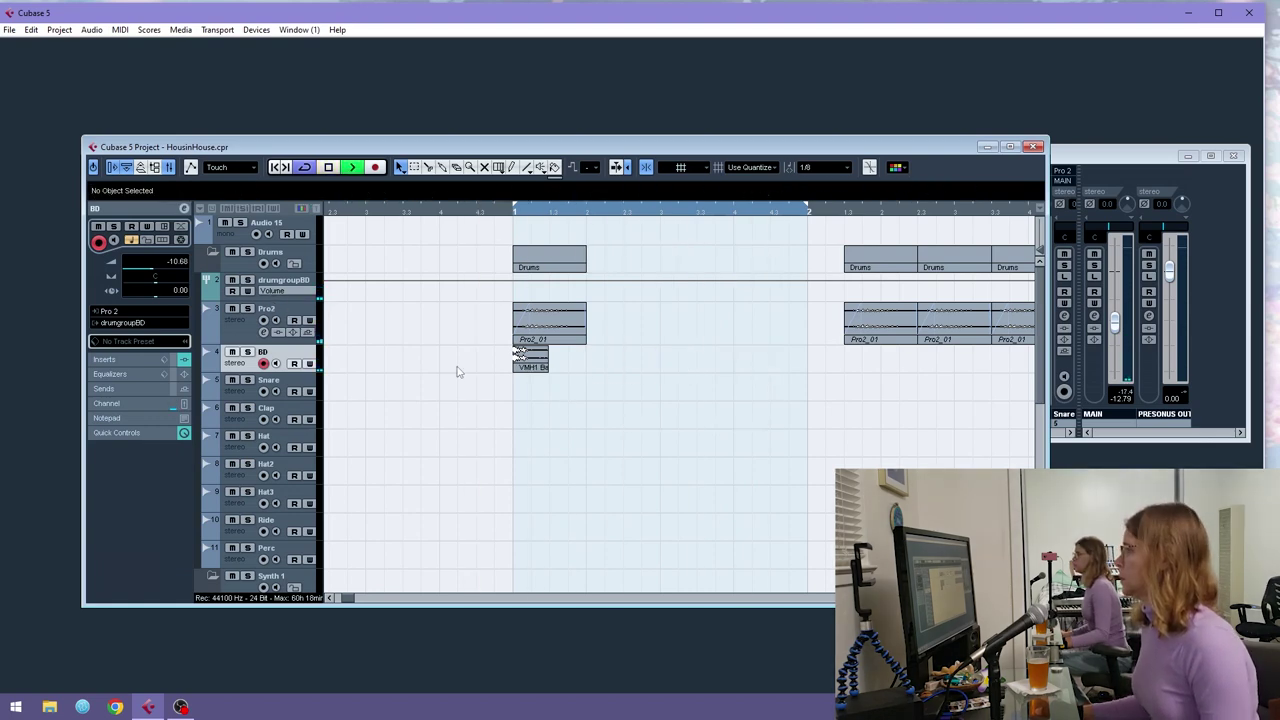
- Insert a Compressor in the second insert slot of drumgroupBD with threshold -29.3, ratio 3.16 and make-up 10.1
click(250, 283)
click(130, 296)
mouse_move(208, 345)
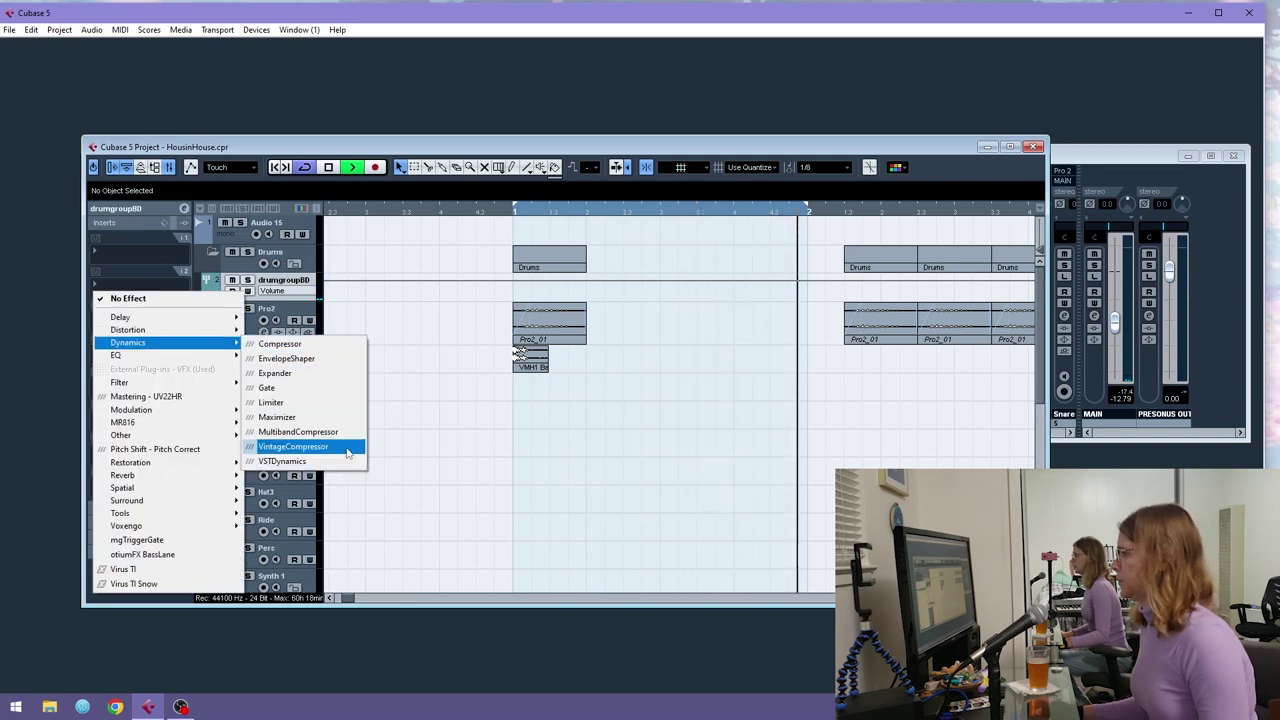
click(300, 344)
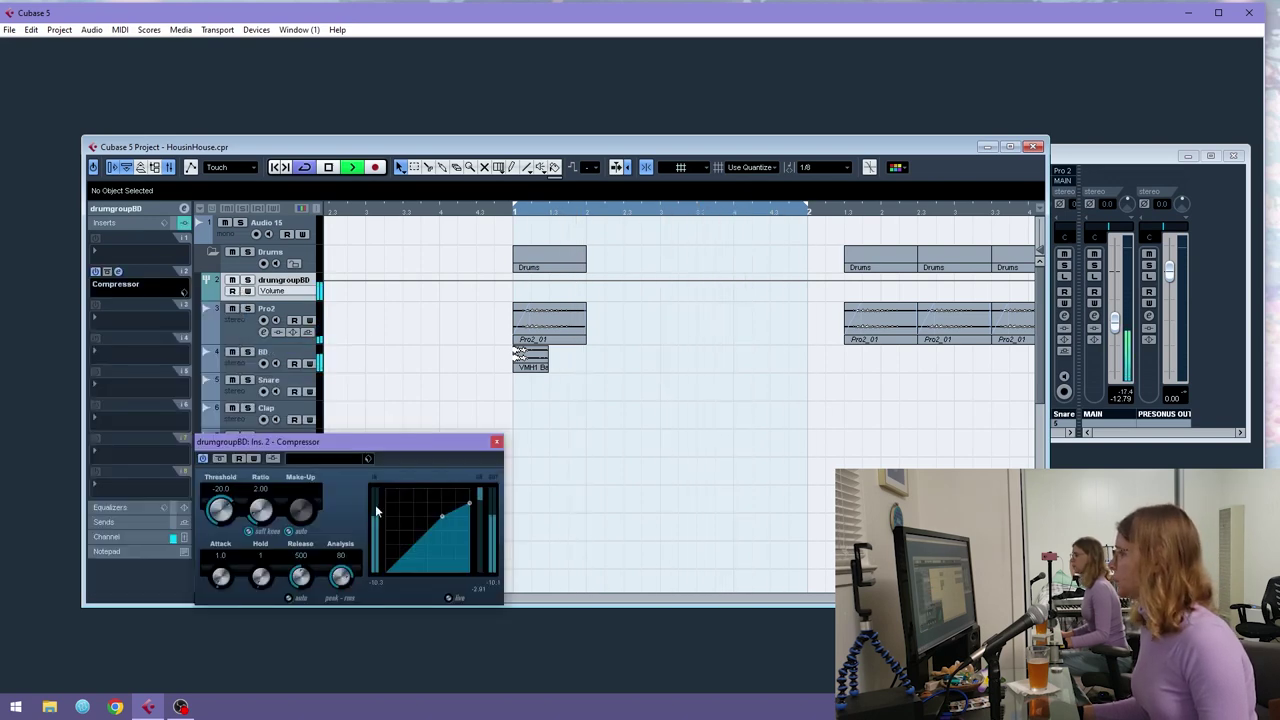
drag(221, 507, 289, 513)
click(289, 531)
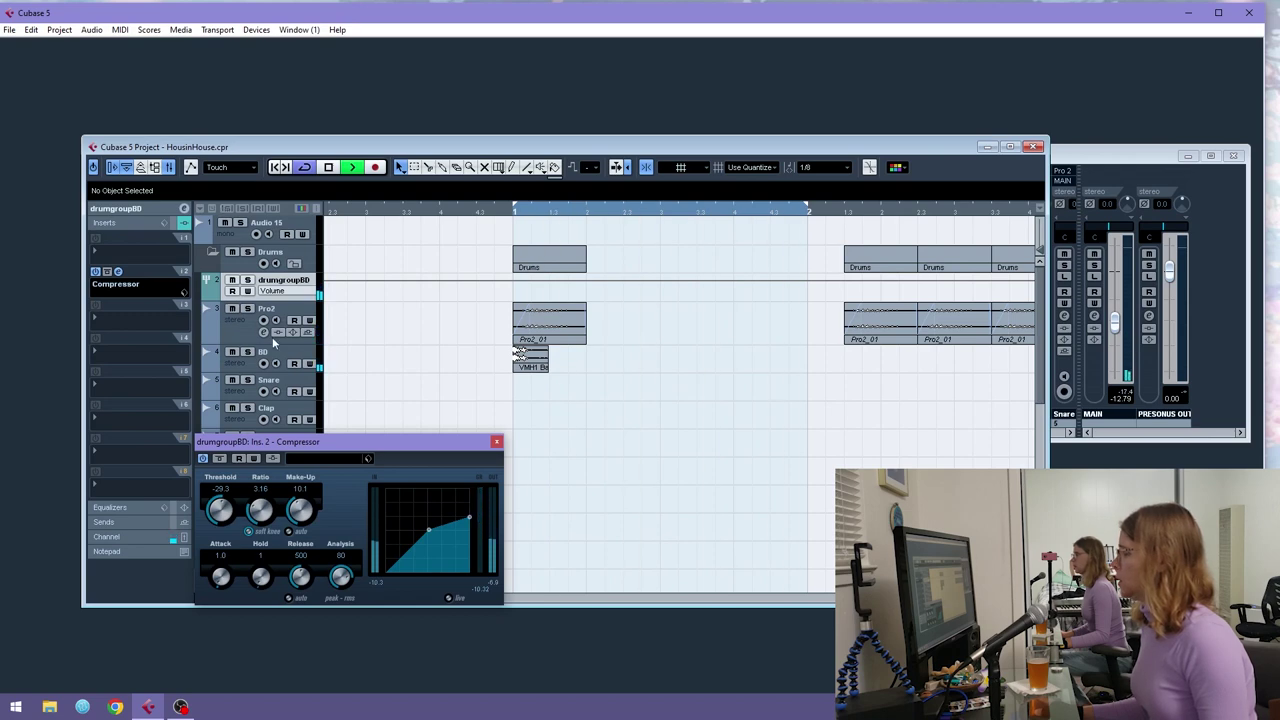
- Change the first Pro2 event's fade-in to the sixth preset curve, a gentler slow-rising shape, while the loop plays
drag(525, 211, 493, 245)
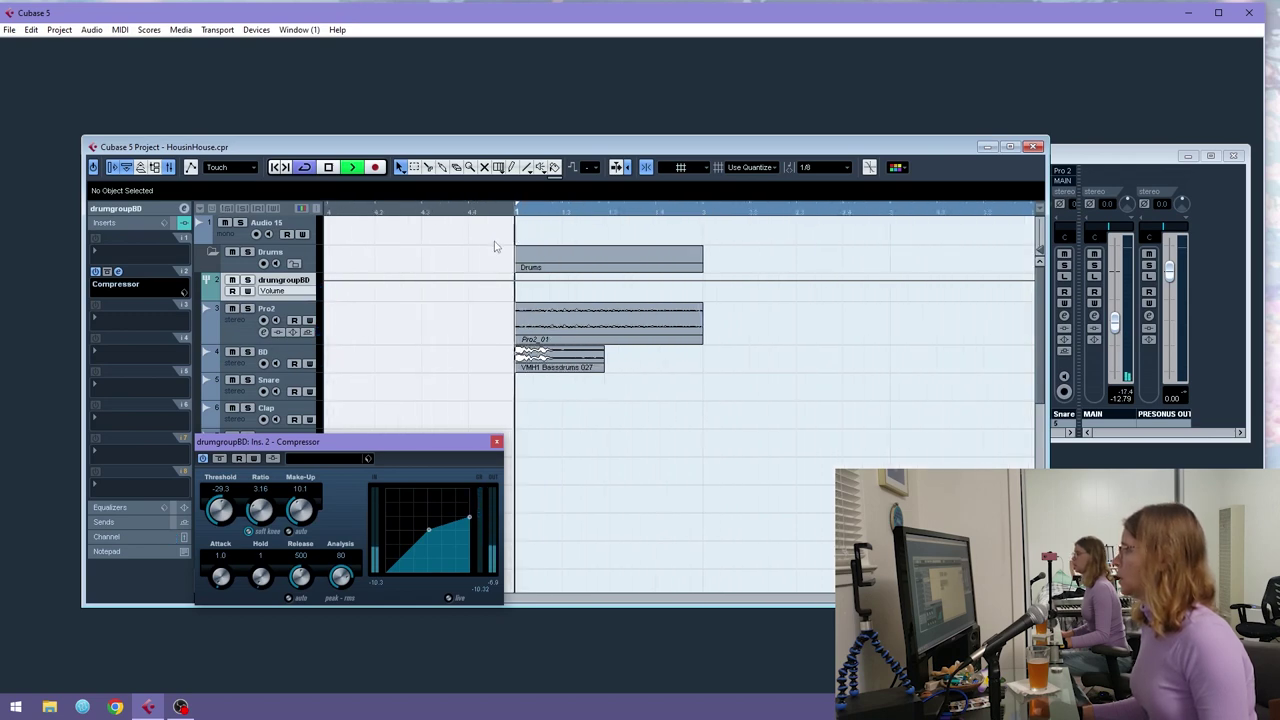
key(space)
click(600, 322)
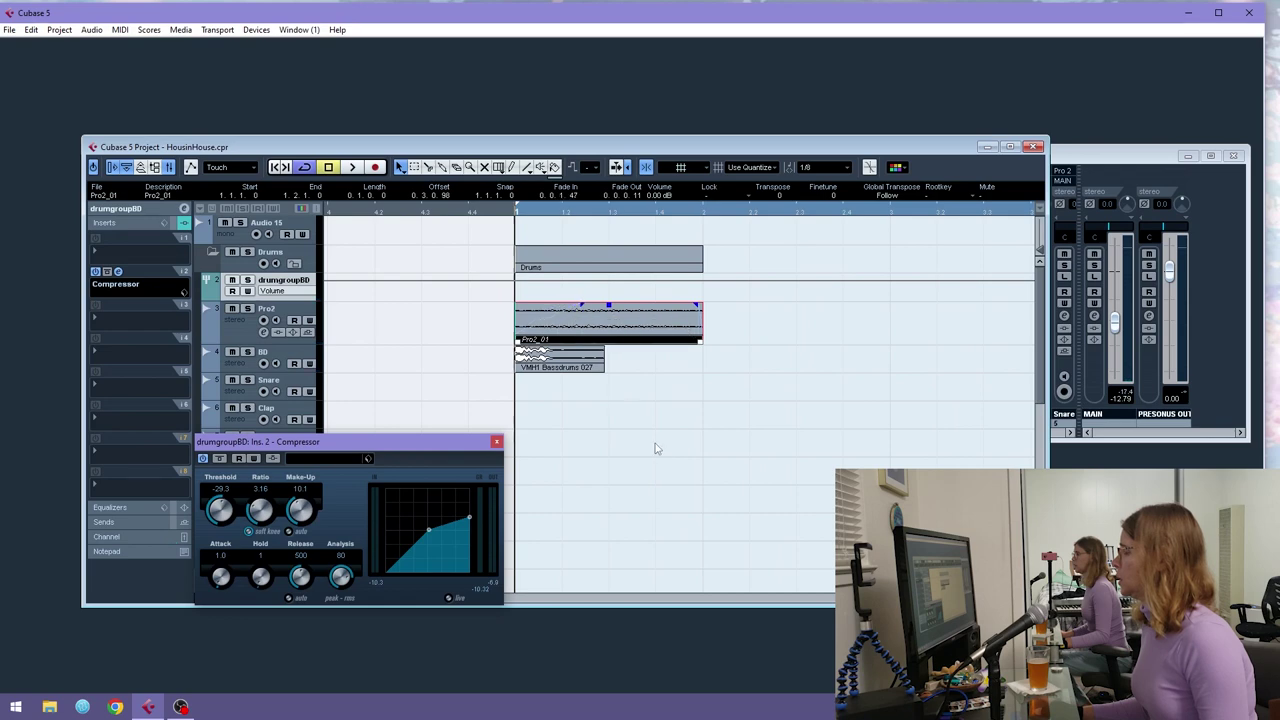
key(space)
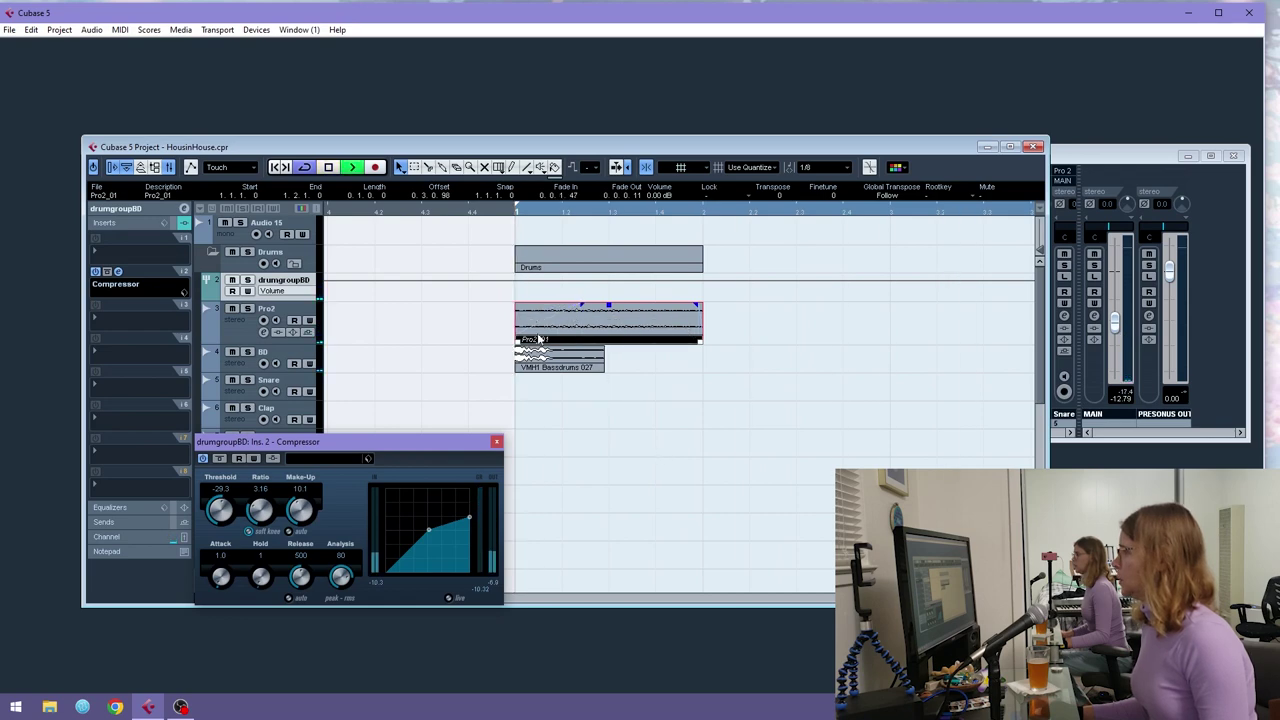
double_click(539, 340)
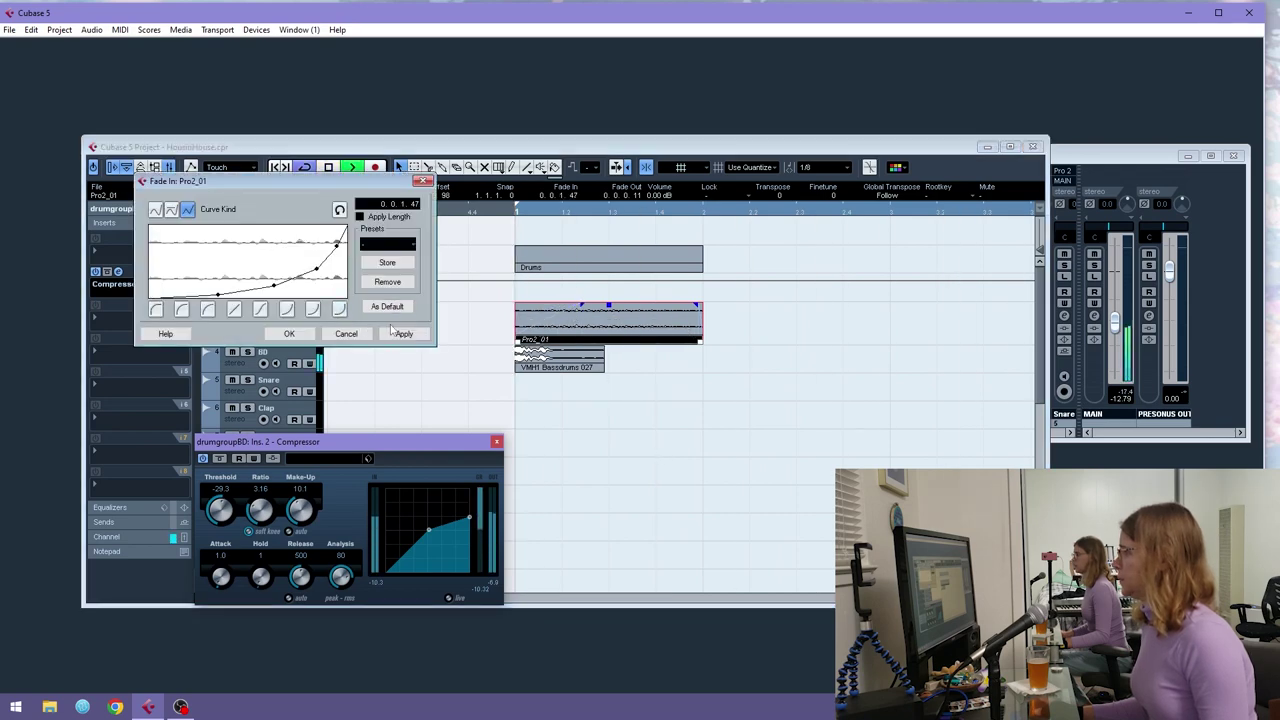
click(312, 309)
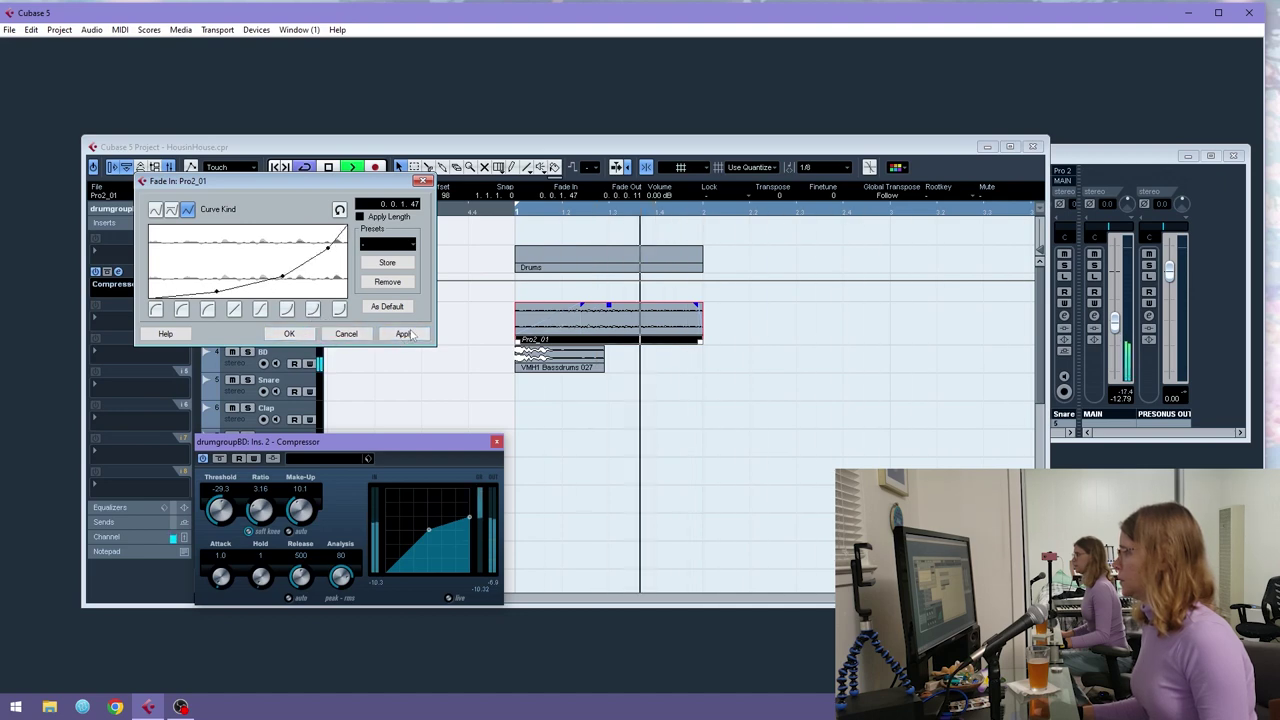
click(286, 309)
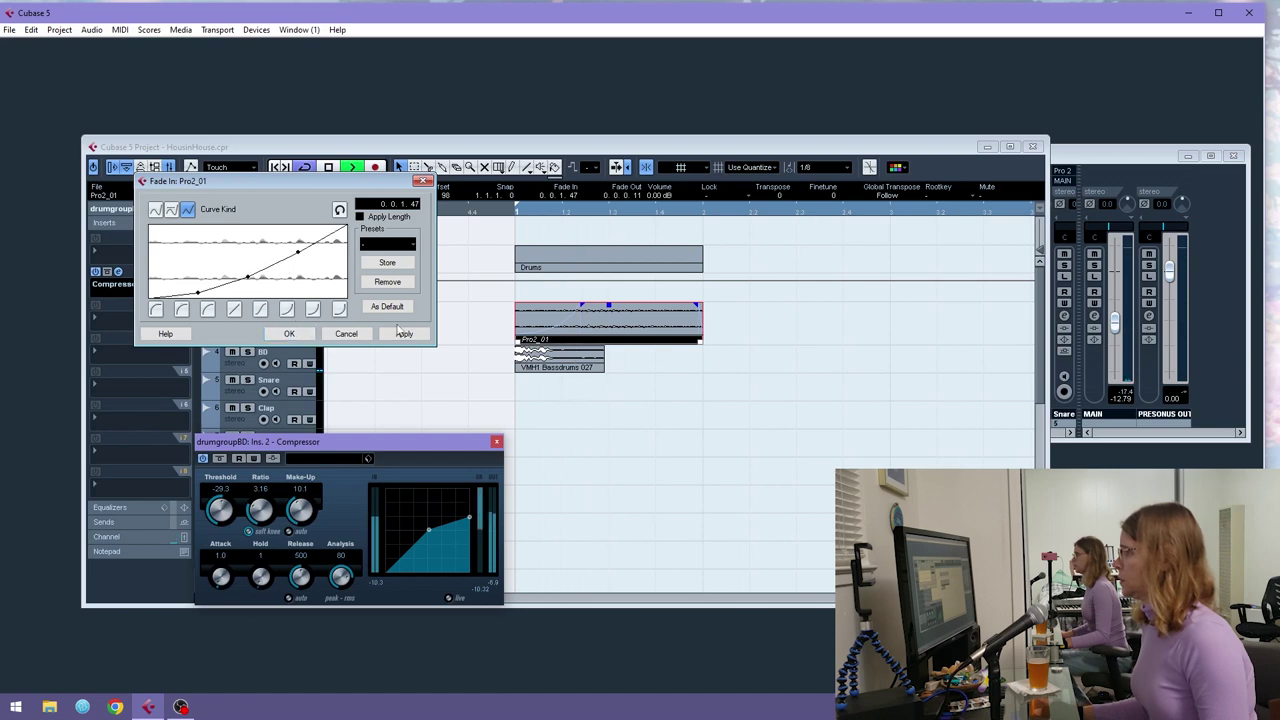
click(325, 339)
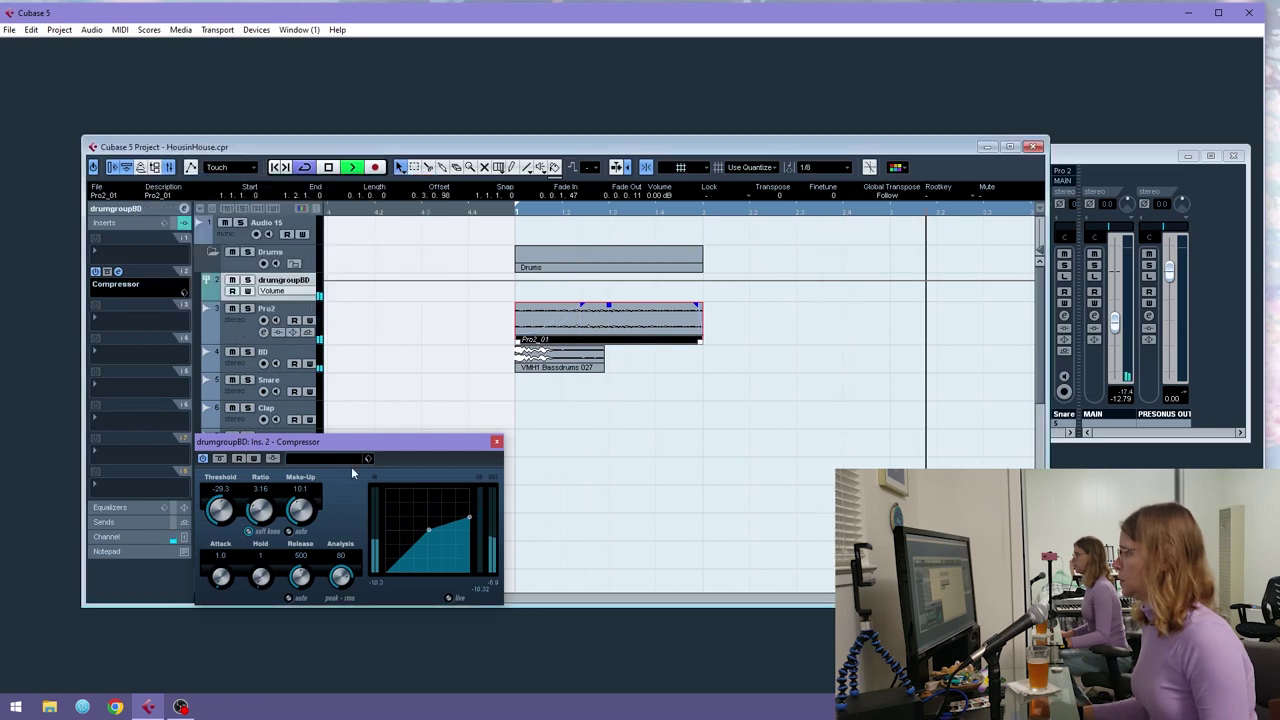
- Compare the loop with the drumgroupBD Compressor off and on, and lower its make-up gain to 7.2
click(203, 459)
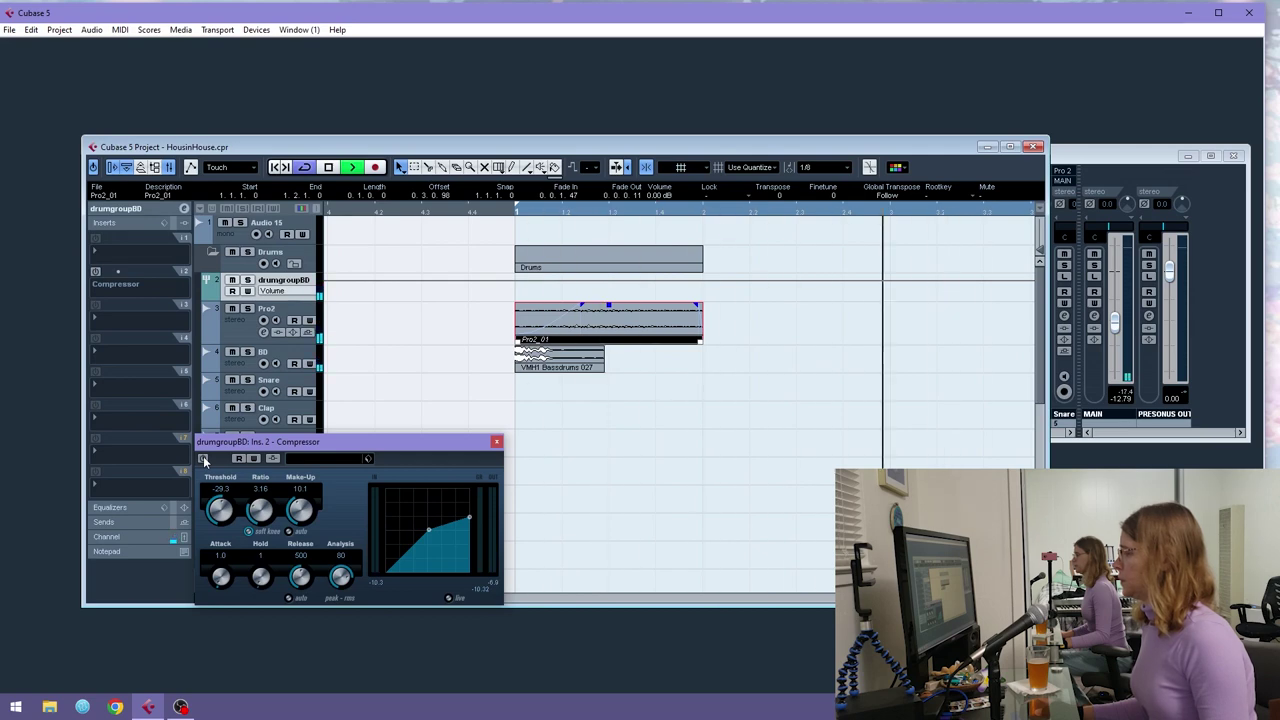
click(203, 459)
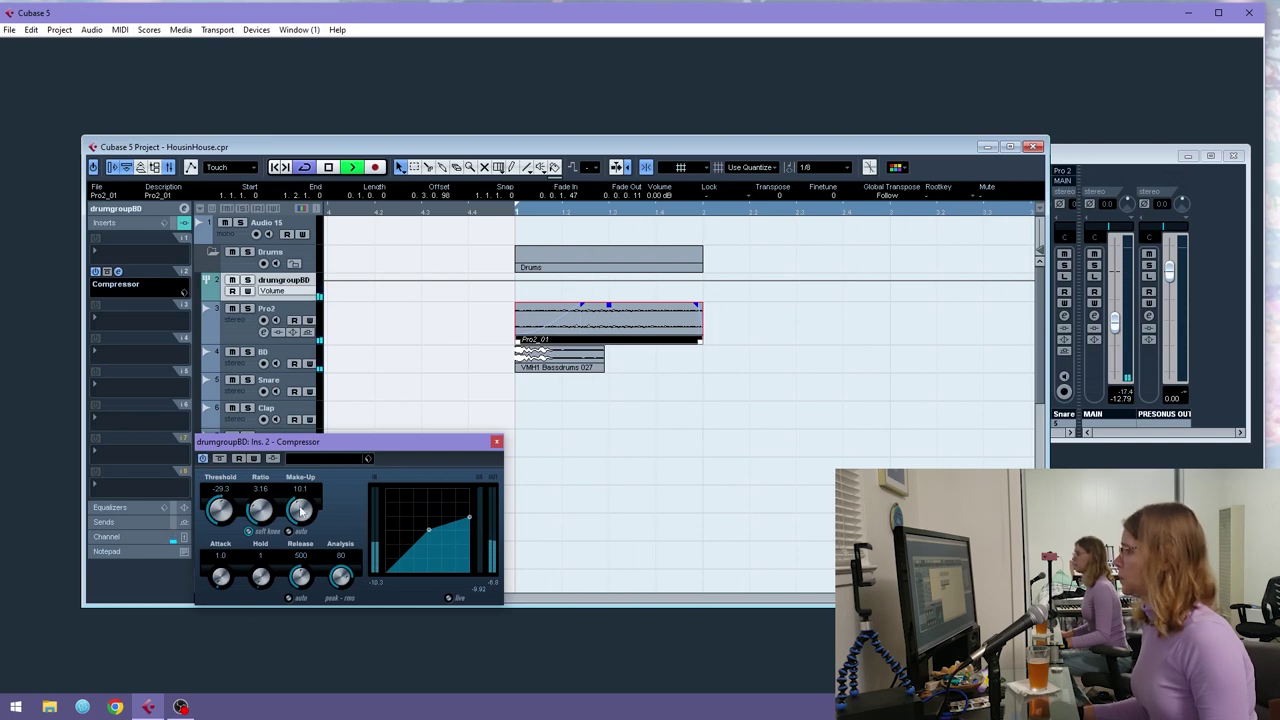
drag(292, 510, 292, 520)
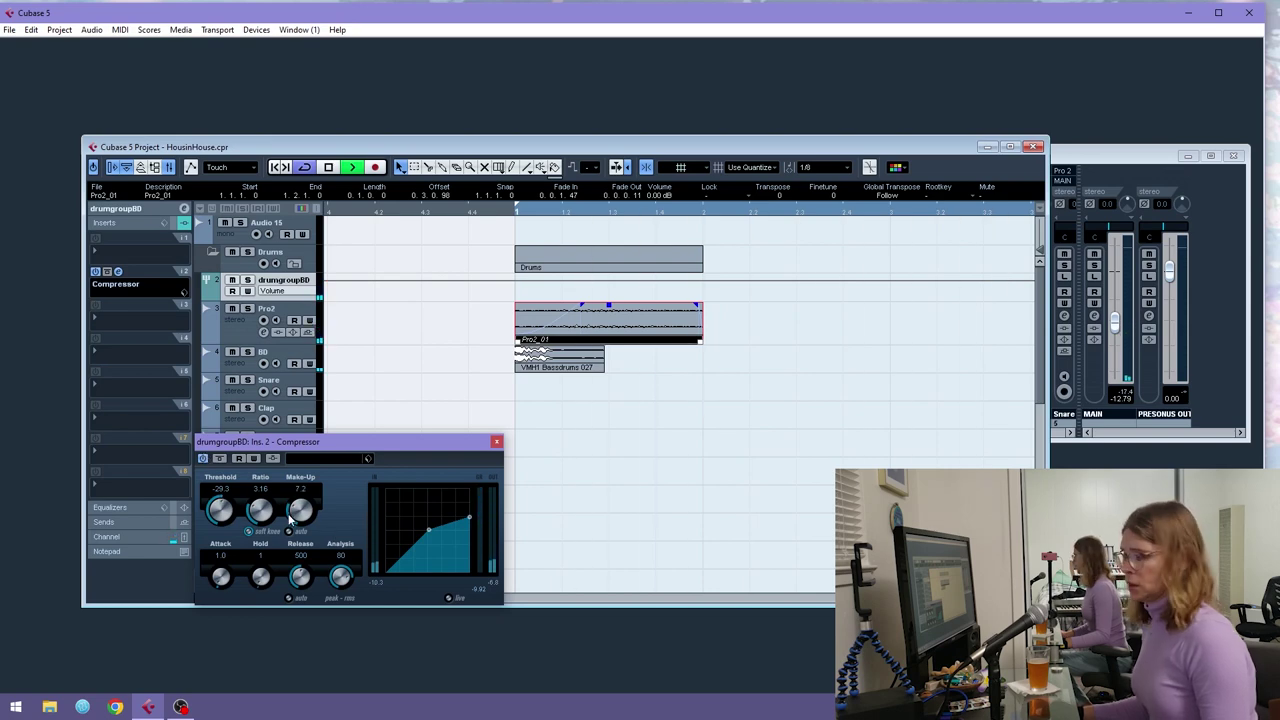
- Duplicate the kick and Pro2 pair onto beats 2 to 4 of bar 1, play the loop and close the Compressor window
key(space)
click(495, 210)
drag(495, 210, 461, 185)
drag(594, 309, 492, 367)
key(ctrl+d)
key(ctrl+d)
key(ctrl+d)
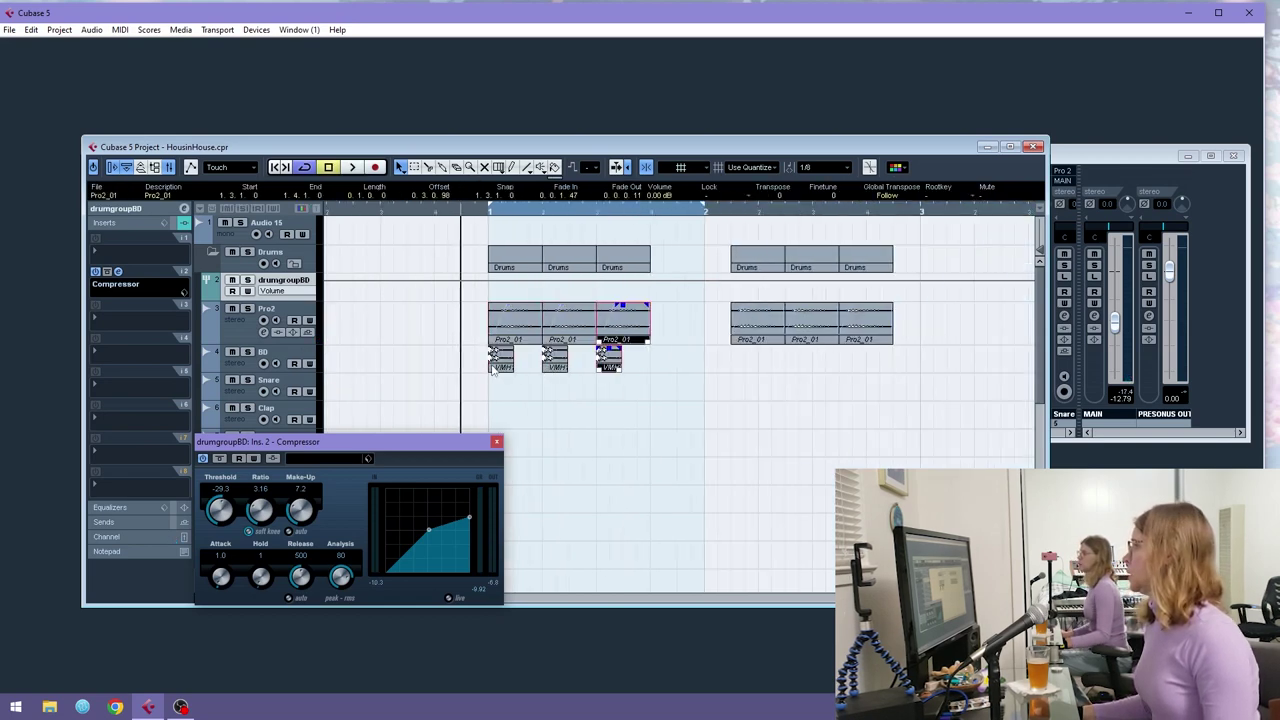
key(space)
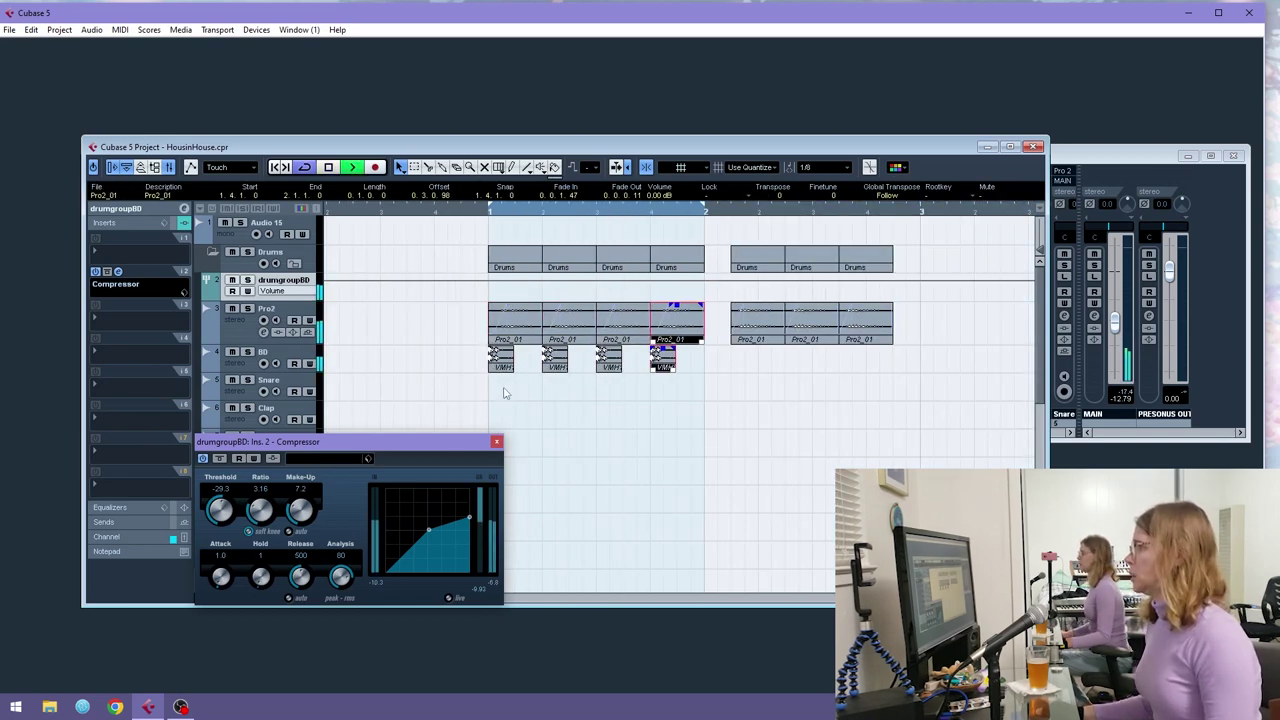
click(497, 441)
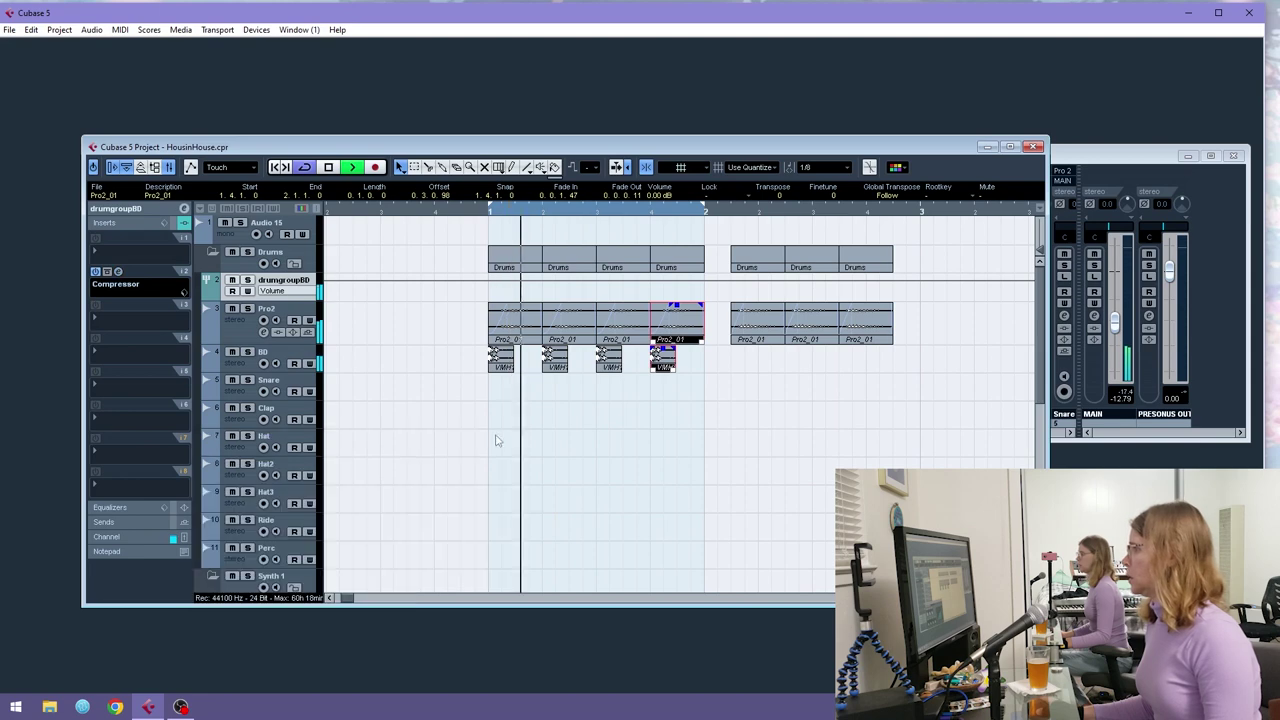
- Enable the BD track's fourth EQ band as High Shelf I with gain -23.3 at about 4836.8 Hz
click(240, 366)
click(133, 357)
click(118, 294)
click(149, 319)
click(92, 272)
click(161, 289)
mouse_move(126, 285)
mouse_down()
mouse_move(102, 289)
mouse_move(122, 291)
mouse_up()
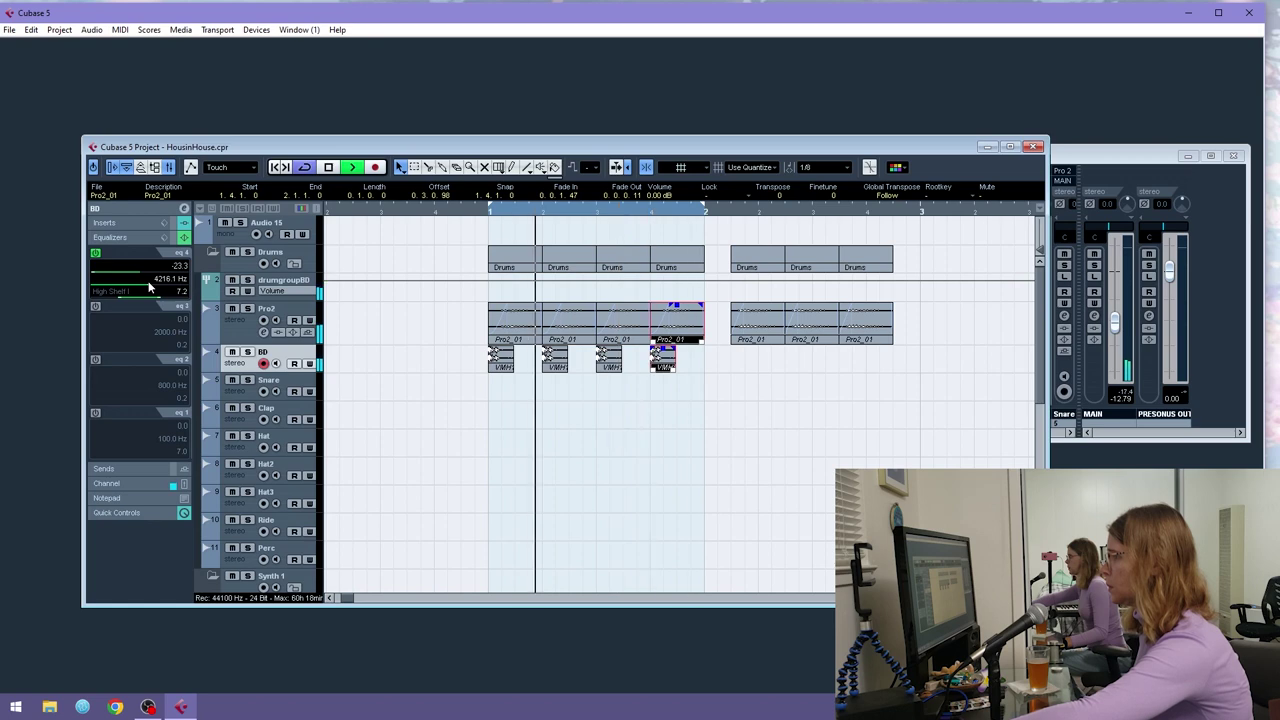
mouse_move(157, 287)
mouse_down()
mouse_move(171, 287)
mouse_move(151, 289)
mouse_up()
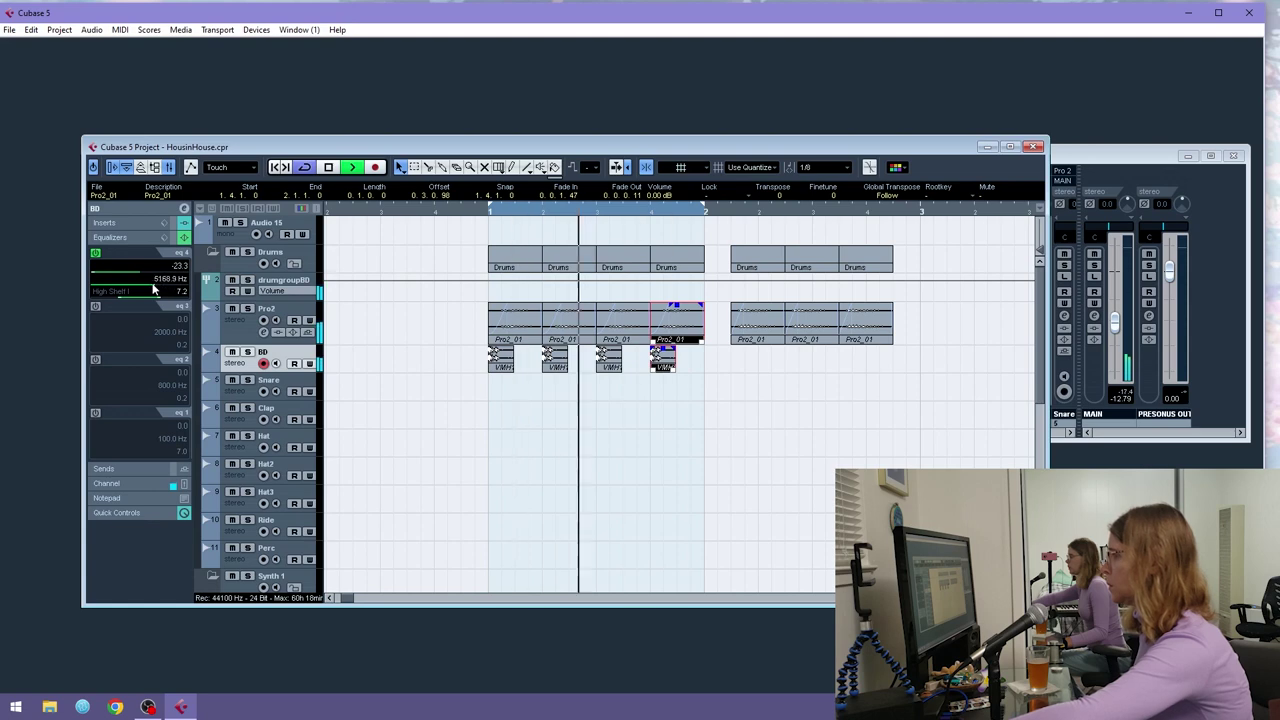
- Stop playback and shorten the second Pro2 event to half a beat
click(584, 323)
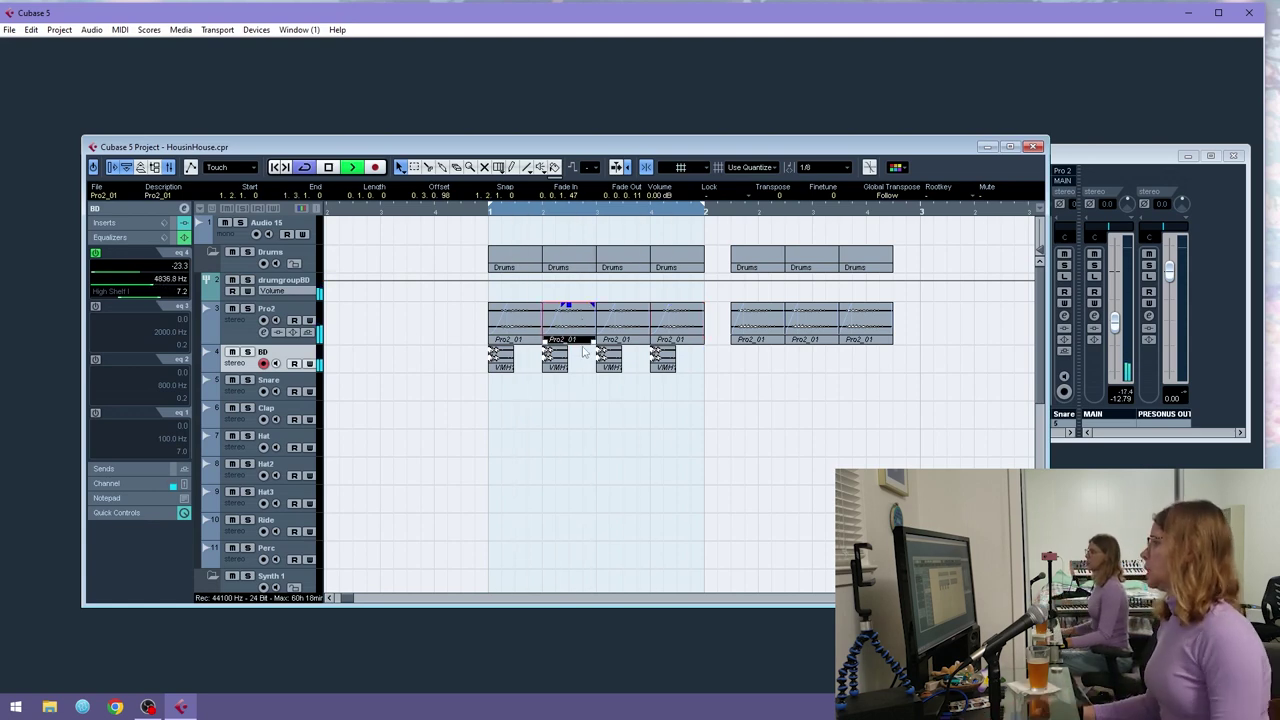
key(space)
drag(594, 341, 640, 327)
- Set the quantize grid to 1/16 and split the third Pro2 event at its last sixteenth, position 1.3.4.0
click(820, 167)
click(855, 242)
click(637, 328)
key(1)
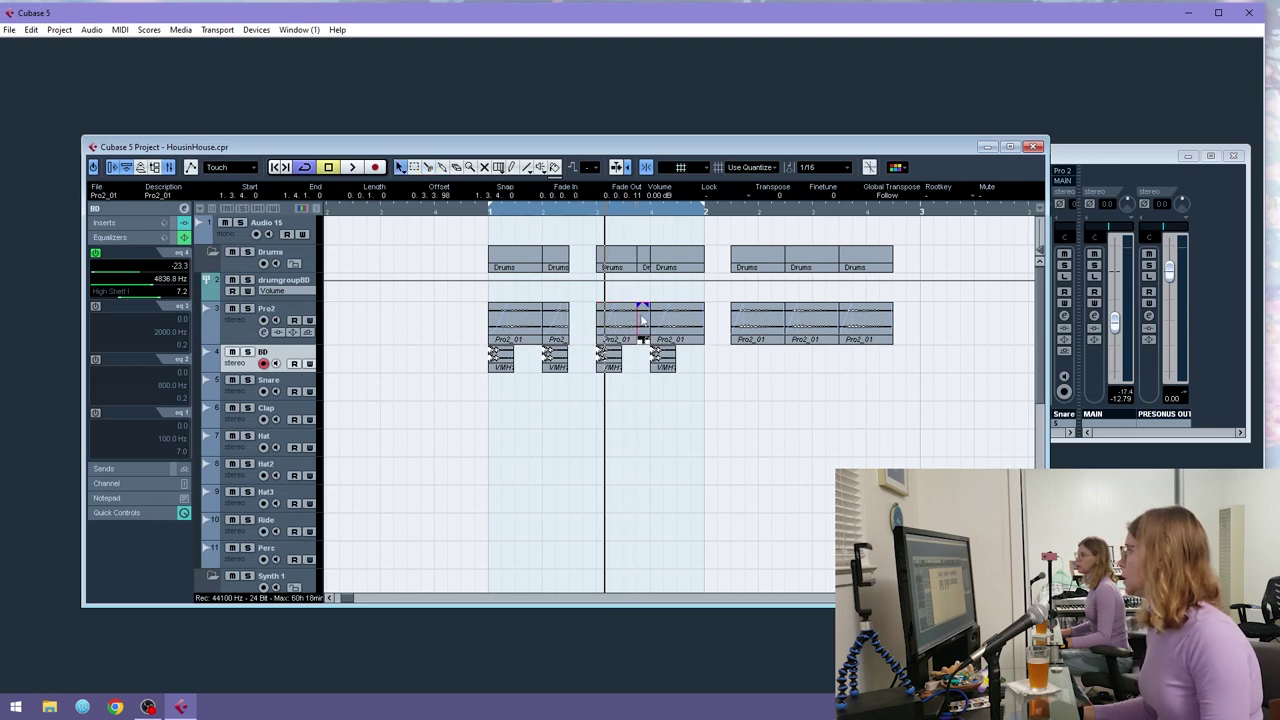
- Delete the split-off last sixteenth of the third Pro2 event and play the loop
key(Delete)
key(space)
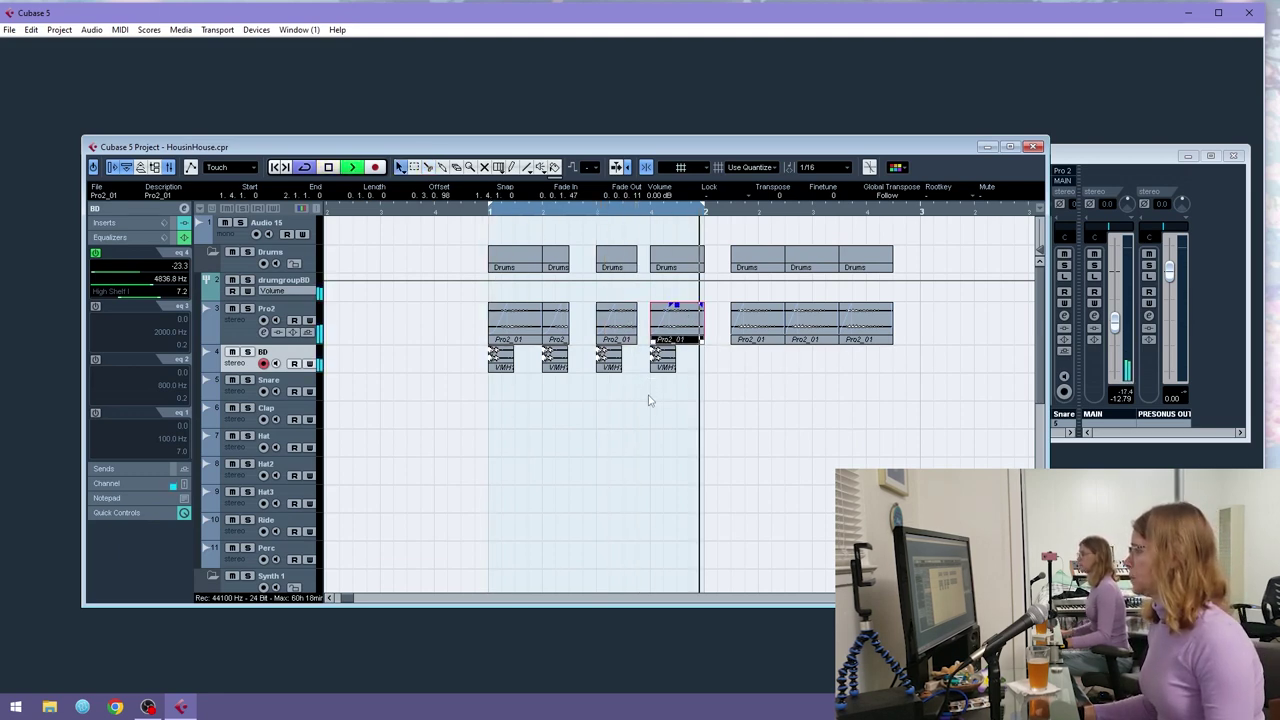
click(627, 330)
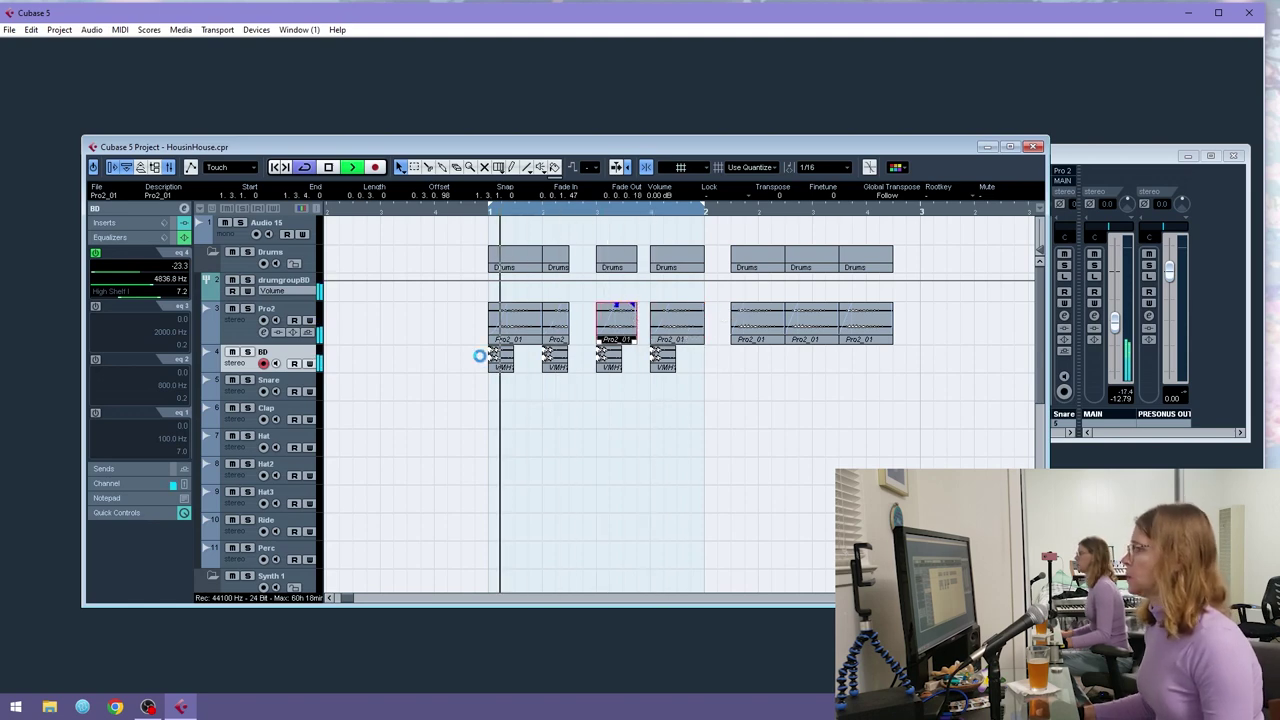
- Compare the loop with Pro2 muted and the BD high shelf bypassed, and set that shelf's frequency to 457.3 Hz
click(234, 311)
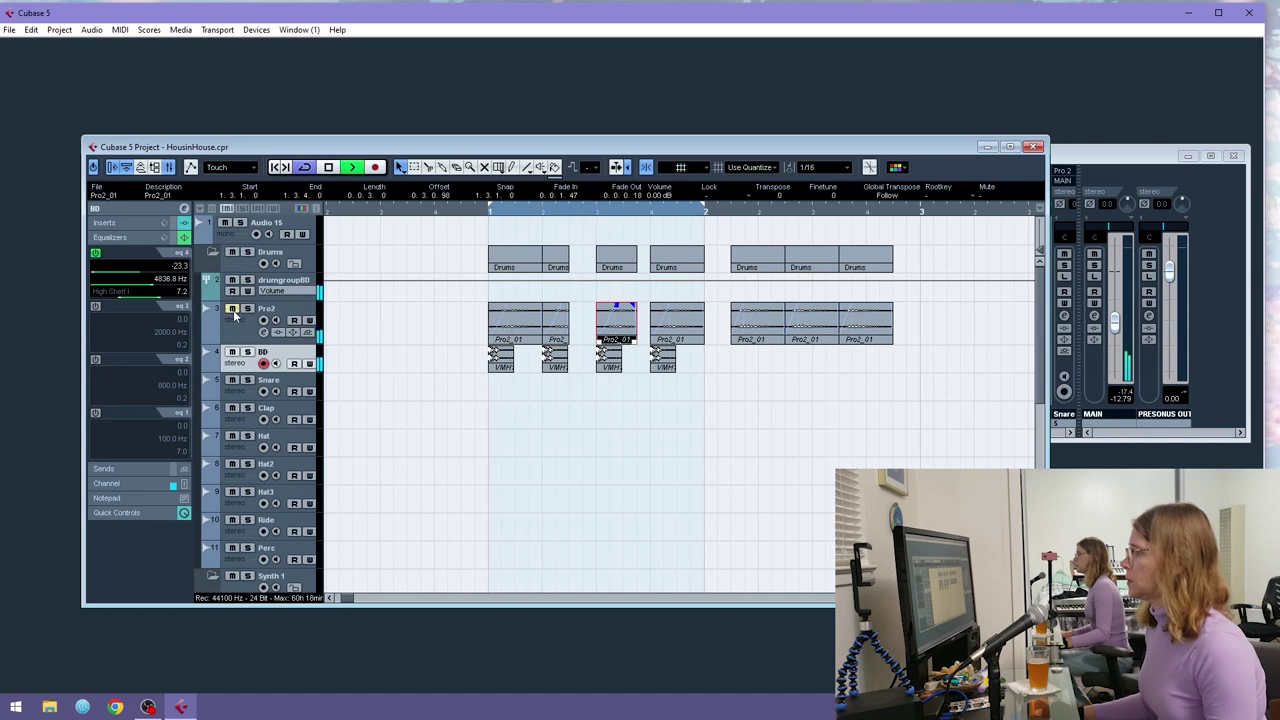
click(234, 311)
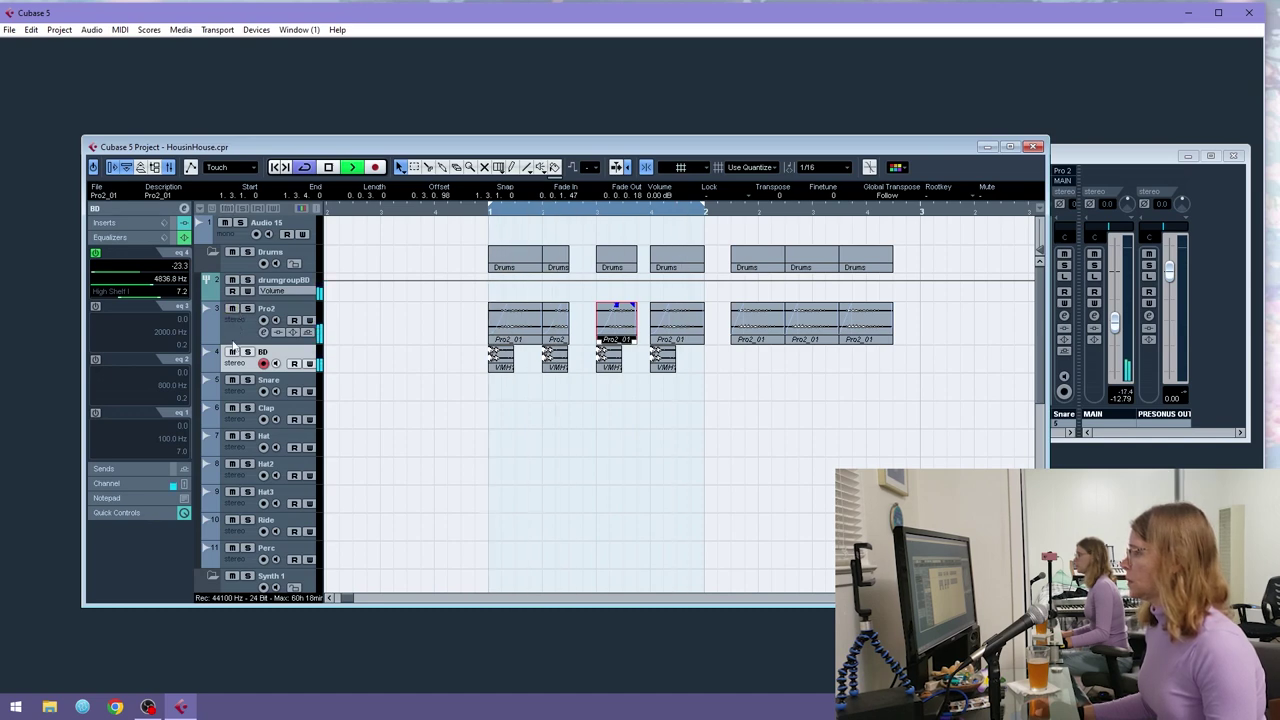
click(95, 253)
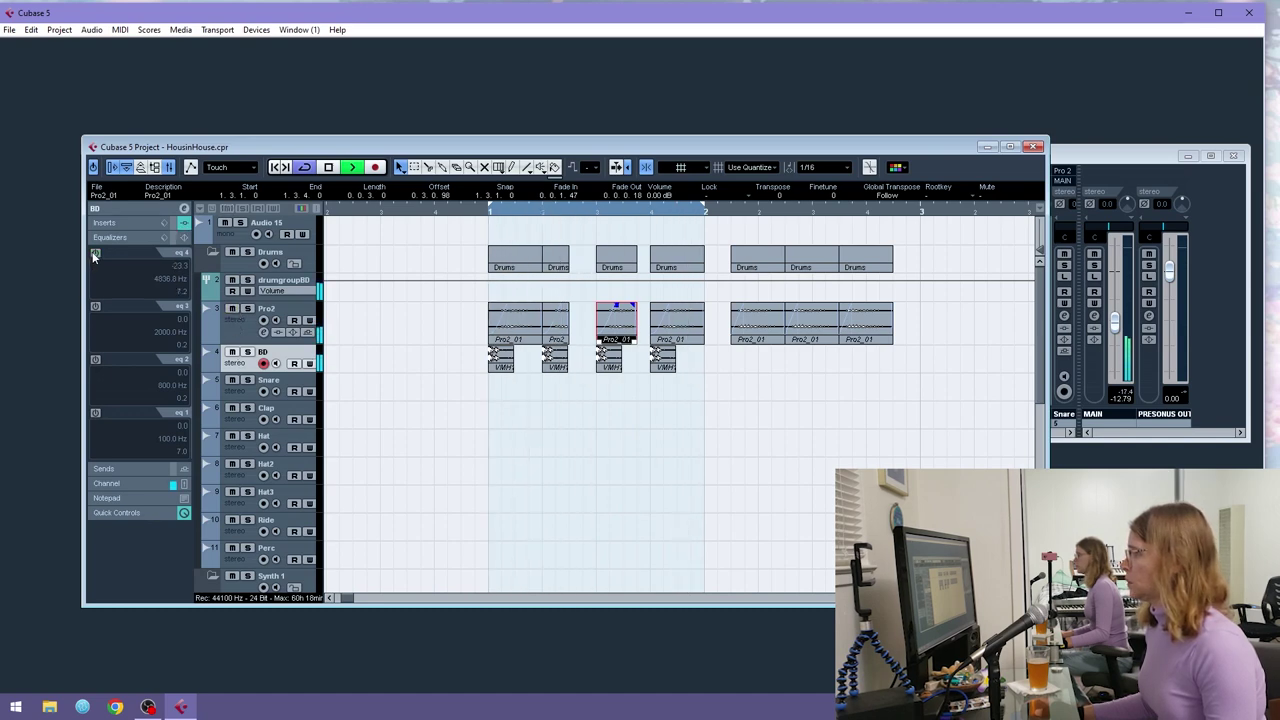
click(95, 253)
drag(148, 287, 118, 291)
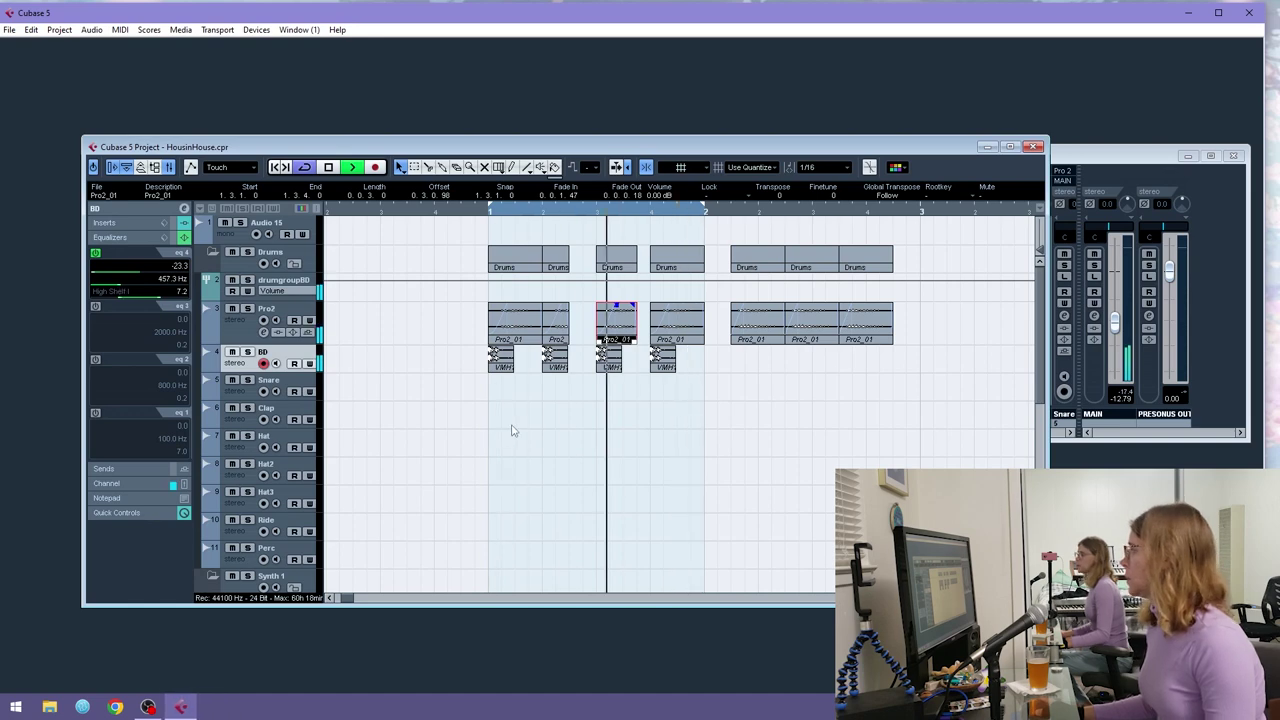
- Select the Pro2 track and set its volume to -2.47
click(254, 340)
click(144, 208)
drag(120, 273, 159, 275)
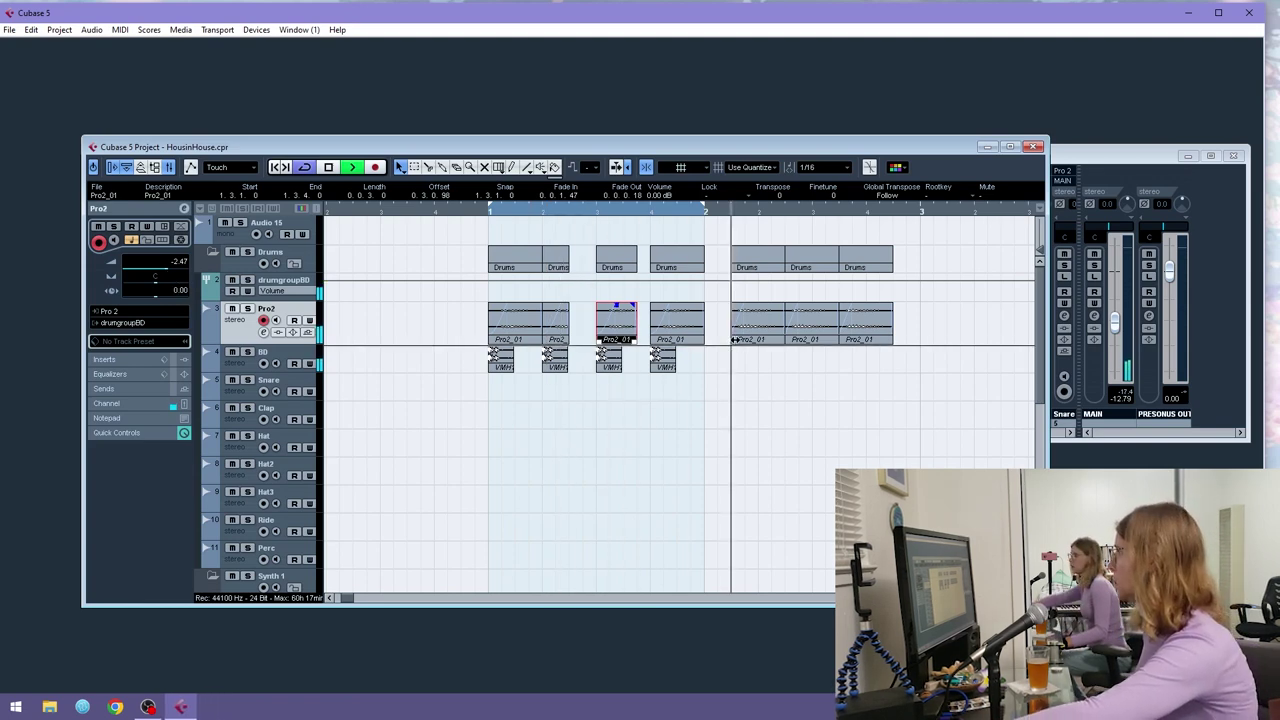
- Delete the three Pro2 events in bar 2 and stop playback
click(884, 382)
drag(884, 382, 745, 325)
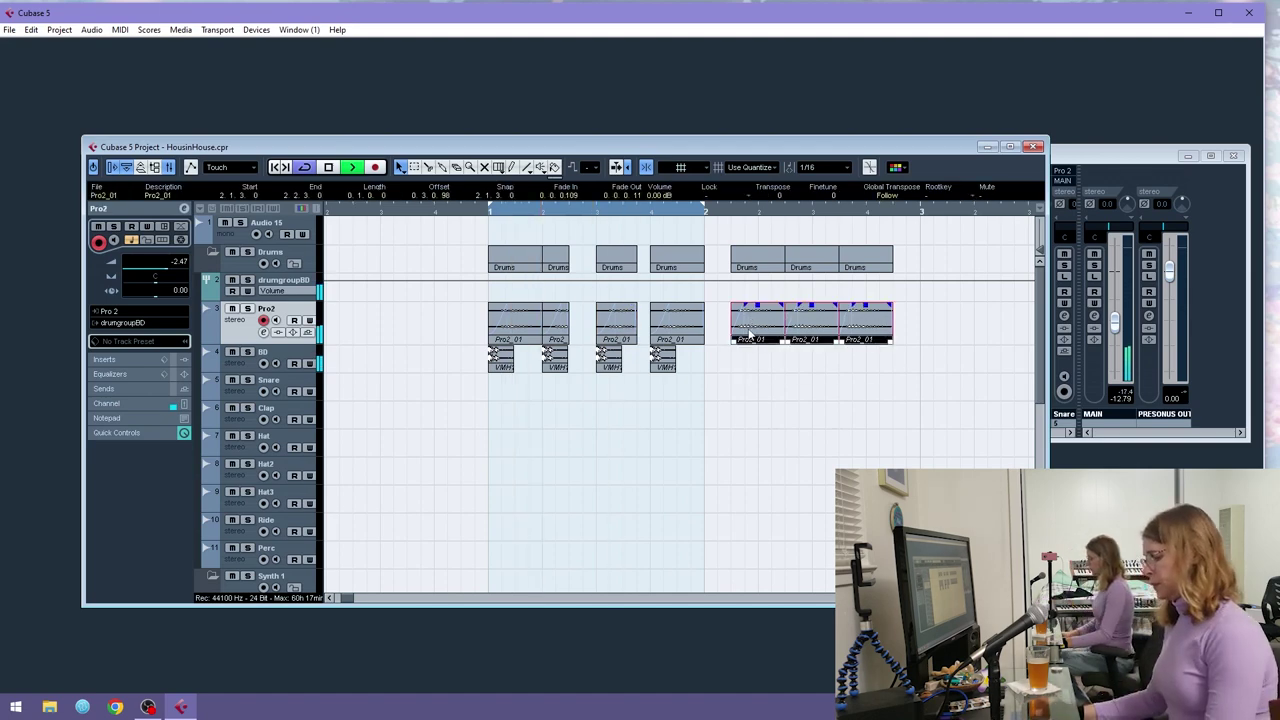
key(Delete)
key(space)
- Select the Pro2 second audio track and turn on its input monitoring
scroll(460, 438, down, 3)
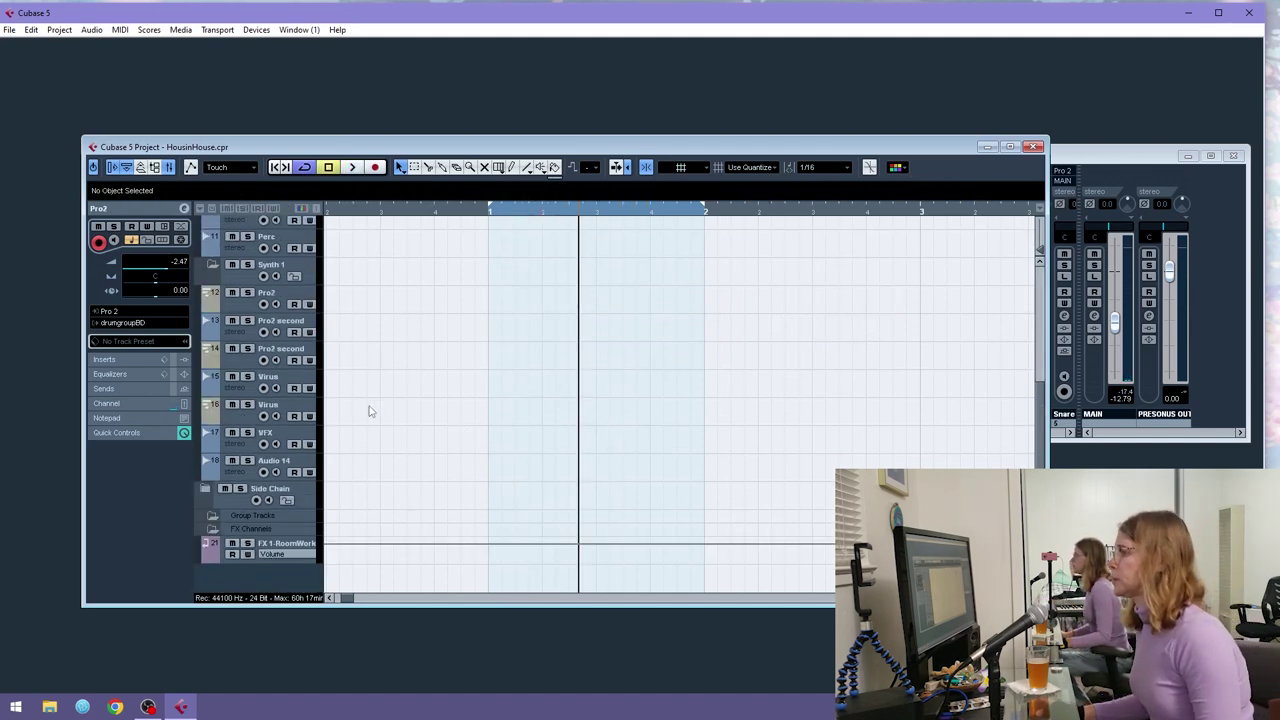
click(232, 471)
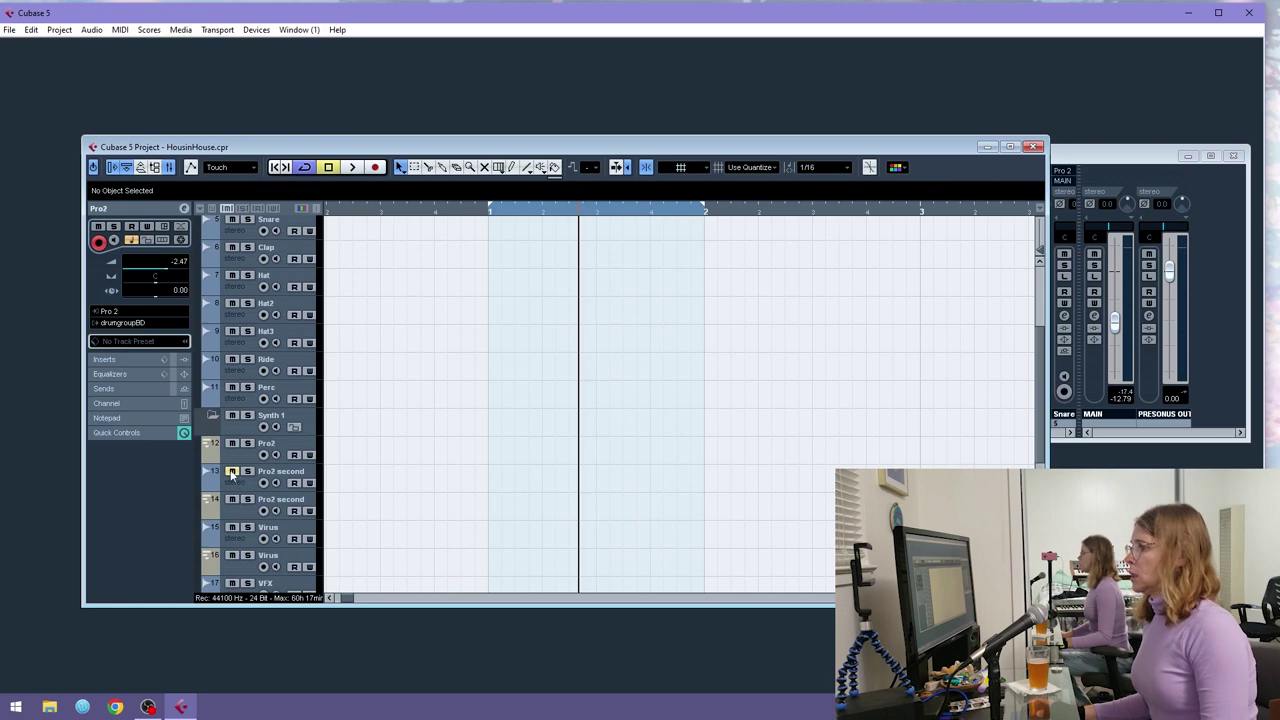
click(232, 473)
click(252, 486)
scroll(495, 431, up, 3)
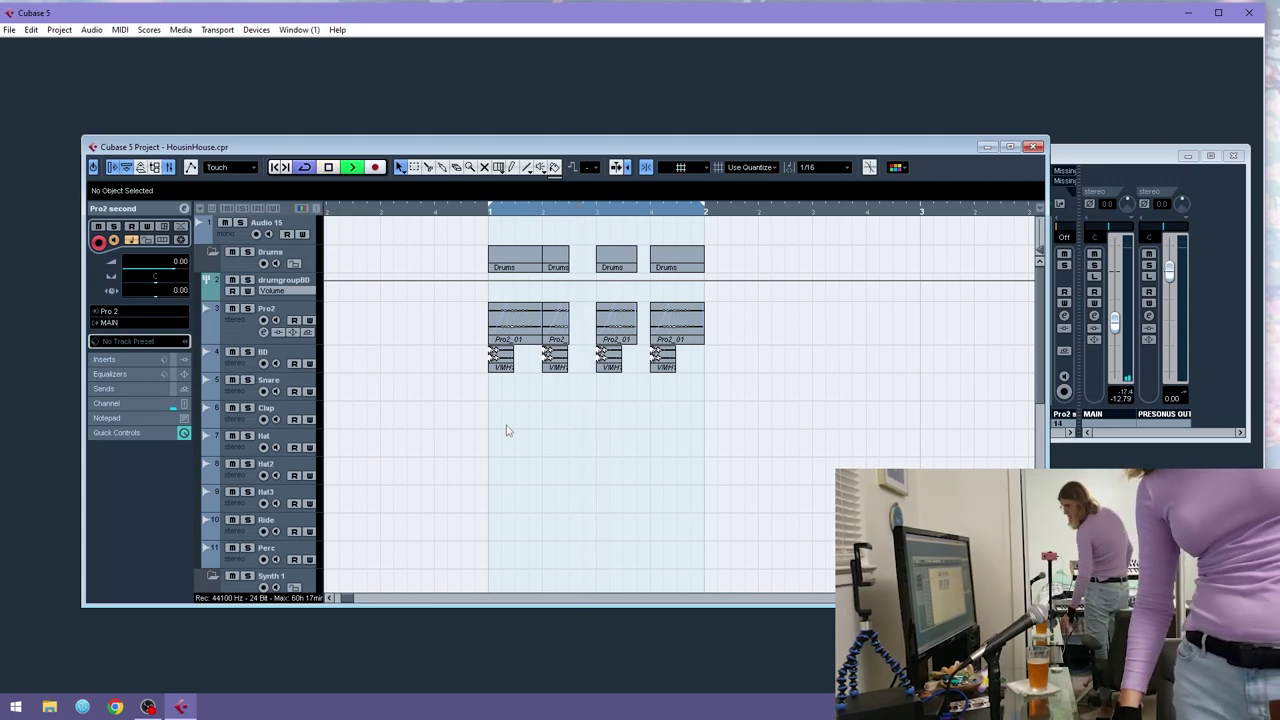
- Play and stop the loop repeatedly to audition the monitored Pro2 second sound against it
key(space)
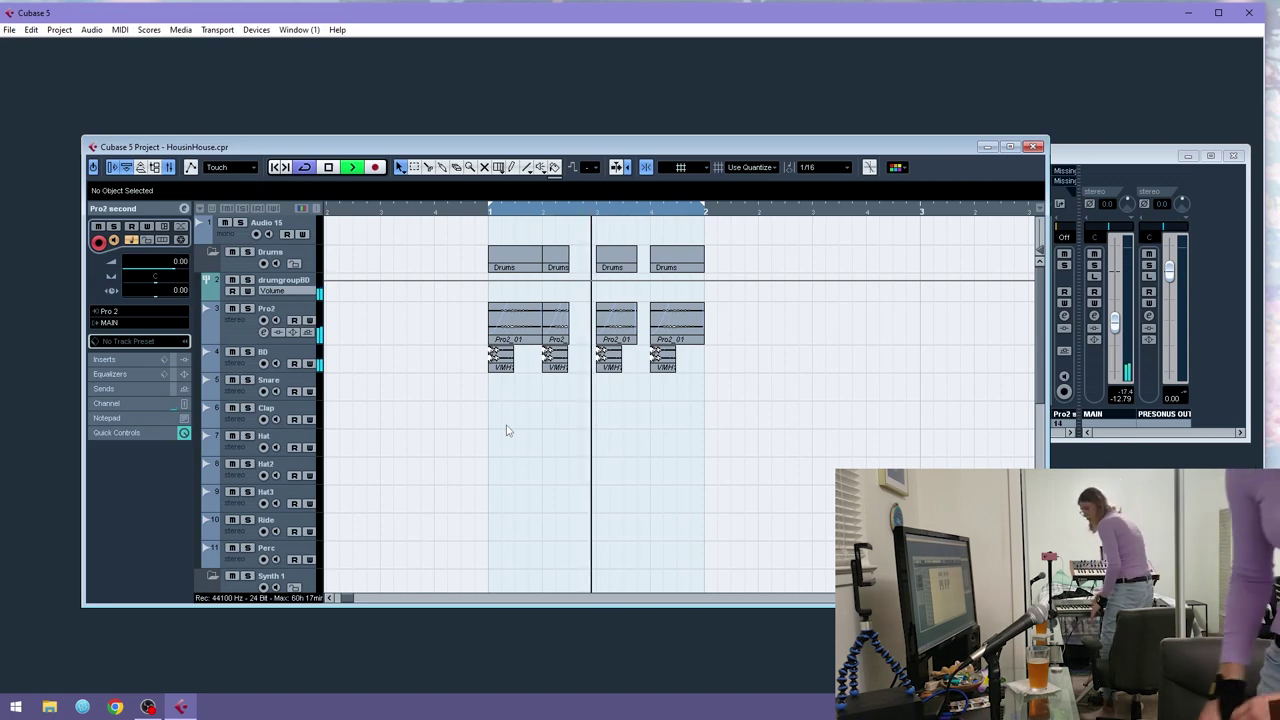
key(space)
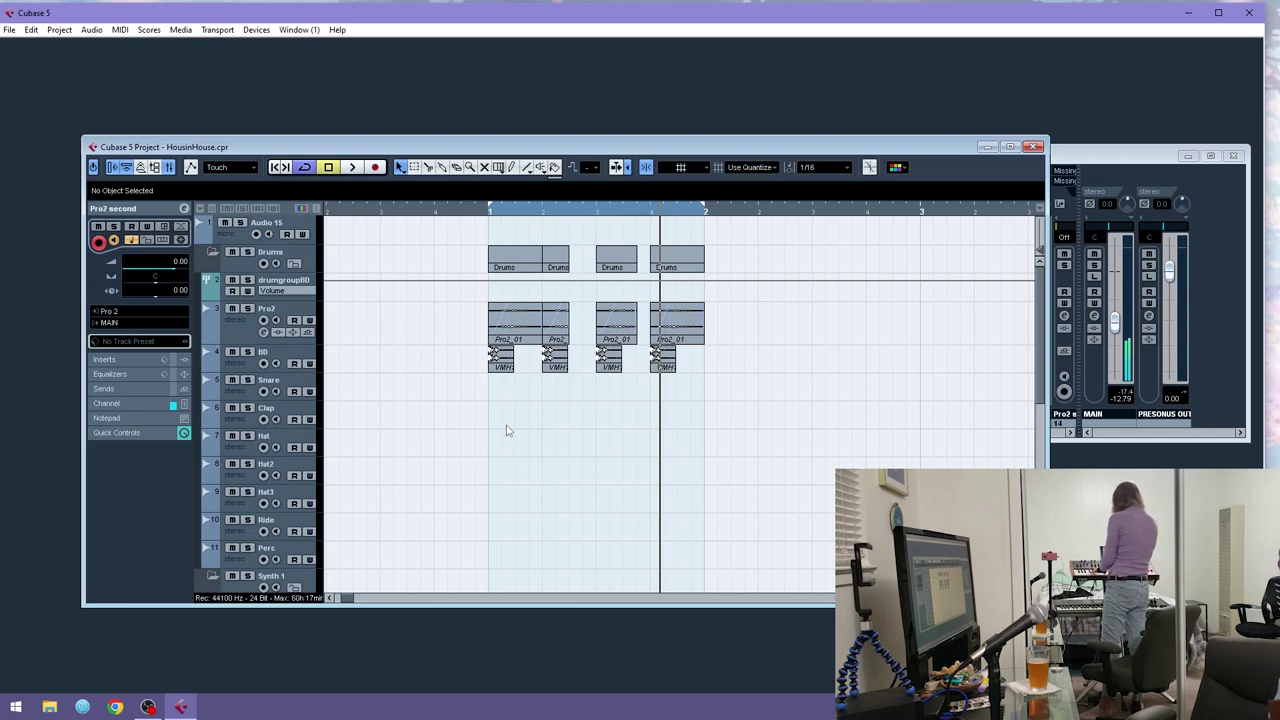
key(space)
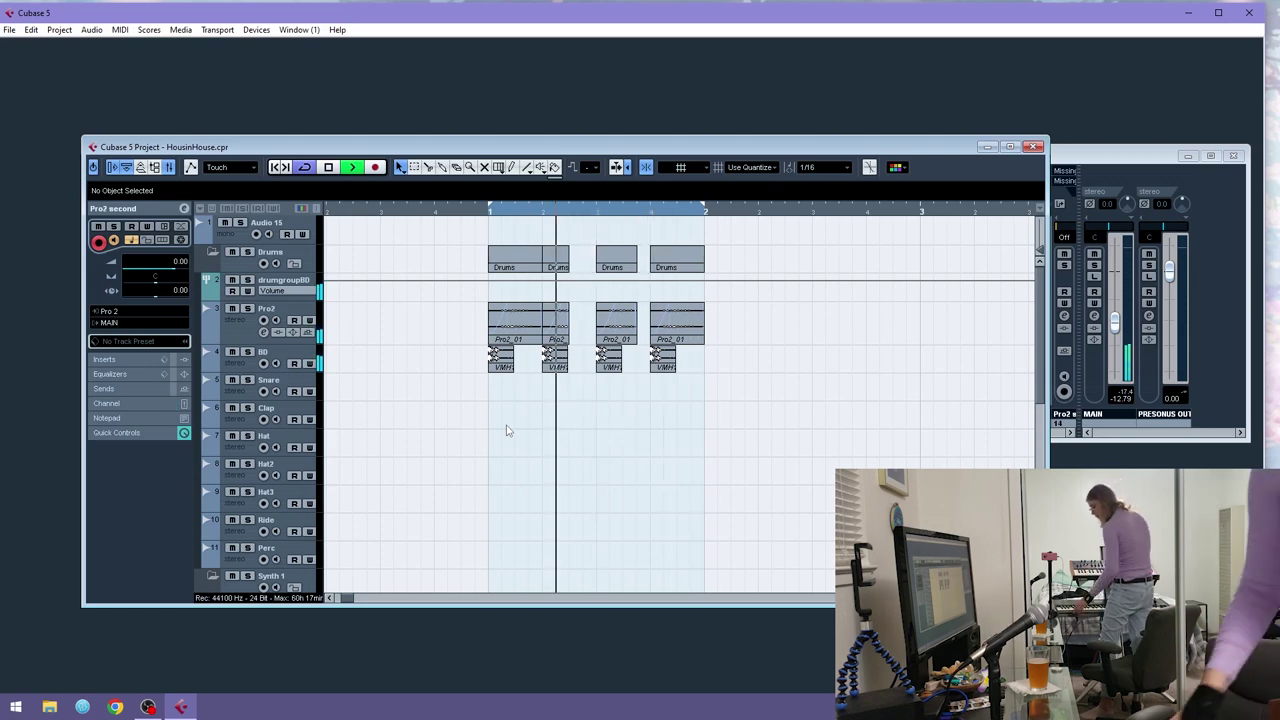
key(space)
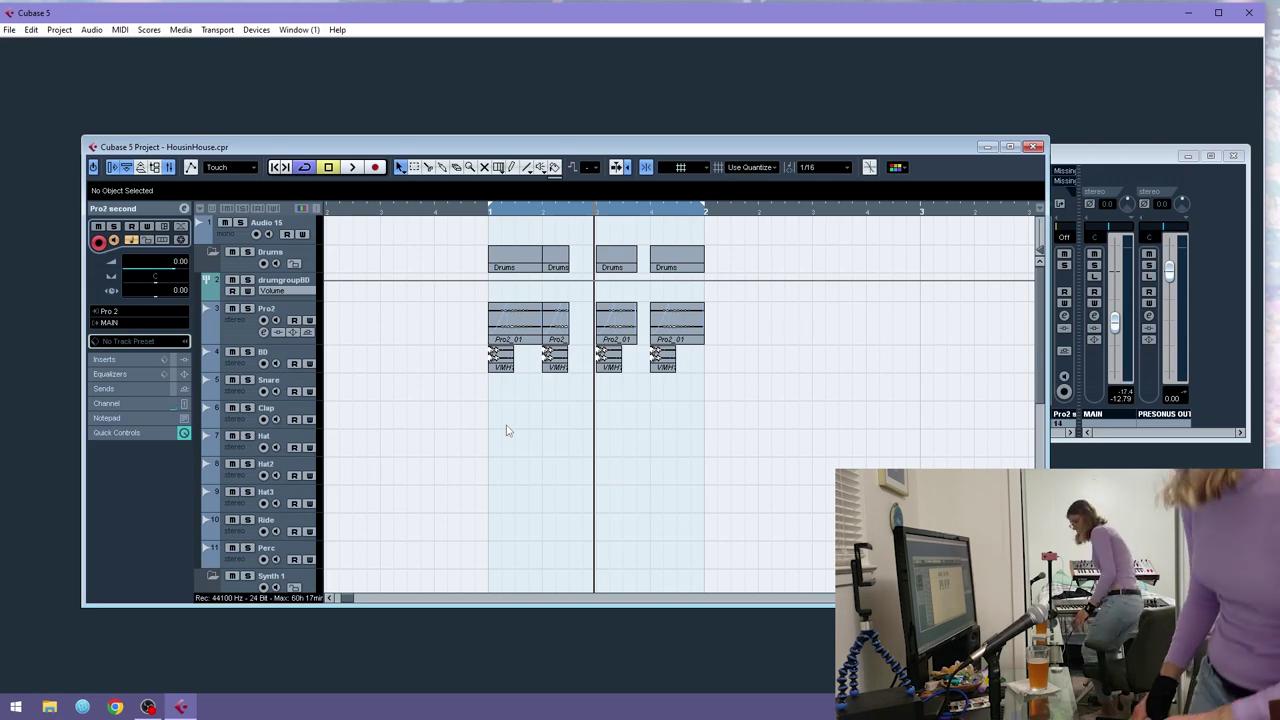
key(space)
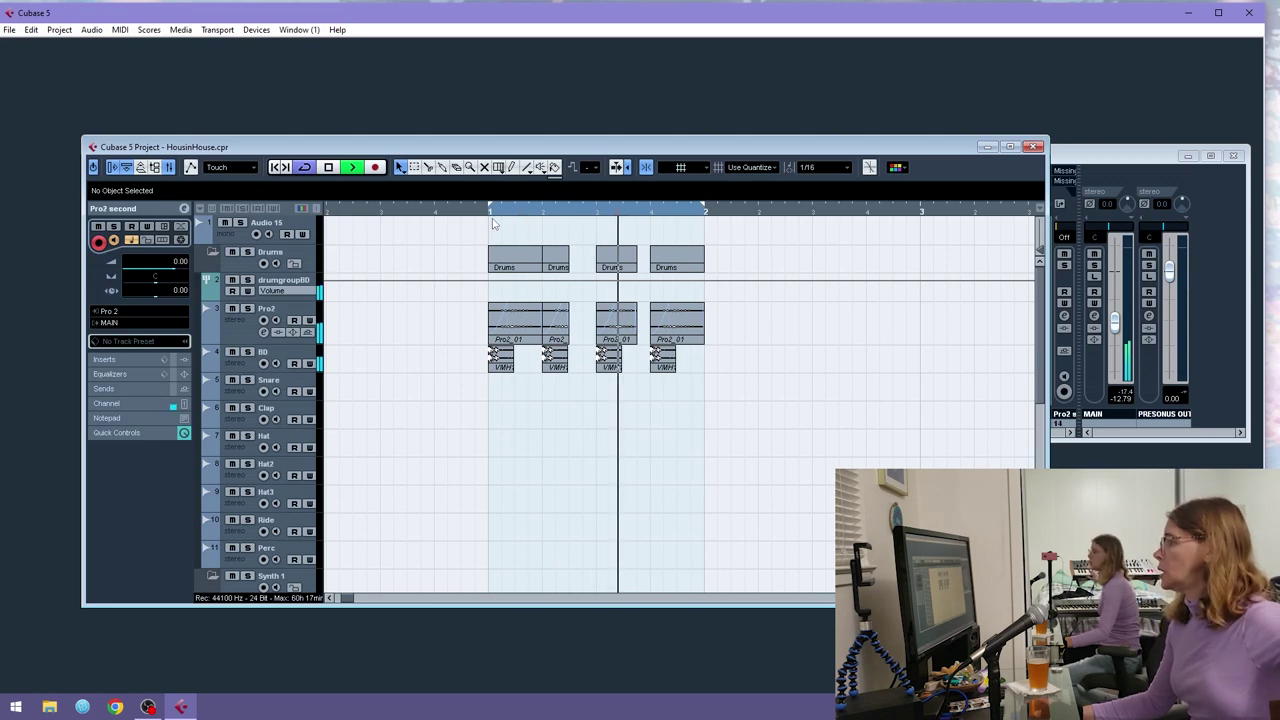
key(space)
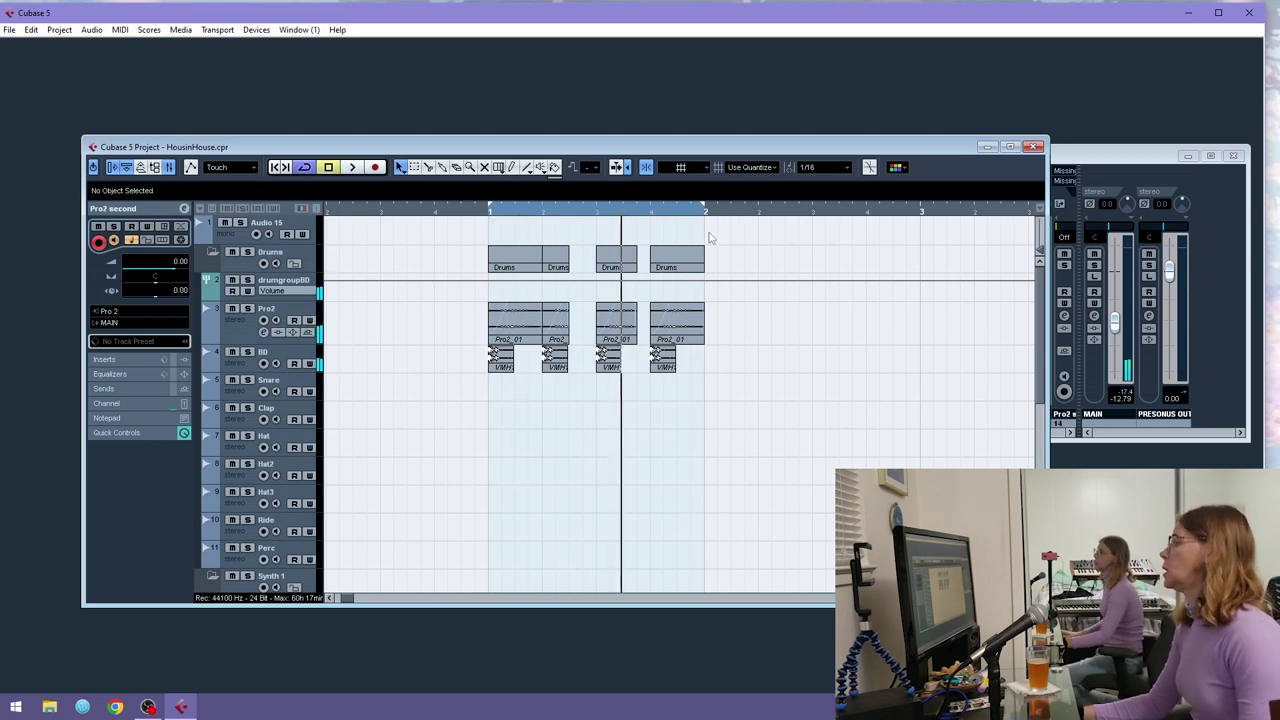
- Place the cursor near the middle of bar 2 and move the Pro2 second track directly above the Pro2 track
click(797, 212)
scroll(316, 397, down, 5)
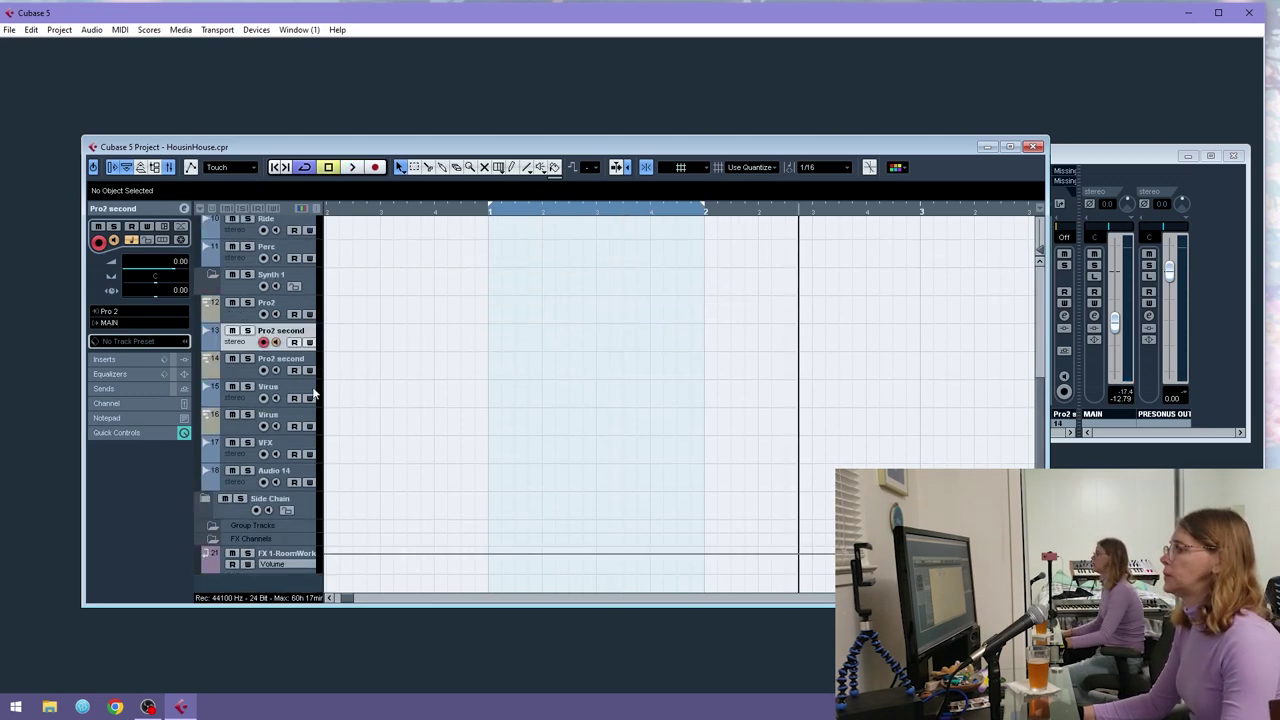
scroll(245, 345, up, 5)
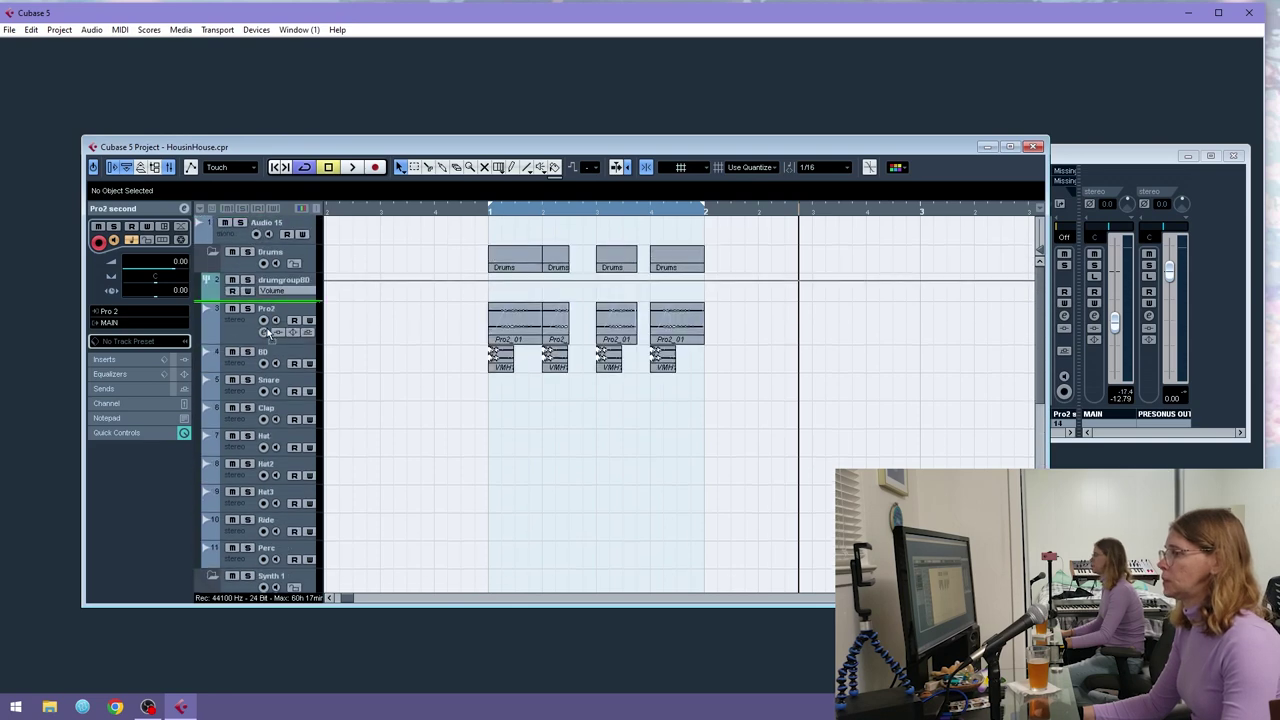
- Record four consecutive takes on the Pro2 second track, stopping after each one
click(380, 167)
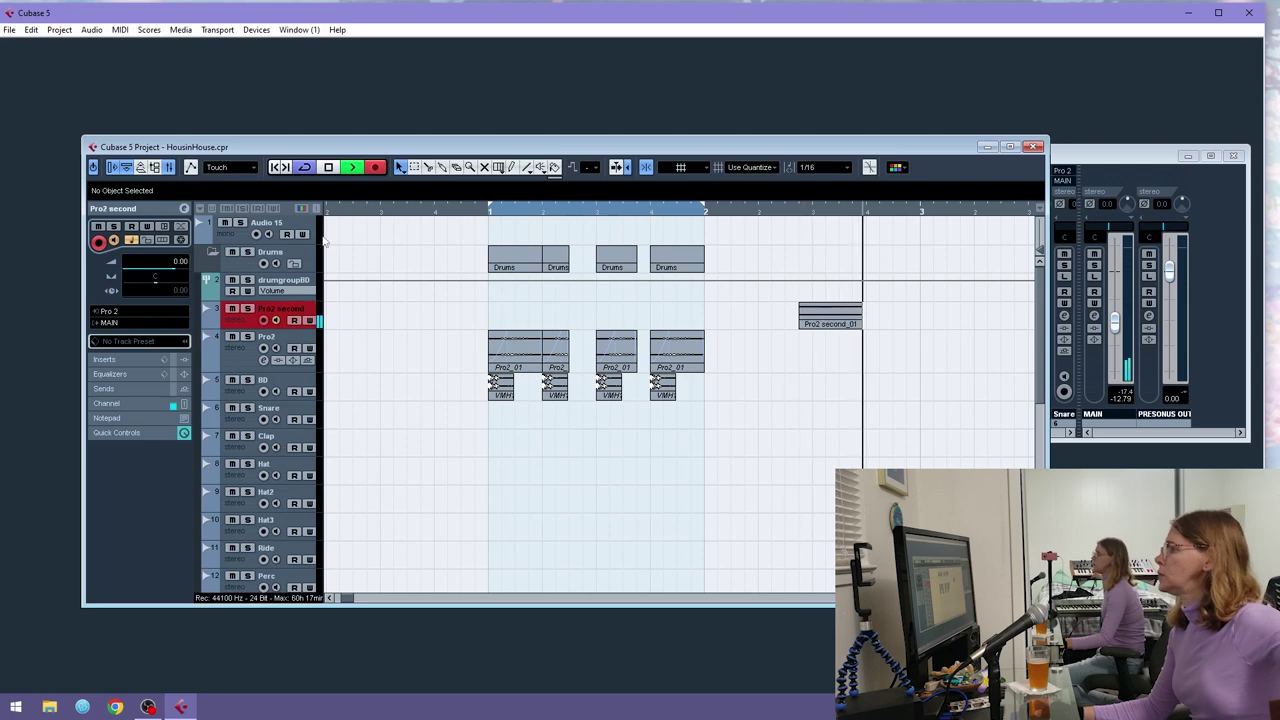
click(332, 168)
click(376, 168)
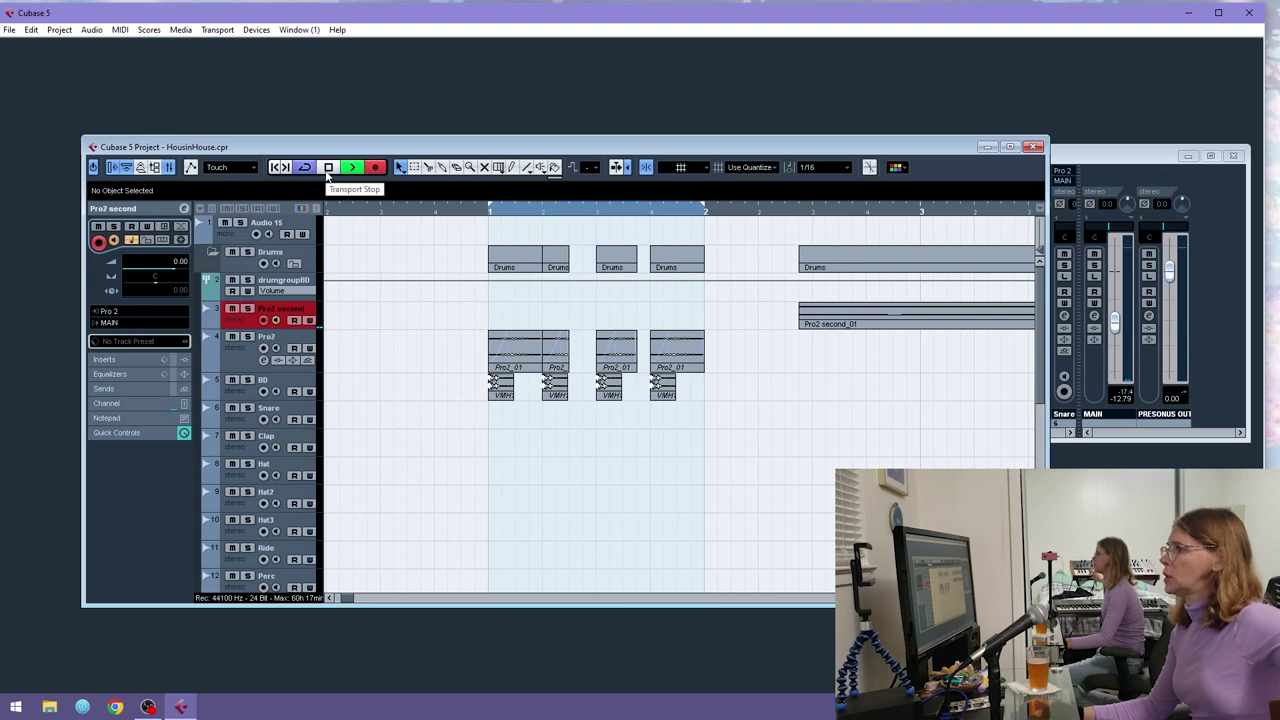
click(328, 168)
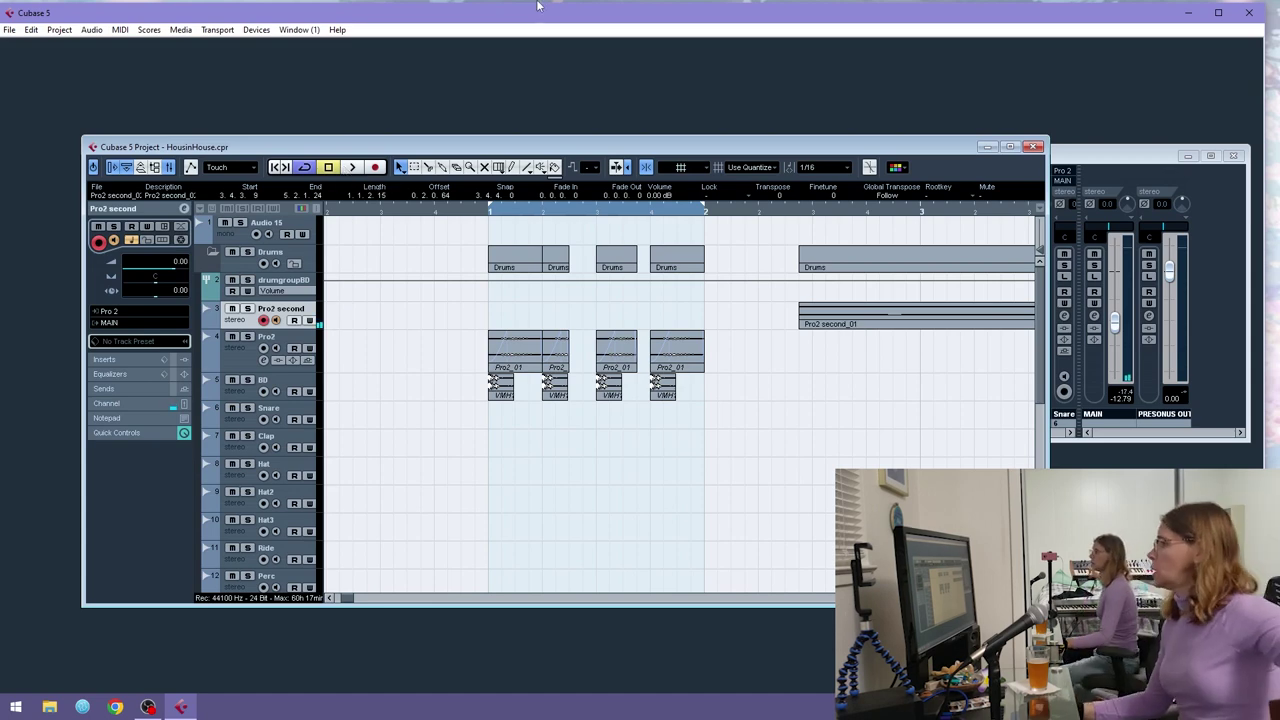
click(375, 171)
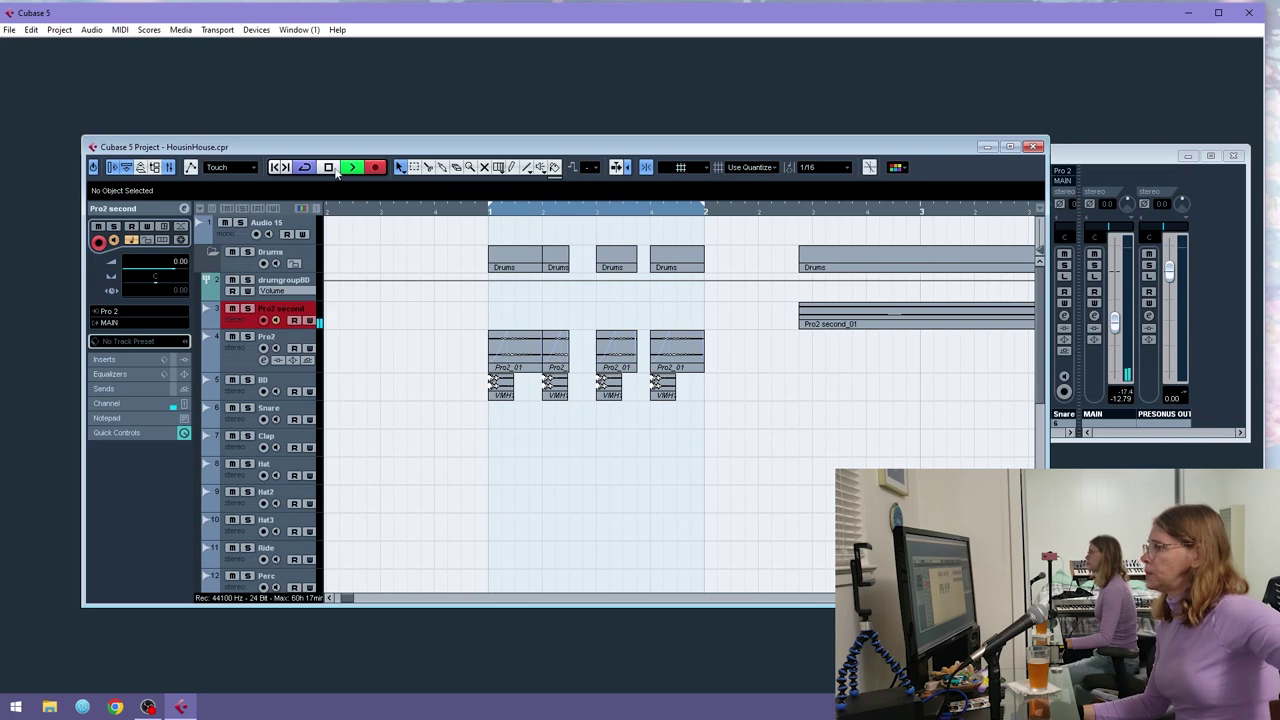
click(332, 170)
click(378, 167)
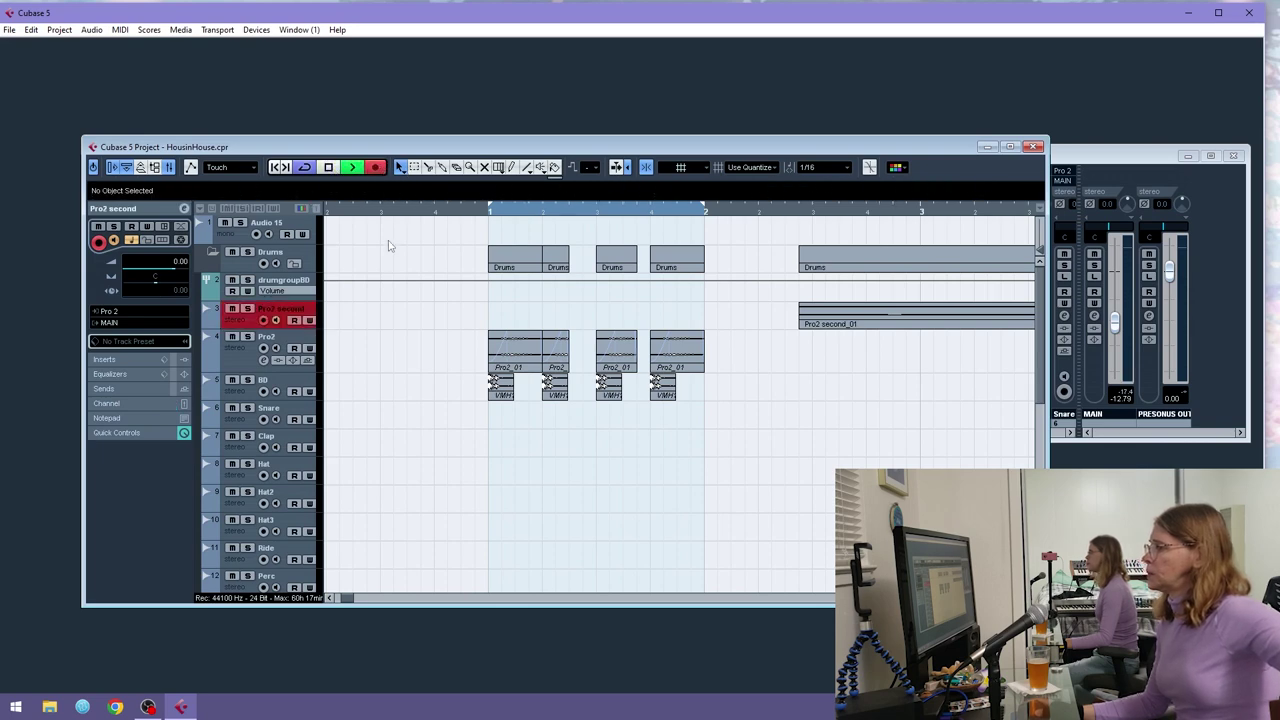
click(328, 172)
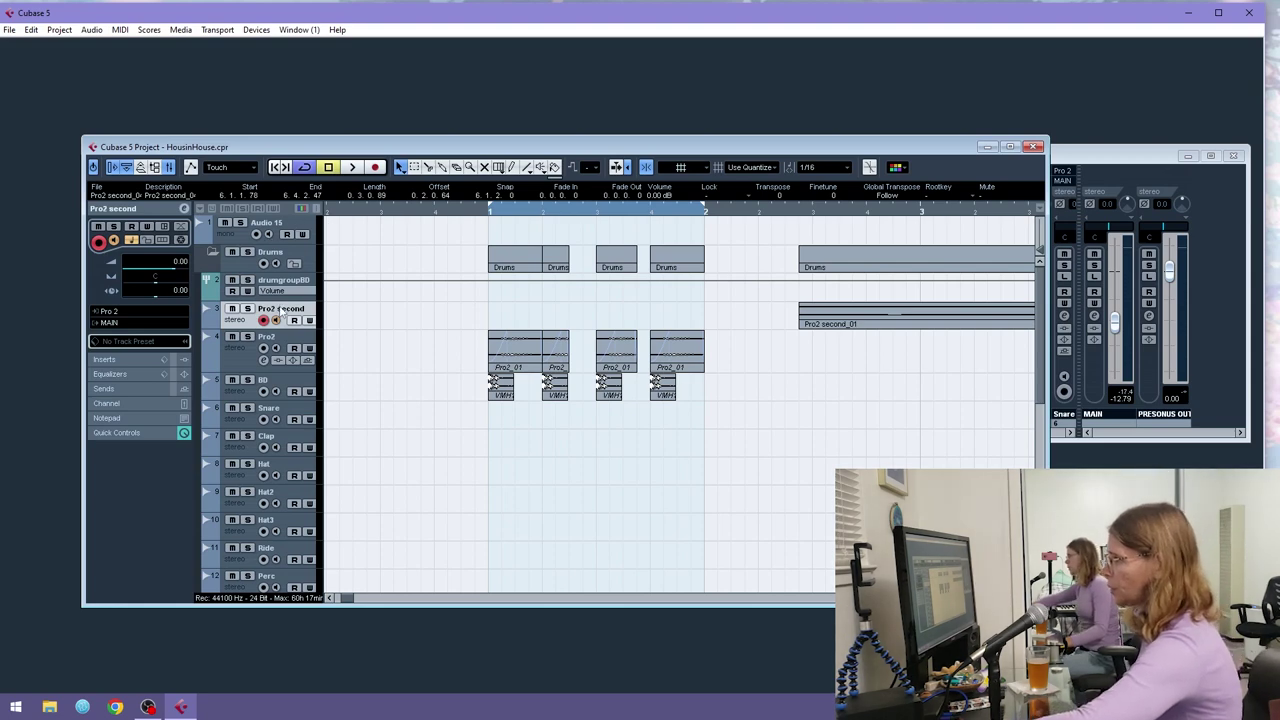
- Enlarge the Pro2 second track with monitoring and snap off, and cut the silence before the notes in its first two recordings
click(268, 234)
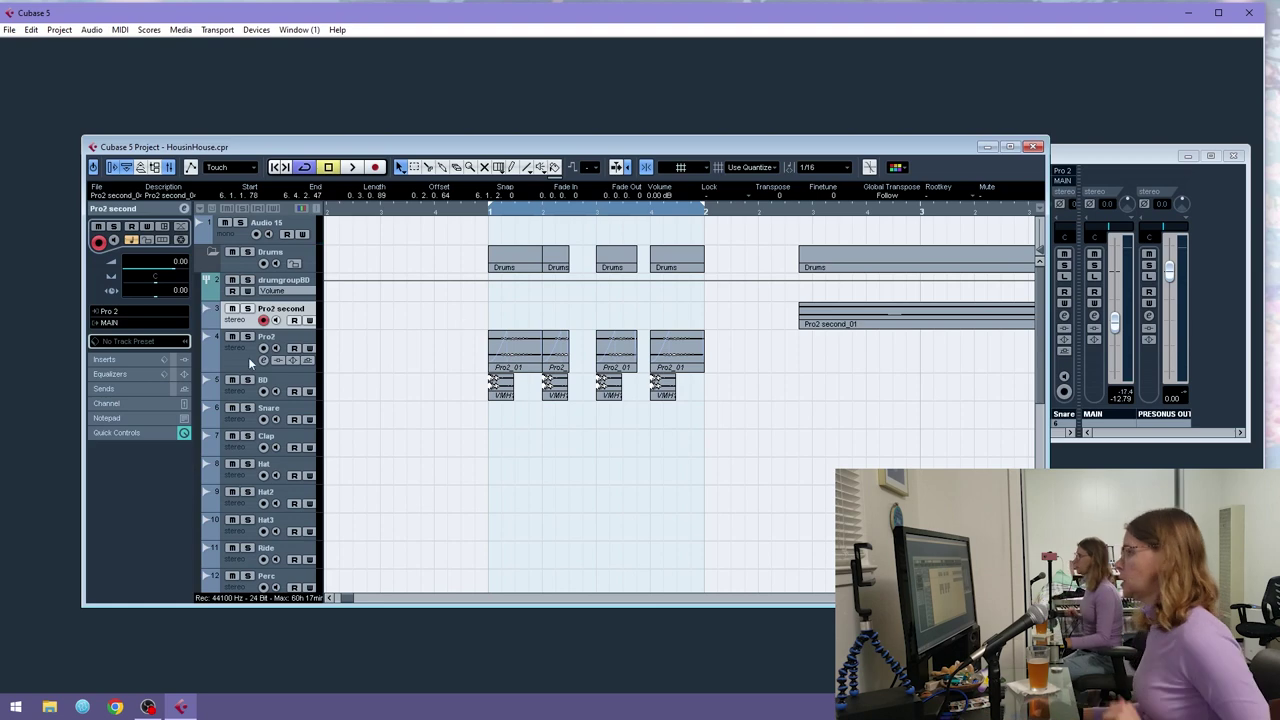
drag(255, 329, 255, 592)
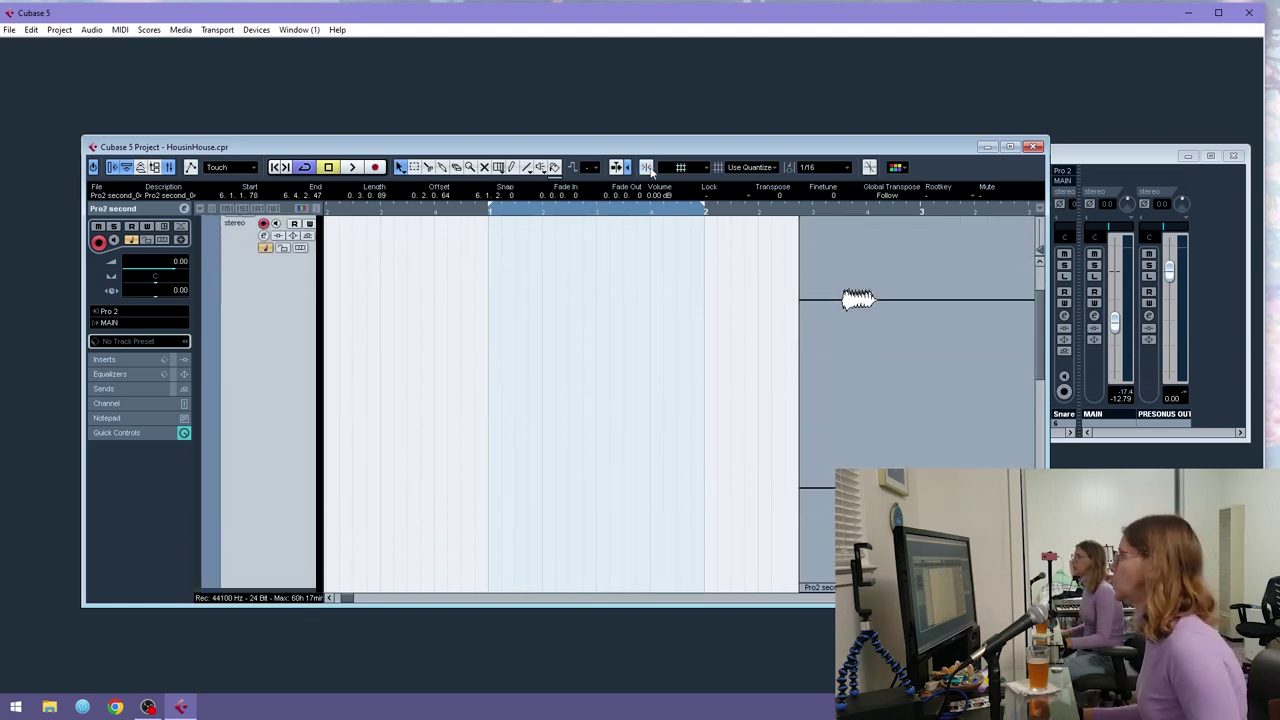
drag(872, 213, 636, 300)
drag(619, 213, 766, 316)
alt+click(806, 325)
click(788, 312)
key(Delete)
drag(729, 210, 709, 167)
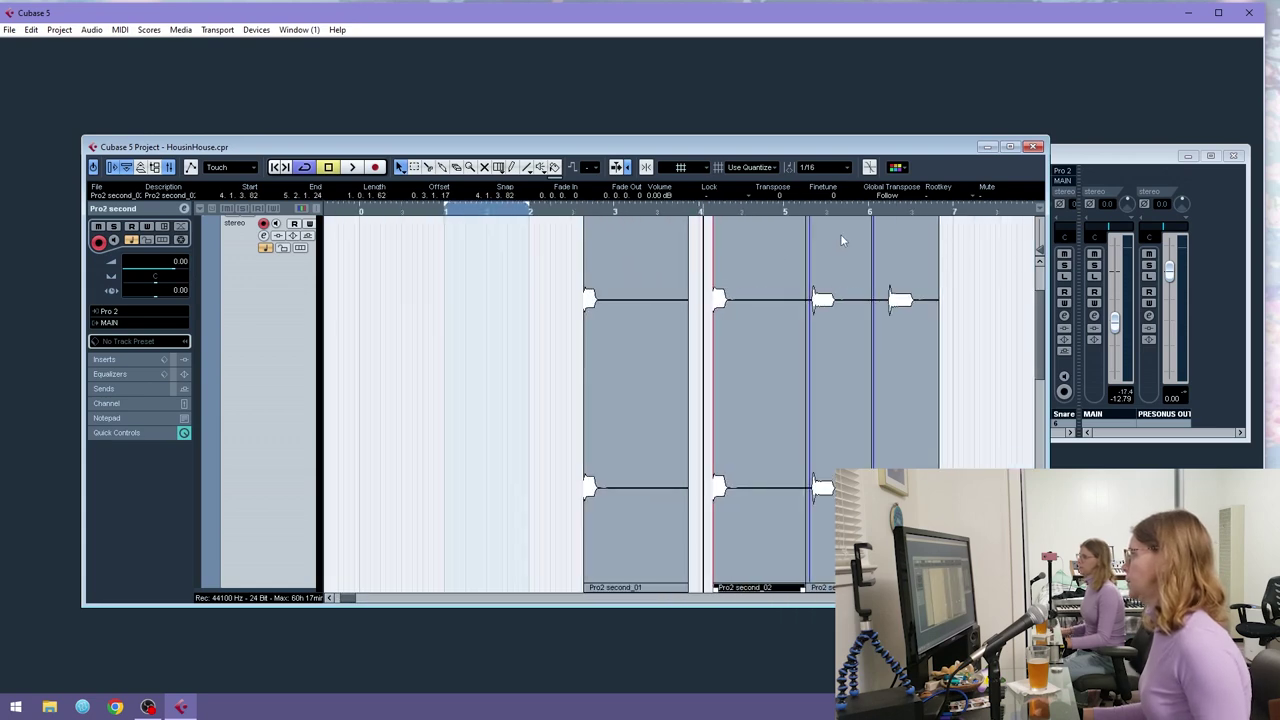
- Split the third Pro2 second recording at its note onset, position 5.2.2.70, and delete the silence before it
drag(812, 210, 778, 300)
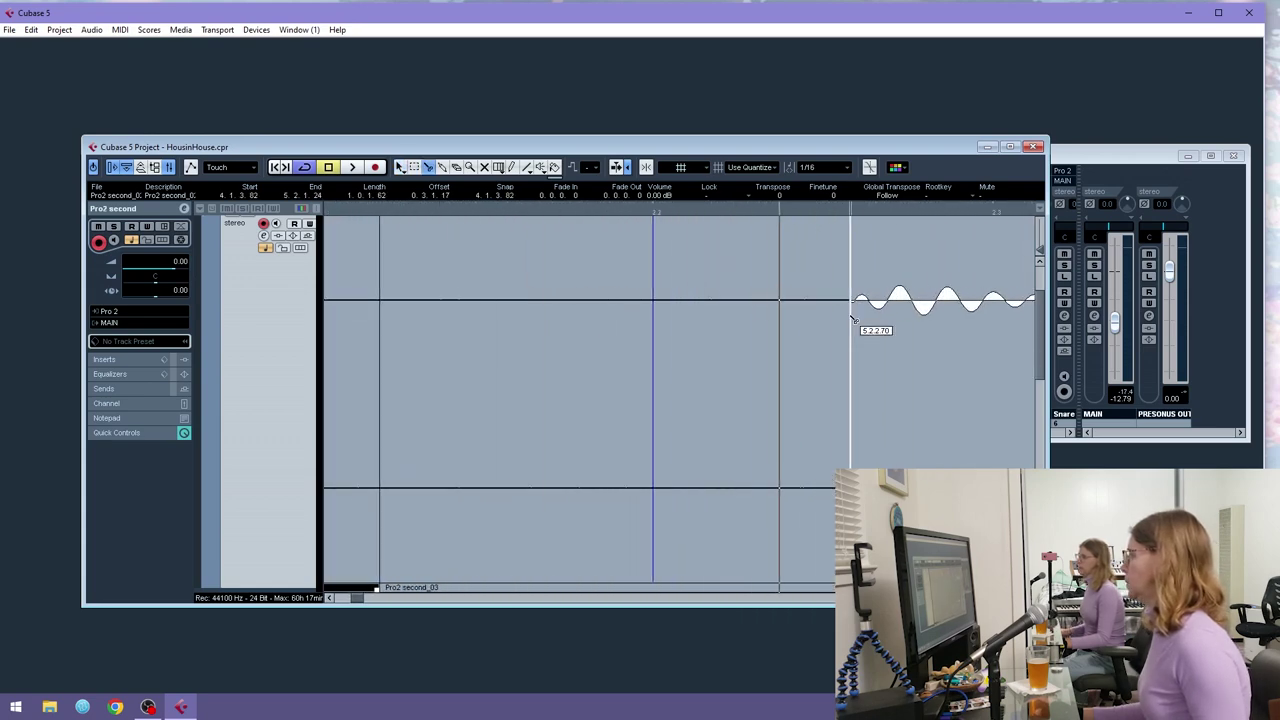
alt+click(850, 316)
alt+click(793, 289)
click(775, 268)
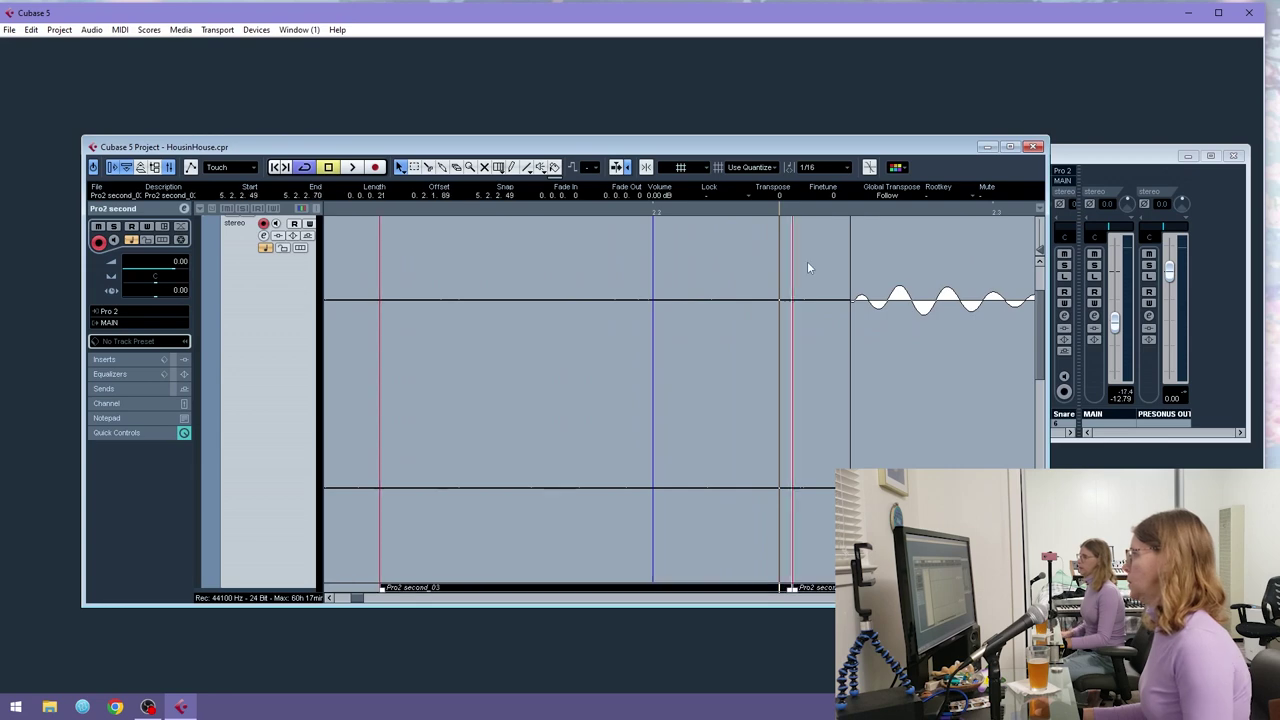
key(Delete)
key(Delete)
- Split the fourth Pro2 second recording at its note onset, position 6.2.1.0, and delete the silence before it
drag(763, 210, 722, 145)
drag(1008, 217, 807, 302)
key(3)
click(737, 322)
key(1)
click(725, 318)
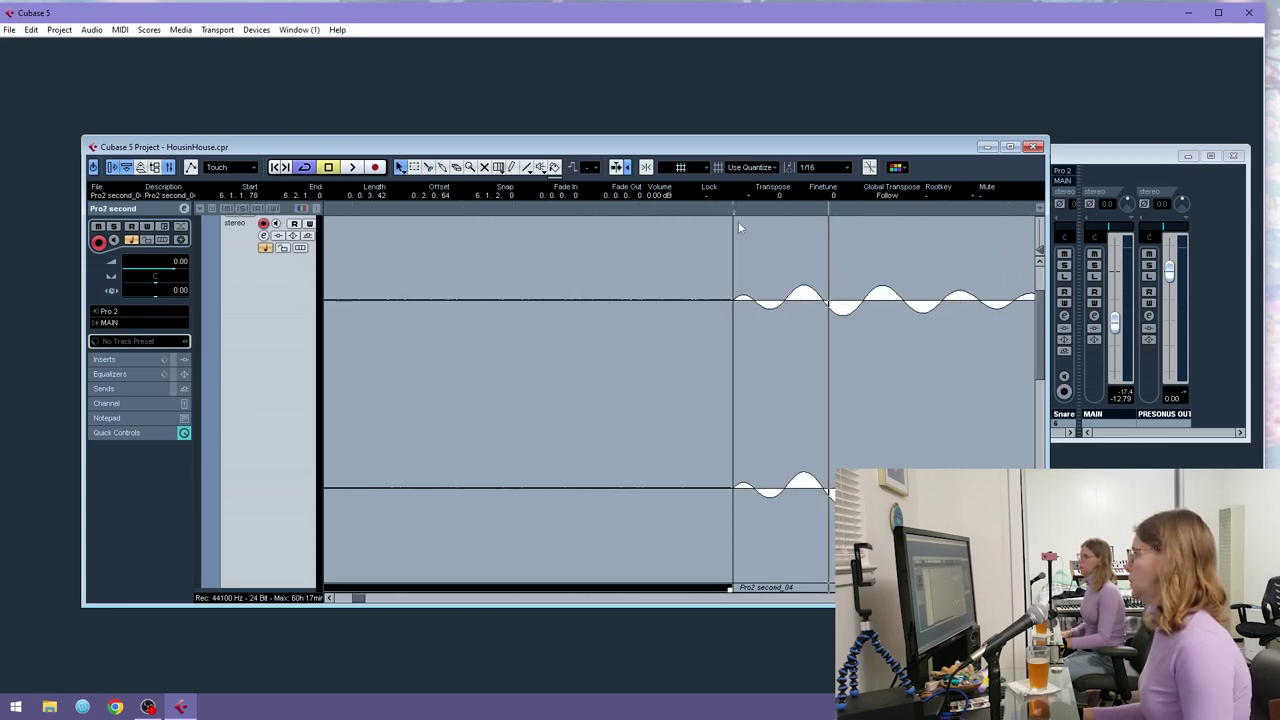
key(Delete)
drag(735, 211, 728, 150)
drag(740, 209, 725, 165)
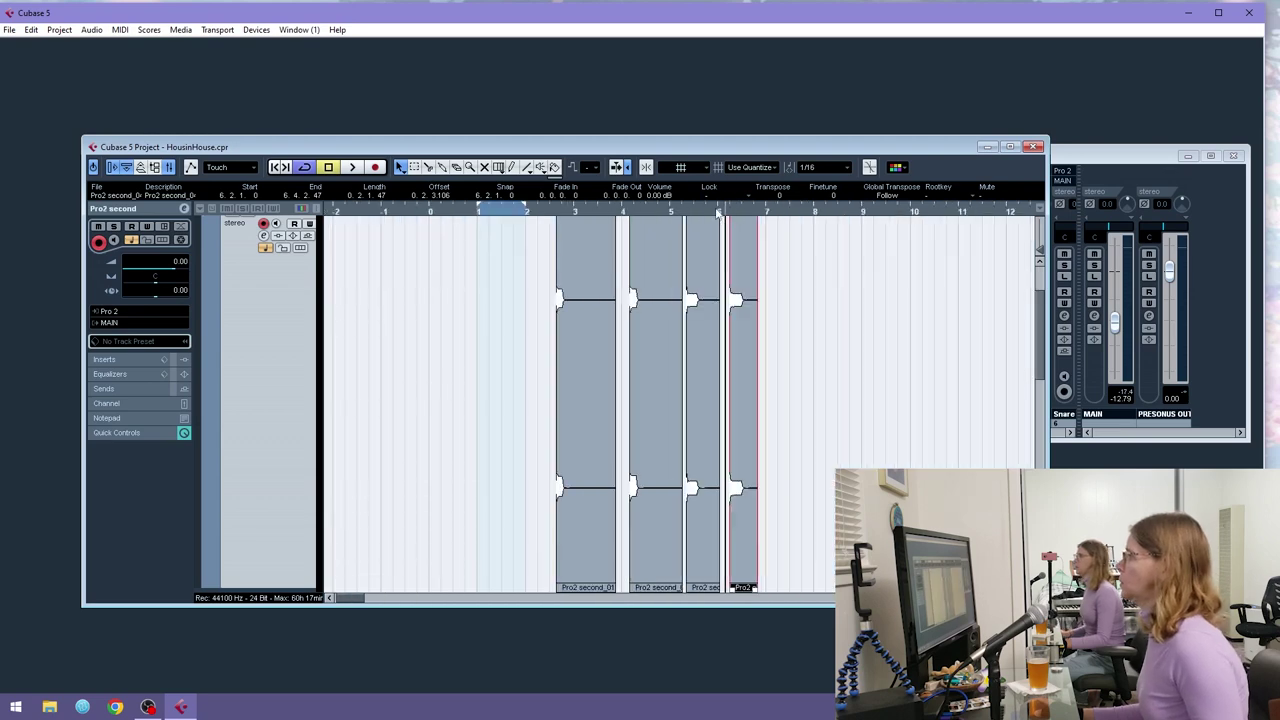
- Move all four Pro2 second events together so the first starts at 1.1.4.0, and rename the track bshigh
drag(650, 210, 439, 191)
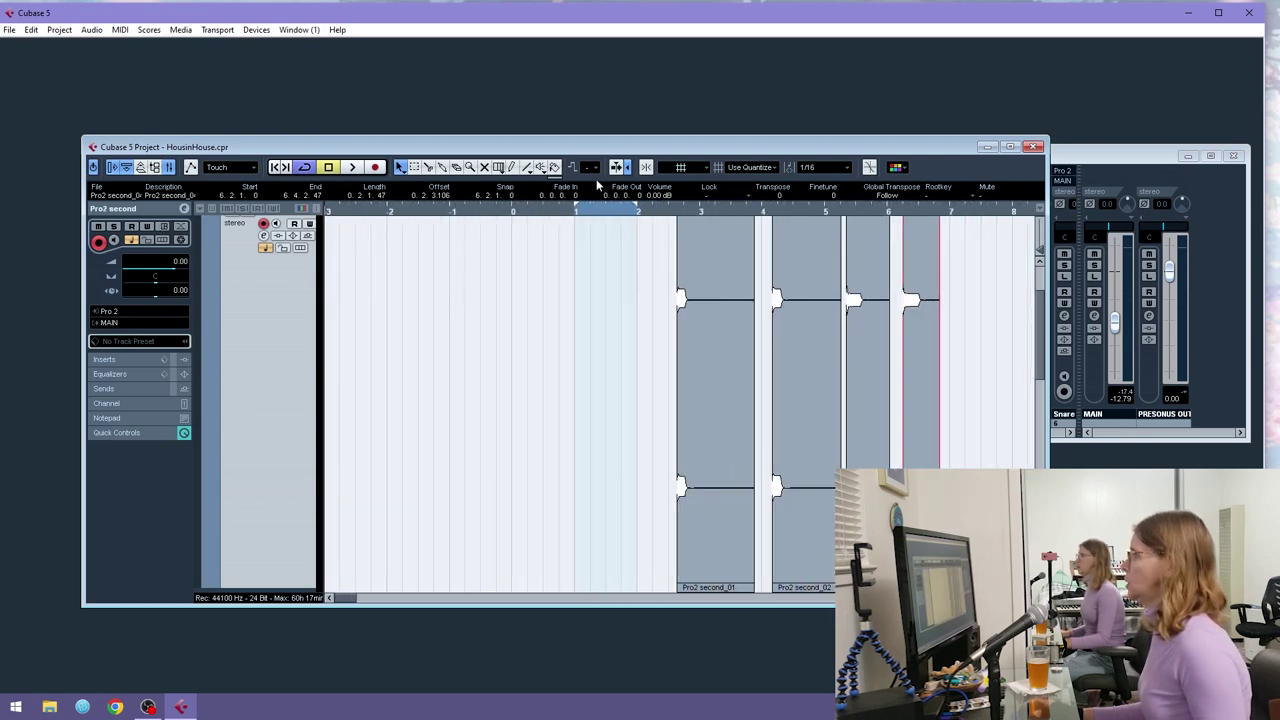
drag(980, 307, 641, 343)
drag(597, 215, 566, 237)
scroll(264, 390, up, 2)
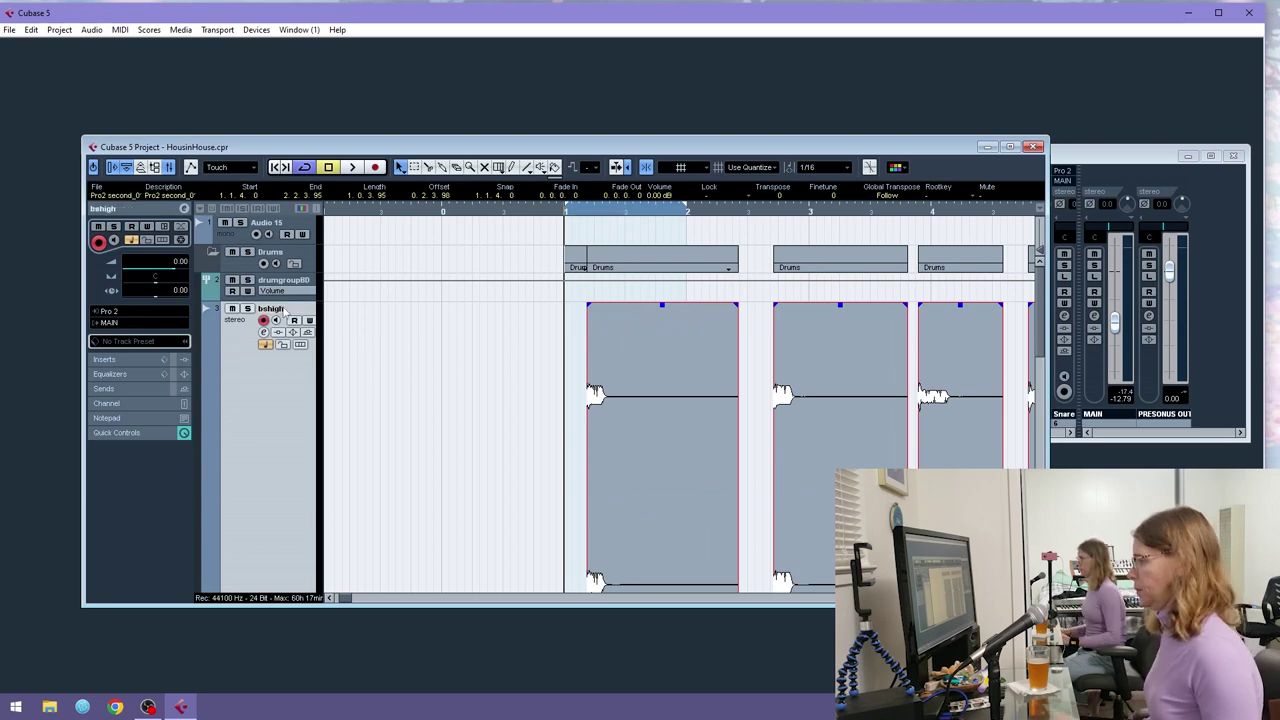
scroll(294, 310, down, 2)
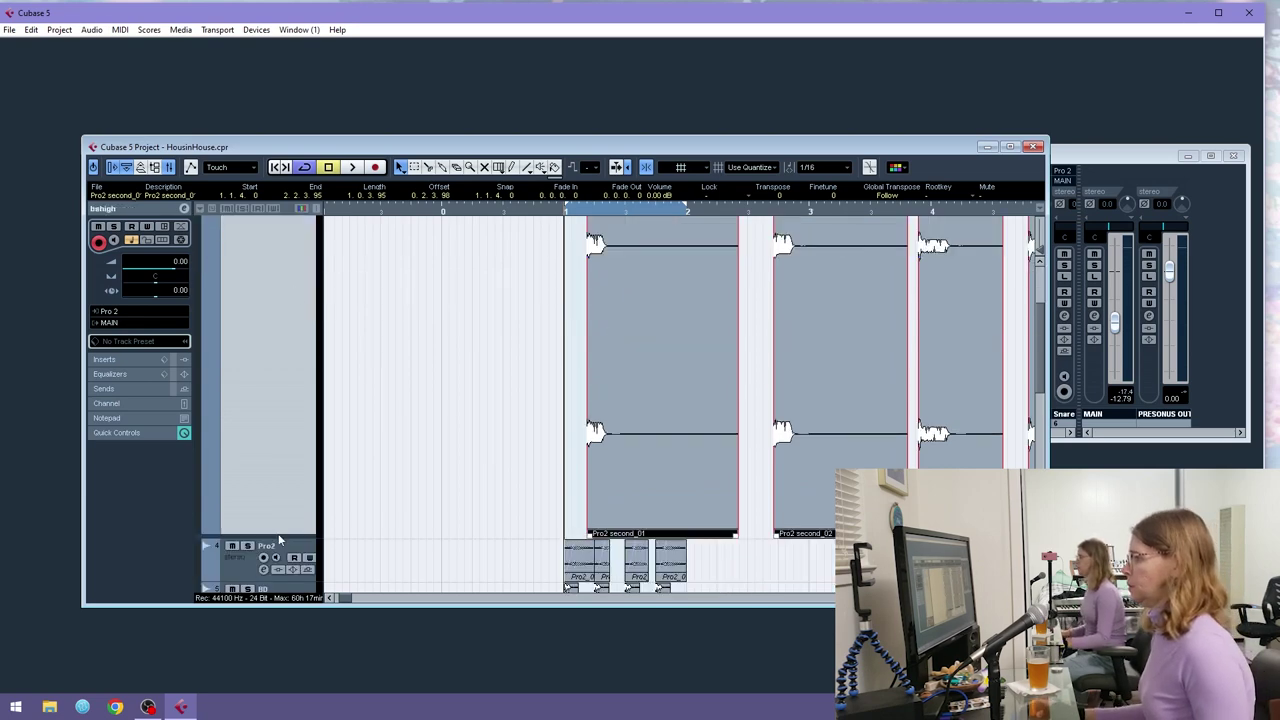
- Shrink the bshigh track's height, duplicate the track with its events, and name the copy bslow
drag(282, 537, 288, 226)
scroll(423, 446, up, 2)
drag(283, 378, 283, 353)
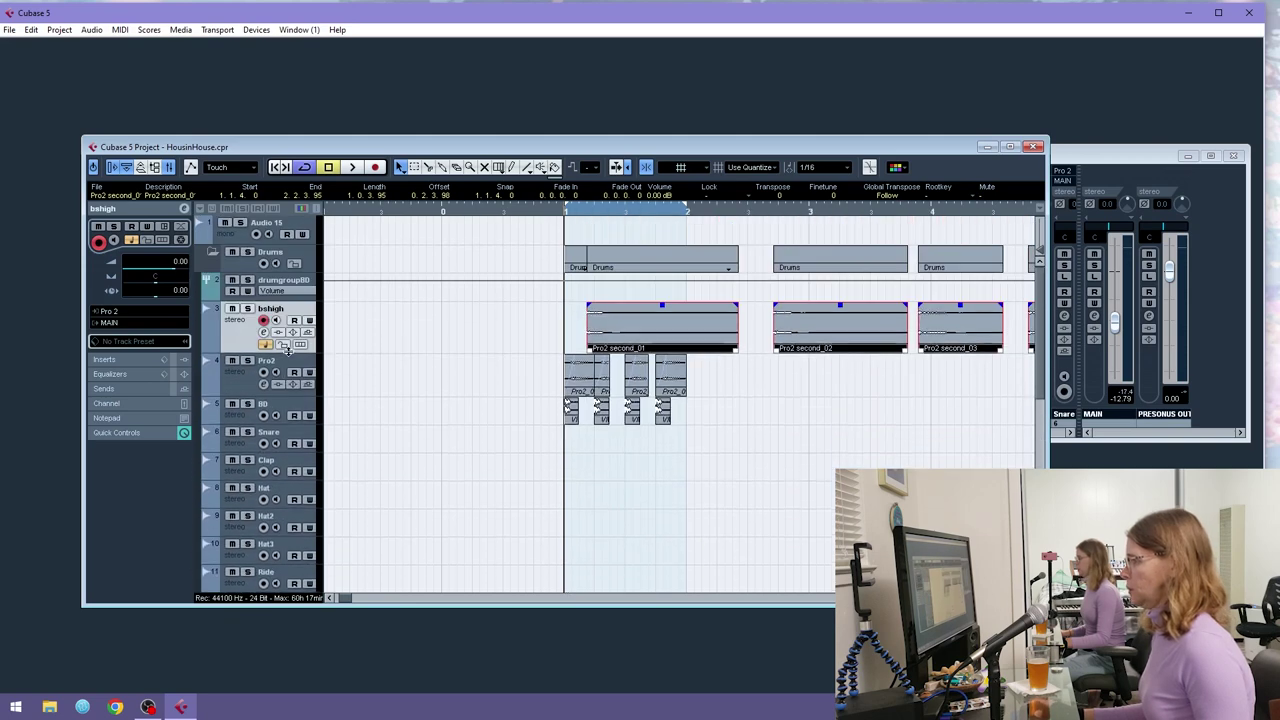
right_click(263, 327)
click(299, 358)
right_click(250, 328)
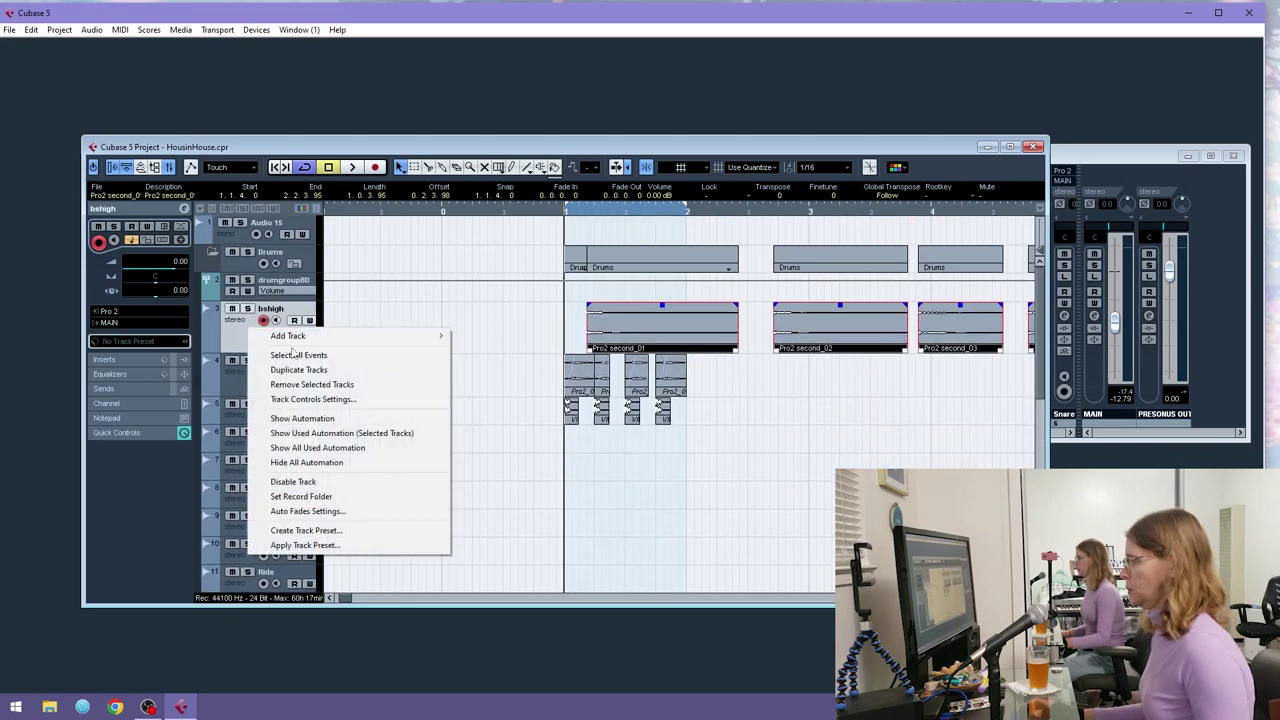
click(300, 369)
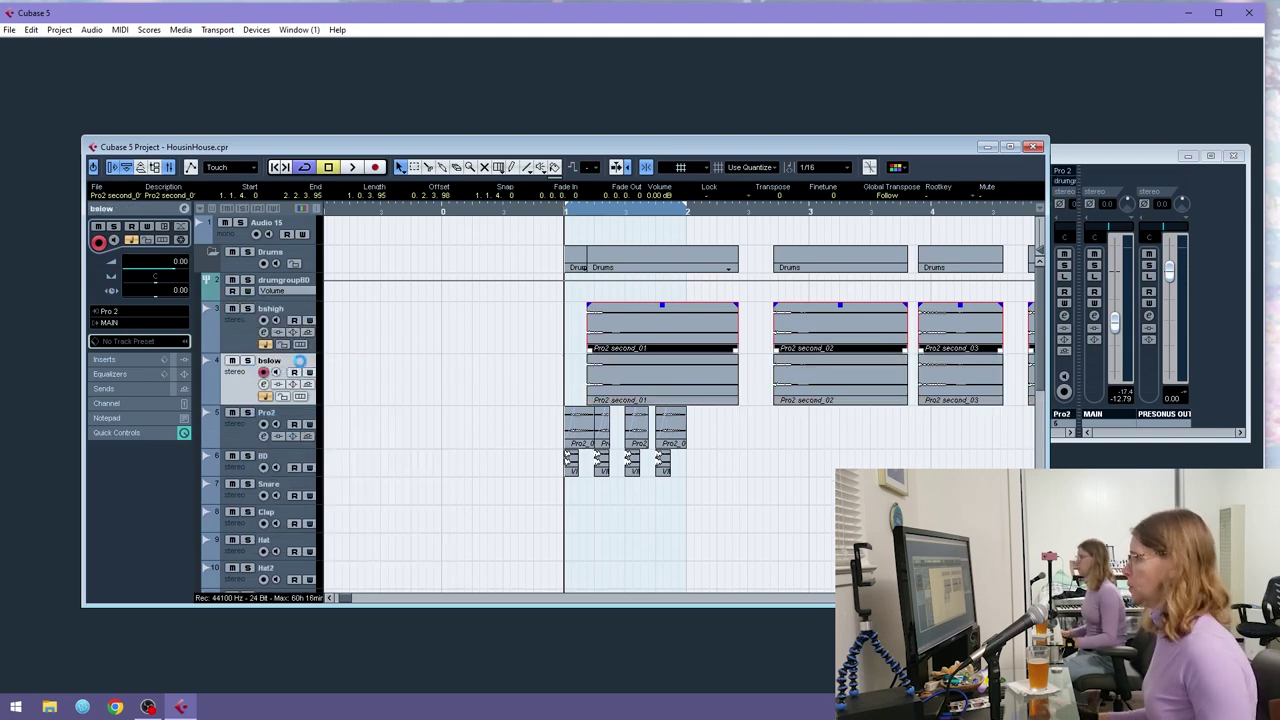
- Delete the first two Pro2 second events from bslow and the last two from bshigh
click(514, 329)
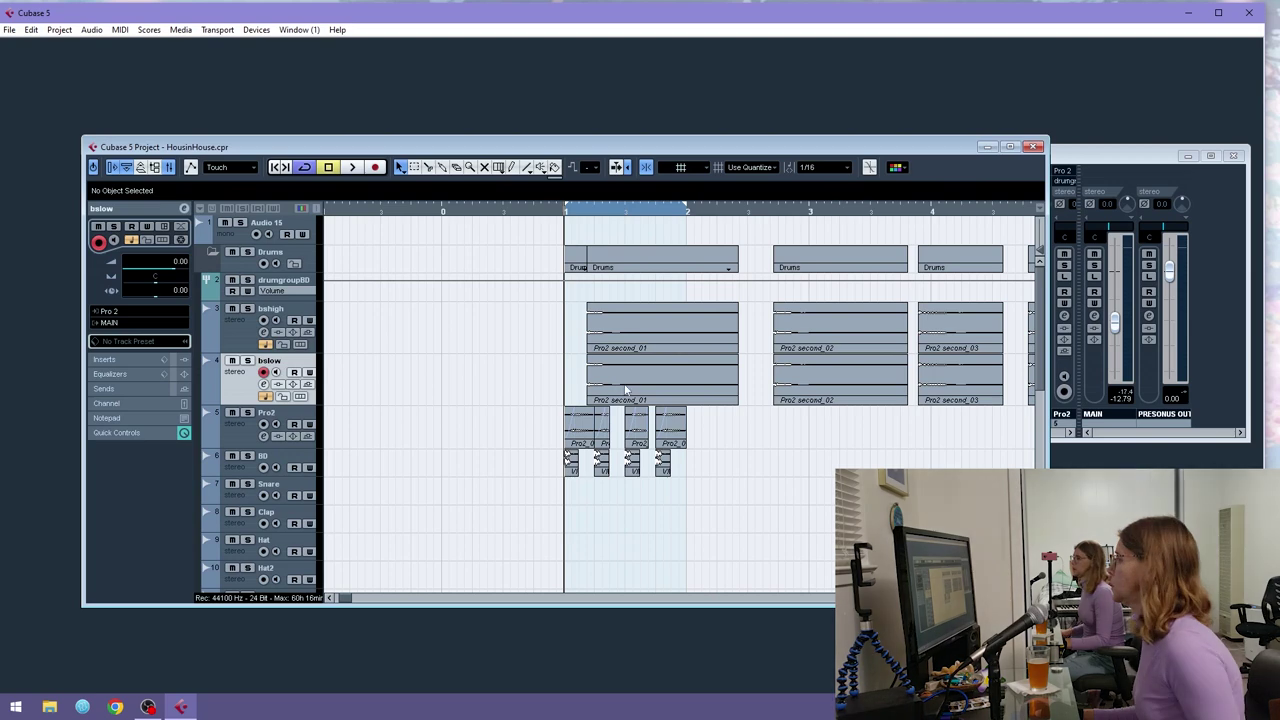
click(713, 398)
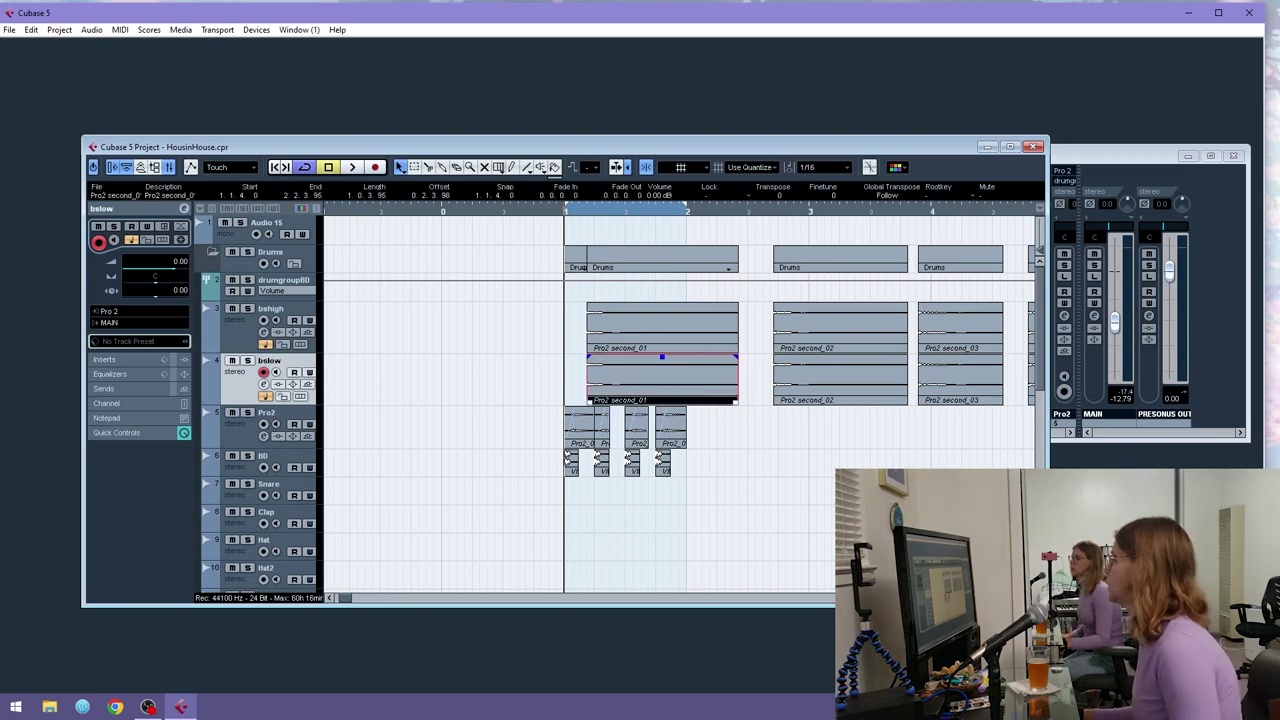
drag(1005, 598, 985, 598)
scroll(377, 300, up, 5)
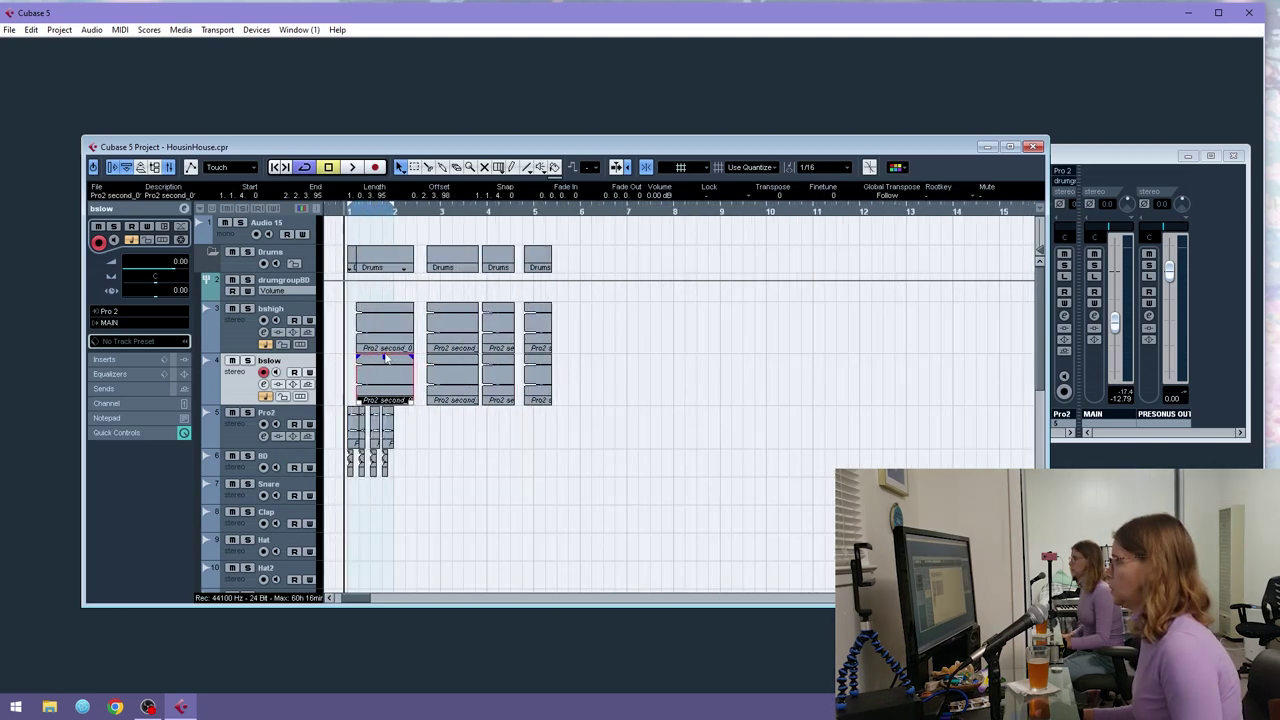
key(Delete)
click(465, 380)
key(Delete)
click(498, 388)
key(Delete)
click(500, 330)
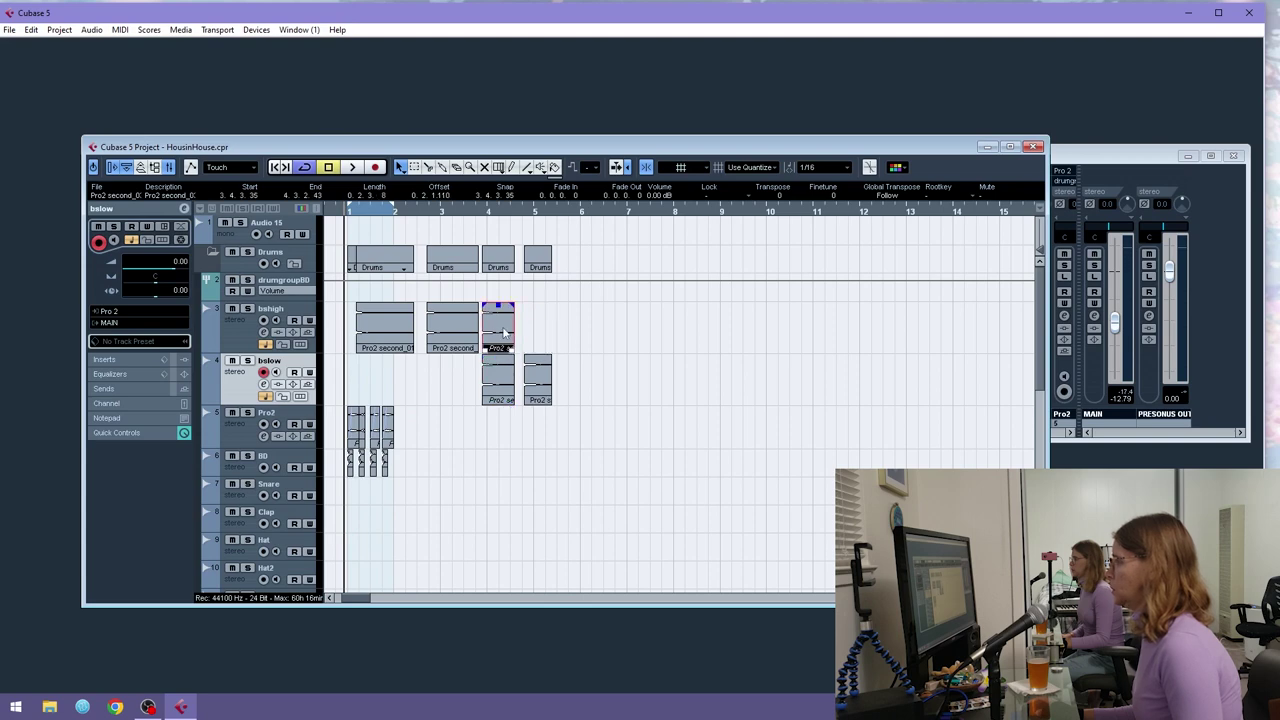
key(Delete)
- Shift the two bshigh events out to just before bar 3, and move the bslow pair to start at 1.2.2.0
click(500, 385)
drag(562, 394, 385, 364)
drag(347, 213, 341, 256)
drag(710, 291, 486, 318)
drag(406, 320, 692, 322)
drag(580, 331, 505, 362)
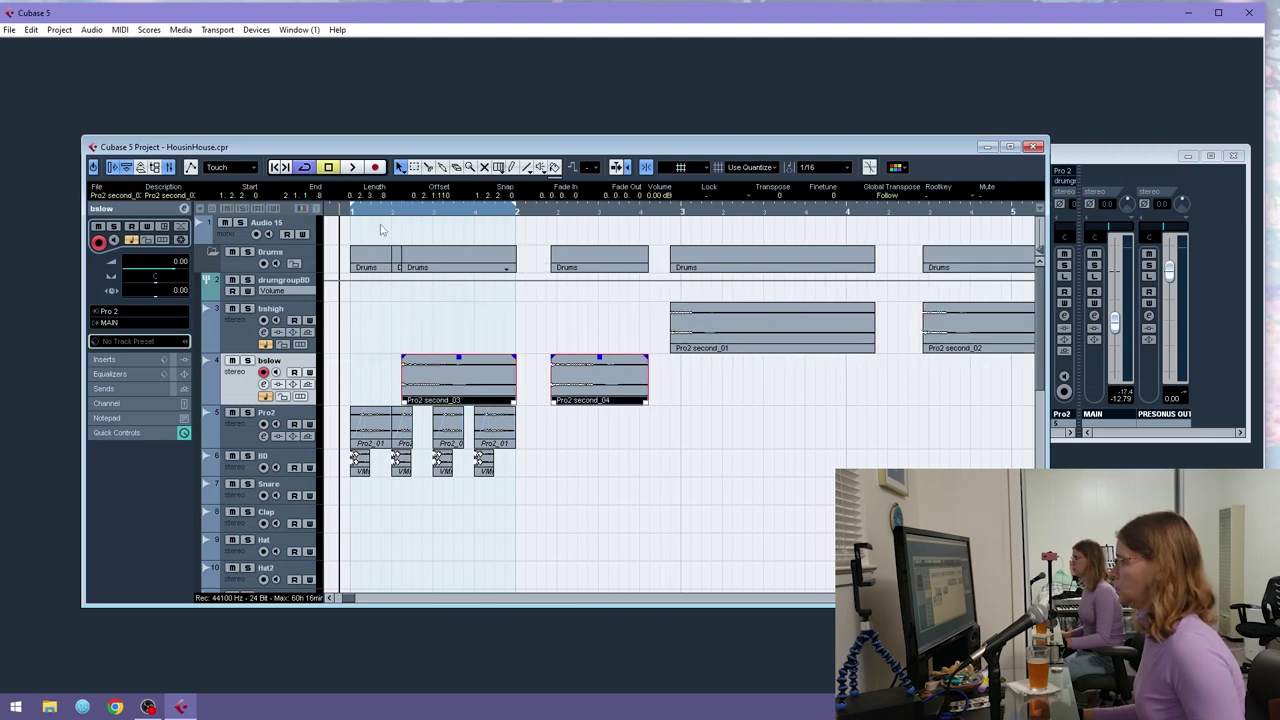
- Place the first bslow event at 1.2.3.0 with length 0.0.2.0, and the second at 1.3.4.0 with length 0.0.1.0
drag(345, 213, 341, 230)
click(449, 336)
drag(468, 400, 482, 401)
drag(575, 402, 456, 373)
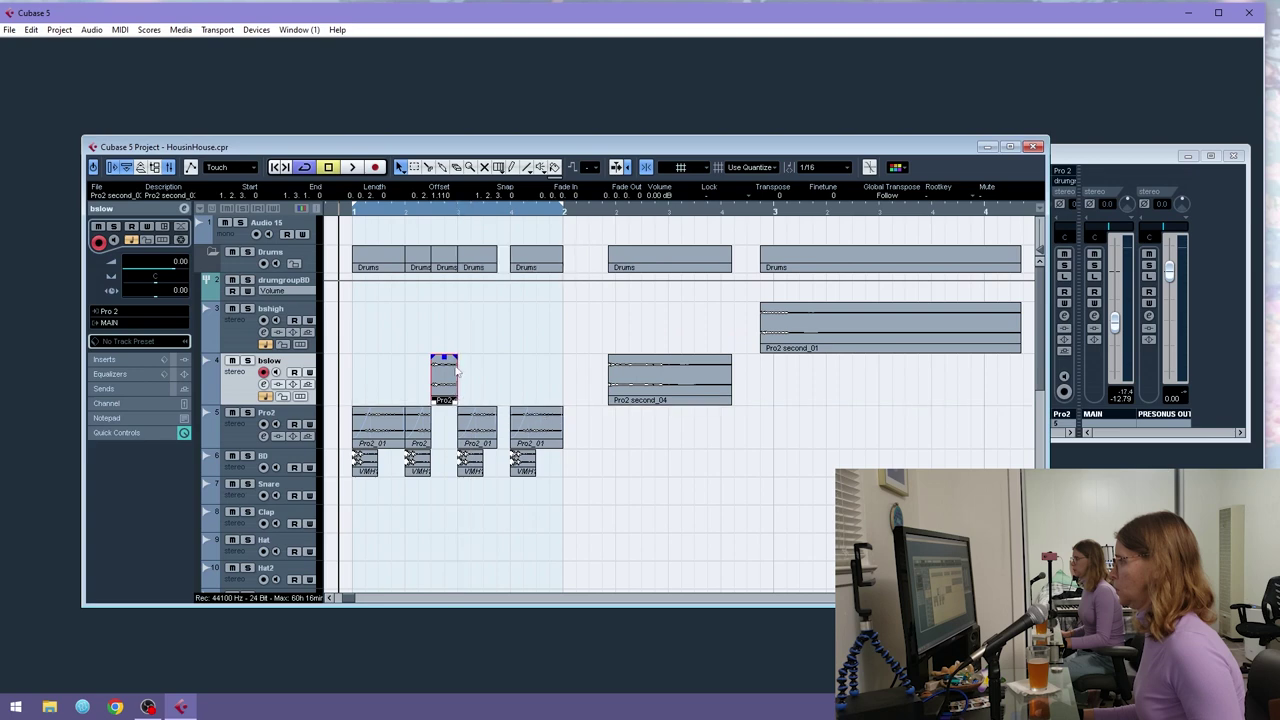
drag(679, 396, 561, 391)
drag(618, 402, 509, 392)
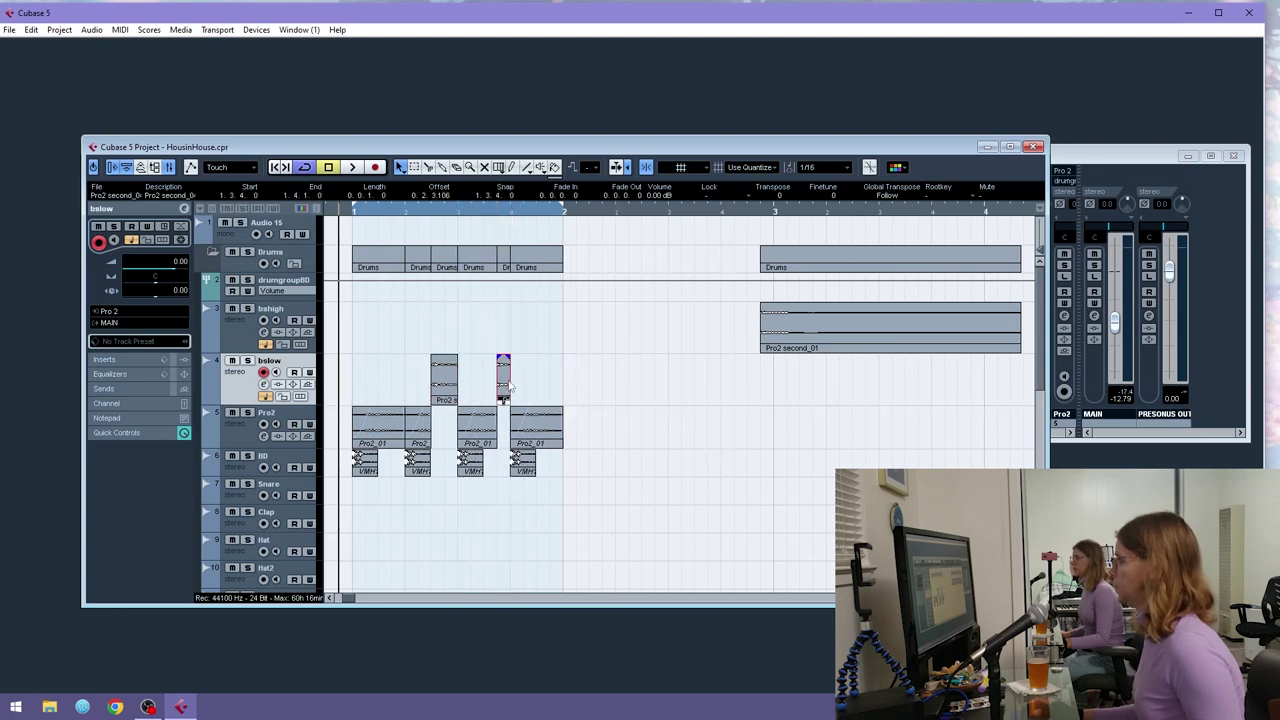
- Add short fades to the bslow events, with fade-outs of 0.0.0.24 on the first and 0.0.0.11 on the second, and play the loop
drag(343, 212, 648, 402)
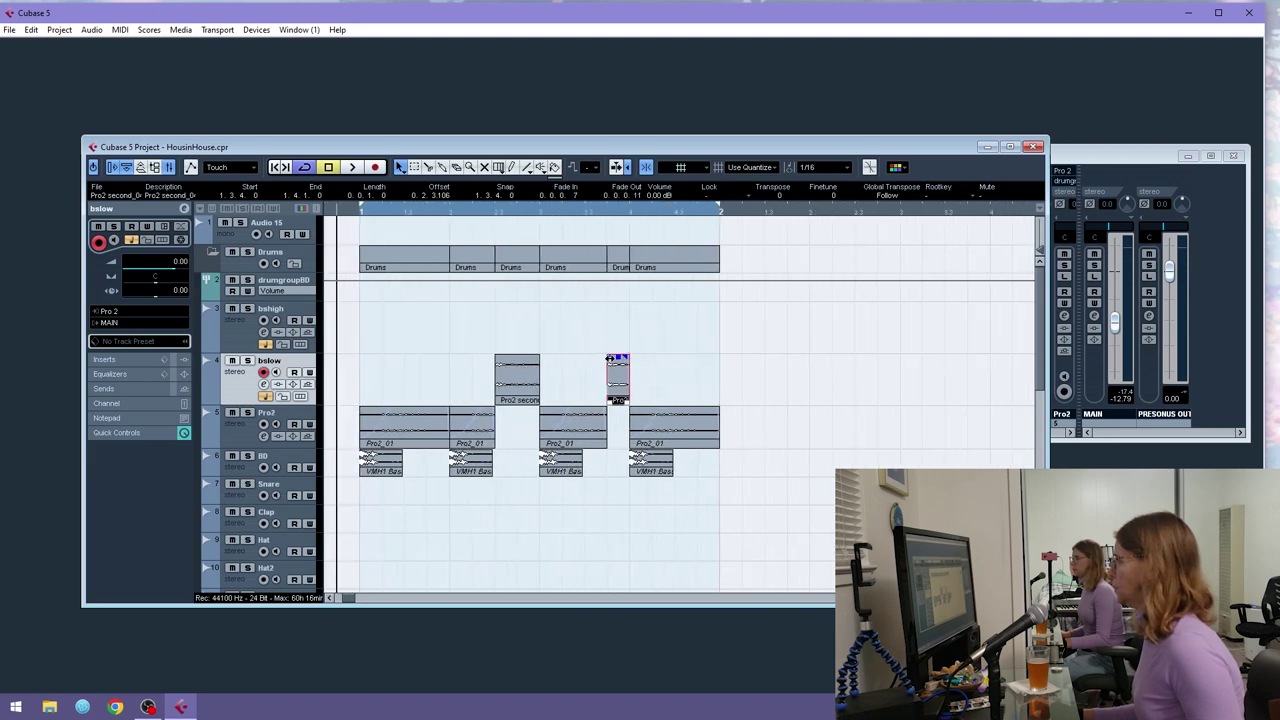
drag(503, 215, 533, 370)
click(537, 356)
key(space)
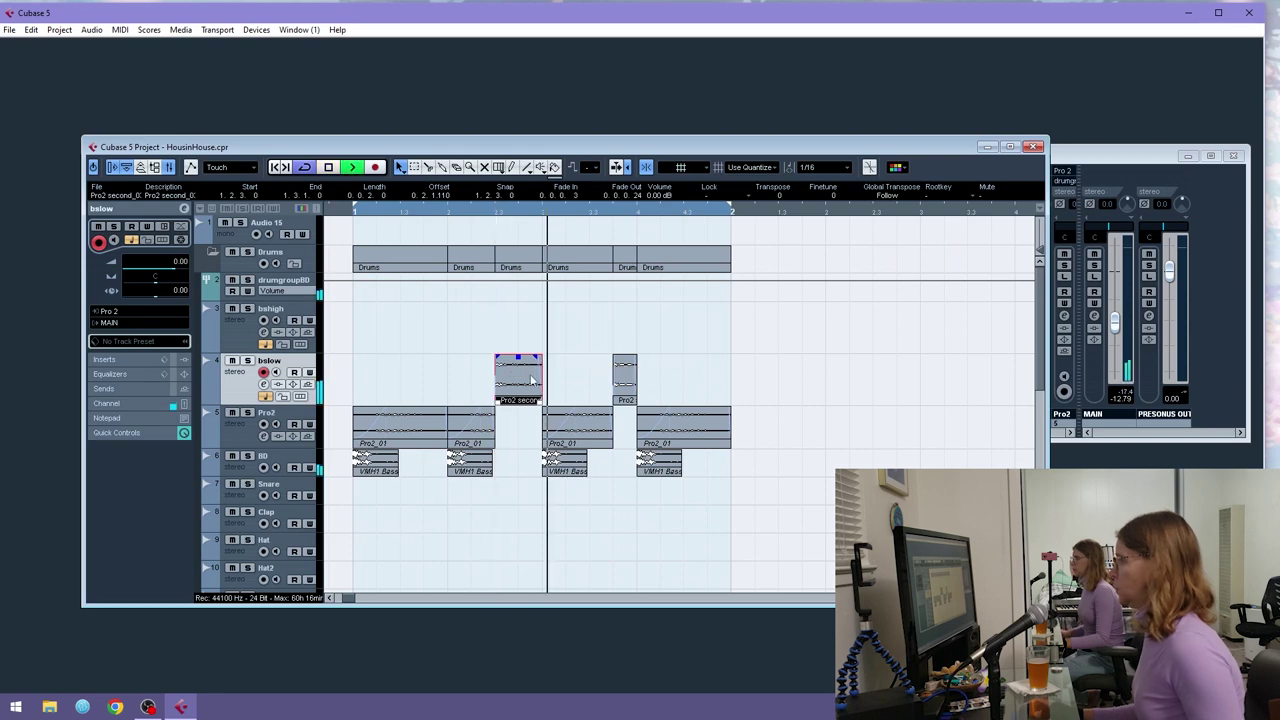
key(space)
key(space)
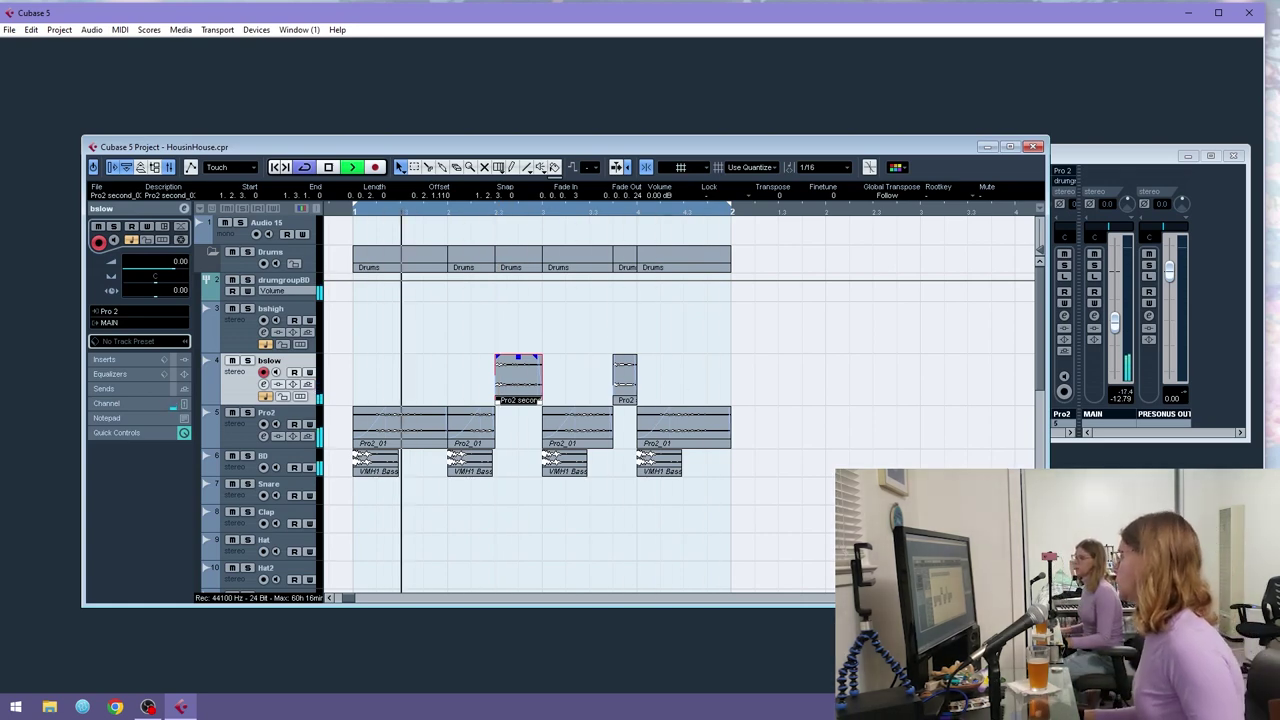
- Enable EQ band 1 on the bshigh track as High Pass I at 490.9 Hz with gain -24.0
key(g)
key(g)
key(g)
key(Up)
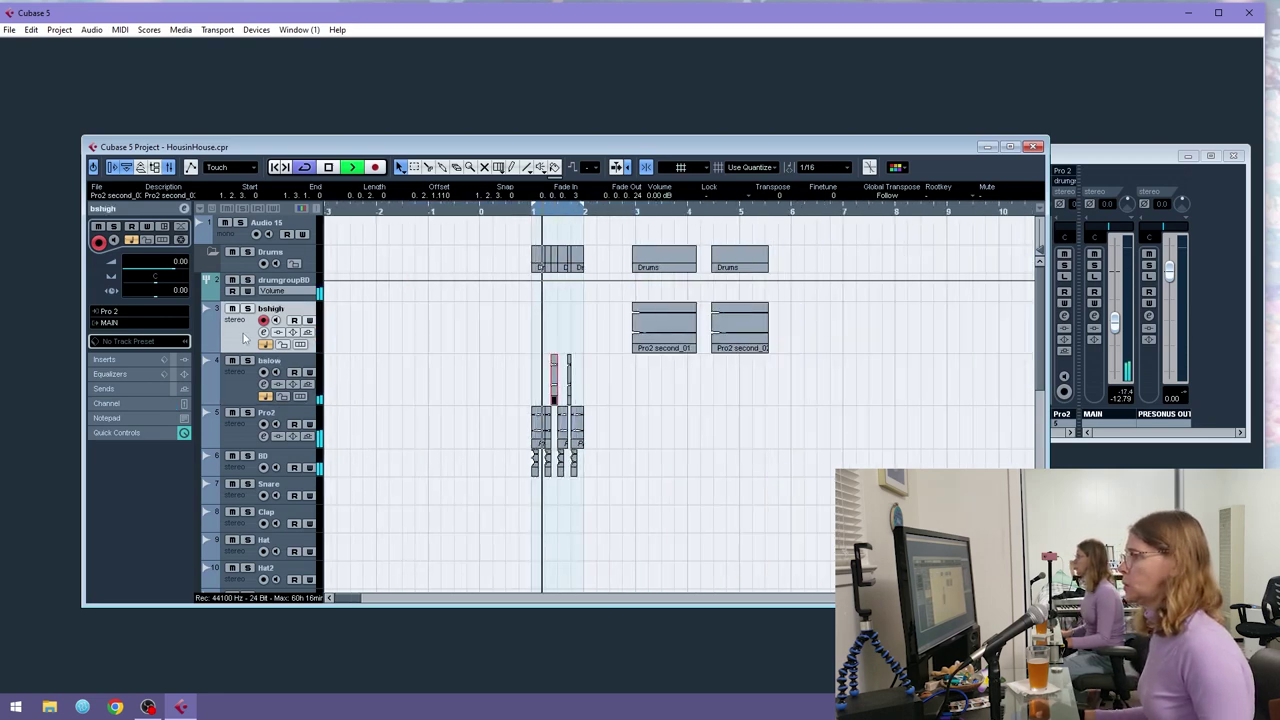
click(115, 374)
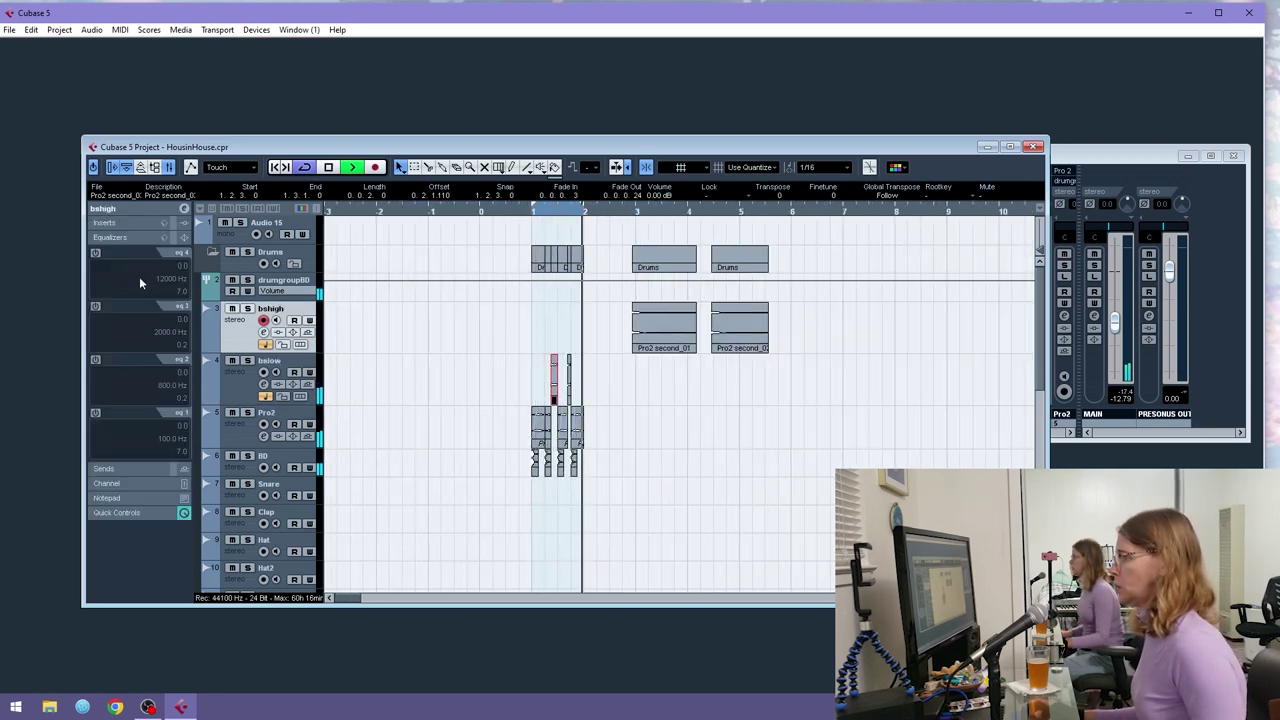
click(96, 412)
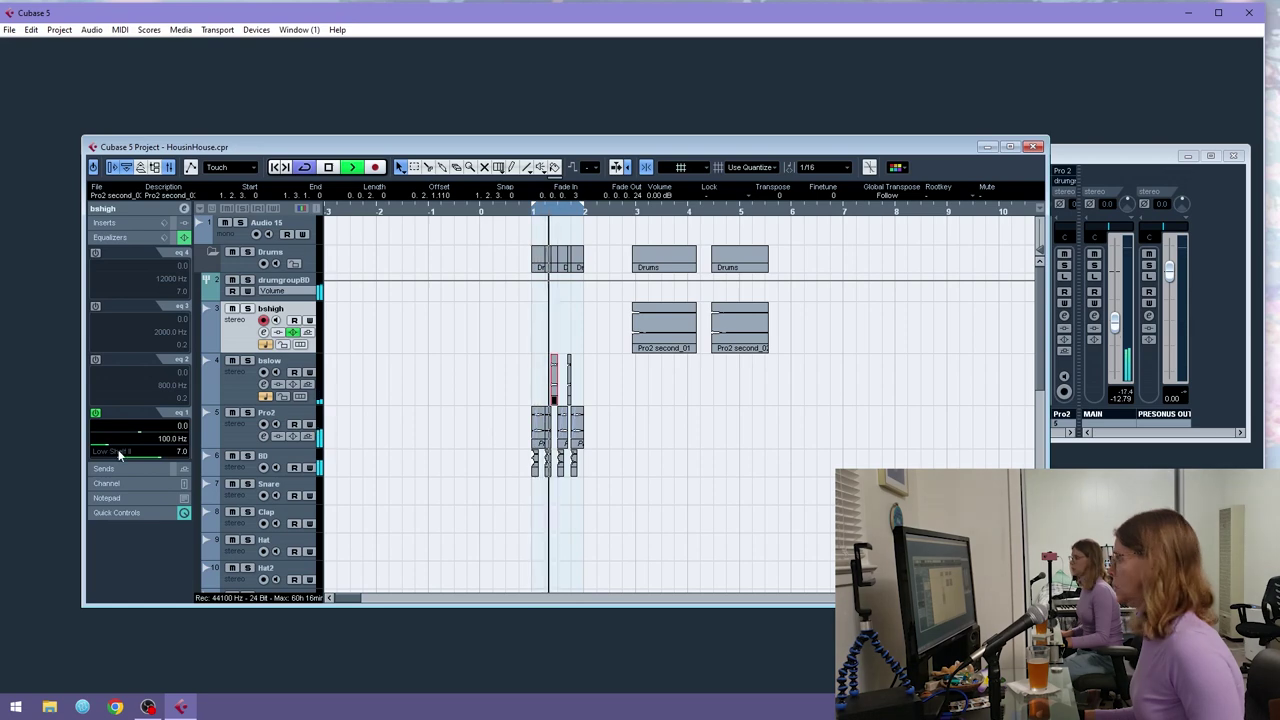
click(104, 453)
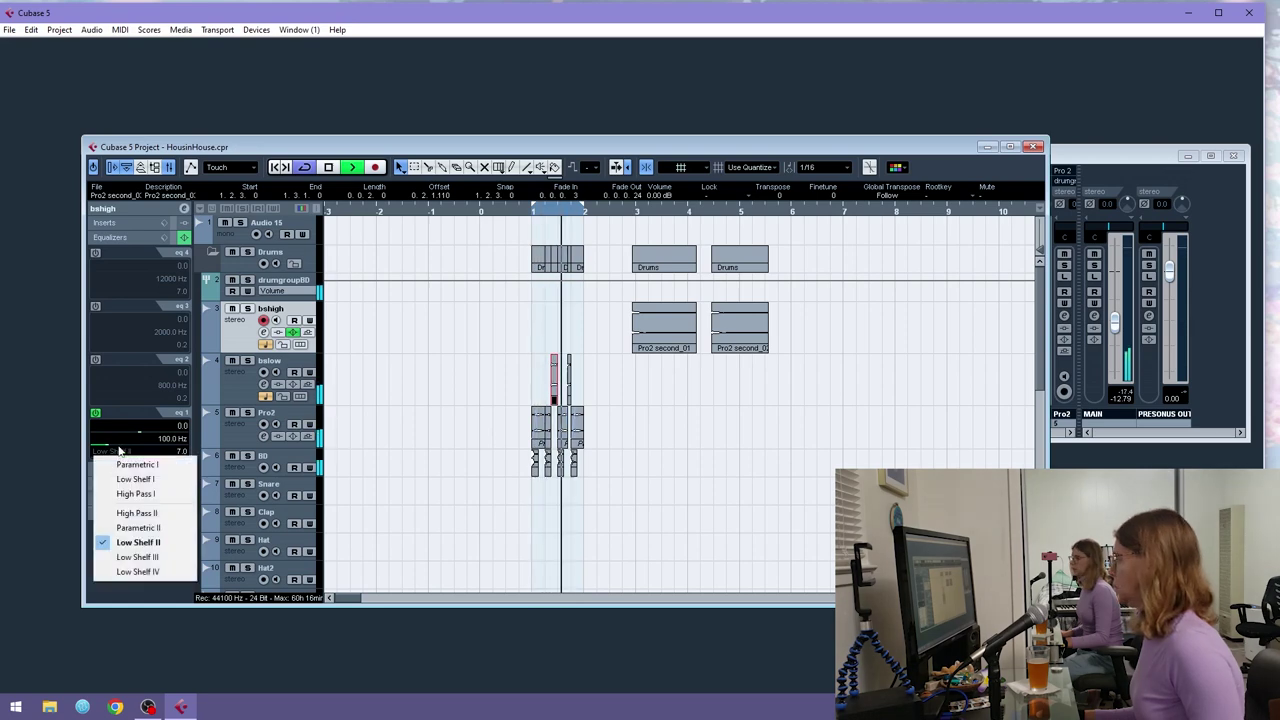
click(161, 497)
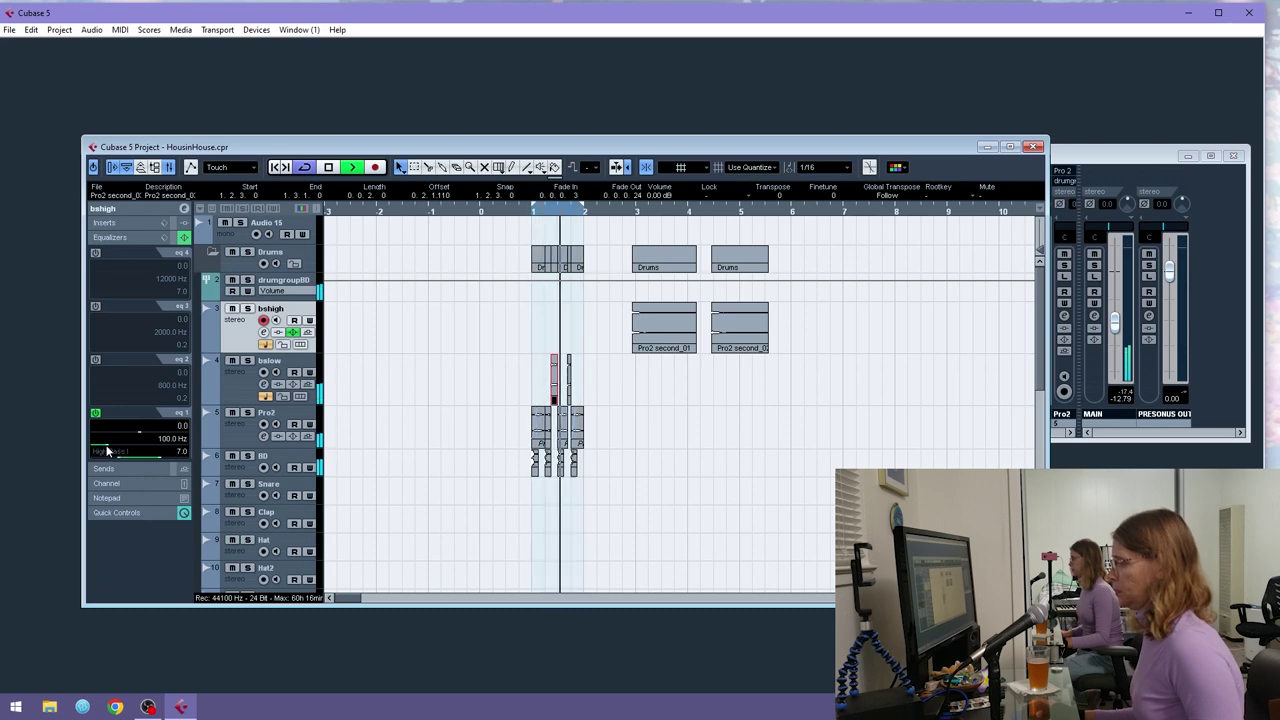
mouse_move(122, 433)
mouse_down()
mouse_move(71, 437)
mouse_move(120, 446)
mouse_up()
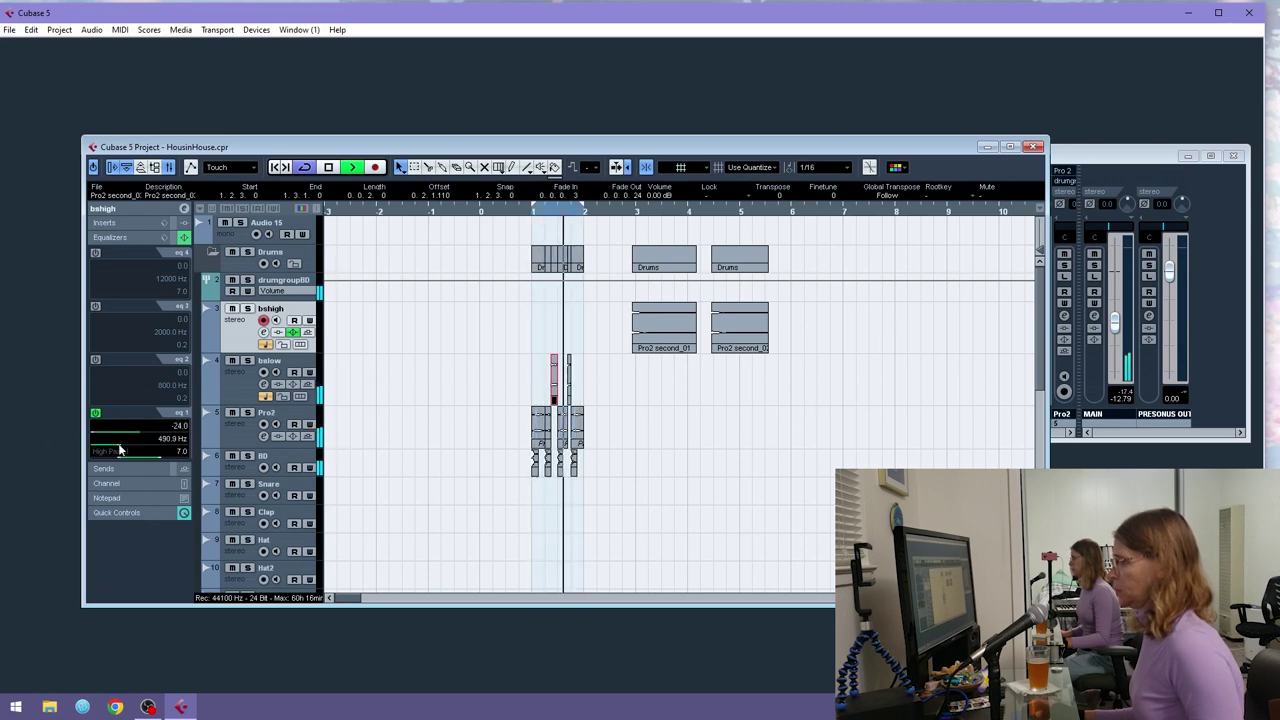
- Stop playback, move Pro2 second_01 on bshigh to 1.2.3.0, and trim its length to 0.1.1.0
click(629, 210)
key(space)
drag(546, 211, 583, 281)
click(782, 394)
drag(775, 340, 604, 358)
- Duplicate the Pro2 and BD events into bar 2, and add a copy of the bshigh note at 1.3.4.0 with length 0.0.1.0
drag(698, 461, 506, 422)
key(ctrl+d)
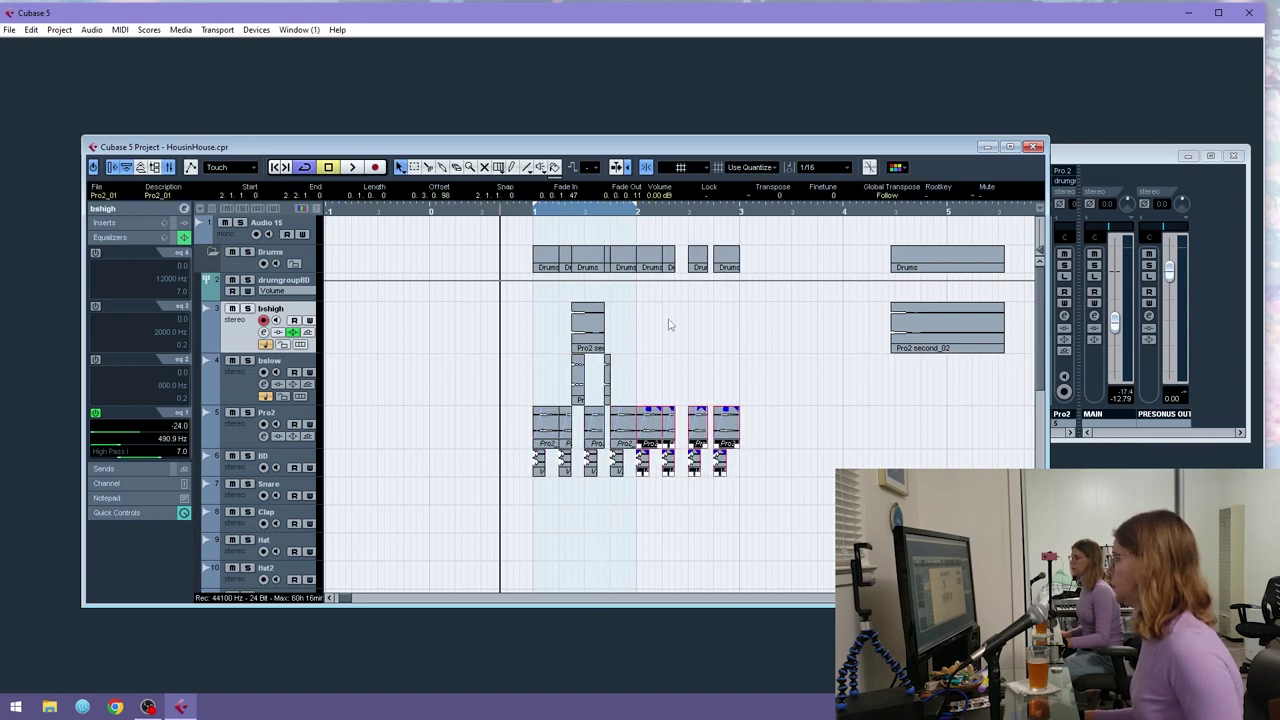
drag(527, 212, 528, 222)
mouse_move(602, 346)
mouse_down()
mouse_move(635, 347)
mouse_move(618, 348)
mouse_up()
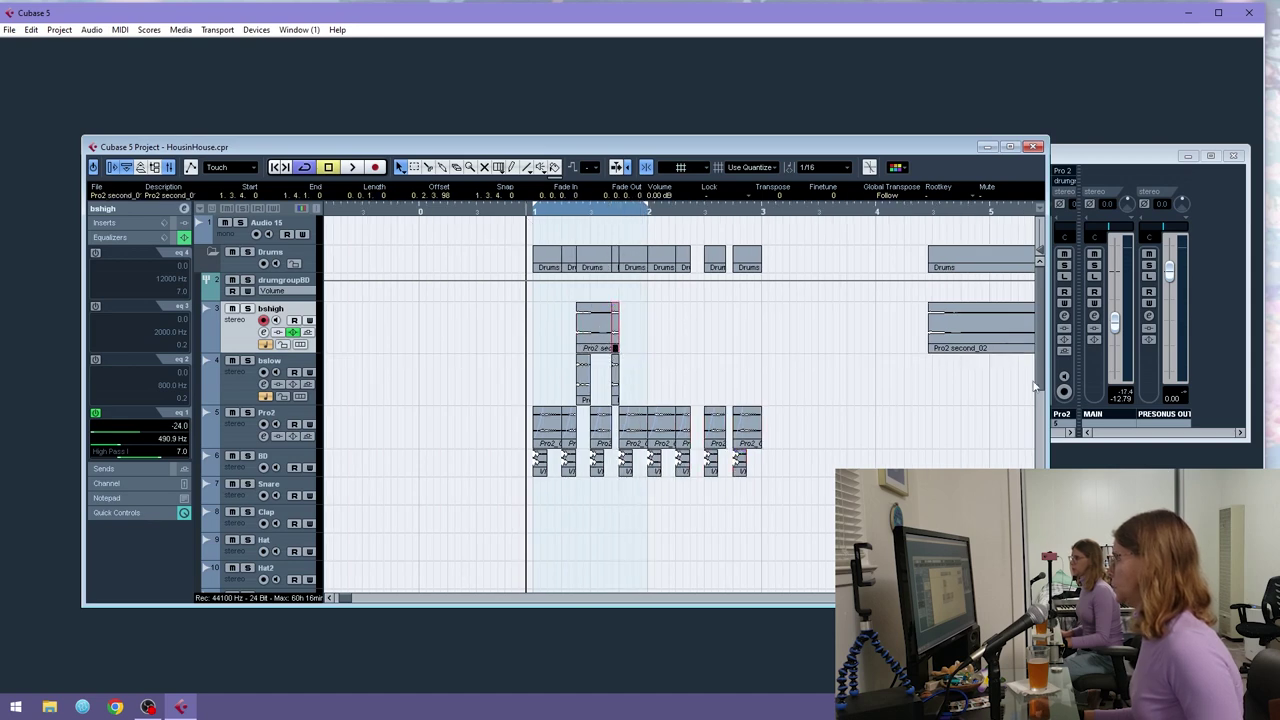
- Move Pro2 second_02 on bshigh to 2.2.3.0, trim it to the first bar's note length, and add a short copy directly after it
drag(945, 328, 705, 352)
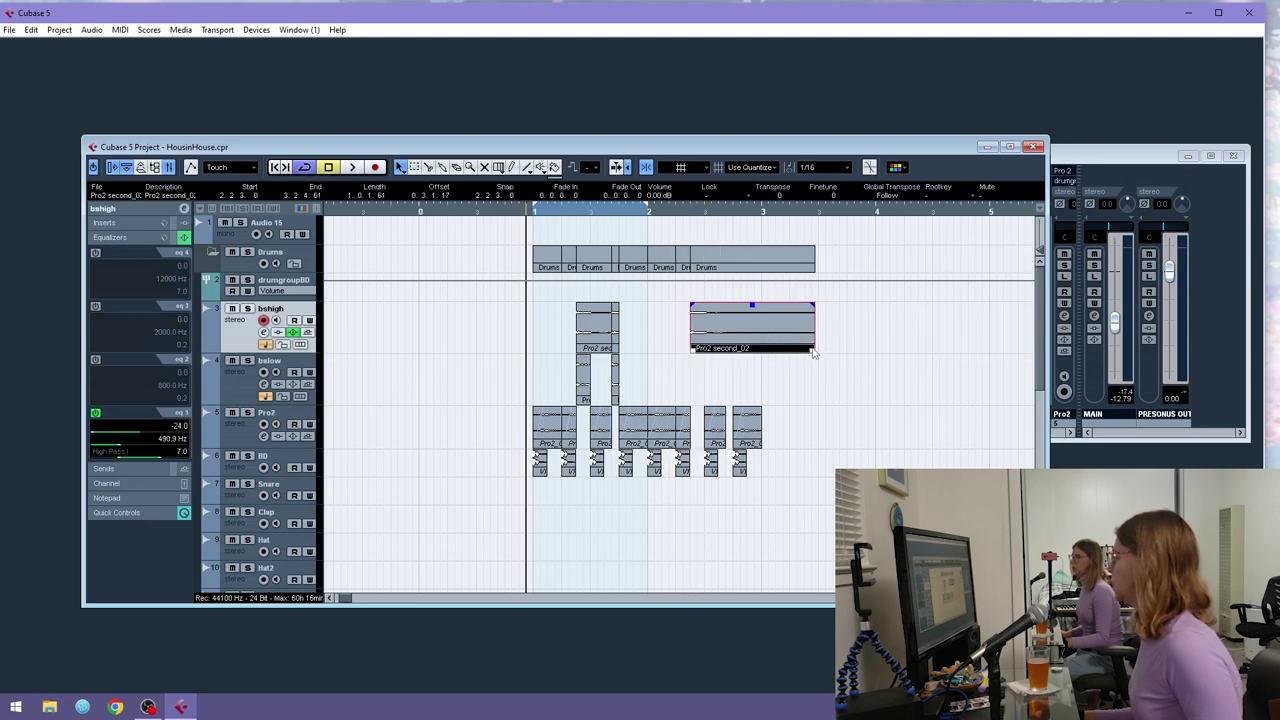
click(727, 212)
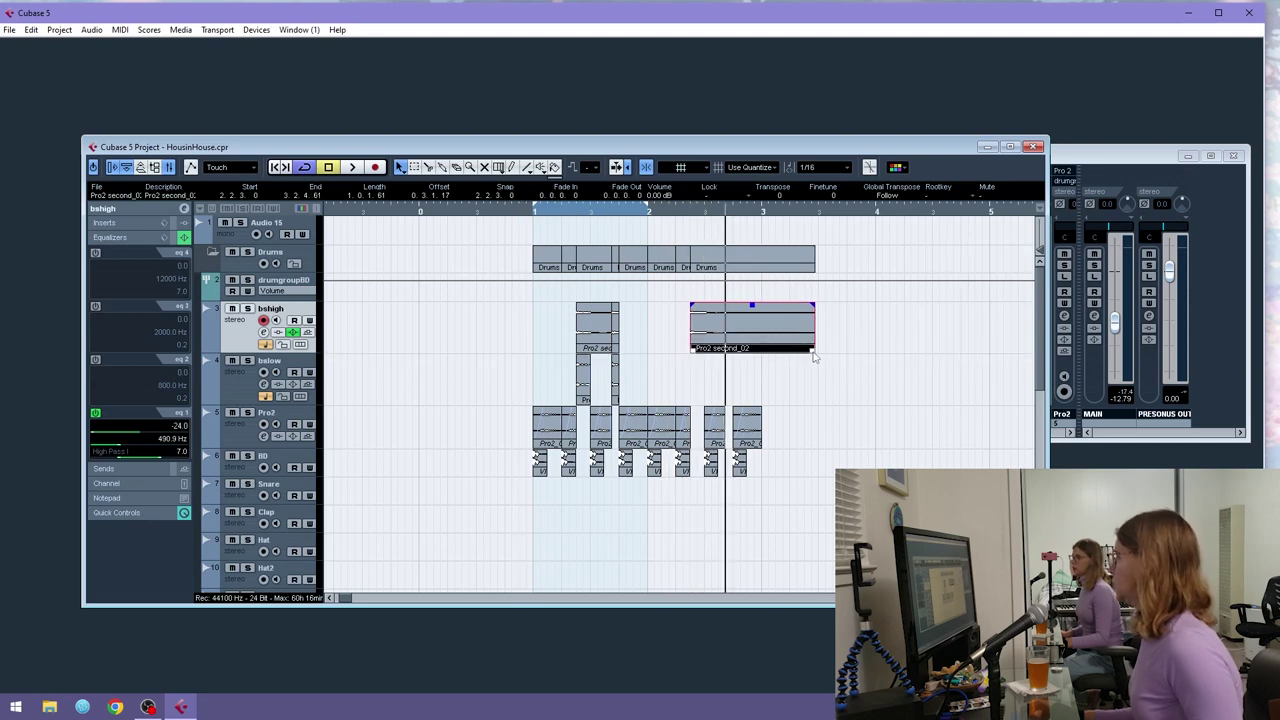
drag(814, 352, 733, 351)
key(ctrl+d)
- Select the bshigh events and add short fades where adjoining notes meet, with a 0.0.0.4 fade-out on the first note
drag(761, 315, 604, 324)
drag(611, 212, 720, 303)
drag(753, 226, 697, 308)
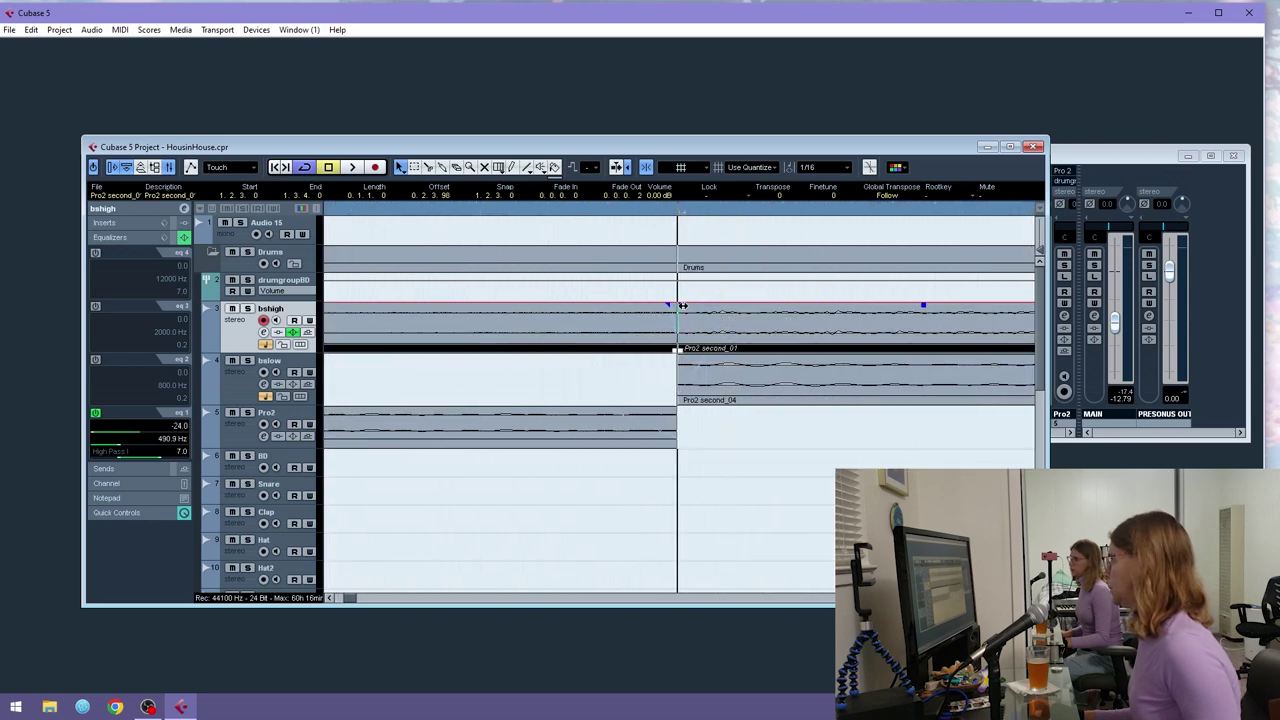
drag(658, 211, 642, 201)
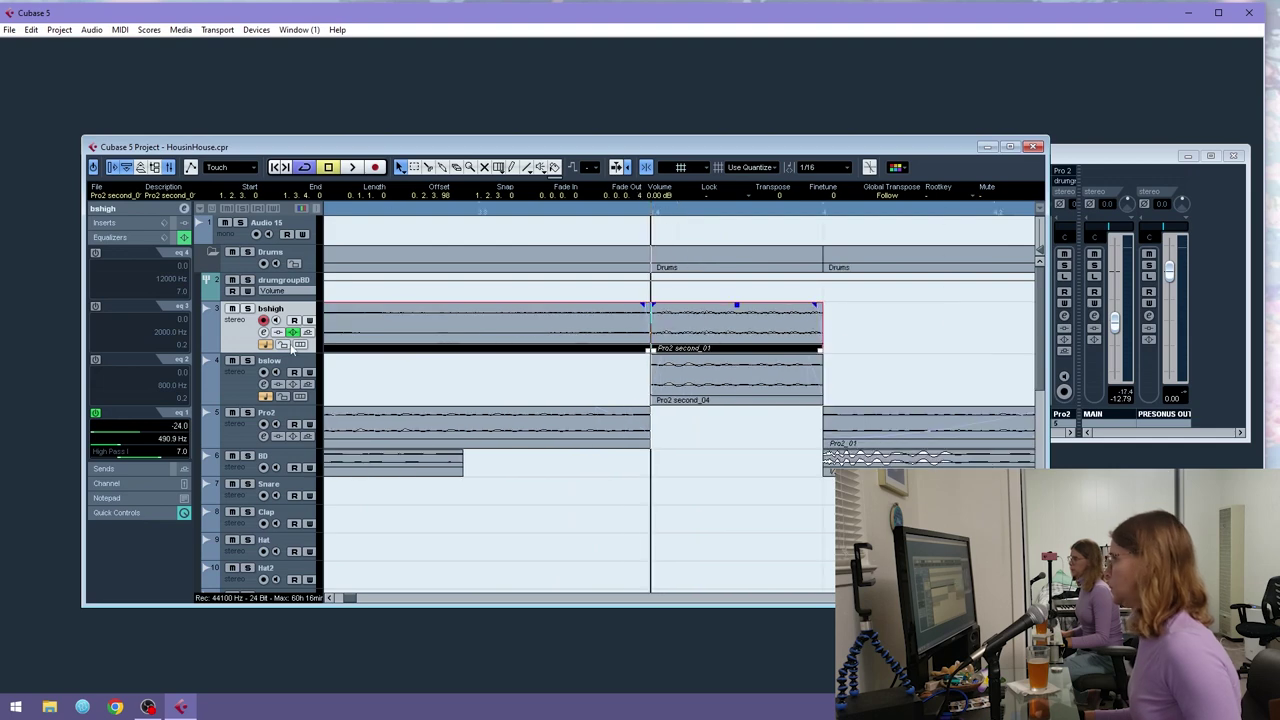
- Solo the bshigh track, start playback, and open its insert effect slots
click(247, 308)
key(space)
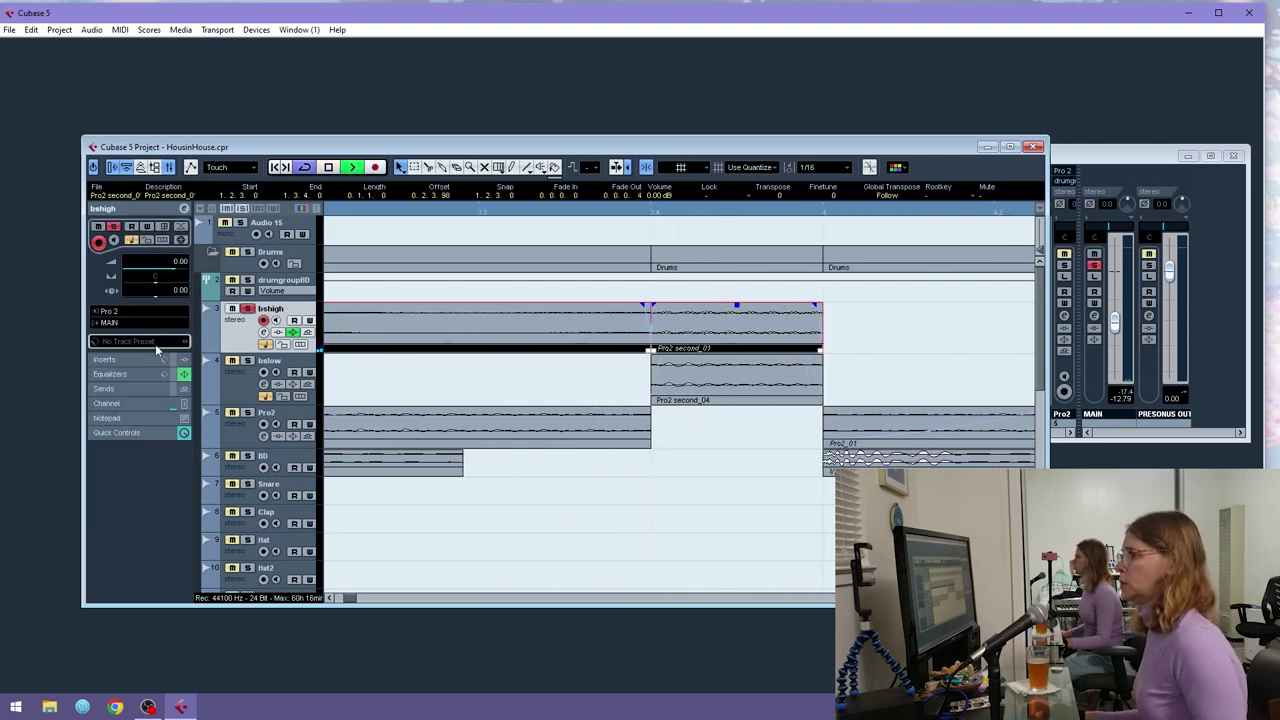
click(127, 360)
click(128, 297)
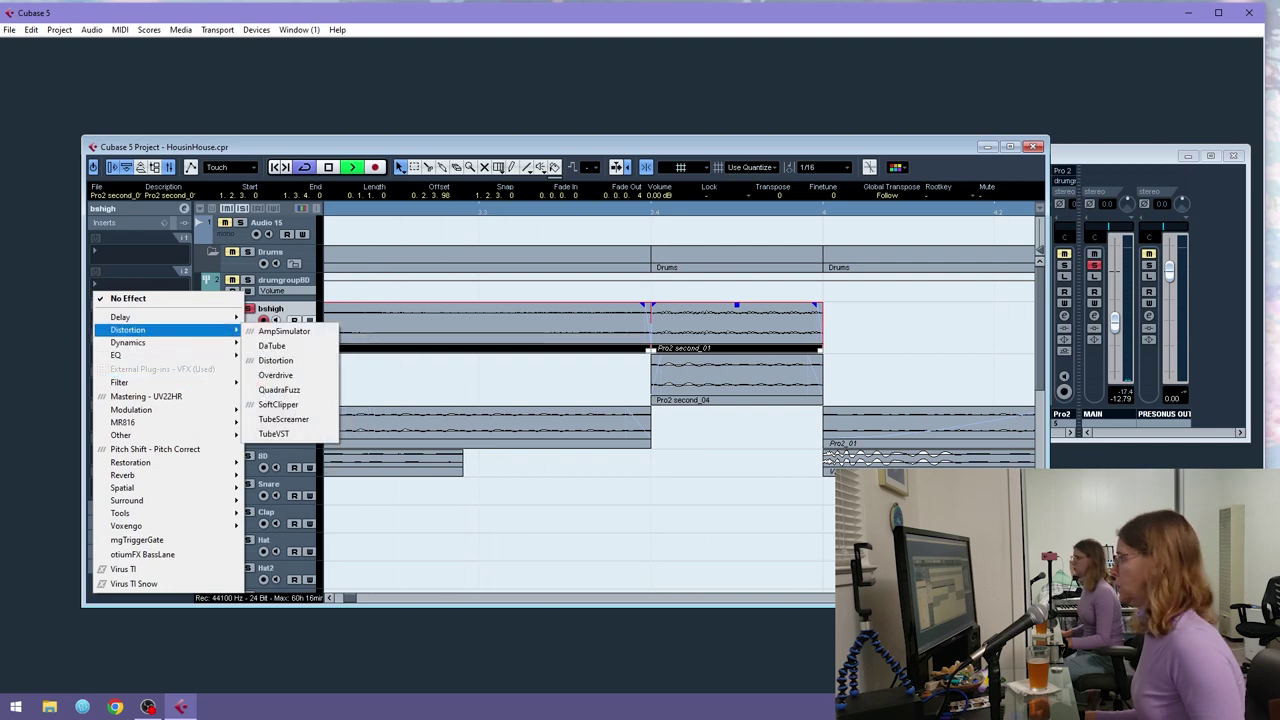
click(571, 264)
- Extend the loop range to cover bars 1 and 2, ending at bar 3
key(g)
key(g)
key(g)
key(g)
key(g)
key(g)
key(g)
key(g)
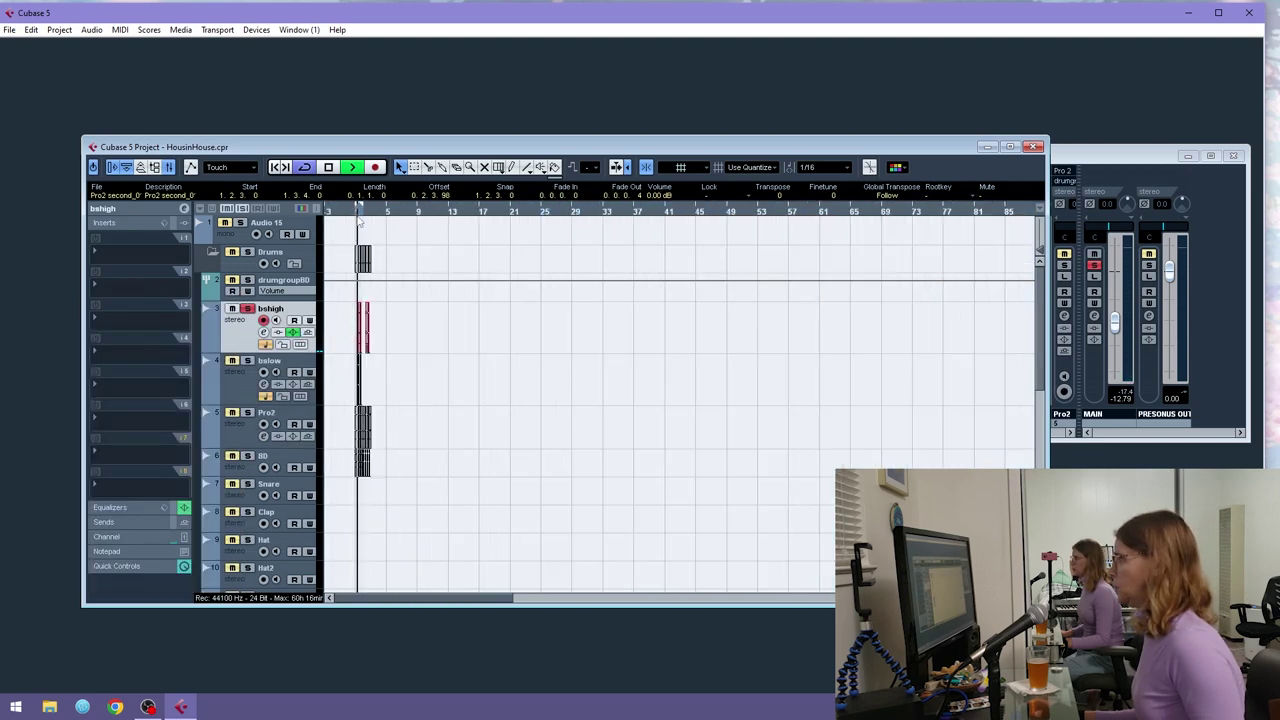
drag(354, 211, 350, 247)
key(h)
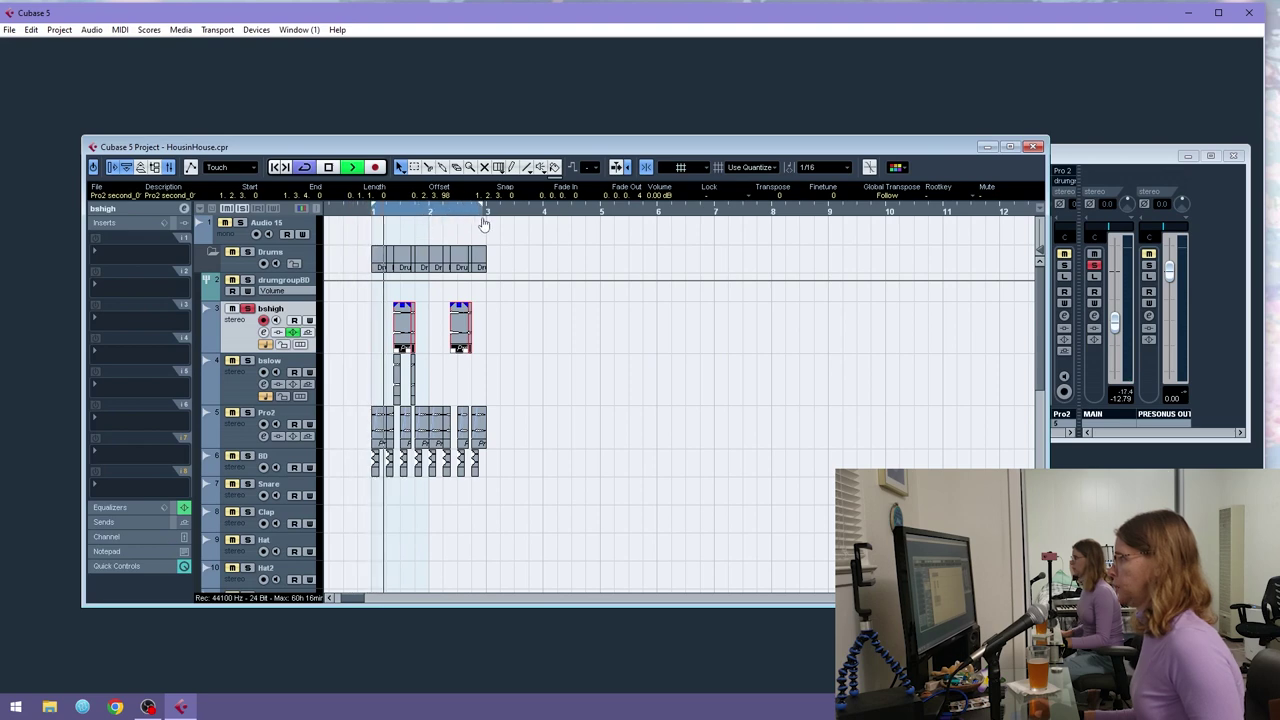
- Add PingPongDelay in the second insert slot of bshigh, and raise the track's high-pass frequency to 642.6 Hz
click(120, 292)
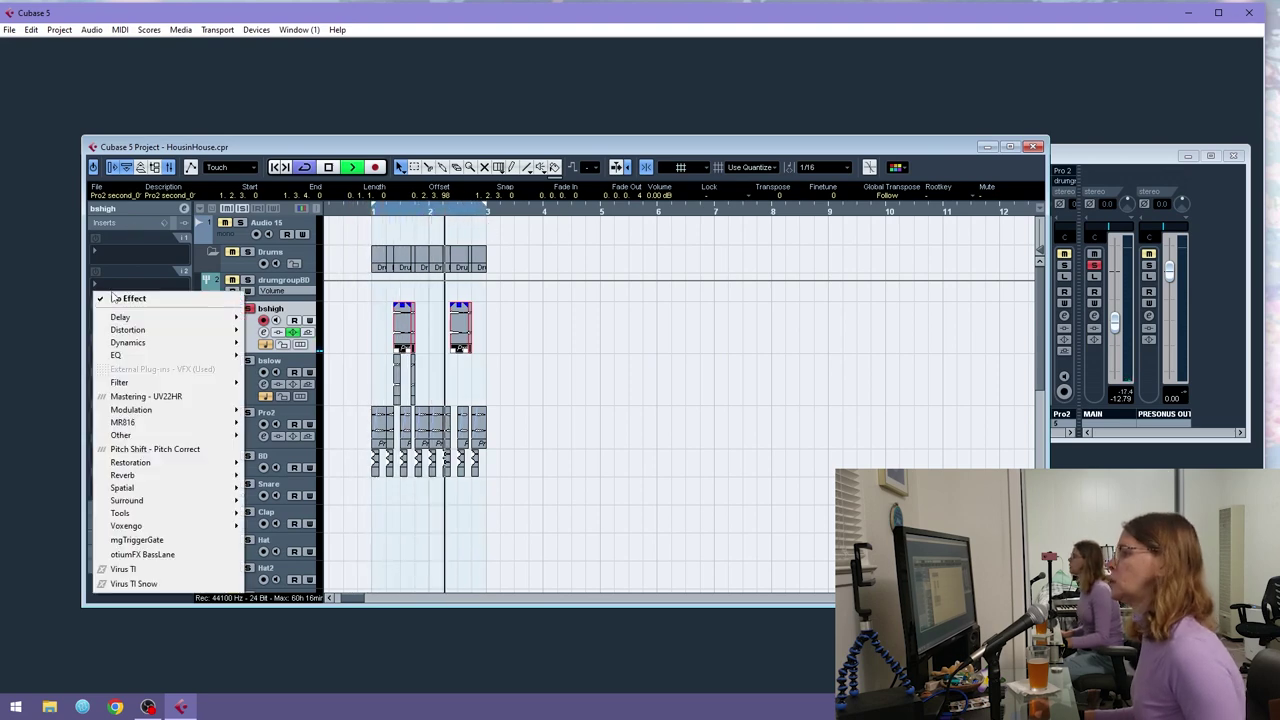
mouse_move(175, 317)
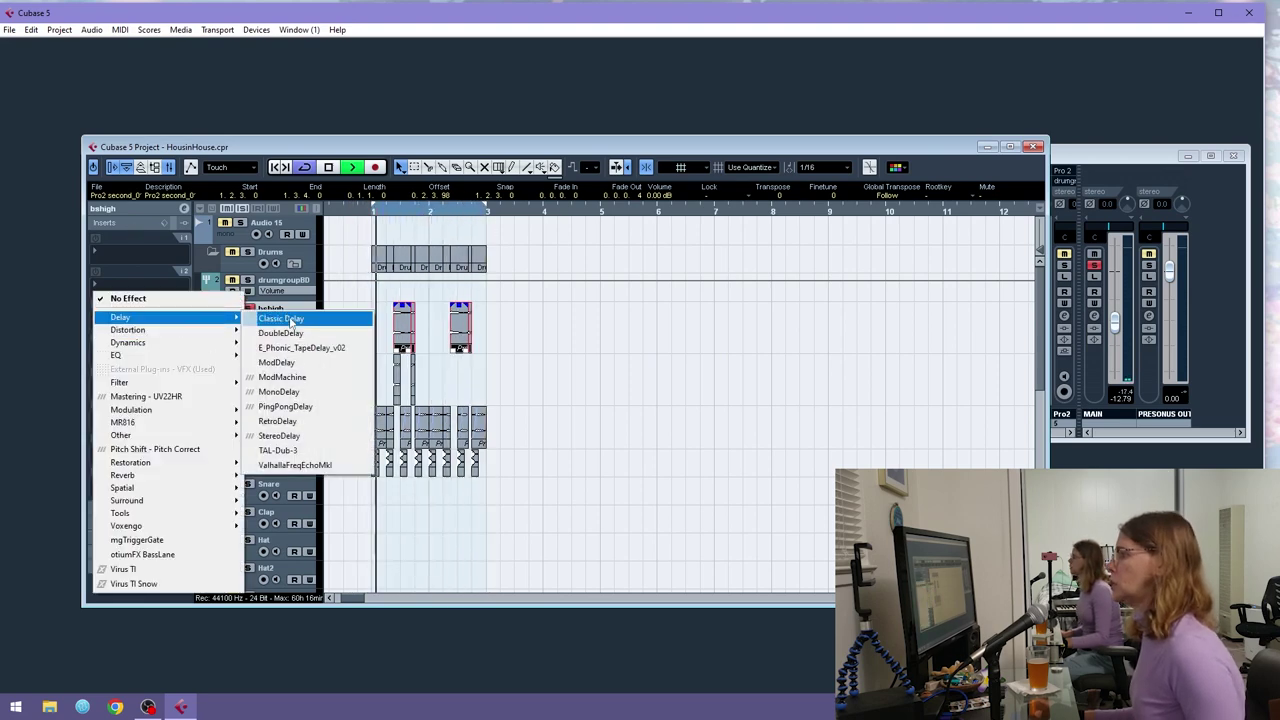
click(353, 415)
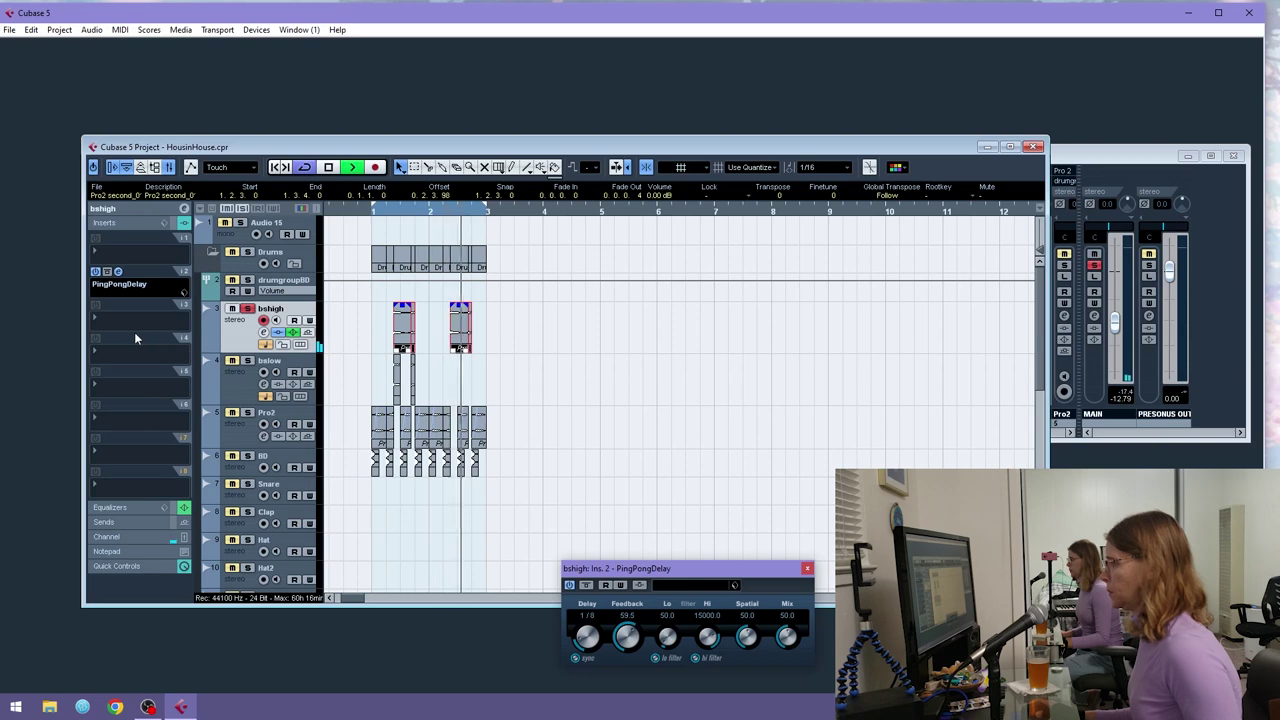
click(115, 507)
drag(120, 445, 123, 446)
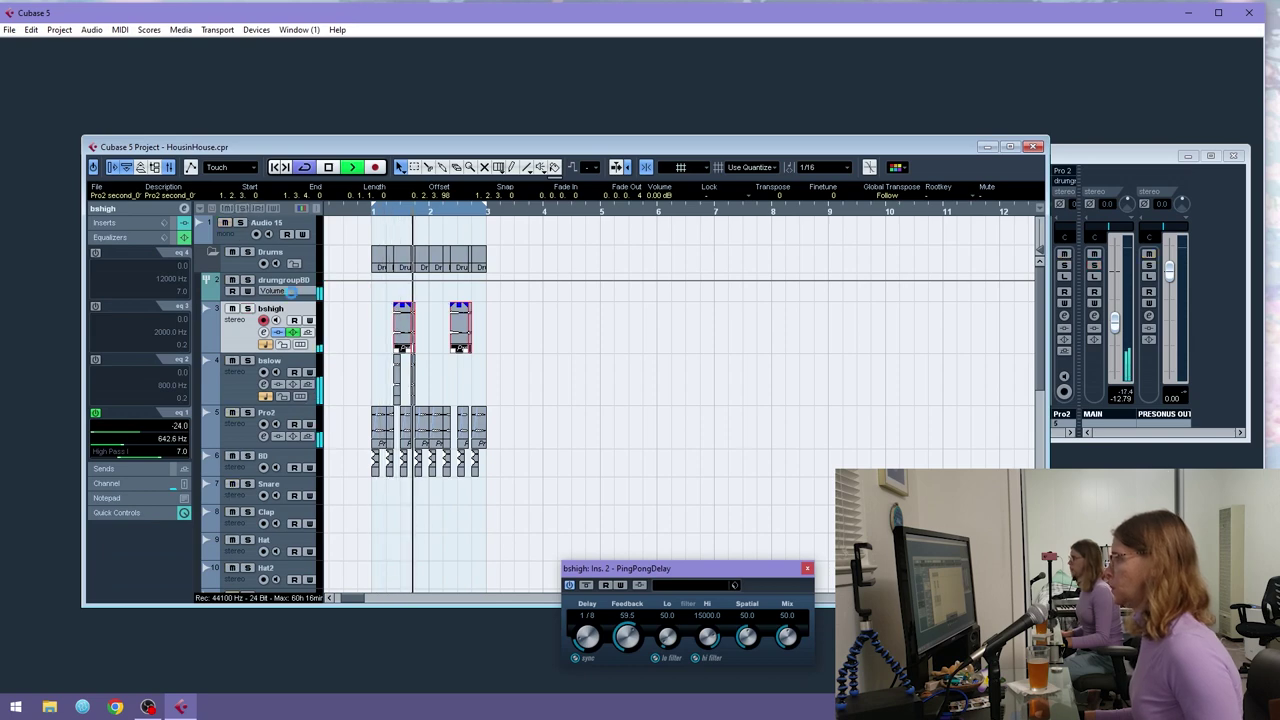
- Copy the two bslow events from bar 1 into bar 2, starting at 2.2.3.0, and play the loop
drag(423, 381, 386, 371)
key(space)
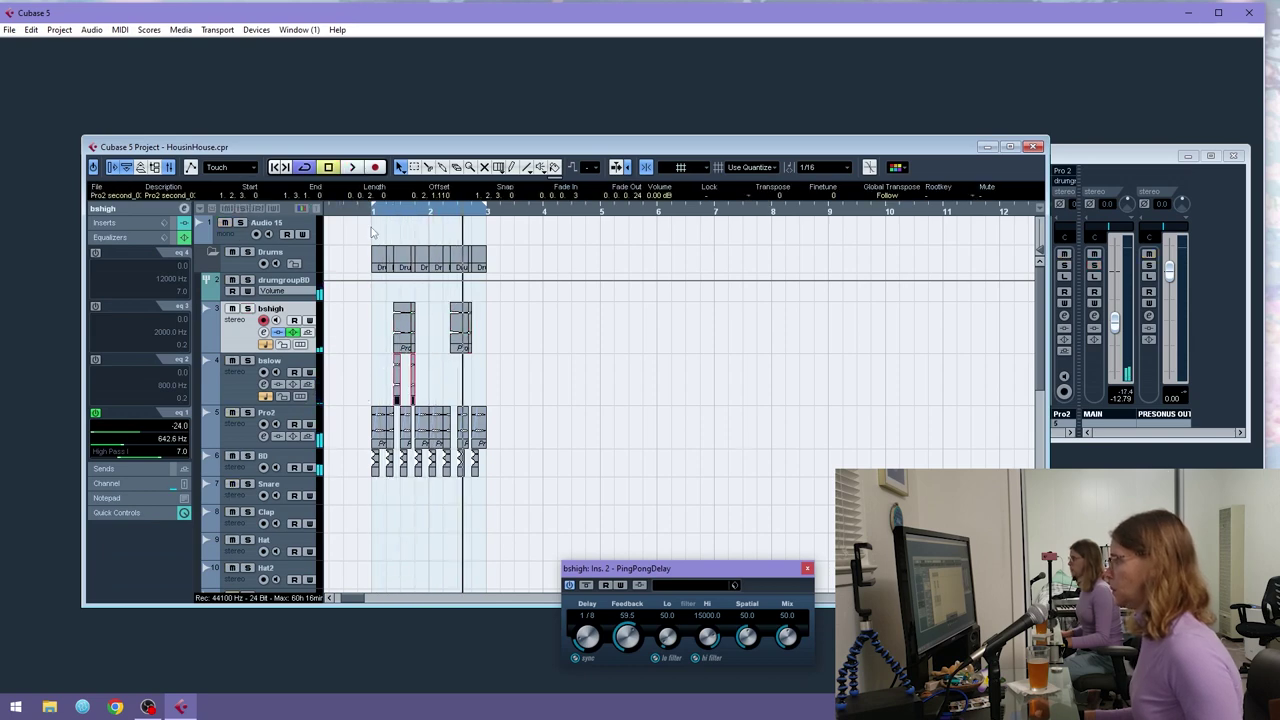
drag(380, 212, 342, 237)
click(402, 211)
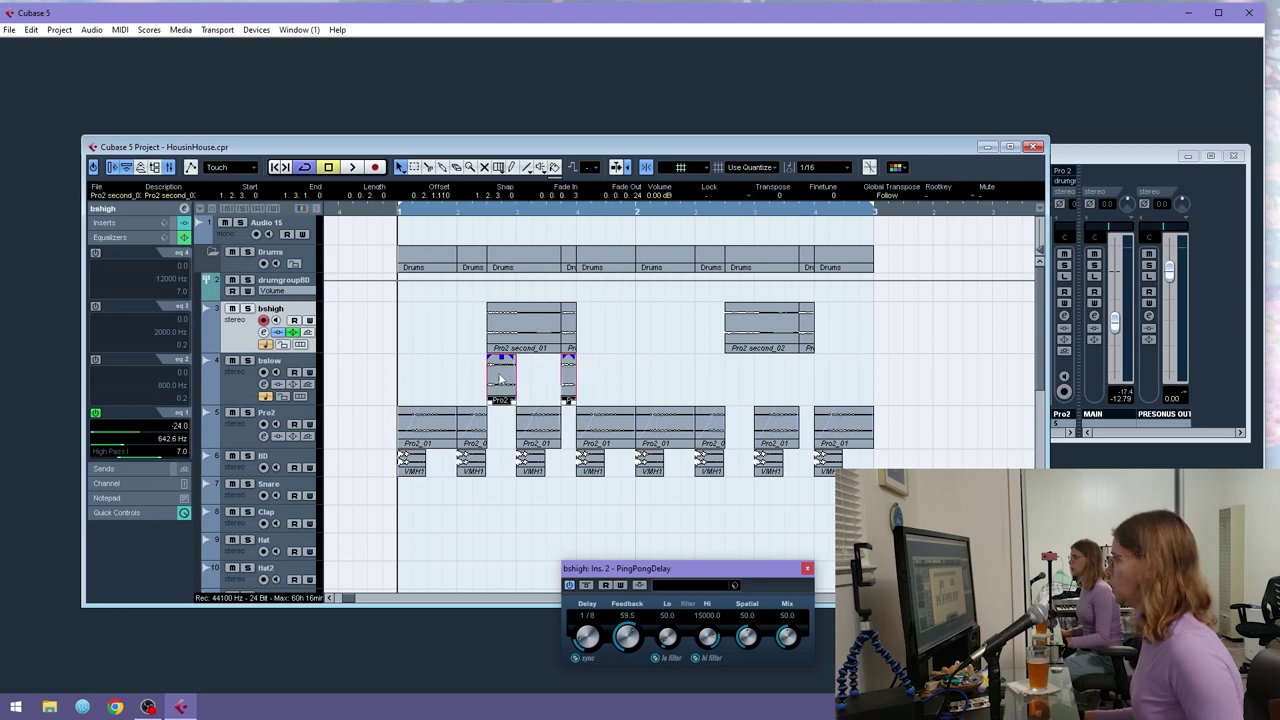
drag(501, 386, 739, 386)
key(space)
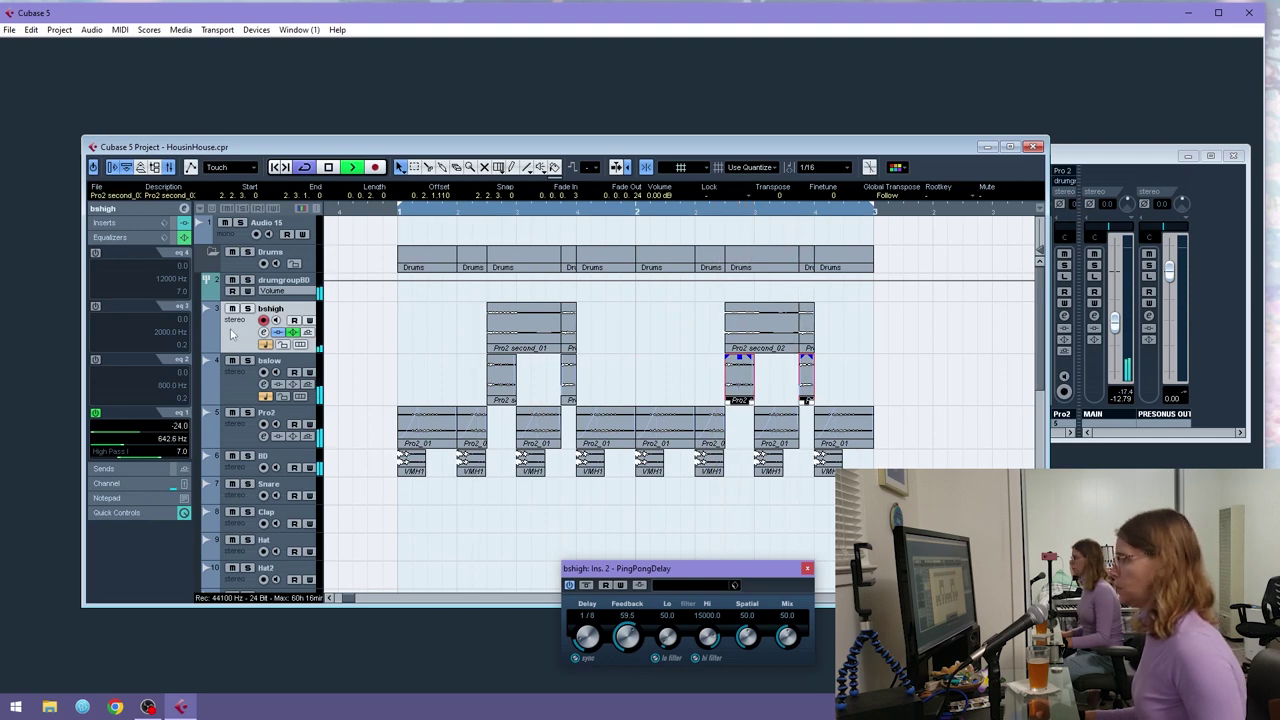
- Listen to the loop with the bshigh track muted to compare it with the bslow track
scroll(299, 346, down, 3)
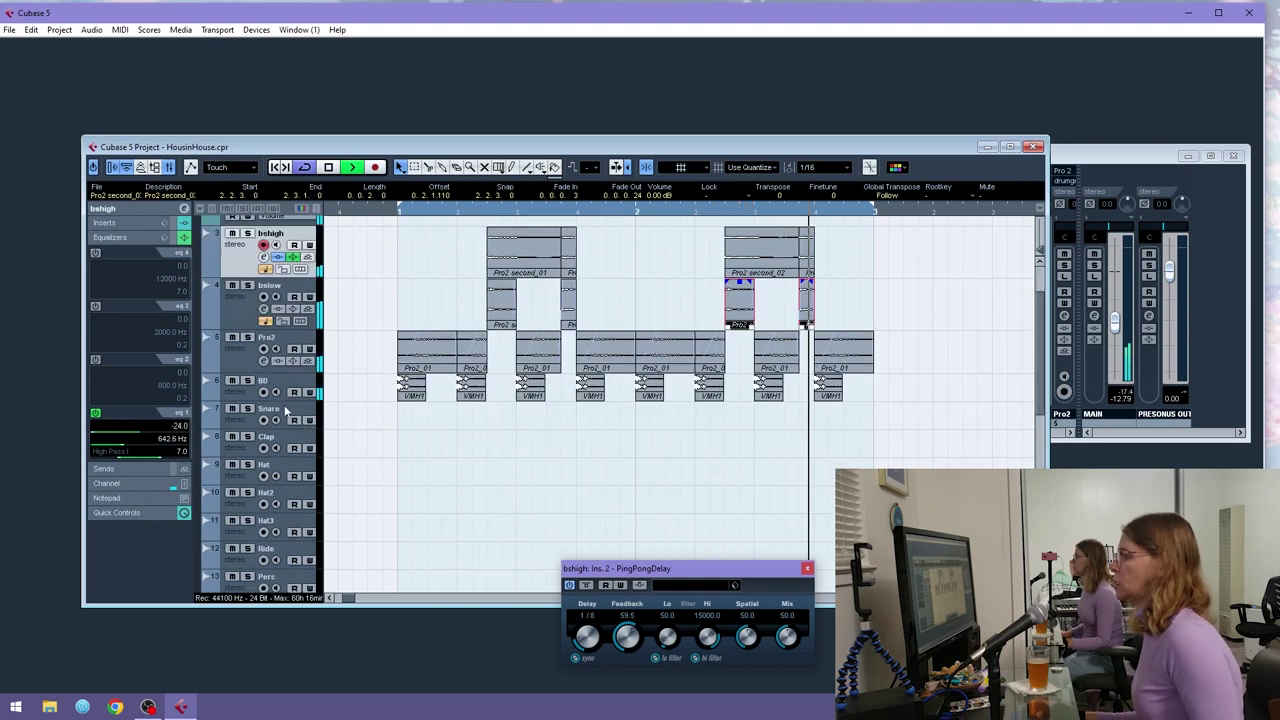
click(240, 430)
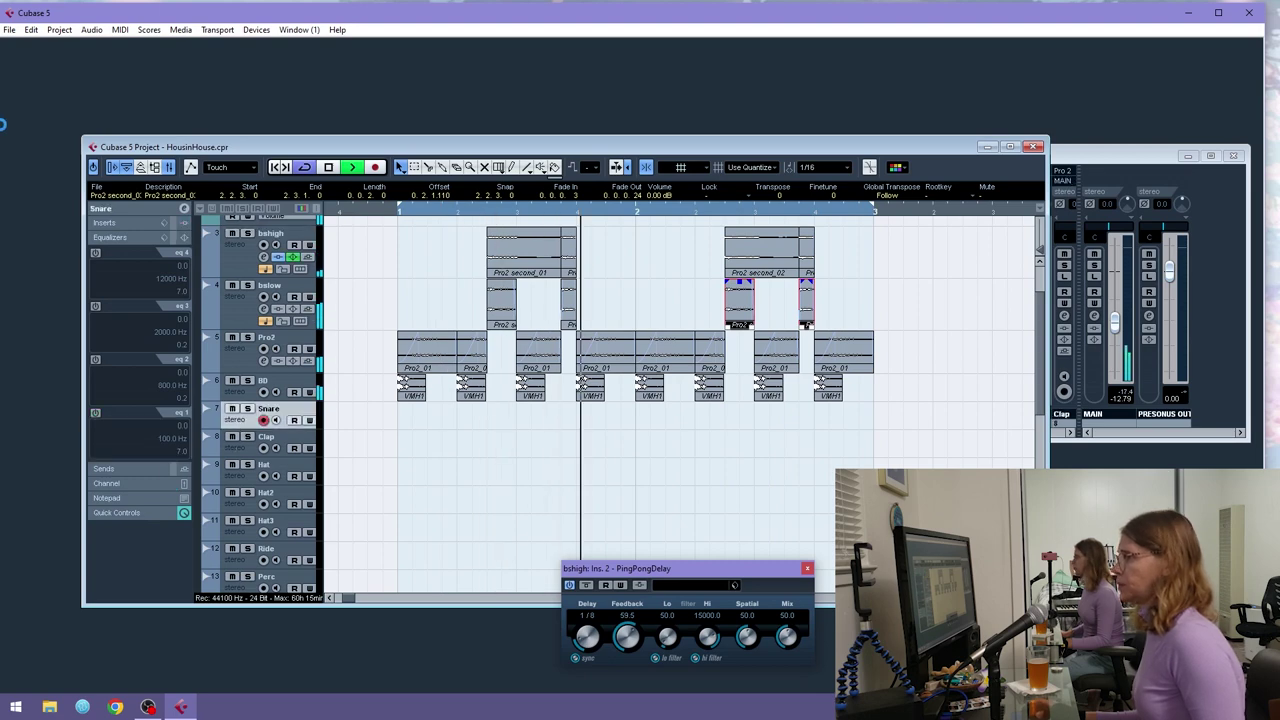
click(249, 322)
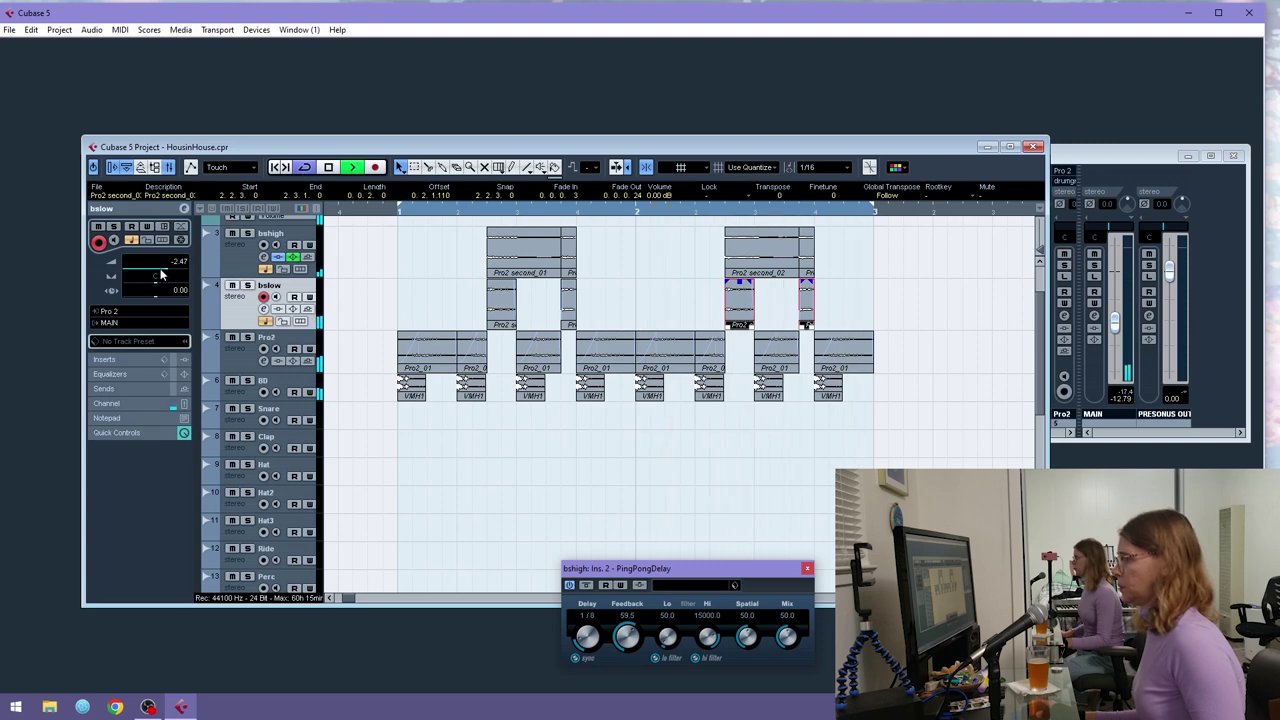
click(232, 234)
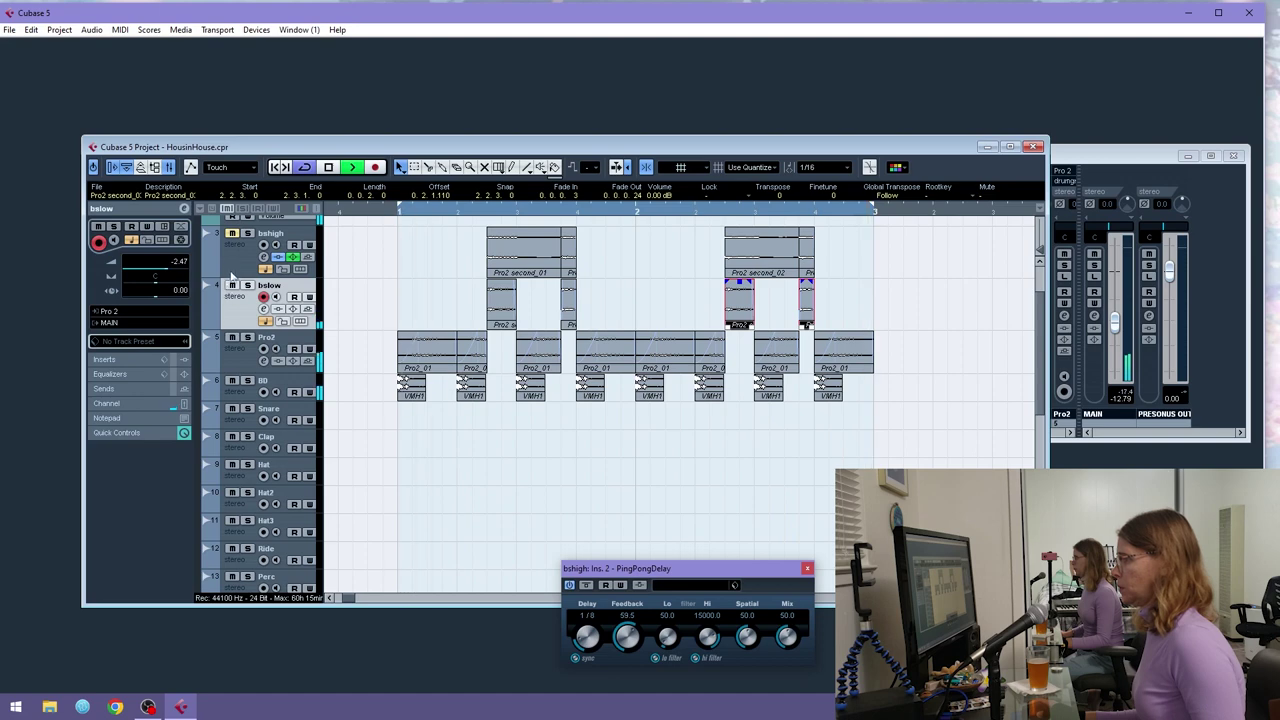
- Start an audio file import for the Snare track and go to the Closed hats sample folder
click(245, 426)
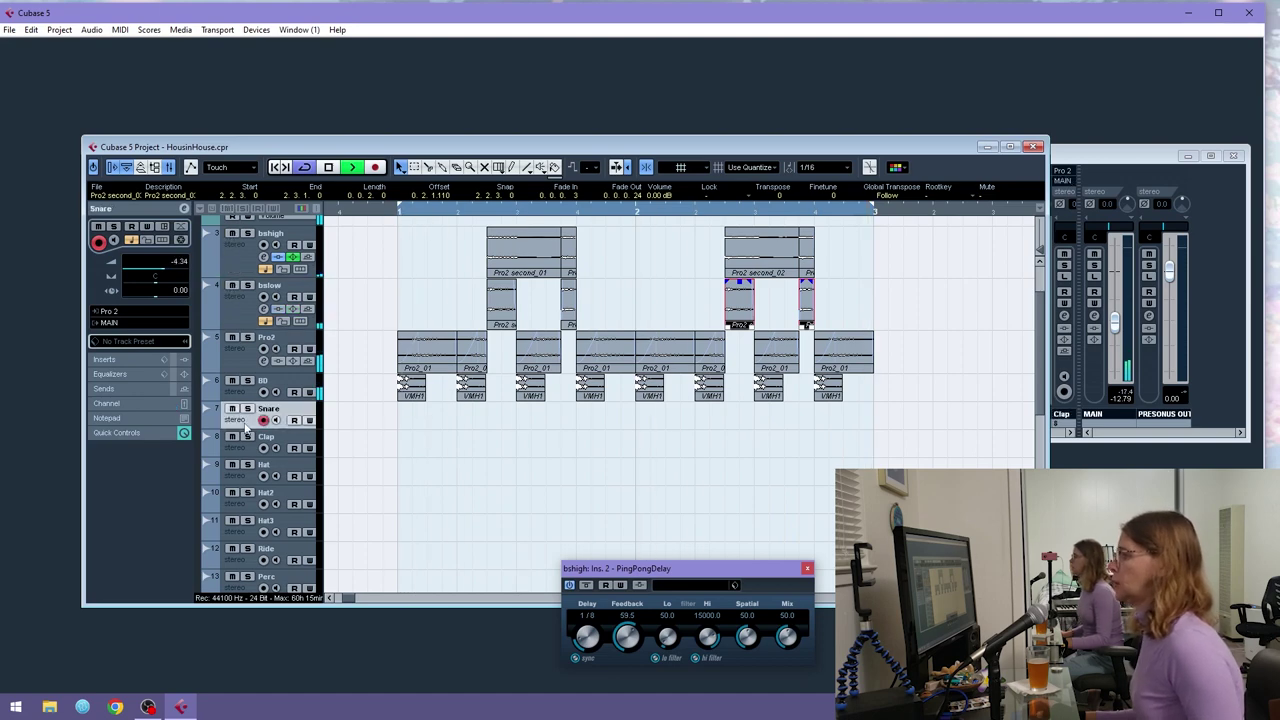
click(9, 30)
mouse_move(150, 249)
click(285, 263)
click(803, 593)
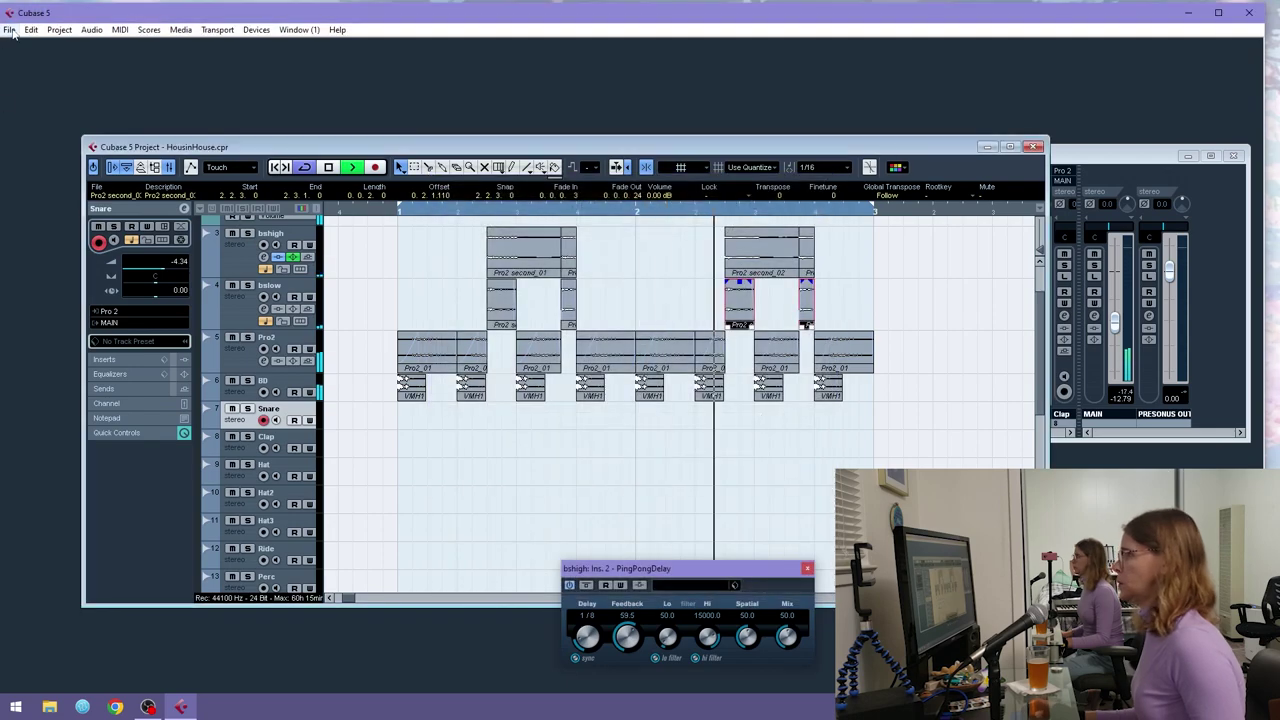
click(9, 30)
mouse_move(180, 256)
click(243, 249)
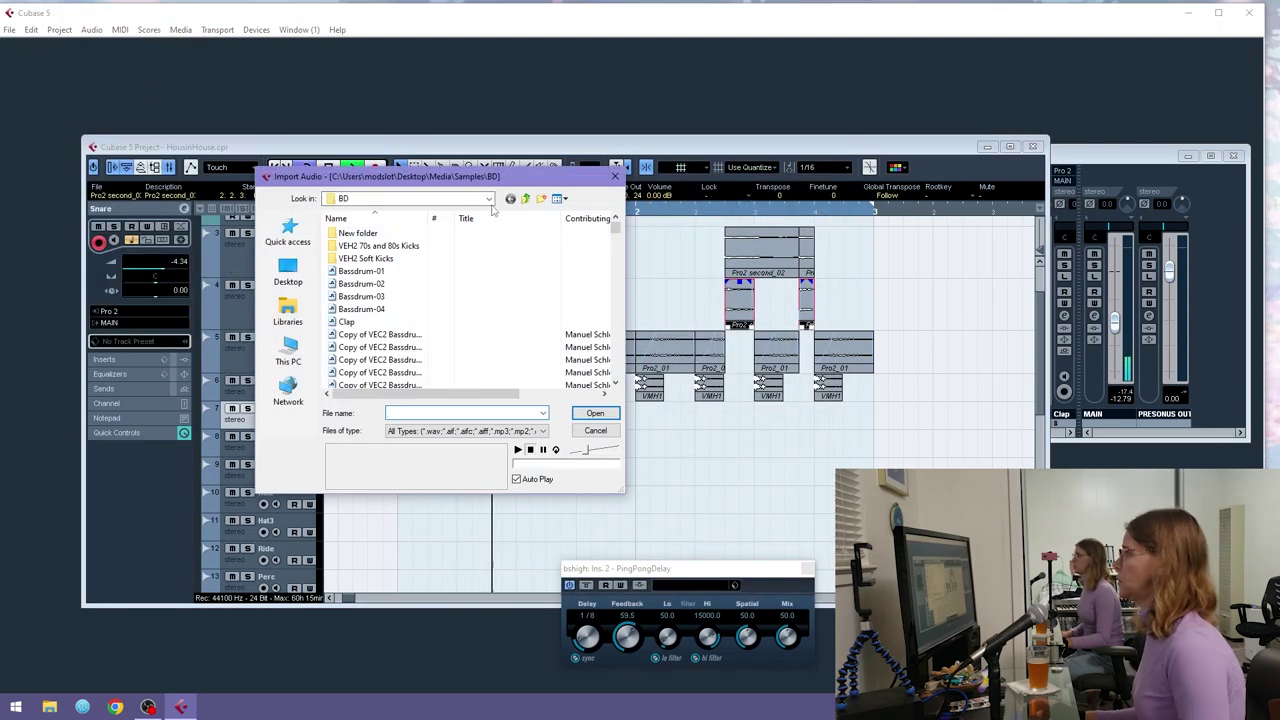
double_click(358, 296)
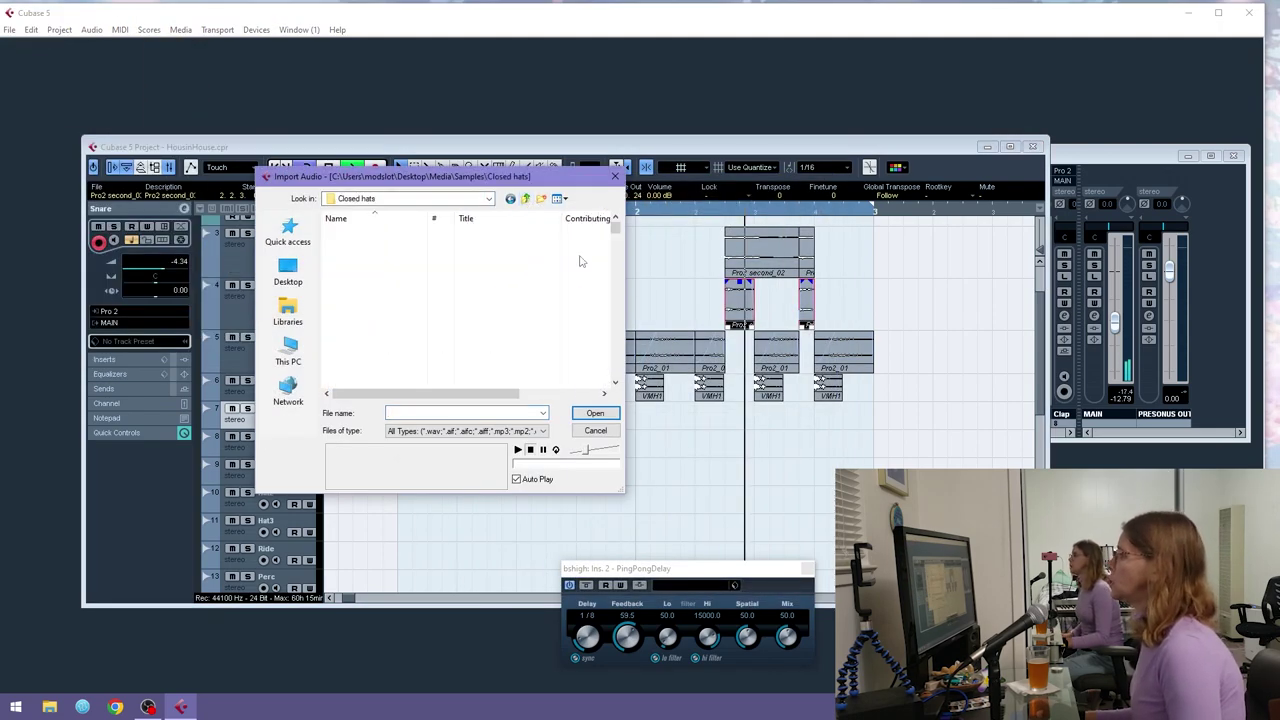
- Audition the VEC3 closed hat samples and import VEC3 Cymbals HH Closed 44 onto the Snare track
scroll(615, 375, down, 2)
click(590, 360)
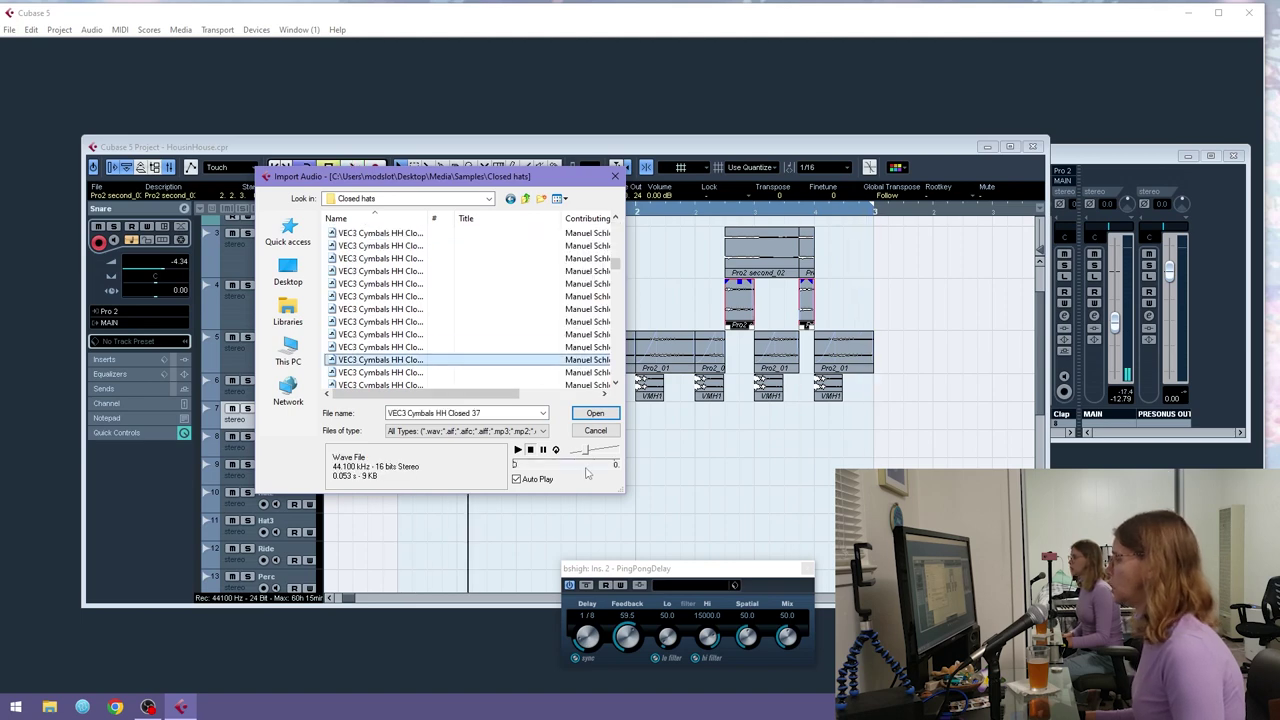
click(512, 346)
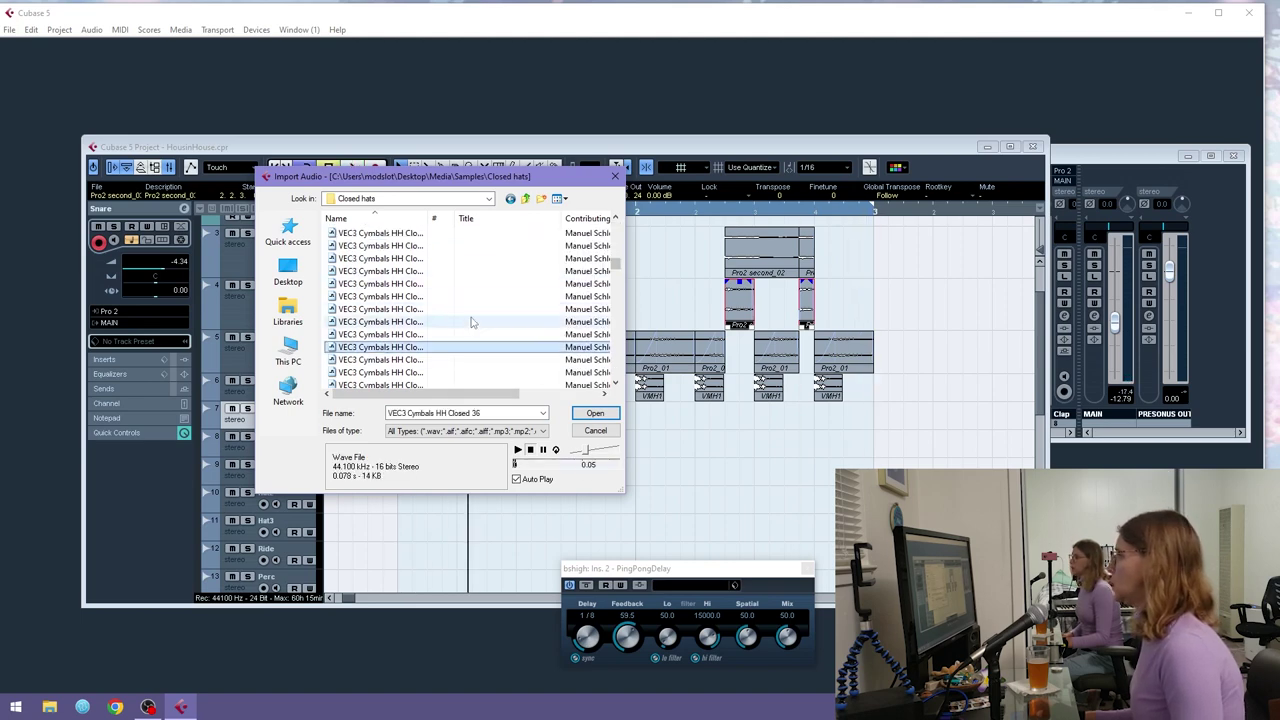
key(Down)
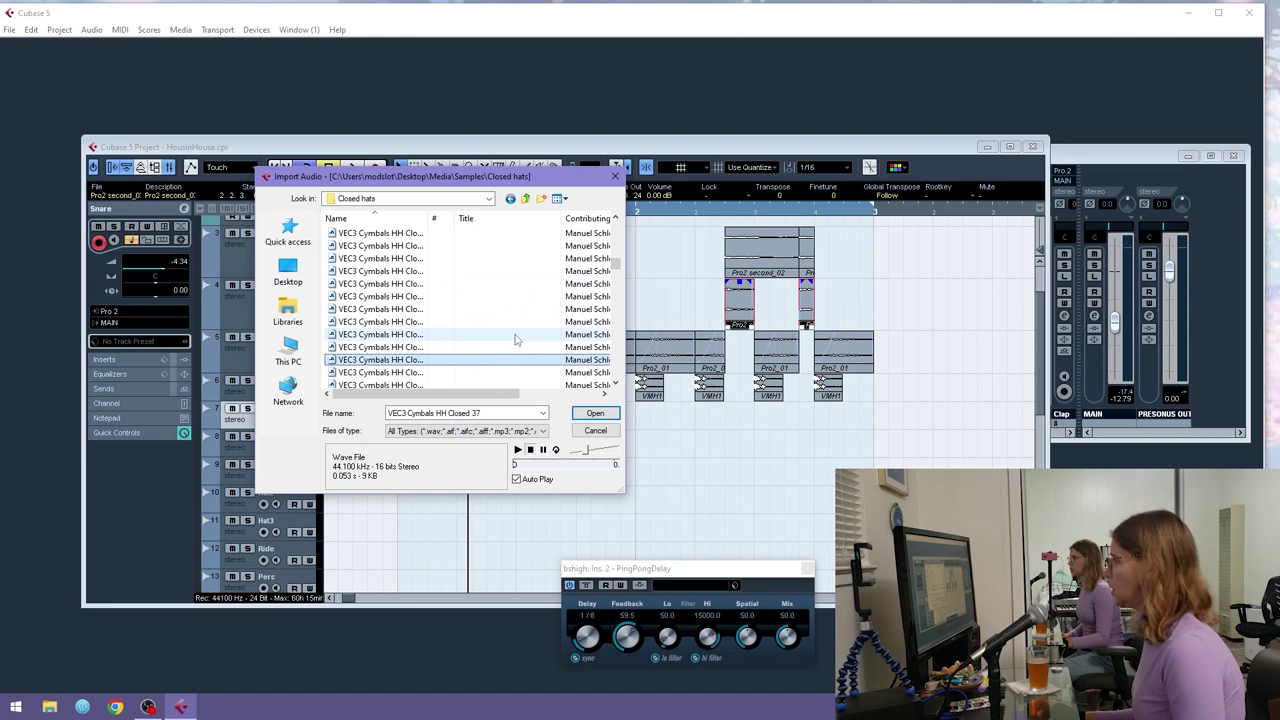
scroll(515, 340, down, 1)
key(Down)
drag(430, 219, 490, 229)
click(514, 346)
key(Down)
key(Down)
key(Down)
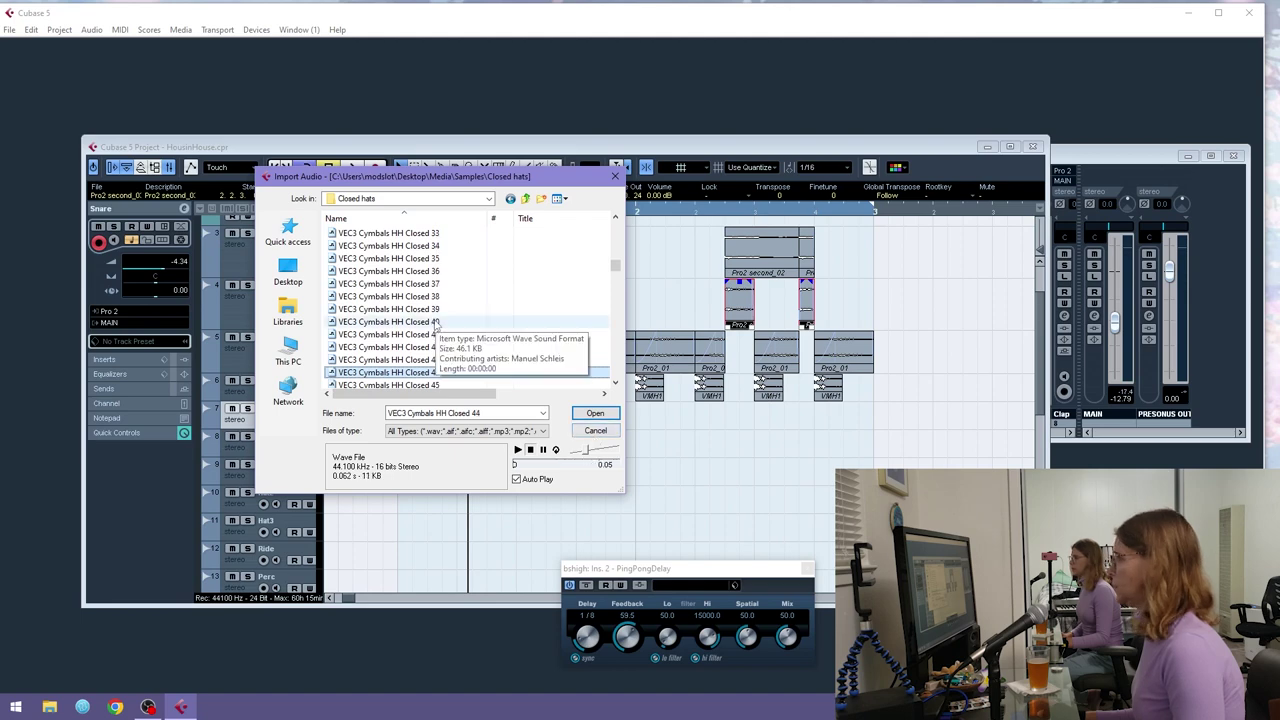
key(Return)
- Place the closed hat at 1.1.3.0 on the Snare track and copy it to every off-beat of bar 1
drag(413, 210, 382, 262)
drag(590, 425, 617, 411)
drag(667, 427, 485, 415)
drag(484, 424, 737, 425)
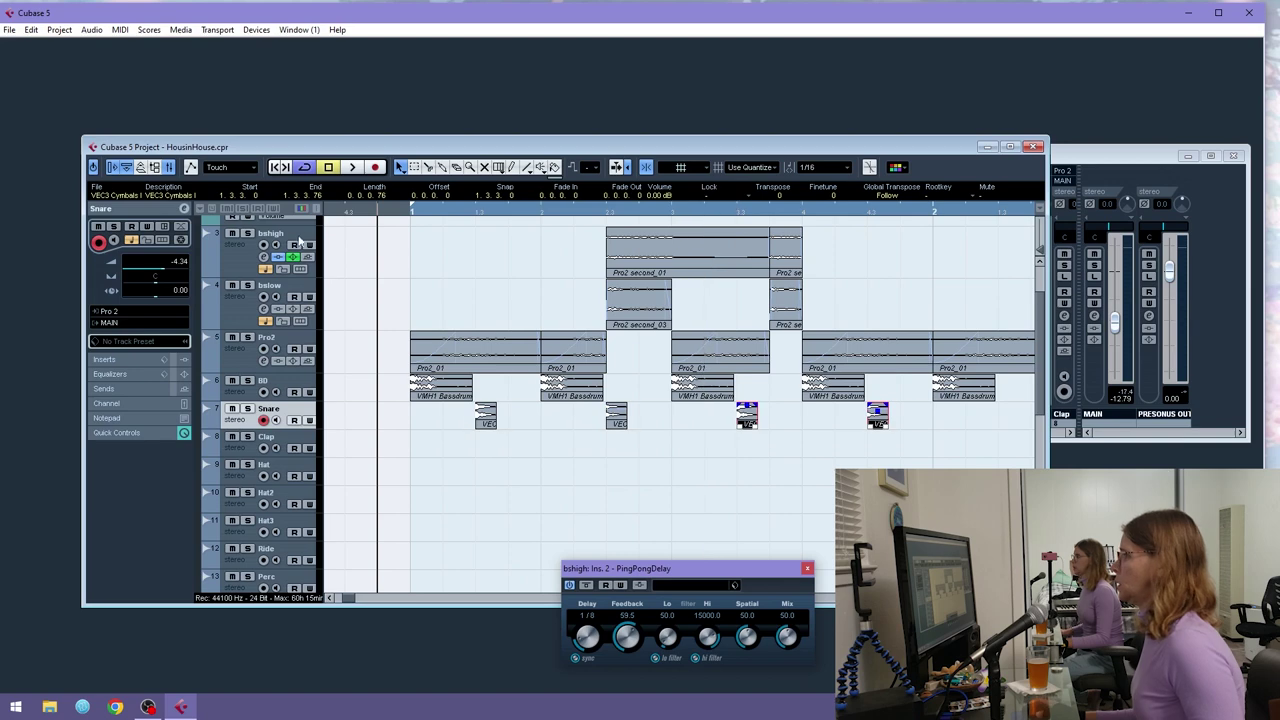
- Copy the off-beat hats on the Snare track into bar 2 and play the loop
key(g)
drag(929, 467, 826, 430)
click(405, 211)
key(g)
key(g)
key(space)
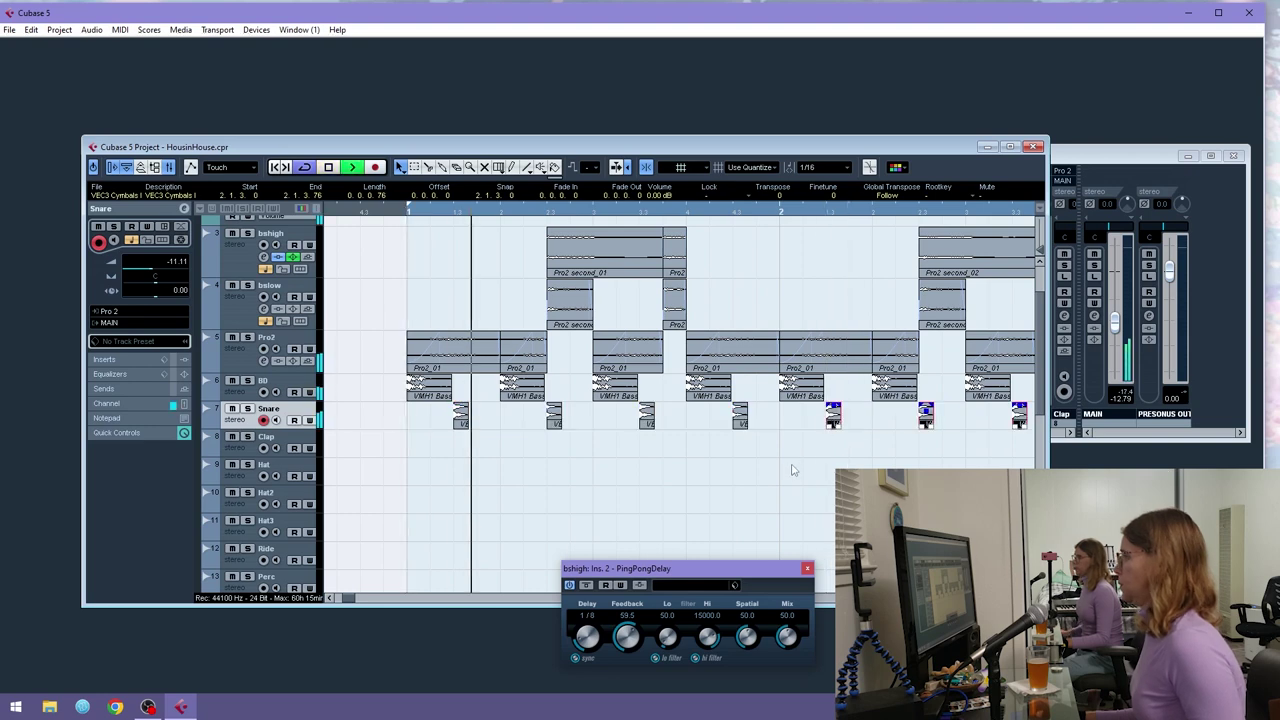
- Audition more samples from the Closed hats folder and import VEH2 Closed Hihats - 016 onto the Clap track
click(238, 455)
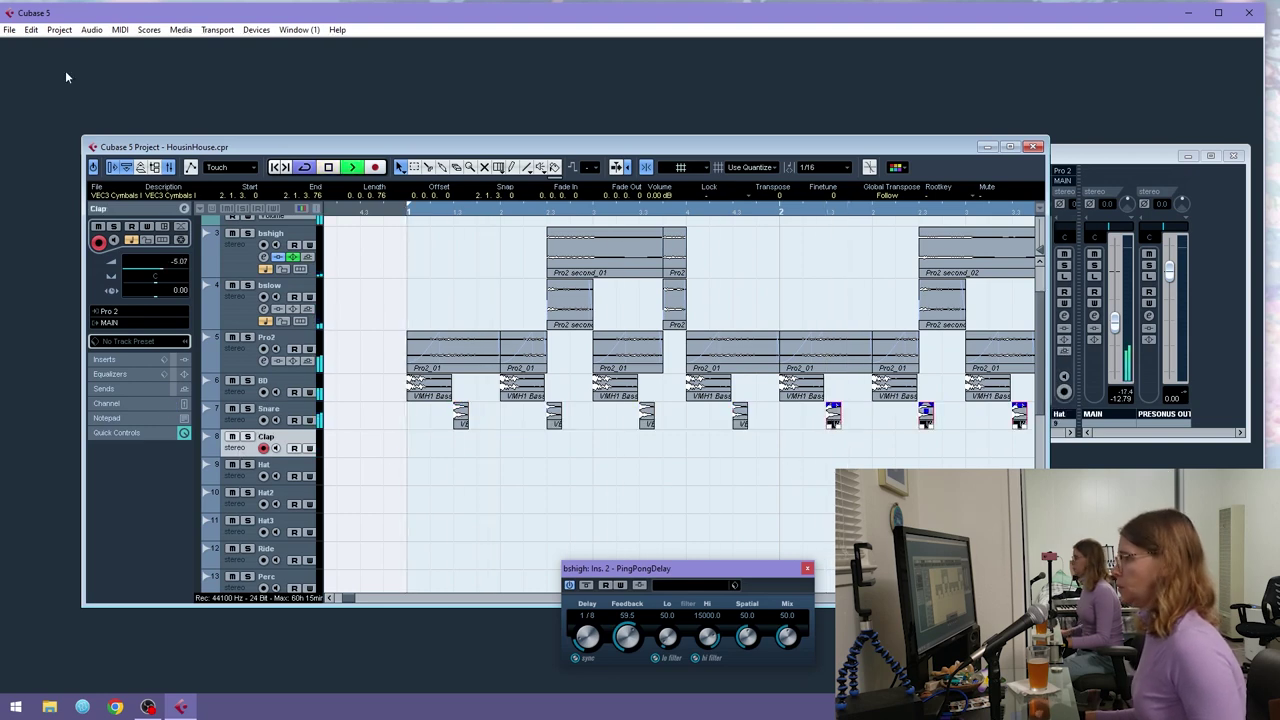
click(9, 30)
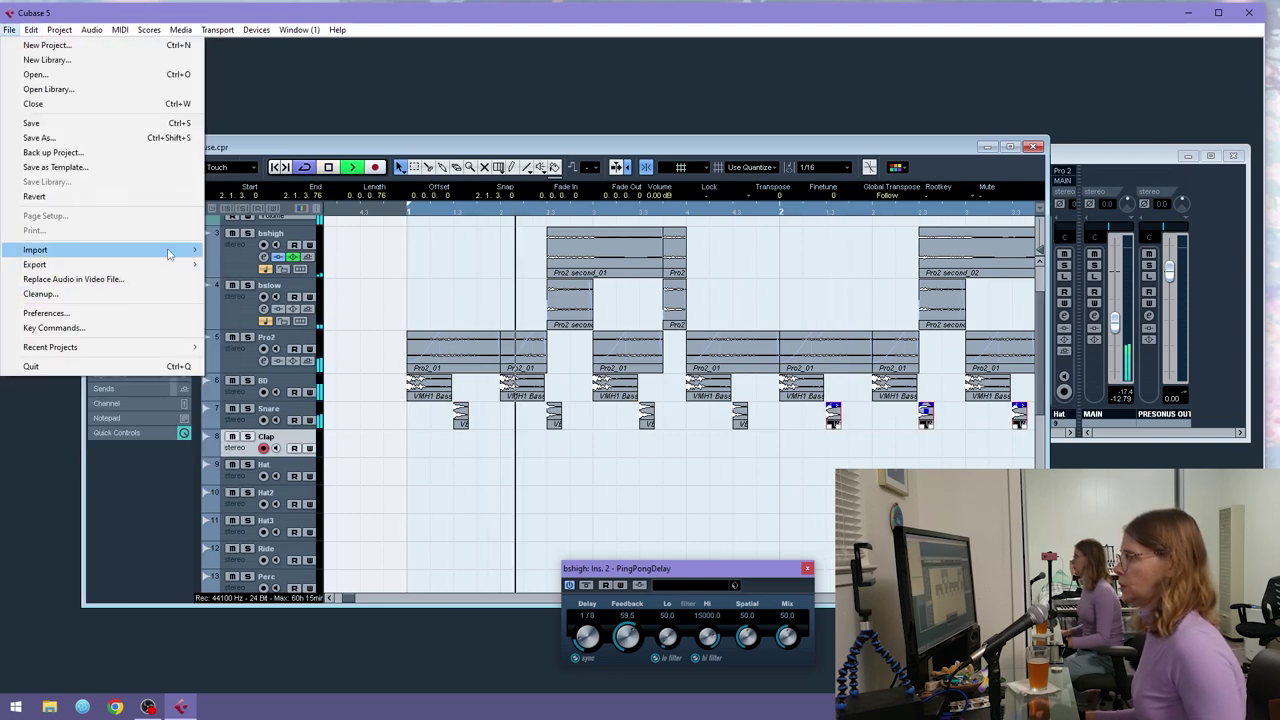
mouse_move(170, 250)
click(245, 250)
scroll(470, 320, down, 5)
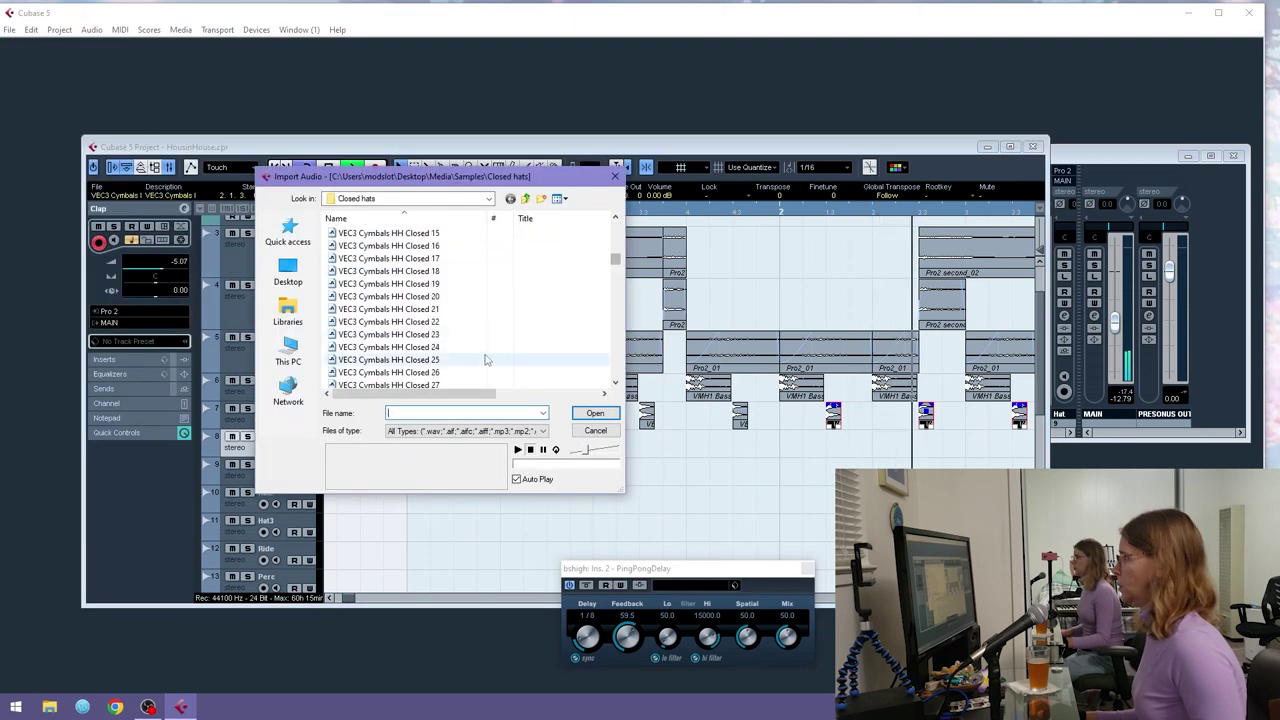
click(481, 363)
key(Down)
key(Down)
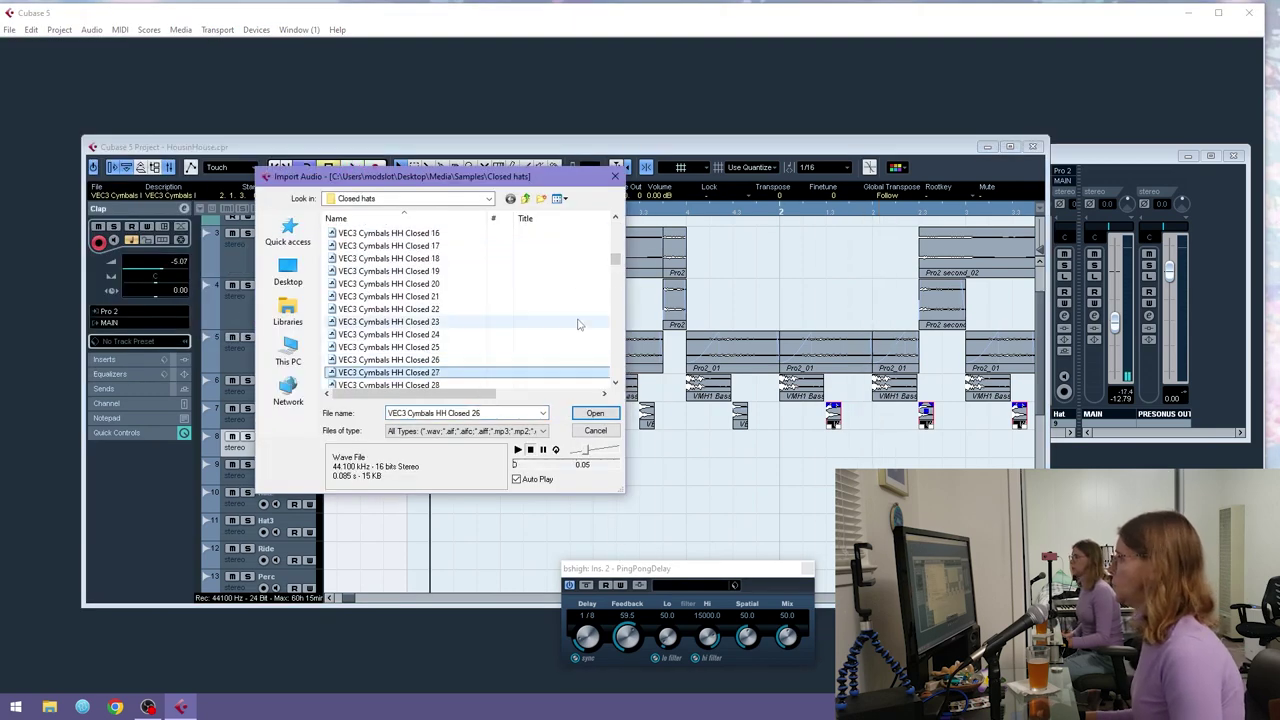
key(Down)
key(Down)
key(Down)
key(Down)
key(Down)
key(Down)
key(Down)
key(Down)
key(Down)
key(Down)
key(Down)
key(Down)
key(Down)
key(Down)
key(Down)
key(Down)
key(Down)
key(Down)
key(Down)
key(Down)
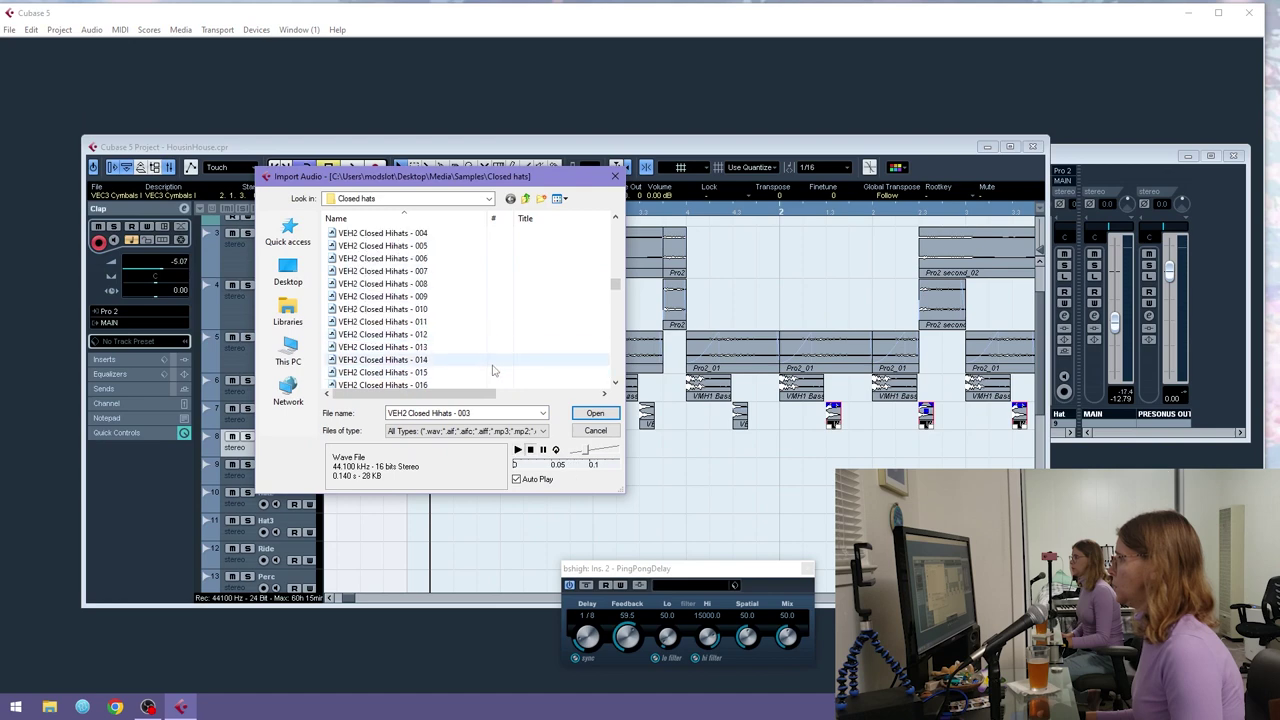
scroll(505, 362, down, 2)
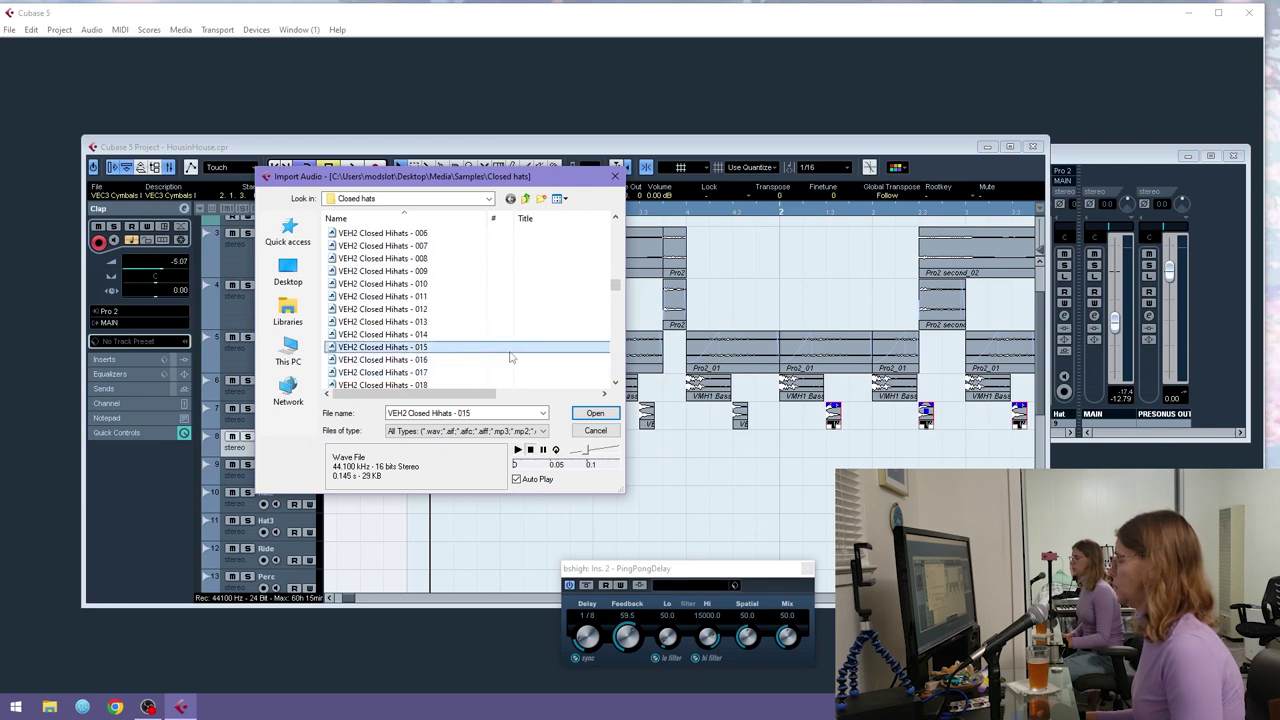
key(Up)
key(Down)
key(Down)
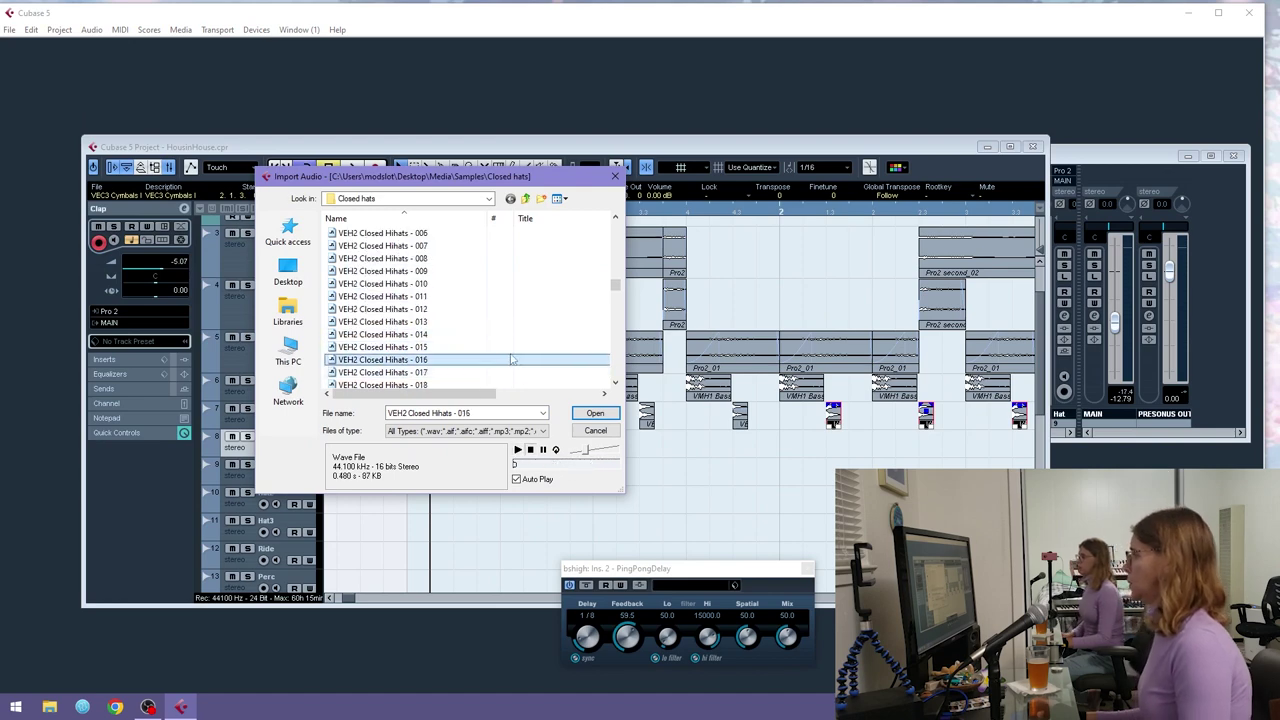
double_click(507, 360)
- Solo the Clap track, audition the imported hi-hat, and place the event at 1.1.1.0
drag(432, 454, 477, 456)
key(space)
key(space)
key(space)
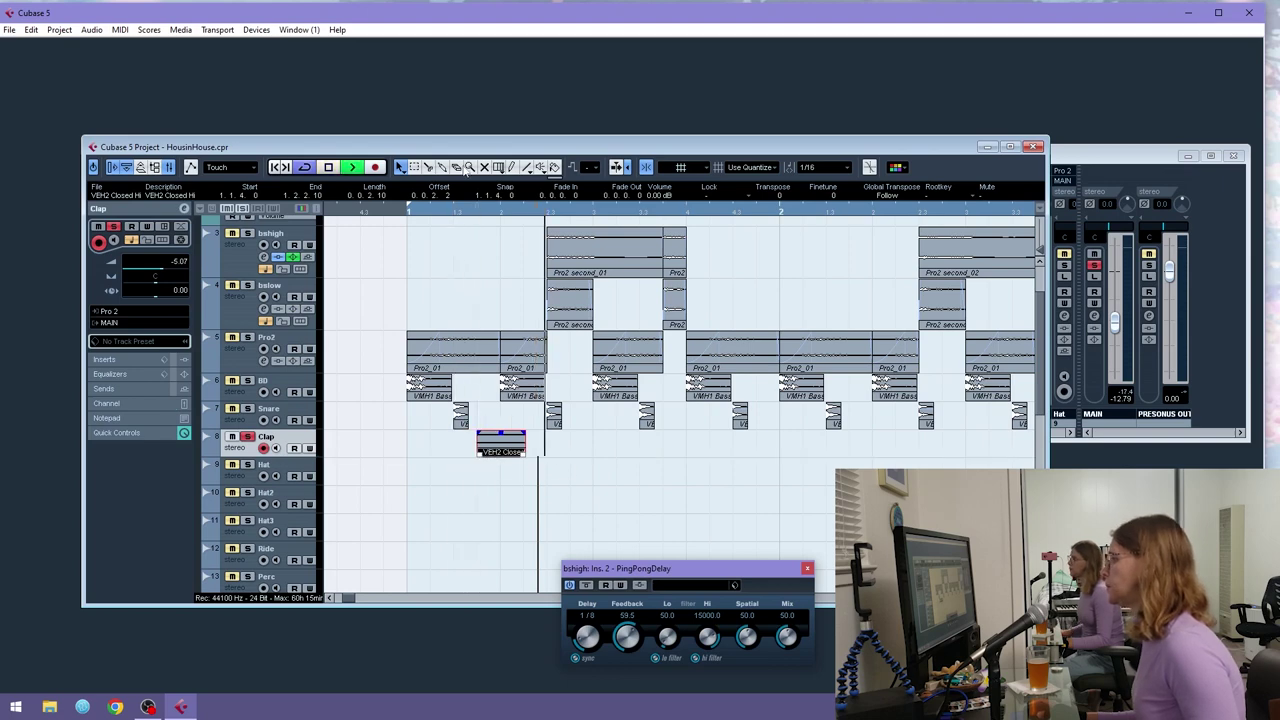
click(482, 215)
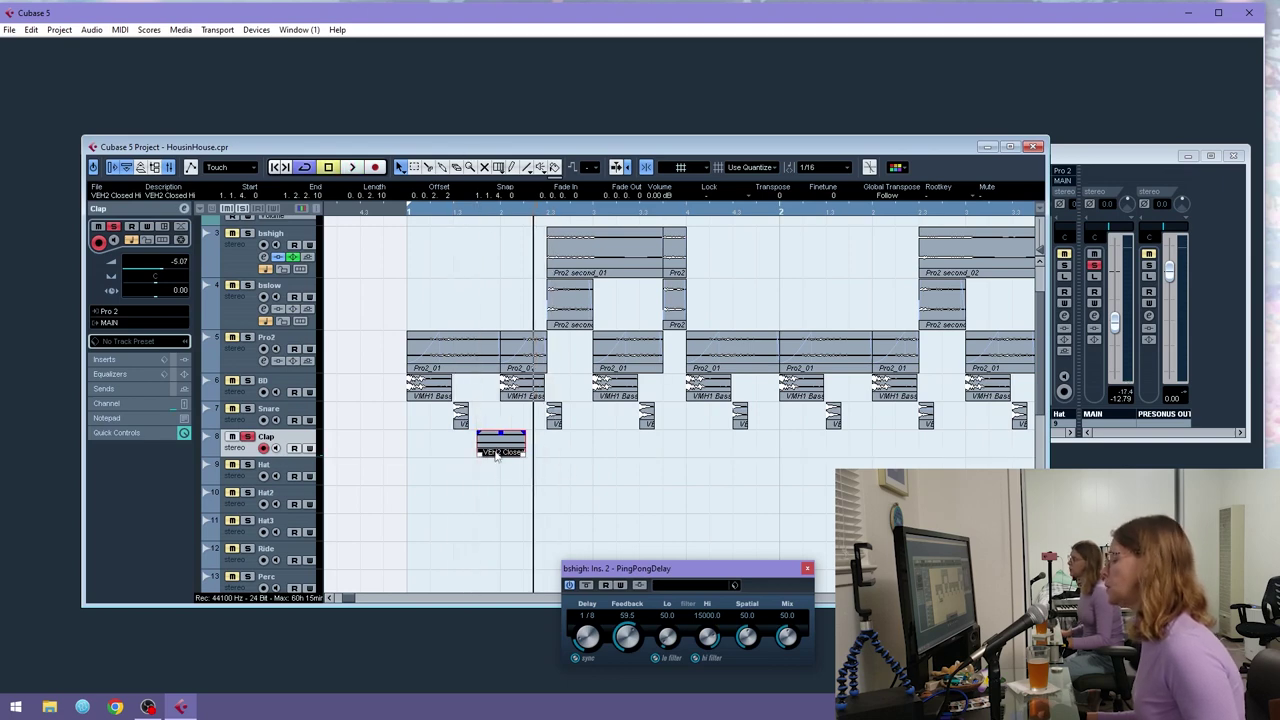
drag(494, 456, 425, 452)
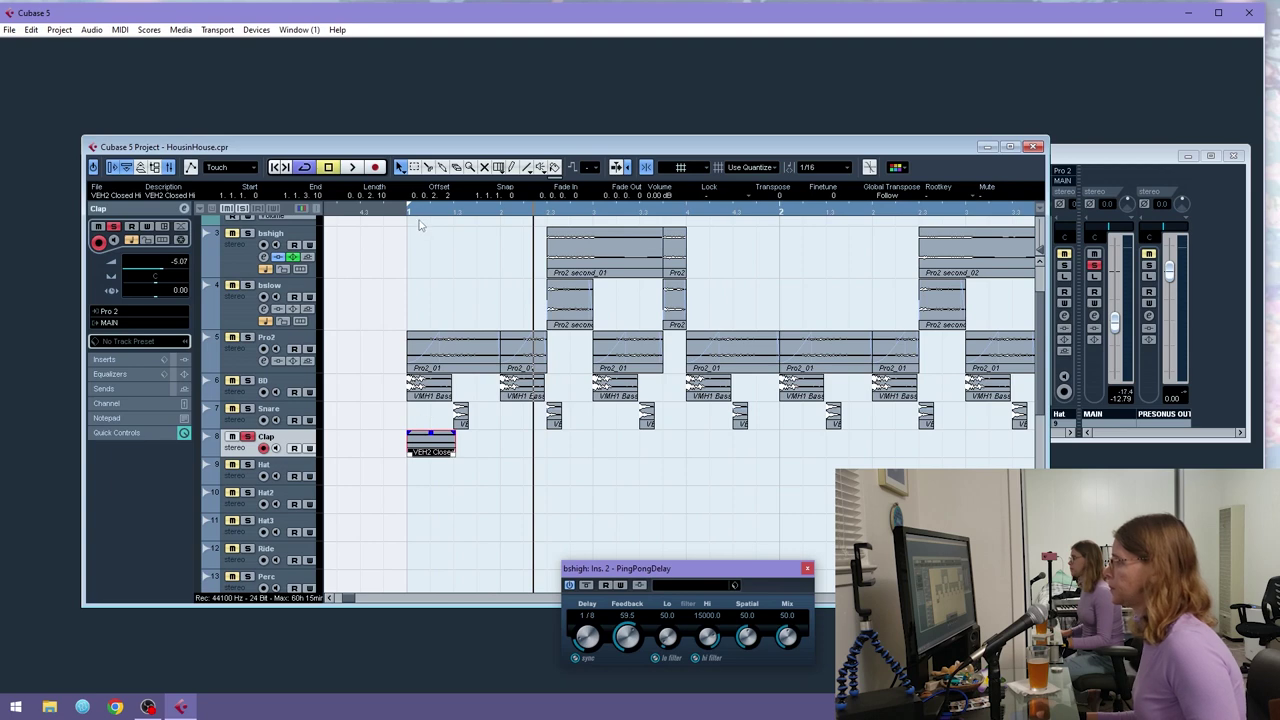
- Trim the hi-hat to a sixteenth note, duplicate it once, and set the first event's volume to -5 dB
drag(456, 458, 430, 458)
click(435, 460)
click(428, 452)
key(ctrl+d)
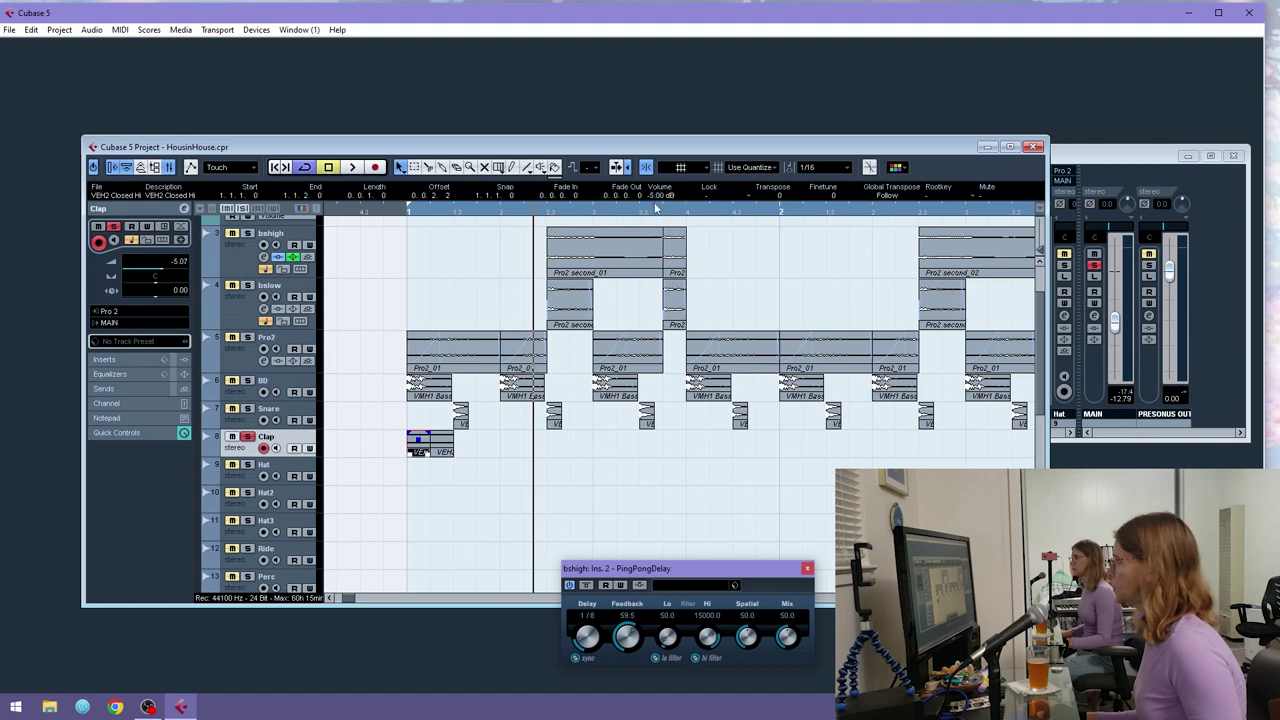
- Duplicate the hi-hat pair until sixteenth notes fill the first two beats of bar 1, and check the playback
drag(524, 459, 410, 447)
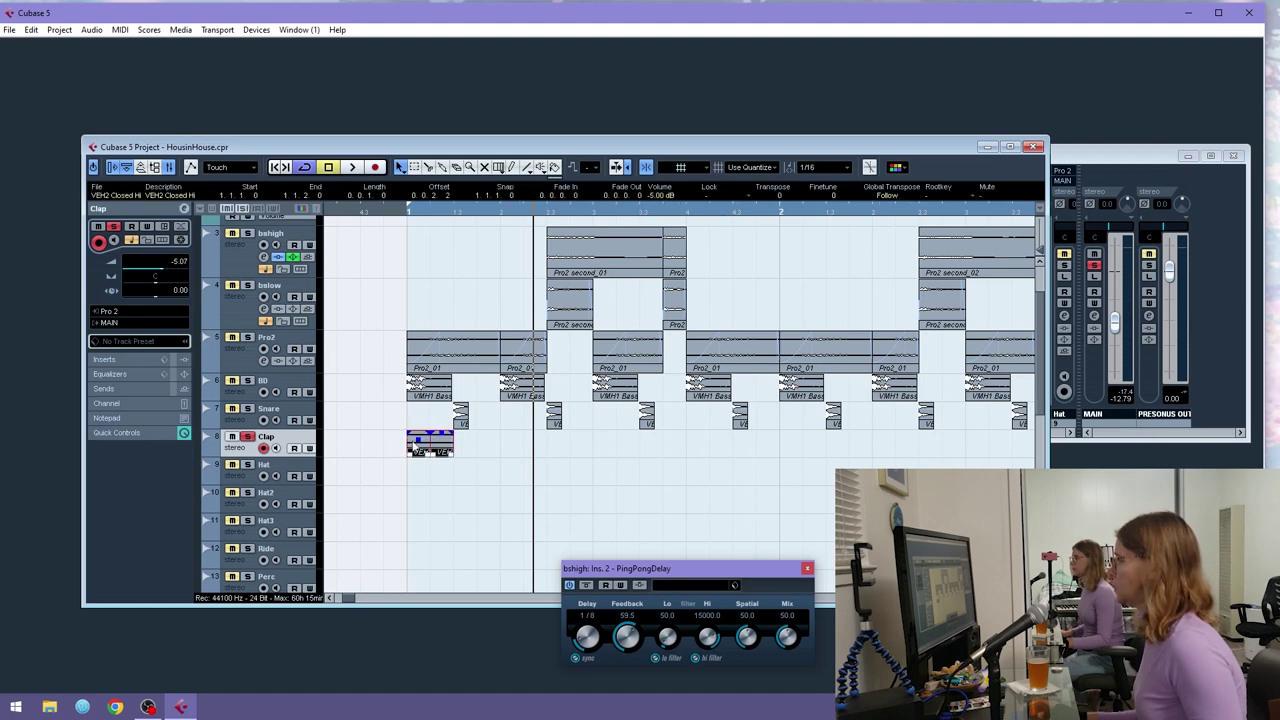
key(ctrl+d)
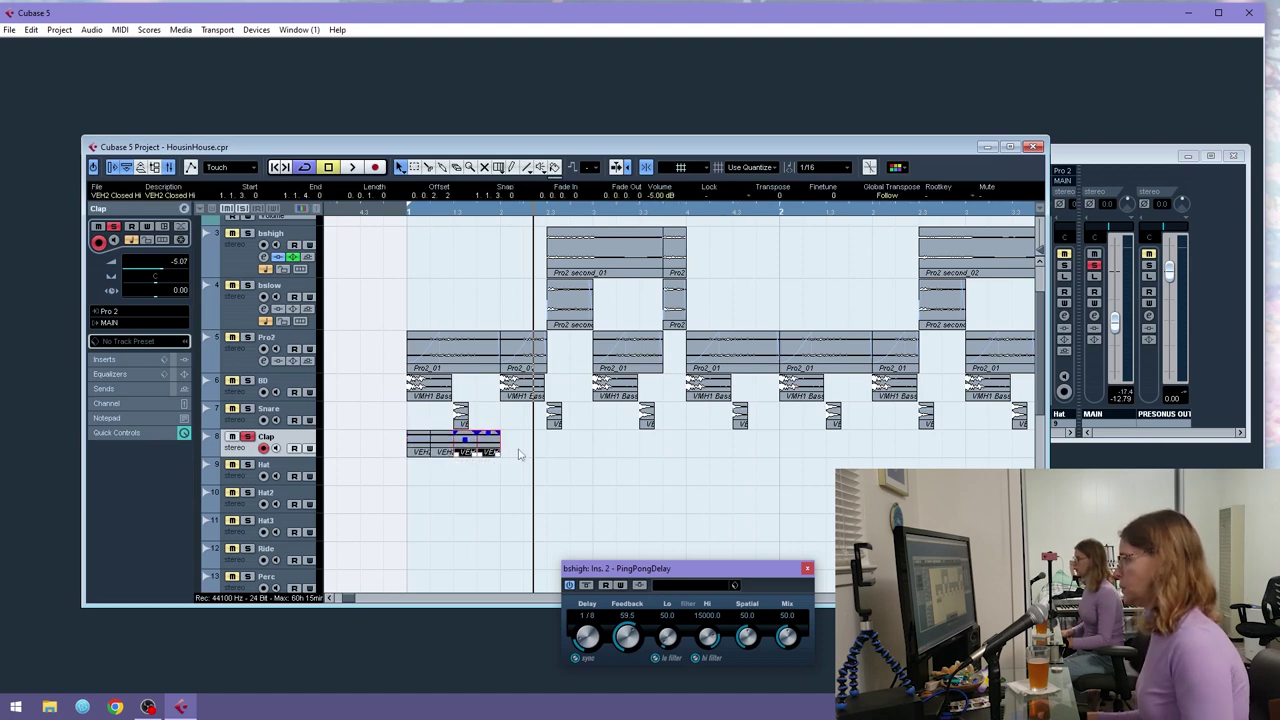
drag(519, 459, 408, 447)
key(ctrl+d)
click(410, 216)
key(space)
key(space)
- Duplicate the two-beat hi-hat group three times to fill the Clap track up to bar 3
drag(619, 452, 408, 440)
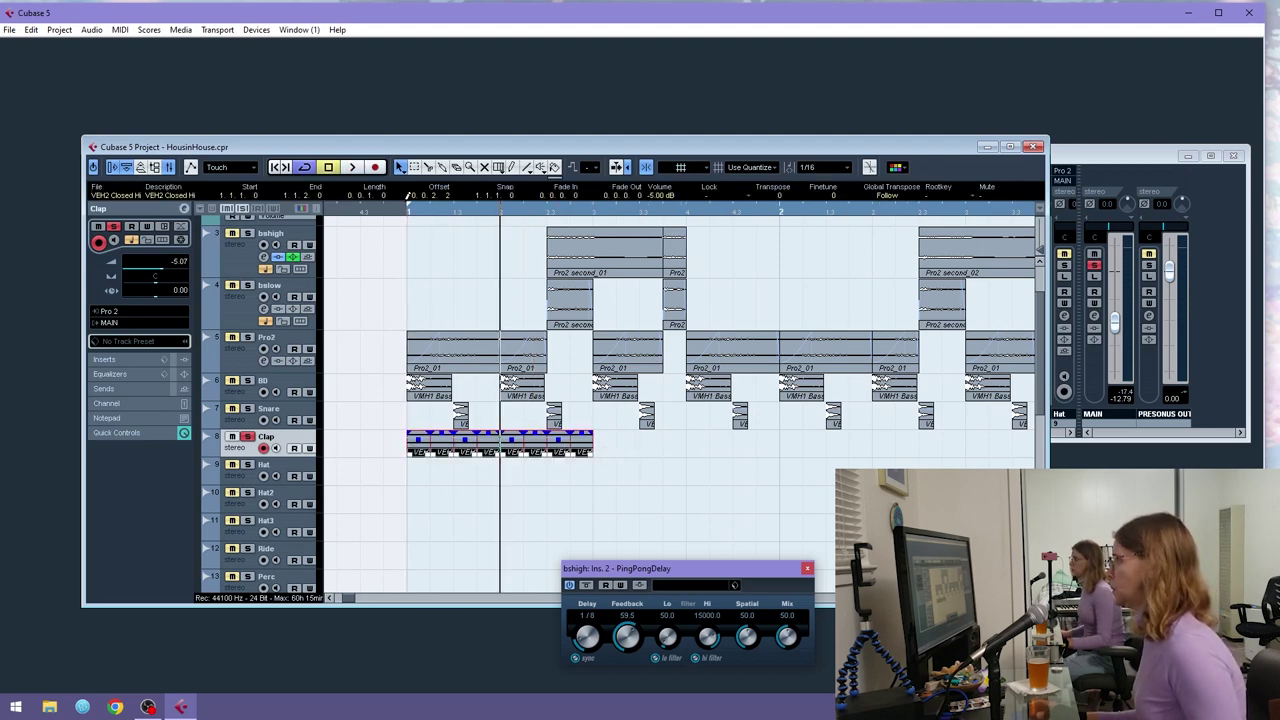
drag(408, 205, 398, 195)
key(ctrl+d)
key(ctrl+d)
key(ctrl+d)
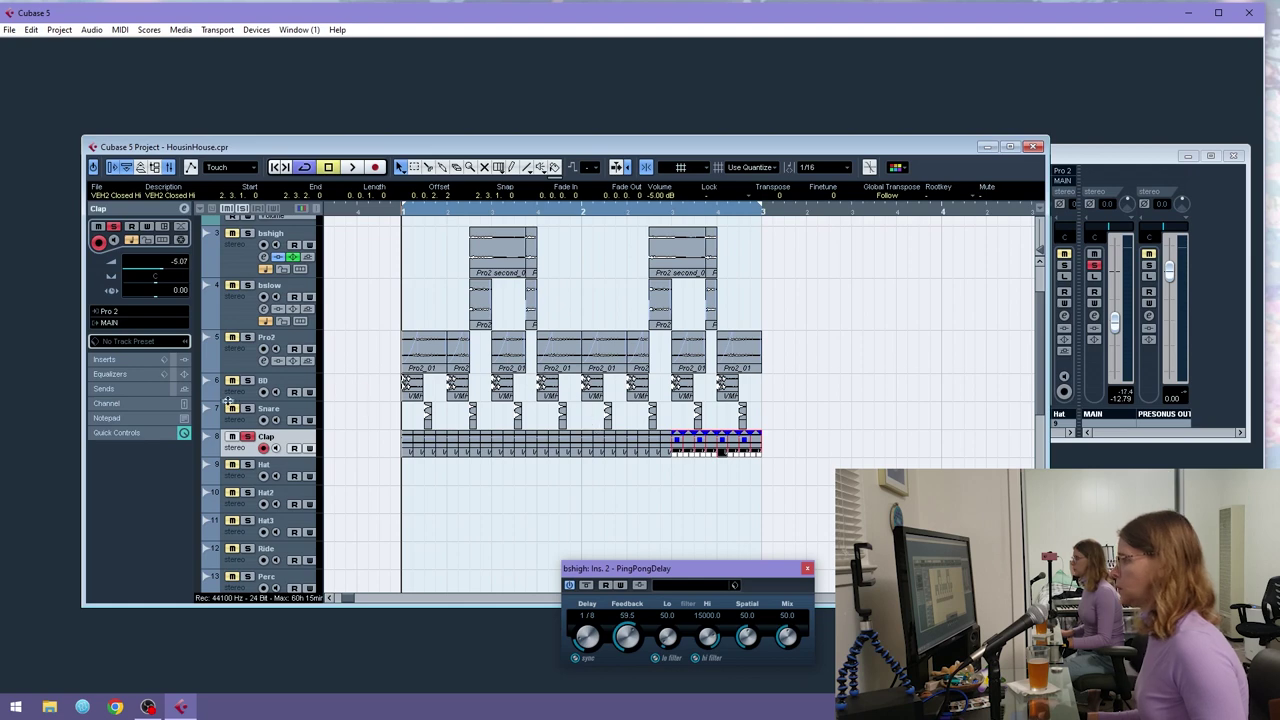
click(128, 358)
key(space)
click(120, 314)
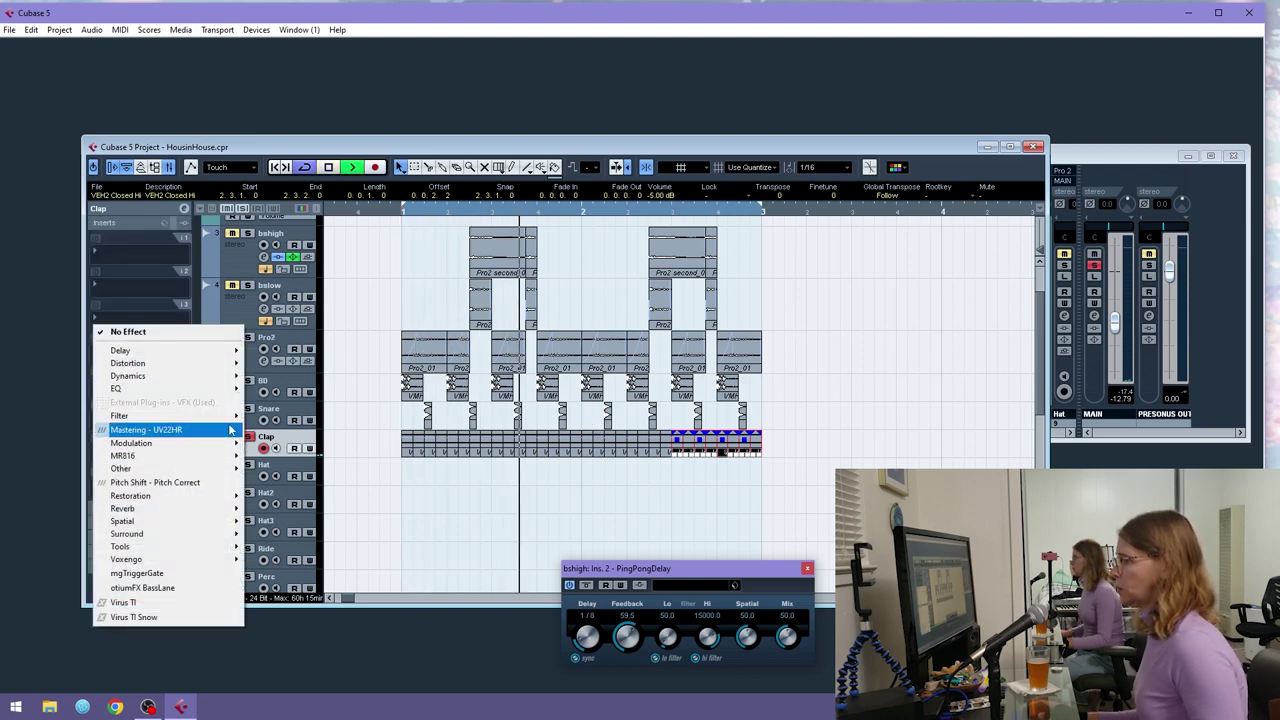
mouse_move(232, 418)
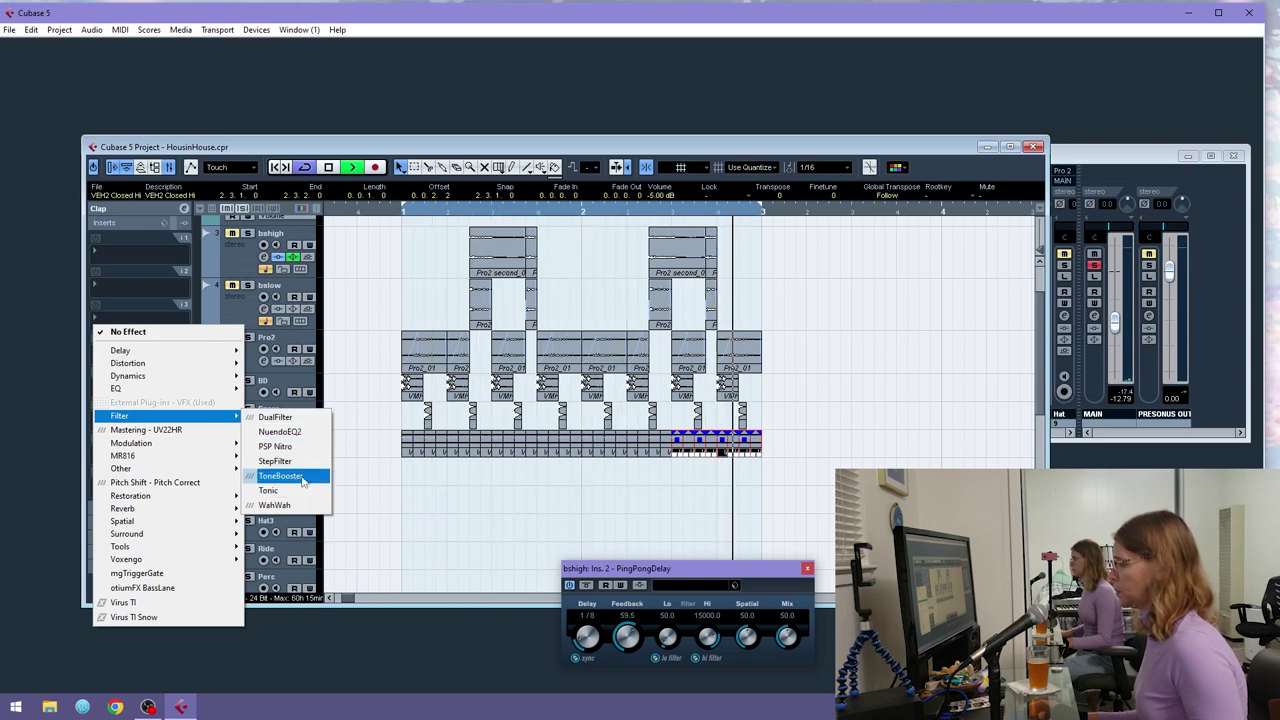
click(391, 480)
click(391, 480)
- Load the StepFilter effect into the Clap track's second insert slot
drag(815, 437, 353, 496)
drag(406, 213, 608, 432)
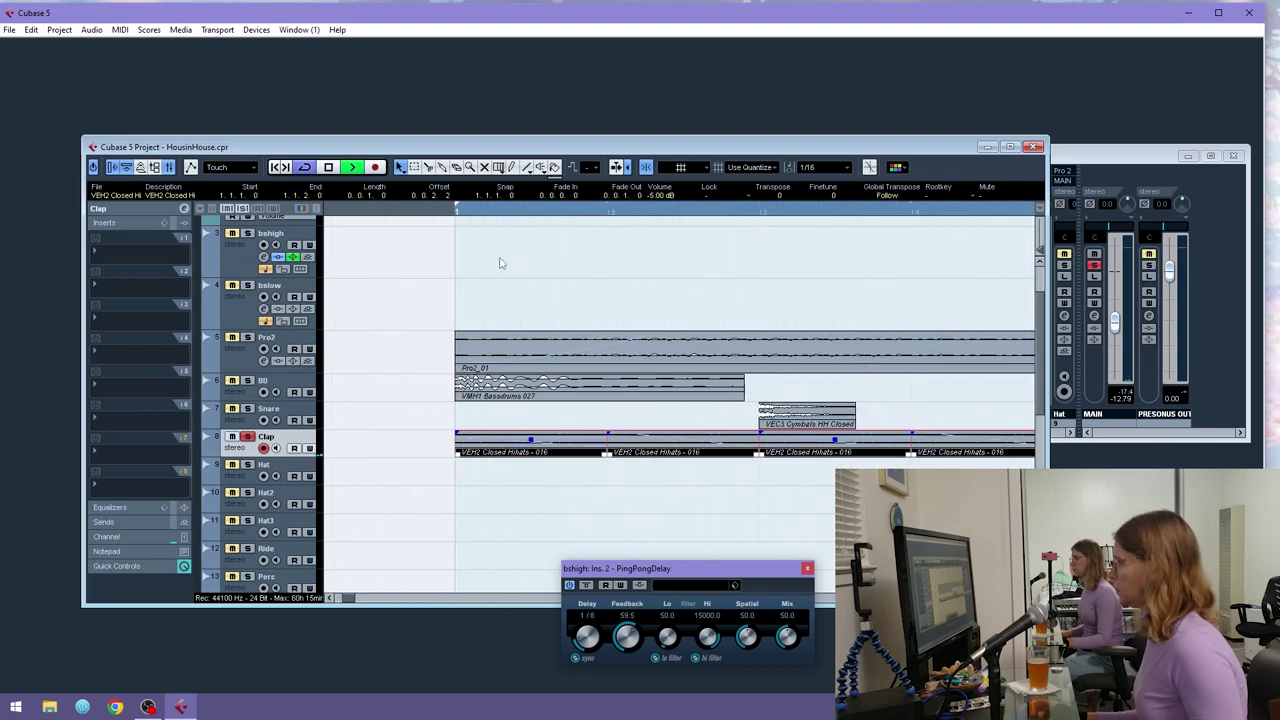
drag(493, 215, 421, 164)
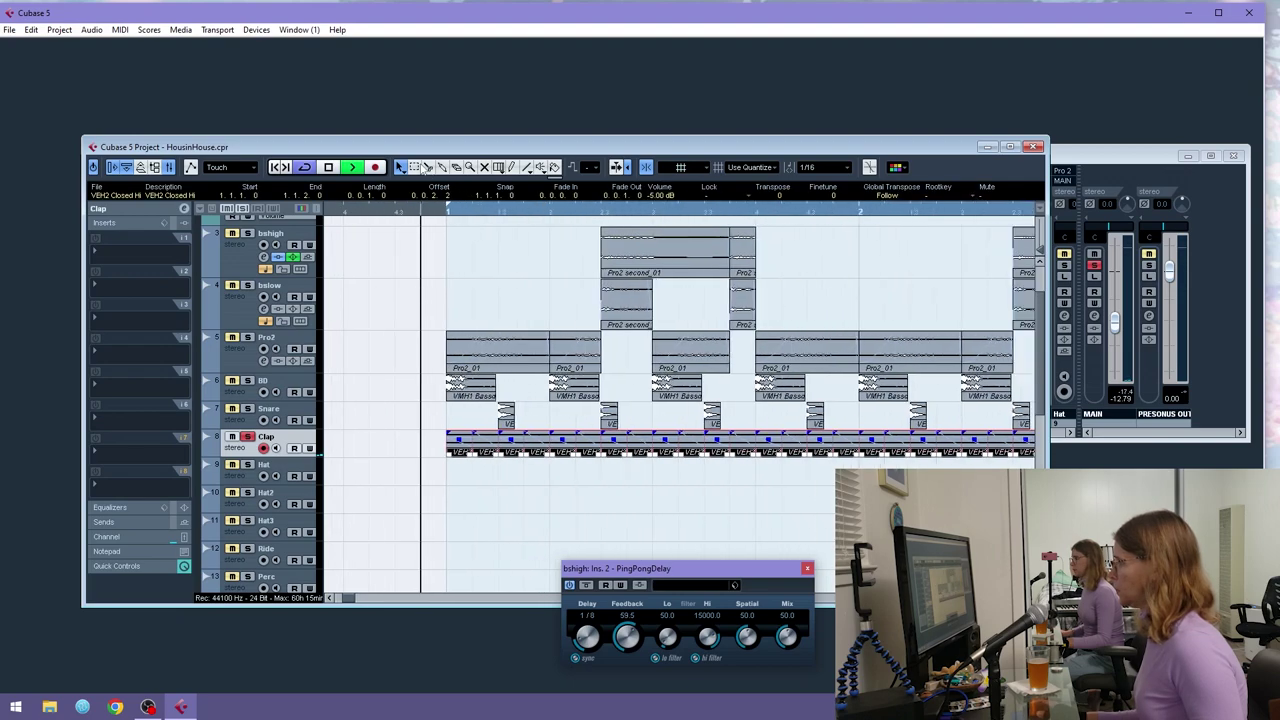
click(137, 286)
mouse_move(140, 382)
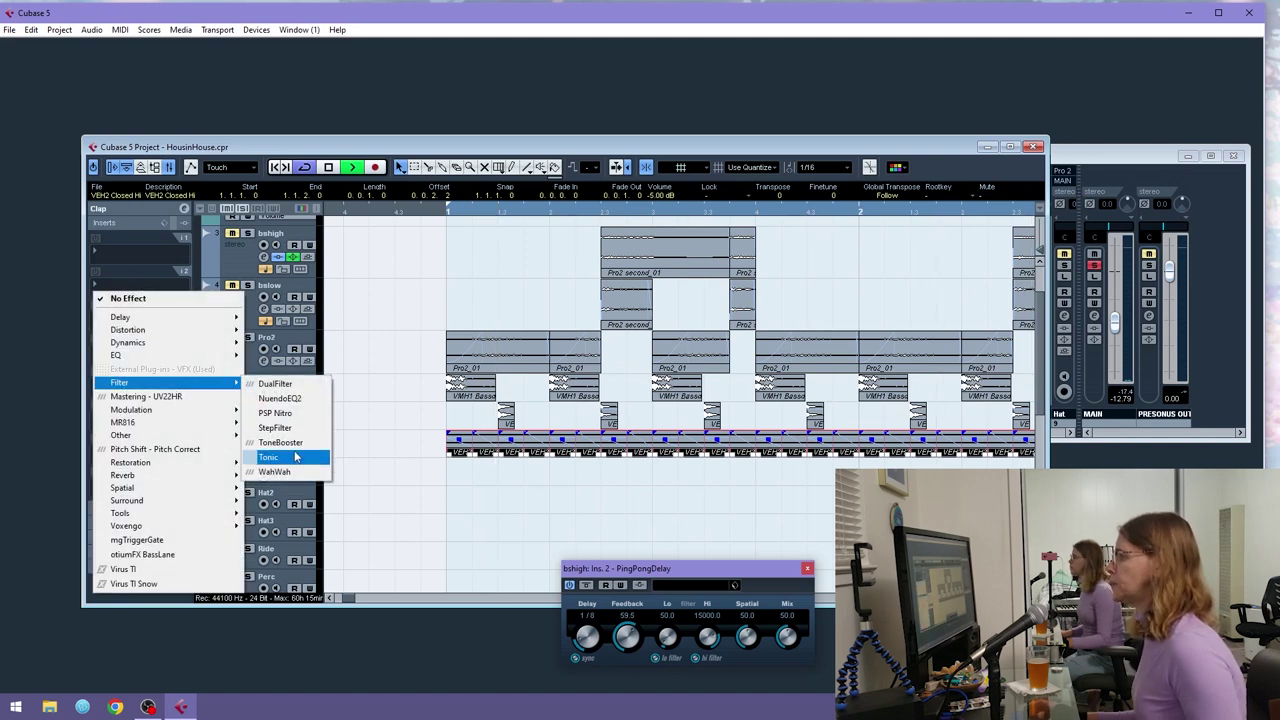
click(294, 427)
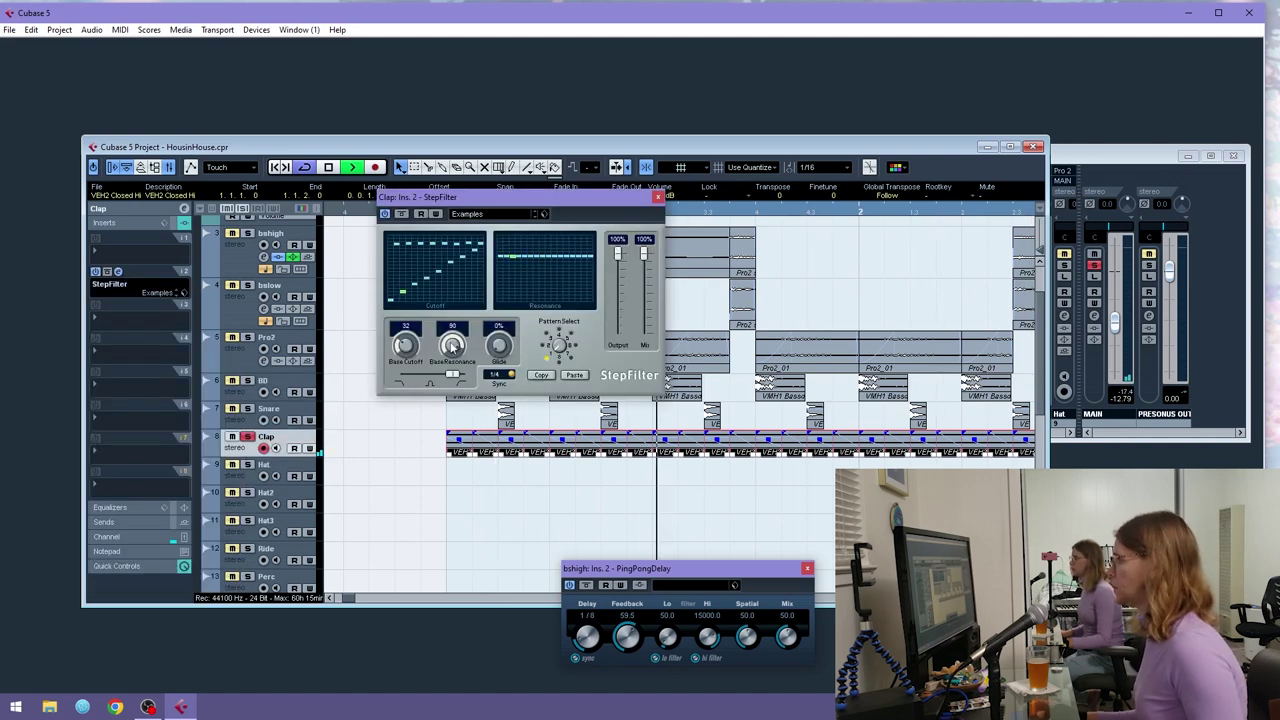
- Configure StepFilter with a different pattern, a base cutoff of 85, a filter mode near the middle, and cutoff steps redrawn closer to mid-range
click(563, 350)
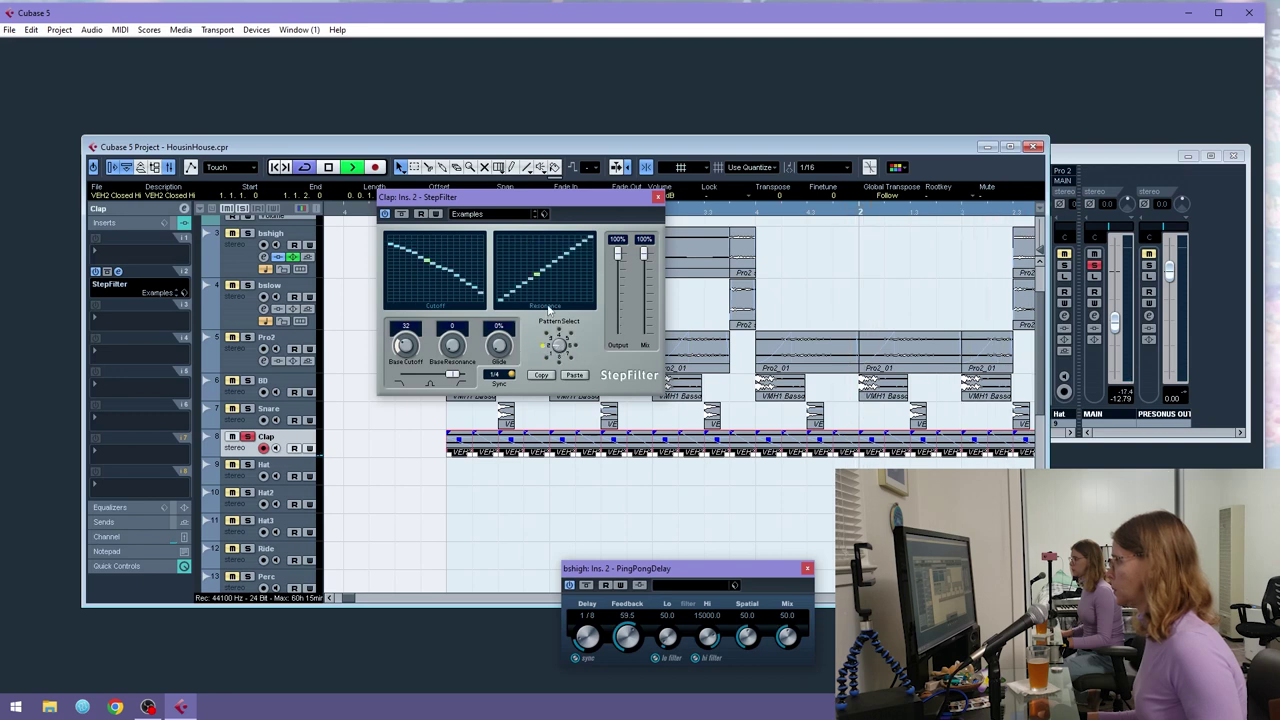
drag(396, 338, 409, 339)
drag(453, 375, 433, 376)
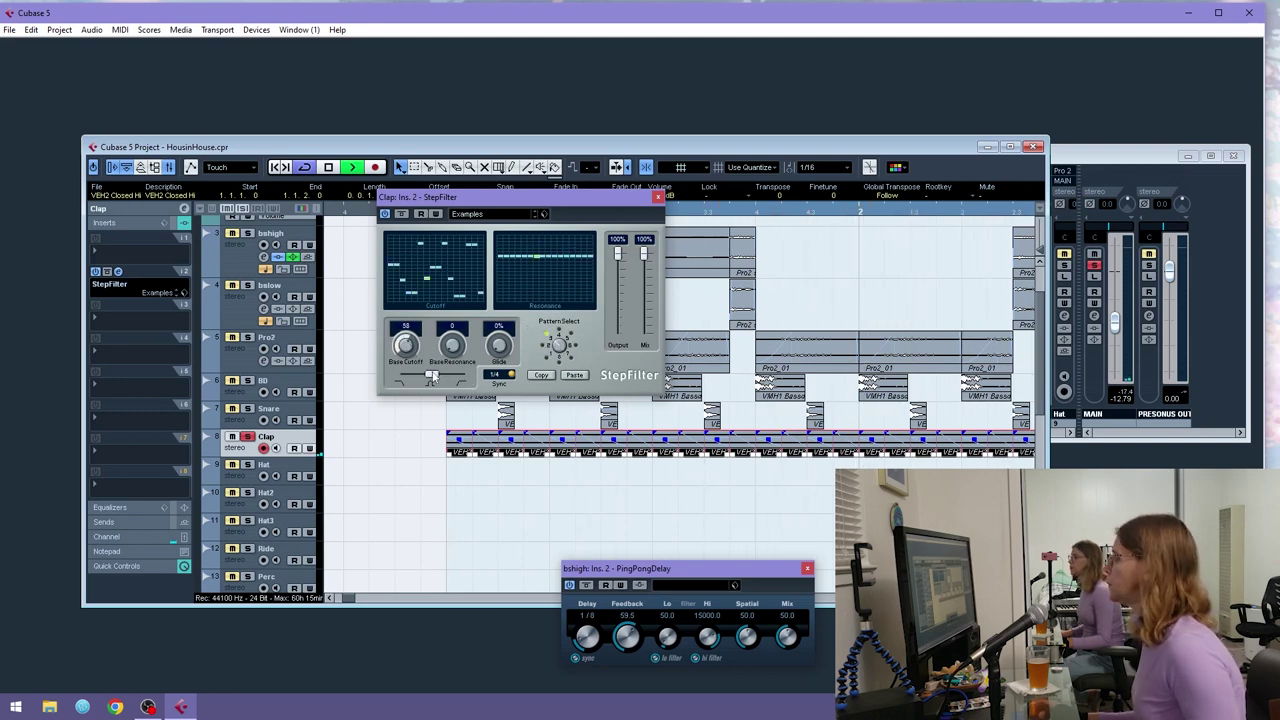
drag(396, 335, 387, 302)
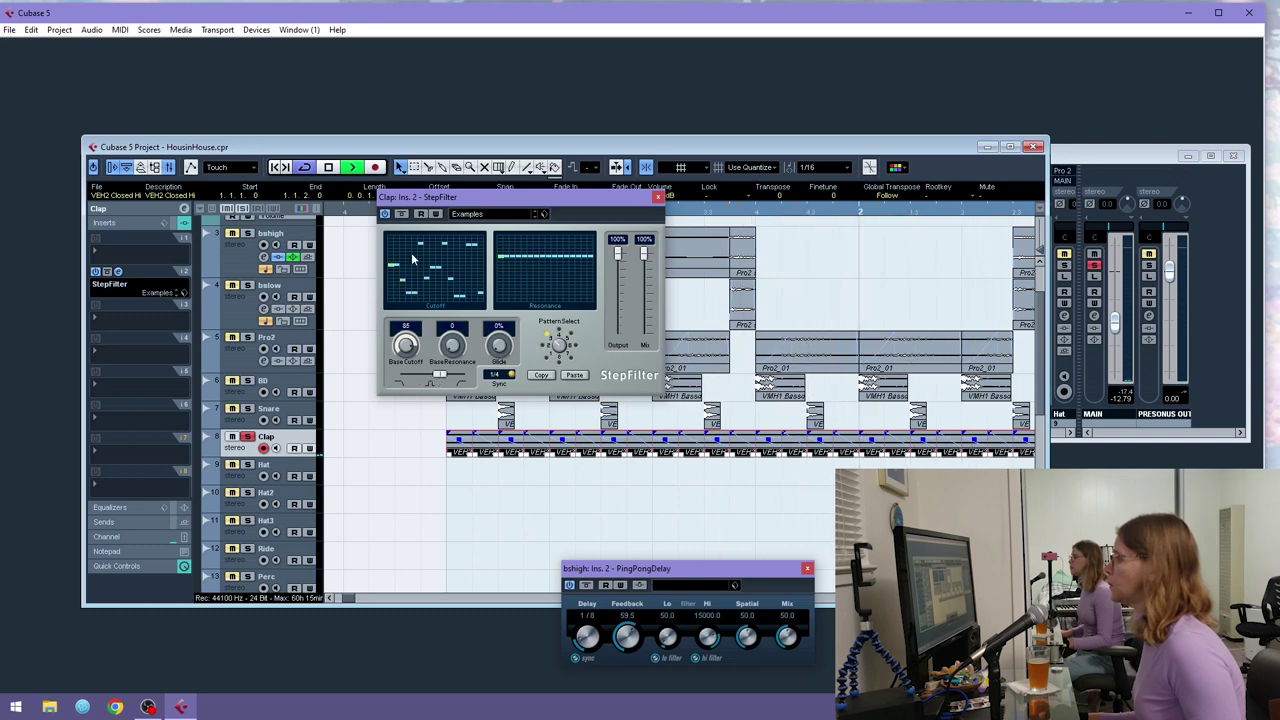
drag(410, 272, 416, 270)
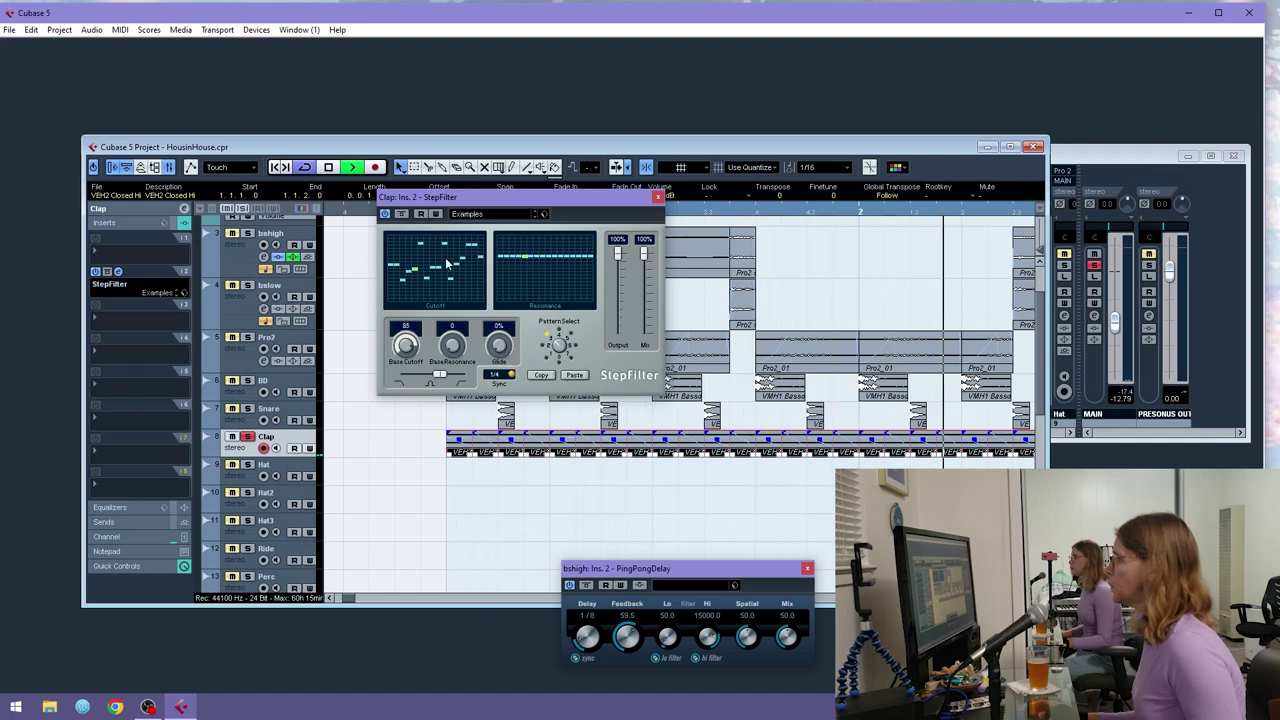
drag(433, 263, 468, 258)
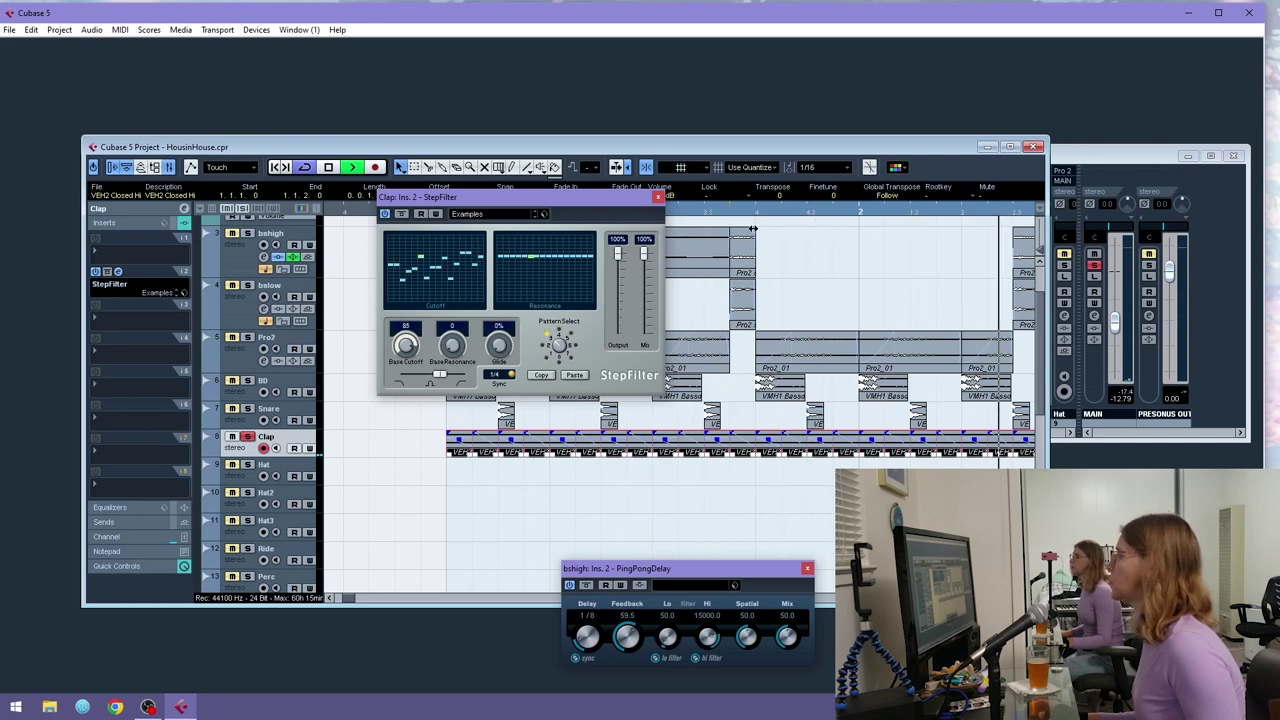
- Solo the Snare track alongside Clap and load Chorus into the Clap track's third insert slot
click(247, 408)
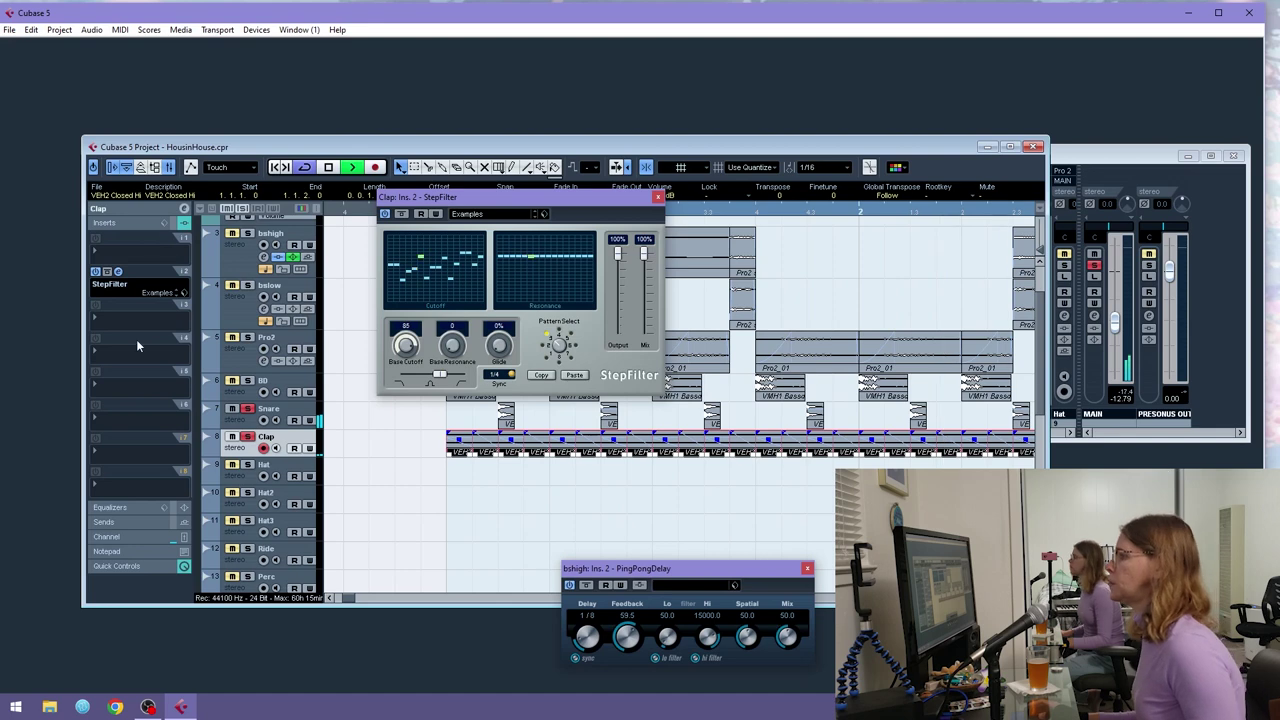
click(117, 312)
mouse_move(212, 442)
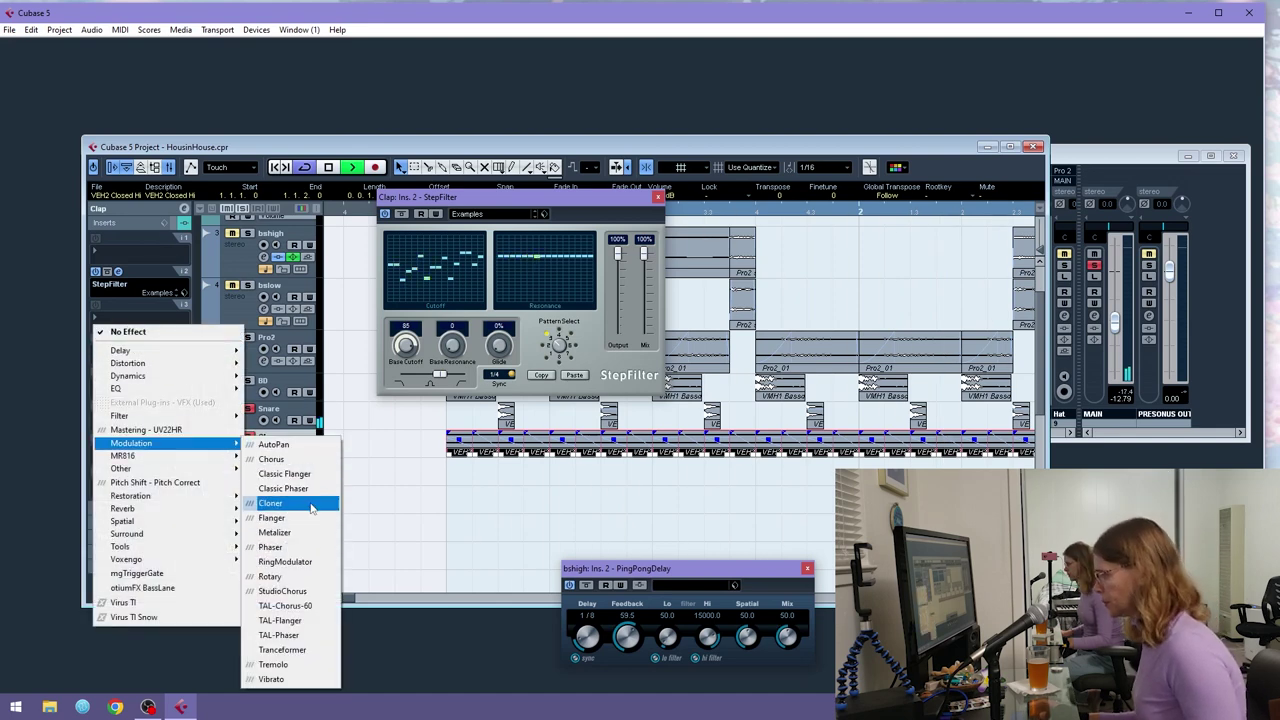
click(290, 459)
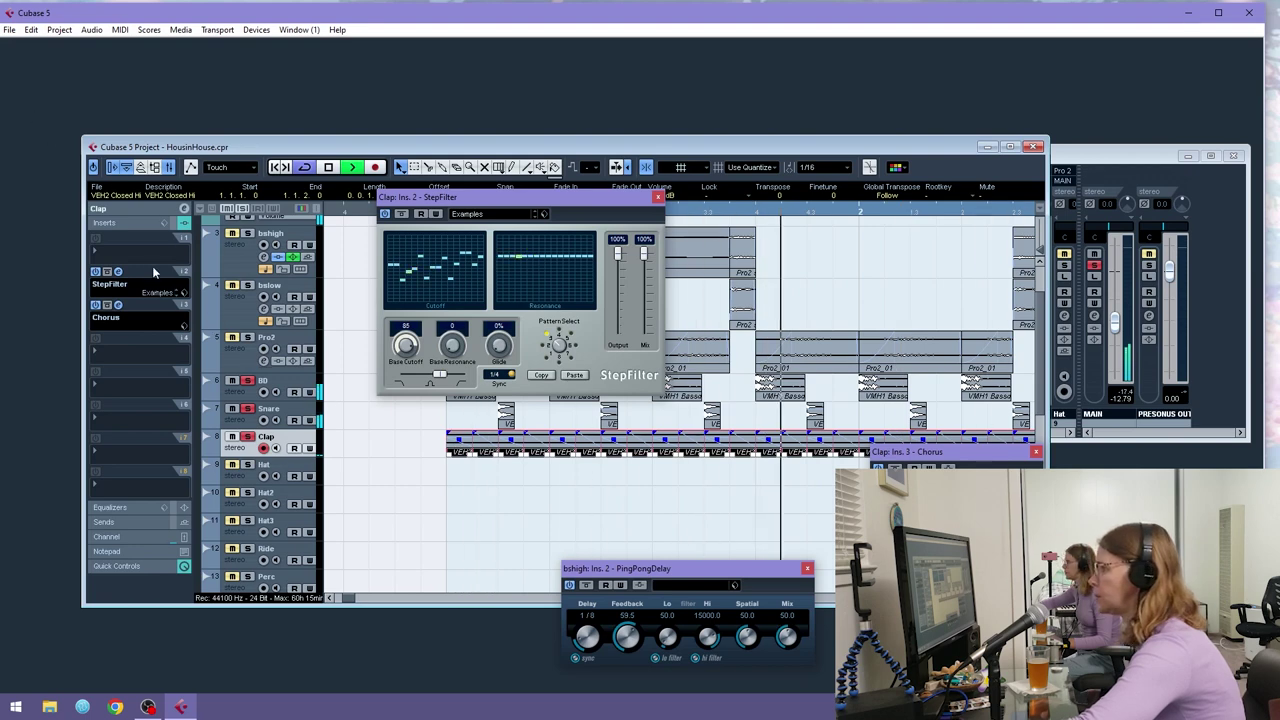
- Set the selected hi-hat events' volume to 4 dB and close the StepFilter window
drag(612, 208, 592, 308)
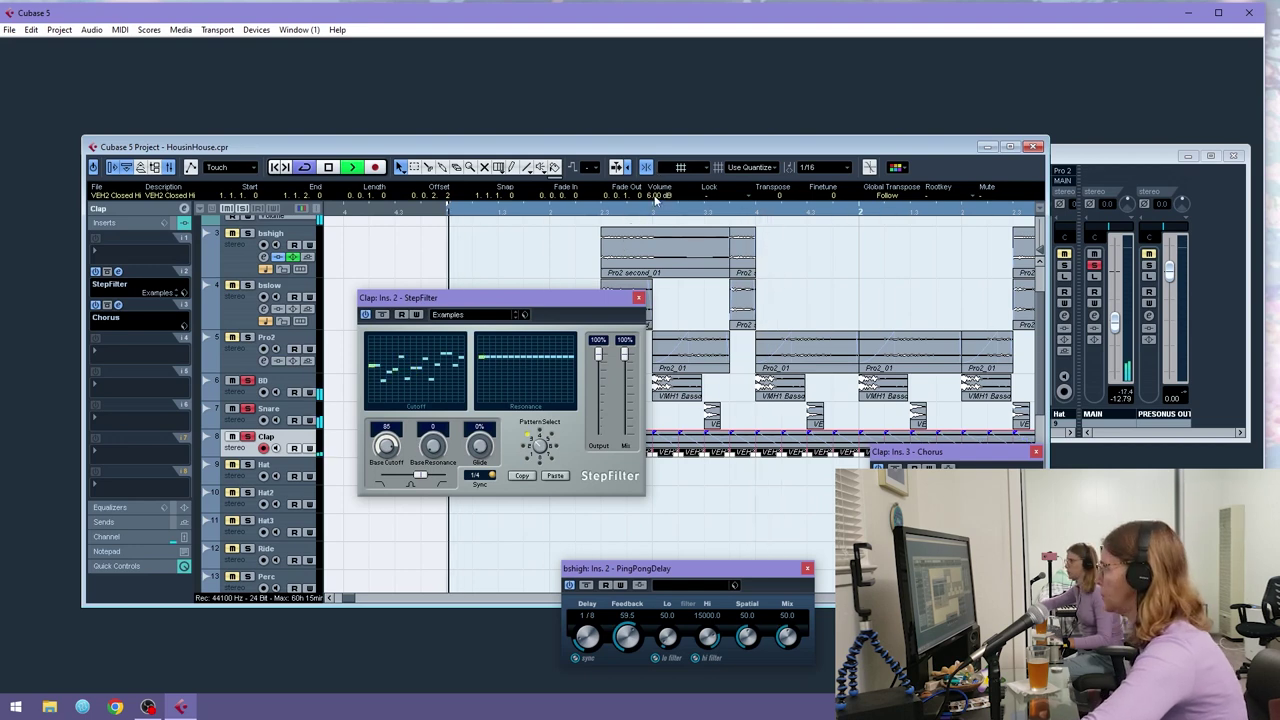
click(638, 297)
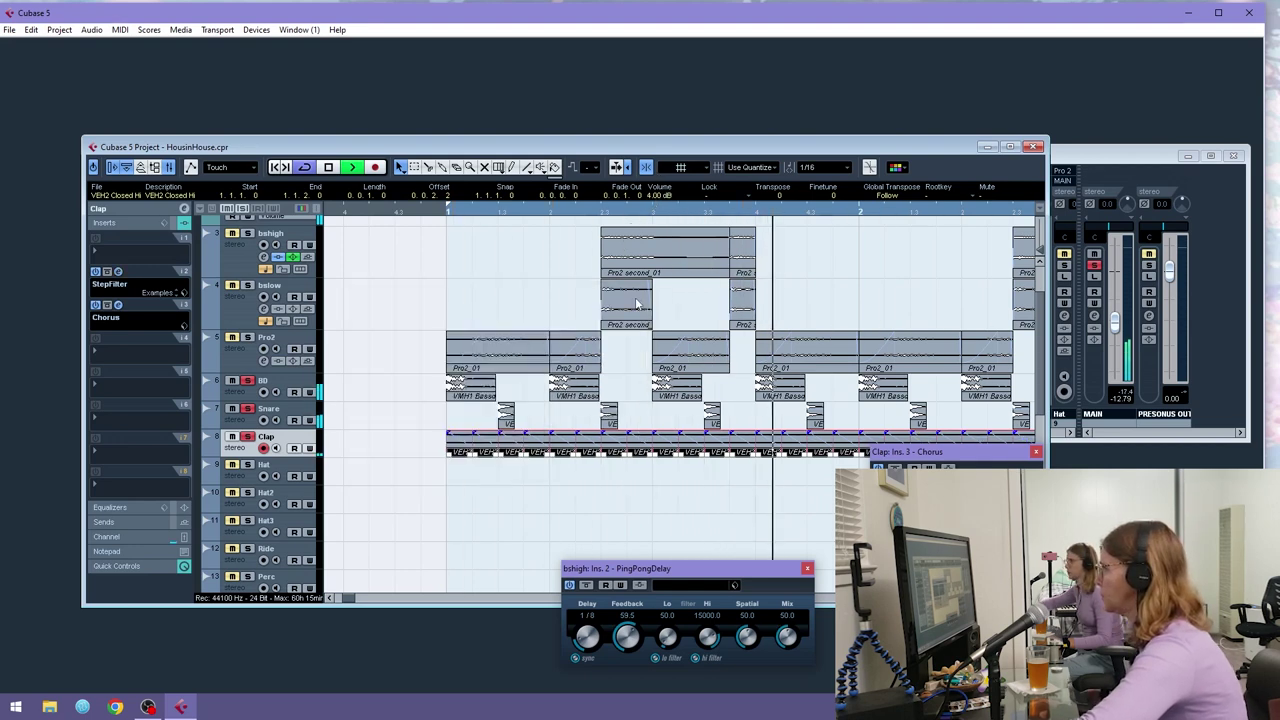
- Enable the Clap track's first send to FX 1-RoomWorks and set its level to -15.47
click(104, 522)
click(123, 281)
click(145, 315)
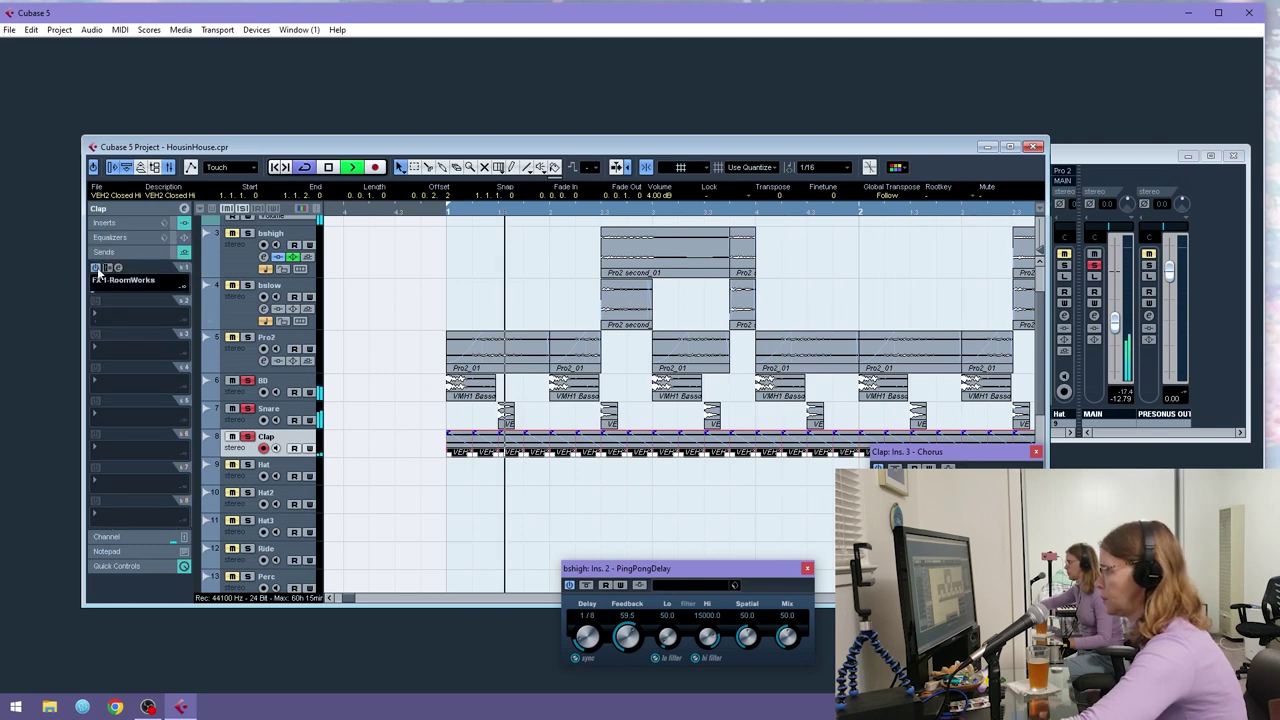
scroll(368, 503, down, 5)
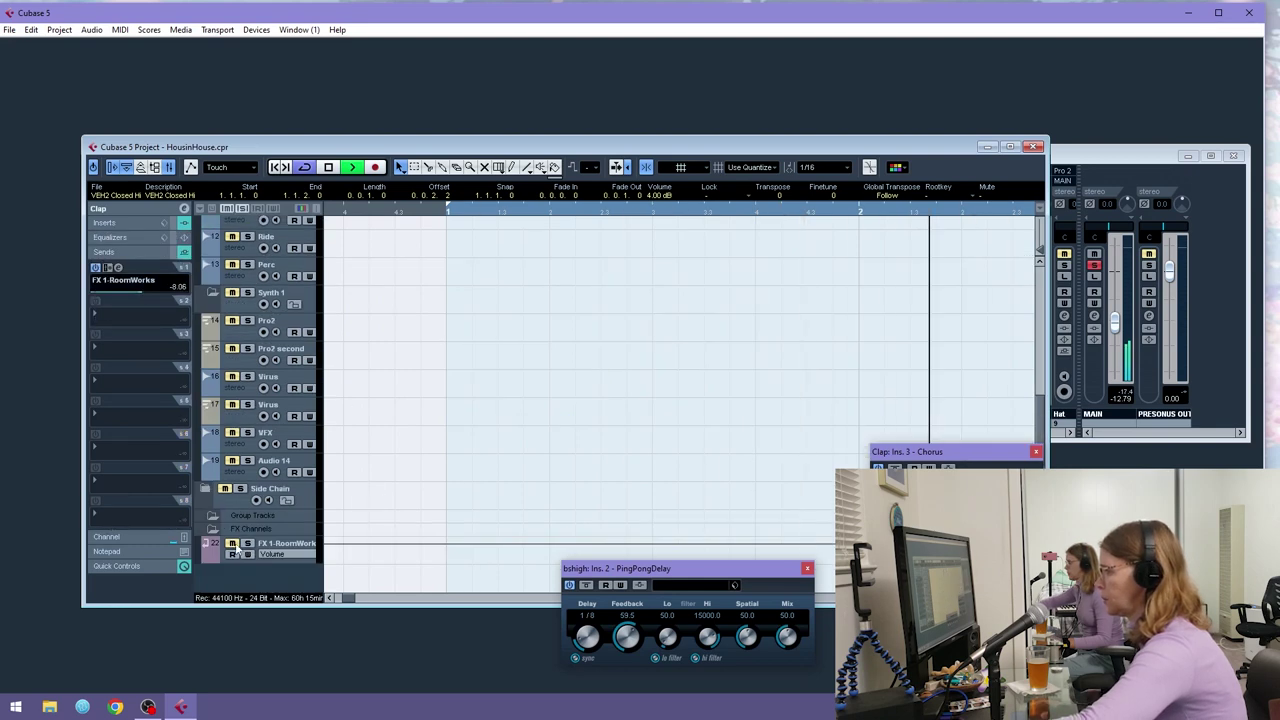
scroll(366, 496, up, 6)
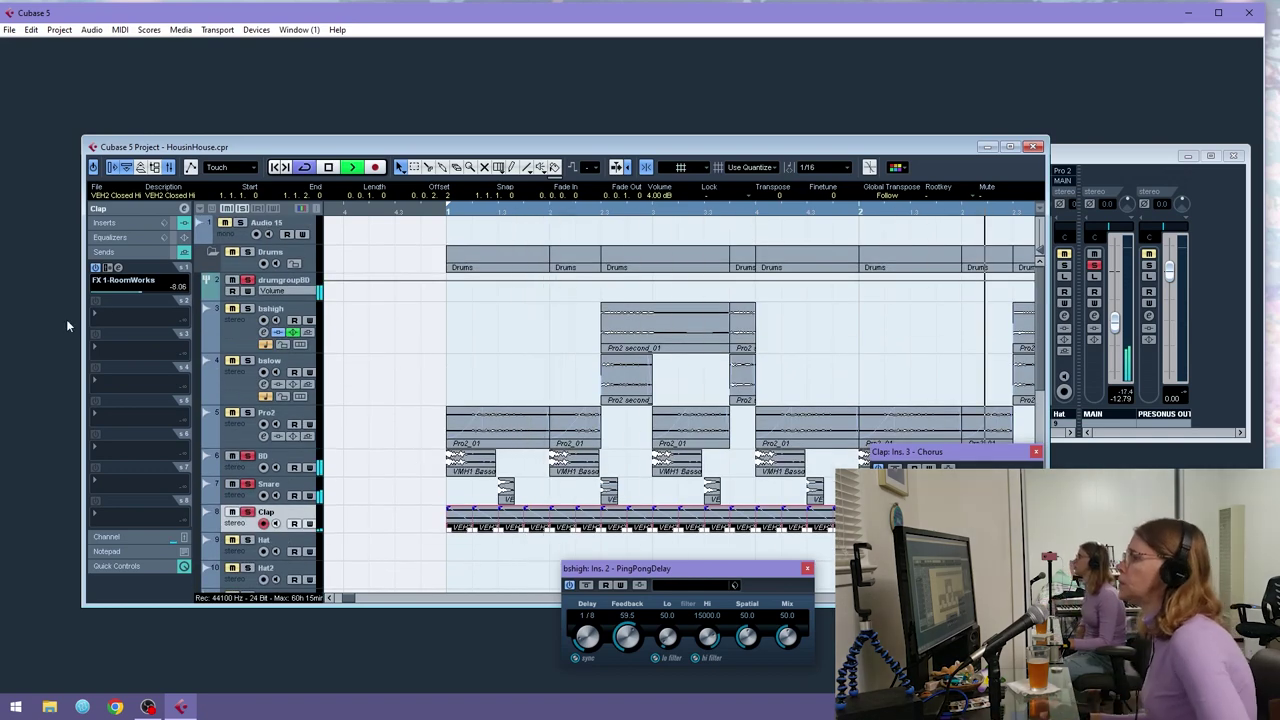
click(124, 292)
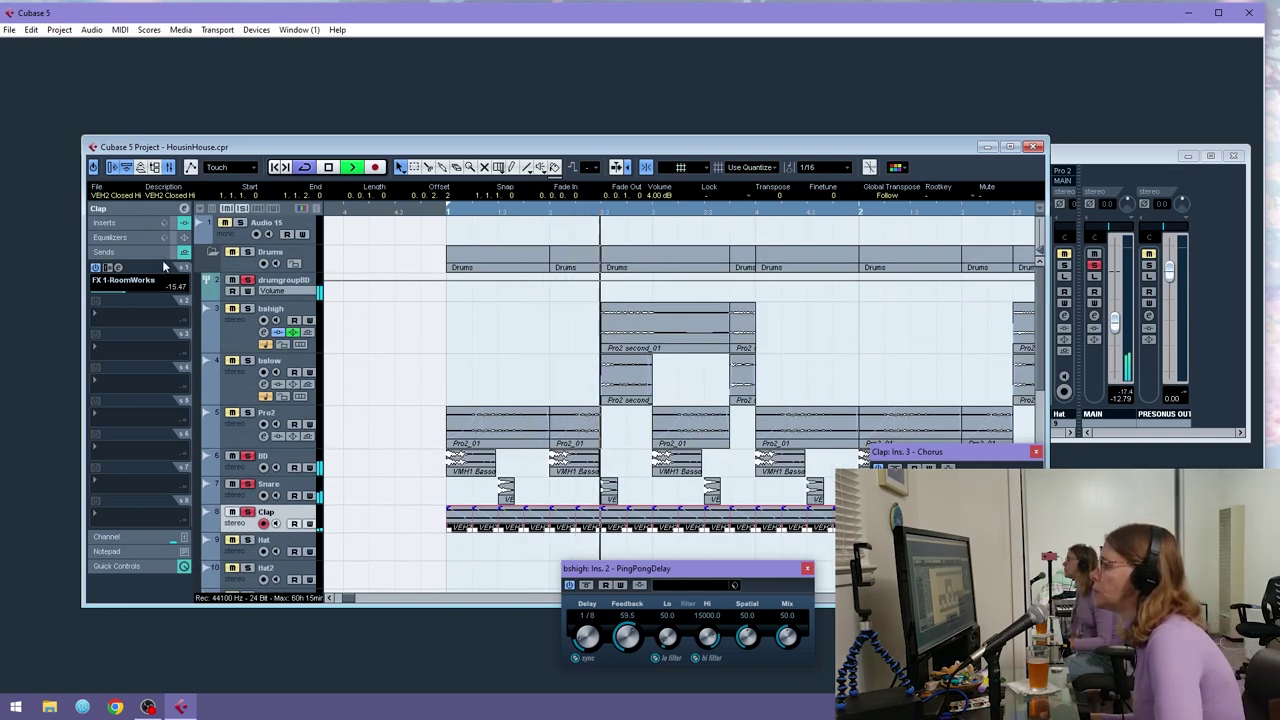
- Enable EQ band 1 on the Clap track as a low shelf with -12.6 gain at 926.4 Hz
click(130, 237)
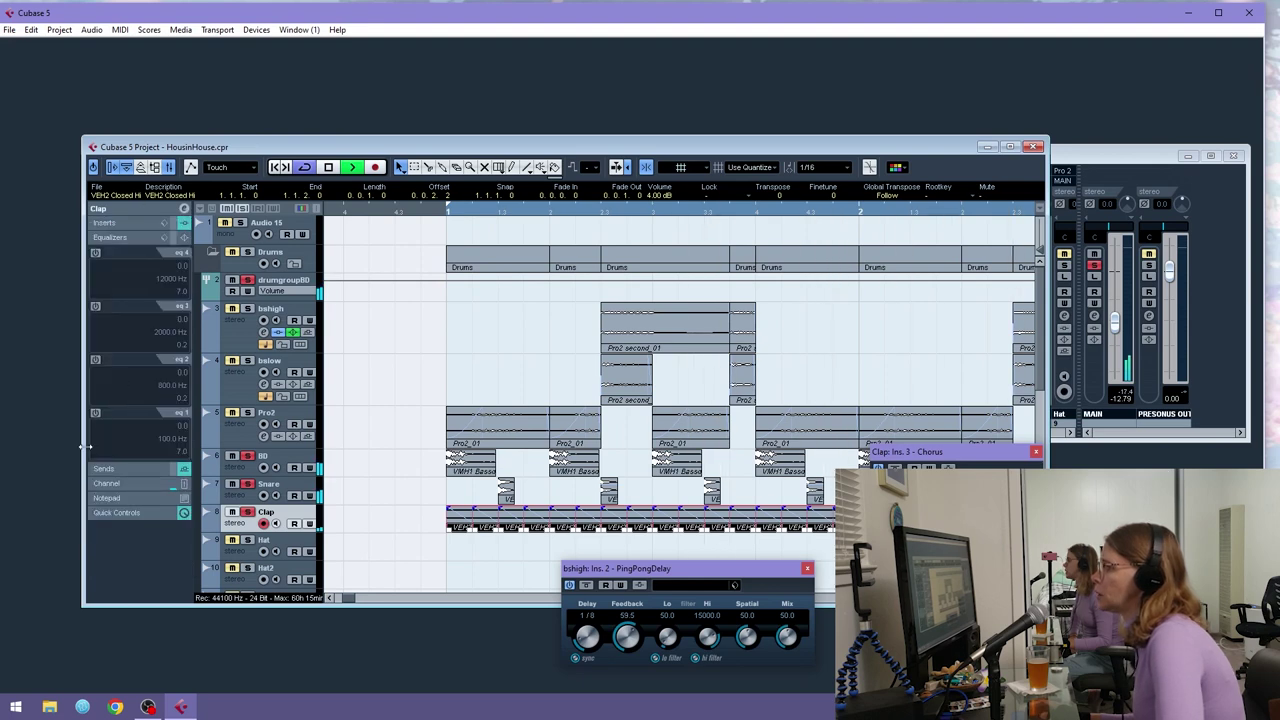
click(97, 413)
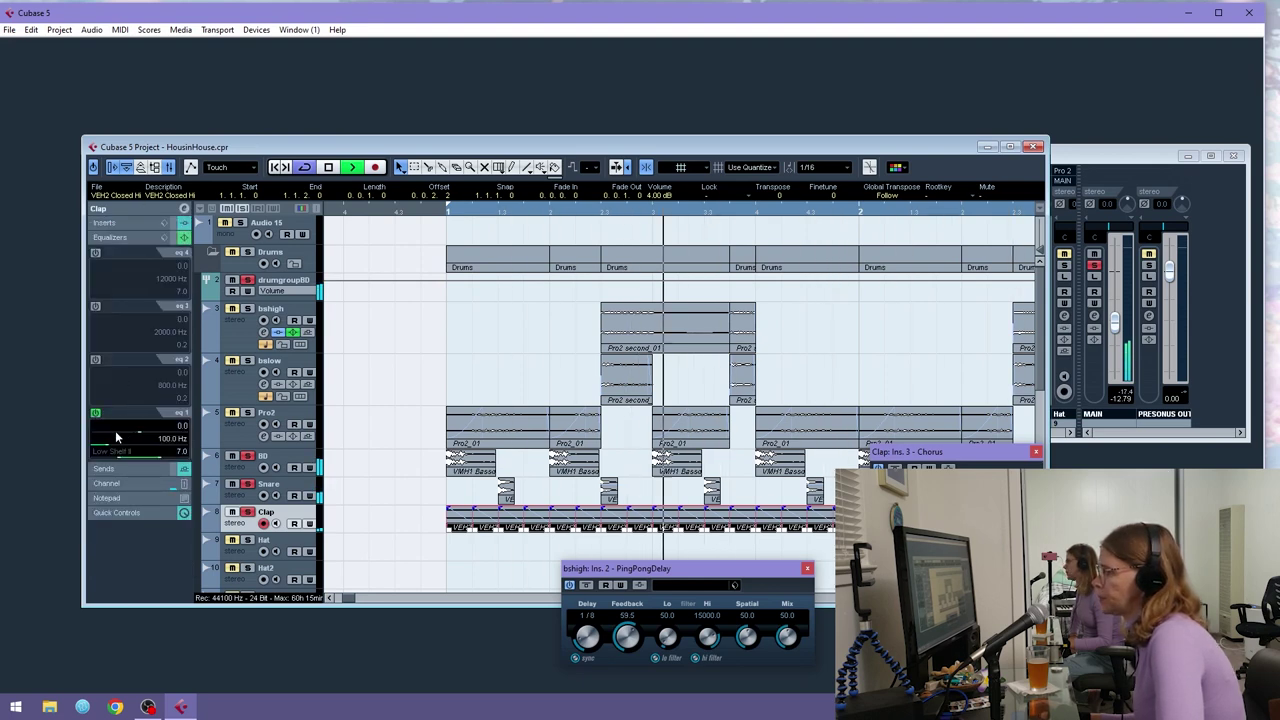
click(117, 452)
drag(118, 458, 118, 449)
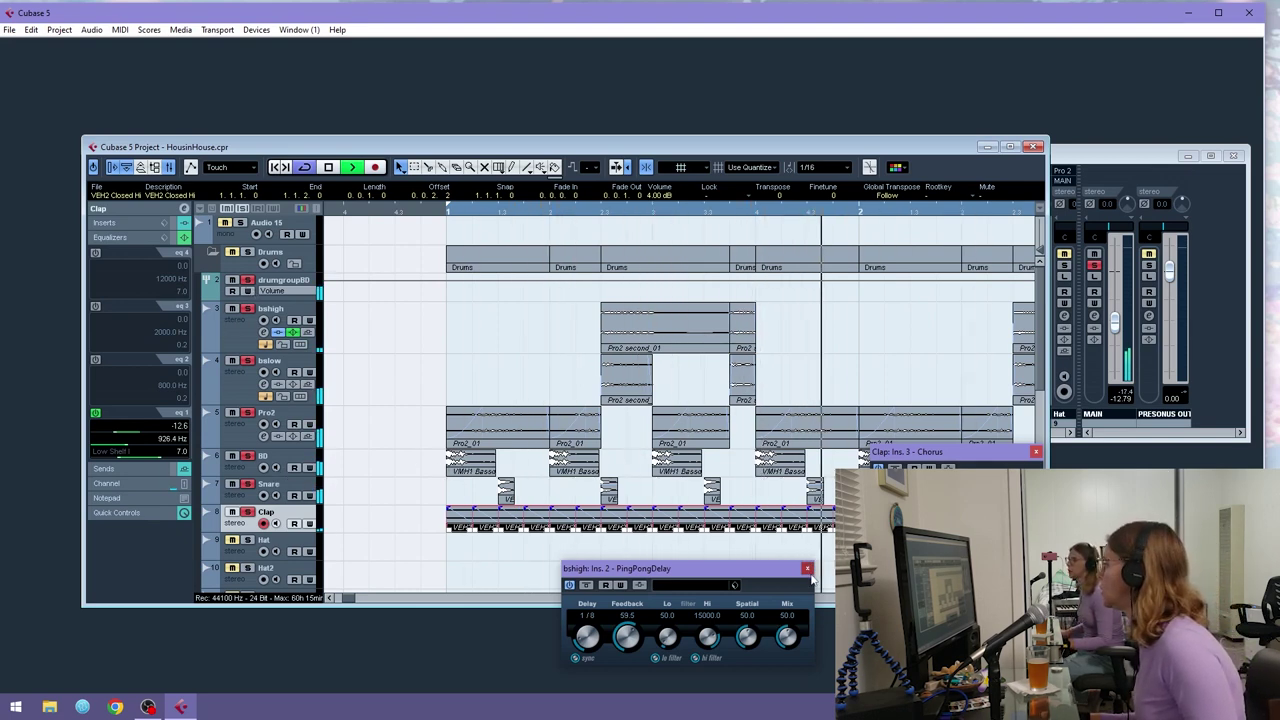
- Close the PingPongDelay and Chorus windows, and show the bshigh track's insert effects
click(807, 568)
click(1036, 452)
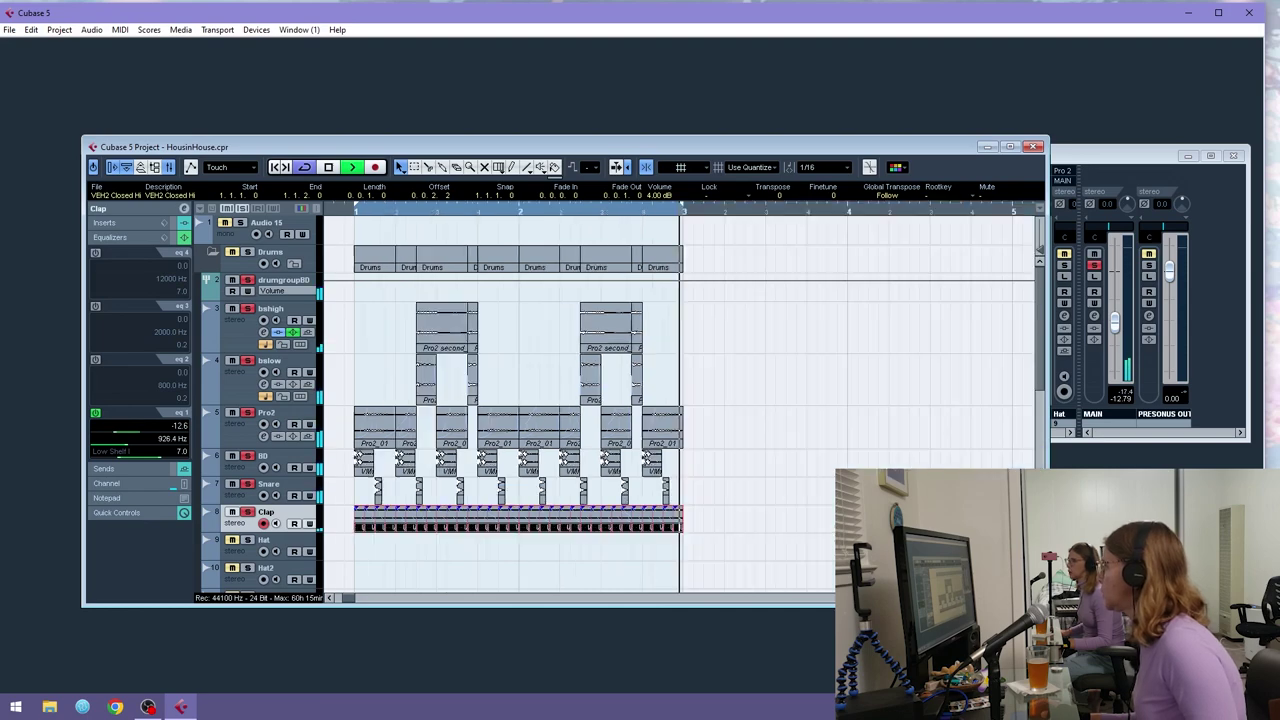
key(g)
key(g)
key(g)
key(h)
click(236, 330)
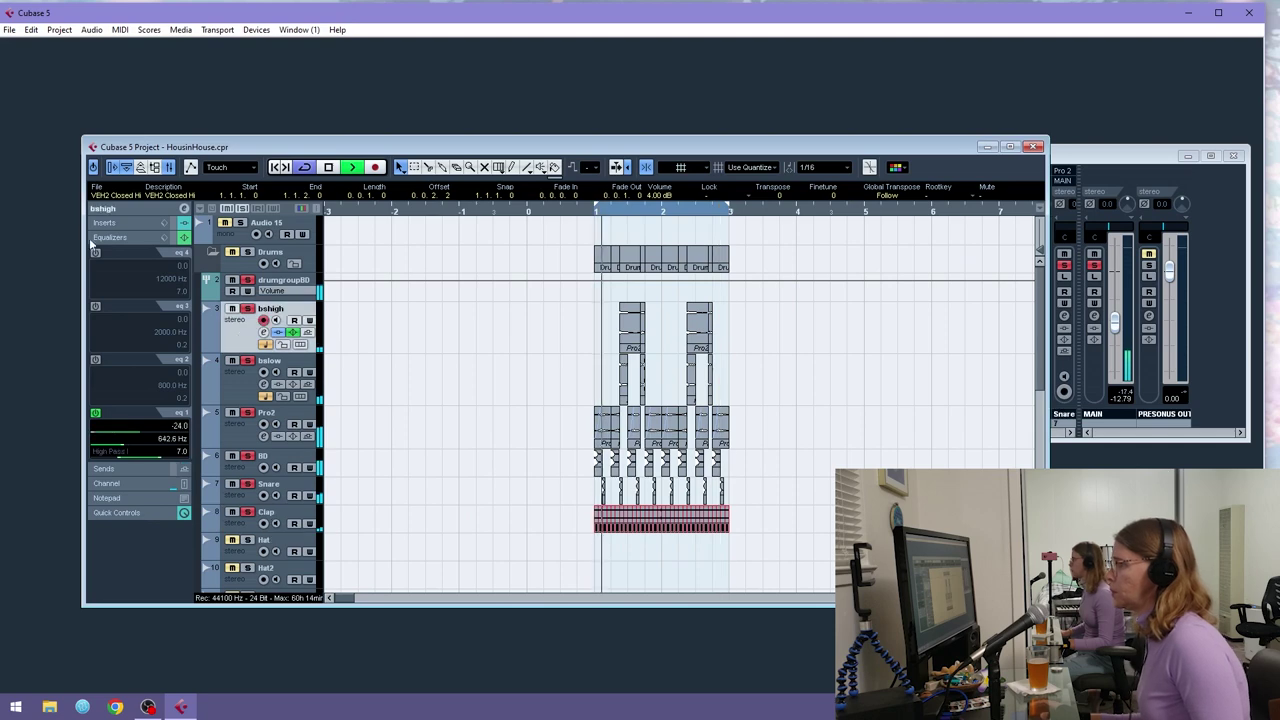
click(105, 222)
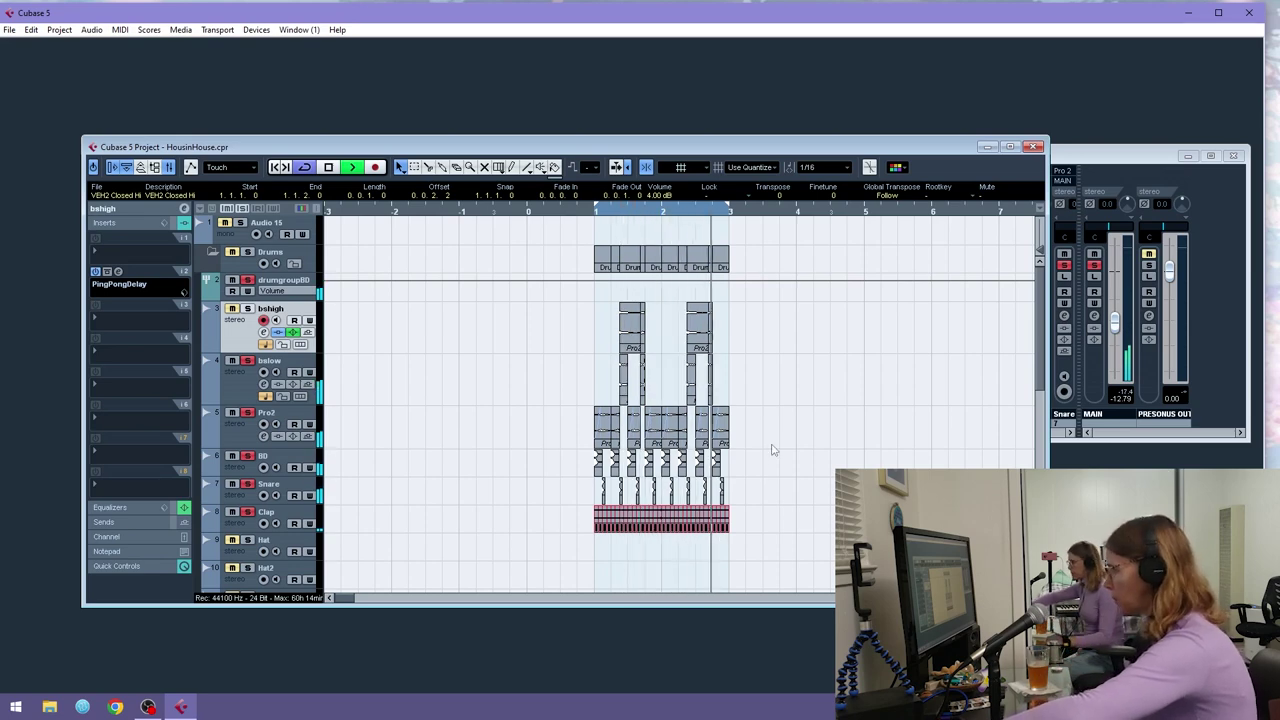
- Solo the Hat track and start an audio file import from the Claps folder in Samples
click(229, 555)
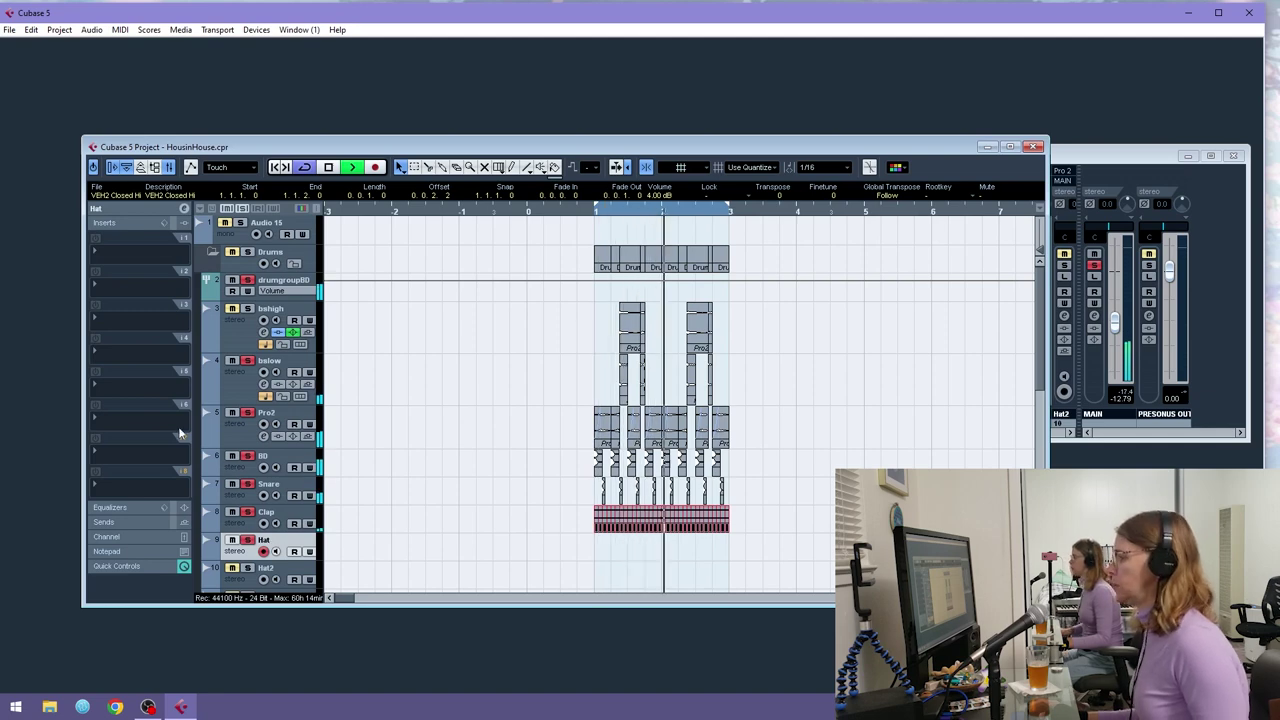
click(9, 35)
mouse_move(60, 249)
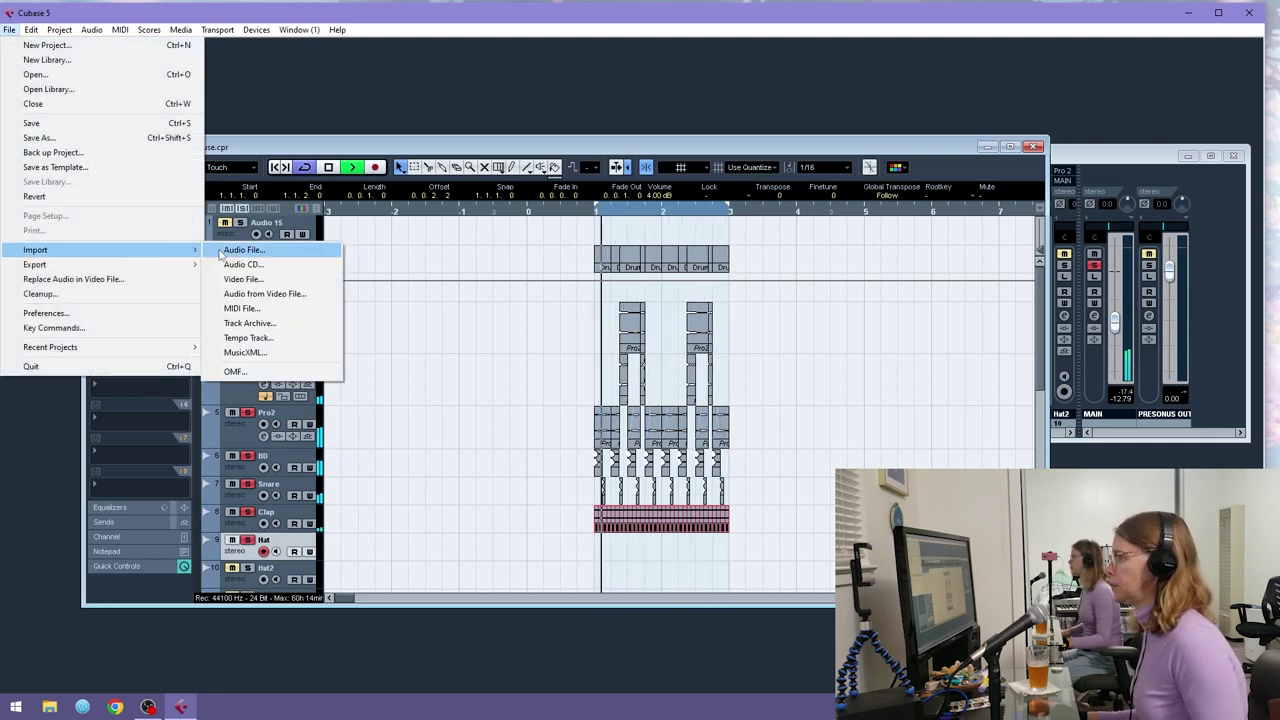
click(235, 251)
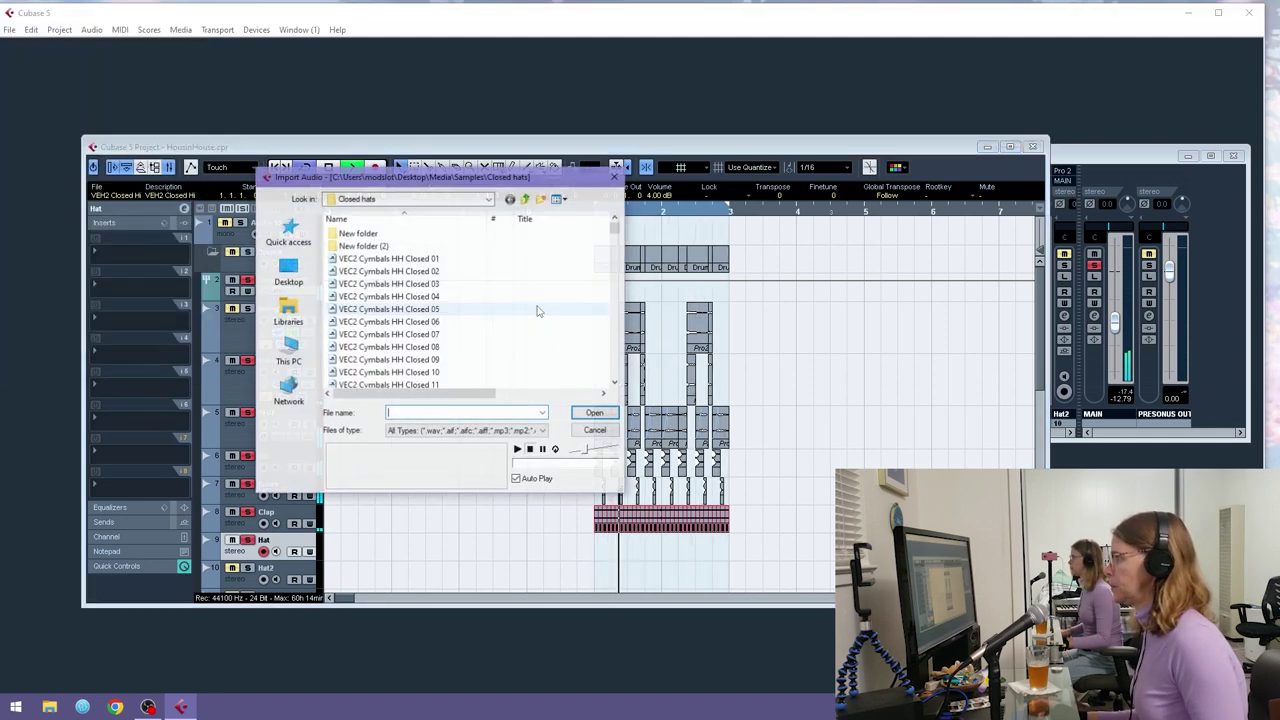
click(526, 199)
double_click(350, 283)
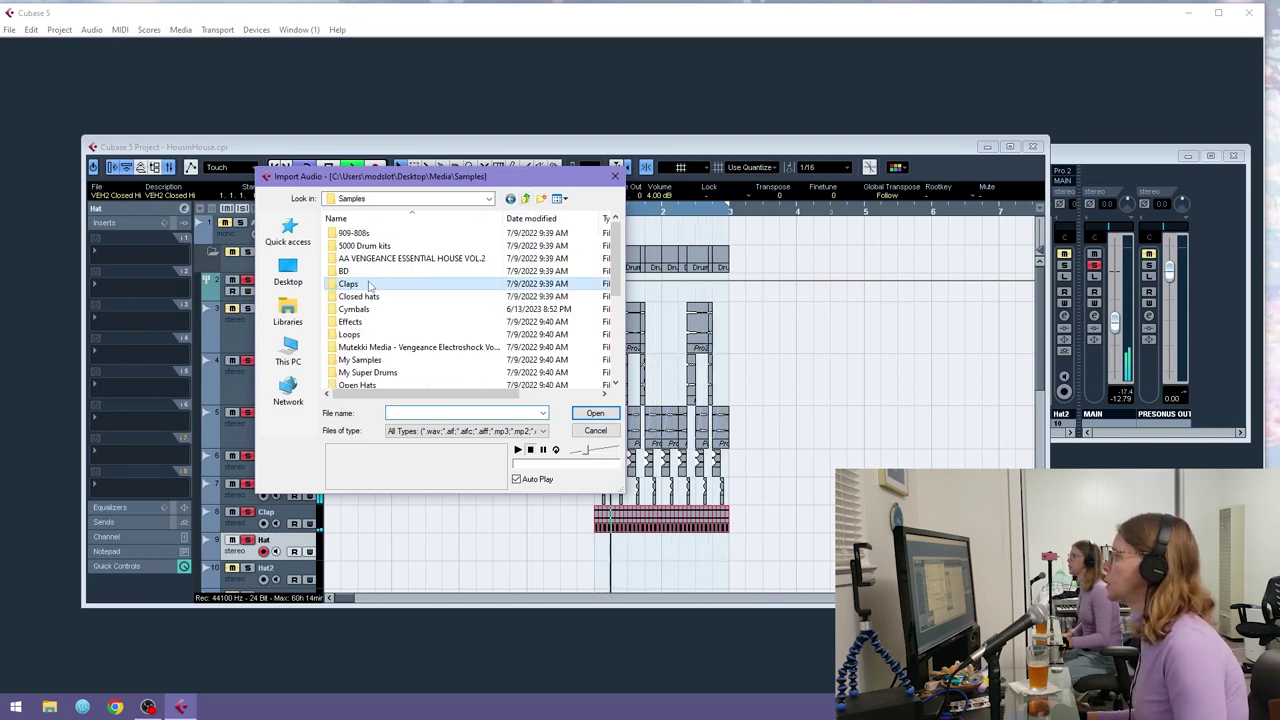
- Audition the clap samples in the Claps folder one after another, from CLAP177 through CLAP208
drag(617, 232, 617, 250)
click(505, 347)
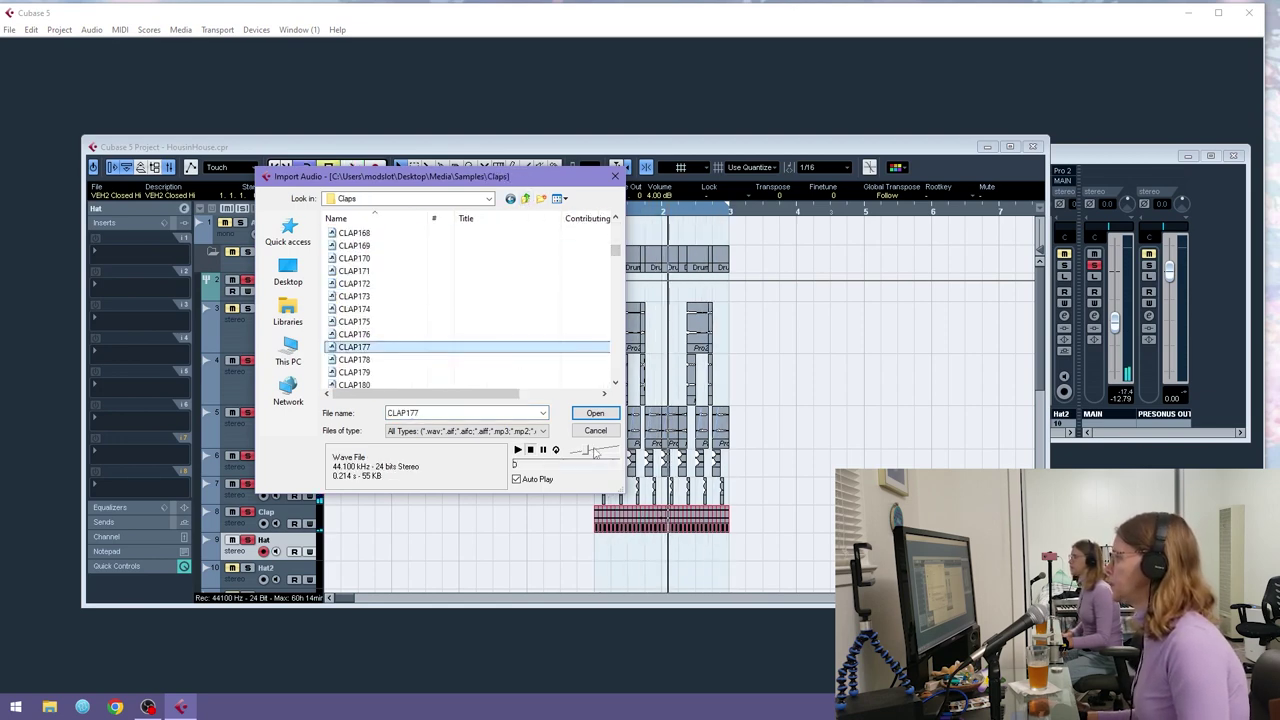
scroll(530, 347, down, 3)
key(Down)
key(Down)
key(Down)
key(Down)
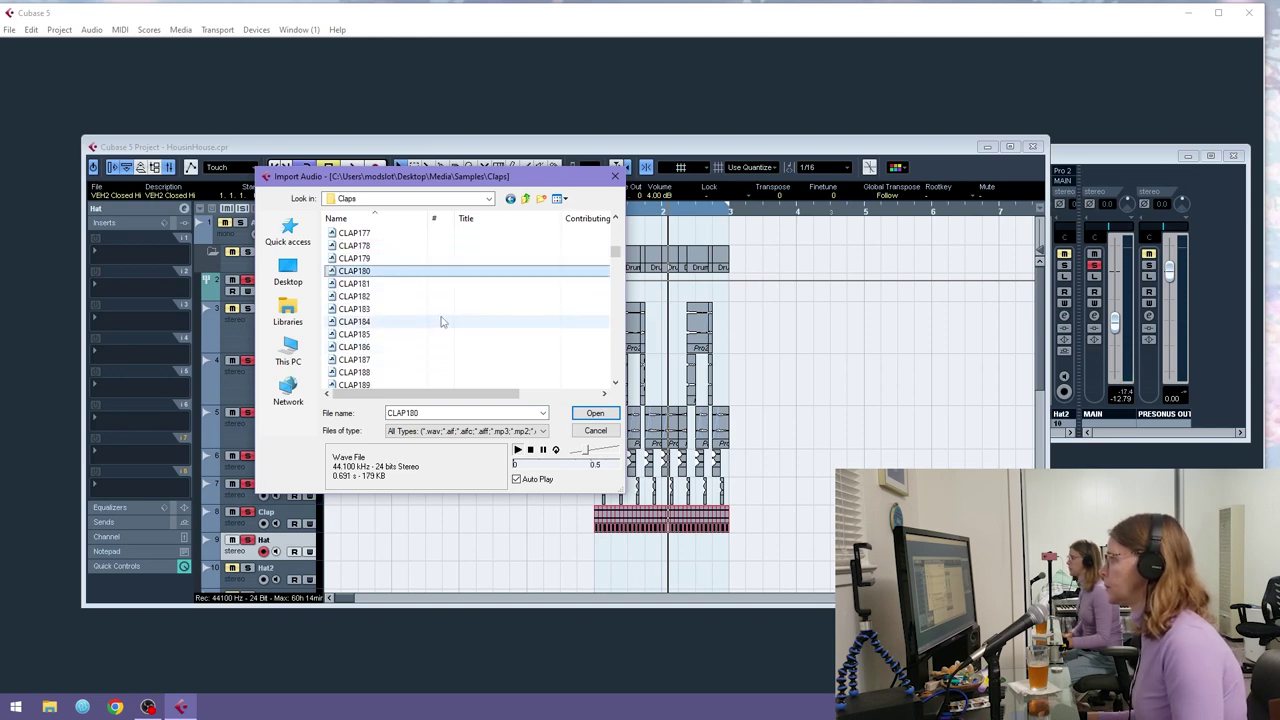
key(Down)
key(Down)
key(Down)
key(Down)
key(Down)
key(Down)
key(Down)
key(Down)
key(Down)
key(Down)
key(Down)
key(Down)
key(Down)
key(Down)
key(Down)
scroll(455, 370, down, 3)
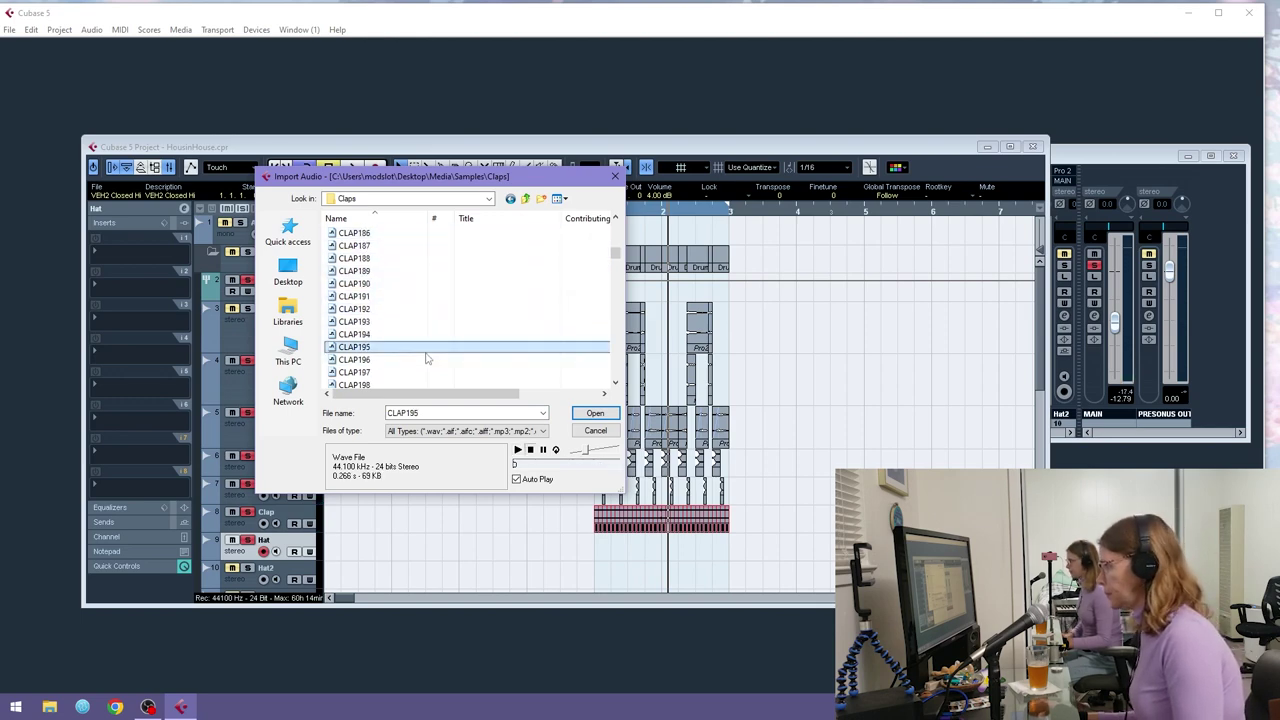
key(Down)
key(Down)
key(Down)
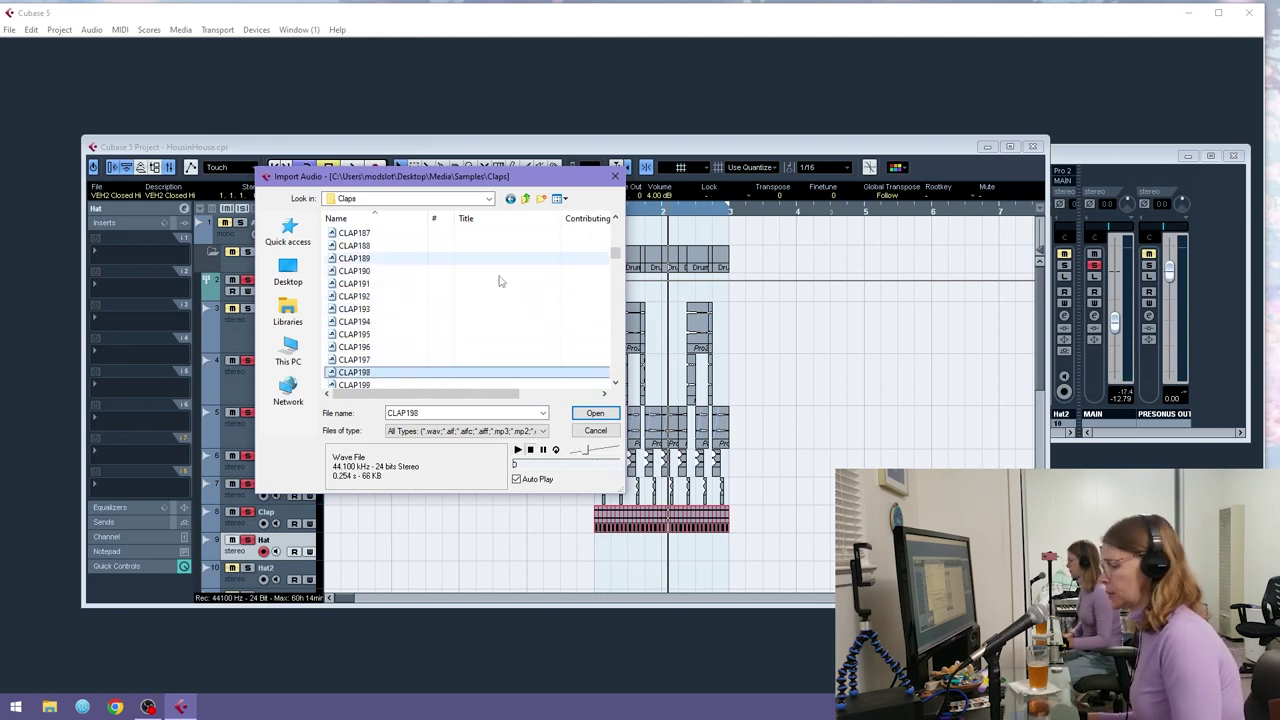
key(Down)
key(Down)
key(Down)
key(Down)
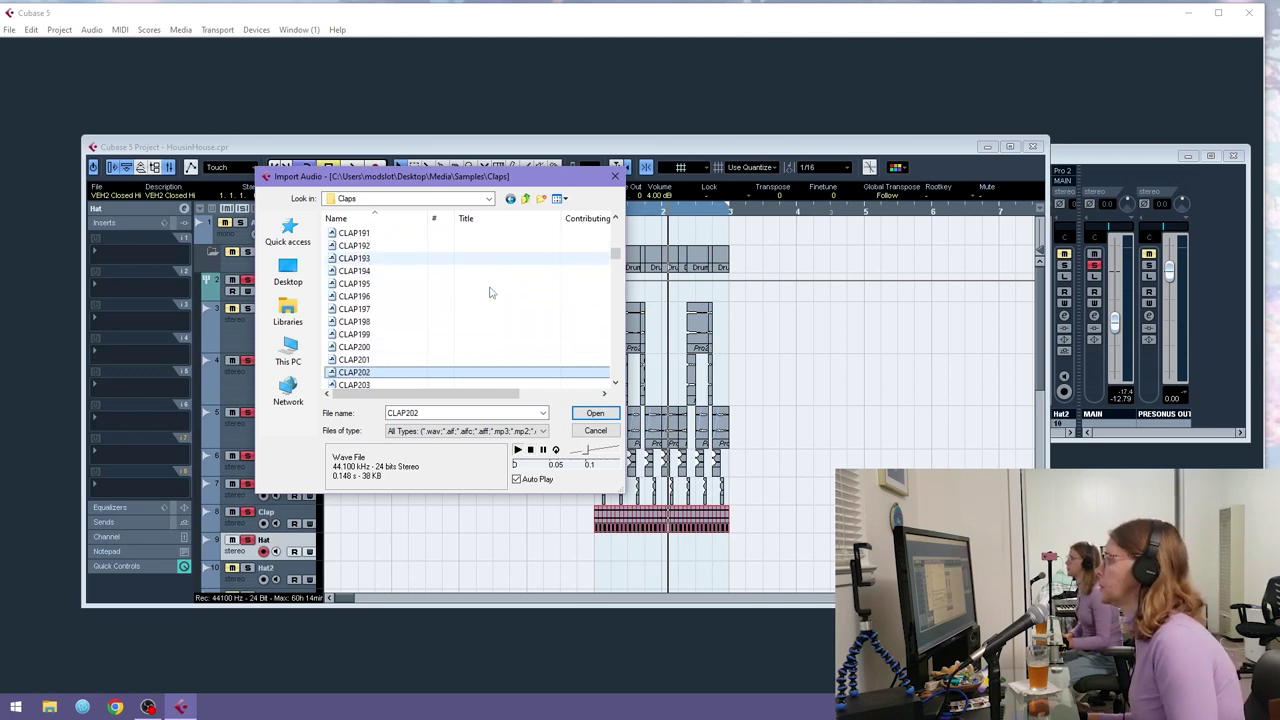
key(Up)
key(Up)
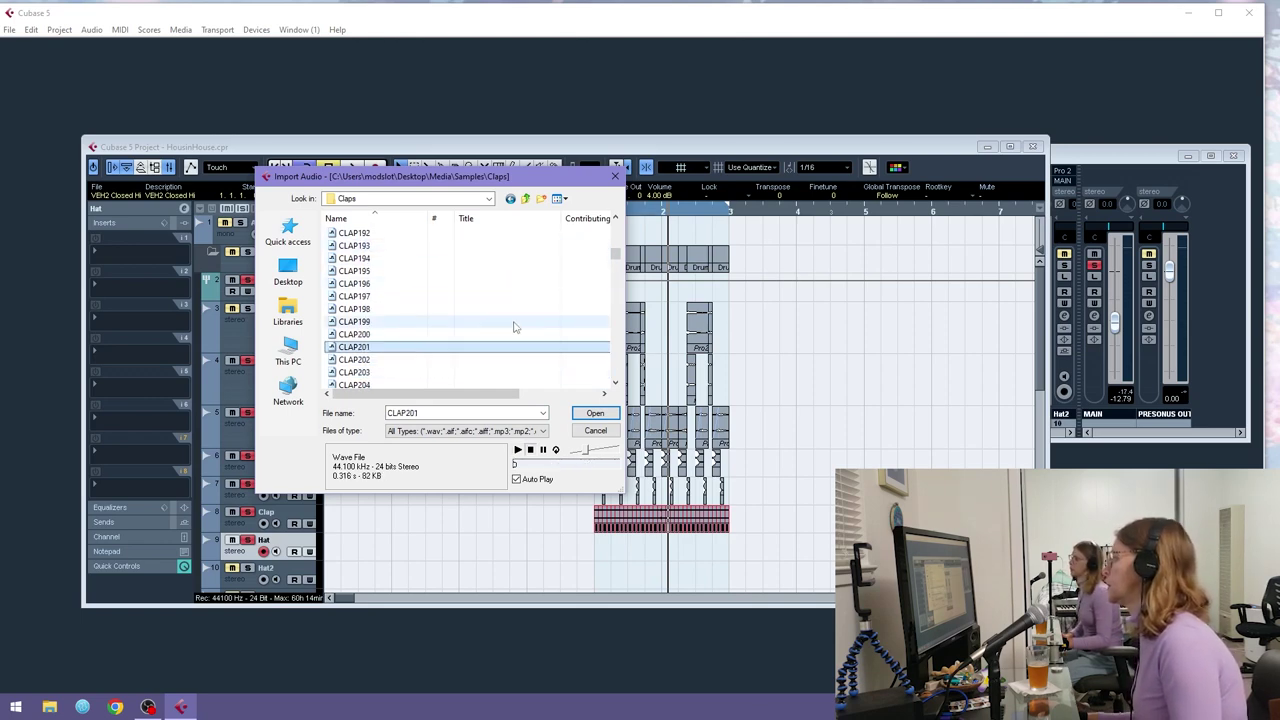
key(Down)
key(Down)
key(Down)
key(Down)
key(Down)
key(Down)
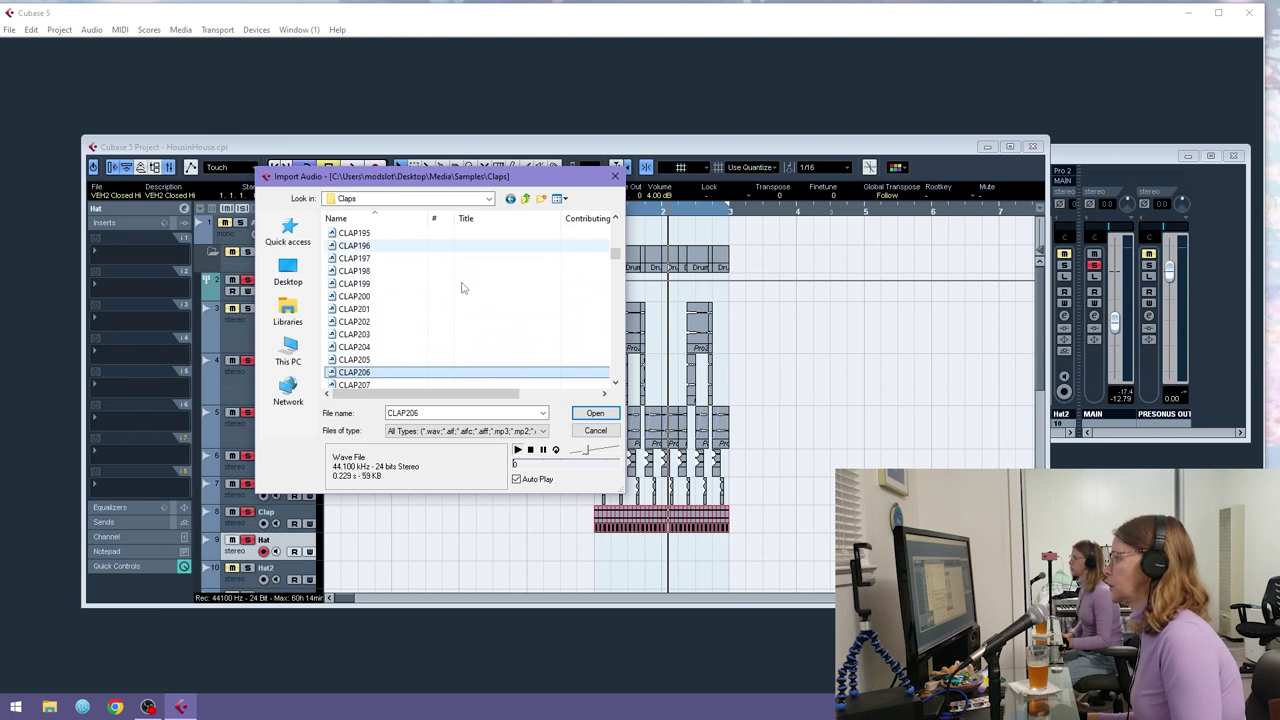
key(Down)
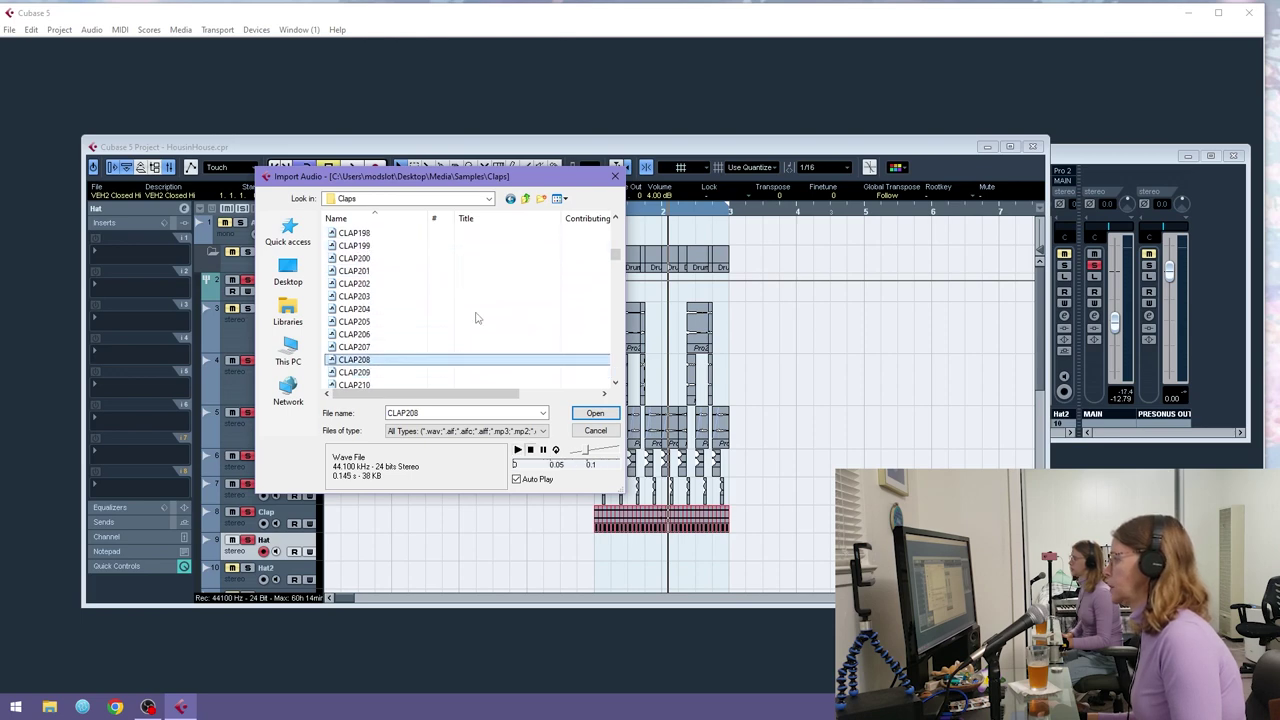
- Import CLAP208 onto the Hat track and copy it to beats 2 and 4 of both bars
key(Return)
key(Return)
drag(657, 211, 656, 312)
mouse_move(696, 548)
mouse_down()
mouse_move(521, 552)
mouse_move(718, 560)
mouse_up()
- Set the Hat track's volume to -15.54 and play the loop
click(166, 210)
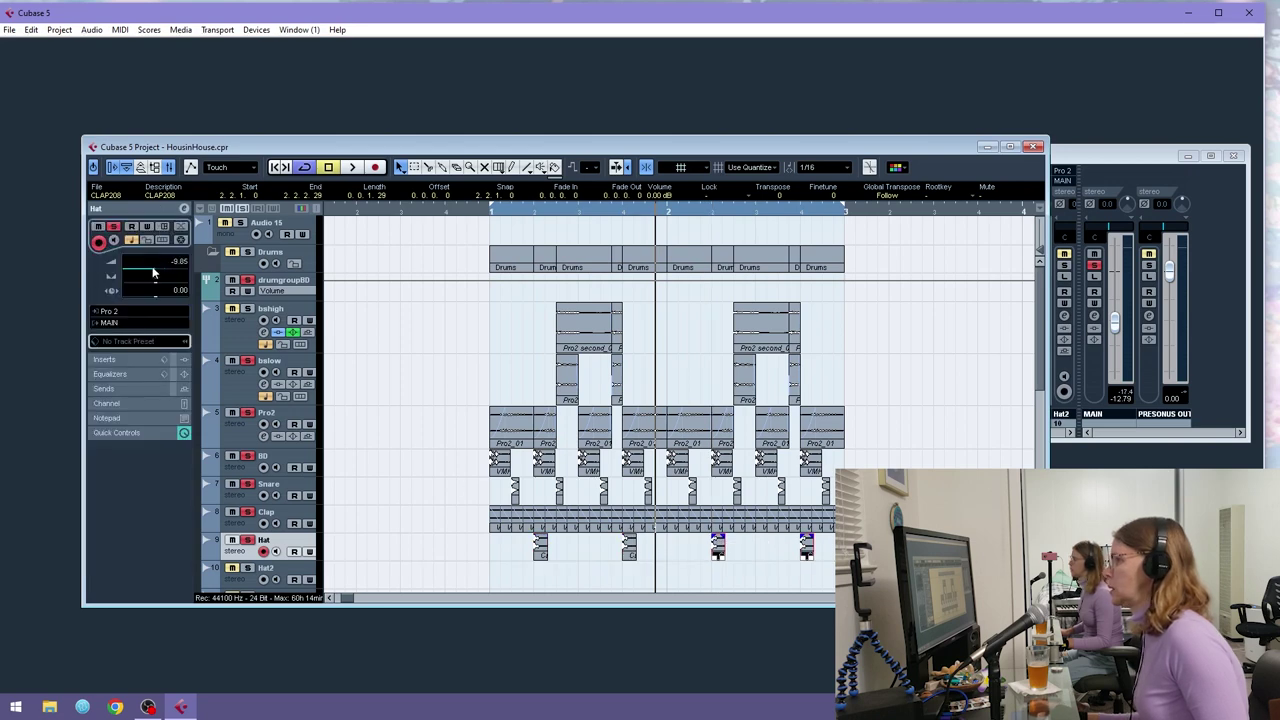
key(space)
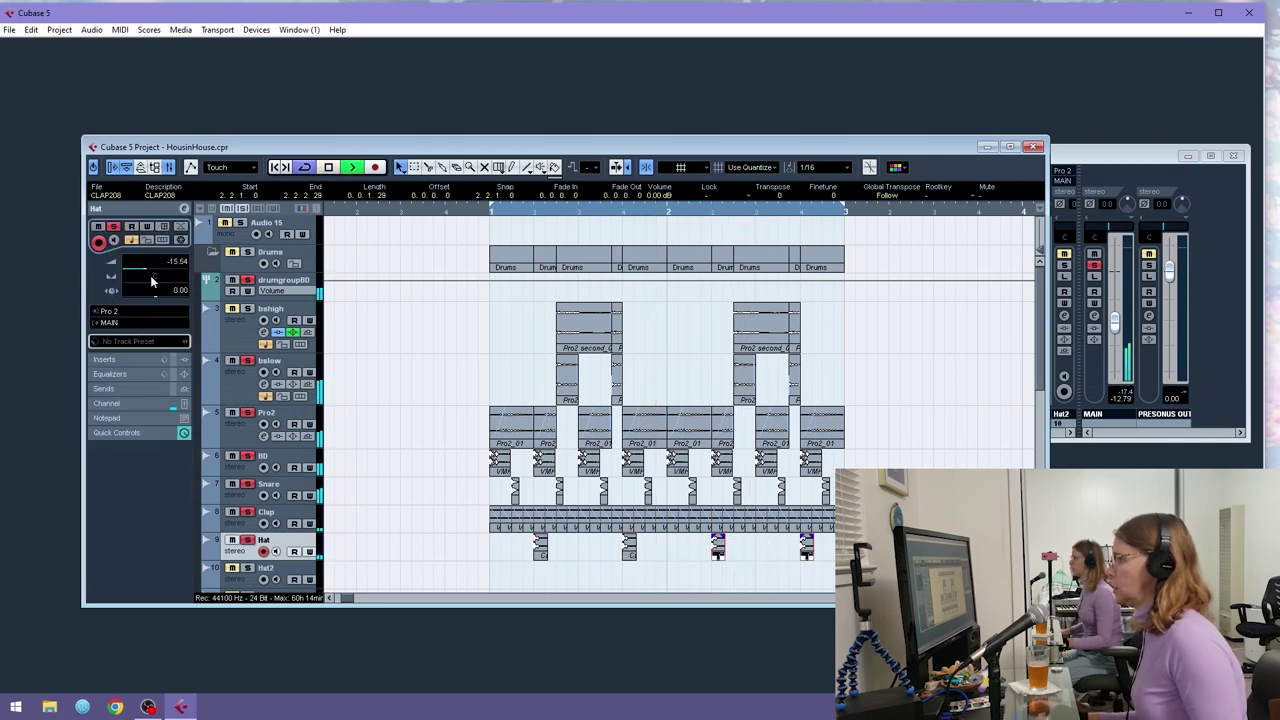
scroll(380, 474, down, 3)
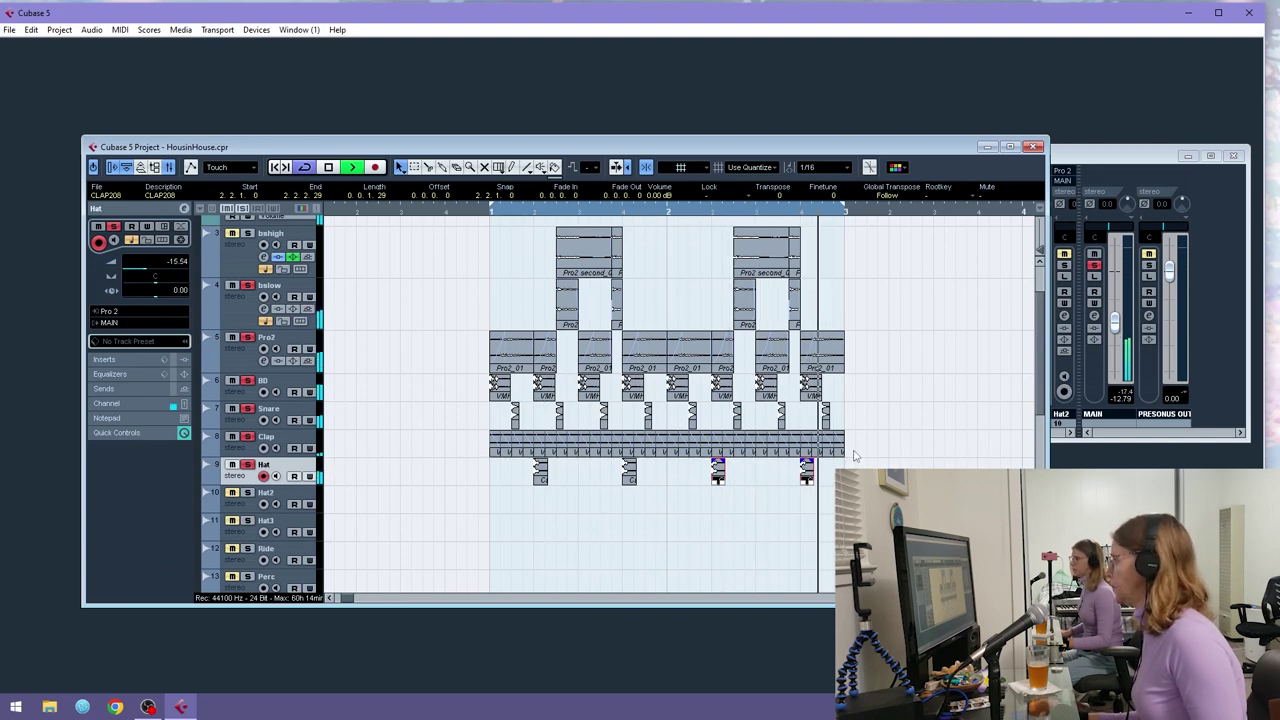
scroll(730, 390, up, 3)
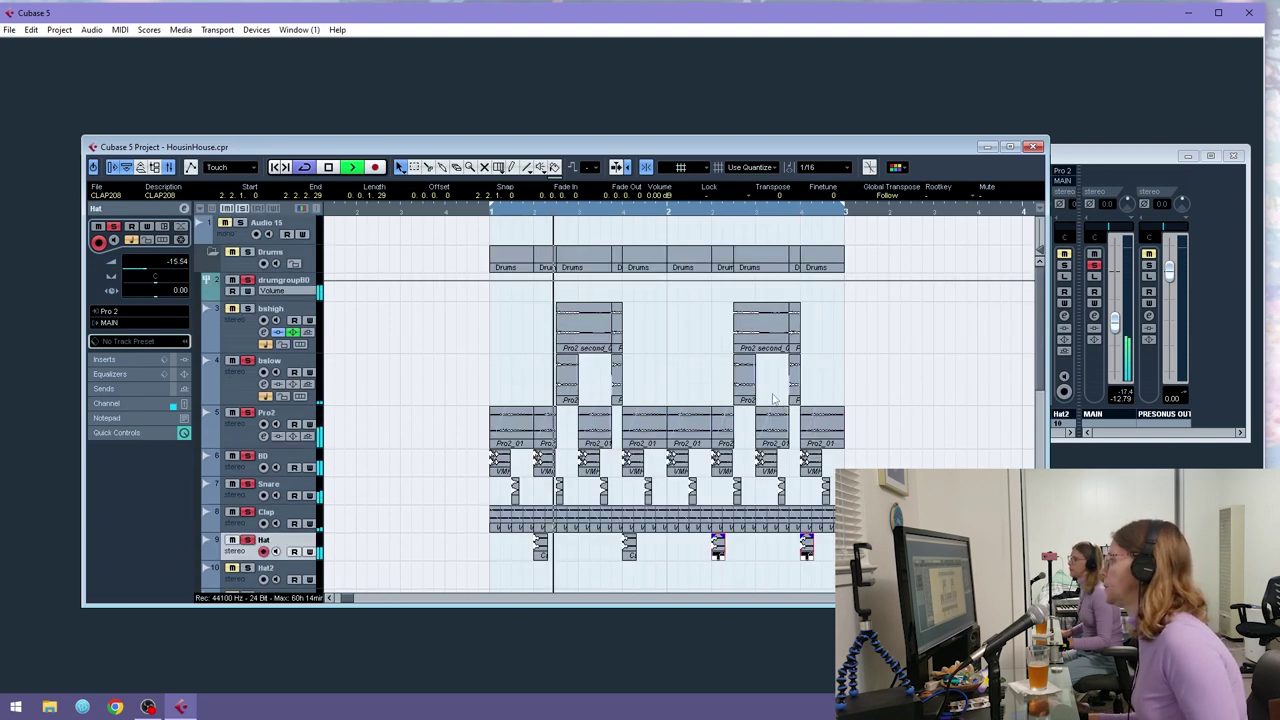
- Set a fade-out of 0.0.0.53 on the longer bslow event in each of the two bars
click(216, 368)
drag(829, 372, 549, 378)
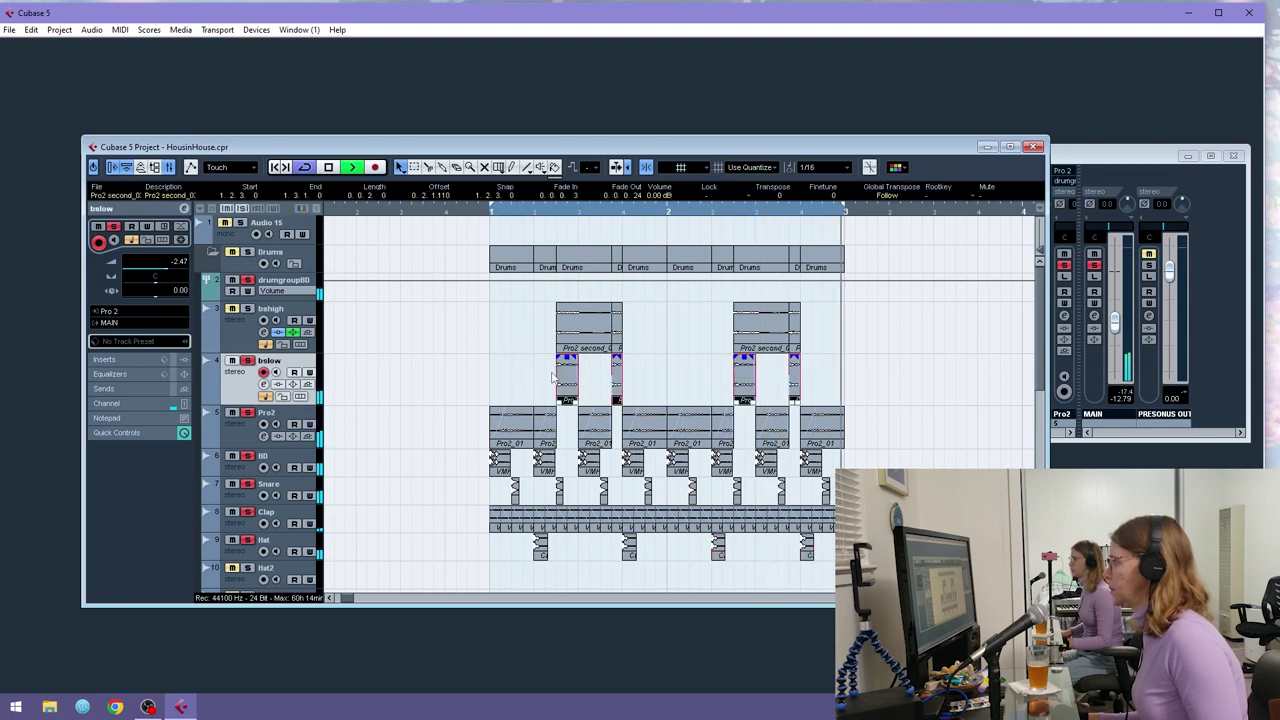
click(590, 366)
click(746, 376)
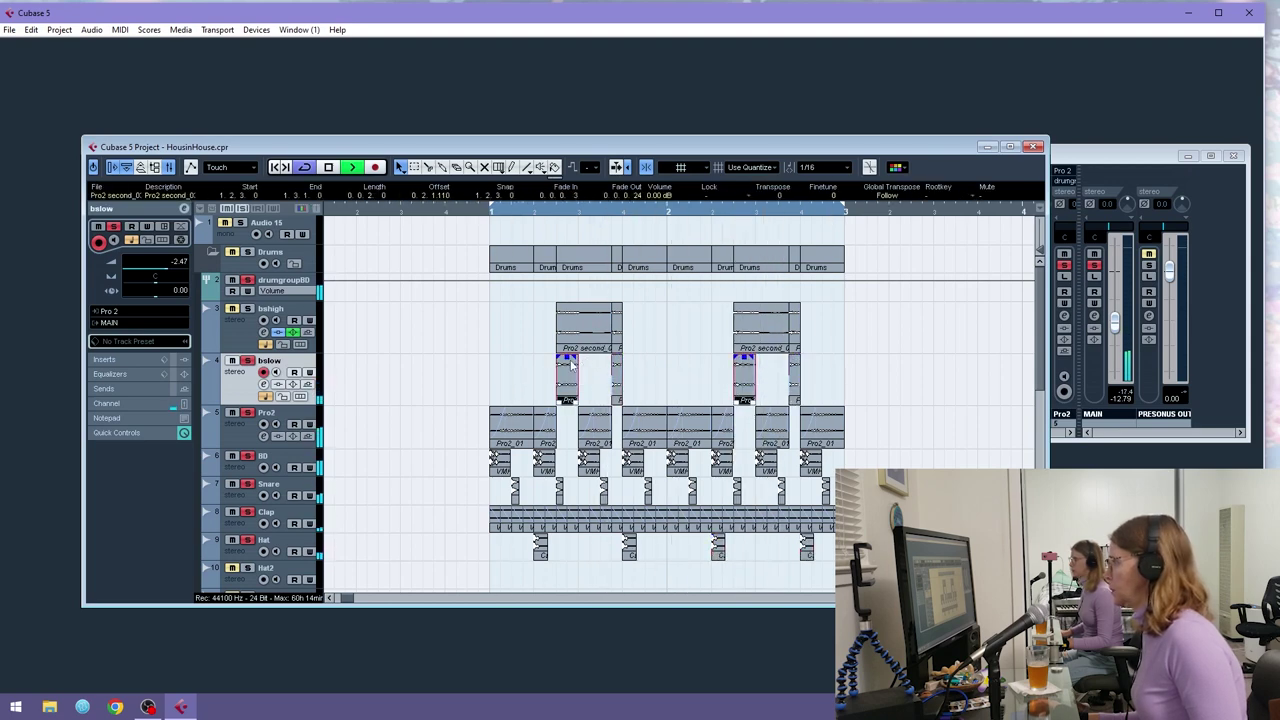
drag(576, 356, 560, 354)
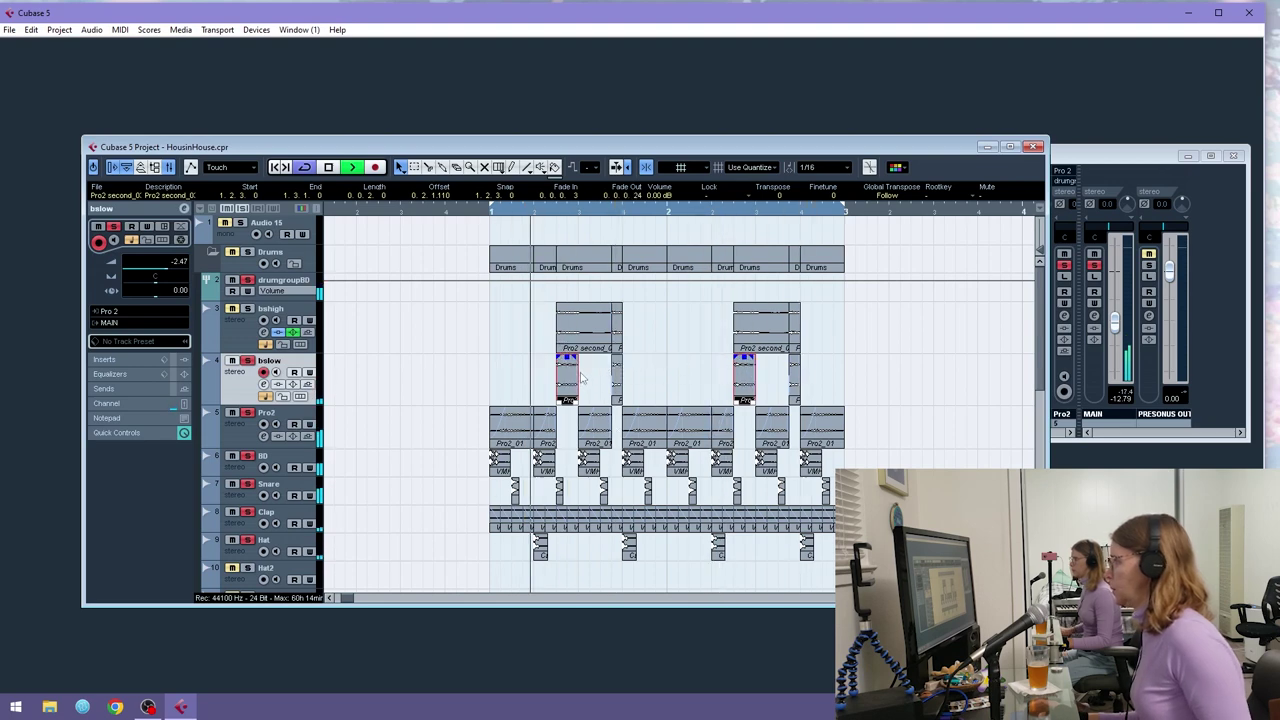
drag(560, 355, 572, 357)
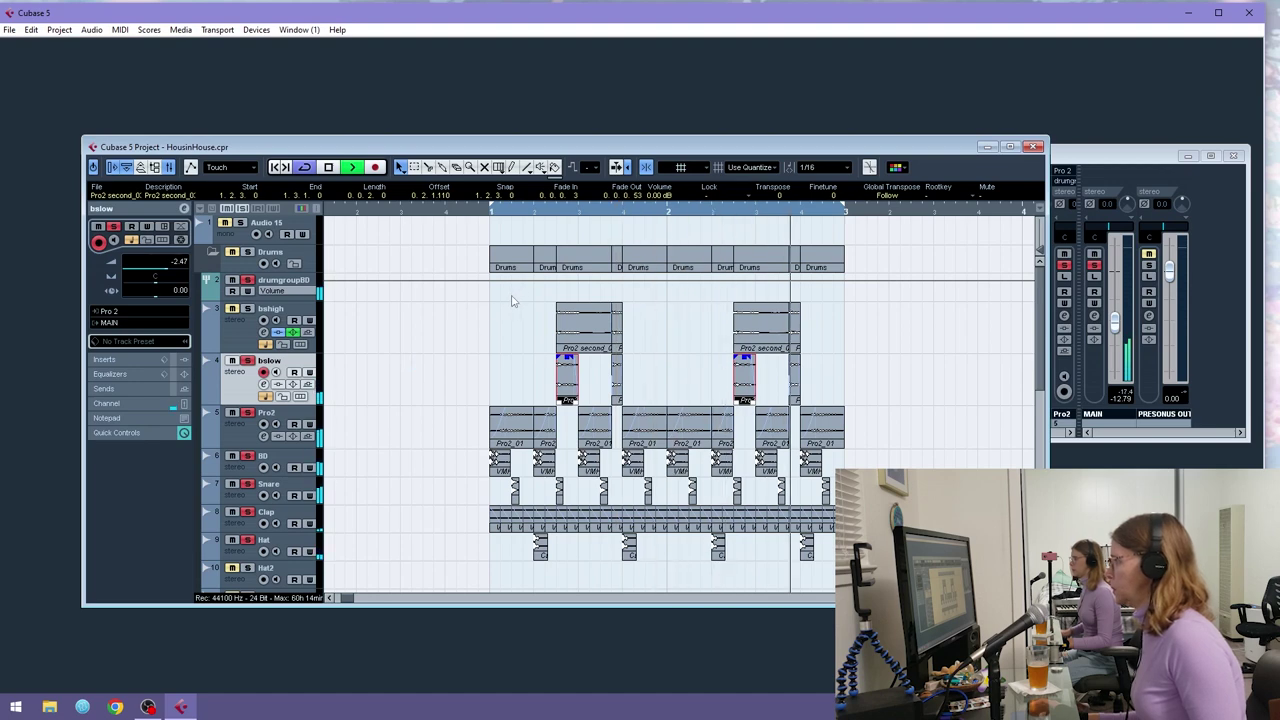
- Stop playback and duplicate all bshigh, bslow, Pro2 and drum events from bars 1-2 into bars 3-4
scroll(486, 362, down, 5)
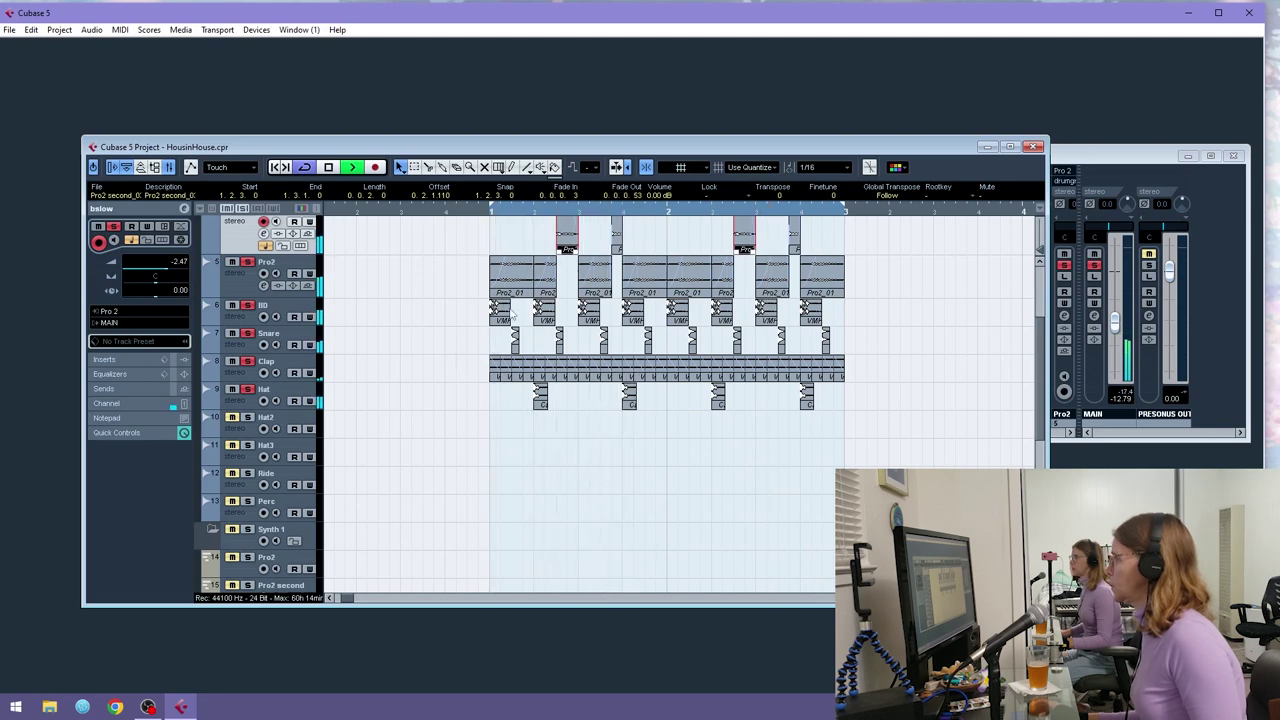
scroll(440, 345, up, 5)
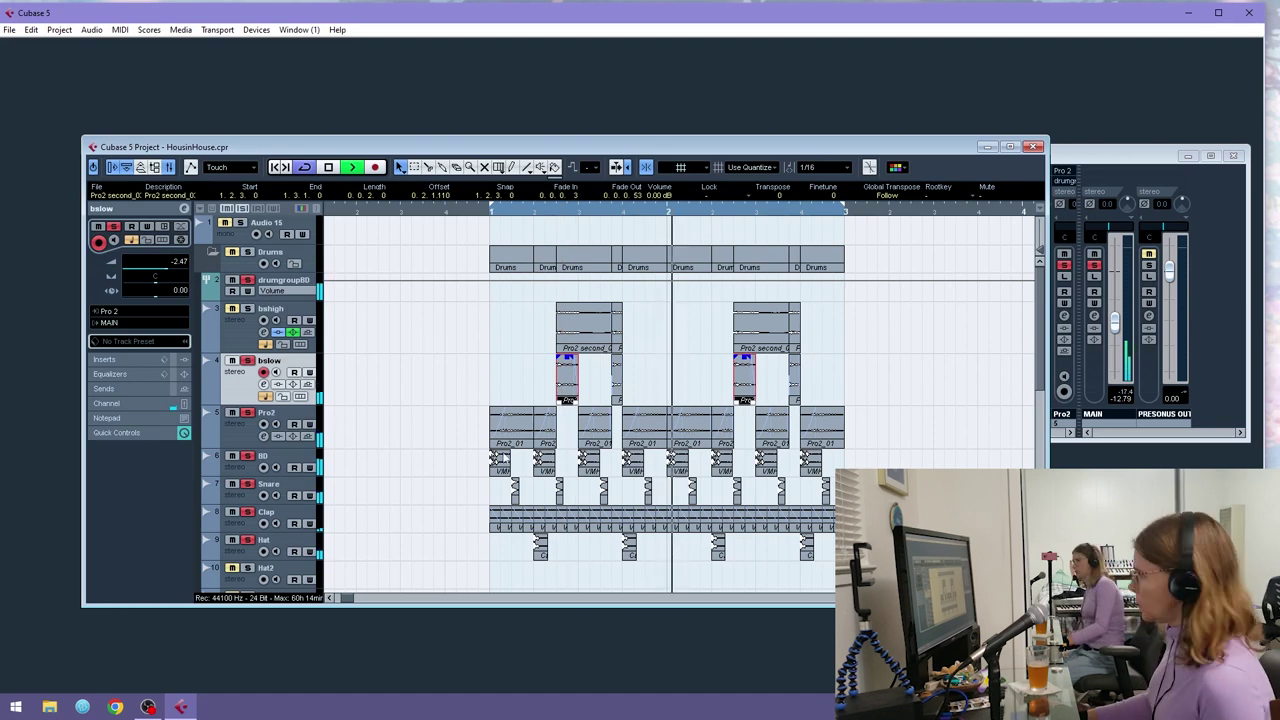
drag(866, 552, 476, 338)
key(space)
scroll(484, 330, down, 5)
drag(506, 281, 861, 280)
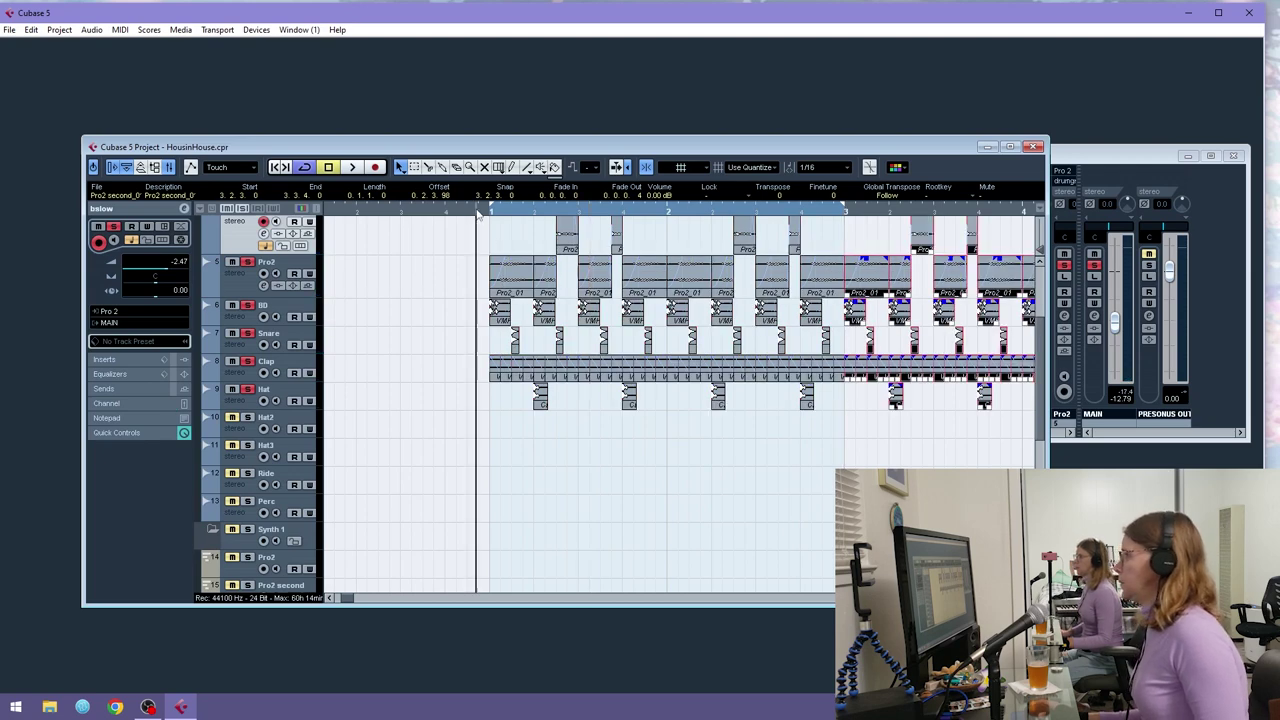
- Clear all track solos, mute the bshigh track and play the looped two bars
drag(466, 211, 464, 196)
scroll(693, 374, up, 5)
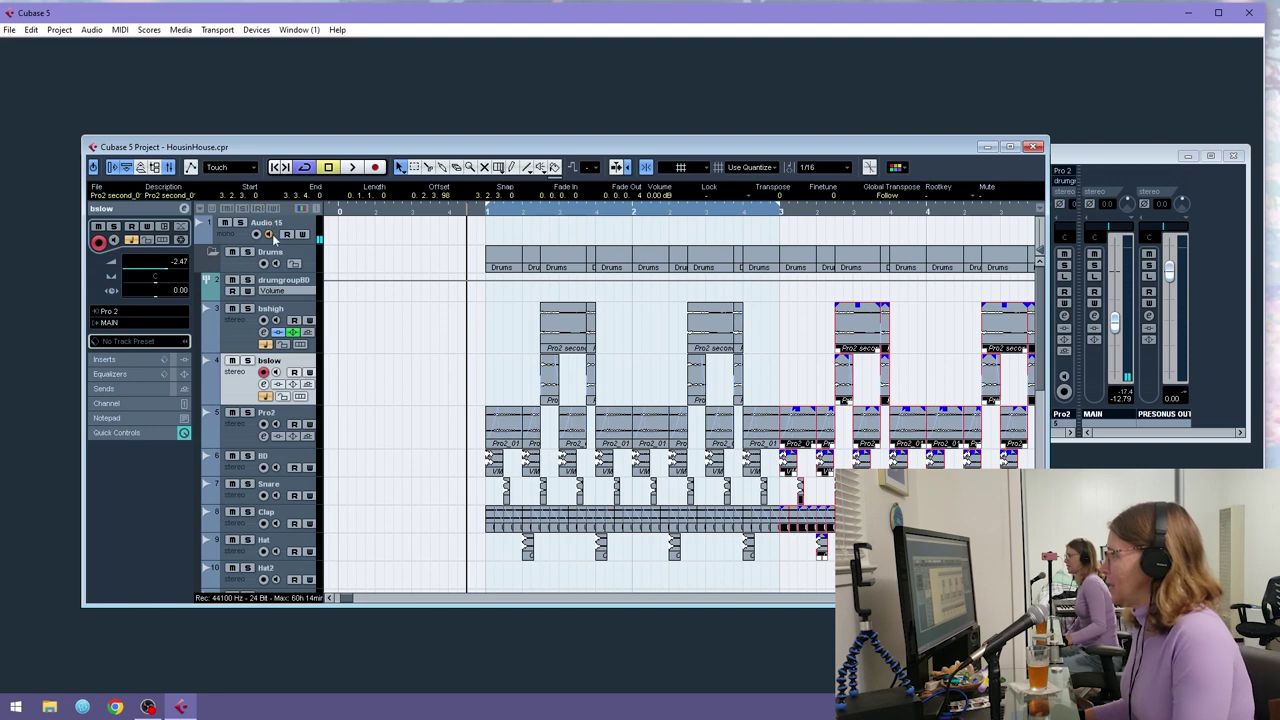
click(351, 169)
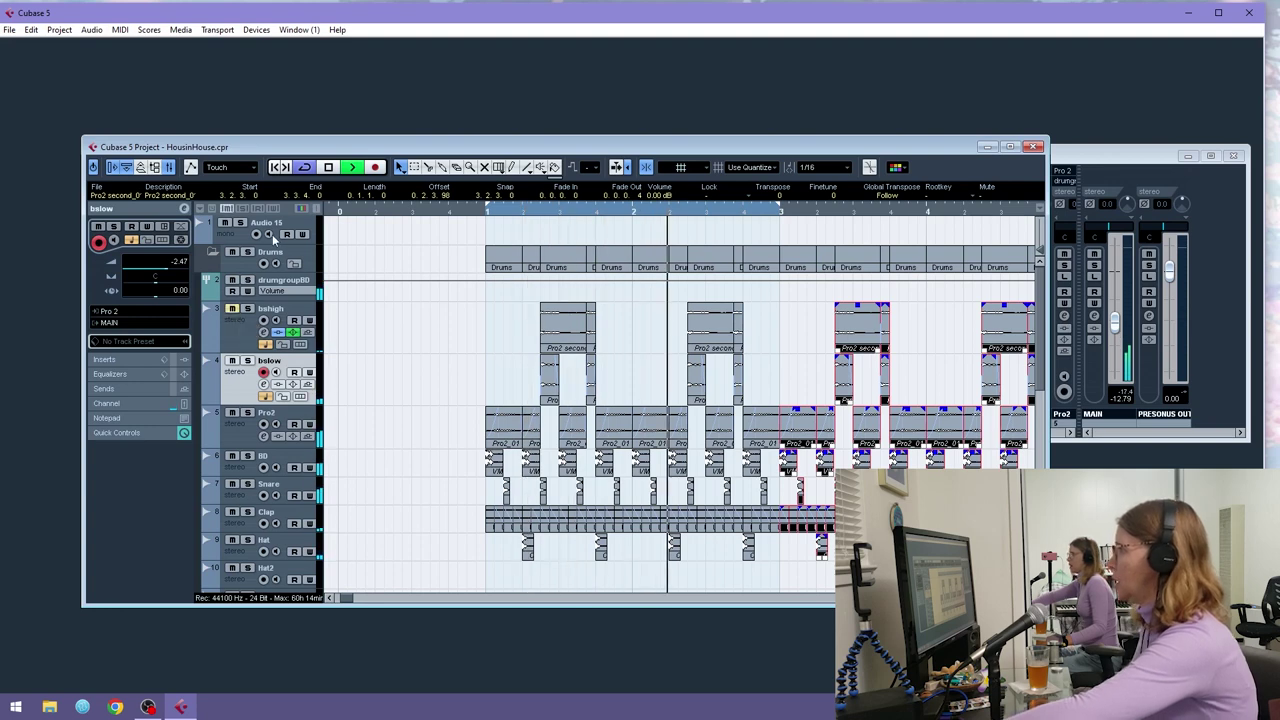
key(space)
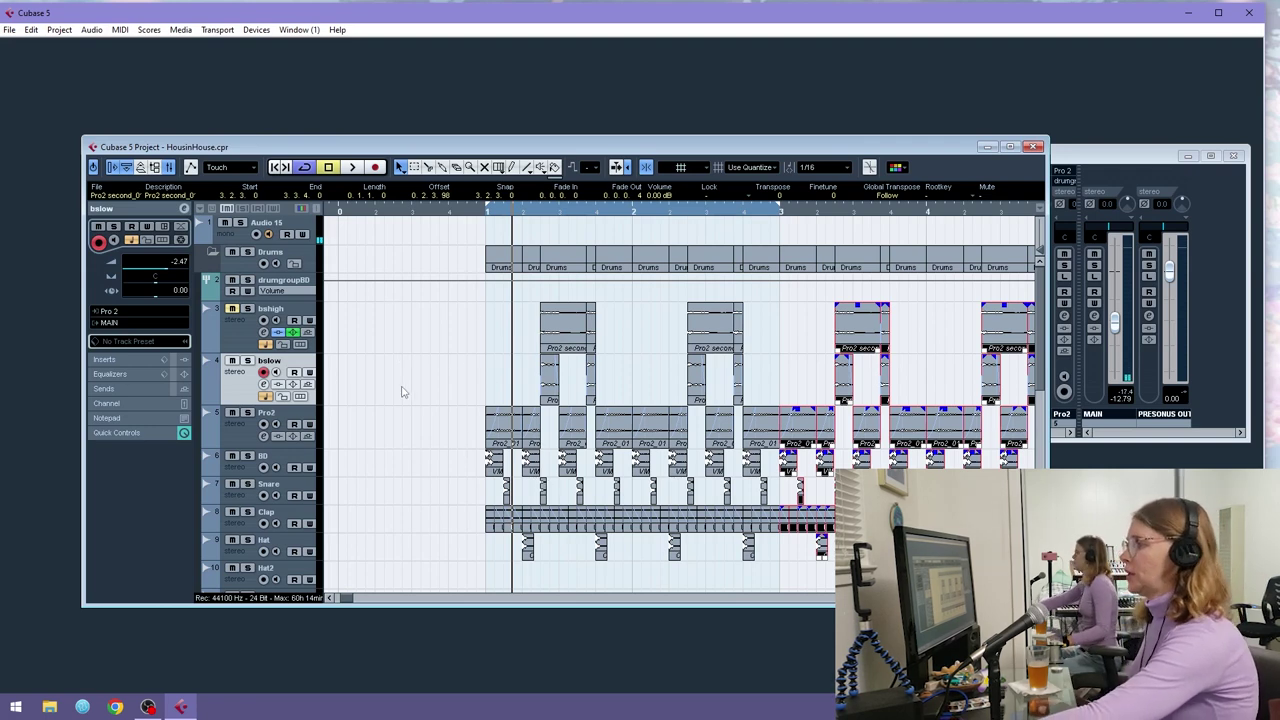
drag(1000, 598, 991, 598)
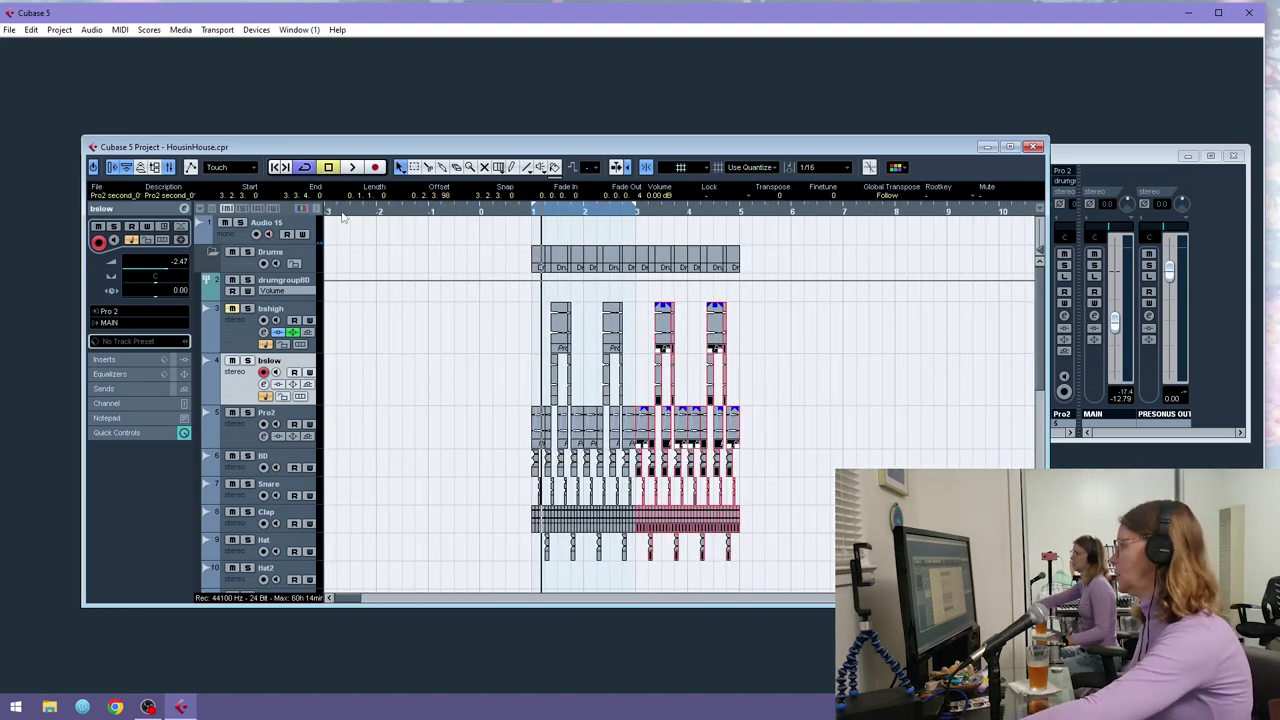
key(space)
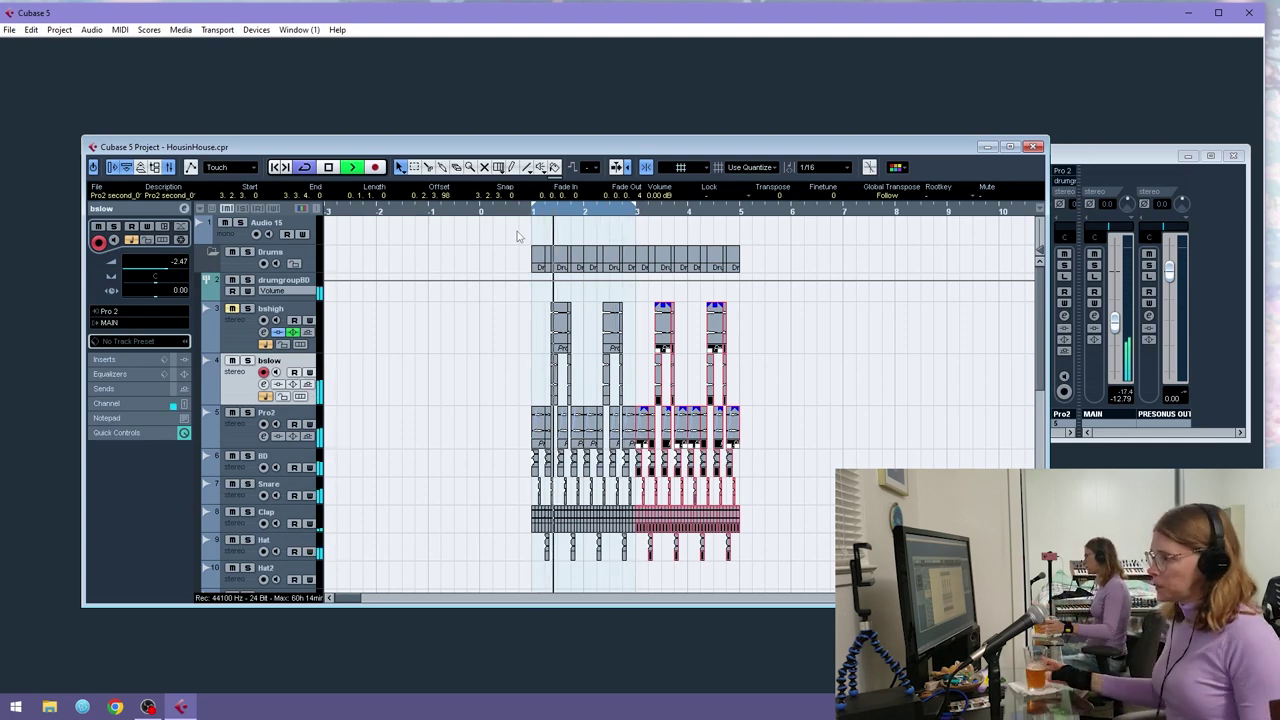
- Record-enable and monitor the Virus audio track, and set its input to Stereo In
scroll(453, 306, down, 5)
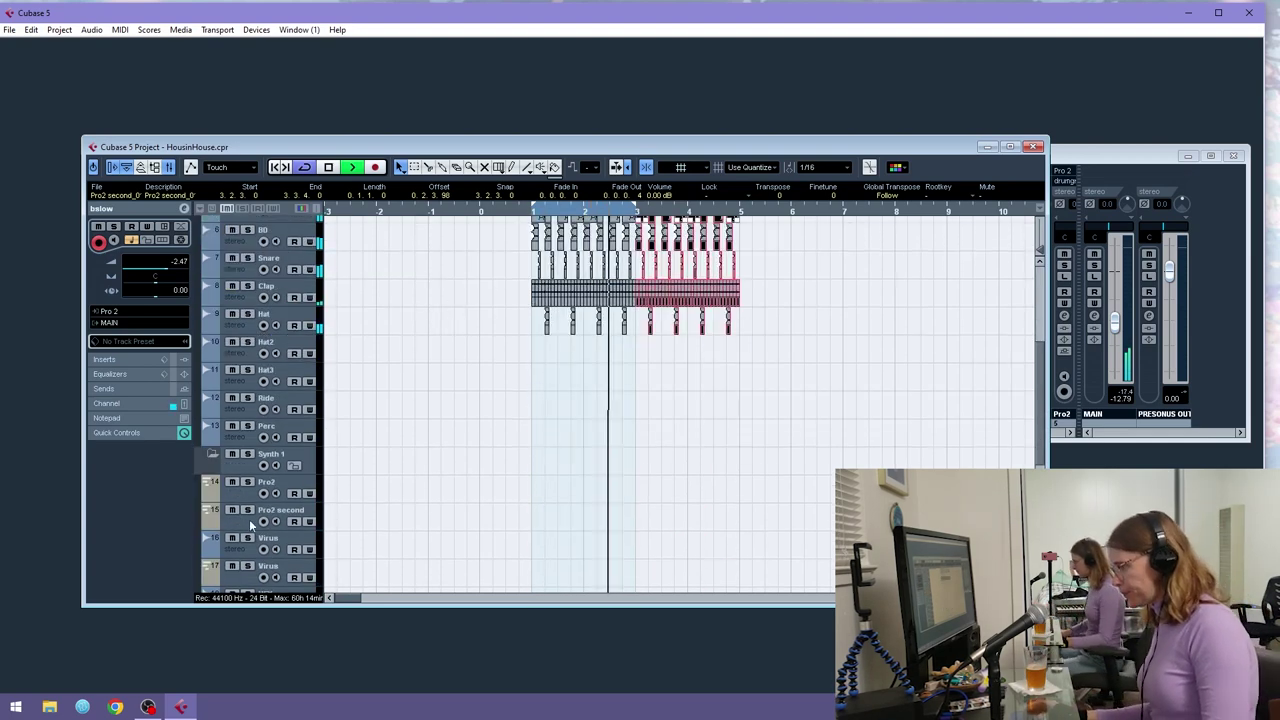
scroll(400, 400, down, 5)
click(263, 400)
click(276, 400)
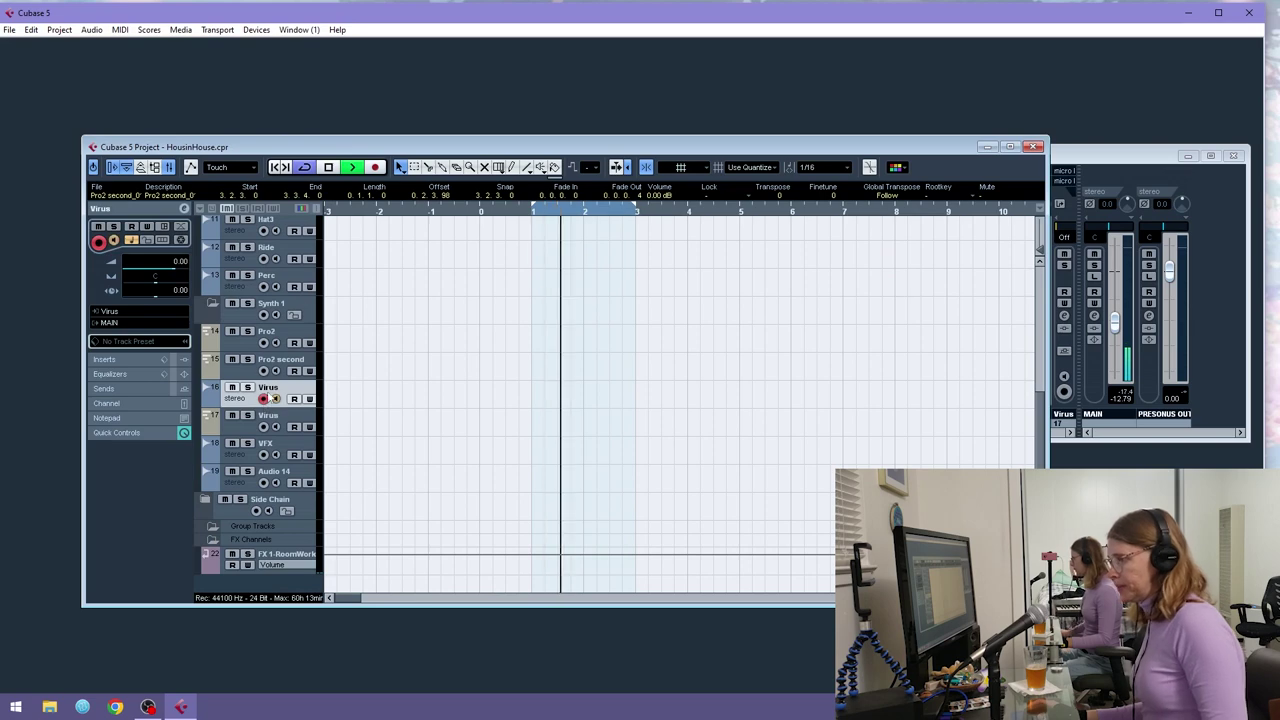
click(138, 311)
click(455, 368)
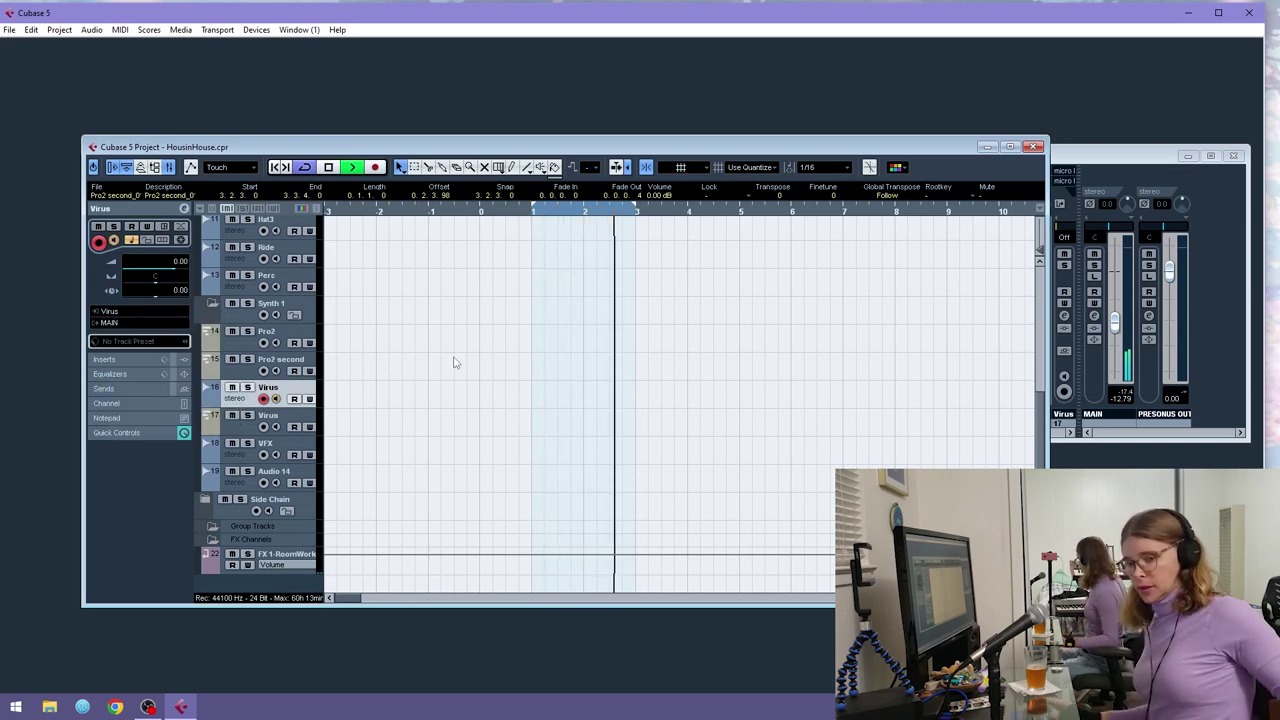
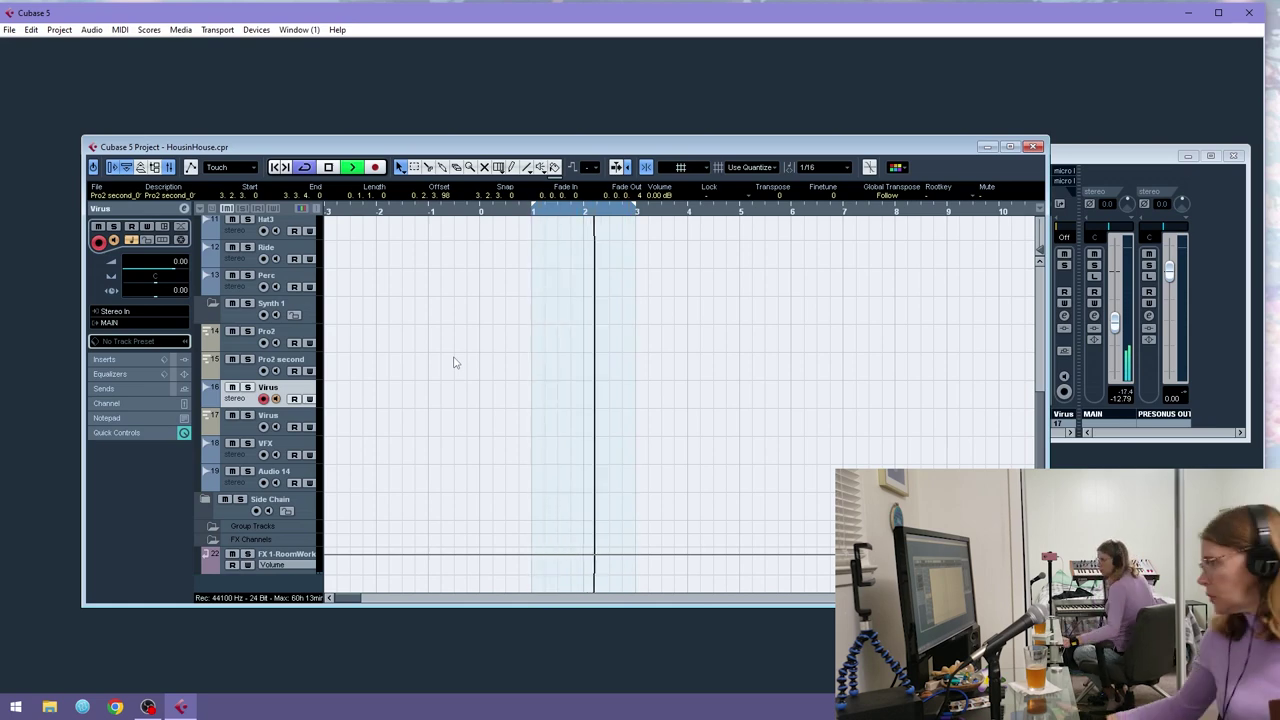
- Unmute the bshigh track and mute the Pro2 and BD tracks
scroll(671, 463, up, 5)
click(232, 413)
click(232, 457)
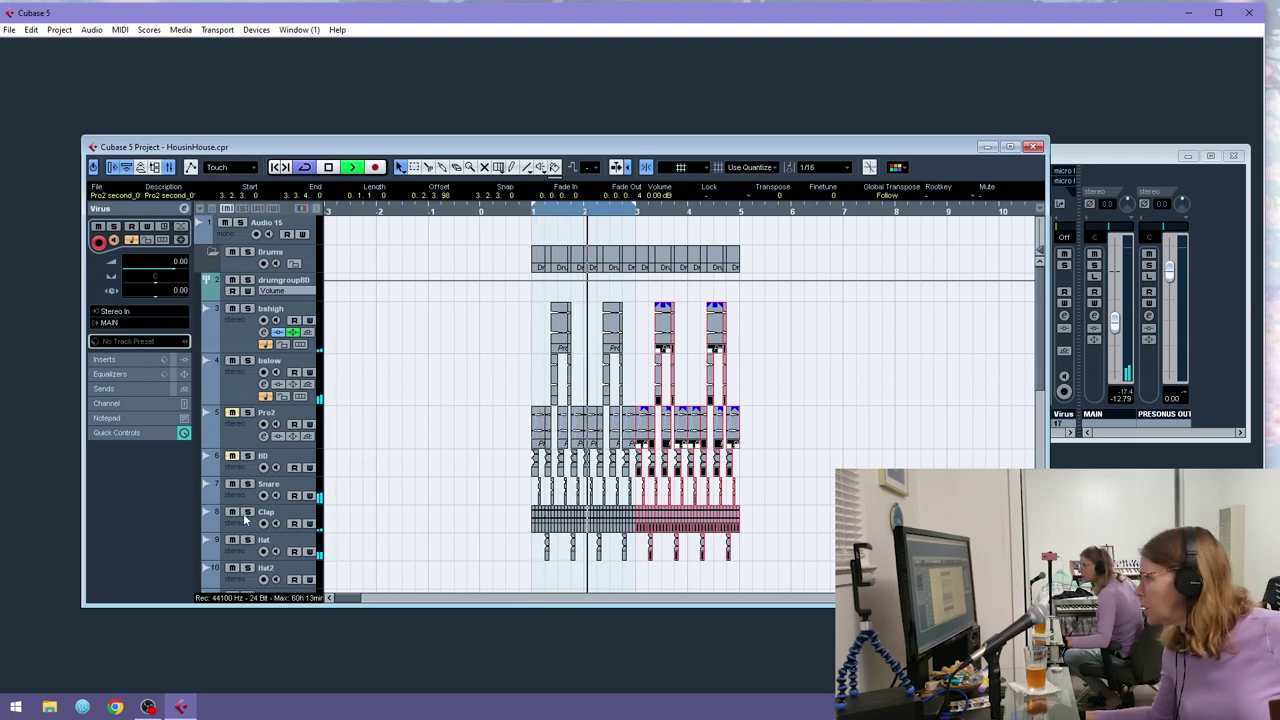
- Select the closed hi-hat events on the Clap track, solo the track and play from bar 1
drag(804, 514, 510, 515)
drag(534, 211, 606, 407)
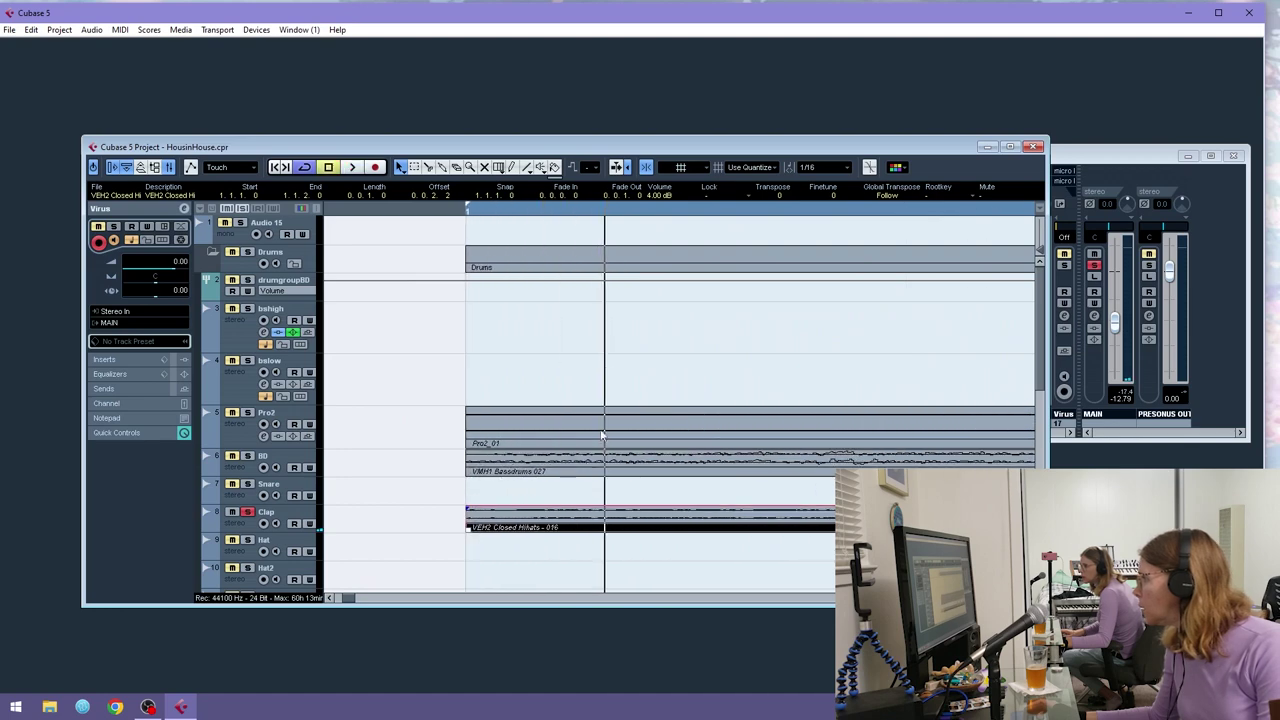
key(space)
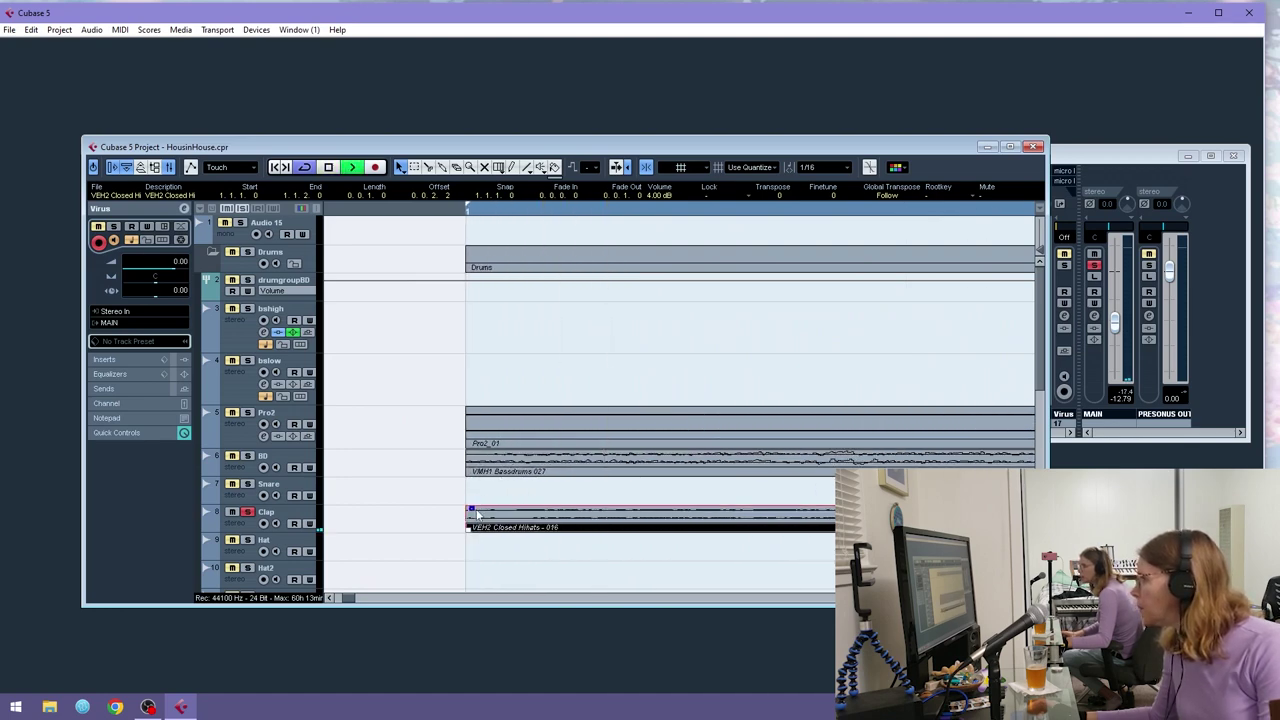
- Compare the Clap track in the mix and soloed, and show its equalizer settings
click(242, 209)
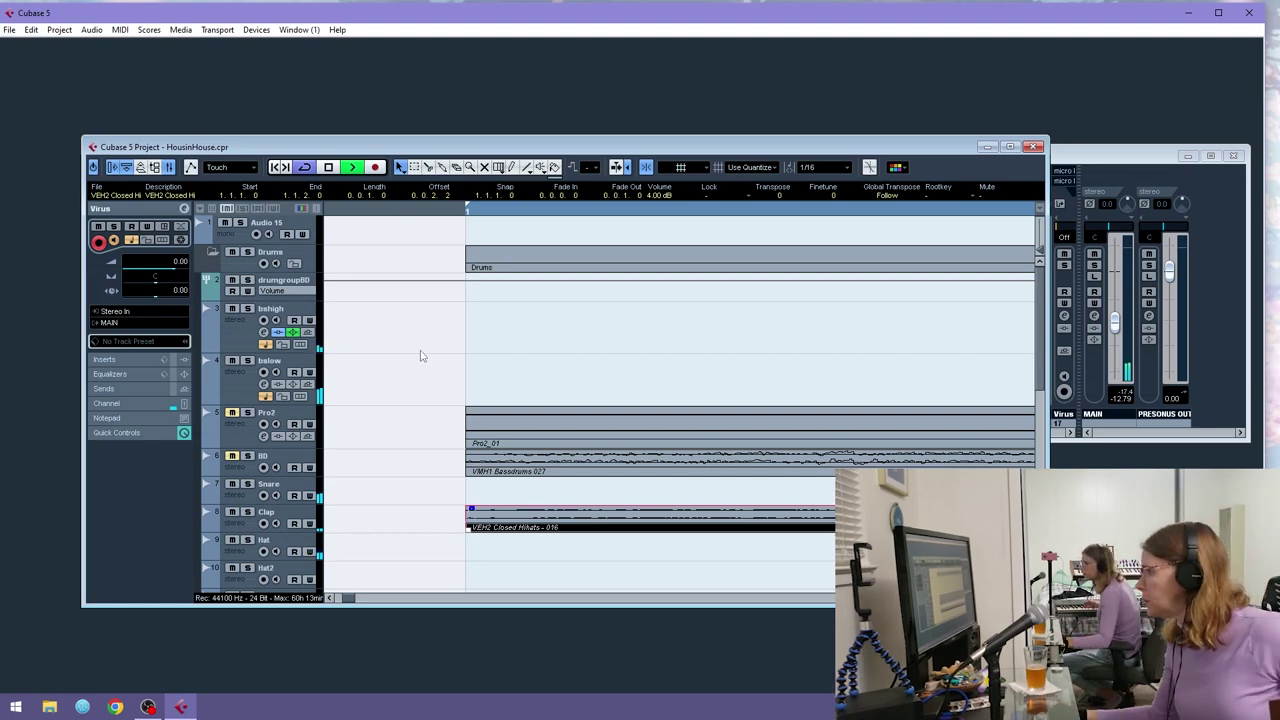
click(248, 512)
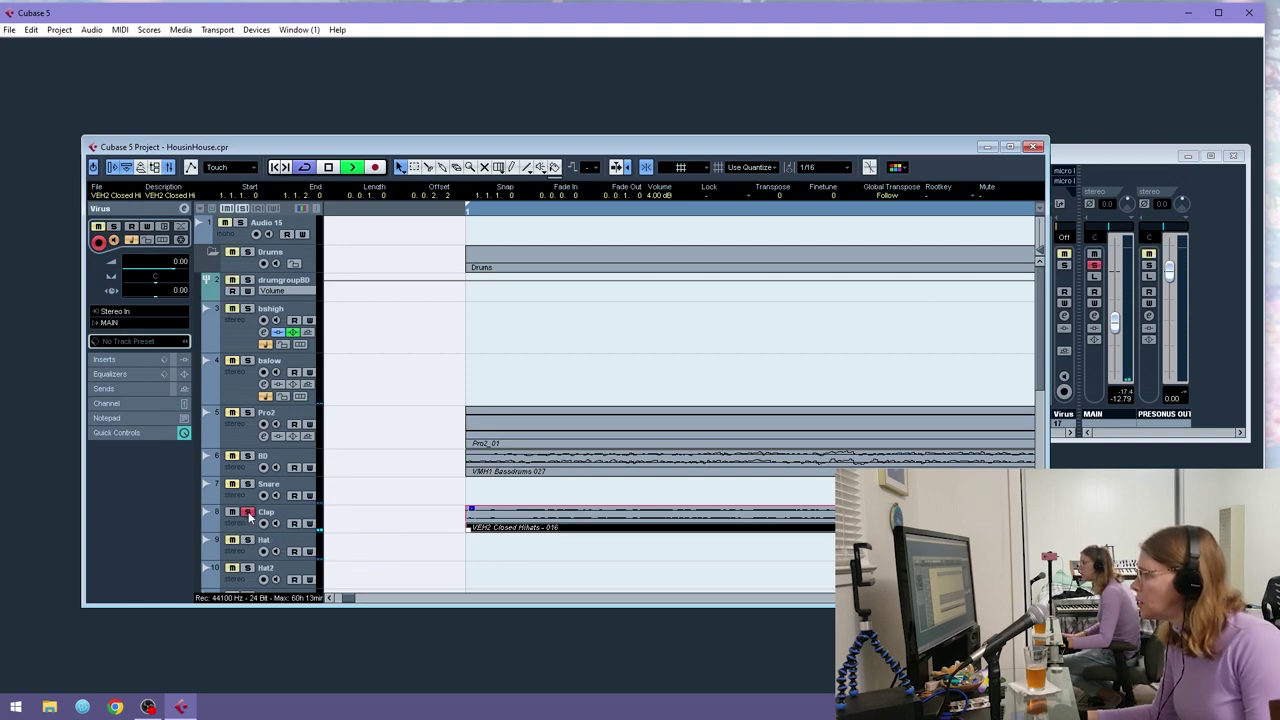
click(238, 529)
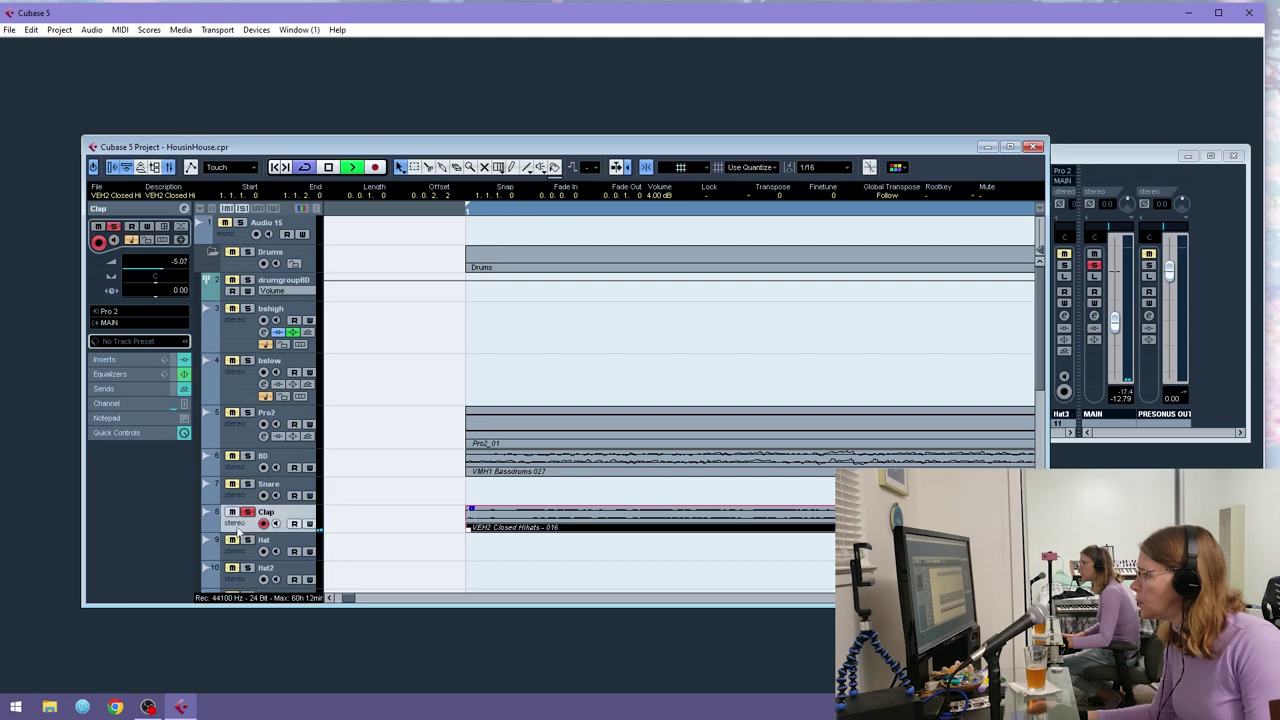
click(132, 374)
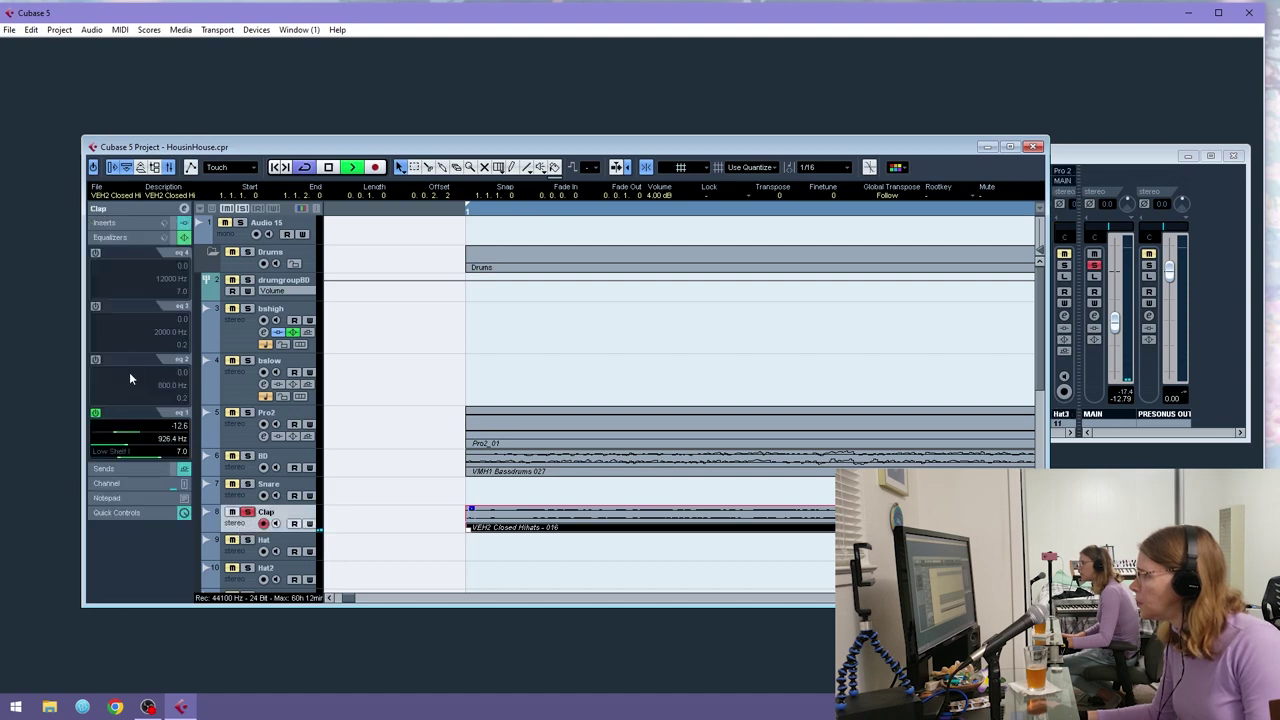
- Enable the Clap channel's fourth EQ band and shape it as a high-shelf cut of -8.8 dB at 12391 Hz
click(183, 208)
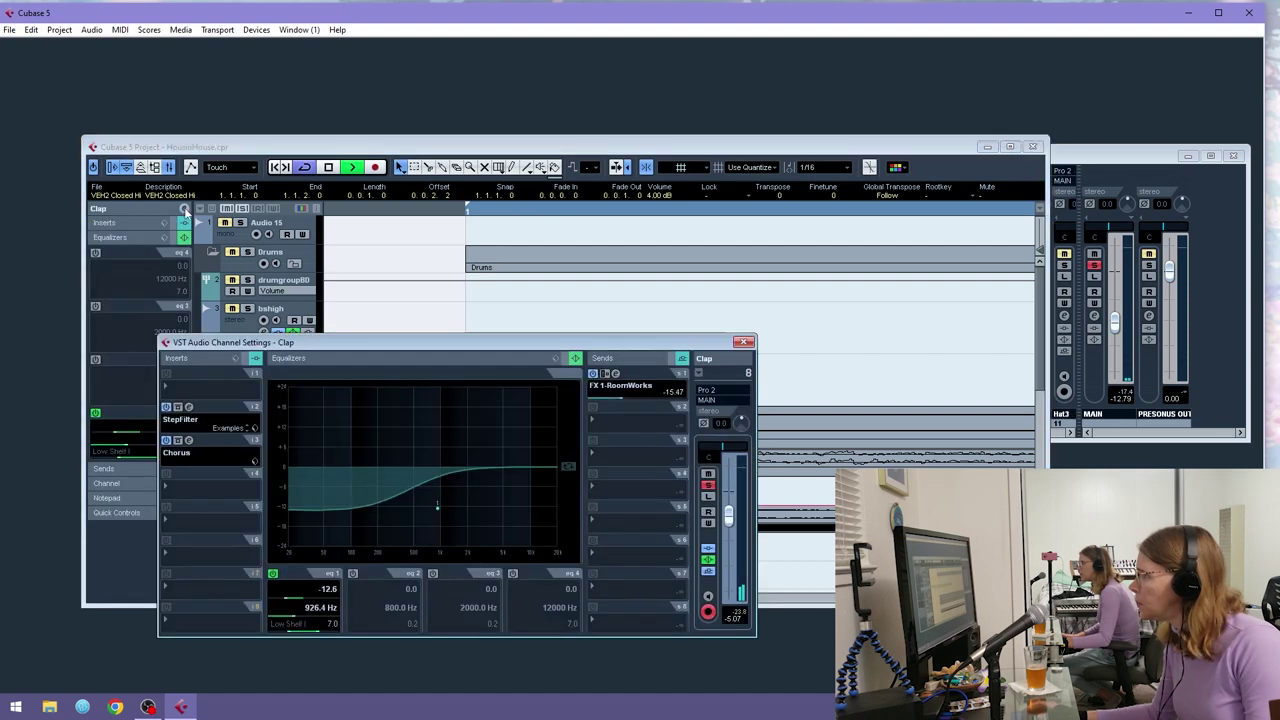
click(513, 574)
drag(539, 464, 511, 531)
click(530, 623)
click(556, 606)
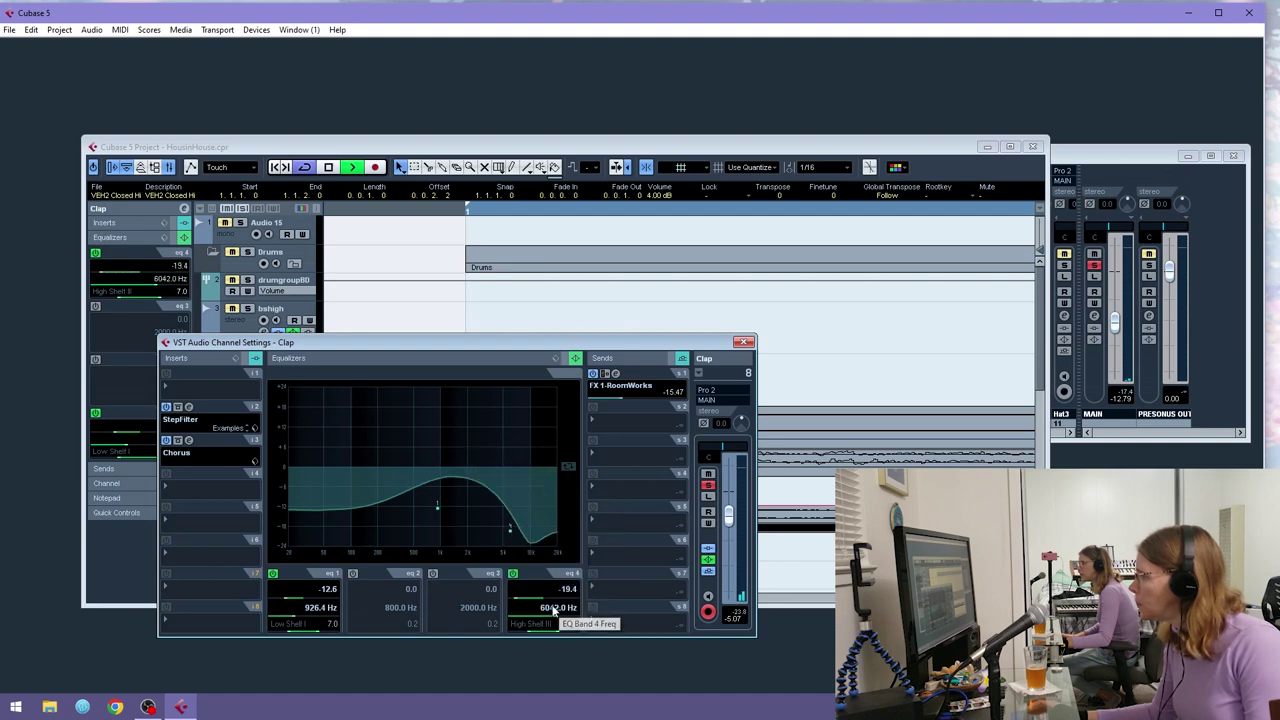
drag(510, 528, 530, 508)
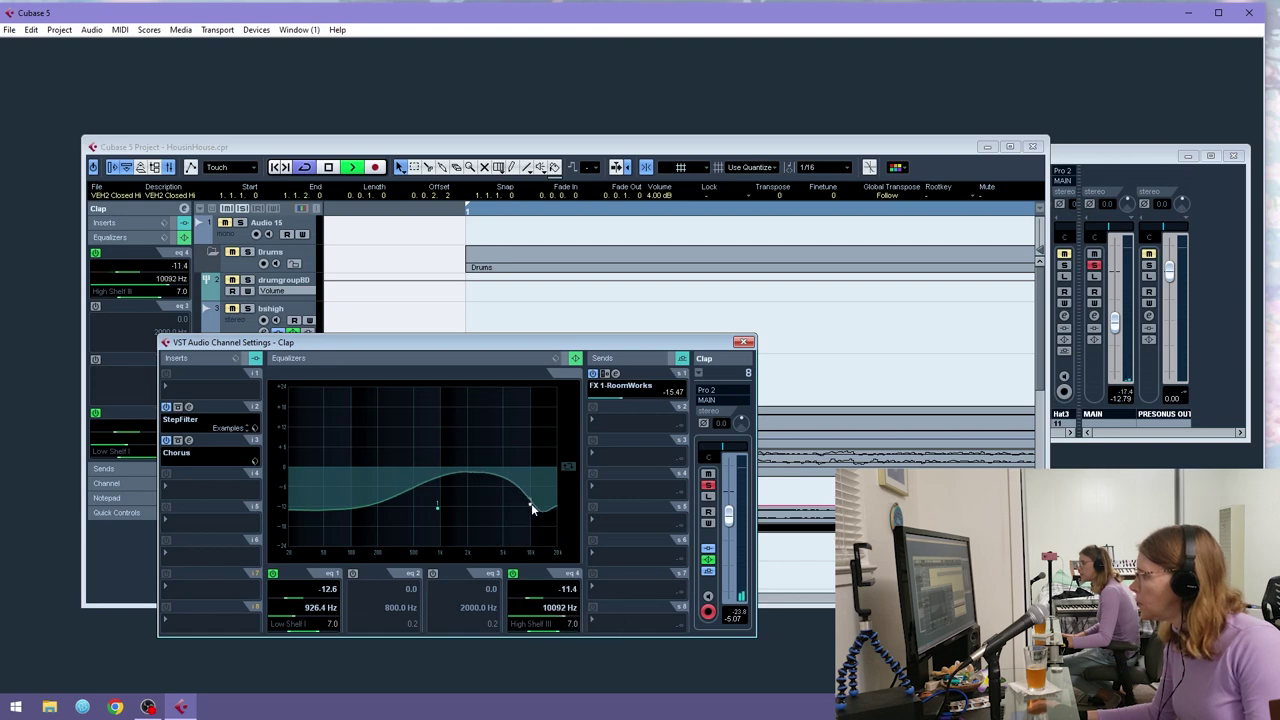
click(405, 268)
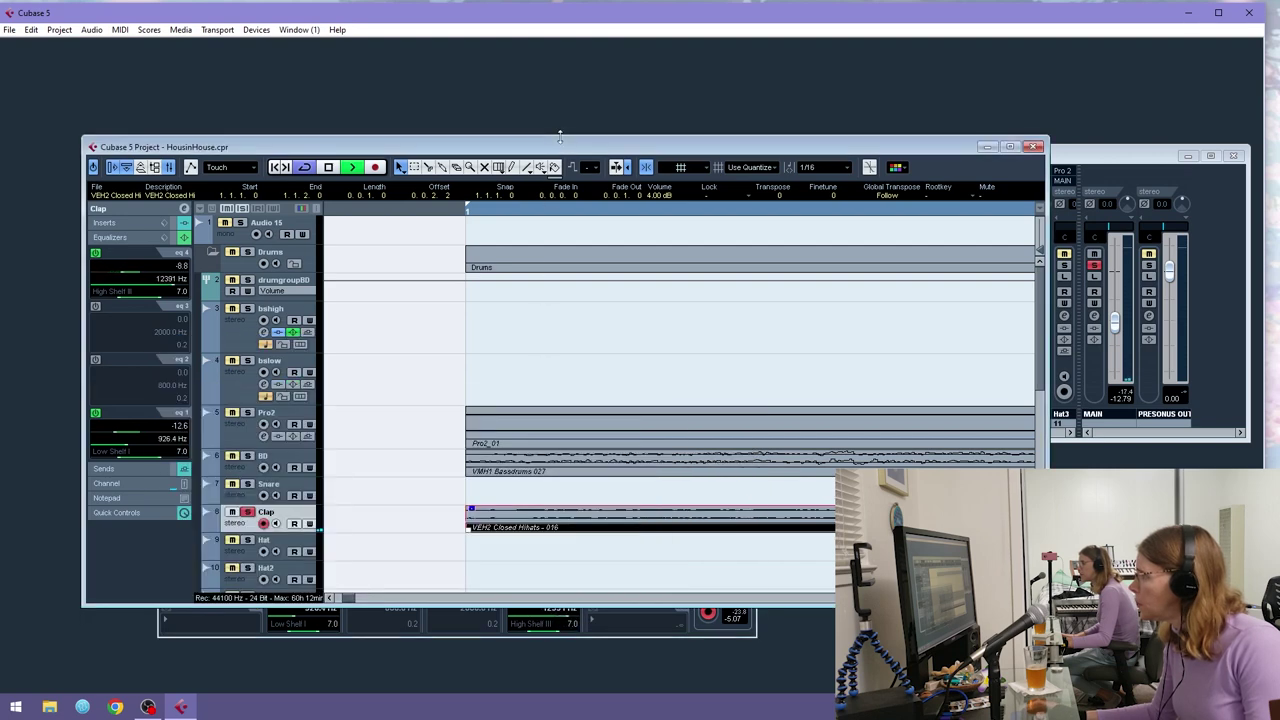
- Solo the Snare and Hat tracks along with Clap, and lower the Clap's high-shelf frequency to 10412 Hz
key(h)
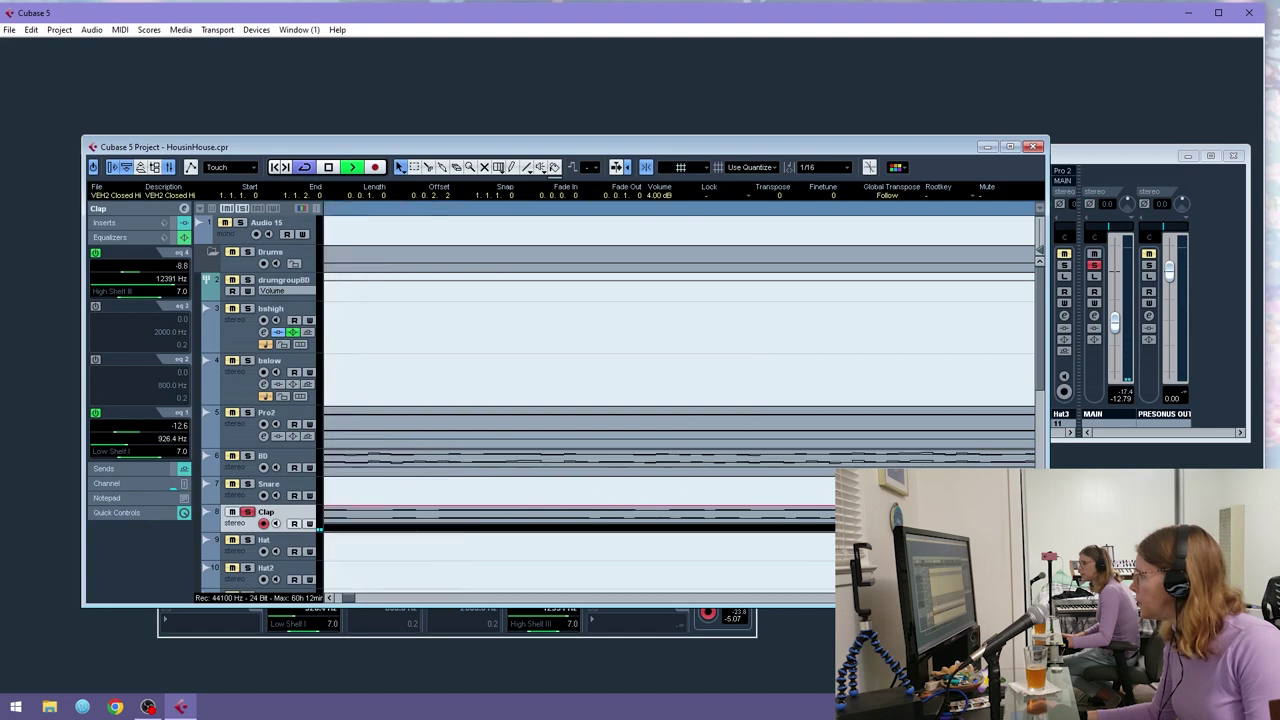
key(g)
key(g)
key(g)
key(g)
key(g)
key(h)
click(233, 485)
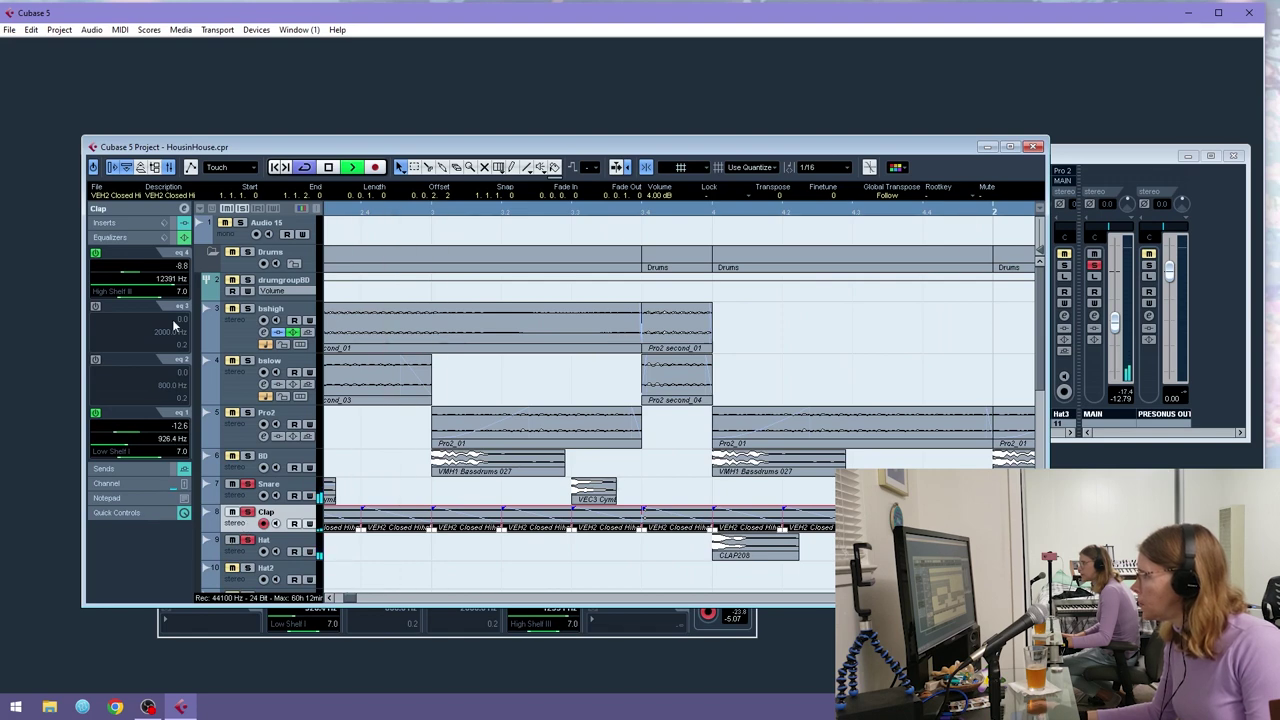
drag(174, 286, 166, 286)
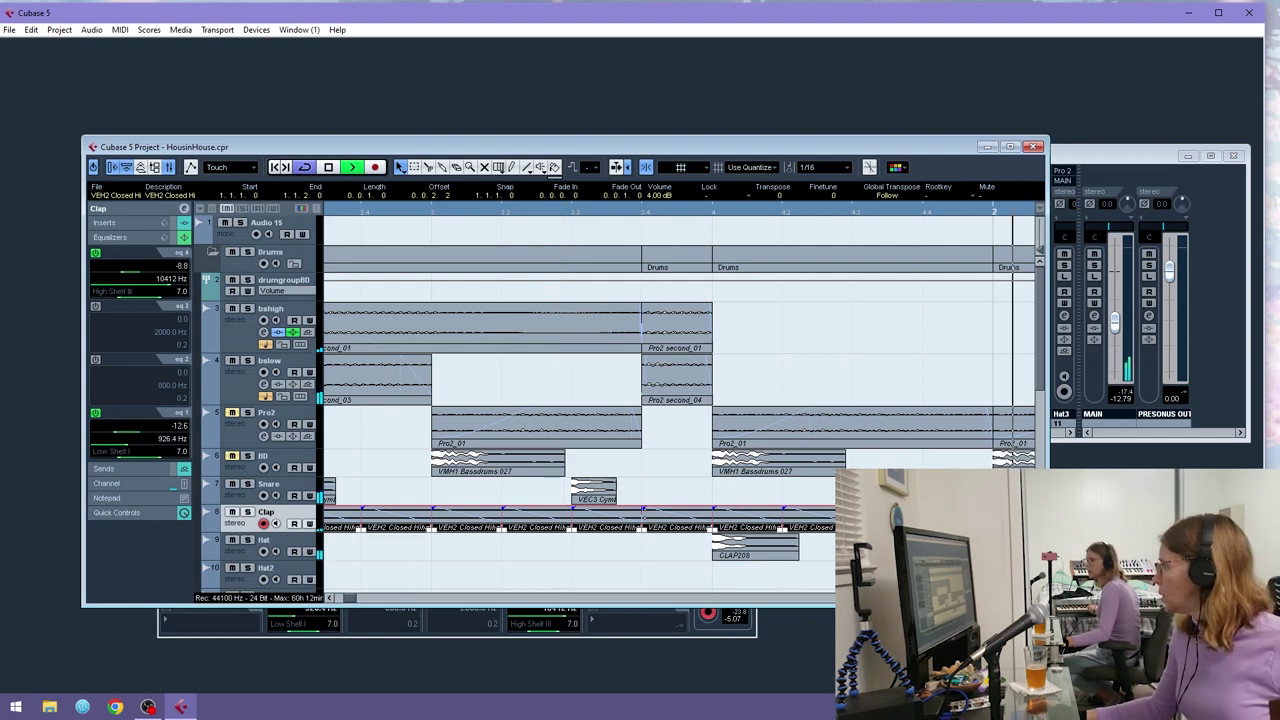
- Listen to the loop with the Pro2 and BD tracks muted, and stop playback
key(g)
key(g)
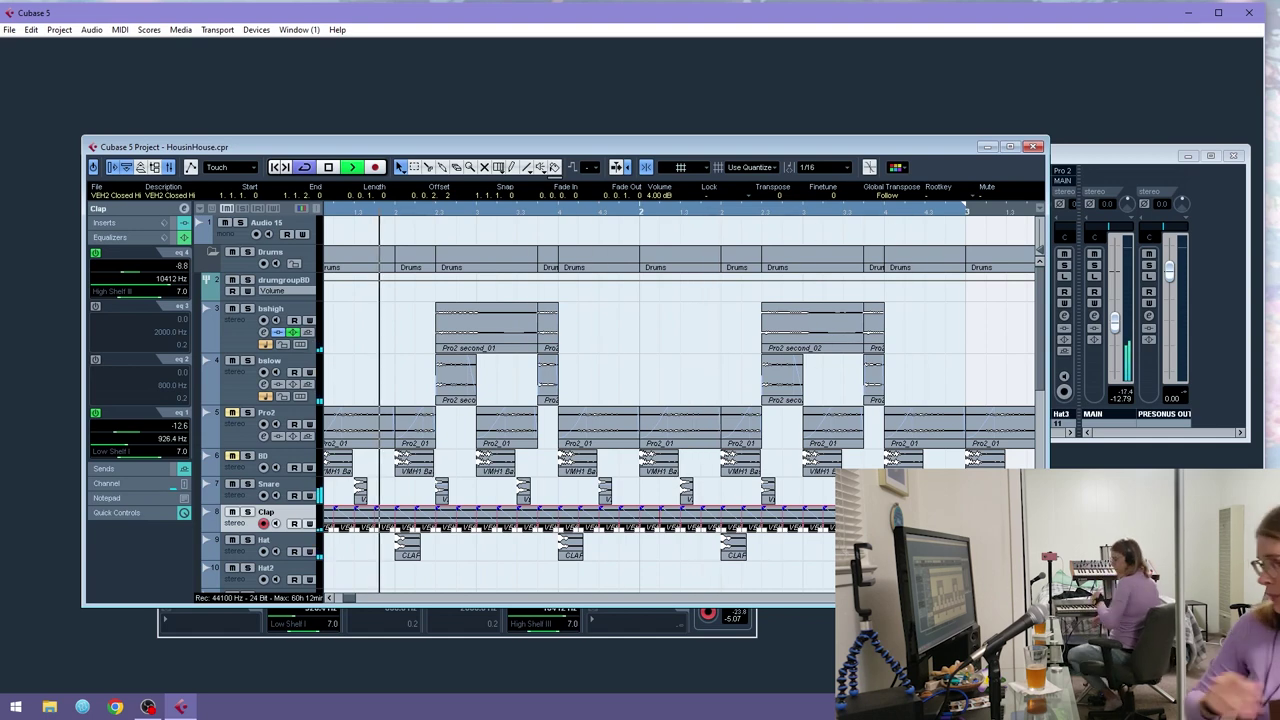
key(space)
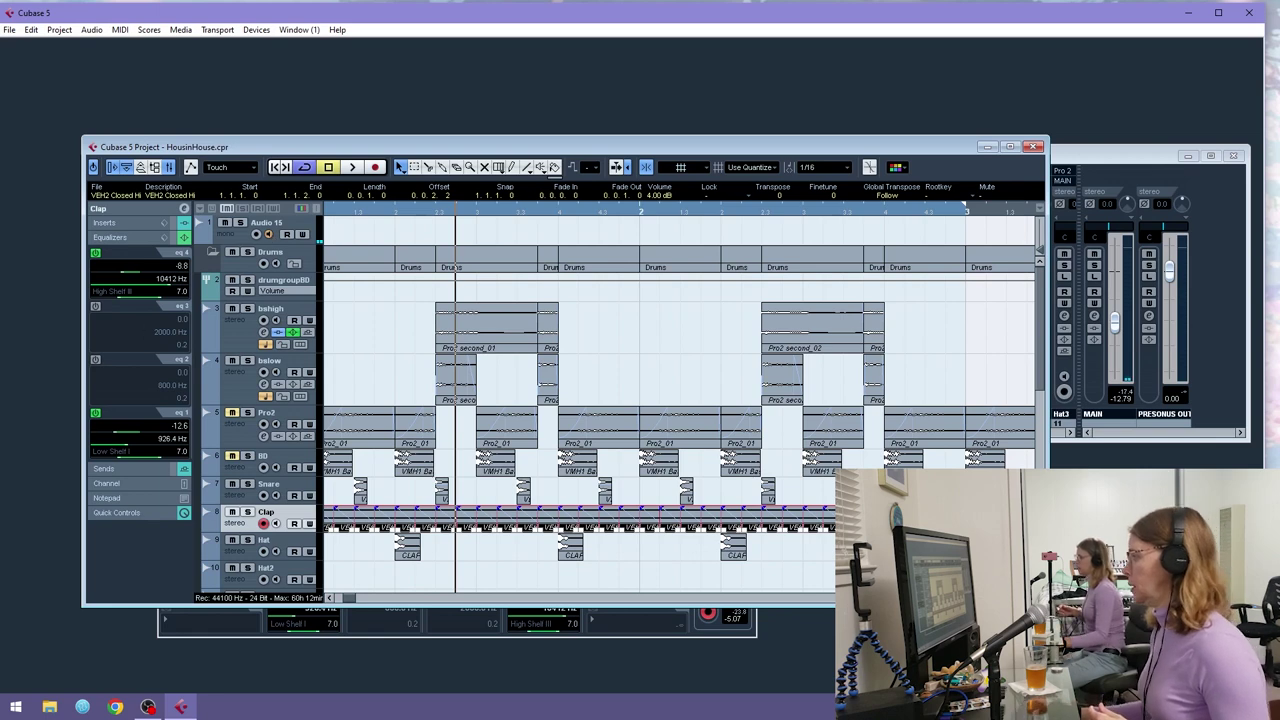
- Select all events of the four-bar loop, set the grid to 1/1 and duplicate them up to bar 9
key(g)
key(g)
key(g)
key(g)
key(g)
key(g)
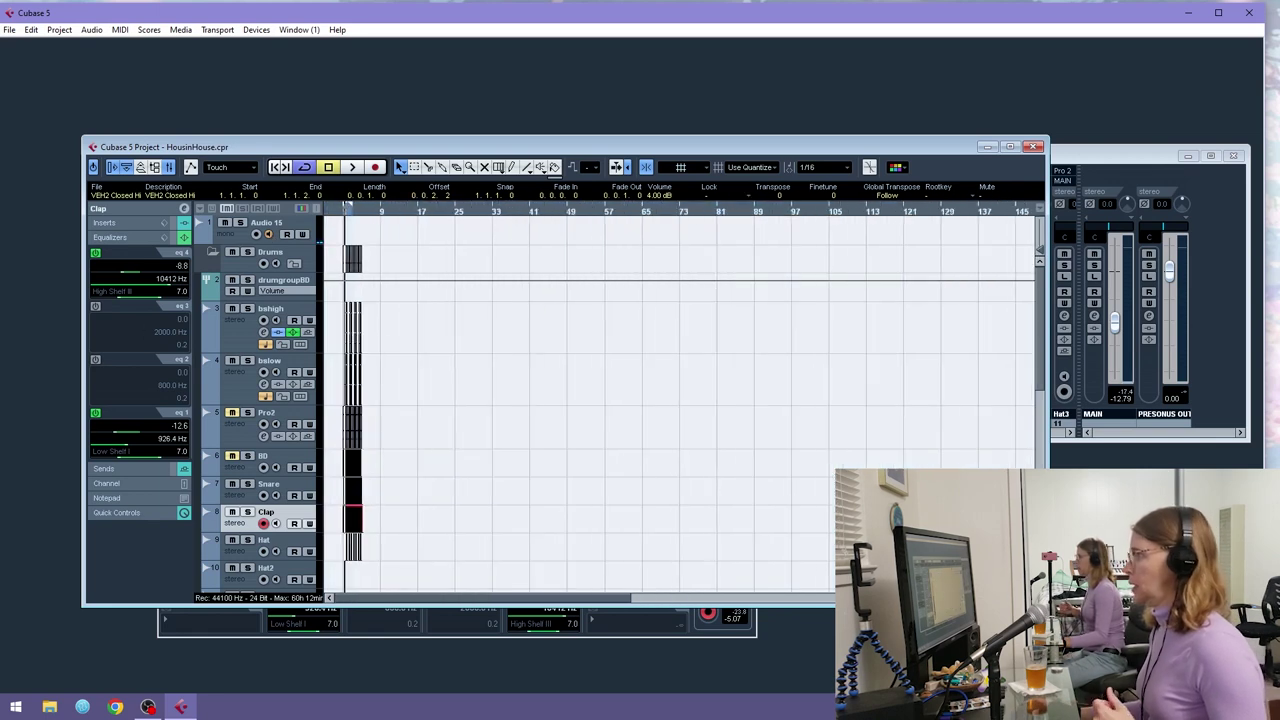
key(h)
key(h)
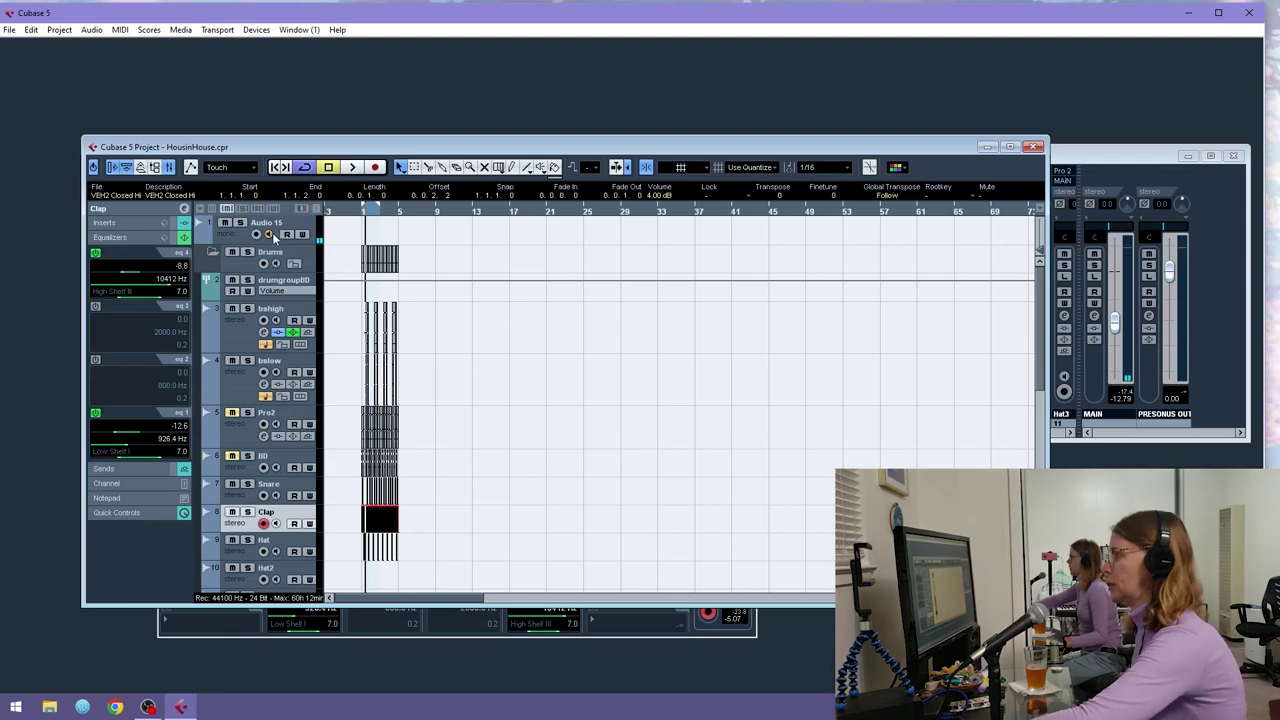
drag(371, 212, 342, 253)
drag(376, 211, 340, 230)
drag(658, 302, 332, 584)
click(800, 167)
click(810, 178)
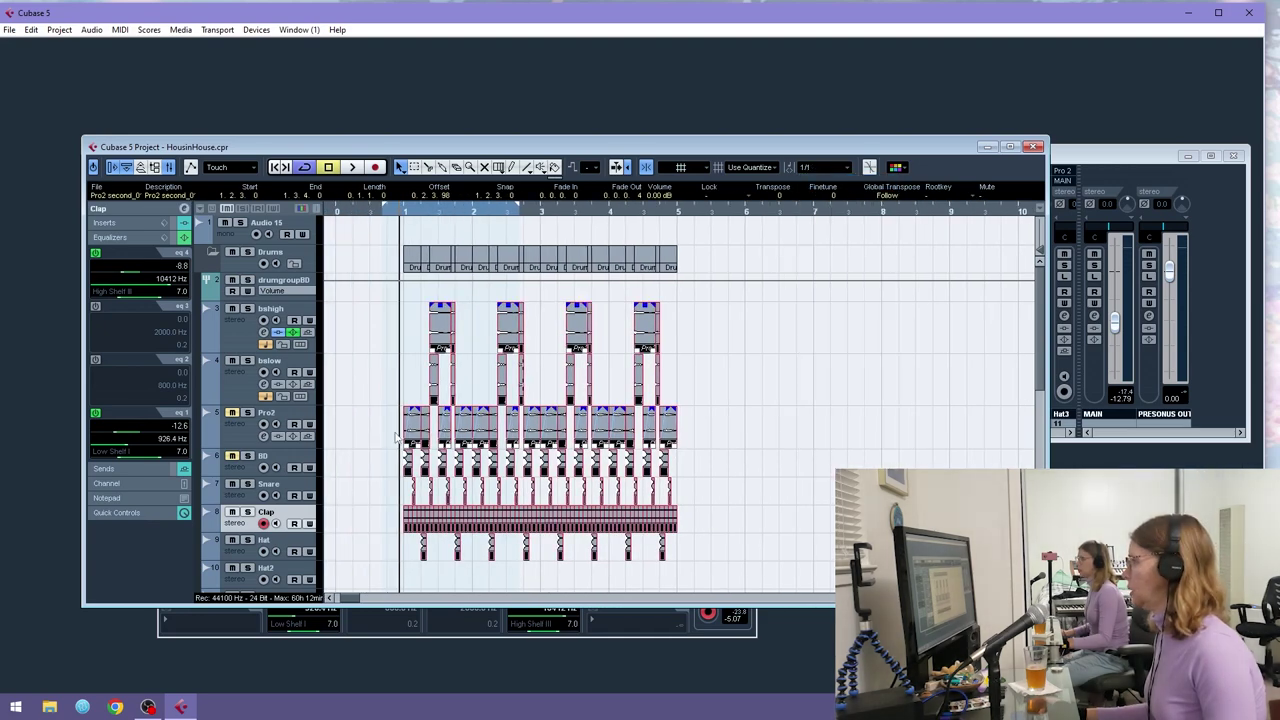
key(ctrl+d)
- Select all eight bars of events and duplicate them three times, filling the arrangement up to bar 33
drag(402, 213, 389, 202)
drag(645, 318, 334, 559)
key(ctrl+d)
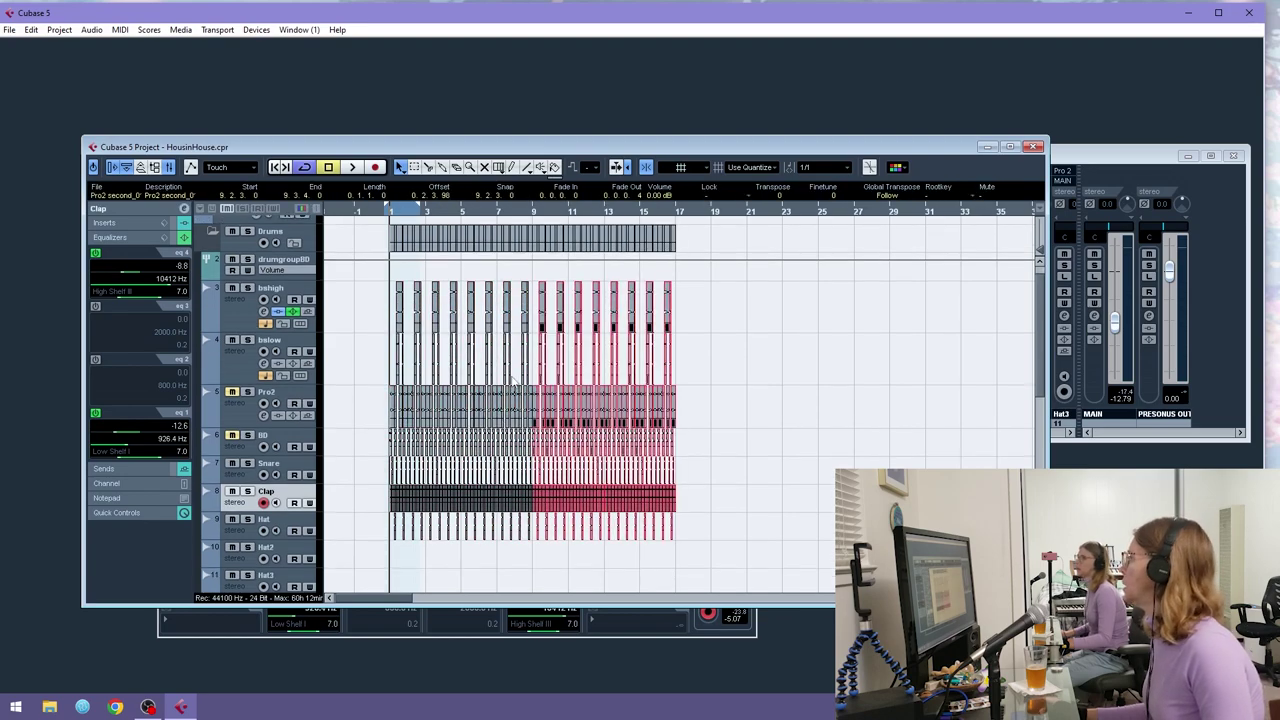
key(ctrl+d)
key(ctrl+d)
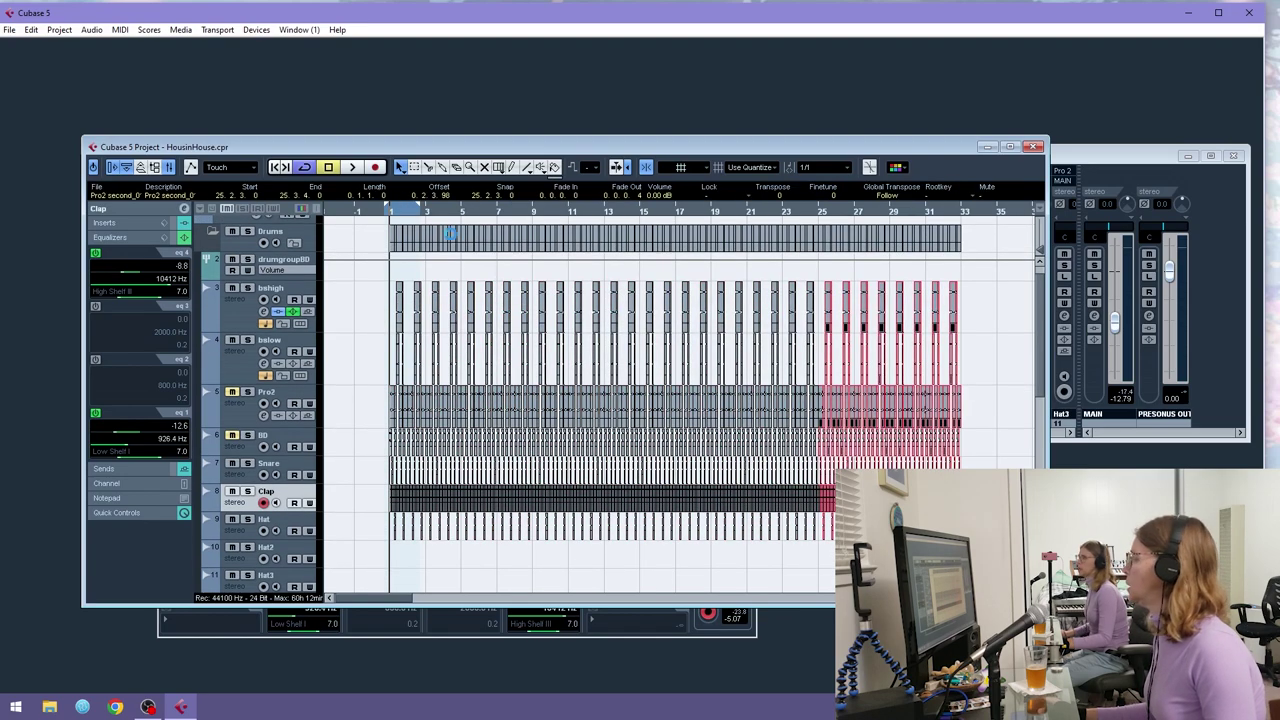
- Play the arrangement from bar 1 and add an FX 1-RoomWorks send at -24.47 to the Hat track
drag(388, 213, 385, 237)
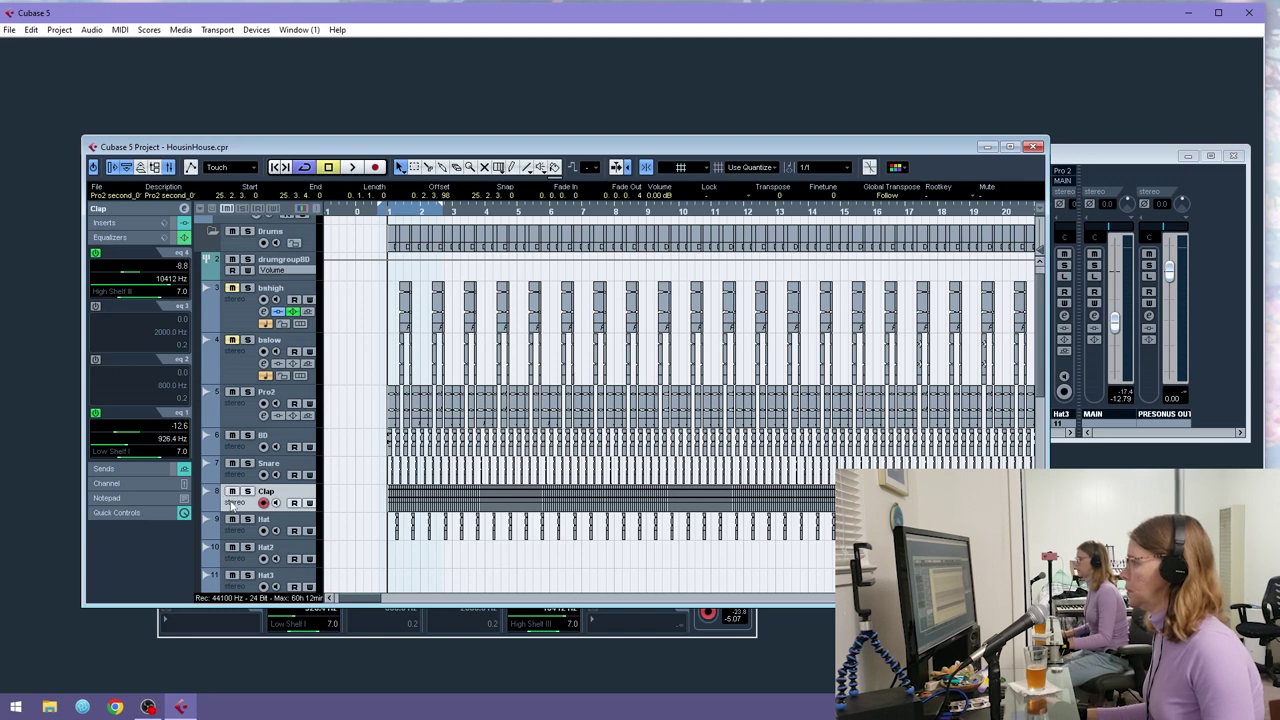
key(space)
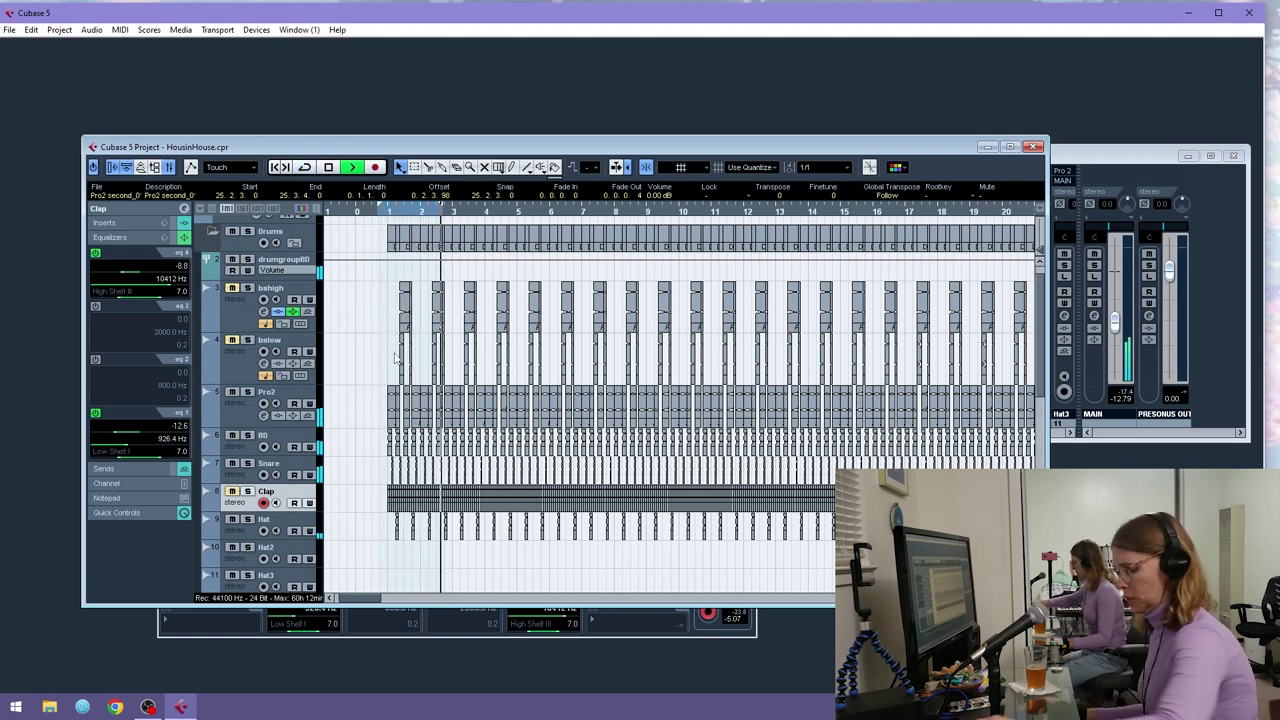
click(268, 524)
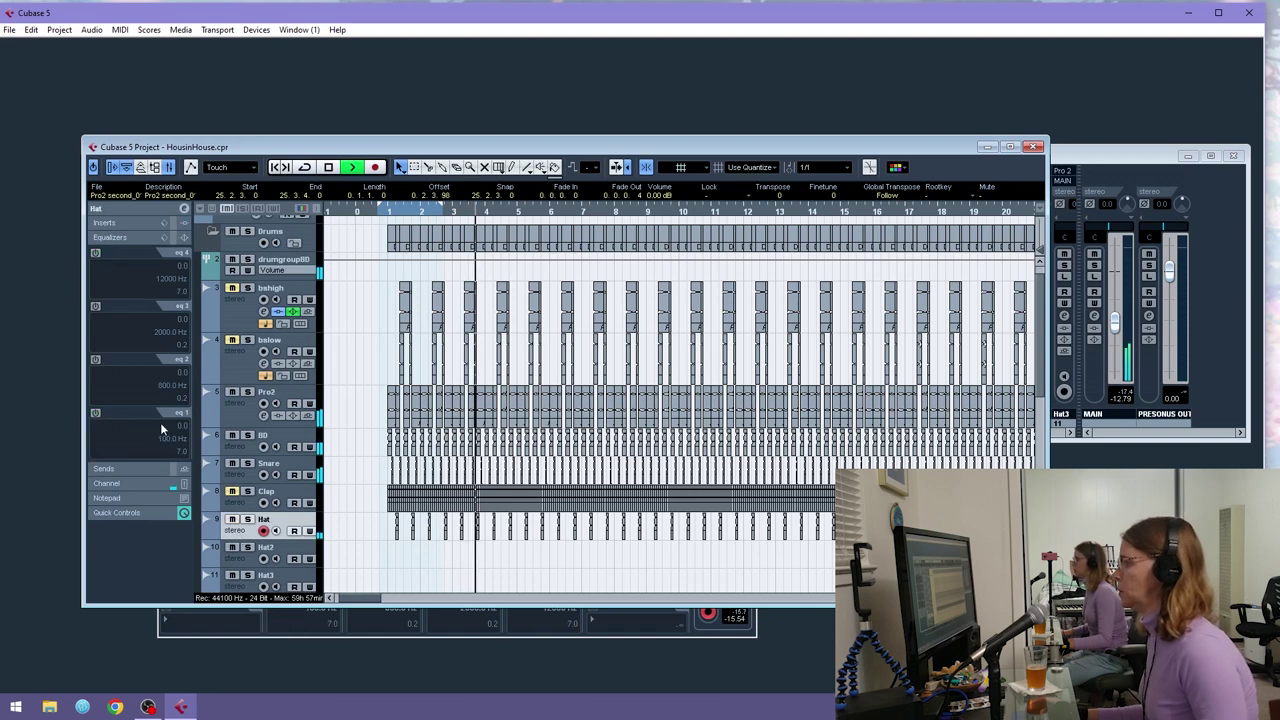
click(116, 468)
click(121, 284)
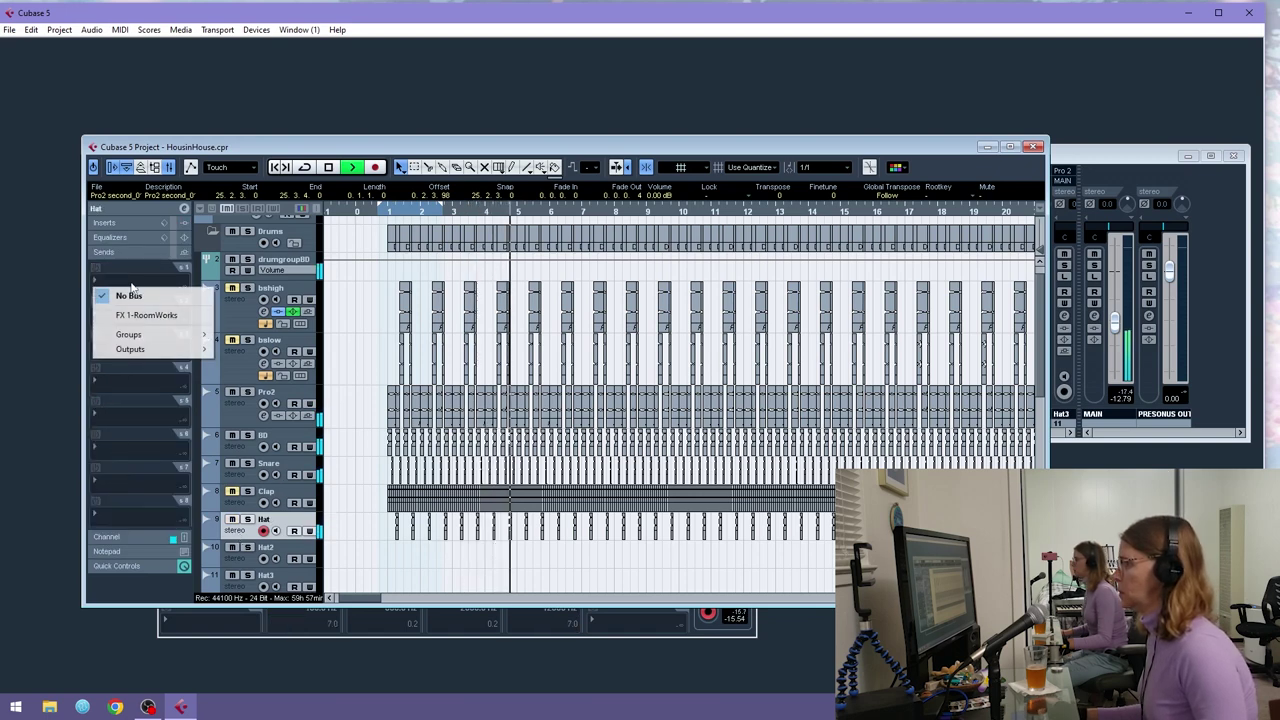
click(125, 311)
click(96, 268)
click(114, 292)
drag(113, 290, 108, 290)
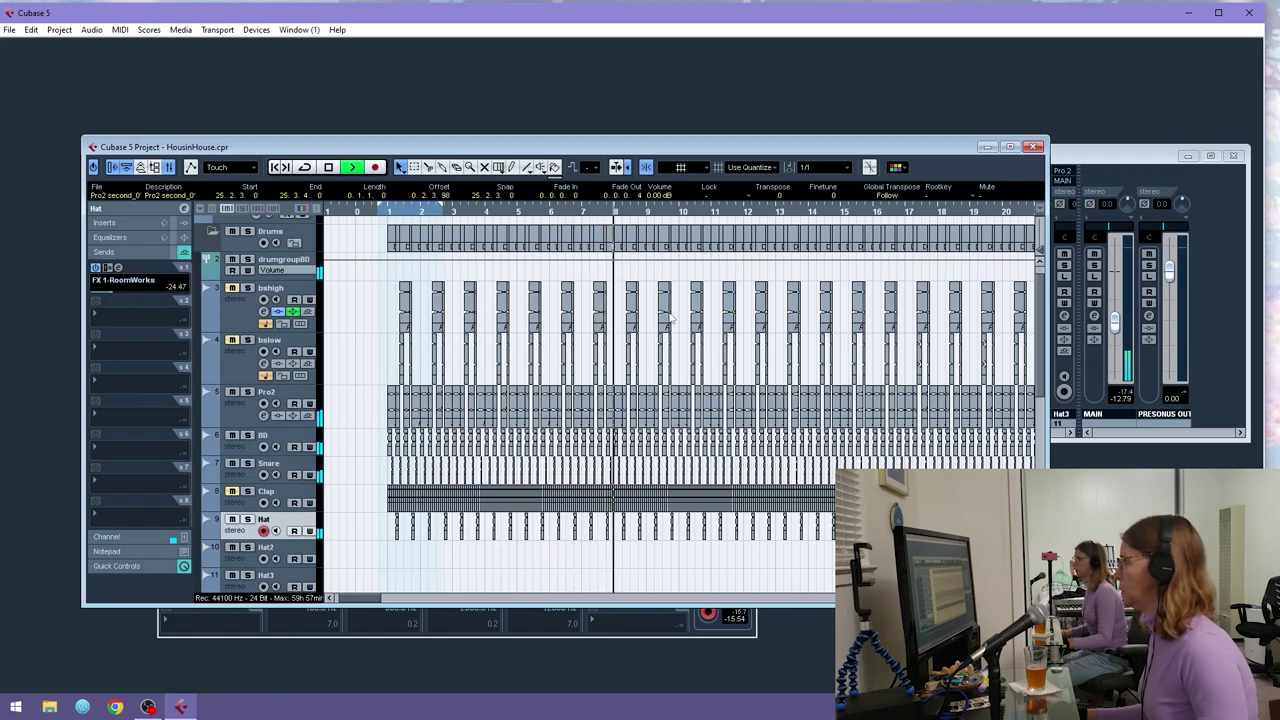
- Stop playback and delete all bshigh and bslow events before bar 17
key(space)
drag(640, 215, 588, 285)
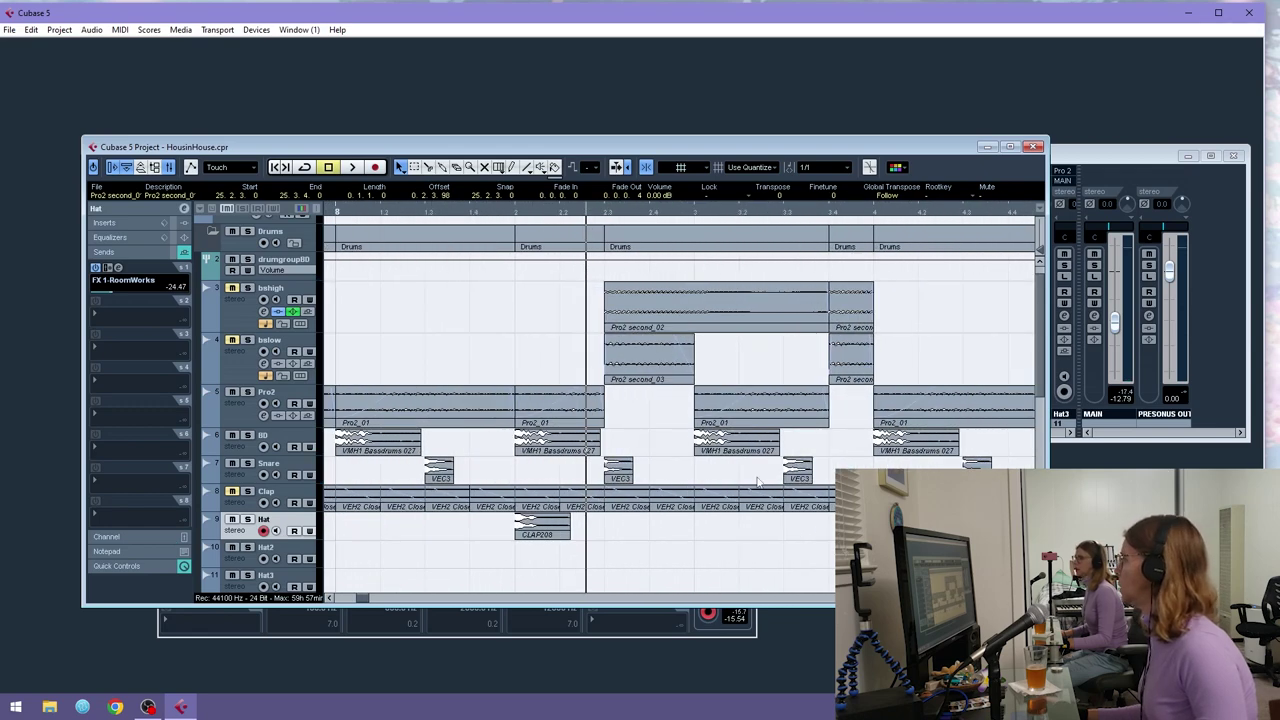
drag(619, 212, 521, 194)
key(space)
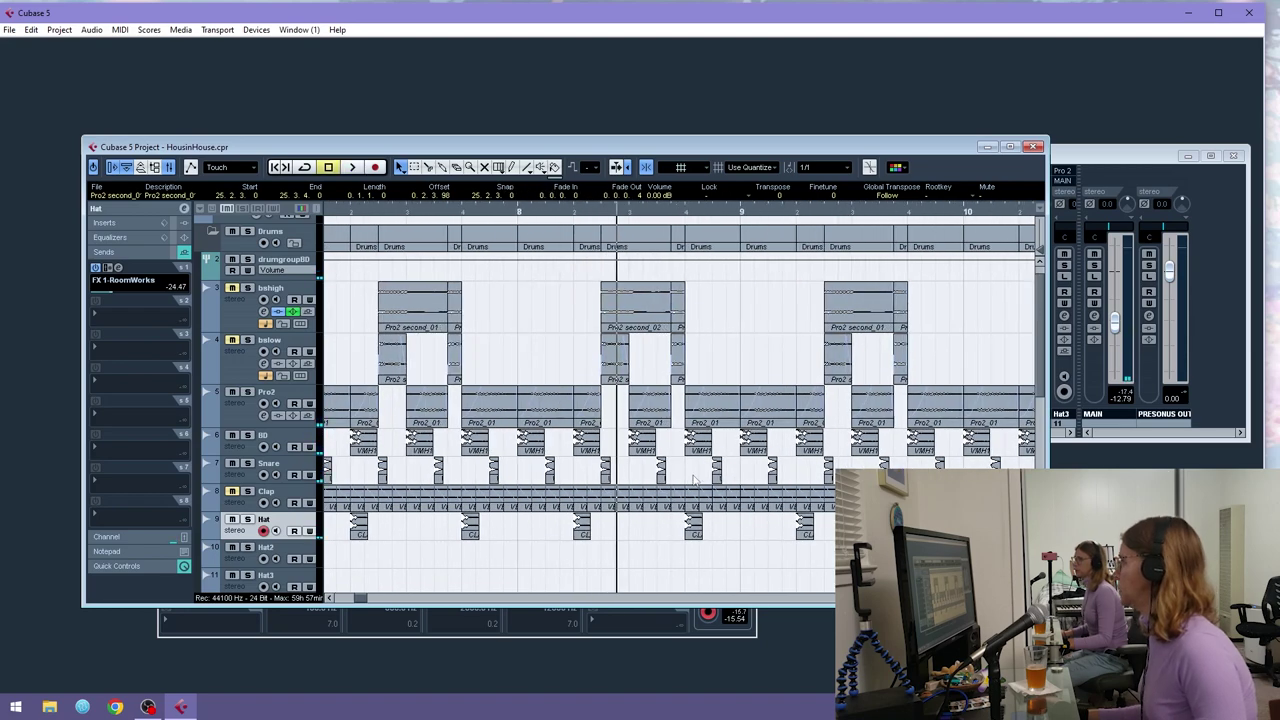
drag(692, 306, 671, 374)
drag(601, 215, 563, 147)
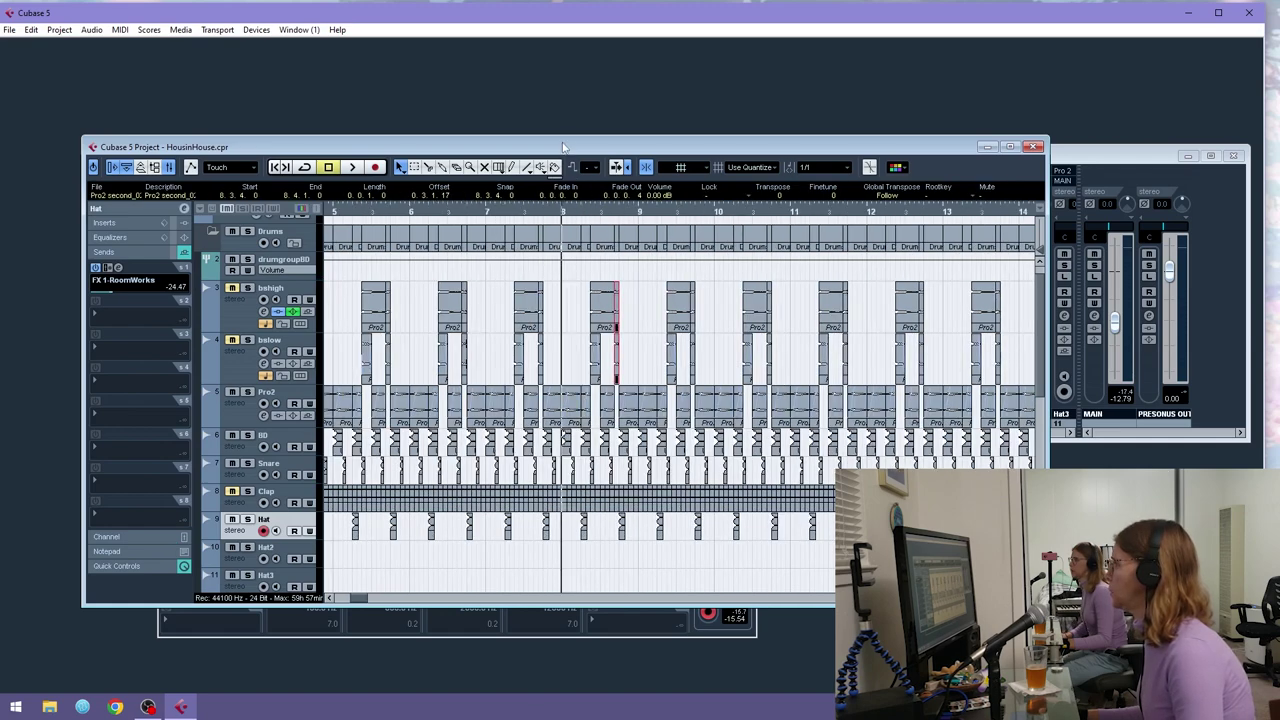
drag(681, 216, 628, 150)
drag(699, 214, 365, 366)
key(Delete)
drag(562, 213, 424, 140)
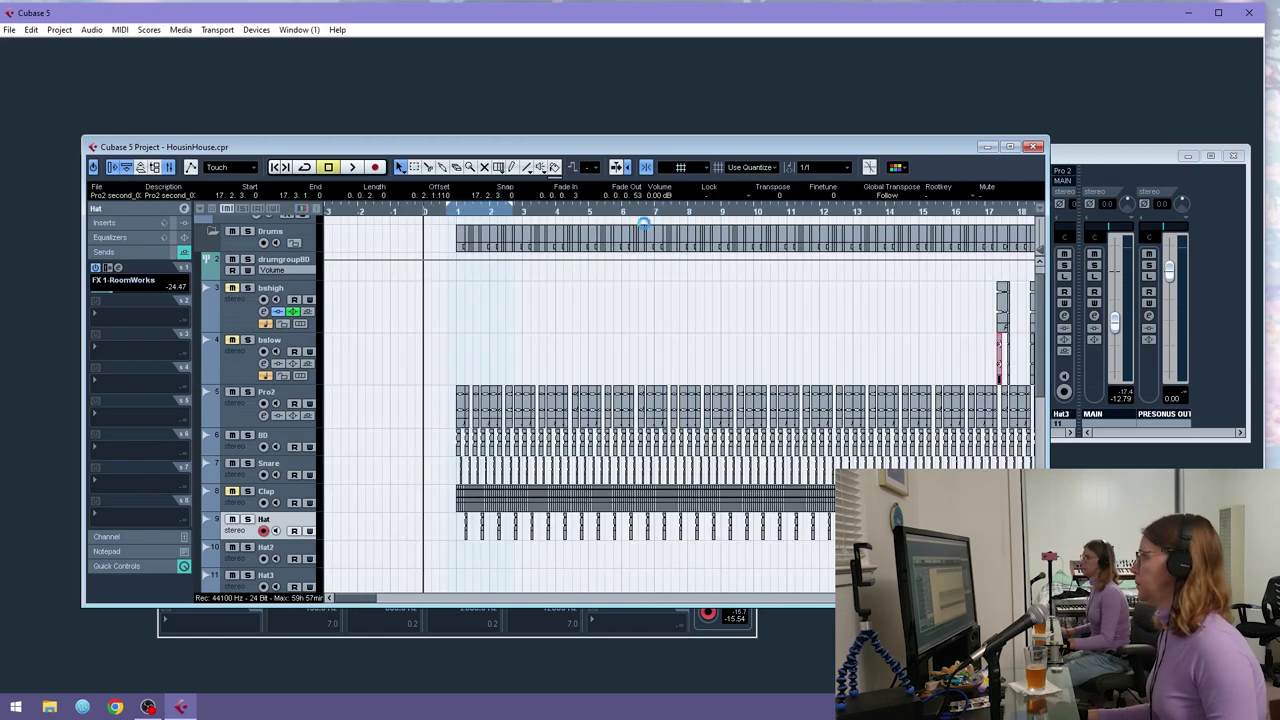
- Delete the Pro2 and BD events on beat 4 of bar 8, and set the grid to 1/8
drag(722, 198, 651, 263)
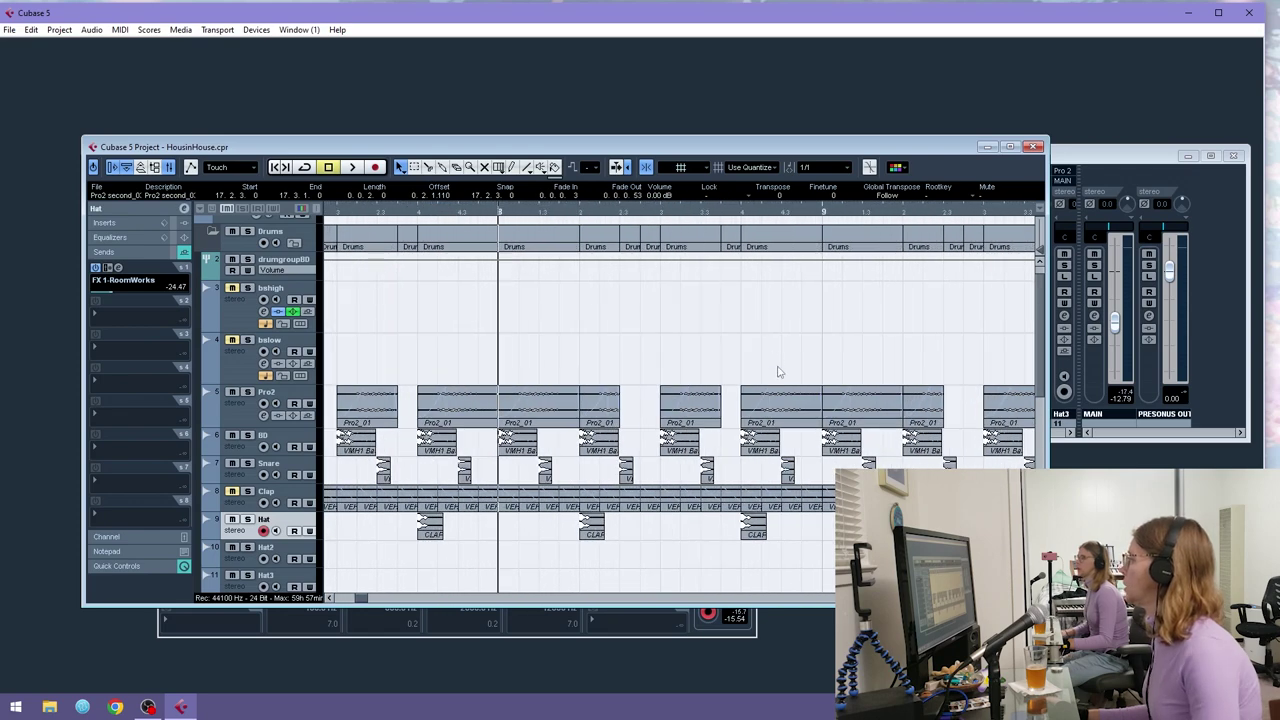
drag(773, 366, 720, 425)
key(Delete)
click(818, 167)
click(830, 232)
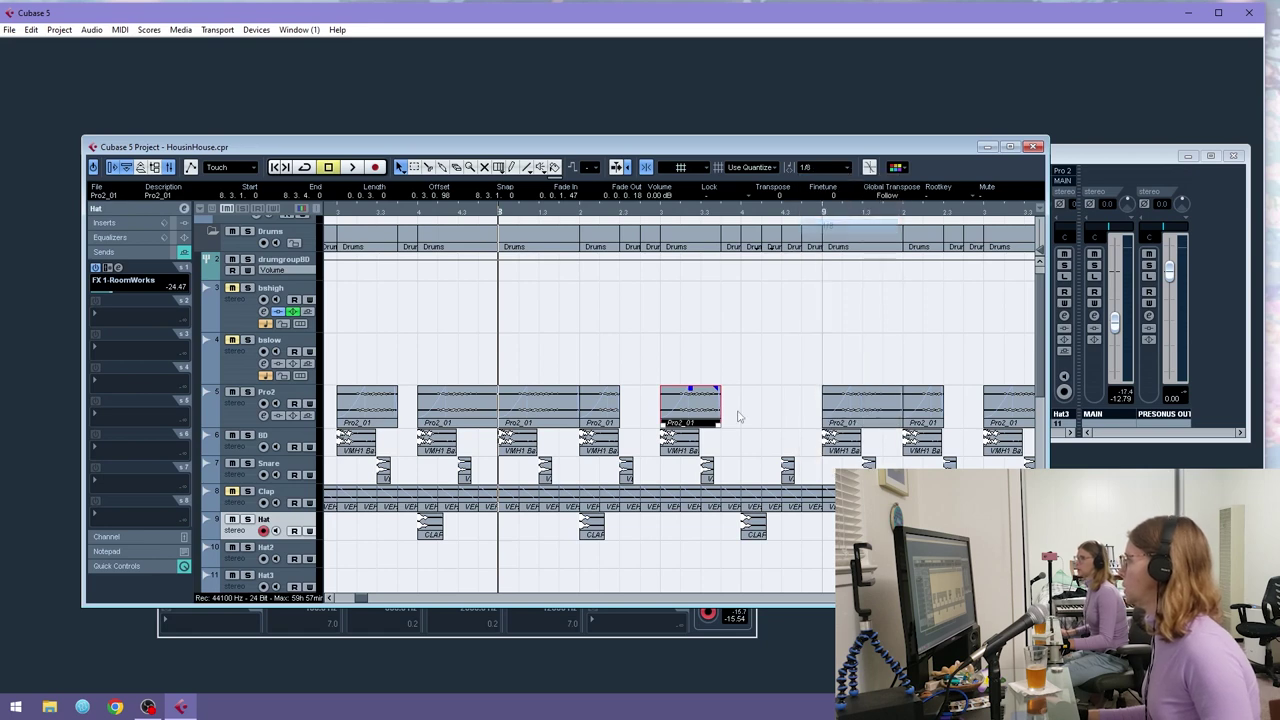
- Shorten the Pro2 event on beat 3 of bar 8, duplicate it with its bass drum, extend the Pro2 copy to bar 9 and play
drag(717, 427, 702, 429)
drag(735, 378, 691, 444)
key(ctrl+d)
drag(757, 420, 802, 420)
click(745, 425)
key(space)
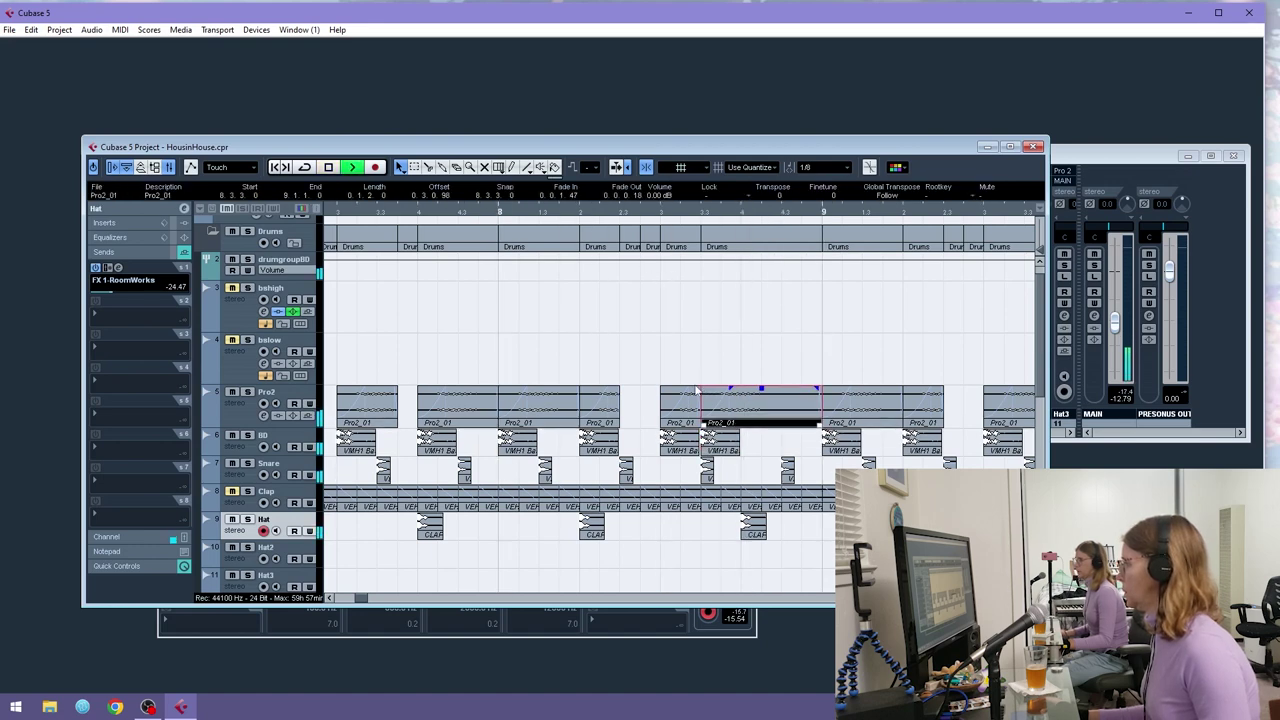
- Stop playback and delete the Clap track's closed hi-hat events before bar 9
drag(608, 216, 593, 184)
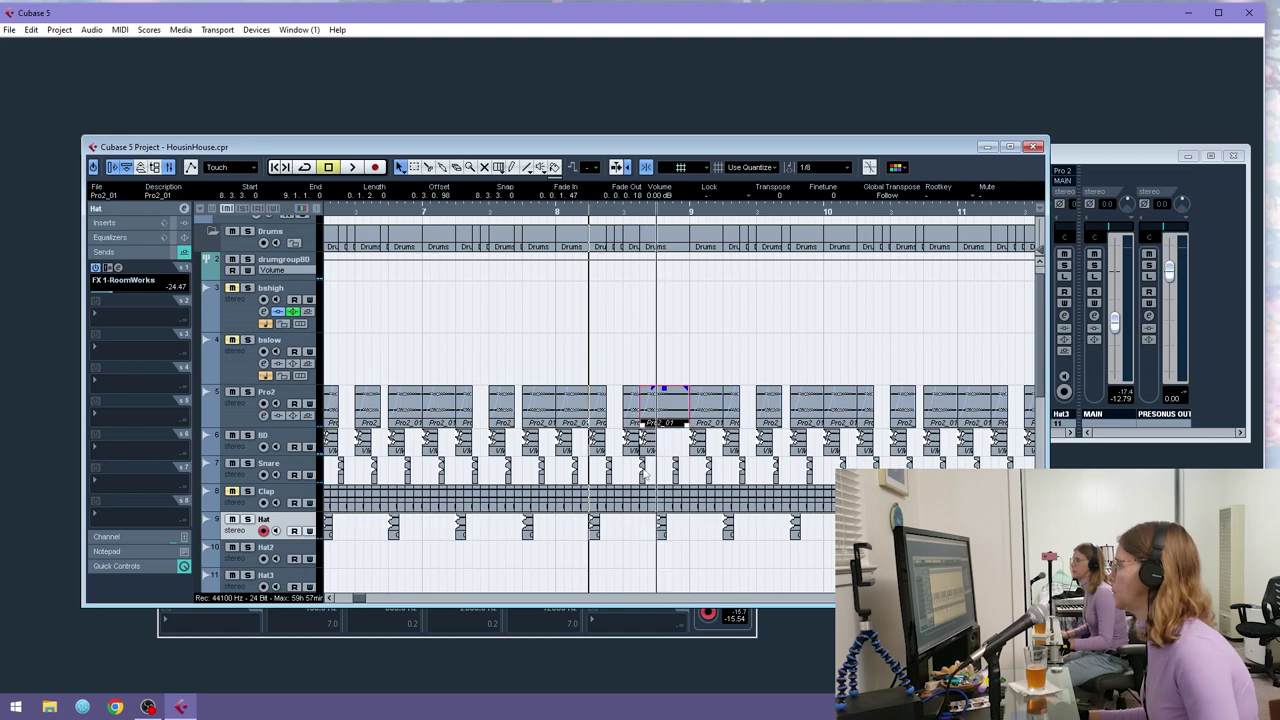
click(688, 496)
key(Delete)
drag(687, 497, 351, 514)
key(Delete)
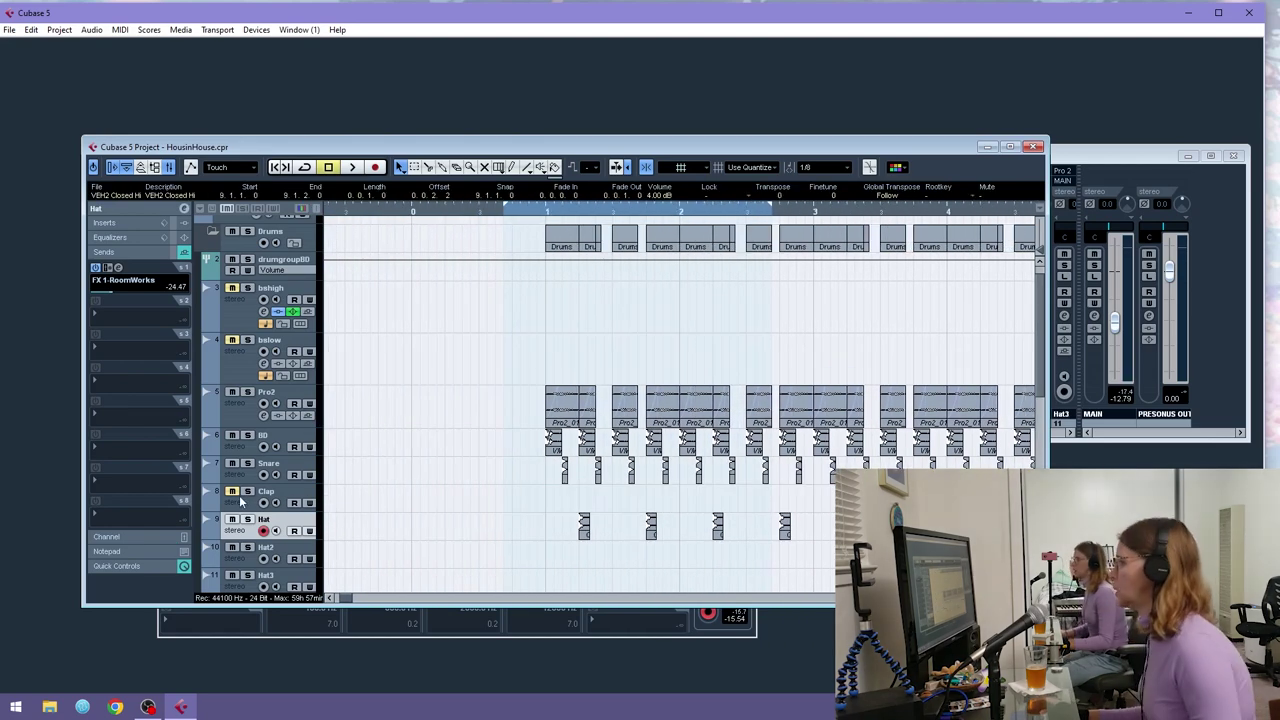
- Play the arrangement through the transition at bar 9, and select the Pro2 and BD events from bar 18 to bar 33
drag(601, 212, 632, 150)
click(632, 212)
key(space)
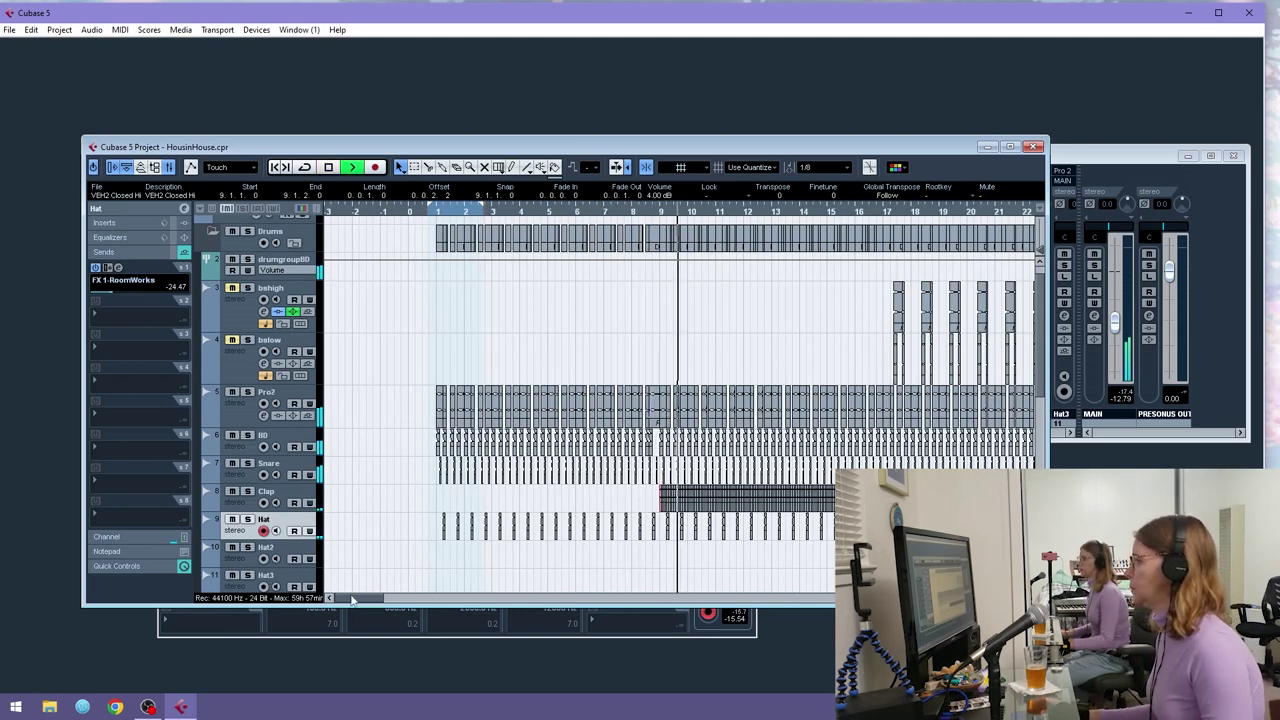
drag(355, 598, 386, 602)
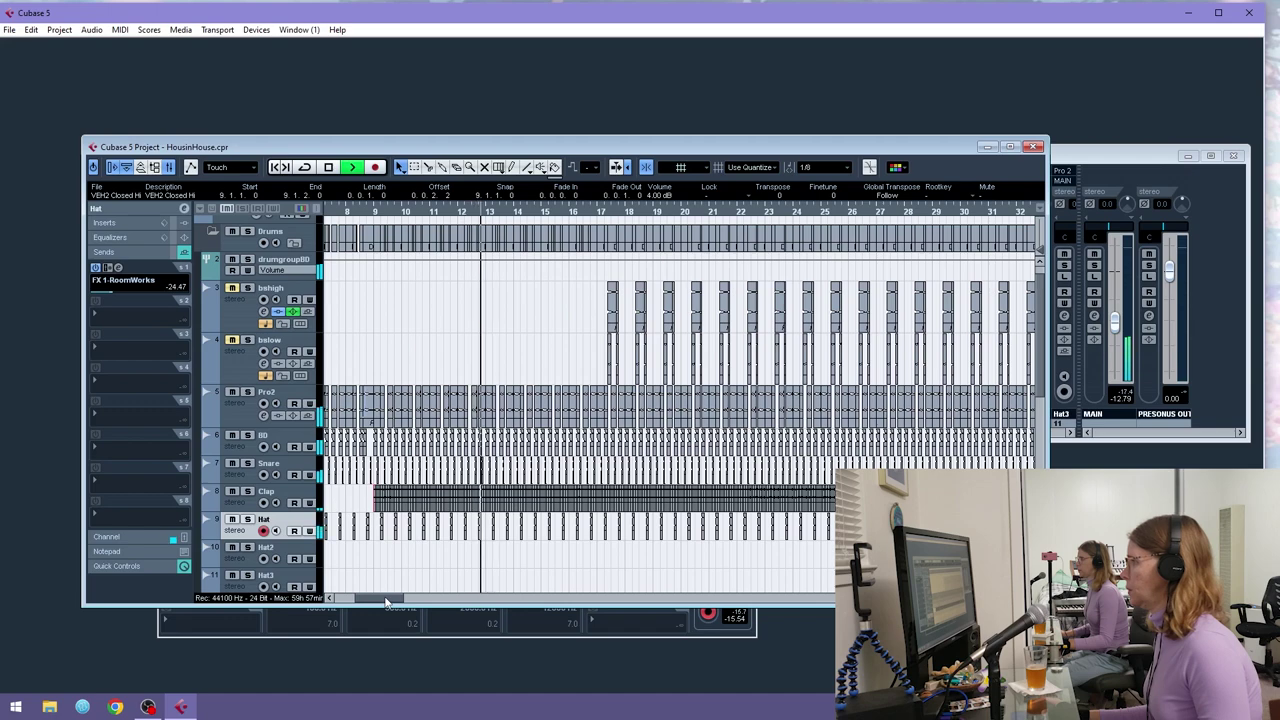
drag(984, 598, 973, 598)
drag(959, 397, 694, 438)
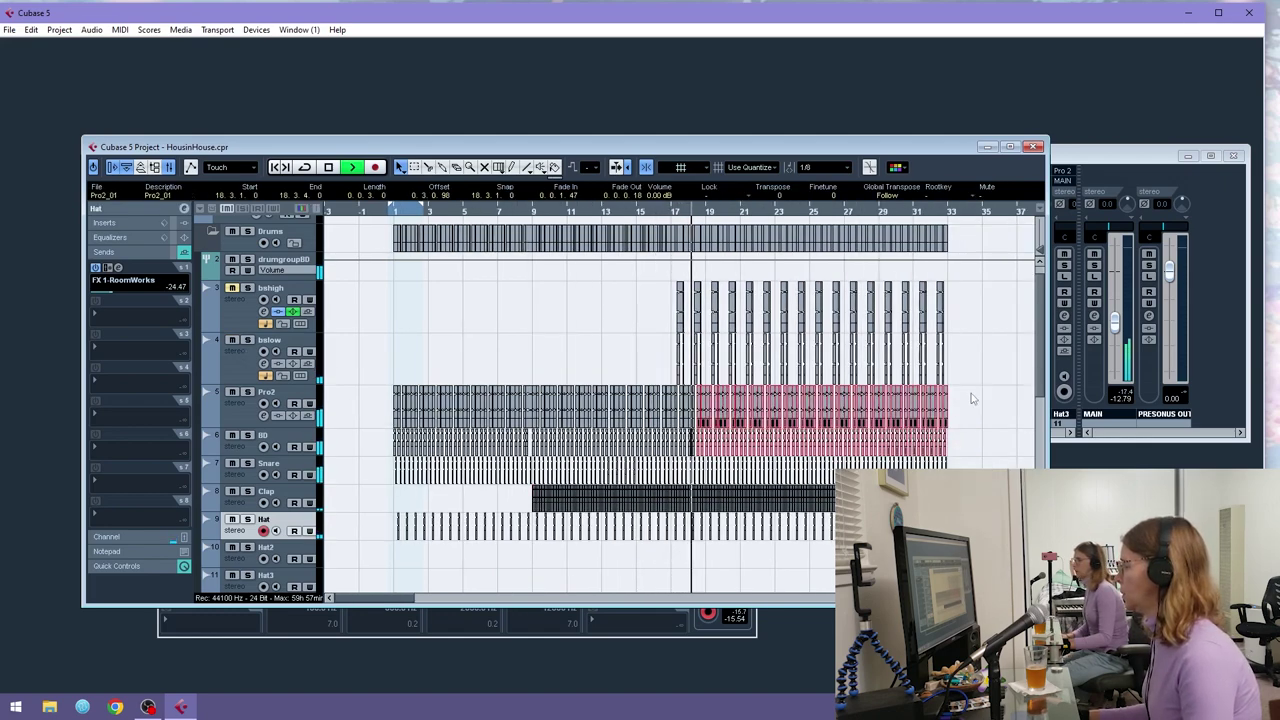
- Unmute the bshigh track during playback and show its volume automation lane
click(231, 288)
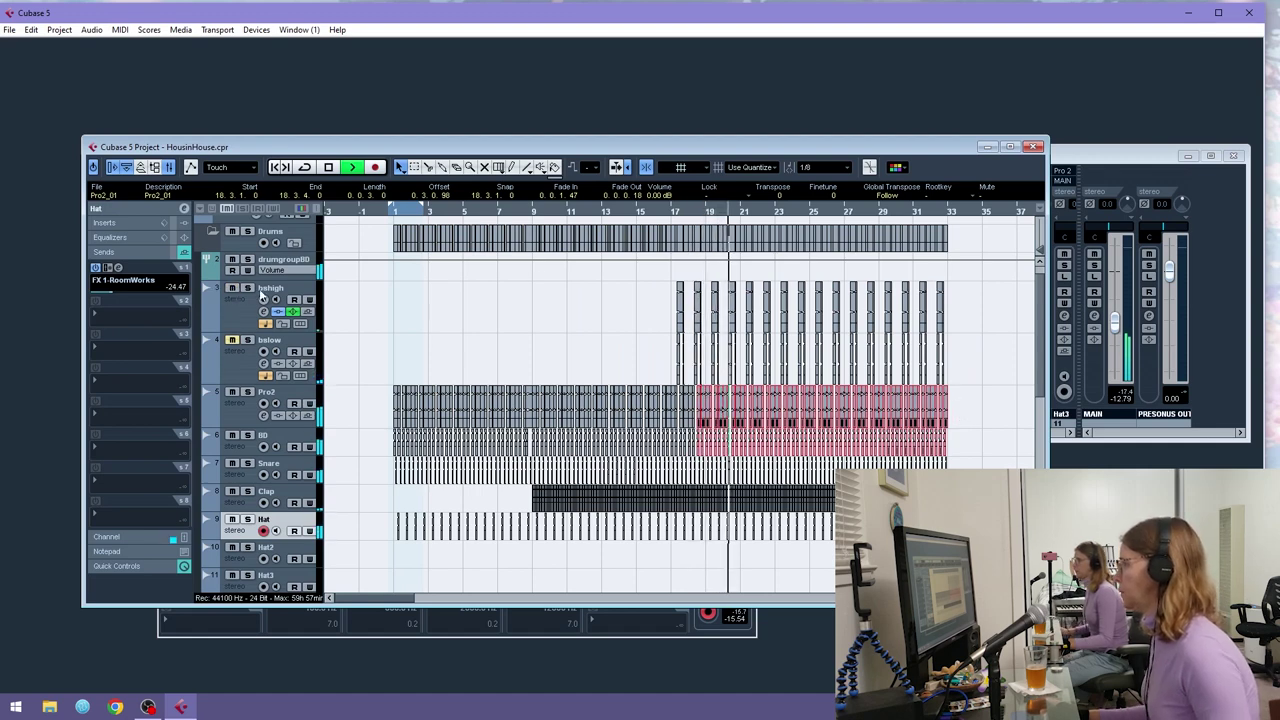
click(252, 311)
click(208, 326)
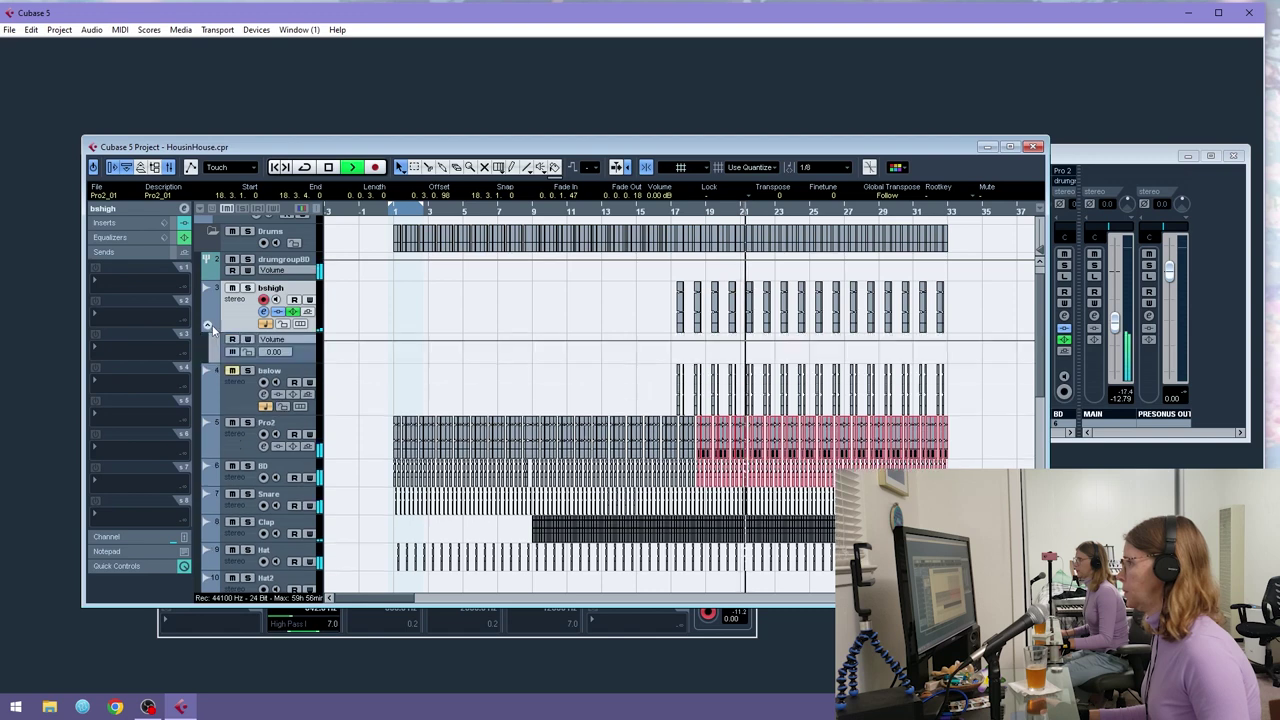
- Stop playback, draw a bshigh volume ramp from -∞ at bar 17 to 0.00 at bar 33, and solo the track
key(space)
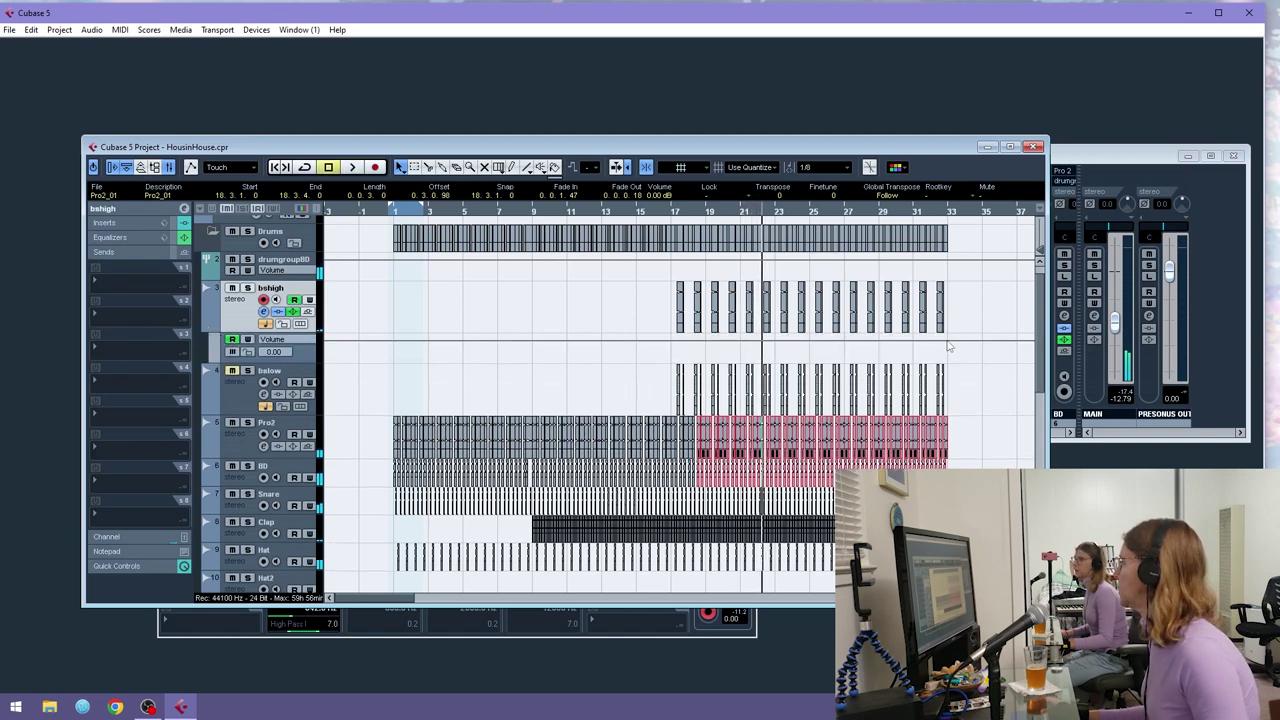
click(947, 342)
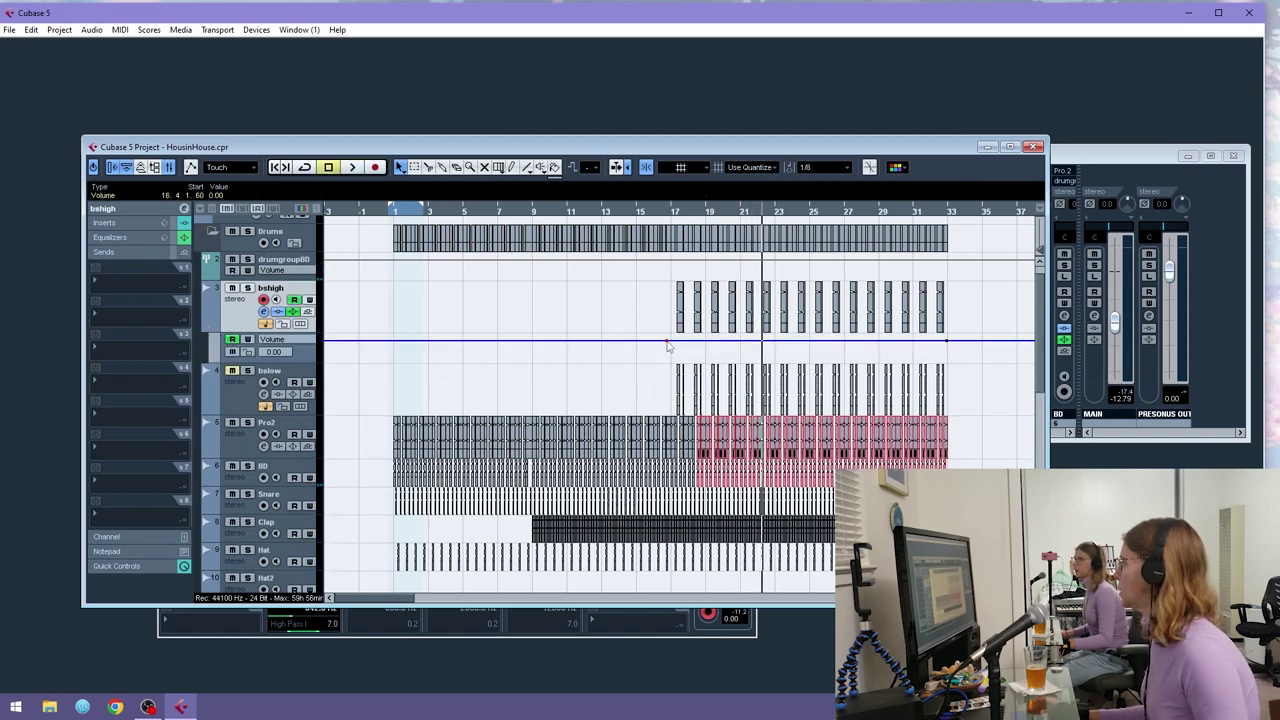
drag(668, 342, 670, 361)
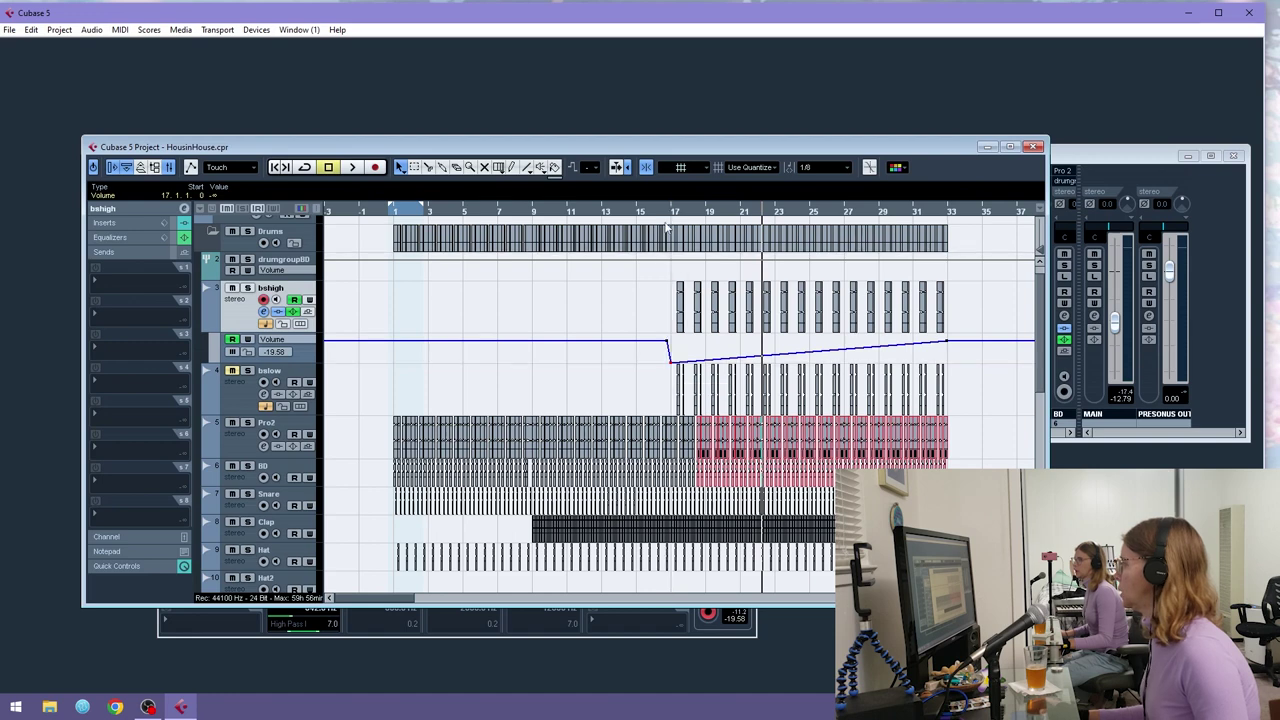
click(248, 287)
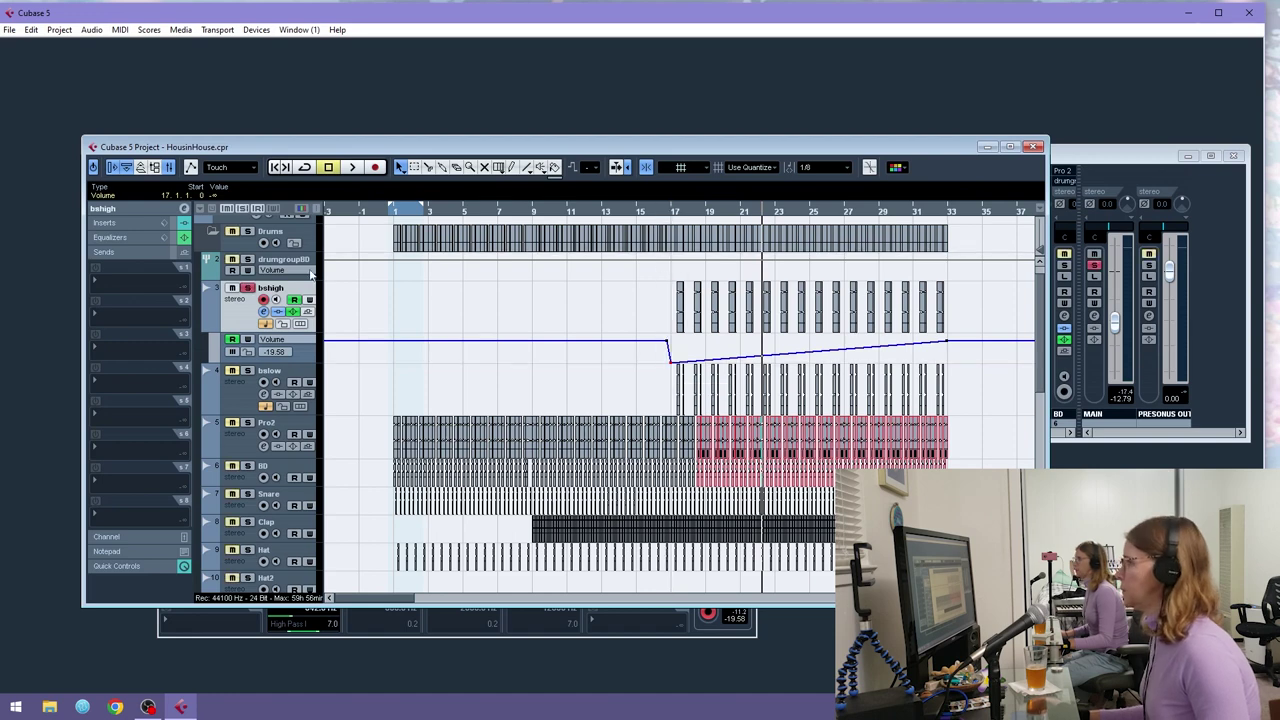
- Select all Pro2 events from bar 1 to bar 33 and set the grid to 1/1
click(967, 434)
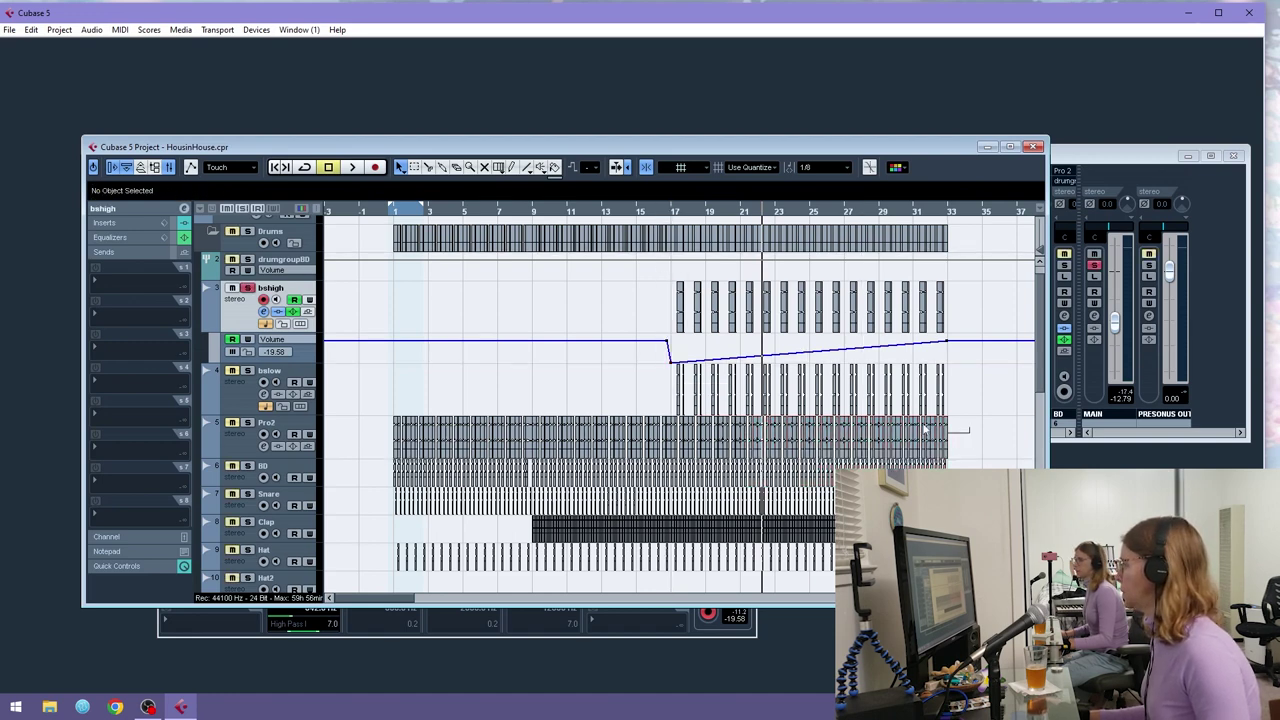
drag(449, 417, 367, 440)
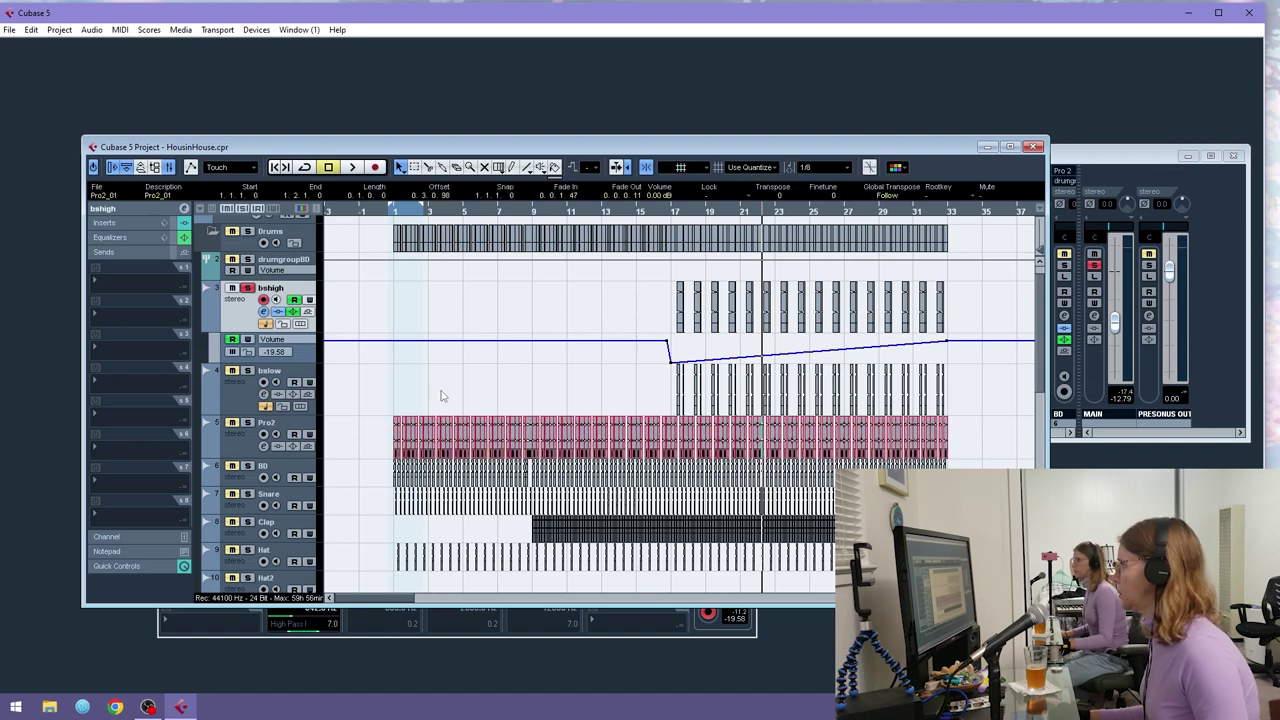
click(827, 167)
click(828, 182)
drag(421, 210, 418, 120)
drag(372, 427, 648, 428)
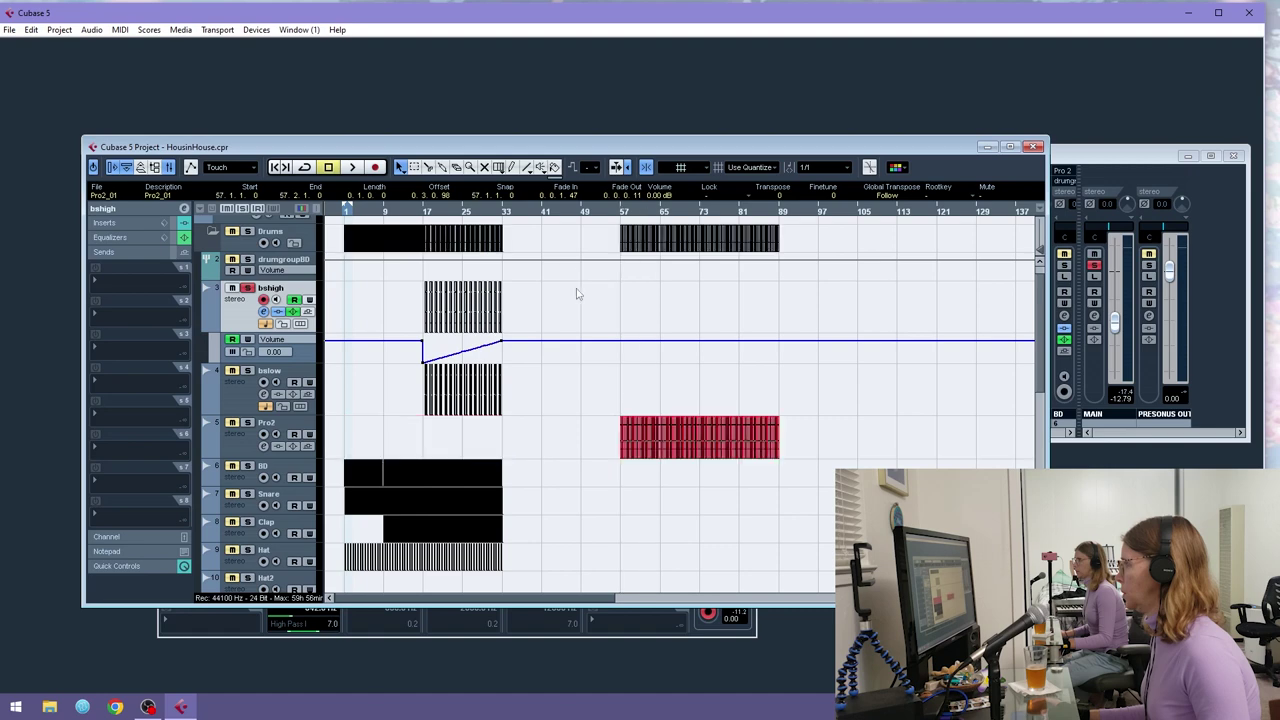
drag(588, 211, 604, 347)
key(ctrl+z)
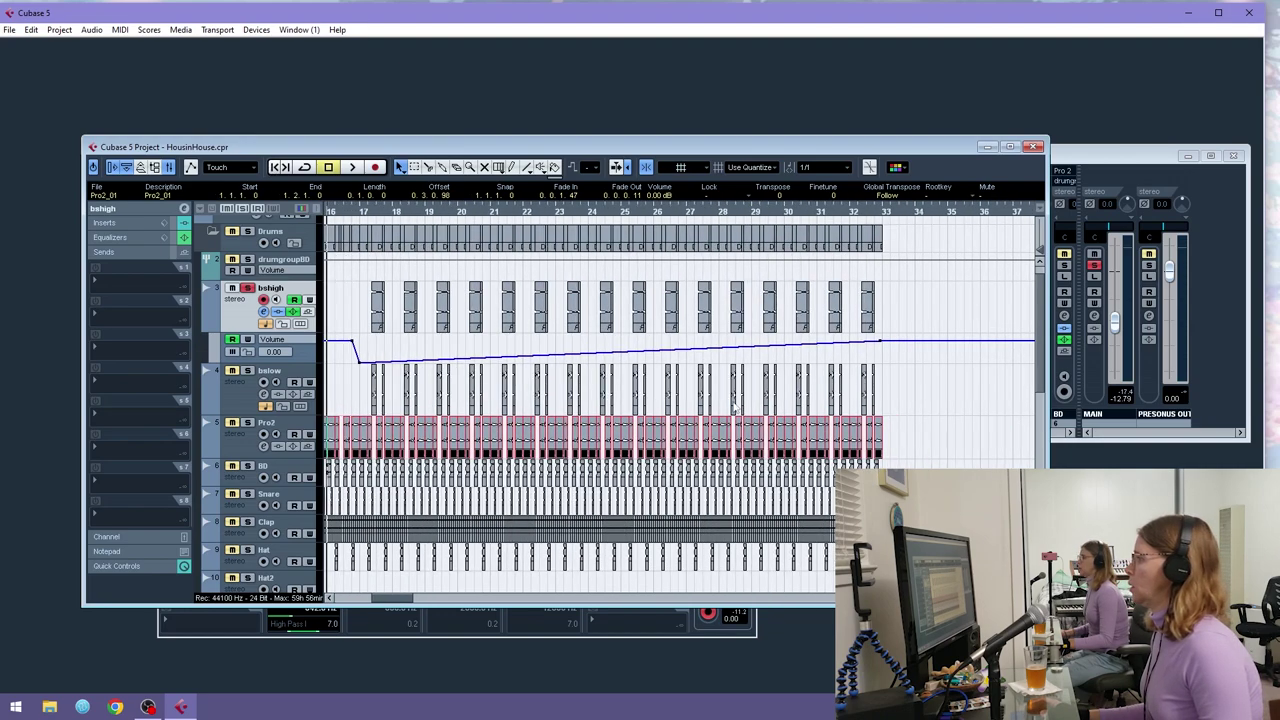
- Select the events from bslow down through the hats between bars 17 and 33, and copy them to bar 61
drag(913, 380, 376, 582)
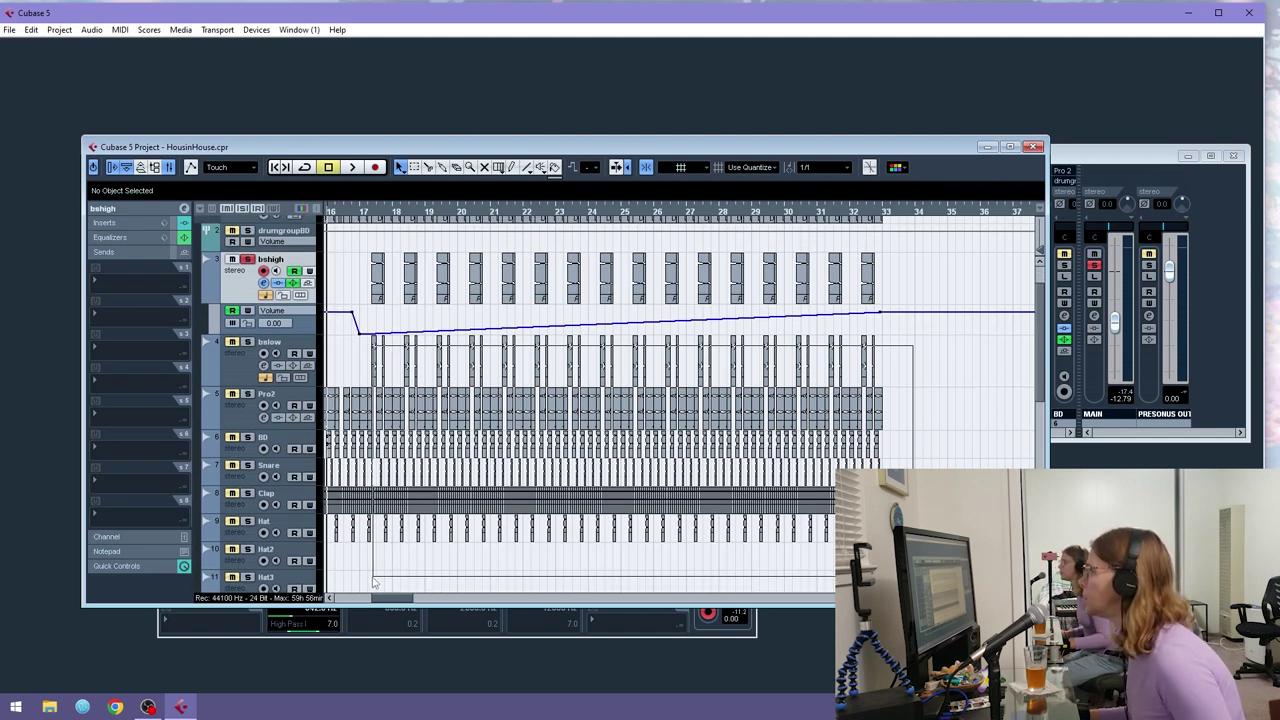
drag(366, 582, 361, 582)
drag(367, 218, 383, 184)
alt+drag(377, 500, 757, 500)
drag(505, 213, 494, 244)
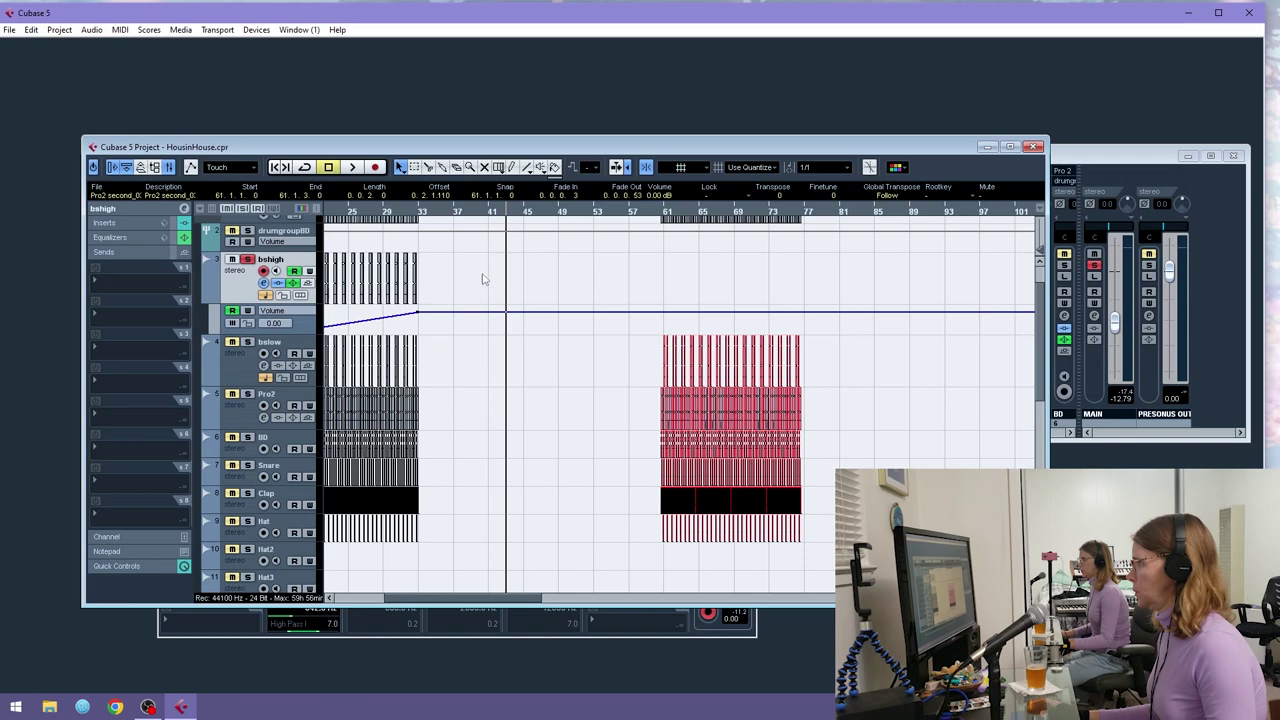
- Place the cursor at bar 49 and move the copied bslow, Pro2 and drum events to start there
click(559, 214)
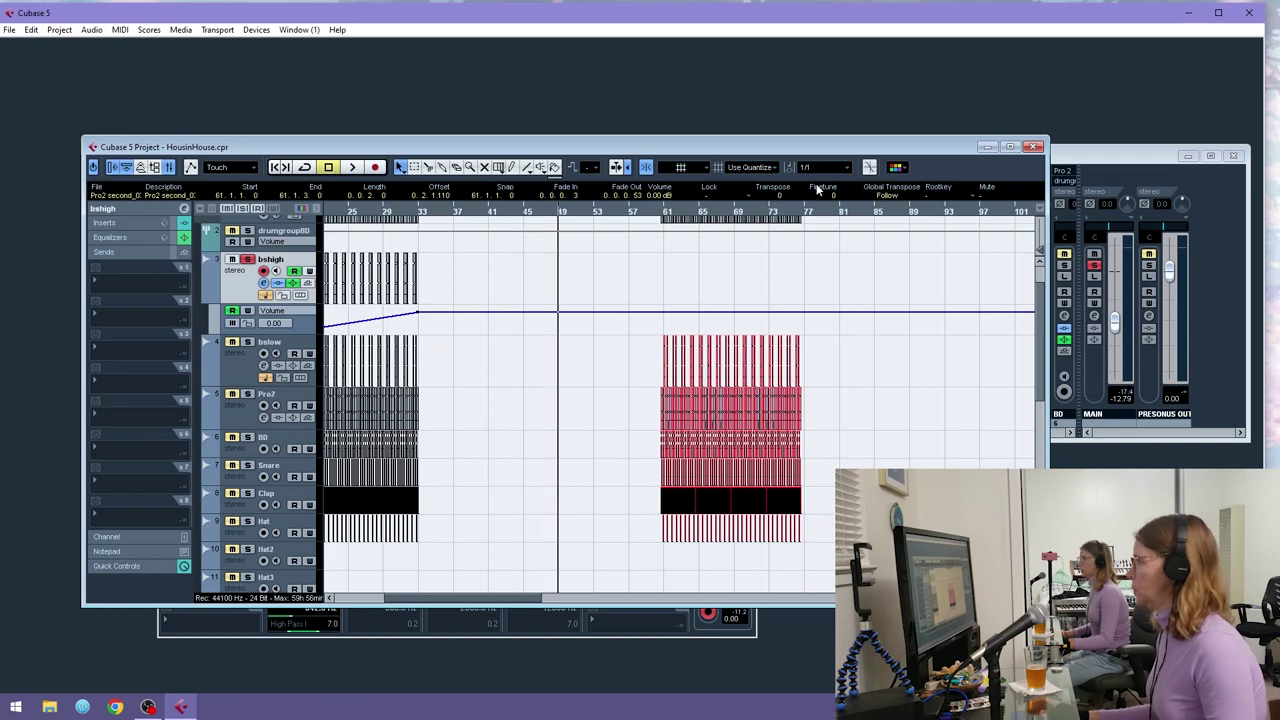
key(h)
key(h)
key(h)
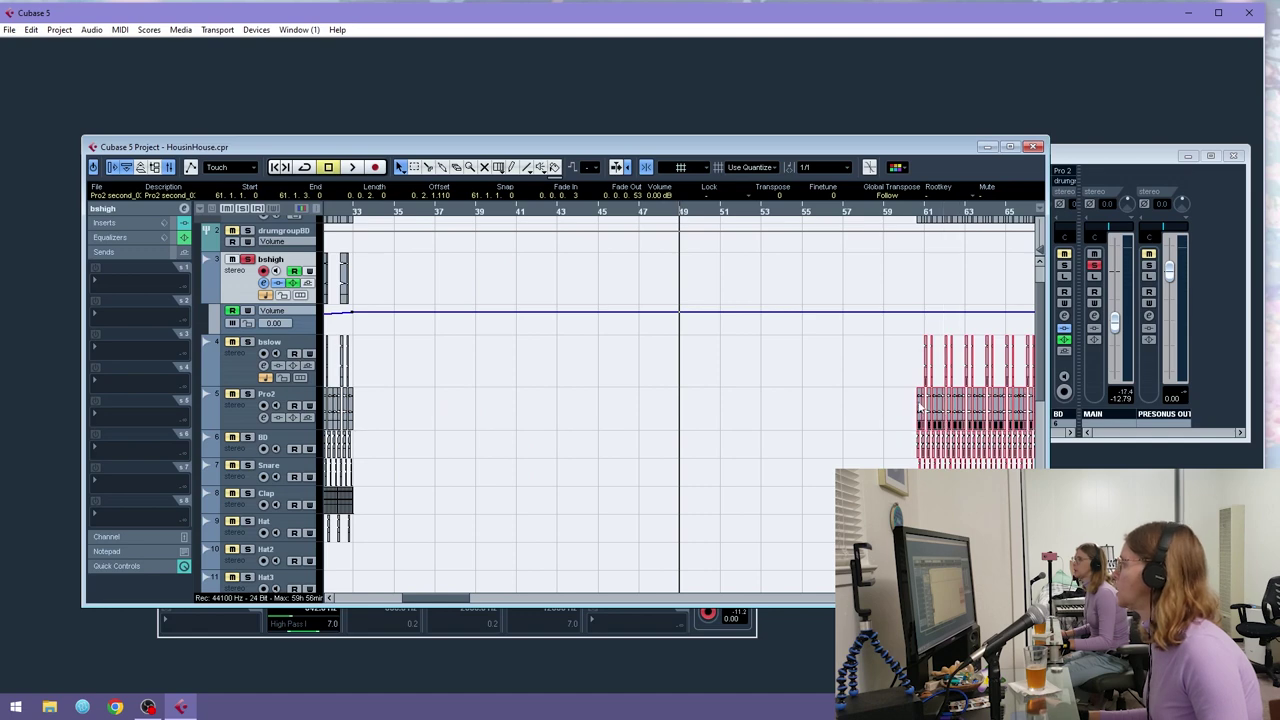
drag(910, 403, 701, 423)
drag(685, 423, 684, 424)
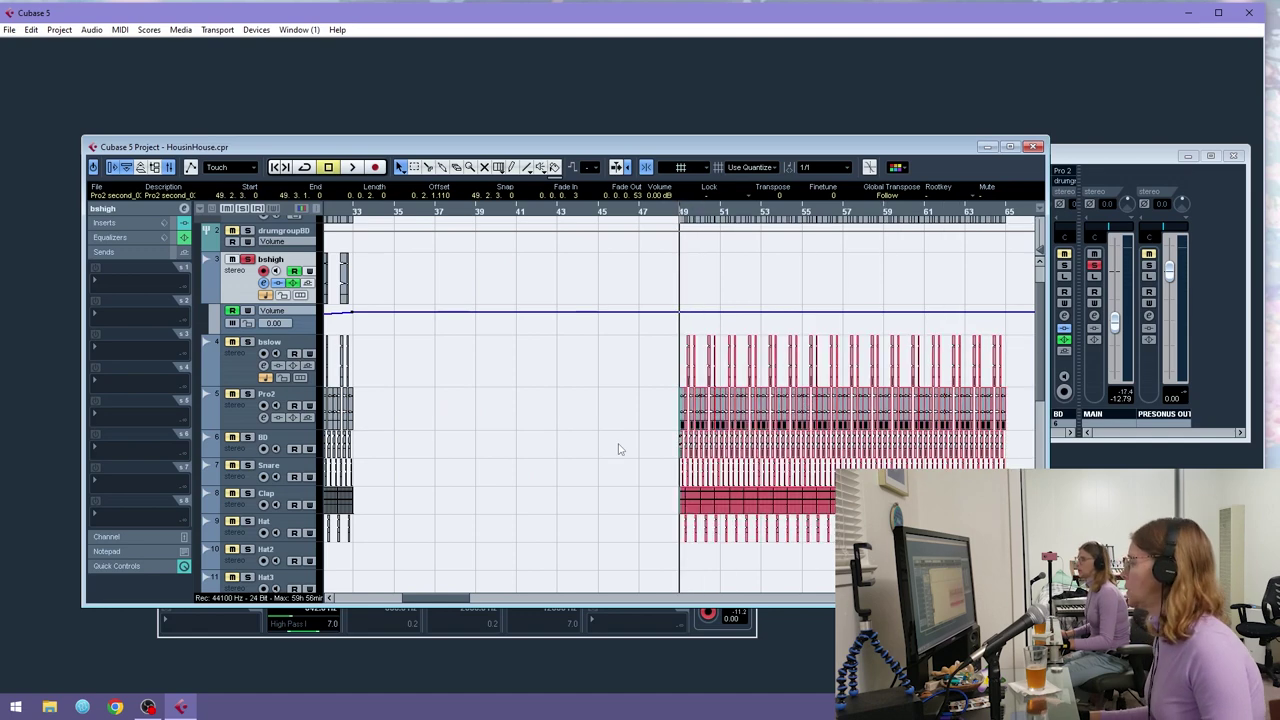
- Delete the bslow events between bar 17 and bar 33
drag(437, 598, 390, 601)
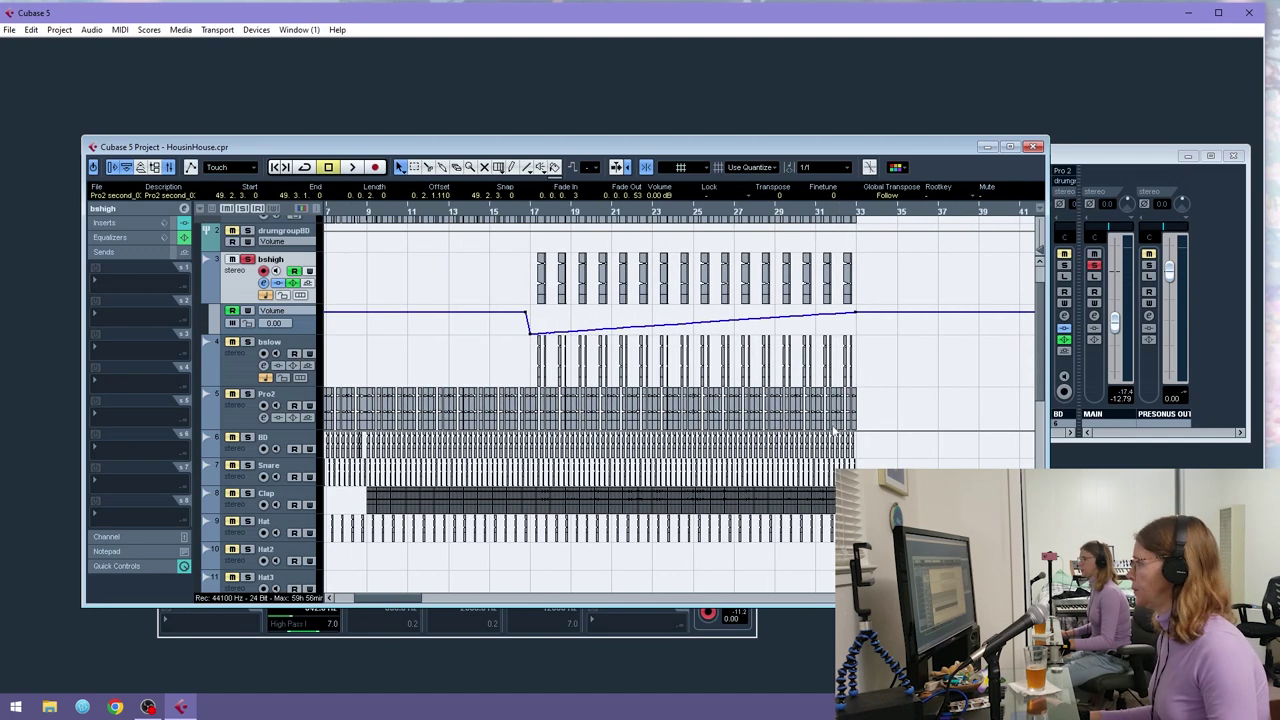
click(887, 411)
drag(887, 411, 401, 418)
drag(905, 361, 476, 371)
key(Delete)
- Glue the bshigh events from bar 17 onward into one event and extend its end to bar 33
drag(875, 258, 531, 302)
key(4)
click(541, 287)
drag(848, 301, 857, 306)
- Duplicate the glued bshigh event to fill bars 33 to 49 and delete the extra volume automation points around bar 33
key(ctrl+d)
drag(712, 321, 674, 347)
key(Delete)
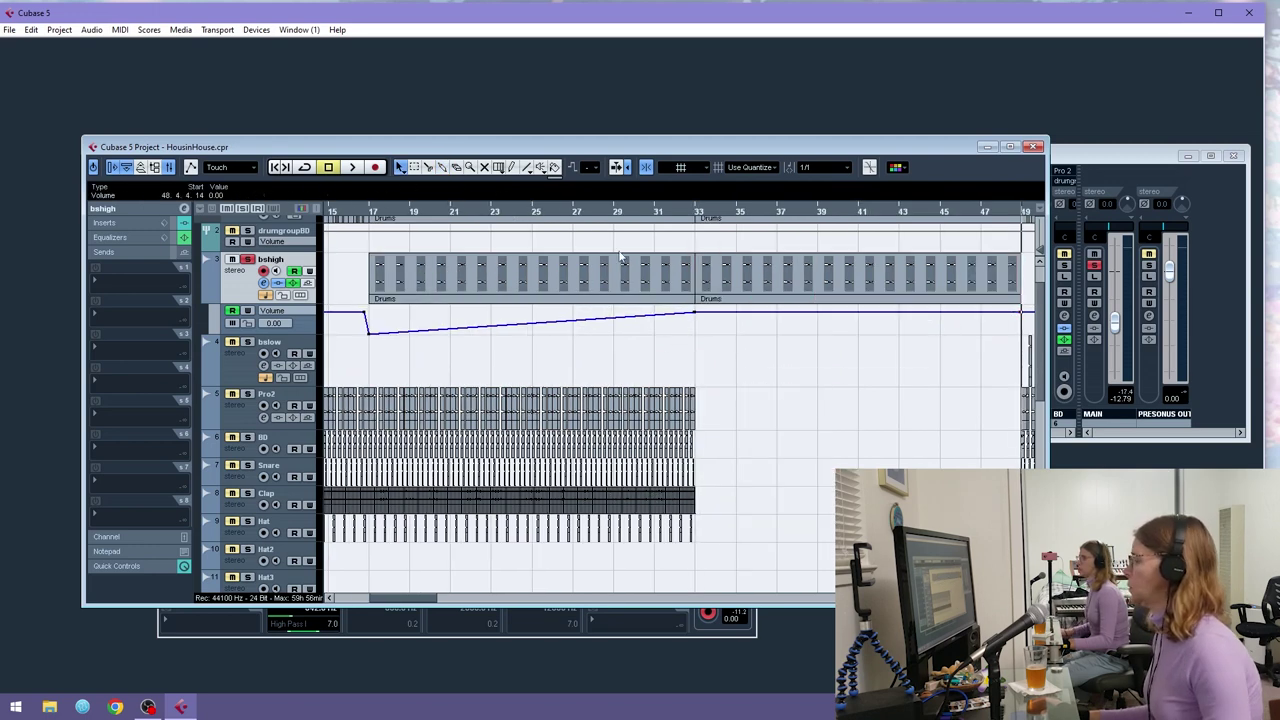
- Delete the Pro2 and BD events between bar 9 and bar 33
drag(640, 212, 293, 216)
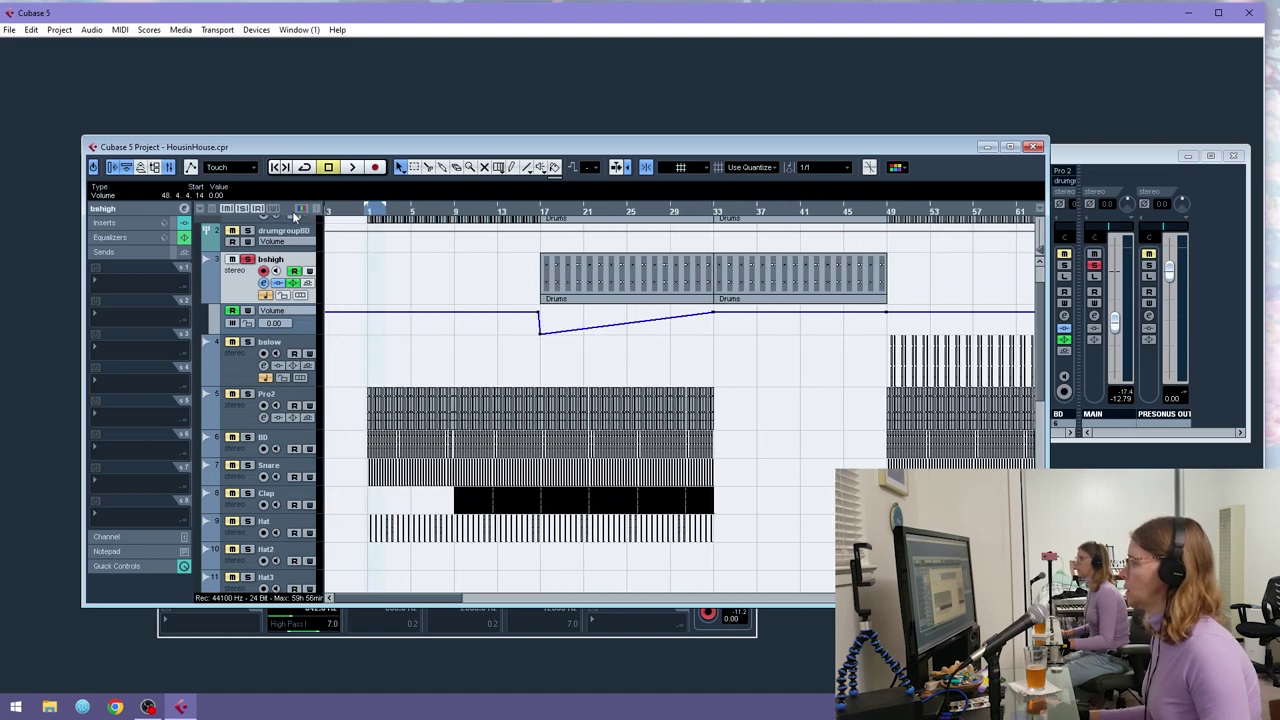
click(536, 241)
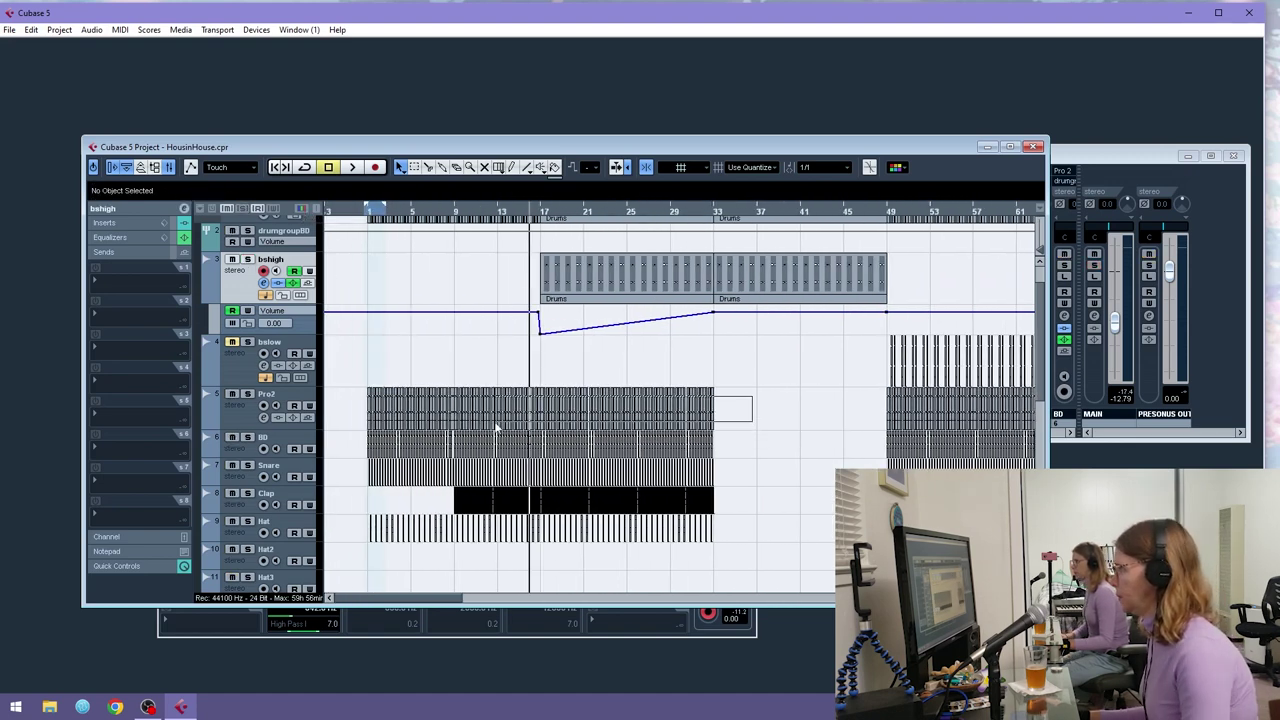
drag(752, 396, 463, 444)
key(Delete)
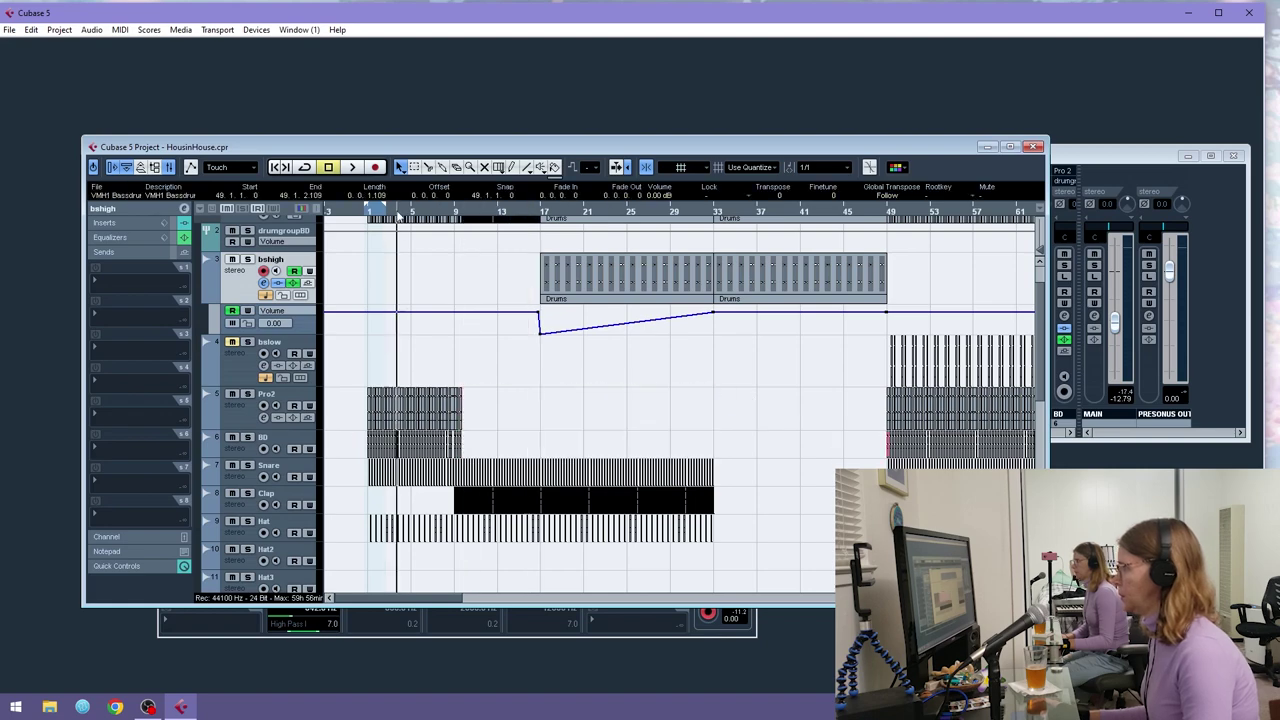
key(h)
key(h)
key(h)
drag(810, 382, 470, 440)
key(Delete)
key(ctrl+d)
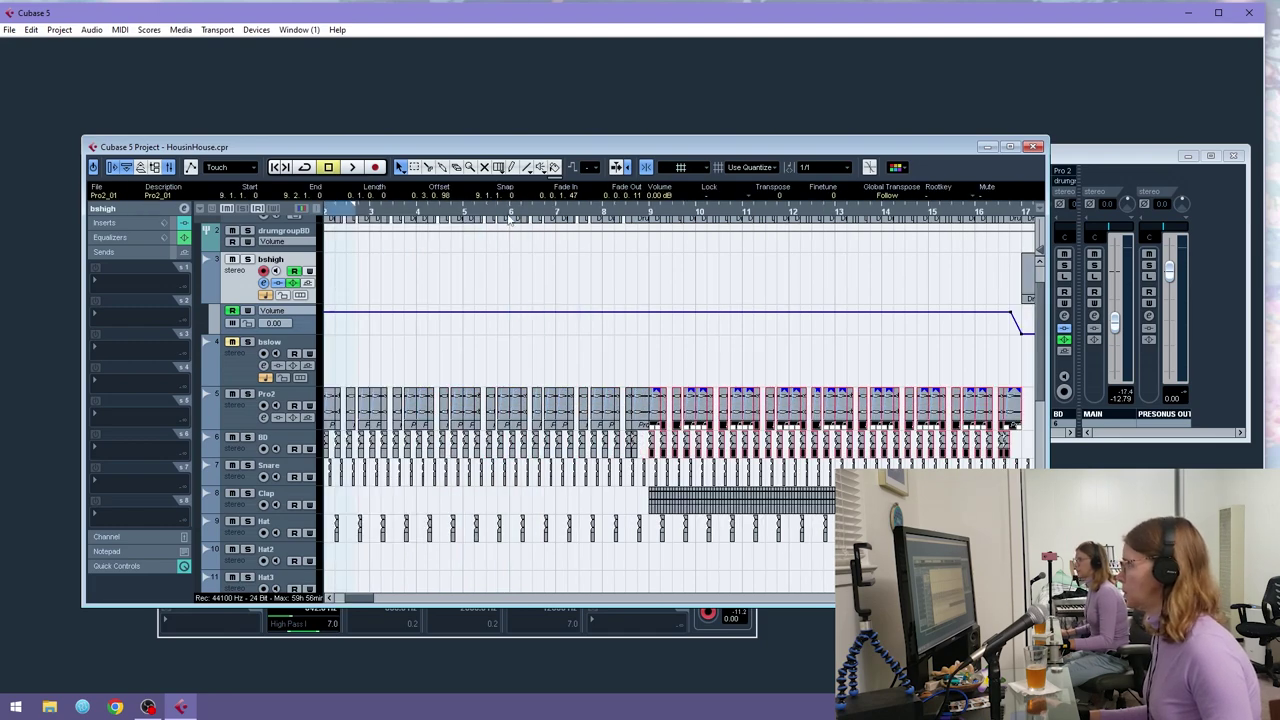
drag(510, 208, 500, 180)
key(Delete)
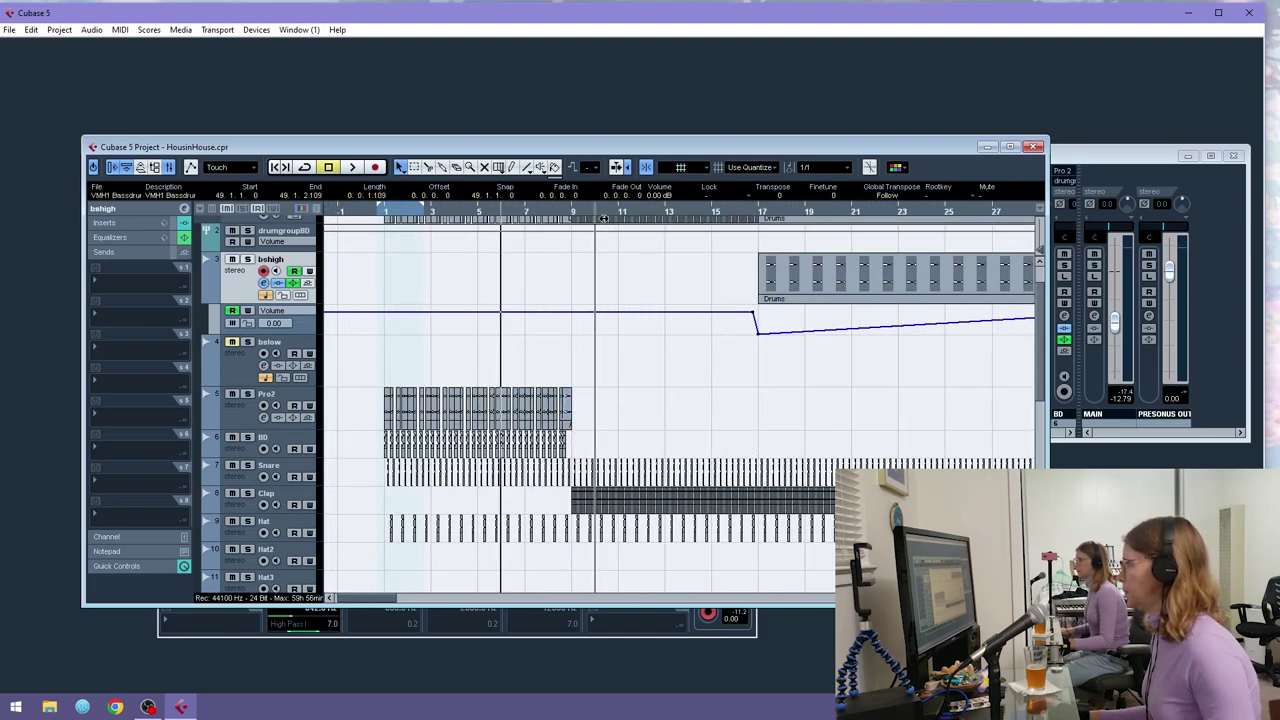
- Add one stereo audio track between the Snare and Clap tracks
drag(567, 212, 565, 285)
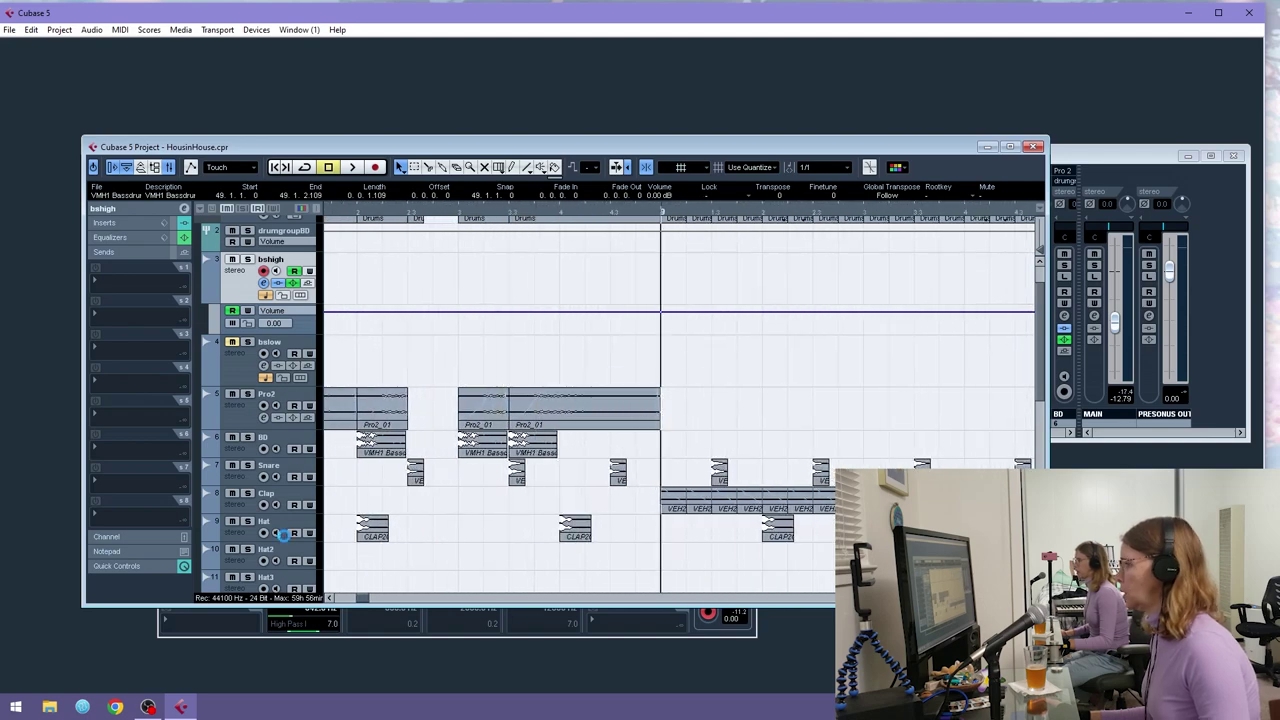
right_click(247, 488)
mouse_move(371, 263)
click(470, 263)
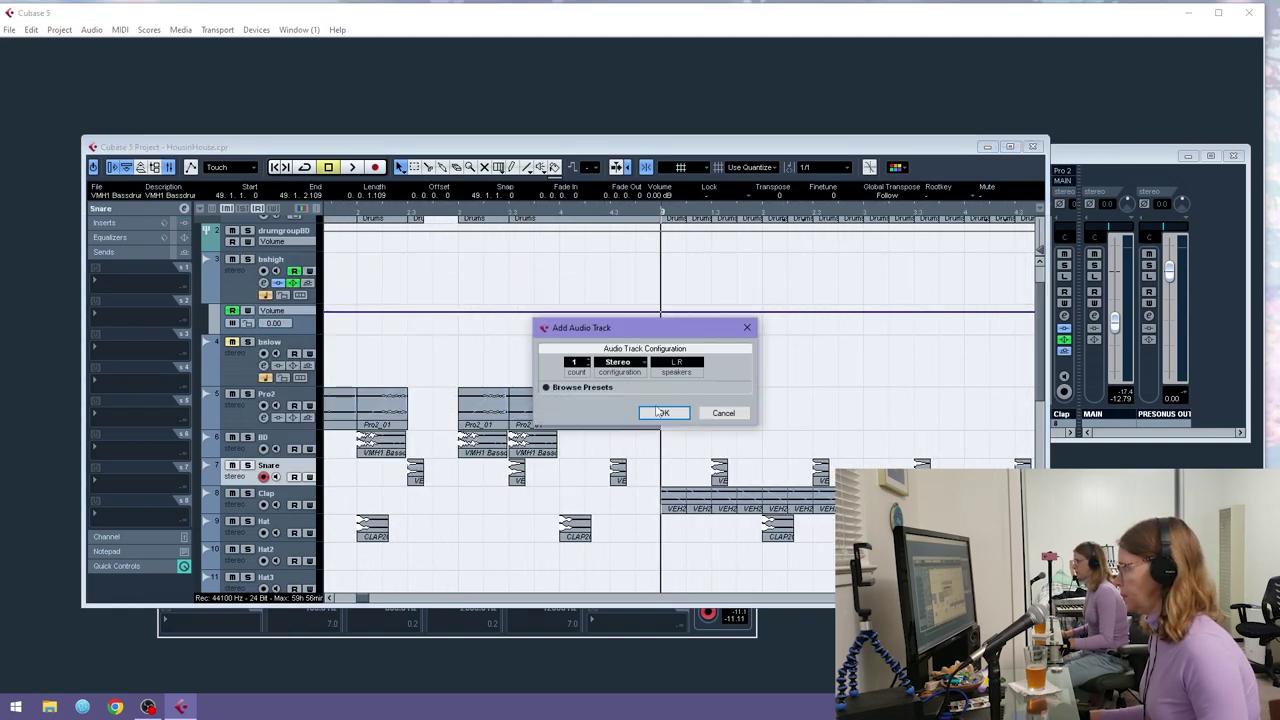
click(661, 413)
- Start an audio file import for the new track and browse to the Open Hats samples folder
click(9, 29)
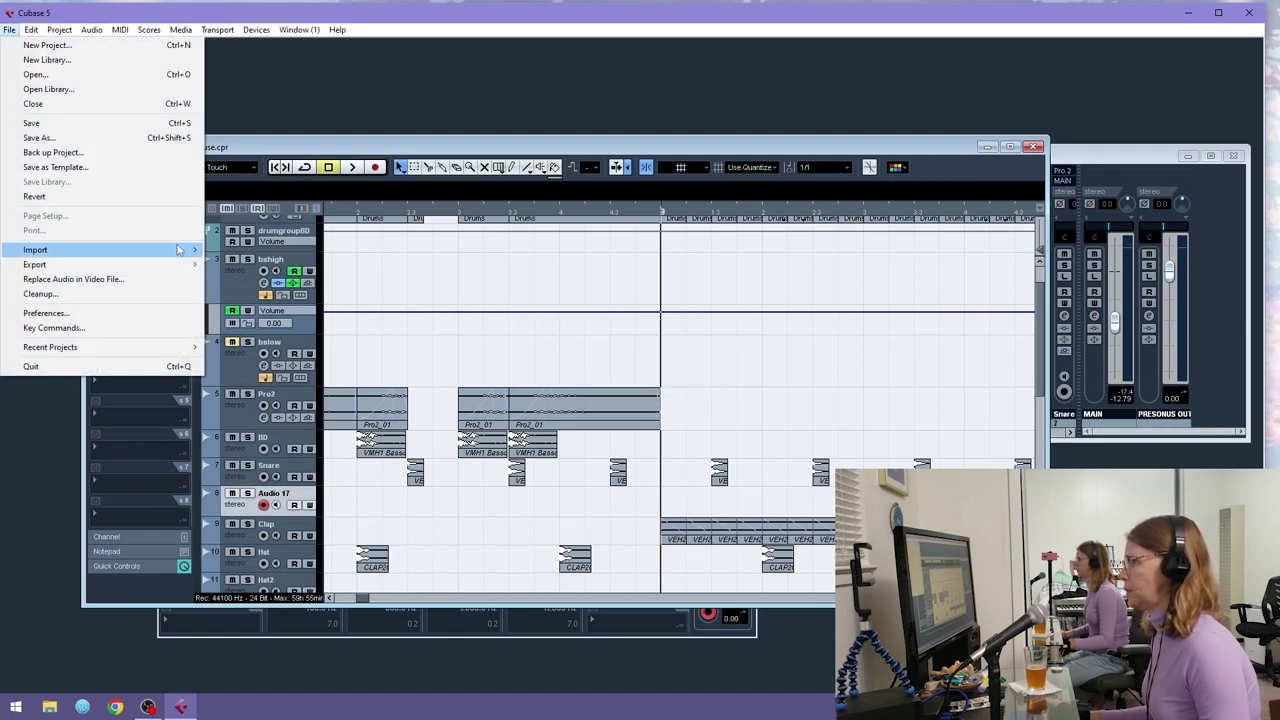
mouse_move(60, 249)
click(250, 252)
click(526, 199)
scroll(395, 330, down, 1)
double_click(380, 347)
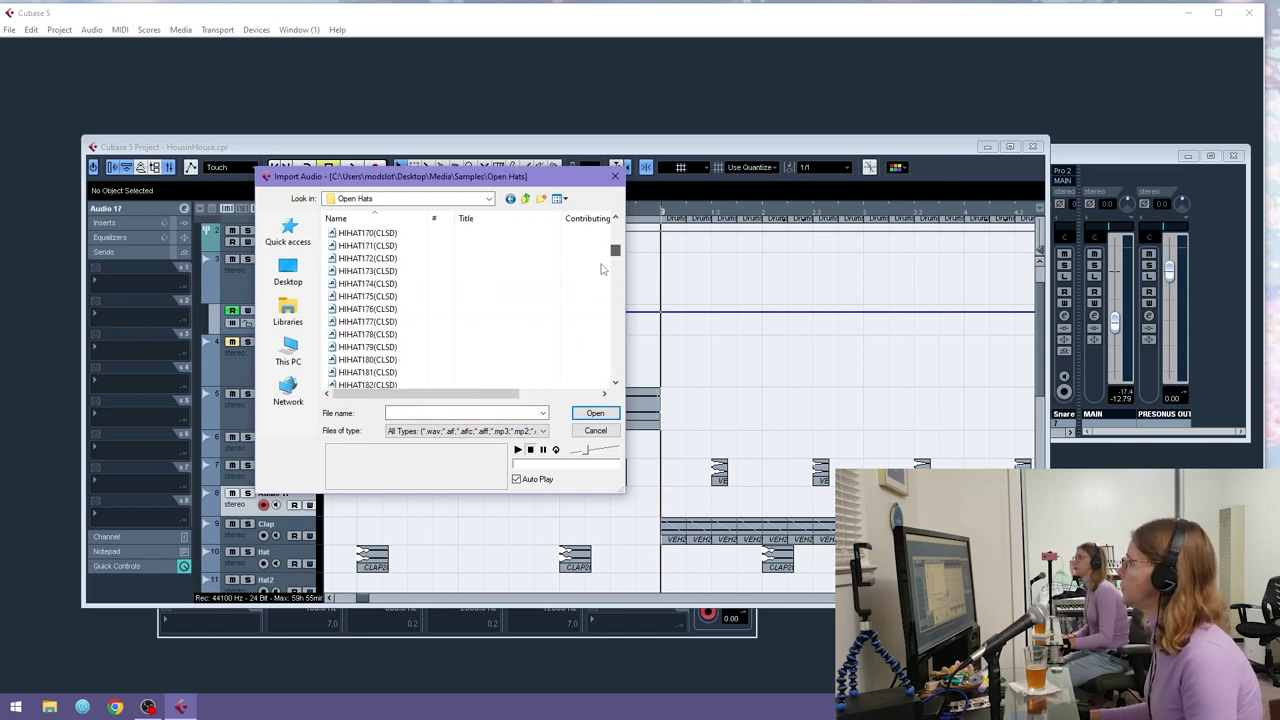
- Audition the open hi-hat samples and import HIHAT435(OPEN) at bar 9 on the new track
drag(610, 245, 611, 293)
click(520, 348)
key(Down)
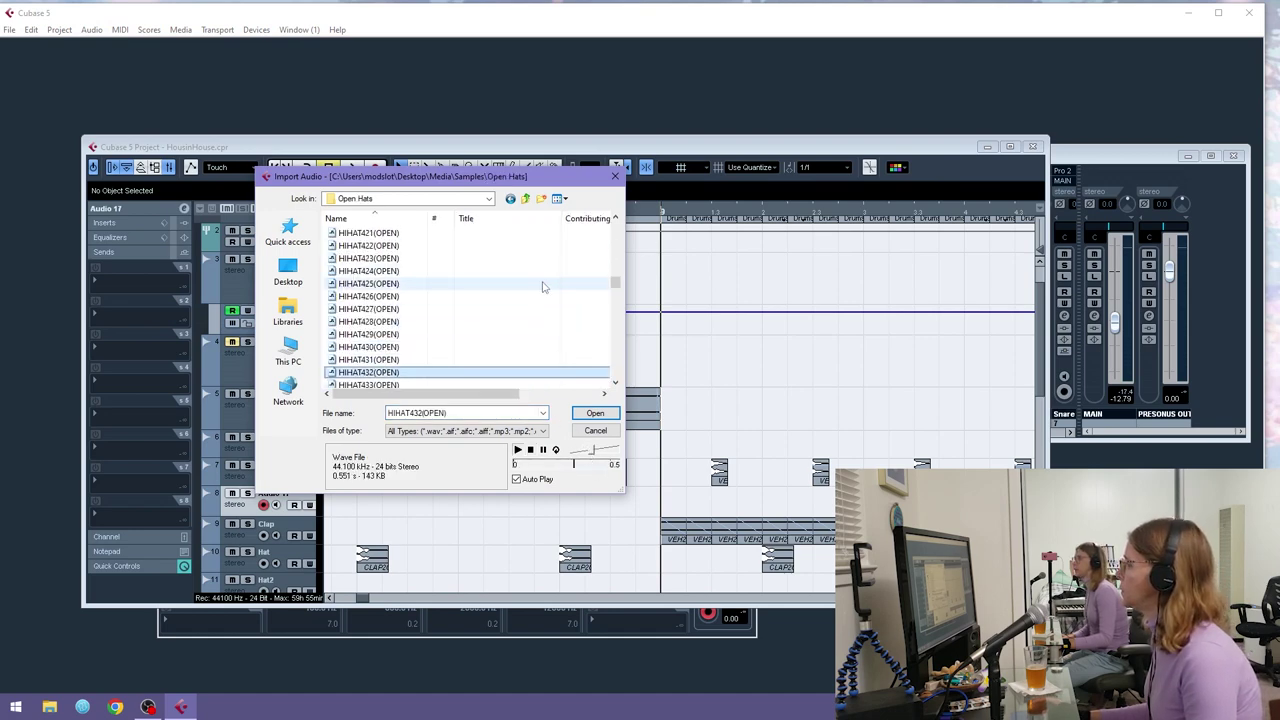
key(Down)
key(Down)
key(Down)
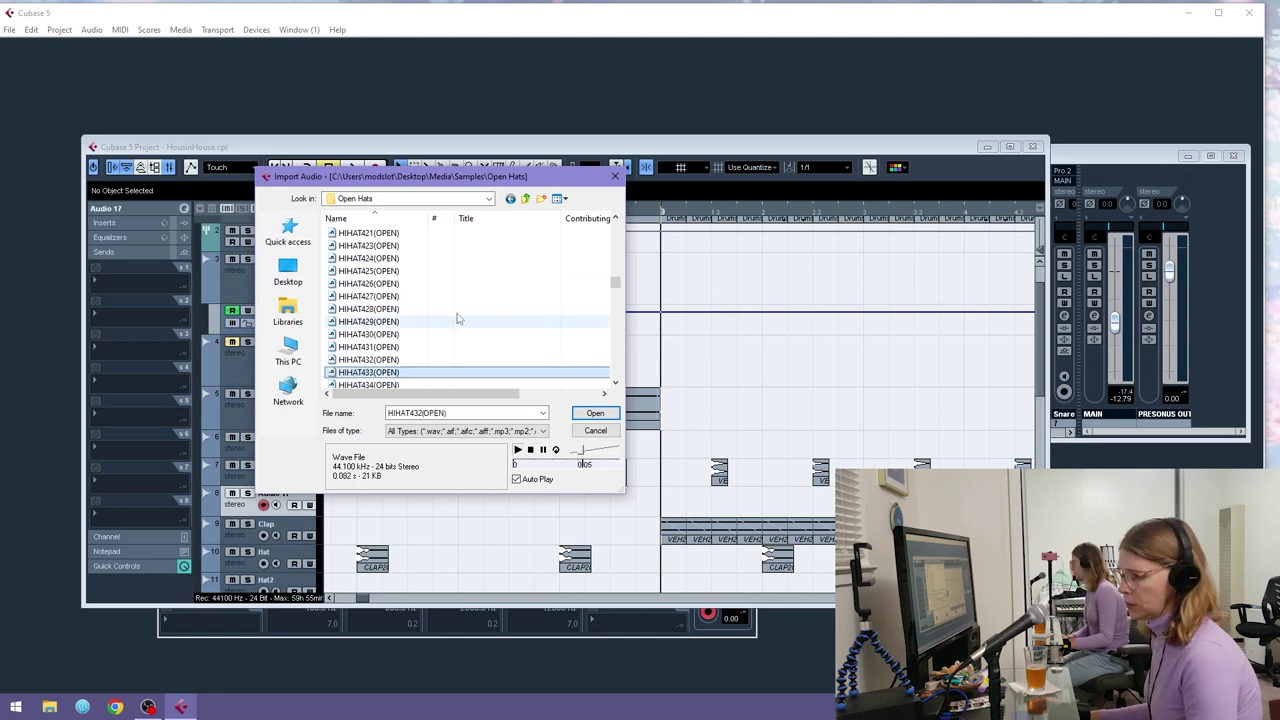
key(Down)
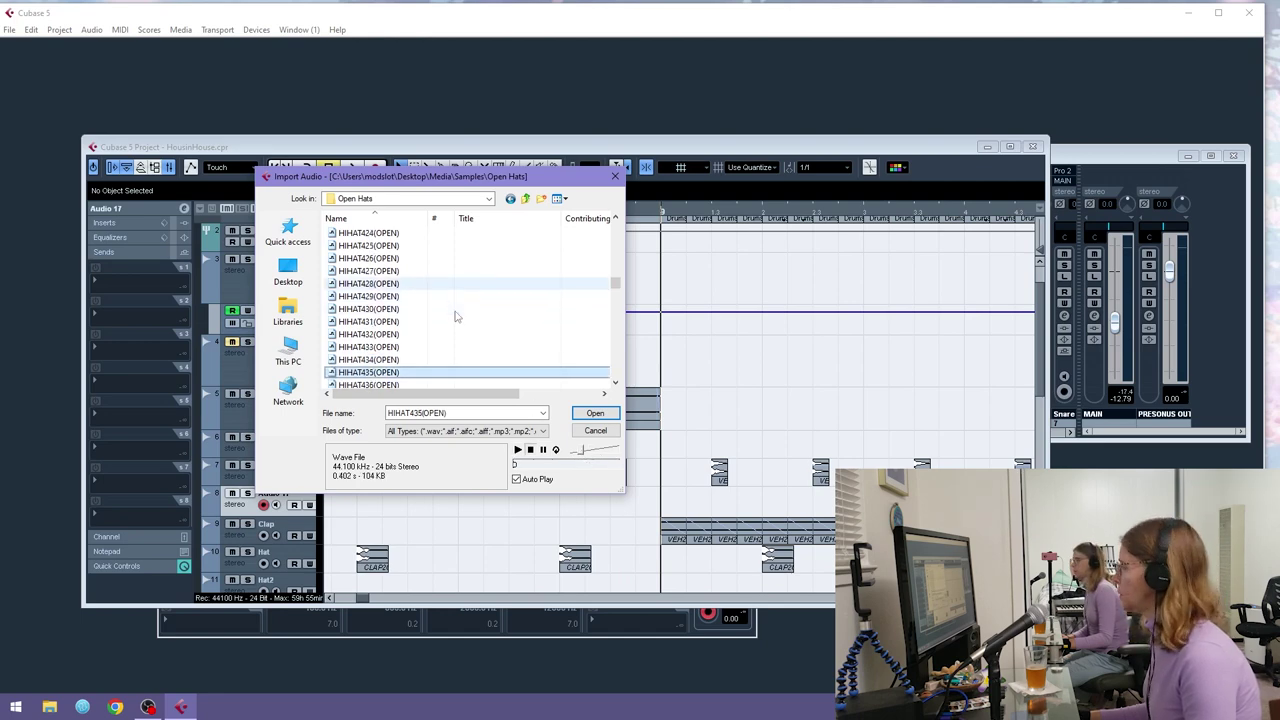
key(Return)
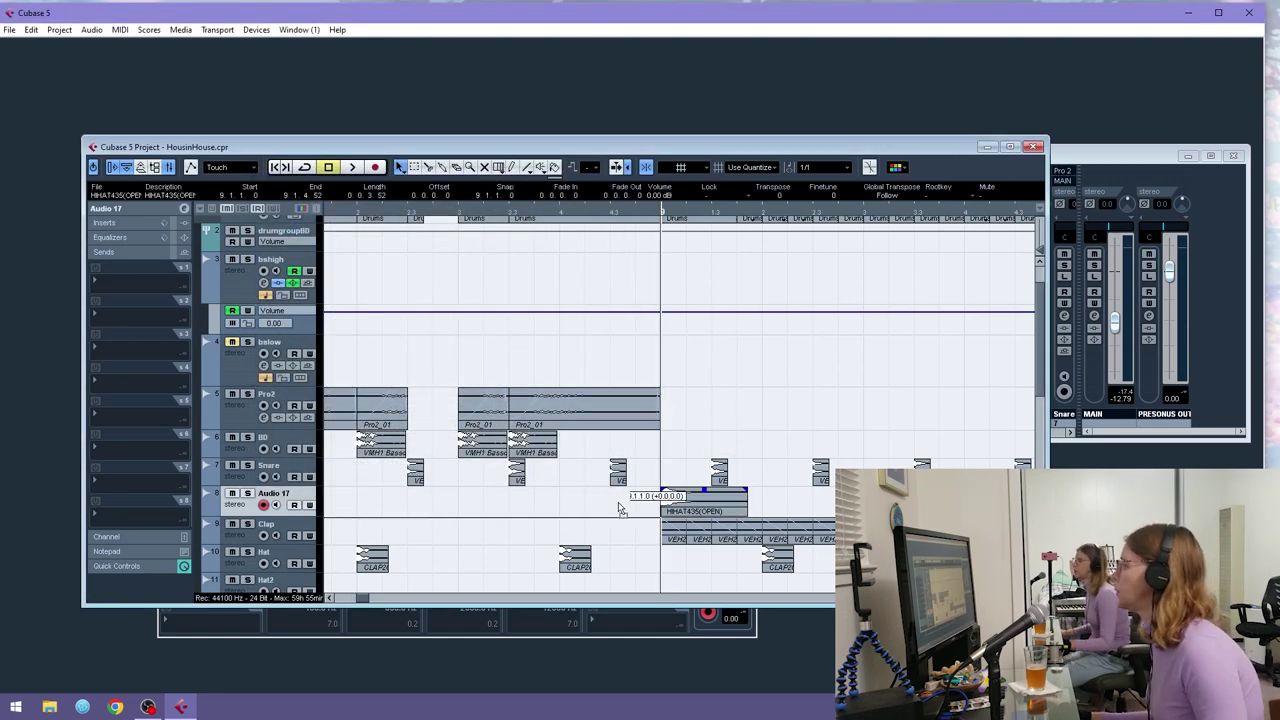
- Set the grid to 1/16 and place sixteenth-long open hi-hat events at 8.4.2 and 8.4.4
click(822, 167)
click(830, 240)
drag(742, 514, 648, 510)
click(600, 498)
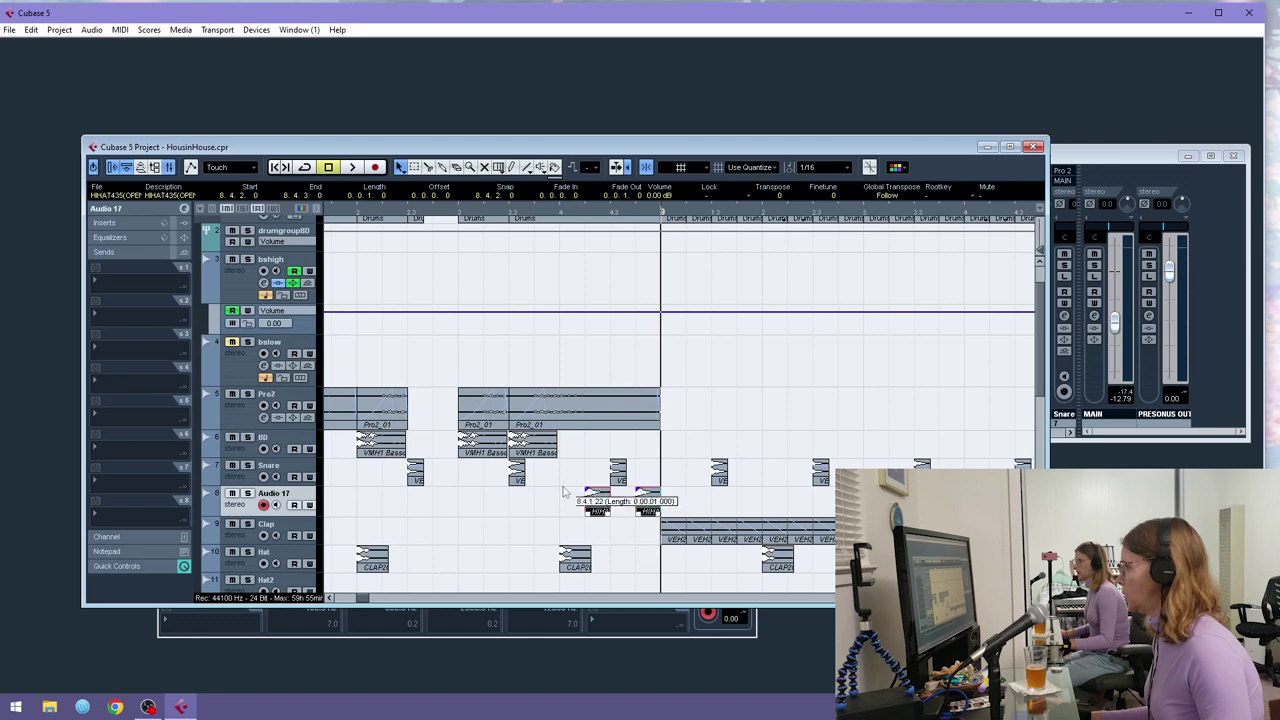
- Send the open hi-hat track to FX 1-RoomWorks at -31.21, and set its volume to -19.27 and pan to R38
click(131, 208)
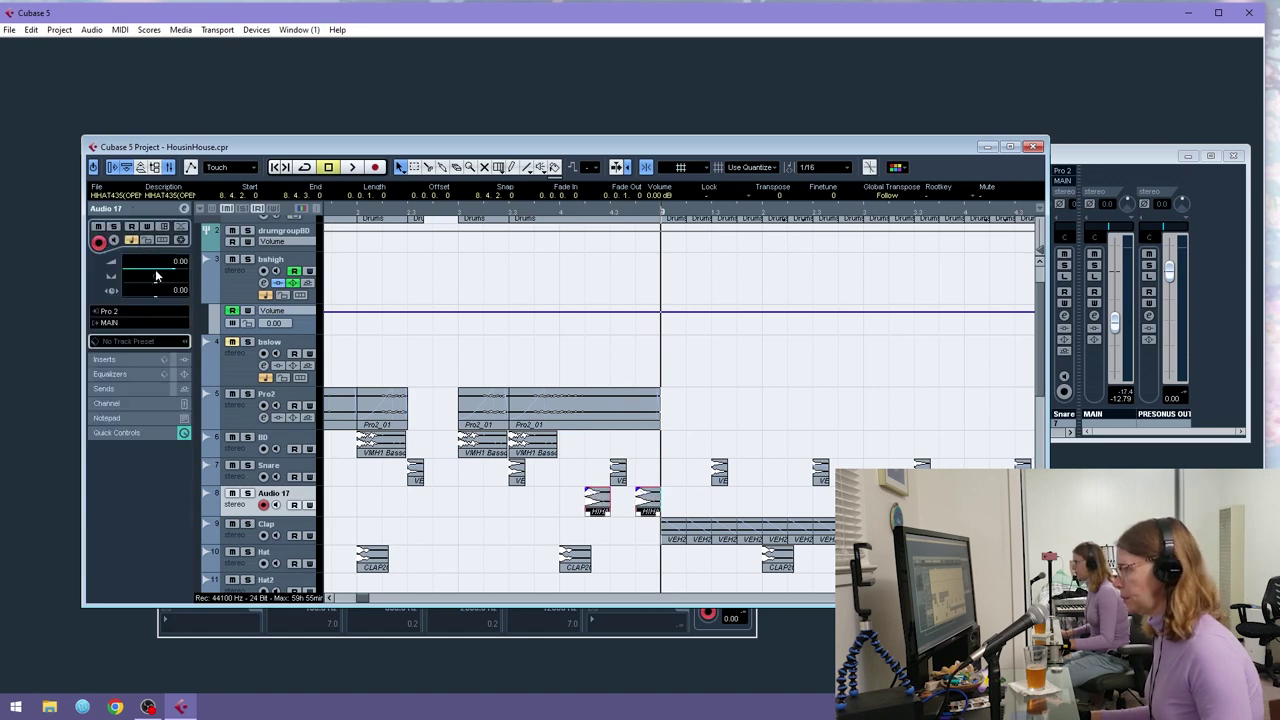
click(120, 389)
click(108, 289)
click(120, 311)
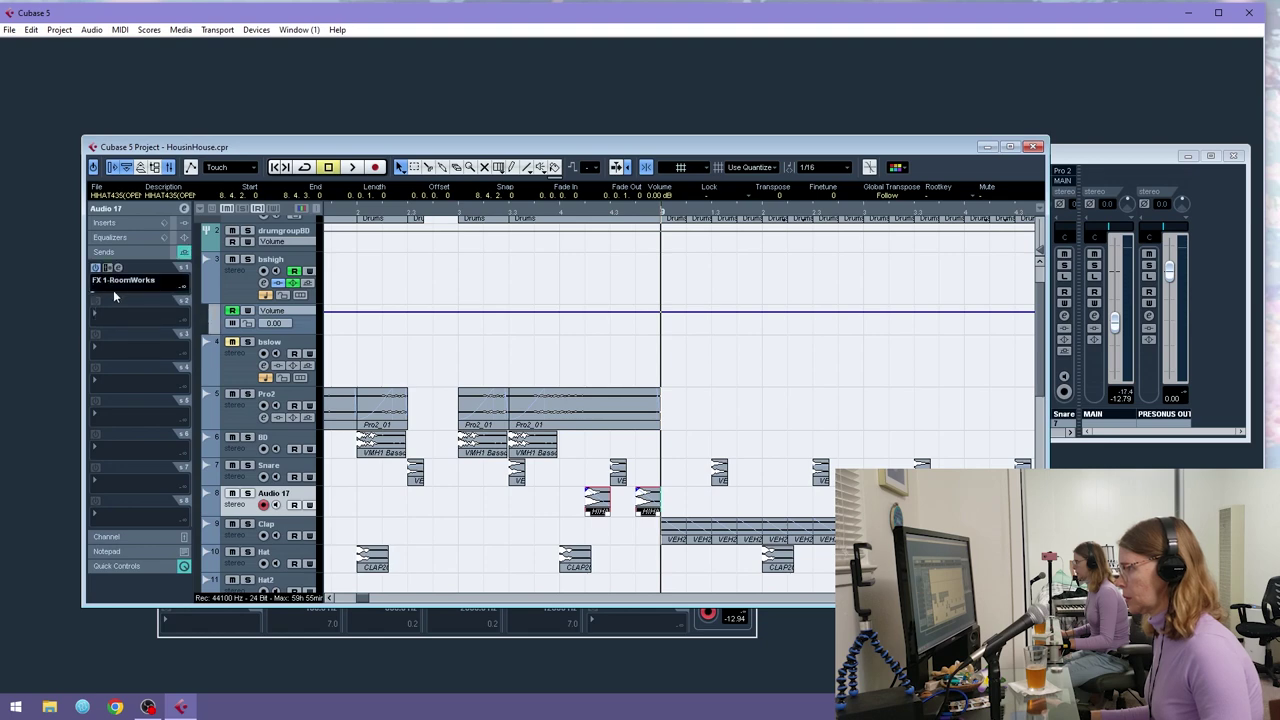
key(space)
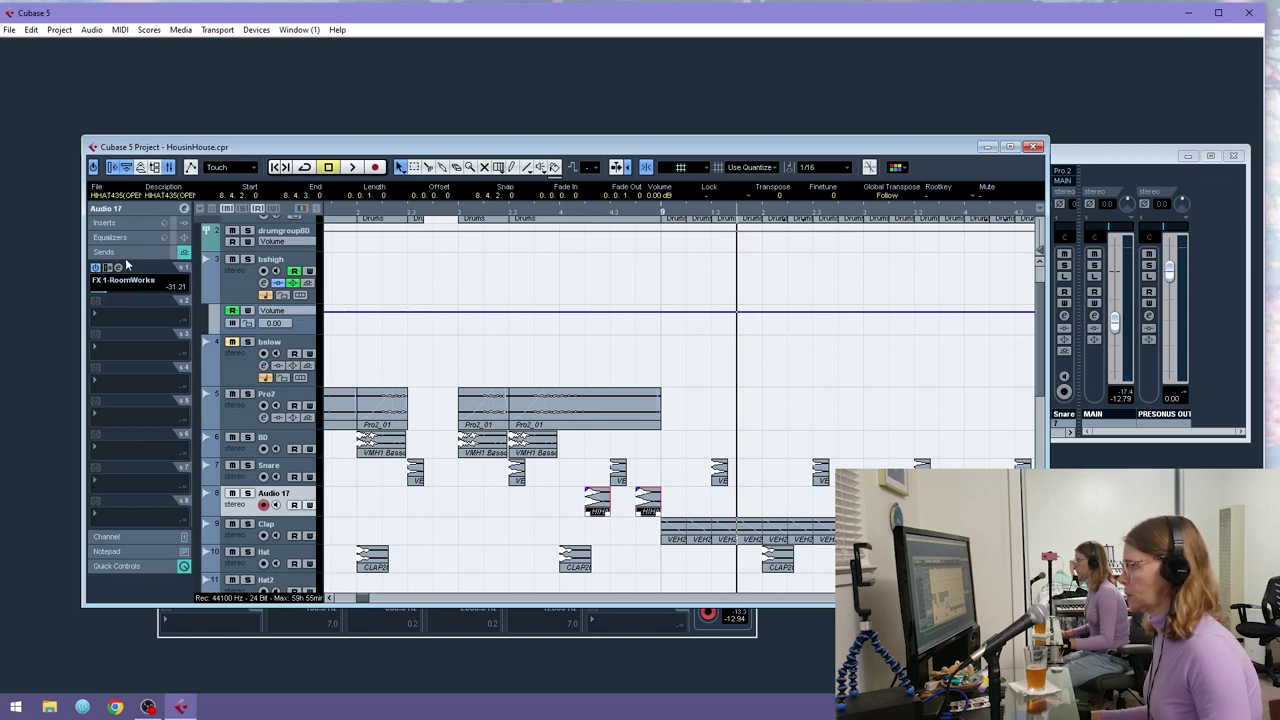
click(148, 211)
drag(452, 212, 300, 211)
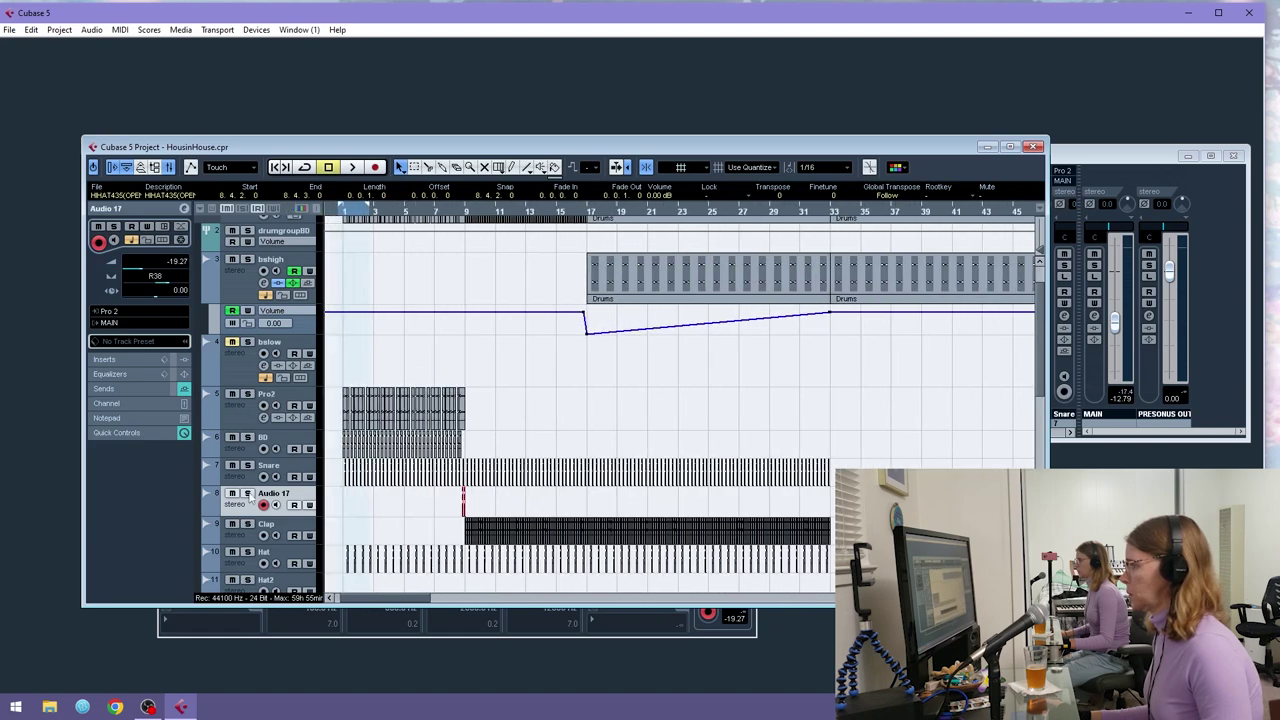
- Move the open hi-hat track above Snare and duplicate the eight-bar Pro2, BD and open hi-hat events up to bar 33 on a 1/1 grid
drag(260, 473, 260, 470)
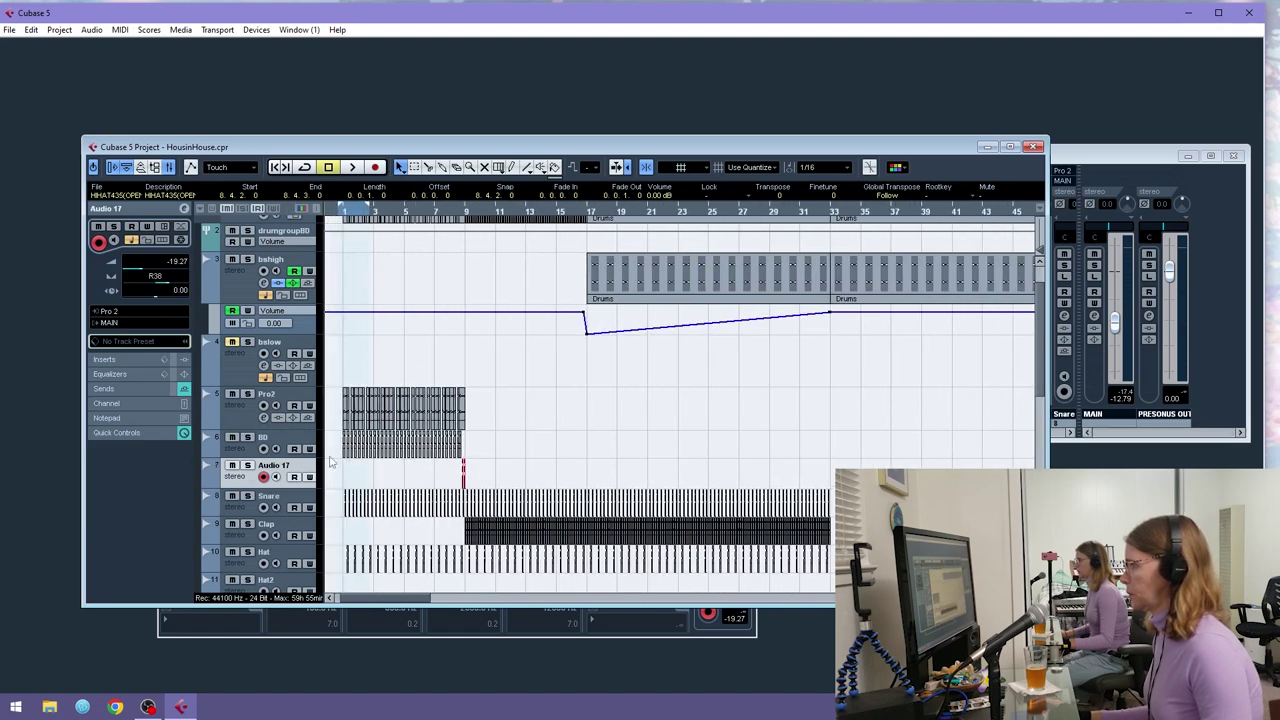
drag(518, 407, 307, 477)
click(820, 167)
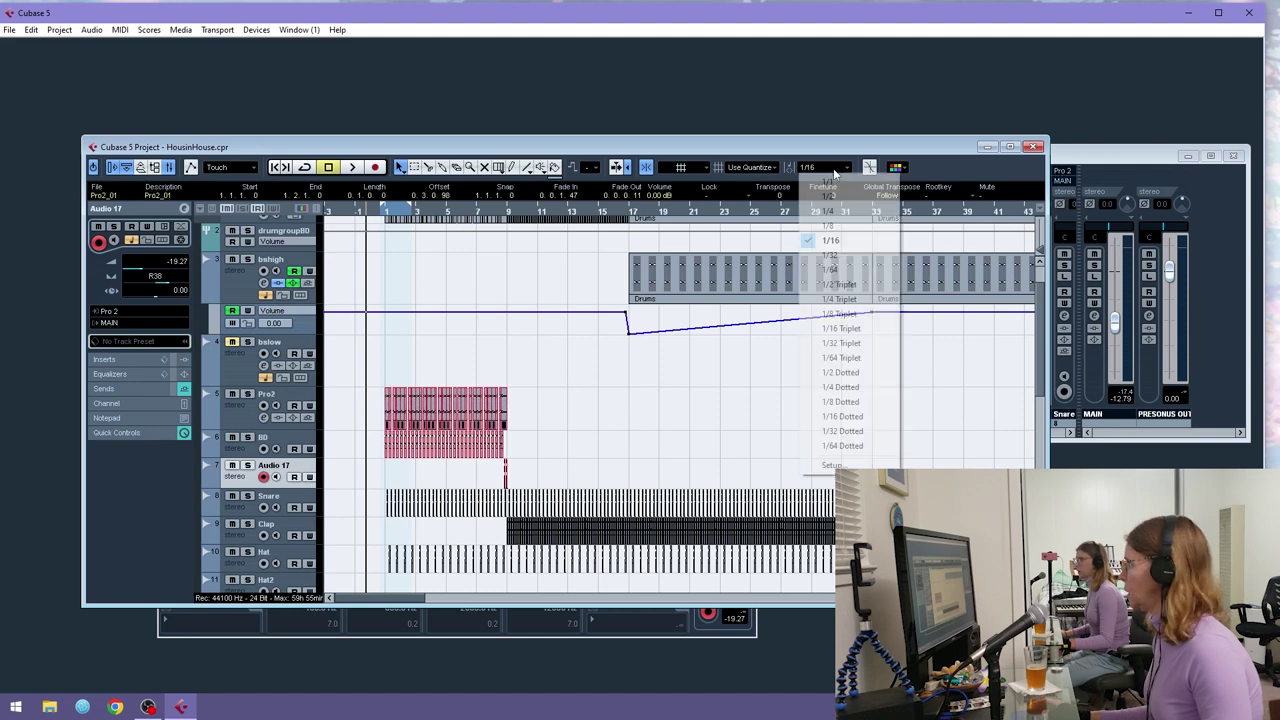
click(815, 179)
drag(397, 400, 519, 406)
drag(670, 402, 375, 461)
drag(396, 403, 627, 400)
key(space)
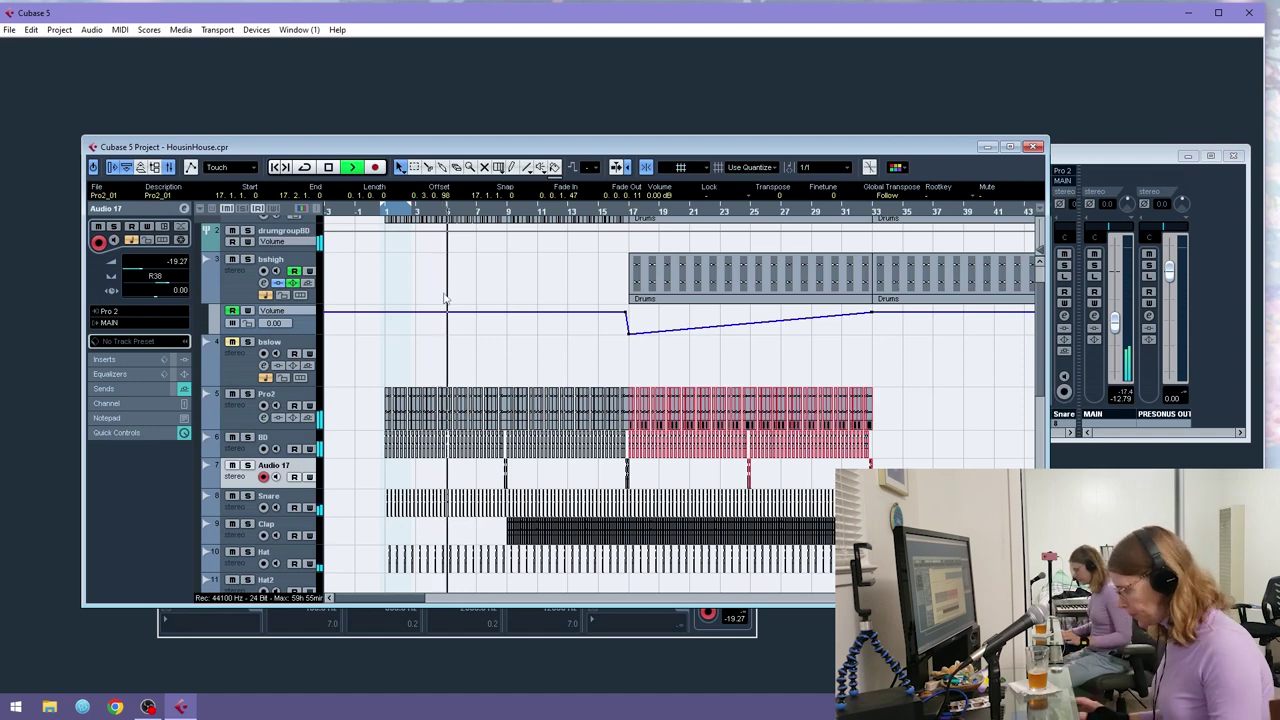
- Give all bass drum events on the BD track a fade-out of 0.0.1.109, spanning each event's full length
click(242, 455)
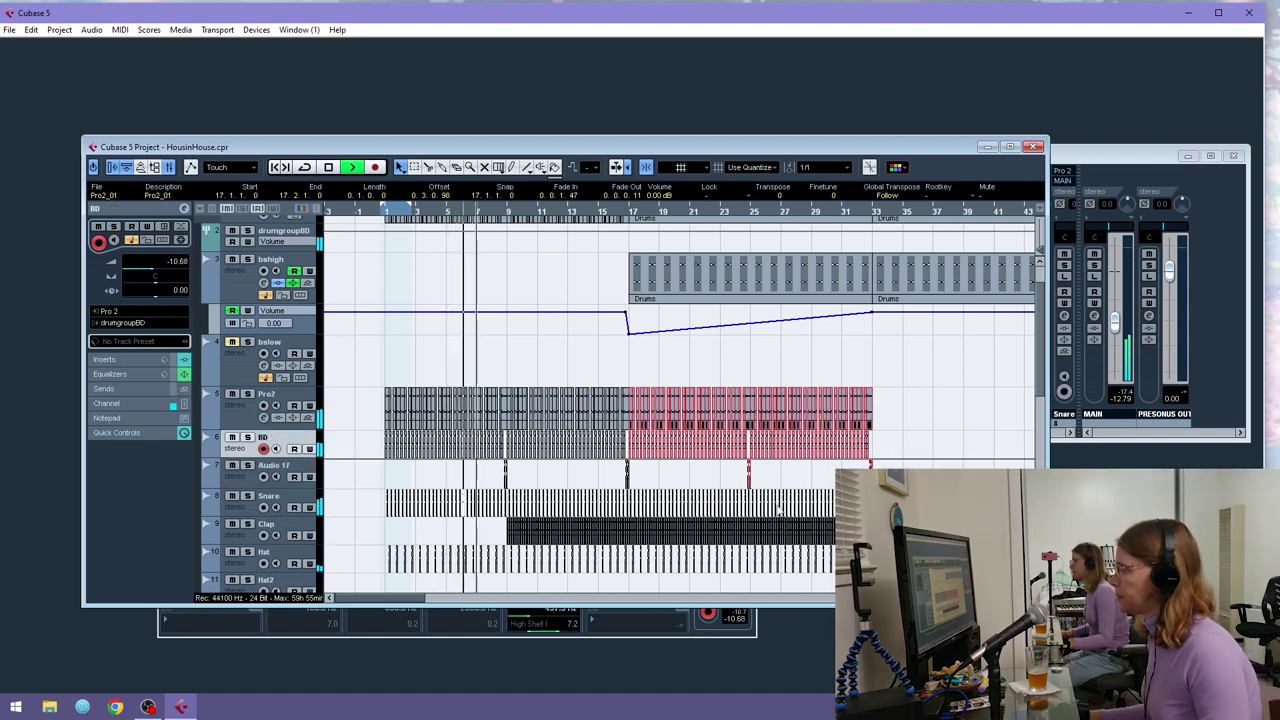
drag(905, 441, 355, 447)
mouse_move(985, 598)
mouse_down()
mouse_move(1018, 598)
mouse_move(1002, 598)
mouse_up()
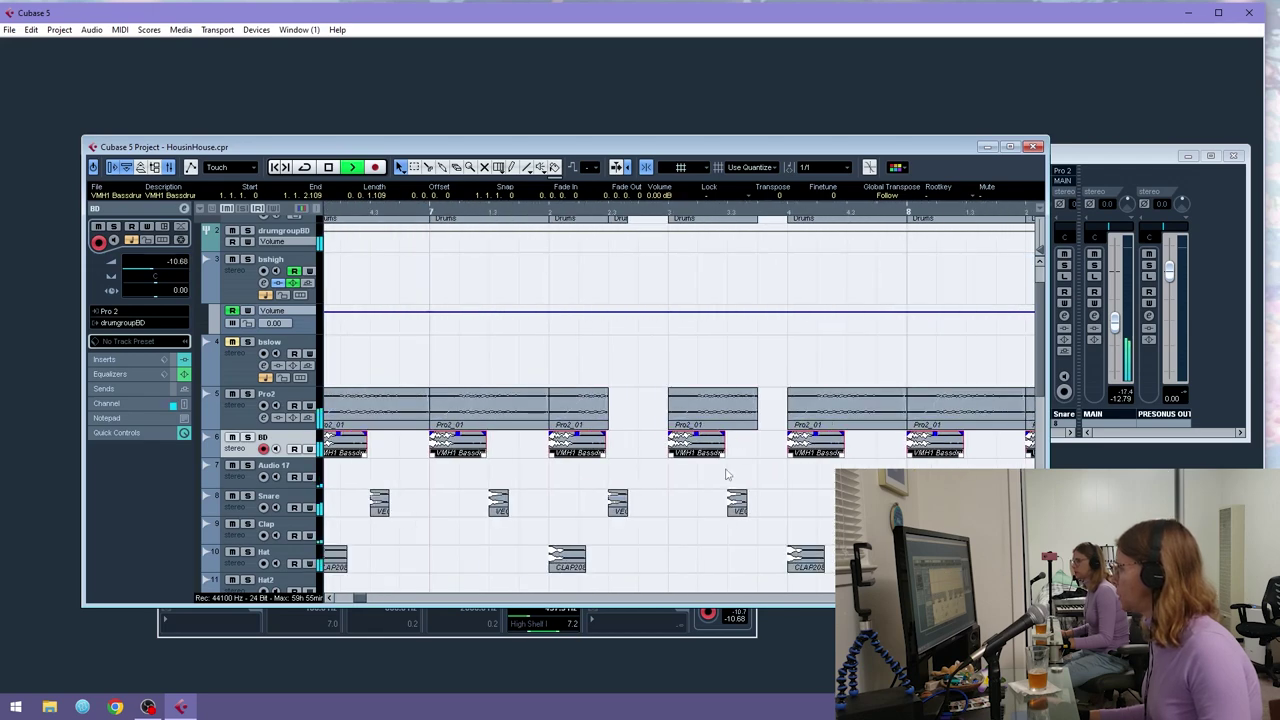
drag(721, 432, 610, 449)
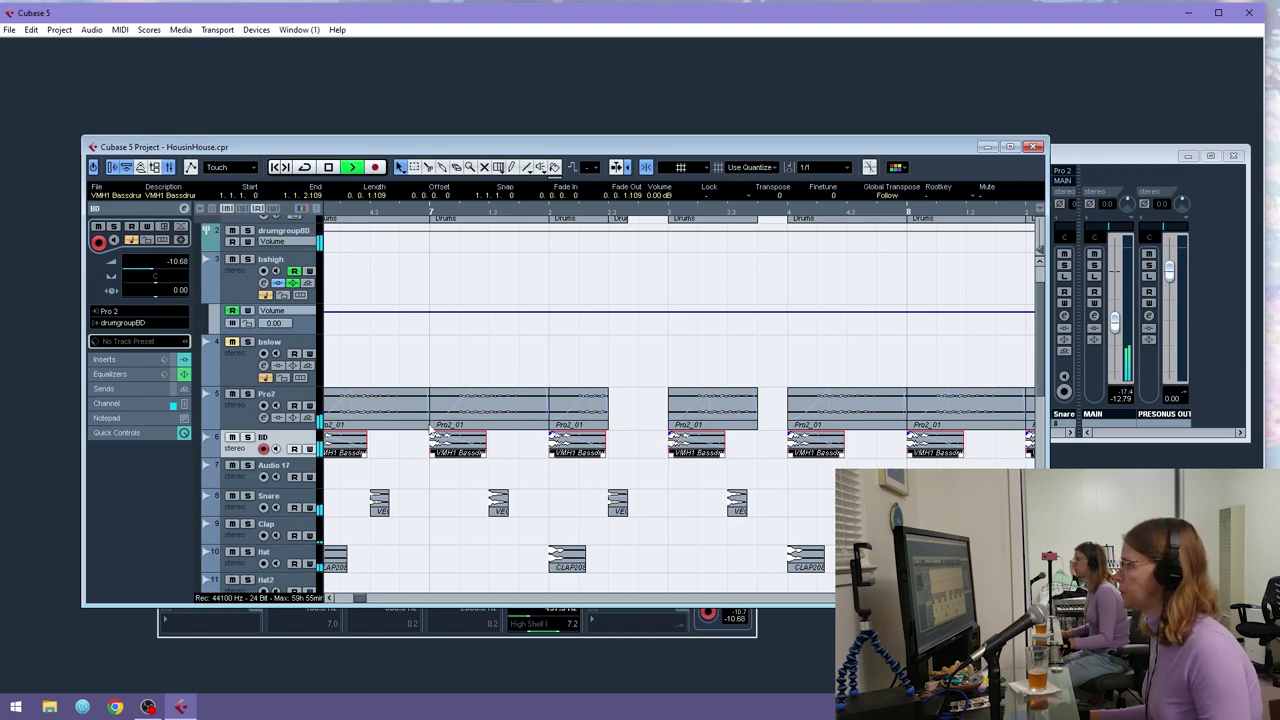
drag(431, 430, 431, 428)
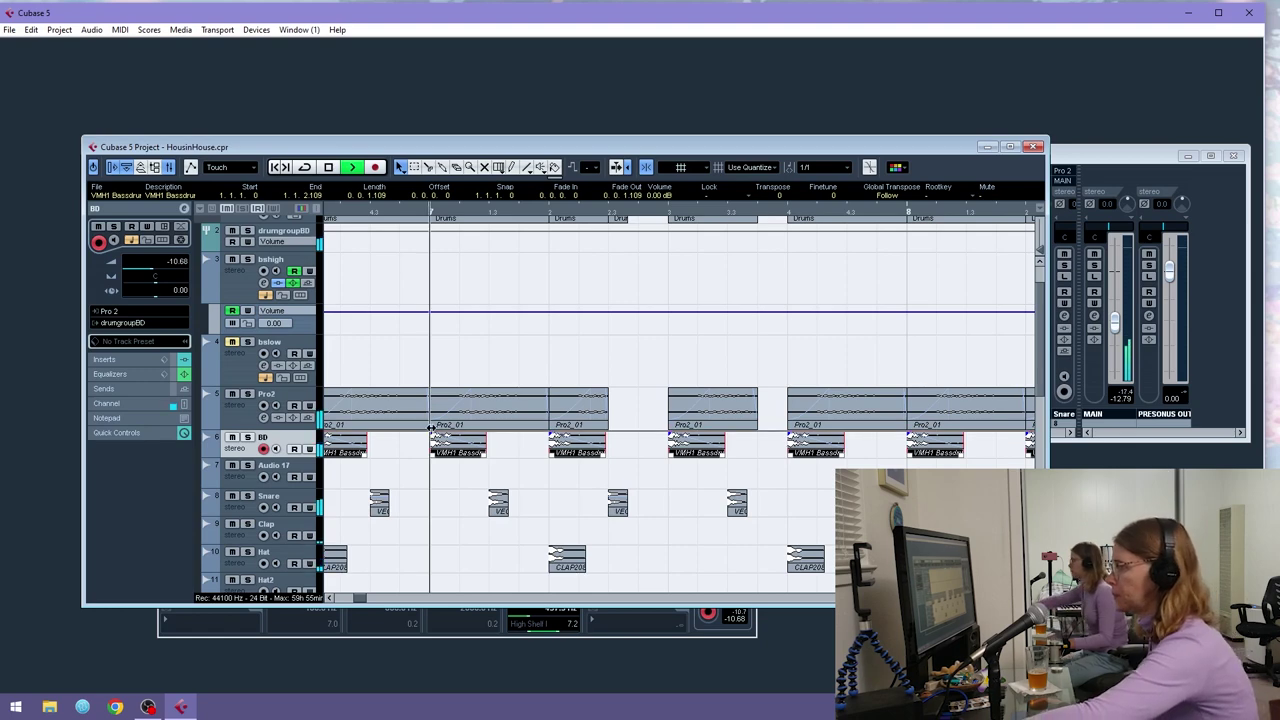
drag(431, 429, 431, 429)
- Add a new audio track between the open hi-hat track and the Snare track
key(g)
key(g)
key(g)
key(g)
key(g)
key(g)
key(g)
key(g)
key(g)
key(g)
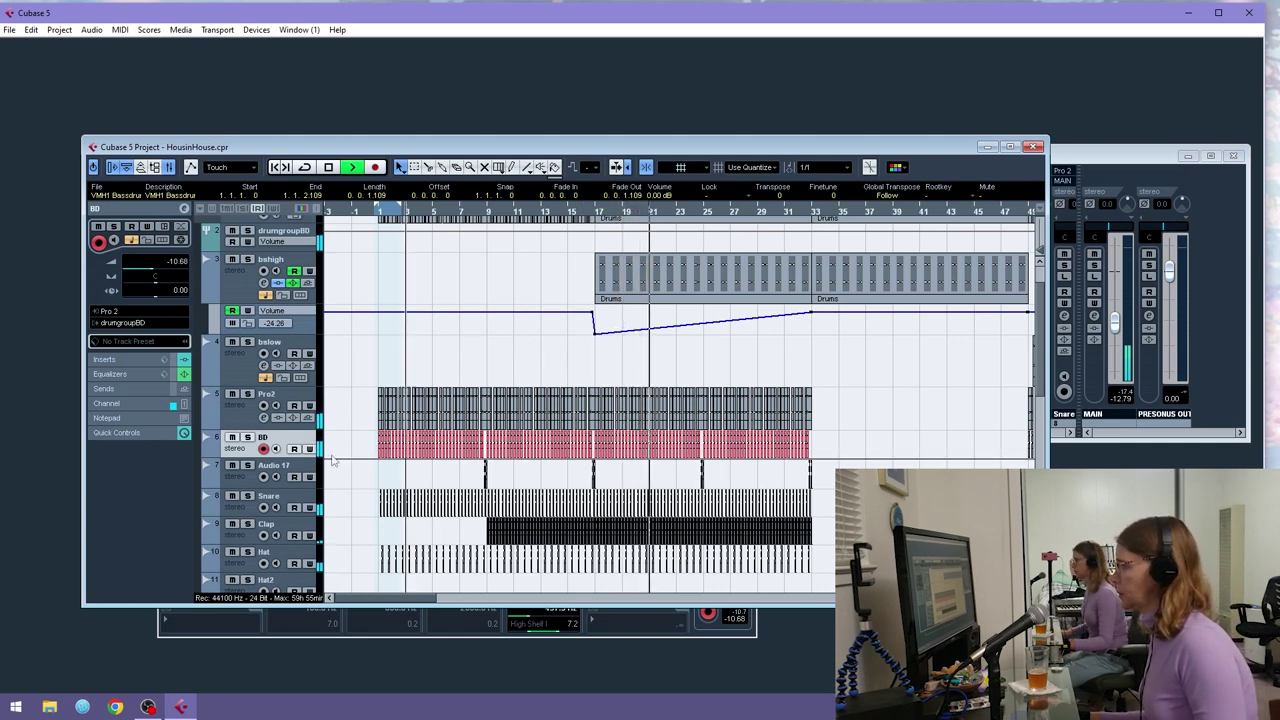
right_click(252, 506)
mouse_move(352, 287)
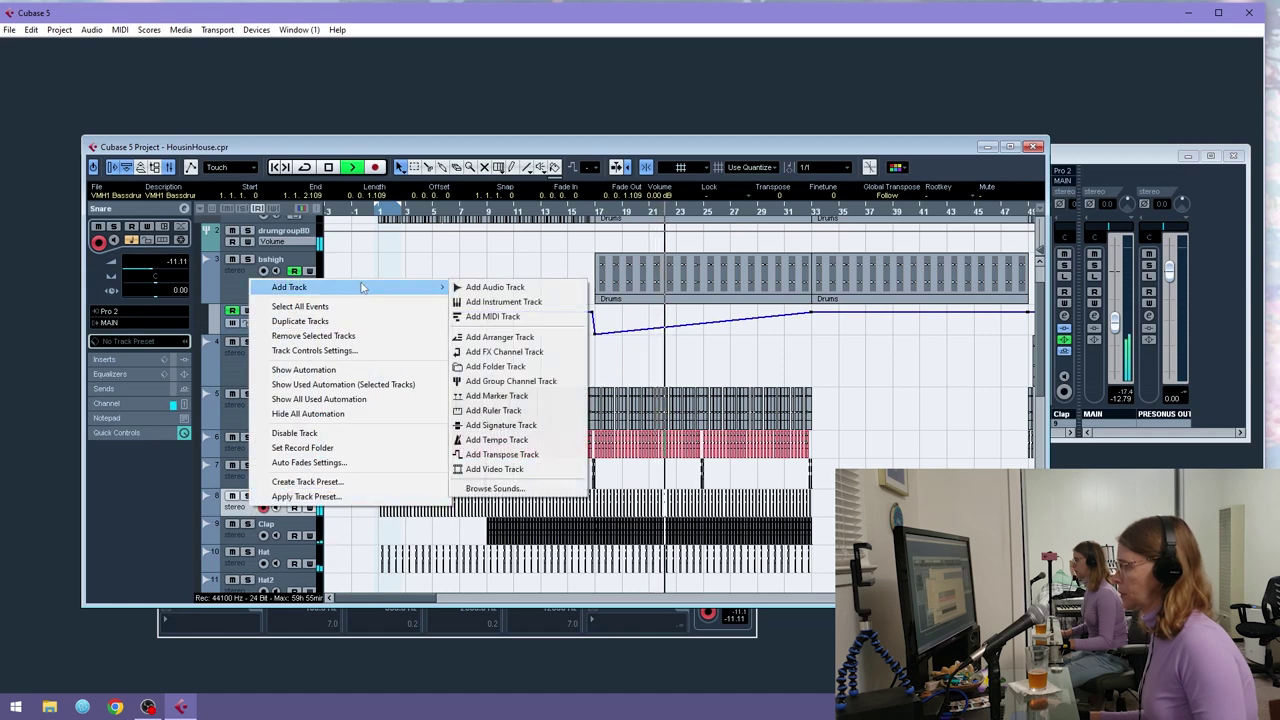
click(500, 287)
key(Return)
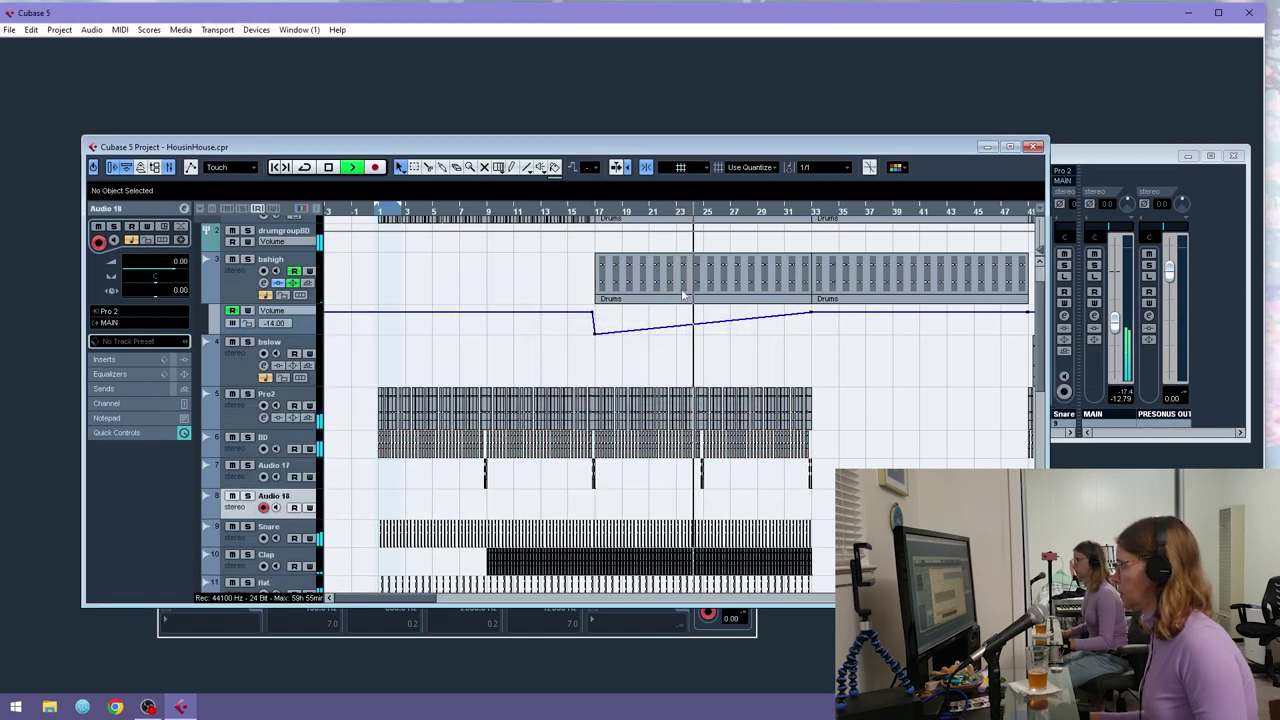
- Place the project cursor at bar 9 and start an audio file import for the new track
key(space)
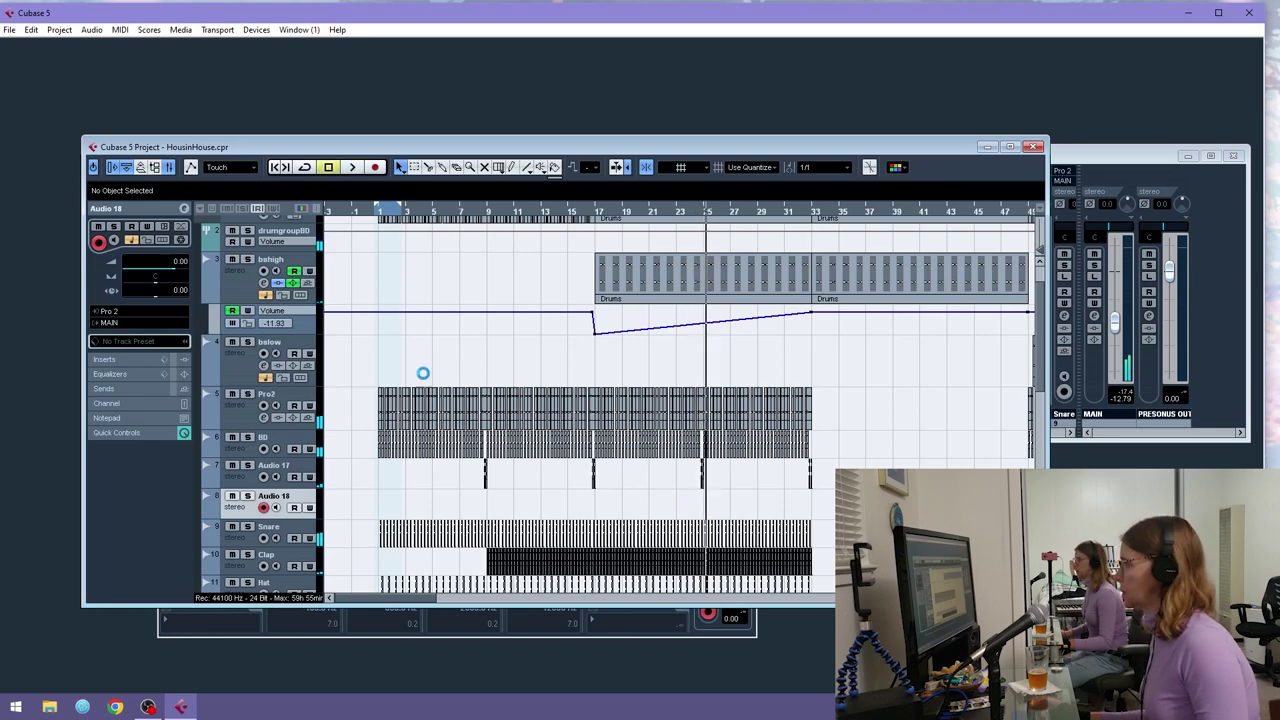
drag(485, 211, 477, 248)
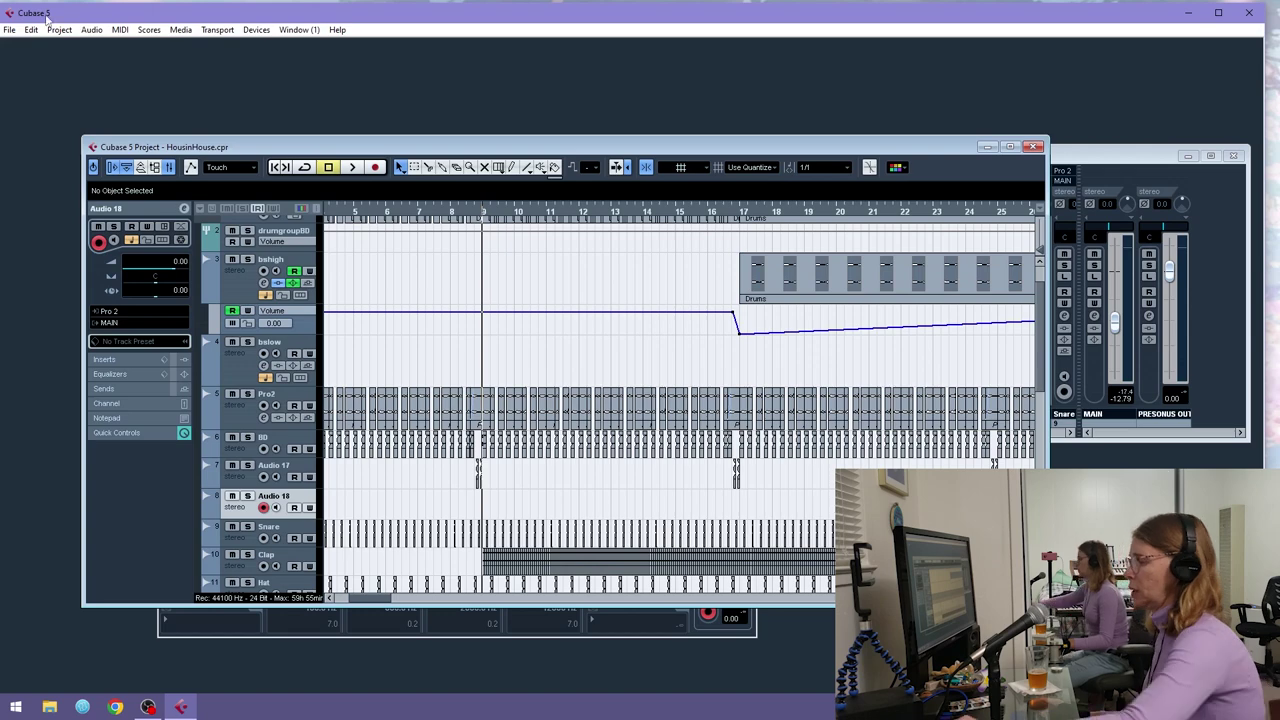
click(9, 29)
mouse_move(60, 259)
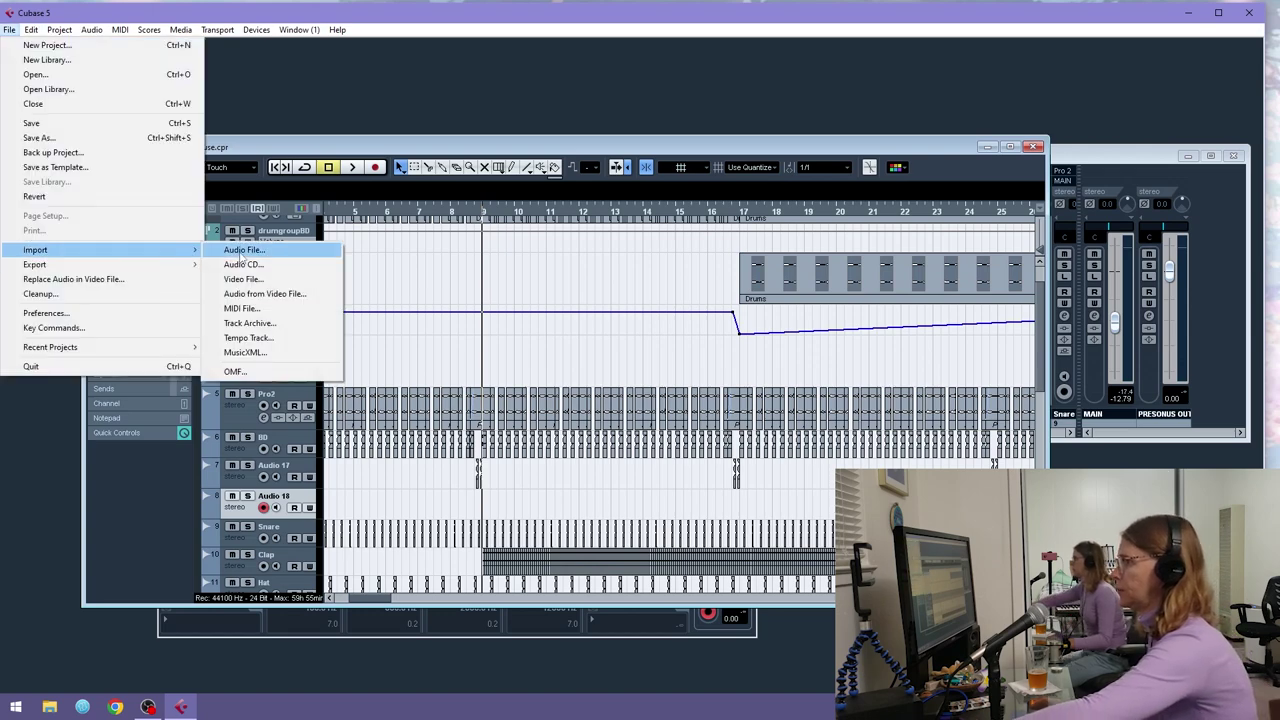
click(240, 250)
- Audition the closed hi-hat samples in the Open Hats folder from about HIHAT291(CLSD) to HIHAT298(CLSD)
drag(615, 226, 615, 265)
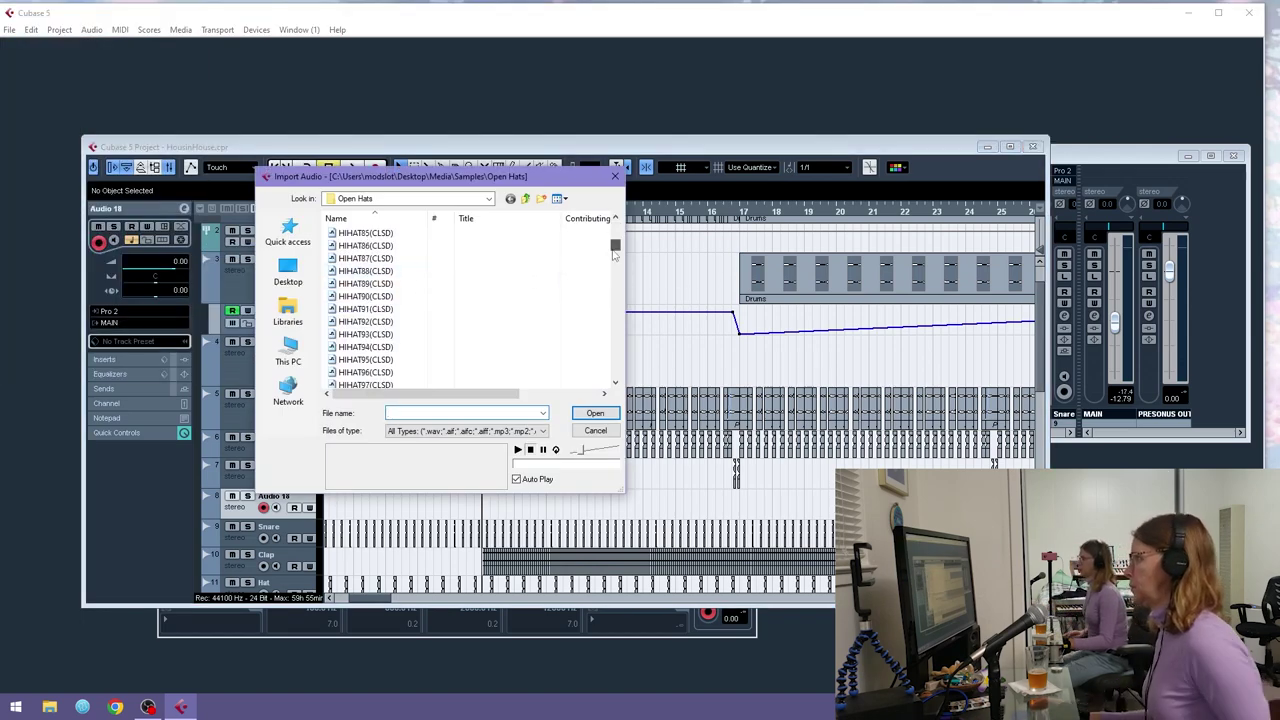
click(516, 358)
key(Down)
key(Down)
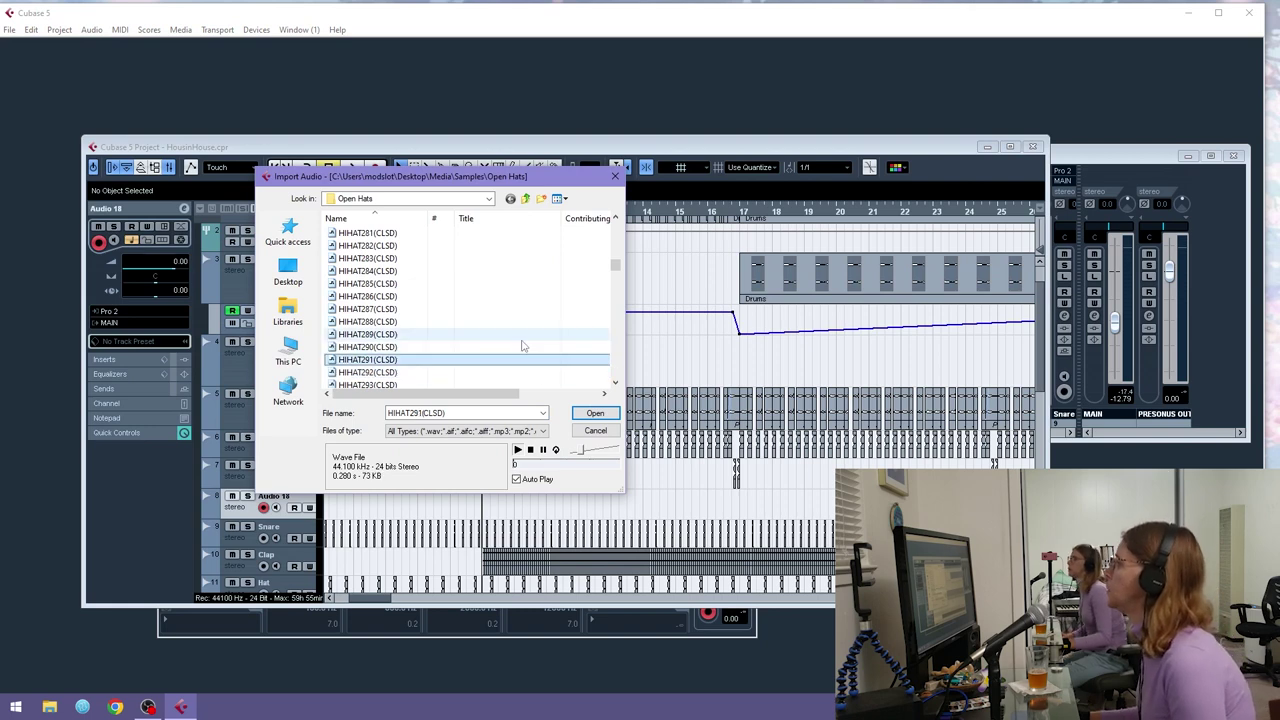
key(Down)
key(Down)
key(Down)
key(Down)
key(Down)
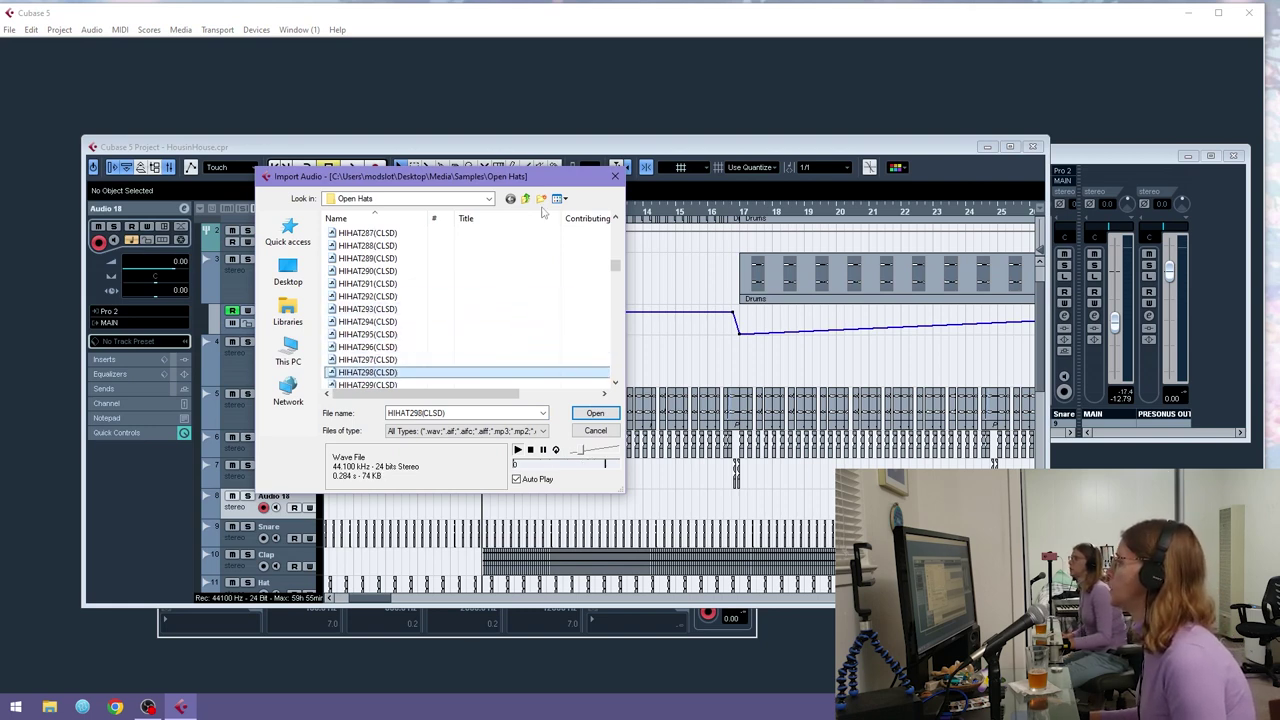
- Import the HIHAT298(CLSD) sample onto Audio 18 and move the clip to the start of bar 17
key(Up)
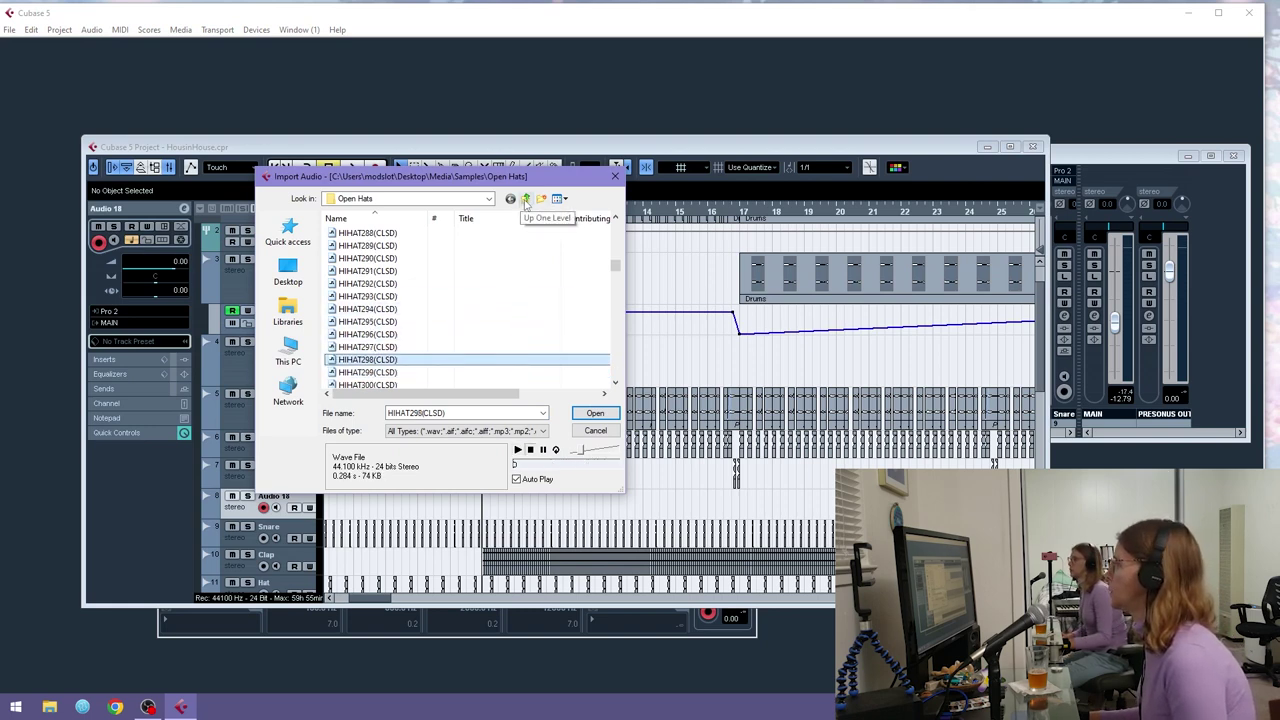
double_click(380, 359)
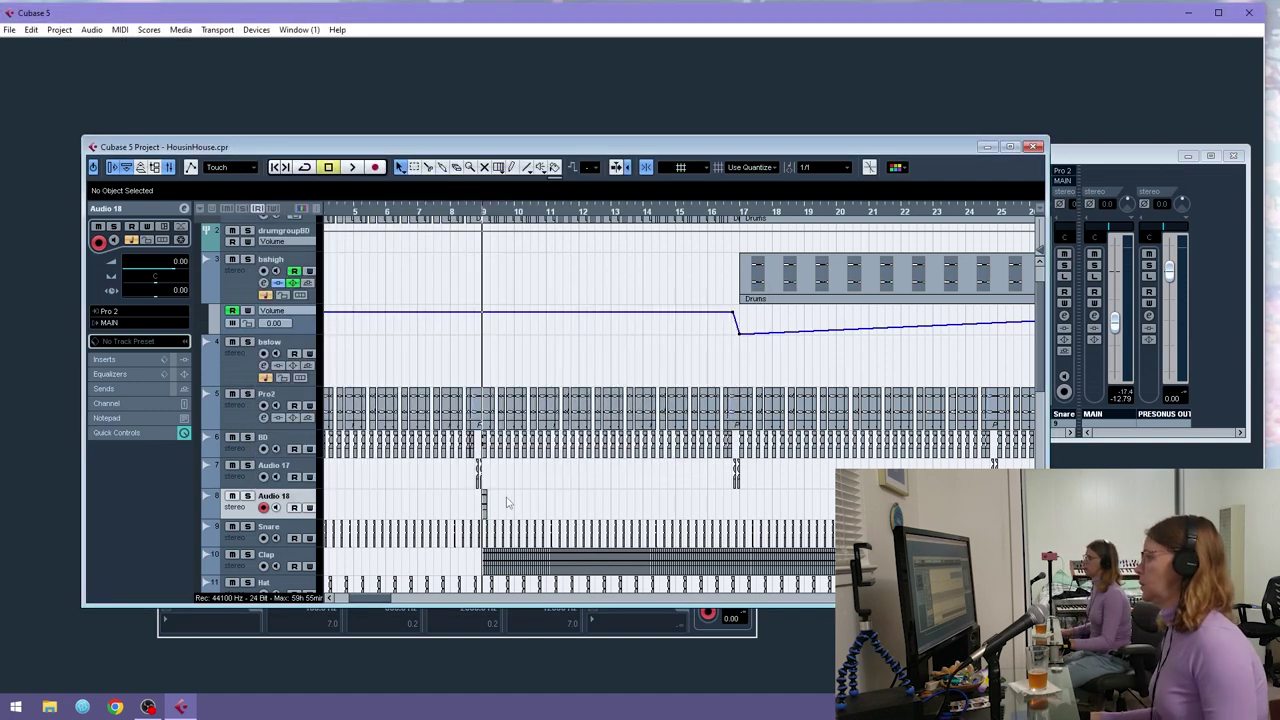
drag(488, 507, 744, 508)
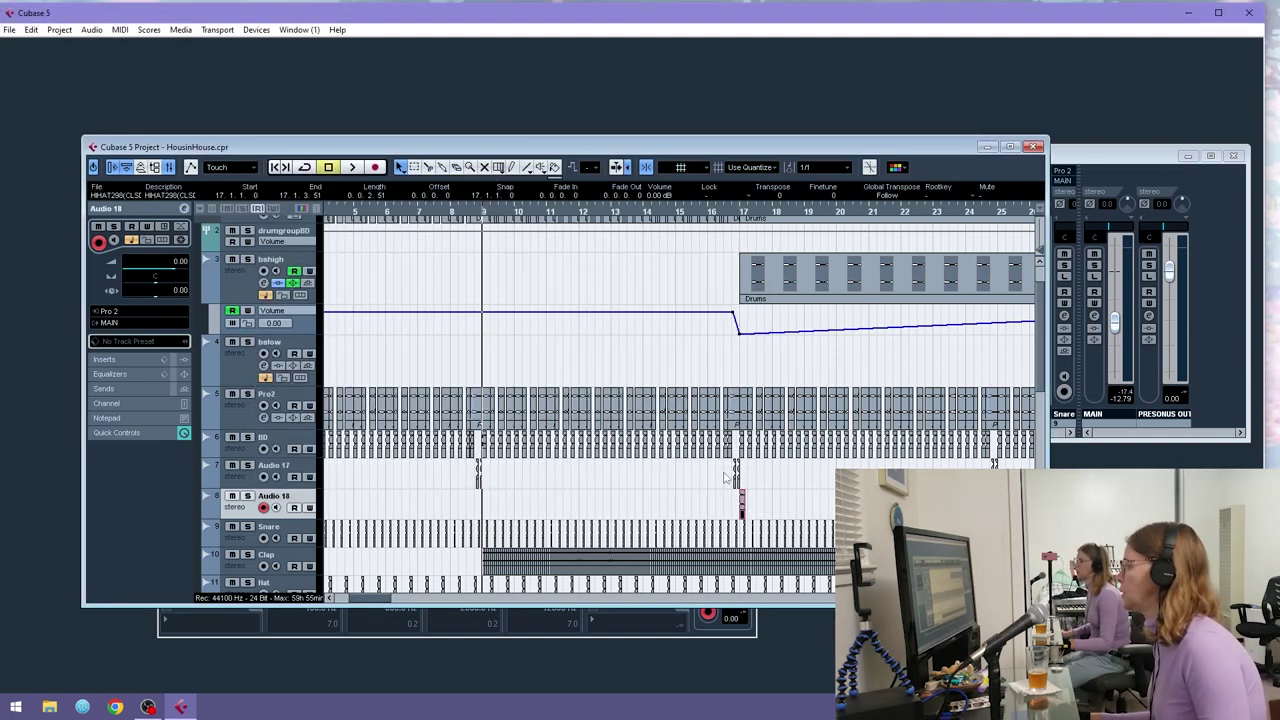
- Set the grid quantize to 1/8 and shift the hi-hat clip to 17.1.3
drag(803, 212, 568, 242)
click(815, 167)
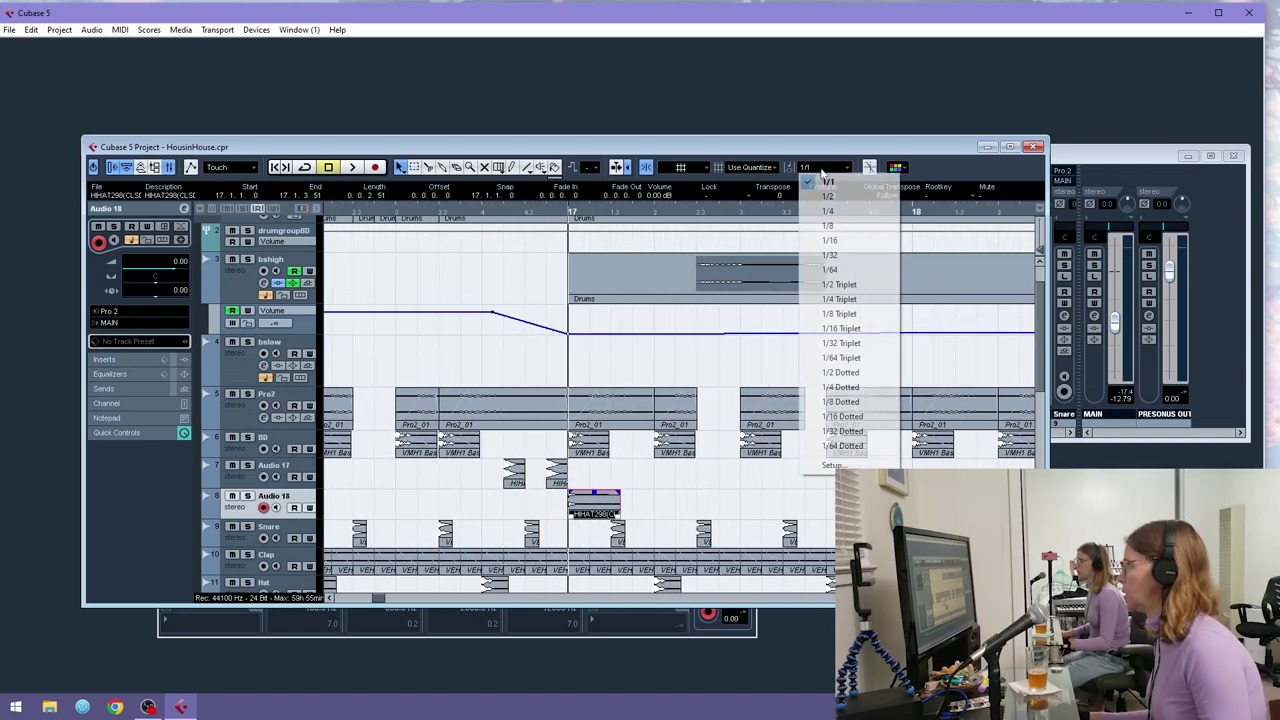
click(830, 227)
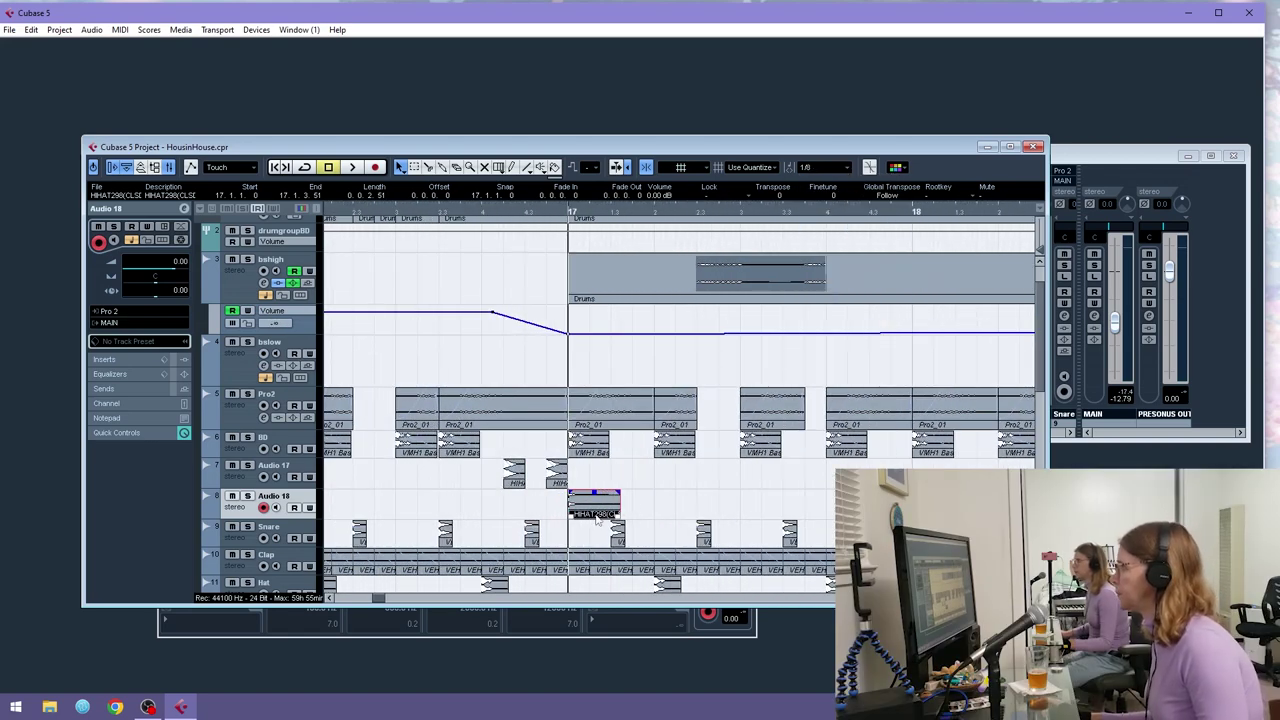
drag(575, 513, 617, 513)
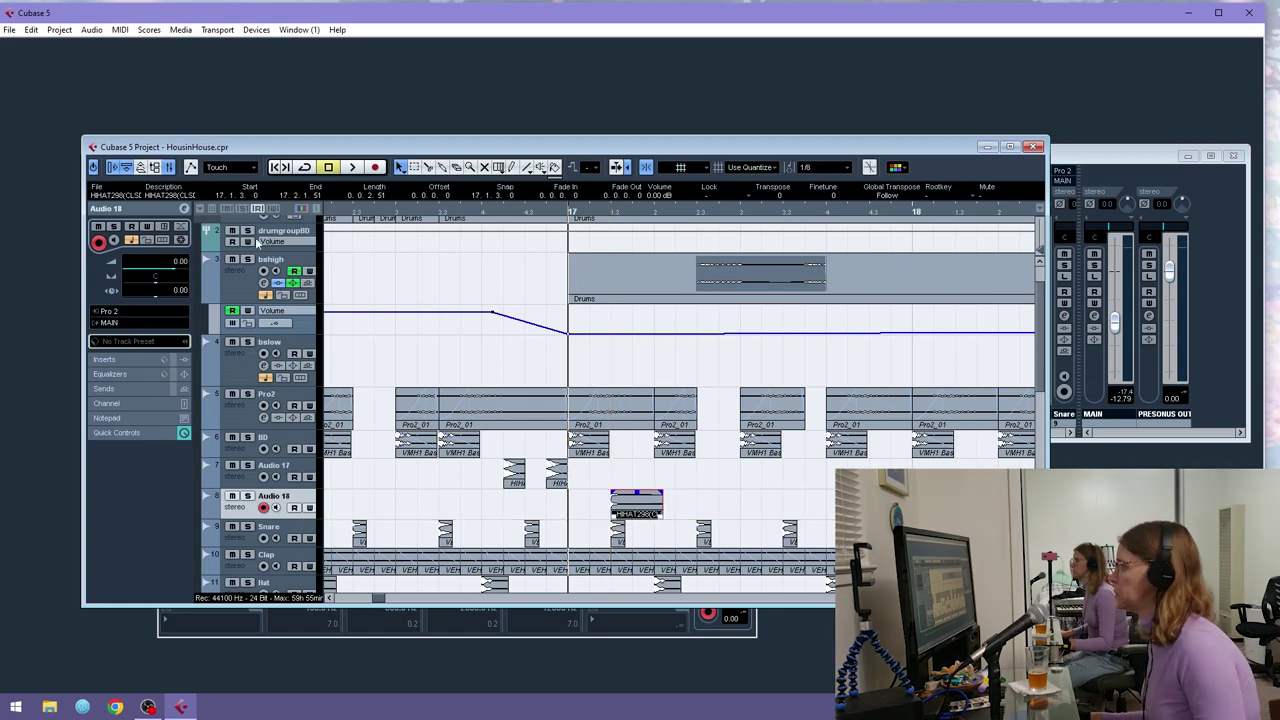
- Solo the drum tracks and play back the passage around bar 17
scroll(283, 291, up, 2)
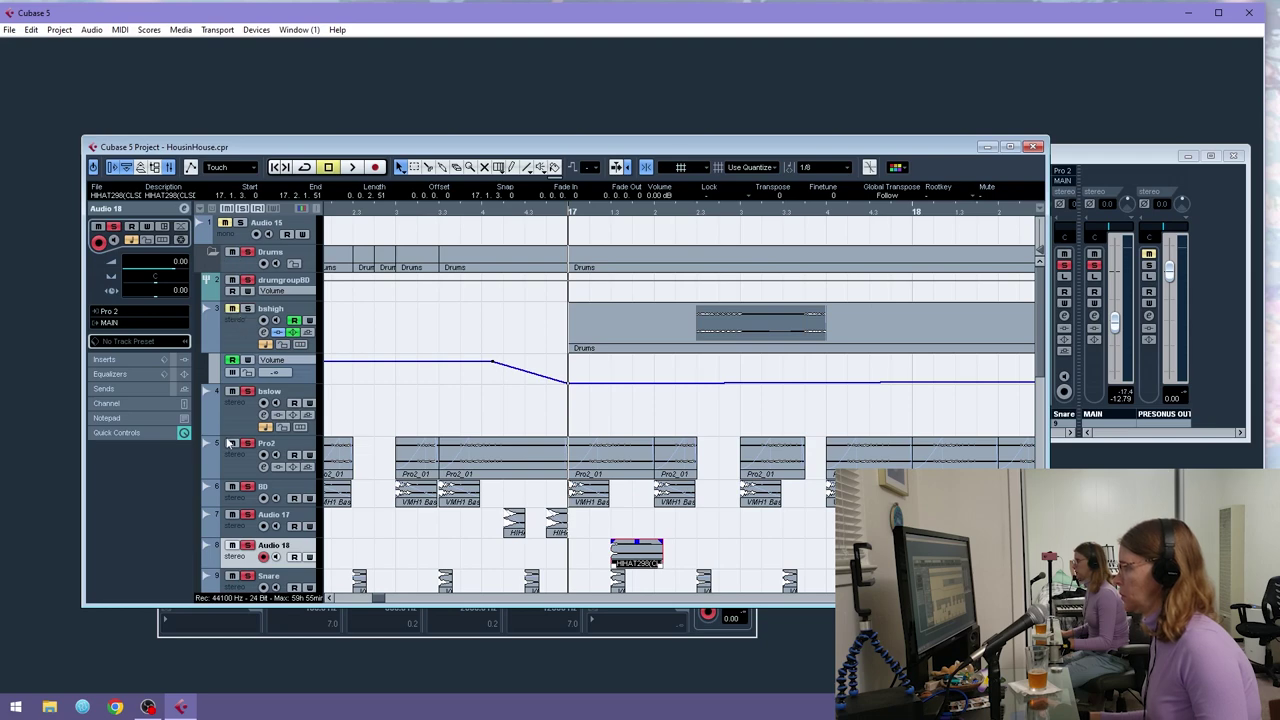
key(space)
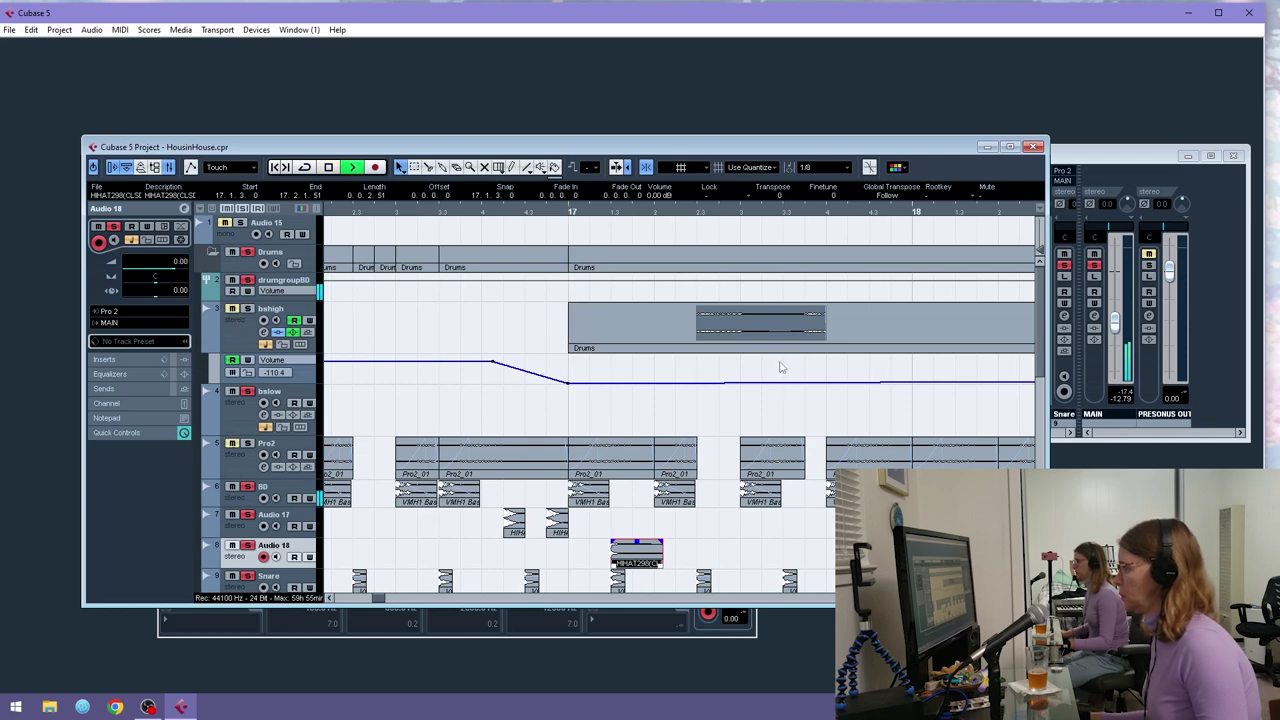
scroll(450, 450, down, 8)
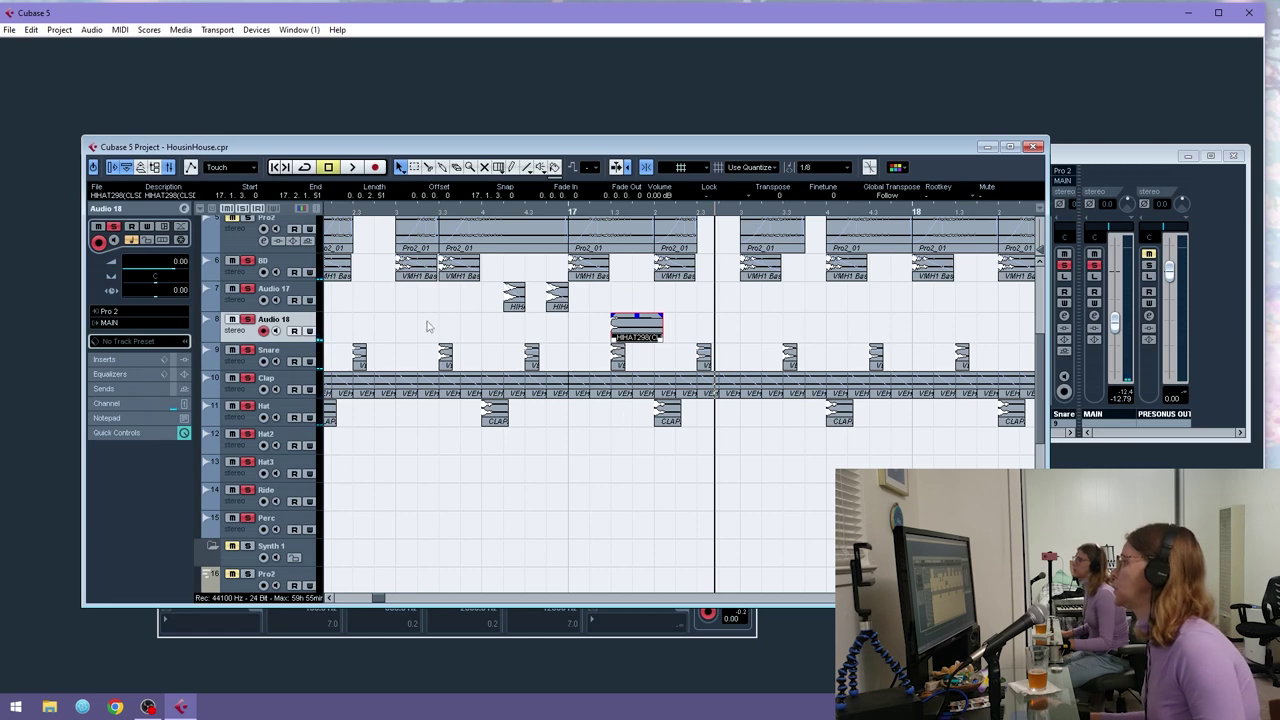
- On a 1/16 grid, arrange three one-sixteenth-long hi-hat hits at 17.1.2, 17.1.4 and 17.2.2, and set Audio 18's volume to -17.31
drag(636, 322, 688, 336)
click(820, 167)
click(829, 243)
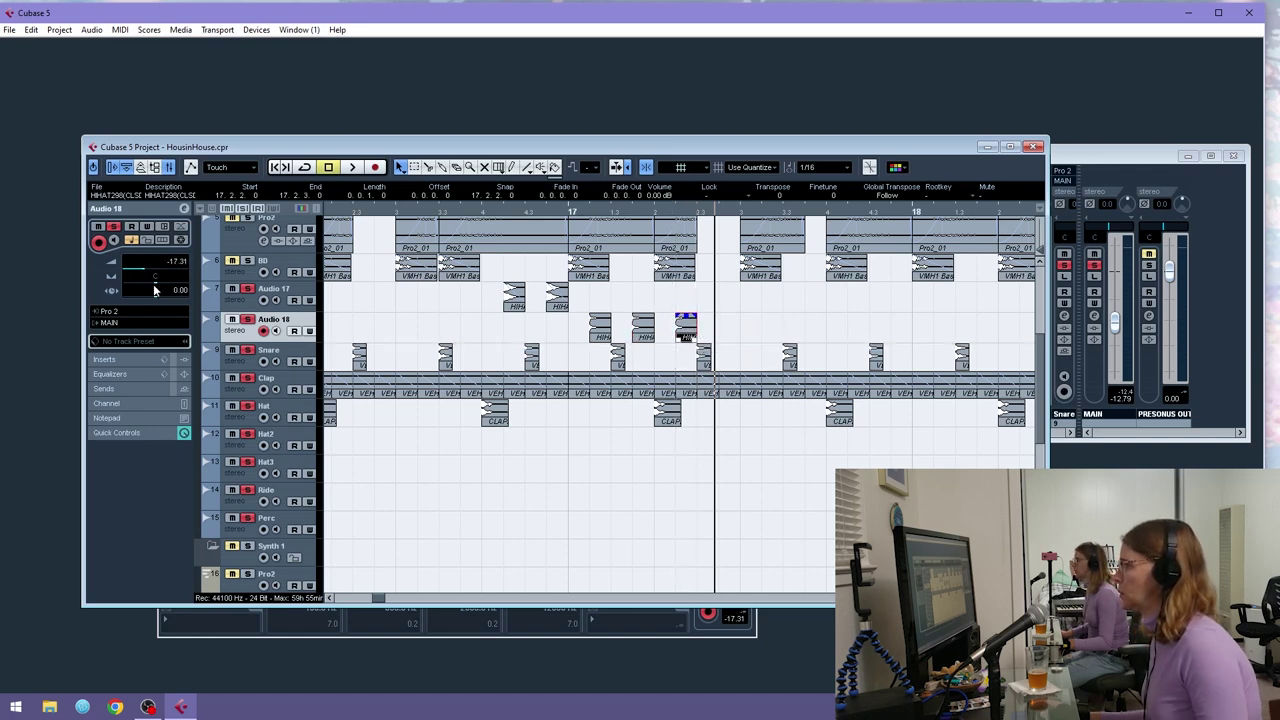
- Pan Audio 18 to L43 and play back the hi-hat pattern leading into bar 17
key(space)
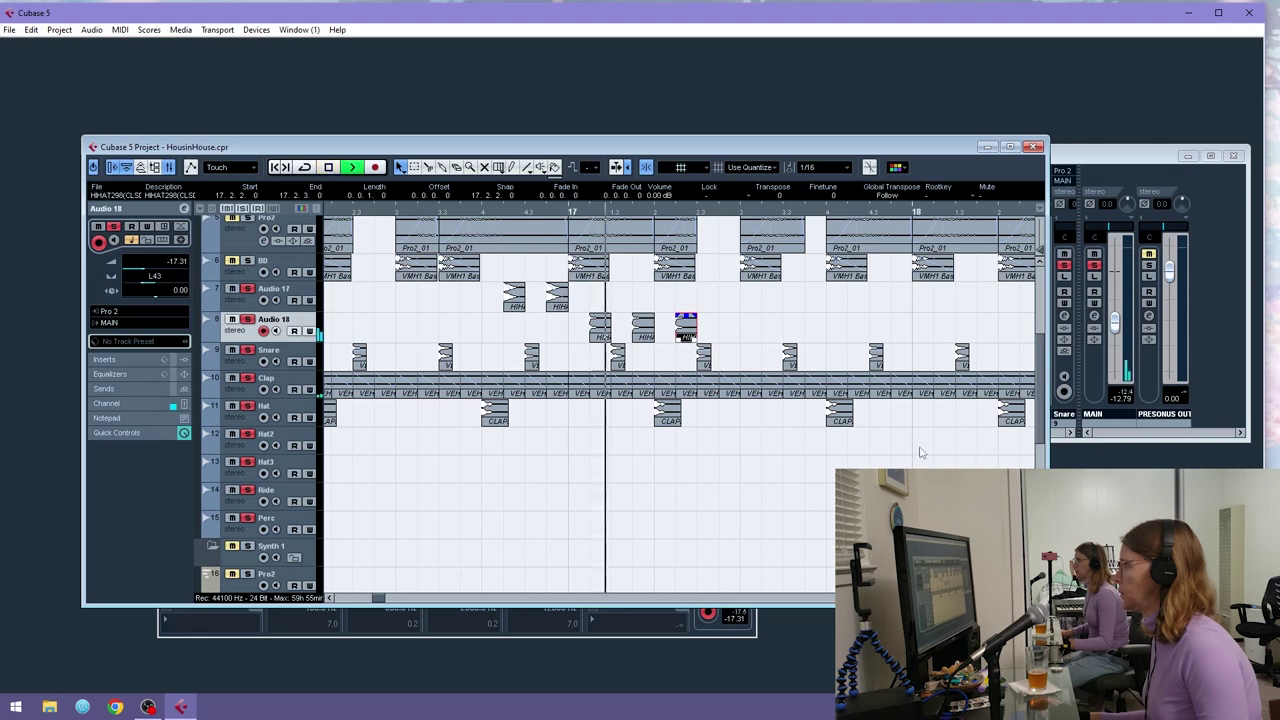
drag(425, 210, 332, 200)
key(space)
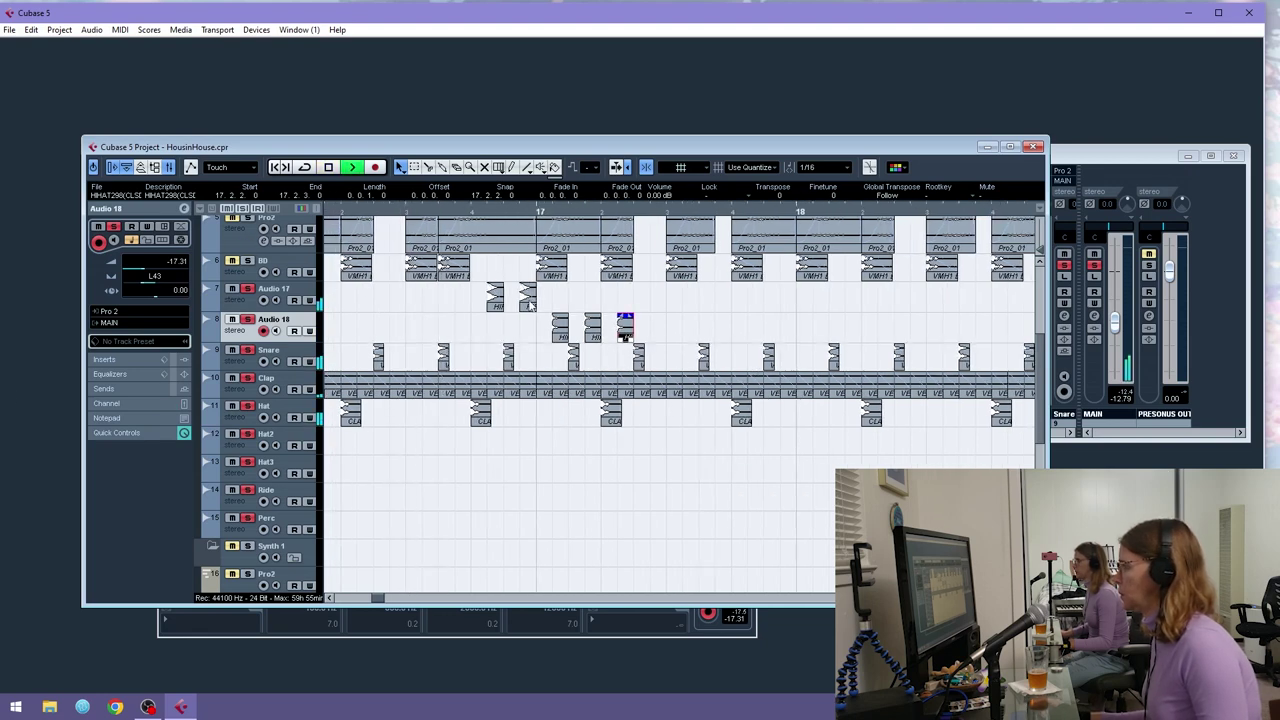
key(space)
- Copy the three hi-hat hits into bar 18 starting at 18.1.2 and listen to the result
drag(670, 325, 822, 333)
key(space)
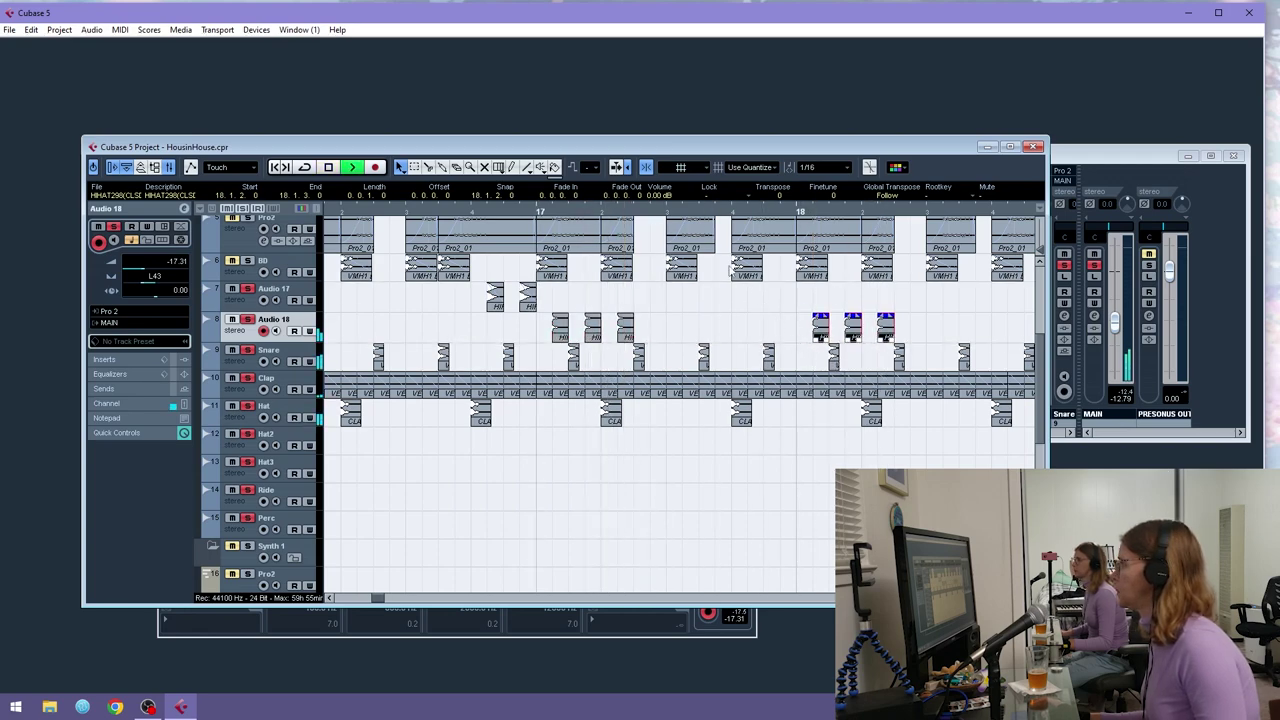
key(space)
- Glue the six hi-hat hits into one part spanning 17.1.1 to 19.1.1, and clear all track solos
drag(600, 212, 493, 187)
drag(677, 317, 631, 331)
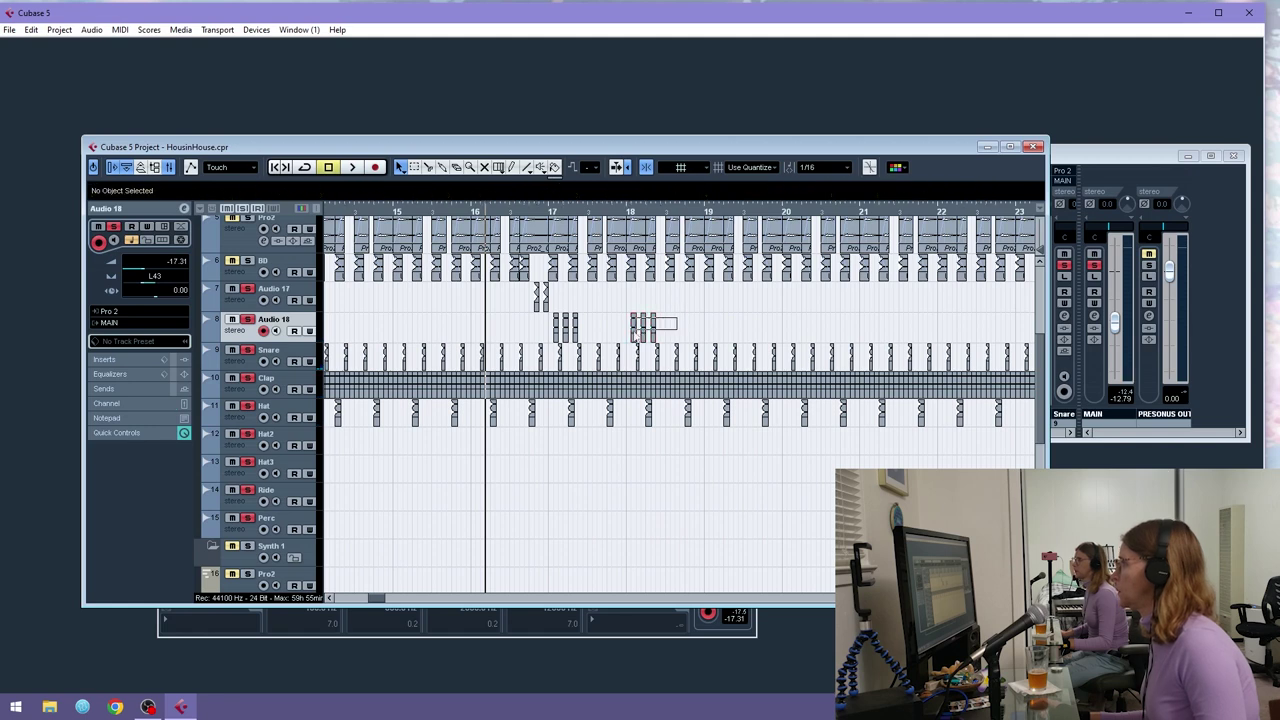
key(4)
drag(554, 336, 549, 339)
click(556, 335)
key(1)
click(243, 209)
click(329, 212)
key(space)
drag(653, 340, 705, 340)
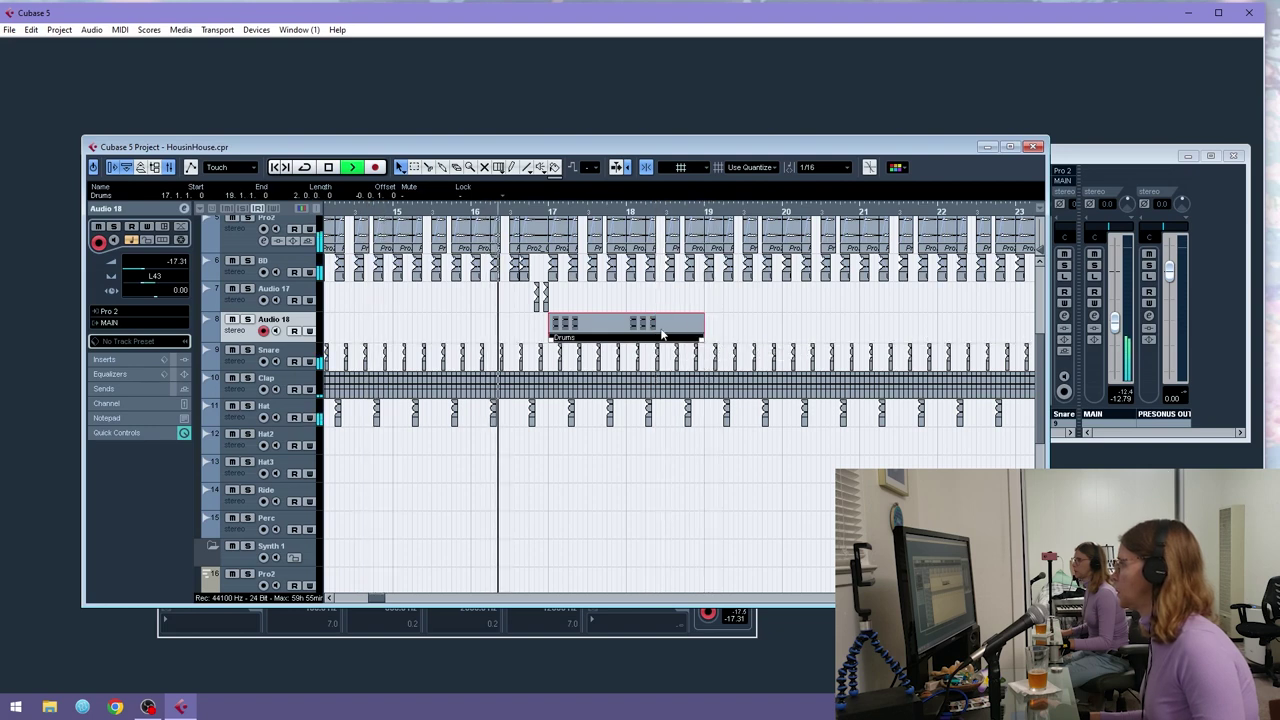
- Duplicate the two-bar hi-hat part on Audio 18 until the copies reach bar 25
key(ctrl+d)
drag(902, 324, 647, 315)
key(ctrl+d)
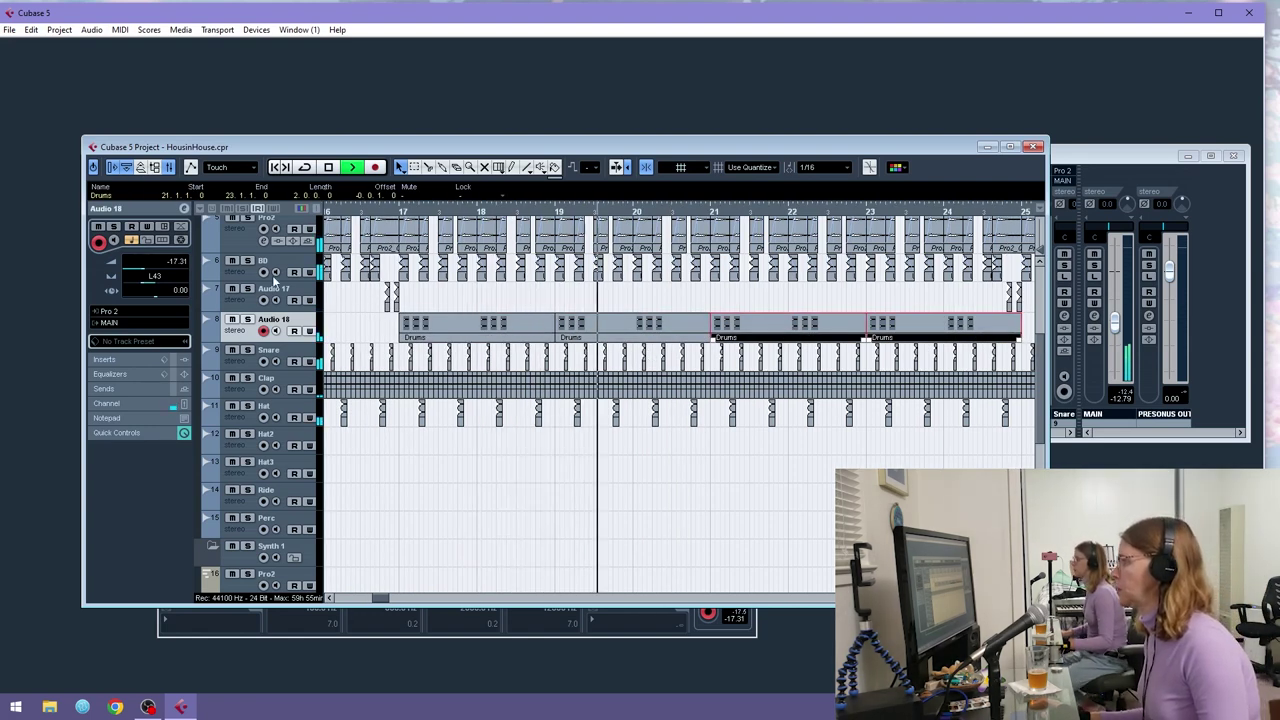
key(space)
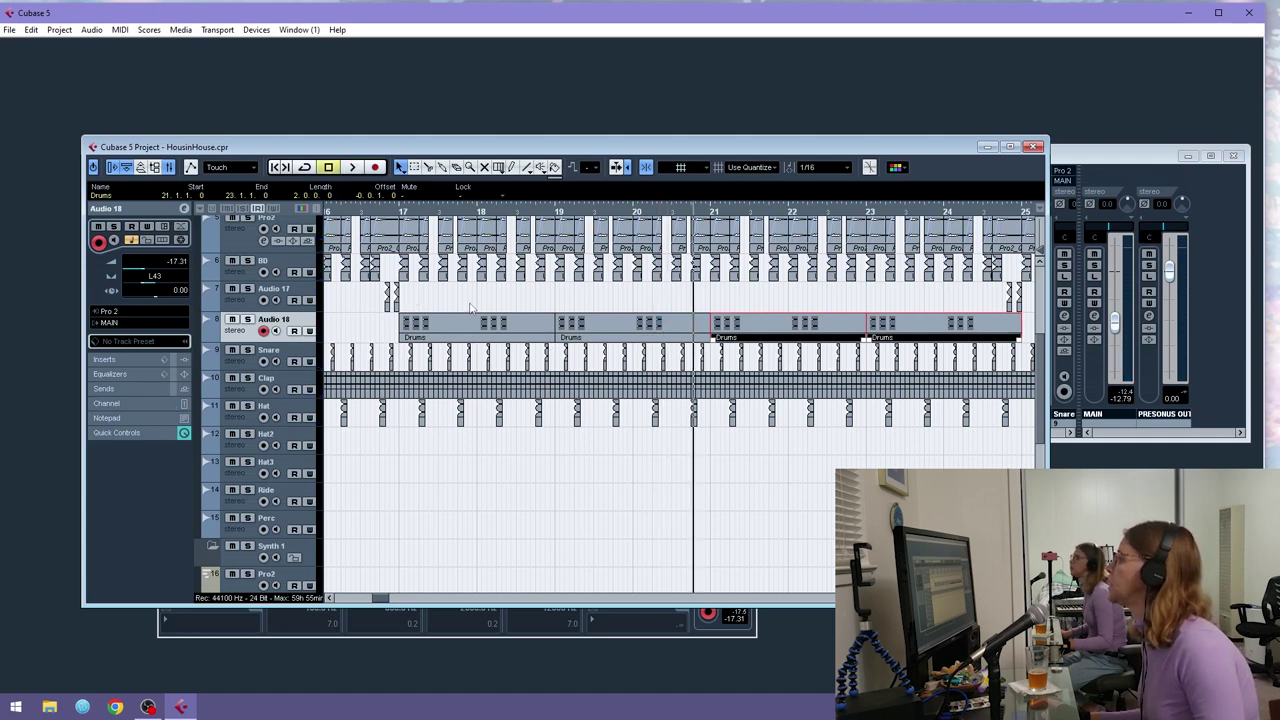
- Open the hi-hat part at bar 17 for editing, select the middle hit of each group, and close the editor
double_click(427, 330)
drag(207, 180, 248, 222)
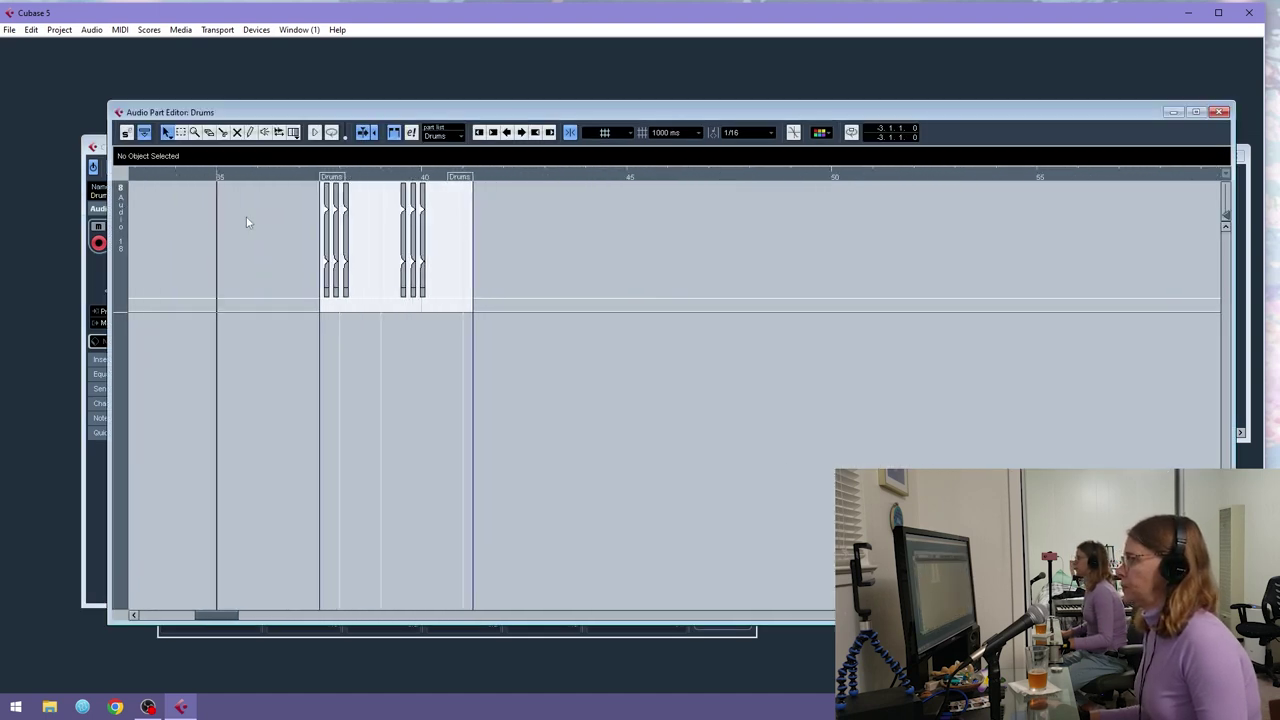
click(336, 200)
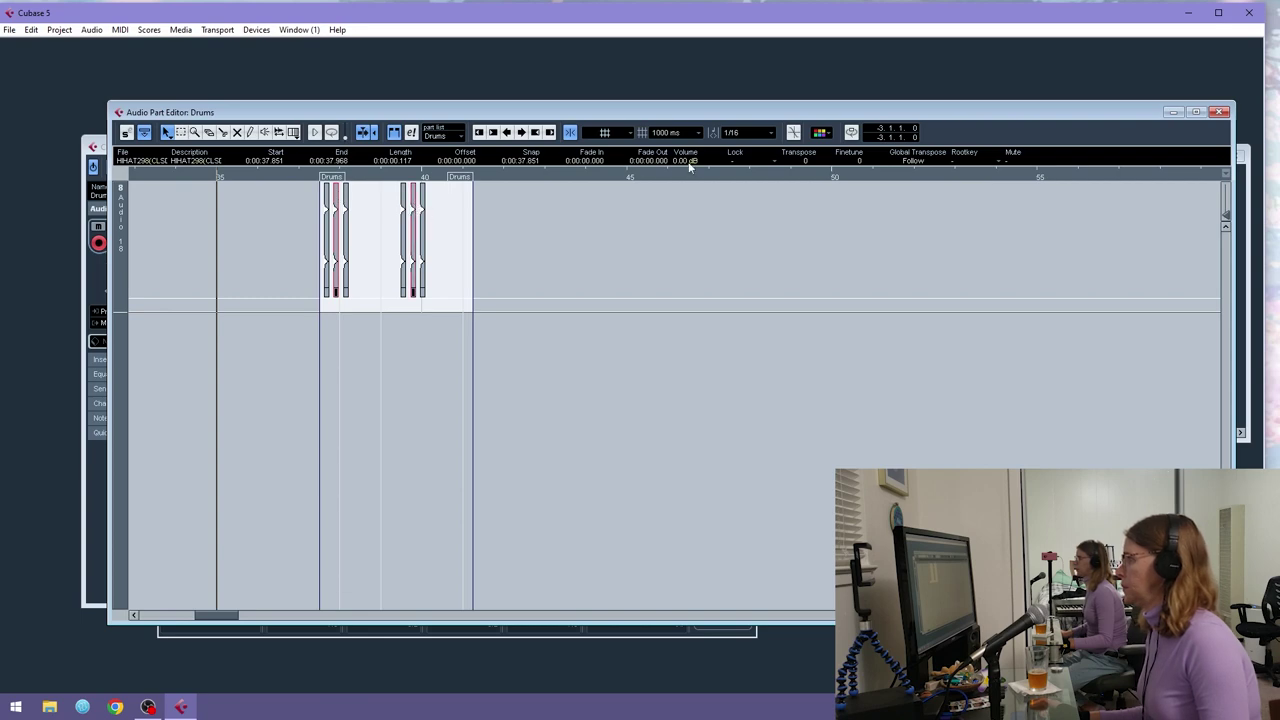
click(1220, 111)
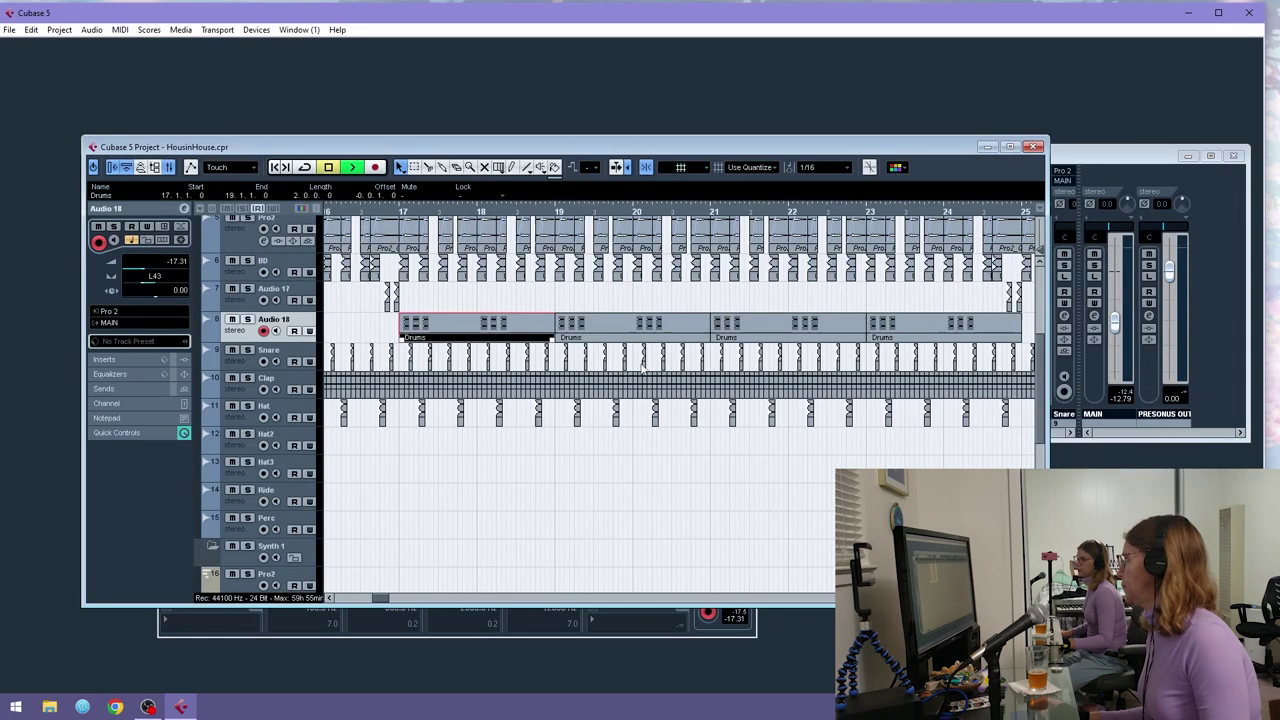
- Play back the transition into bar 17 to hear the hi-hat parts with the full mix
scroll(543, 385, up, 2)
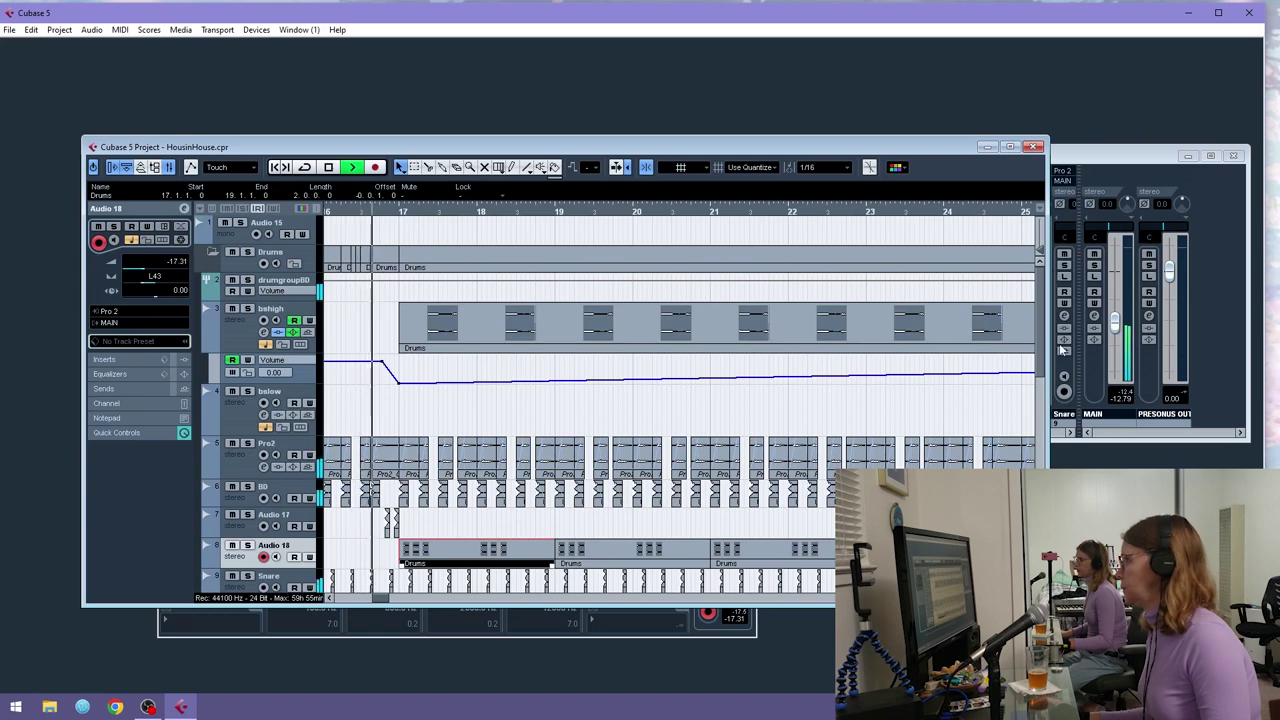
scroll(543, 385, down, 1)
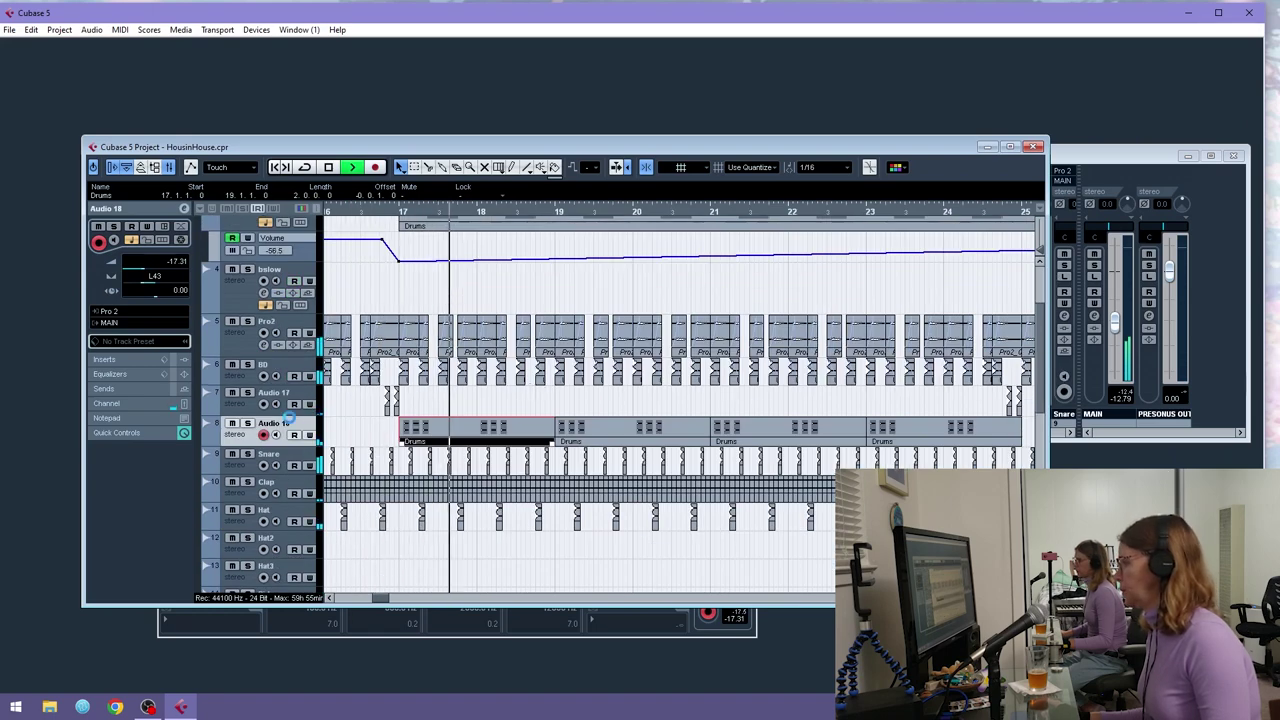
key(space)
- Delete the duplicated hi-hat parts after bar 19 on Audio 18
key(Right)
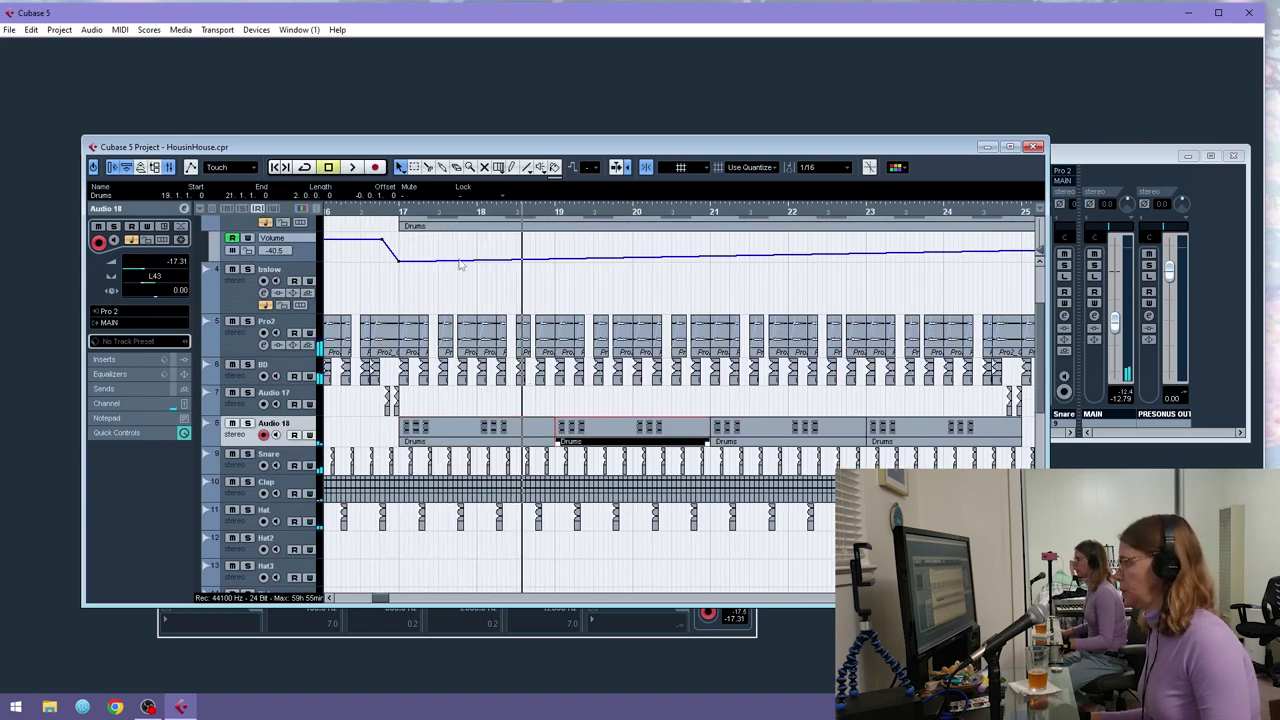
key(Delete)
drag(412, 212, 354, 178)
drag(744, 434, 580, 440)
key(Delete)
- Add one stereo audio track below Audio 18
right_click(246, 431)
mouse_move(296, 441)
click(490, 438)
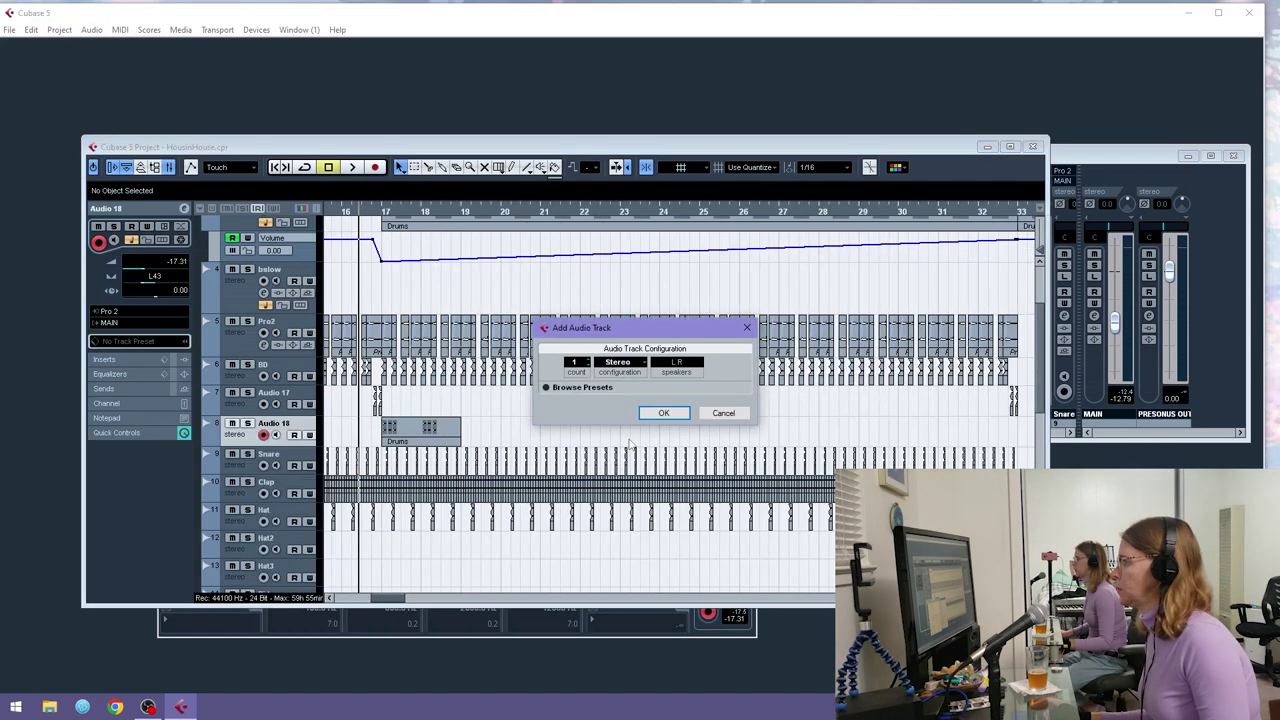
key(Return)
- Set the cursor at bar 17, start an audio file import and browse to the Samples folder
click(384, 212)
click(9, 29)
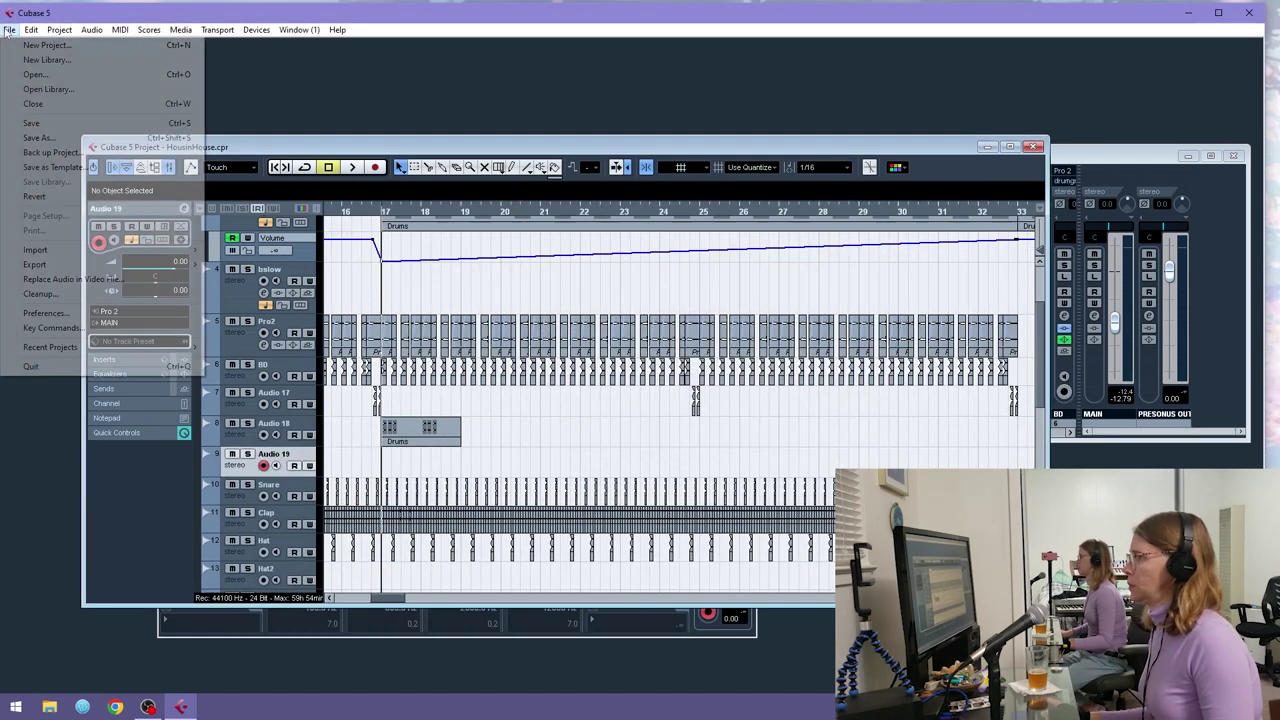
mouse_move(150, 249)
click(240, 249)
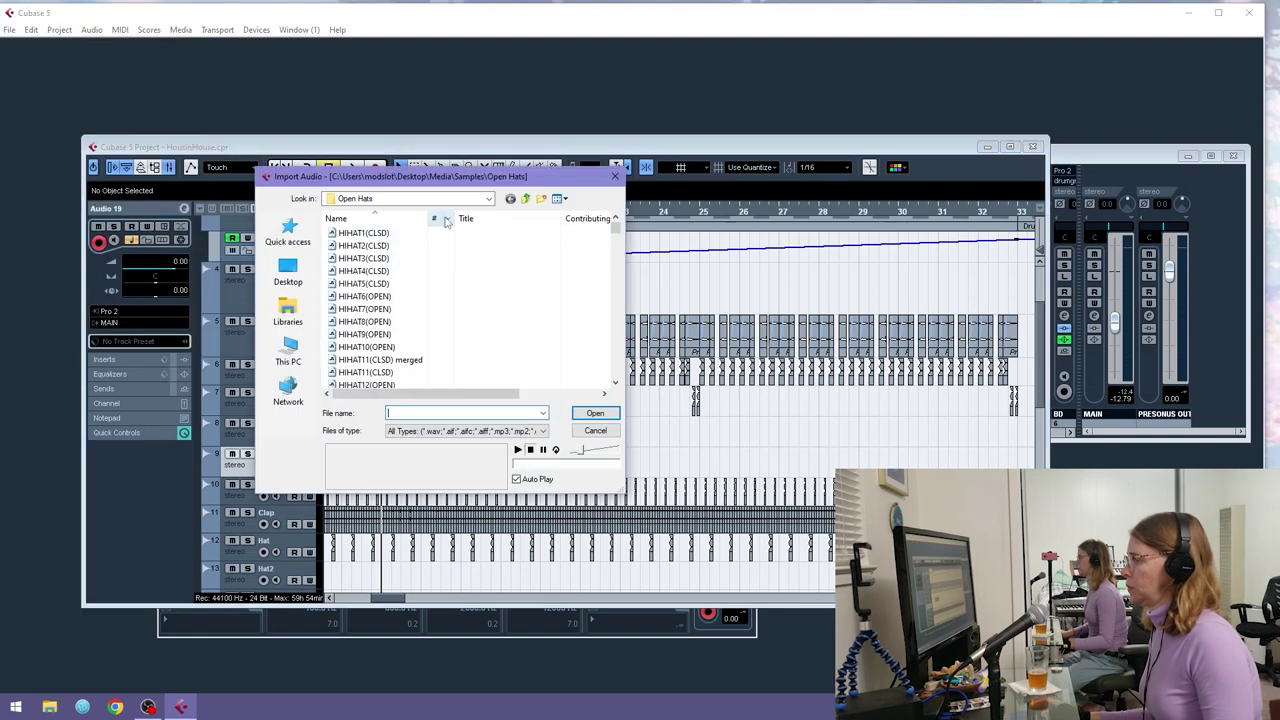
click(528, 199)
drag(617, 249, 617, 279)
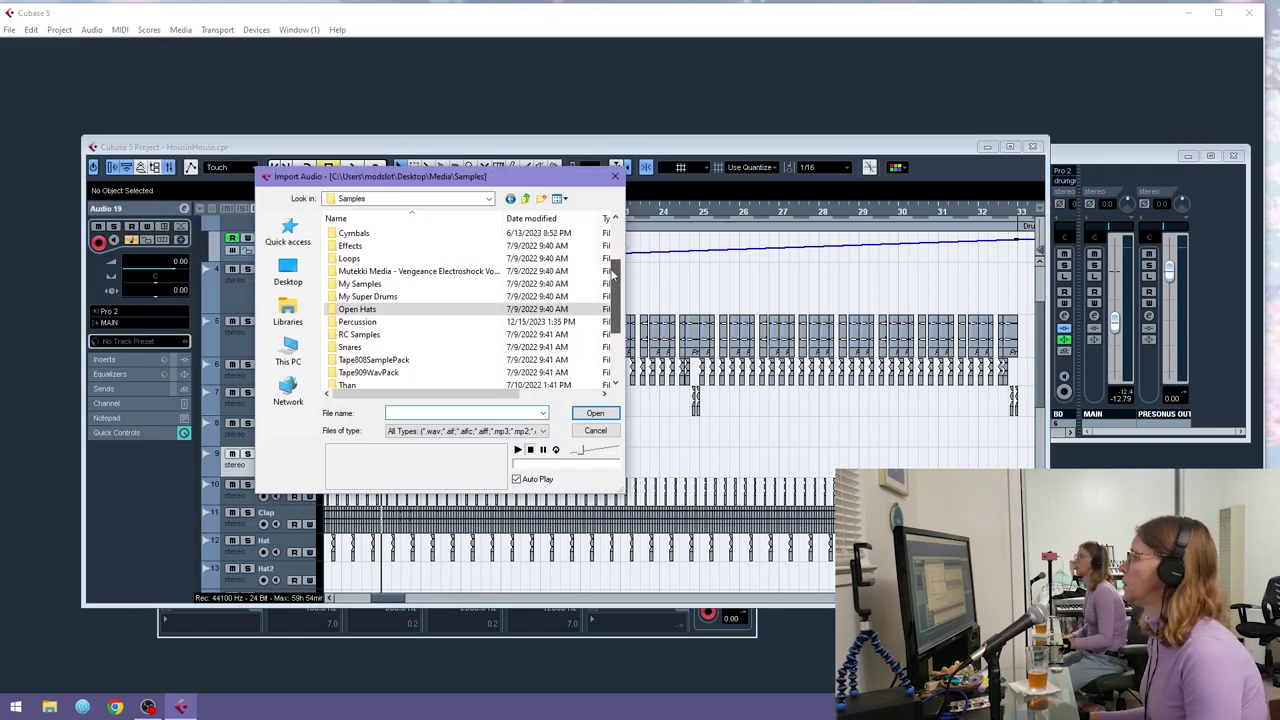
double_click(440, 309)
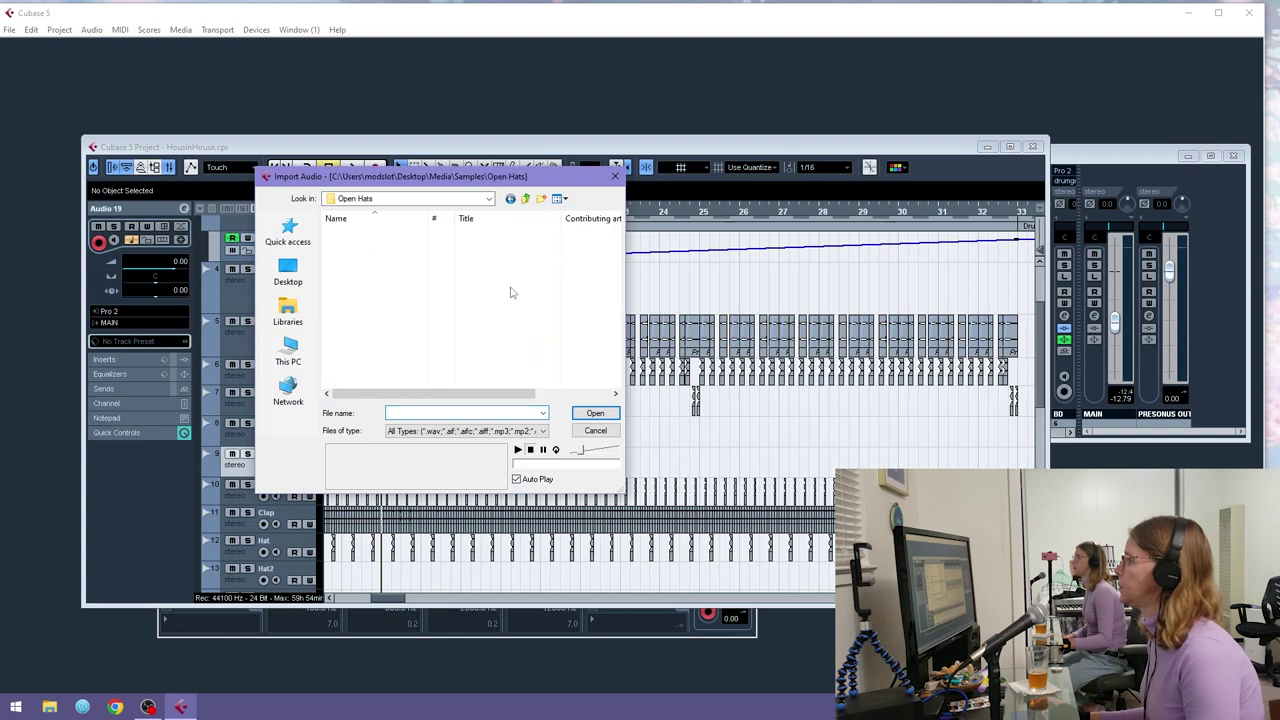
click(527, 199)
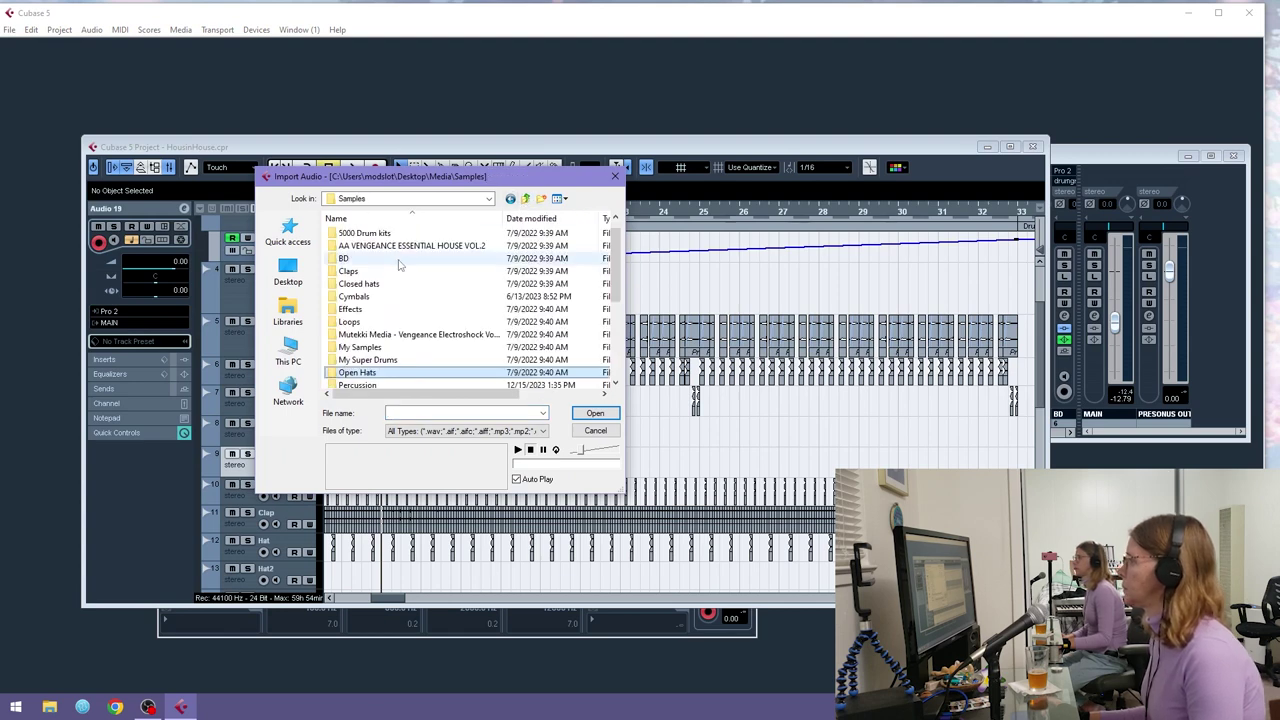
- Import VEC2 Cymbals Ride 11 from the Cymbals VEC2 Ride folder onto Audio 19, keeping the default import options
double_click(462, 288)
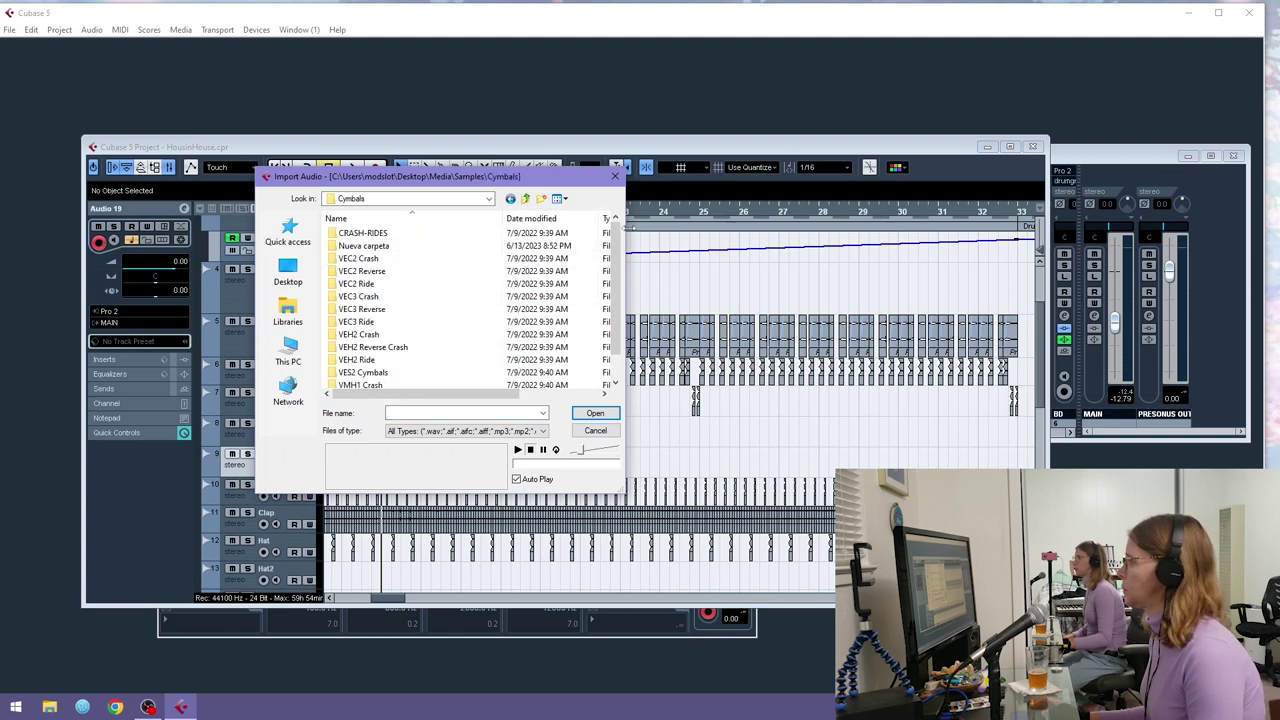
double_click(440, 284)
click(468, 373)
scroll(468, 378, down, 2)
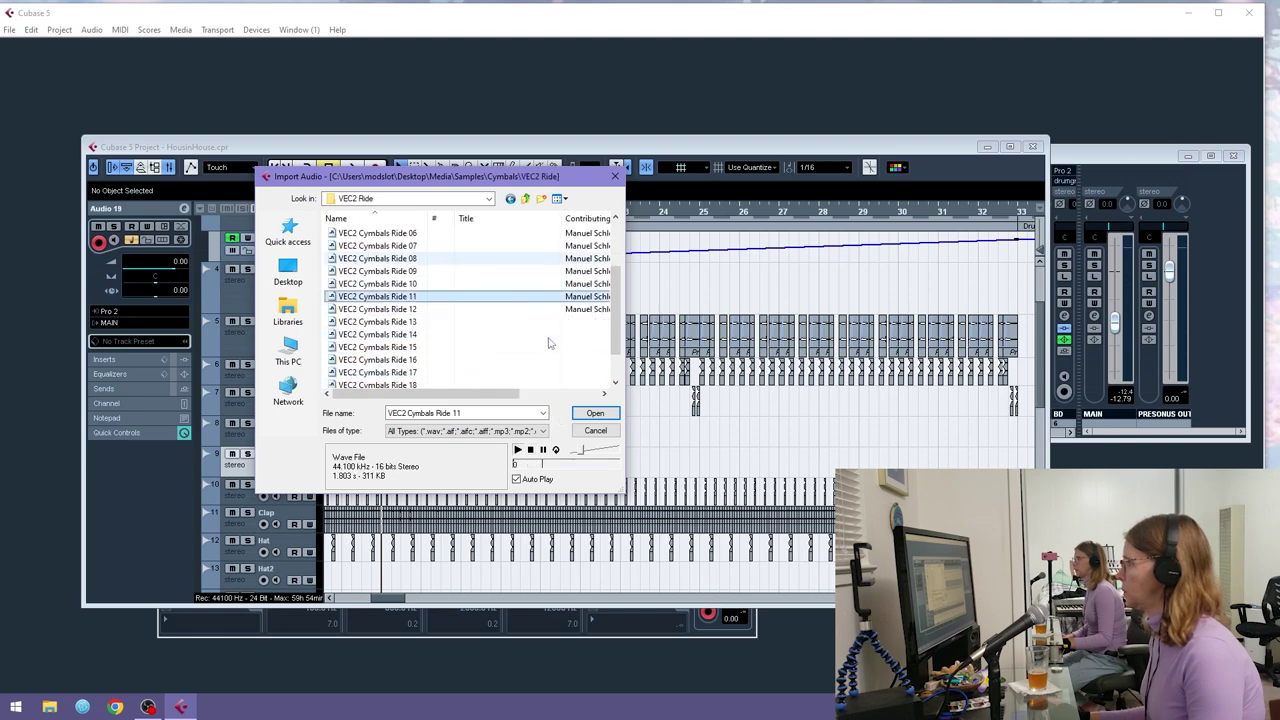
key(Return)
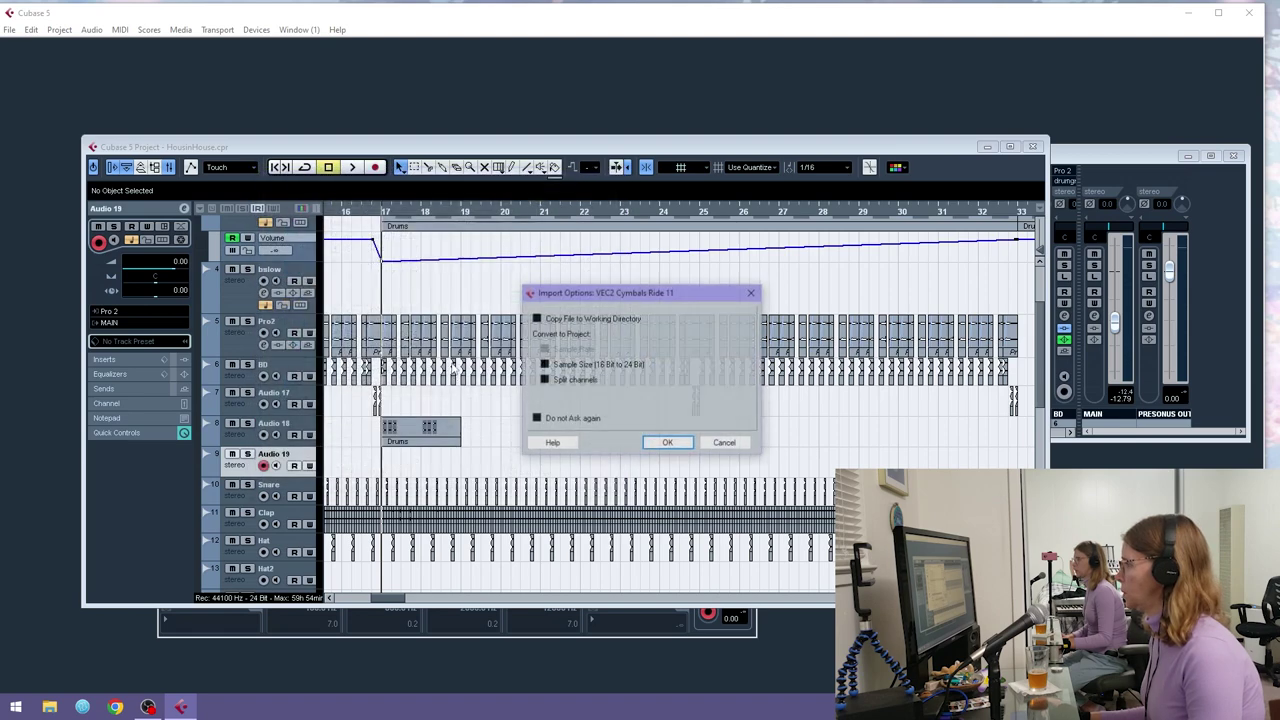
key(Return)
- Trim the start of the ride clip, place it at 17.1.4 and pan Audio 19 to R70
key(h)
key(h)
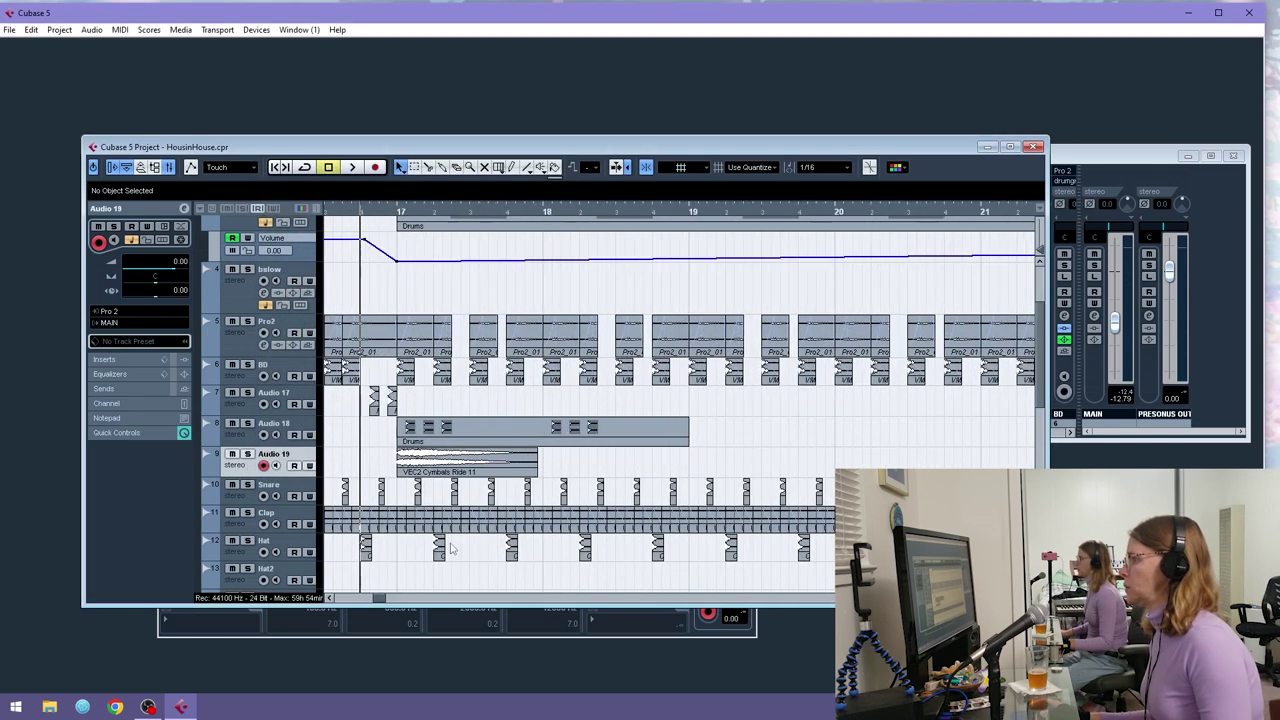
click(443, 470)
mouse_move(444, 472)
mouse_down()
mouse_move(503, 482)
mouse_move(439, 478)
mouse_move(454, 478)
mouse_up()
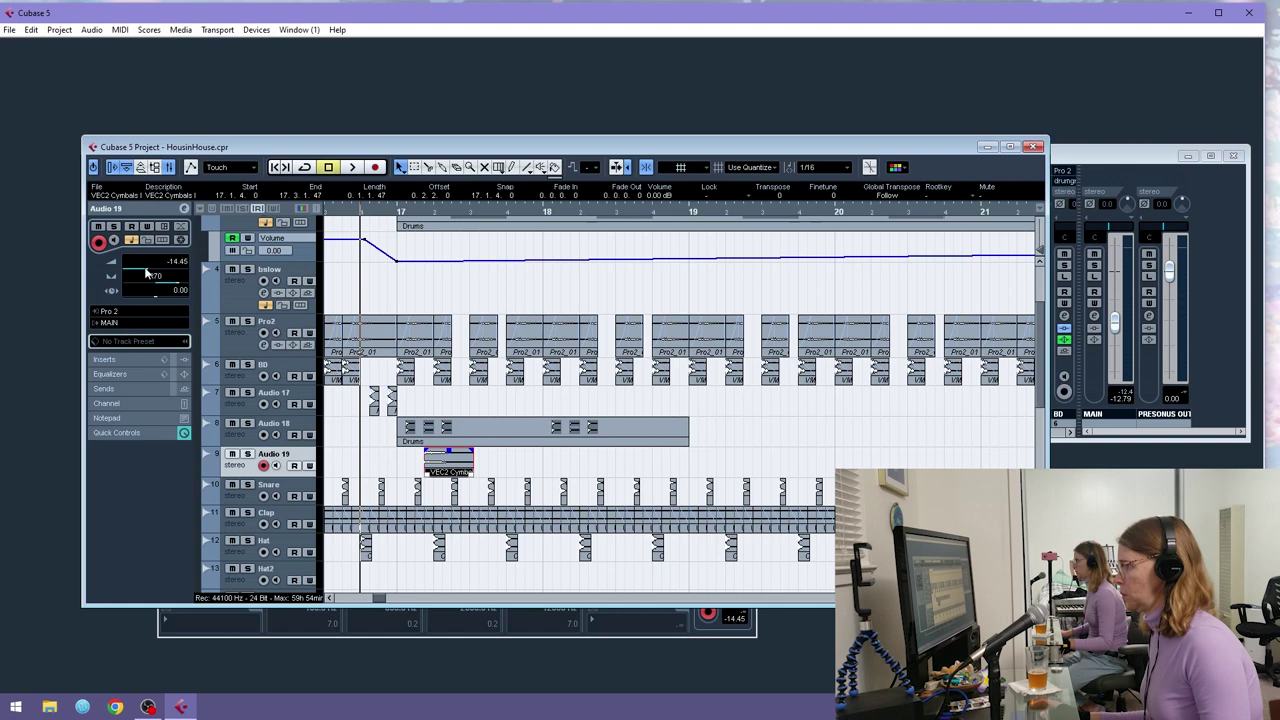
- Lower Audio 19's volume to -19.98 and play back the ride from before bar 17
drag(361, 215, 314, 202)
key(space)
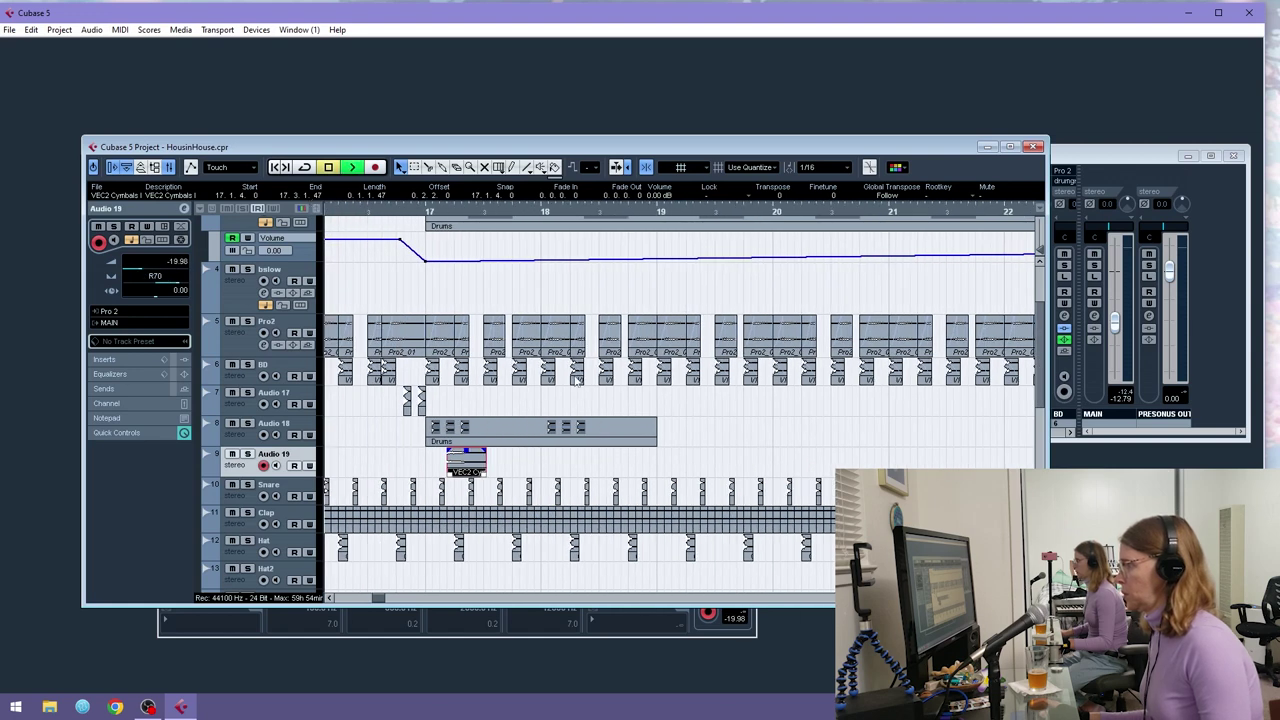
- Repeat the Drums part on Audio 18 at bar 19, leaving out the duplicated ride clip on Audio 19
click(600, 438)
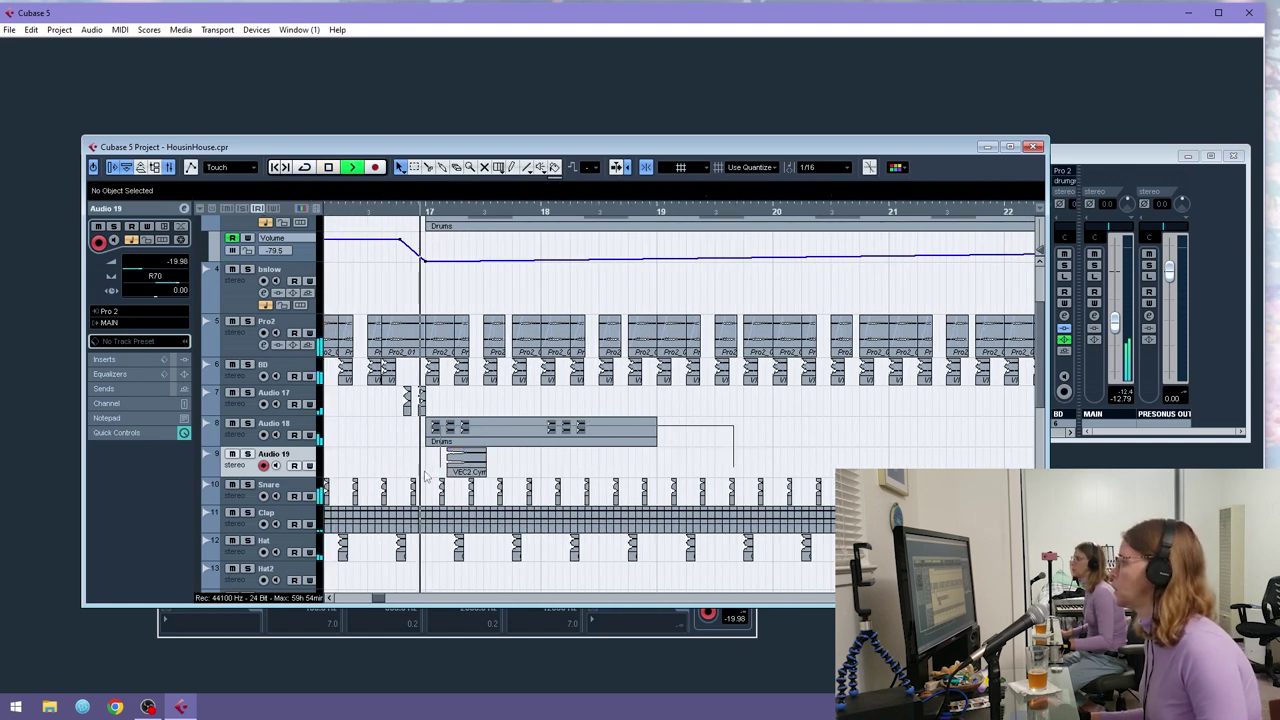
key(ctrl+d)
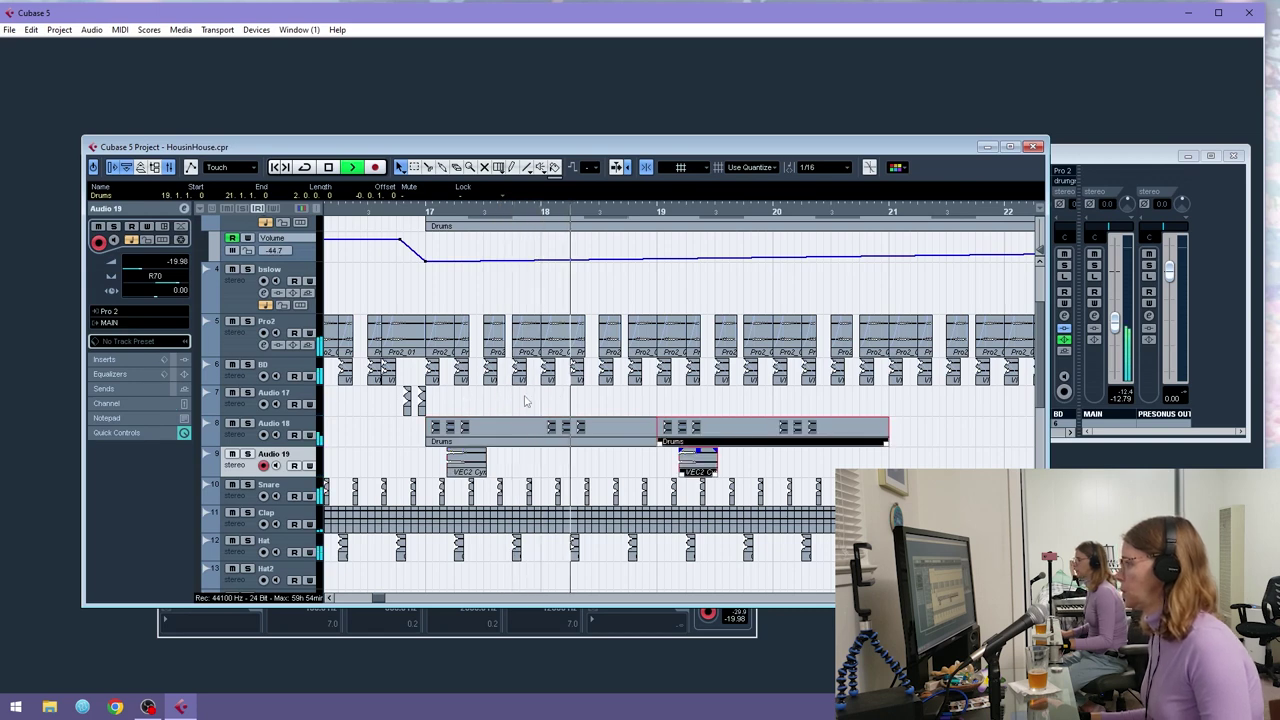
click(698, 470)
key(Delete)
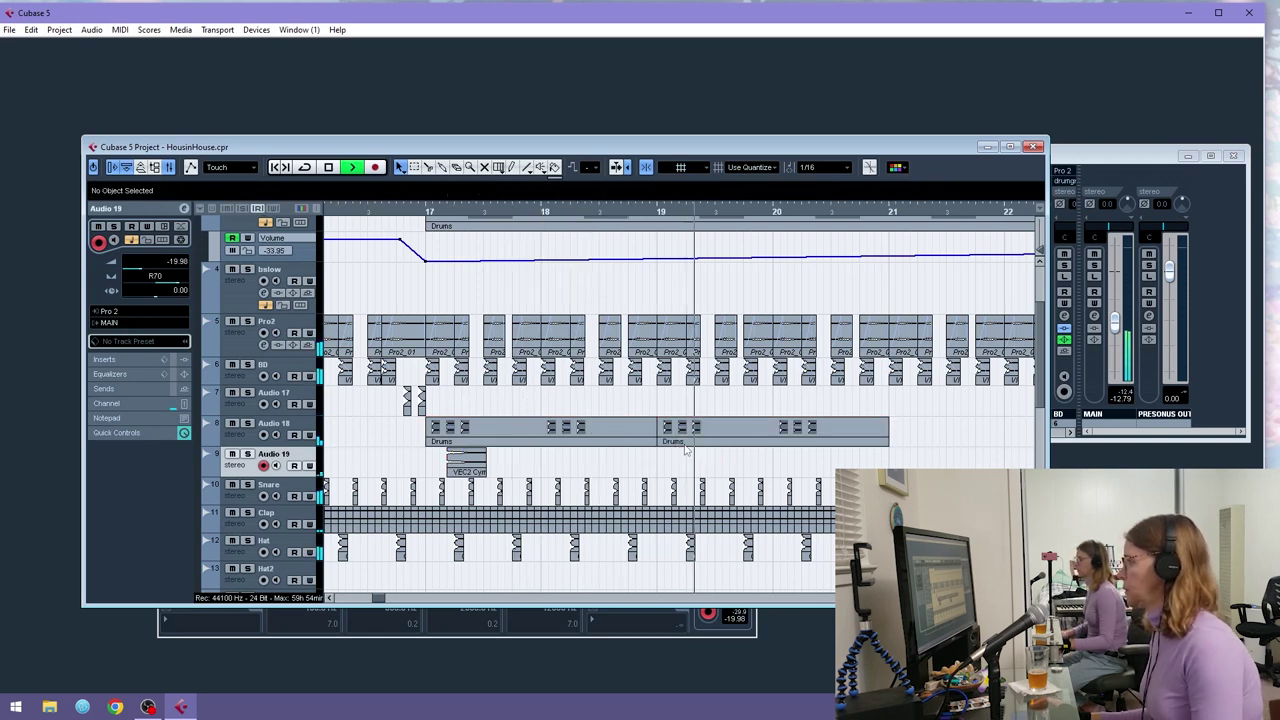
- Repeat both Drums parts and the ride clip from bars 17 to 20 at bar 21
click(393, 213)
drag(925, 432, 443, 476)
key(ctrl+d)
- Send Audio 19 to FX 1-RoomWorks at -14.75 and raise the track's volume to -14.45
click(118, 389)
click(140, 285)
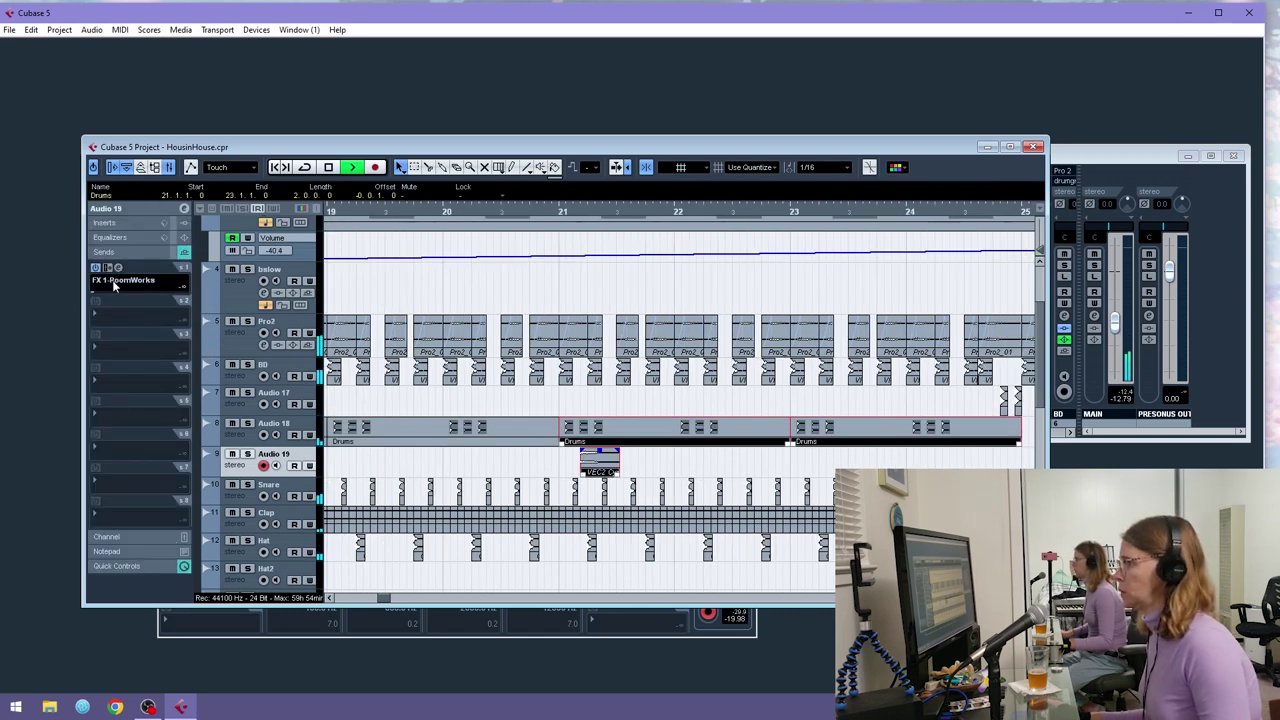
click(121, 290)
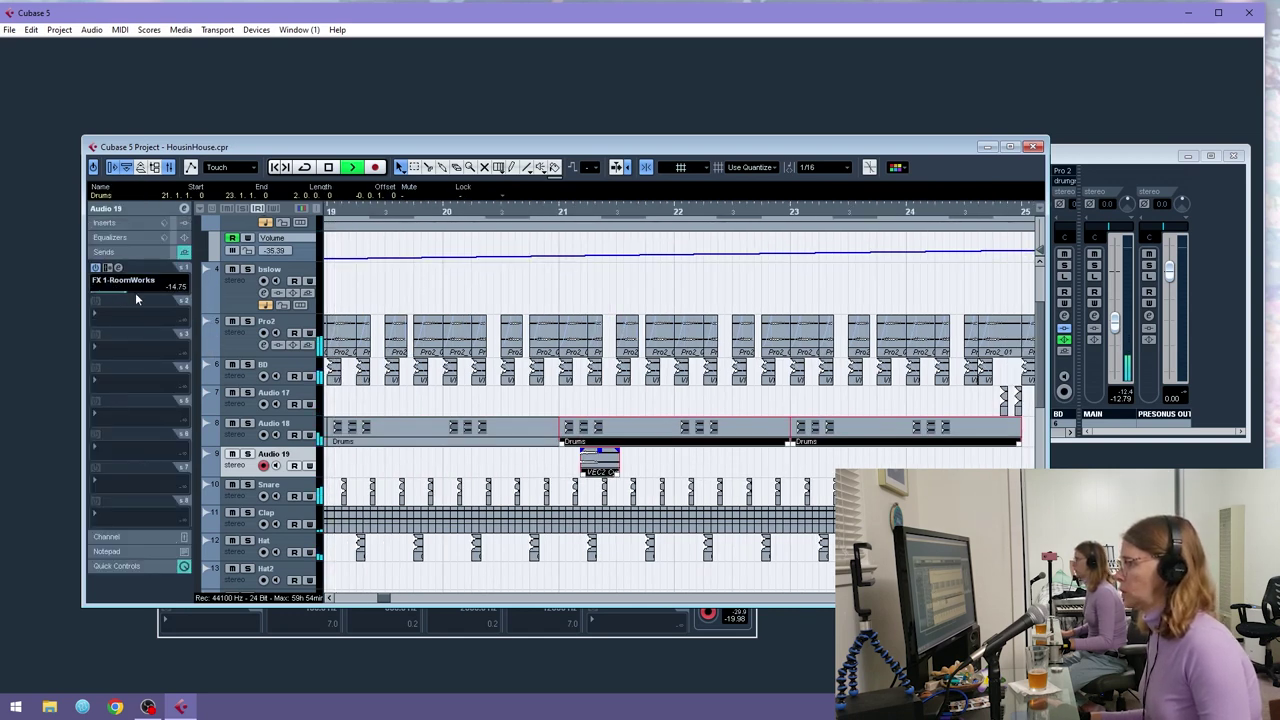
click(144, 208)
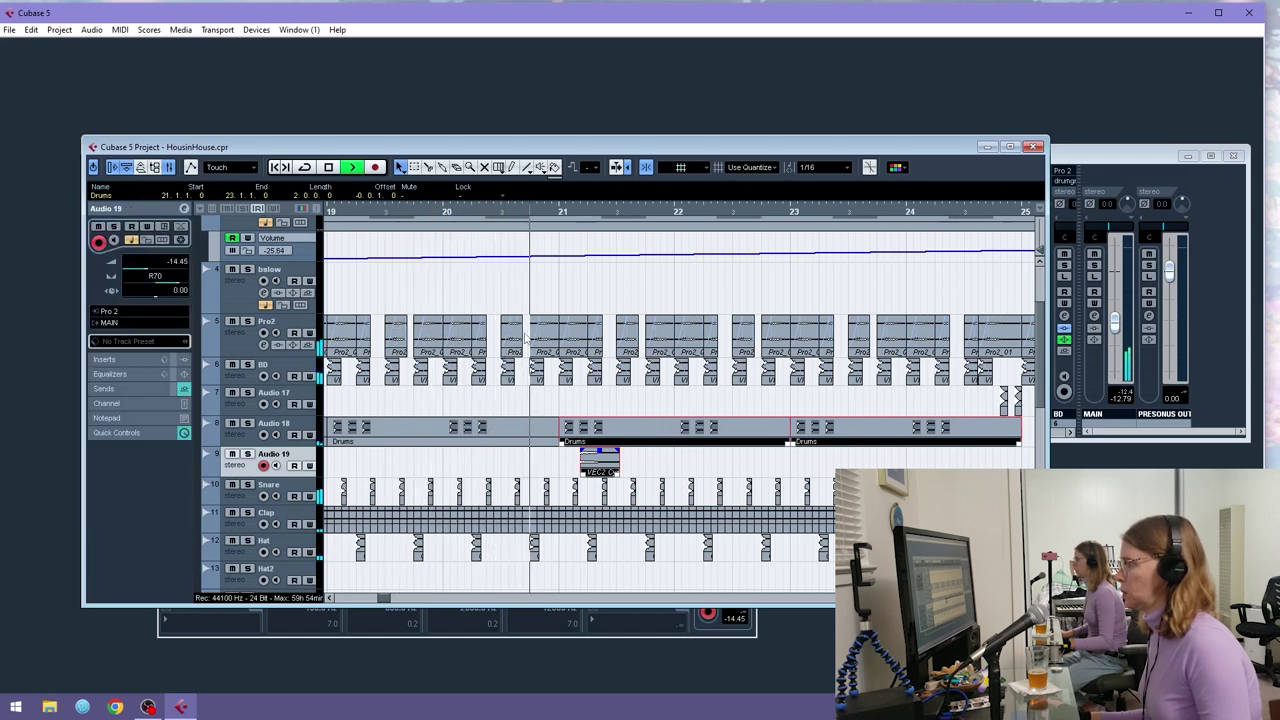
- Stop playback at bar 17 and duplicate the Audio 19 track with its ride clips
drag(512, 210, 361, 184)
key(space)
right_click(243, 459)
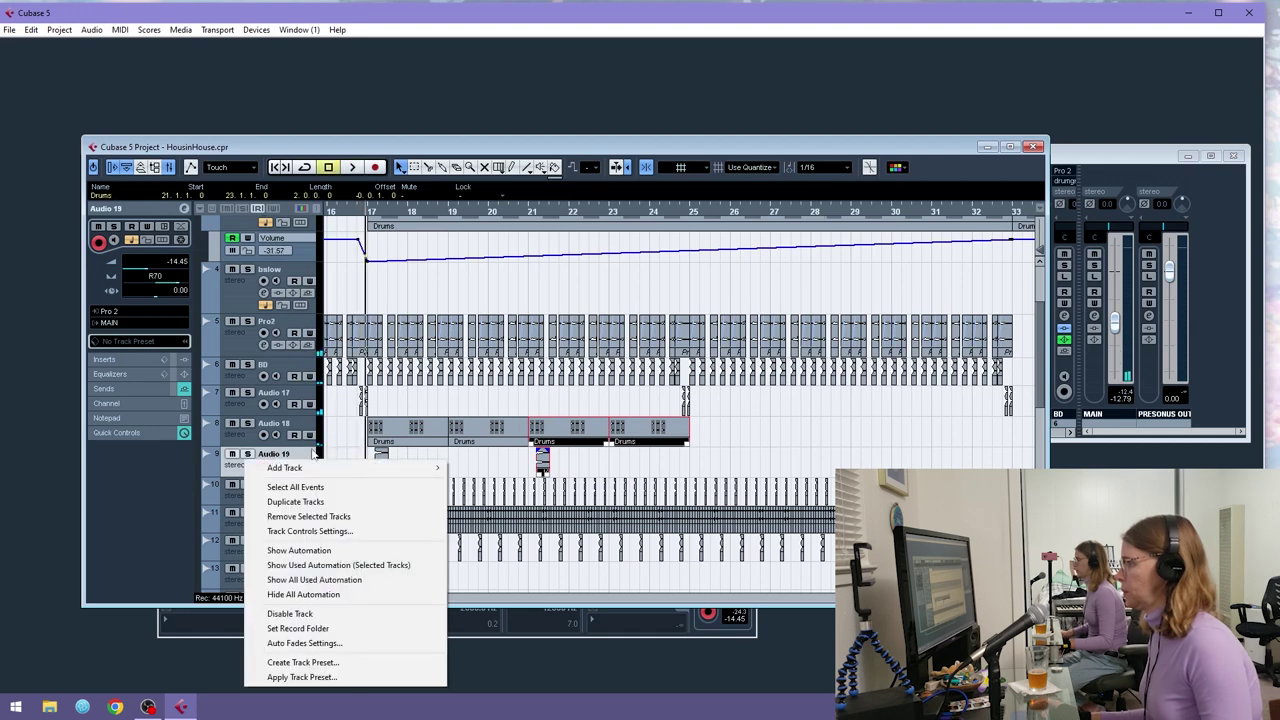
click(485, 454)
right_click(272, 459)
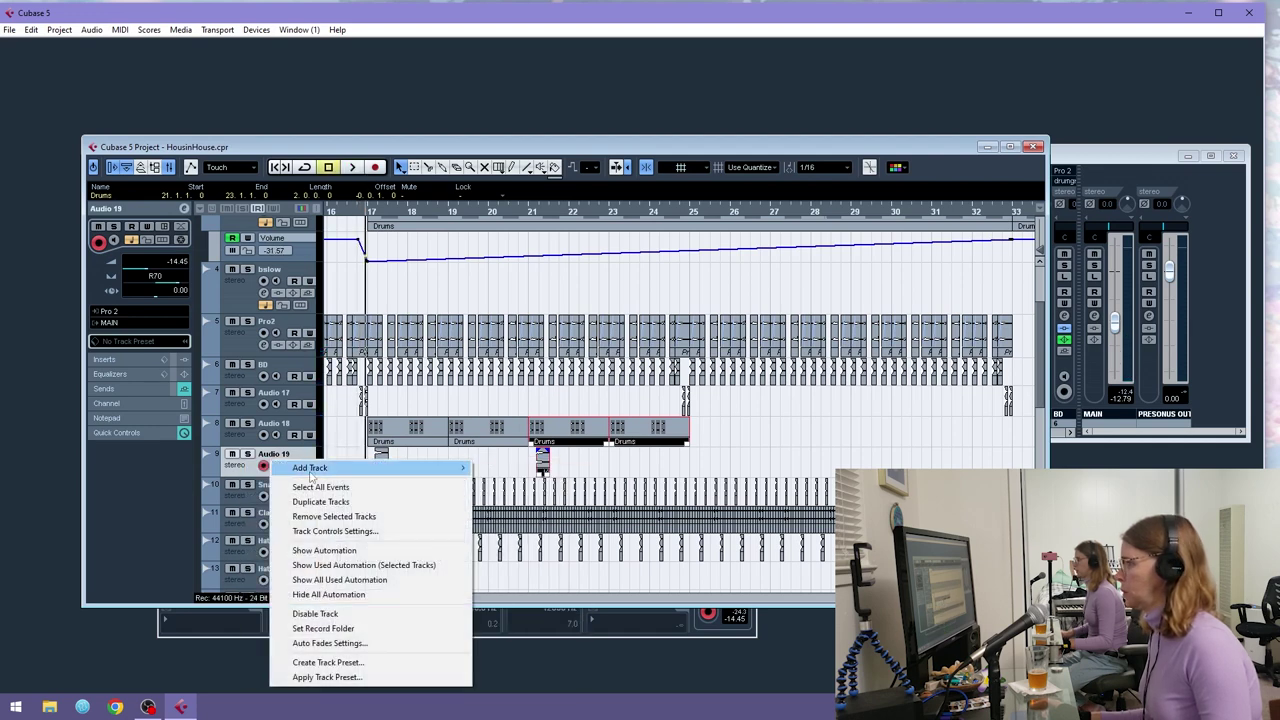
click(318, 486)
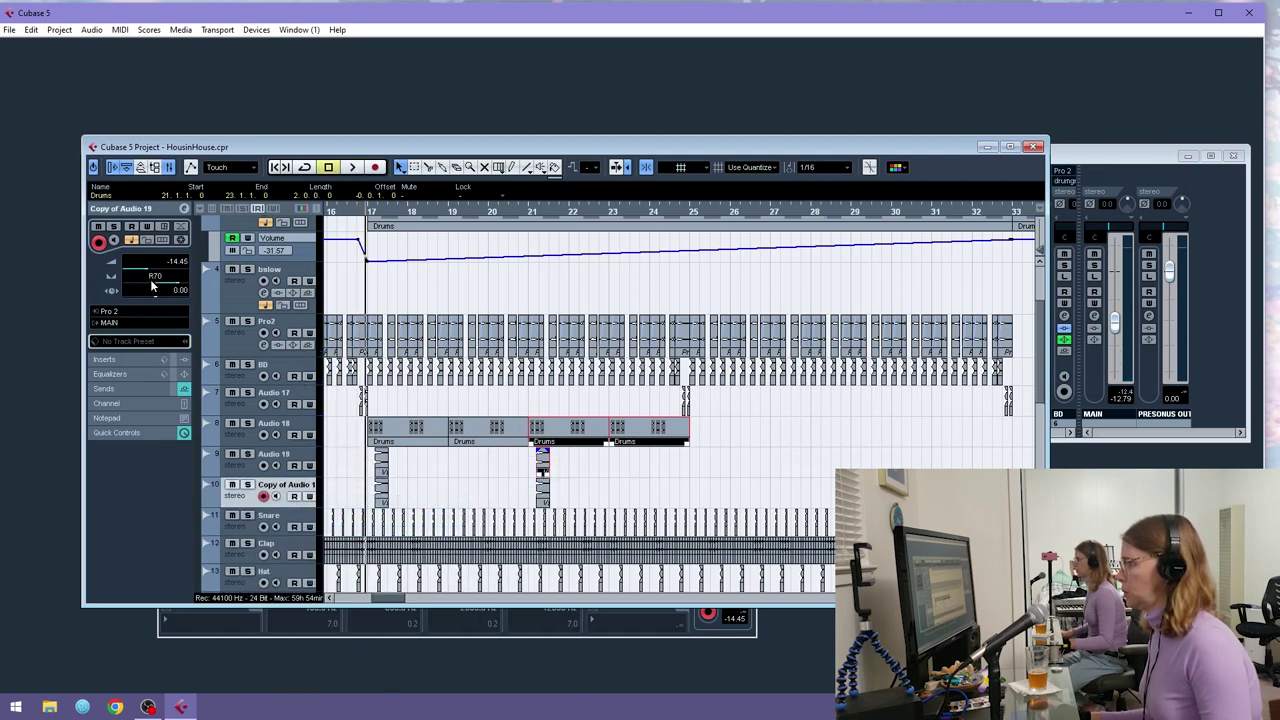
- Pan the copied ride track to L89, remove its bar 17 clip and pitch-shift its bar 21 clip by 16 semitones
click(541, 490)
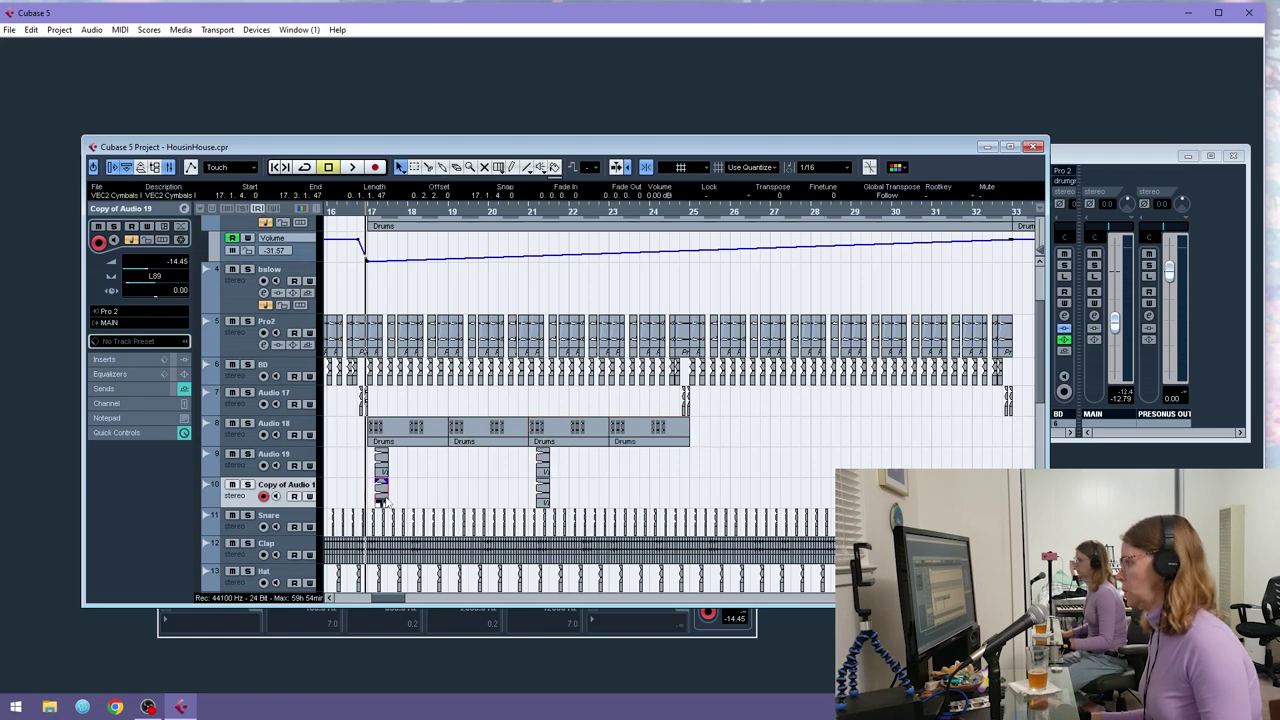
right_click(541, 497)
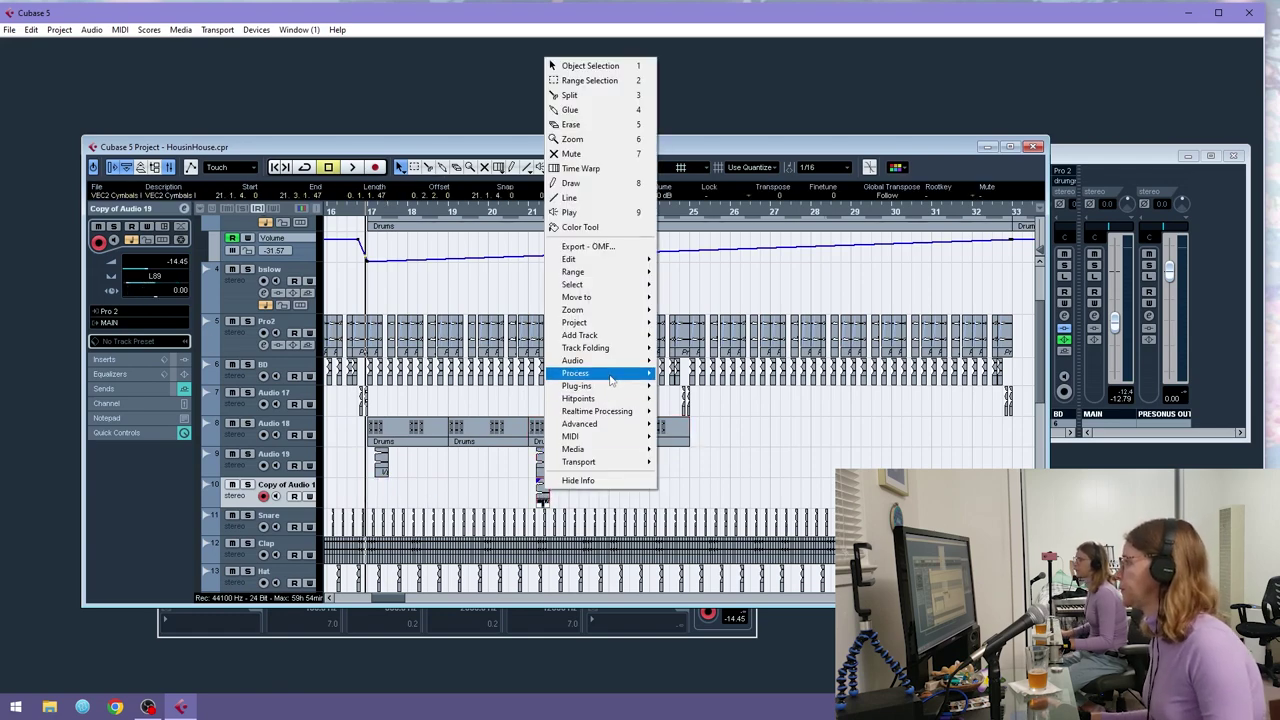
mouse_move(600, 373)
click(743, 493)
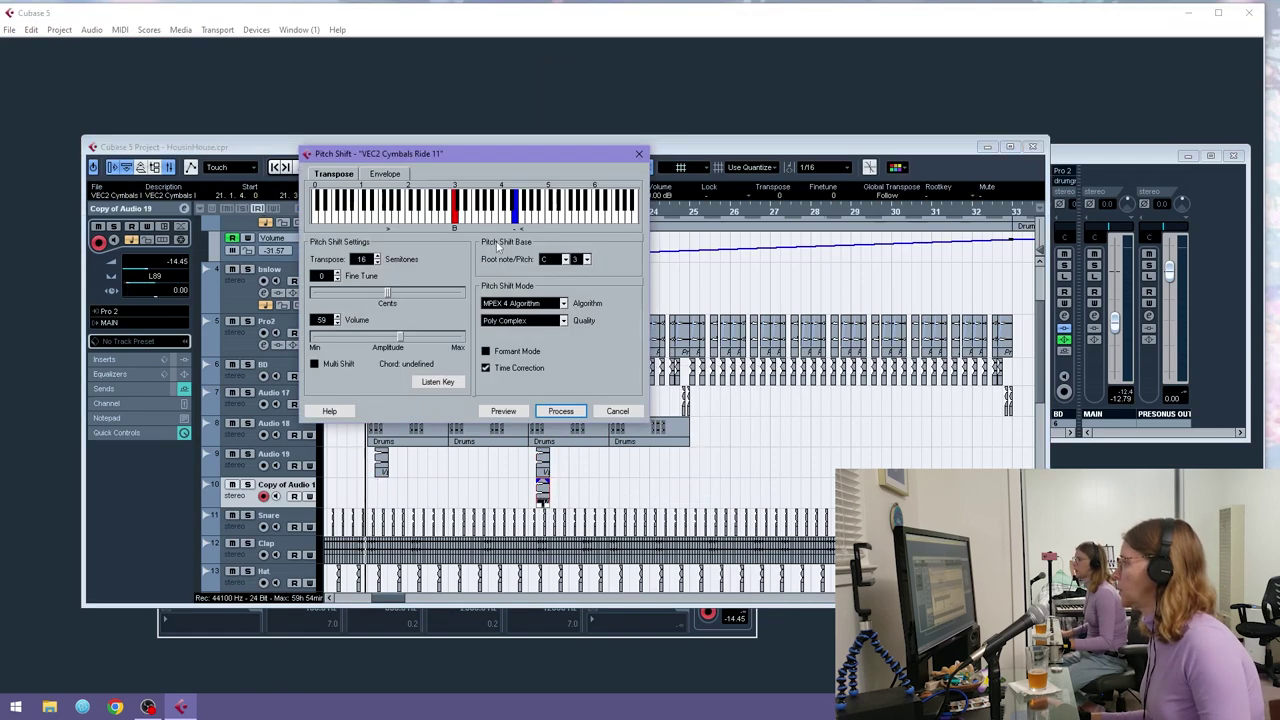
click(561, 411)
click(603, 426)
- Insert PingPongDelay in the copied ride track's second slot, set its low filter to 602.5 and audition the track soloed
click(126, 361)
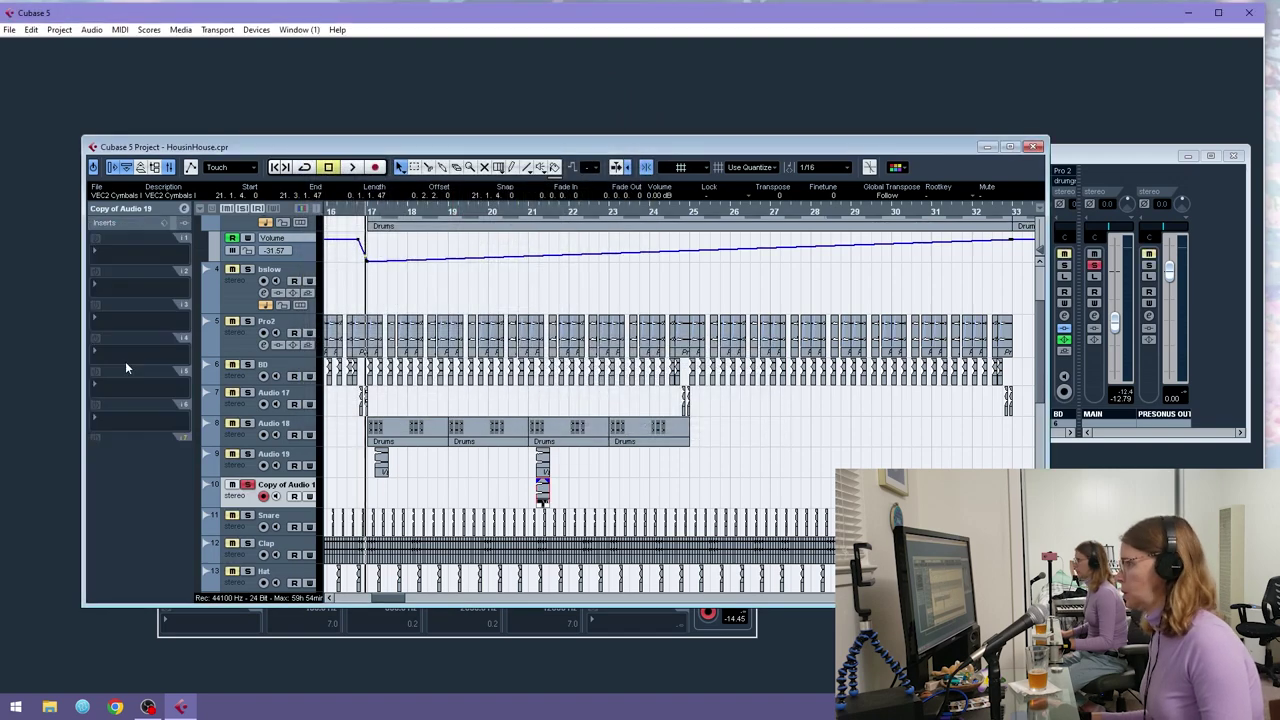
click(112, 282)
mouse_move(200, 317)
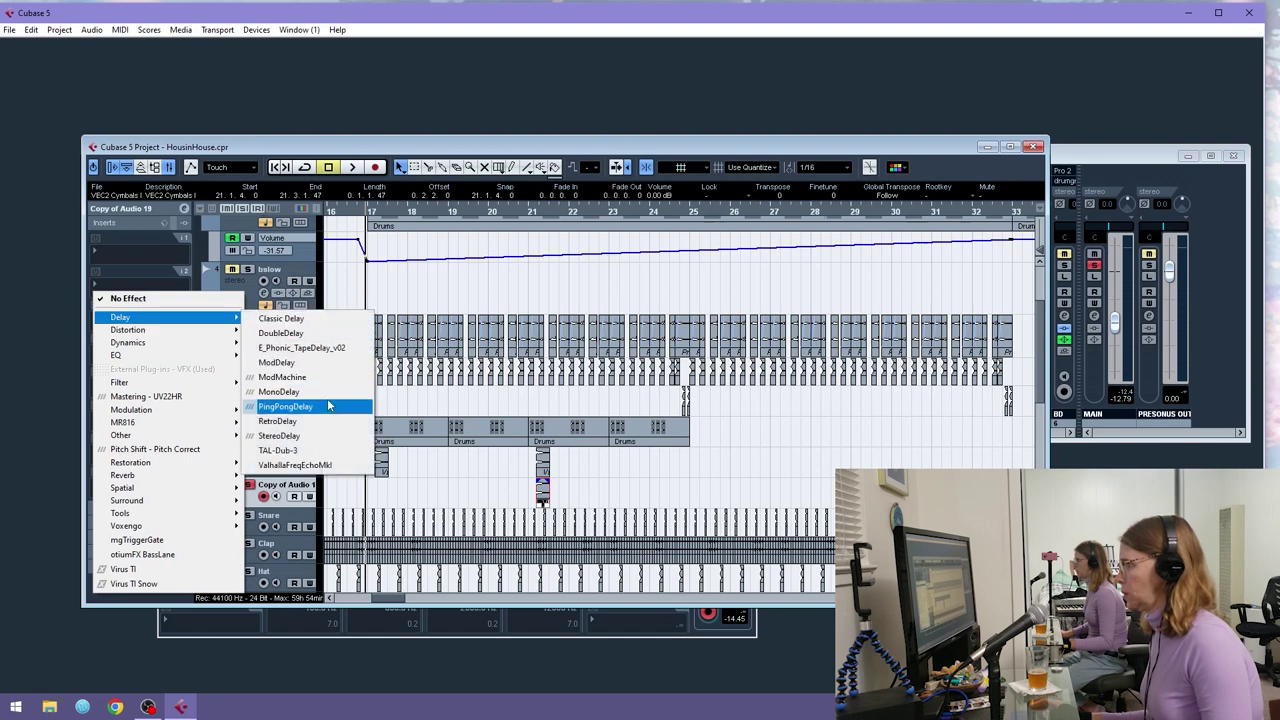
click(329, 406)
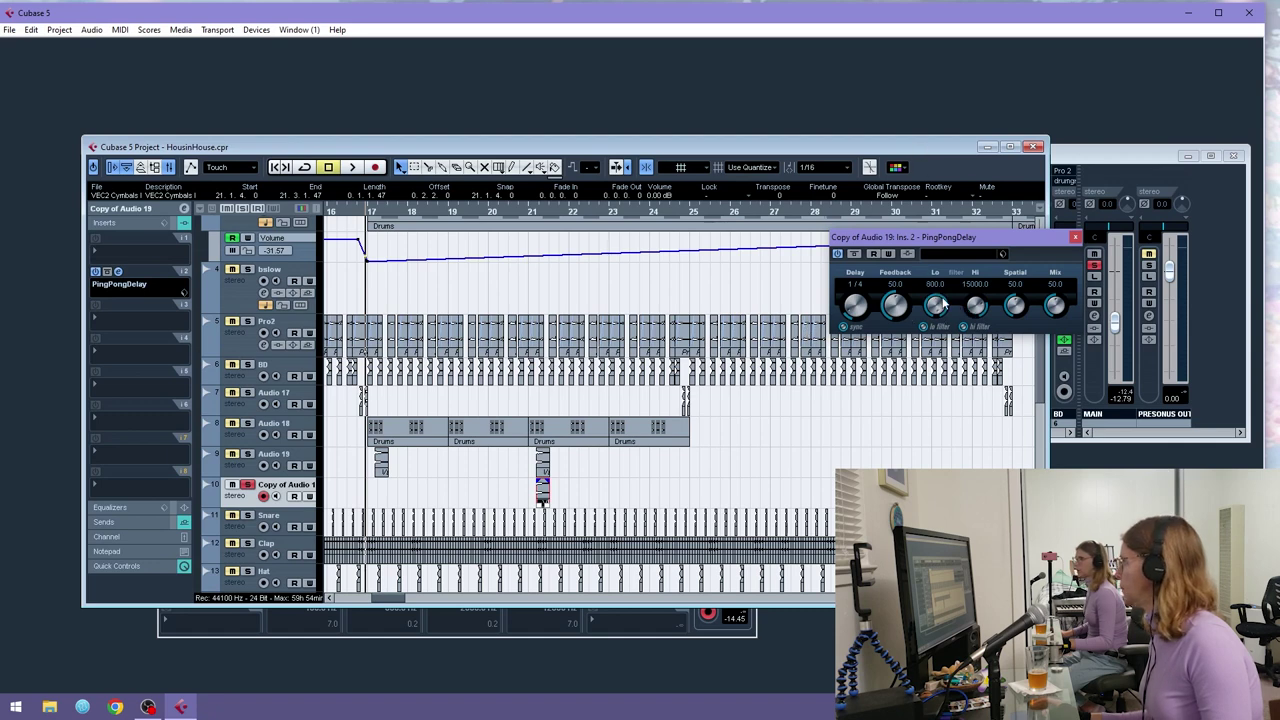
key(space)
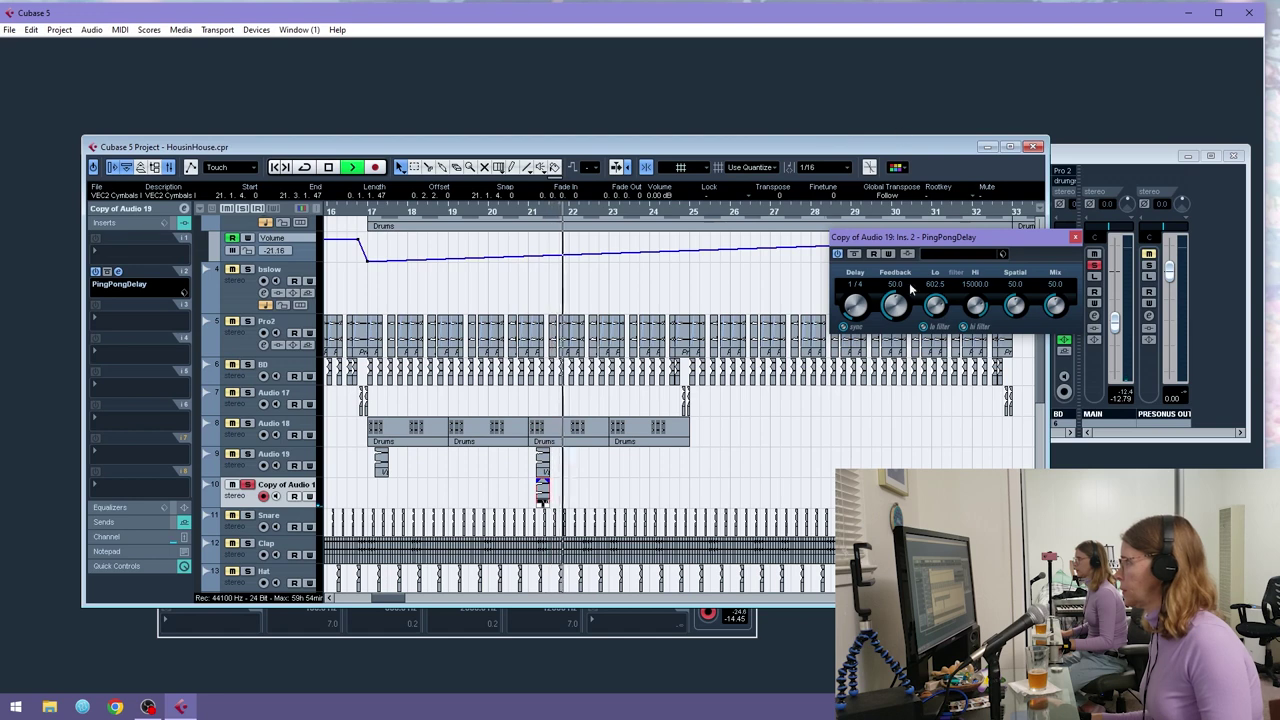
key(space)
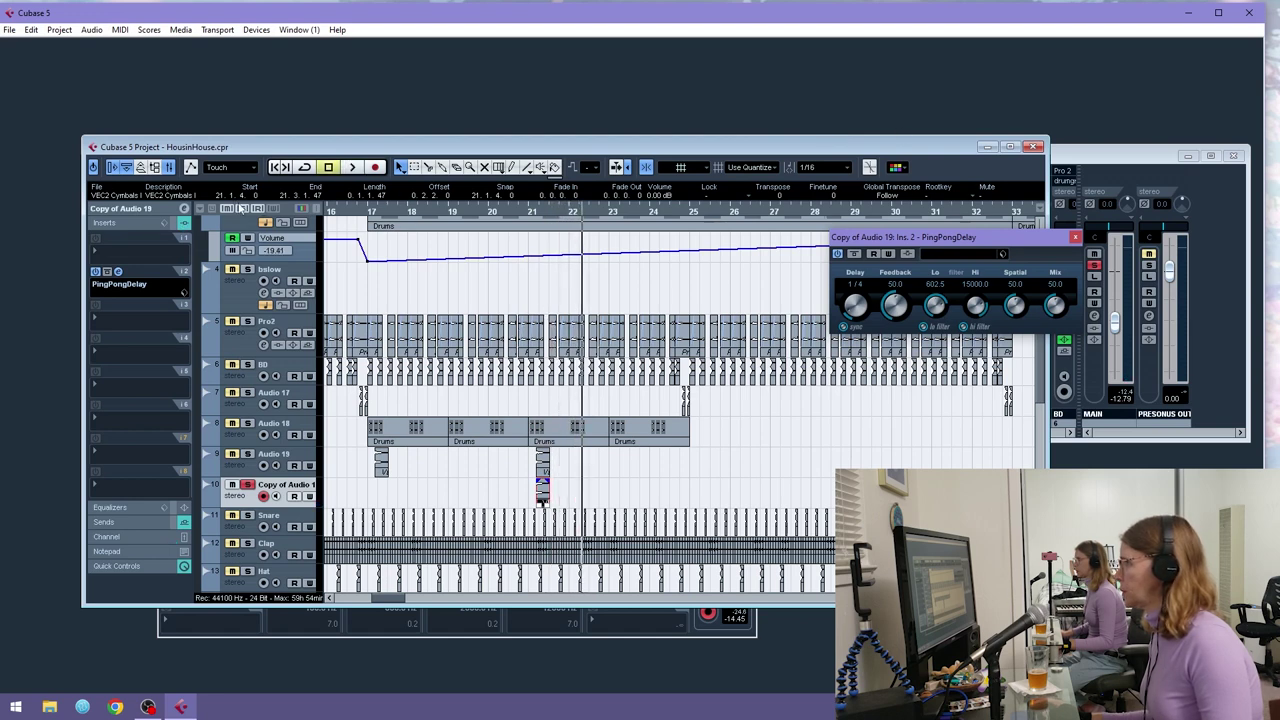
- Turn off solo, play the full mix from before bar 17 and pan the copied ride track to L43
click(242, 209)
click(349, 213)
key(space)
click(118, 209)
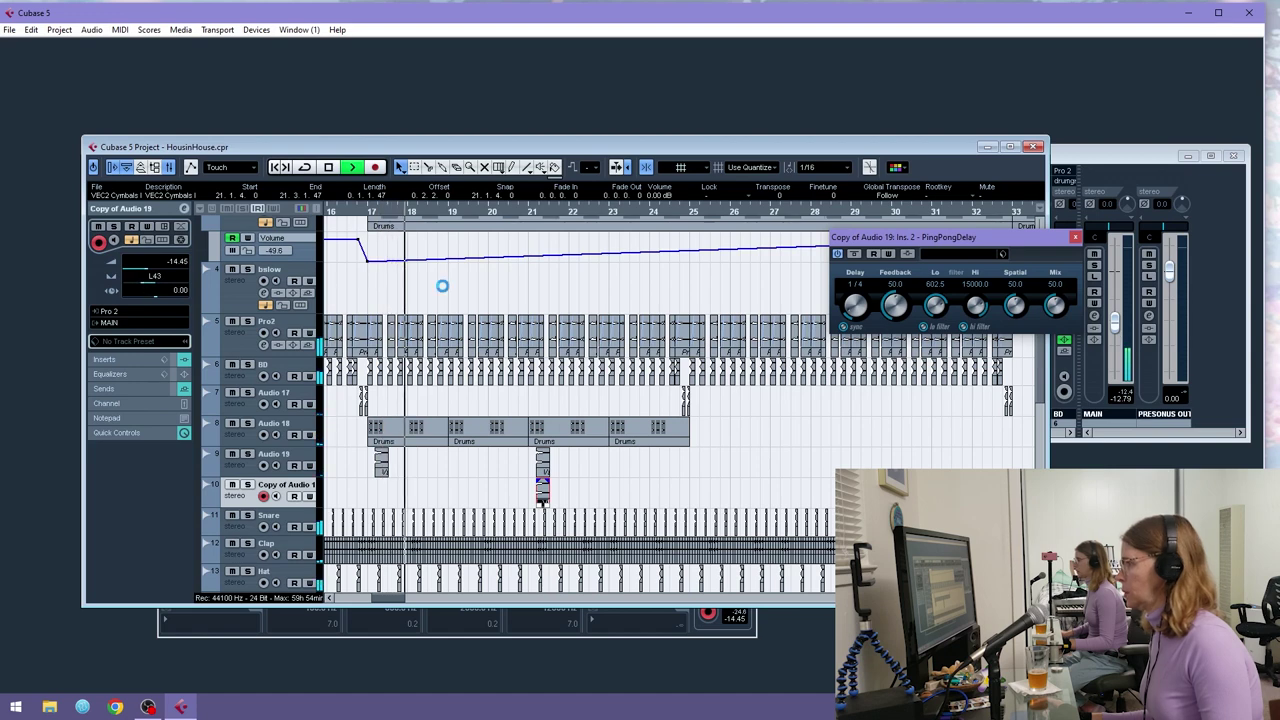
- Repeat the Drums parts and the ride clips of both ride tracks from bars 17 to 24 at bar 25
drag(740, 435, 367, 484)
drag(747, 430, 379, 492)
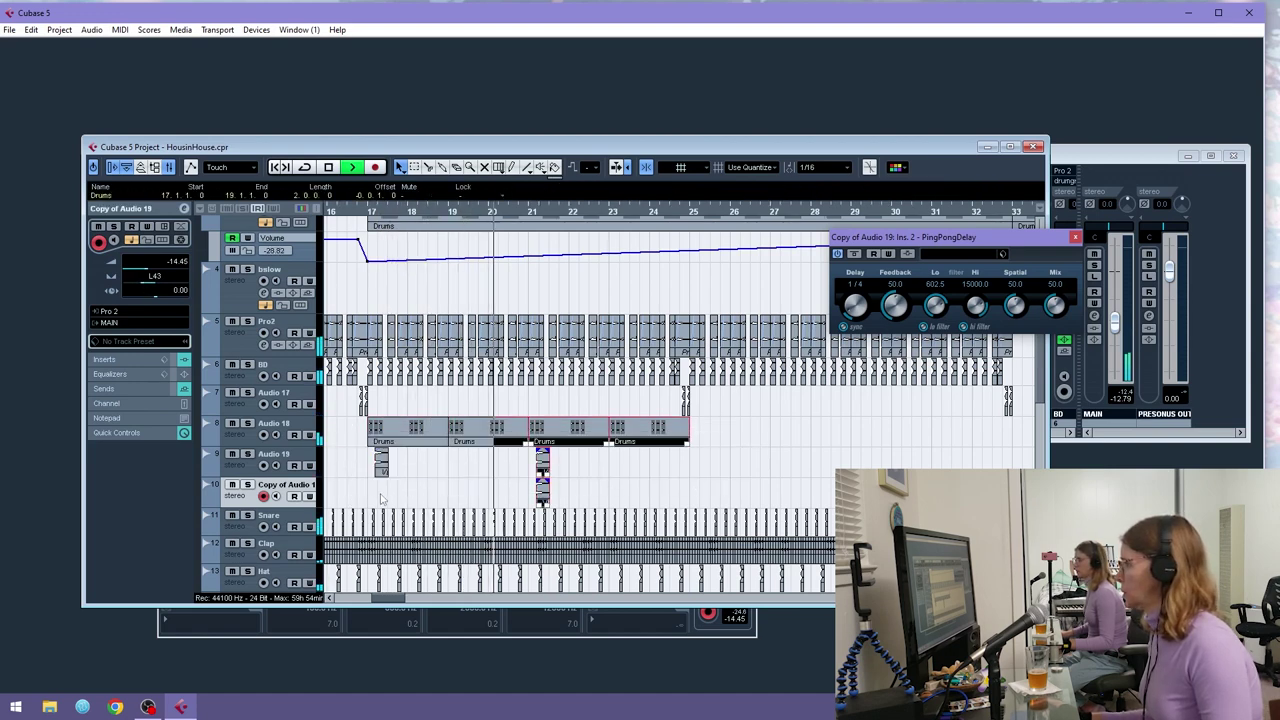
key(ctrl+d)
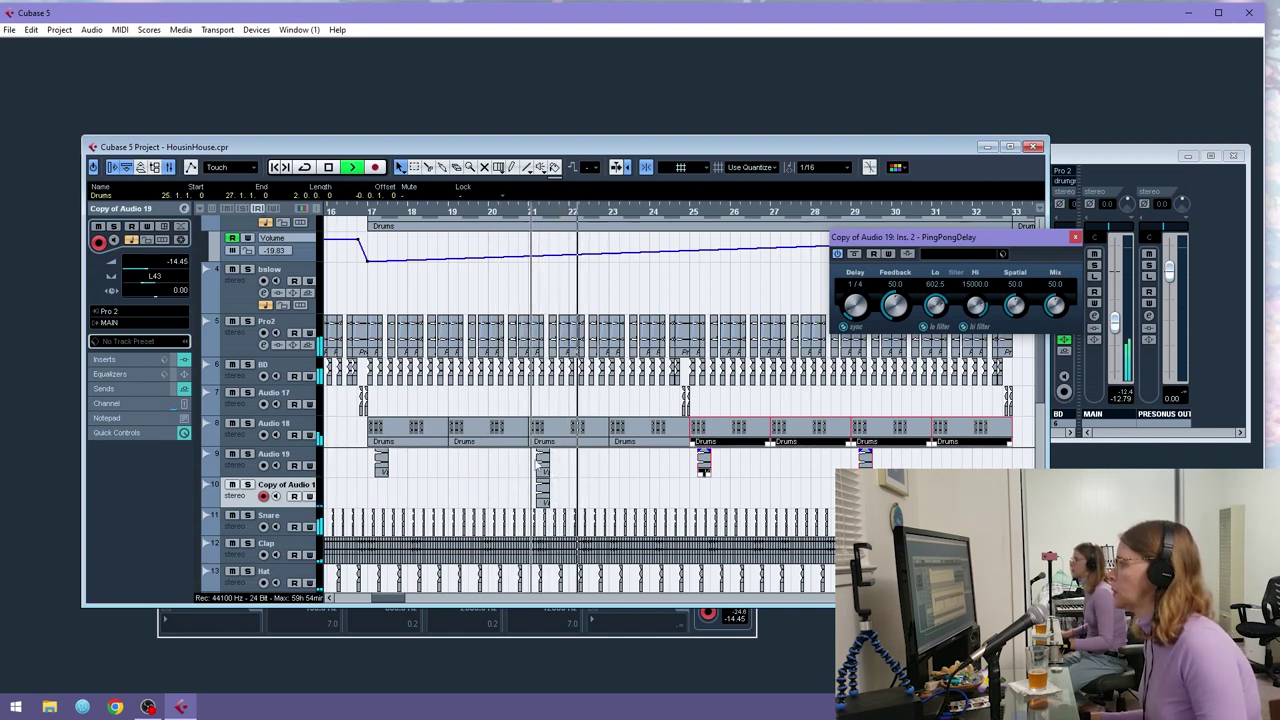
- Trim the copied track's ride clip to one sixteenth at 21.1.3, set the PingPongDelay time to 1/16 and play it back
click(508, 491)
drag(355, 212, 351, 228)
drag(595, 497, 575, 500)
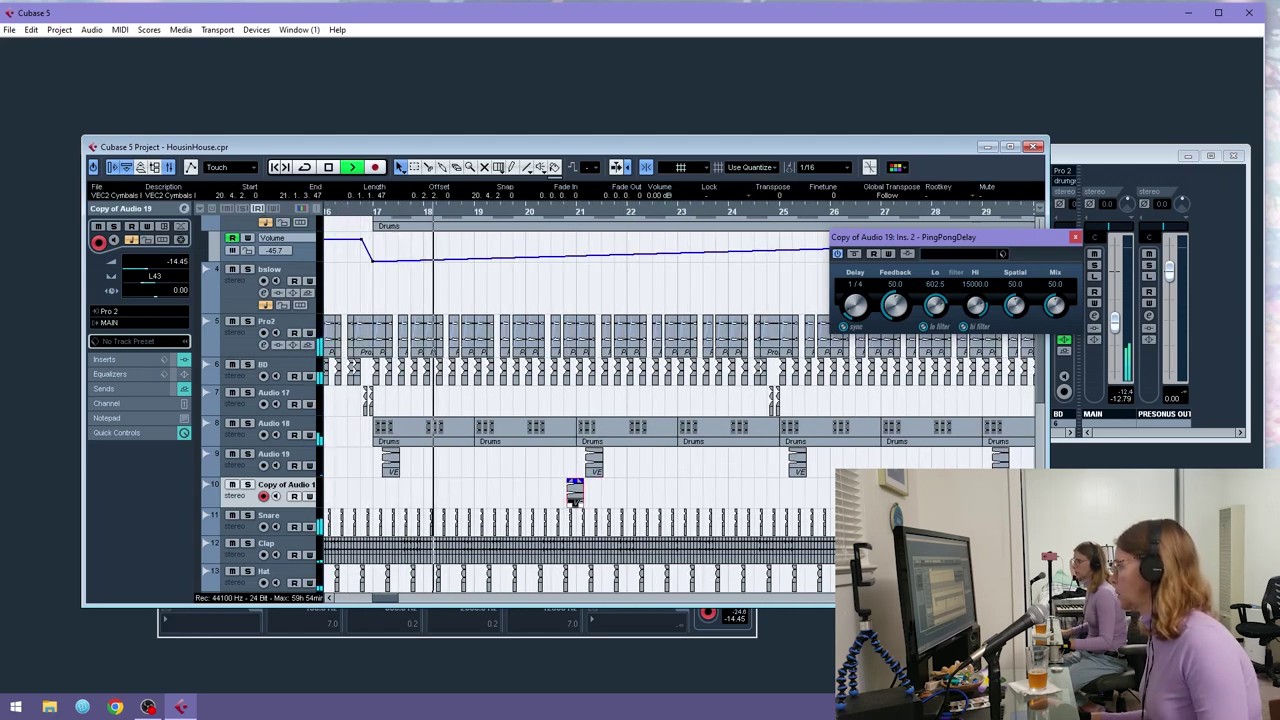
key(h)
drag(897, 505, 896, 508)
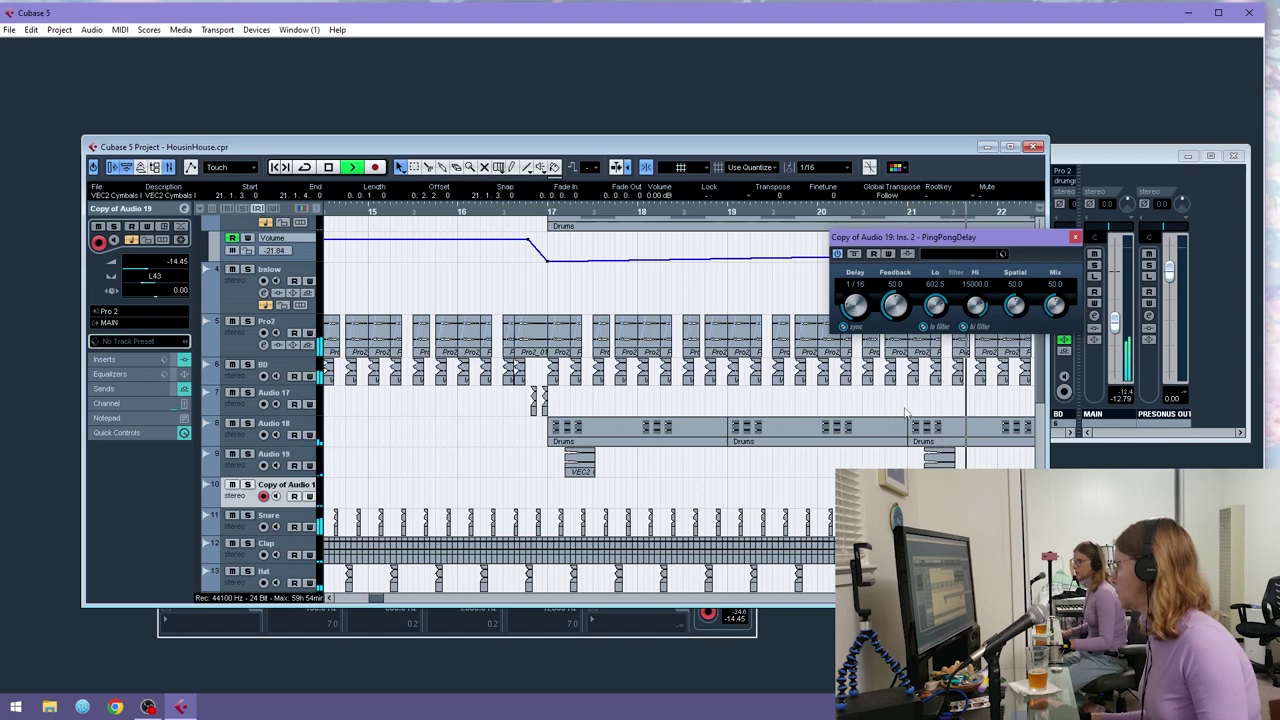
drag(519, 210, 406, 208)
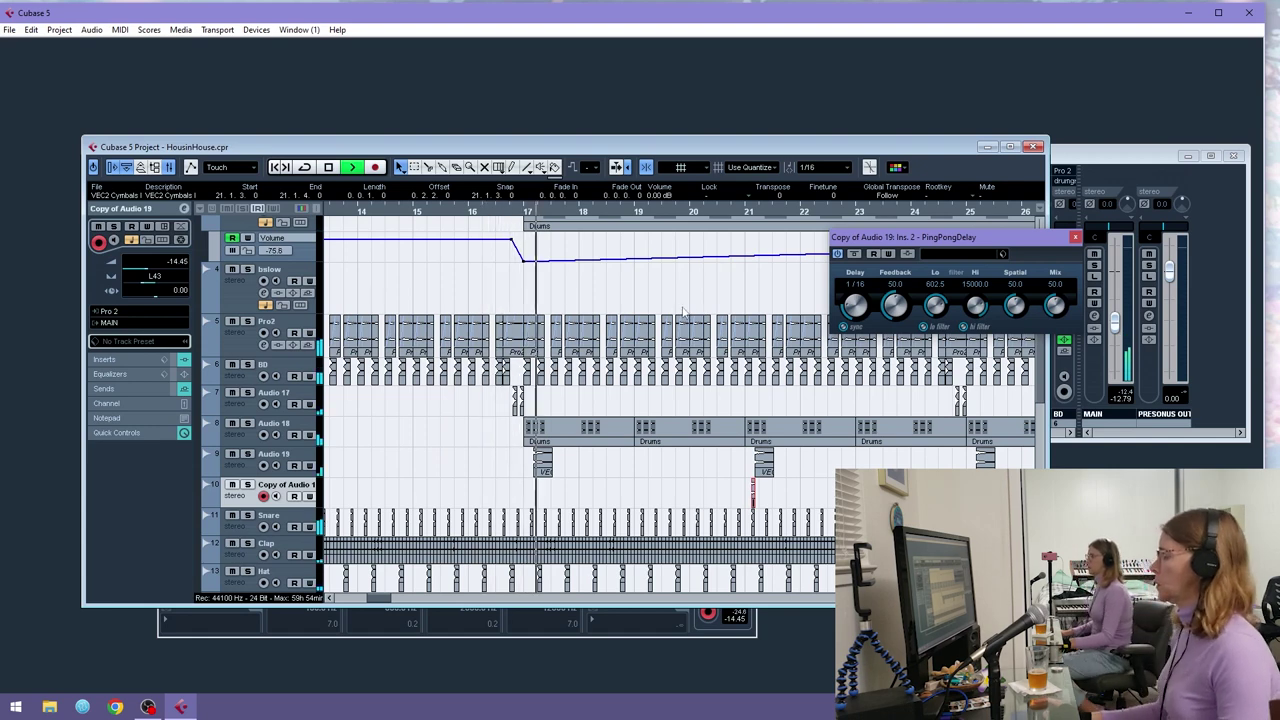
drag(380, 598, 386, 598)
click(1074, 237)
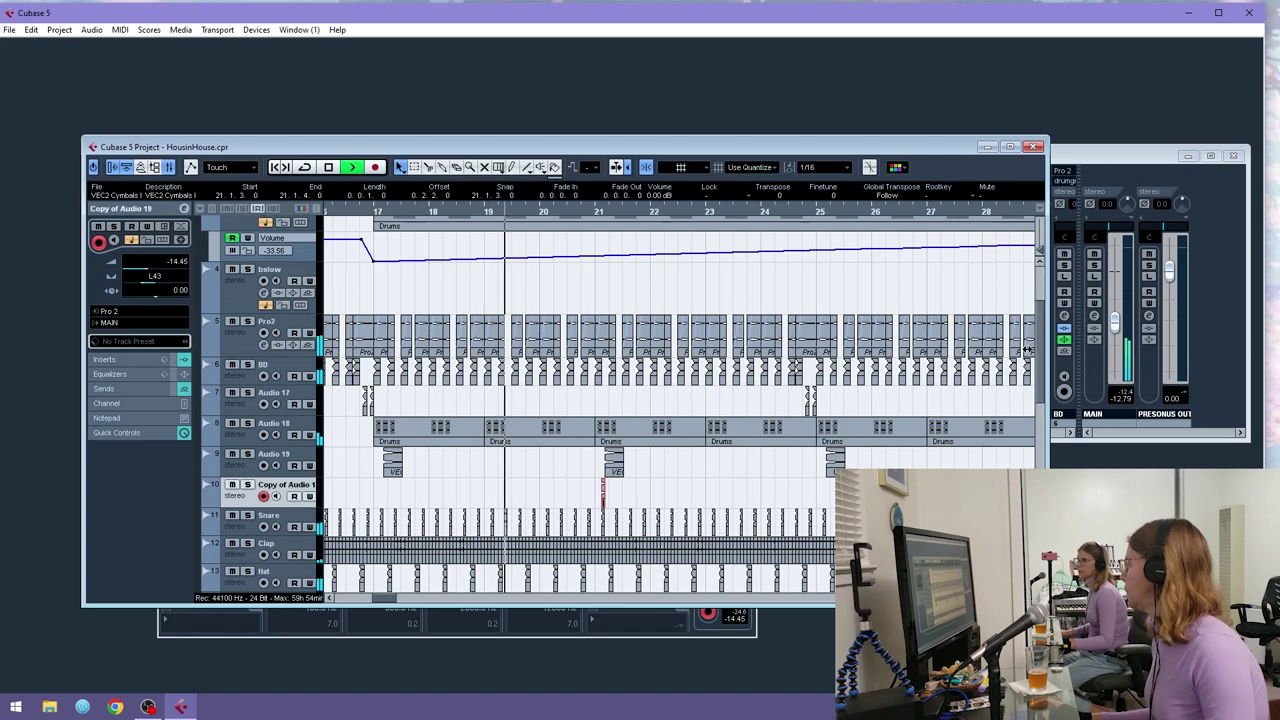
- Trim Audio 19's bar 21 ride clip to one sixteenth, from 21.1.4 to 21.2.1, and play it back from before bar 21
scroll(1041, 323, up, 2)
scroll(1041, 323, down, 3)
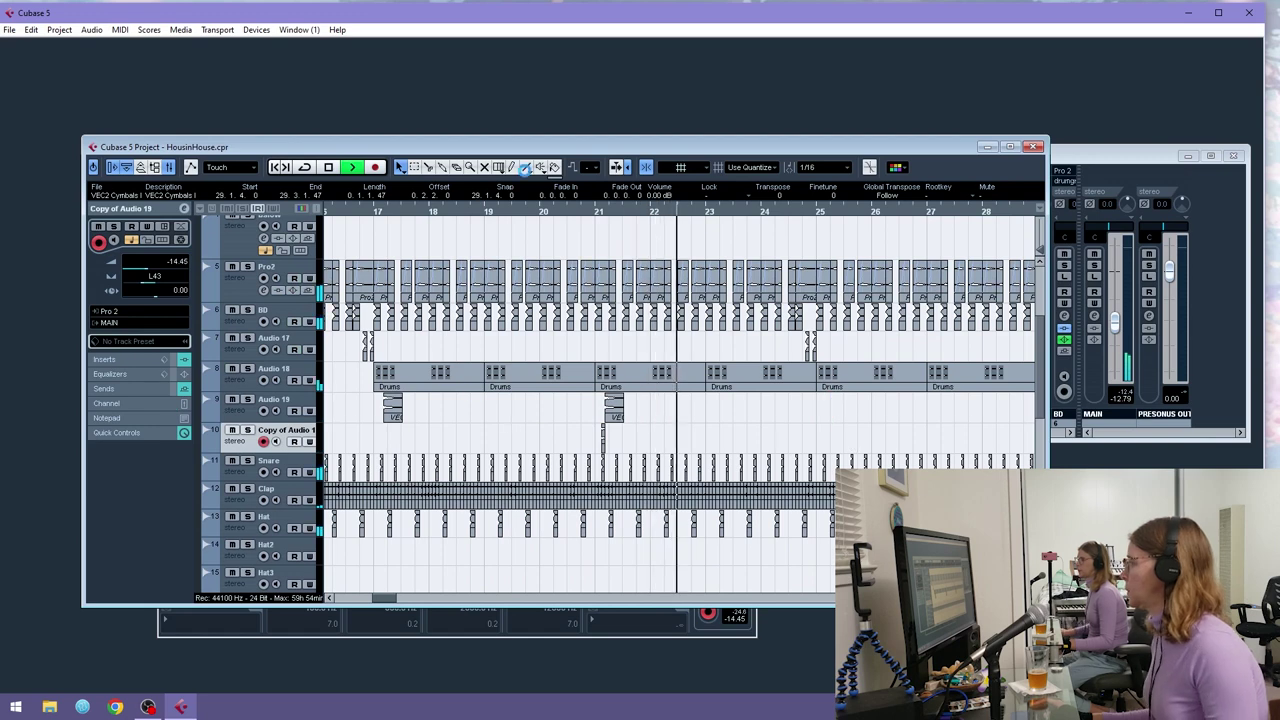
drag(621, 211, 620, 332)
drag(693, 420, 657, 421)
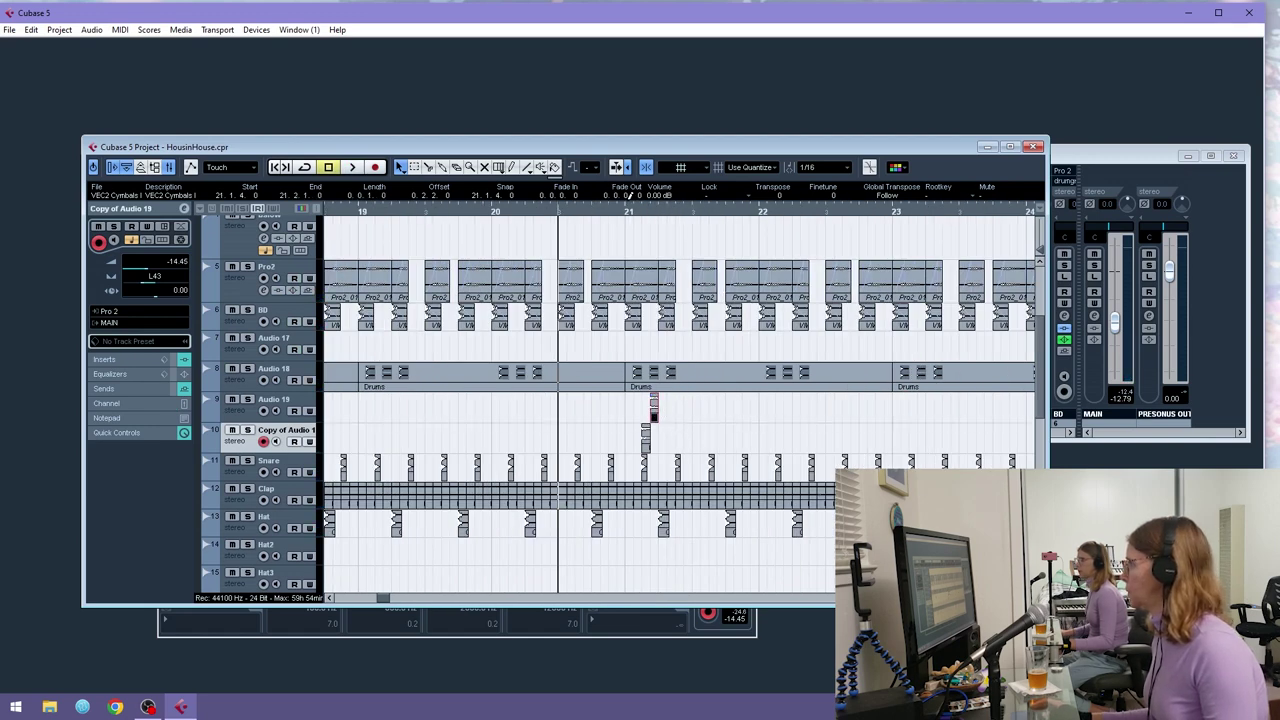
drag(628, 206, 620, 240)
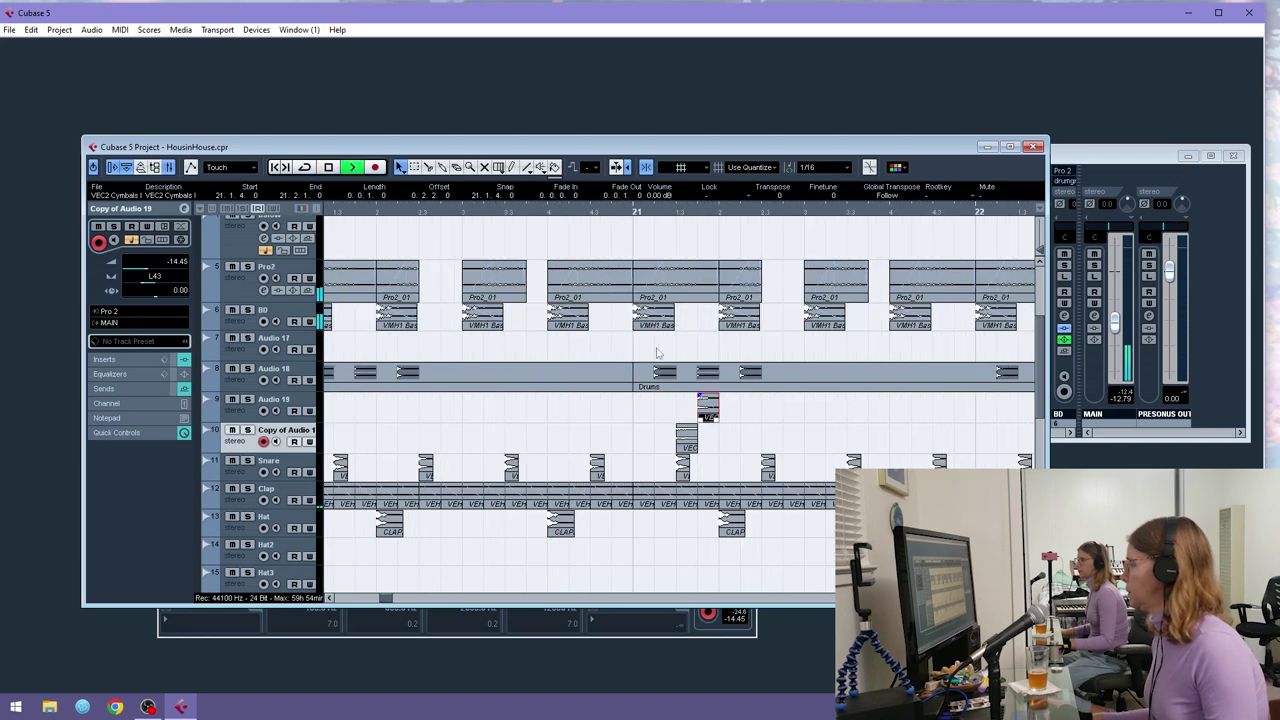
key(g)
key(g)
key(g)
key(g)
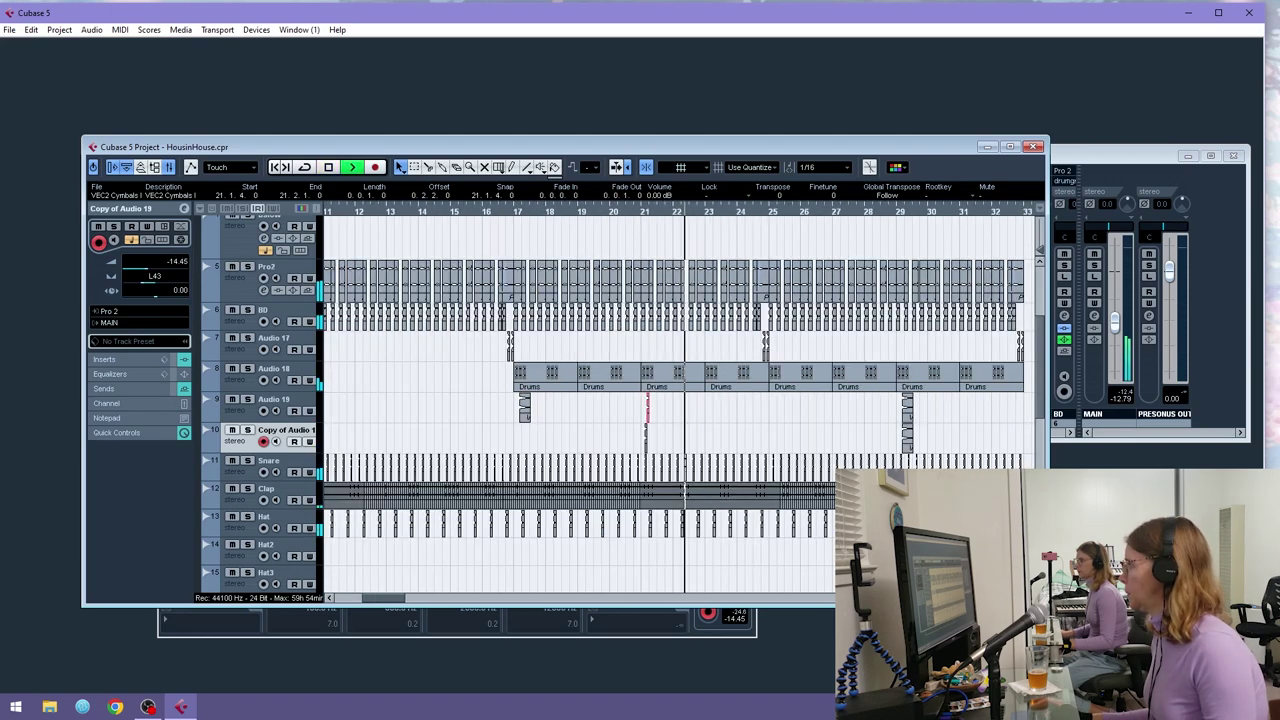
- Show an automation lane for Audio 19, assign it to Standard Panner - Pan Left-Right and enable automation reading
click(244, 413)
click(208, 404)
click(273, 429)
click(276, 427)
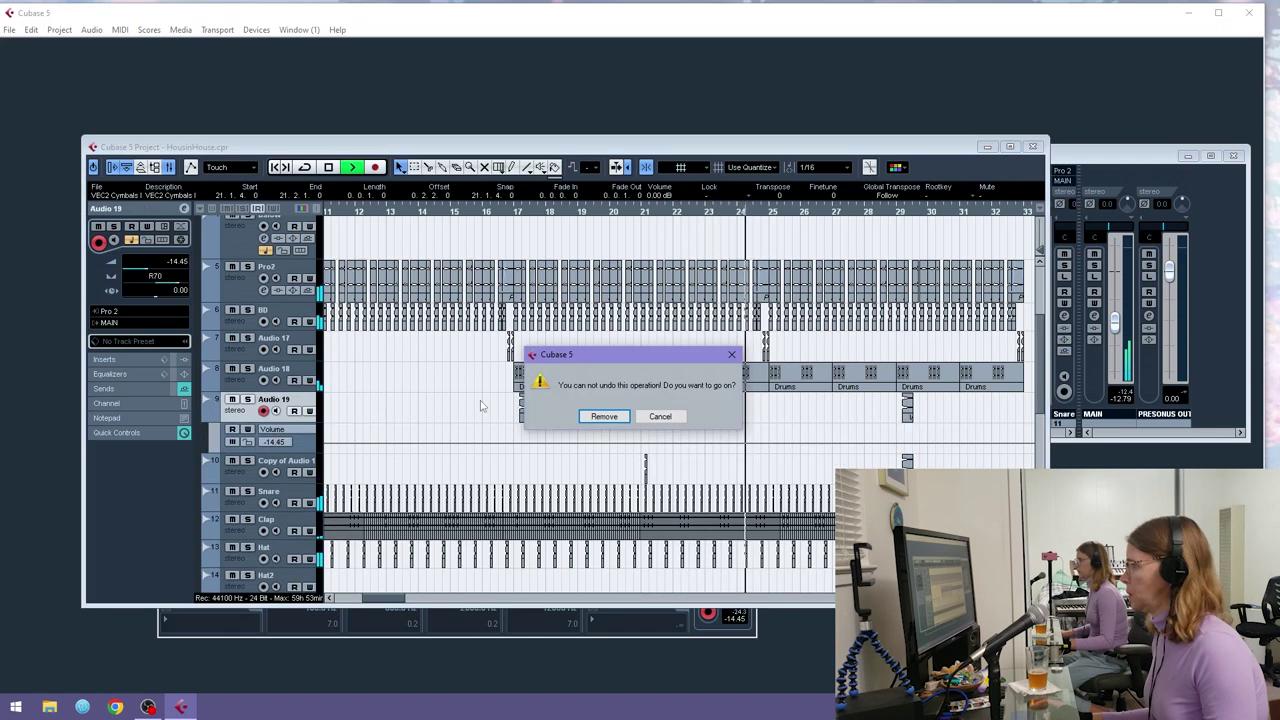
key(Return)
click(272, 429)
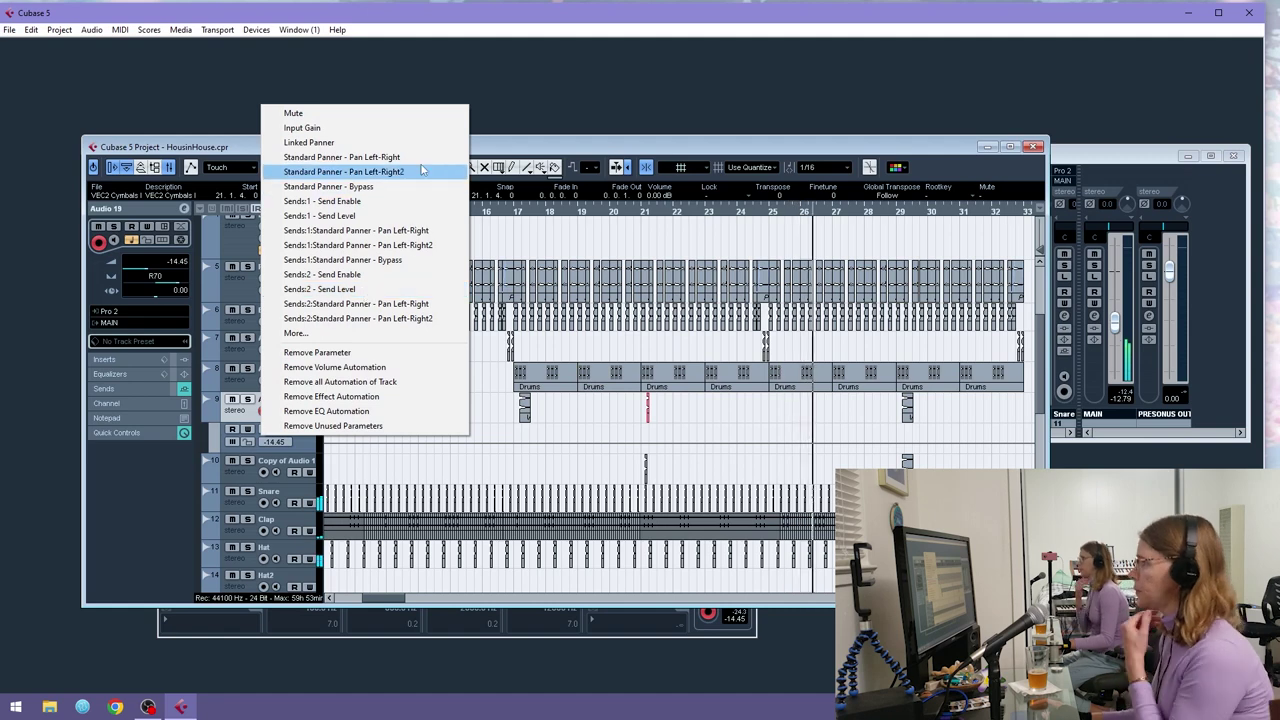
click(335, 157)
click(232, 429)
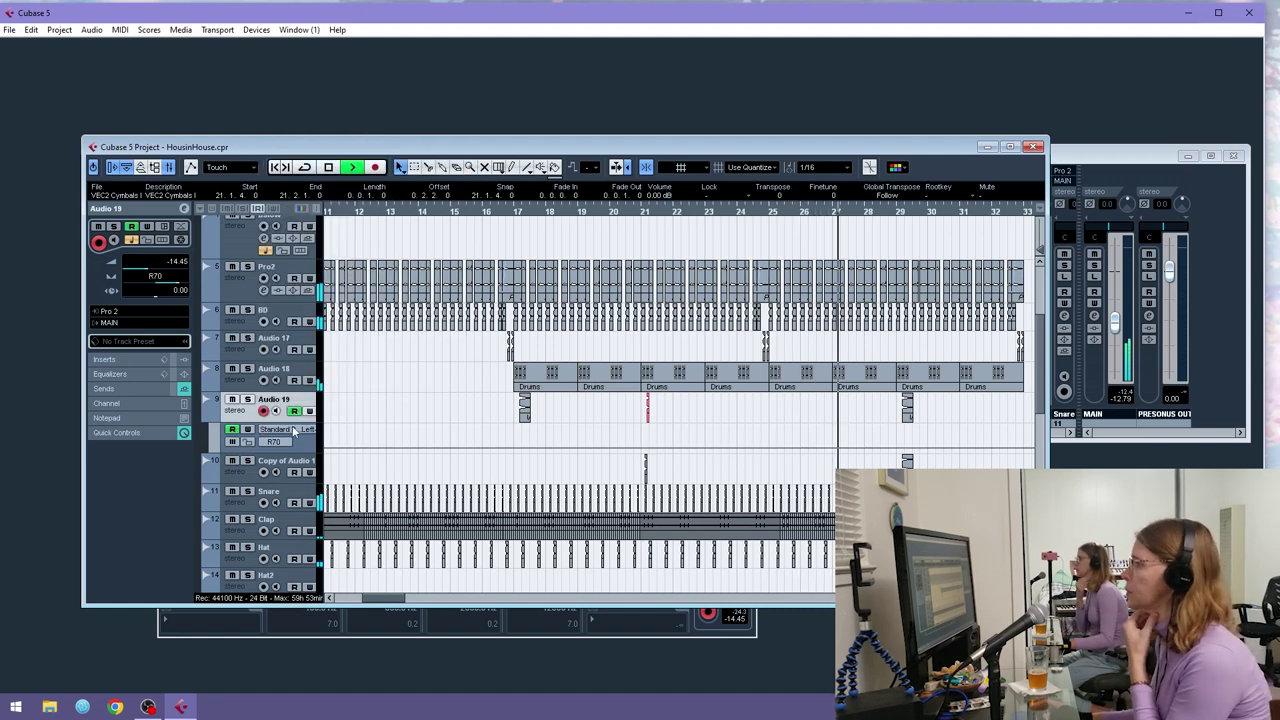
- Add pan automation points around bar 21 on Audio 19, moving the pan toward centre there, and play from before bar 17
click(640, 452)
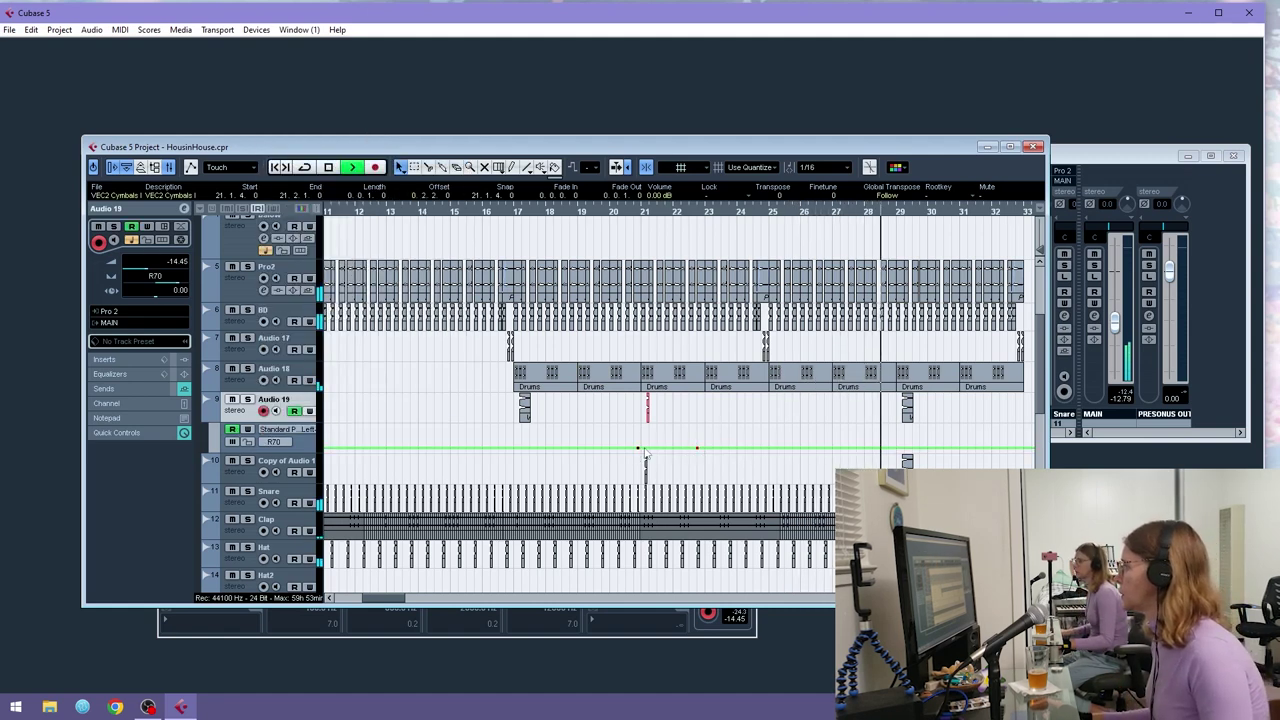
drag(646, 450, 641, 437)
drag(598, 211, 517, 205)
- Replace the Drums and ride events of bars 25 to 32 with a duplicate of bars 17 to 24, including the pan automation
drag(738, 372, 661, 450)
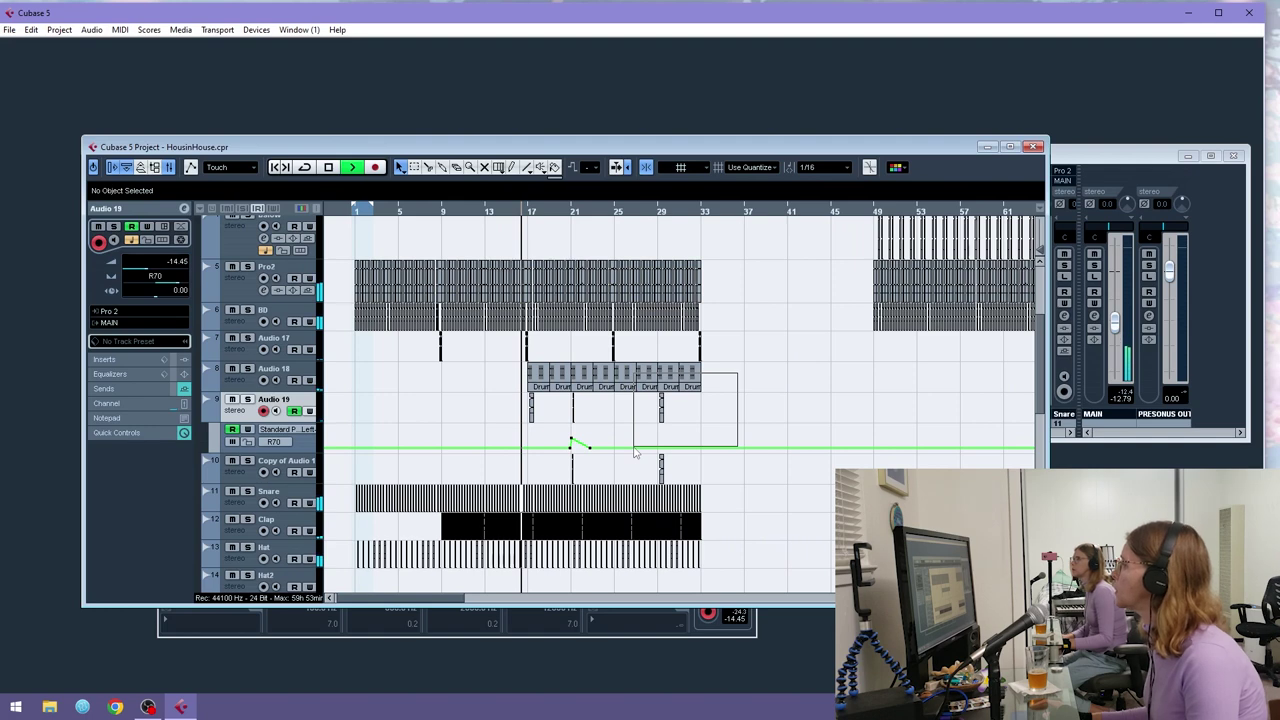
drag(622, 478, 622, 478)
key(Delete)
drag(510, 470, 520, 455)
key(ctrl+d)
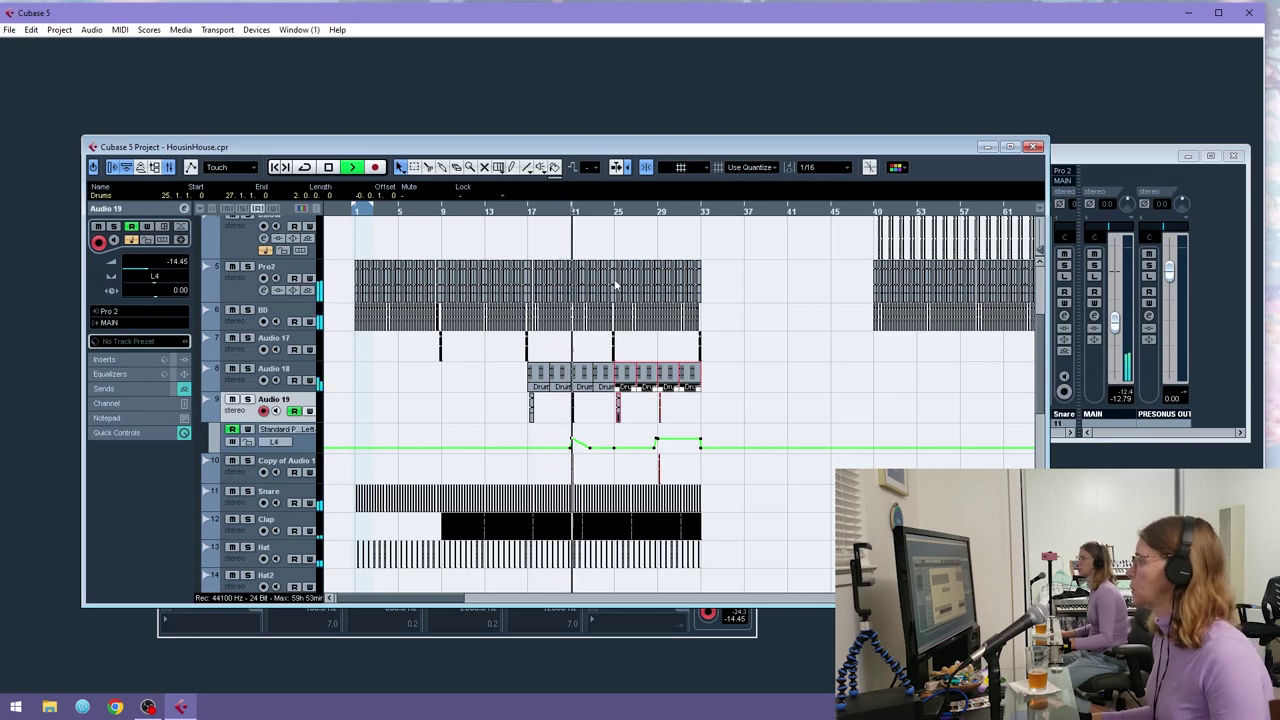
- Reshape Audio 19's pan automation, setting the 21.1.2 point and adding a second point at 22.2.3 with value L24
drag(575, 211, 551, 300)
drag(635, 439, 637, 442)
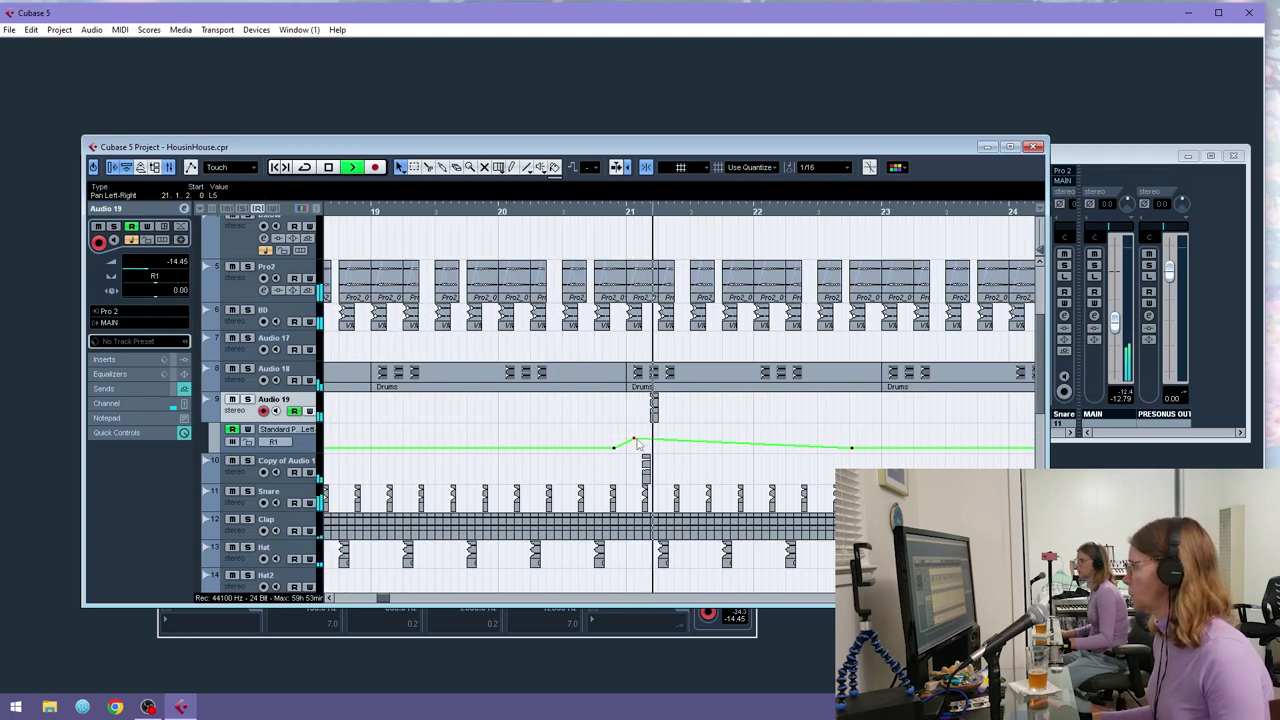
drag(810, 447, 801, 436)
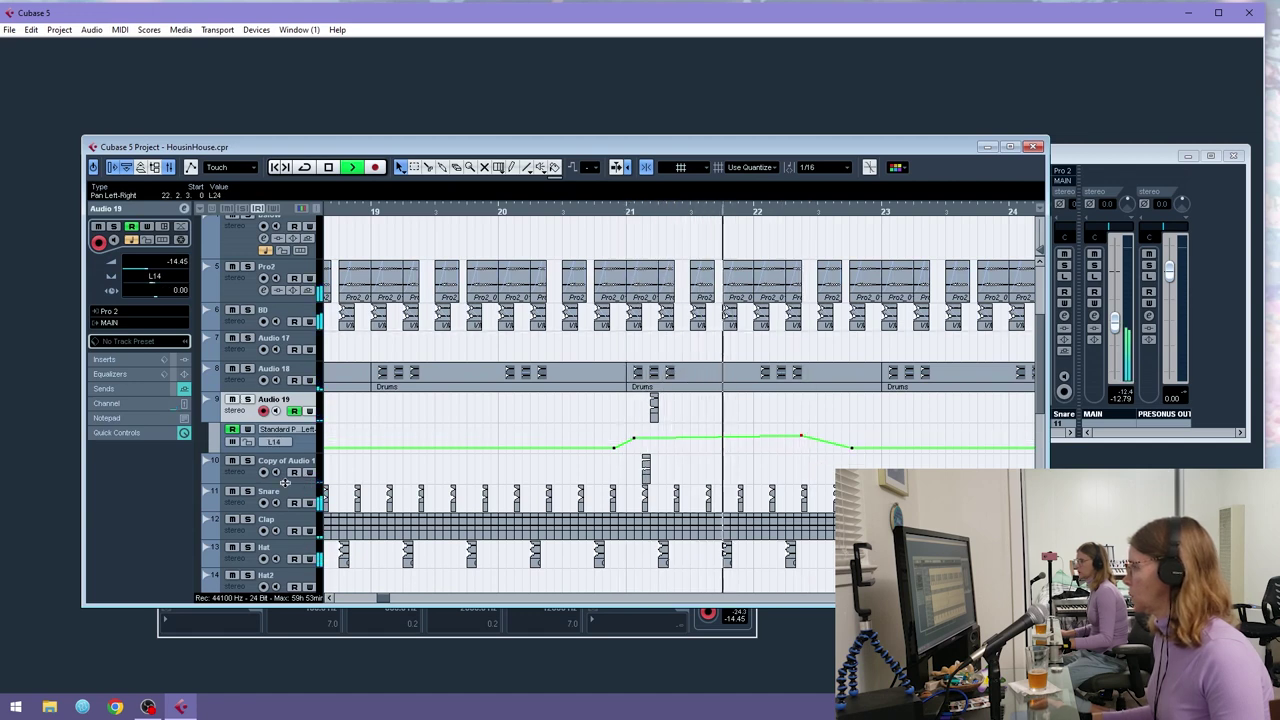
- Add the Tonic filter to the third insert slot of the Copy of Audio 19 track
click(243, 482)
click(112, 359)
click(135, 305)
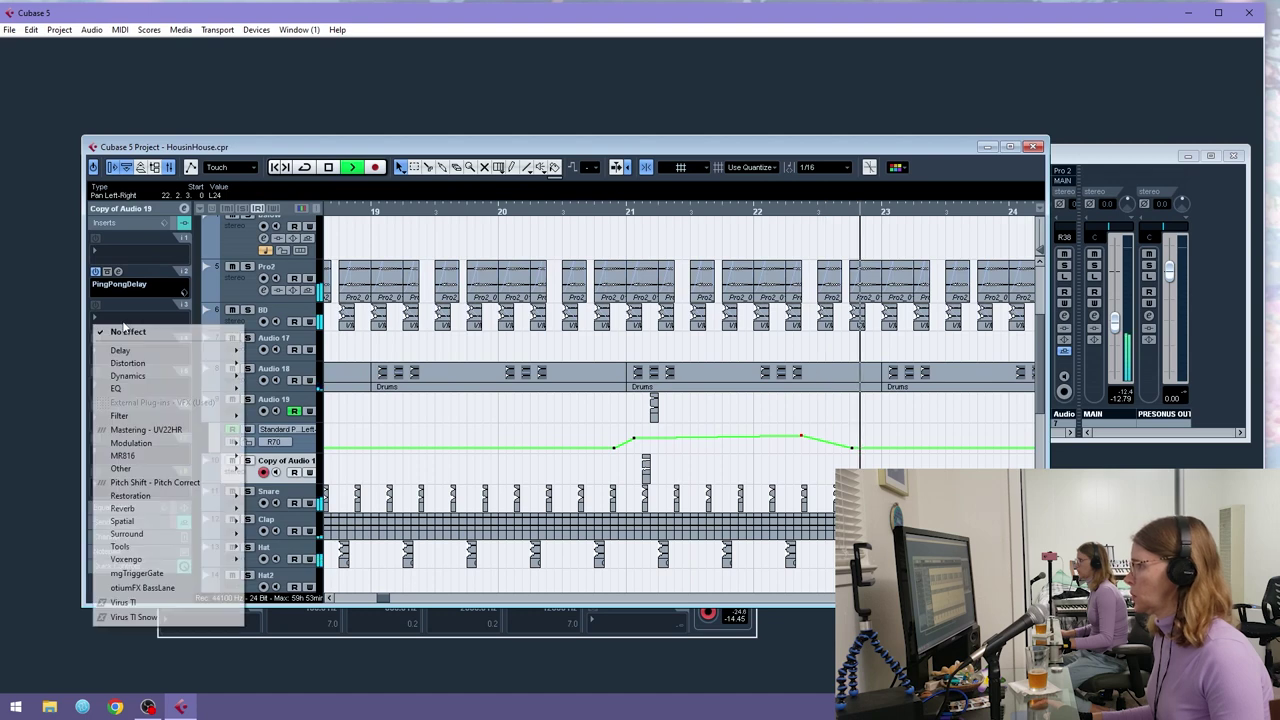
mouse_move(170, 415)
click(275, 474)
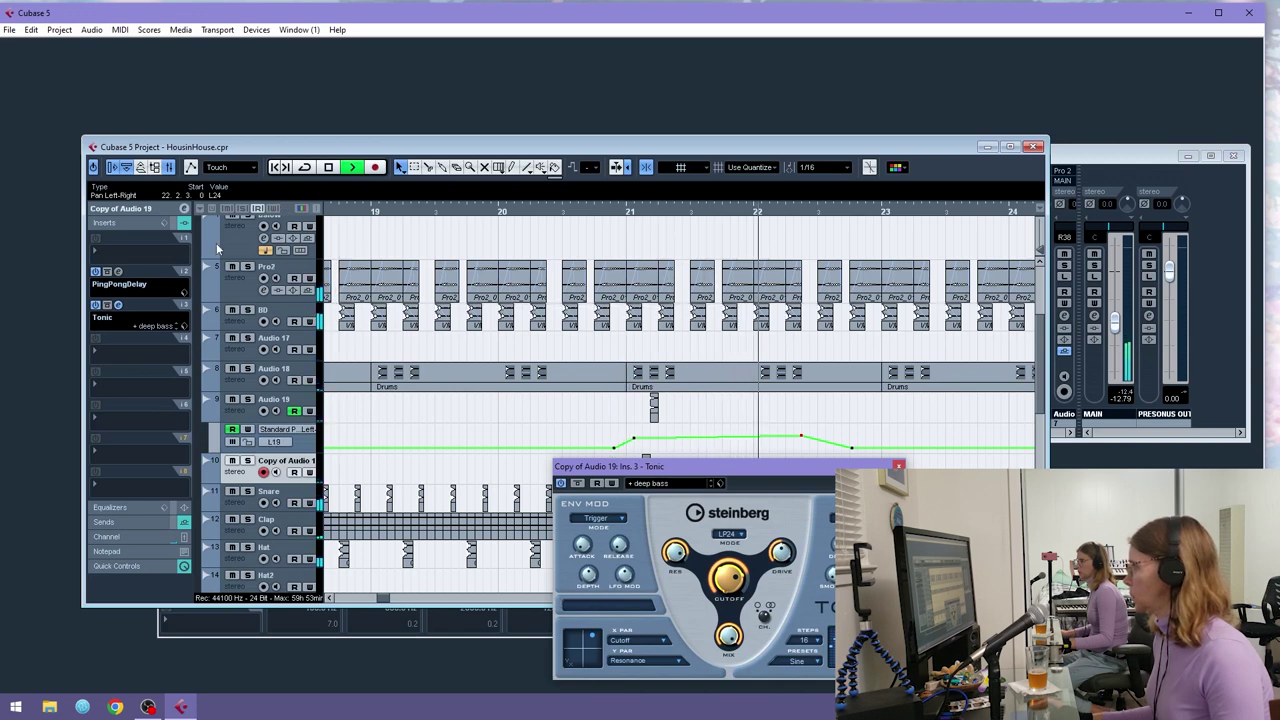
- Add BitCrusher to the fourth insert slot of Copy of Audio 19, set its sample divider to 4 and audition it
click(125, 257)
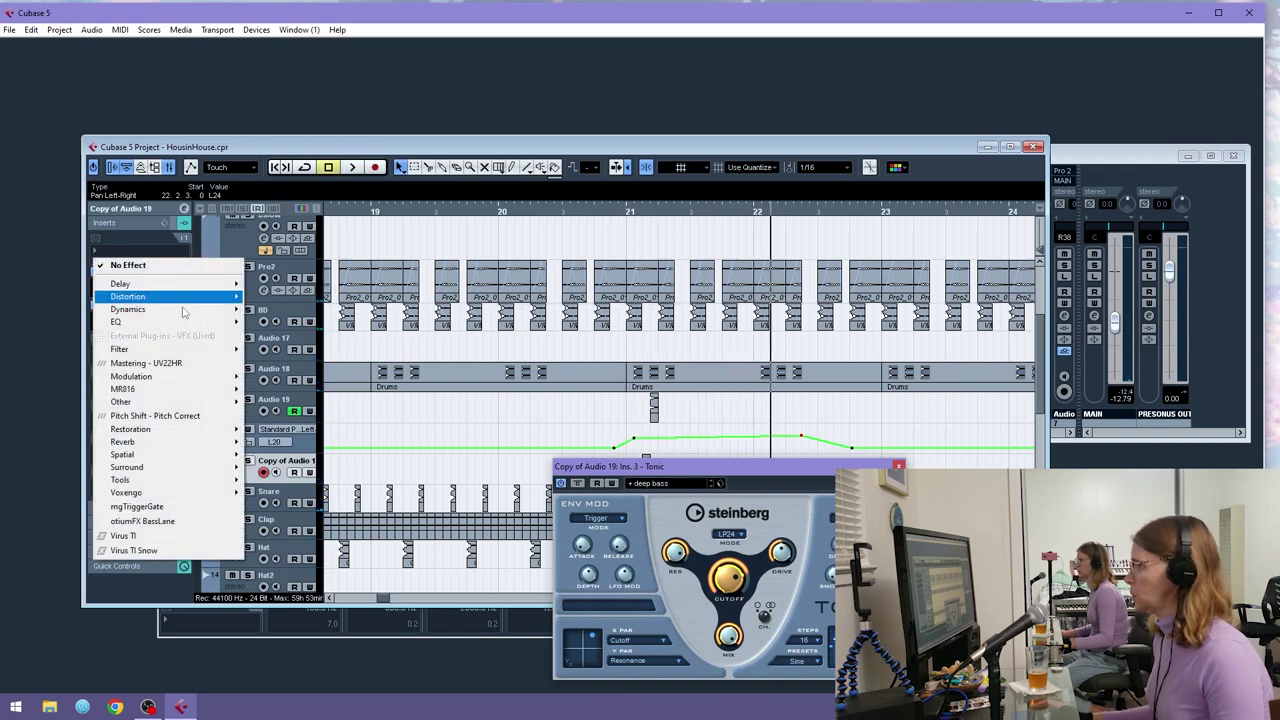
click(255, 172)
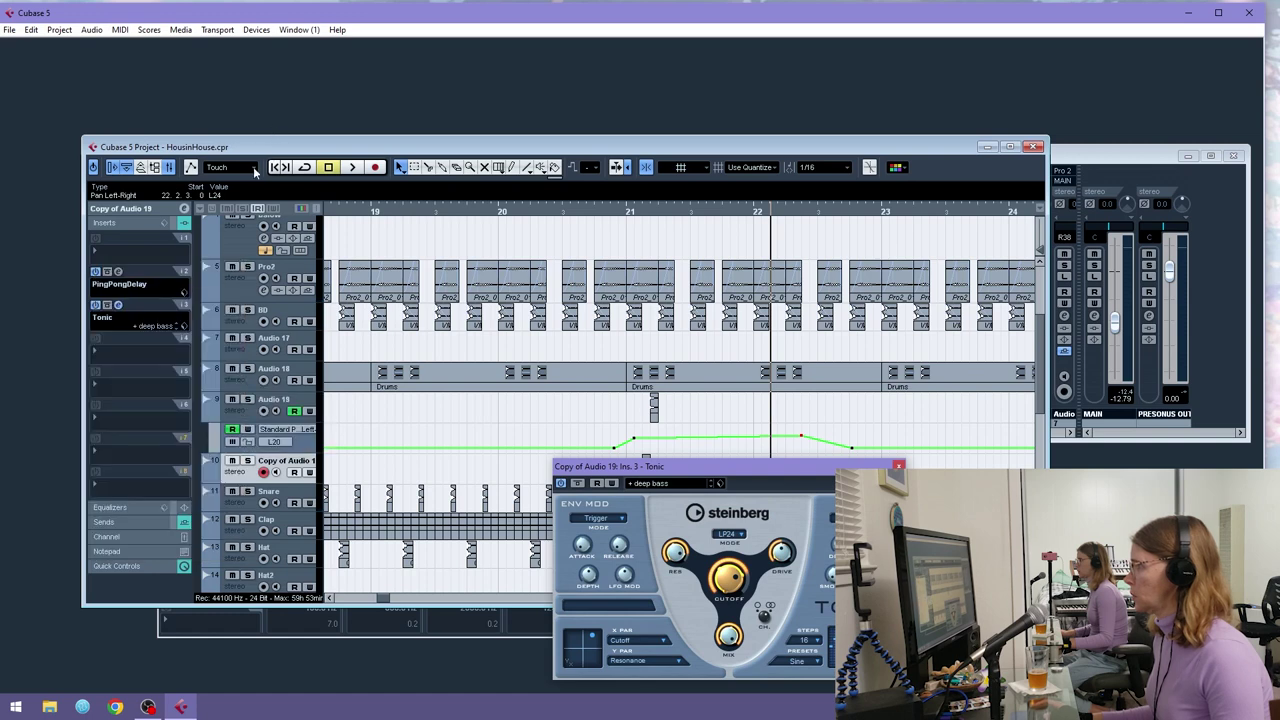
click(110, 365)
mouse_move(180, 501)
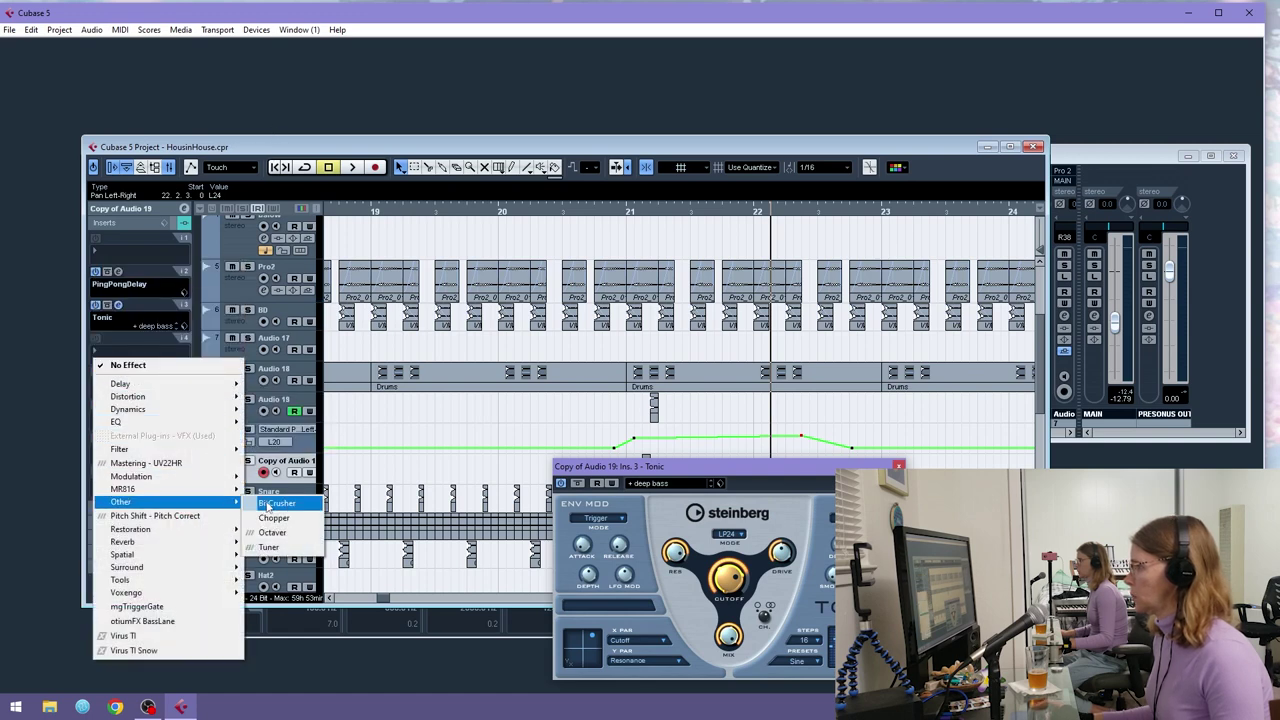
click(268, 504)
key(space)
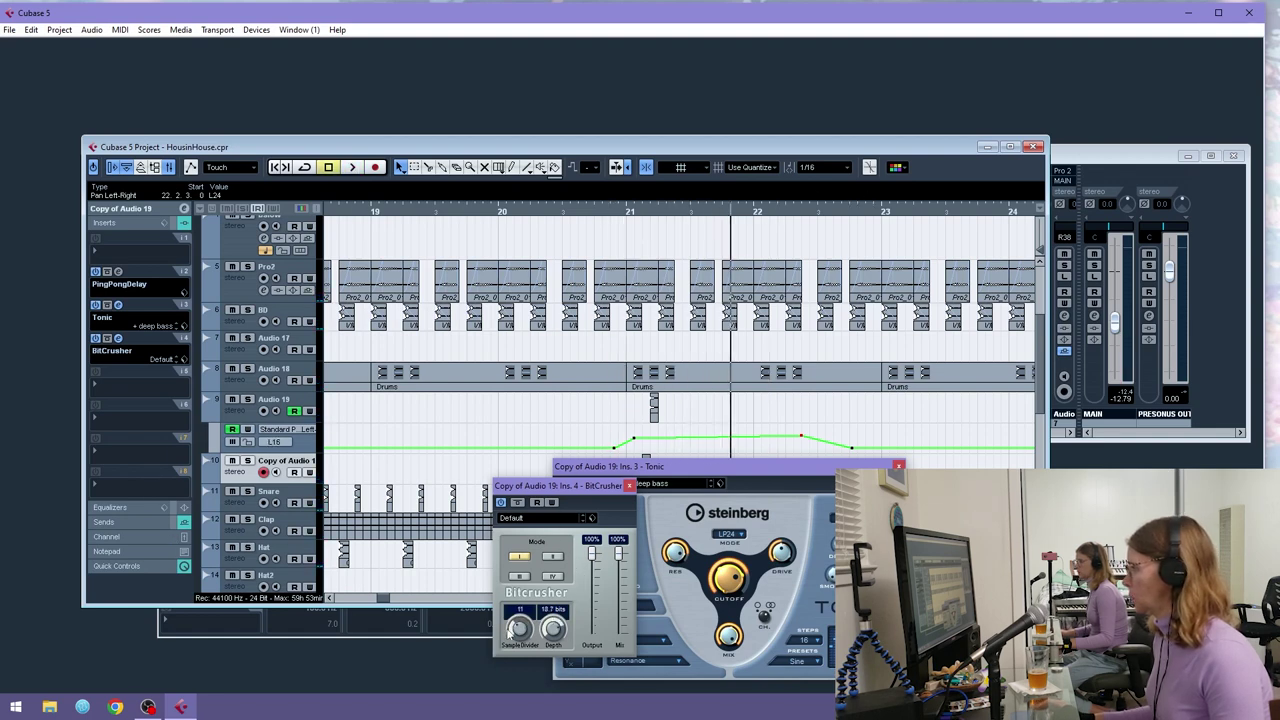
key(space)
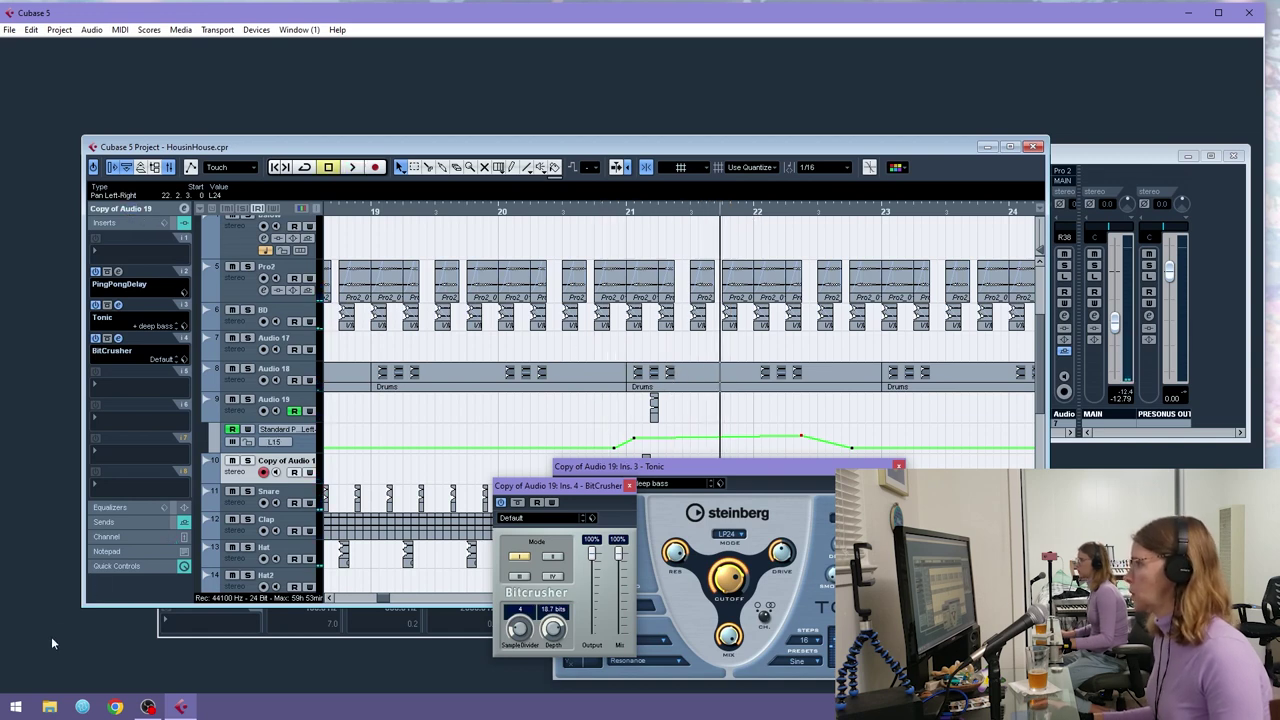
- Set Copy of Audio 19's RoomWorks send level to -4.03, play from bar 20 and close both plug-in windows
click(125, 524)
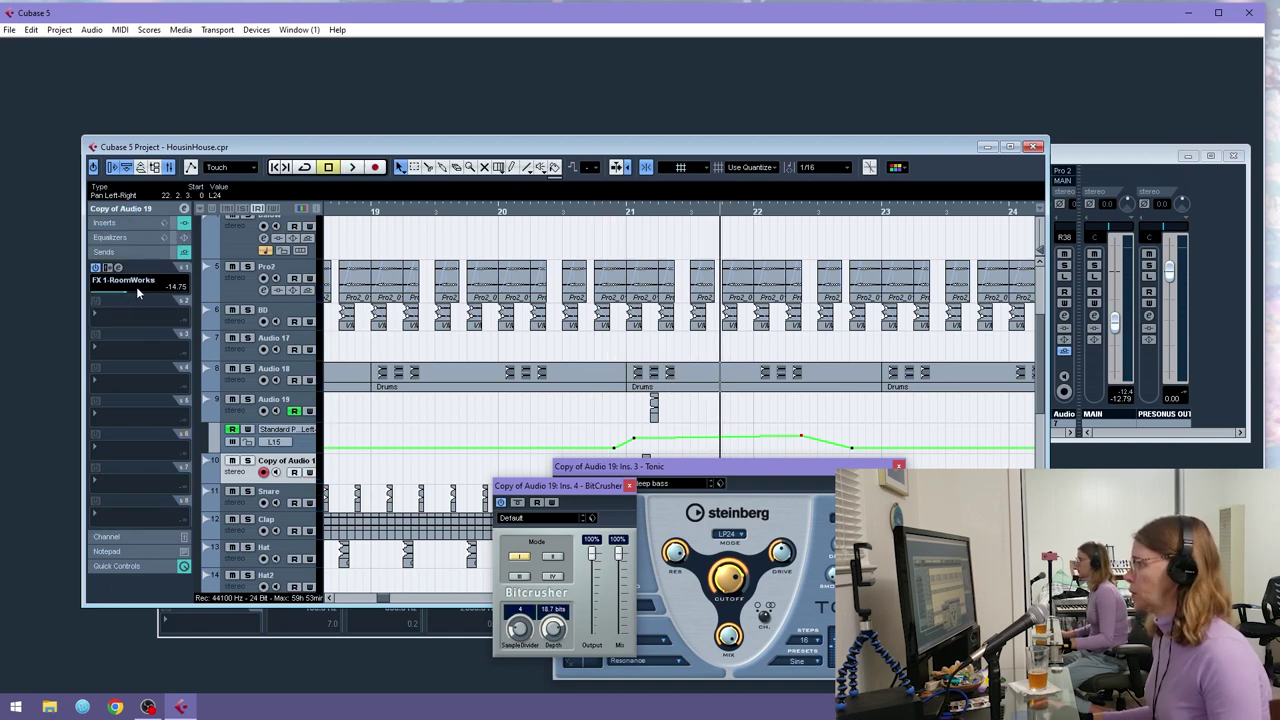
drag(507, 212, 499, 201)
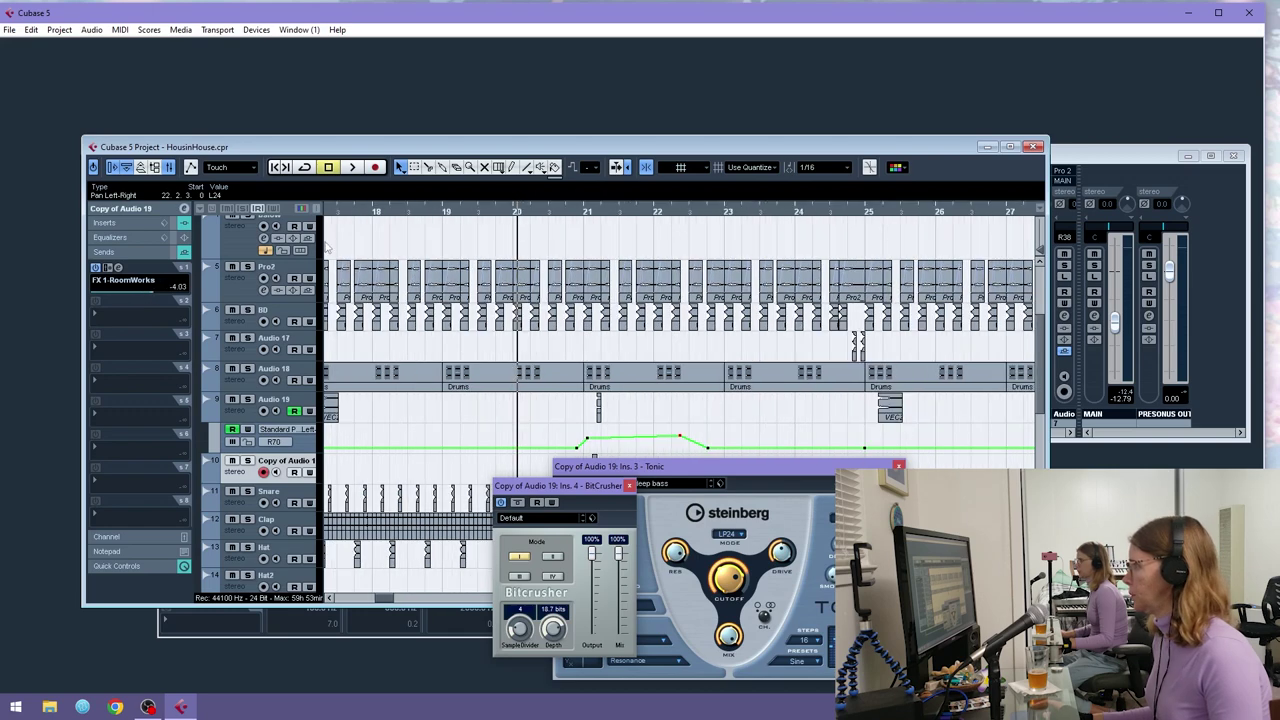
click(147, 207)
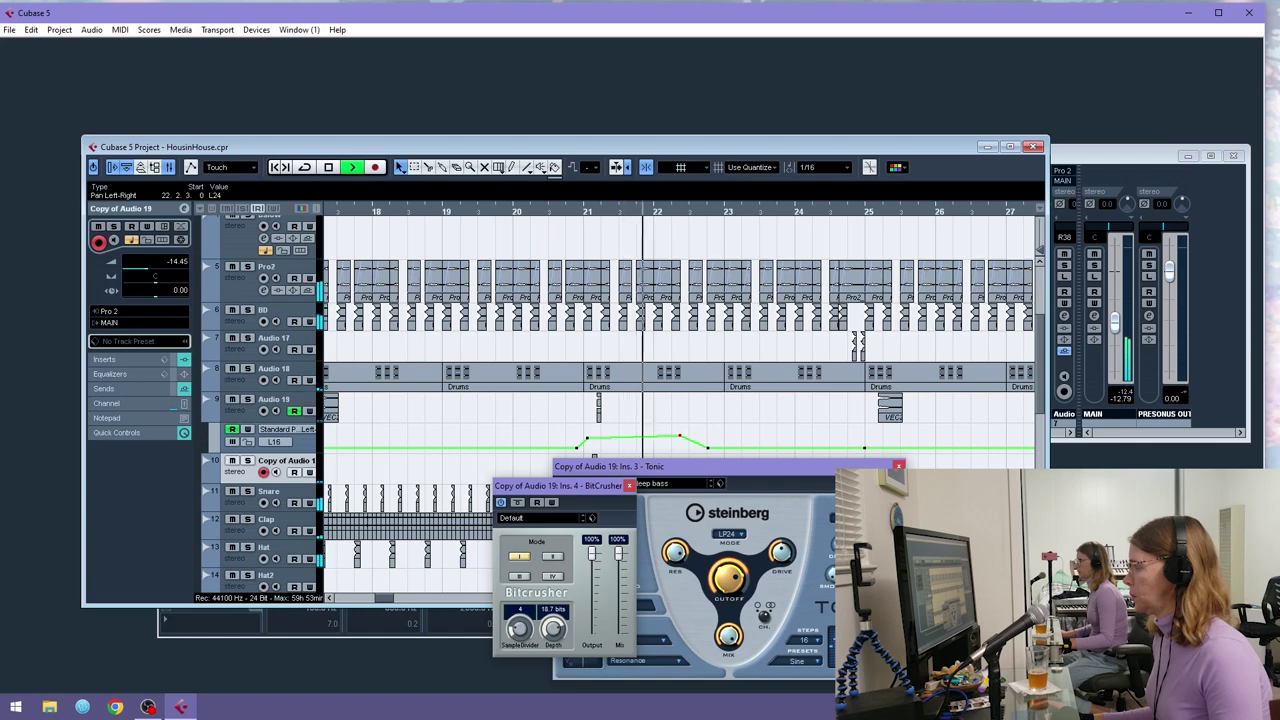
click(899, 466)
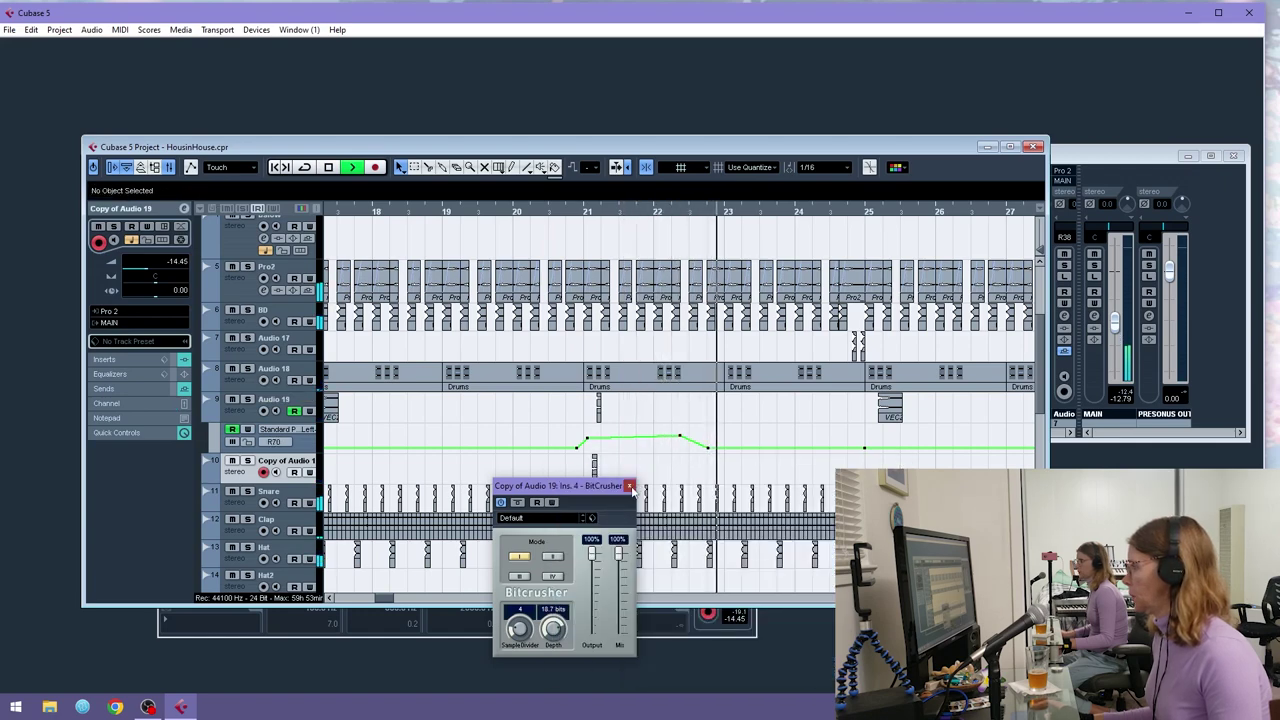
click(629, 486)
- Copy the bar 21 ride clip on Copy of Audio 19 to 17.2.4 and stop playback
drag(572, 211, 437, 224)
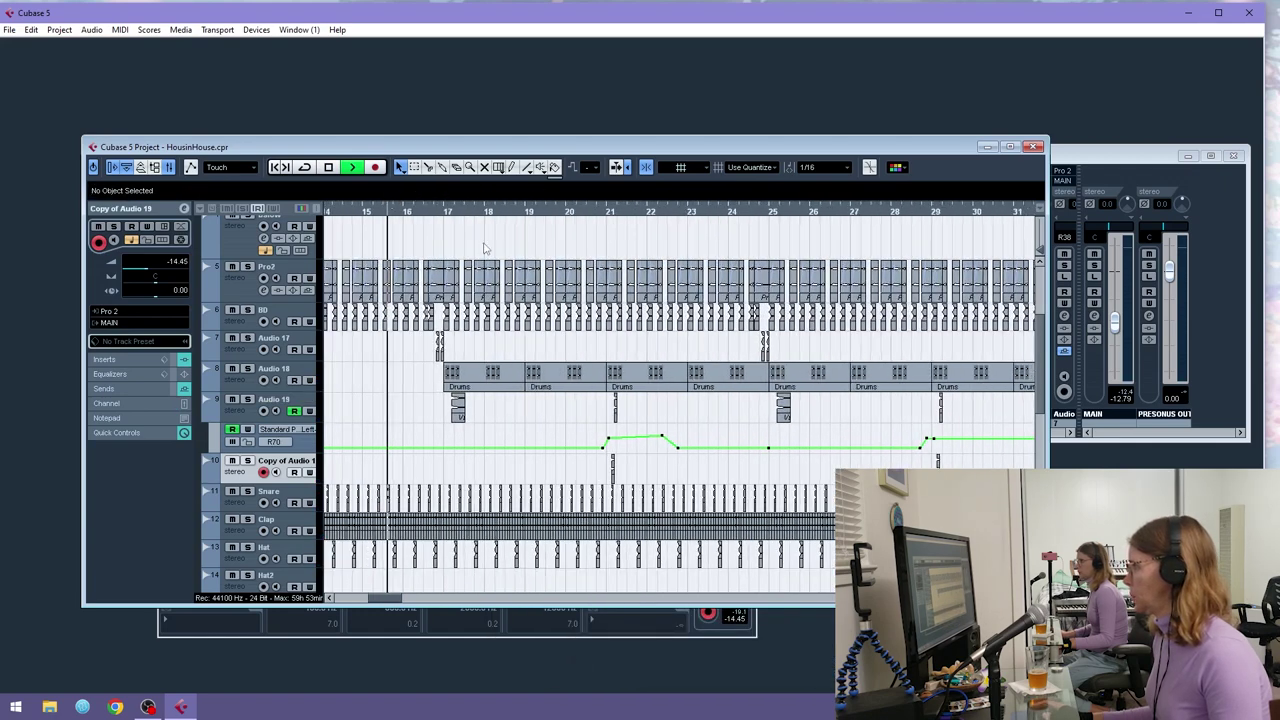
drag(613, 467, 482, 465)
drag(437, 210, 407, 262)
key(space)
drag(736, 472, 602, 472)
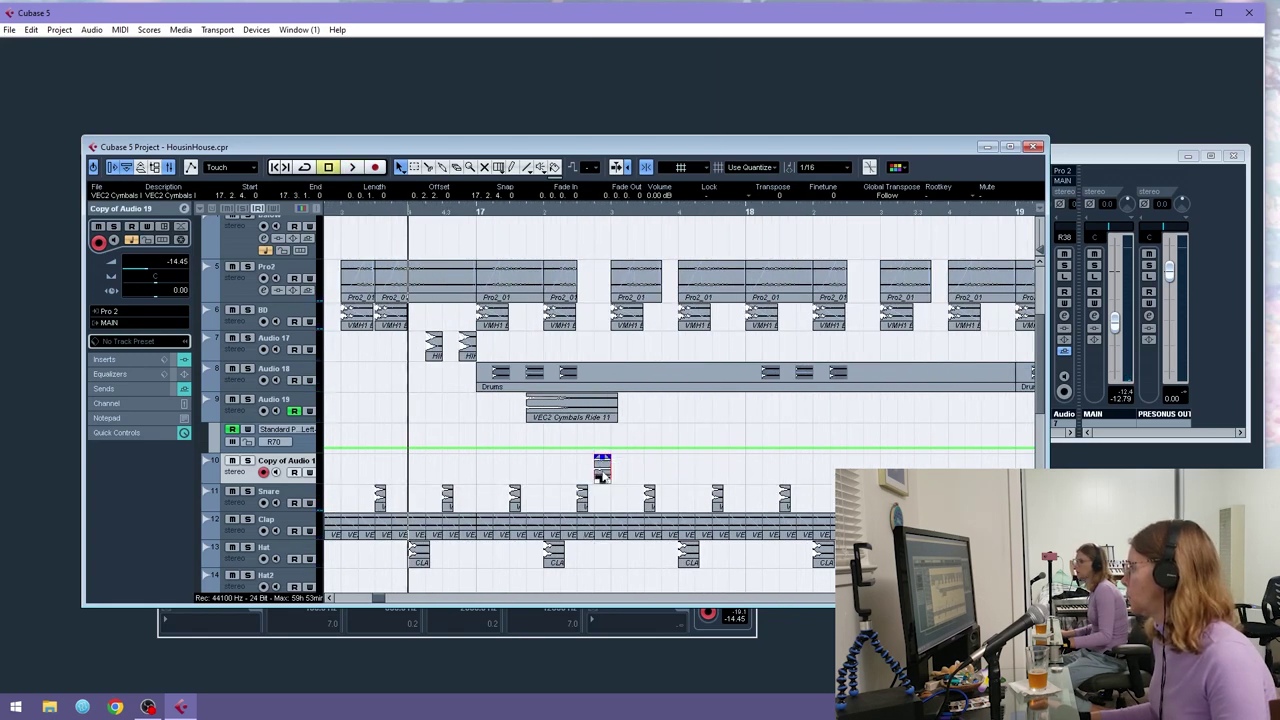
- Reverse the ride clip at 17.2.4 using Continue, play it back and extend its end to 17.3.2
right_click(602, 474)
mouse_move(660, 354)
click(767, 487)
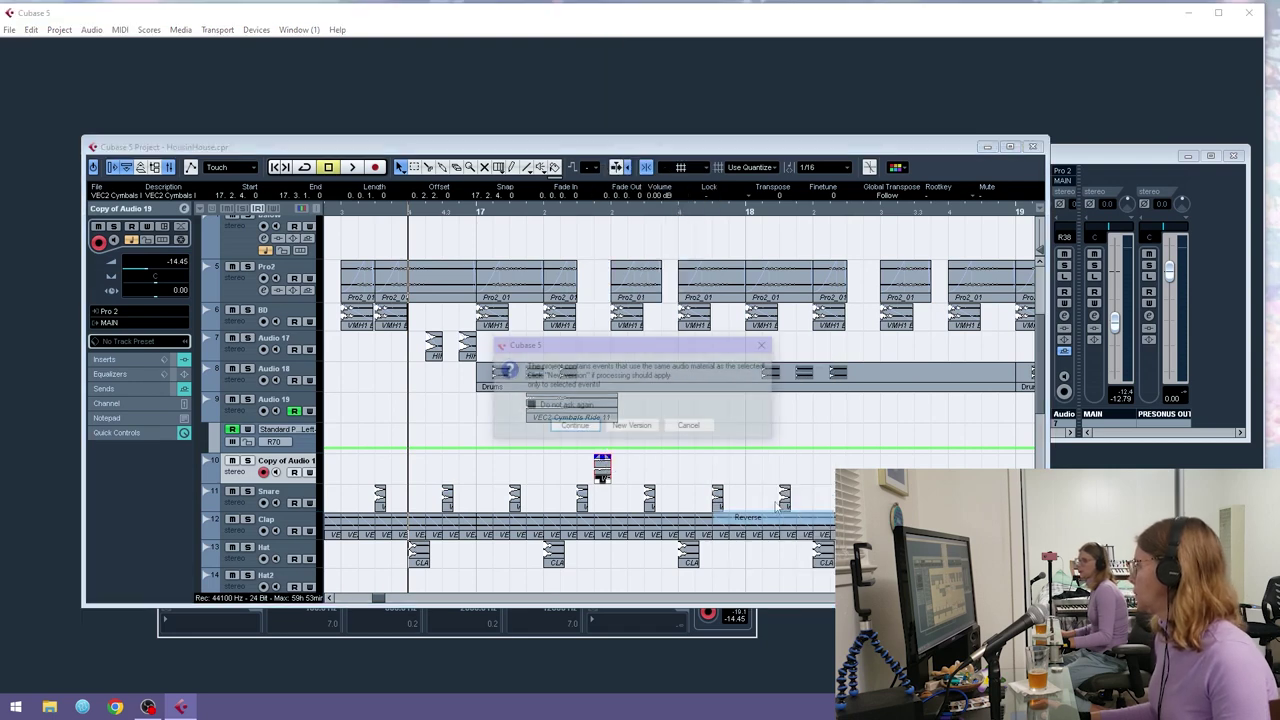
click(566, 426)
key(space)
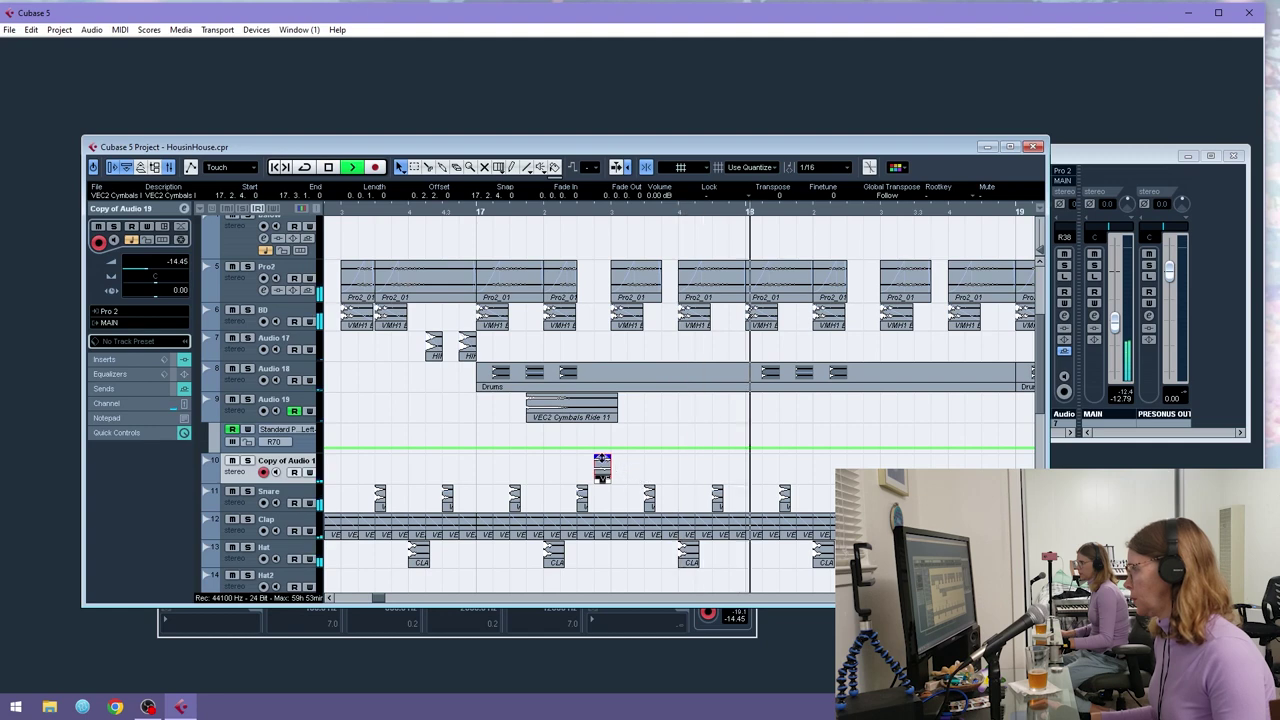
drag(611, 483, 627, 483)
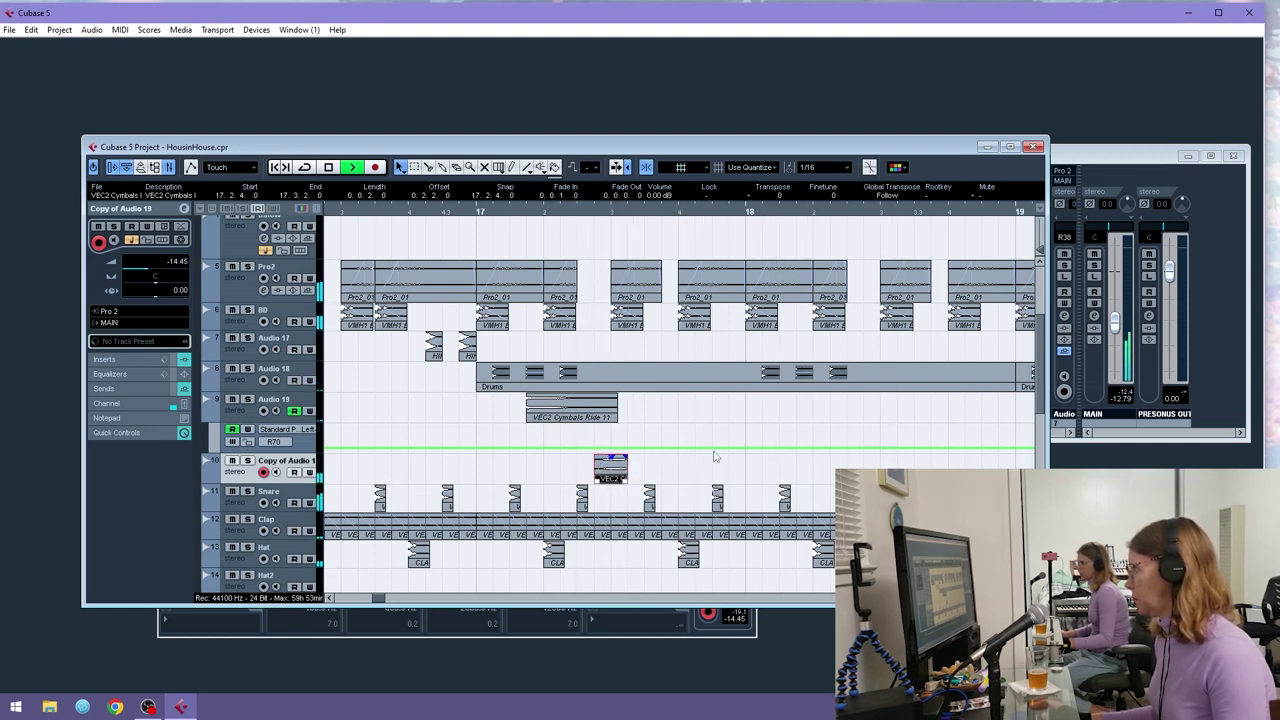
- Replace the Drums, Audio 19 and Copy of Audio 19 events of bars 25 to 32 with a duplicate of bars 17 to 24
key(g)
key(g)
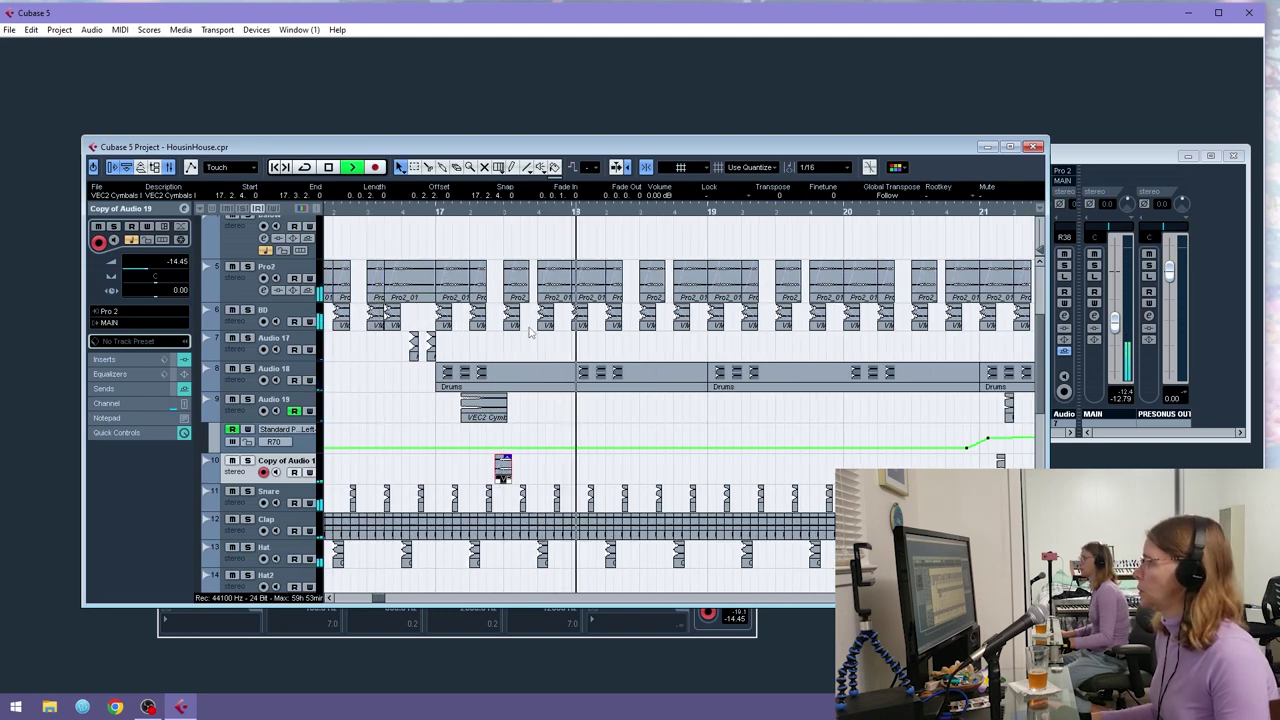
key(g)
key(g)
key(g)
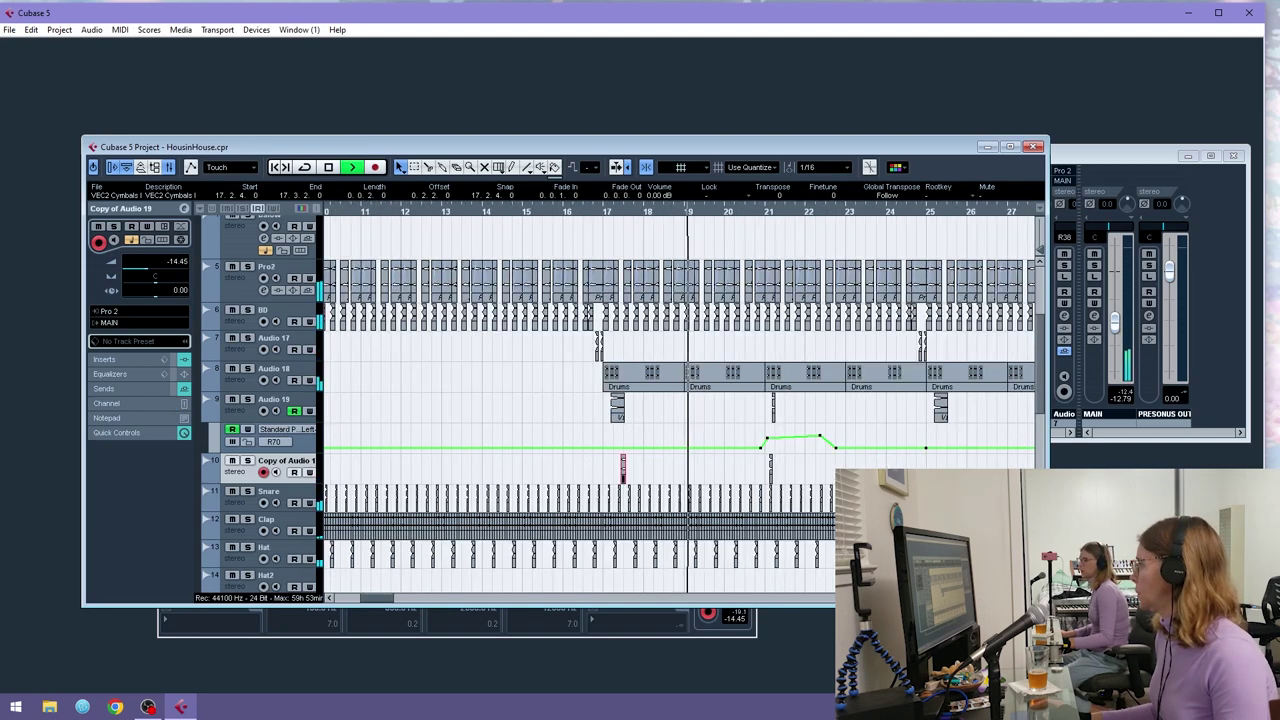
key(g)
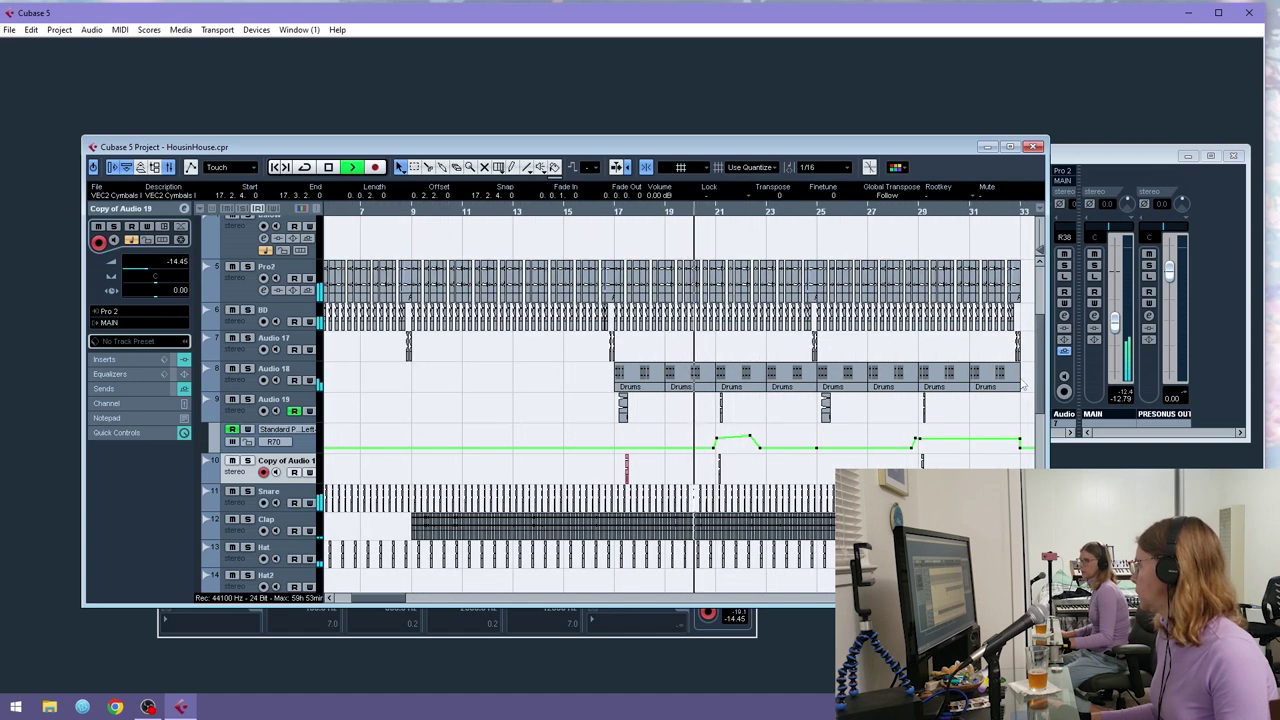
click(910, 418)
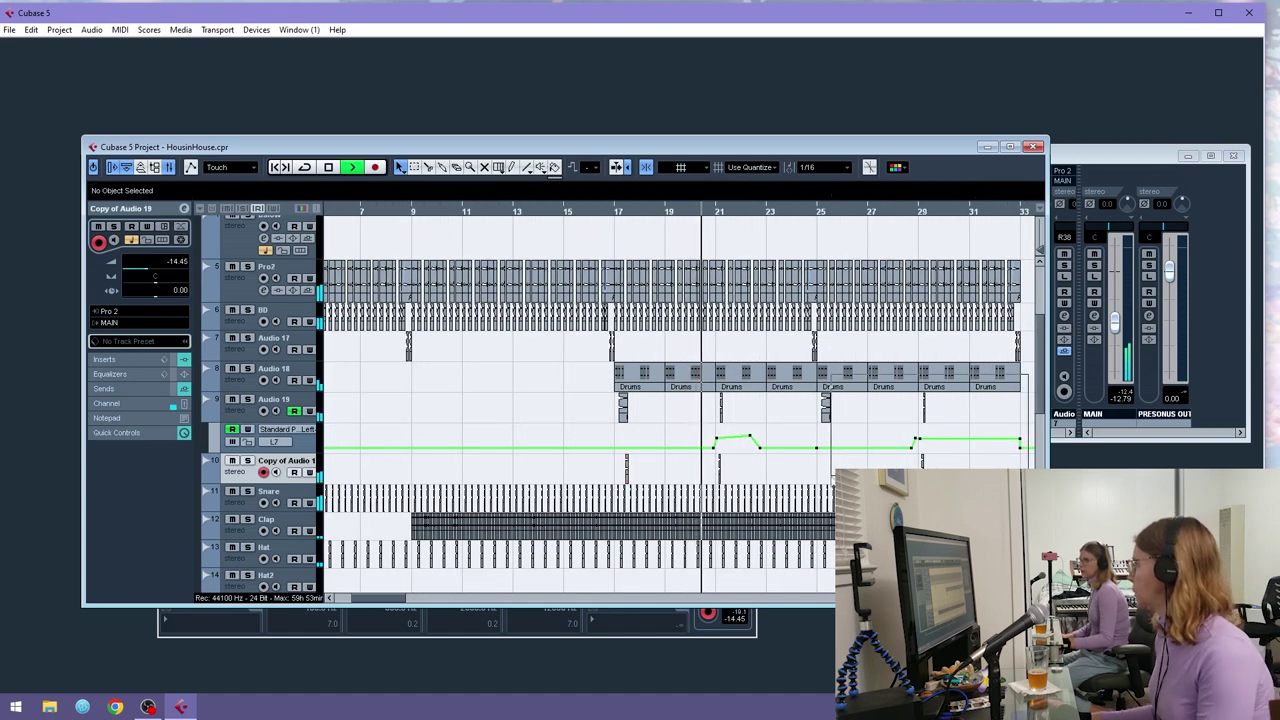
drag(827, 479, 825, 479)
key(Delete)
drag(842, 372, 687, 453)
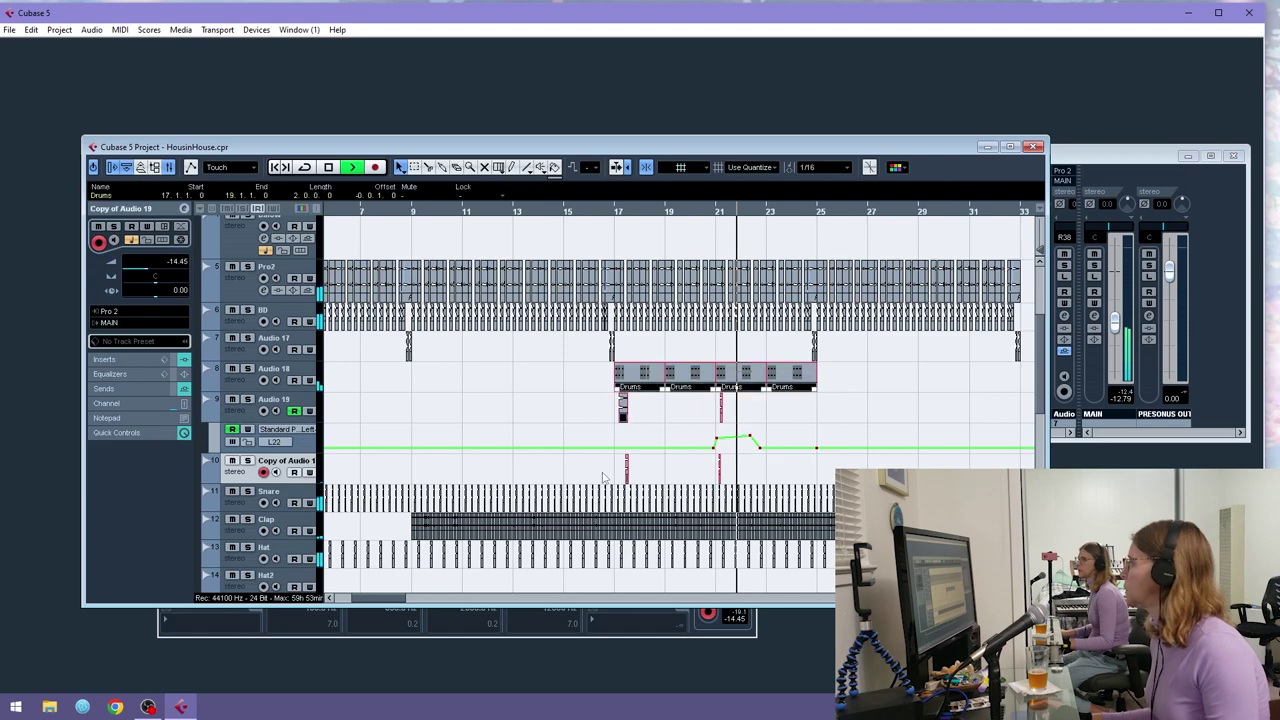
drag(603, 477, 603, 477)
key(ctrl+z)
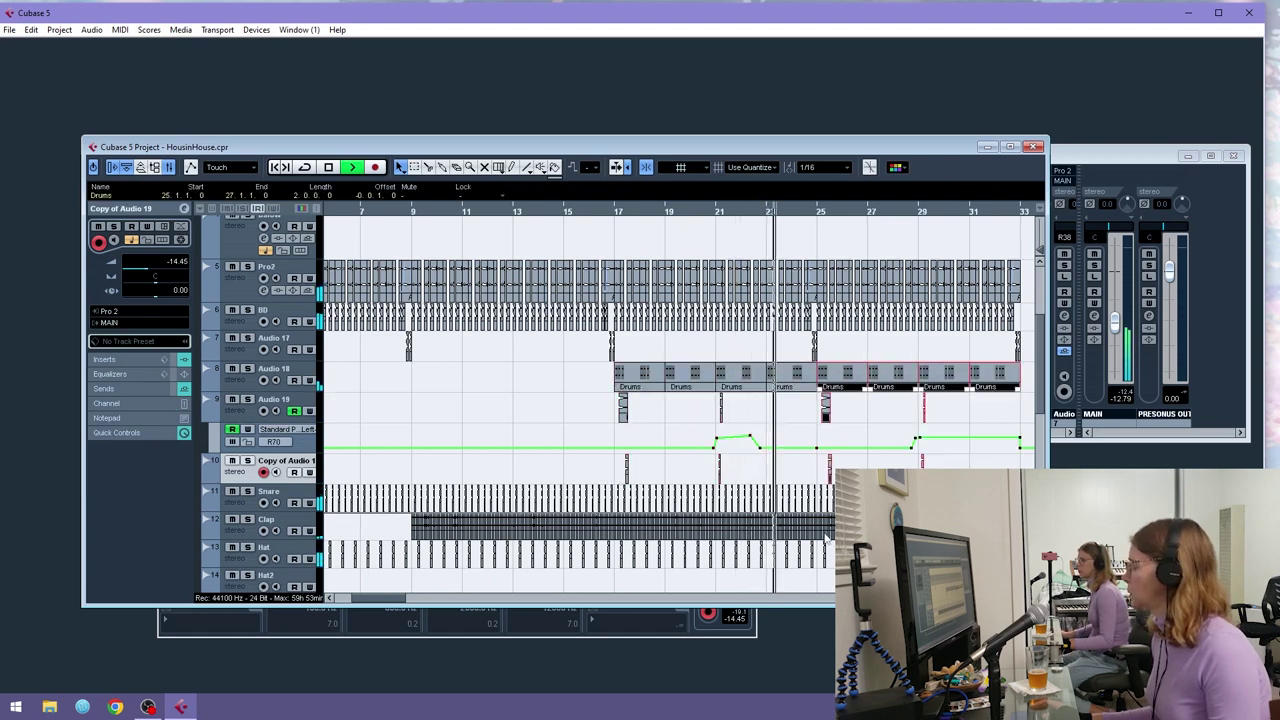
- Show an automation lane for Copy of Audio 19 and assign it to the Send Level of send 1
click(208, 478)
click(275, 489)
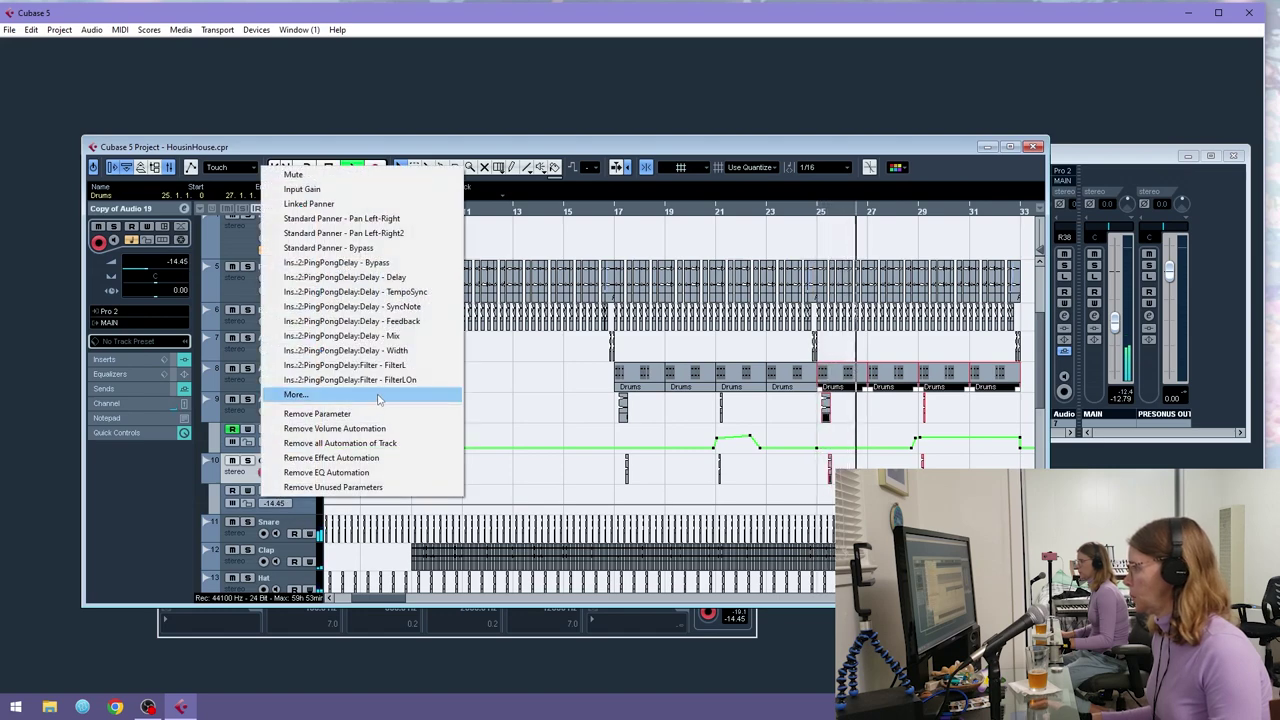
click(348, 398)
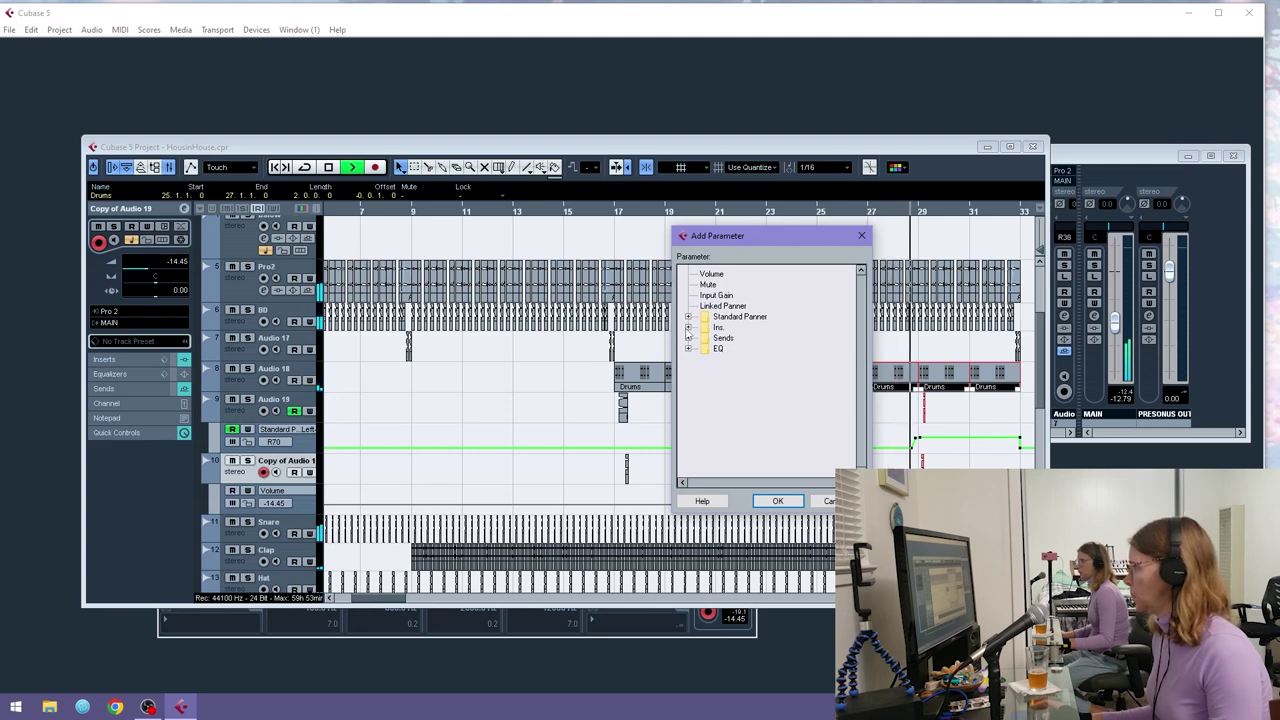
click(688, 338)
click(704, 348)
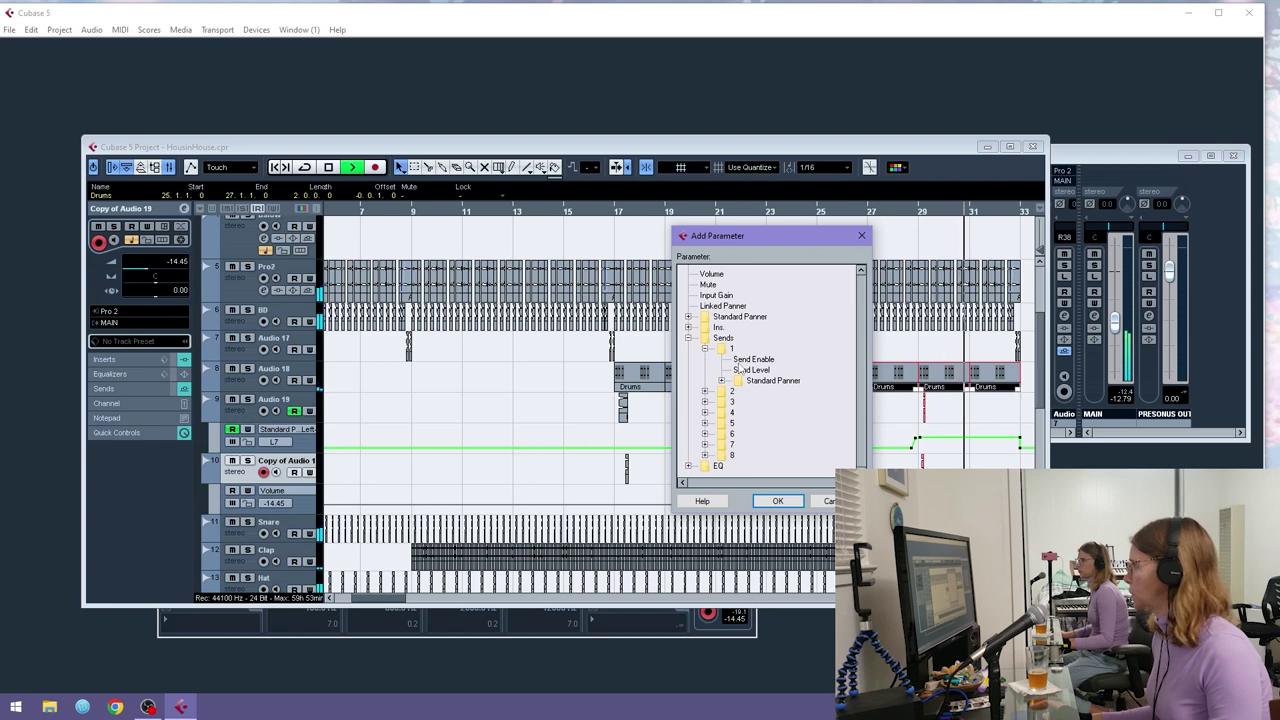
click(752, 370)
click(777, 501)
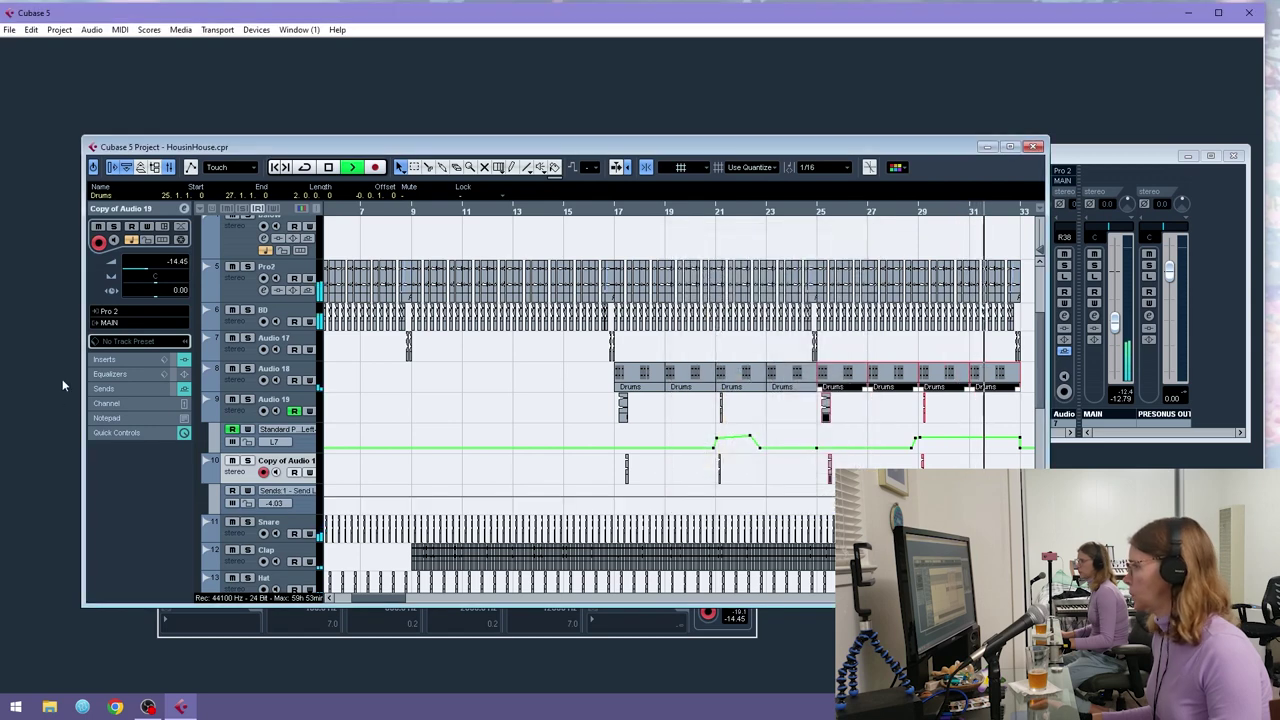
- Enable automation reading on Copy of Audio 19, add send-level points dipping to about -21.20 near bars 21 and 29, and play from bar 20
click(113, 389)
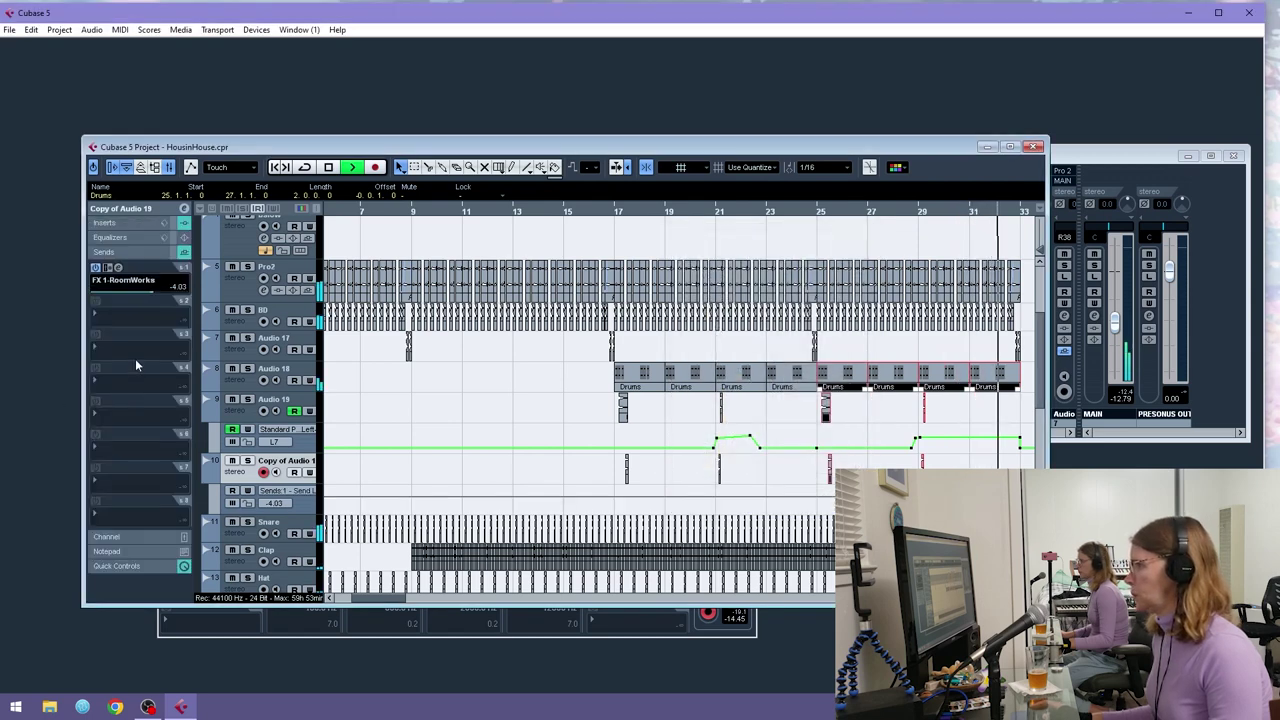
click(697, 498)
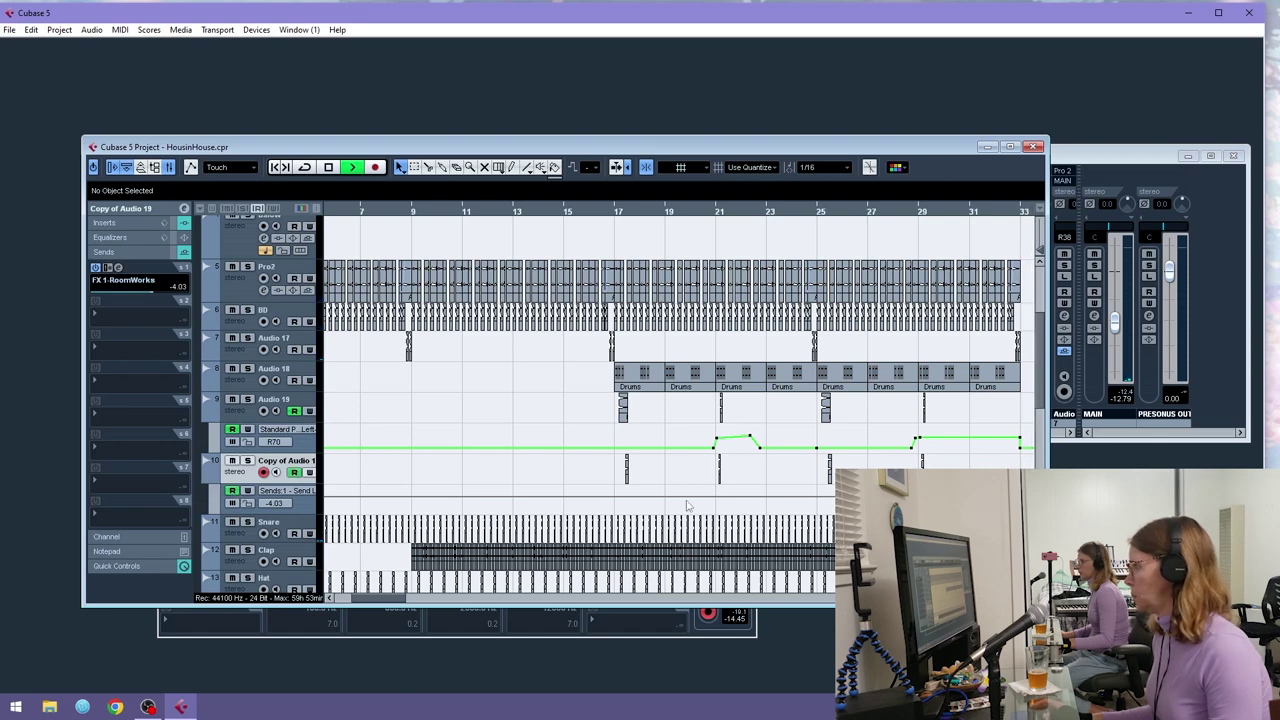
click(703, 498)
click(907, 496)
click(820, 497)
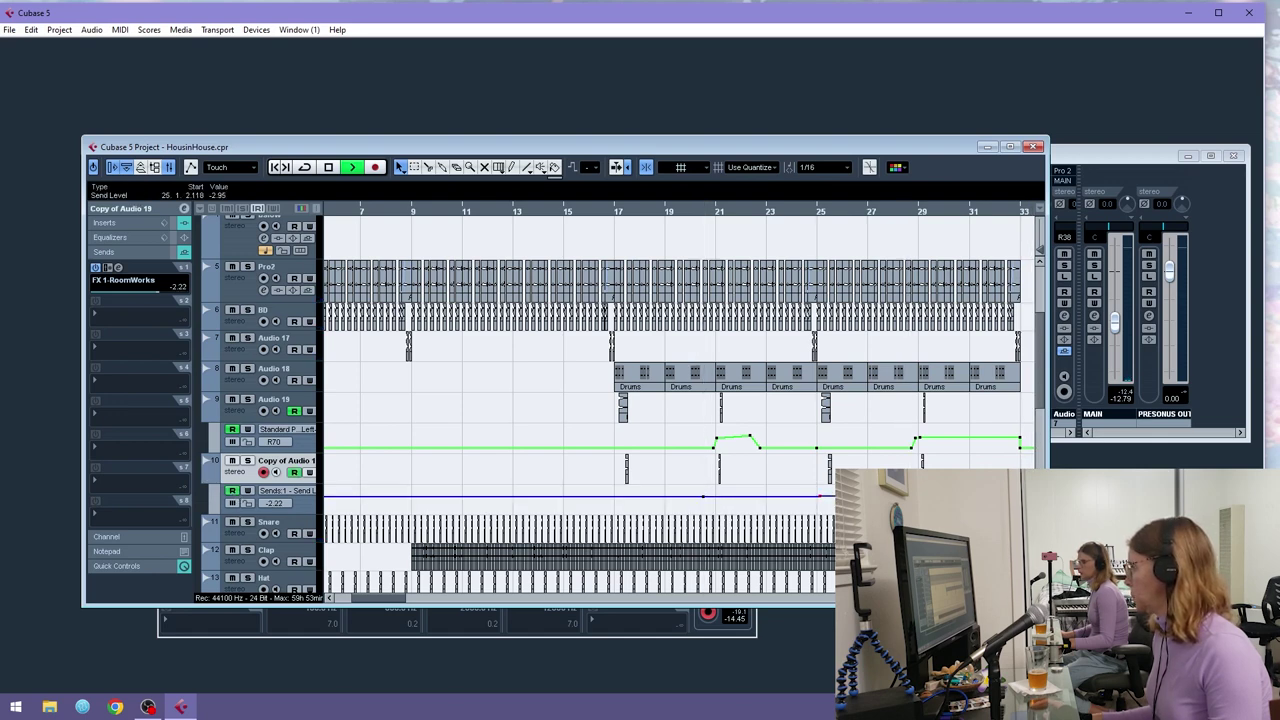
click(714, 503)
click(690, 213)
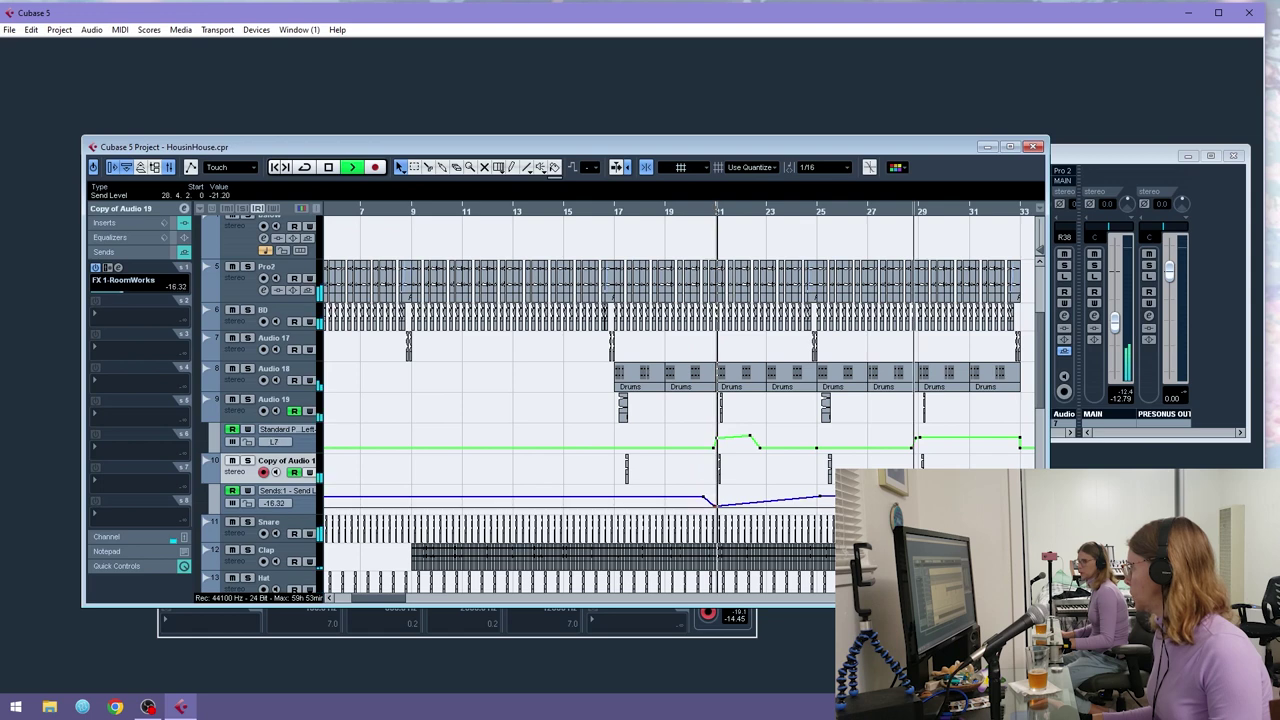
- Adjust the ride clip volumes on Copy of Audio 19, setting the clips in bars 17 and 25 to -2.00 dB
click(719, 468)
click(922, 462)
click(719, 468)
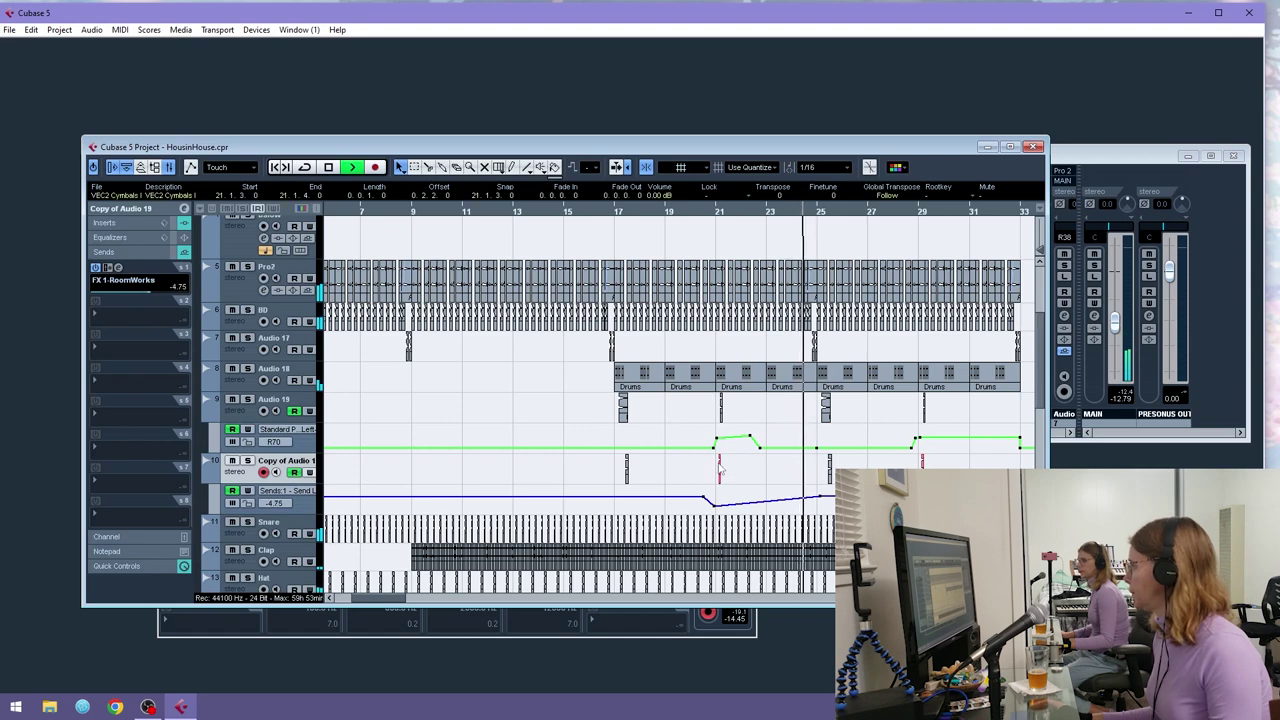
scroll(653, 196, down, 4)
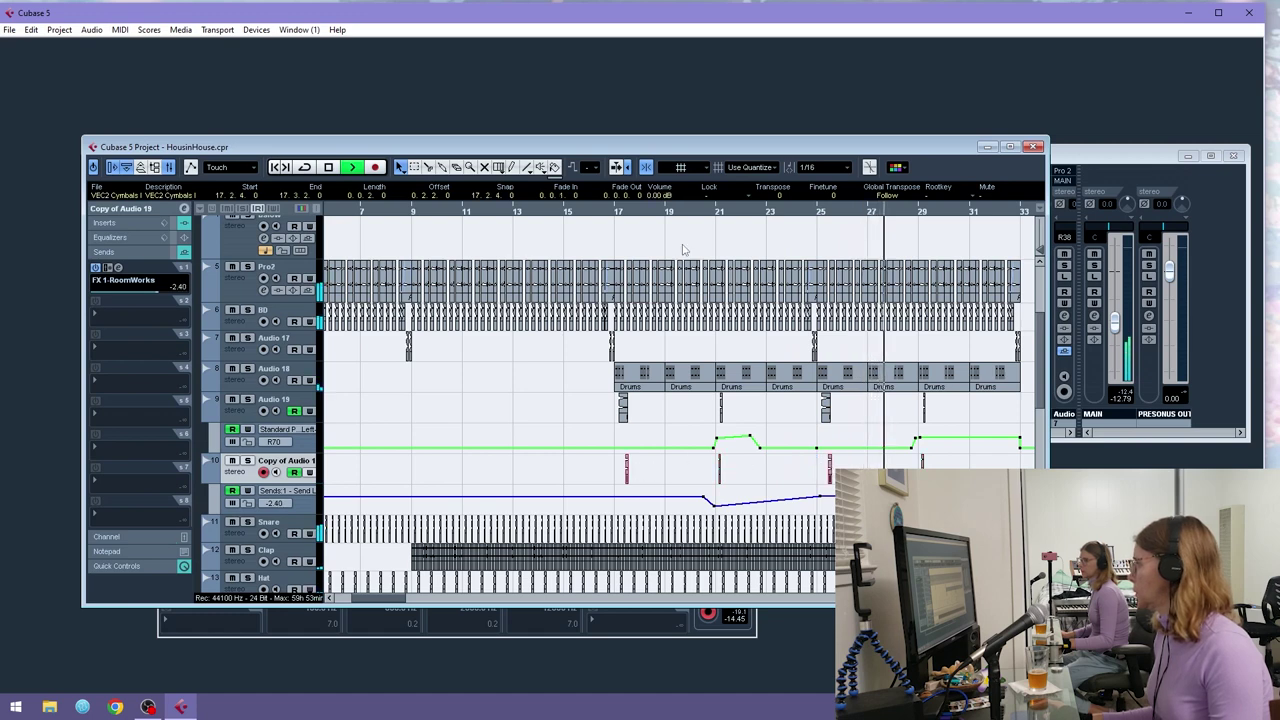
scroll(658, 197, down, 1)
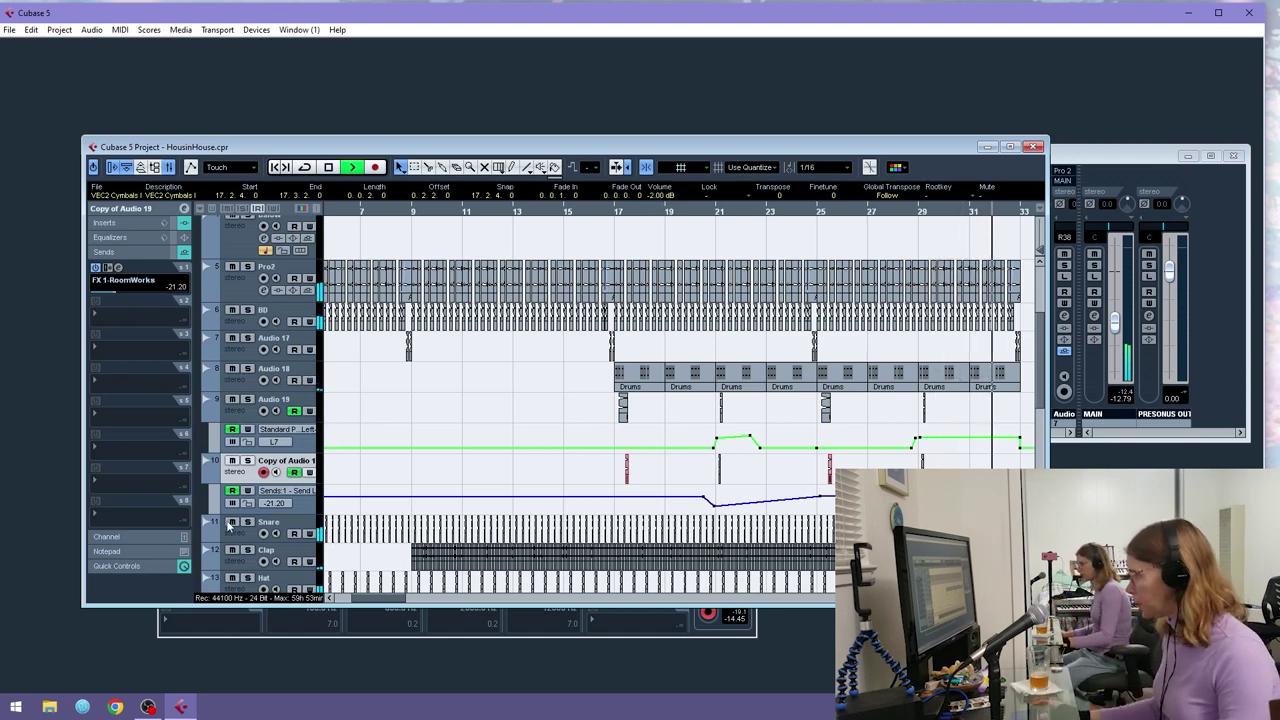
- Add a PingPongDelay effect to insert slot 2 of the Audio 19 track
click(231, 409)
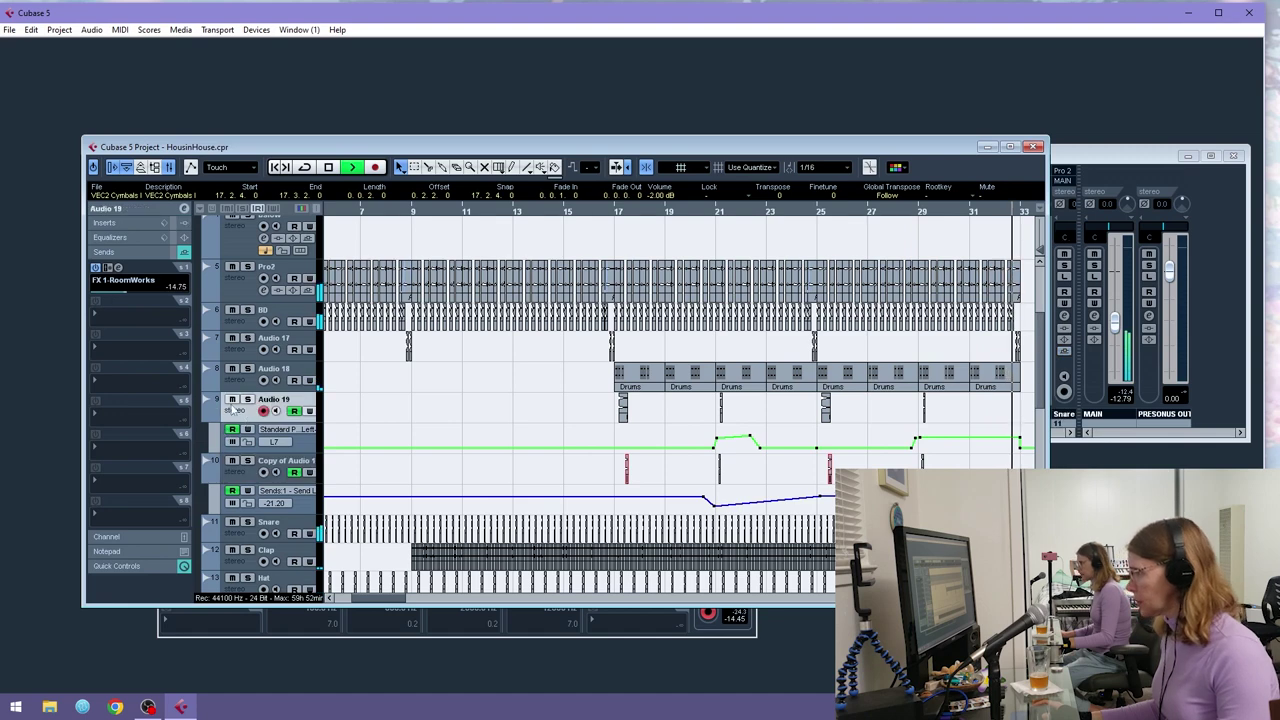
click(115, 222)
click(126, 268)
mouse_move(170, 317)
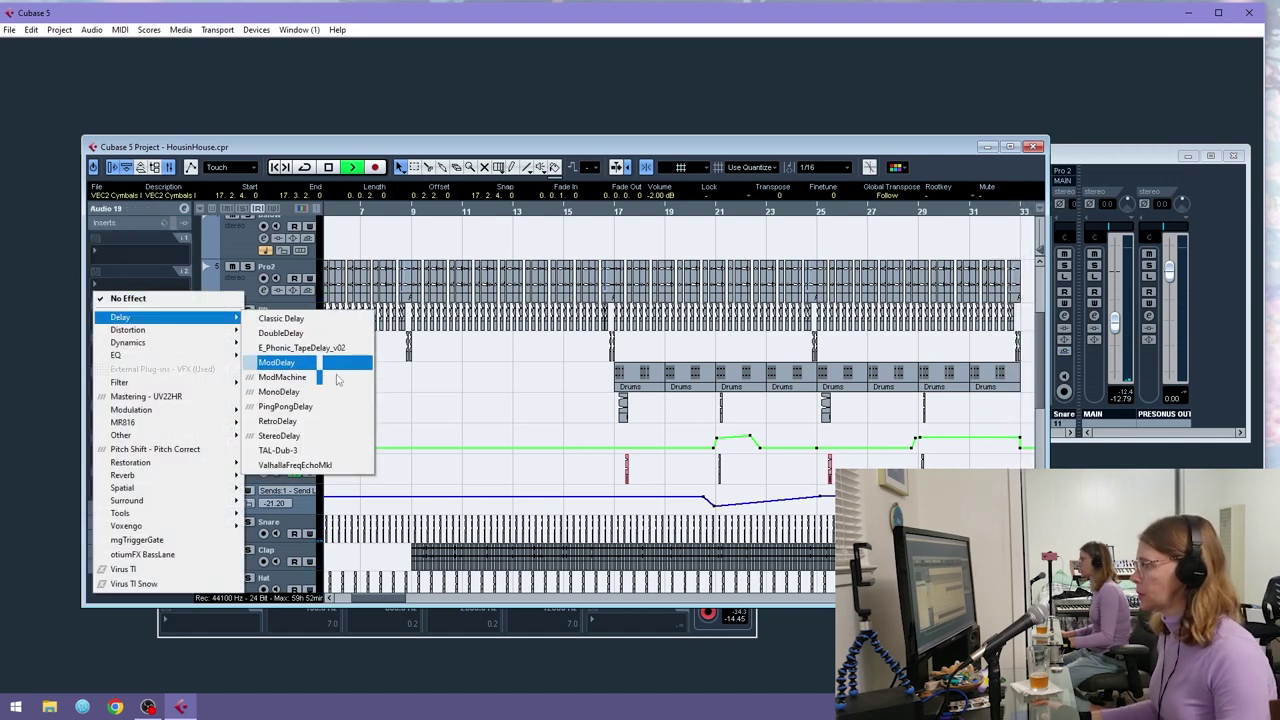
click(331, 406)
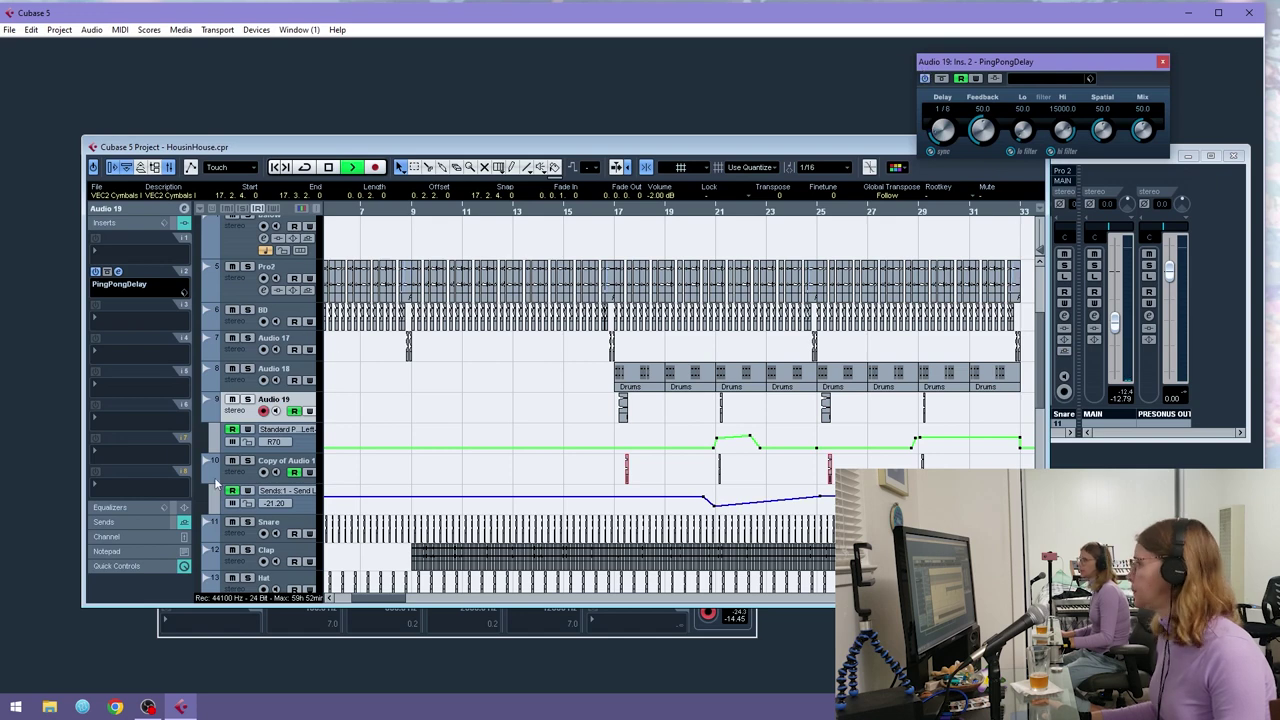
- Show a second automation lane for Audio 19 and assign it to the PingPongDelay Mix parameter
click(219, 446)
click(285, 459)
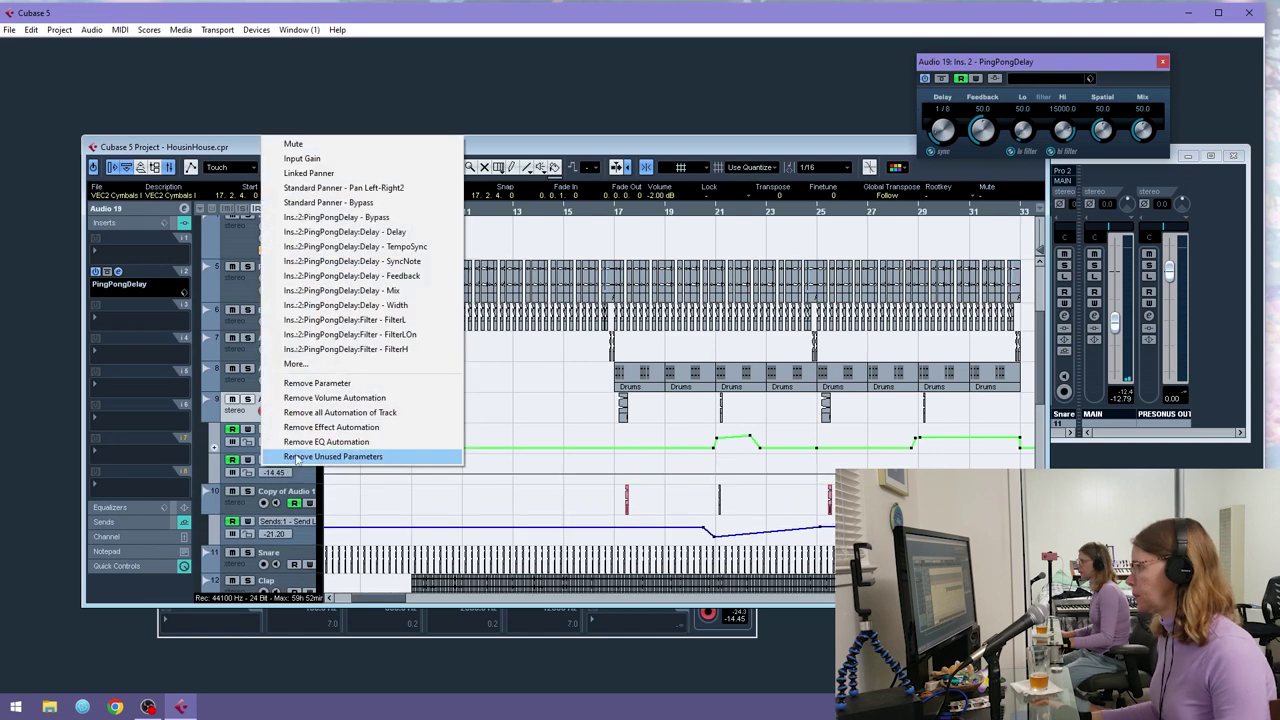
click(380, 292)
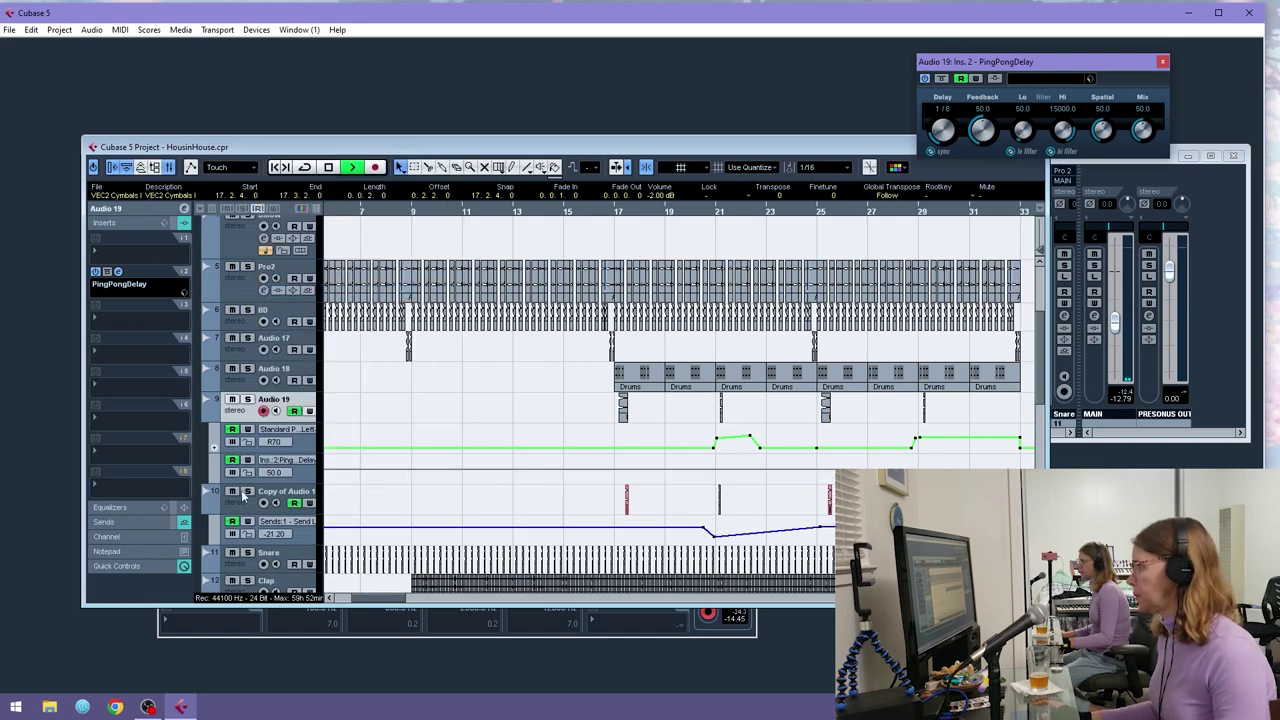
- Automate the PingPongDelay Mix at 0.0, rising to about 54.8 between bars 21 and 25 and to 57.1 from just before bar 29
click(710, 476)
mouse_move(710, 476)
mouse_down()
mouse_move(782, 465)
mouse_move(816, 488)
mouse_up()
click(809, 469)
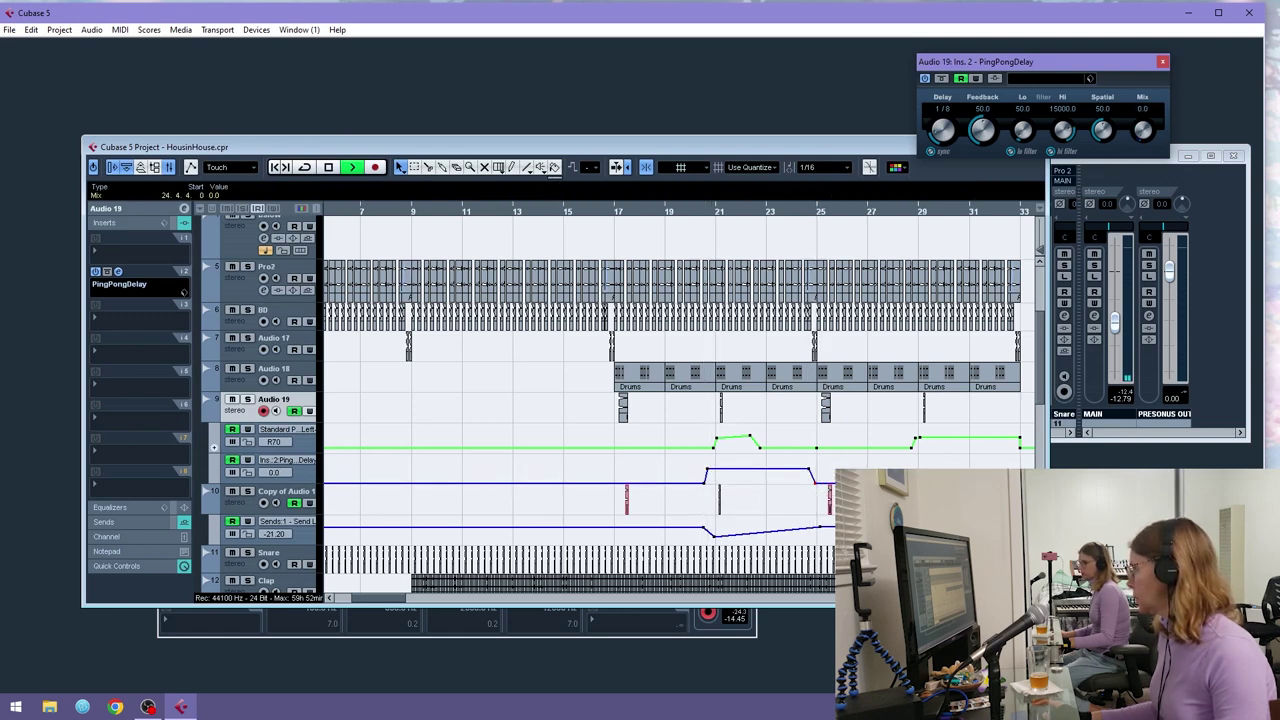
drag(914, 484, 914, 467)
- Play the arrangement from bar 17 past bar 33 and review the tracks, with the Virus audio track selected
click(615, 213)
drag(386, 599, 400, 600)
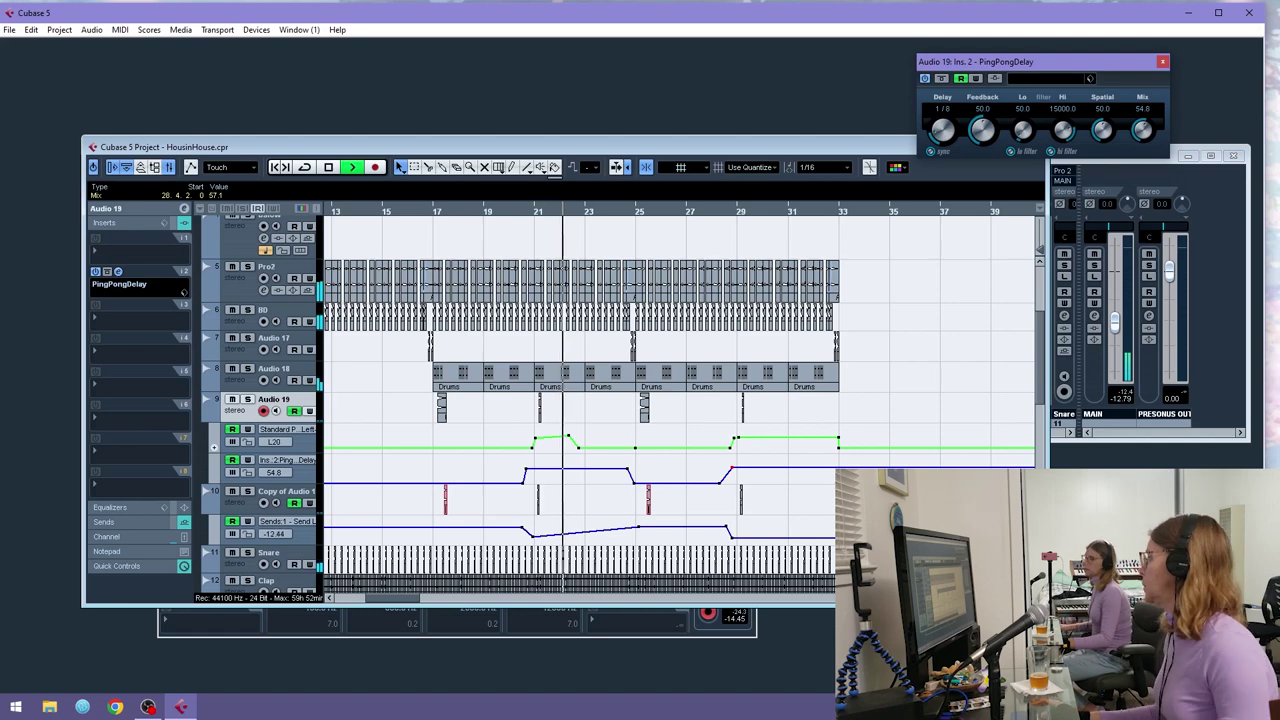
drag(1038, 385, 1040, 334)
scroll(433, 440, down, 4)
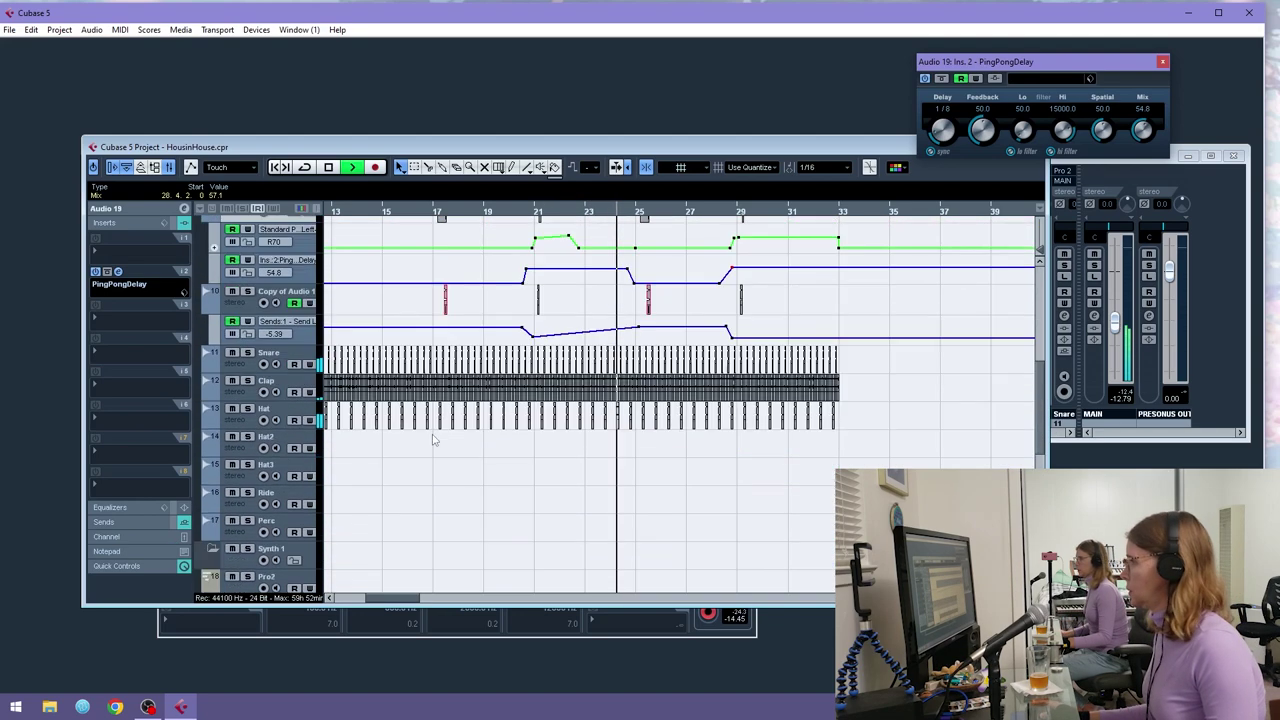
scroll(433, 440, down, 3)
click(596, 461)
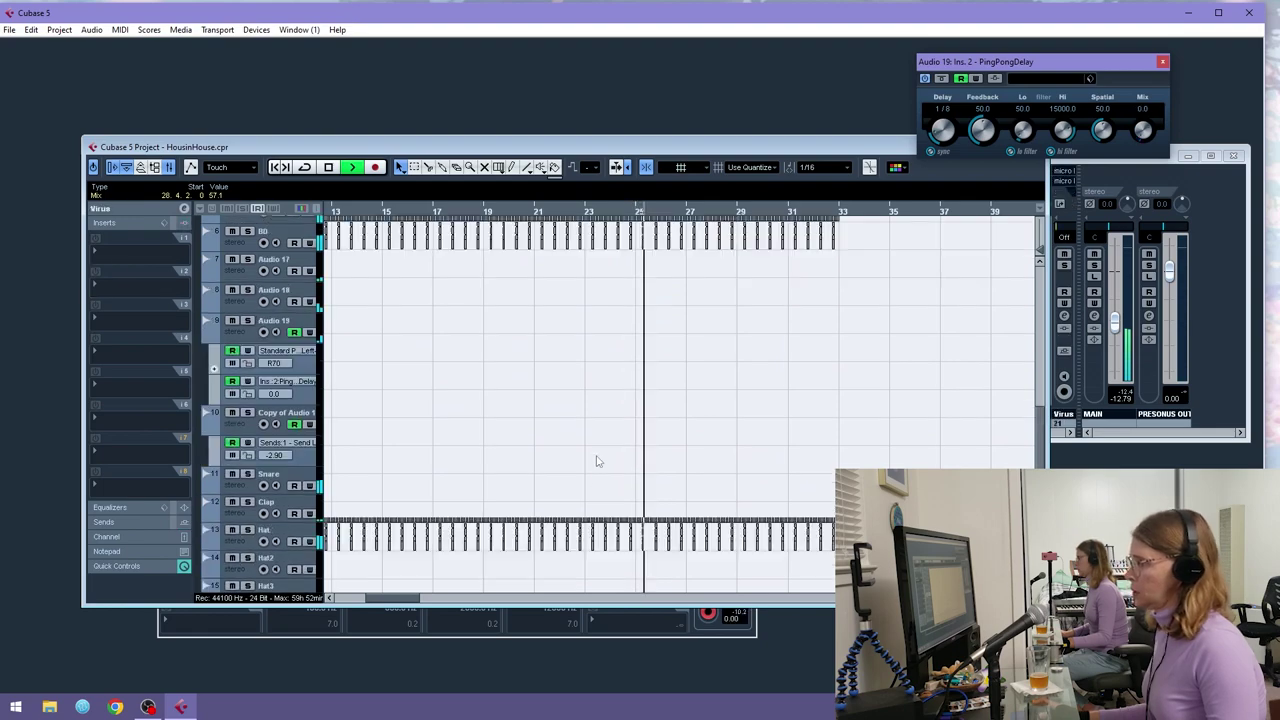
scroll(598, 461, up, 10)
drag(395, 599, 420, 601)
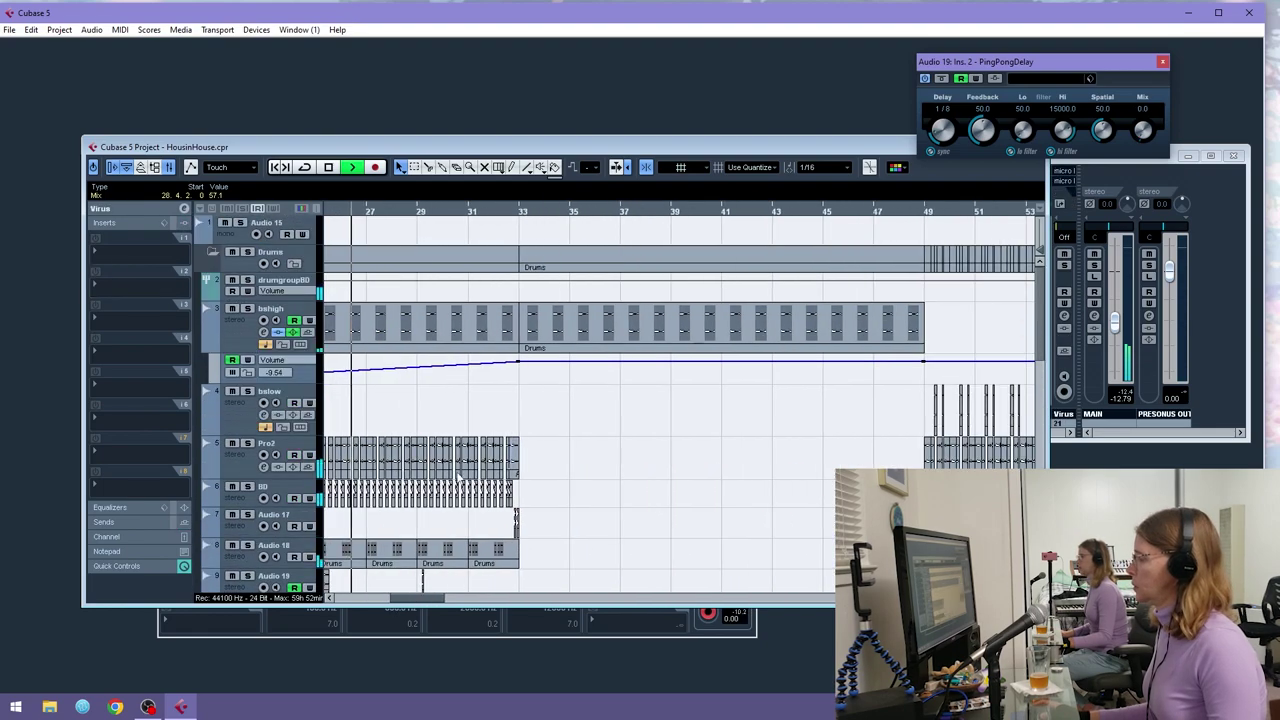
scroll(561, 443, down, 3)
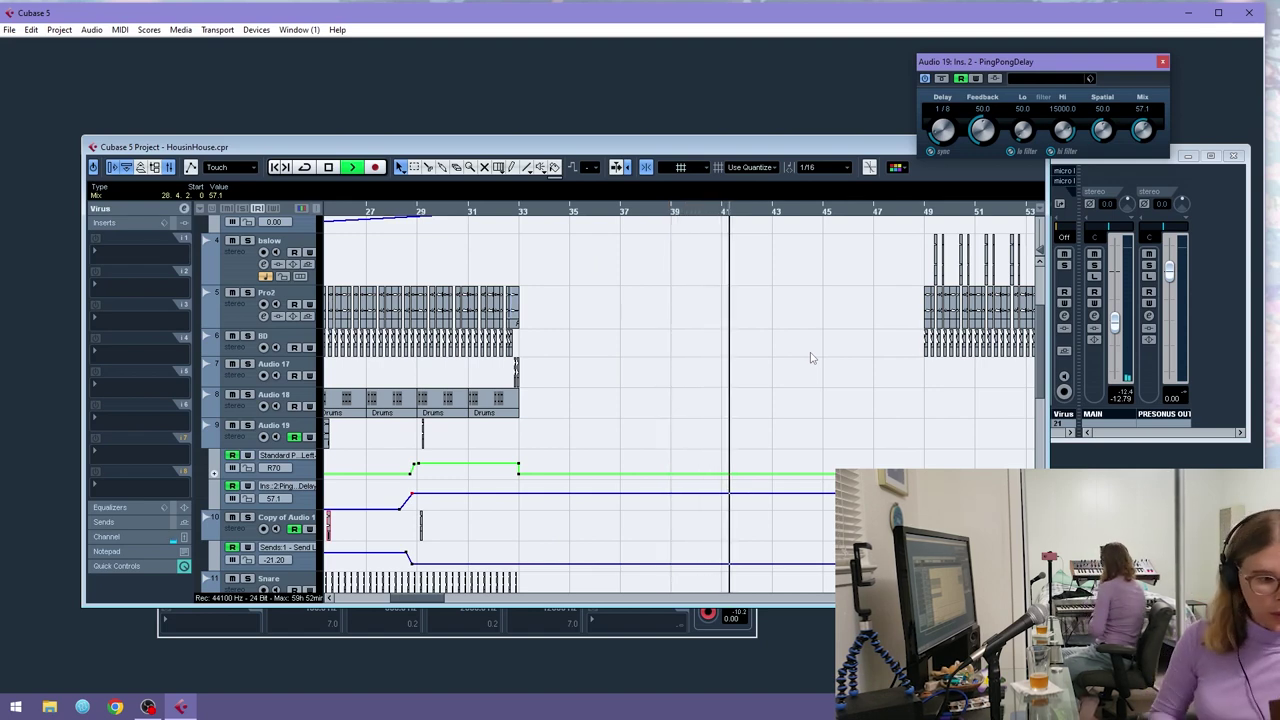
key(space)
- Record a MIDI part of two held chords on the Virus MIDI track, starting from bar 31
click(469, 210)
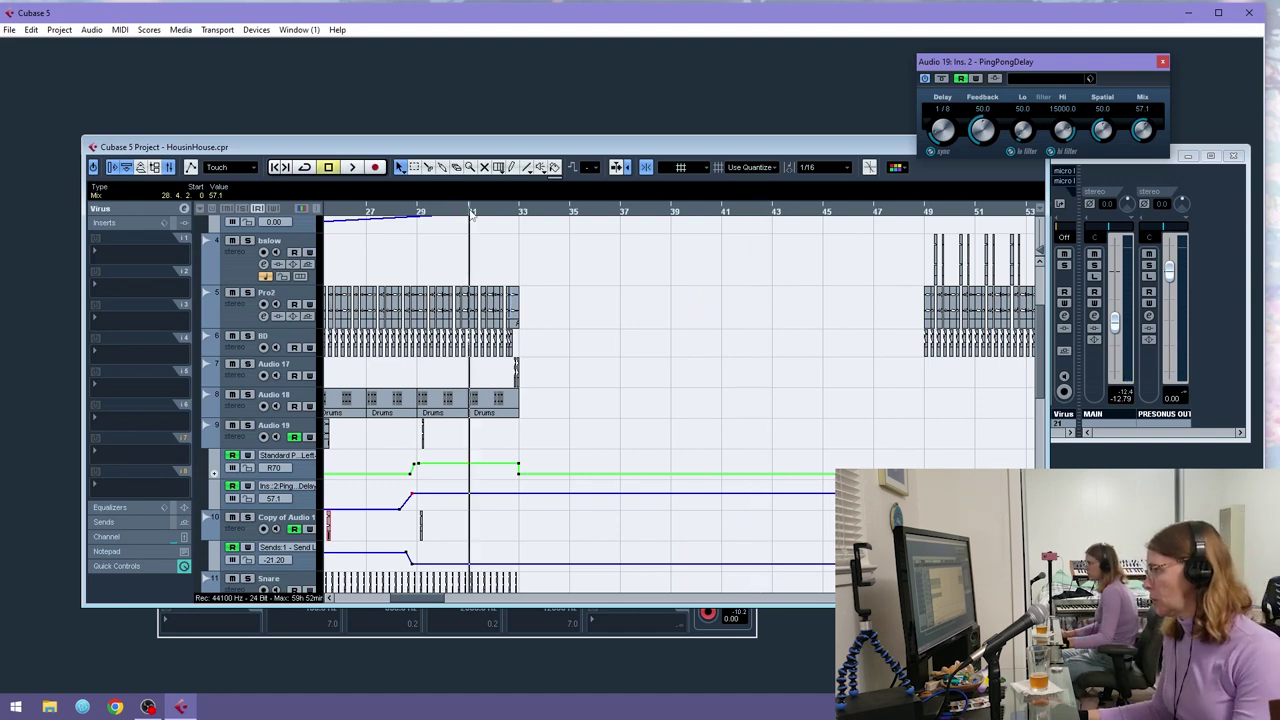
scroll(552, 277, down, 5)
scroll(406, 445, down, 5)
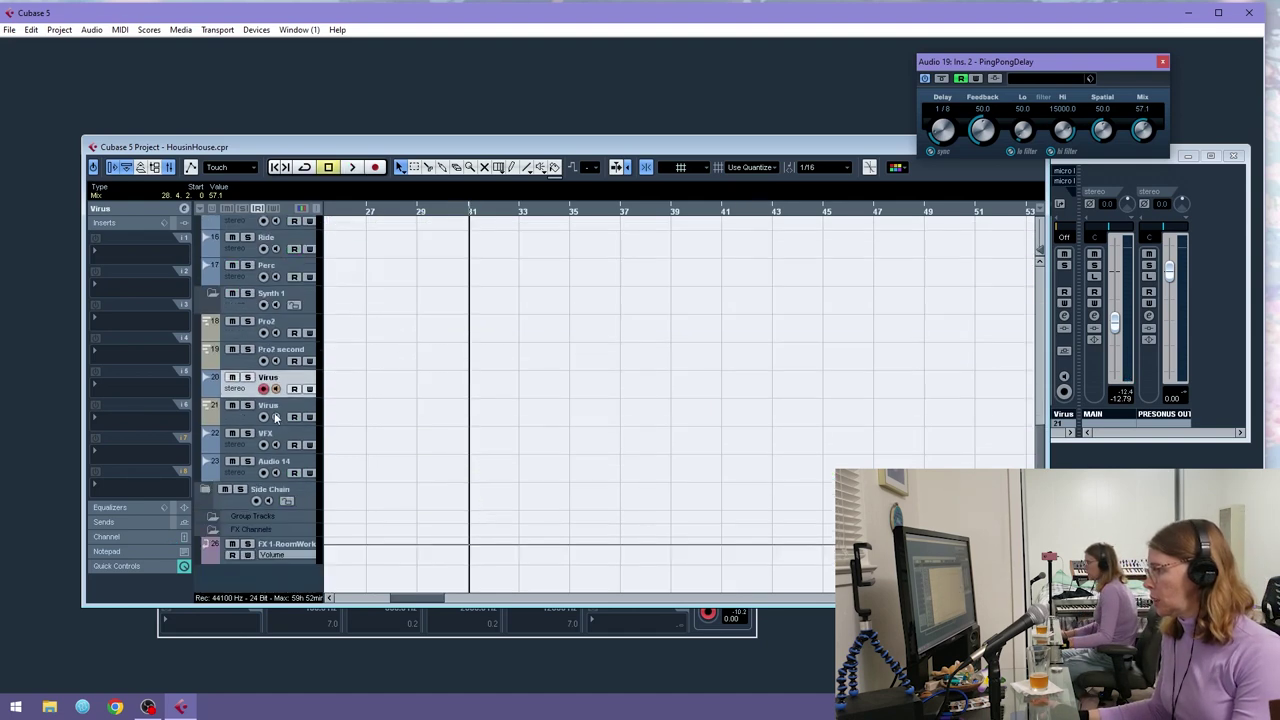
click(254, 420)
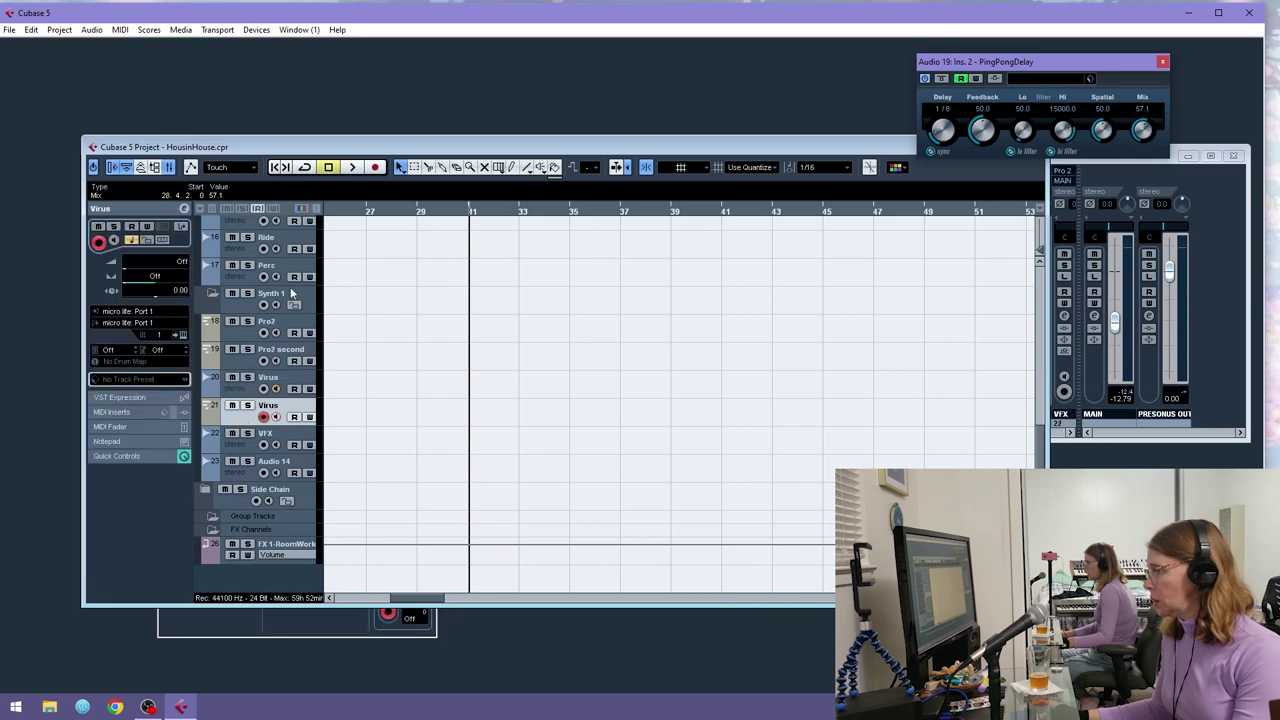
click(377, 169)
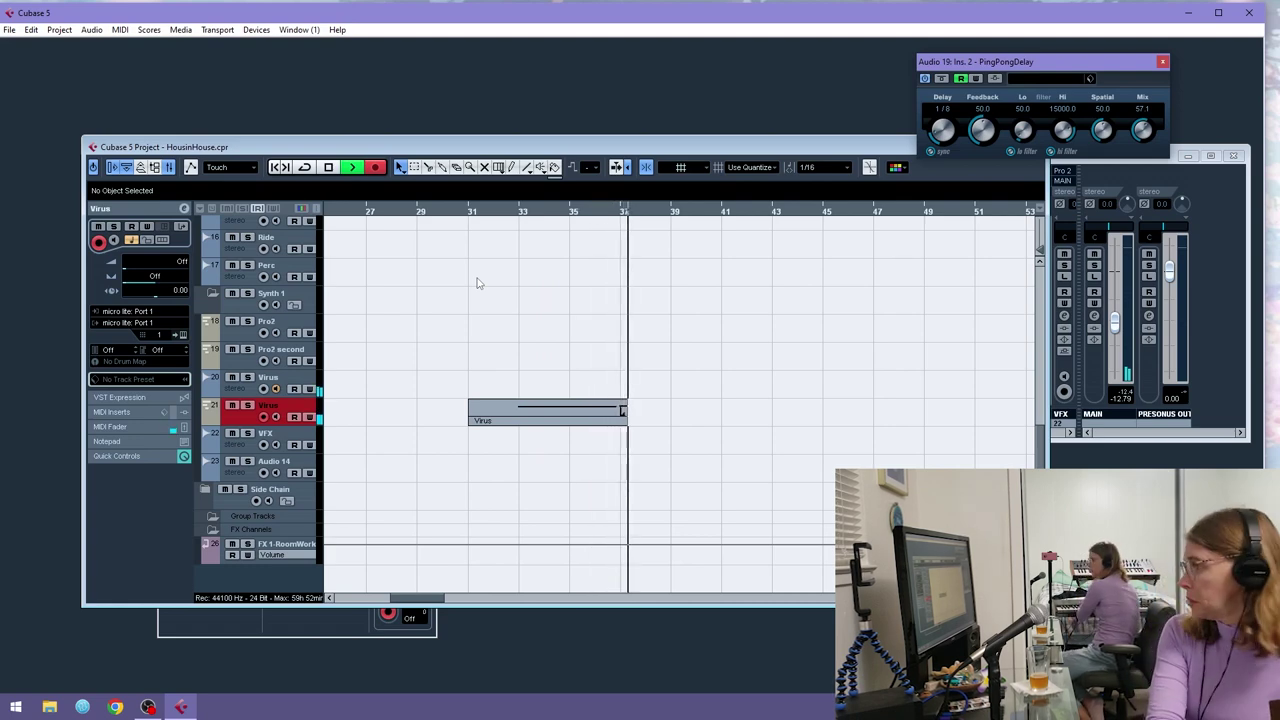
key(space)
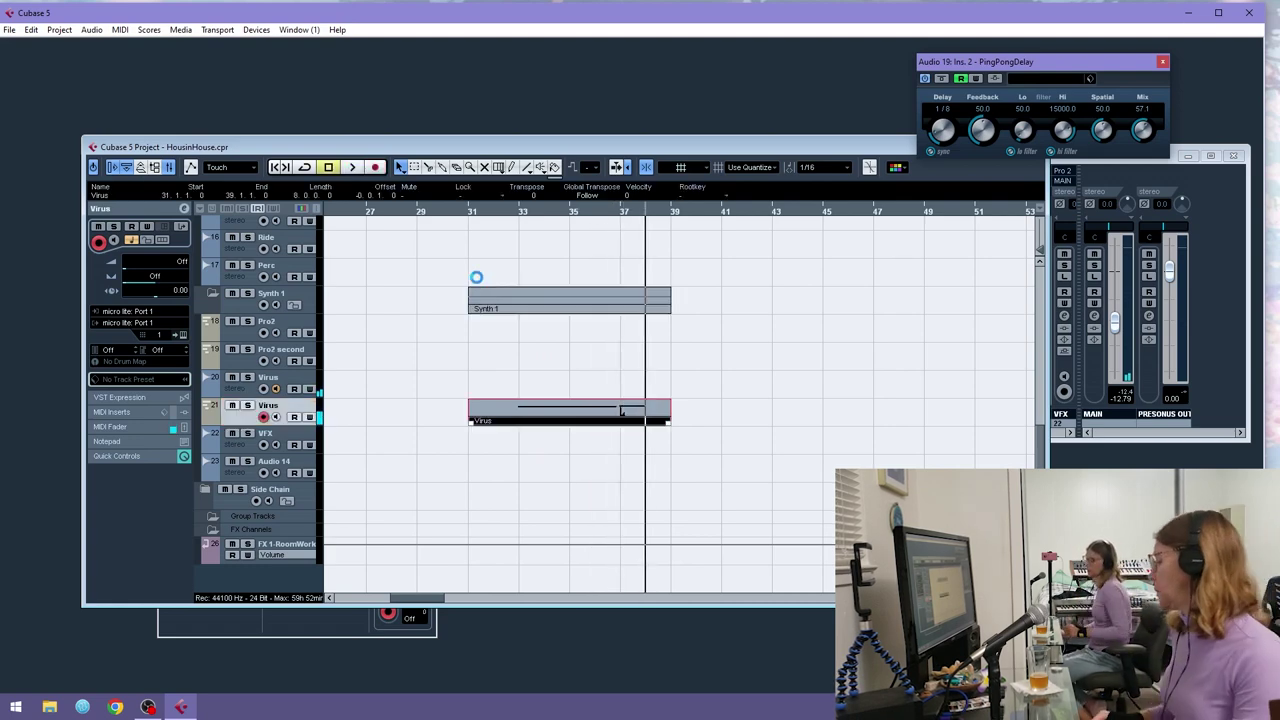
- Quantize the recorded Virus chords to 1/1 in the Key Editor, with the first chord ending at bar 37
double_click(549, 402)
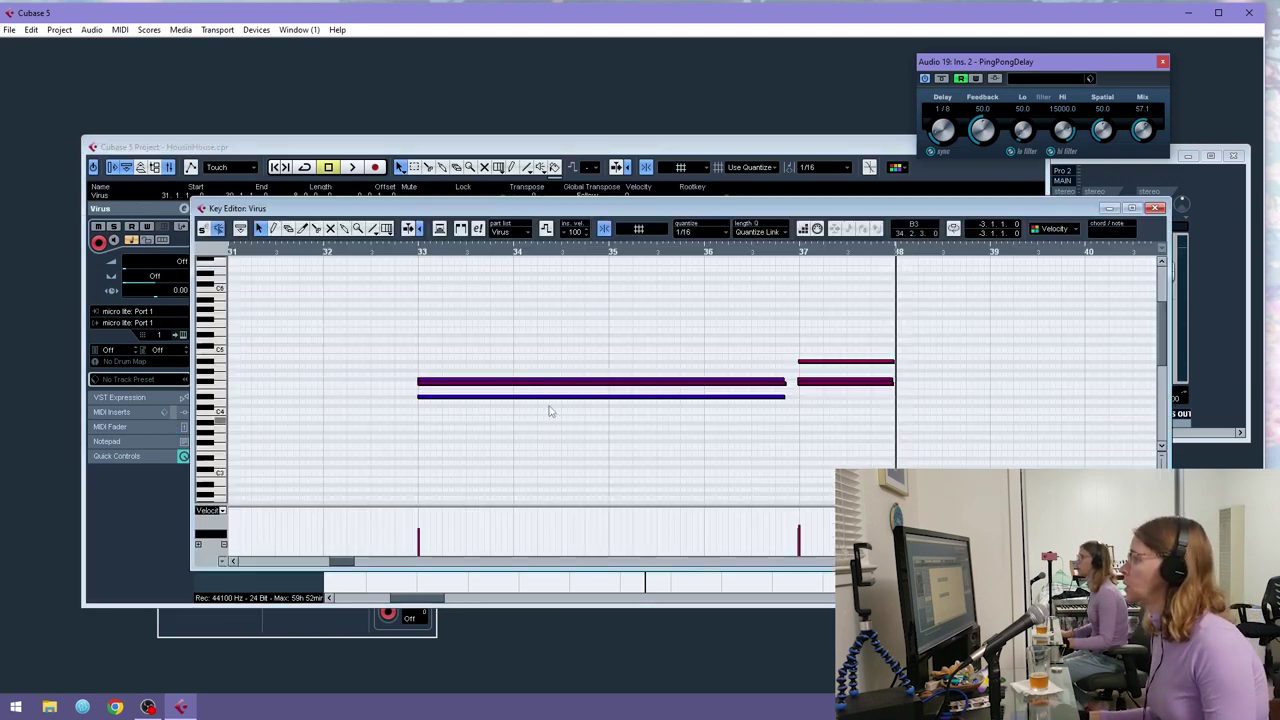
click(669, 251)
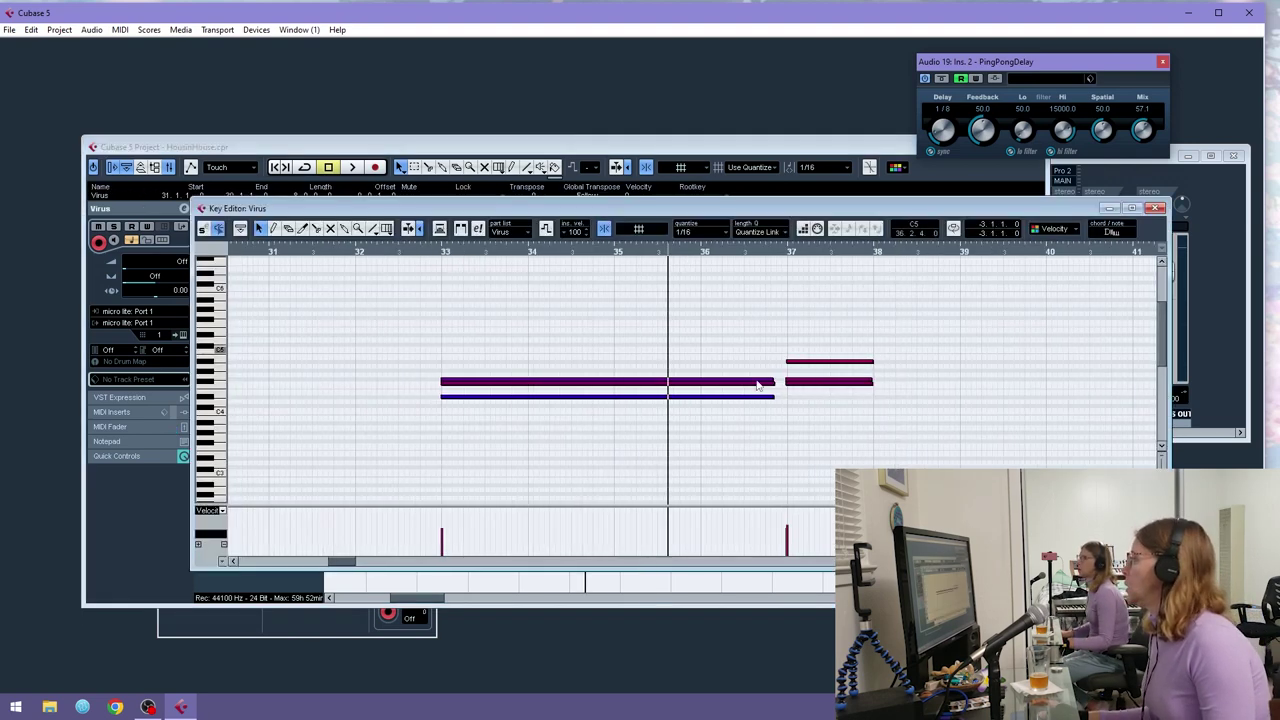
drag(761, 365, 698, 440)
click(700, 233)
click(704, 248)
key(q)
click(762, 419)
- Lengthen the second Virus chord, which starts at bar 37, to end at bar 41, and close the Key Editor
drag(770, 366, 790, 311)
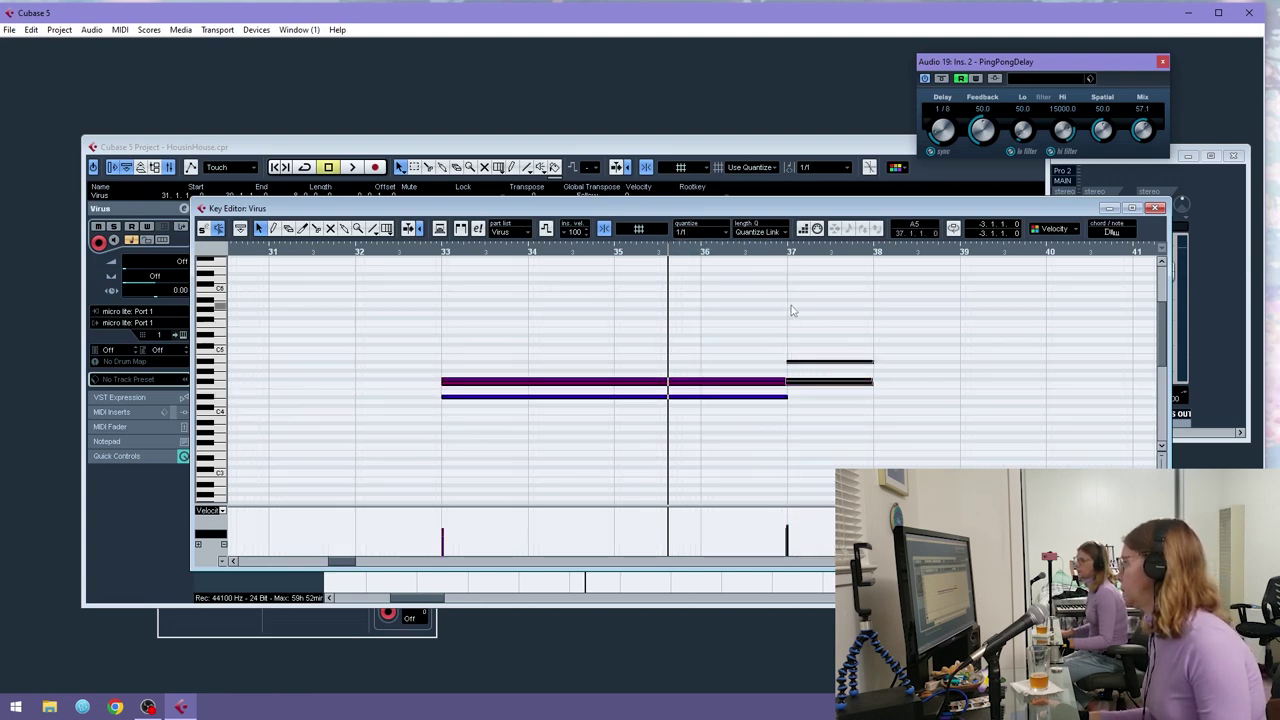
click(784, 260)
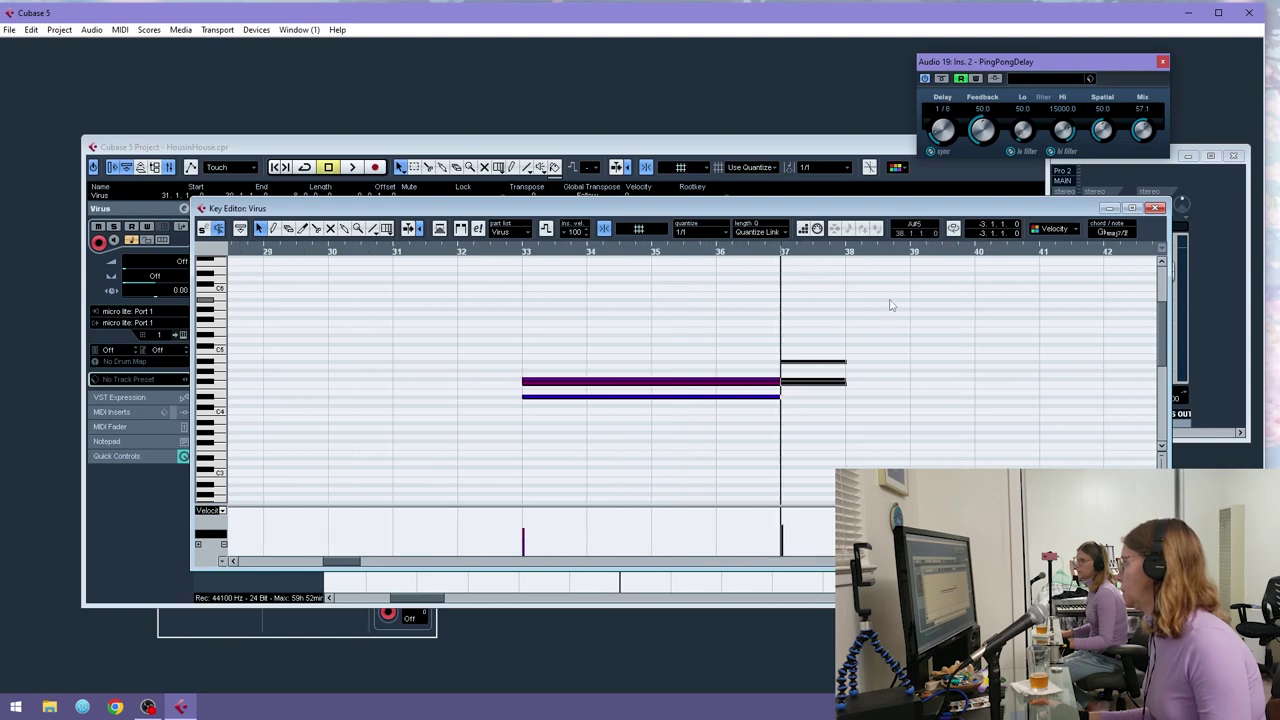
drag(845, 362, 1040, 365)
click(1156, 208)
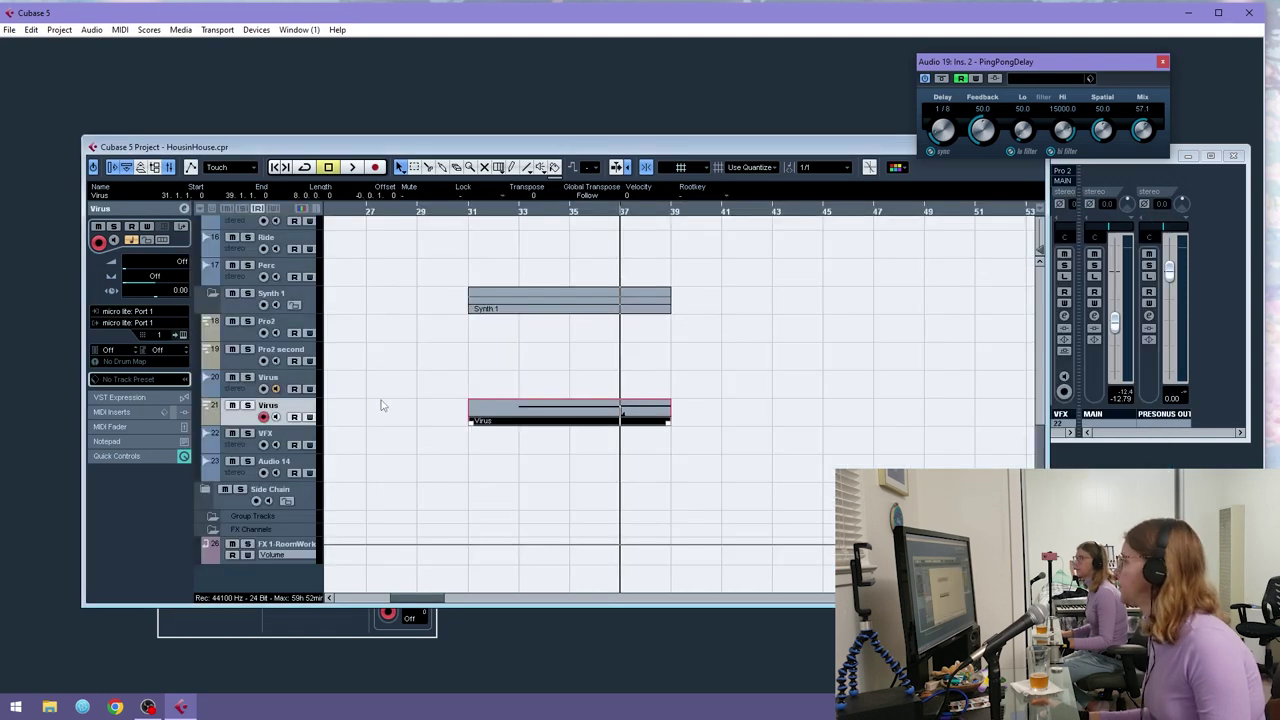
- Record the Virus synth's output onto the Virus audio track from bar 32 to about bar 39 and play it back
click(245, 392)
drag(474, 211, 520, 223)
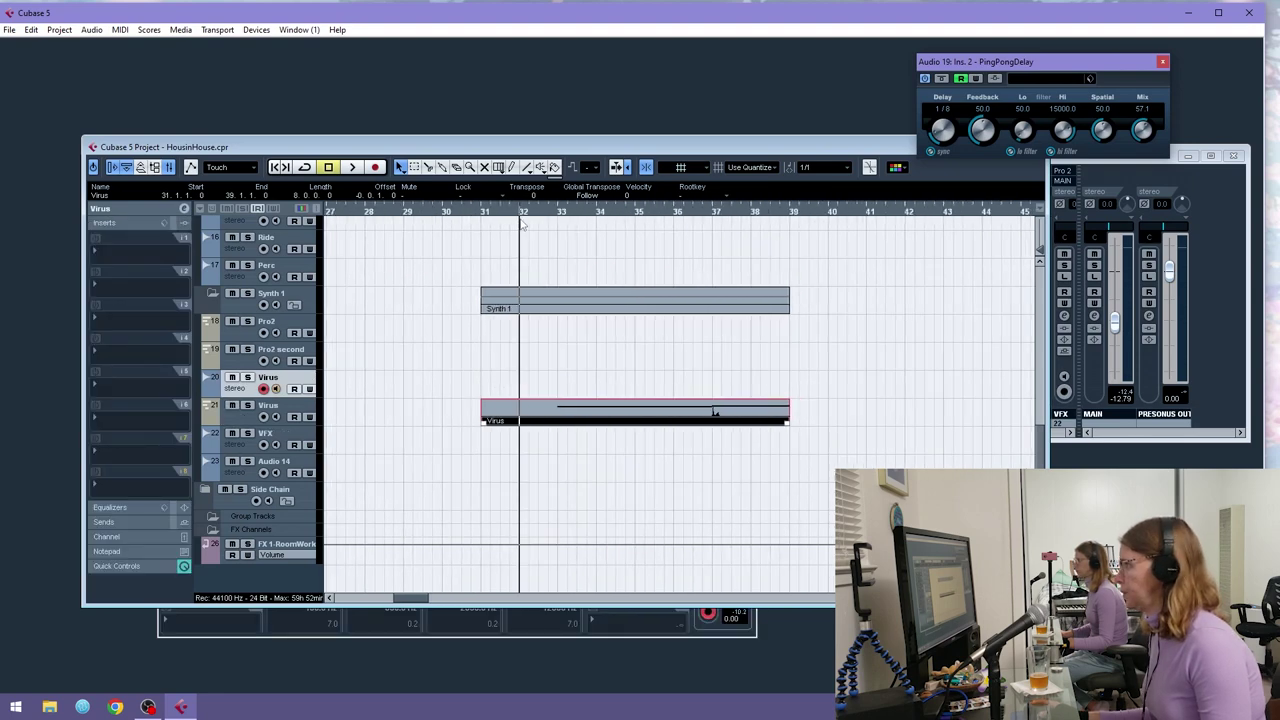
click(375, 167)
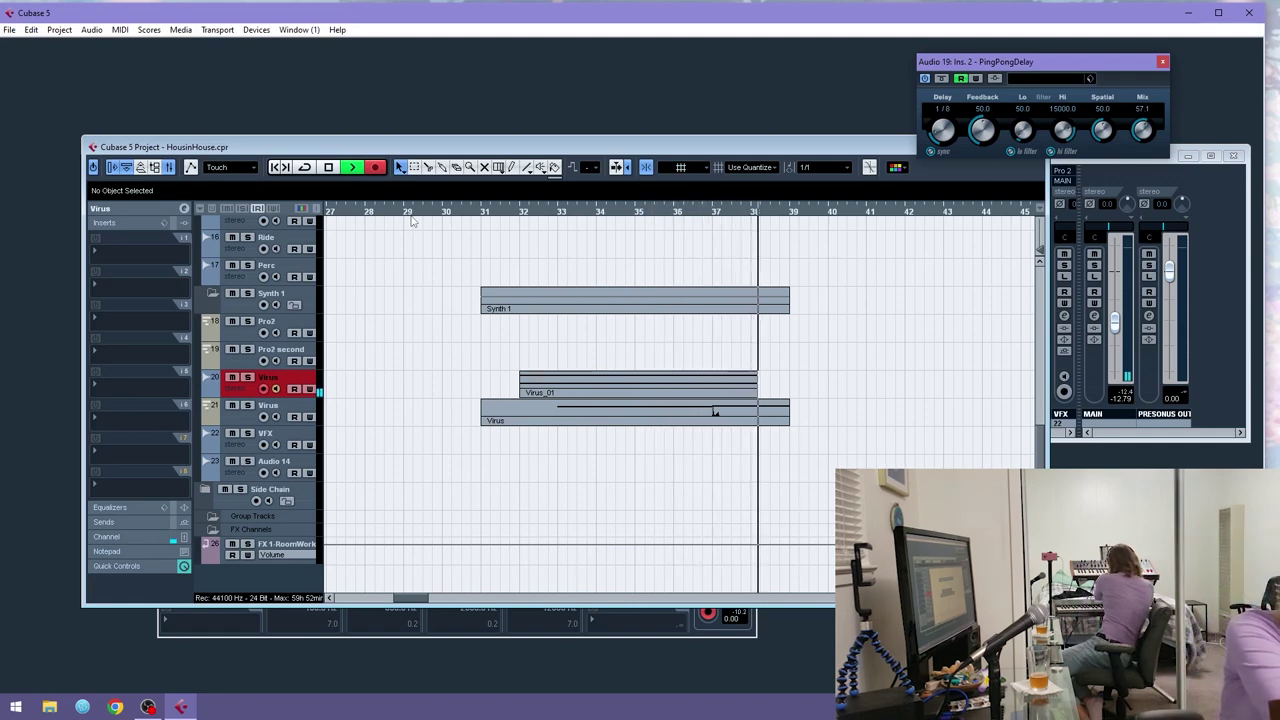
key(space)
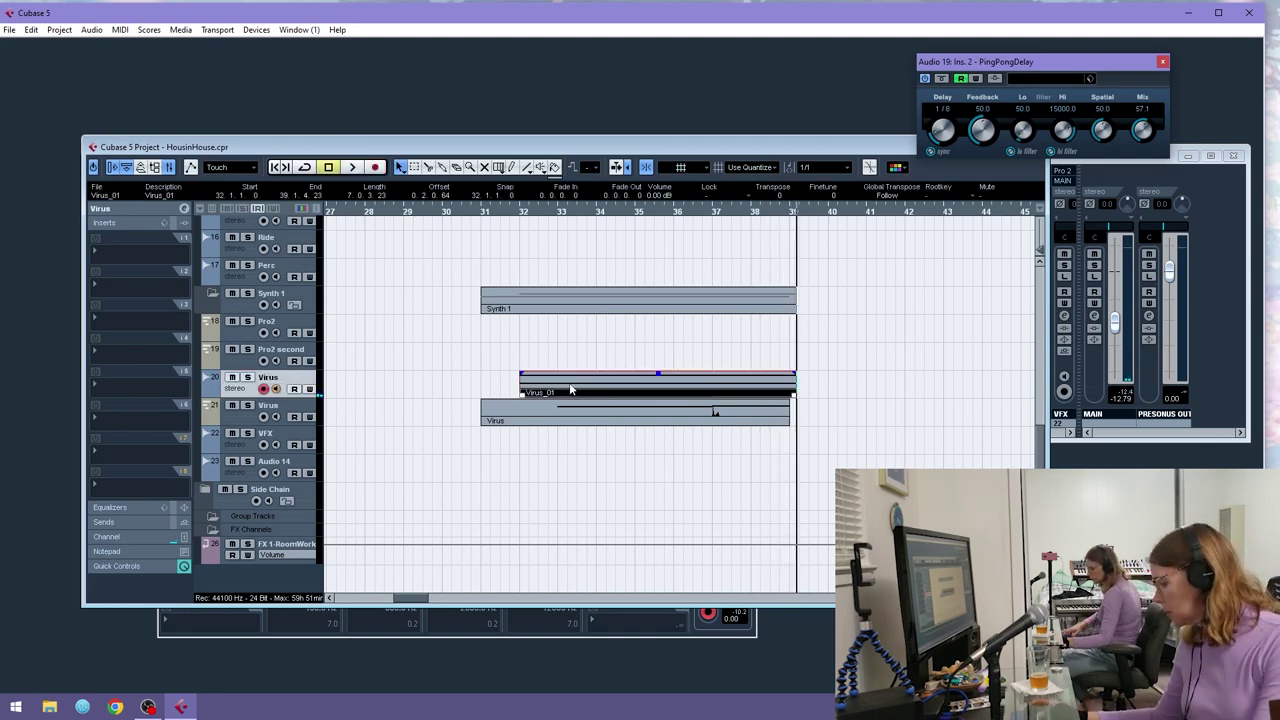
click(548, 233)
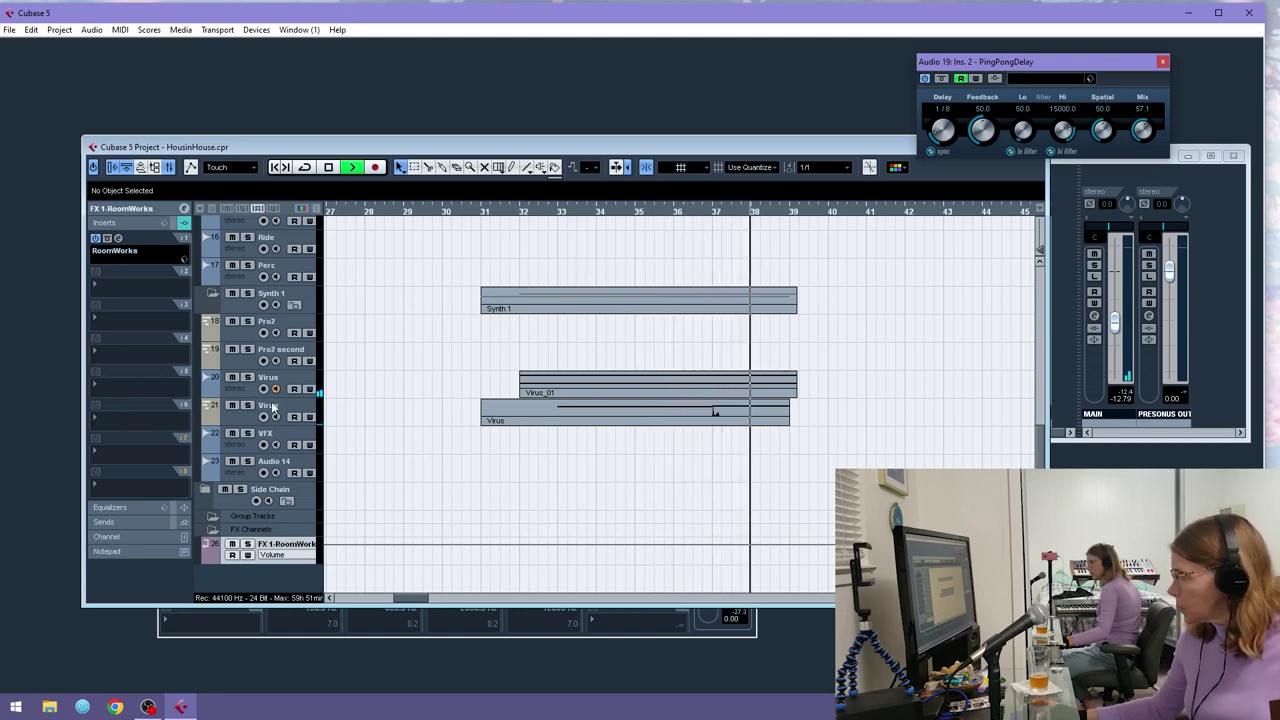
- Shorten the first Virus chord to end a sixteenth before bar 37 and set the quantize value to 1/16
double_click(649, 417)
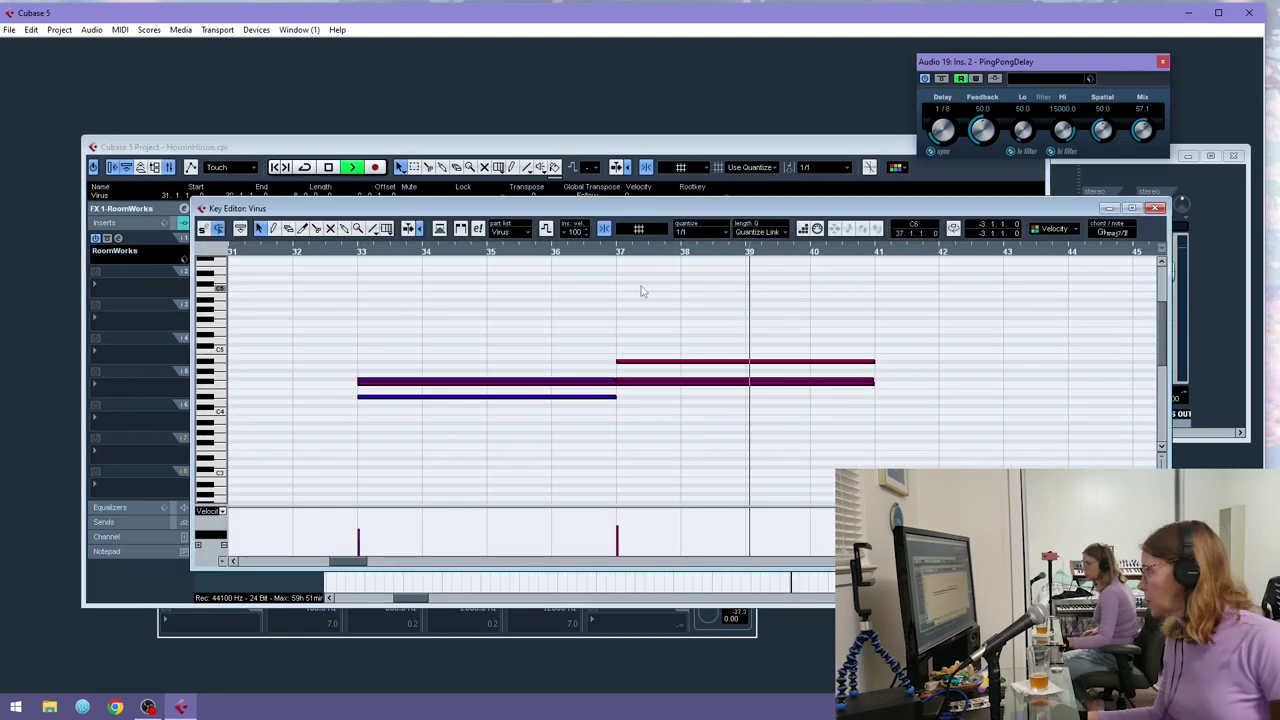
key(space)
drag(629, 253, 514, 315)
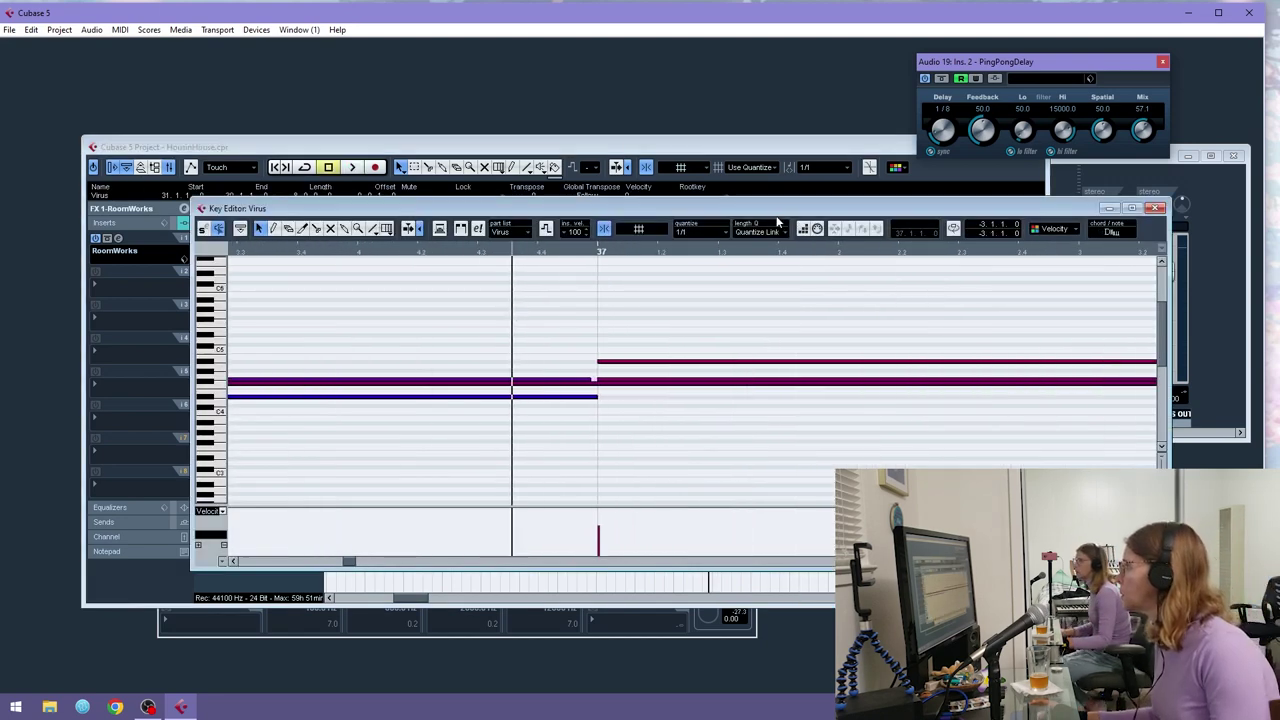
click(690, 232)
click(704, 291)
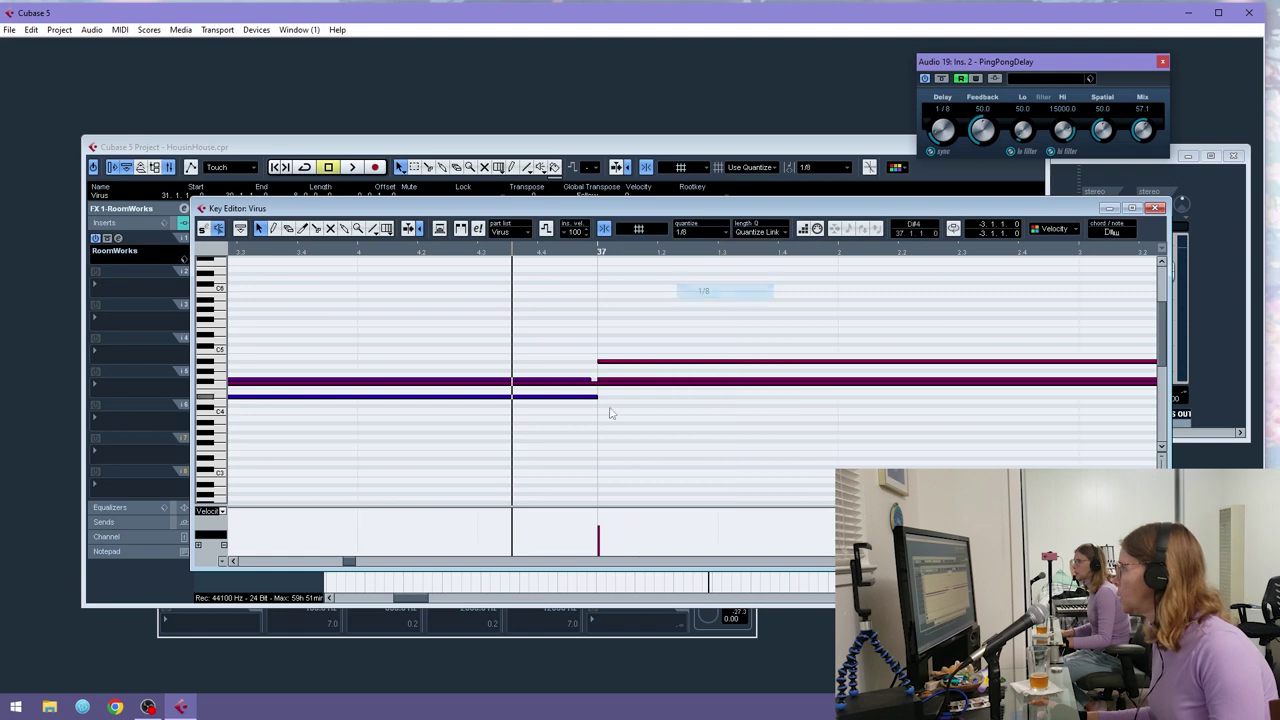
drag(595, 397, 537, 397)
click(690, 232)
click(725, 306)
- Move the Key Editor below the project window and listen to the Virus chords from bar 32 and around the bar 37 change
drag(670, 211, 655, 509)
click(537, 215)
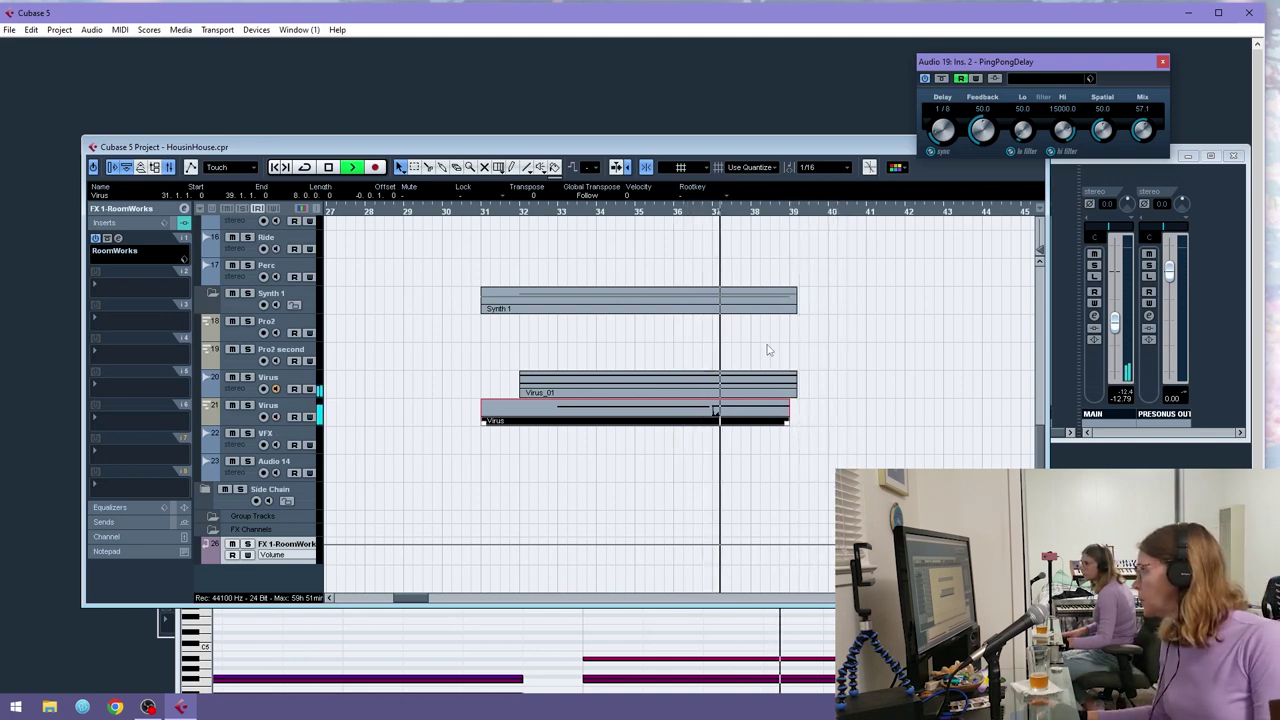
key(space)
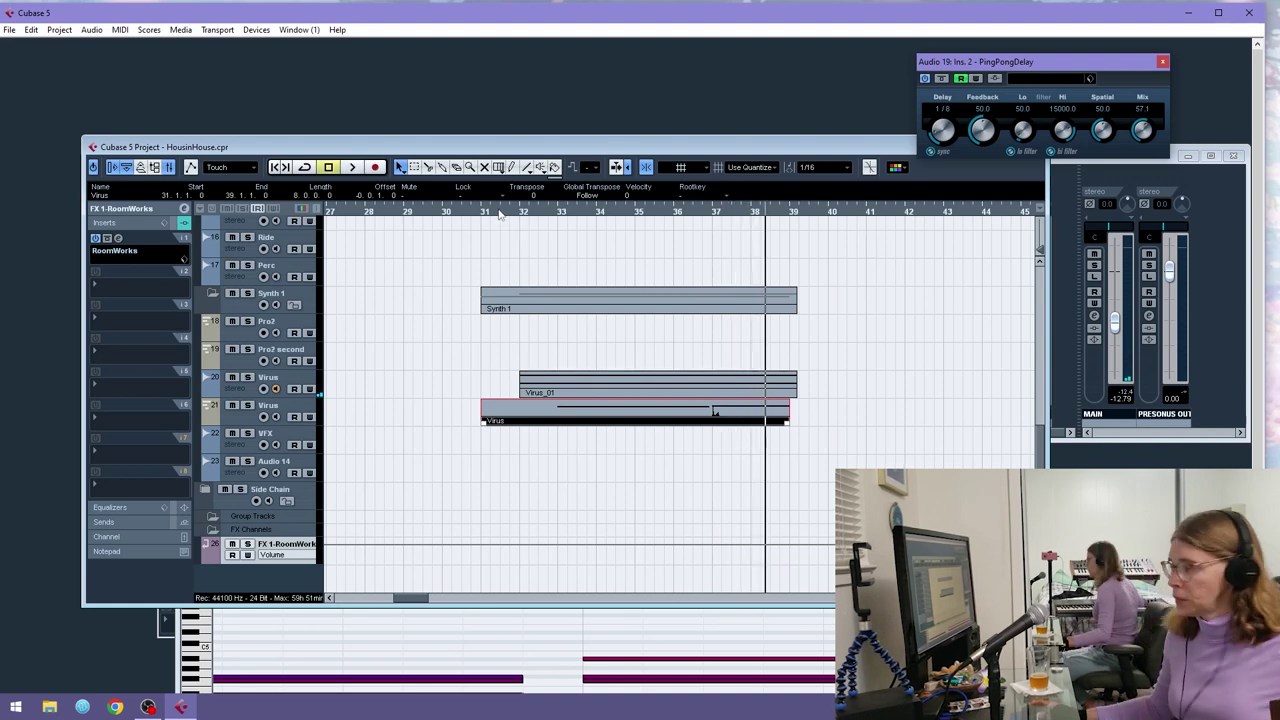
click(710, 211)
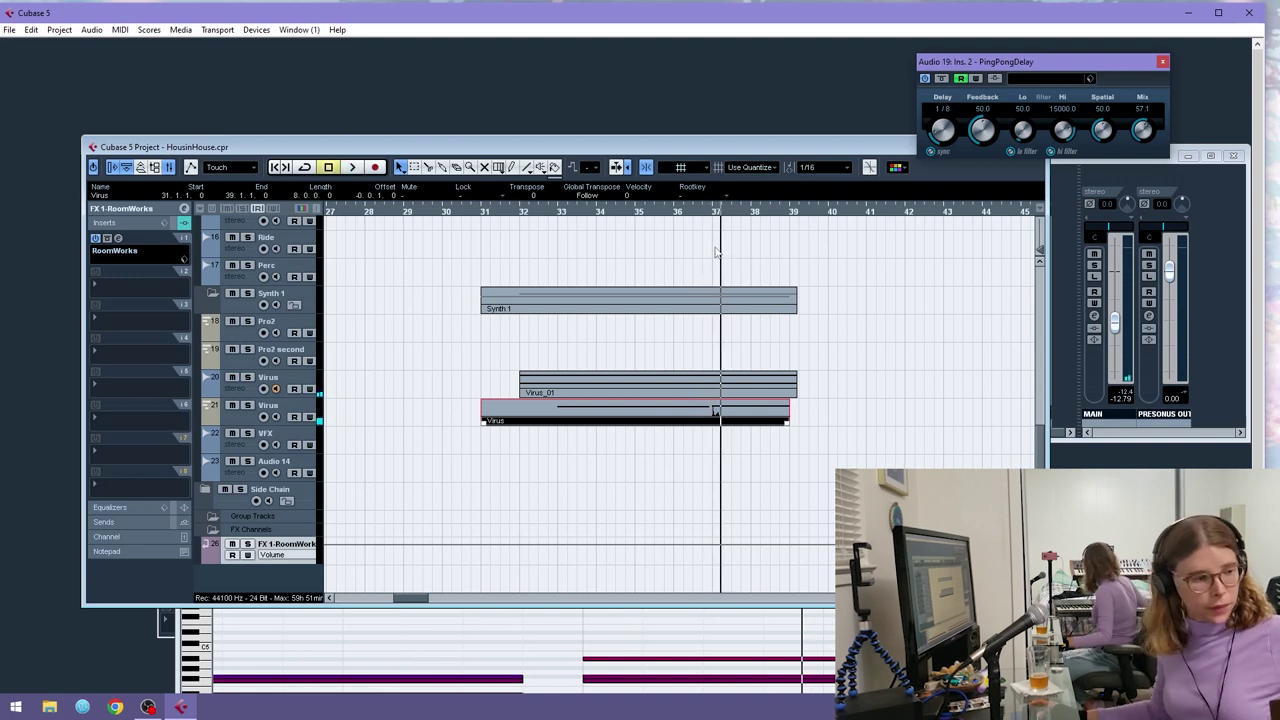
key(space)
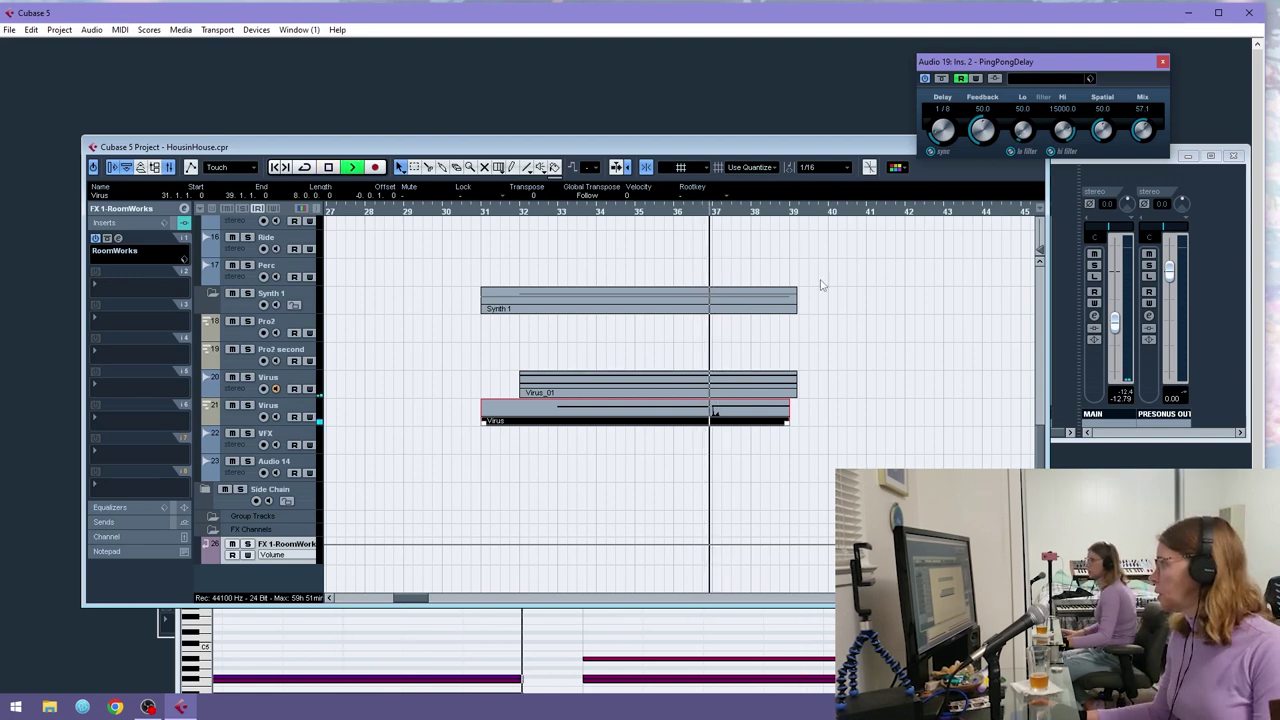
key(space)
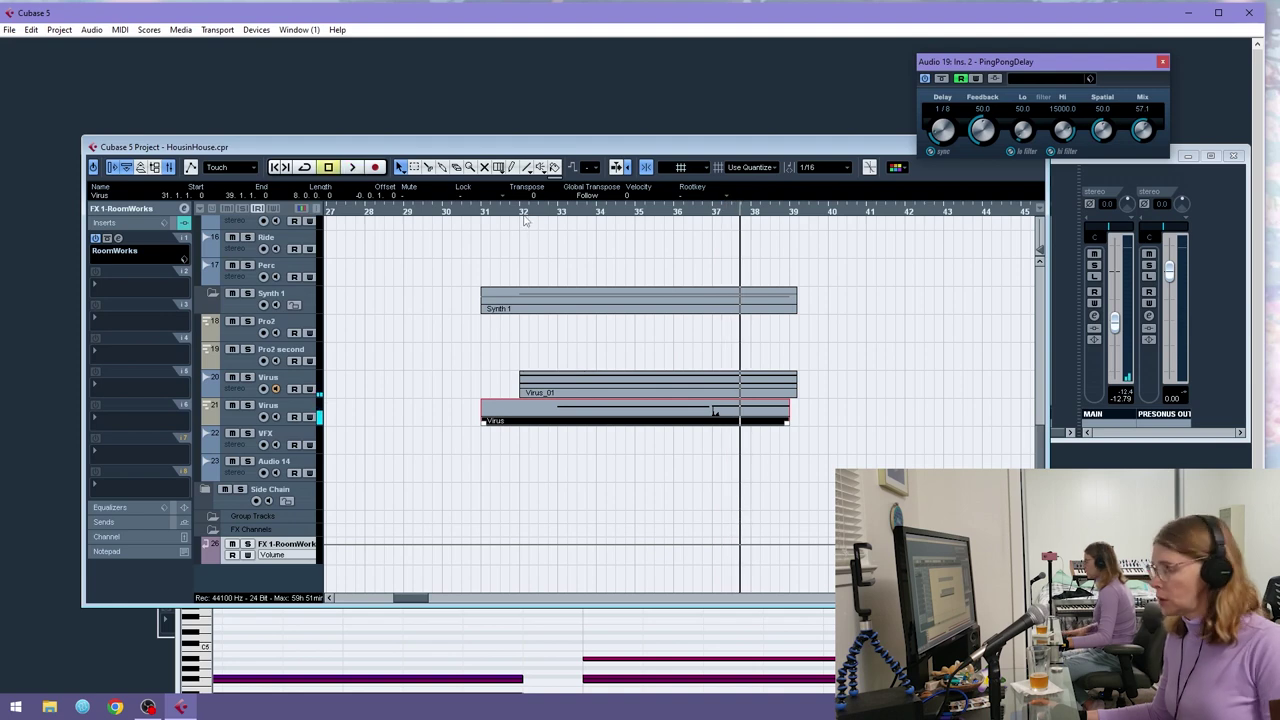
key(space)
- Play the Virus chords from around bar 31 and delete the previous recording from the Virus audio track
click(507, 214)
drag(505, 217, 480, 218)
click(388, 369)
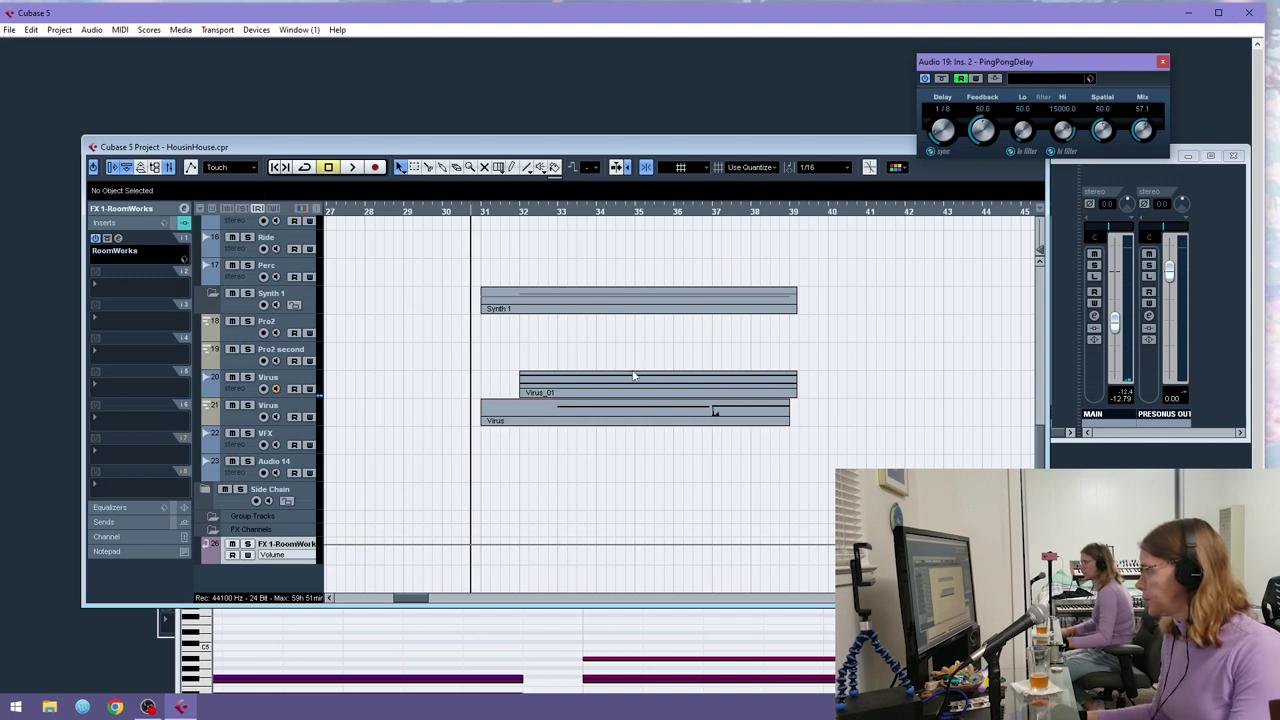
click(577, 420)
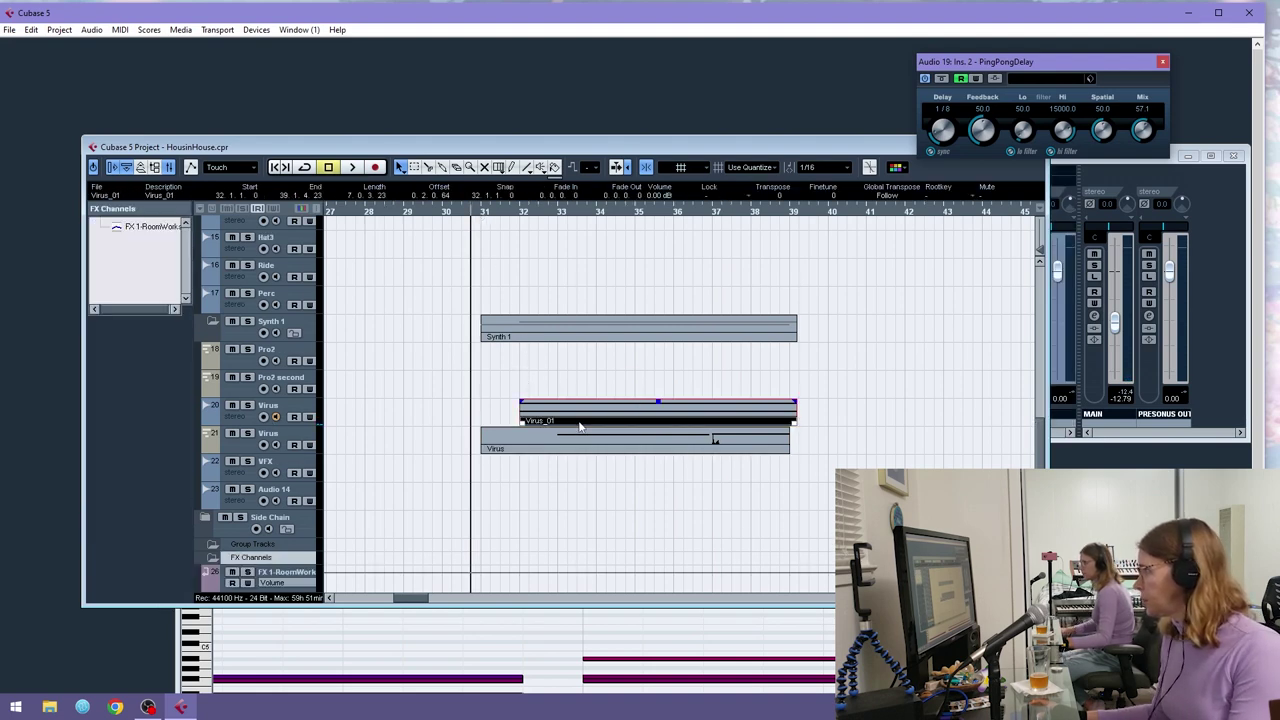
key(Delete)
- Record the Virus synth's output again onto the Virus audio track, letting it run from about bar 32 to bar 44
click(478, 212)
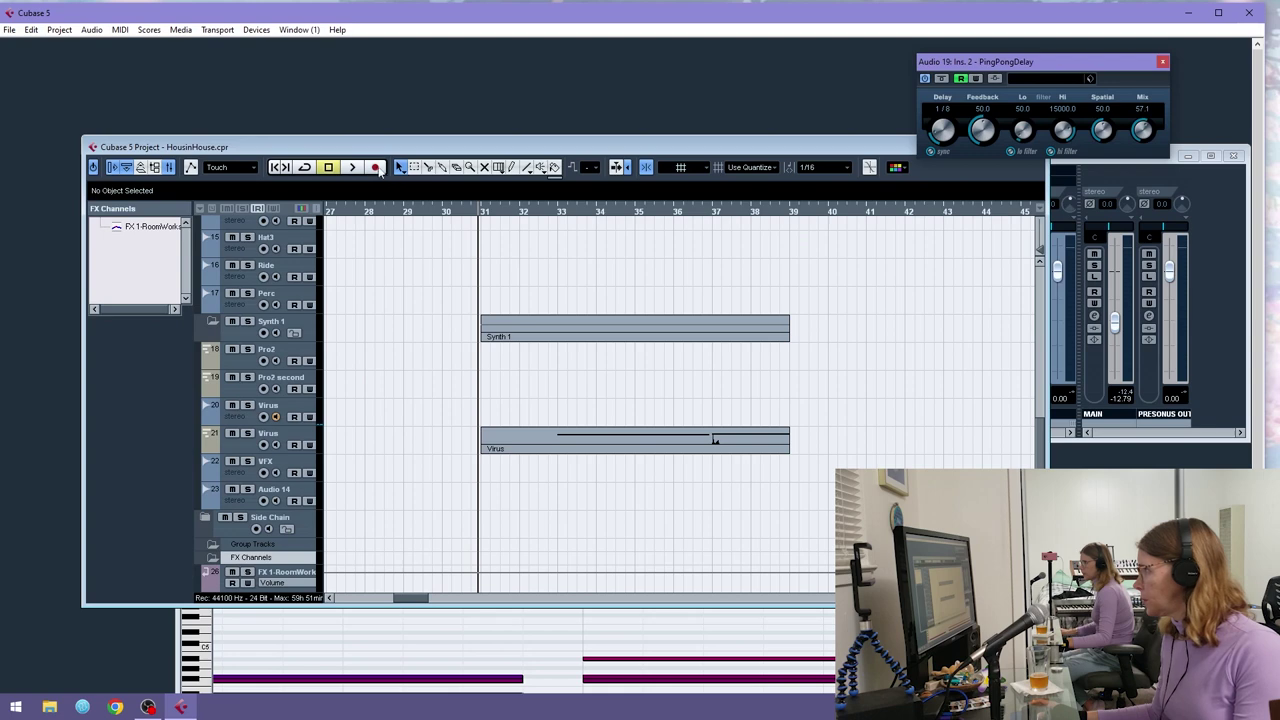
key(space)
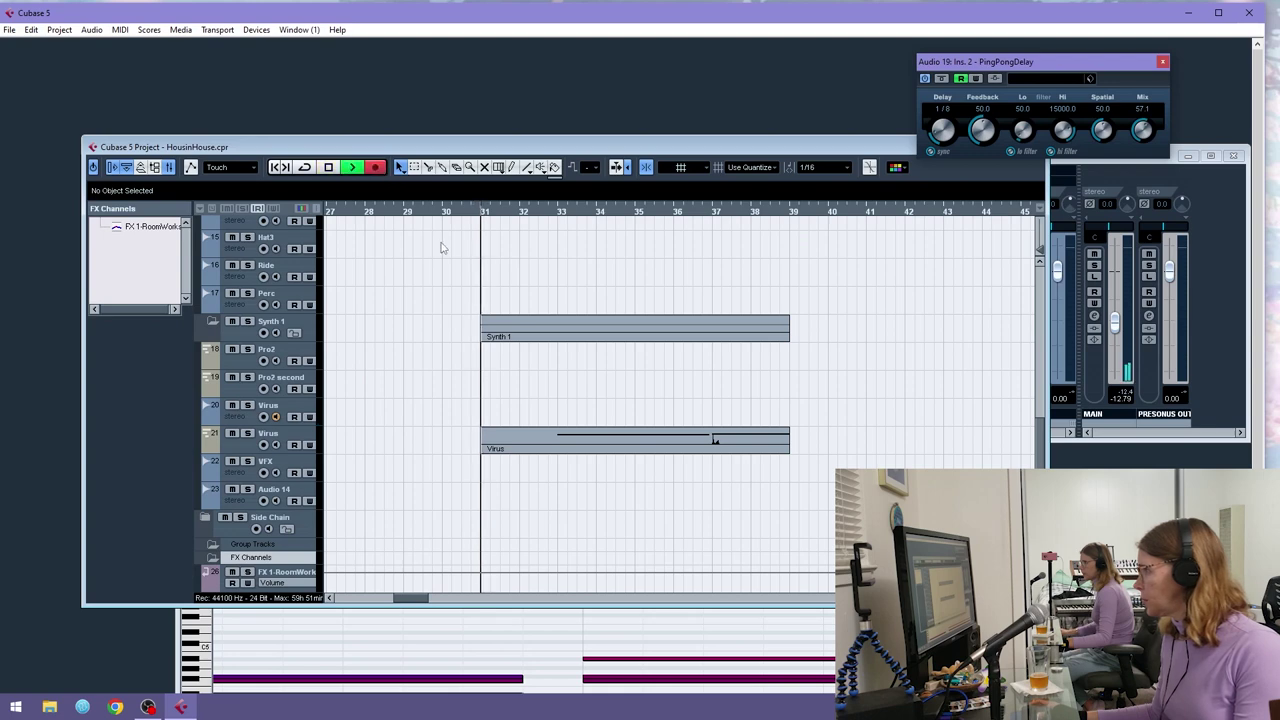
click(263, 416)
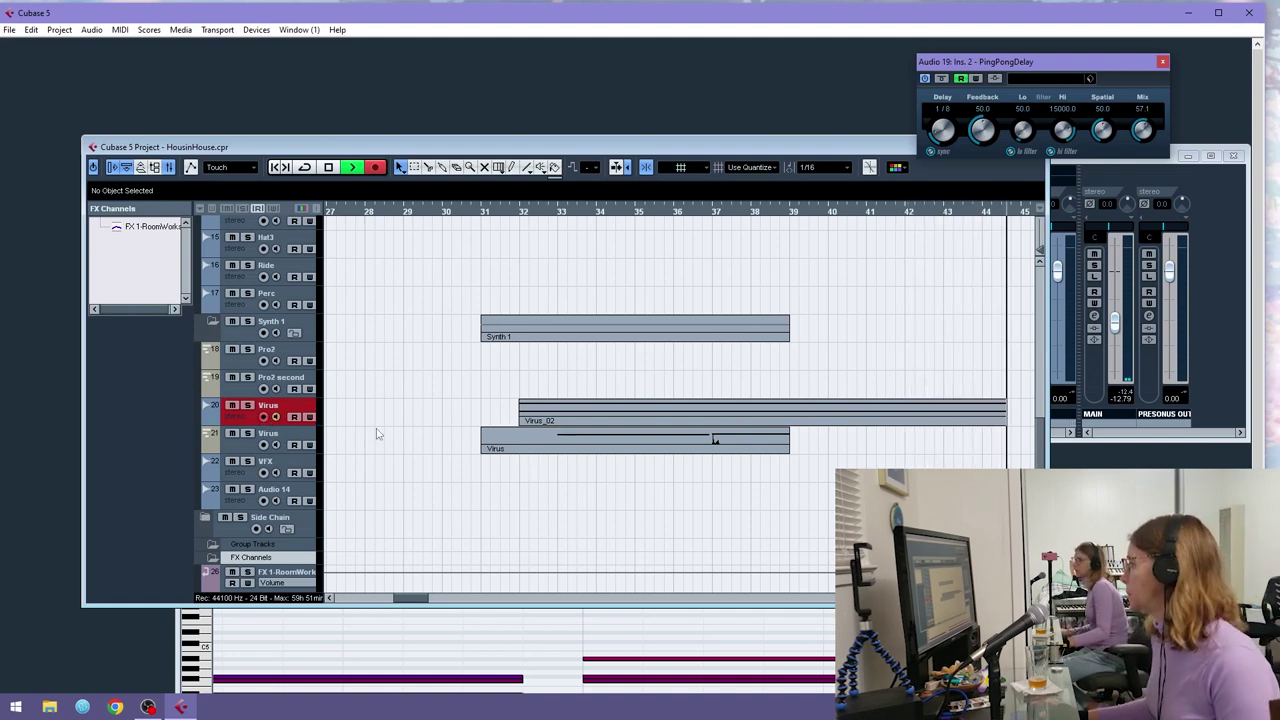
key(space)
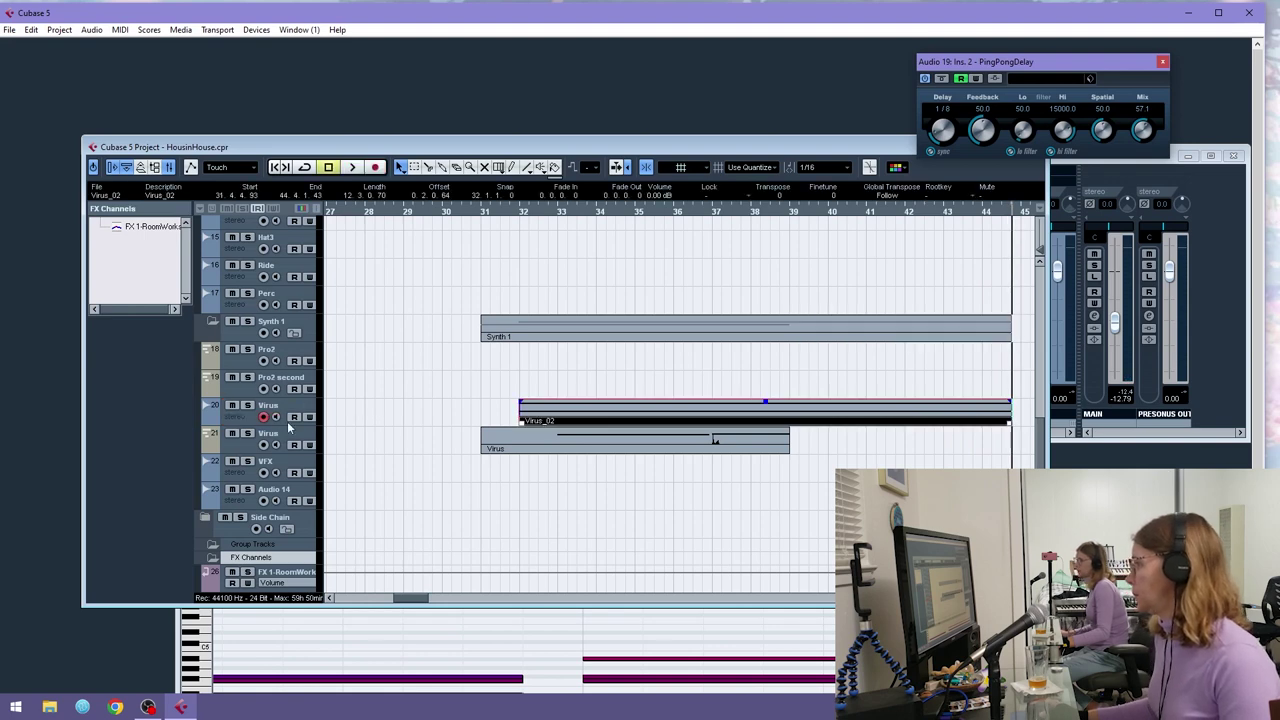
- Cut away the silence before the first chord in the new Virus recording, snap the clip's start to bar 33 and play it
click(288, 424)
drag(578, 211, 545, 290)
key(3)
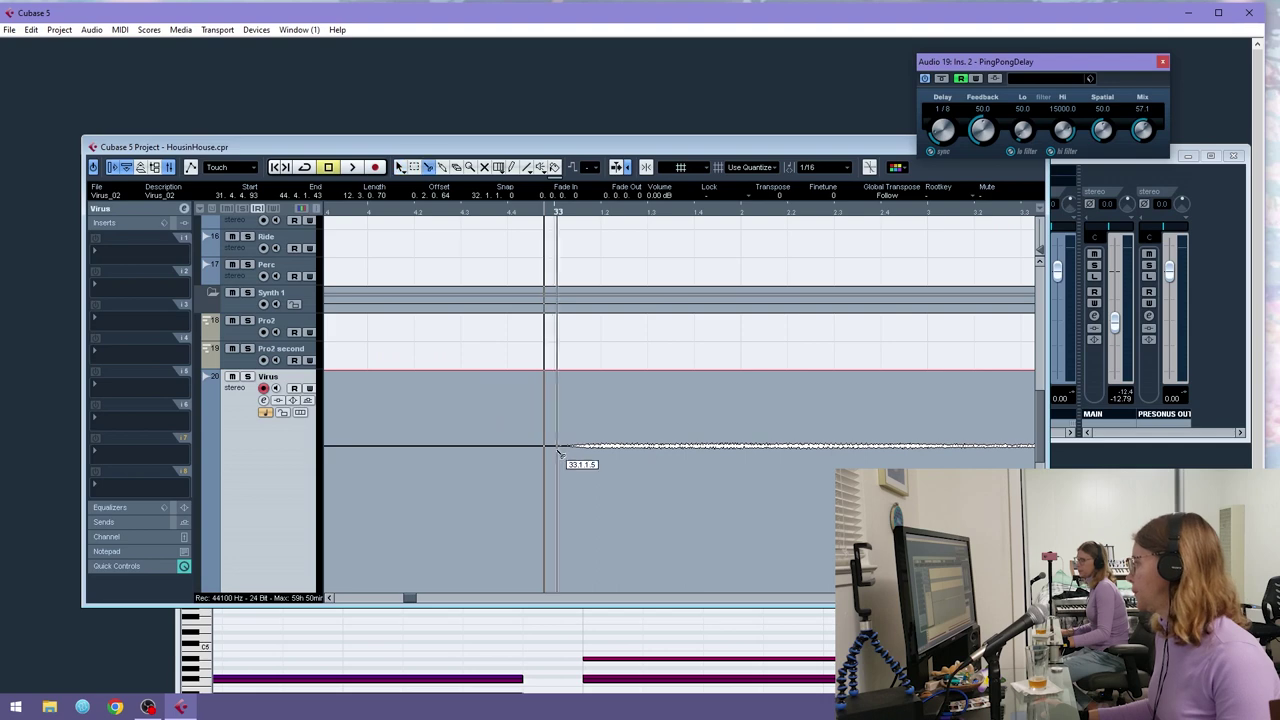
click(569, 455)
key(1)
key(Delete)
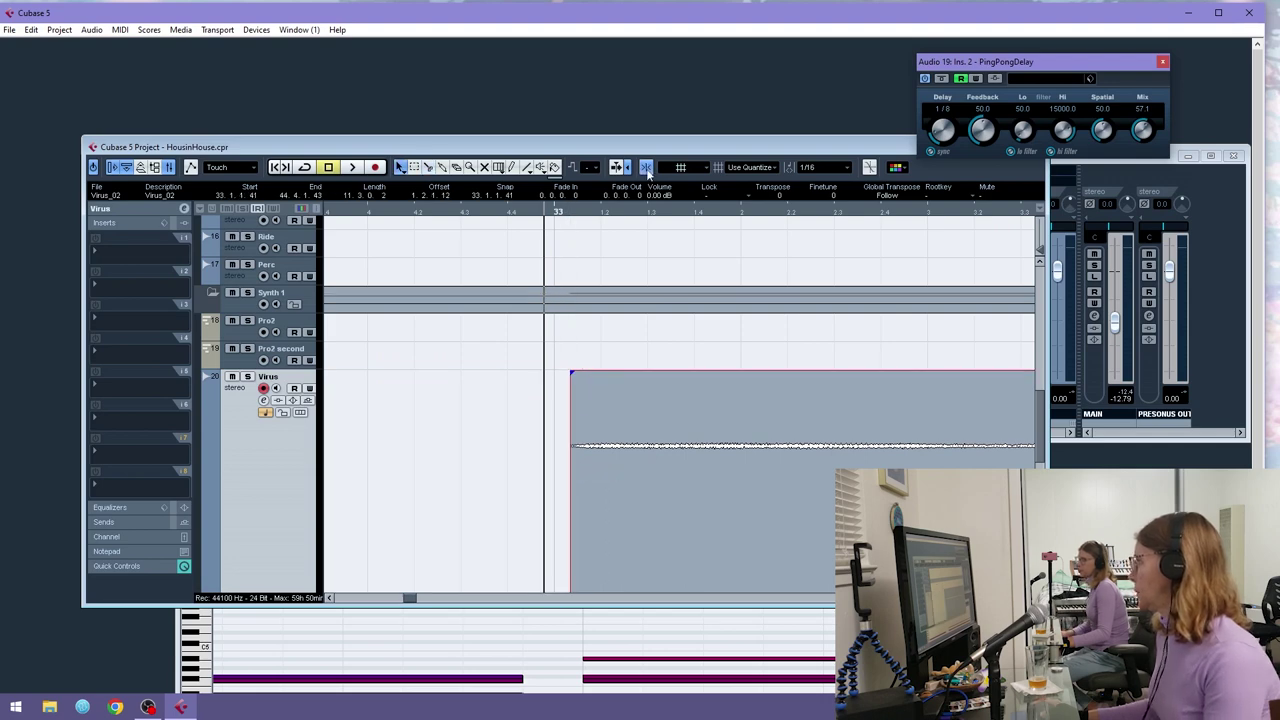
drag(619, 448, 602, 447)
key(space)
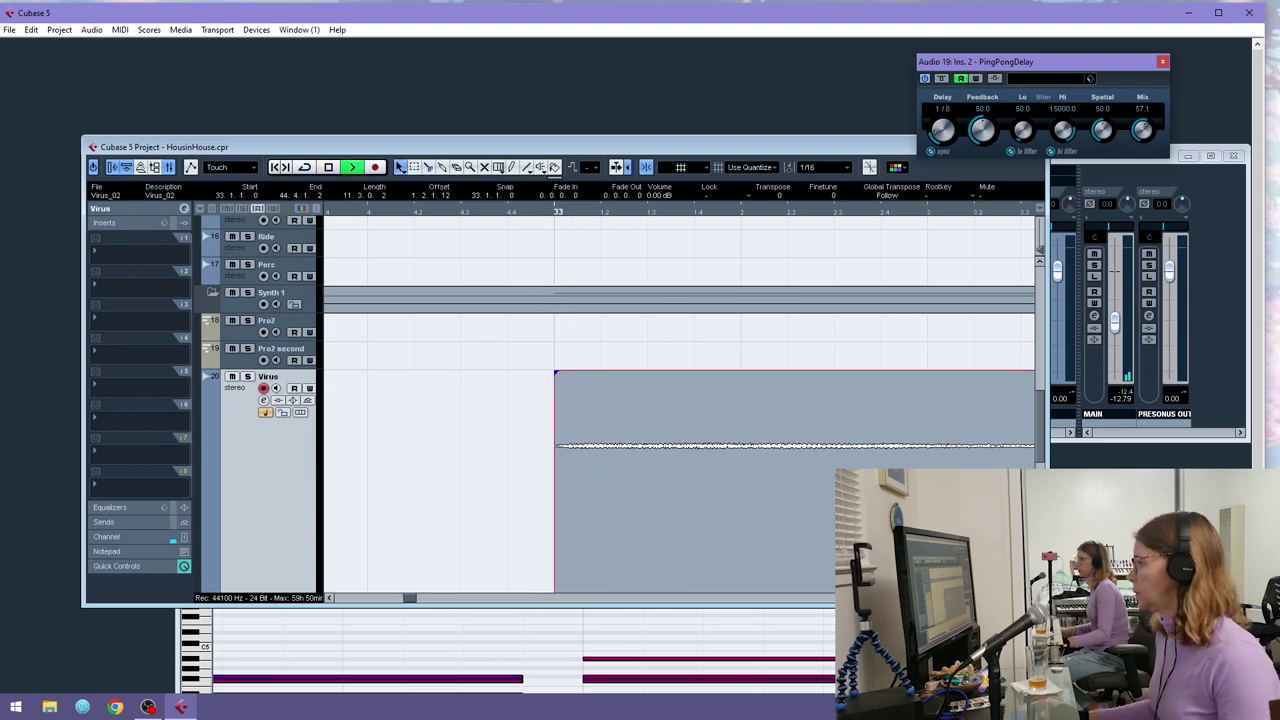
- Insert PingPongDelay in the Virus audio track's second insert slot
key(g)
key(g)
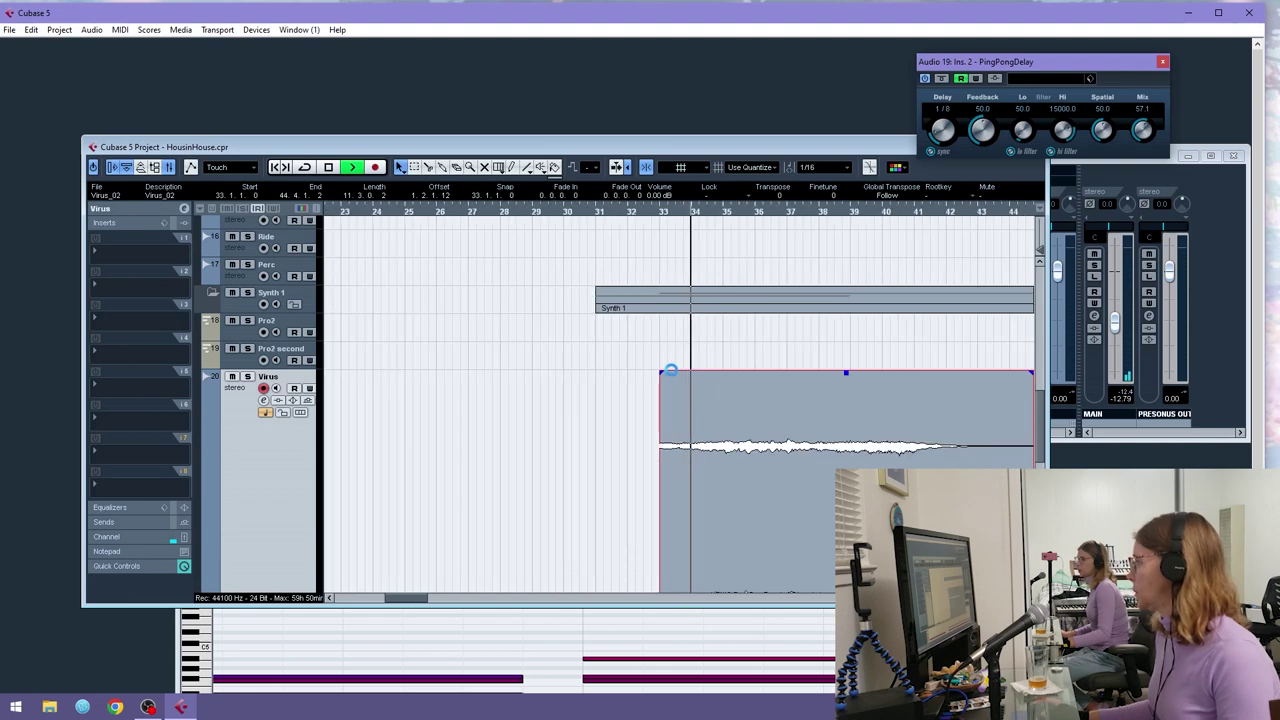
click(122, 290)
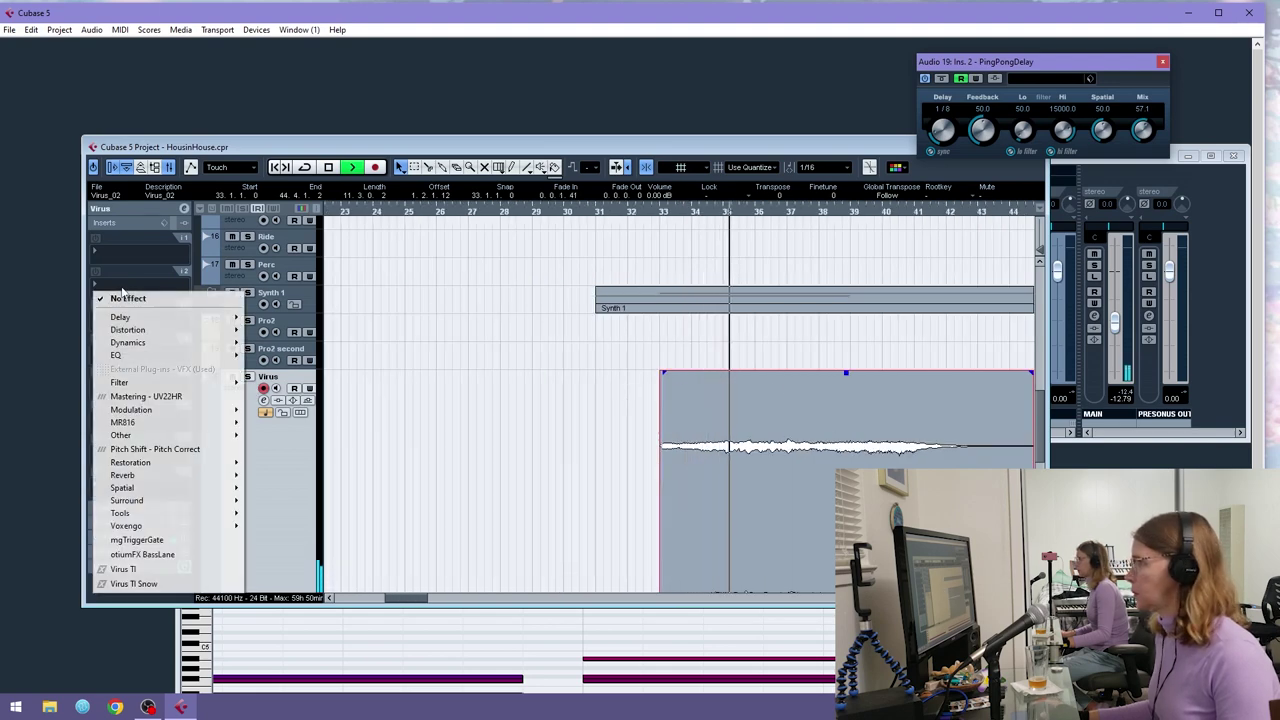
mouse_move(200, 317)
click(290, 406)
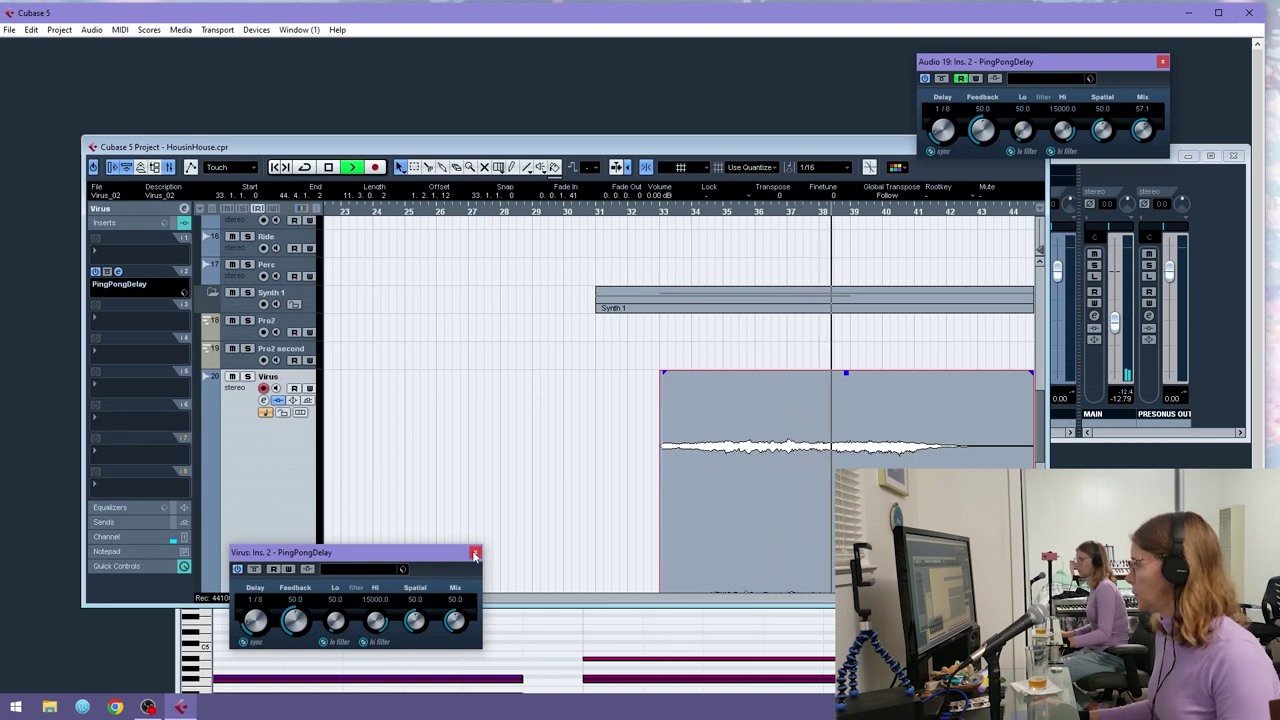
key(g)
- Duplicate the Virus audio track together with its recording and insert effect, and stop playback
scroll(372, 406, down, 2)
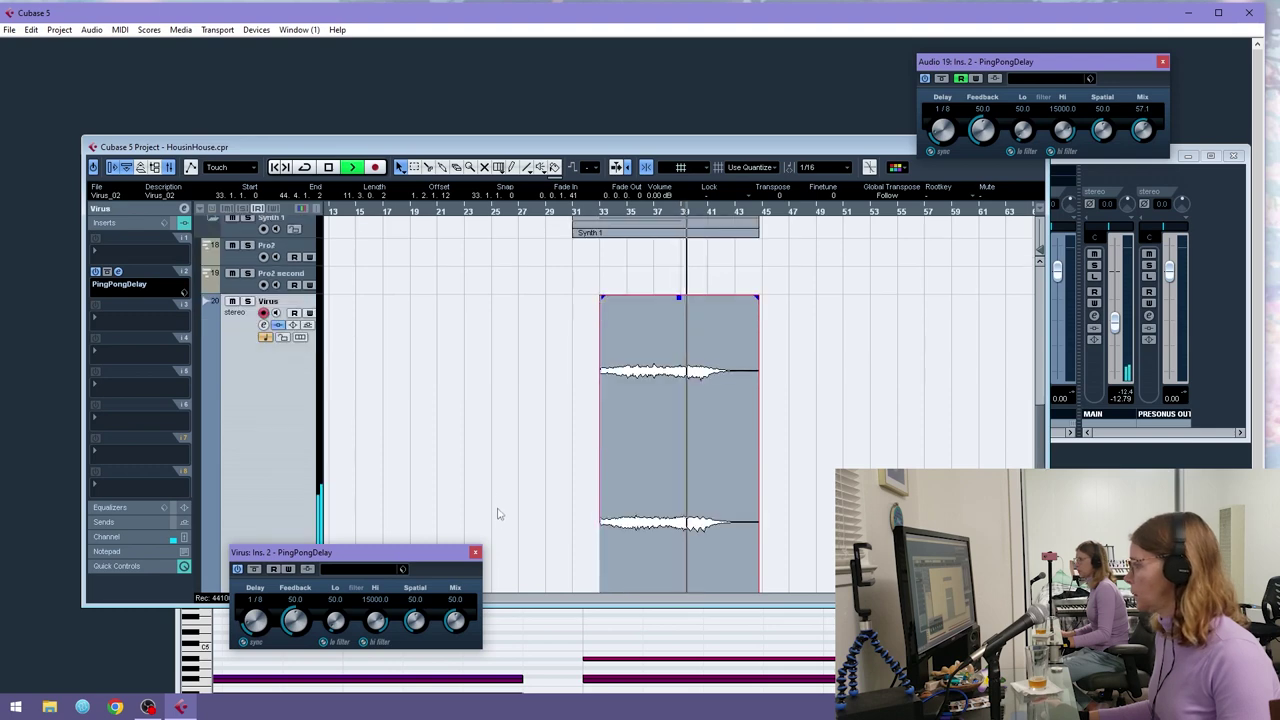
right_click(236, 373)
click(357, 420)
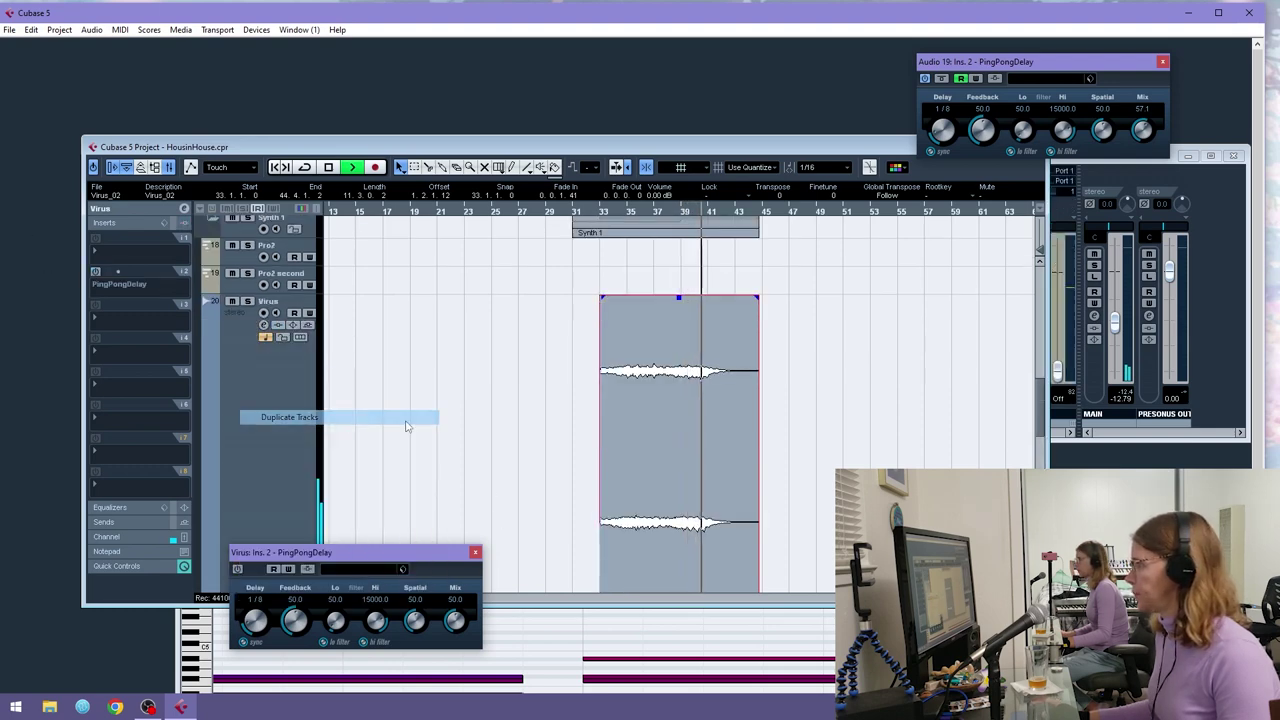
key(space)
drag(255, 529, 260, 250)
scroll(443, 363, up, 3)
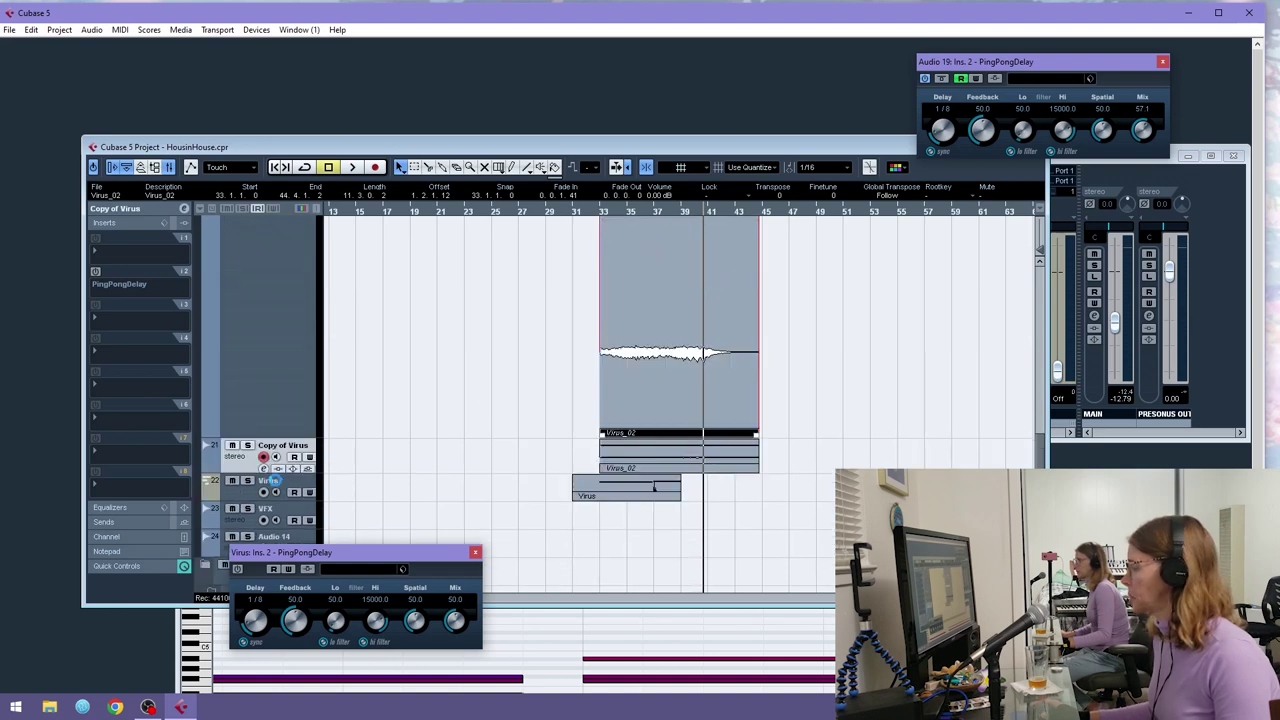
- Loop and solo the duplicated Virus clip and insert StepFilter in its first slot, with sync 1/32 and Base Cutoff 45
click(645, 456)
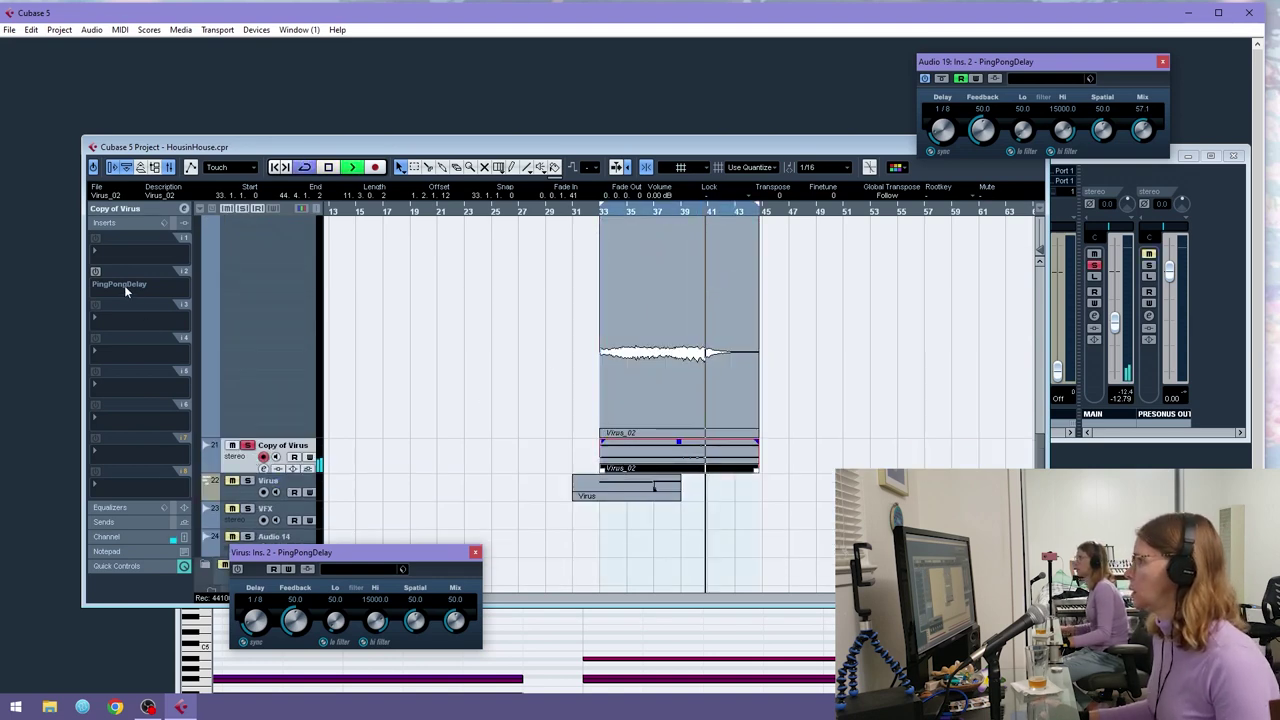
click(118, 258)
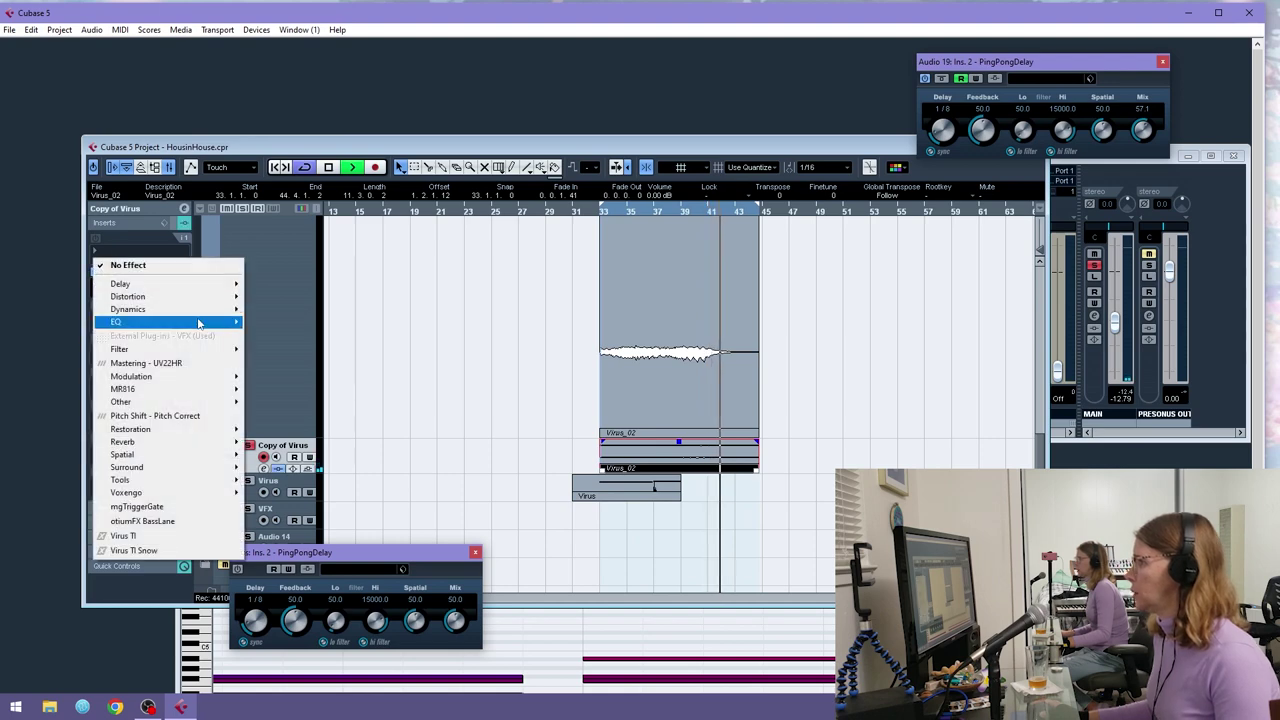
mouse_move(180, 349)
click(275, 394)
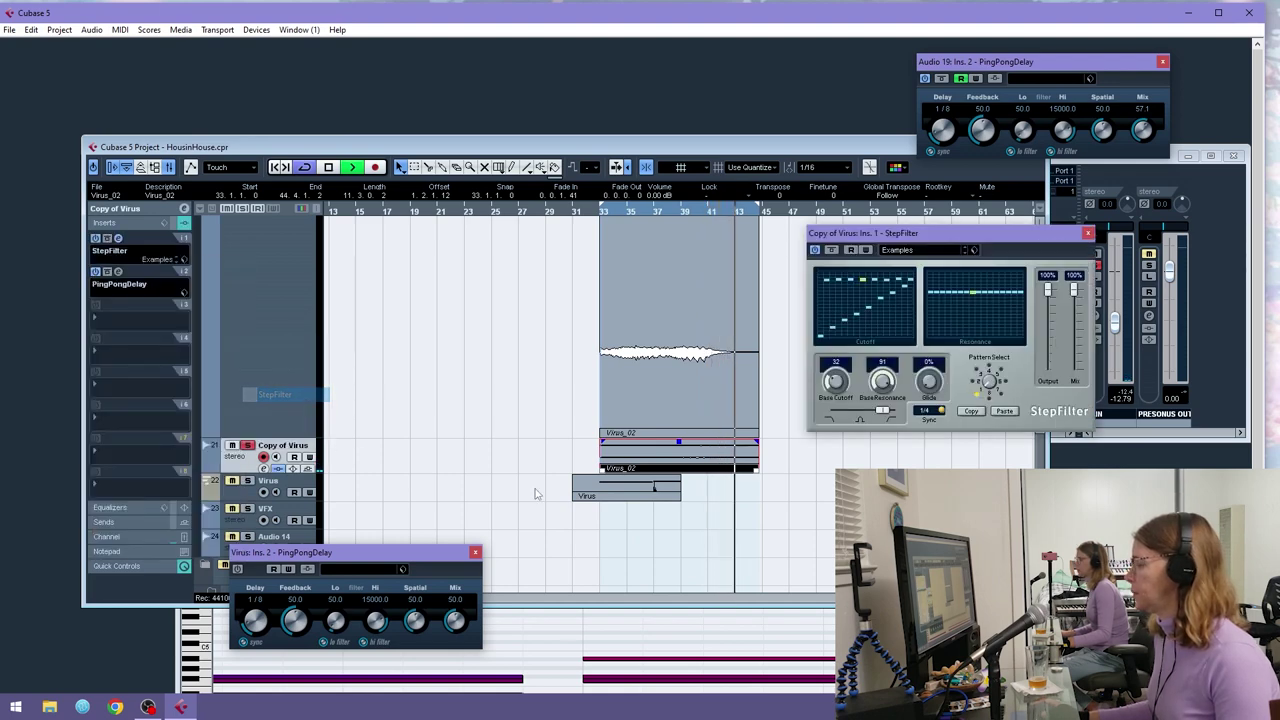
click(927, 412)
click(933, 412)
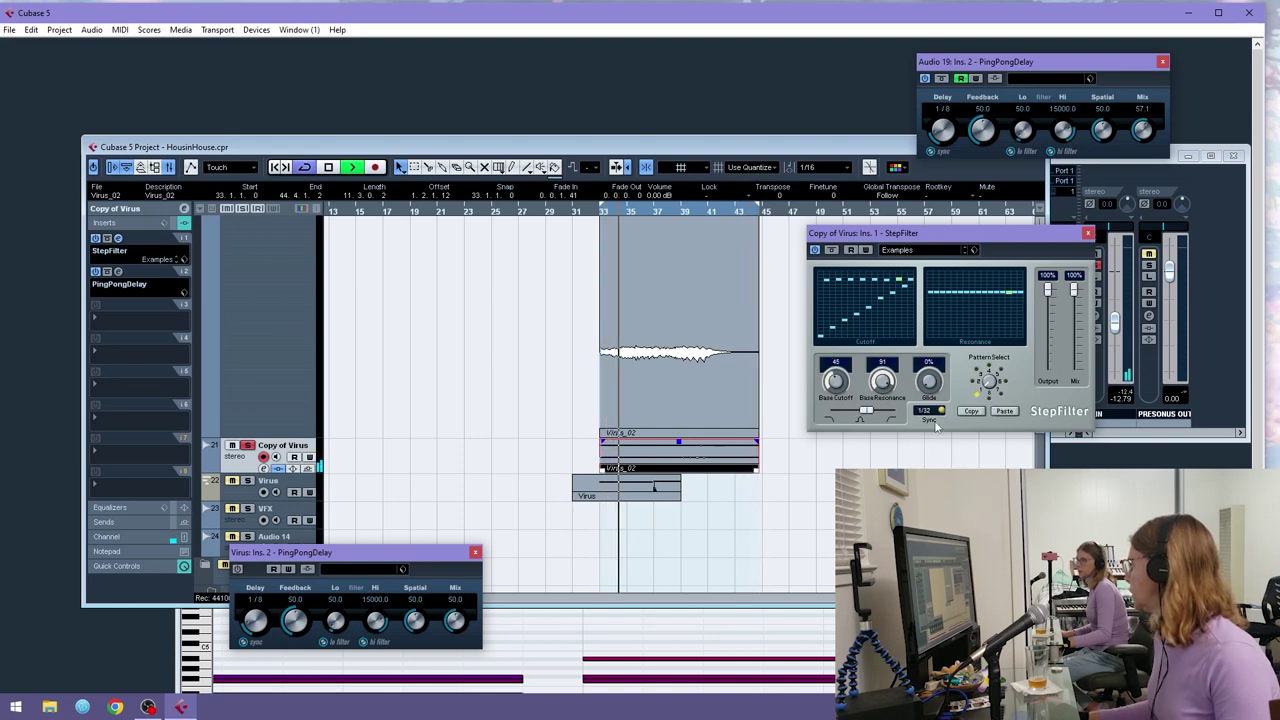
- Close the Virus delay window and enable EQ band 1 on Copy of Virus as a low shelf of -17.3 dB at 425.3 Hz
scroll(455, 411, up, 3)
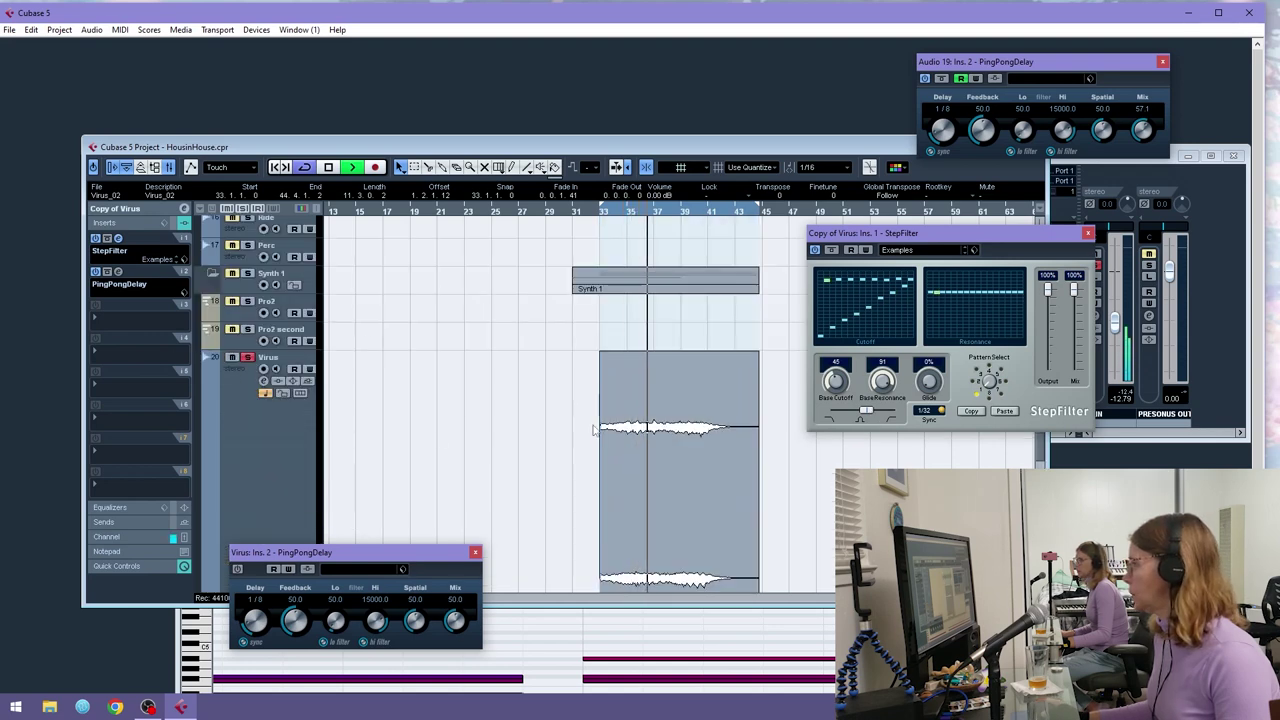
click(476, 553)
scroll(560, 470, down, 3)
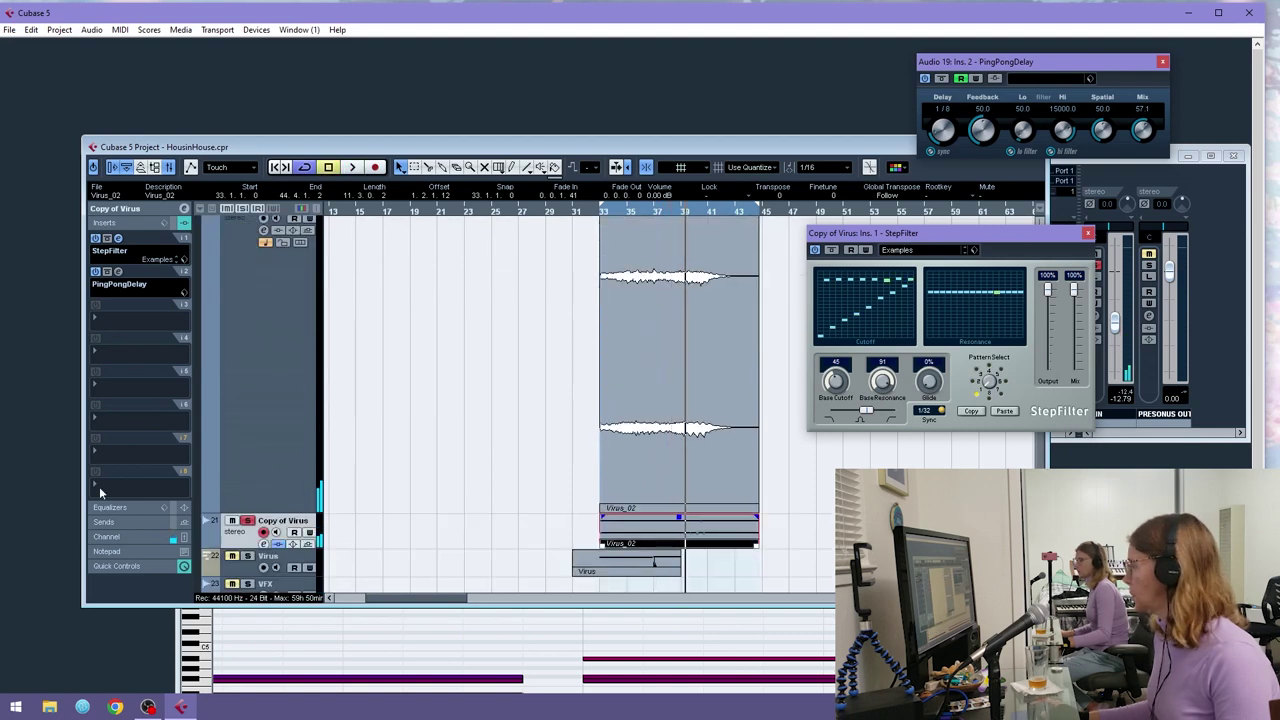
click(119, 509)
click(95, 412)
click(121, 452)
click(146, 480)
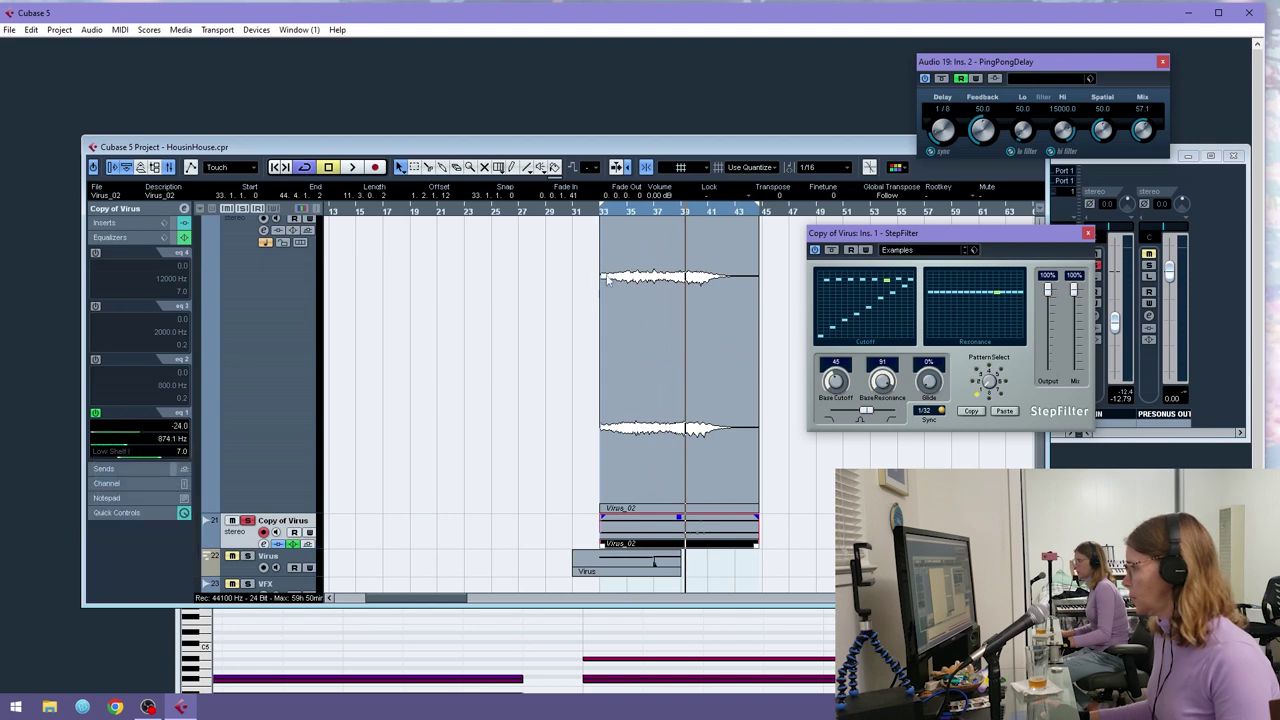
click(603, 213)
key(space)
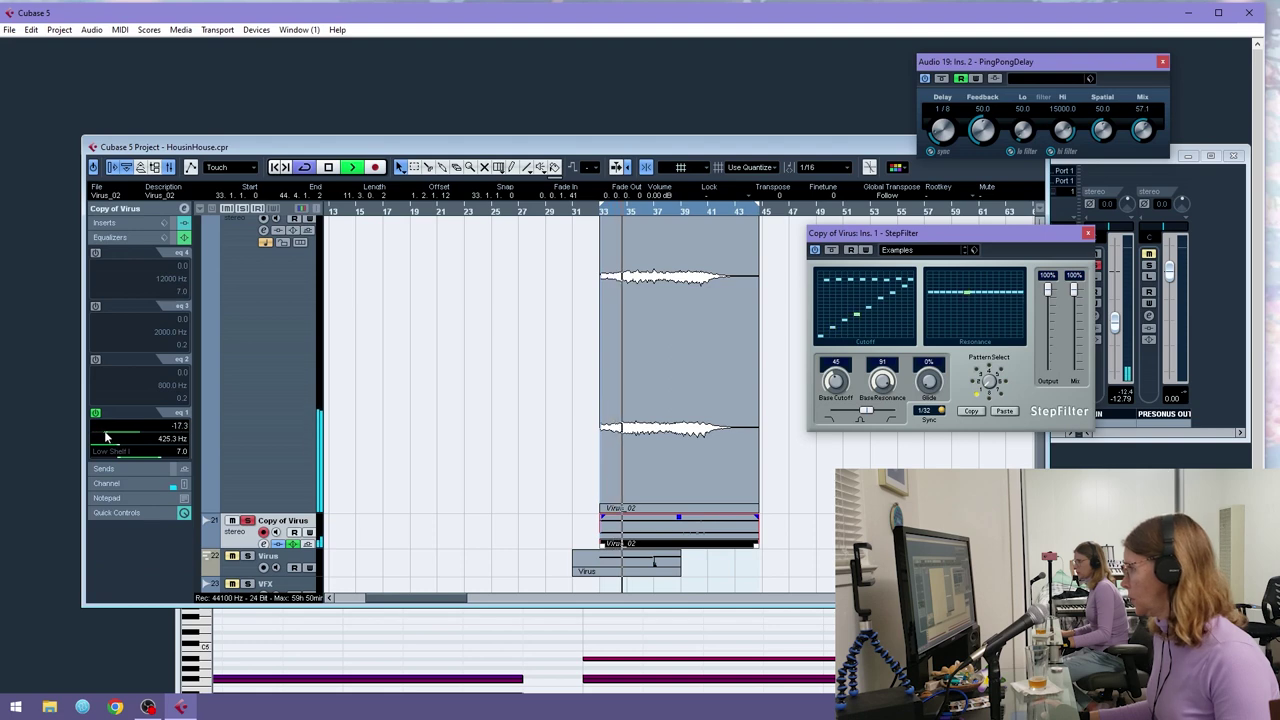
- Send Copy of Virus to FX 1-RoomWorks at about -13 dB
click(113, 464)
click(146, 315)
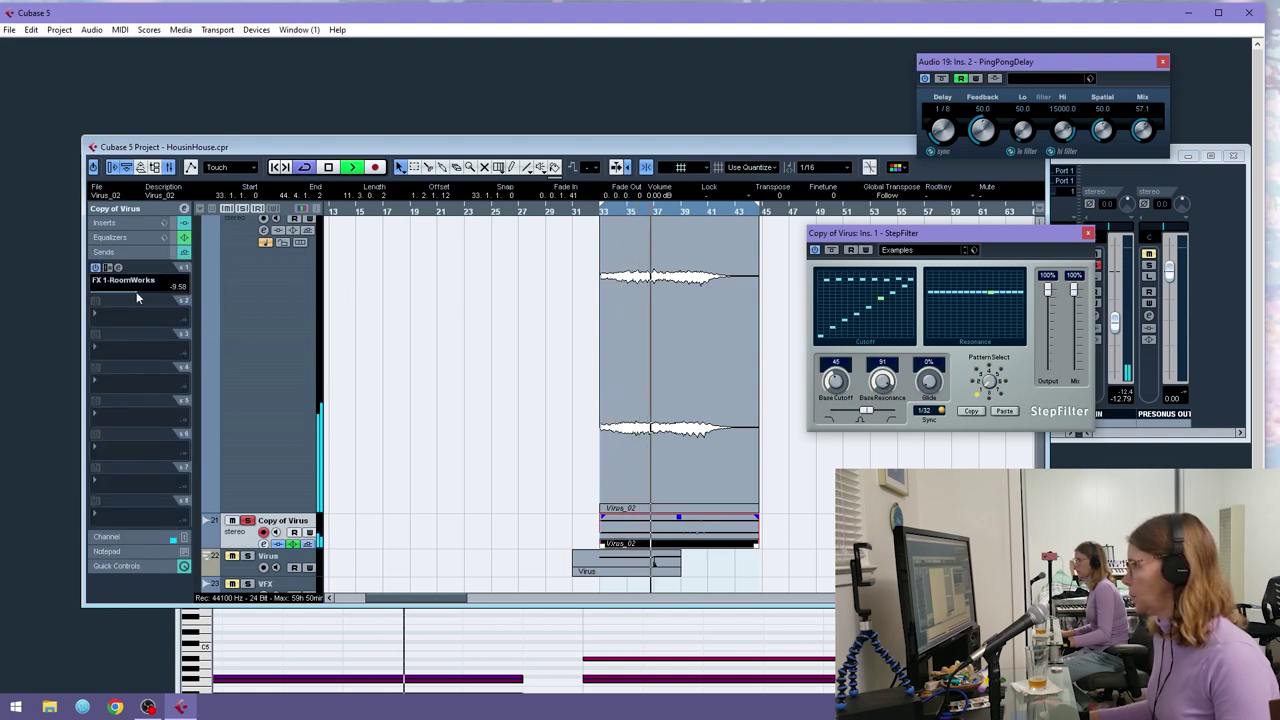
drag(154, 297, 163, 296)
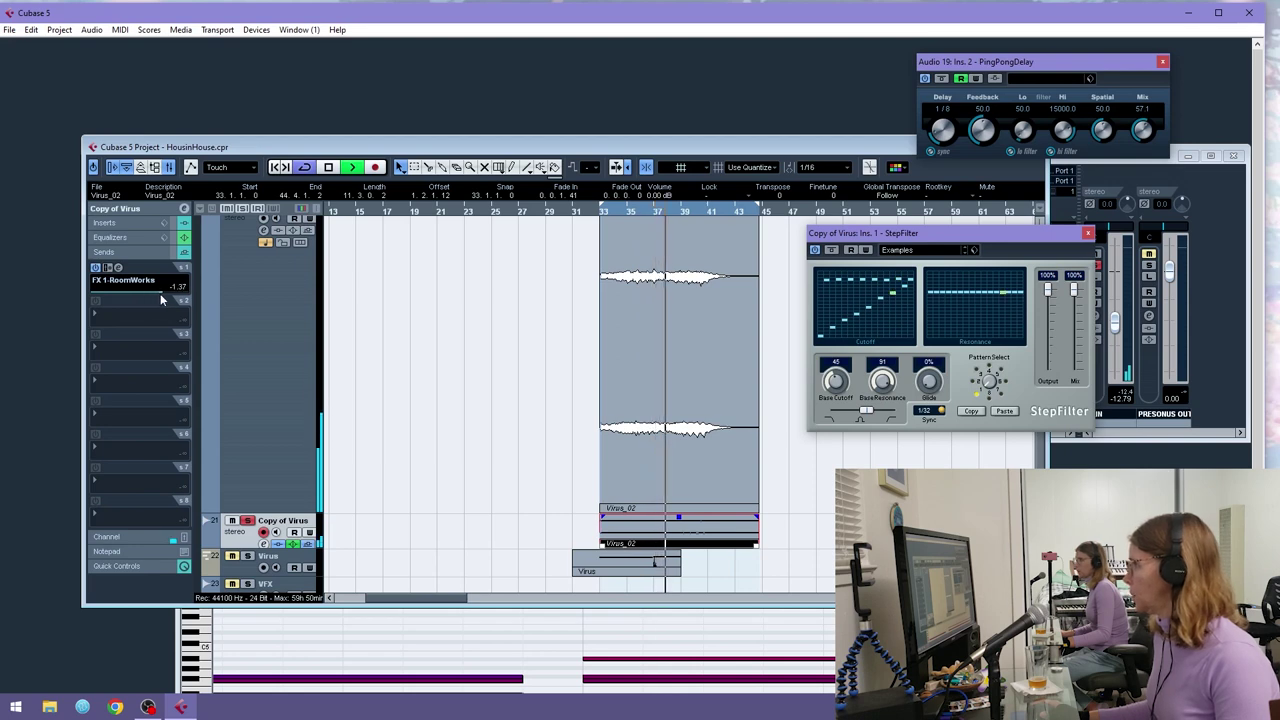
scroll(334, 416, down, 3)
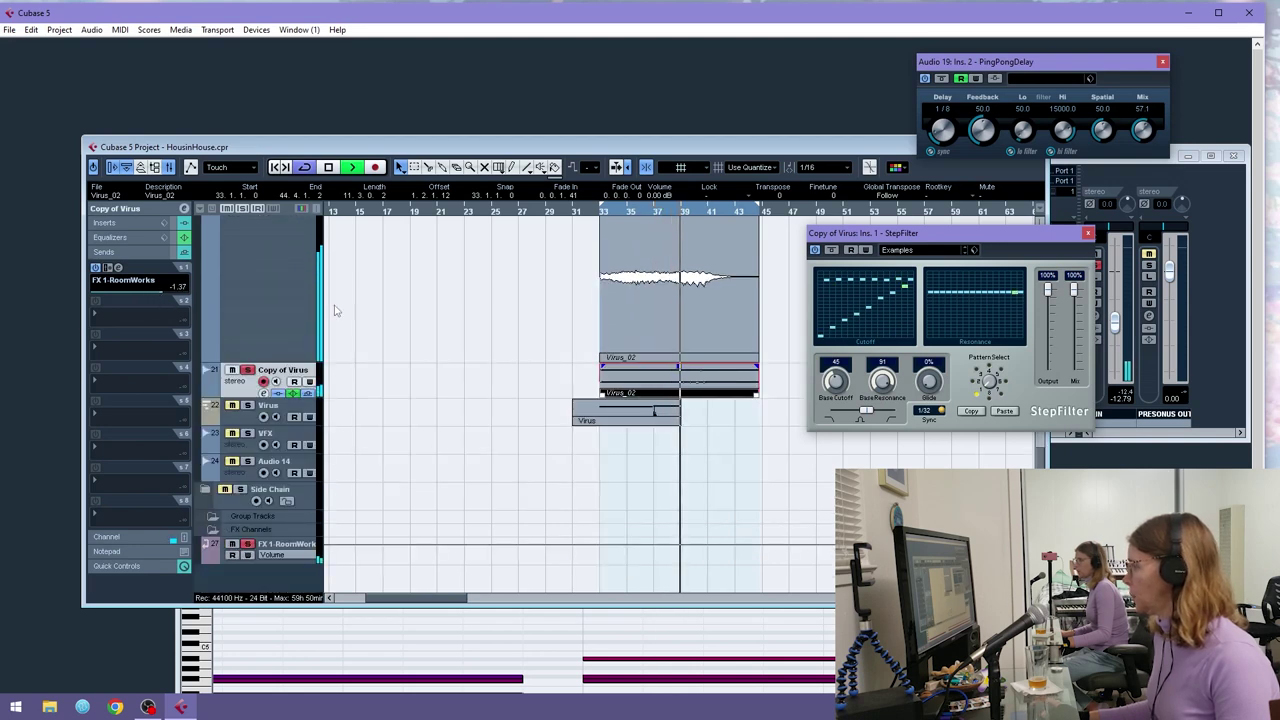
drag(147, 291, 129, 296)
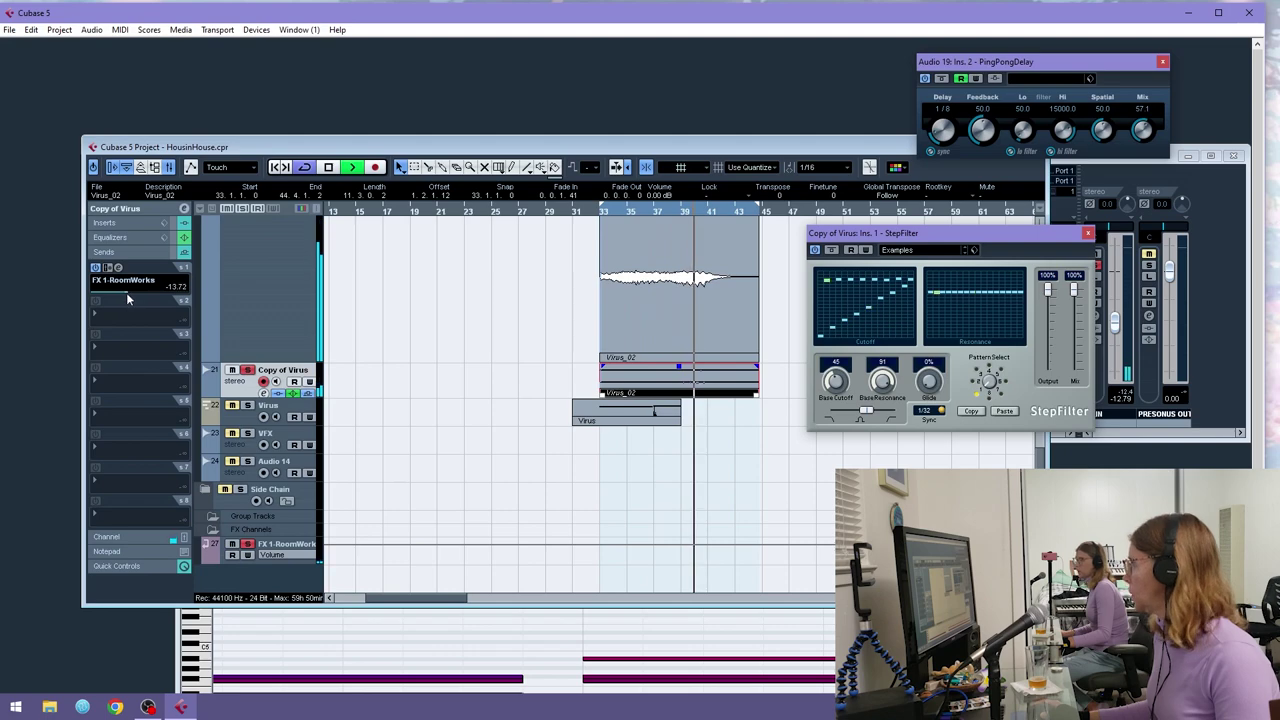
- Close the StepFilter window and listen to the full mix from about bar 30 into the layered Virus chords
scroll(545, 315, up, 3)
scroll(543, 315, up, 5)
key(space)
click(562, 212)
key(space)
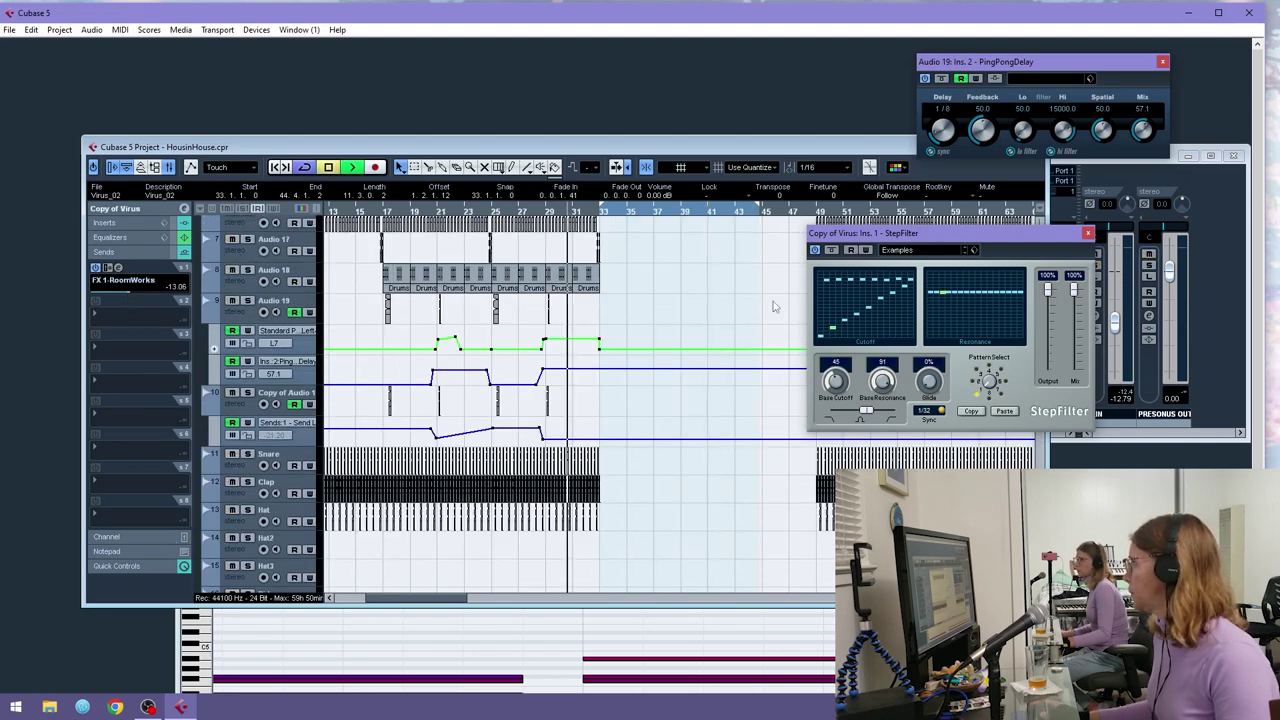
click(1089, 233)
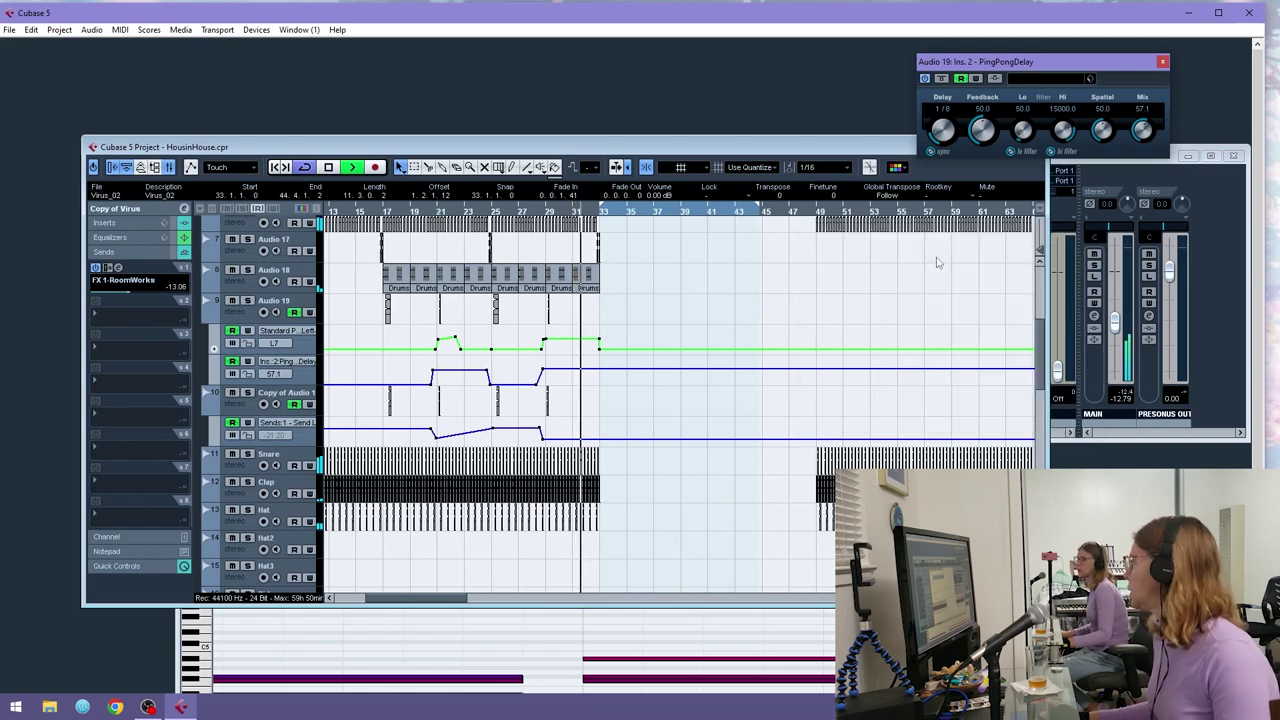
scroll(629, 346, down, 5)
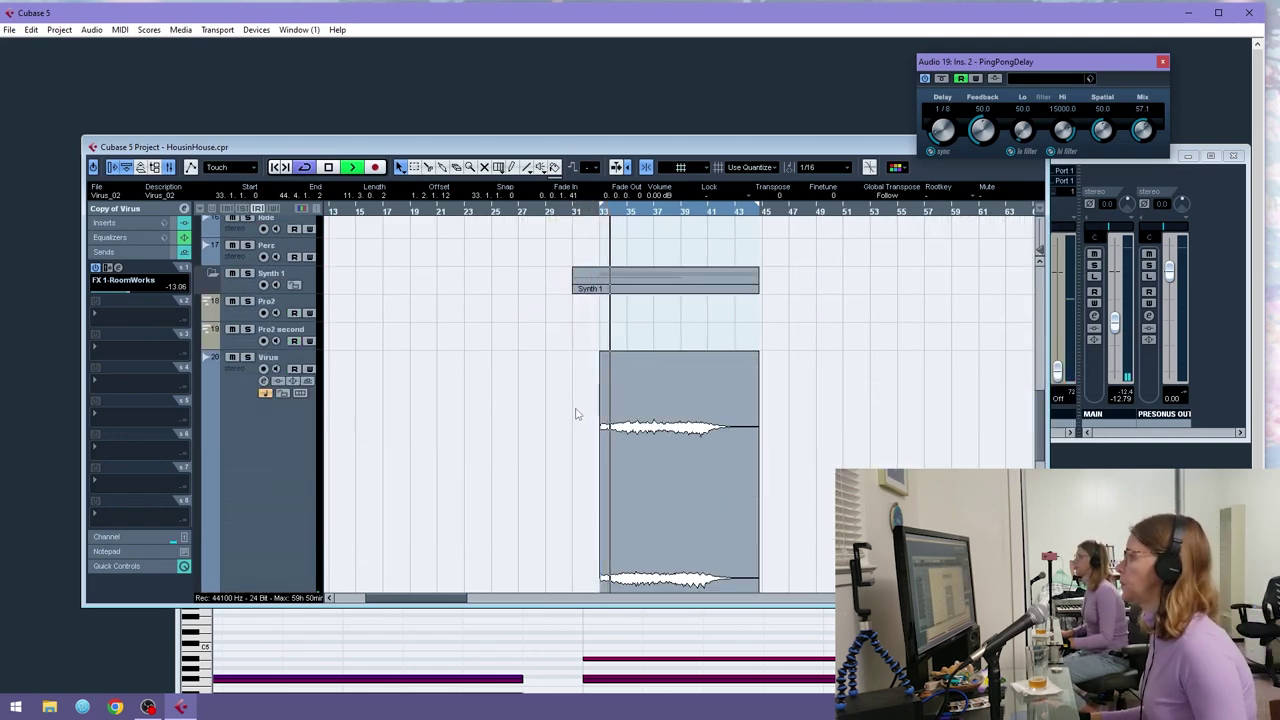
scroll(400, 455, down, 4)
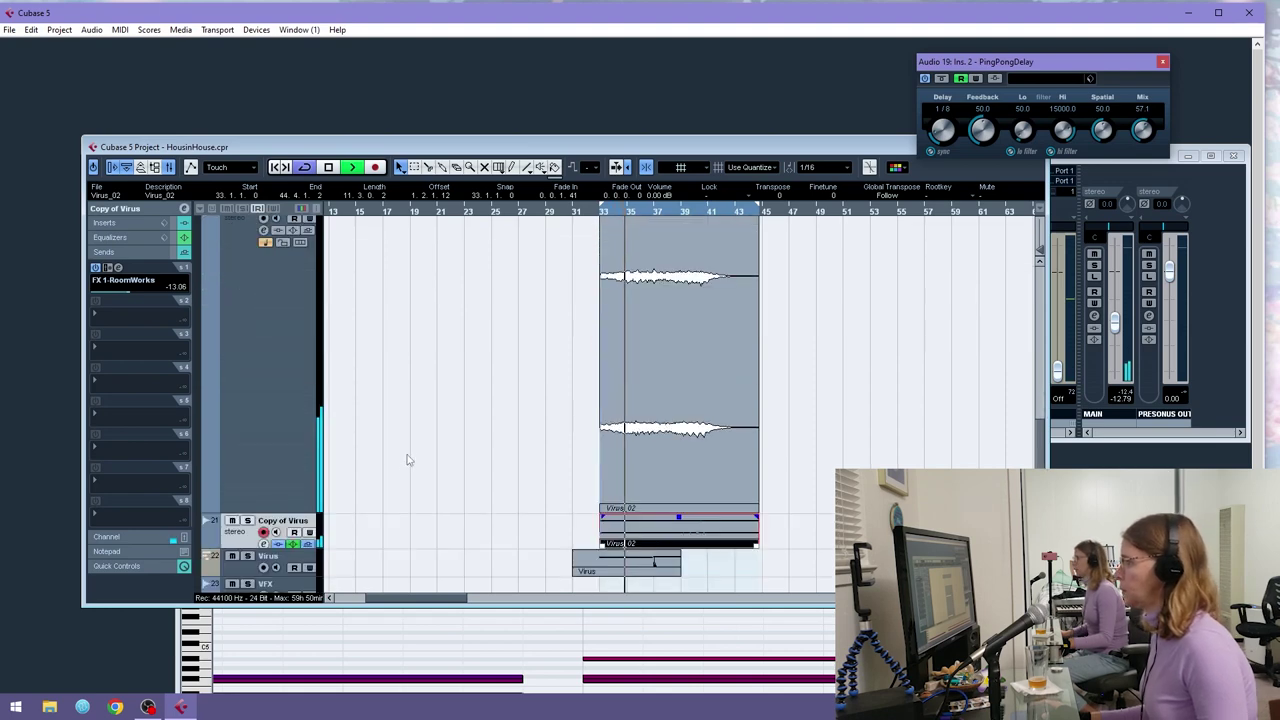
- Raise the low shelf frequency on Copy of Virus to 580.9 Hz in its channel settings, close them and stop playback
click(120, 237)
click(184, 209)
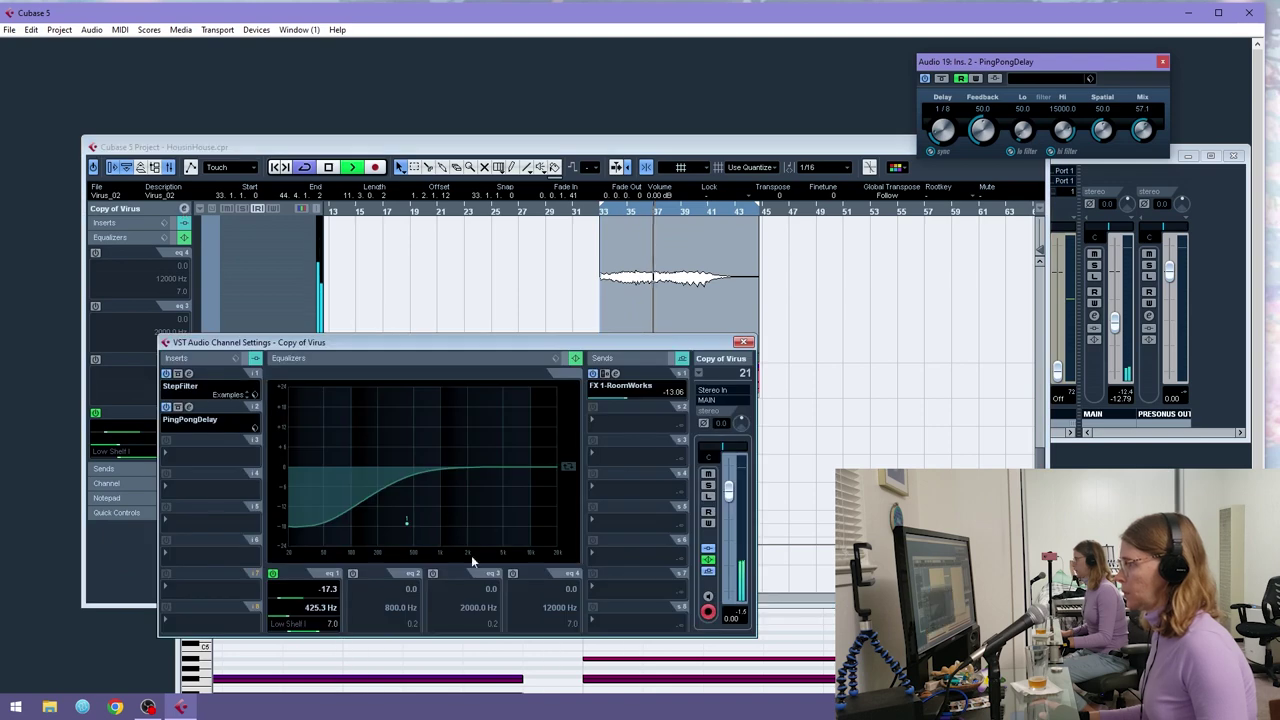
drag(282, 622, 290, 622)
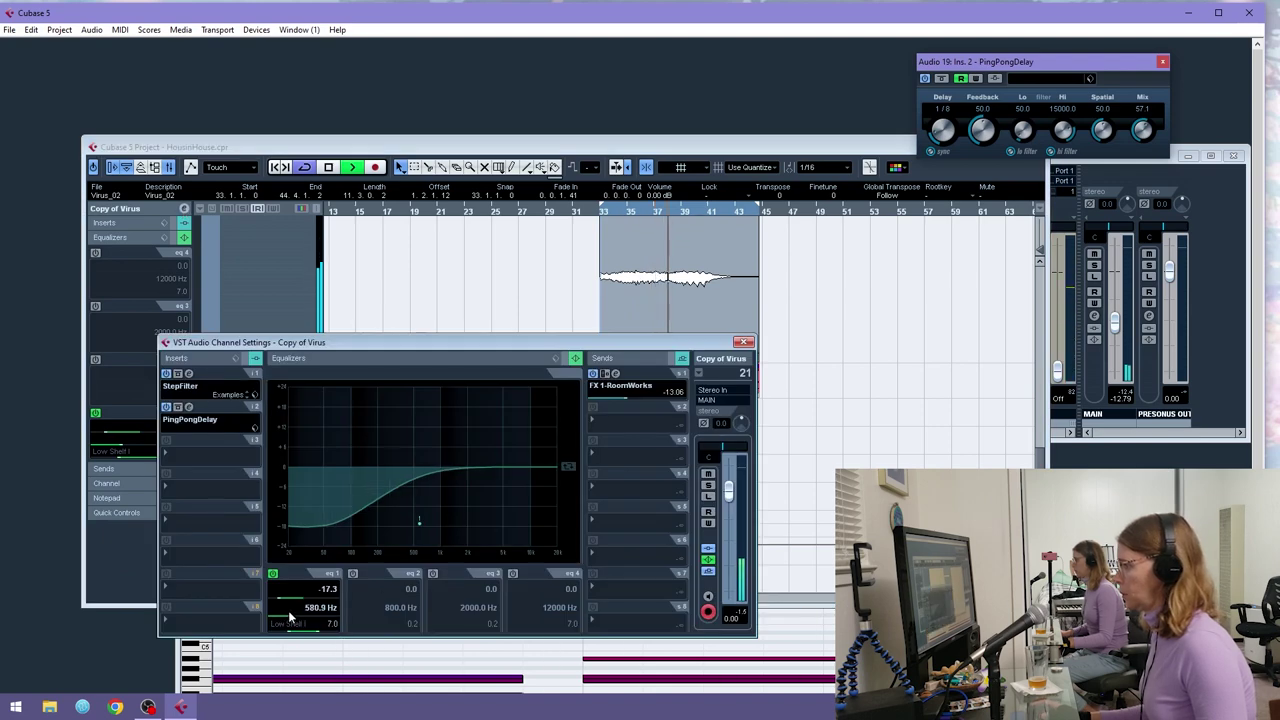
click(743, 342)
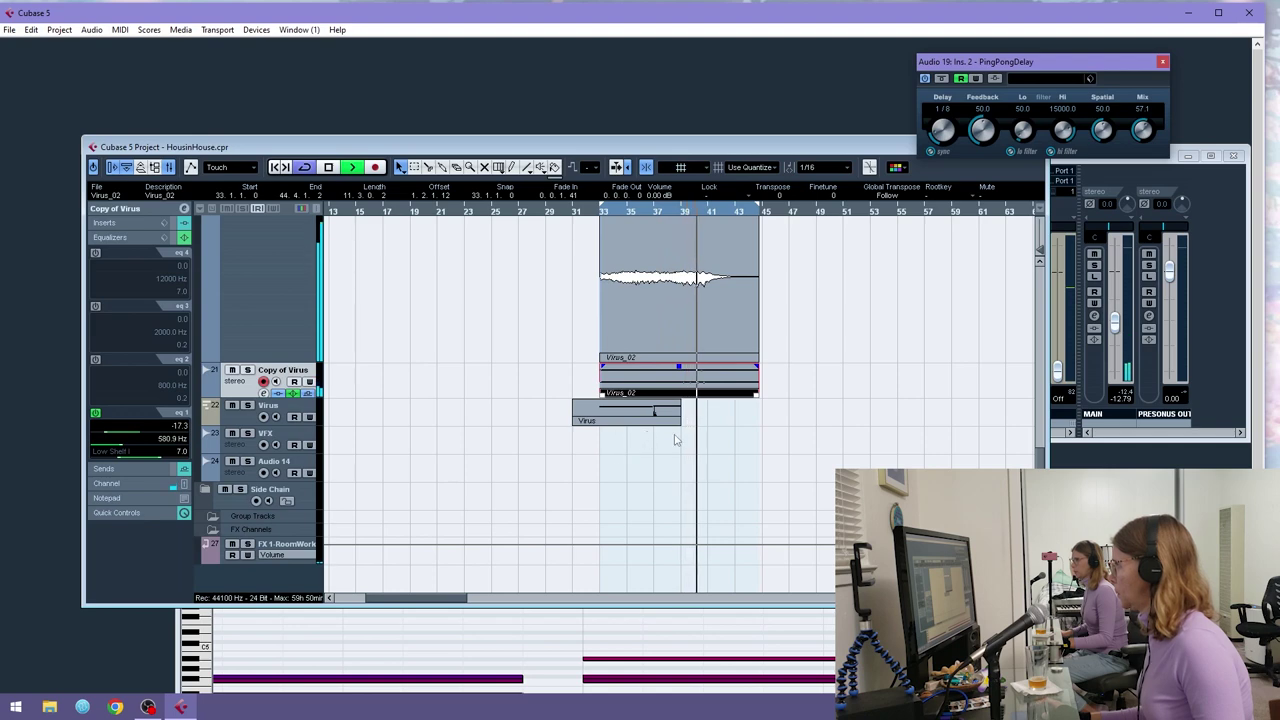
key(space)
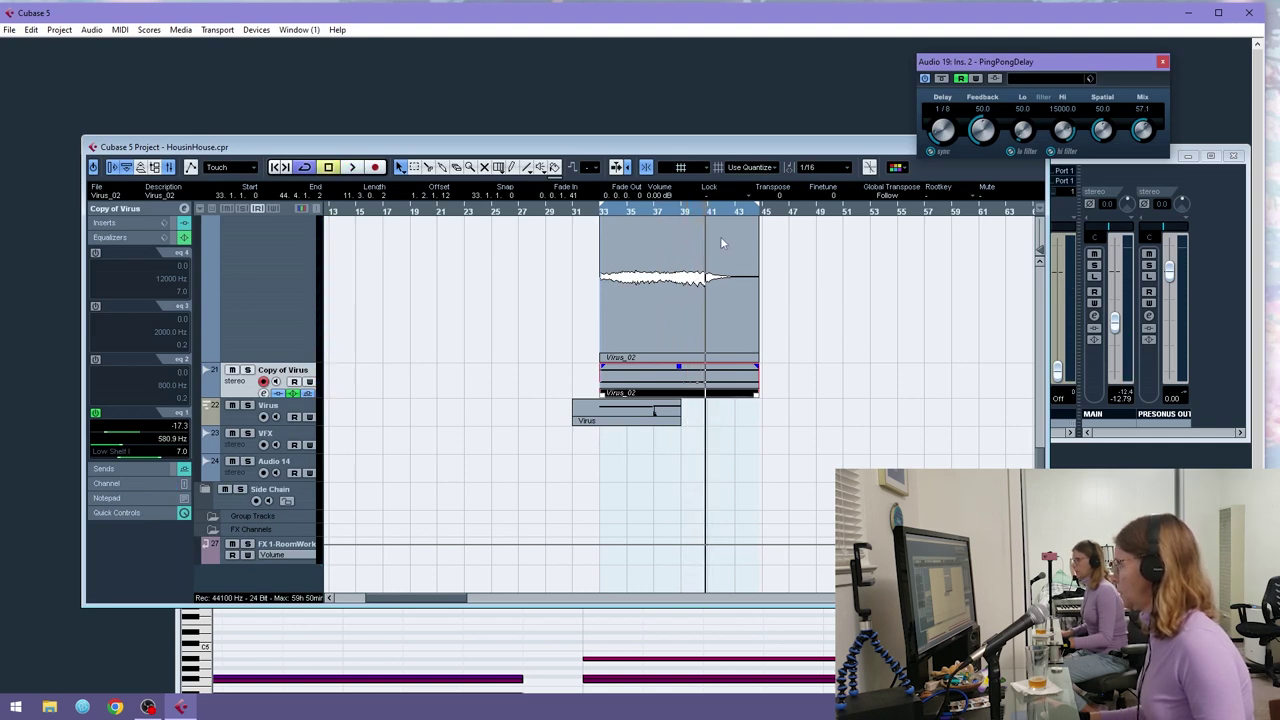
- Set the grid to 1/1 and move the bslow, Pro2, BD, Snare, Clap and Hat events from bar 49 to bar 41
scroll(655, 410, up, 10)
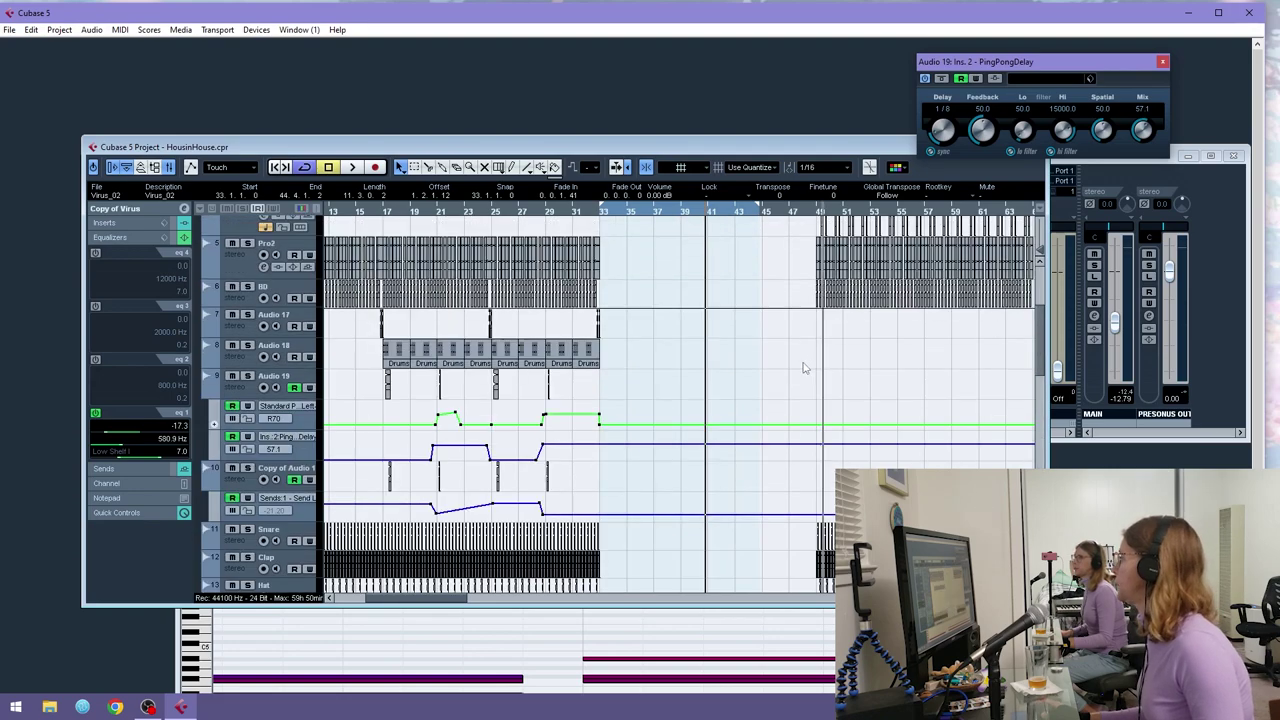
drag(802, 420, 702, 395)
drag(529, 599, 439, 599)
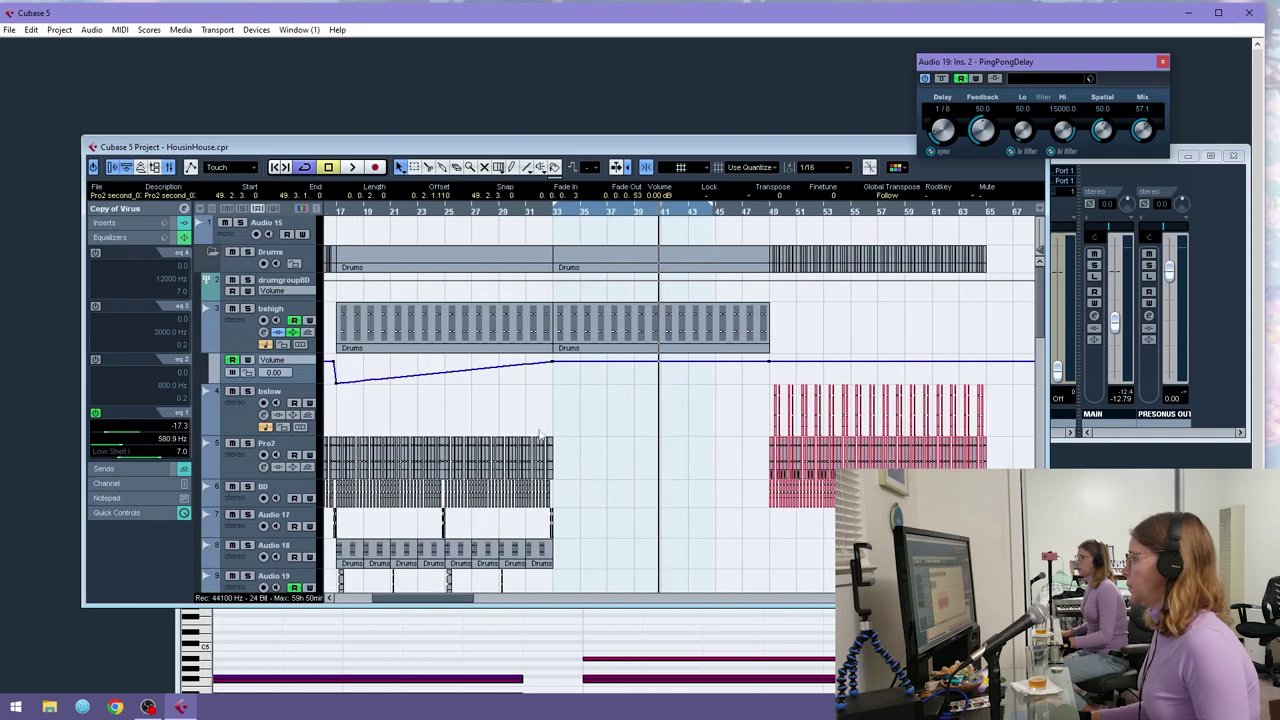
click(819, 171)
click(826, 182)
drag(794, 212, 520, 215)
scroll(571, 375, down, 8)
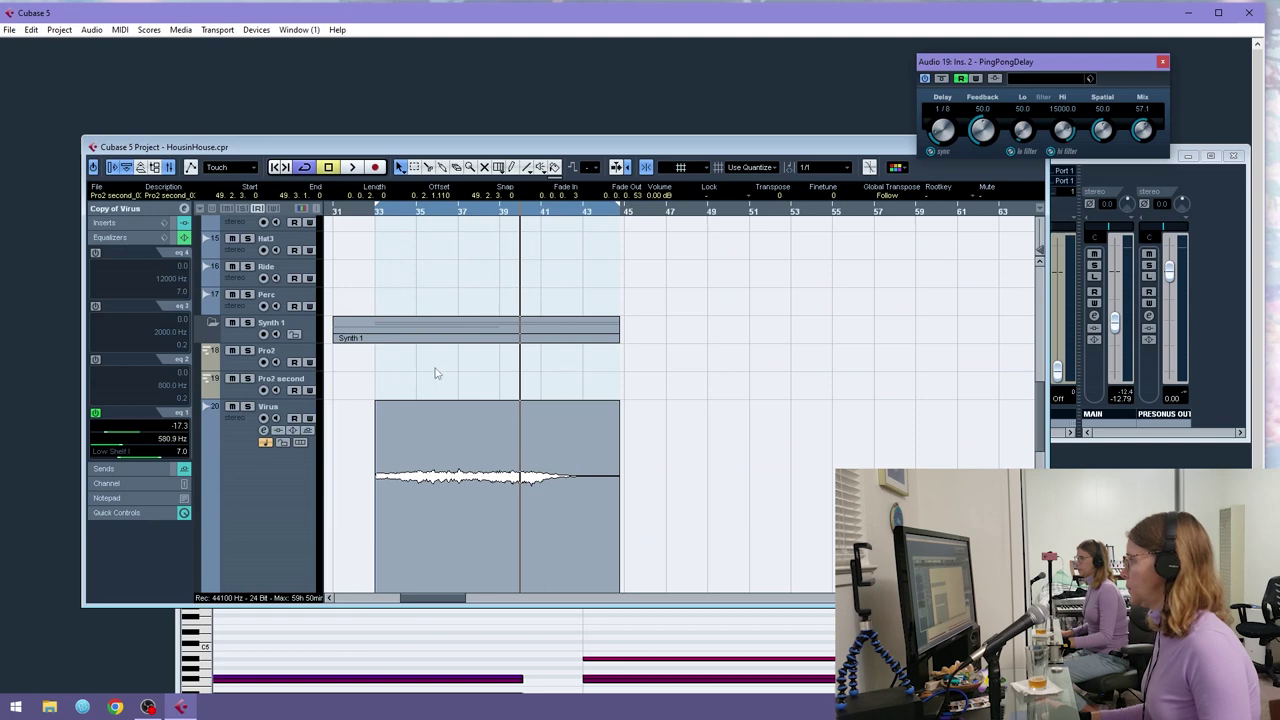
click(541, 213)
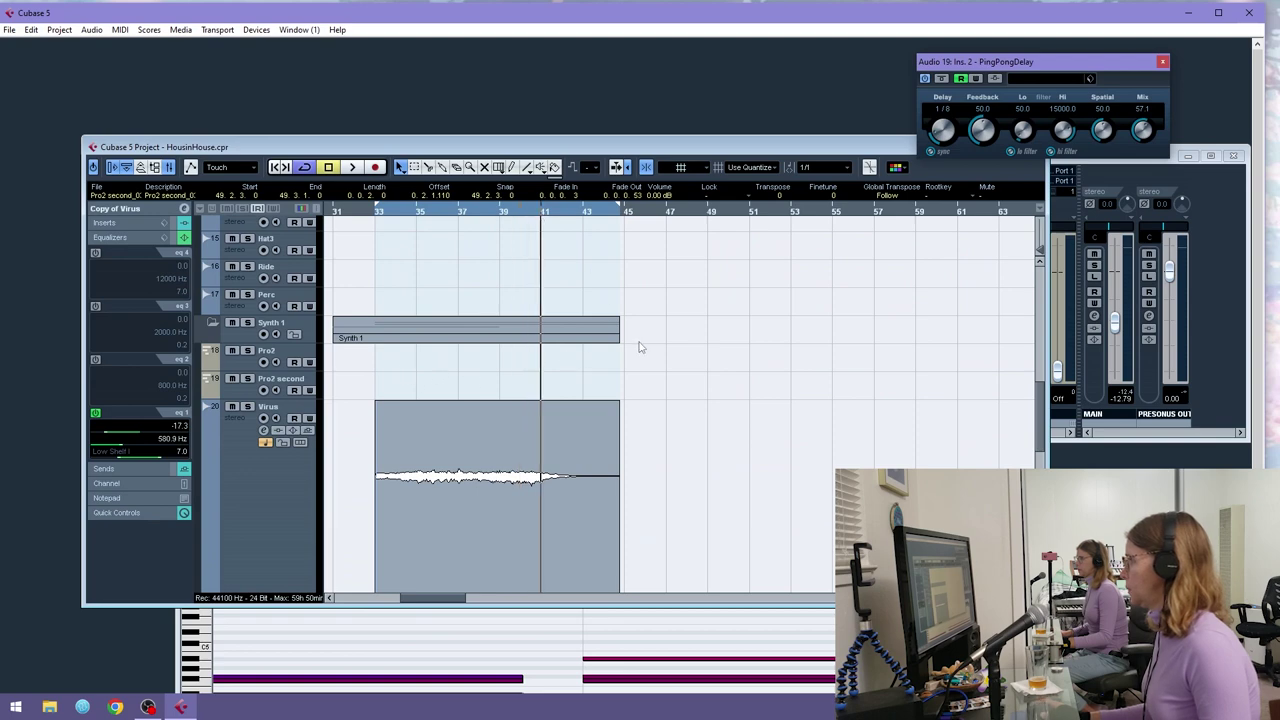
scroll(637, 346, up, 10)
drag(711, 372, 548, 375)
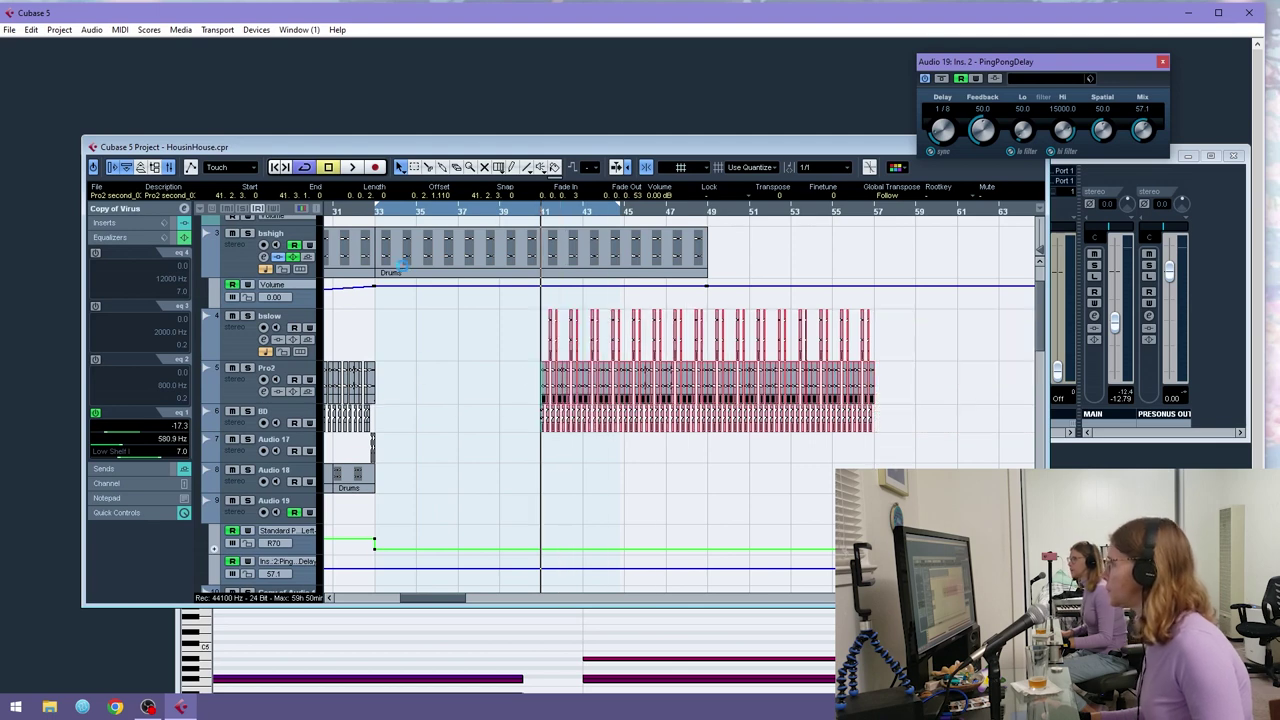
scroll(409, 279, up, 3)
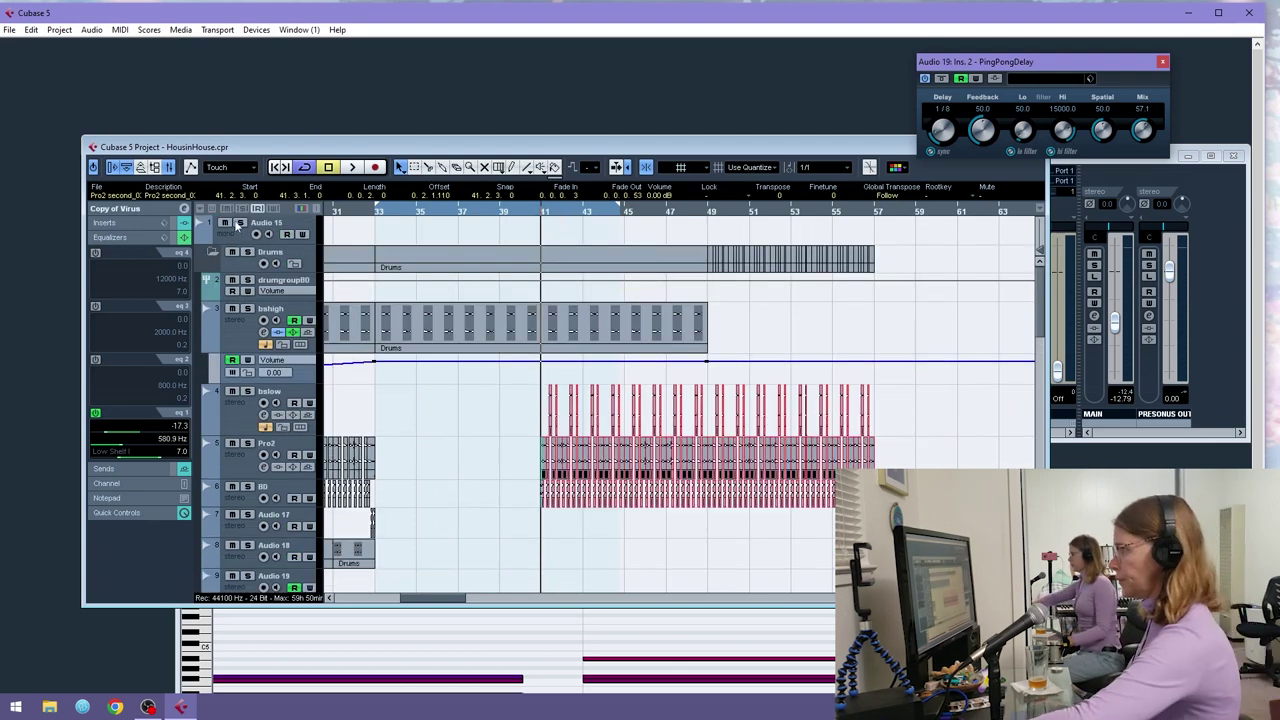
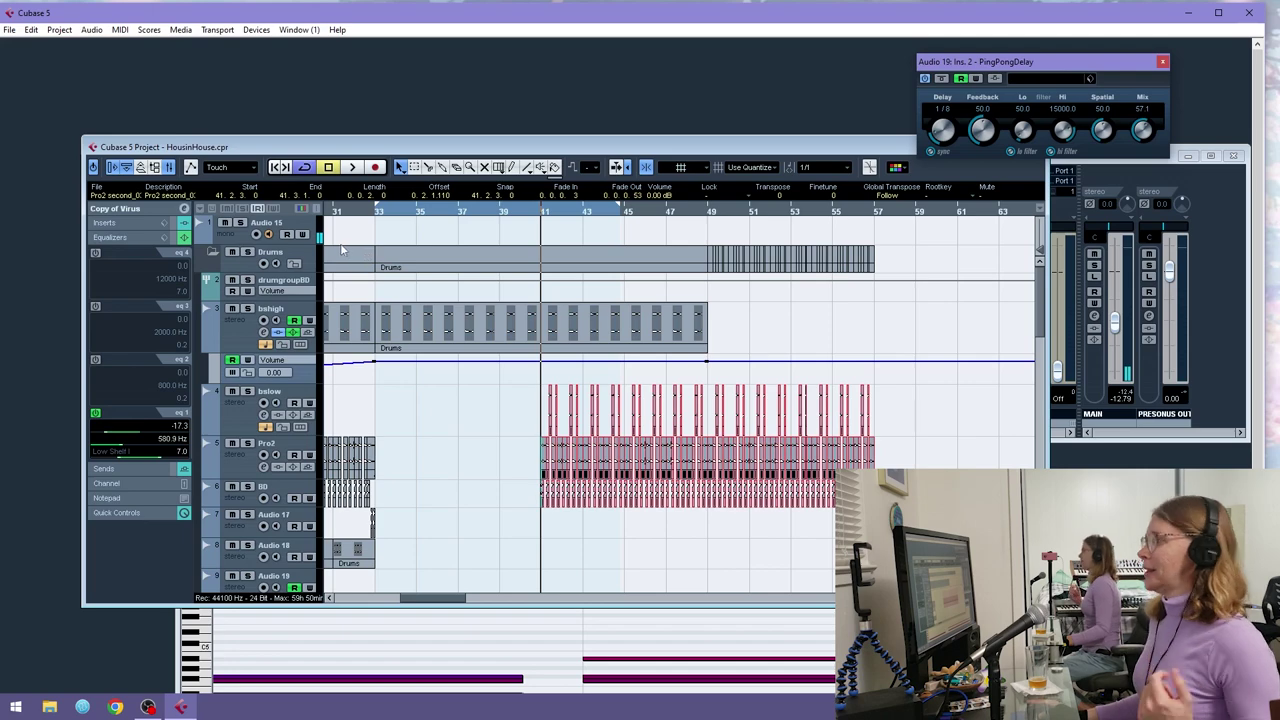
- Review the tracks around the Virus chord section and play the arrangement from about bar 29
scroll(397, 334, down, 5)
scroll(440, 350, down, 2)
scroll(465, 351, up, 3)
scroll(436, 323, up, 4)
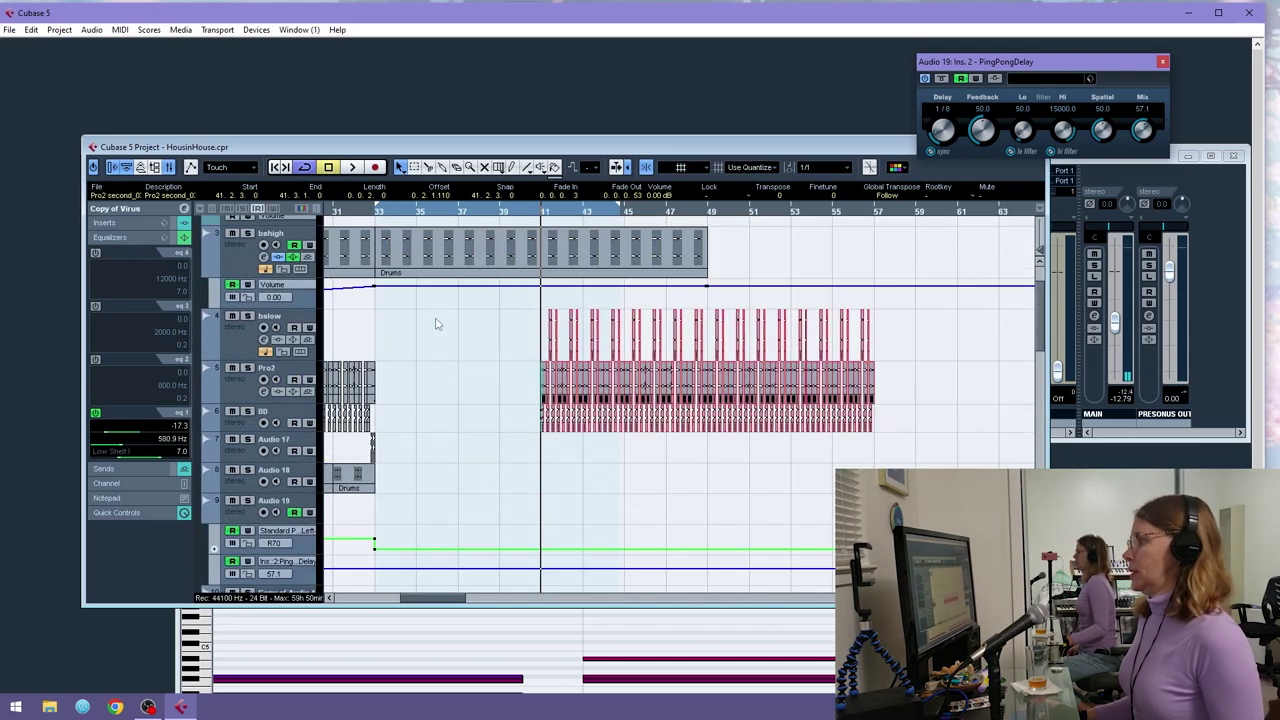
scroll(452, 566, left, 2)
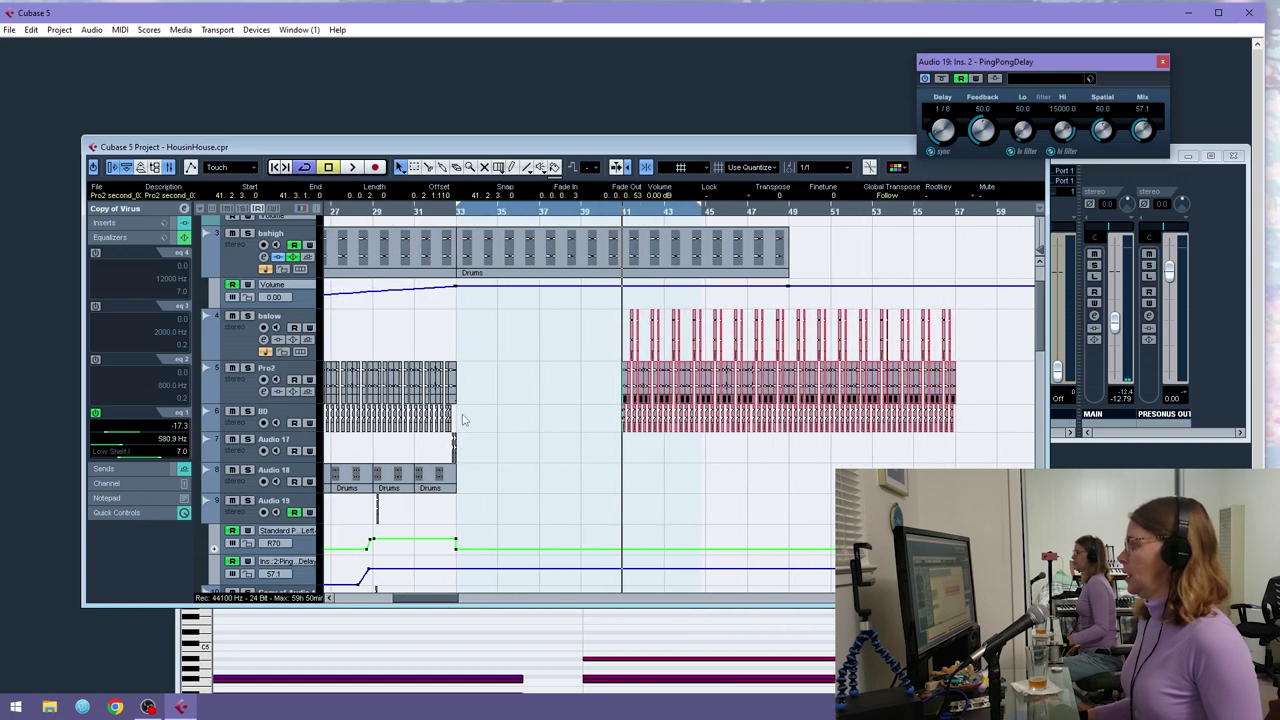
scroll(465, 422, down, 8)
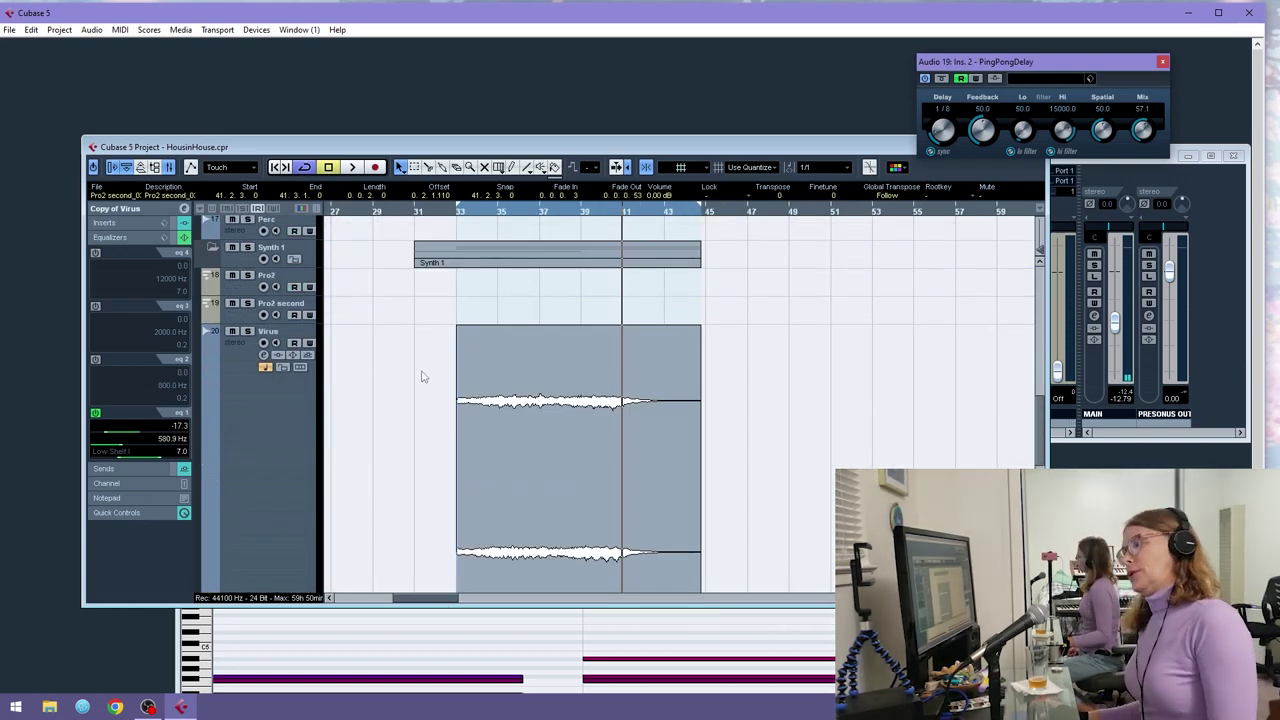
scroll(490, 420, up, 5)
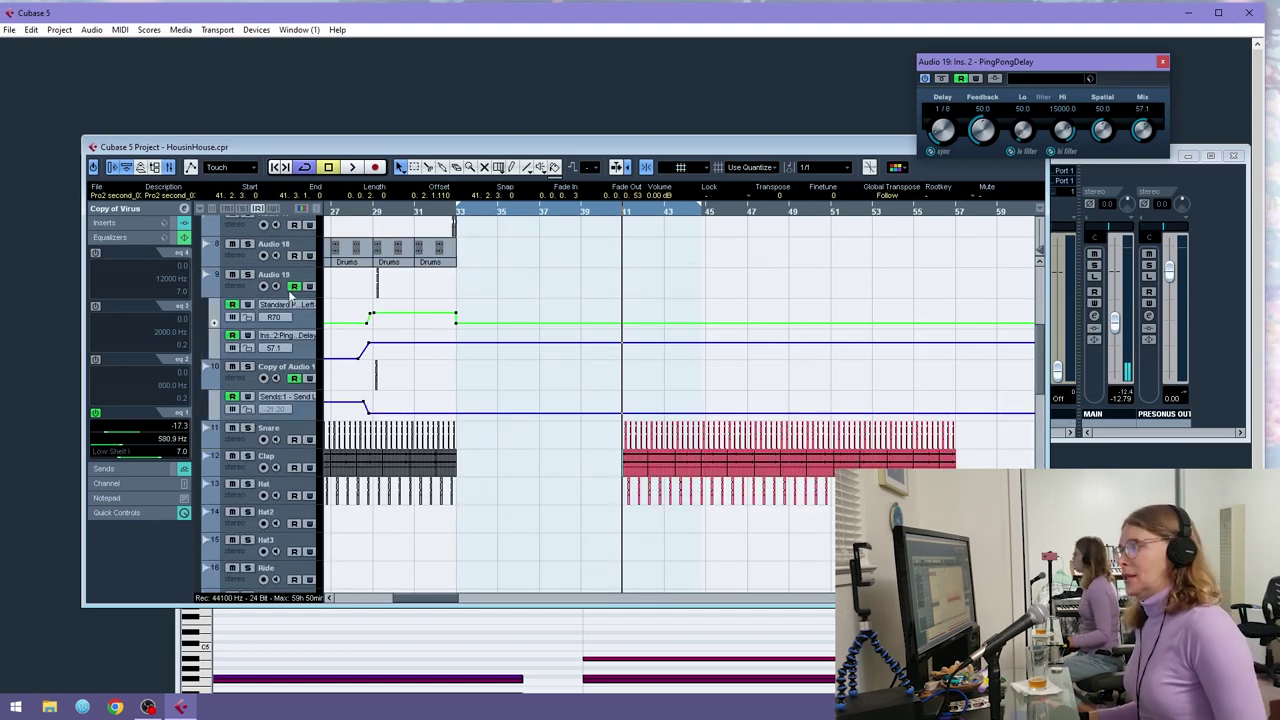
scroll(406, 367, up, 5)
click(372, 212)
key(space)
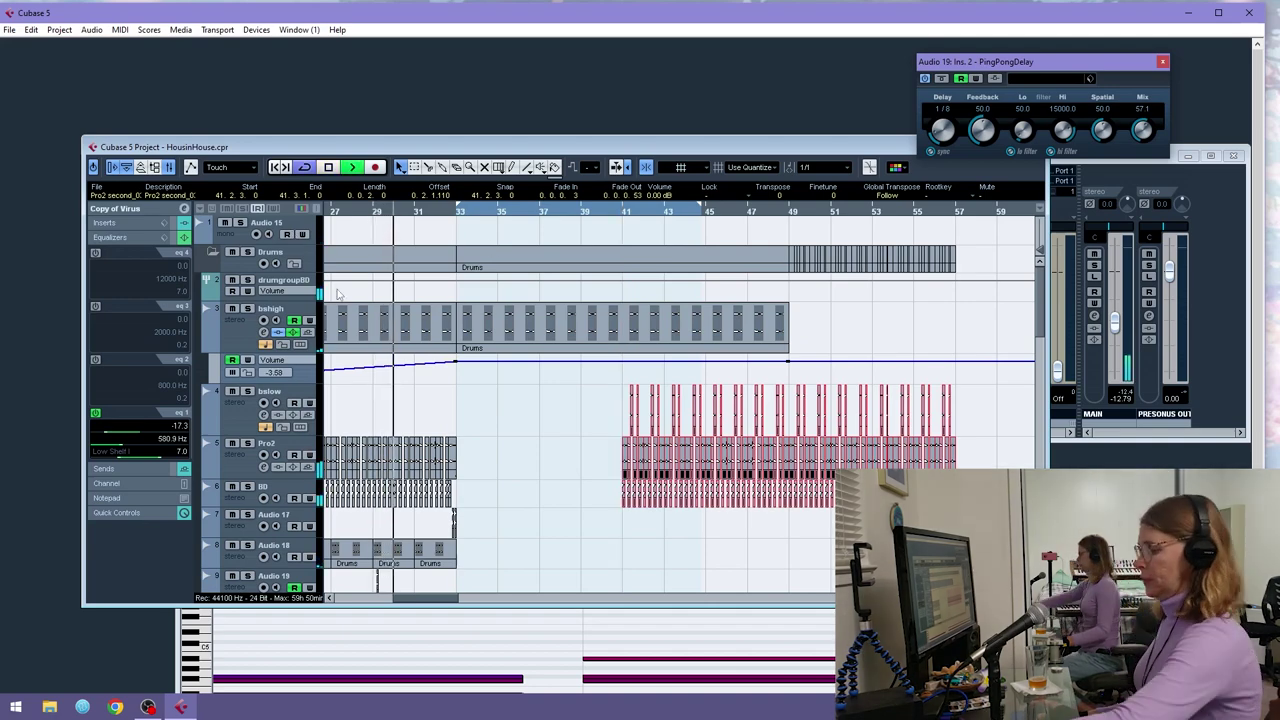
scroll(592, 420, down, 2)
scroll(537, 412, up, 2)
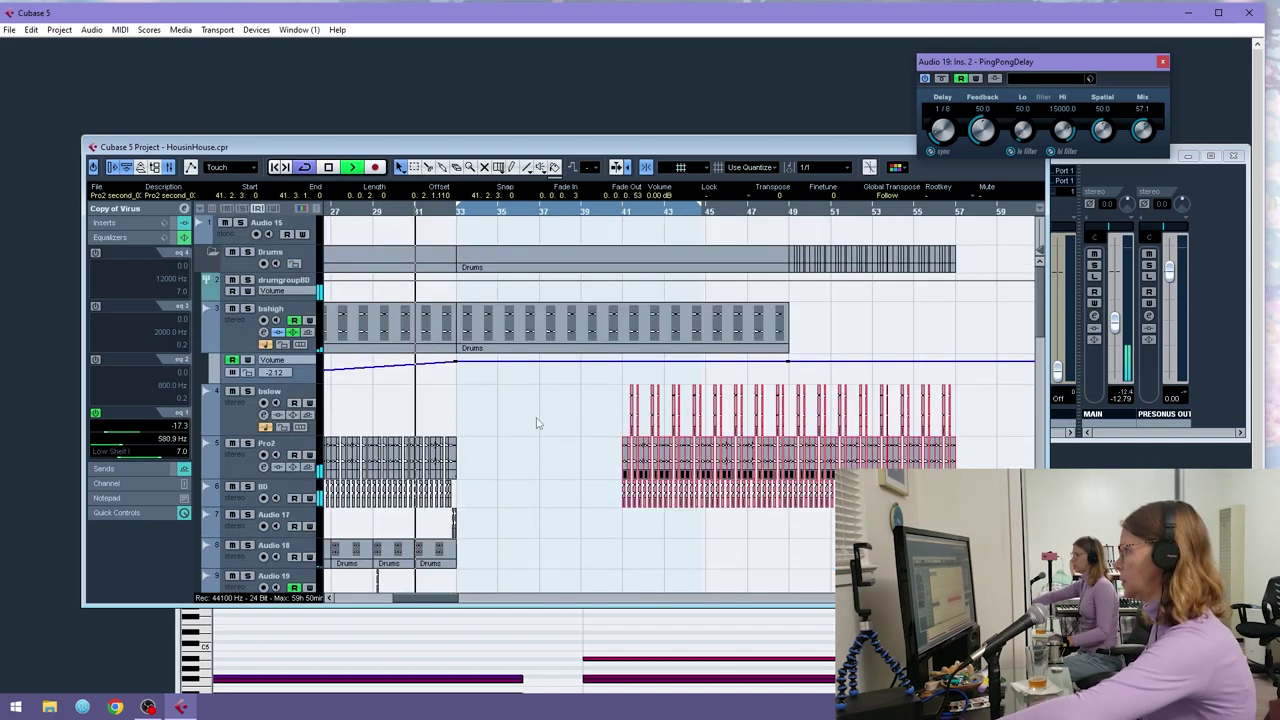
- Inspect the bshigh Drums part at bar 33 in the Audio Part Editor, then close the PingPongDelay window and the editor
double_click(394, 337)
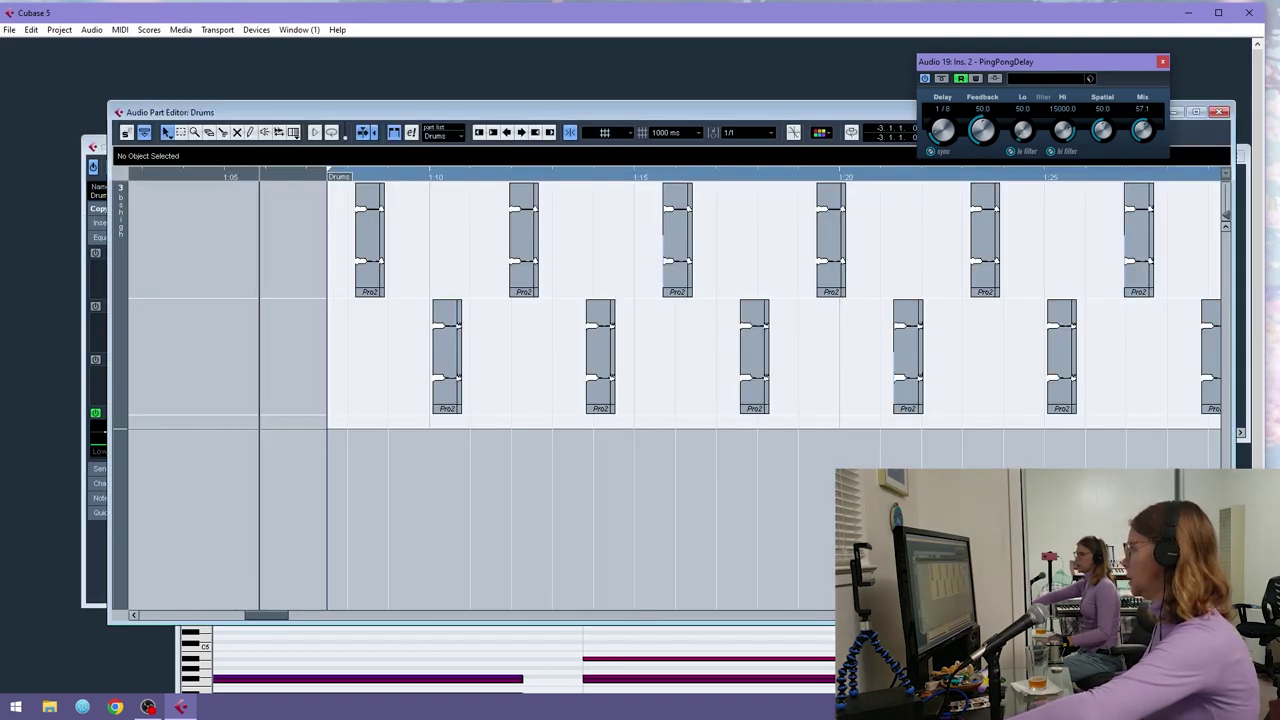
click(1162, 61)
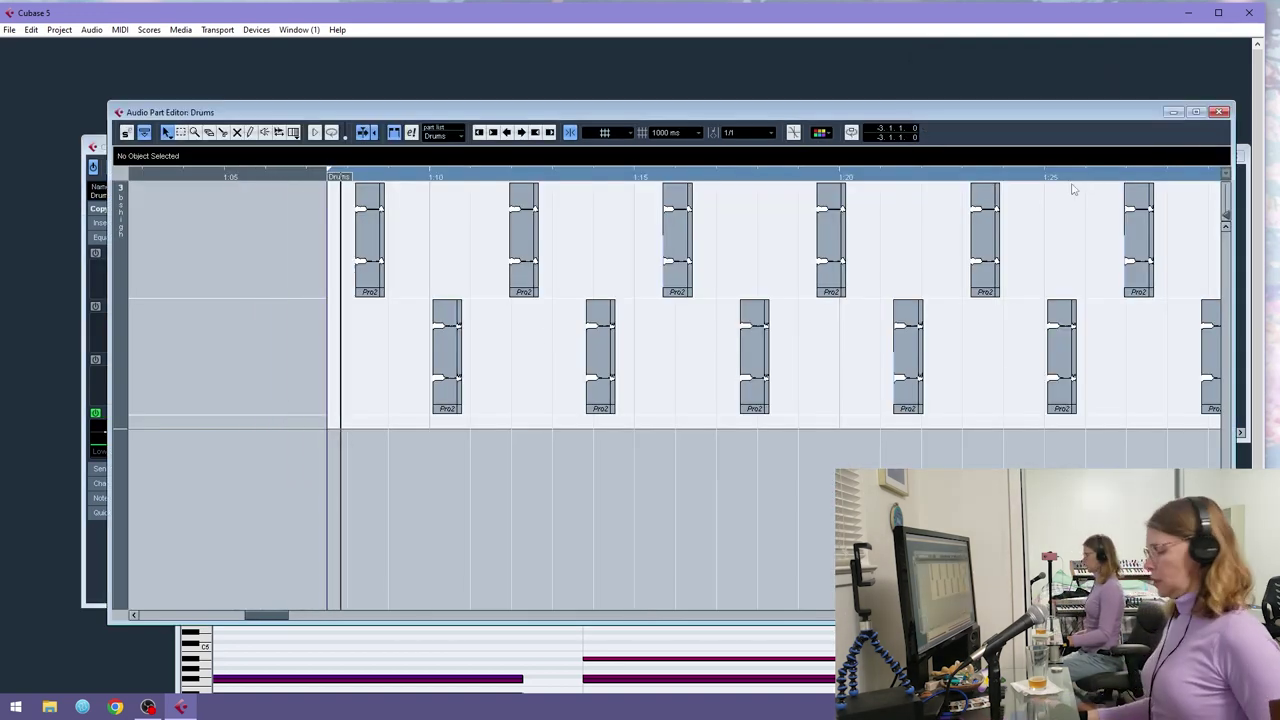
click(1219, 112)
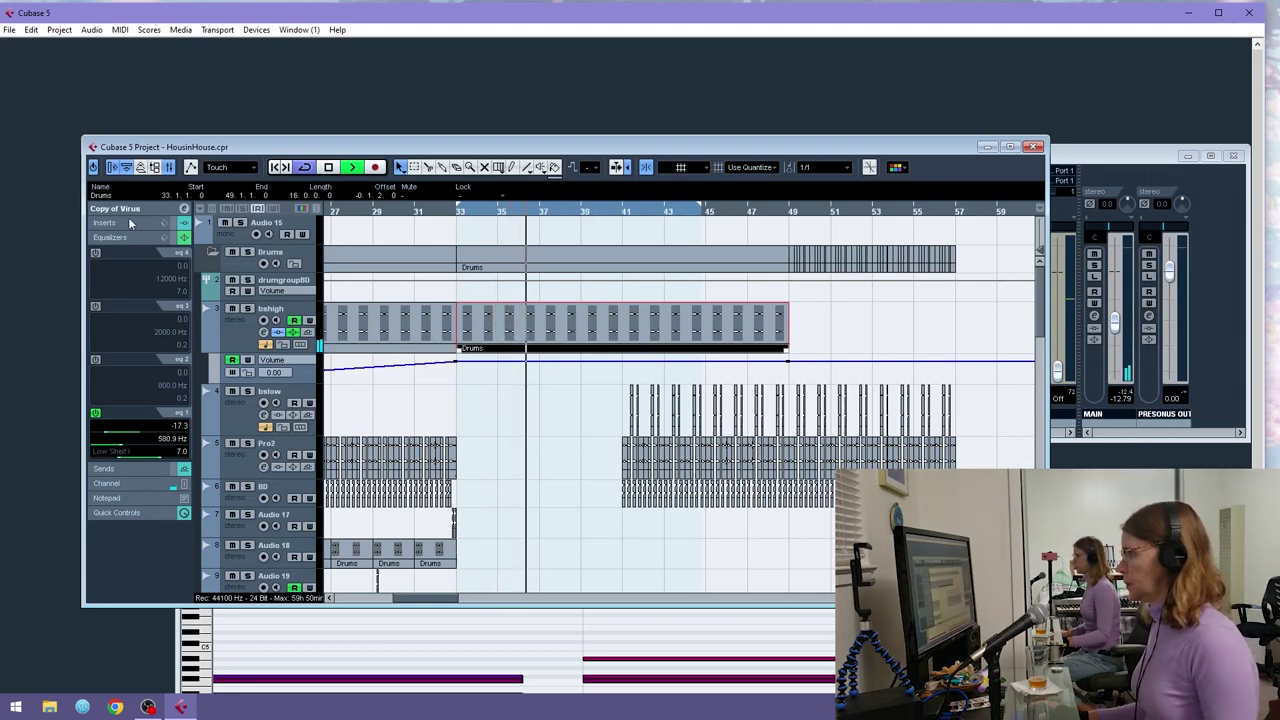
- Add a VintageCompressor to the first insert slot of bshigh and set its input gain to 5.4 during playback from about bar 28
click(205, 338)
click(149, 358)
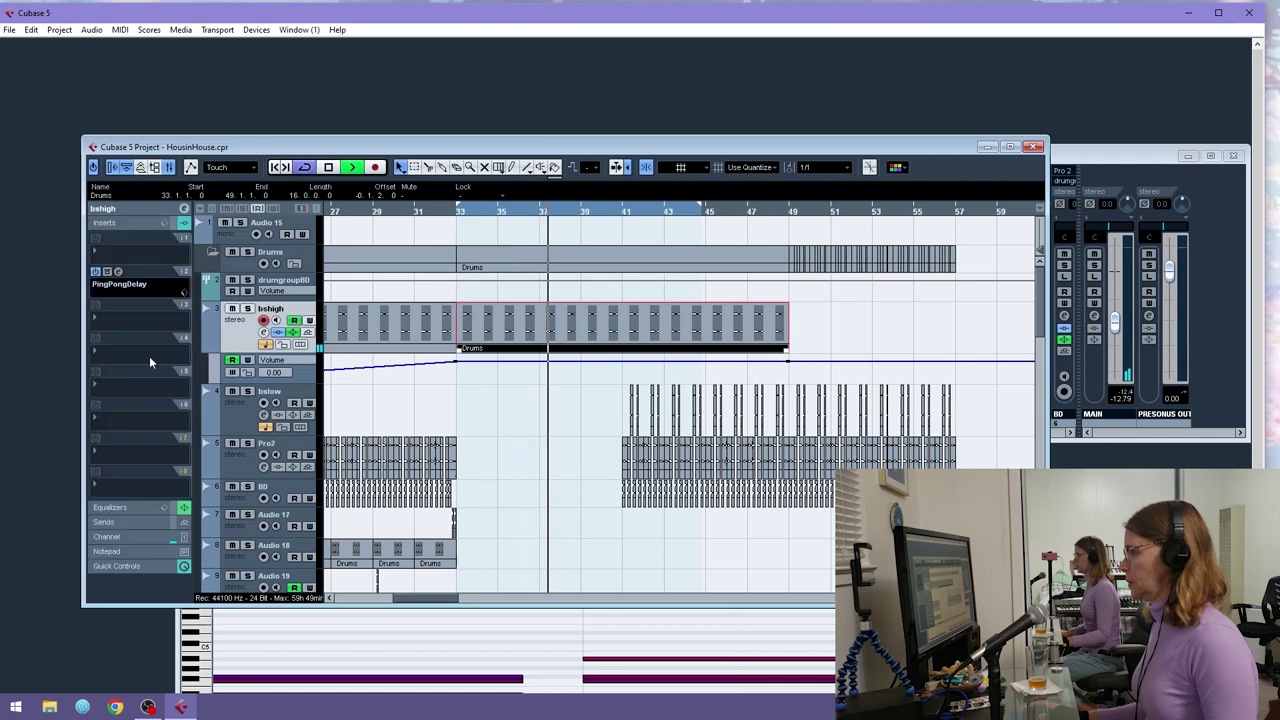
click(137, 259)
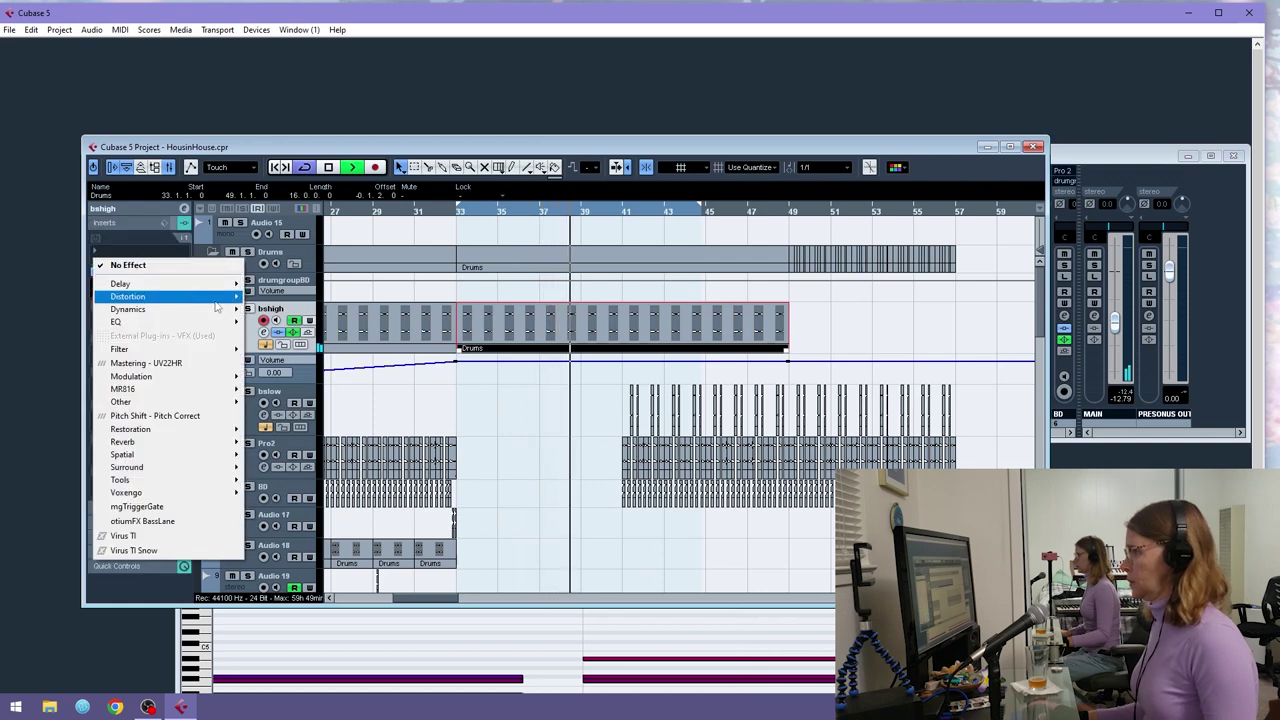
mouse_move(200, 309)
click(292, 413)
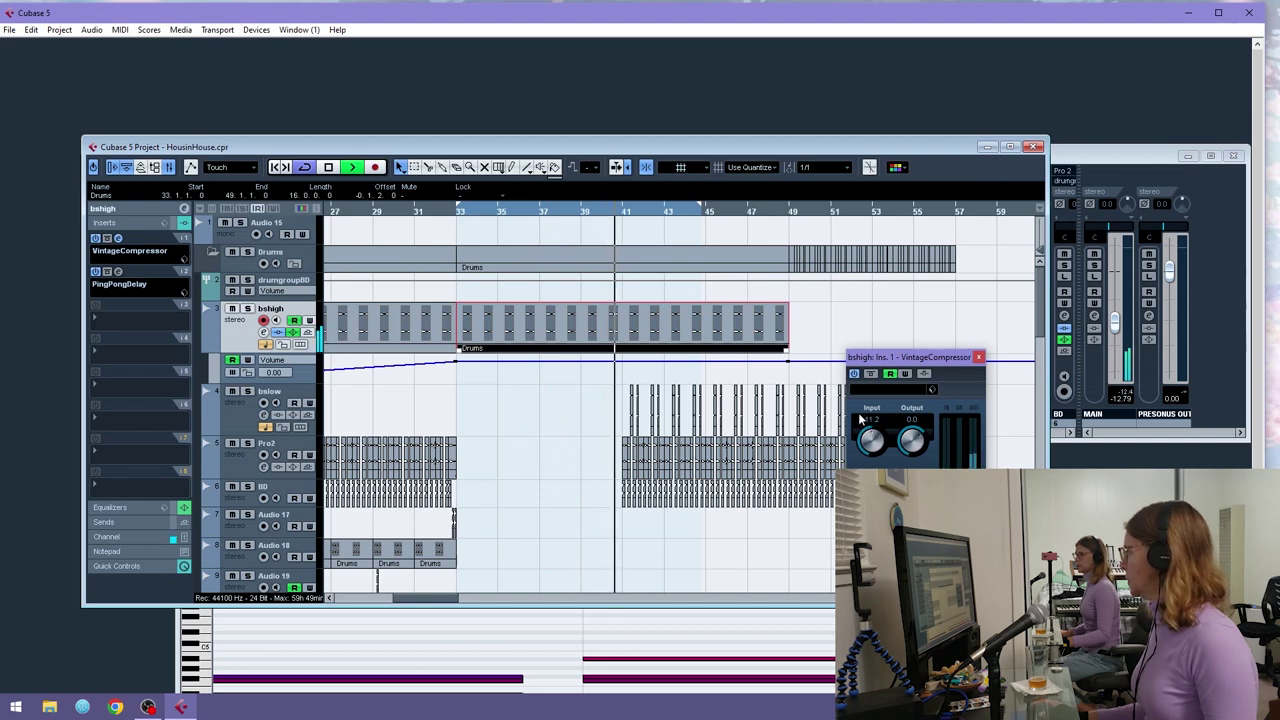
click(354, 209)
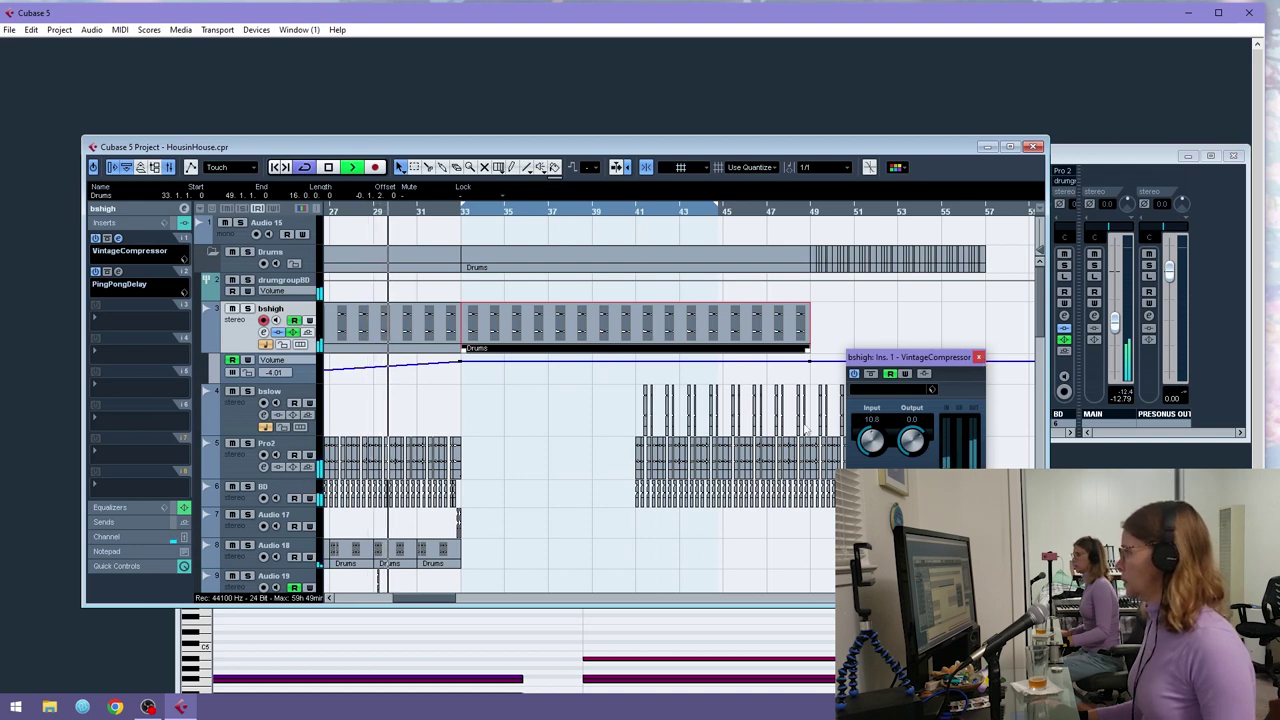
drag(867, 433, 861, 446)
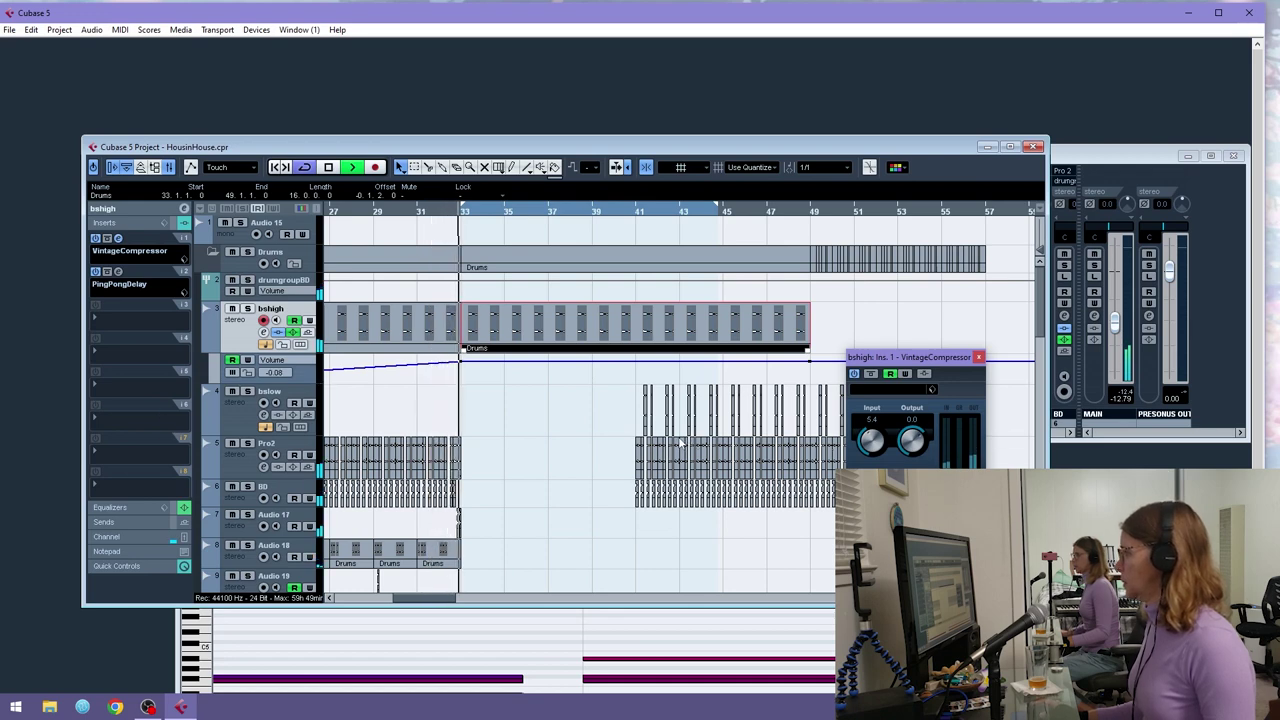
- Reveal a second automation lane under bshigh and dismiss its parameter list
click(214, 379)
click(290, 393)
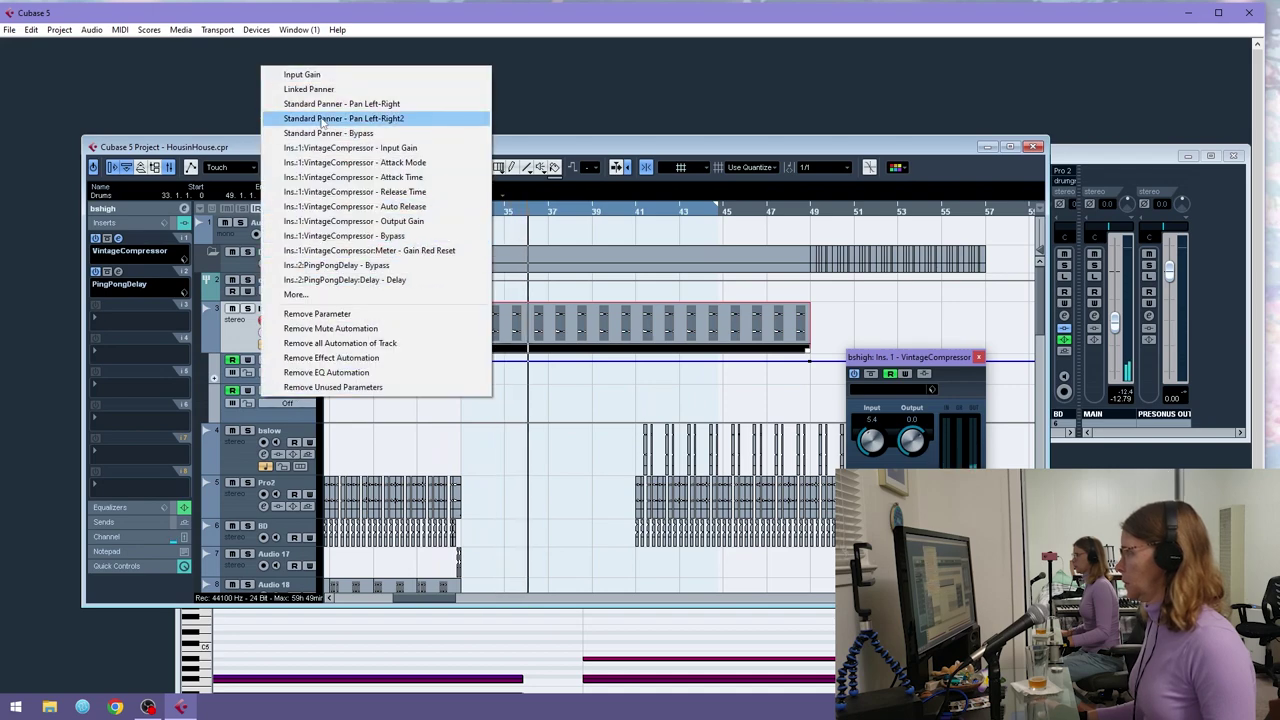
click(47, 343)
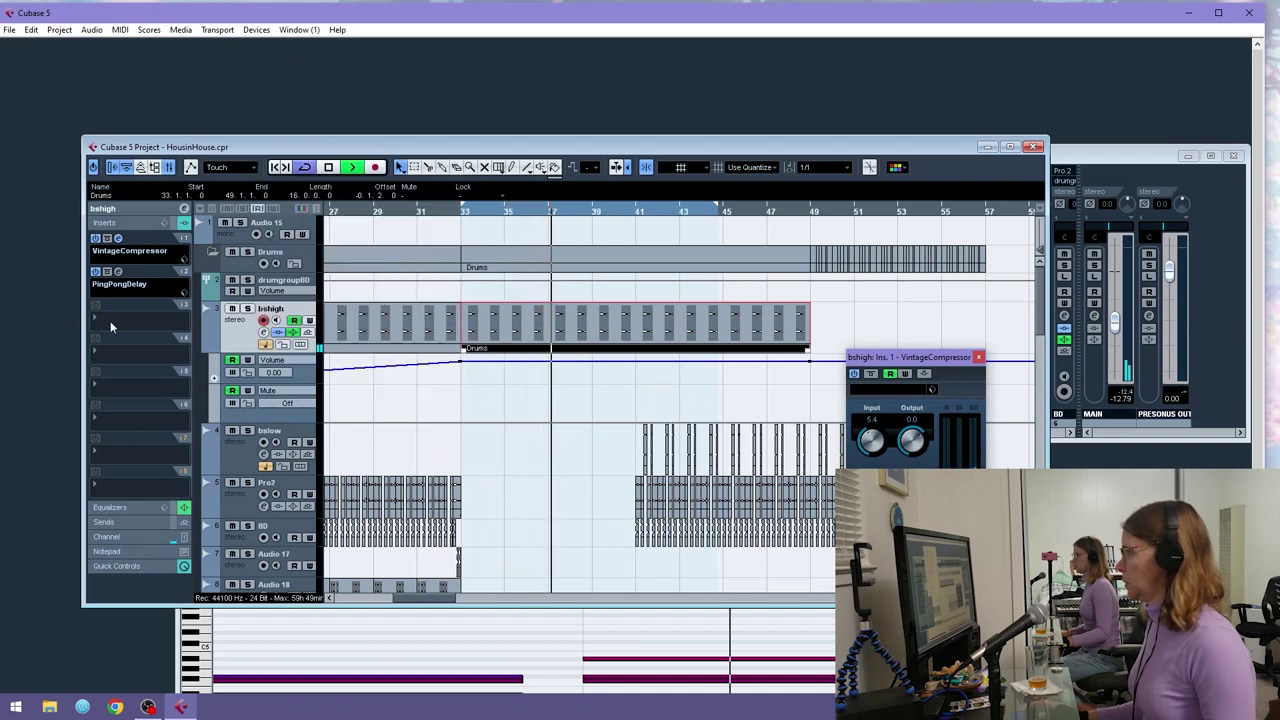
- Add a Phaser to the third insert slot of bshigh, close its window and stop playback
click(110, 322)
mouse_move(218, 447)
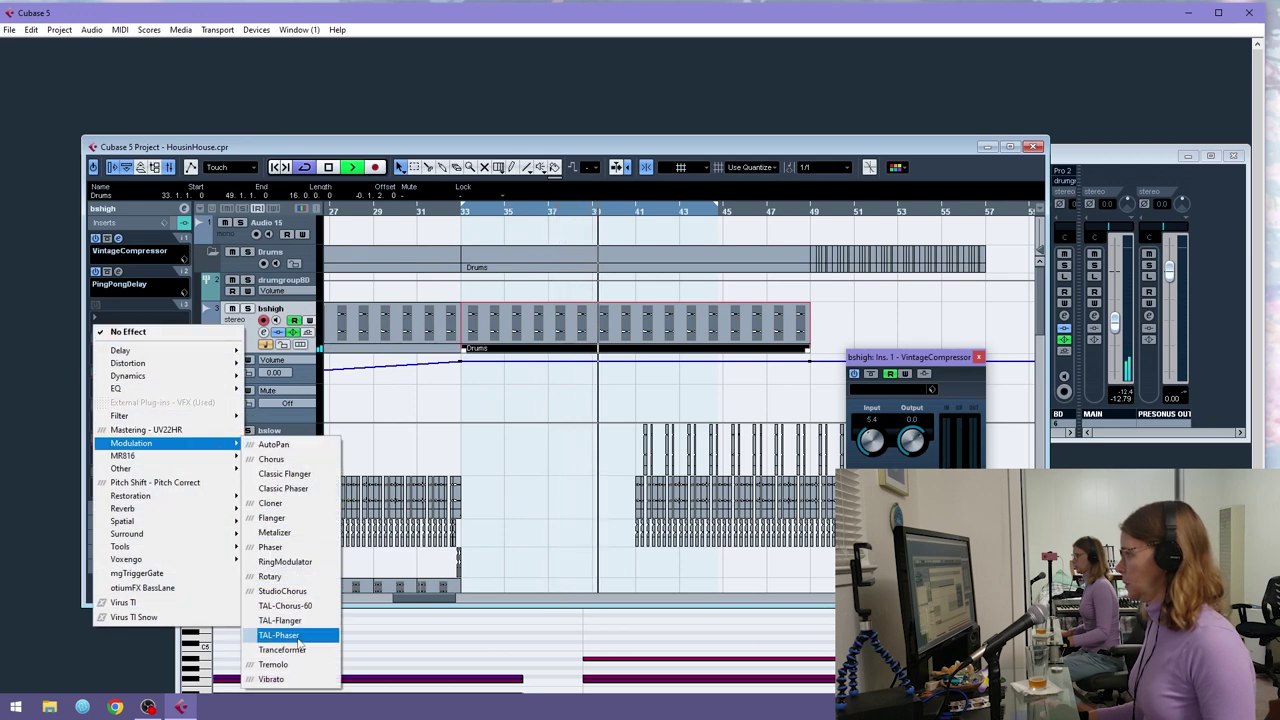
click(317, 548)
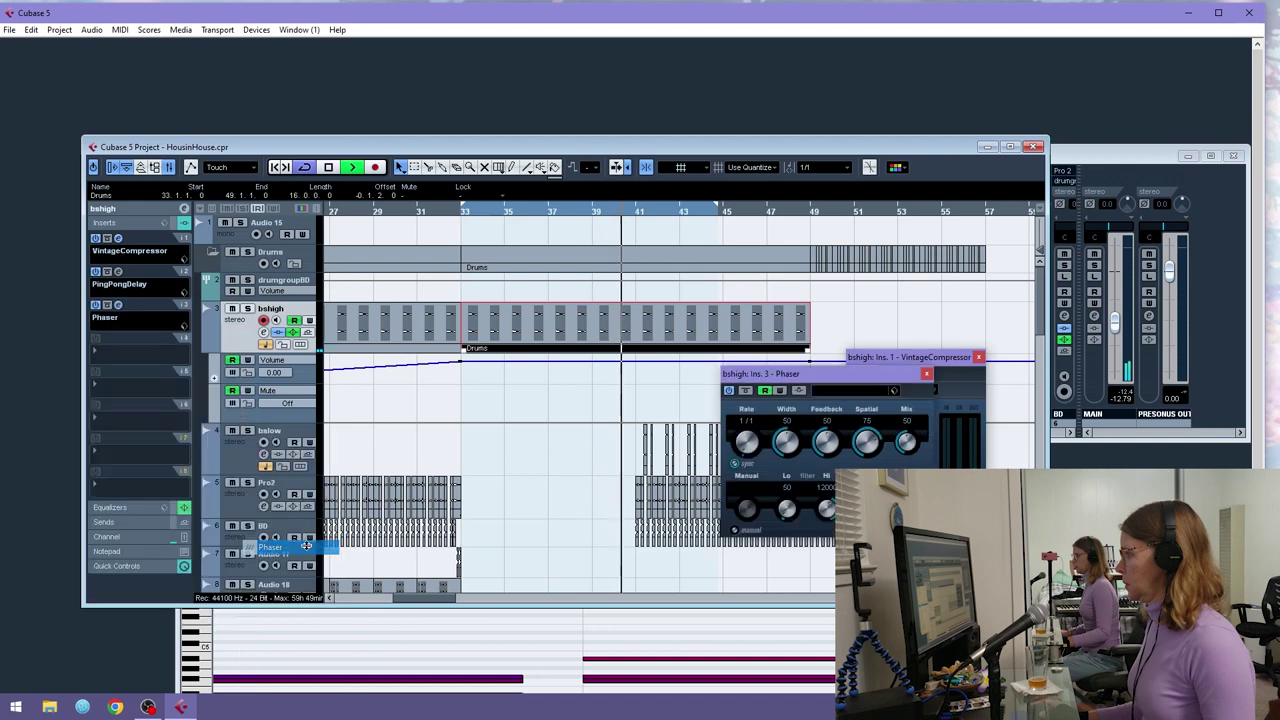
click(927, 375)
key(space)
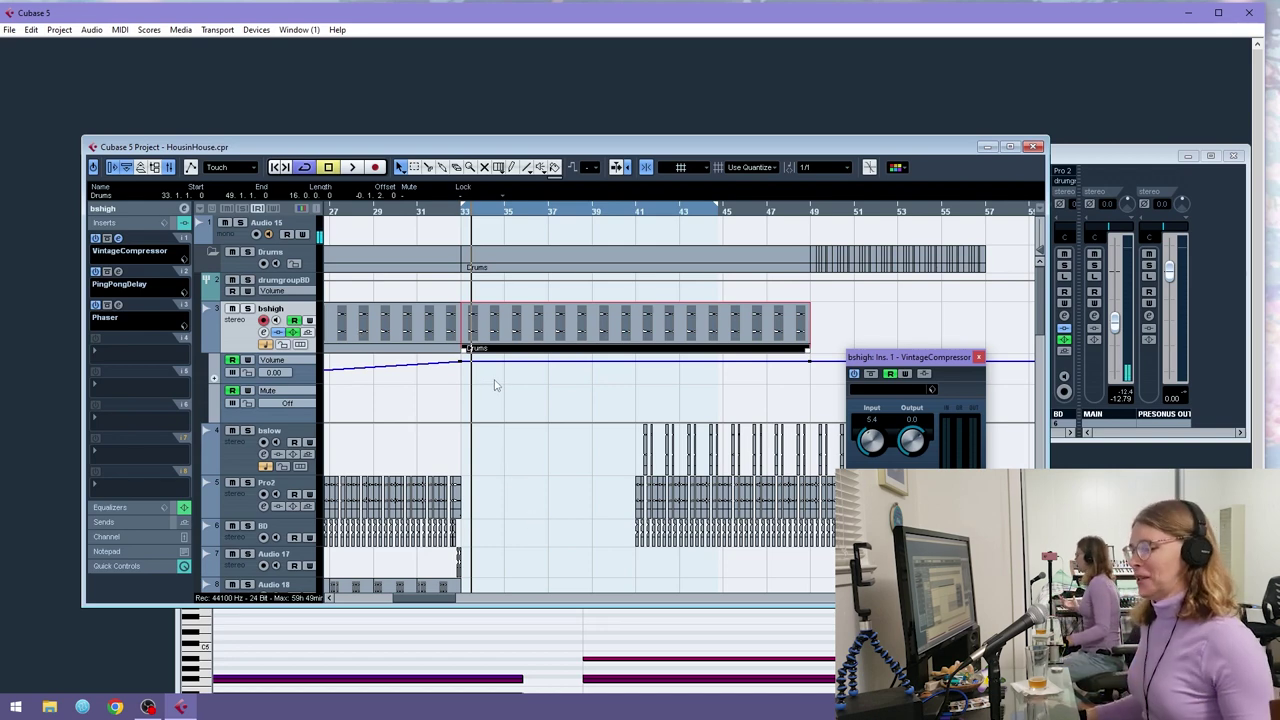
- Assign the Phaser Mix parameter to bshigh's second automation lane and automate it to jump from 0 to 50 at bar 41
key(space)
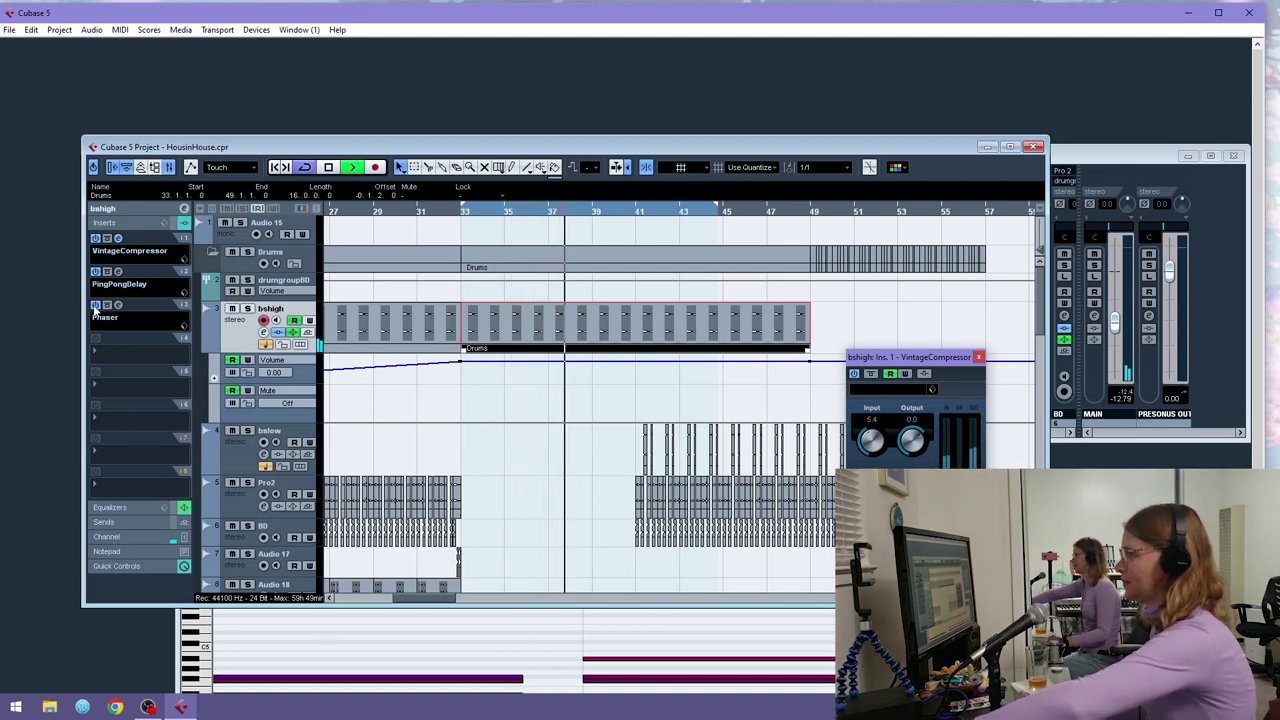
click(265, 392)
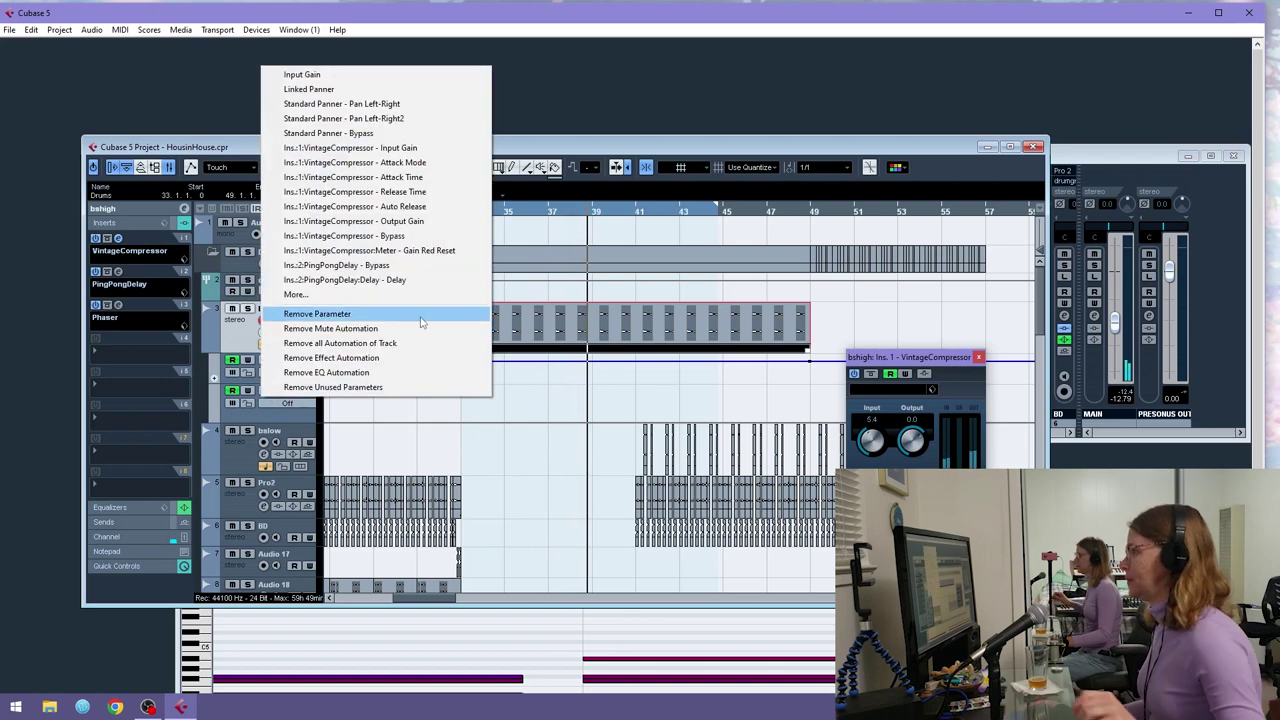
click(414, 294)
click(688, 327)
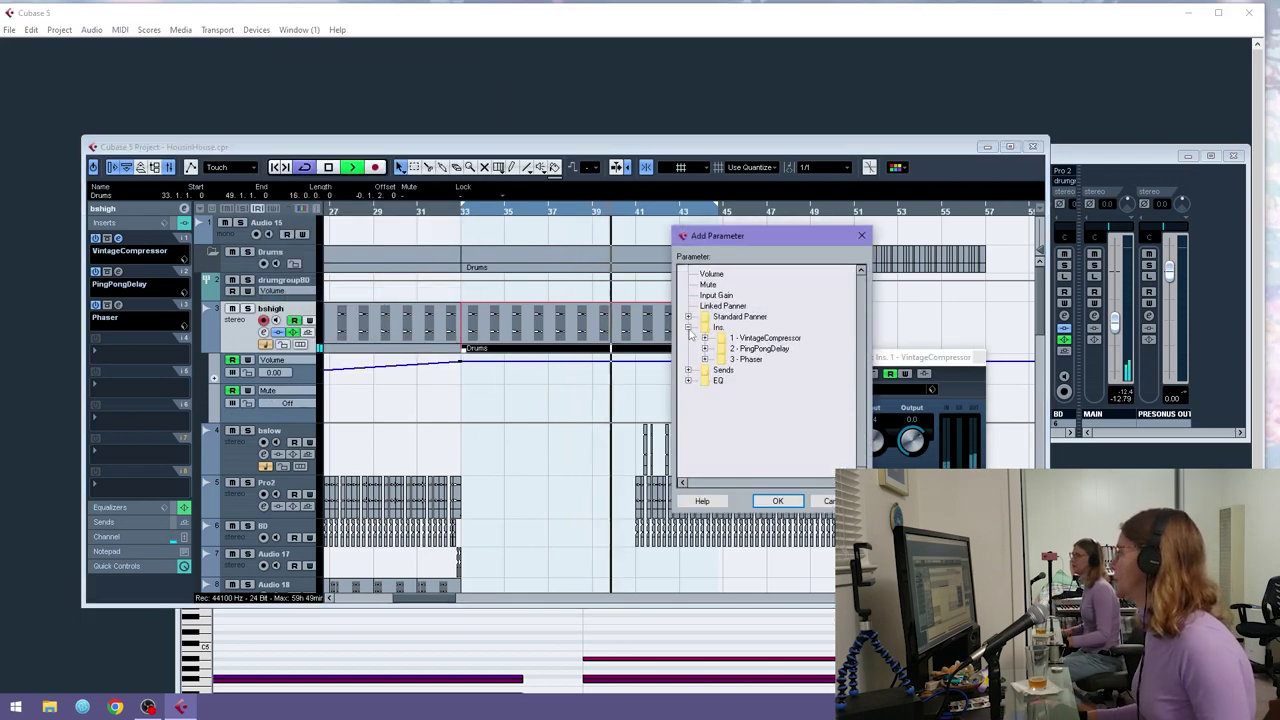
click(706, 359)
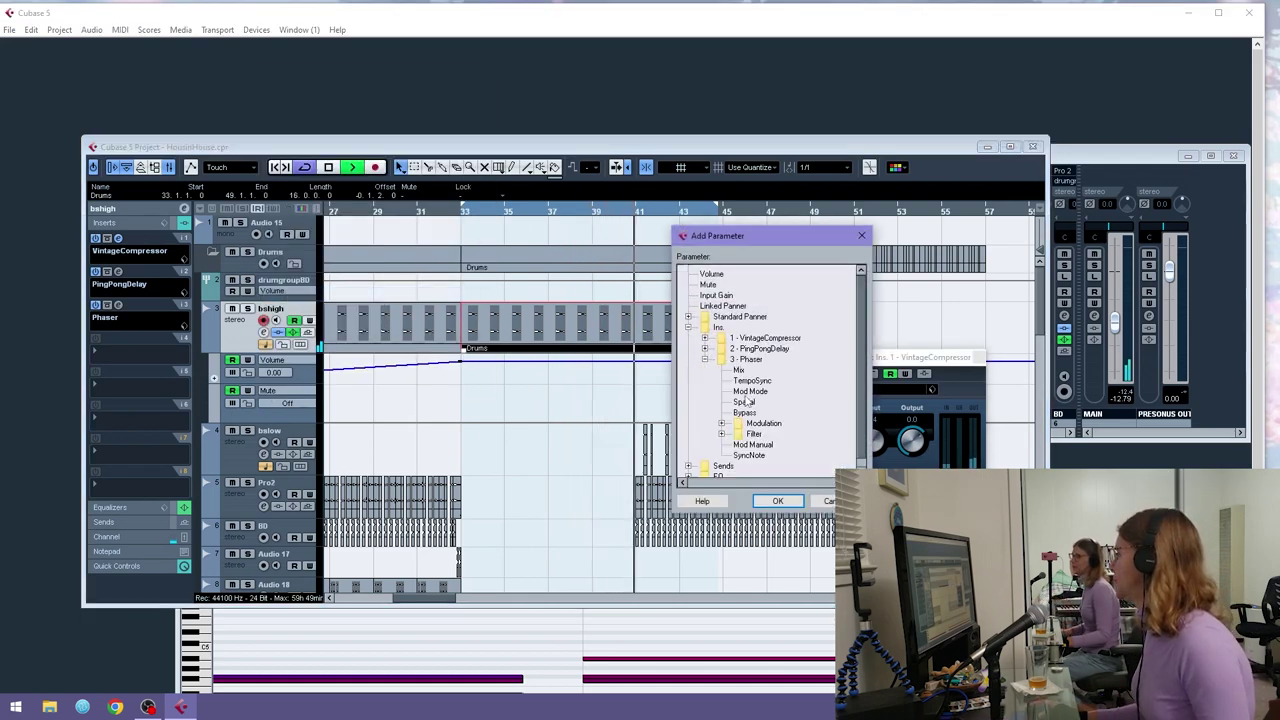
click(777, 500)
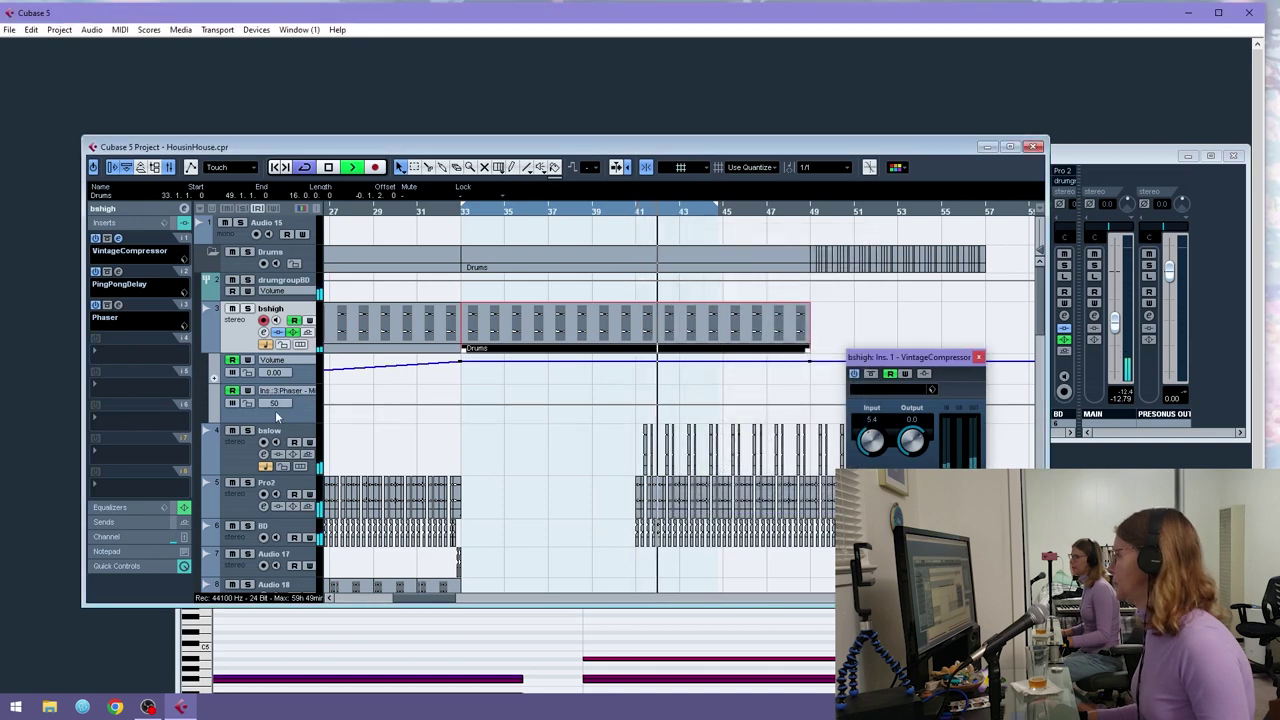
click(631, 408)
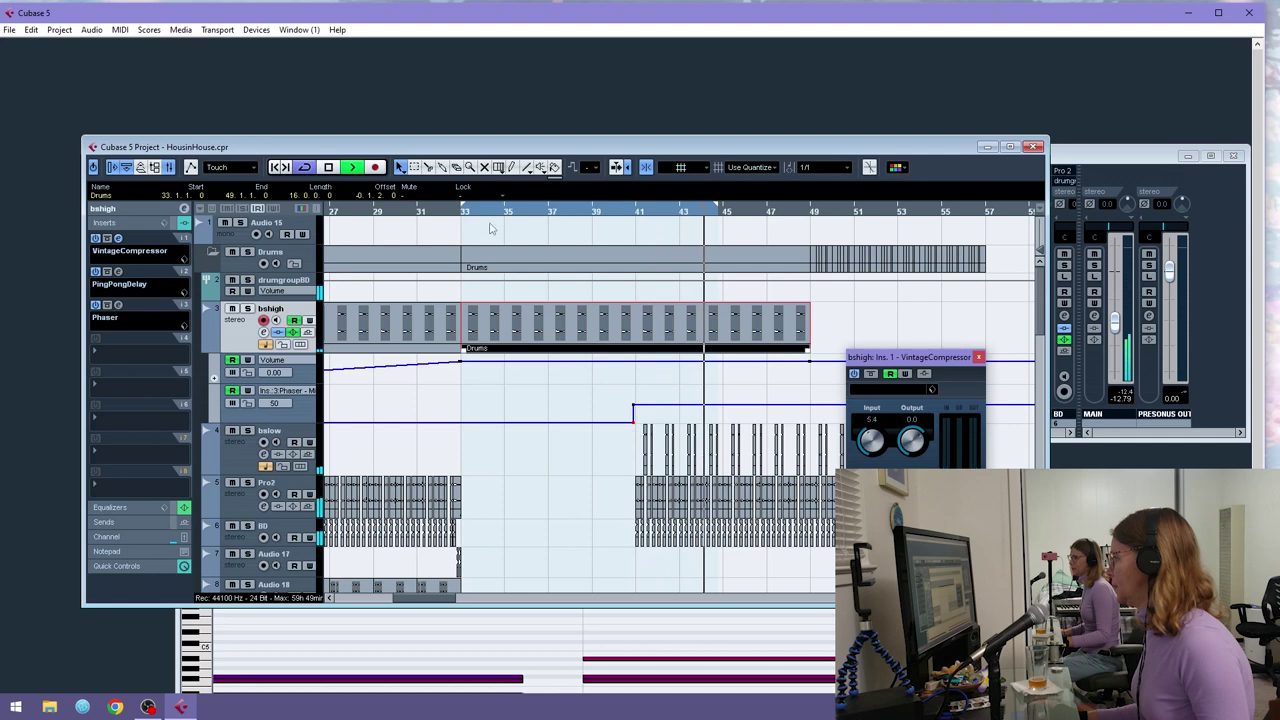
- Reveal a third automation lane under bshigh and assign it the PingPongDelay TempoSync parameter
click(216, 418)
click(256, 431)
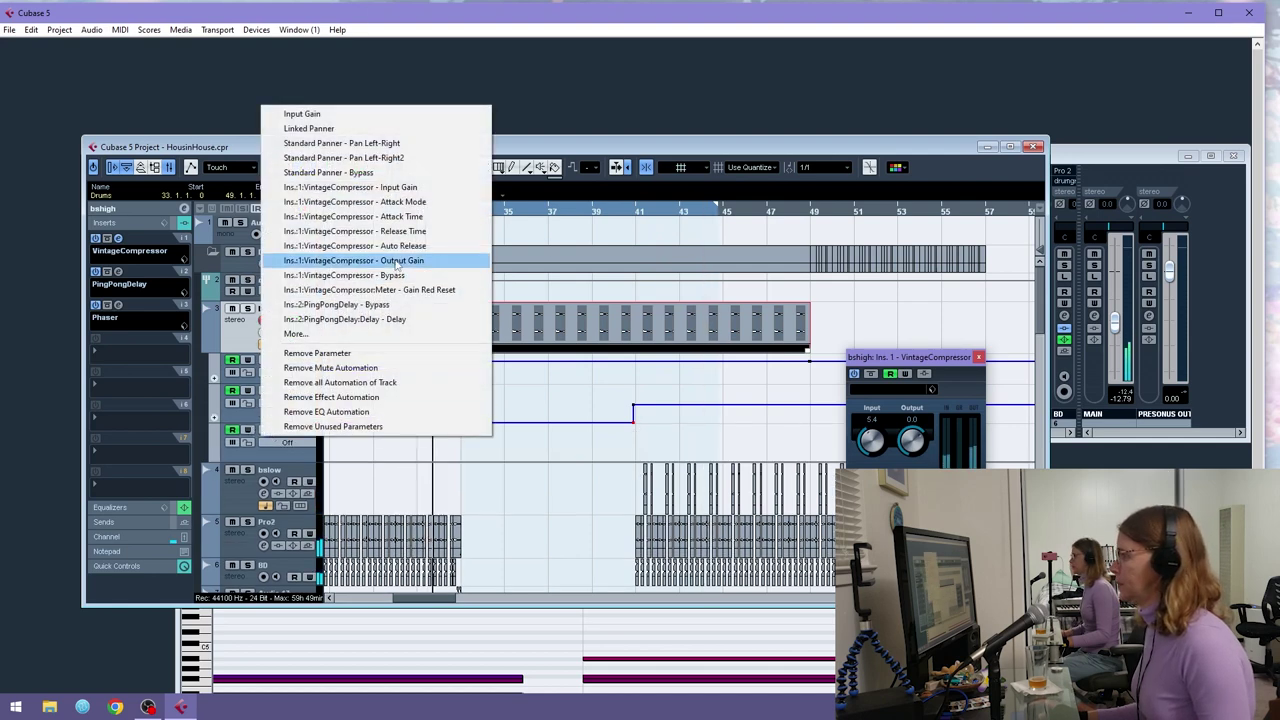
click(295, 334)
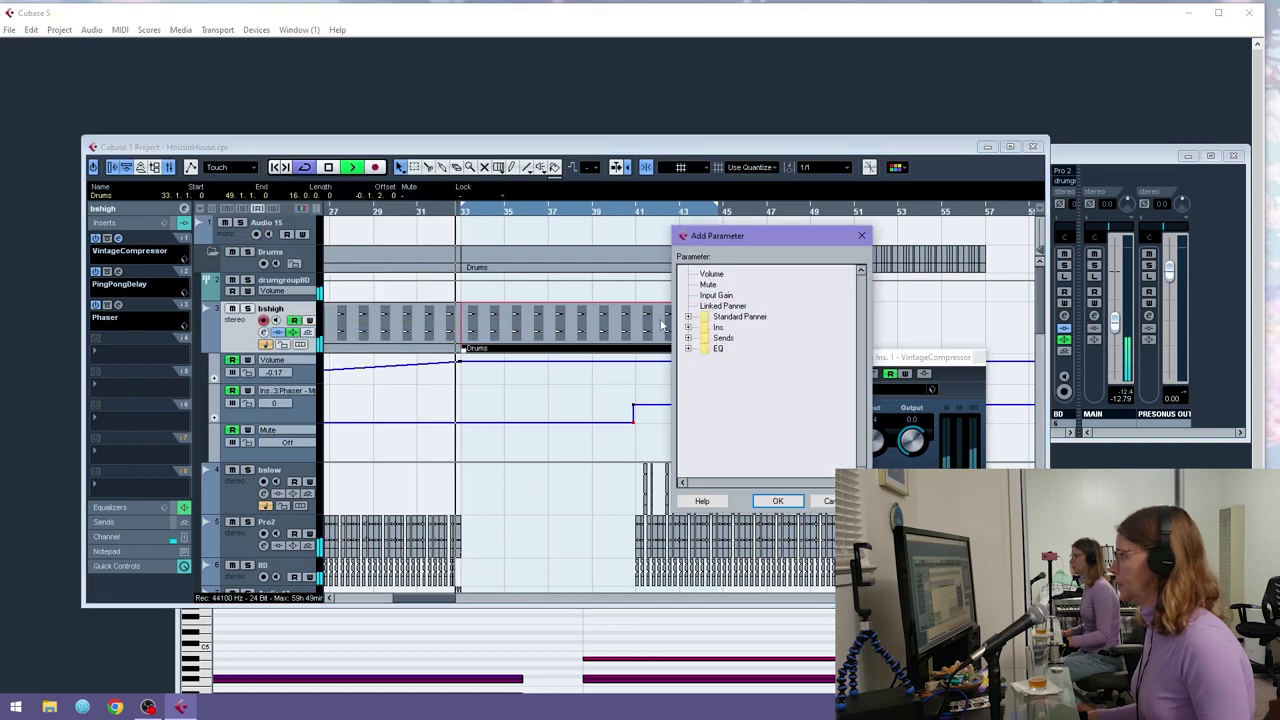
click(688, 328)
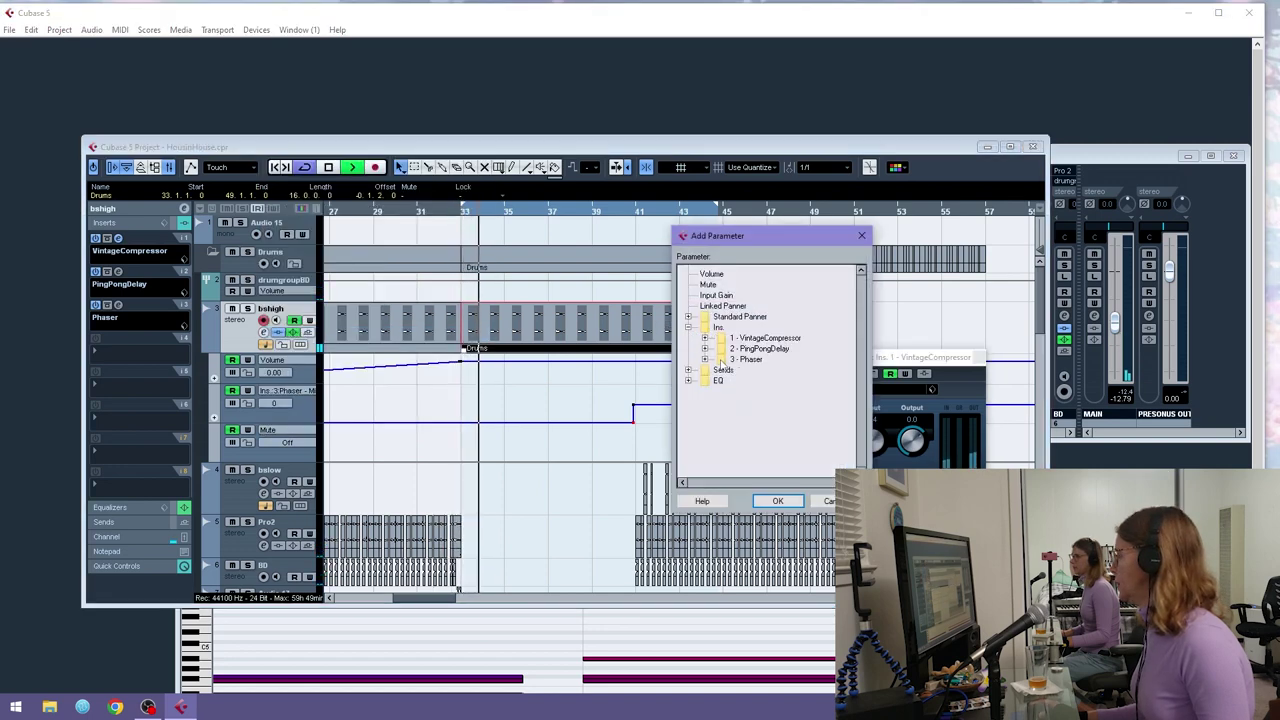
click(705, 348)
click(721, 370)
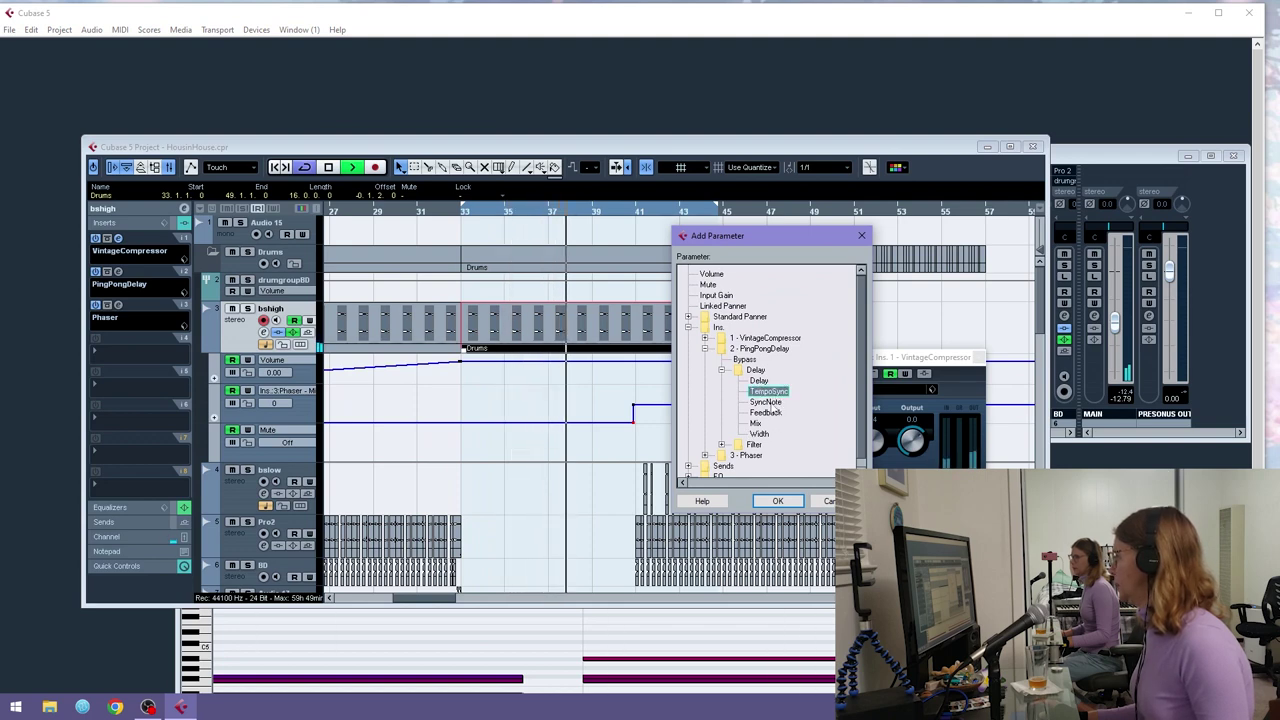
click(777, 500)
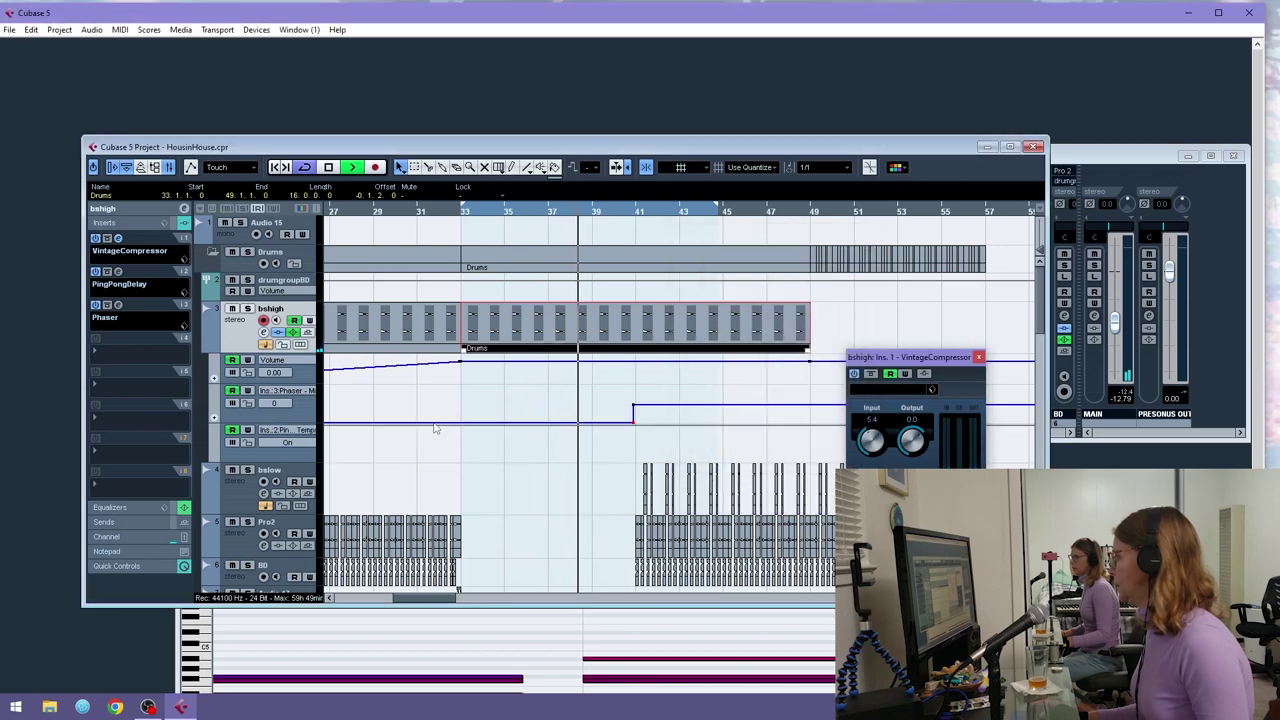
- Reassign bshigh's third automation lane to the PingPongDelay SyncNote parameter
click(283, 429)
click(300, 329)
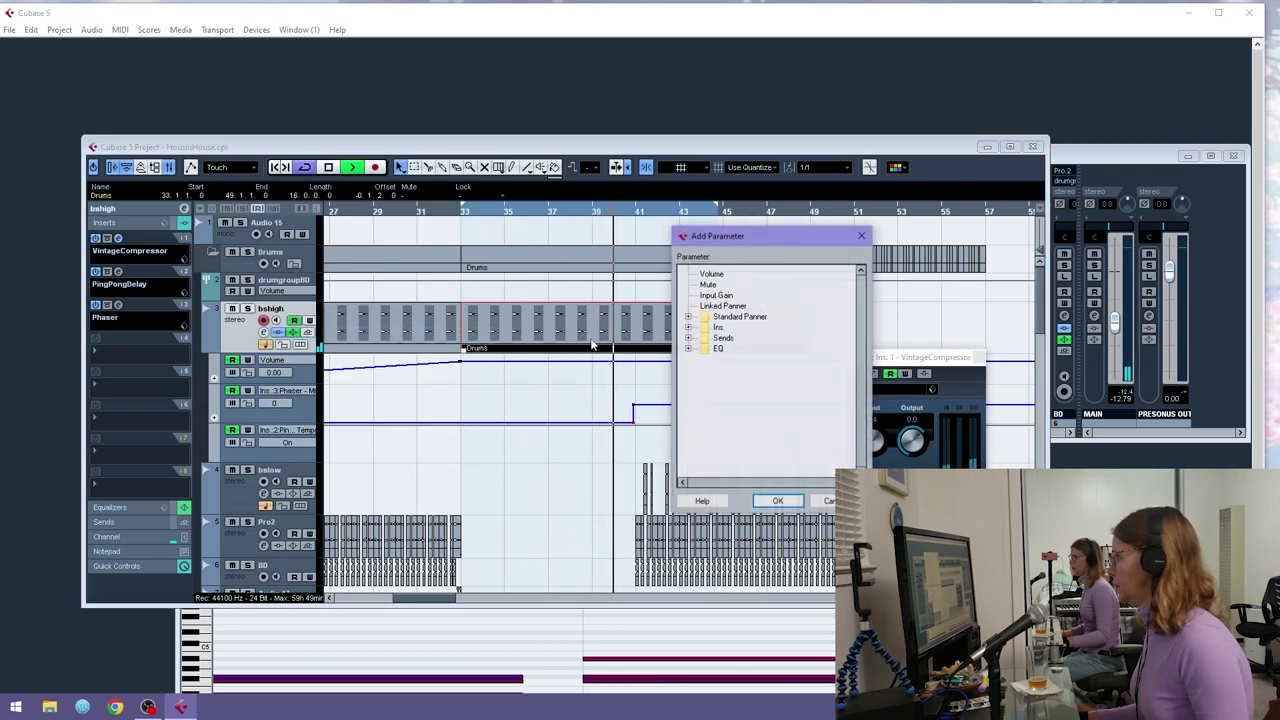
click(688, 327)
click(705, 348)
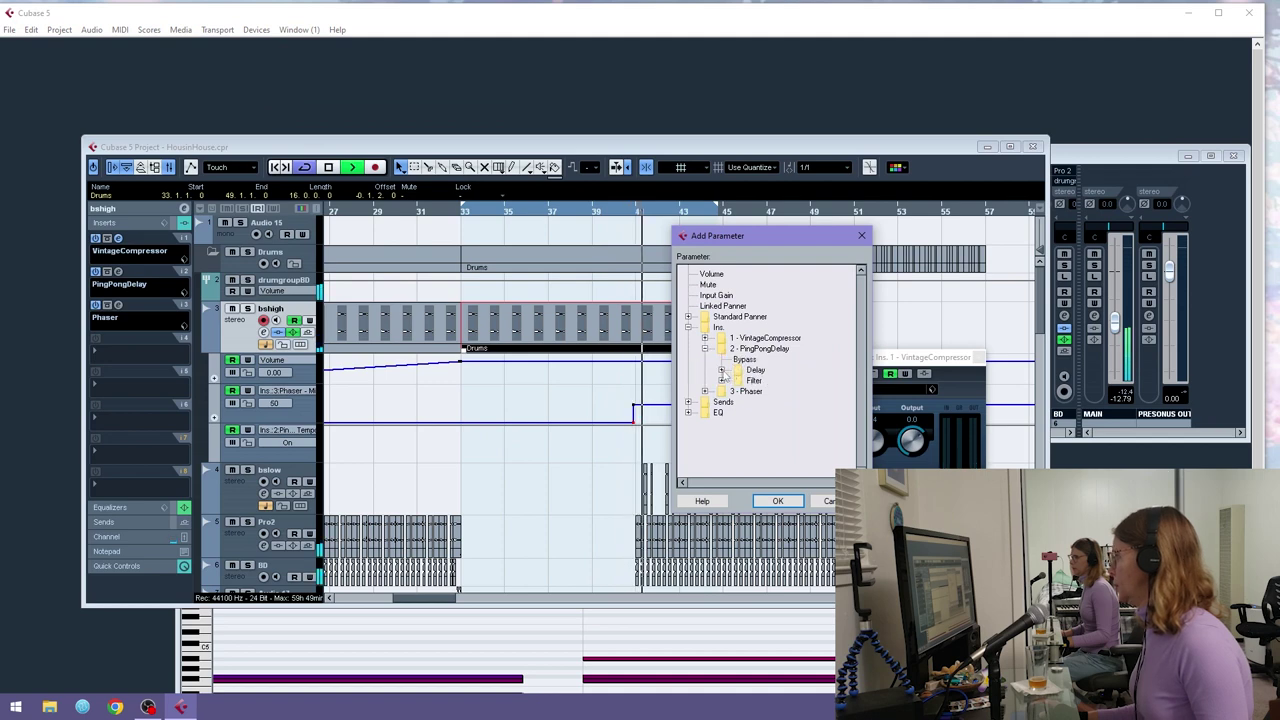
click(721, 370)
click(759, 380)
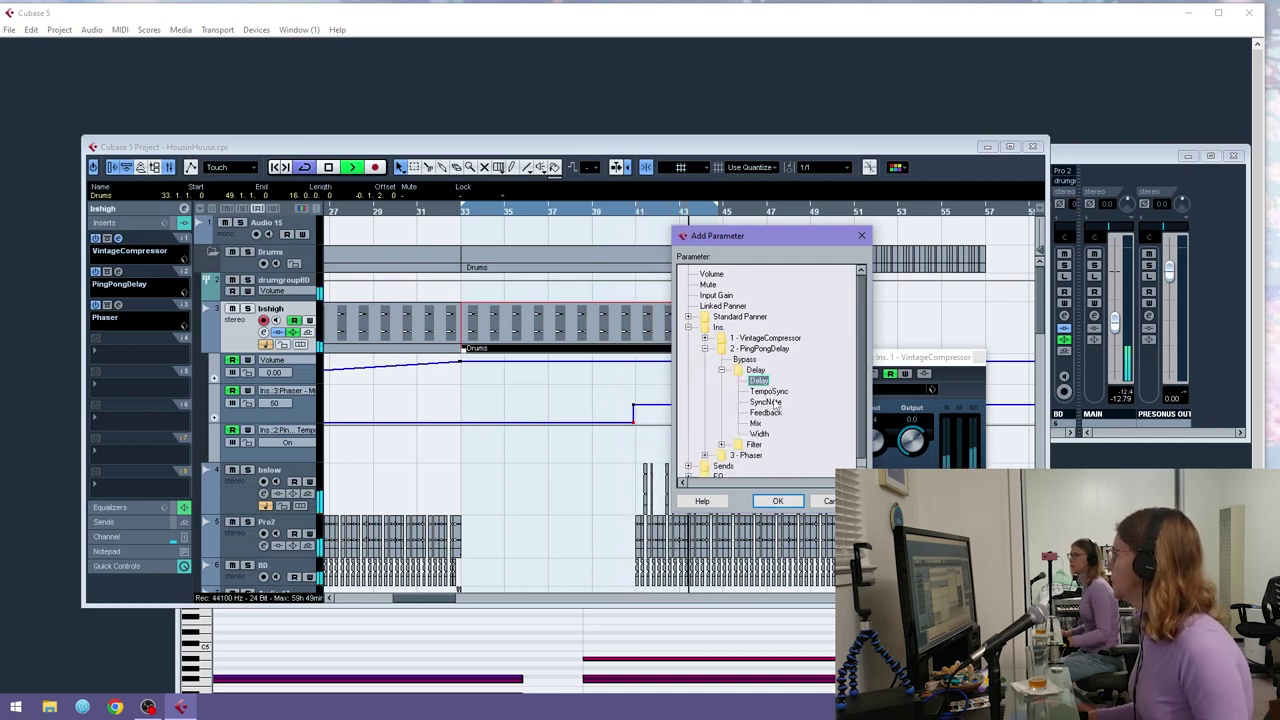
click(790, 497)
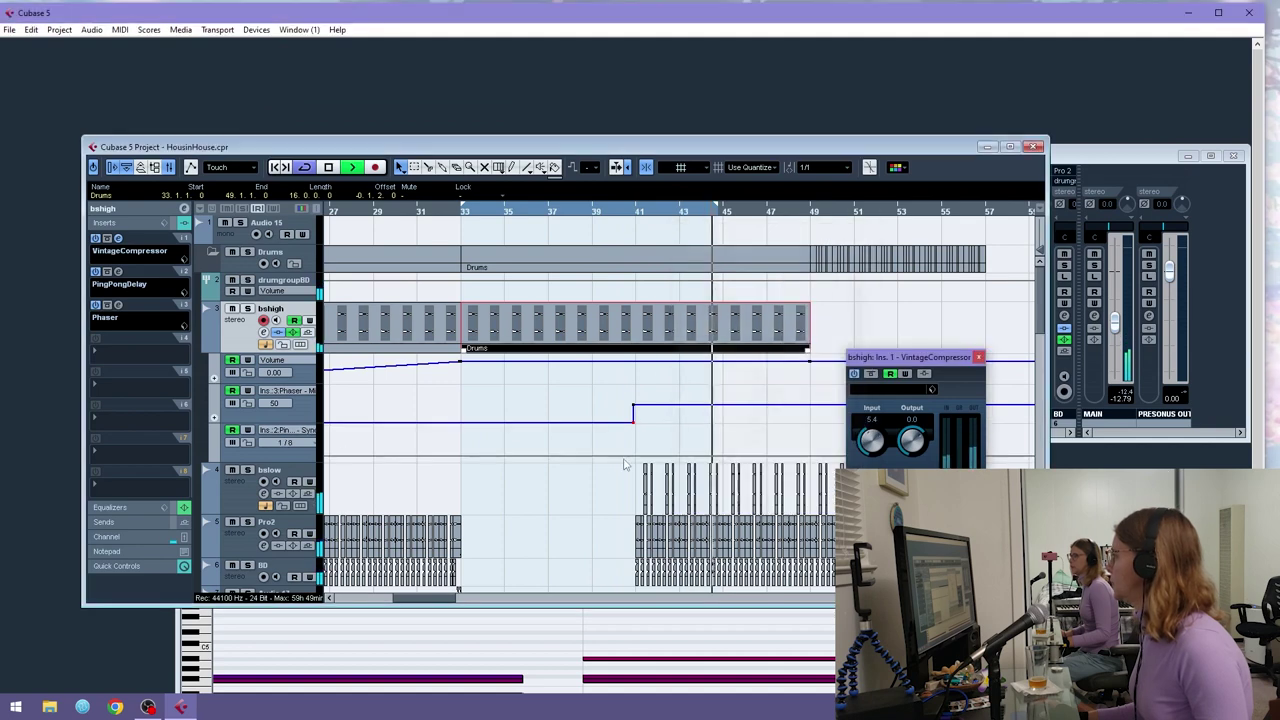
- Automate the PingPongDelay SyncNote to 1/32 between bars 33 and 41 and replay from about bar 31
click(461, 456)
click(634, 456)
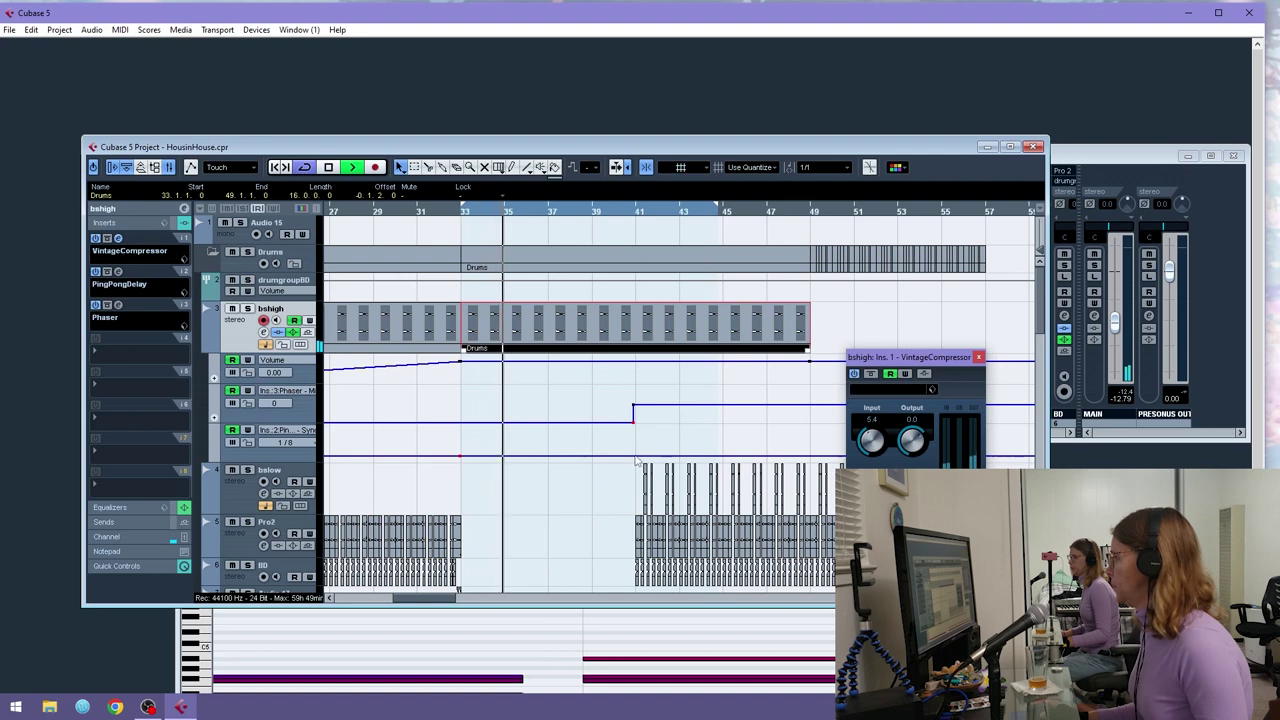
drag(466, 458, 466, 453)
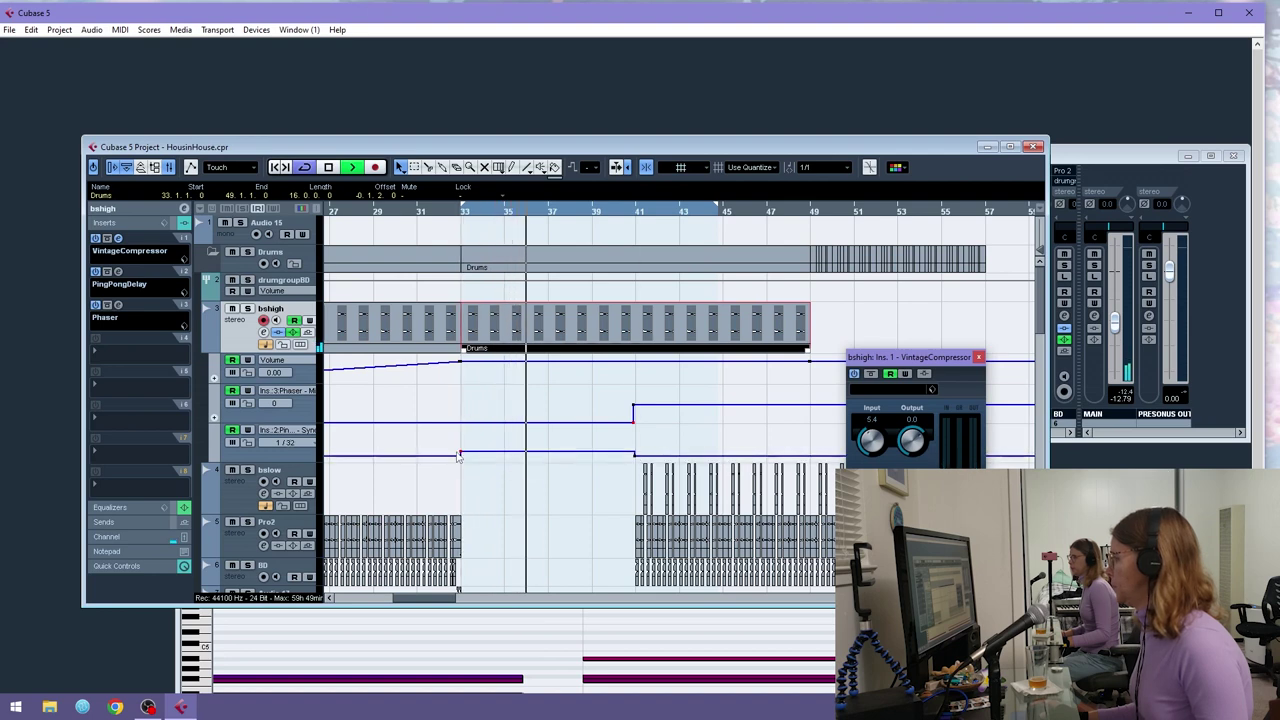
click(416, 211)
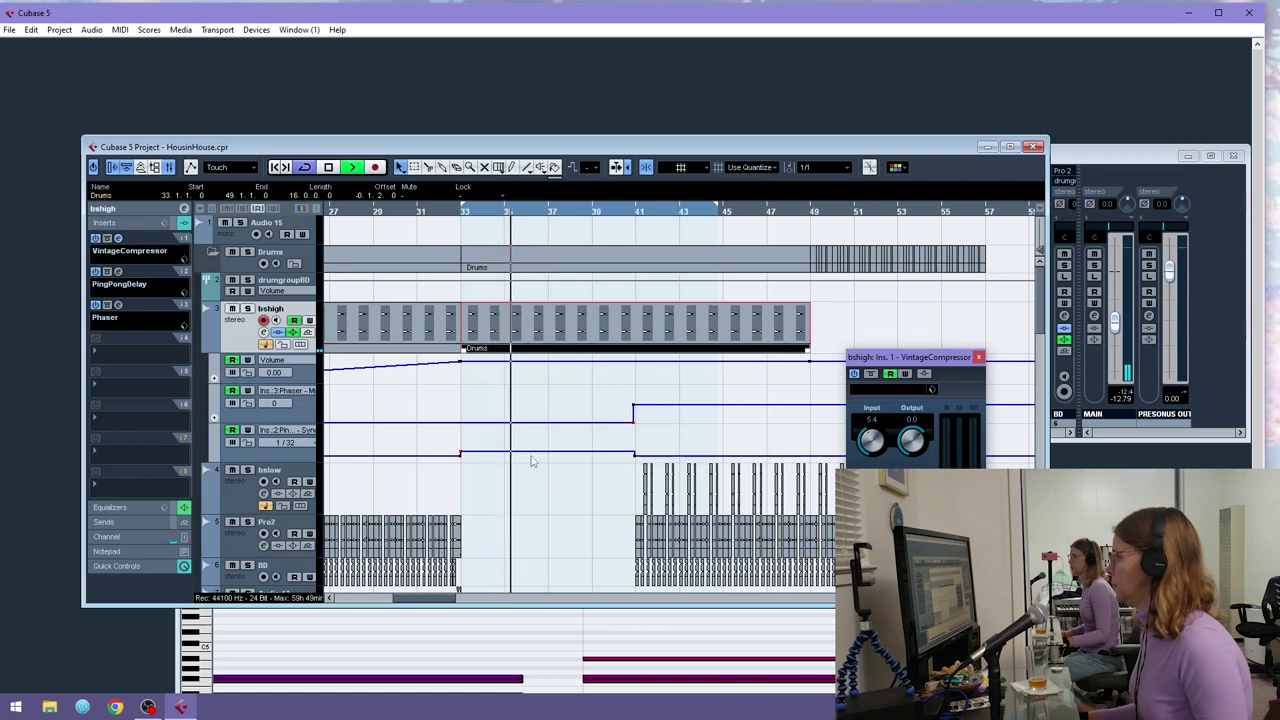
- Close the VintageCompressor window and automate the PingPongDelay SyncNote to drop to 1/2 from bar 39
key(h)
click(979, 357)
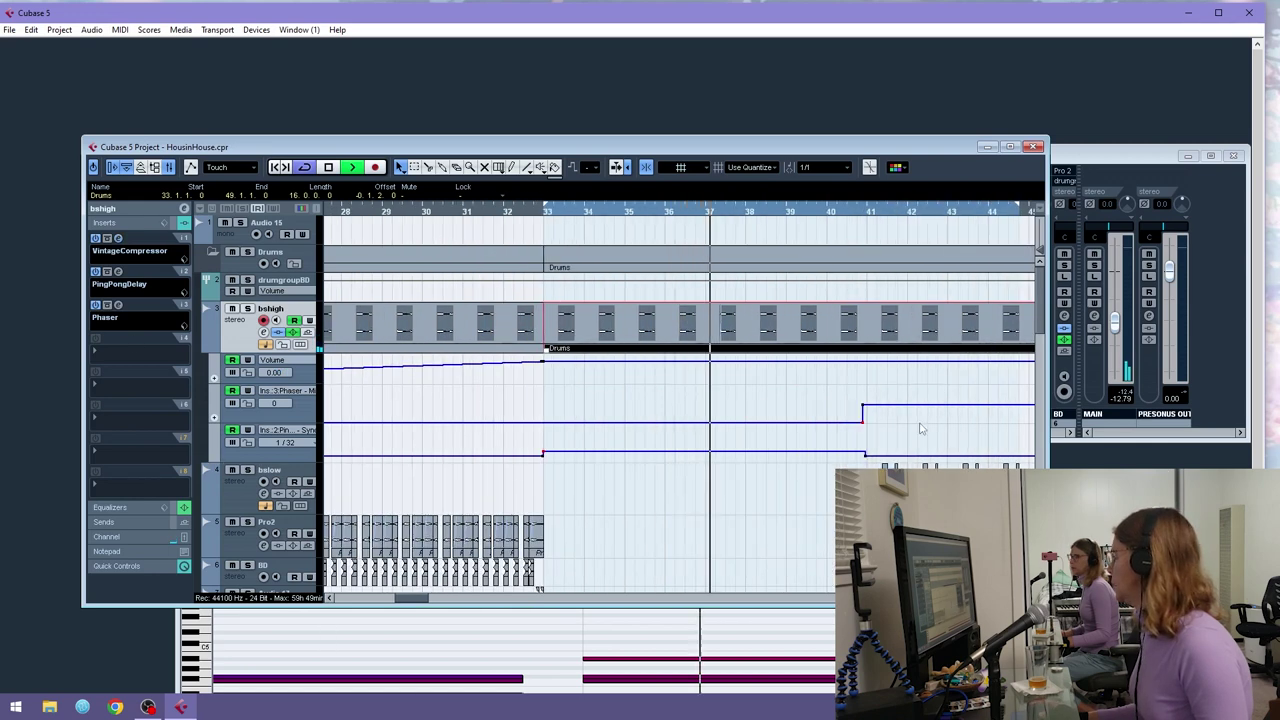
click(786, 452)
drag(793, 457, 831, 522)
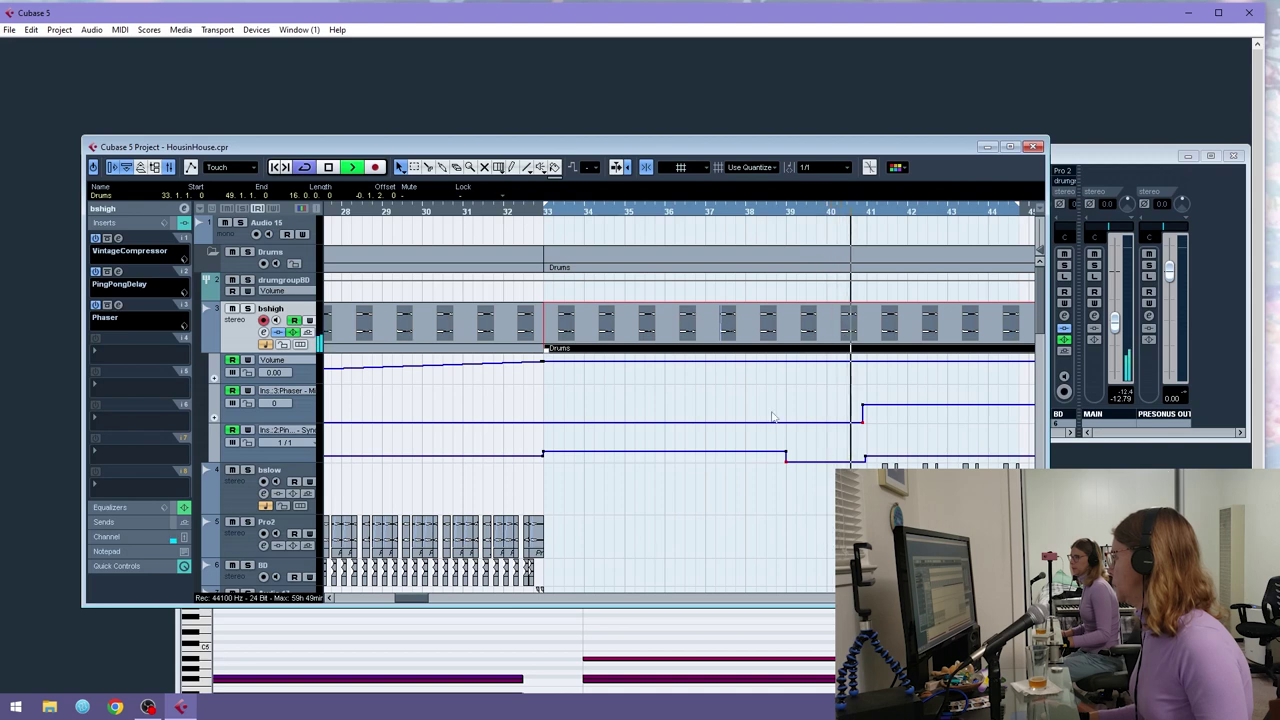
drag(789, 465, 786, 464)
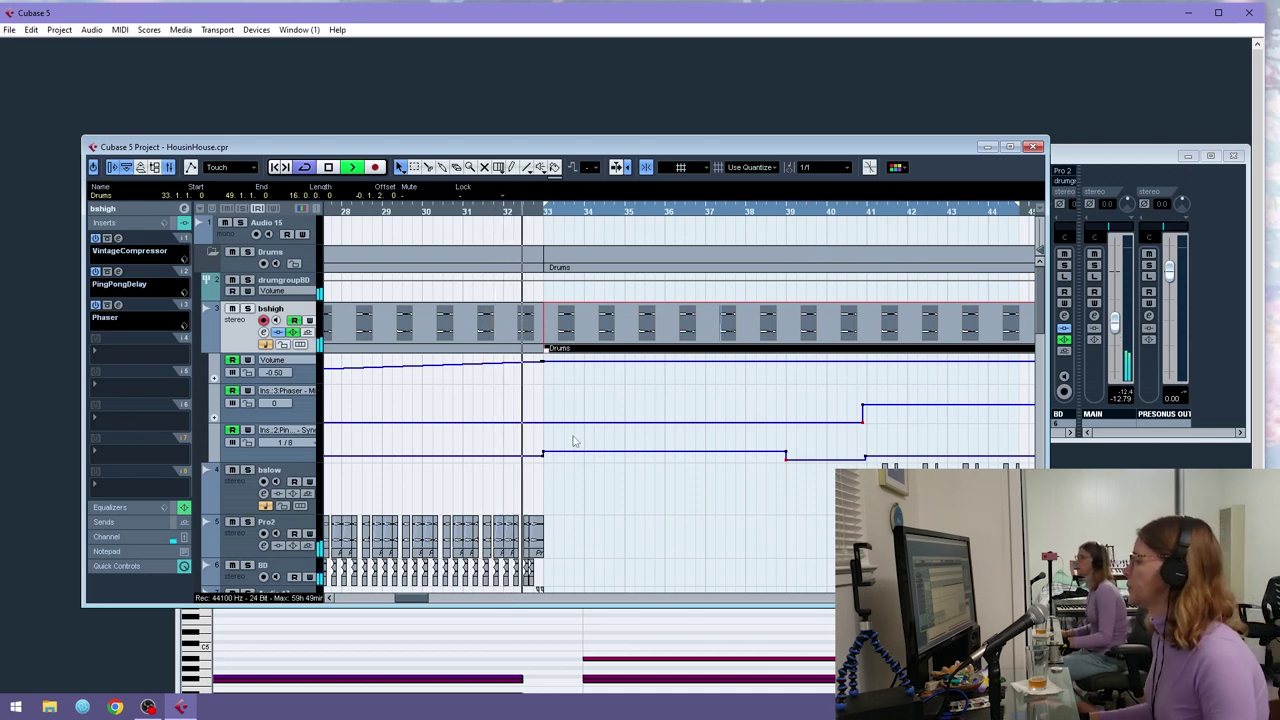
- Reveal a fourth automation lane under bshigh and cancel the removal prompt
click(214, 458)
click(257, 474)
key(Delete)
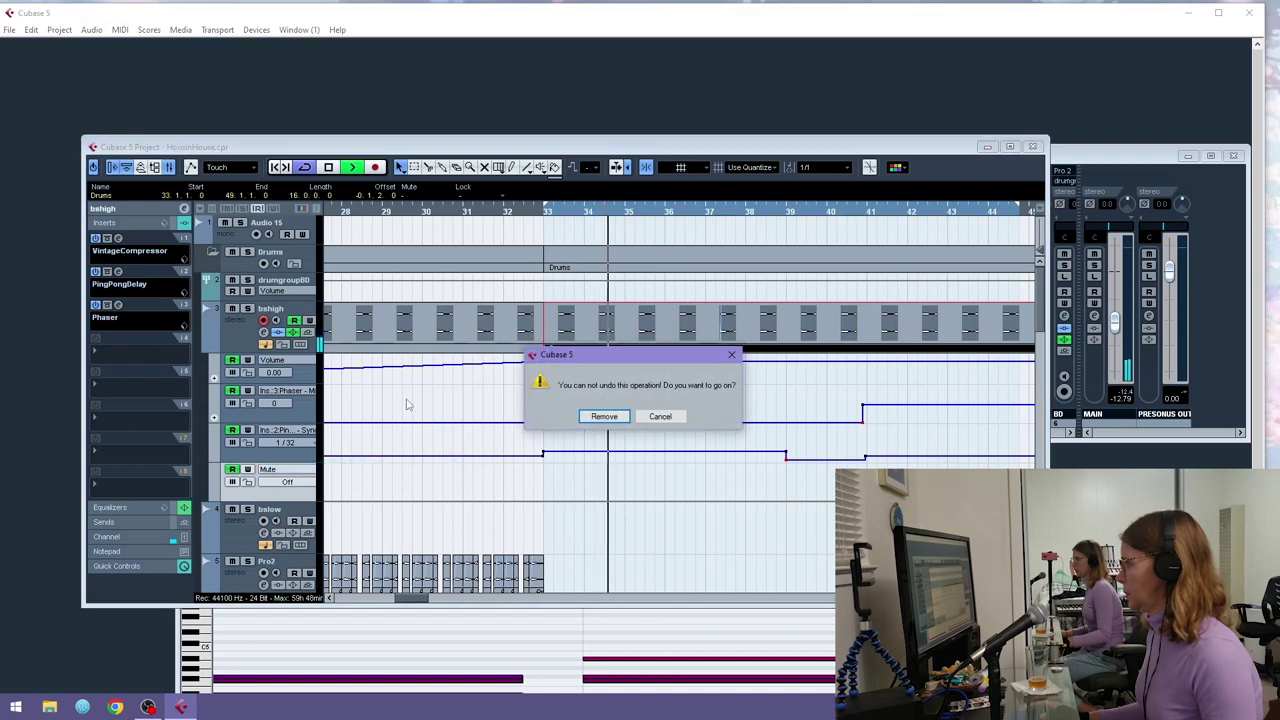
click(660, 416)
click(299, 470)
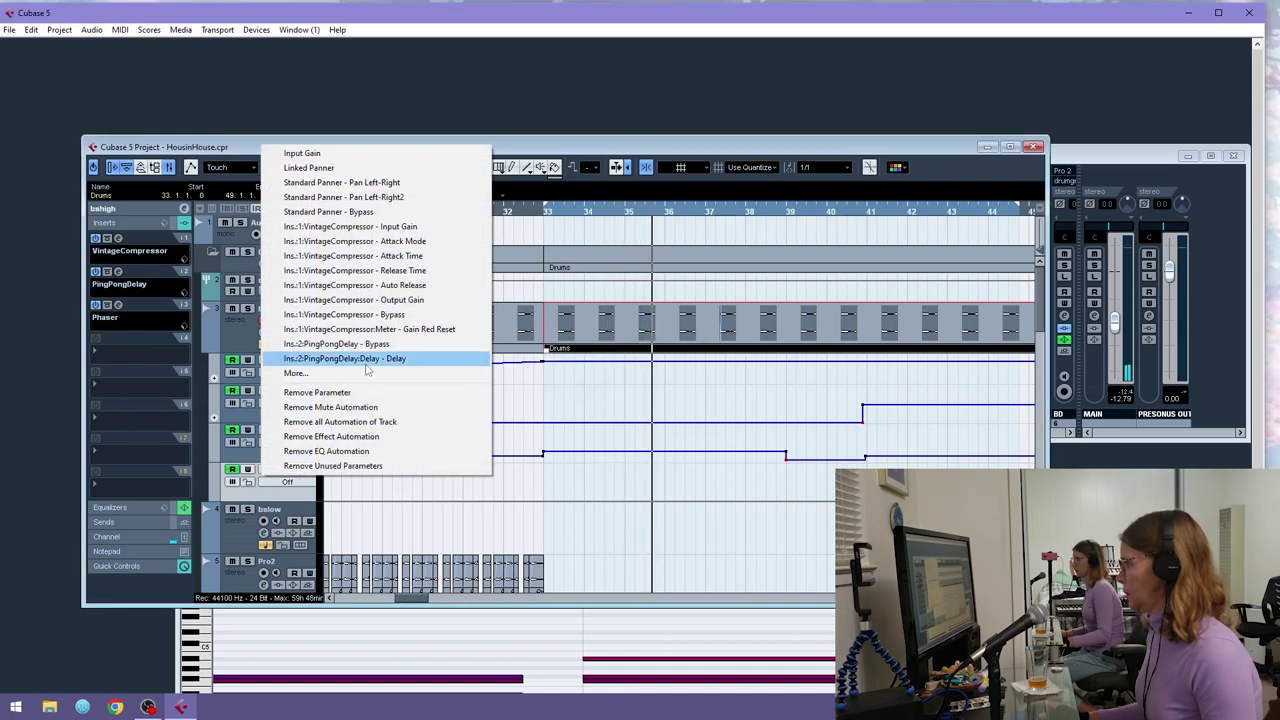
click(107, 360)
click(110, 359)
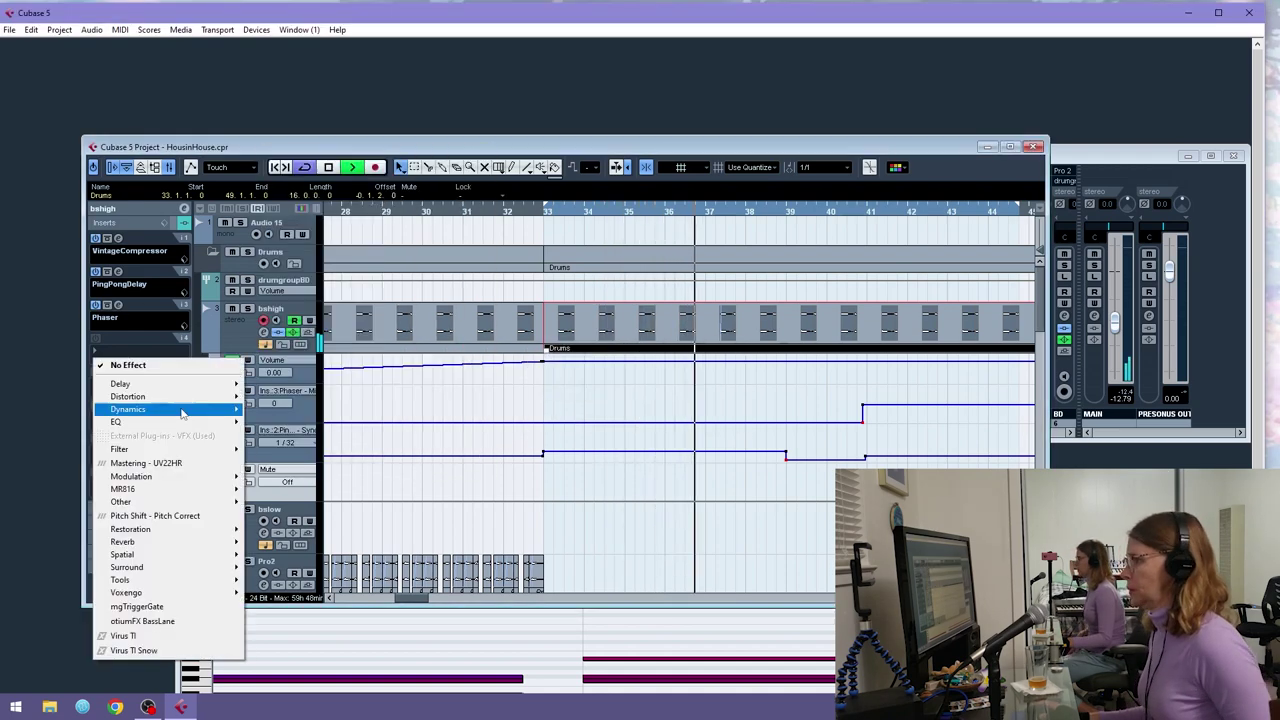
click(217, 178)
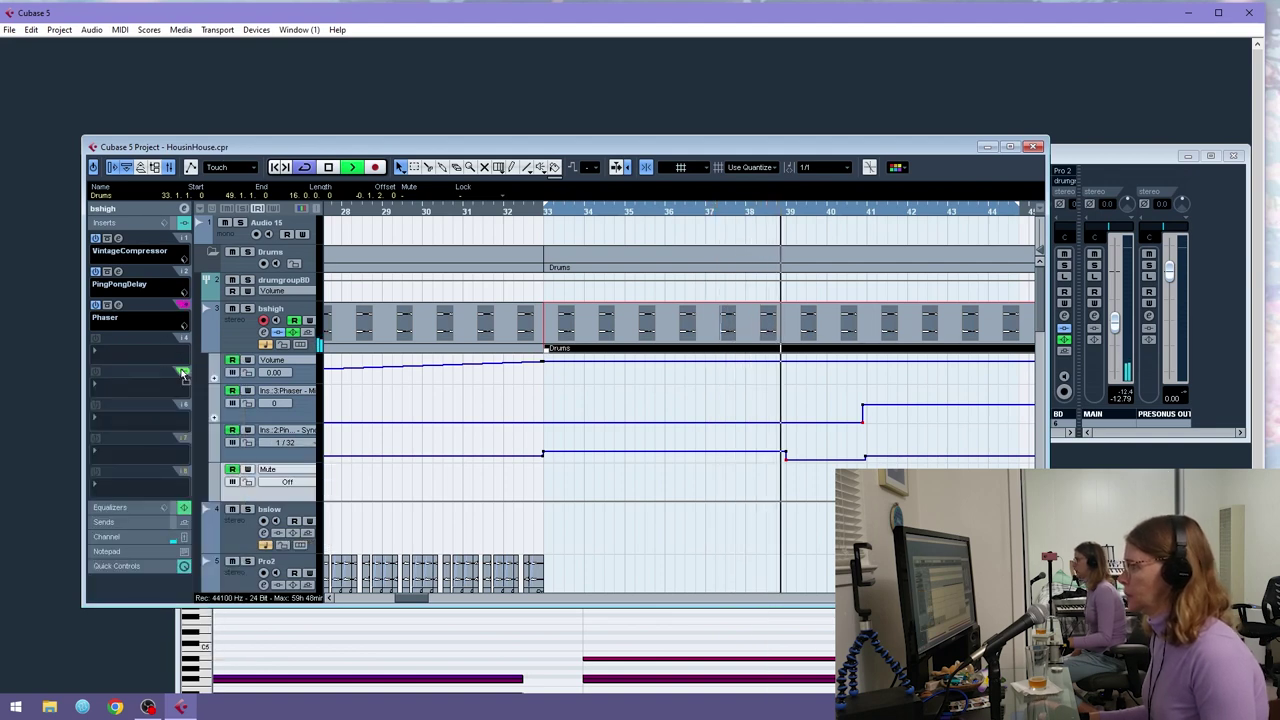
- Move bshigh's three insert effects down to slots three to five and add the Tonic filter in slot two
drag(183, 372, 183, 375)
drag(185, 275, 185, 307)
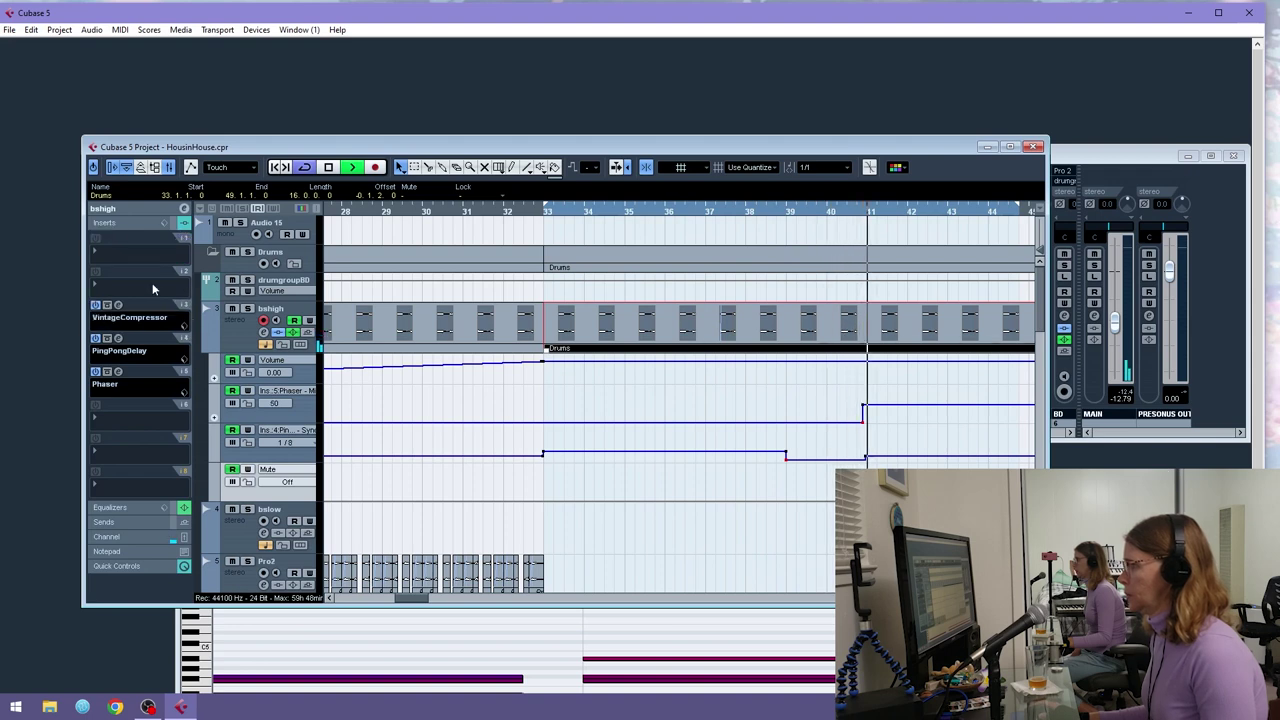
click(138, 277)
mouse_move(150, 383)
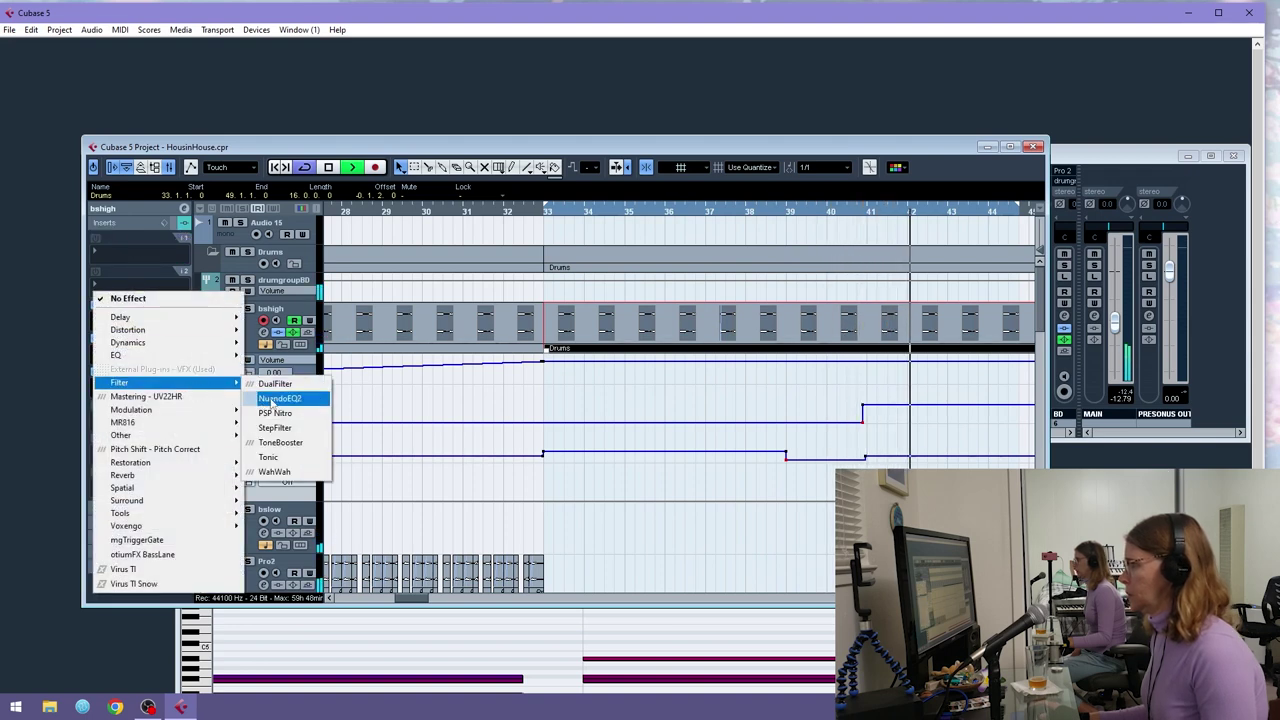
click(275, 457)
click(432, 497)
click(437, 565)
drag(437, 565, 365, 548)
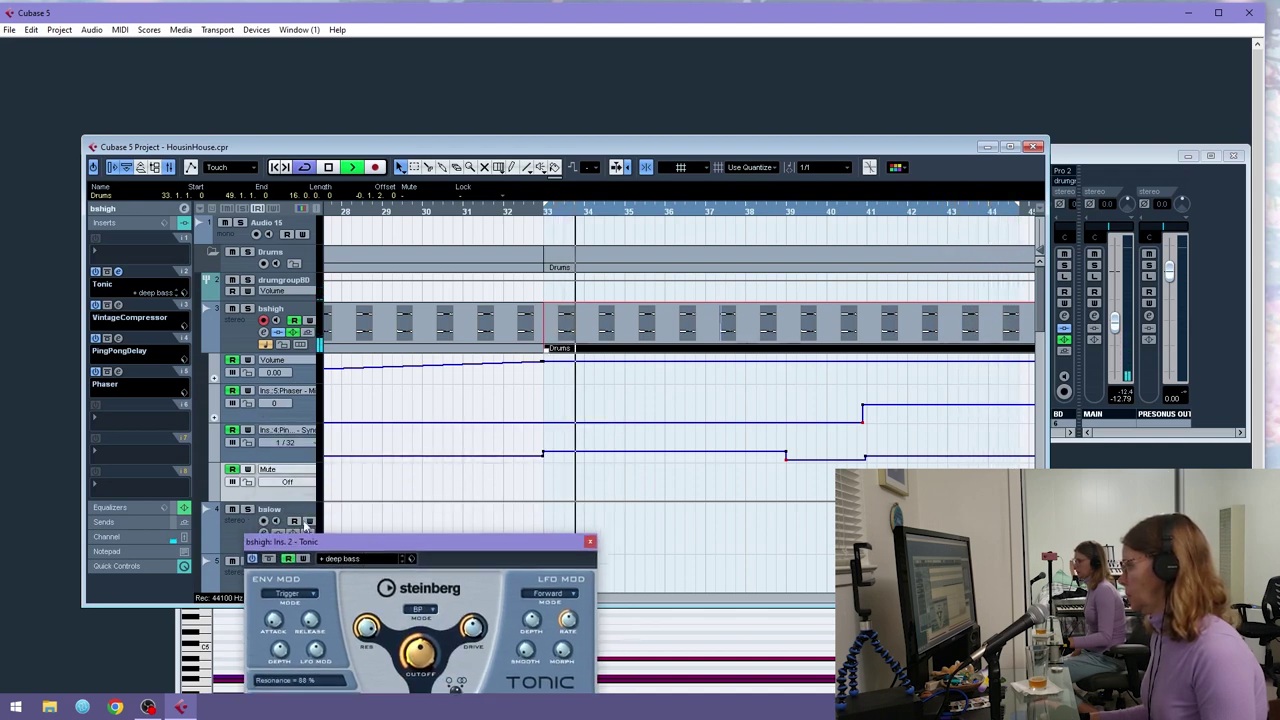
- Assign Tonic Mix to bshigh's fourth automation lane and automate it to jump from 0% to about 49% at bar 33
click(288, 470)
click(340, 288)
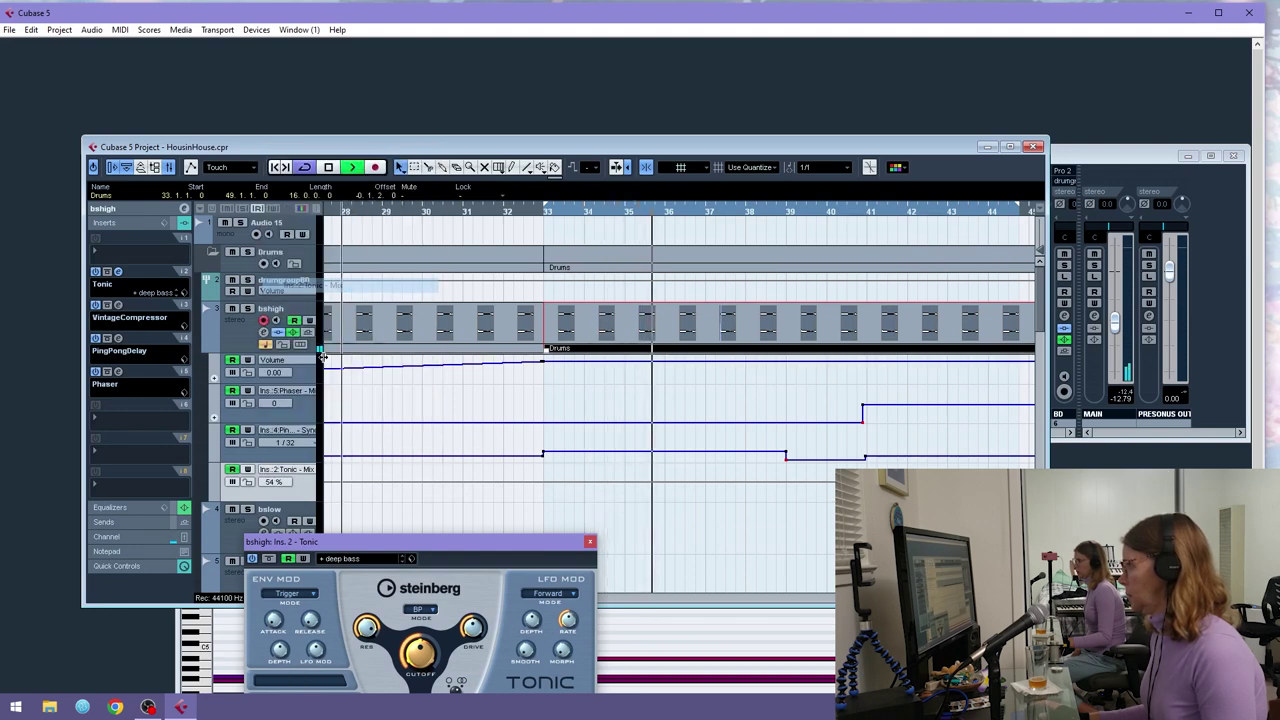
mouse_move(545, 486)
mouse_down()
mouse_move(544, 497)
mouse_move(543, 484)
mouse_up()
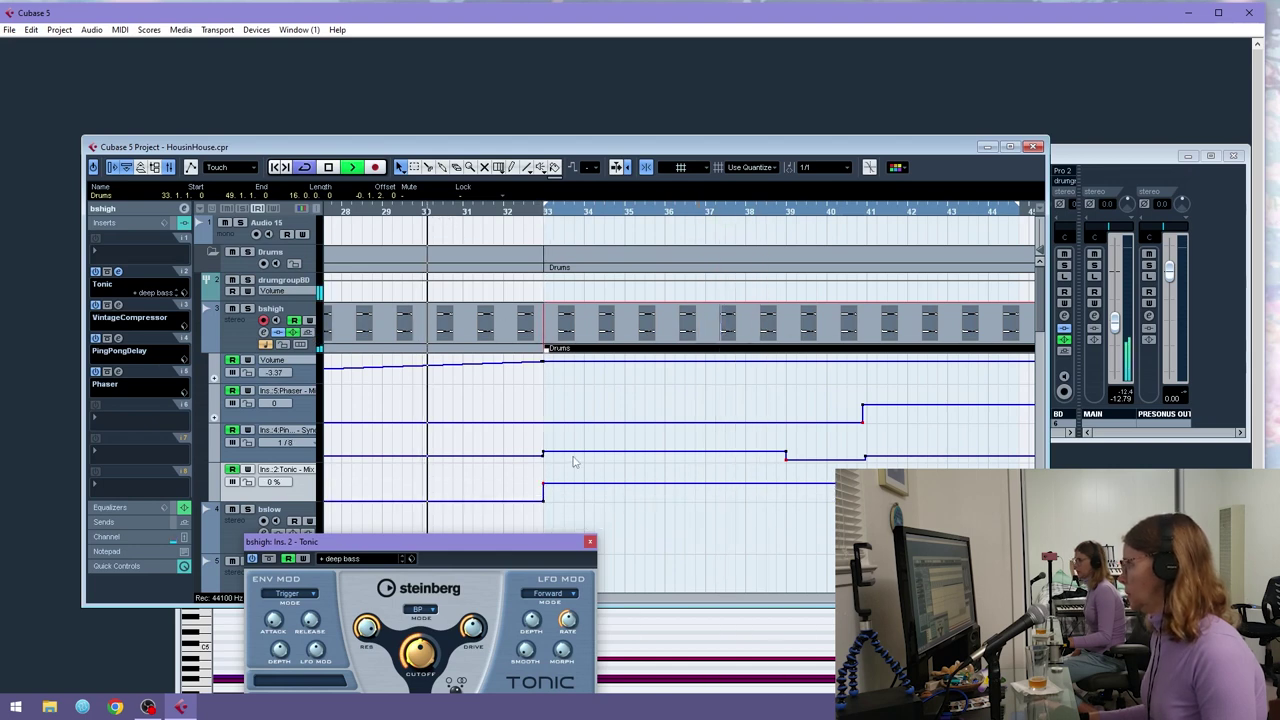
- Set the quantize value to 1/8 and move the 0% Tonic Mix point to 32.4.1, making a short ramp into bar 33
drag(544, 502, 537, 510)
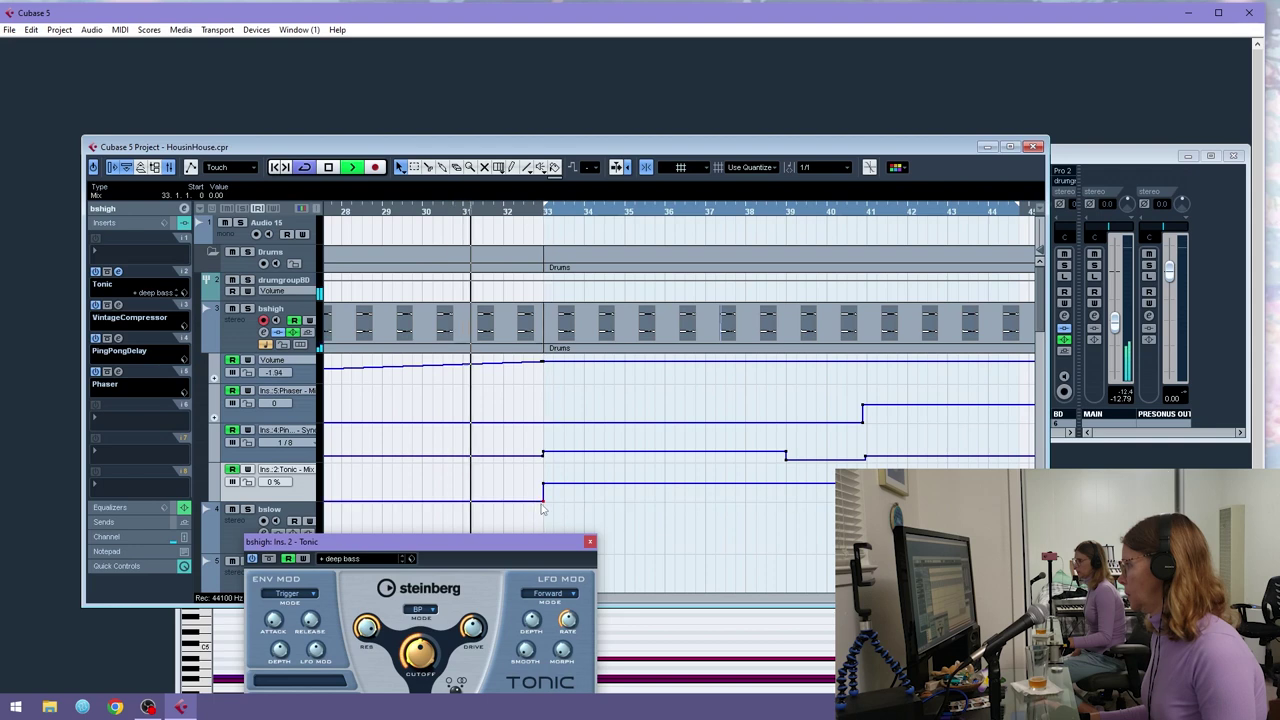
click(543, 502)
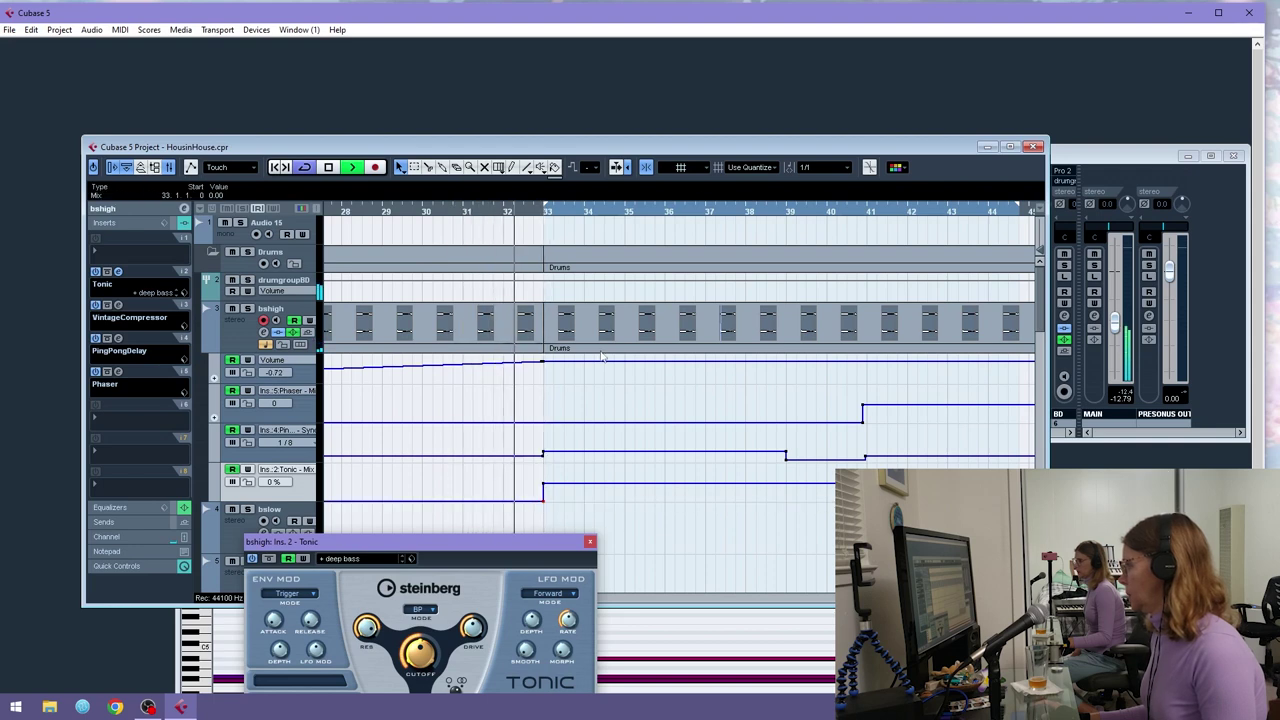
click(813, 172)
click(820, 245)
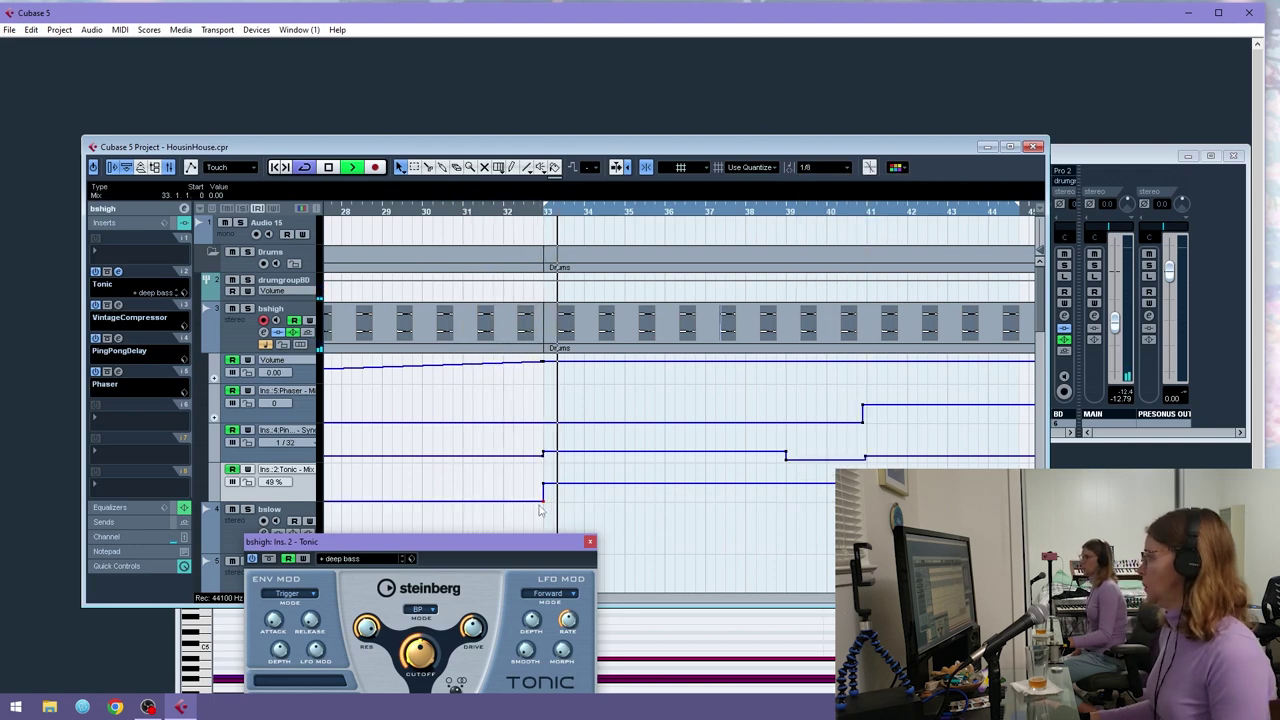
drag(543, 503, 533, 503)
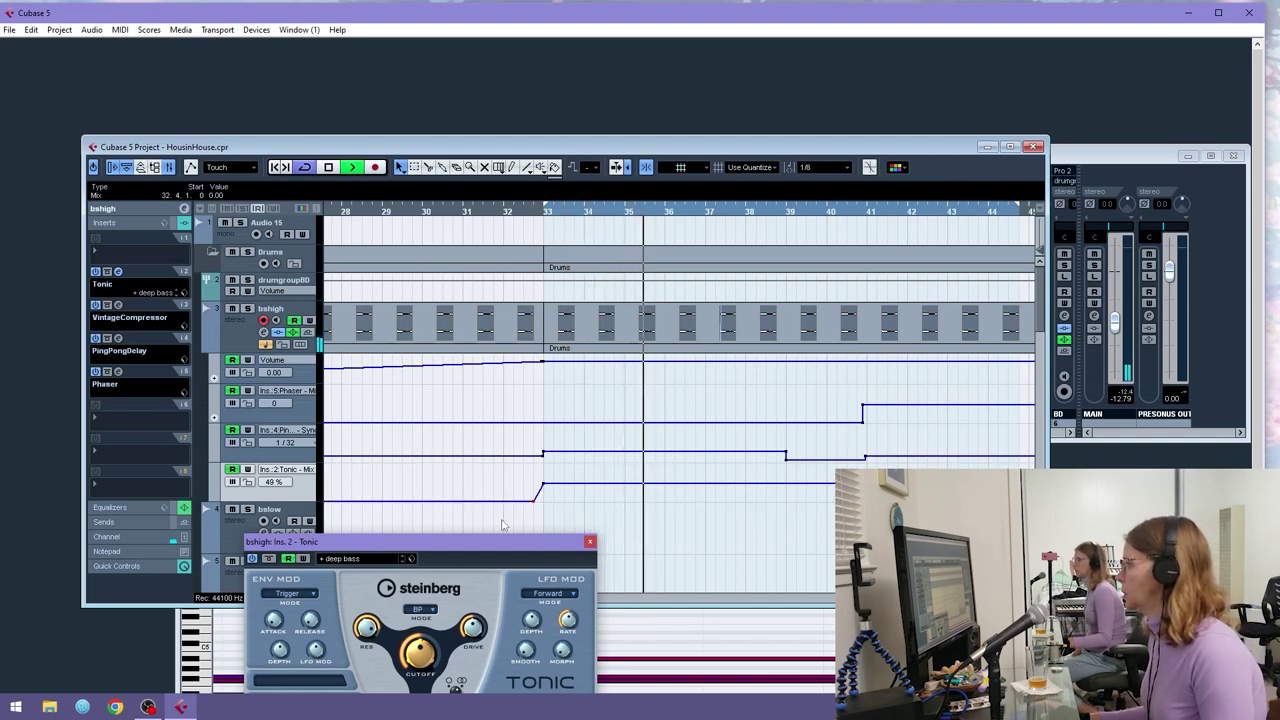
- Reveal a fifth automation lane under bshigh and fade the Tonic Mix from bar 39 down to 0 at bar 41
click(214, 497)
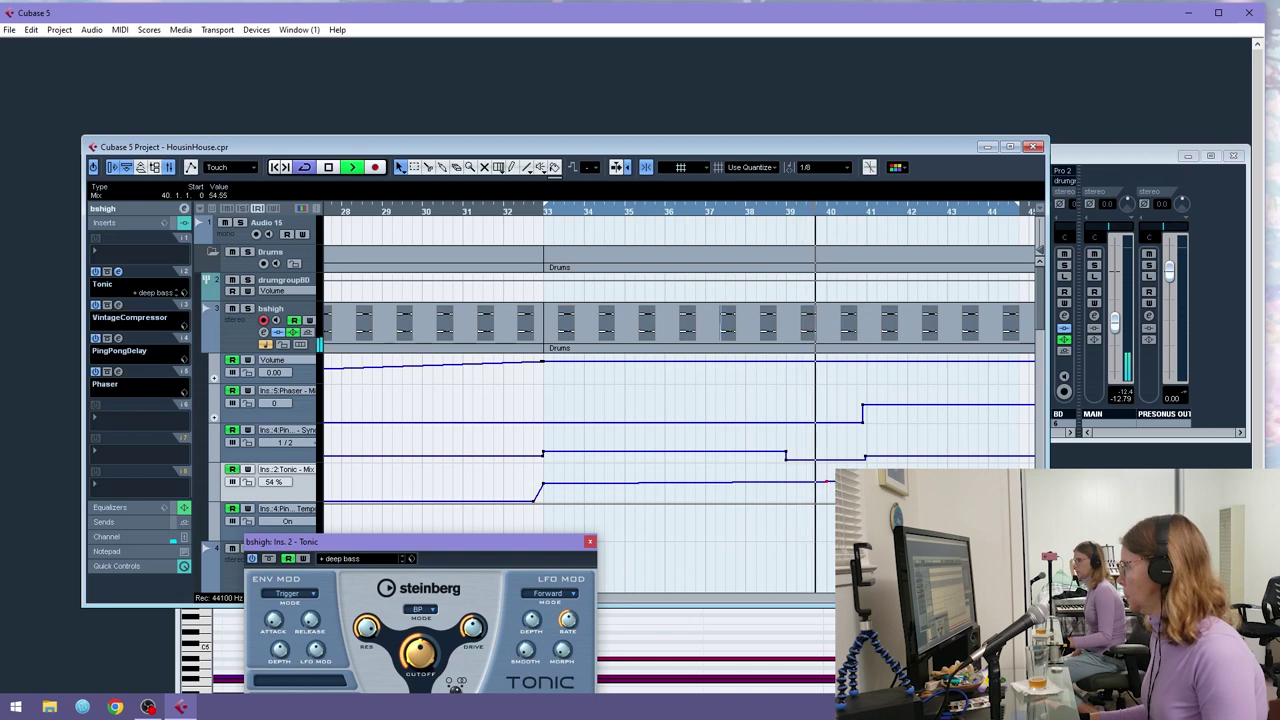
drag(867, 481, 867, 501)
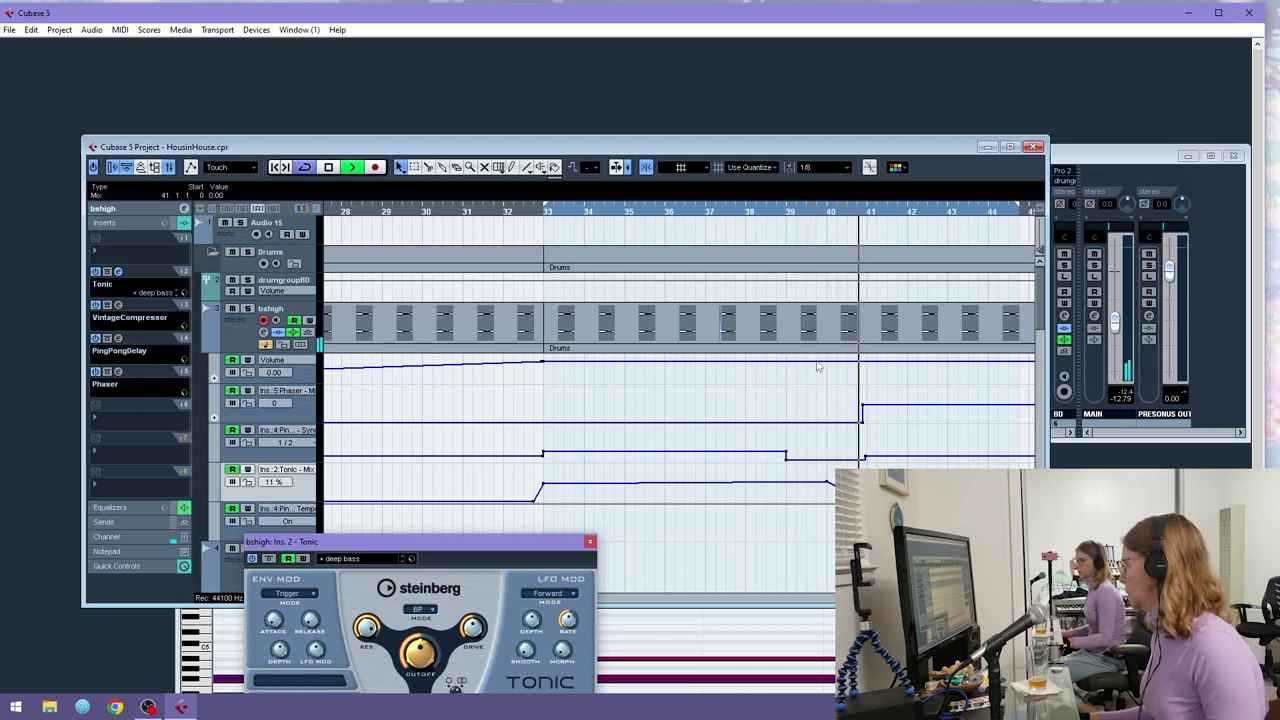
click(720, 213)
click(786, 482)
click(828, 483)
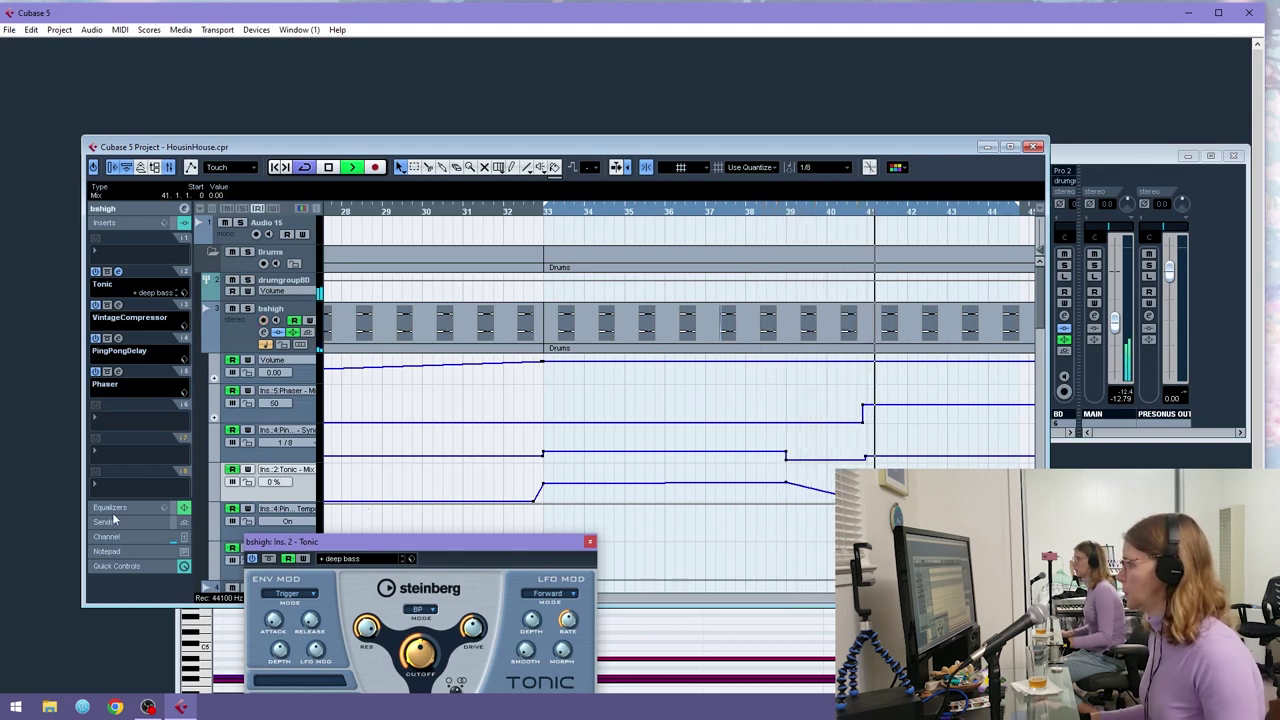
- Move the Tonic window out of the way and activate a send from bshigh's first send slot to FX 1-RoomWorks
drag(300, 541, 343, 636)
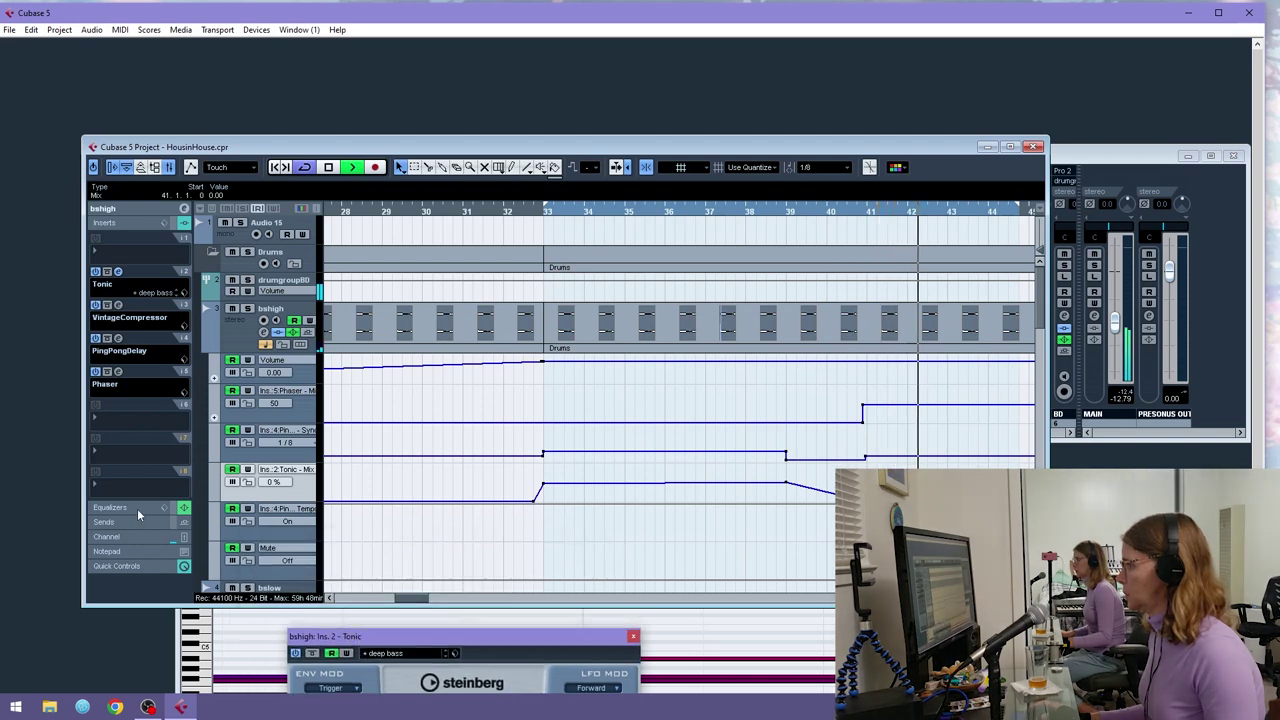
click(137, 520)
click(126, 284)
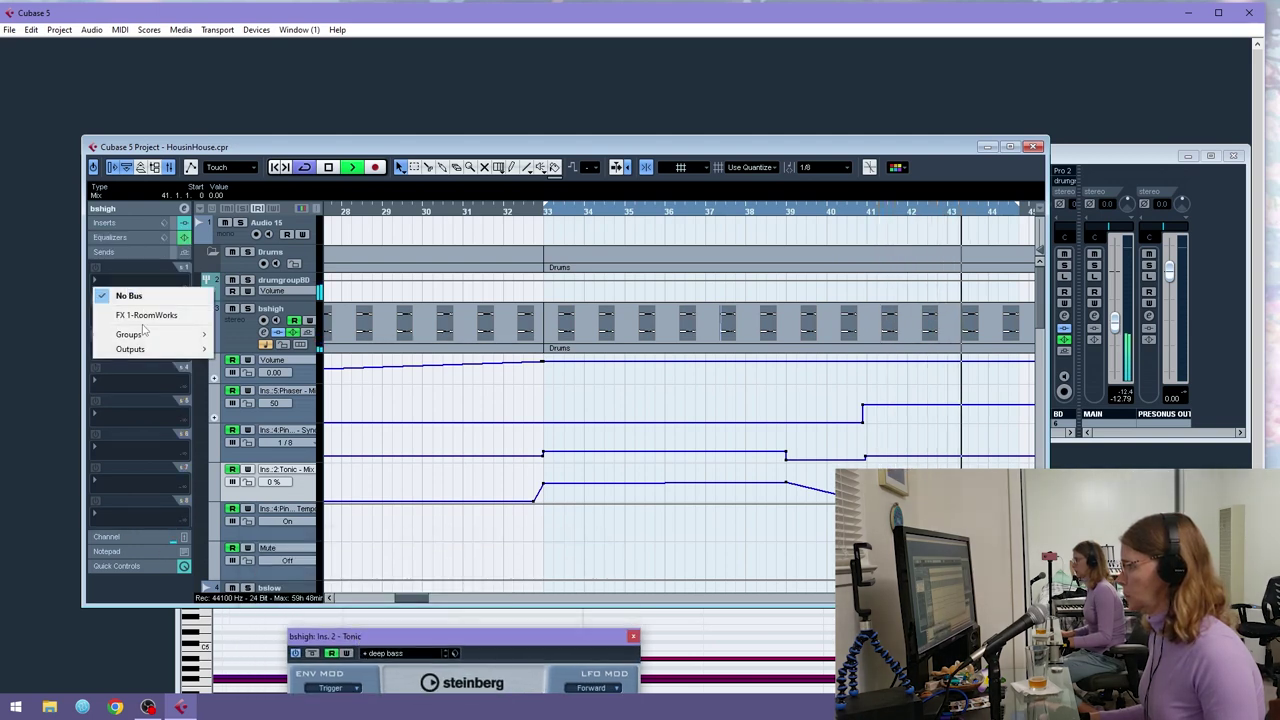
click(120, 309)
click(95, 268)
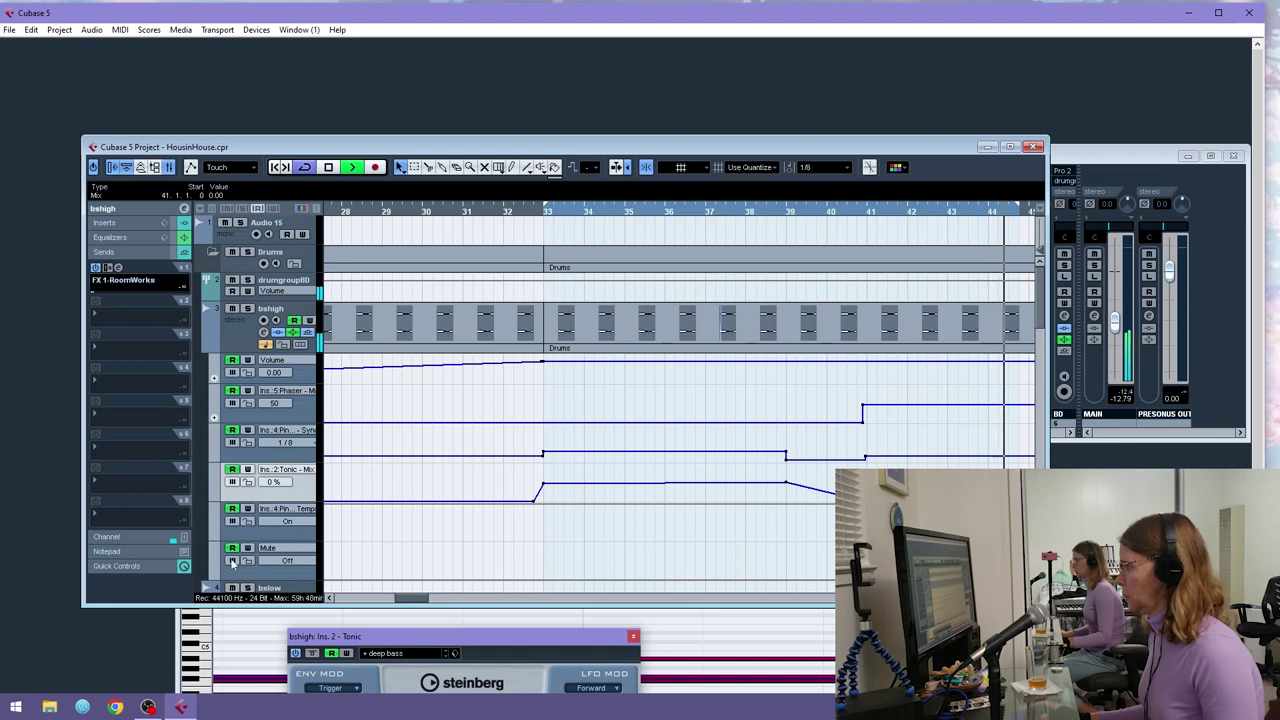
- Assign the first send's Send Level to bshigh's sixth automation lane in place of Mute
click(280, 553)
click(290, 453)
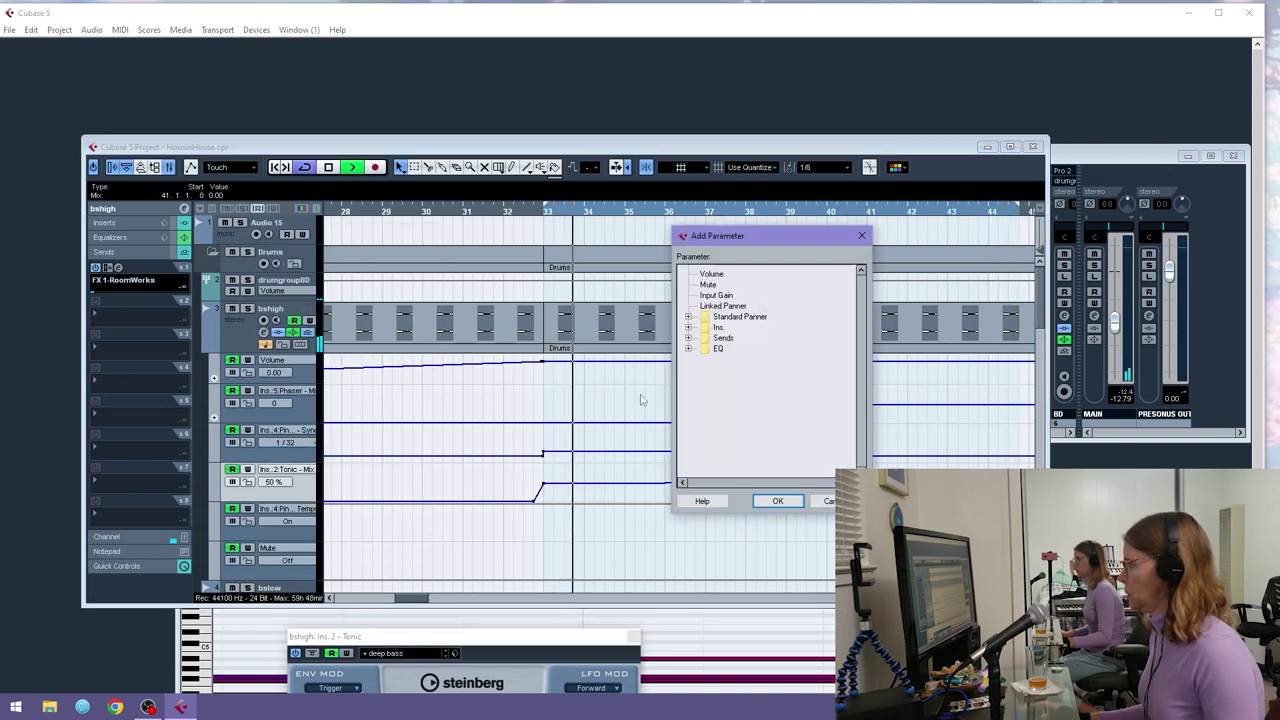
click(688, 337)
click(705, 348)
click(750, 370)
click(778, 500)
scroll(751, 440, down, 3)
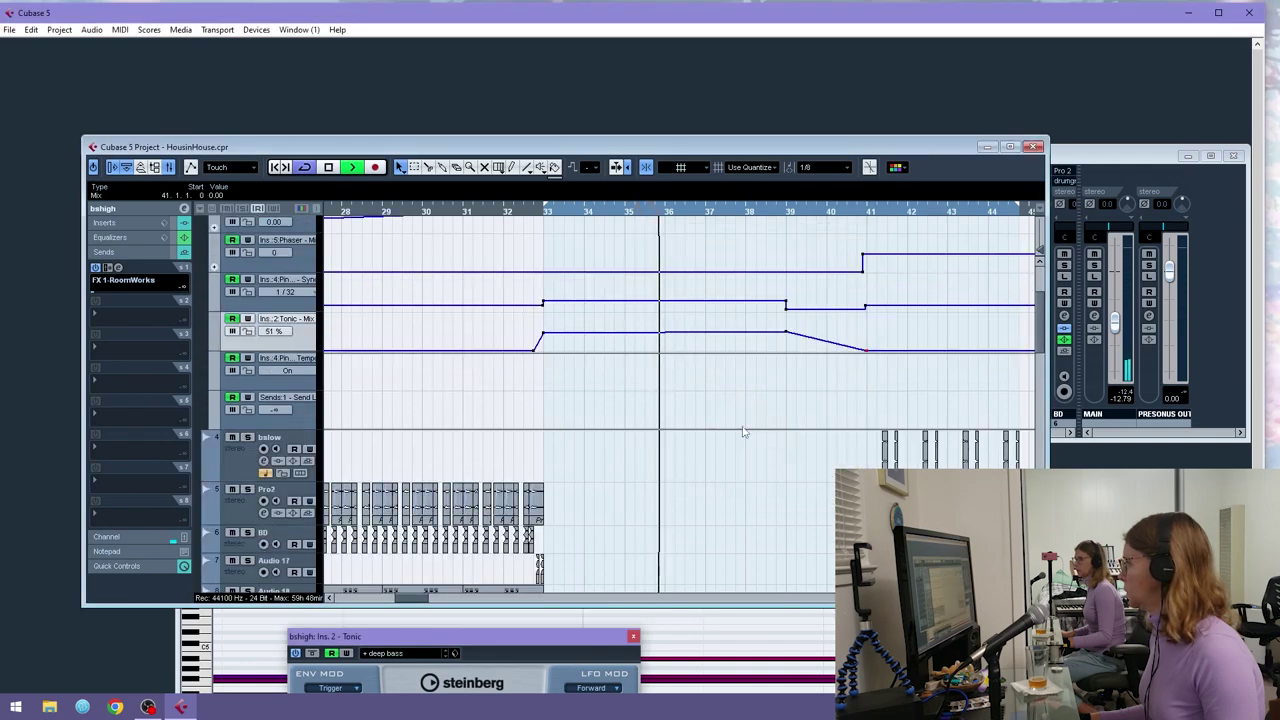
- Automate bshigh's RoomWorks send to rise from silence to about -9.96 dB at bar 39 and fade out shortly after bar 41
click(772, 430)
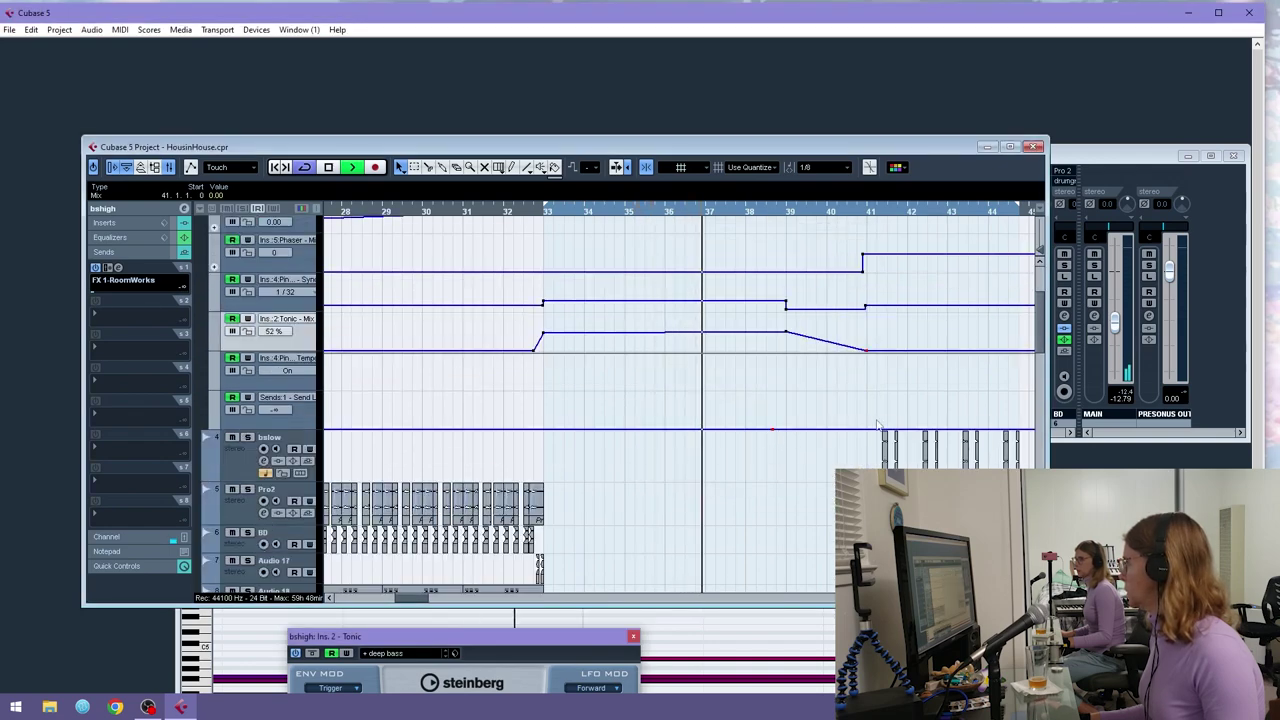
drag(786, 430, 786, 418)
scroll(812, 443, down, 3)
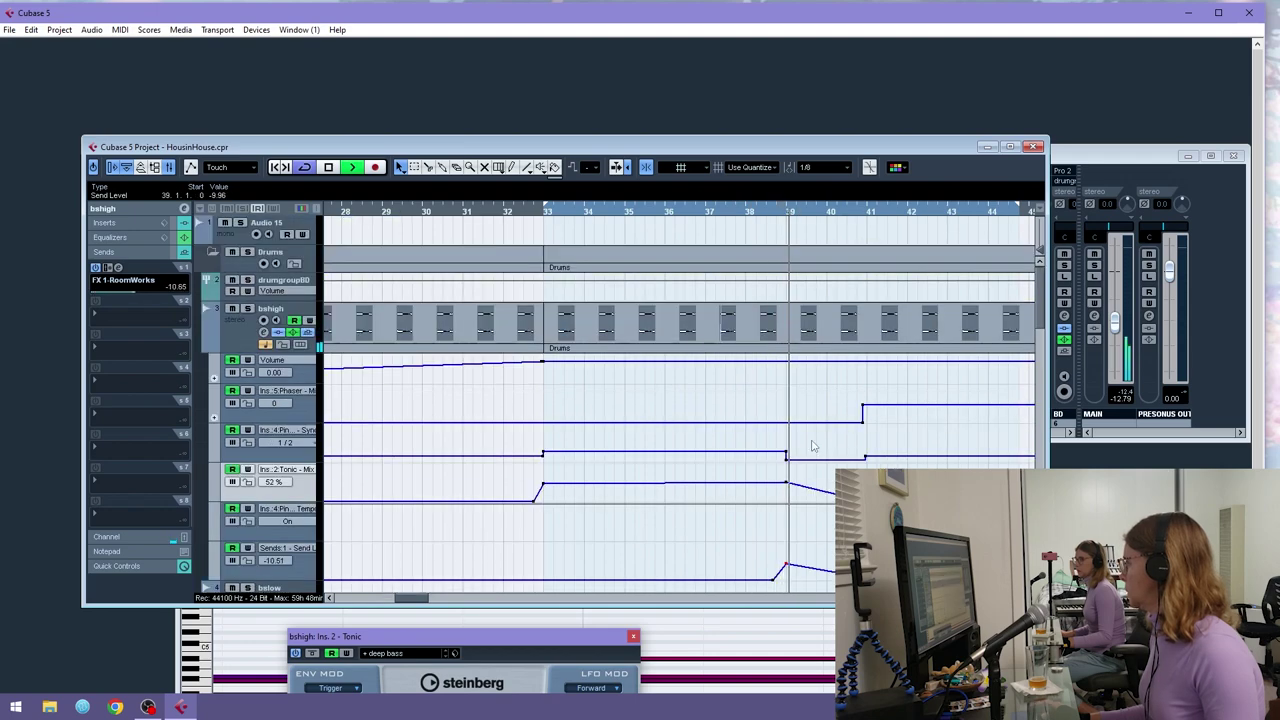
scroll(760, 248, up, 3)
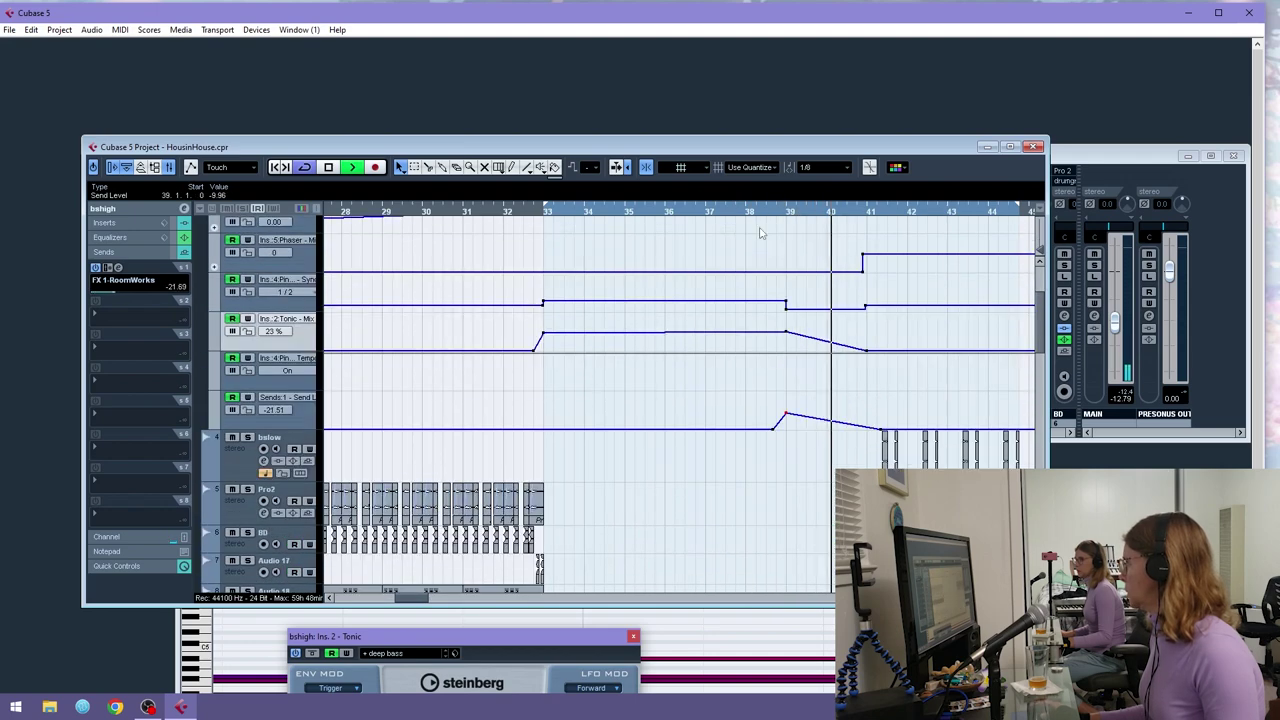
- Raise the send level peak at bar 39 and remove the extra 2.90 dB point at 40.3.1
drag(787, 413, 850, 398)
scroll(798, 424, up, 3)
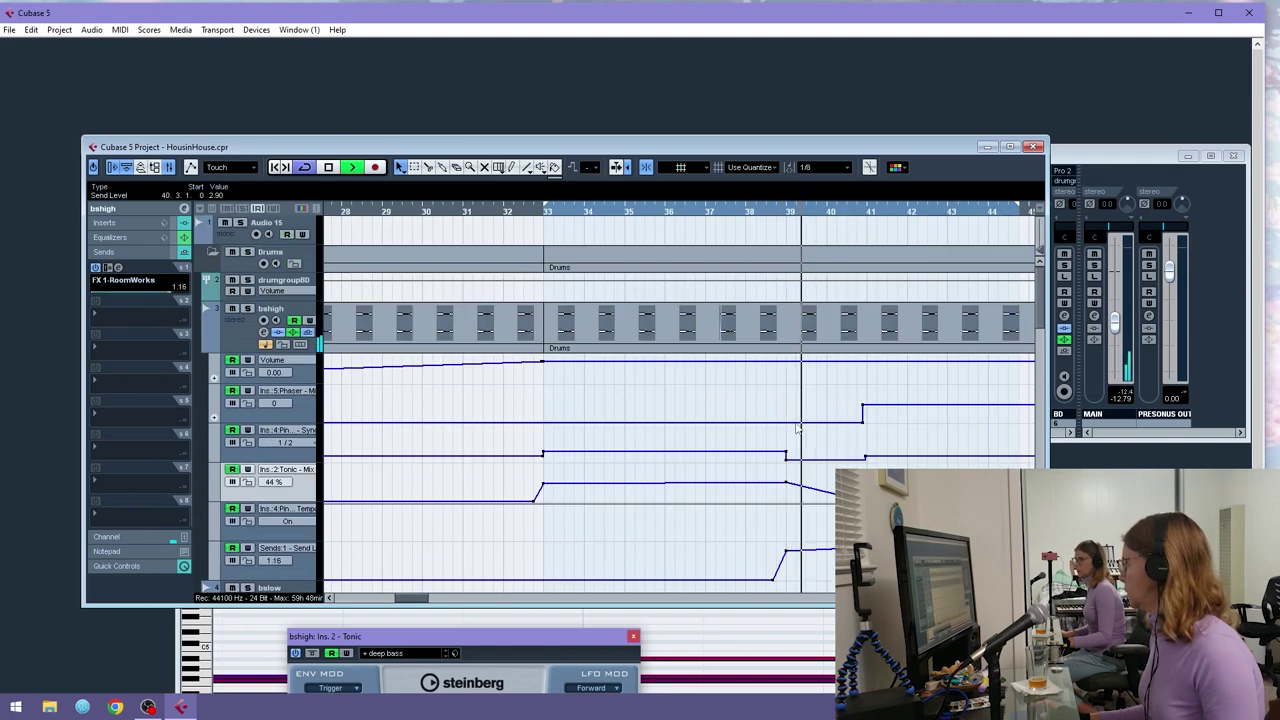
scroll(784, 438, down, 3)
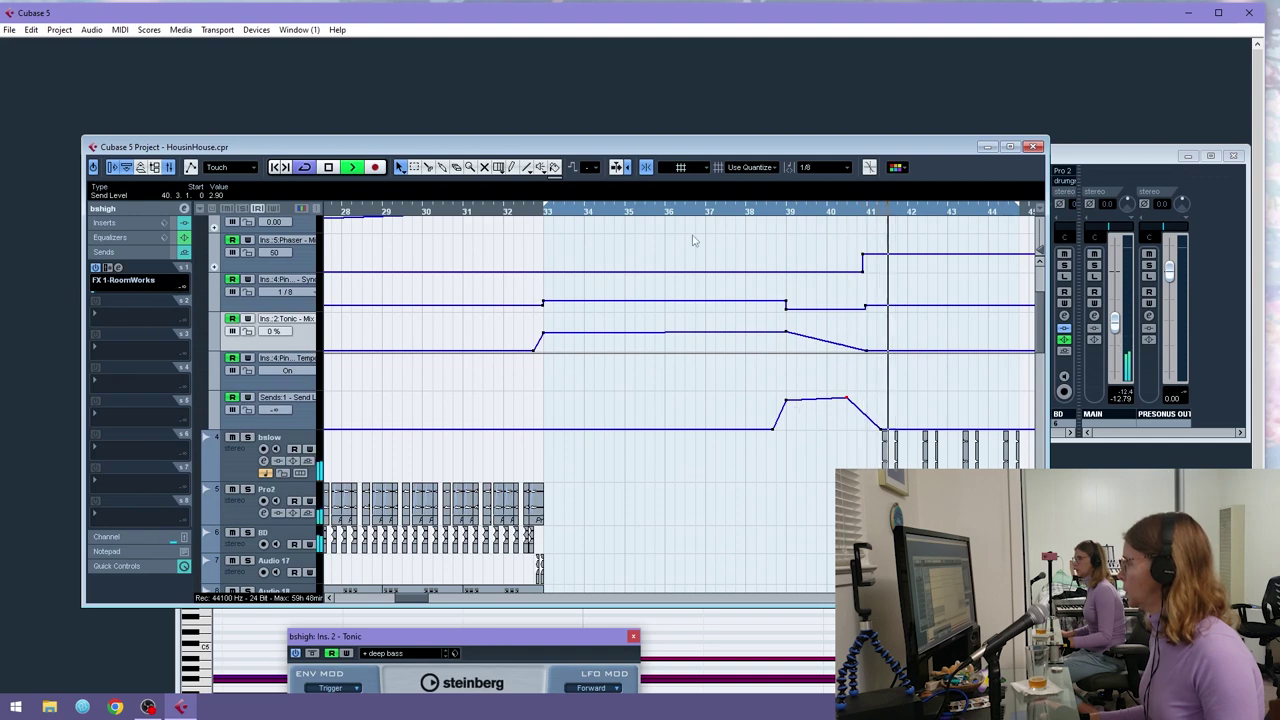
click(516, 212)
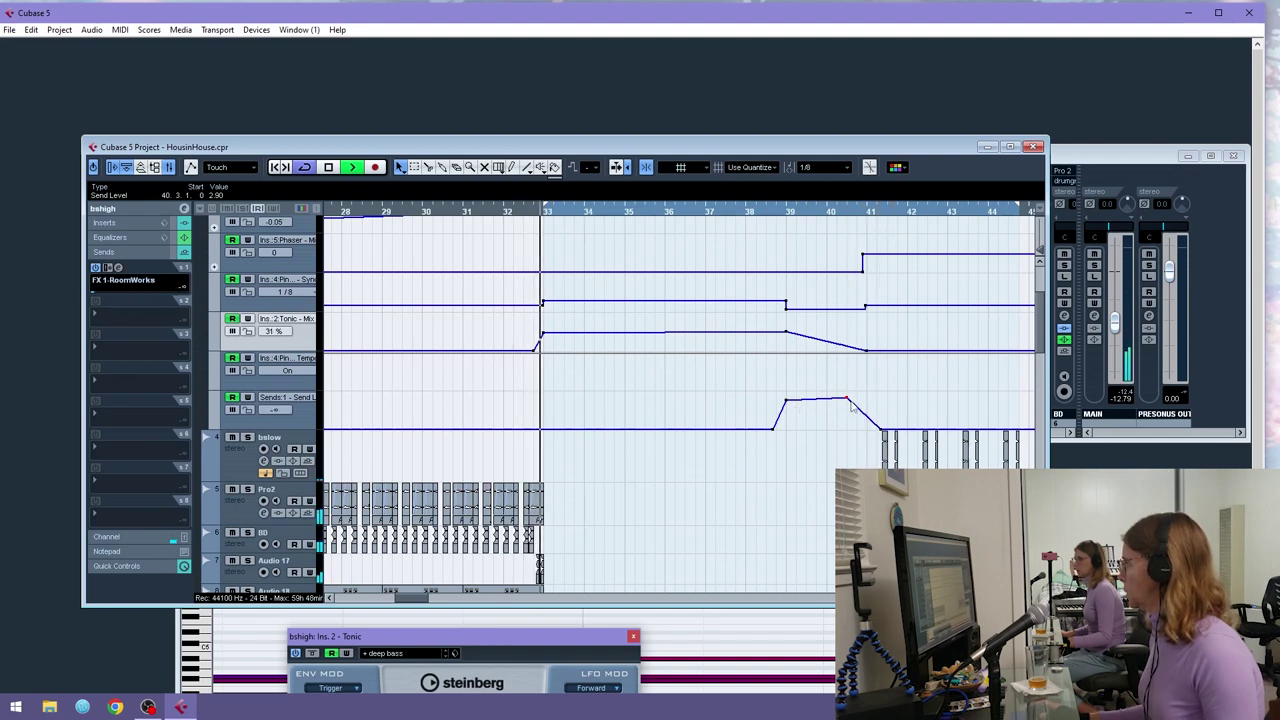
key(Delete)
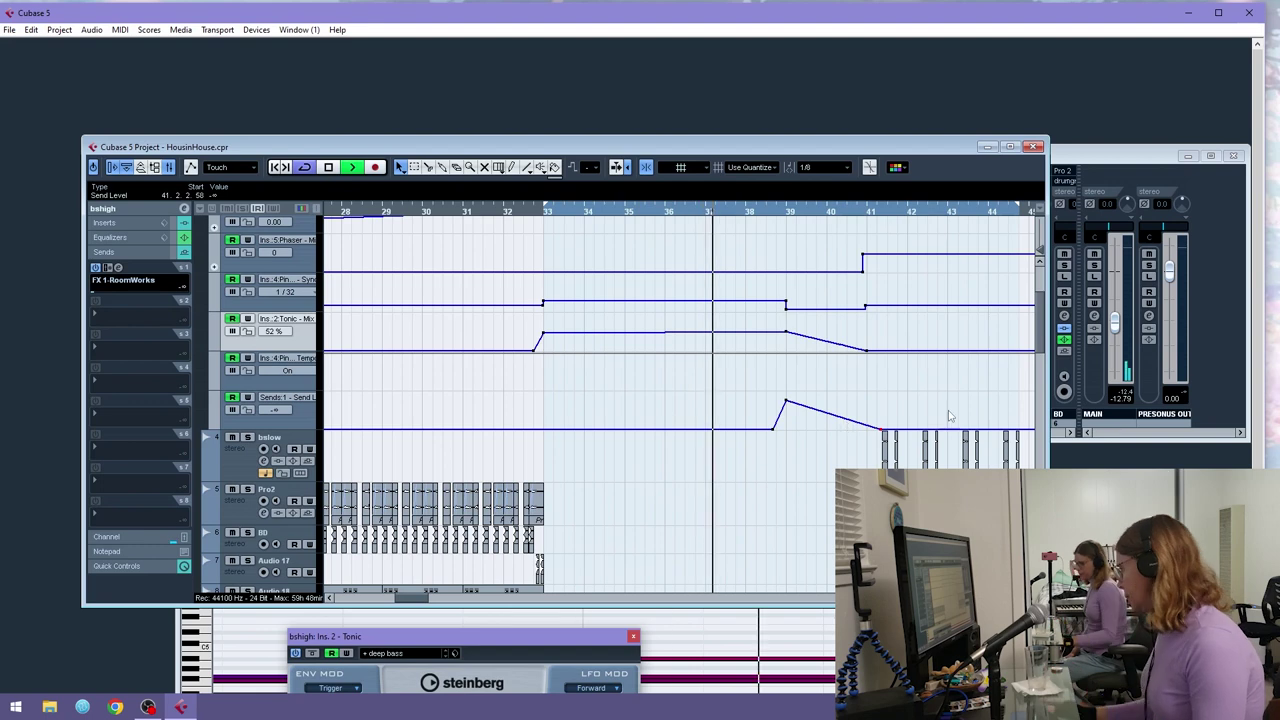
- Listen to the transition into bar 41 with cycle playback off and look over the tracks around it
key(g)
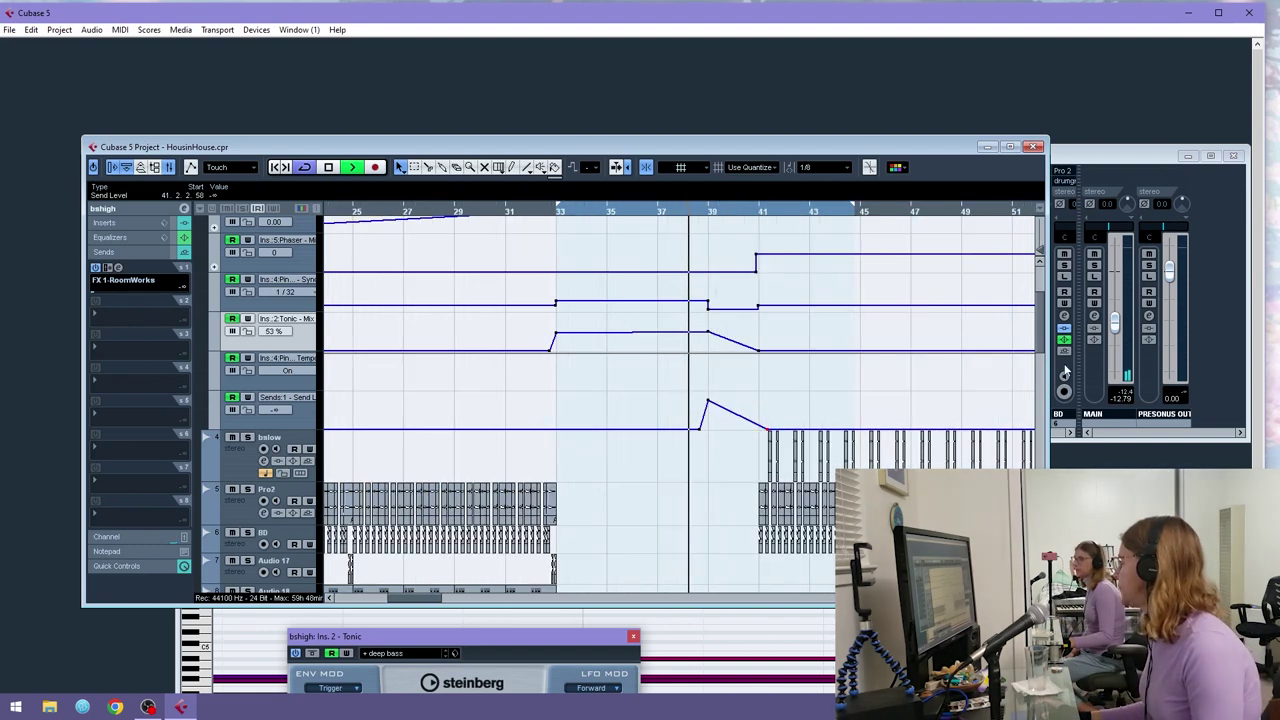
drag(1040, 338, 1040, 306)
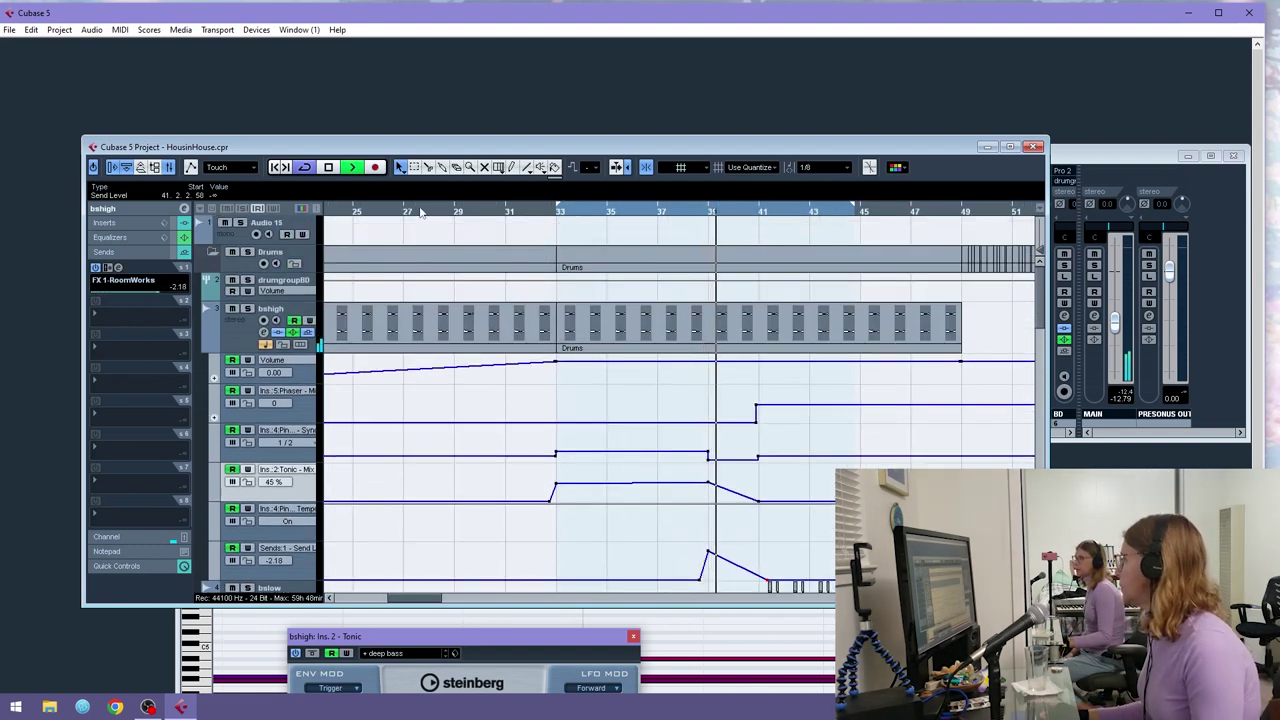
scroll(686, 409, down, 5)
scroll(661, 408, down, 3)
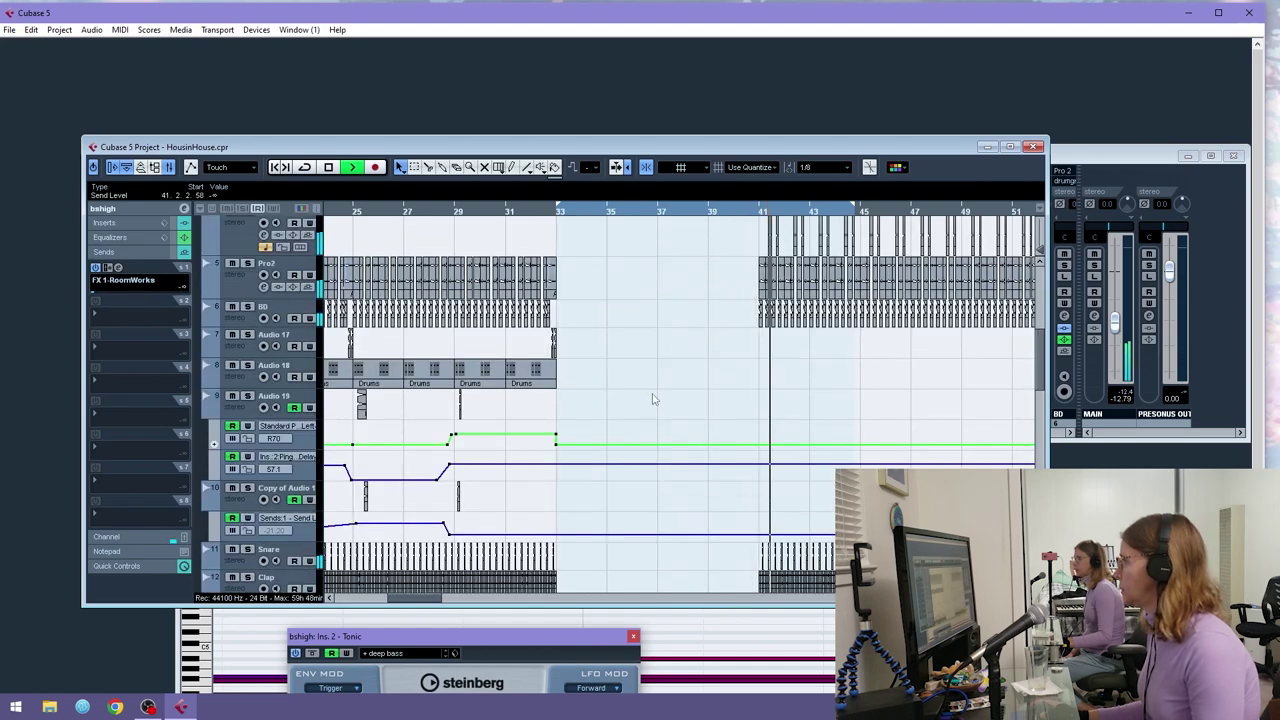
scroll(690, 386, down, 3)
scroll(692, 384, up, 3)
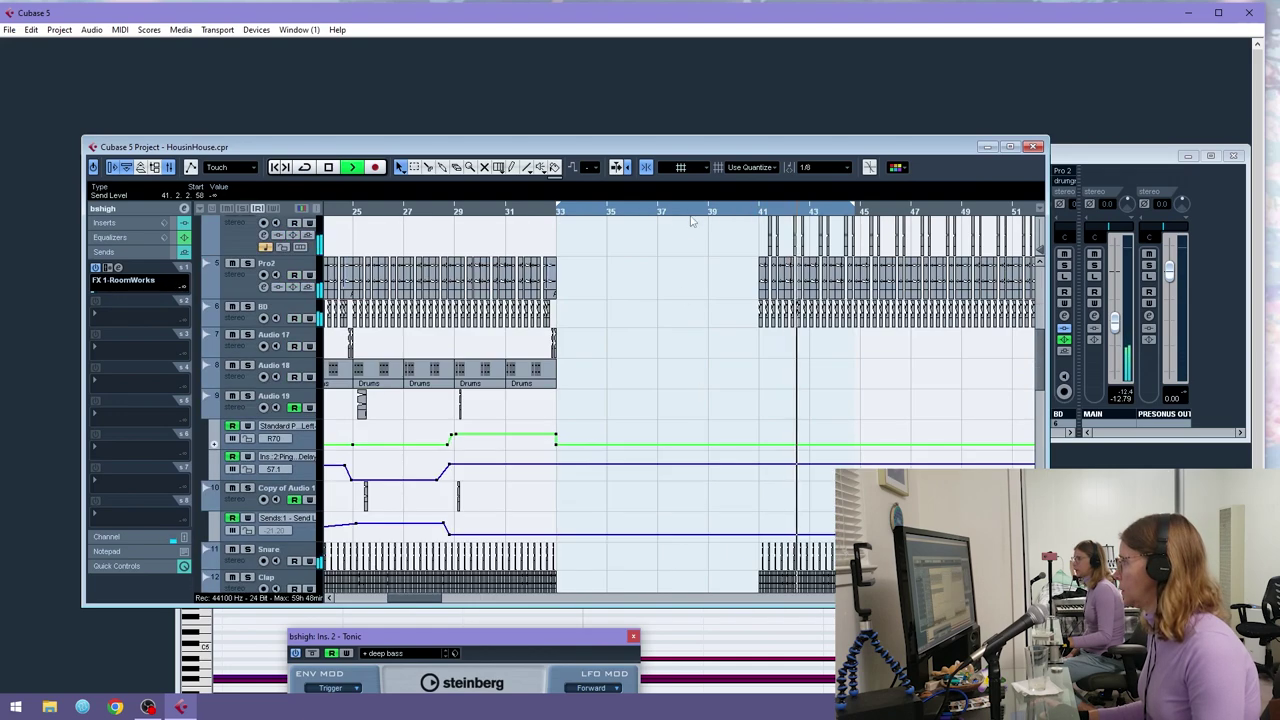
- Raise Copy of Virus's low shelf EQ frequency to 1095.9 Hz and replay from around bar 38
scroll(631, 449, down, 10)
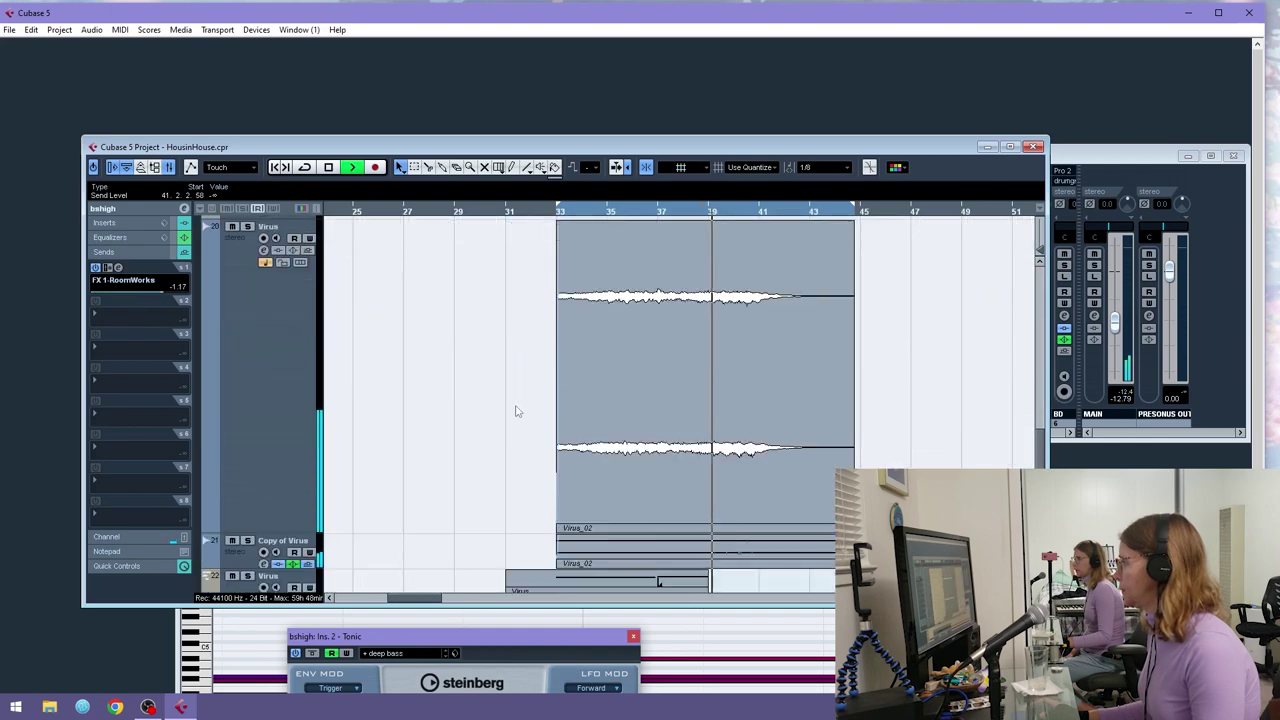
scroll(516, 412, down, 3)
click(236, 390)
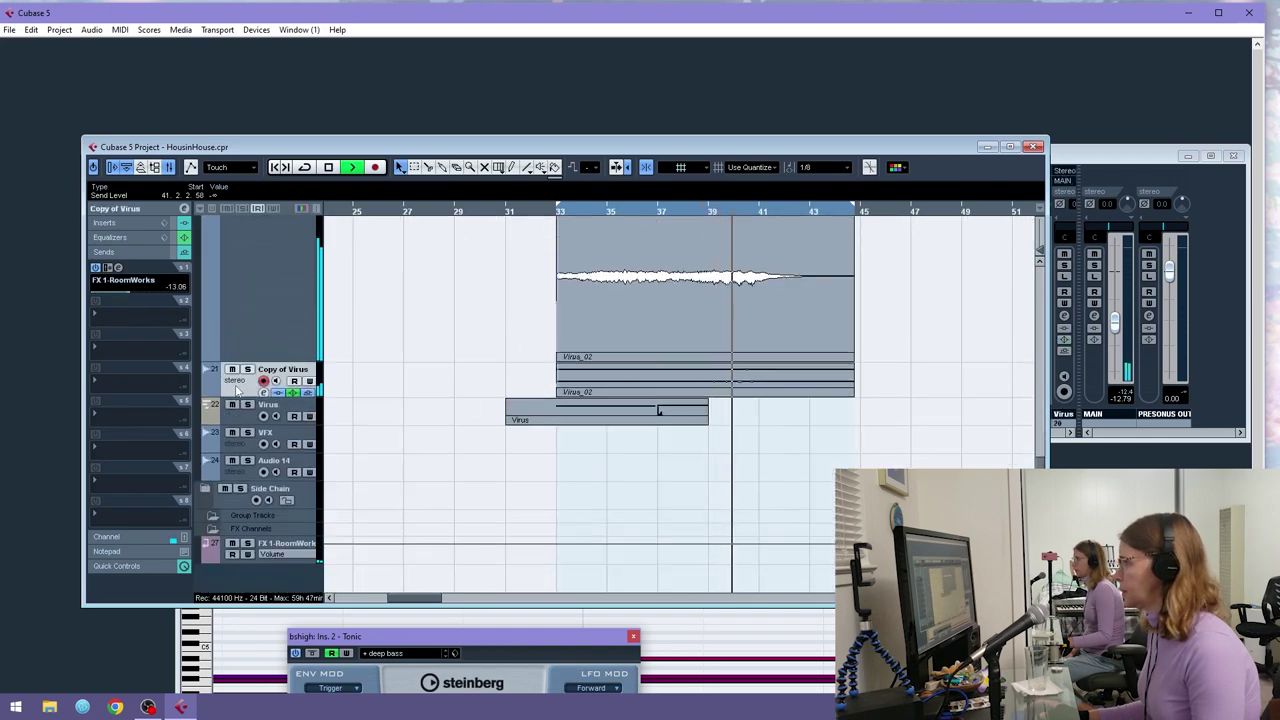
click(110, 237)
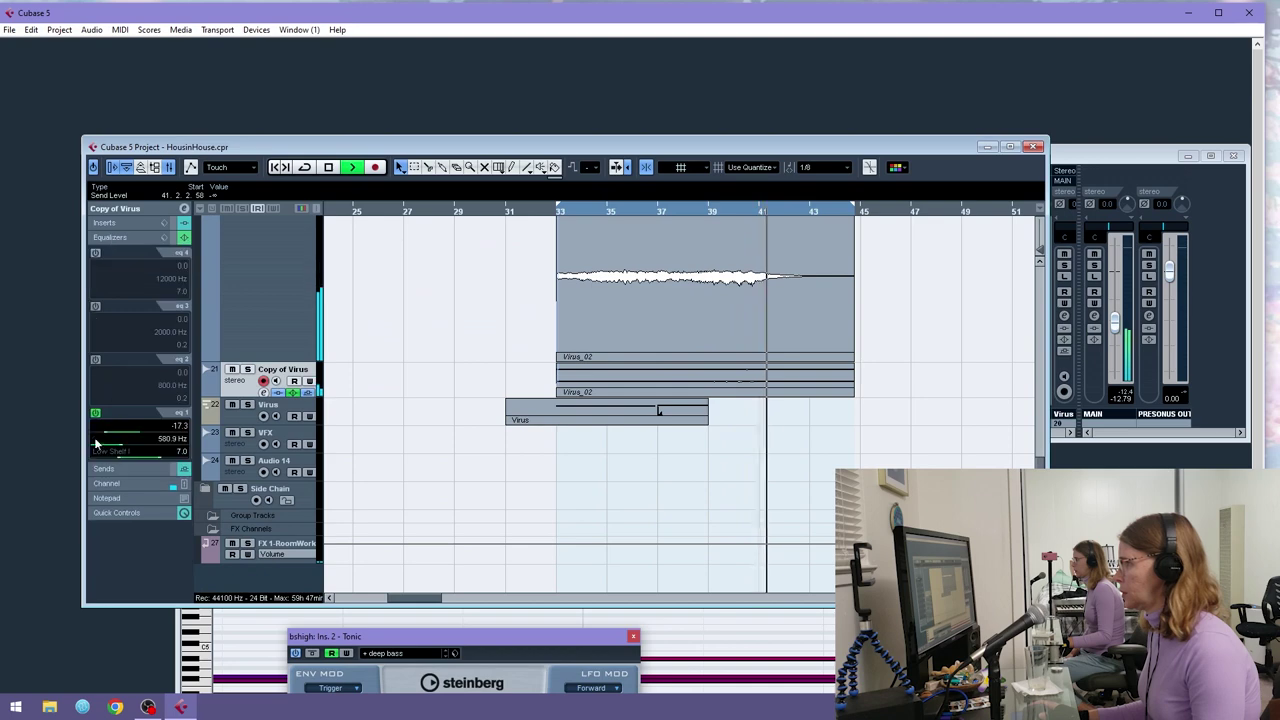
drag(123, 447, 129, 447)
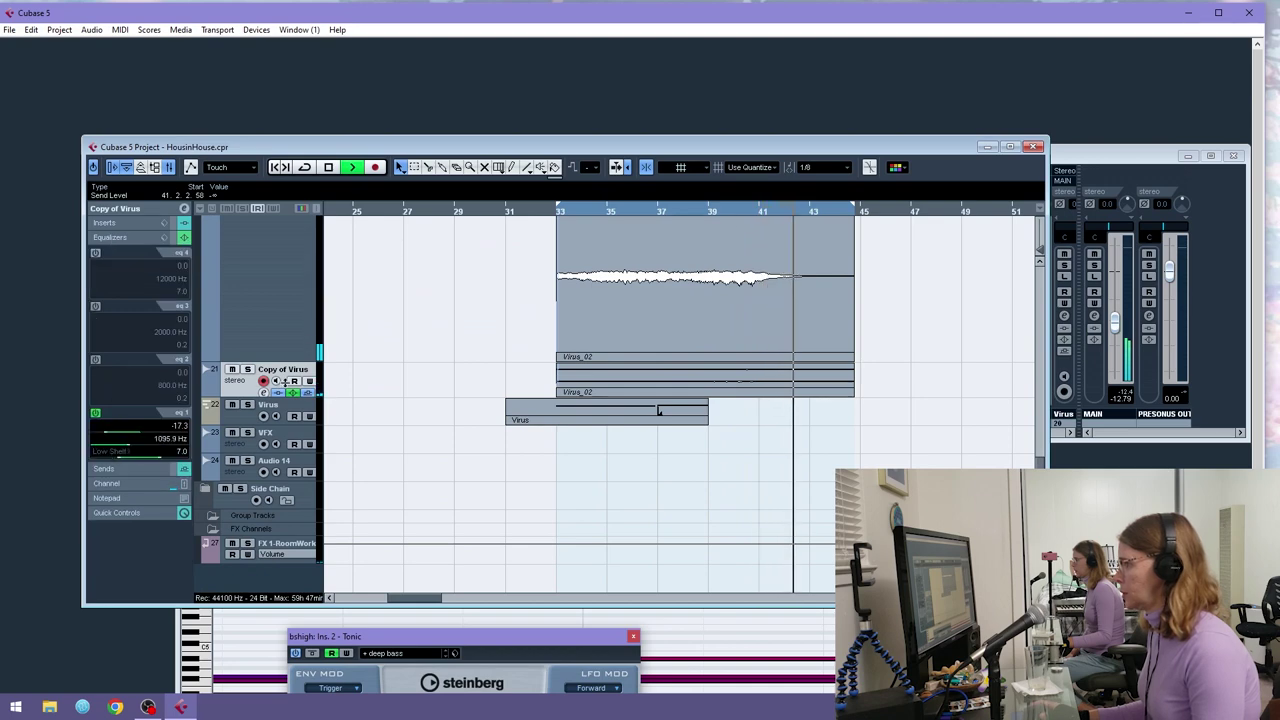
click(748, 213)
click(676, 213)
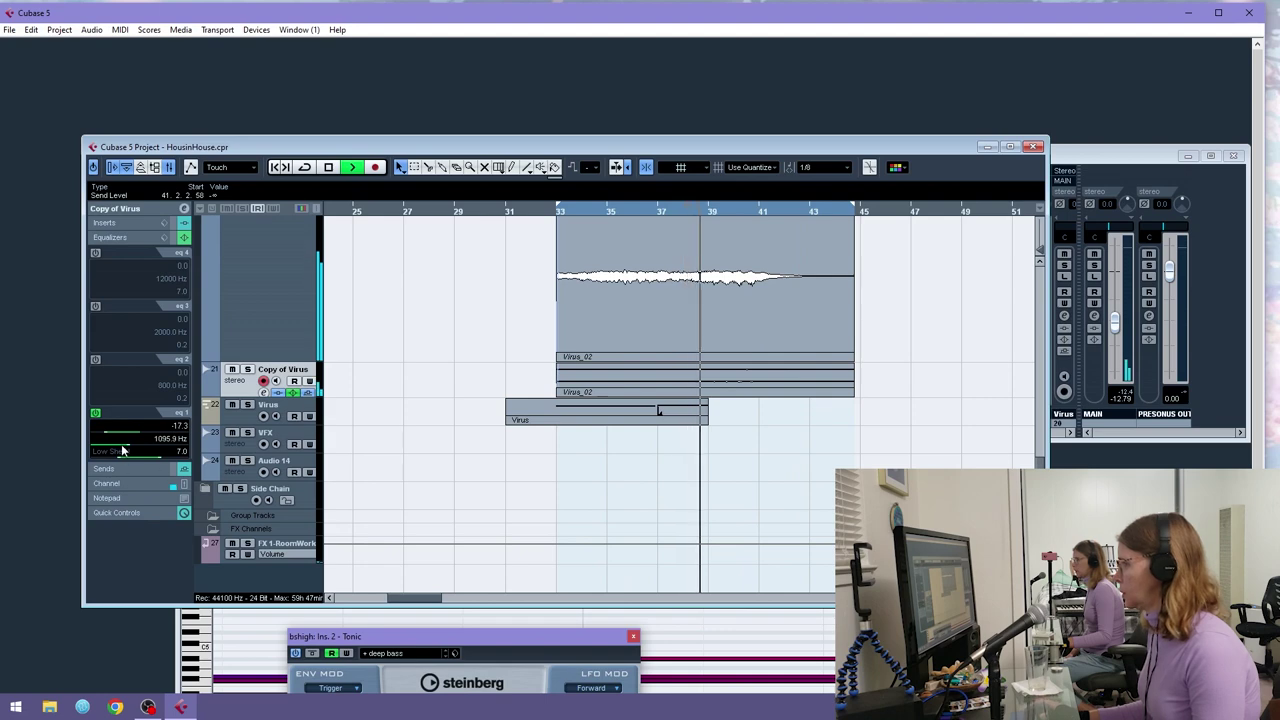
- Stop playback and split the Virus_02 clips on the Virus and Copy of Virus tracks at bar 41
scroll(829, 502, up, 10)
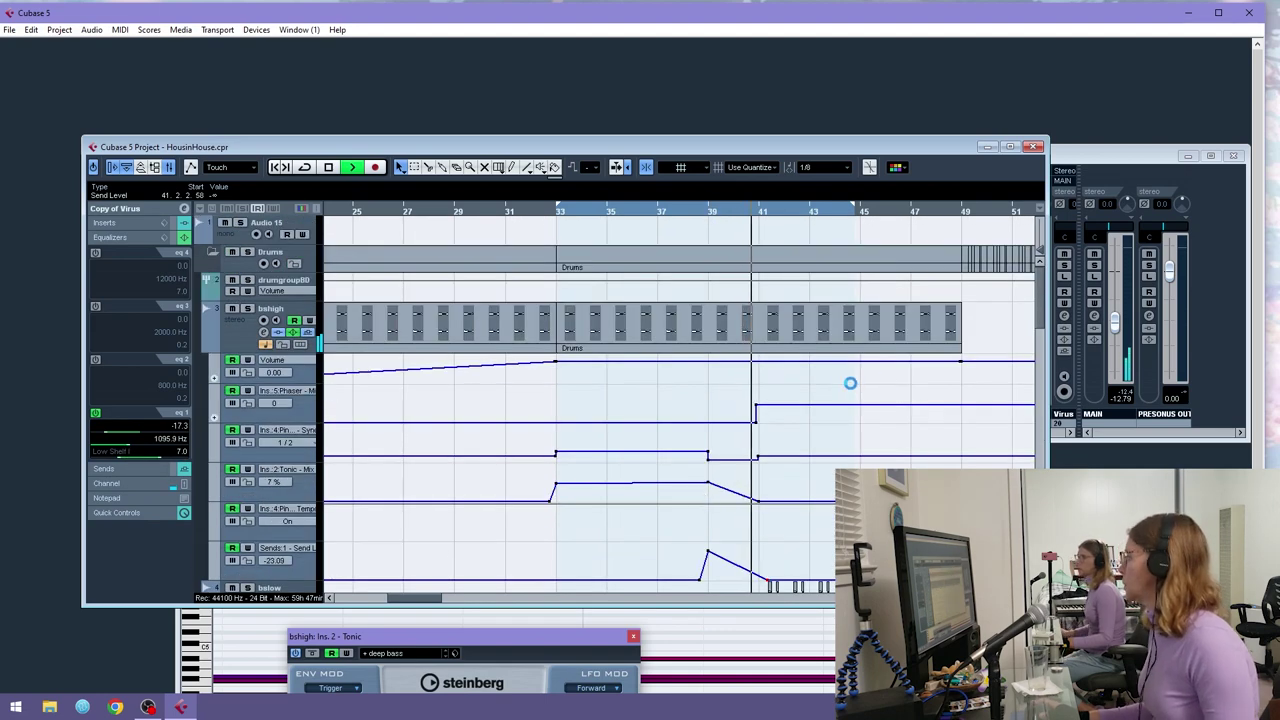
drag(754, 214, 703, 250)
scroll(806, 417, down, 8)
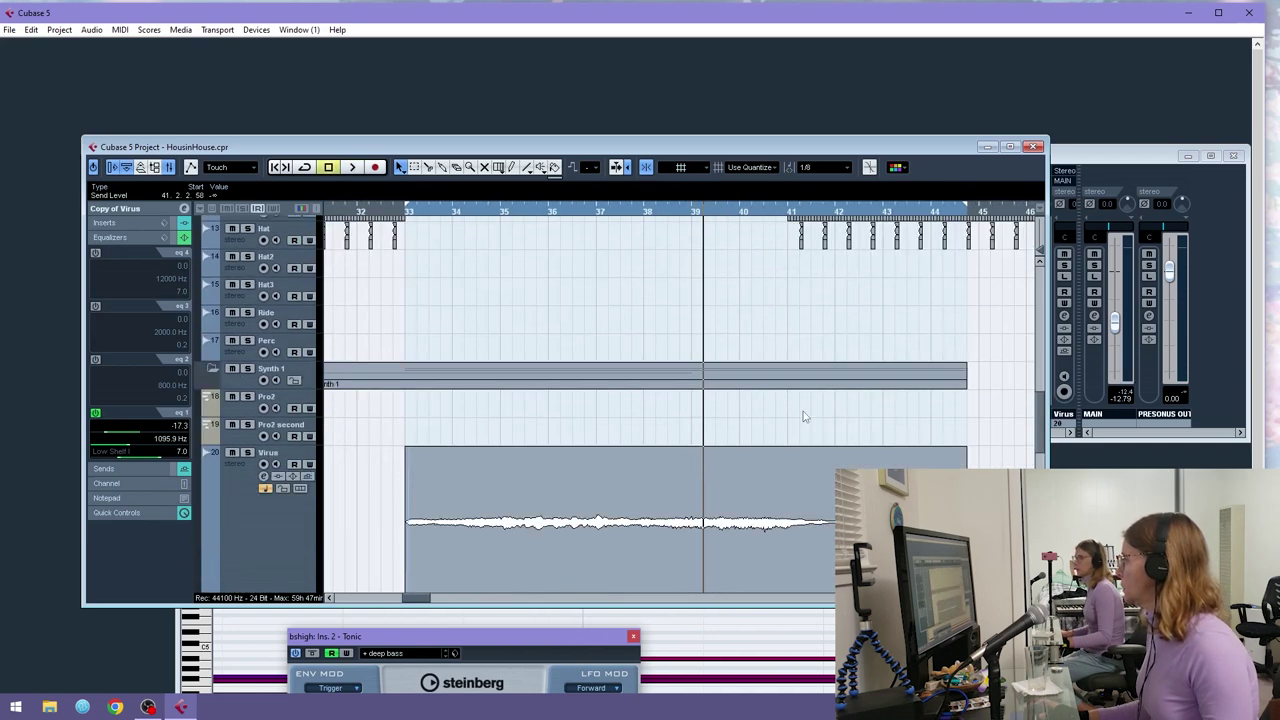
scroll(806, 417, down, 3)
scroll(800, 405, up, 2)
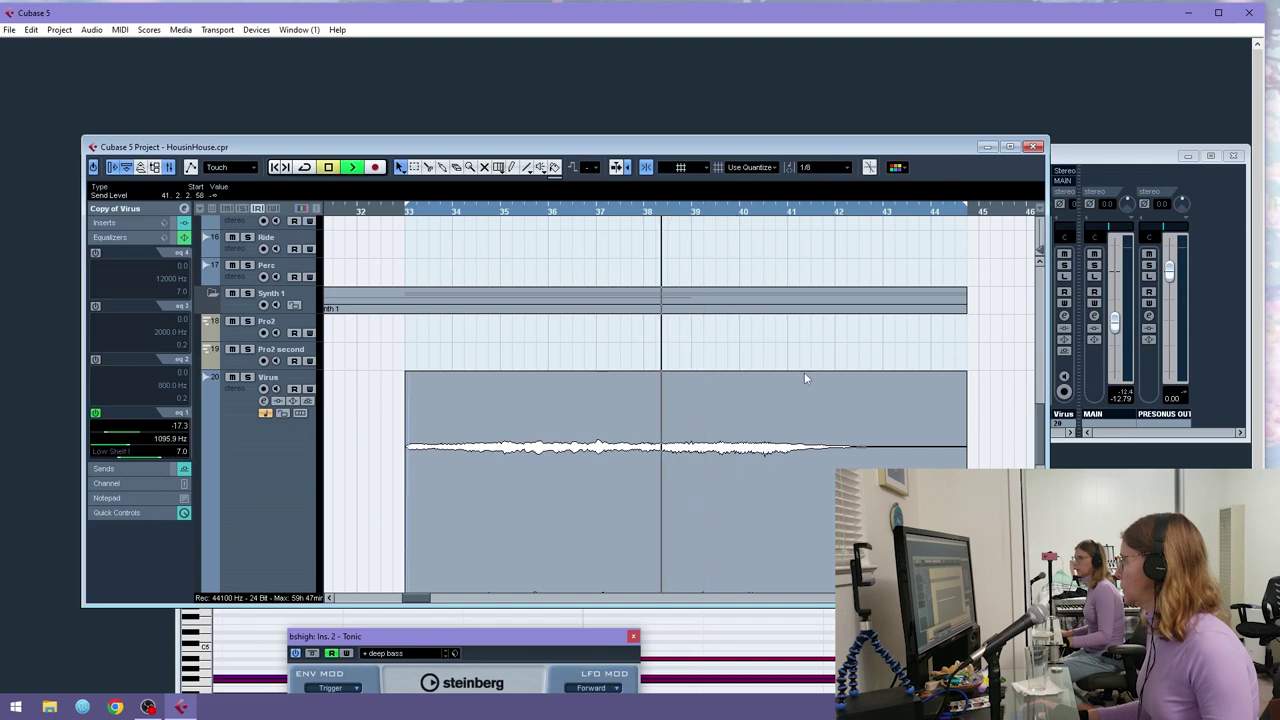
scroll(803, 373, up, 4)
scroll(803, 373, down, 3)
key(space)
key(3)
click(788, 478)
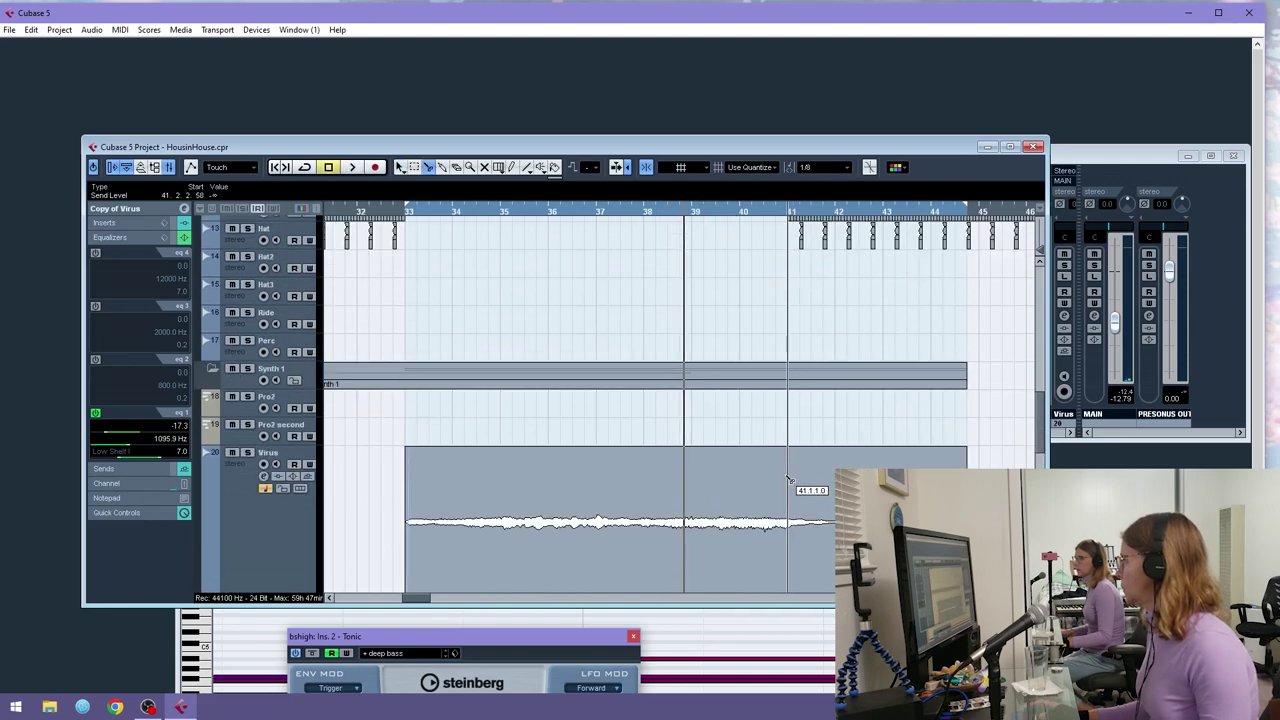
scroll(788, 478, down, 5)
- Remove the Copy of Virus clip after bar 41, lower the matching Virus clip's volume to -12 dB and resume playback
key(1)
click(810, 403)
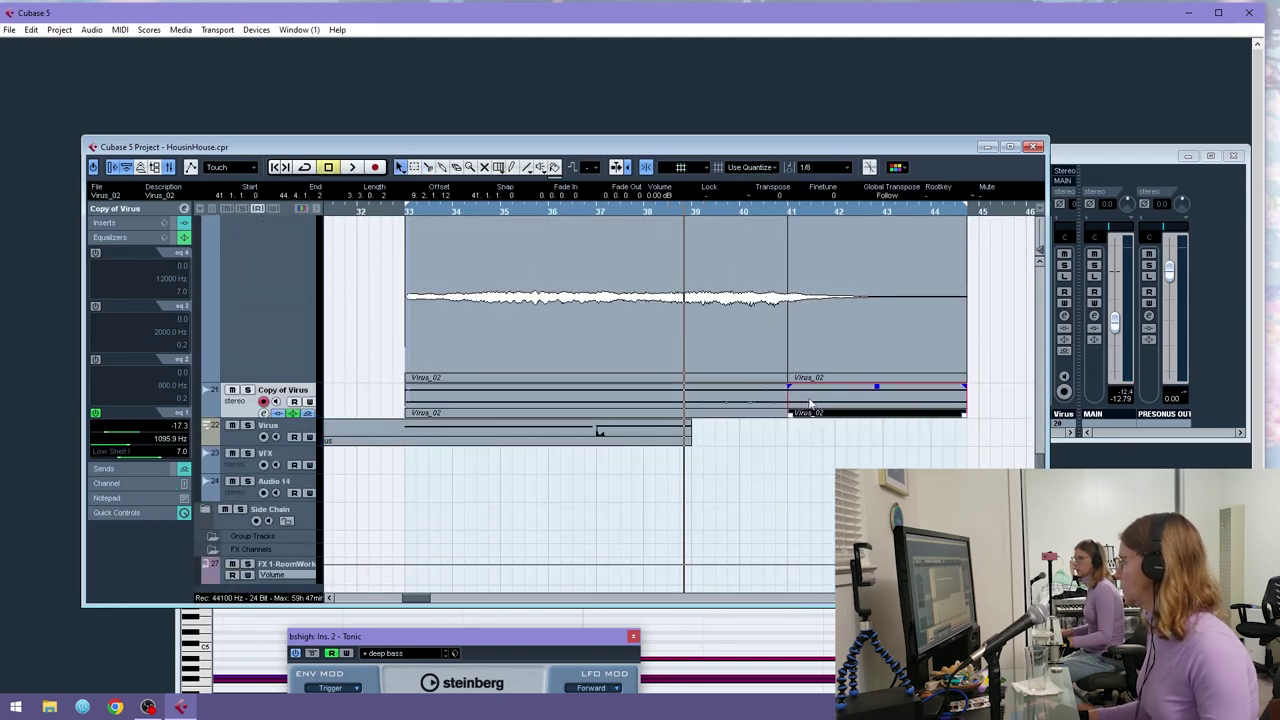
drag(810, 403, 821, 328)
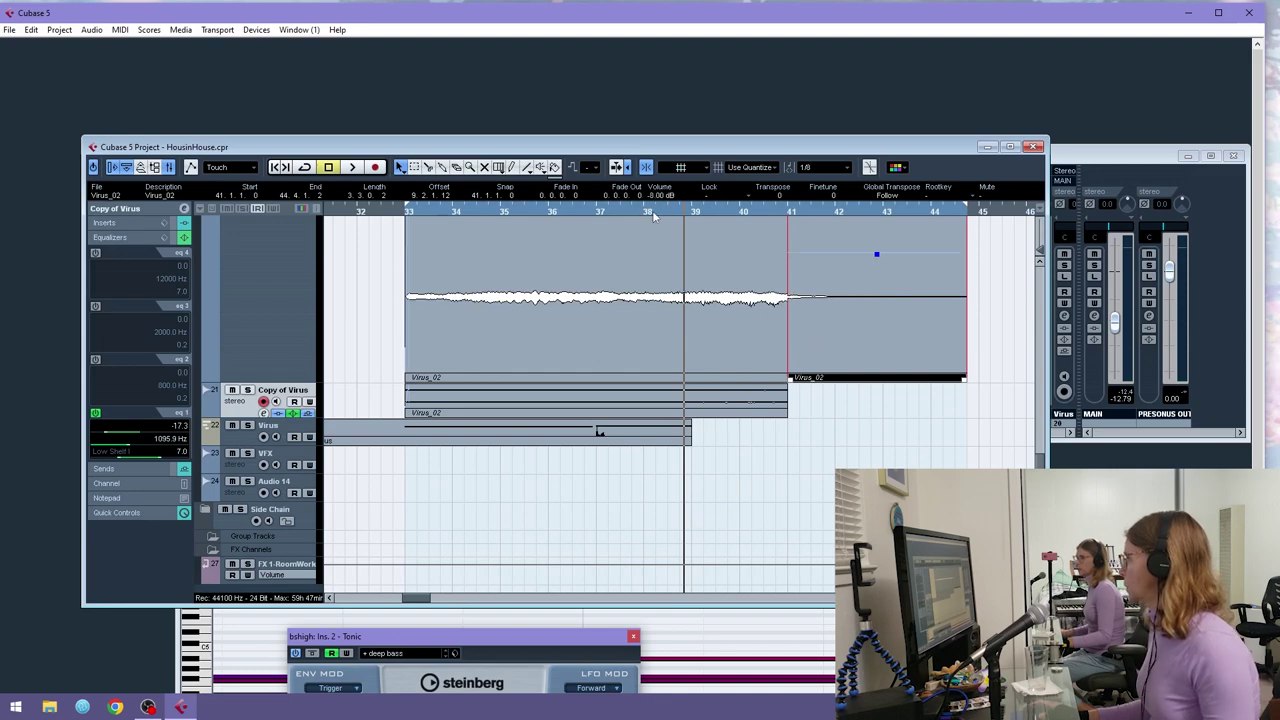
key(space)
- Split bshigh's Drums part at bar 41 and set the volume of all events in the second part to 6 dB
scroll(780, 428, up, 8)
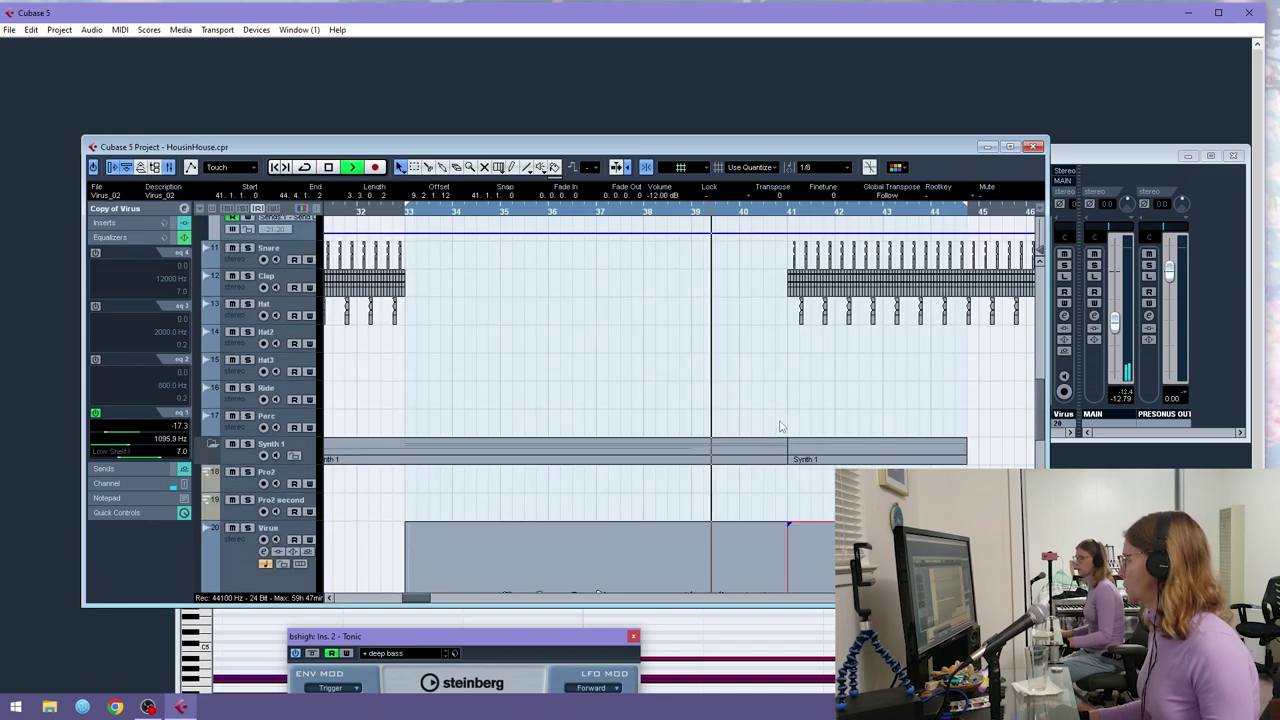
scroll(785, 424, up, 5)
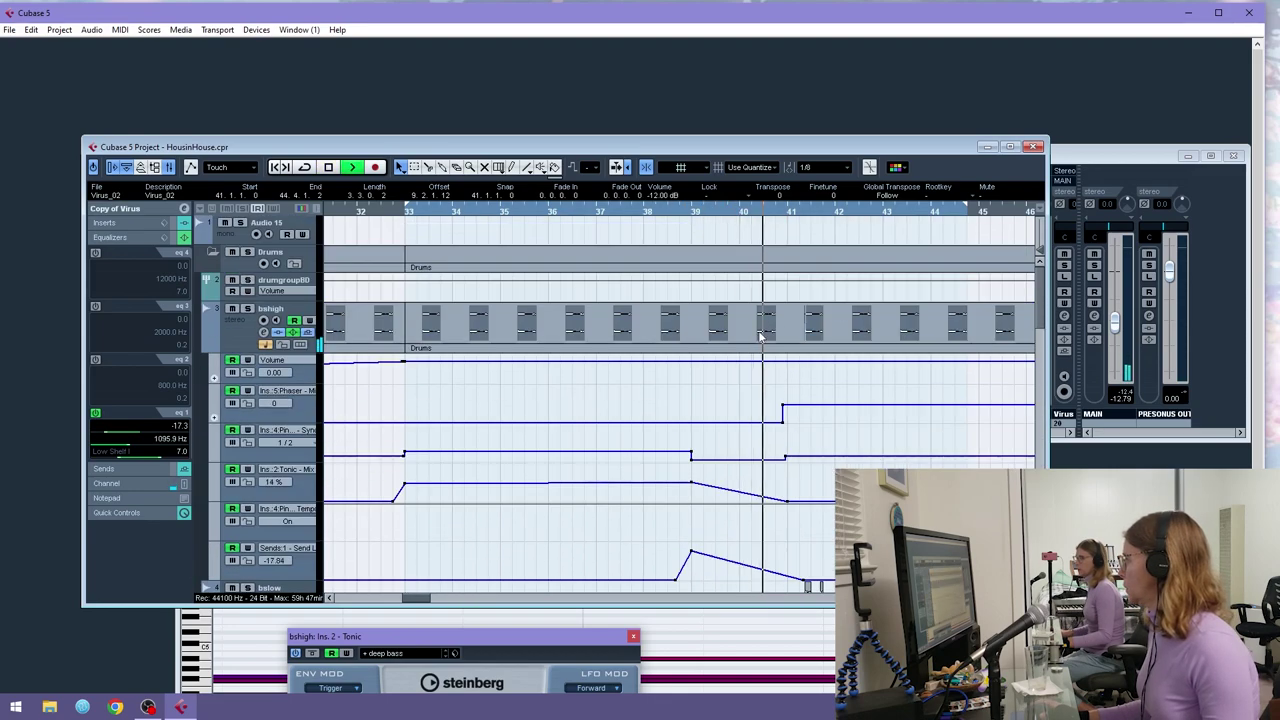
click(810, 336)
double_click(810, 336)
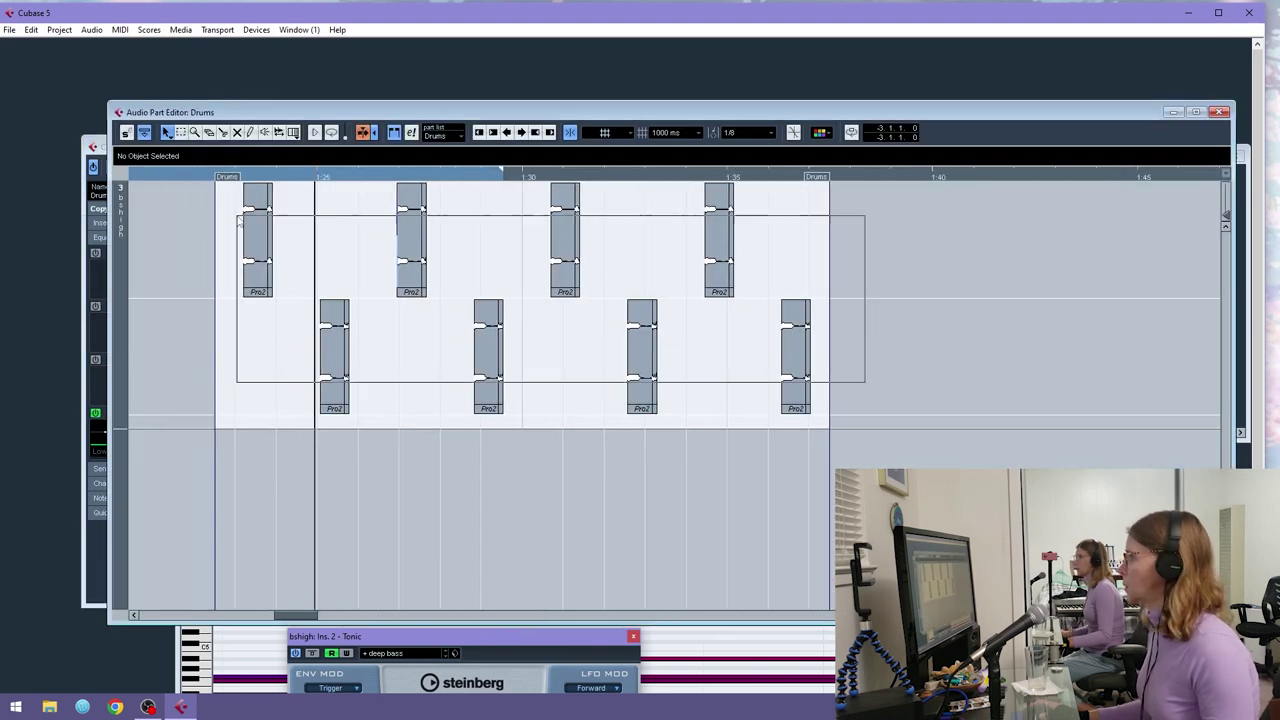
scroll(689, 157, up, 6)
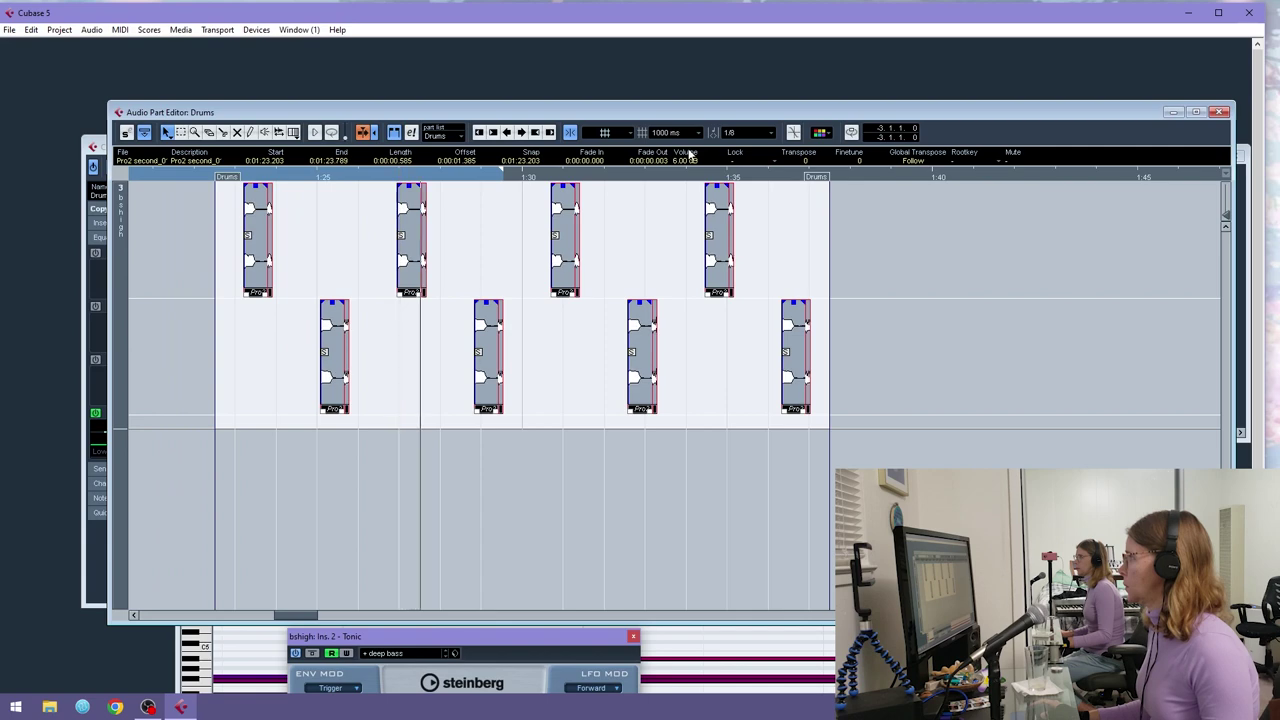
click(1219, 112)
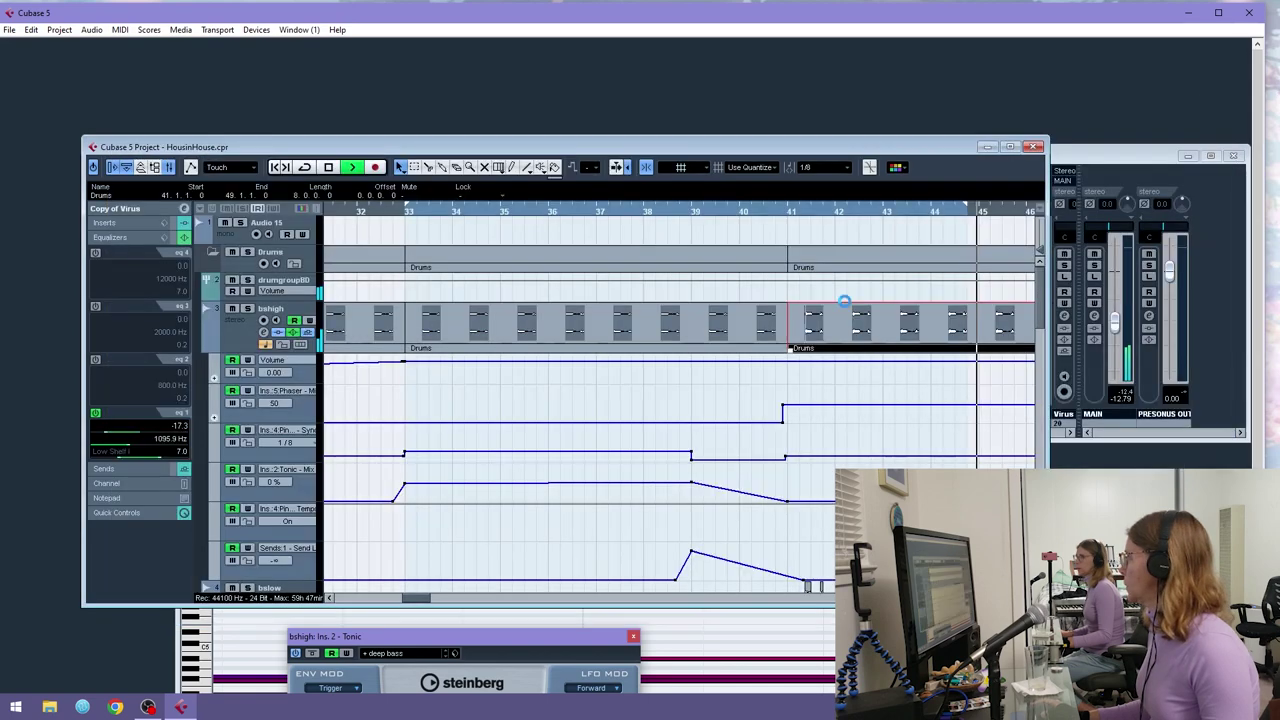
- Add one stereo audio track and move it directly above bshigh
right_click(250, 349)
mouse_move(330, 337)
click(490, 337)
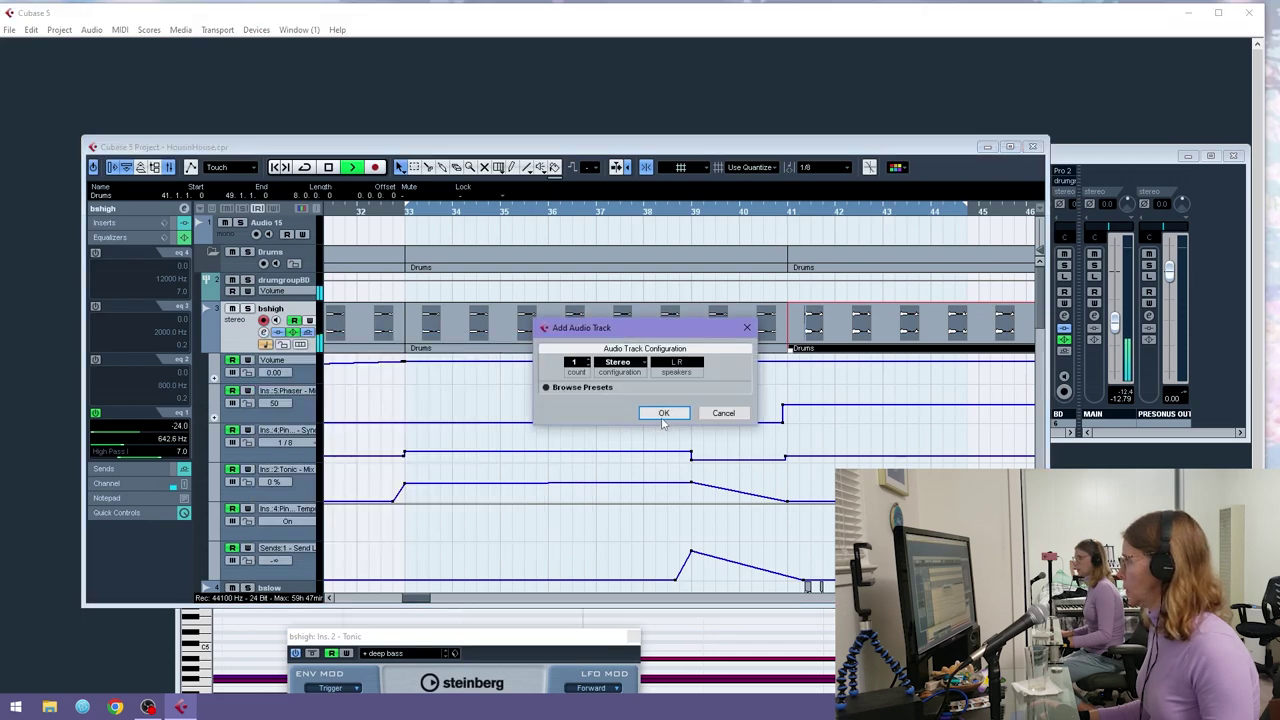
click(663, 413)
key(g)
key(g)
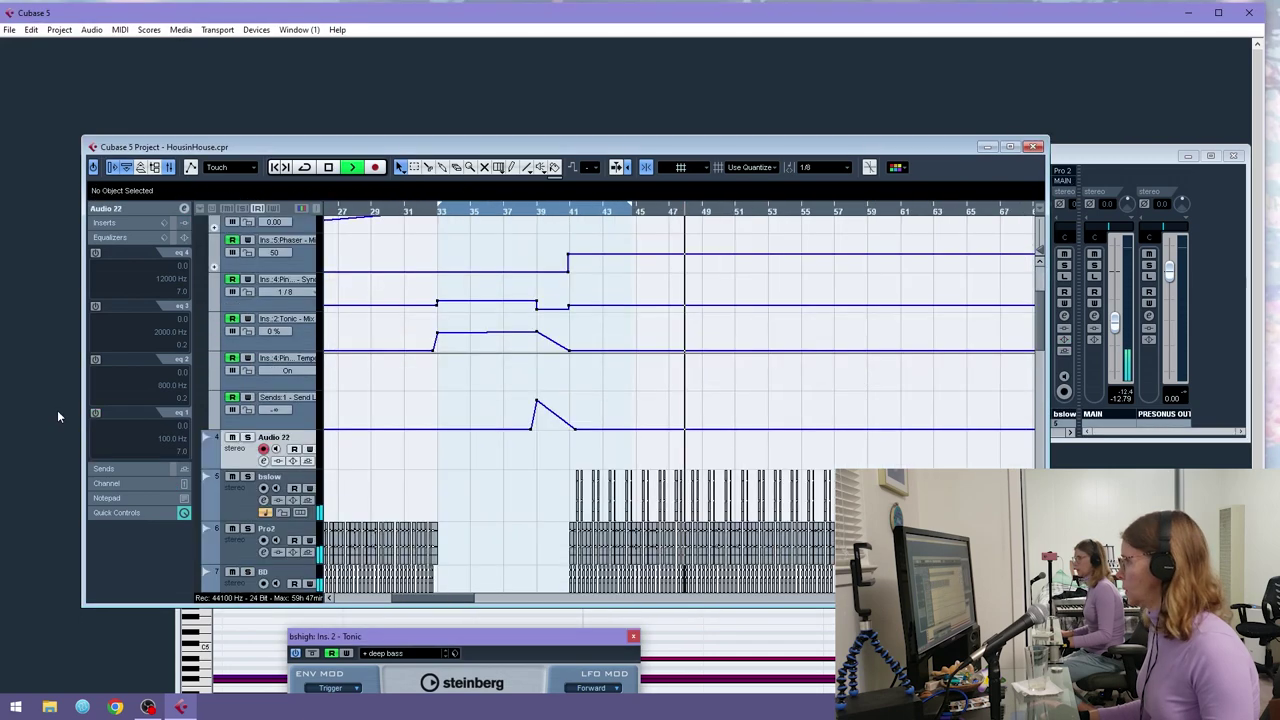
scroll(270, 311, up, 3)
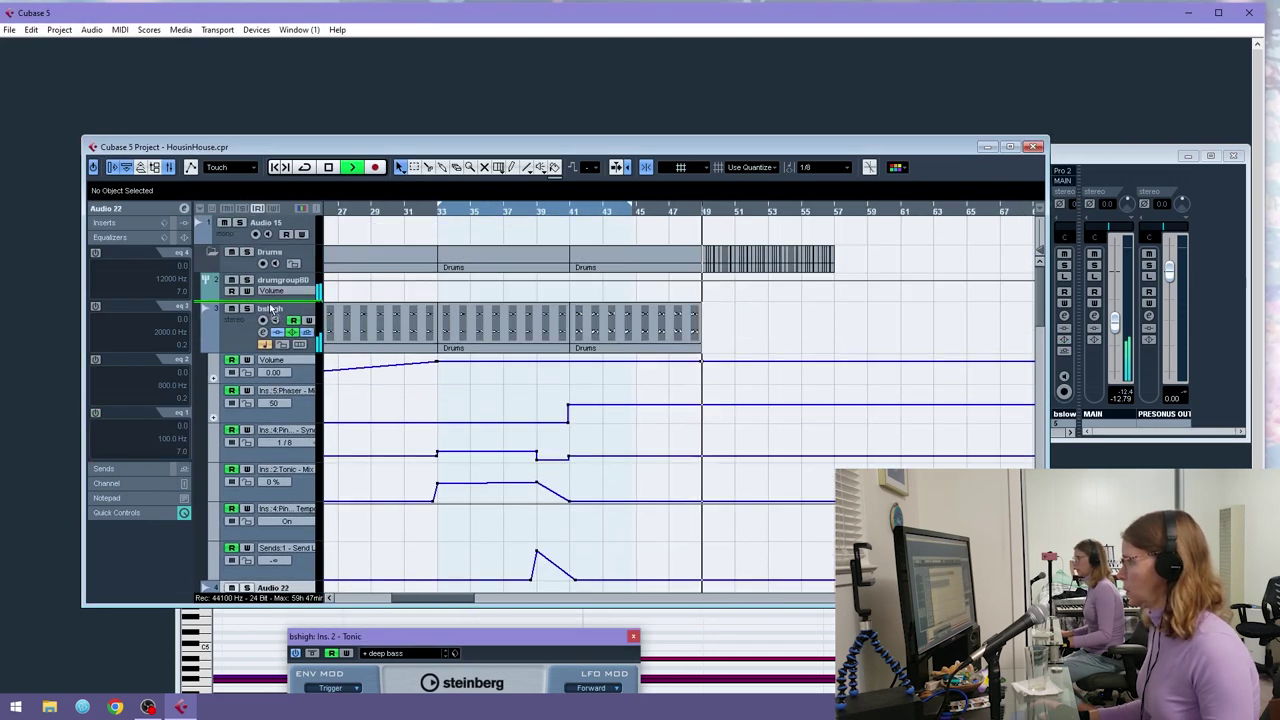
drag(270, 311, 271, 309)
- Copy bshigh's Drums part from bar 41 onto the new audio track, solo that track and audition it from bar 41
drag(617, 374, 615, 328)
click(247, 309)
click(564, 211)
key(space)
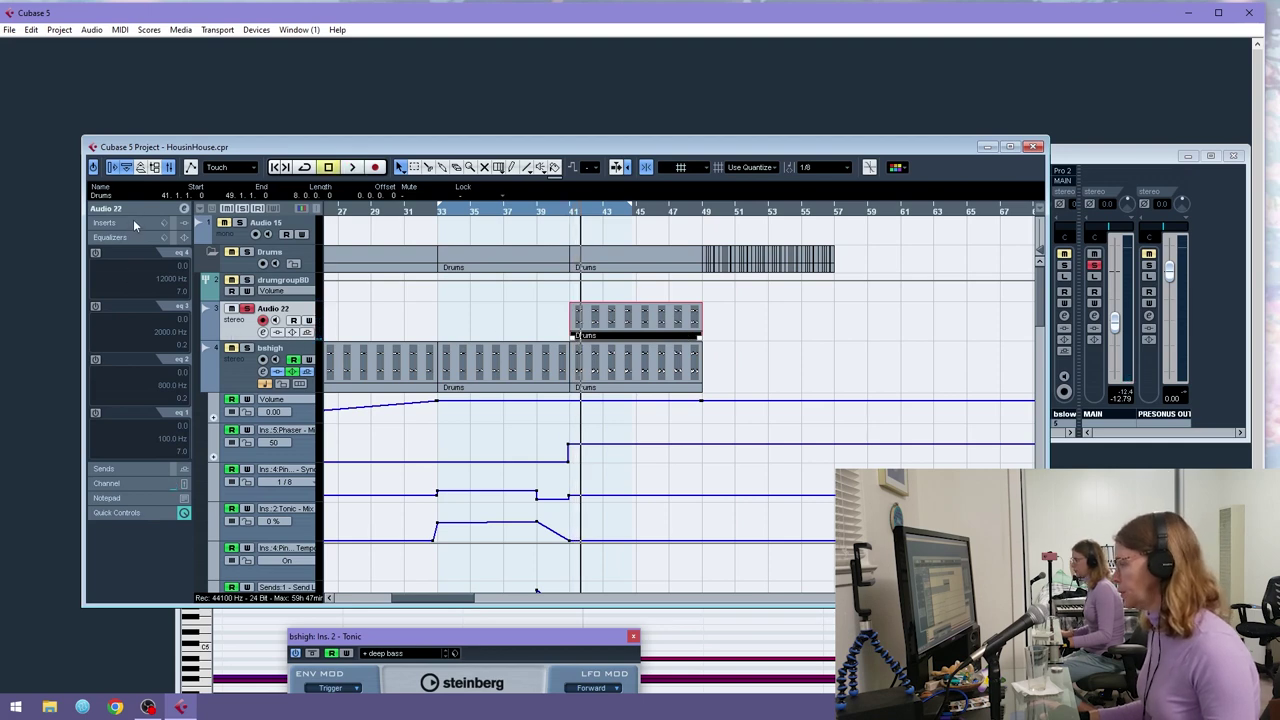
- Enable EQ band 1 on the new audio track with -24.0 dB gain at 3139.3 Hz and play from bar 41
click(95, 412)
click(127, 452)
click(165, 481)
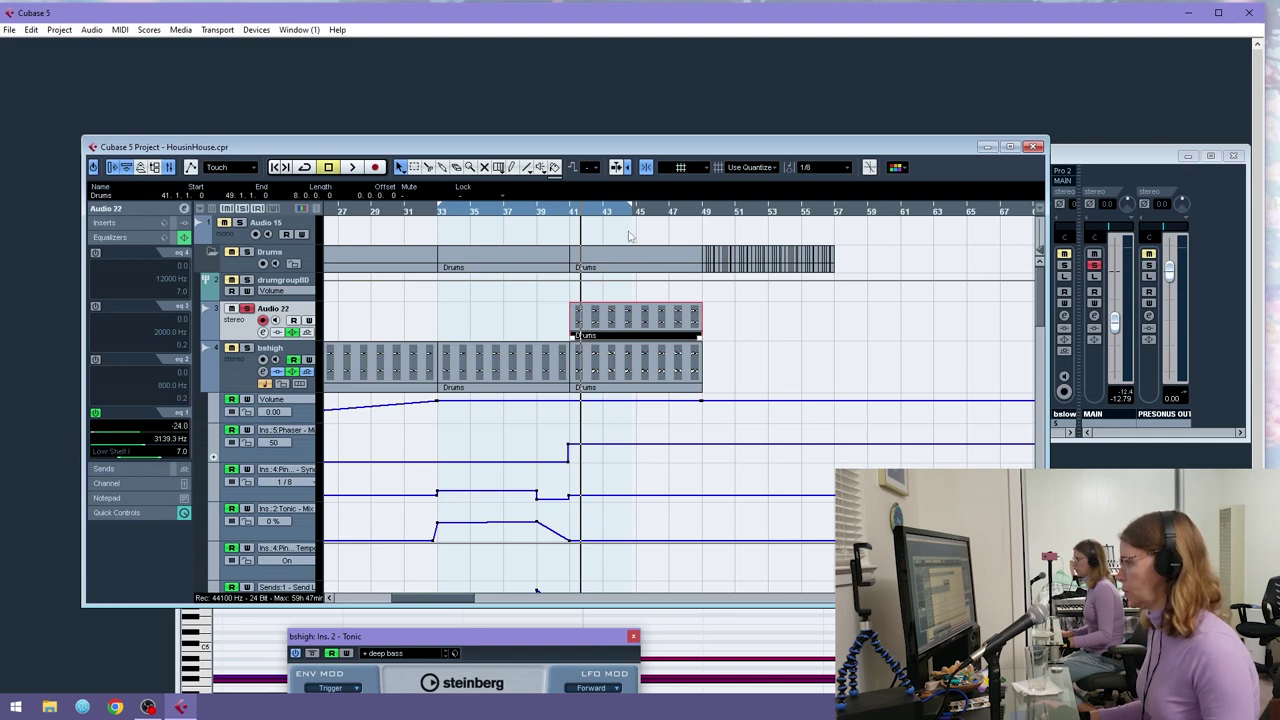
click(572, 212)
key(space)
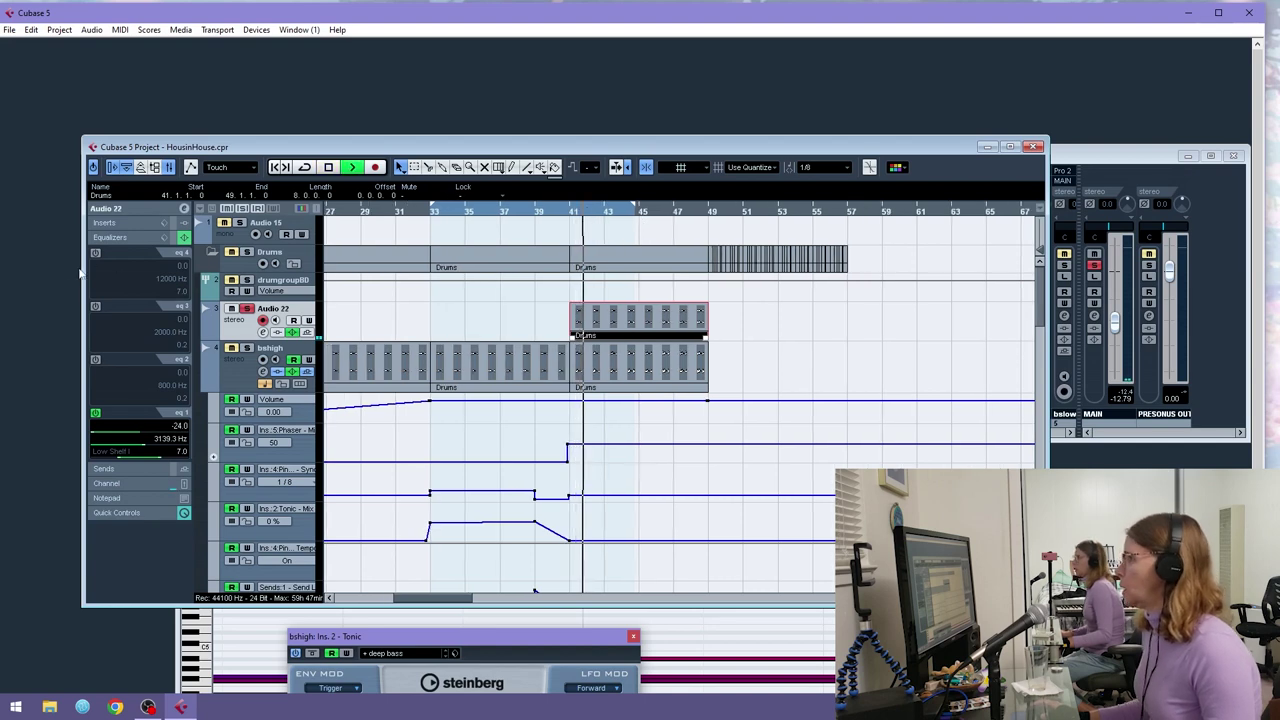
- Enable EQ band 4 on Audio 22 with 21.0 dB gain at 3139.3 Hz
click(96, 253)
click(168, 272)
drag(181, 286, 143, 288)
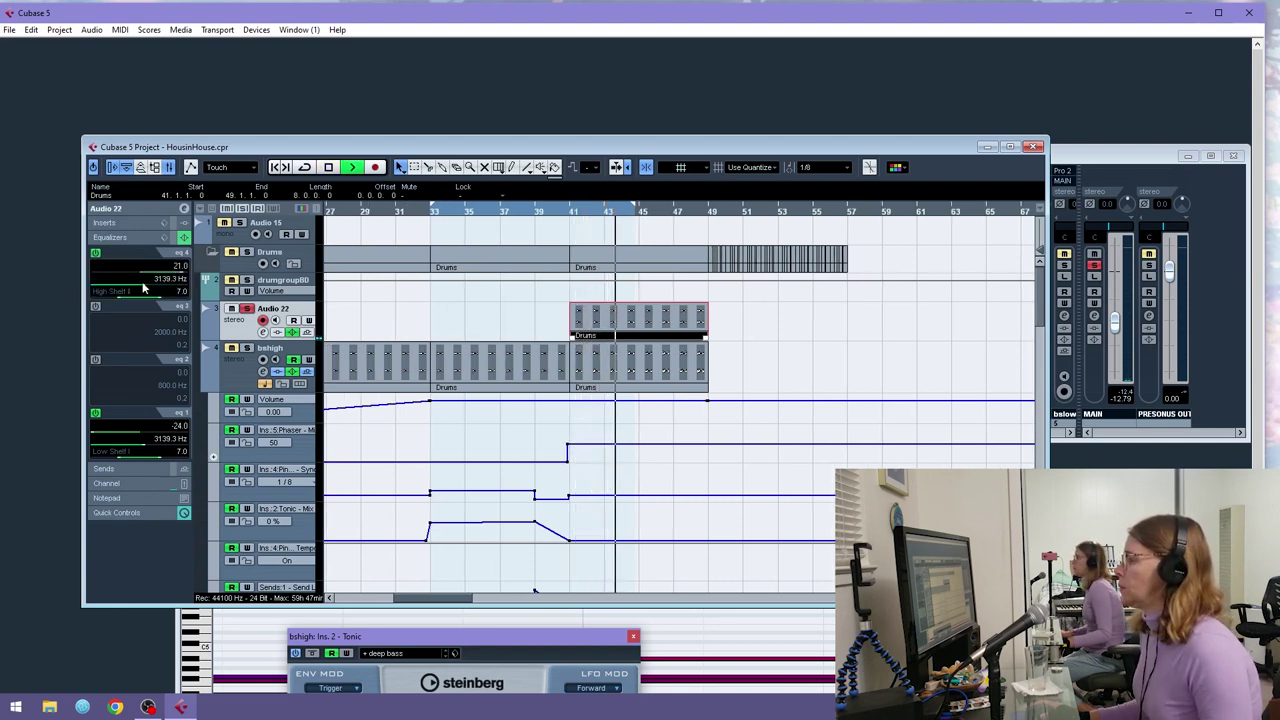
- Insert DaTube in Audio 22's second insert slot and adjust its Drive to 80 %
click(125, 218)
click(129, 235)
mouse_move(174, 331)
click(282, 342)
drag(851, 370, 843, 328)
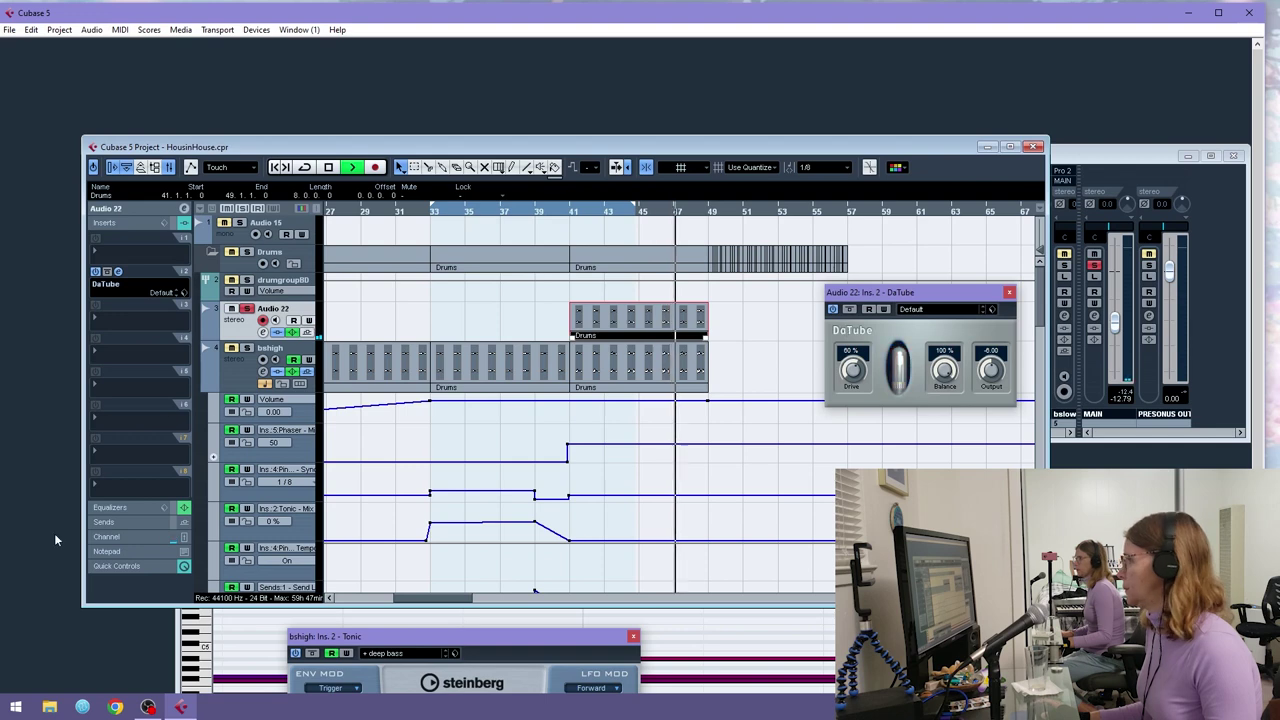
- Insert PingPongDelay in Audio 22's third slot with a 1/8 delay and show the track's volume automation lane
click(129, 318)
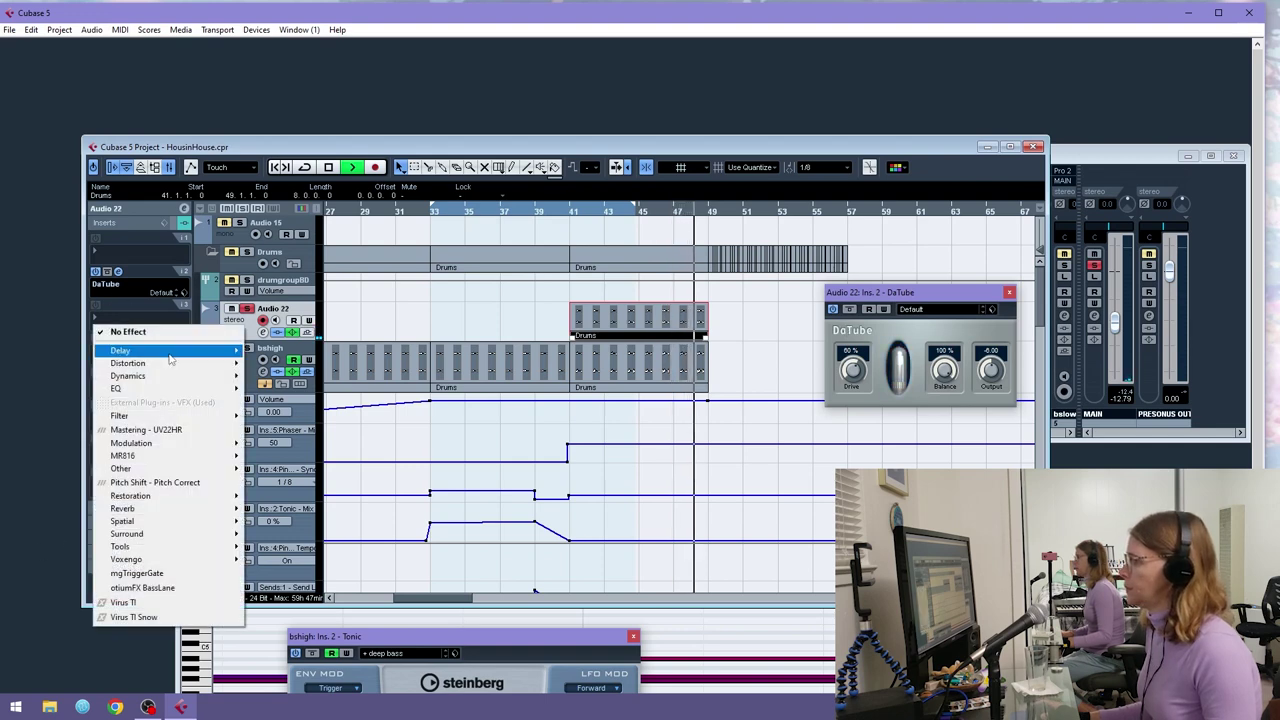
mouse_move(200, 354)
click(348, 442)
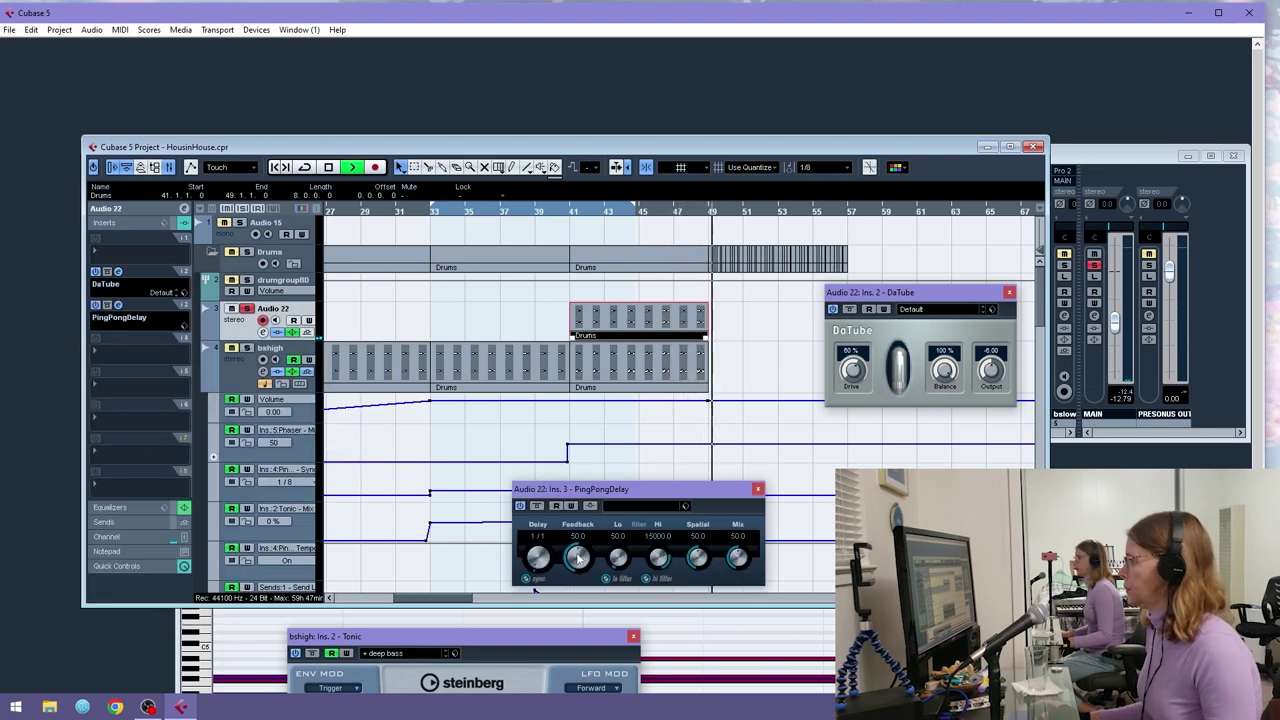
click(572, 210)
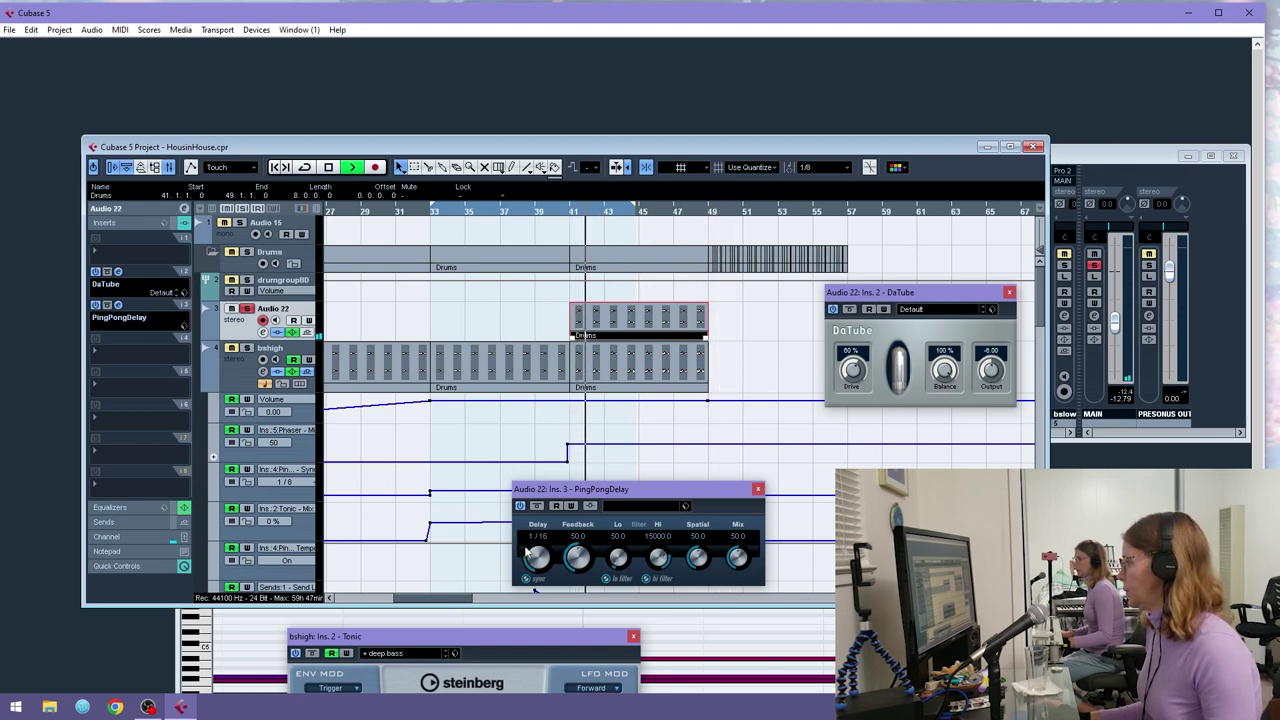
click(208, 336)
click(277, 348)
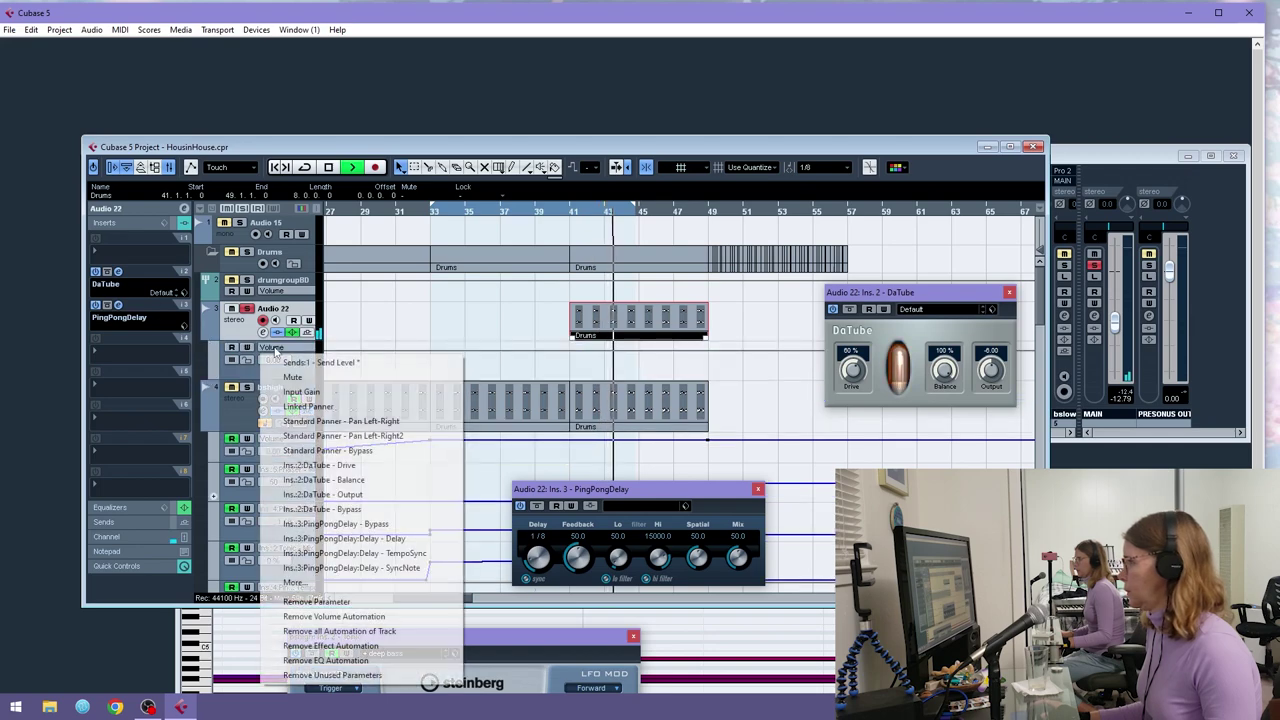
- Insert MonoDelay in Audio 22's fourth slot and set the locators around its Drums part, bars 41 to 49
click(158, 362)
mouse_move(160, 384)
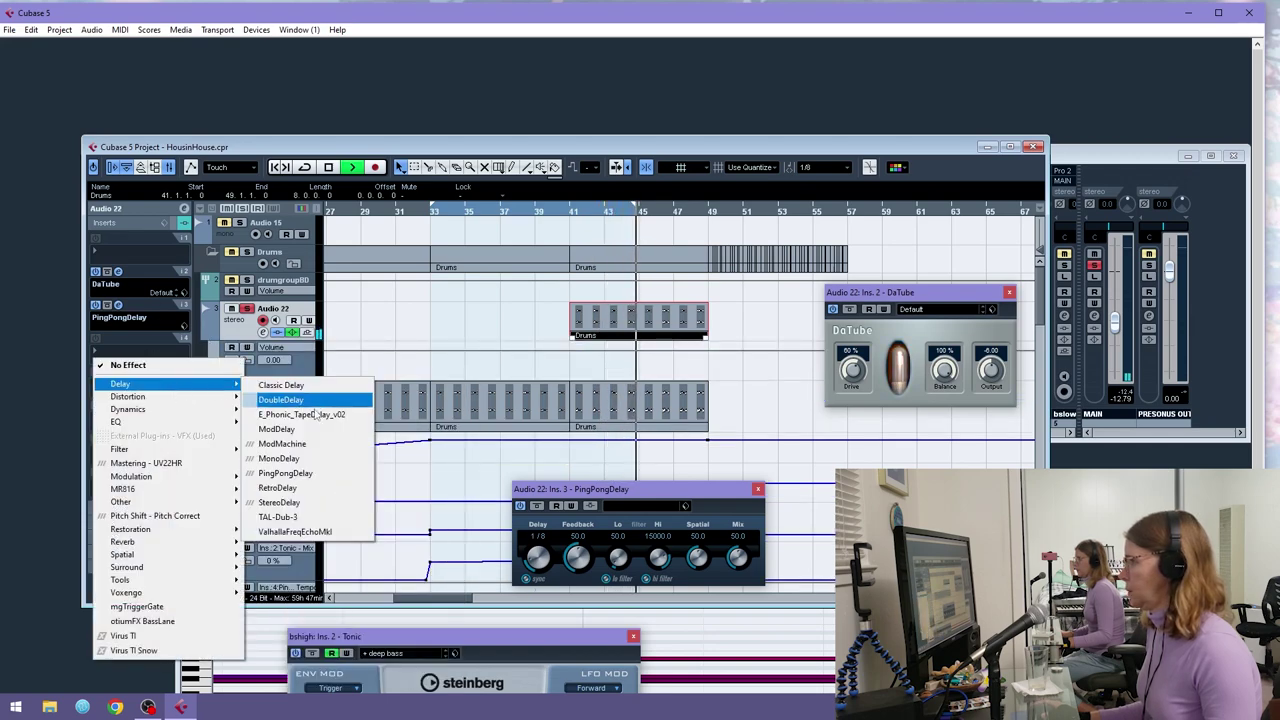
click(320, 461)
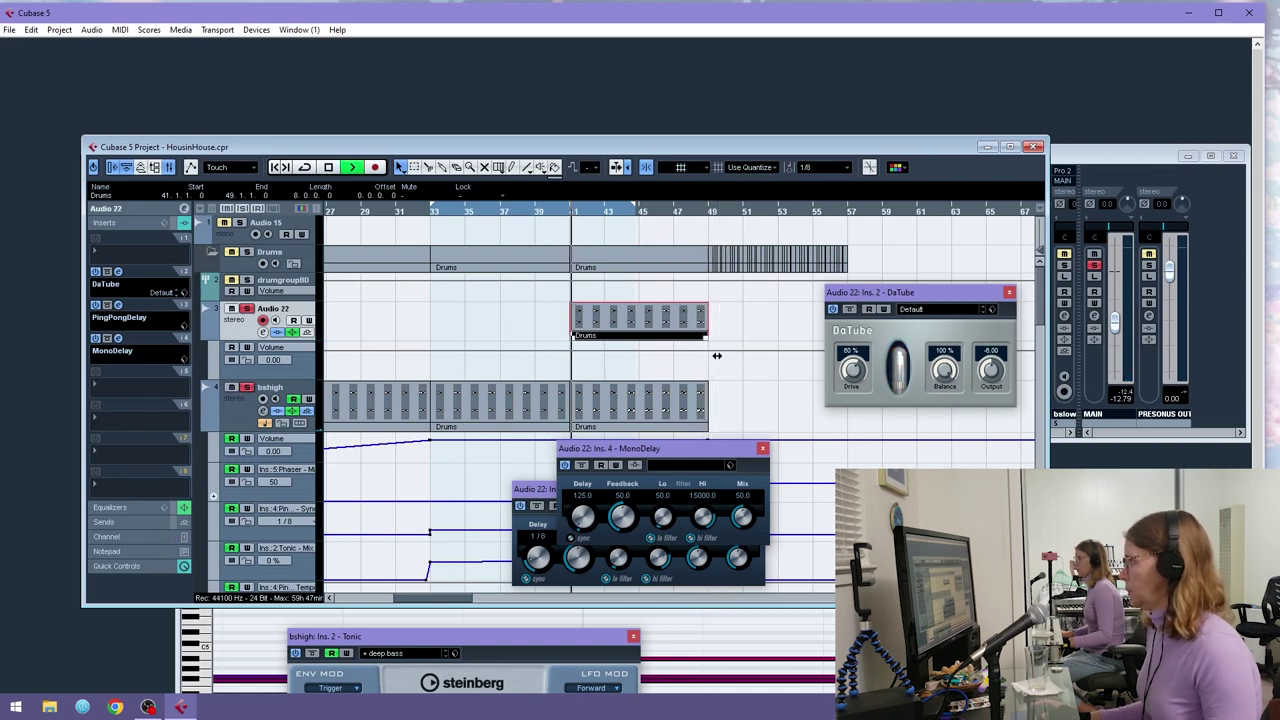
drag(733, 324, 688, 320)
key(p)
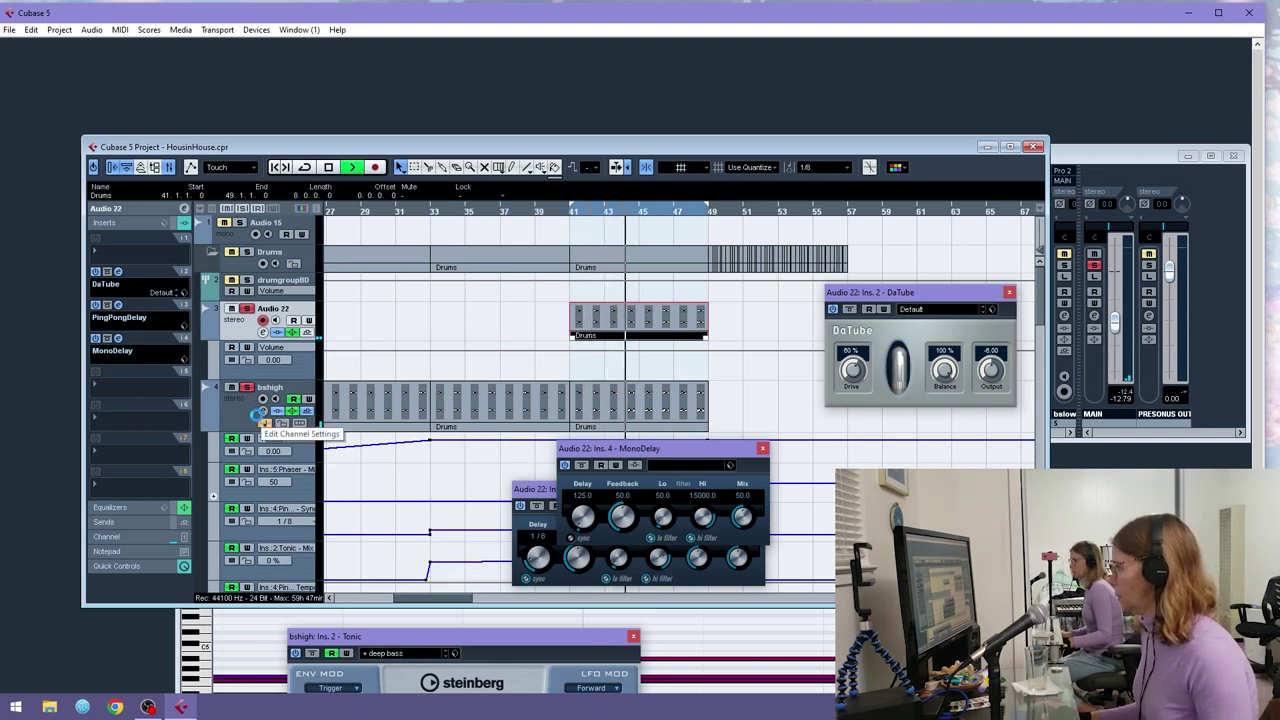
- Insert StudioEQ in bshigh's sixth insert slot
click(238, 419)
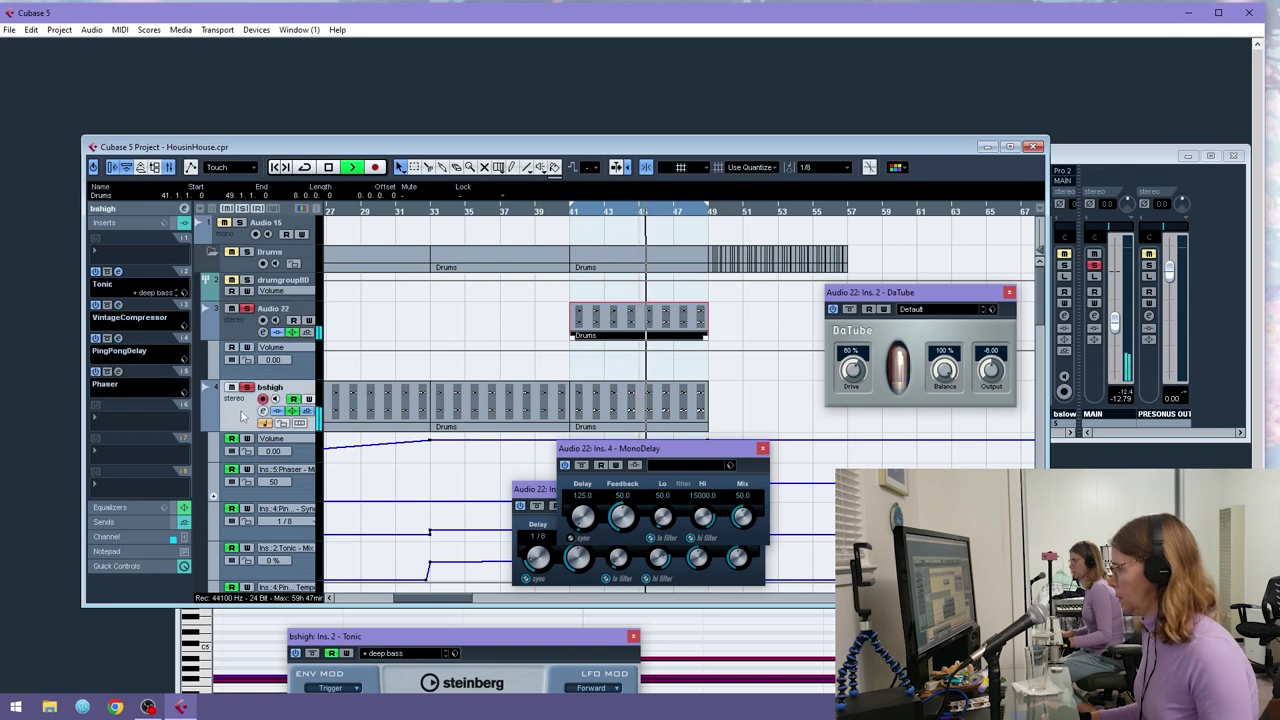
scroll(577, 344, down, 2)
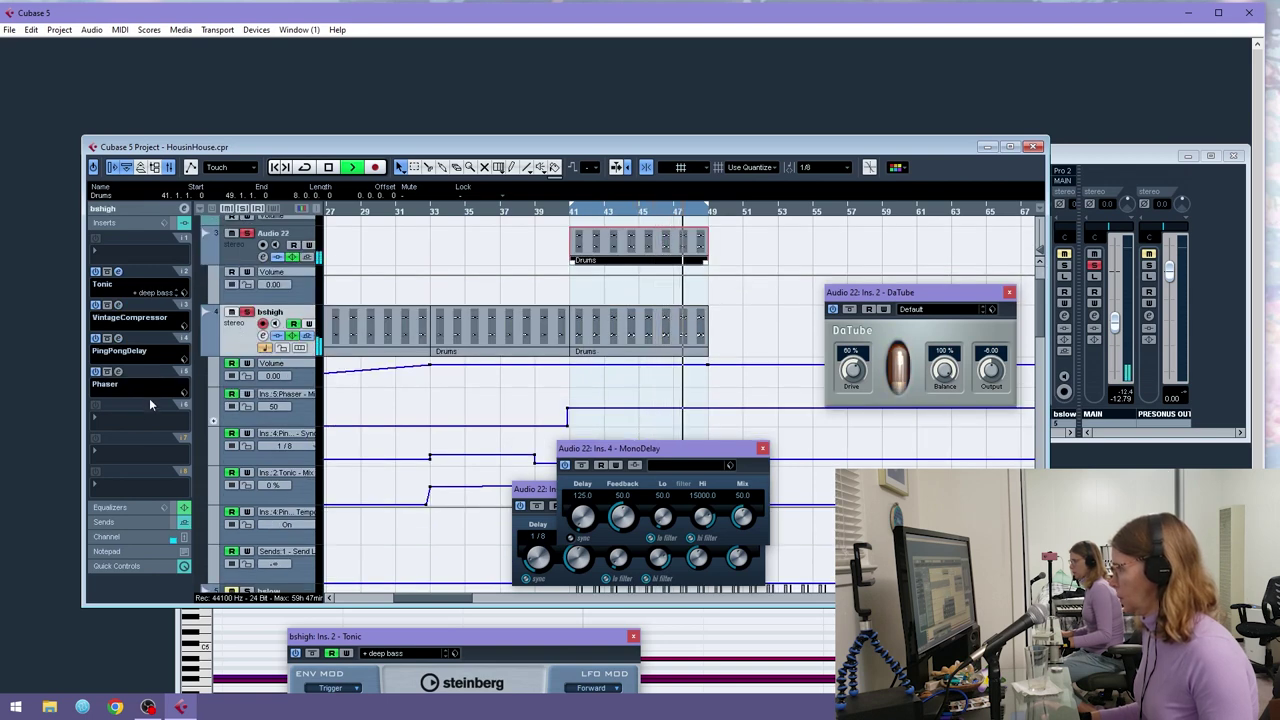
click(148, 427)
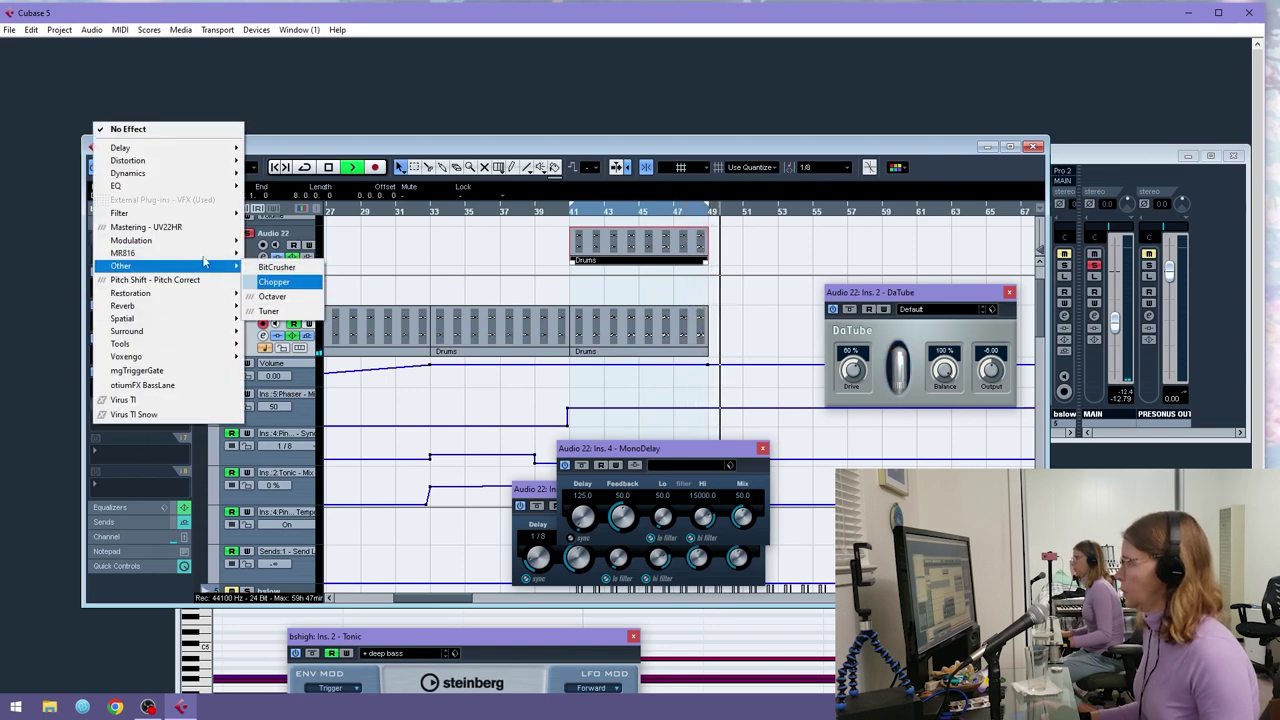
mouse_move(193, 177)
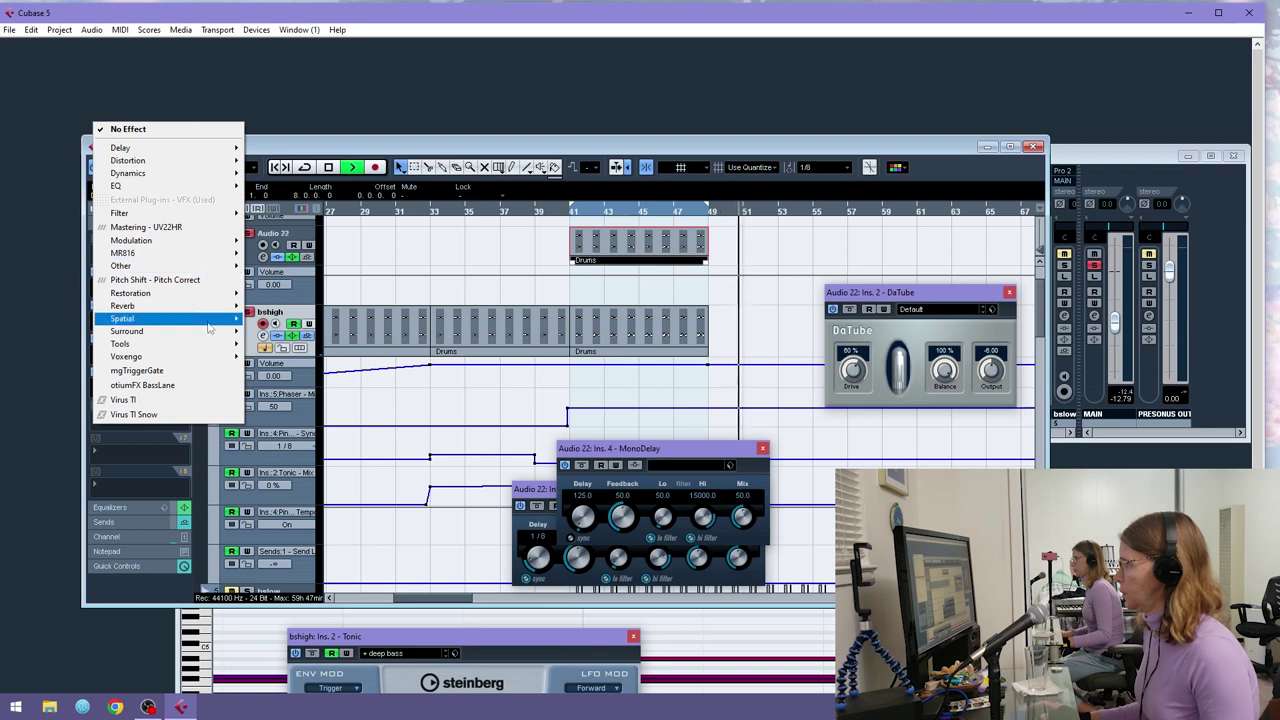
mouse_move(214, 214)
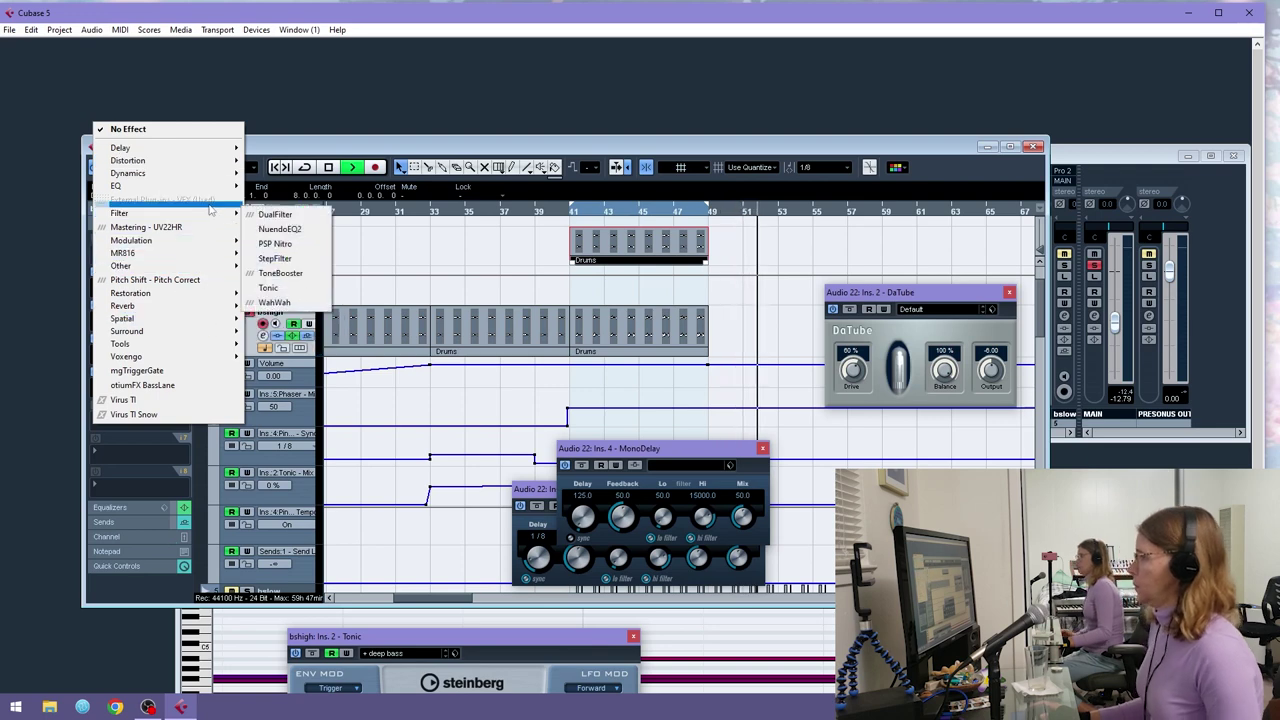
mouse_move(243, 190)
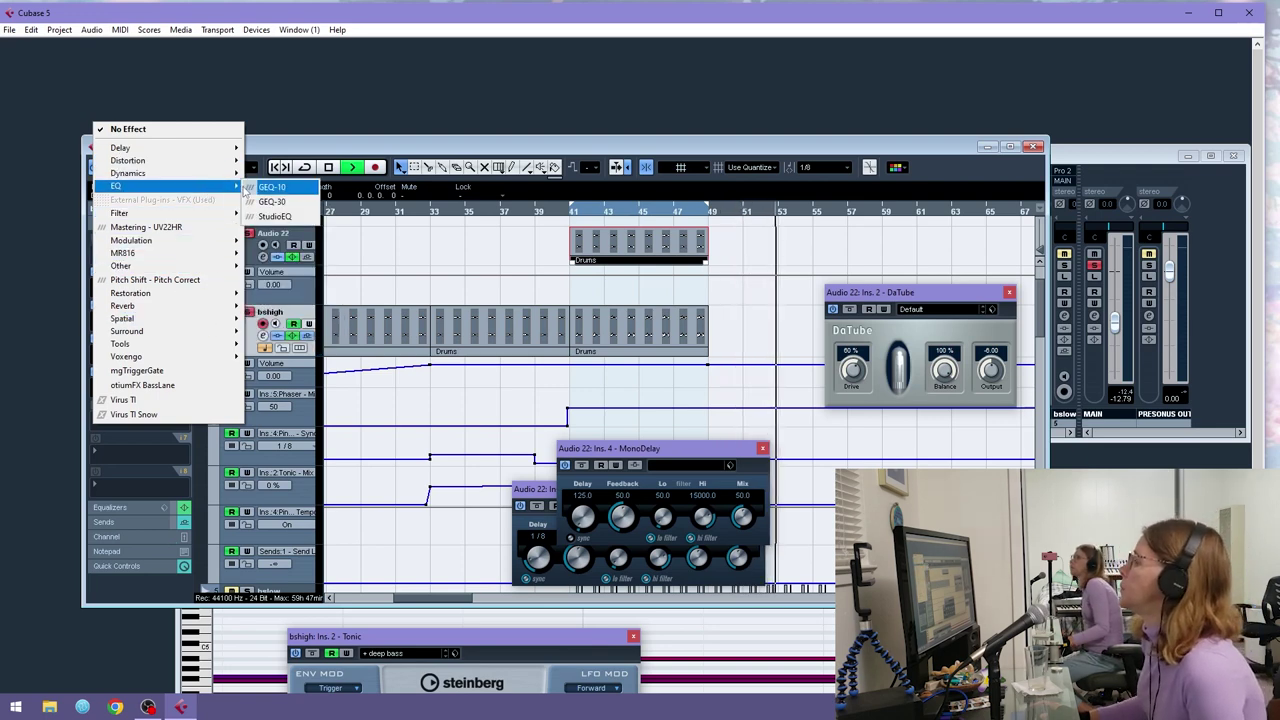
click(275, 216)
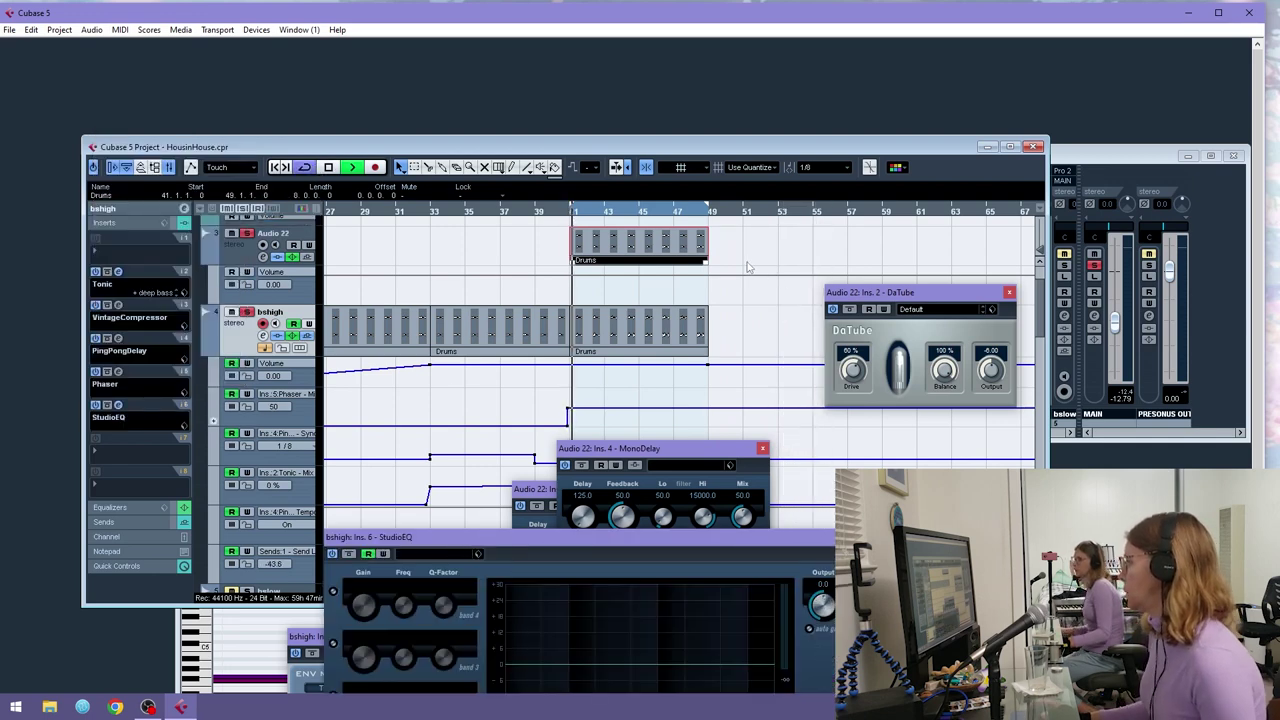
- Enable band 1 in bshigh's StudioEQ at -13.4 dB and 269 Hz, and close the StudioEQ, MonoDelay and PingPongDelay windows
drag(642, 537, 534, 380)
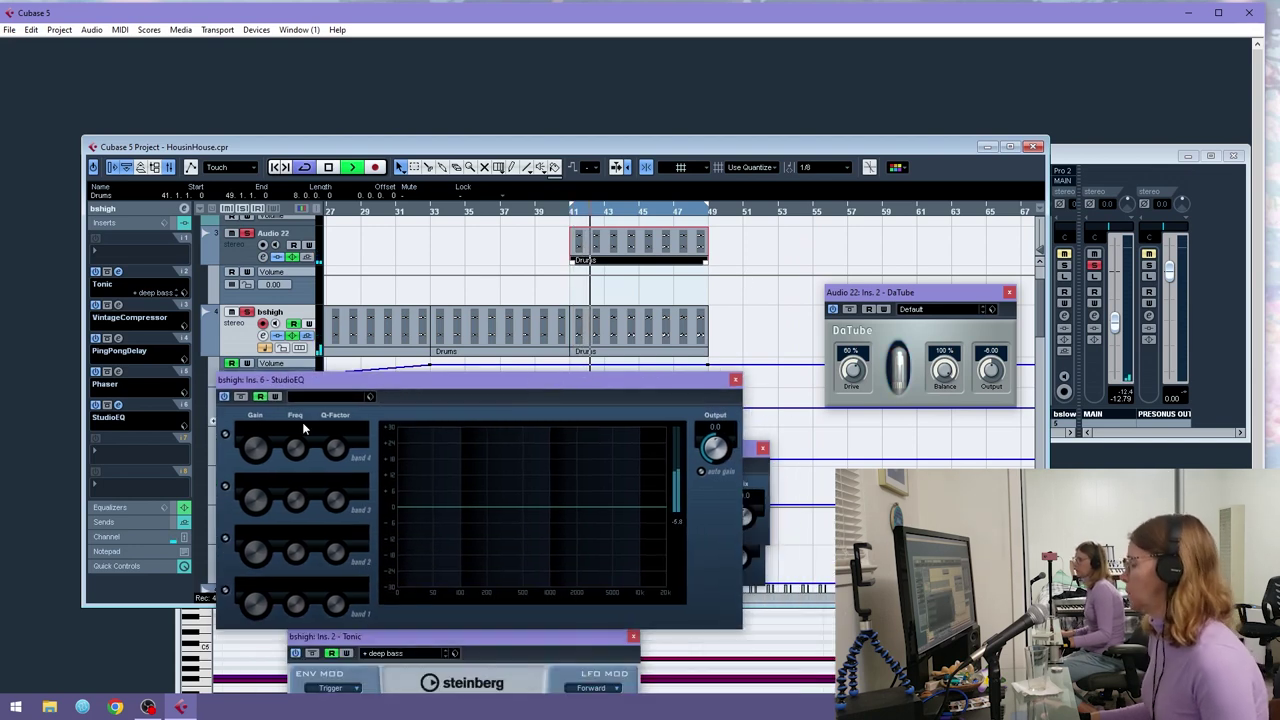
click(229, 593)
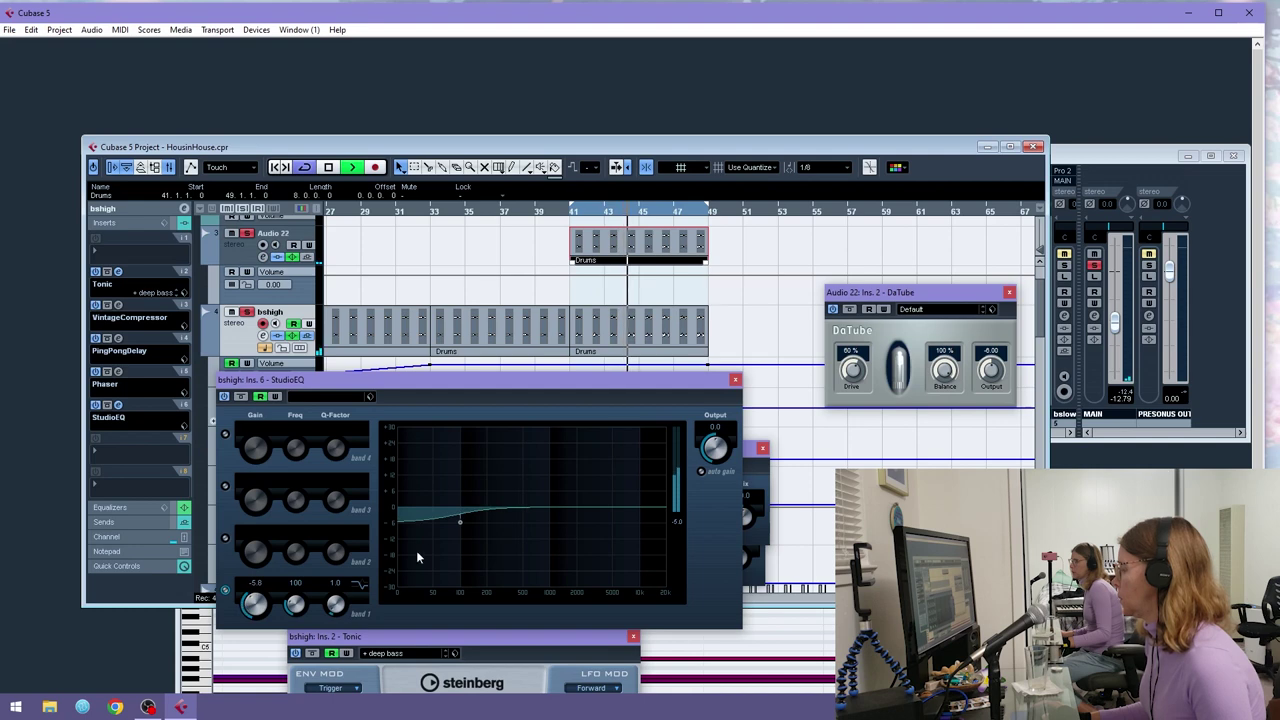
drag(462, 522, 498, 541)
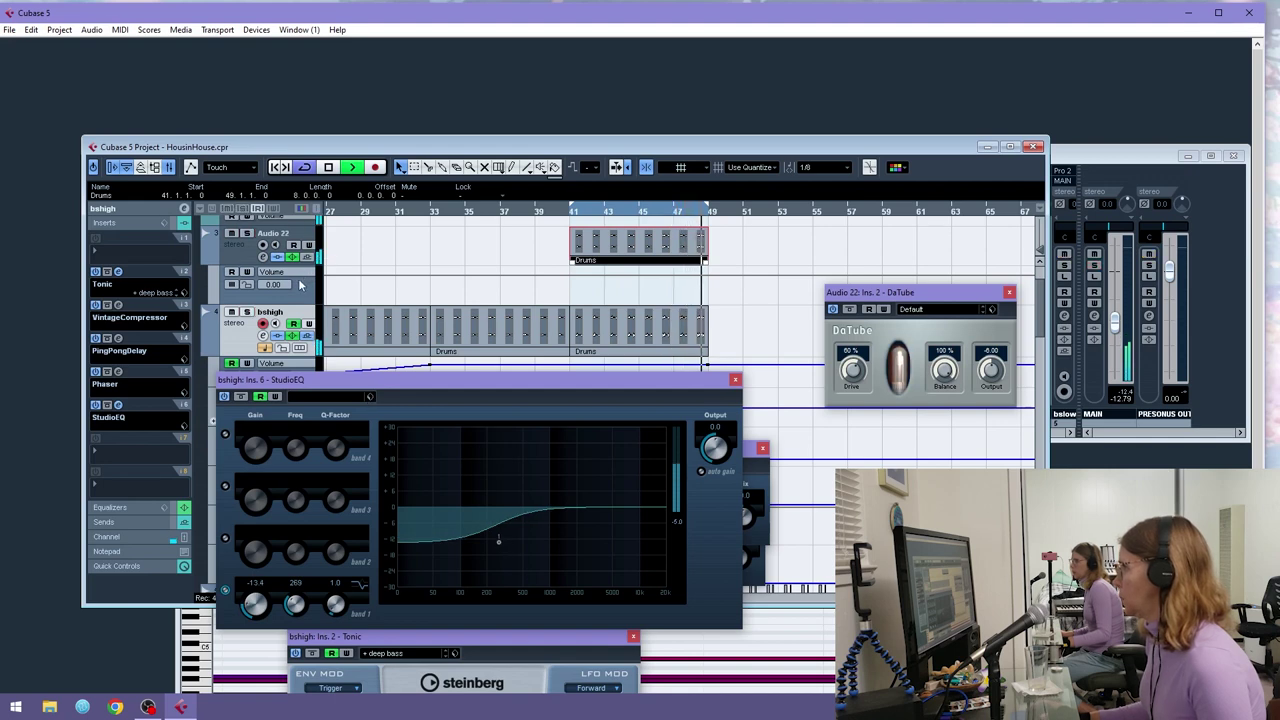
click(735, 380)
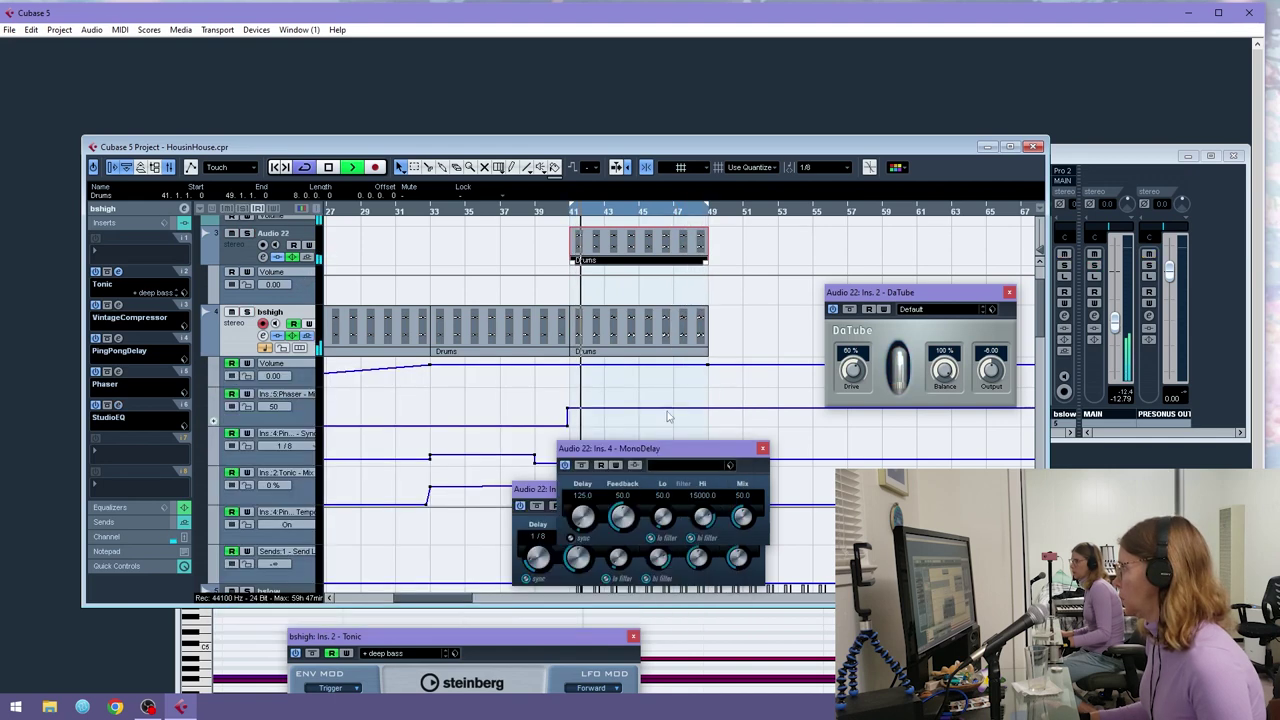
click(762, 448)
click(757, 489)
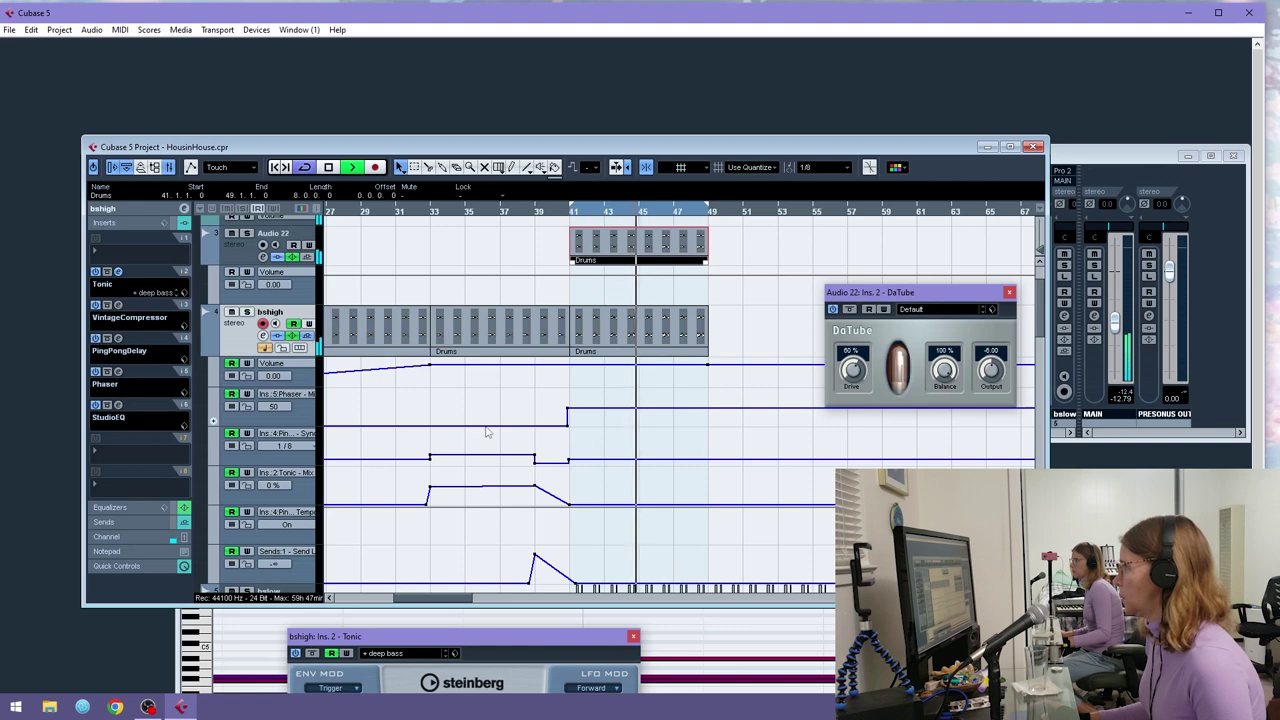
- Lower the frequency of Audio 22's EQ band 4 to 823.9 Hz, keeping band 1 at -24.0 dB
click(213, 247)
click(112, 507)
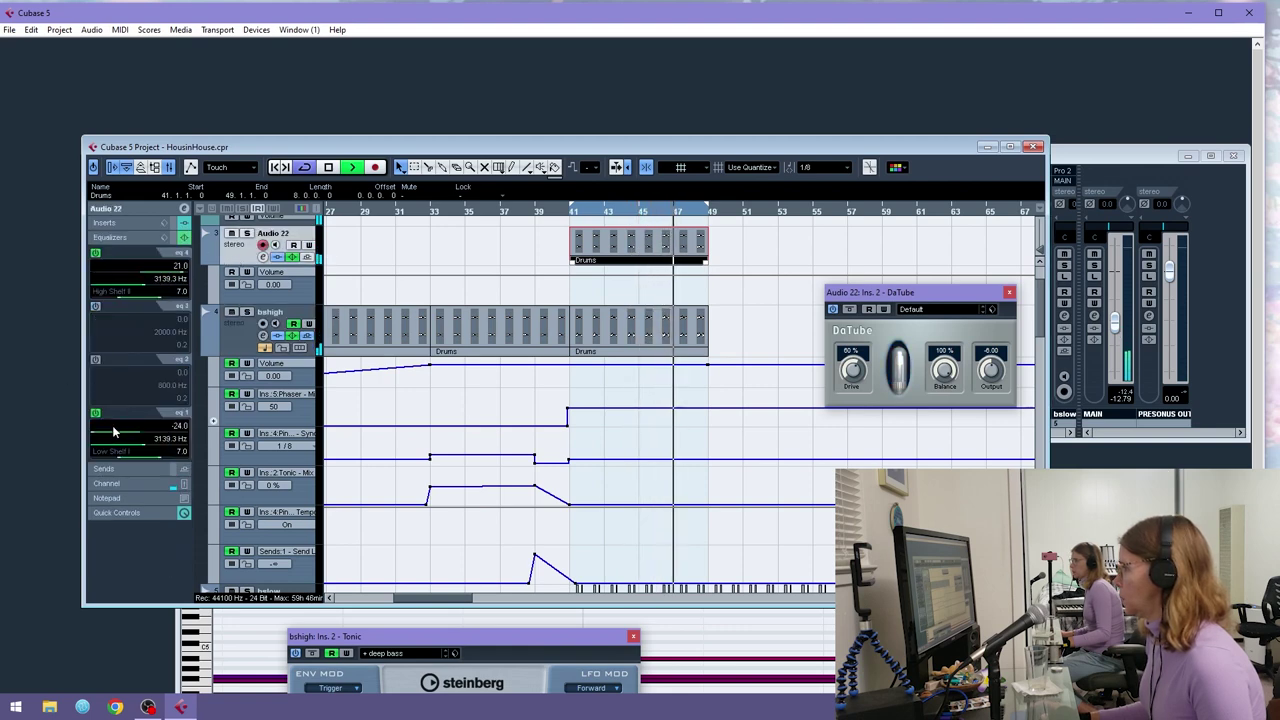
drag(101, 436, 92, 434)
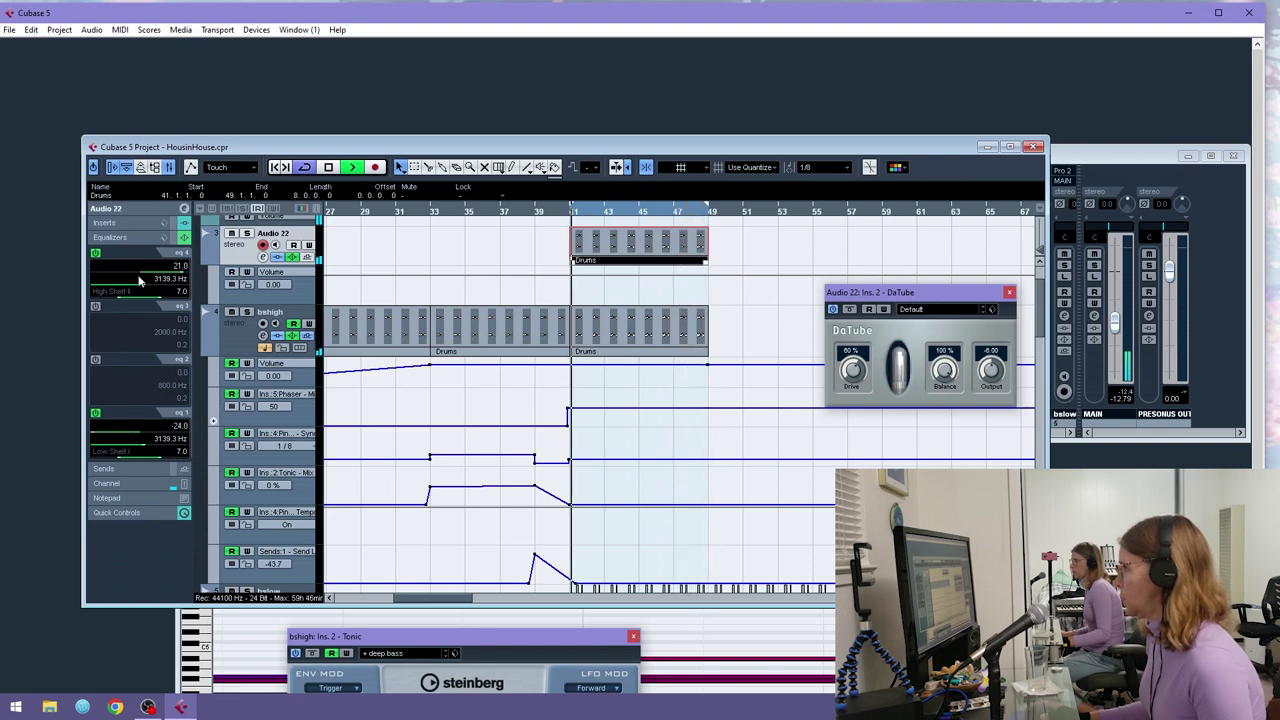
mouse_move(142, 289)
mouse_down()
mouse_move(157, 293)
mouse_move(123, 297)
mouse_up()
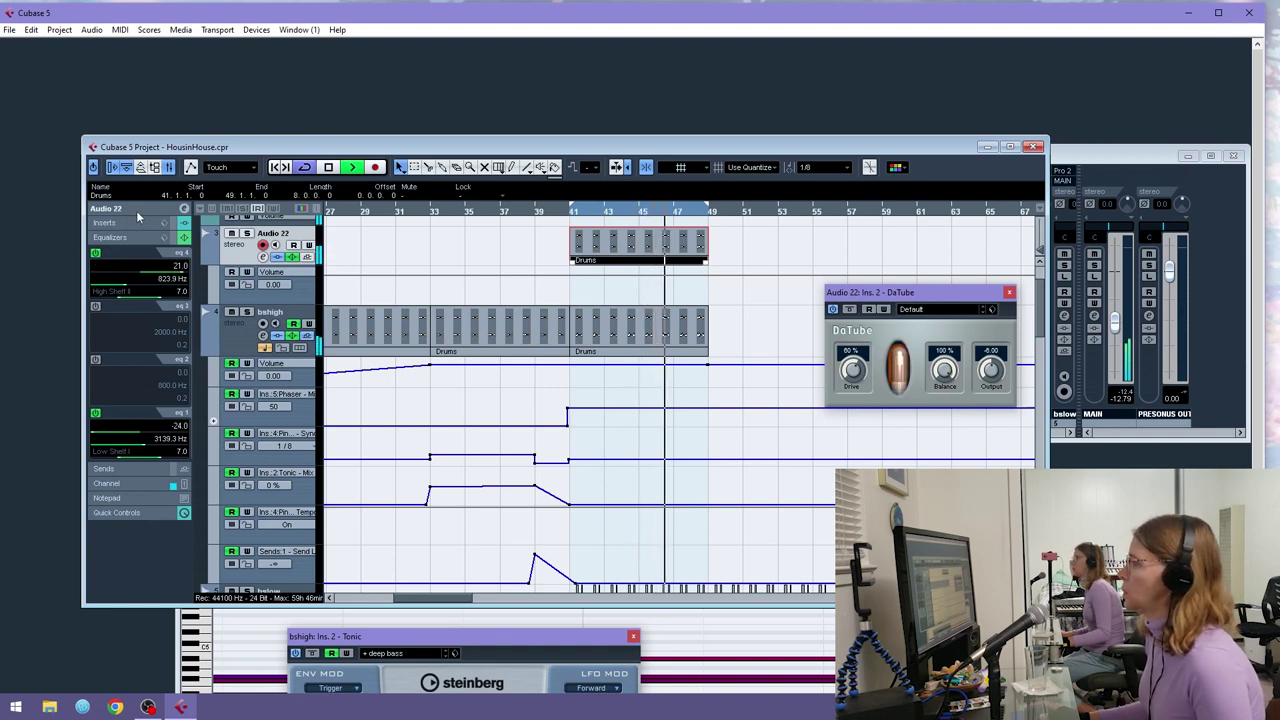
- Insert the Tonic filter in Audio 22's first insert slot and move its window over the arrangement
click(137, 210)
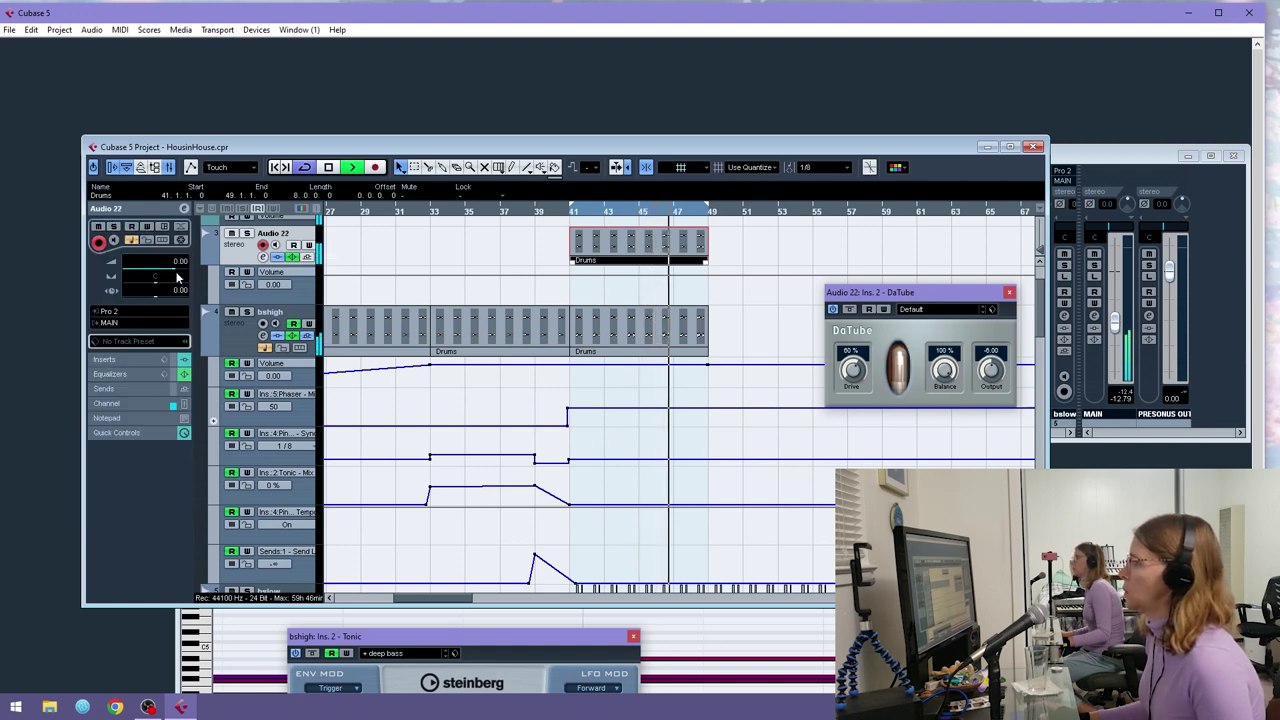
click(134, 358)
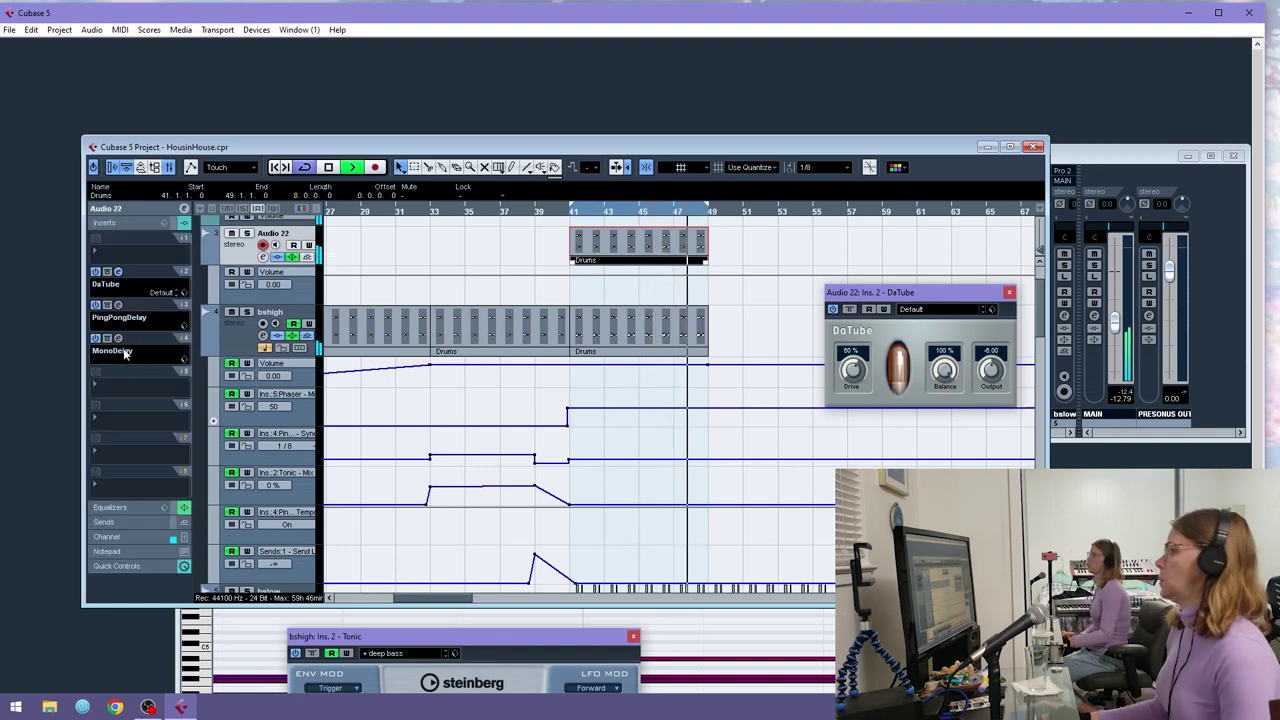
click(139, 252)
mouse_move(130, 348)
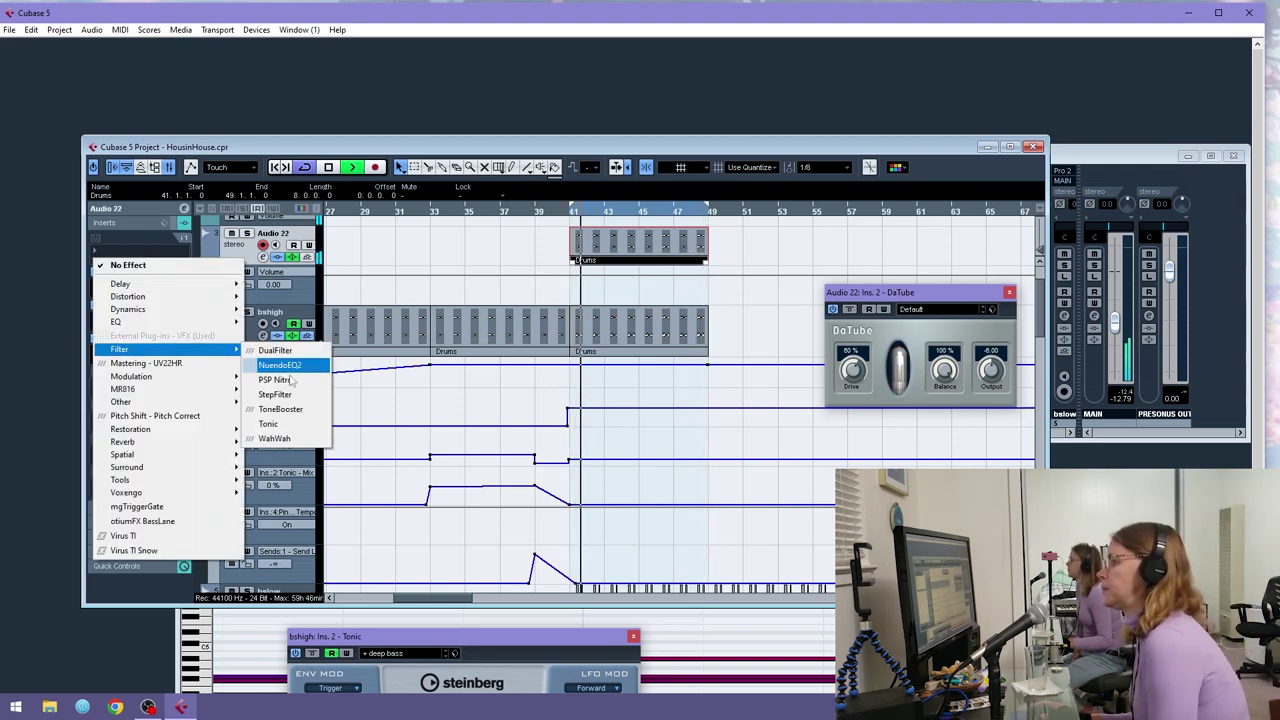
click(285, 424)
drag(440, 507, 465, 315)
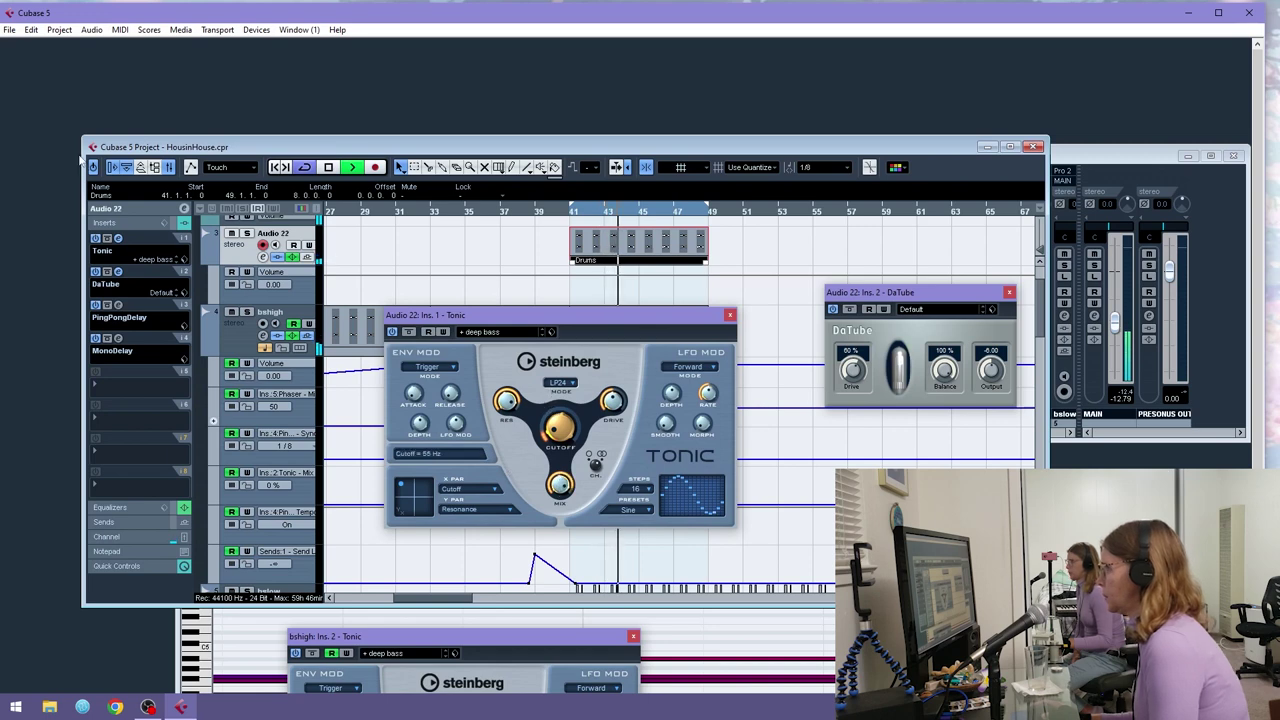
- Lower Audio 22's volume to -6.55 dB and switch its Tonic filter mode to BP
click(129, 208)
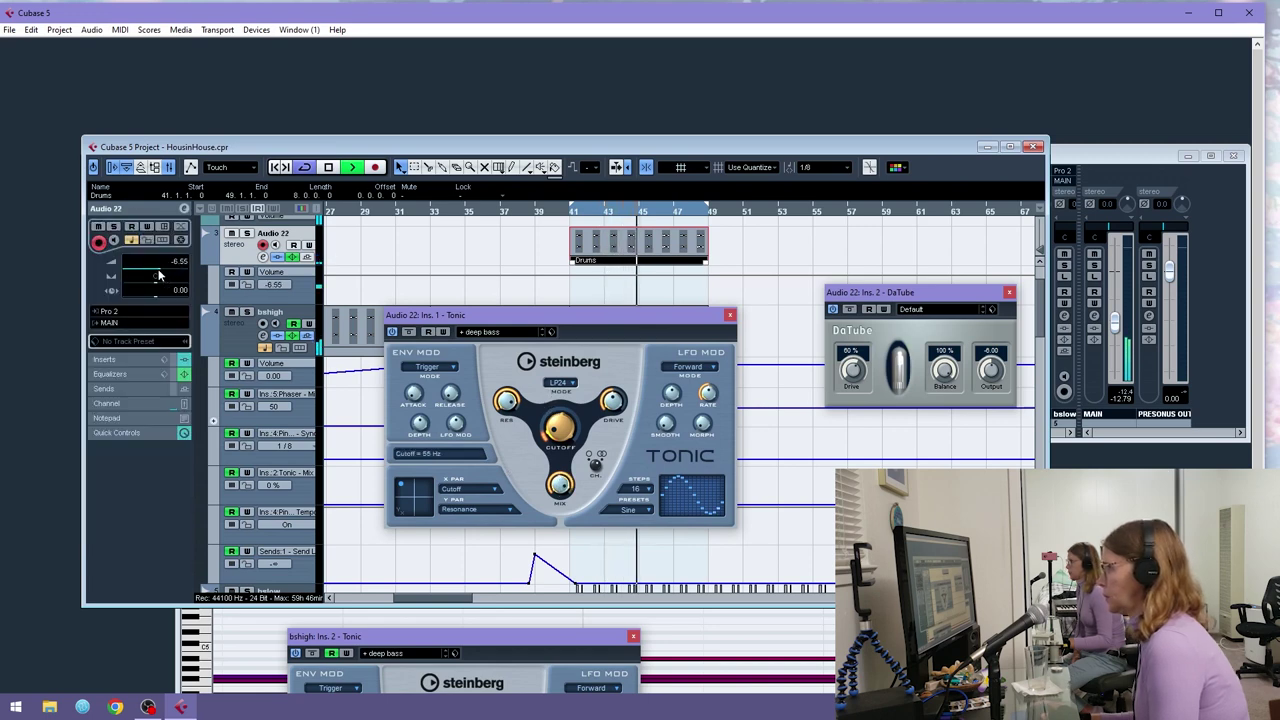
click(560, 383)
click(565, 455)
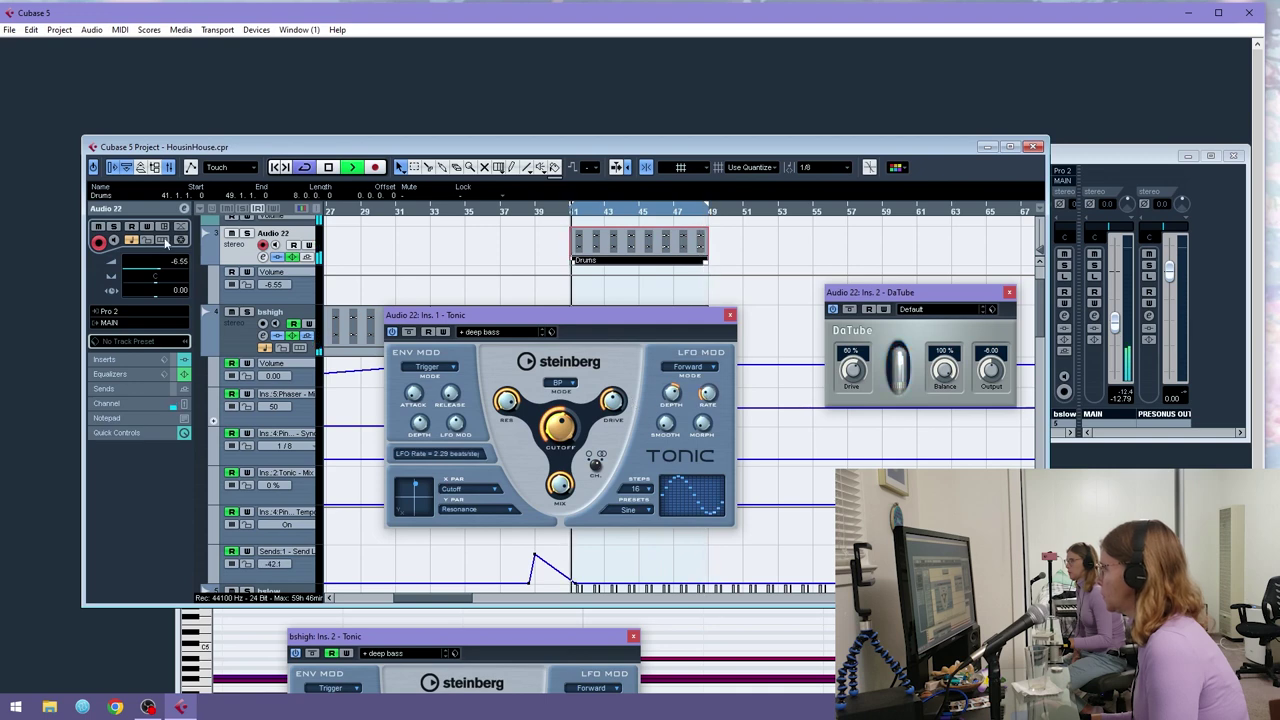
- Lower Audio 22's volume to -10.26 dB and close its Tonic and DaTube windows
click(166, 209)
click(163, 212)
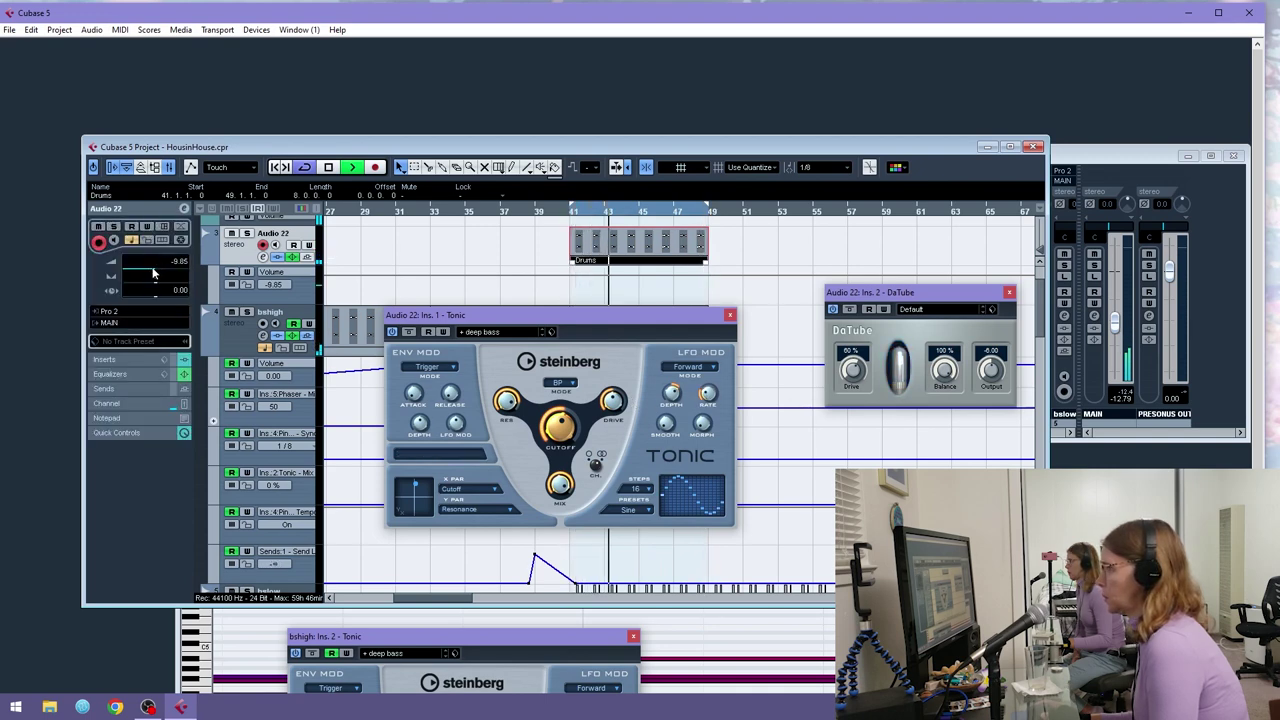
click(730, 315)
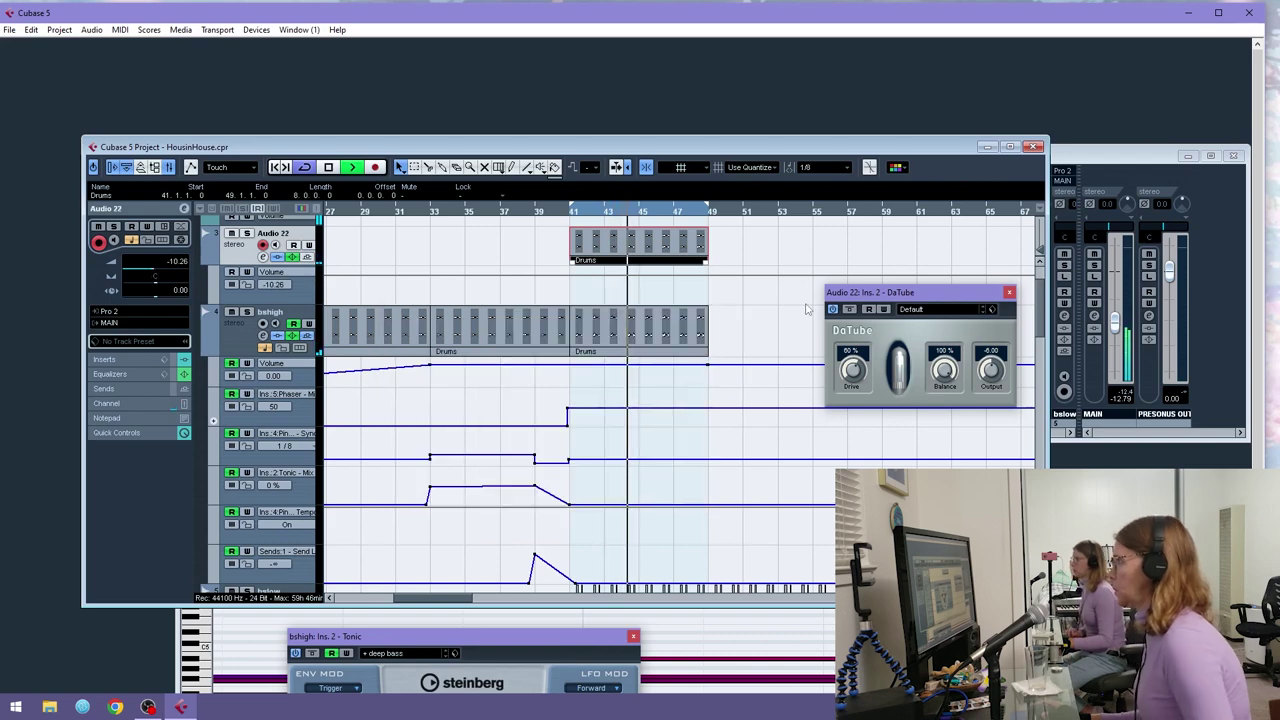
click(1009, 293)
- Select the Hat2 track and open the Open Hats sample folder for audio import
scroll(596, 373, down, 3)
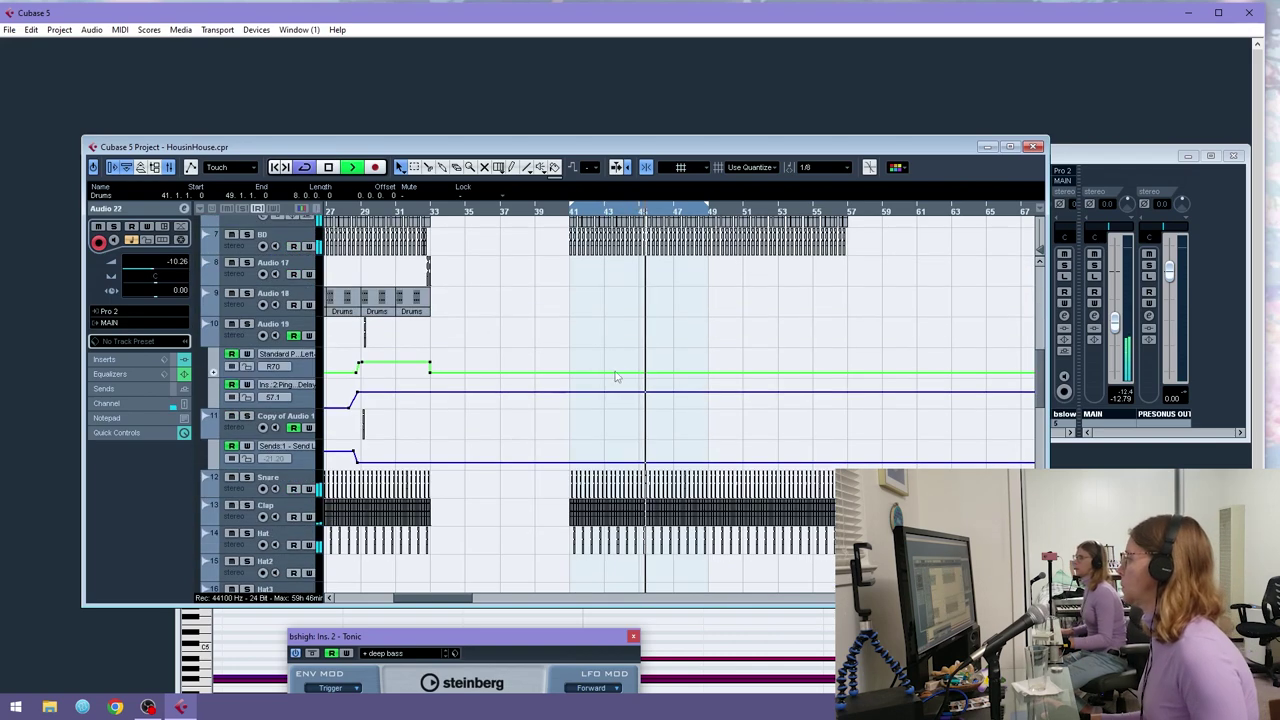
scroll(491, 400, down, 3)
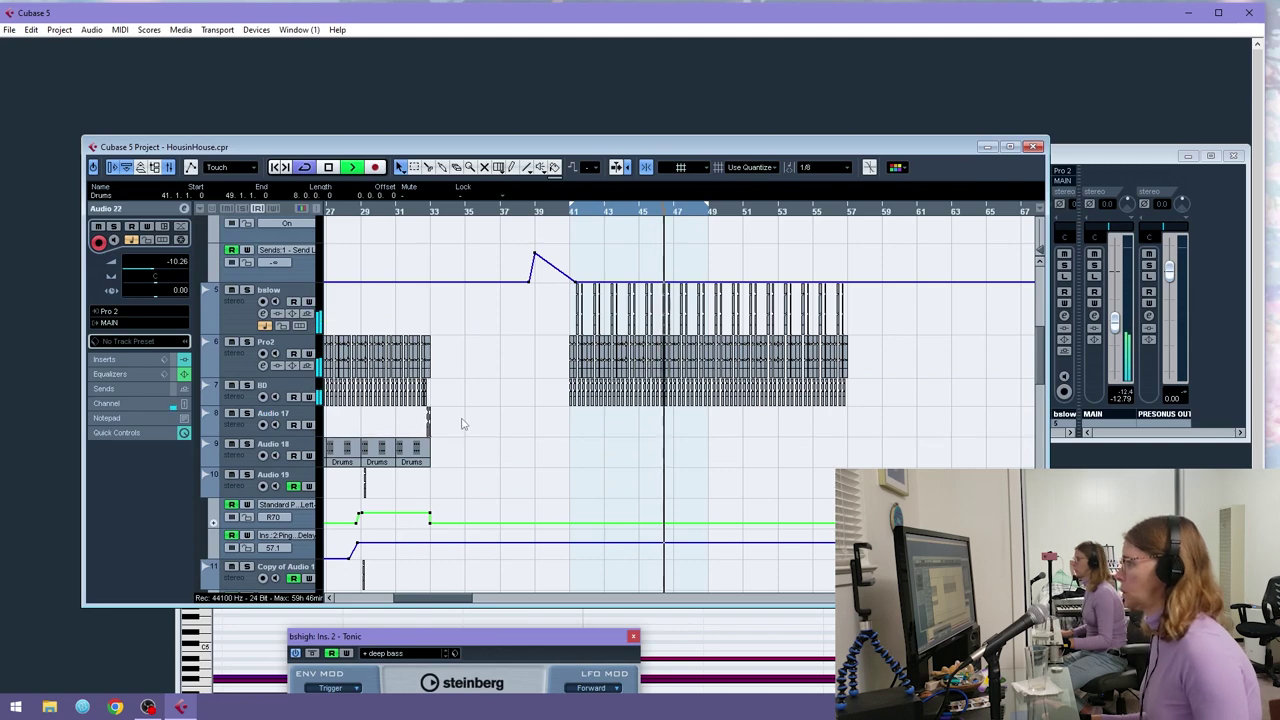
scroll(463, 423, down, 3)
click(245, 505)
click(9, 29)
mouse_move(180, 250)
click(243, 250)
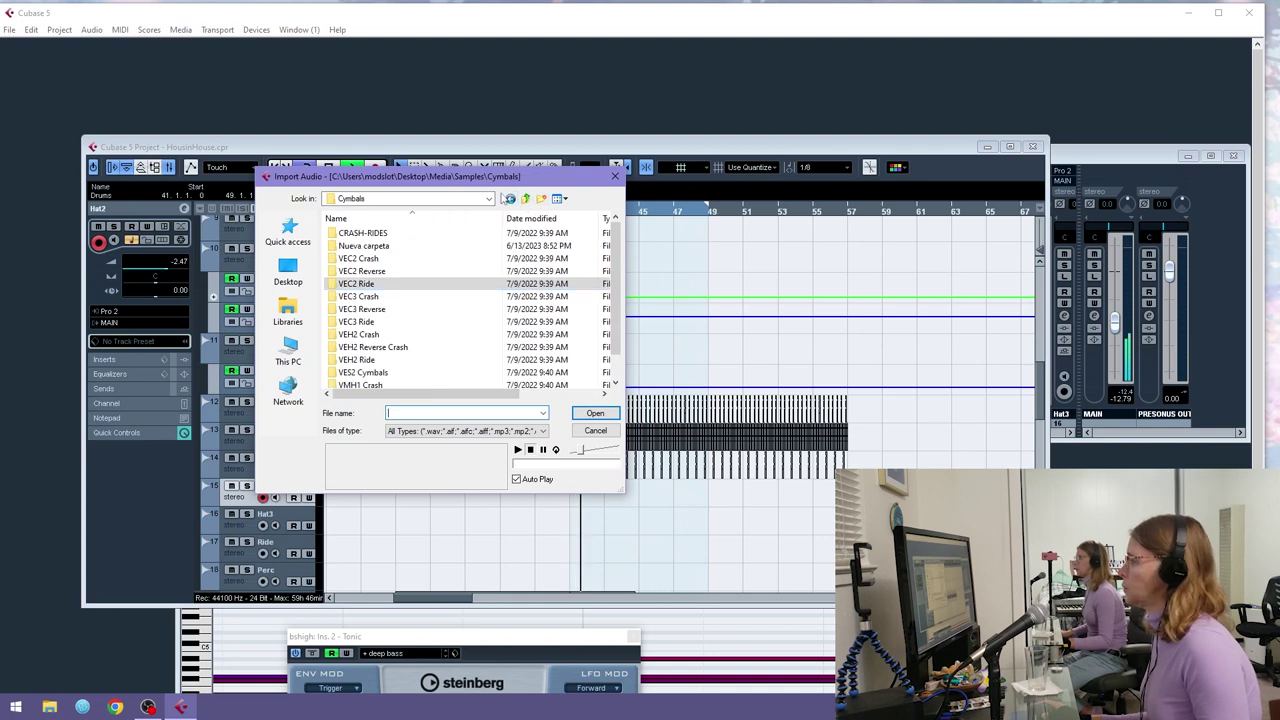
click(525, 198)
scroll(509, 270, down, 3)
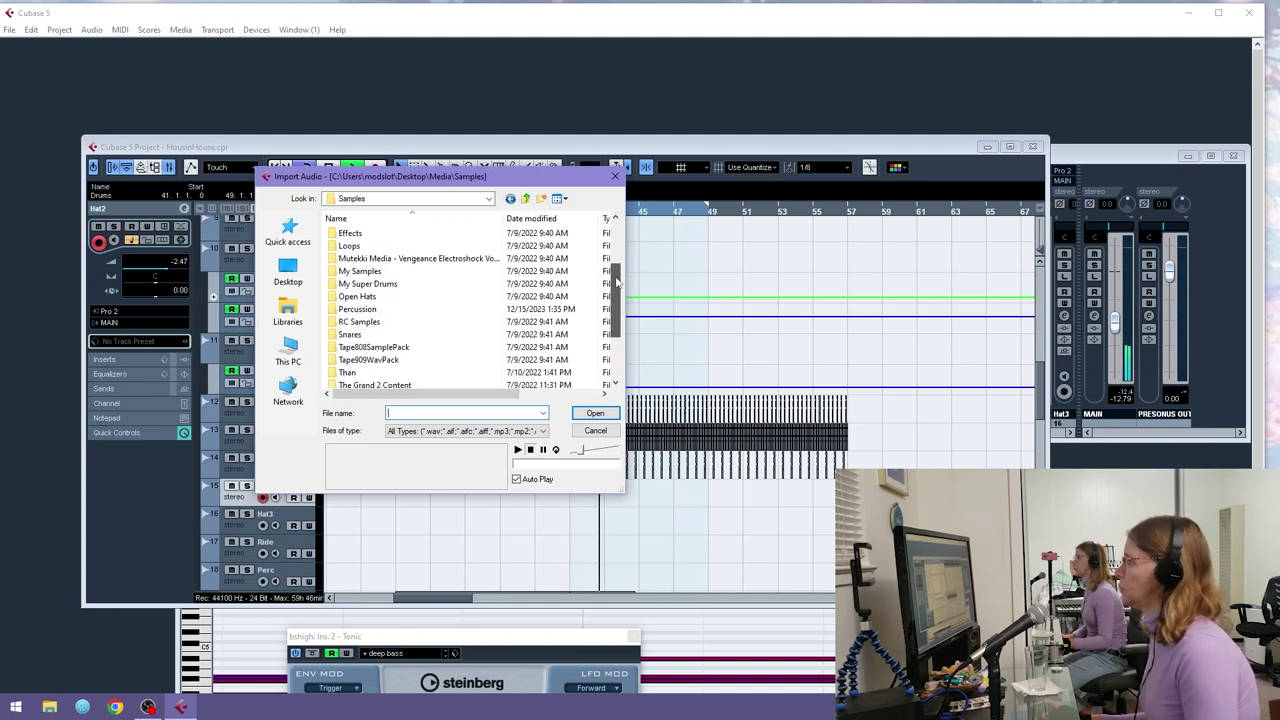
double_click(370, 296)
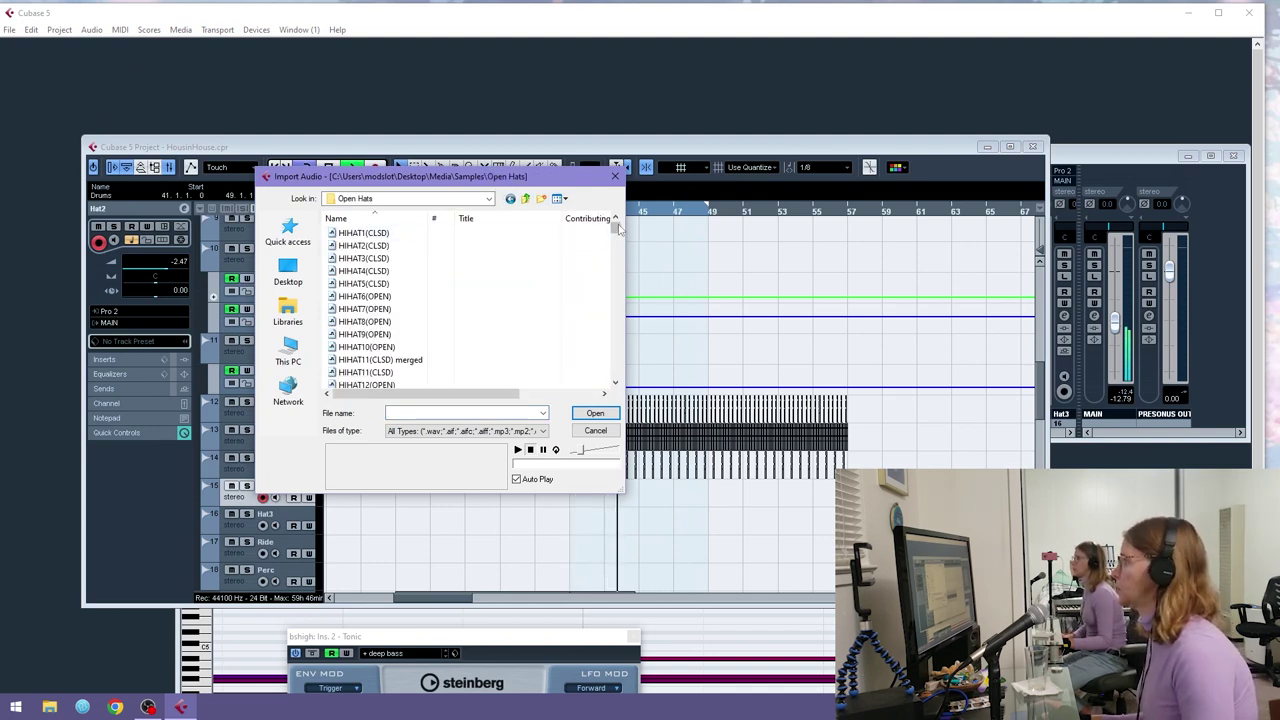
- Audition the open hi-hat samples and import HIHAT482(OPEN) onto the Hat2 track
drag(617, 248, 614, 279)
click(480, 358)
scroll(548, 332, down, 8)
click(445, 351)
key(Down)
key(Down)
key(Down)
key(Down)
key(Up)
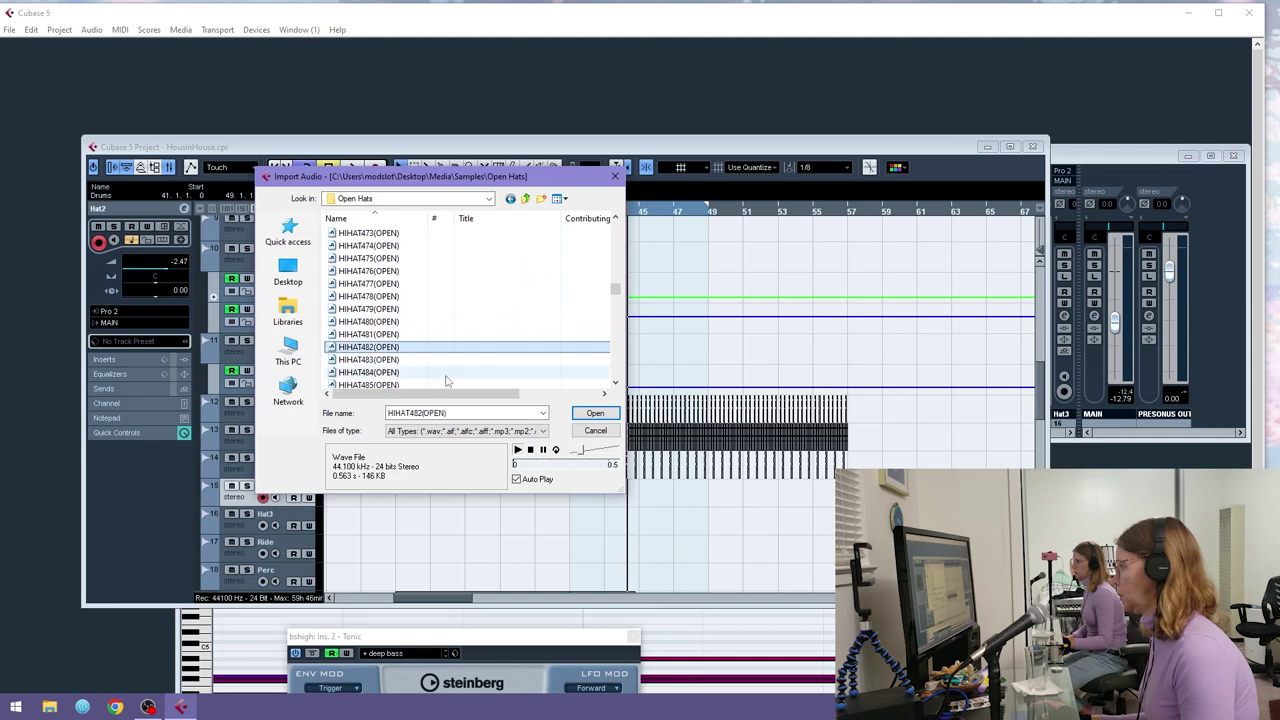
key(Return)
- Place the HIHAT482(OPEN) event at 41.1.3 on Hat2, trim it to one beat and copy it to 41.2.3
drag(572, 211, 547, 300)
drag(862, 494, 572, 506)
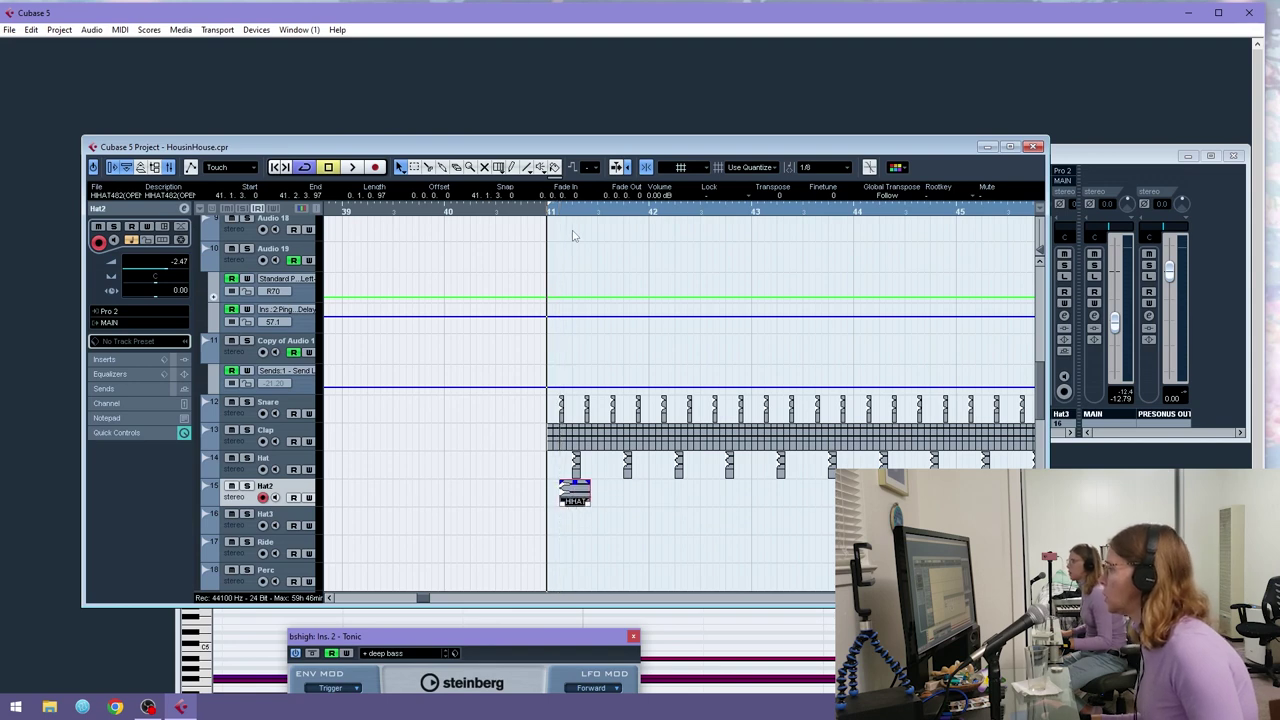
scroll(553, 262, up, 2)
drag(662, 502, 657, 507)
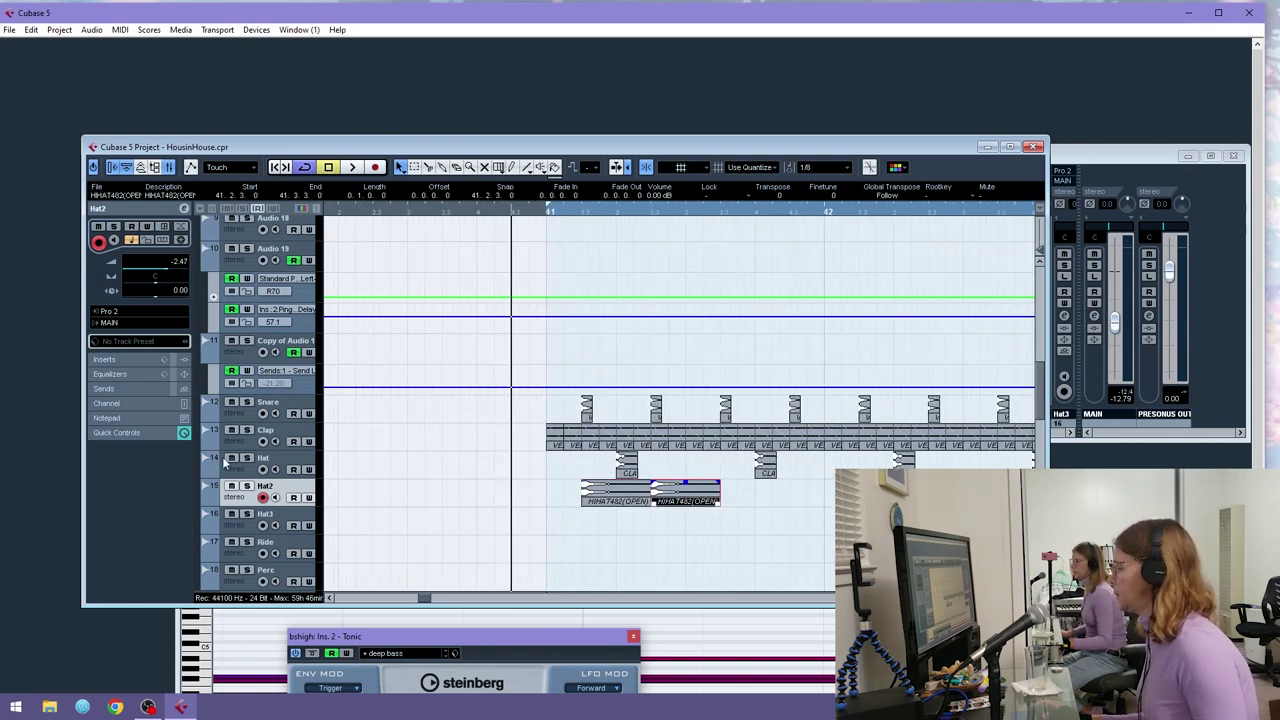
- Solo the Hat2, Hat, Clap, Snare, BD, Pro2 and bslow tracks and audition them together
click(247, 486)
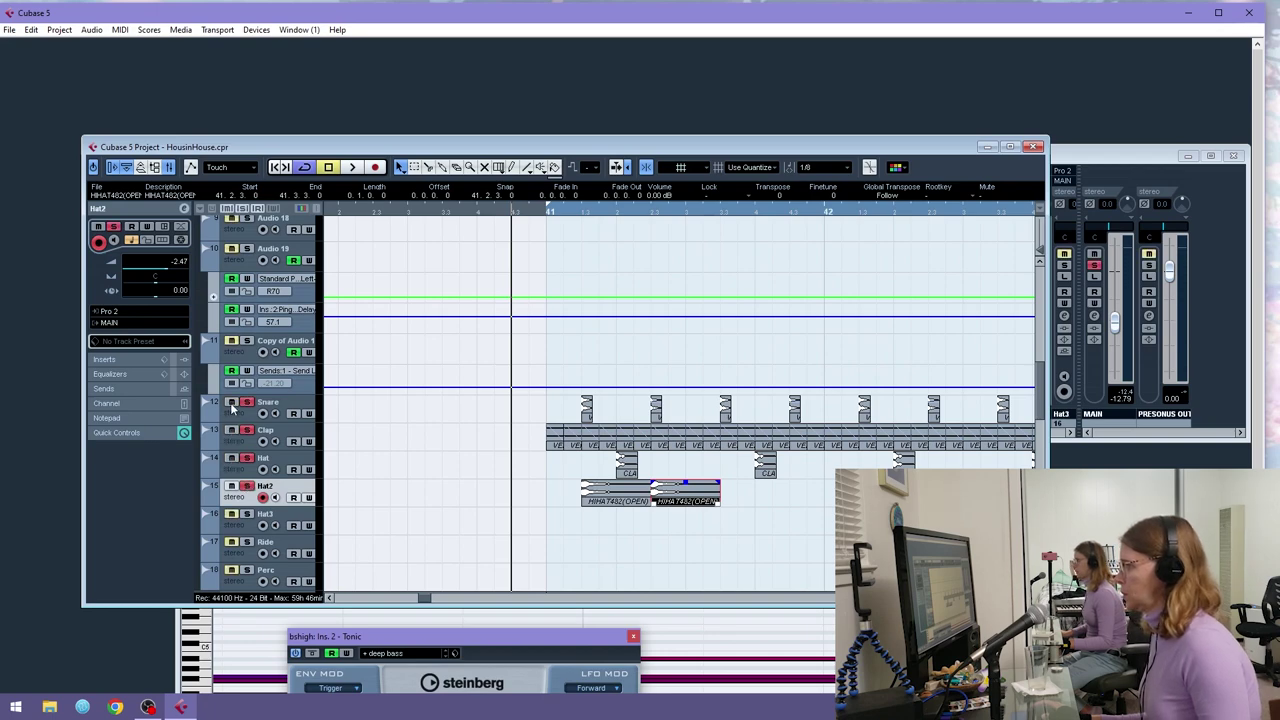
scroll(601, 366, up, 5)
scroll(363, 363, up, 5)
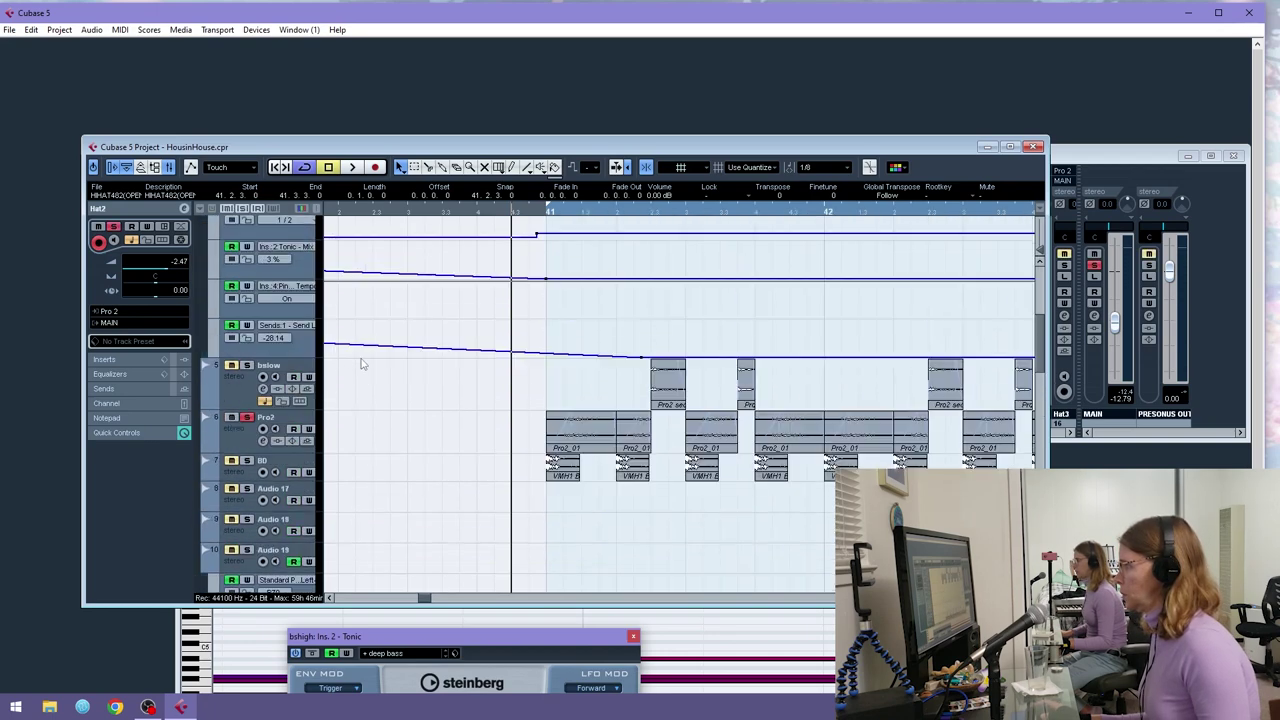
scroll(408, 423, up, 4)
scroll(412, 420, down, 5)
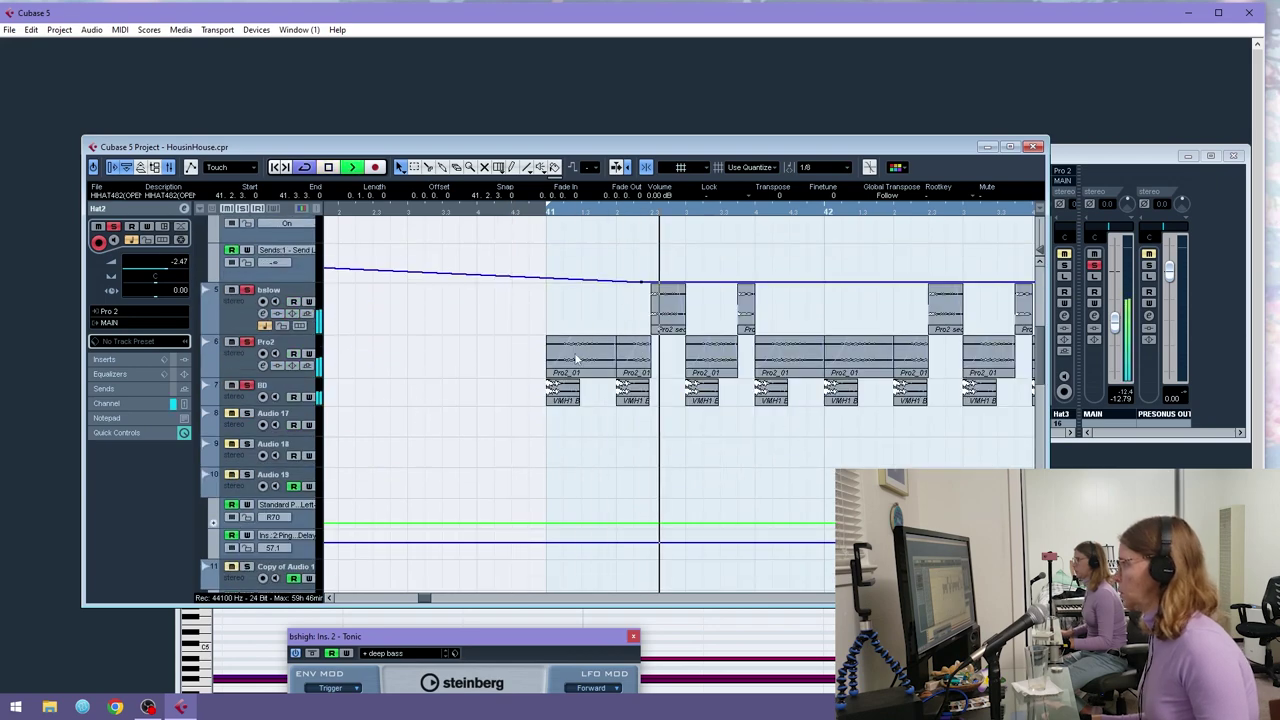
key(space)
- Lower Hat2's volume to -16.11 dB and play the section from bar 41
scroll(463, 375, down, 10)
scroll(530, 370, up, 5)
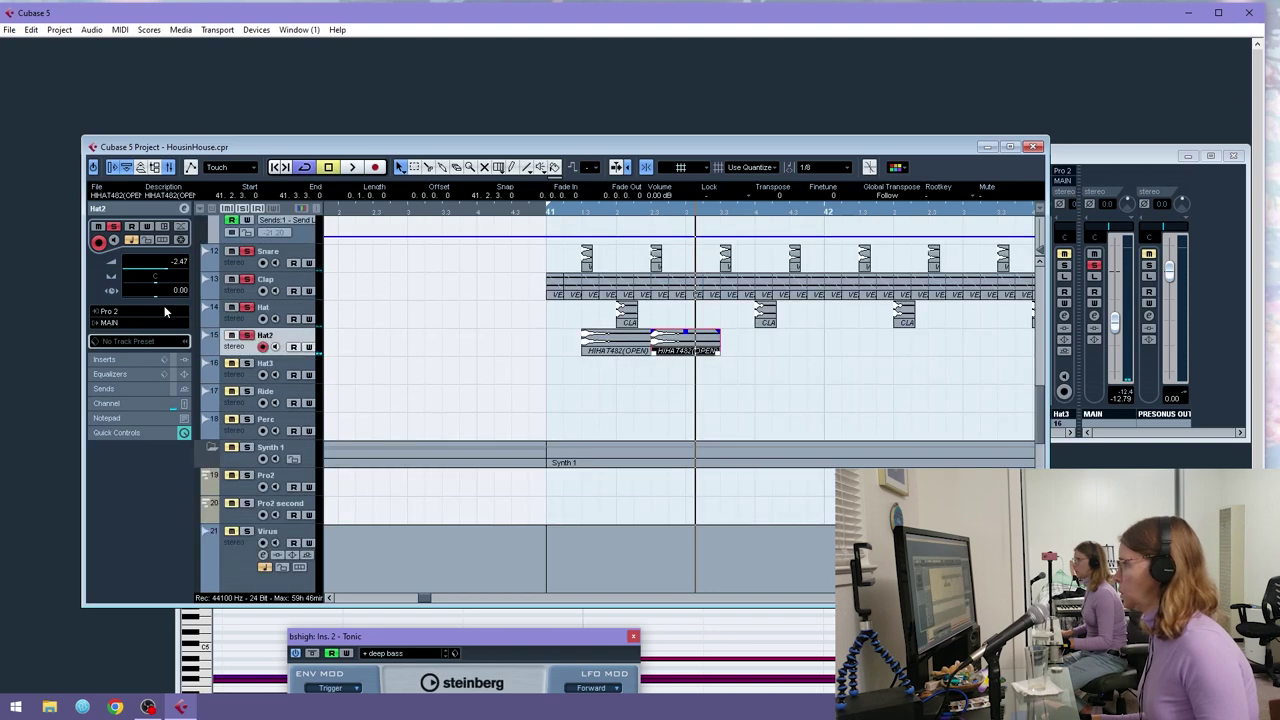
click(557, 213)
key(space)
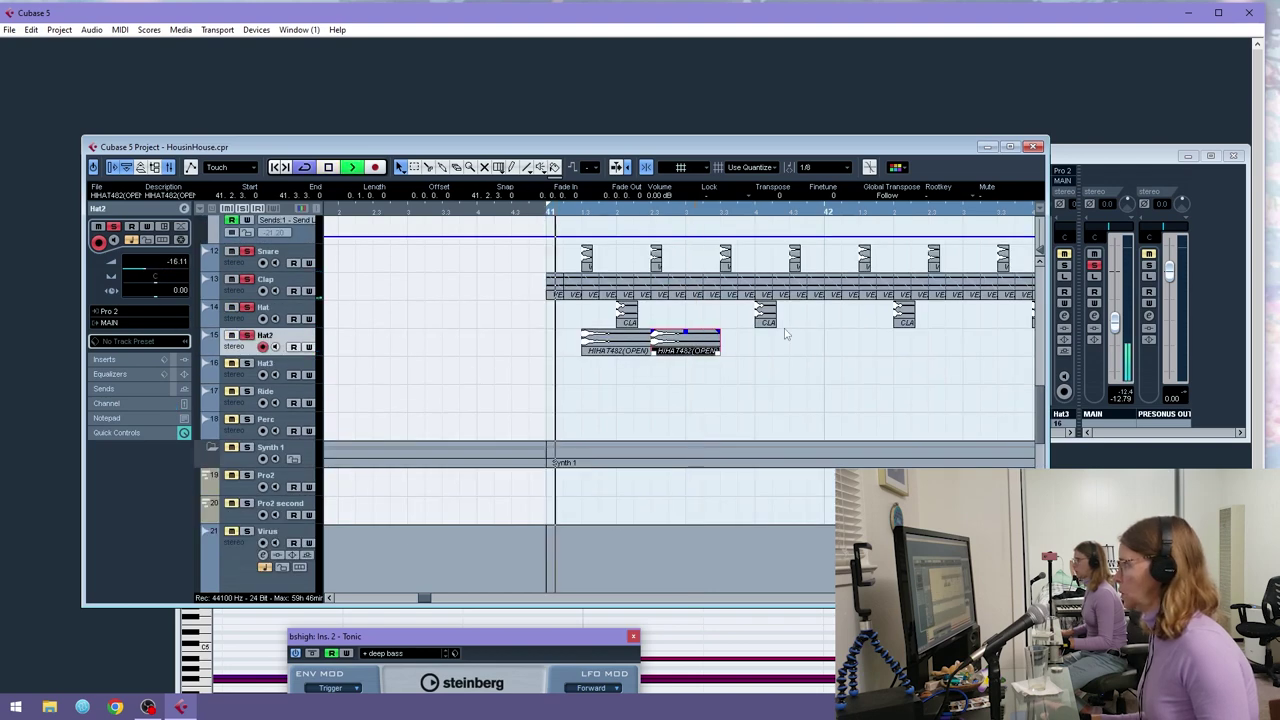
key(space)
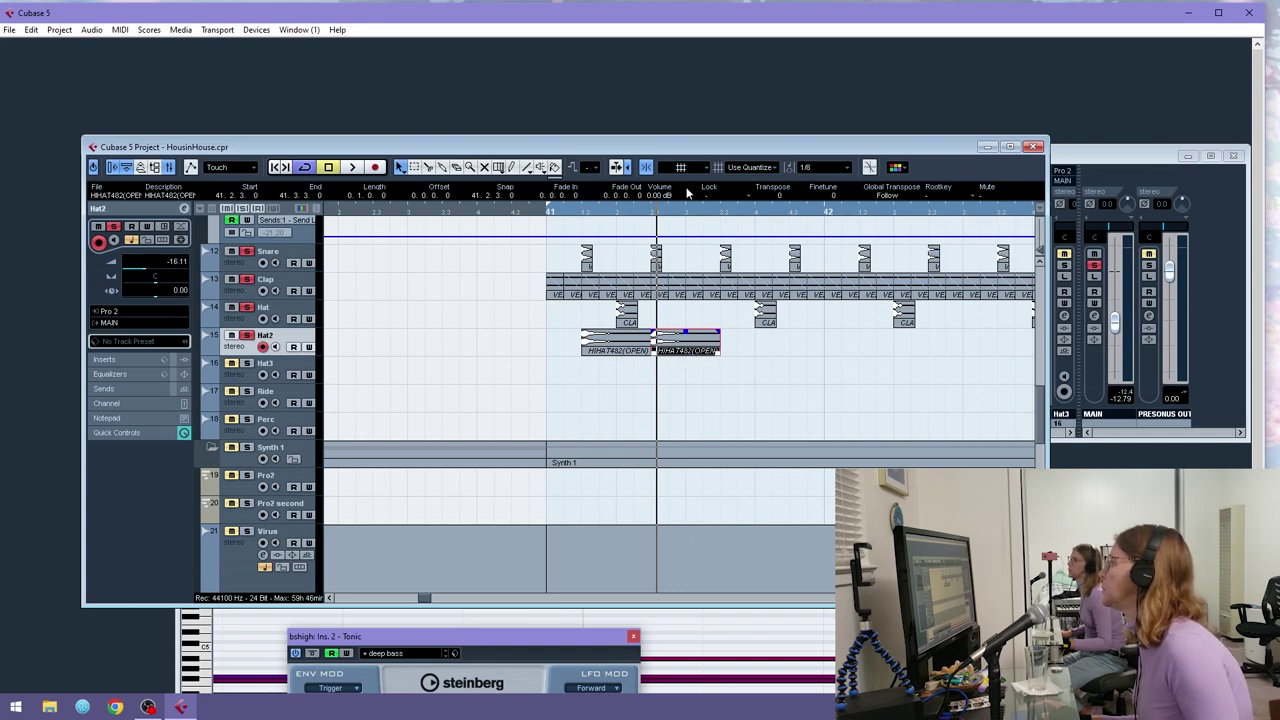
- Select both Hat2 events, audition them from bar 41 and duplicate them to 41.3.3 and 41.4.3
drag(717, 353, 598, 353)
click(549, 216)
key(space)
key(space)
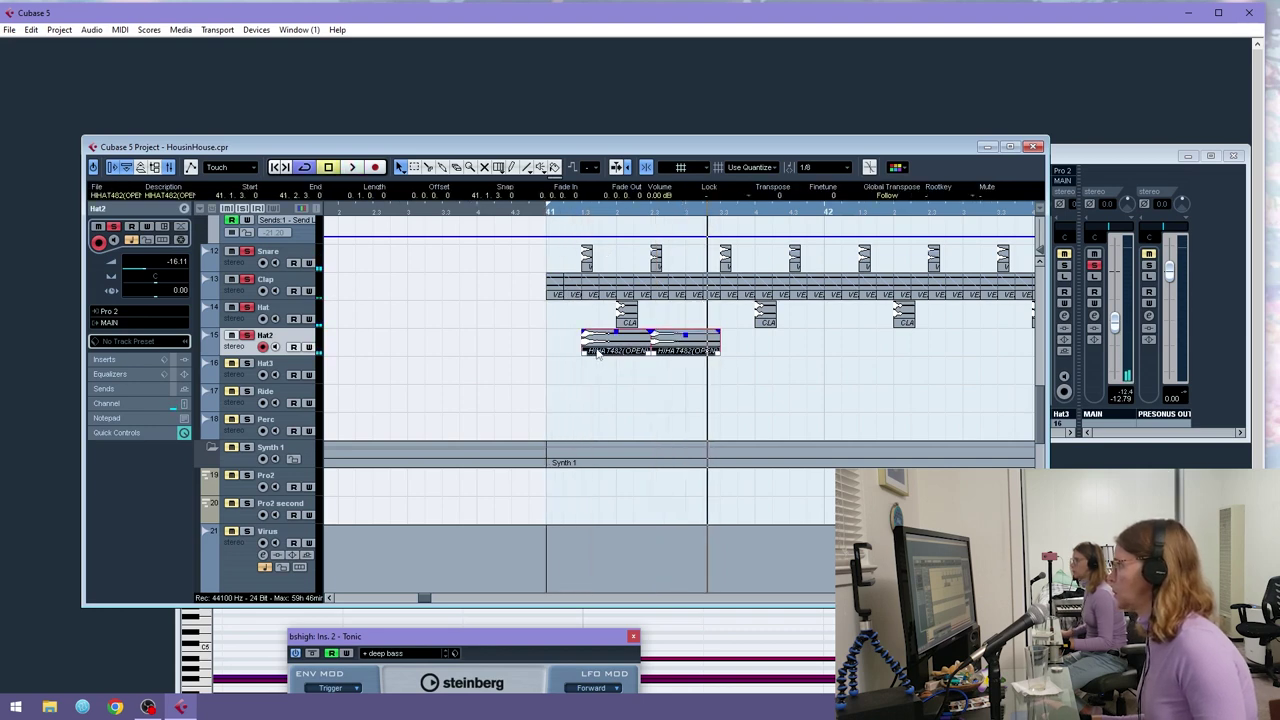
key(ctrl+d)
key(space)
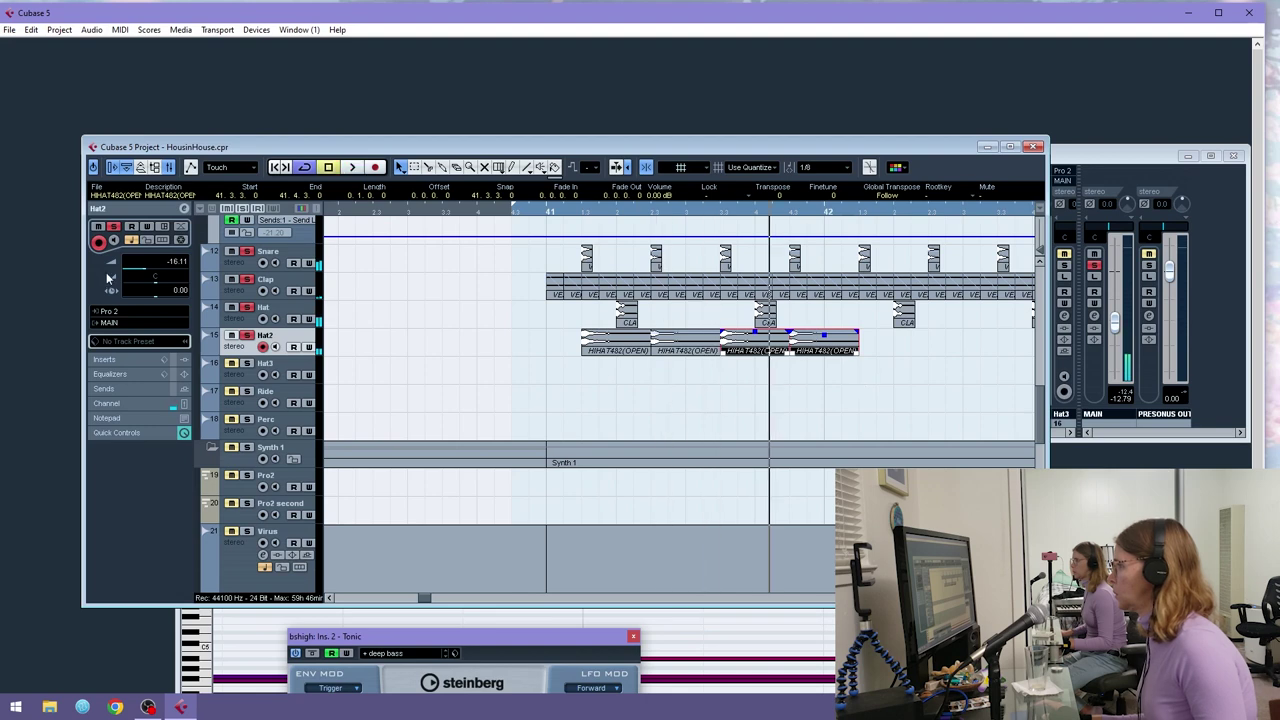
- Duplicate the four-hit Hat2 pattern five times up to bar 47 and lower Hat2's volume to -17.94 dB
drag(529, 212, 508, 188)
drag(580, 384, 482, 340)
key(ctrl+d)
key(ctrl+d)
key(ctrl+d)
key(ctrl+d)
key(ctrl+d)
key(space)
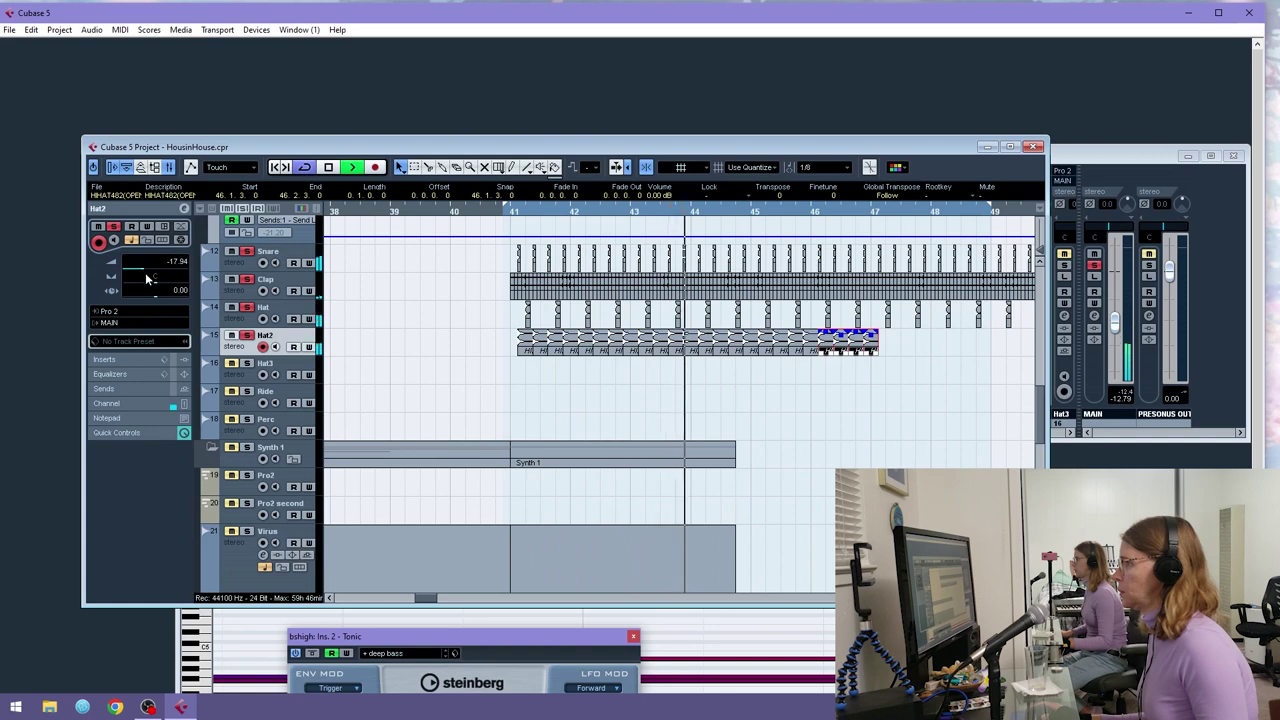
- Insert Chorus in Hat2's fourth insert slot with Mix at 100, and loop the Hat2 events from bar 41 to 47
click(132, 357)
click(130, 354)
mouse_move(200, 476)
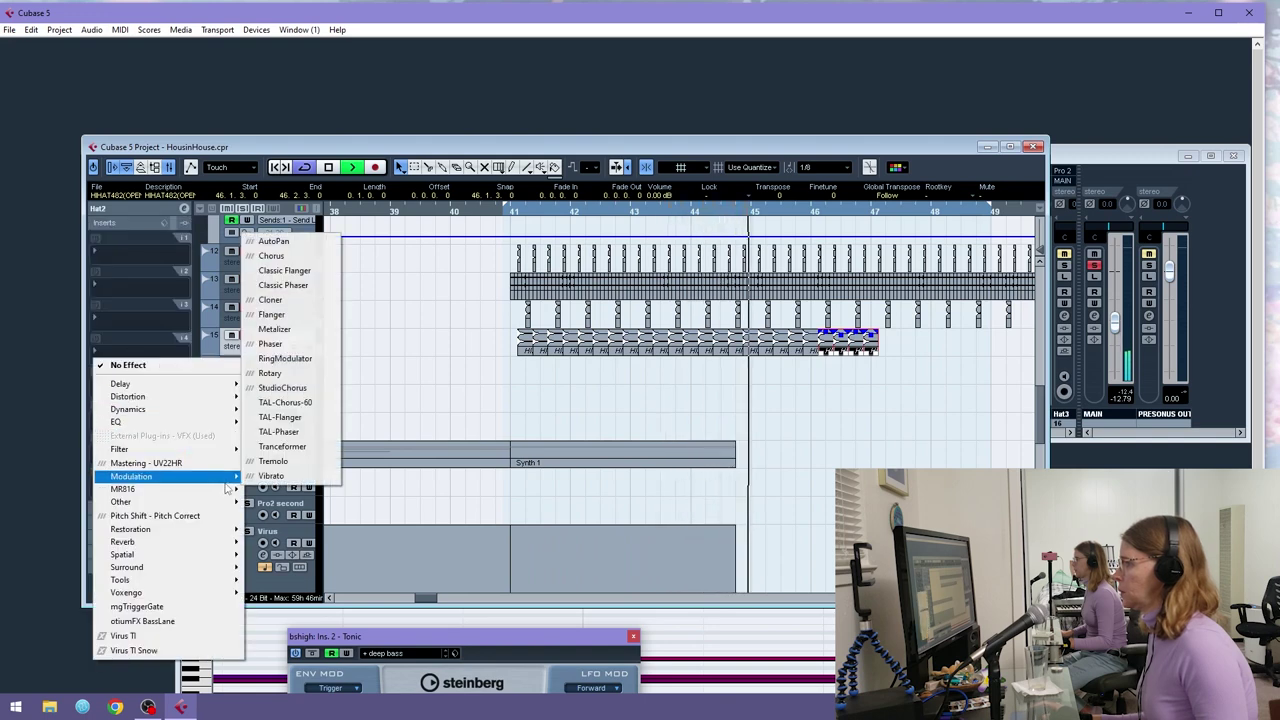
click(290, 264)
click(721, 467)
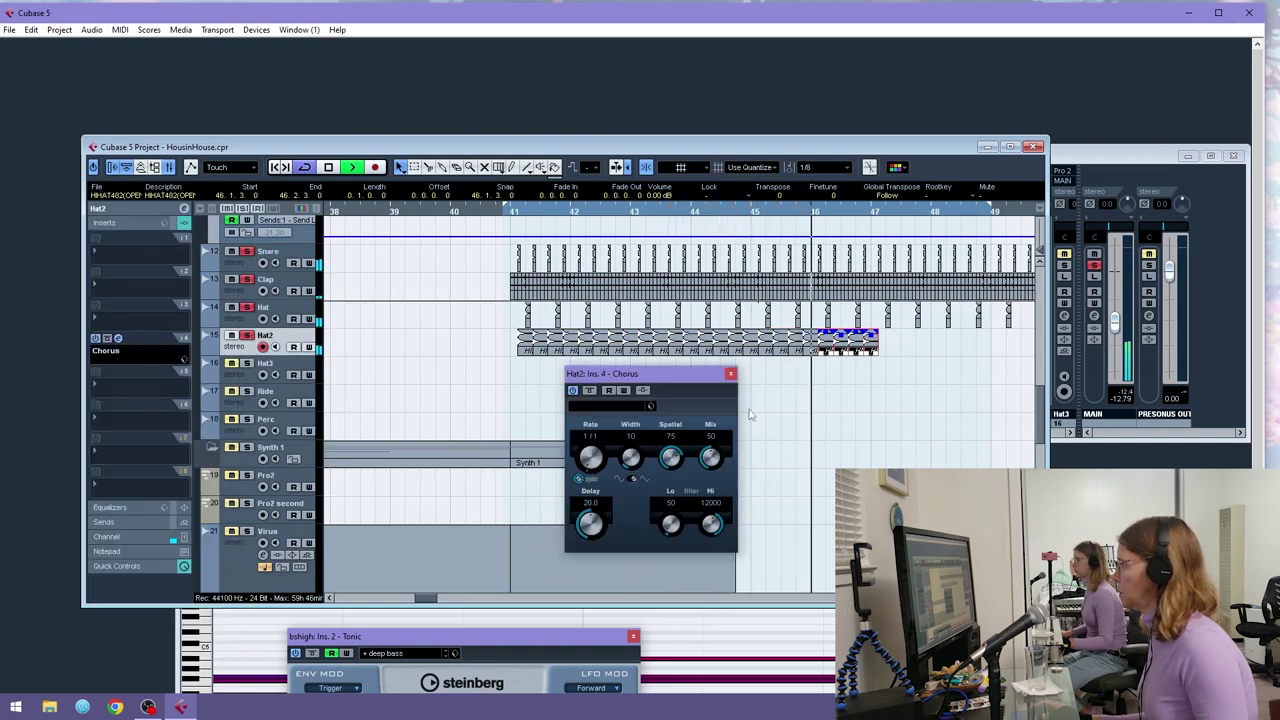
drag(965, 340, 498, 378)
click(514, 213)
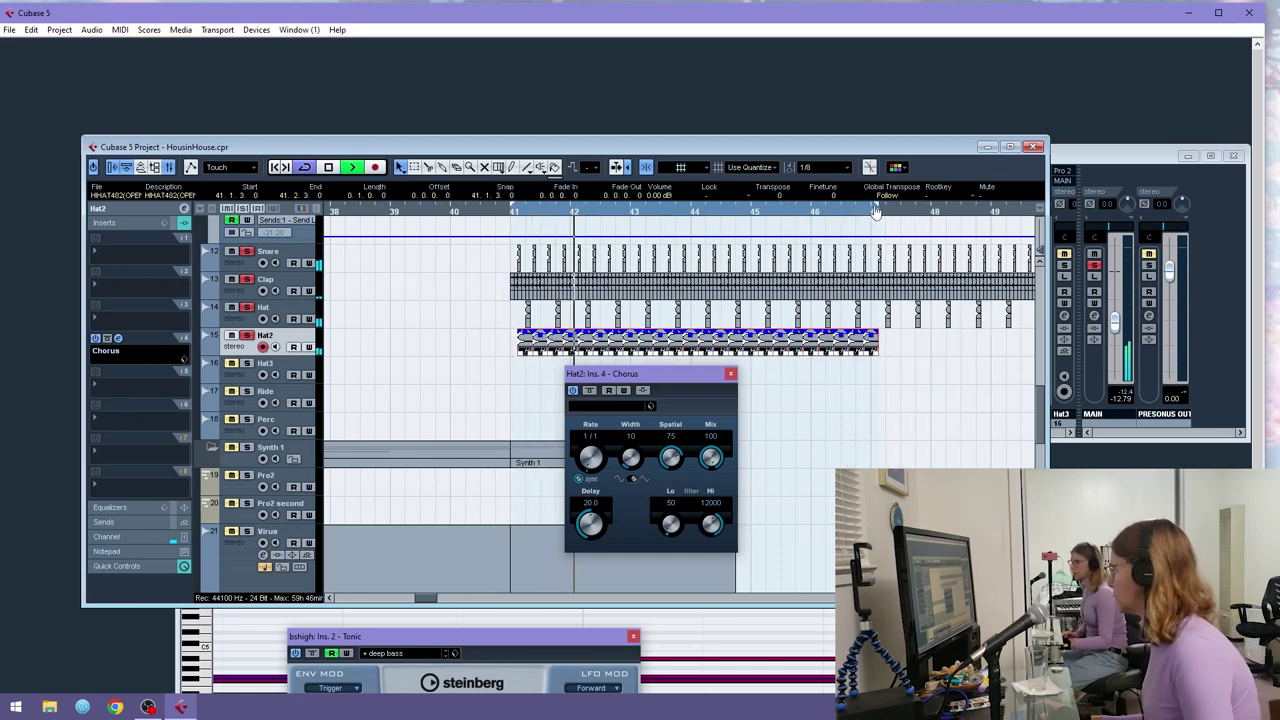
- Turn off the Chorus tempo sync and set Rate to 0.37, Width and Spatial to 100 and Delay to 21.5
drag(565, 565, 565, 552)
click(578, 479)
drag(580, 461, 578, 459)
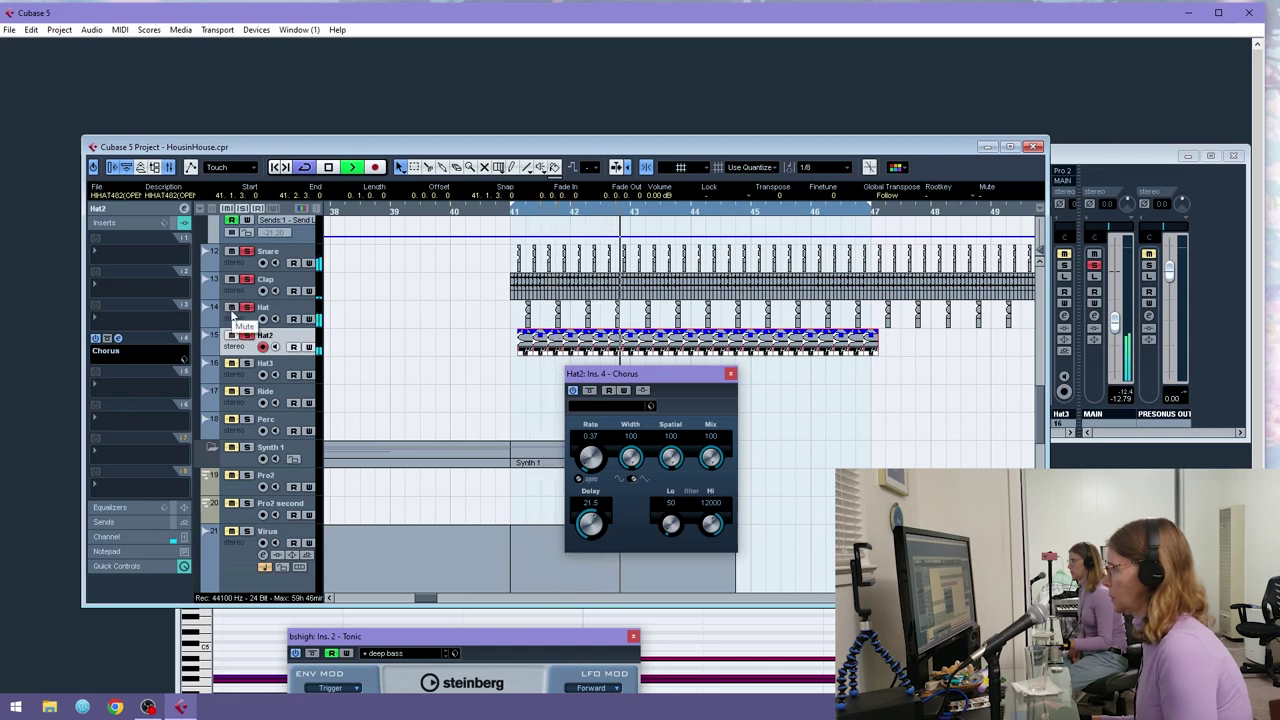
- Set Hat2's EQ band 4 to -8.2 dB at 7059.7 Hz and its Chorus to Delay 10.0 and Rate 3.64
click(112, 507)
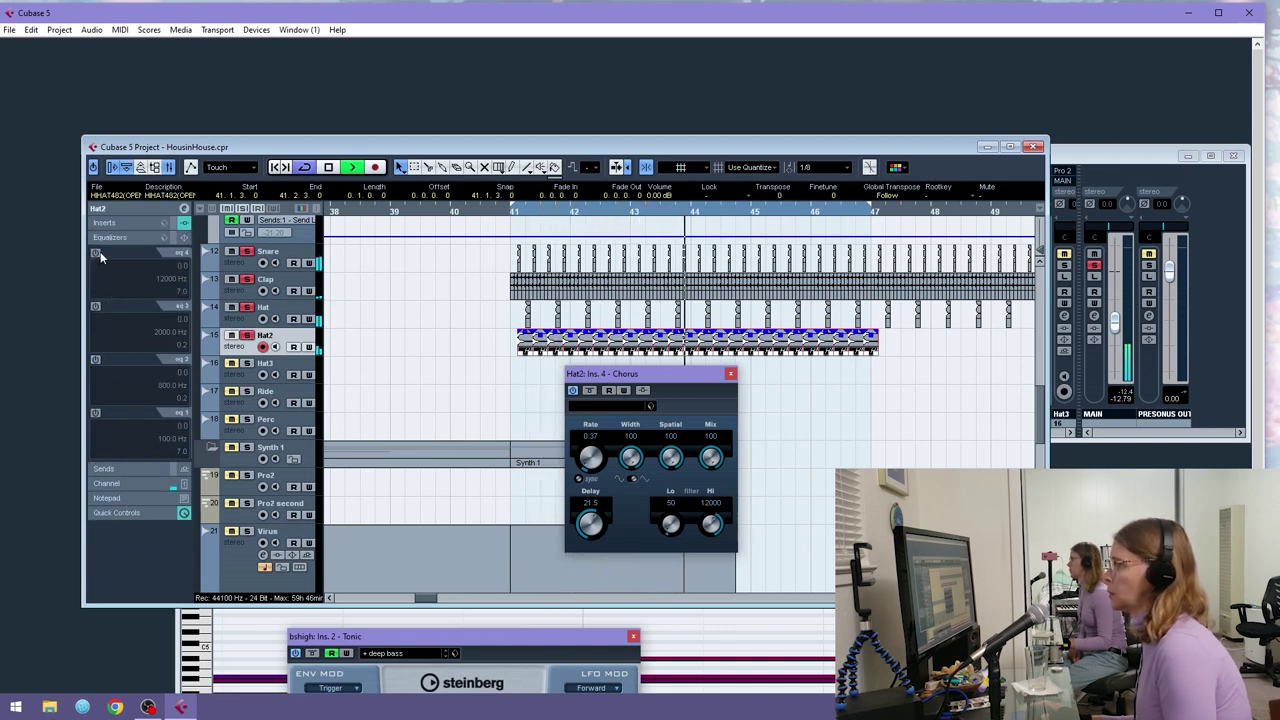
mouse_move(168, 285)
mouse_down()
mouse_move(133, 297)
mouse_move(160, 290)
mouse_up()
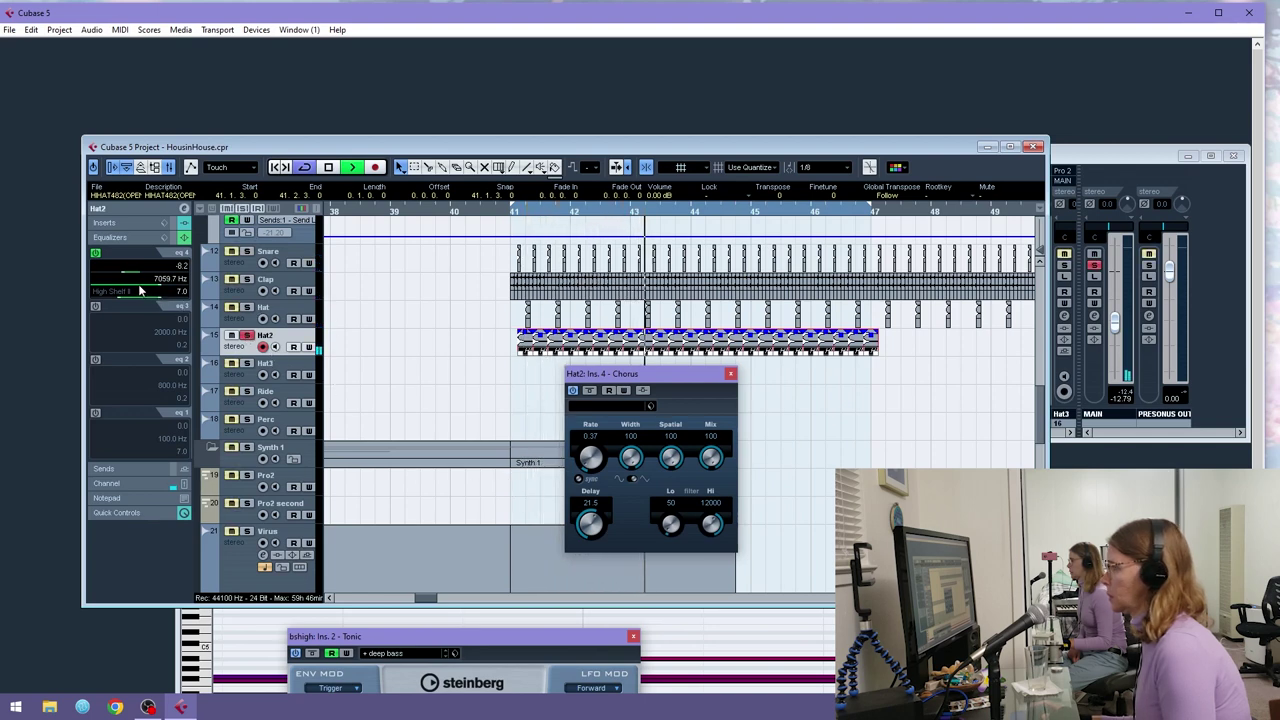
drag(568, 539, 592, 530)
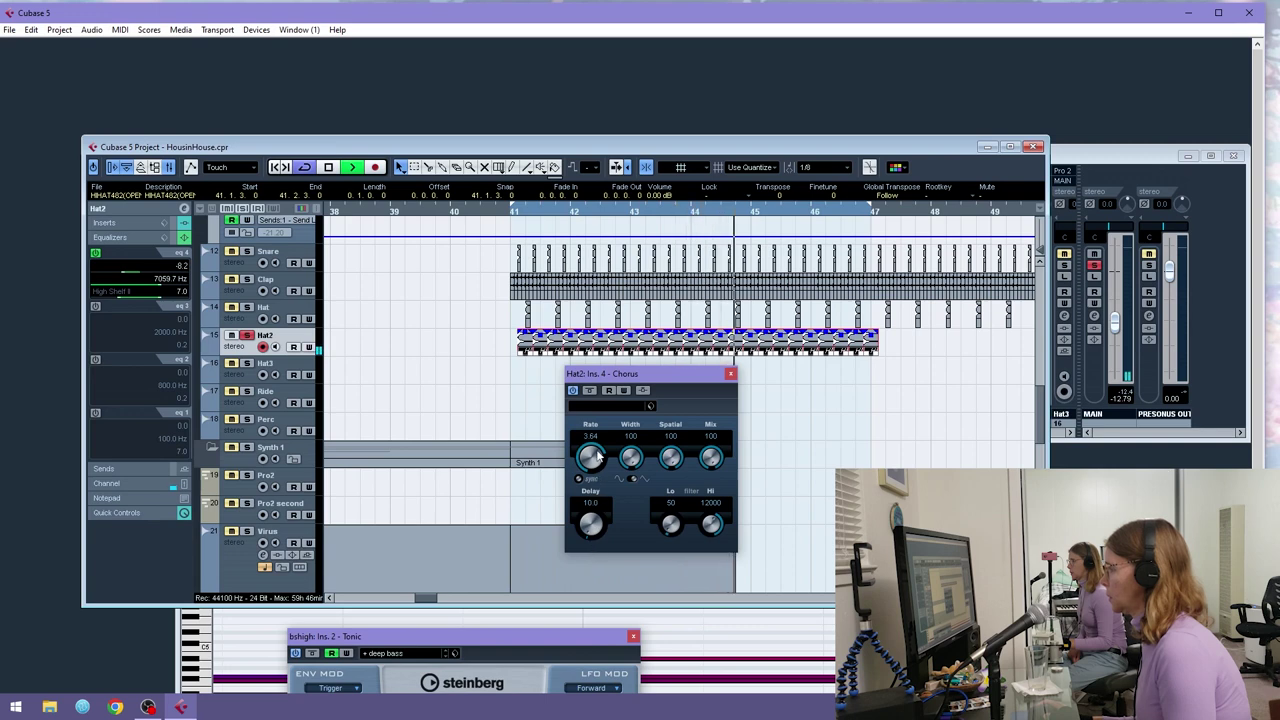
- Audition Hat2 with the Hat and Snare tracks, clear all solos and close the Chorus window
click(230, 309)
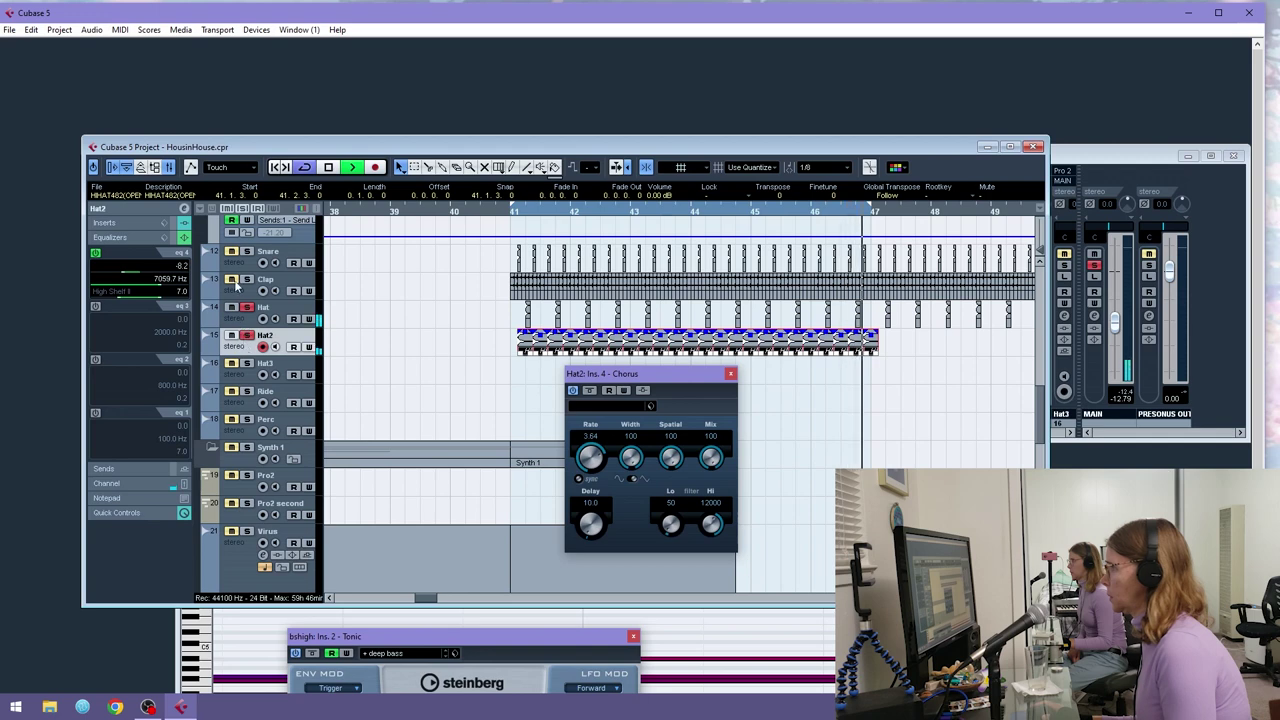
click(246, 251)
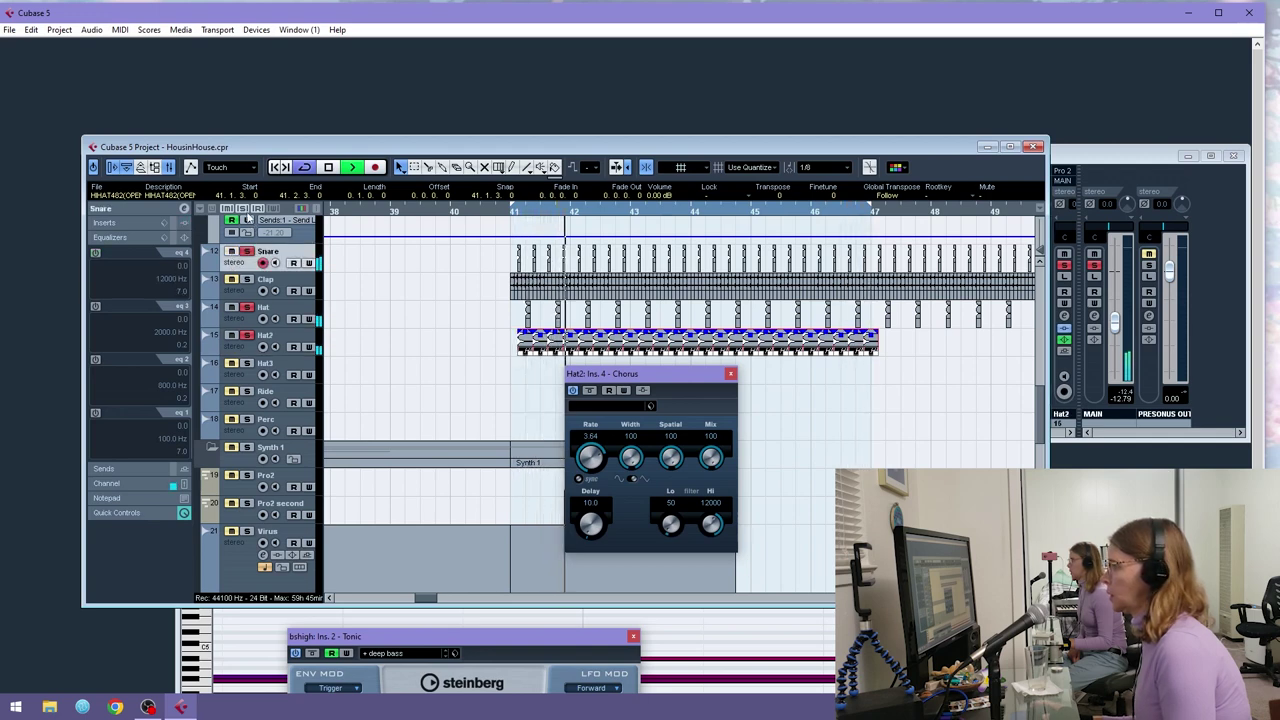
click(245, 209)
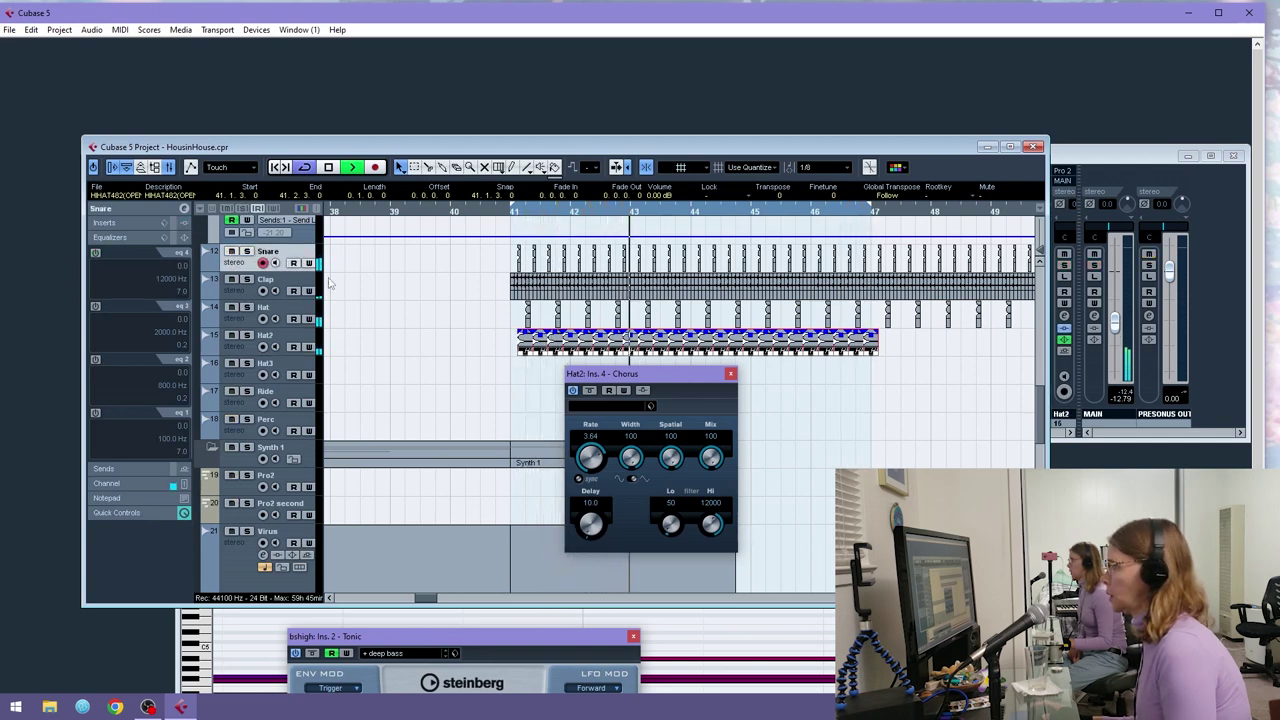
click(731, 374)
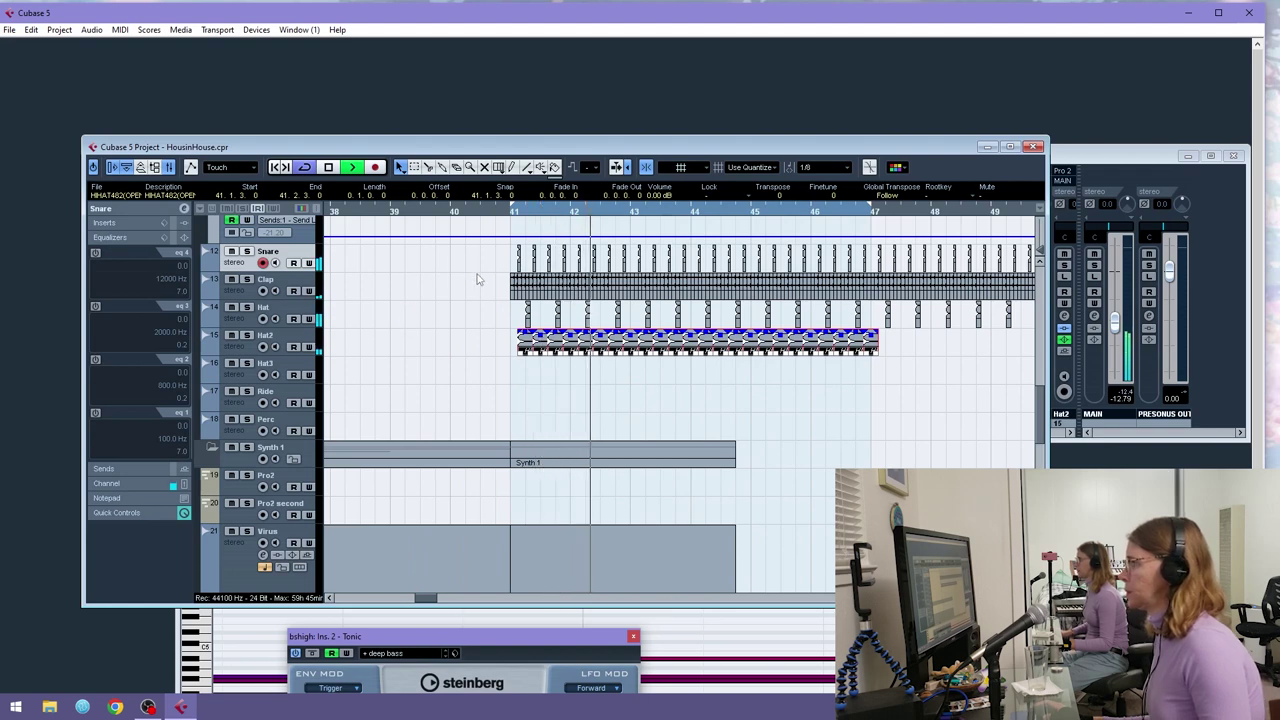
- Try to change the event volume of the Clap track's closed hats between bars 41 and 47
drag(484, 278, 912, 283)
drag(773, 336, 870, 281)
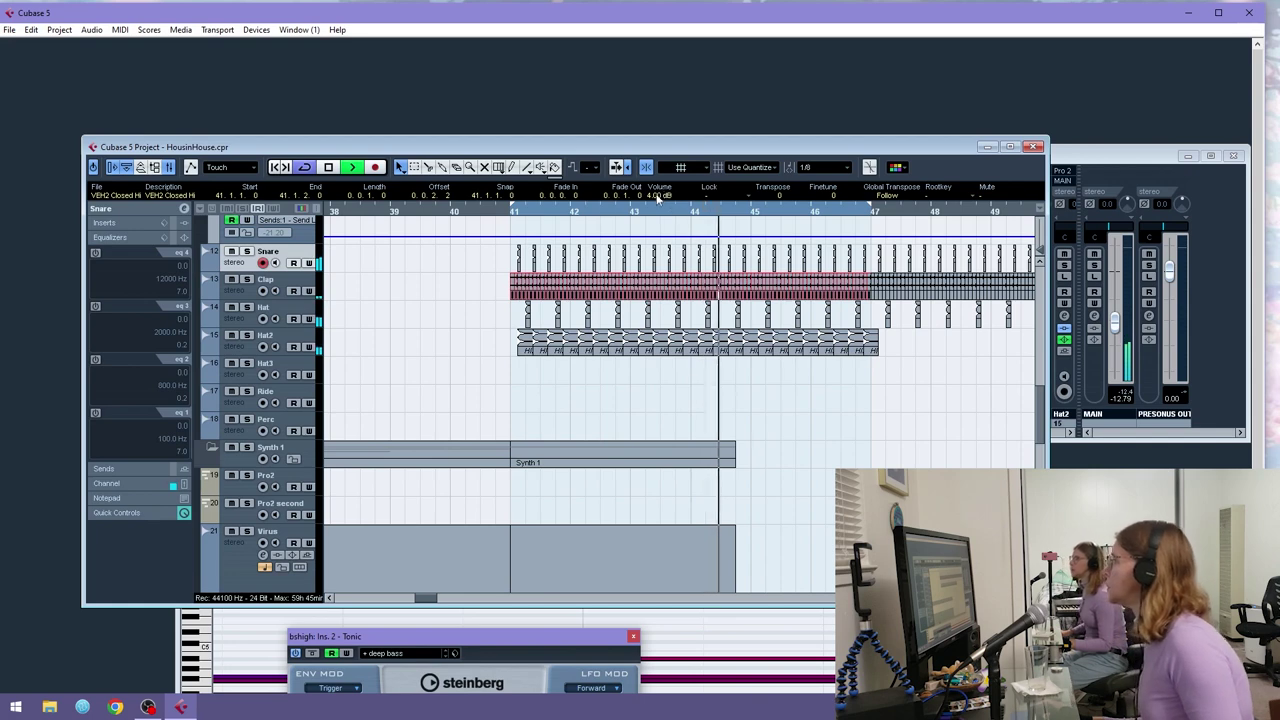
drag(655, 163, 645, 210)
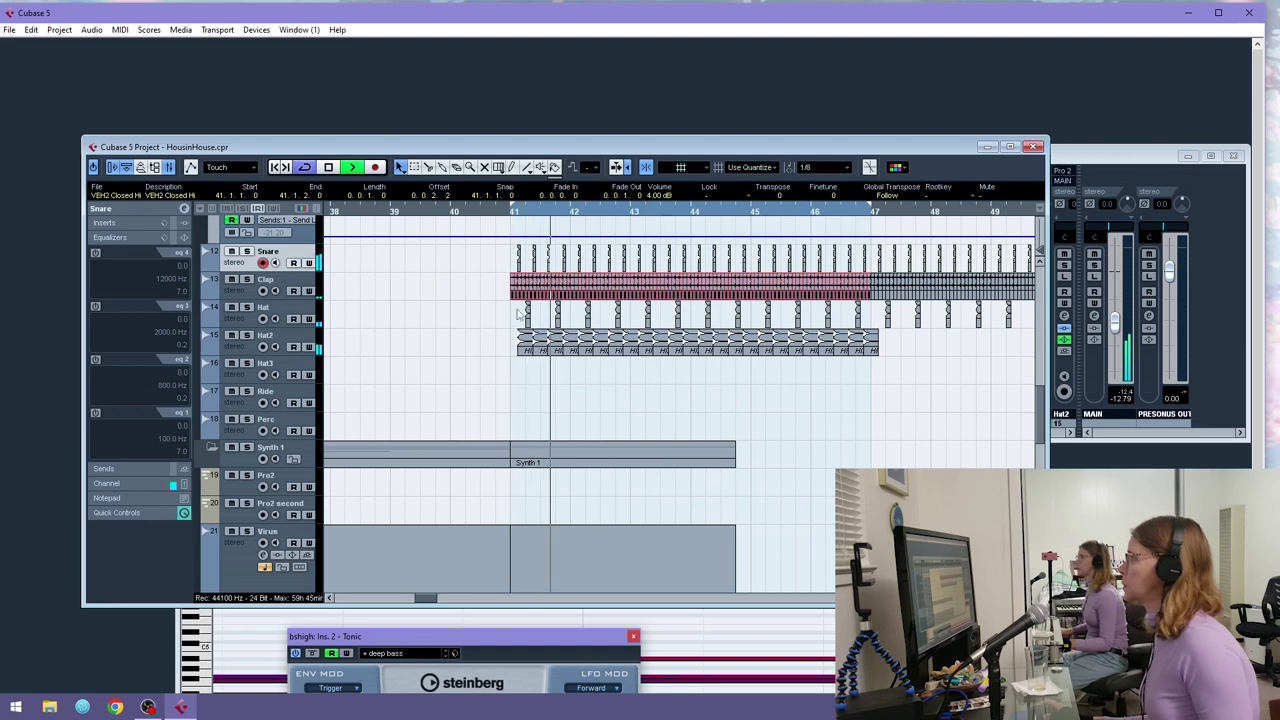
- Duplicate the Clap track and delete the original track's events from bar 41 onward
right_click(250, 299)
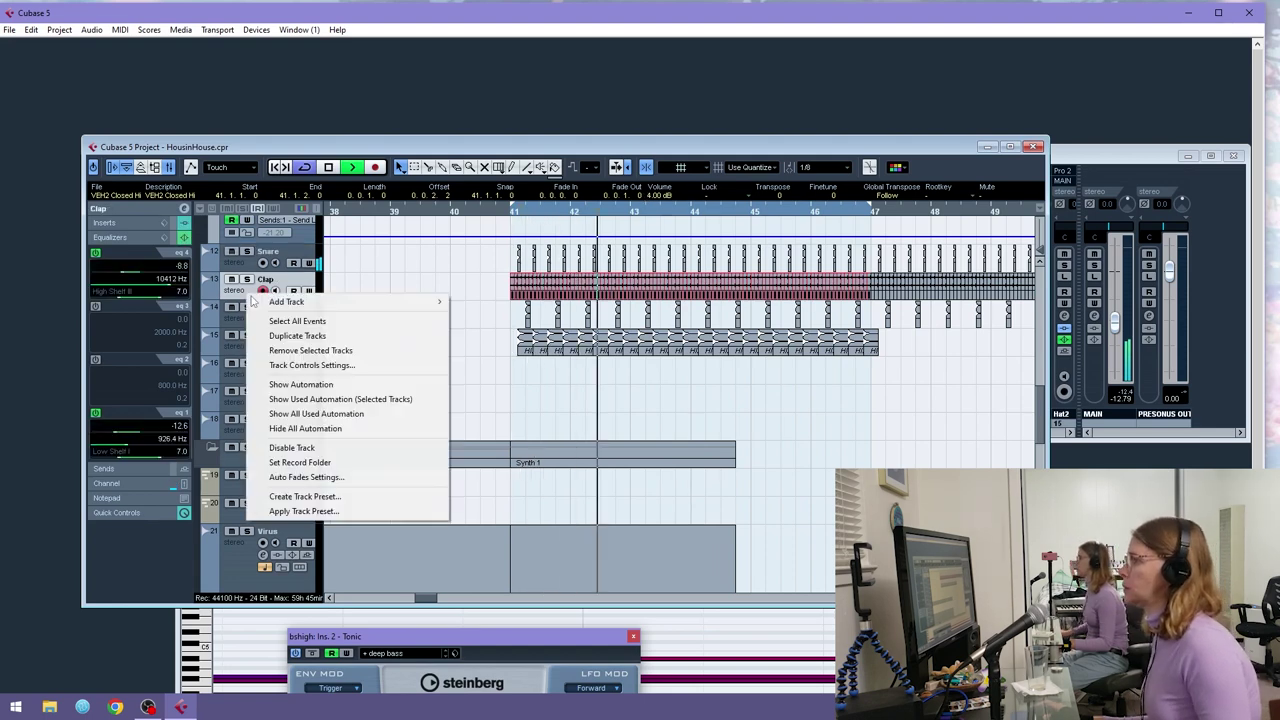
click(300, 336)
key(space)
click(489, 310)
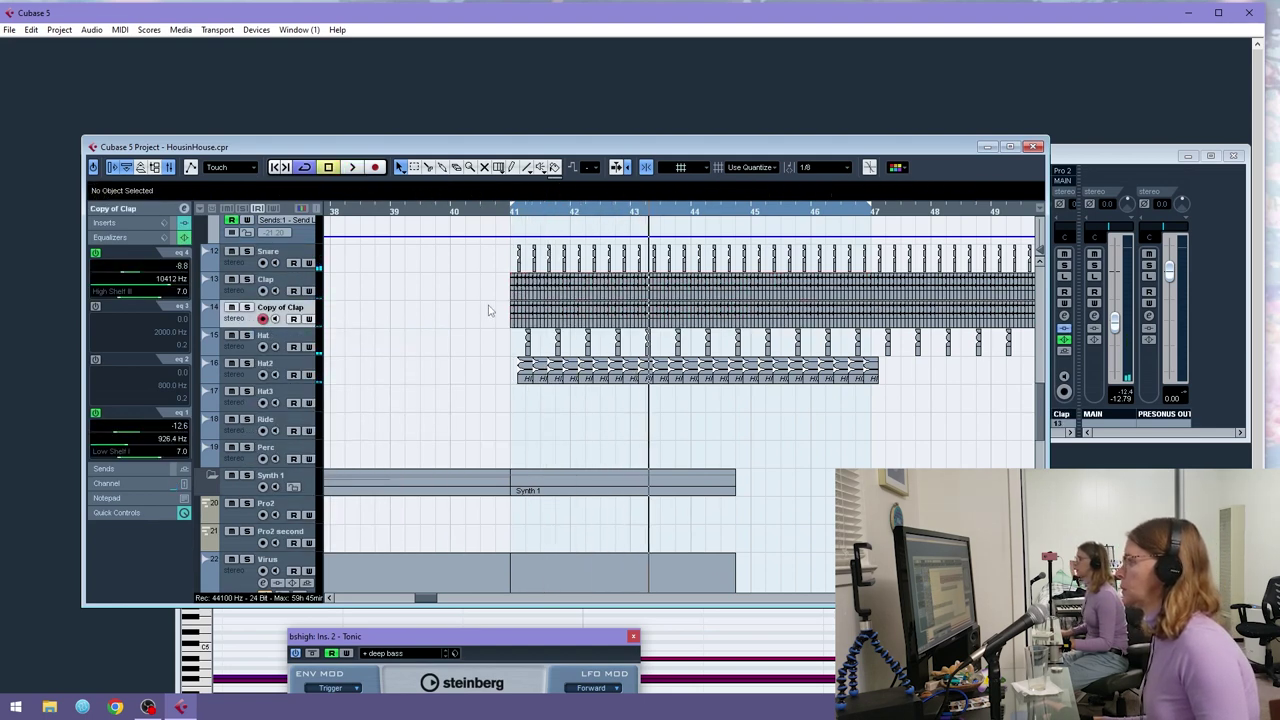
drag(1023, 258, 1020, 290)
key(Delete)
- Delete the Copy of Clap events before bar 41 and play the section from bar 41
drag(451, 598, 410, 597)
drag(526, 310, 247, 319)
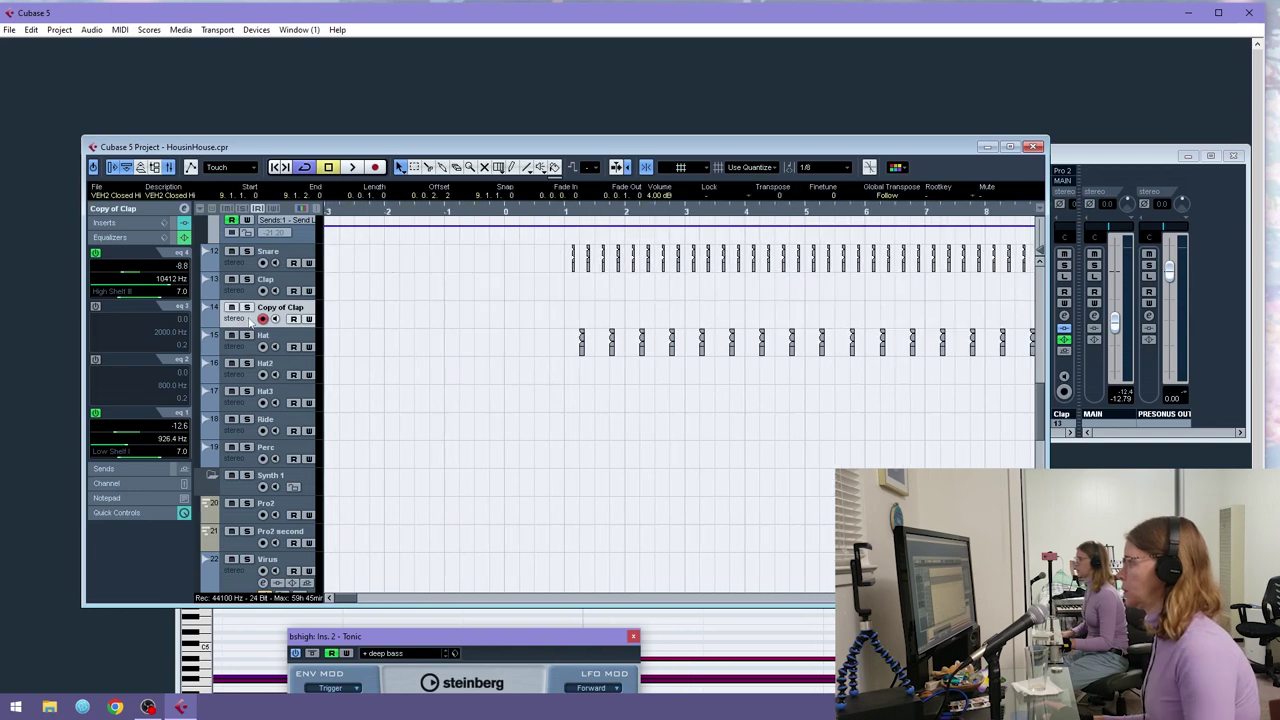
drag(340, 598, 424, 598)
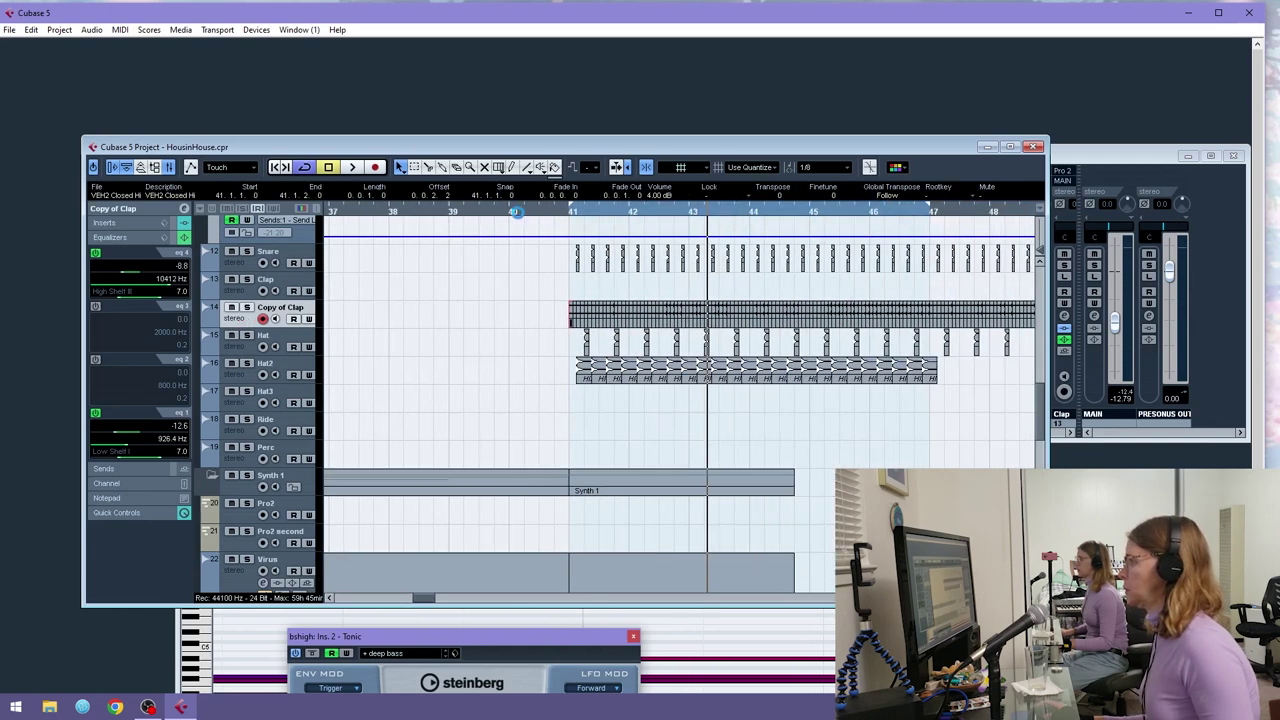
click(567, 216)
key(space)
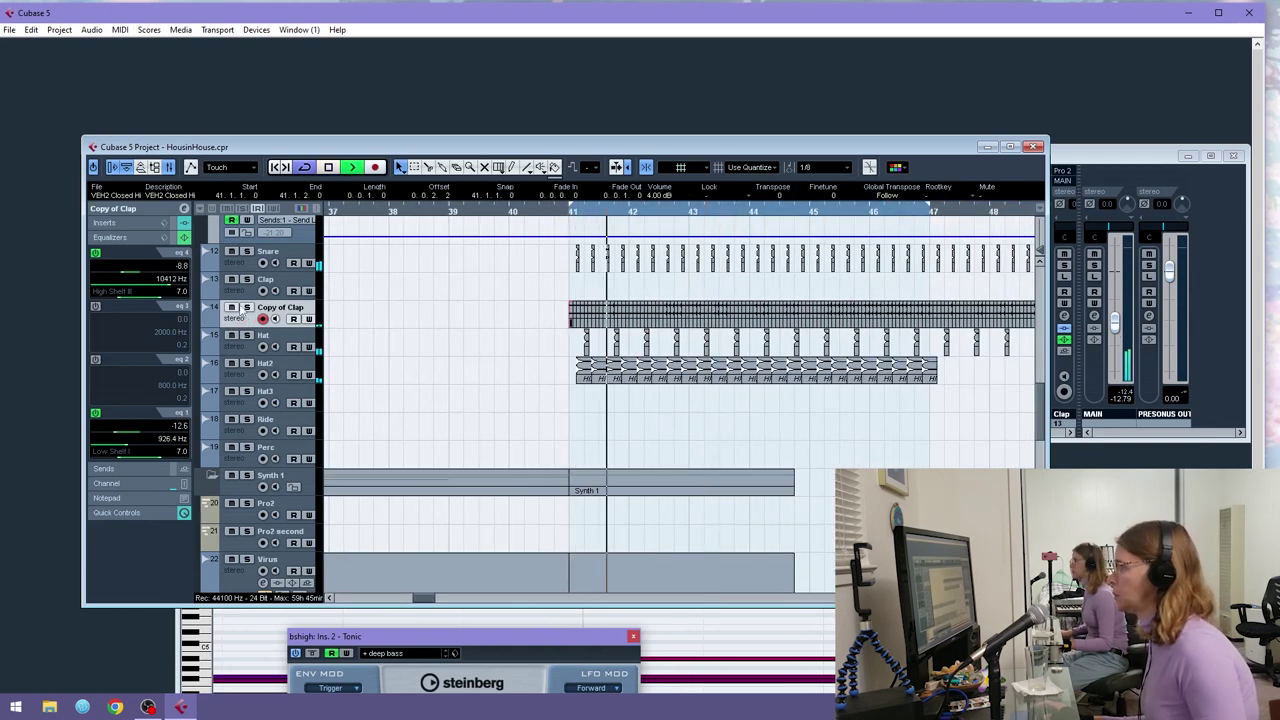
- Solo the Copy of Clap track and bypass its StepFilter and Chorus inserts
click(246, 307)
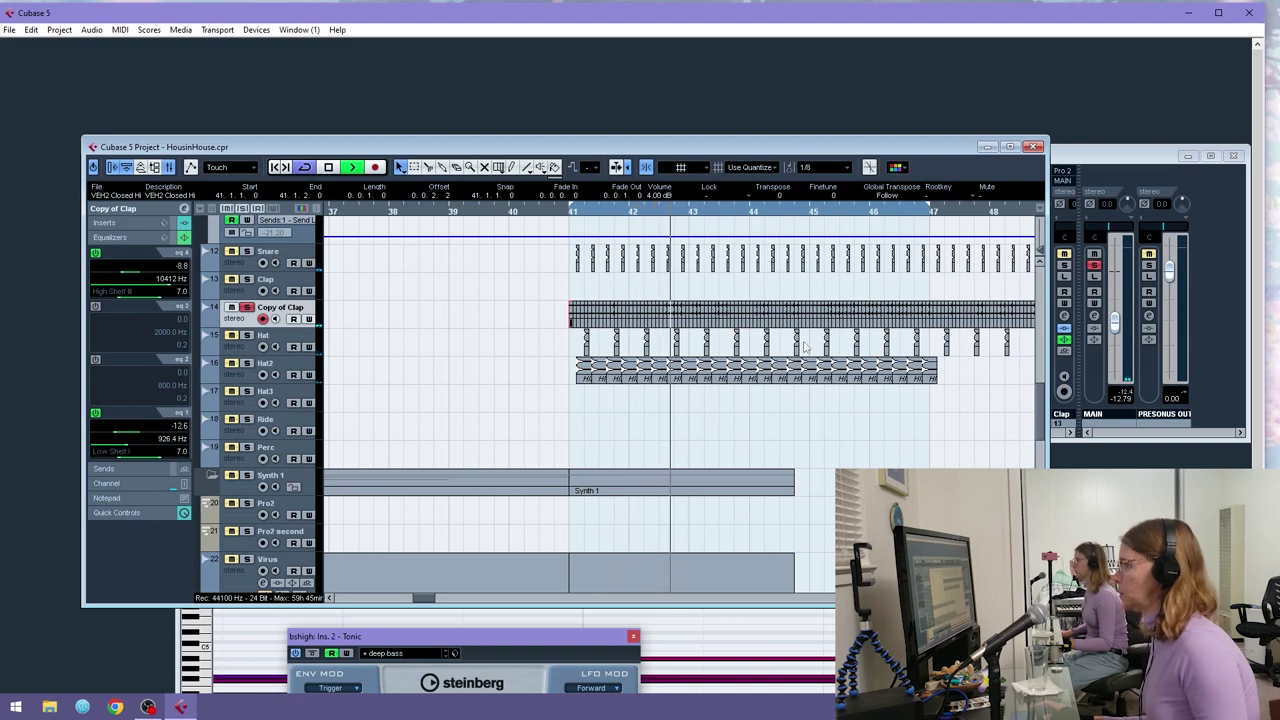
click(126, 208)
click(105, 359)
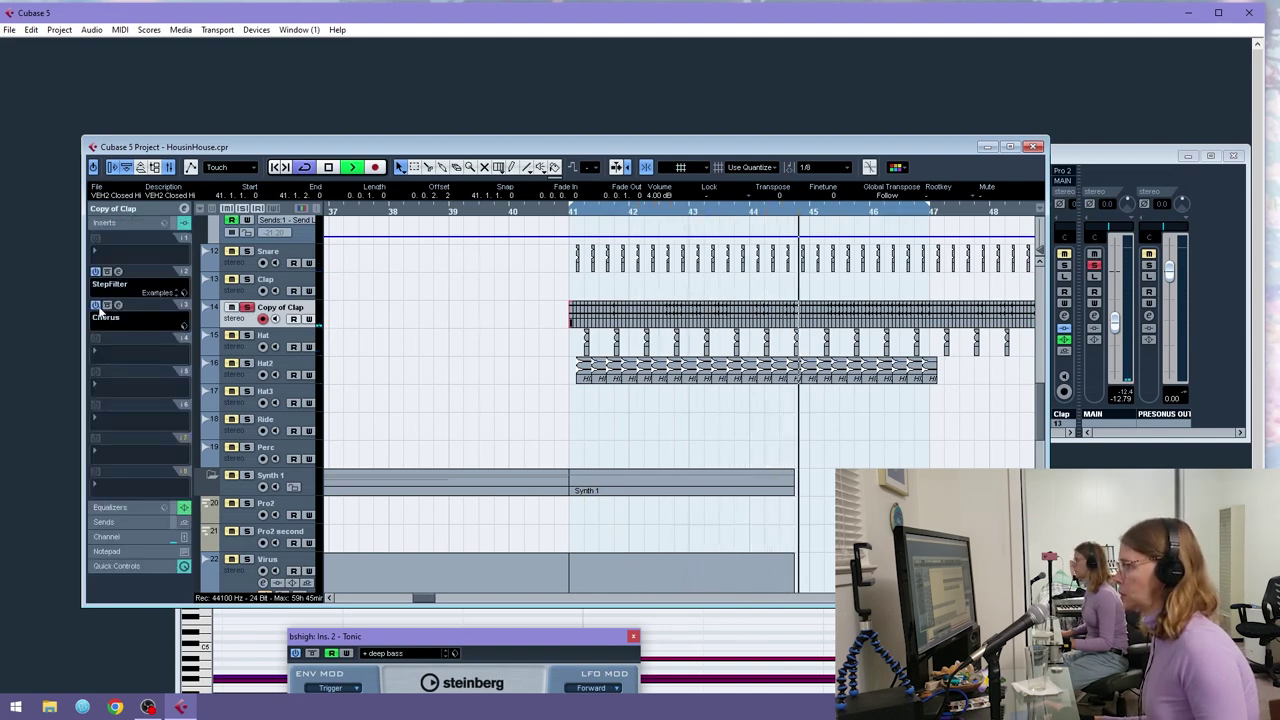
click(96, 272)
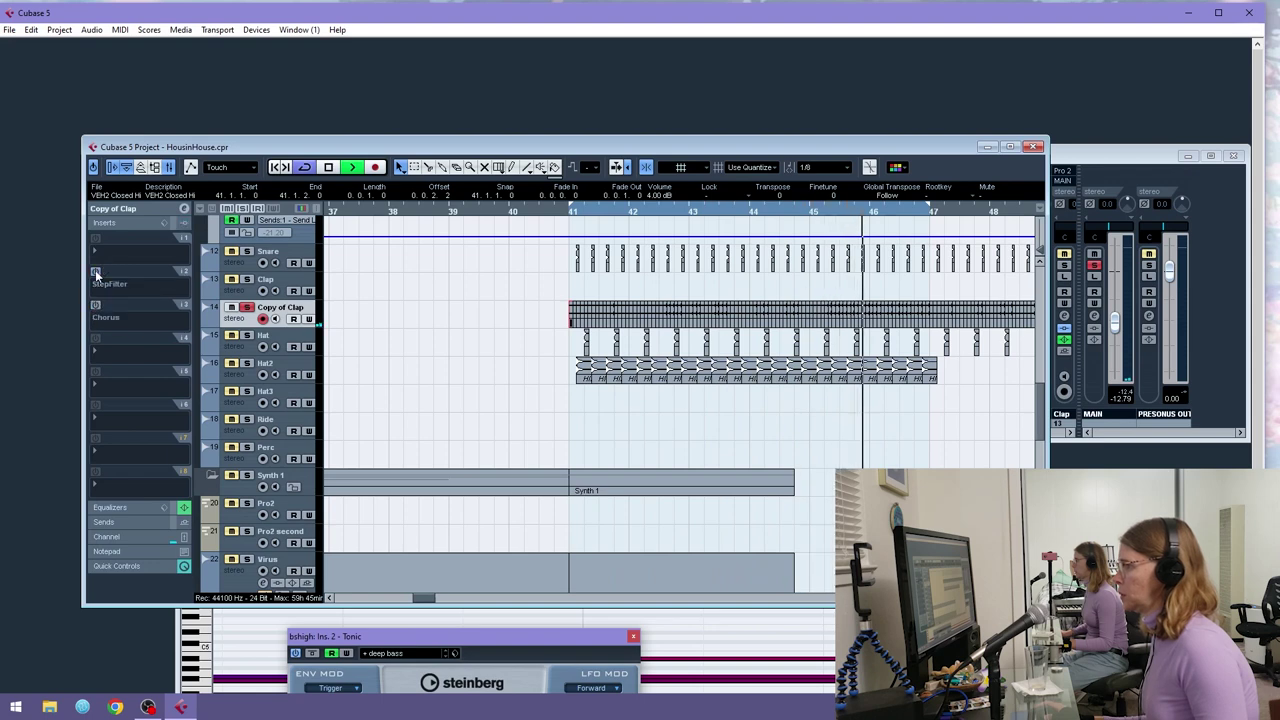
- Set Copy of Clap's low-shelf EQ to 2465.5 Hz and high shelf to 5.2 dB at 4836.8 Hz, auditioning with the other drum tracks soloed
click(118, 507)
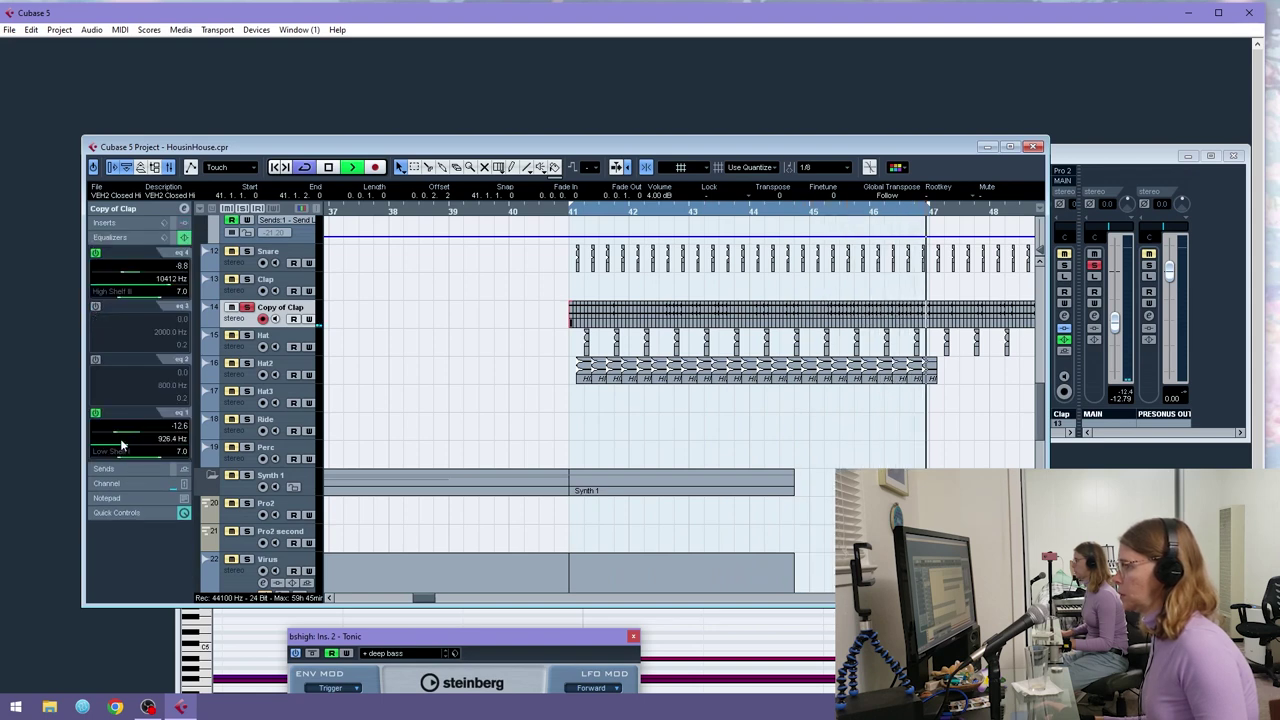
drag(125, 451, 140, 450)
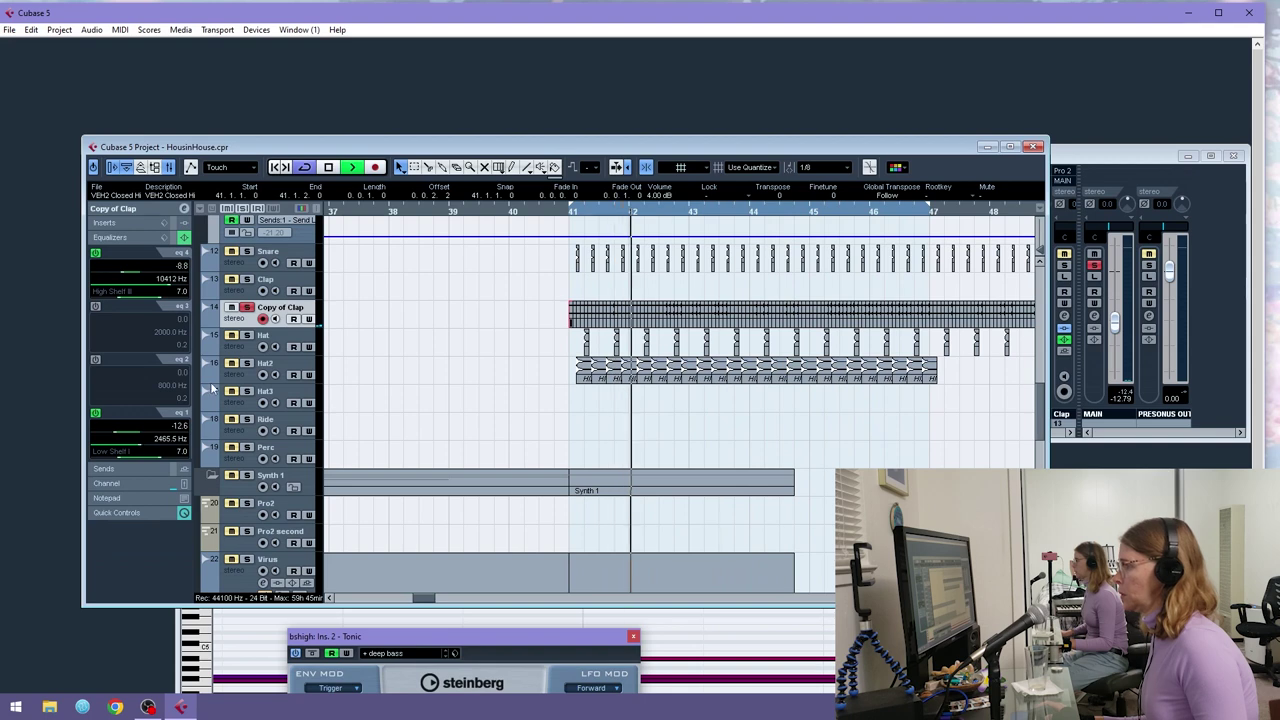
click(245, 363)
click(246, 335)
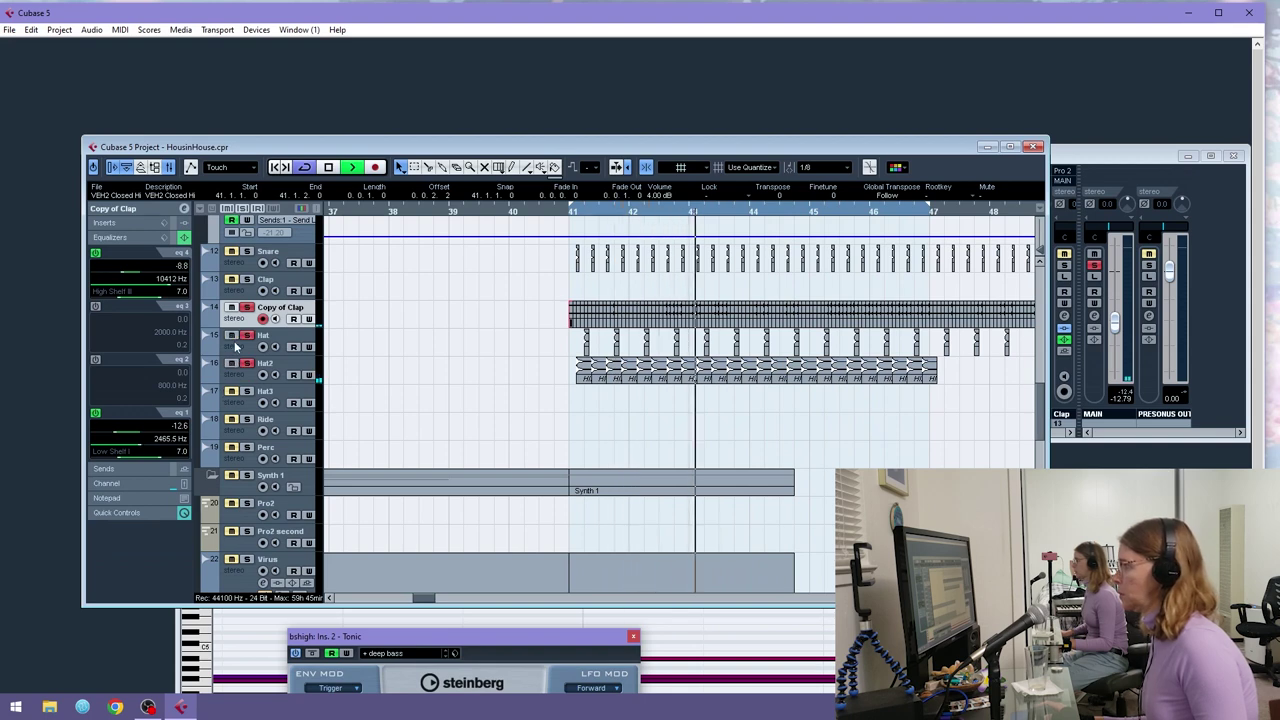
mouse_move(143, 270)
mouse_down()
mouse_move(166, 279)
mouse_move(152, 290)
mouse_up()
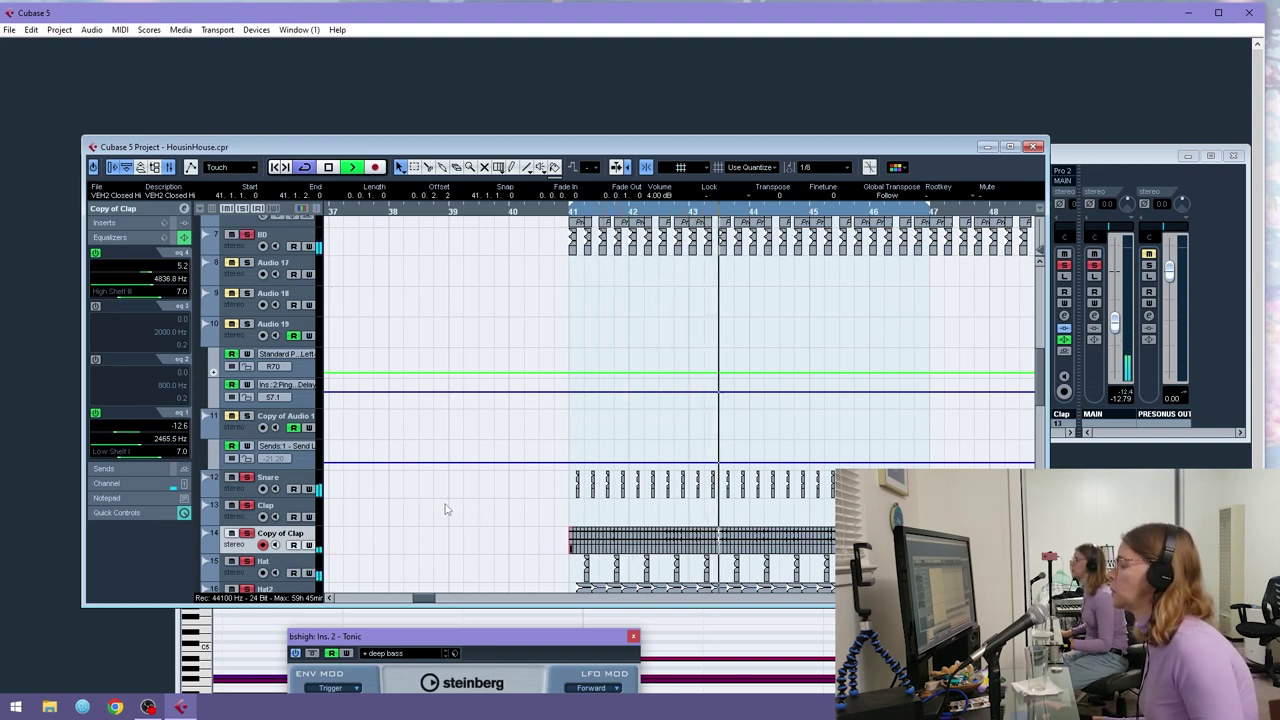
key(space)
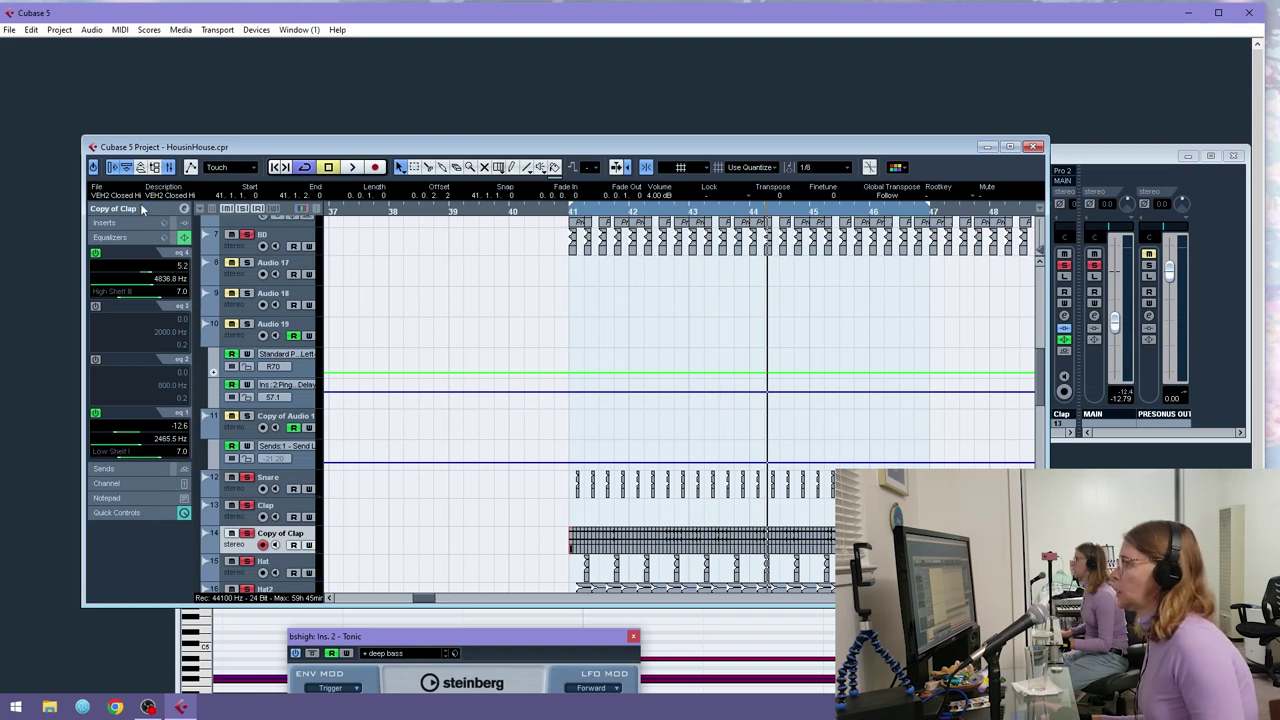
- Select the second, fourth, sixth and eighth closed hats of Copy of Clap in bar 41 one after another to check their event volumes
click(143, 208)
drag(590, 212, 519, 546)
click(519, 546)
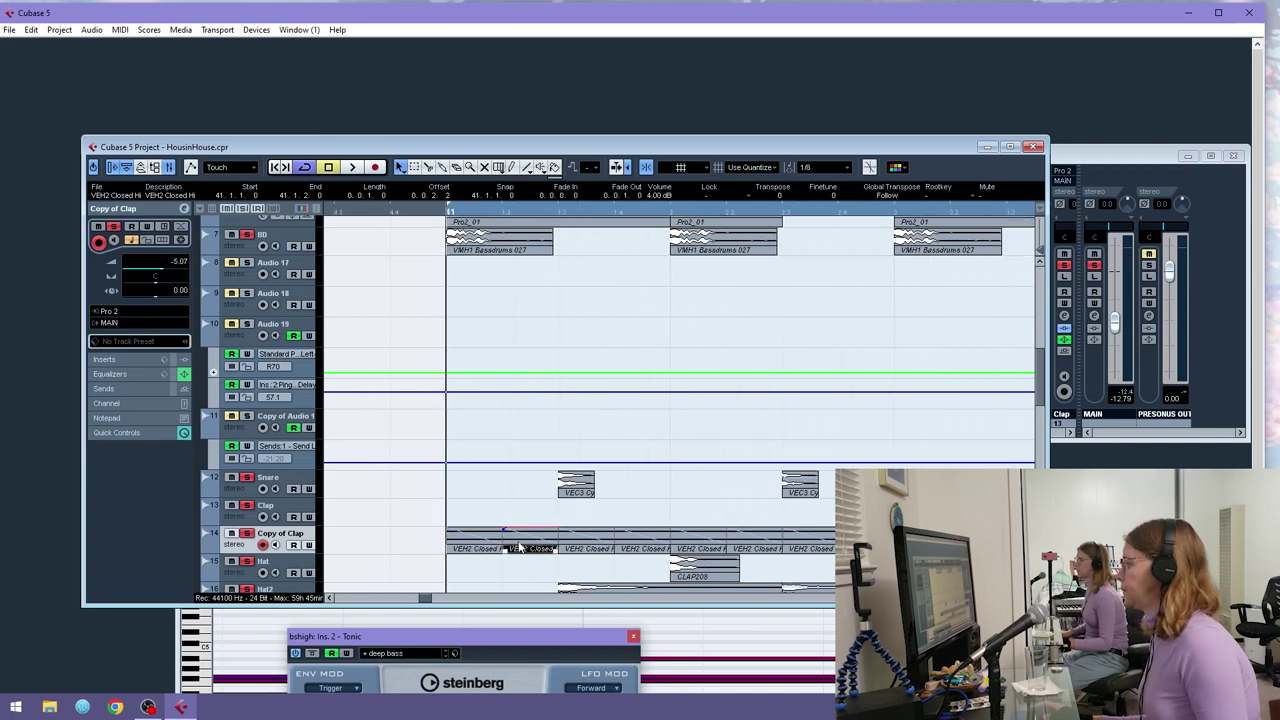
click(648, 548)
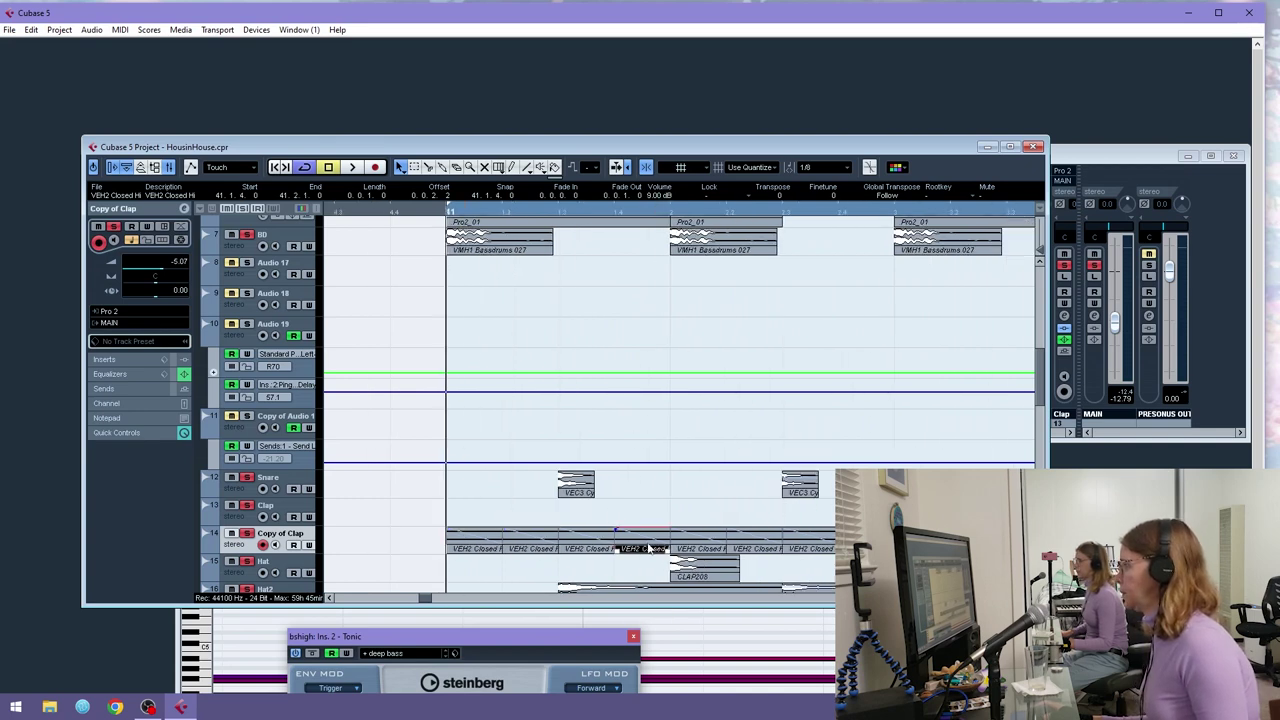
scroll(658, 196, up, 1)
click(772, 549)
click(874, 548)
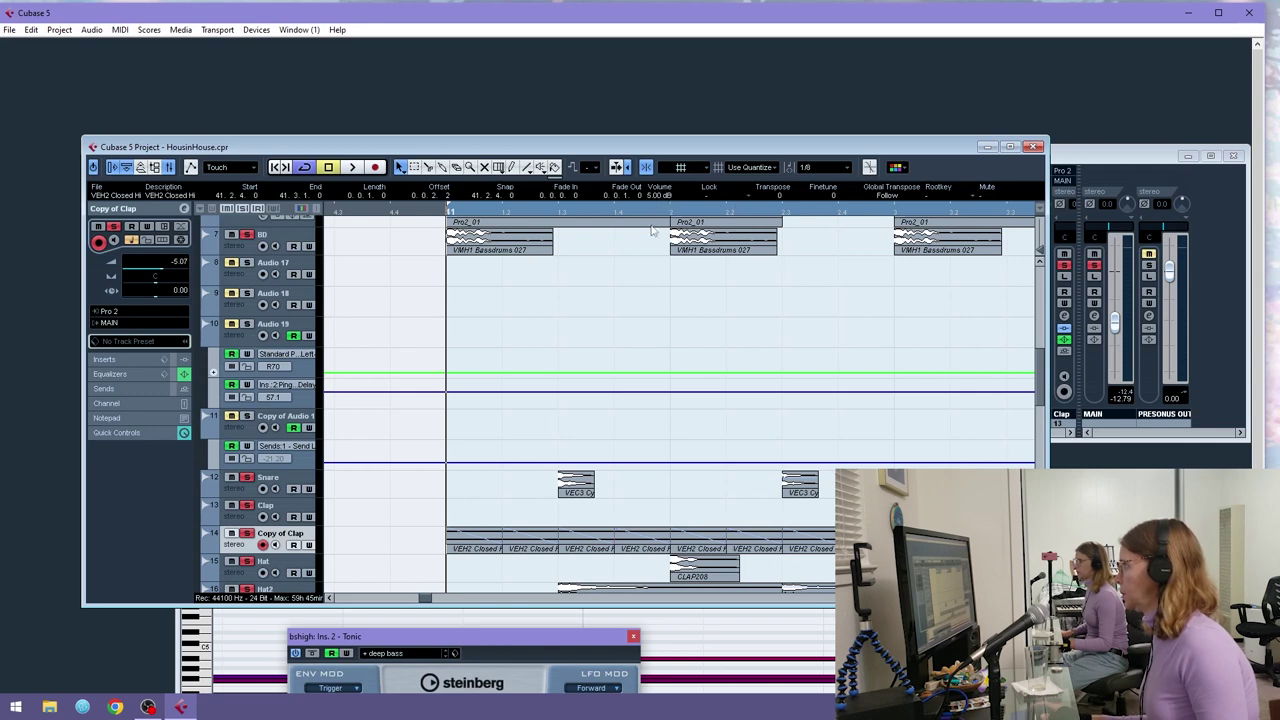
- Replace the second half of bar 41 on the Copy of Clap track with a duplicate of its first half and audition it
drag(652, 212, 547, 187)
key(space)
key(space)
drag(667, 519, 771, 546)
key(Delete)
drag(674, 546, 528, 522)
key(ctrl+d)
click(552, 206)
key(space)
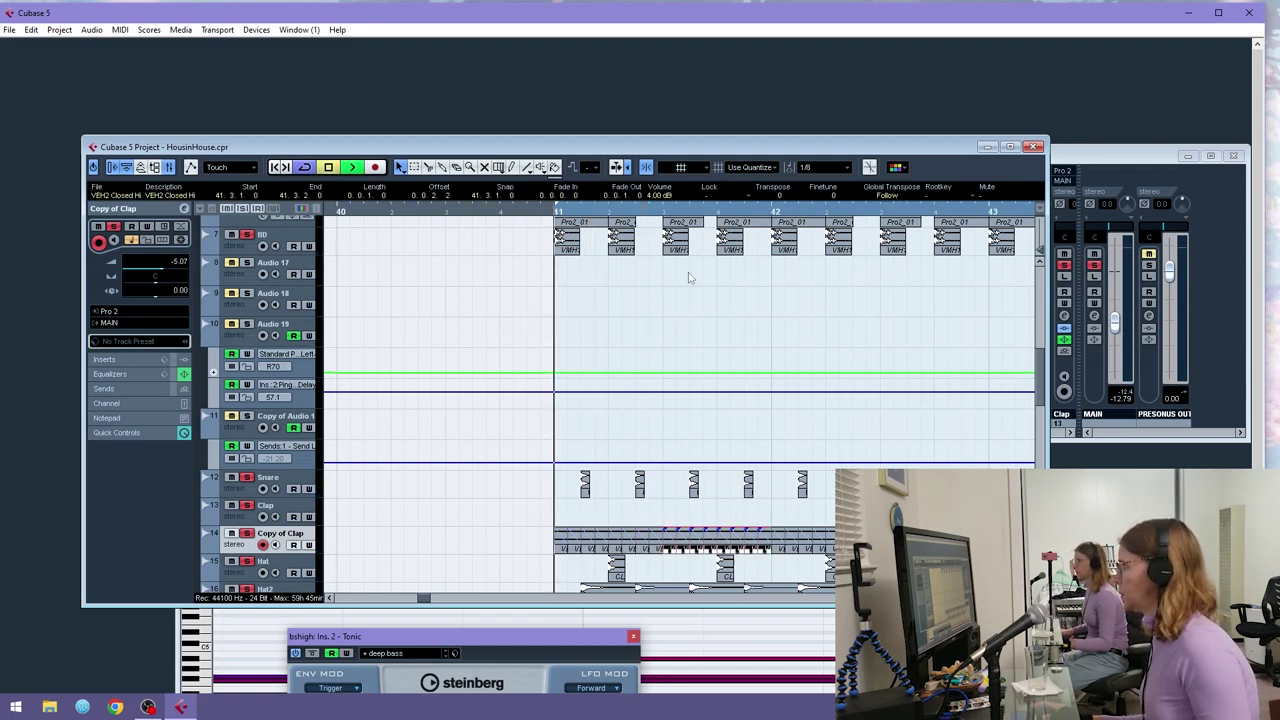
- Turn off solo on all tracks and play the full mix from just before bar 41
key(space)
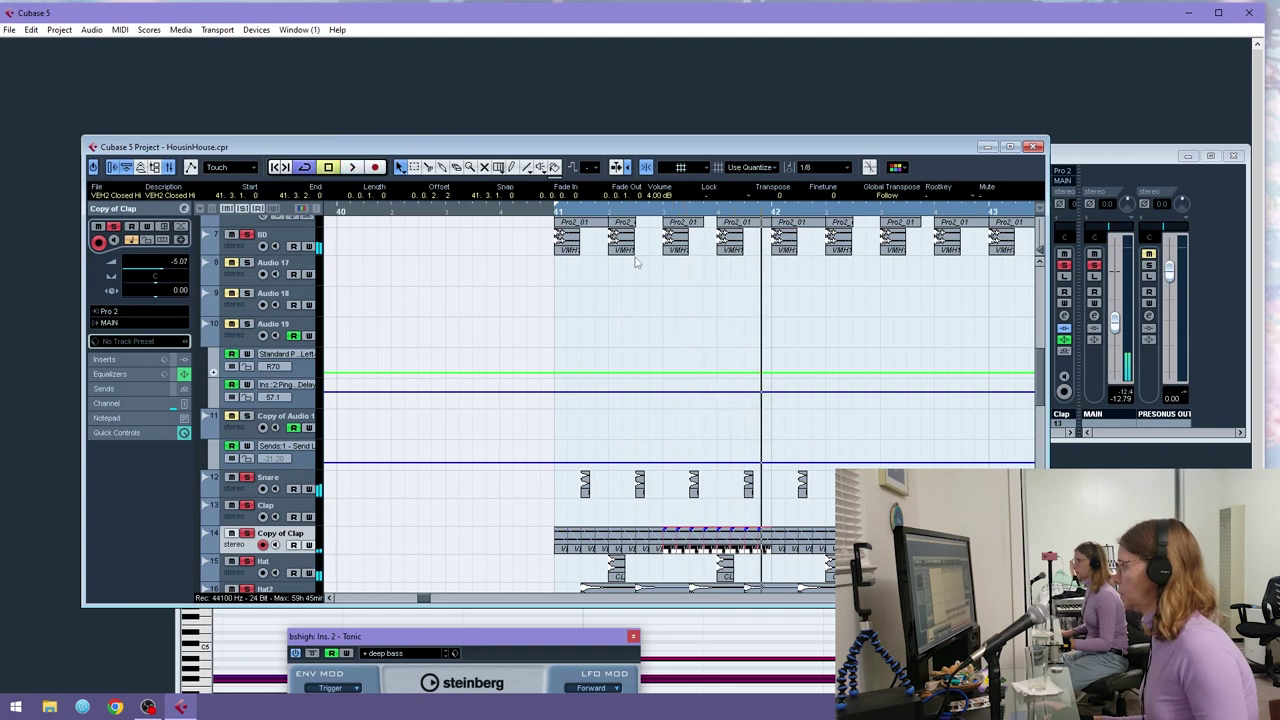
drag(543, 213, 510, 191)
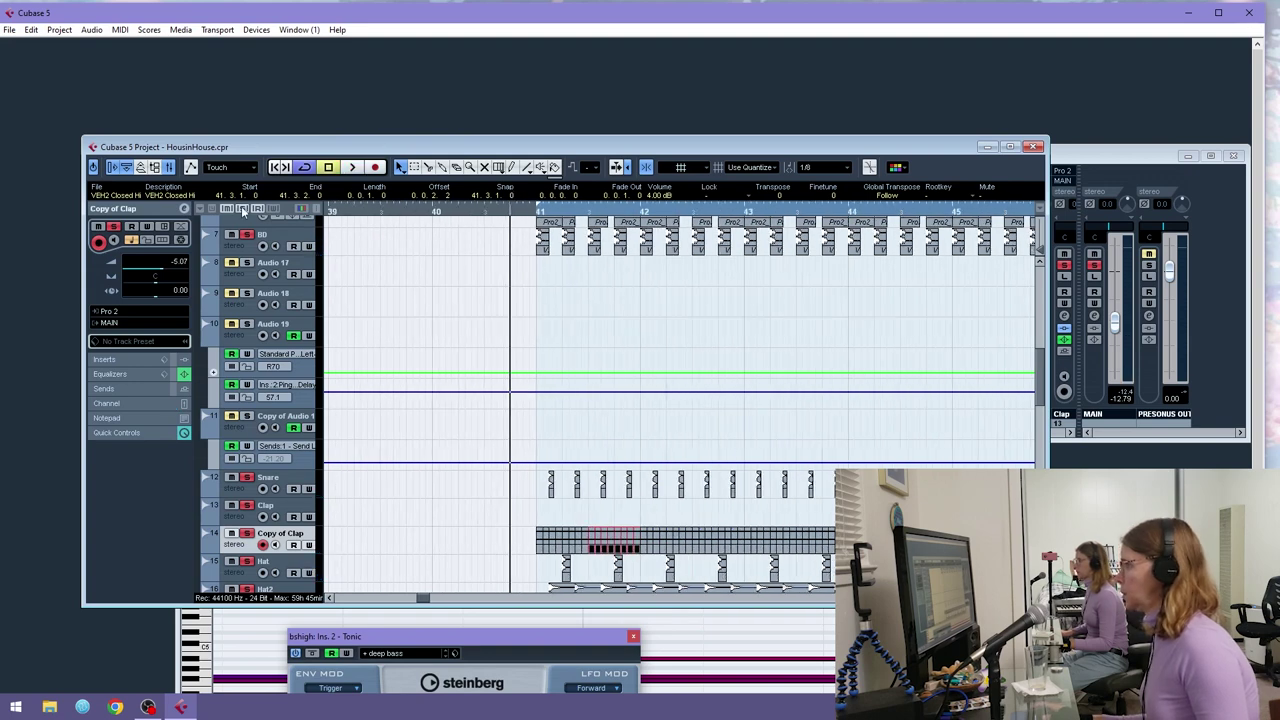
key(space)
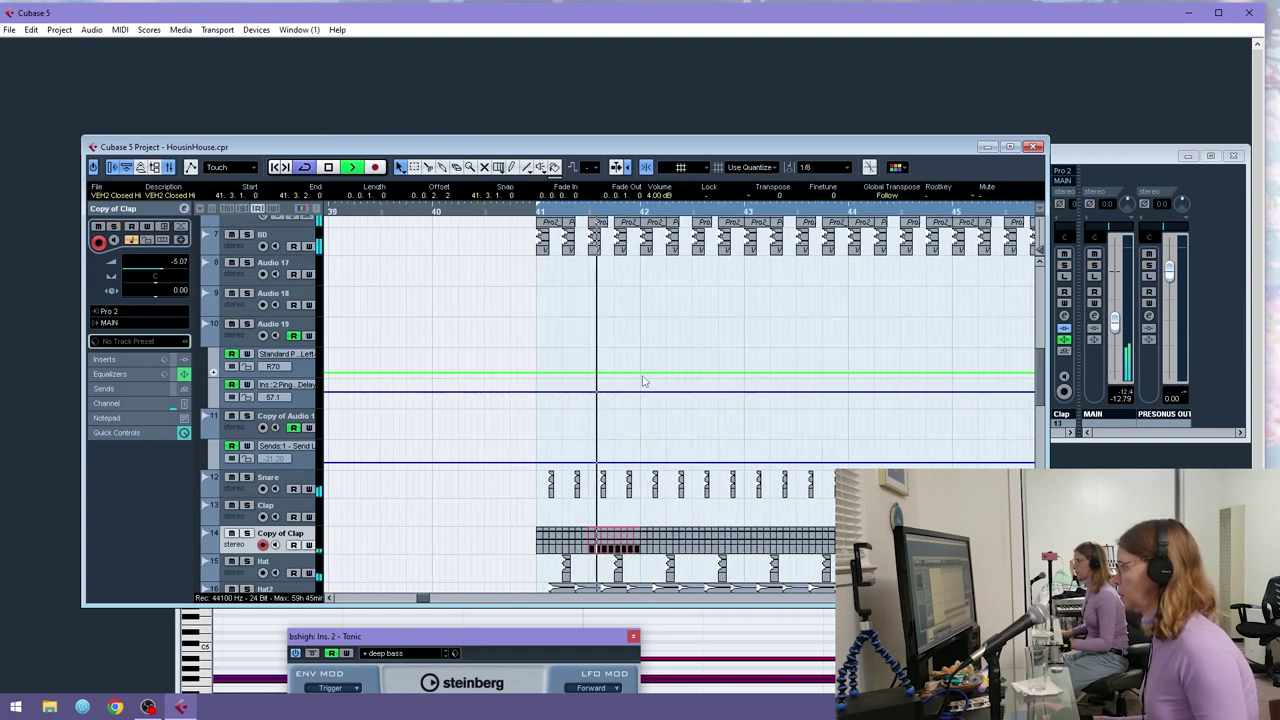
- Delete the Copy of Clap events from bar 42 to the end of the section
key(space)
drag(647, 521, 1042, 538)
key(Delete)
key(Delete)
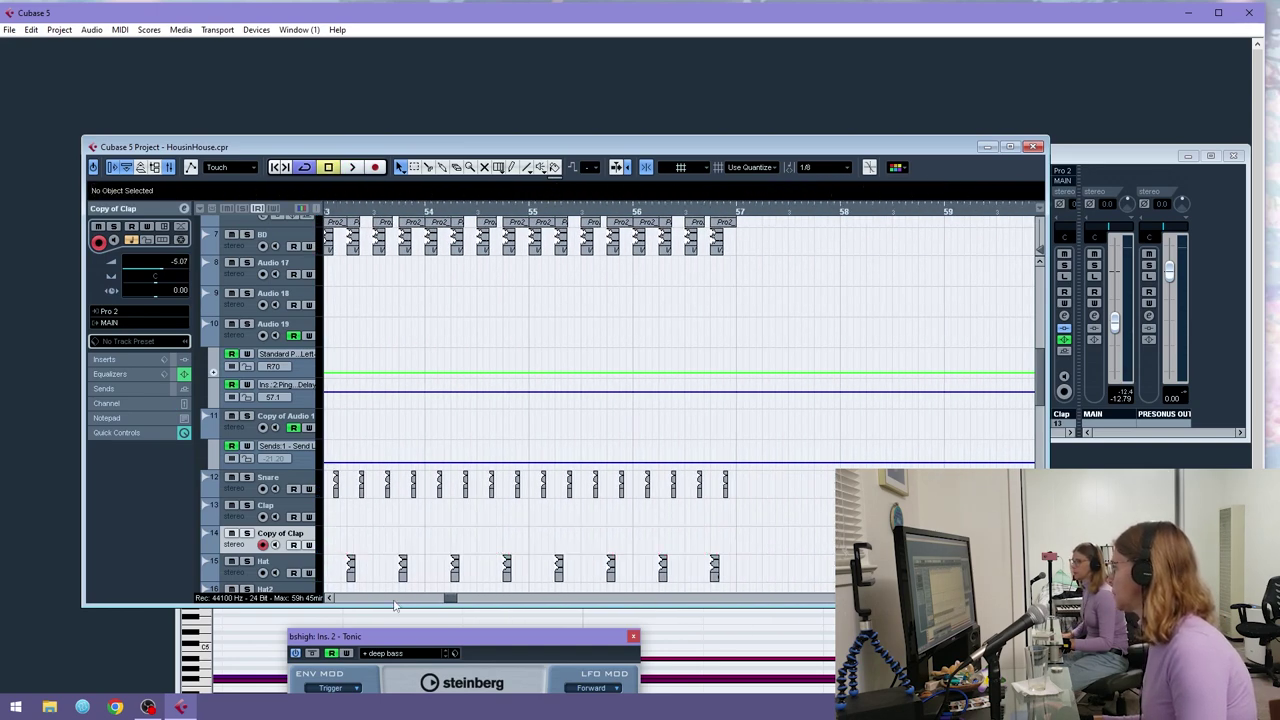
- Repeat the bar 41 hat pattern through bar 44 on the Copy of Clap track and play it back
drag(453, 598, 423, 596)
click(604, 209)
click(722, 540)
key(space)
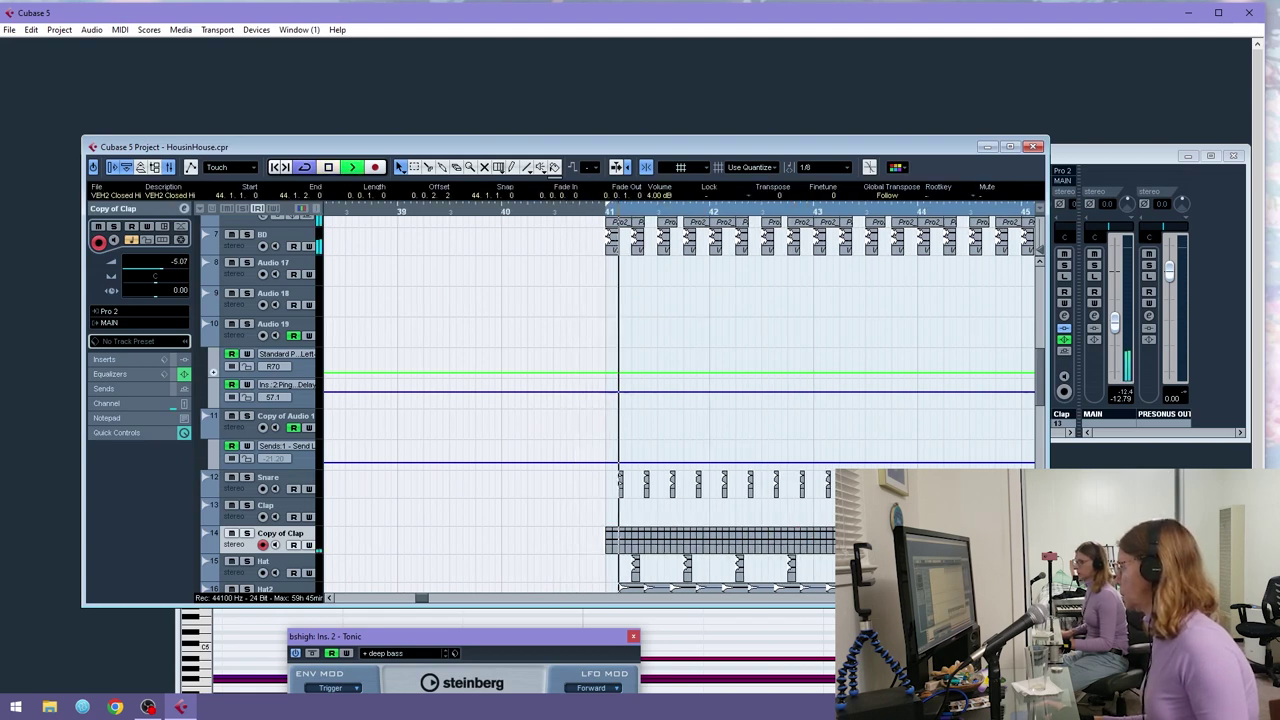
key(g)
drag(970, 514, 618, 556)
key(ctrl+d)
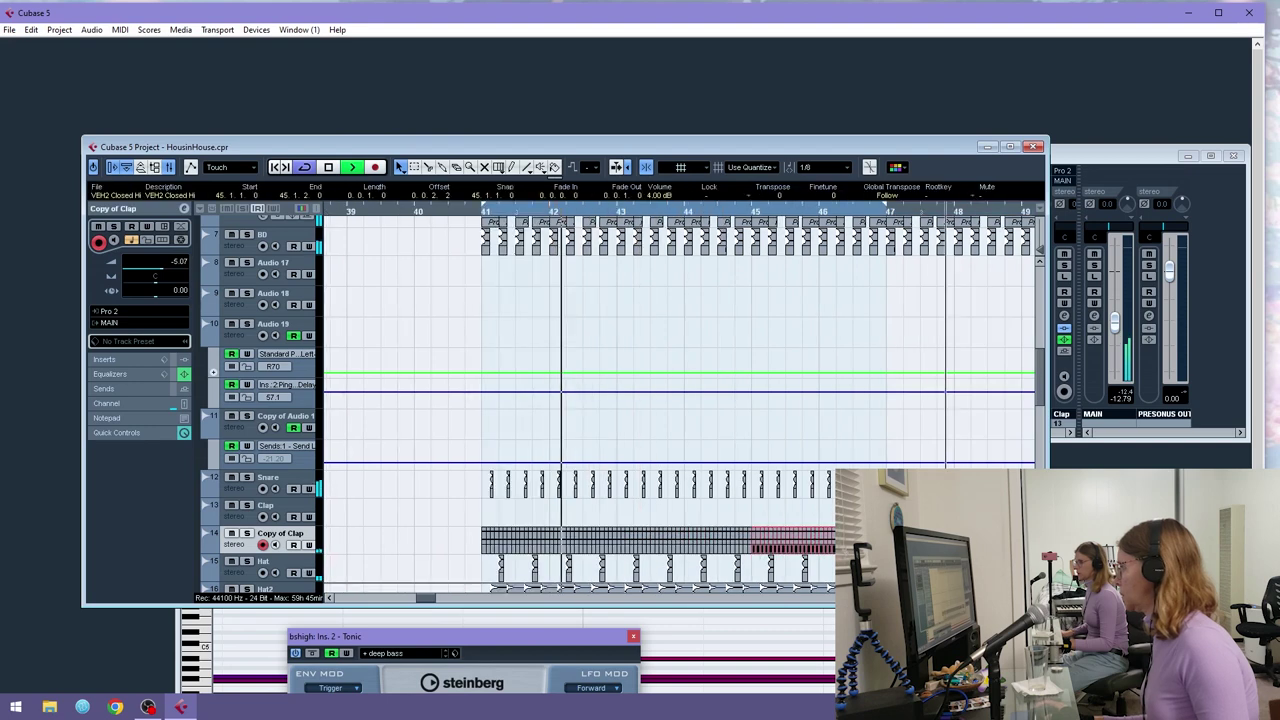
key(g)
key(g)
key(g)
scroll(842, 403, down, 5)
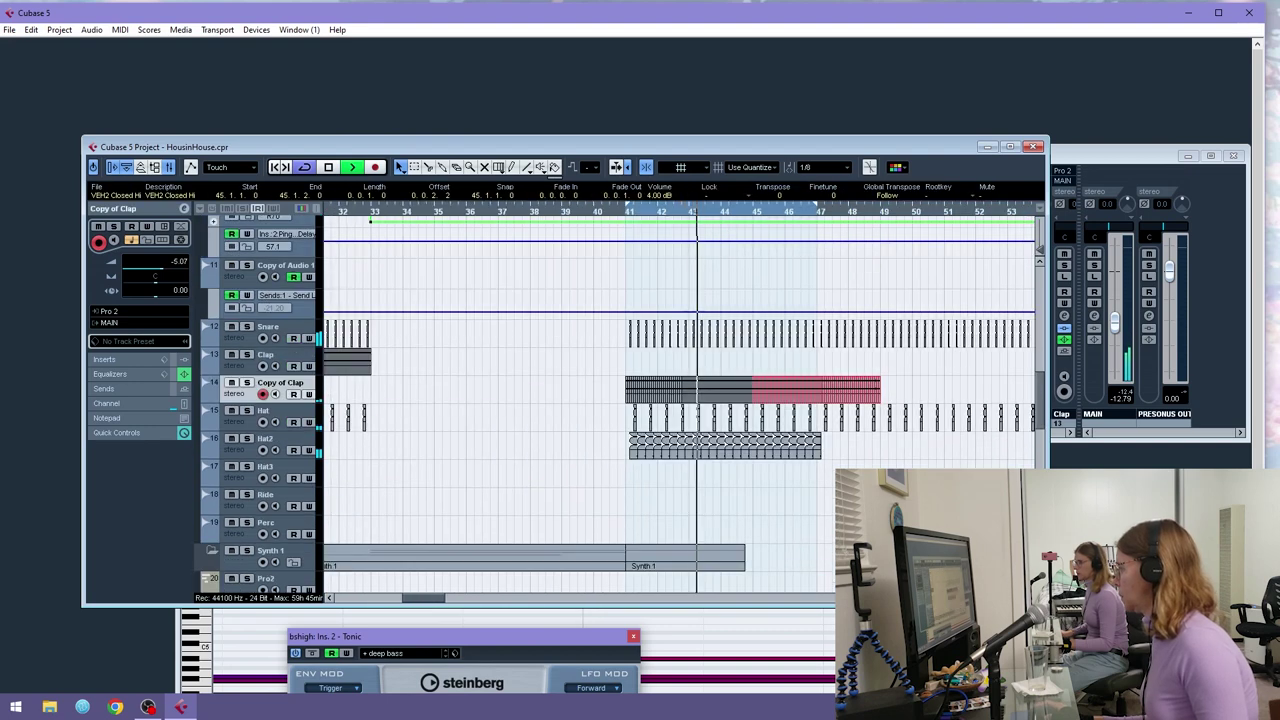
key(Delete)
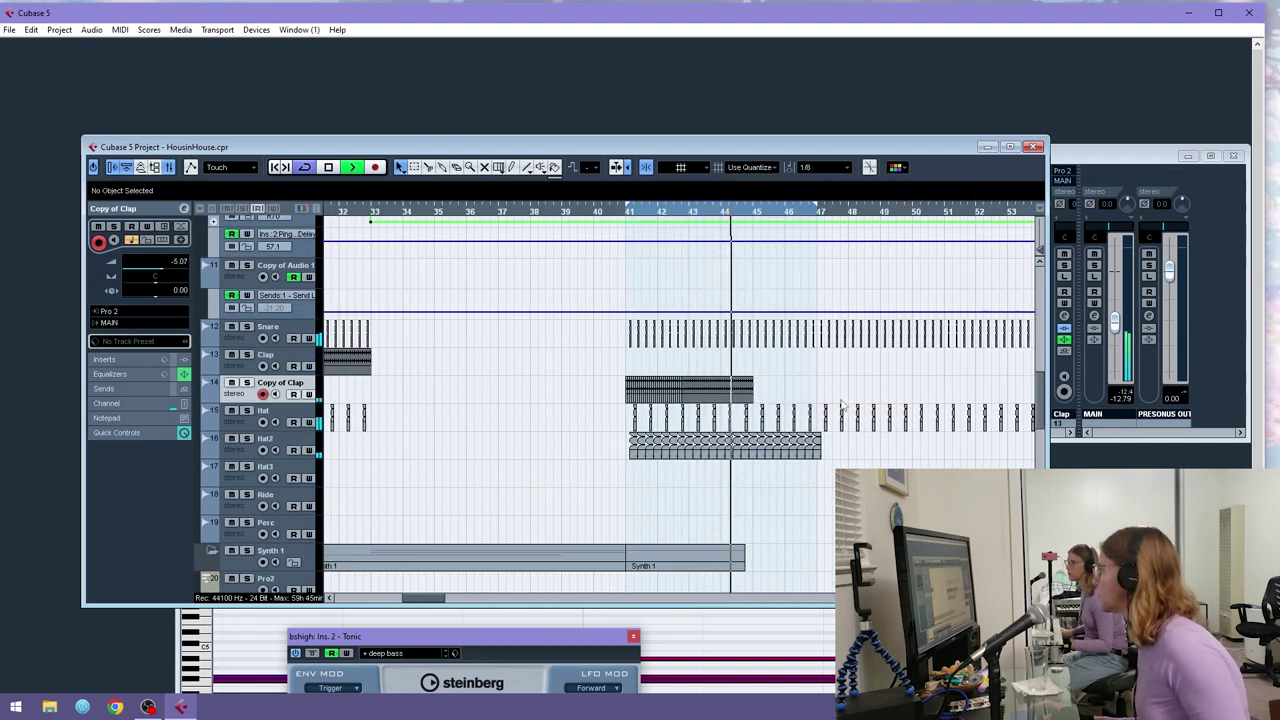
- Duplicate the four-bar Copy of Clap pattern that starts at bar 41 to fill the section up to bar 57
drag(787, 394, 569, 391)
key(ctrl+d)
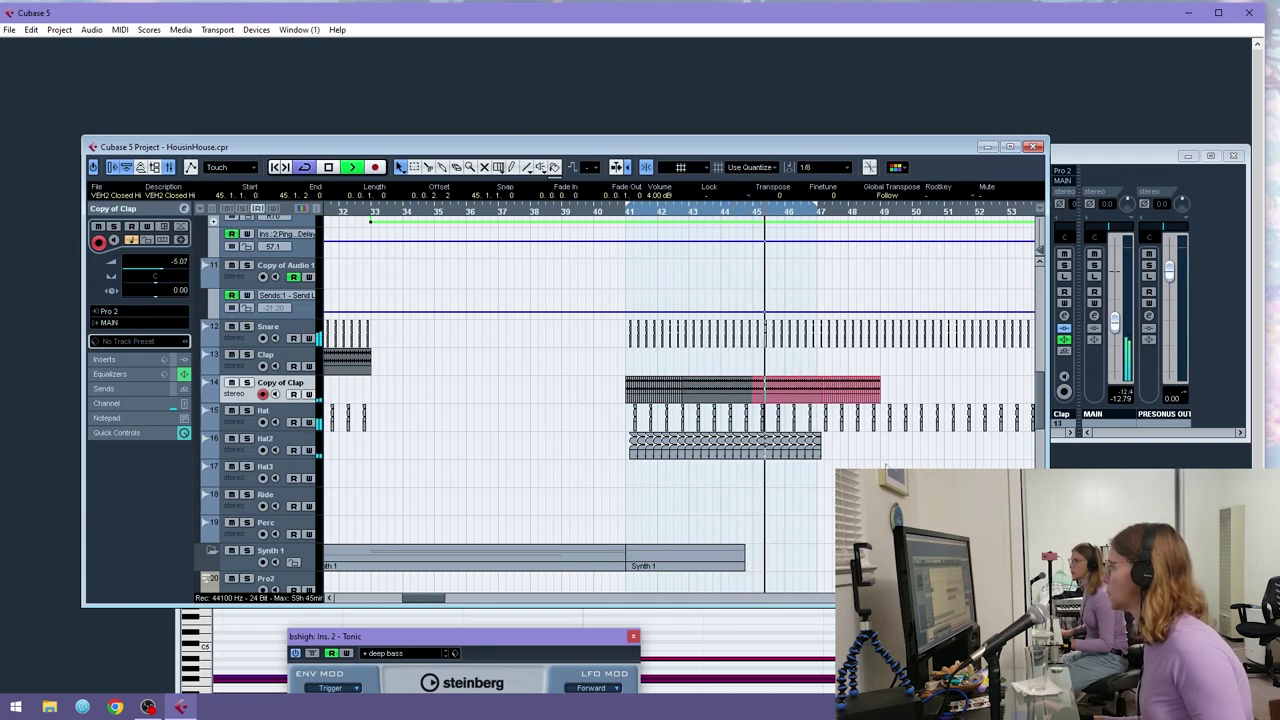
key(g)
key(g)
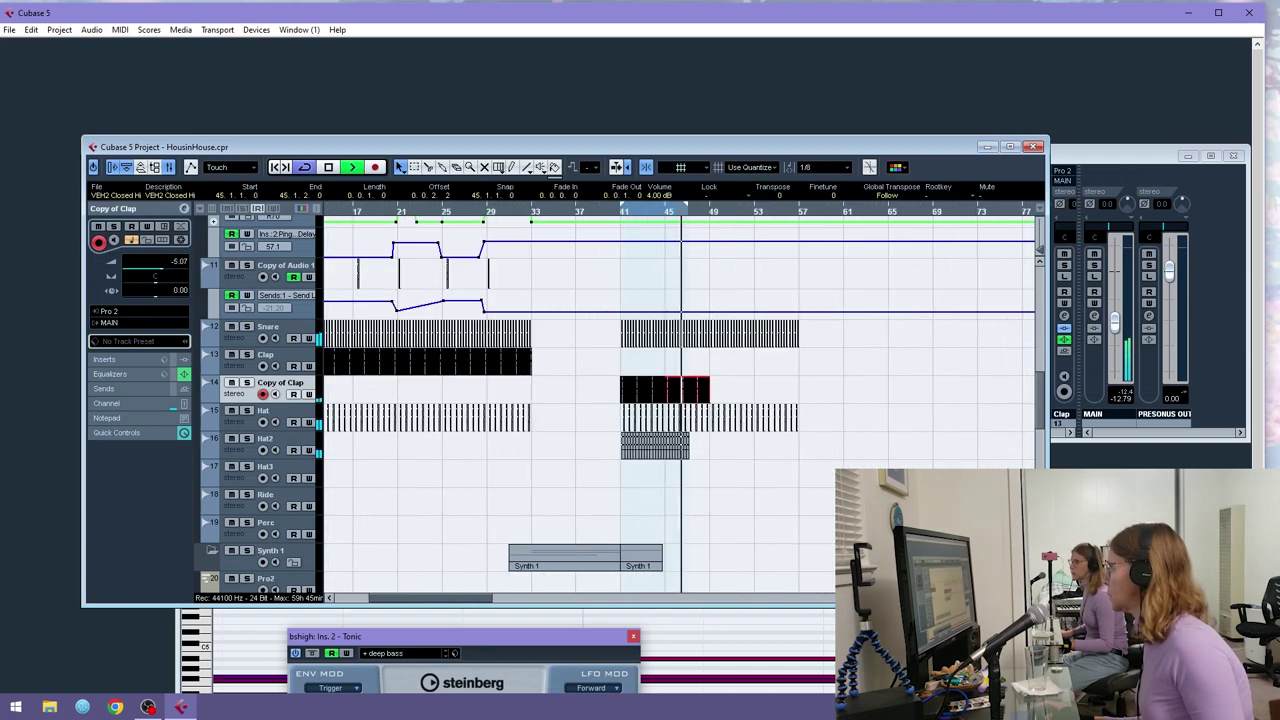
- Duplicate the Hat2 events that start at bar 41 twice and delete the excess events past bar 57
drag(708, 443, 612, 456)
key(h)
key(h)
key(h)
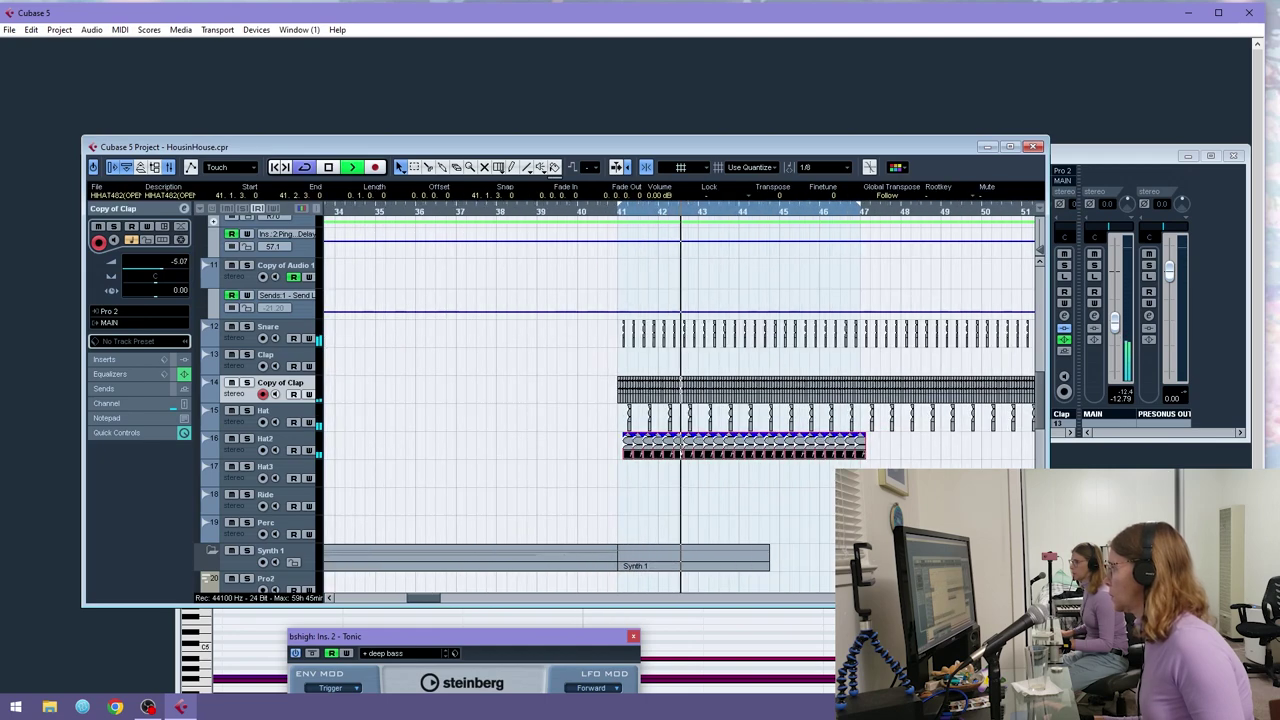
key(ctrl+d)
key(g)
key(ctrl+d)
drag(991, 423, 969, 445)
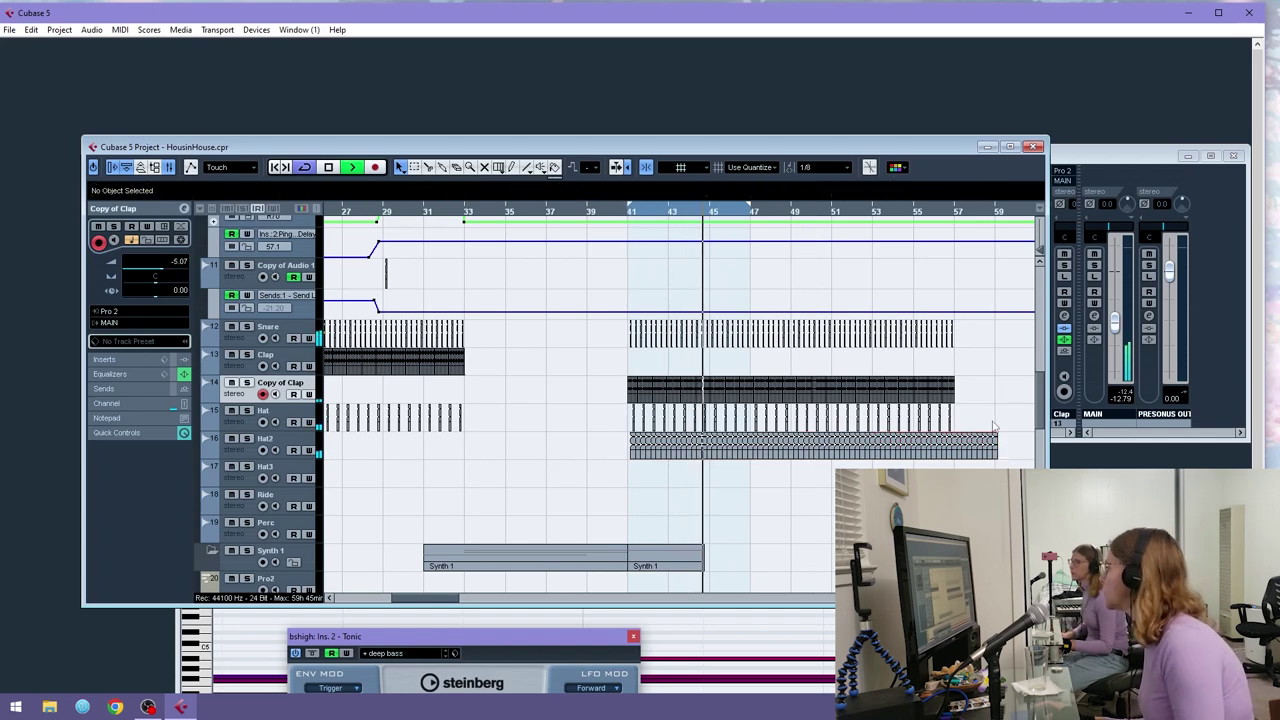
key(Delete)
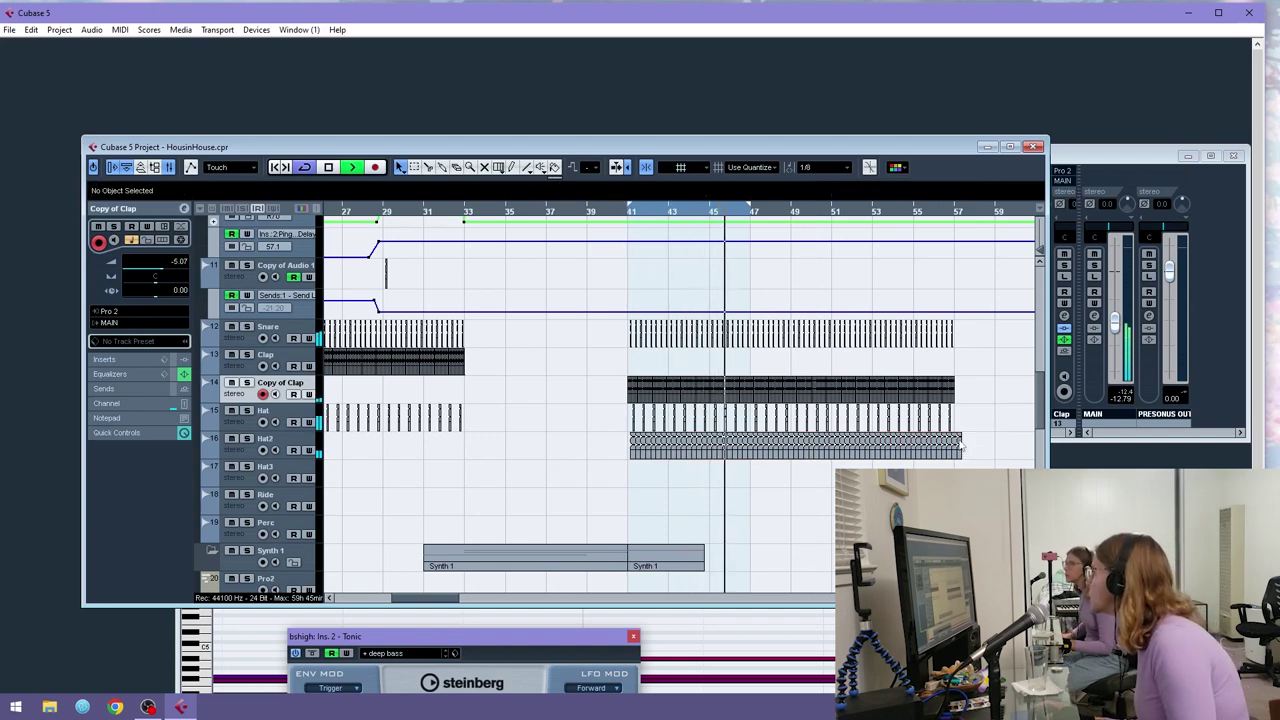
- Return to the start of the song and listen to the opening bars from bar 1
drag(1041, 402, 1038, 283)
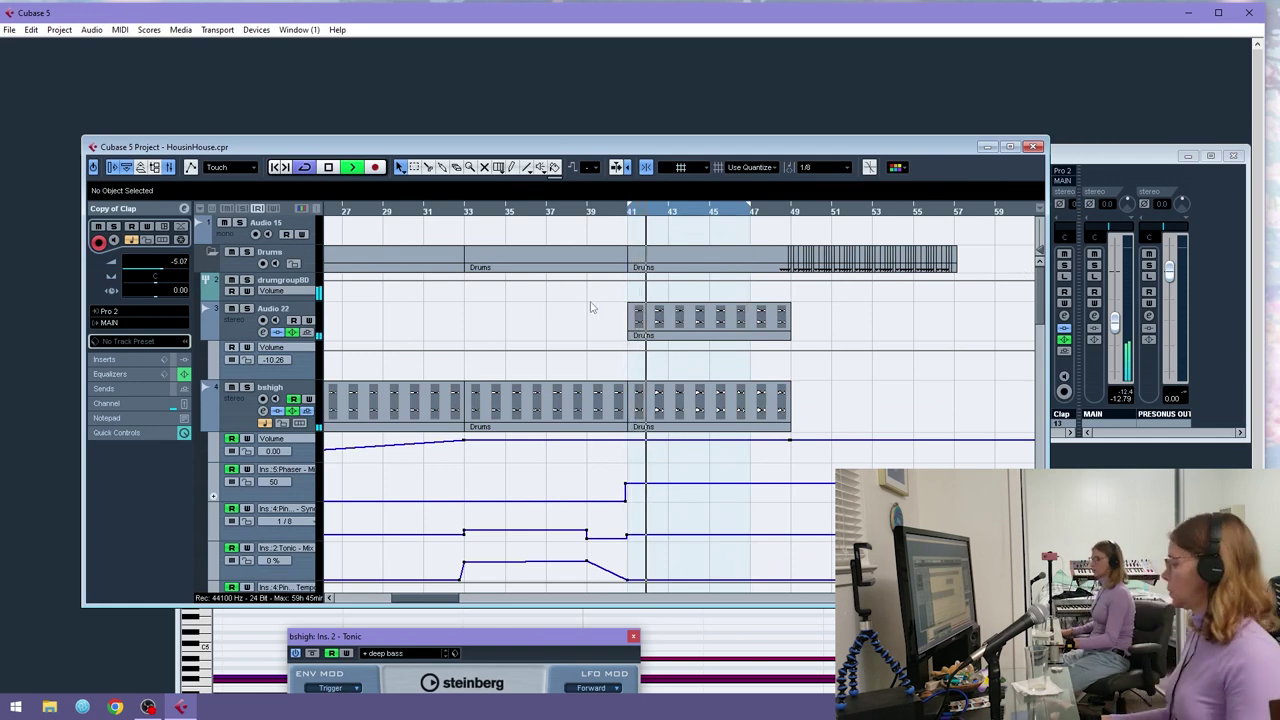
drag(424, 598, 366, 598)
key(space)
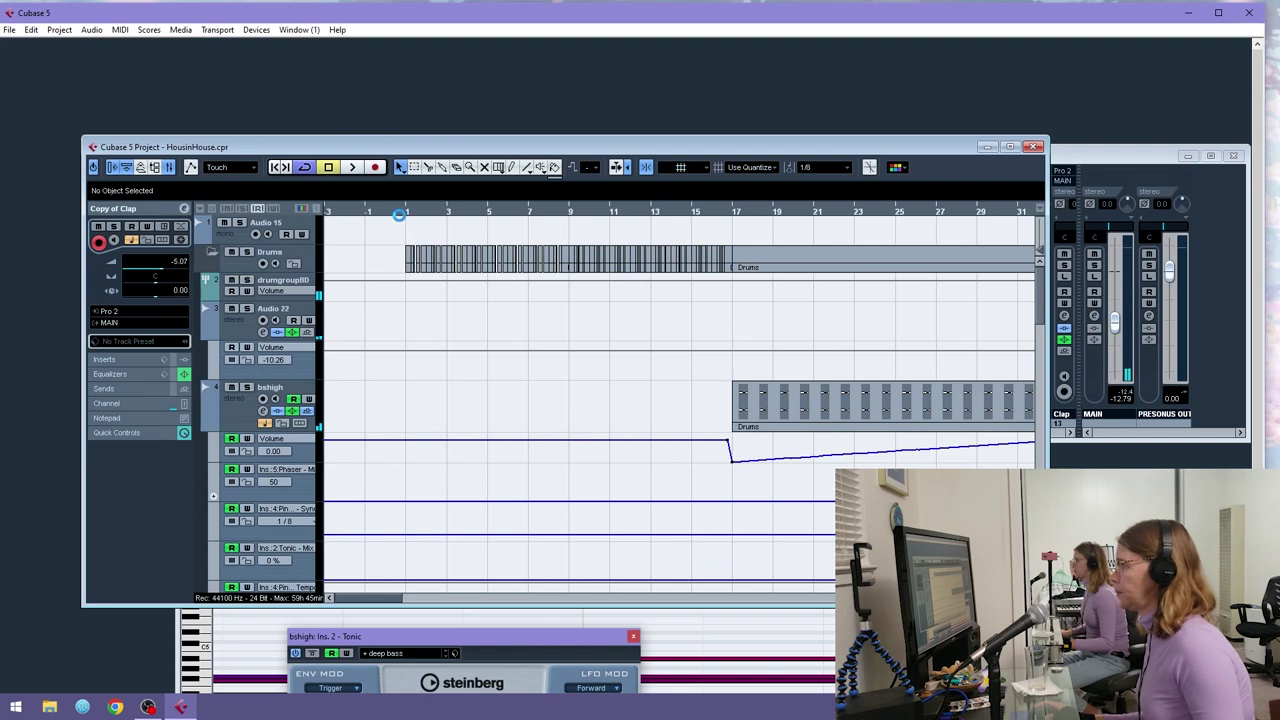
click(400, 207)
key(space)
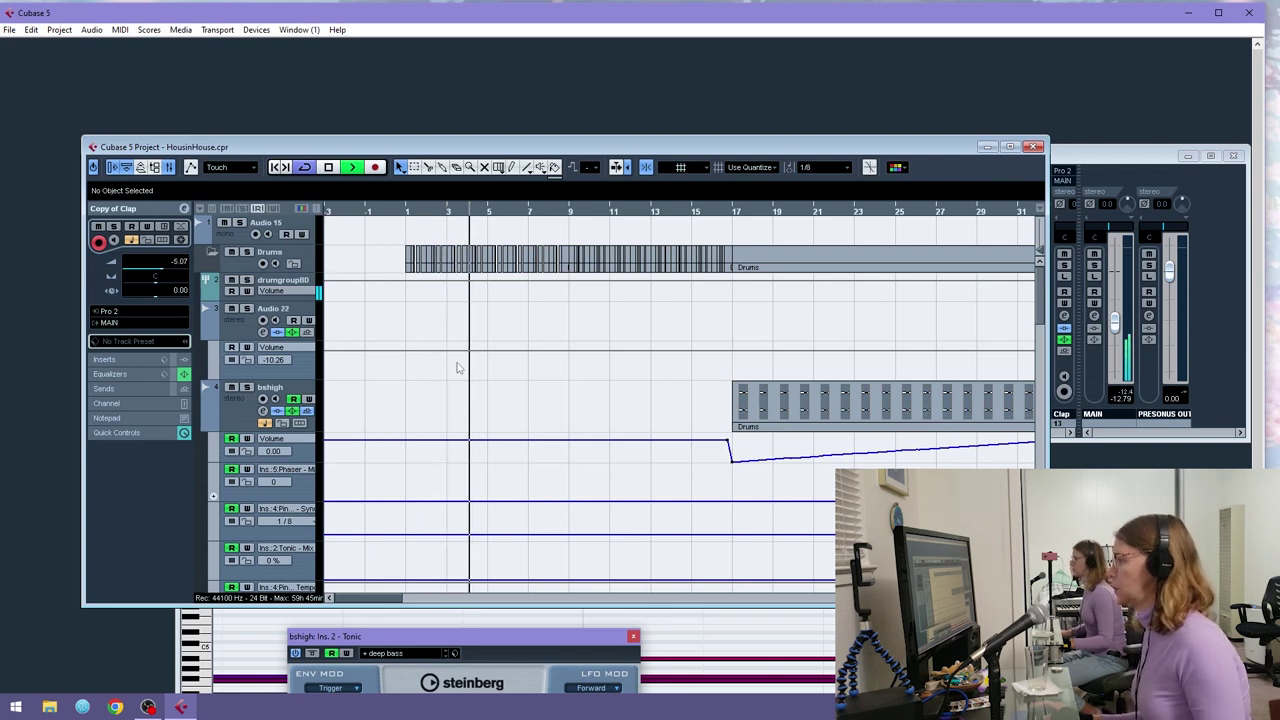
key(space)
- Monitor the microphone on the Audio 15 track temporarily and set the playback position back to bar 1
click(237, 231)
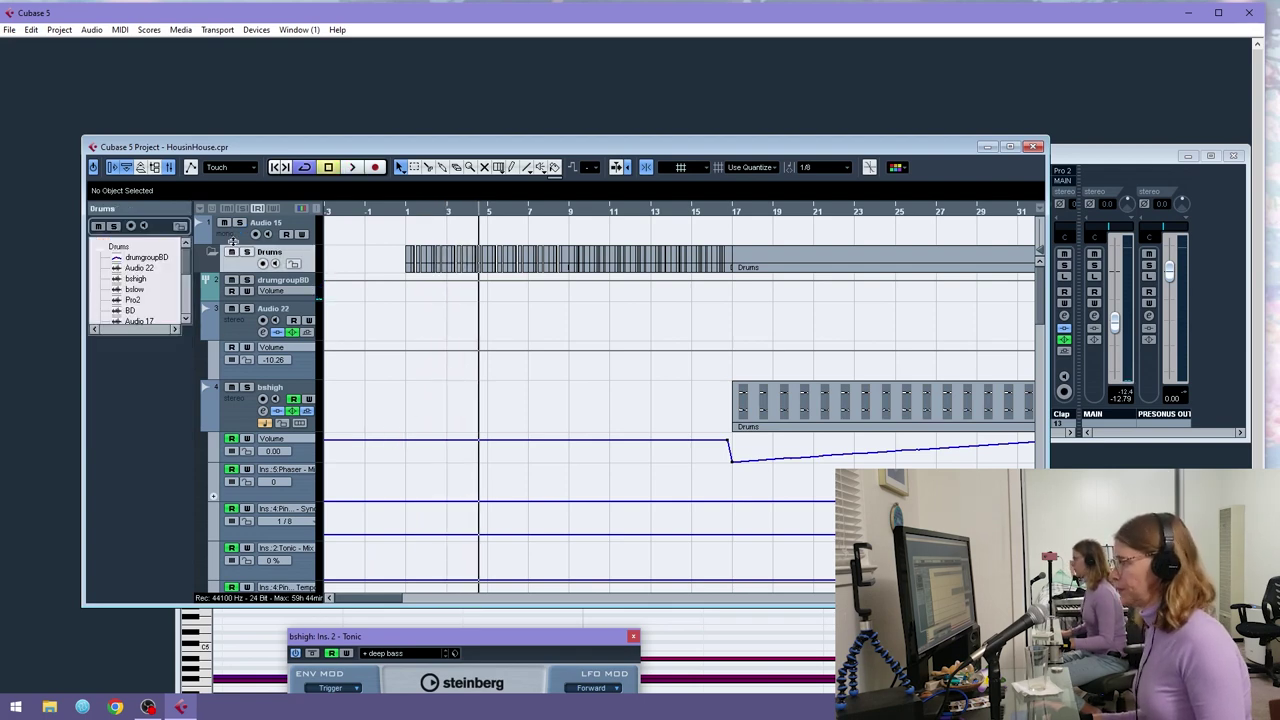
click(267, 235)
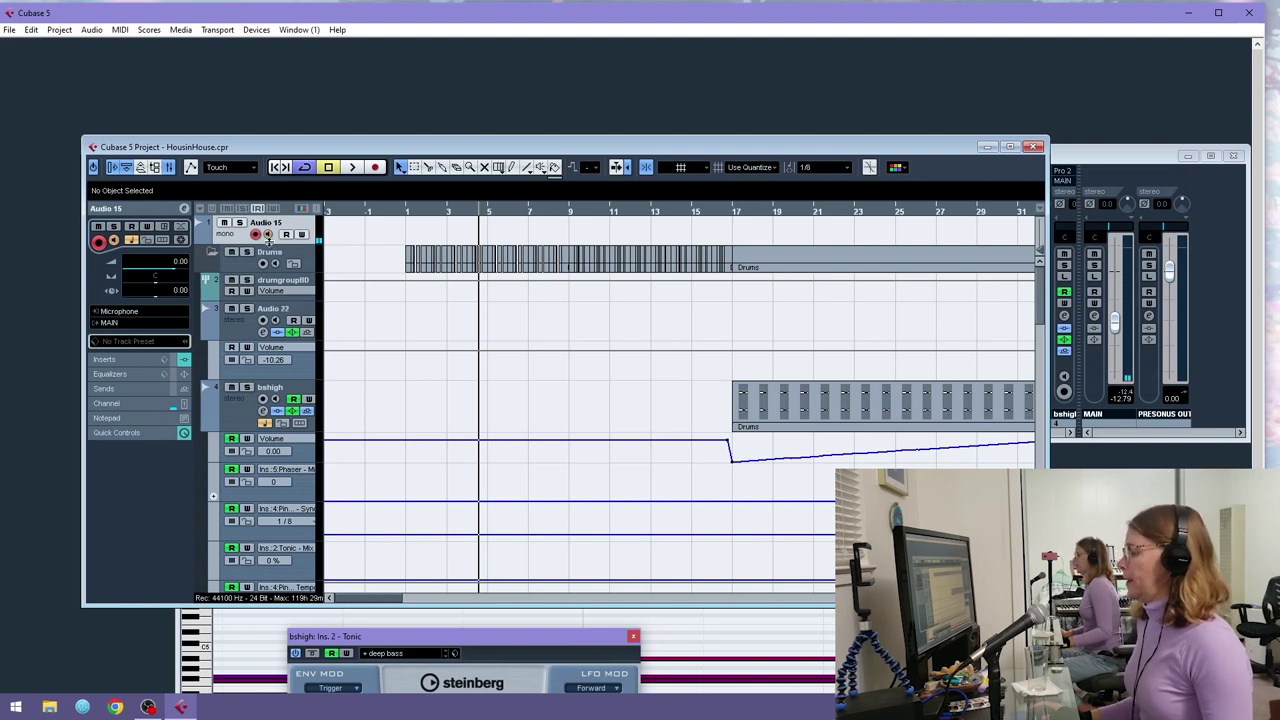
click(404, 217)
- Reduce the height of the Virus audio track in the track list
scroll(341, 410, down, 5)
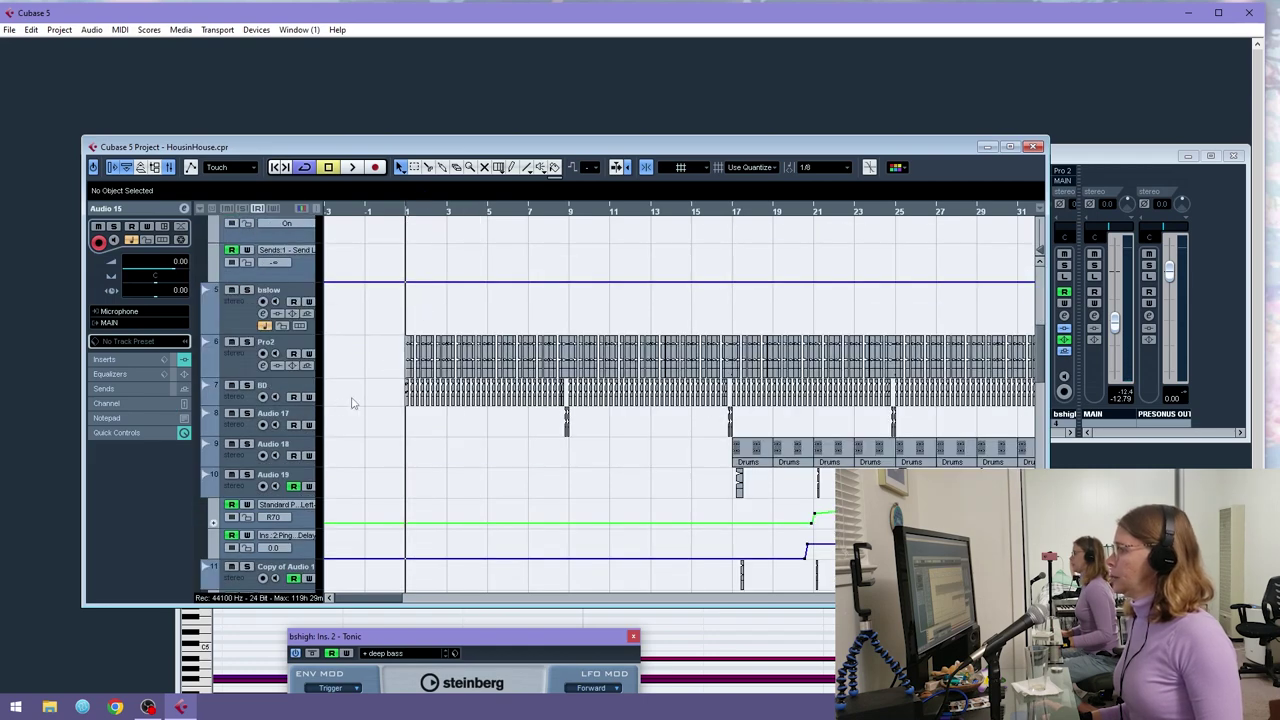
scroll(350, 404, down, 10)
drag(303, 490, 305, 232)
scroll(319, 434, up, 4)
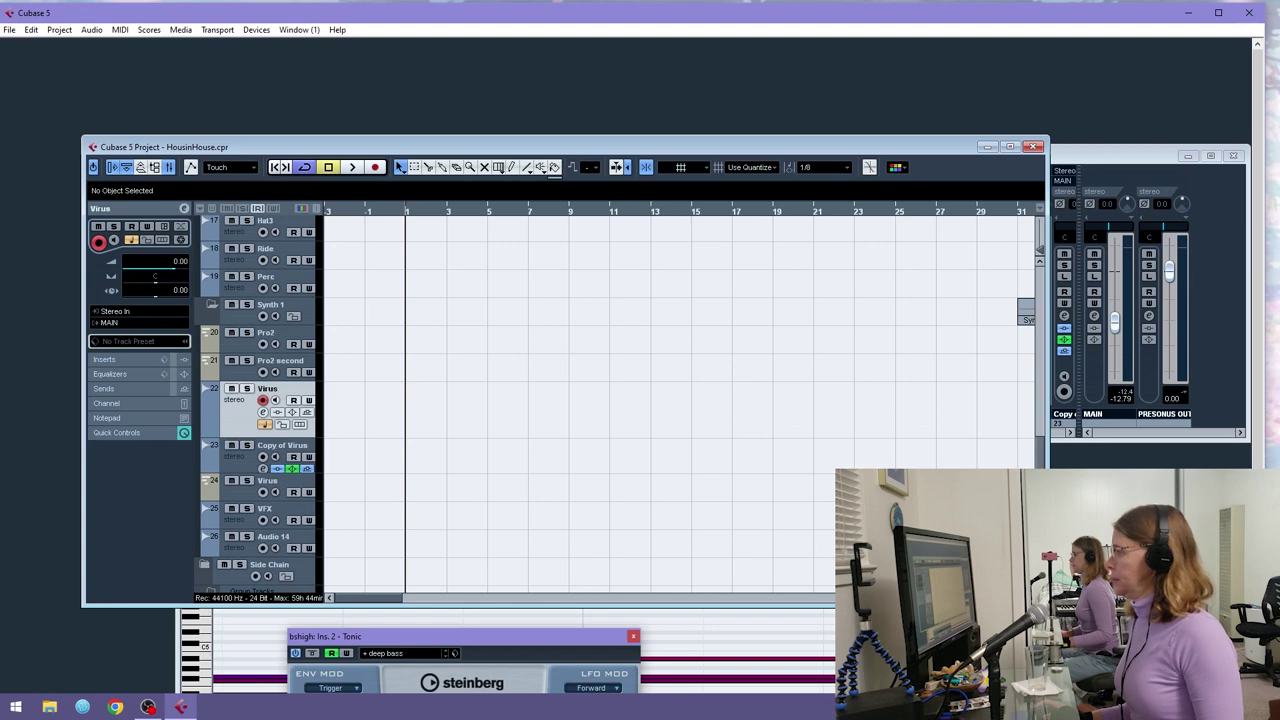
key(g)
drag(257, 436, 253, 412)
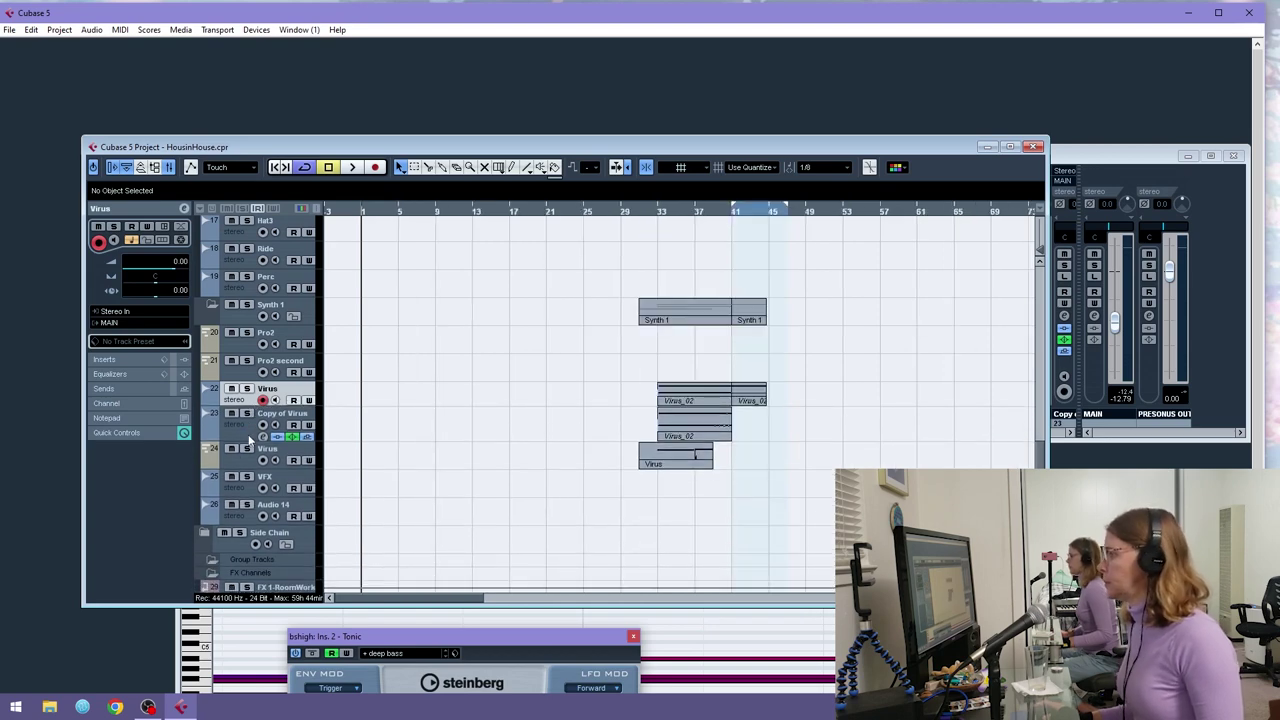
- Duplicate the Copy of Virus track, placing the new track below the Virus MIDI track with its audio event deleted
click(248, 440)
right_click(250, 428)
click(325, 471)
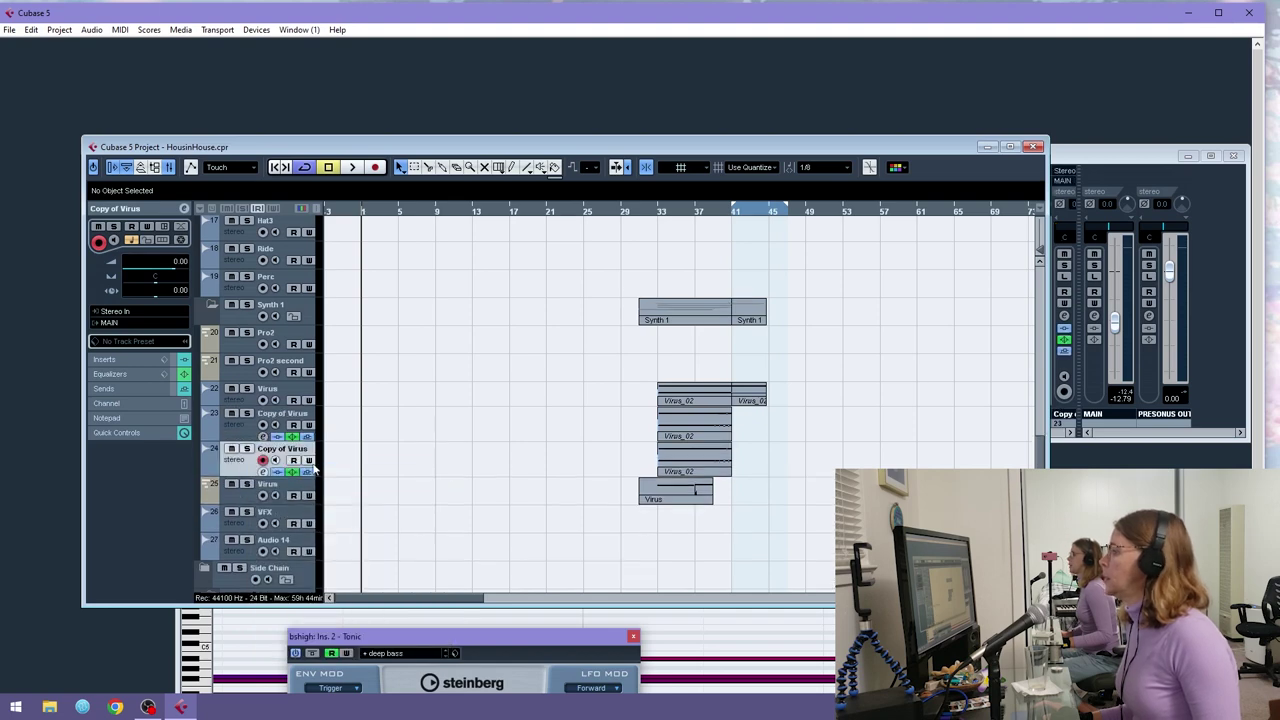
drag(242, 468, 265, 508)
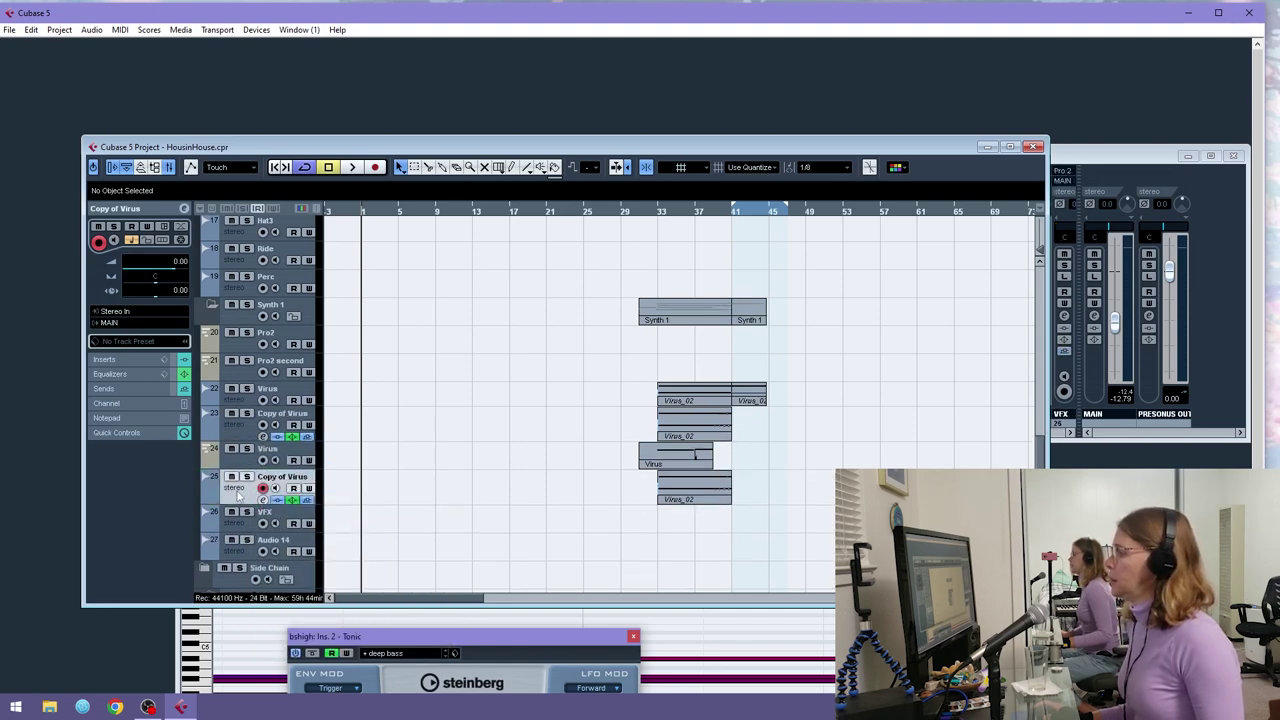
click(678, 483)
key(Delete)
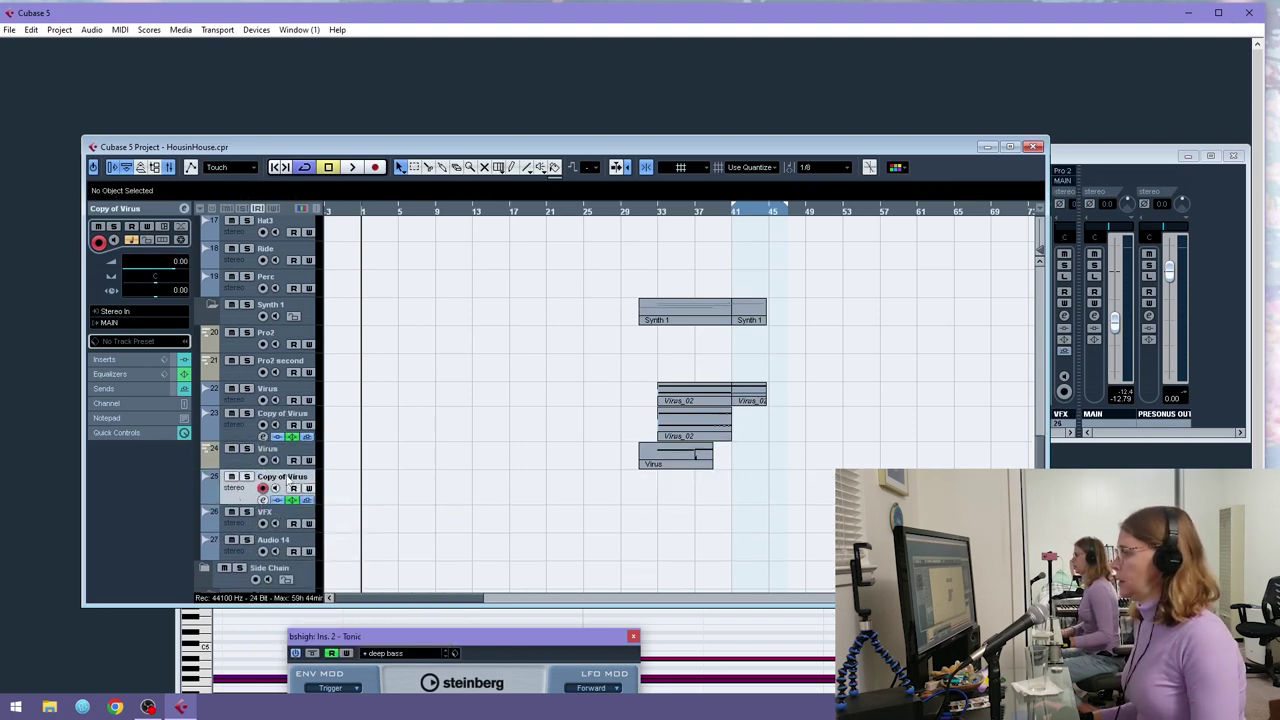
- Rename both the original Copy of Virus track (23) and the Virus audio track (22) to buildvirus
double_click(281, 418)
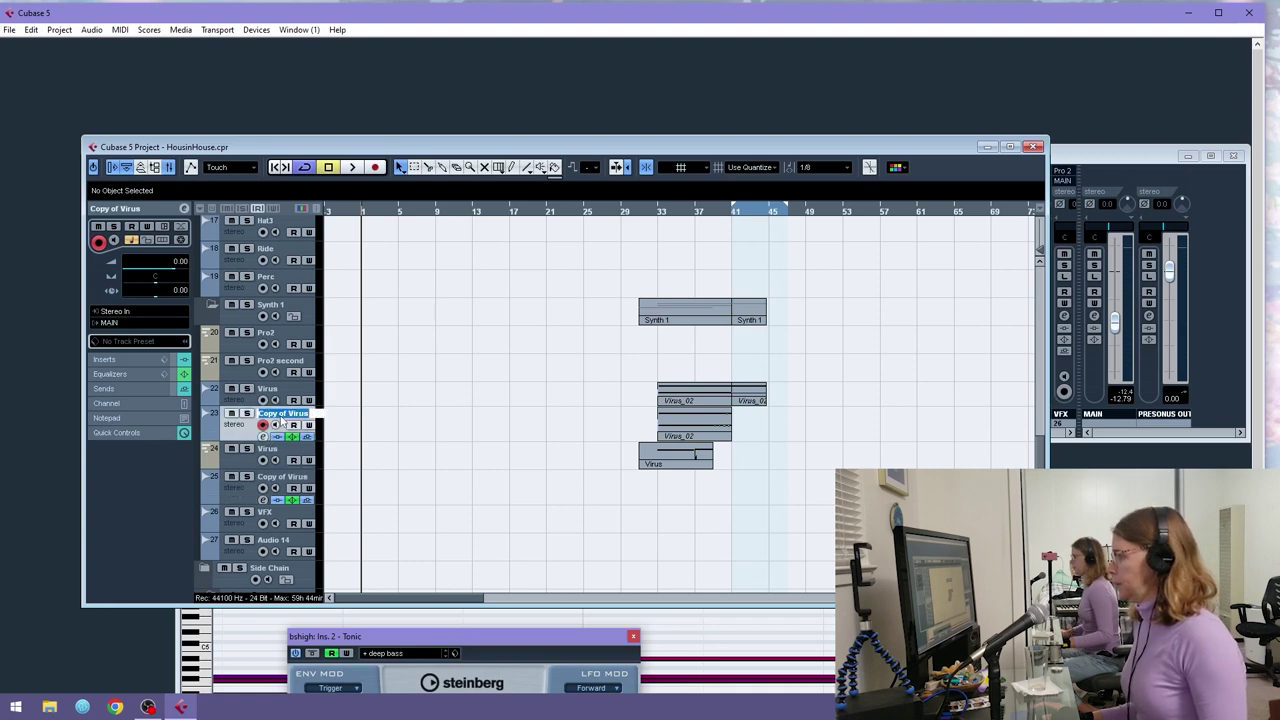
text(f)
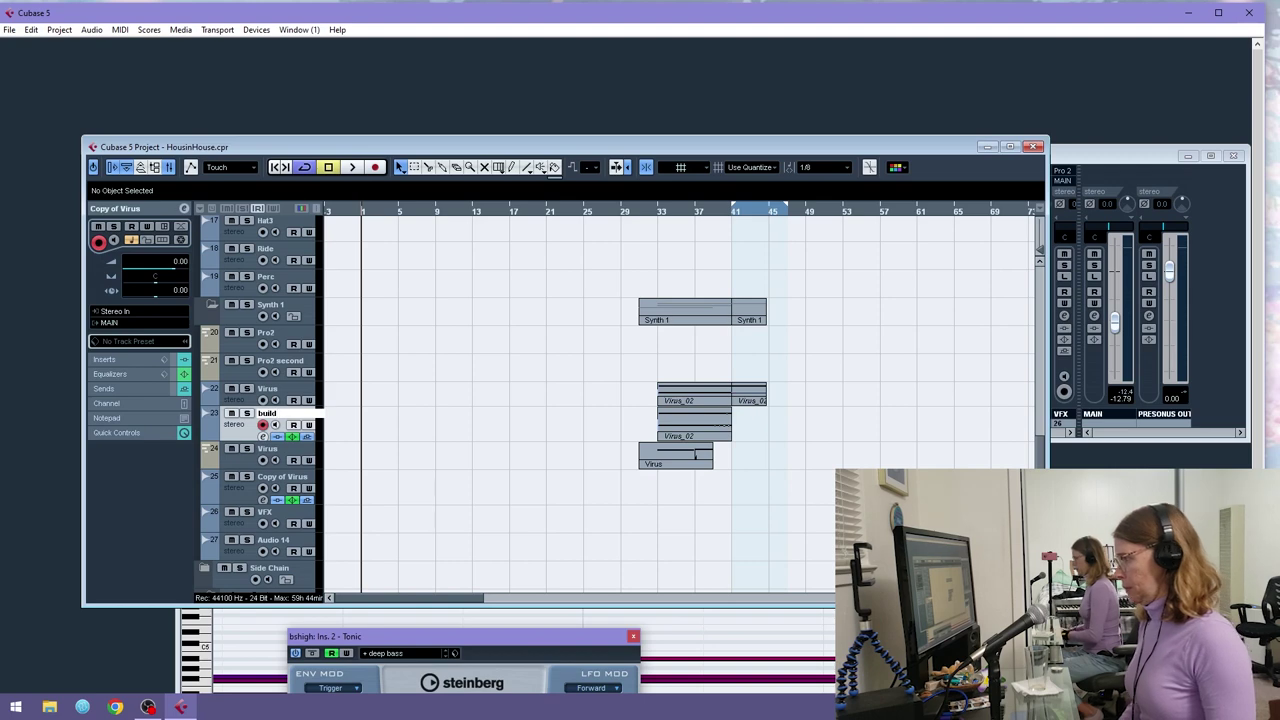
text(buildvirus)
key(Return)
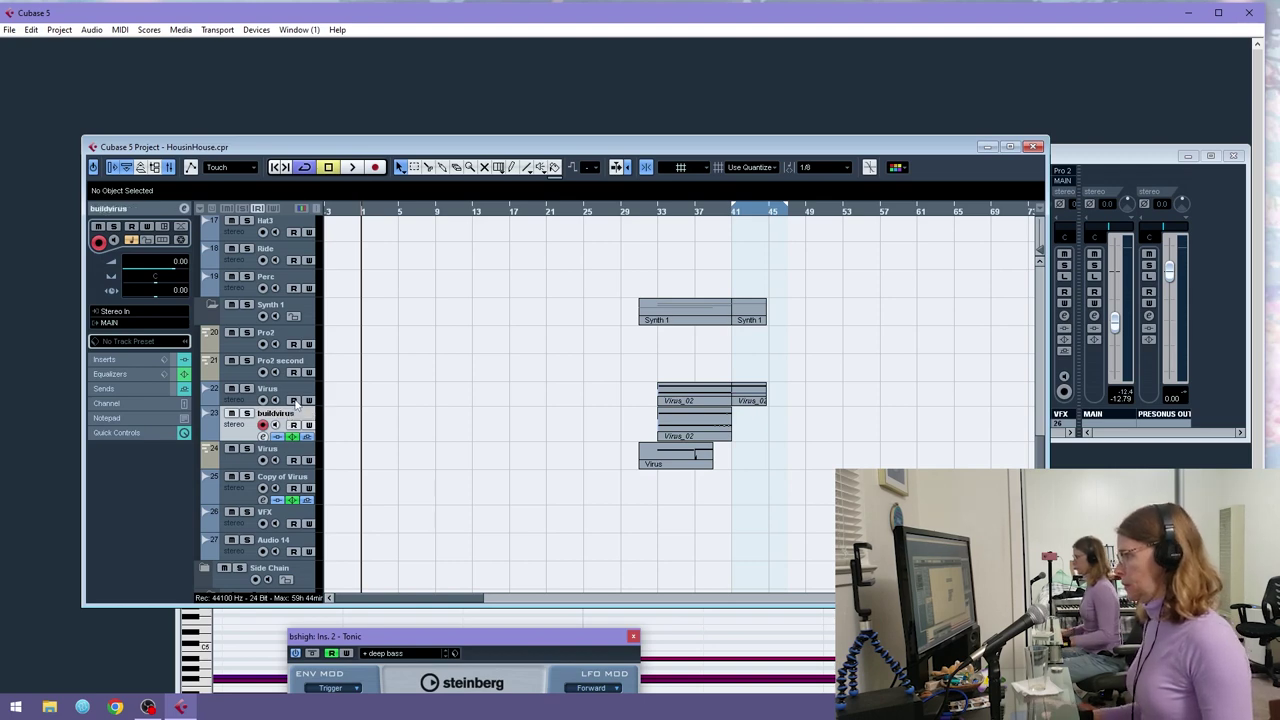
double_click(288, 390)
text(build)
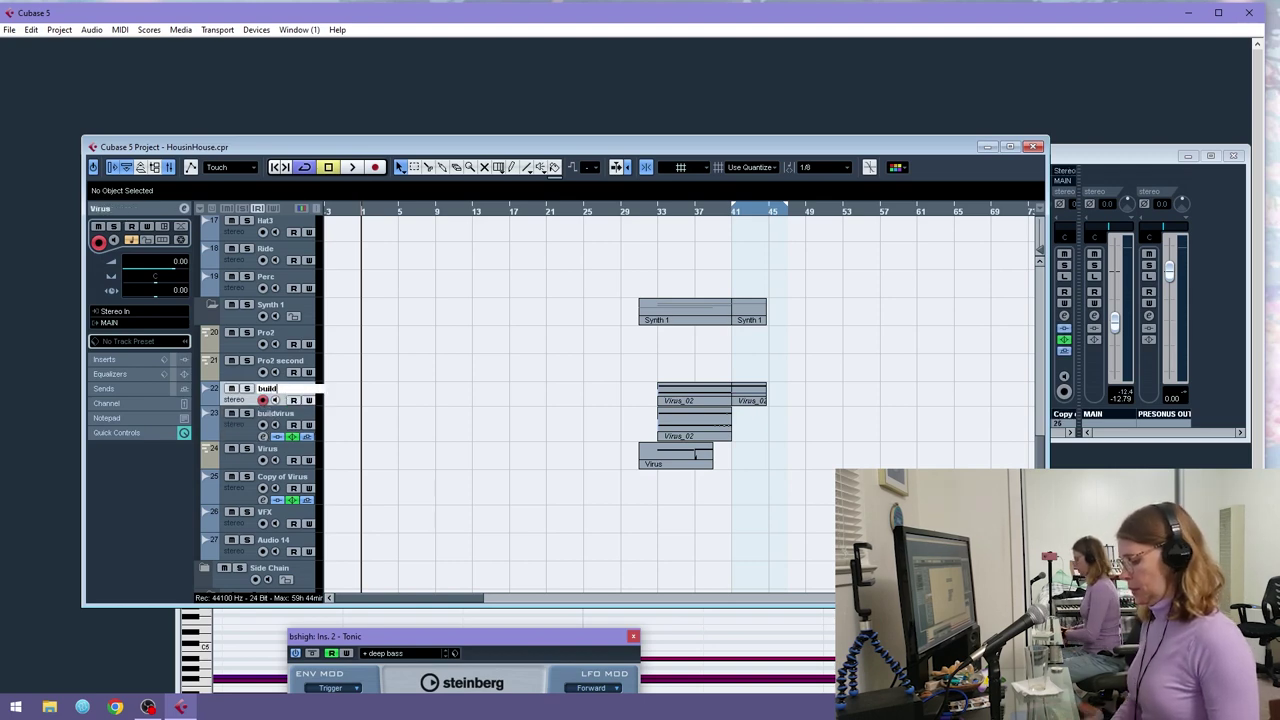
text(virus)
key(Return)
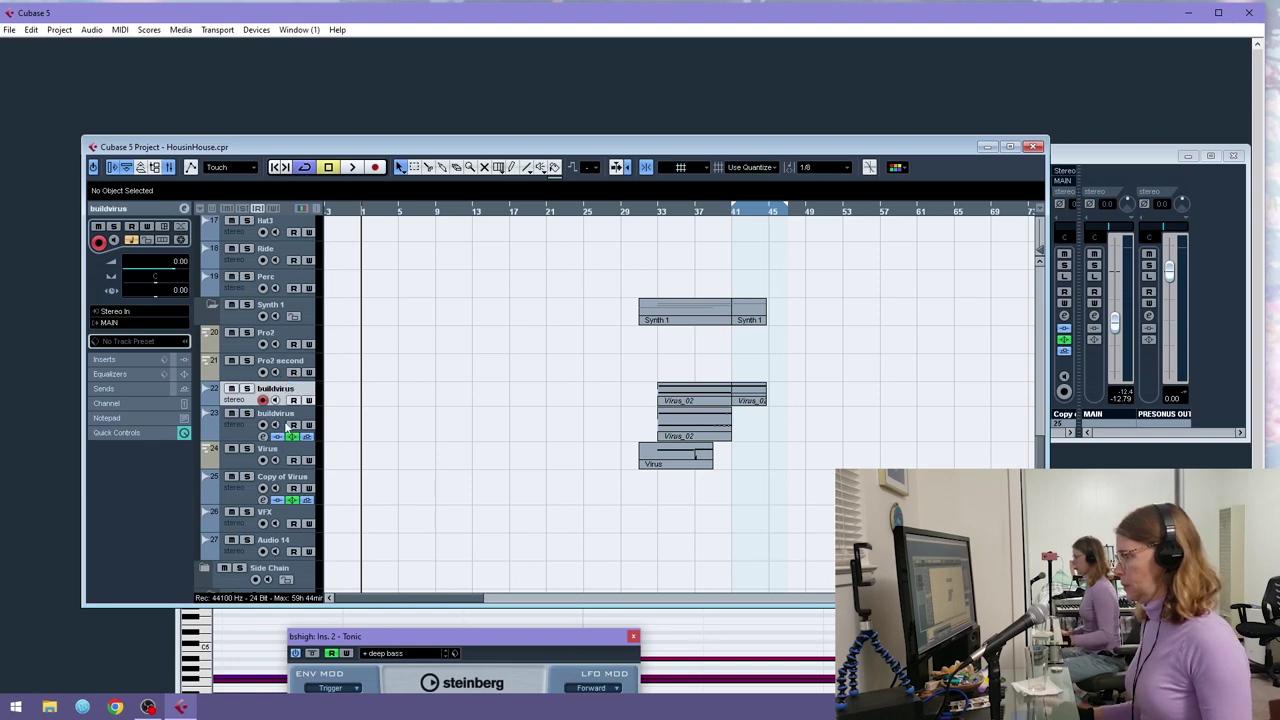
- Monitor the new Copy of Virus track and deactivate its EQ band 1, StepFilter and PingPongDelay inserts, and FX 1-RoomWorks send
click(240, 495)
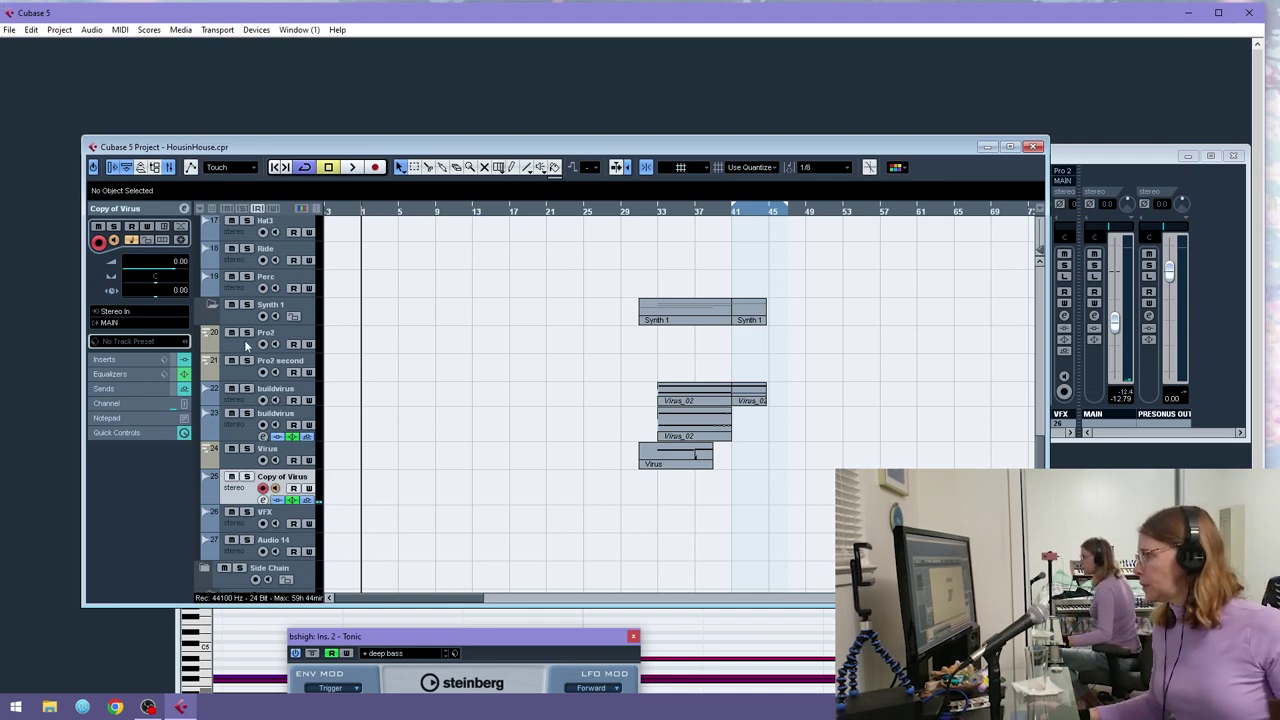
click(116, 373)
click(97, 413)
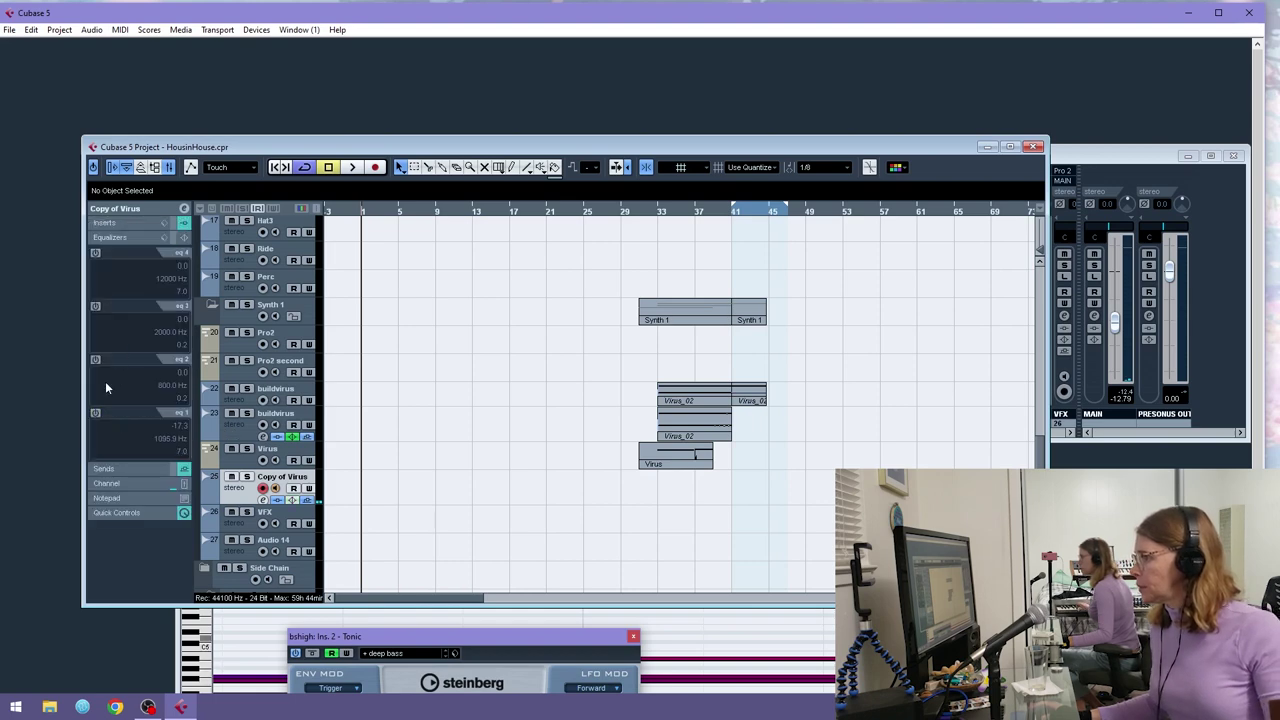
click(110, 224)
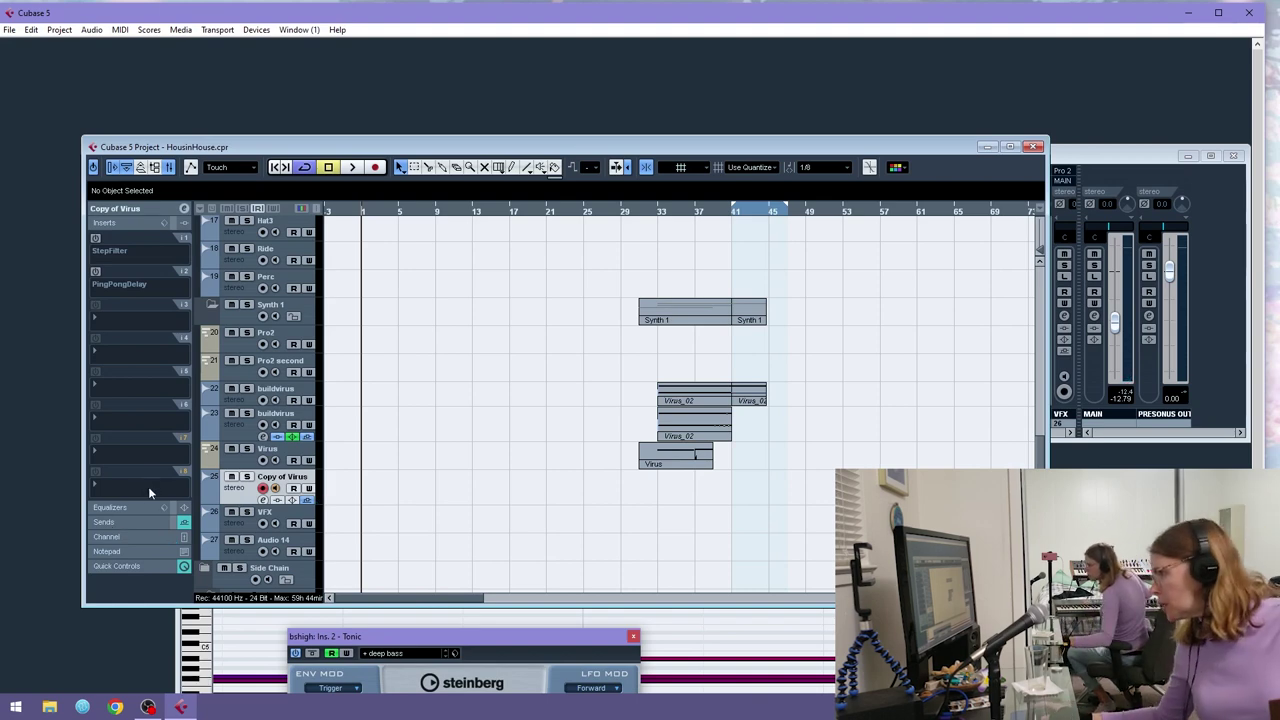
click(128, 521)
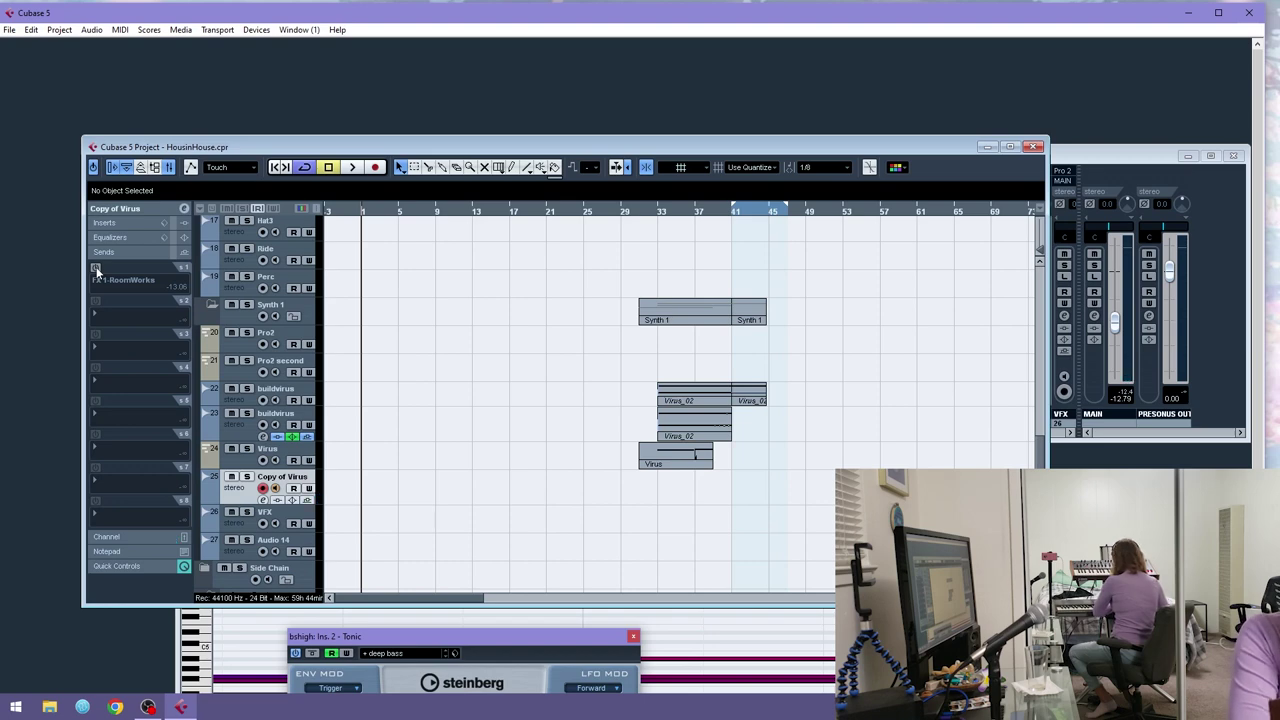
- Play the song from the beginning with the Copy of Virus track monitored
drag(348, 209, 382, 254)
key(space)
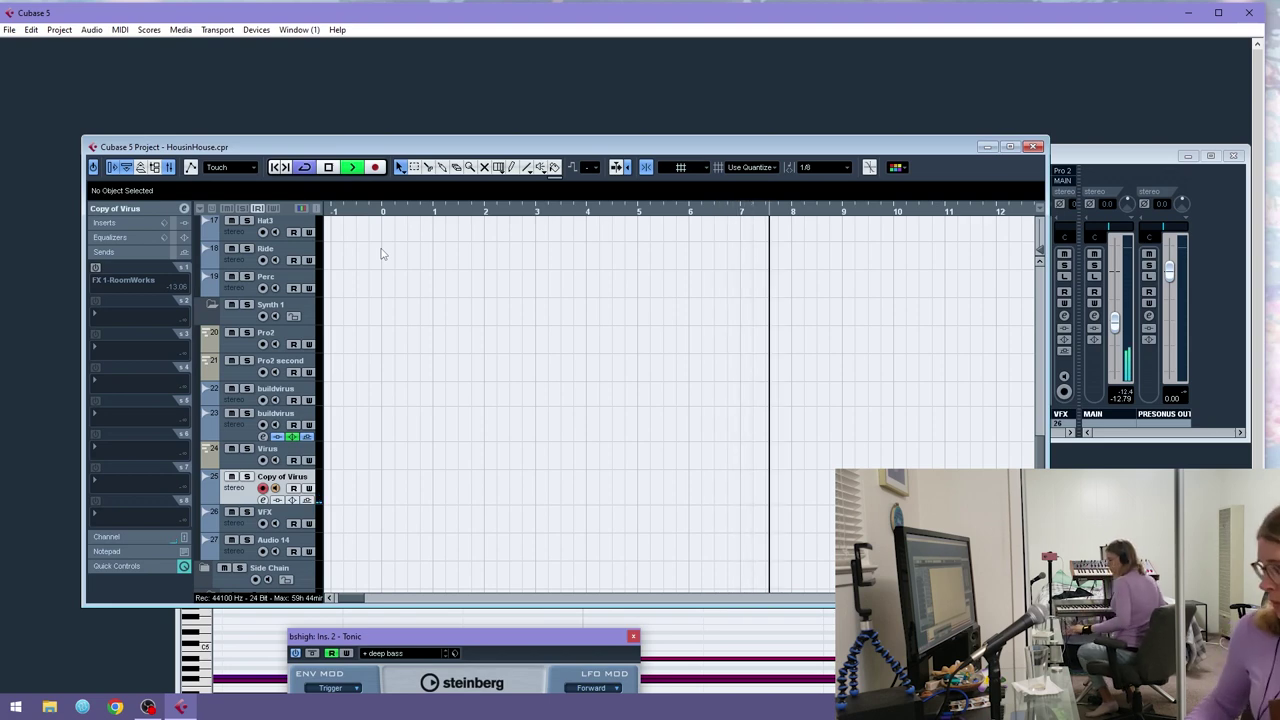
- Try recording a Virus take on the Copy of Virus track from bar 0, and undo the take
key(space)
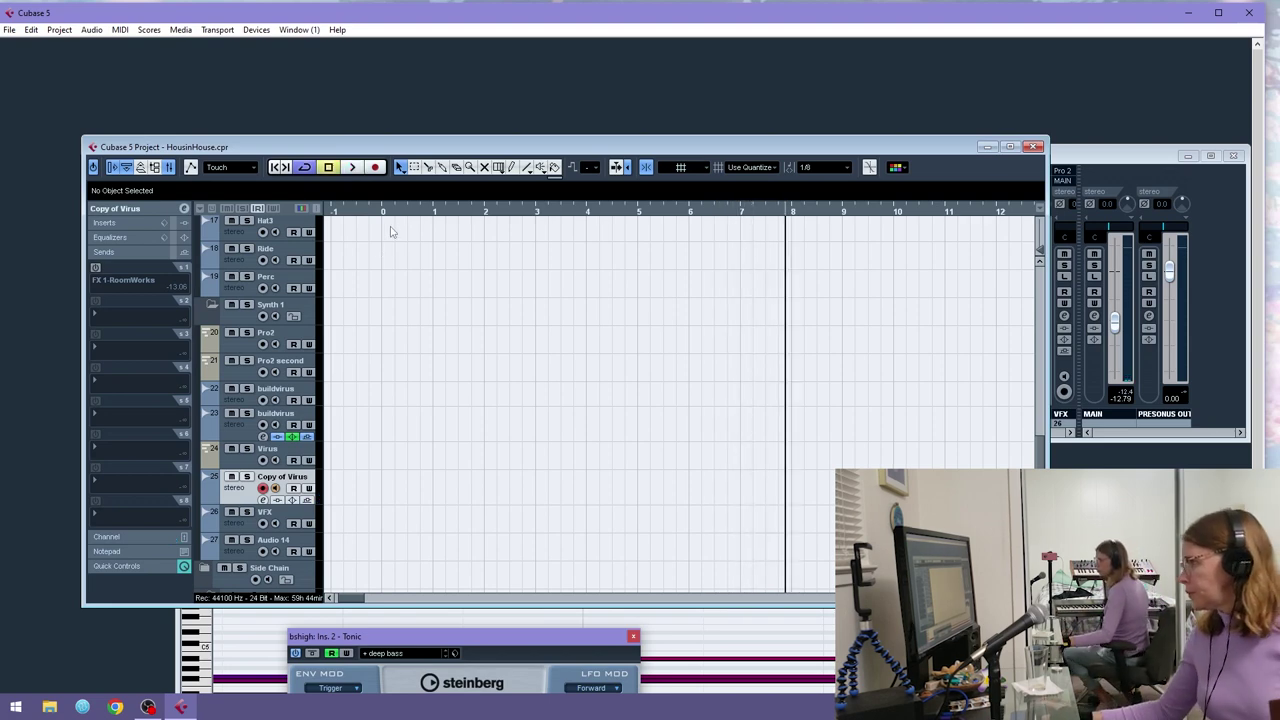
click(376, 171)
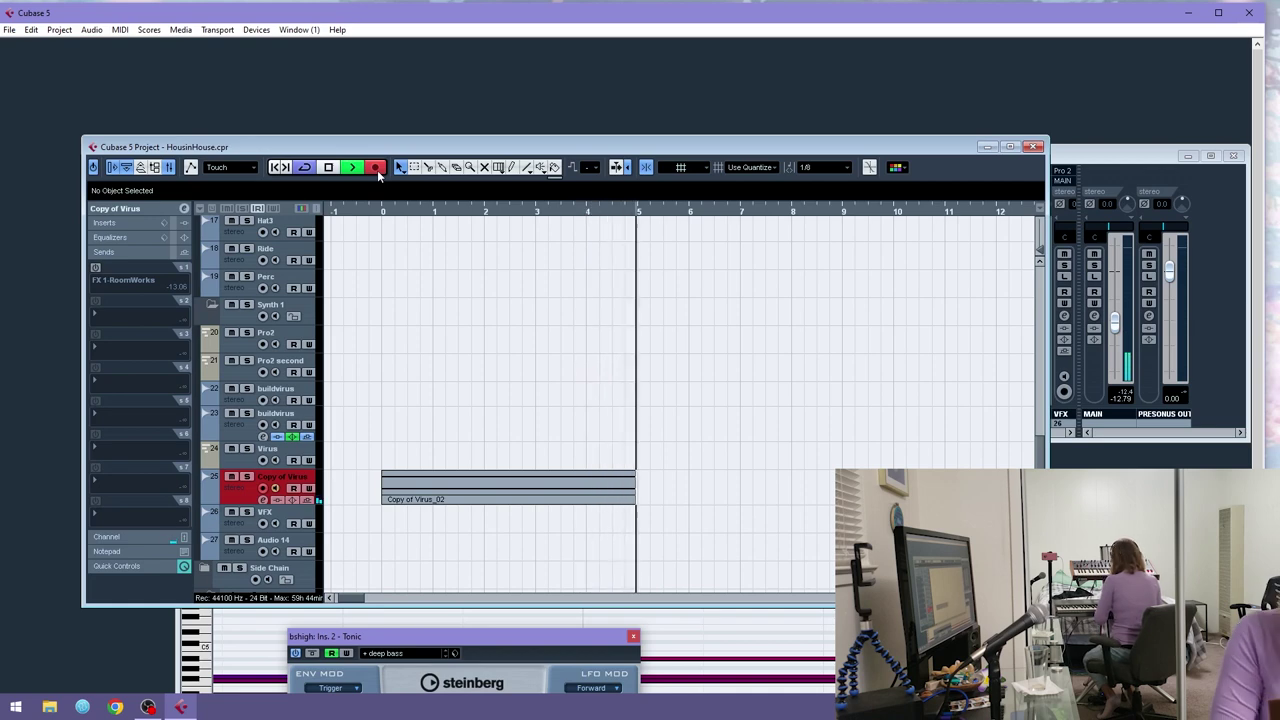
key(space)
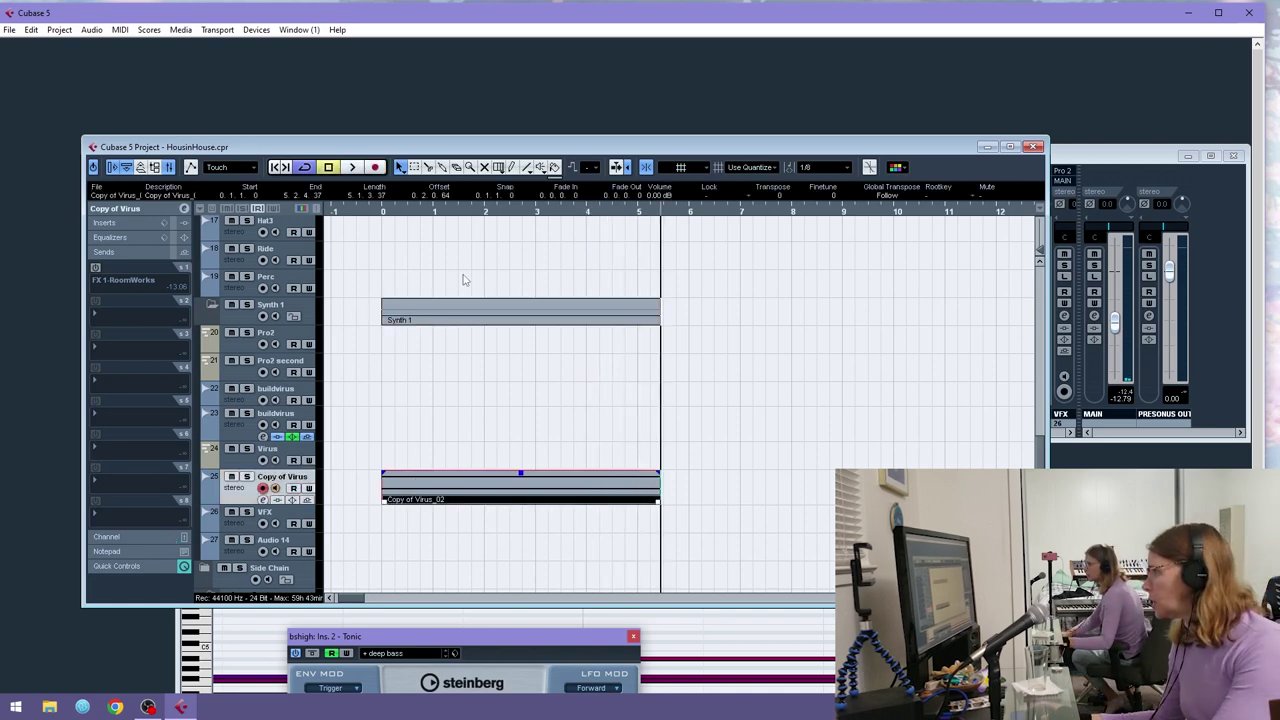
key(ctrl+z)
- Record a Virus take on the Copy of Virus track from bar 1 to about bar 10, and enlarge the track's height
click(433, 210)
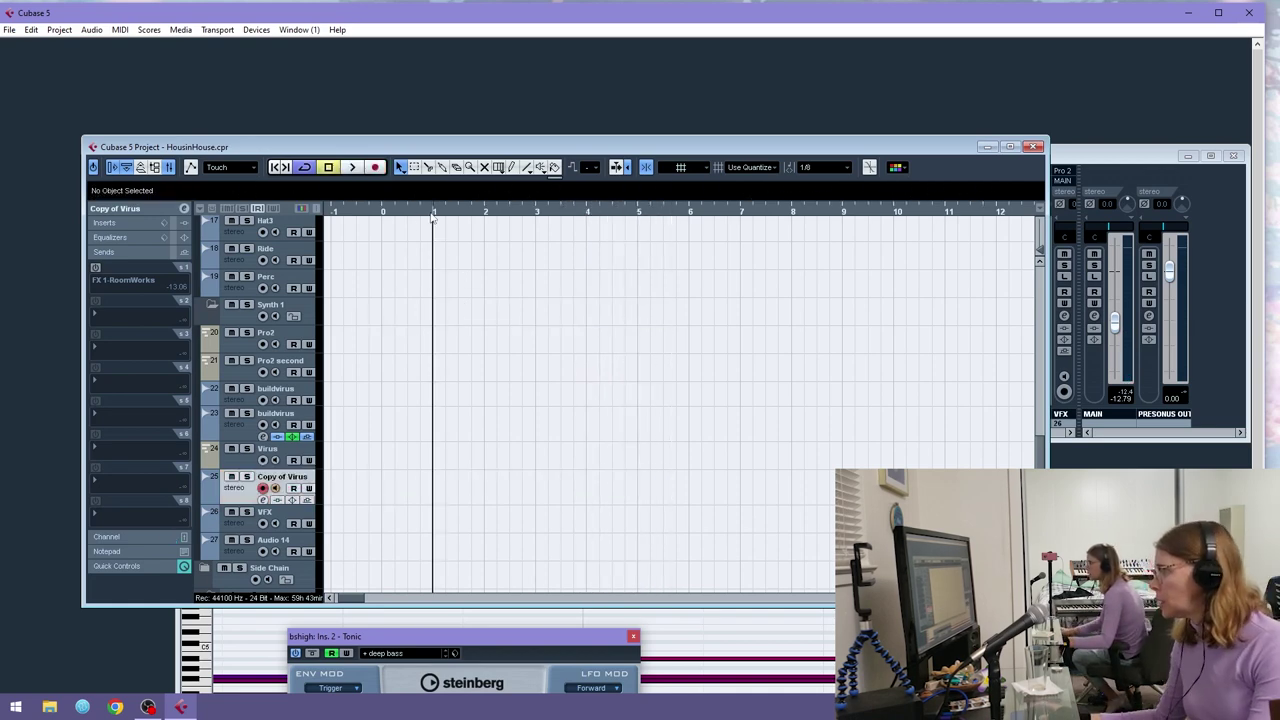
click(381, 166)
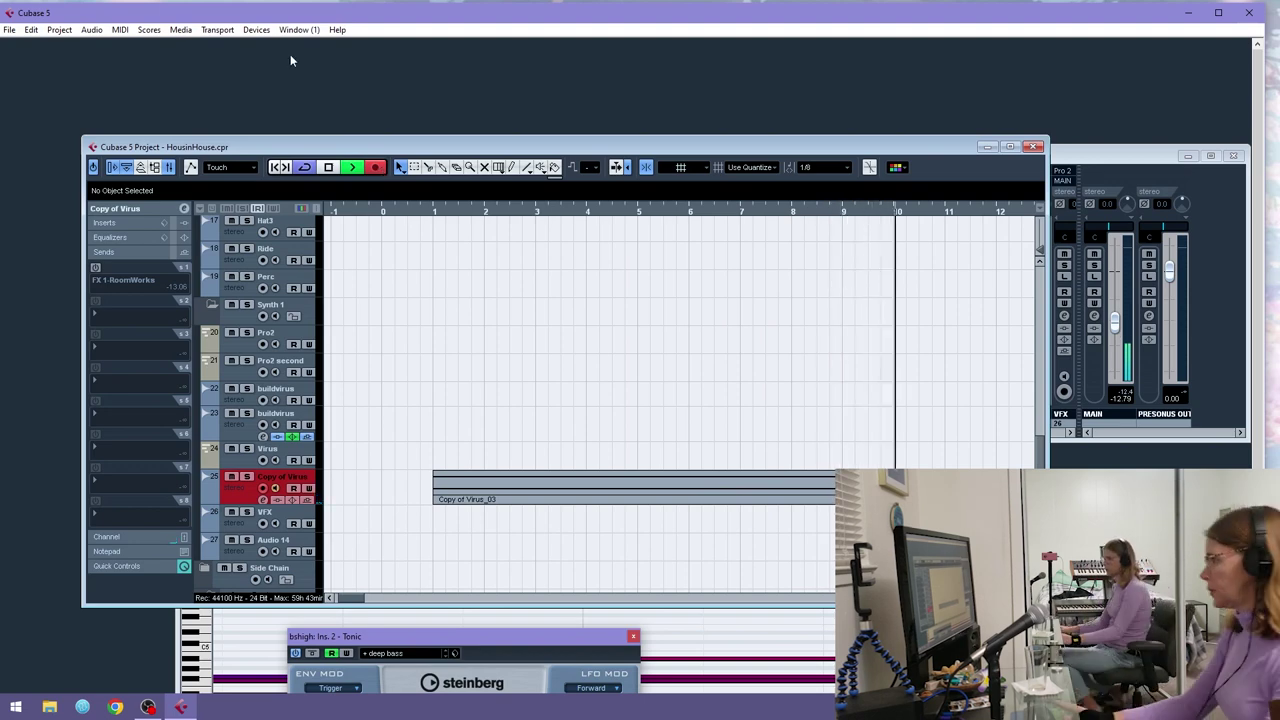
click(377, 166)
key(space)
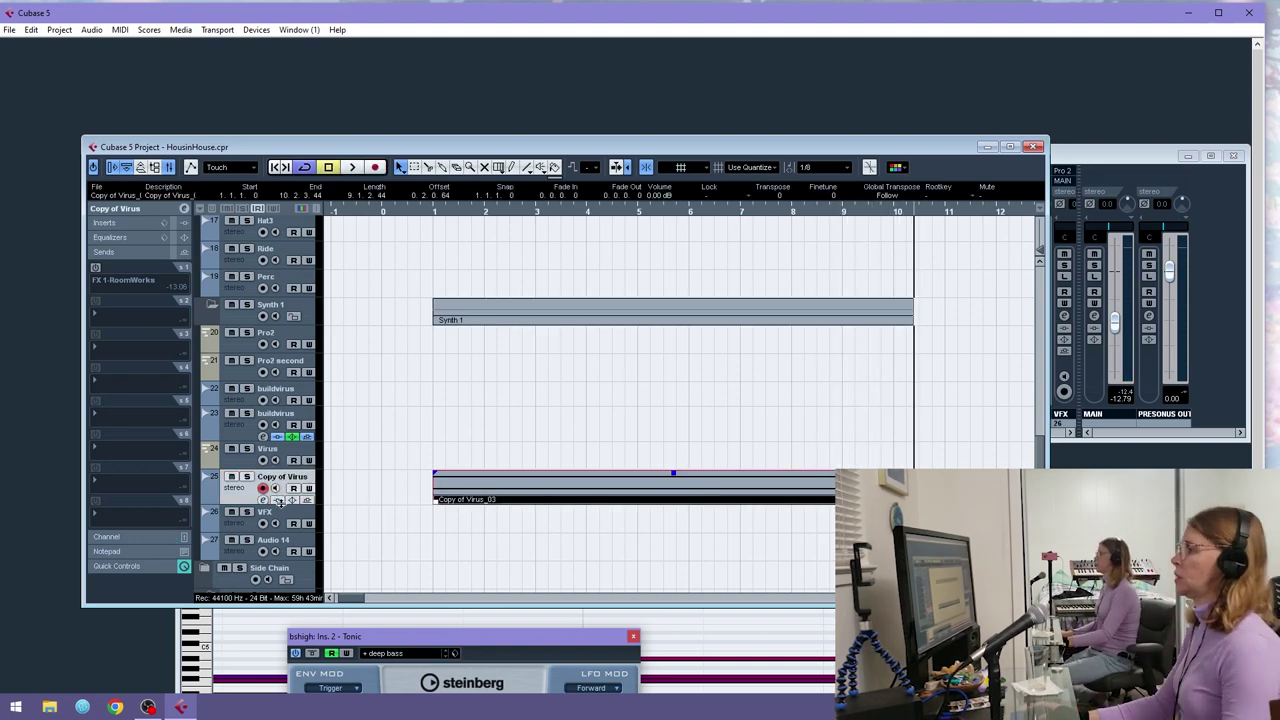
drag(283, 503, 284, 609)
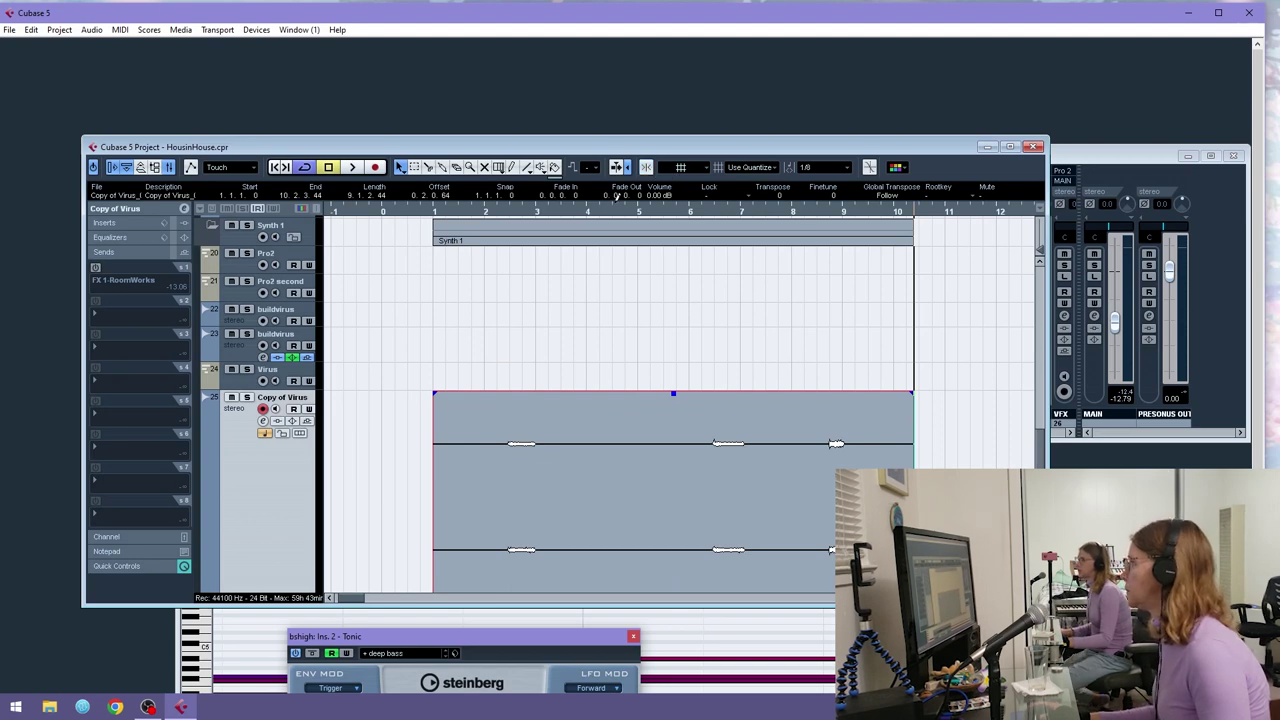
- Try 1/16 and 1/32 as the quantize value, and return it to 1/8
drag(530, 213, 433, 298)
click(820, 167)
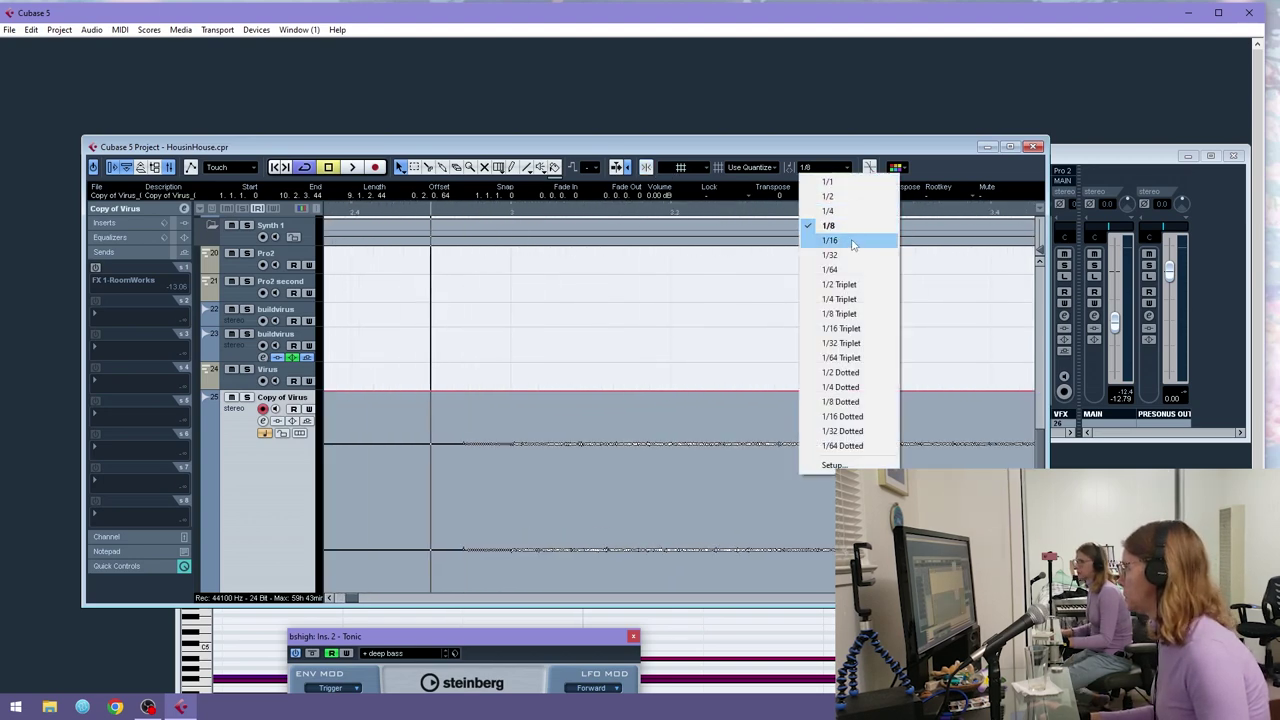
click(840, 244)
click(820, 167)
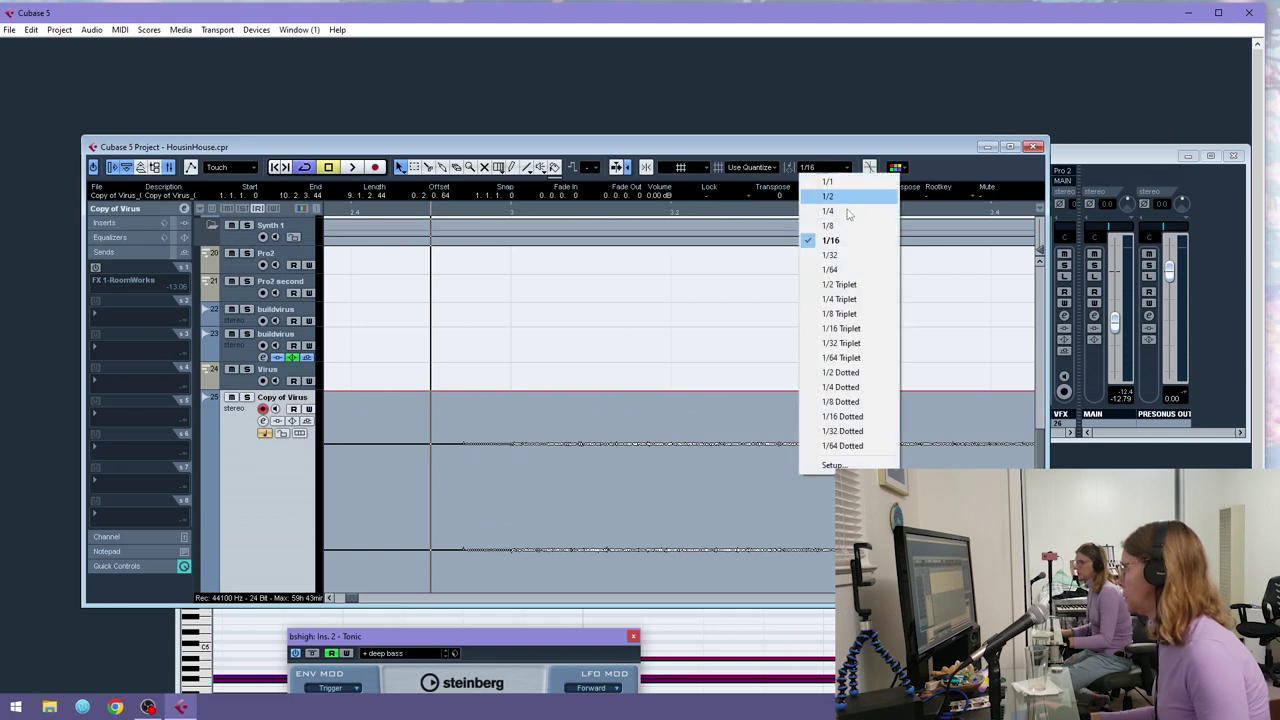
click(845, 258)
click(820, 167)
click(828, 225)
- Split the Virus recording at the first note's start, delete the leading silence, and split it again after the note at about 3.3.1.51
key(3)
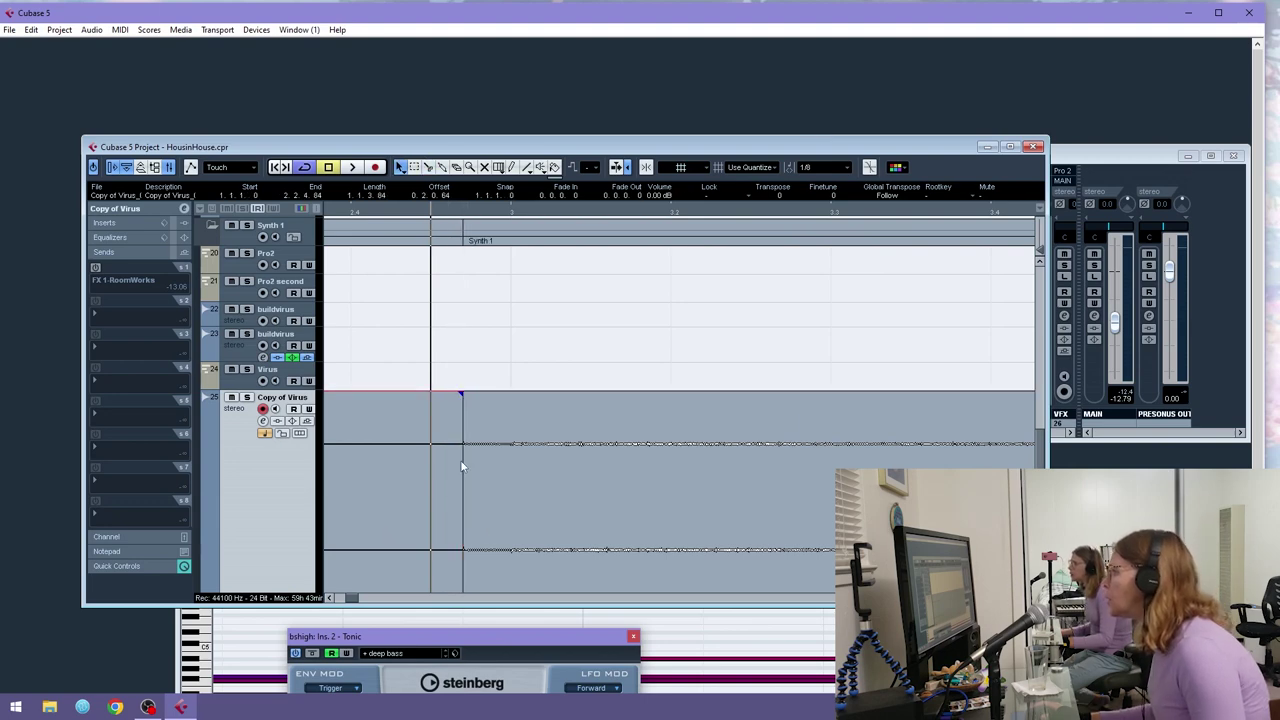
key(Delete)
drag(657, 212, 601, 115)
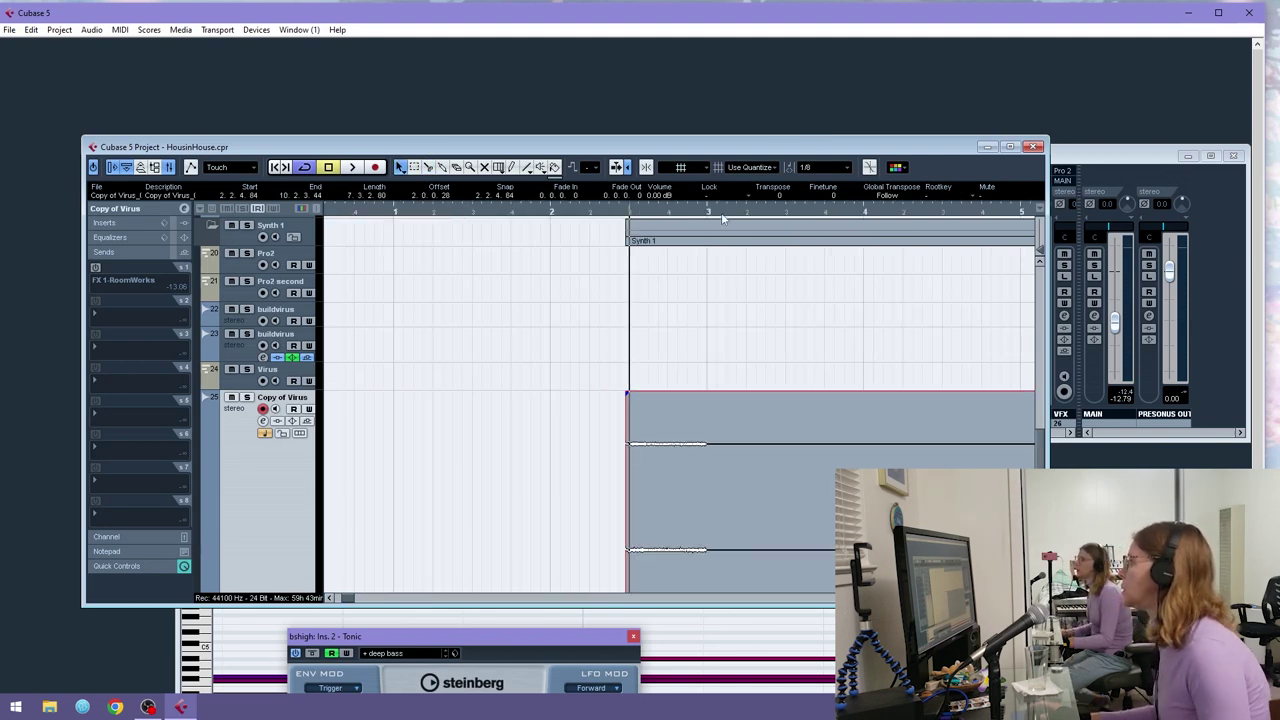
key(3)
click(789, 424)
key(1)
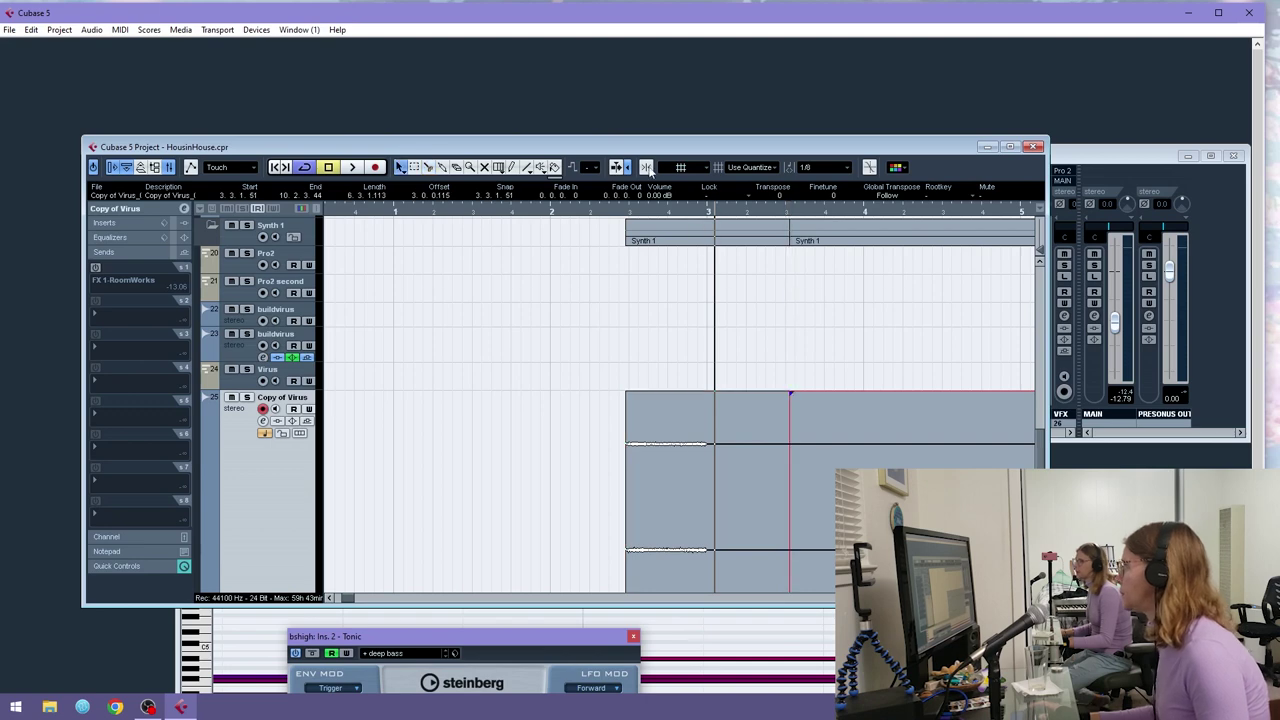
- Trim the end of the first note's event slightly and snap its start to 2.3.1.0
scroll(766, 541, down, 2)
drag(786, 535, 783, 537)
drag(678, 498, 689, 500)
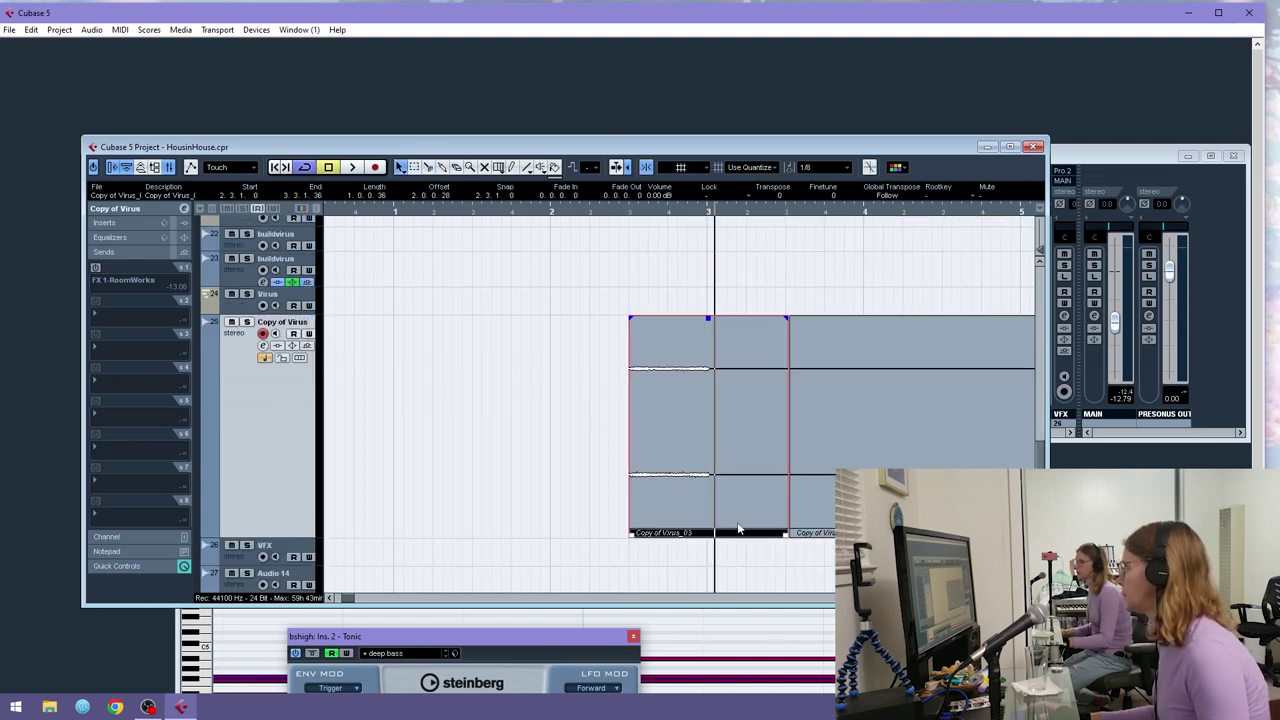
- Split the recording around the second note near bar 6.2.4 and snap the note's event to 6.3.1.0
scroll(774, 355, right, 5)
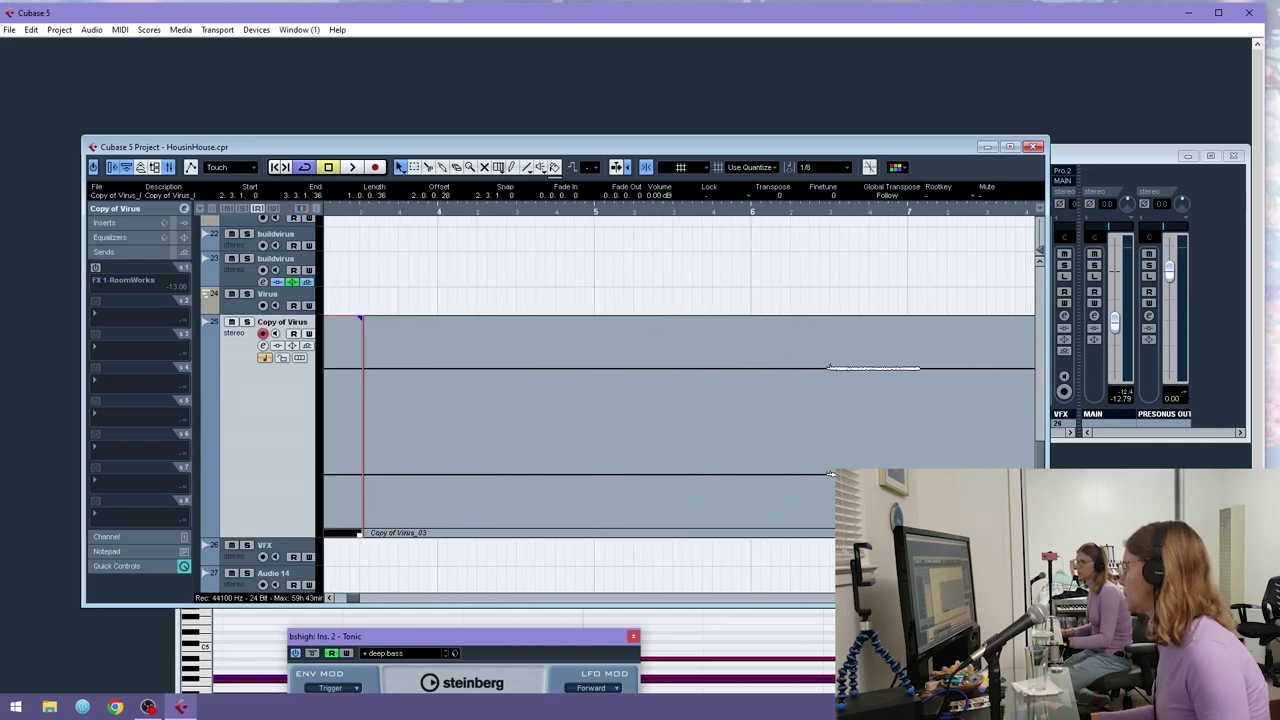
drag(698, 212, 668, 278)
key(3)
click(693, 393)
key(1)
click(673, 373)
key(g)
key(g)
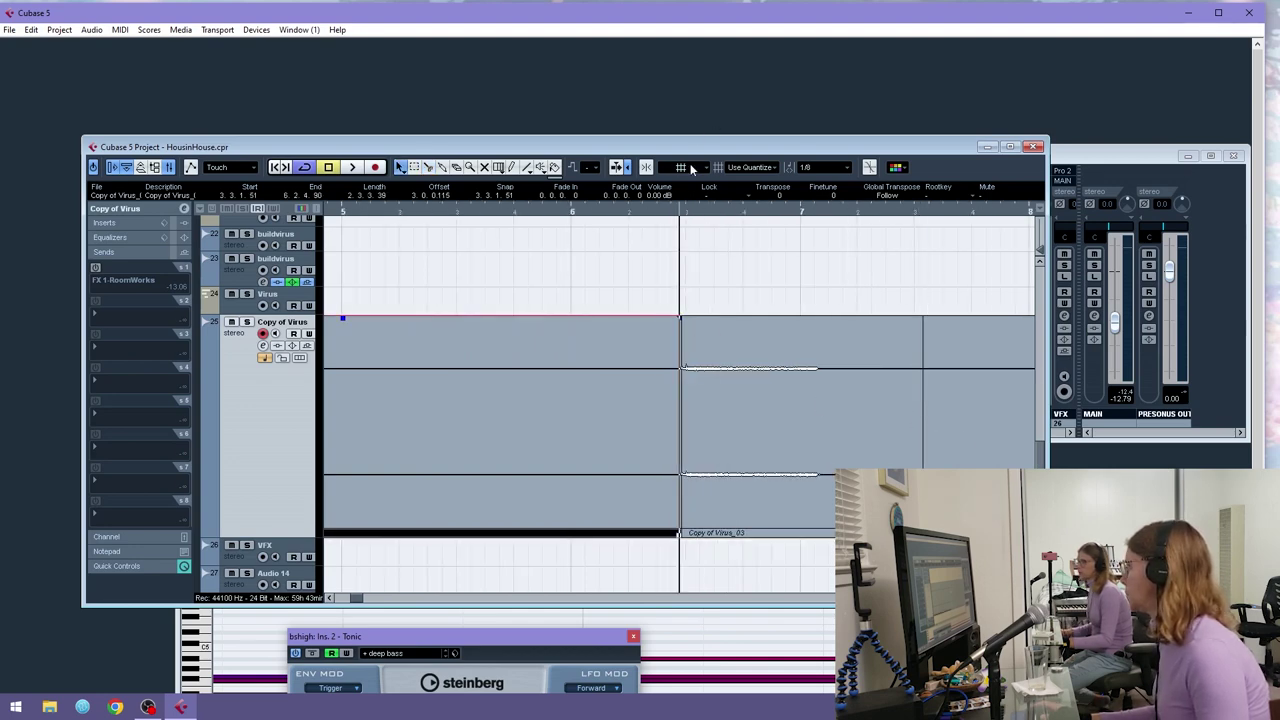
click(766, 455)
- Split the recording at the start of the third note and delete the silence between it and the second note
scroll(680, 420, right, 5)
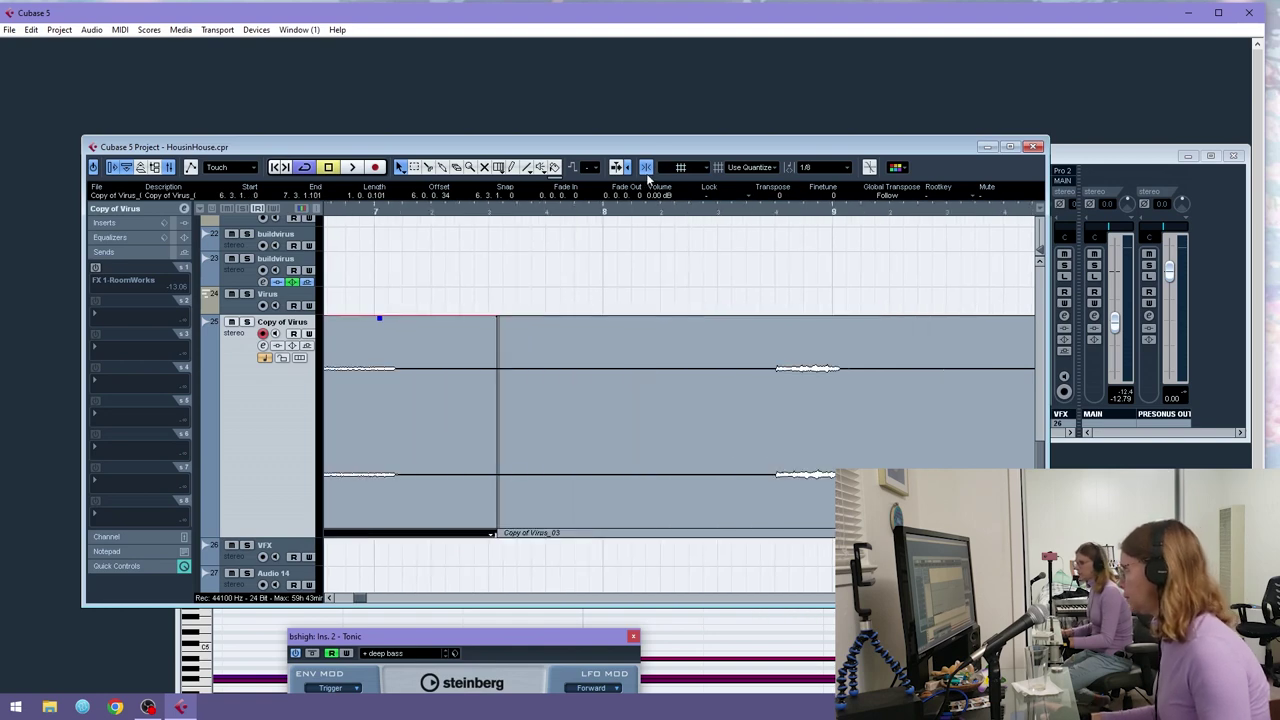
drag(772, 211, 820, 298)
key(3)
click(851, 384)
key(1)
click(820, 367)
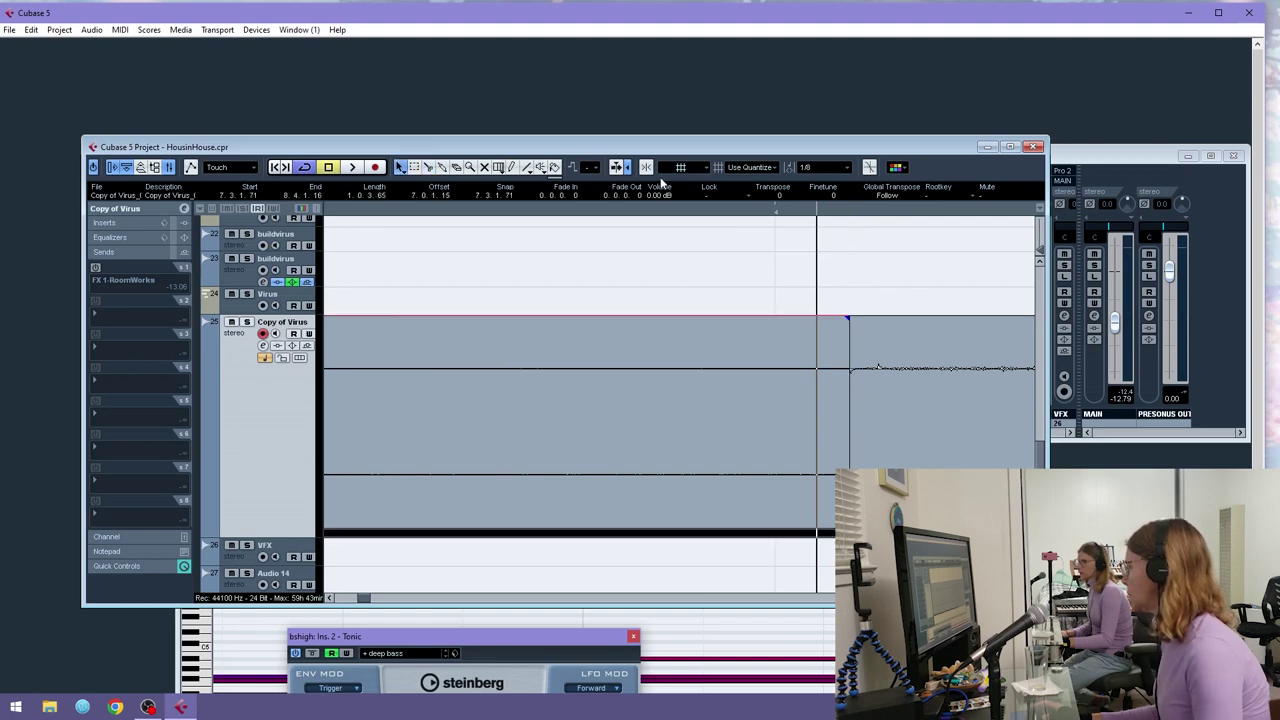
key(Delete)
- Turn snap on and move the third note's event to 8.4.1.0
click(647, 168)
drag(896, 430, 868, 432)
key(g)
key(g)
key(g)
key(g)
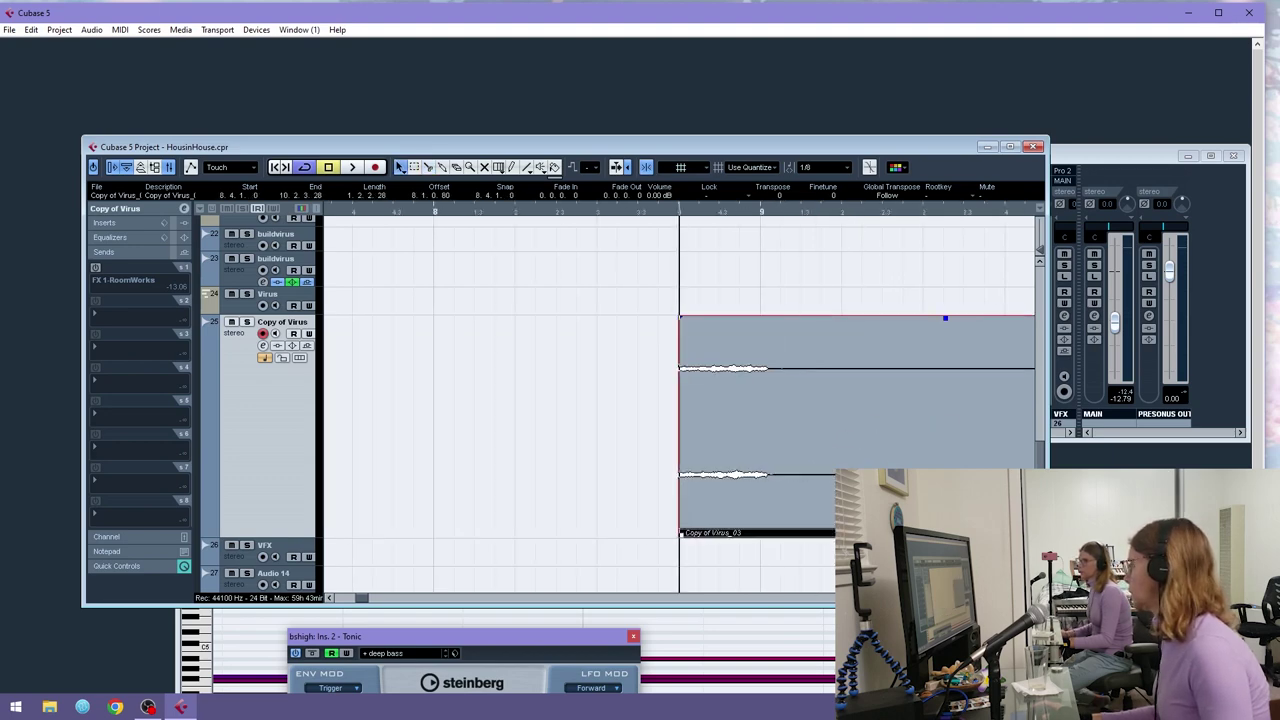
- Delete the silent event between the first and second Virus notes
key(g)
key(g)
key(g)
key(g)
click(600, 366)
key(Delete)
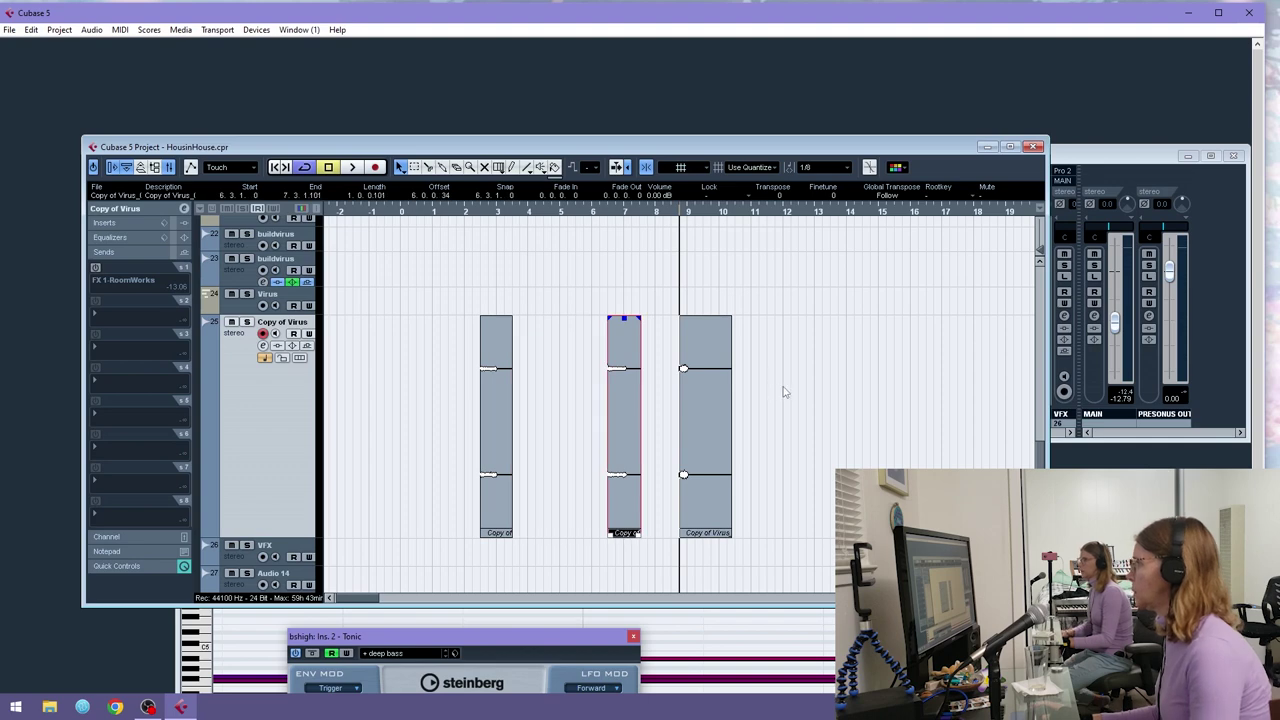
- Select the three Virus note events and examine the first event's end and start against the grid
drag(783, 391, 509, 357)
drag(514, 212, 493, 304)
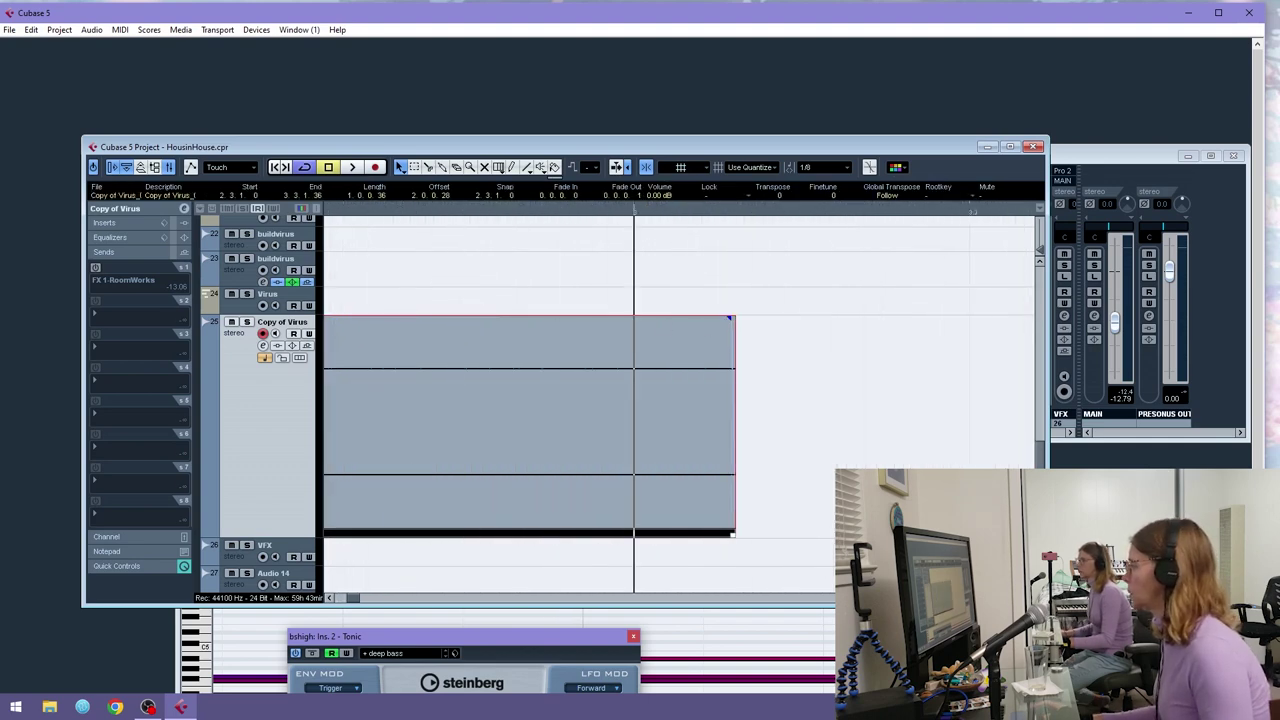
key(g)
key(g)
key(g)
drag(419, 215, 348, 163)
drag(351, 212, 515, 268)
drag(567, 213, 570, 333)
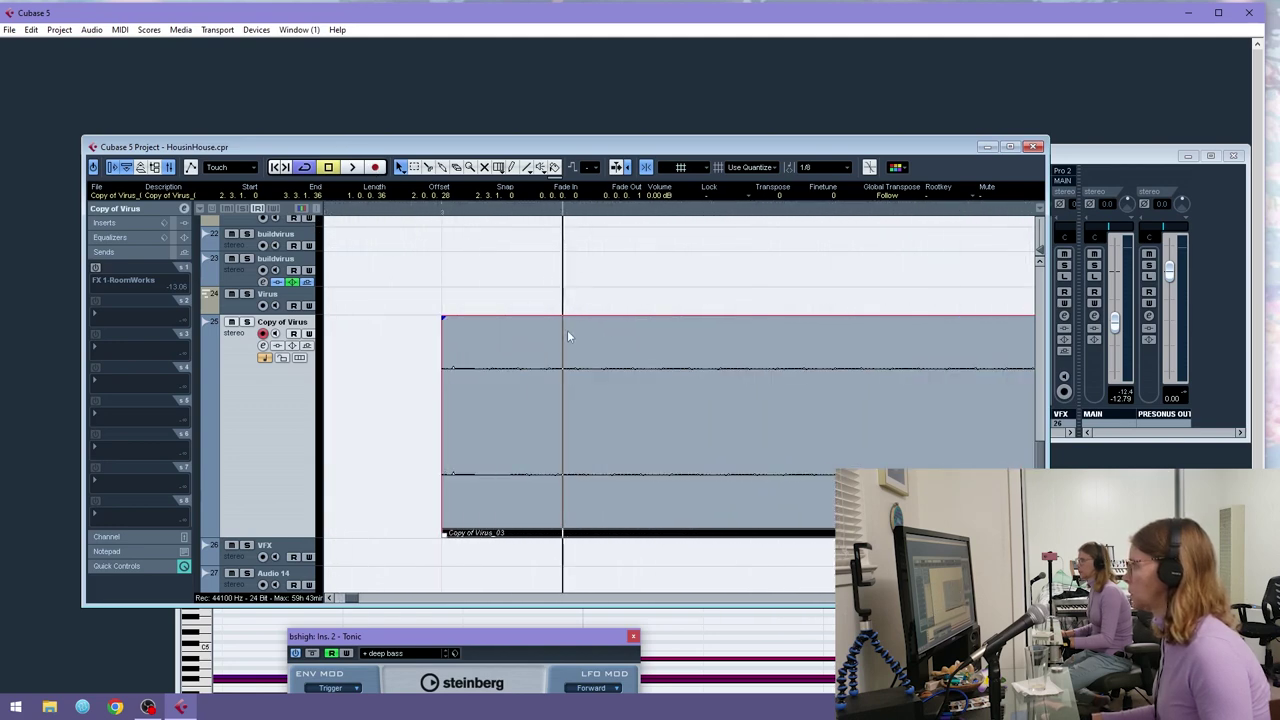
key(g)
key(g)
key(g)
key(g)
key(g)
key(g)
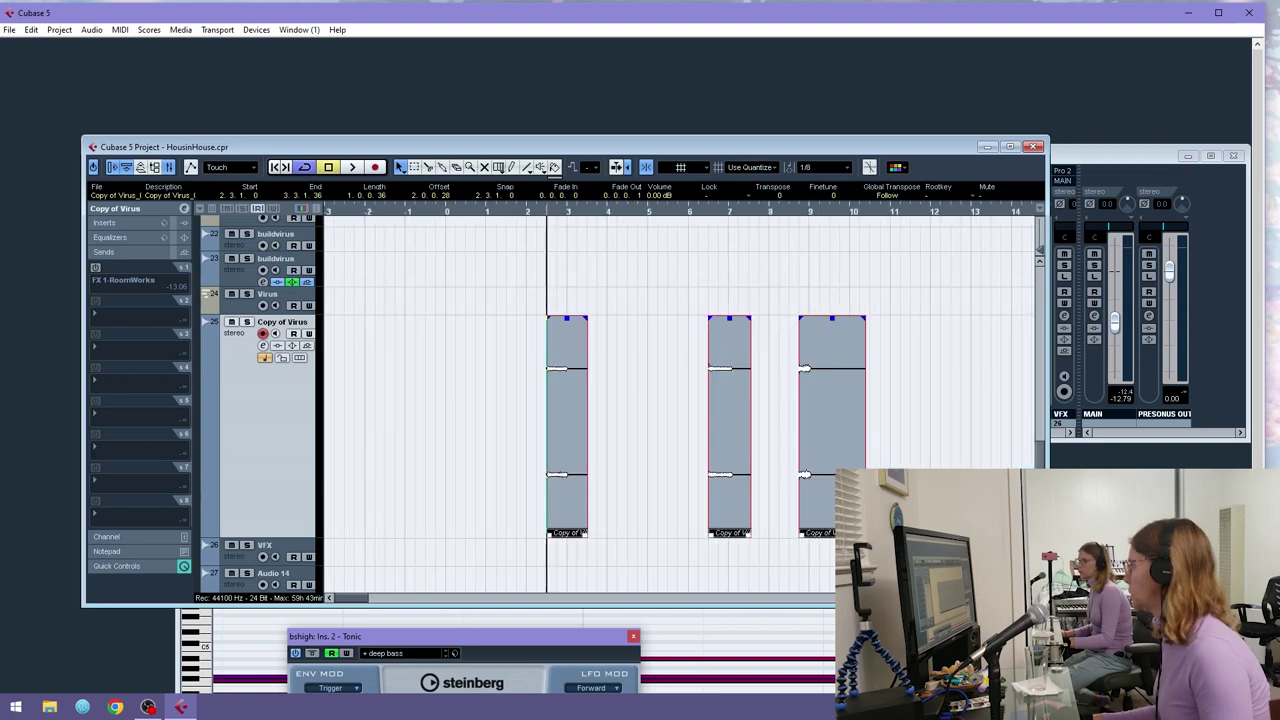
- Activate the Copy of Virus track's FX 1-RoomWorks send and lower it to -28.66 while playing the part
key(space)
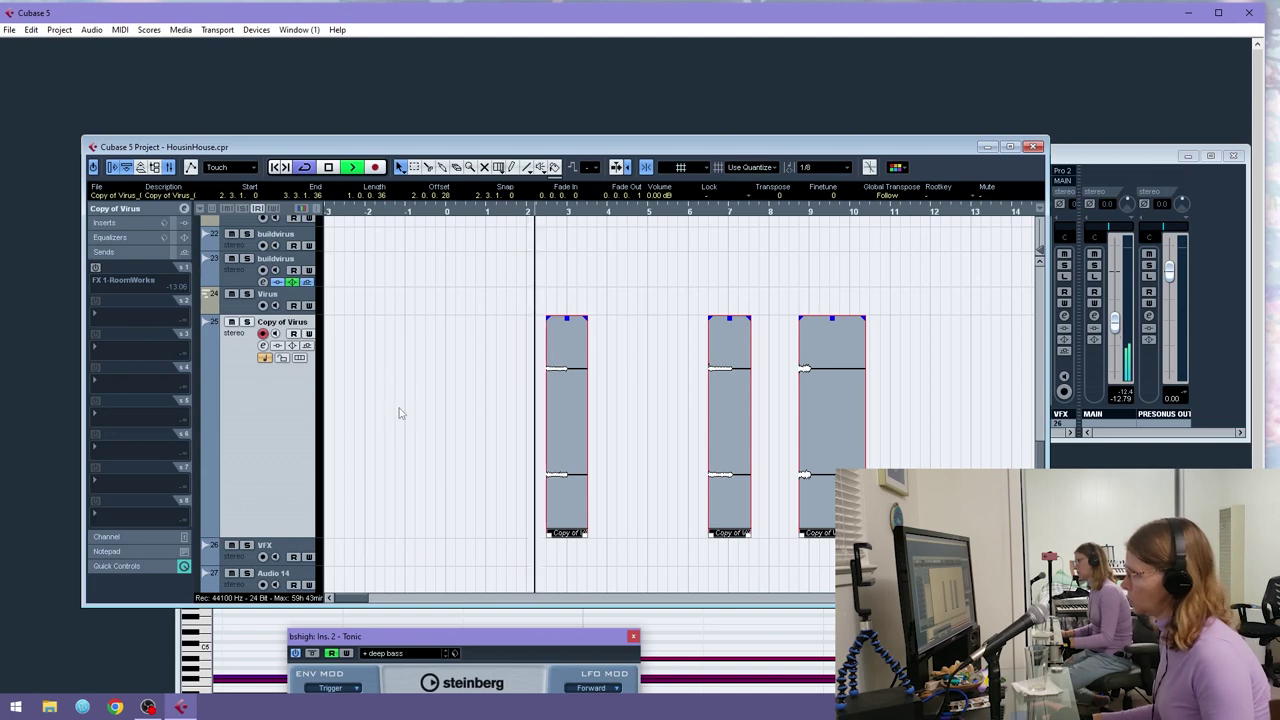
click(97, 268)
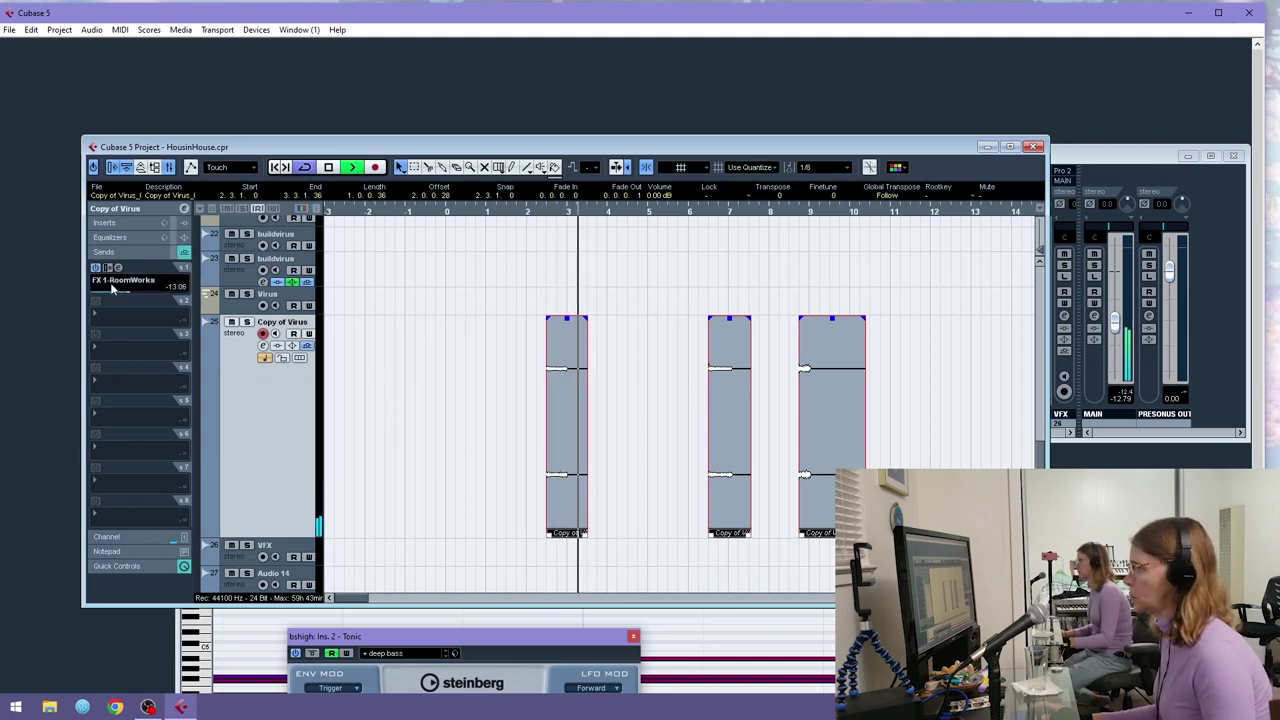
drag(113, 291, 108, 291)
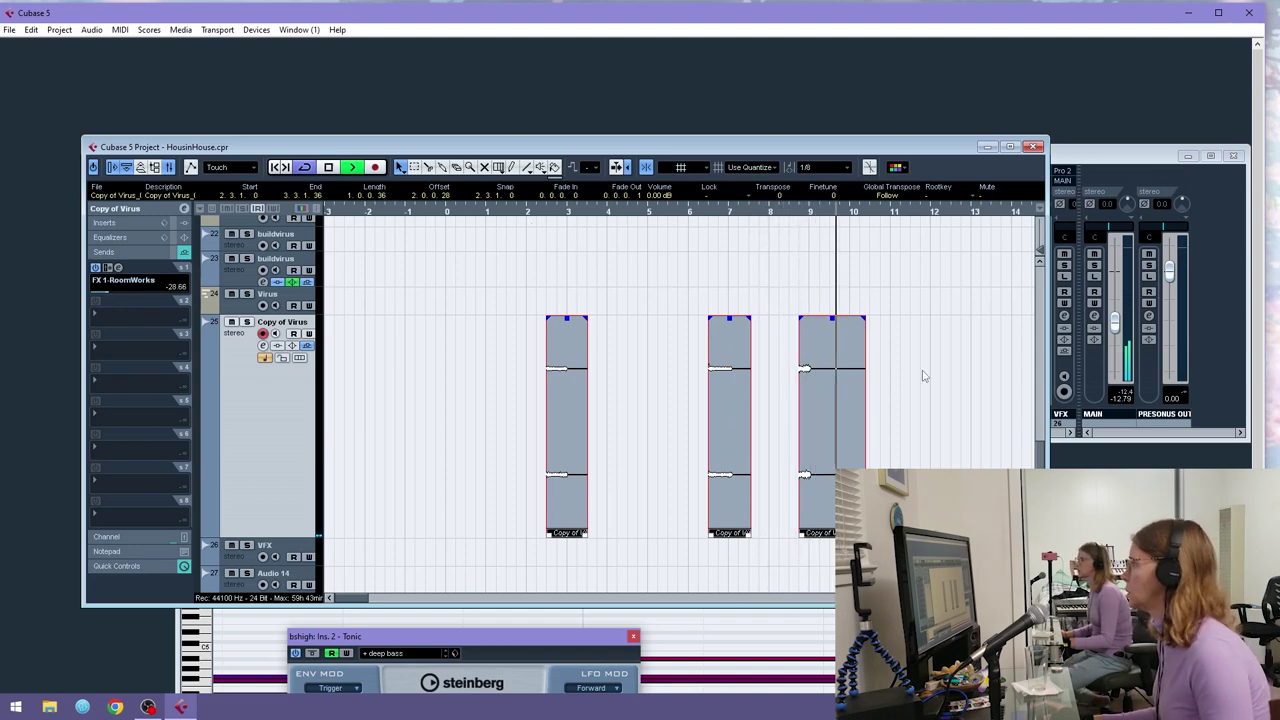
key(space)
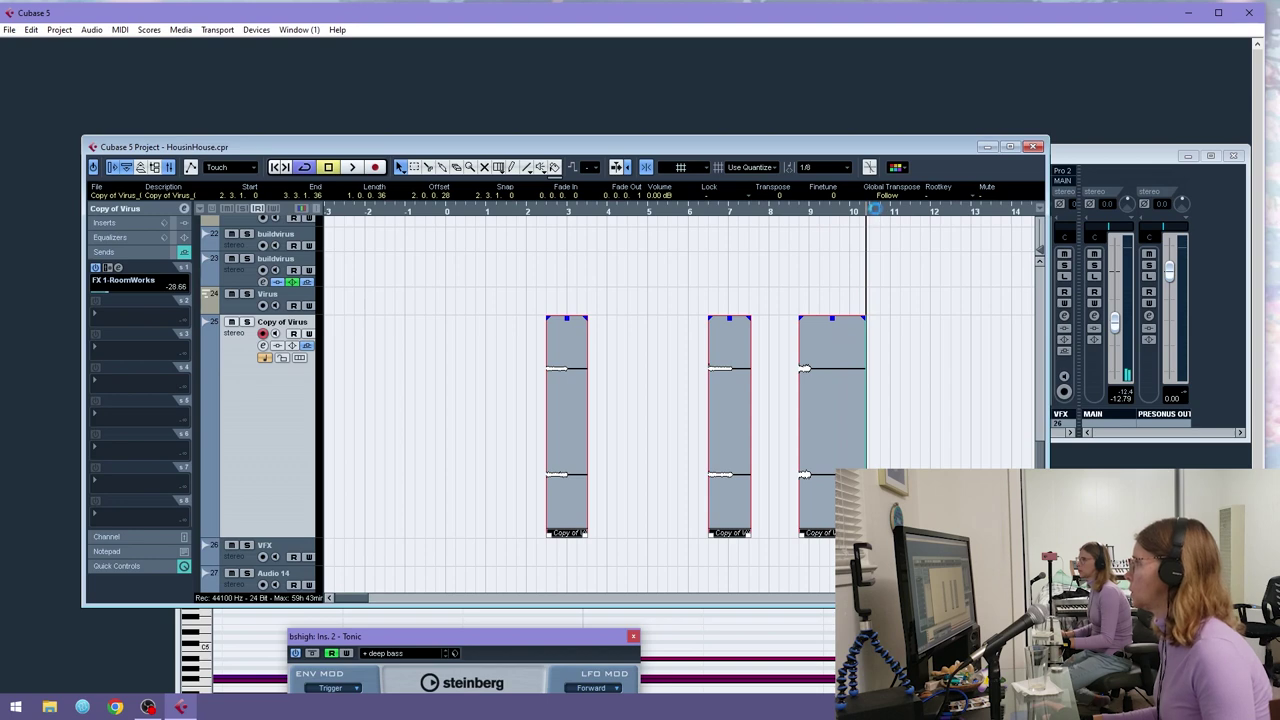
- Copy the three Virus note events so the repeat starts at 10.3.1.0, and play the song
click(892, 458)
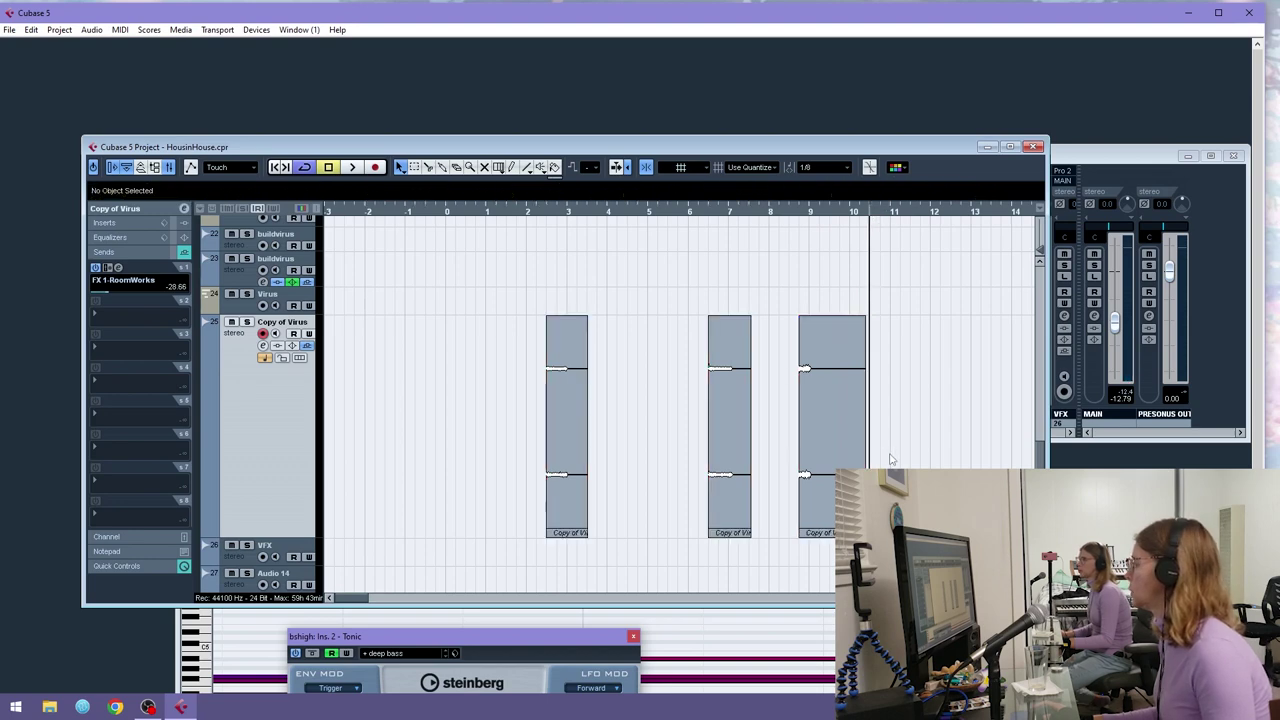
drag(644, 393, 893, 371)
key(space)
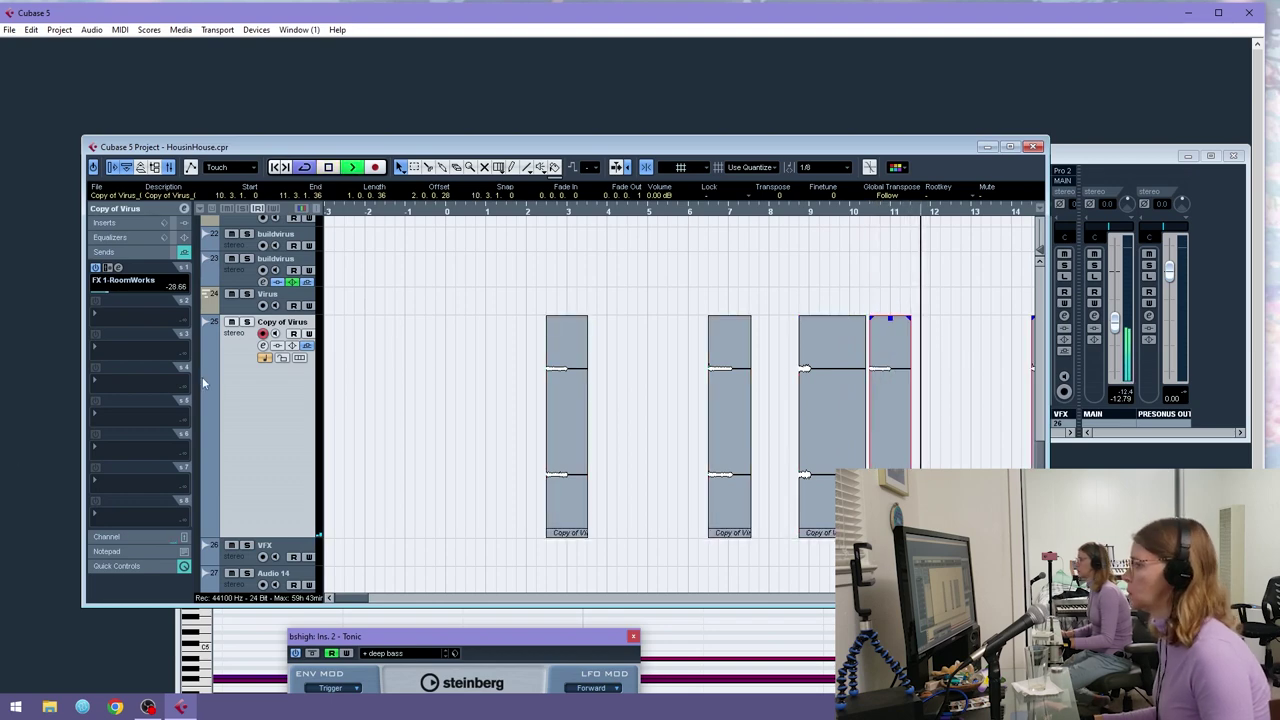
key(g)
key(g)
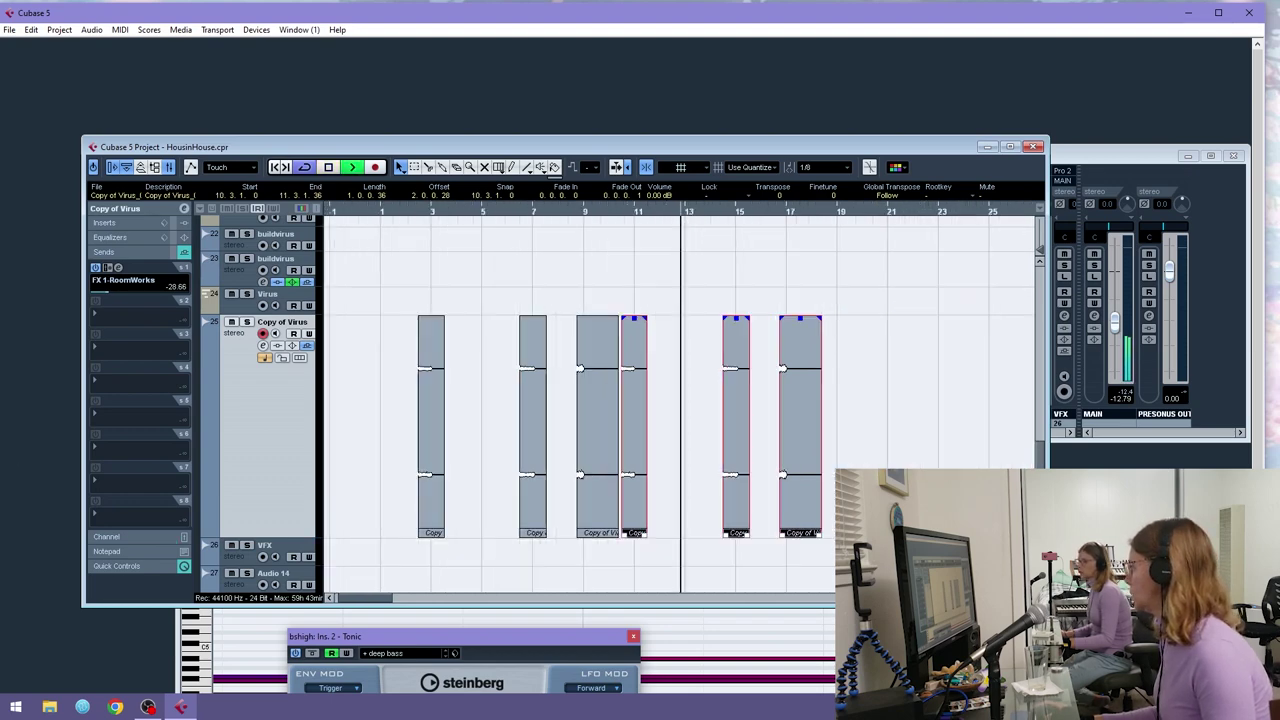
- Copy all six Virus note events to start at 19.1.3.0, and stop playback
drag(788, 357, 429, 363)
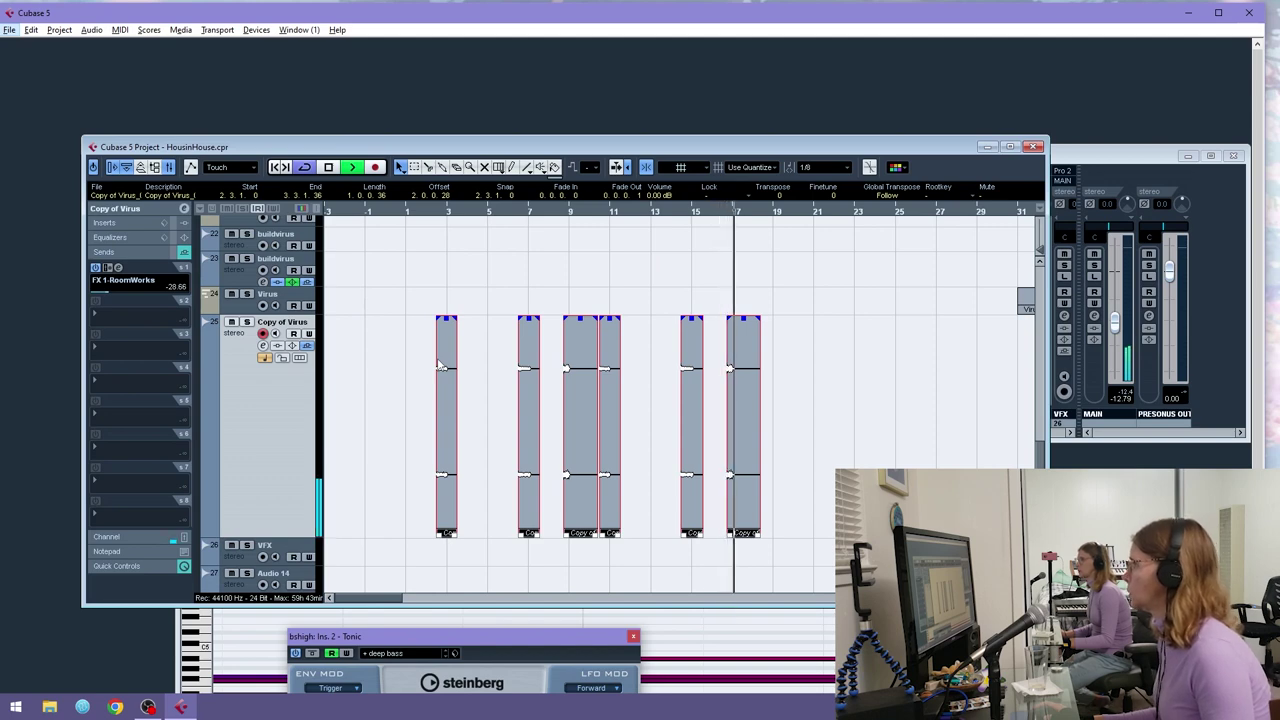
drag(446, 357, 787, 349)
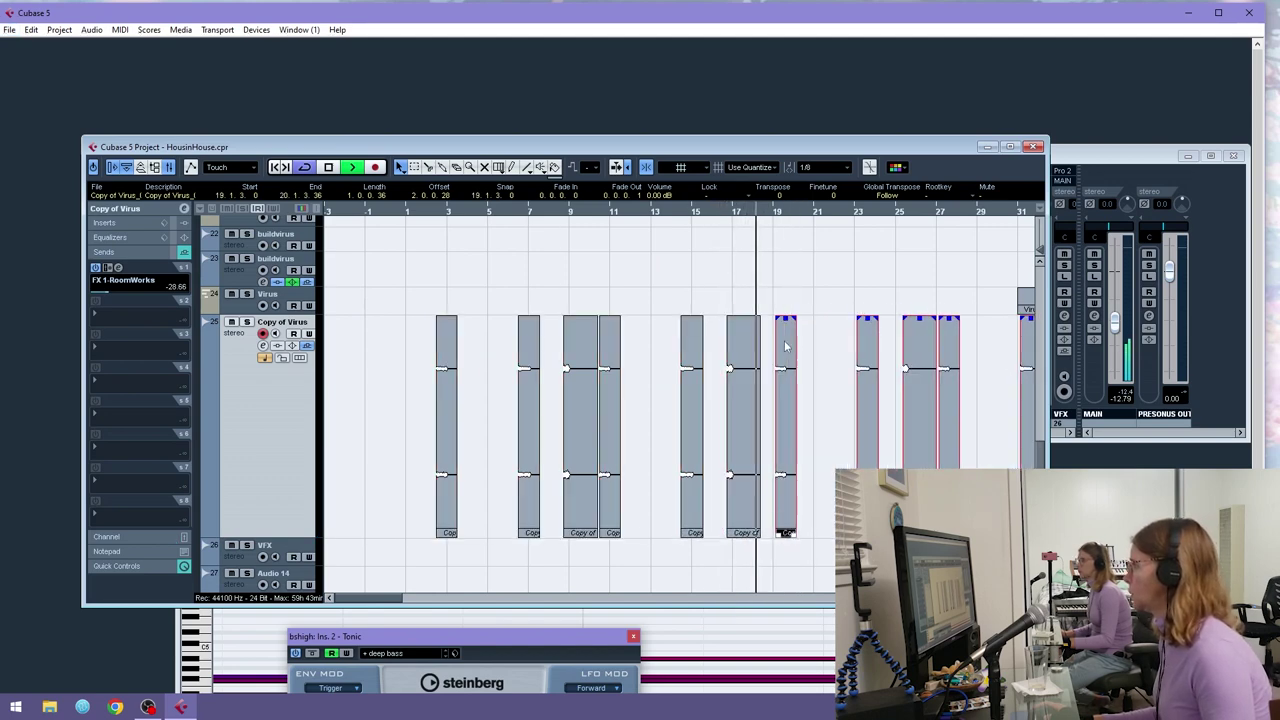
key(space)
- Examine the spacing and grid alignment of the copied Virus events around bars 16 to 20
drag(762, 218, 570, 111)
click(783, 360)
mouse_move(389, 215)
mouse_down()
mouse_move(362, 270)
mouse_move(364, 214)
mouse_up()
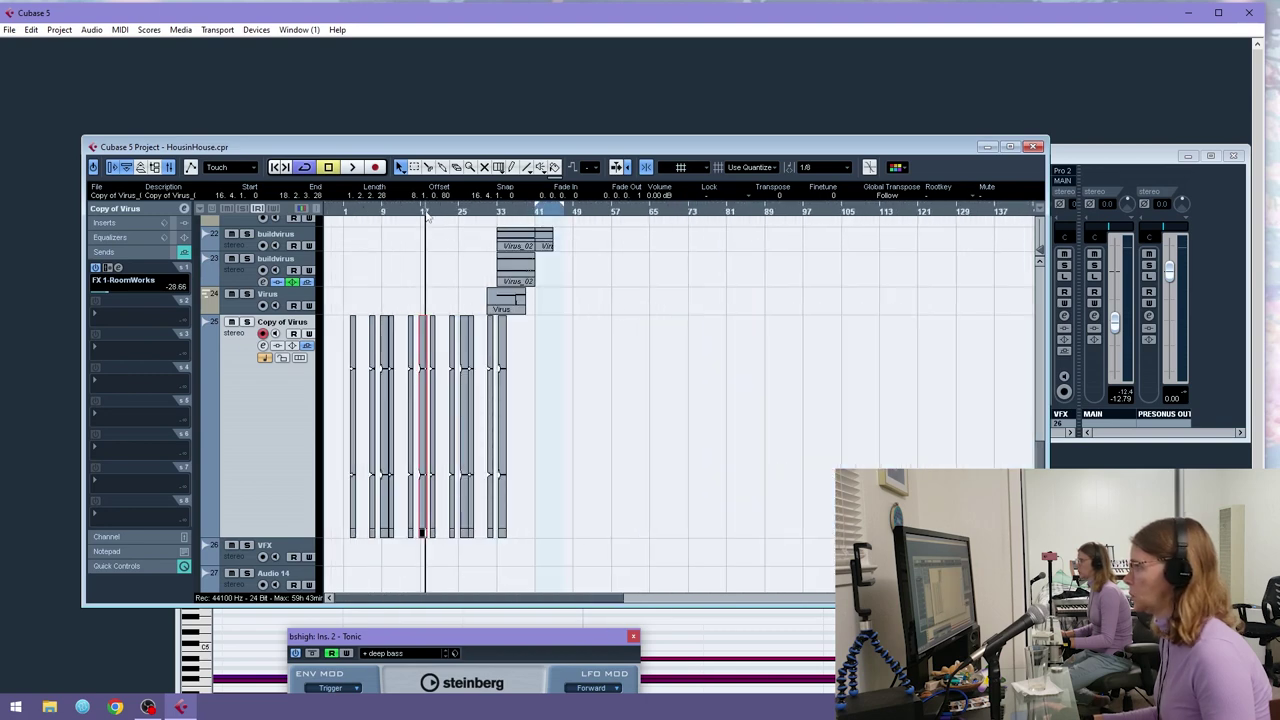
drag(426, 213, 406, 234)
drag(703, 419, 456, 352)
drag(464, 211, 457, 274)
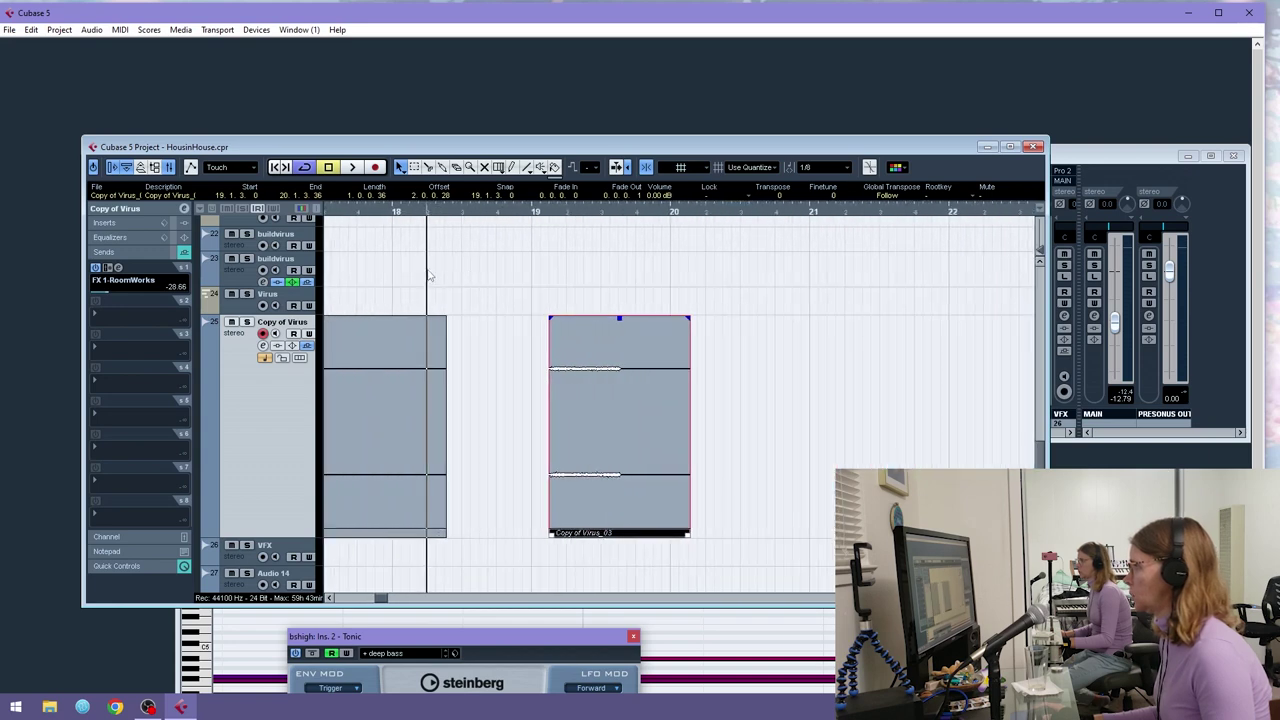
key(g)
key(g)
key(g)
key(g)
key(g)
key(g)
key(g)
key(g)
key(g)
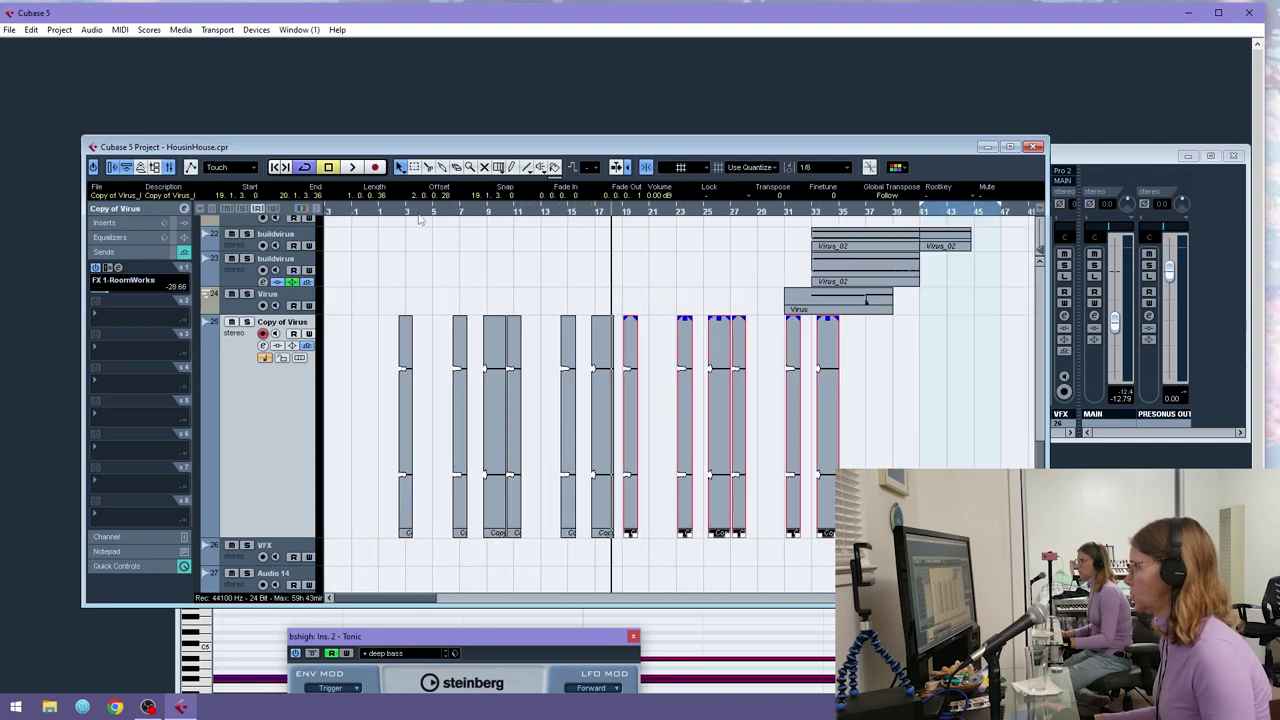
- Delete the Virus events from bar 14 onward and place the playhead before bar 1
drag(884, 399, 556, 362)
key(Delete)
click(357, 233)
key(h)
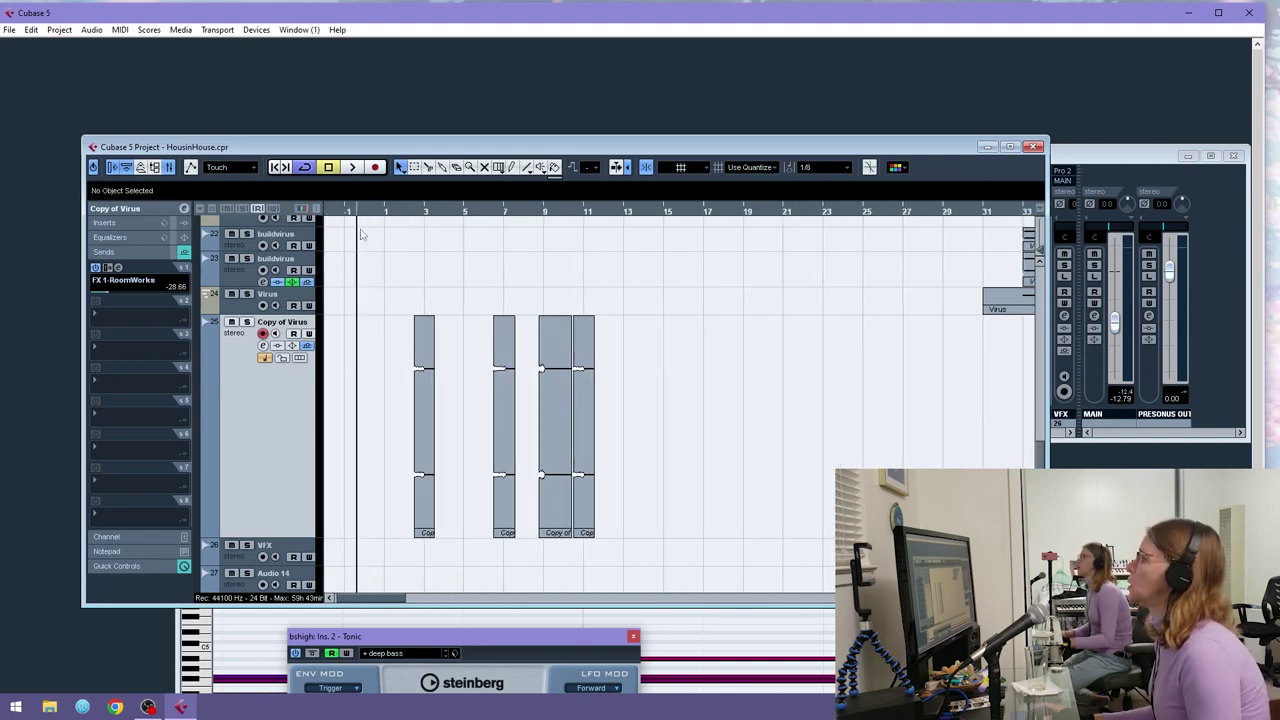
- Delete the last copied Virus event near bar 11 and shorten the end of the third note event
click(588, 358)
key(Delete)
drag(592, 349, 538, 384)
drag(550, 211, 518, 270)
drag(606, 213, 597, 178)
drag(665, 541, 619, 537)
- Combine the three remaining Virus note events into a single audio part
drag(594, 213, 421, 194)
drag(616, 367, 358, 371)
key(4)
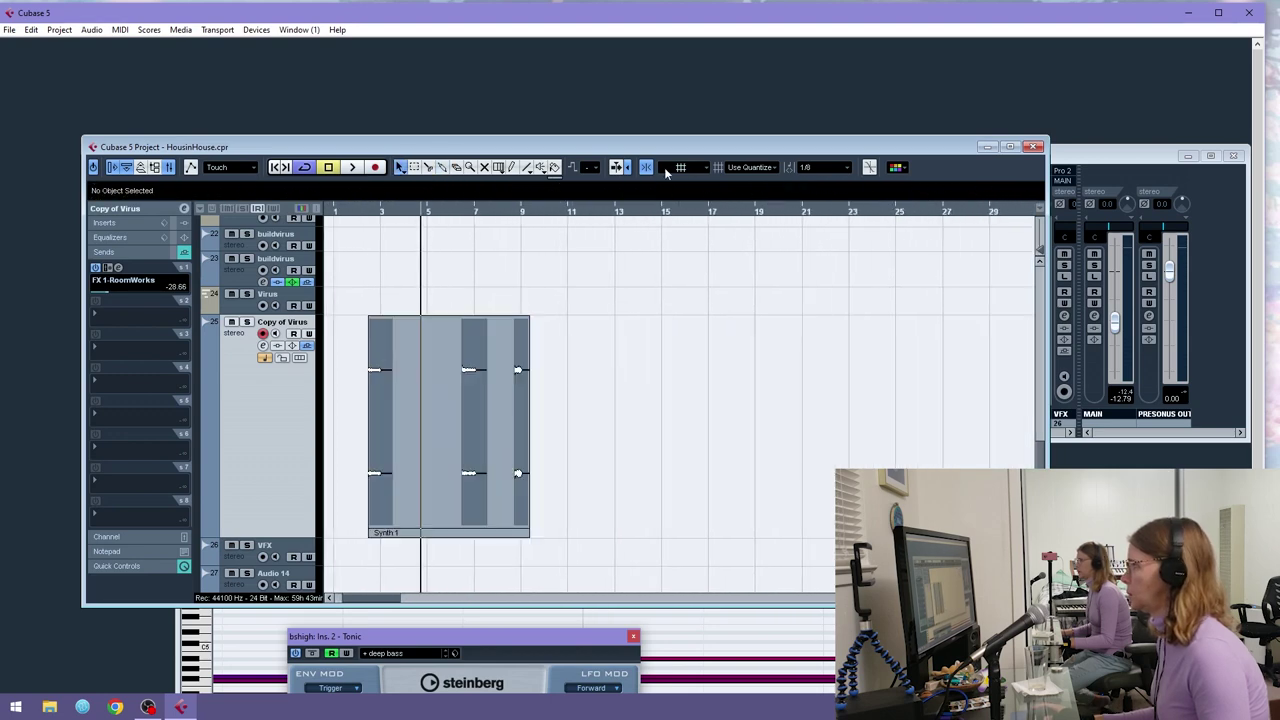
- Extend the Synth 1 part so it starts at 1.1.1.0 and ends at 10.3.1.0
drag(341, 213, 318, 268)
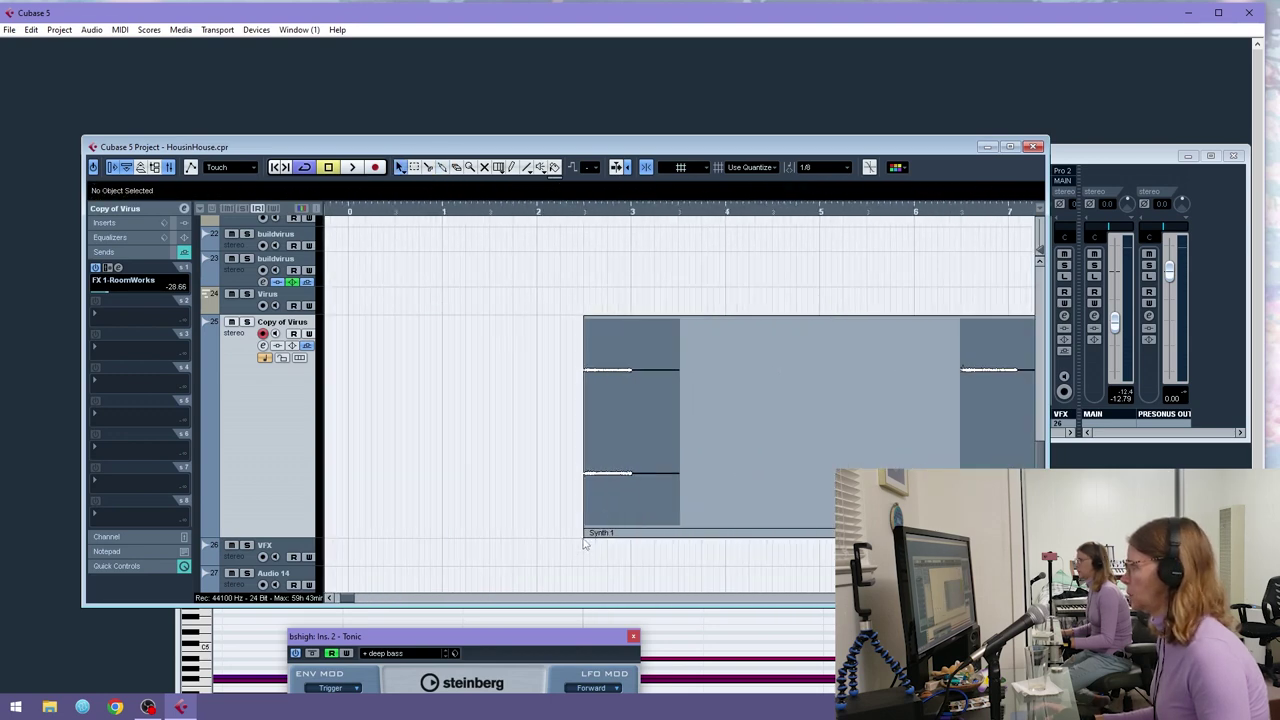
drag(585, 544, 446, 509)
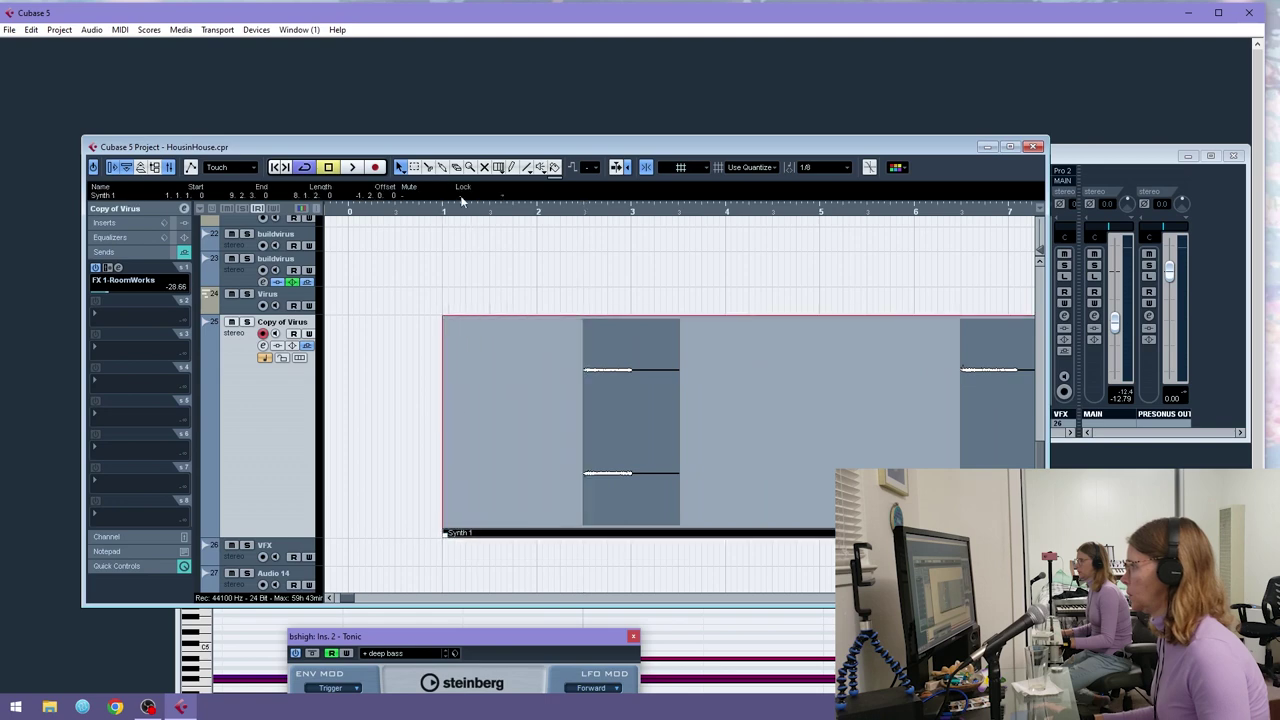
drag(470, 211, 430, 145)
drag(490, 213, 477, 303)
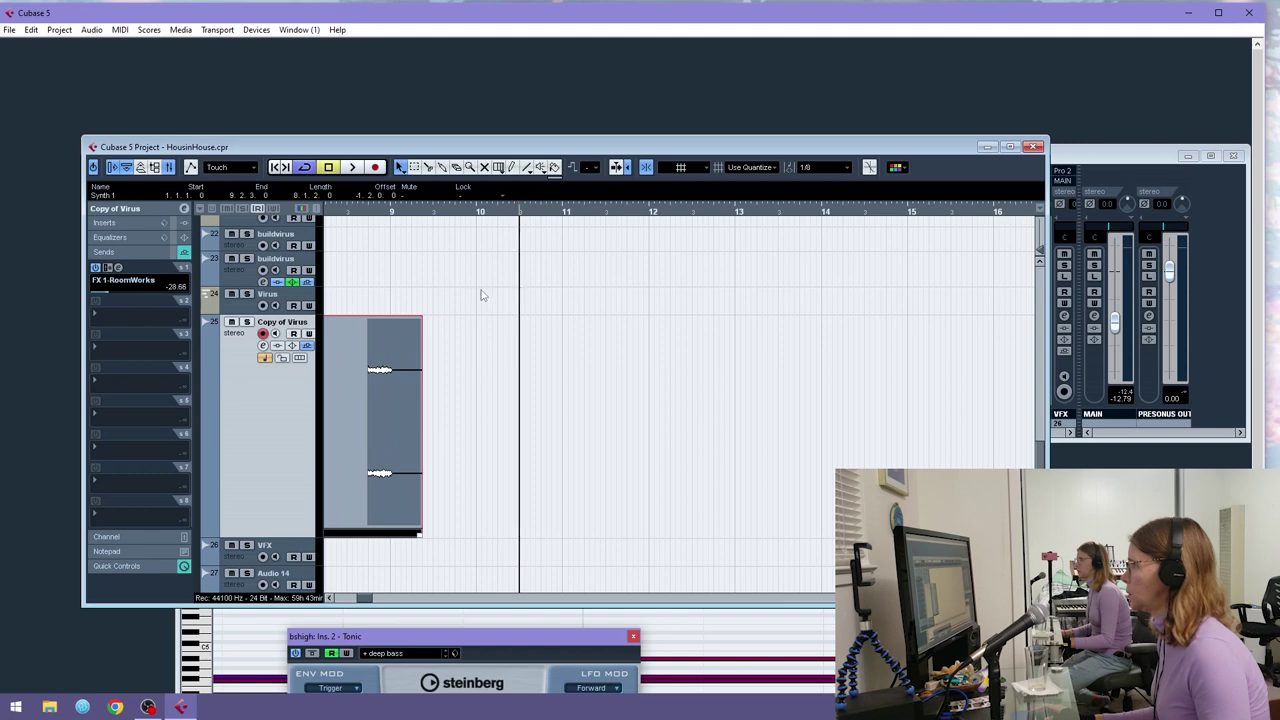
drag(420, 534, 519, 534)
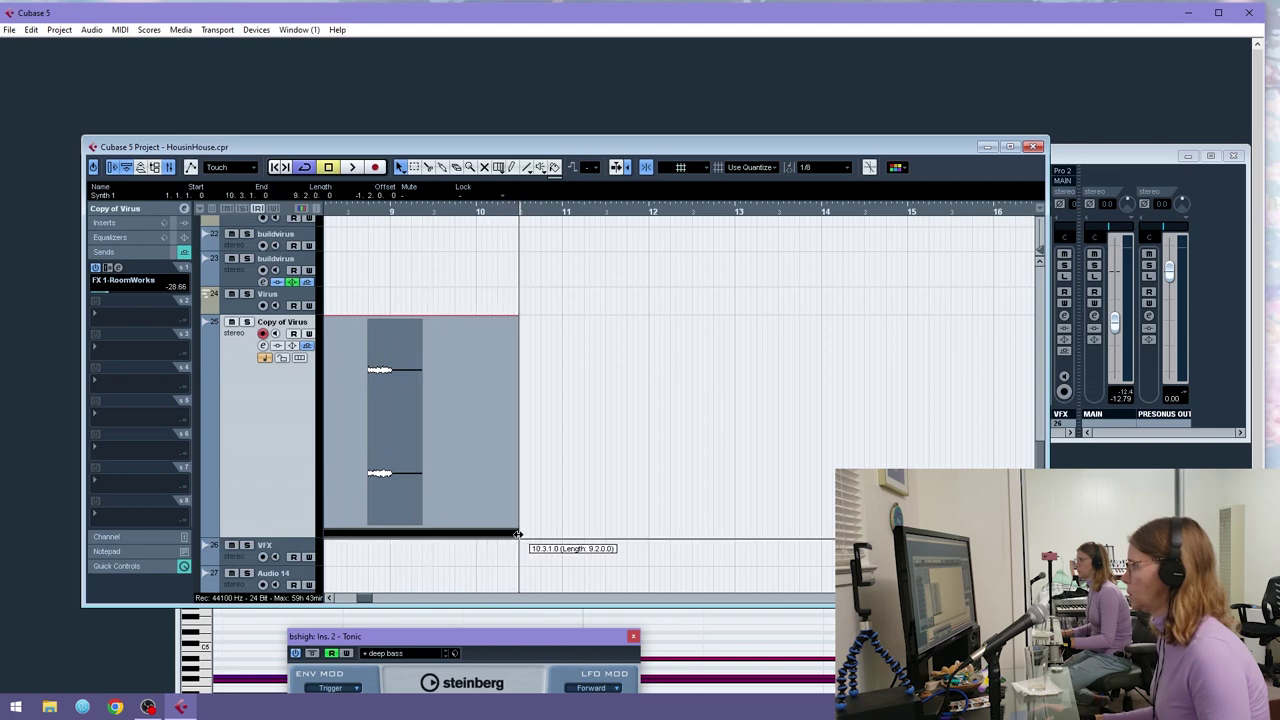
- Split the Synth 1 part at 2.3.1.0 and delete the empty section before the first note
drag(366, 598, 348, 598)
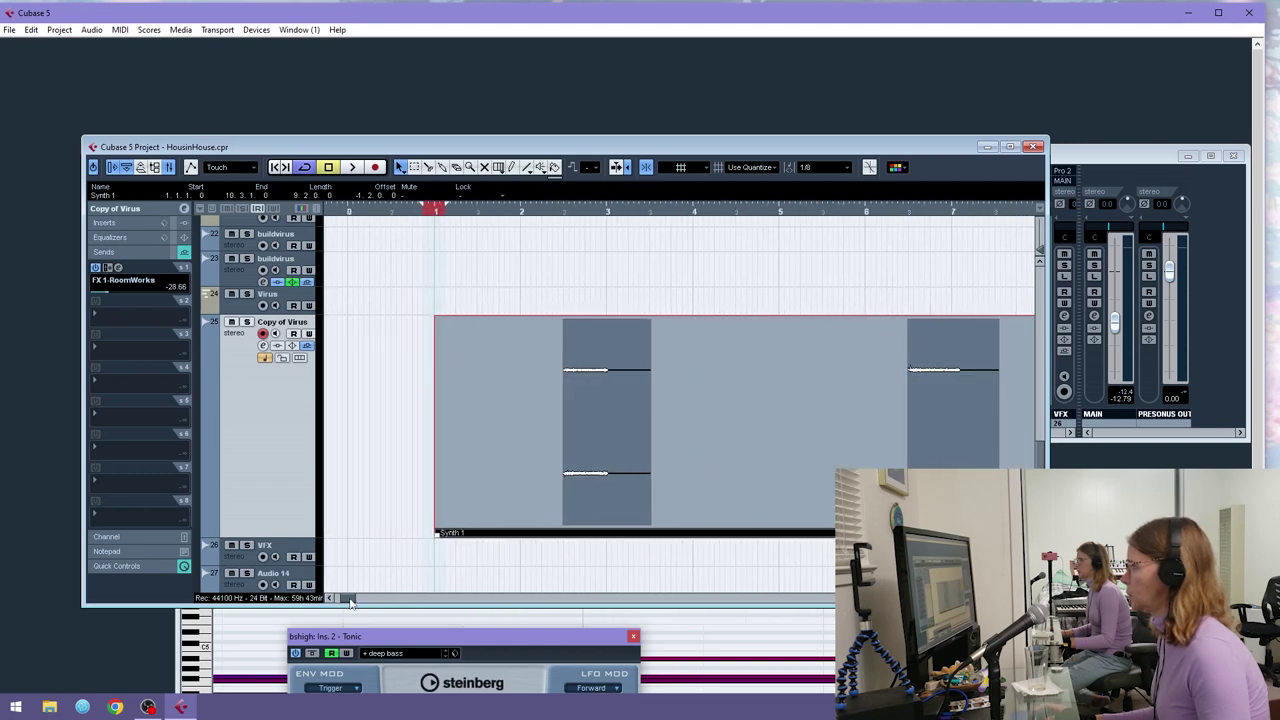
drag(455, 218, 413, 172)
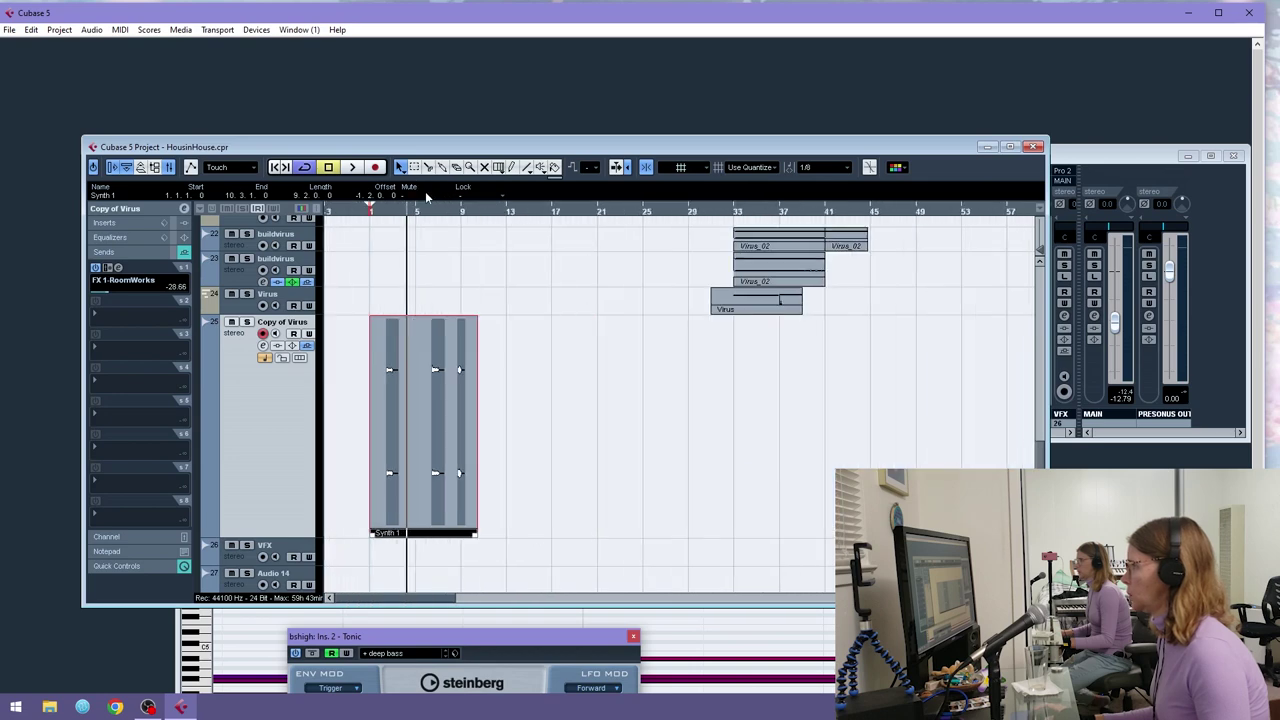
drag(474, 212, 352, 286)
alt+click(452, 367)
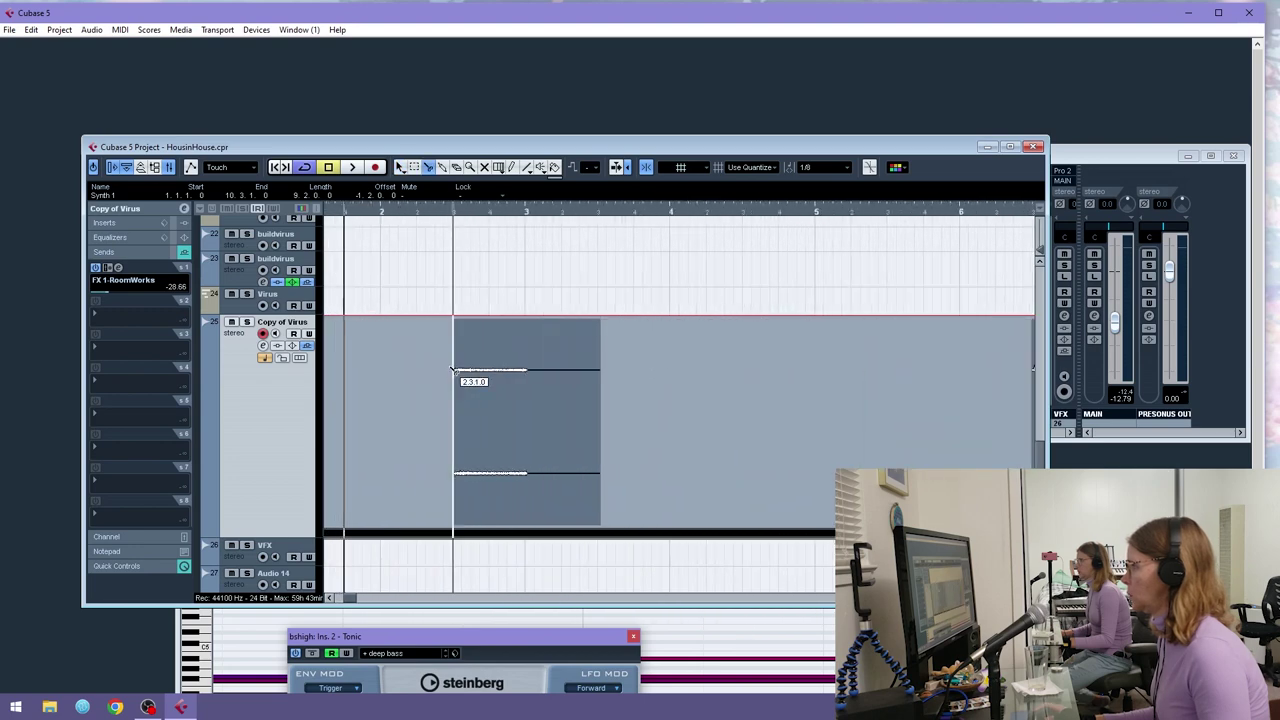
key(Delete)
- Duplicate the Synth 1 part back to back three times, up to 34.3.1.0, and play the song from about bar 9
drag(454, 213, 439, 176)
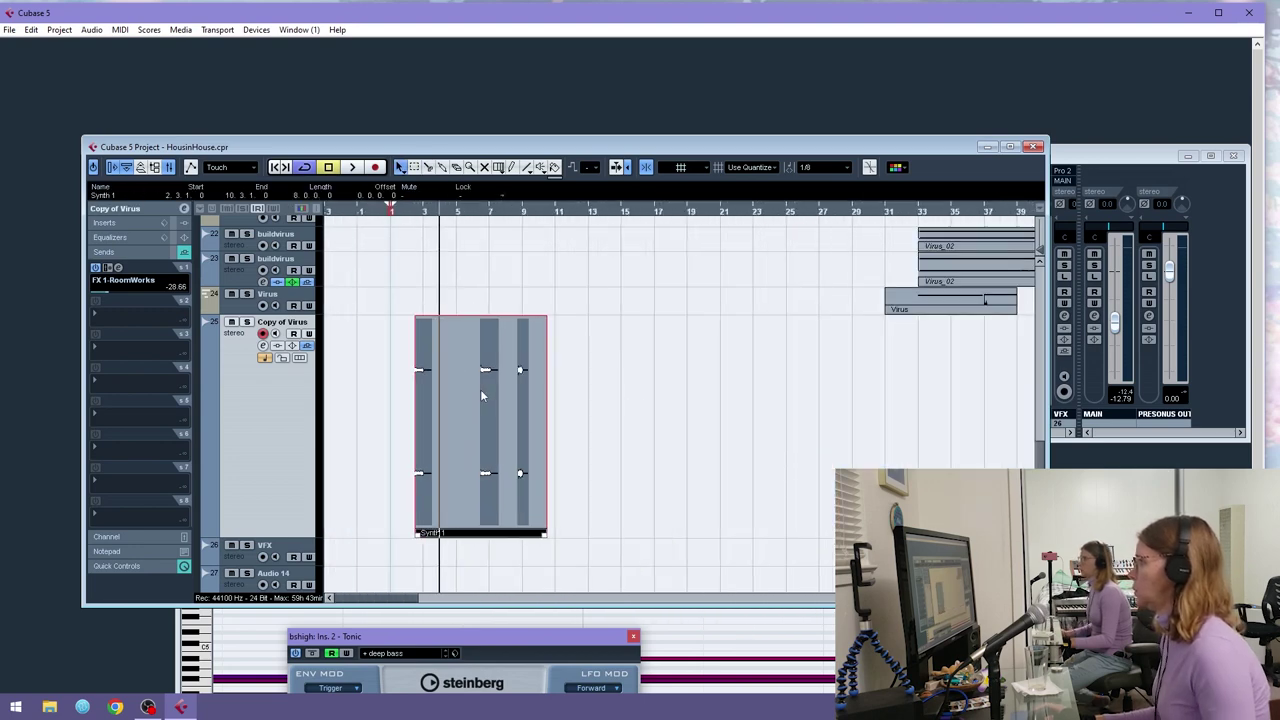
key(ctrl+d)
key(ctrl+d)
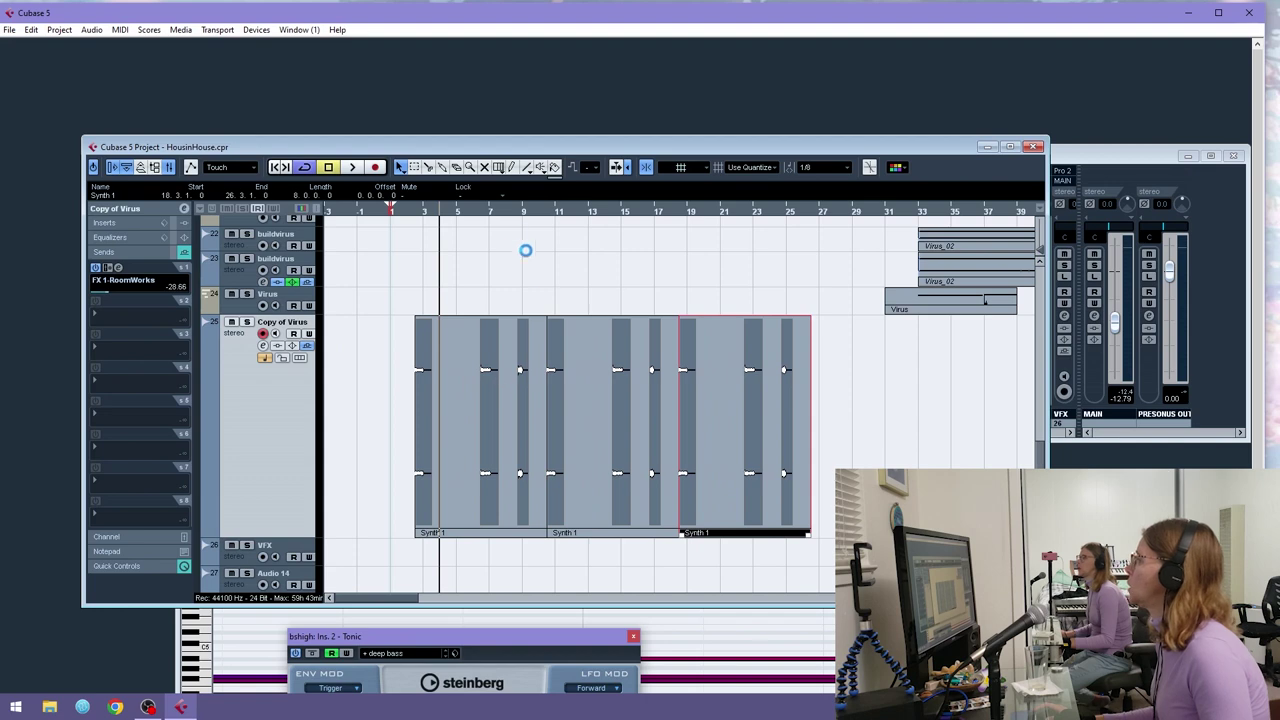
click(517, 212)
key(space)
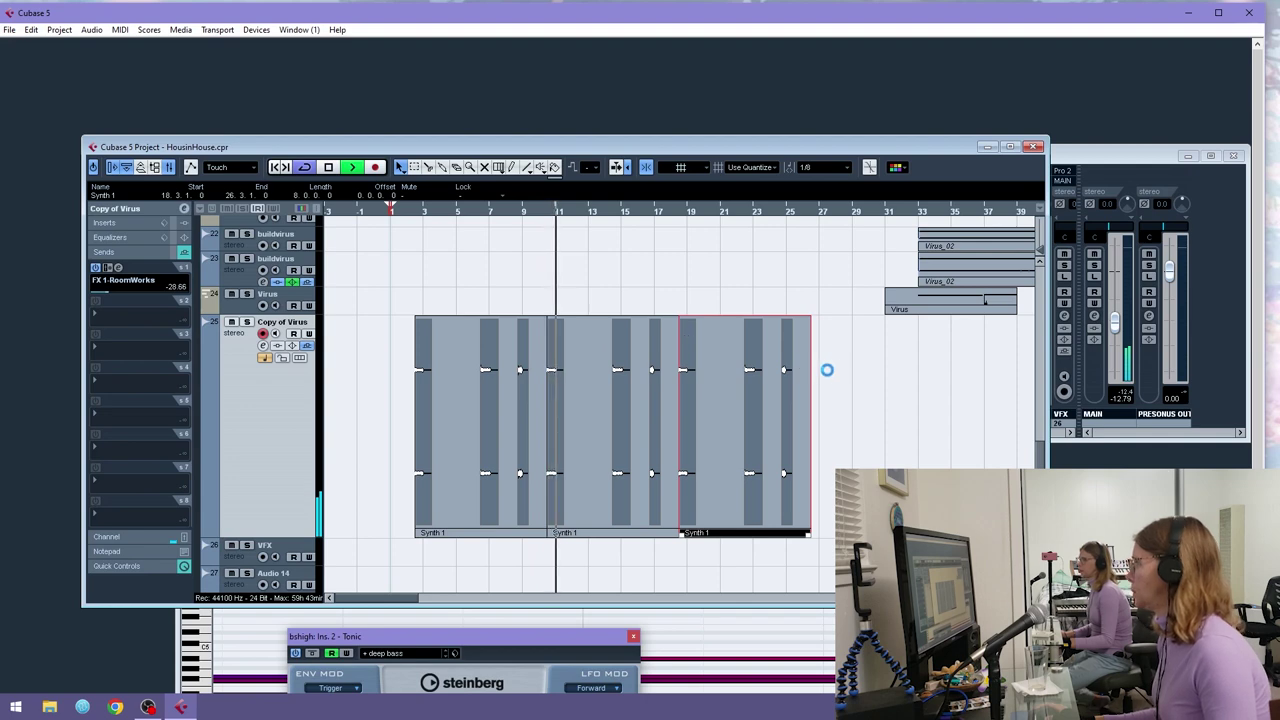
key(ctrl+d)
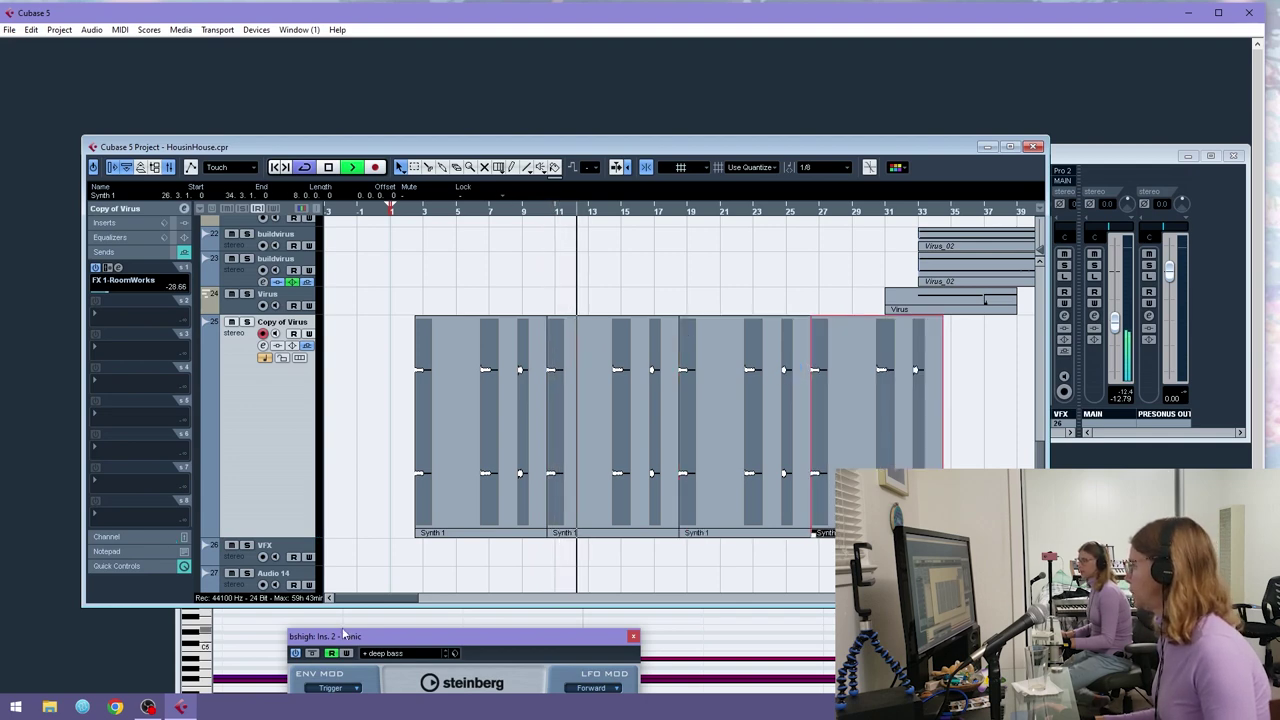
- Show the insert effects and the automation lane of the Copy of Virus track
drag(397, 600, 408, 599)
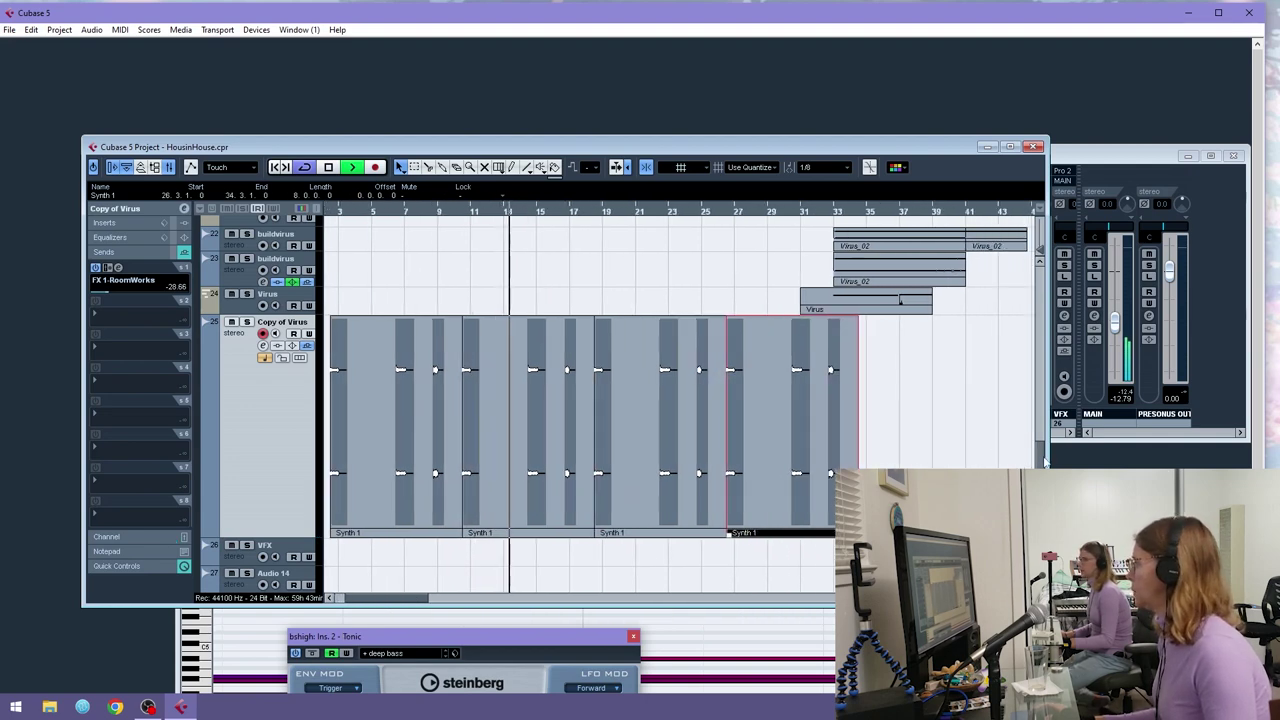
mouse_move(1043, 460)
mouse_down()
mouse_move(1043, 338)
mouse_move(1043, 482)
mouse_up()
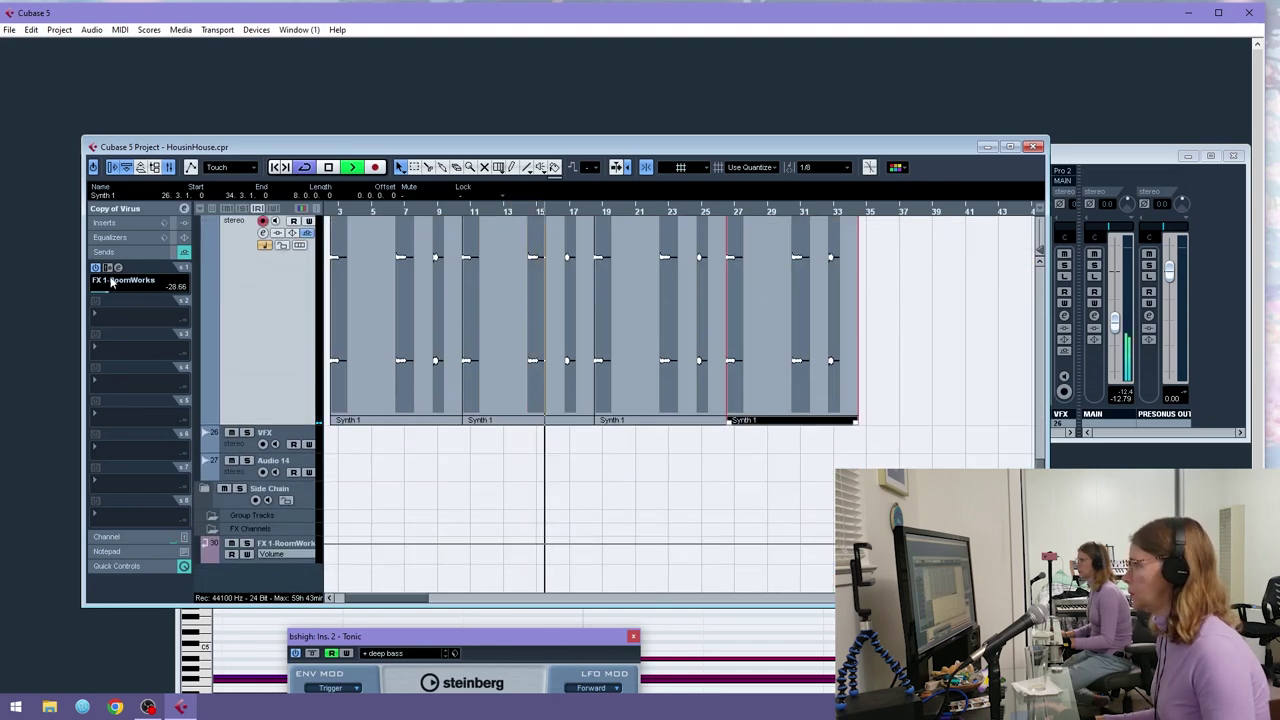
click(118, 222)
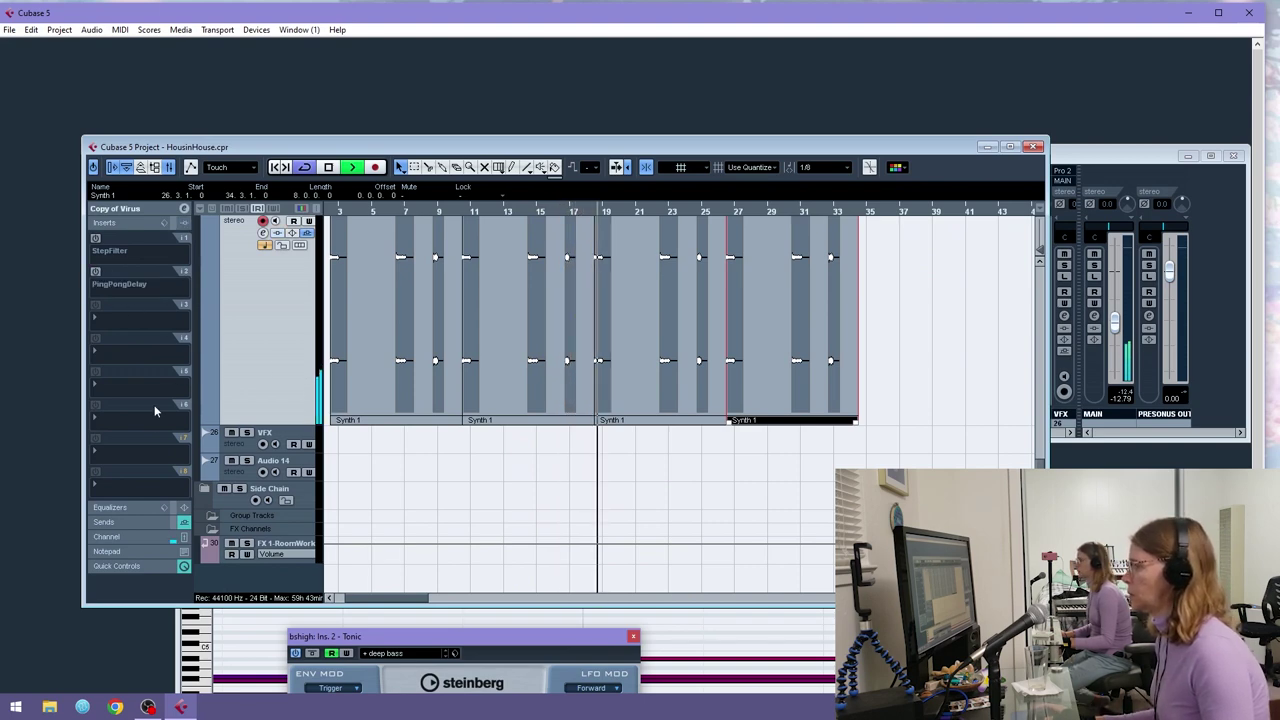
click(208, 419)
right_click(267, 433)
click(272, 433)
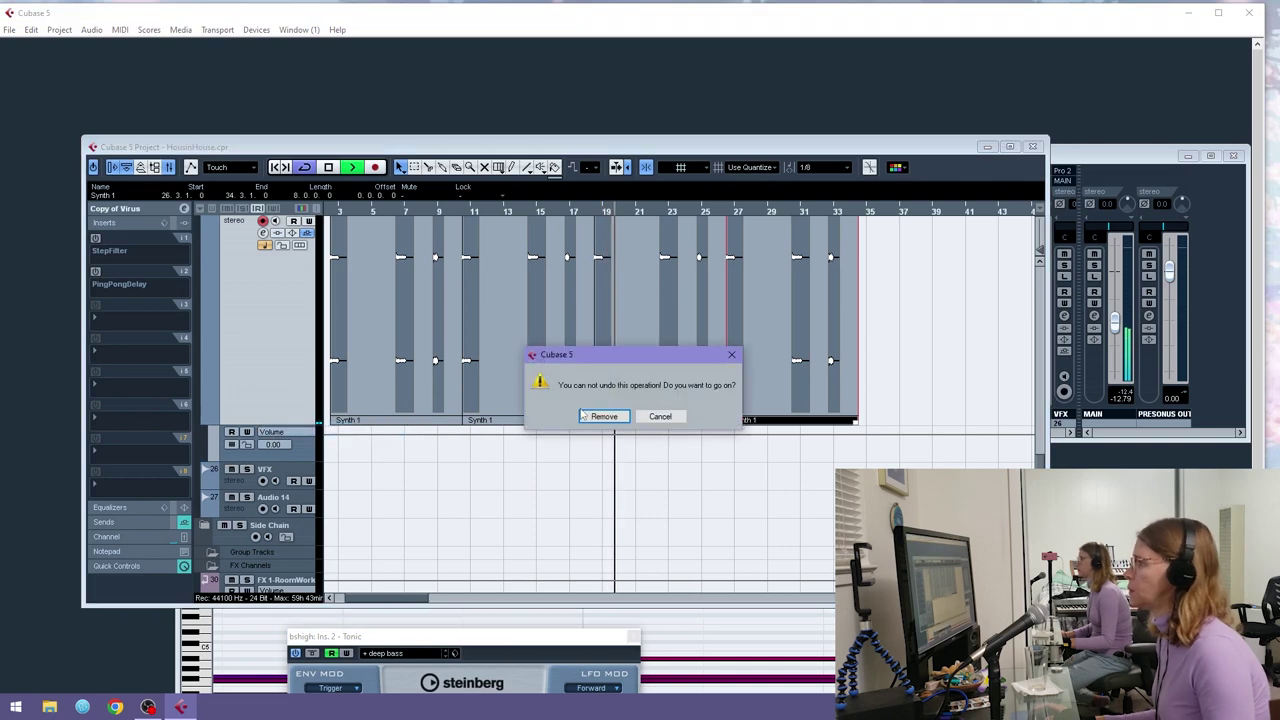
click(655, 419)
- Assign the PingPongDelay Mix parameter to the Copy of Virus track's automation lane
click(270, 431)
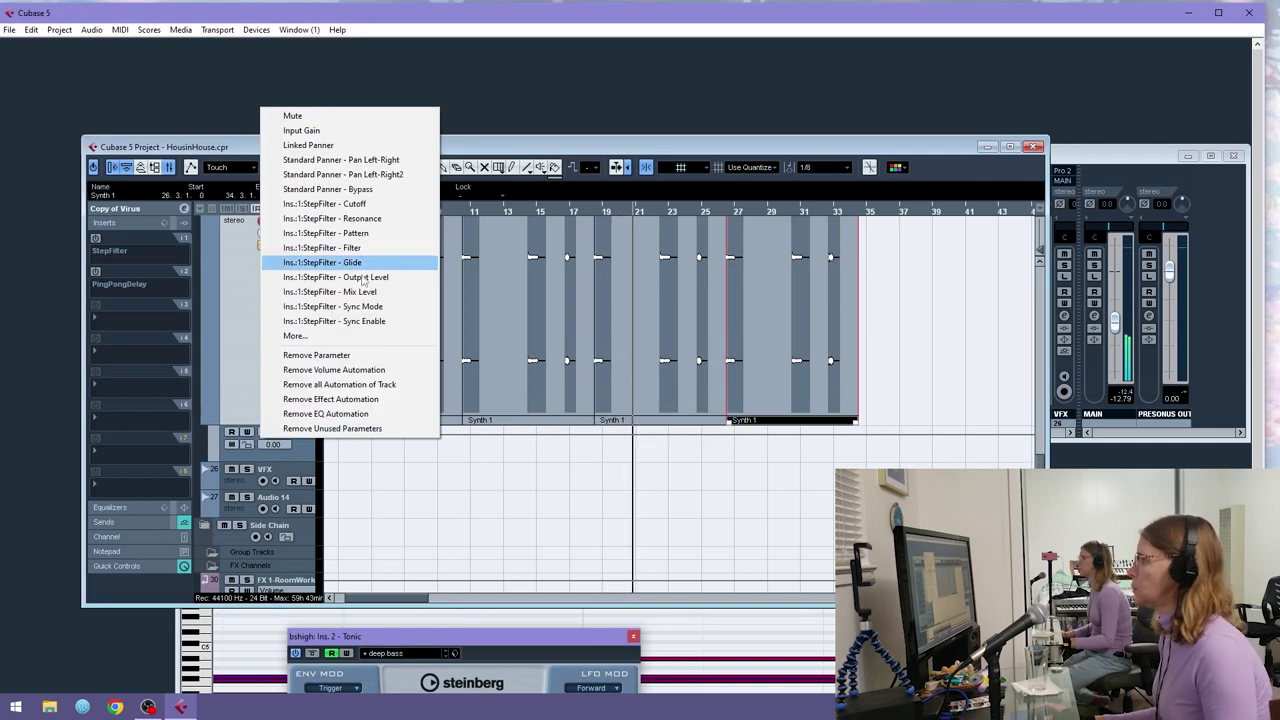
click(384, 338)
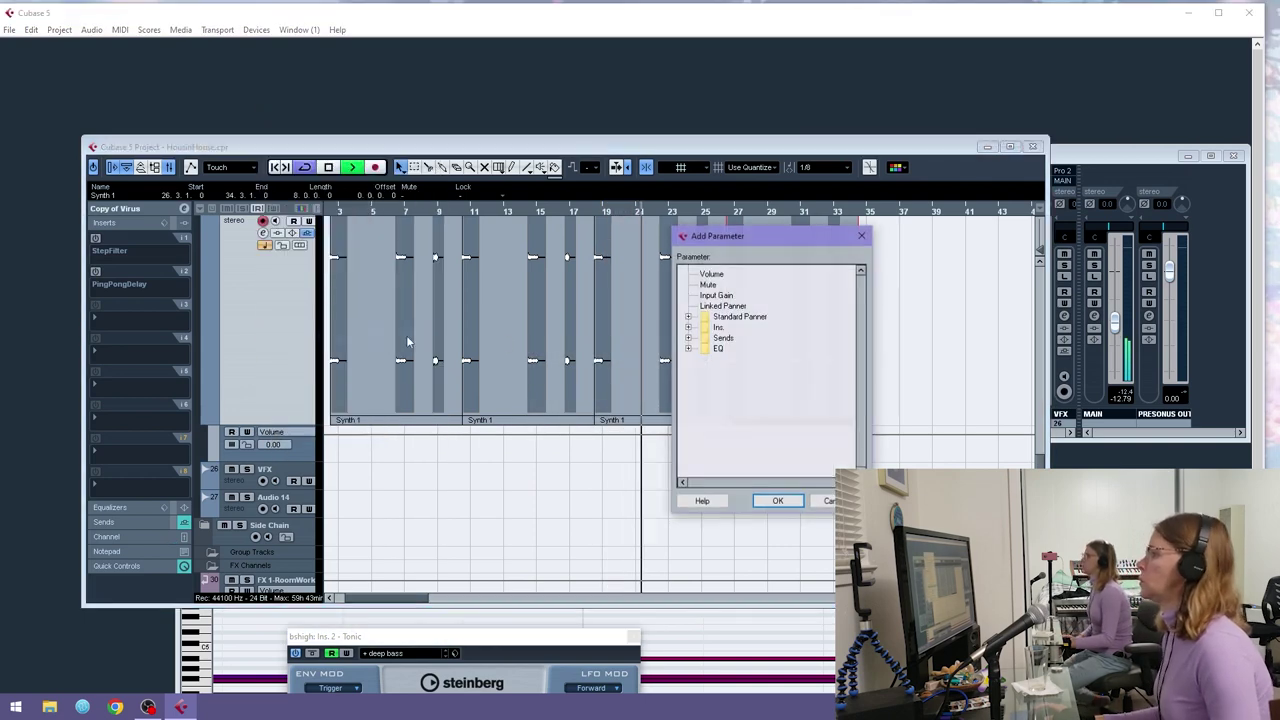
click(688, 327)
click(705, 348)
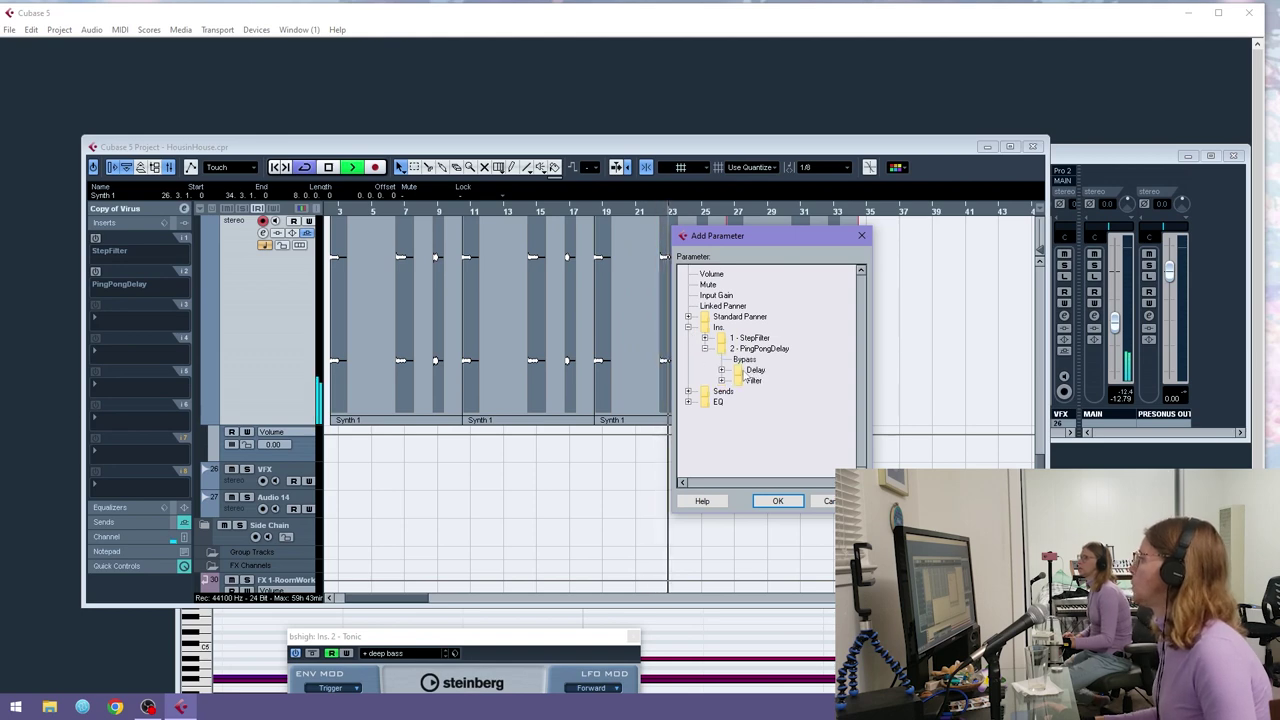
click(721, 370)
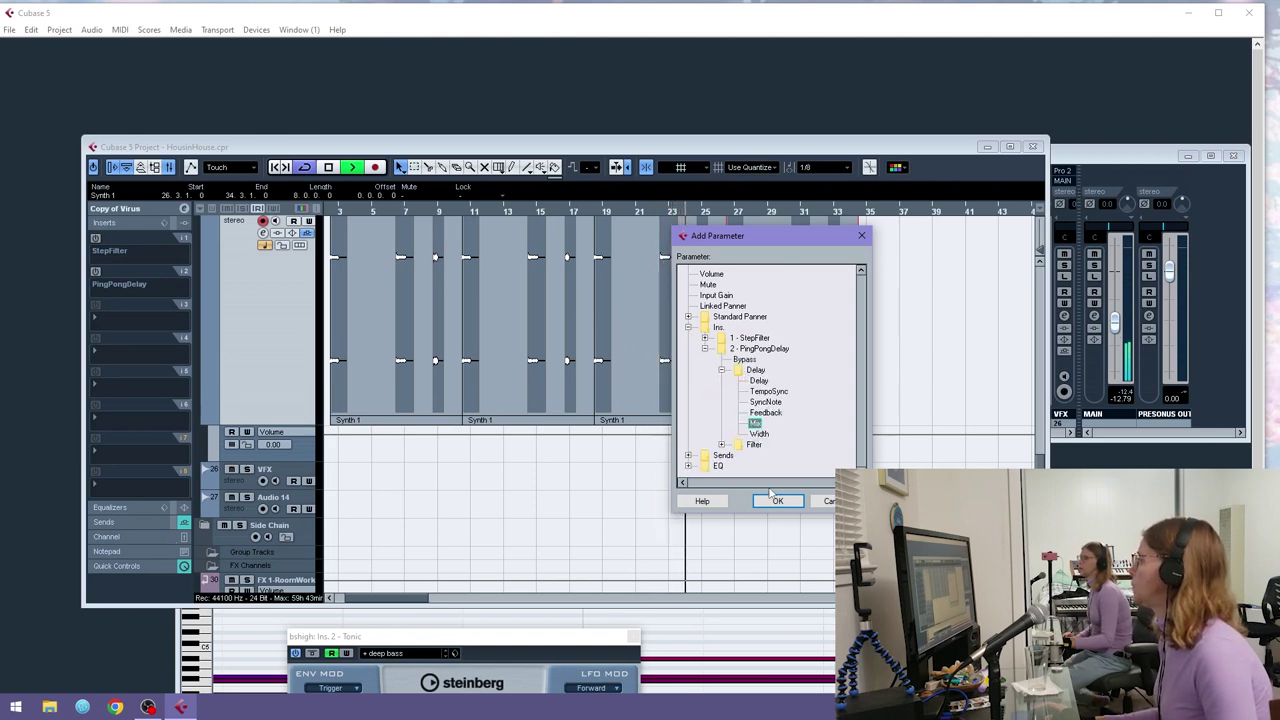
click(777, 500)
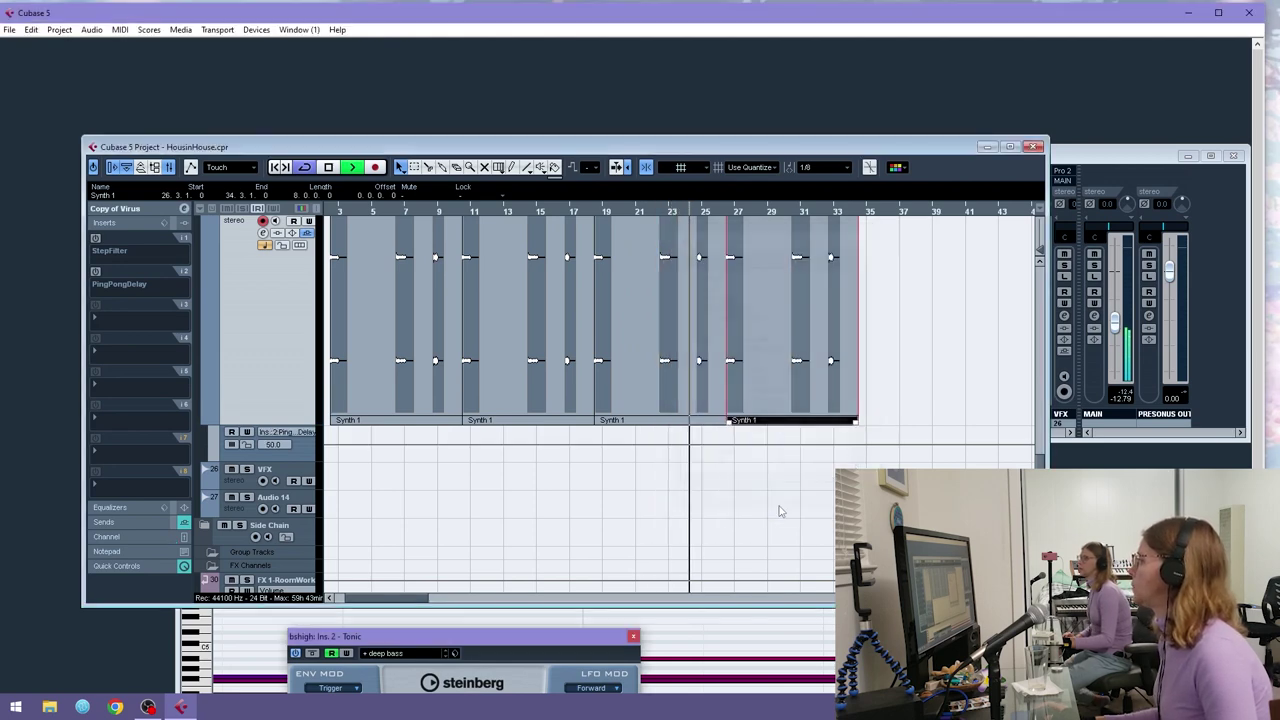
- Activate PingPongDelay, automate its mix to rise from 0 to 49 at 16.3.1.0, and play that passage
click(566, 456)
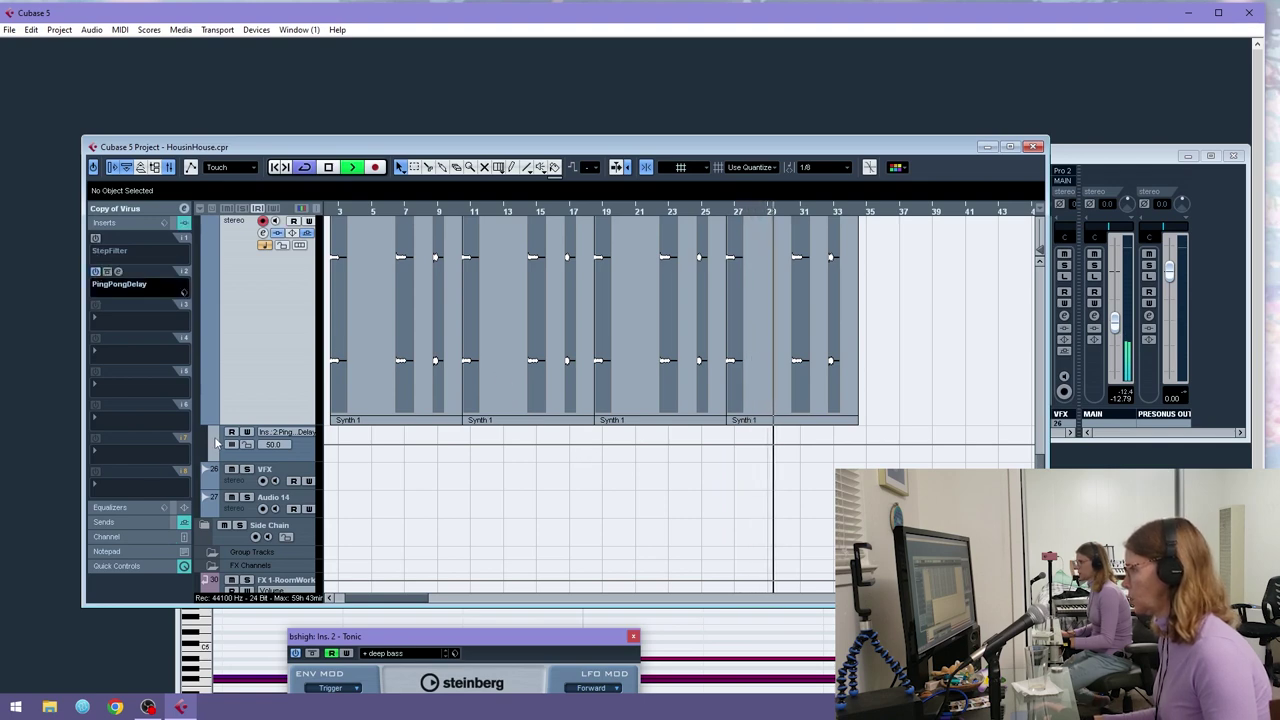
mouse_move(587, 446)
mouse_down()
mouse_move(586, 475)
mouse_move(588, 446)
mouse_up()
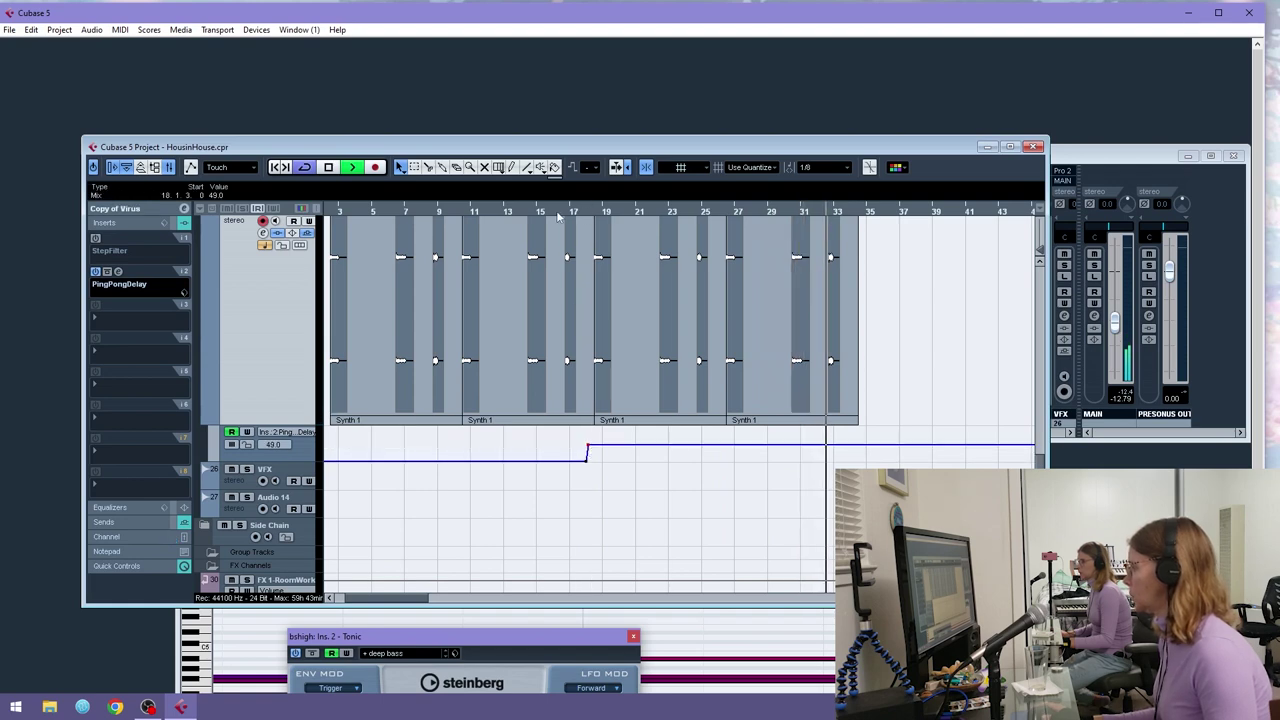
drag(532, 212, 519, 243)
drag(718, 434, 641, 452)
key(space)
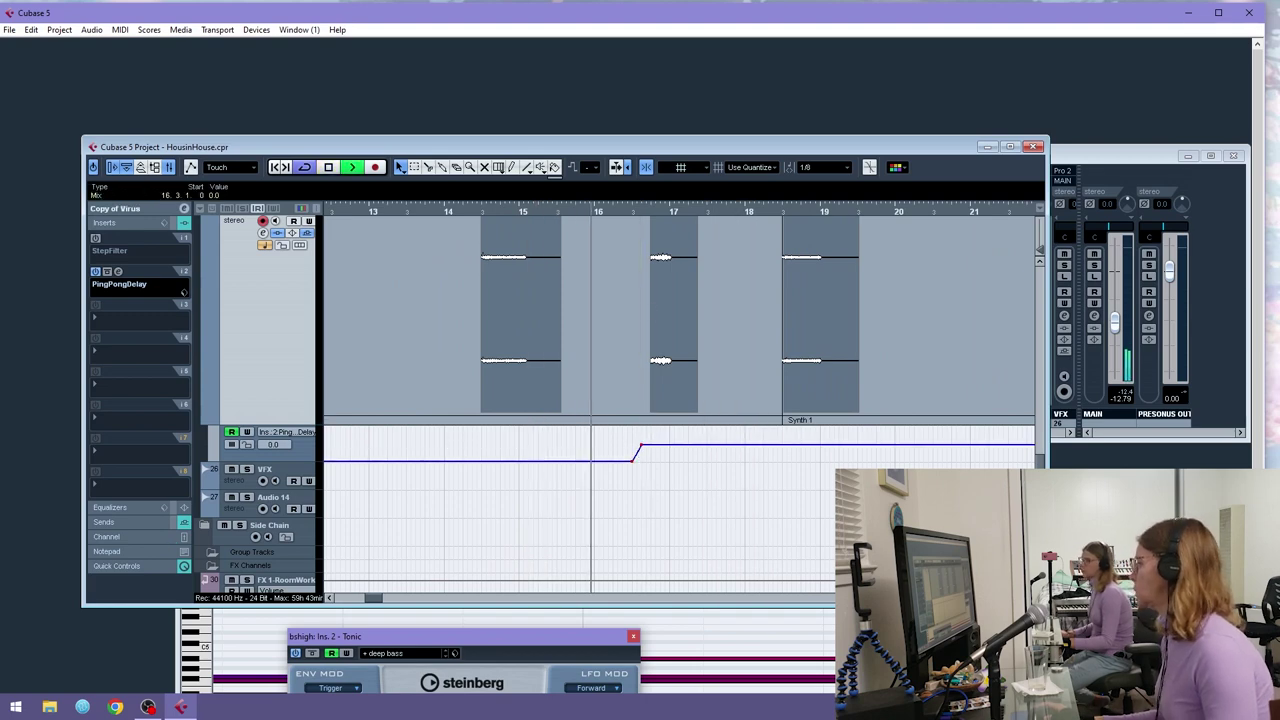
key(g)
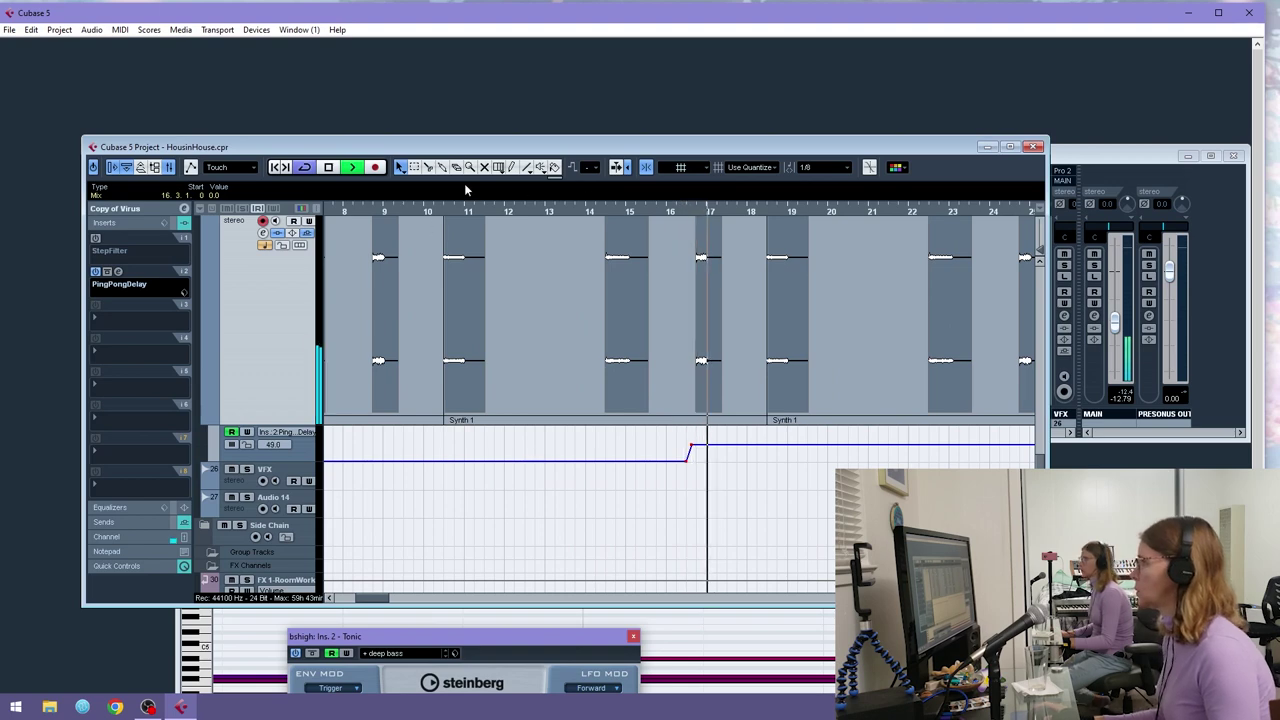
- Select the range from 16.1.1.0 to 17.1.1.0 around the rise in the delay mix automation
click(414, 167)
drag(668, 446, 706, 446)
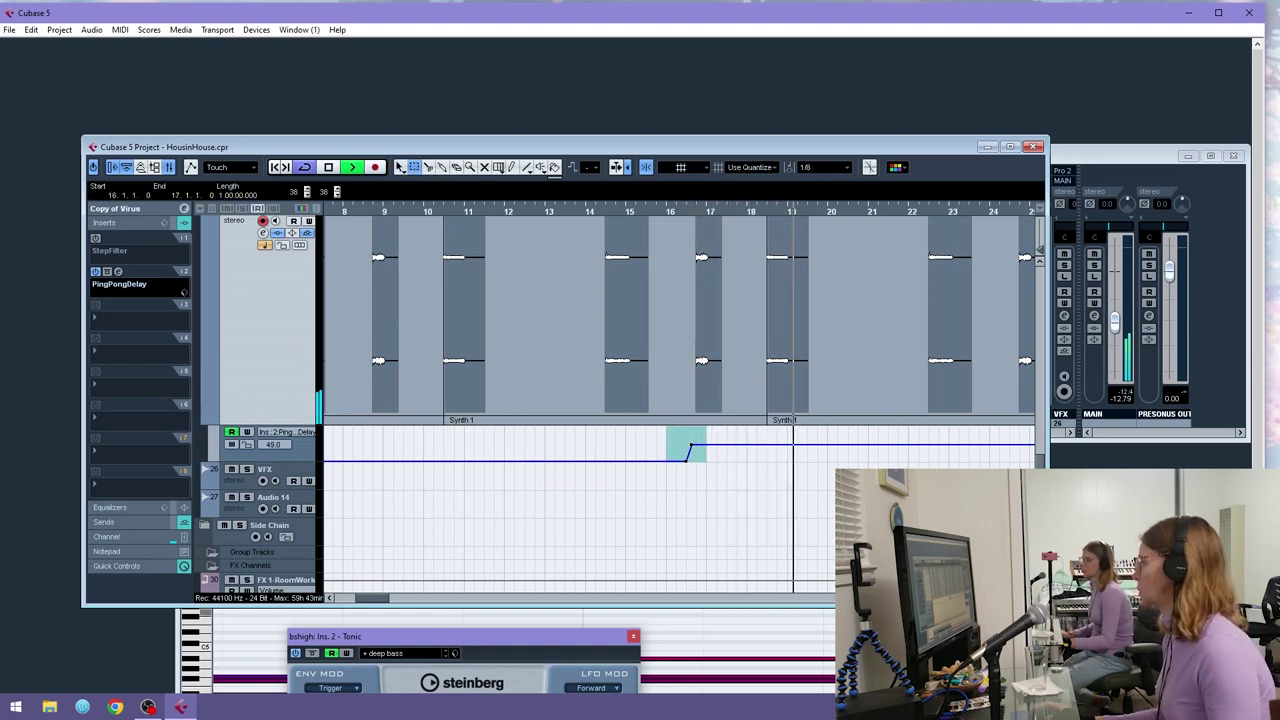
key(g)
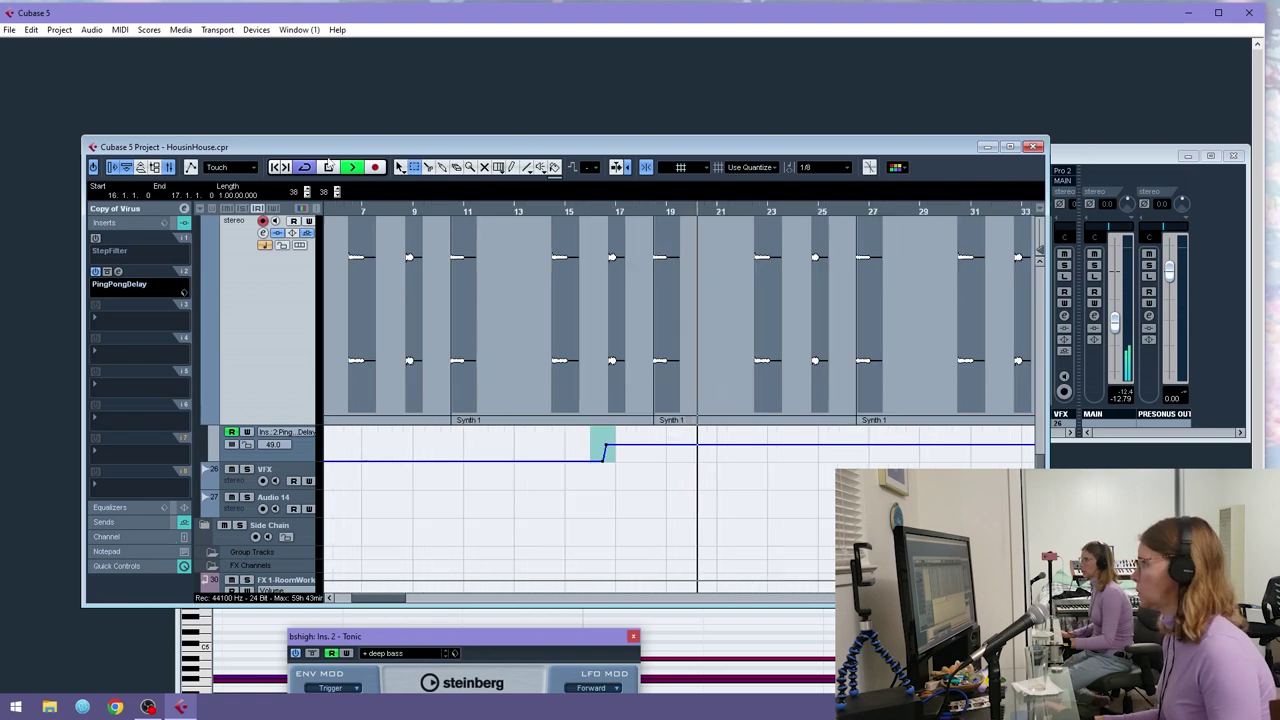
- Add delay mix automation points that drop the mix back to 0 just after bar 22
click(400, 167)
click(748, 445)
click(757, 460)
- Stop playback and duplicate the delay mix automation range from 32.1.1.0 to 33.1.1.0
click(415, 167)
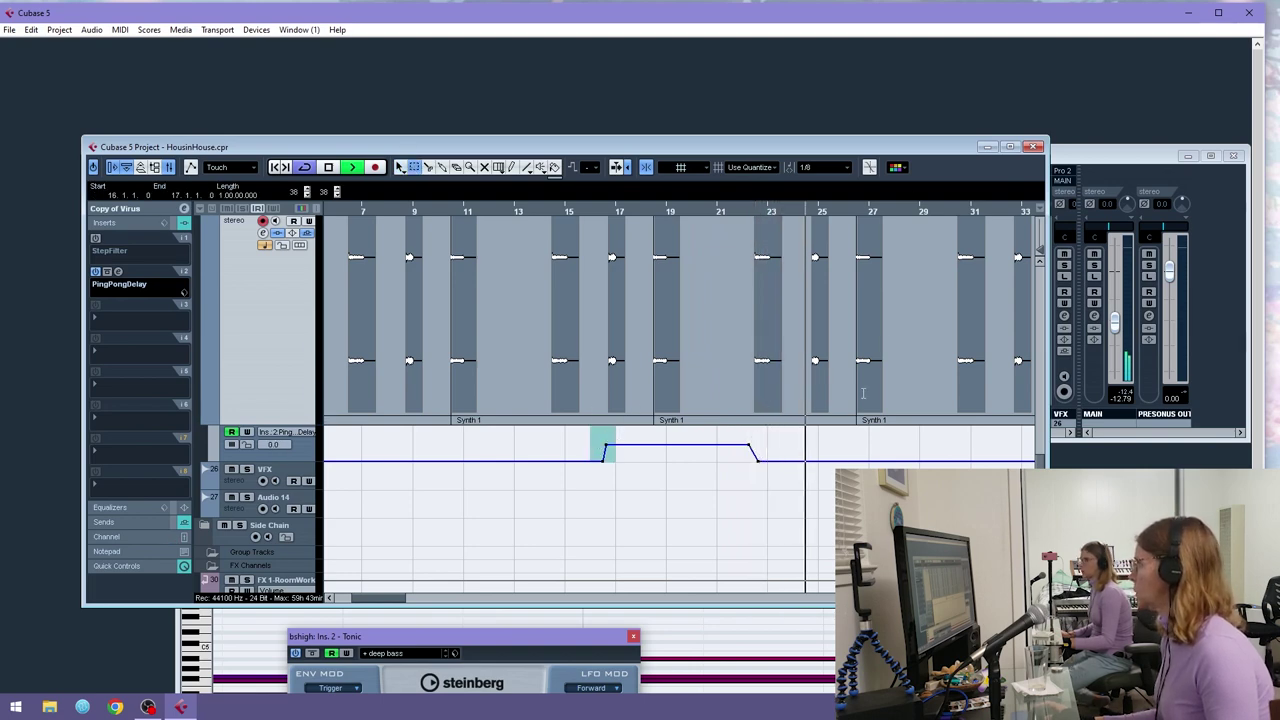
drag(380, 601, 410, 601)
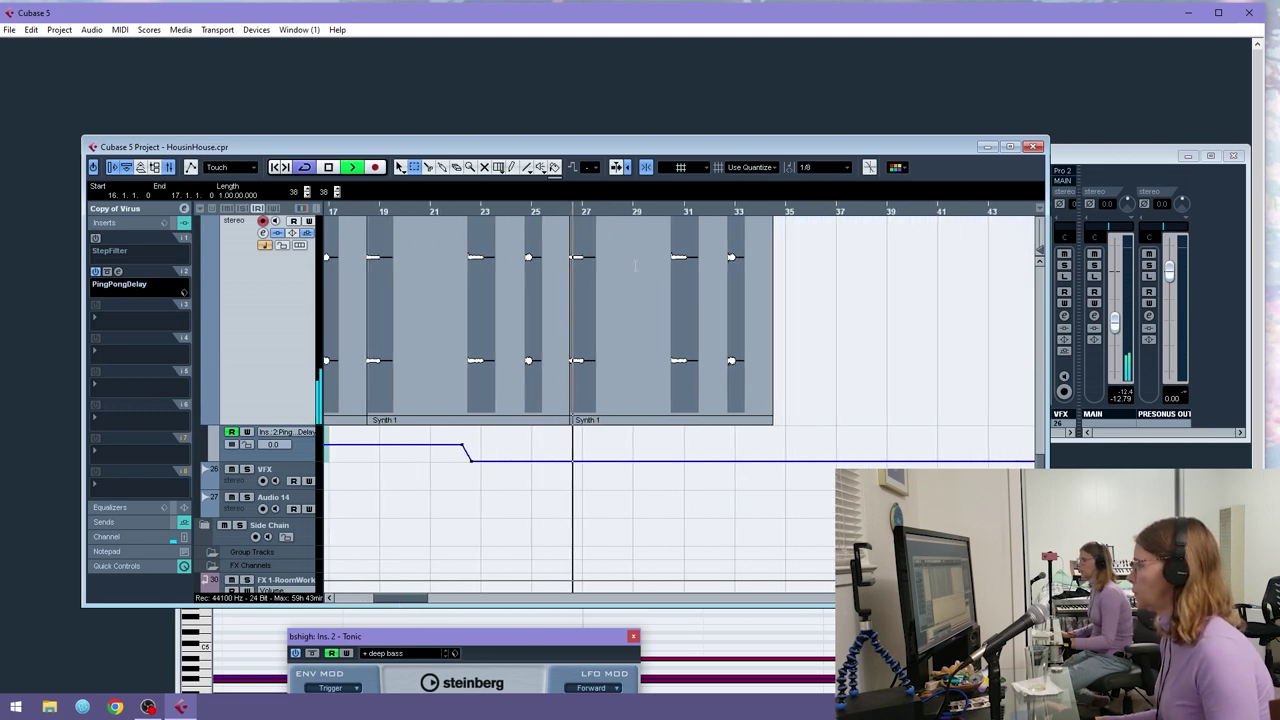
key(space)
drag(738, 212, 692, 249)
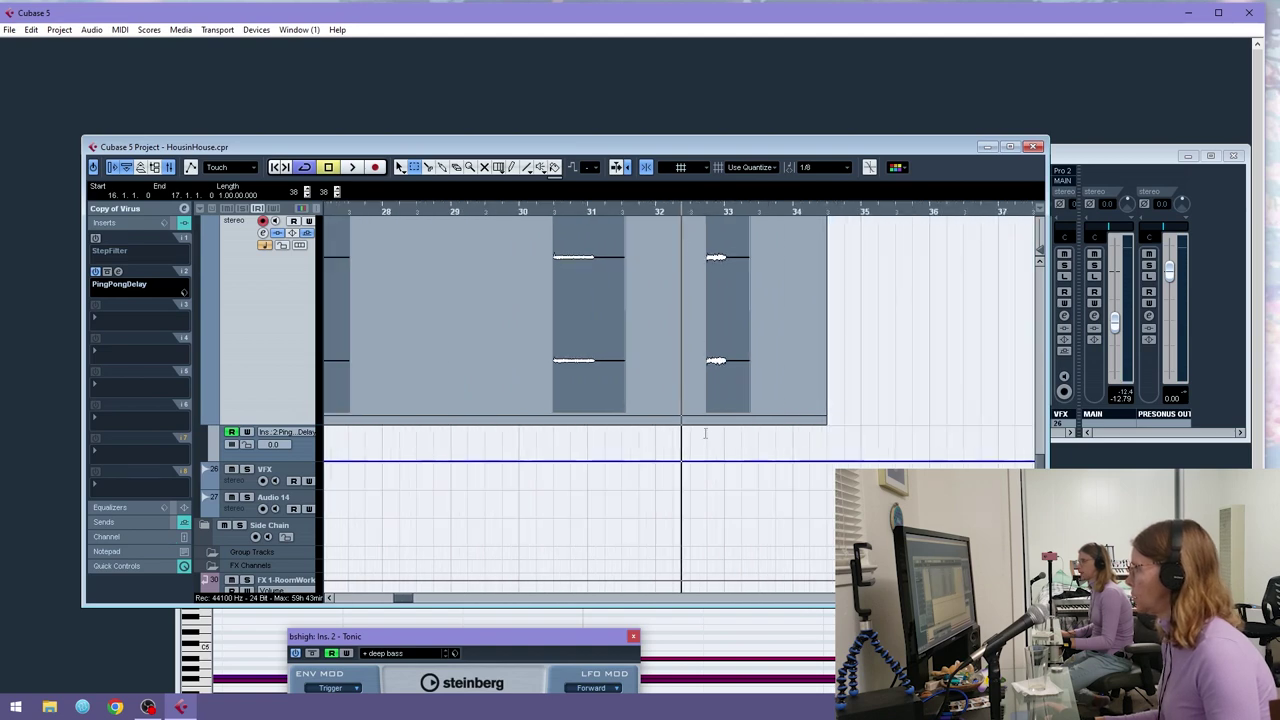
drag(655, 440, 725, 440)
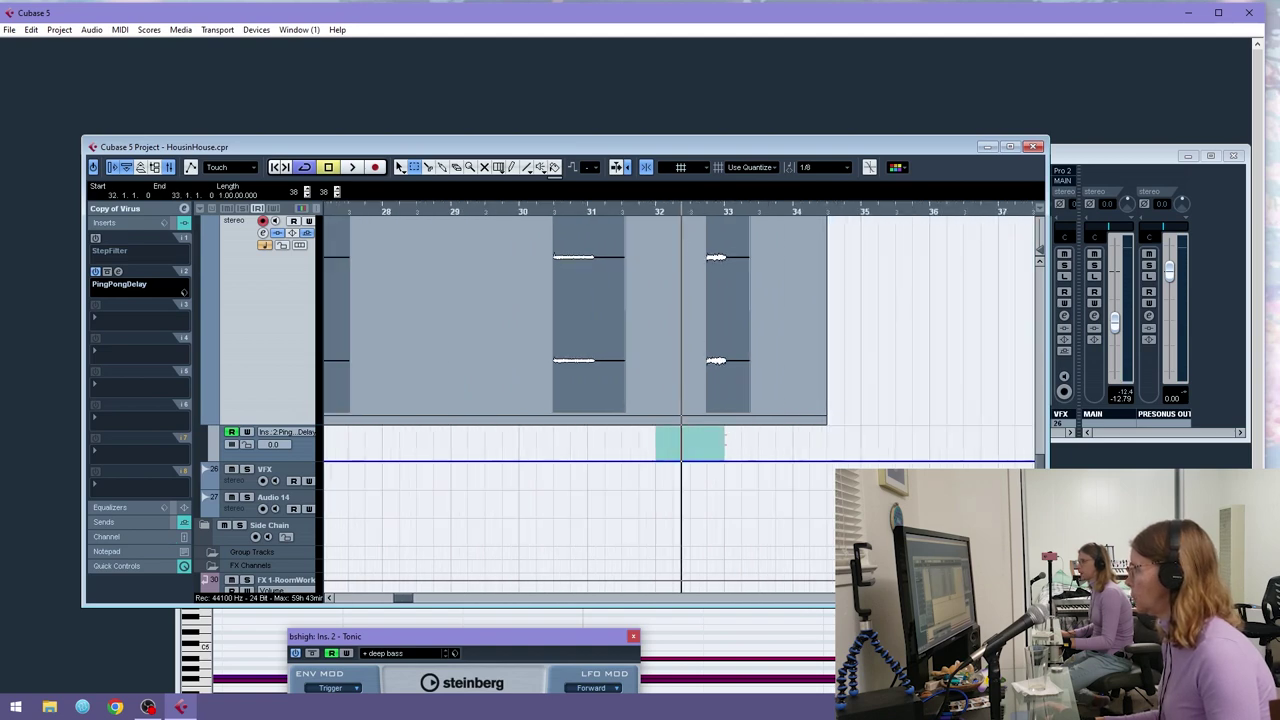
key(ctrl+d)
- Move the automation point at bar 33 to 32.3.1.0 with a mix of 52.9, and play back the passage
click(698, 437)
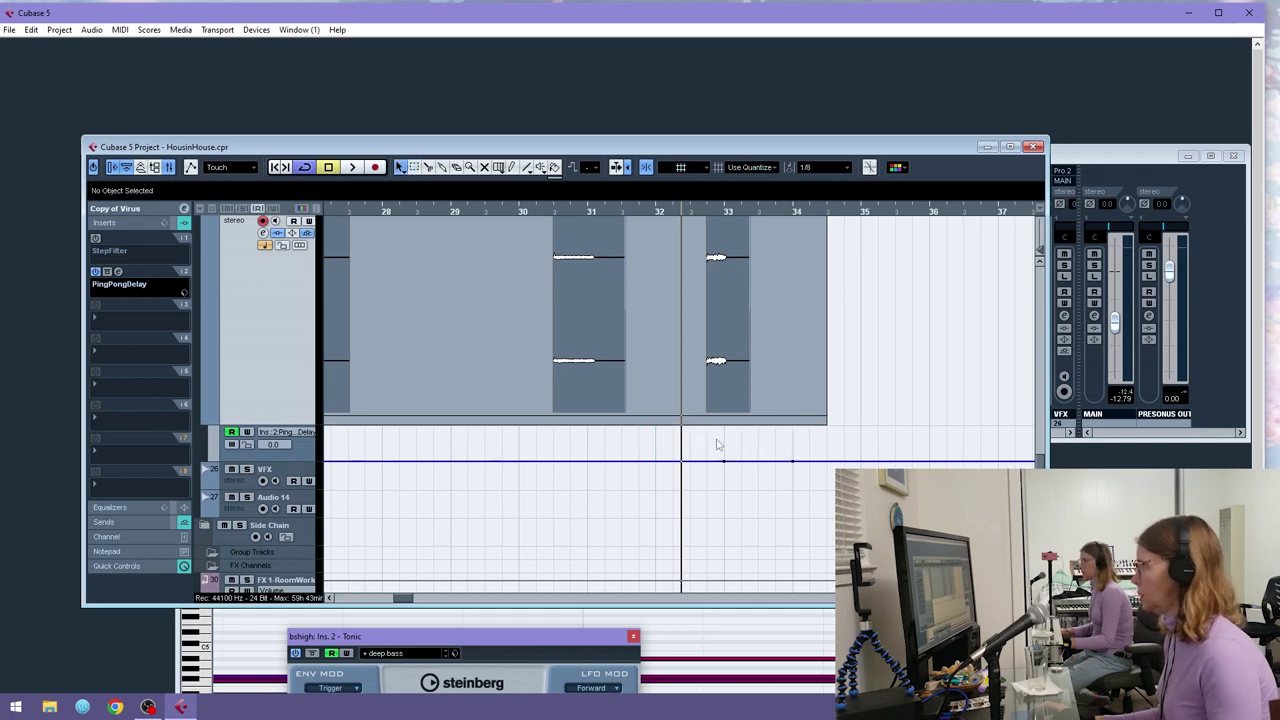
drag(724, 461, 688, 444)
key(space)
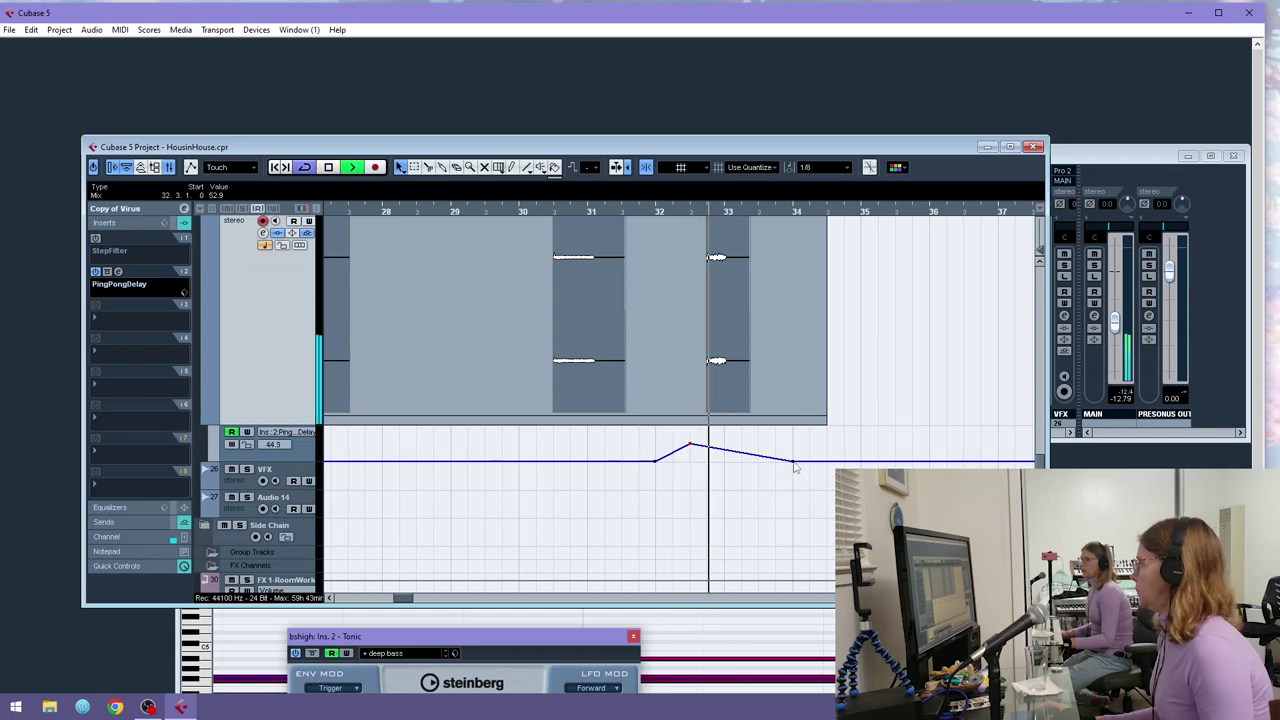
drag(1002, 598, 980, 598)
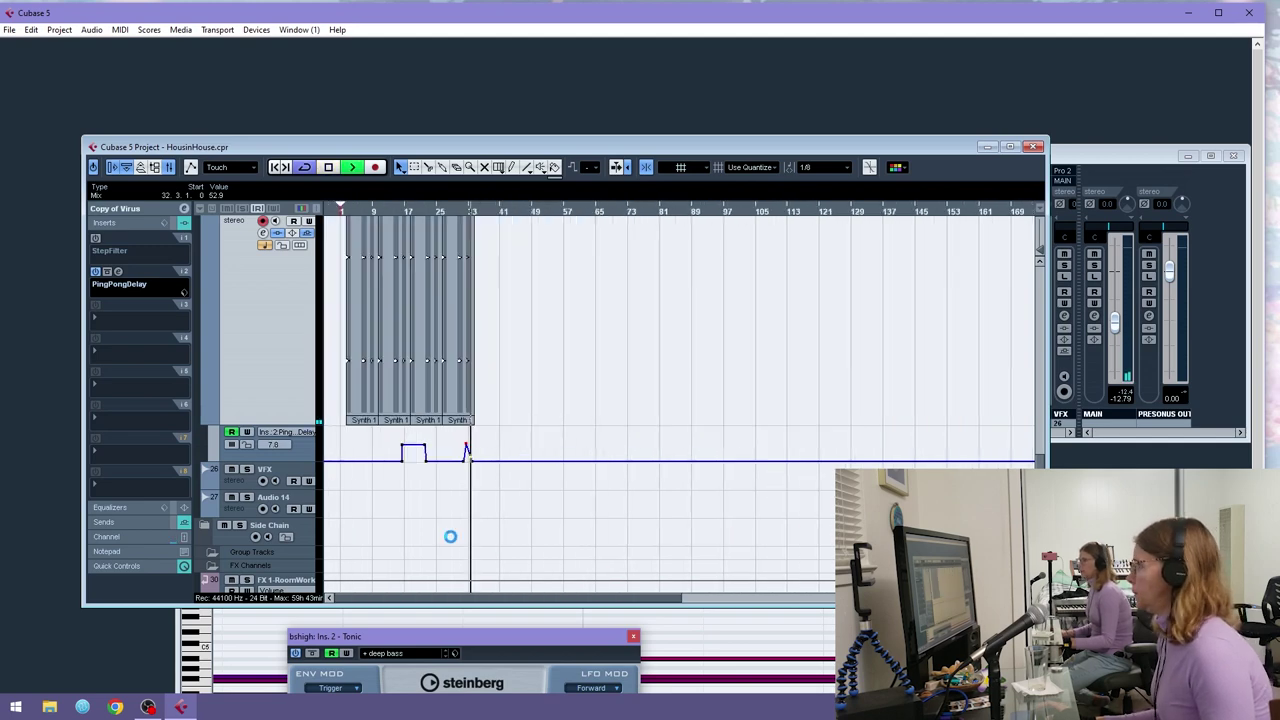
scroll(522, 455, up, 10)
key(space)
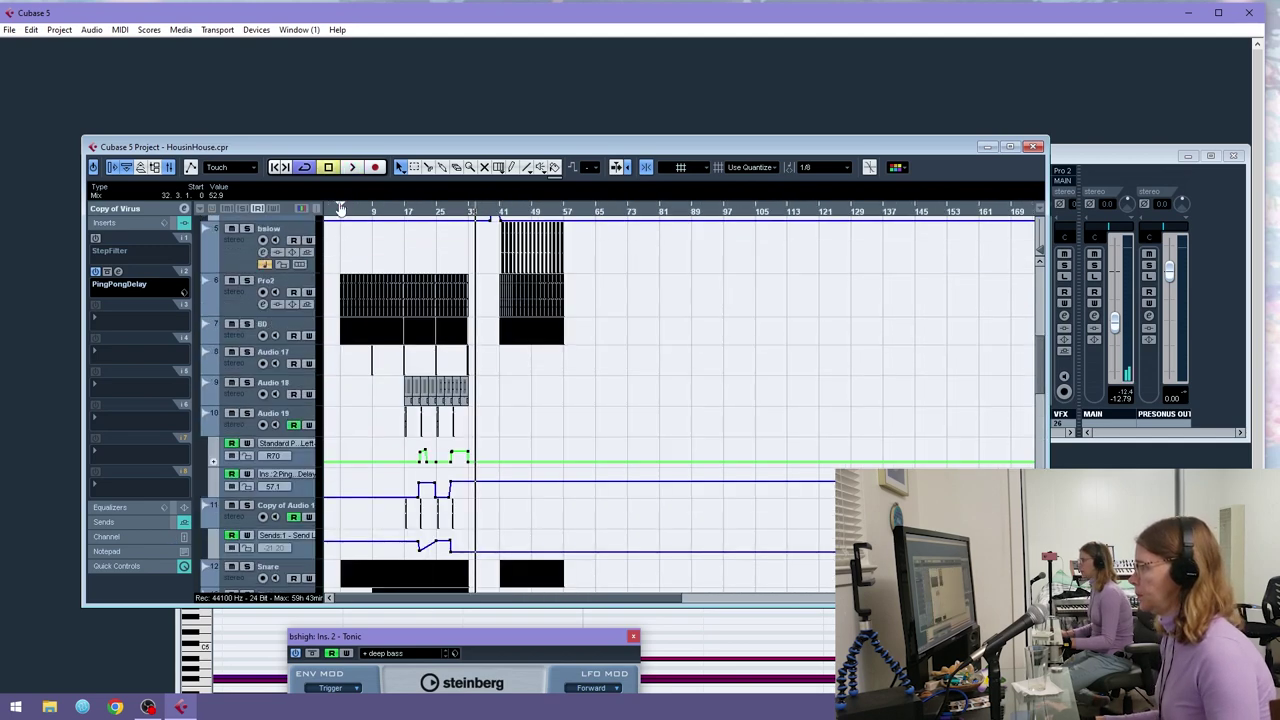
- Set the locators to the Drums part on Audio 22, bars 41 to 49, and play the track from bar 1
drag(351, 208, 375, 285)
scroll(408, 318, up, 6)
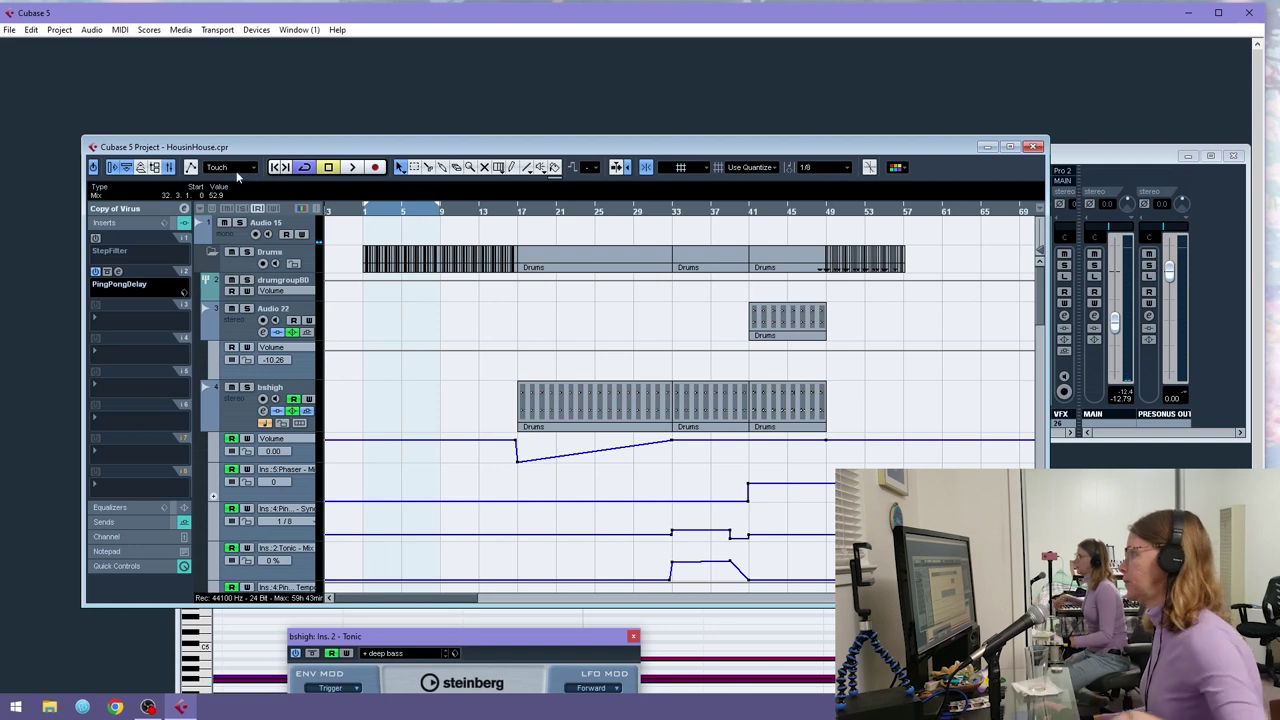
click(784, 327)
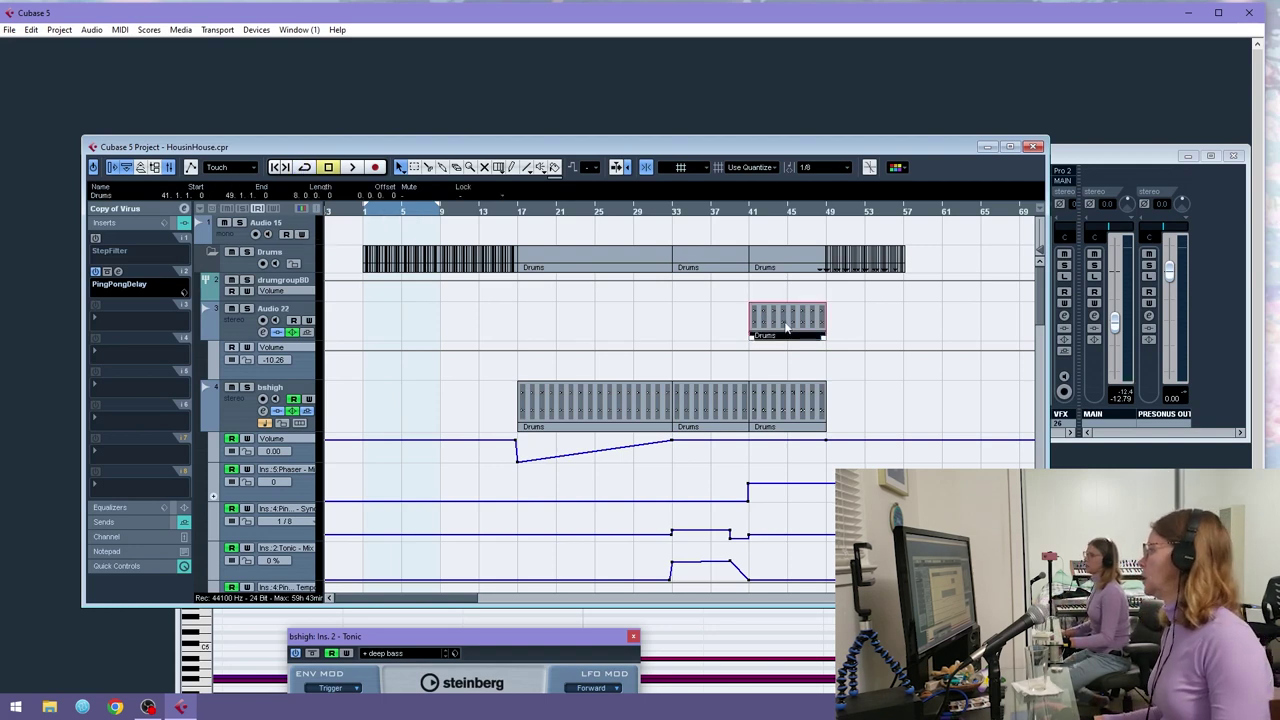
key(p)
click(365, 212)
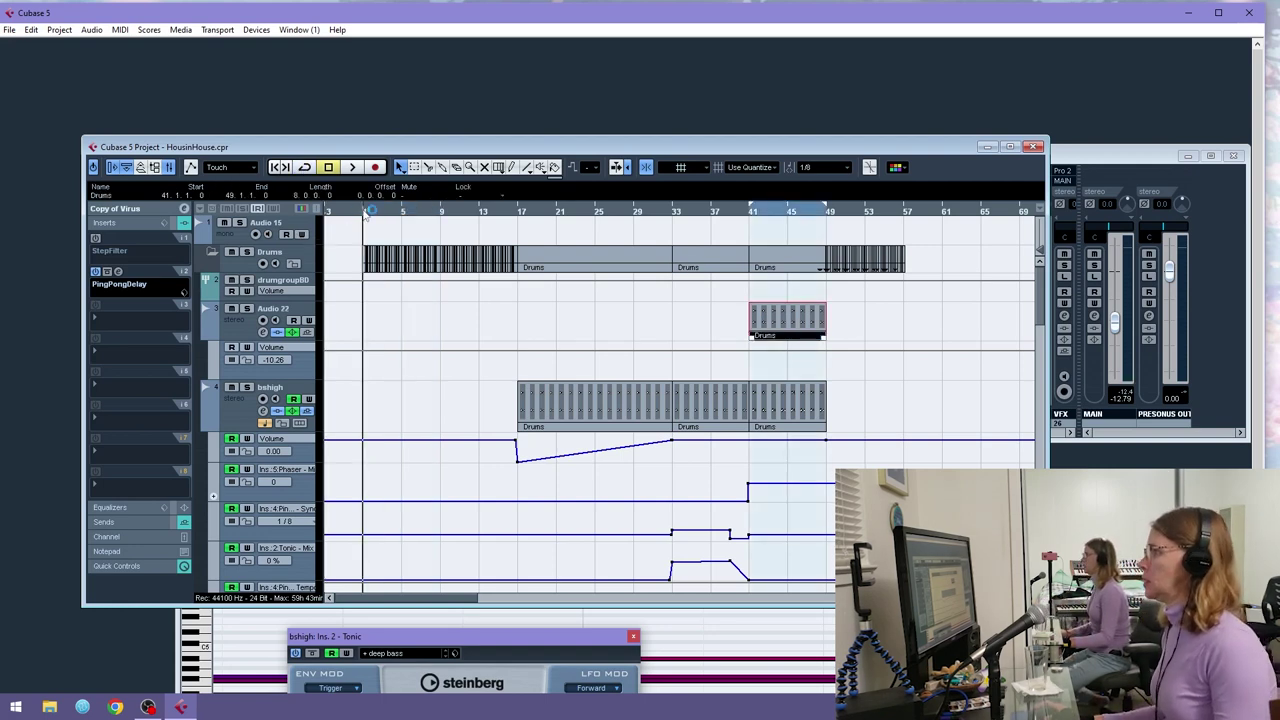
key(space)
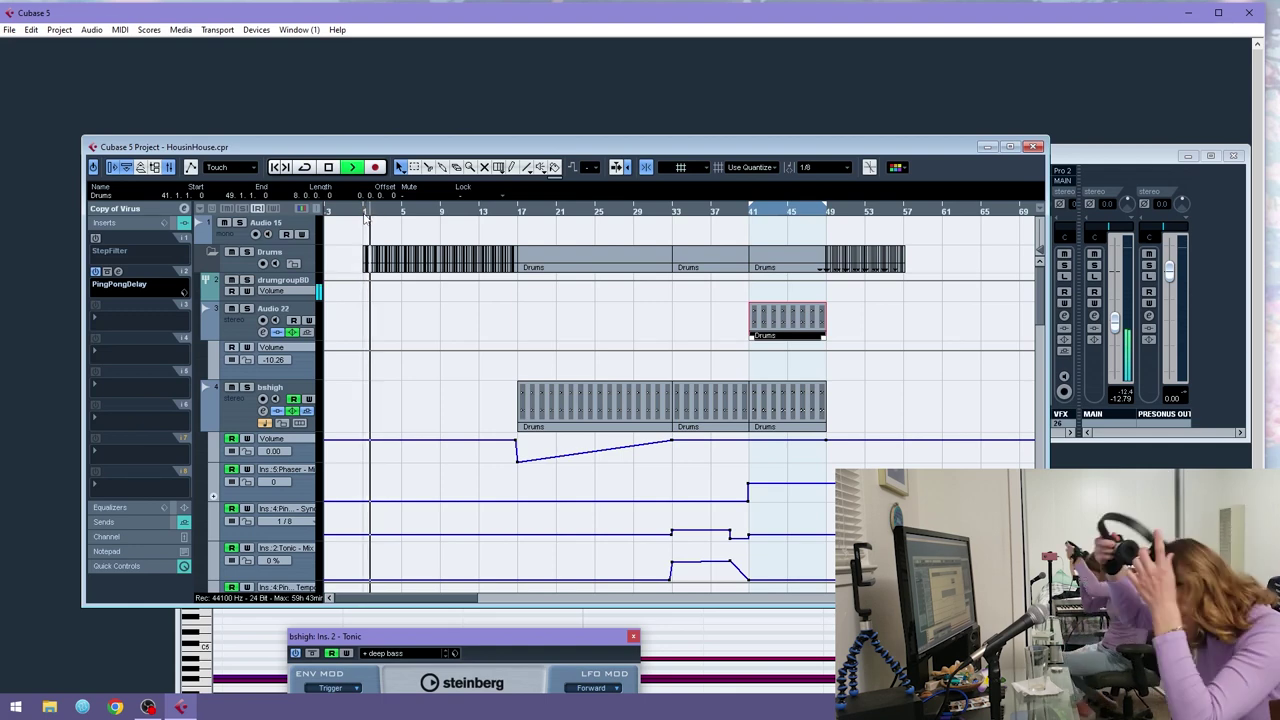
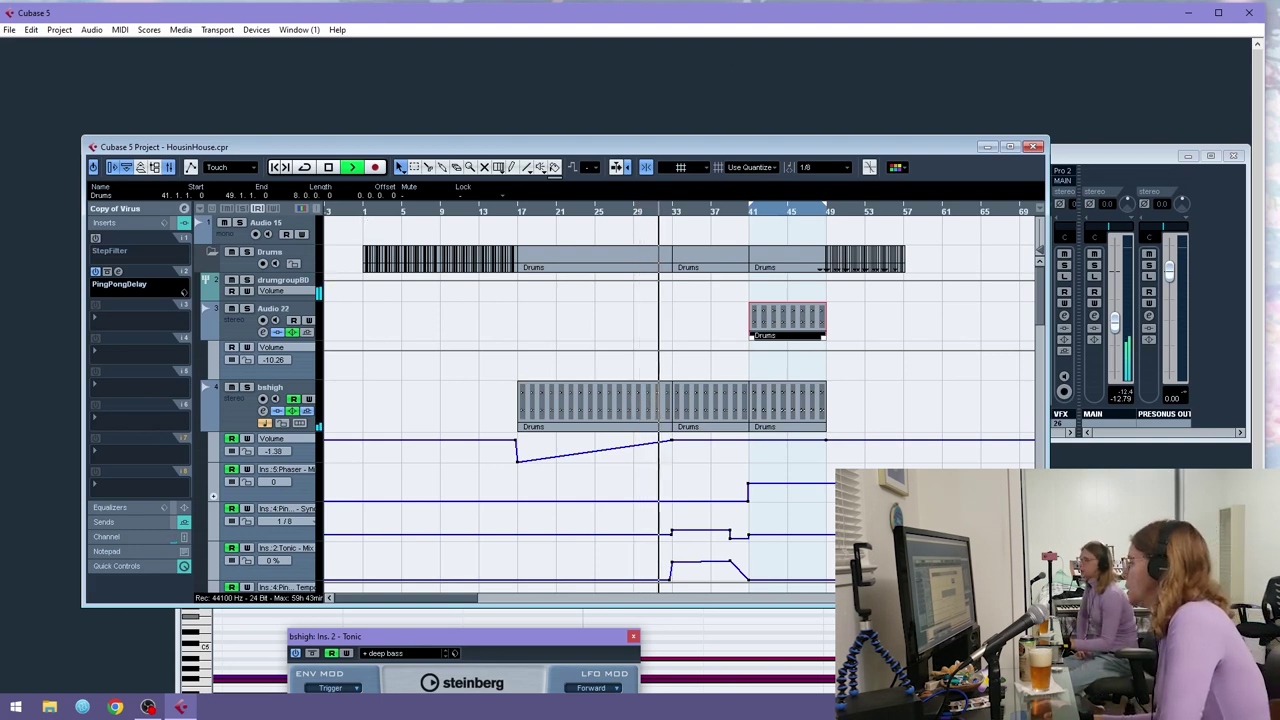
- Follow the playback across the tracks and listen to the Virus_02 events on the buildvirus tracks from about bar 32
scroll(666, 436, down, 5)
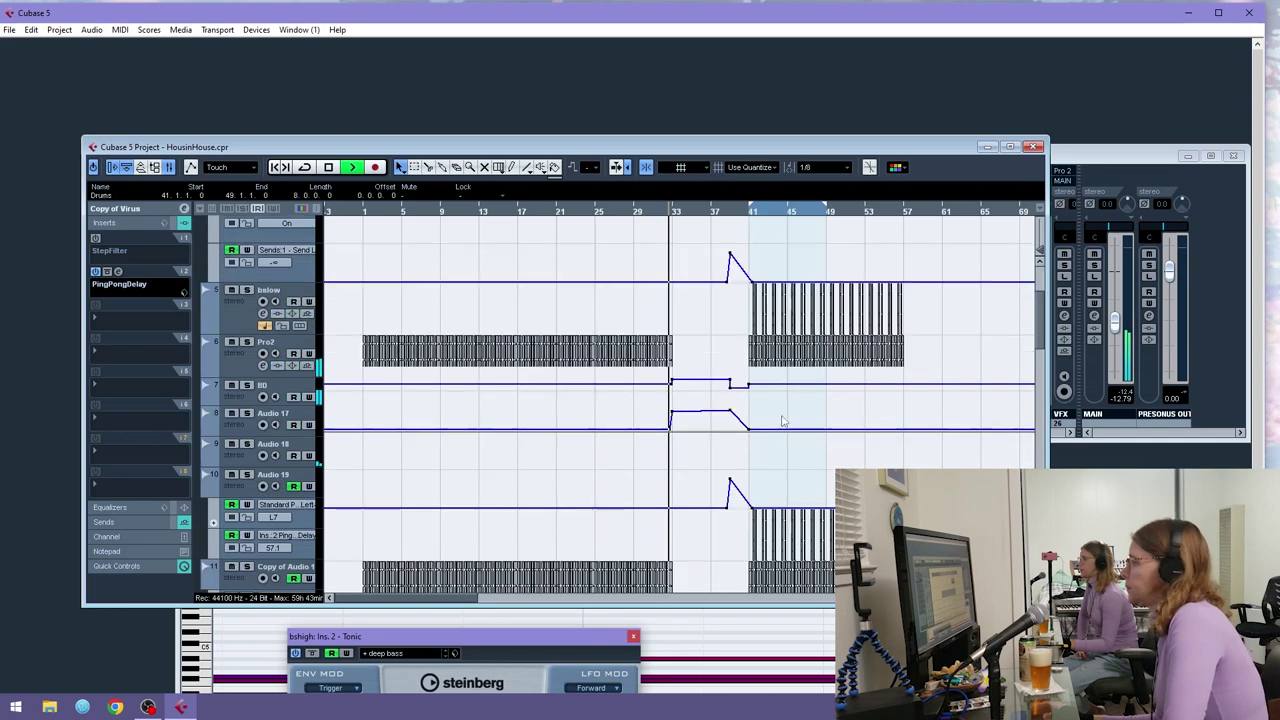
drag(455, 600, 495, 601)
scroll(1040, 362, up, 8)
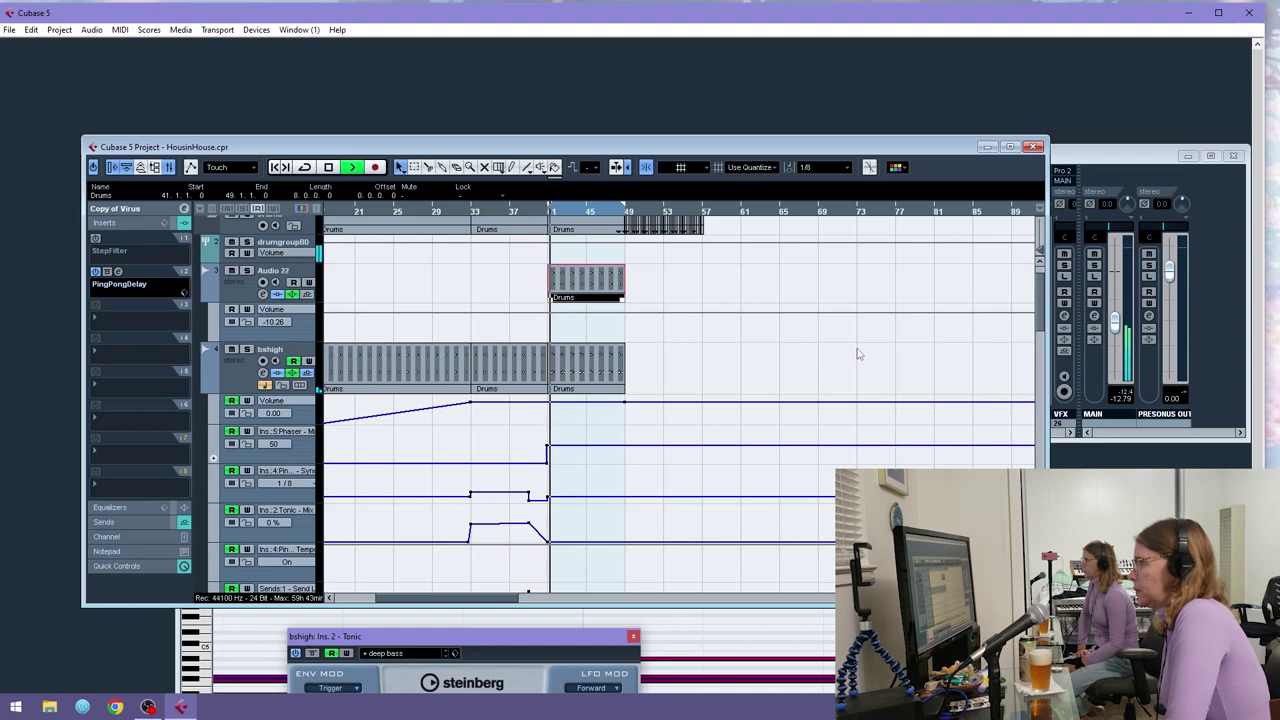
scroll(480, 320, down, 10)
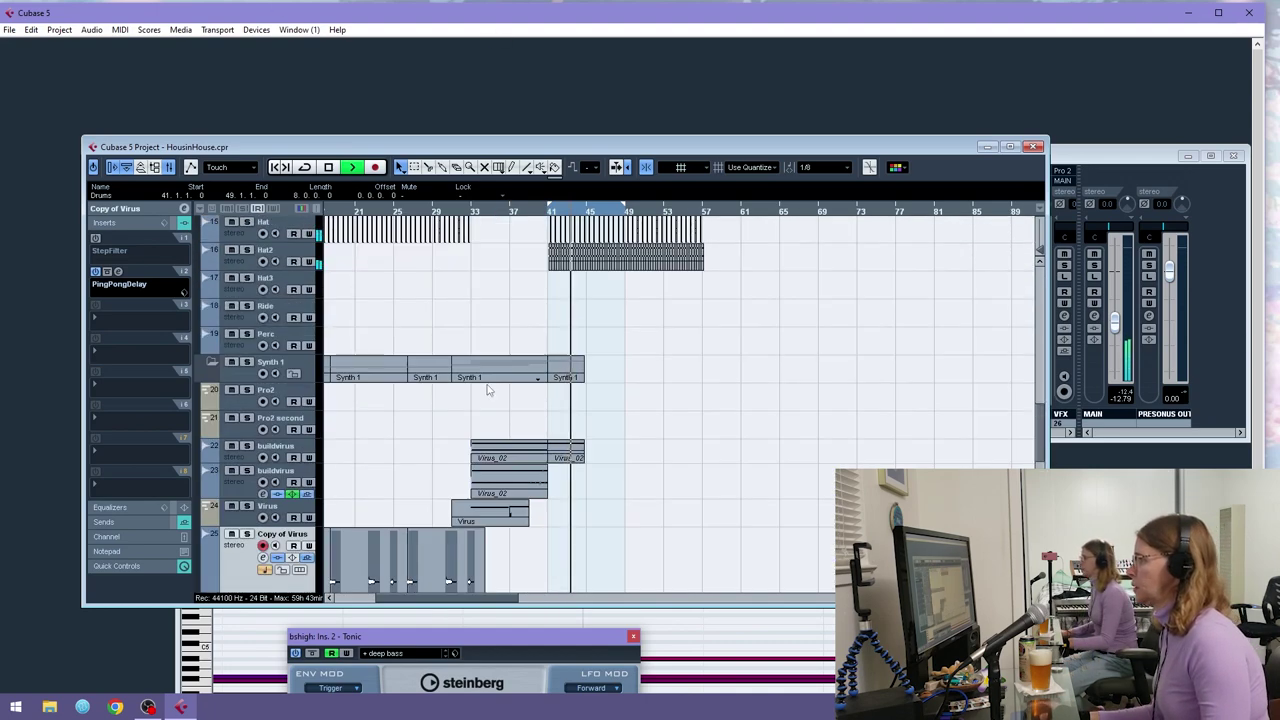
scroll(480, 400, down, 5)
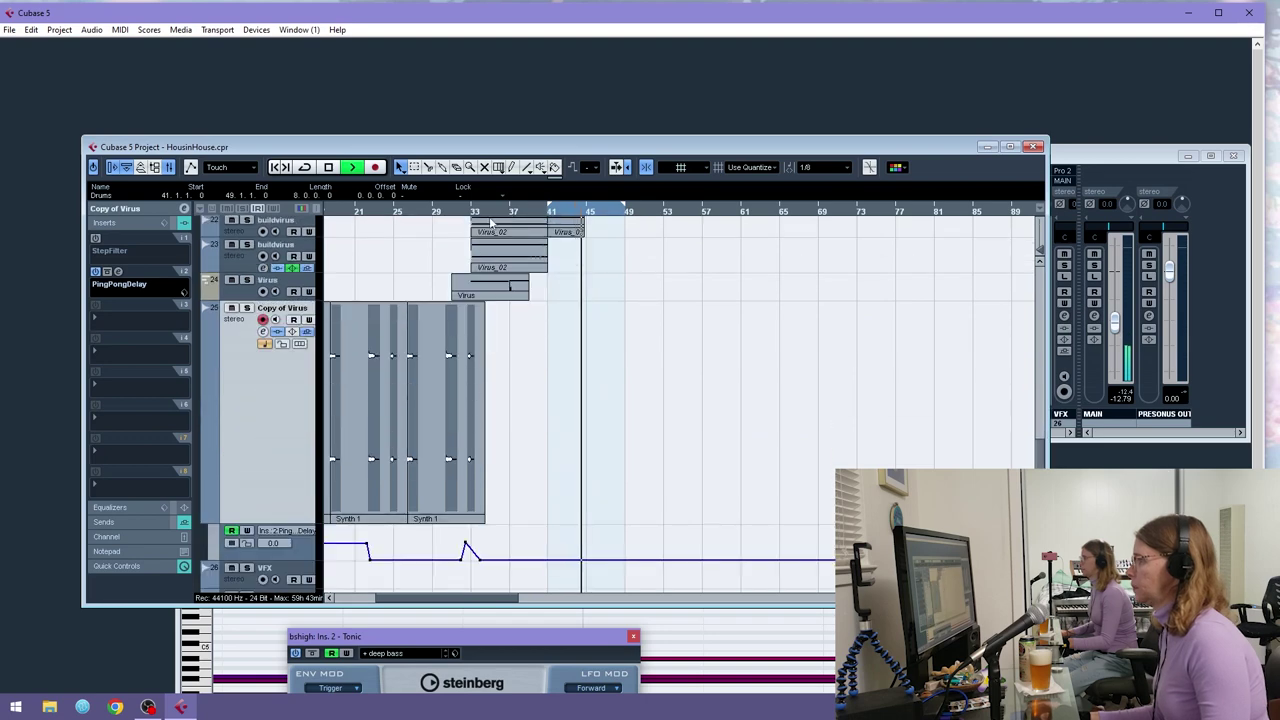
drag(490, 214, 437, 245)
scroll(491, 352, up, 4)
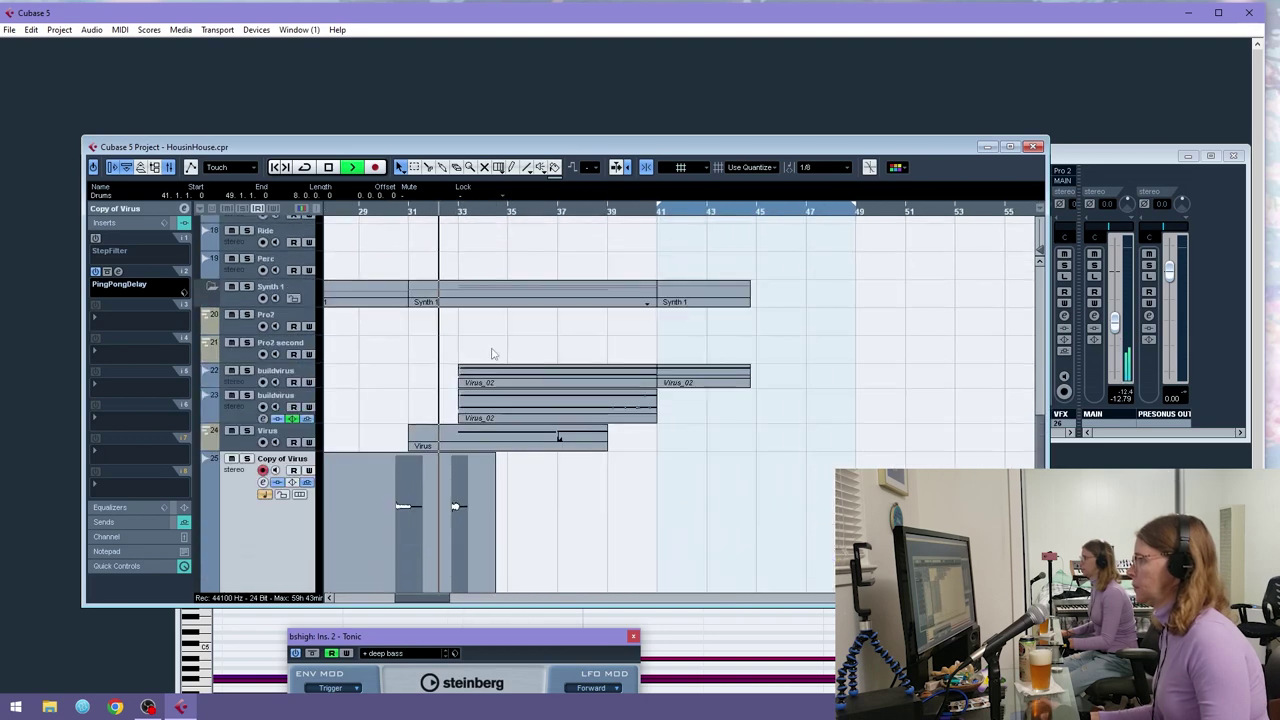
click(540, 416)
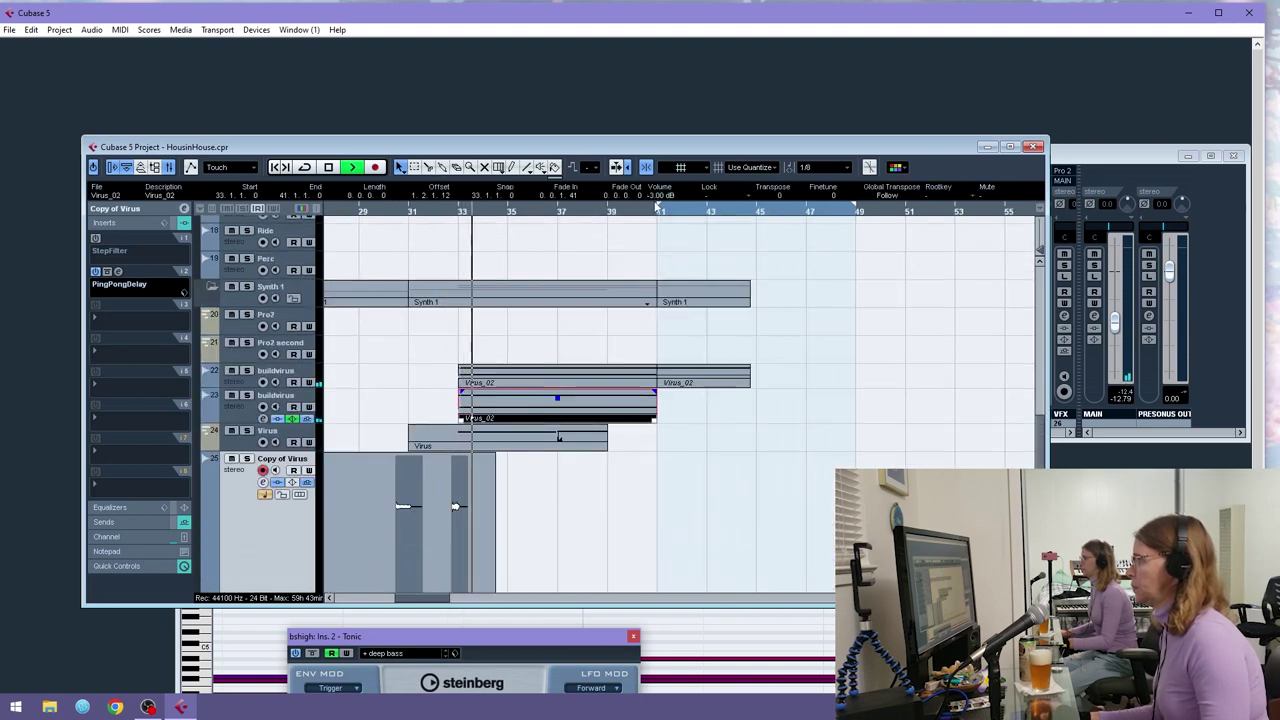
click(603, 212)
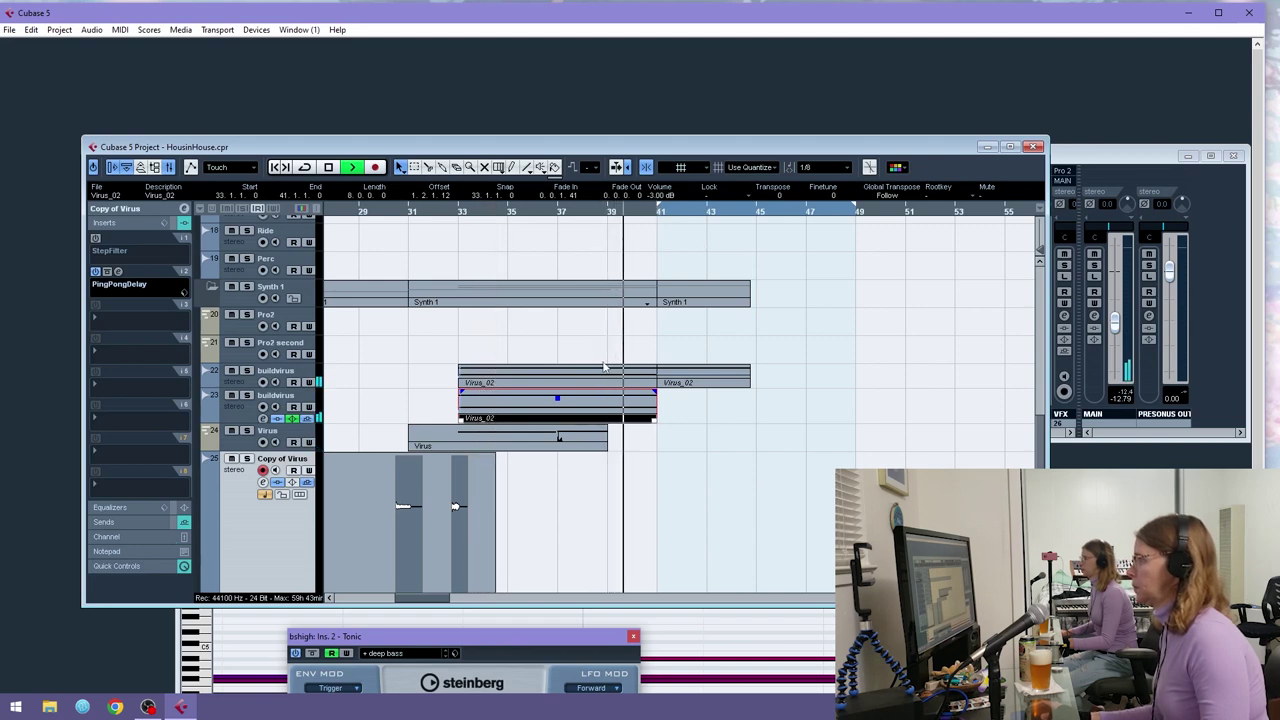
- Stop playback, set the quantize value to 1/1 and split the Virus_02 event on the lower buildvirus track at bar 39
key(space)
click(826, 169)
click(828, 181)
click(611, 415)
key(1)
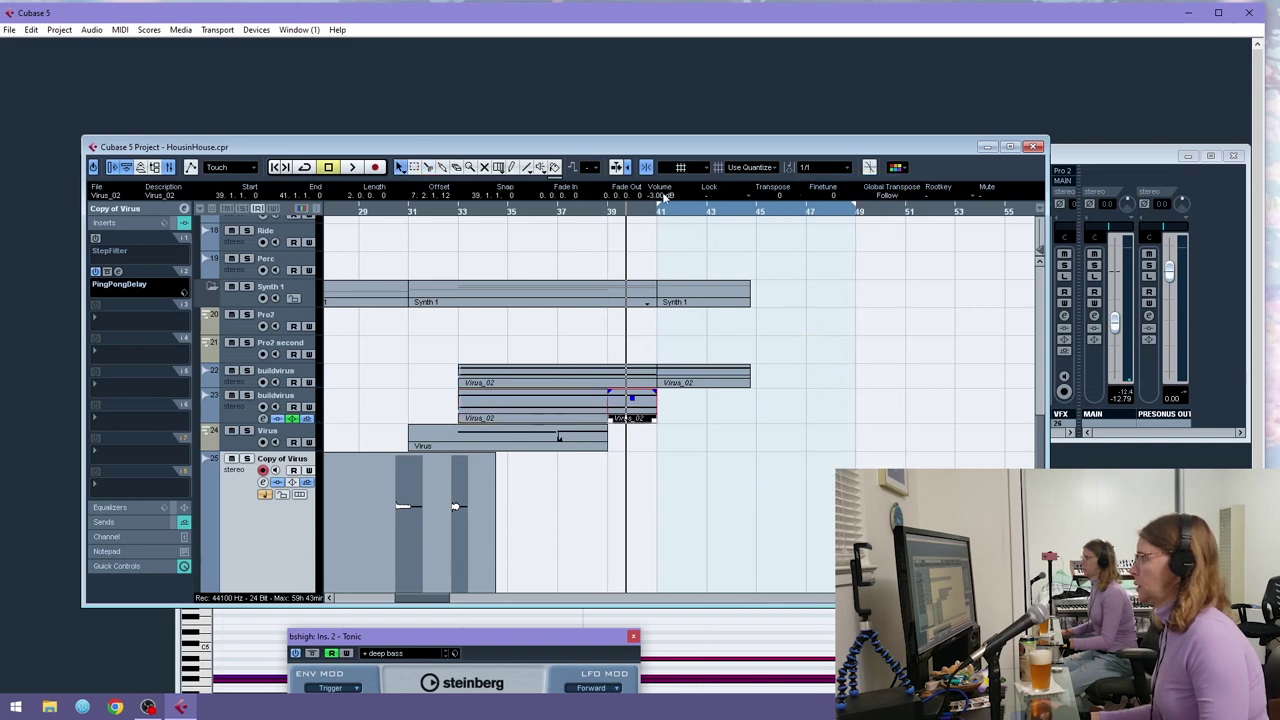
- Set the volume of the lower Virus_02 event before bar 39 to 0 dB and play back from about bar 32
click(587, 388)
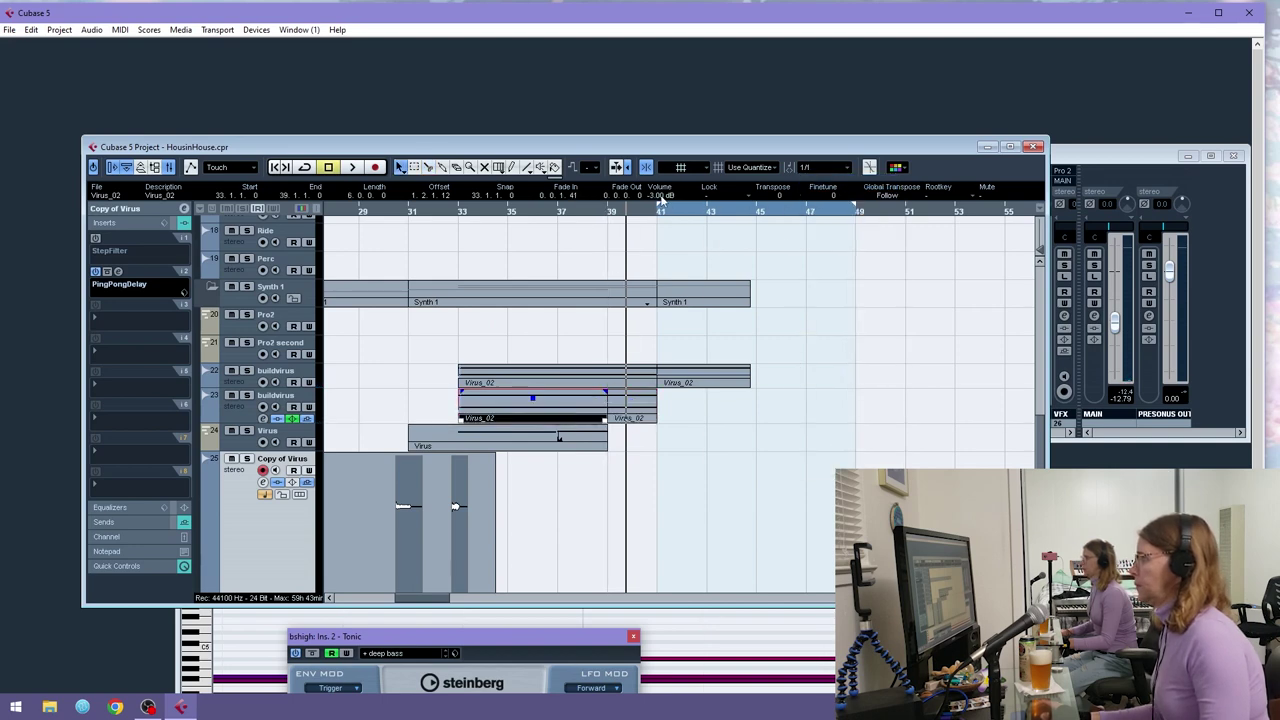
click(440, 213)
key(space)
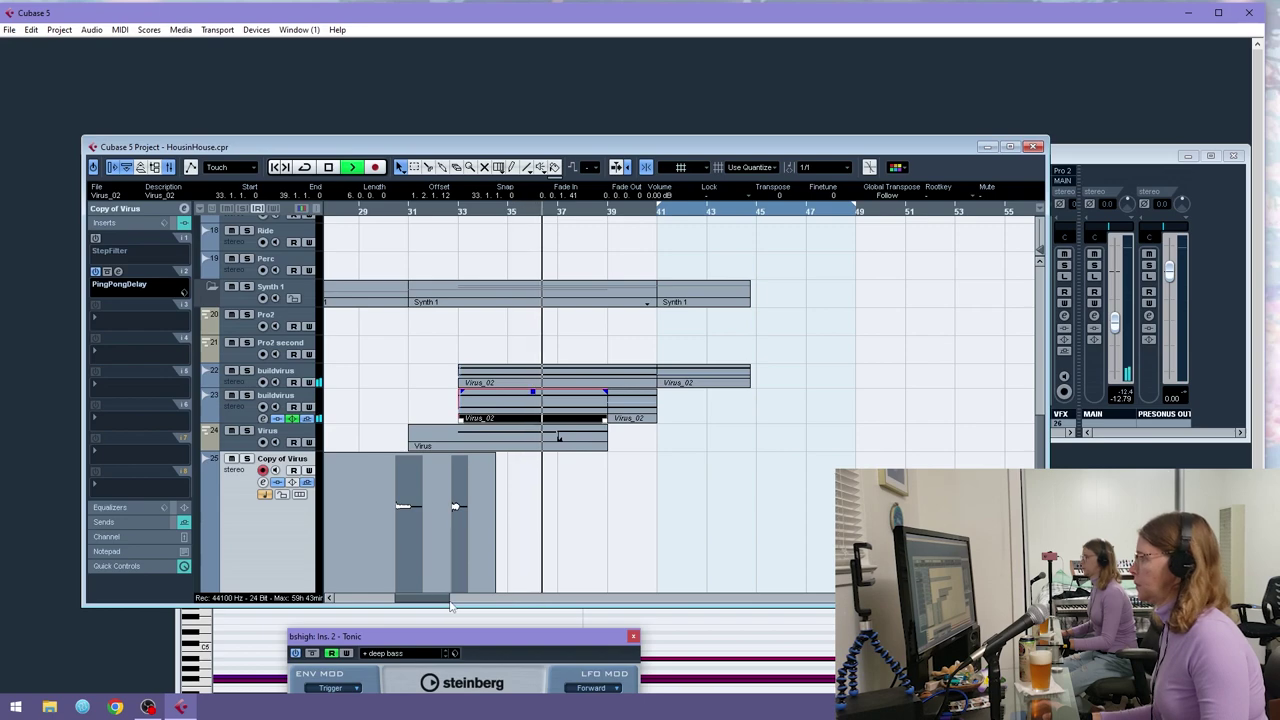
- Select the Virus_02 events between bars 33 and 41 on both buildvirus tracks and lower their volume, with the upper event at -2 dB
scroll(614, 380, up, 6)
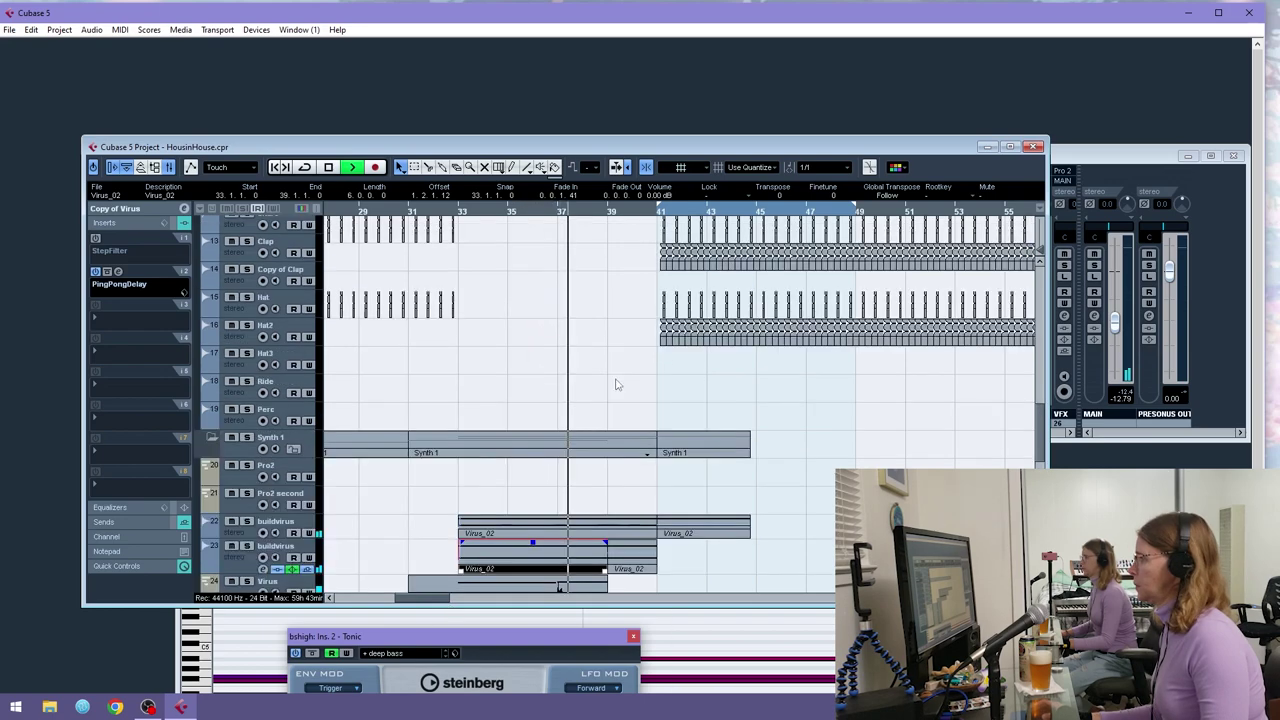
scroll(611, 383, down, 4)
drag(648, 431, 591, 477)
scroll(658, 196, down, 2)
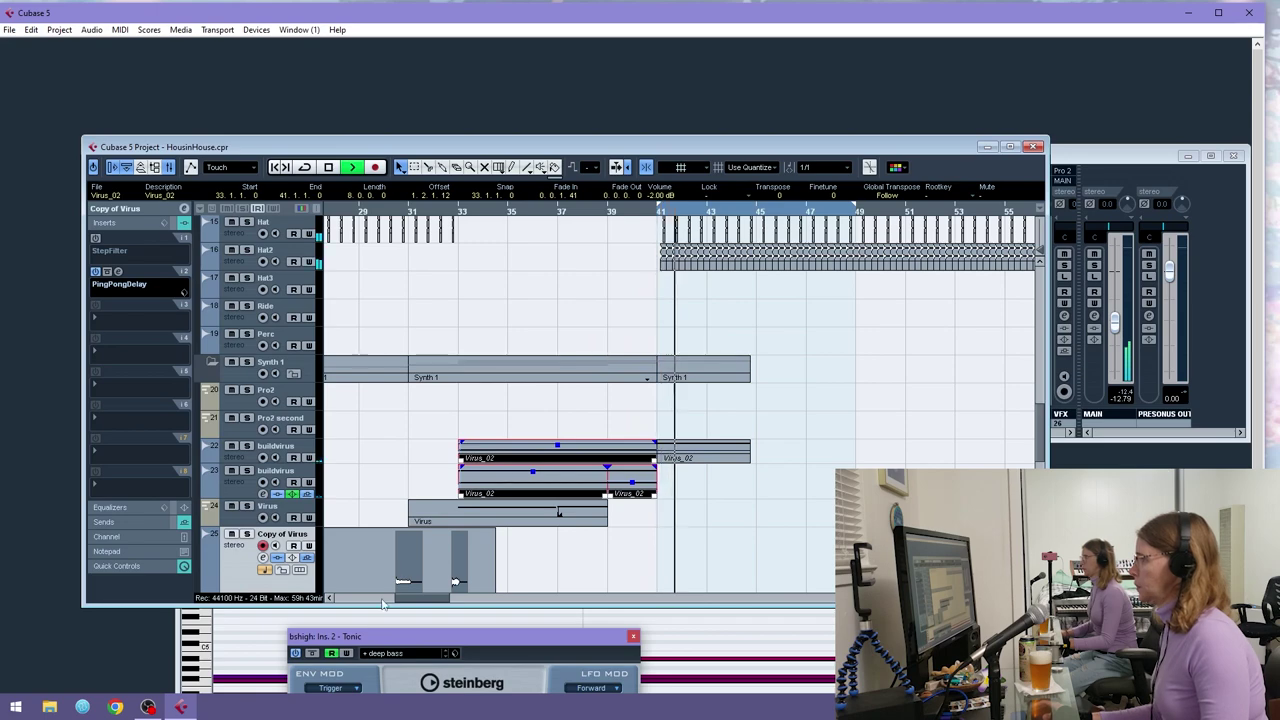
- Expand the Side Chain folder track and turn on cycle playback for bars 41 to 49
scroll(606, 425, right, 2)
scroll(610, 430, up, 5)
scroll(612, 430, down, 5)
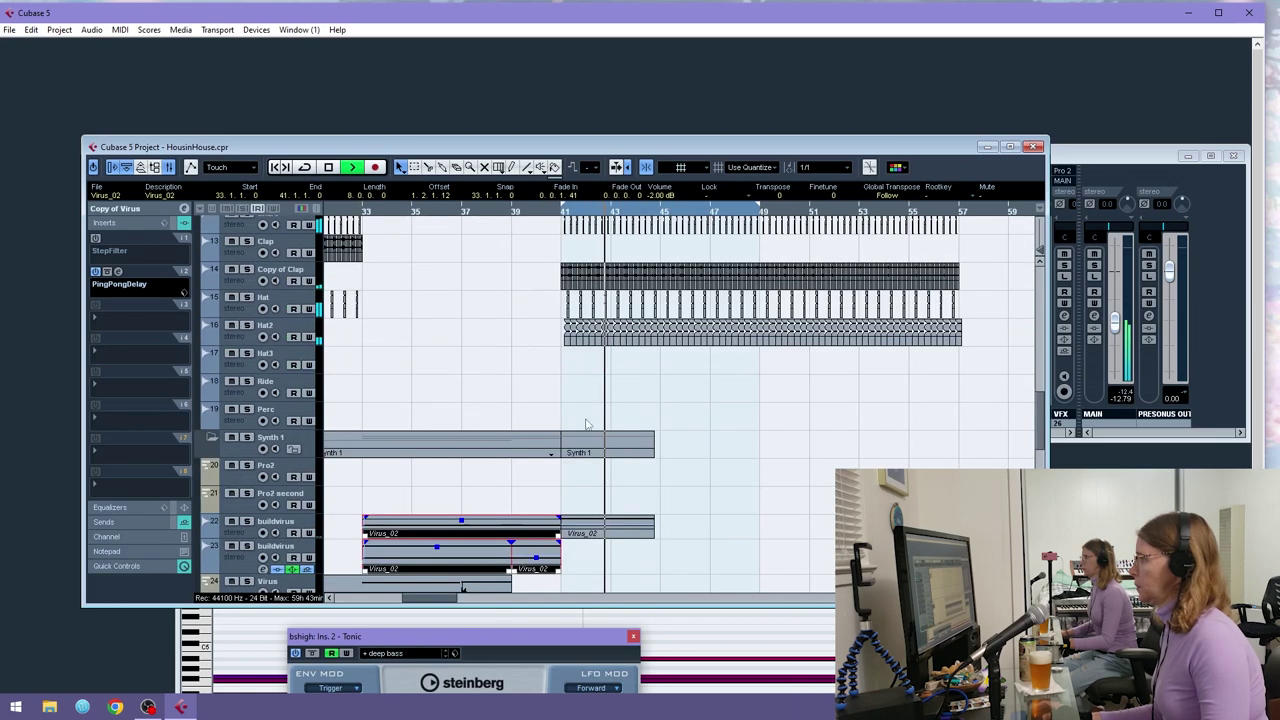
scroll(407, 353, up, 3)
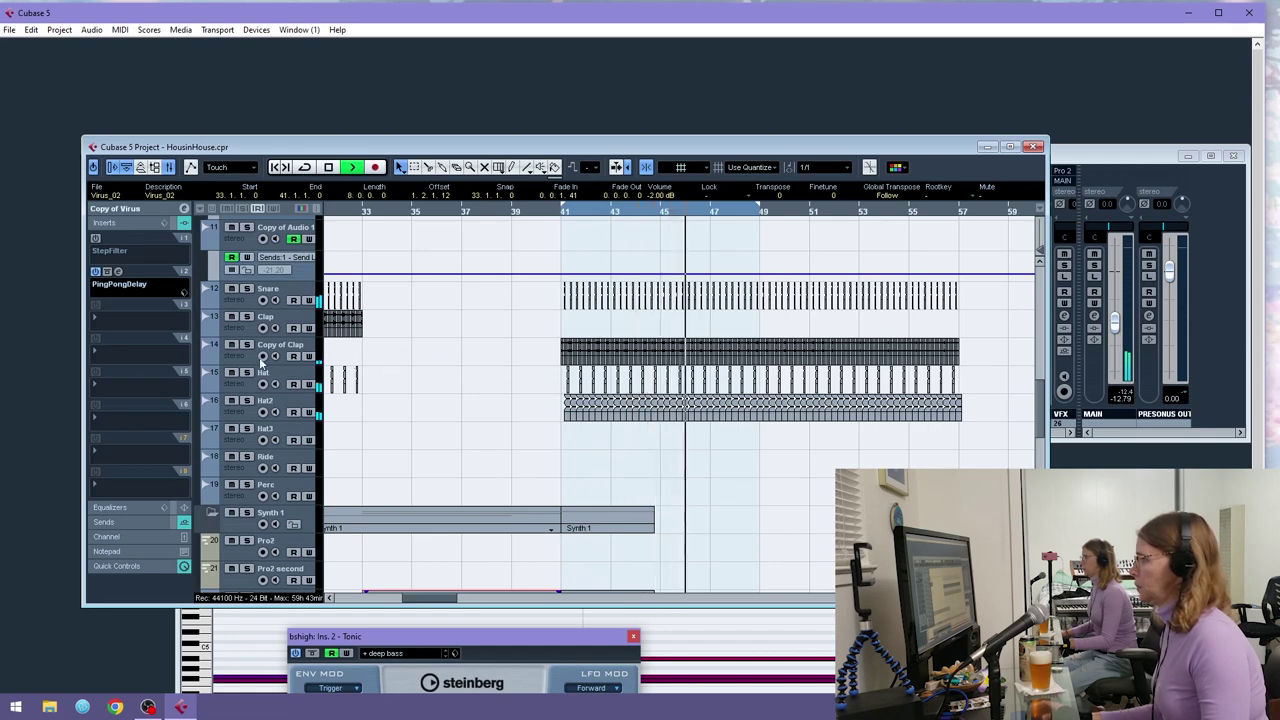
scroll(459, 343, up, 9)
scroll(452, 346, down, 15)
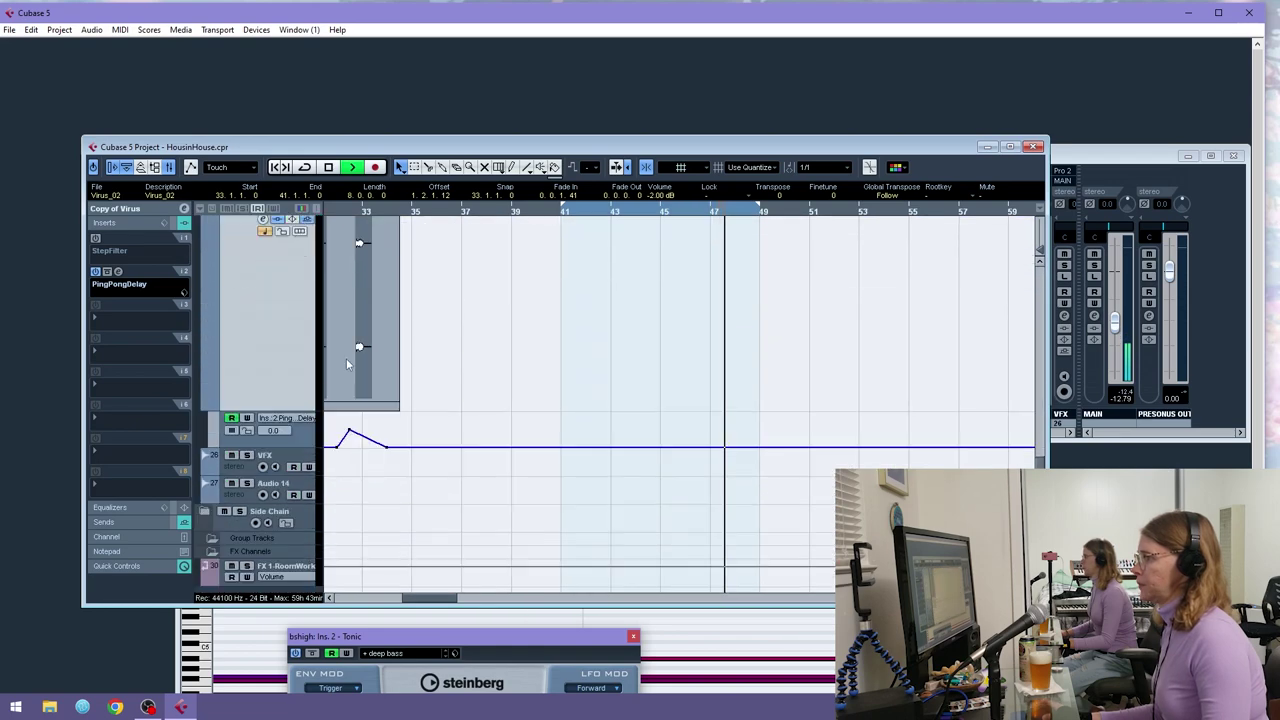
click(206, 512)
click(304, 167)
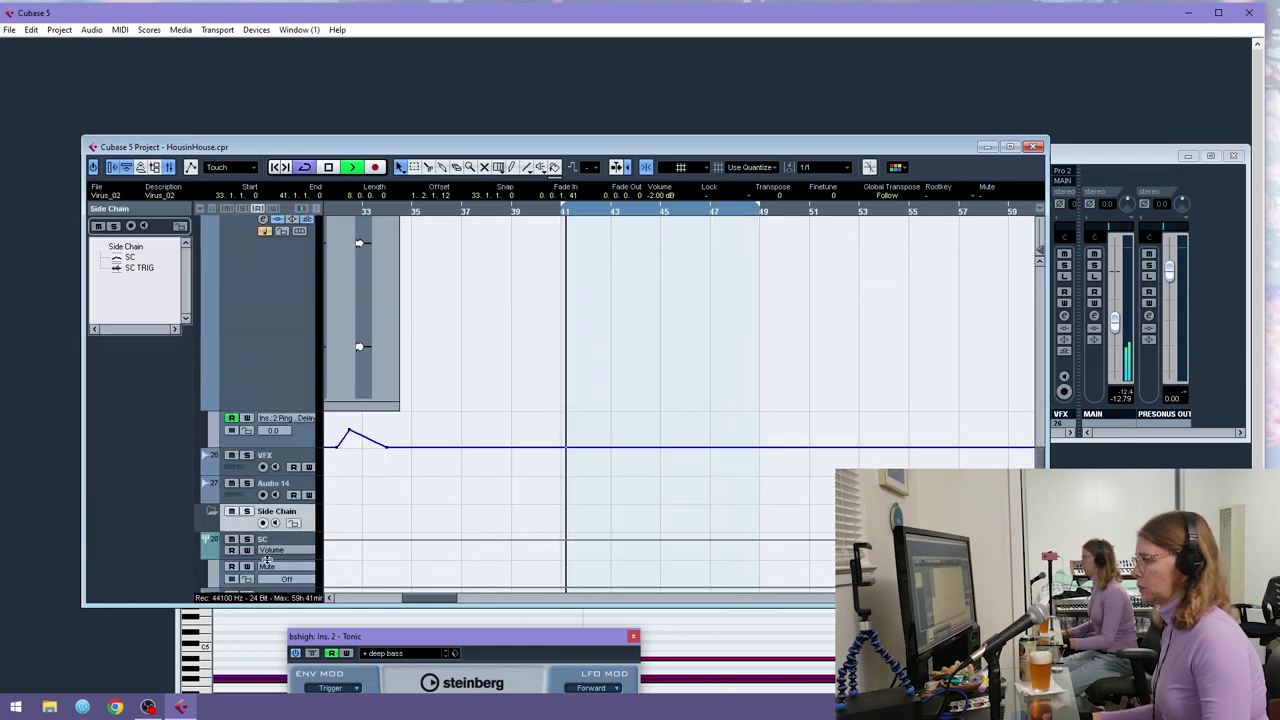
- Move the SC TRIG track to just above BD and copy the bass drum events from bars 41 to 57 onto it
scroll(360, 509, down, 3)
drag(236, 508, 310, 572)
drag(381, 601, 458, 601)
scroll(512, 465, down, 3)
drag(885, 447, 446, 416)
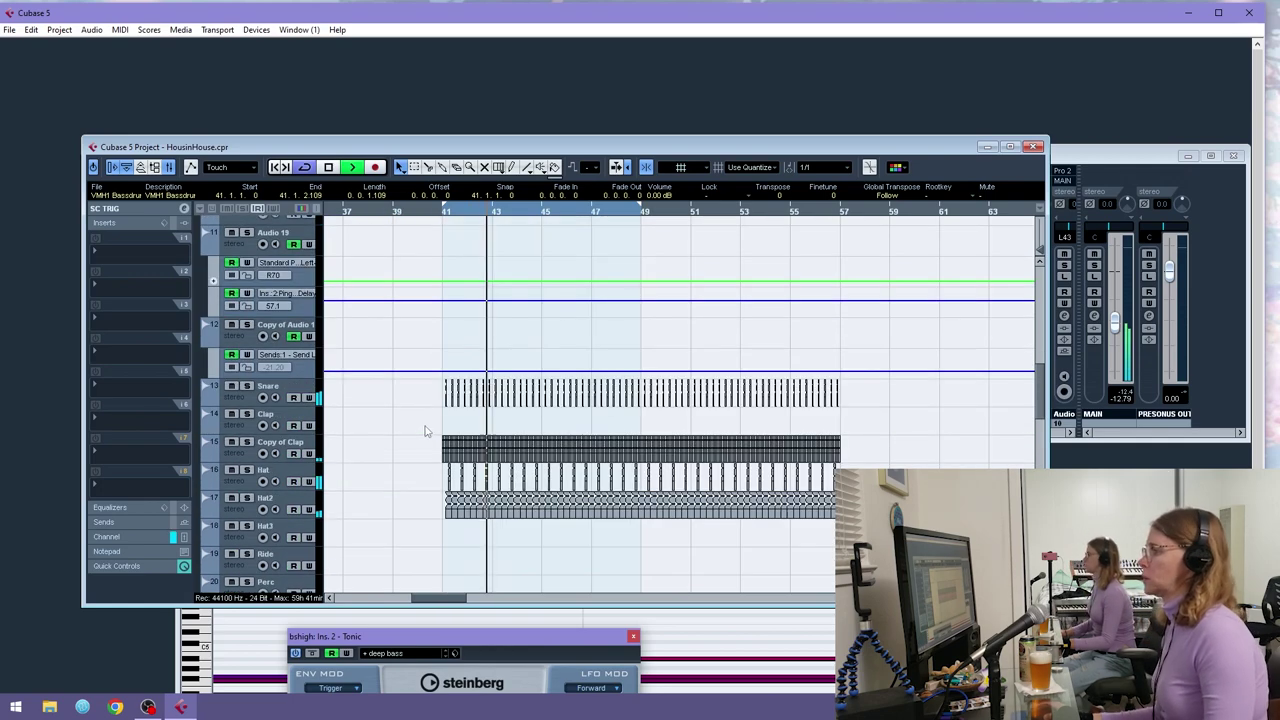
- Route the output of the Copy of Clap track to the stereo SC group
scroll(429, 434, down, 5)
click(241, 459)
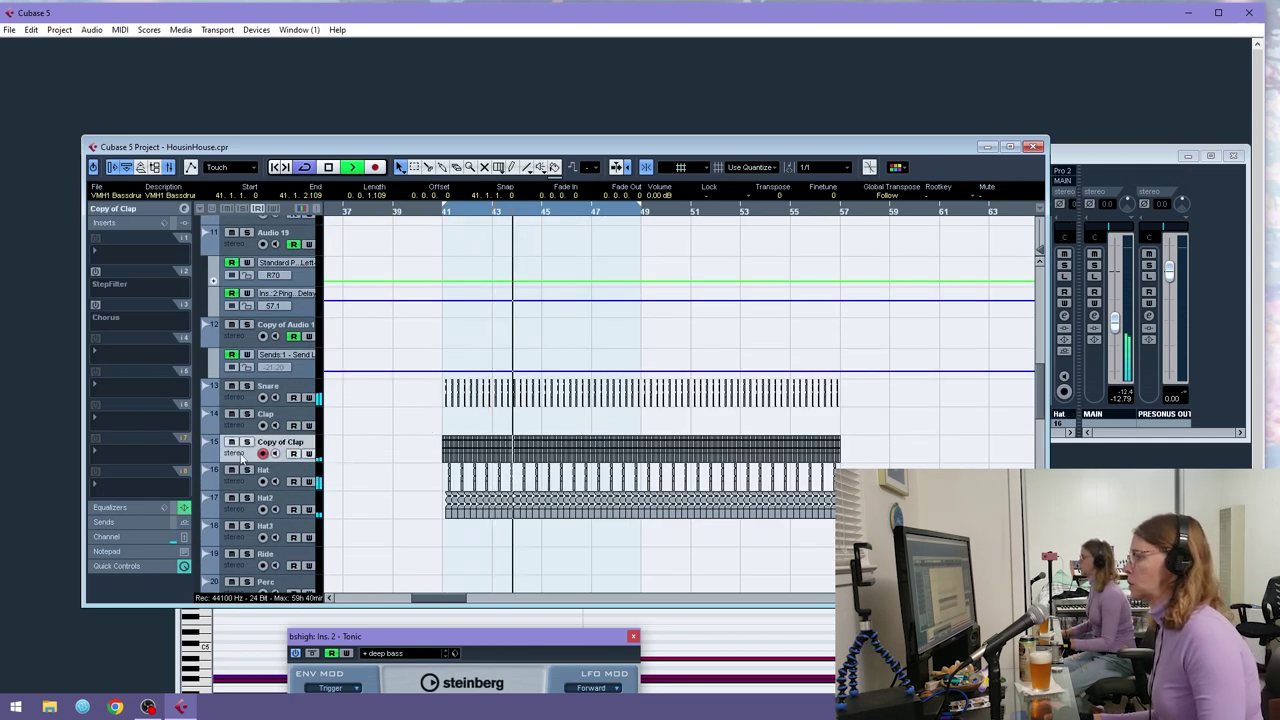
click(128, 208)
click(135, 327)
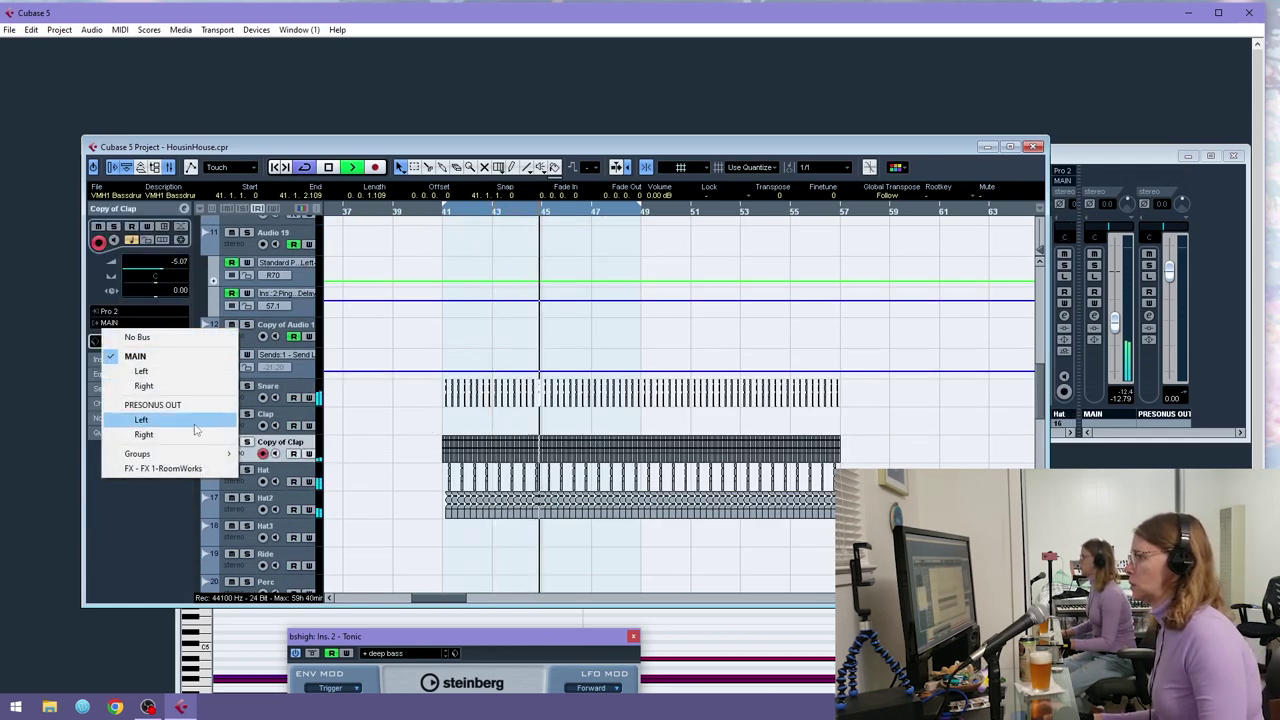
mouse_move(140, 449)
click(300, 470)
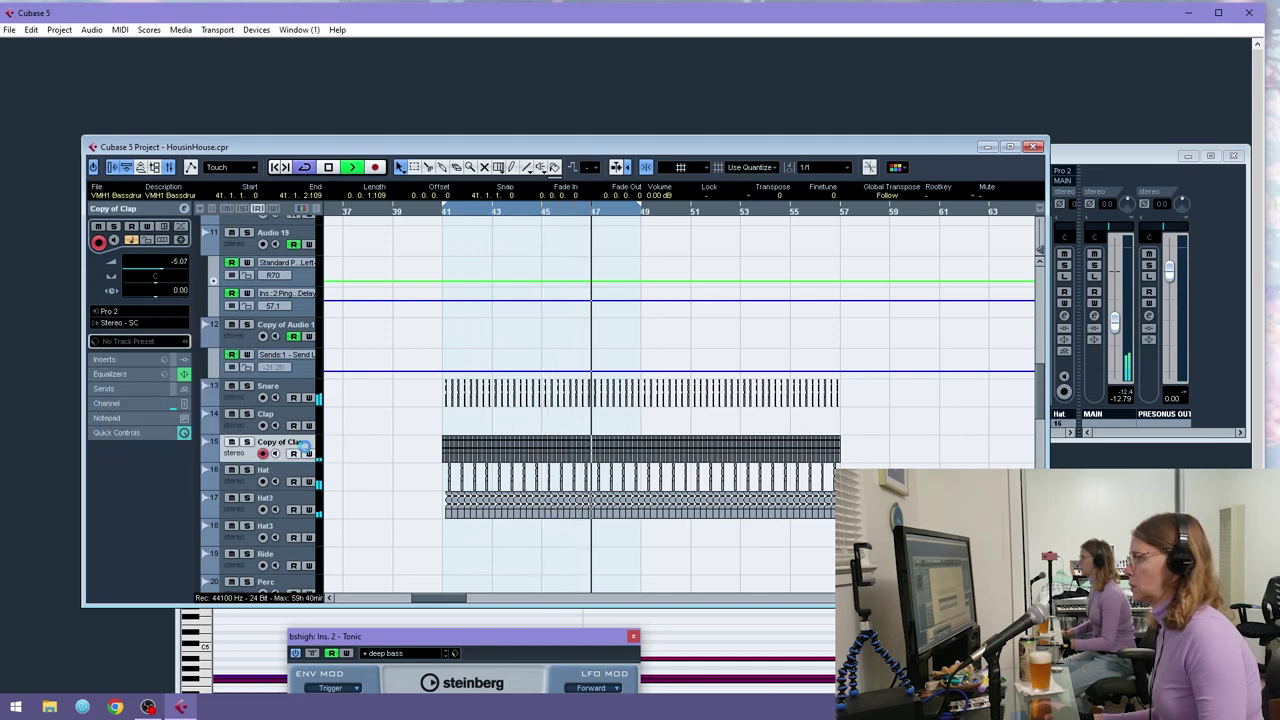
- Route the output of the Hat2 track to the stereo SC group and set its volume to -21.50
click(242, 516)
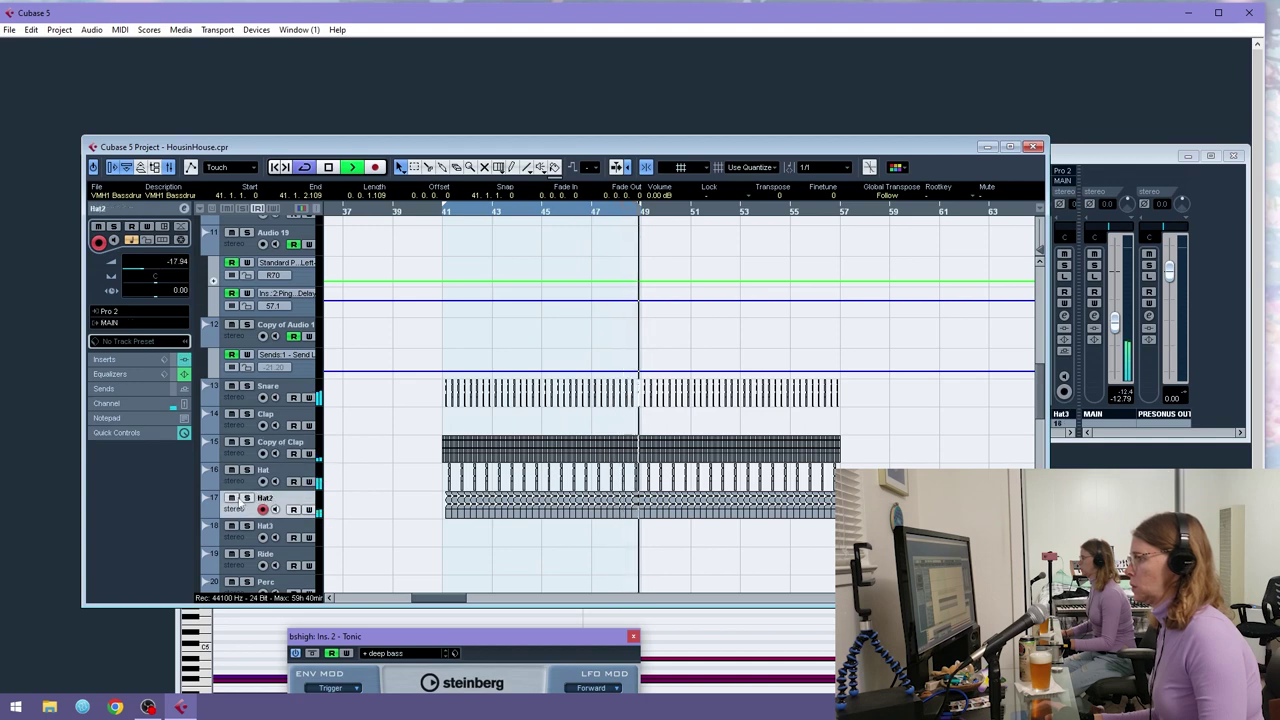
click(126, 323)
mouse_move(200, 454)
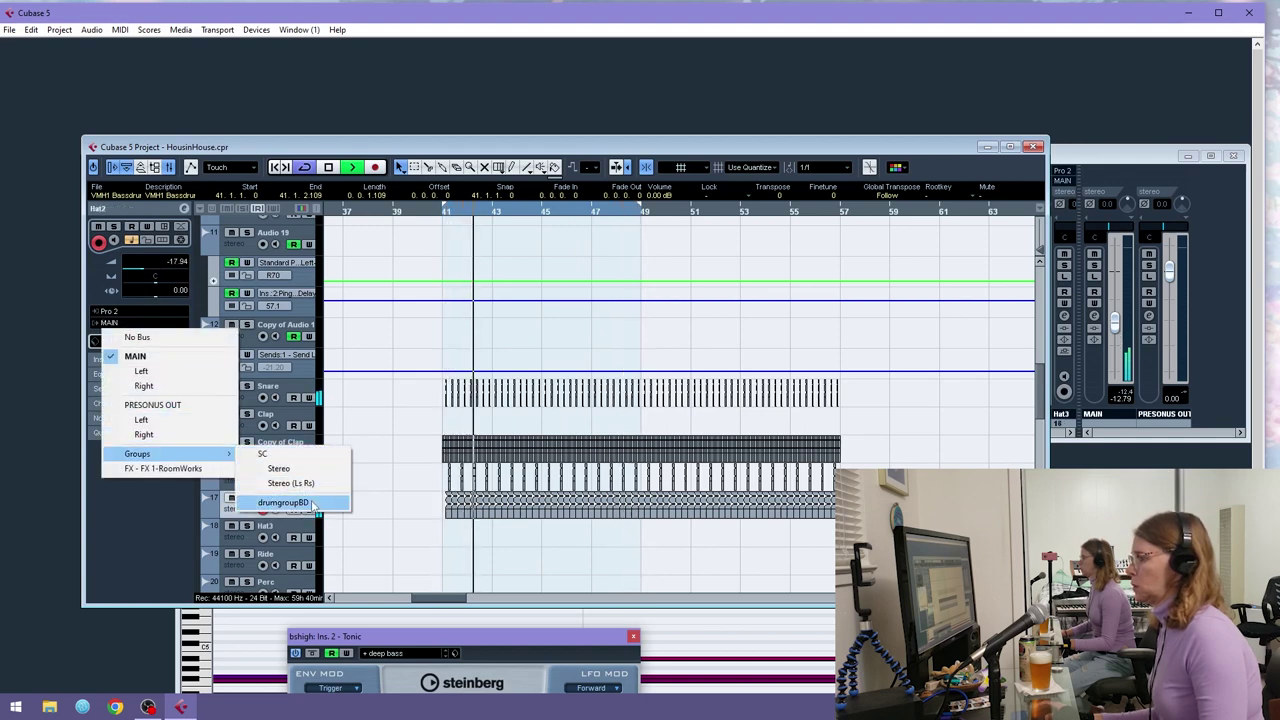
click(318, 468)
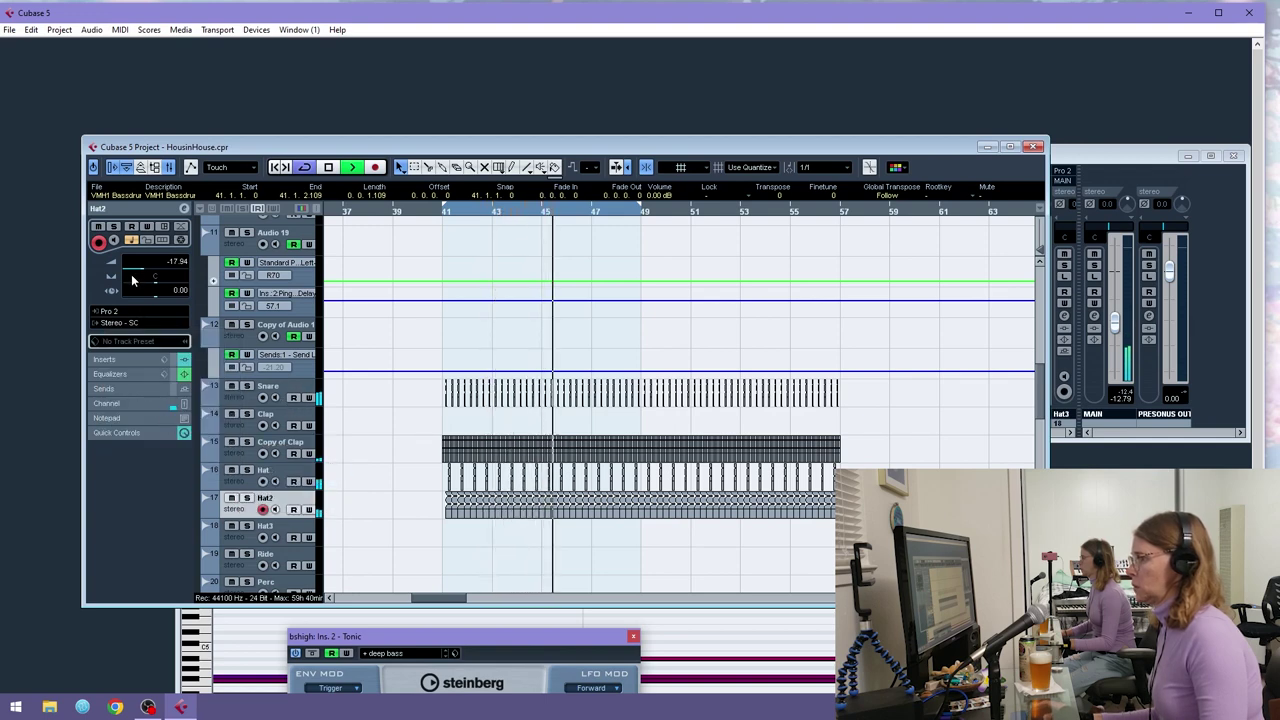
drag(136, 272, 139, 273)
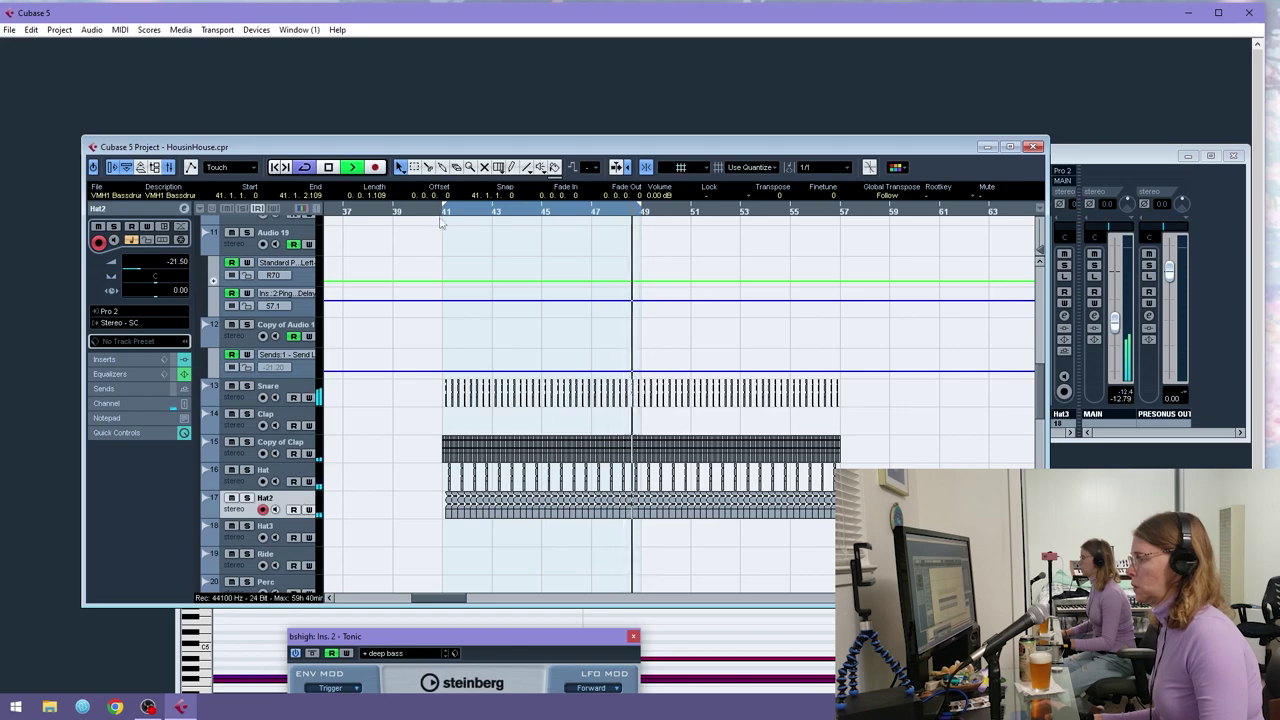
- Close the Tonic plug-in window of bshigh and continue playback from bar 37
scroll(461, 371, up, 10)
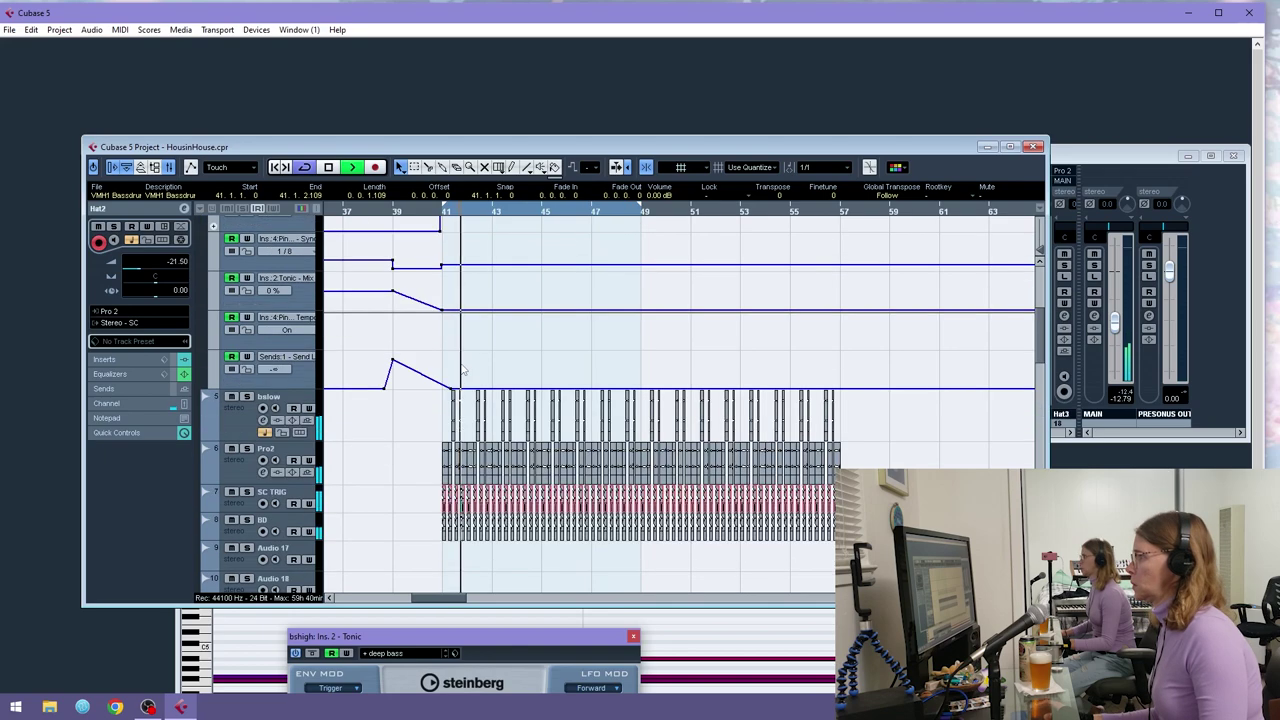
scroll(461, 371, down, 6)
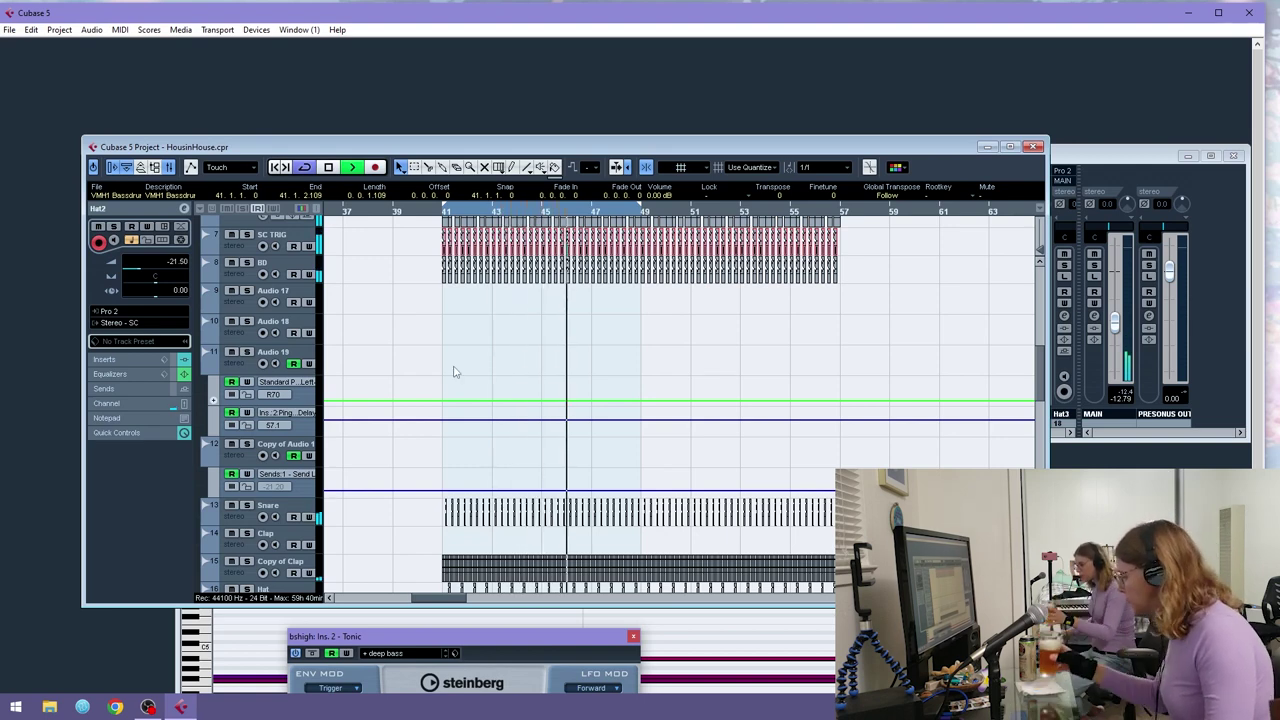
click(633, 636)
click(345, 211)
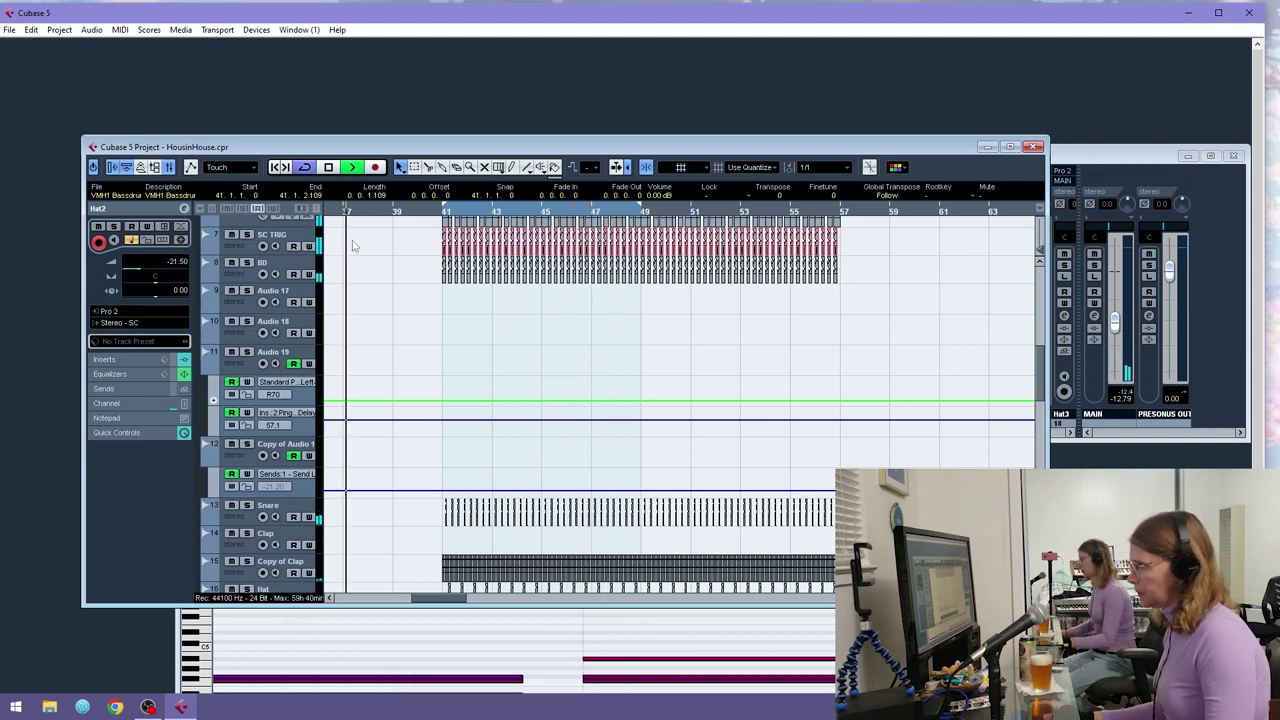
- Open the bshigh Drums part at bars 41 to 49 in the Audio Part Editor
mouse_move(1041, 372)
mouse_down()
mouse_move(1046, 301)
mouse_move(1041, 357)
mouse_up()
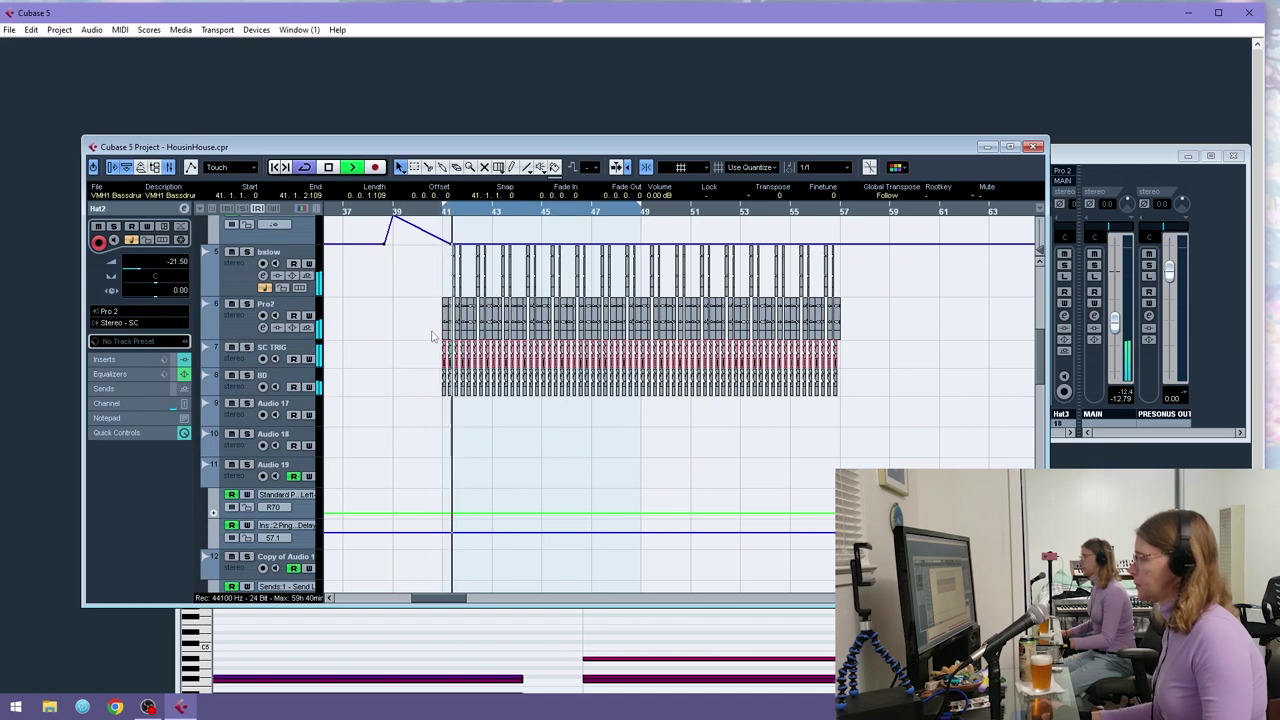
scroll(449, 335, up, 5)
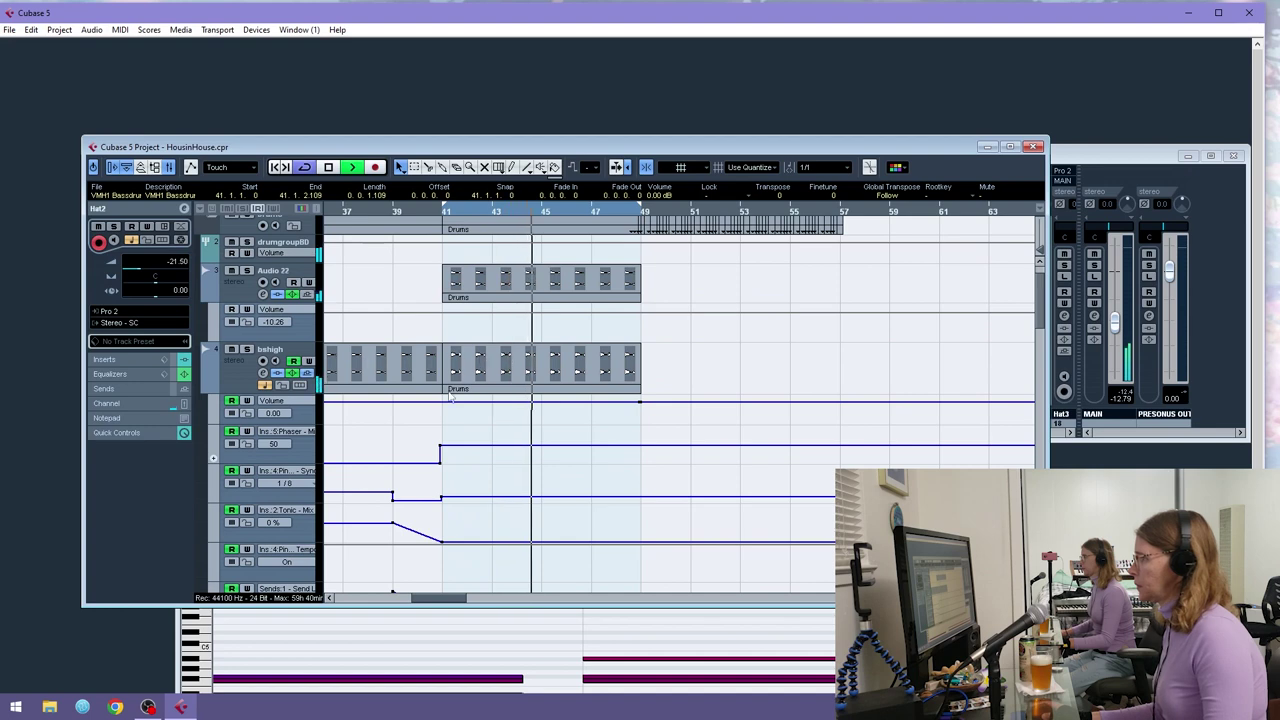
double_click(512, 370)
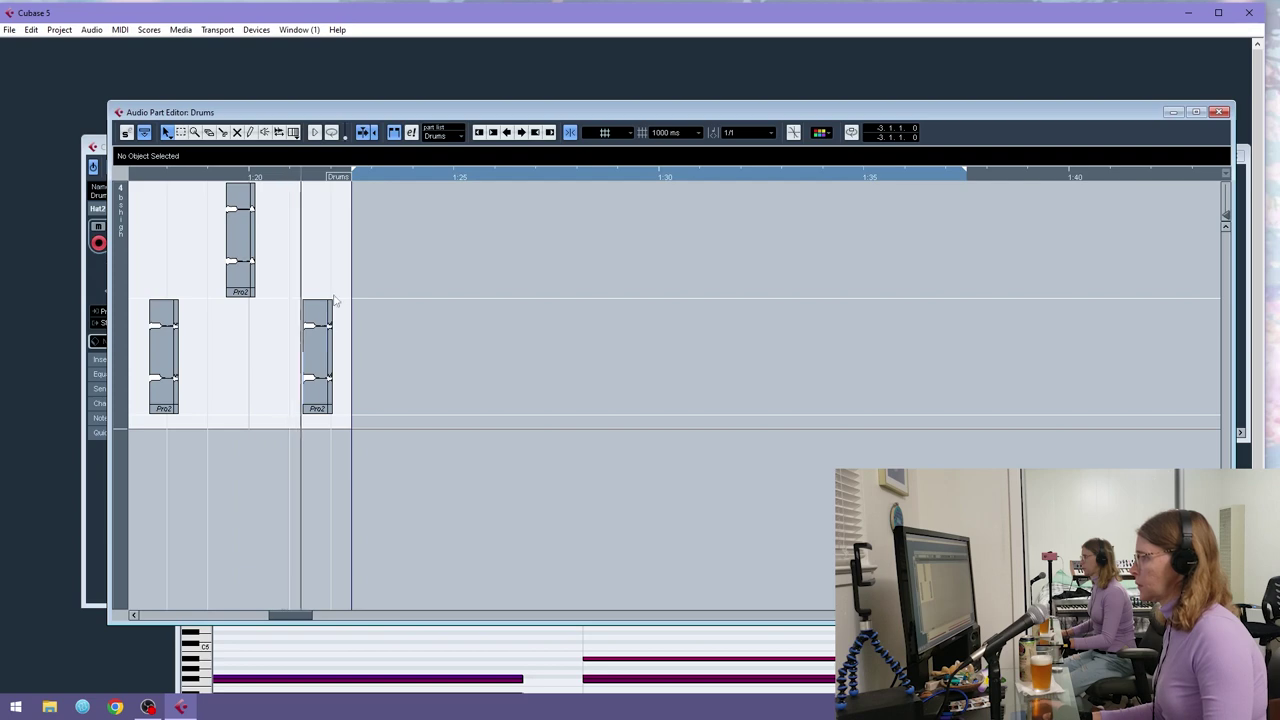
- Pitch-shift the longer slice of the last Pro2 second hit in the bshigh Drums part by 16 semitones with the MPEX 4 algorithm
drag(320, 177, 306, 257)
click(332, 338)
right_click(331, 337)
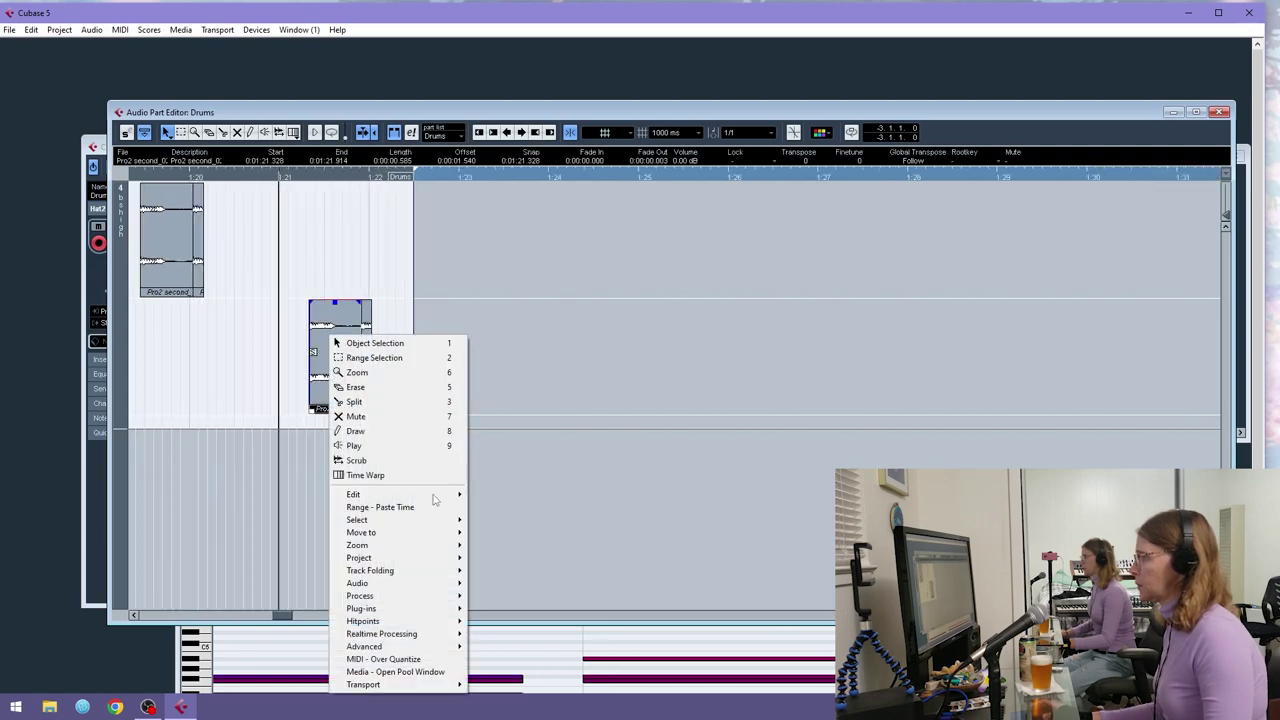
mouse_move(437, 598)
click(500, 507)
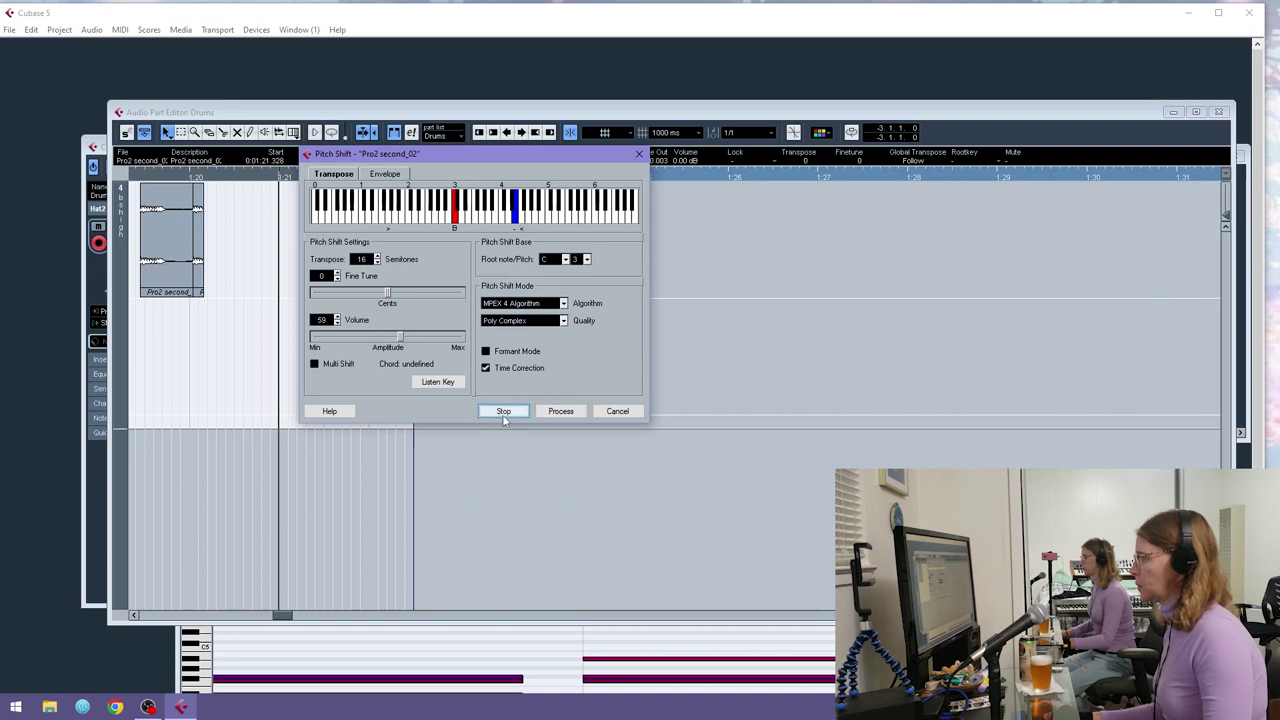
click(558, 414)
click(630, 426)
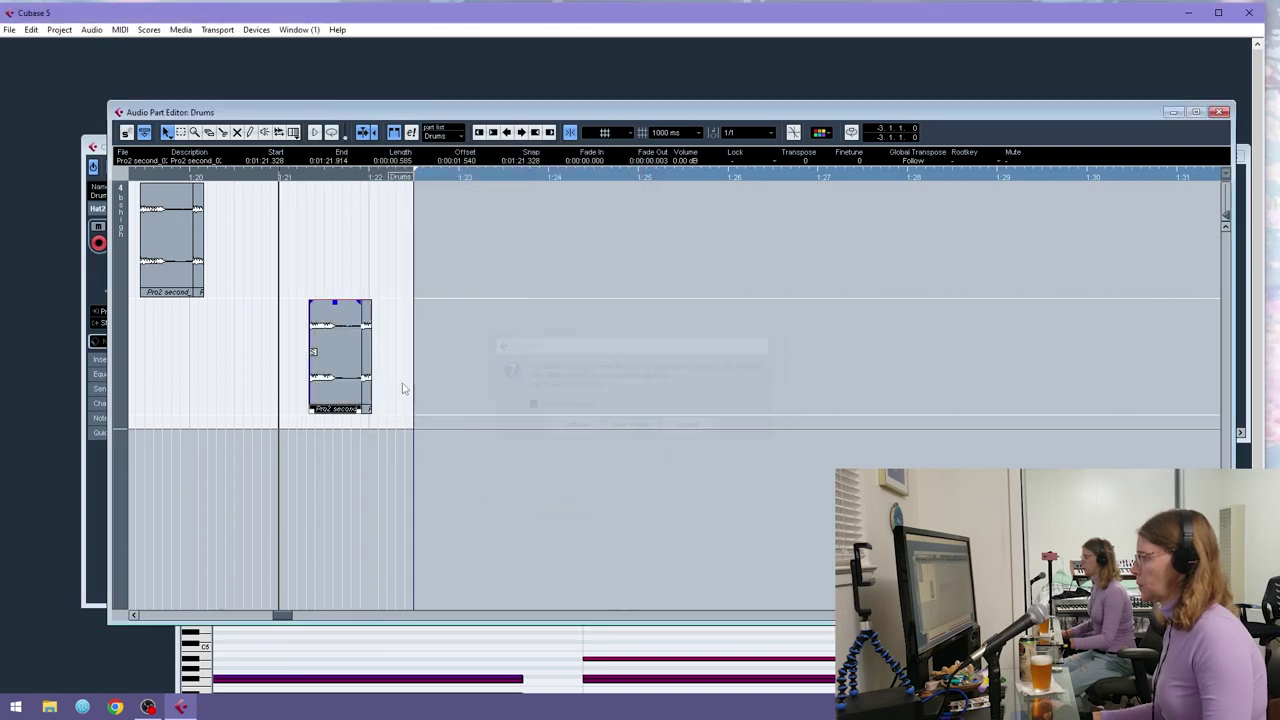
- Pitch-shift the short slice ending that same Pro2 second hit by 16 semitones and close the part editor
right_click(367, 320)
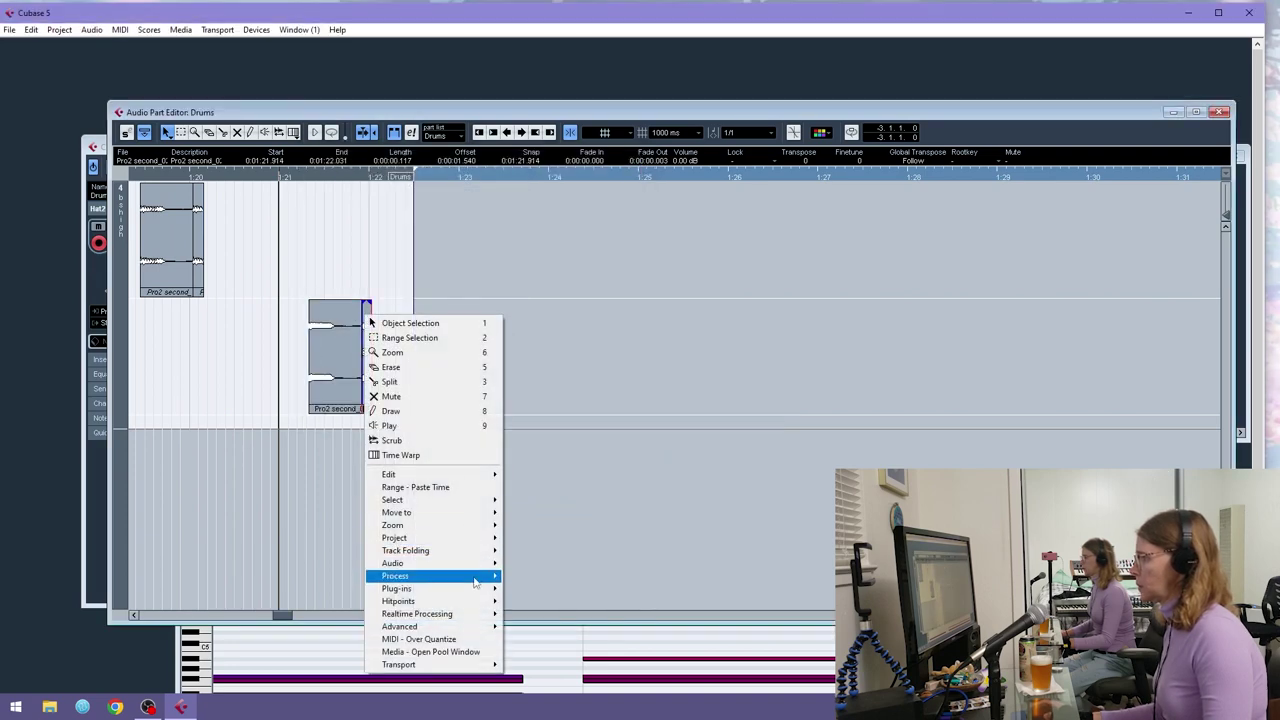
mouse_move(480, 576)
click(575, 488)
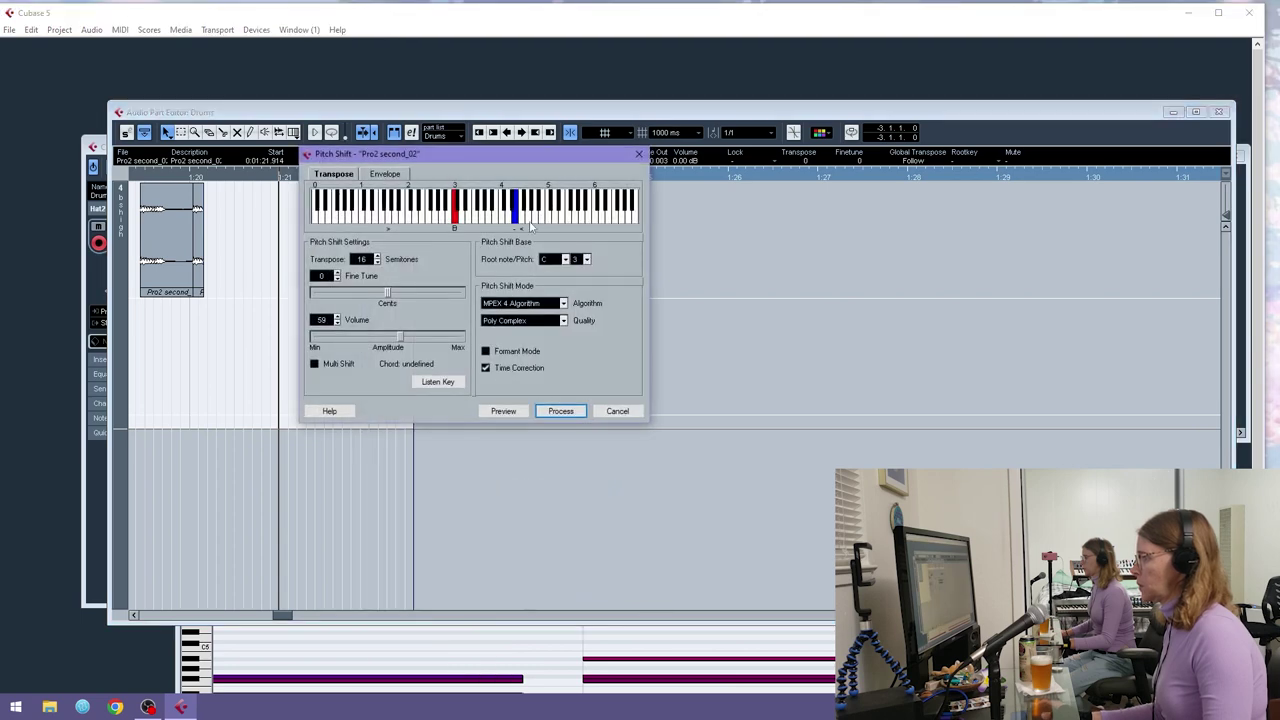
click(563, 413)
click(626, 424)
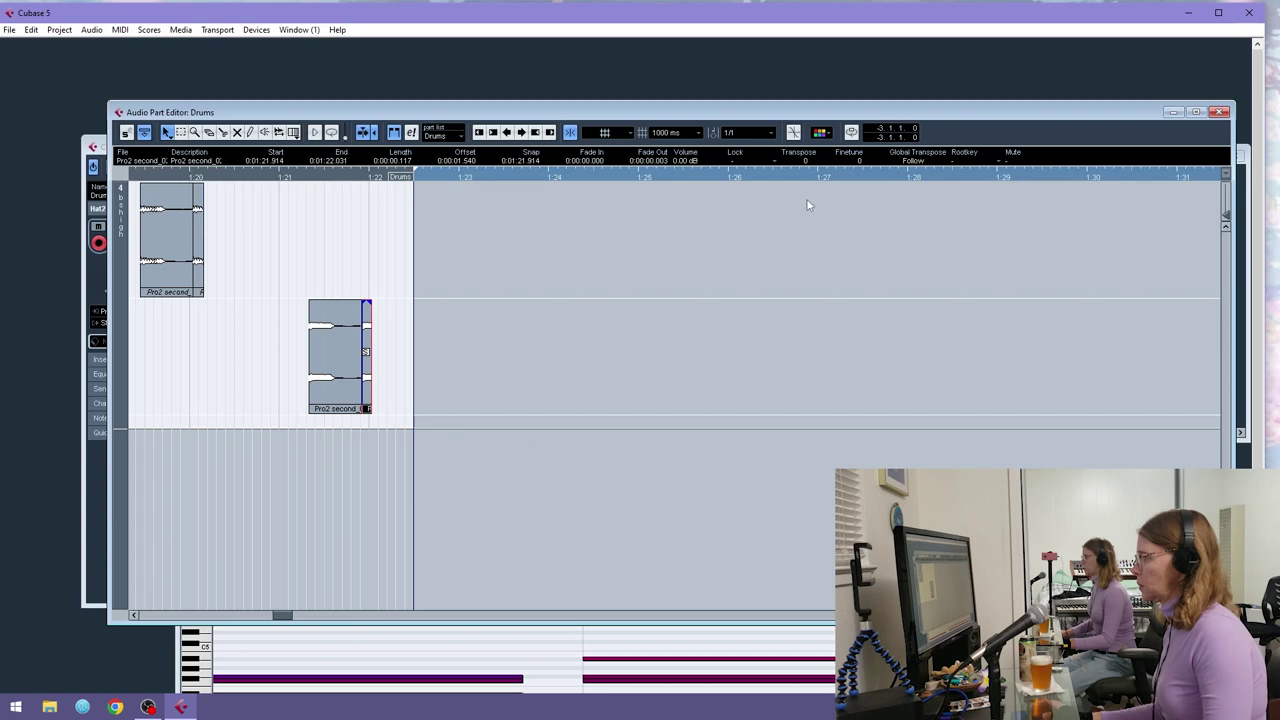
click(1219, 112)
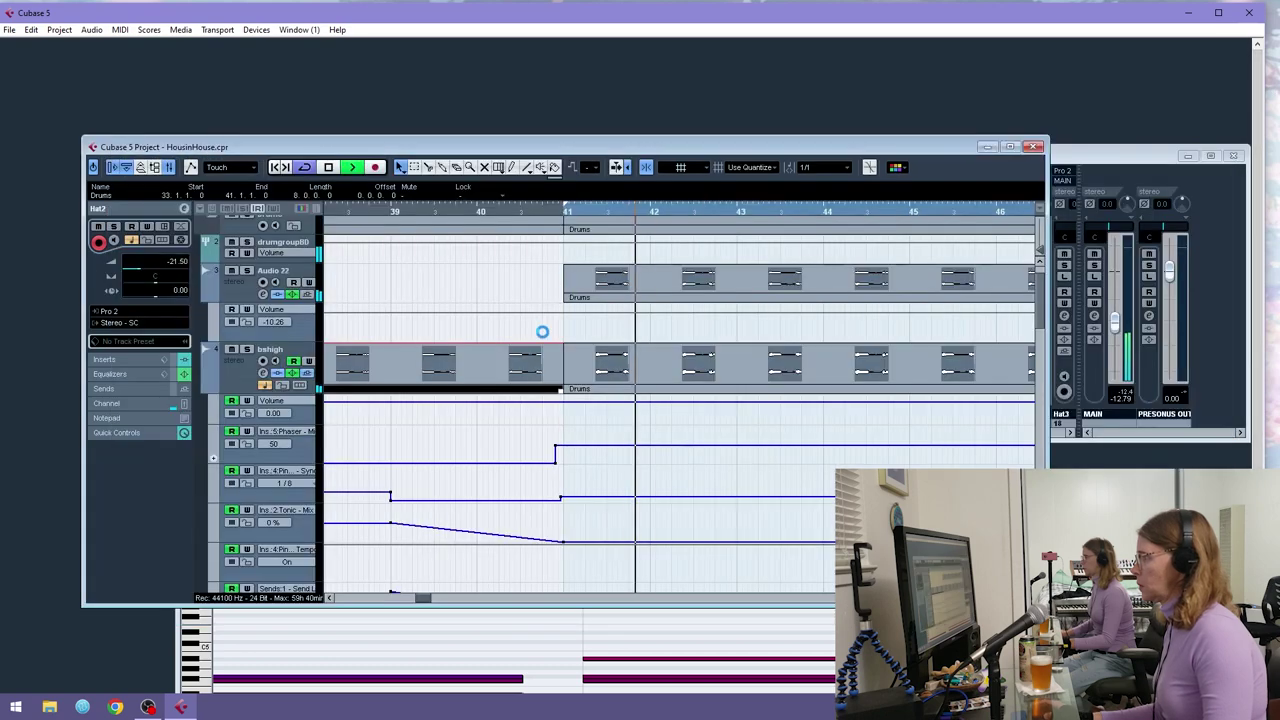
- Split the bshigh Drums part at bar 40 and pitch-shift that bar's longer slice with the falling envelope at a 16-semitone range
double_click(505, 377)
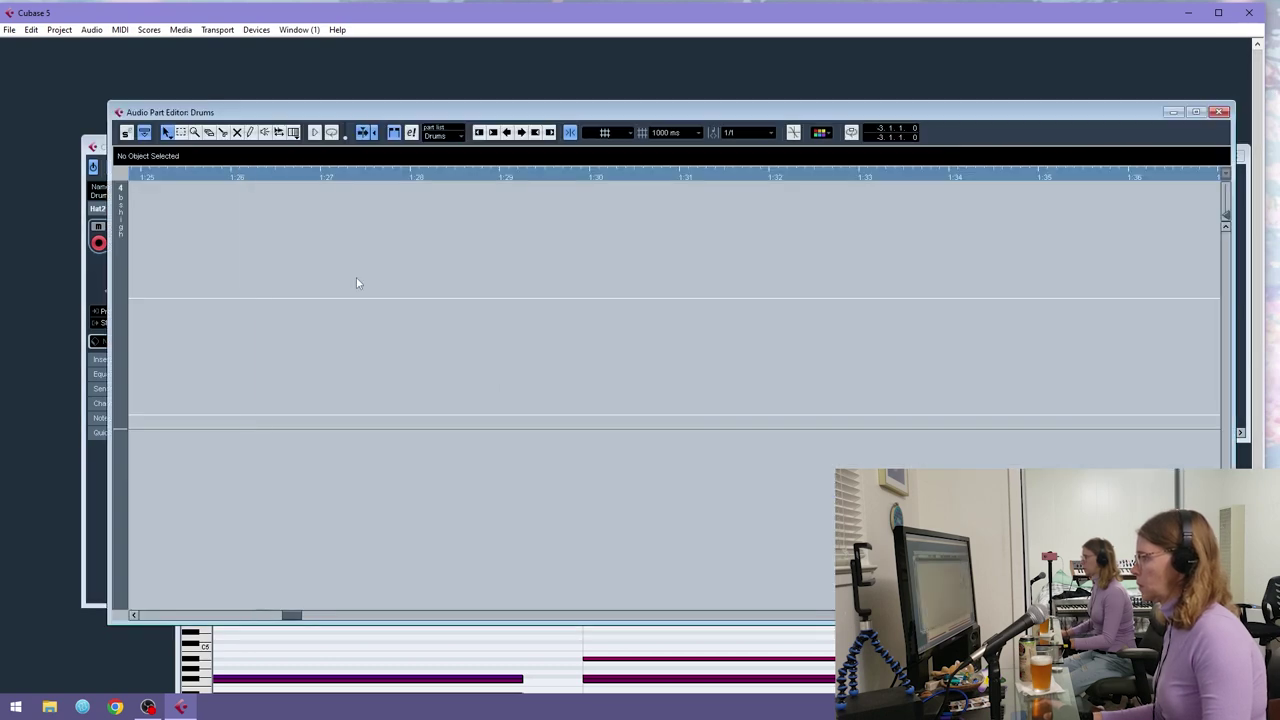
drag(352, 171, 189, 188)
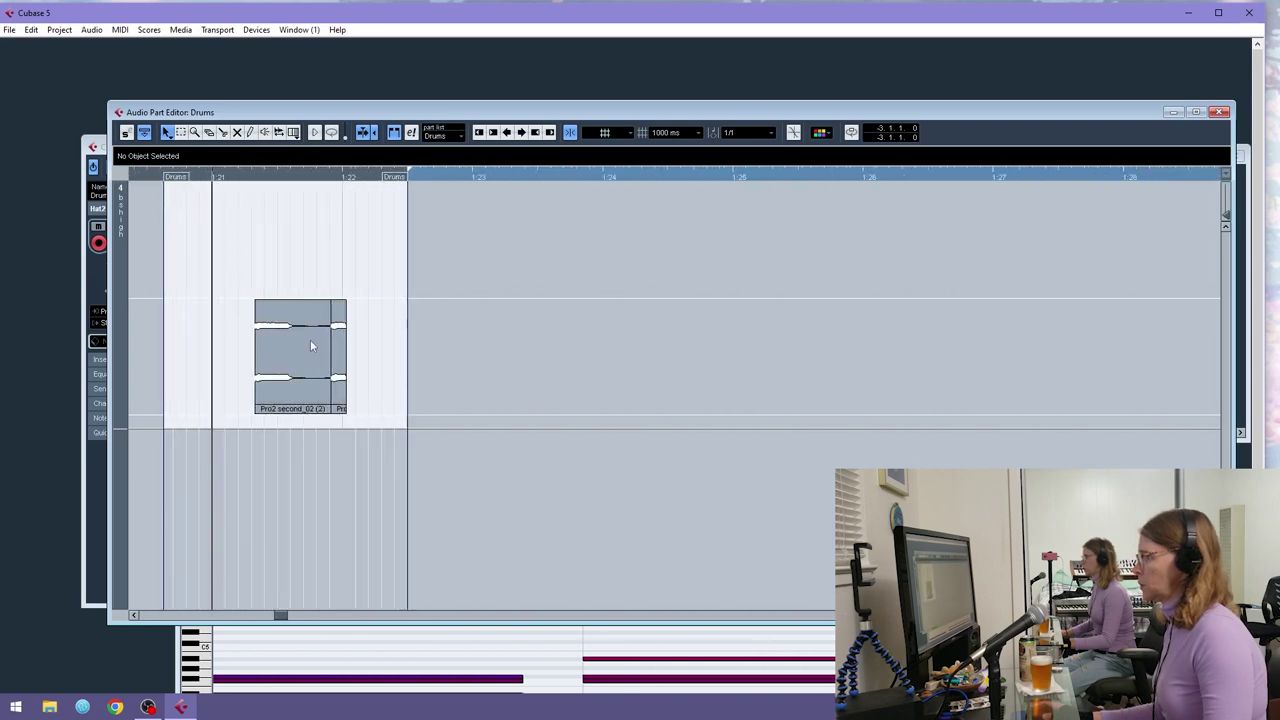
click(309, 344)
right_click(302, 337)
mouse_move(380, 593)
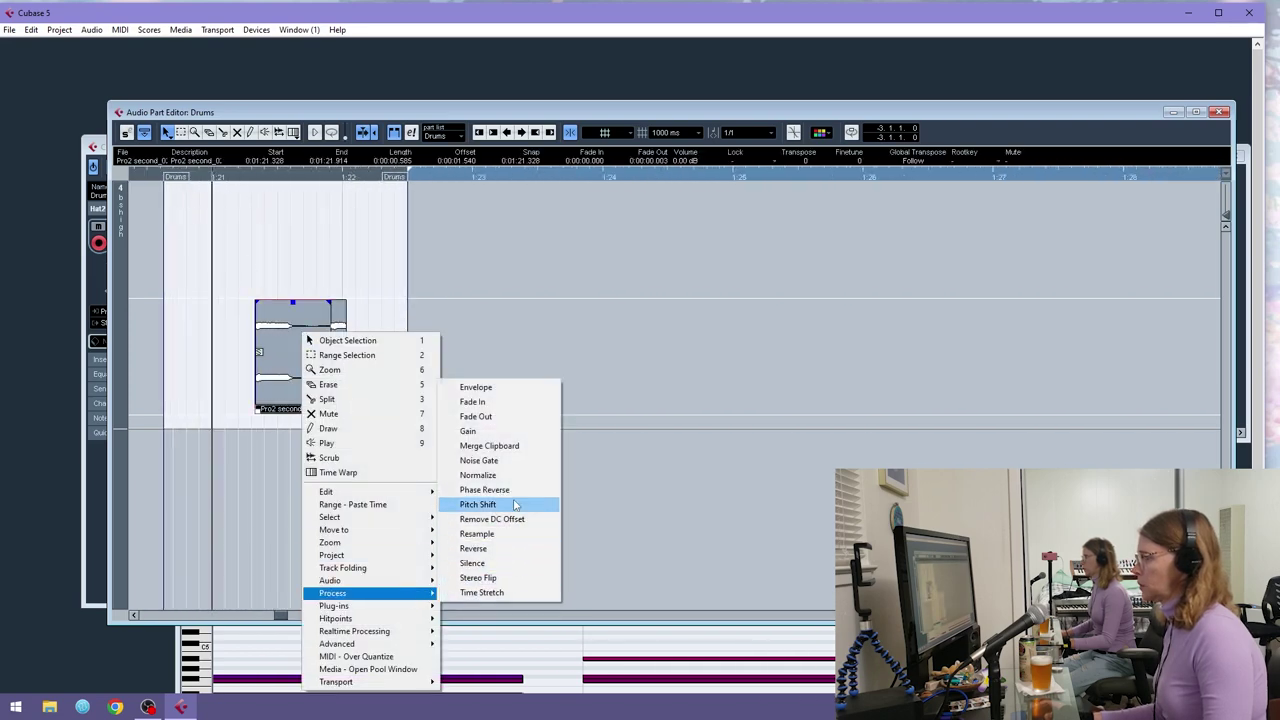
click(500, 503)
click(410, 174)
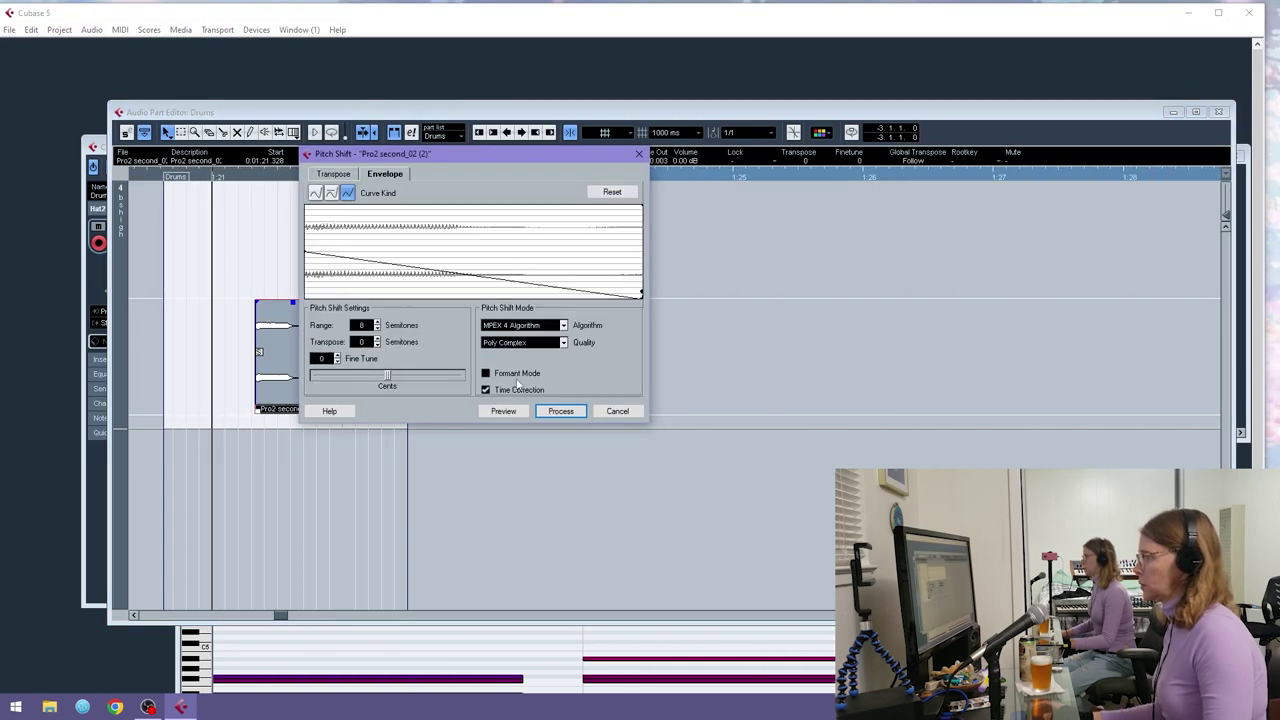
click(377, 321)
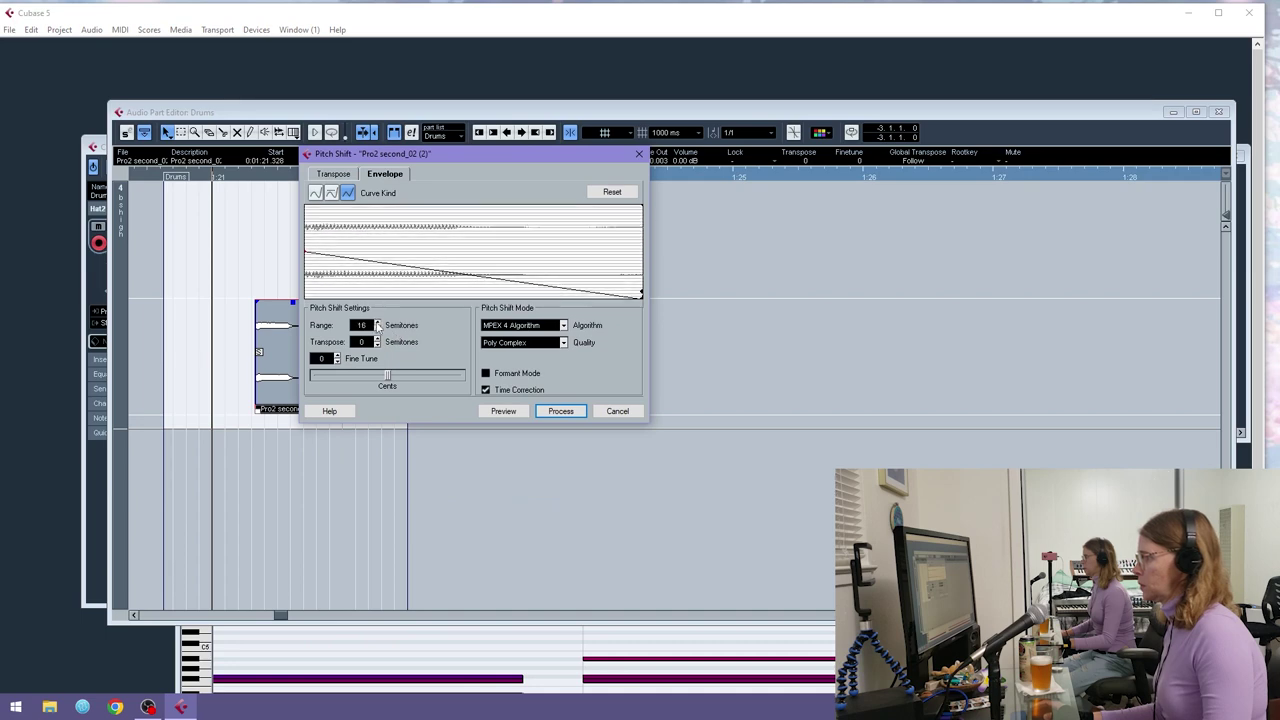
click(547, 412)
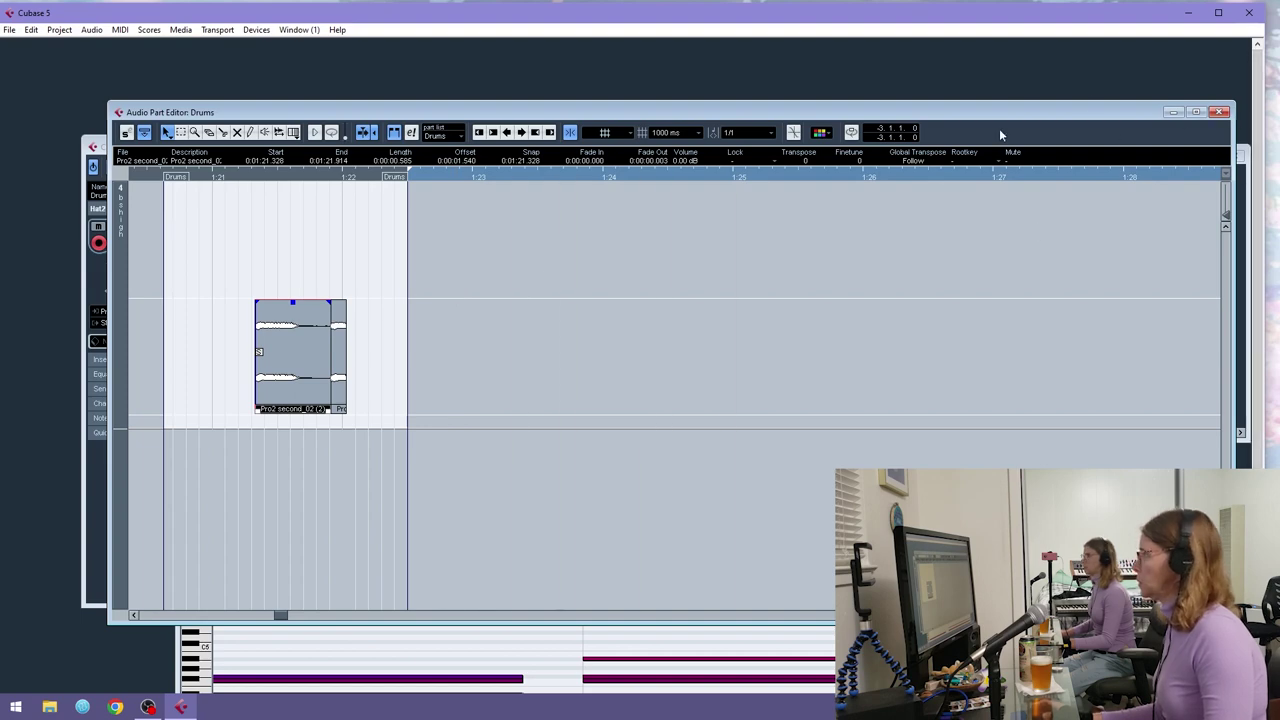
click(1220, 111)
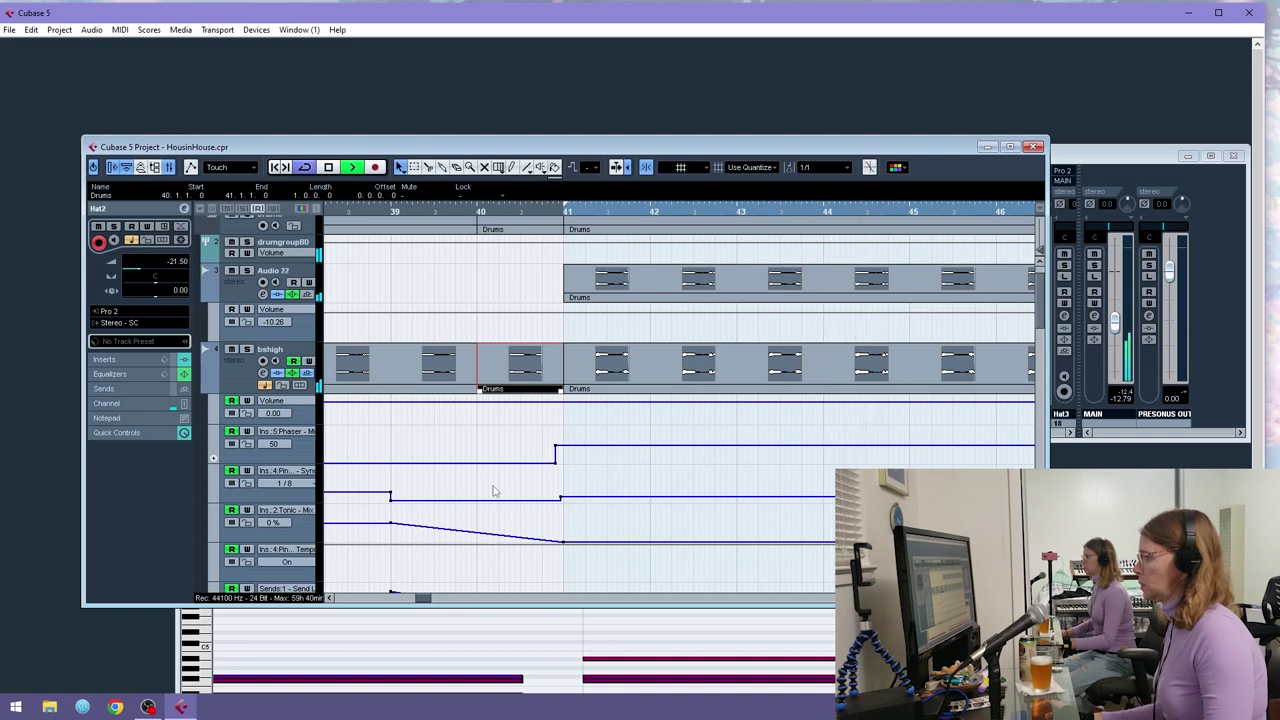
- Add peaks just after bar 40 to bshigh's Tonic mix and send level automation, and play from just before bar 40
scroll(493, 493, down, 2)
drag(495, 463, 500, 440)
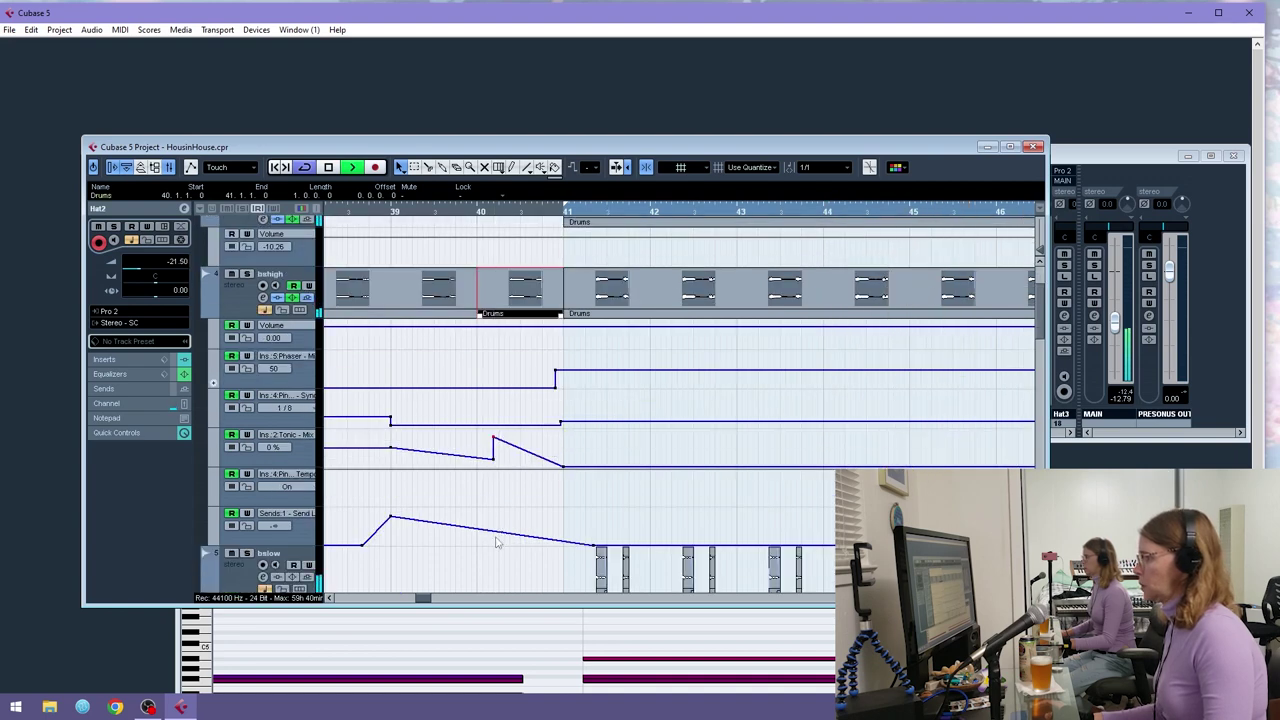
drag(495, 538, 494, 510)
click(456, 212)
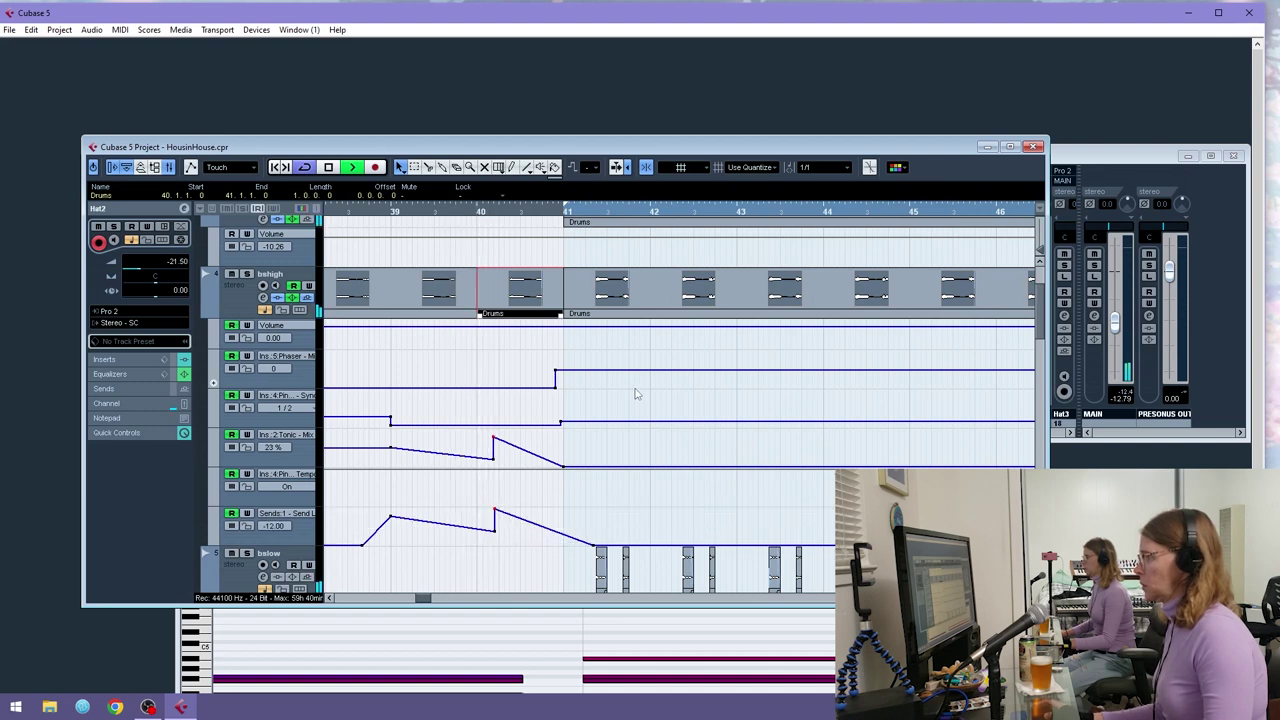
- Lower the volume of both slices in bshigh's bar 40 part to -3.00 dB and play the transition
double_click(507, 288)
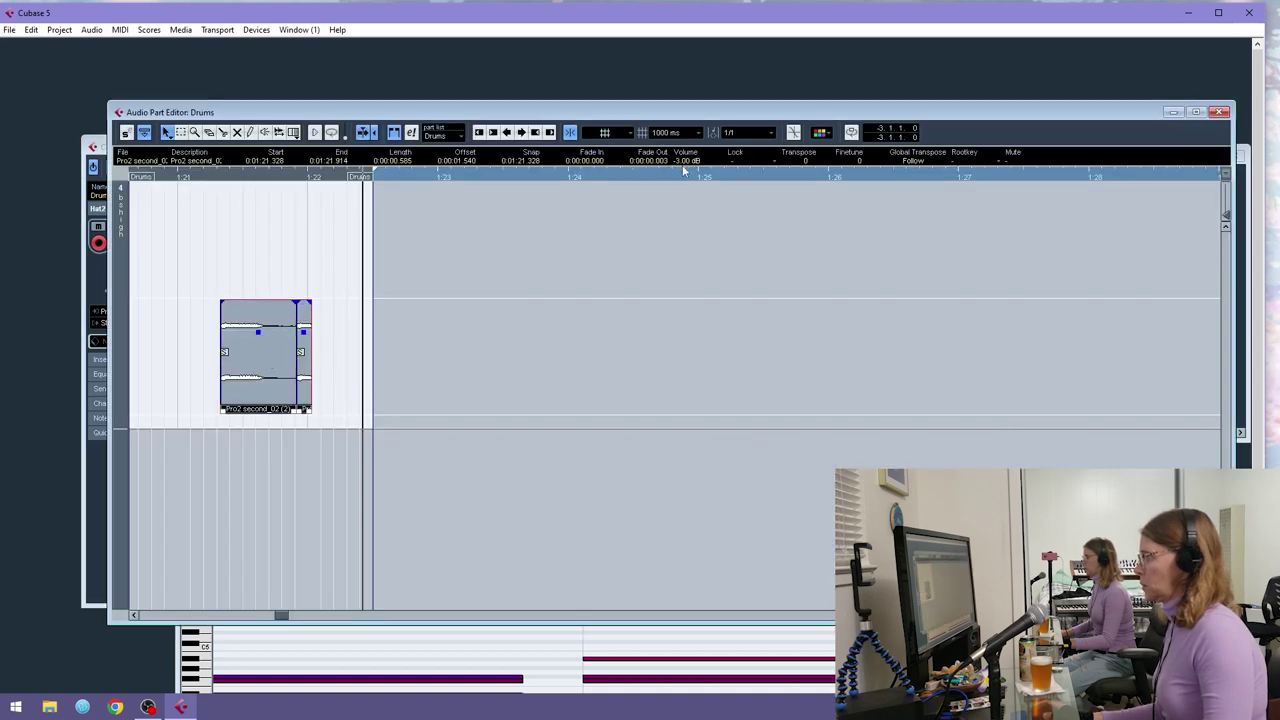
click(1220, 111)
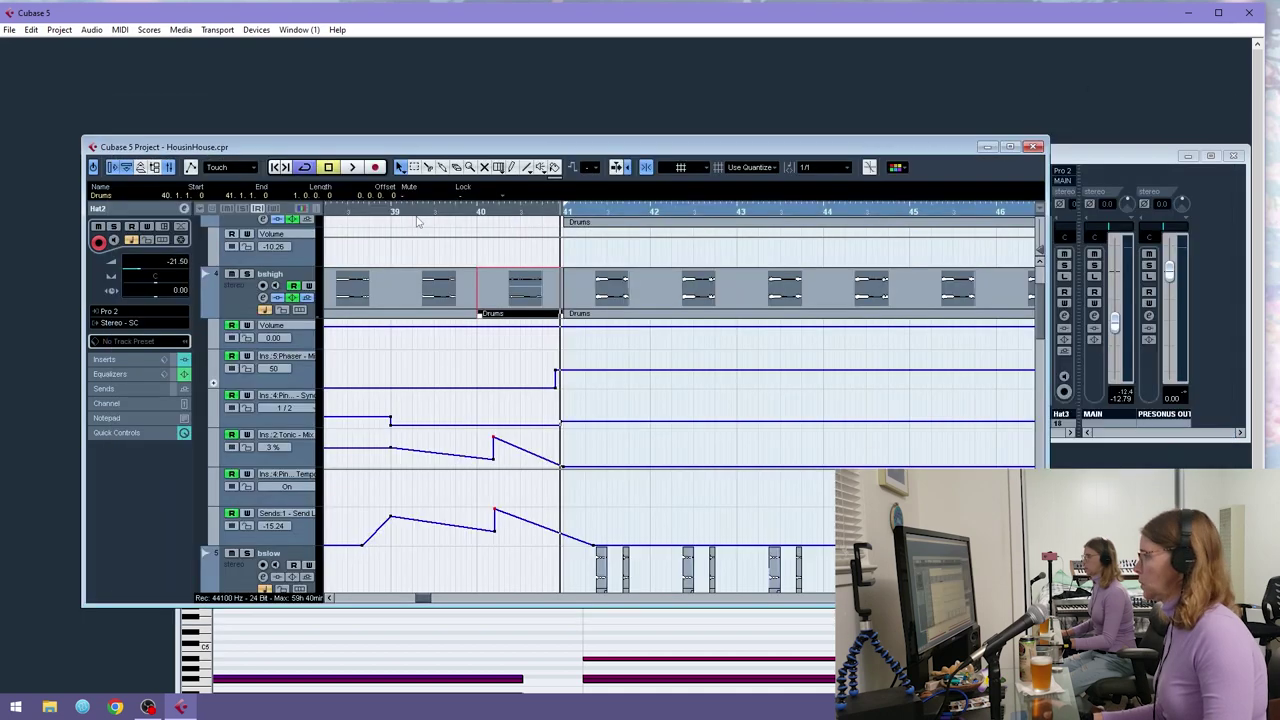
key(space)
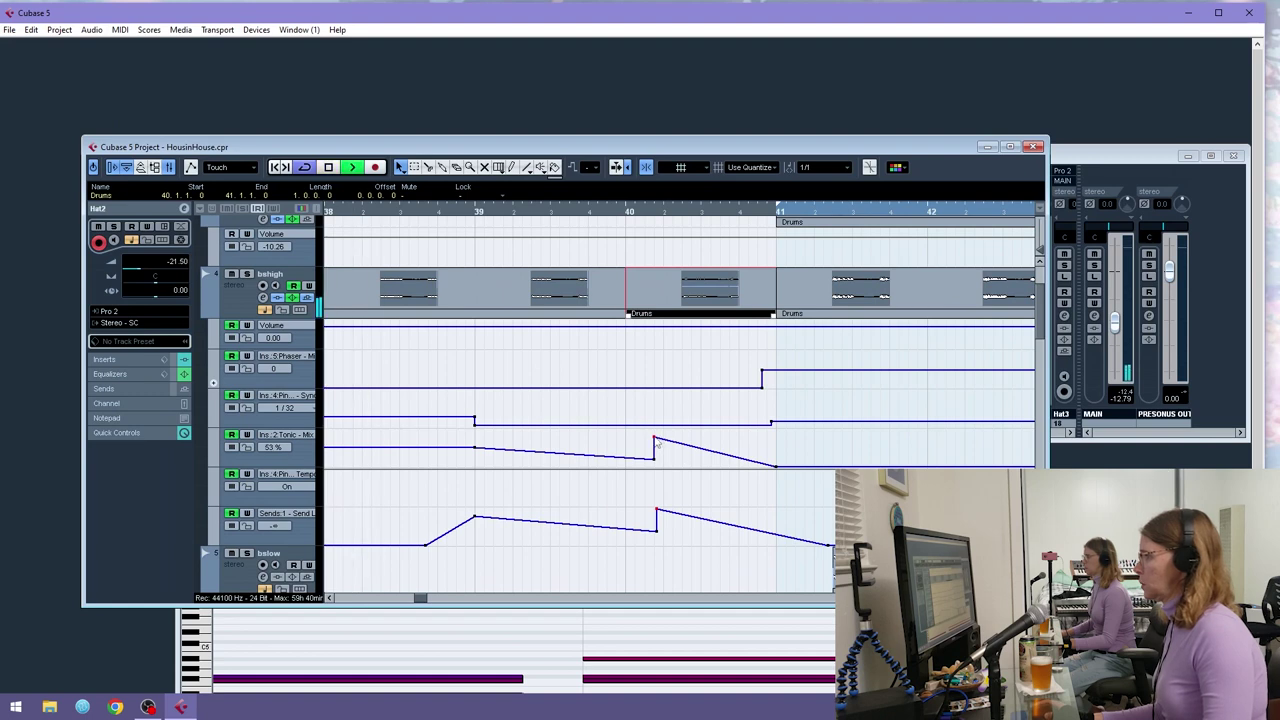
- Slightly lower the peaks just after bar 40 in bshigh's Tonic mix and send level automation
drag(655, 437, 655, 443)
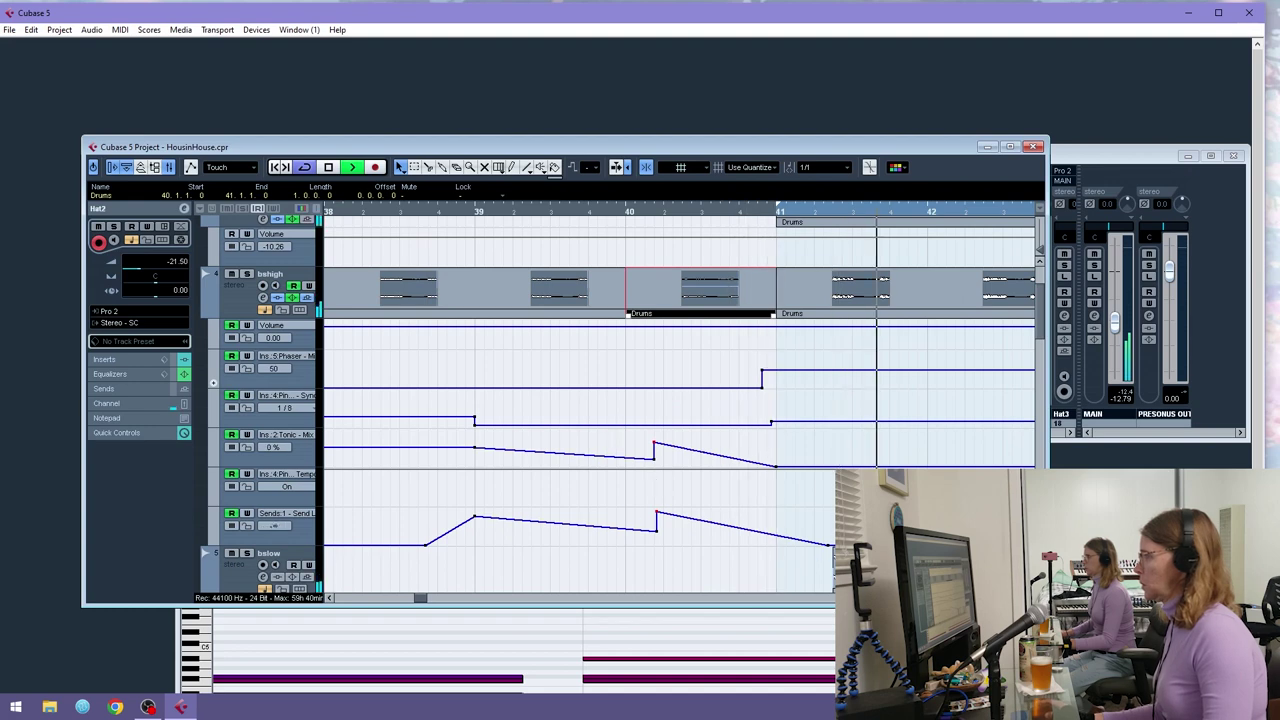
key(g)
key(g)
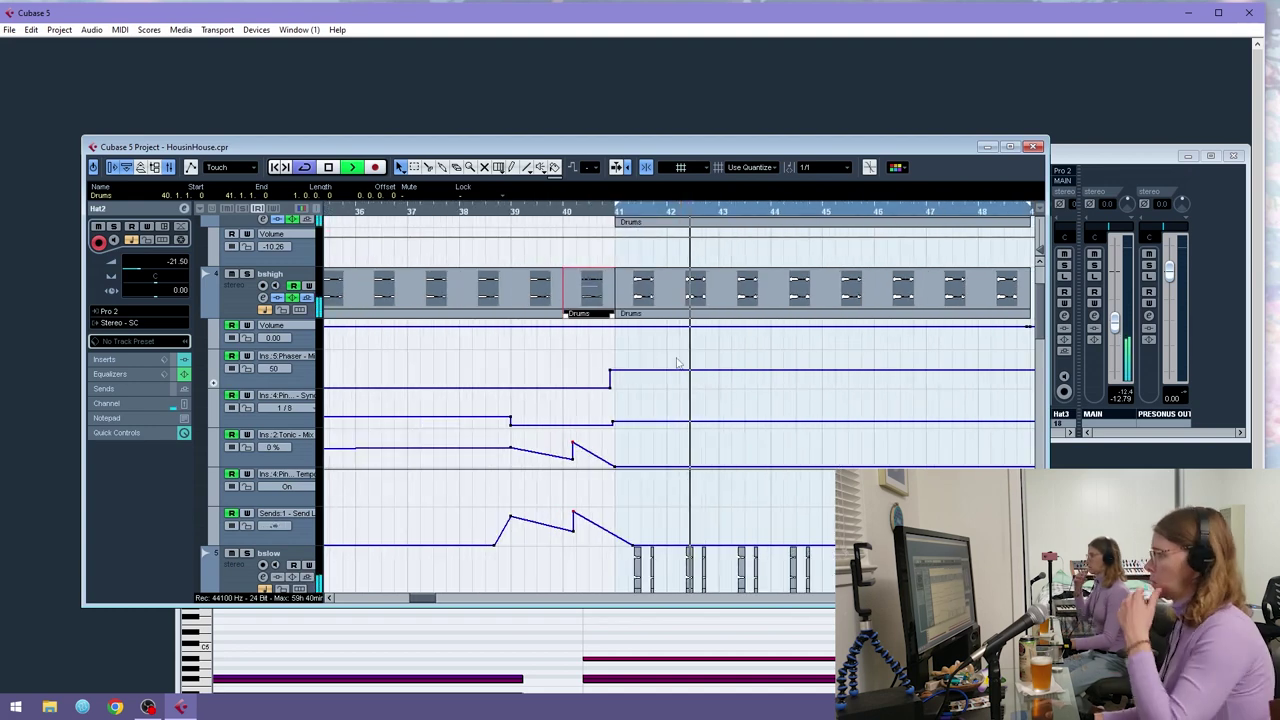
- Set the volume of the slices in bshigh's bar 40 part to -5.00 dB and return to the open project without closing it
double_click(597, 276)
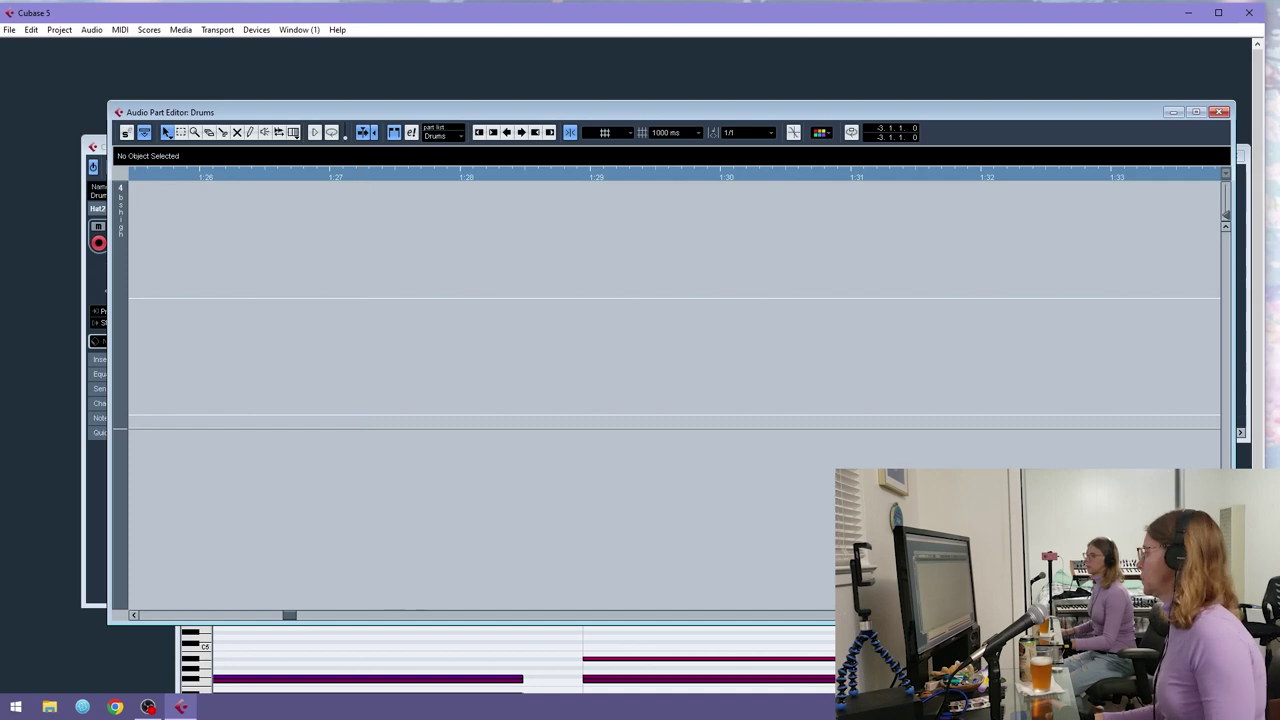
key(g)
key(g)
click(683, 390)
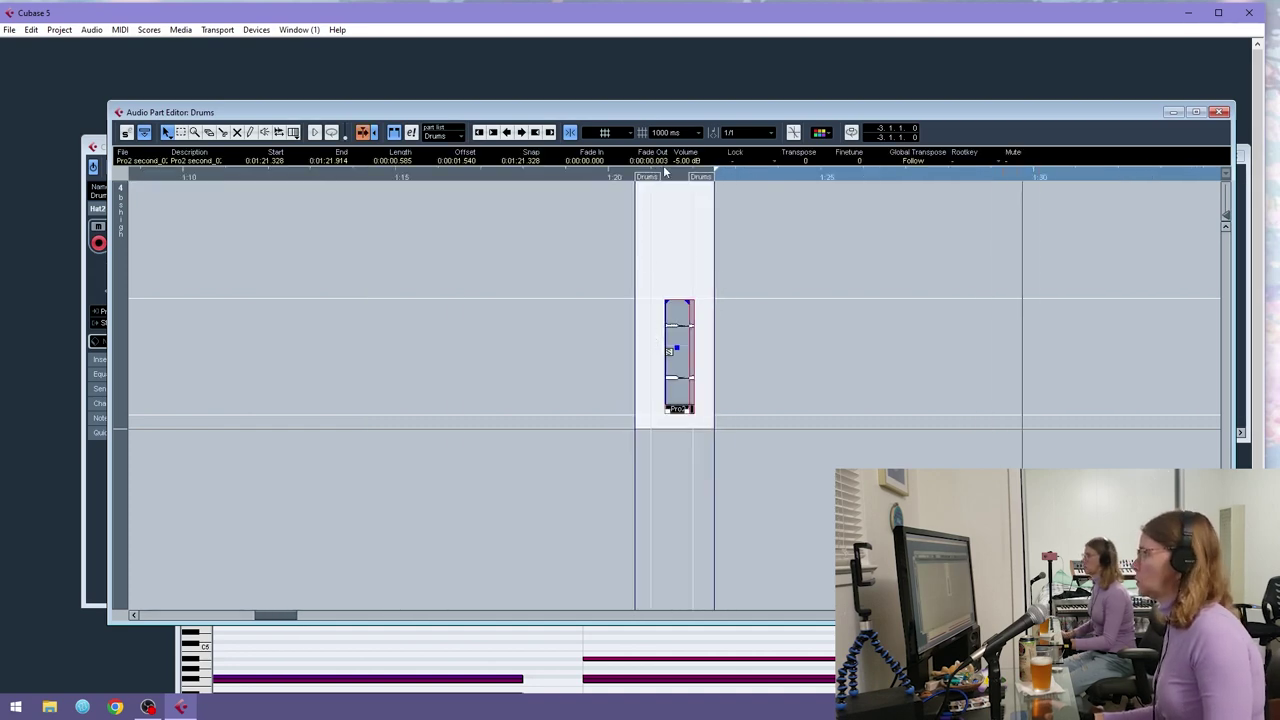
scroll(684, 162, down, 2)
click(1221, 110)
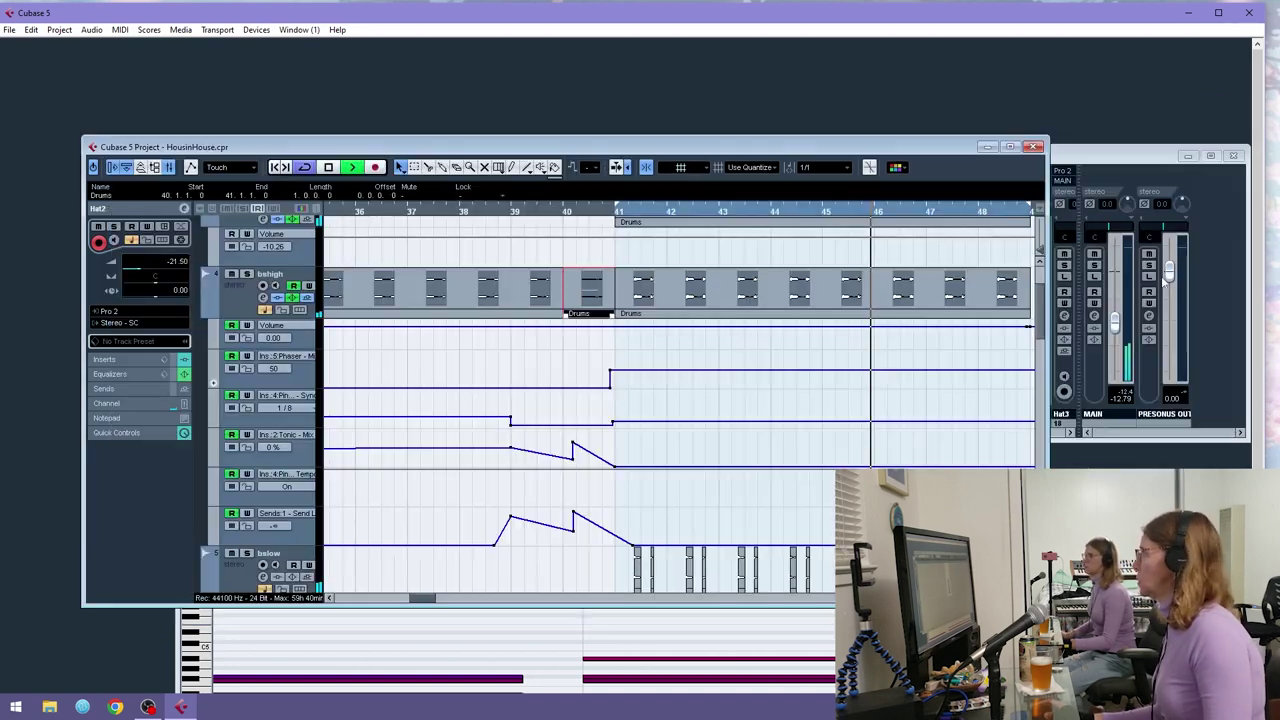
click(1034, 146)
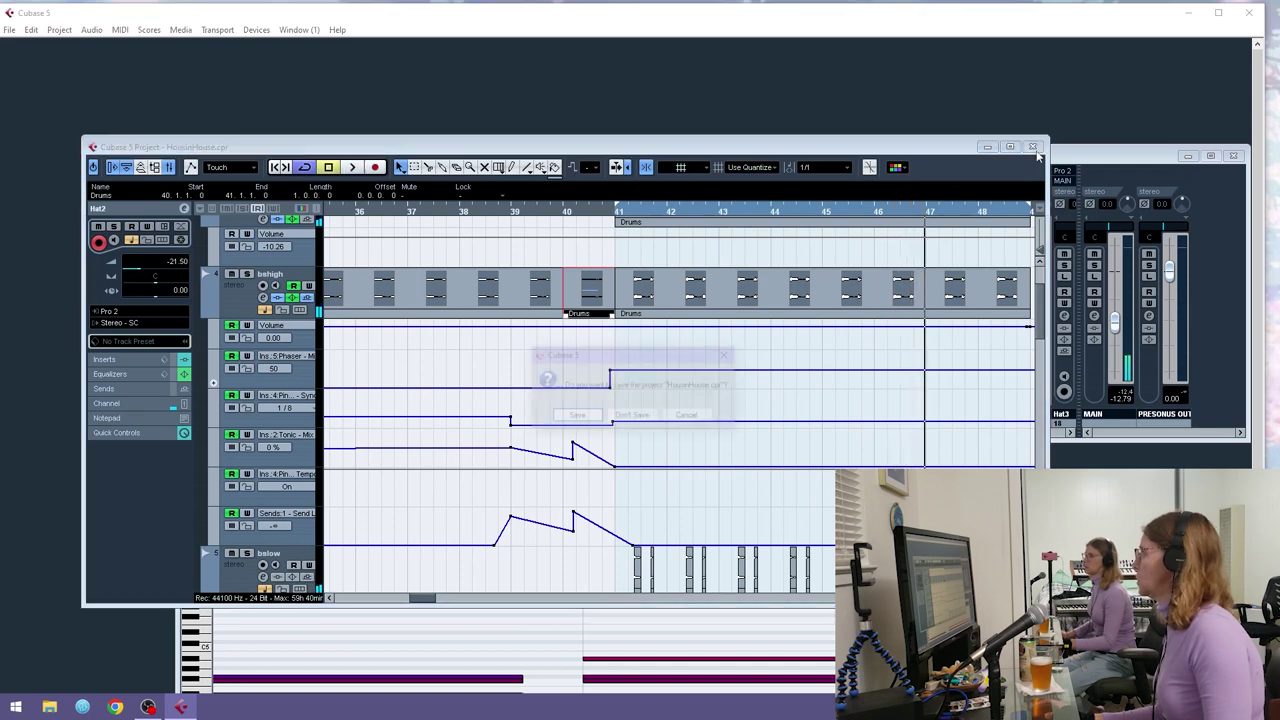
click(689, 416)
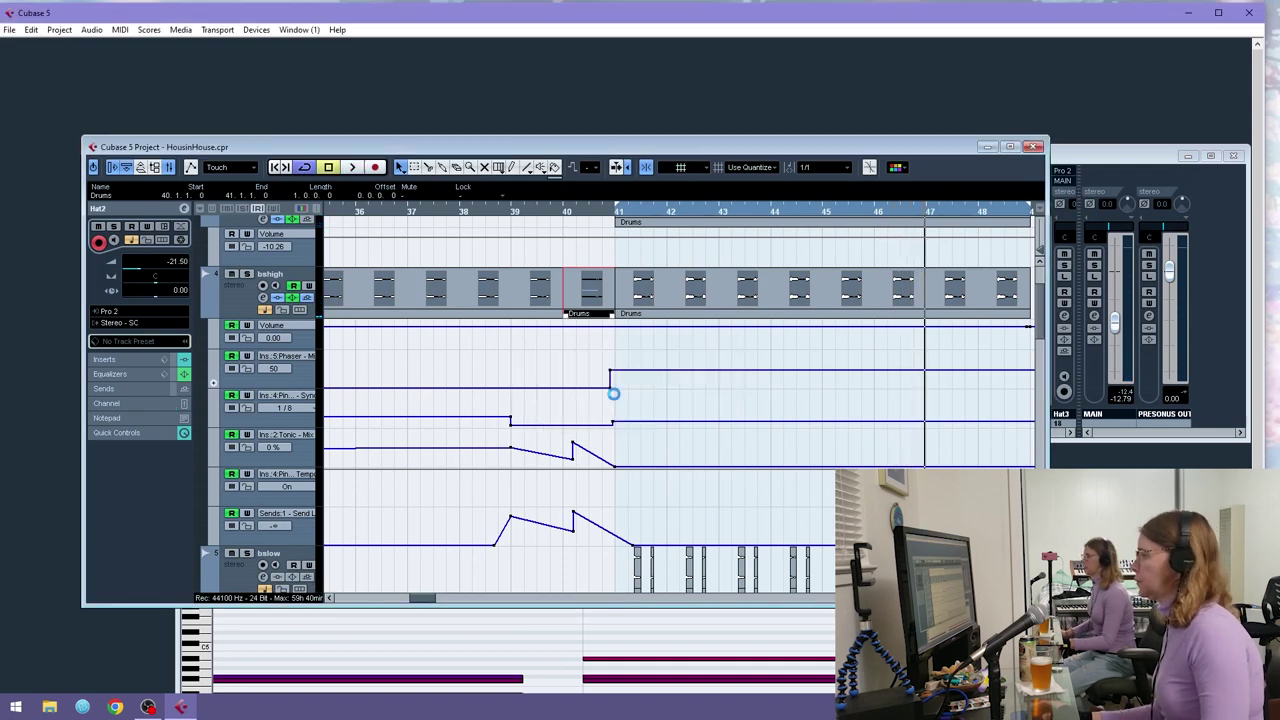
- Examine the drum and automation tracks around bars 21 to 57, and play the arrangement from about bar 38
key(g)
key(g)
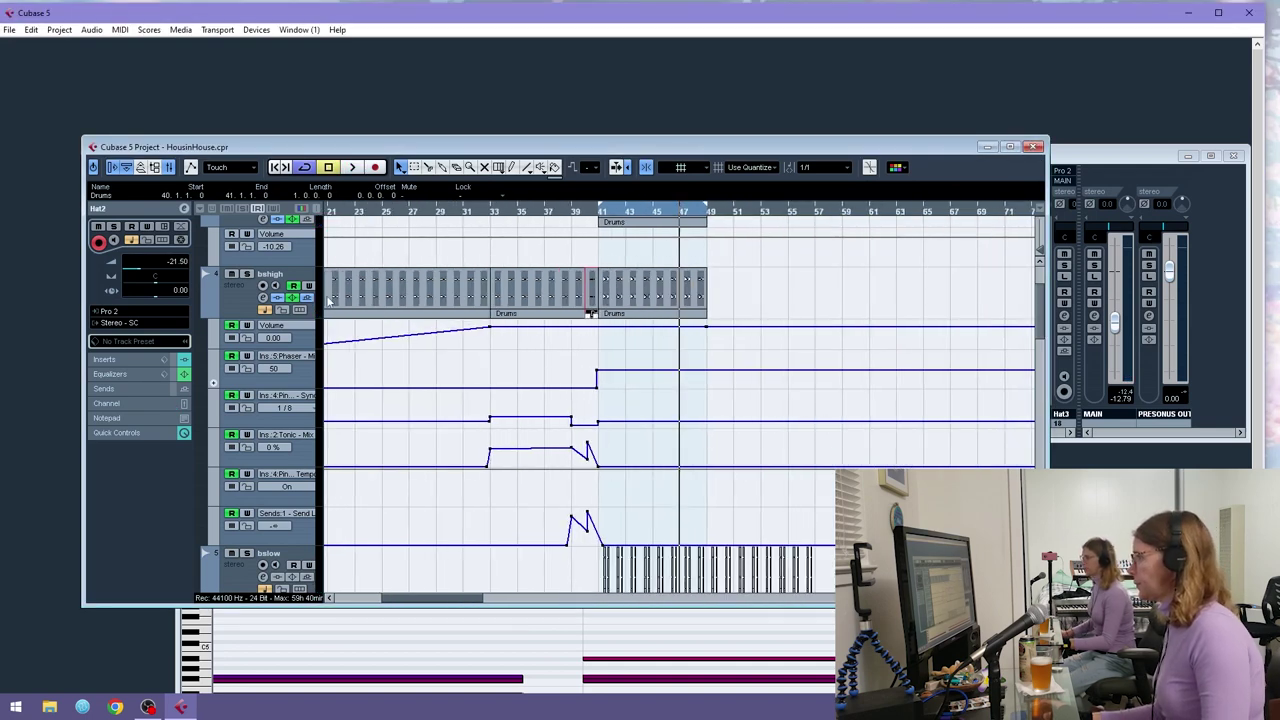
scroll(340, 338, up, 3)
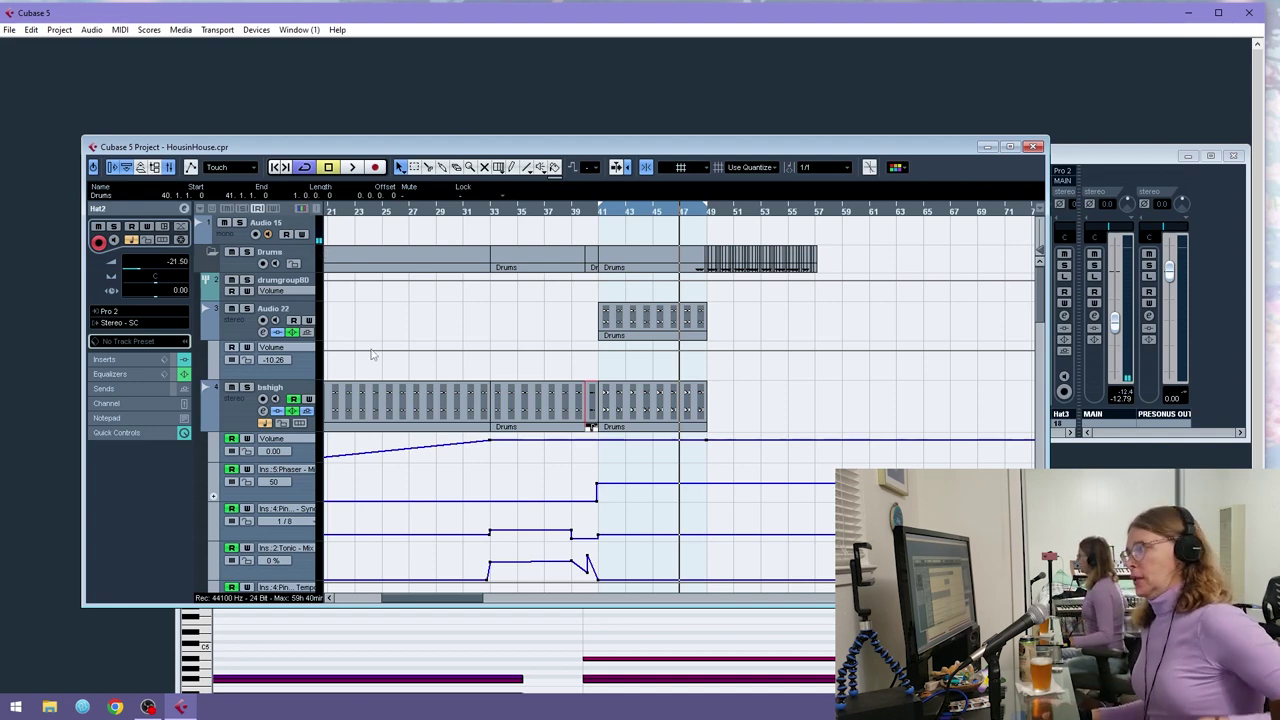
scroll(685, 440, down, 5)
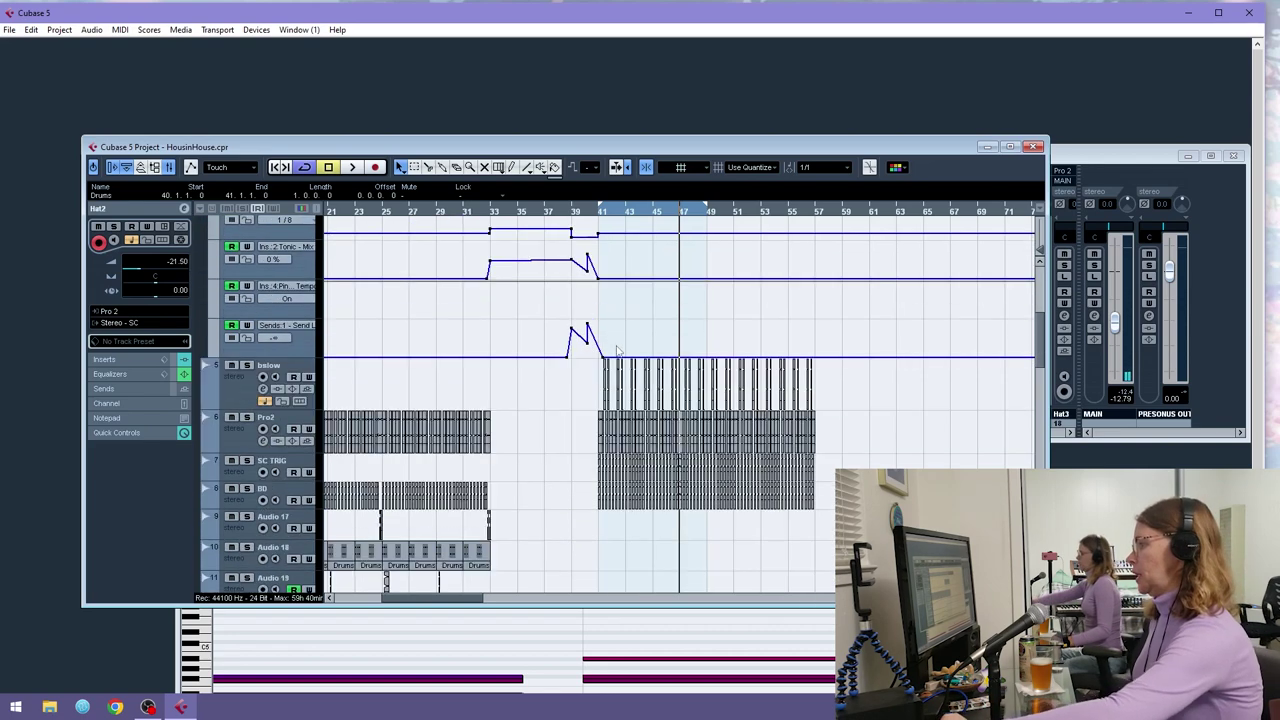
scroll(584, 378, down, 5)
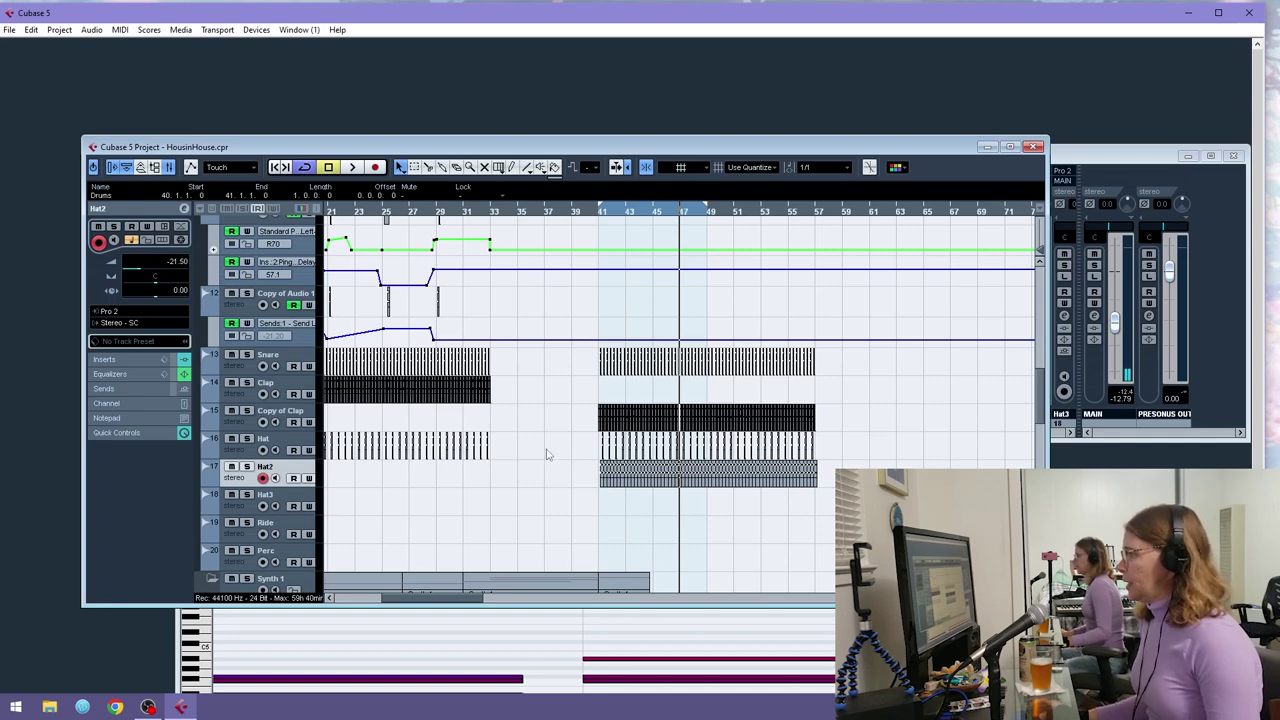
scroll(532, 454, up, 5)
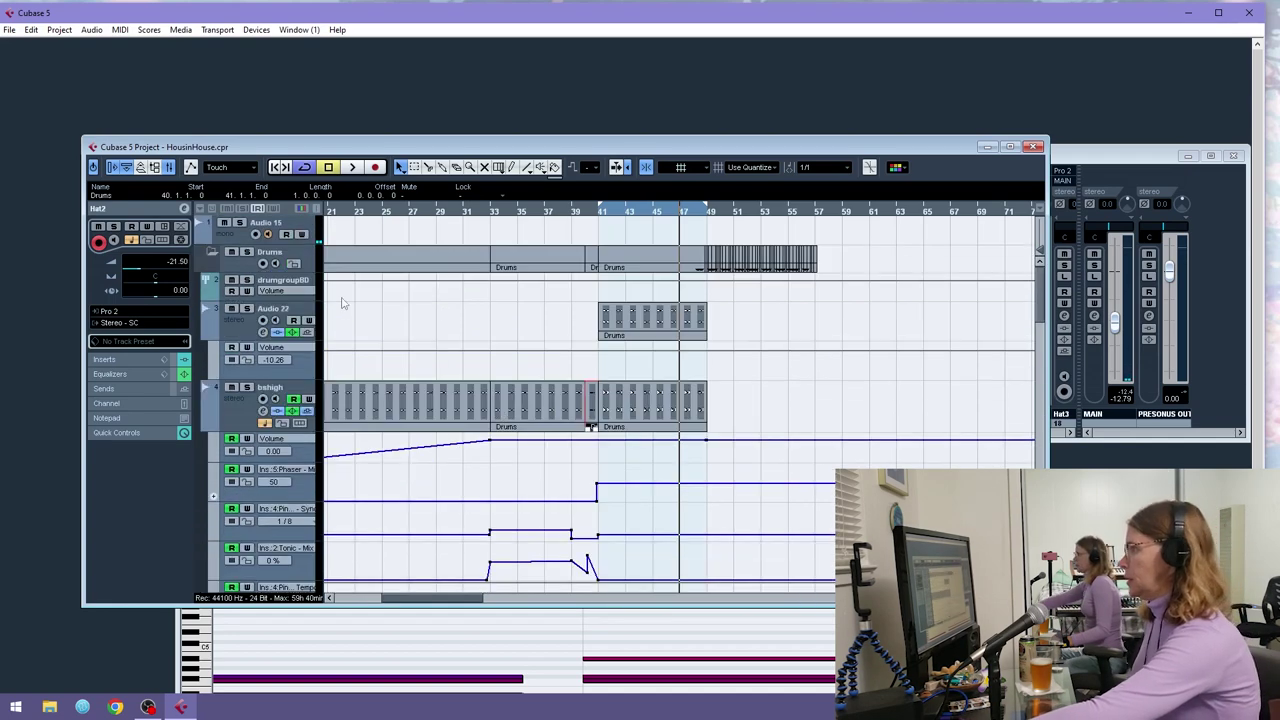
scroll(703, 314, down, 4)
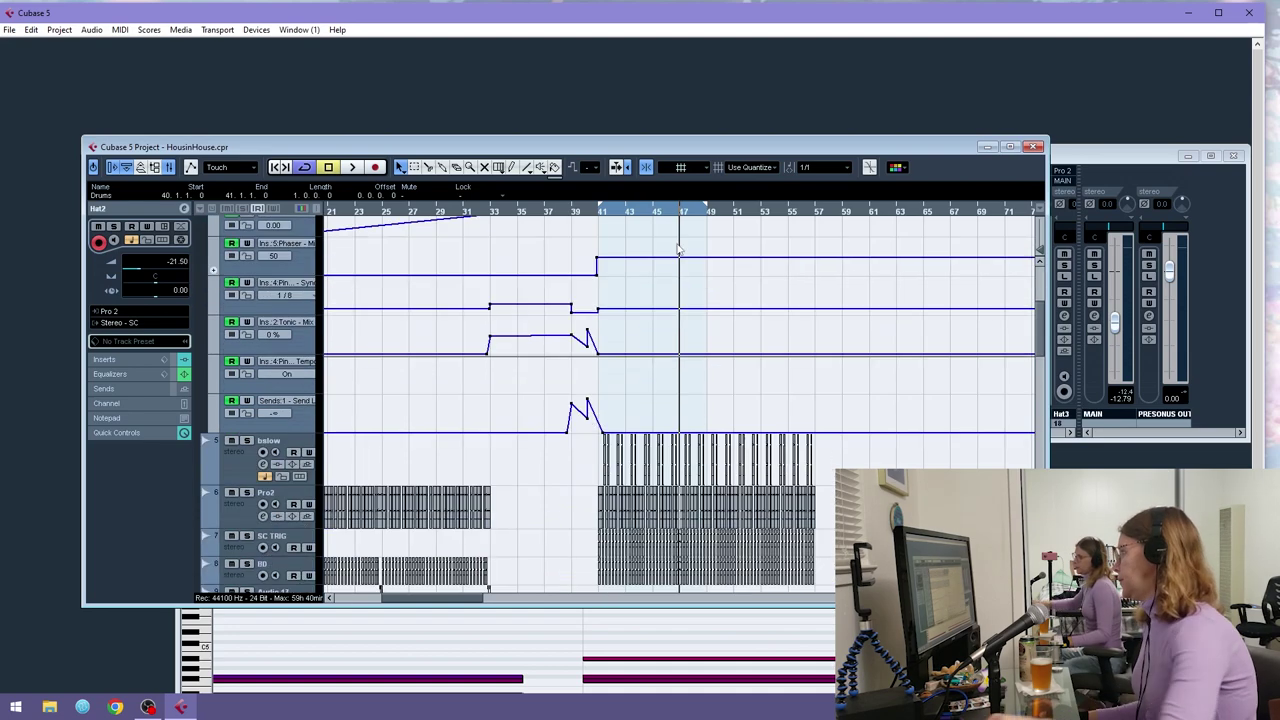
drag(569, 211, 554, 232)
key(space)
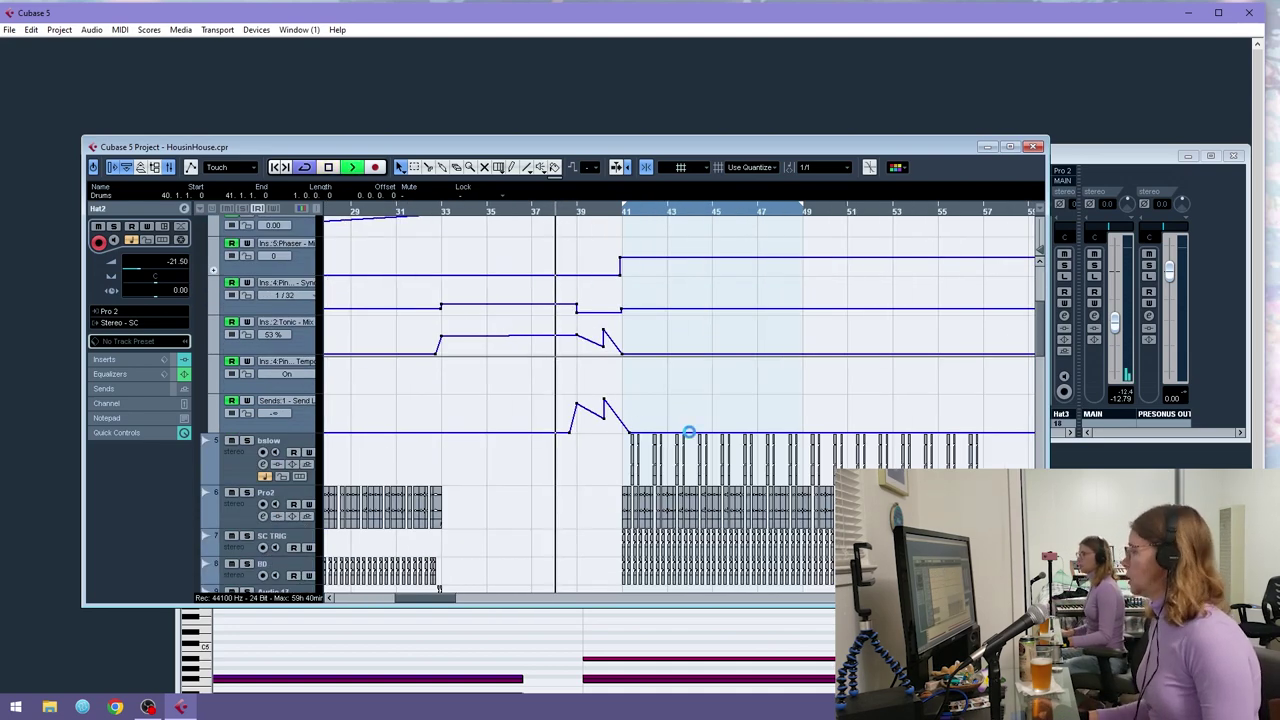
- Duplicate the Audio 22 and bshigh Drums parts from bars 41–49 to bars 49–57
scroll(745, 465, up, 1)
scroll(765, 482, up, 2)
mouse_move(842, 292)
mouse_down()
mouse_move(832, 328)
mouse_move(726, 422)
mouse_up()
key(ctrl+d)
- Bring the buildvirus and Virus tracks into view and play the arrangement from bar 29
scroll(724, 425, down, 5)
scroll(725, 428, down, 5)
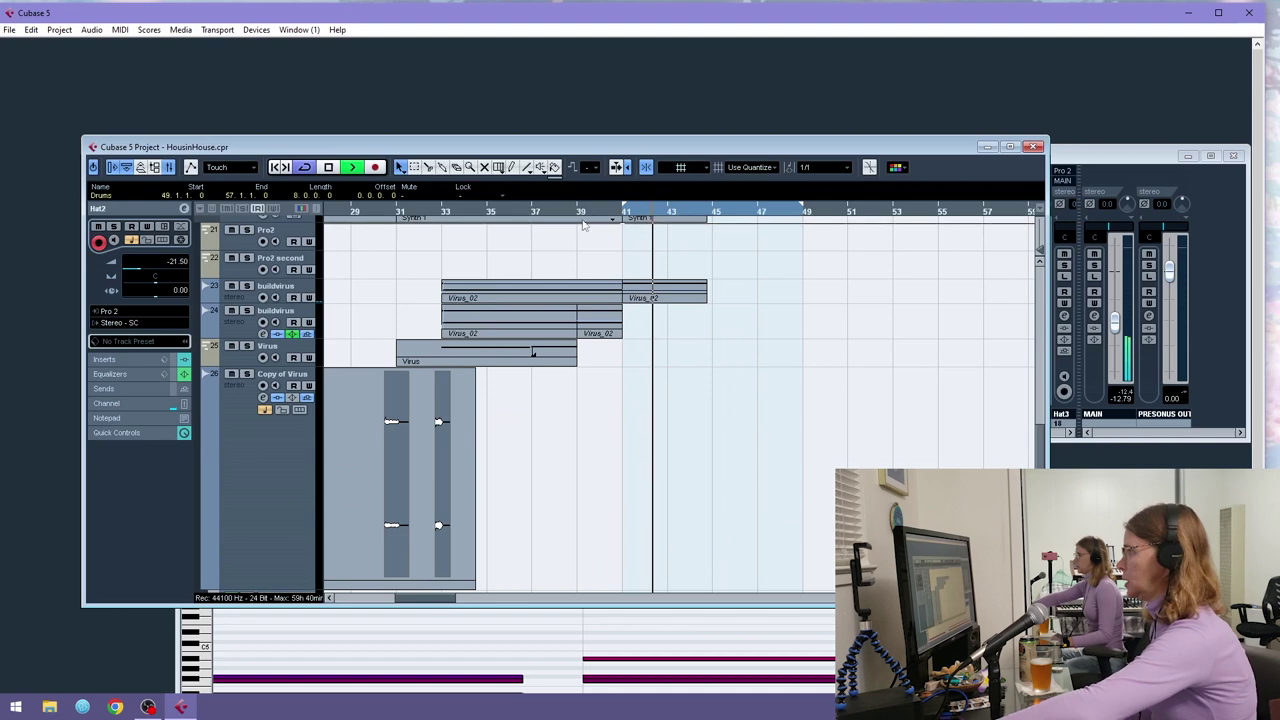
click(349, 211)
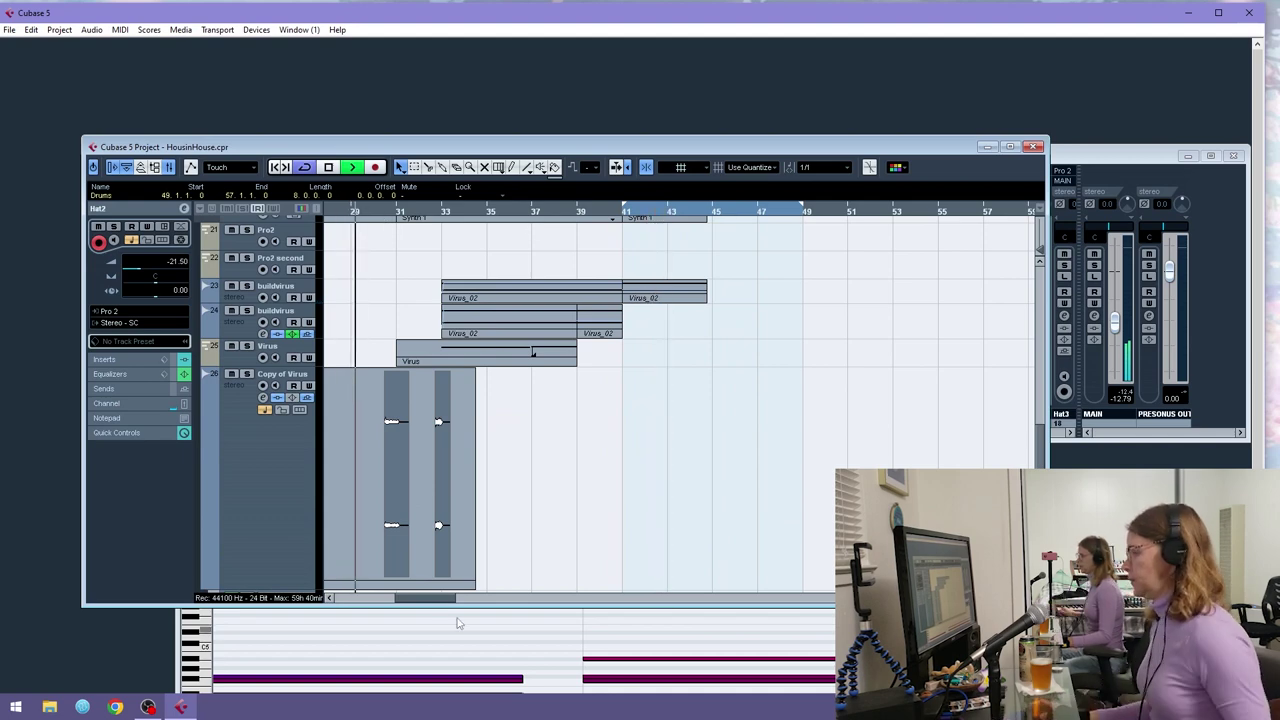
- Duplicate the Pro2, SC TRIG, BD, snare, clap and hat events from bars 41–57 to bars 57–73
drag(432, 601, 451, 601)
scroll(513, 512, up, 5)
drag(800, 485, 405, 348)
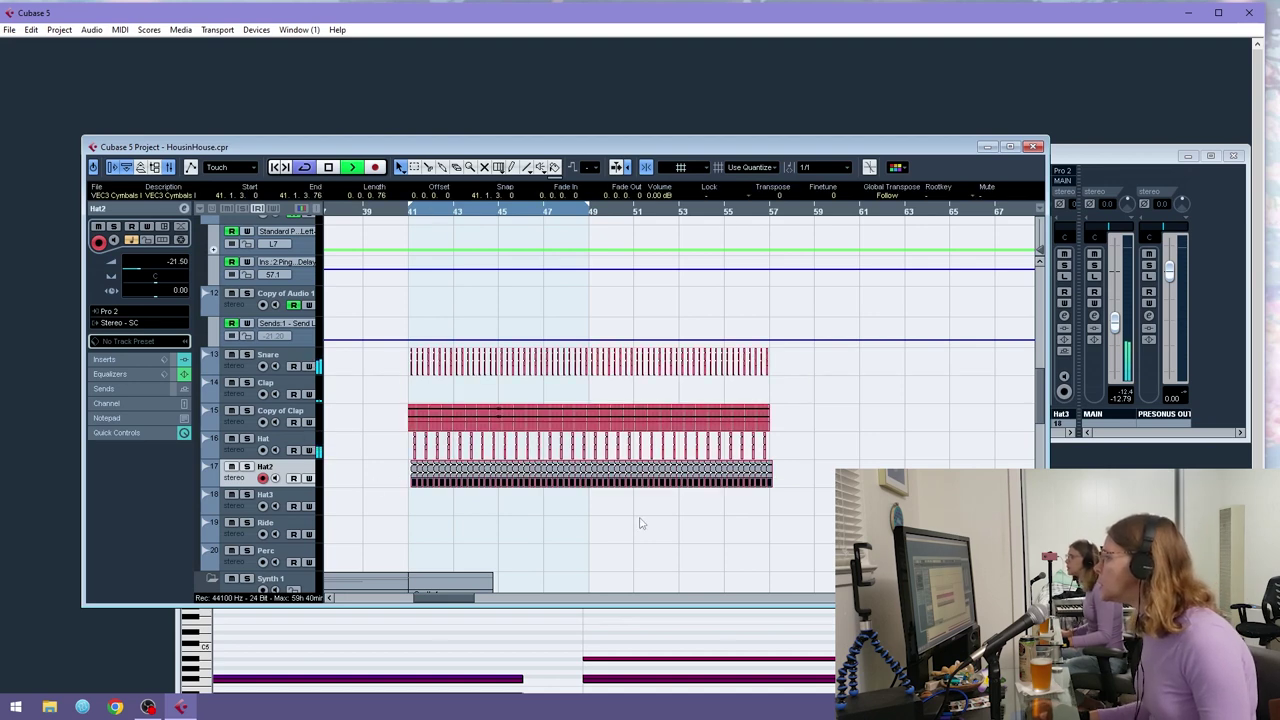
drag(834, 478, 407, 264)
scroll(410, 266, down, 2)
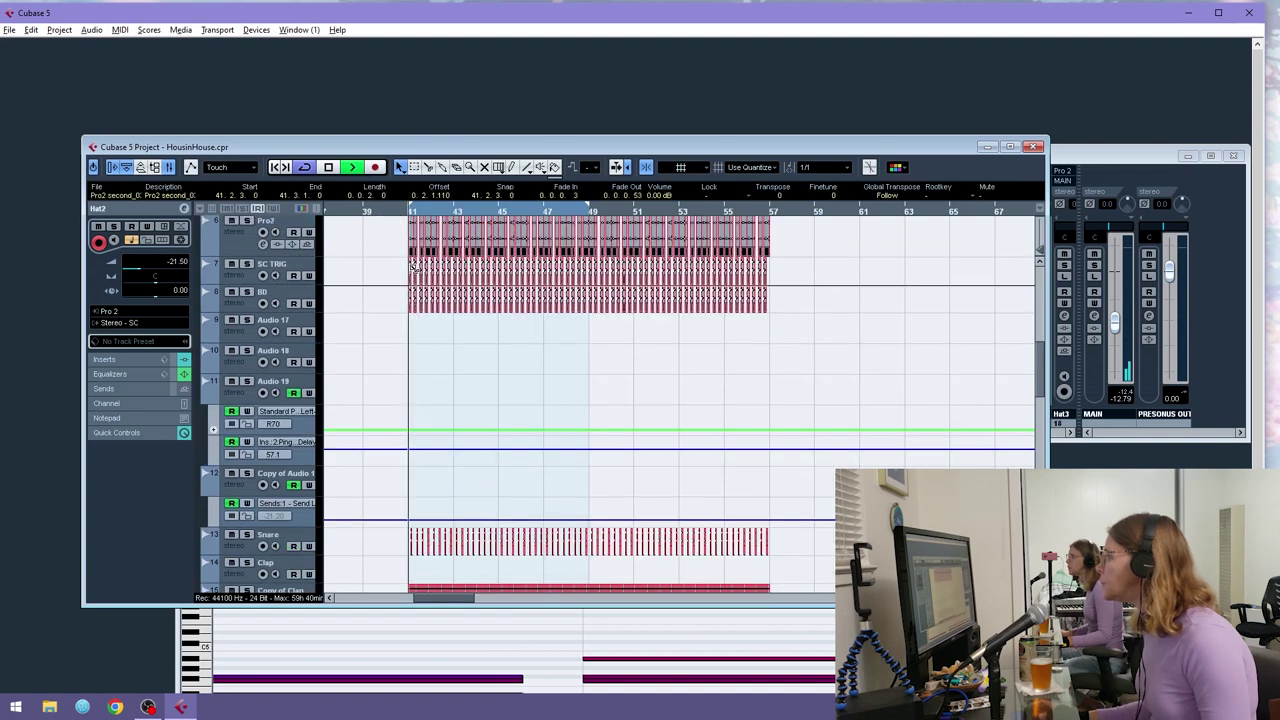
key(ctrl+d)
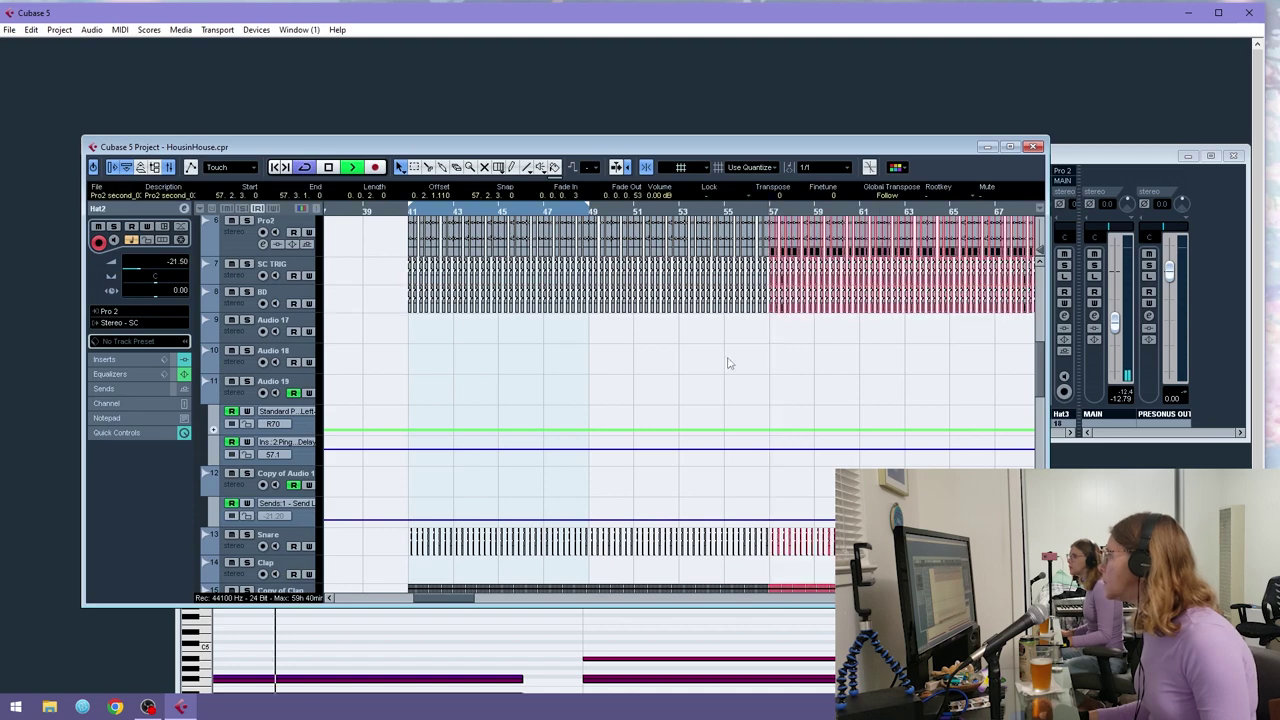
- Duplicate the Audio 22 and bshigh Drums parts from bars 41–57 to bars 57–73
scroll(743, 351, up, 3)
drag(845, 347, 470, 268)
key(ctrl+d)
scroll(494, 404, up, 2)
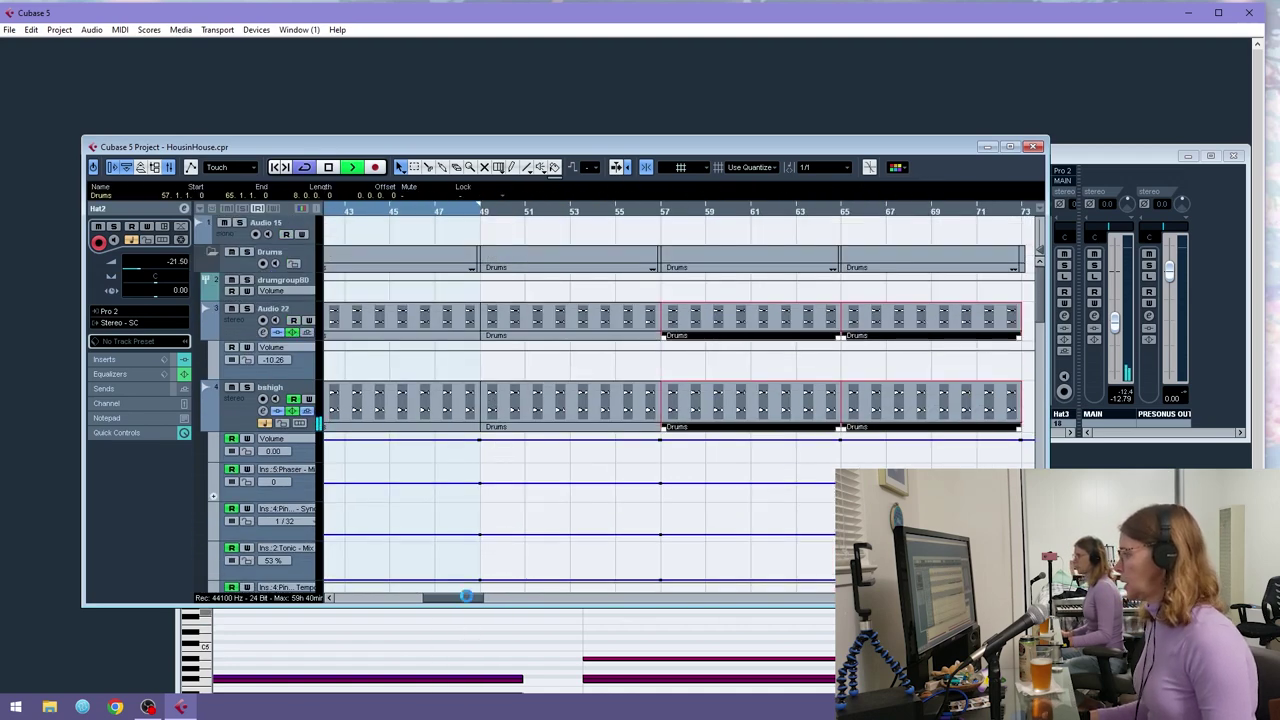
- Delete the Virus_02 event that starts at bar 41 on the upper buildvirus track
scroll(420, 357, left, 5)
scroll(443, 357, down, 8)
scroll(472, 405, up, 6)
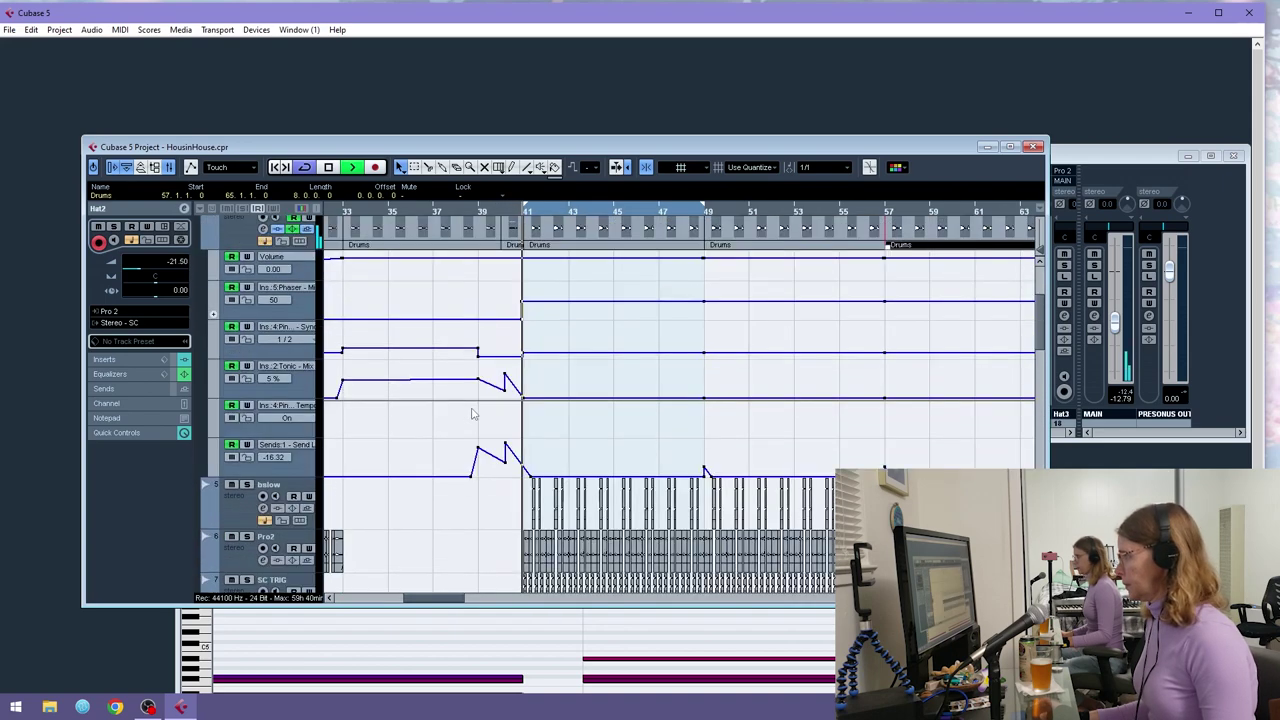
scroll(472, 408, down, 5)
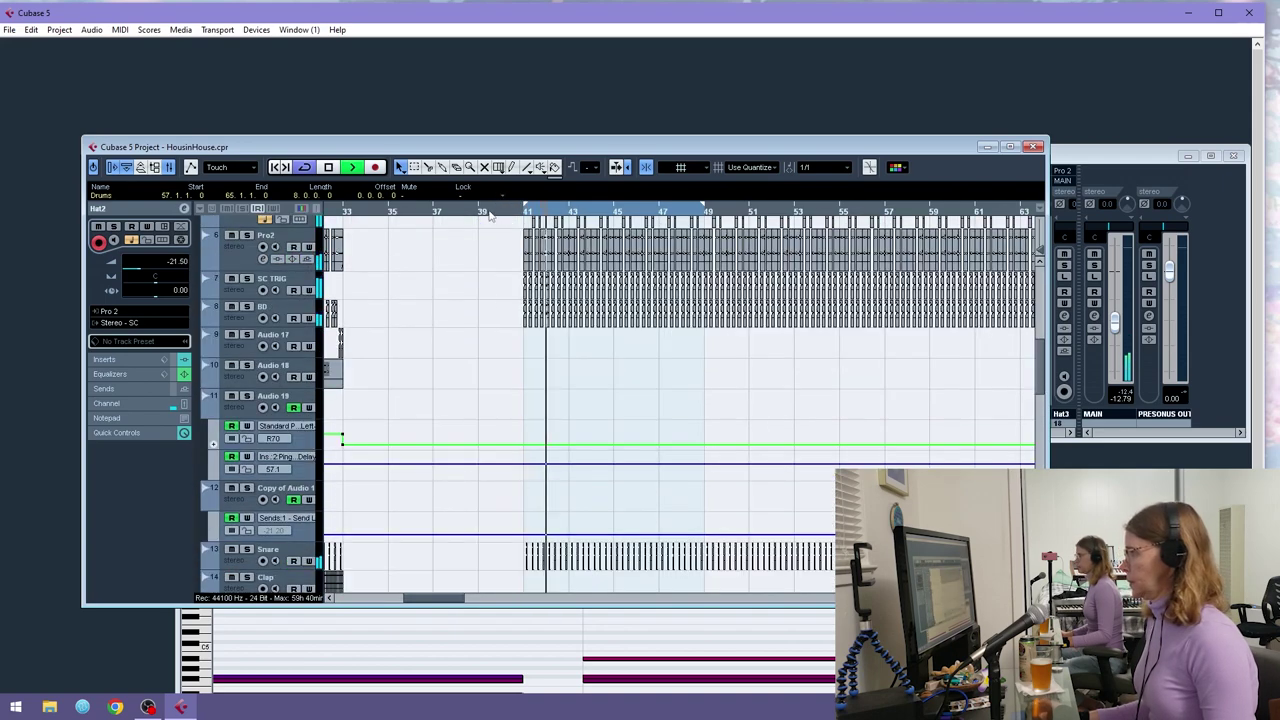
drag(440, 210, 434, 237)
scroll(500, 332, down, 9)
scroll(545, 343, up, 1)
click(655, 342)
key(Delete)
key(space)
- Split the upper buildvirus event at bar 39 and pitch-shift bars 39–41 with an envelope rising to 16 semitones
alt+click(528, 345)
click(550, 346)
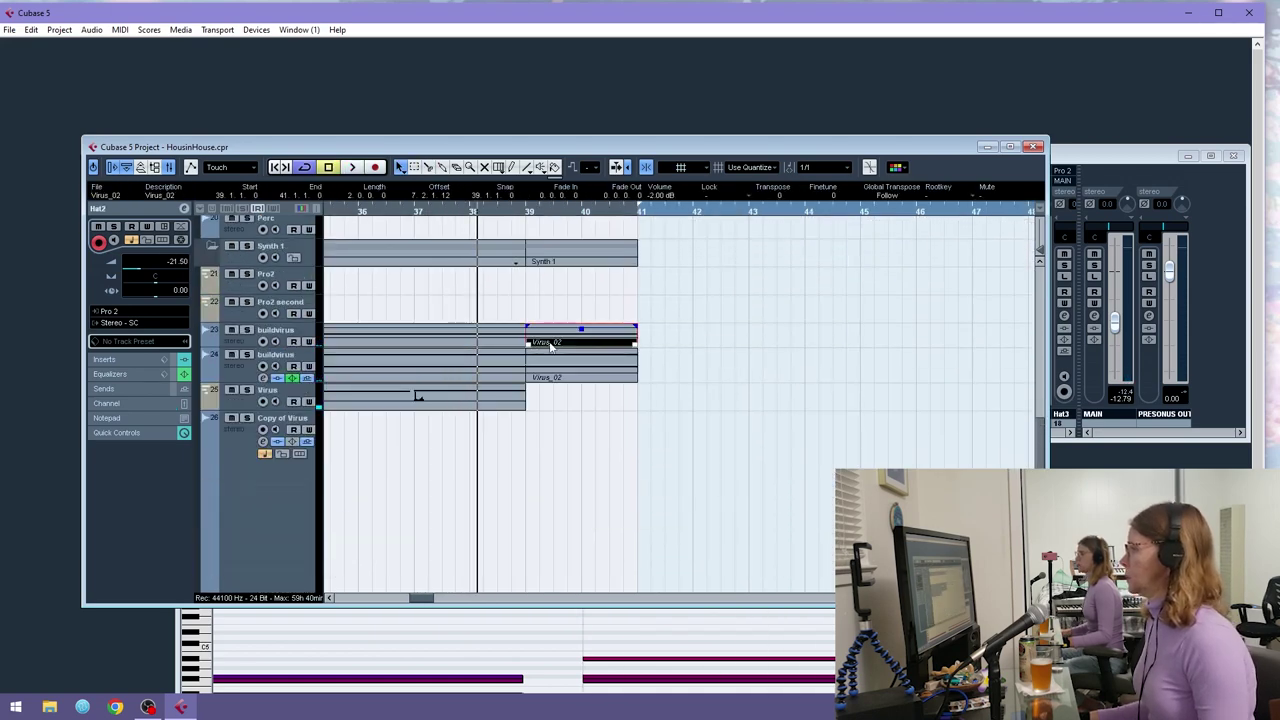
right_click(550, 346)
mouse_move(600, 577)
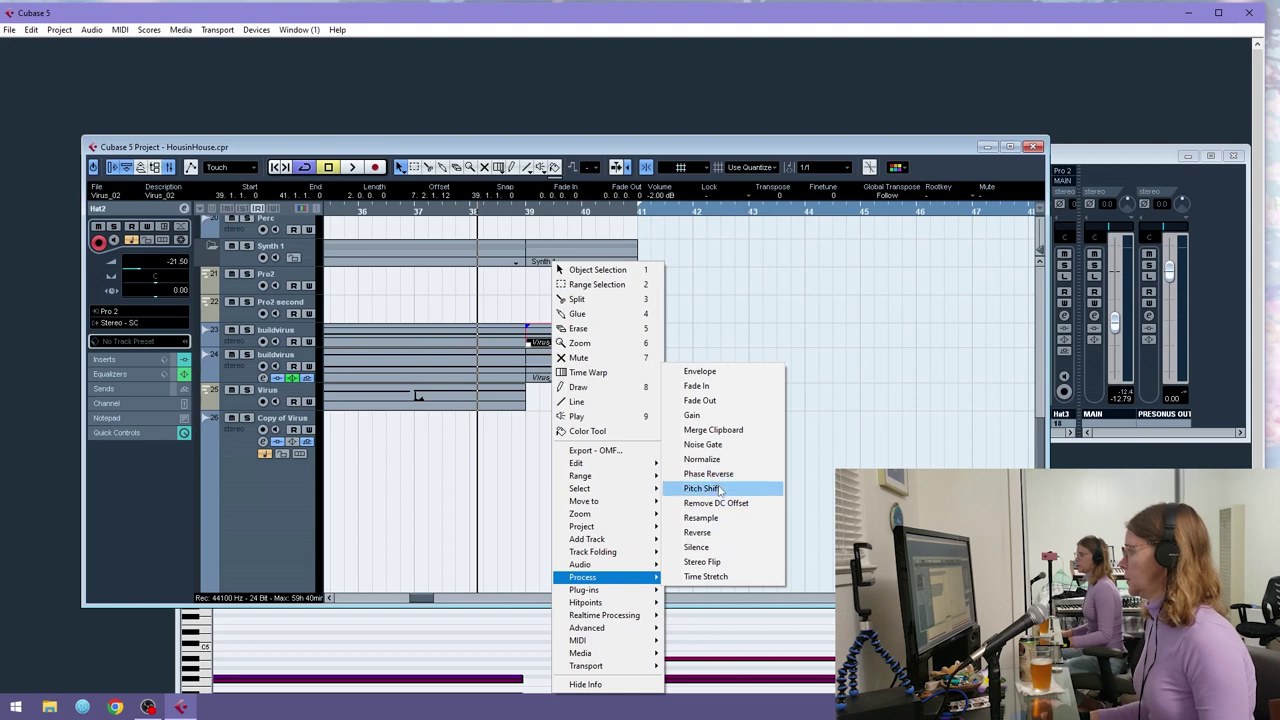
click(702, 488)
drag(636, 299, 642, 206)
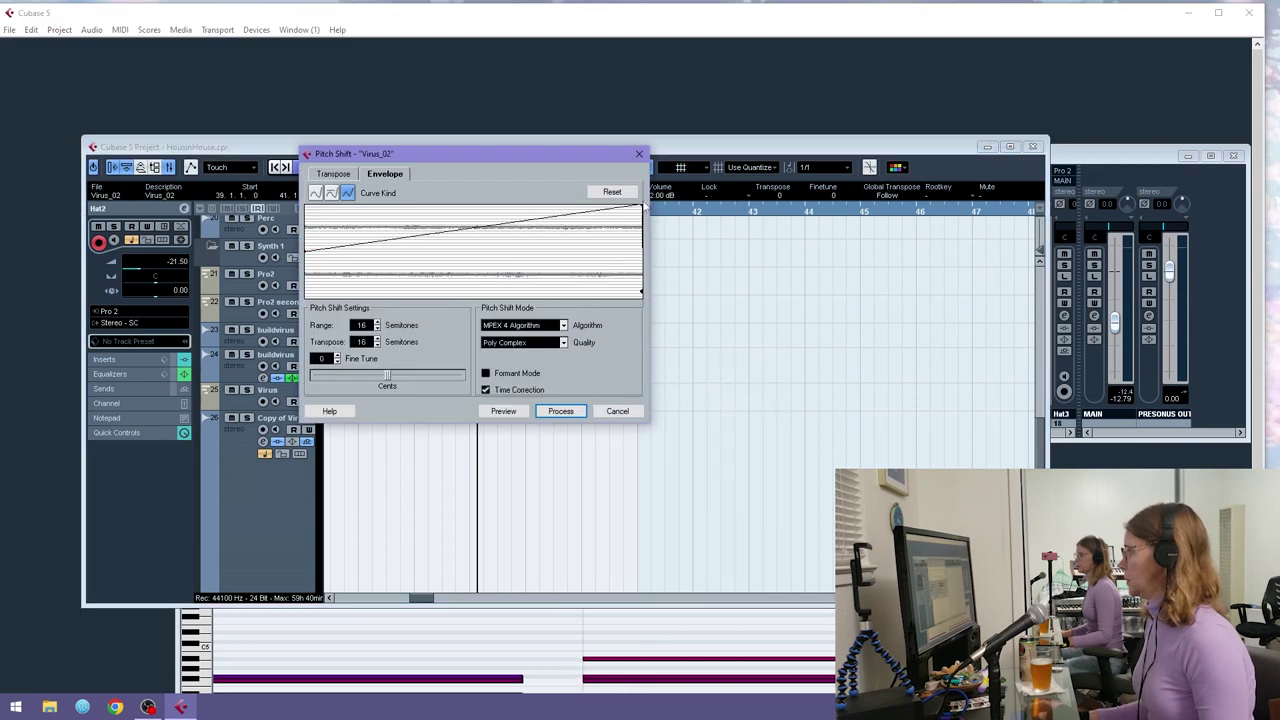
click(560, 412)
click(632, 426)
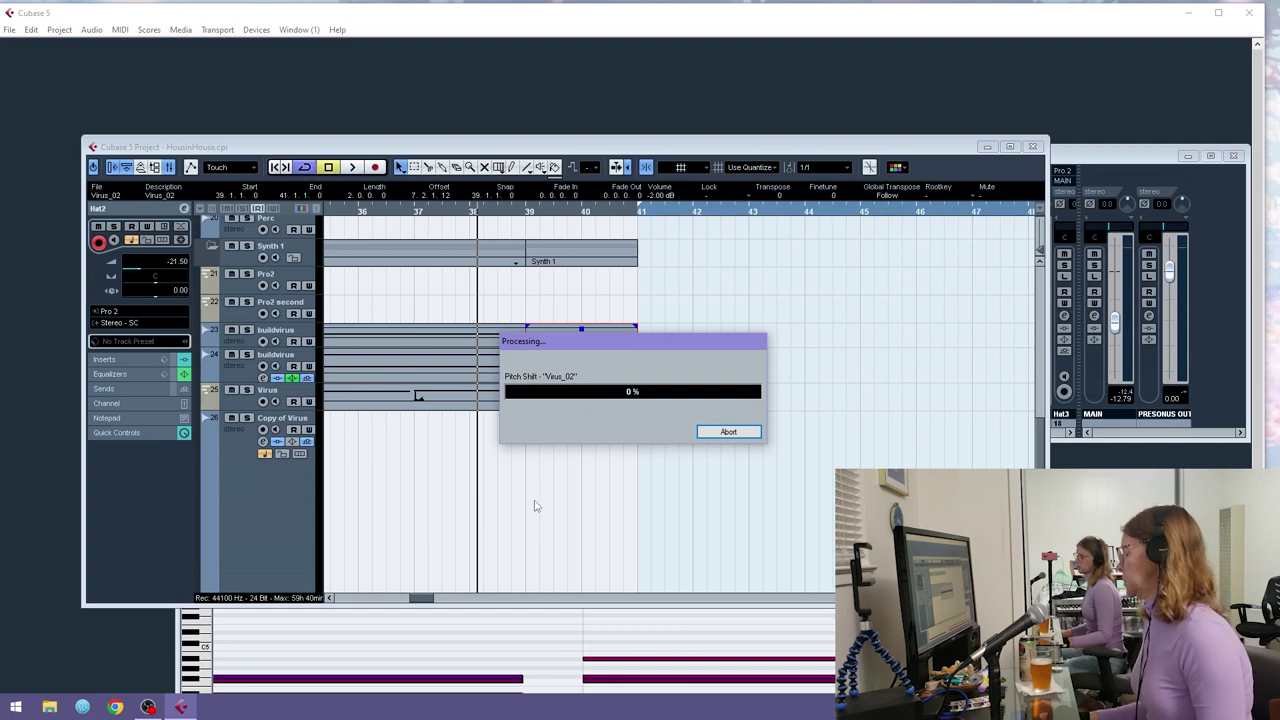
- Play back the pitch-shifted build-up and set the quantize value to 1/8
key(space)
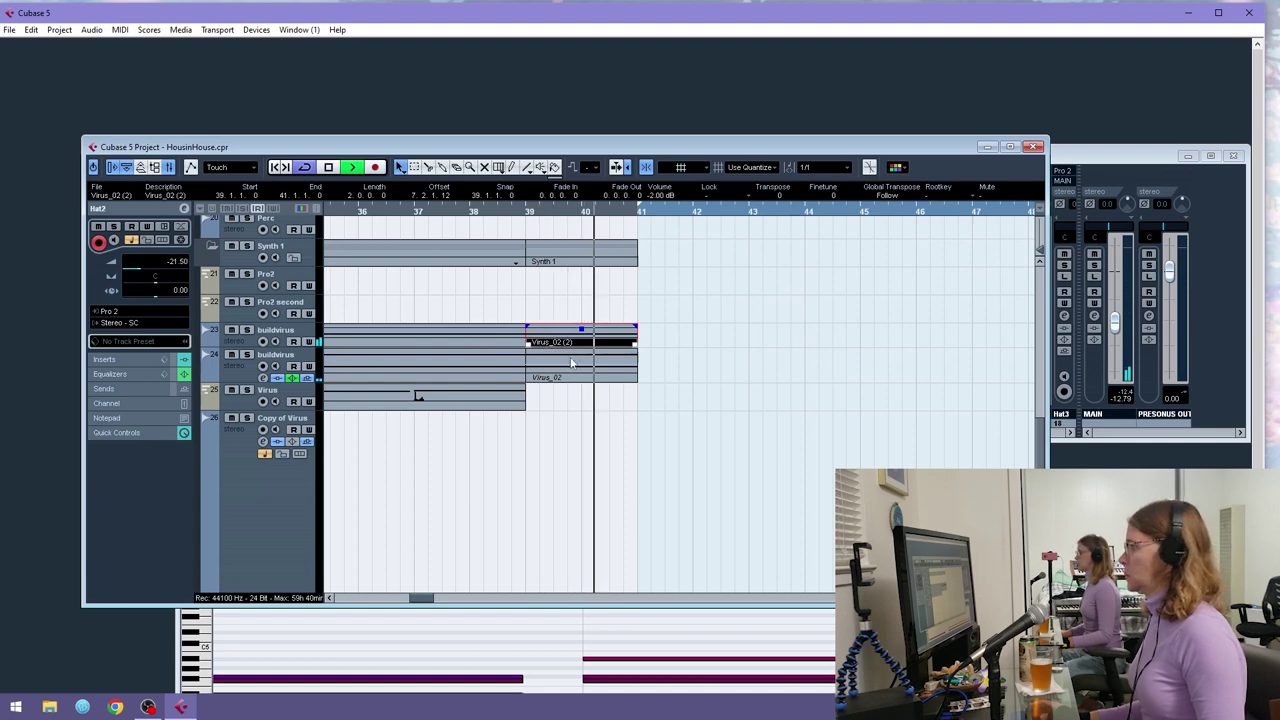
key(space)
click(600, 217)
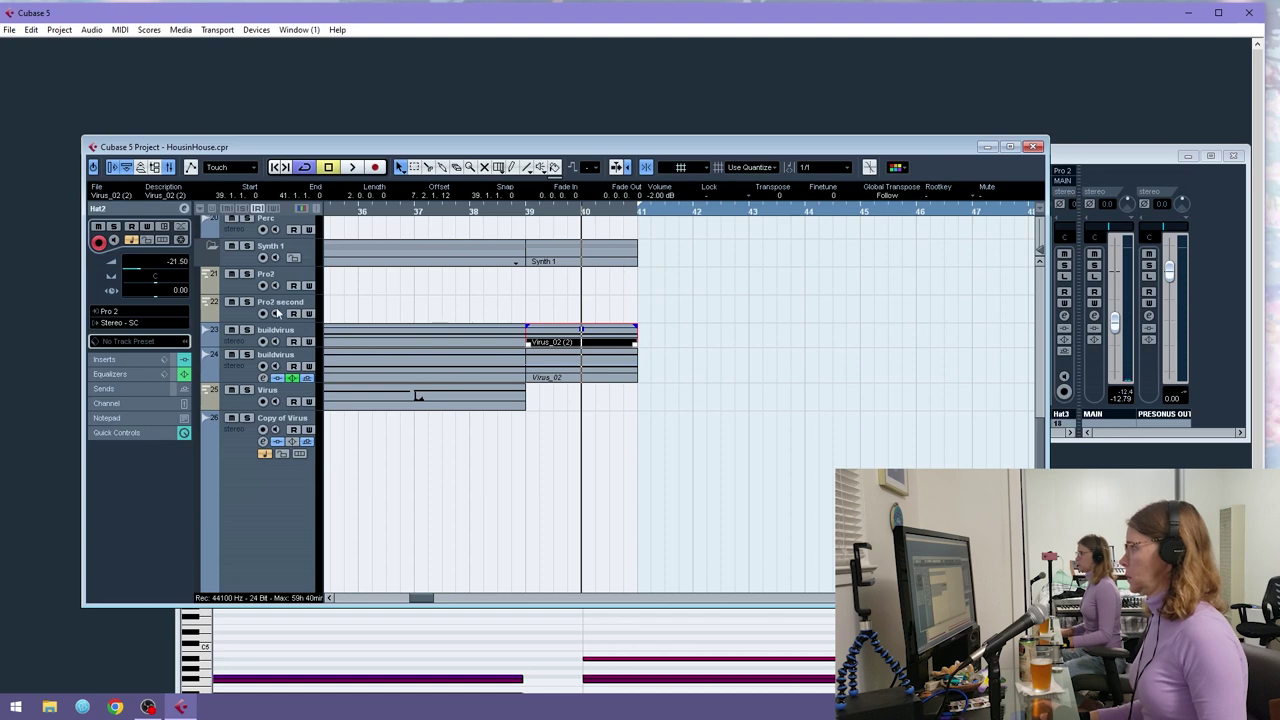
click(846, 167)
click(830, 228)
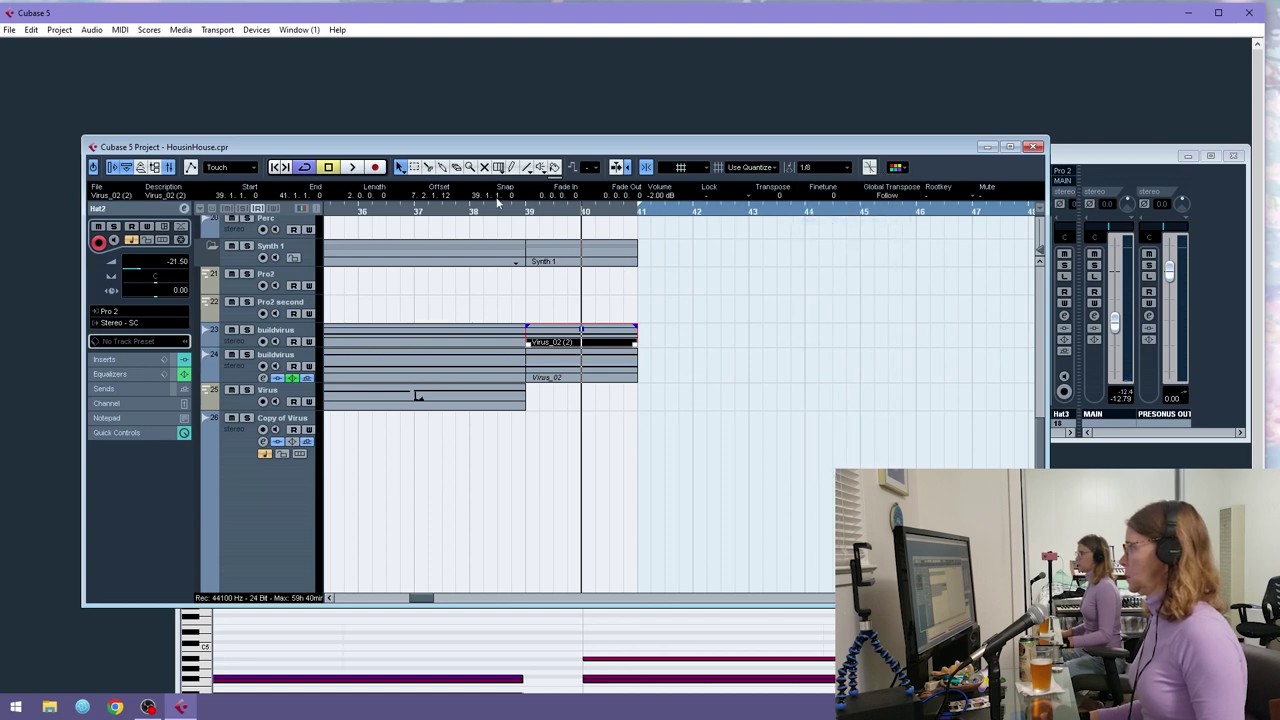
key(space)
- Pitch-shift the lower buildvirus event in bars 39–41 with an envelope falling to -16 semitones, and play it back
click(598, 376)
right_click(598, 375)
mouse_move(640, 577)
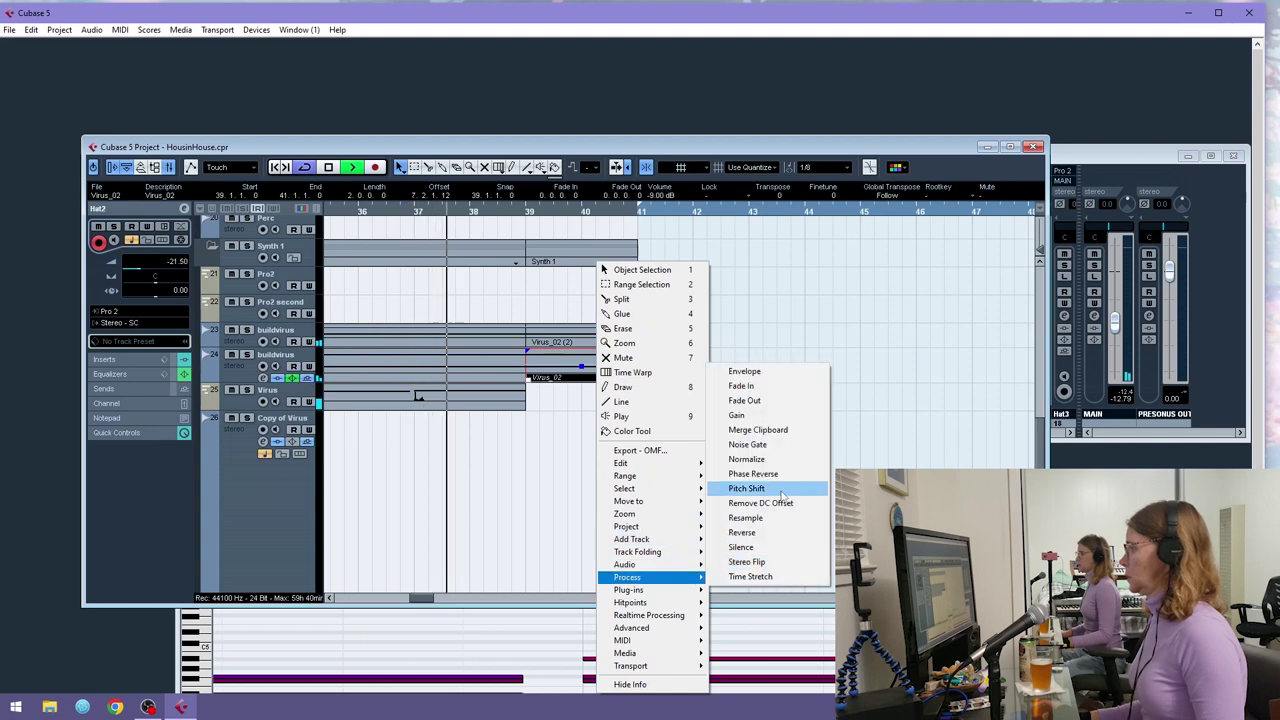
click(740, 488)
drag(627, 208, 645, 301)
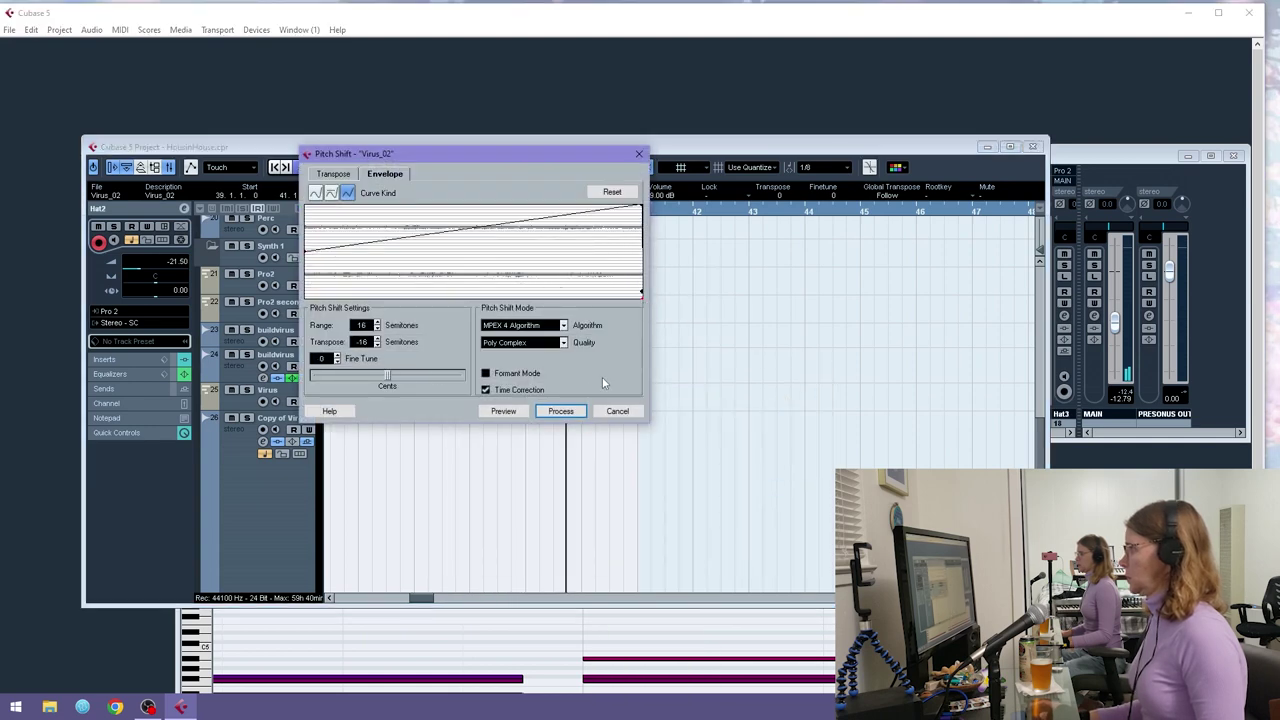
drag(640, 207, 641, 298)
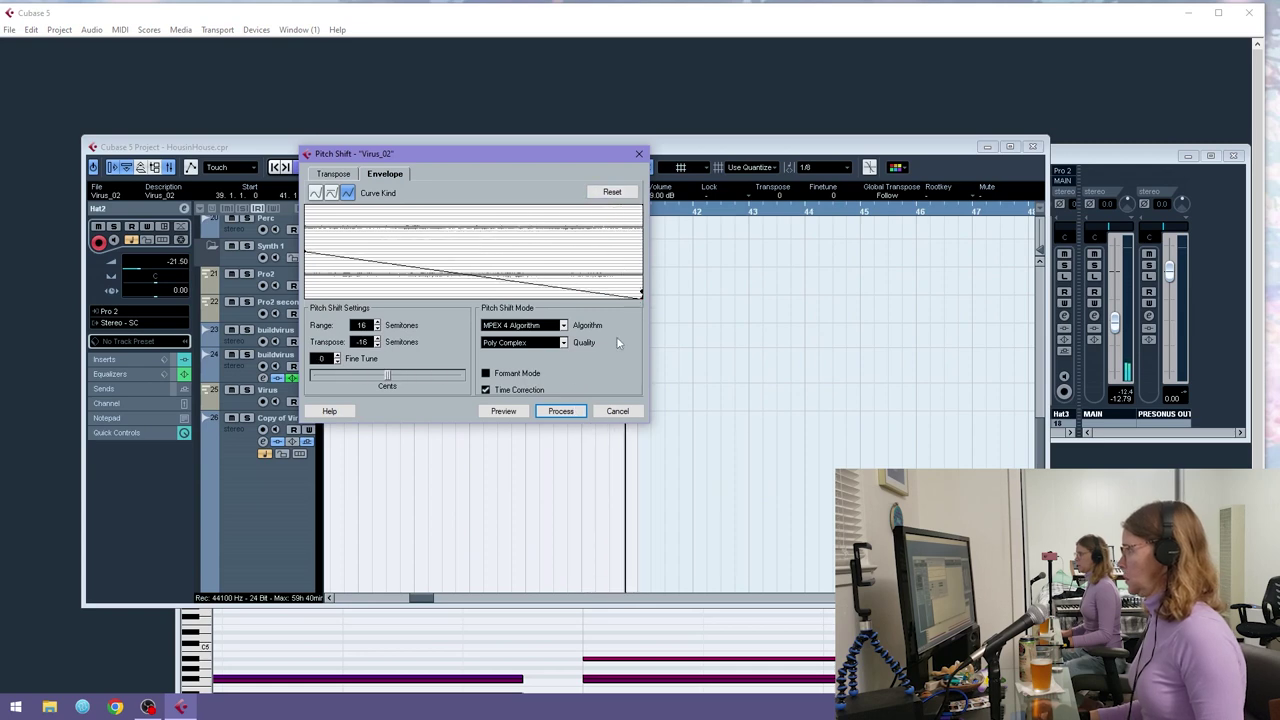
click(559, 418)
click(569, 424)
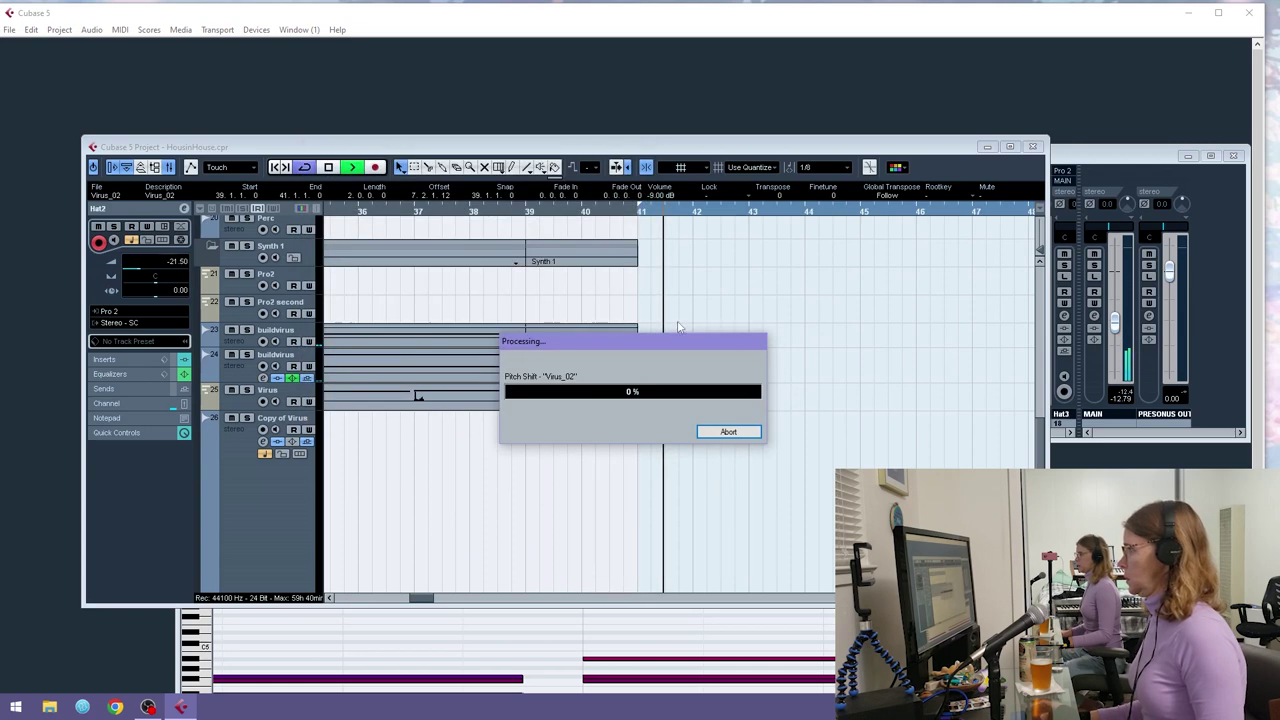
click(458, 213)
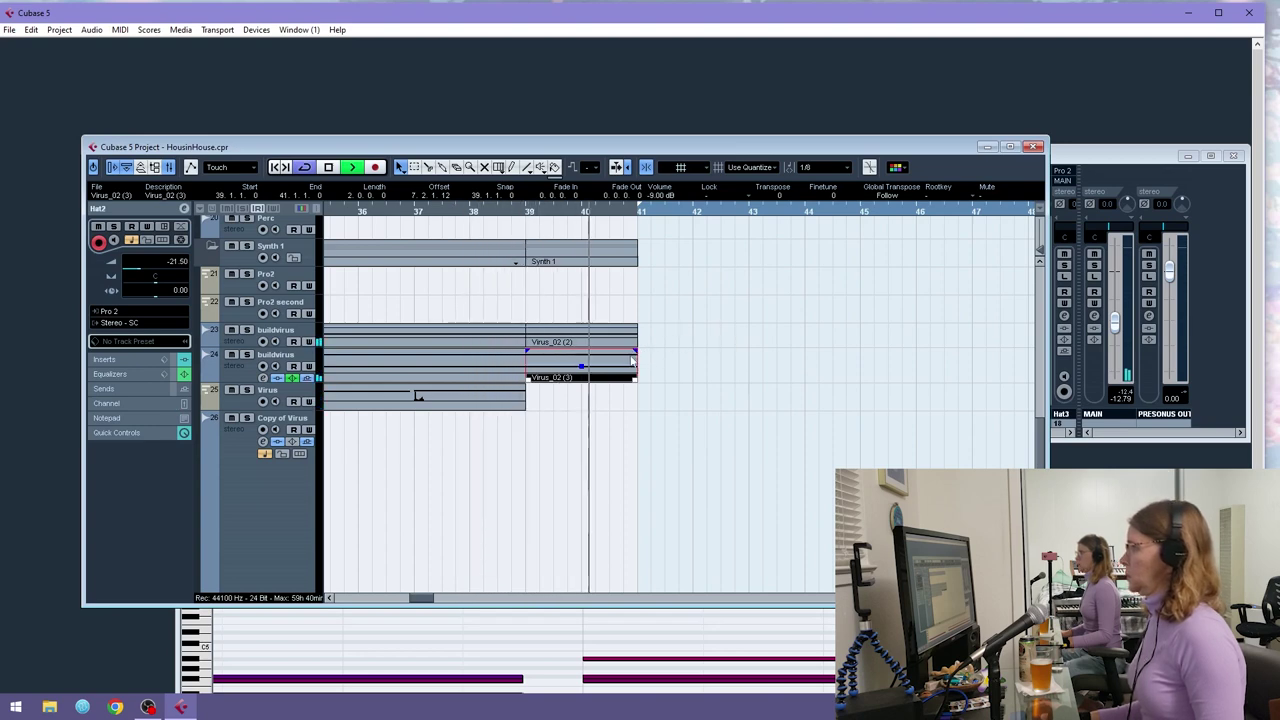
key(space)
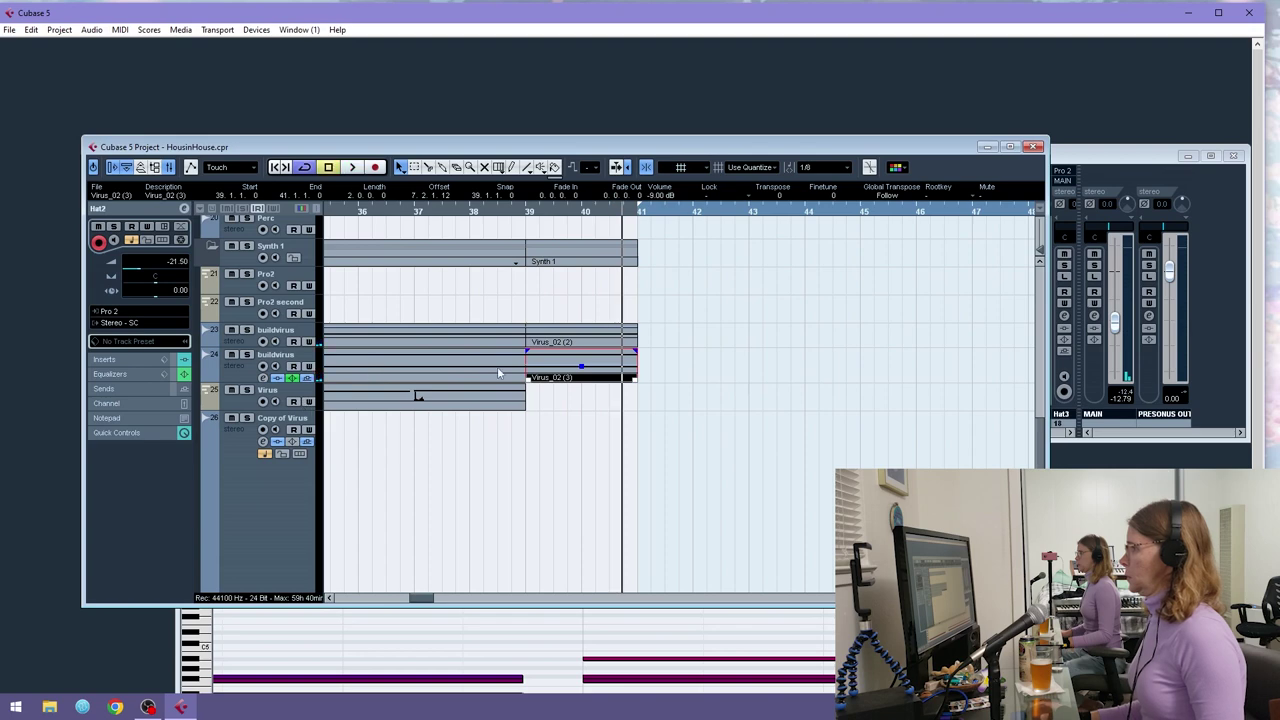
right_click(594, 373)
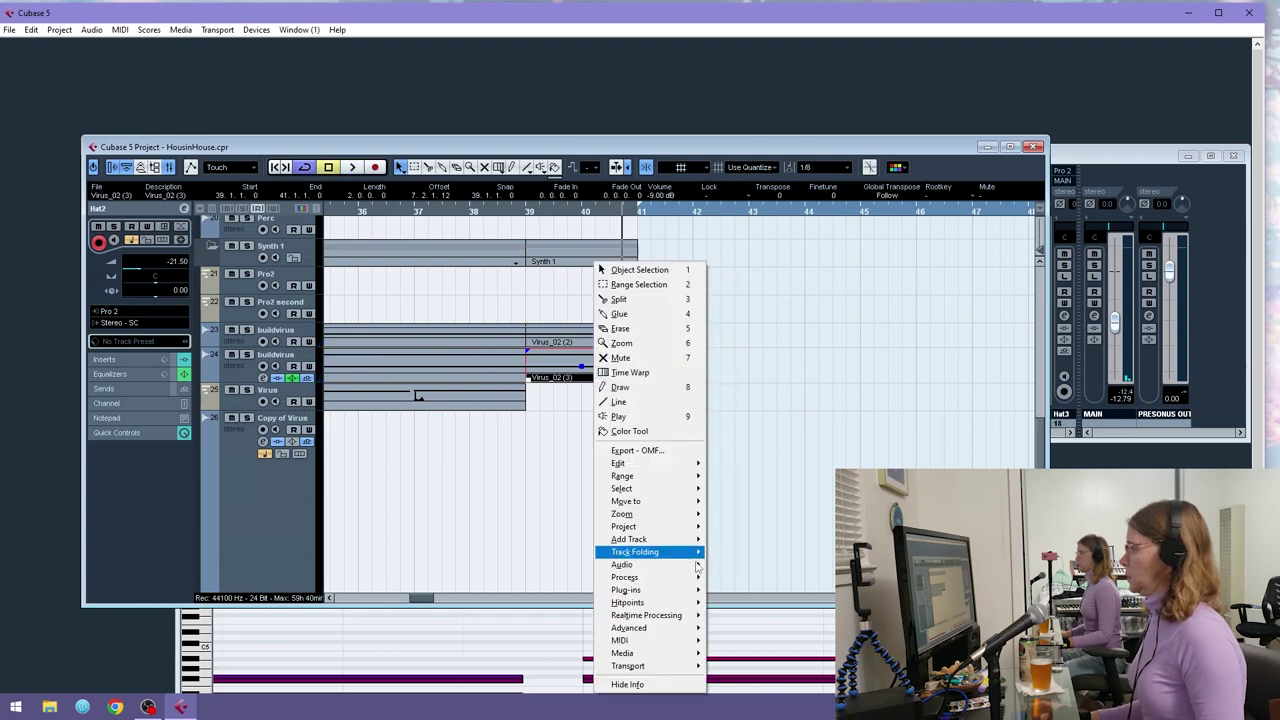
mouse_move(640, 578)
click(745, 484)
click(558, 231)
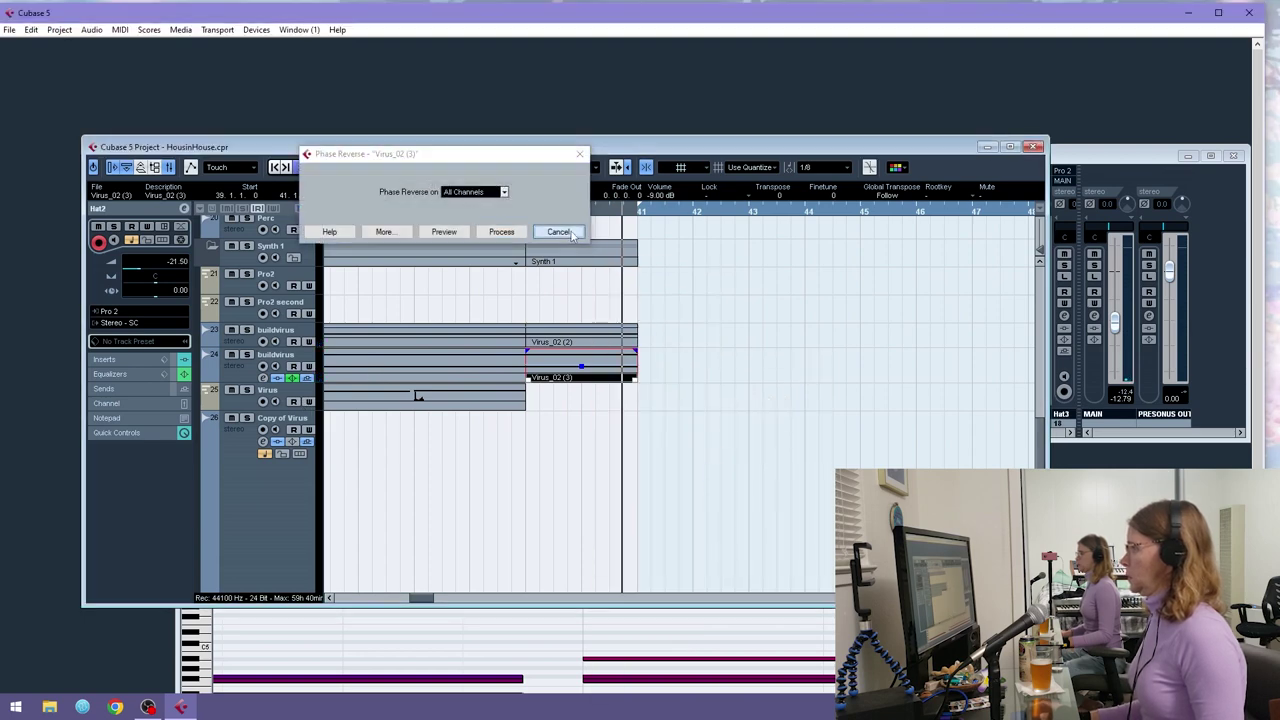
- Reverse the lower buildvirus event in bars 39–41 and play the build-up
right_click(586, 378)
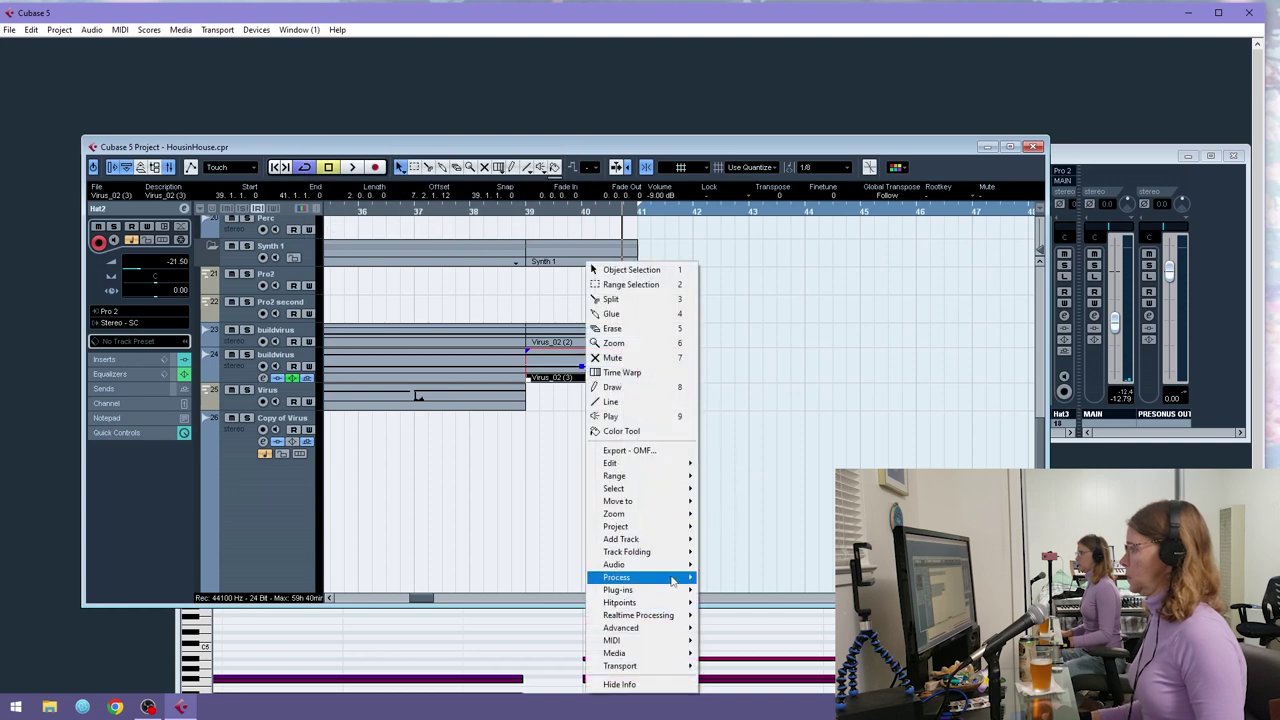
mouse_move(640, 577)
click(740, 531)
click(484, 211)
key(space)
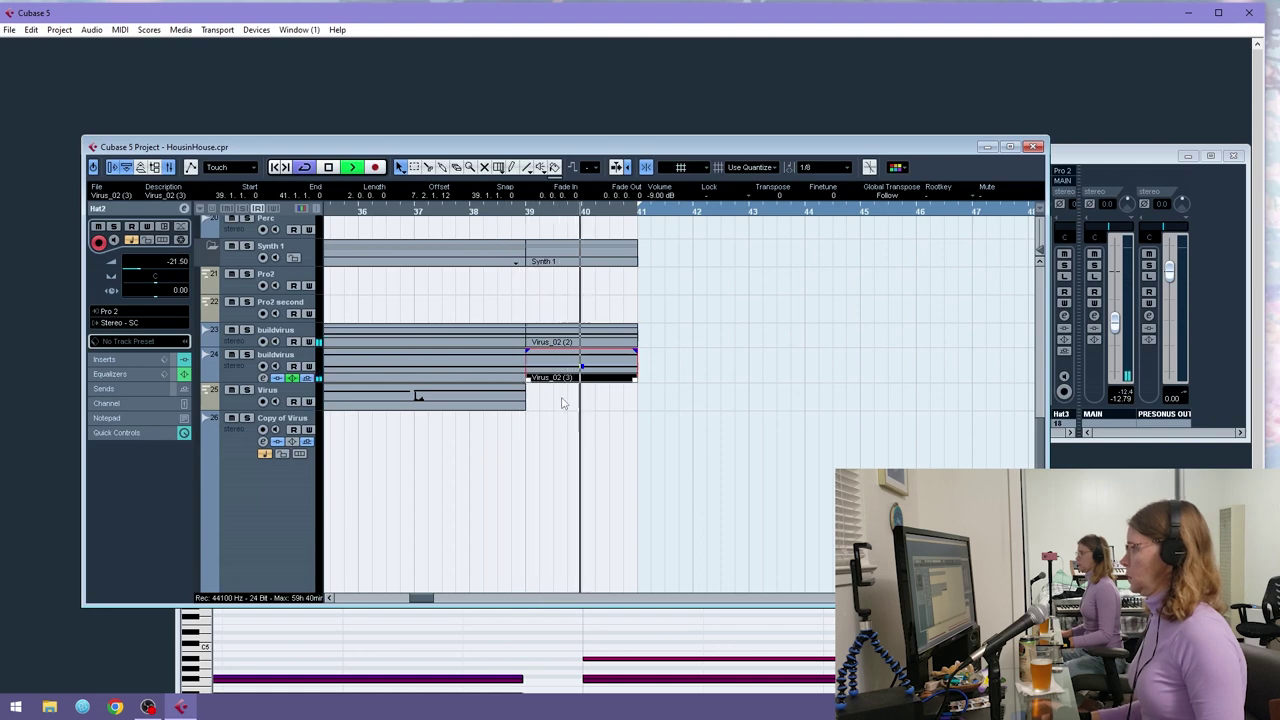
- Solo the lower buildvirus track and automate its StepFilter mix level from 100 at bar 39 to 0 at bar 41
key(s)
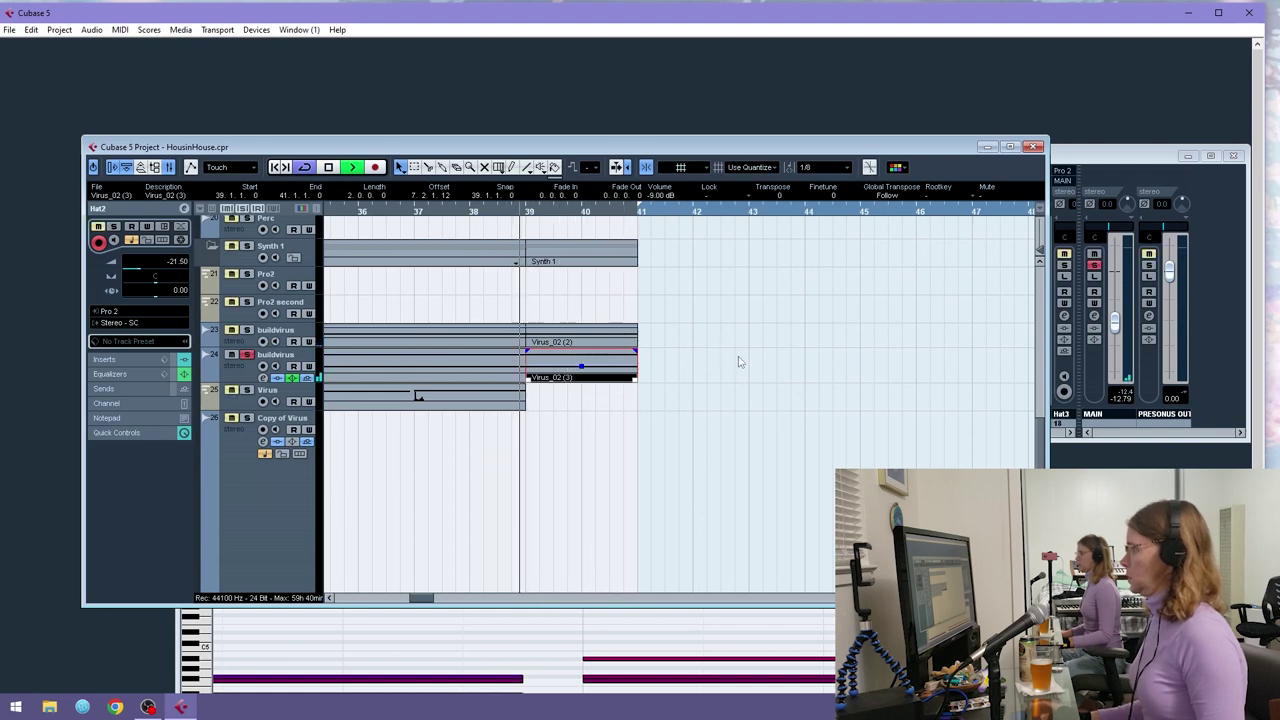
click(206, 375)
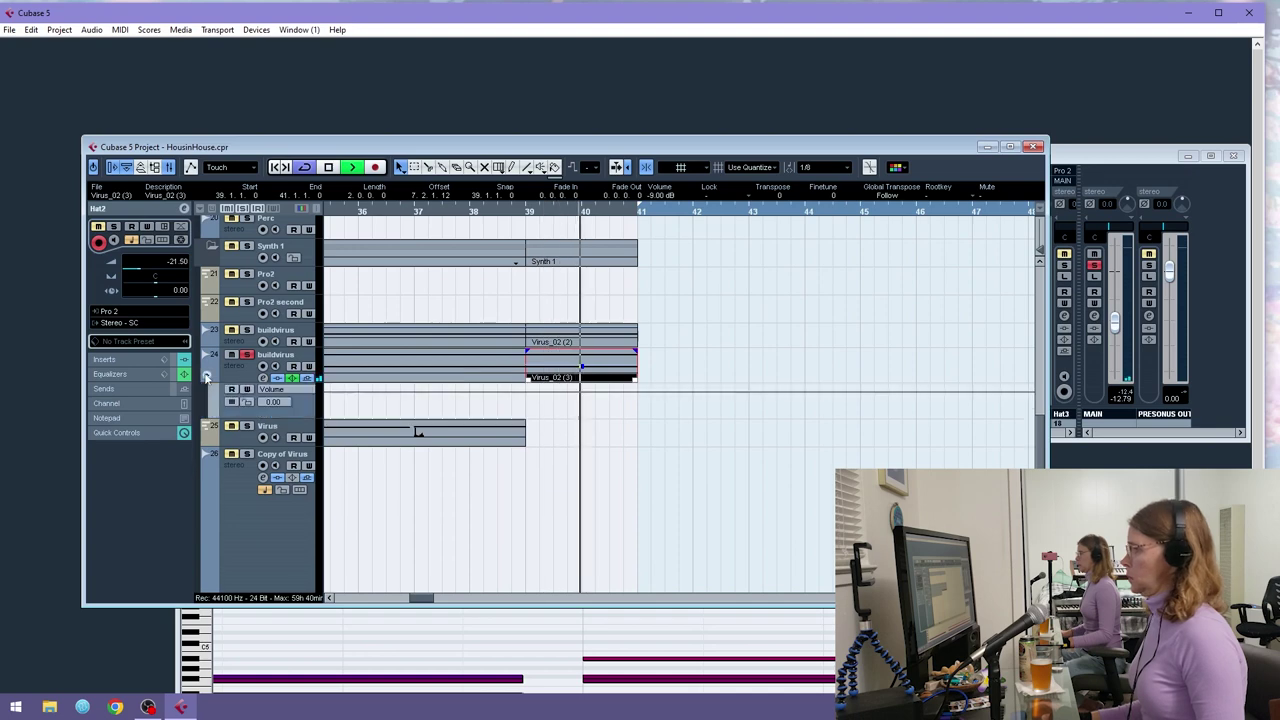
click(275, 378)
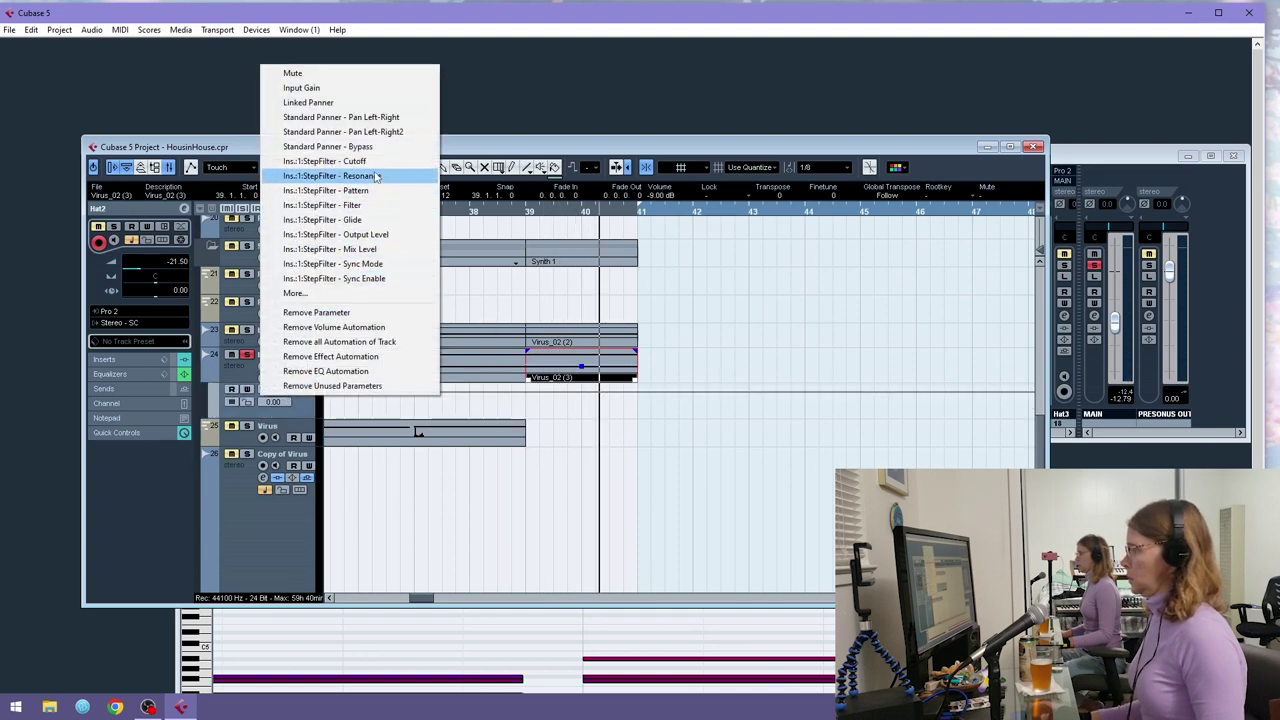
click(372, 249)
click(529, 391)
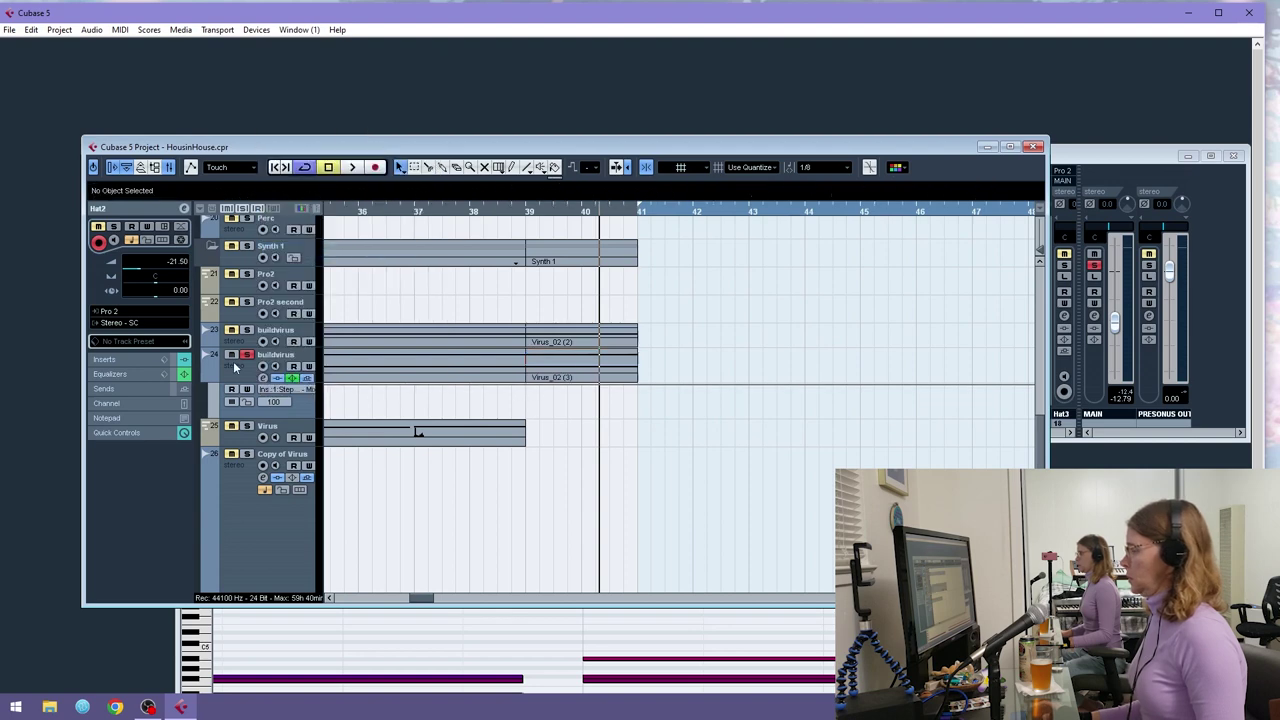
click(526, 386)
drag(637, 386, 638, 427)
- Turn off the solo and play the build-up in the full mix from about bar 36
click(500, 211)
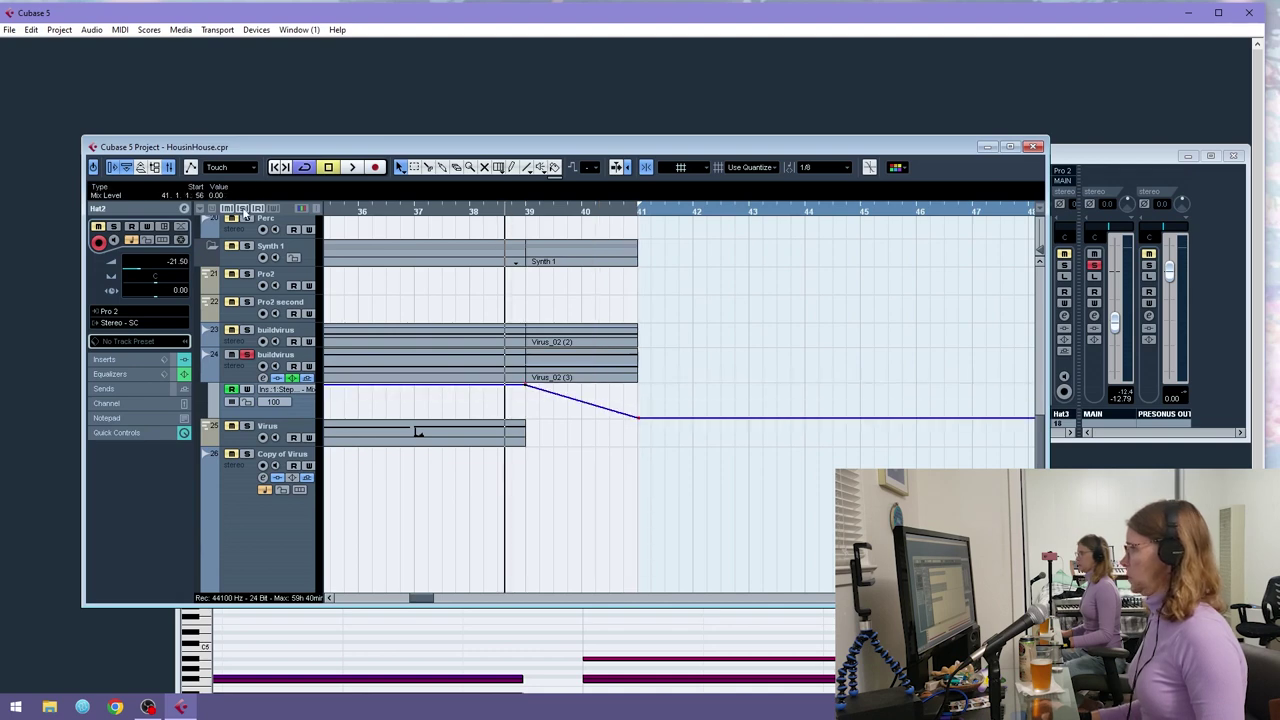
key(space)
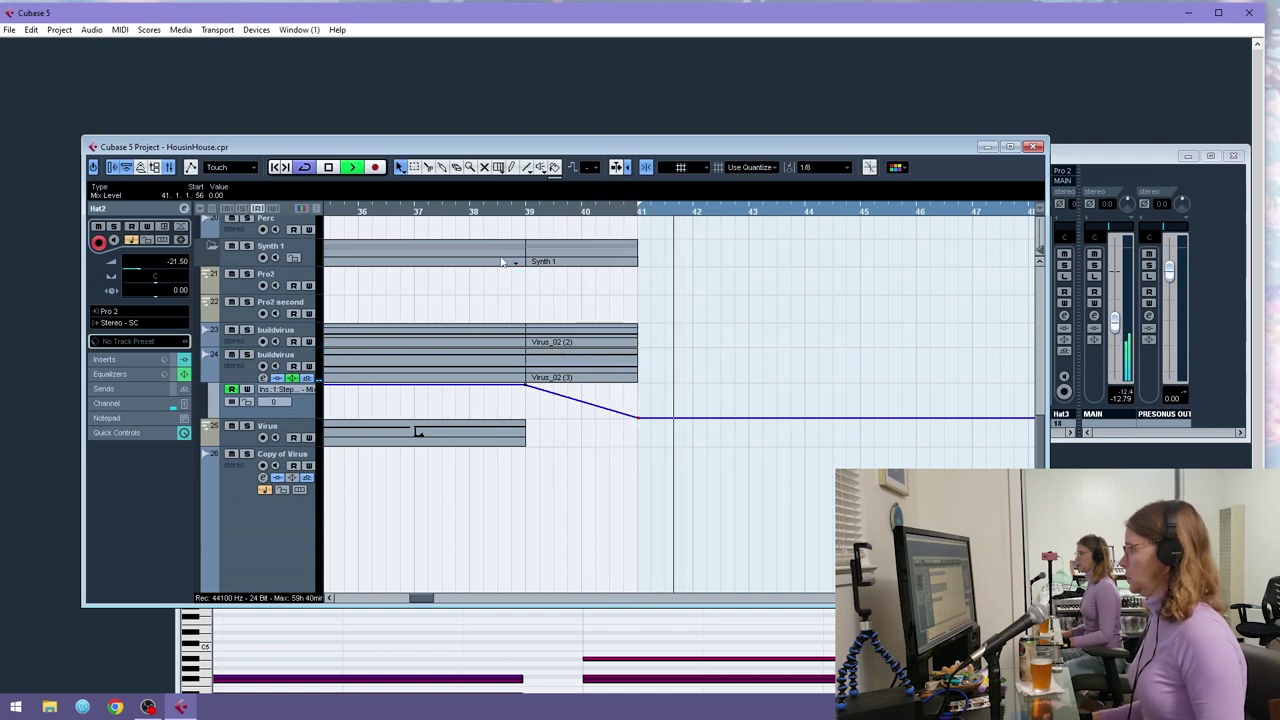
click(481, 211)
drag(452, 211, 385, 193)
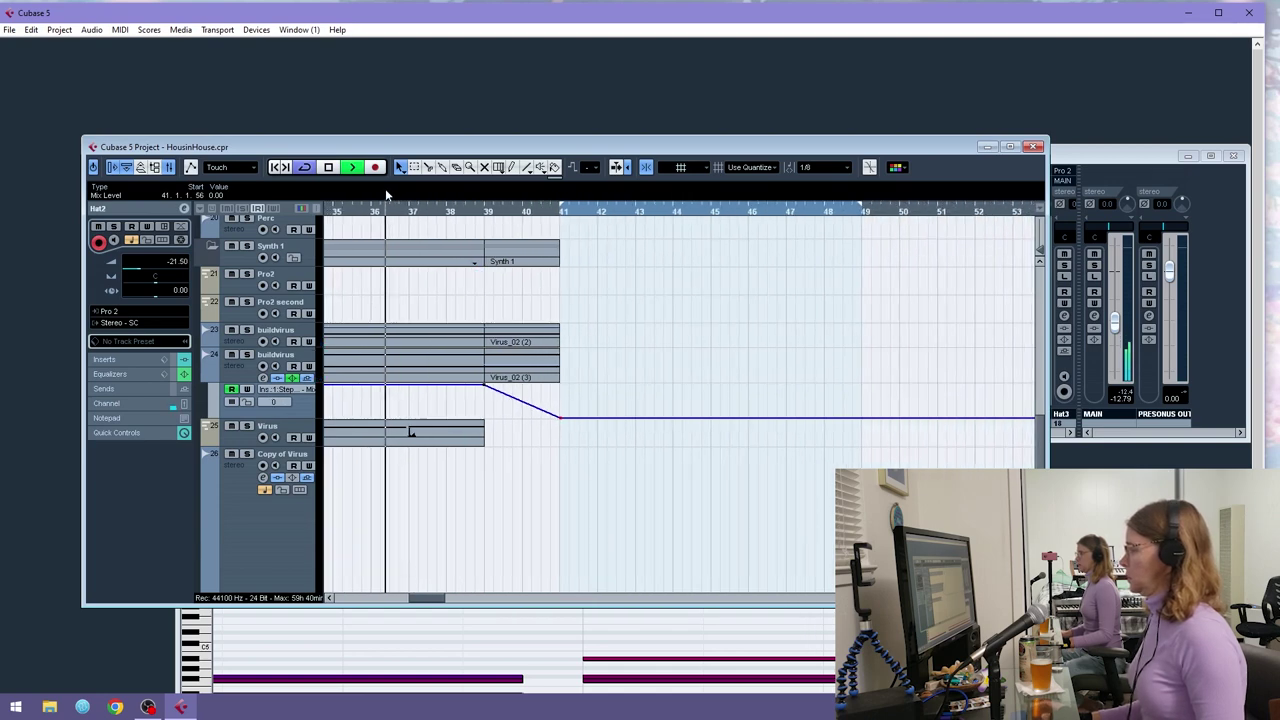
- Examine the drum, automation and Virus tracks around bars 35–53 during playback across the bar 41 drop
scroll(551, 420, up, 10)
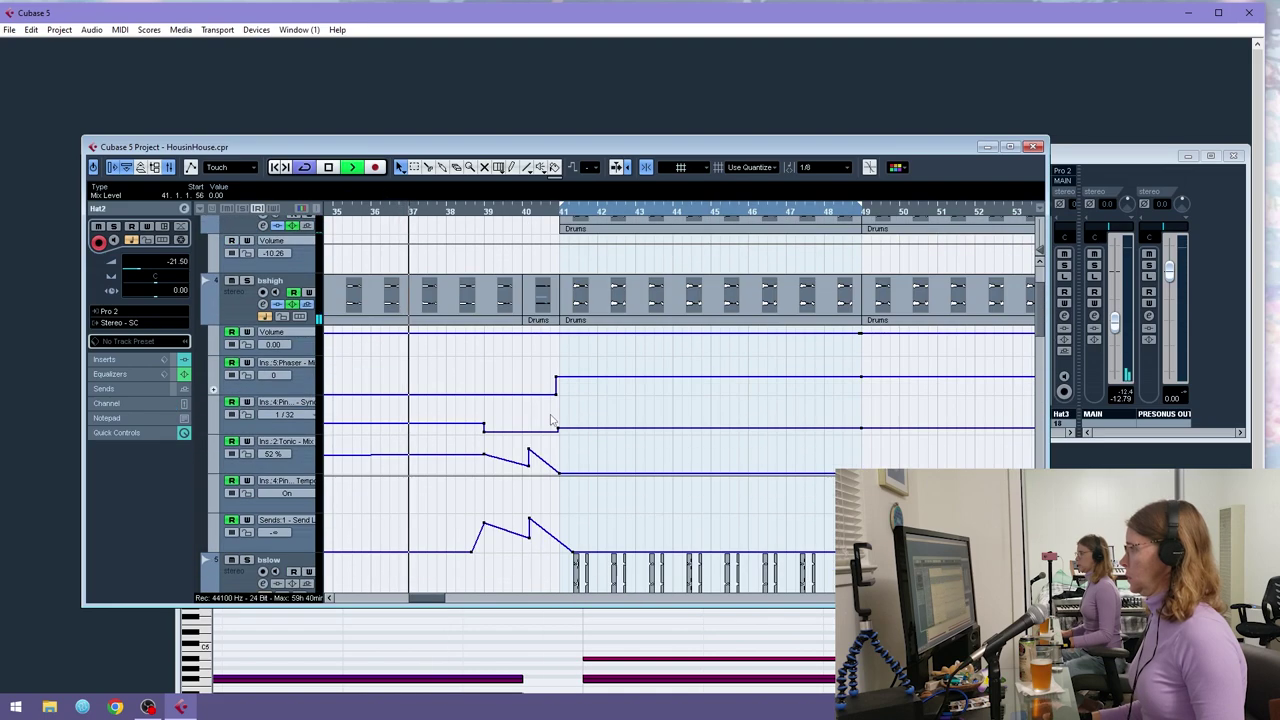
scroll(551, 420, down, 10)
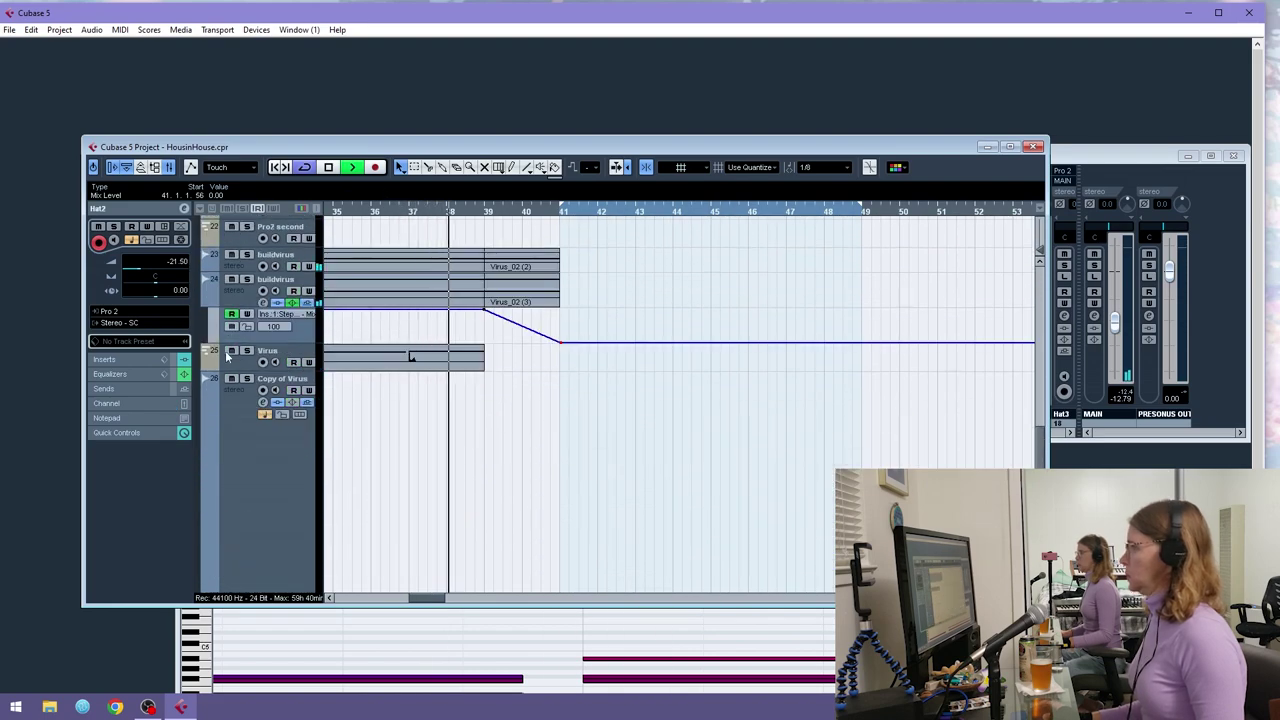
scroll(325, 490, down, 2)
drag(300, 518, 300, 332)
scroll(510, 371, up, 10)
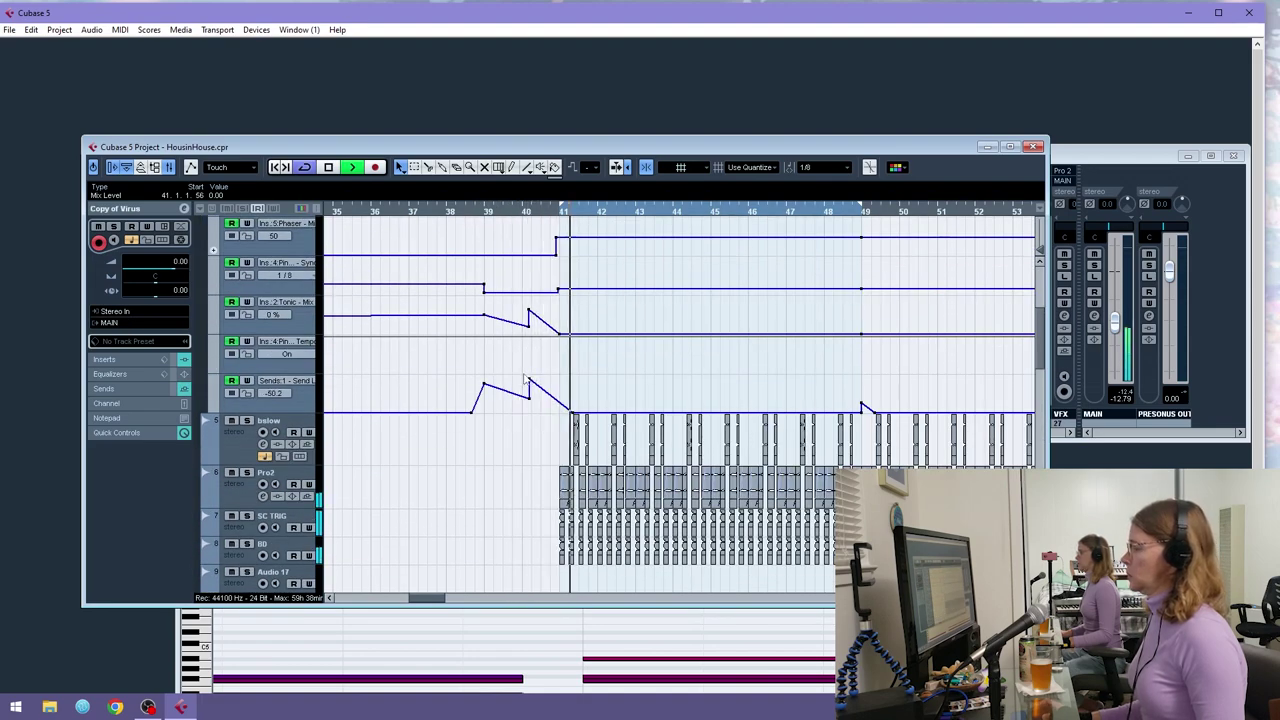
scroll(524, 378, up, 5)
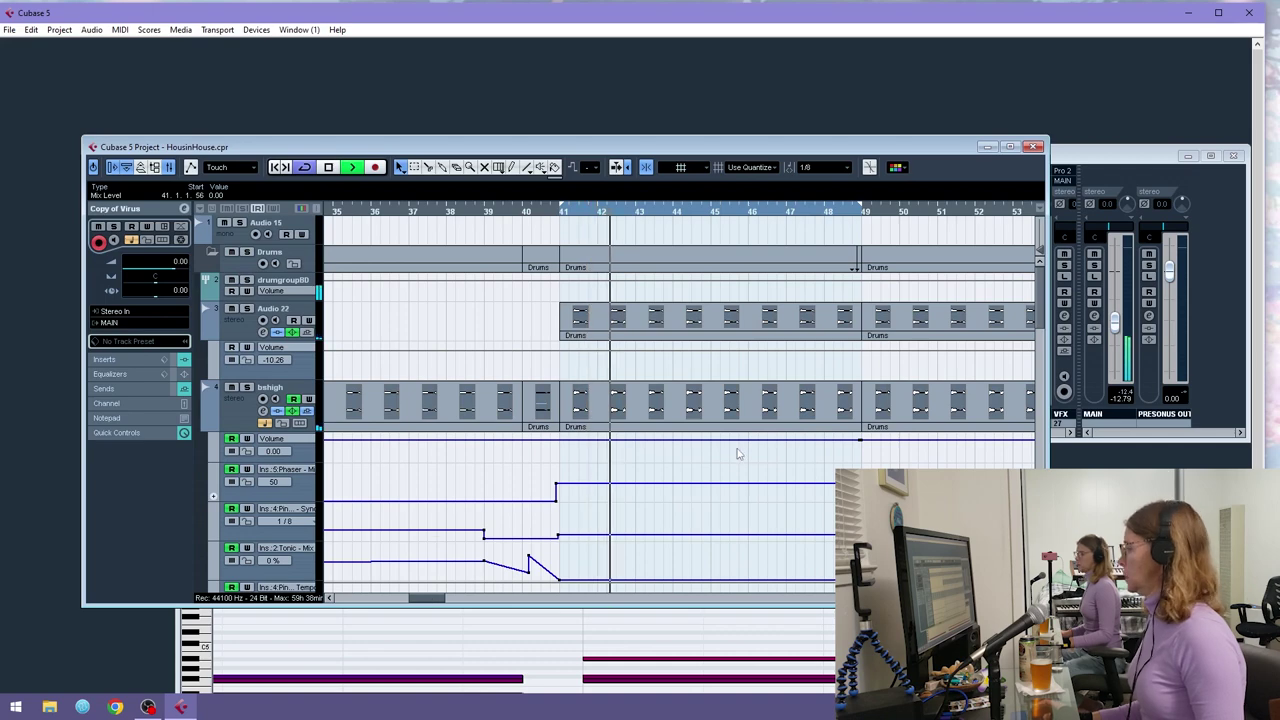
scroll(548, 470, down, 5)
scroll(558, 467, down, 5)
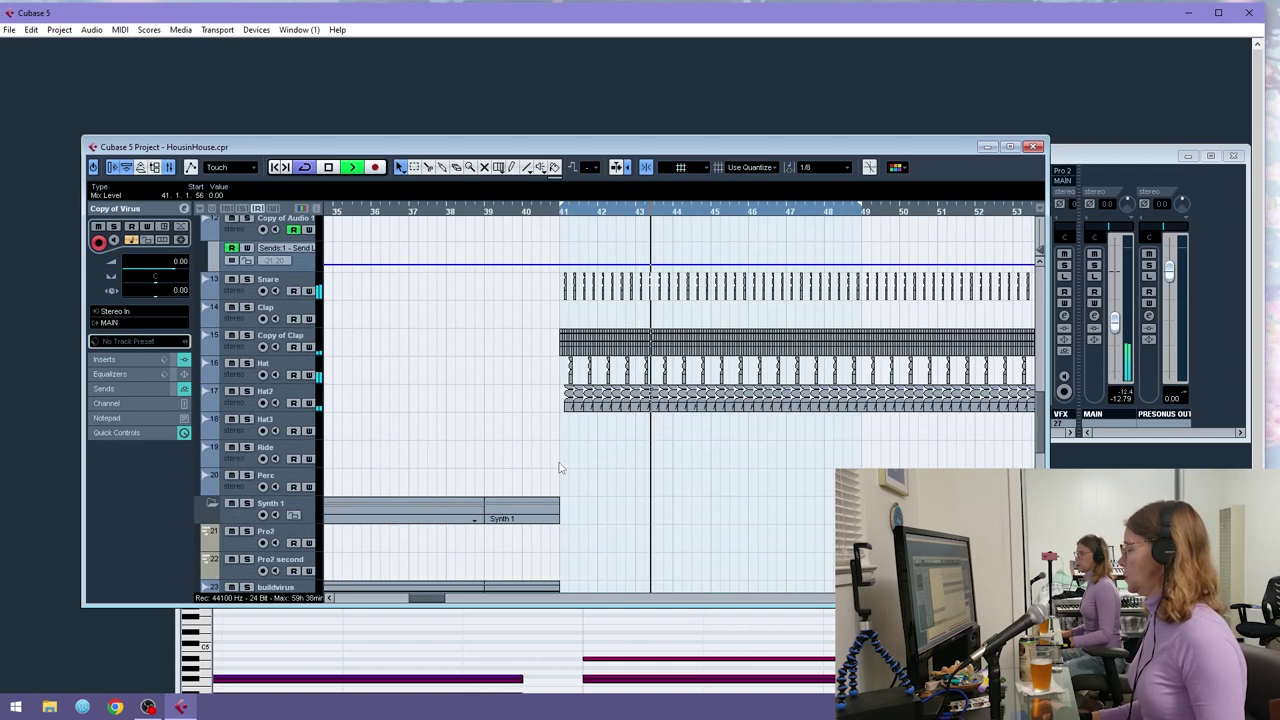
- Turn off cycle playback so the song plays past bar 49
scroll(560, 467, down, 5)
scroll(409, 314, up, 5)
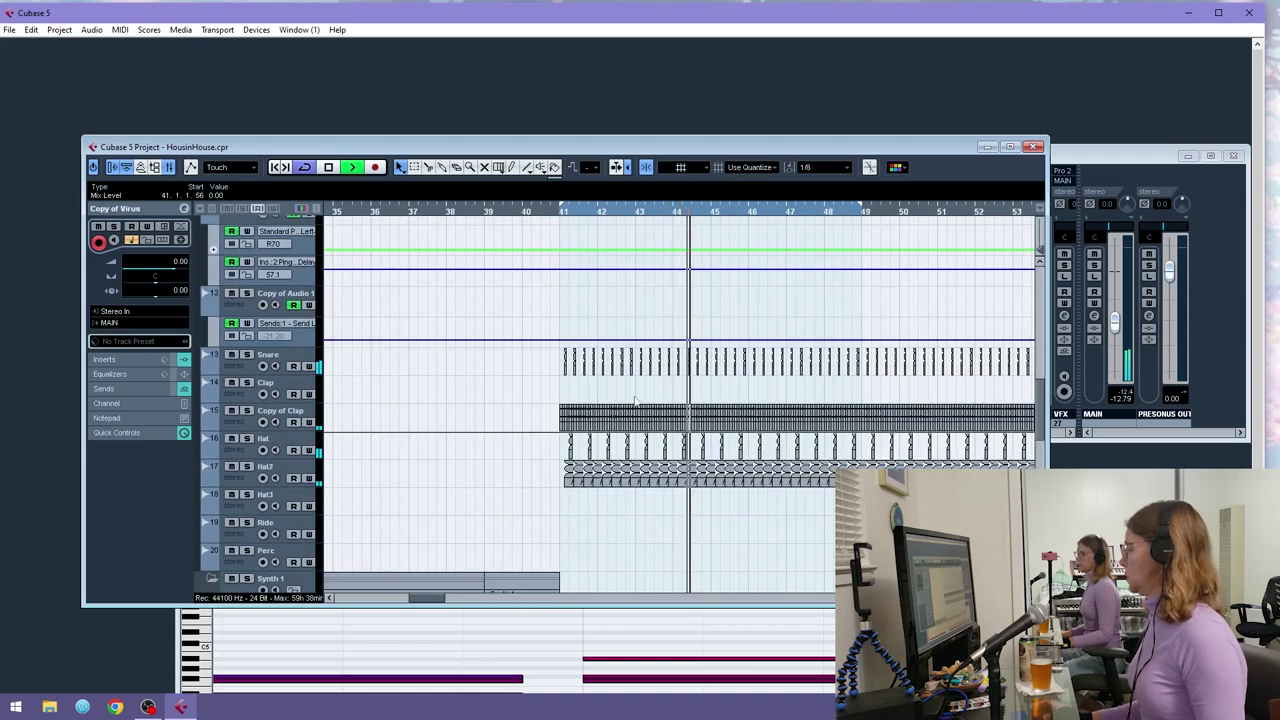
scroll(614, 387, down, 3)
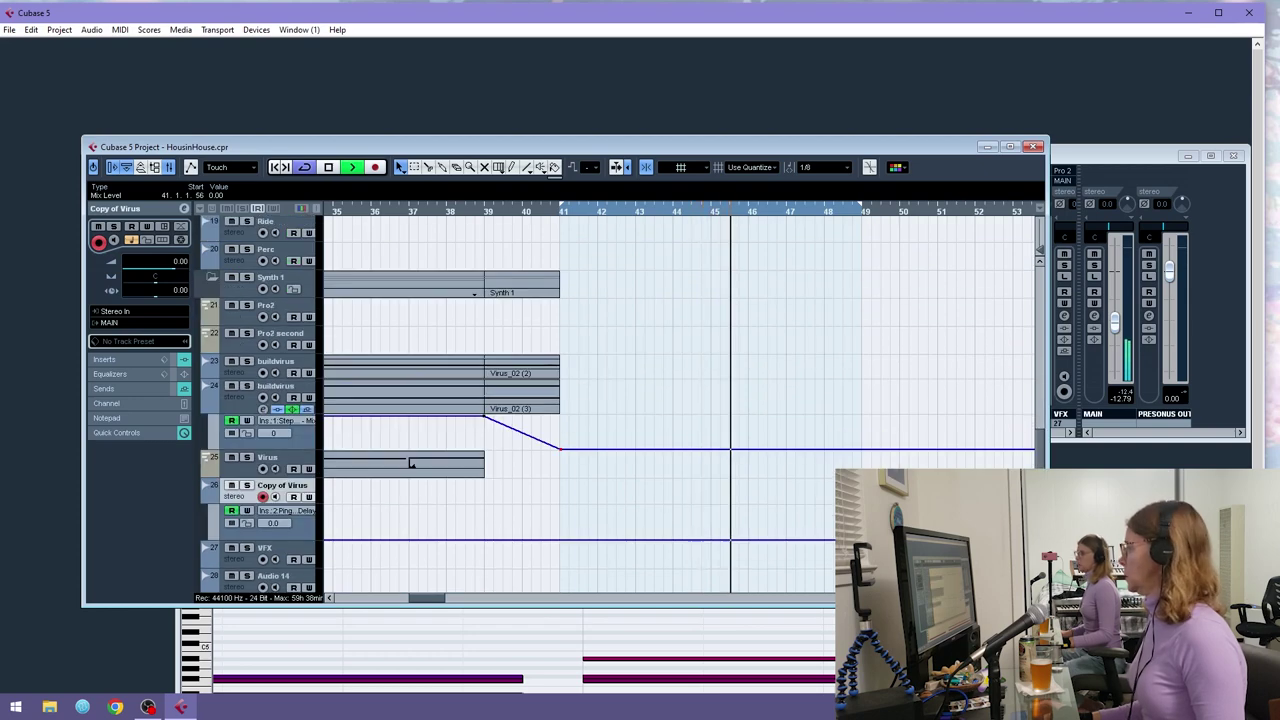
scroll(808, 432, up, 4)
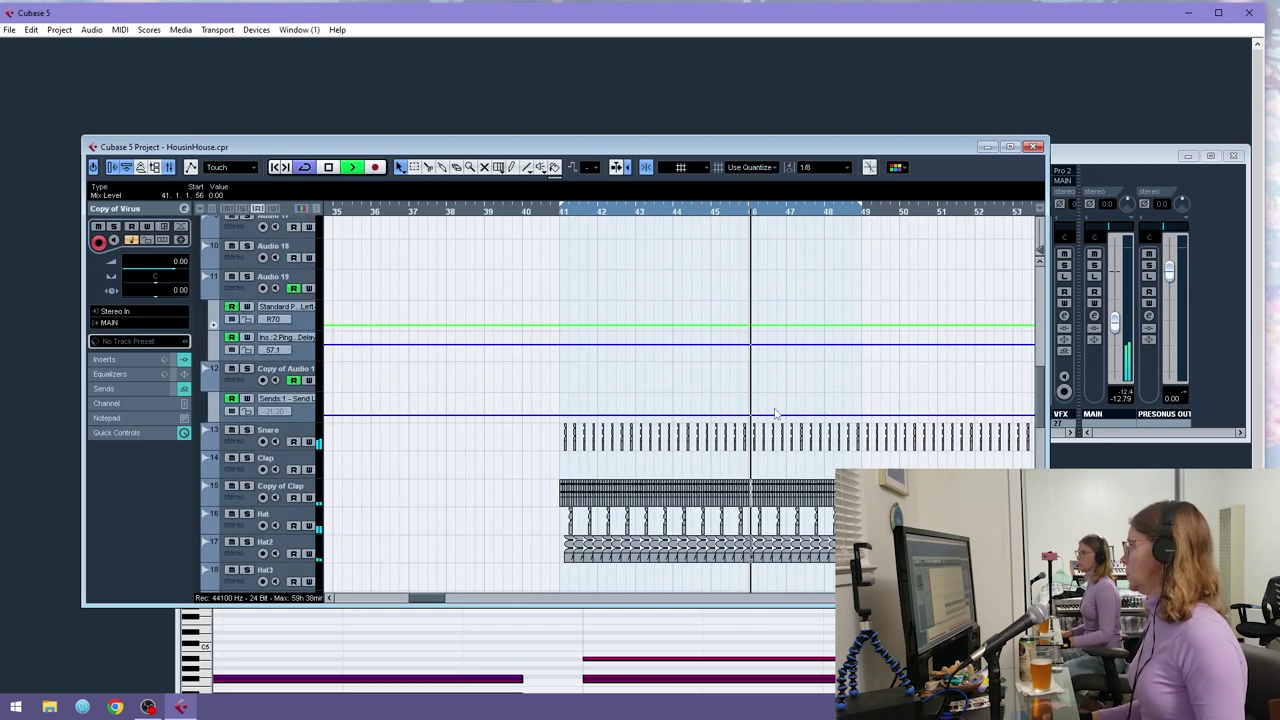
click(305, 168)
scroll(592, 472, up, 5)
scroll(590, 472, up, 2)
- Examine the drum, bass and automation tracks in about bars 45–71 during playback
drag(427, 599, 448, 599)
scroll(590, 470, up, 2)
scroll(599, 465, down, 2)
scroll(599, 466, down, 4)
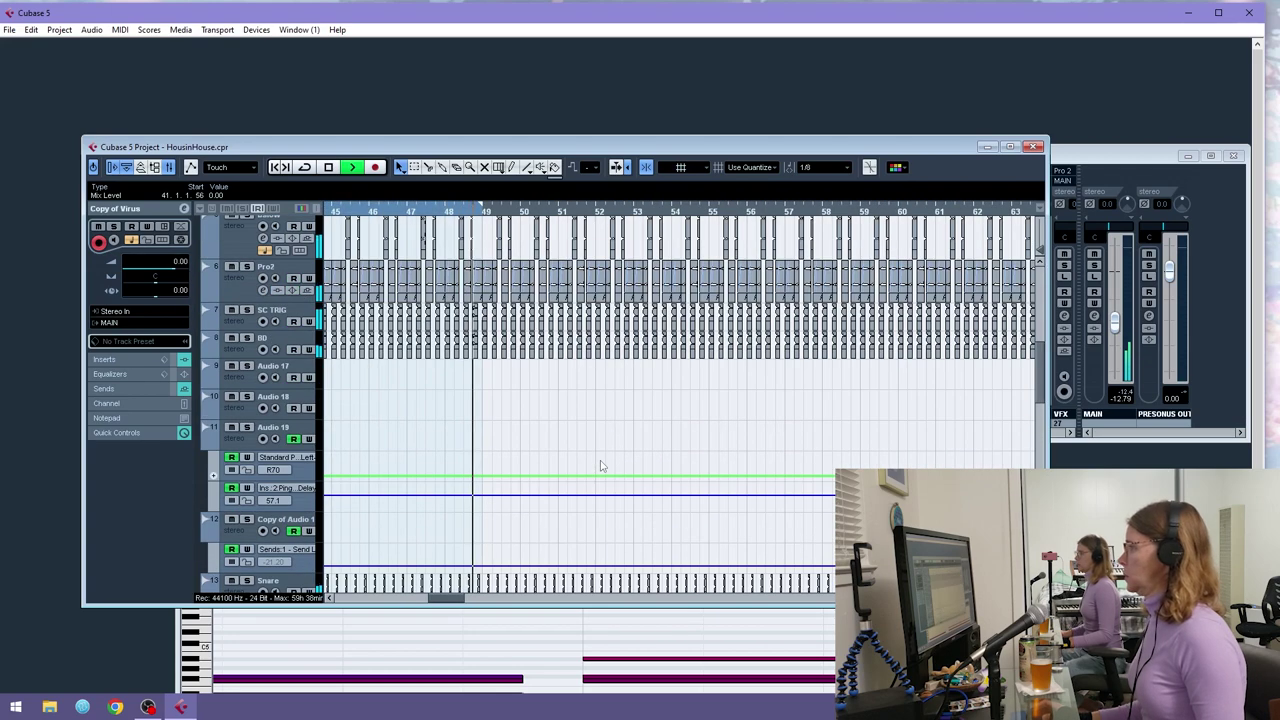
scroll(516, 366, down, 3)
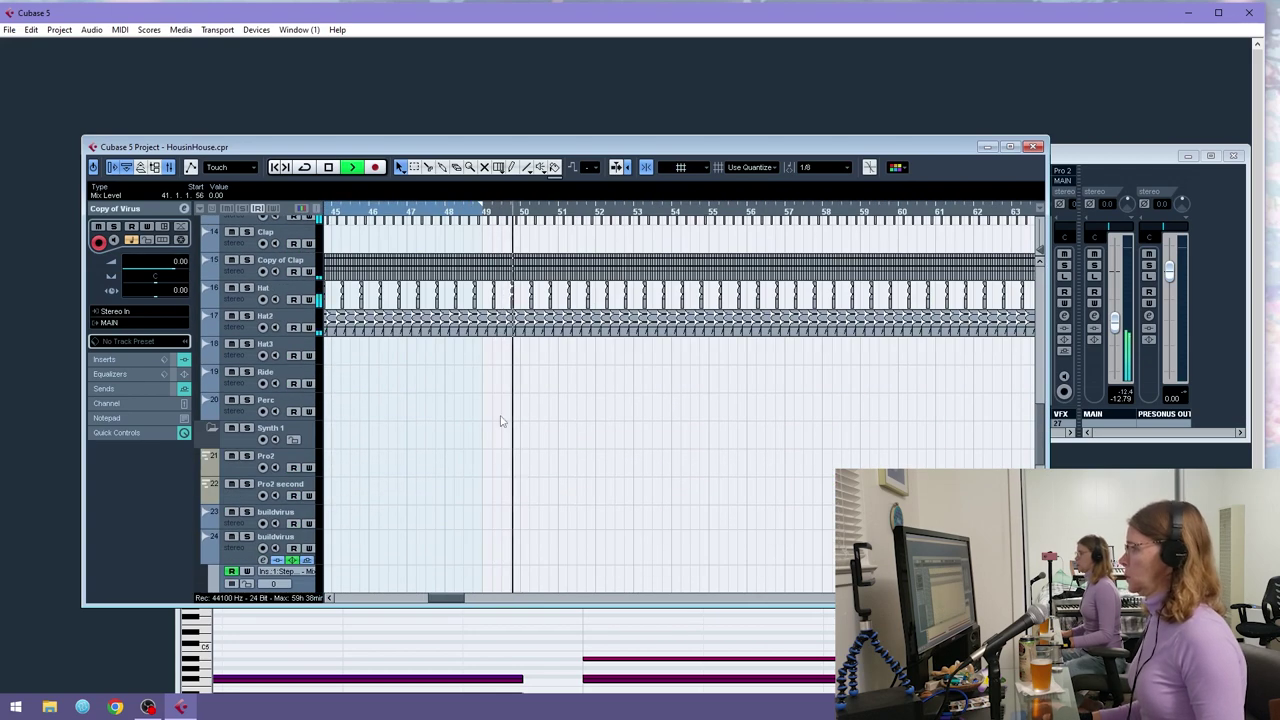
drag(444, 599, 451, 599)
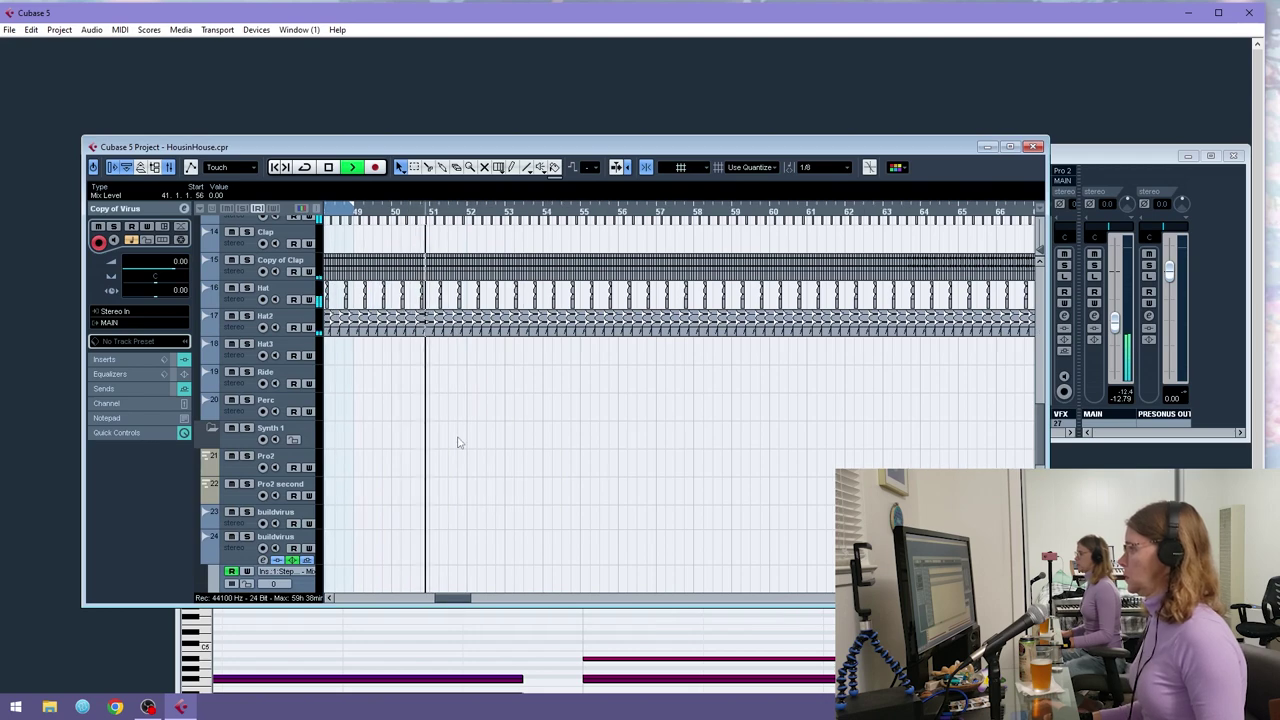
drag(1048, 441, 1048, 286)
drag(460, 599, 470, 600)
scroll(447, 428, down, 6)
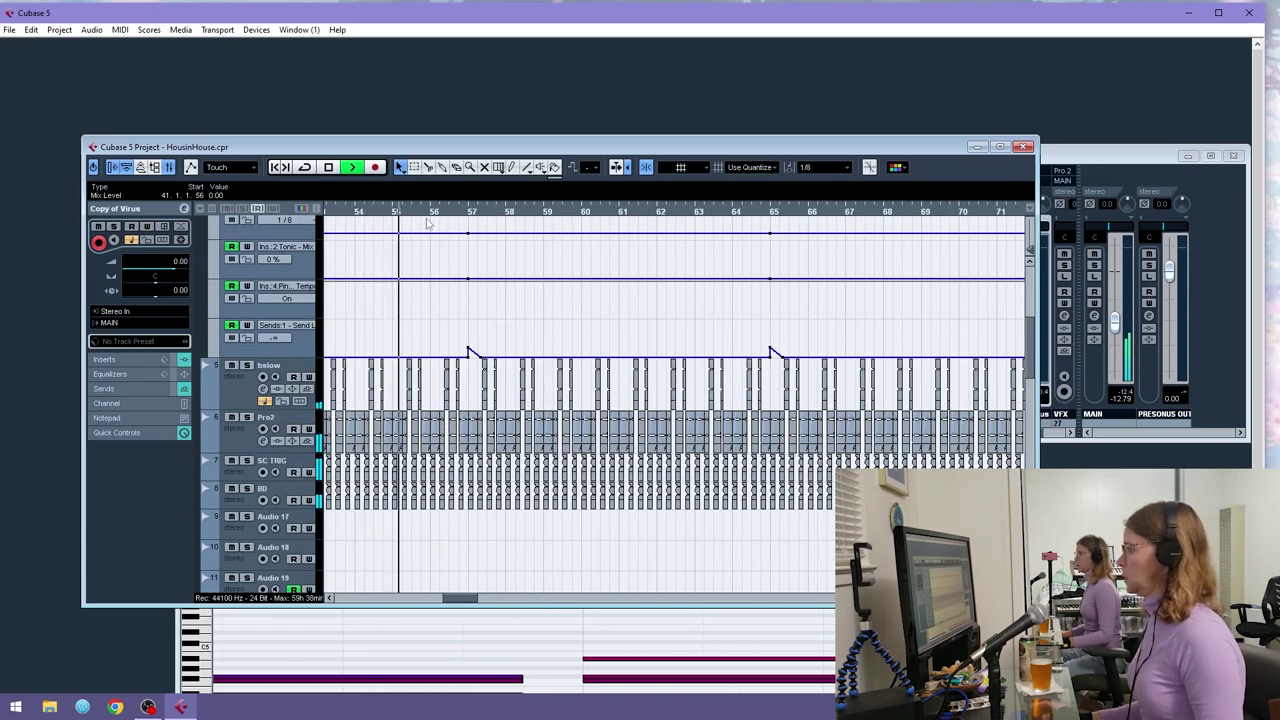
- Delete the Pro2, SC TRIG and BD events at 56.2, shorten the Pro2 event at 56.1, and duplicate the 56.1 hits to 56.1.3
key(space)
drag(433, 213, 517, 497)
key(Delete)
drag(504, 450, 463, 503)
key(ctrl+d)
- Extend the duplicated Pro2 event at 56.1.3 to end at 56.2.3 and briefly play the section
click(511, 463)
drag(505, 450, 538, 450)
key(space)
key(space)
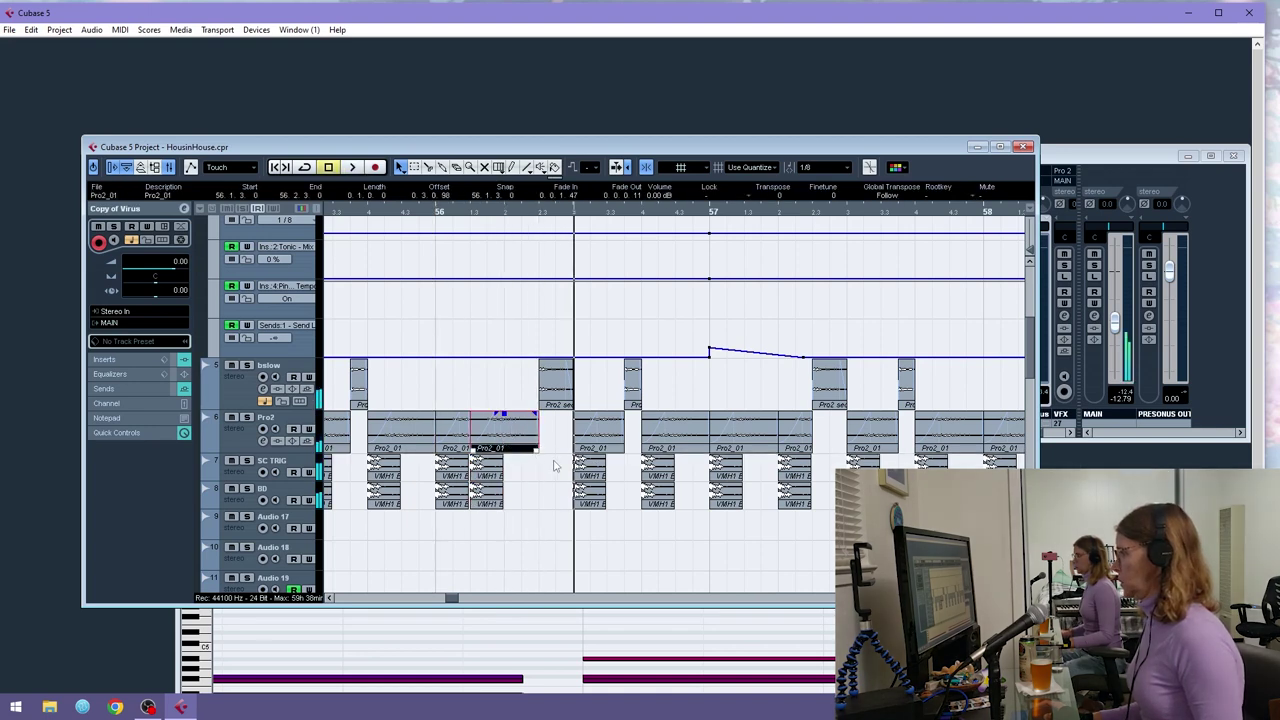
- Shorten the Pro2 event at 56.3 to end at 56.3.3 and duplicate it with its SC TRIG hit to 56.3.3
drag(622, 450, 608, 450)
drag(629, 424, 602, 481)
key(ctrl+d)
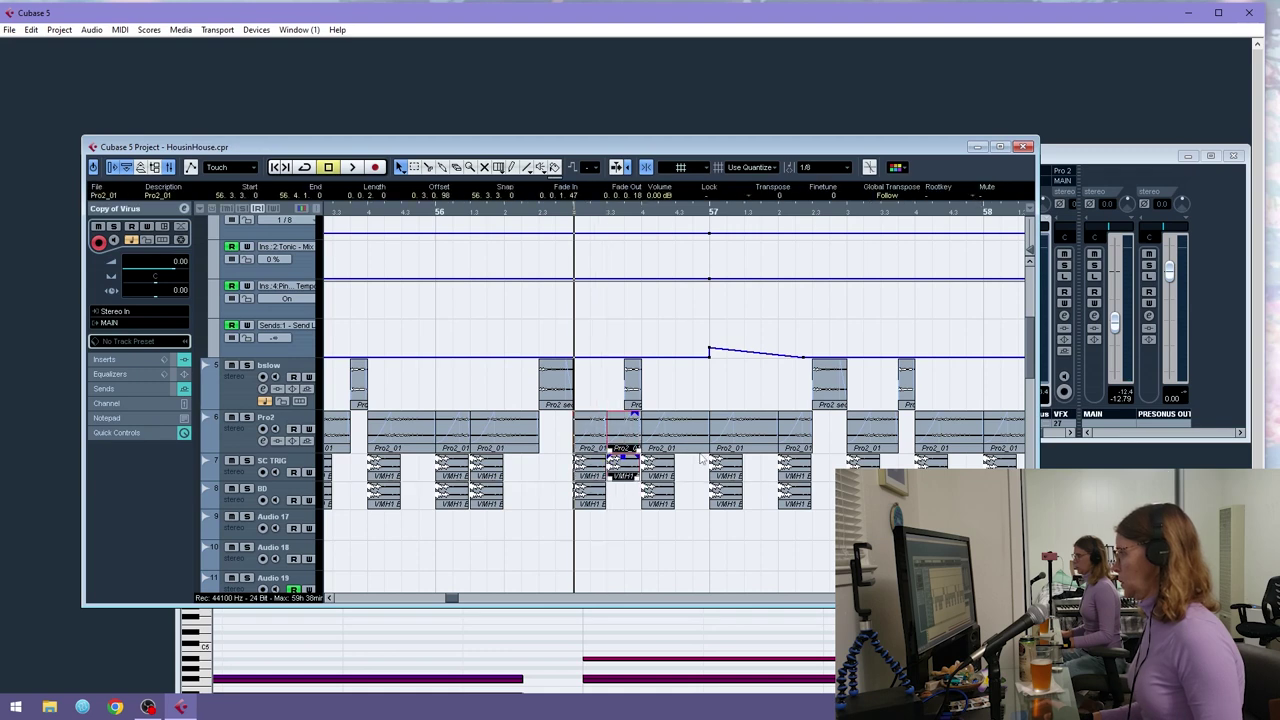
- Shorten the Pro2 event at 56.4 to end at 56.4.3 and set the grid quantize to 1/16
drag(706, 450, 676, 450)
drag(693, 429, 657, 487)
click(818, 167)
click(845, 241)
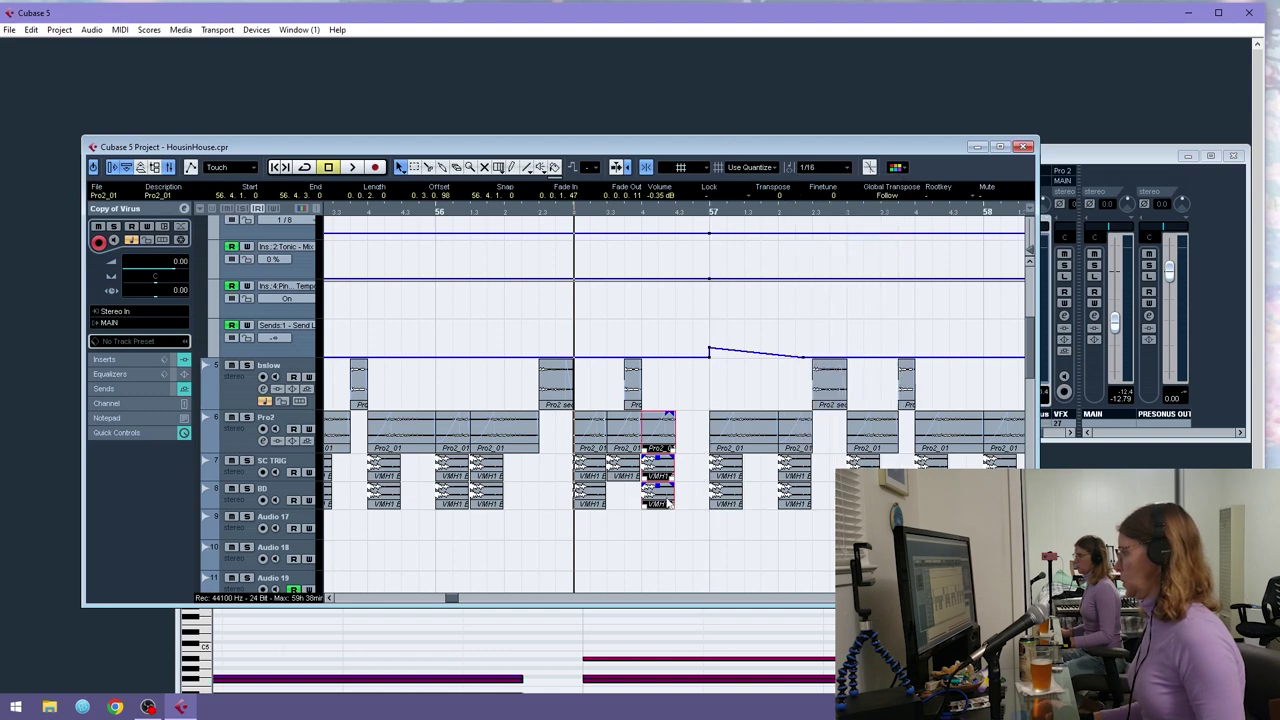
- Place a duplicate of the 56.4 Pro2, SC TRIG and BD hits at 56.4.4 and play the fill
key(ctrl+d)
mouse_move(709, 506)
mouse_down()
mouse_move(693, 506)
mouse_move(697, 489)
mouse_up()
click(430, 217)
key(space)
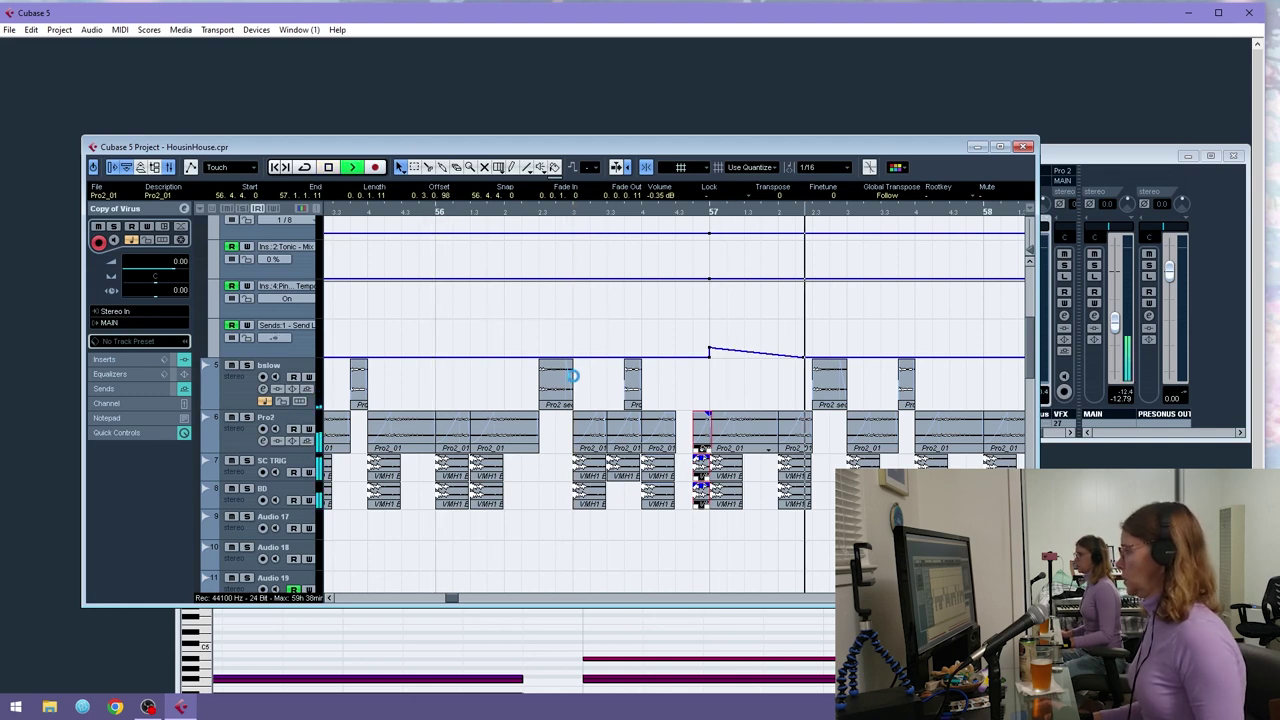
- Shorten the Pro2 event at 56.3.3 to a sixteenth, ending at 56.3.4, and play the fill
drag(496, 217, 384, 195)
key(space)
drag(641, 449, 626, 452)
key(space)
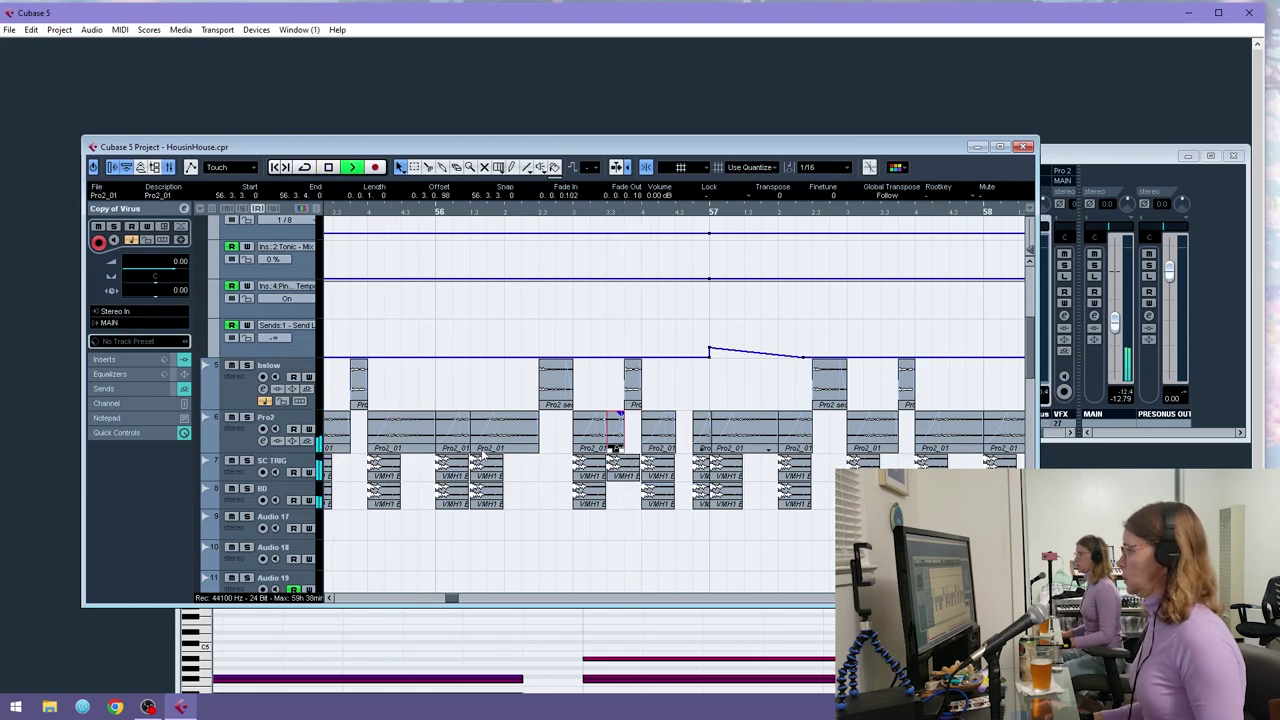
drag(526, 216, 489, 182)
click(576, 519)
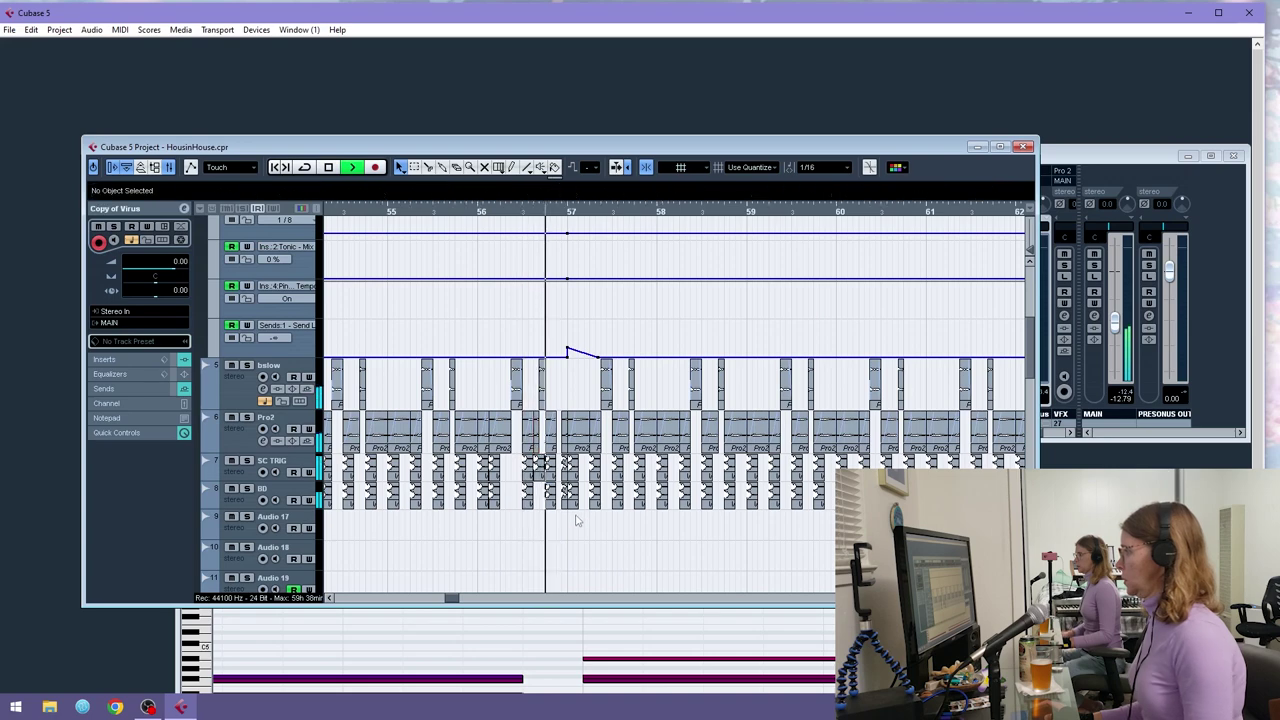
key(space)
- Remove the short Pro2 event at 56.3.3 and play the fill again
drag(455, 214, 427, 244)
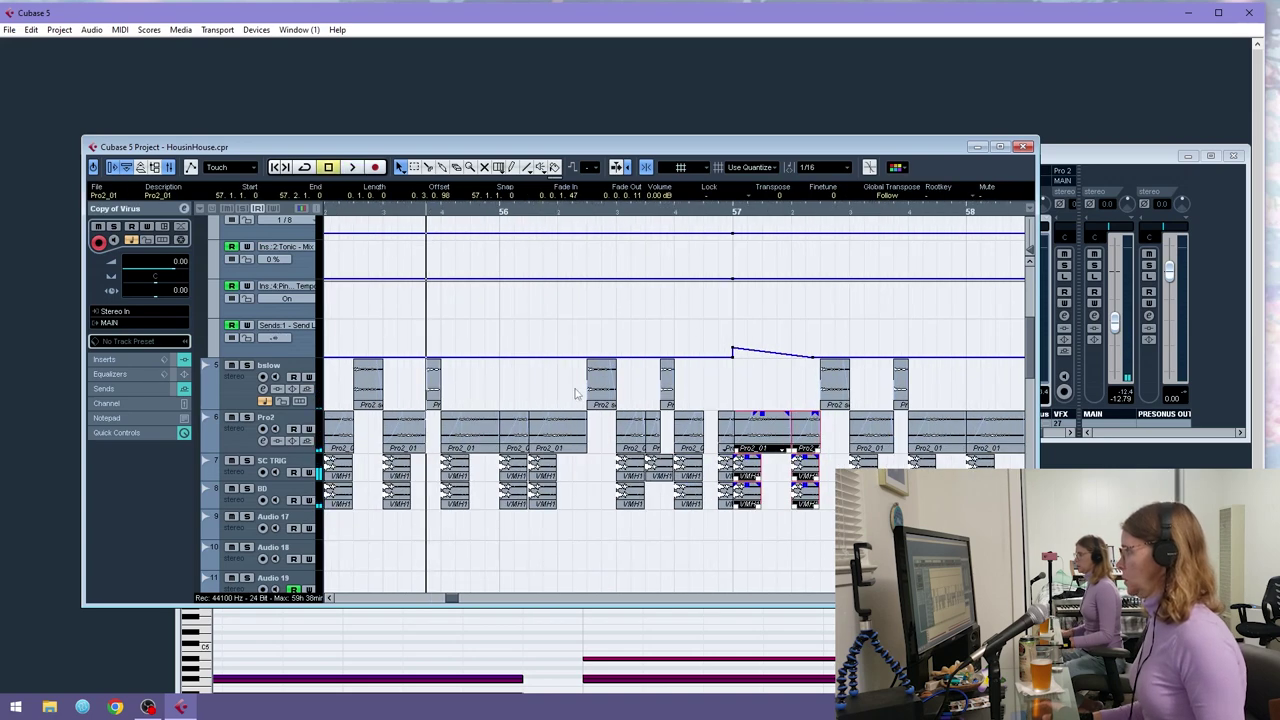
click(656, 418)
key(space)
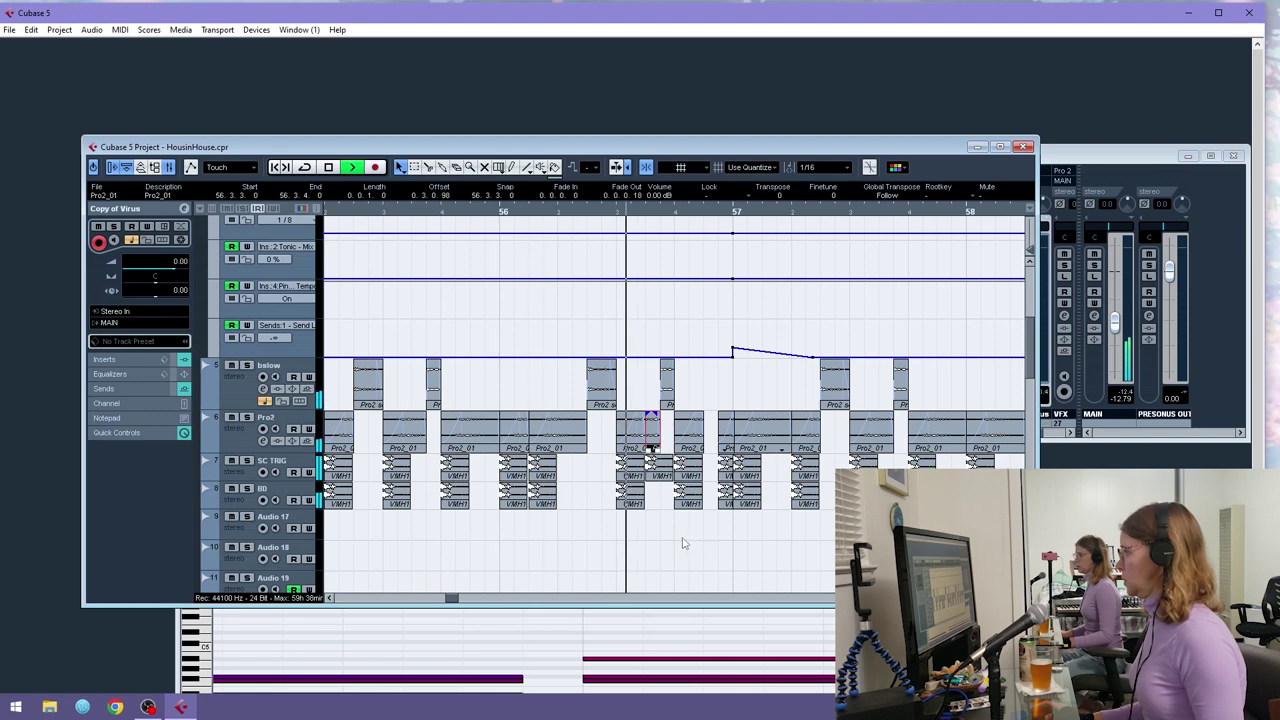
click(688, 430)
key(space)
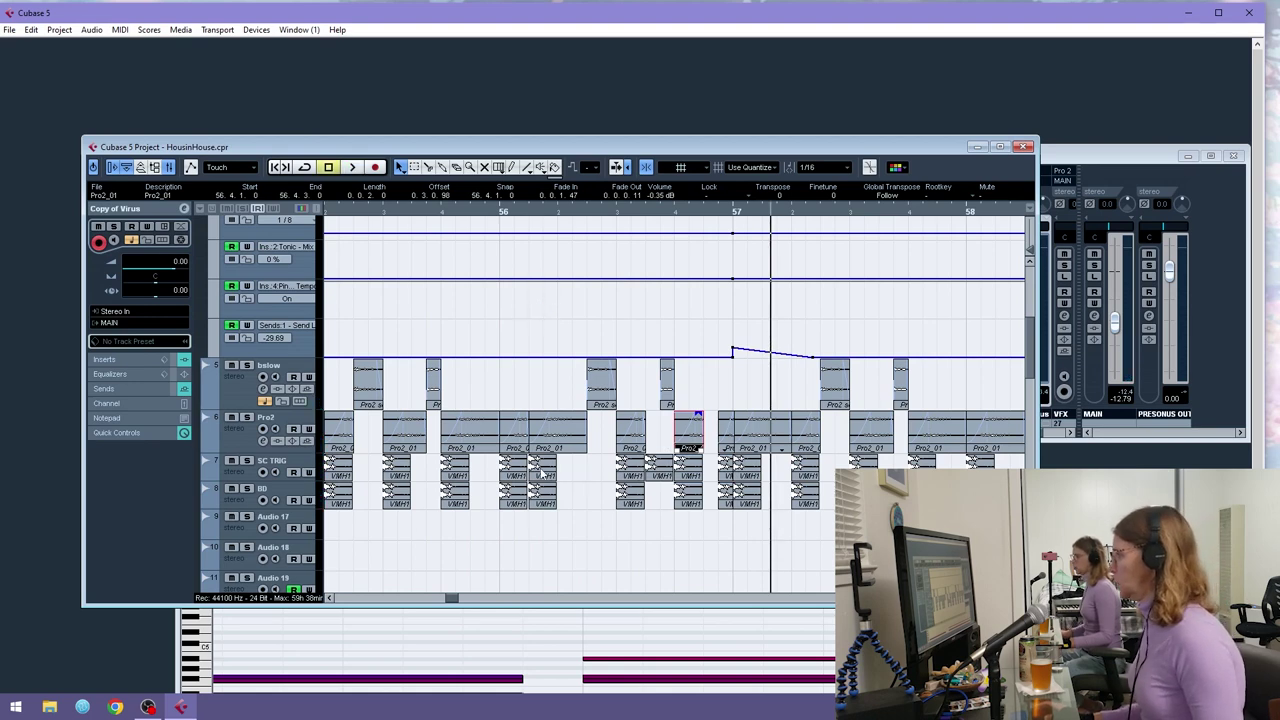
- Add a bass drum hit at 56.3.3 on the BD track and play the fill into bar 57
click(658, 492)
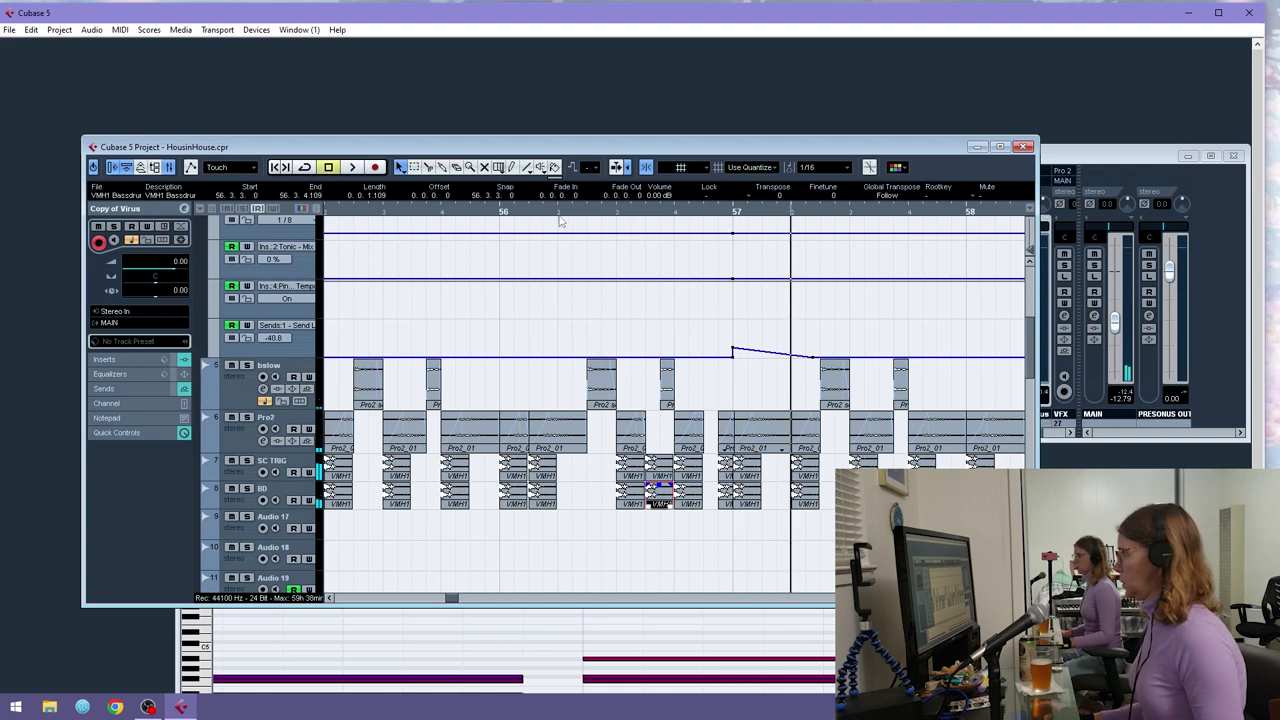
drag(518, 199, 489, 184)
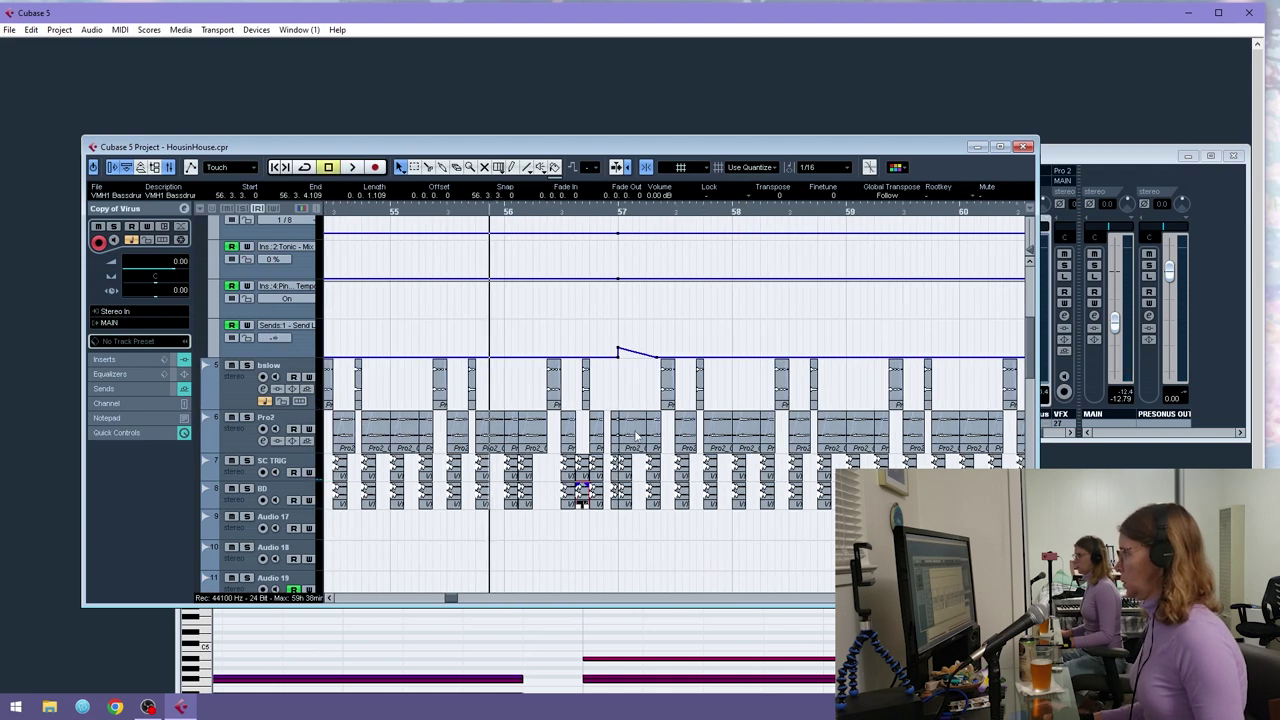
click(617, 433)
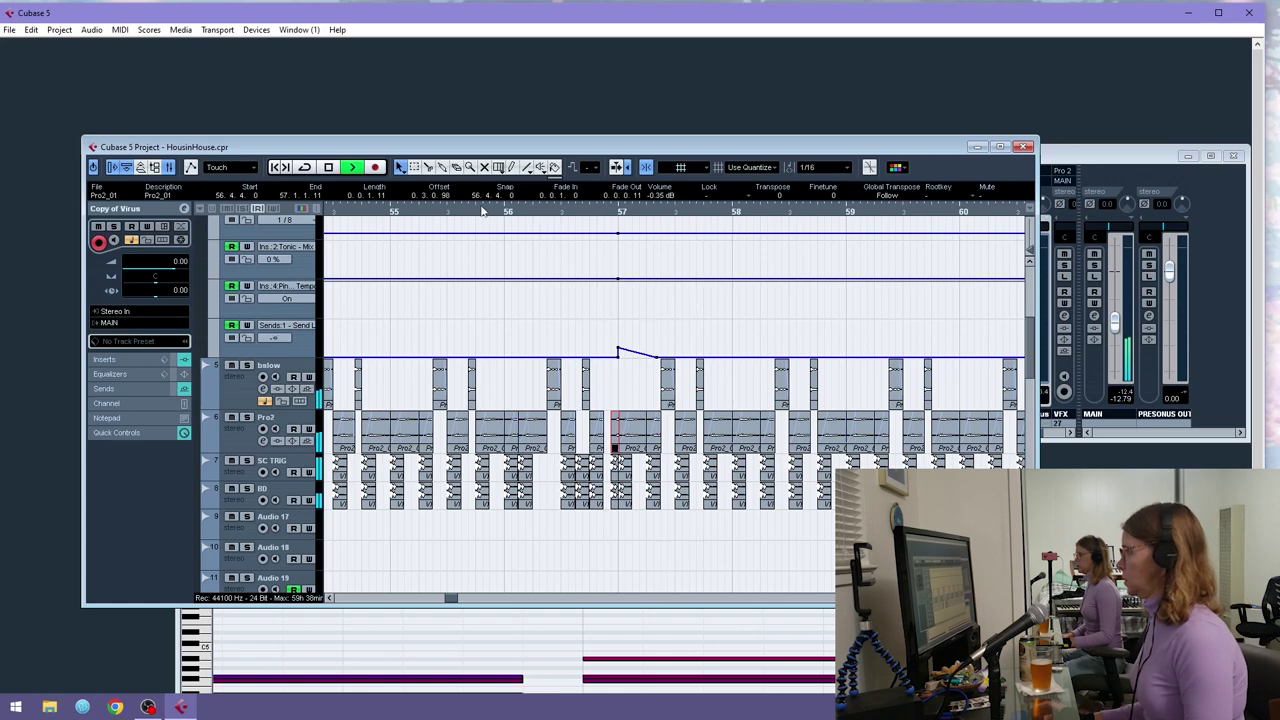
drag(346, 205, 343, 198)
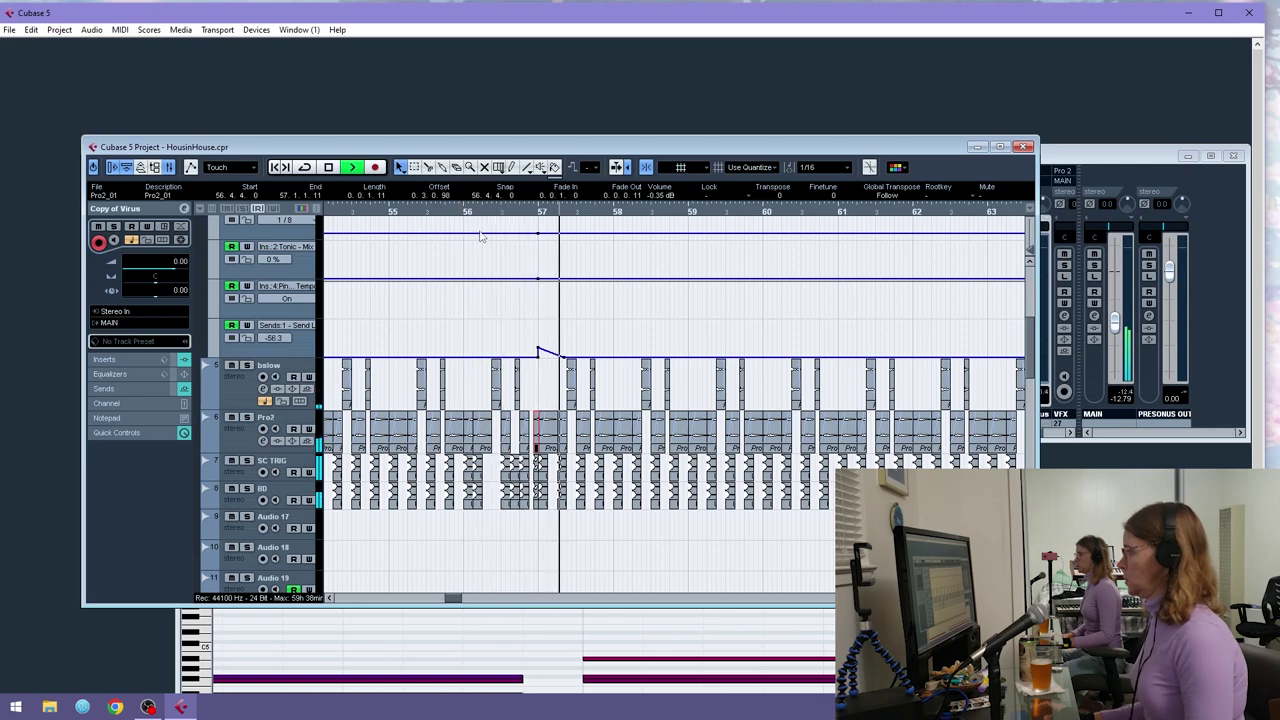
- Delete the SC TRIG and BD hits at 56.3.3 and play the fill
key(h)
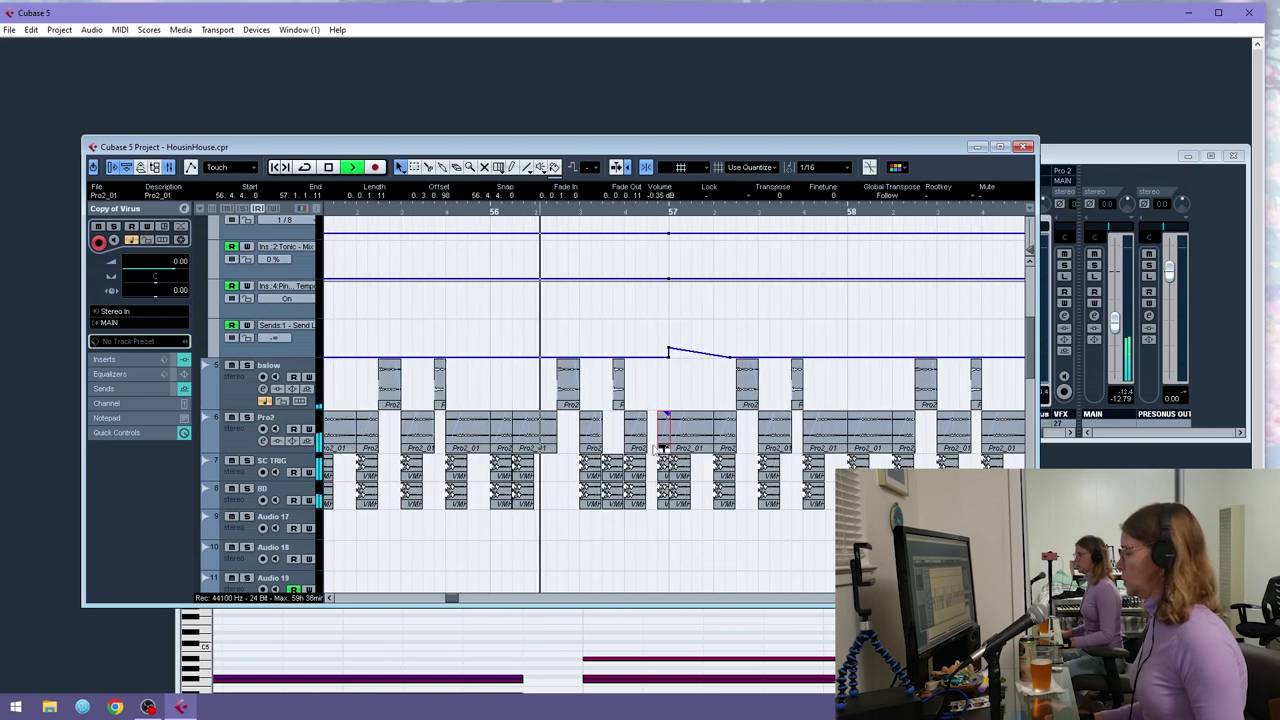
key(space)
click(634, 495)
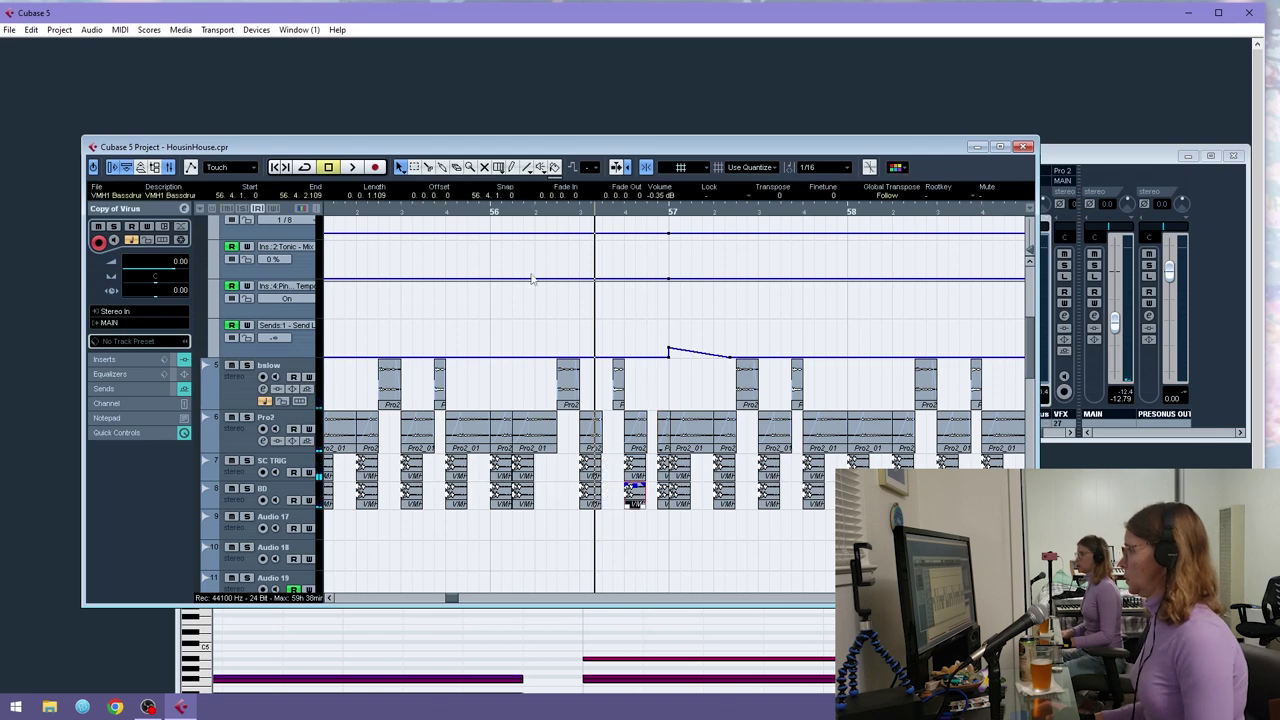
key(space)
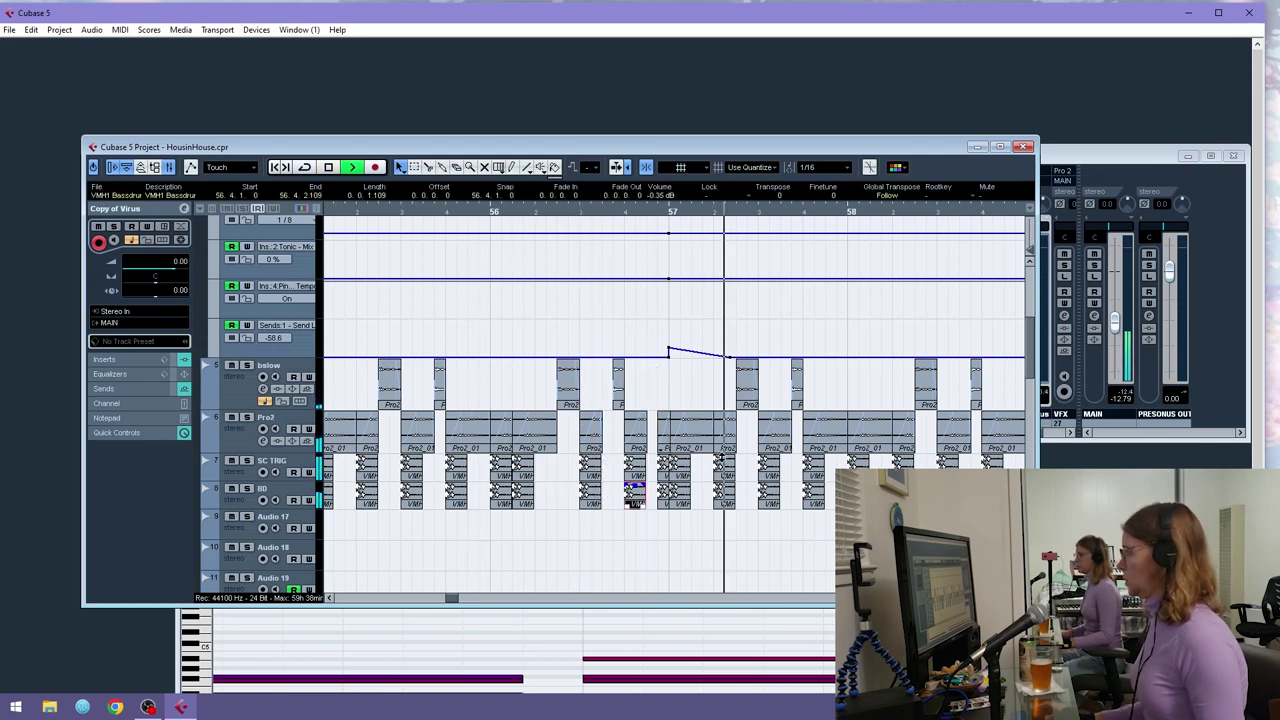
- Delete the Pro2, SC TRIG and BD hits at 56.4.4 and play the fill from bar 56
drag(665, 408, 662, 514)
key(Delete)
click(491, 212)
key(space)
key(space)
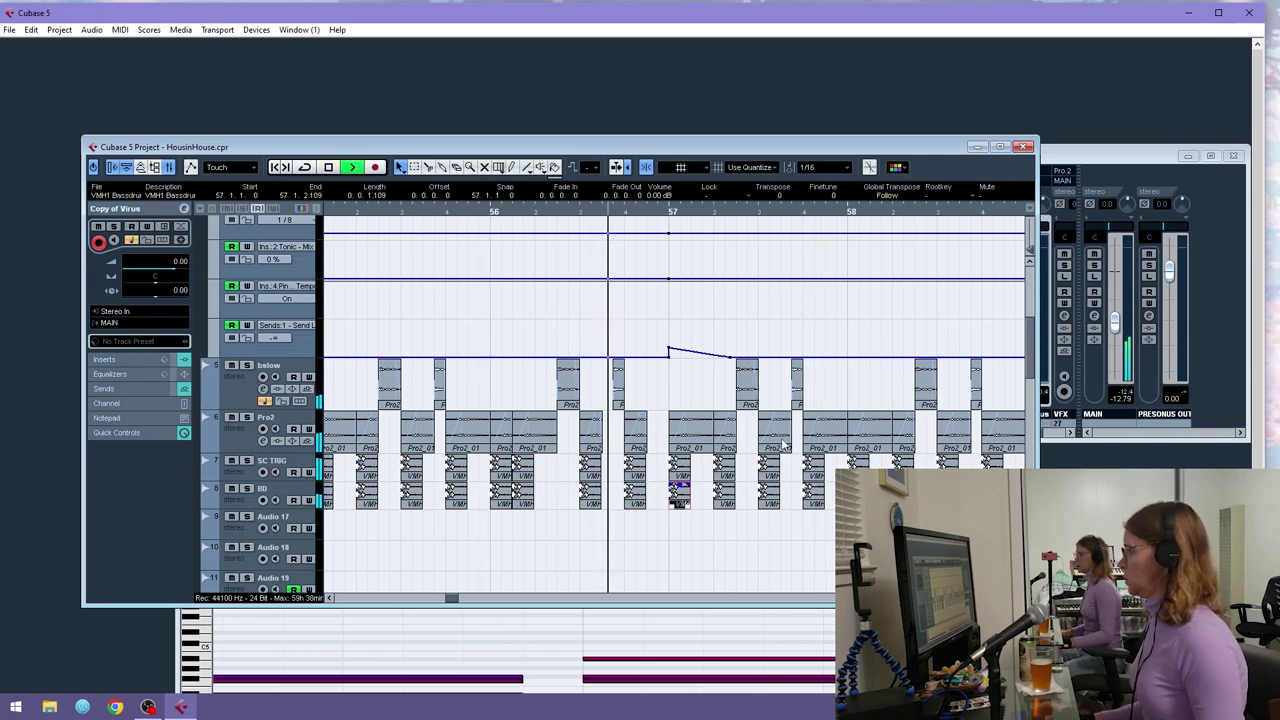
- Delete all Pro2, SC TRIG and BD events from bar 57 onward
click(658, 432)
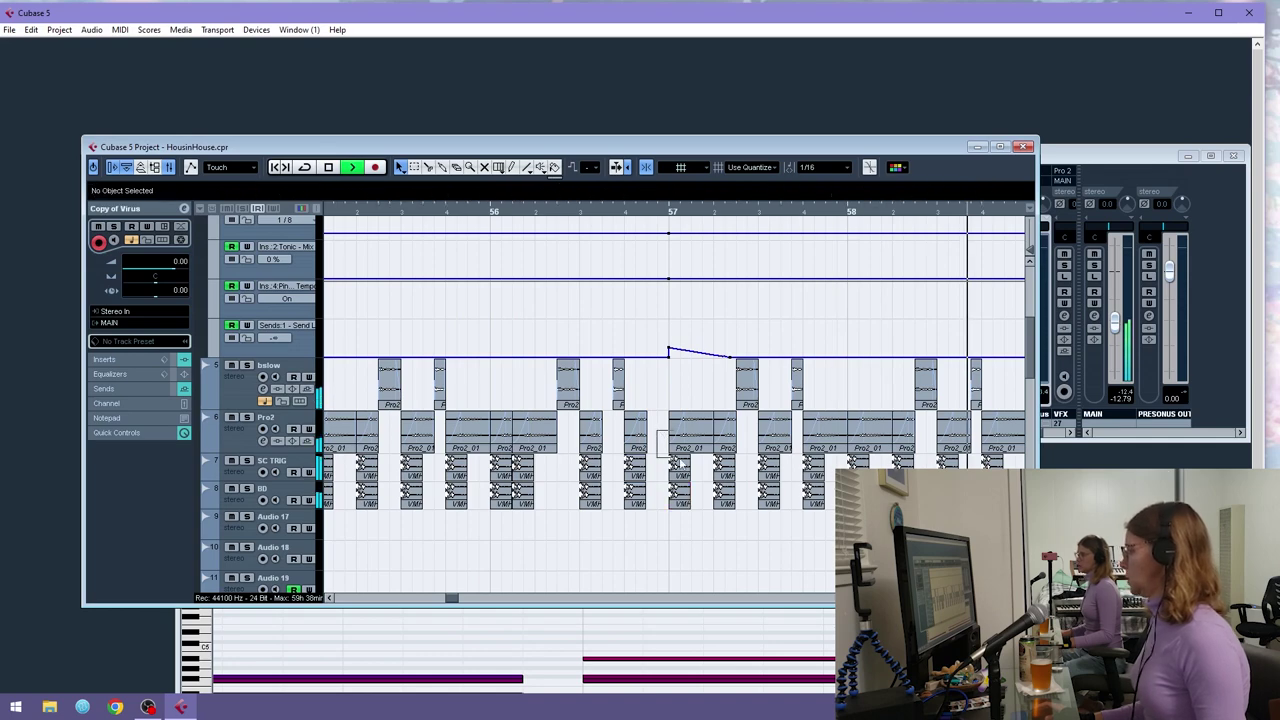
drag(974, 509, 1034, 509)
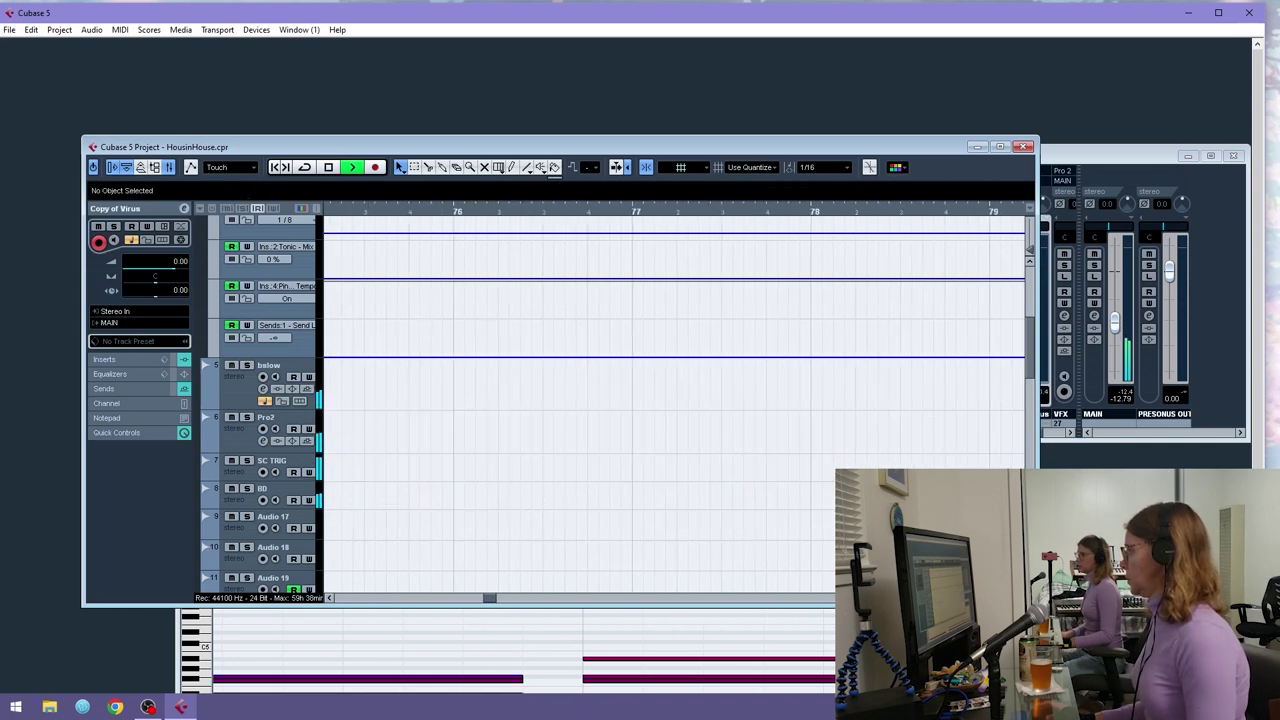
key(g)
key(g)
key(g)
key(g)
drag(605, 210, 447, 221)
- Select the Pro2, SC TRIG and BD events in bars 41–57 and copy them to 57.3.3
drag(686, 434, 596, 508)
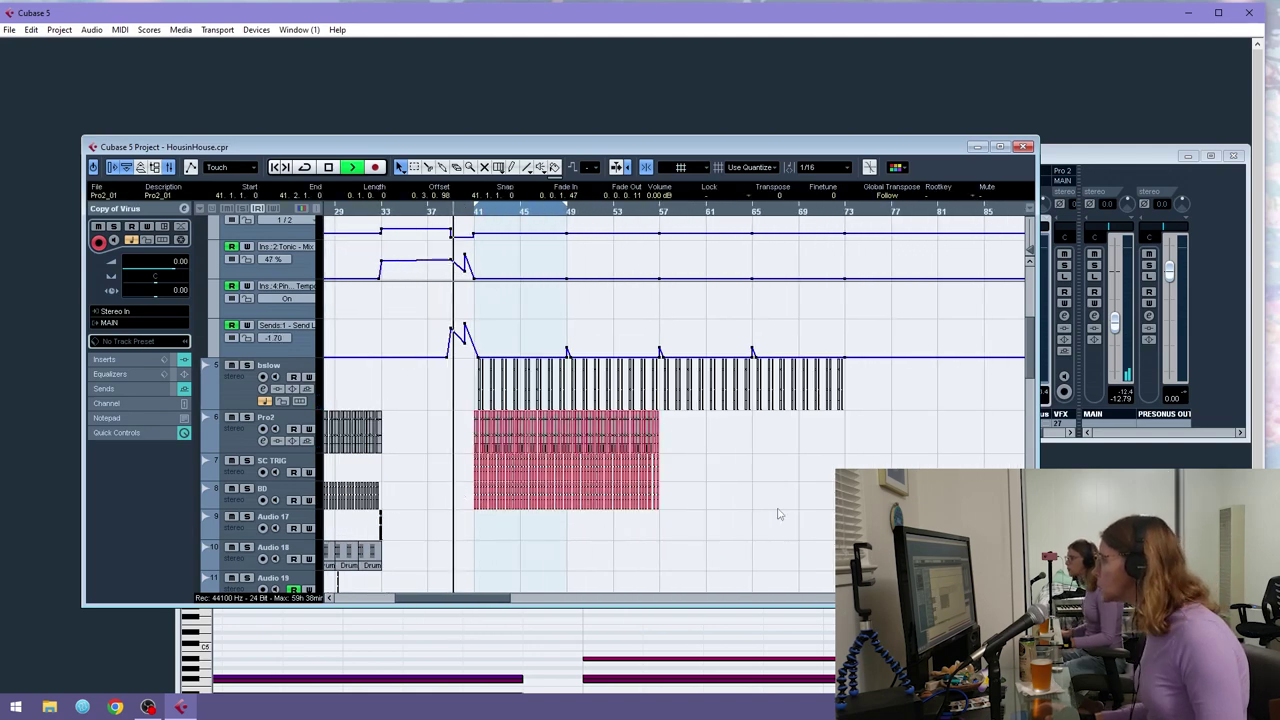
key(h)
key(h)
key(h)
key(h)
key(h)
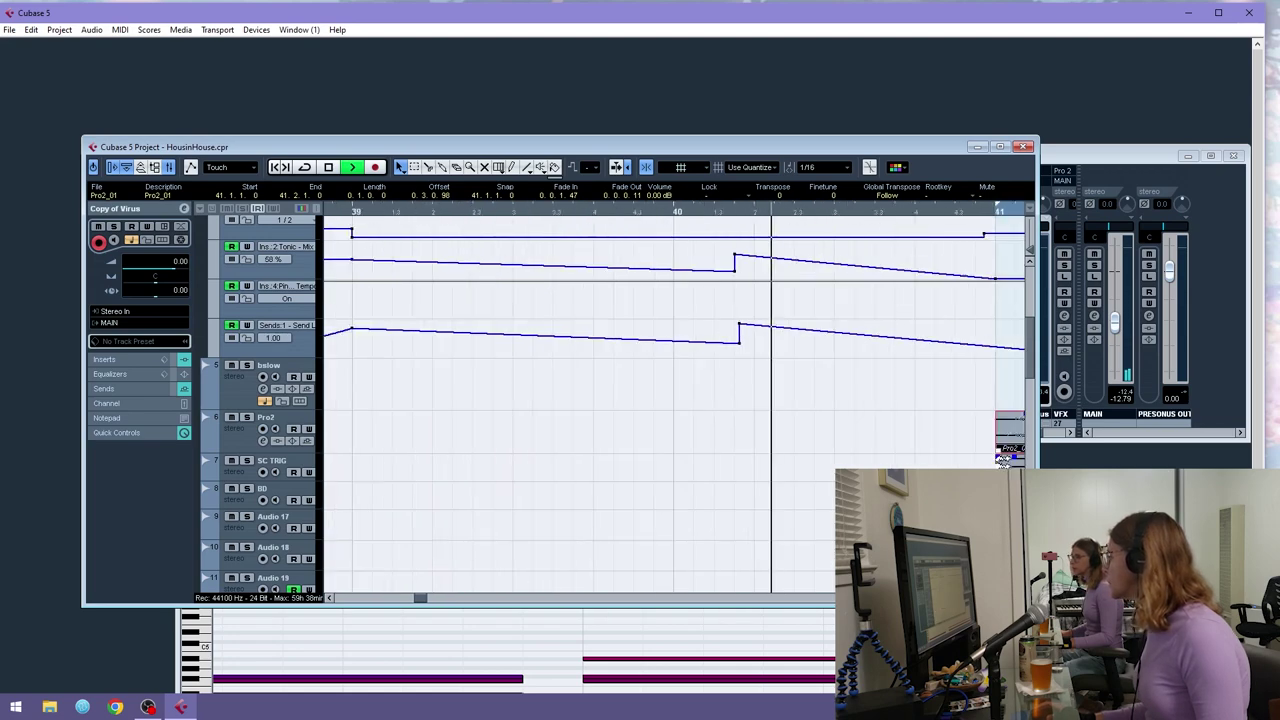
key(g)
key(g)
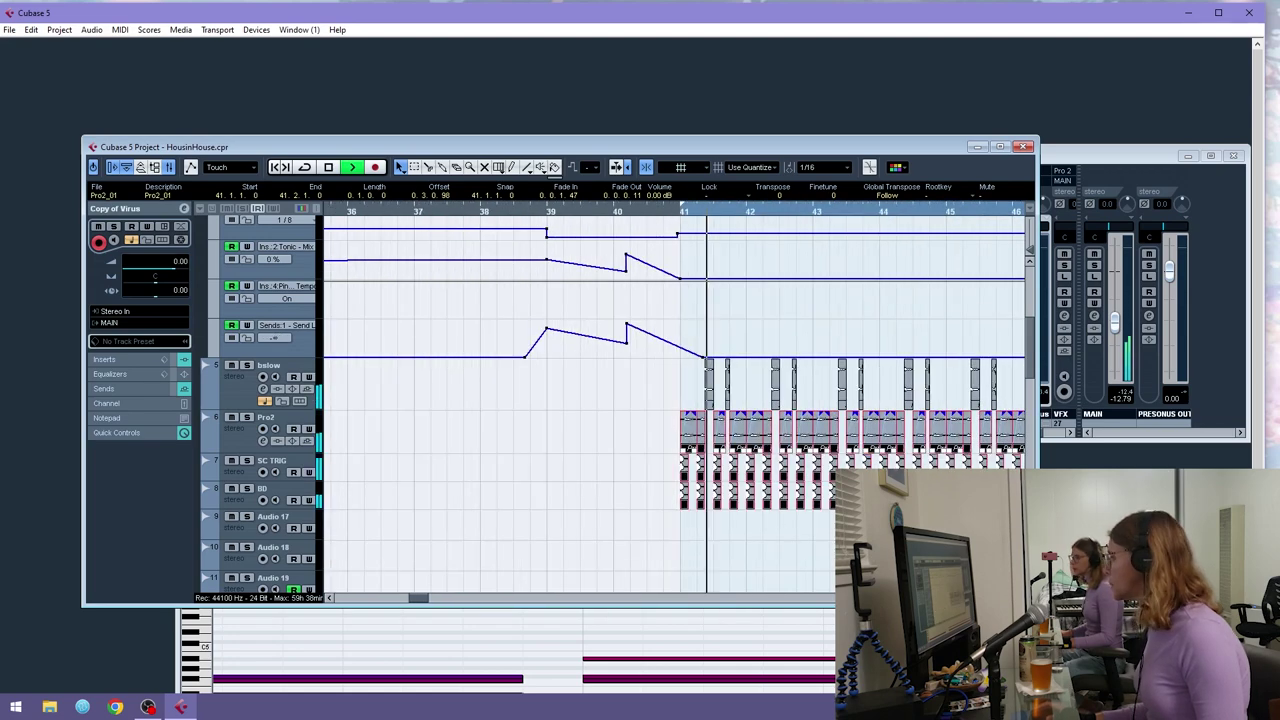
key(g)
key(g)
key(g)
mouse_move(432, 599)
mouse_down()
mouse_move(469, 597)
mouse_move(444, 599)
mouse_up()
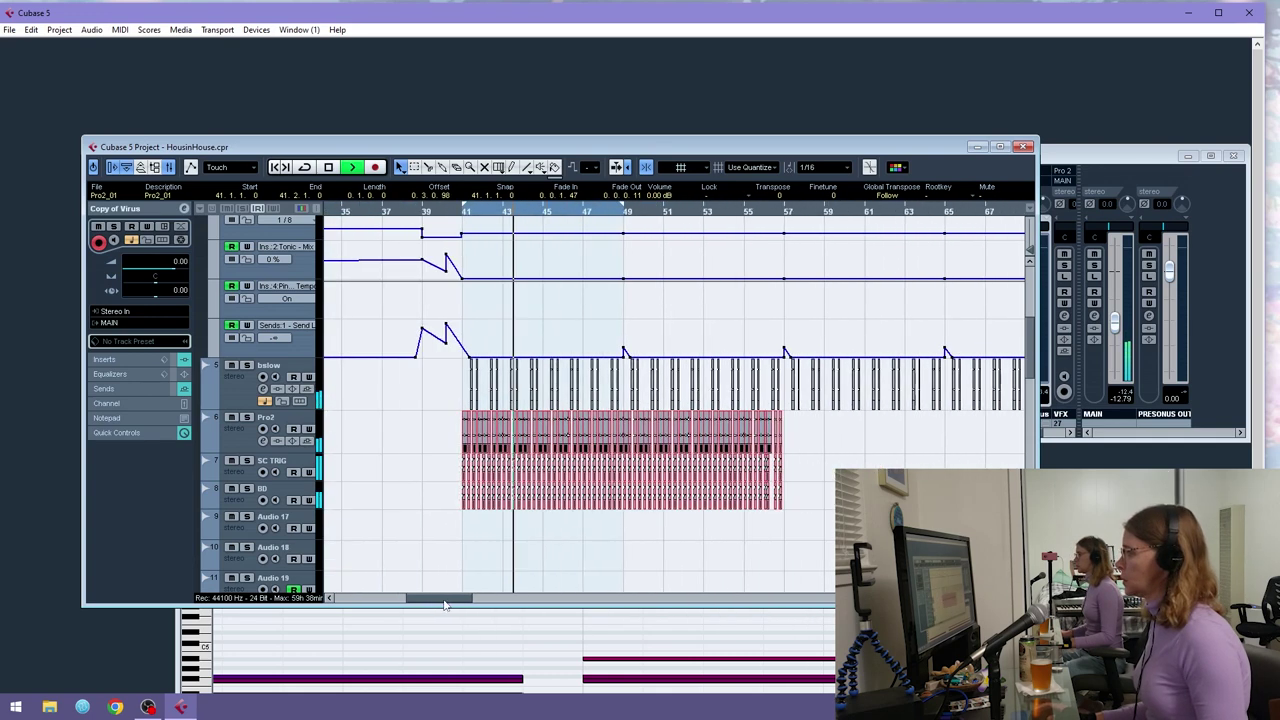
drag(463, 421, 798, 421)
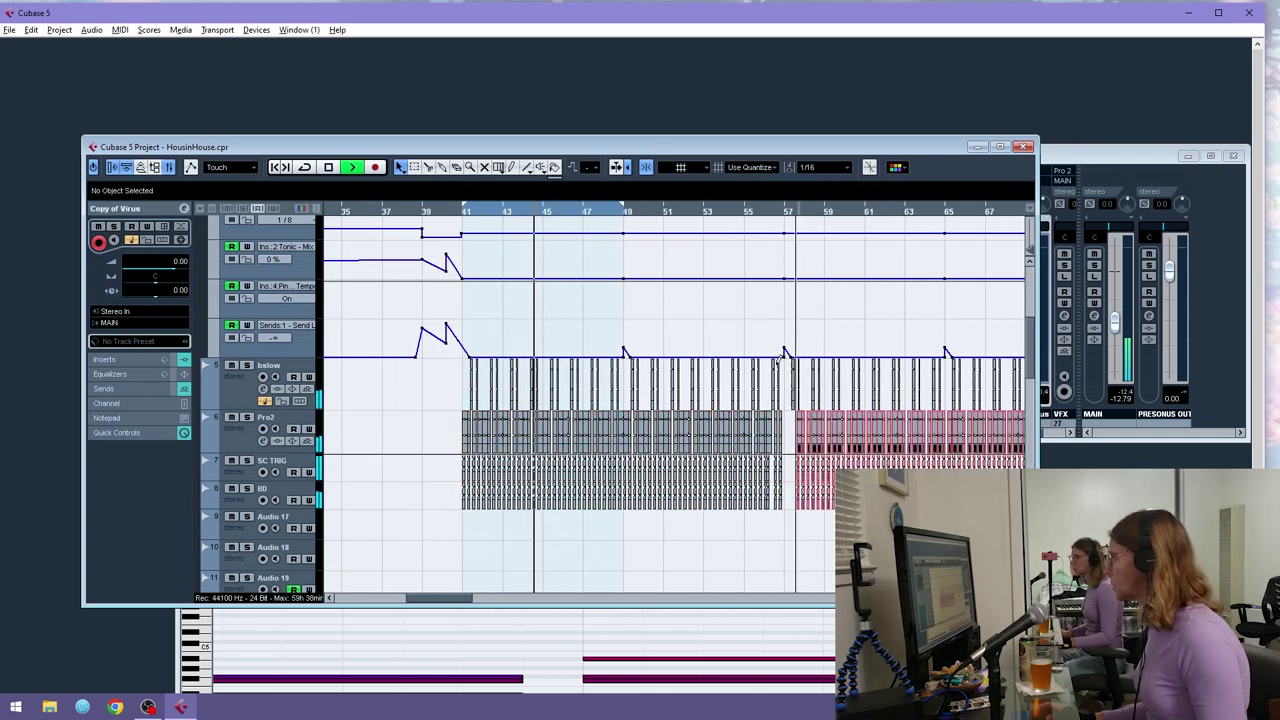
- Set the grid quantize to 1/1 and move the copied events to start at bar 57
click(813, 166)
click(830, 182)
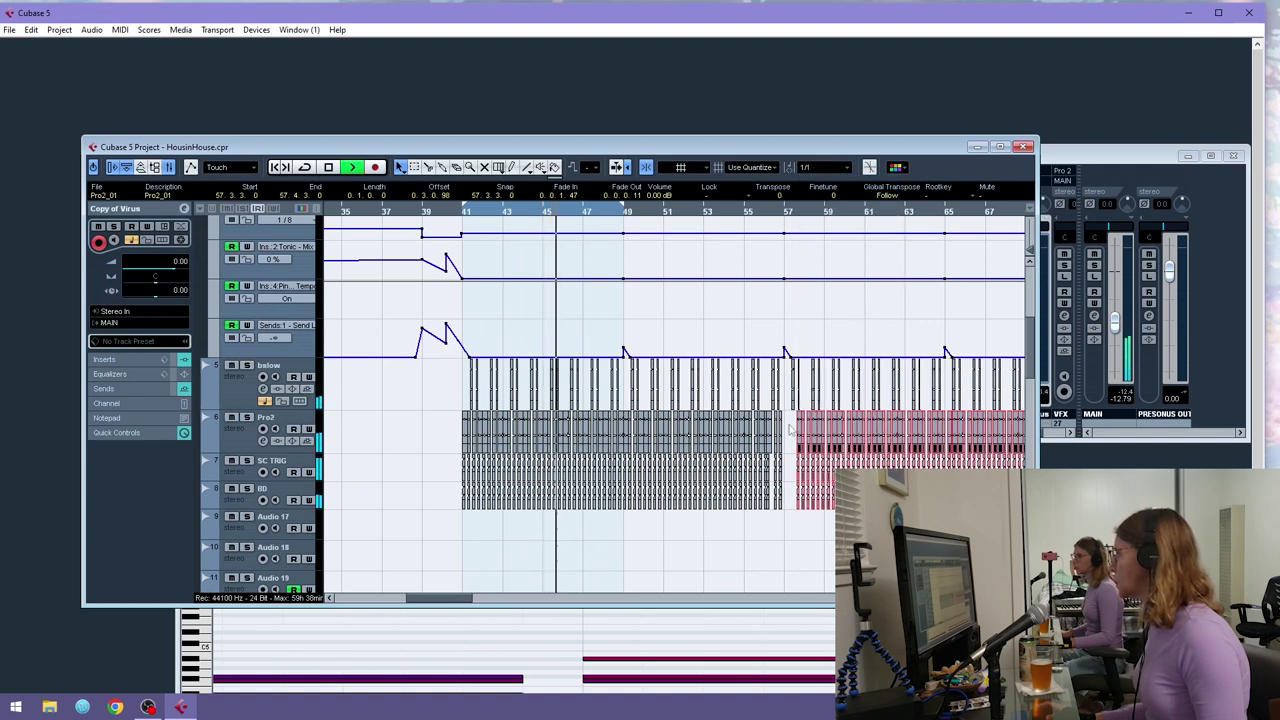
drag(800, 424, 786, 424)
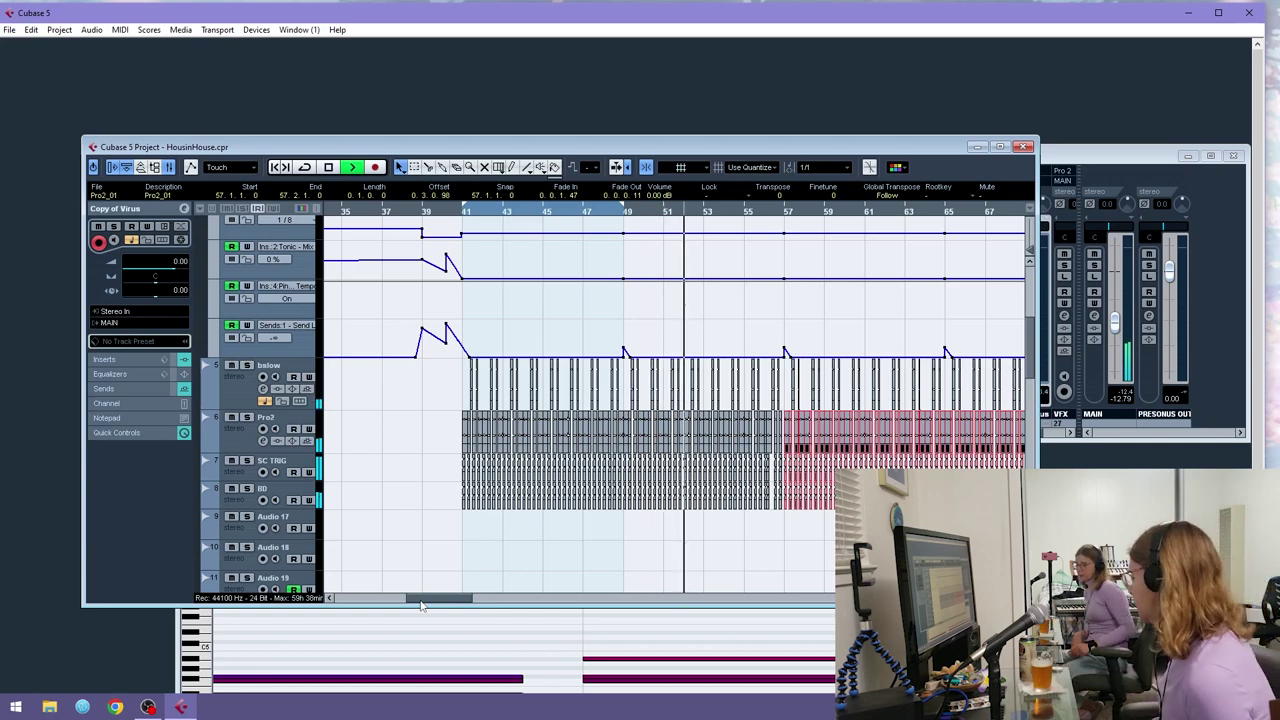
- Glue the two Audio 22 Drums parts in bars 57–73 into one part and open it in the Audio Part Editor
drag(465, 597, 489, 597)
scroll(946, 406, up, 5)
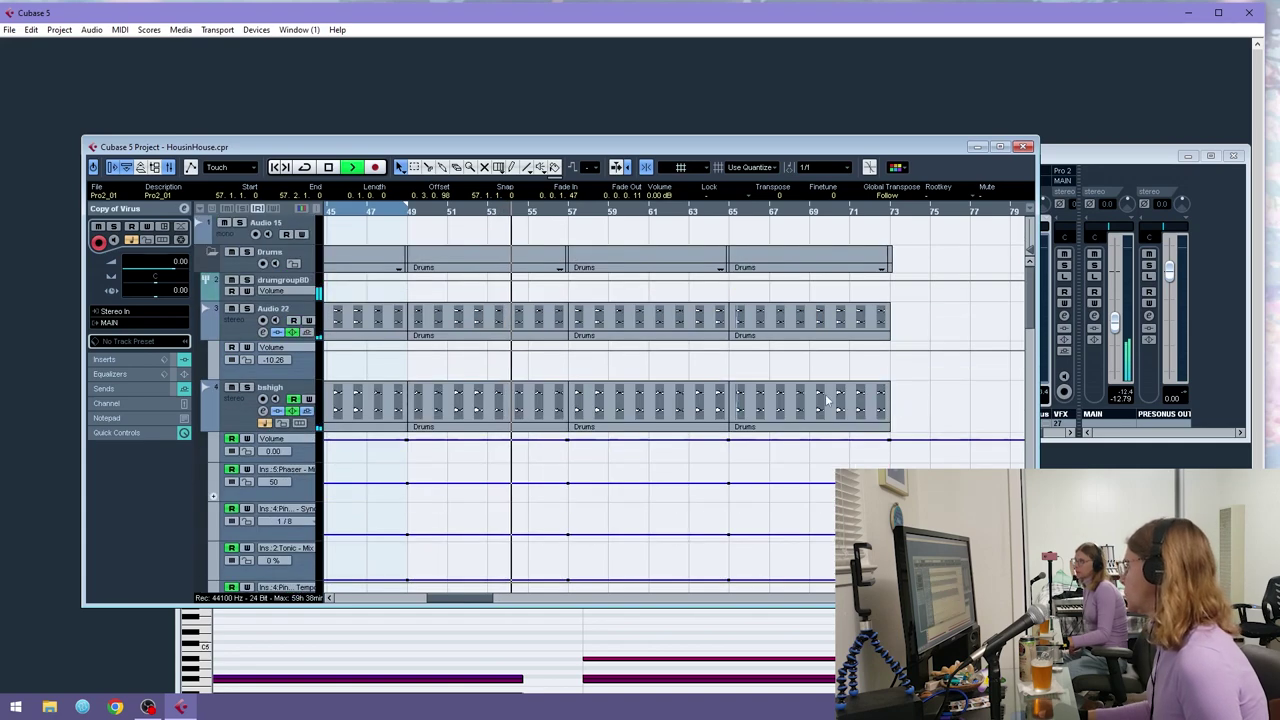
drag(911, 316, 660, 332)
key(4)
click(640, 327)
key(1)
click(636, 327)
double_click(636, 327)
key(g)
key(g)
key(g)
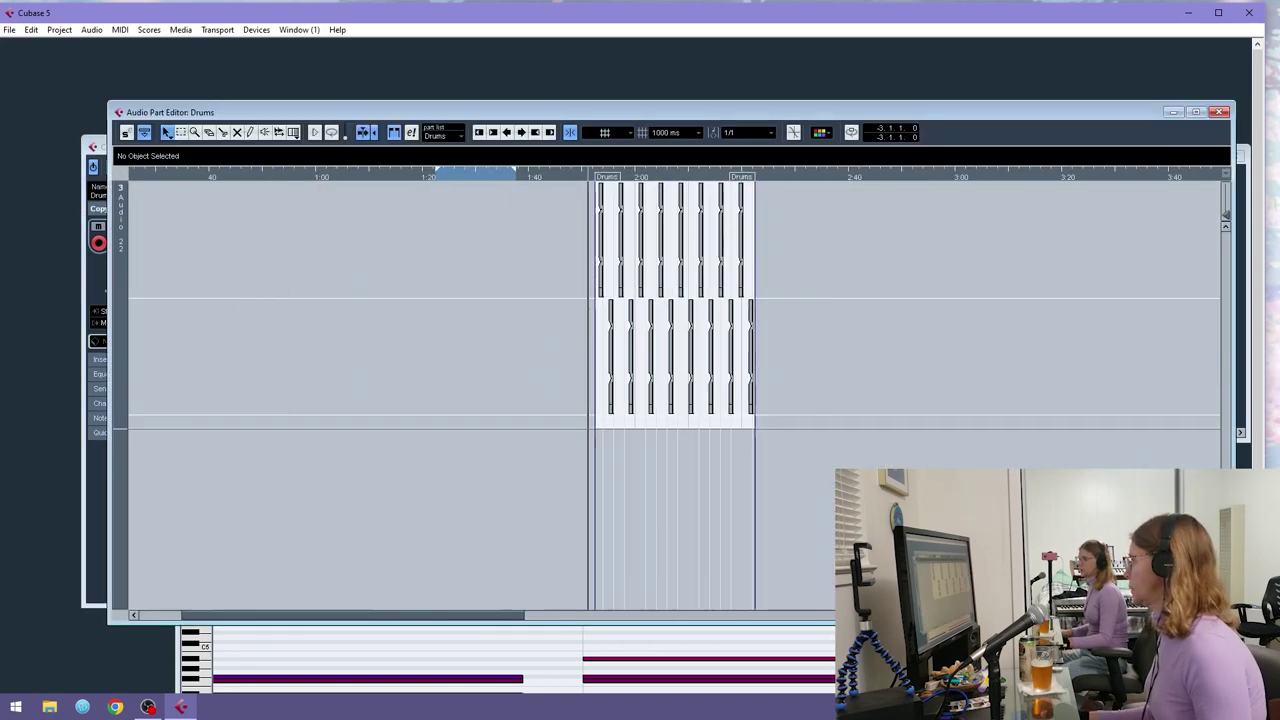
- Select all events in the Audio 22 Drums part, close the part editor and start playback
drag(877, 289, 495, 398)
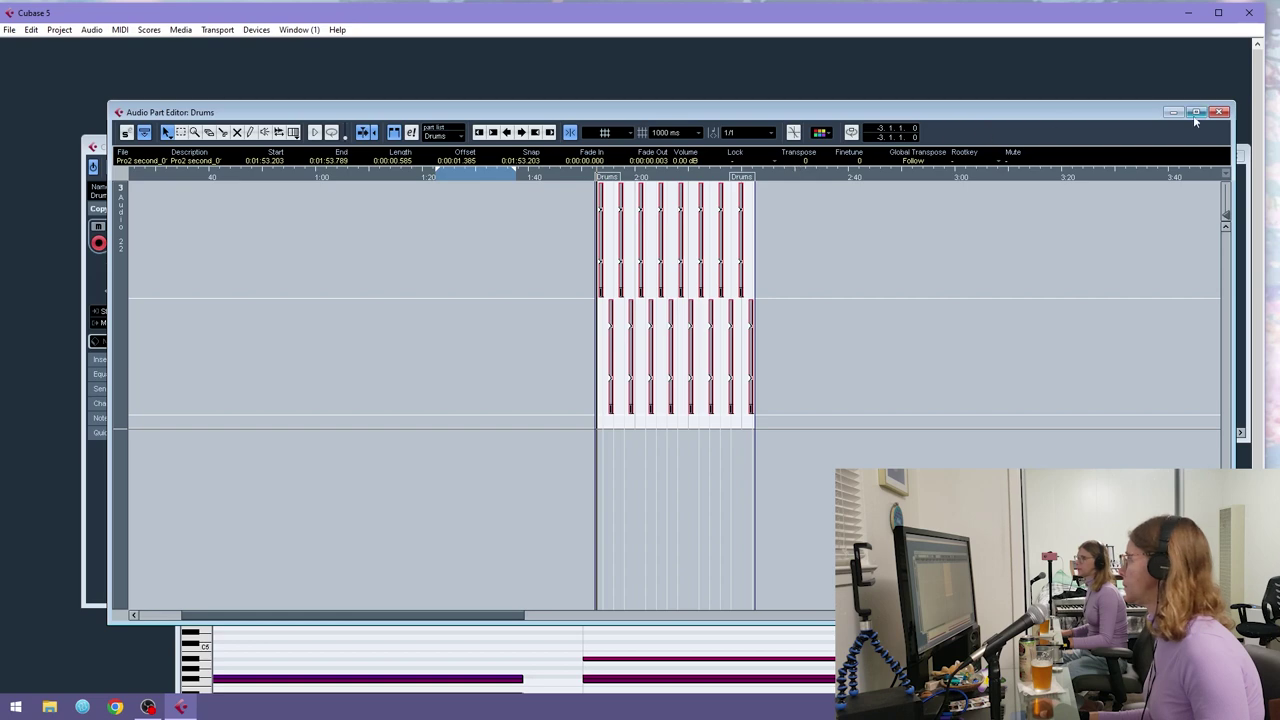
click(1219, 112)
key(space)
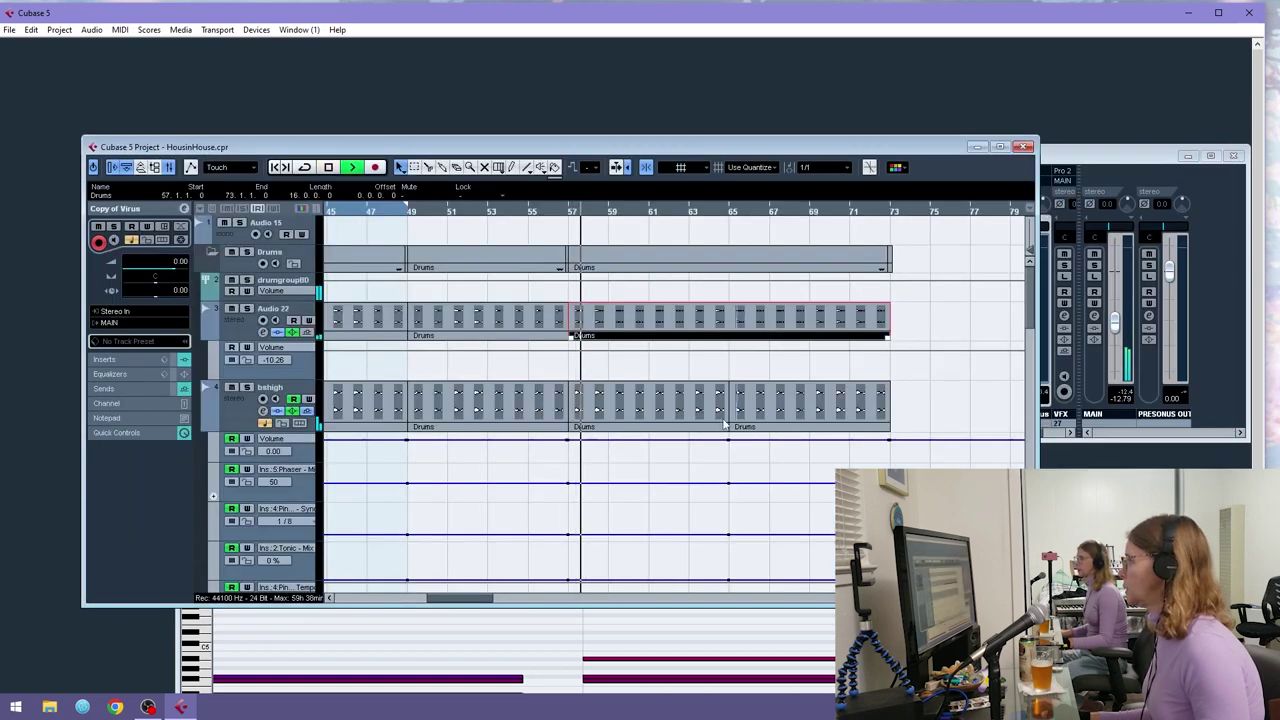
- Glue the two bshigh Drums parts in bars 57–73 into one part and inspect its events in the Audio Part Editor
drag(940, 391, 692, 409)
key(4)
click(688, 409)
key(1)
double_click(684, 408)
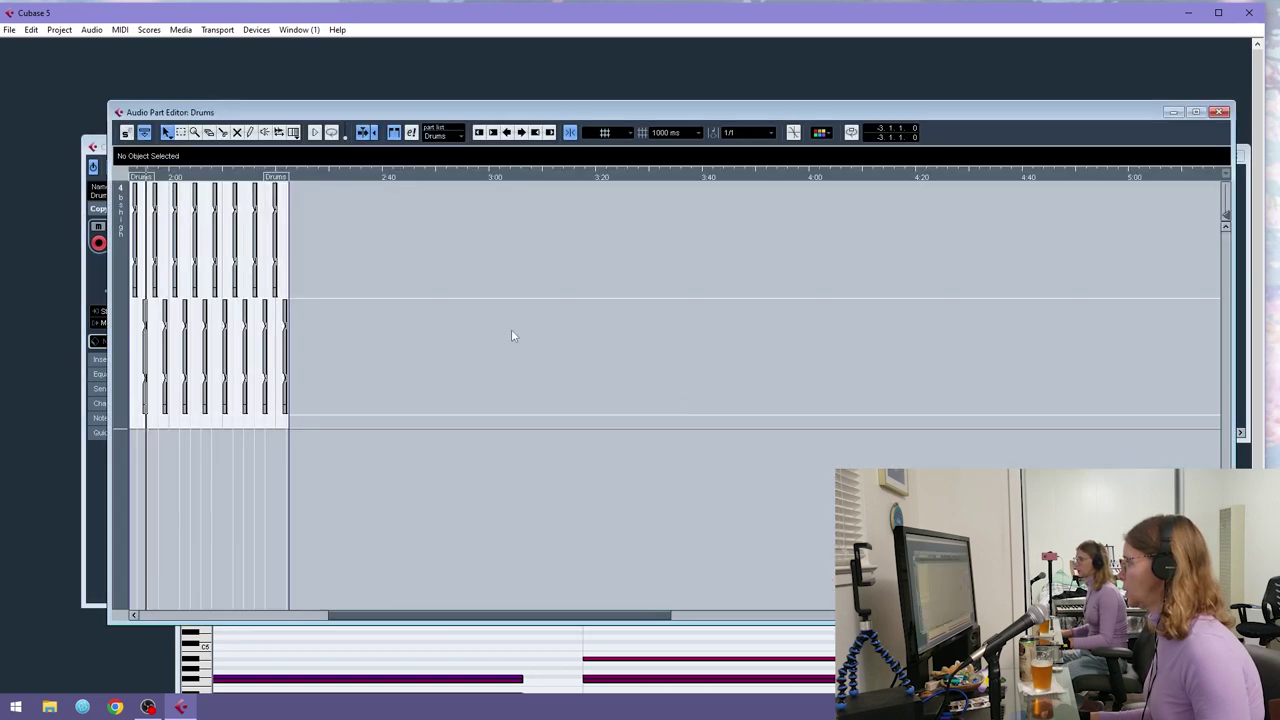
click(1196, 112)
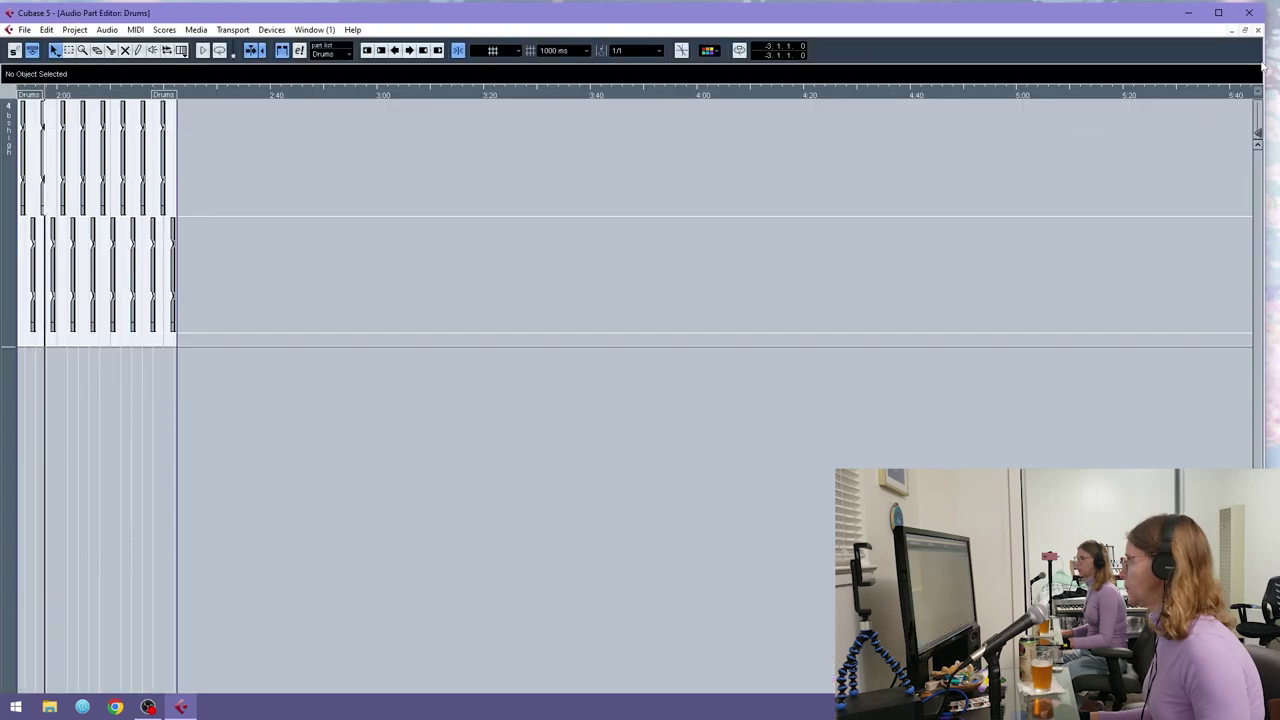
click(1257, 29)
key(space)
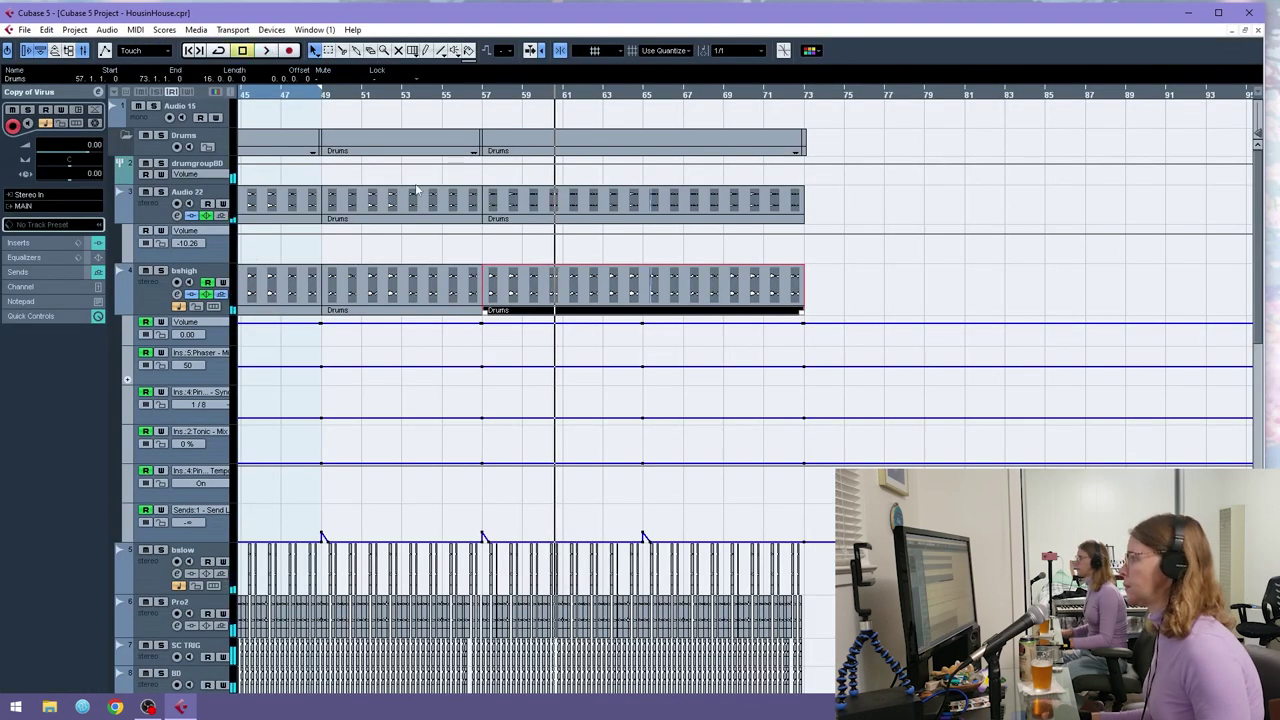
- Maximize the application window, restore the project window to floating size and move it higher
click(1218, 12)
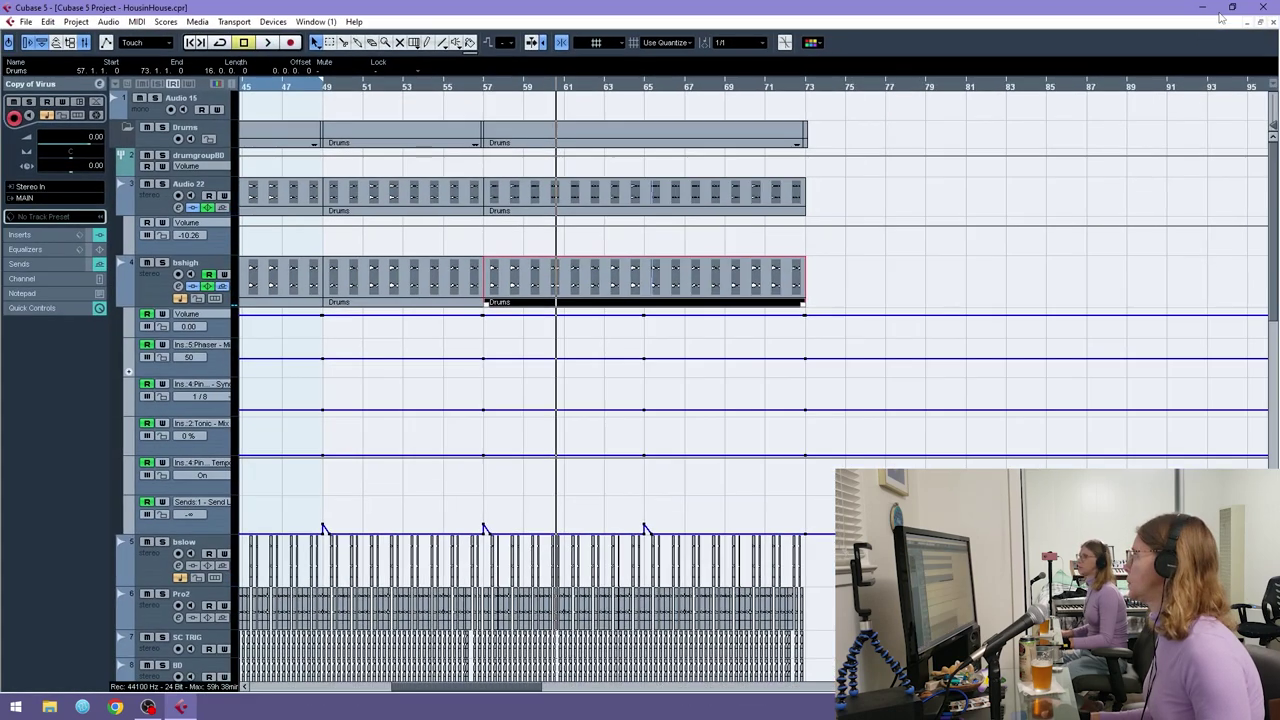
click(1260, 23)
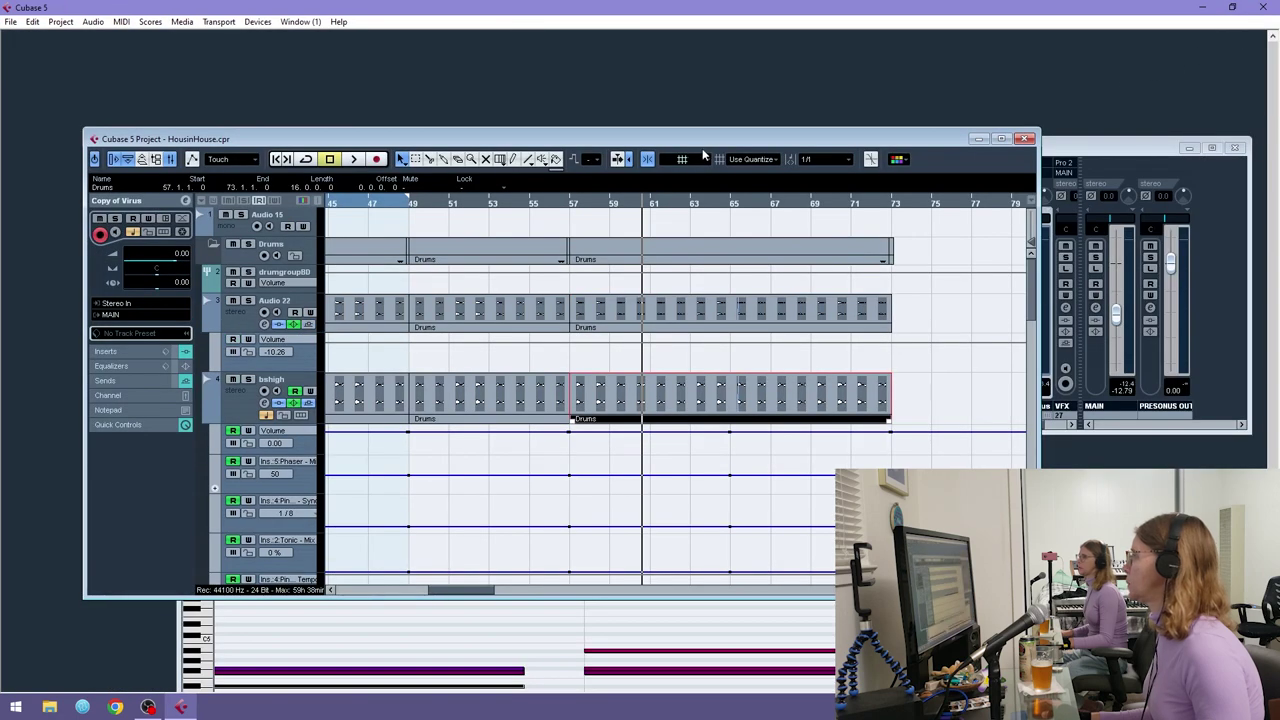
drag(712, 141, 720, 98)
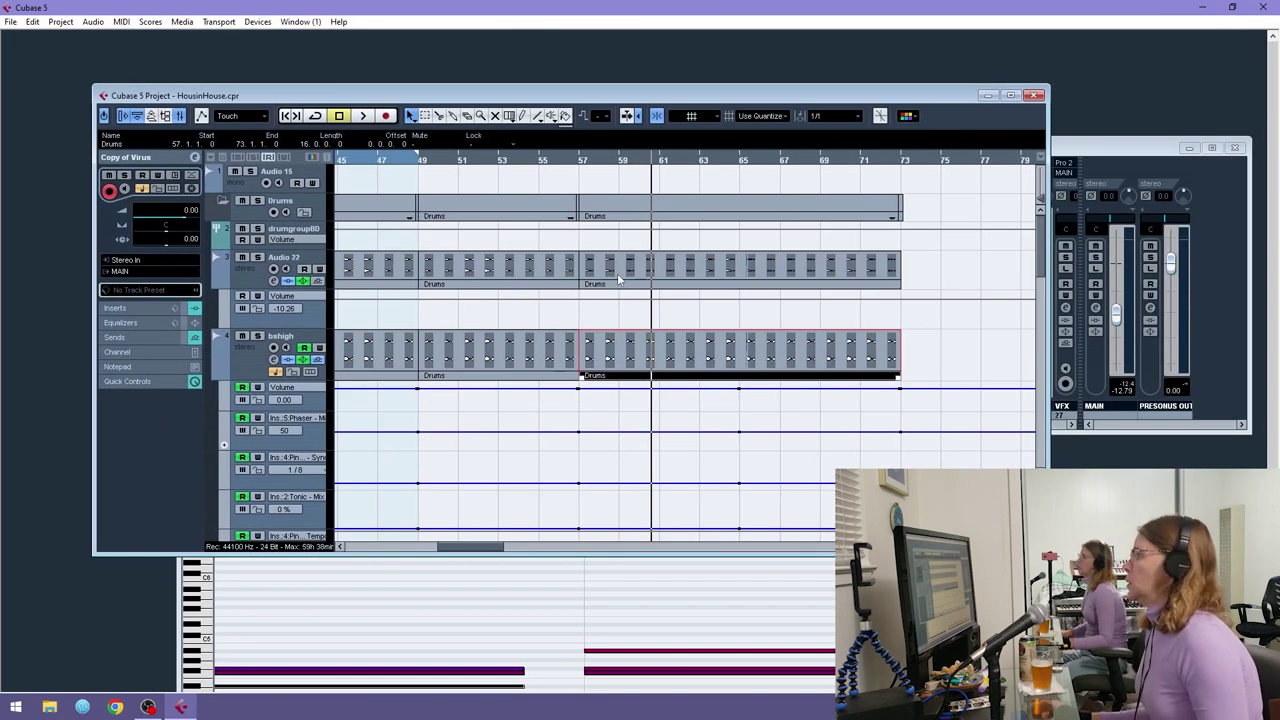
- Set the volume of all events in the Audio 22 Drums part at bars 57–73 to -6 dB
scroll(617, 280, down, 5)
scroll(570, 285, up, 5)
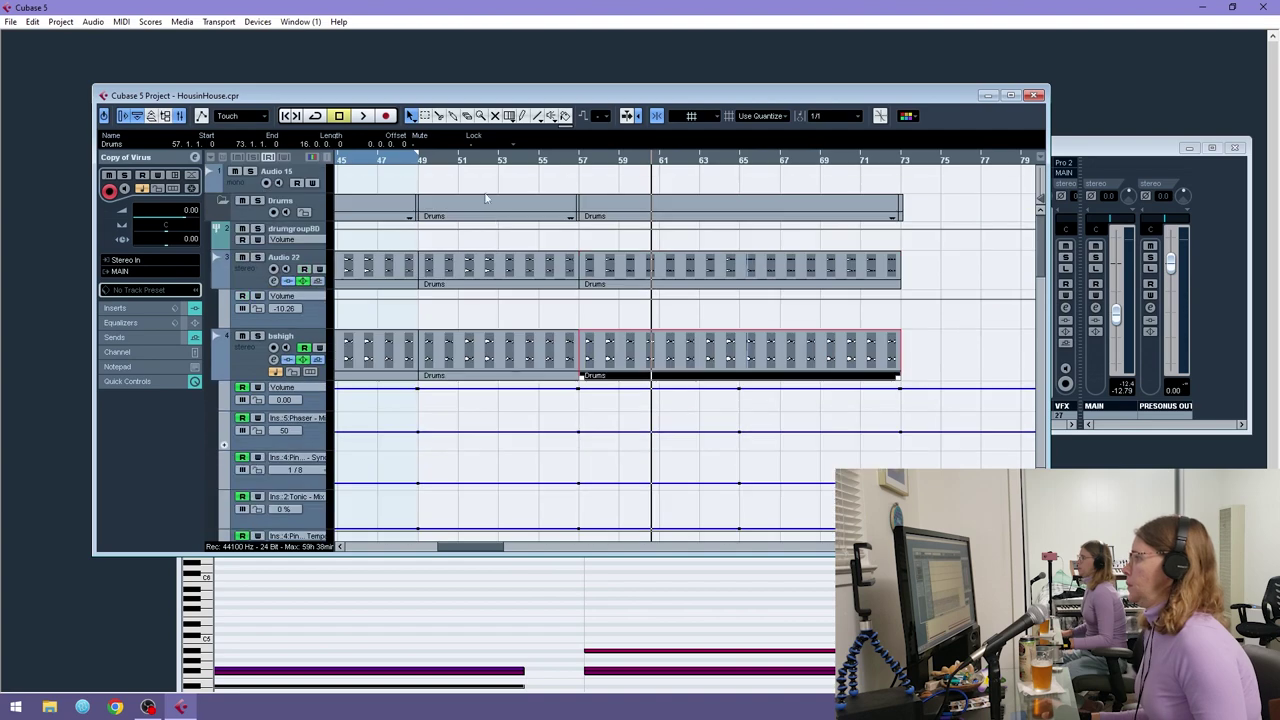
drag(484, 162, 536, 162)
double_click(591, 263)
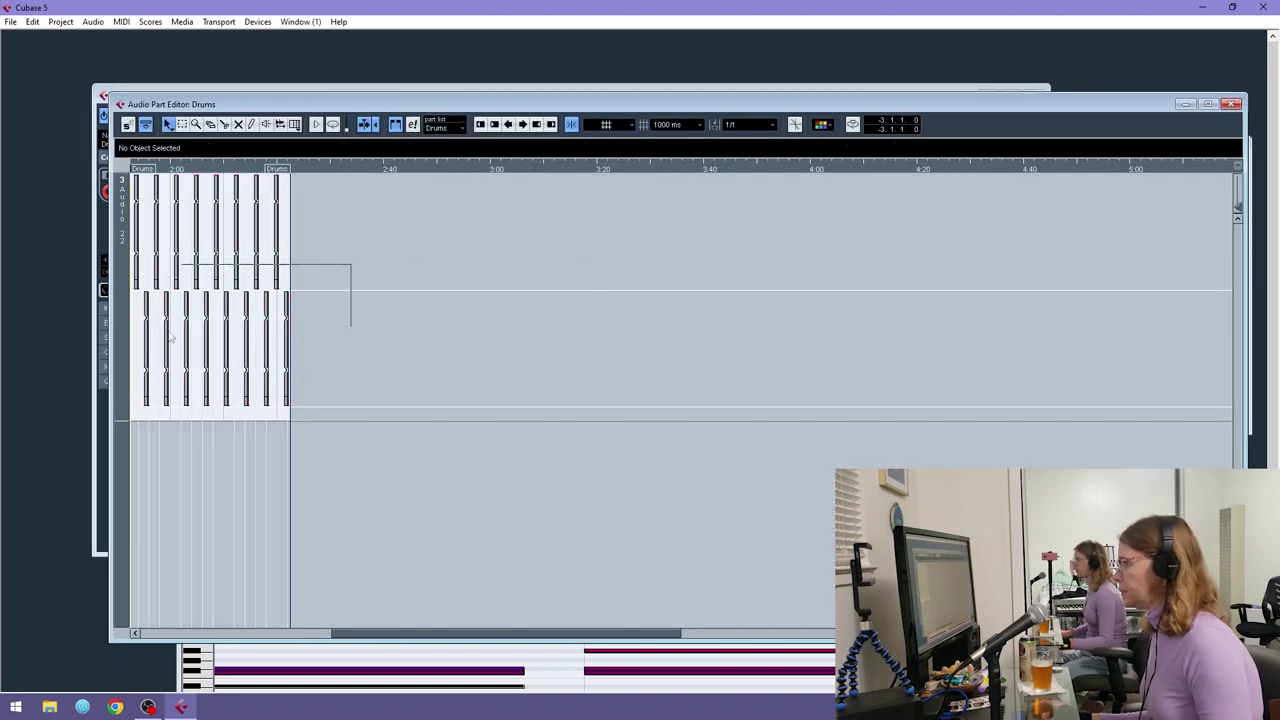
drag(190, 330, 120, 355)
drag(709, 166, 689, 218)
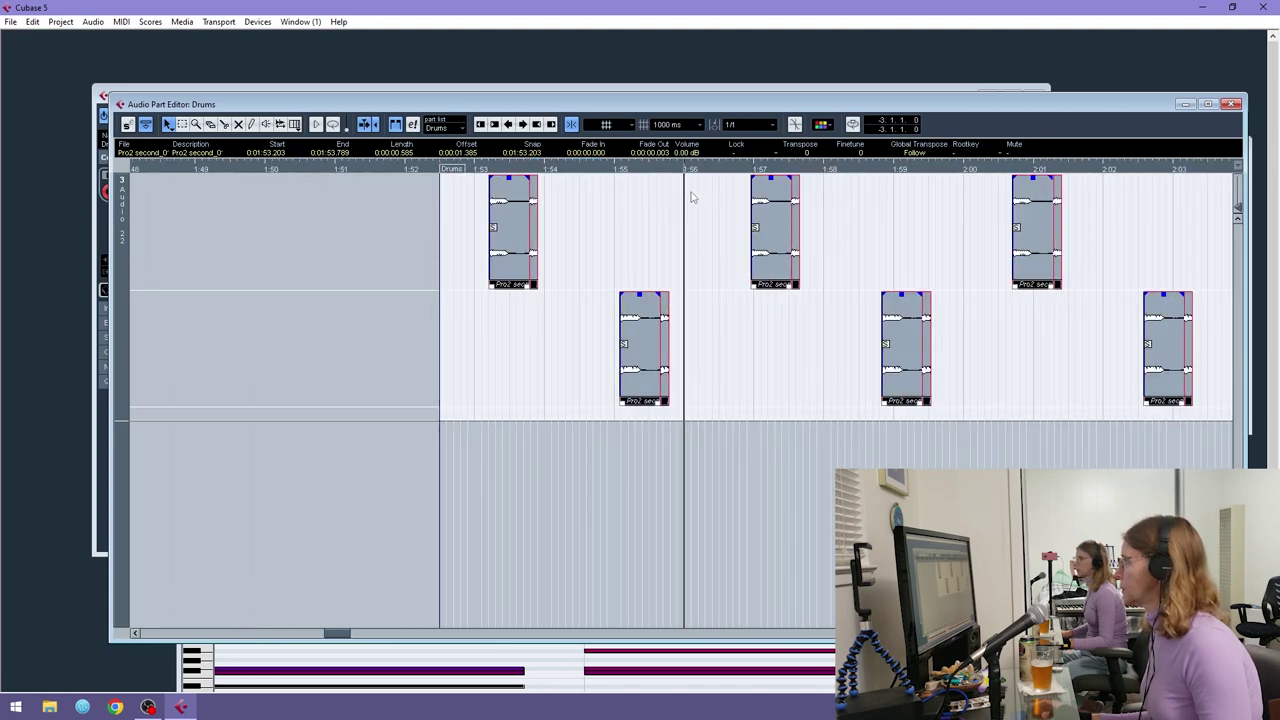
drag(690, 152, 679, 213)
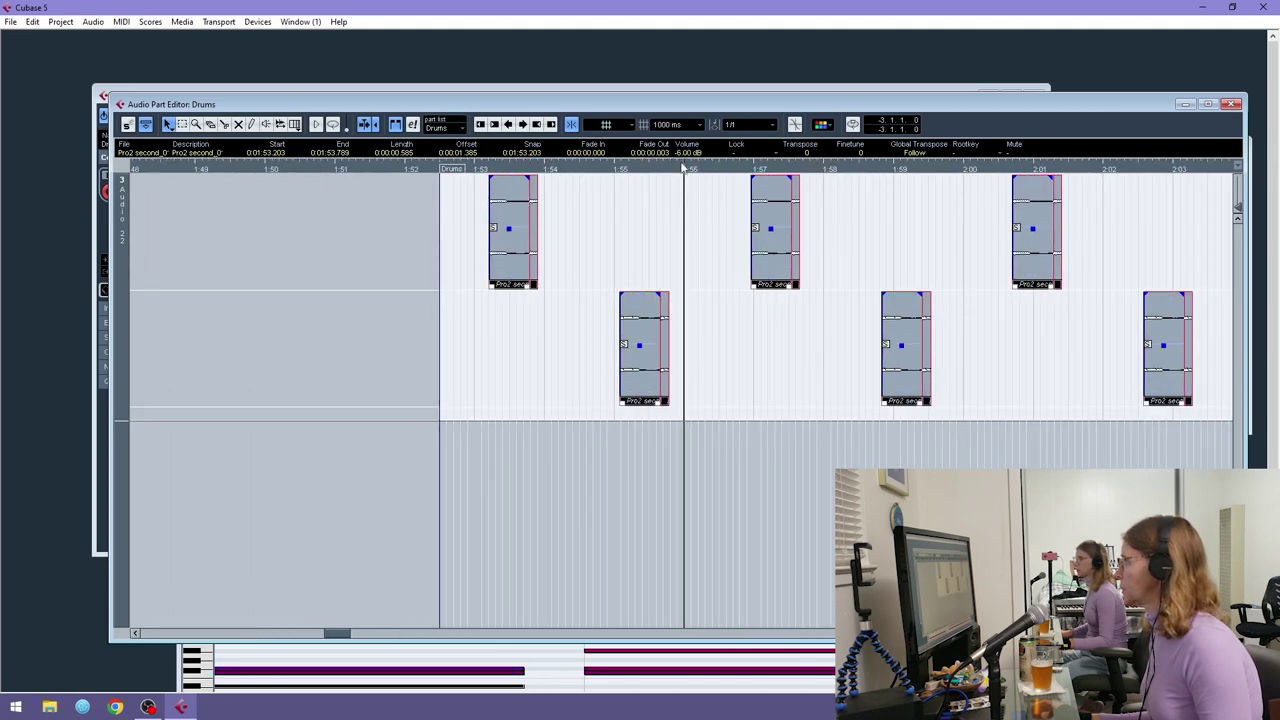
click(1229, 105)
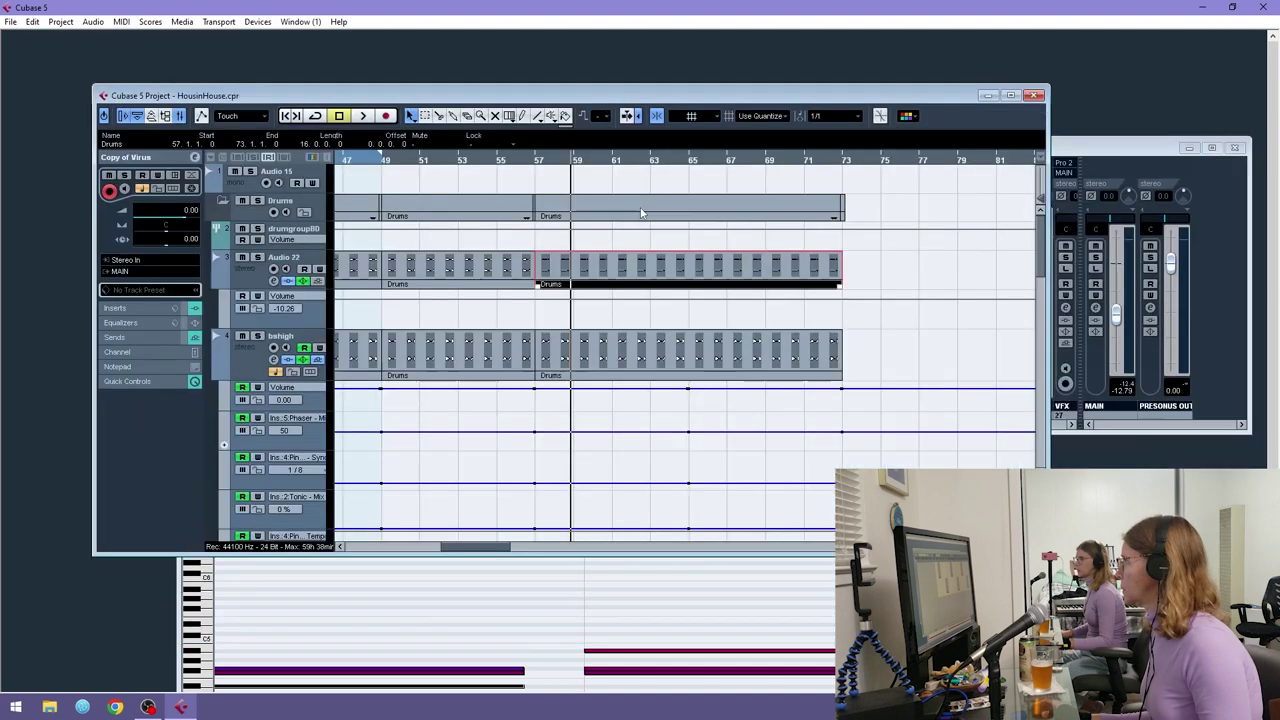
- Play from bar 57 and set the volume of all events in the bshigh Drums part at bars 57–73 to -3 dB
click(540, 163)
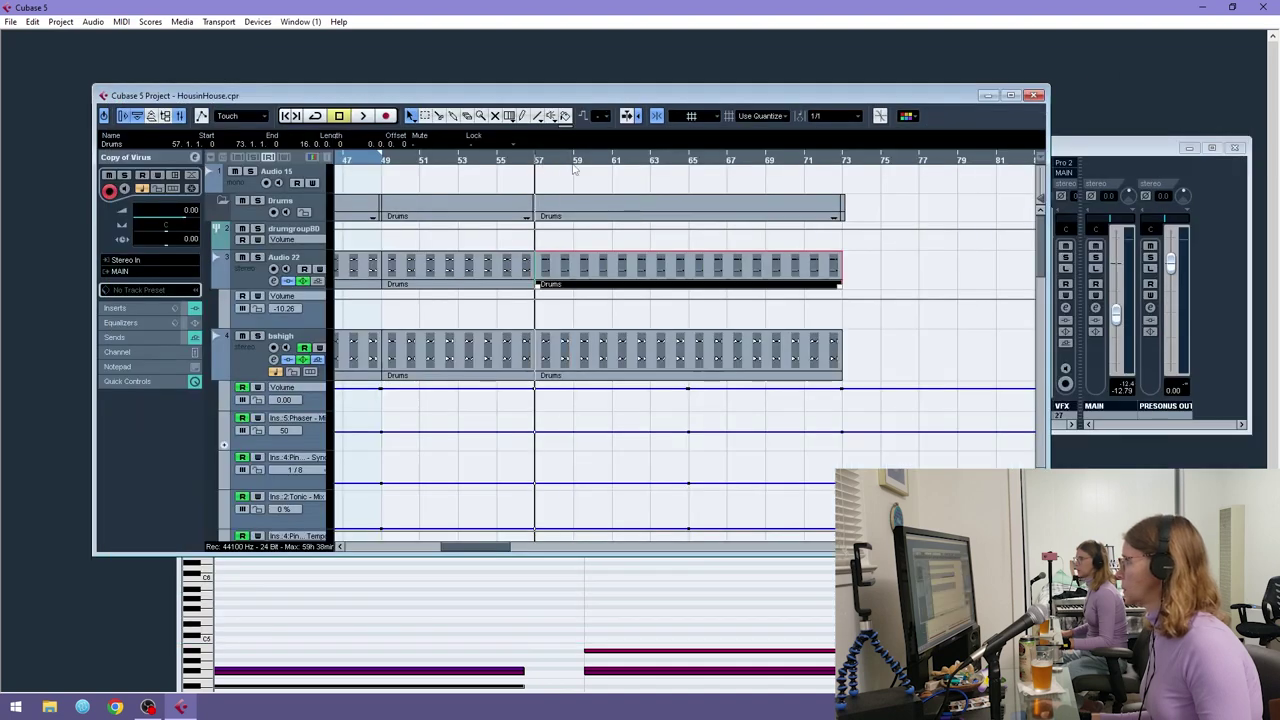
double_click(640, 360)
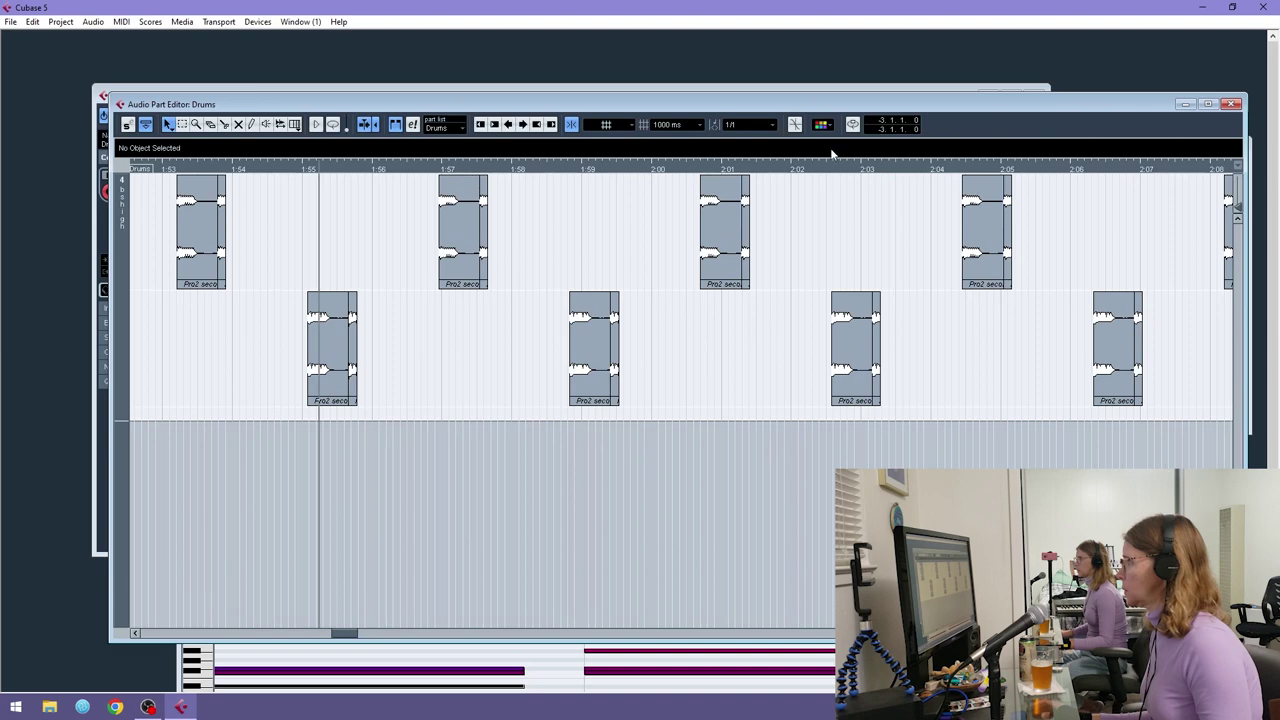
key(space)
drag(806, 164, 406, 129)
drag(929, 201, 424, 376)
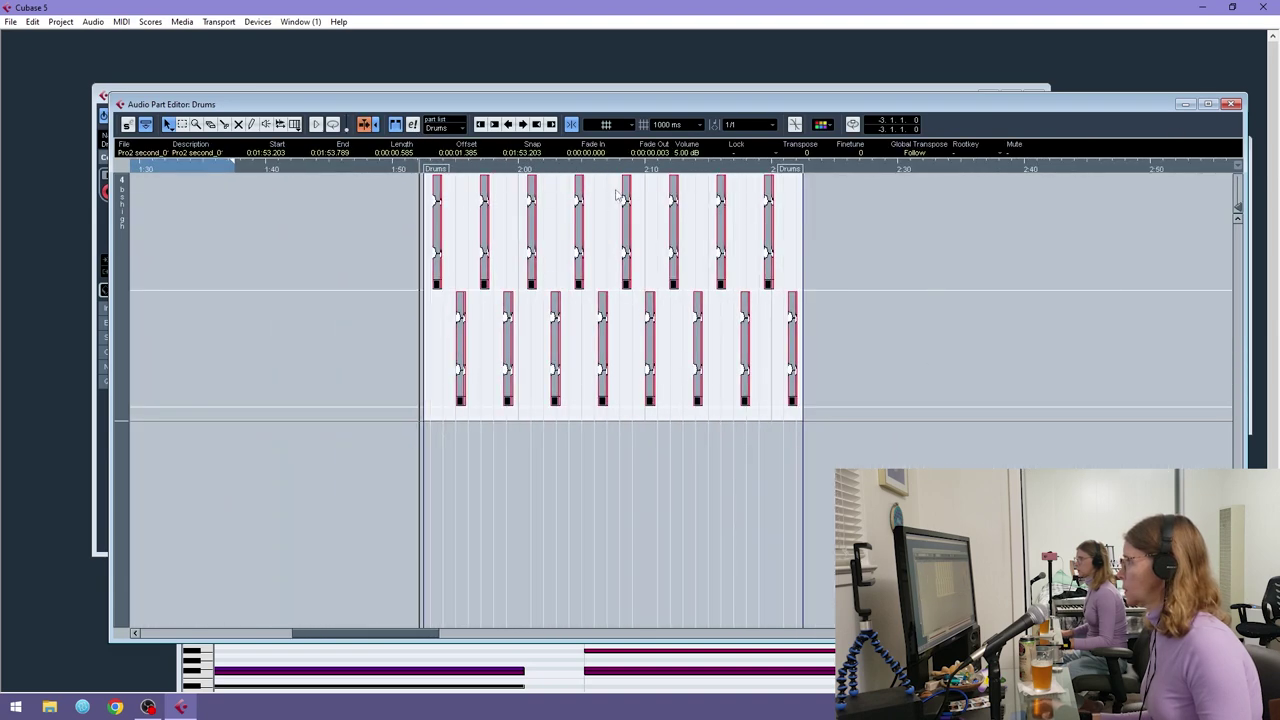
drag(690, 155, 688, 181)
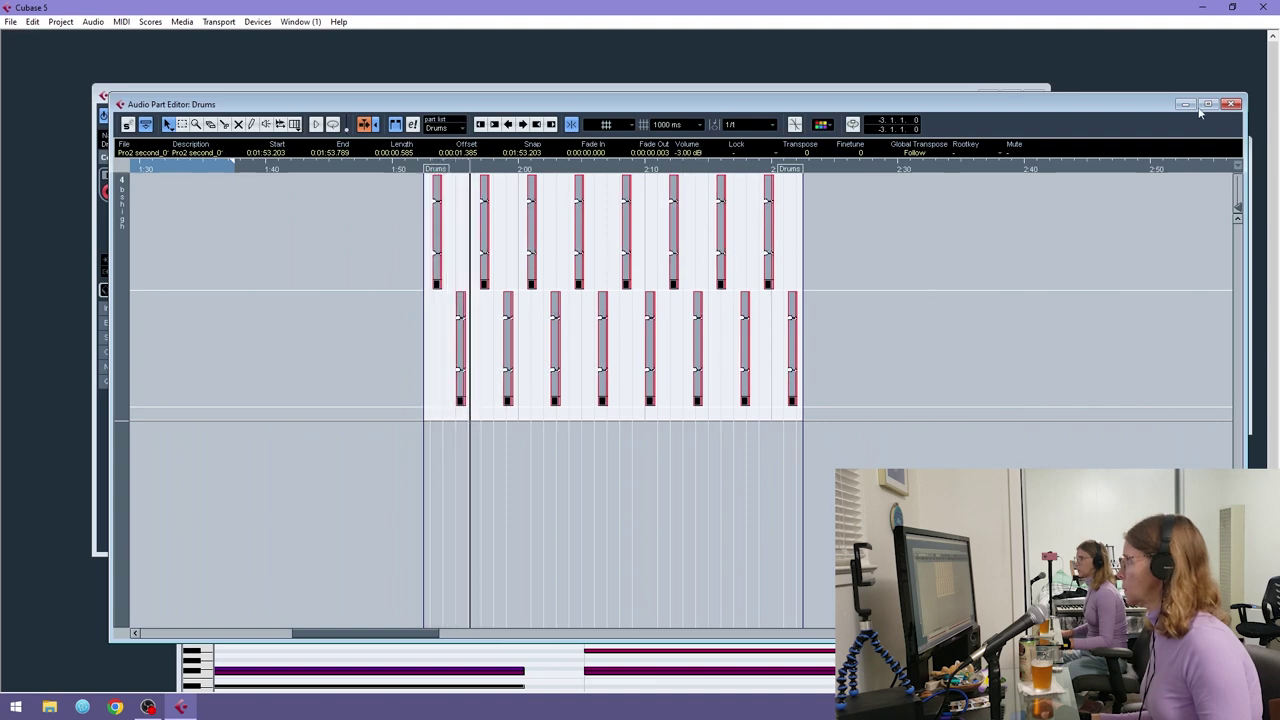
click(1235, 104)
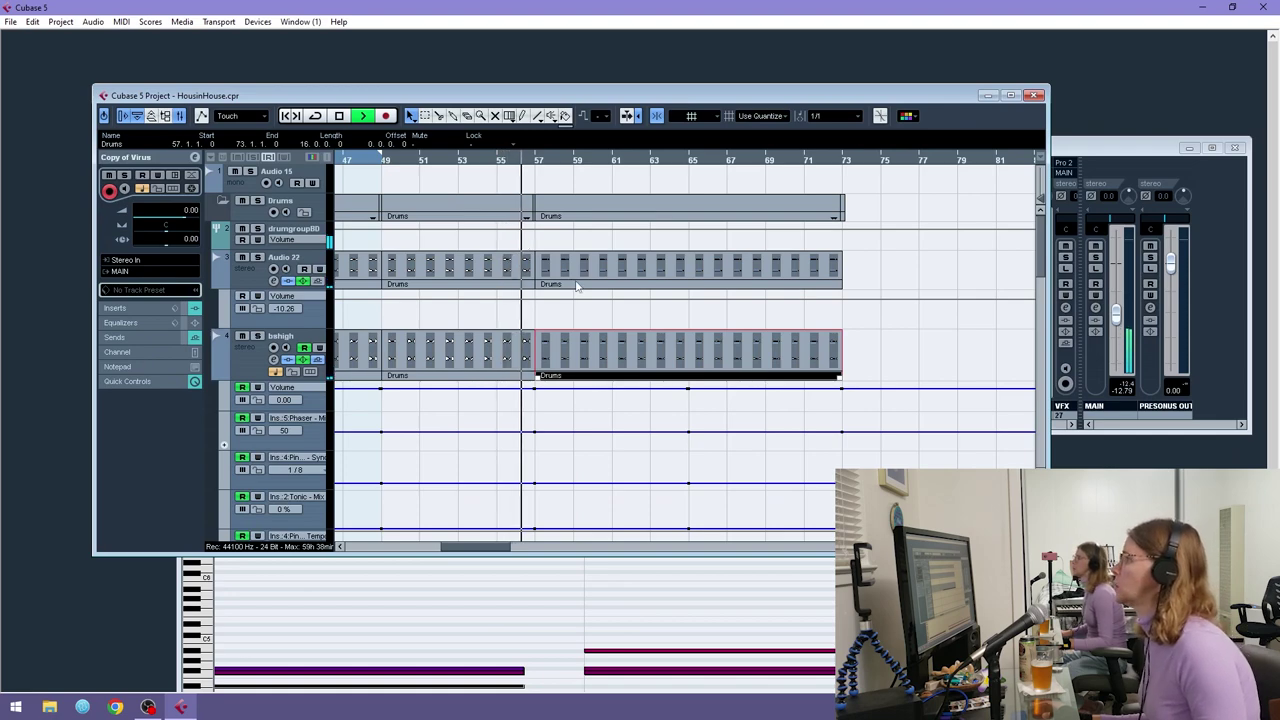
- Play back the transition into bar 57 starting from about bar 56
key(space)
scroll(580, 276, down, 5)
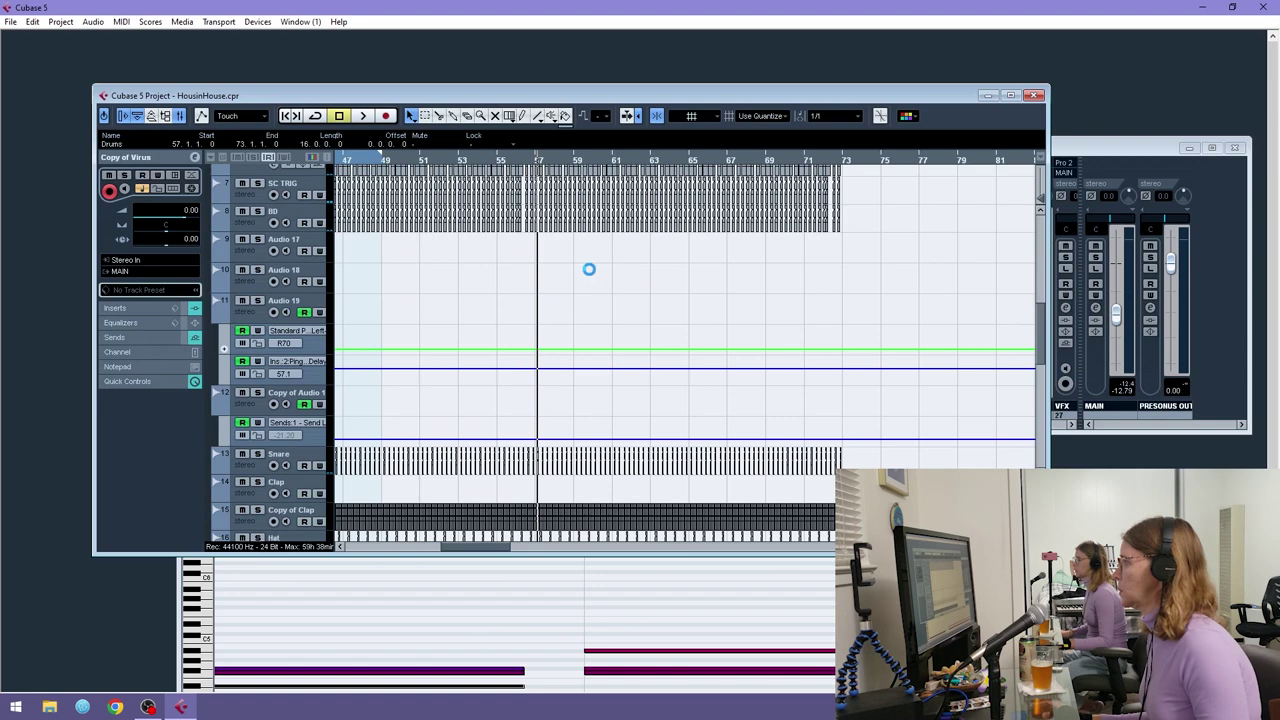
scroll(567, 228, up, 2)
drag(519, 160, 521, 174)
key(space)
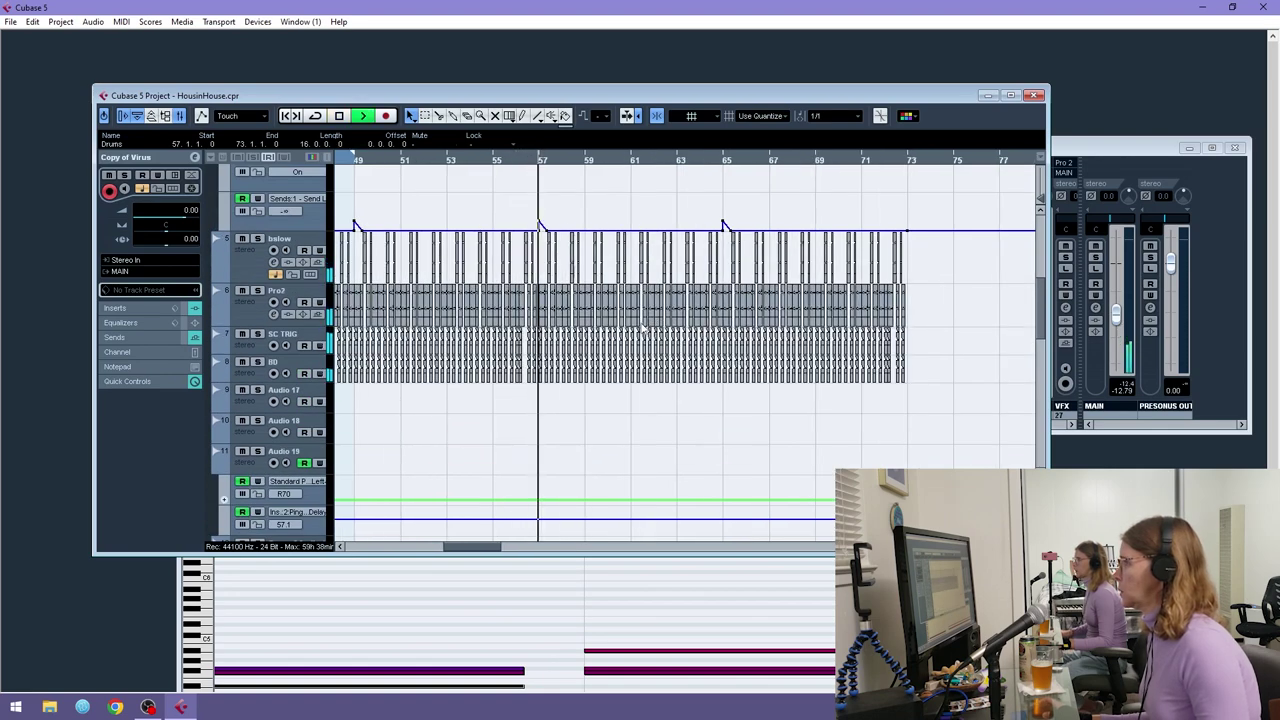
- Set the locators around the bshigh Drums part at bars 57–73 and turn on cycle playback
scroll(640, 323, up, 4)
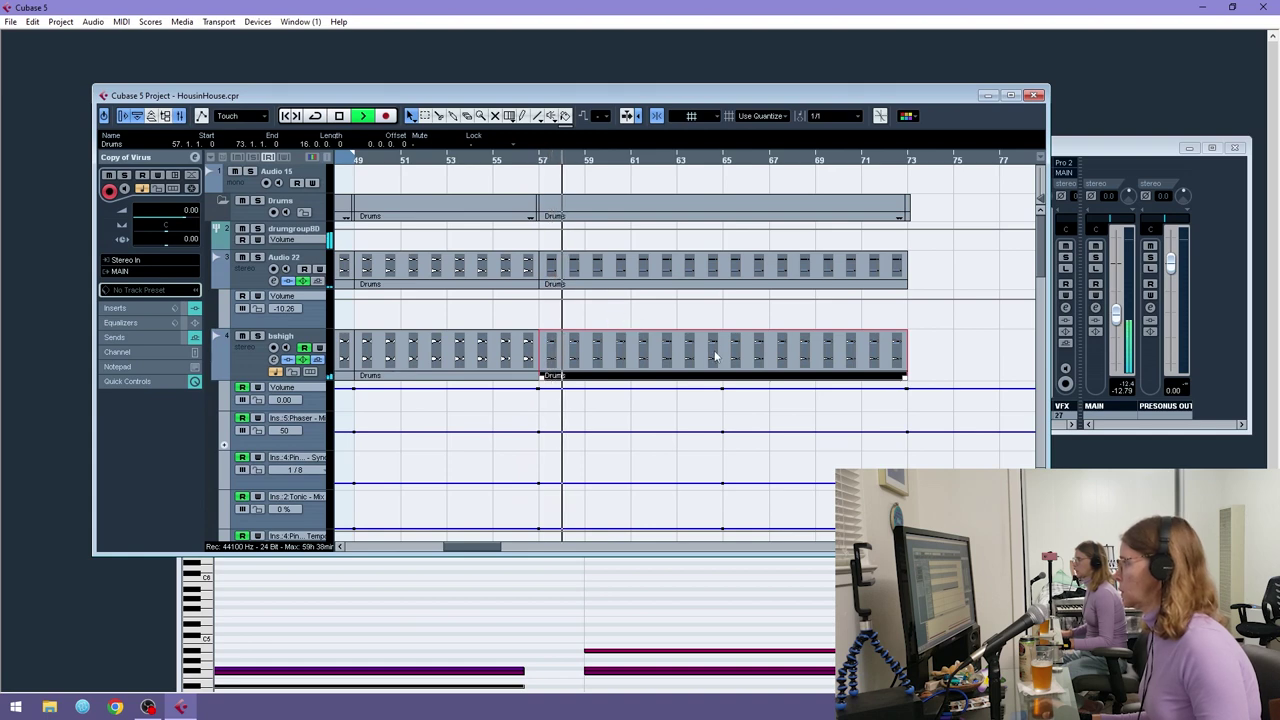
key(p)
click(315, 116)
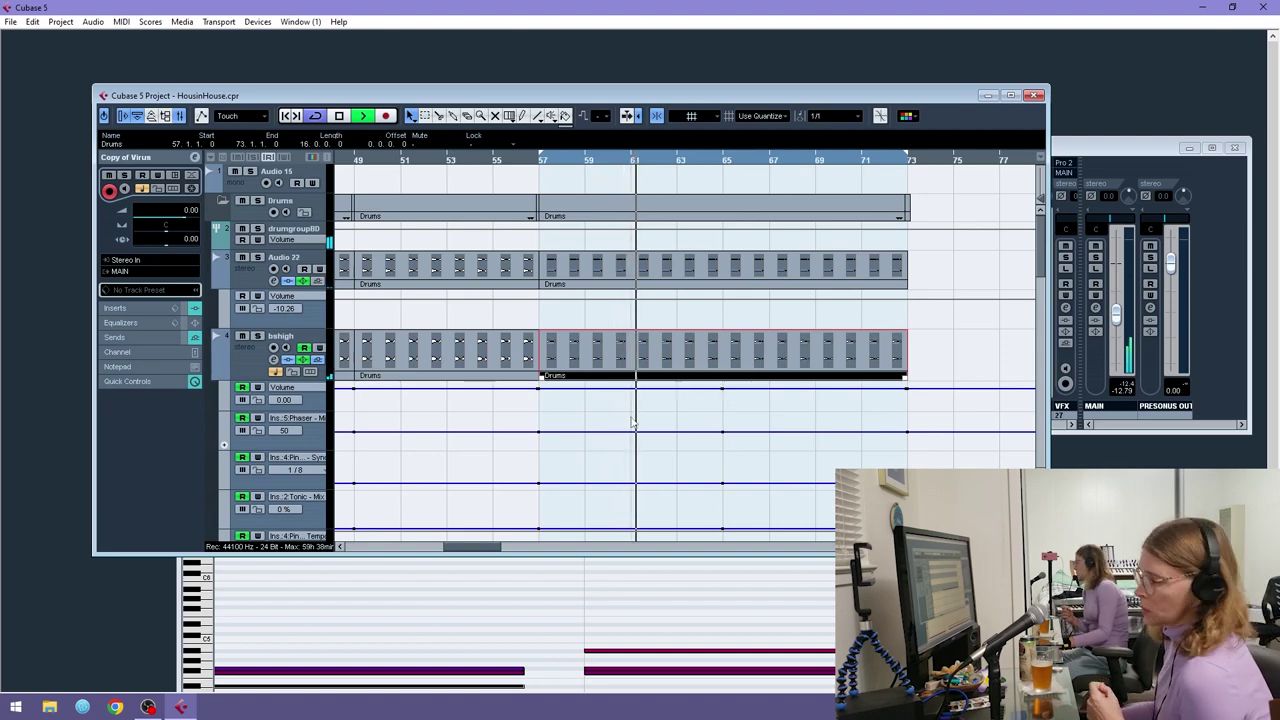
- Add one stereo audio track below the Copy of Virus track
scroll(676, 358, down, 2)
scroll(676, 358, down, 3)
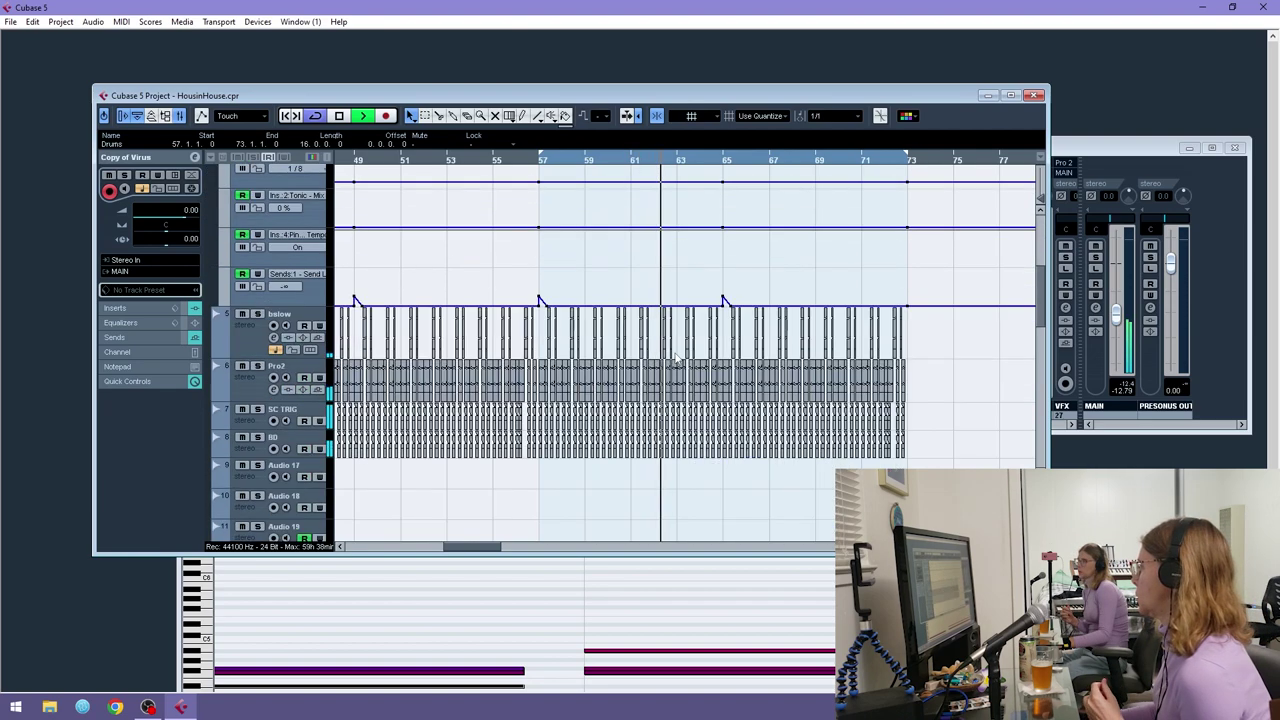
scroll(403, 376, down, 4)
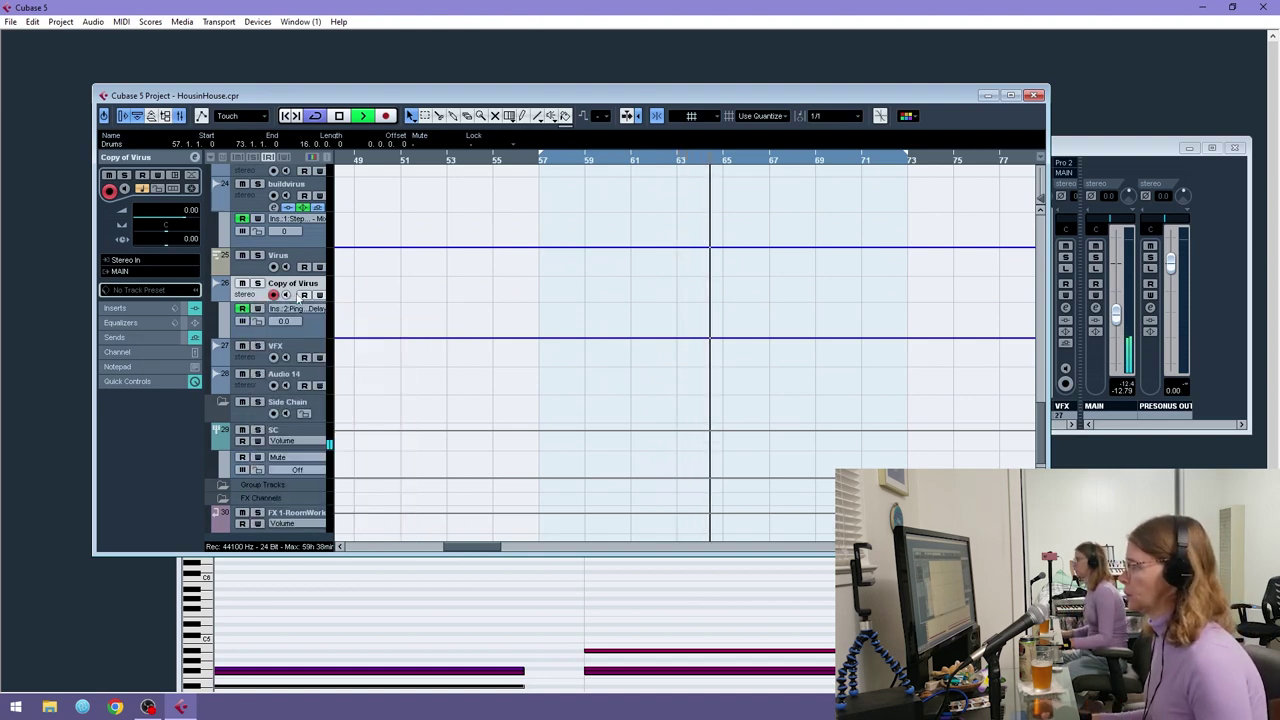
right_click(261, 288)
mouse_move(290, 291)
click(480, 291)
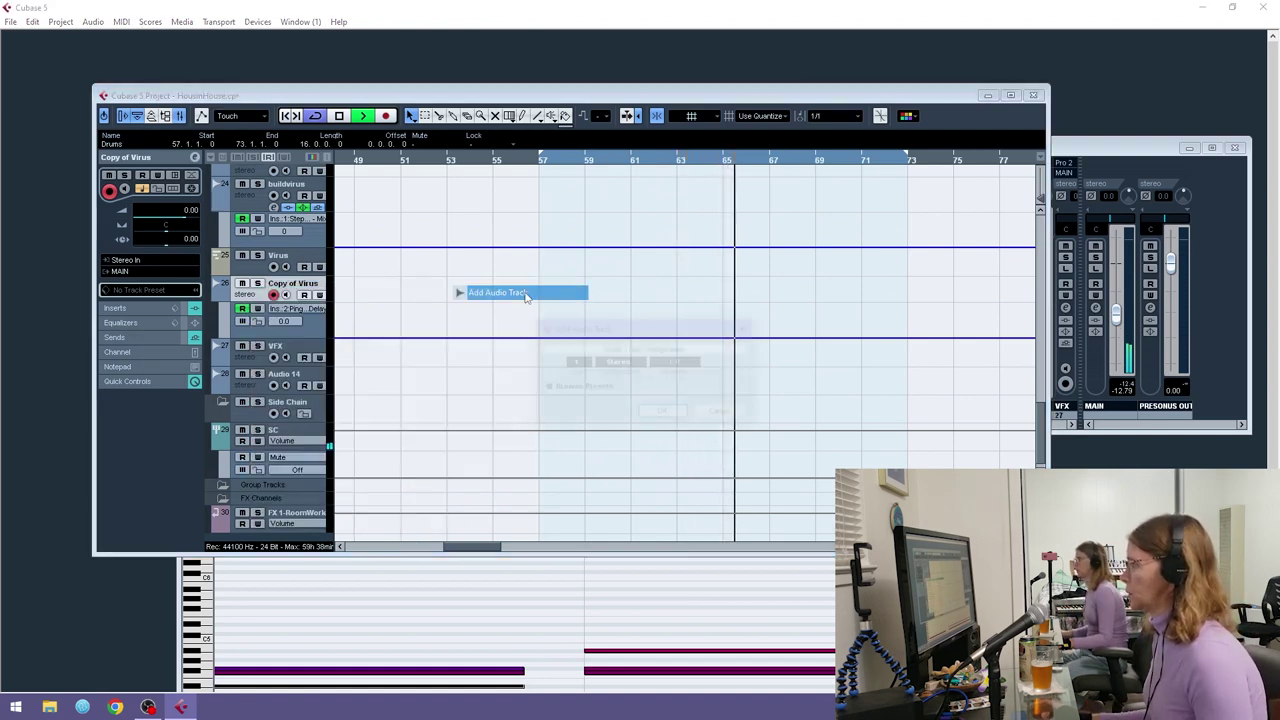
click(656, 418)
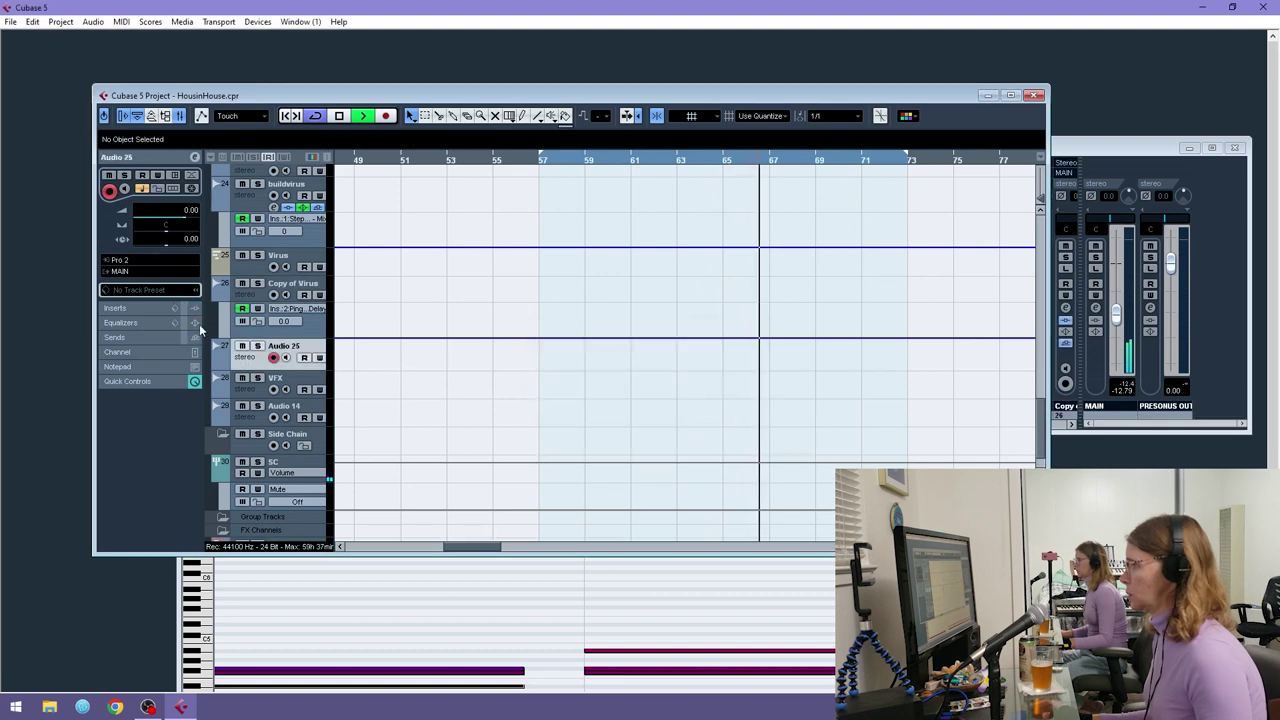
- Set the Audio 25 track's input to Stereo In and enable its input monitoring
click(143, 264)
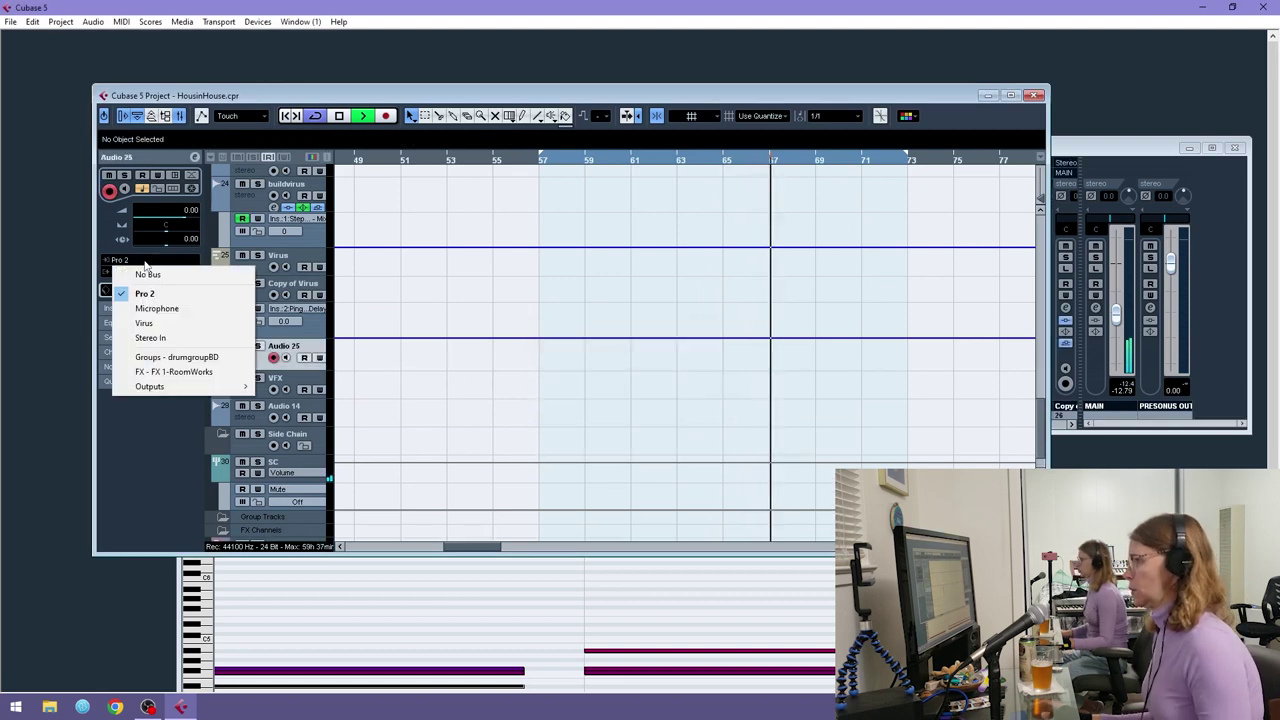
click(142, 338)
click(286, 360)
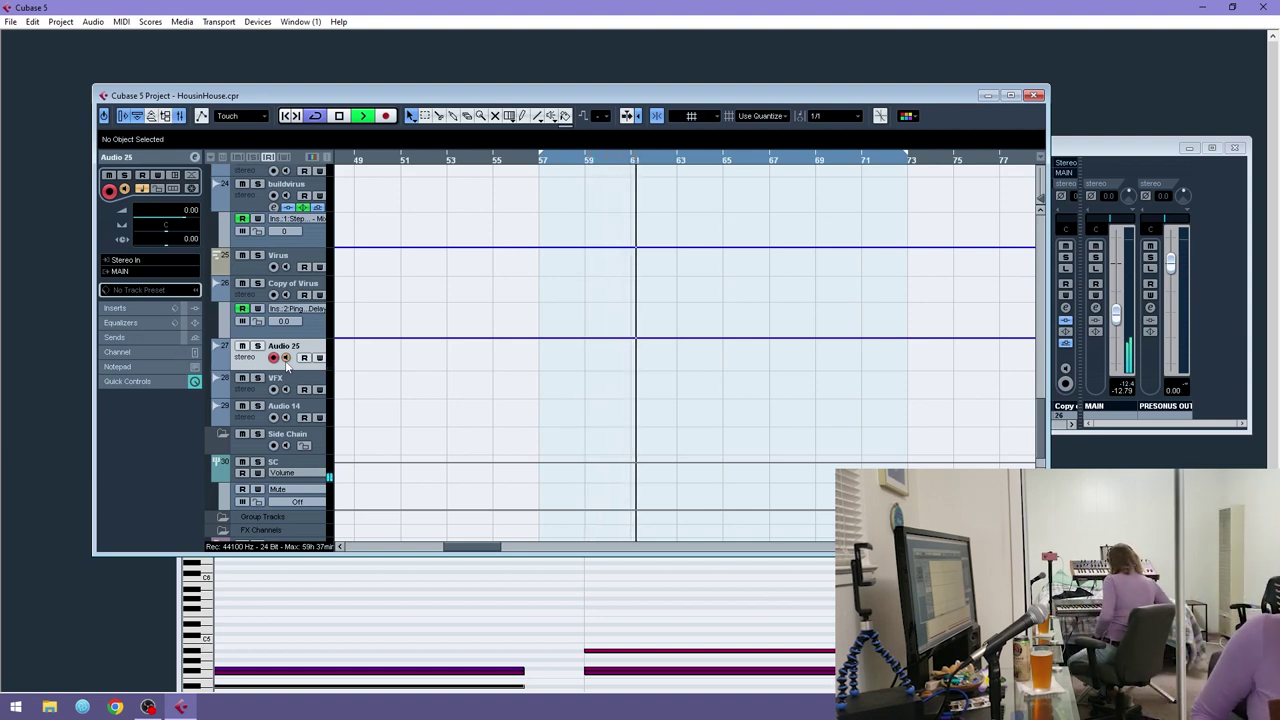
- Play the arrangement from about bar 55 to audition the live synth through the monitored Audio 25 track
click(491, 163)
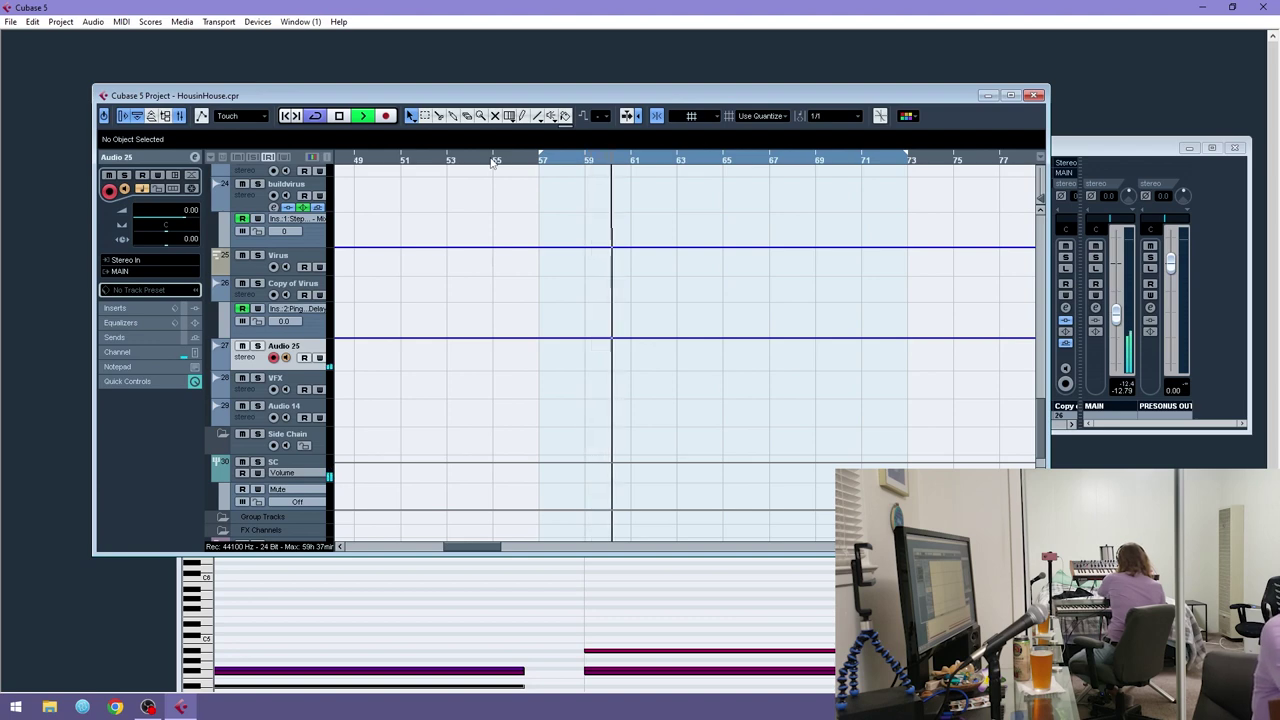
key(space)
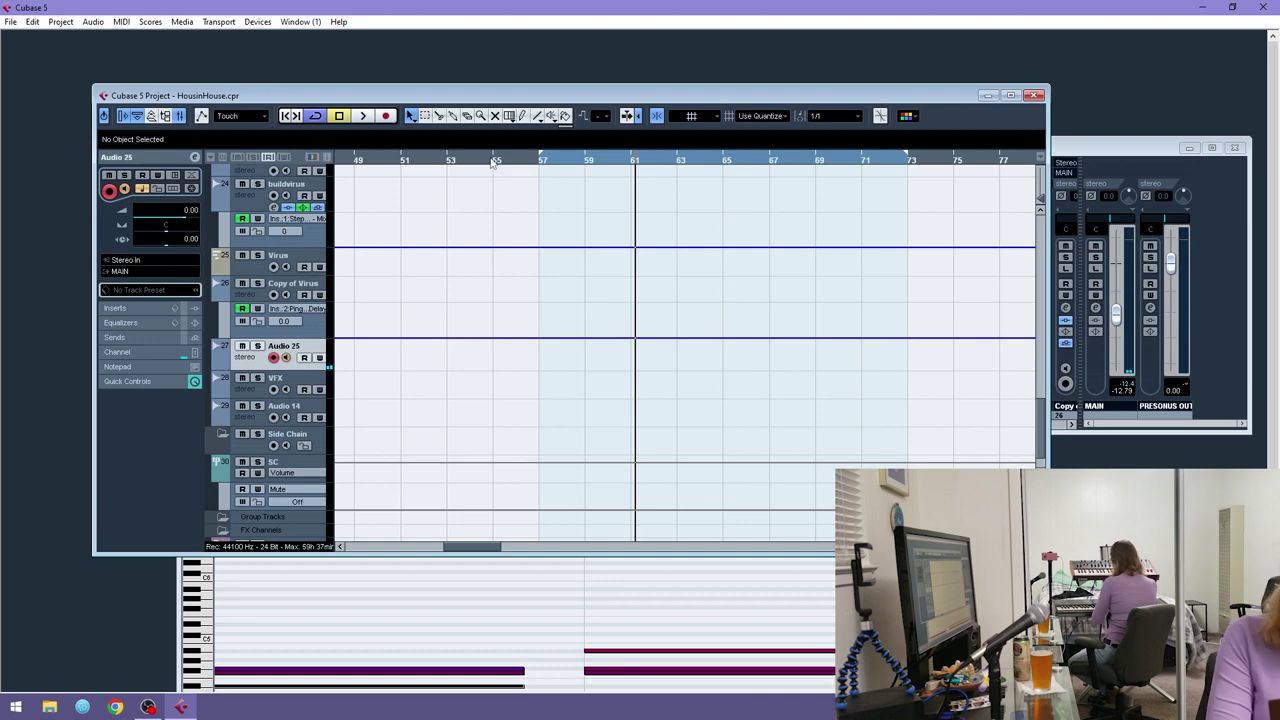
click(492, 163)
key(space)
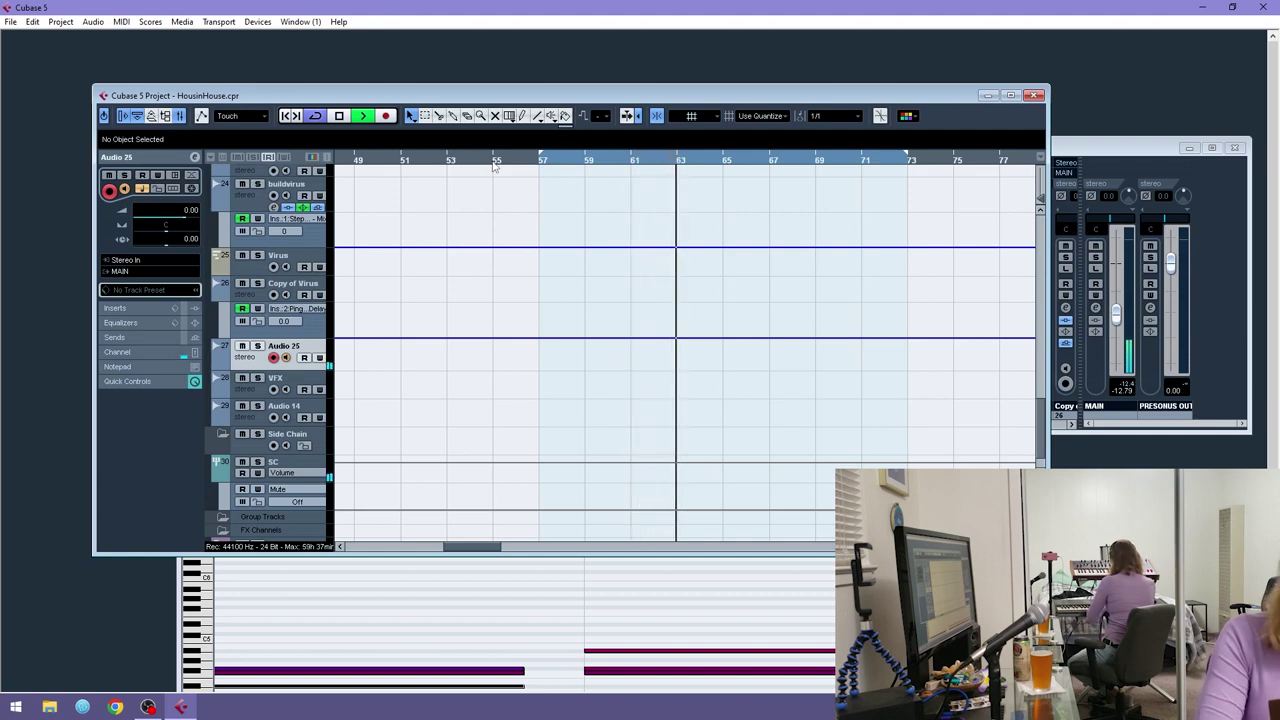
key(space)
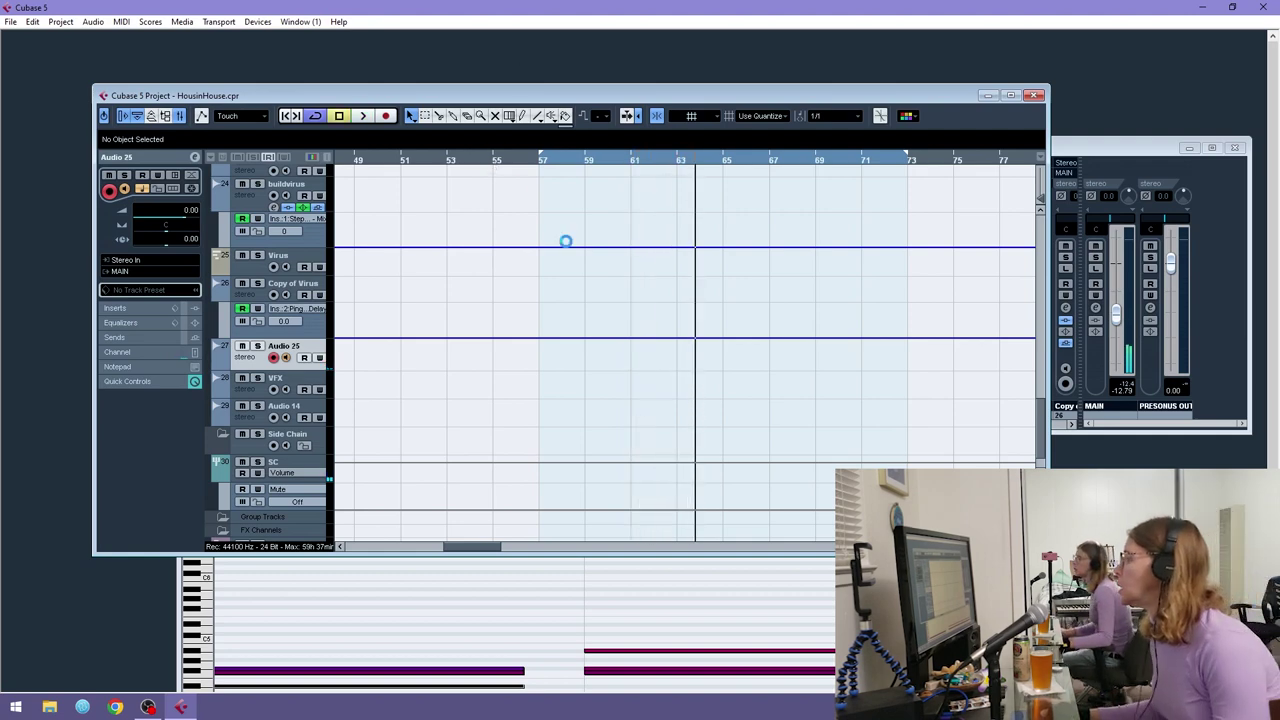
- Duplicate the Virus MIDI track and place the copy directly below the Audio 25 track
scroll(514, 217, down, 1)
right_click(253, 308)
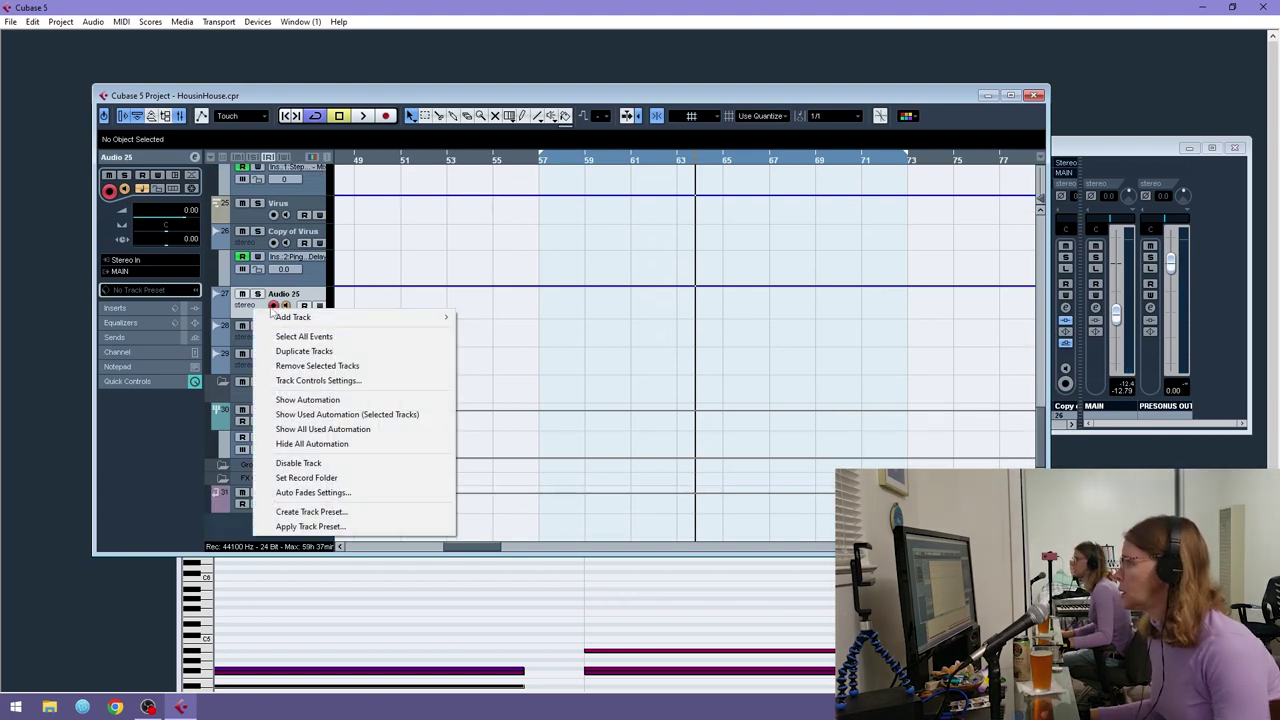
click(717, 352)
key(g)
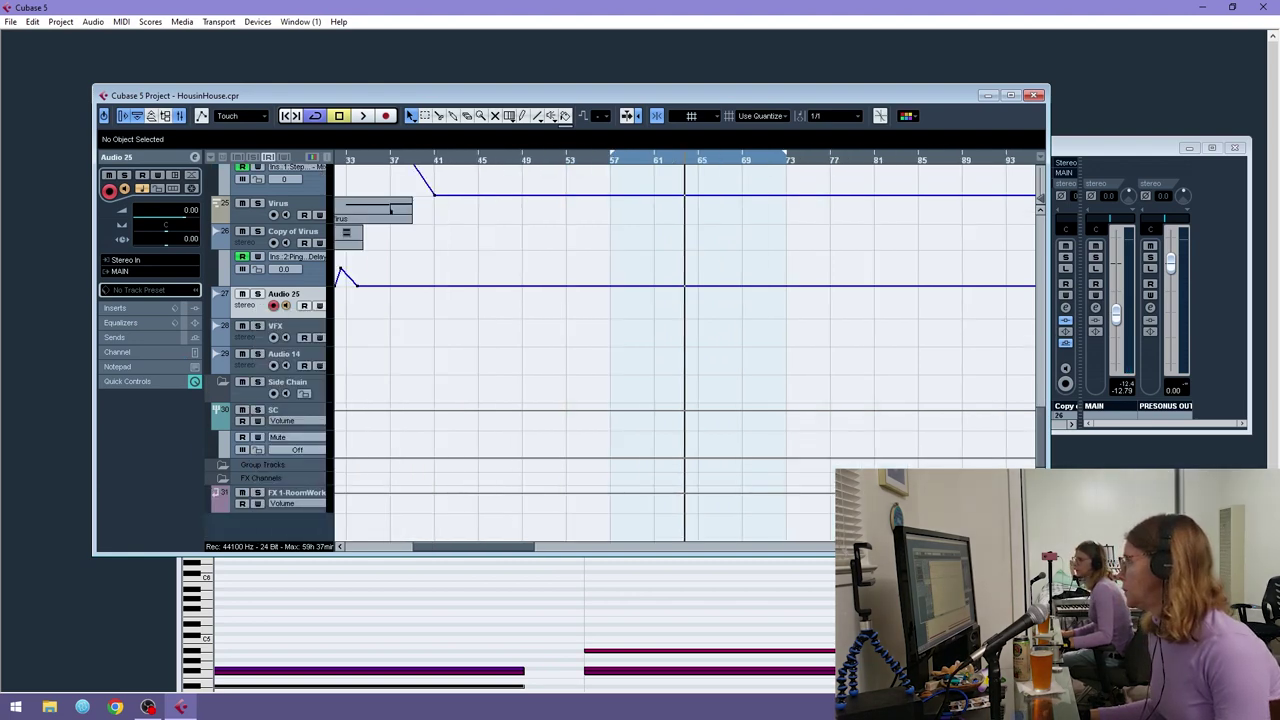
right_click(244, 217)
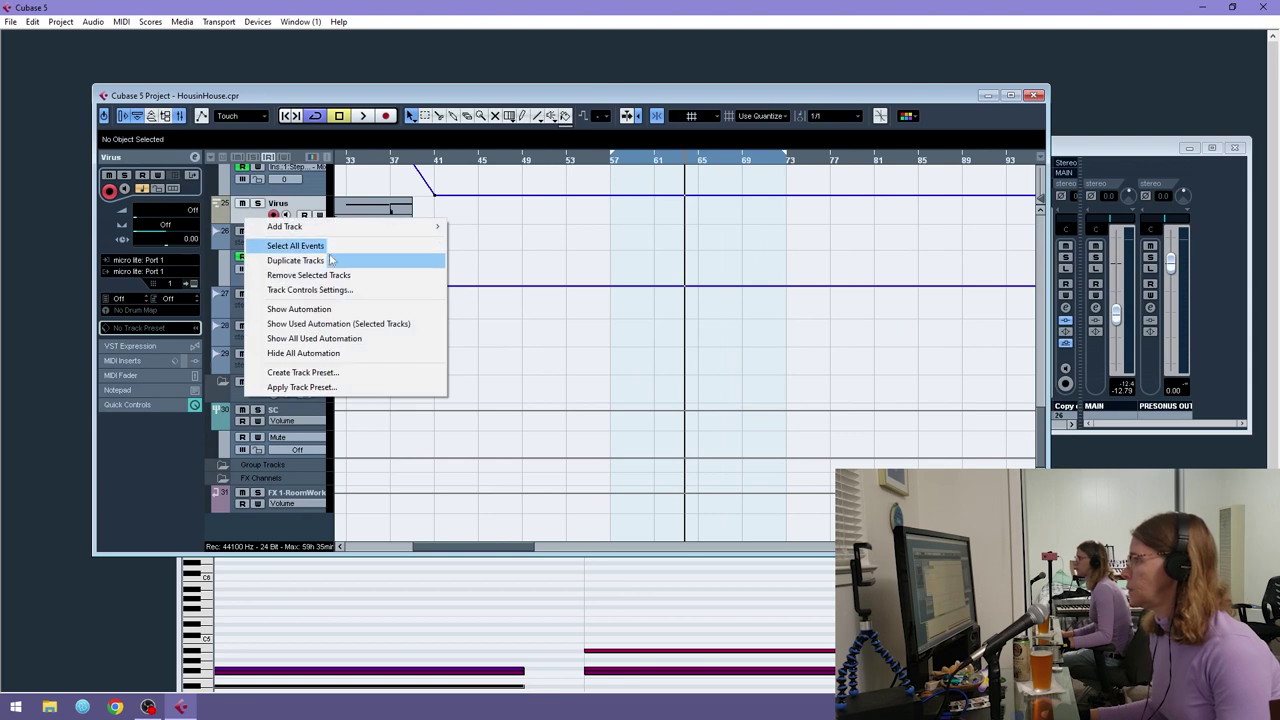
click(270, 241)
drag(264, 313, 270, 340)
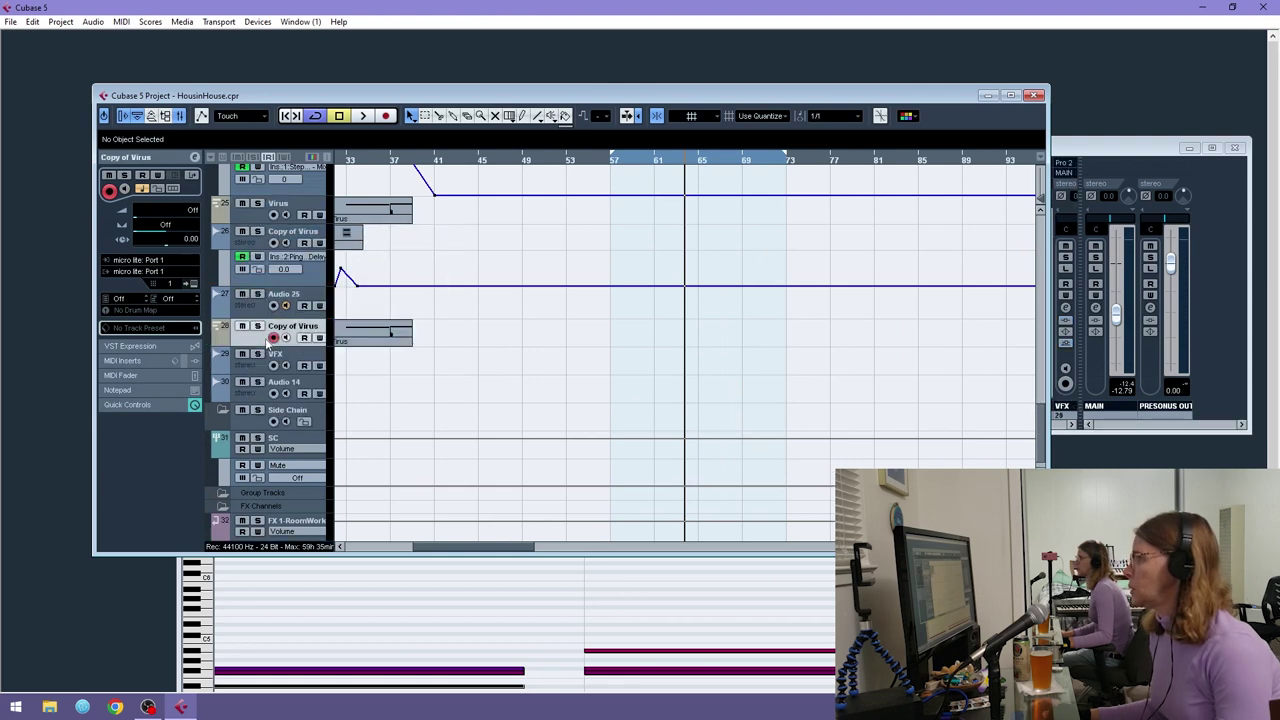
- Record a new MIDI chord part on the Copy of Virus MIDI track, starting at bar 56
drag(609, 159, 590, 213)
click(386, 118)
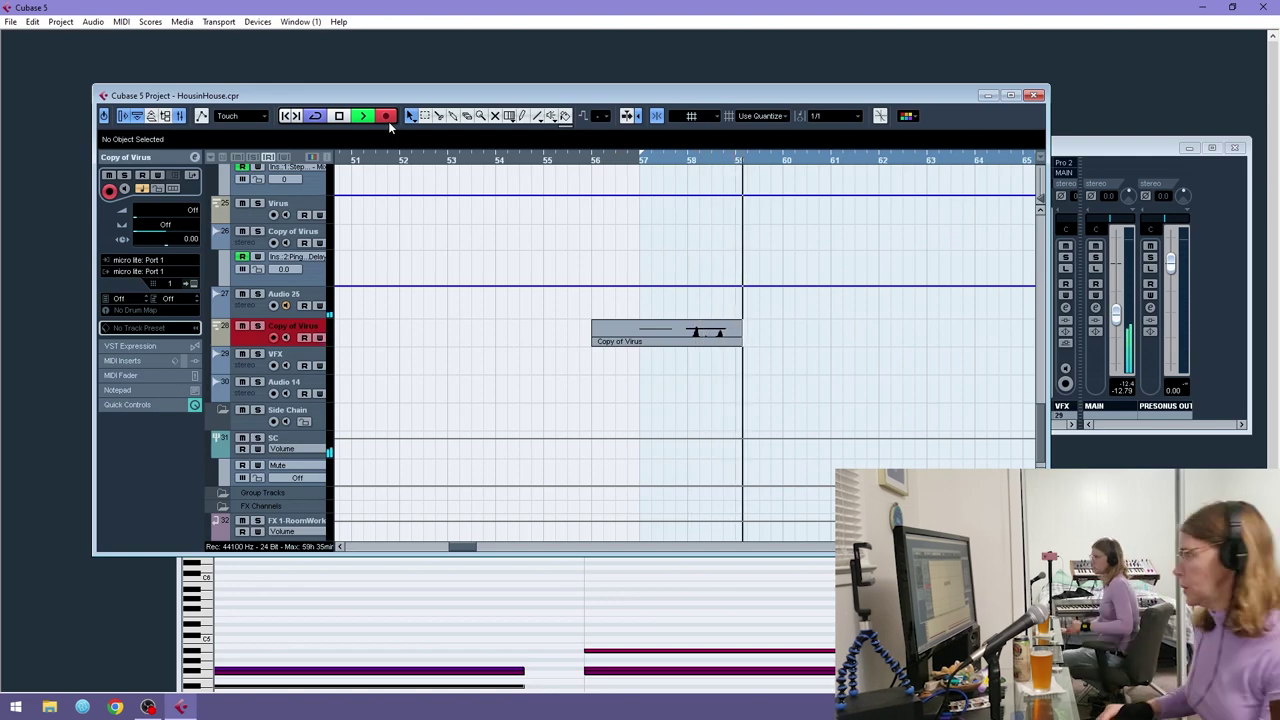
key(space)
- Quantize the recorded notes at bars 57 and 58 of the new Copy of Virus part to 1/8
double_click(641, 337)
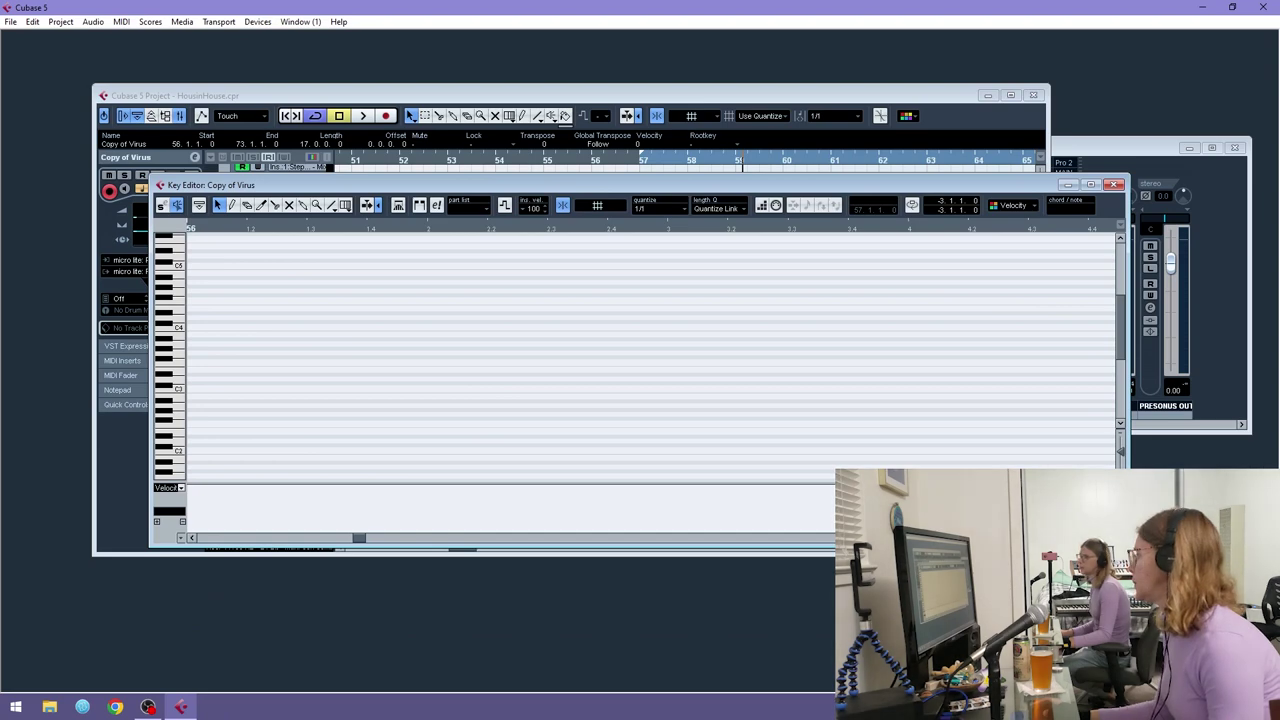
key(ctrl+a)
drag(496, 230, 449, 258)
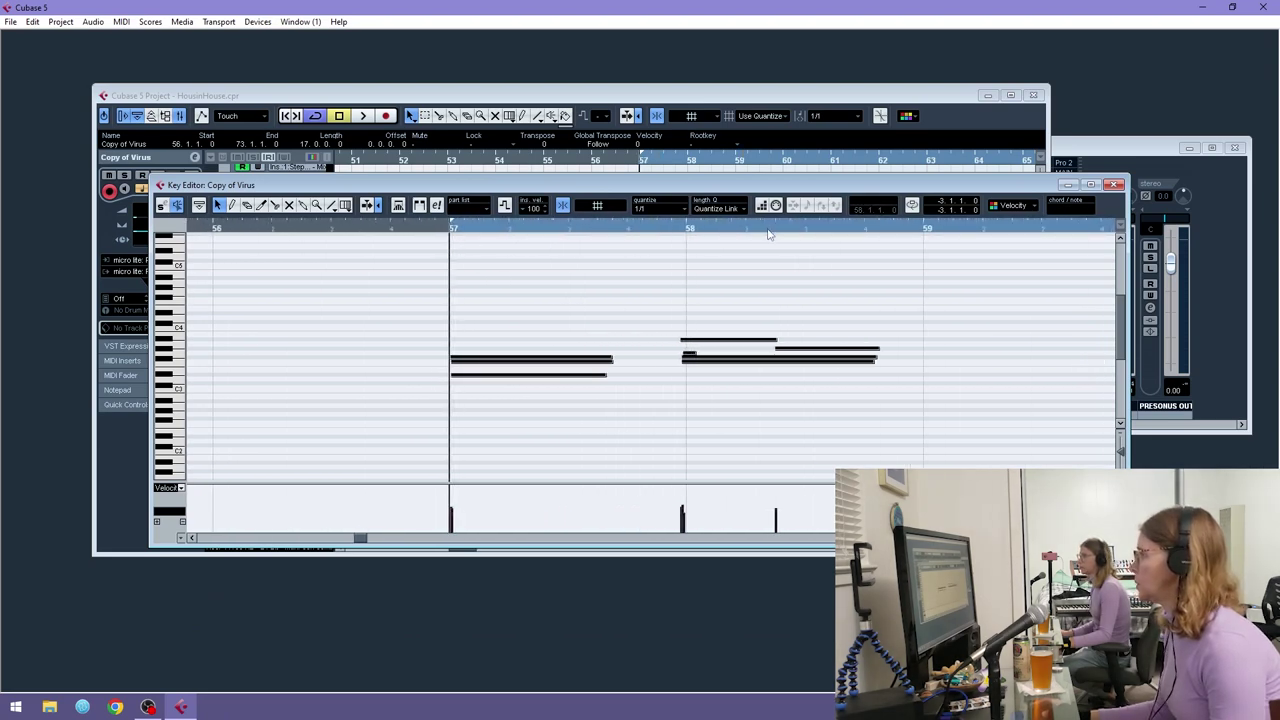
click(643, 210)
click(660, 268)
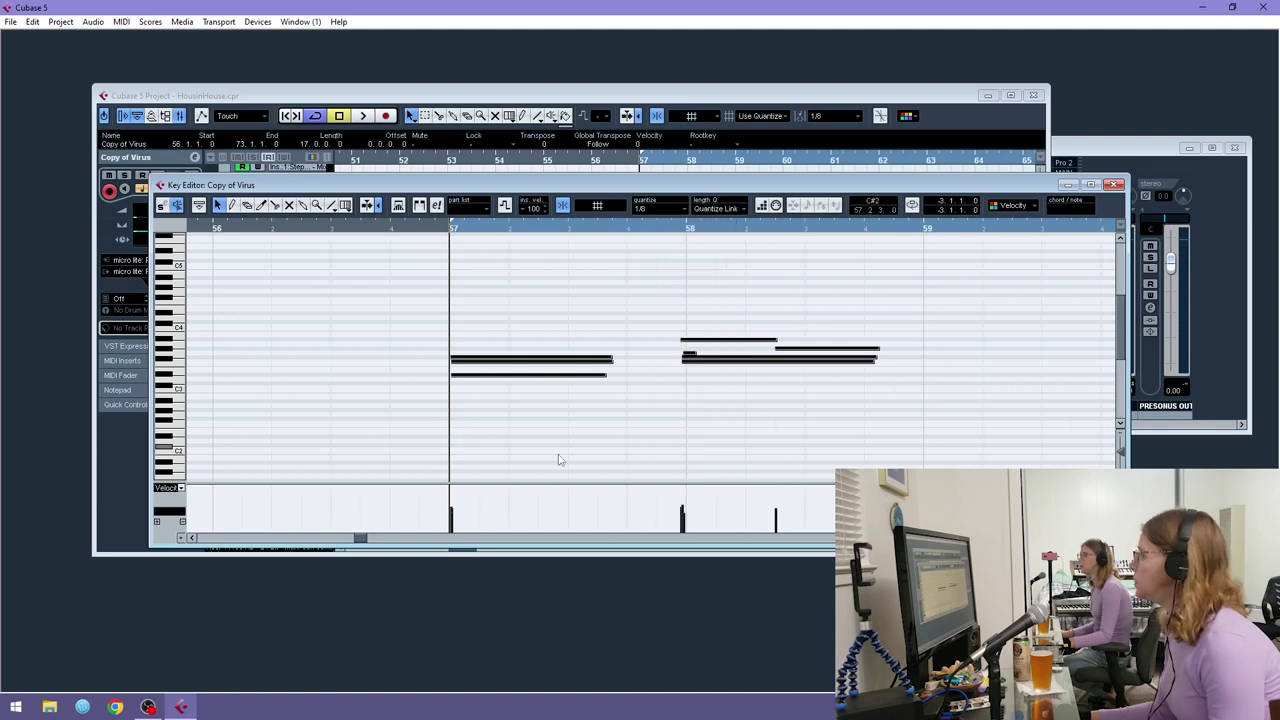
drag(802, 311, 686, 400)
key(q)
- Delete the short stray note at bar 58, lengthen the top note to beat 3 and start the following note there
click(697, 355)
key(Delete)
click(782, 340)
drag(785, 345, 838, 354)
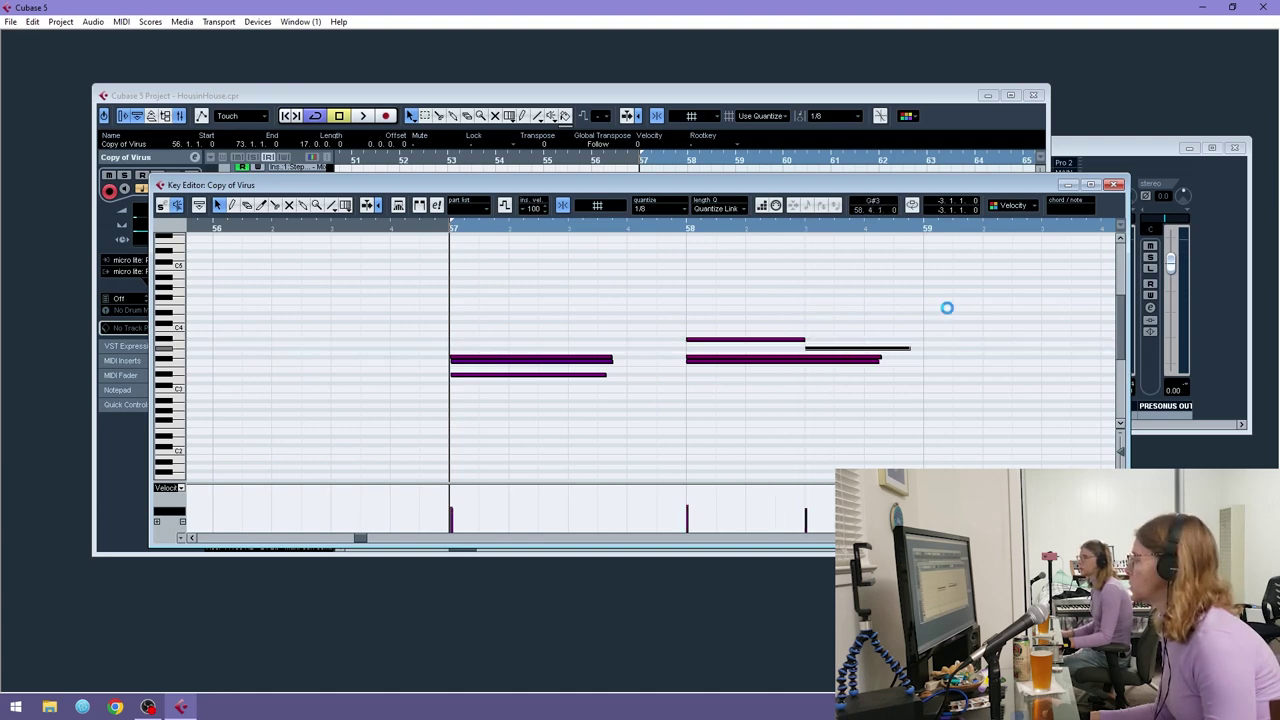
click(1118, 187)
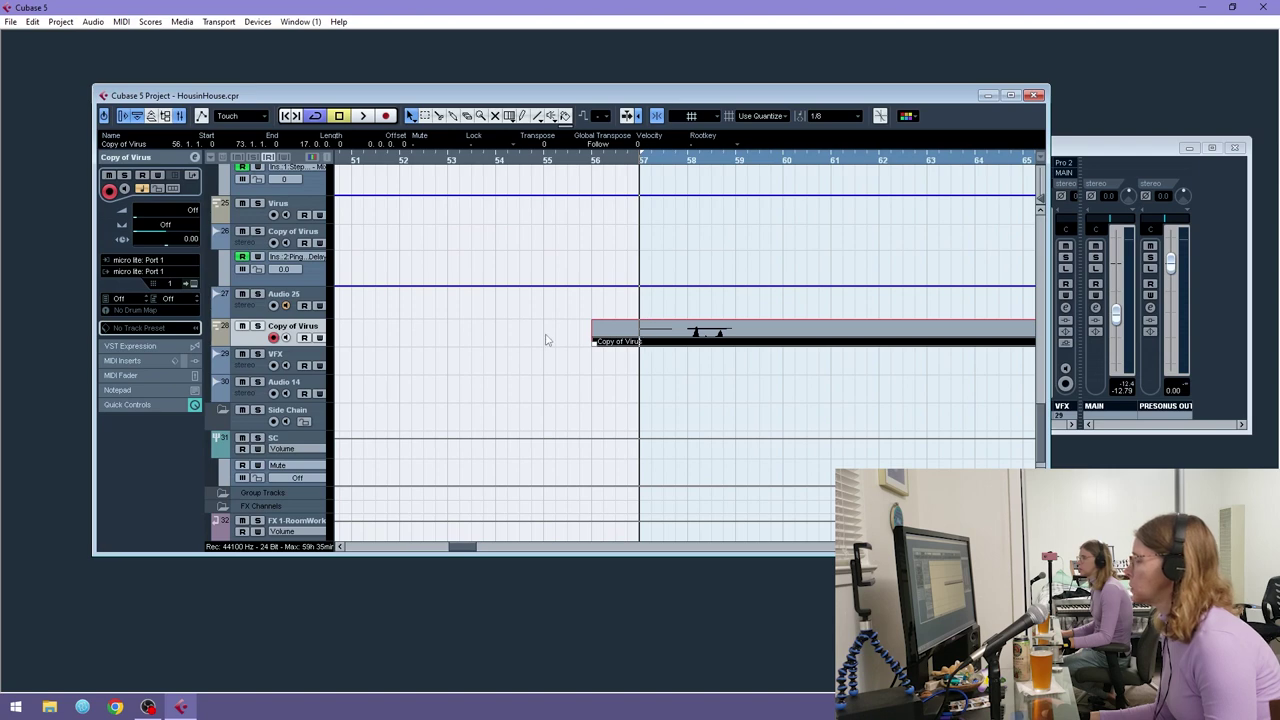
- Split the recorded Copy of Virus part at bars 57 and 59 and delete the pieces outside that range
double_click(645, 332)
click(640, 335)
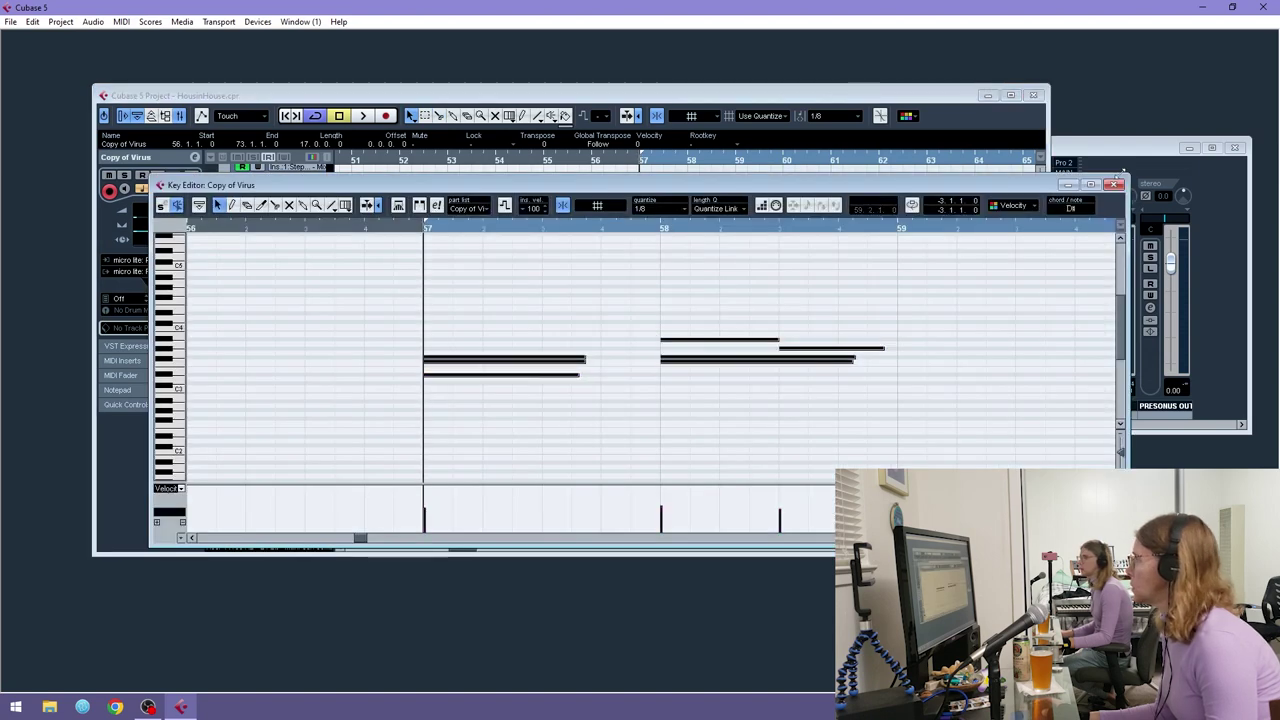
click(1114, 185)
alt+click(640, 345)
click(621, 335)
key(Delete)
alt+click(738, 341)
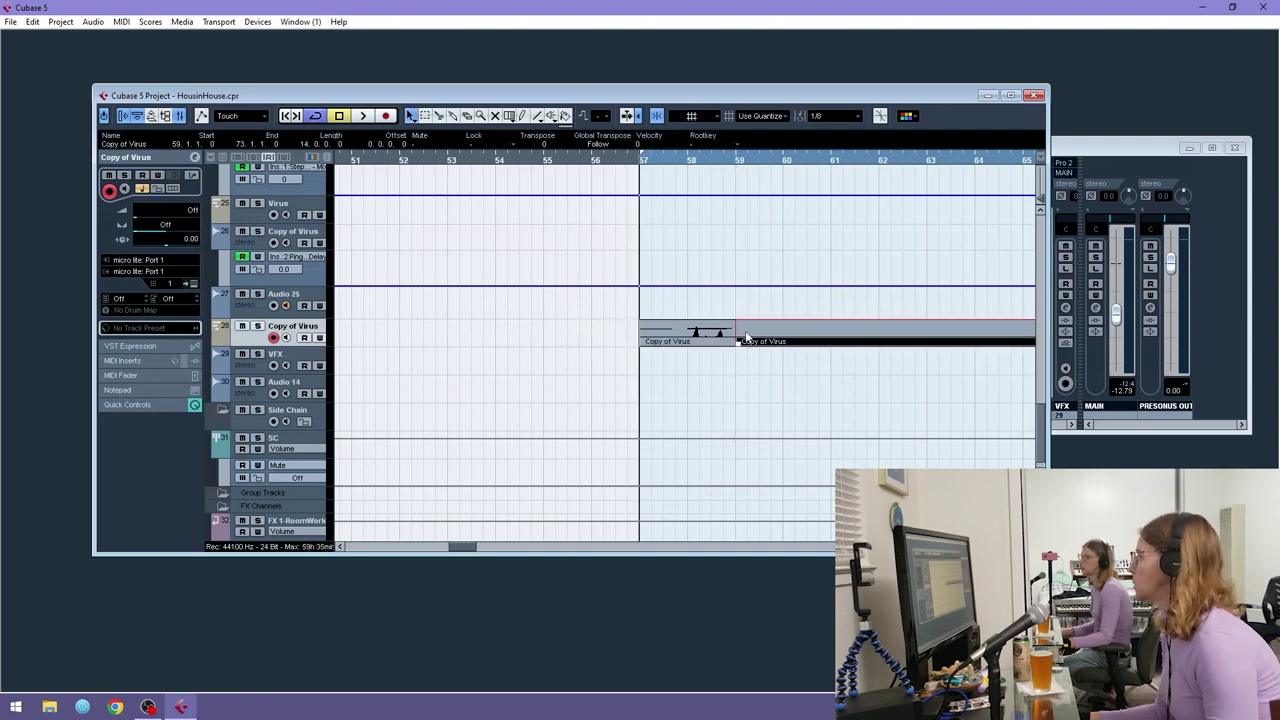
key(Delete)
- Set the locators around the two-bar Copy of Virus part and loop it with its track and Audio 25 soloed
click(710, 341)
key(p)
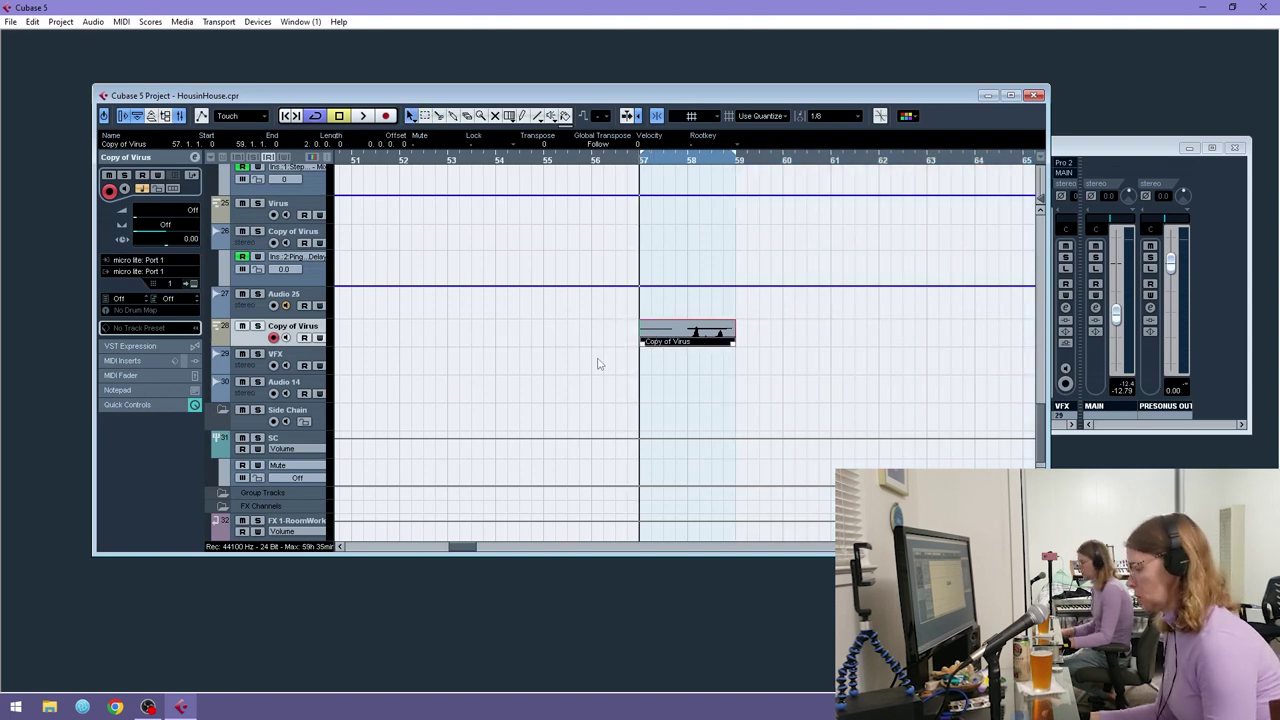
click(257, 327)
key(space)
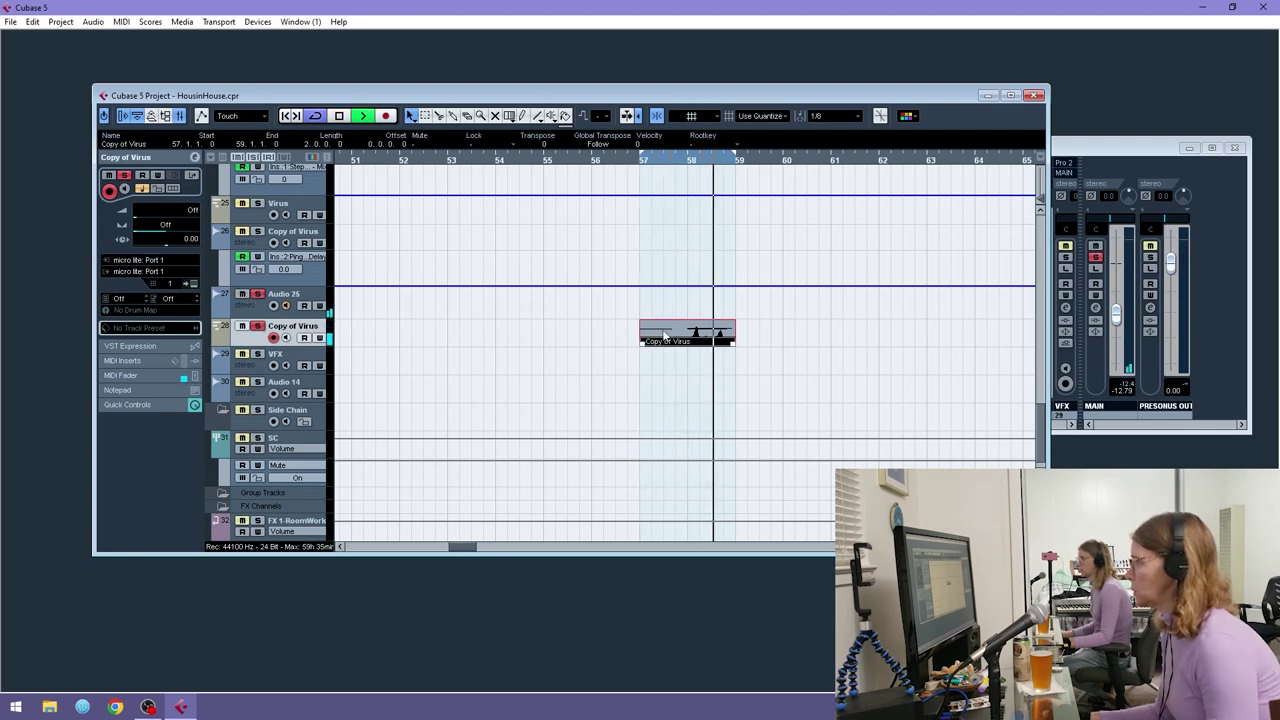
click(326, 312)
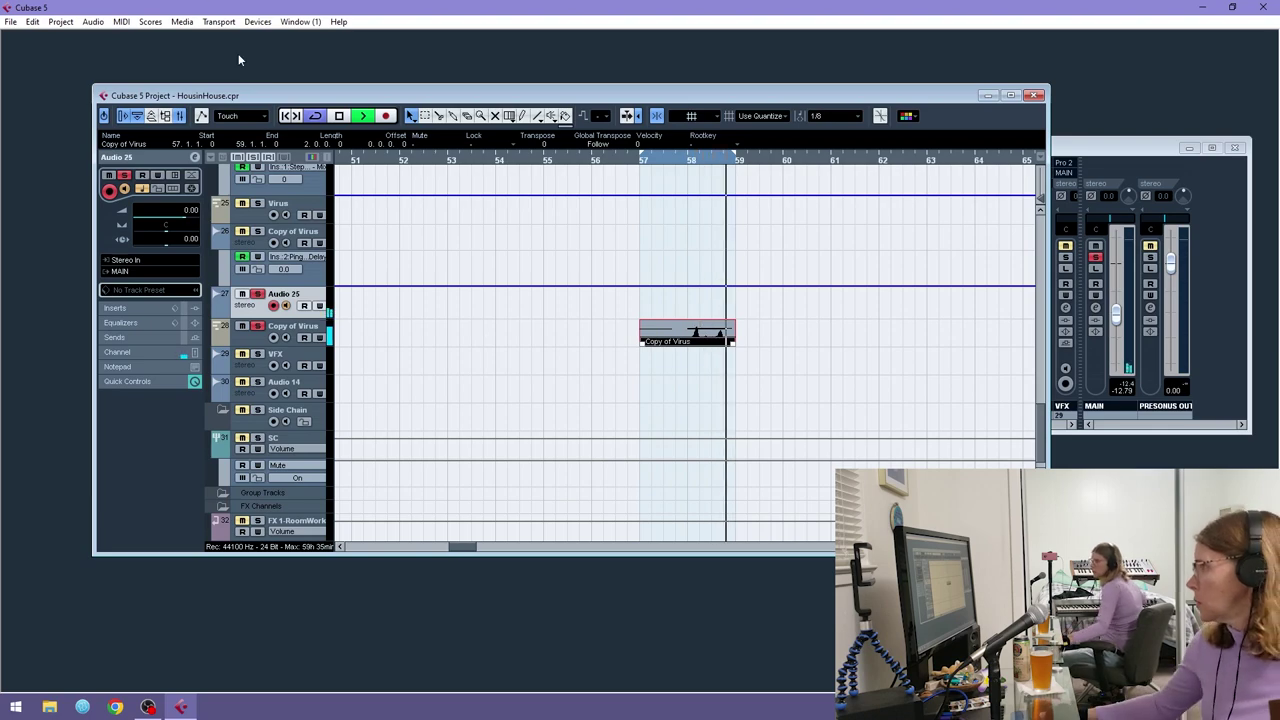
- Audition the two-bar synth loop with the solo released and look over the drum and bass tracks playing around it
scroll(660, 318, up, 10)
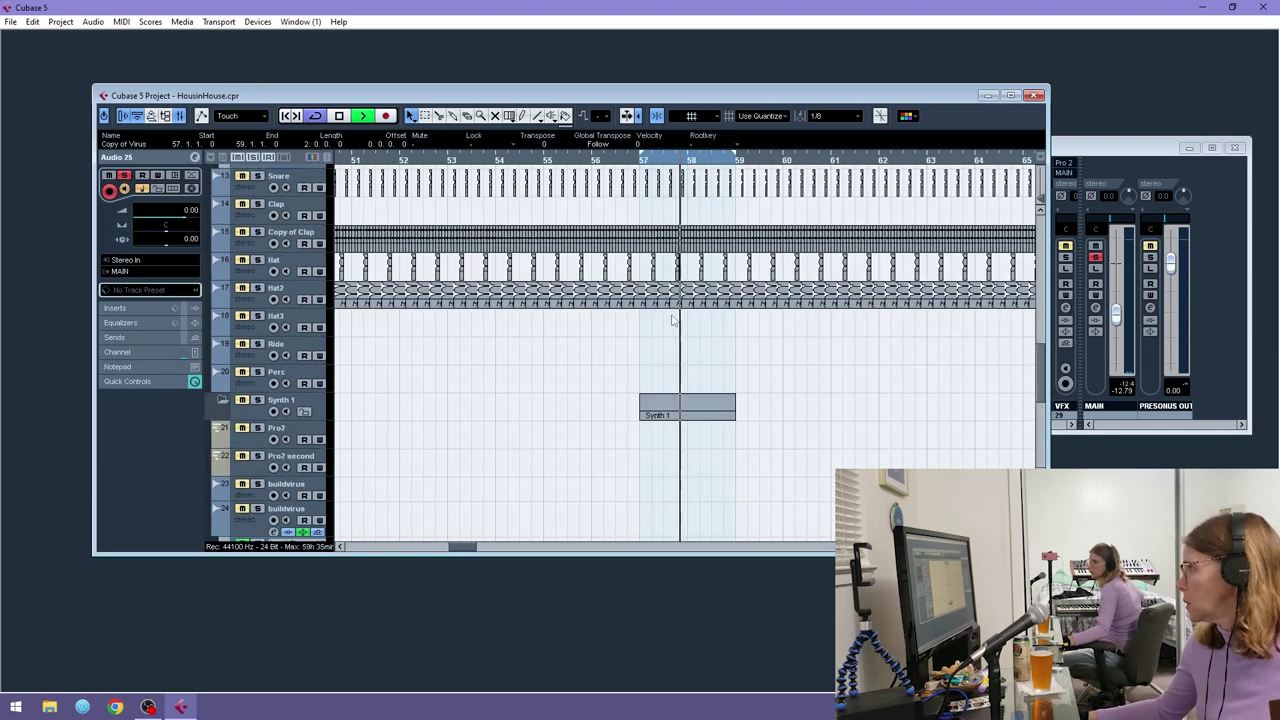
scroll(678, 320, up, 6)
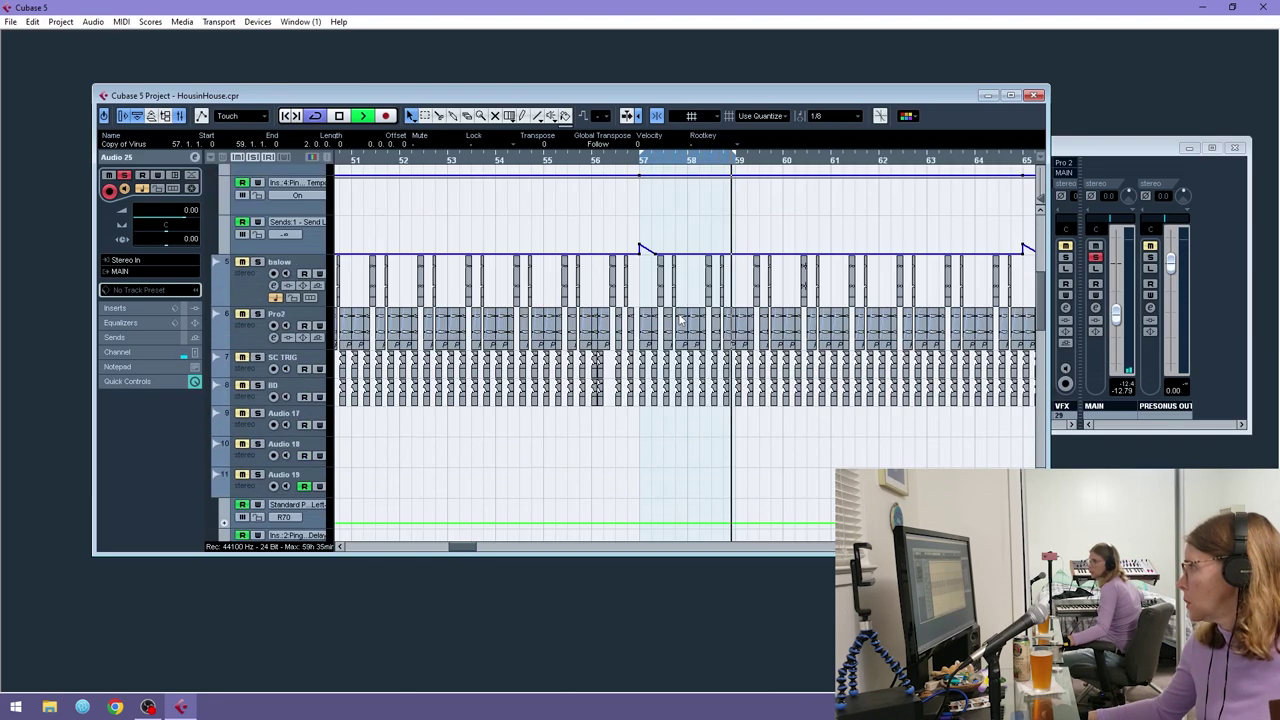
scroll(678, 318, down, 12)
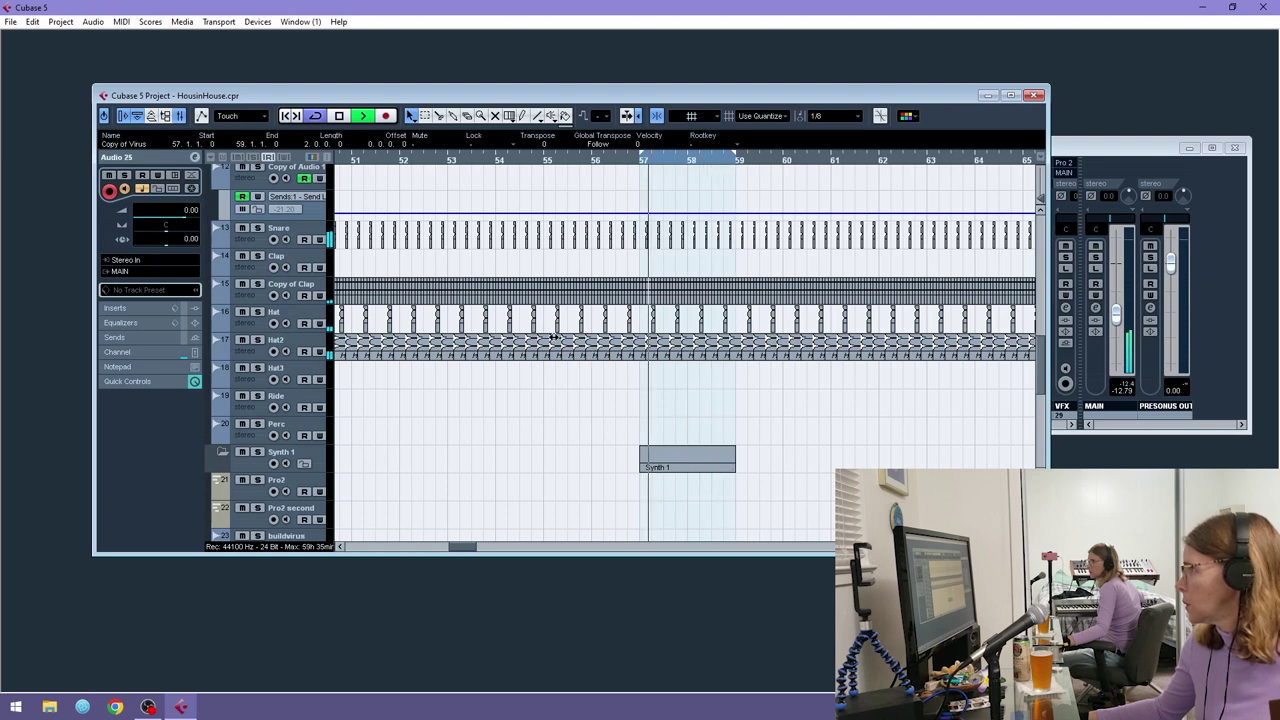
click(504, 160)
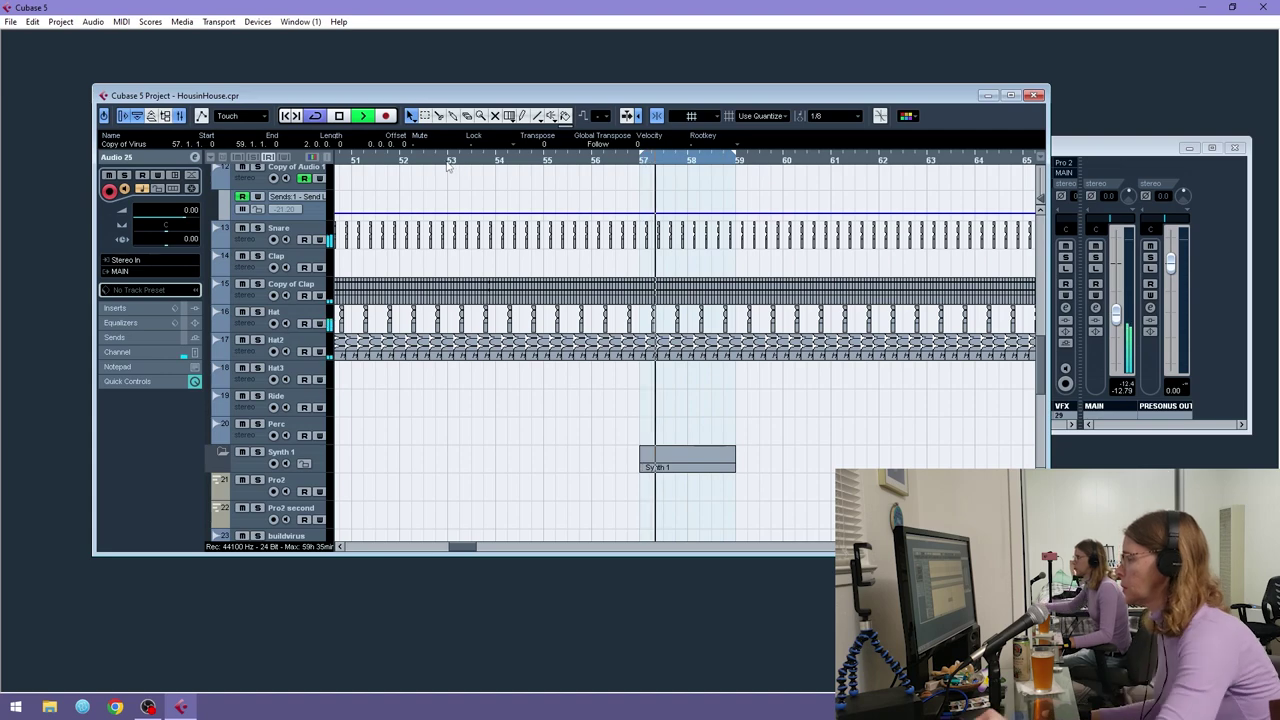
- Check the event volumes in the Audio 22 Drums part at bar 57 while the arrangement plays, and stop playback
scroll(794, 386, up, 5)
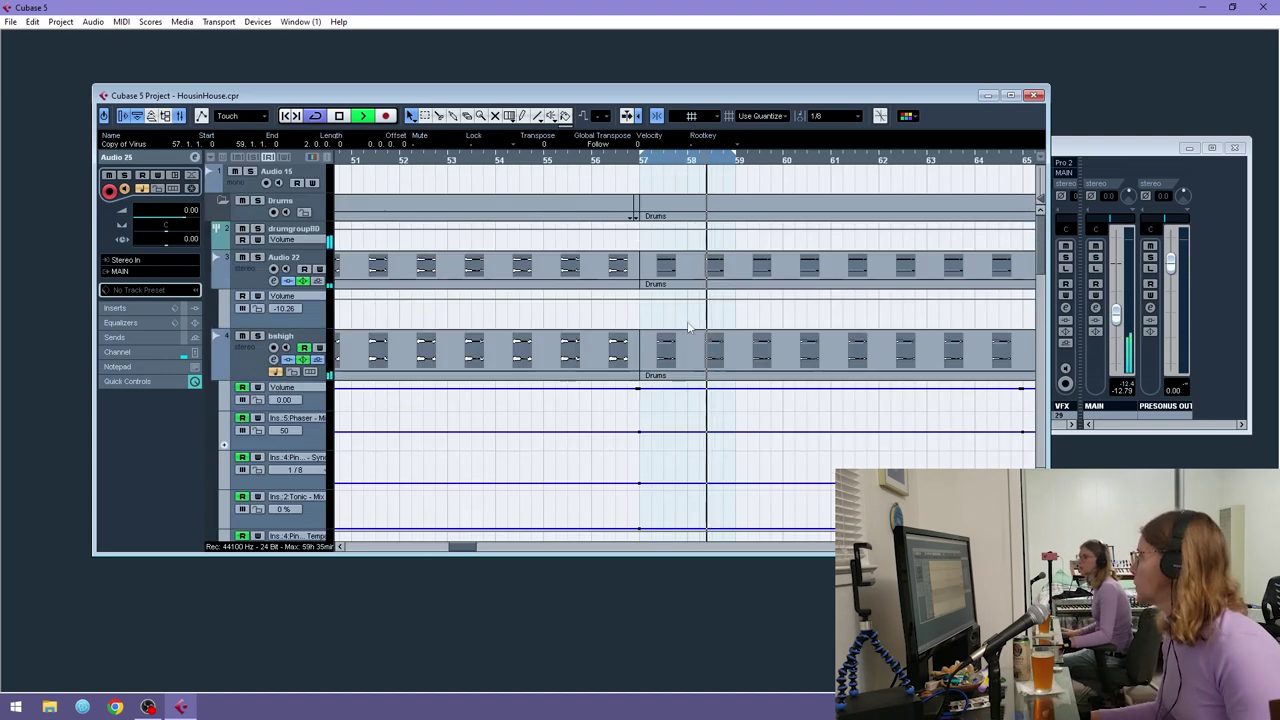
double_click(677, 281)
drag(166, 408, 166, 406)
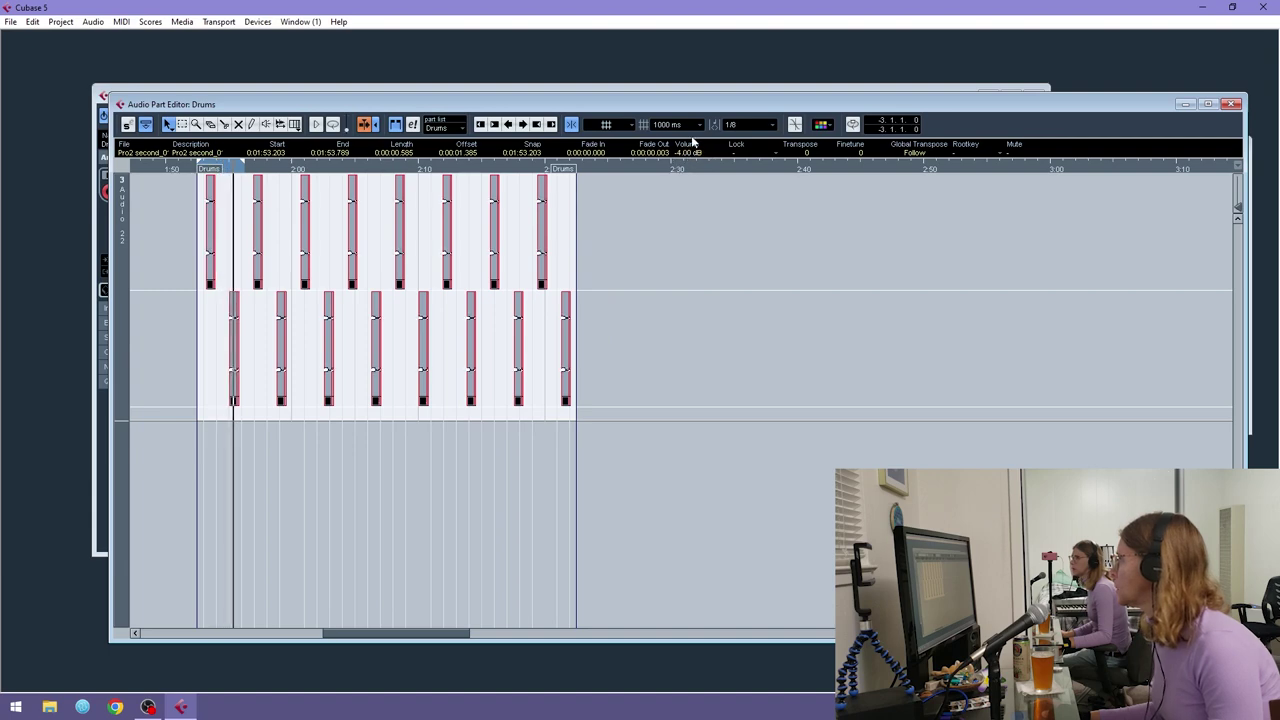
click(1233, 104)
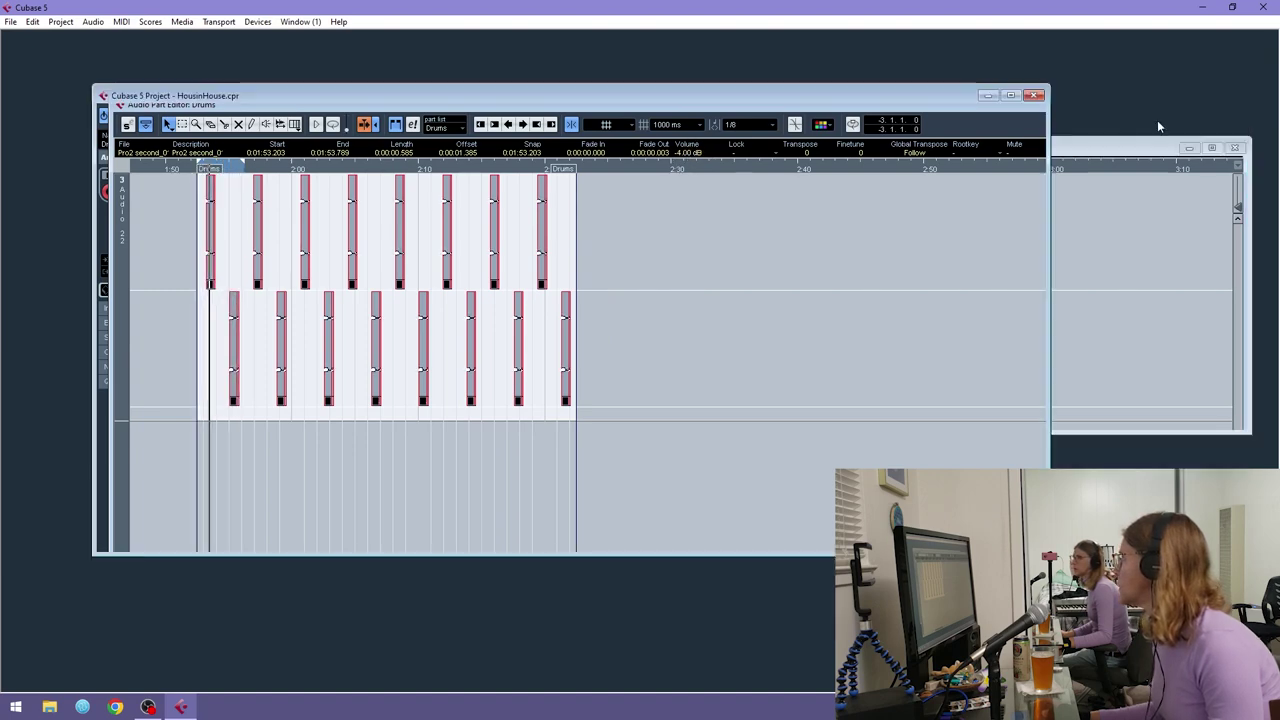
scroll(494, 283, down, 10)
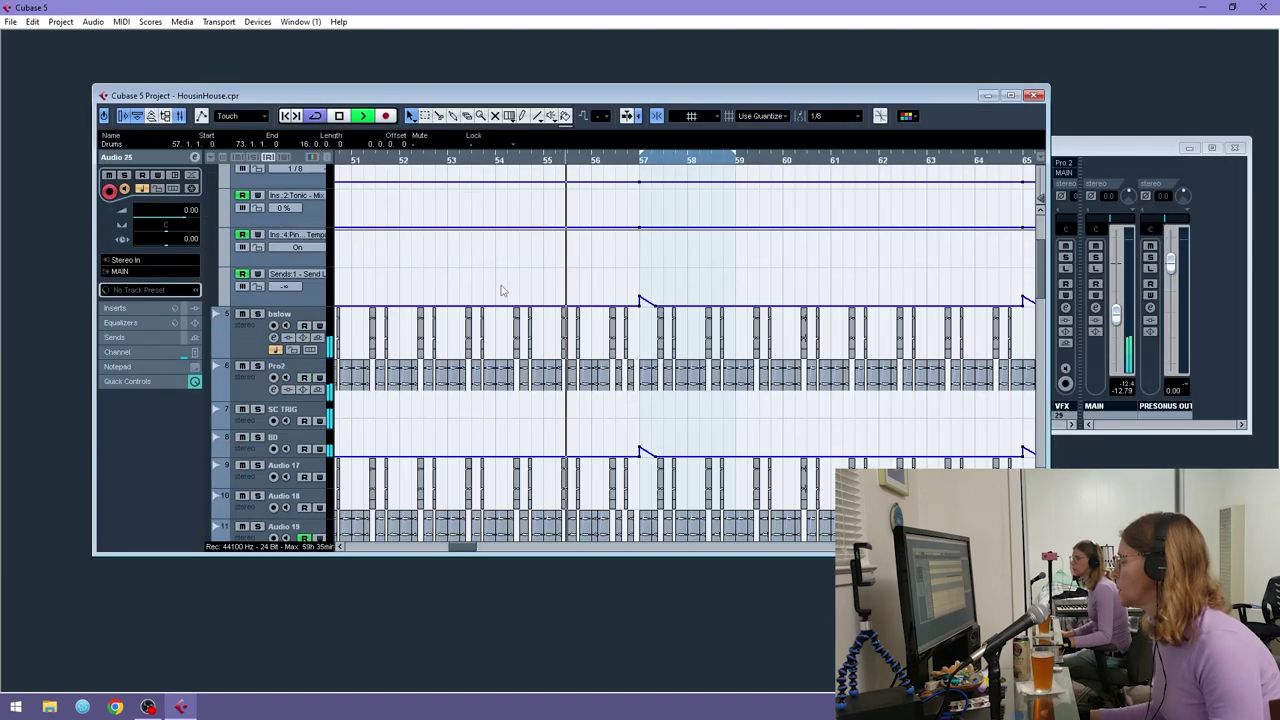
scroll(608, 383, up, 10)
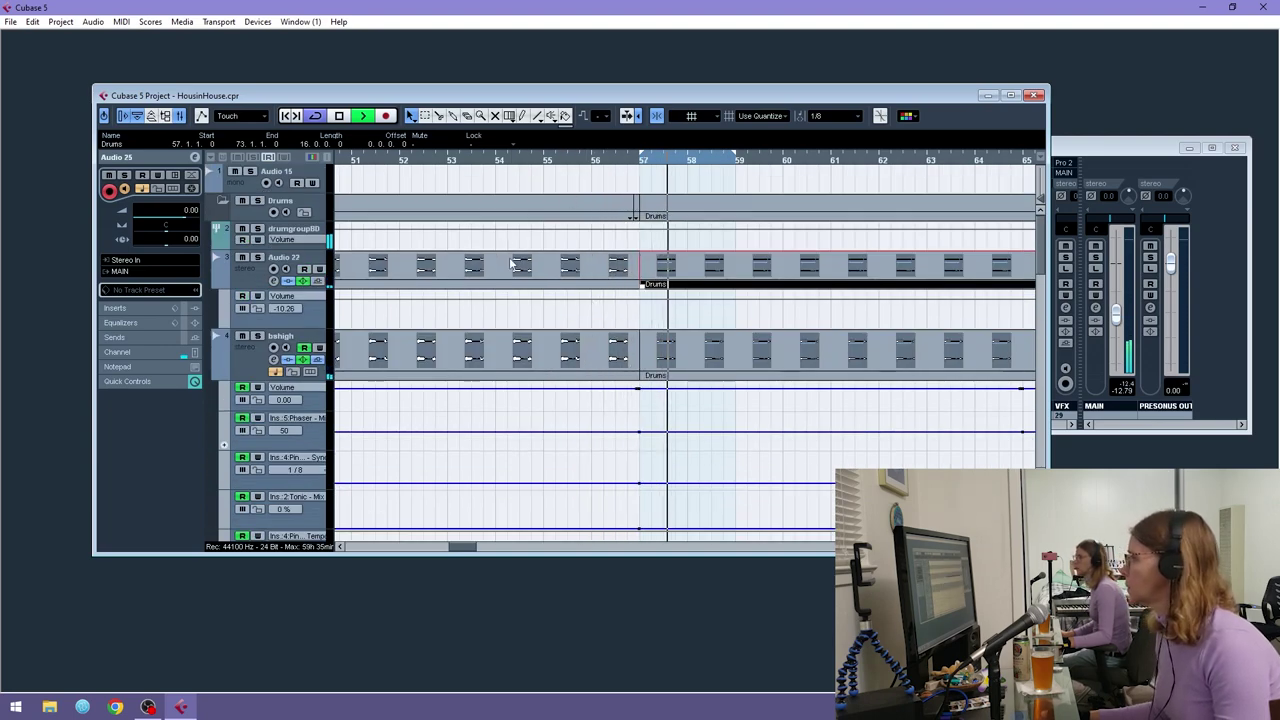
scroll(480, 320, down, 6)
scroll(472, 349, down, 5)
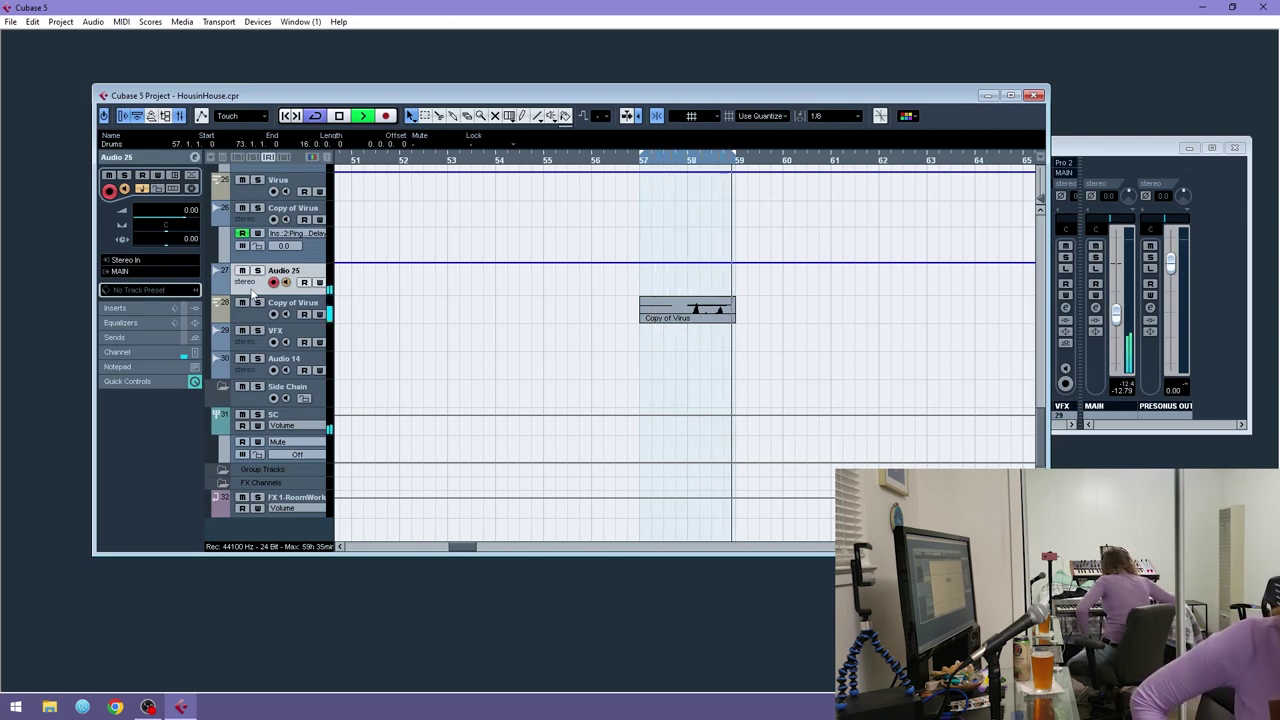
key(space)
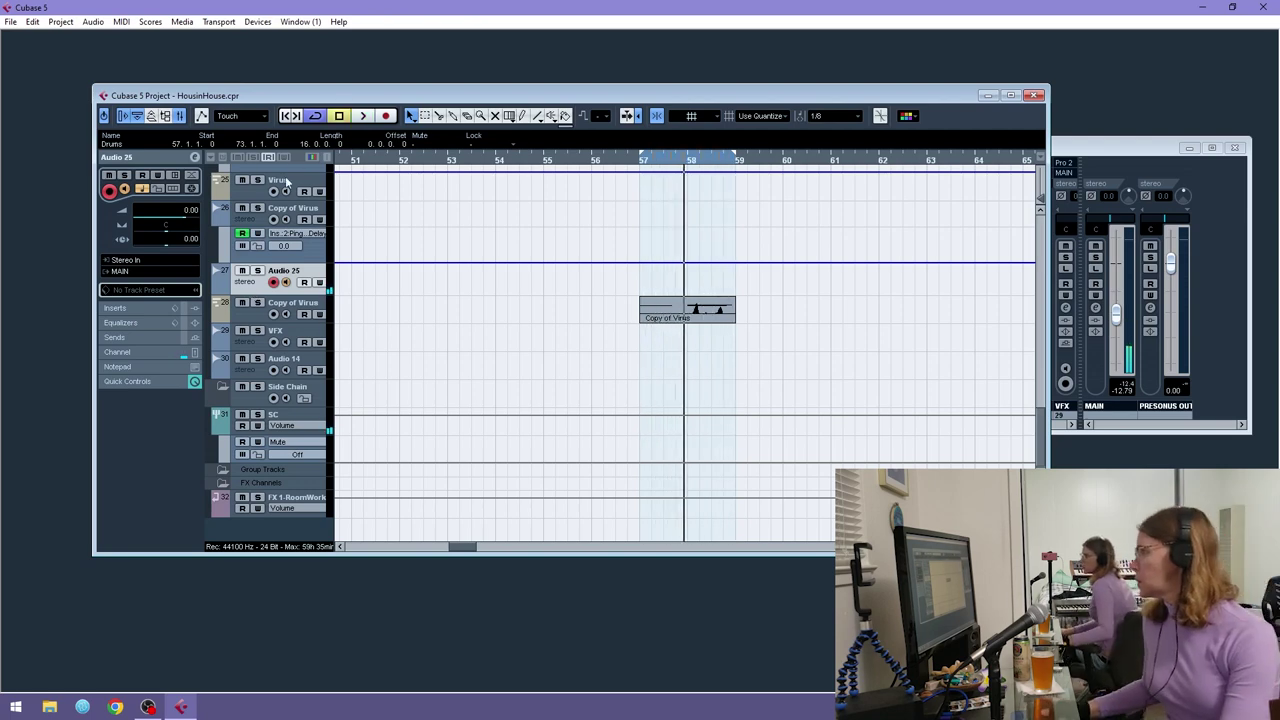
- Duplicate the two-bar Copy of Virus part three times to fill bars 57–65, and select the three copies
click(655, 300)
key(ctrl+d)
key(ctrl+d)
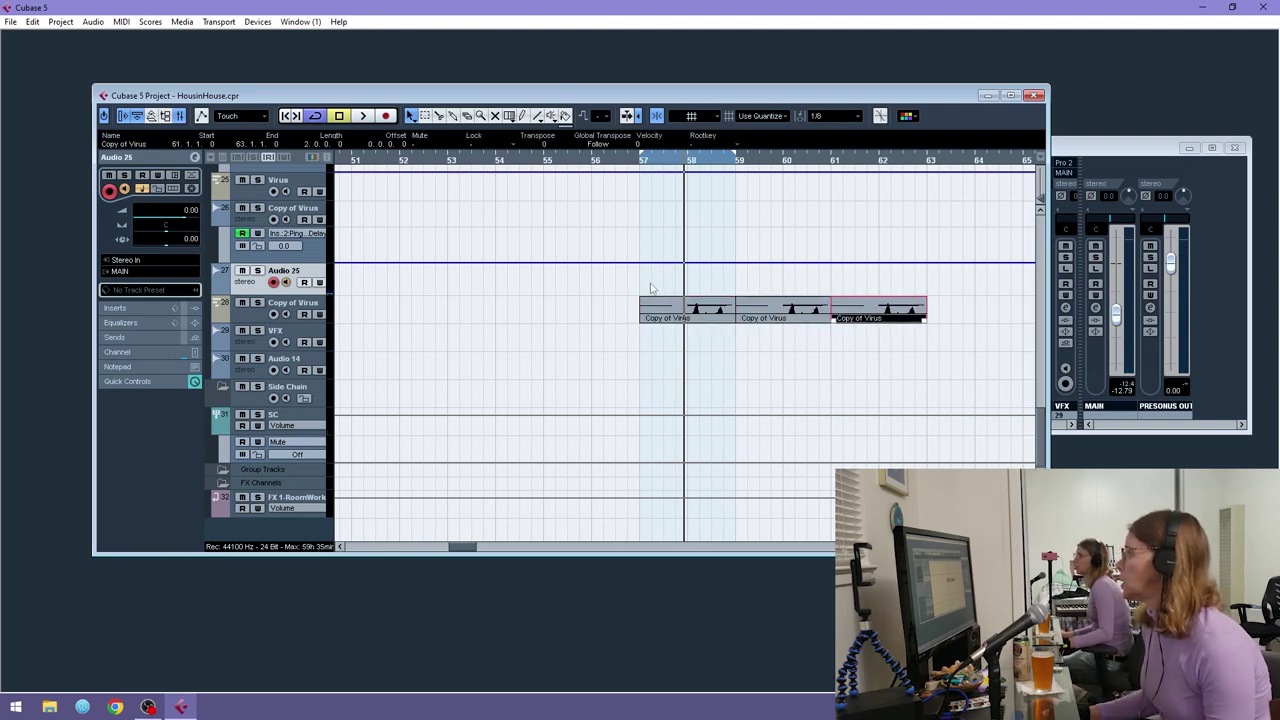
key(ctrl+d)
click(540, 162)
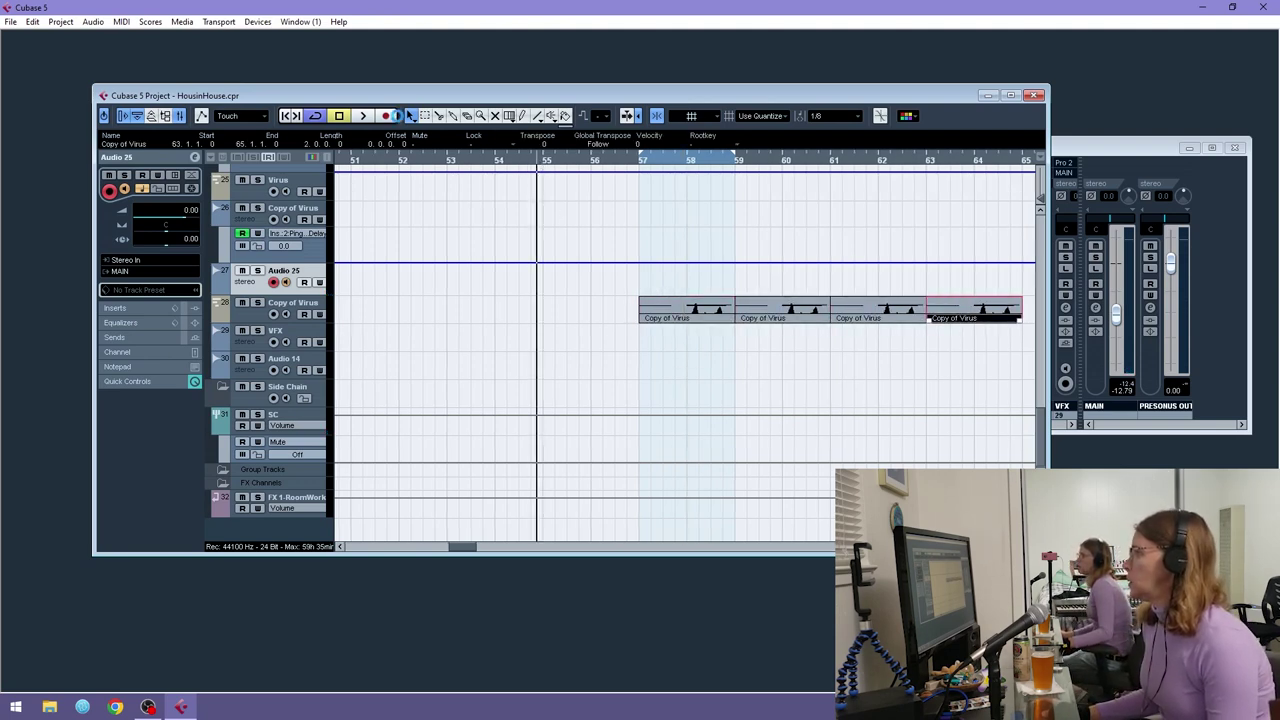
drag(995, 356, 735, 313)
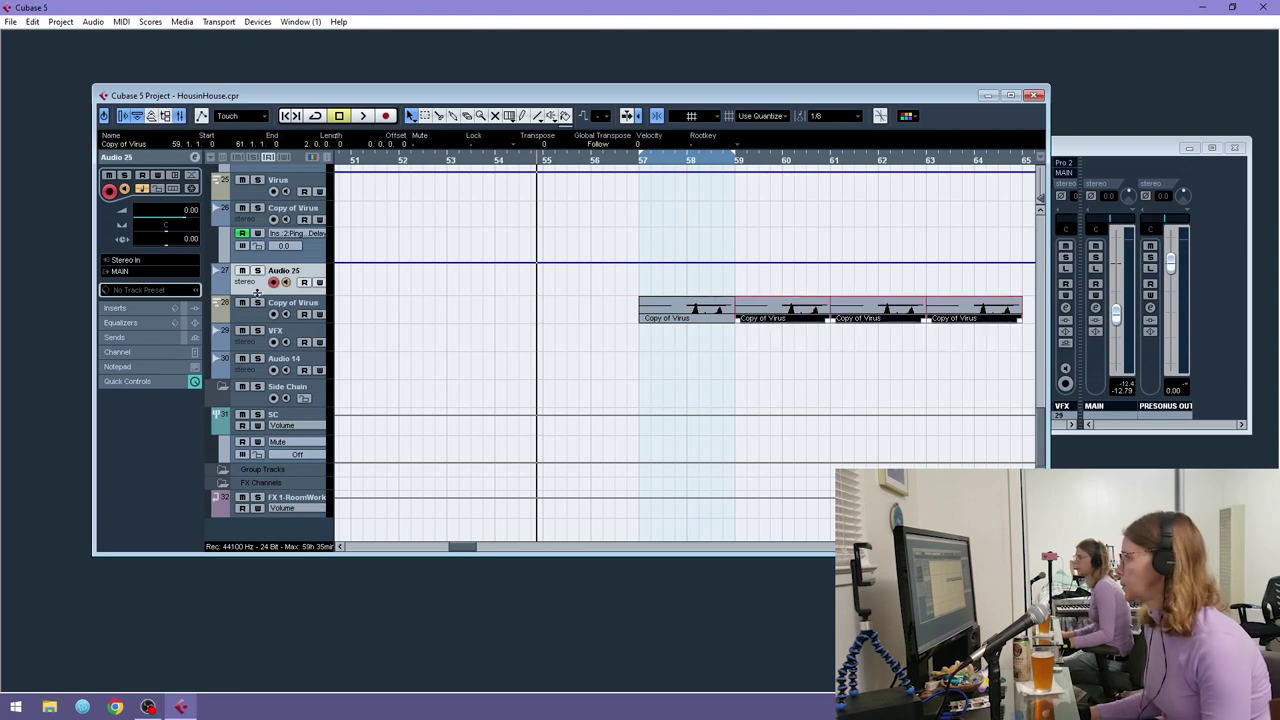
- Solo the Copy of Virus MIDI track, extend the right locator past bar 65, and record the synth onto Audio 25 from bar 56 to about bar 67
click(258, 303)
drag(732, 155, 1040, 177)
click(448, 163)
click(386, 116)
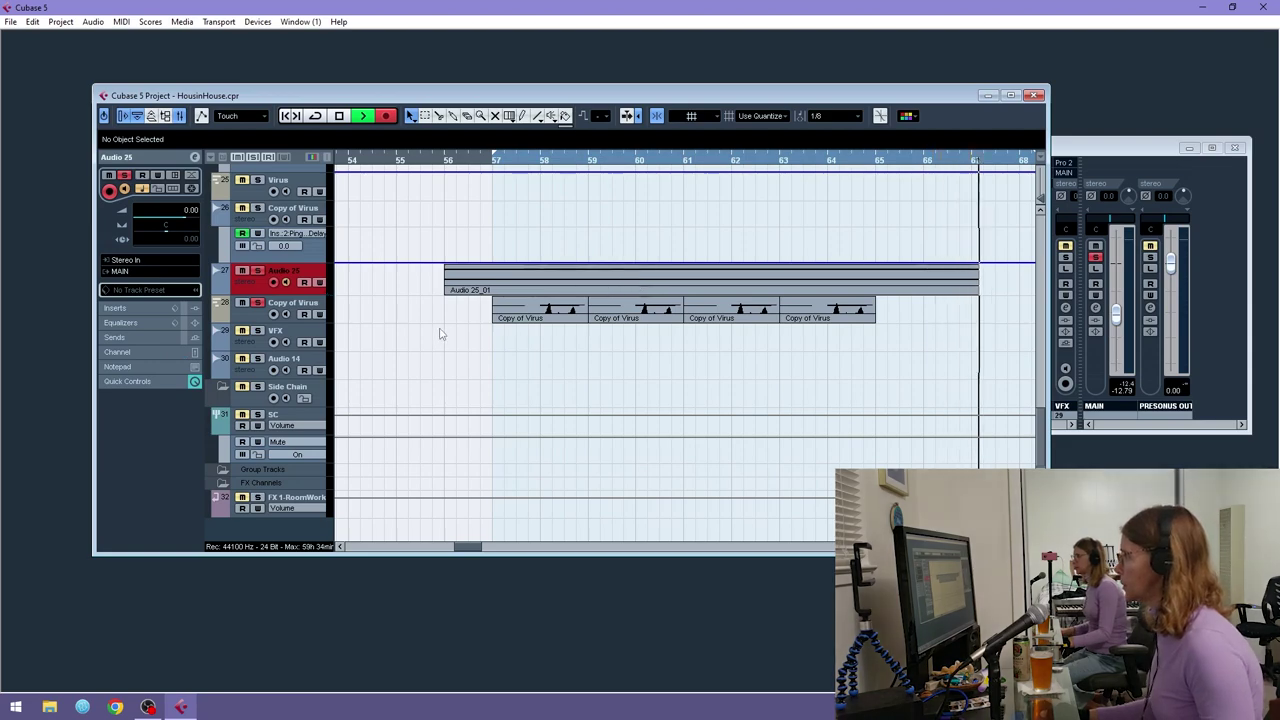
key(space)
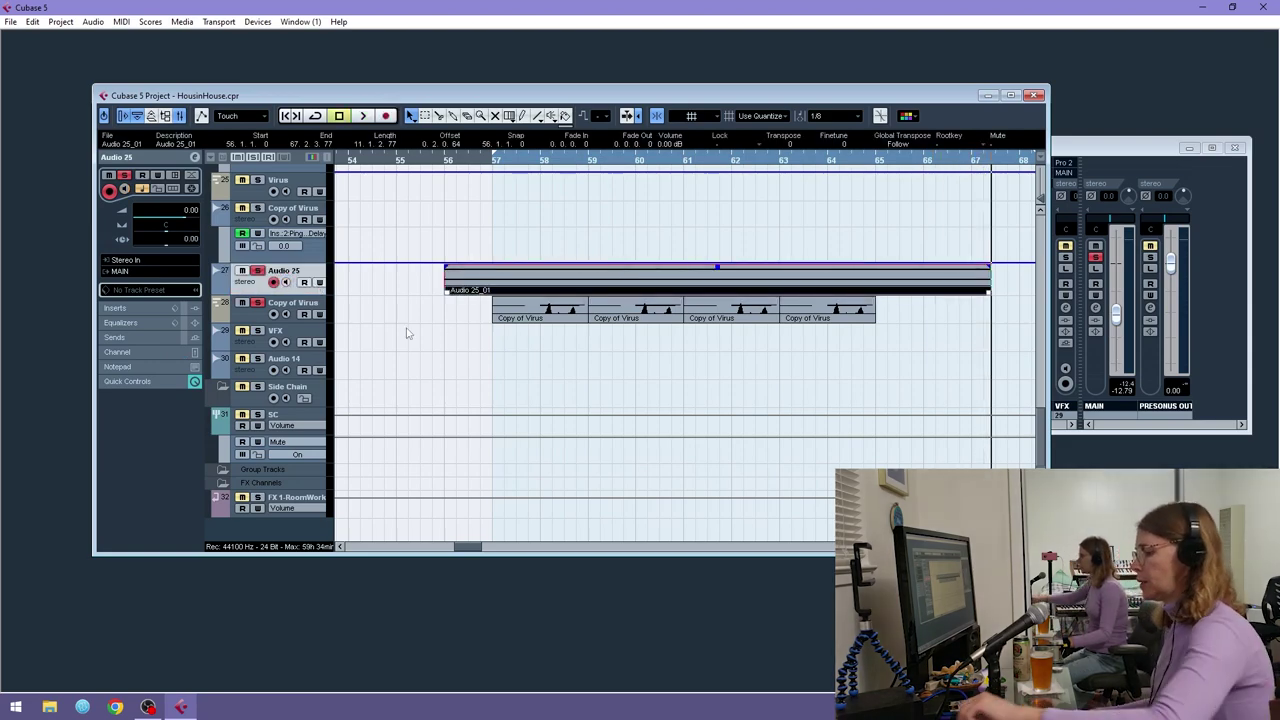
- Clear all track solos and toggle input monitoring on the Audio 15 track
scroll(406, 333, up, 15)
click(267, 158)
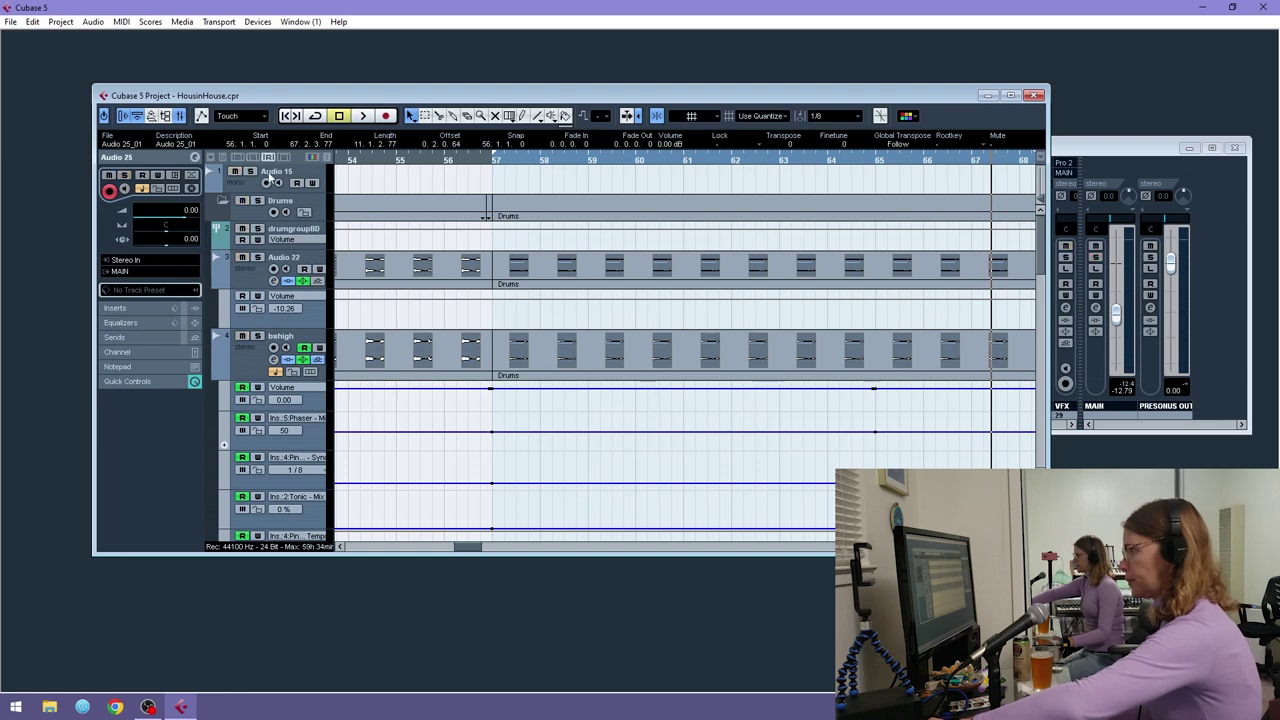
click(279, 185)
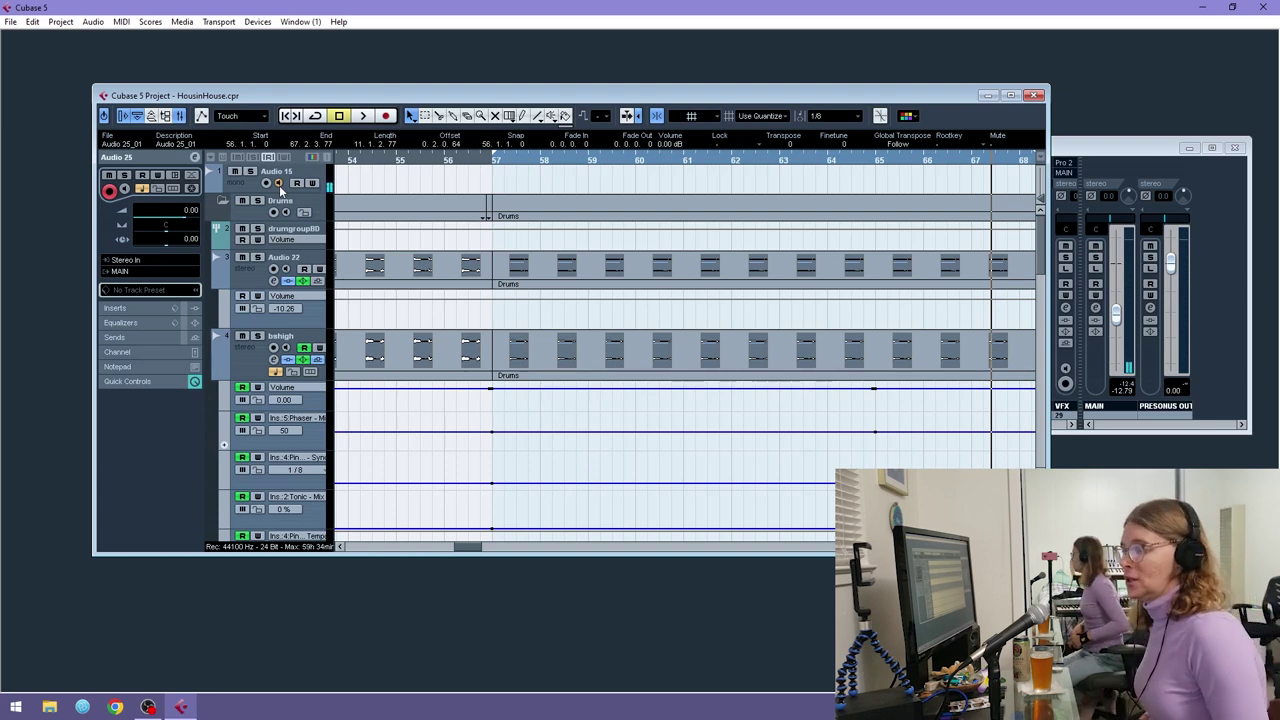
scroll(421, 252, down, 10)
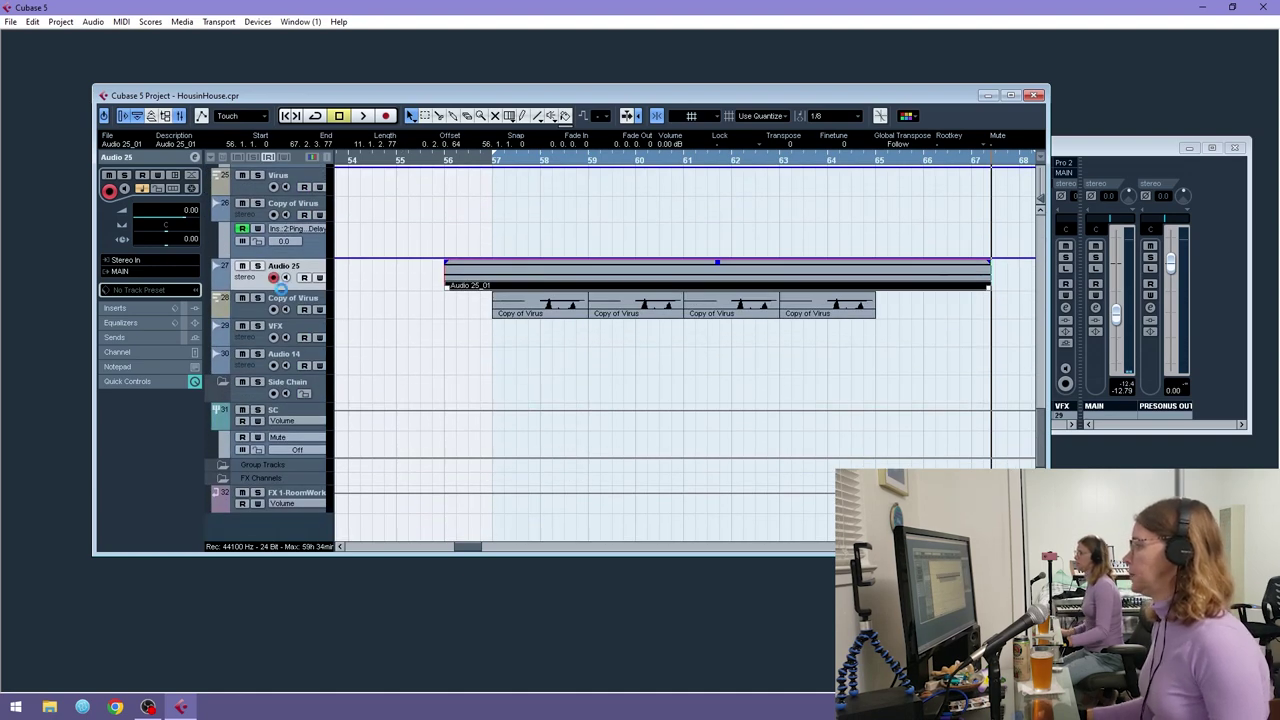
scroll(366, 286, up, 10)
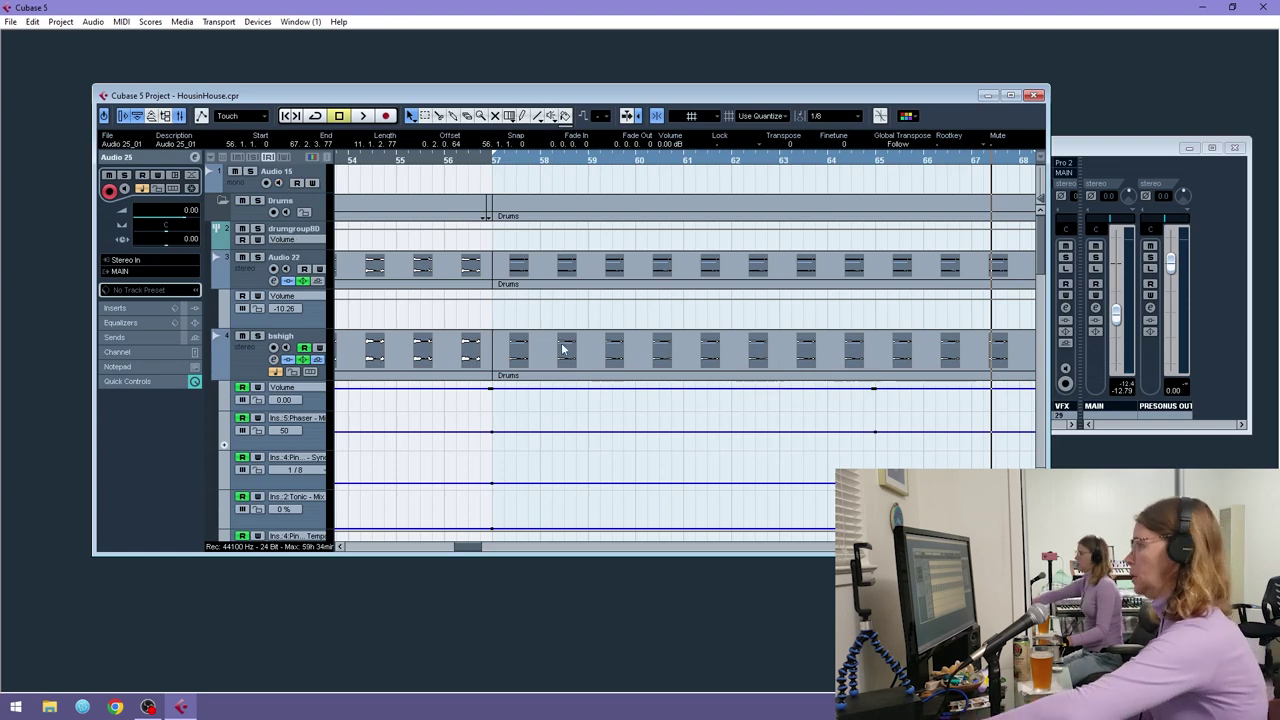
- Rename the Audio 25 track as pwmpad and cut away the portion of its recording before 57.1.2.9
scroll(558, 346, down, 3)
scroll(558, 346, down, 8)
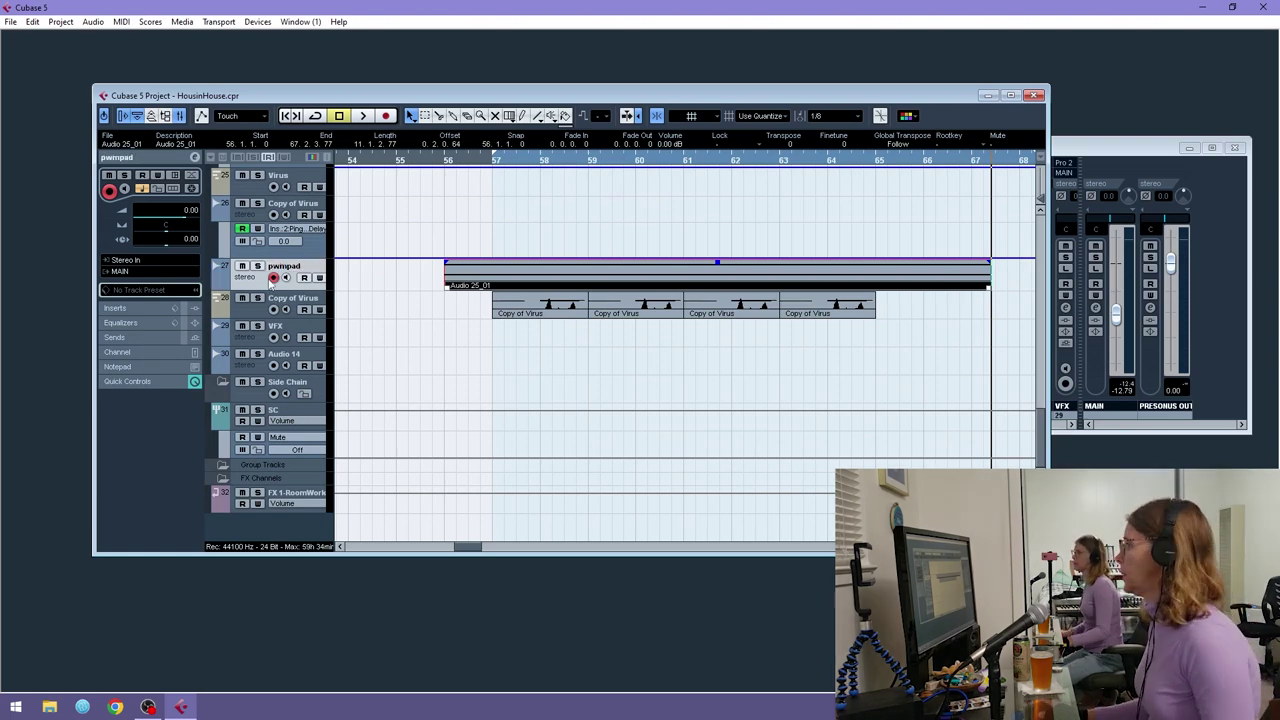
drag(277, 290, 300, 517)
drag(500, 160, 455, 238)
key(3)
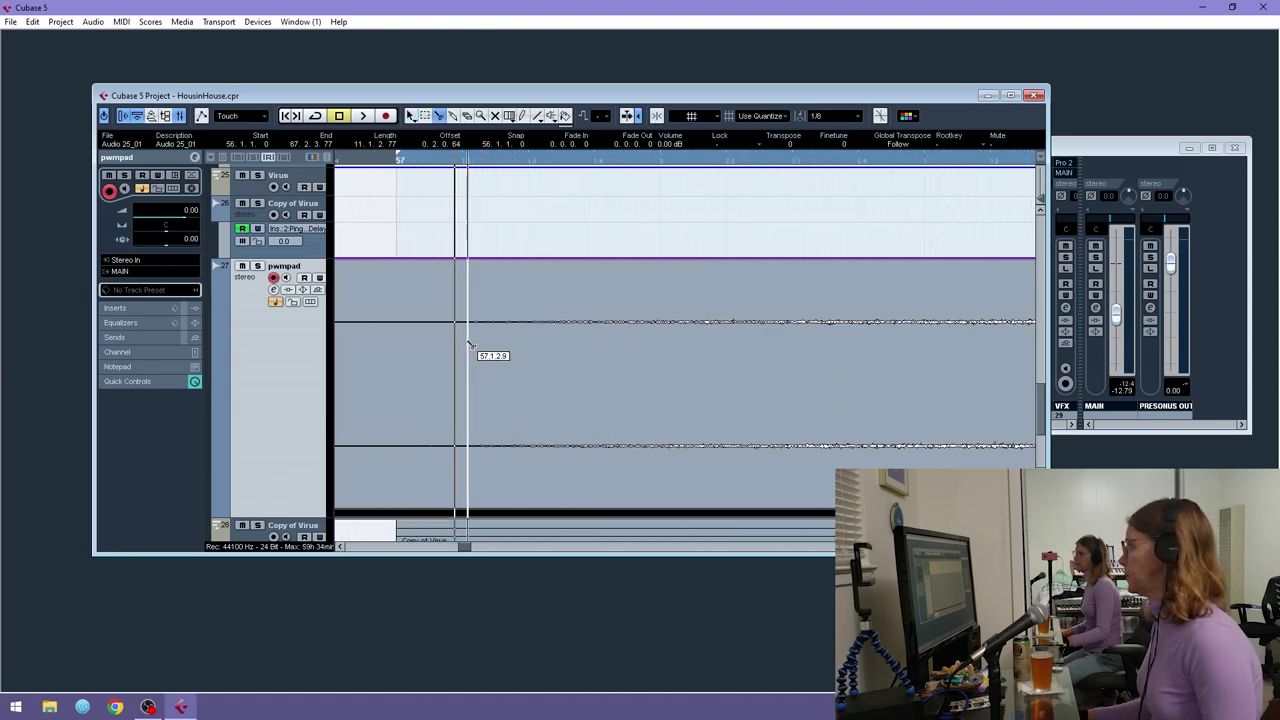
click(468, 343)
key(1)
key(Left)
key(Delete)
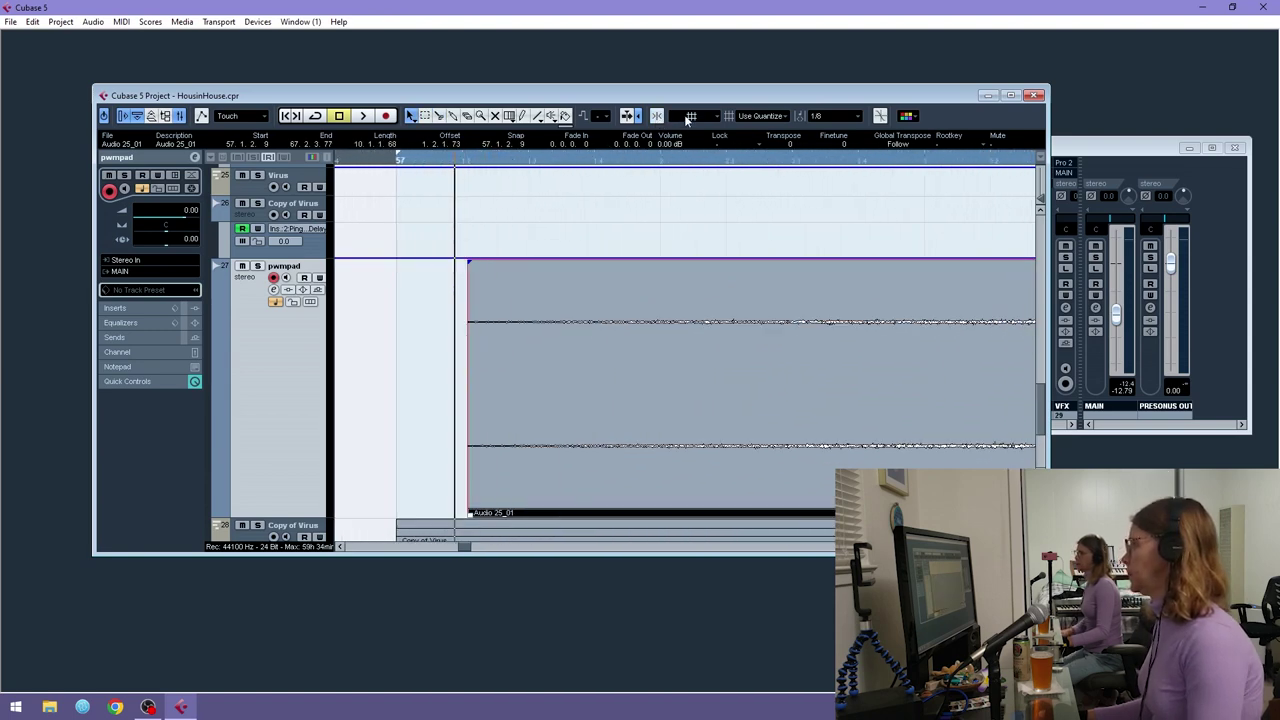
- Align the trimmed pwmpad recording to bar 57 and give it a very short fade-in of 0.0.0.6
drag(631, 279, 562, 282)
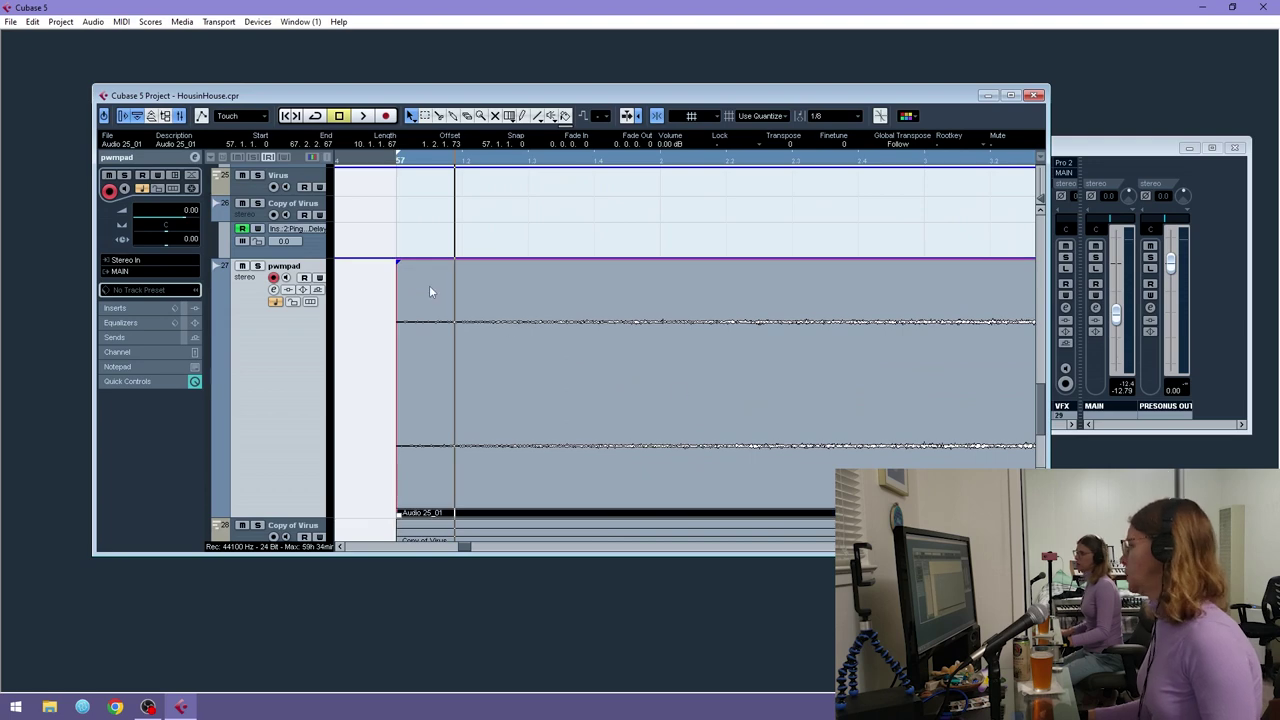
drag(398, 261, 401, 262)
key(g)
key(g)
key(g)
key(g)
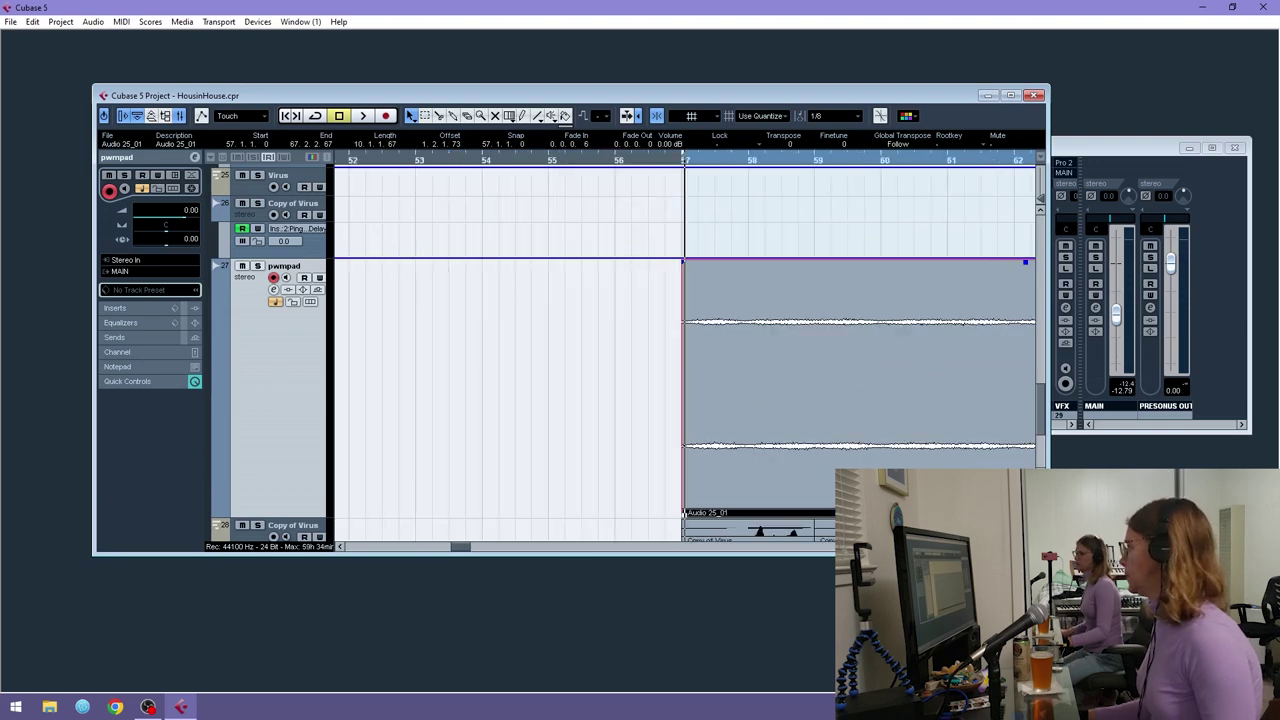
key(g)
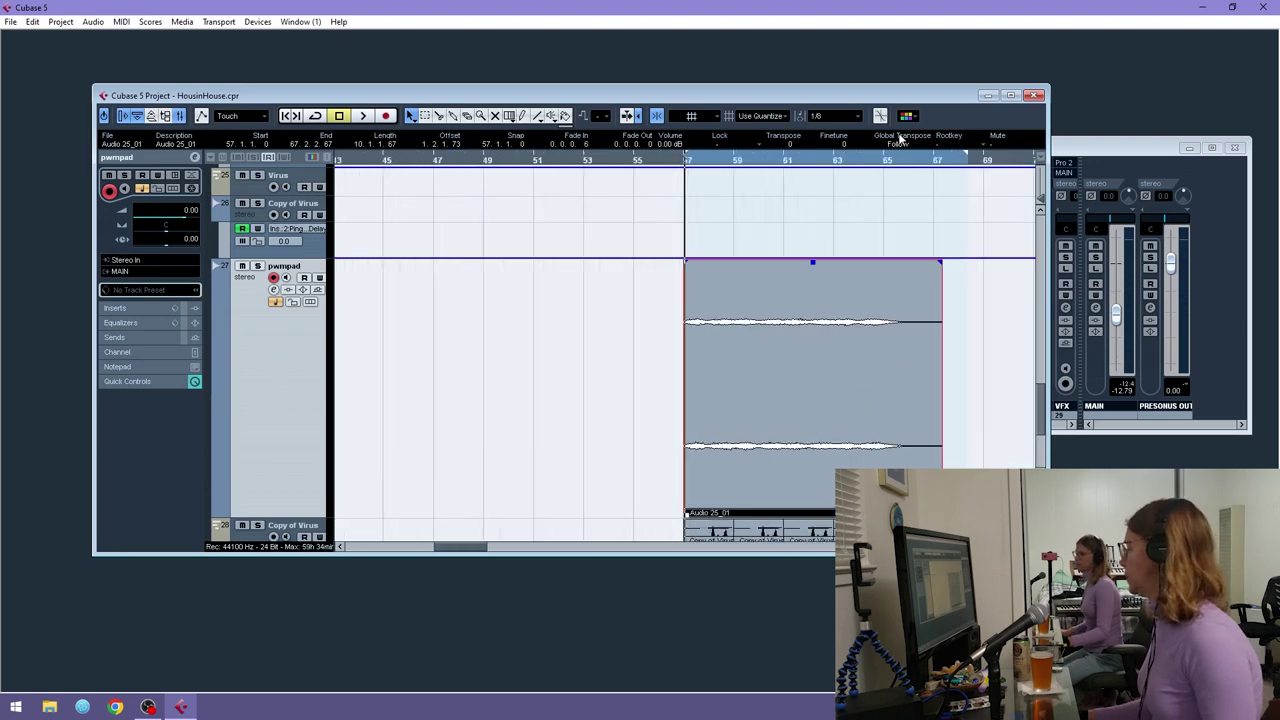
- Duplicate the pwmpad track, set the quantize value to 1/1, and delete the recording from the duplicate
right_click(258, 307)
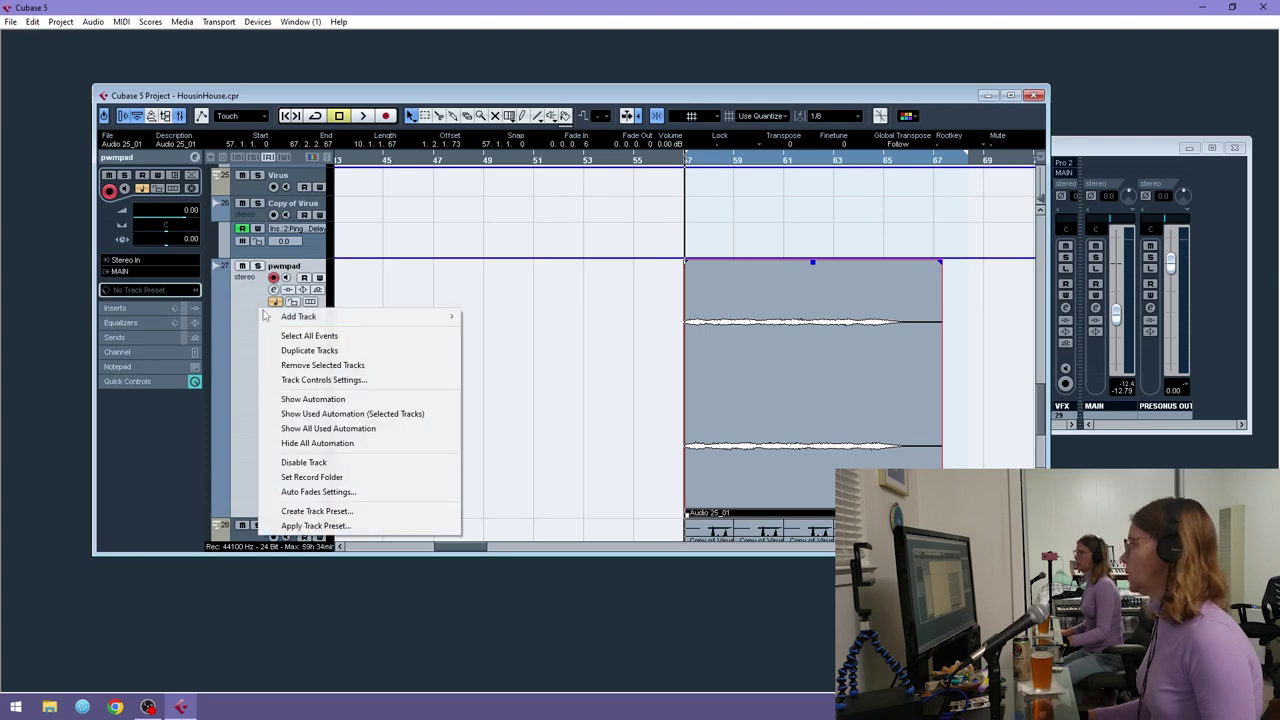
click(318, 349)
click(839, 119)
click(846, 134)
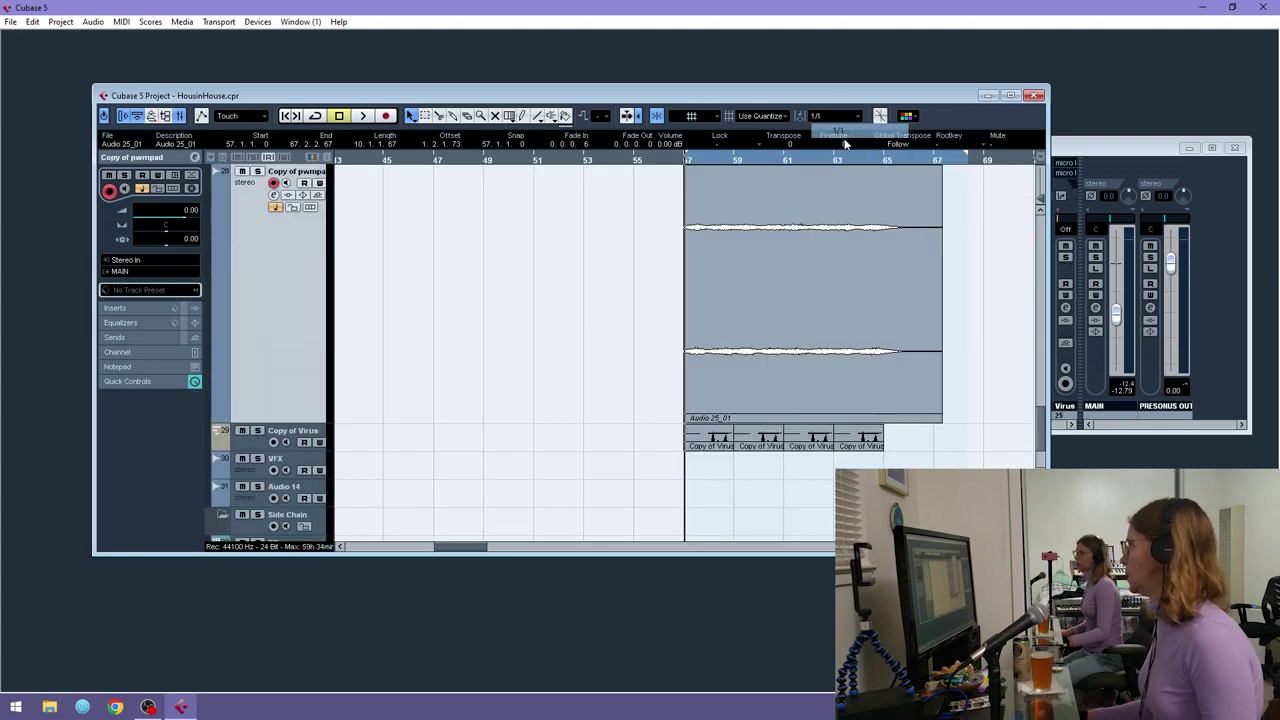
drag(720, 343, 921, 345)
scroll(940, 428, up, 3)
key(Delete)
scroll(633, 442, down, 2)
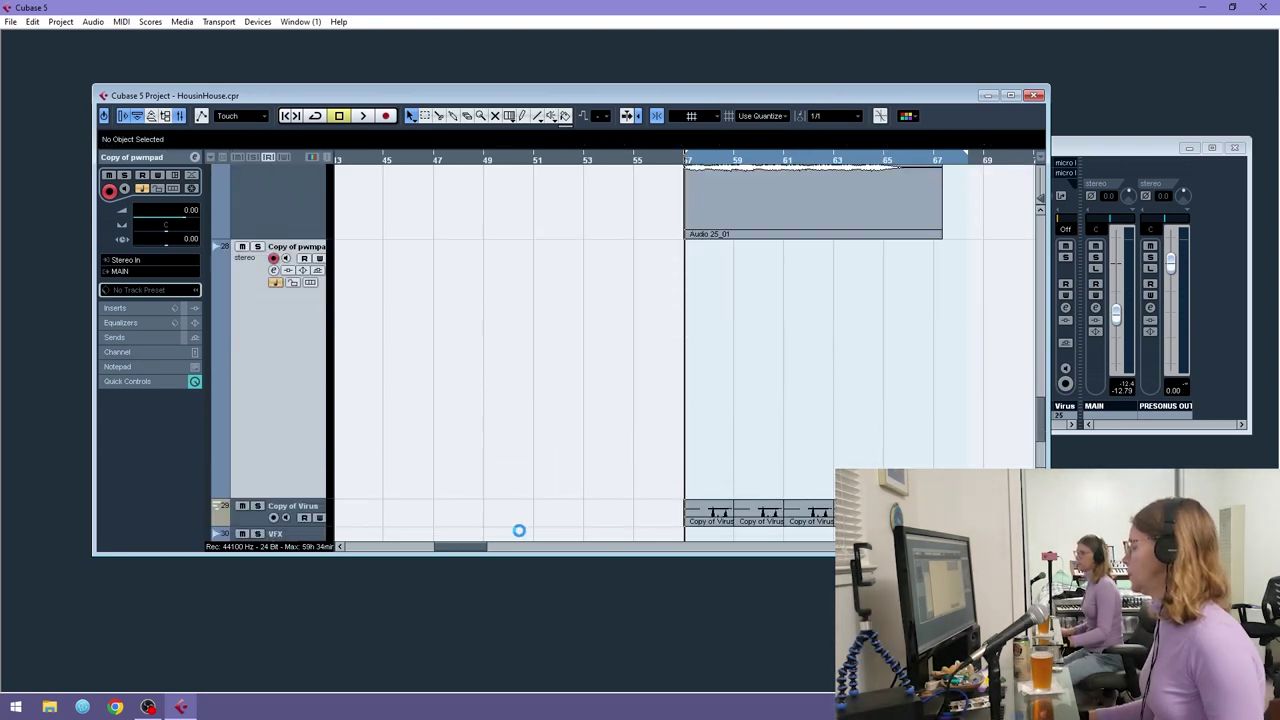
- Reduce the height of the duplicated pwmpad track and rename it pwmfilter
scroll(468, 548, right, 3)
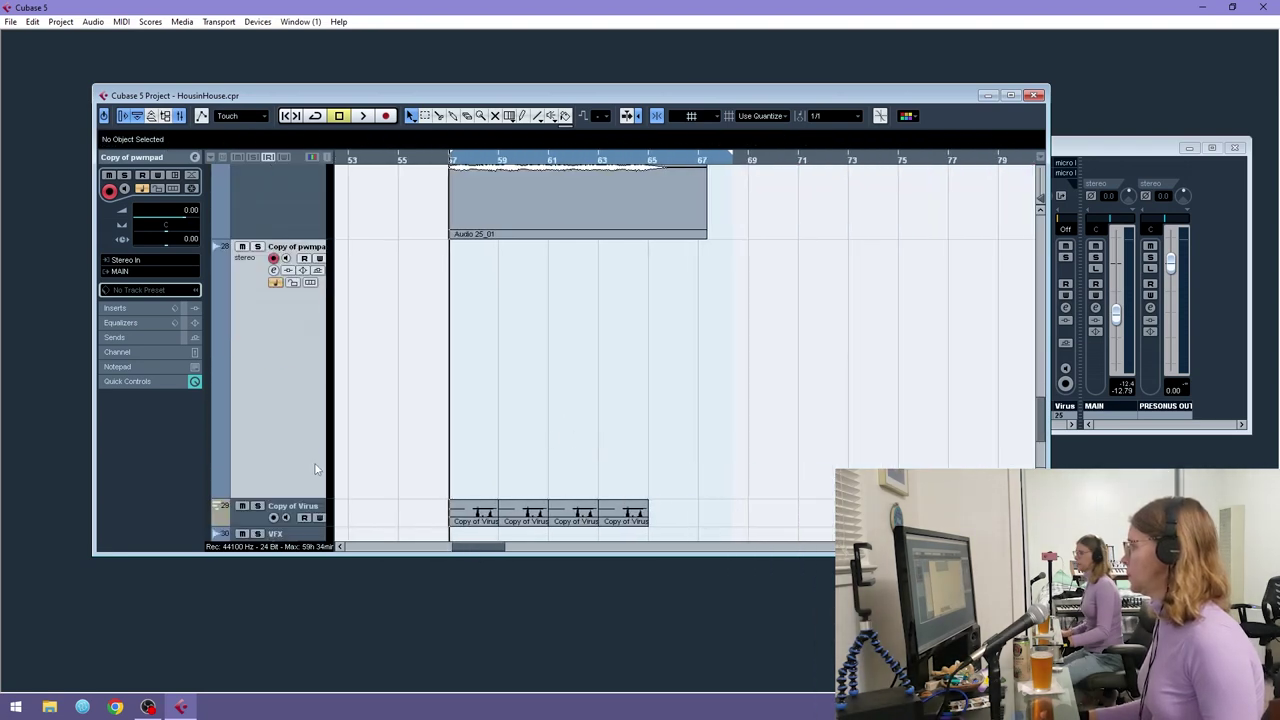
click(313, 506)
drag(313, 497, 310, 294)
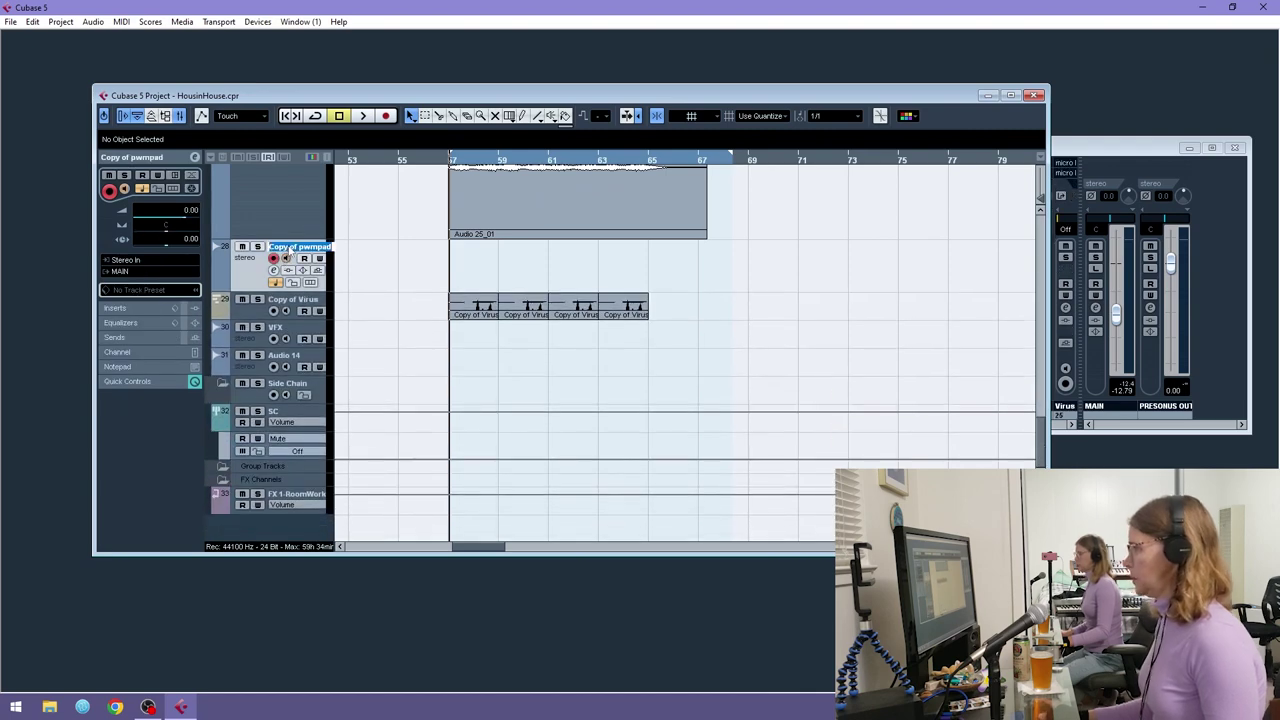
text(pwmfilter)
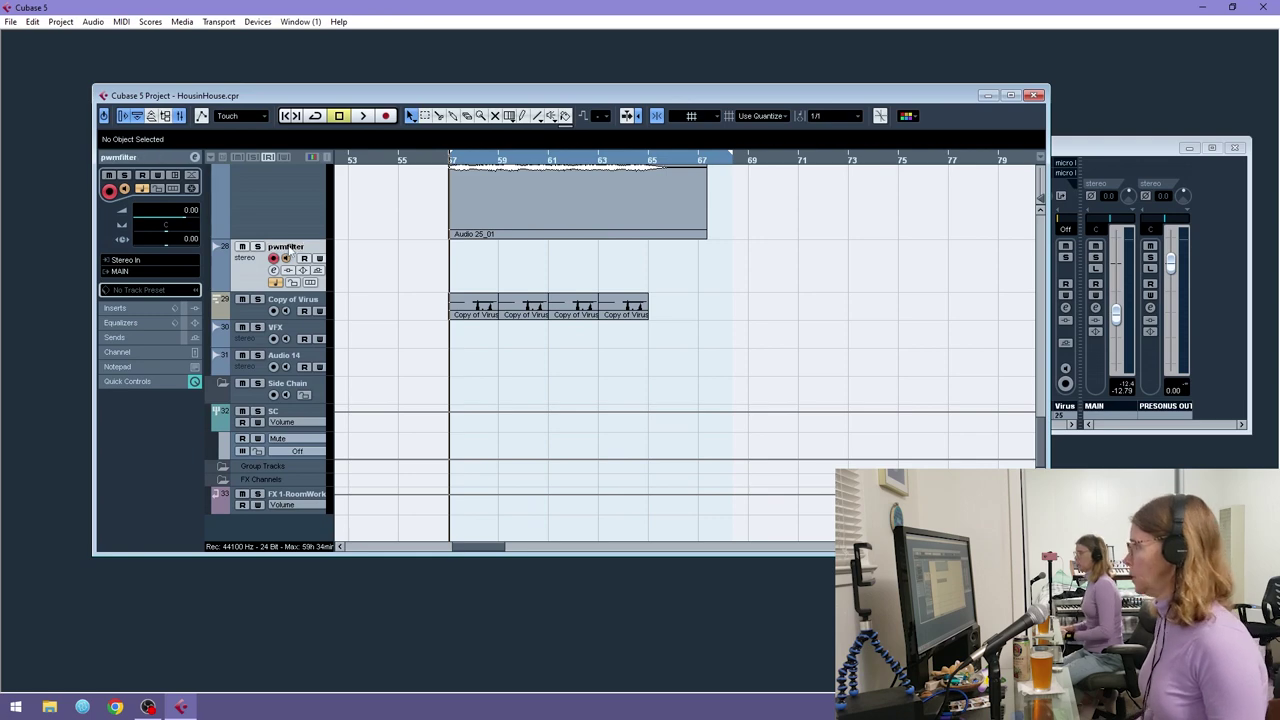
key(Return)
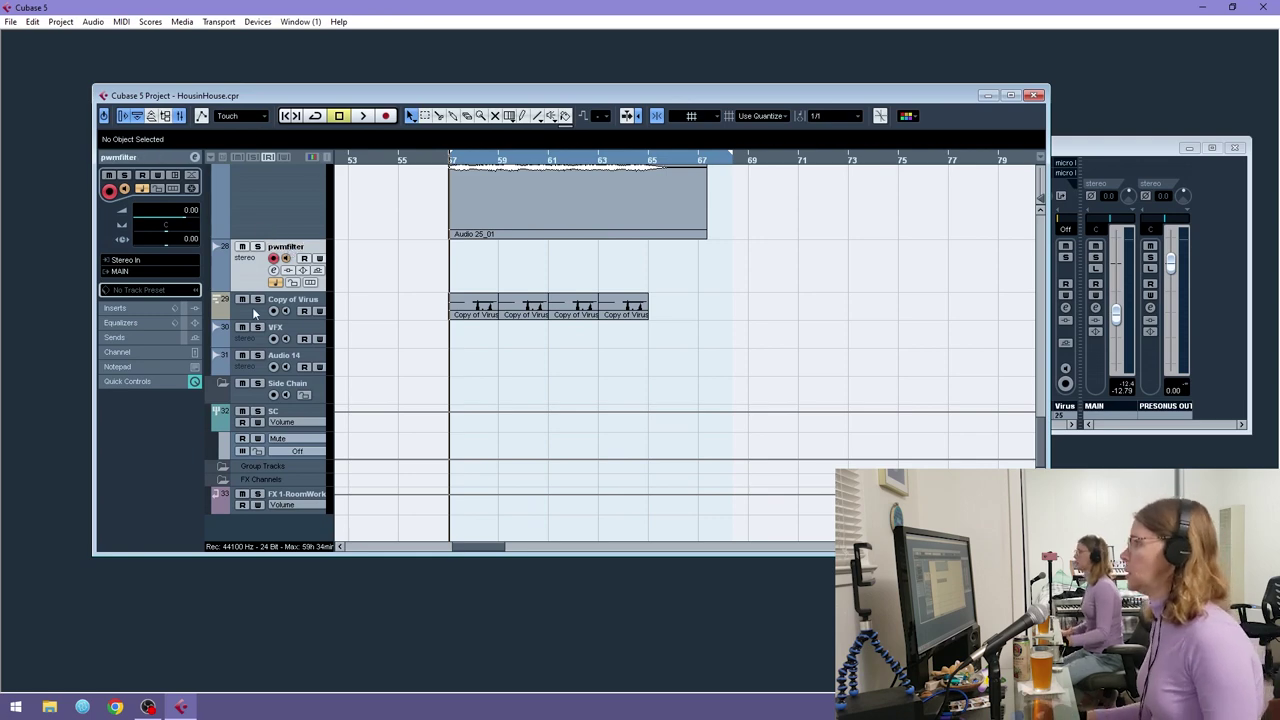
- Move the four Copy of Virus MIDI parts so they span bars 65–73
scroll(420, 336, up, 3)
scroll(714, 449, down, 2)
drag(706, 375, 671, 386)
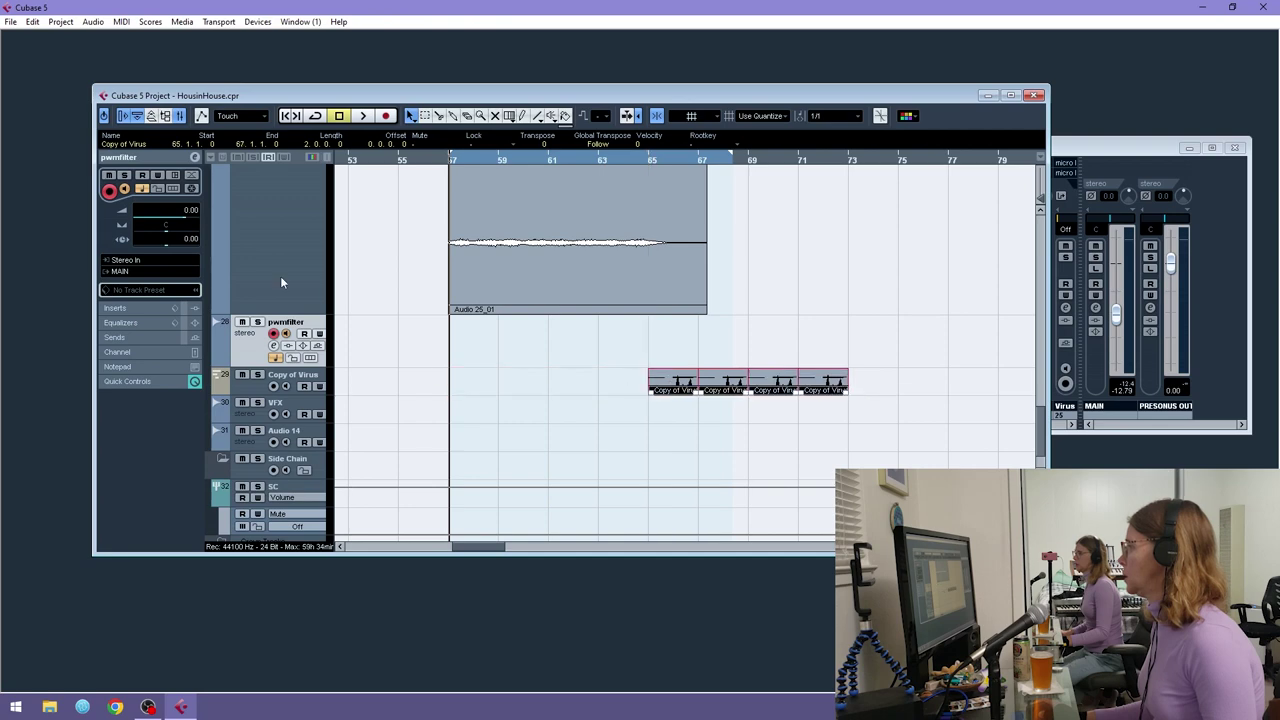
- Play the arrangement from about bar 55 through the moved Virus parts, extend the right locator to bar 73, and stop playback
scroll(250, 170, up, 1)
key(space)
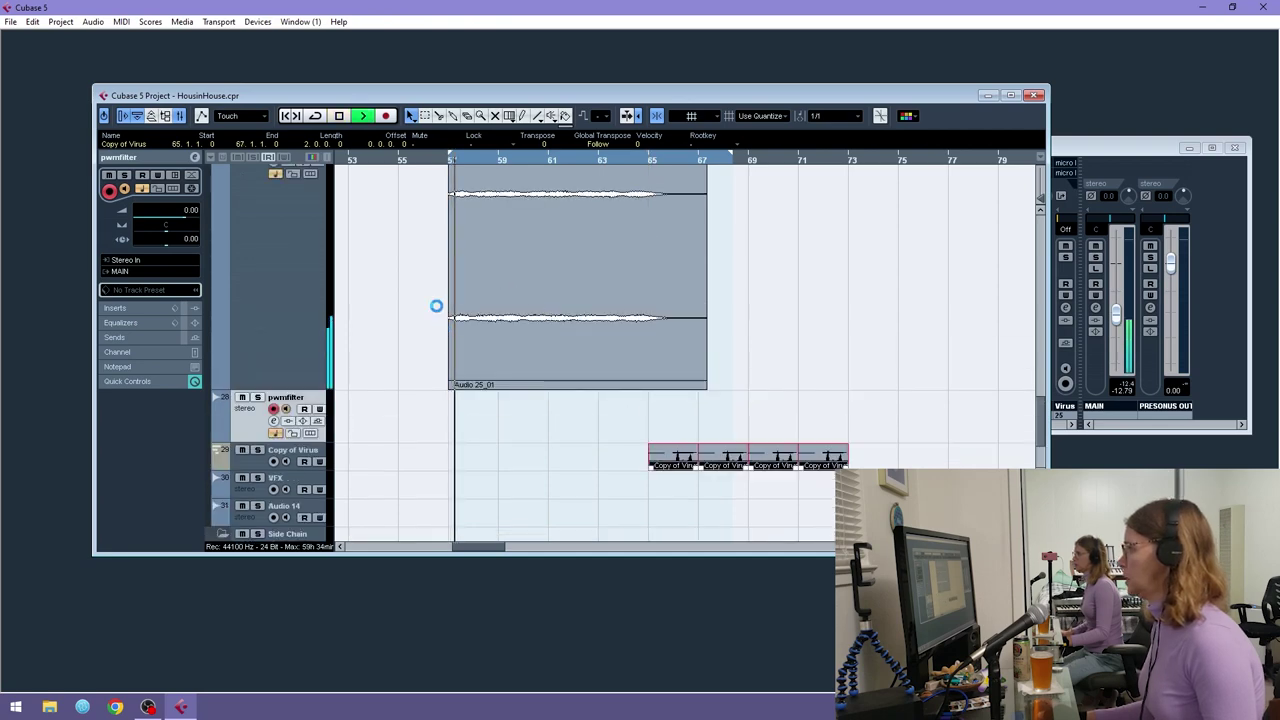
scroll(430, 300, up, 4)
click(409, 166)
scroll(583, 437, up, 5)
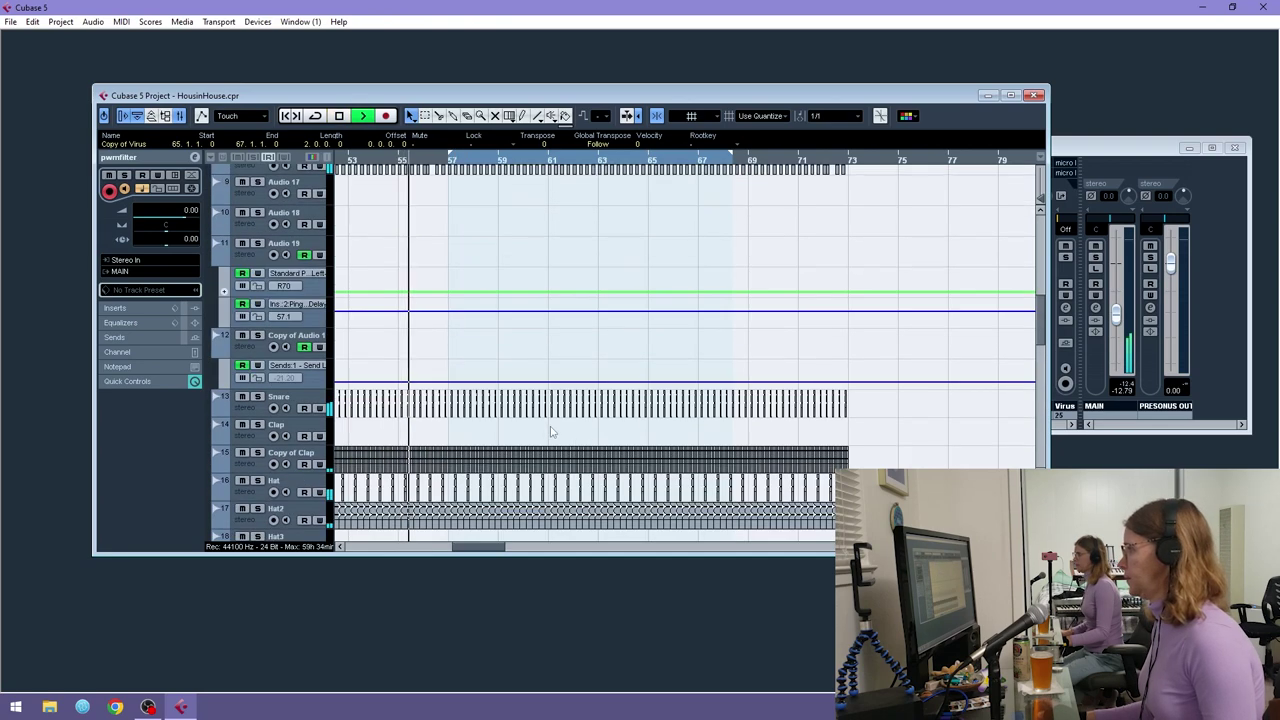
scroll(738, 232, down, 6)
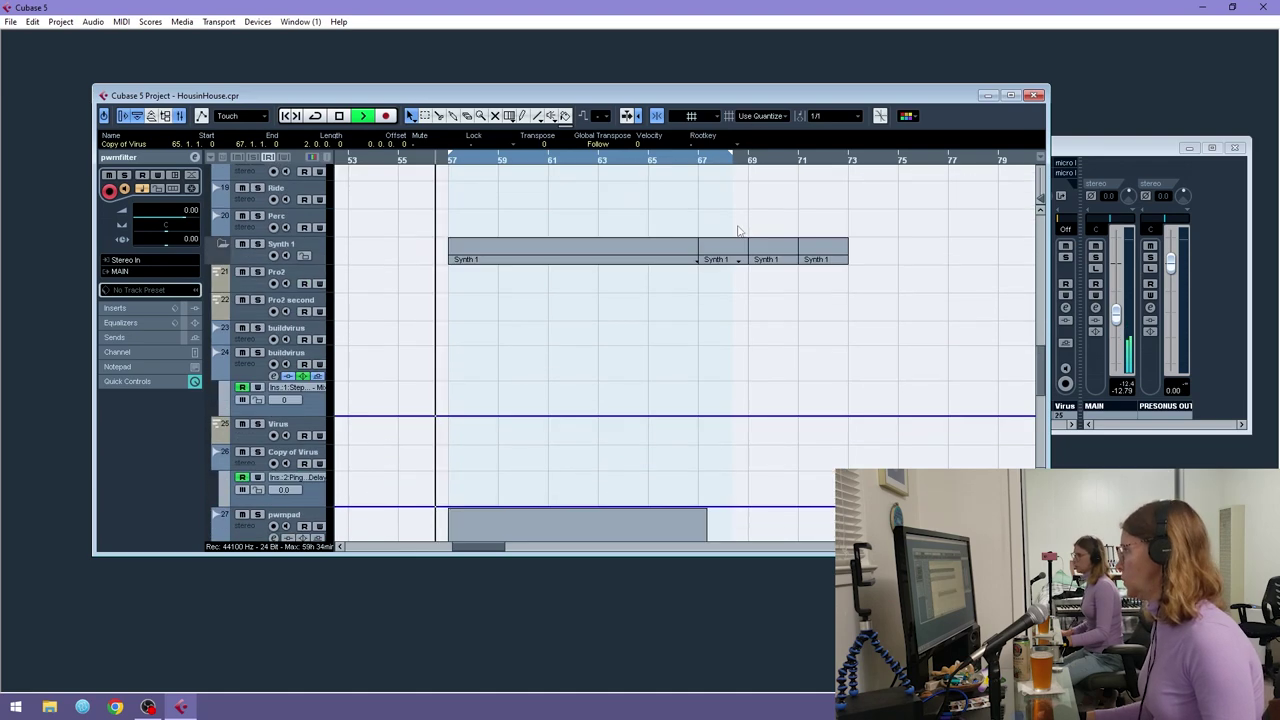
drag(871, 449, 453, 343)
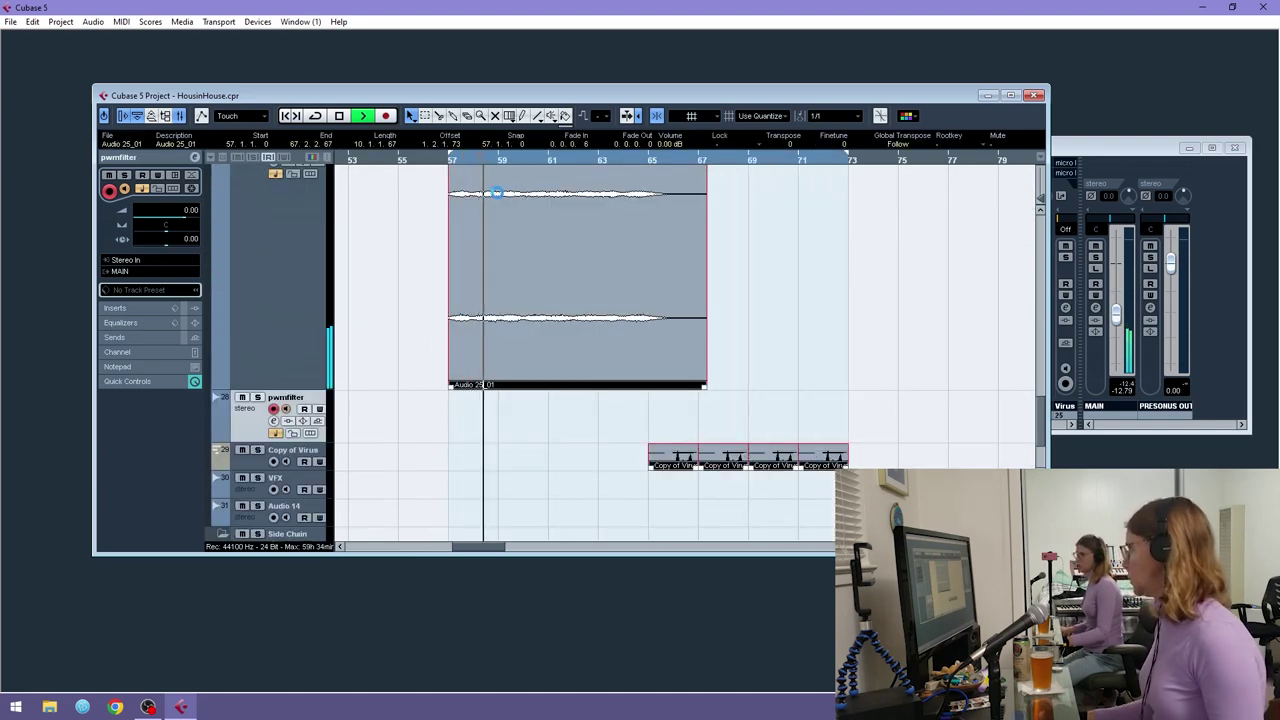
drag(467, 548, 478, 550)
scroll(480, 395, up, 3)
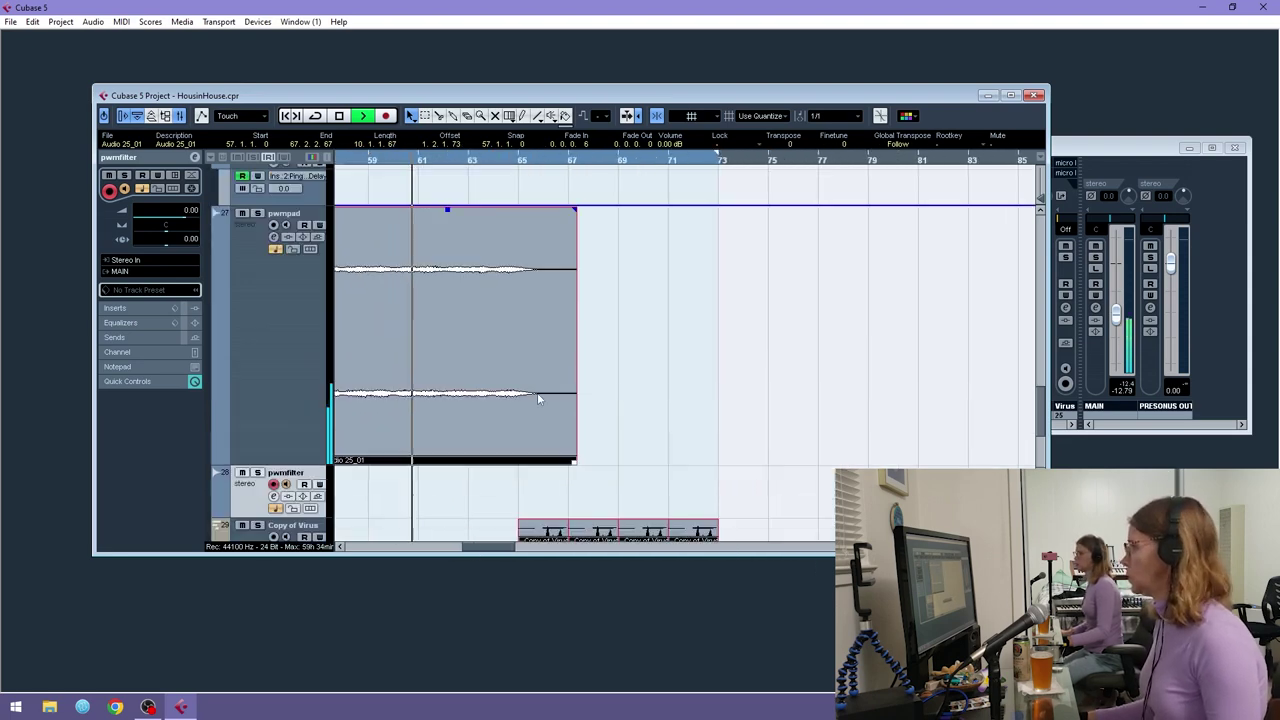
scroll(483, 374, down, 5)
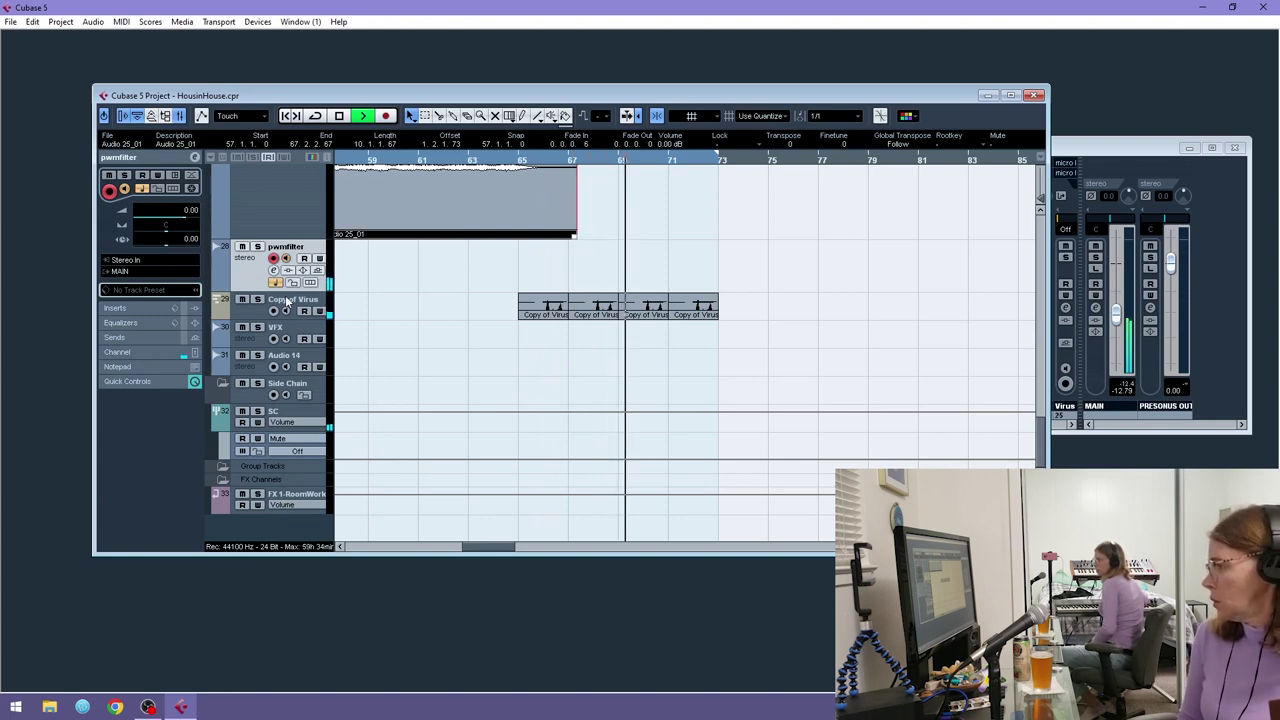
key(space)
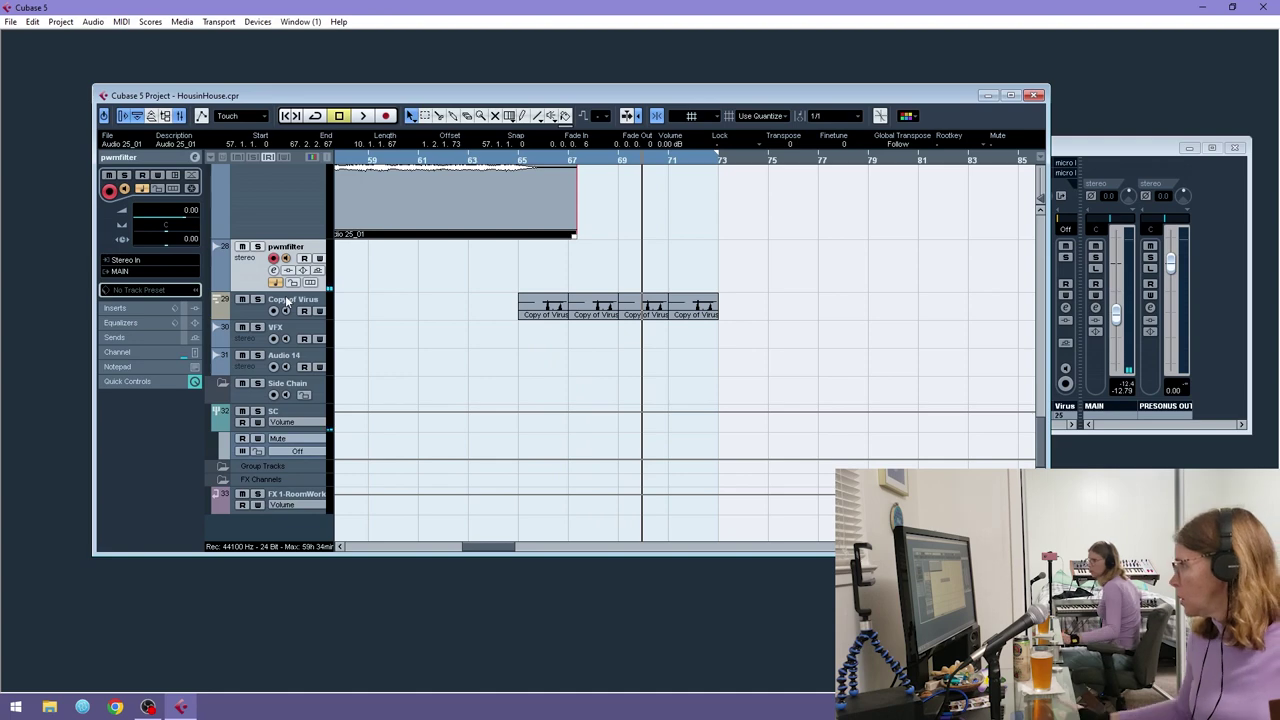
- Record the synth onto pwmfilter from bar 64 to bar 75, and turn off the track's input monitoring
click(517, 161)
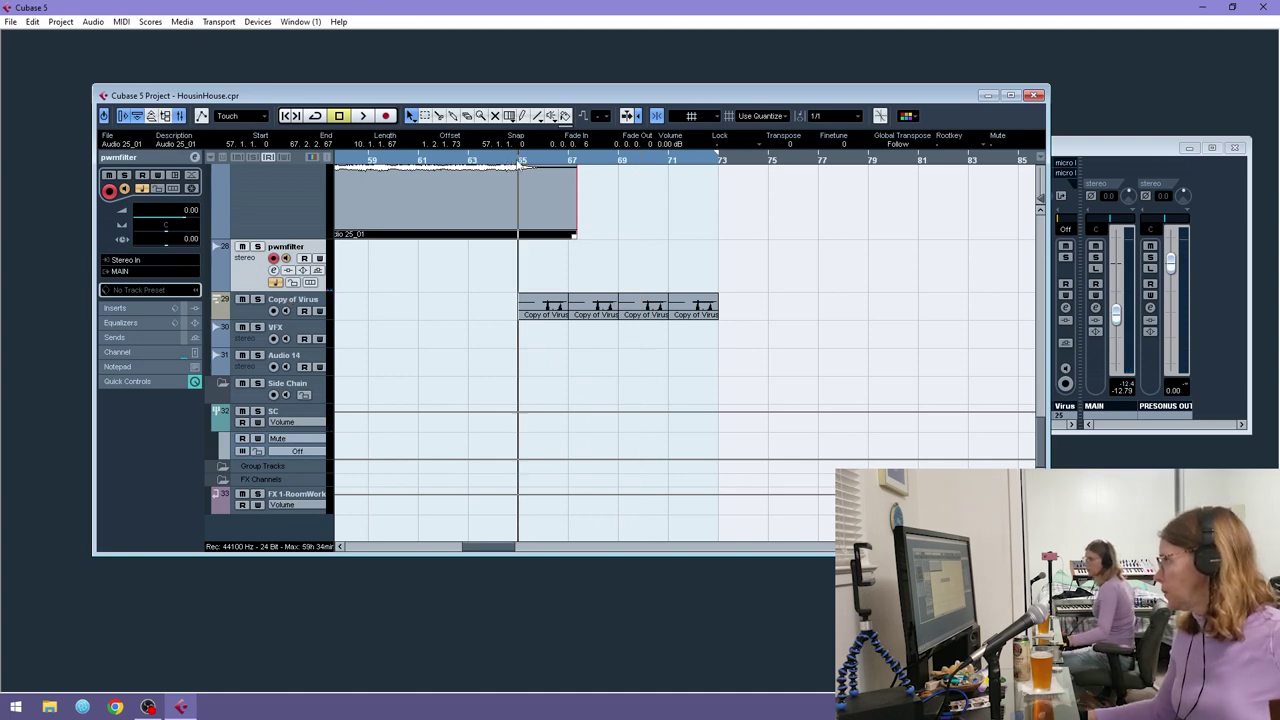
drag(511, 162, 503, 182)
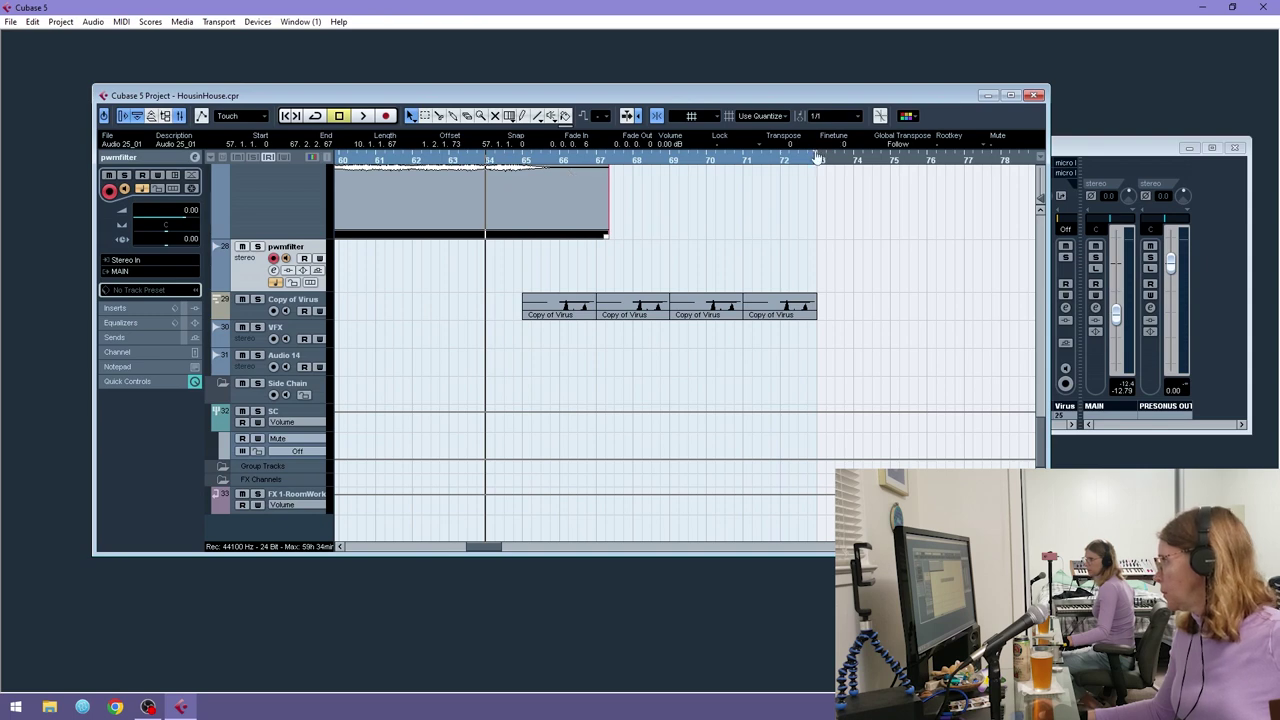
click(387, 117)
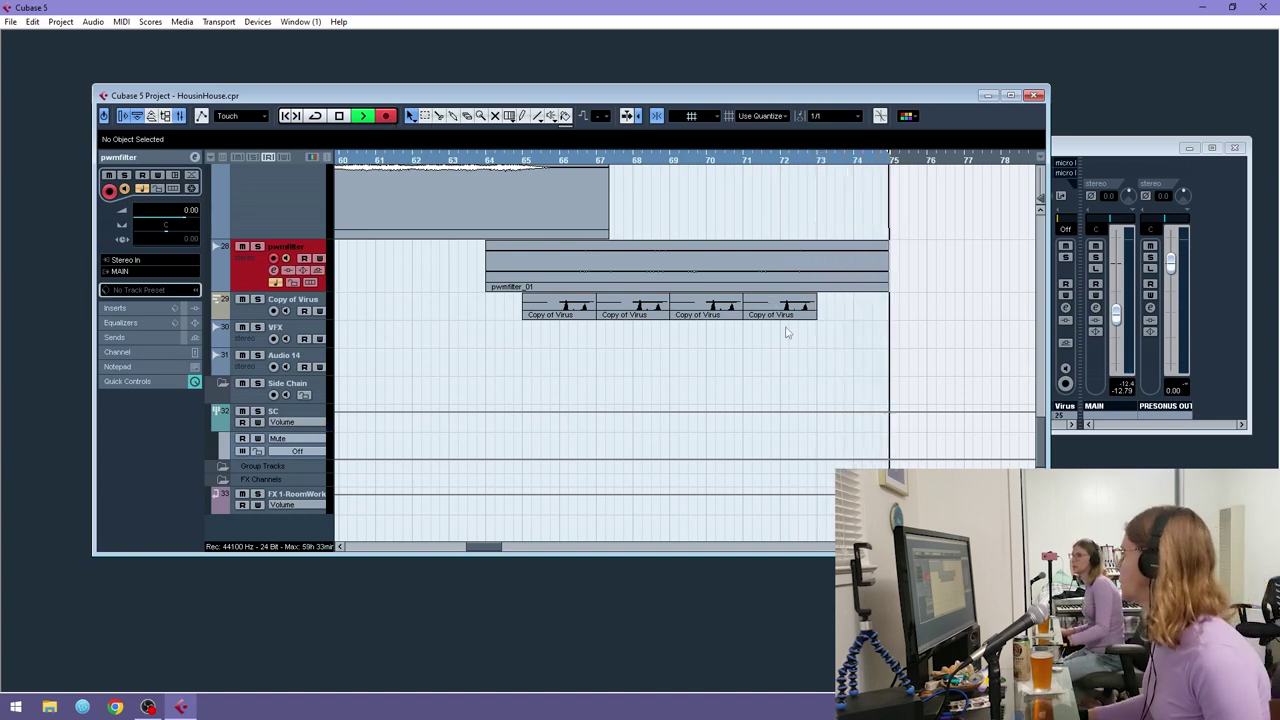
key(space)
click(285, 259)
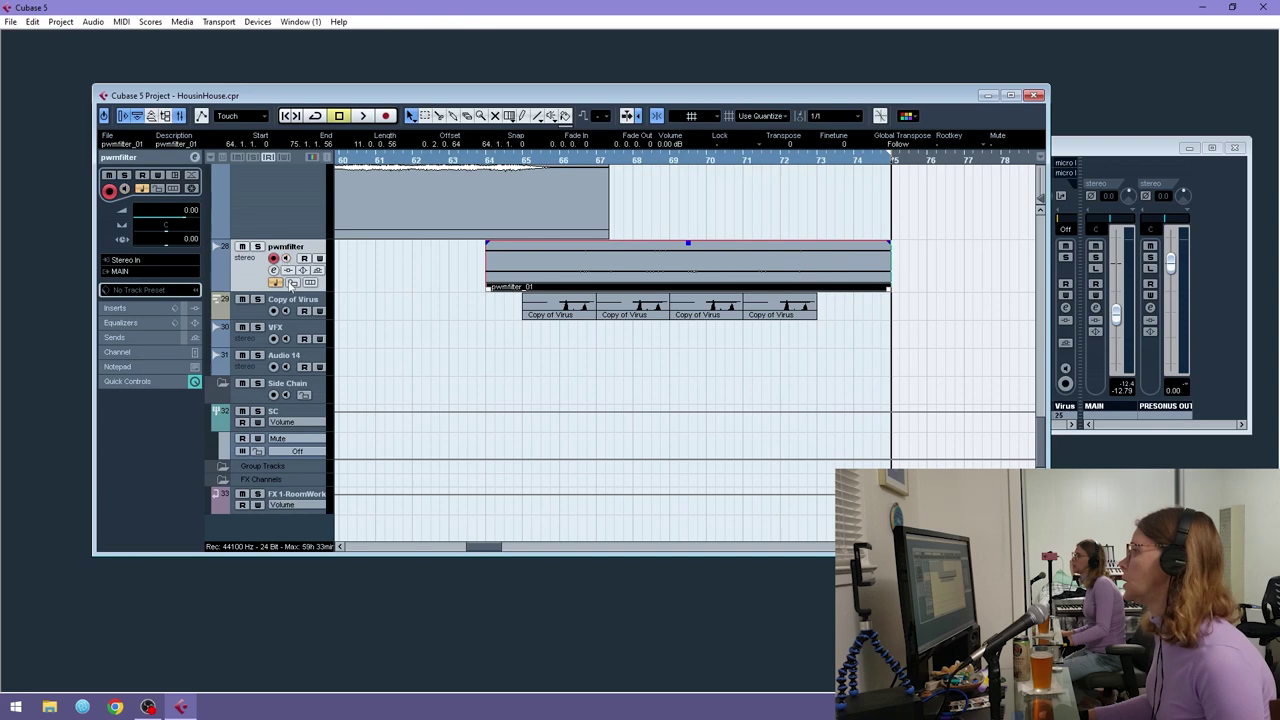
- Enlarge the pwmfilter track, split its recording at 65.1.1.100, and delete the piece before the split
drag(290, 307, 290, 464)
drag(517, 163, 467, 232)
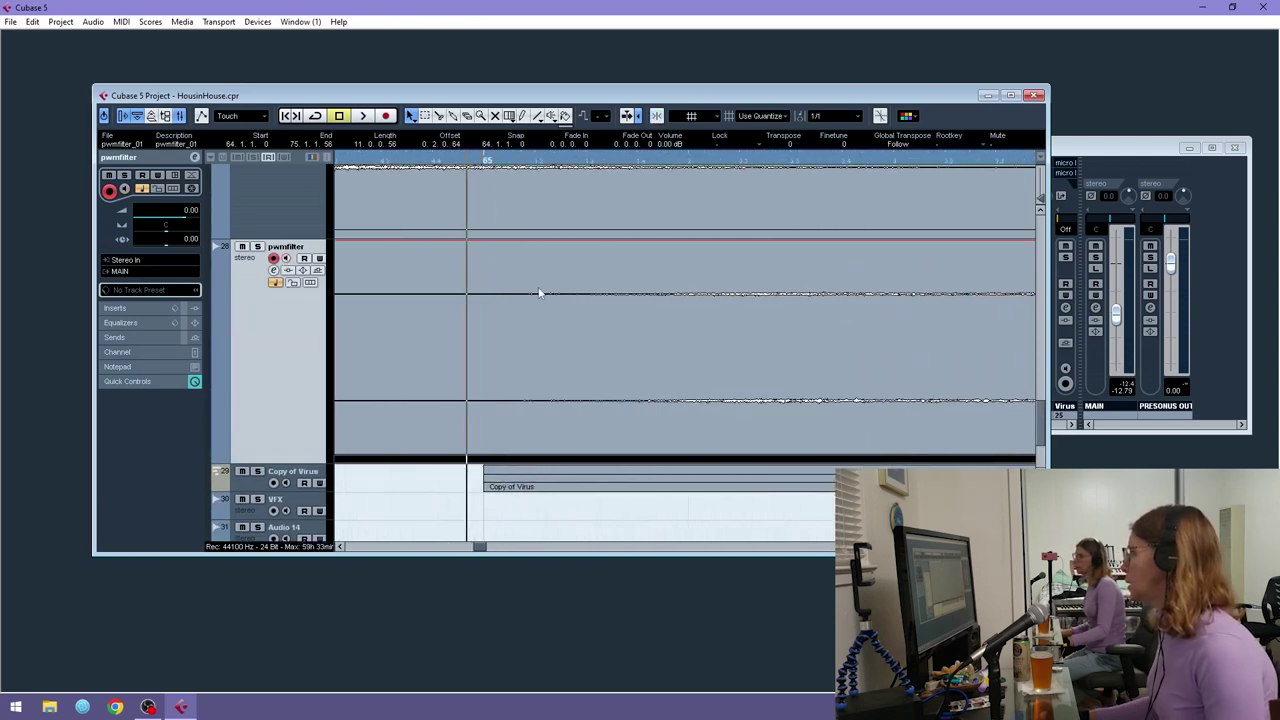
key(3)
click(527, 314)
key(1)
click(488, 288)
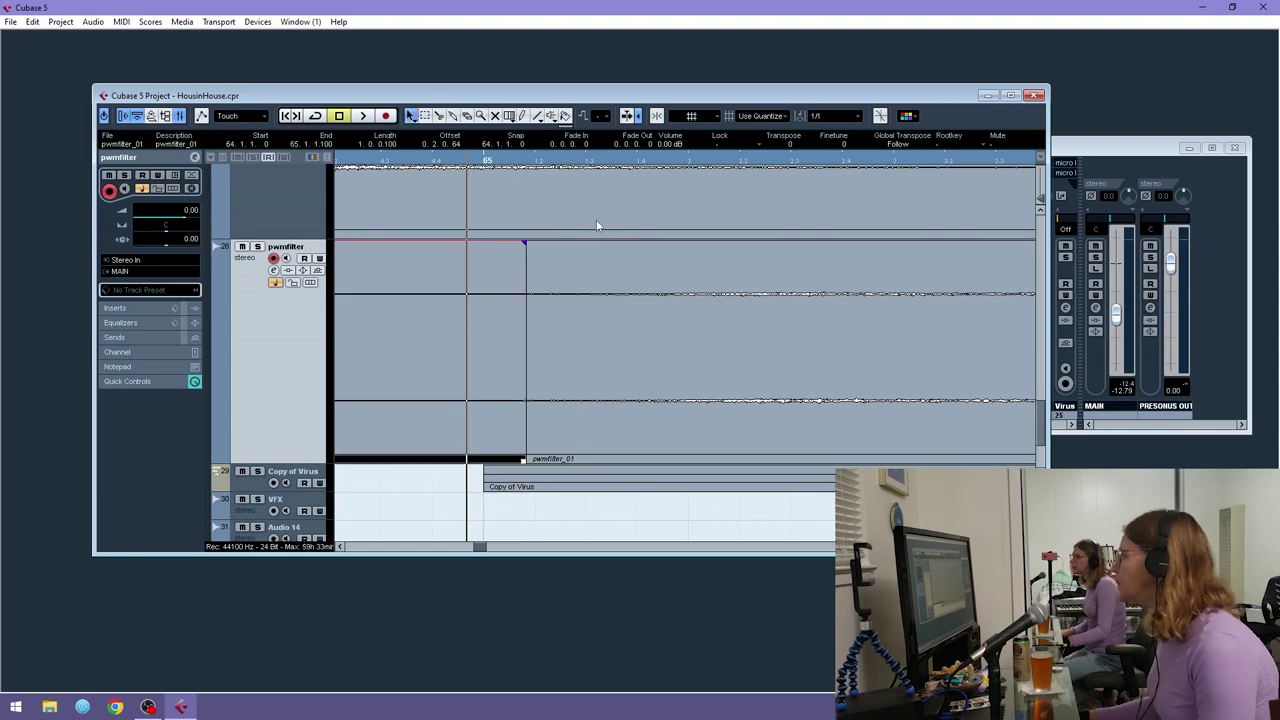
key(Delete)
- Turn snap on and move the trimmed pwmfilter recording to start at bar 65
click(657, 115)
drag(598, 352, 556, 352)
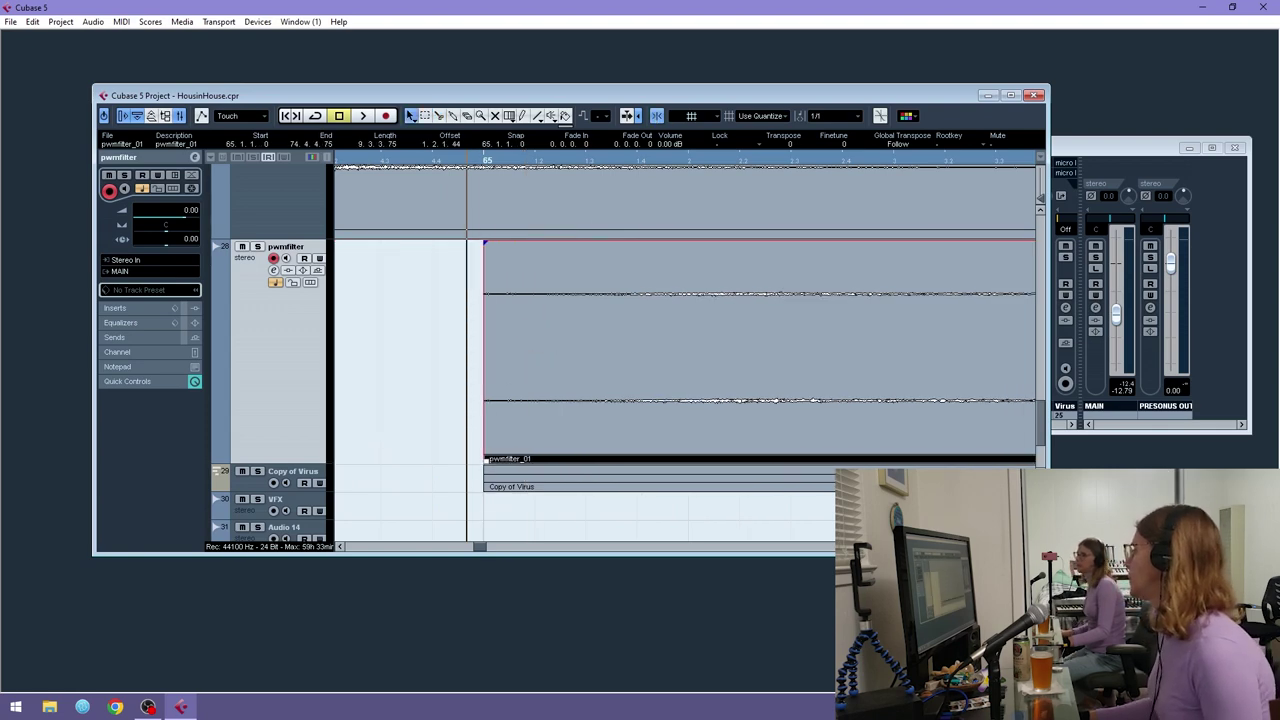
key(g)
key(g)
key(g)
key(g)
scroll(521, 344, up, 5)
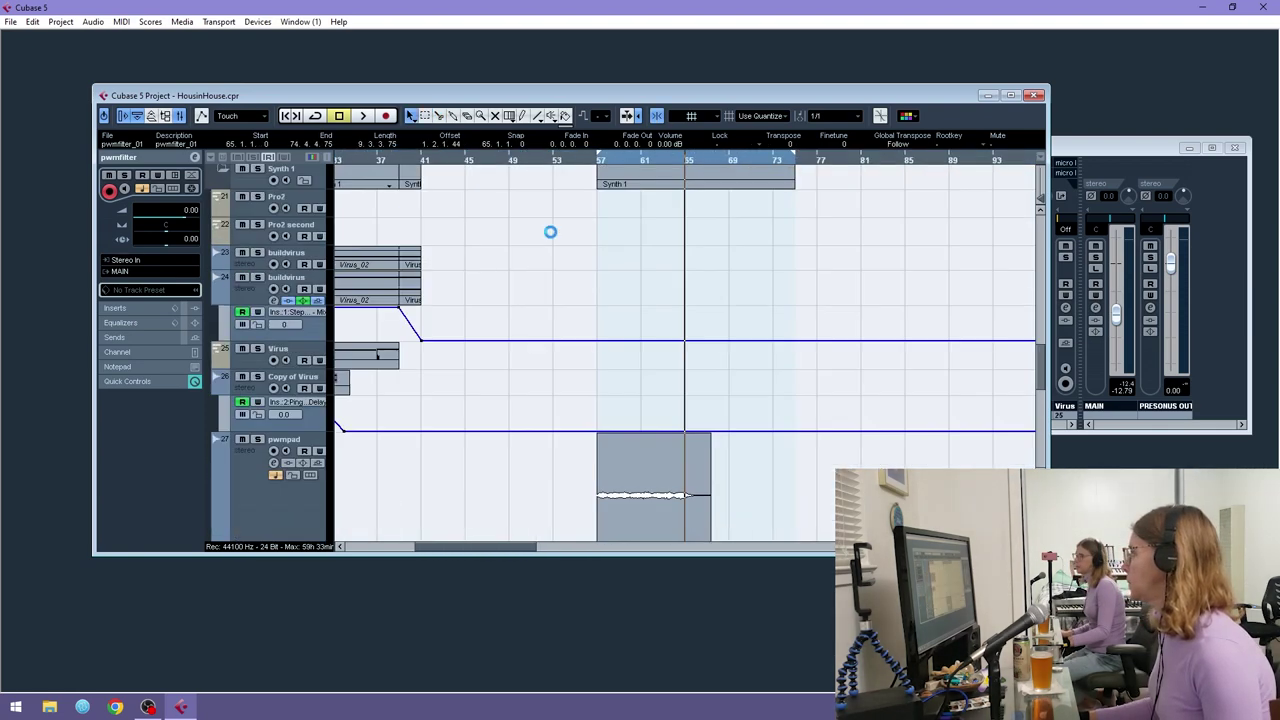
- Reduce the heights of the pwmpad and pwmfilter tracks to compact rows
scroll(437, 371, down, 5)
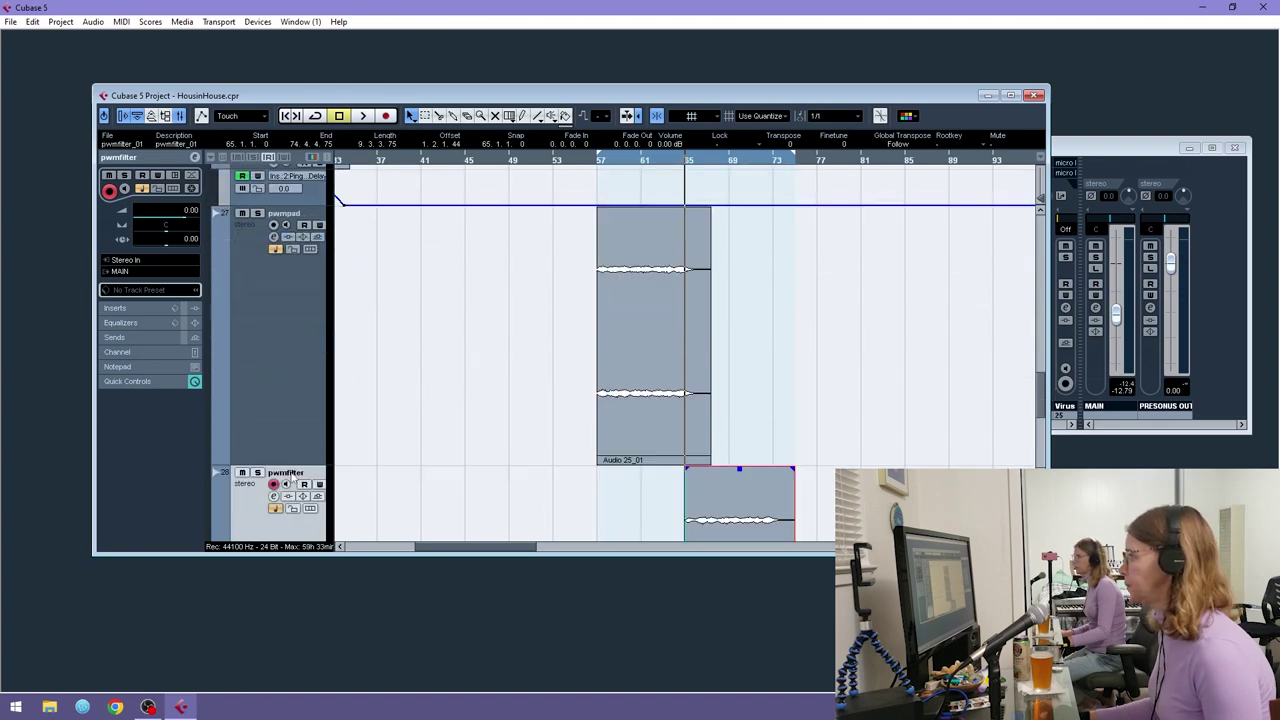
click(297, 466)
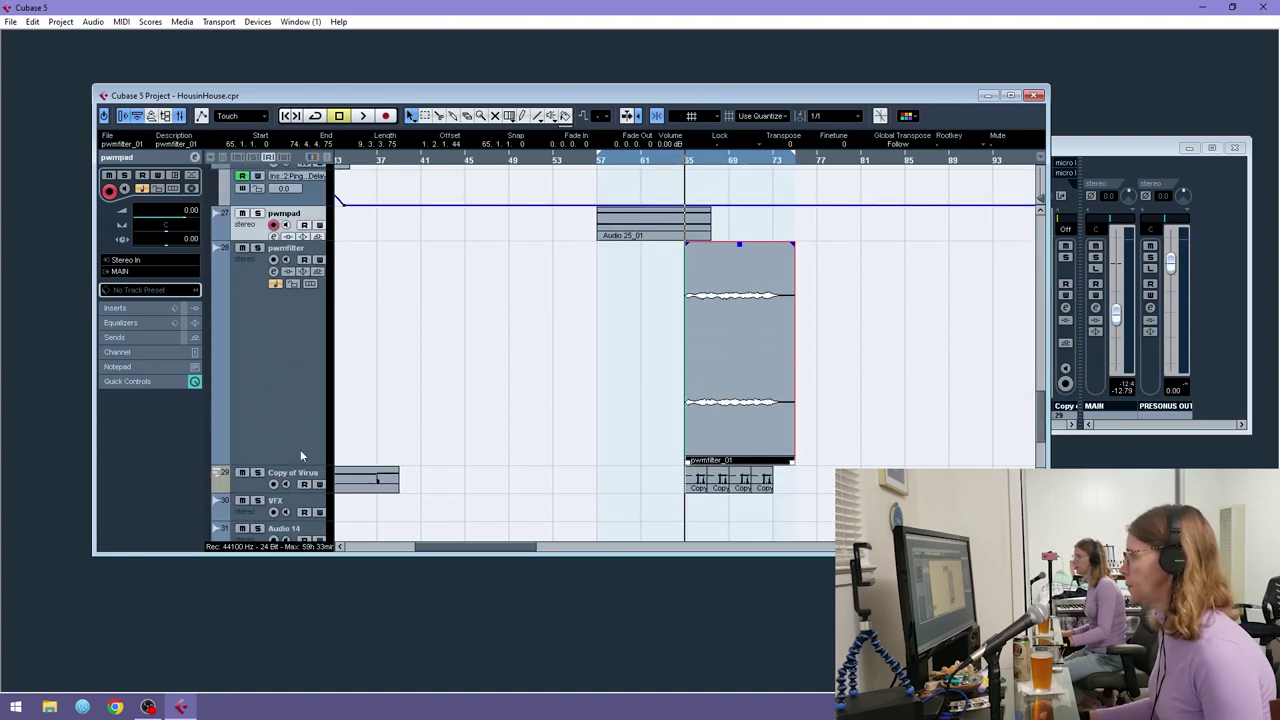
drag(300, 465, 305, 281)
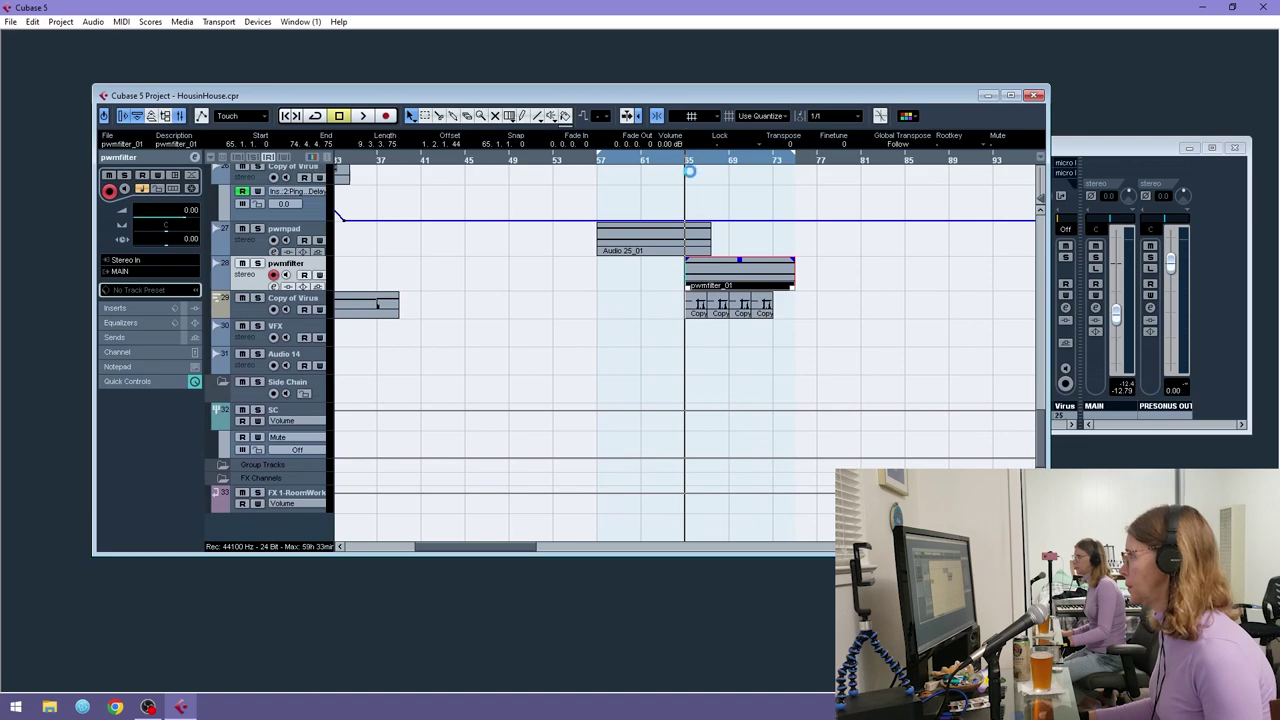
- Play the arrangement from bar 57 and review the synth and drum tracks
drag(595, 160, 622, 250)
key(space)
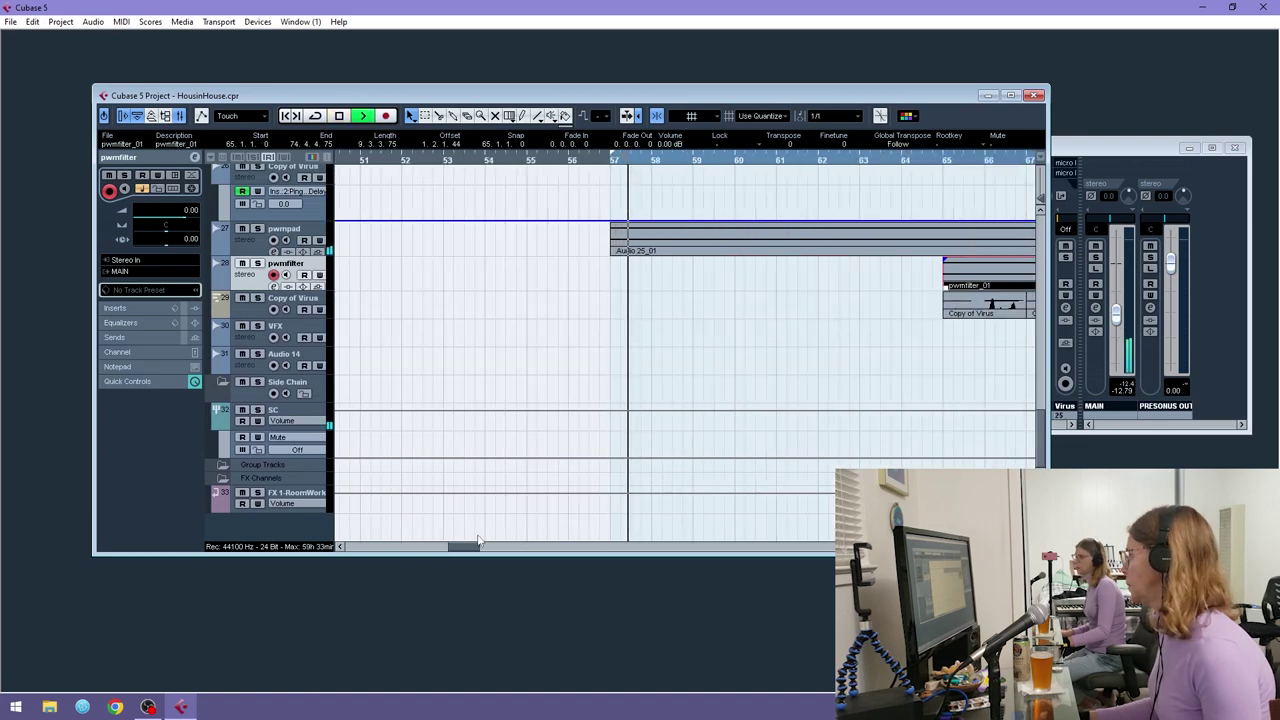
drag(471, 548, 475, 551)
scroll(711, 383, up, 6)
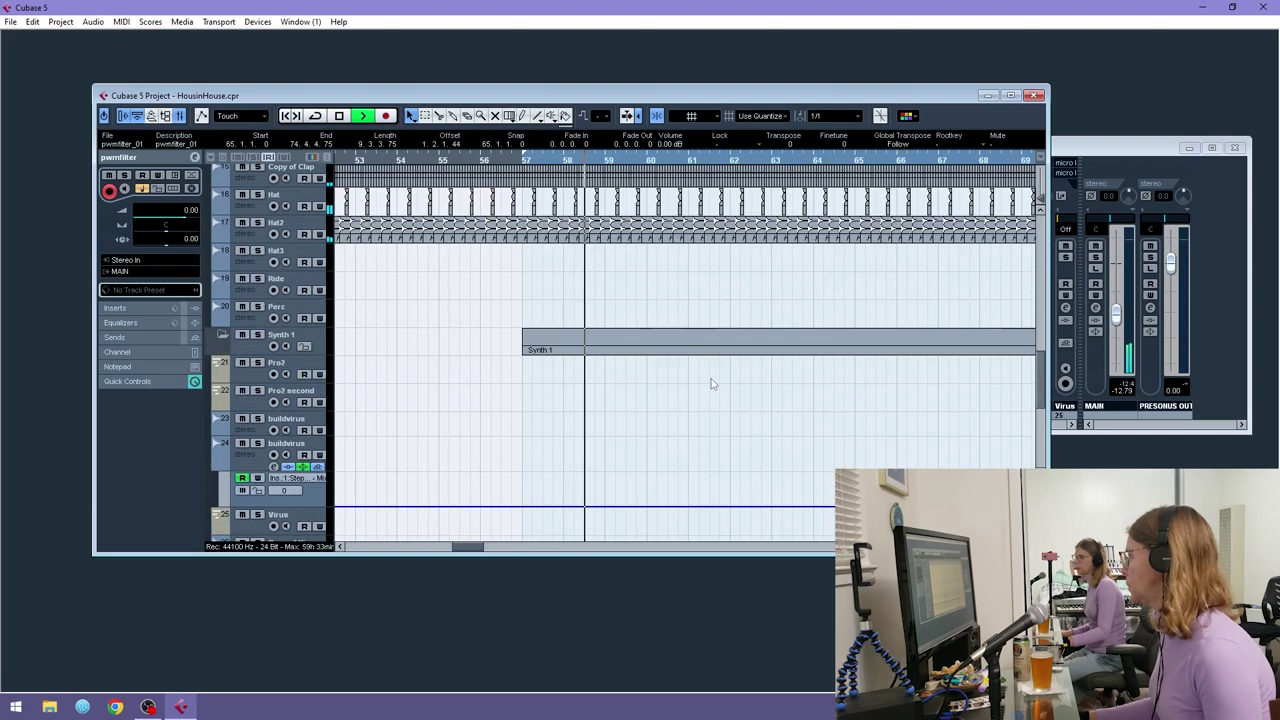
scroll(680, 355, up, 3)
scroll(594, 334, up, 3)
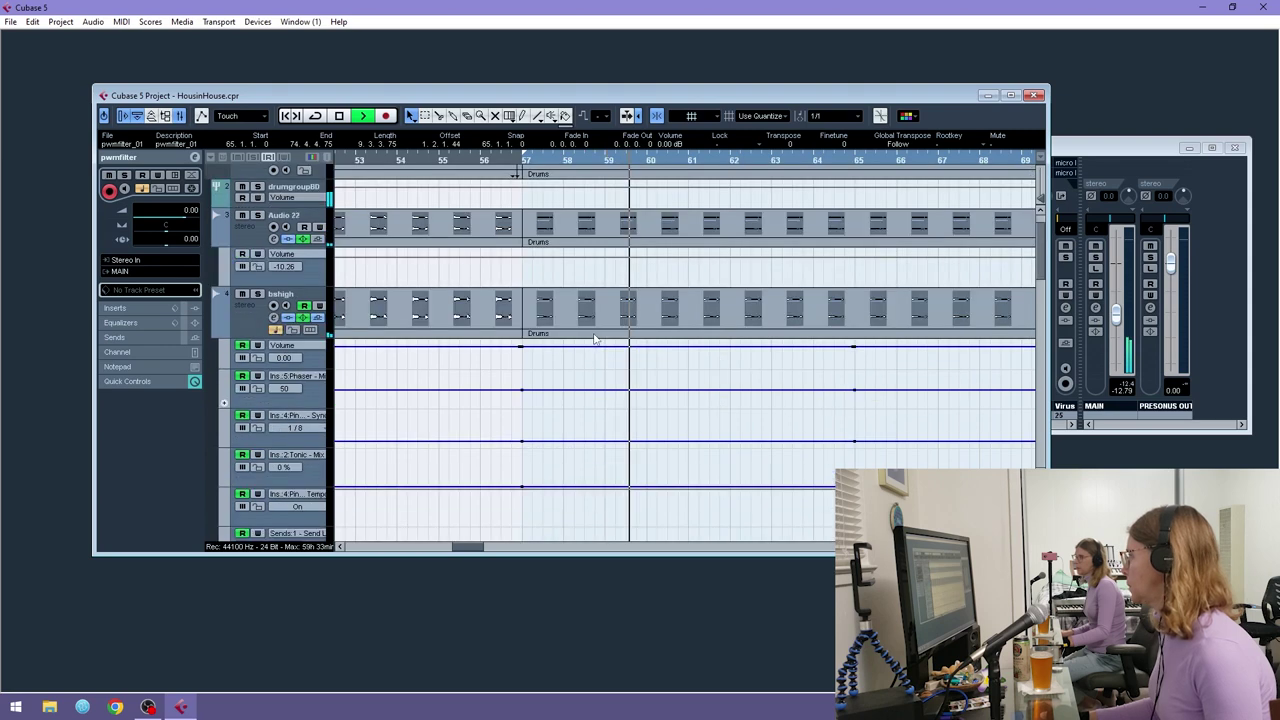
- Clear the Drums part from the bshigh track at bar 57, and set all events in the Audio 22 Drums part to 0 dB
double_click(751, 323)
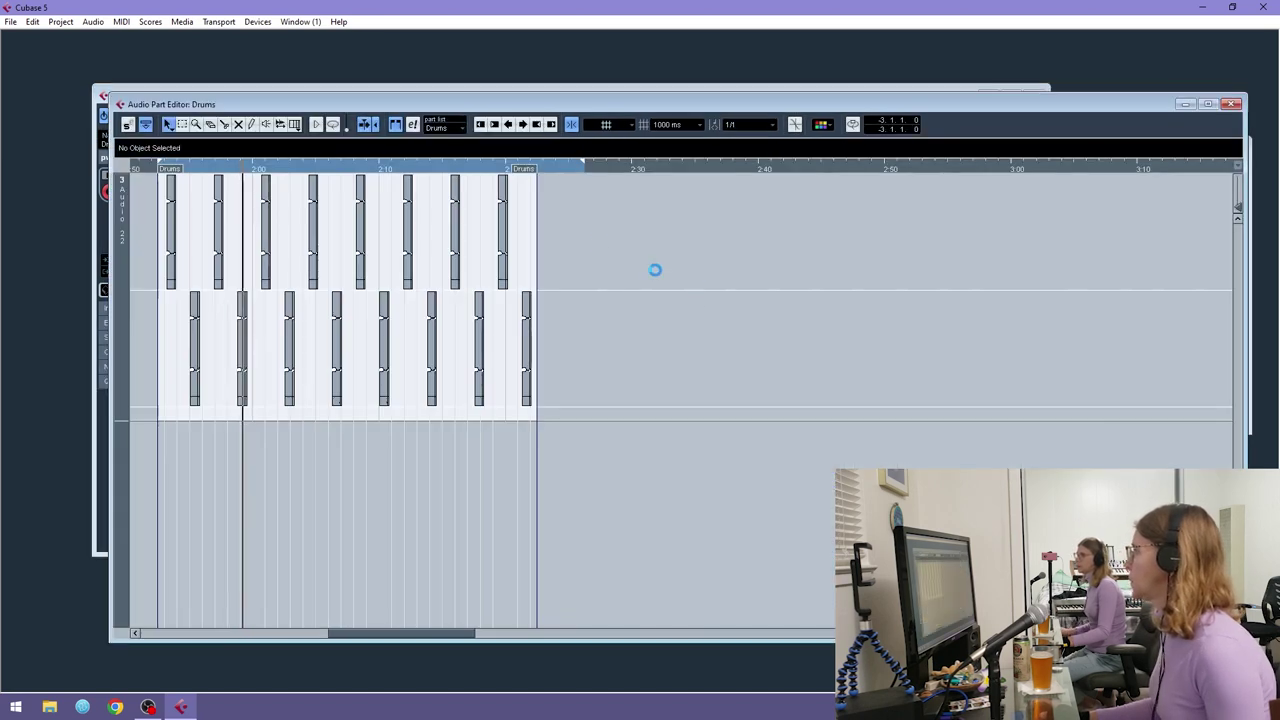
drag(440, 325, 166, 330)
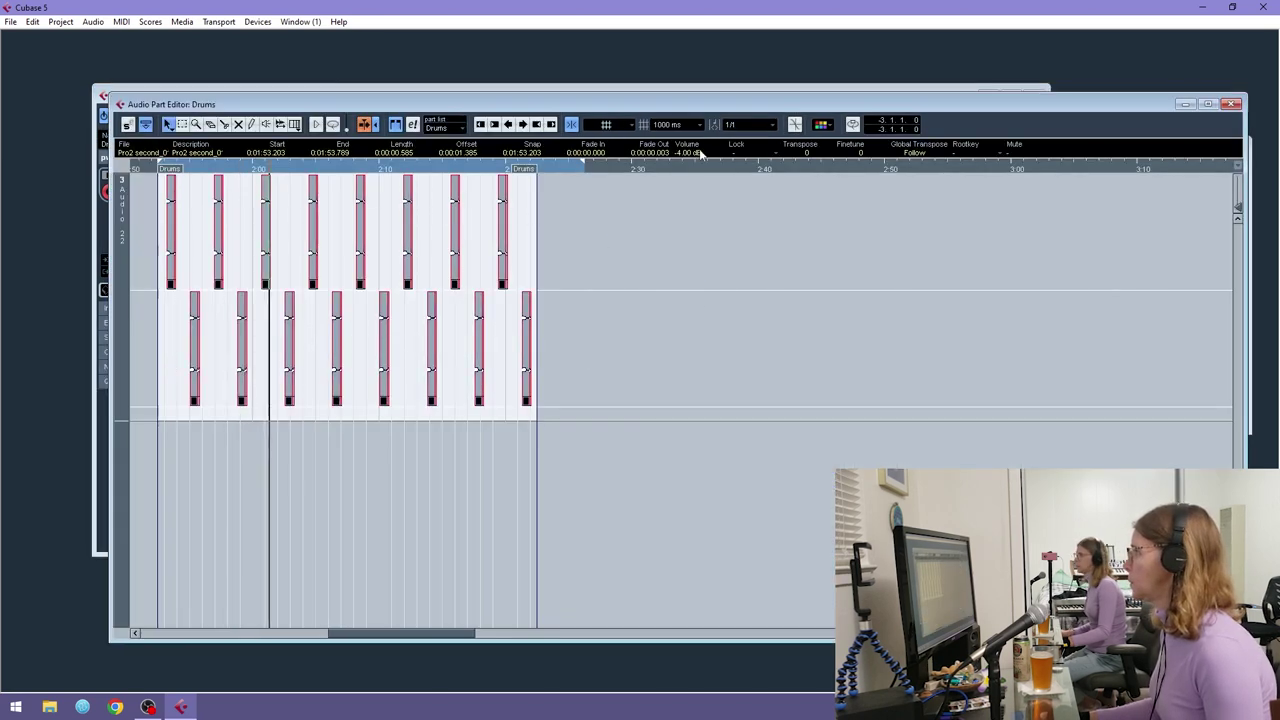
scroll(687, 153, up, 4)
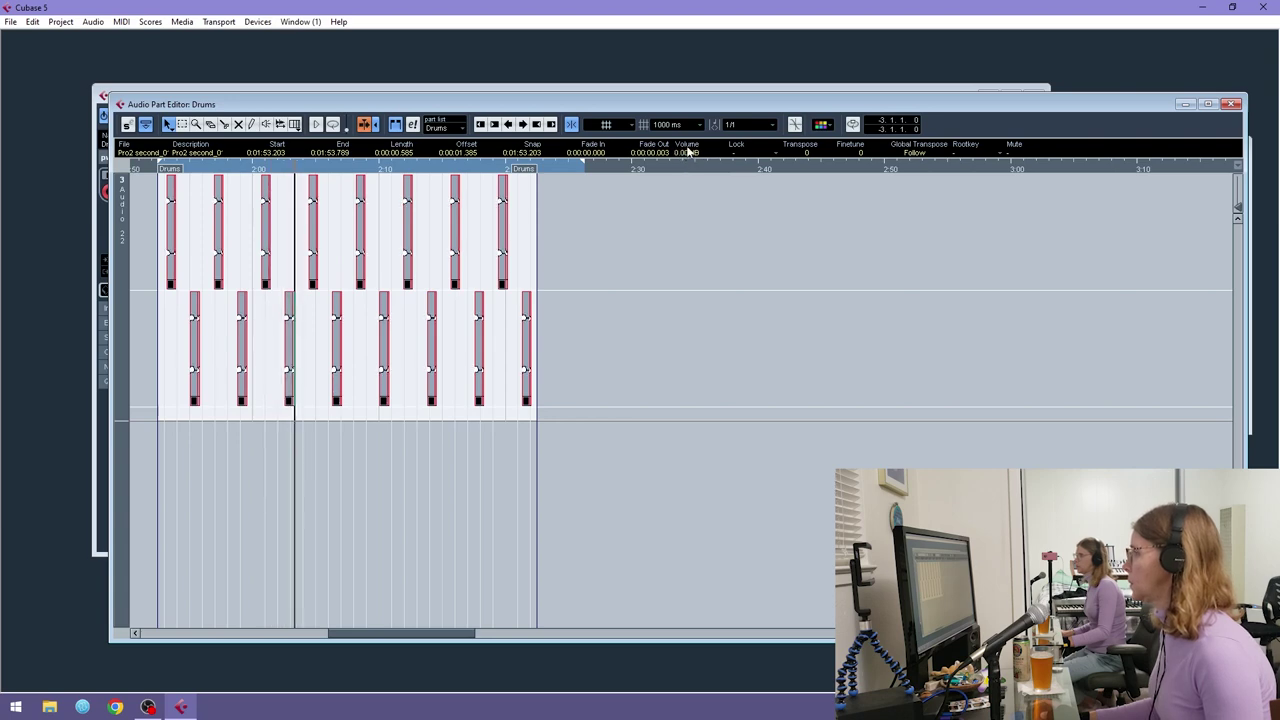
click(1232, 104)
mouse_move(466, 546)
mouse_down()
mouse_move(500, 548)
mouse_move(479, 549)
mouse_up()
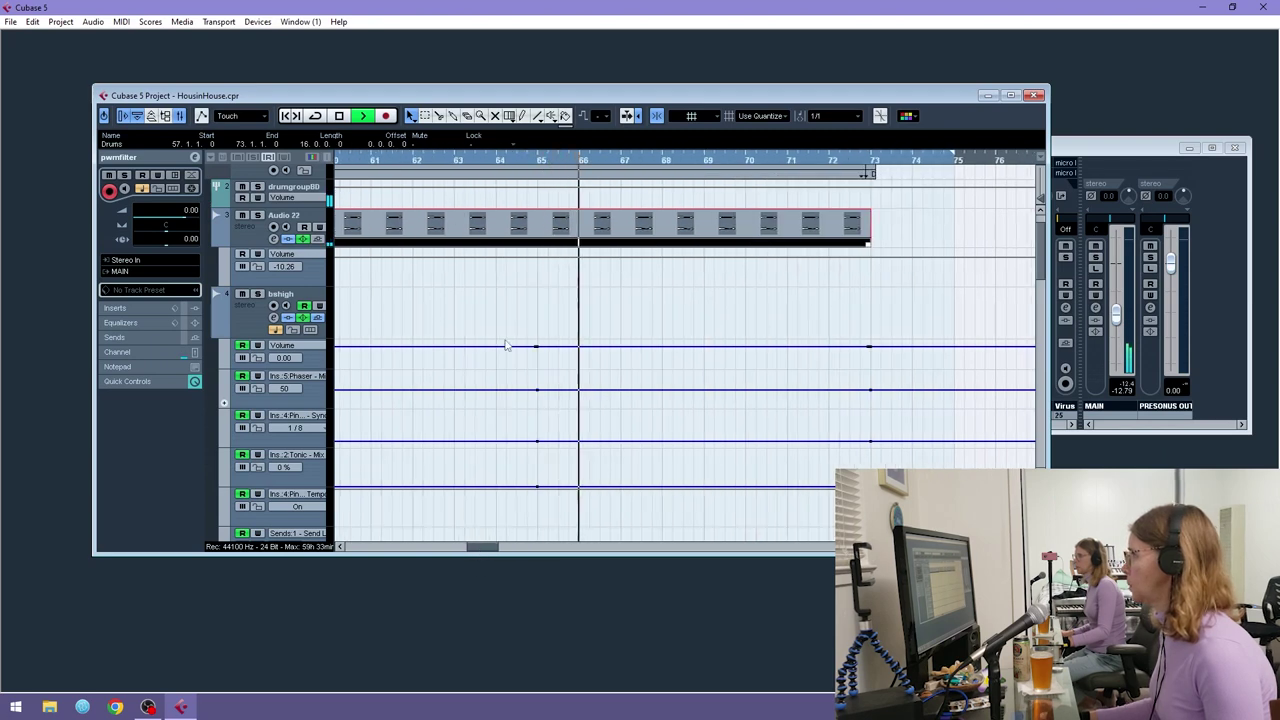
- Inspect the Drums part on the Audio 22 track in the Audio Part Editor, then close the editor
double_click(520, 226)
drag(499, 234, 414, 361)
scroll(687, 153, up, 3)
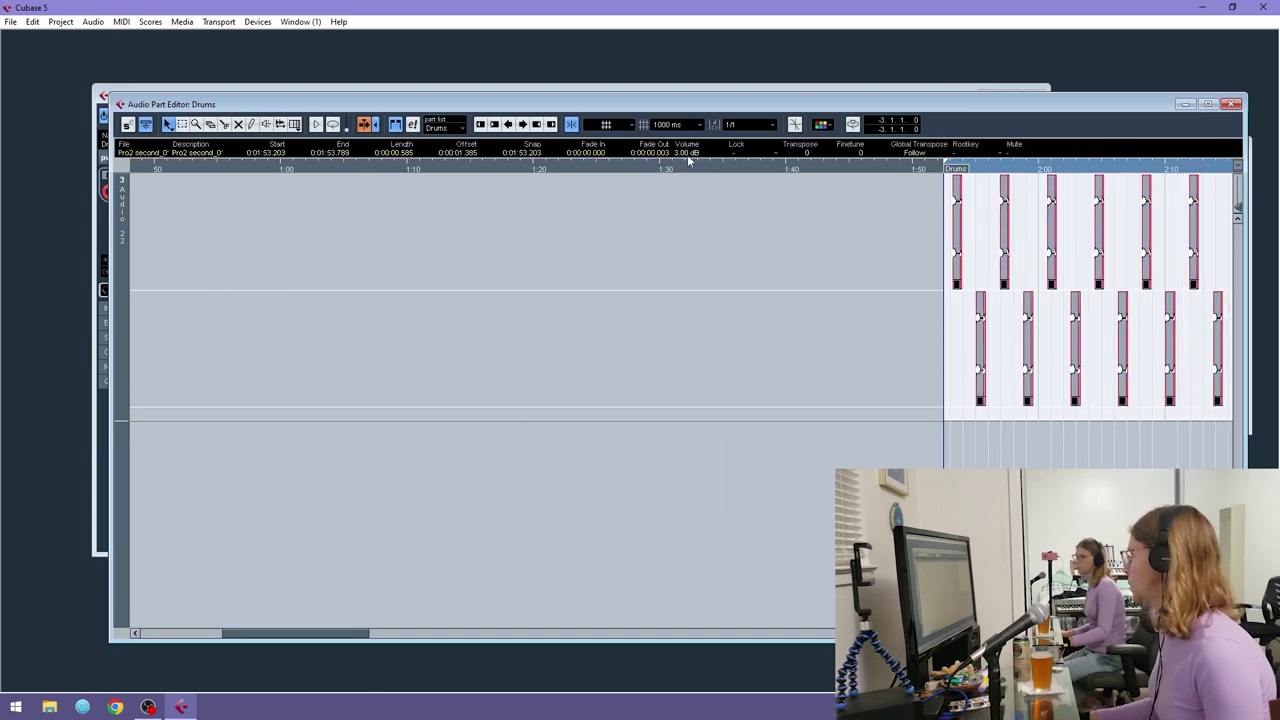
click(1230, 104)
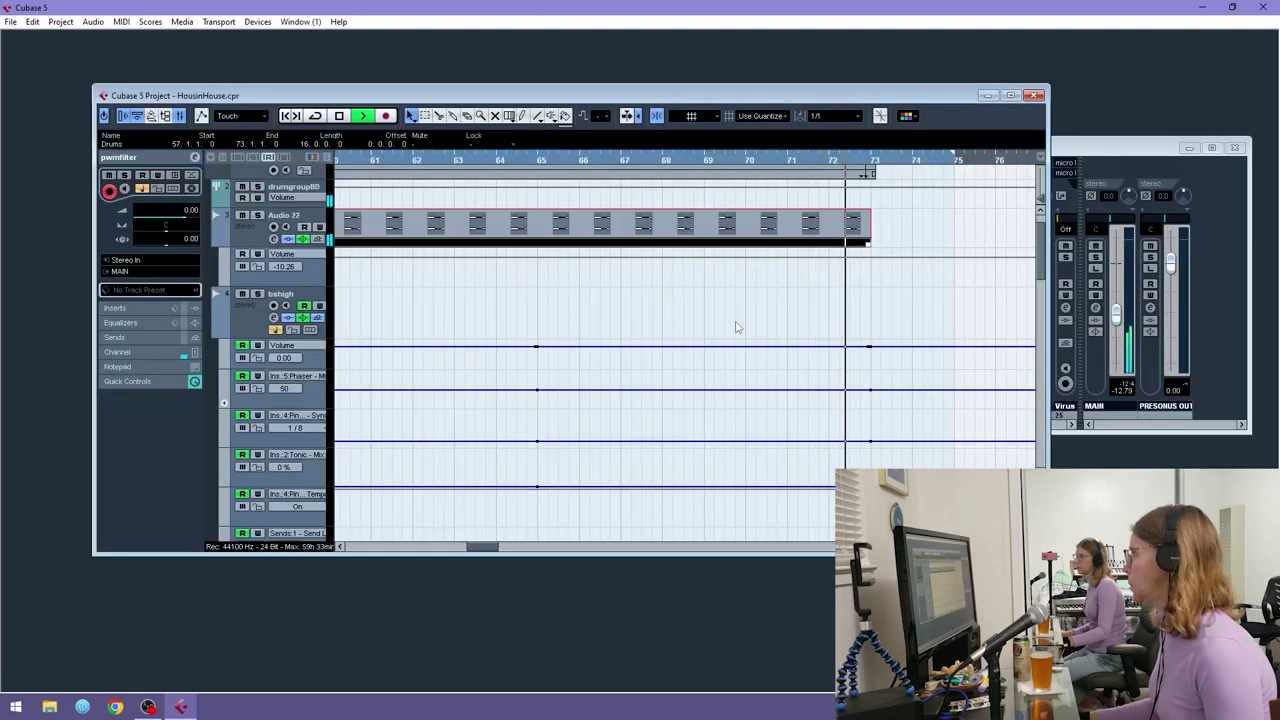
- Stop playback and select the Audio 15 microphone track
scroll(756, 314, down, 10)
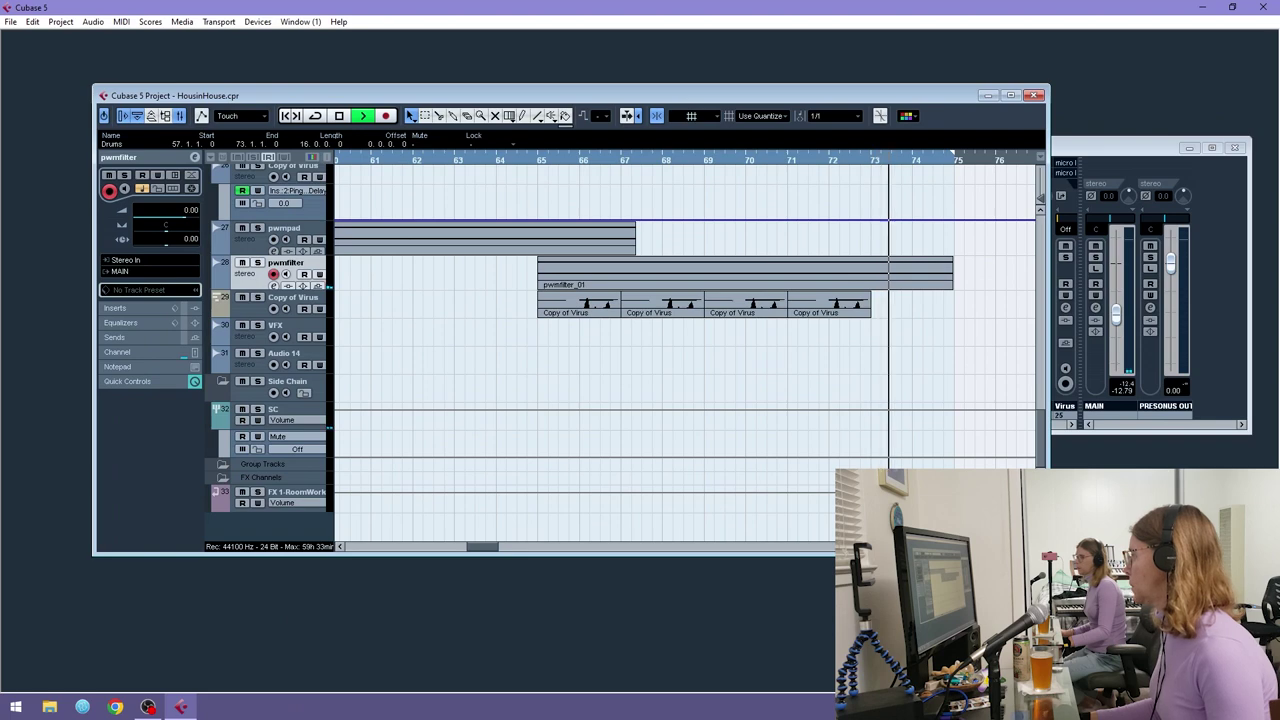
drag(1004, 547, 996, 547)
key(space)
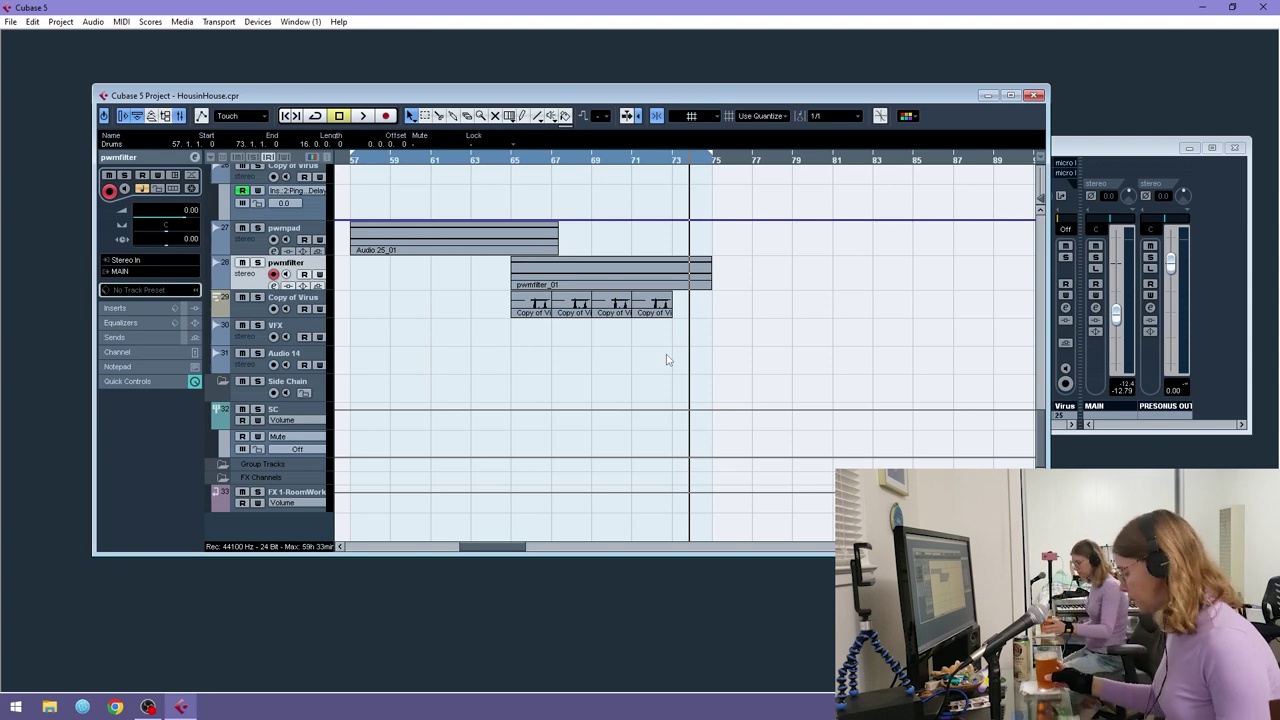
scroll(548, 304, up, 3)
scroll(548, 304, up, 10)
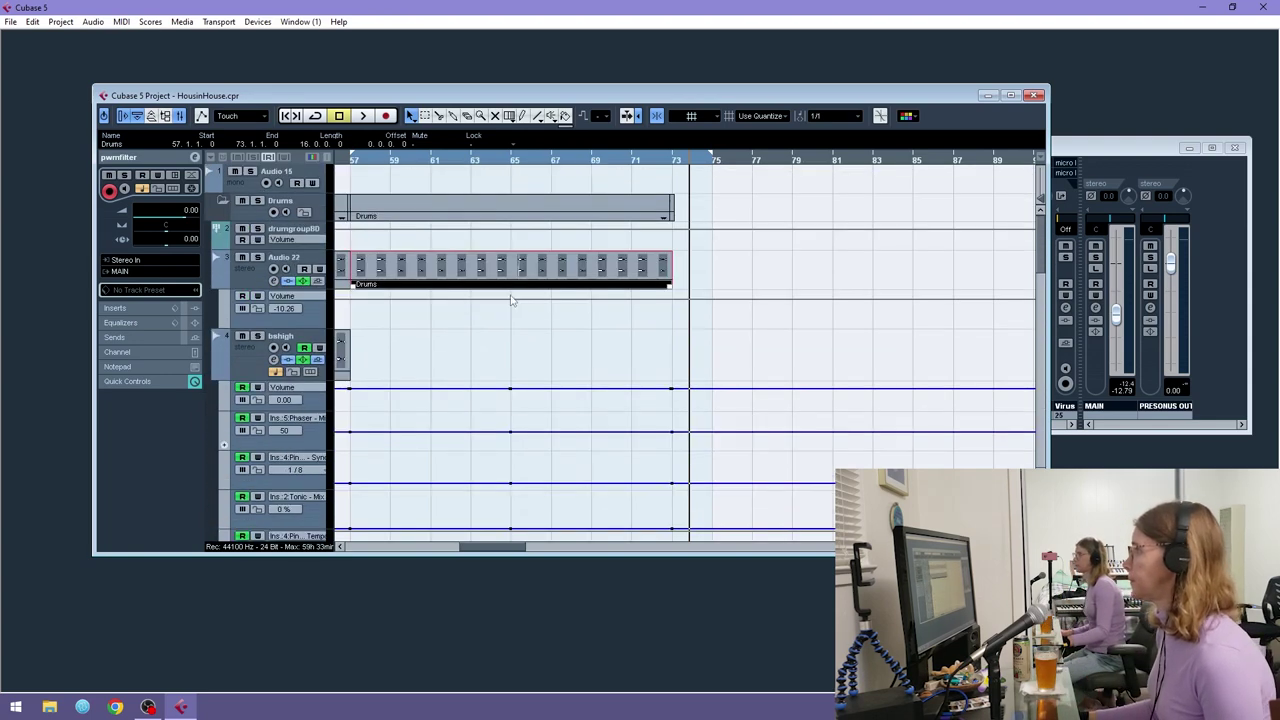
click(250, 188)
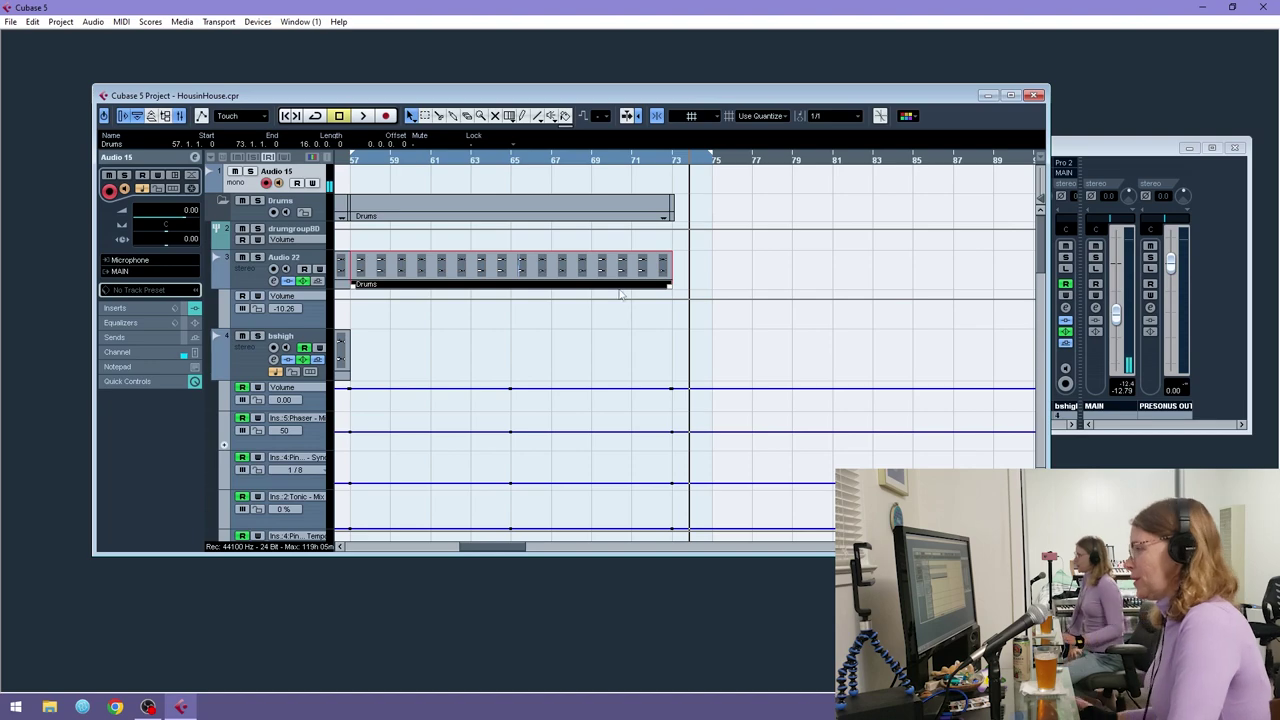
- Review the whole arrangement from the drum tracks down to the synth tracks, from bar 1 to bar 73
key(g)
key(g)
key(g)
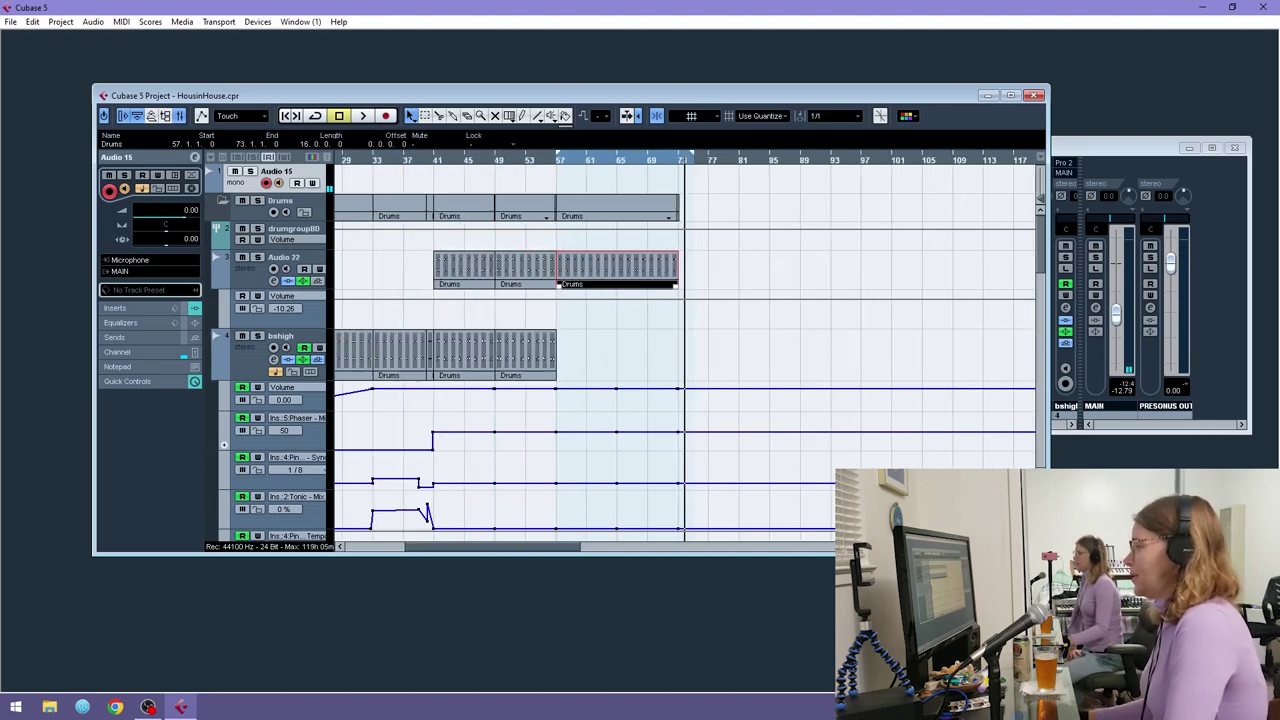
scroll(740, 390, down, 5)
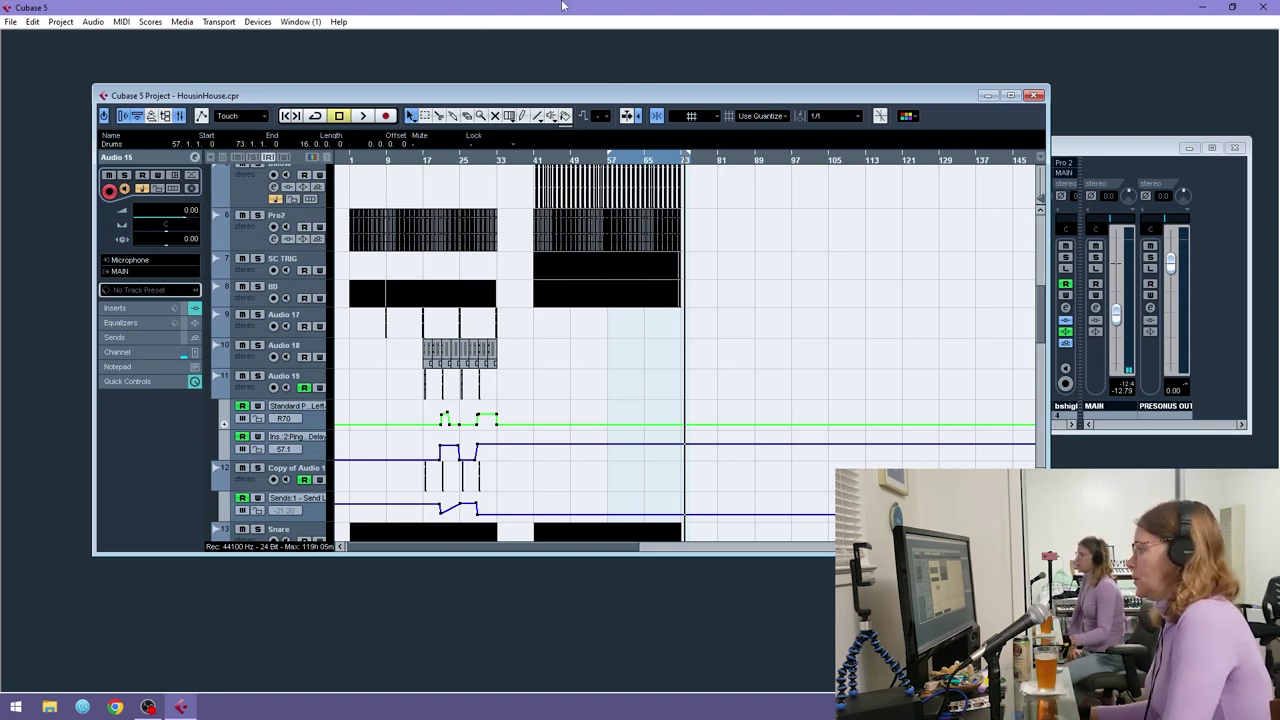
scroll(700, 380, down, 5)
scroll(687, 392, down, 3)
scroll(686, 394, up, 8)
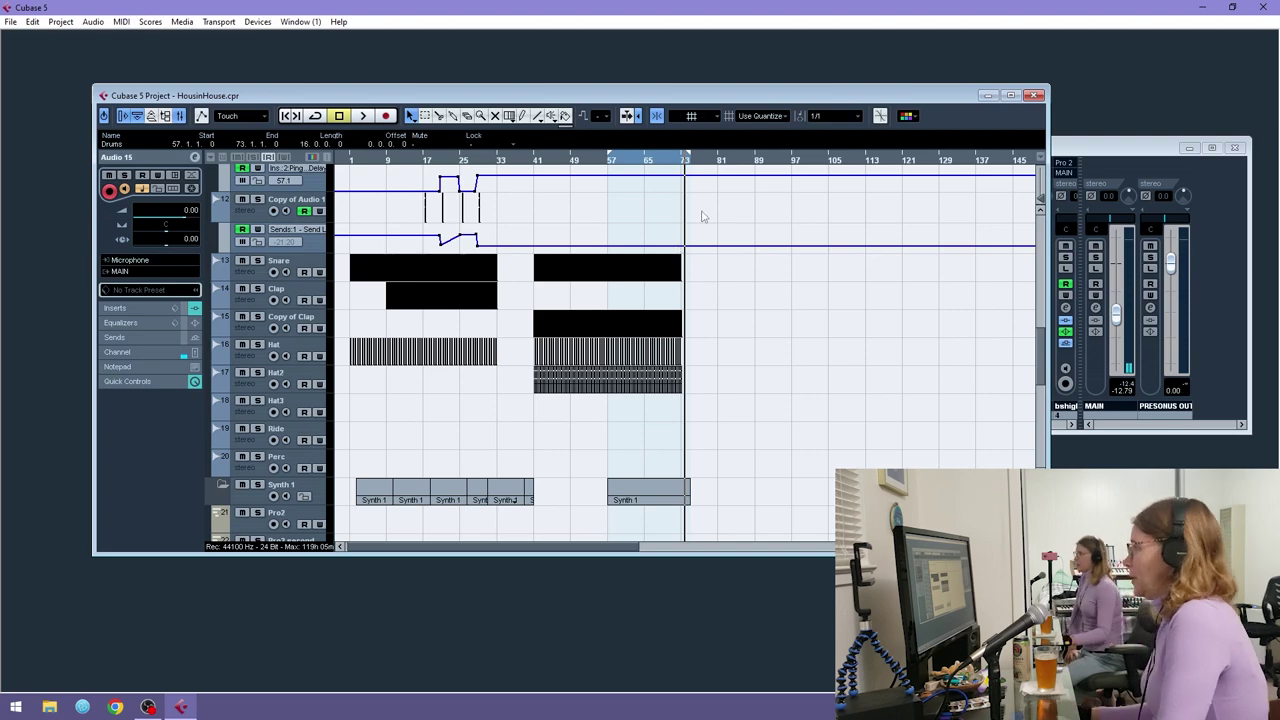
scroll(723, 280, down, 5)
scroll(669, 290, down, 5)
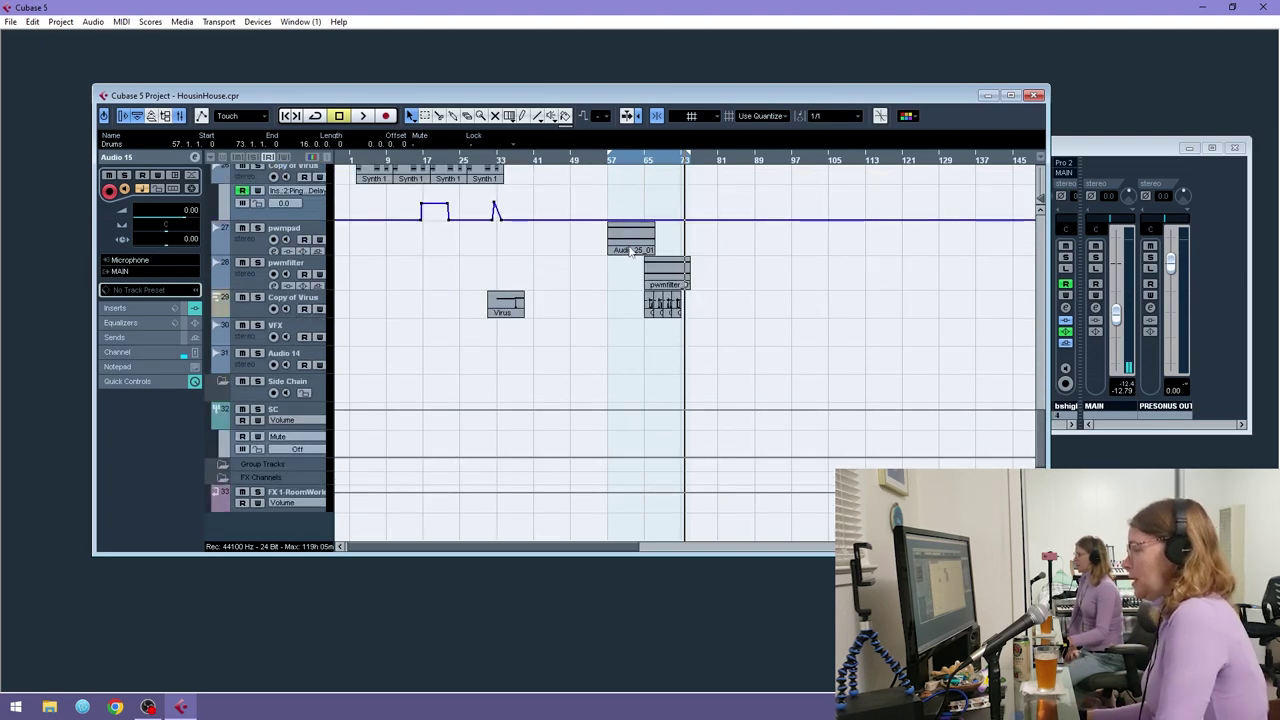
scroll(650, 240, up, 2)
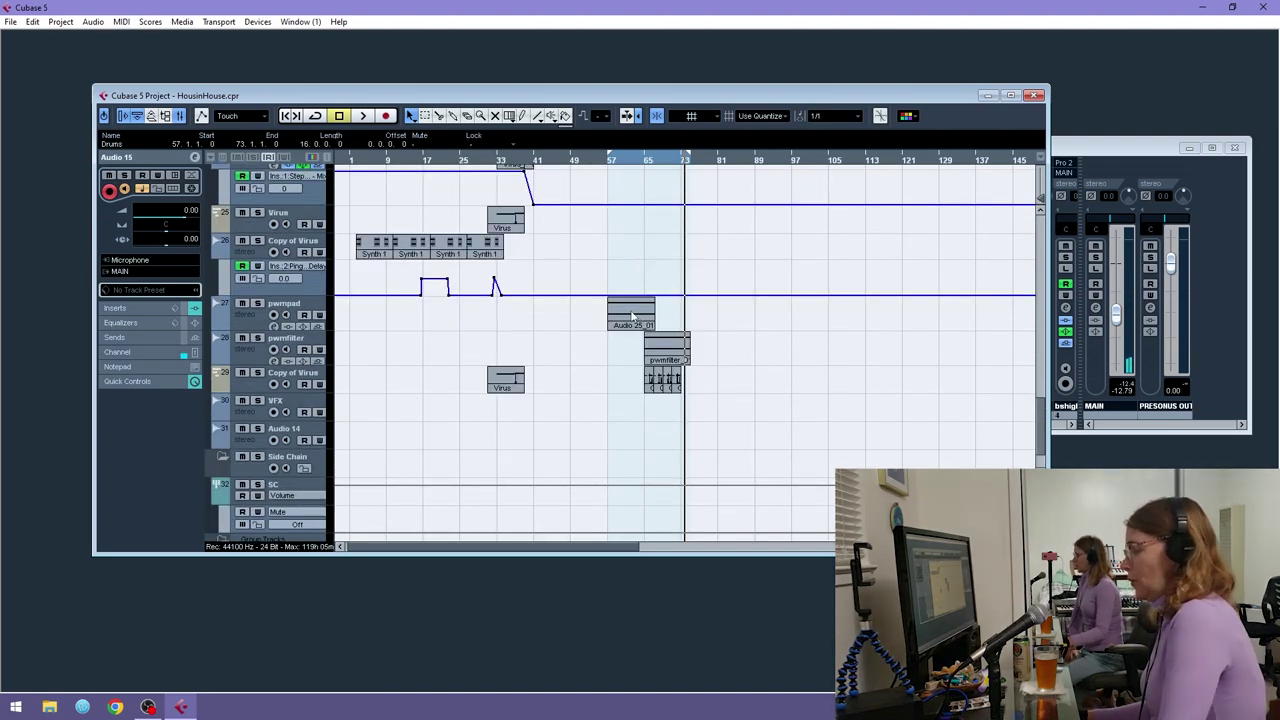
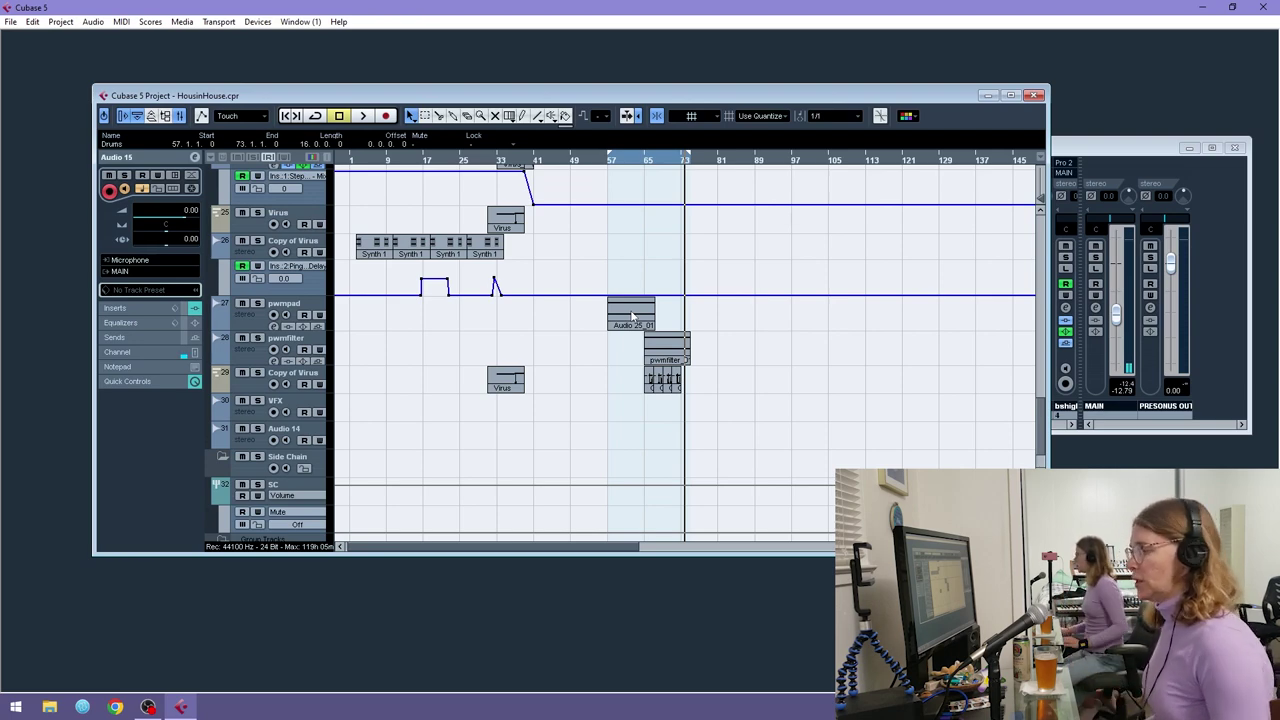
scroll(610, 343, up, 10)
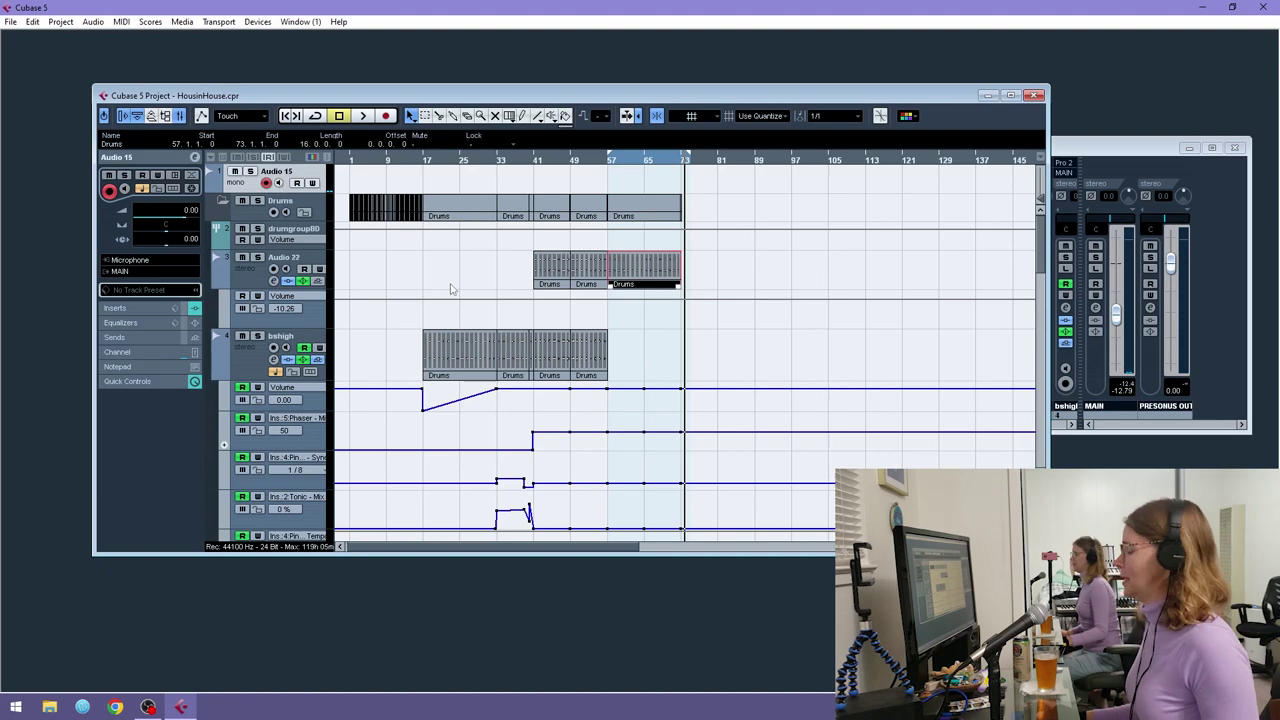
- Copy the Audio 25_01 event on the pwmpad track to bar 73
scroll(713, 333, down, 5)
scroll(713, 333, down, 3)
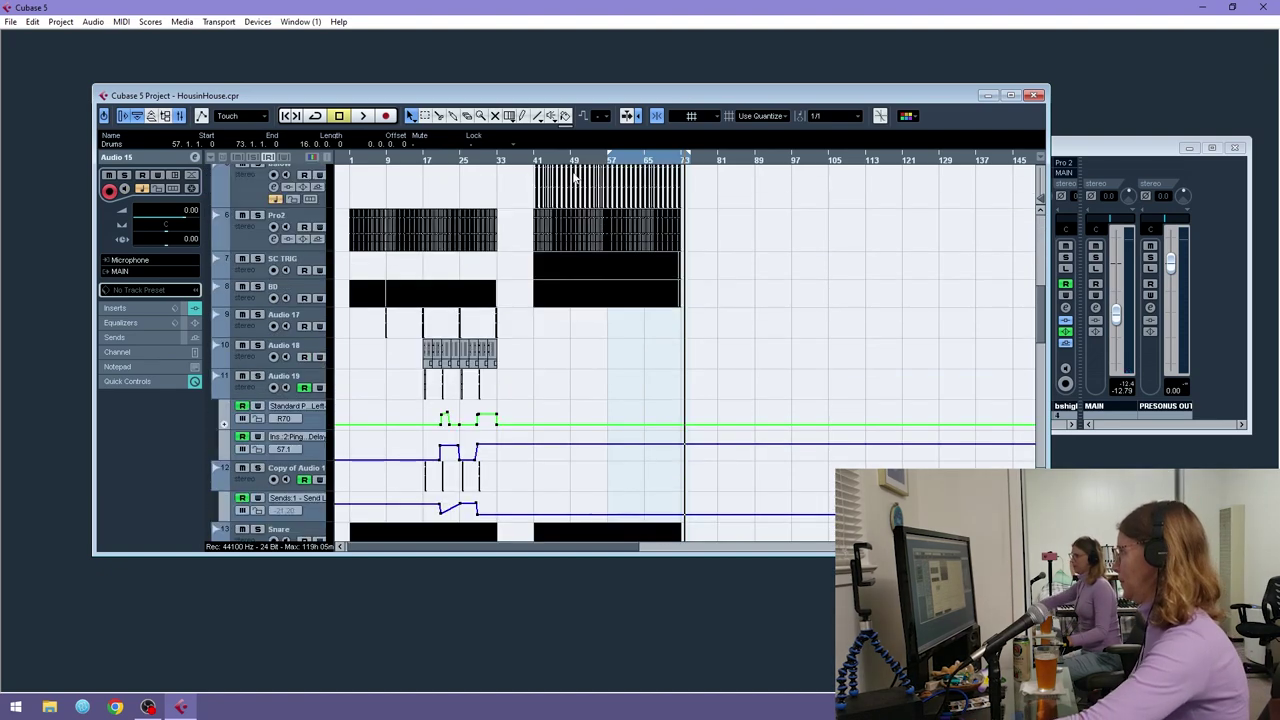
scroll(666, 249, down, 15)
click(701, 275)
click(627, 293)
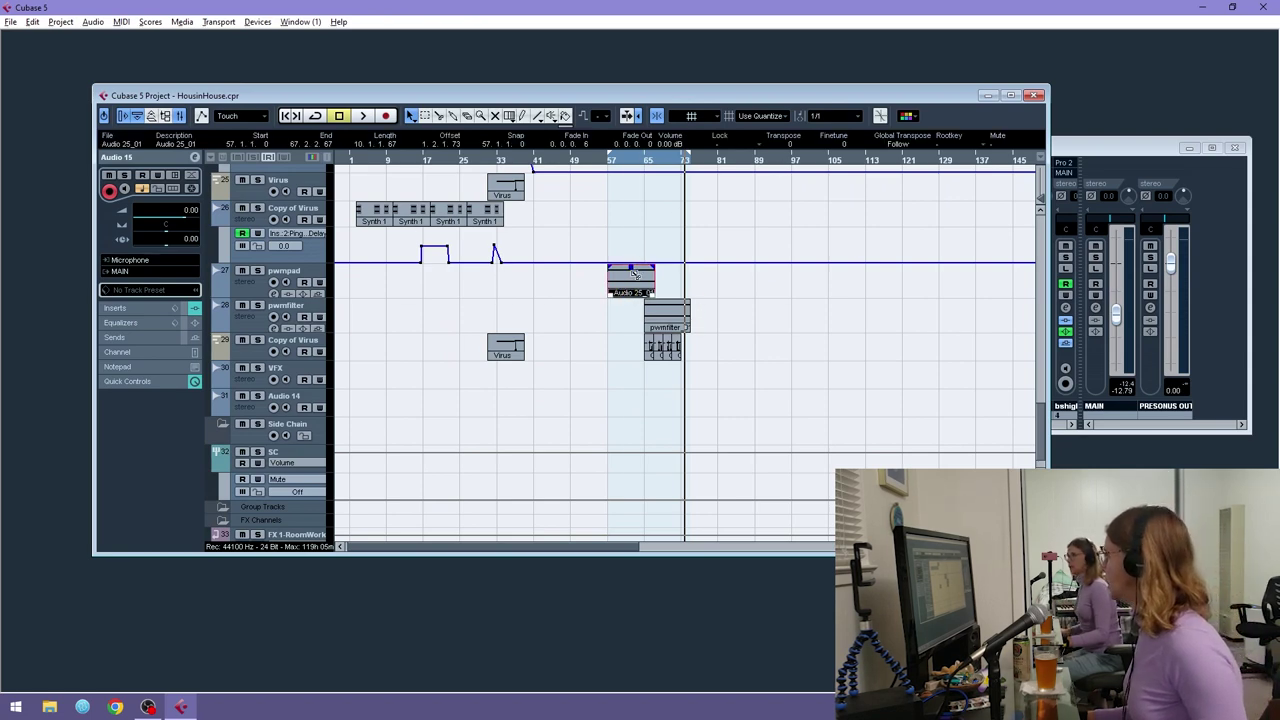
drag(632, 268, 700, 292)
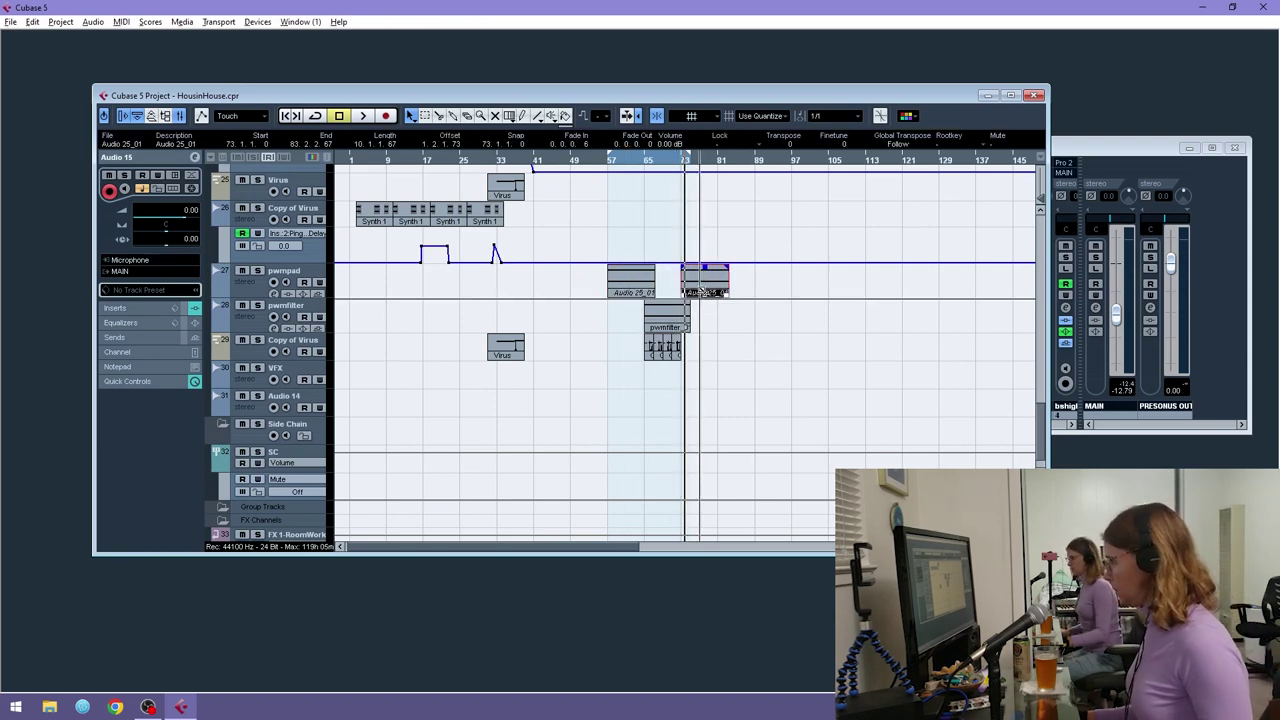
- Play back the arrangement from bar 57
scroll(560, 330, up, 20)
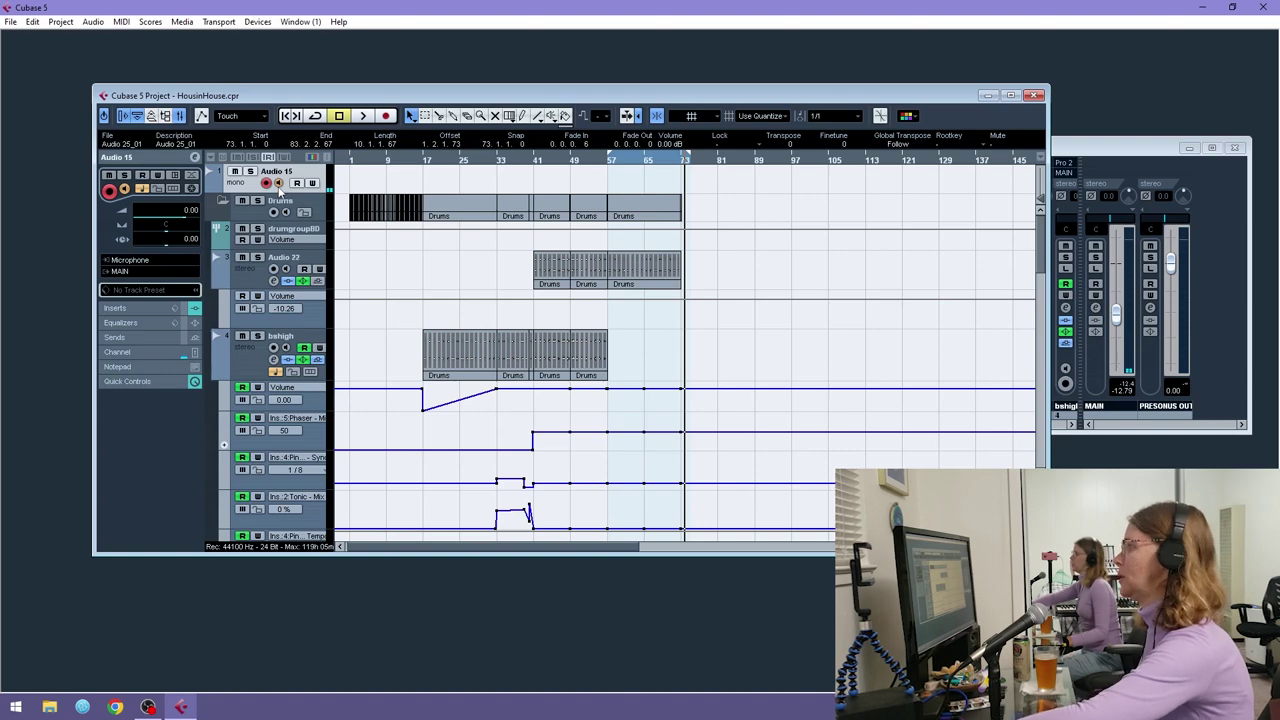
scroll(875, 289, down, 15)
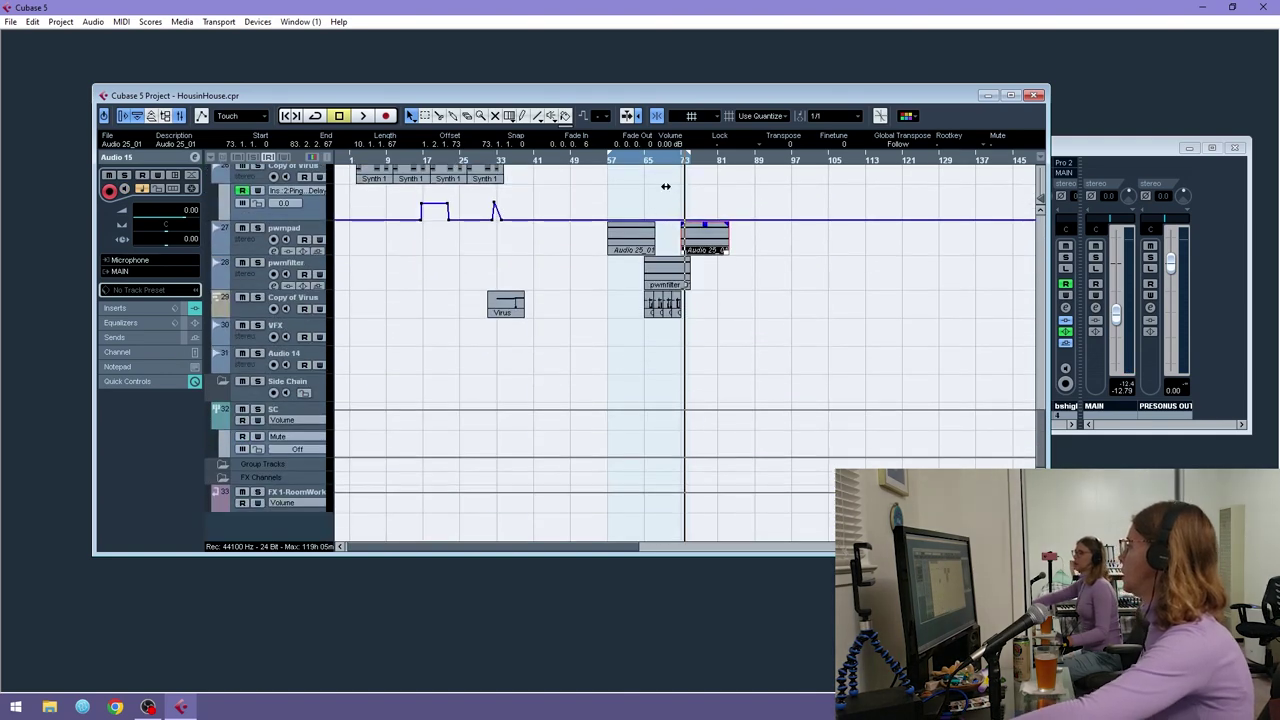
drag(686, 161, 674, 190)
scroll(614, 347, up, 12)
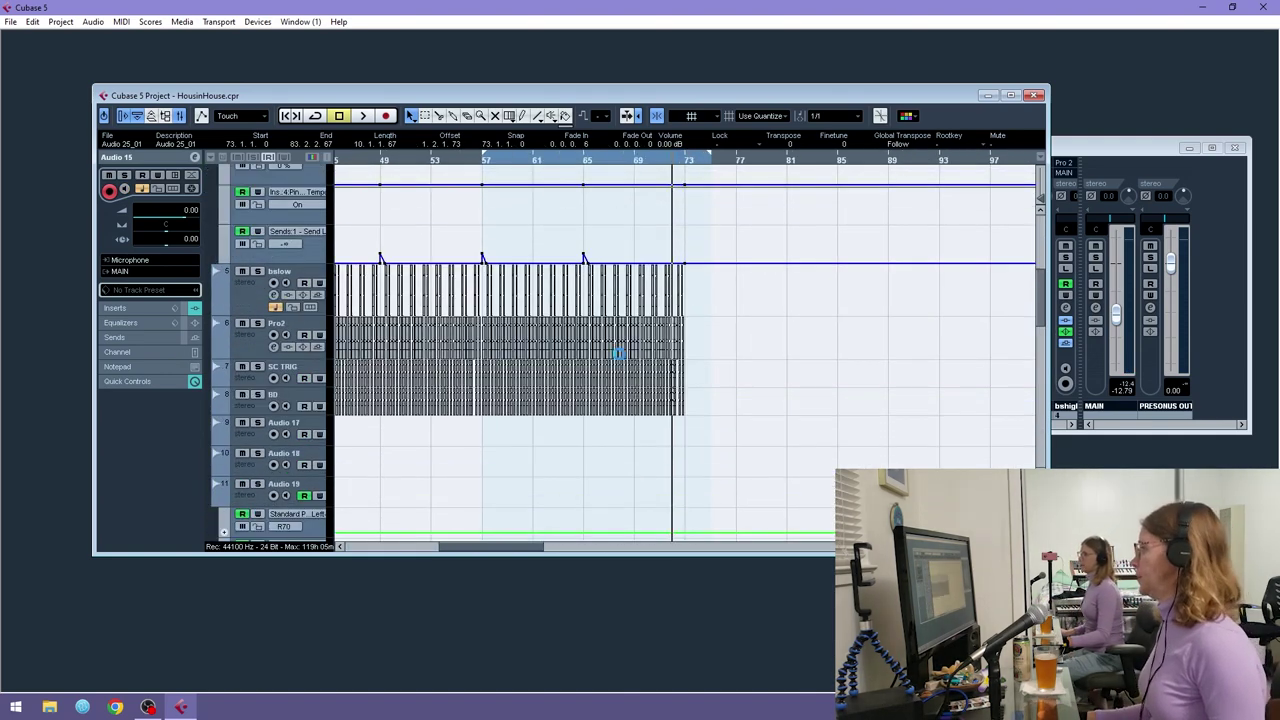
drag(482, 160, 490, 270)
key(space)
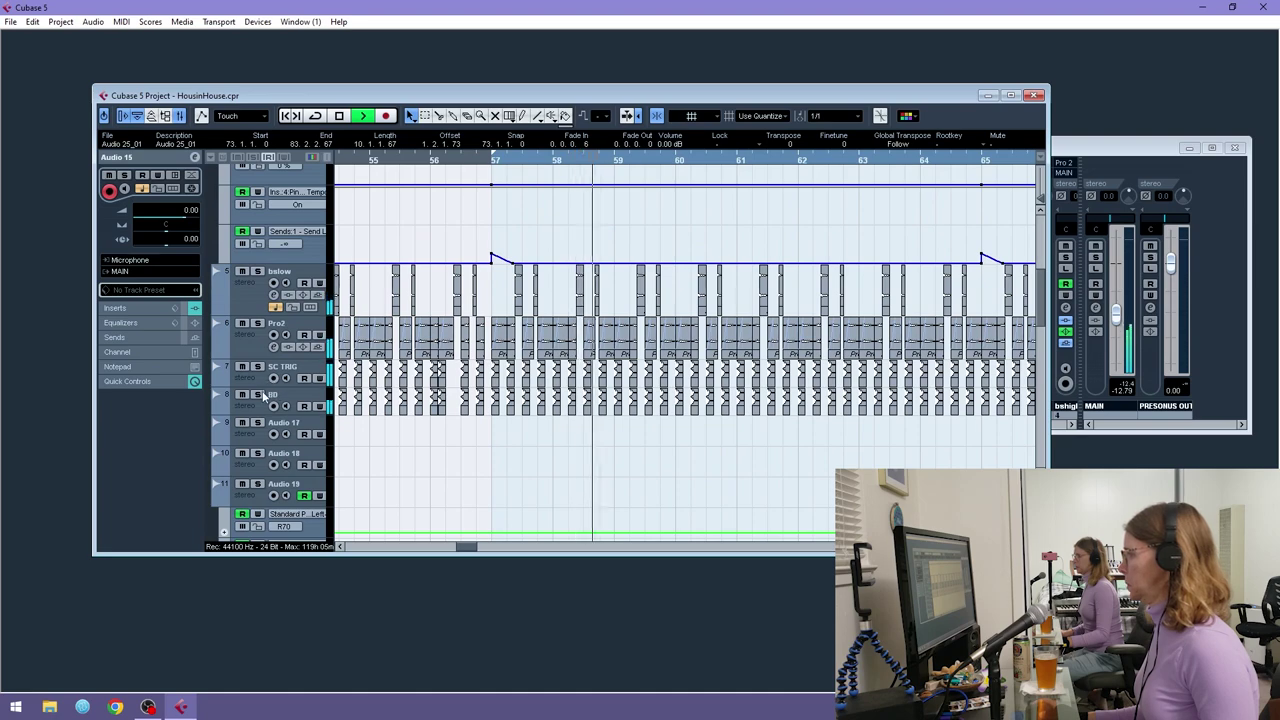
- Solo the drum tracks, including BD, Snare, Copy of Clap, Hat and Hat2, and play them back
key(space)
scroll(398, 388, down, 5)
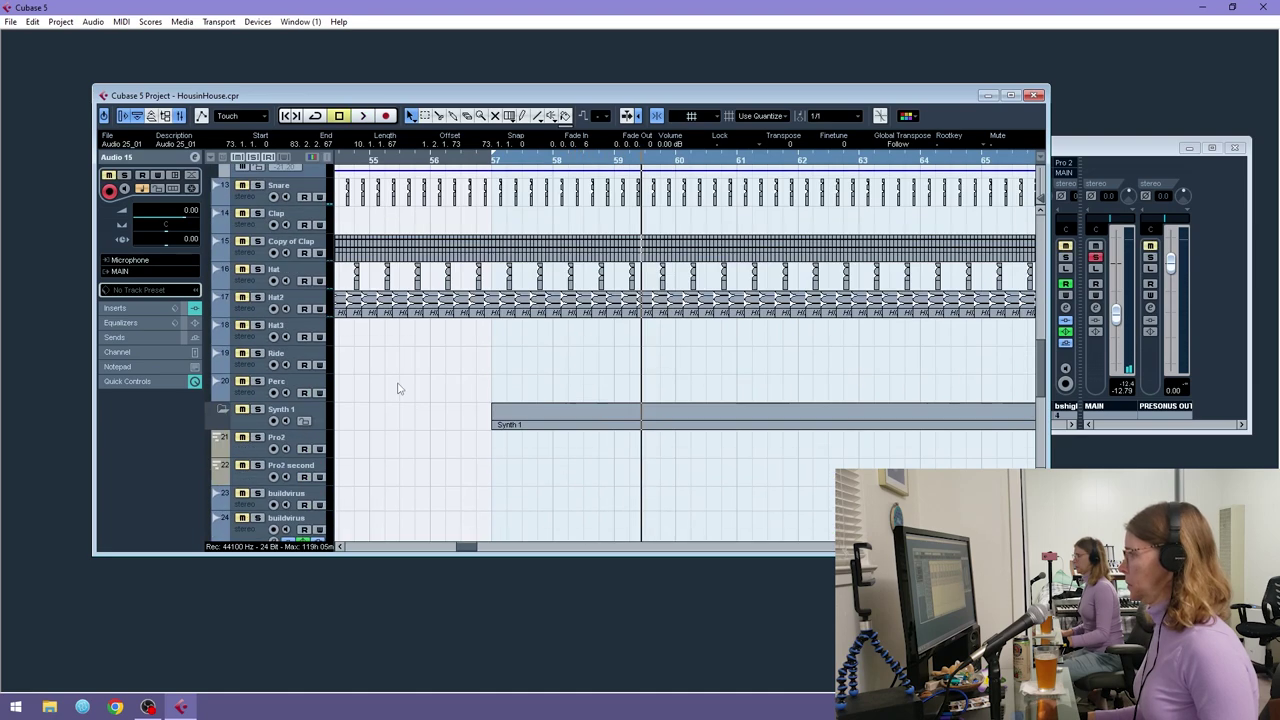
scroll(405, 348, up, 3)
click(257, 411)
key(space)
scroll(245, 390, down, 3)
click(257, 344)
scroll(362, 355, up, 5)
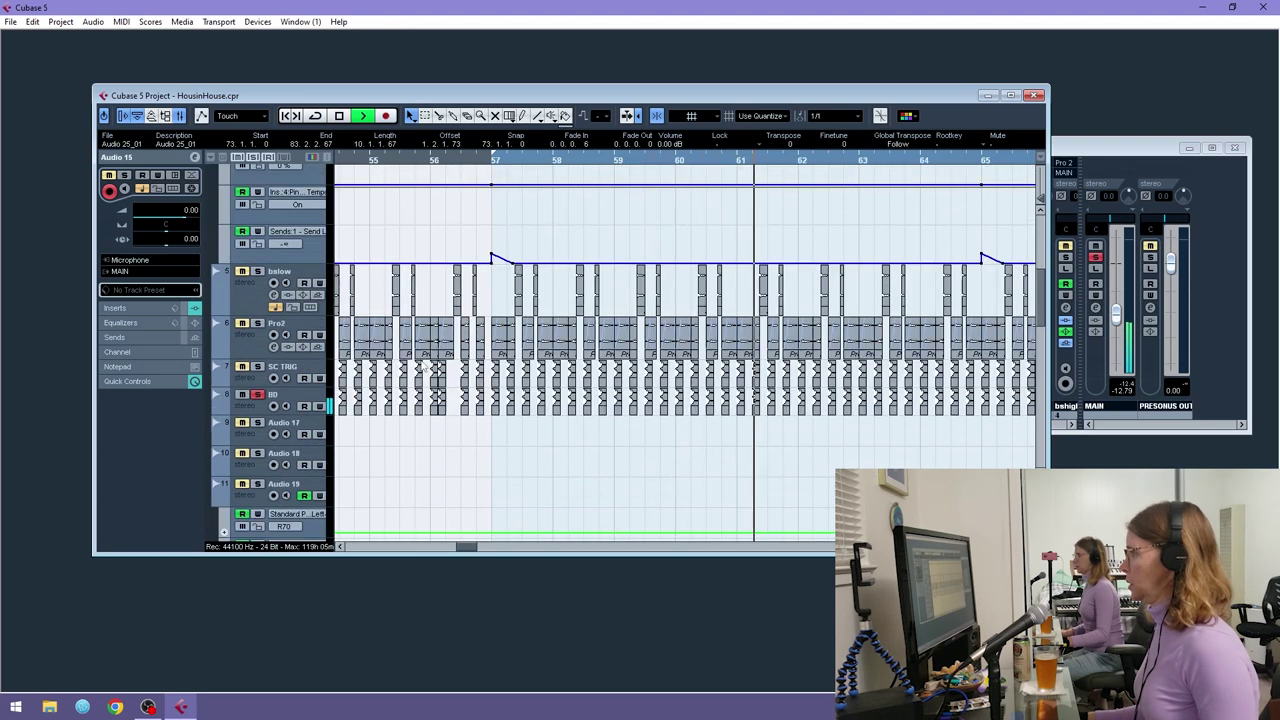
click(257, 366)
scroll(427, 398, down, 6)
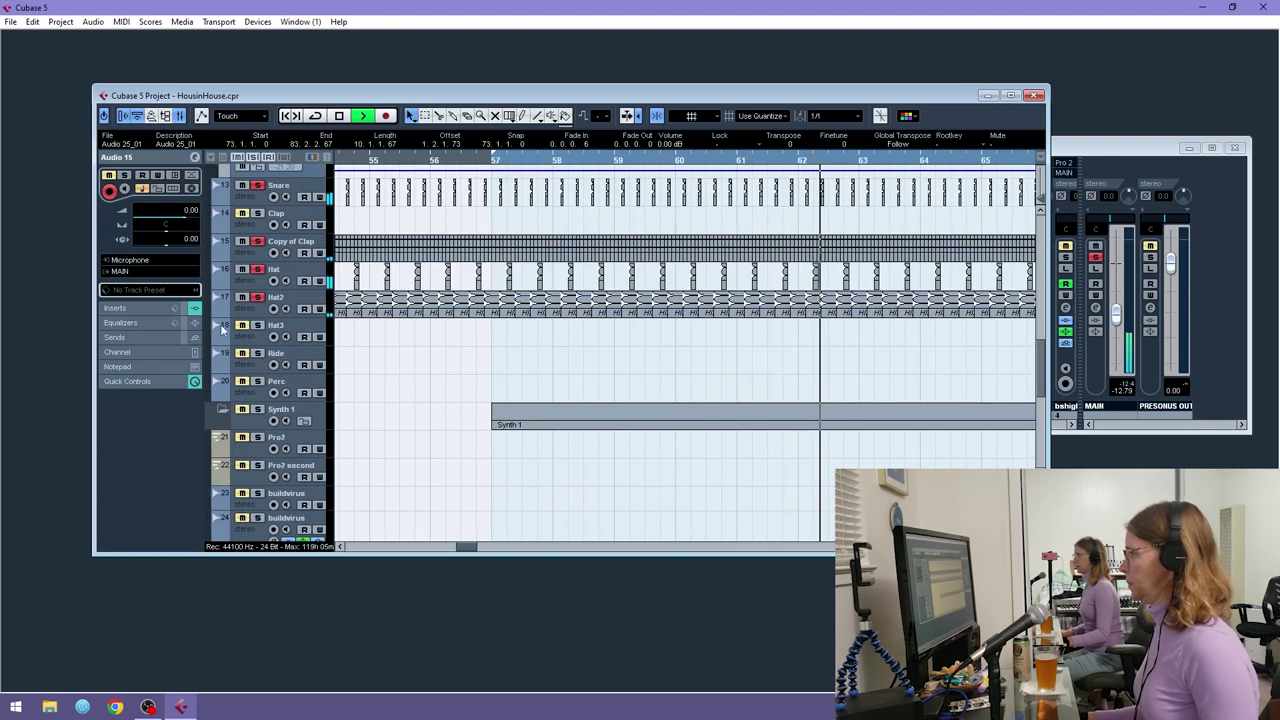
- Set the right locator to bar 73 and turn on cycle playback
drag(988, 547, 971, 547)
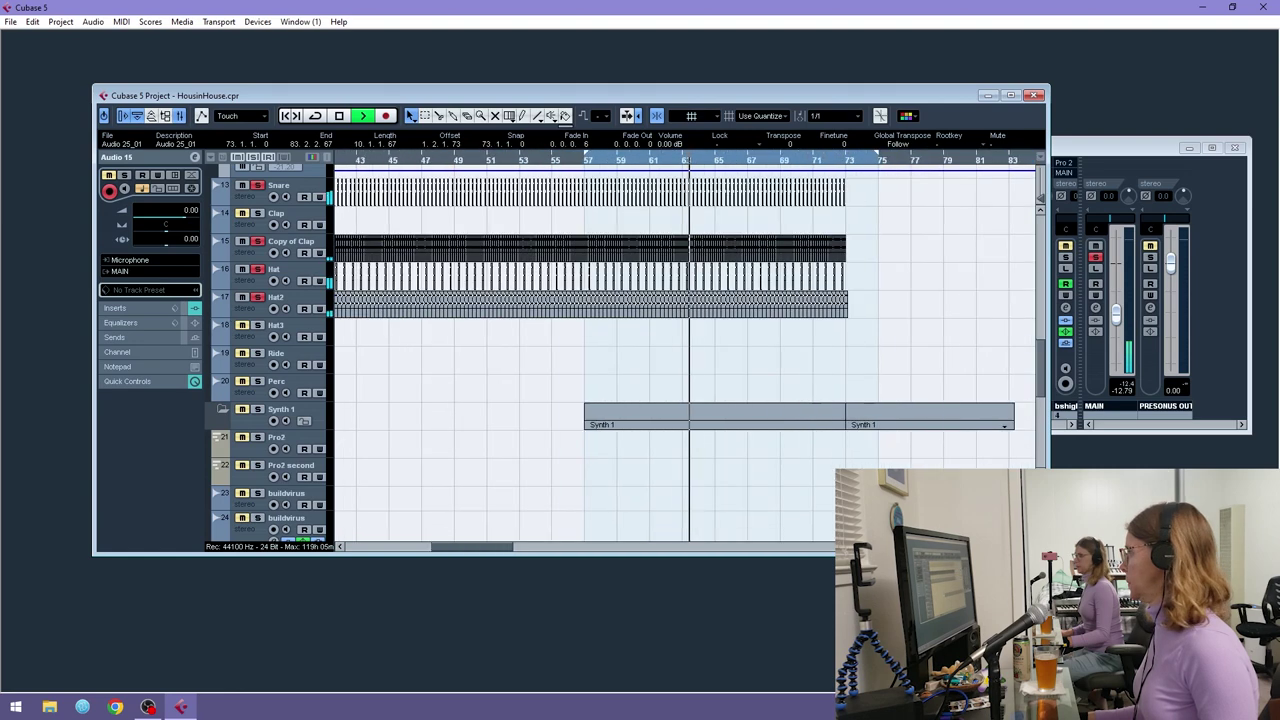
drag(877, 162, 848, 162)
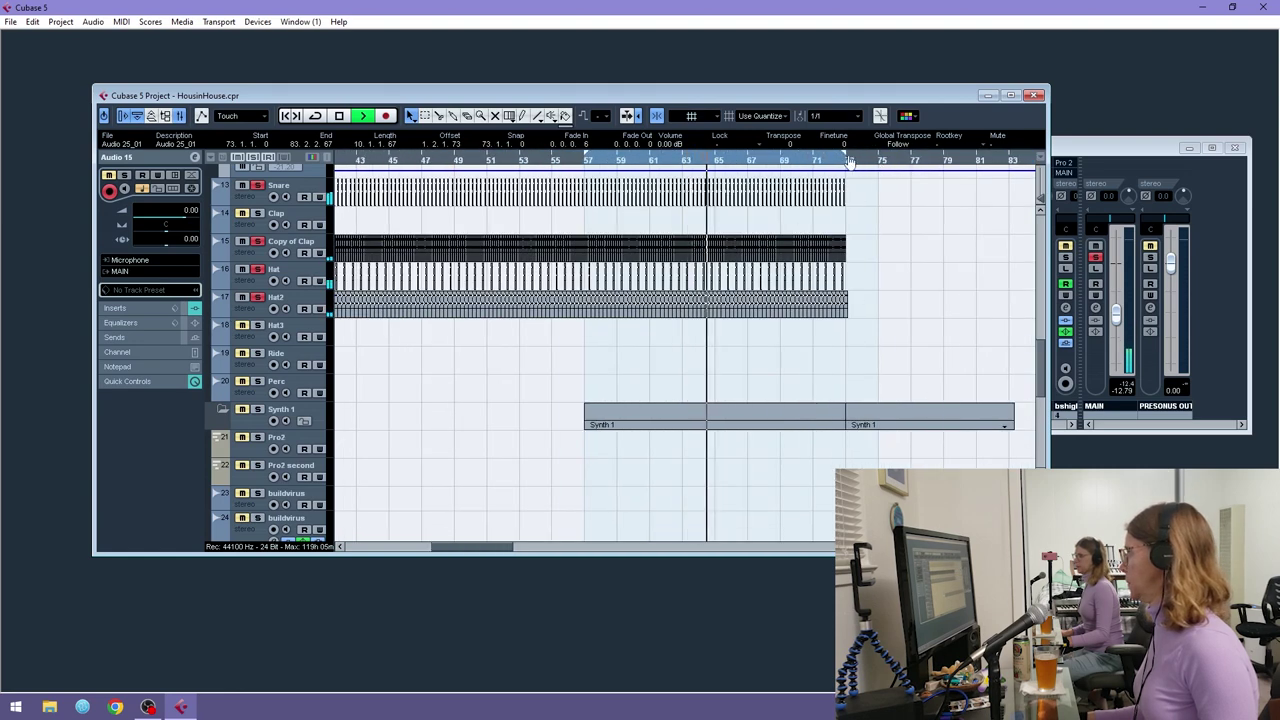
click(314, 116)
- Insert the Tonic filter in the third insert slot of the MAIN output channel
click(1157, 313)
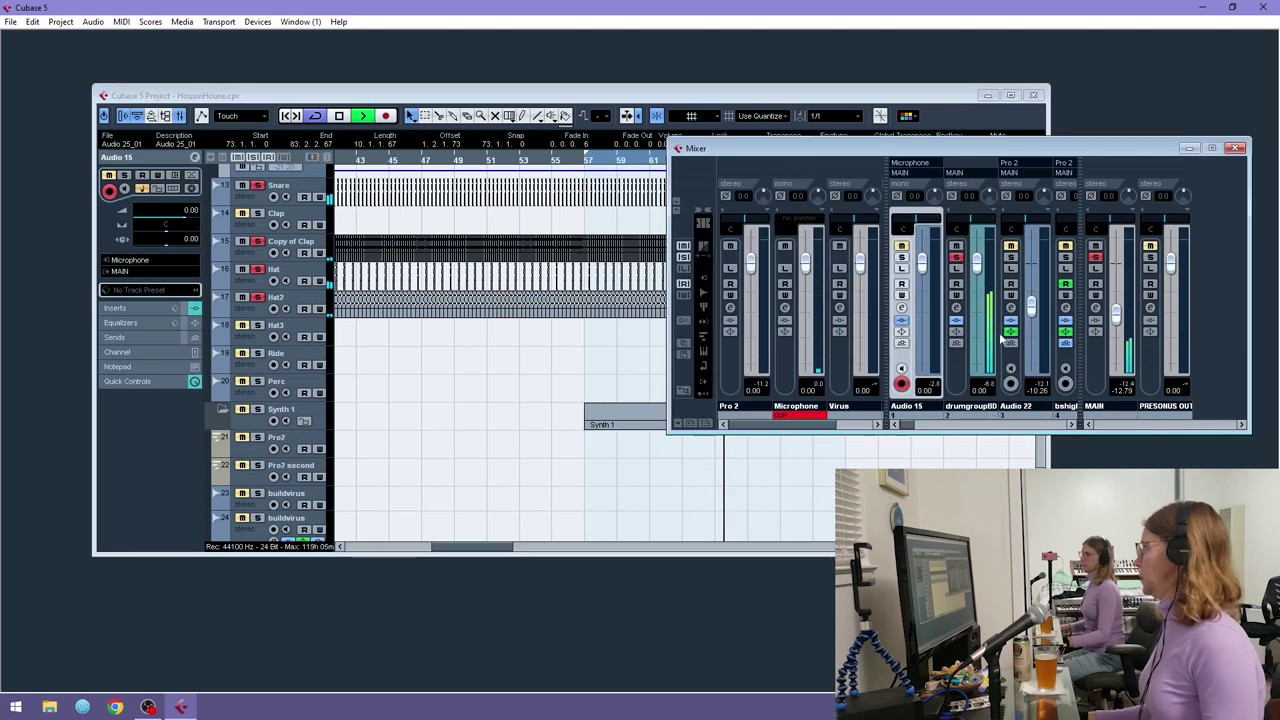
click(1097, 311)
click(187, 455)
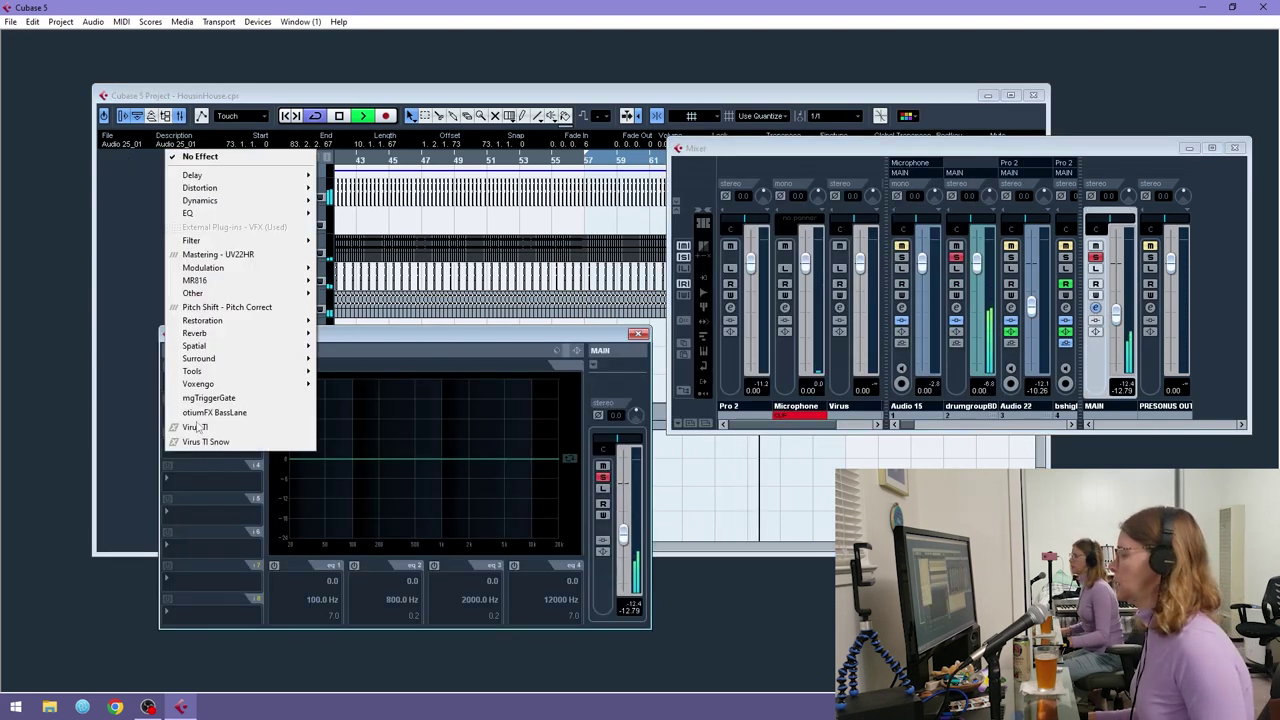
mouse_move(300, 241)
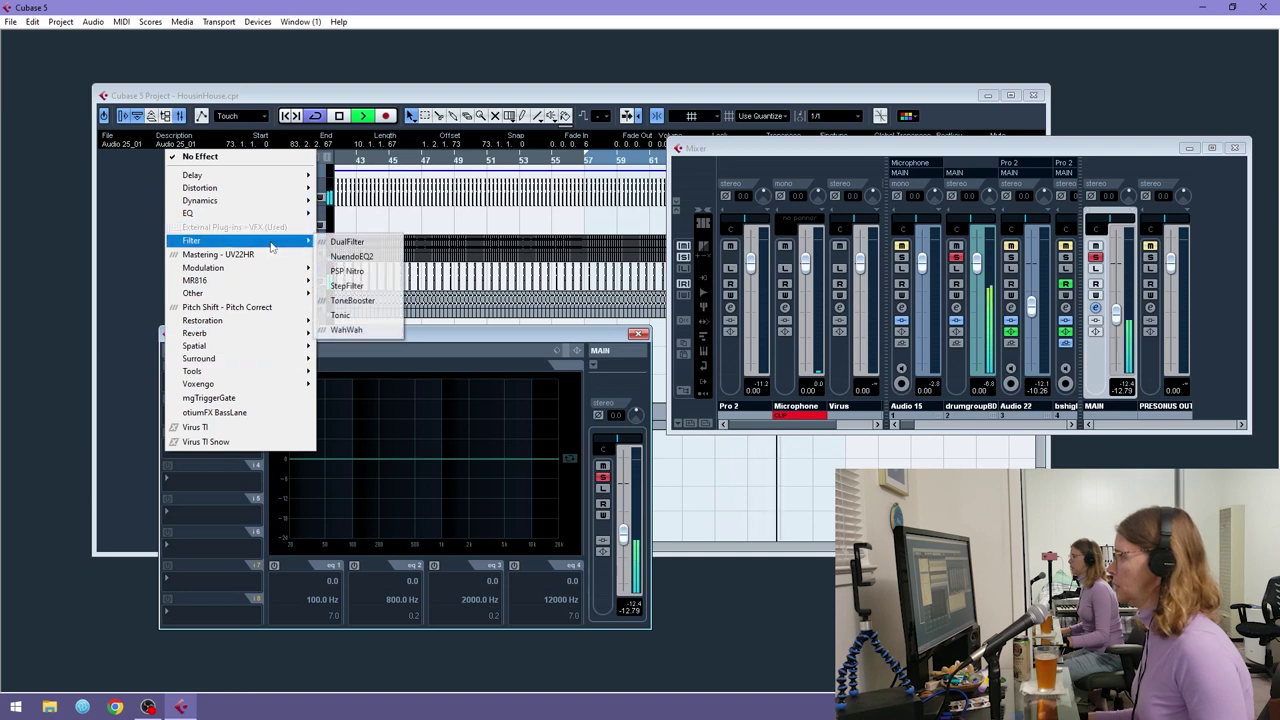
click(378, 314)
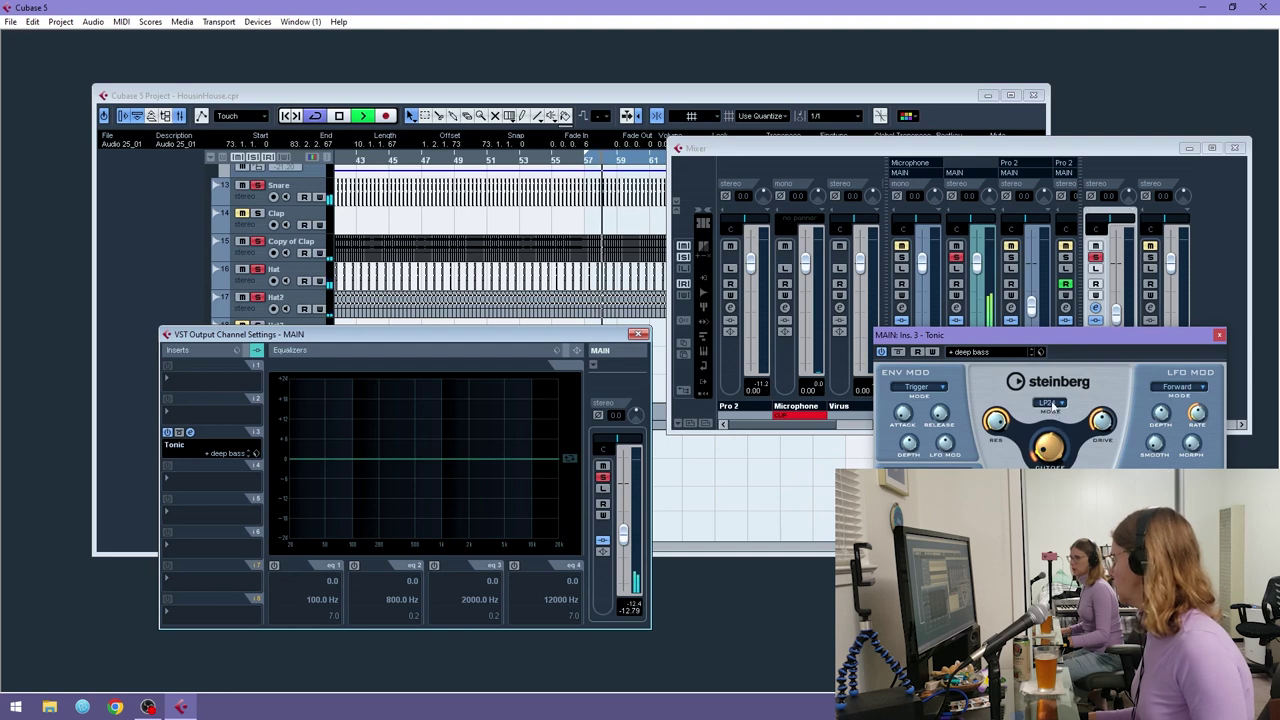
- Set Tonic's filter mode to BP and listen to the filtered drums
click(1052, 405)
click(1050, 455)
key(space)
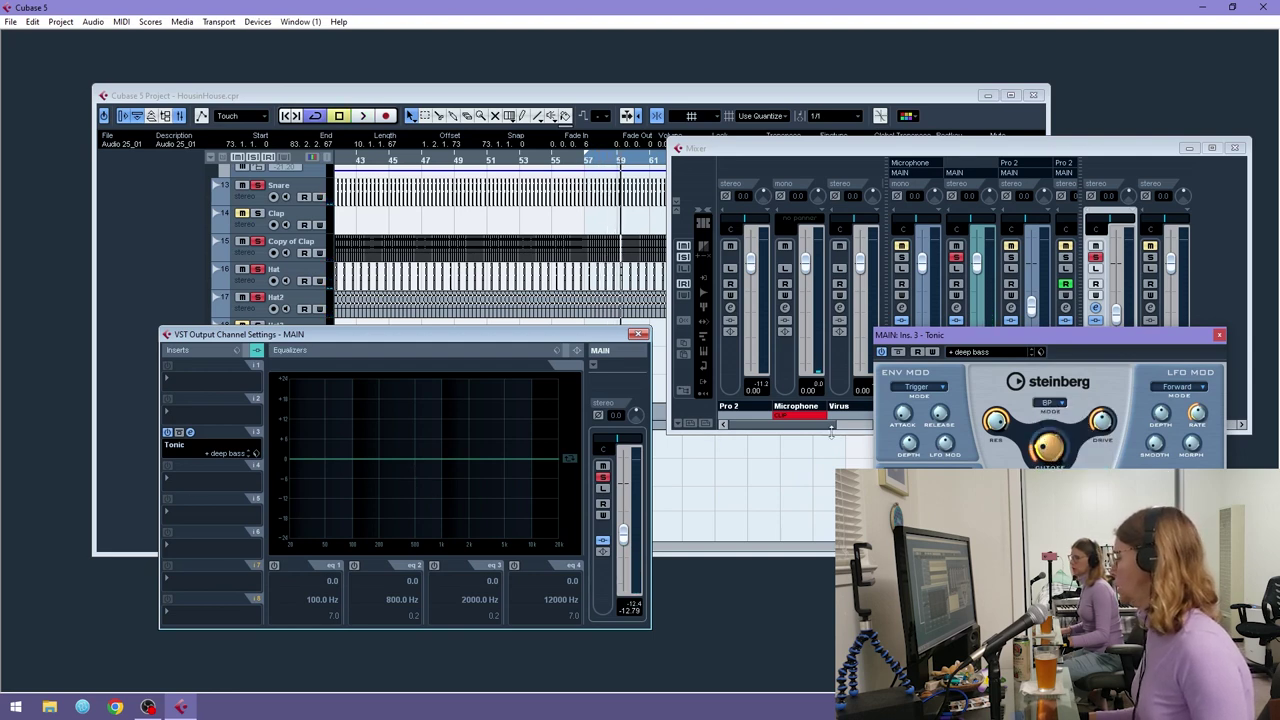
key(space)
key(space)
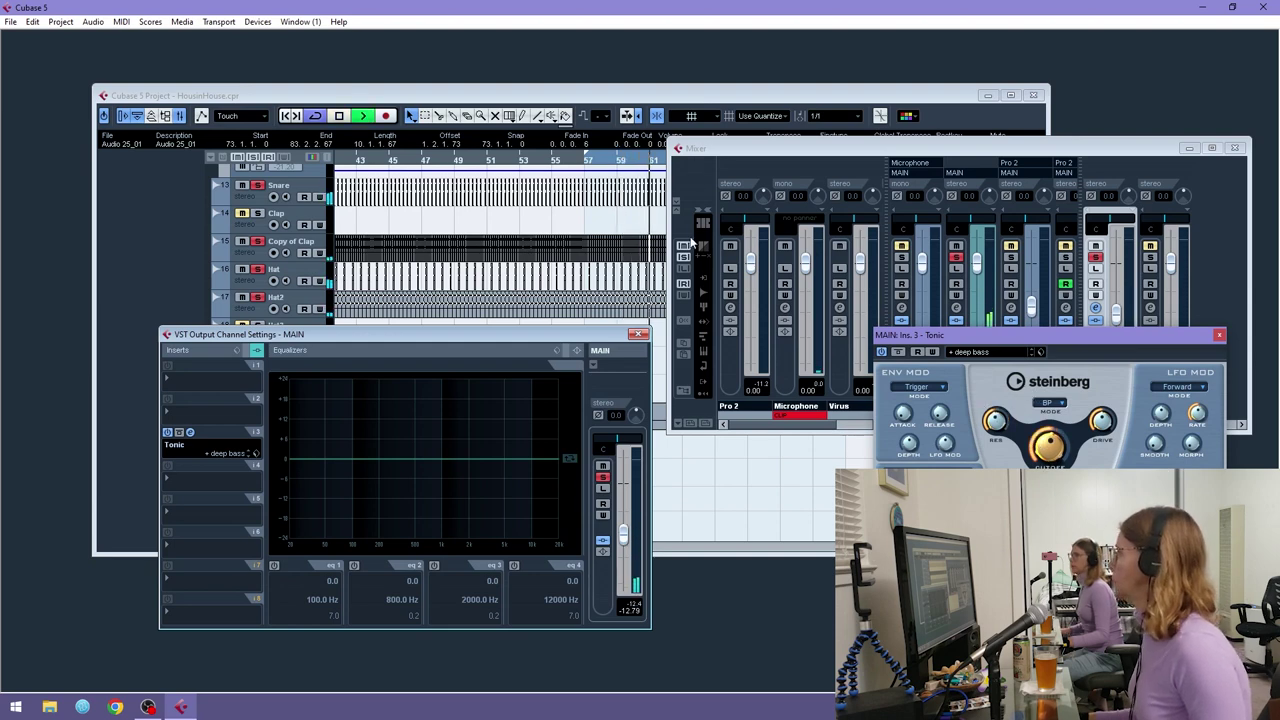
- Return to the project arrangement, stop playback and show the Hat2 track's Volume automation lane
click(752, 97)
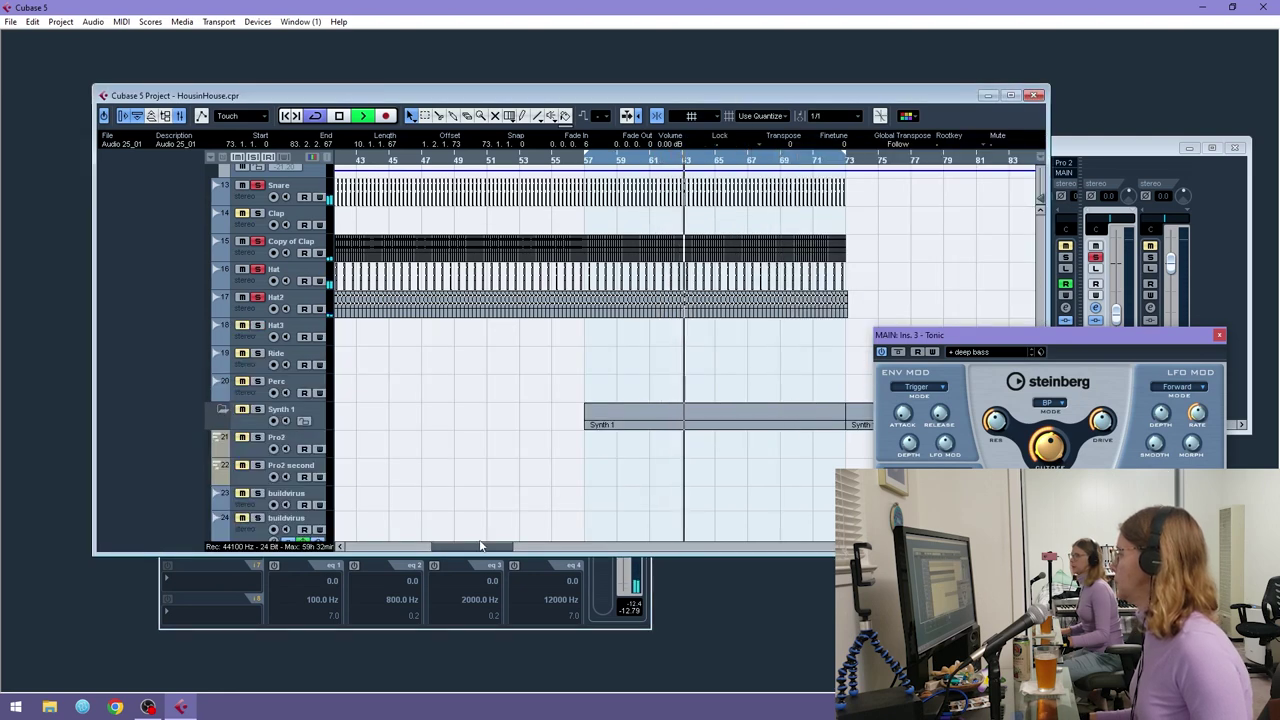
drag(483, 547, 487, 547)
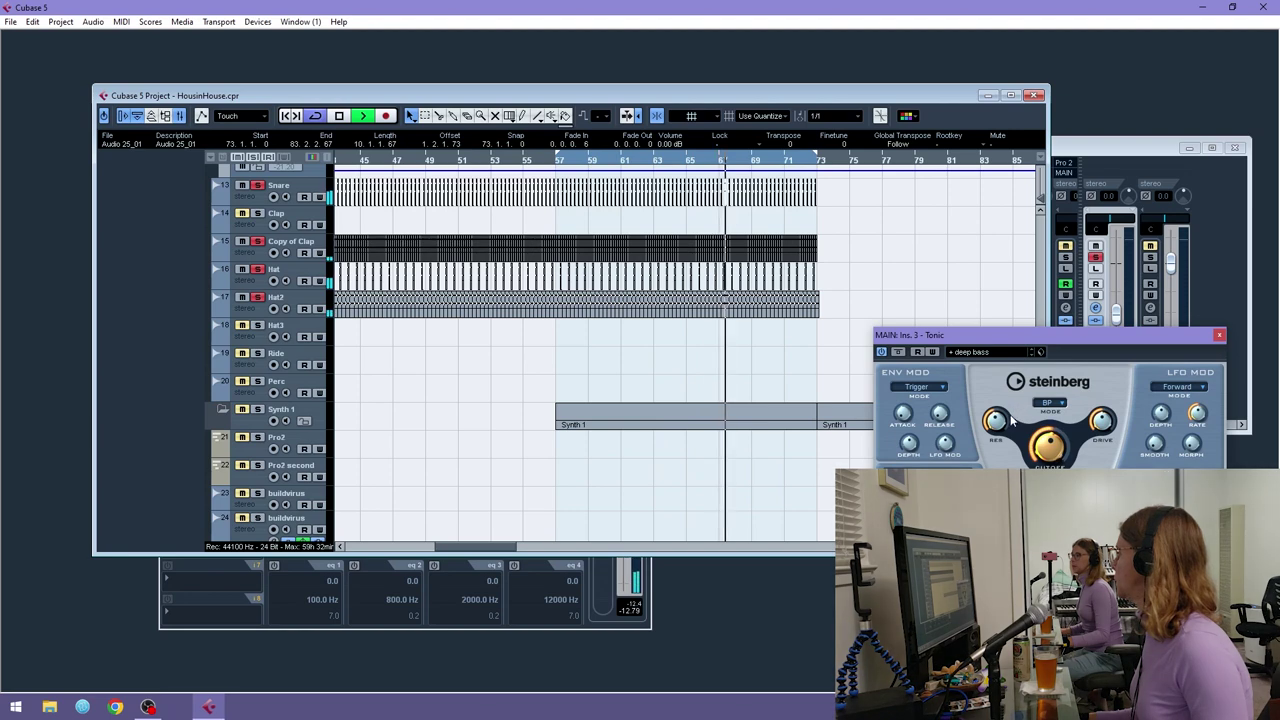
key(space)
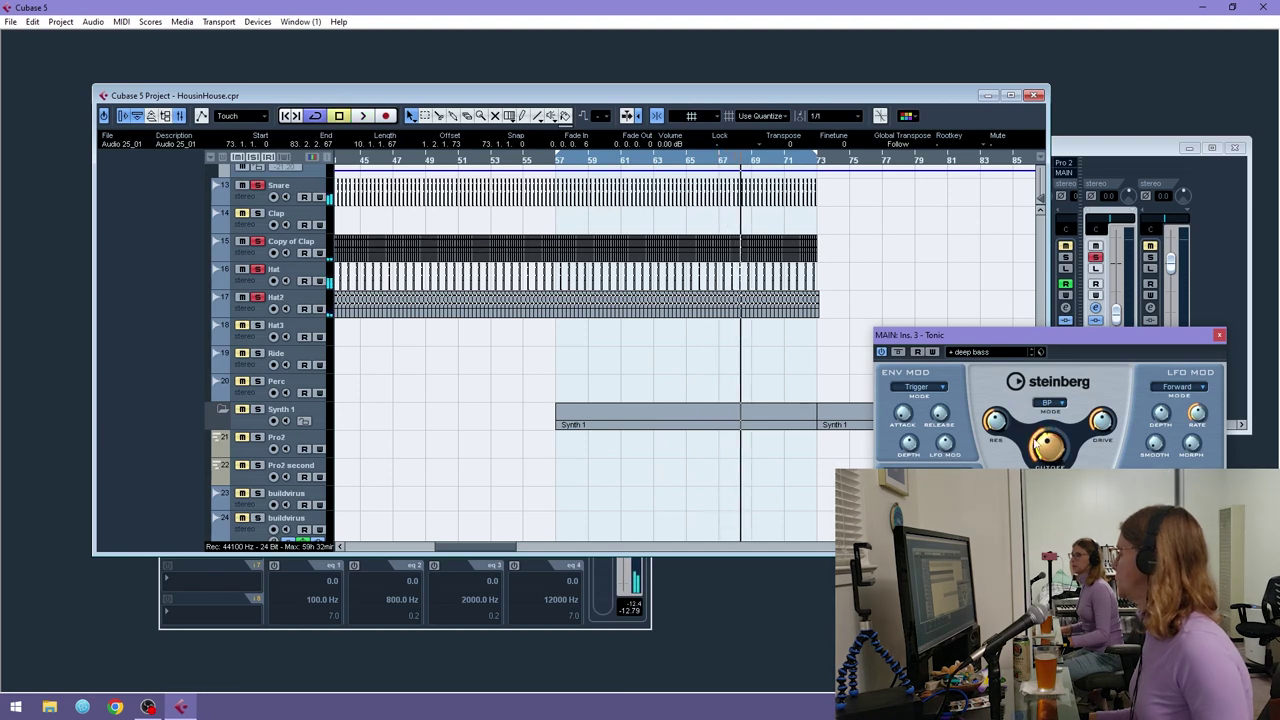
click(219, 311)
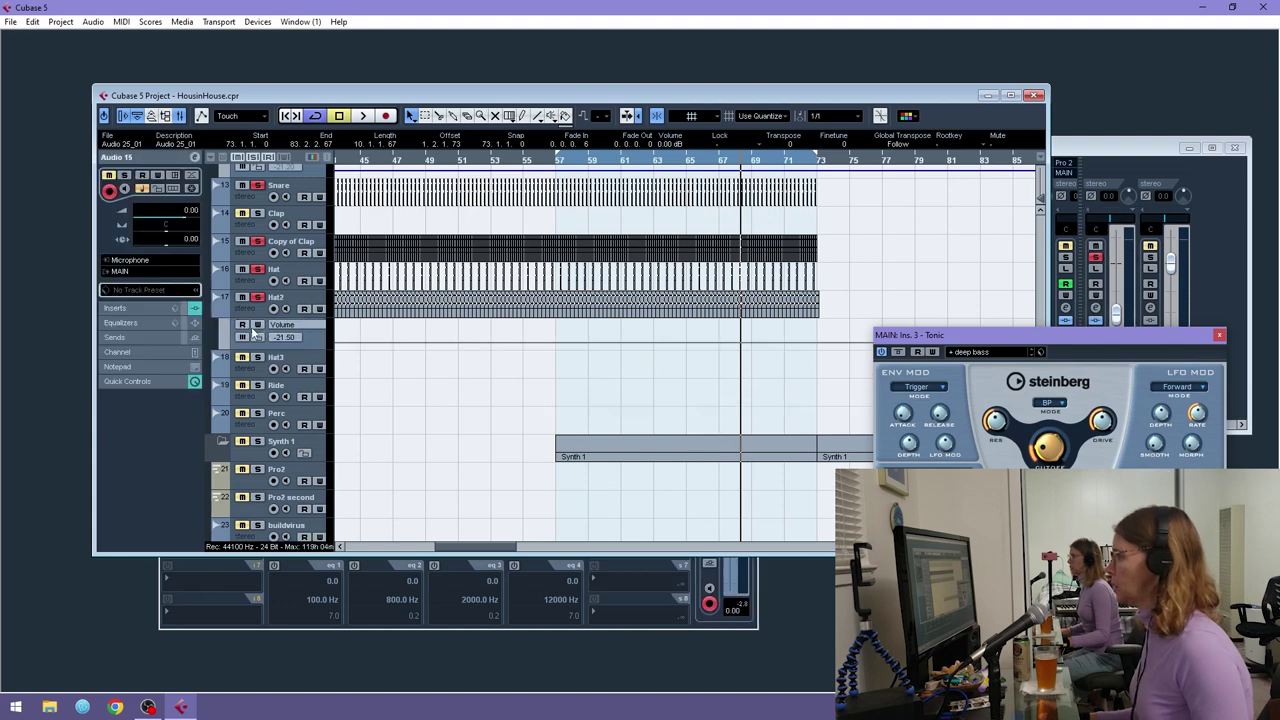
- Enable automation reading on the MAIN output channel and show Tonic's Cutoff parameter in its automation lane
scroll(375, 430, down, 10)
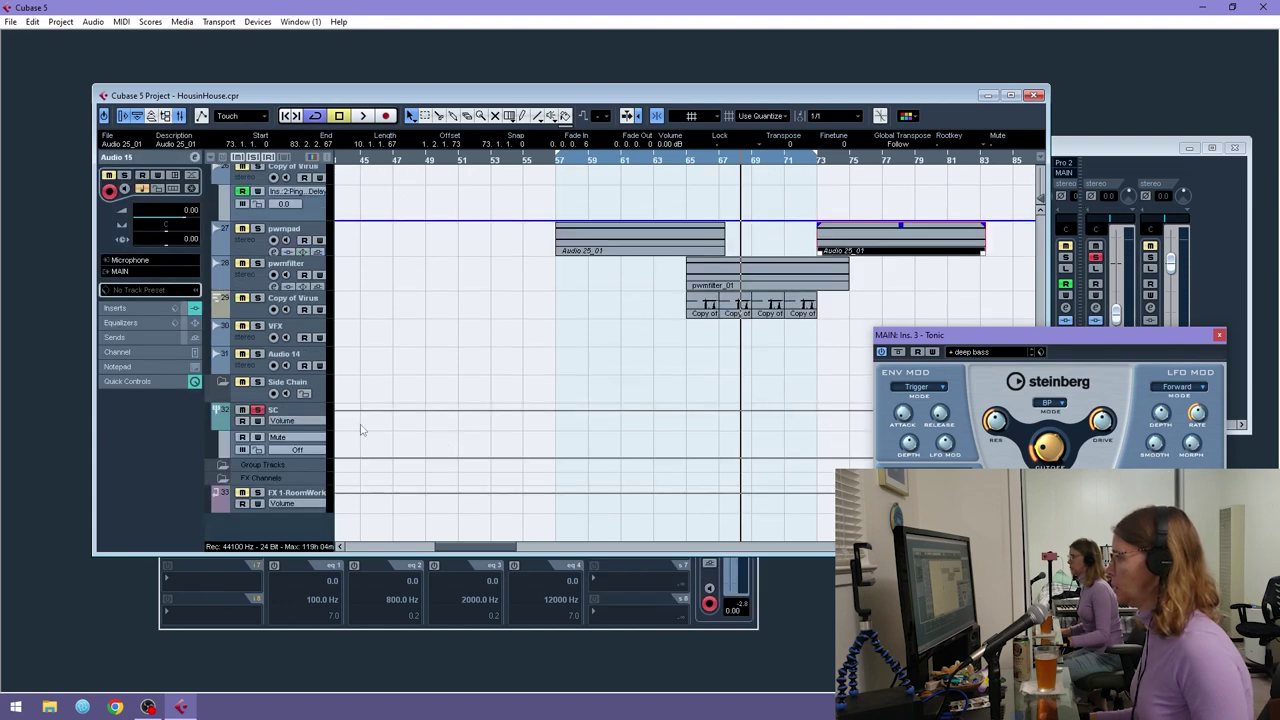
click(1110, 150)
drag(1088, 338, 1086, 470)
click(1095, 284)
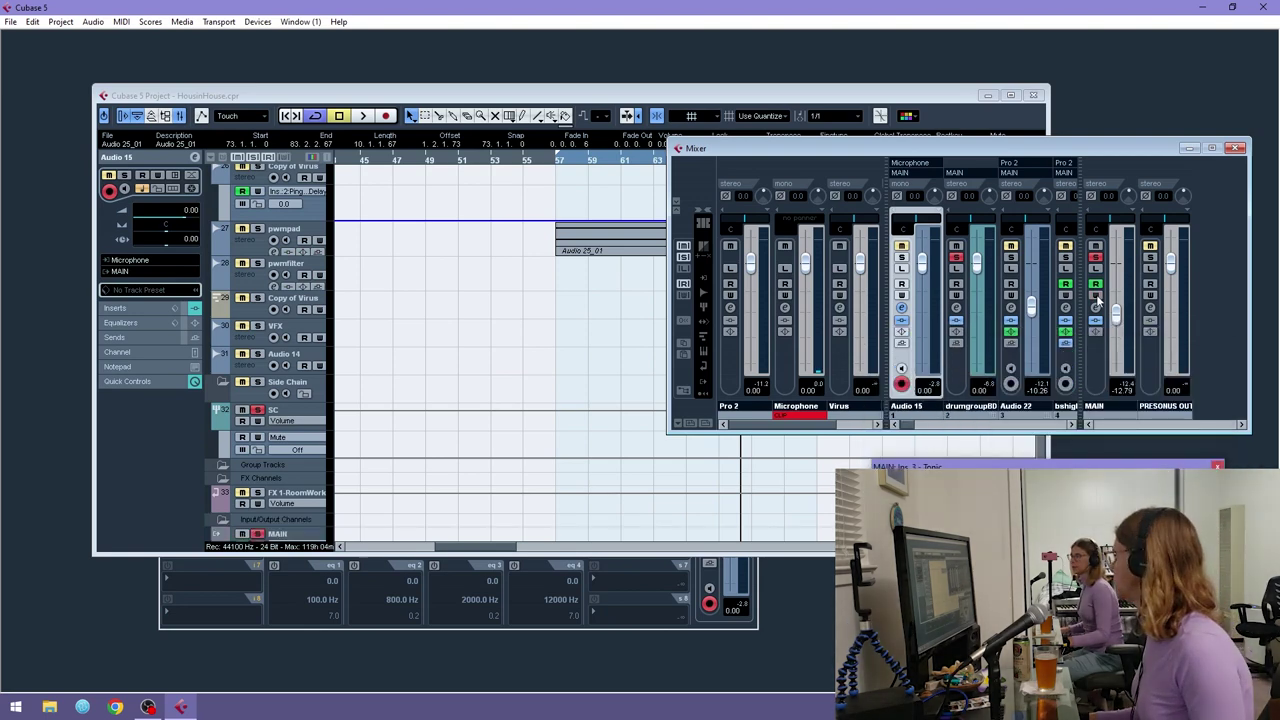
scroll(246, 477, down, 1)
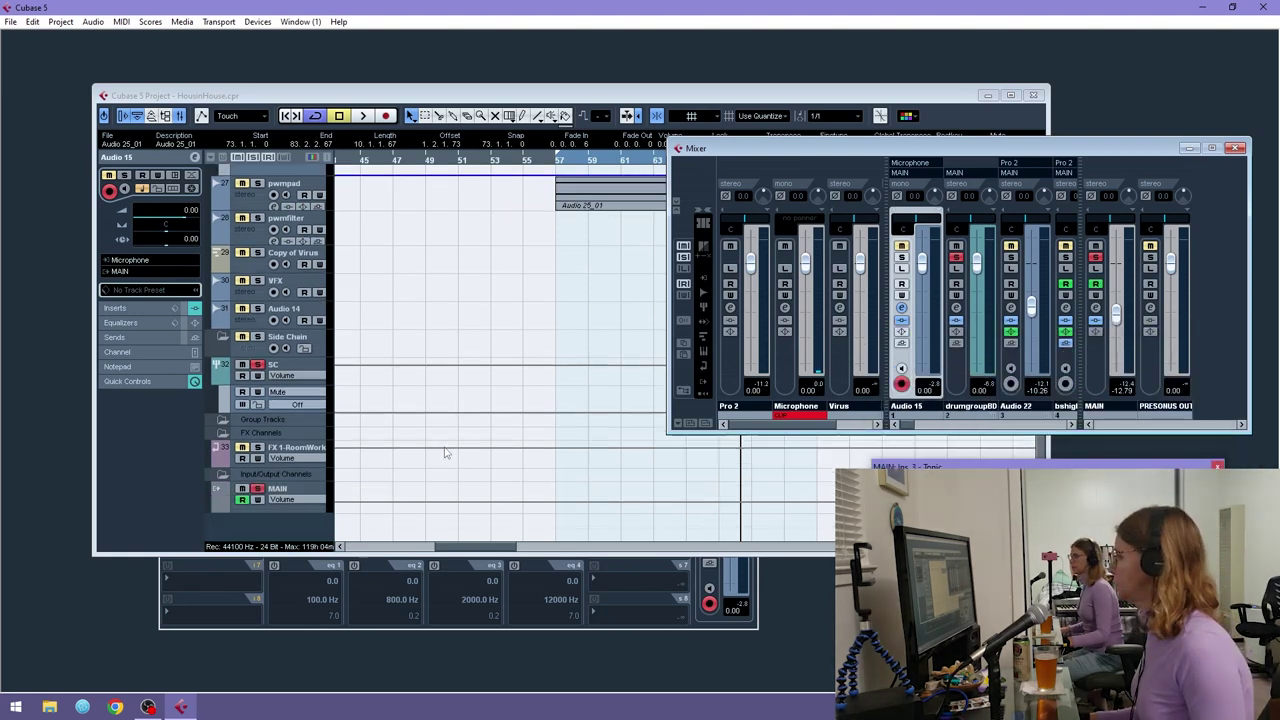
click(296, 497)
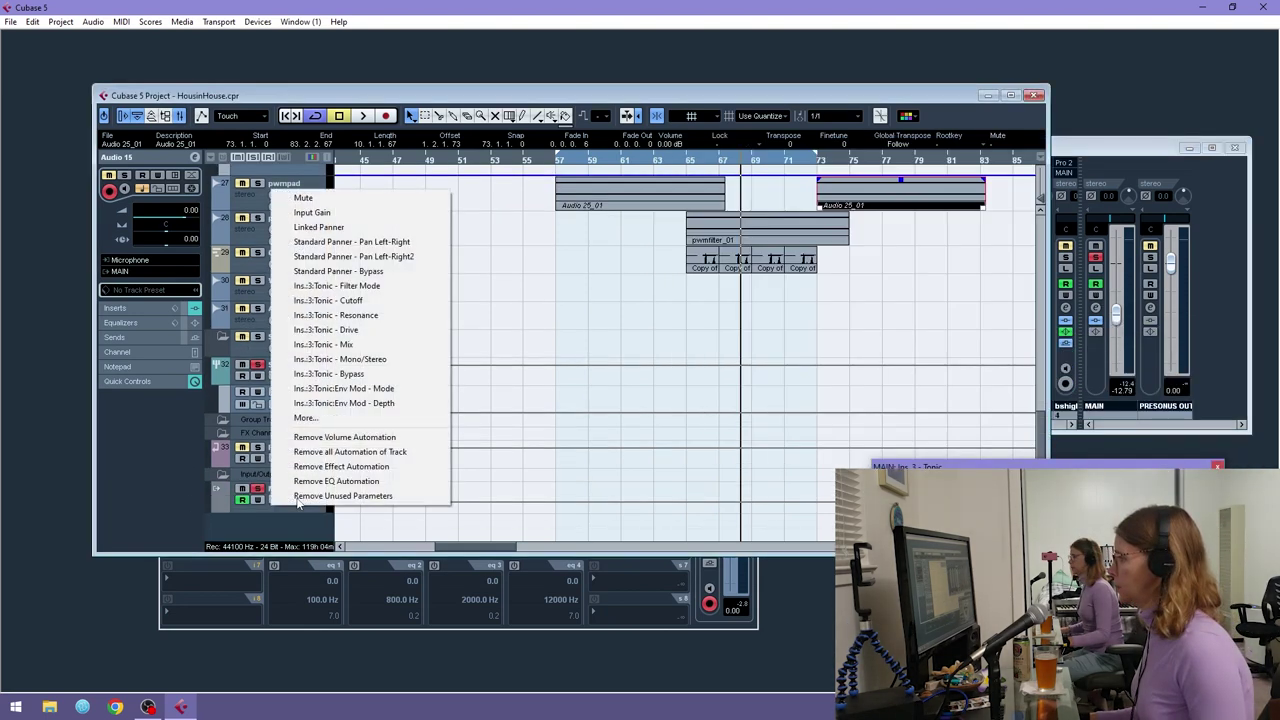
click(310, 300)
- Draw a rising Tonic cutoff ramp on MAIN from bar 57 up to about 84 at bar 73
drag(940, 467, 942, 492)
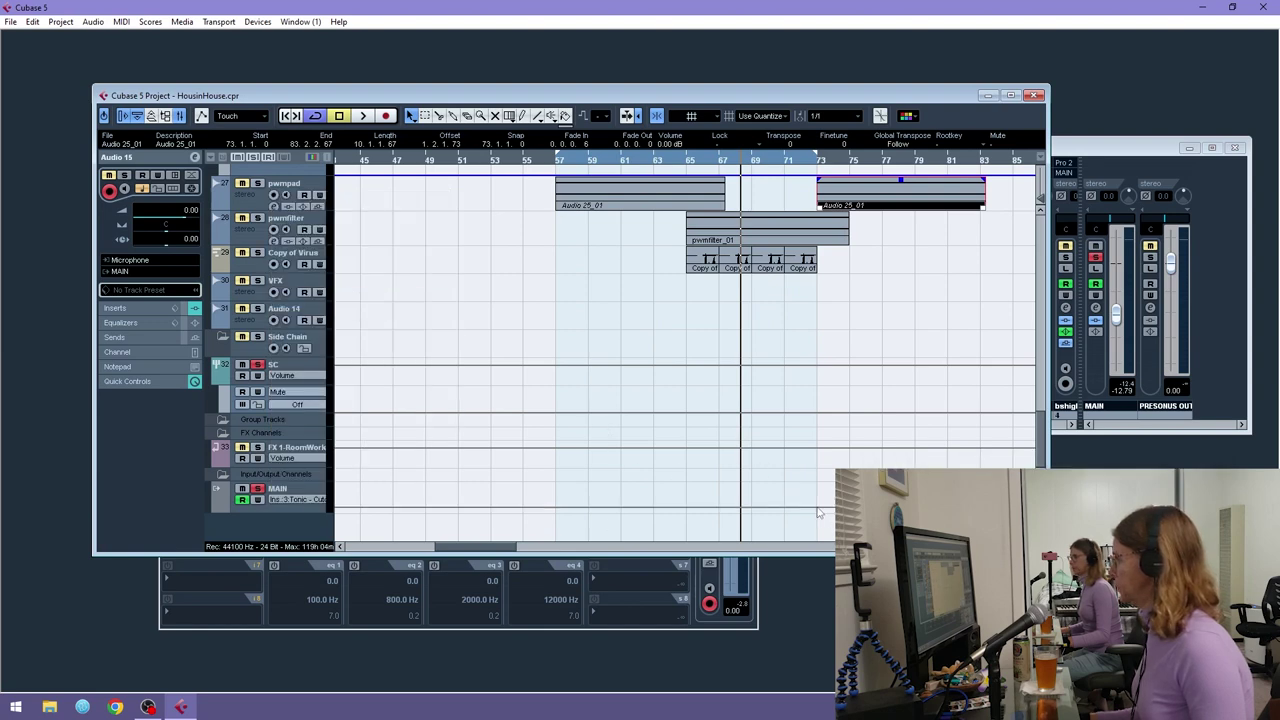
click(556, 510)
drag(818, 510, 818, 488)
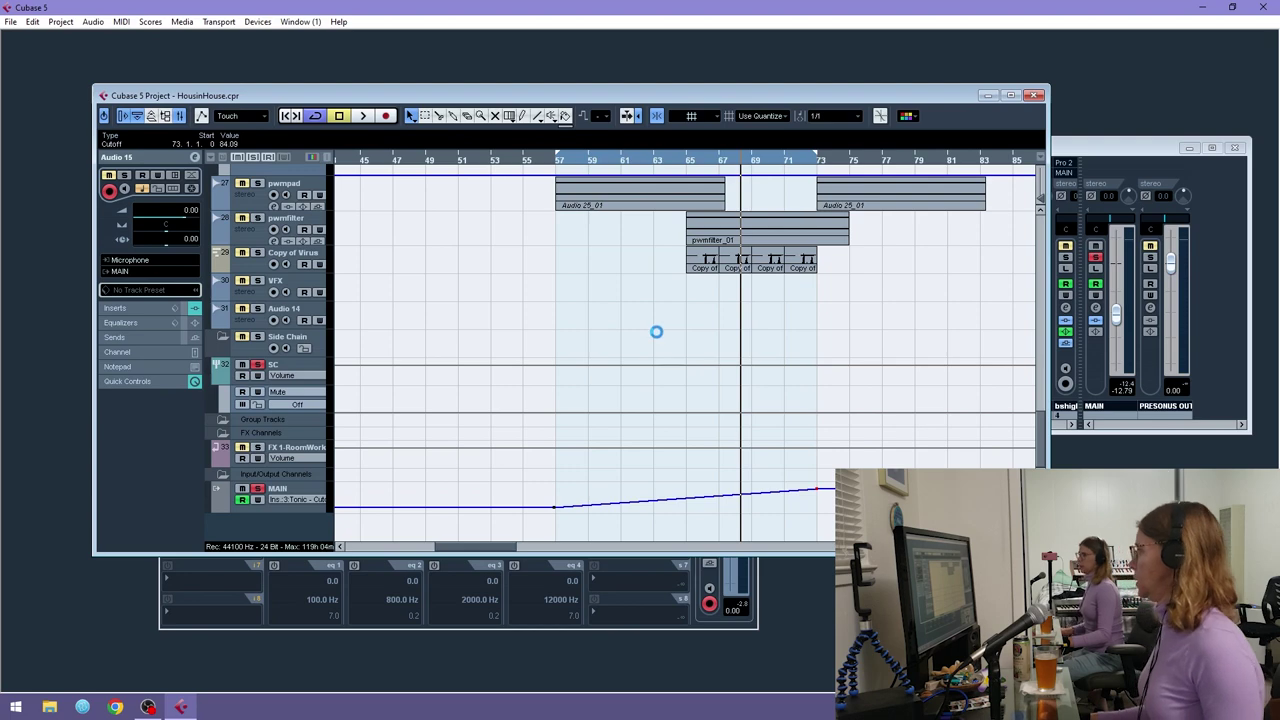
- Export the MAIN mixdown between the locators as drumfilter, importing it into the pool and onto a new audio track
click(10, 21)
mouse_move(120, 256)
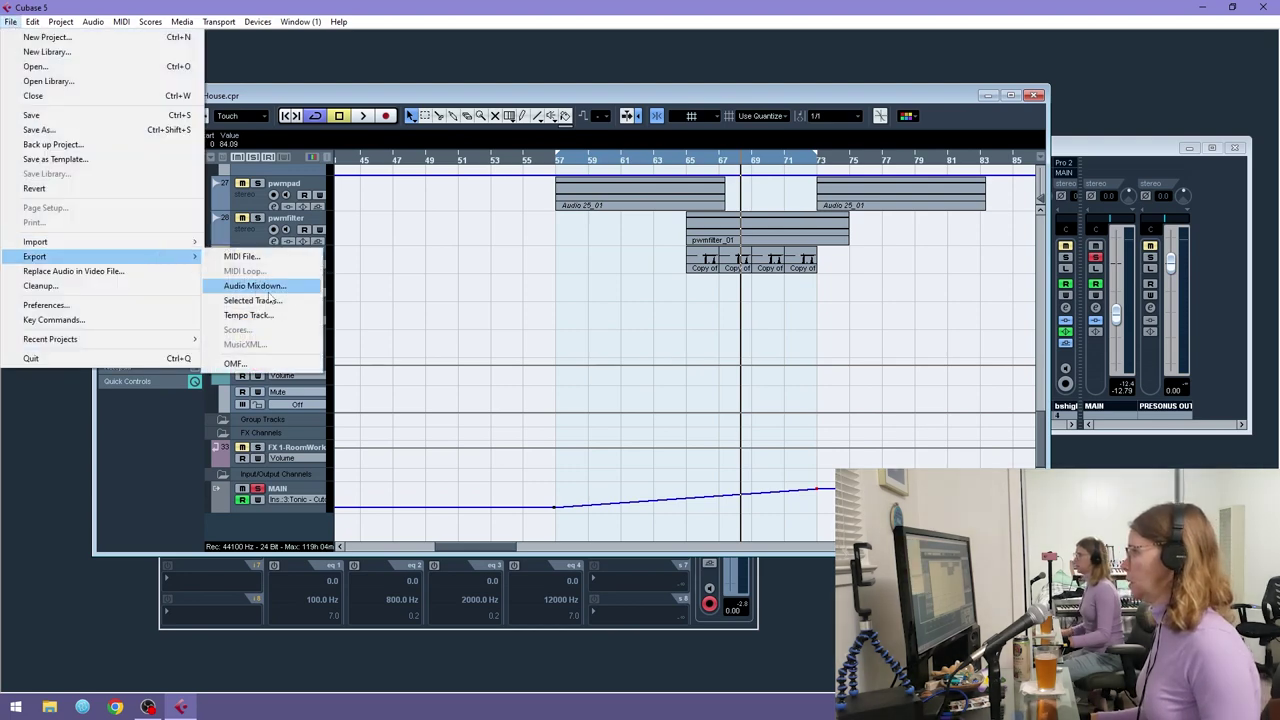
click(267, 287)
text(dru)
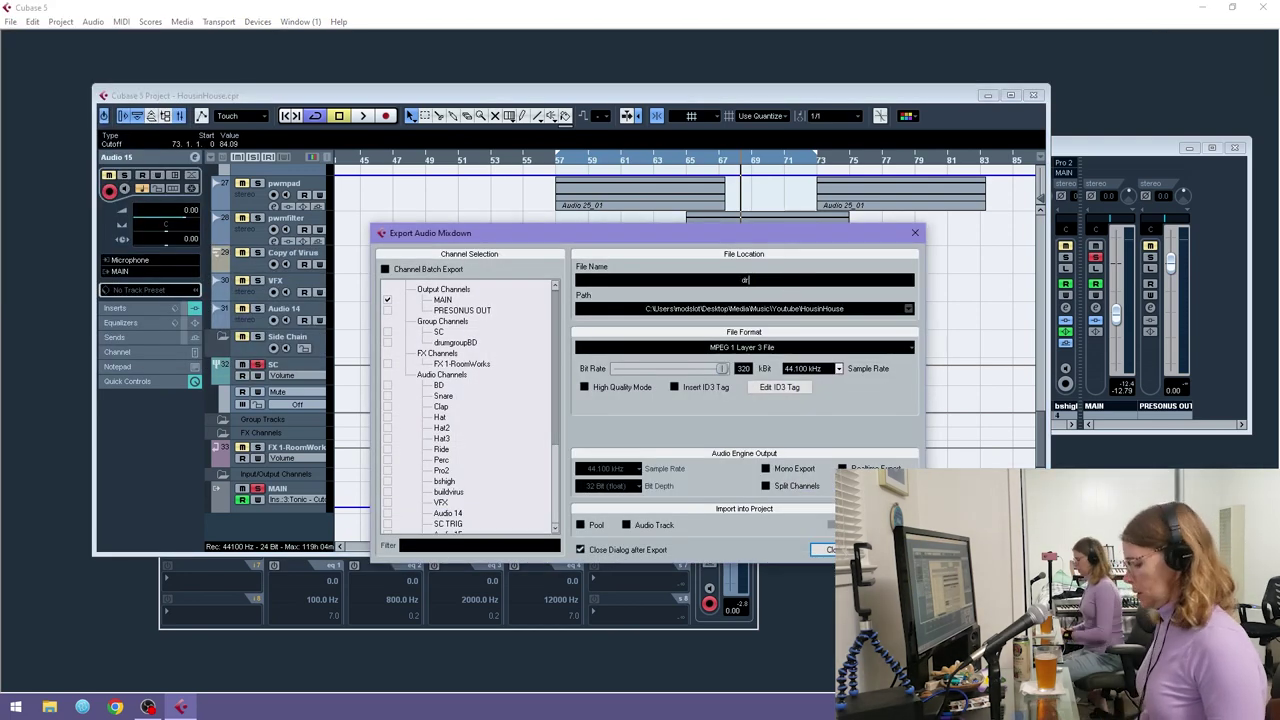
text(mfilter)
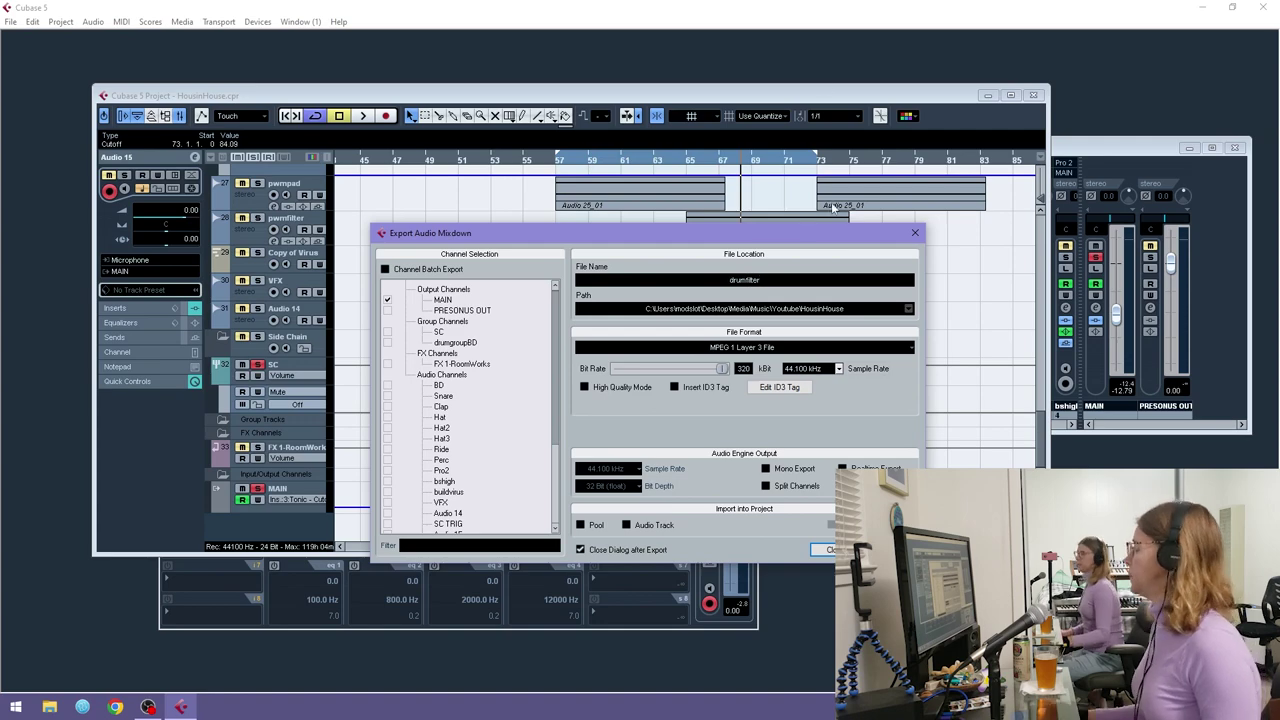
click(813, 312)
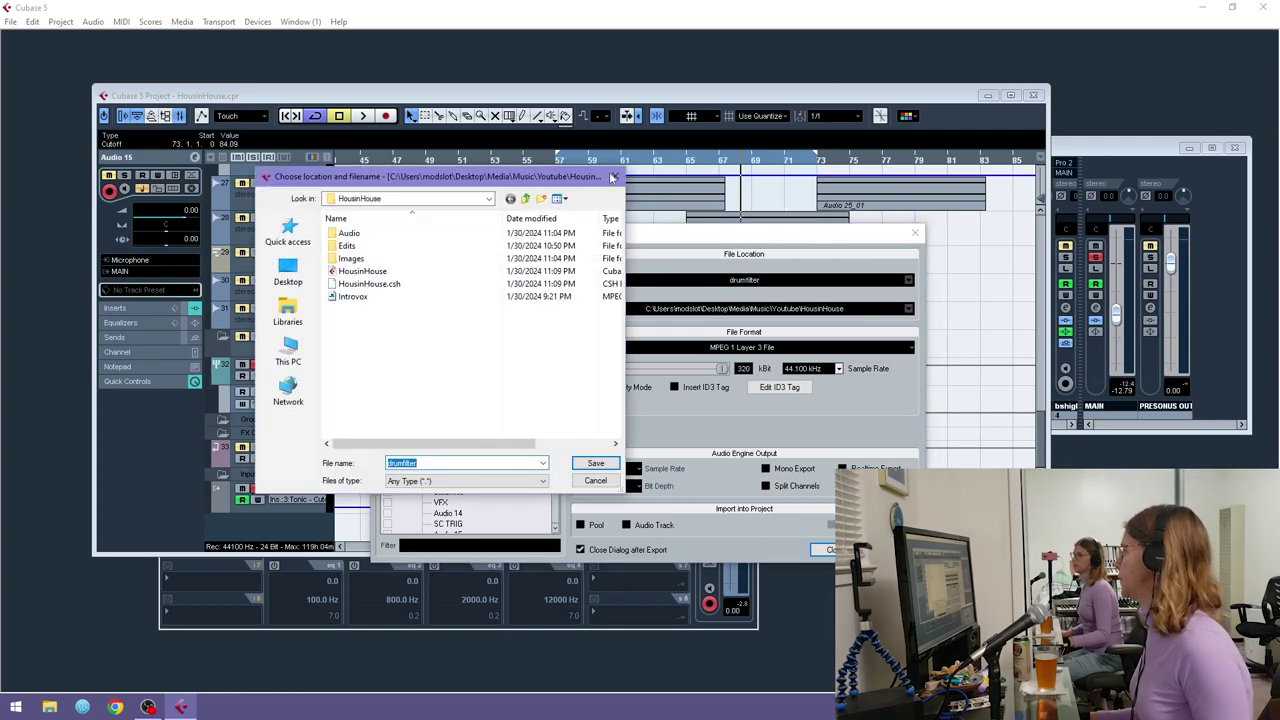
click(612, 177)
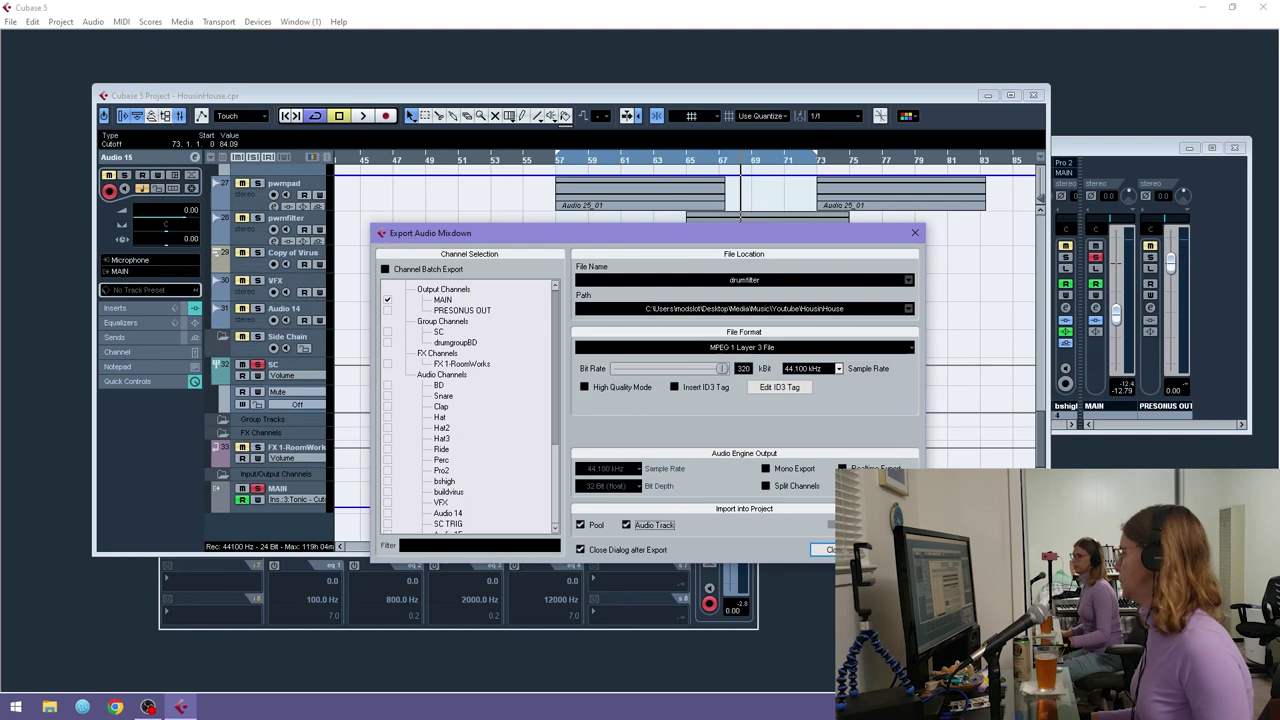
click(888, 549)
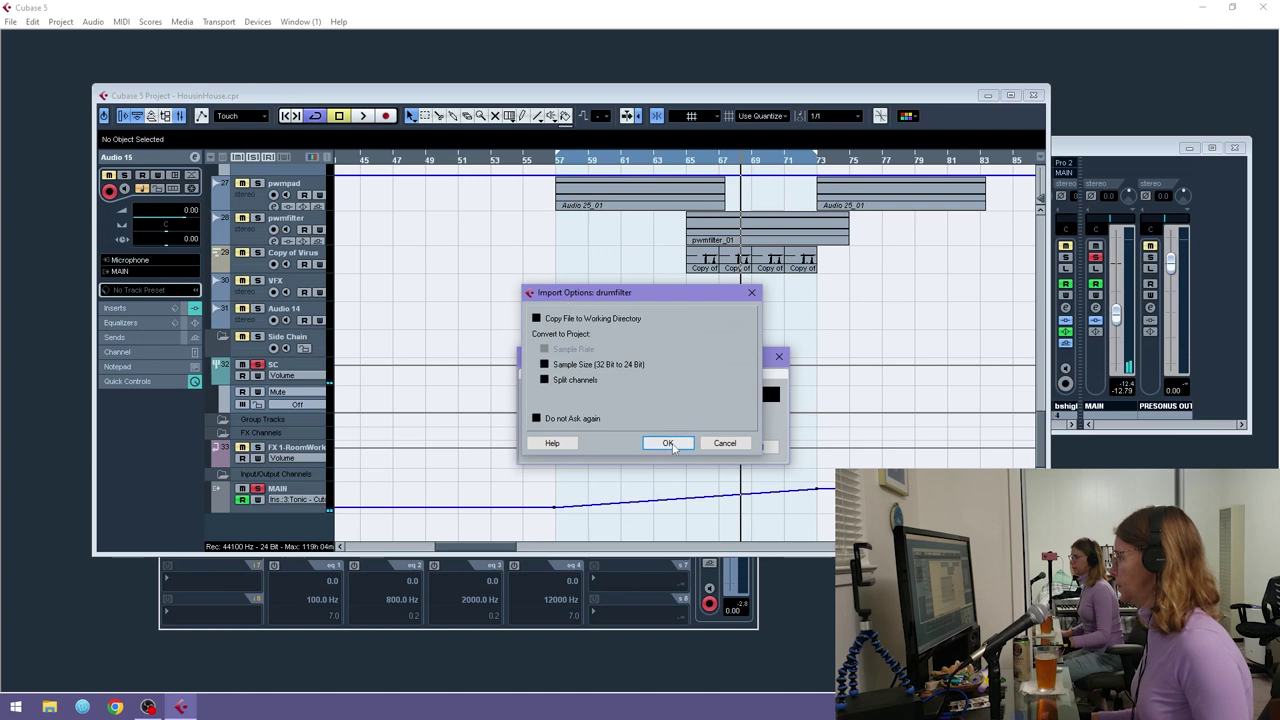
click(672, 445)
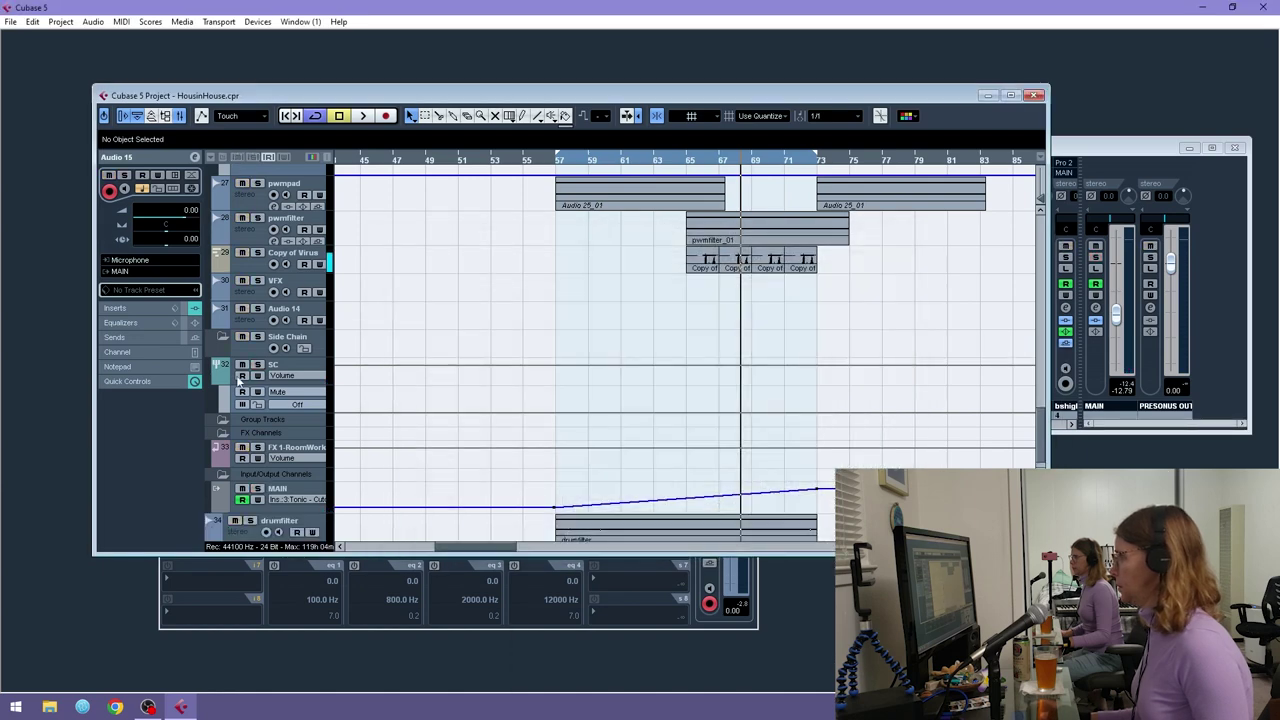
- Enable the first EQ band on the drumfilter track as a low shelf at 1285.4 Hz with -18.6 dB gain
click(238, 543)
click(140, 336)
click(107, 362)
click(122, 400)
click(146, 427)
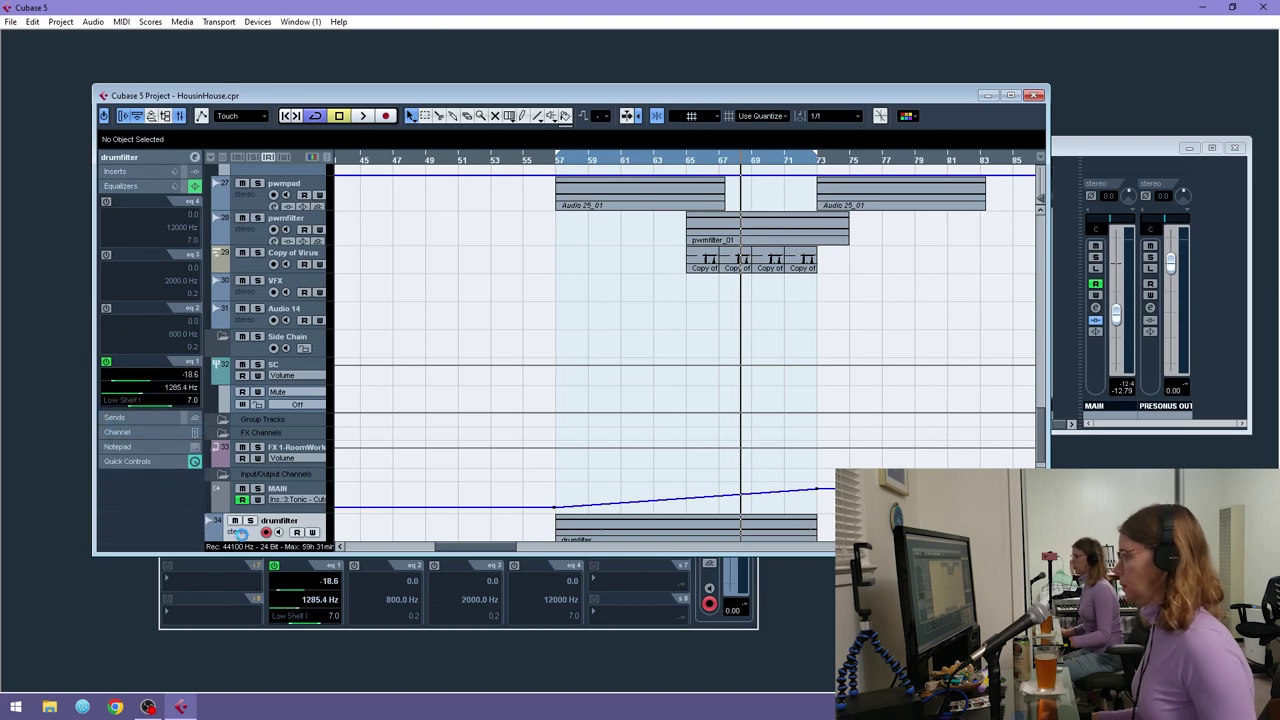
- Place the drumfilter track directly below the Drums folder and move its clip to start at bar 73
scroll(268, 178, up, 5)
scroll(278, 175, up, 8)
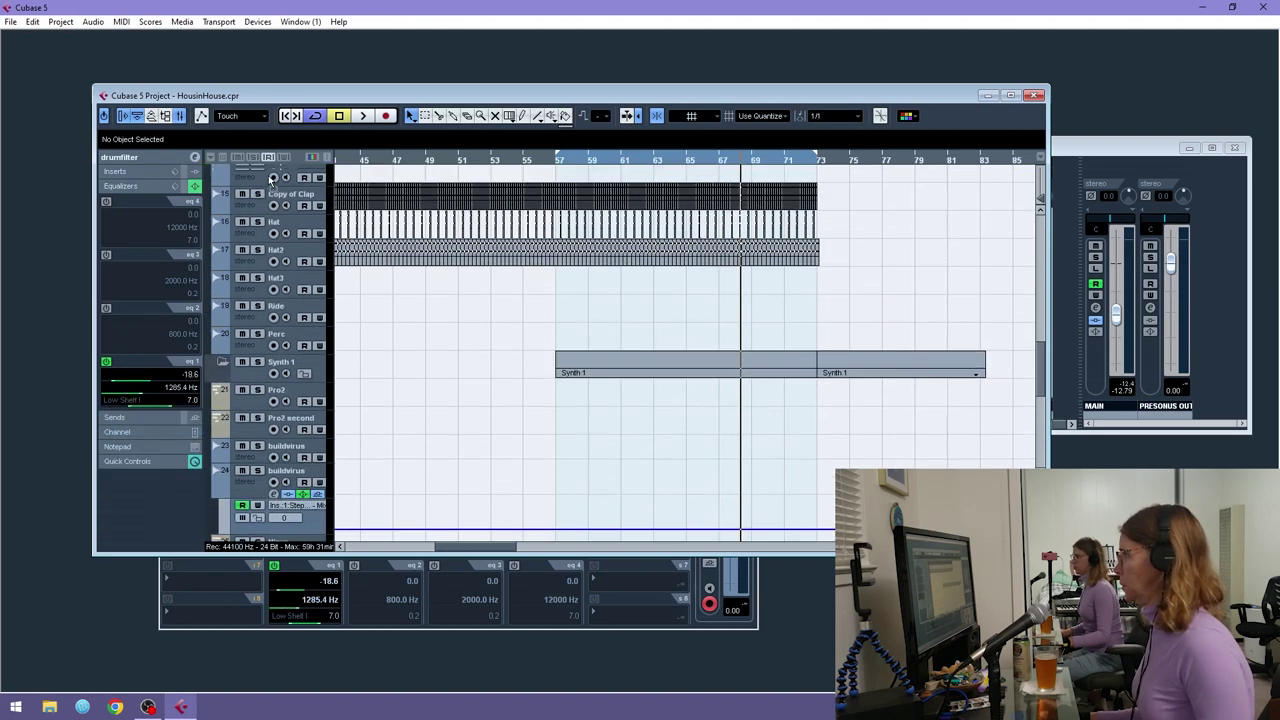
scroll(280, 172, up, 6)
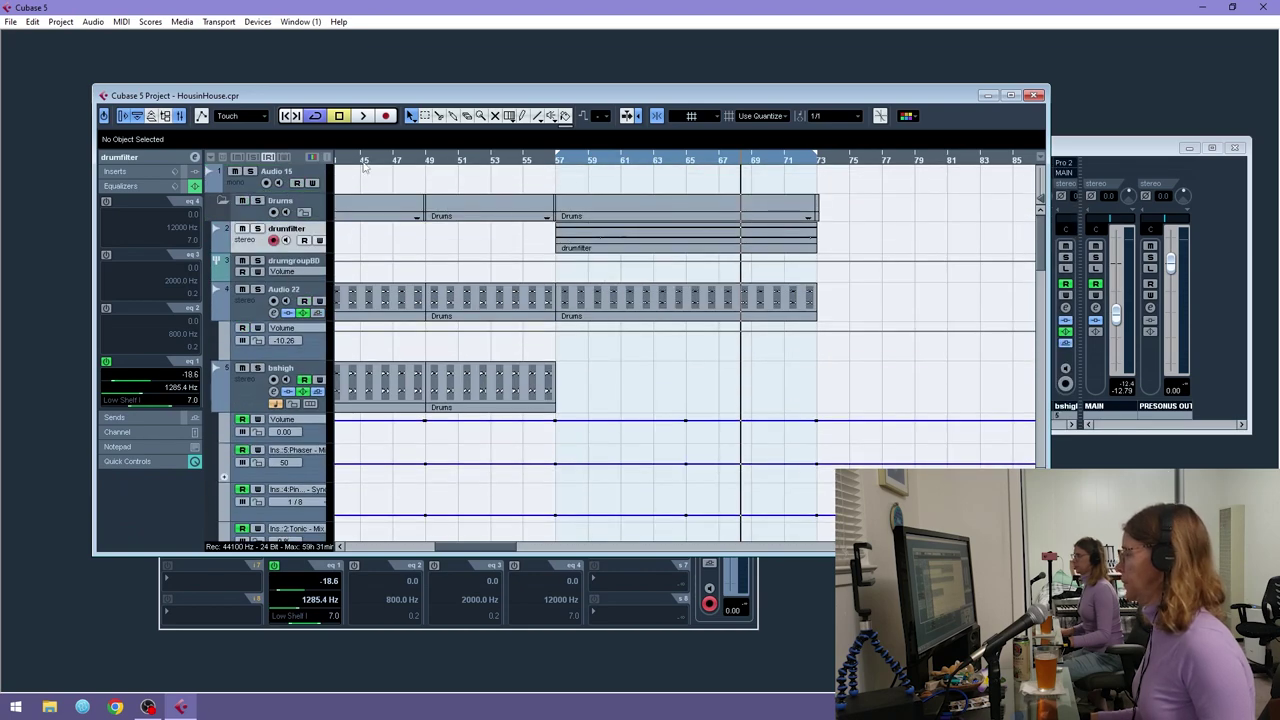
click(836, 119)
click(843, 131)
drag(572, 245, 849, 258)
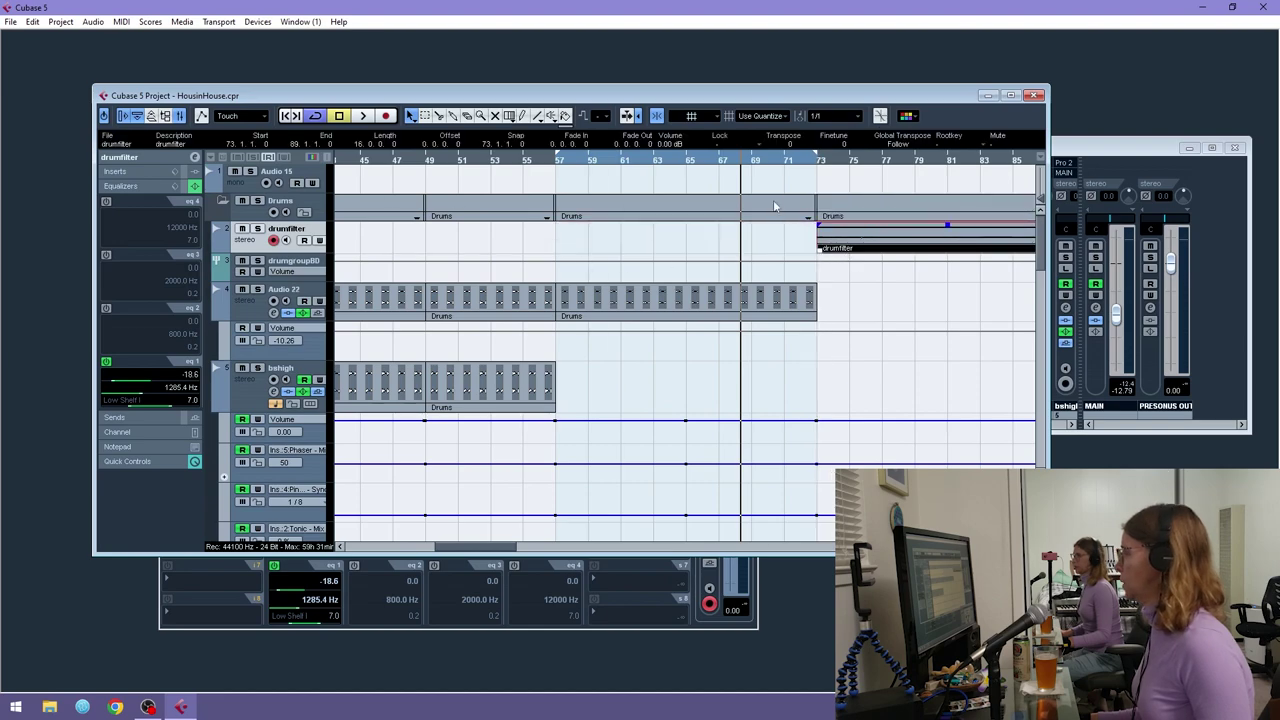
- Turn off the Tonic insert on the MAIN output channel and return to the project arrangement
scroll(829, 286, down, 5)
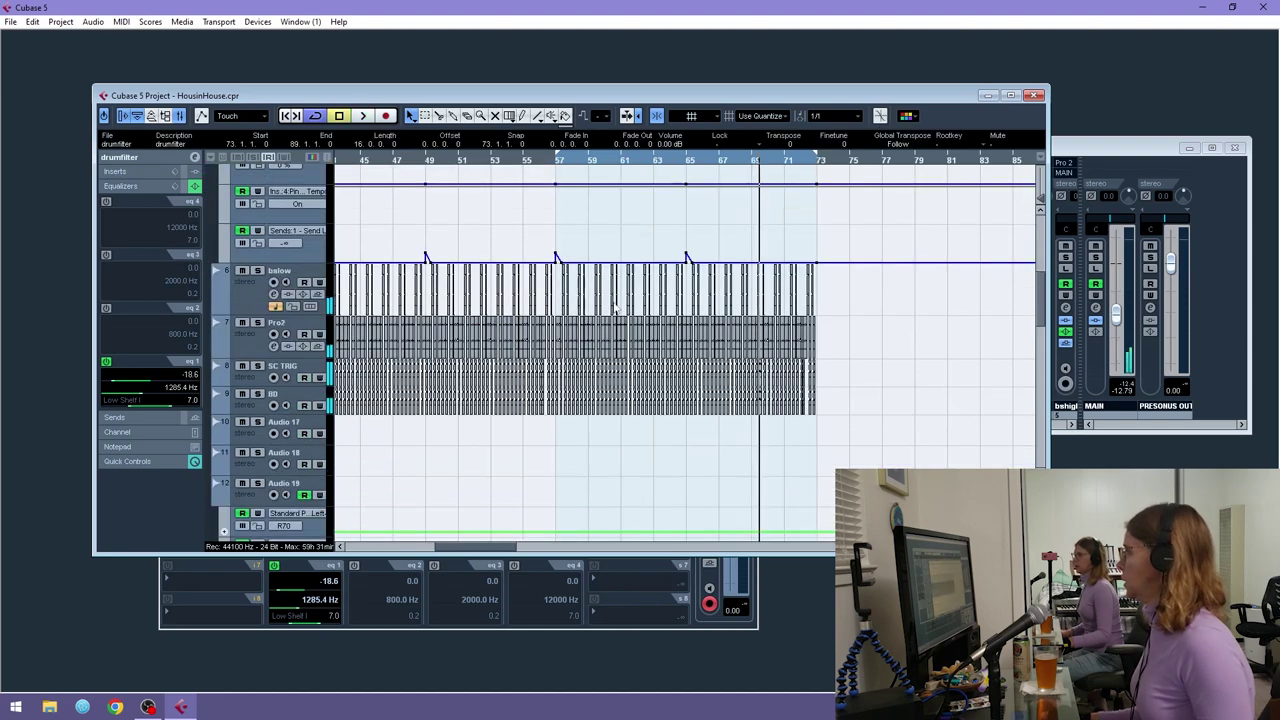
click(1098, 309)
click(1098, 309)
click(1098, 309)
click(167, 433)
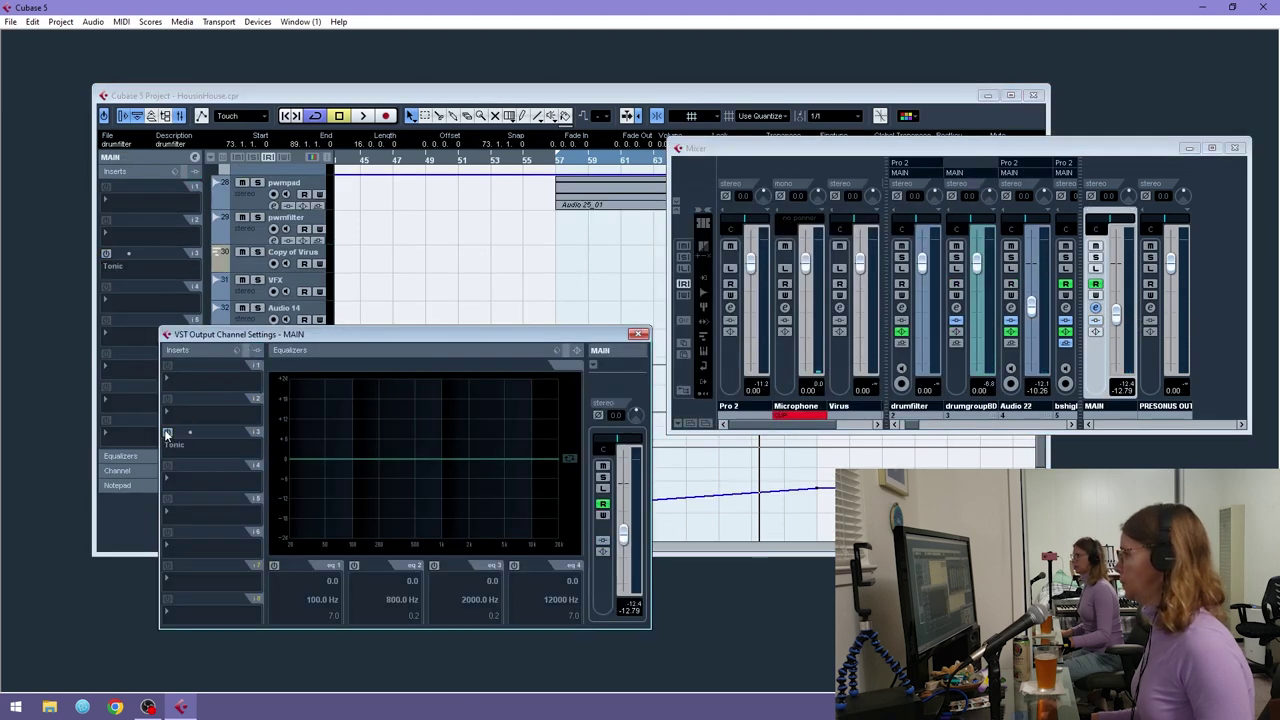
click(738, 93)
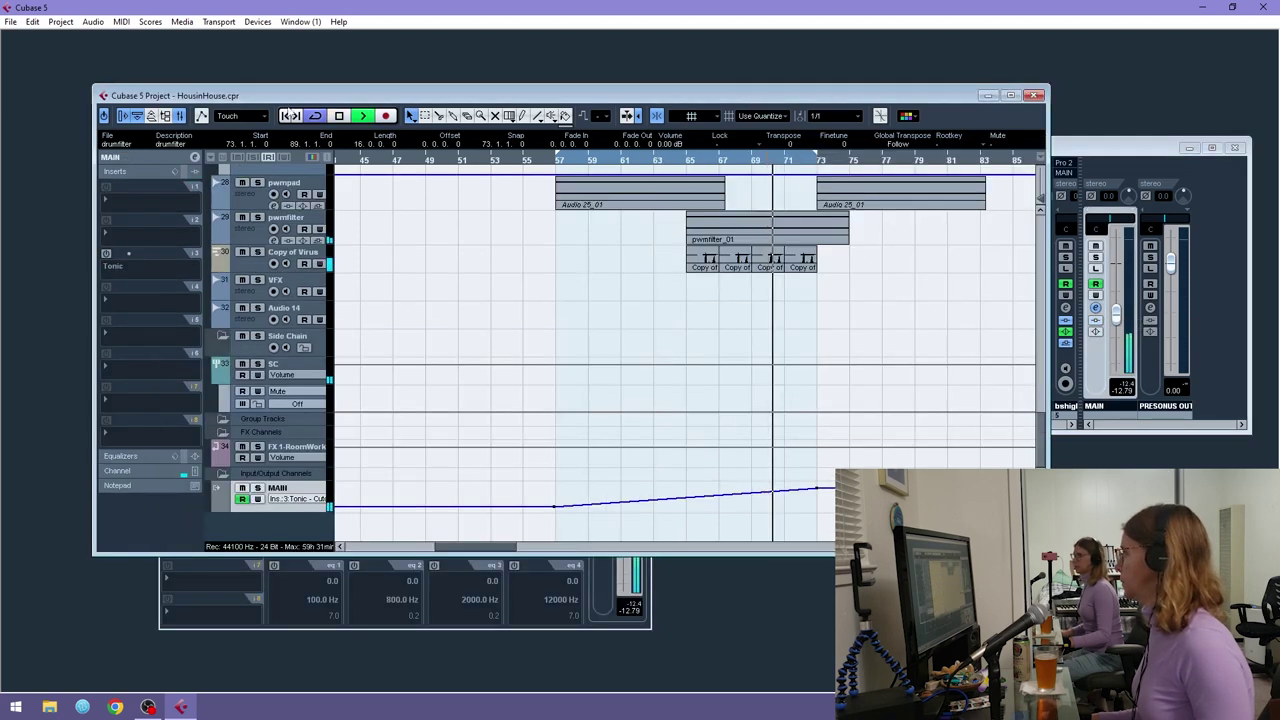
- Give the drumfilter clip a fade-in of 15.2.1.10, turn off cycle playback and play from about bar 72
scroll(845, 313, up, 3)
scroll(837, 275, down, 1)
click(820, 257)
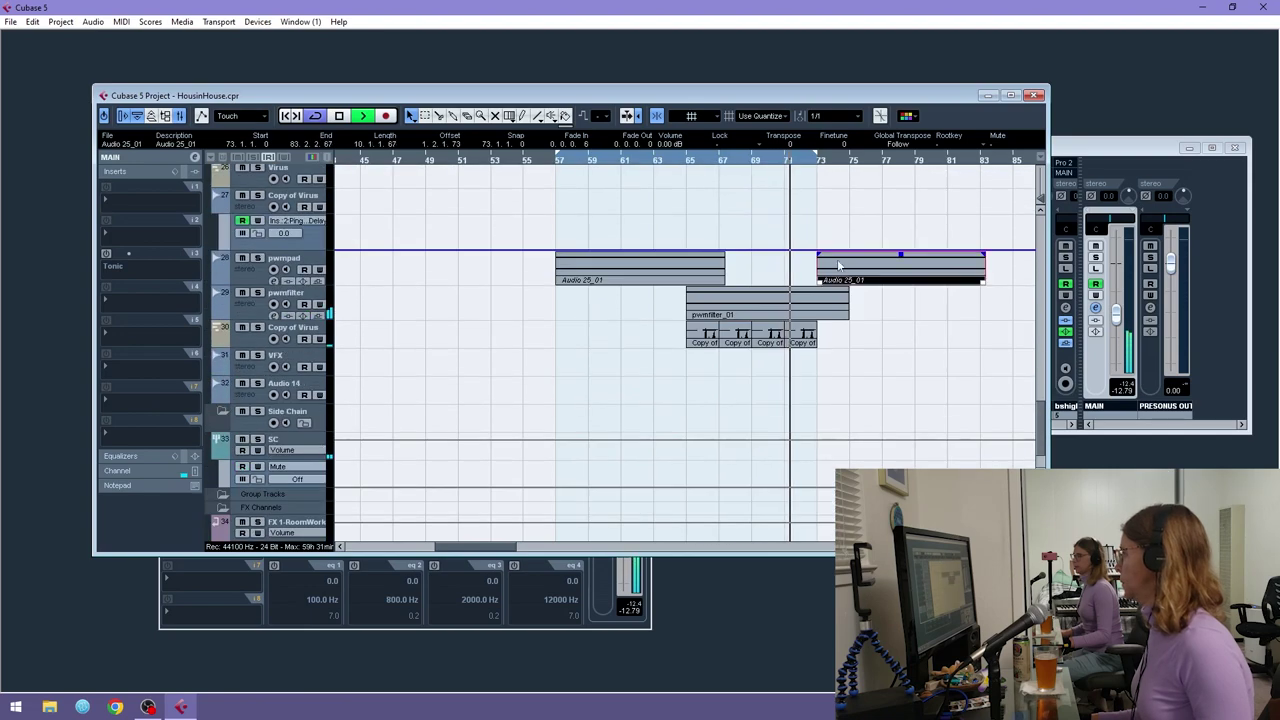
scroll(828, 261, up, 20)
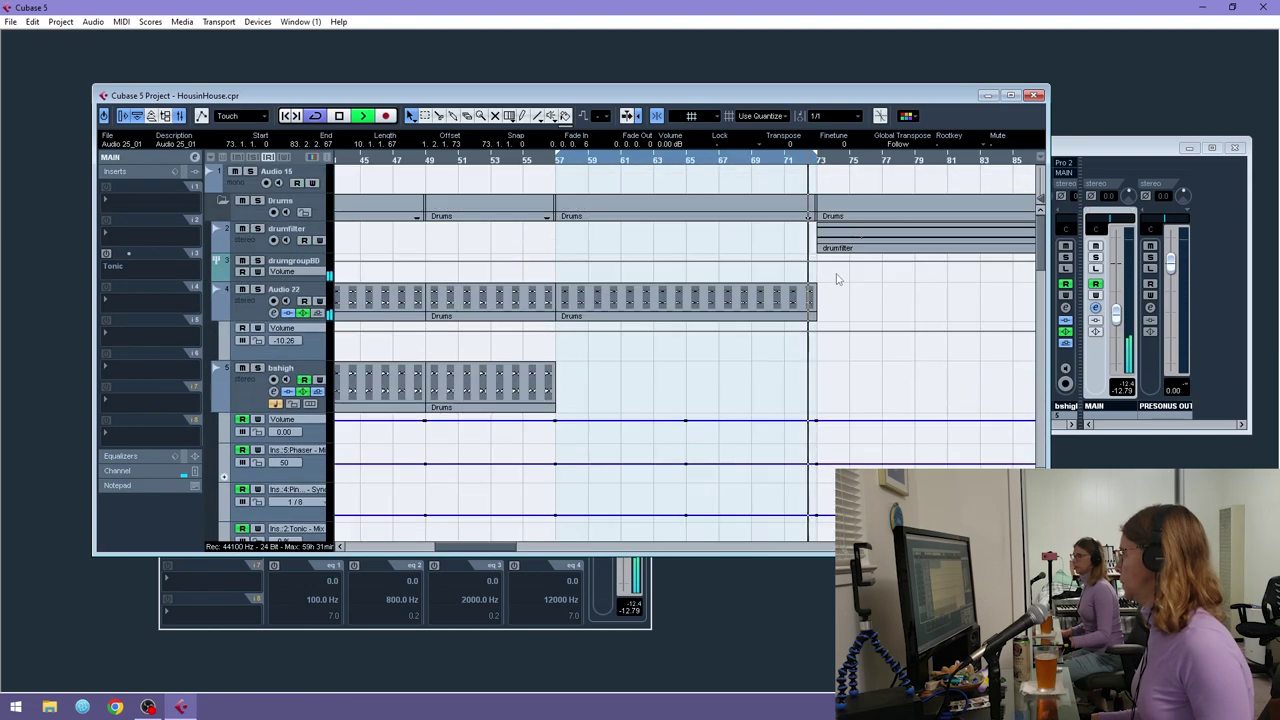
click(834, 252)
scroll(522, 422, right, 2)
click(315, 117)
click(670, 160)
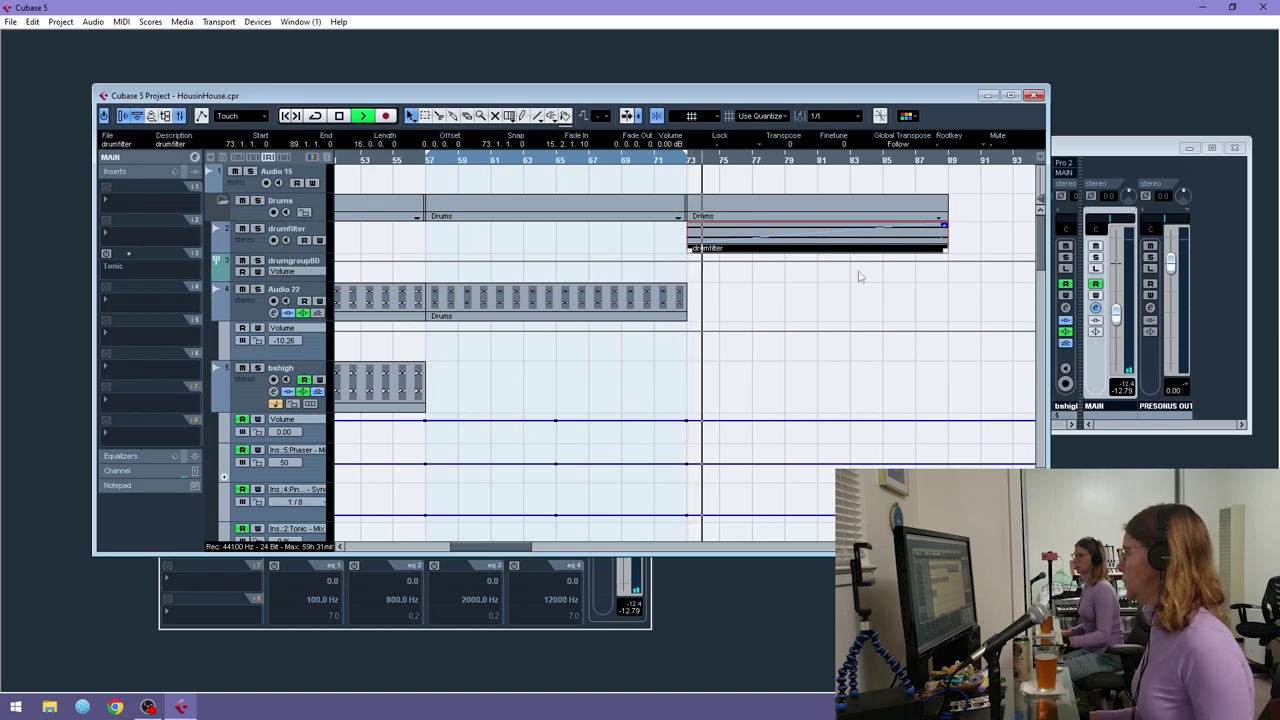
- Listen to the section after bar 73 and raise the drumfilter clip's volume to 6.00 dB
scroll(882, 285, down, 5)
scroll(870, 290, down, 8)
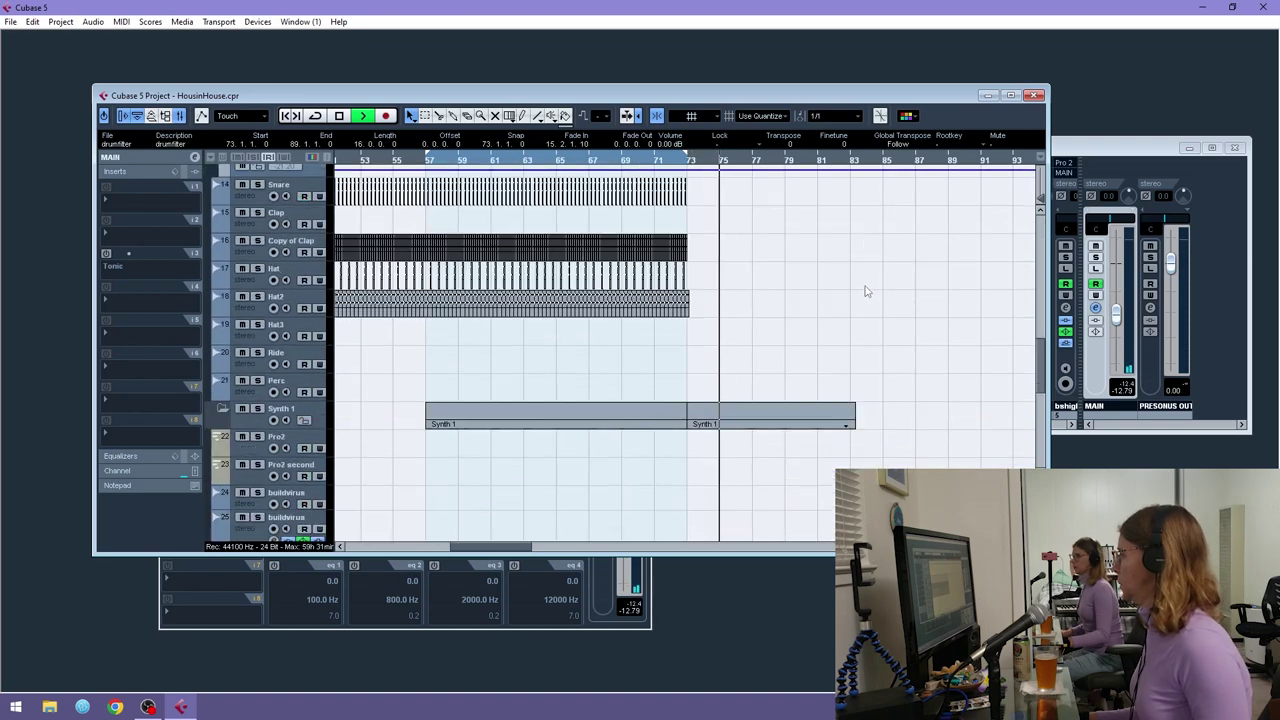
scroll(840, 291, up, 13)
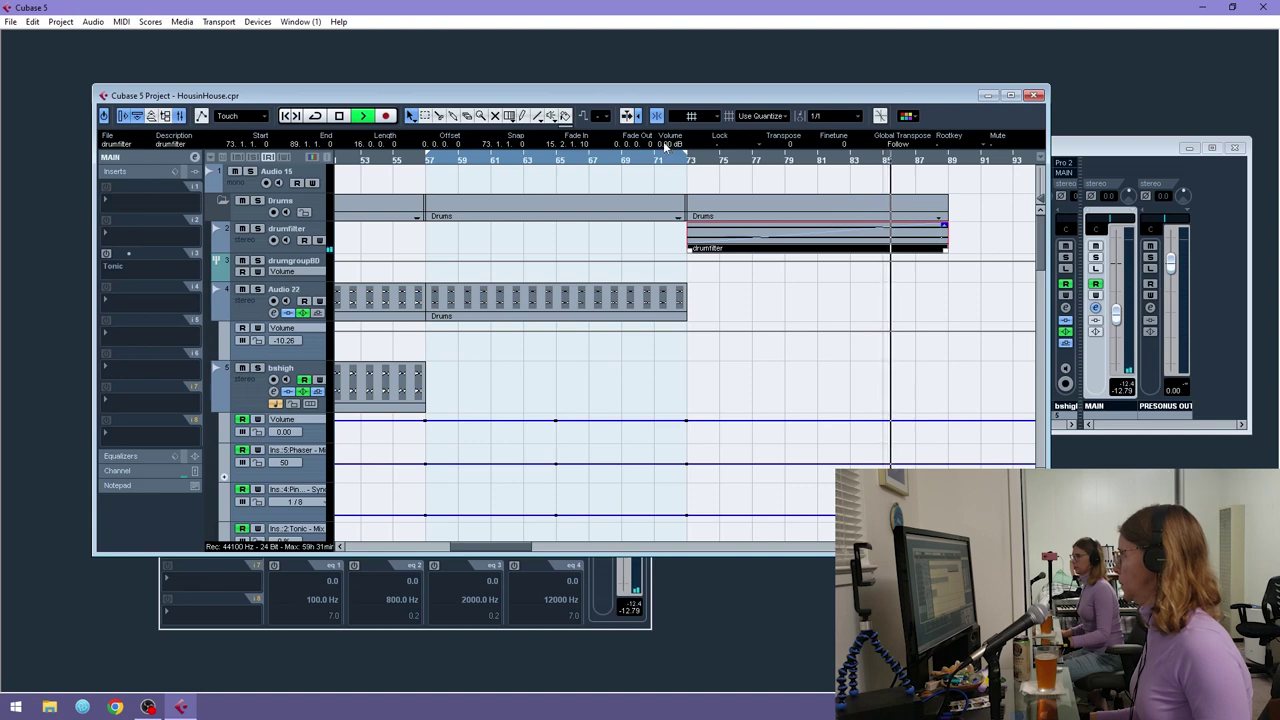
click(478, 244)
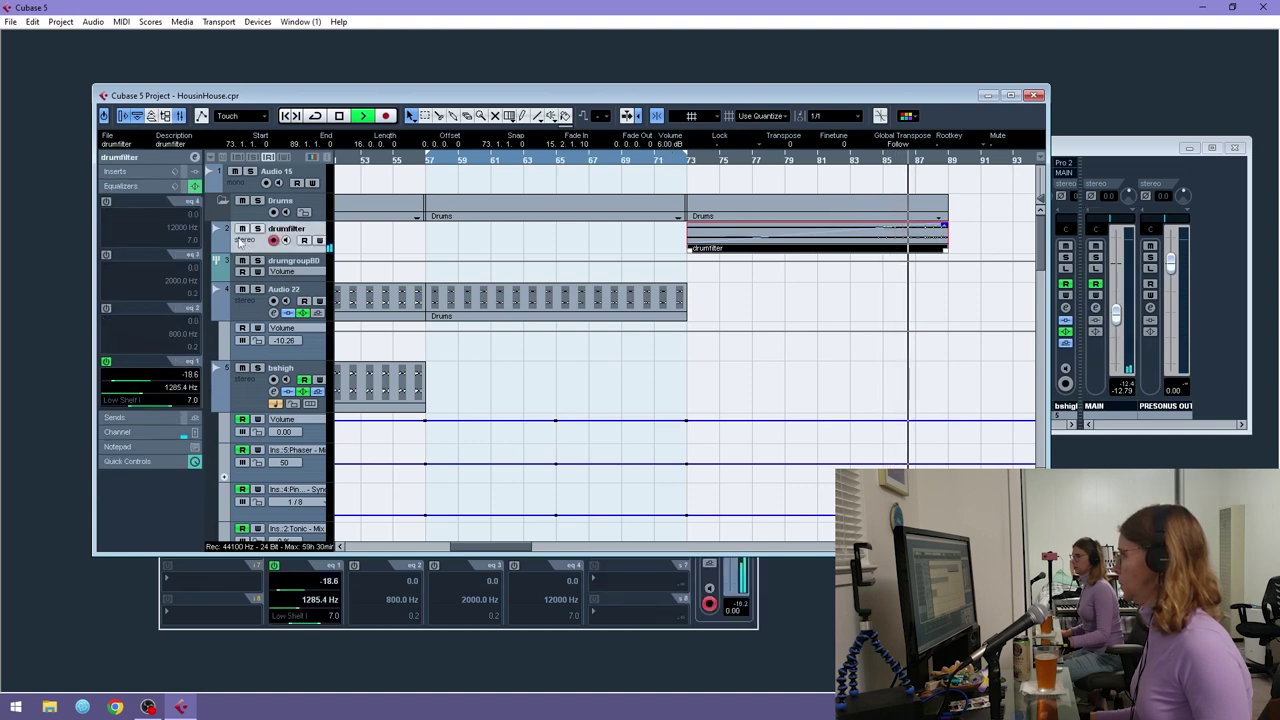
- Send the drumfilter track to FX 1-RoomWorks at -14.06 and remove the clip's fade-in
click(113, 175)
click(130, 331)
click(126, 253)
click(143, 265)
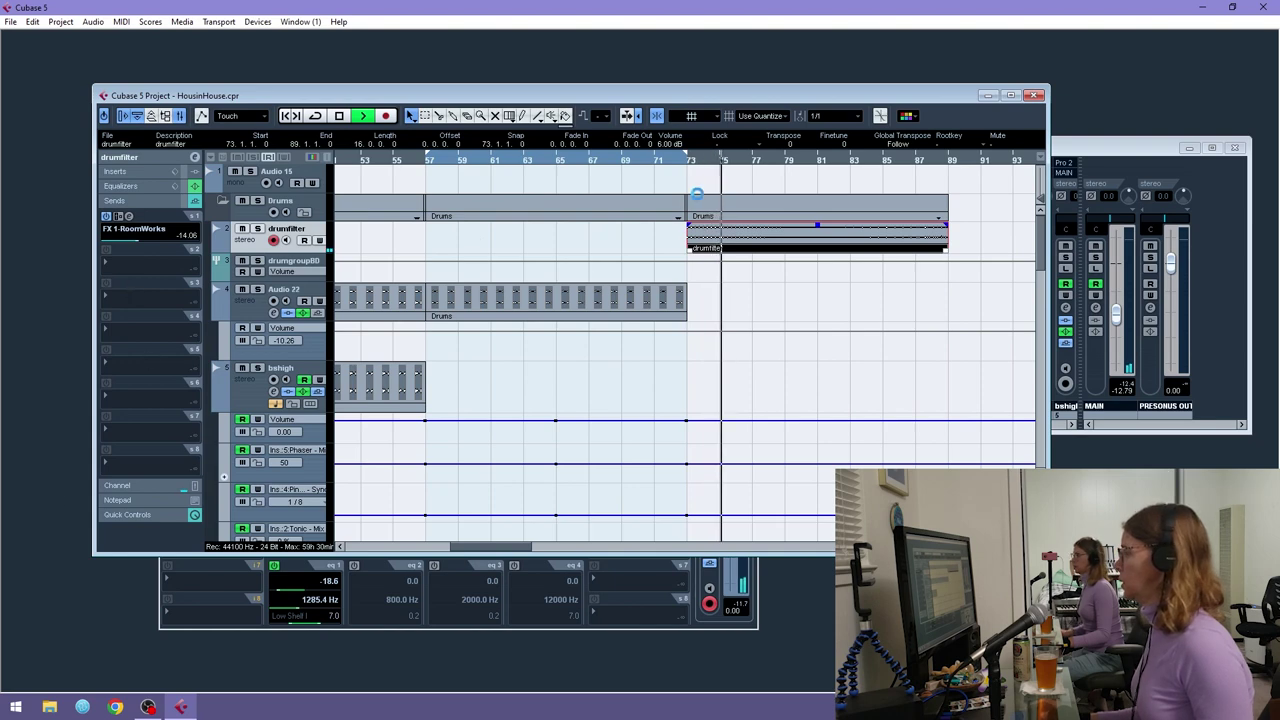
- Play the transition into the filtered drums from about bar 71, then stop playback
click(650, 163)
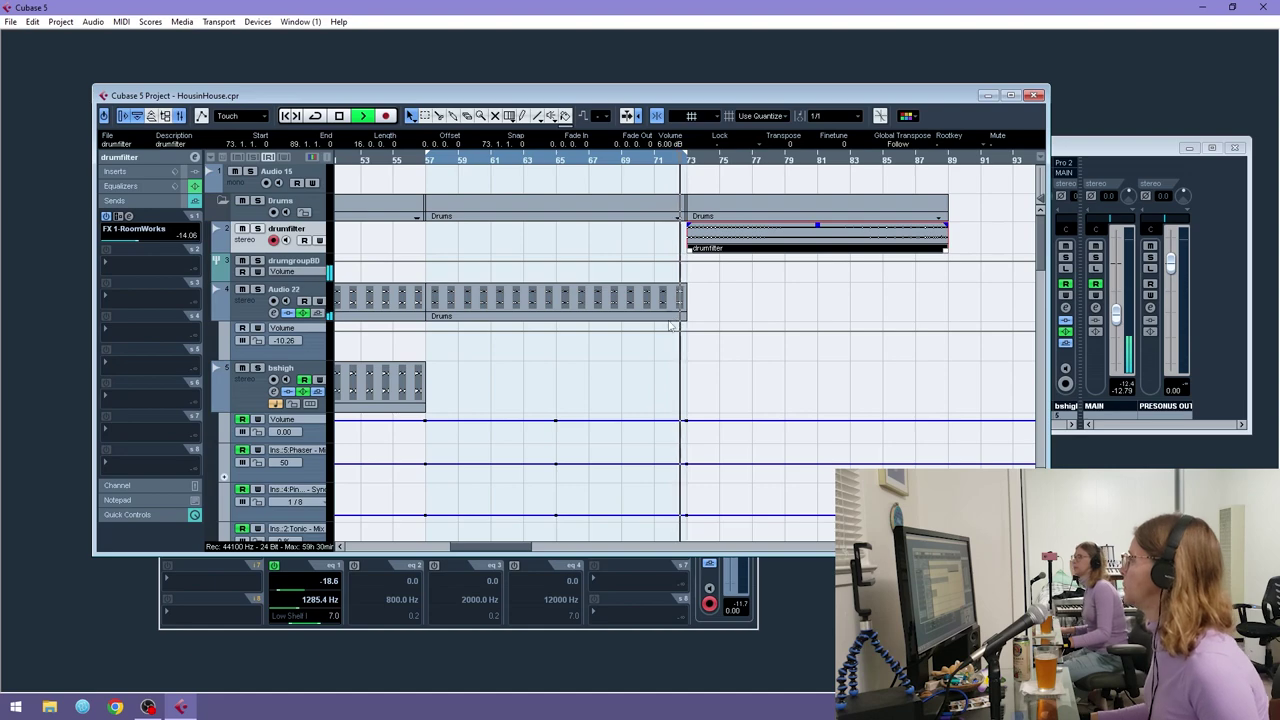
scroll(700, 318, down, 3)
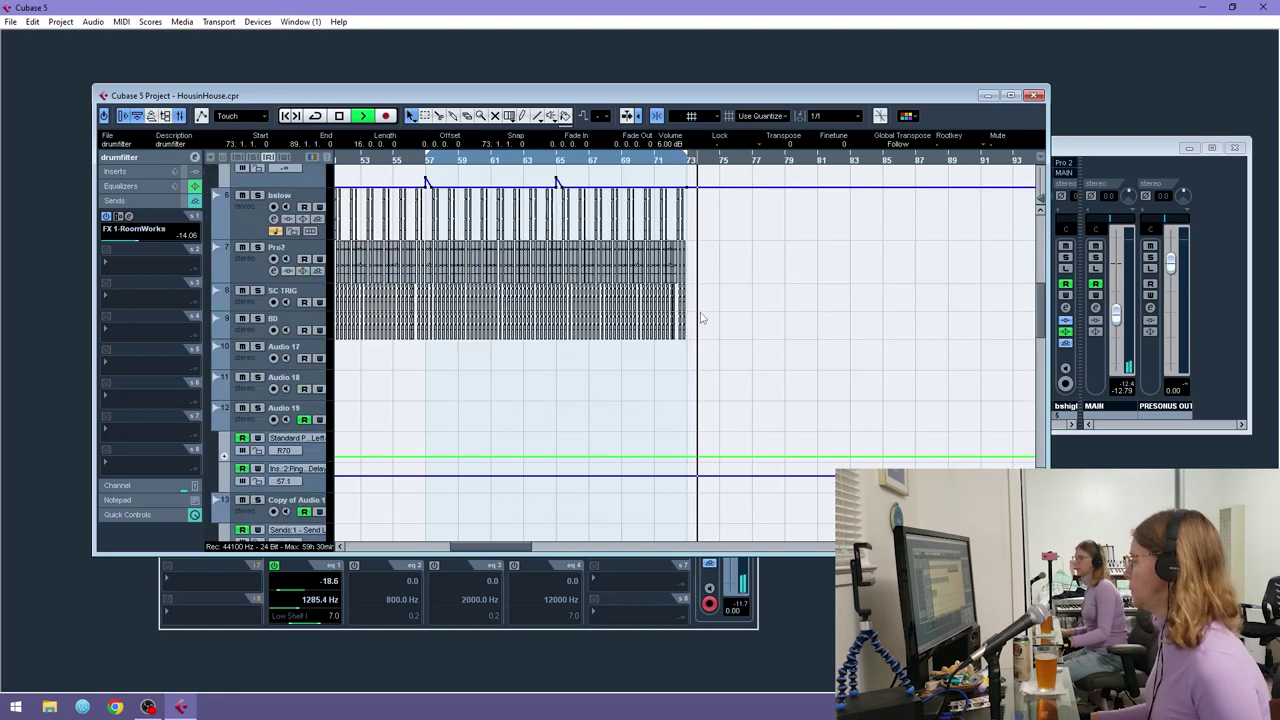
scroll(700, 318, down, 6)
key(space)
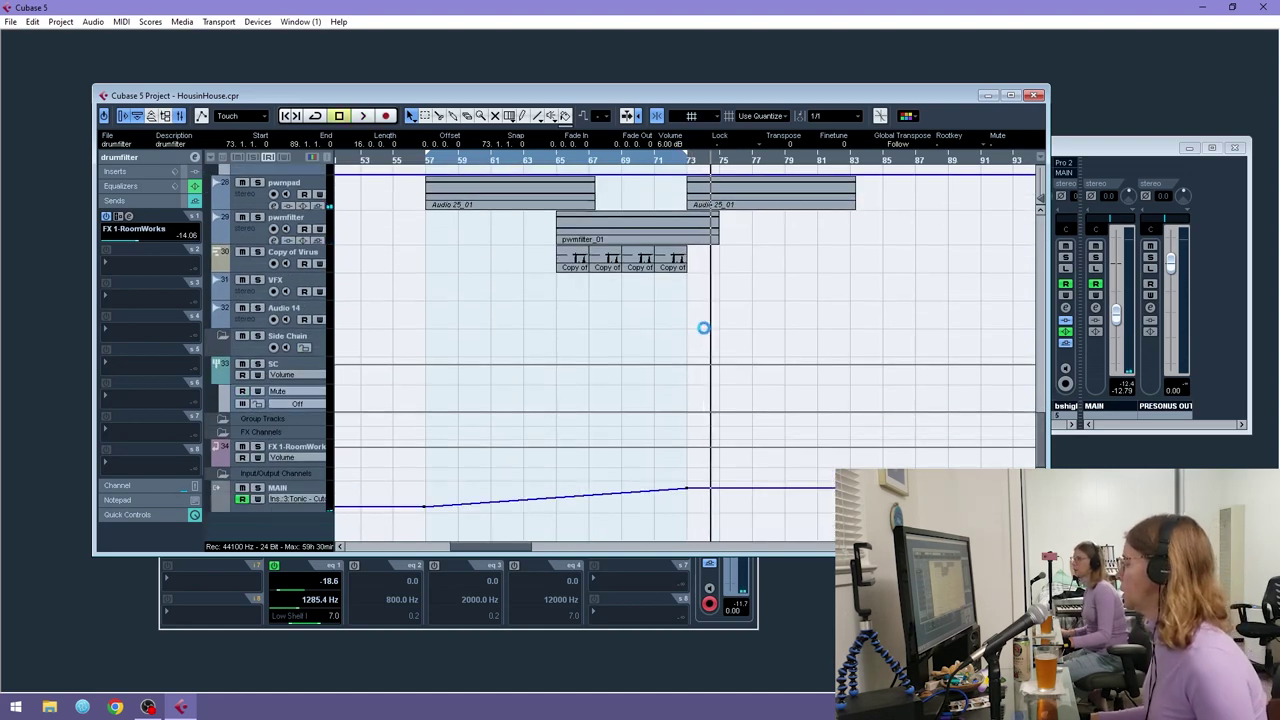
- Add one stereo audio track directly below the Copy of Virus track above VFX
scroll(705, 332, up, 3)
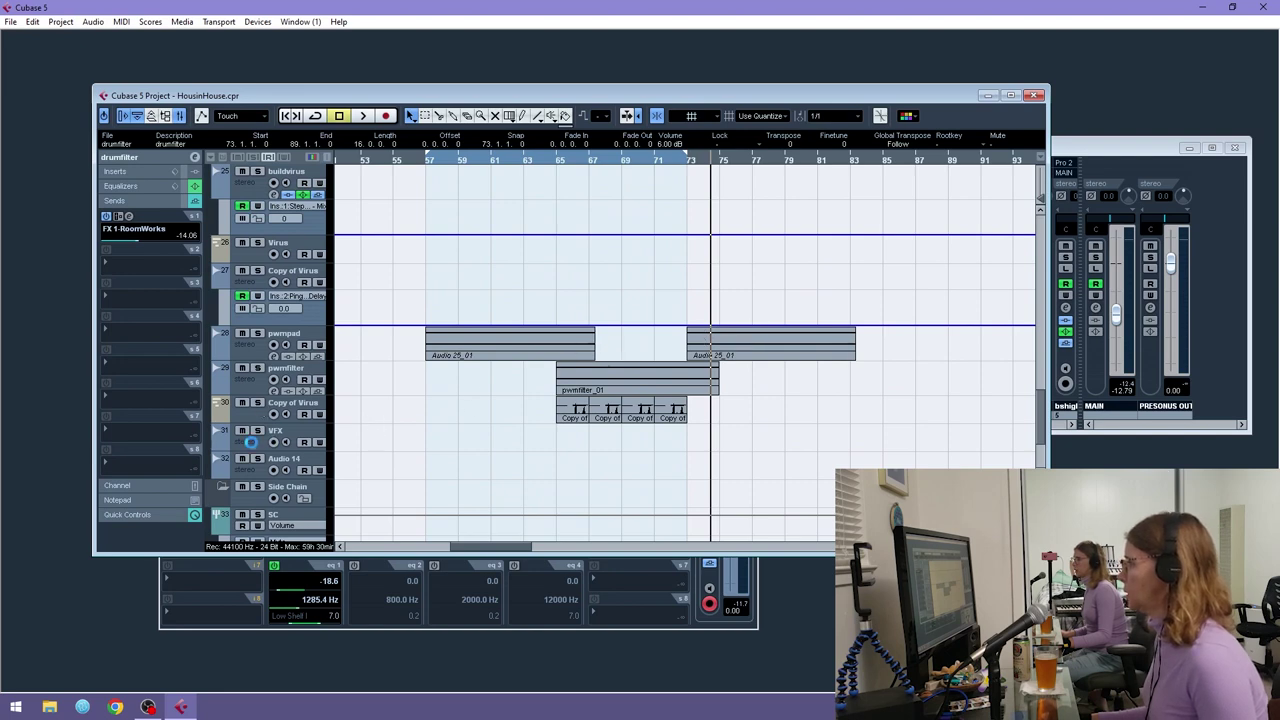
right_click(252, 413)
mouse_move(300, 420)
click(462, 414)
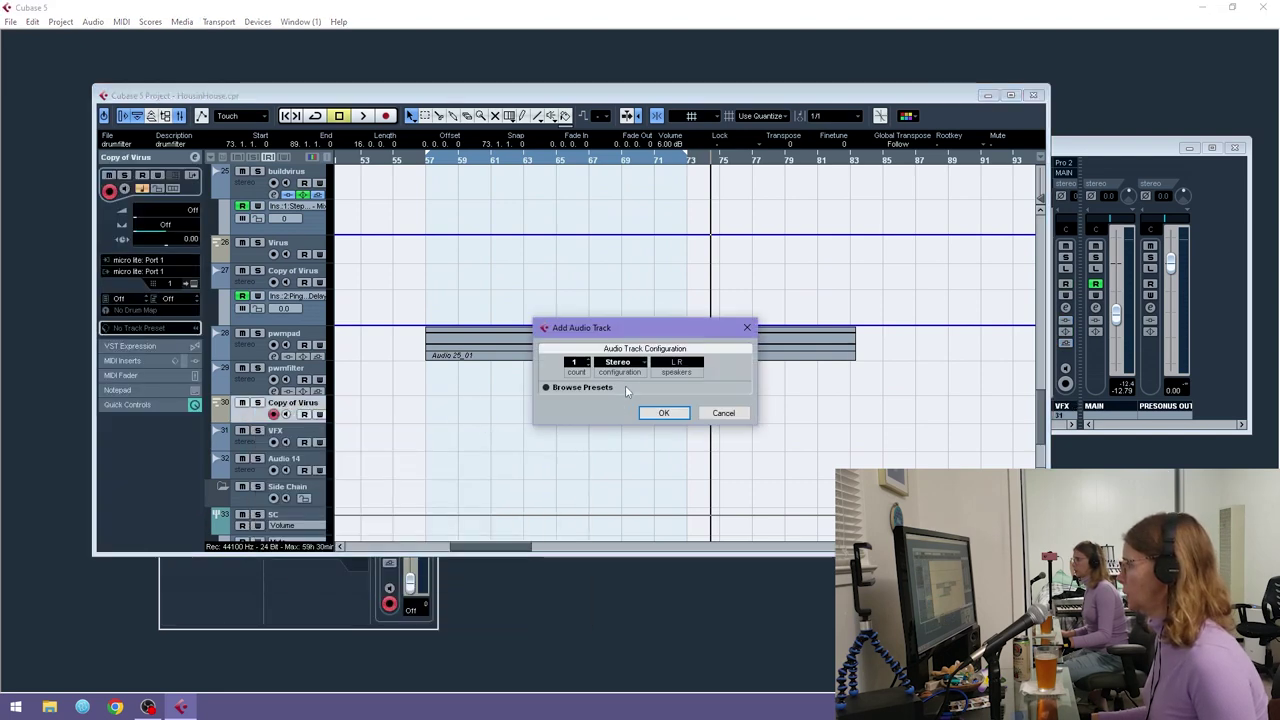
click(663, 413)
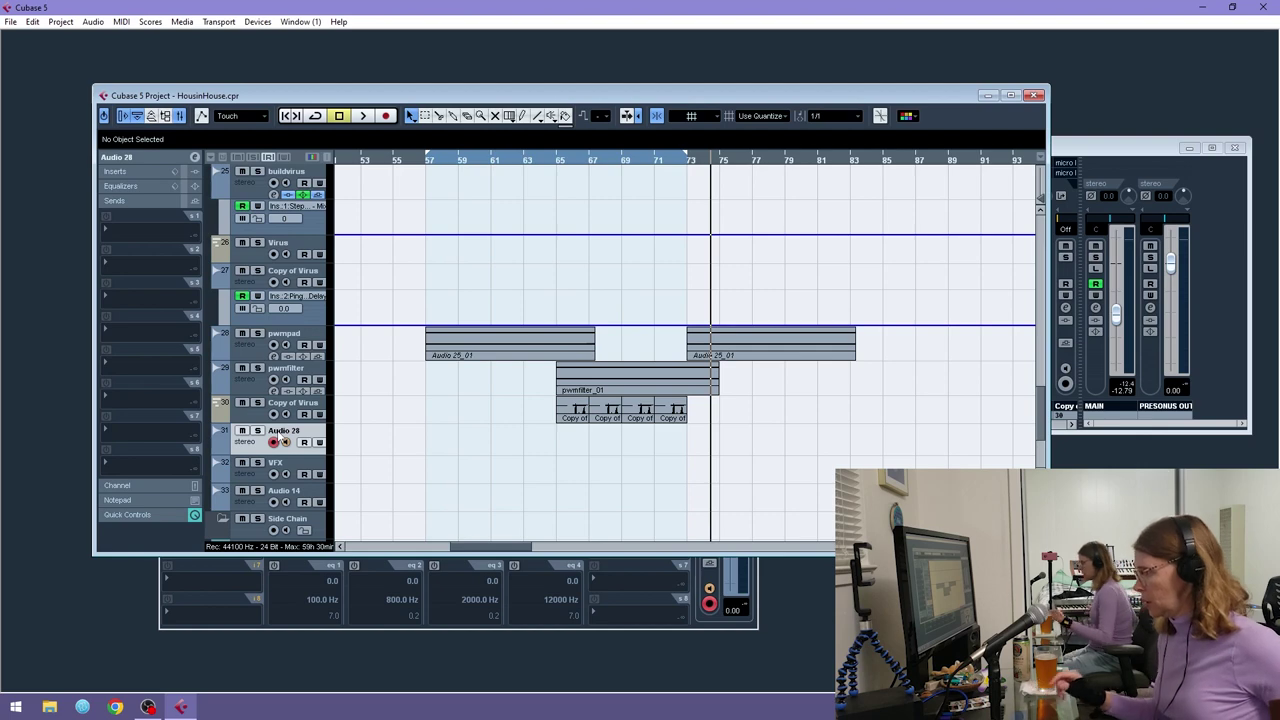
- Set the new audio track's input to Stereo In
click(146, 156)
click(151, 260)
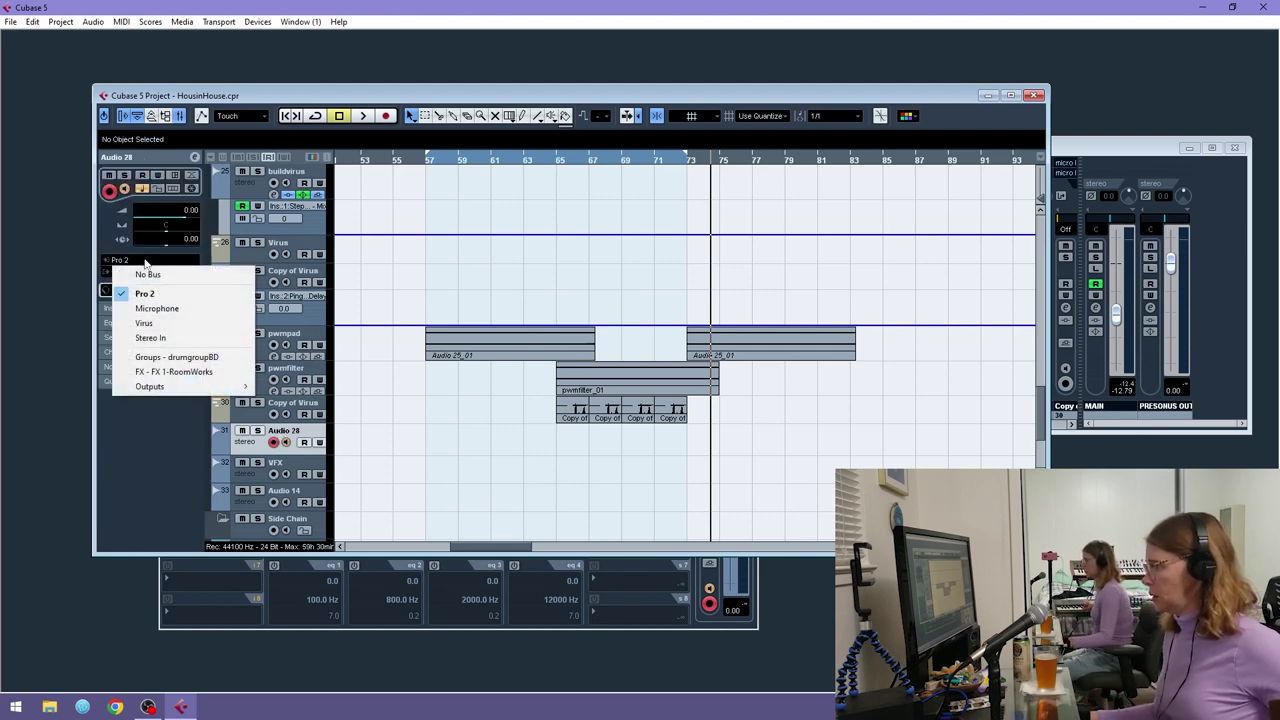
click(151, 338)
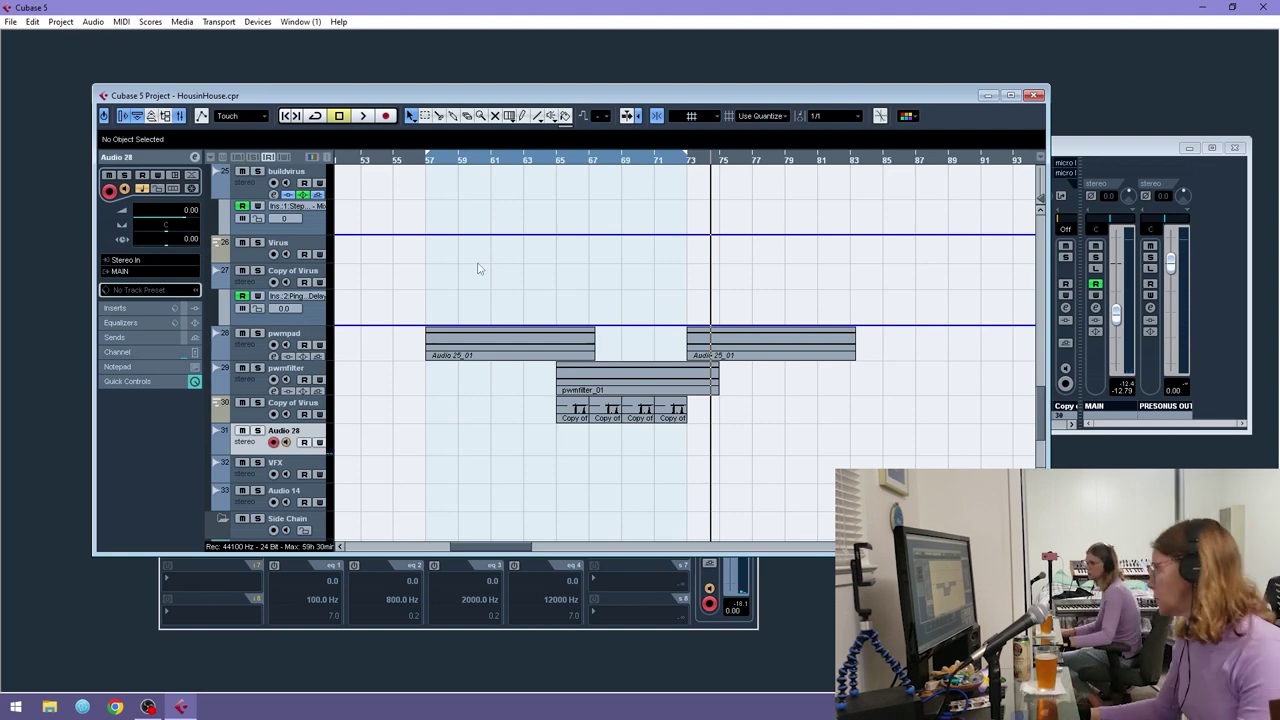
- Play the transition into bar 73 from bar 71, then stop playback
drag(687, 160, 648, 193)
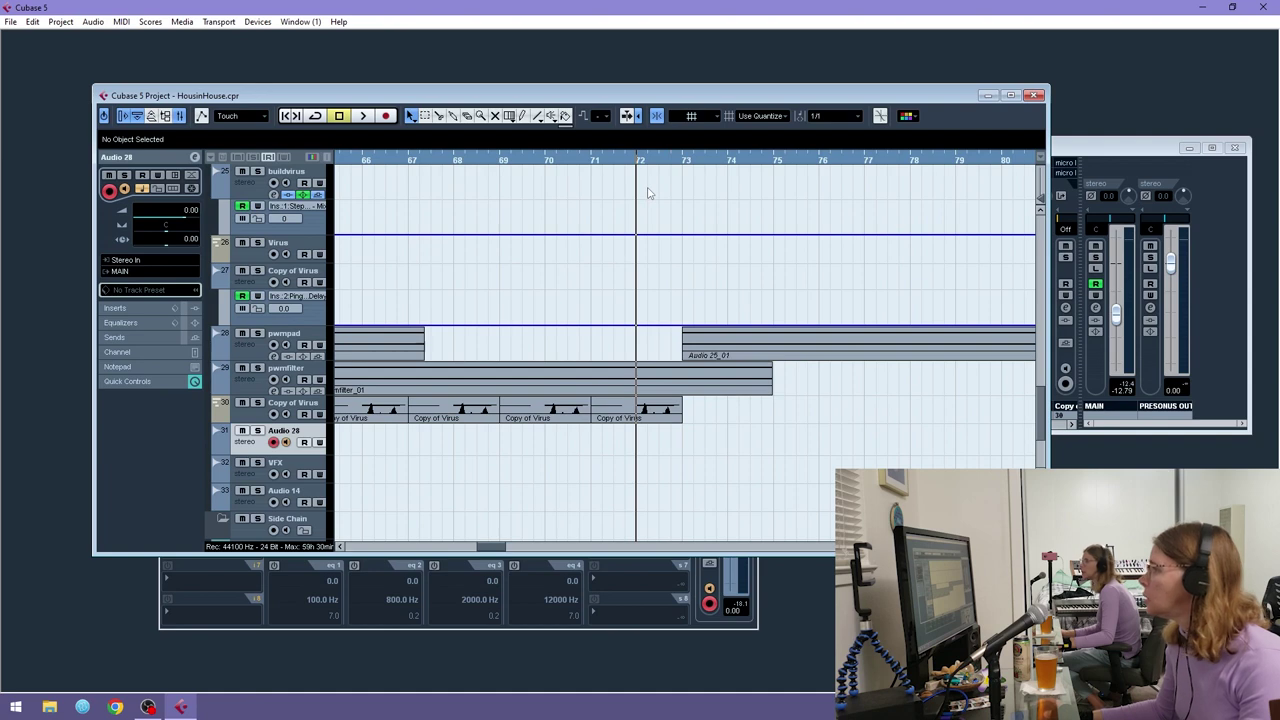
click(593, 163)
key(space)
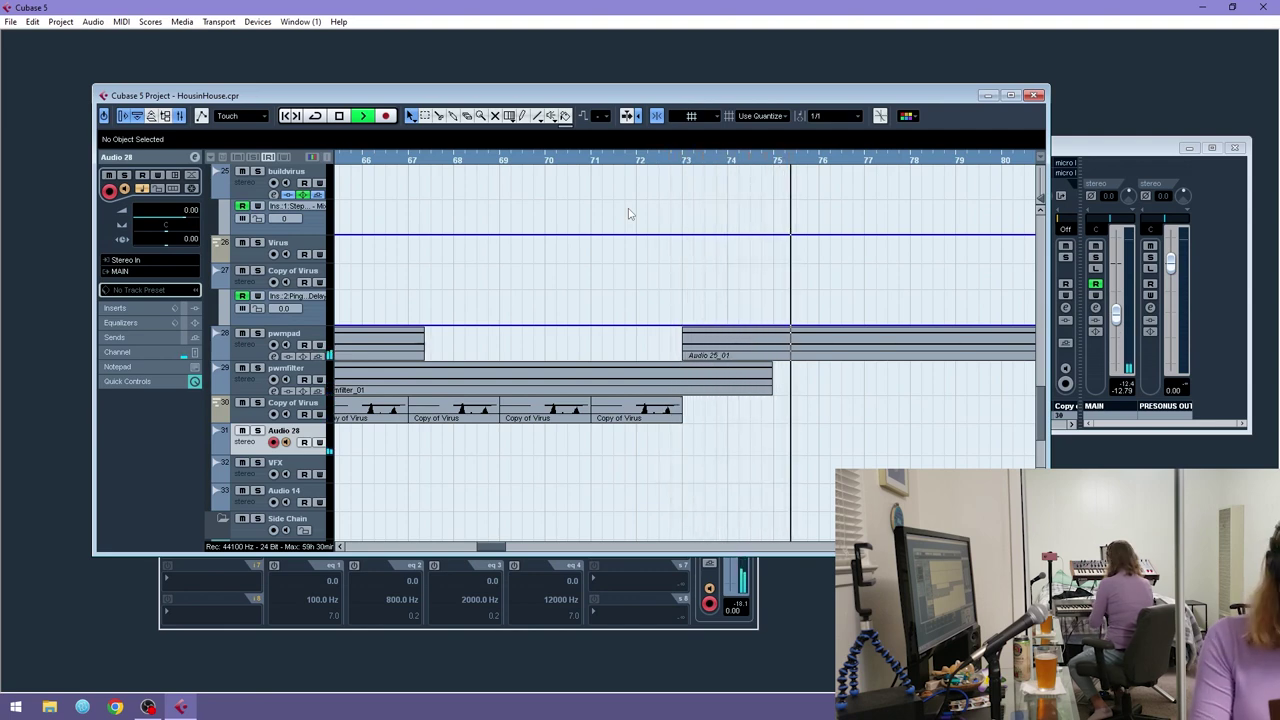
key(space)
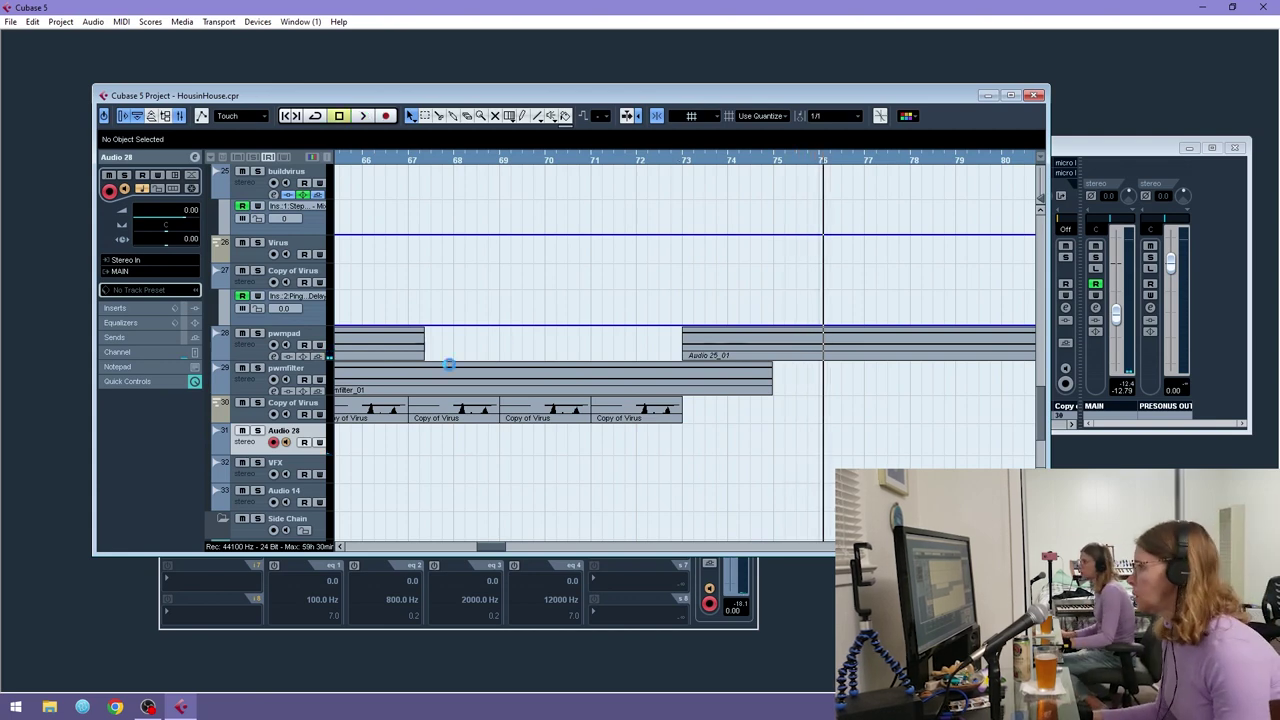
- Duplicate the lower Copy of Virus MIDI track, mute the original, and delete all clips on the duplicate
right_click(243, 413)
click(300, 454)
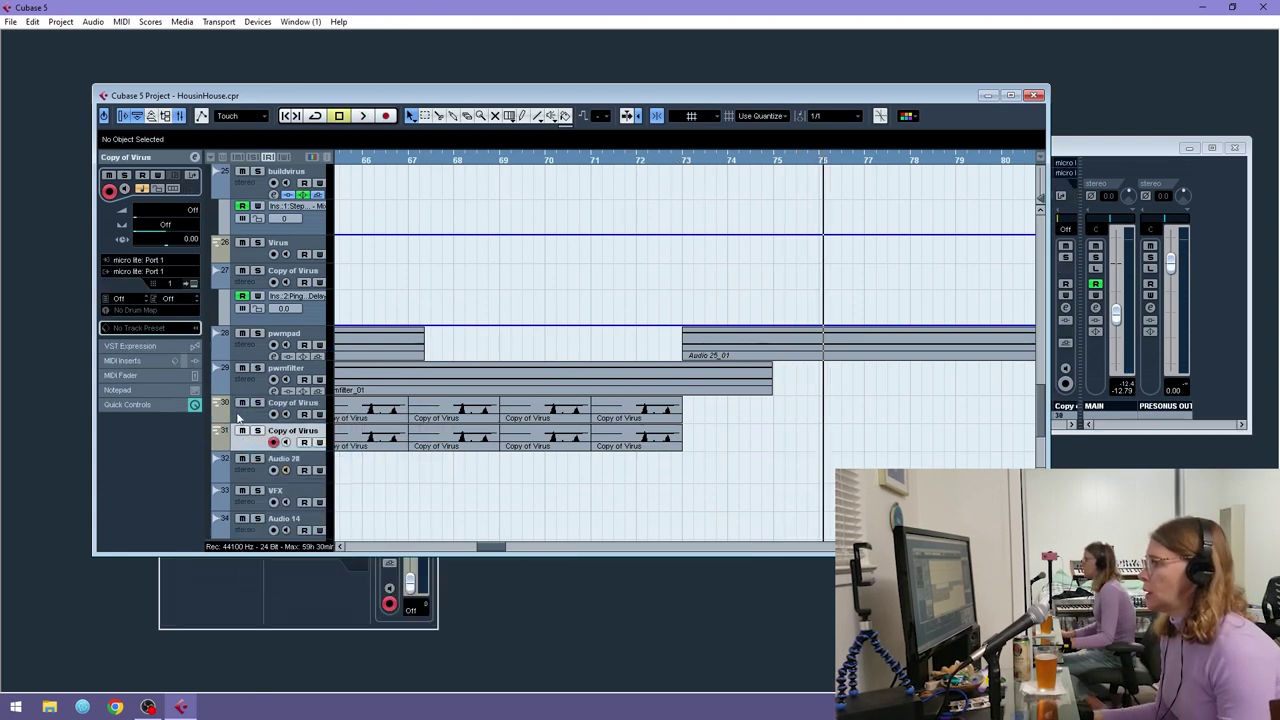
drag(706, 486, 340, 424)
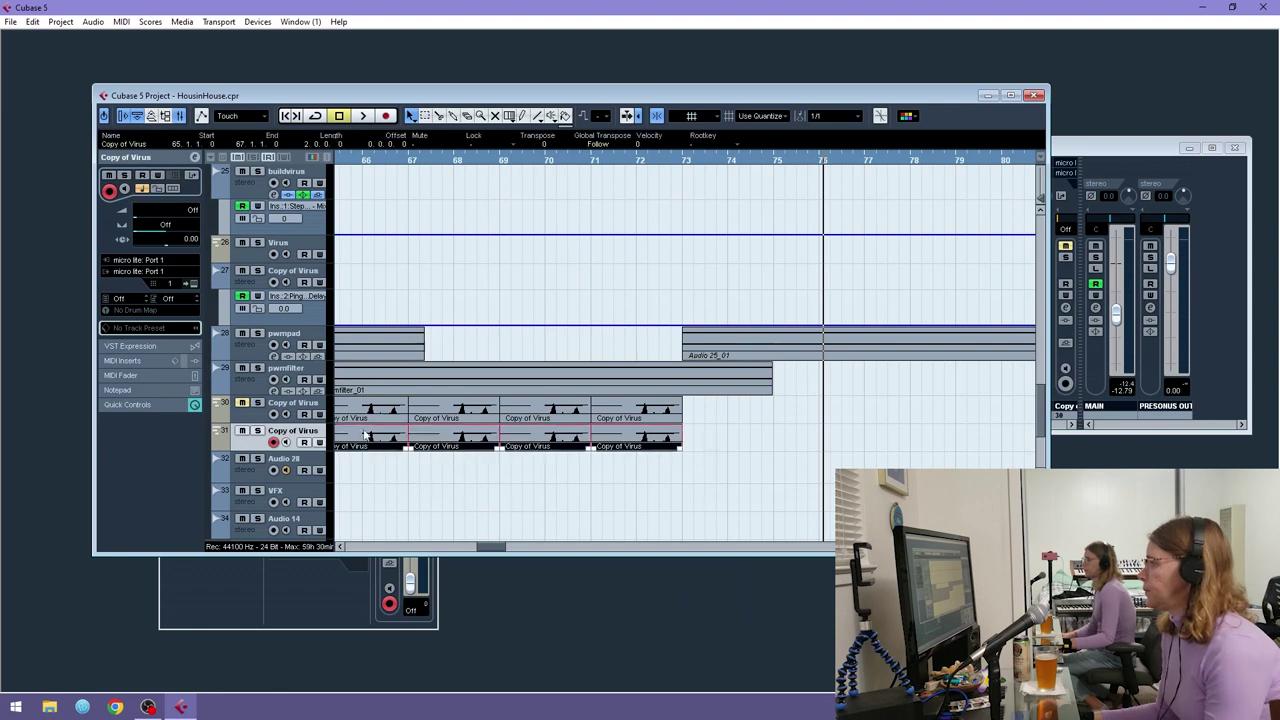
key(Delete)
- Record a MIDI take on the duplicated Copy of Virus track from bar 72 and split it at bar 75
click(639, 162)
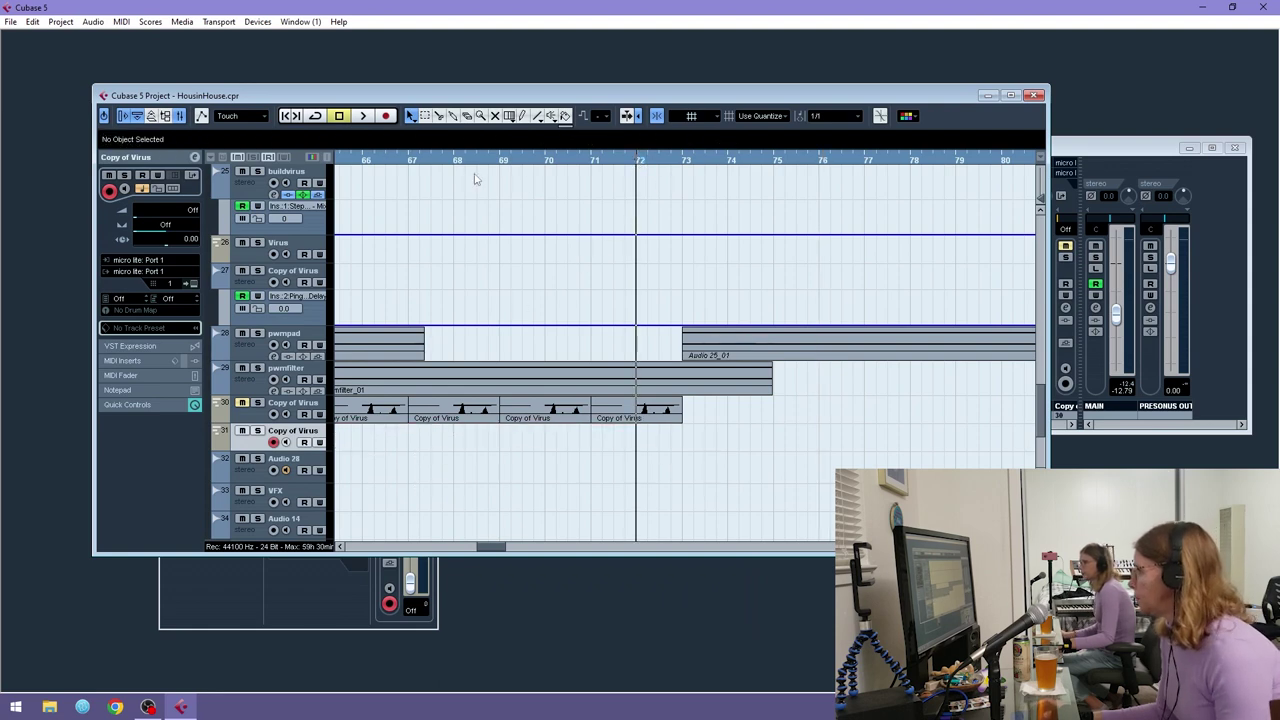
click(386, 117)
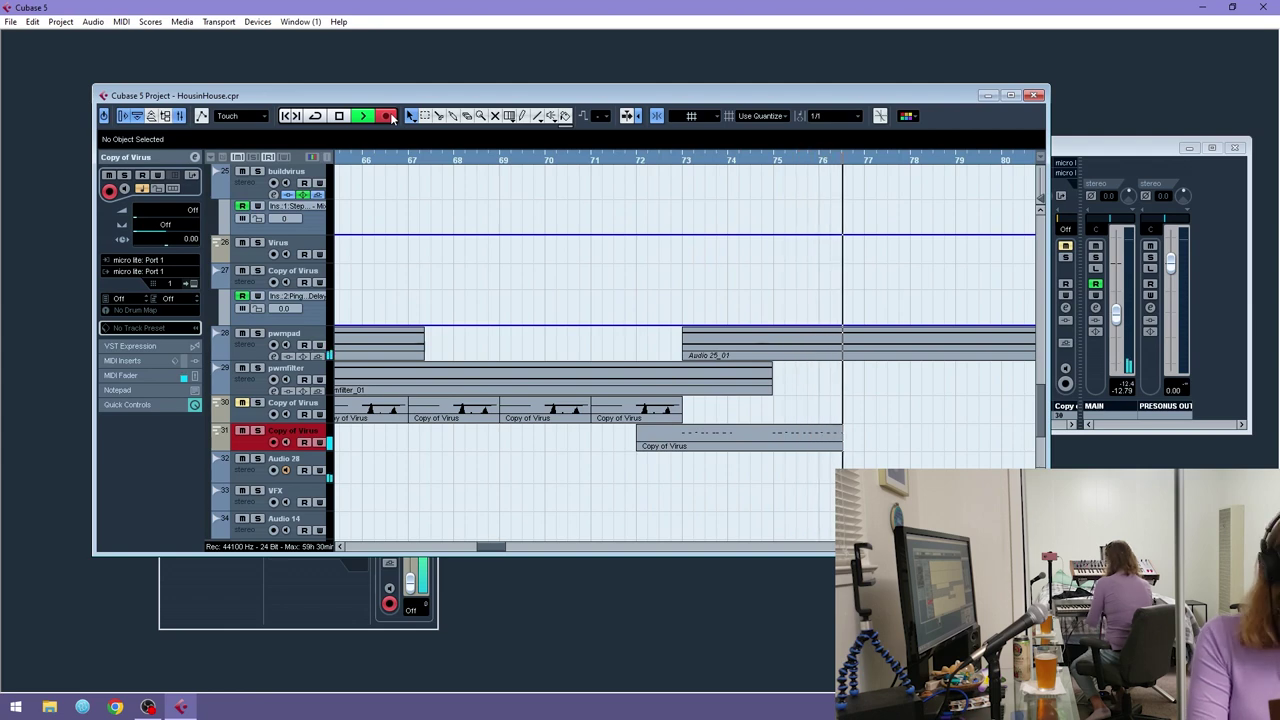
key(space)
key(3)
click(774, 447)
key(1)
drag(774, 447, 697, 449)
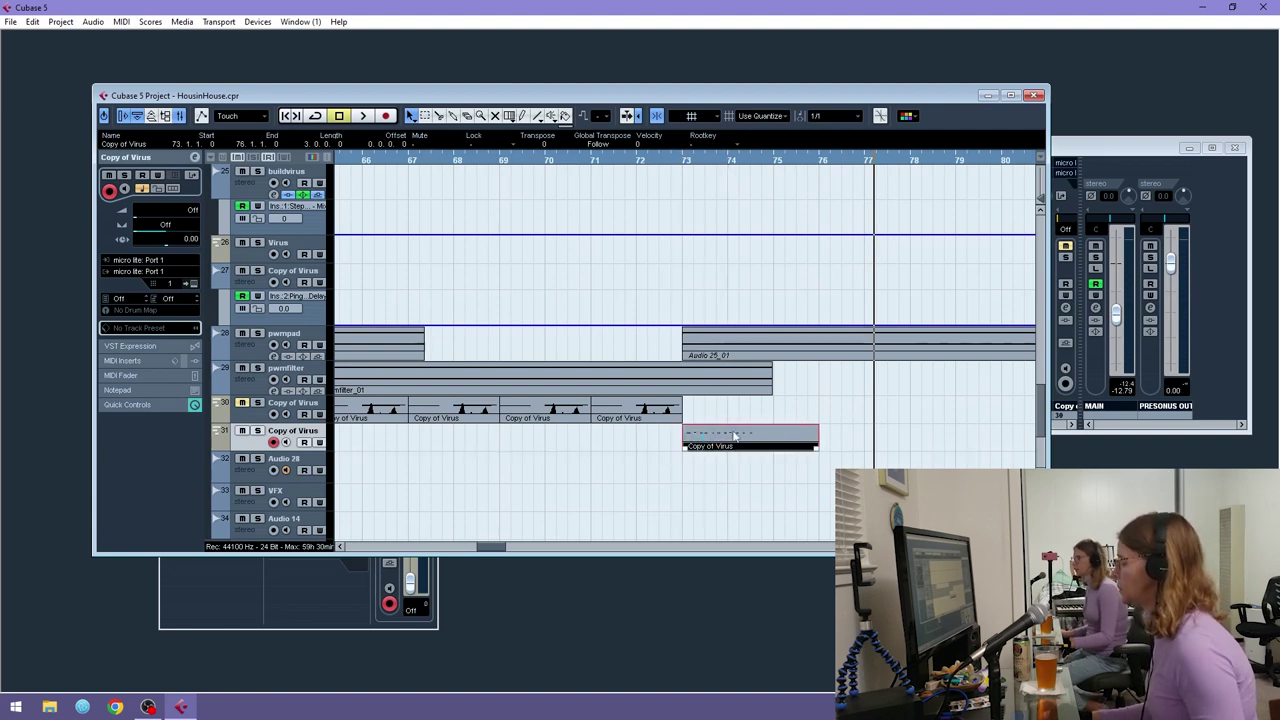
key(ctrl+z)
key(ctrl+z)
- Set the quantize grid to 1/8, split the take at 74.3.3, and delete the piece before the split
key(3)
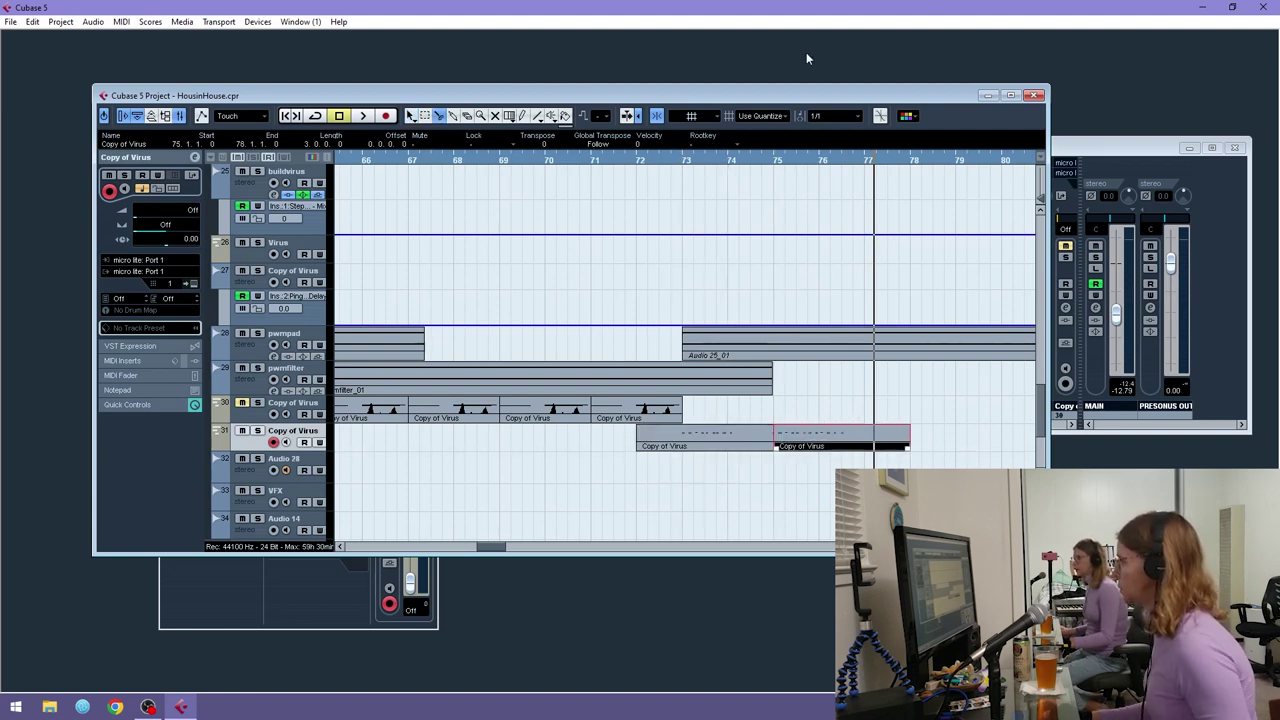
click(838, 116)
click(851, 175)
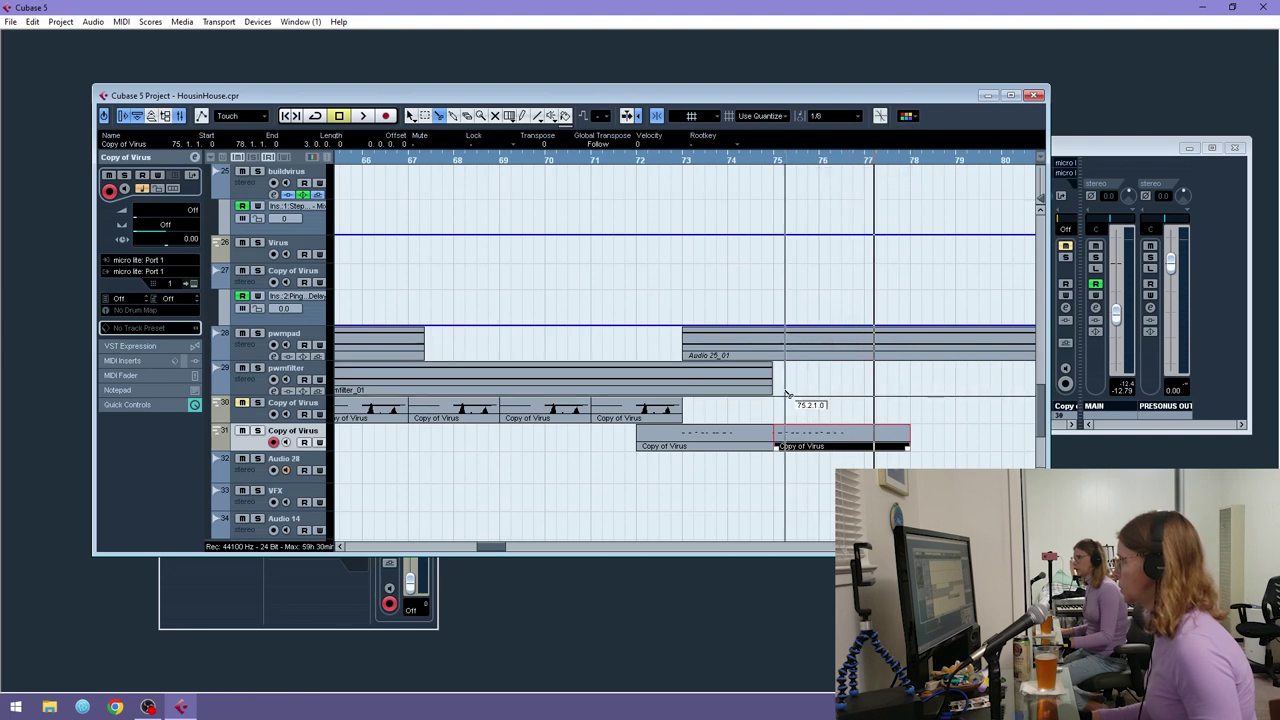
click(759, 446)
key(1)
key(Delete)
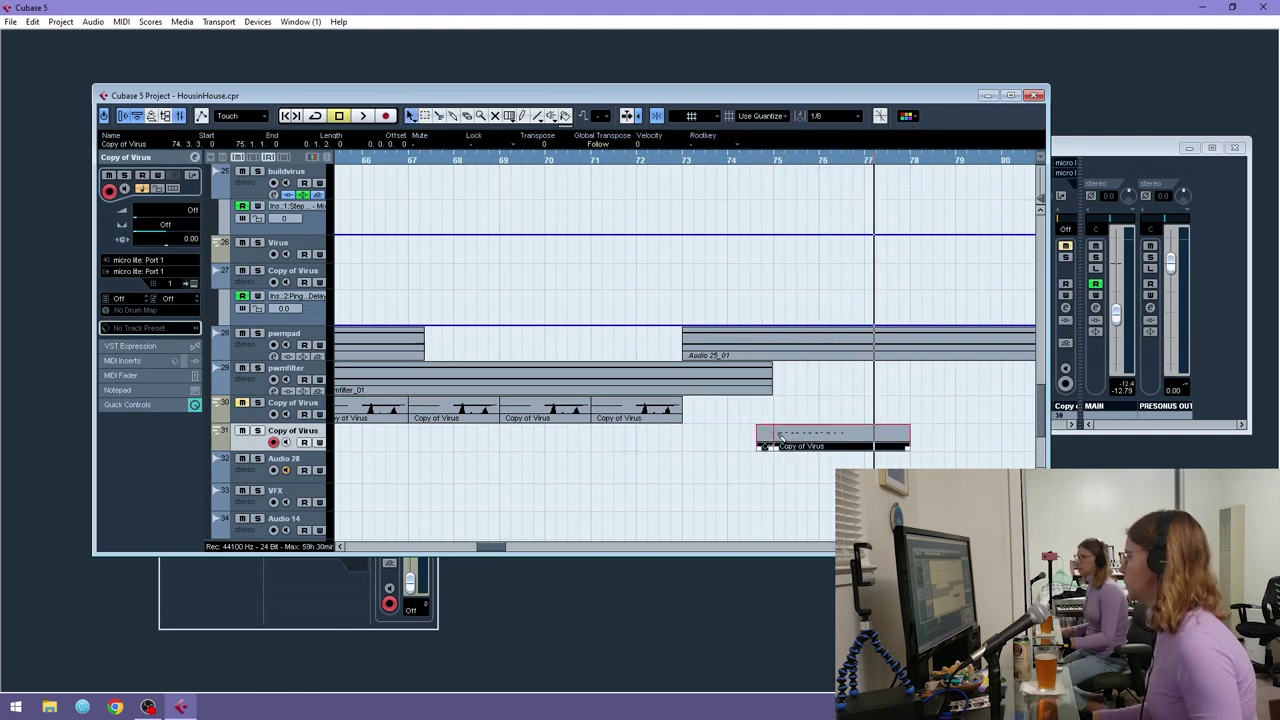
- Quantize the recorded notes to 1/16 in the Key Editor and close the editor
double_click(772, 442)
click(702, 367)
click(684, 208)
click(702, 285)
key(q)
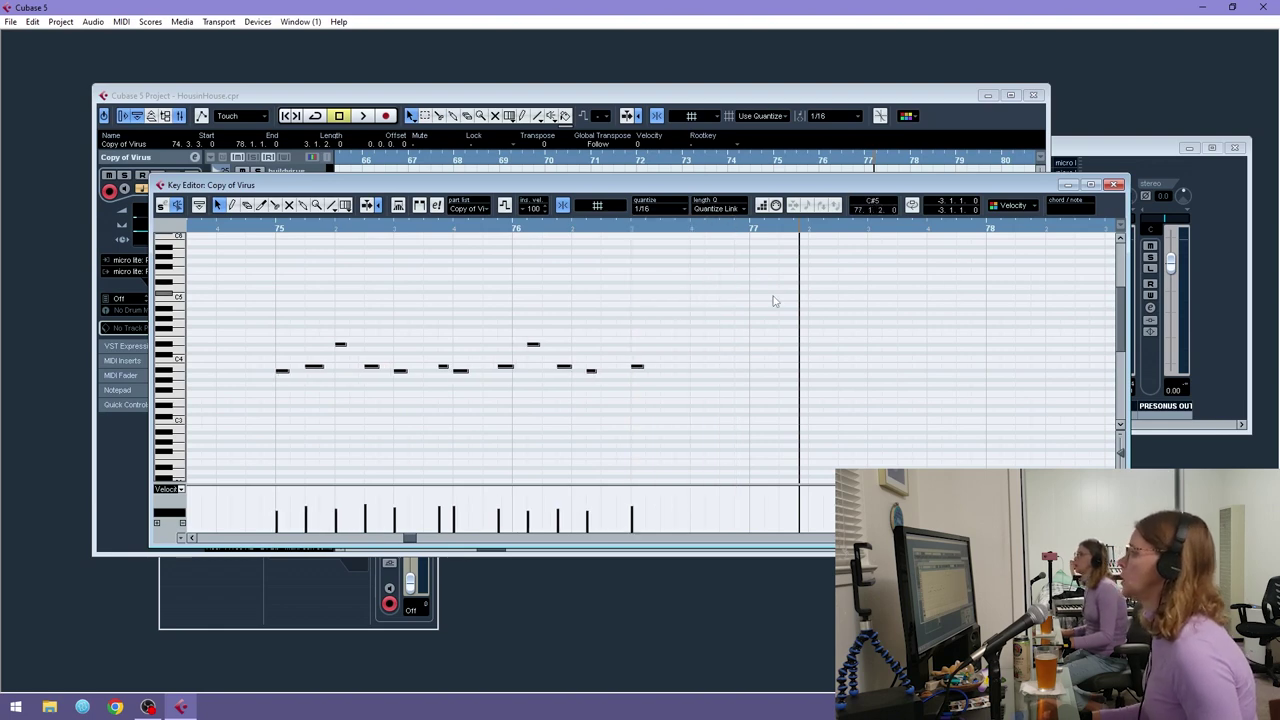
click(1116, 185)
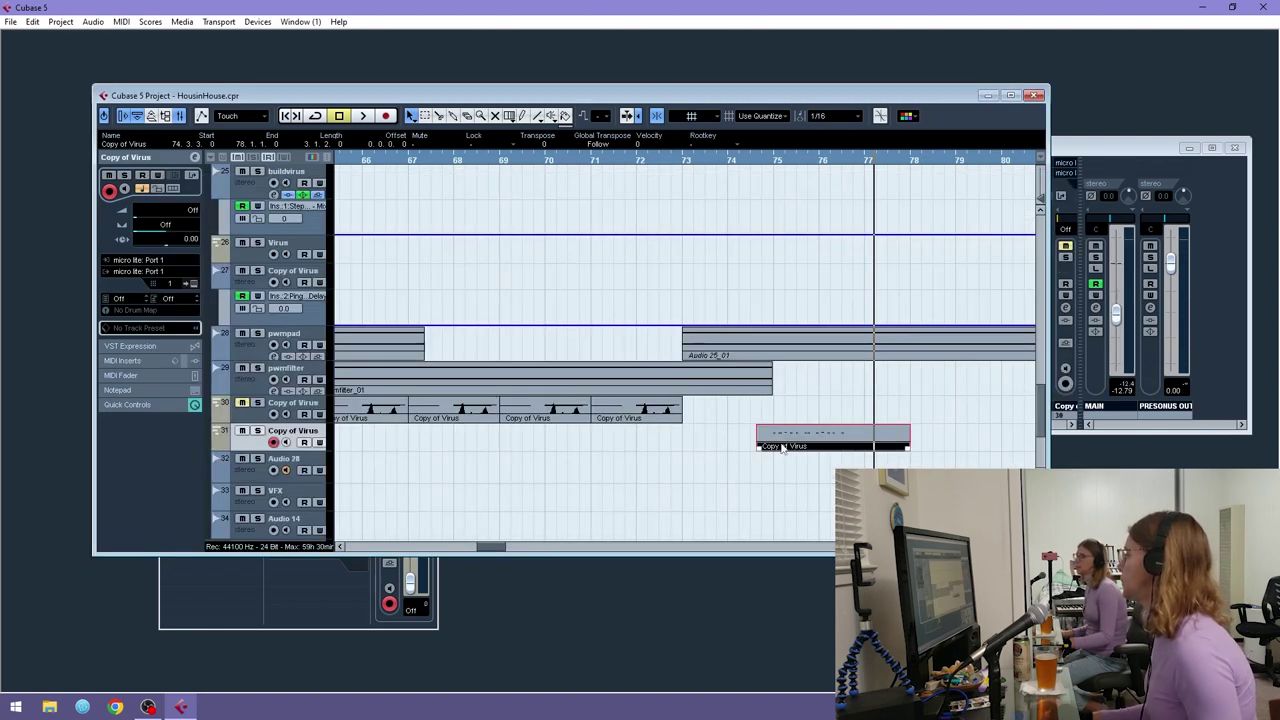
- Place the recorded clip at bar 73, trim it to one bar, and duplicate it into bar 74
drag(781, 451, 703, 448)
drag(818, 452, 727, 447)
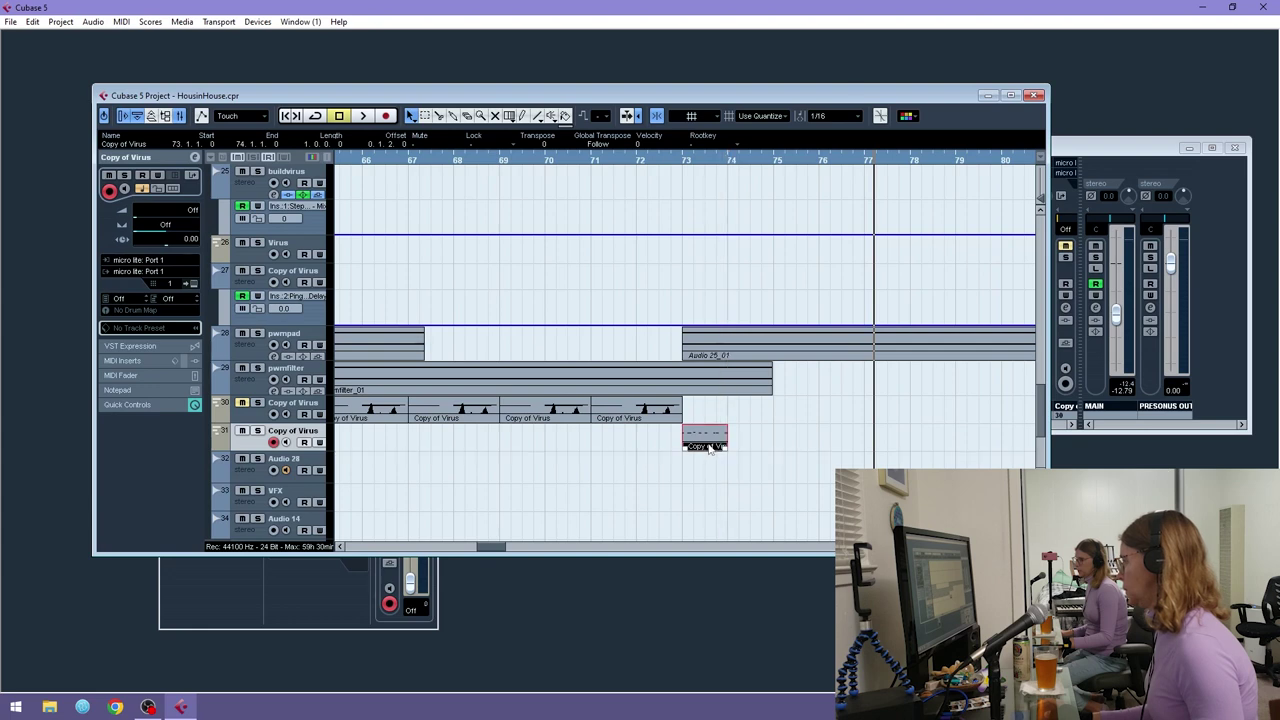
key(ctrl+d)
drag(820, 474, 711, 444)
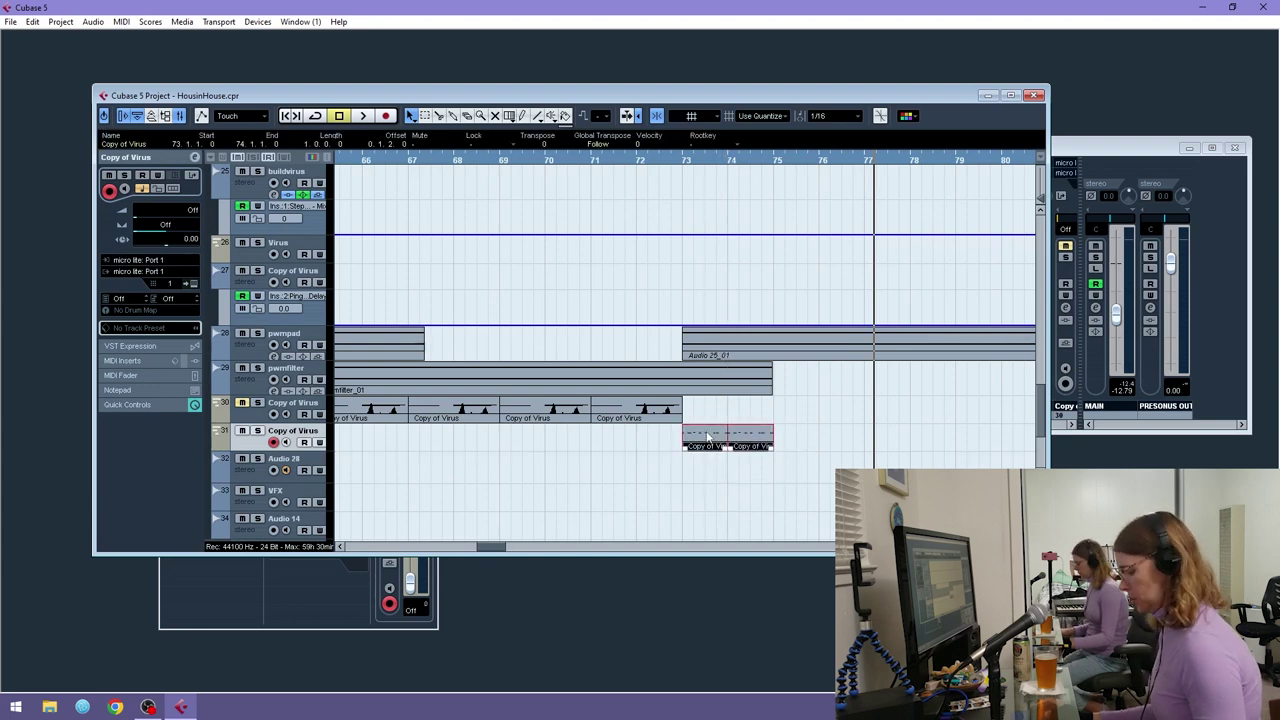
- Solo the duplicated Copy of Virus track and Audio 28, and play bars 73 to 75 in a loop
click(257, 430)
click(257, 458)
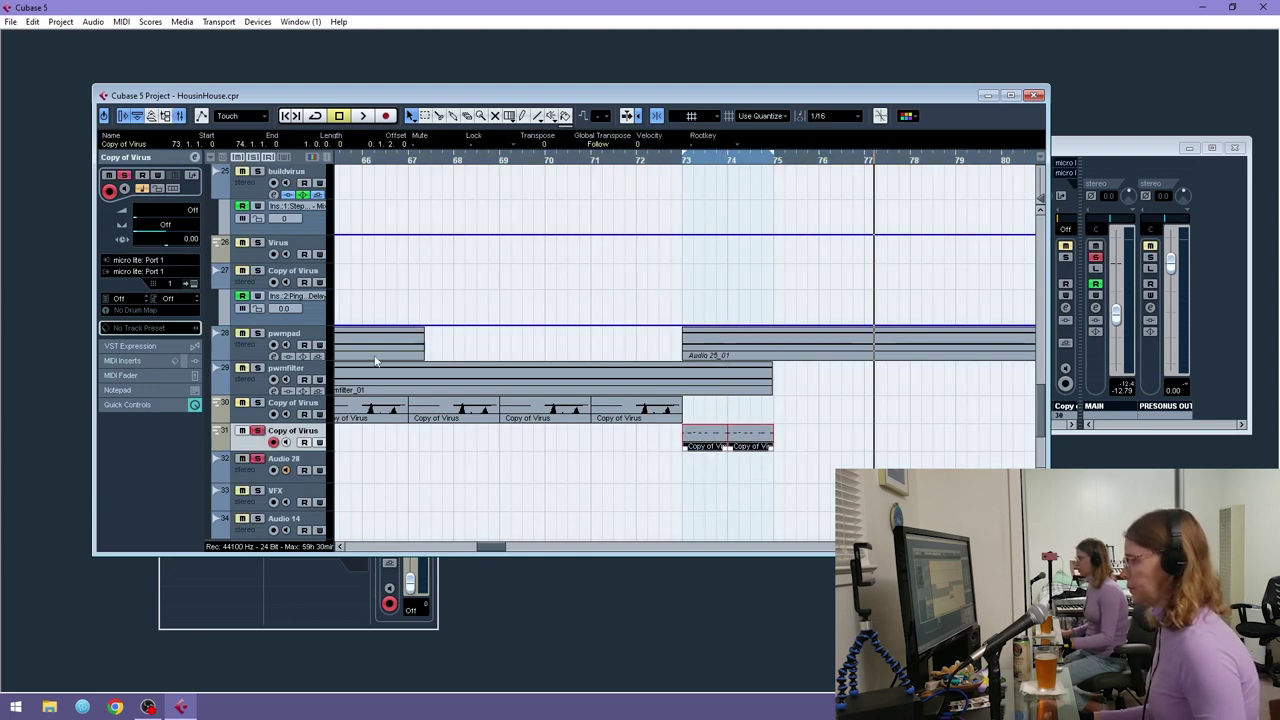
click(684, 161)
key(space)
click(315, 116)
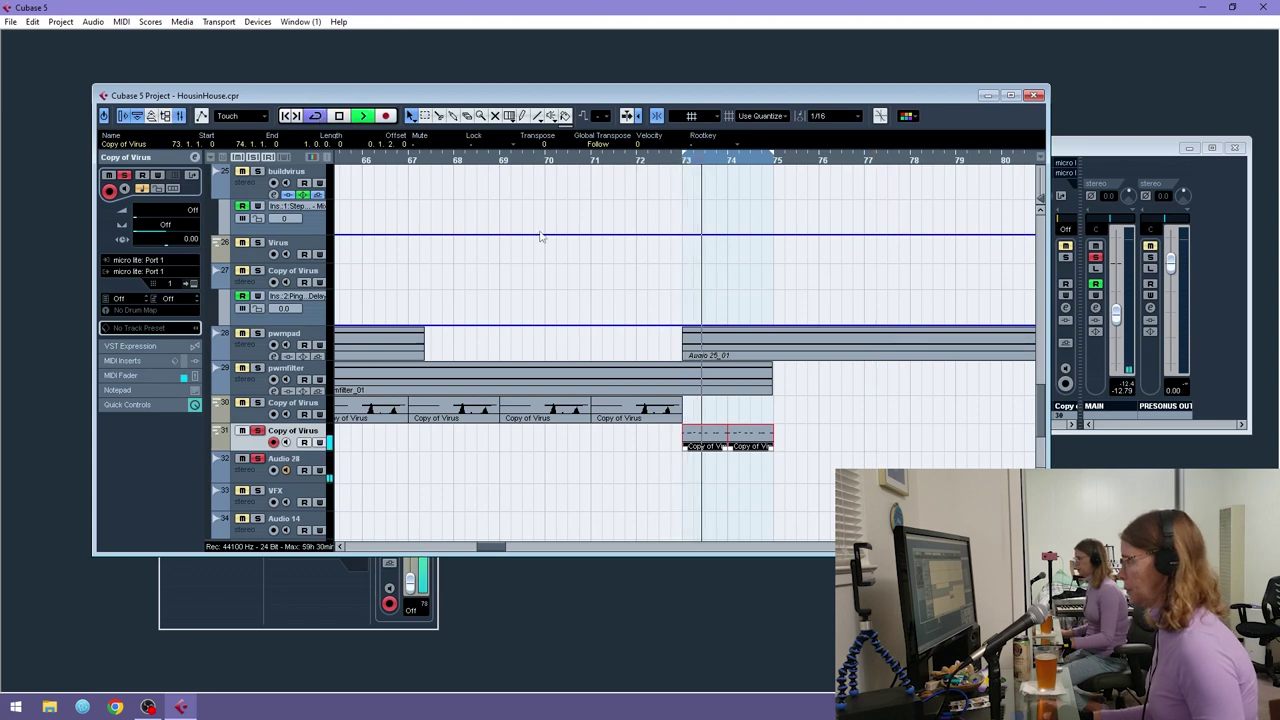
- Glue the two one-bar clips into one part and open it in the Key Editor
drag(774, 489, 684, 422)
key(4)
double_click(727, 447)
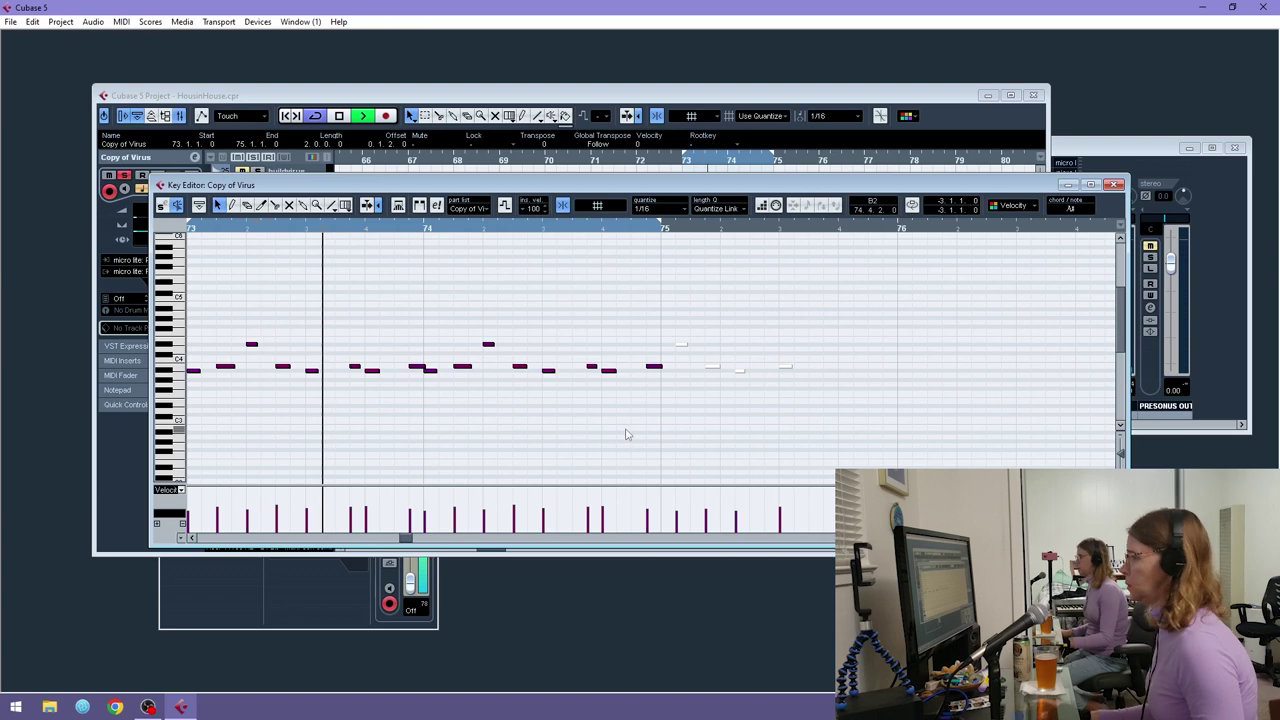
- Move the low notes on beats 3 and 4 of bar 73 one sixteenth later
key(space)
drag(411, 229, 477, 300)
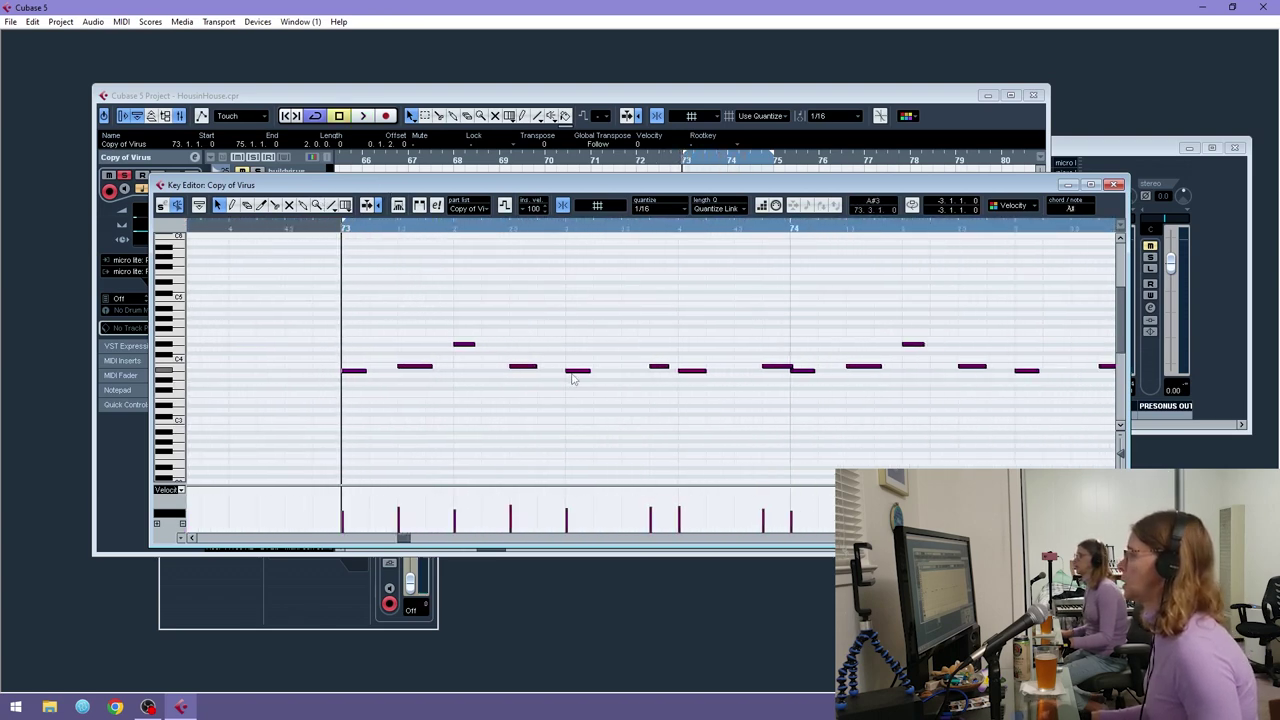
drag(576, 374, 596, 379)
drag(697, 374, 712, 382)
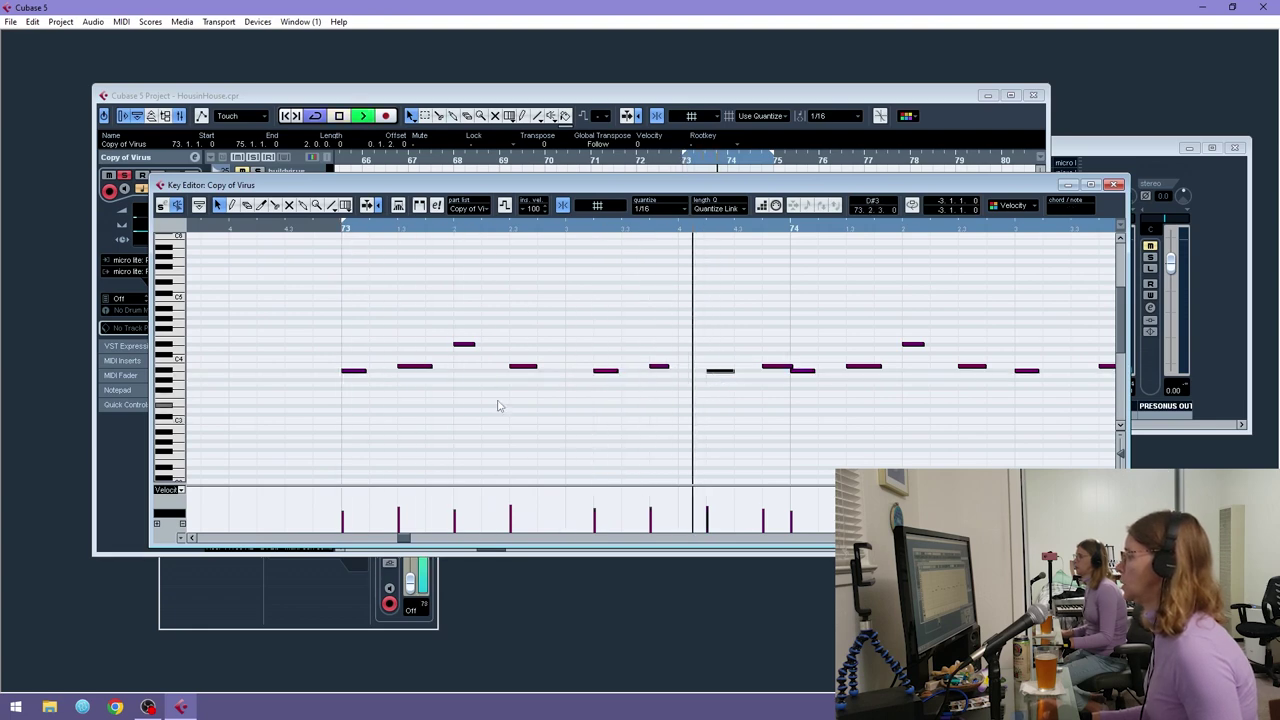
- Play the looped pattern to check the shifted notes in bar 73, then stop playback
key(space)
click(520, 367)
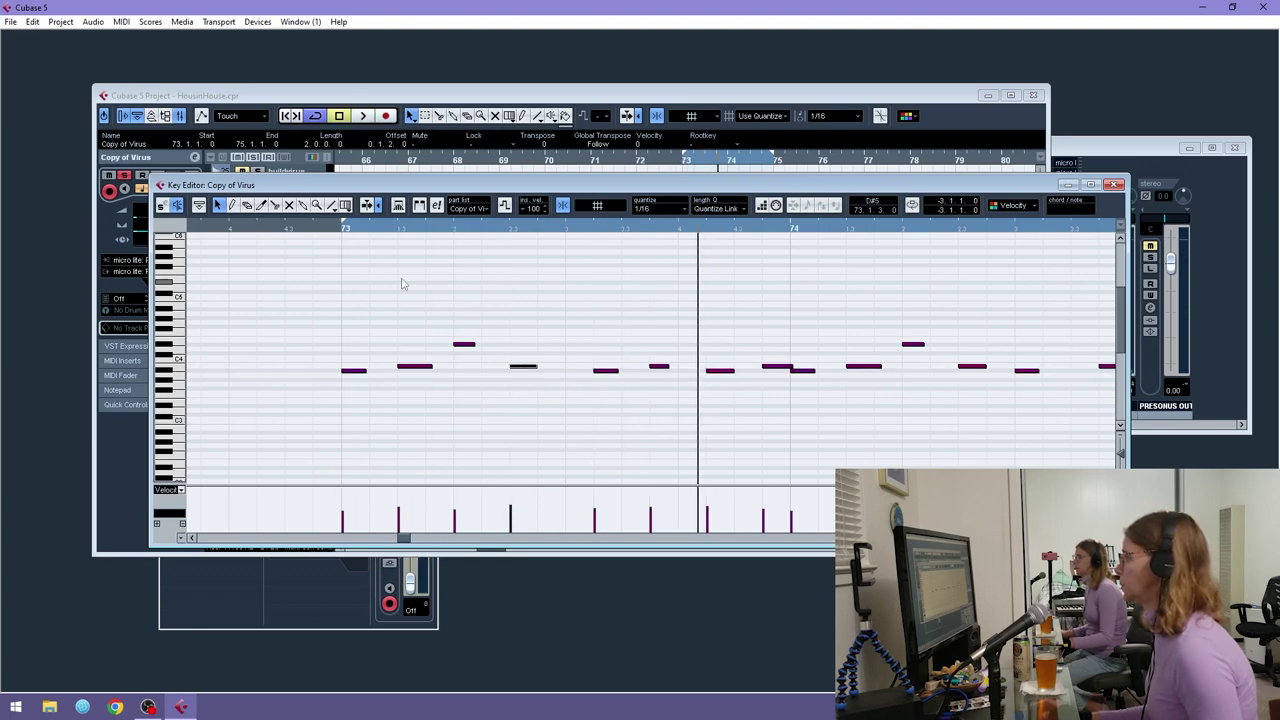
key(space)
click(341, 228)
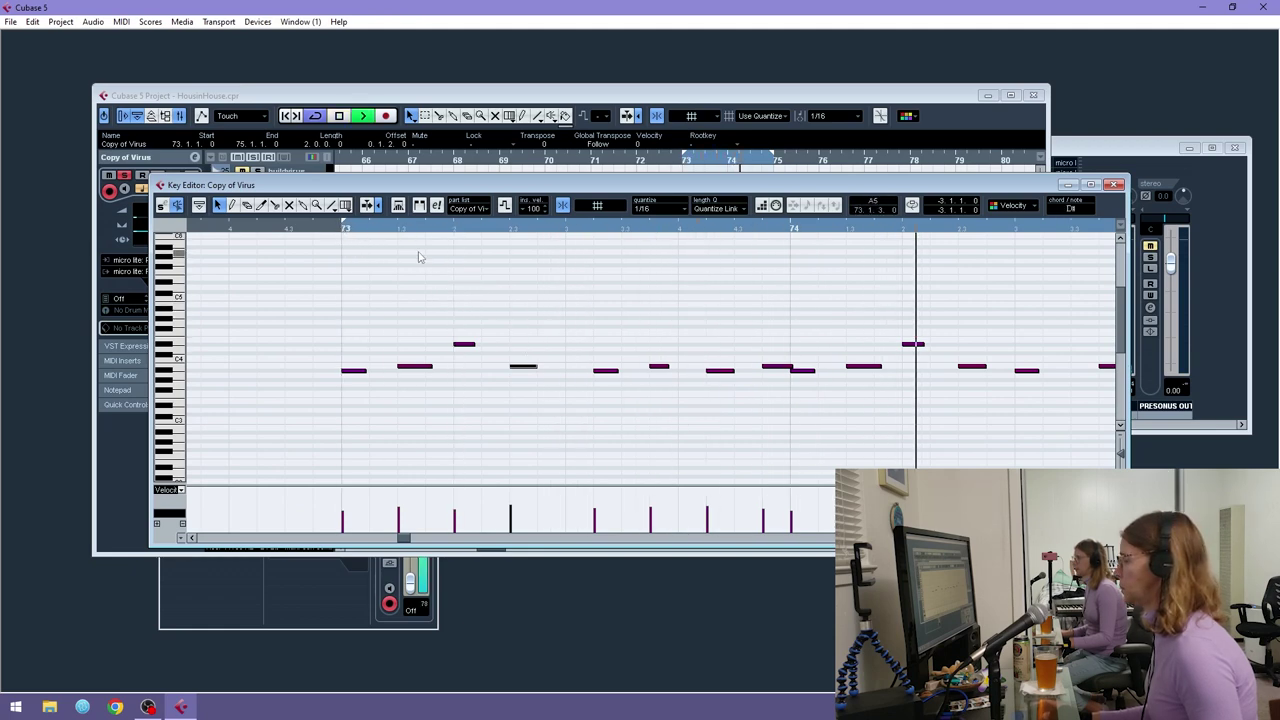
key(space)
- Replace the notes in bar 74 with a duplicate of the bar 73 notes, without enlarging the part
key(g)
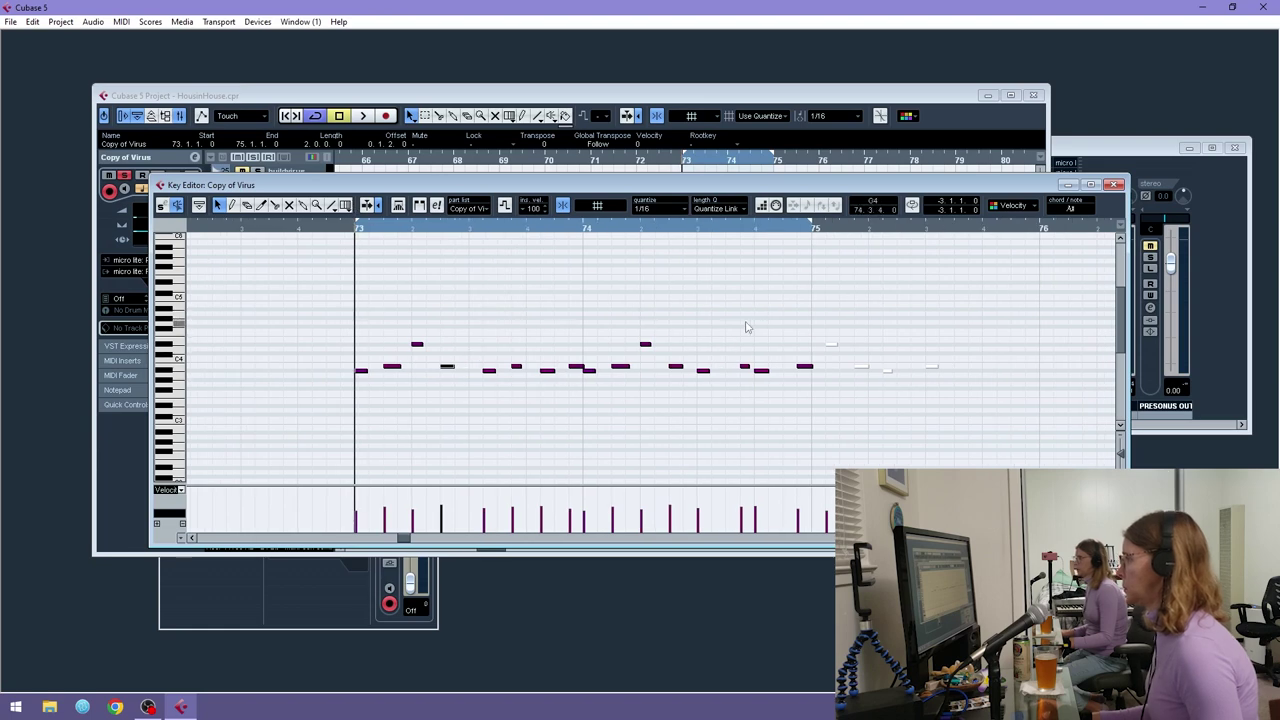
drag(796, 336, 590, 380)
key(Delete)
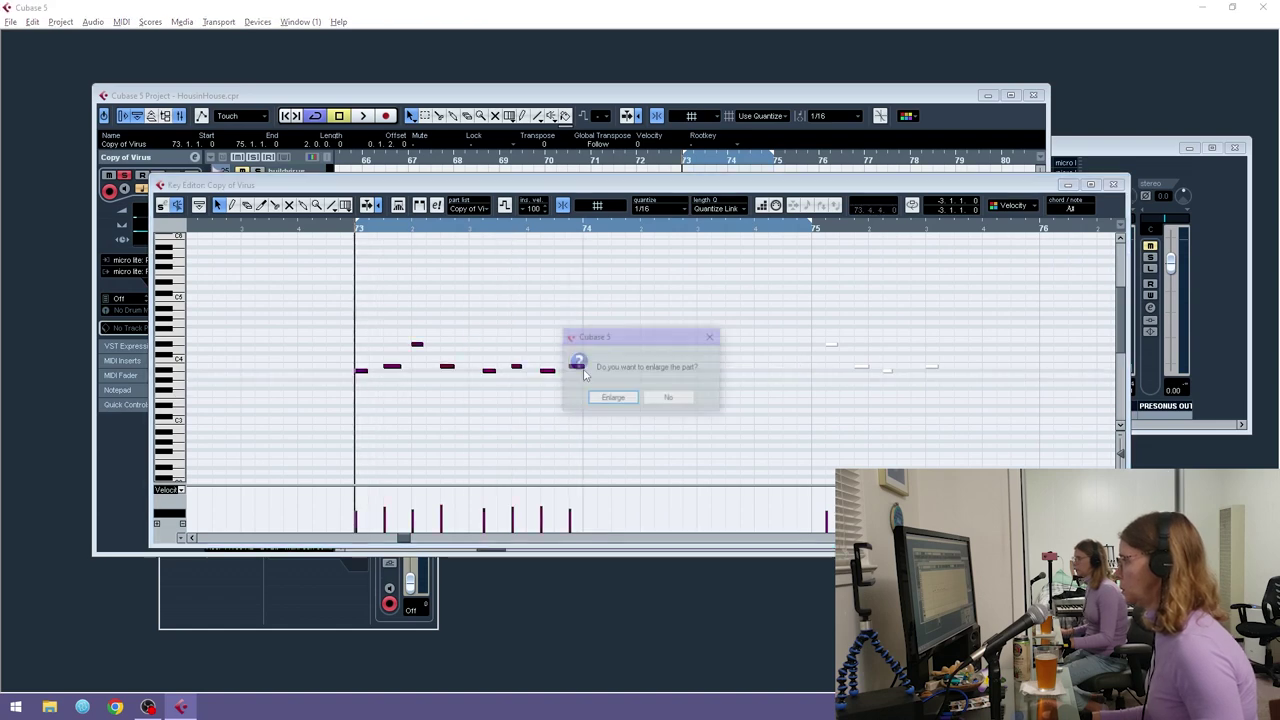
click(668, 399)
- Play the loop to check the repeated two-bar pattern, then stop playback
key(space)
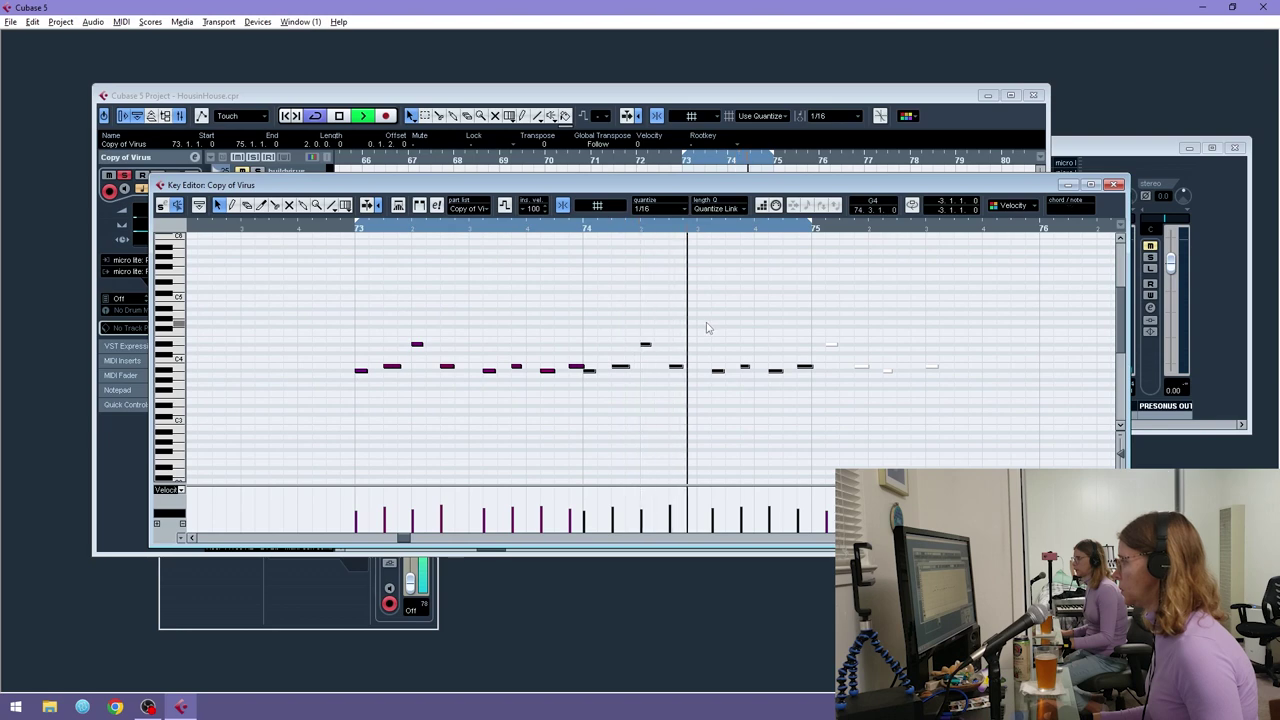
key(space)
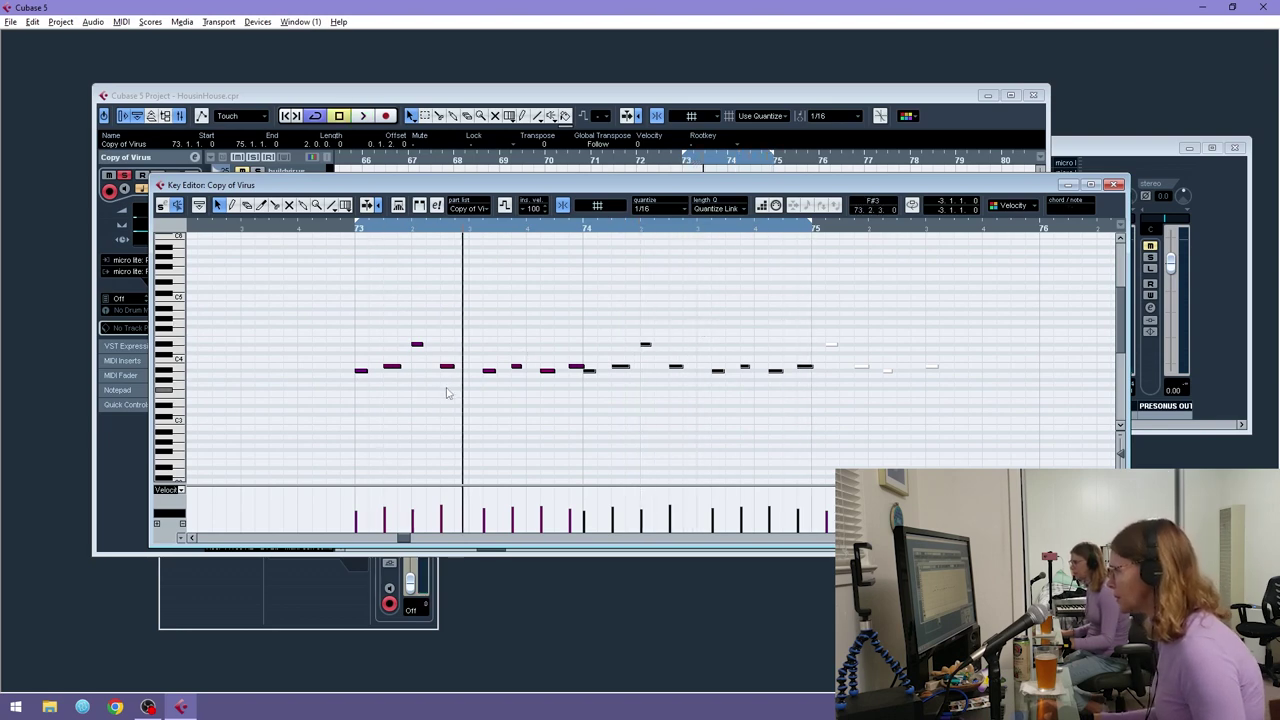
key(space)
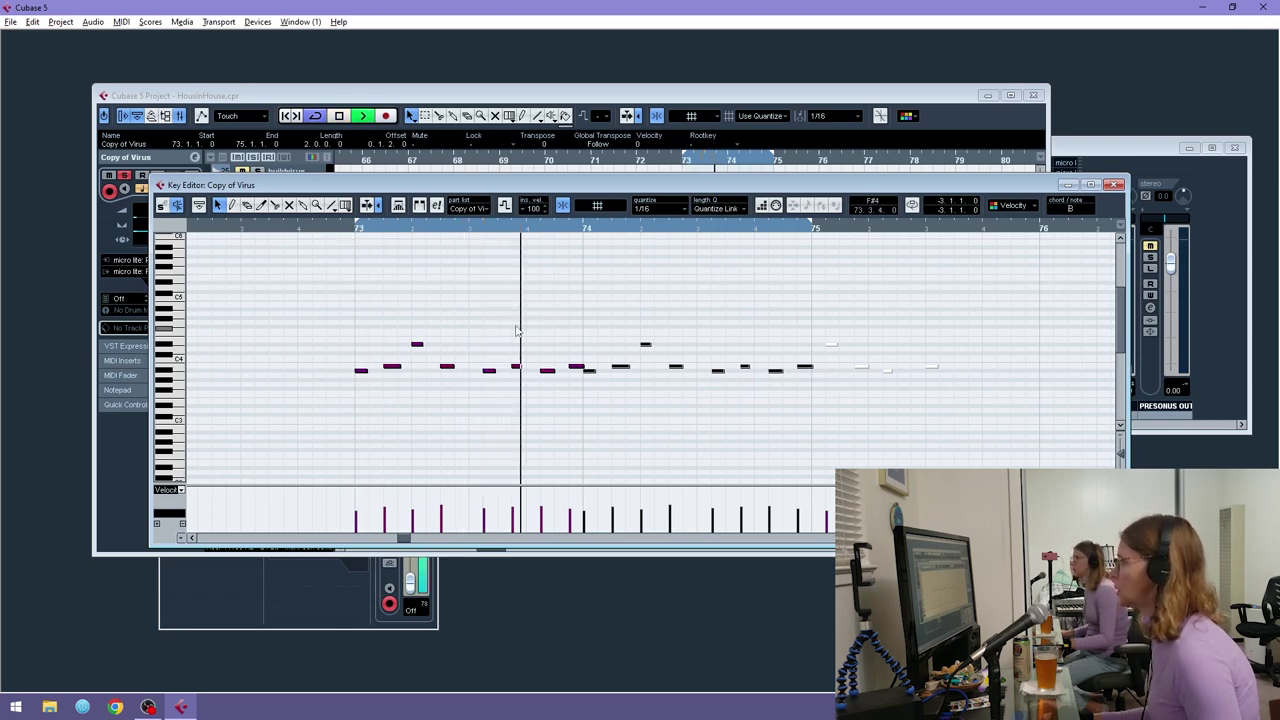
key(space)
- Move the last two notes of bars 73 and 74 one sixteenth earlier and play the loop from bar 73
drag(576, 352, 533, 377)
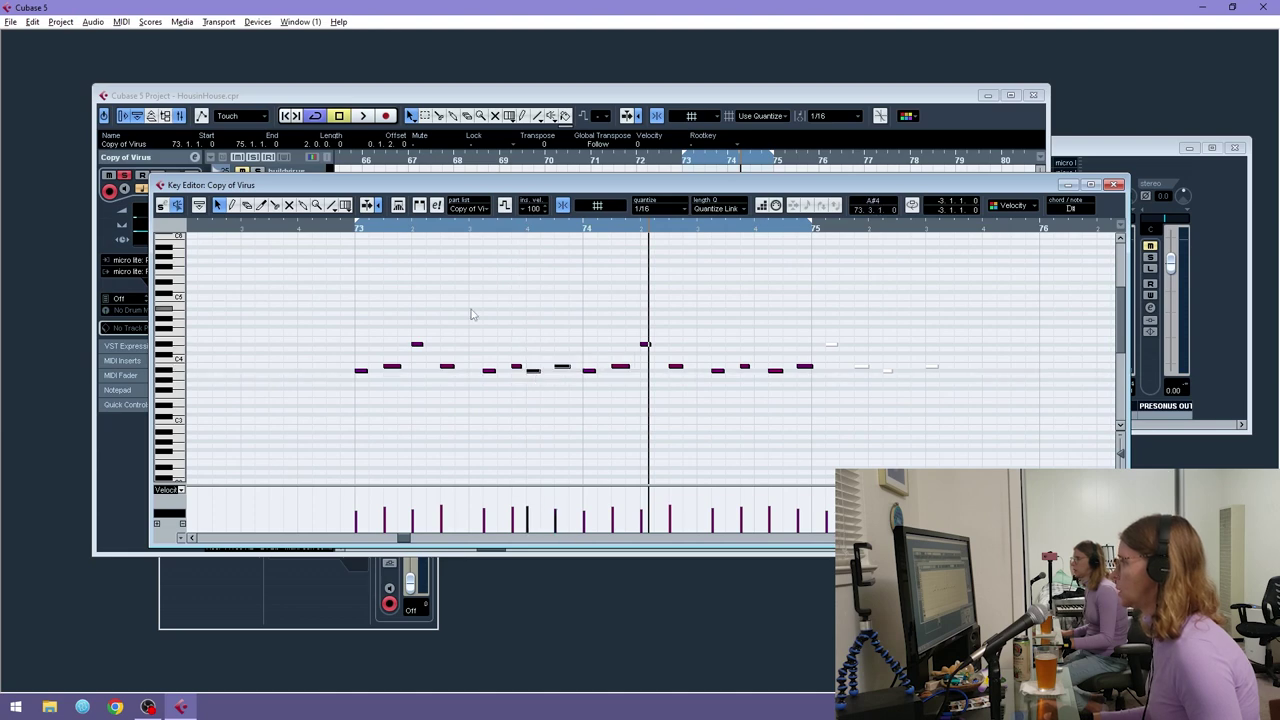
drag(813, 353, 763, 378)
click(358, 230)
key(space)
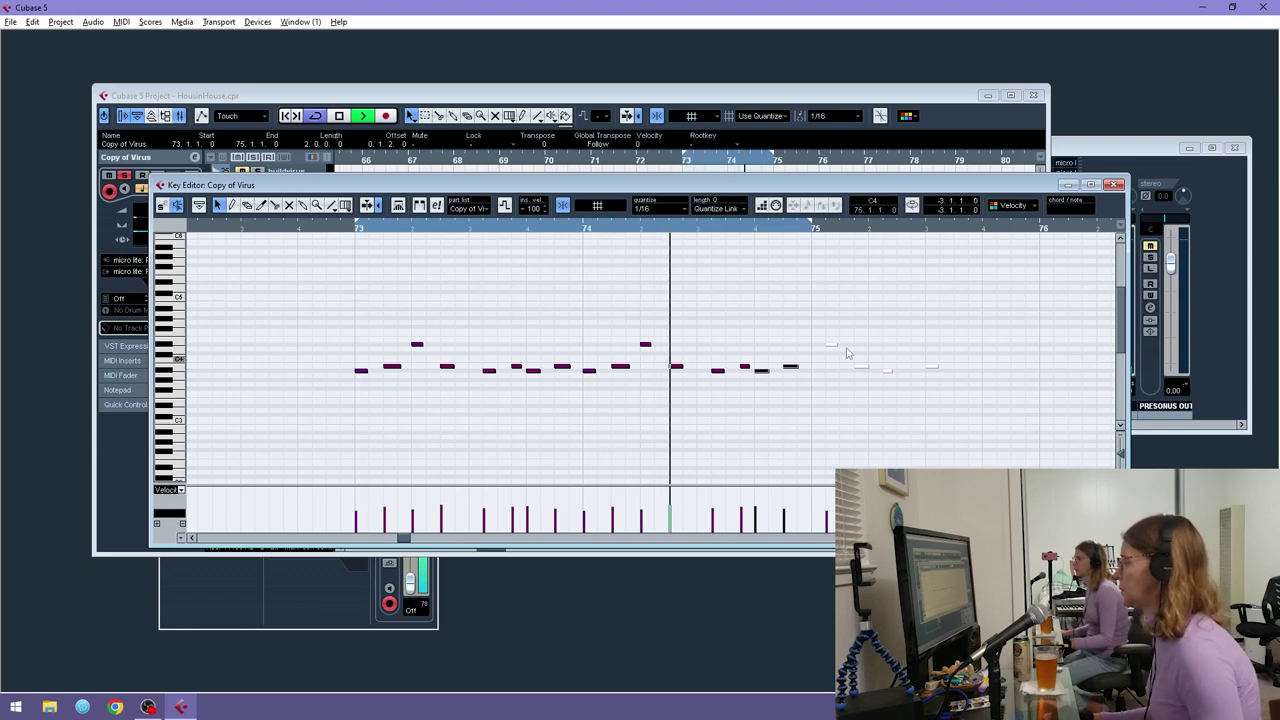
- Close the Key Editor and duplicate the two-bar clip until the pattern fills bars 73 to 81
click(1114, 185)
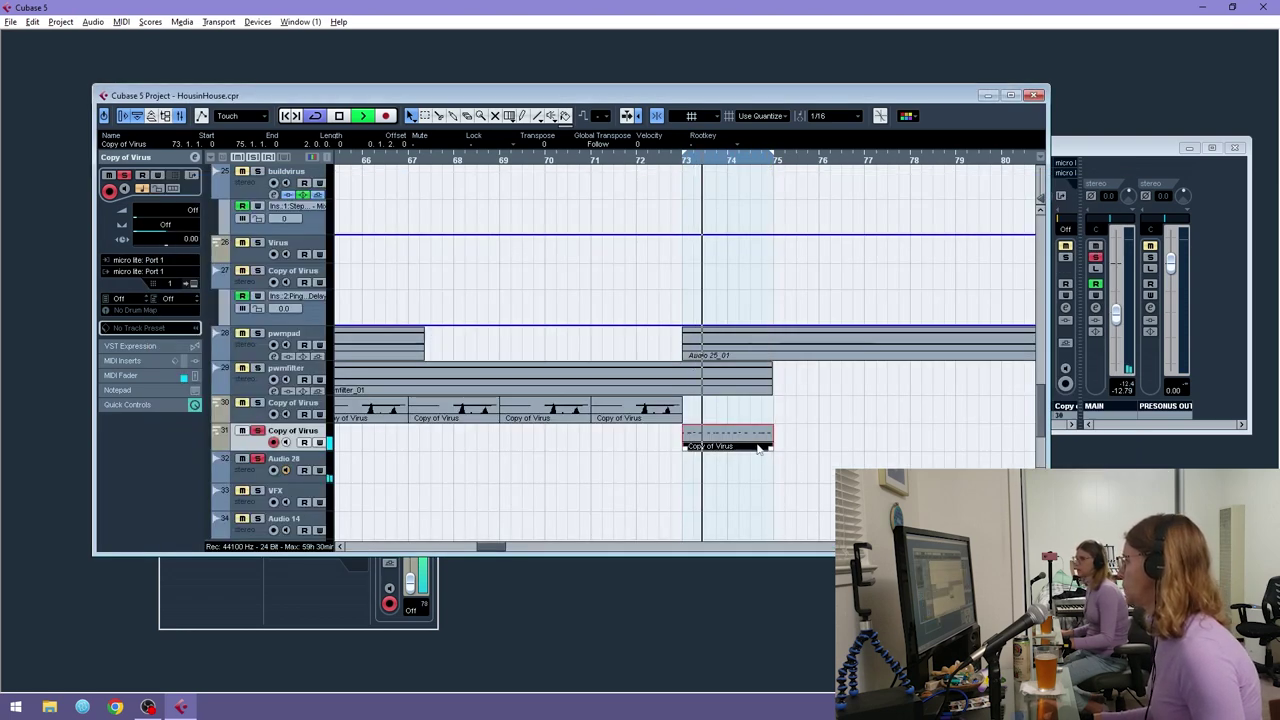
key(g)
key(g)
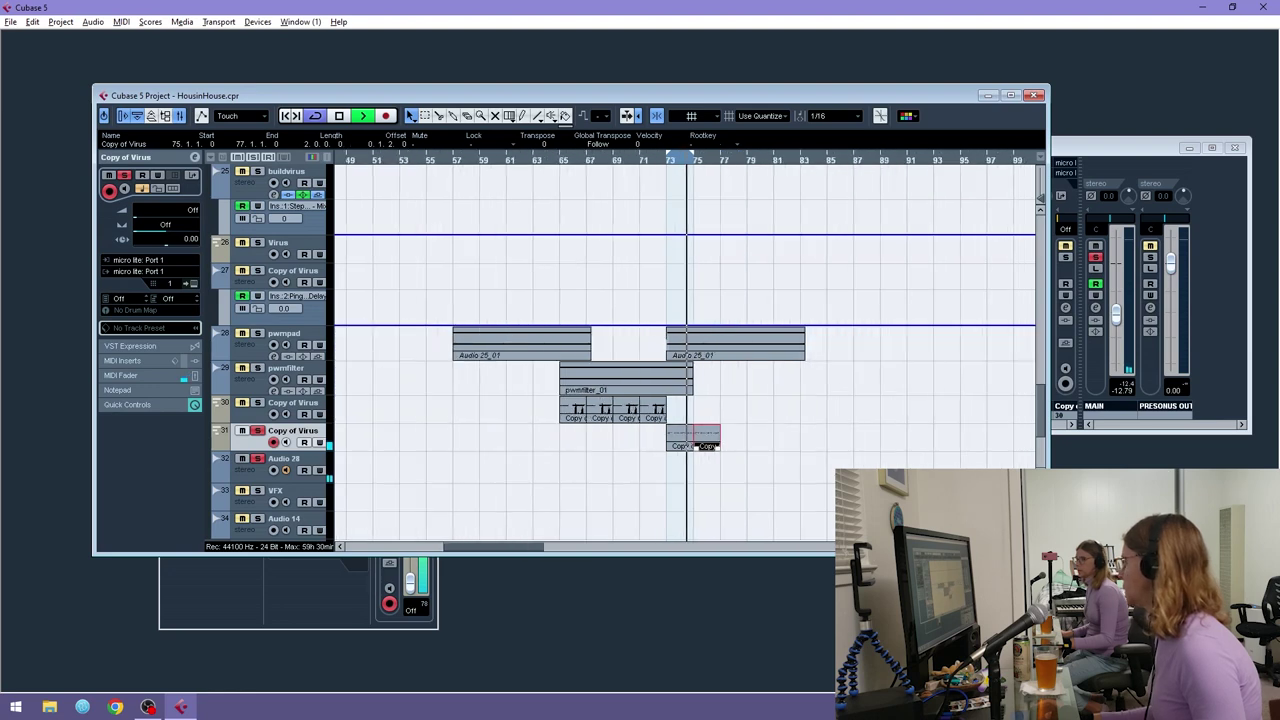
drag(757, 451, 665, 444)
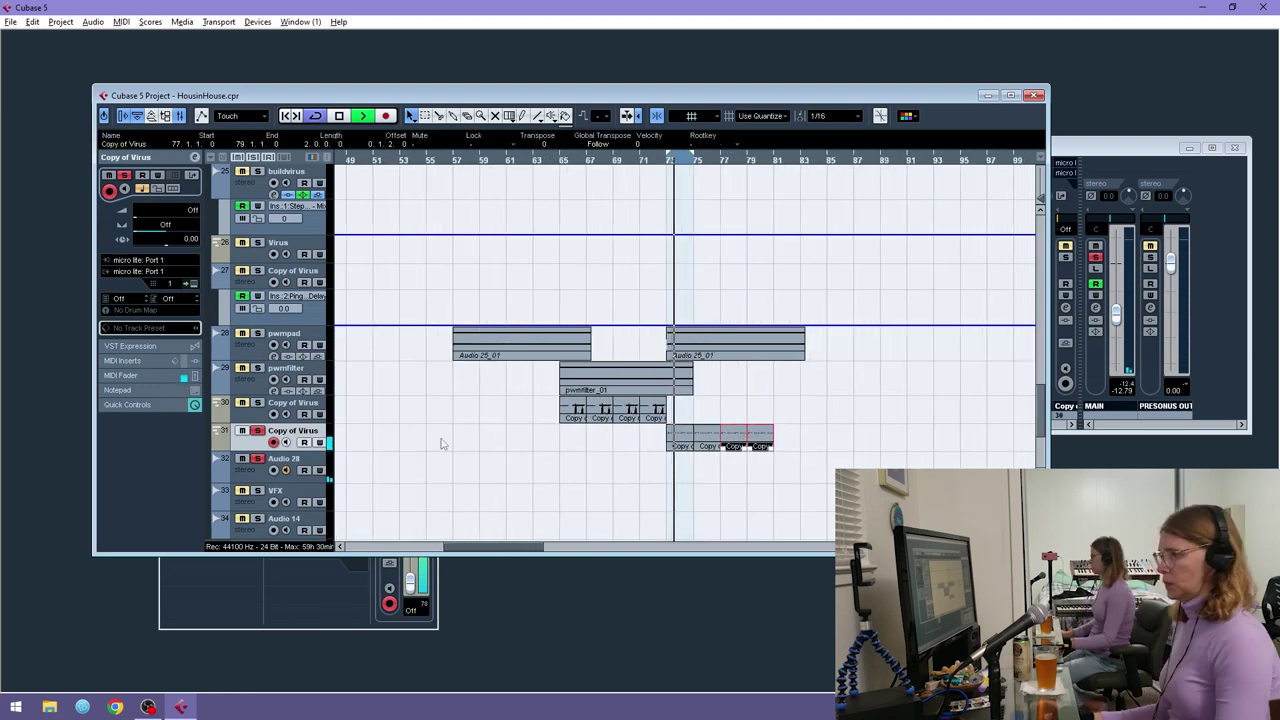
- Select the Audio 28 track, stop playback, and duplicate the four pattern clips to fill bars 81 to 89
click(256, 476)
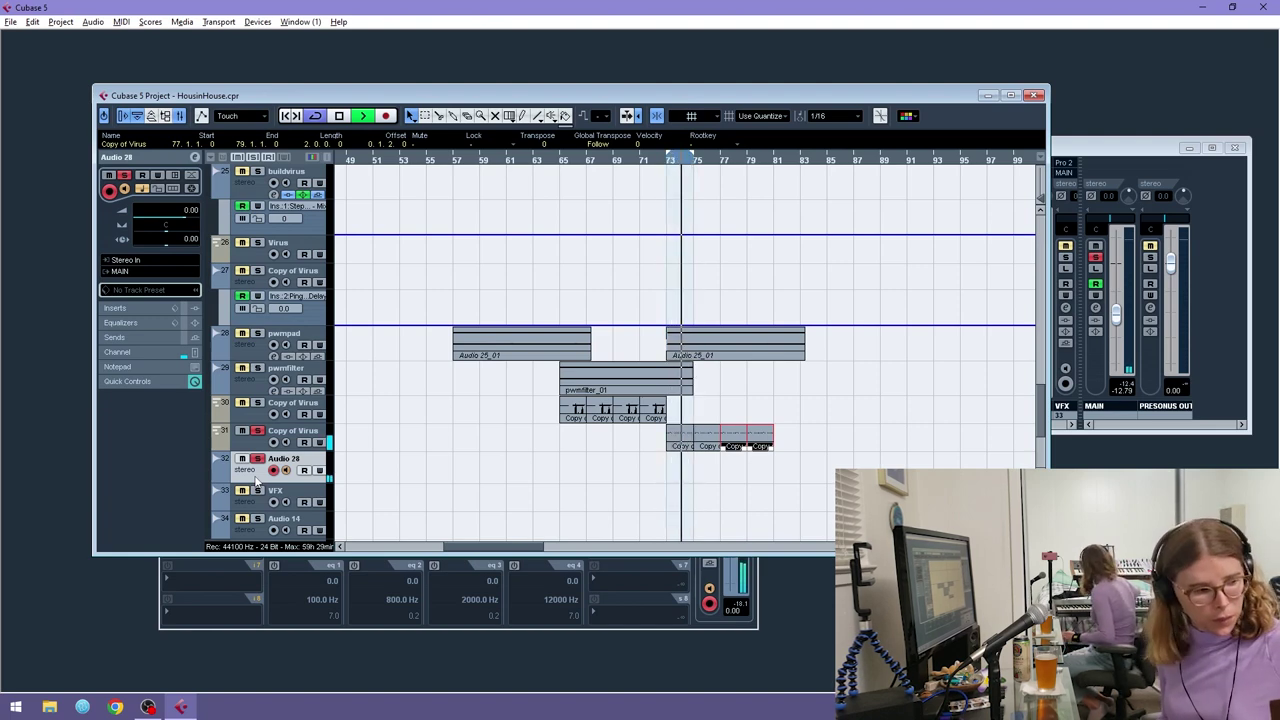
key(space)
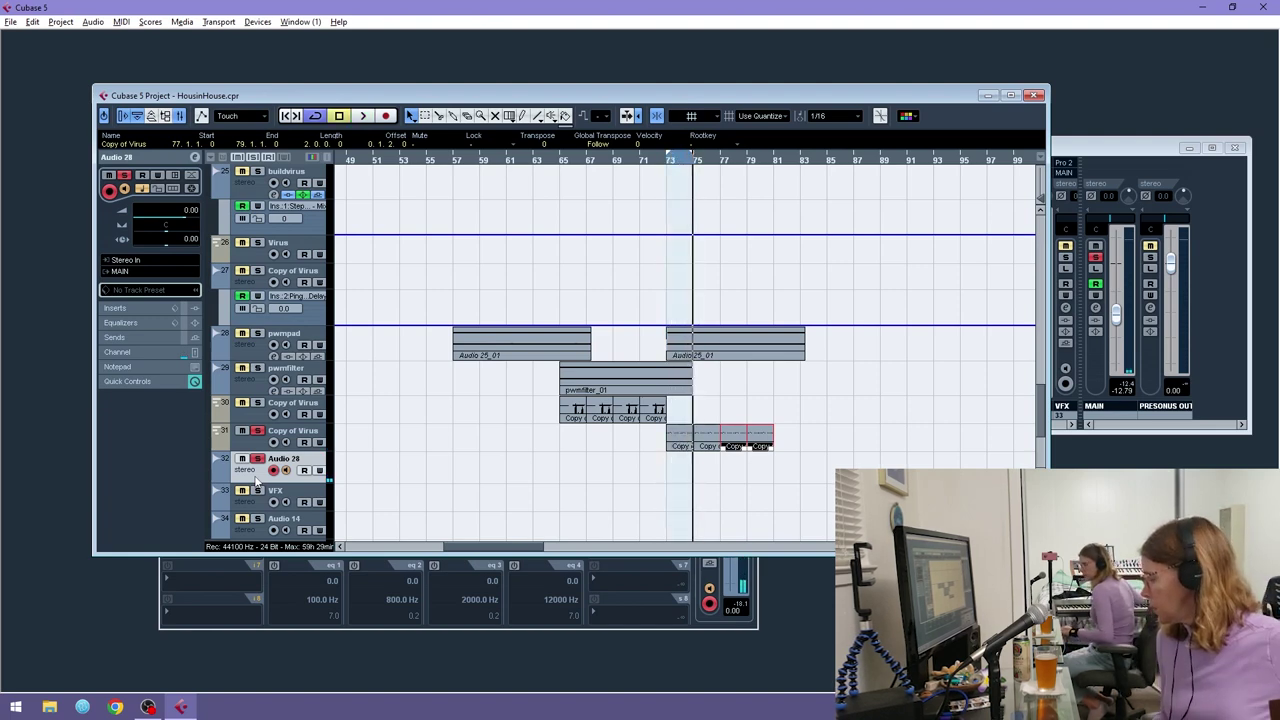
drag(781, 438, 679, 449)
key(ctrl+d)
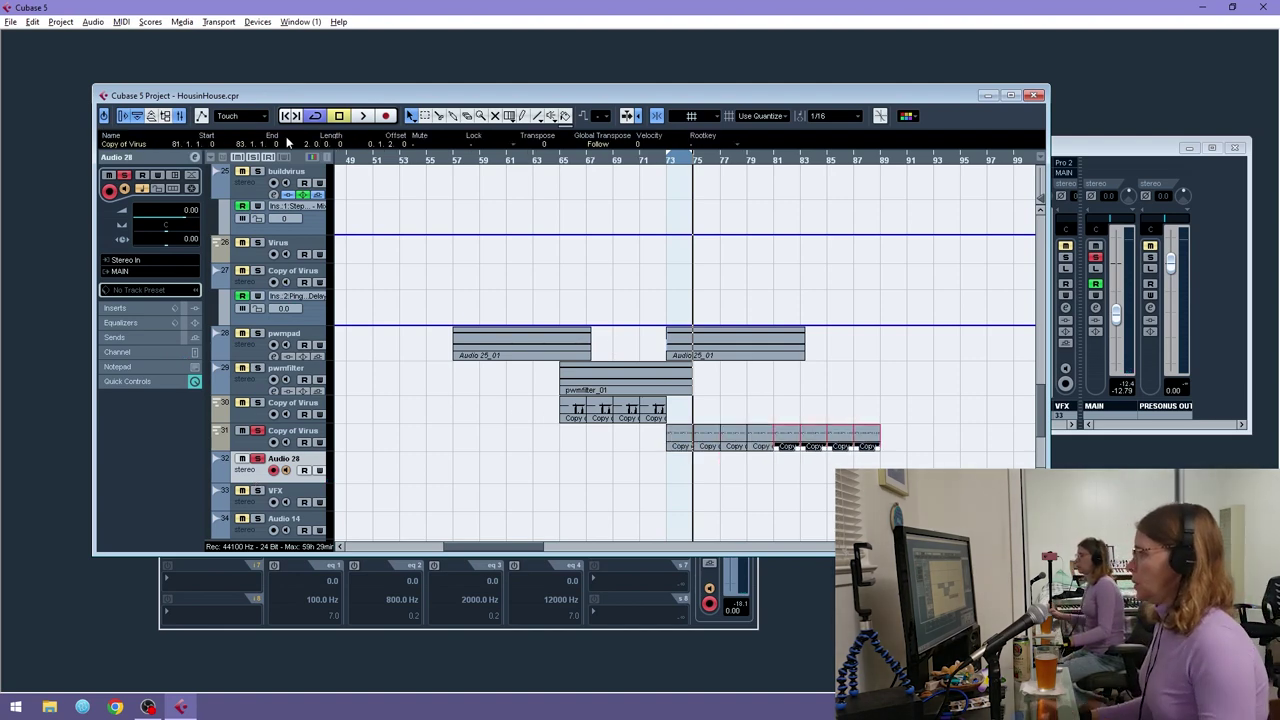
- Extend the loop range so it runs from bar 73 past bar 91 and play the arrangement from bar 72
scroll(406, 251, up, 15)
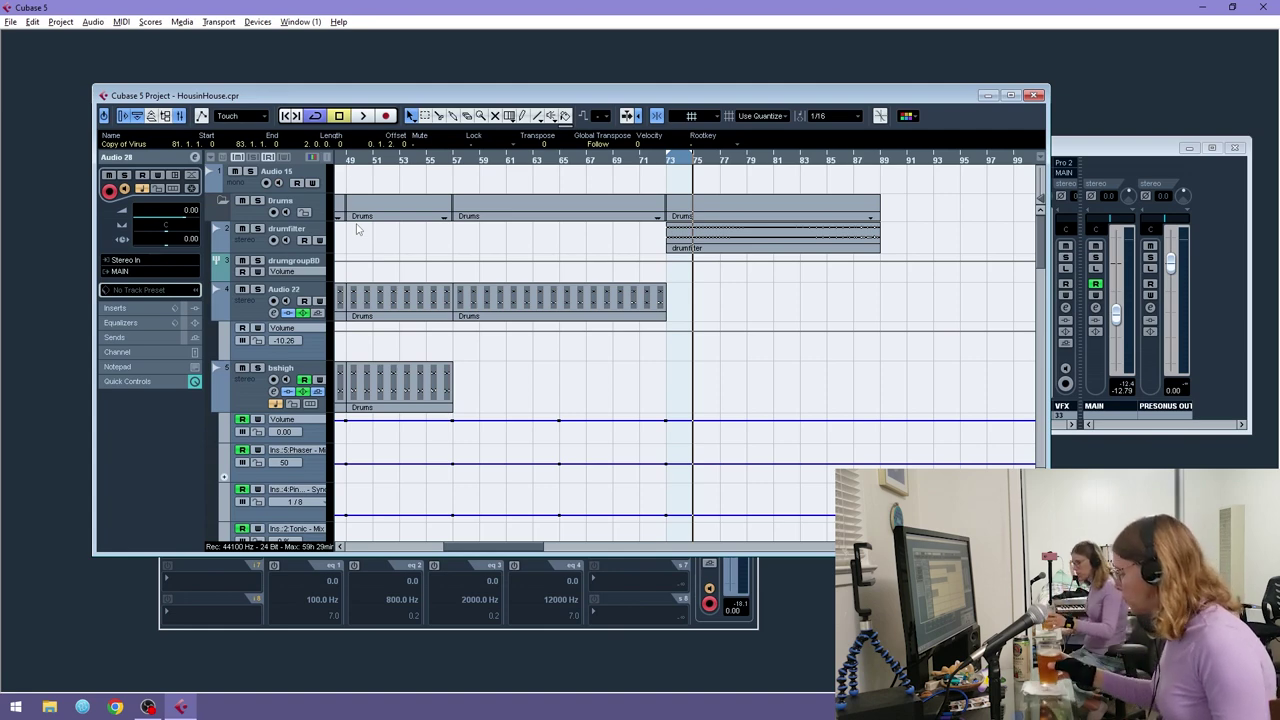
click(456, 163)
scroll(695, 333, down, 5)
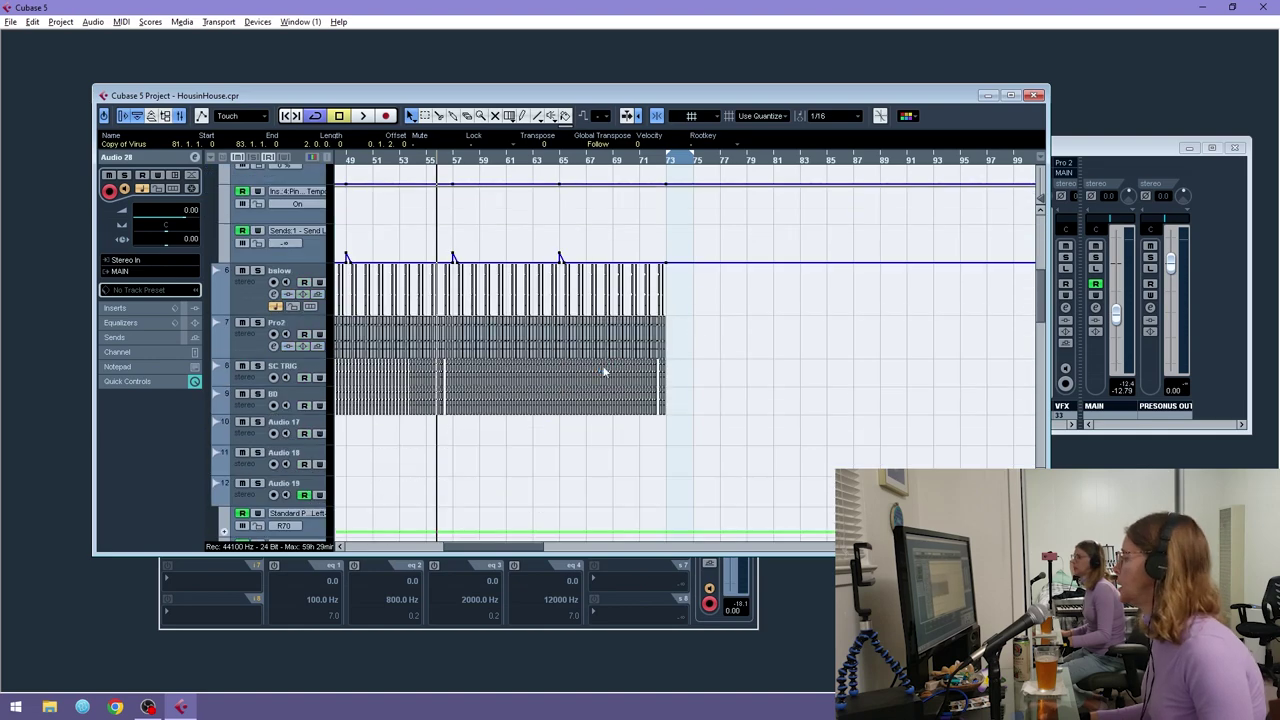
scroll(602, 366, down, 10)
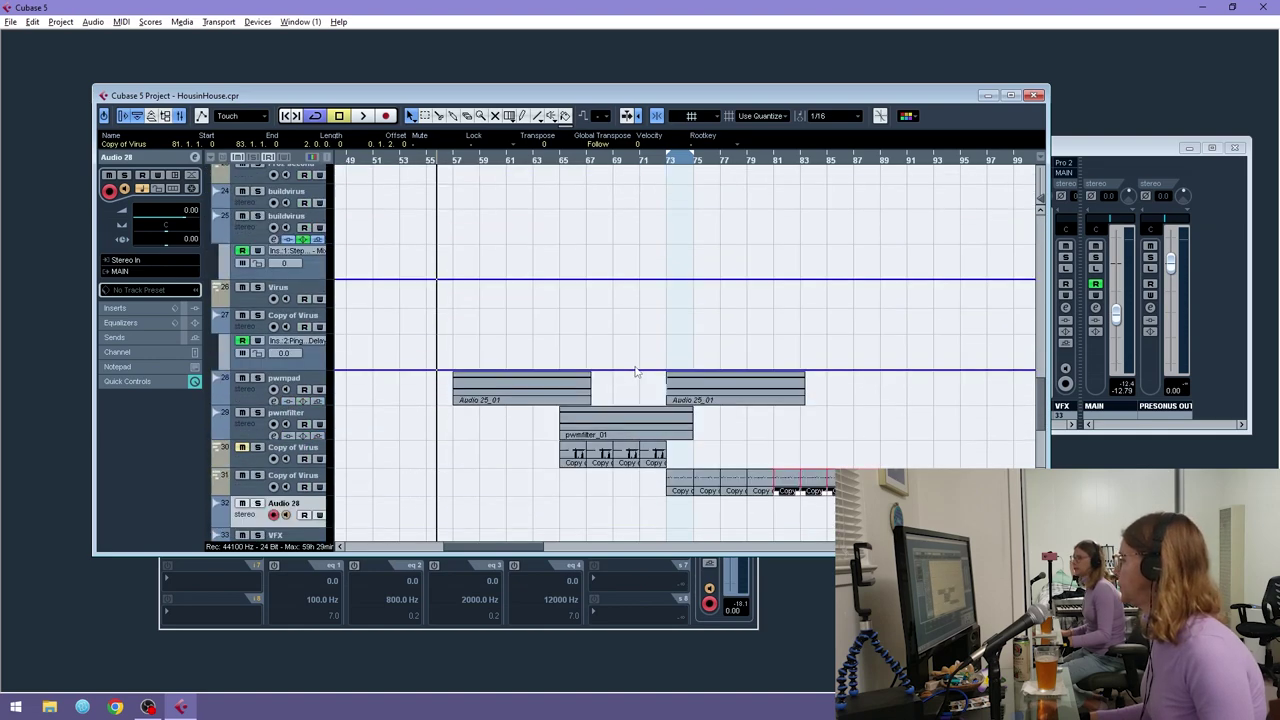
drag(668, 161, 1036, 222)
scroll(622, 284, down, 3)
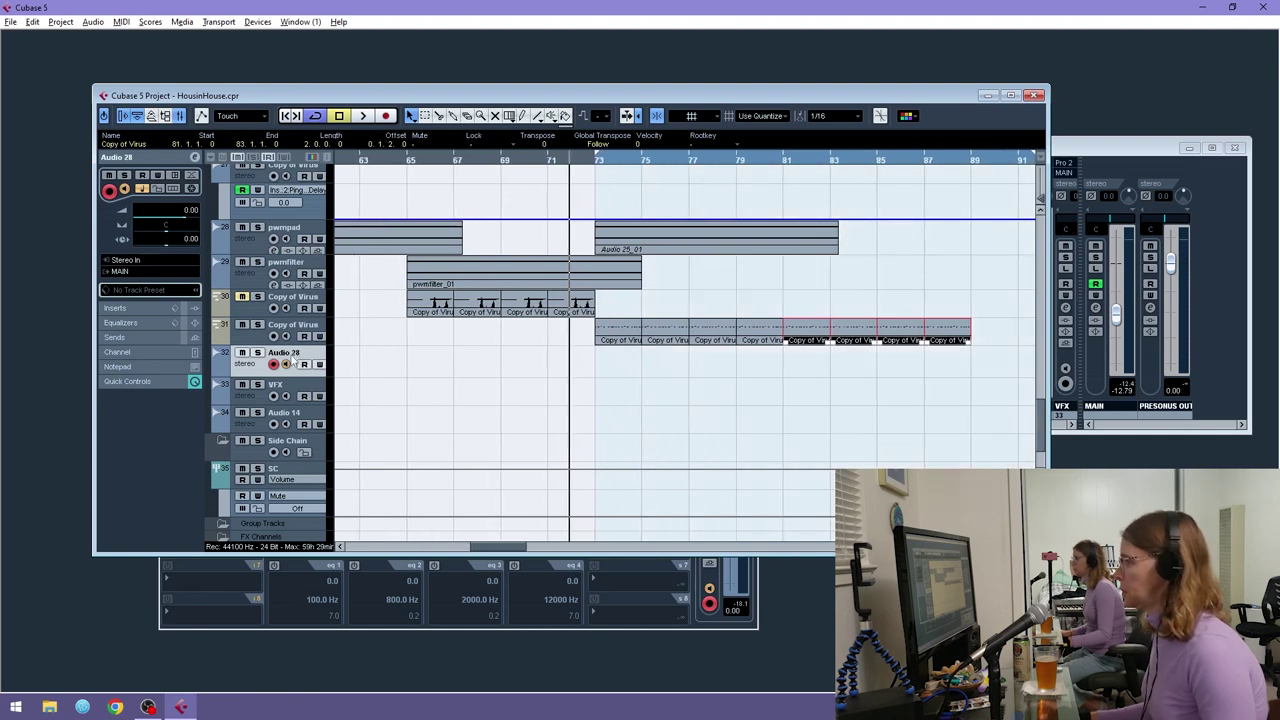
key(space)
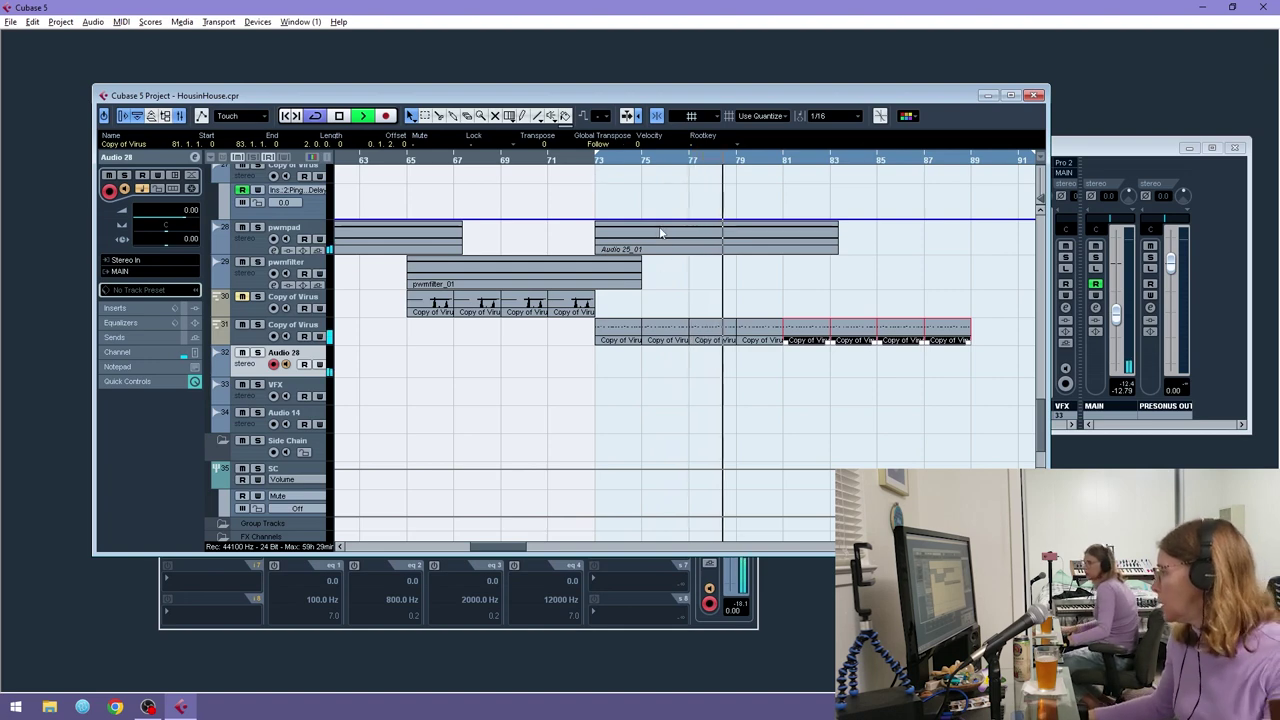
key(space)
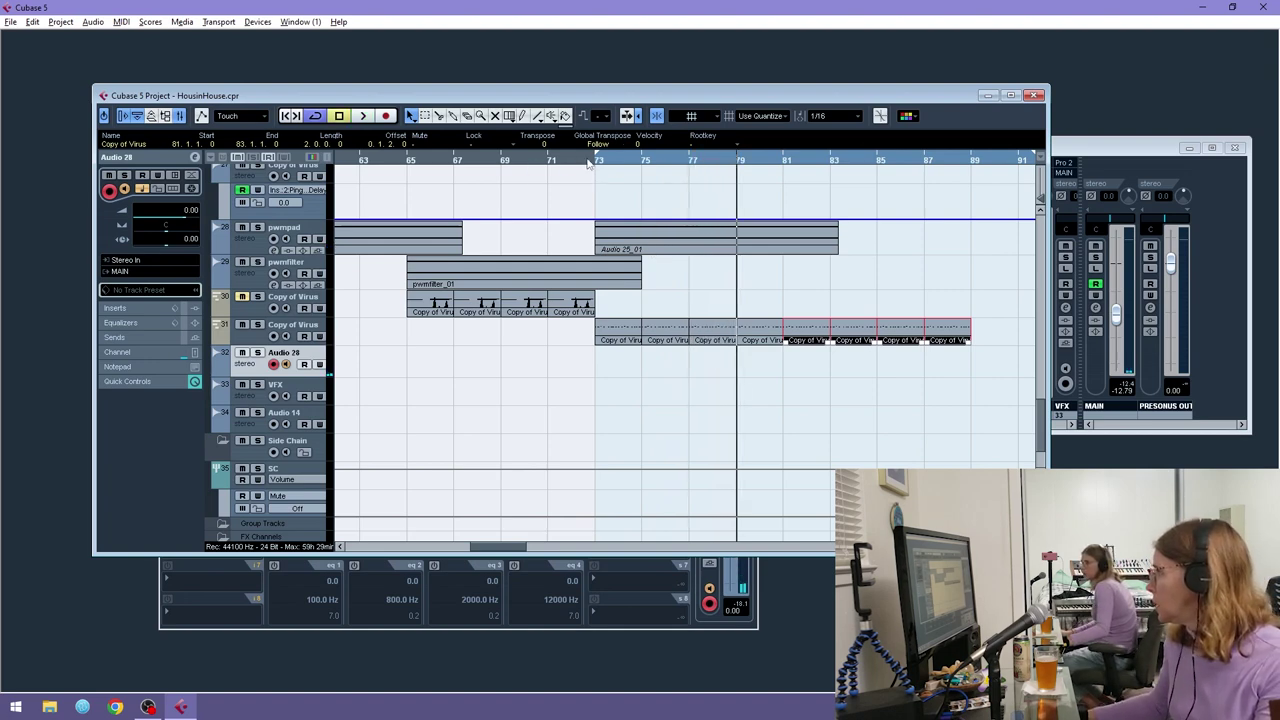
- Record the Virus part onto the Audio 28 track from bar 72, then split off and delete the portion before bar 73
drag(580, 165, 562, 180)
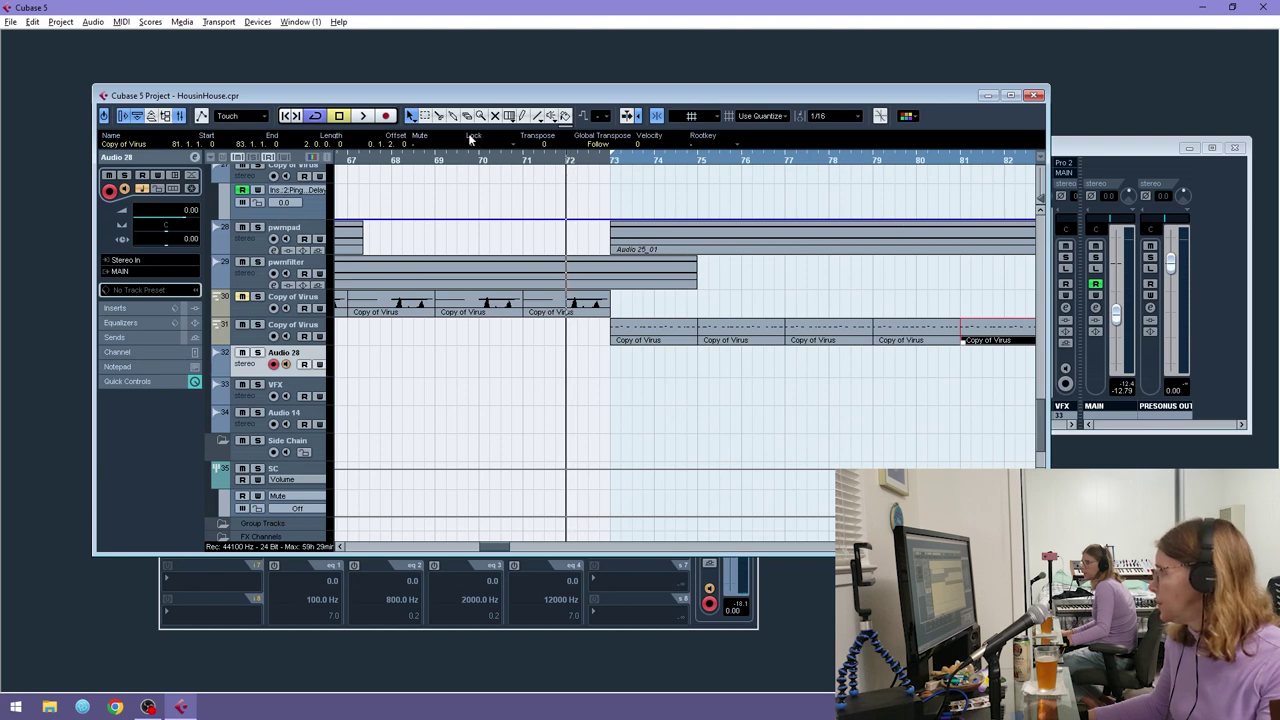
click(386, 116)
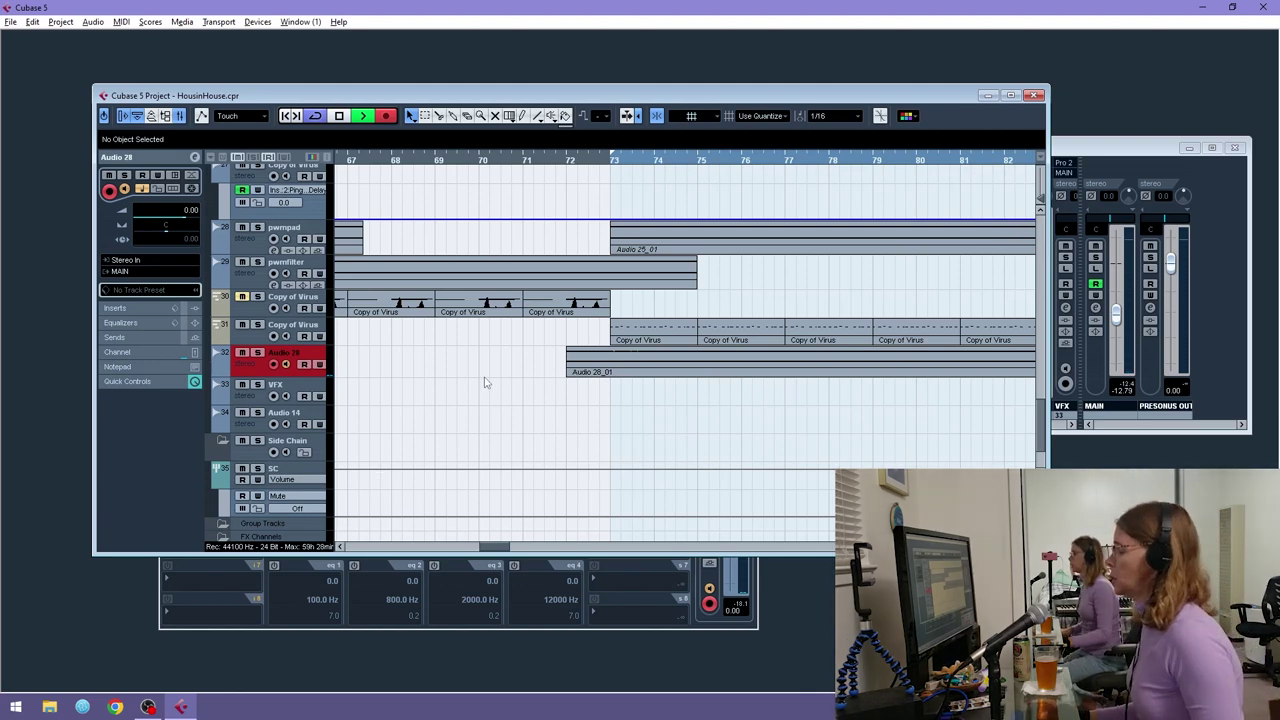
key(space)
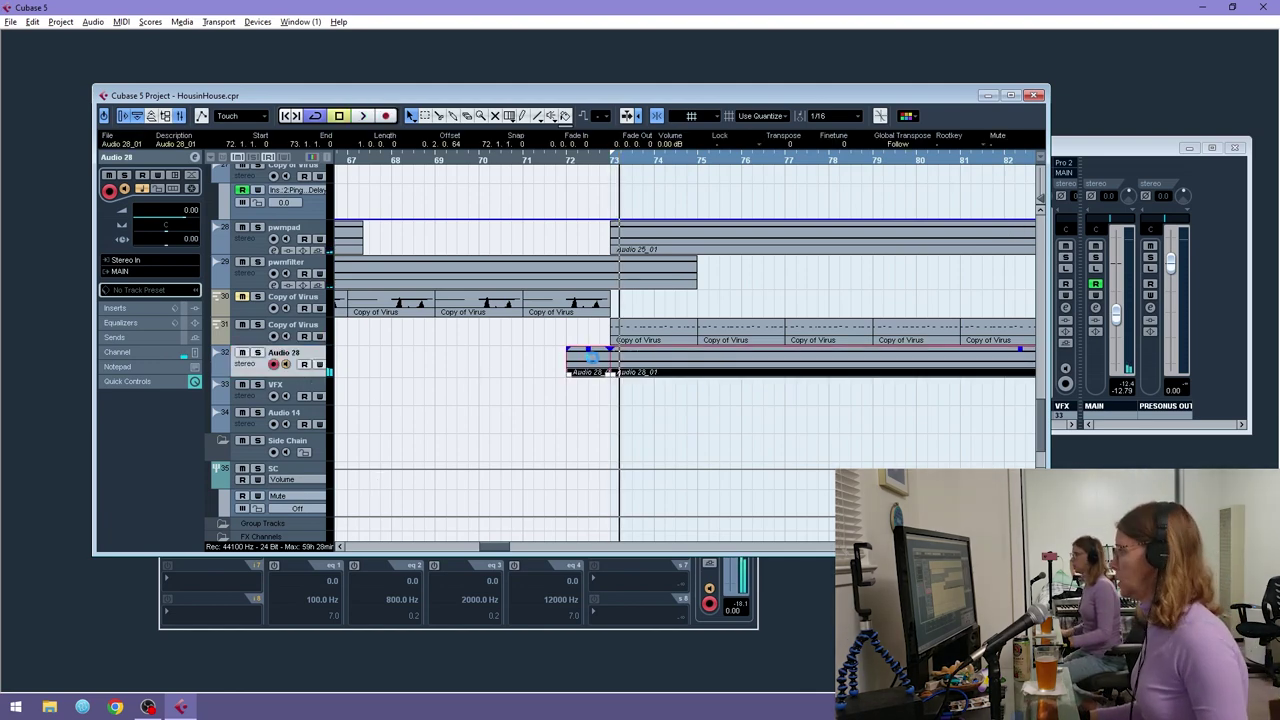
key(Delete)
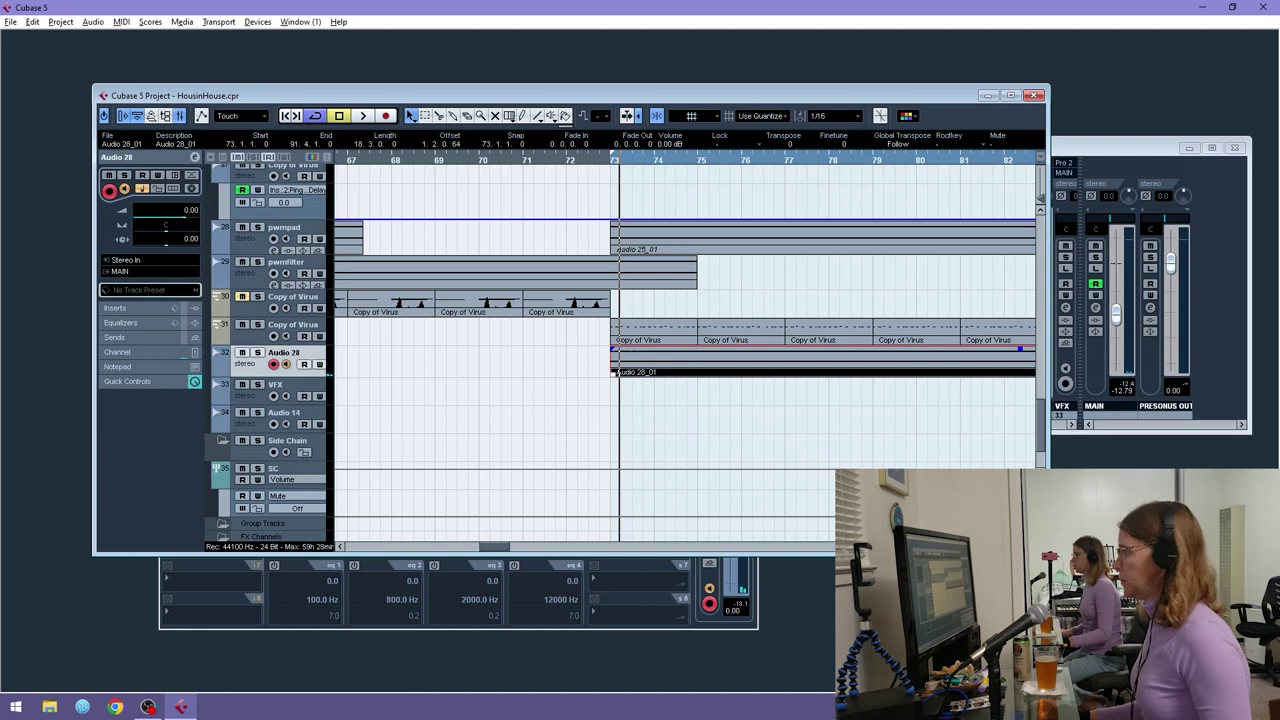
- Cut the silence from the start of the Audio 28 recording and move the clip back to begin exactly at bar 73
key(g)
key(g)
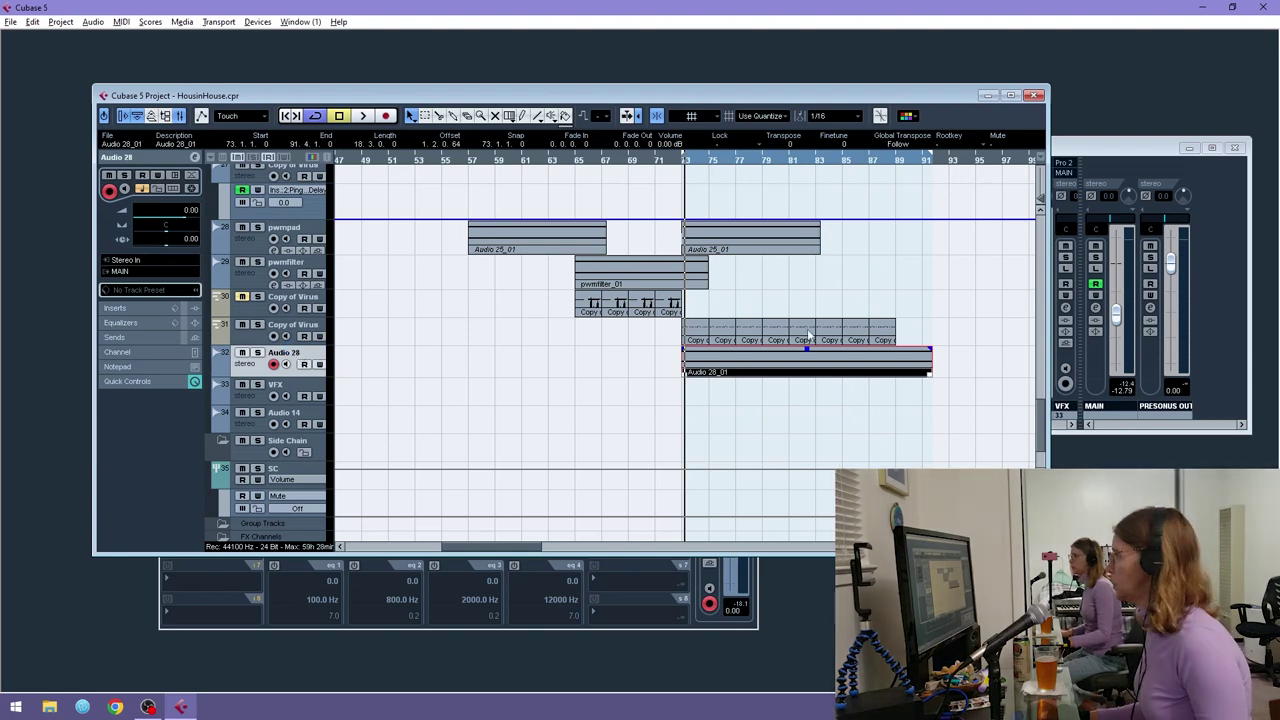
drag(285, 375, 285, 545)
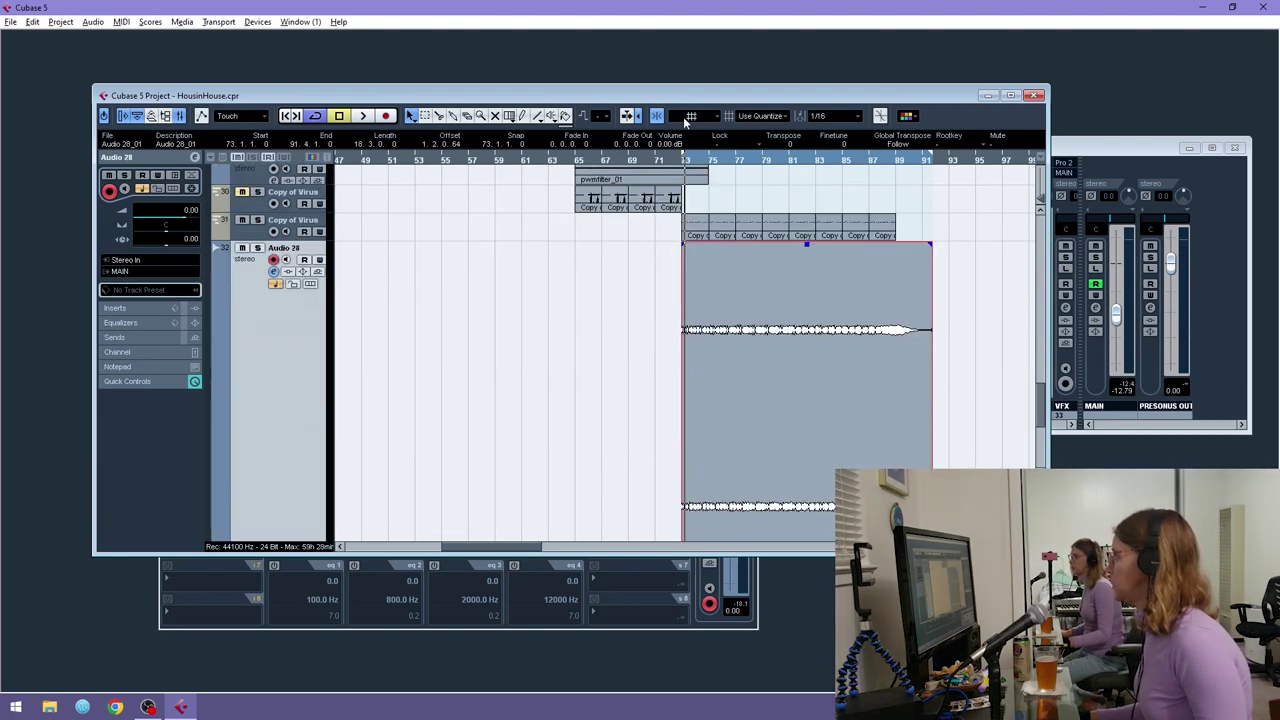
drag(704, 158, 359, 298)
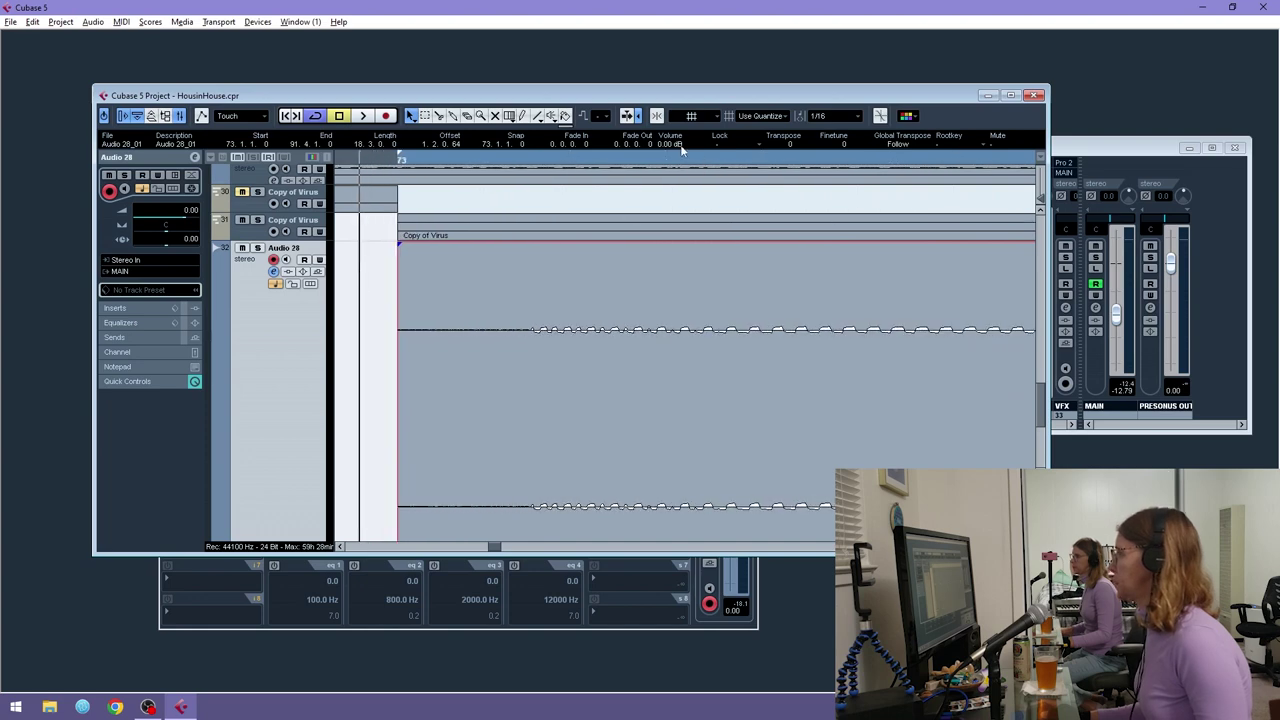
alt+click(531, 373)
key(Delete)
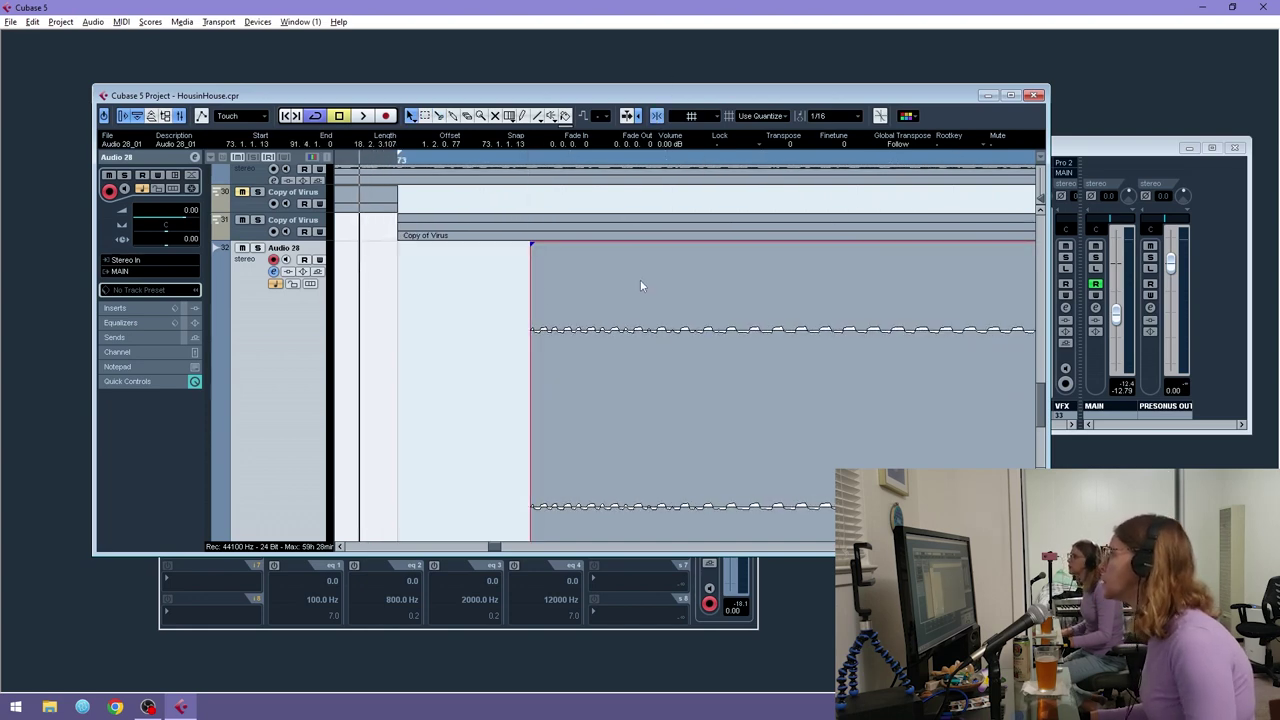
drag(640, 281, 502, 286)
- Duplicate the pwmpad track together with its clips
key(g)
key(g)
key(g)
key(g)
key(g)
key(g)
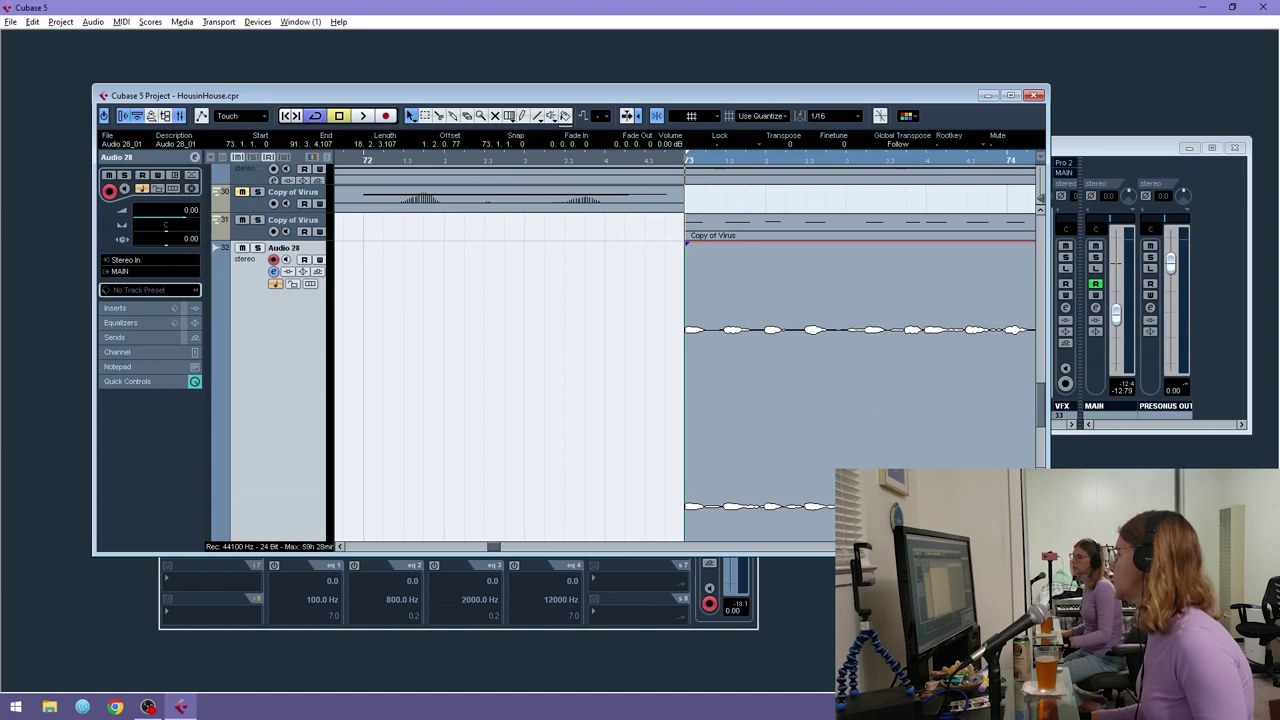
key(g)
key(g)
key(g)
key(g)
key(g)
key(g)
scroll(786, 386, up, 3)
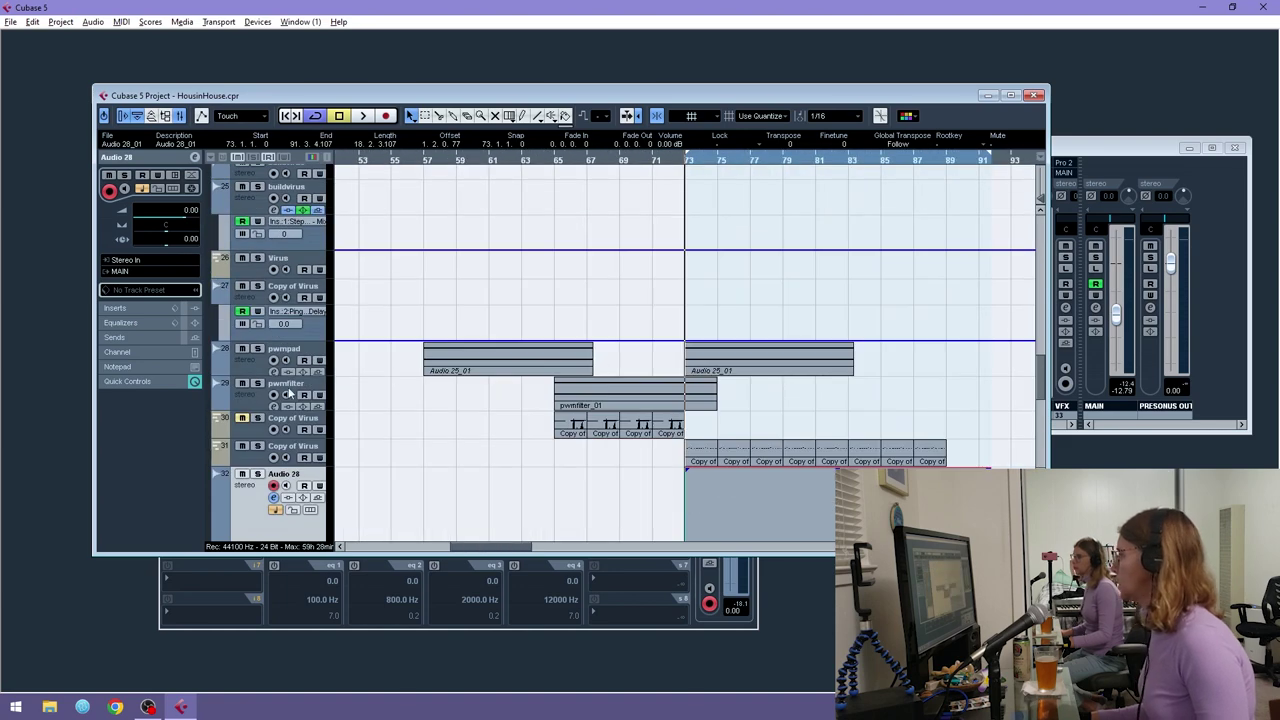
click(252, 370)
right_click(252, 370)
click(320, 393)
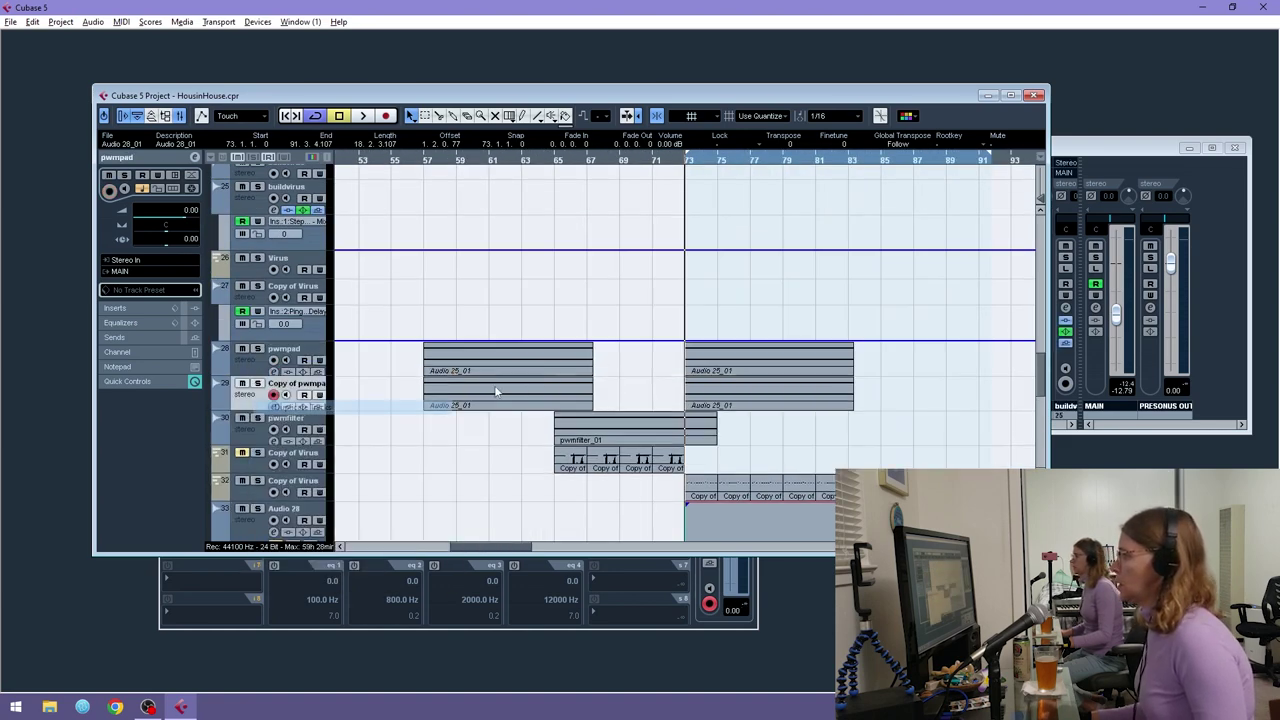
- Set the quantize value to 1/1 and move the duplicated pad clip from bar 73 to bar 81
click(840, 116)
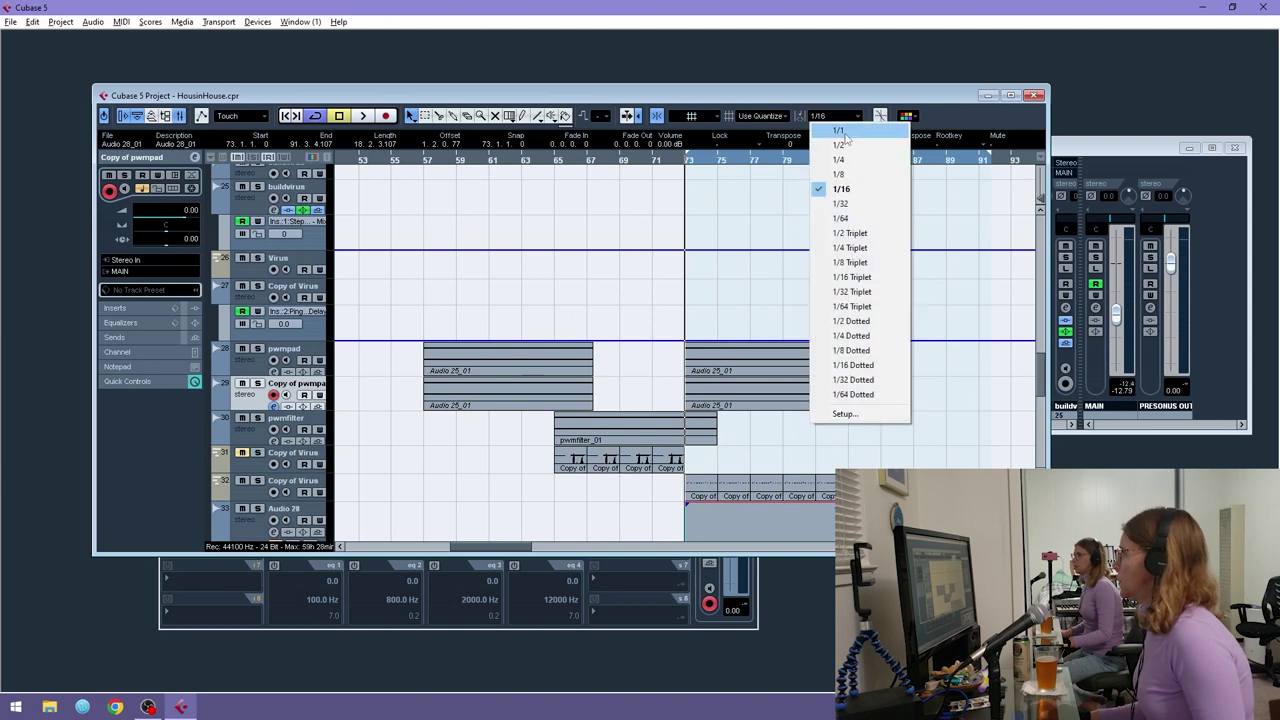
click(843, 129)
click(722, 406)
drag(722, 406, 853, 406)
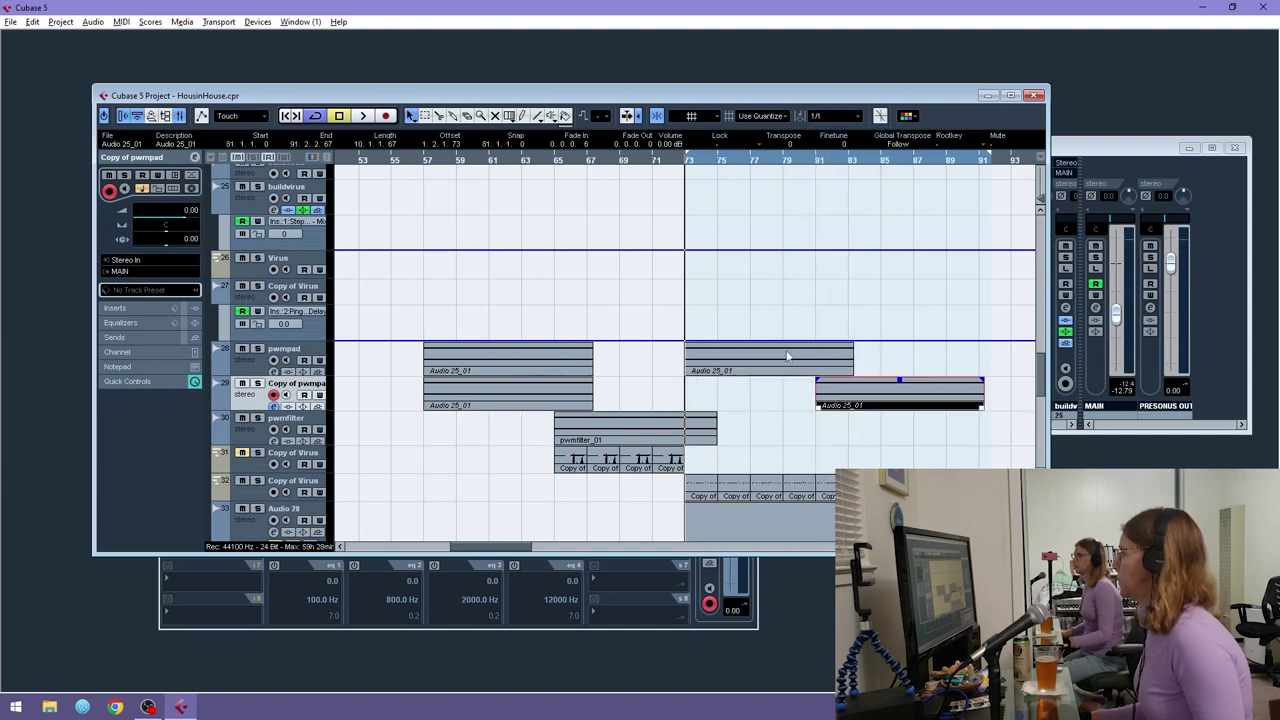
- Play the arrangement from bar 73 and reduce the height of the Audio 28 track
key(space)
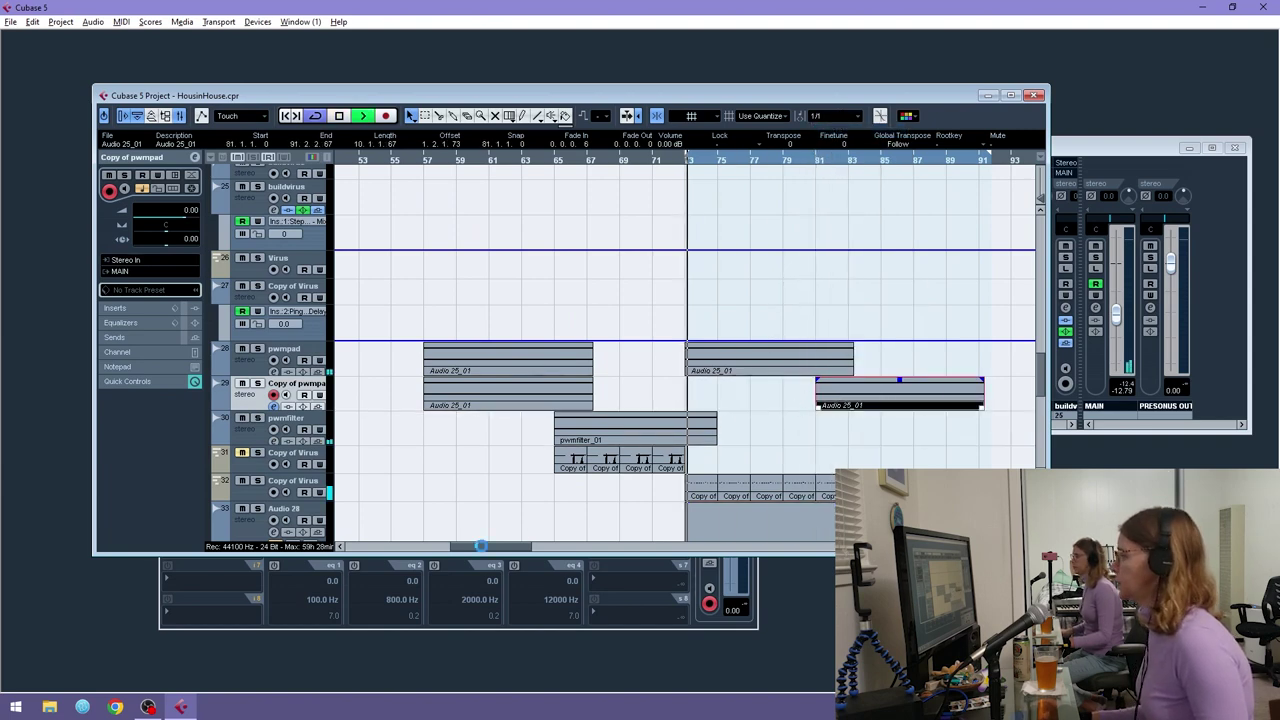
drag(487, 547, 472, 548)
scroll(555, 395, down, 4)
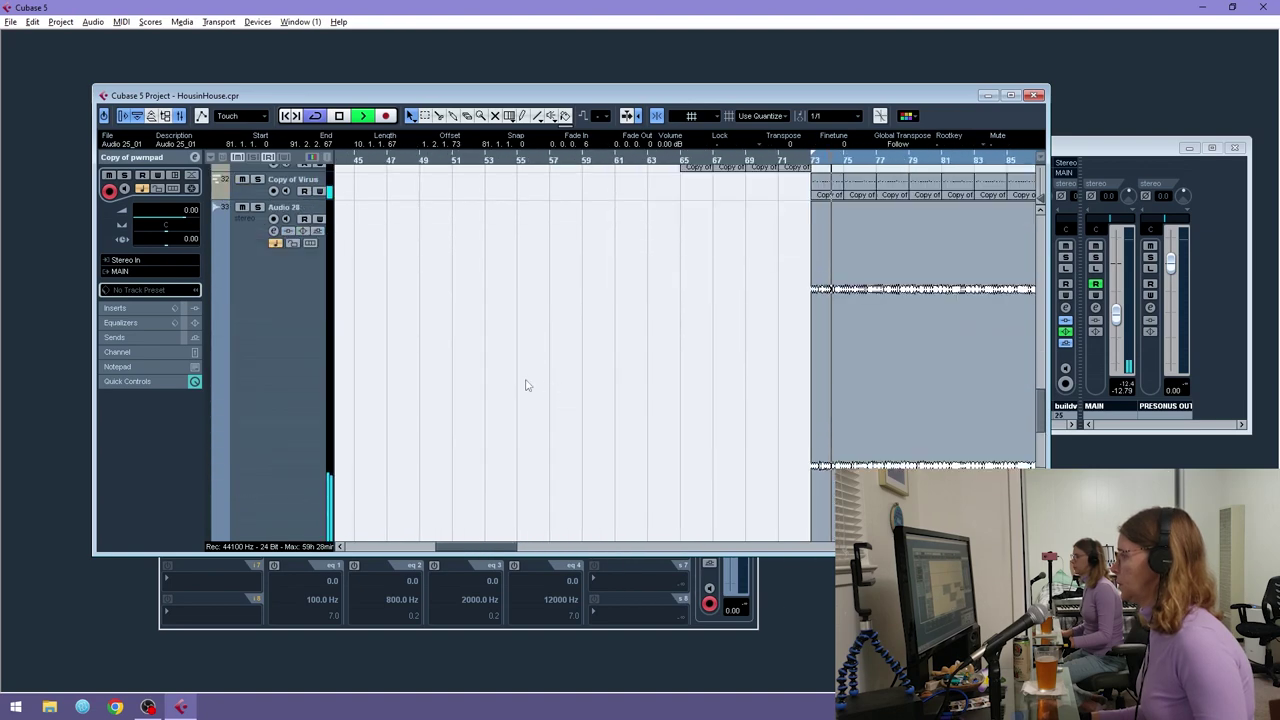
scroll(350, 460, down, 1)
drag(312, 489, 322, 181)
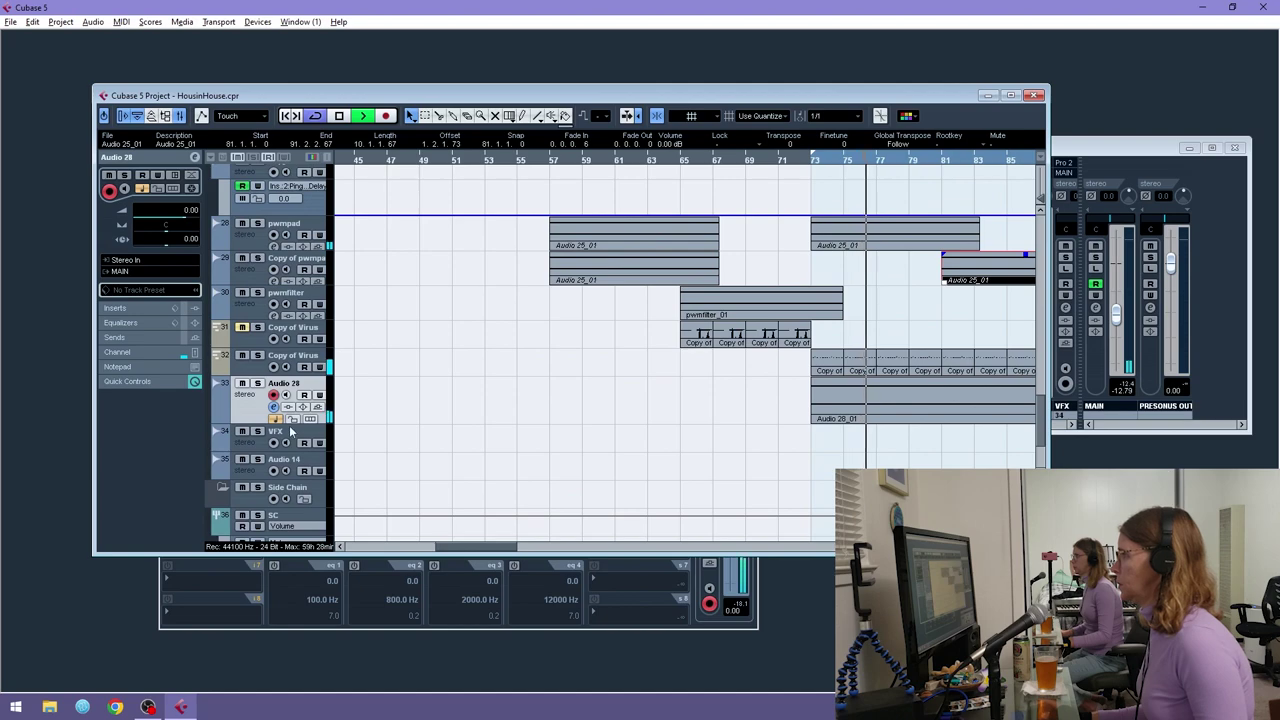
- Select the drum and bass events between bars 41 and 73 and copy them to start at bar 89
scroll(661, 388, up, 10)
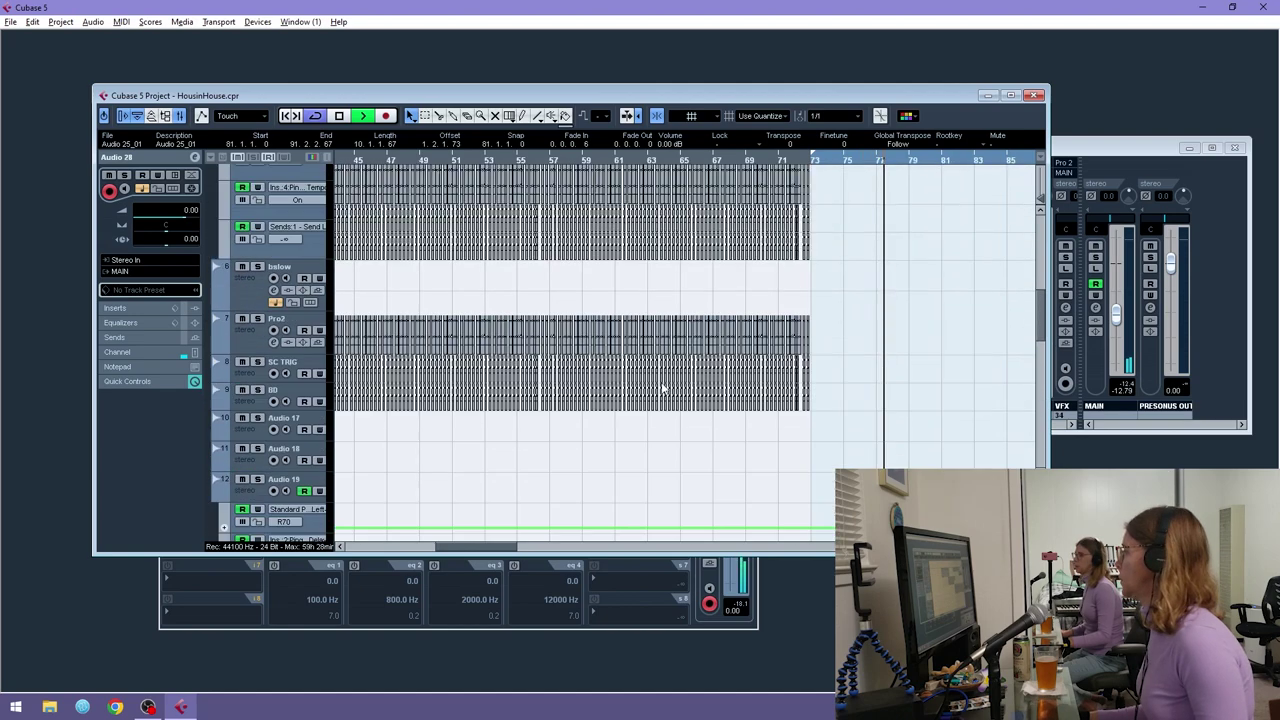
scroll(657, 420, down, 4)
scroll(657, 435, left, 5)
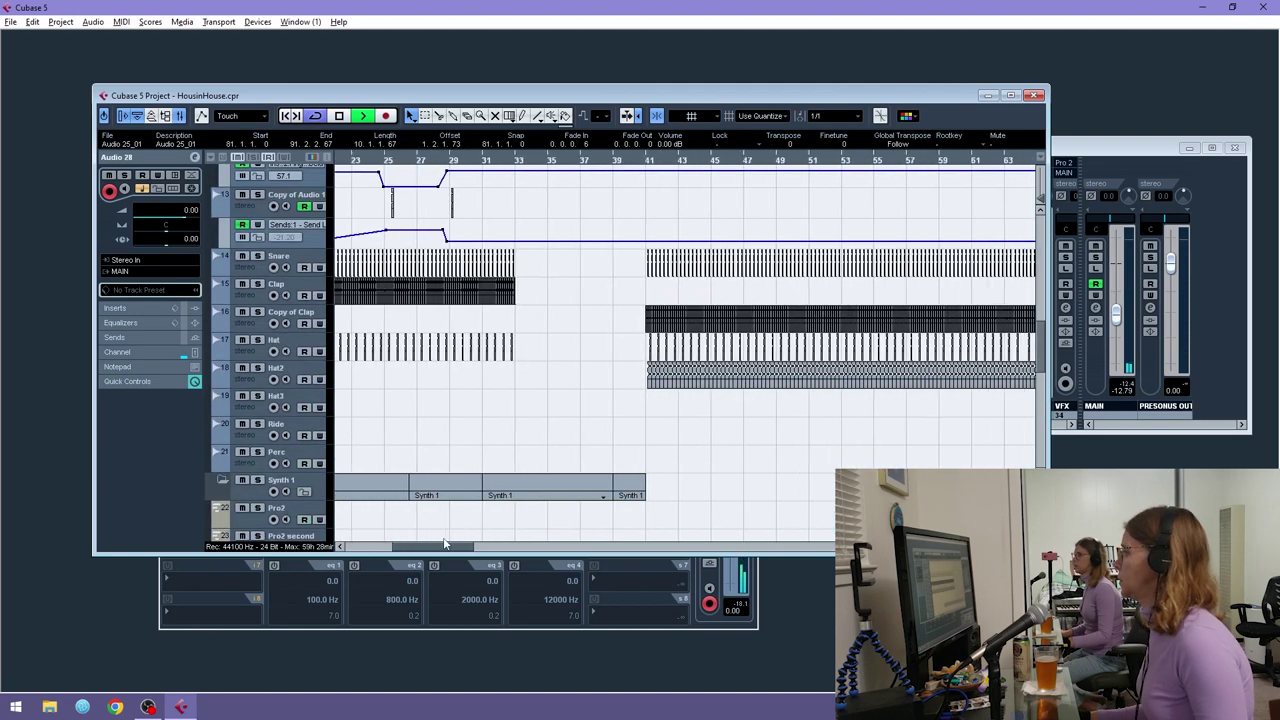
drag(1007, 370, 430, 410)
scroll(457, 443, down, 5)
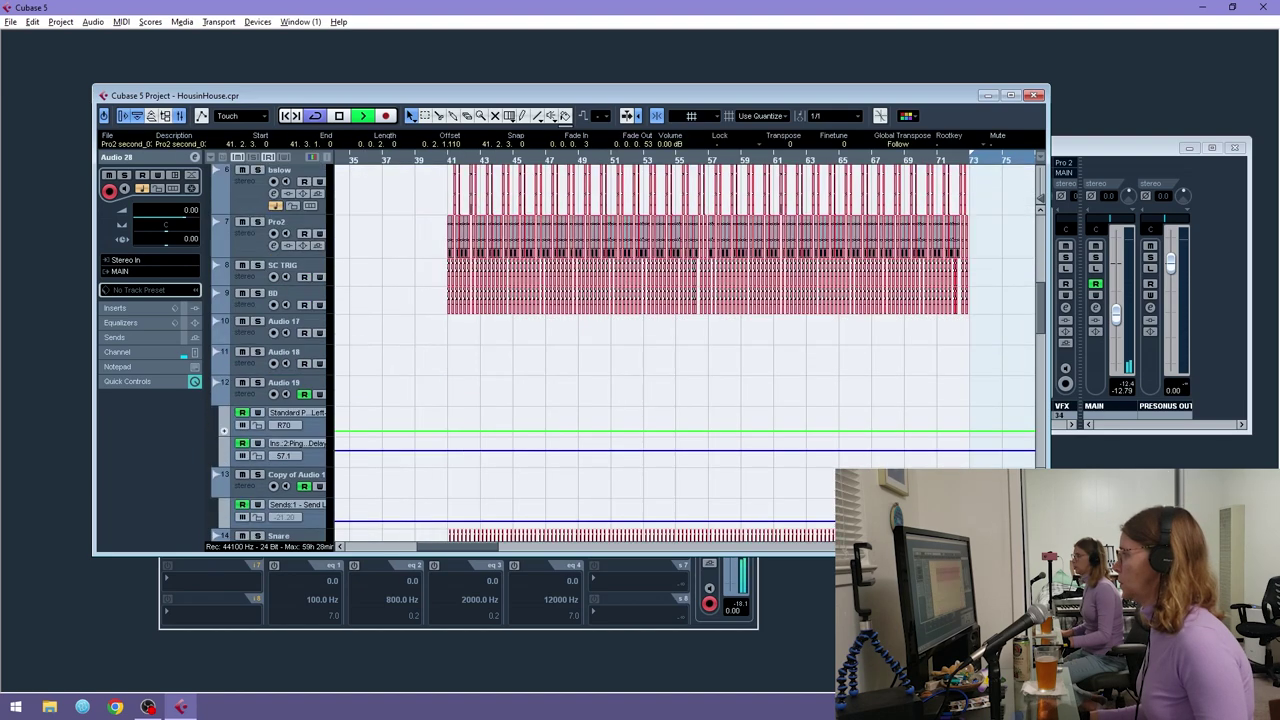
key(g)
scroll(750, 411, down, 7)
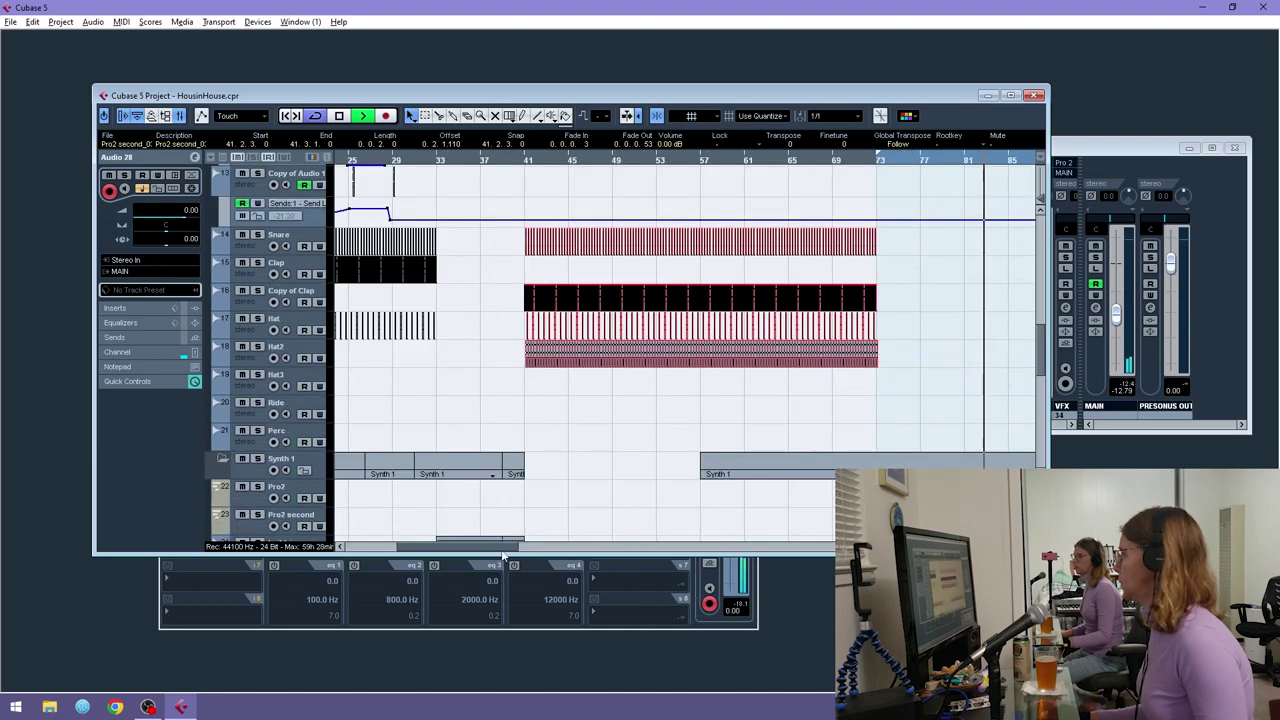
drag(492, 549, 504, 549)
scroll(570, 410, down, 10)
scroll(570, 414, up, 10)
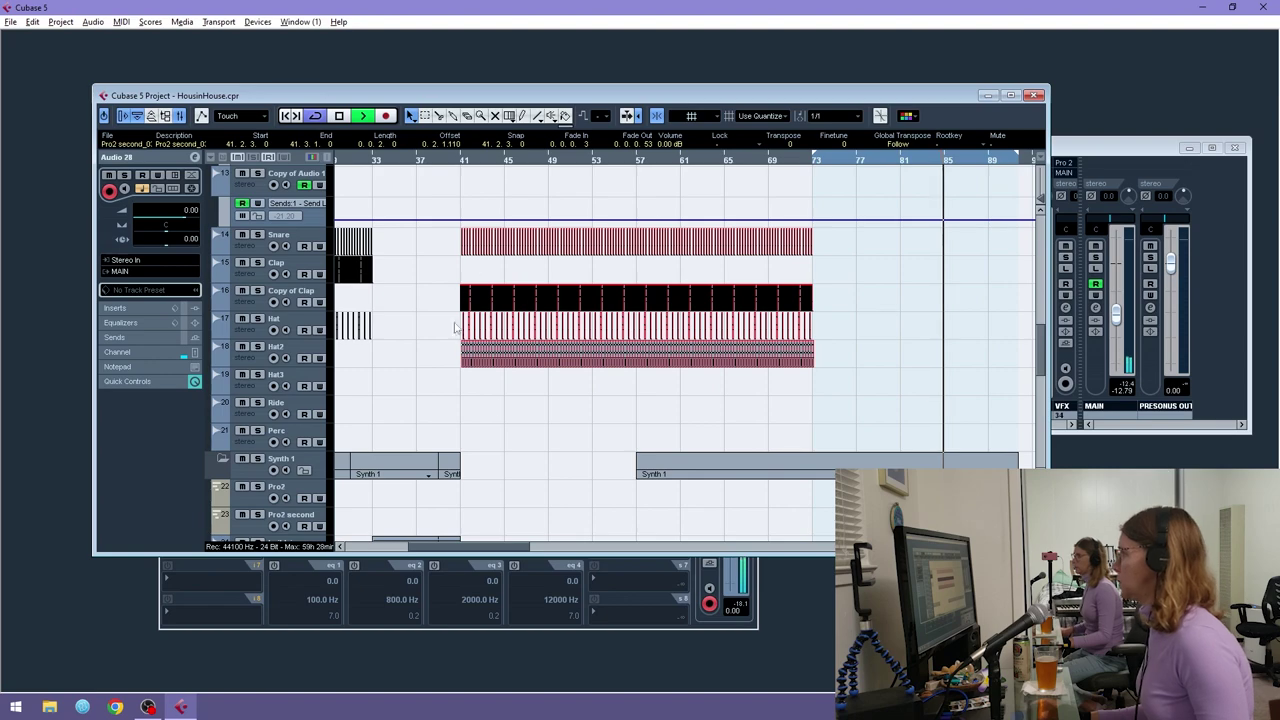
scroll(497, 405, up, 7)
drag(463, 235, 994, 251)
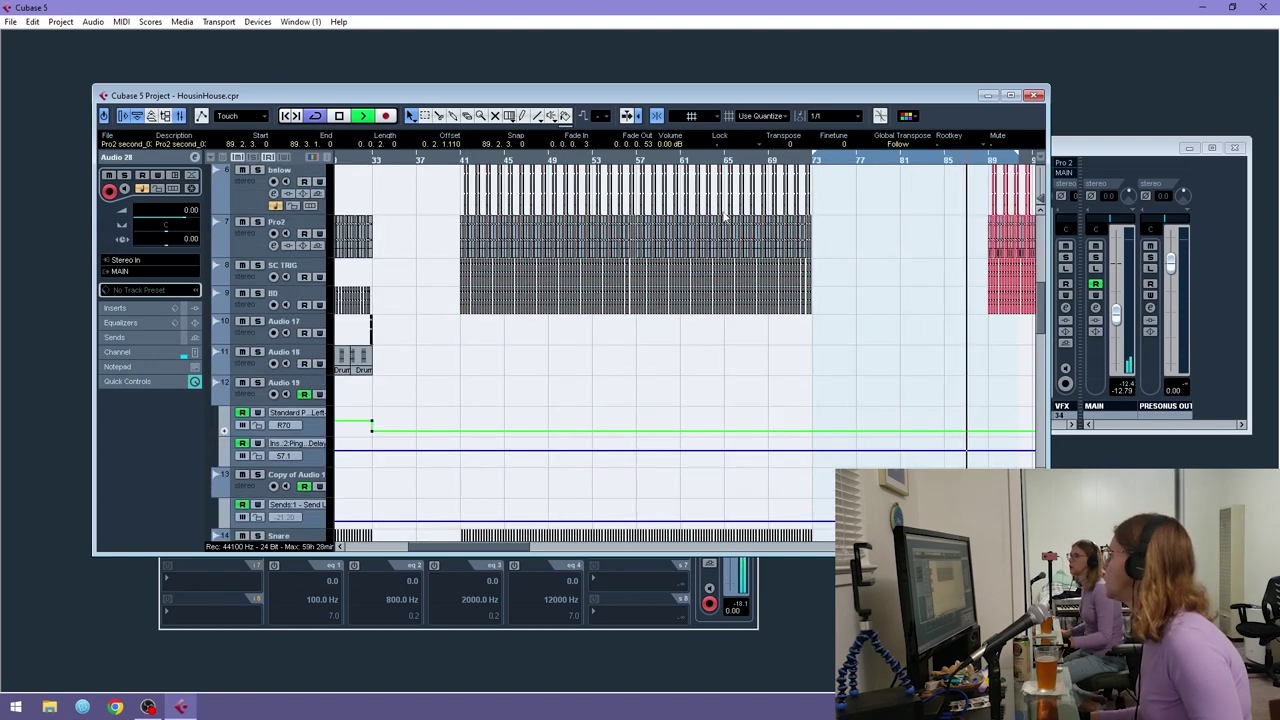
- Move the copied drum and bass events one bar later to bar 90 and play the transition with looping off
scroll(855, 213, right, 4)
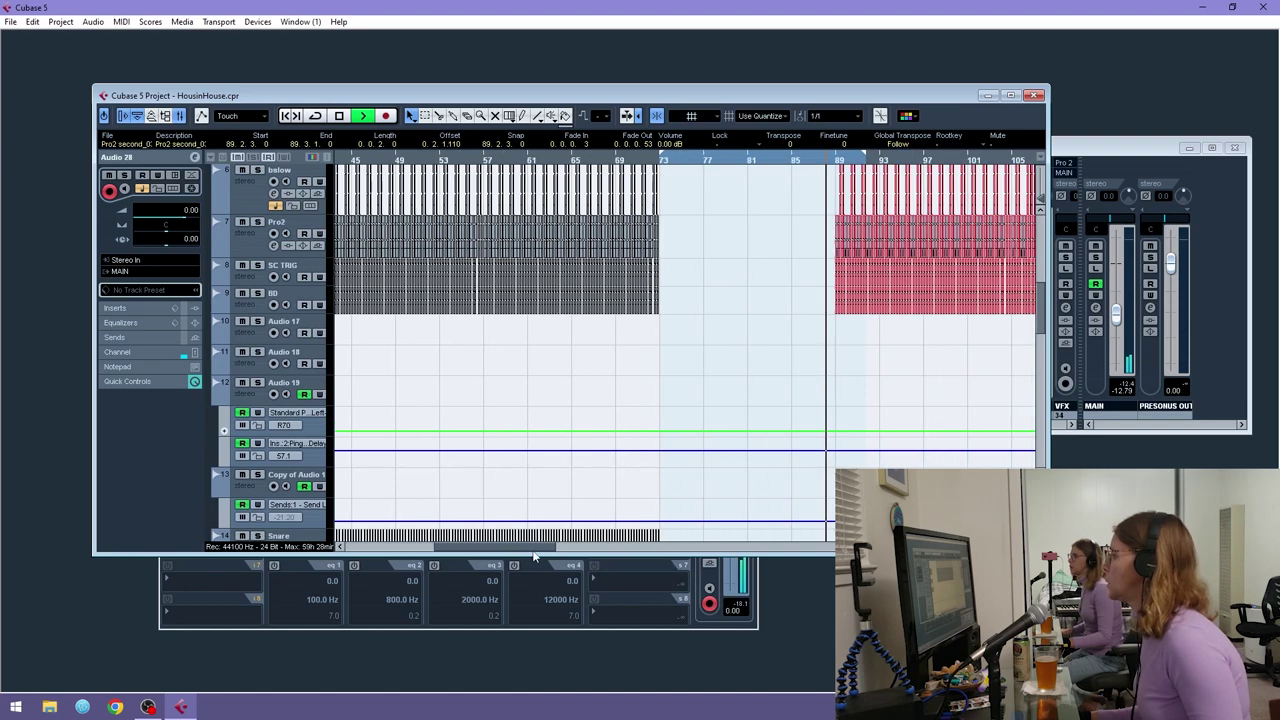
key(space)
drag(805, 160, 750, 224)
click(637, 161)
key(space)
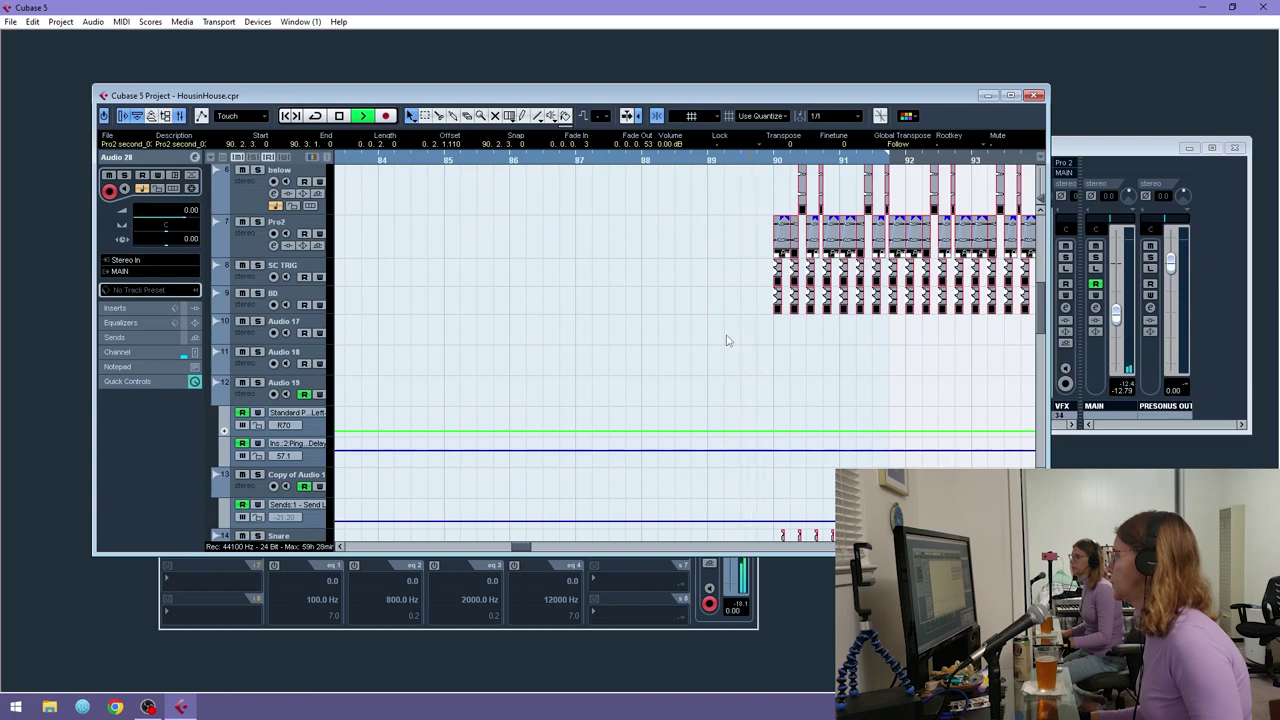
key(space)
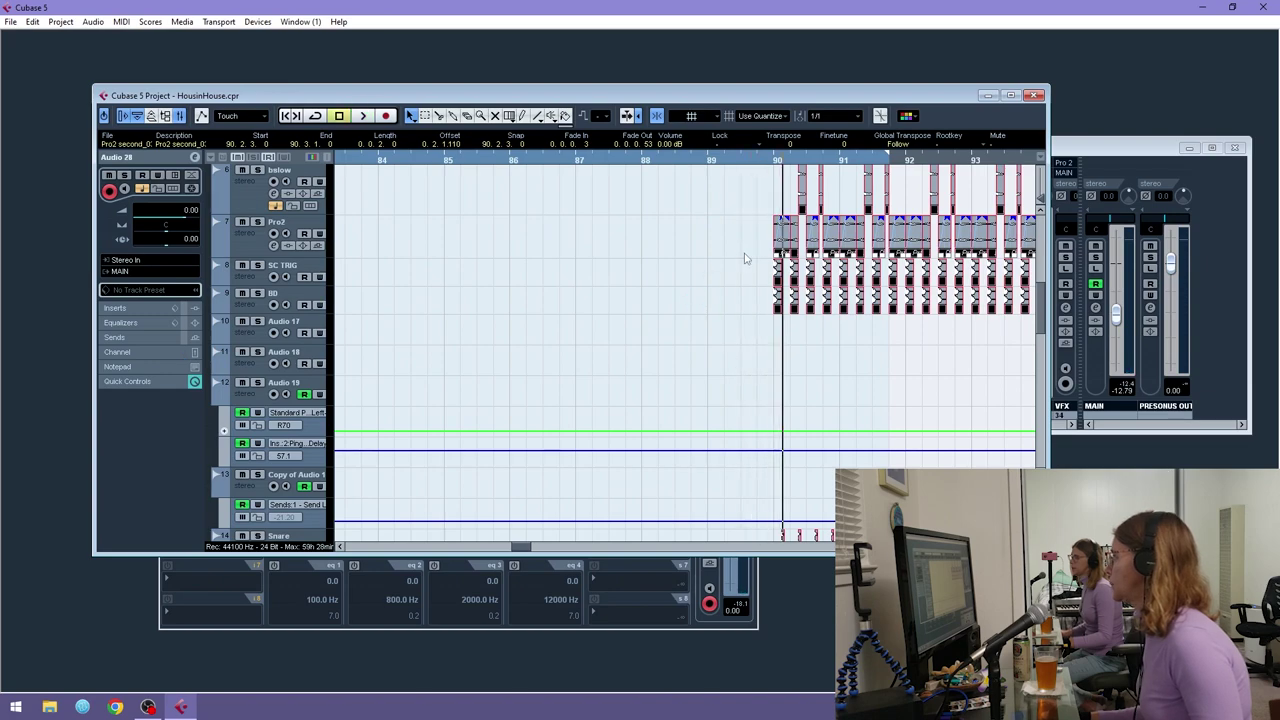
- Trim the end of the Audio 28 recording back to bar 90
scroll(746, 258, down, 10)
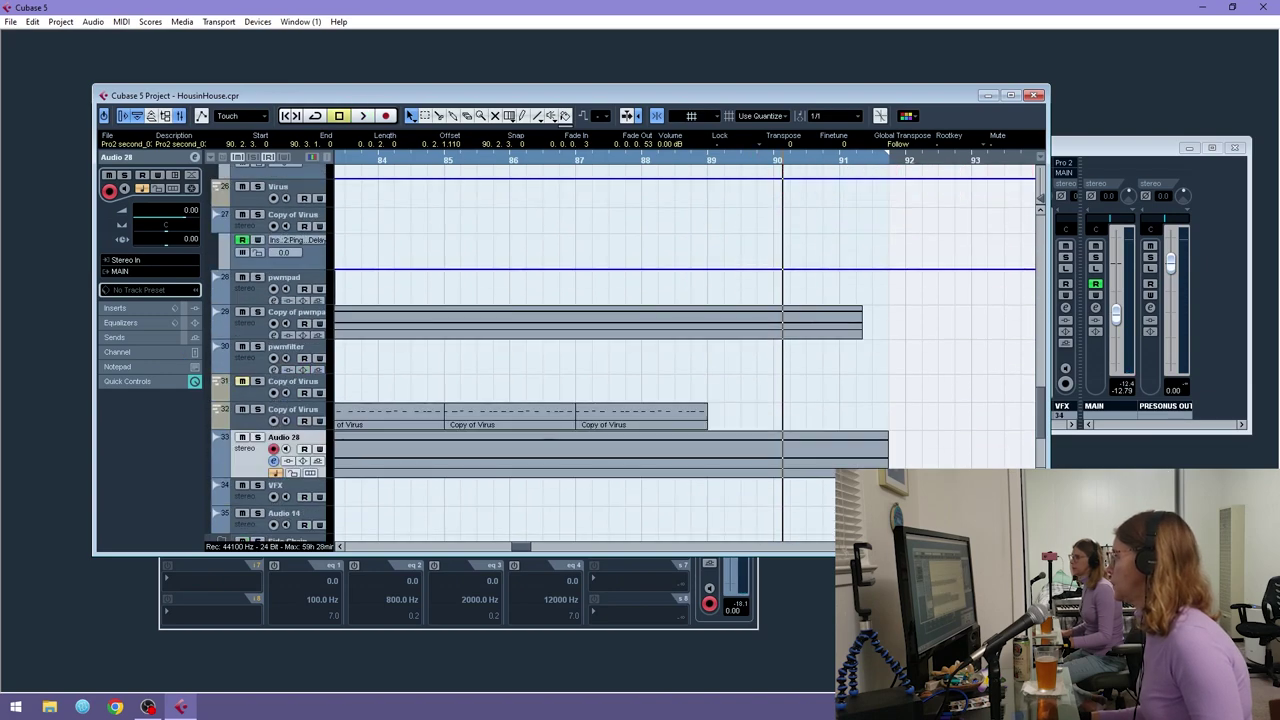
key(g)
key(g)
key(g)
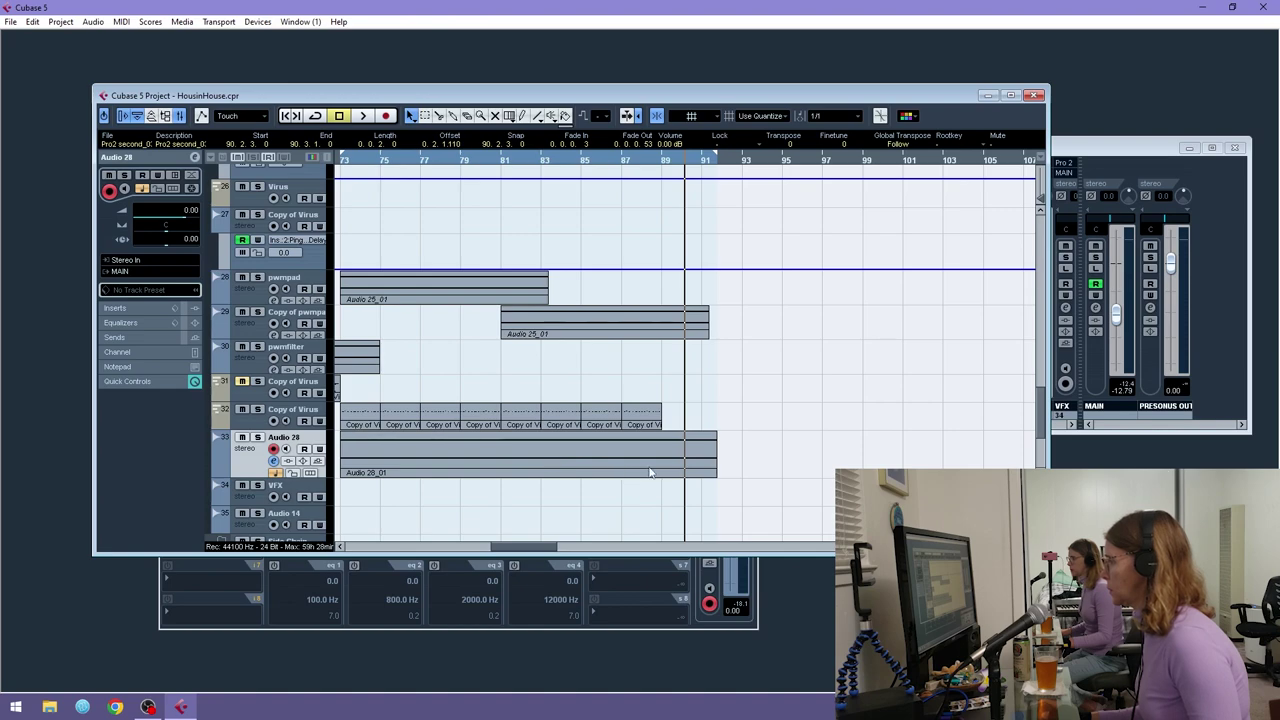
scroll(722, 465, down, 1)
scroll(722, 462, up, 4)
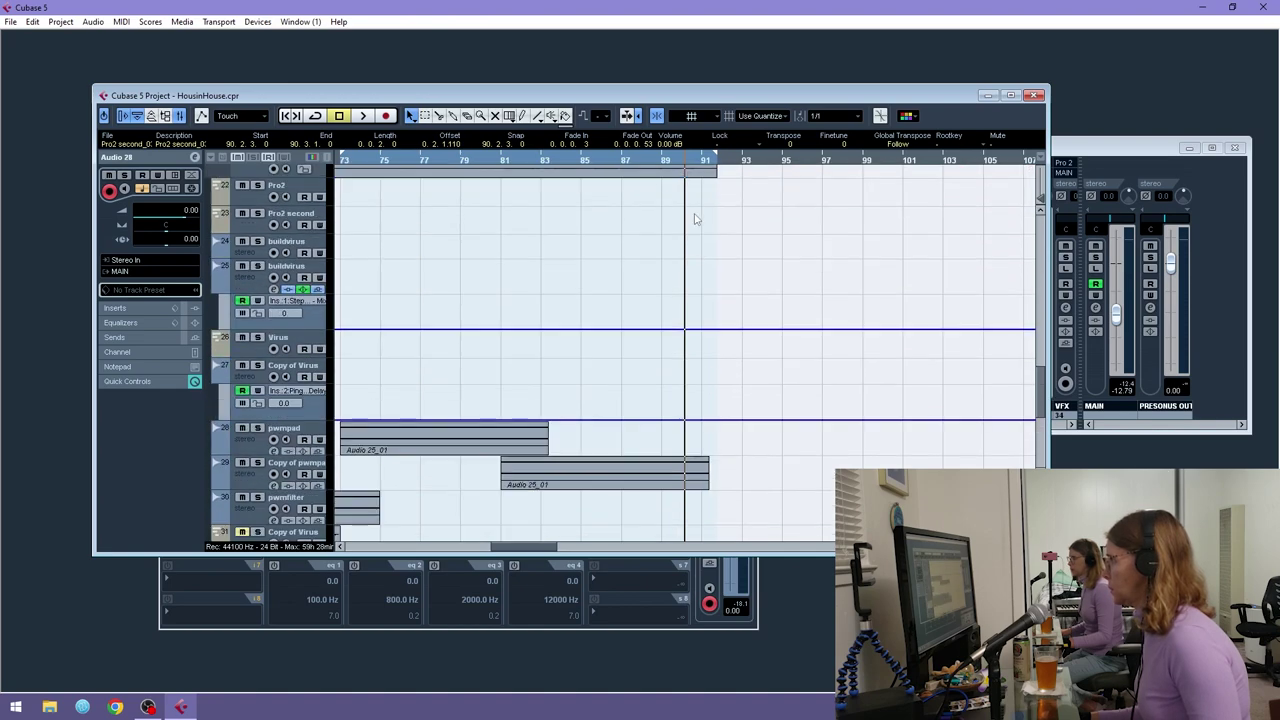
drag(662, 160, 662, 205)
scroll(727, 300, up, 4)
scroll(728, 300, down, 5)
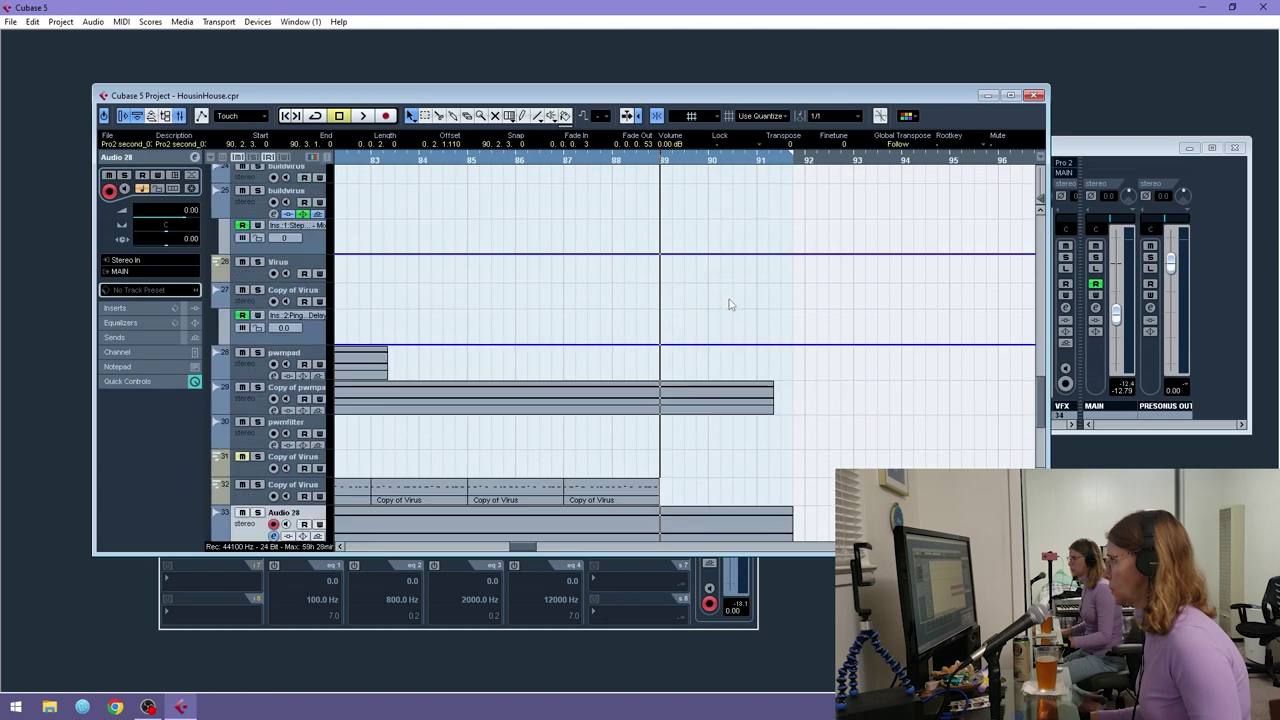
click(730, 382)
click(730, 418)
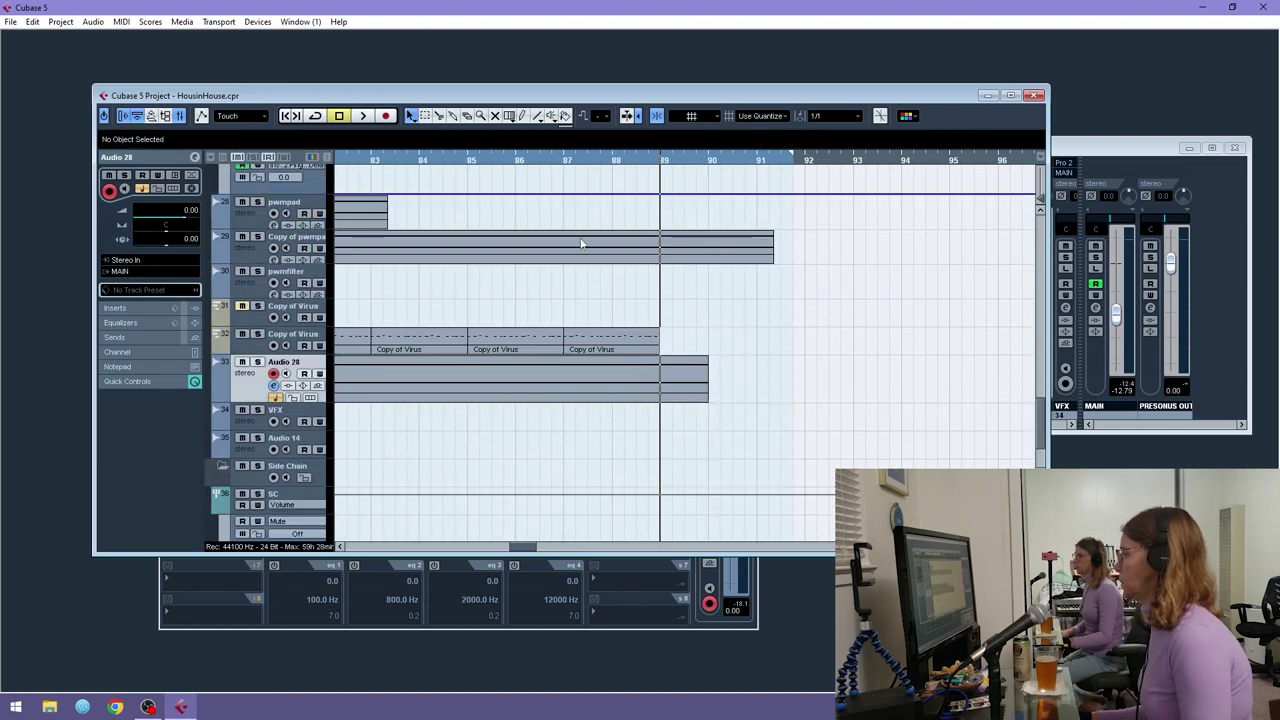
- Split the Audio 28 clip at bar 81 and copy its second part to start at bar 90
drag(591, 160, 539, 160)
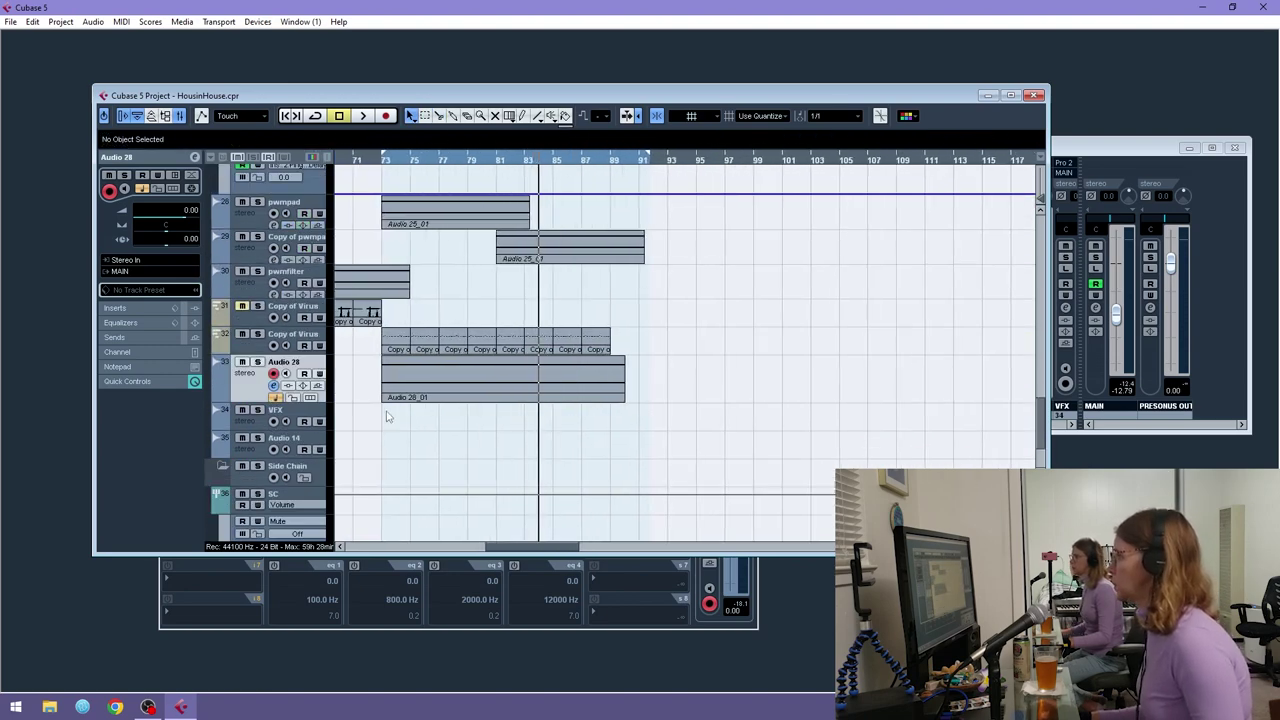
alt+click(498, 384)
drag(551, 394, 683, 391)
- Play the transition from about bar 89 and shorten the copied Audio 28 clip to end at bar 98
key(space)
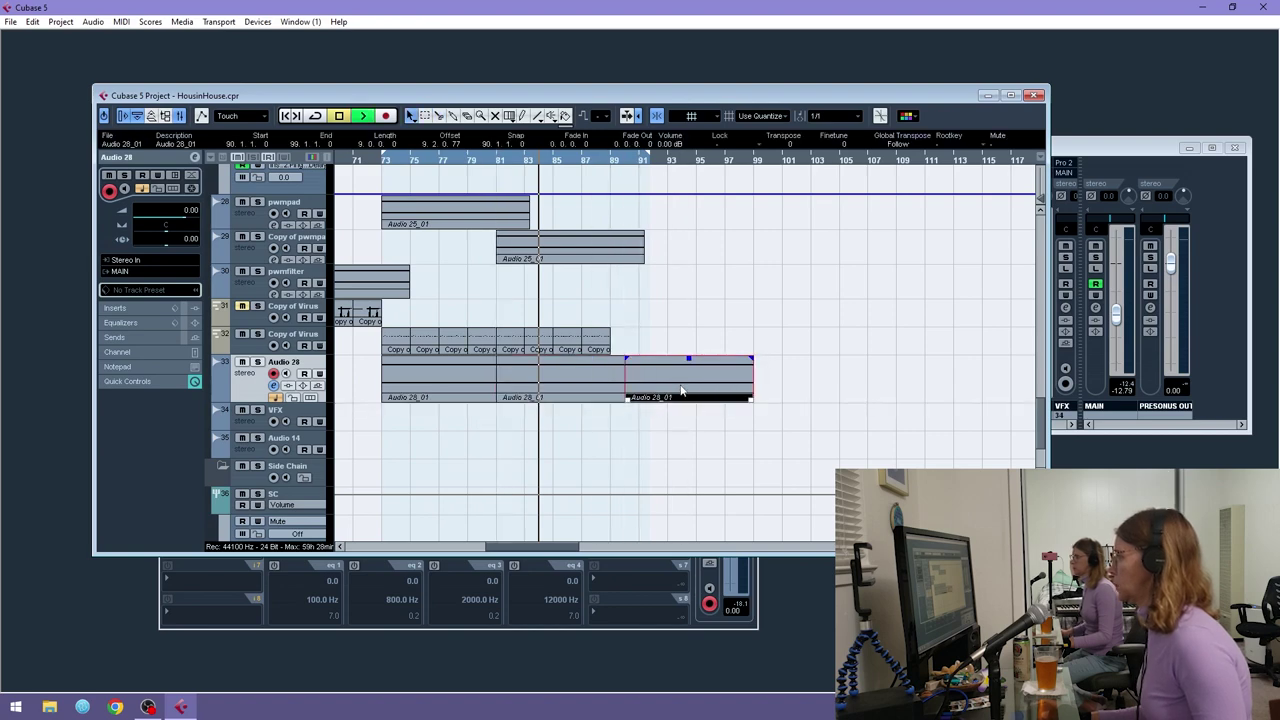
click(613, 161)
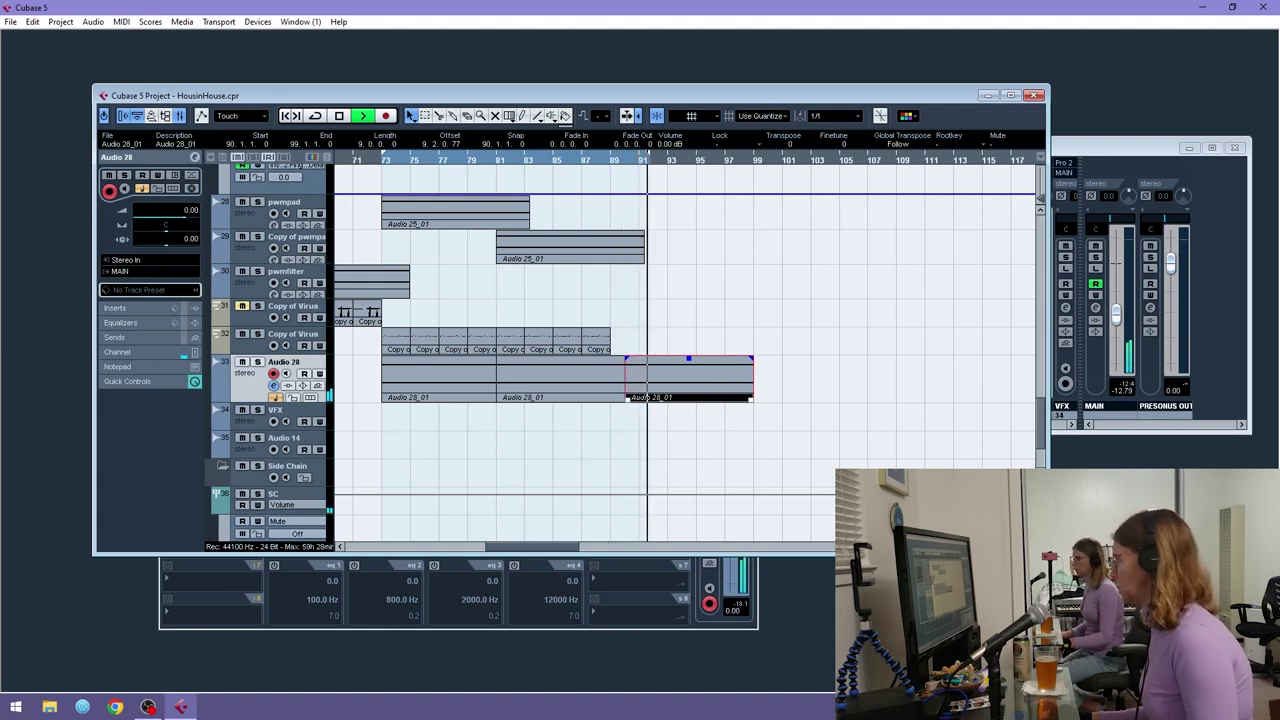
key(h)
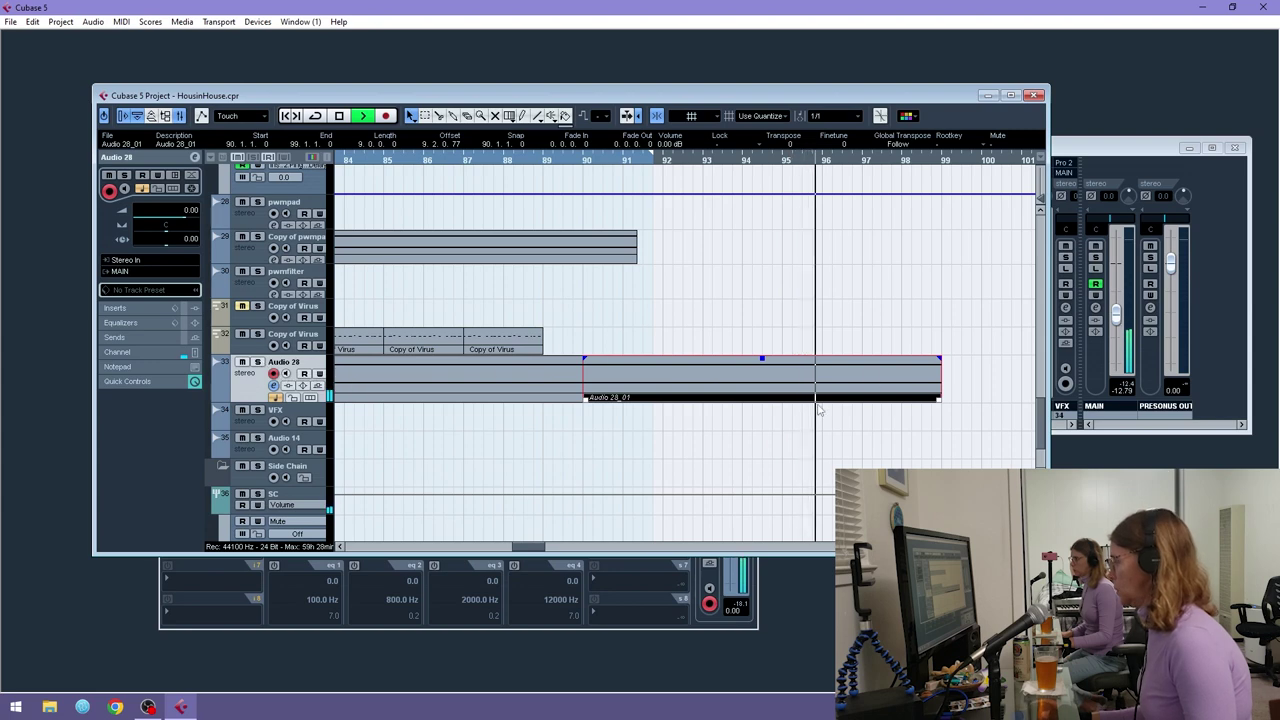
click(920, 331)
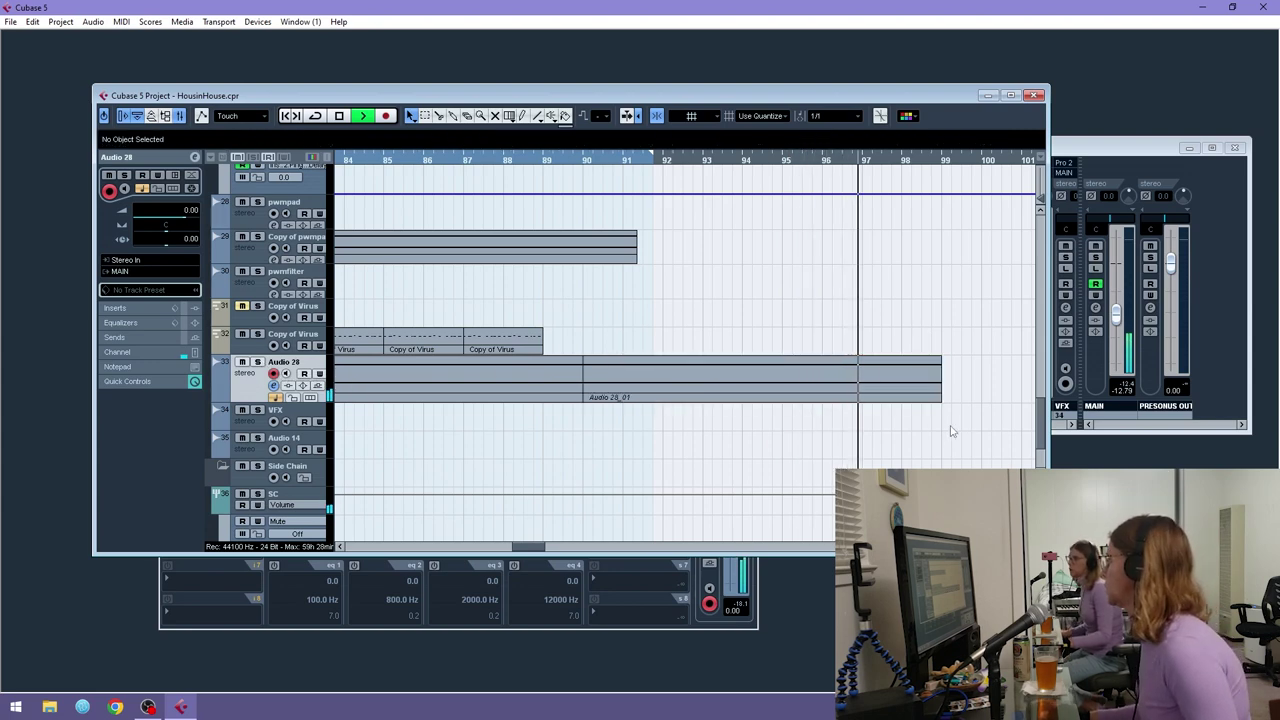
drag(940, 392, 887, 388)
key(space)
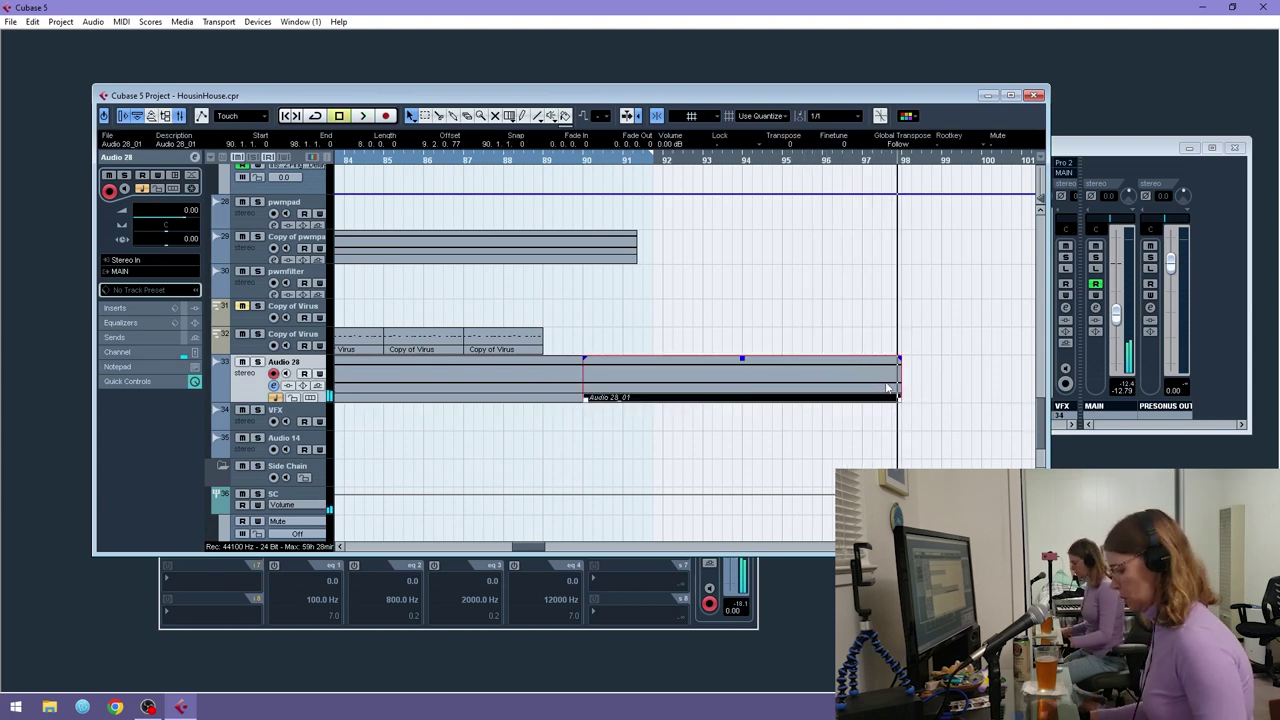
- Loop the copied Audio 28 clip between bars 90 and 98 and start playback
key(p)
drag(525, 161, 497, 151)
key(space)
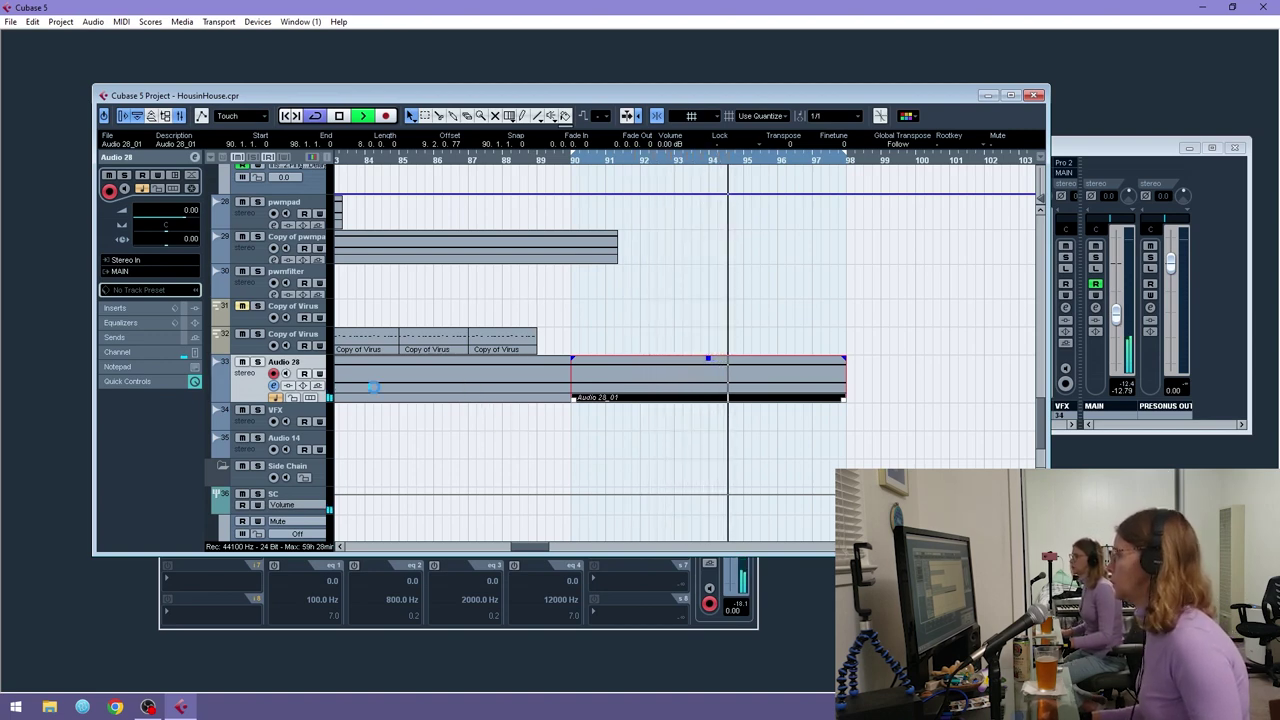
- Rename the Audio 28 track as lead
double_click(292, 363)
text(tea)
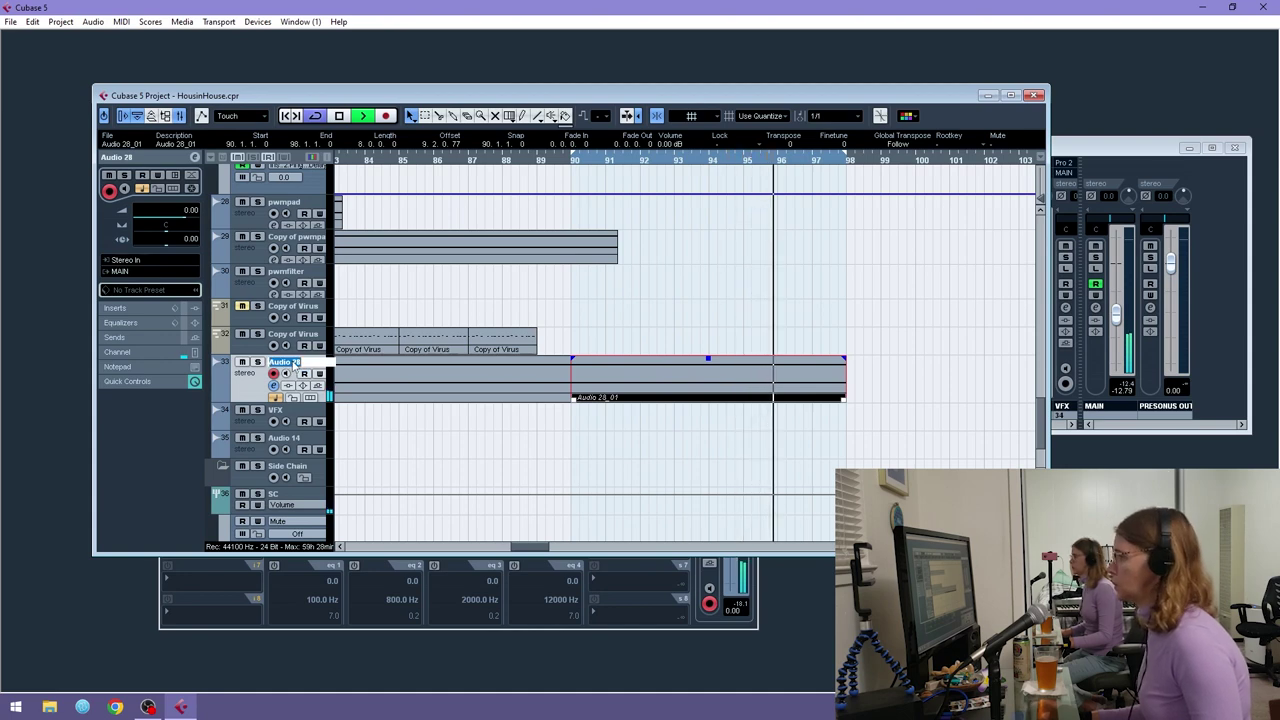
text(d)
key(Return)
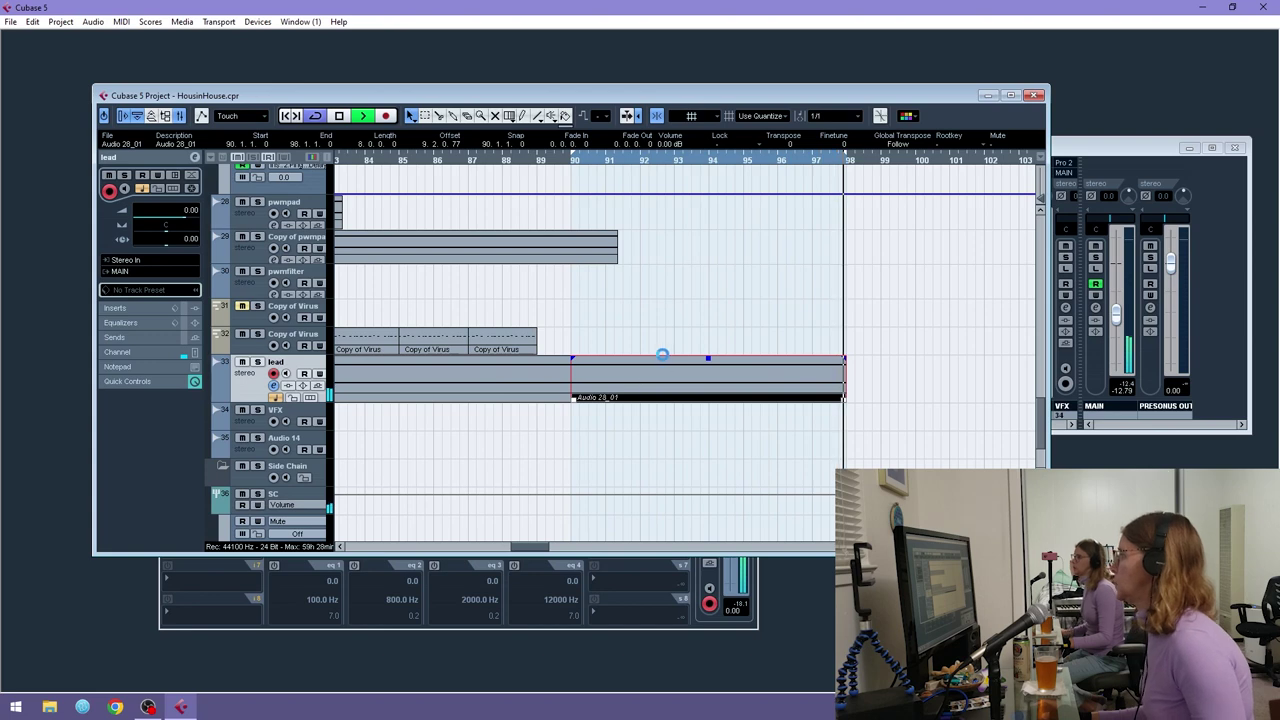
- Stop playback, duplicate the lead track and delete all clips on the duplicate
key(space)
right_click(271, 381)
click(294, 424)
drag(882, 424, 457, 434)
key(Delete)
- Solo track 32 Copy of Virus and the monitored Copy of lead track, and start playback
click(258, 334)
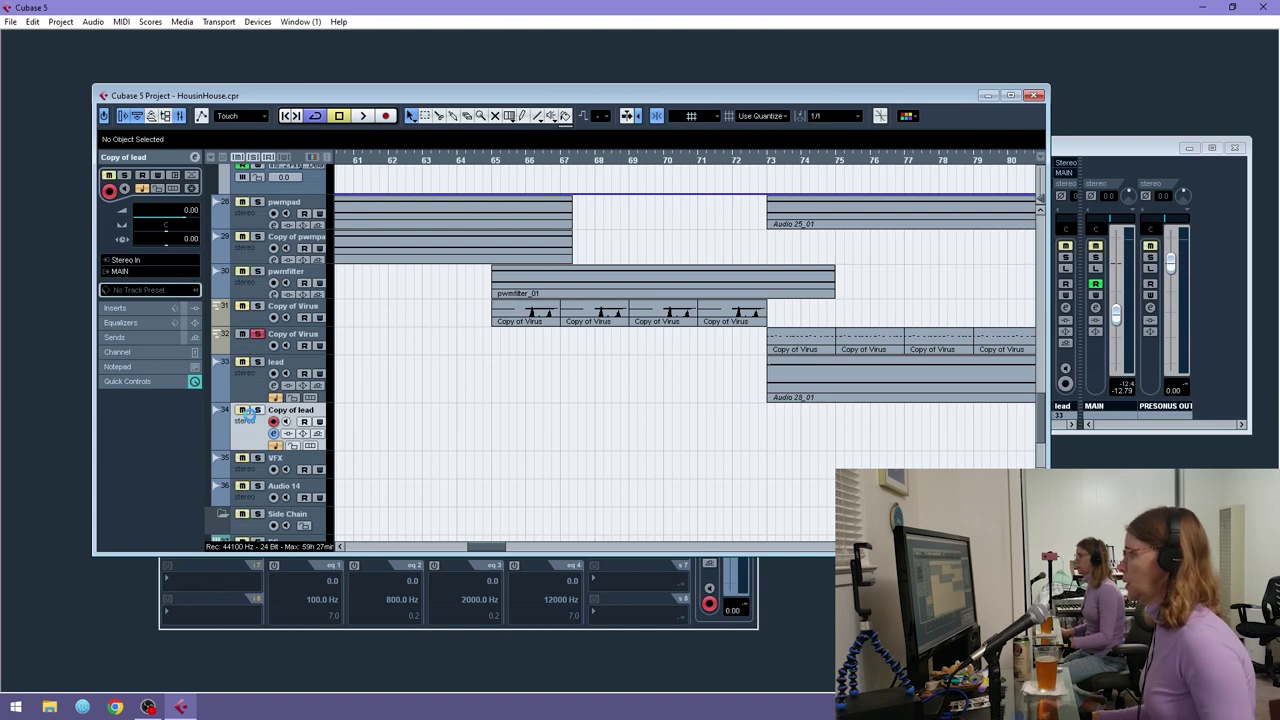
key(space)
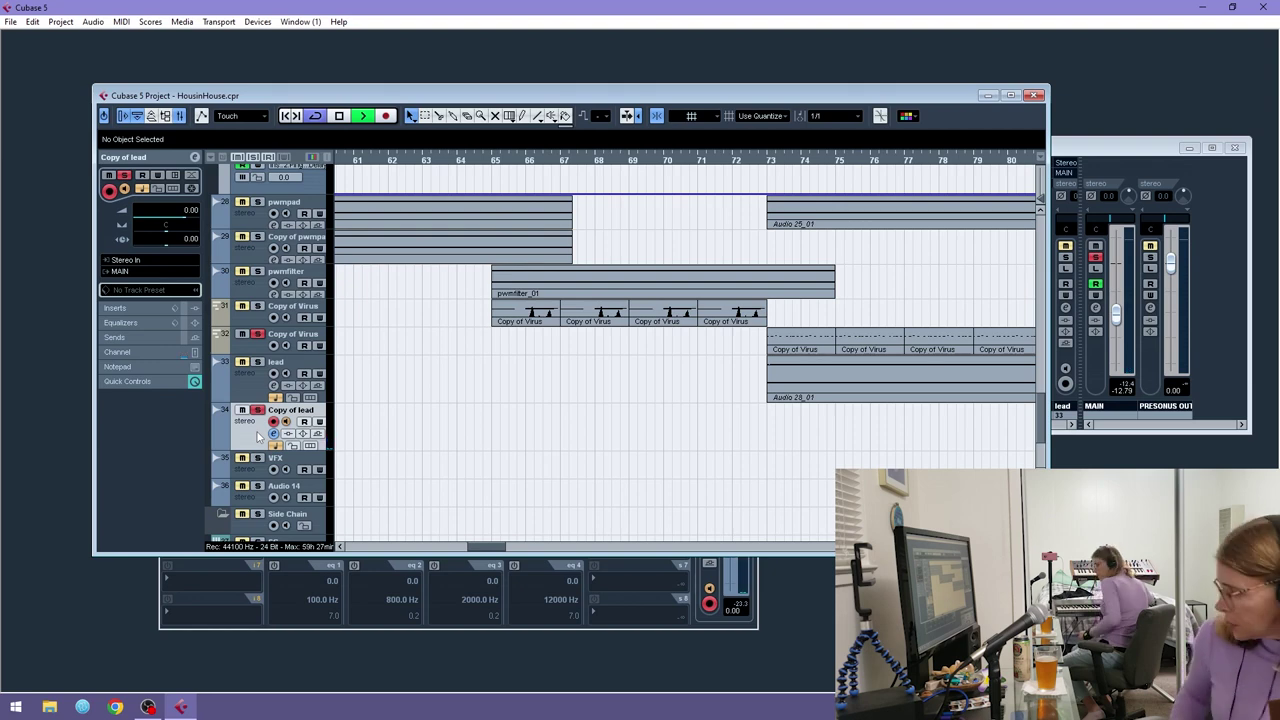
key(space)
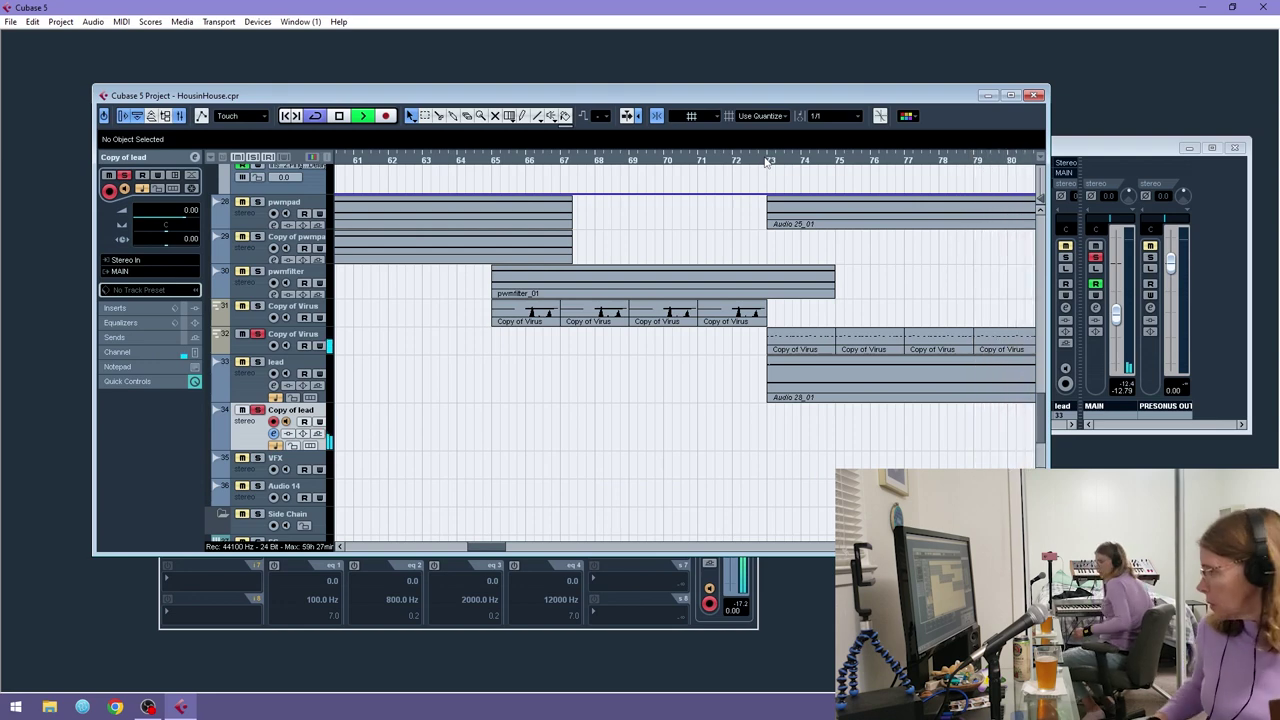
- Copy the Copy of Virus MIDI clips on track 32 to fill bars 90 to 98
drag(585, 168, 565, 119)
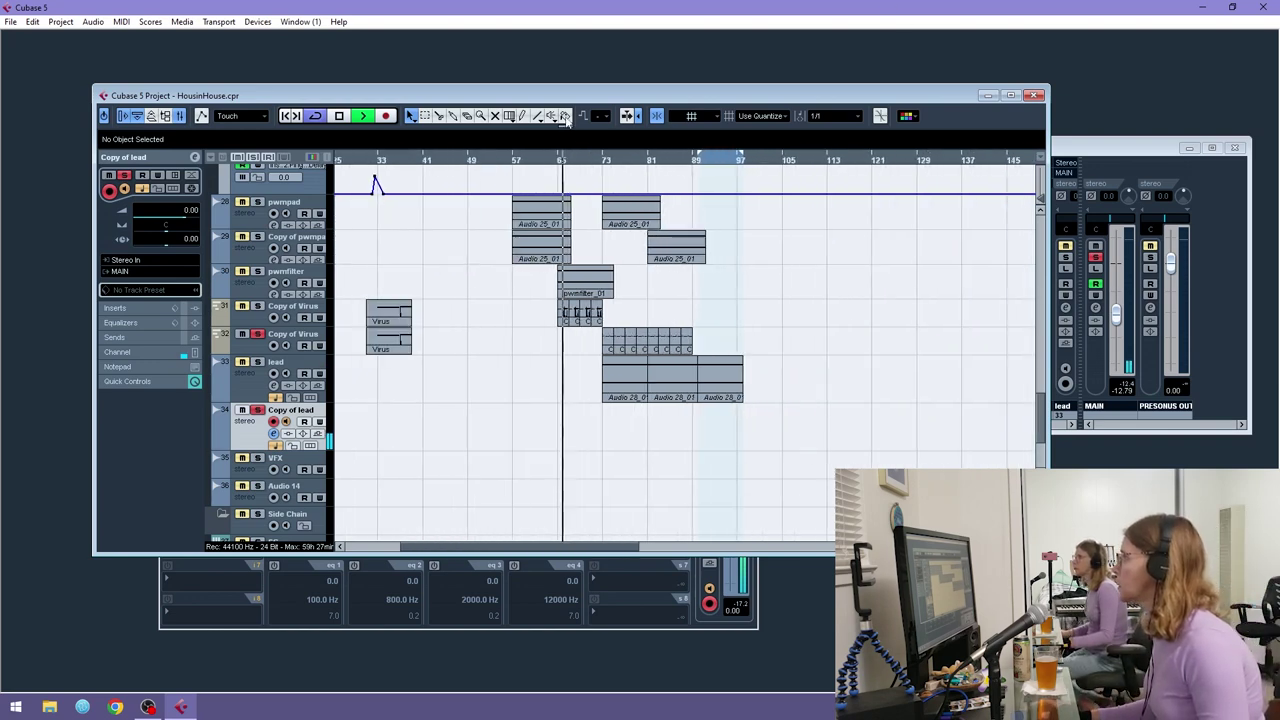
drag(643, 168, 741, 344)
drag(772, 339, 857, 337)
key(ctrl+d)
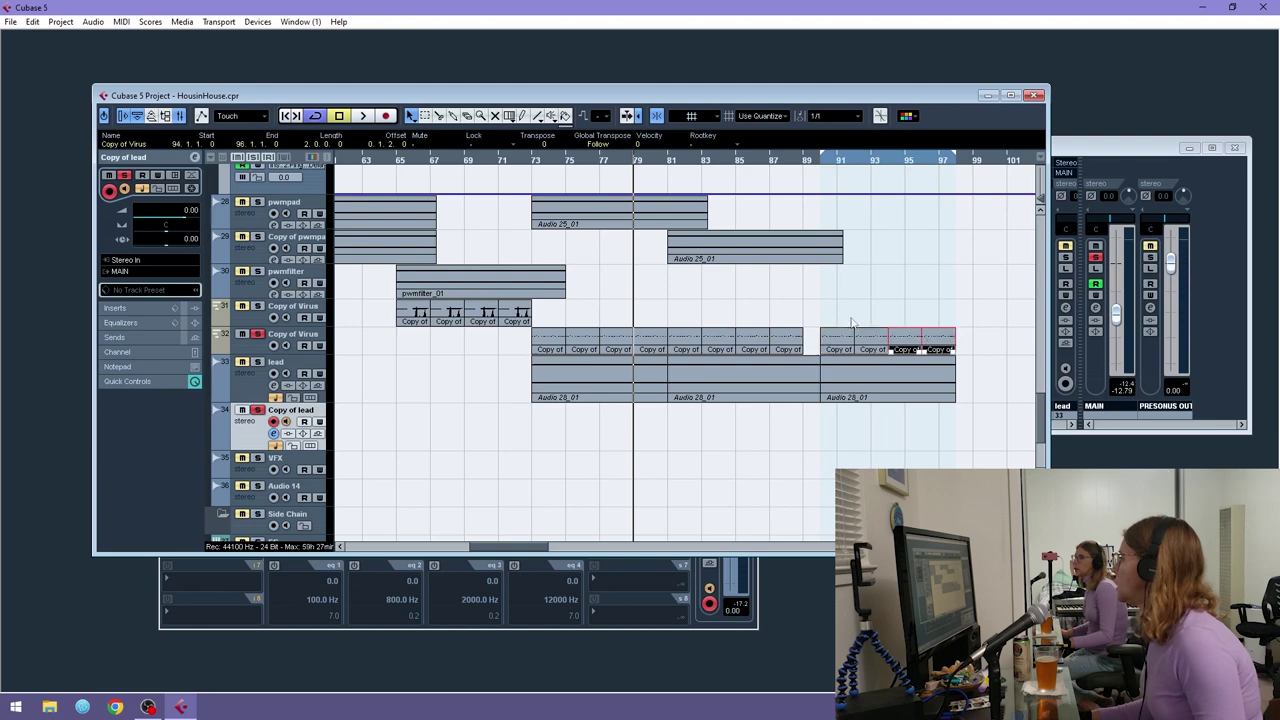
- Play the loop from bar 90 with the lead track soloed as well, stop, and clear all solos
click(815, 173)
key(space)
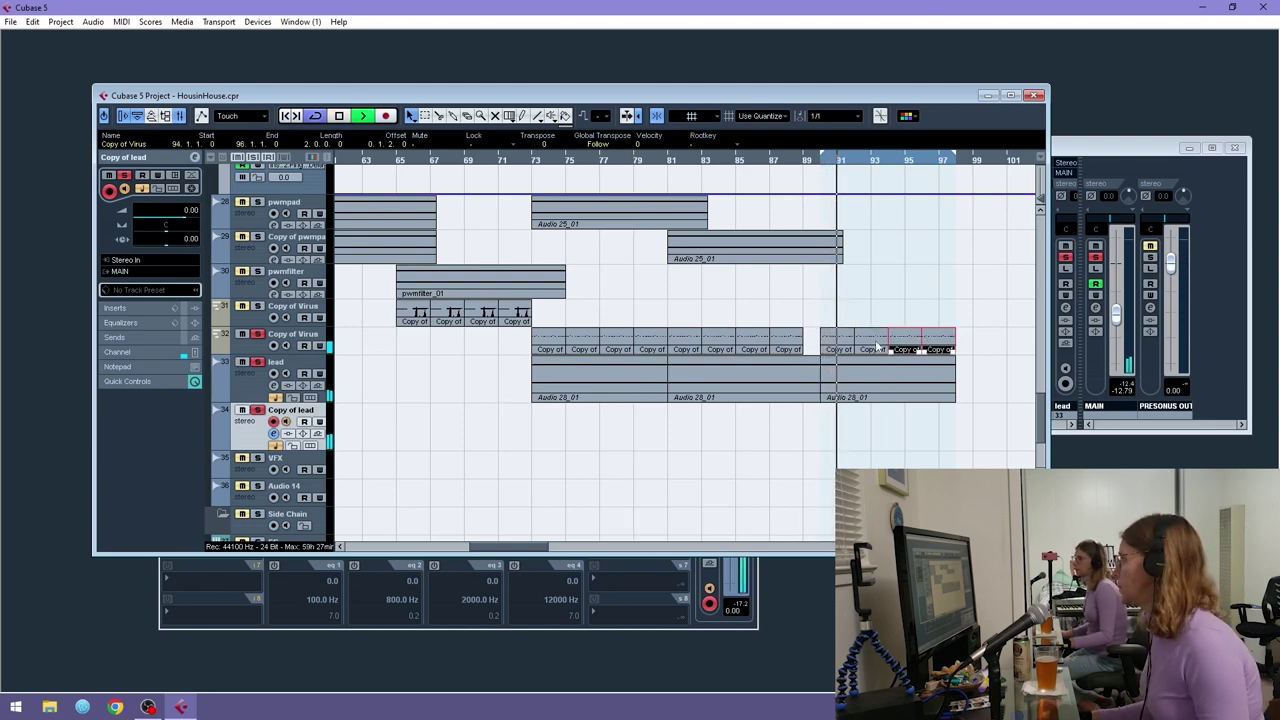
click(241, 363)
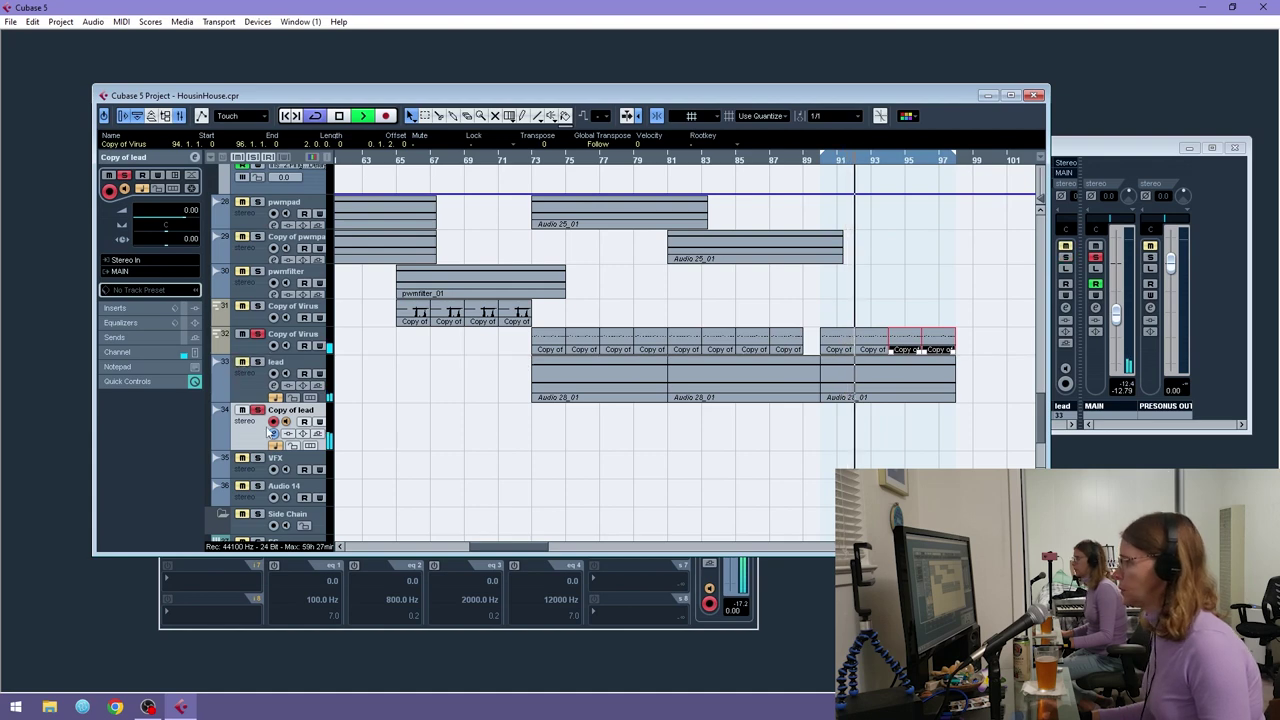
drag(971, 313, 828, 347)
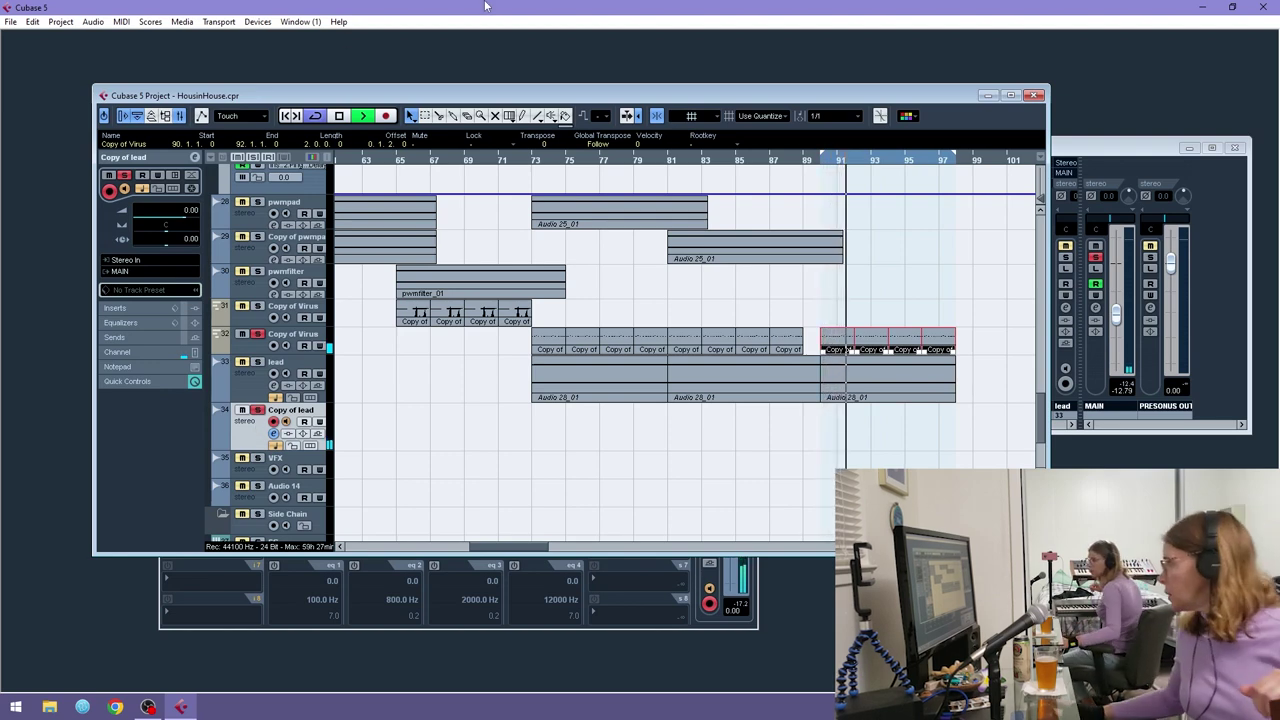
click(257, 361)
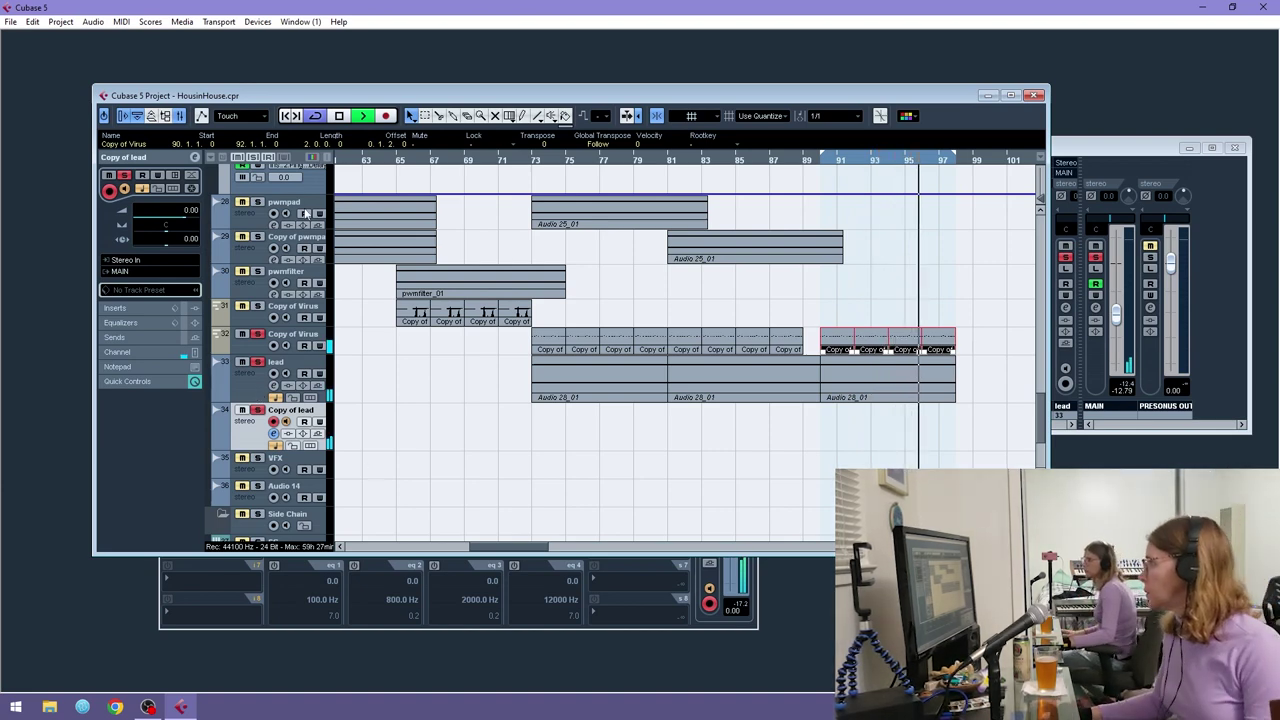
key(space)
click(270, 157)
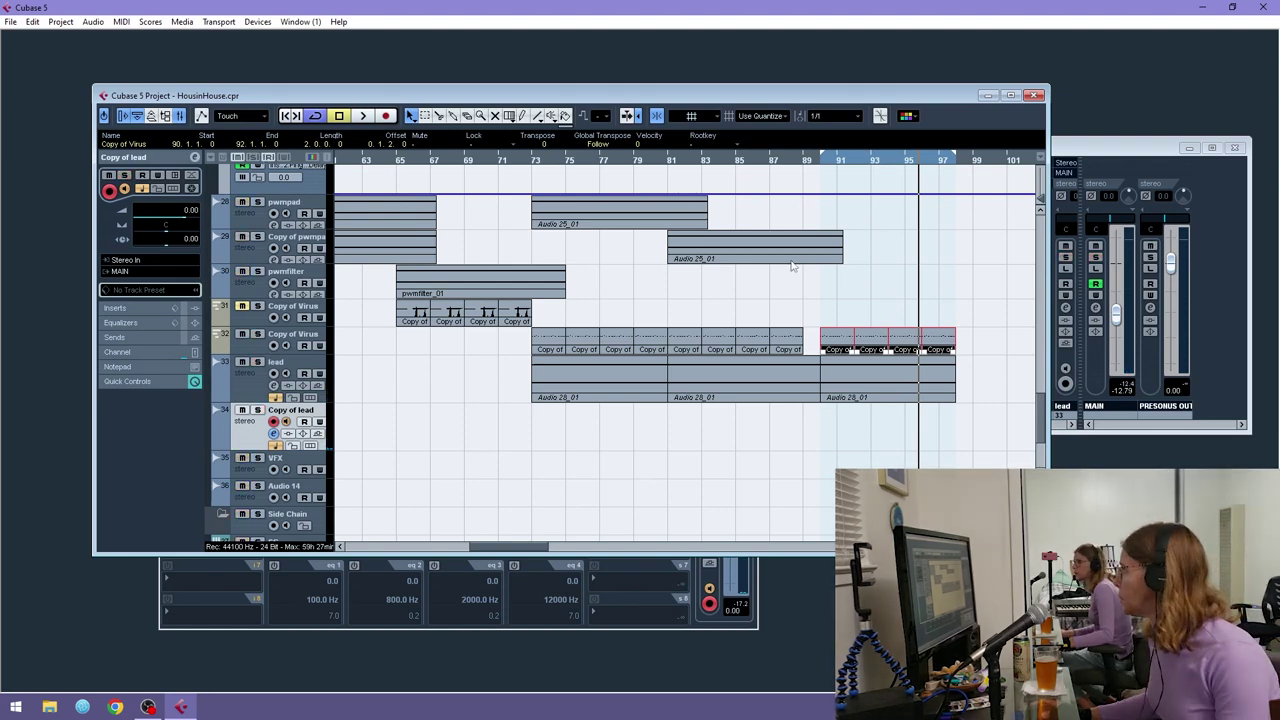
- Delete the last three Copy of Virus clips between bars 83 and 89 on track 32
click(812, 349)
drag(735, 342, 733, 337)
key(Delete)
- Play from just before bar 87 and delete the two Copy of Virus clips between bars 90 and 94
click(761, 161)
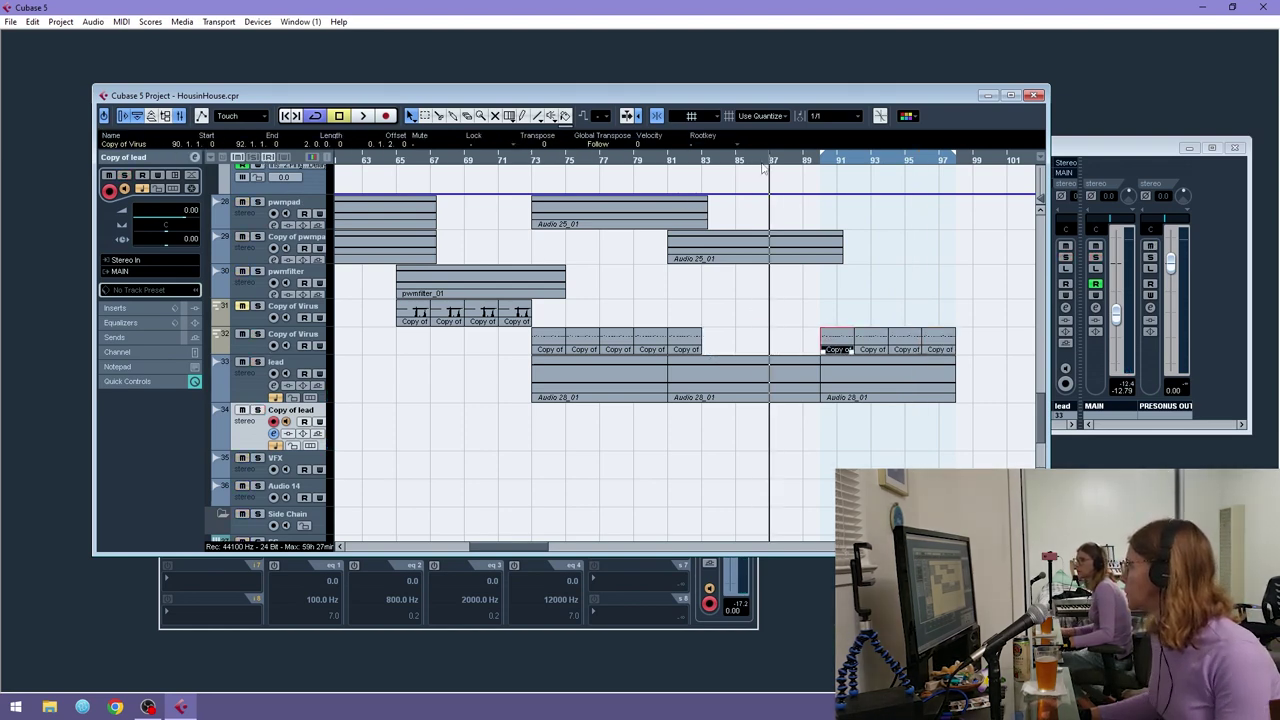
key(space)
scroll(815, 291, up, 5)
scroll(795, 292, down, 6)
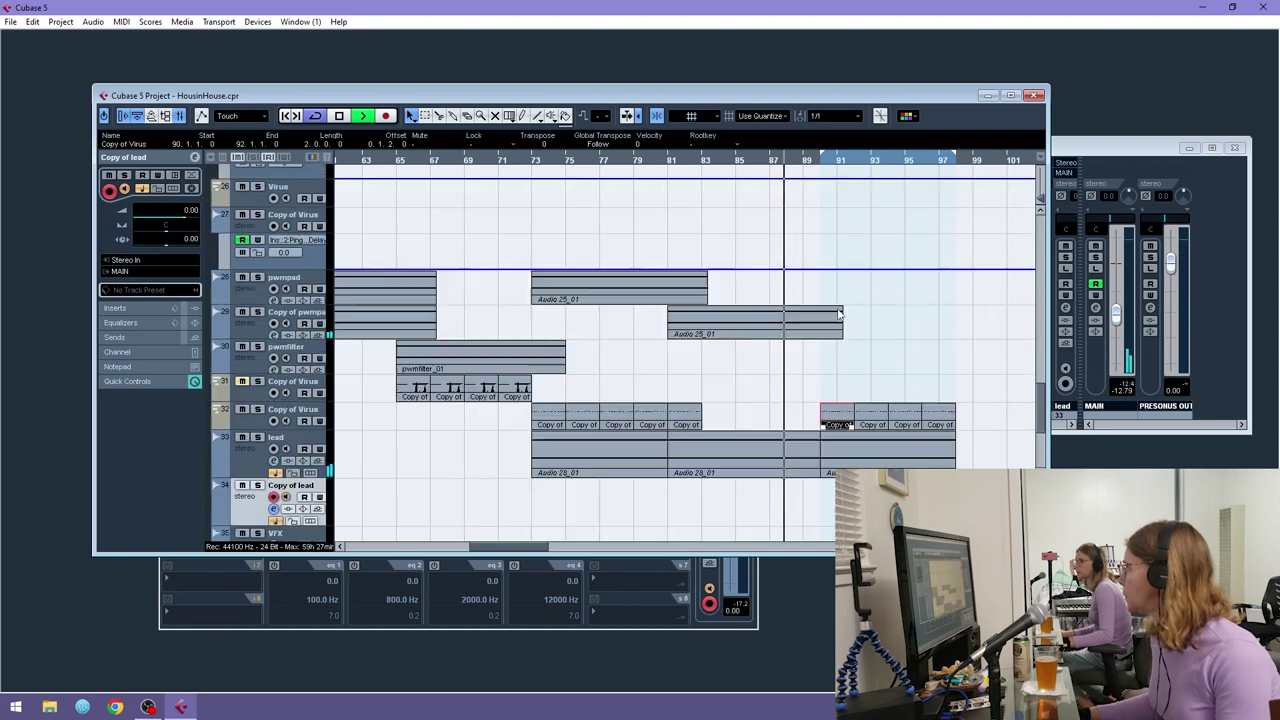
key(Delete)
key(Delete)
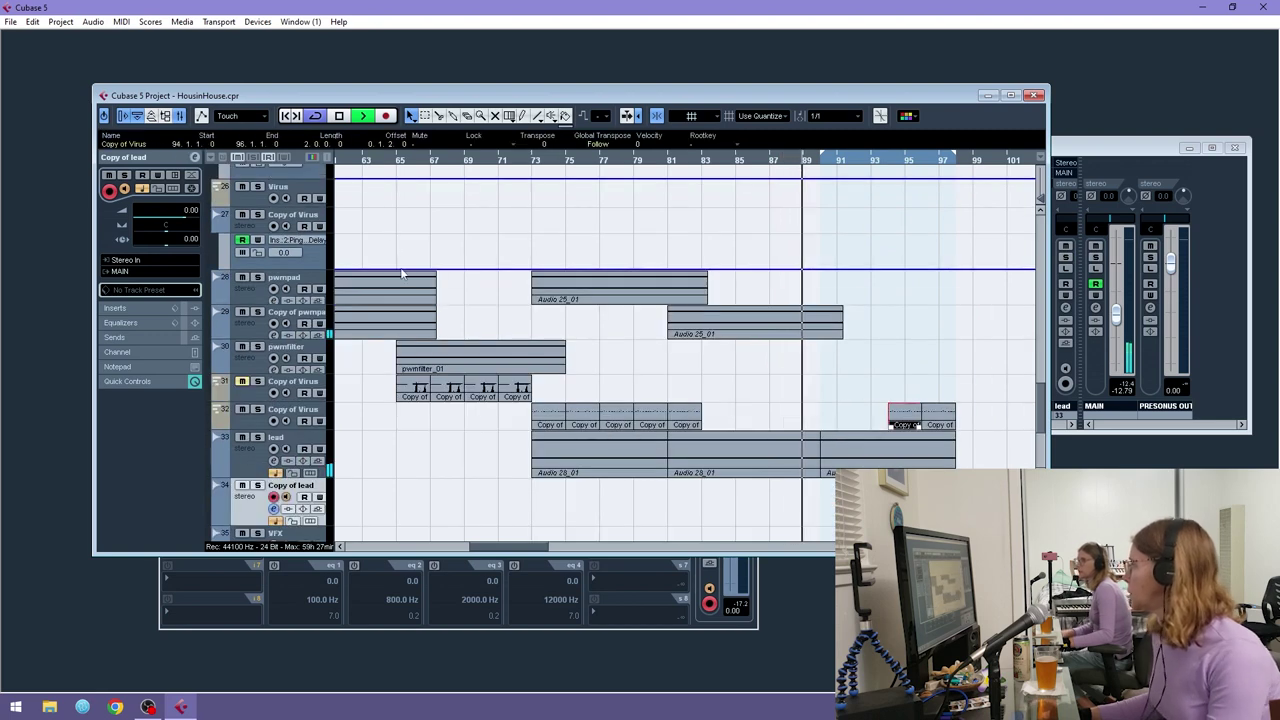
- Set the loop range to the two remaining Copy of Virus clips at bars 94 to 98 and audition it
click(316, 117)
drag(501, 548, 526, 548)
drag(756, 423, 682, 413)
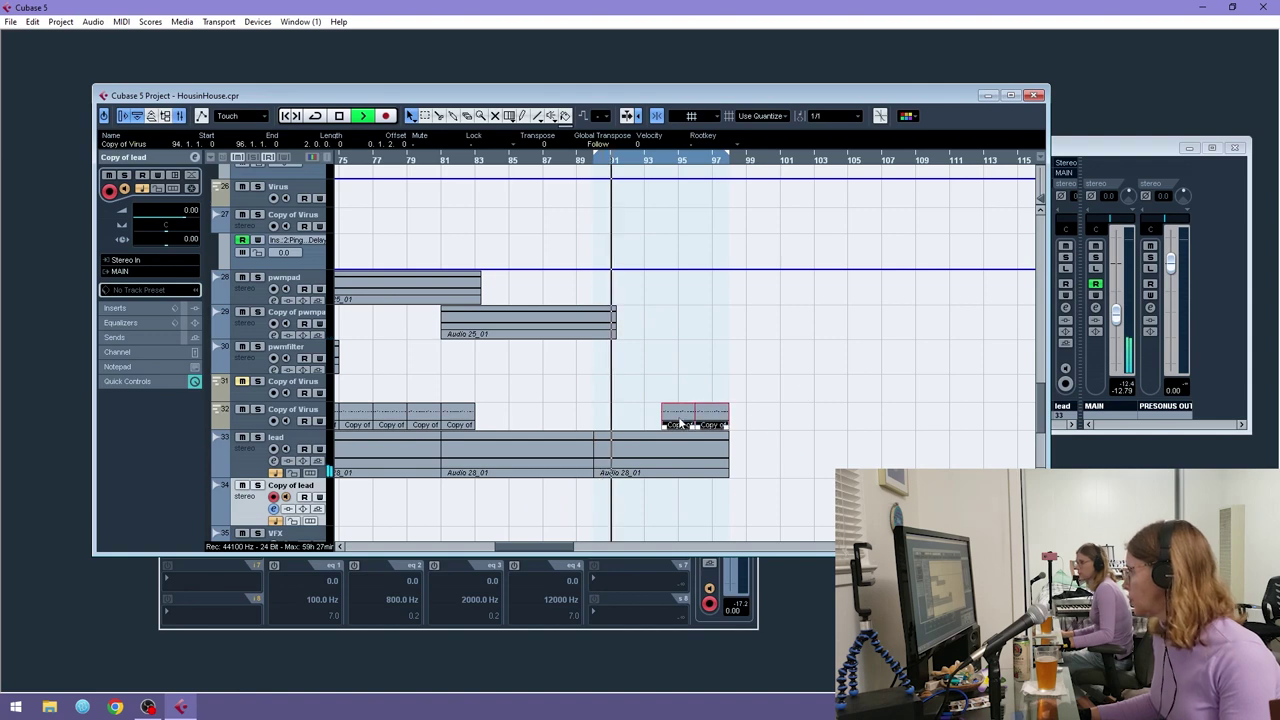
key(p)
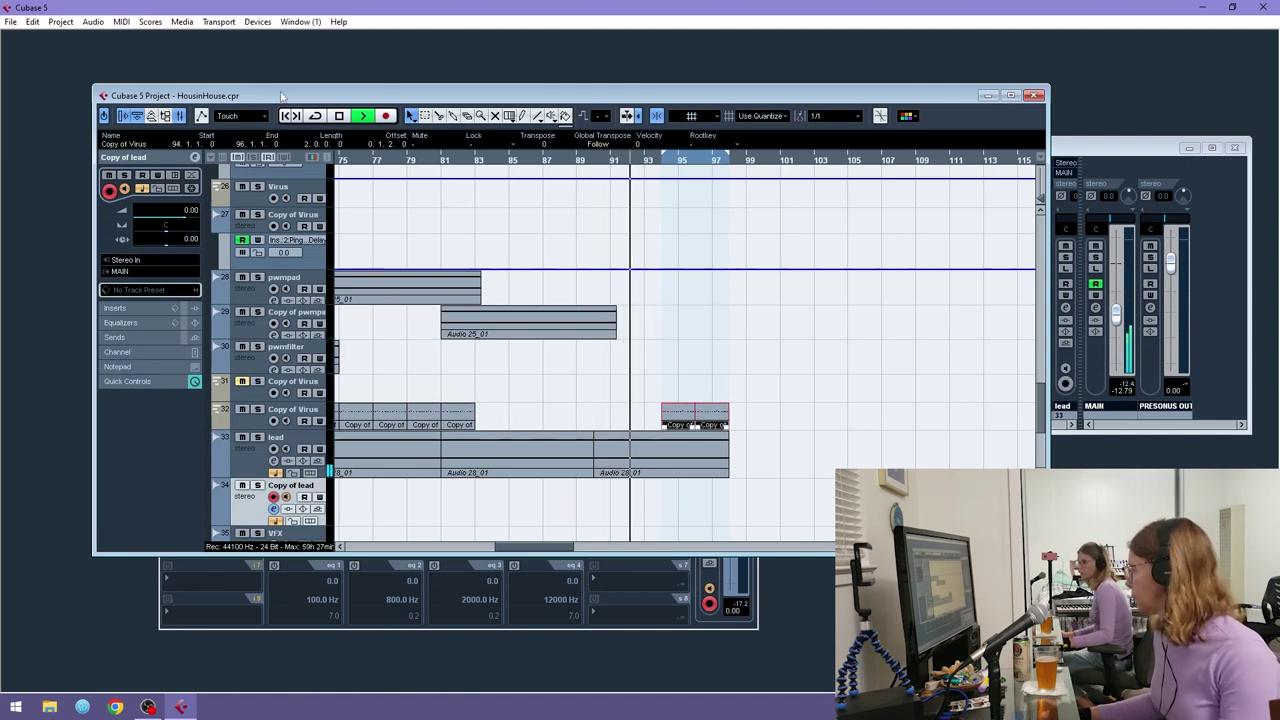
key(h)
key(h)
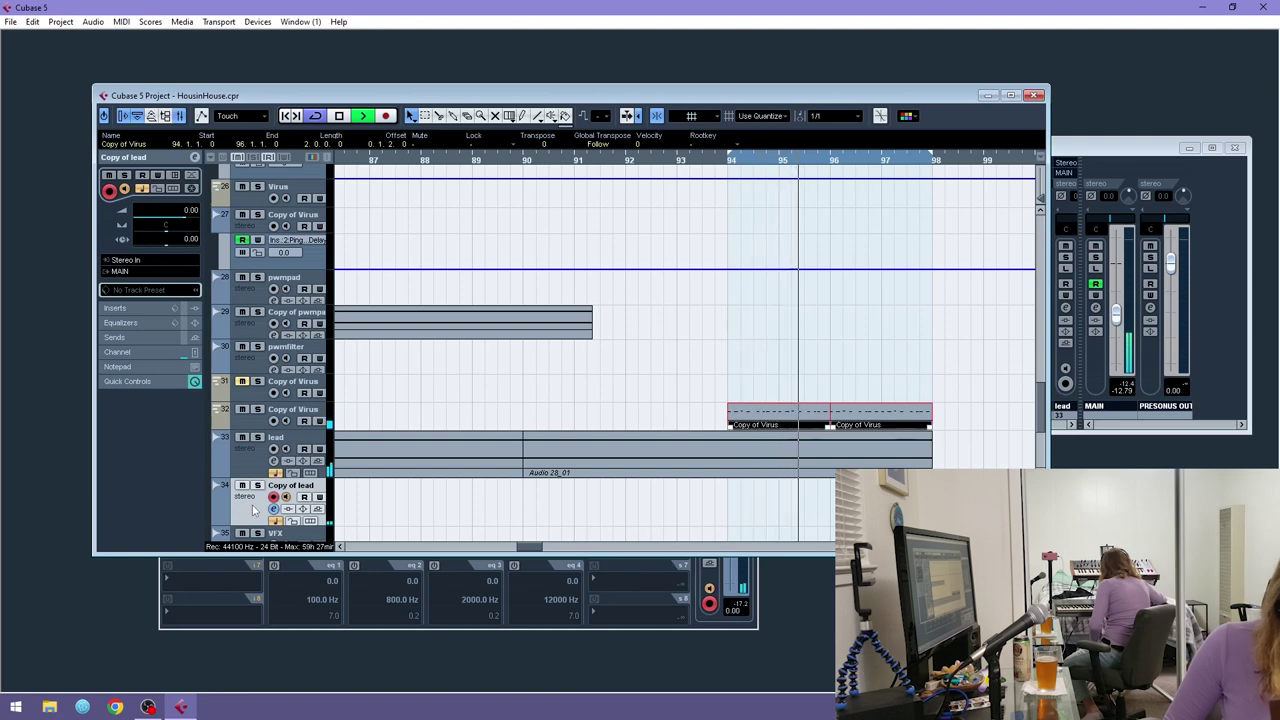
key(space)
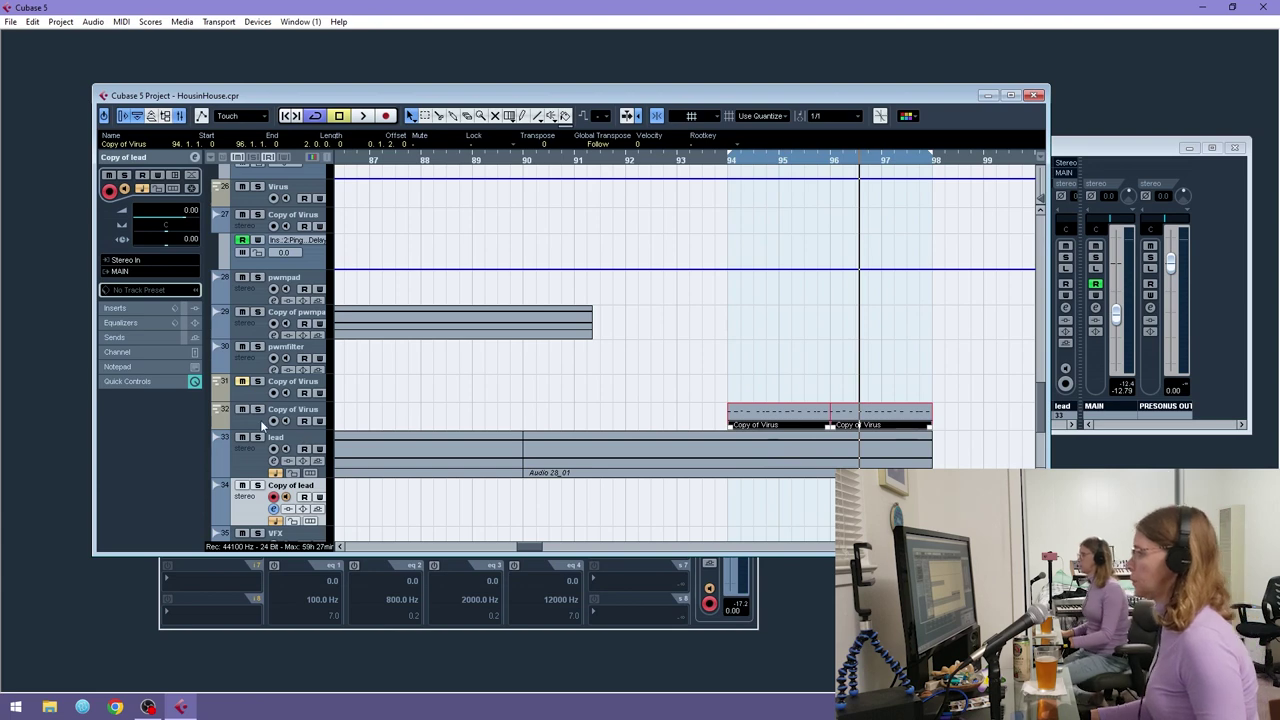
- Solo track 32 Copy of Virus and Copy of lead, and record a take on Copy of lead from bar 93 past bar 99
click(257, 410)
click(257, 485)
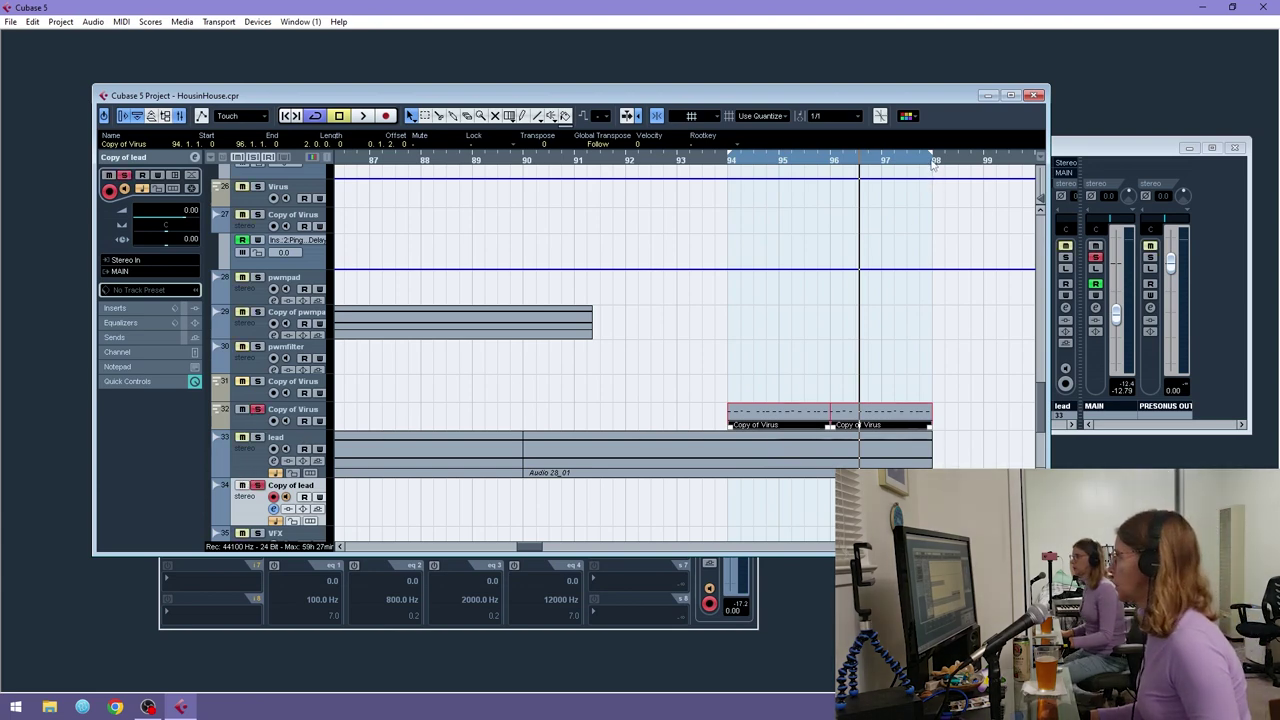
click(680, 160)
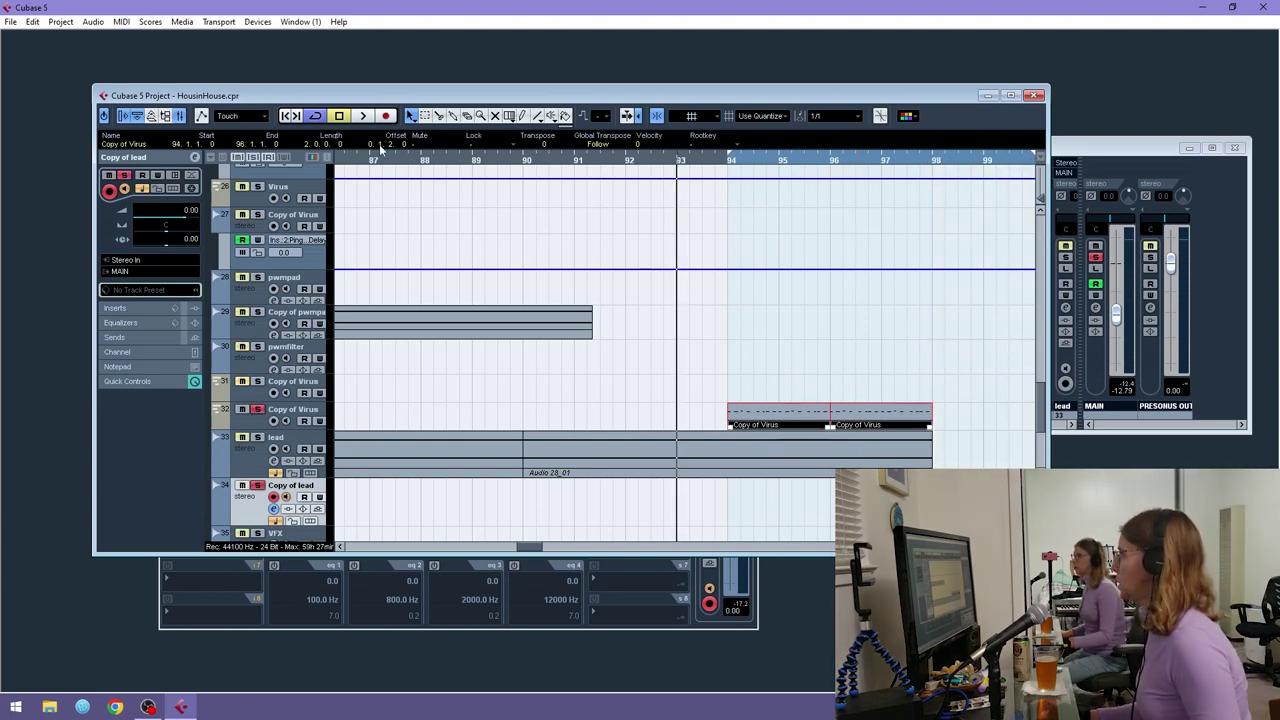
click(385, 115)
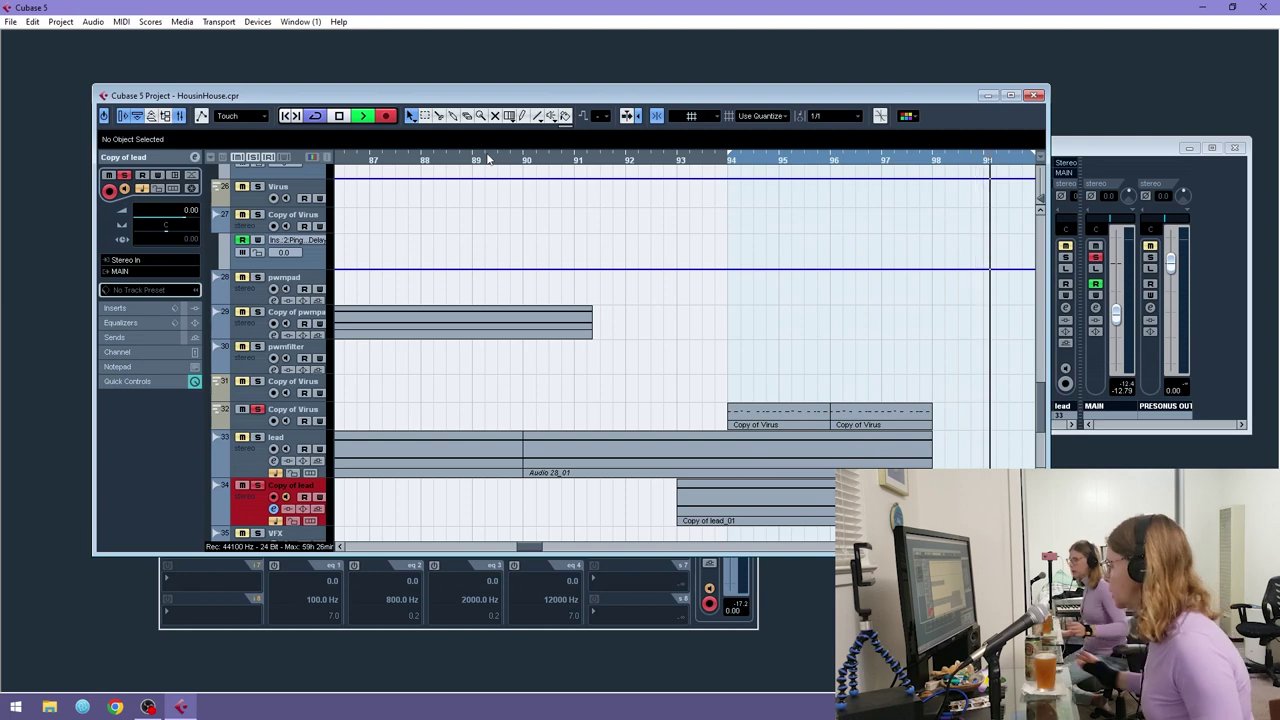
key(space)
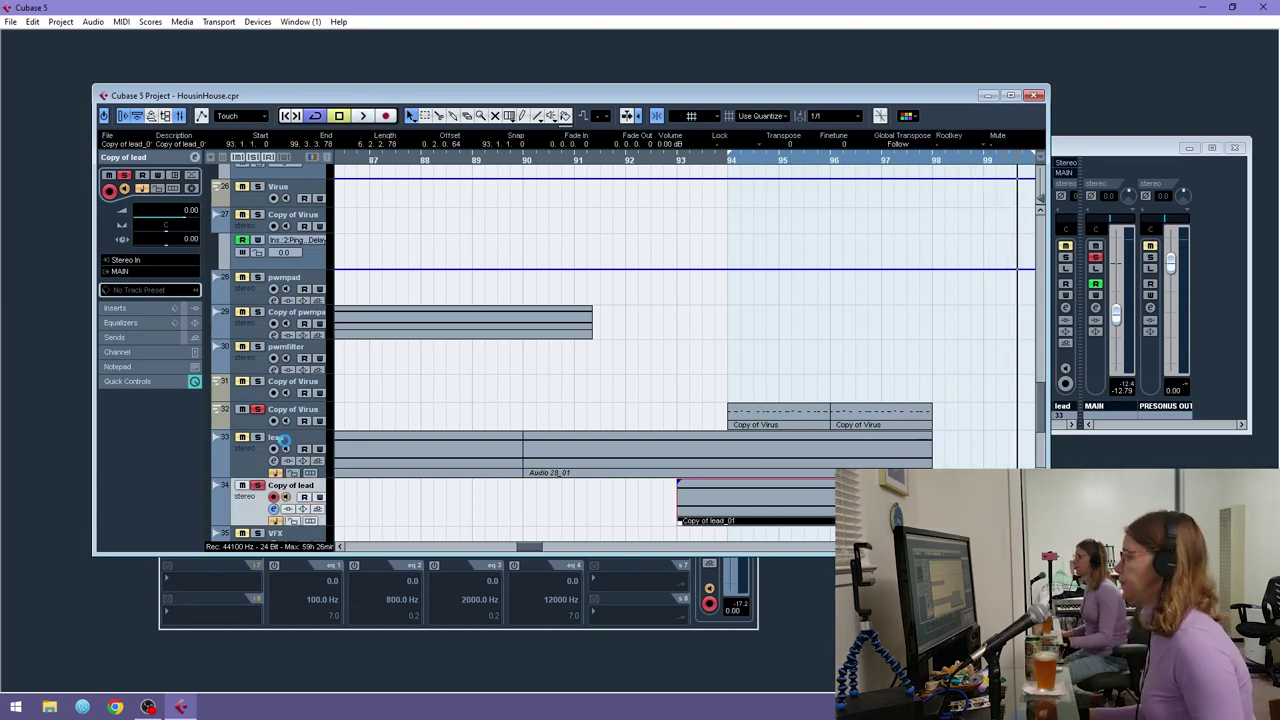
- Split the Copy of lead recording where its audio begins just after bar 94 and delete the silent front part
drag(302, 524, 323, 617)
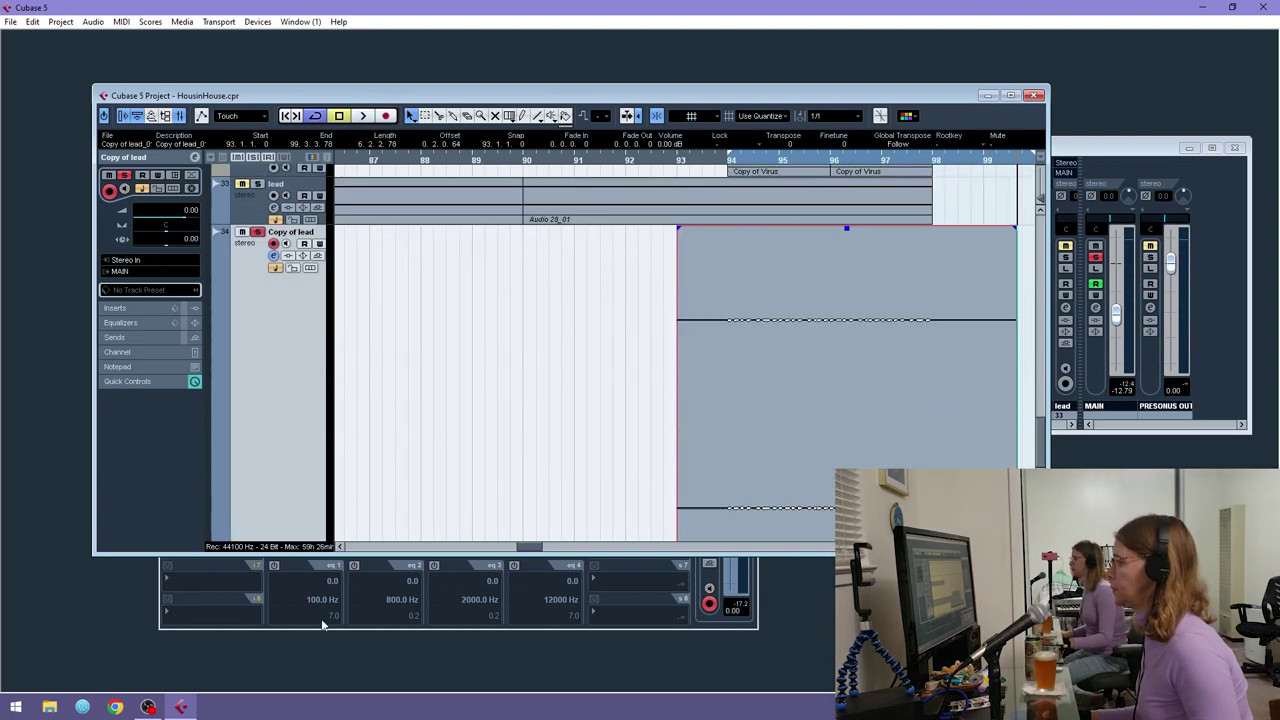
drag(737, 160, 781, 347)
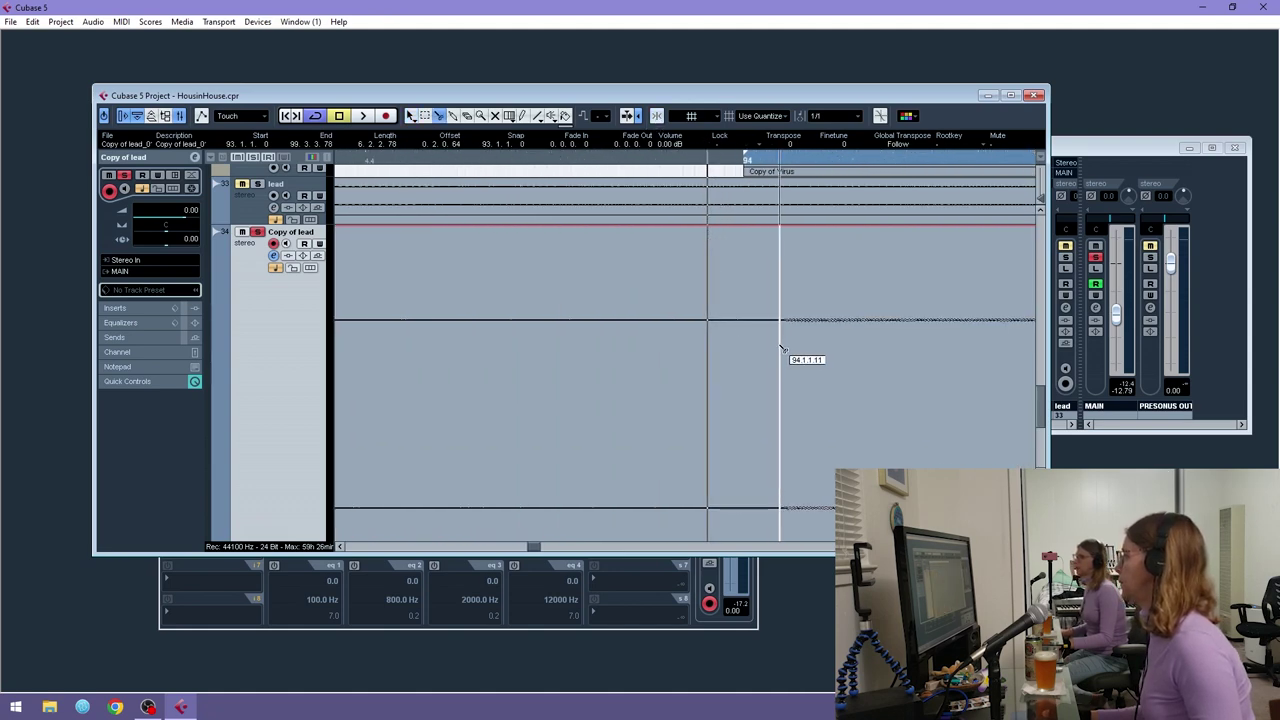
click(785, 348)
key(1)
click(754, 324)
key(Delete)
click(658, 120)
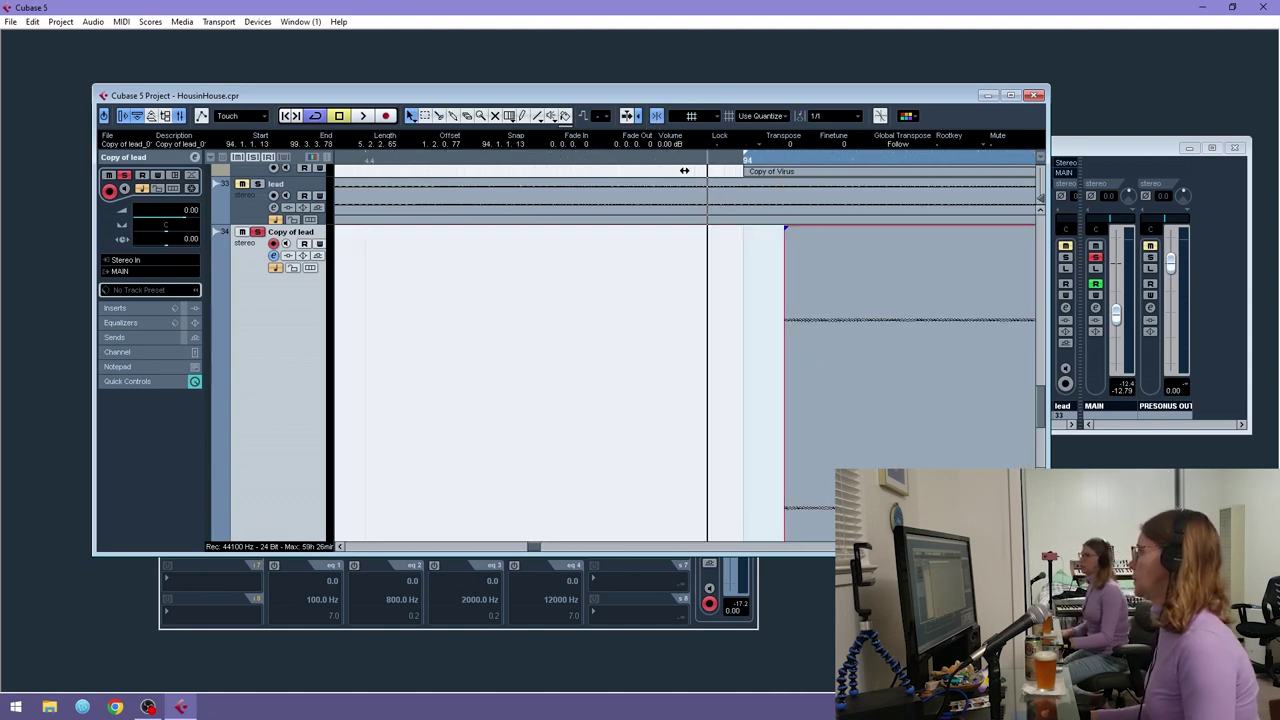
- Align the Copy of lead clip to the bar grid, trim it to four bars, and move it to start at bar 98
drag(894, 337, 876, 343)
drag(1012, 547, 970, 547)
scroll(445, 309, down, 2)
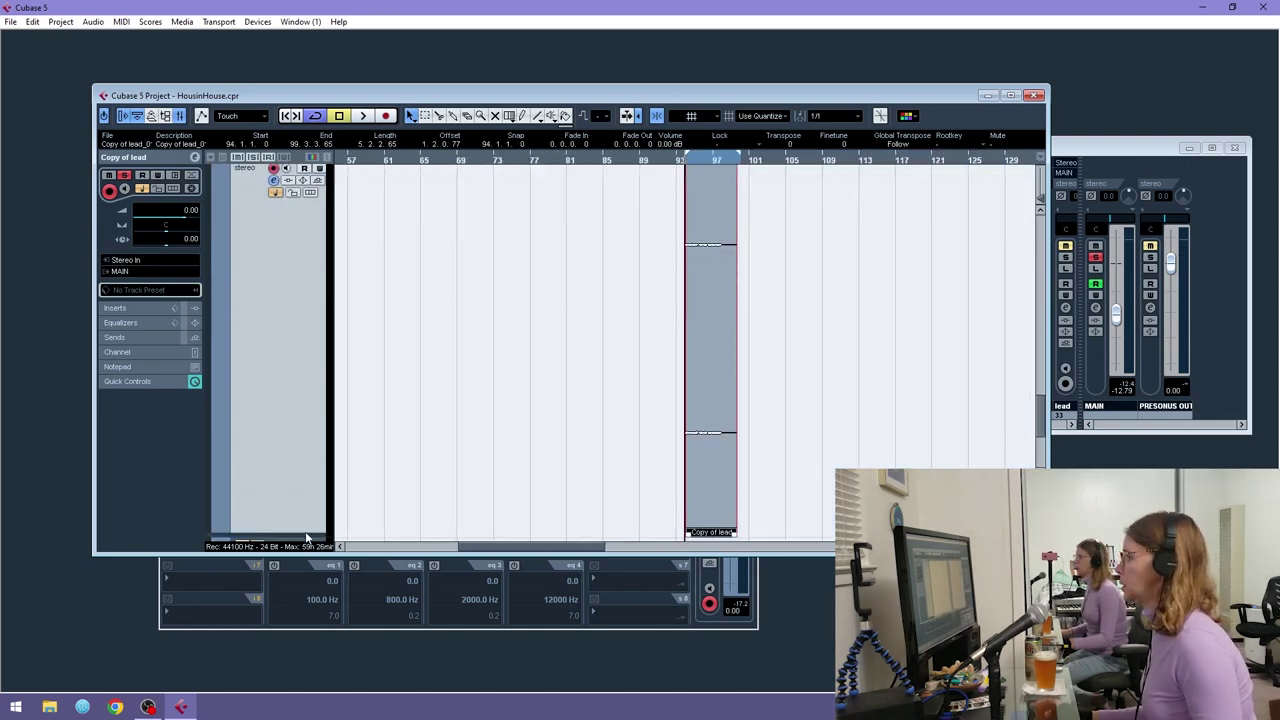
drag(308, 535, 308, 185)
drag(733, 160, 731, 200)
click(757, 279)
drag(761, 269, 676, 264)
scroll(633, 340, up, 2)
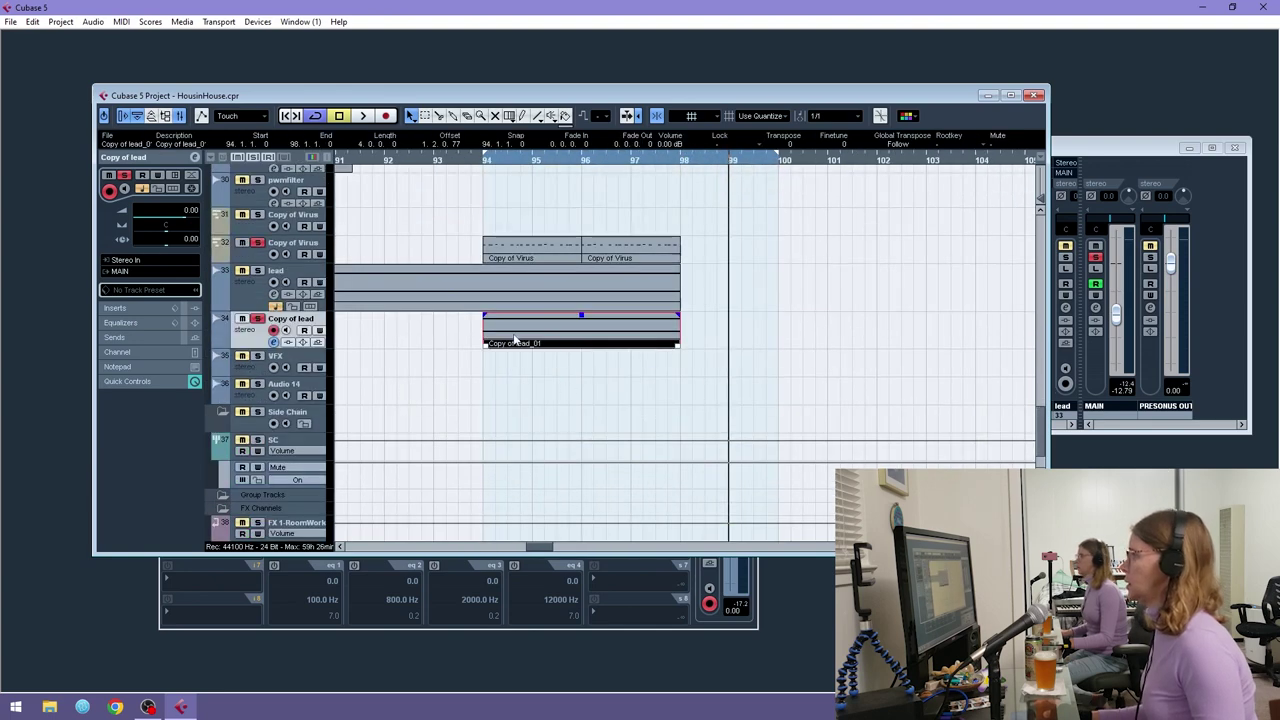
drag(515, 341, 728, 342)
drag(622, 161, 554, 134)
click(596, 290)
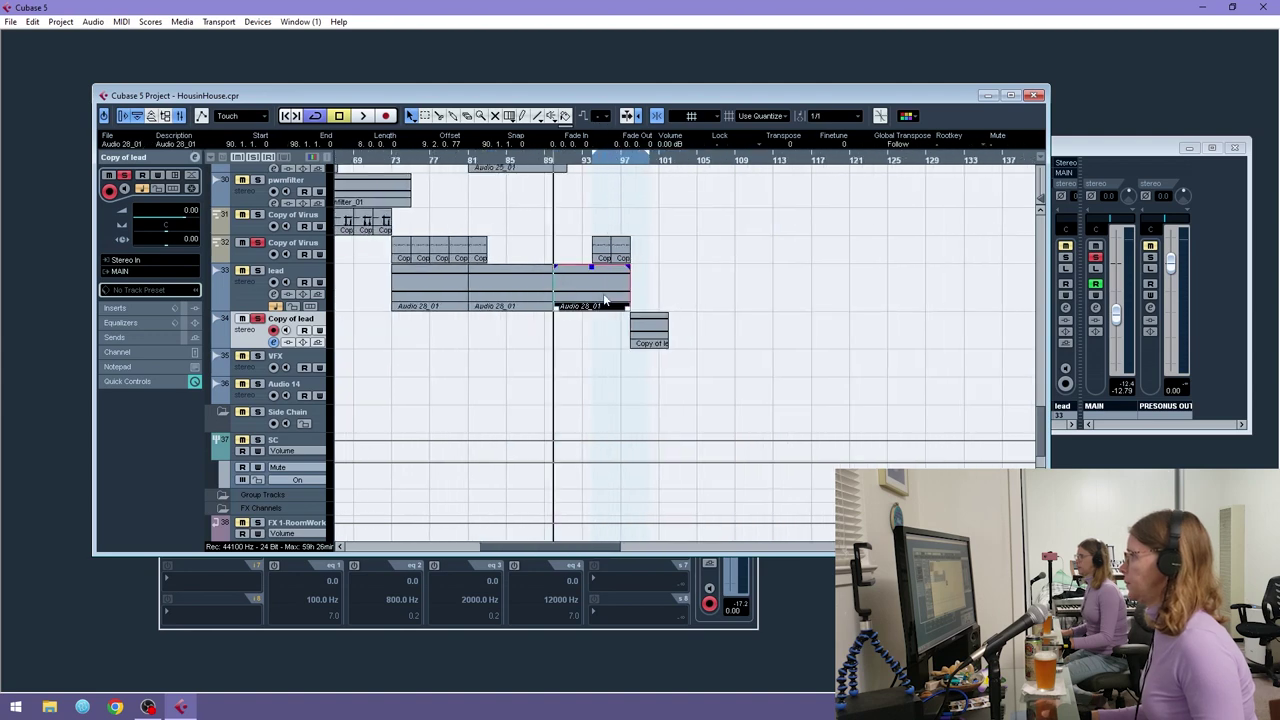
key(ctrl+d)
drag(632, 163, 528, 196)
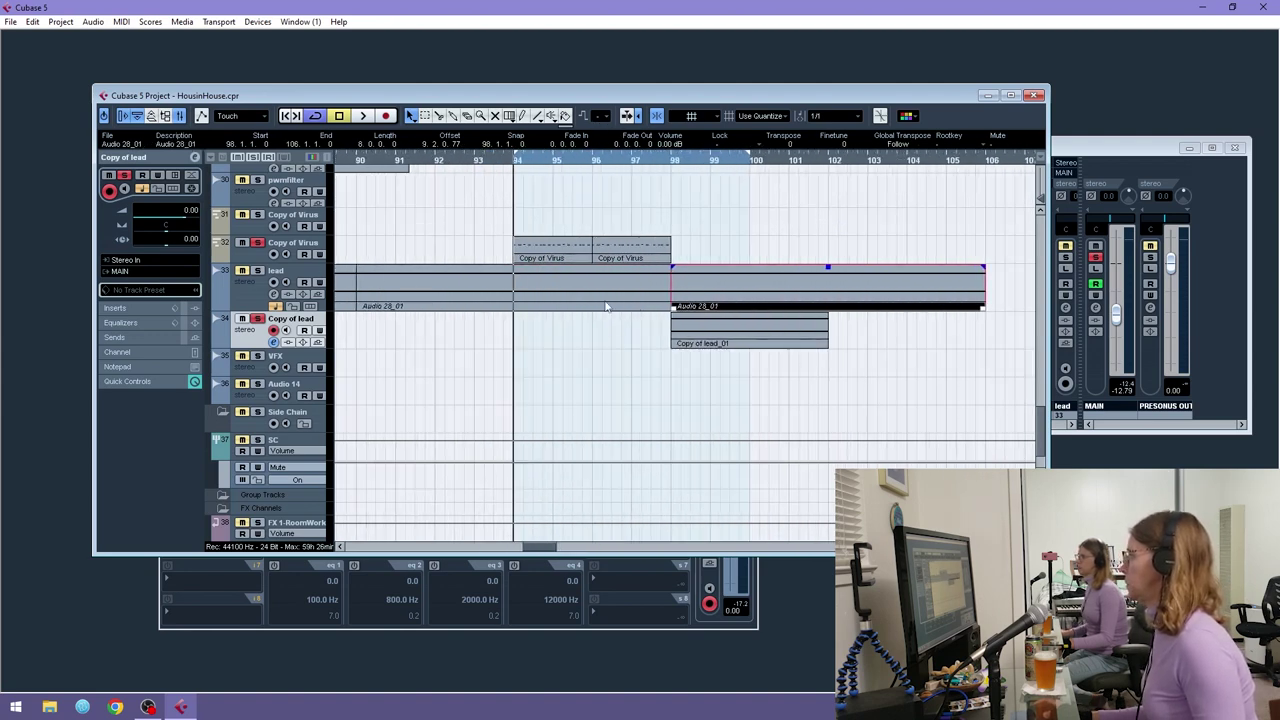
key(ctrl+z)
- Split the lead clip on track 33 at bar 94 and duplicate the bar 94 to 98 part once
key(3)
click(517, 290)
key(1)
click(560, 286)
key(ctrl+d)
- Duplicate the lead and Copy of lead clips at bars 98 to 102 three times, extending both to bar 114
shift+click(726, 336)
key(ctrl+d)
key(ctrl+d)
key(ctrl+d)
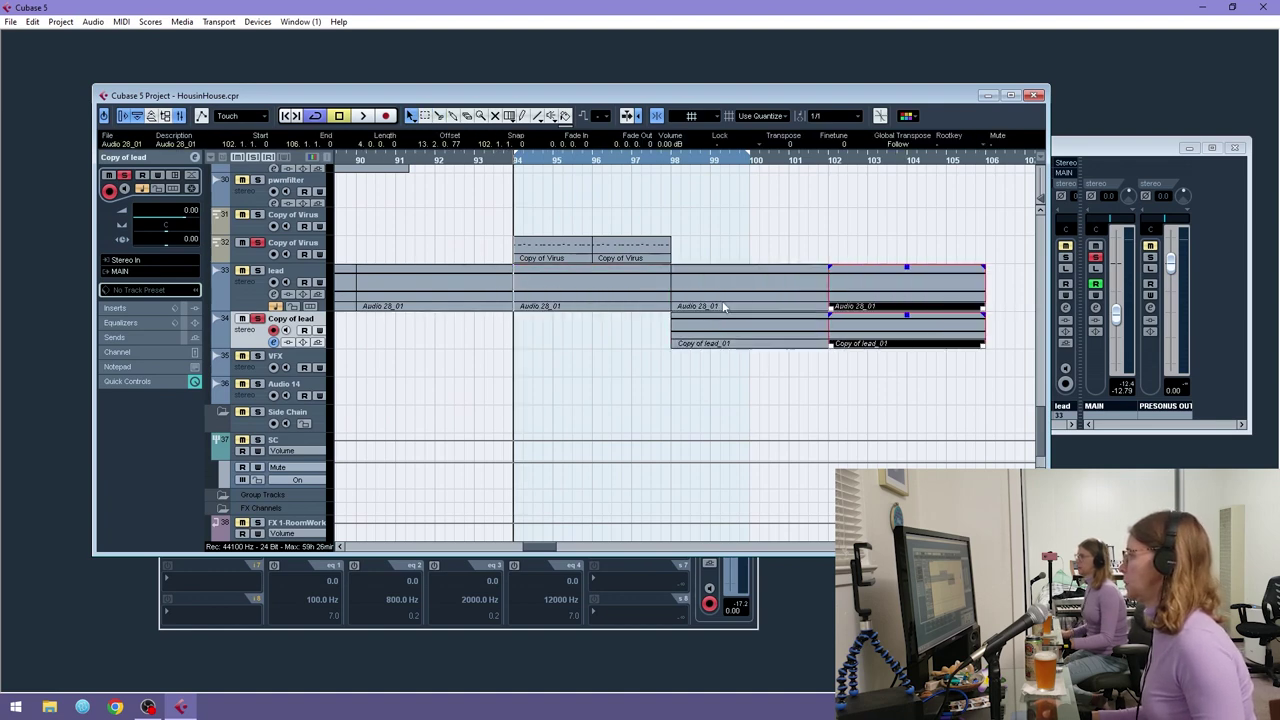
- Play from about bar 89 and look over the arrangement across the drum, bass, synth and pad tracks
drag(636, 158, 490, 123)
scroll(630, 320, up, 15)
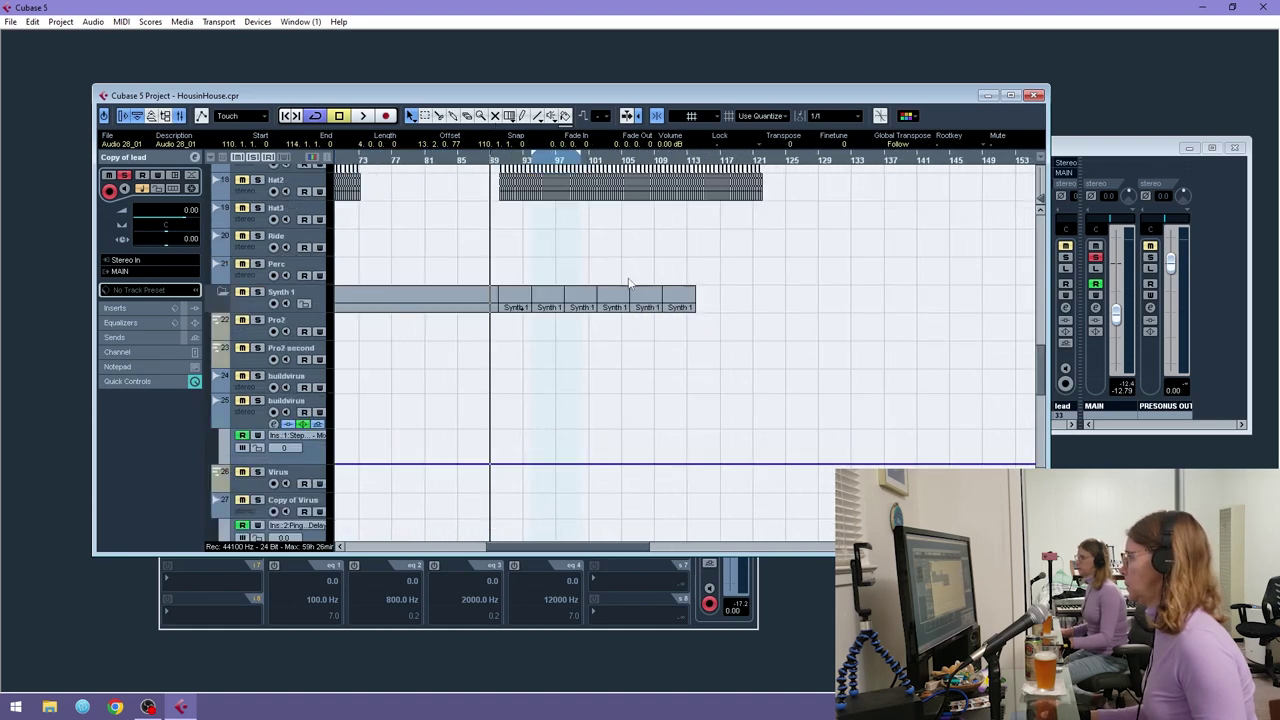
key(space)
key(space)
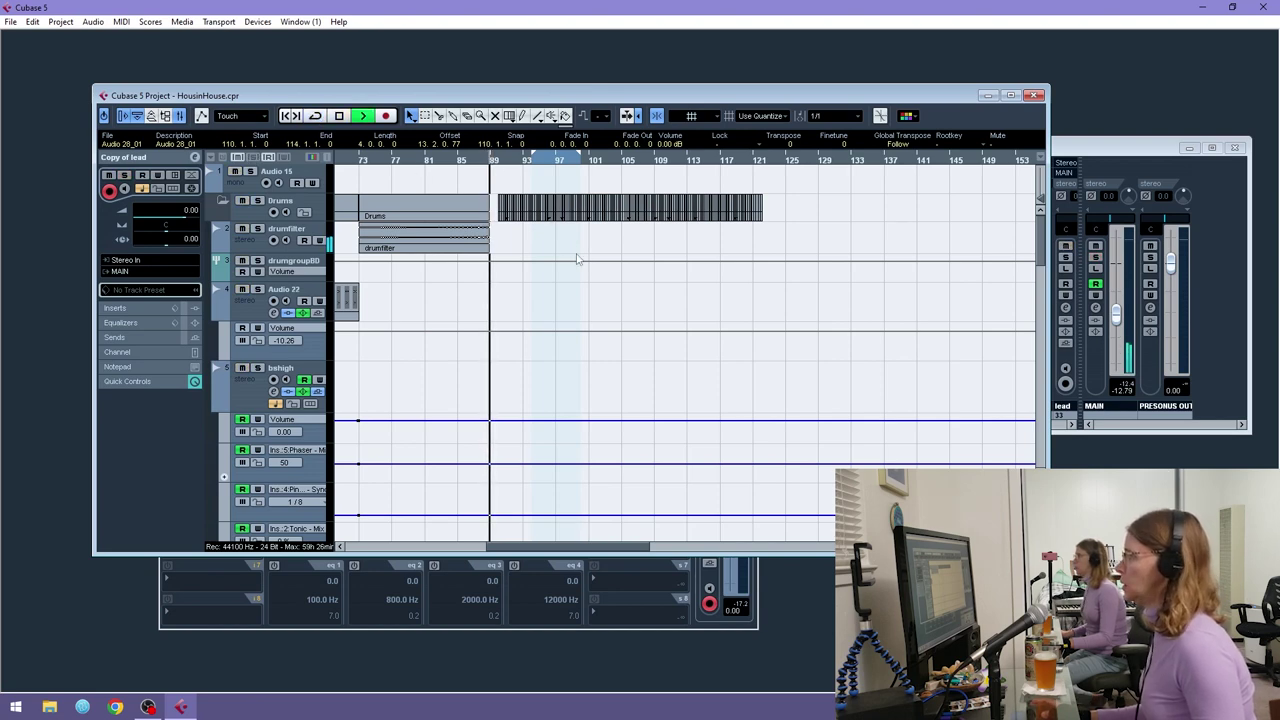
scroll(590, 270, down, 3)
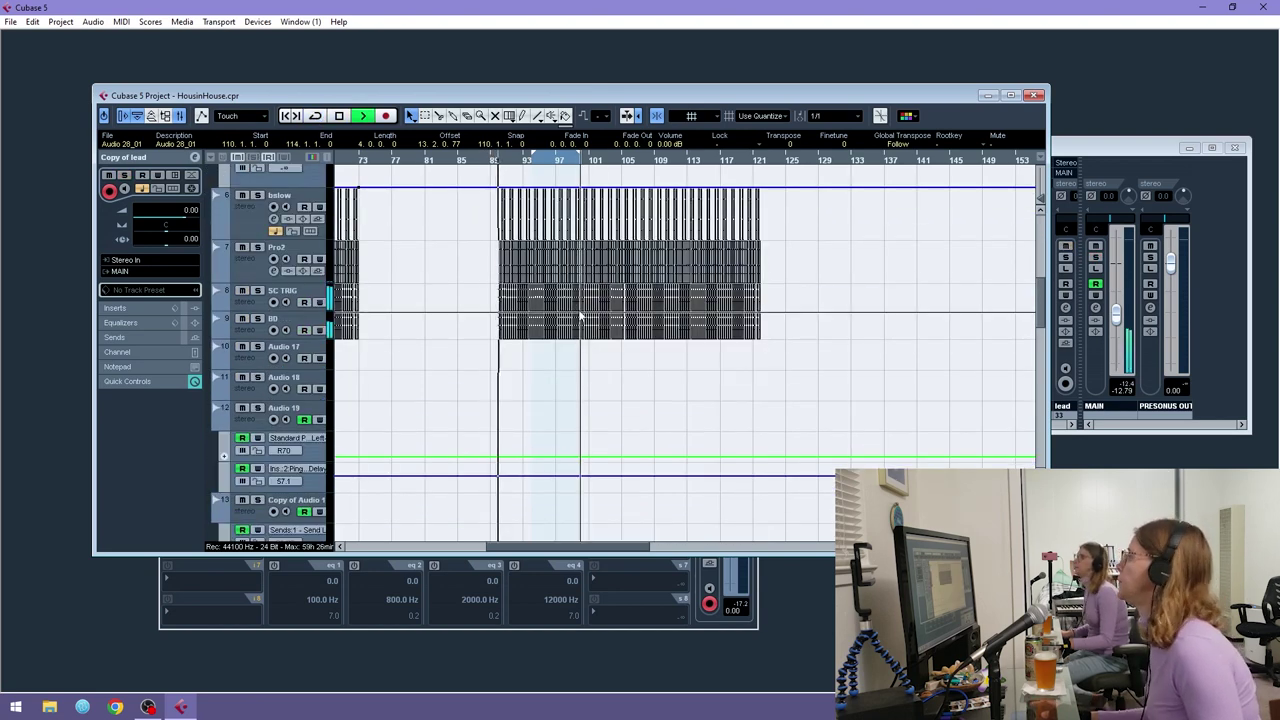
scroll(1040, 347, down, 6)
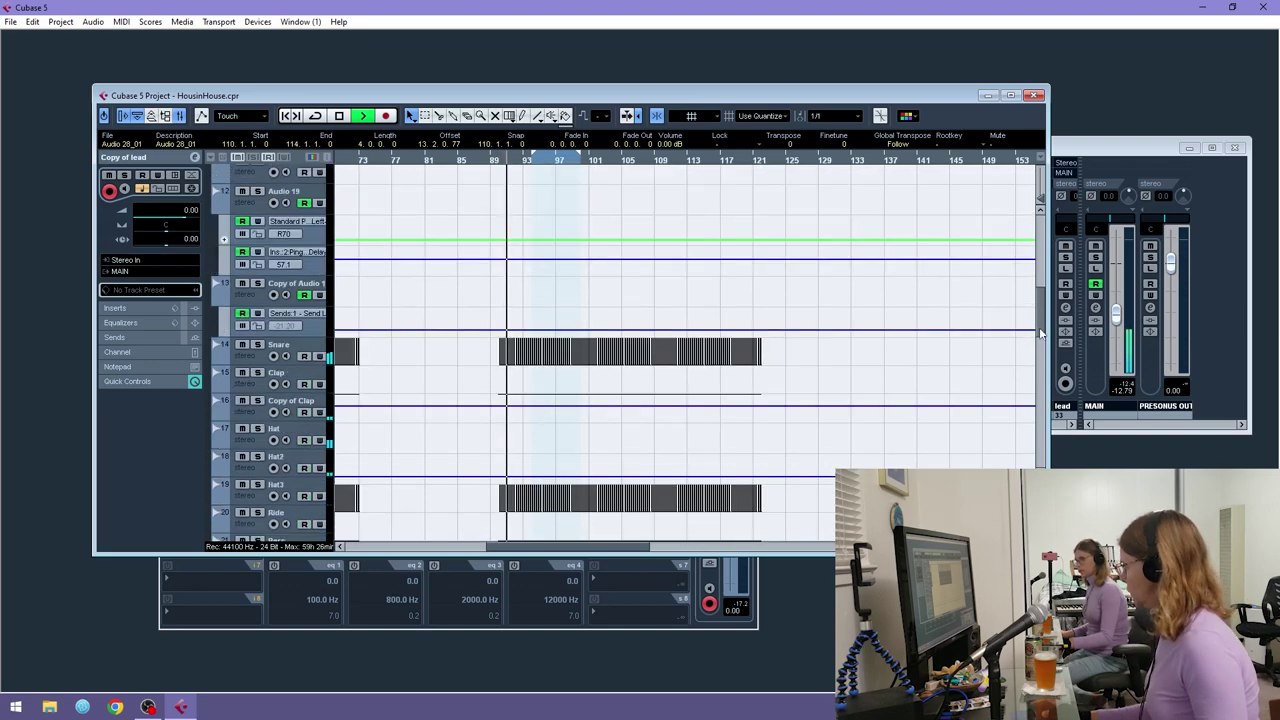
scroll(629, 388, left, 5)
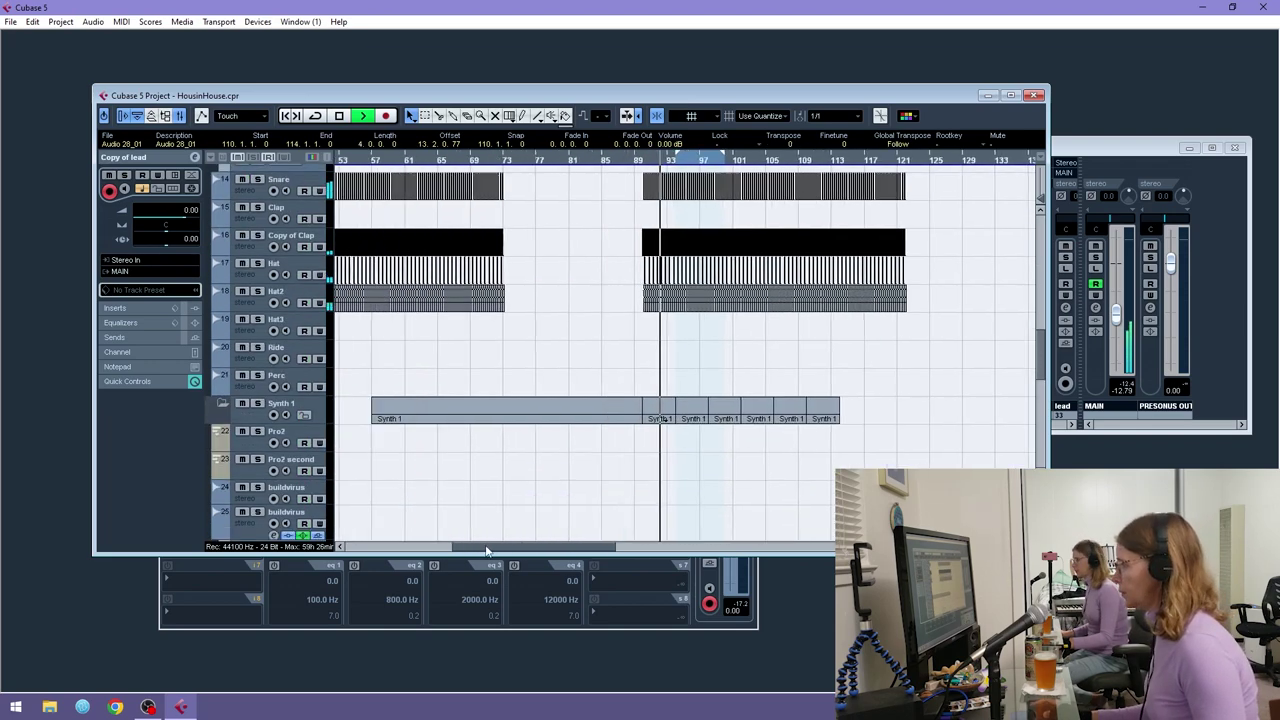
scroll(629, 388, up, 6)
scroll(629, 388, down, 10)
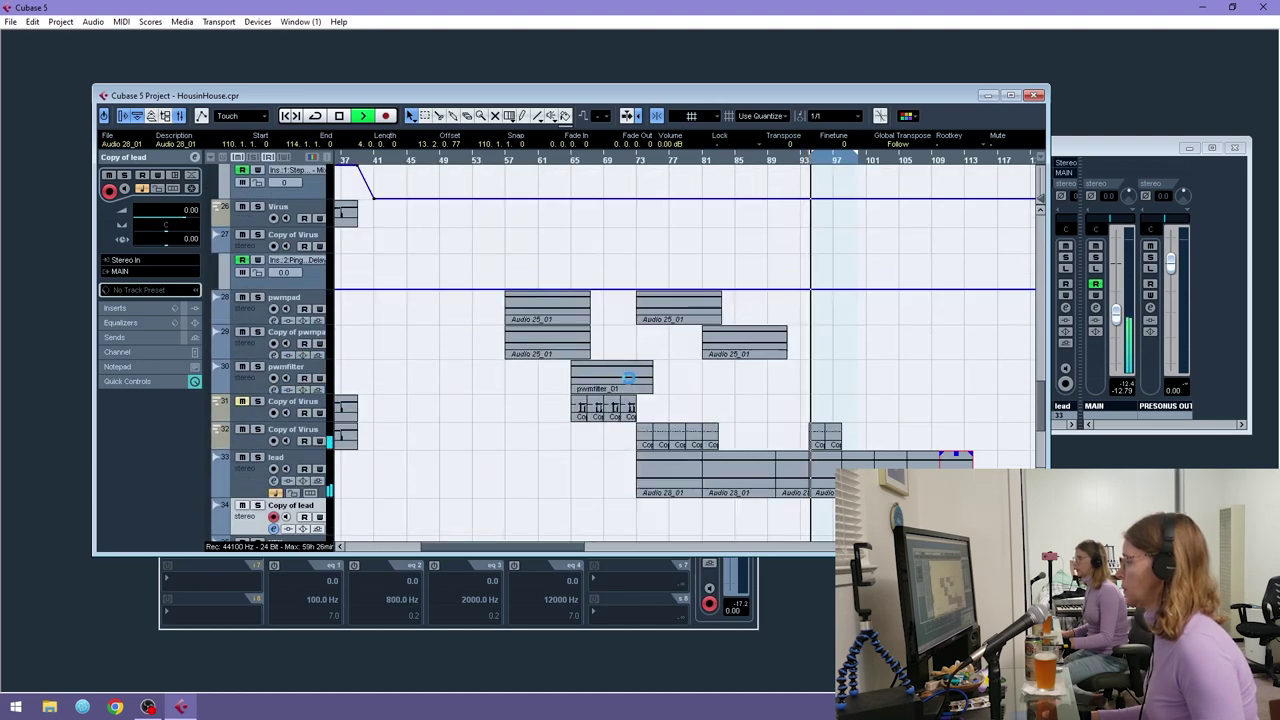
- Remove the Audio 25_01 clip at bar 57 from the Copy of pwmpad track, keeping the clip at bar 81
scroll(530, 420, right, 2)
click(474, 345)
drag(474, 345, 648, 347)
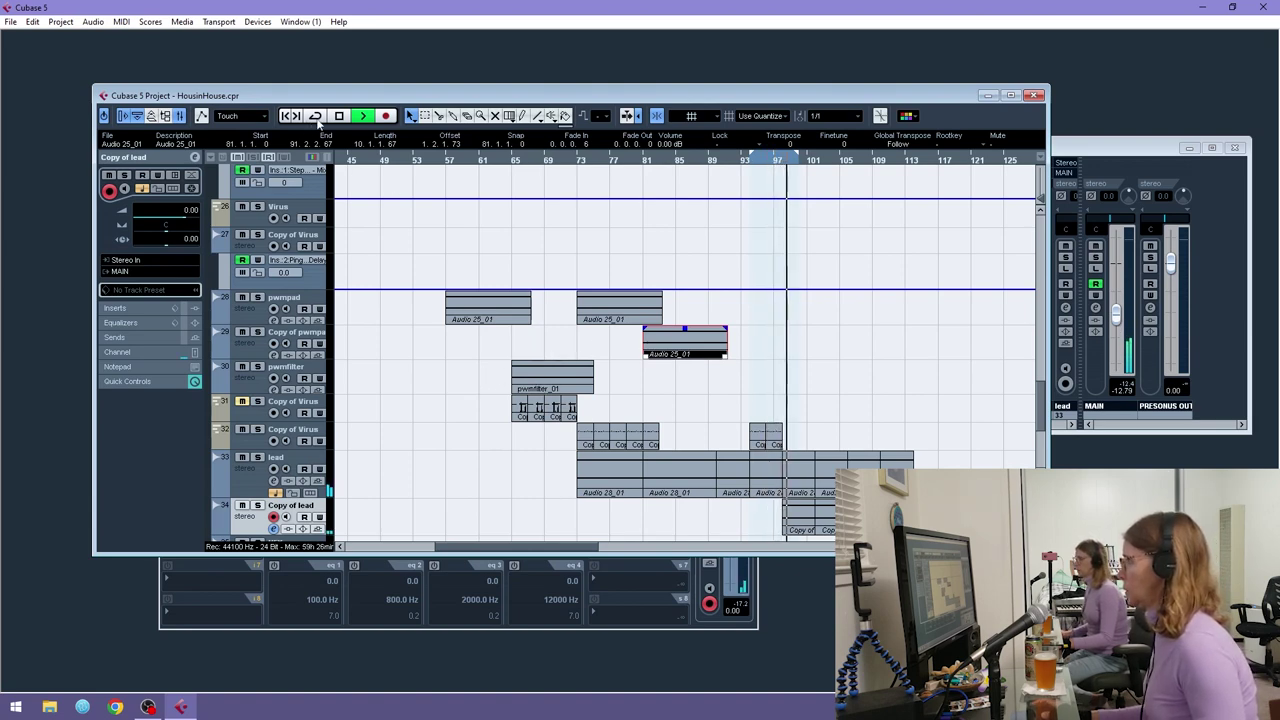
- Set the Copy of lead track's volume to 4.06 and enable its FX 1-RoomWorks send at -11.23
scroll(444, 424, down, 2)
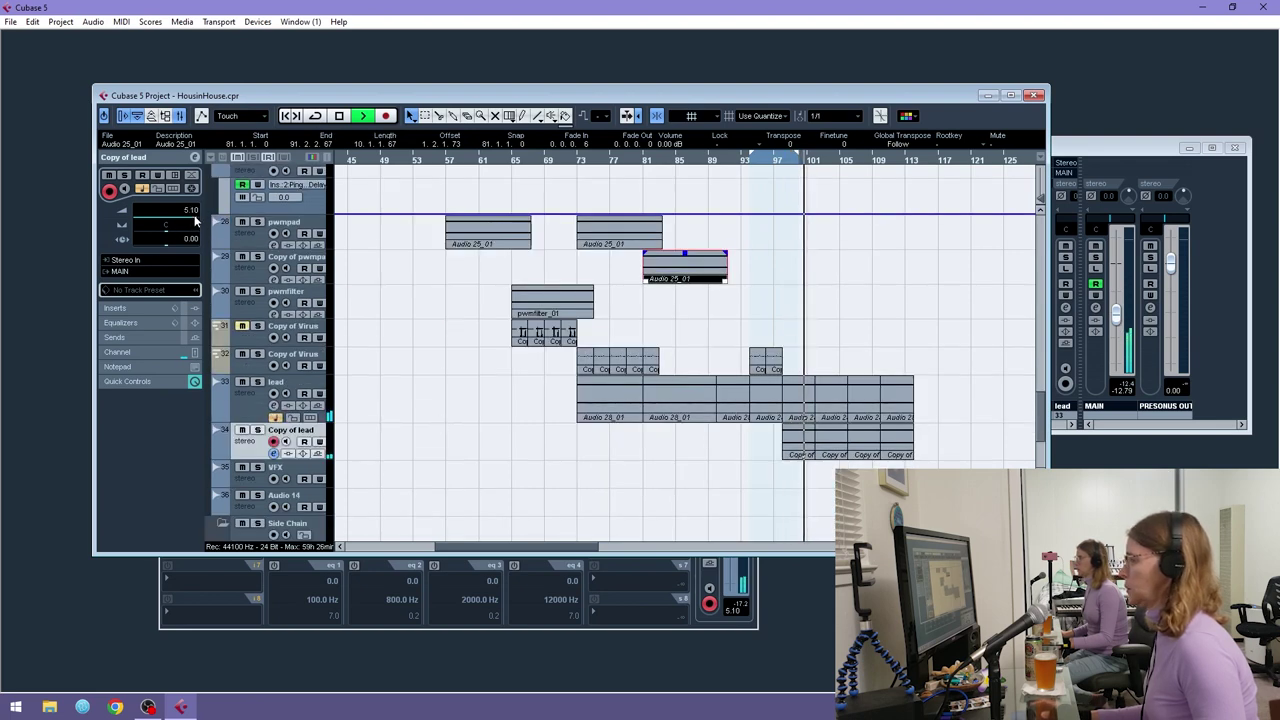
drag(195, 218, 192, 218)
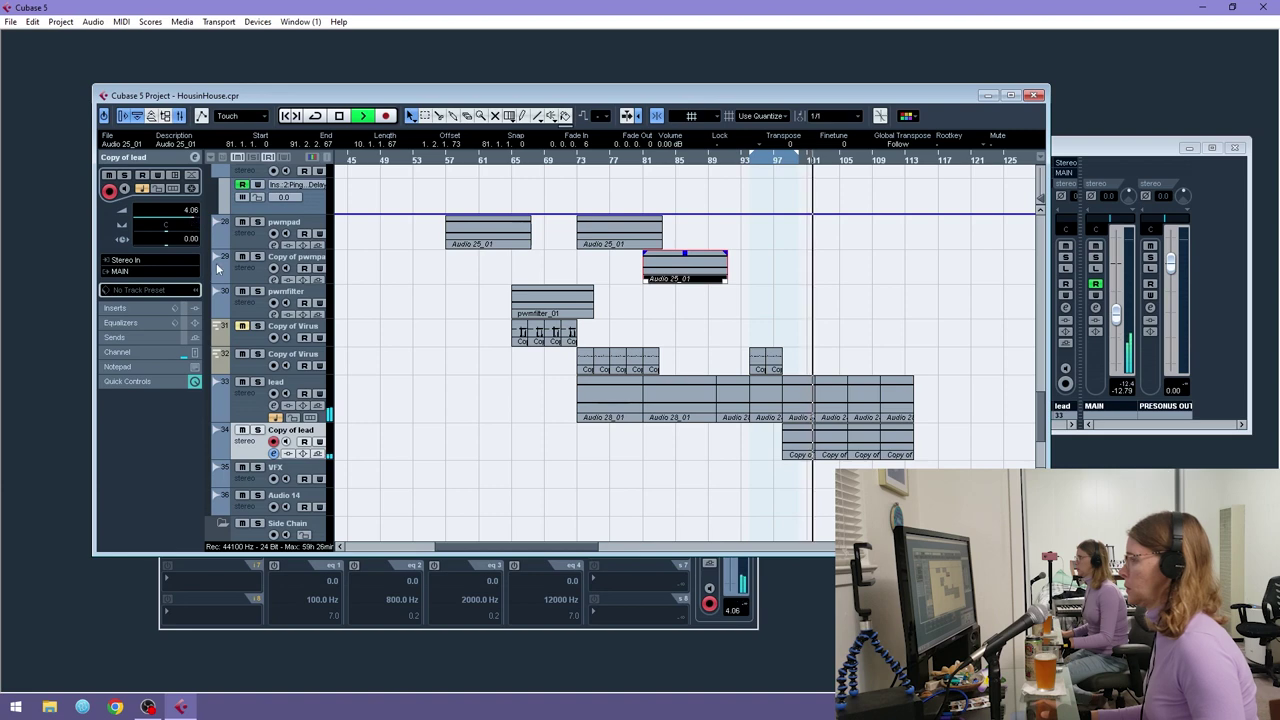
click(144, 338)
click(144, 225)
click(140, 263)
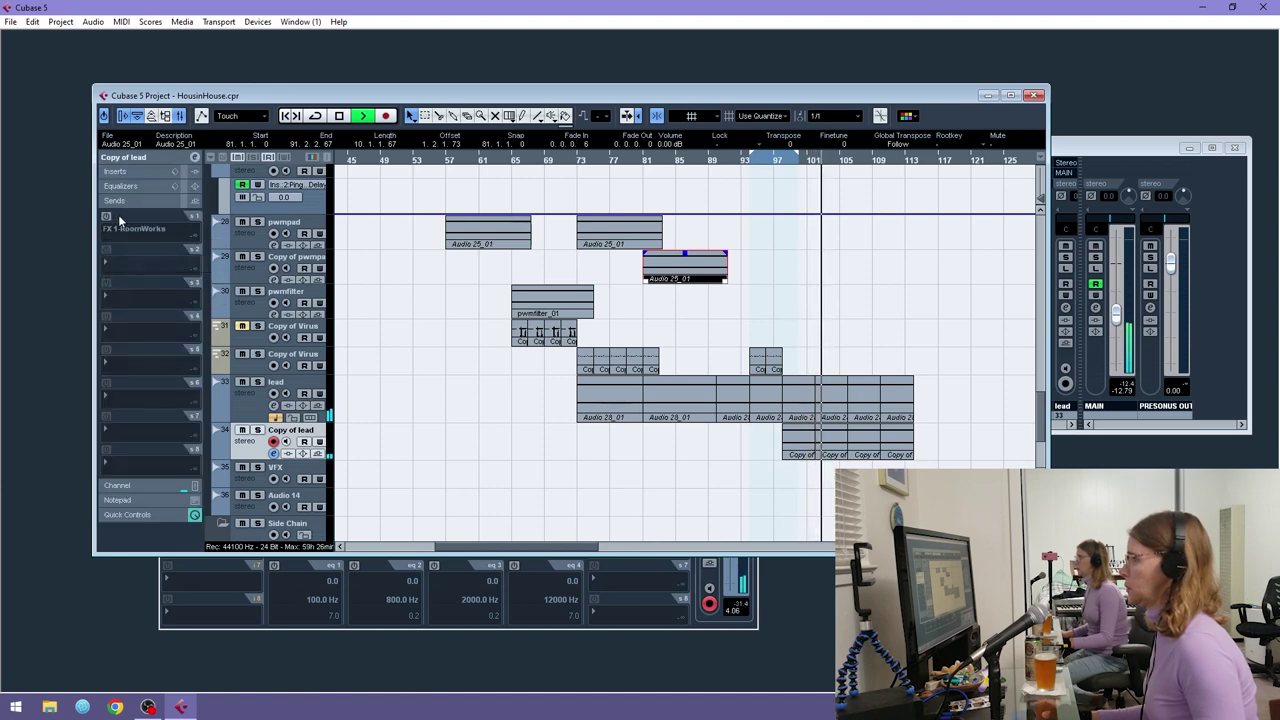
click(146, 241)
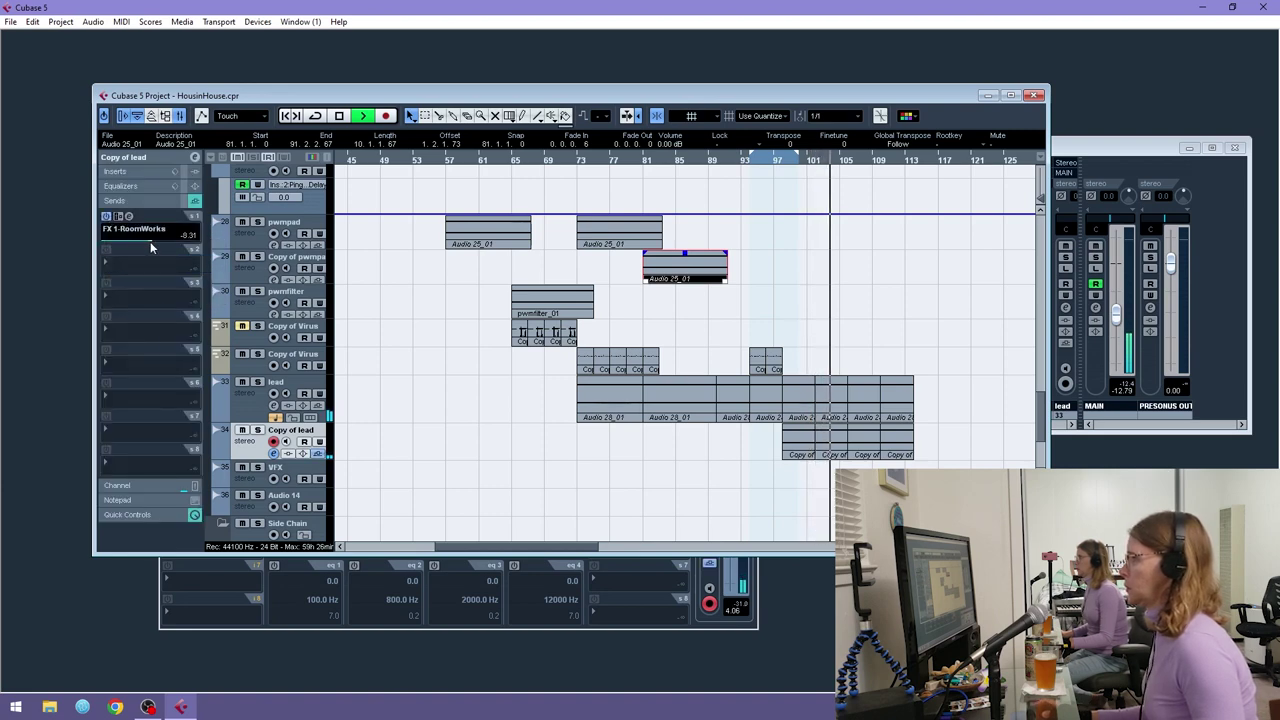
drag(143, 241, 142, 241)
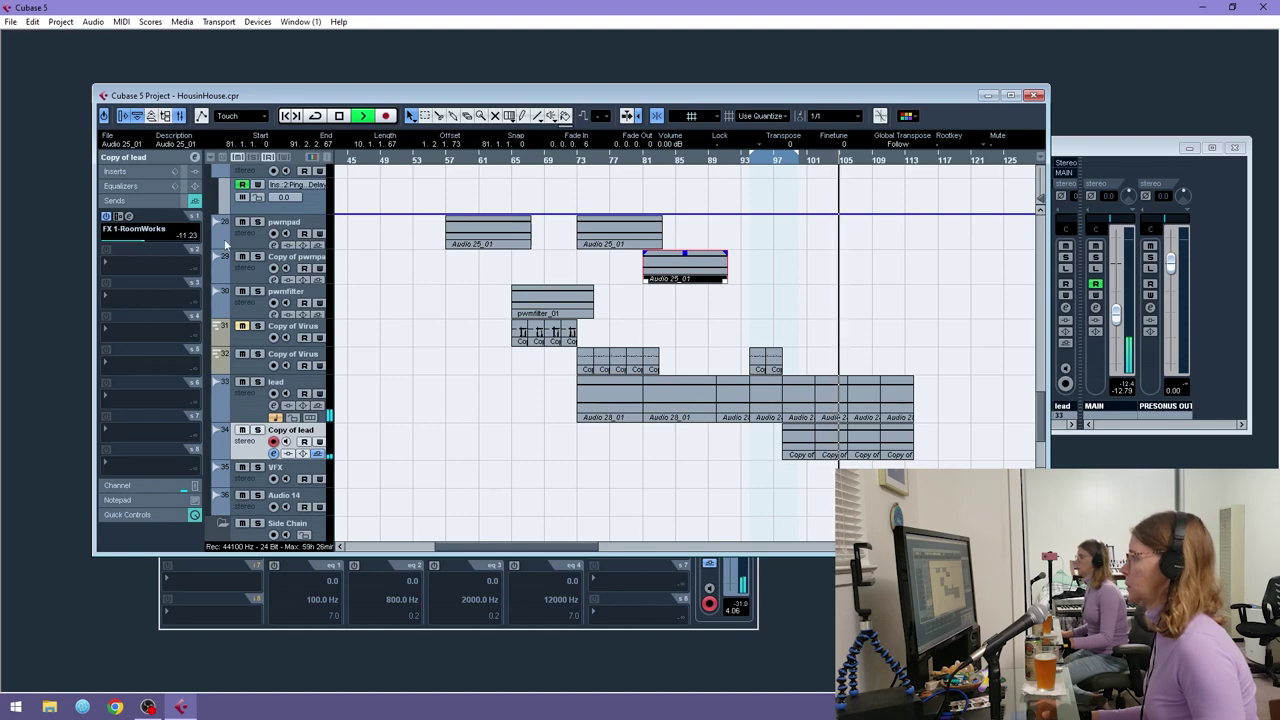
- Copy the pwmpad clip to bar 106 and the Copy of pwmpad clip to bar 114, and play from about bar 106
scroll(621, 338, up, 10)
scroll(621, 338, up, 5)
key(space)
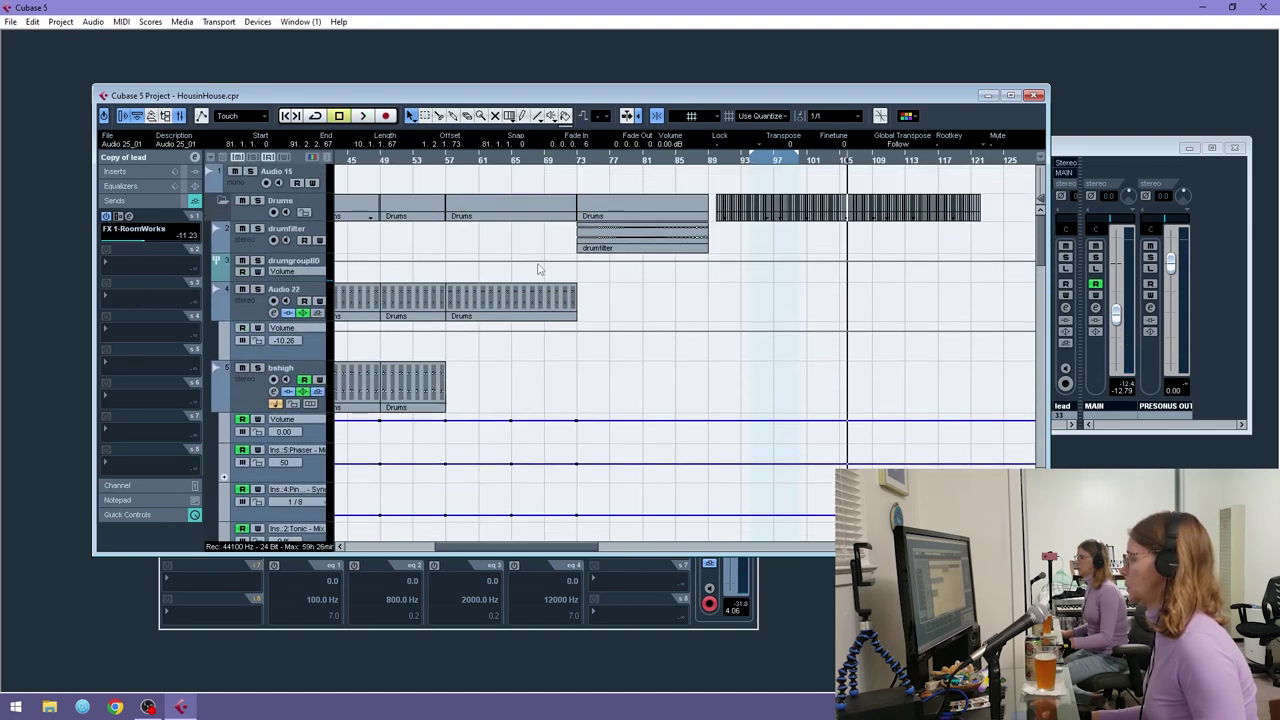
scroll(540, 270, down, 10)
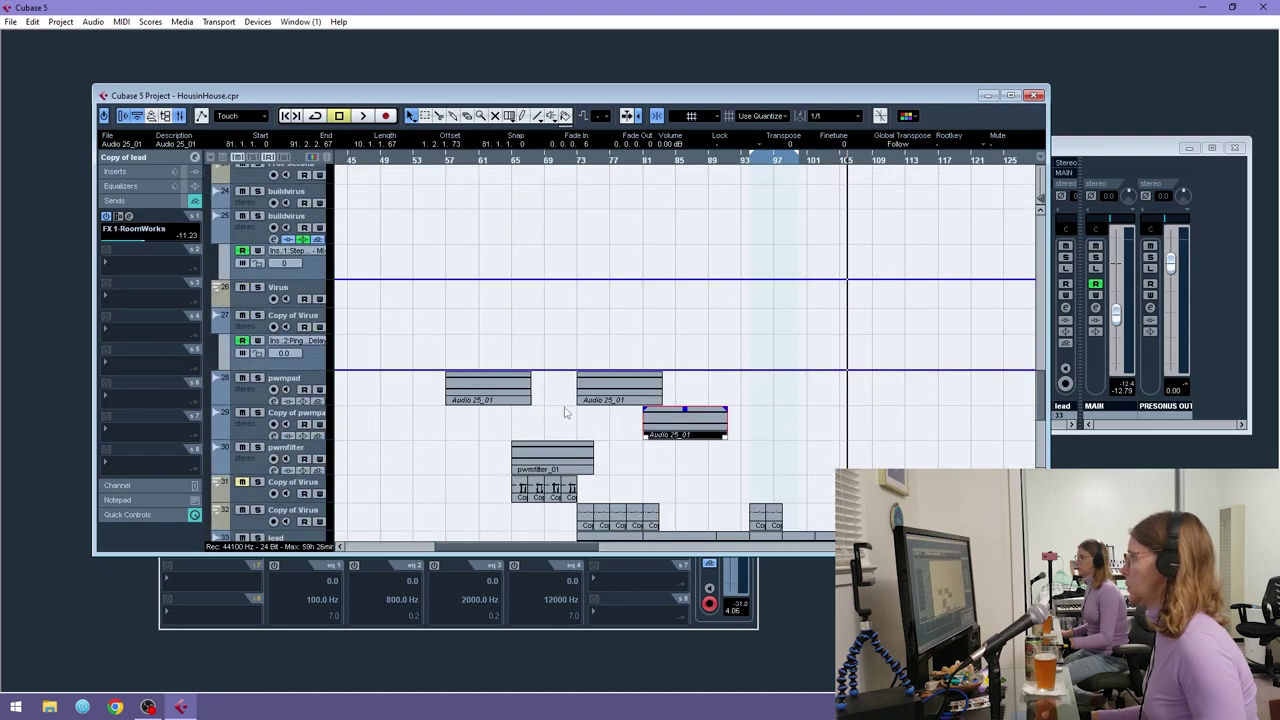
scroll(567, 411, down, 5)
drag(734, 243, 891, 249)
drag(839, 161, 838, 186)
key(space)
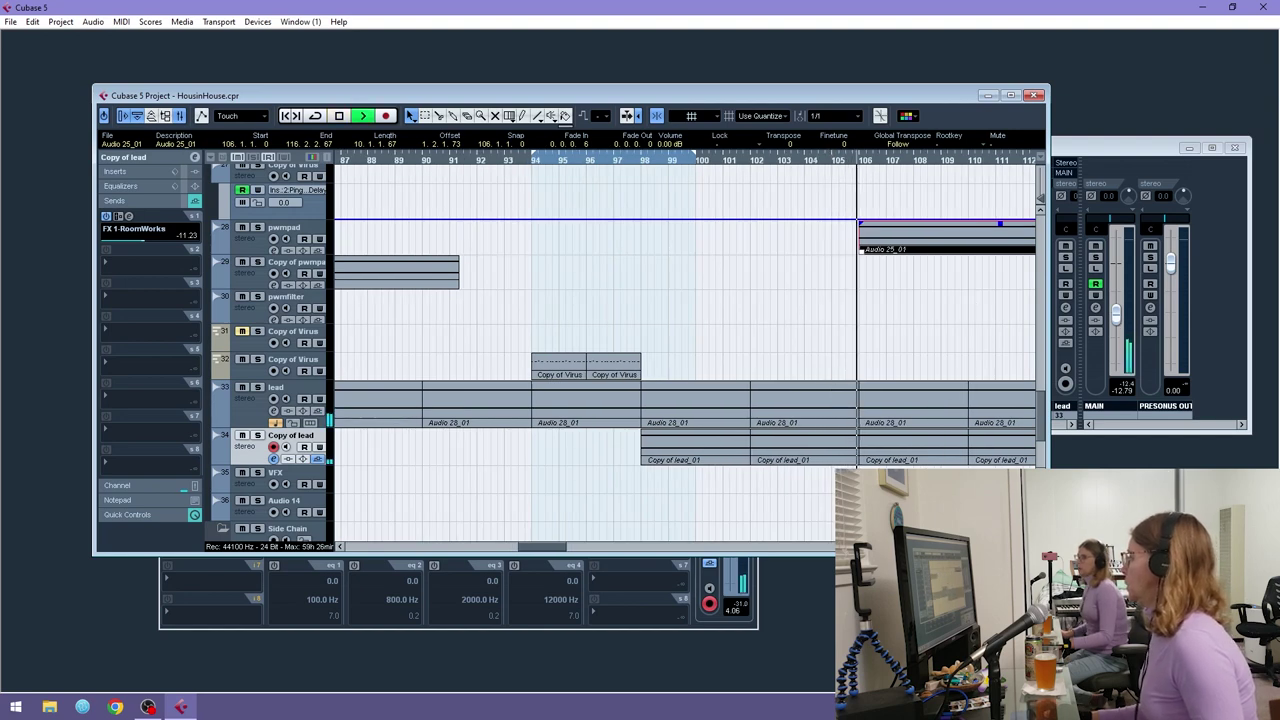
- Duplicate the lead and Copy of lead clips at bars 106 to 114 so both tracks extend to bar 122
key(g)
key(g)
key(g)
key(g)
key(g)
key(g)
drag(797, 404, 713, 473)
key(ctrl+d)
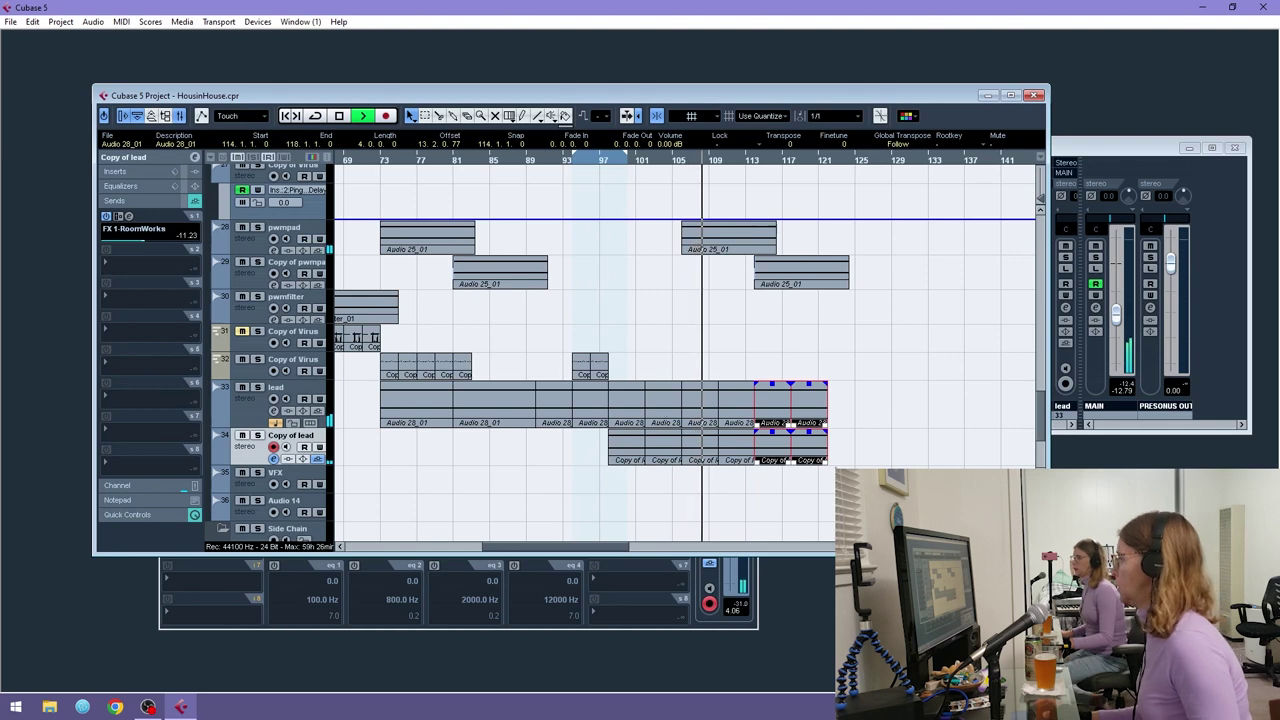
- Stop playback and delete the lead clips between bars 114 and 122 on track 33, keeping the Copy of lead clips
drag(864, 349, 714, 500)
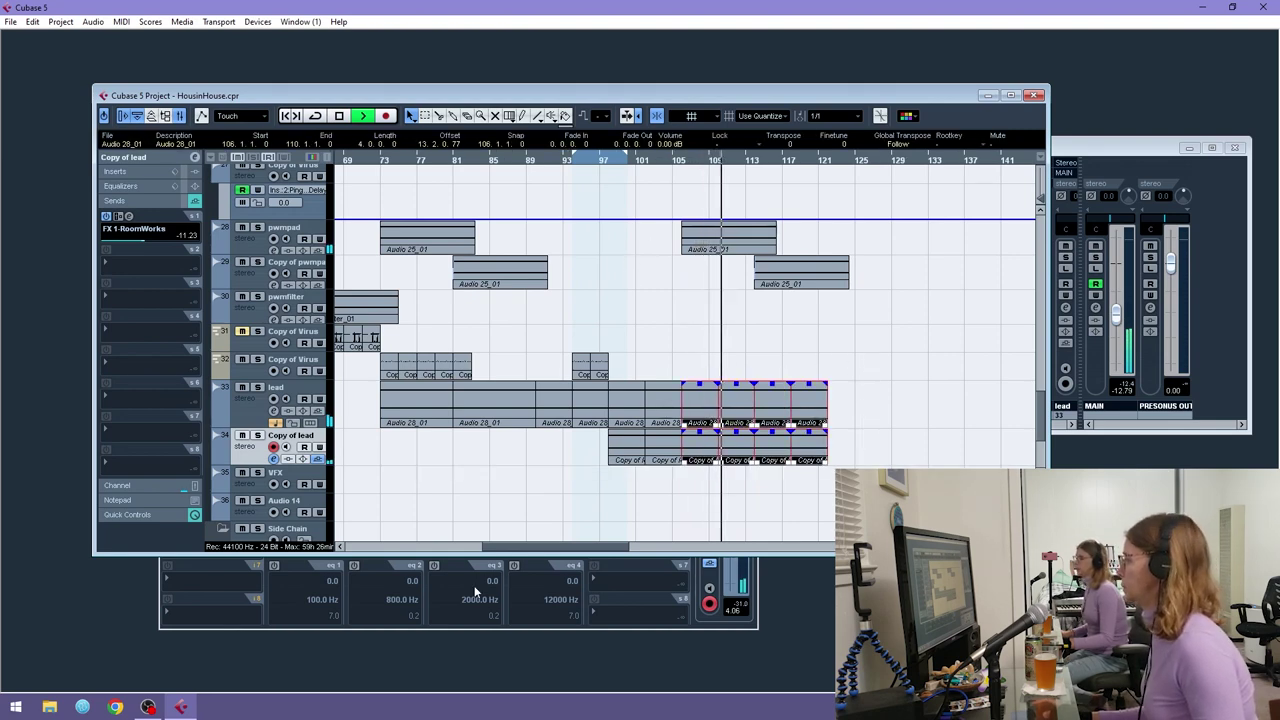
drag(514, 541, 545, 549)
scroll(672, 444, down, 3)
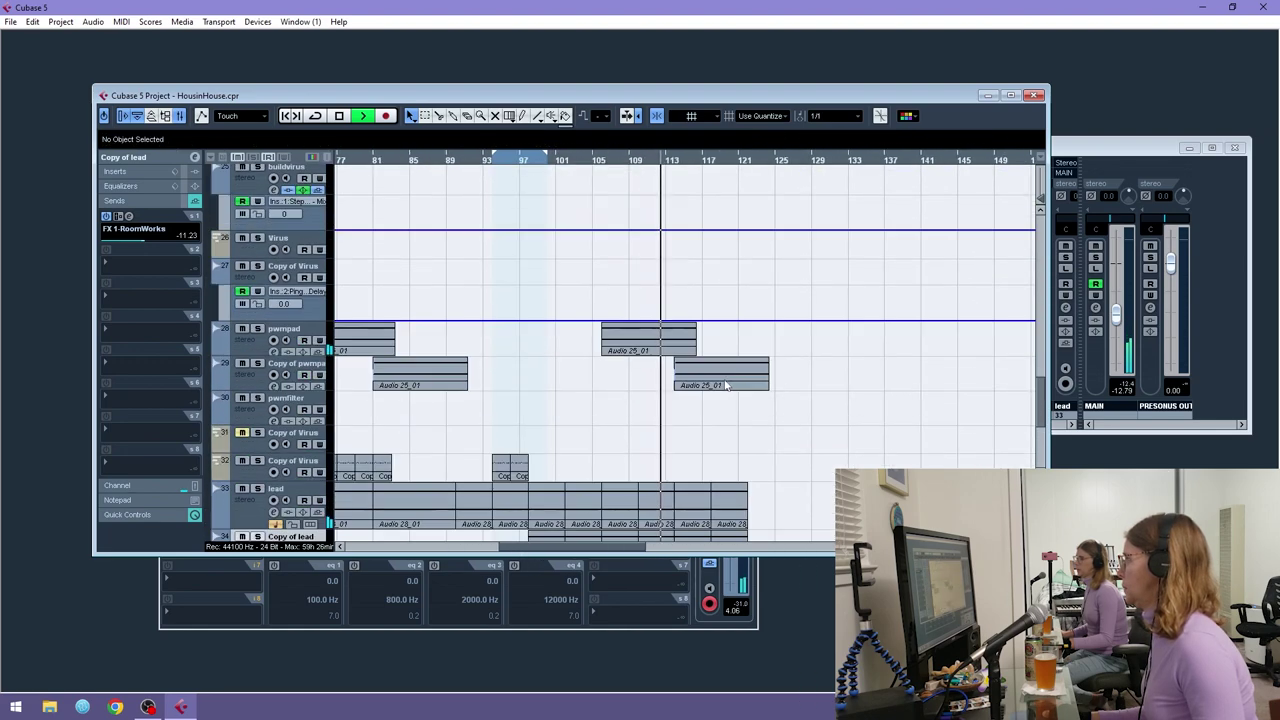
scroll(723, 381, up, 3)
scroll(714, 376, down, 3)
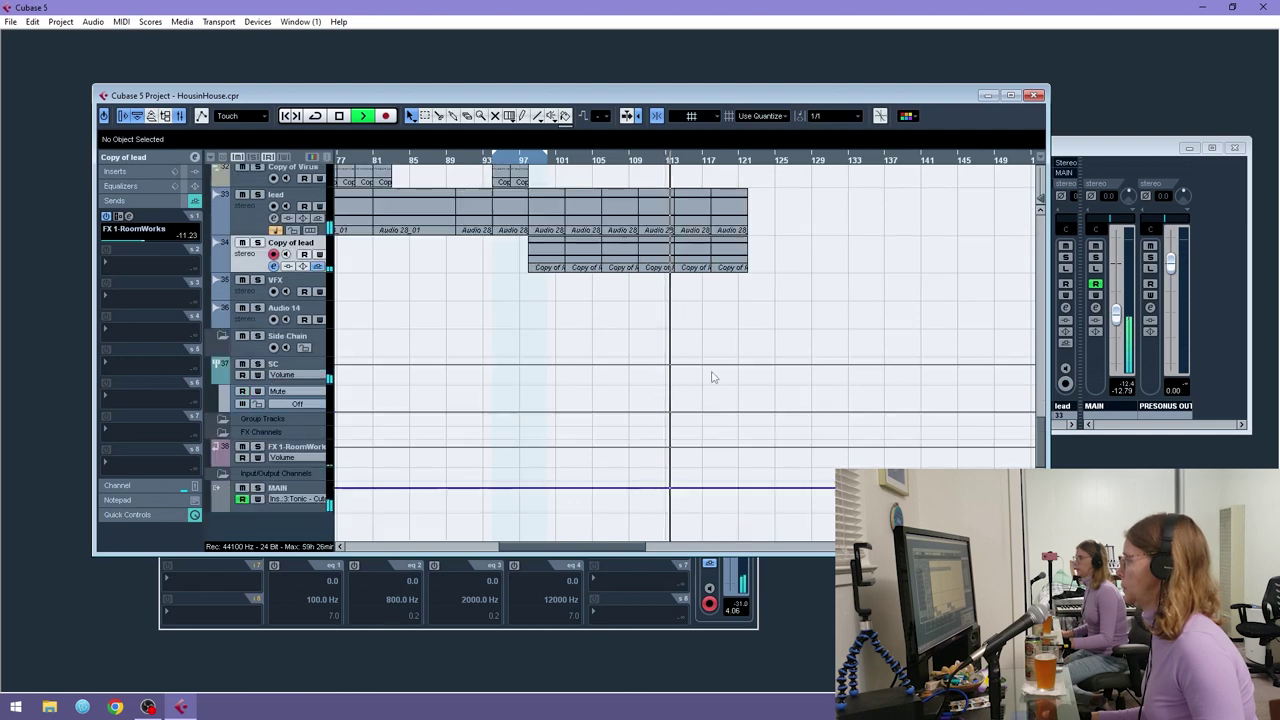
scroll(703, 211, up, 3)
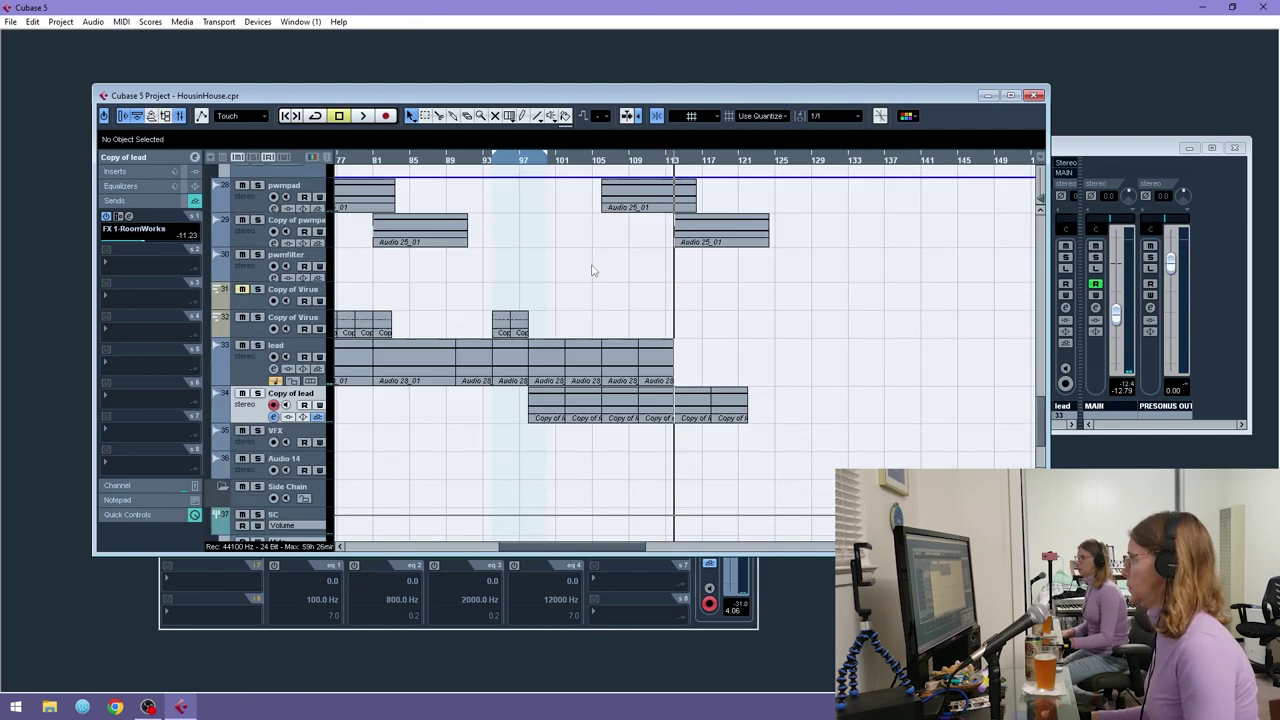
- Fill bars 114 to 122 on track 32 with four Copy of Virus clips and set the loop range to them
drag(502, 328, 684, 330)
drag(788, 334, 682, 325)
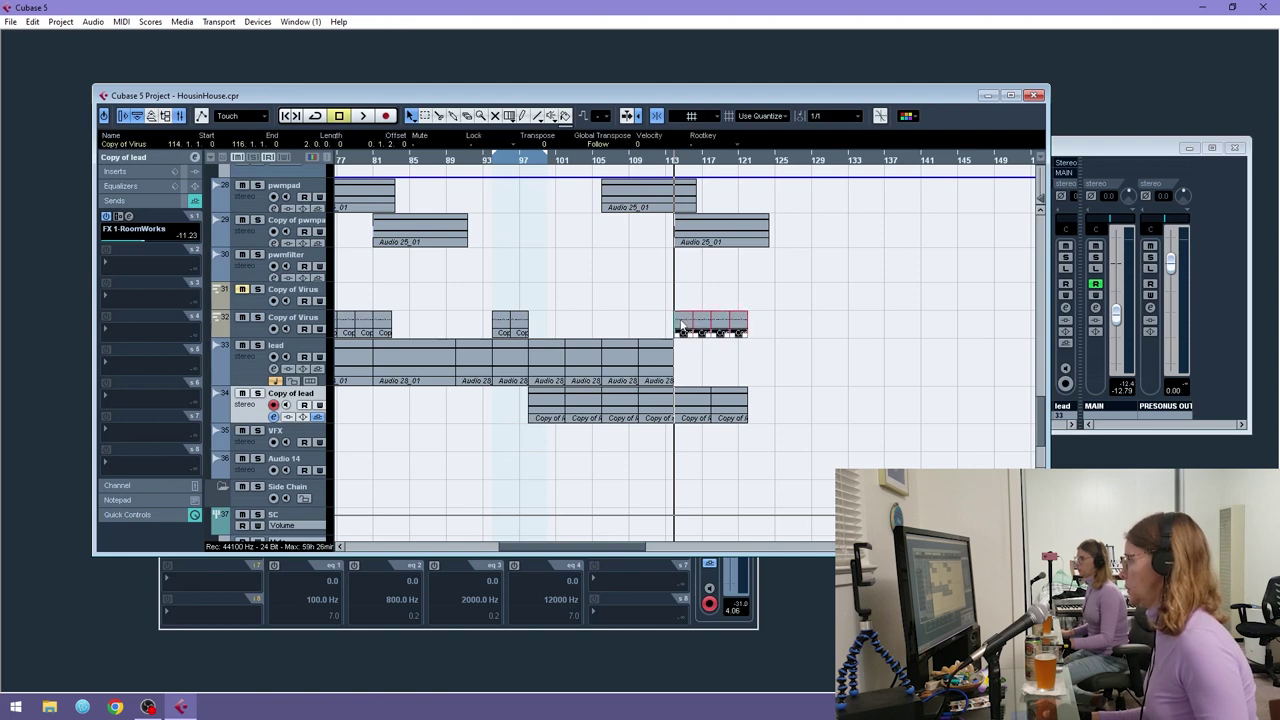
key(p)
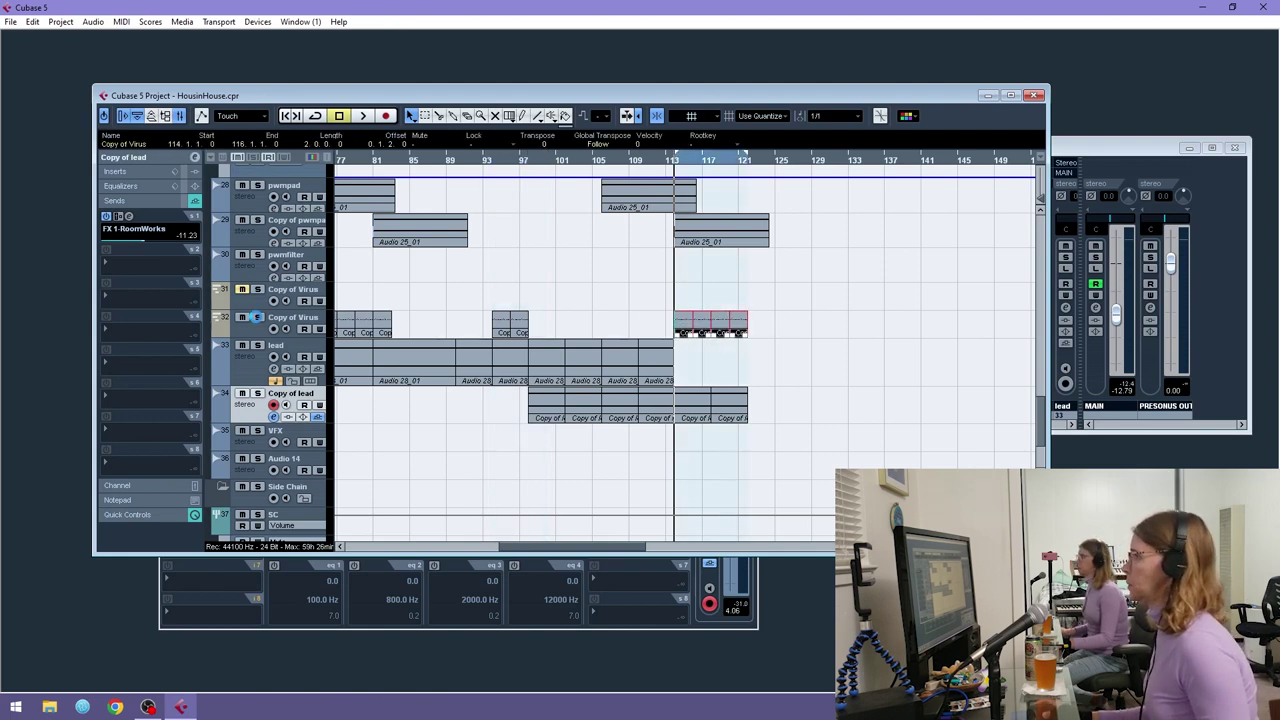
- Solo track 32 Copy of Virus and the lead track with monitoring on, and audition the range with cycle enabled
click(257, 317)
key(space)
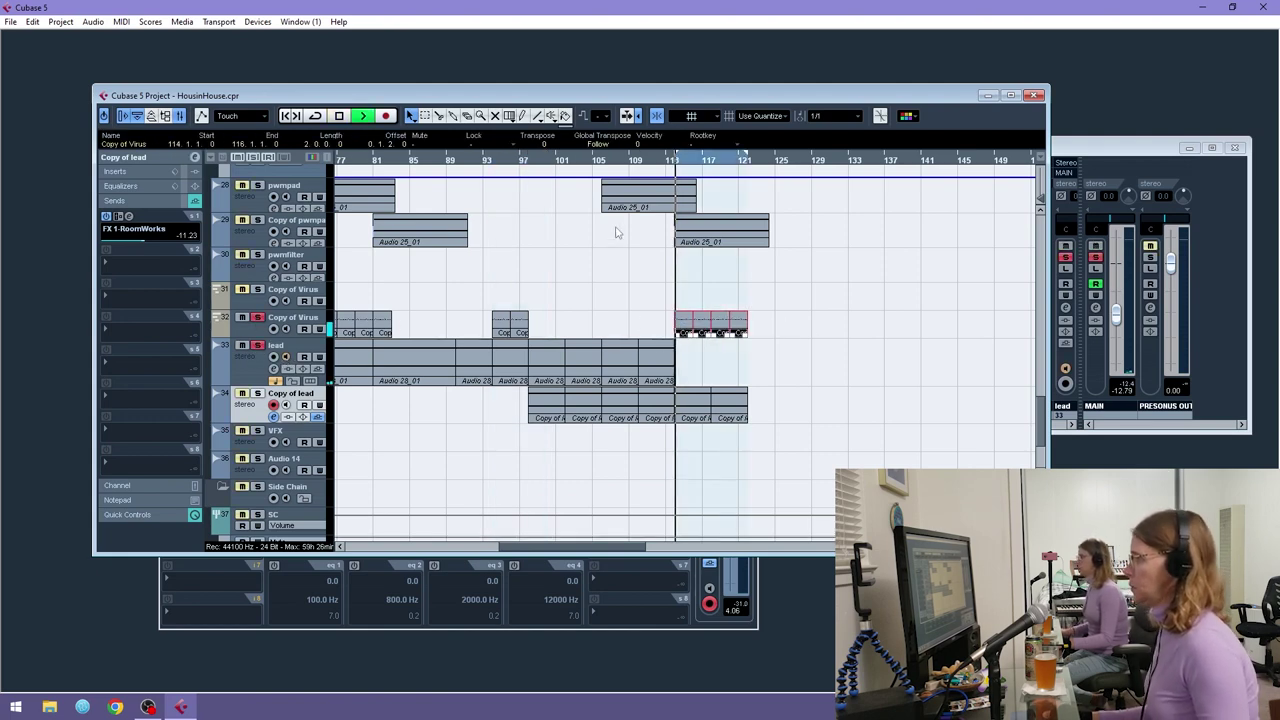
click(316, 116)
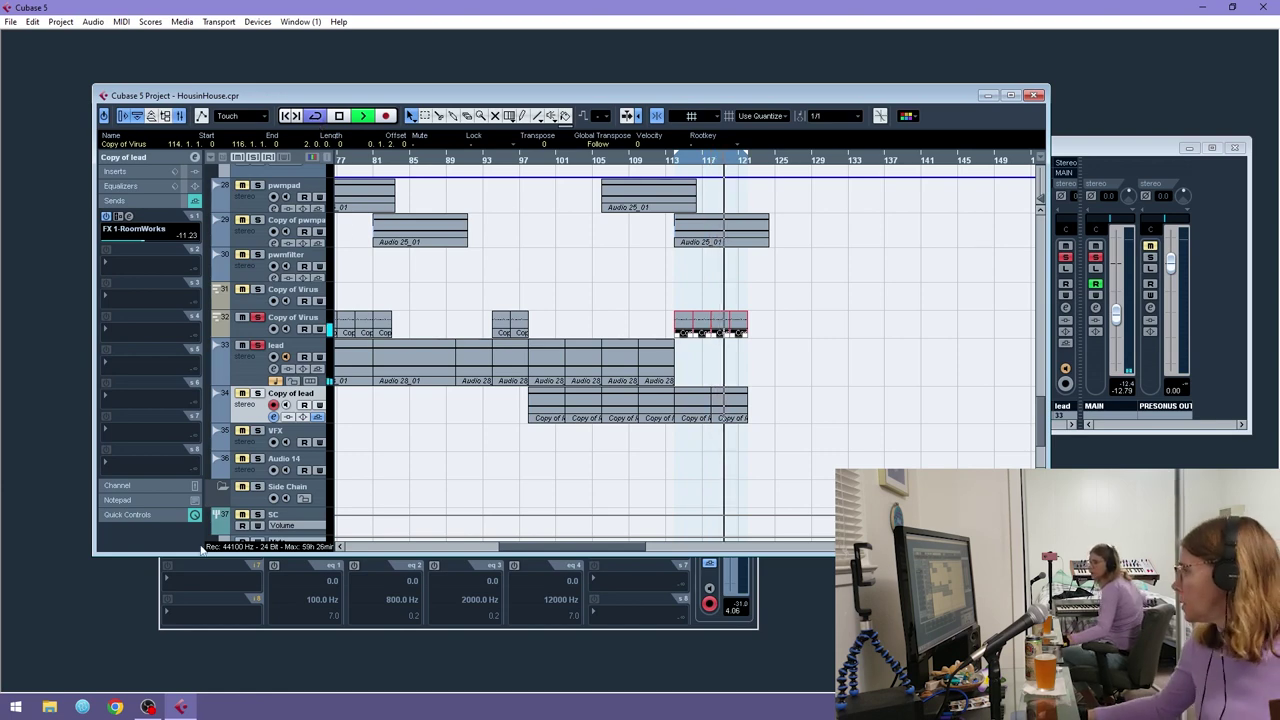
- Duplicate the lead track, delete all clips on the new copy, and stop playback
right_click(253, 366)
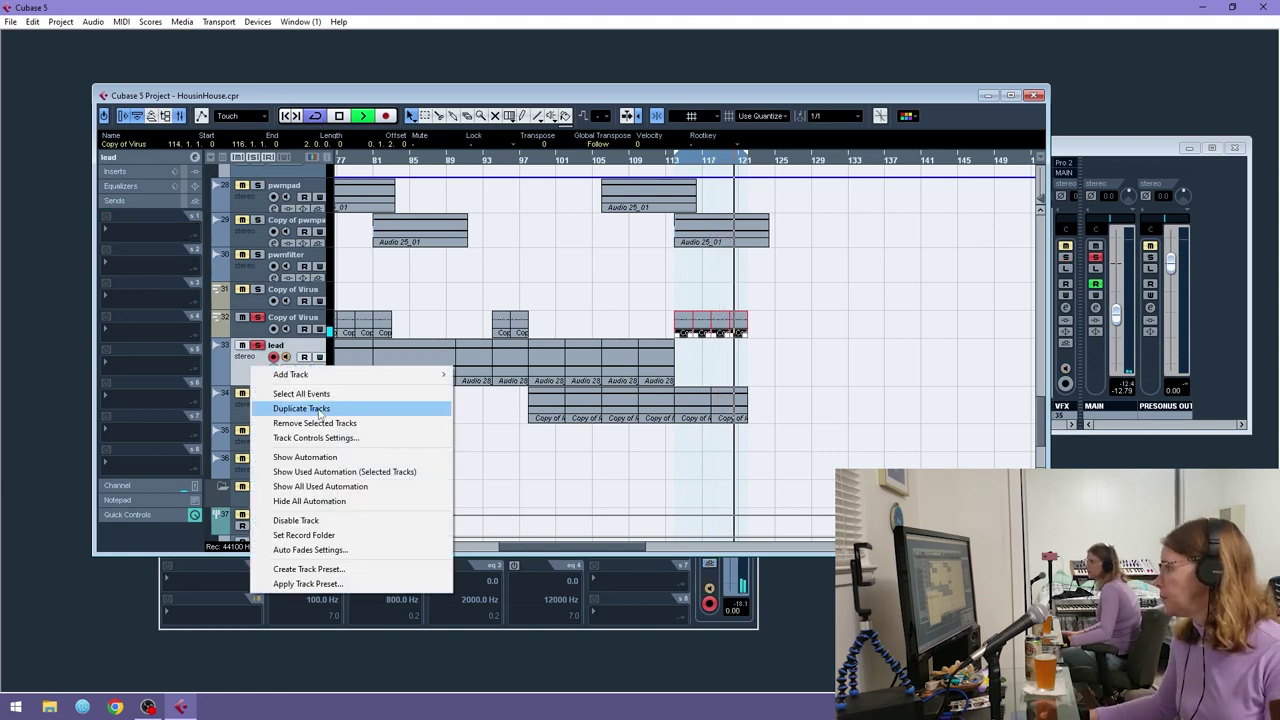
click(313, 408)
click(693, 374)
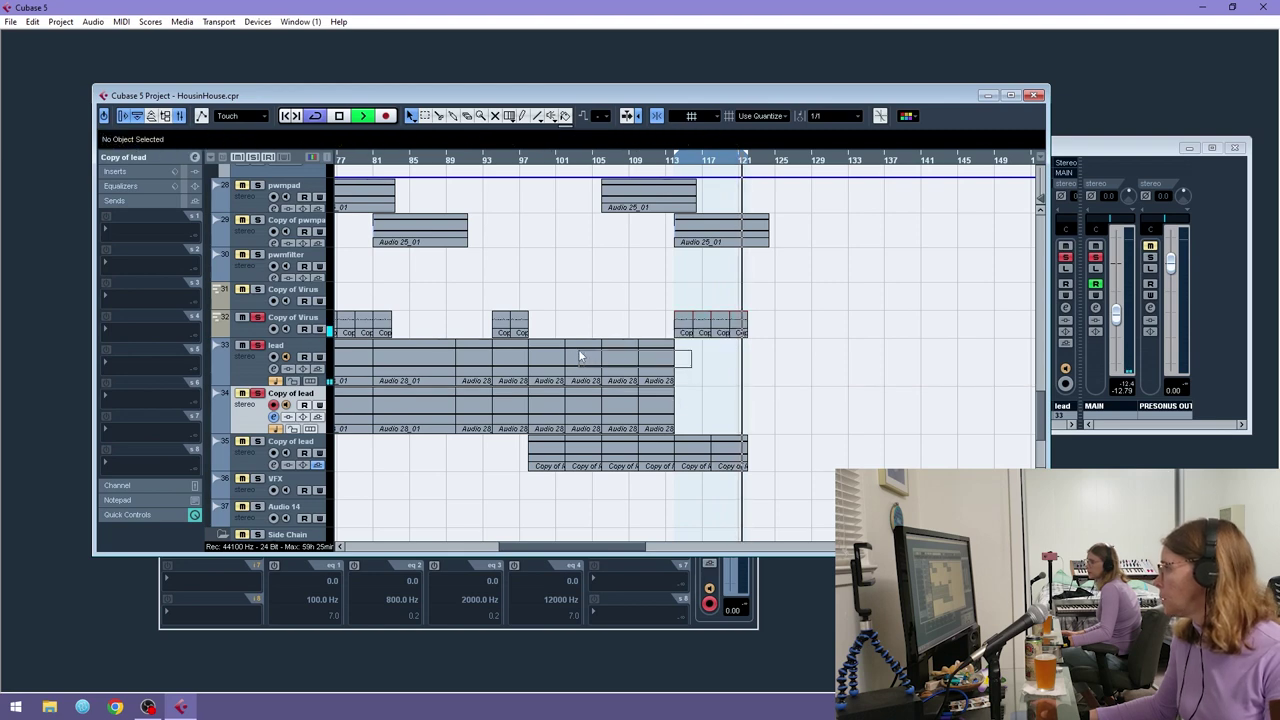
drag(403, 362, 353, 362)
drag(715, 412, 363, 423)
key(Delete)
key(space)
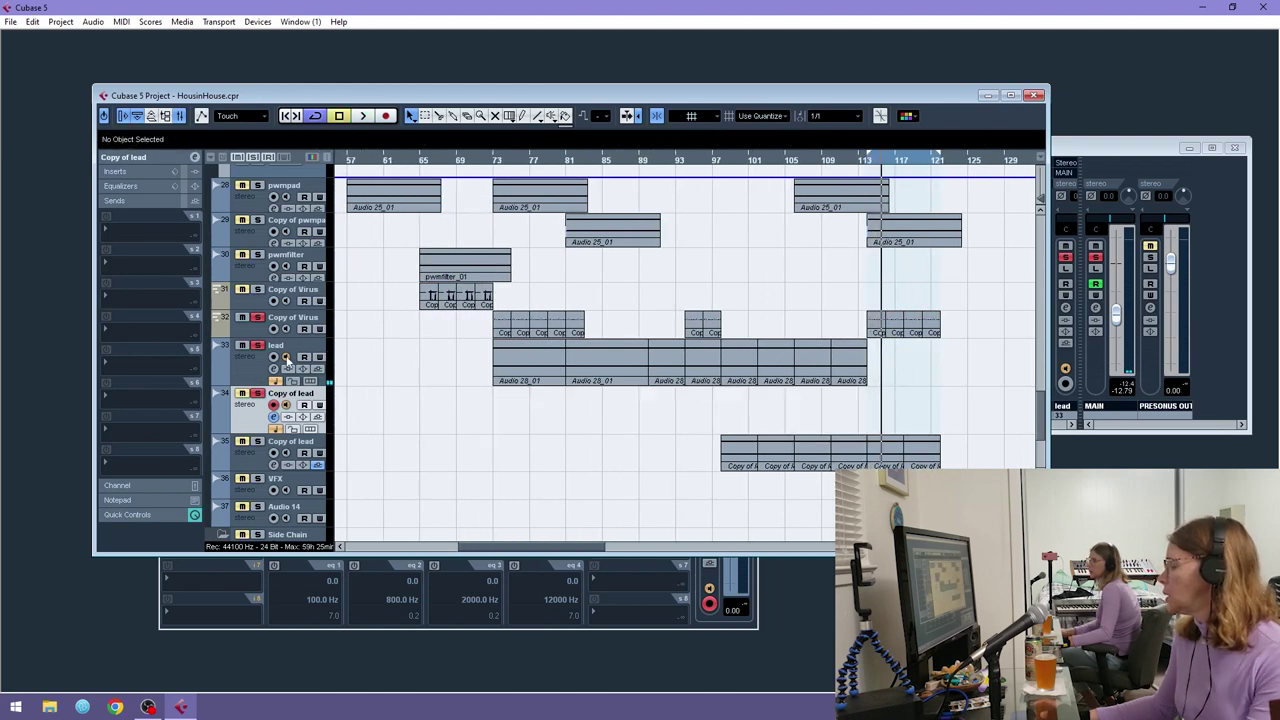
- Turn off all solos and audition the section around bar 114 with the armed Copy of lead track 34 monitored
click(250, 158)
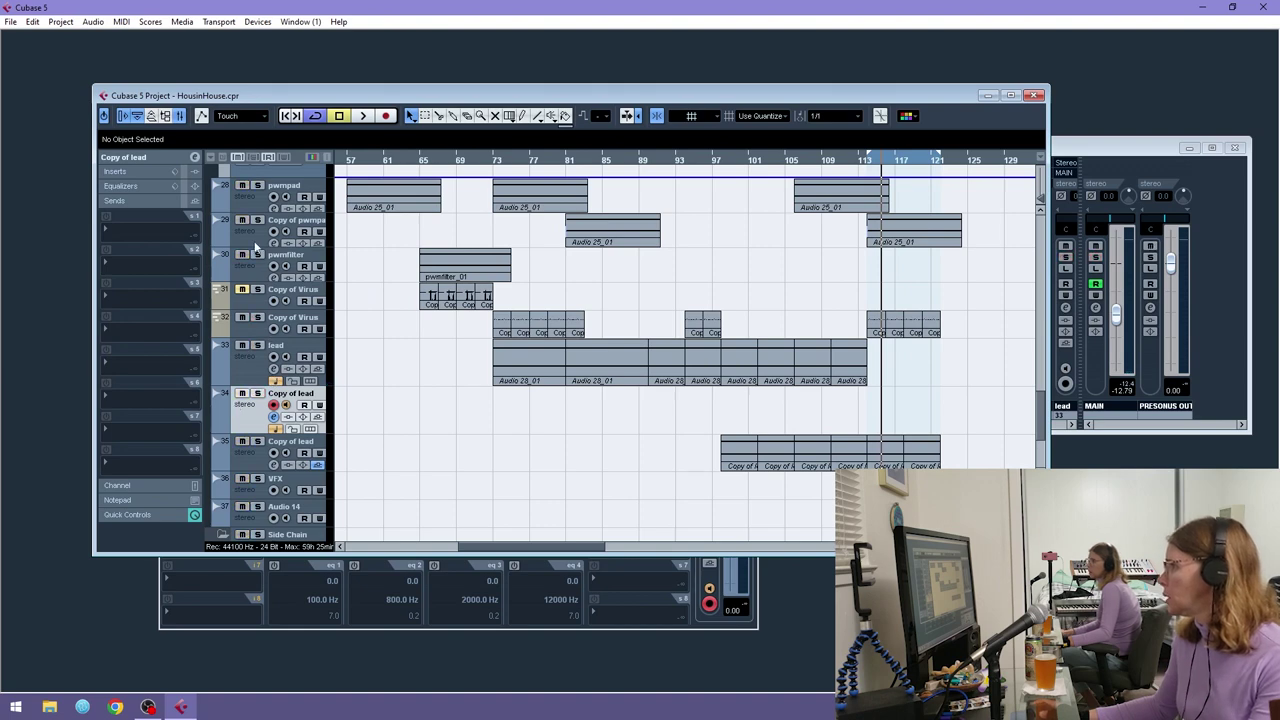
drag(857, 170, 849, 180)
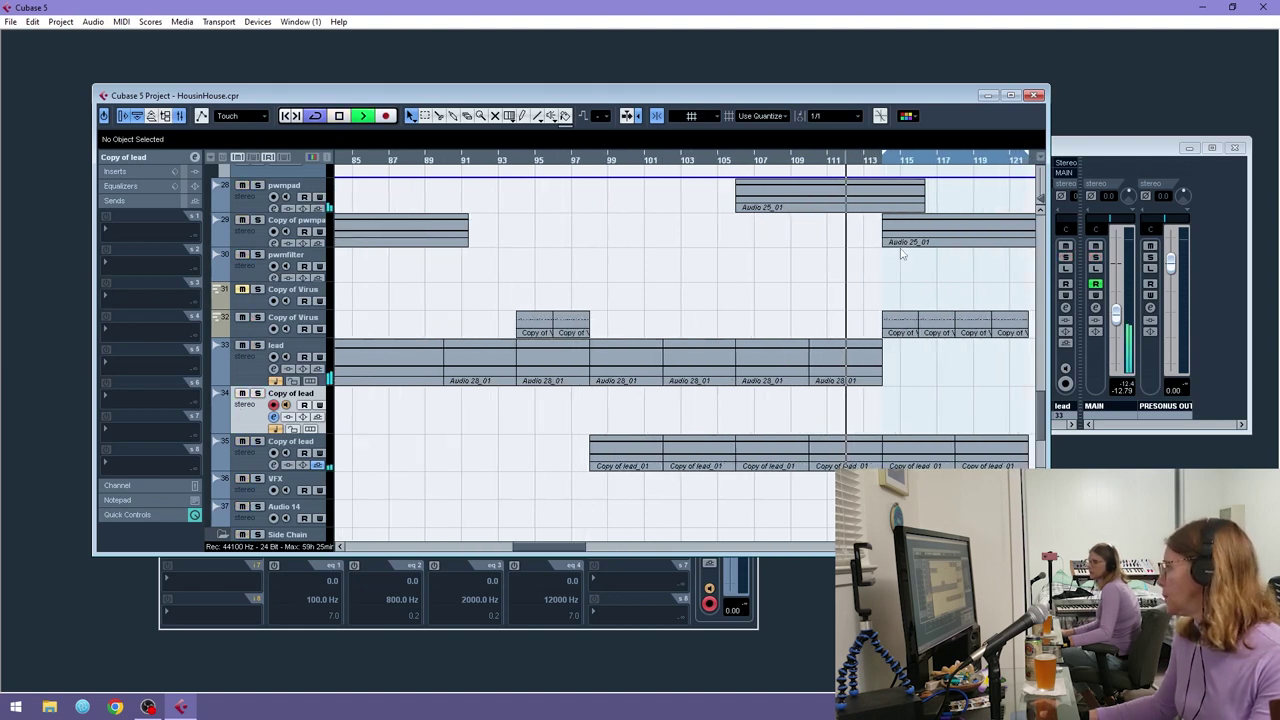
drag(540, 550, 564, 551)
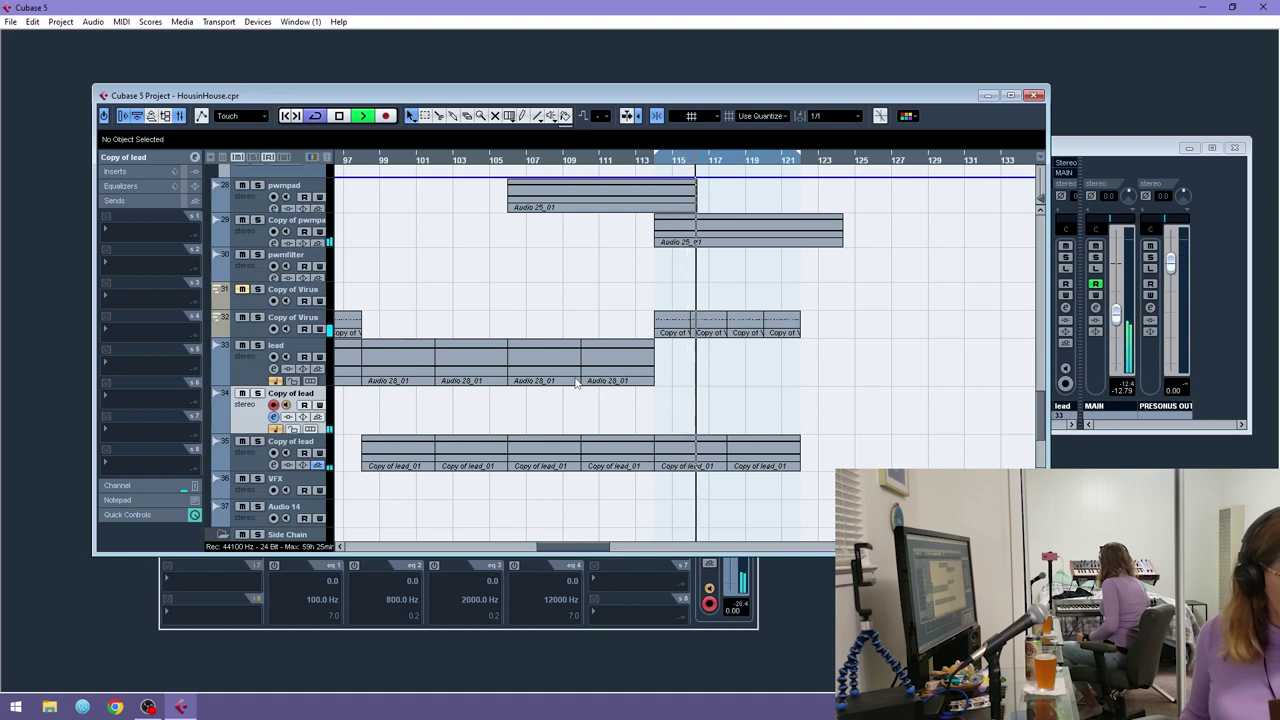
key(space)
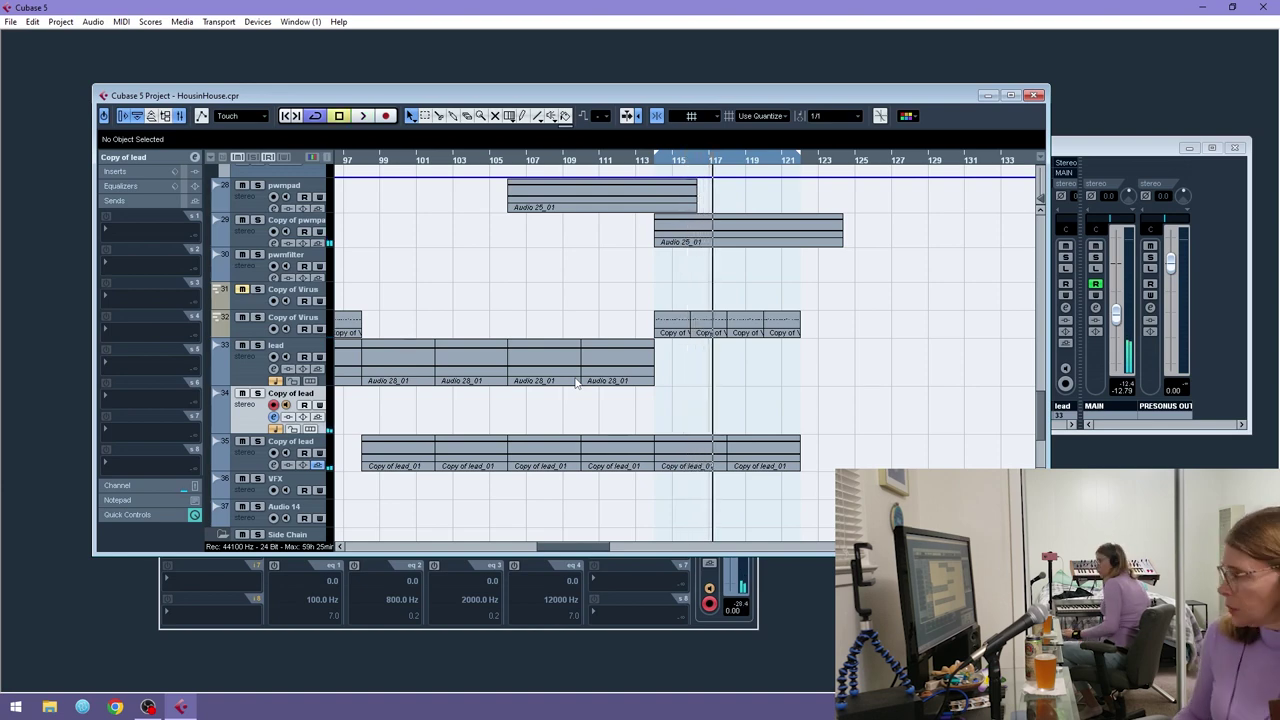
key(space)
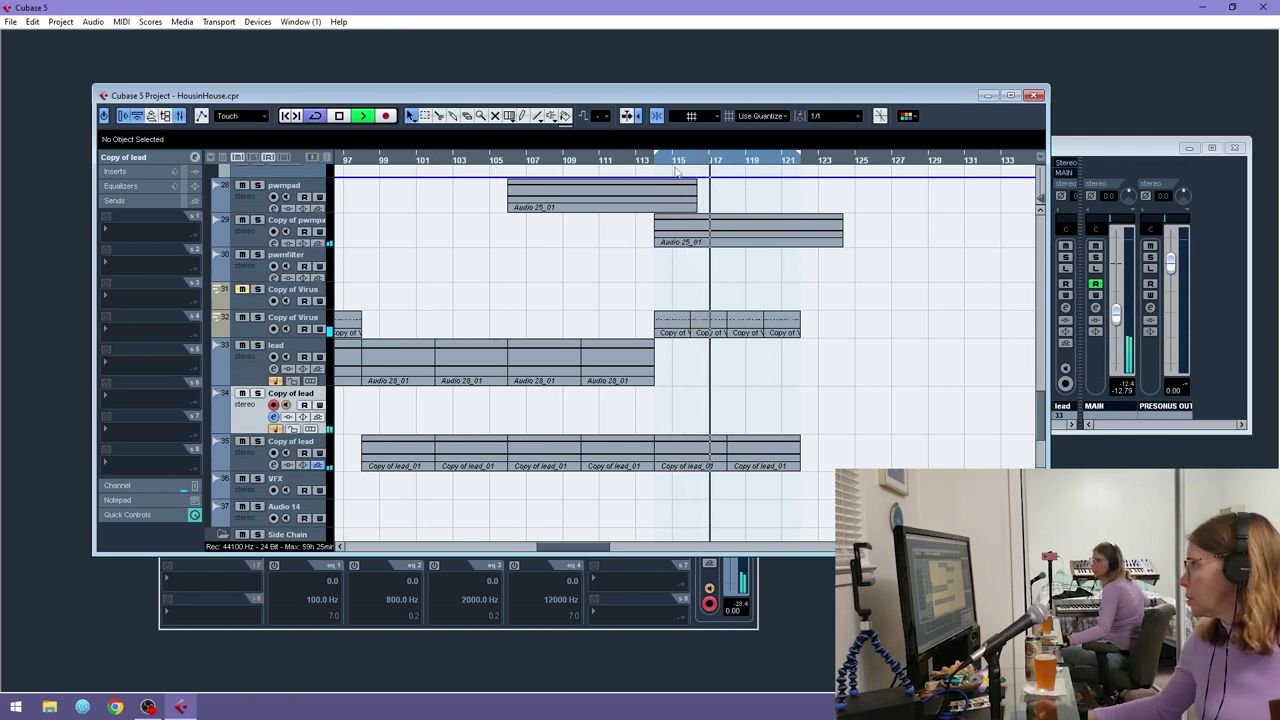
key(space)
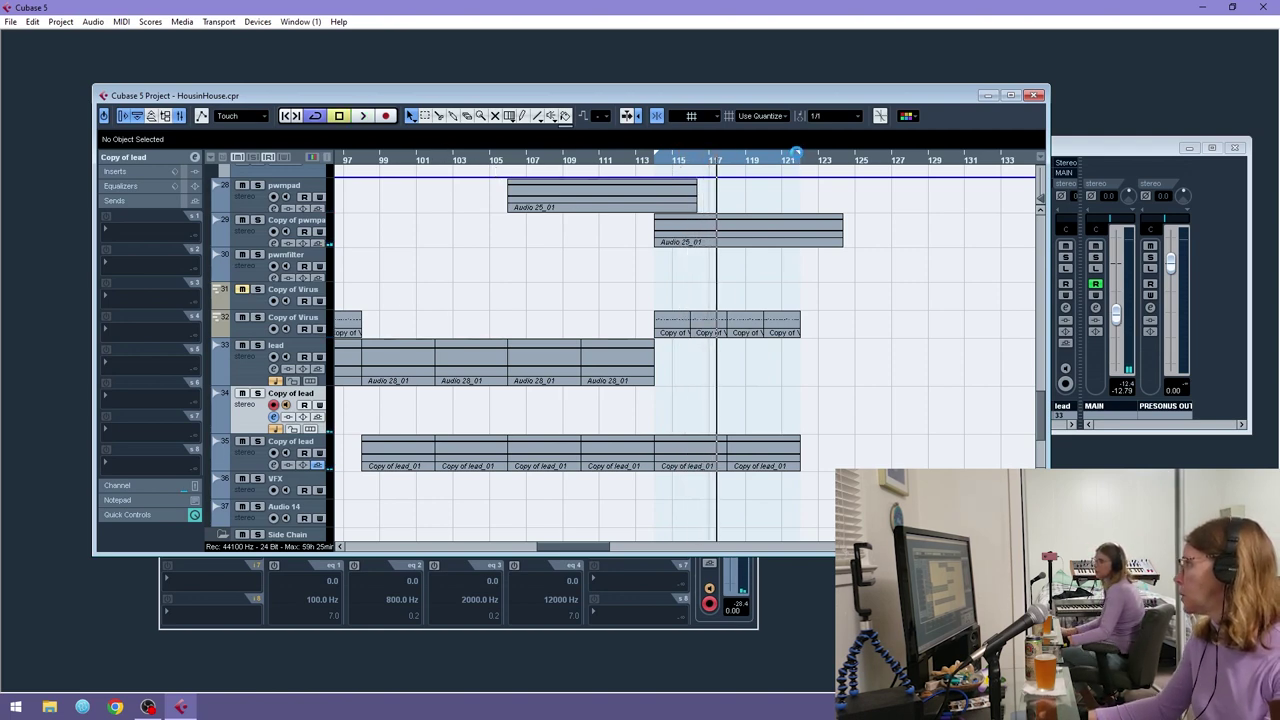
- Extend the loop end to bar 128 and record a new take on Copy of lead track 34 from bar 113 to about bar 125
drag(648, 164, 627, 181)
click(385, 116)
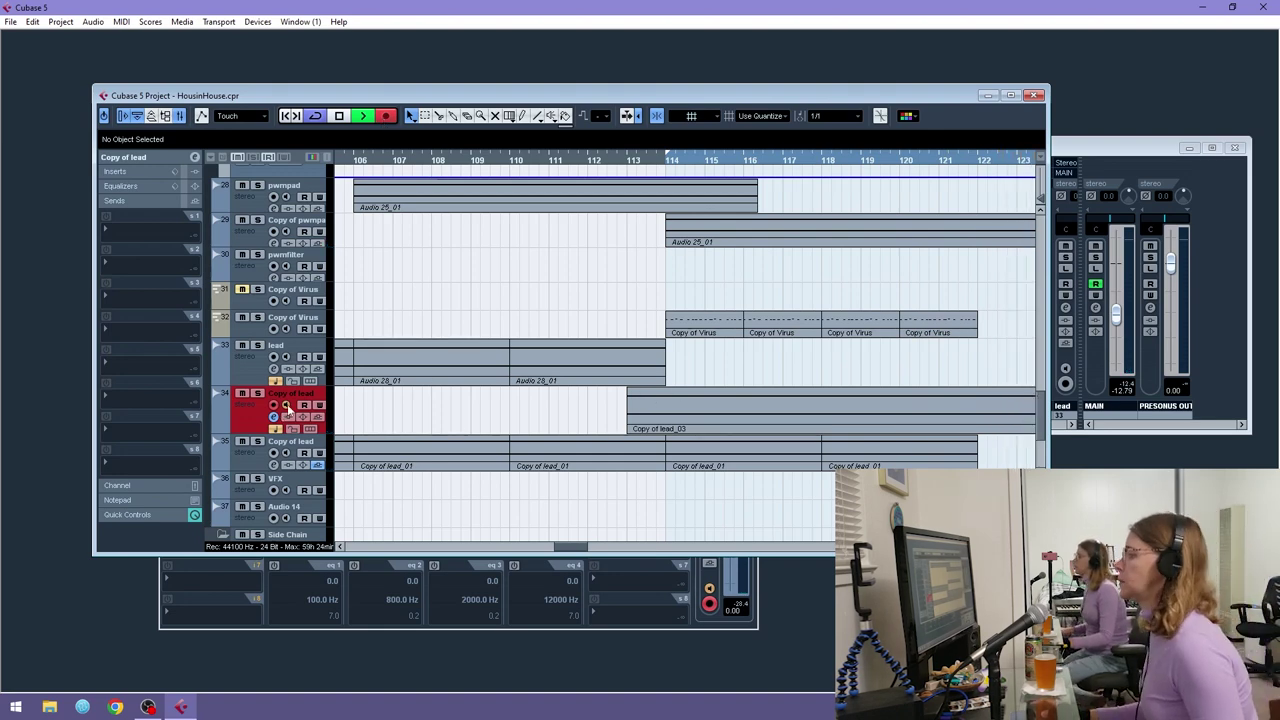
key(space)
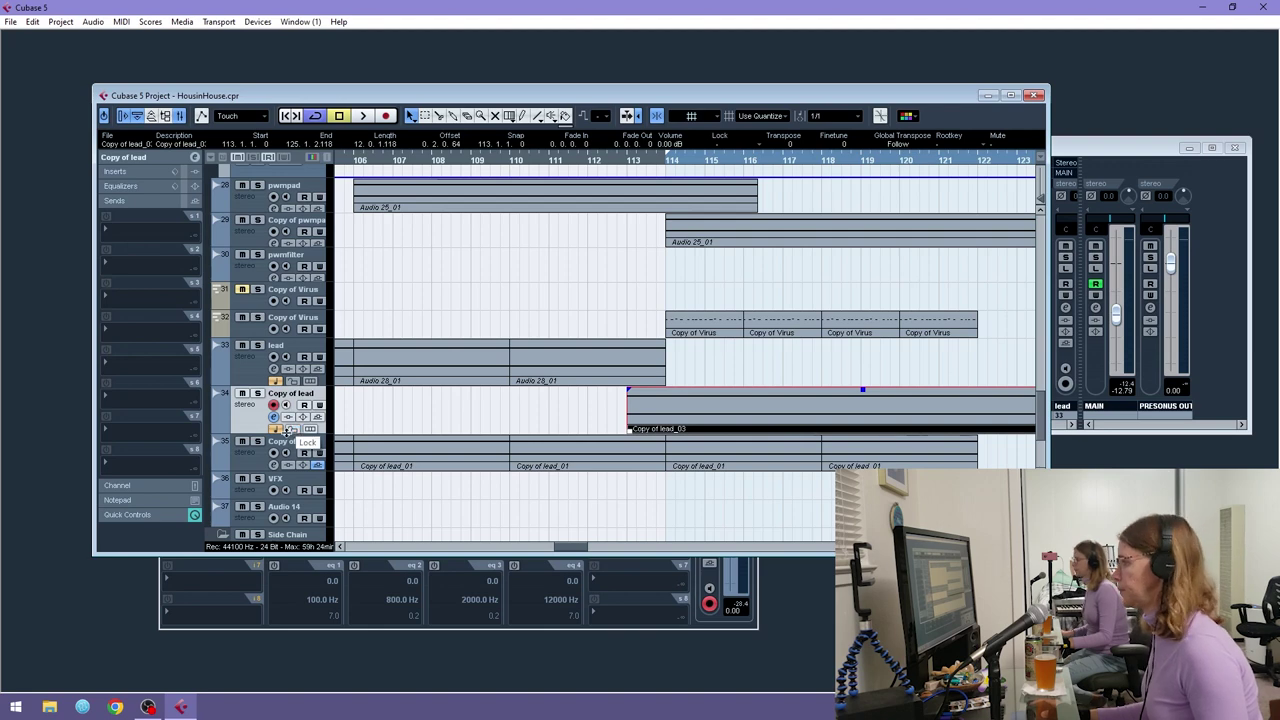
- Split the recorded take on track 34 near bar 114, delete its lead-in, and align the remaining clip's start to bar 114
drag(288, 433, 298, 578)
drag(686, 161, 473, 236)
key(3)
click(531, 387)
key(1)
click(515, 387)
key(Delete)
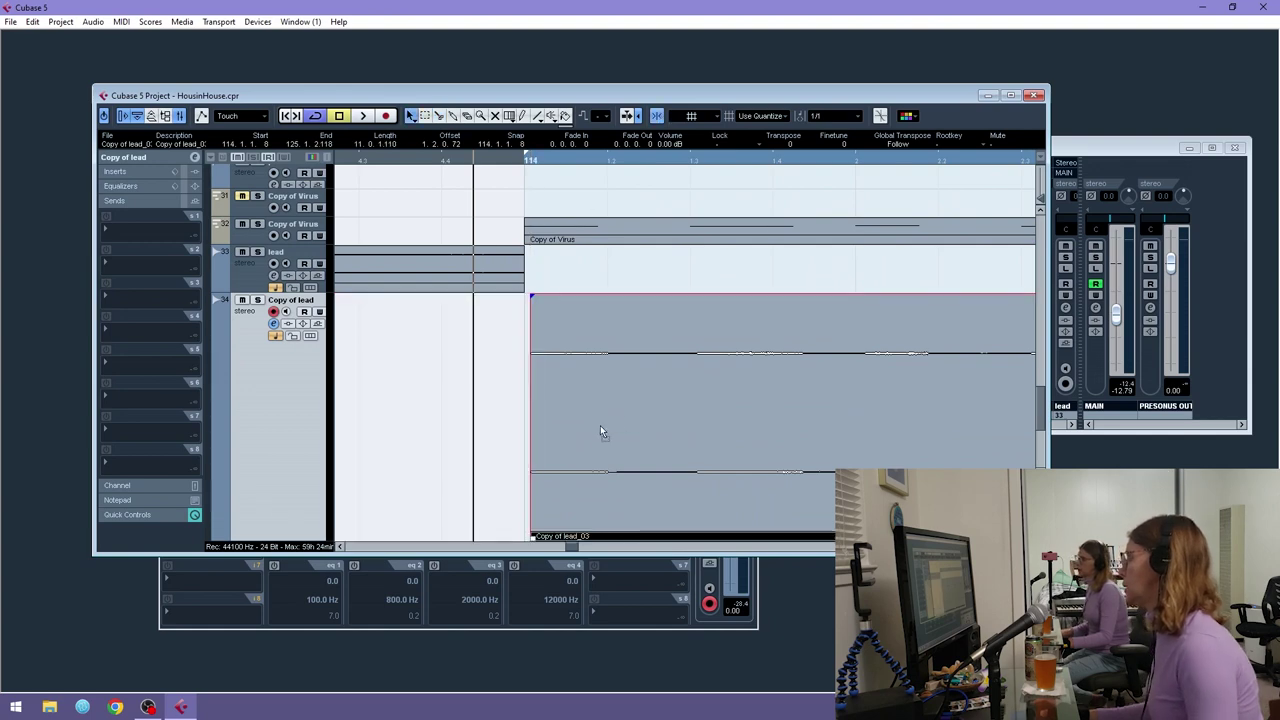
drag(611, 428, 537, 366)
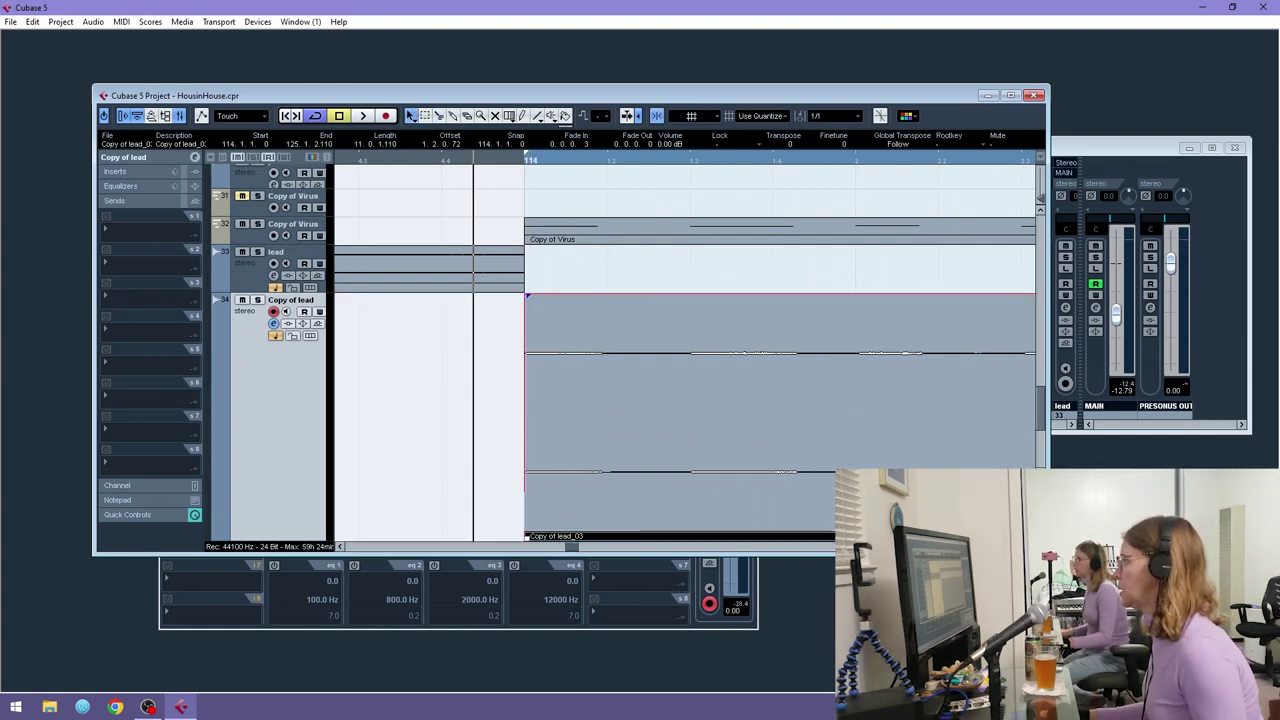
- Look over the drum and synth tracks across the whole arrangement and start playback shortly before bar 114
key(shift+f)
scroll(690, 346, up, 15)
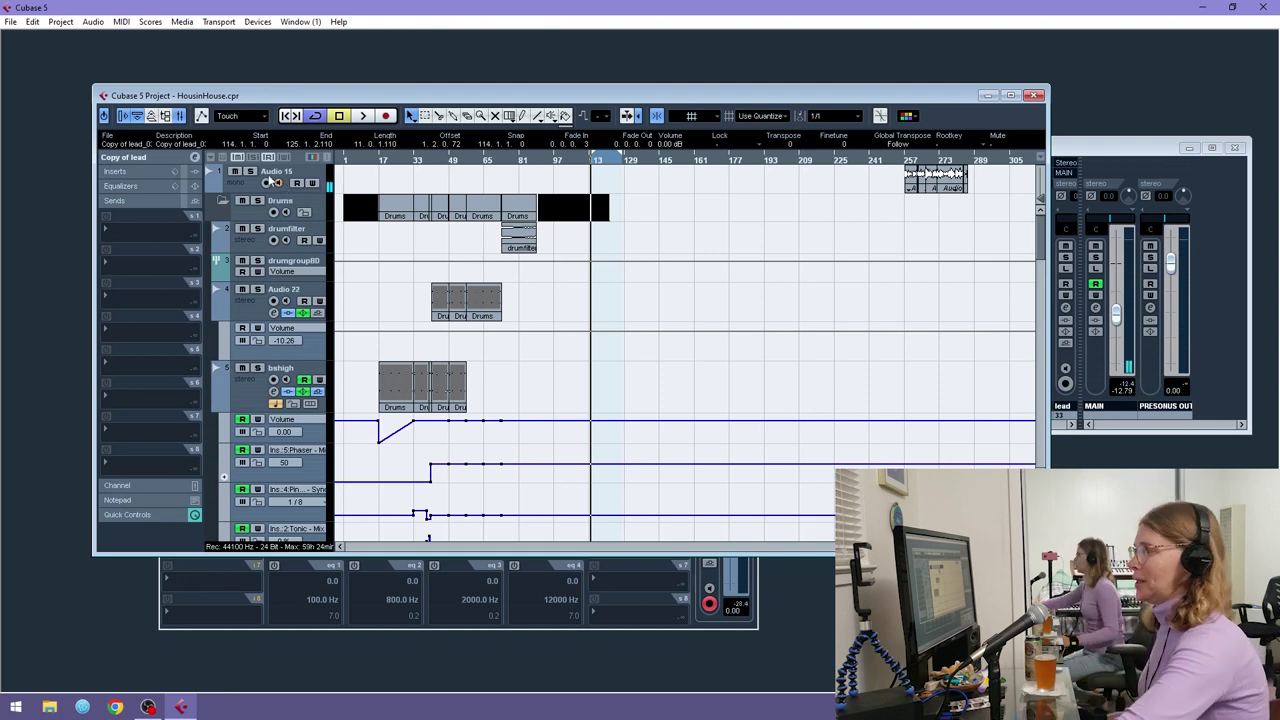
scroll(780, 250, down, 8)
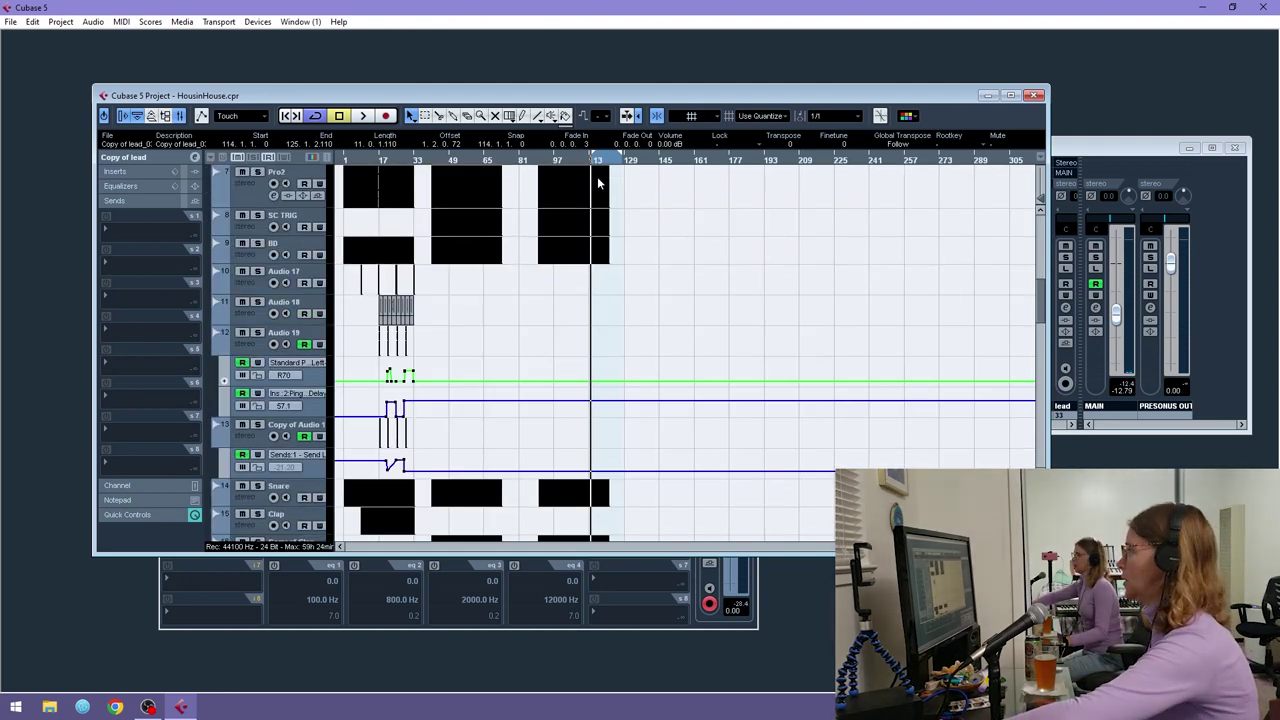
scroll(383, 229, up, 8)
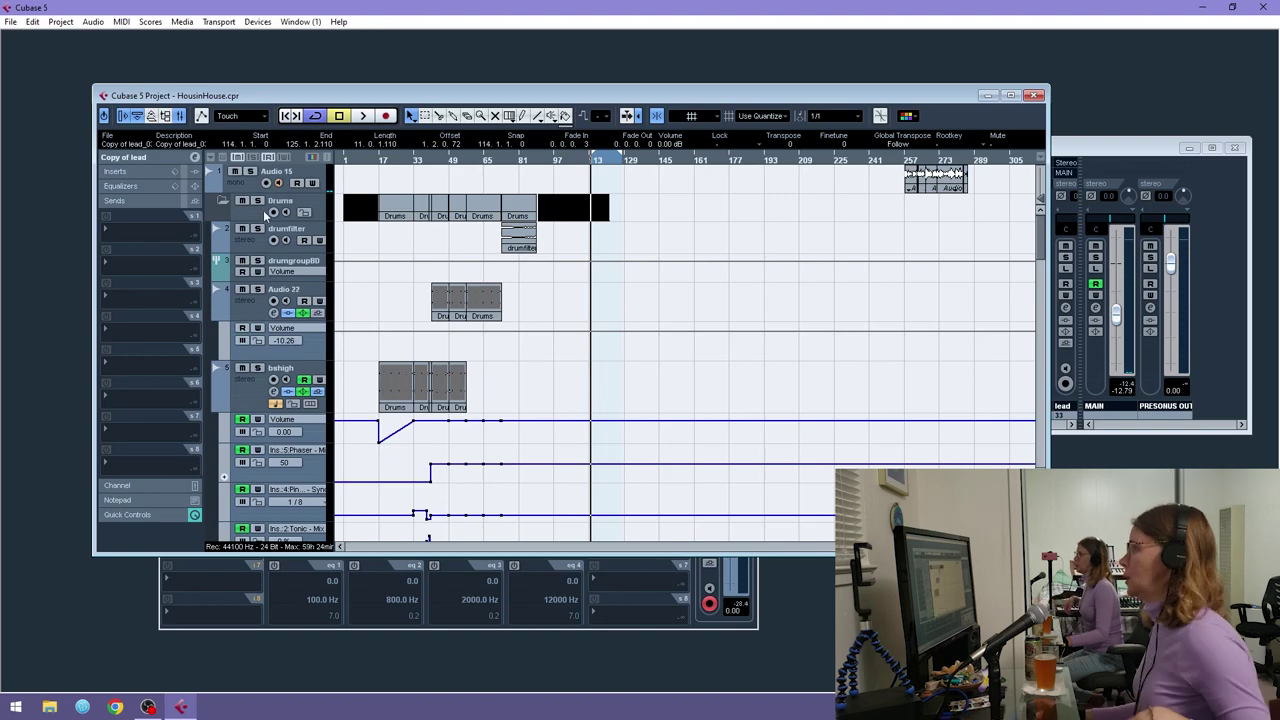
scroll(541, 268, down, 12)
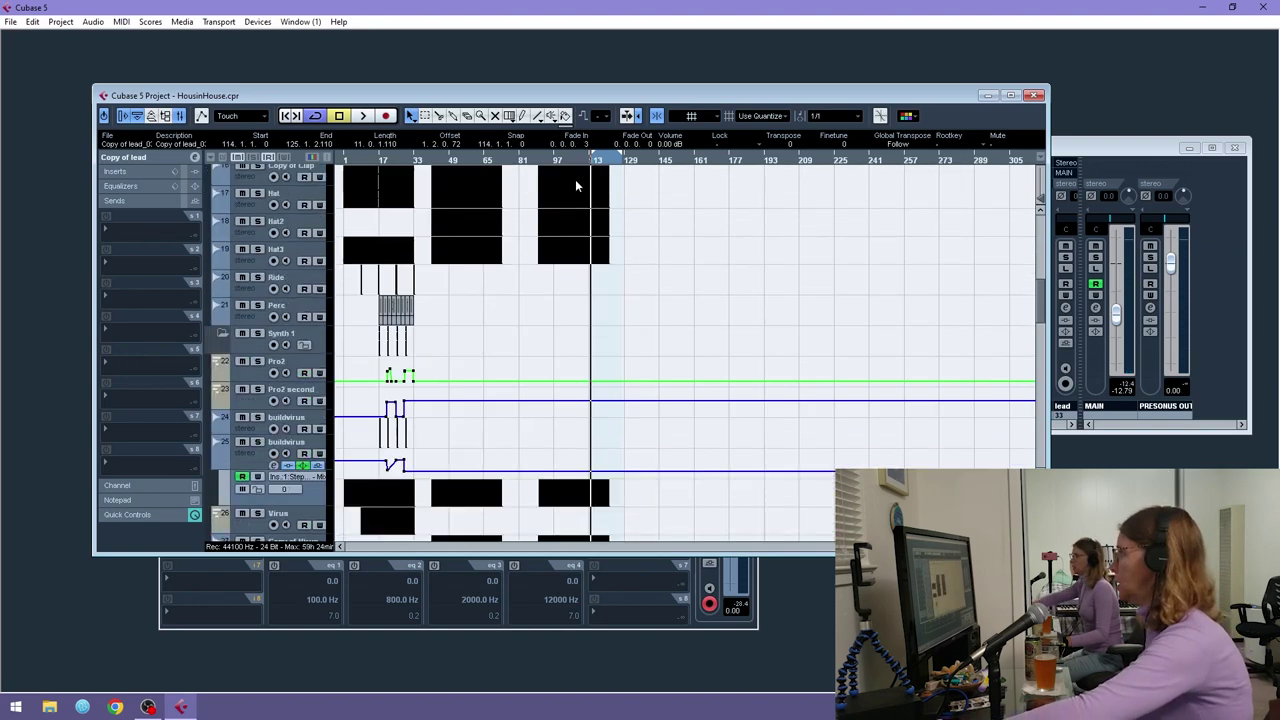
key(h)
key(h)
key(h)
key(KP_Subtract)
key(space)
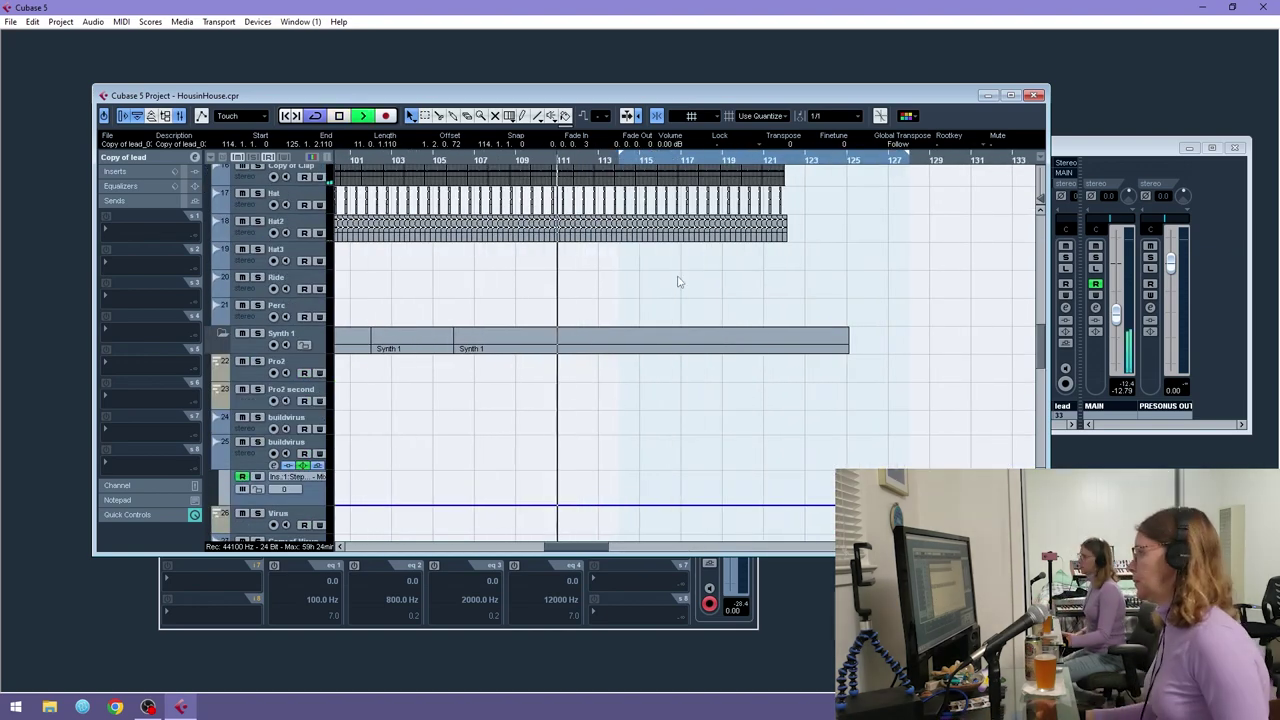
- Reduce the height of track 34 and duplicate the last two lead clips on track 33 to fill bars 114 to 122
scroll(677, 280, down, 6)
scroll(648, 324, down, 5)
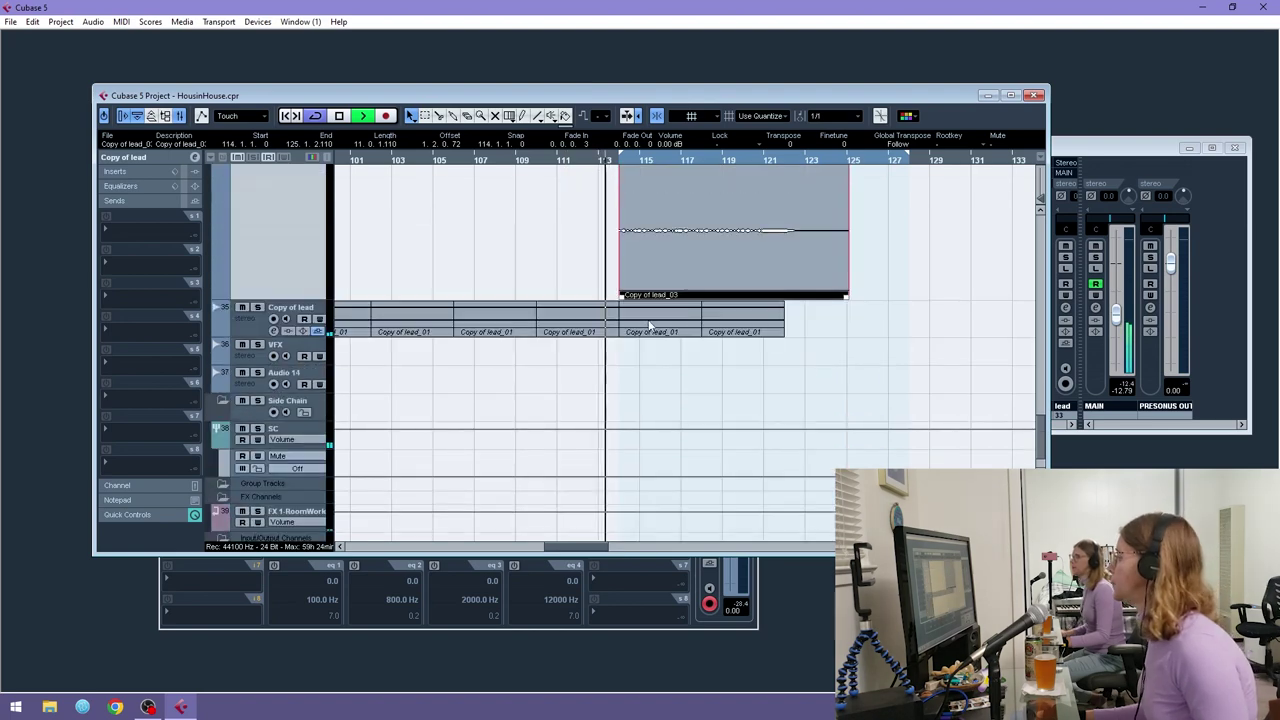
scroll(651, 330, up, 3)
drag(302, 526, 277, 305)
drag(681, 260, 529, 258)
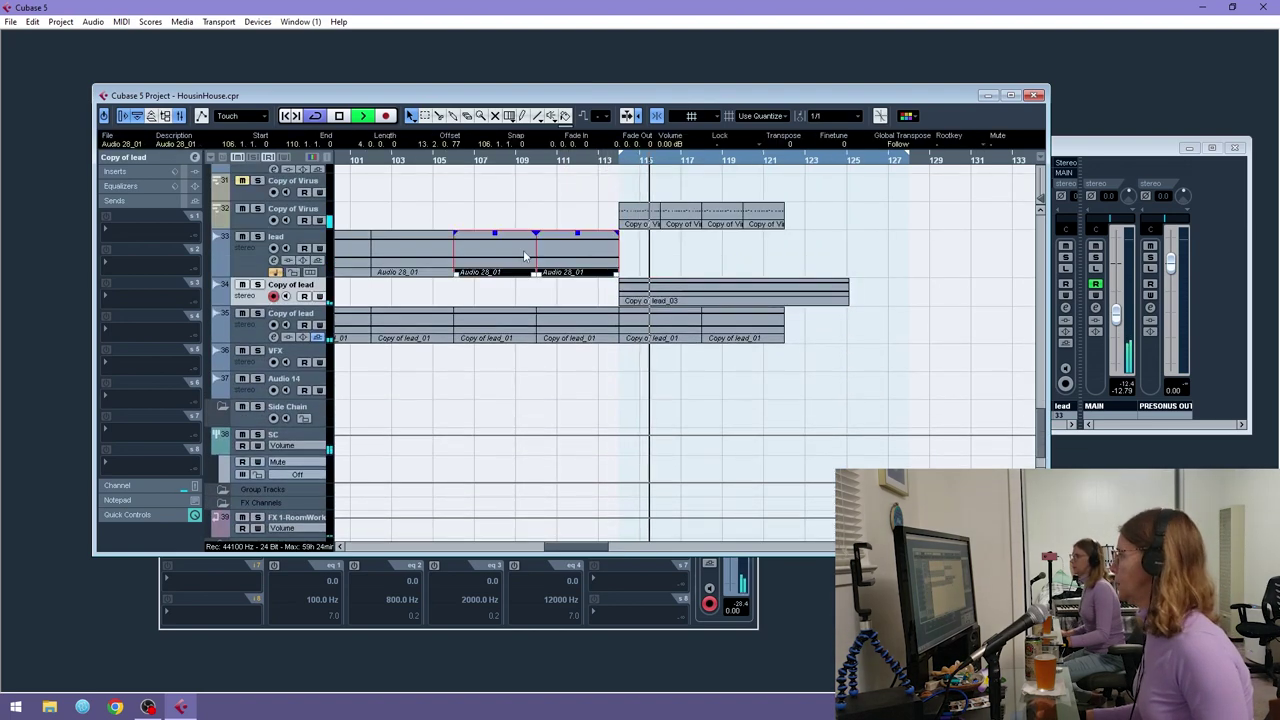
key(ctrl+d)
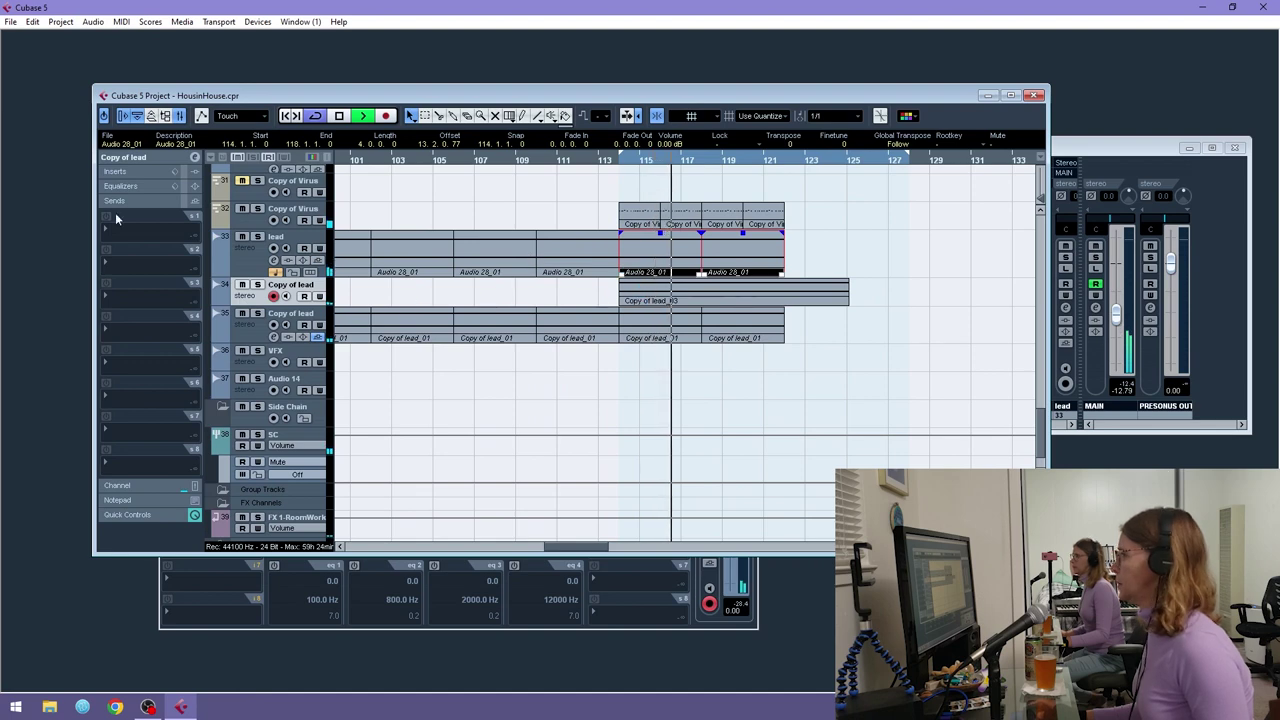
click(123, 172)
click(131, 225)
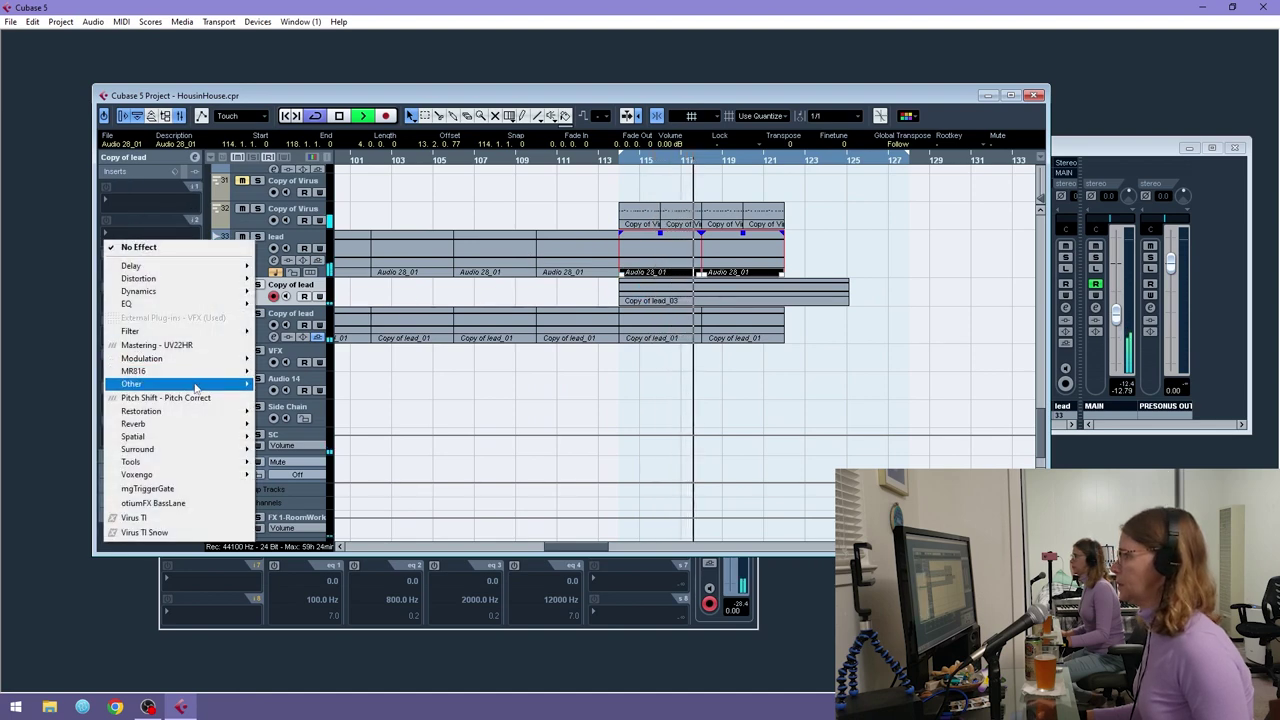
mouse_move(200, 358)
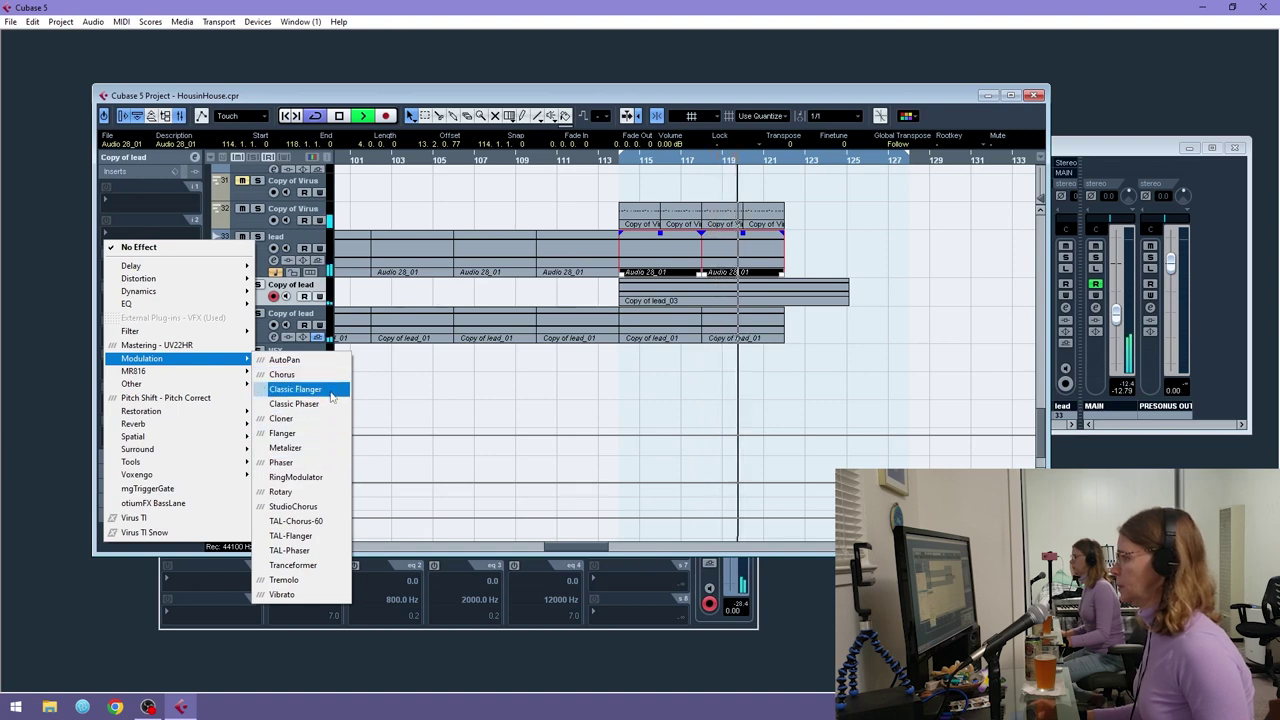
click(201, 98)
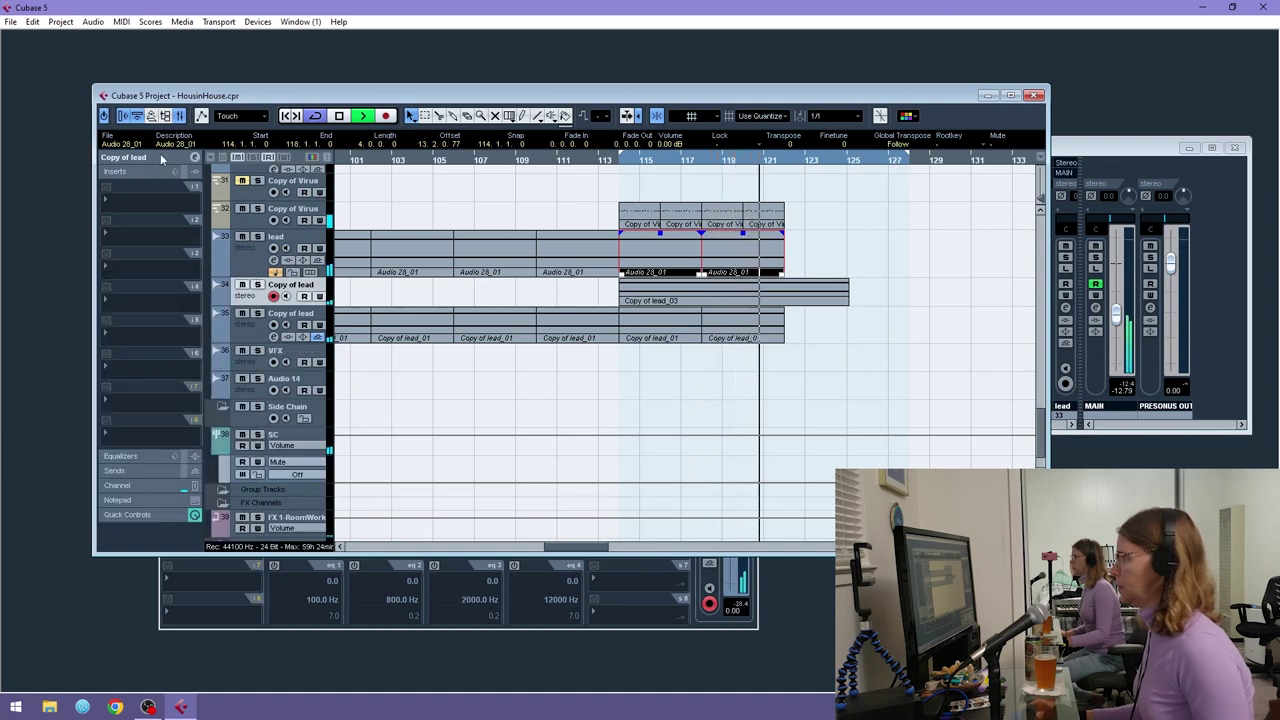
click(150, 158)
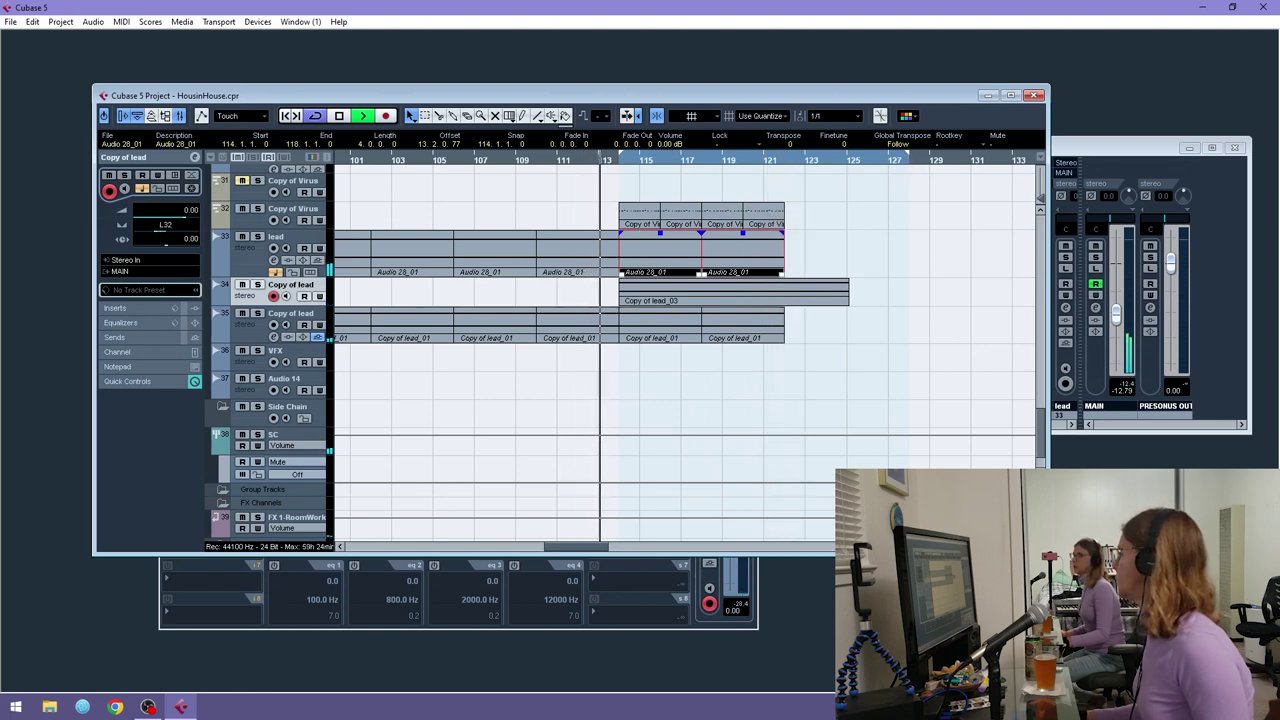
- Set the loop range from bar 33 to bar 122 during playback
key(h)
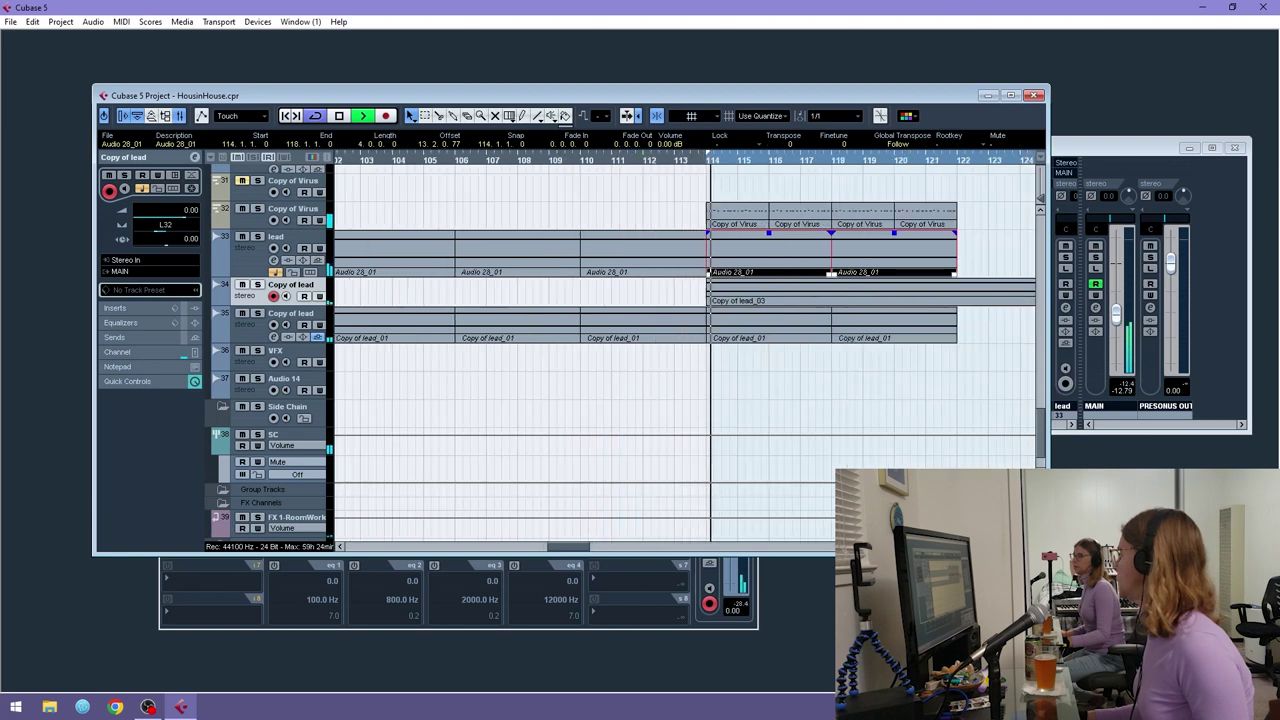
scroll(1018, 191, right, 2)
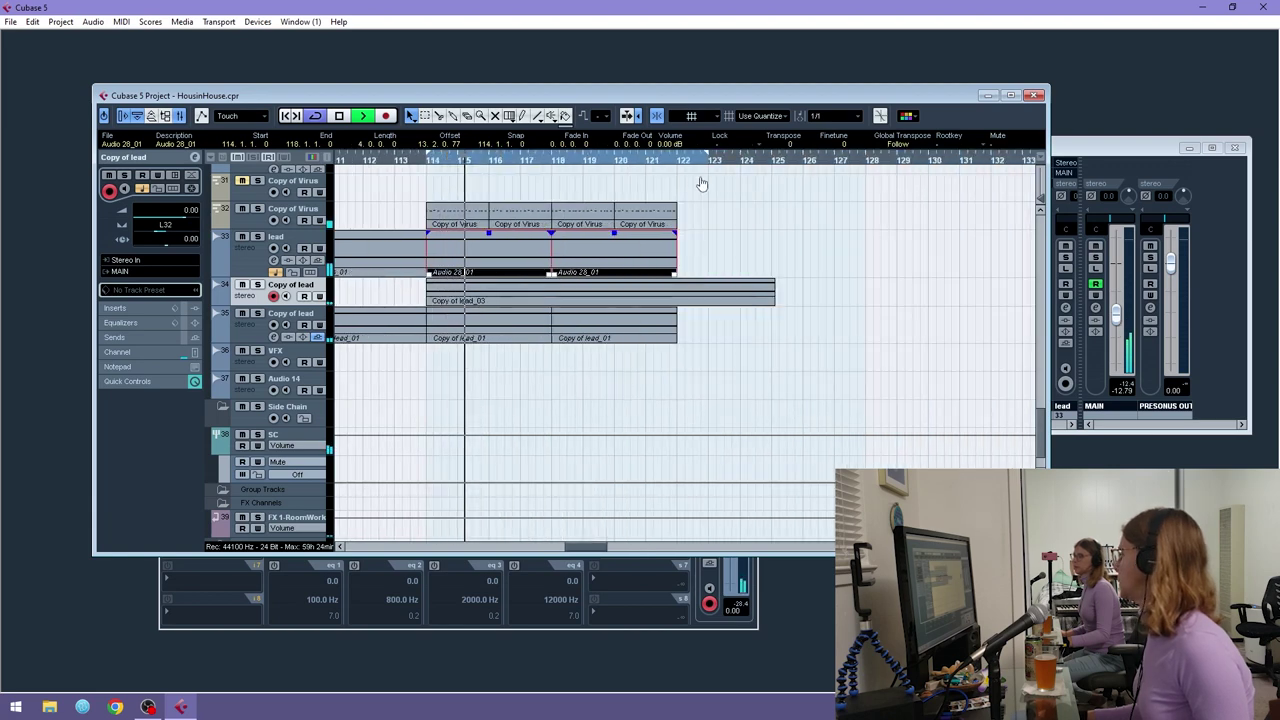
key(shift+f)
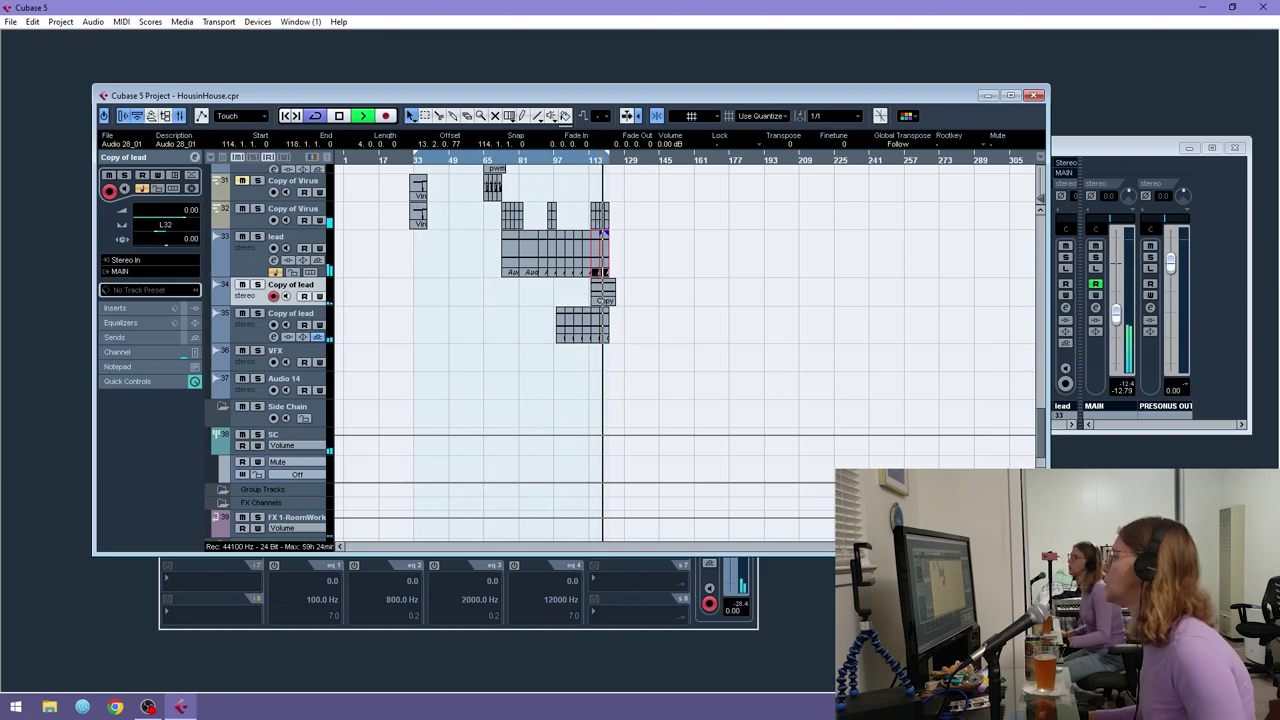
key(h)
key(h)
key(h)
key(h)
key(h)
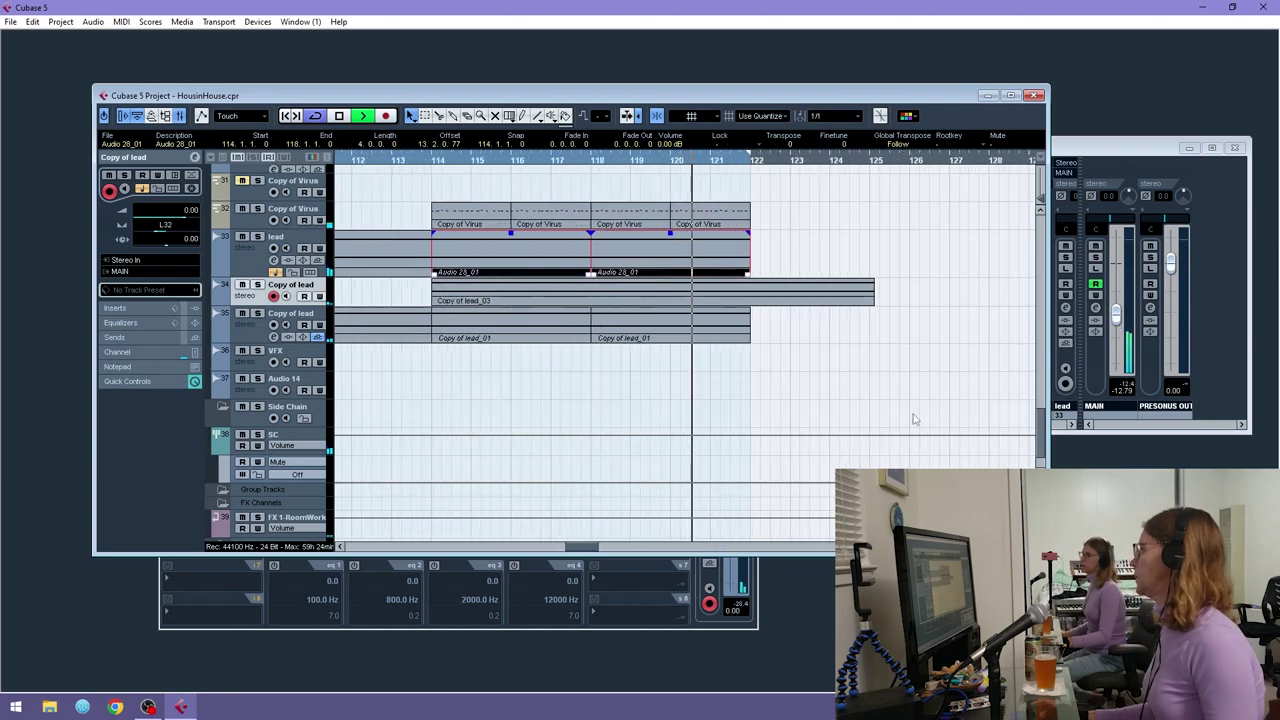
- Delete the SC TRIG and BD clips in the last bar before 122 and play from just before bar 119
scroll(806, 371, up, 15)
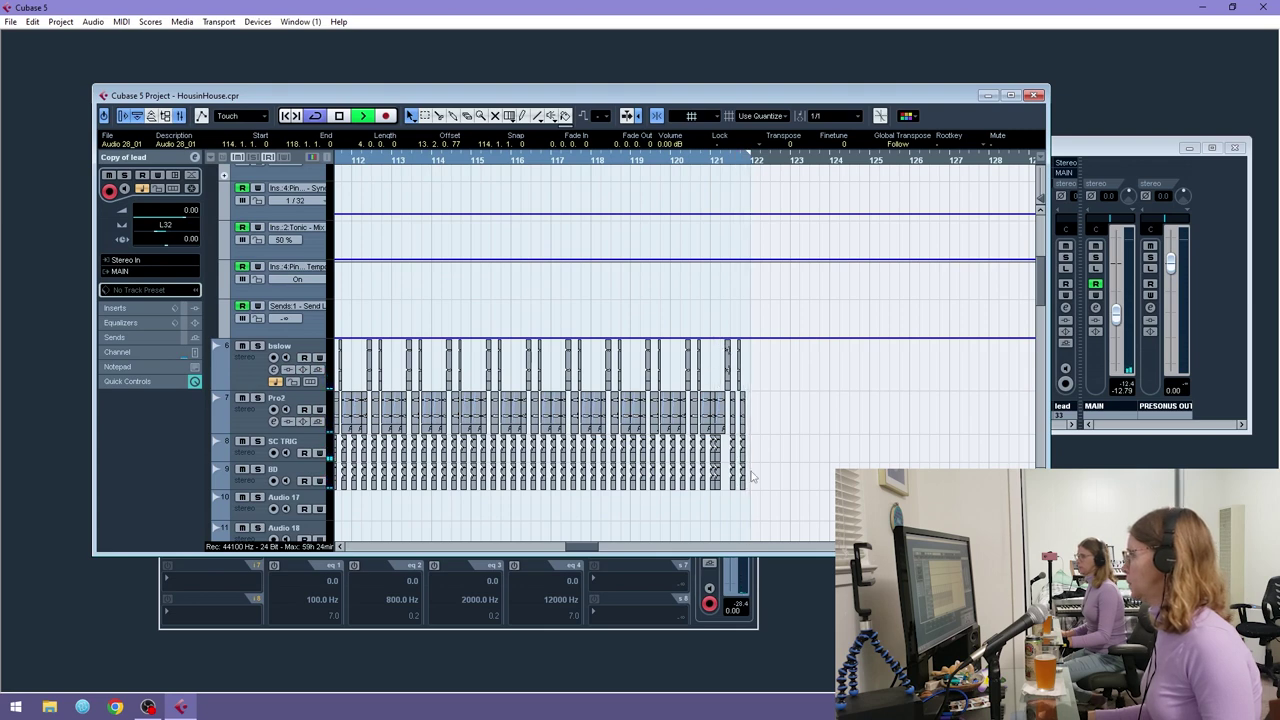
drag(759, 446, 716, 484)
key(Delete)
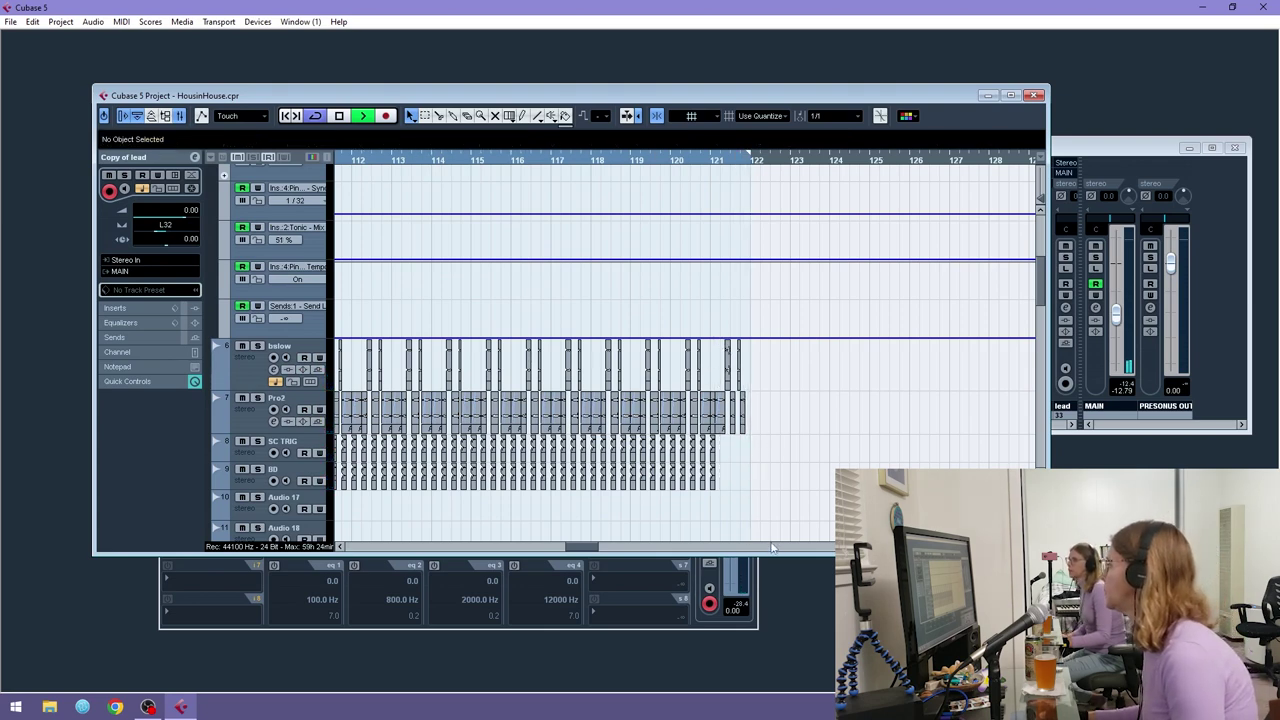
click(624, 162)
- Copy the pwmfilter clip on track 30 to bar 114
scroll(760, 411, down, 5)
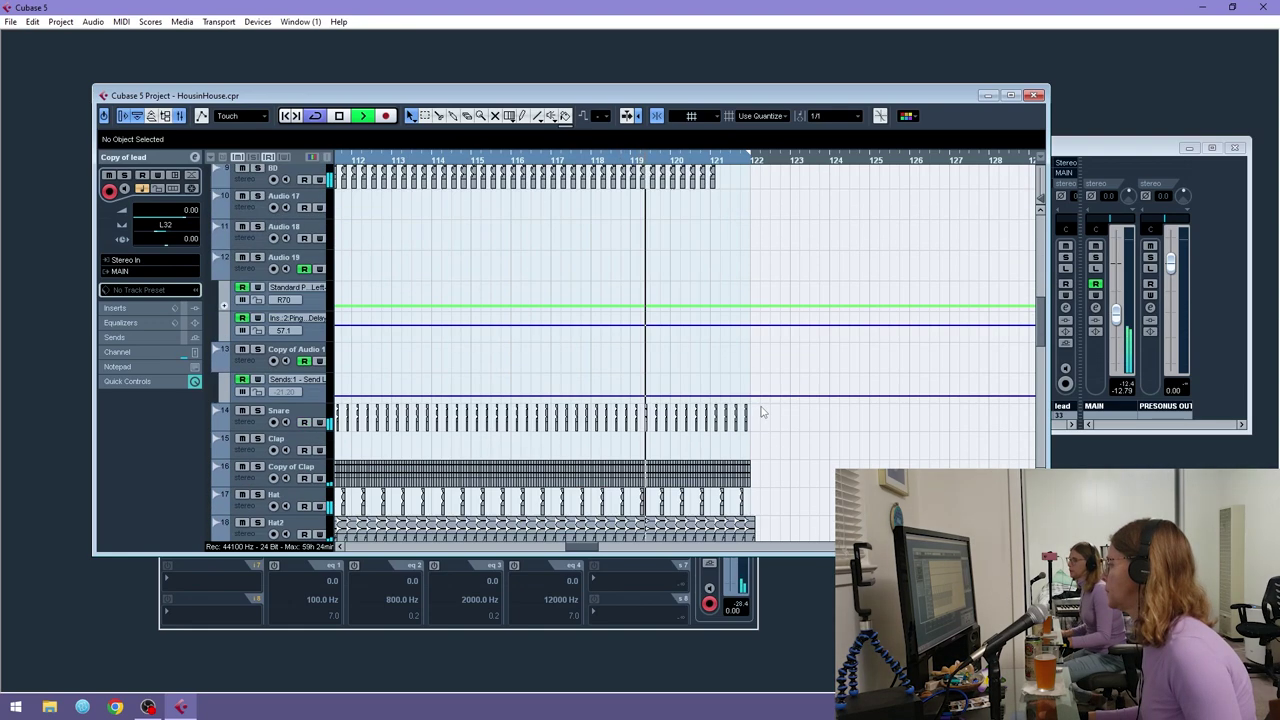
scroll(762, 414, down, 6)
scroll(764, 420, down, 4)
key(g)
key(g)
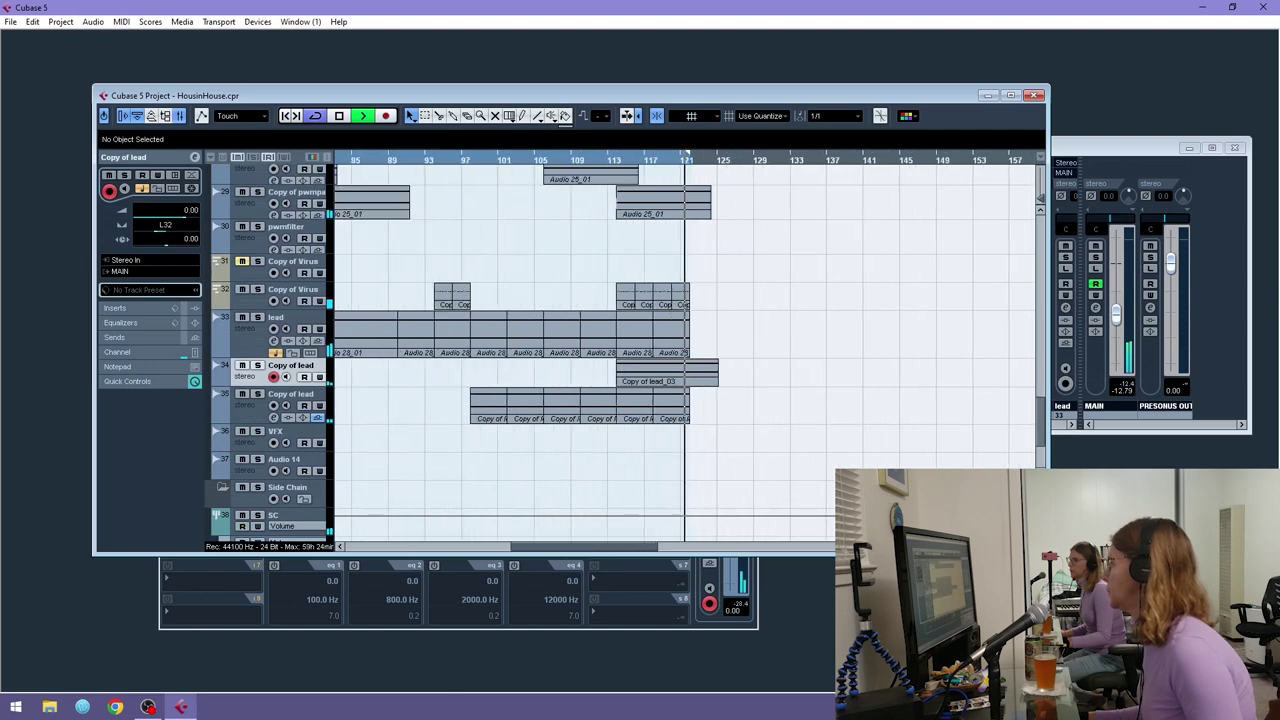
scroll(529, 343, up, 4)
drag(554, 547, 514, 547)
drag(381, 471, 828, 474)
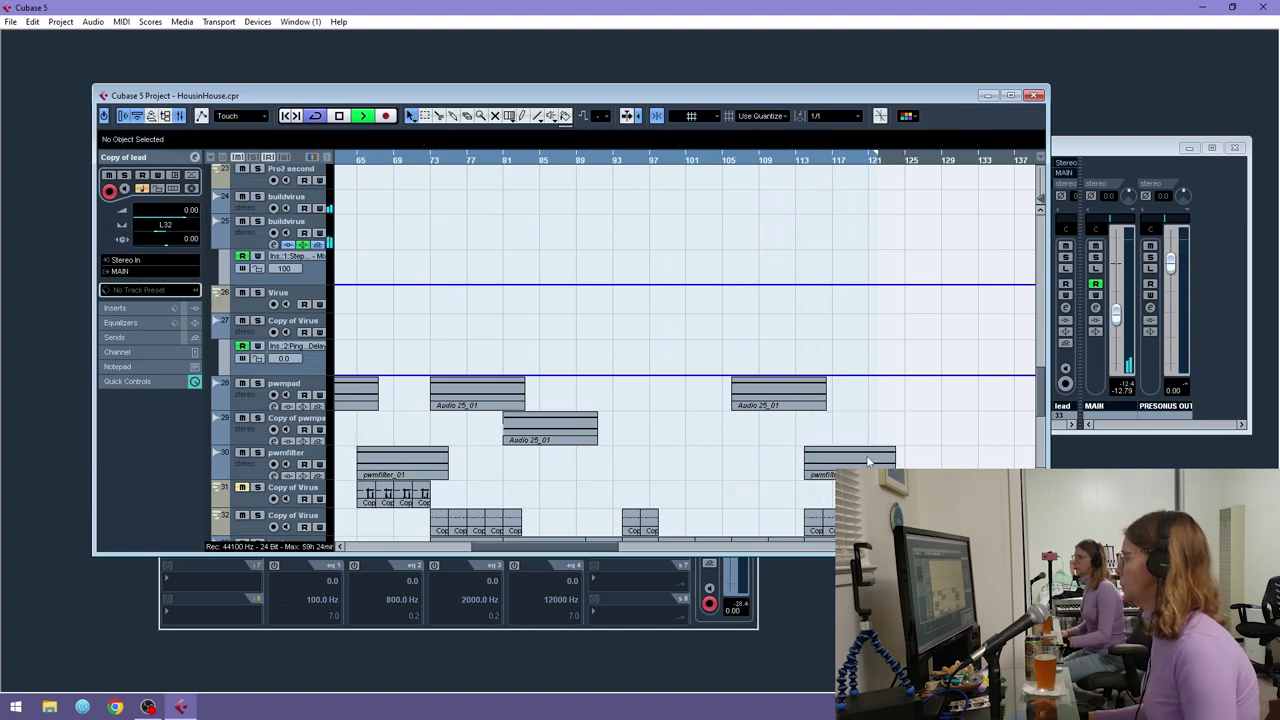
- Look over the arrangement from the lead tracks up to the bshigh automation lanes during playback
scroll(877, 388, down, 6)
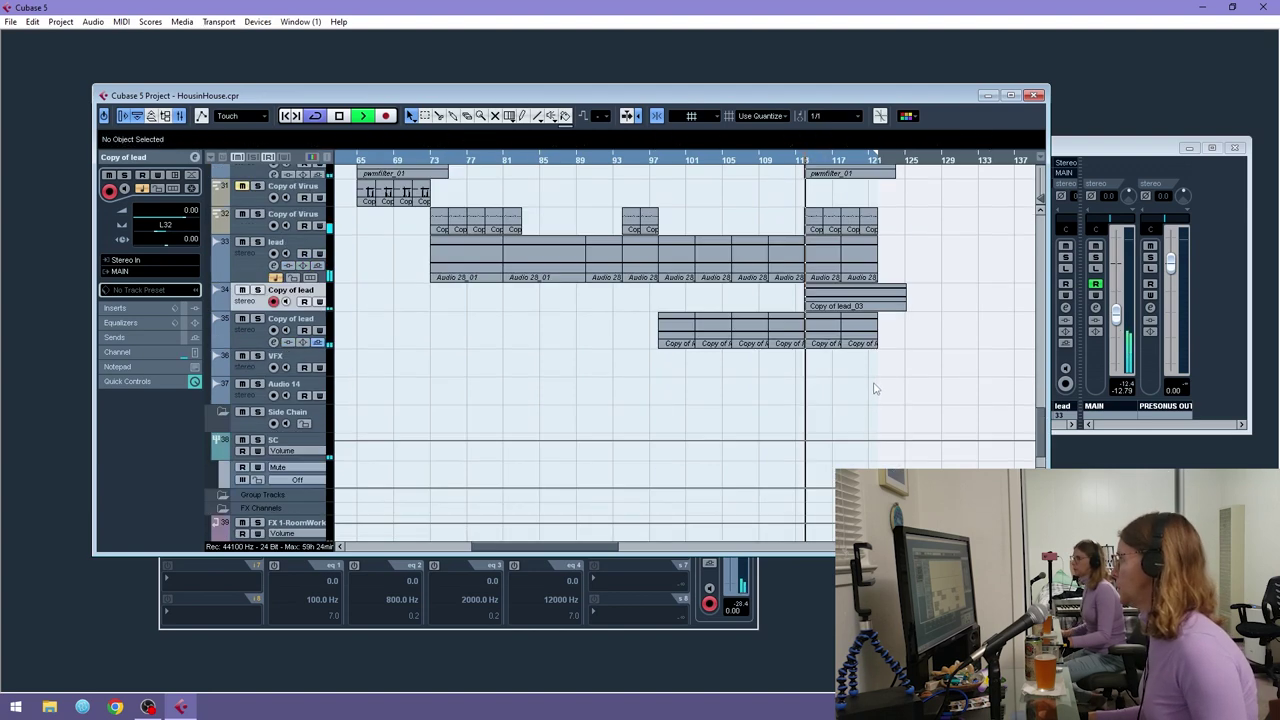
key(g)
right_click(765, 160)
click(788, 194)
right_click(785, 159)
click(797, 167)
right_click(770, 157)
click(792, 180)
right_click(781, 159)
click(790, 168)
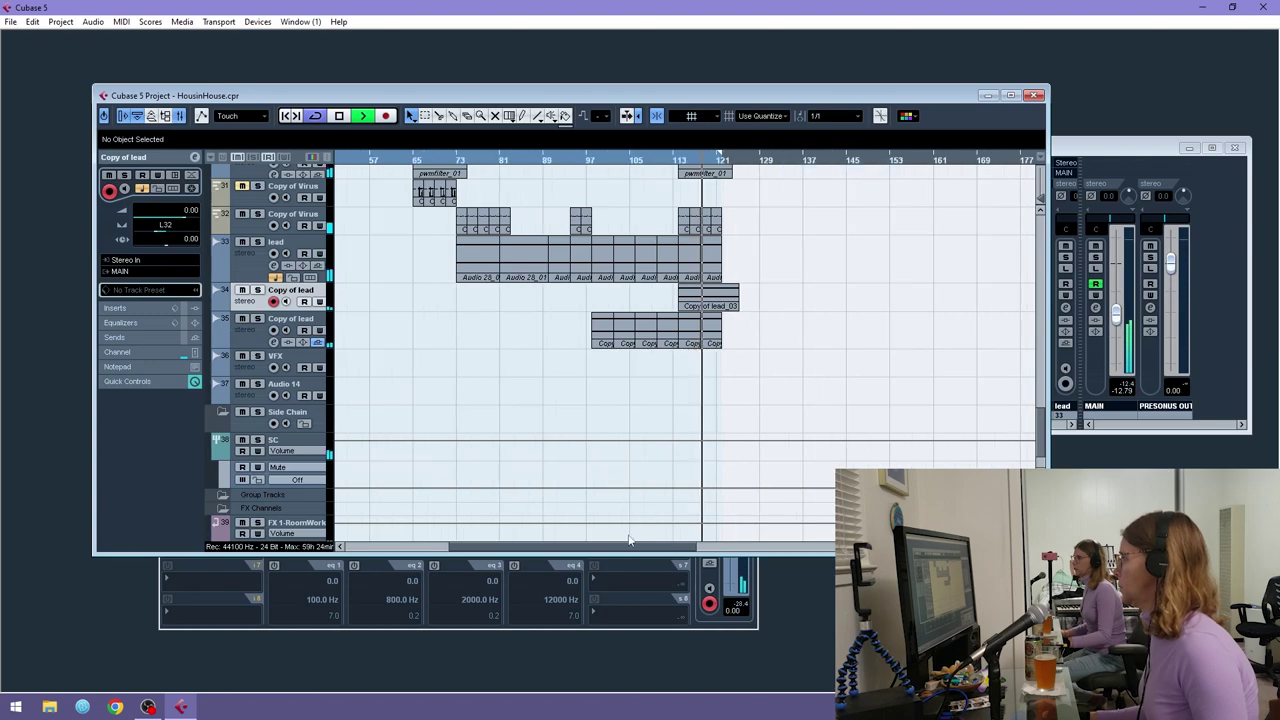
scroll(523, 360, left, 5)
scroll(510, 318, up, 10)
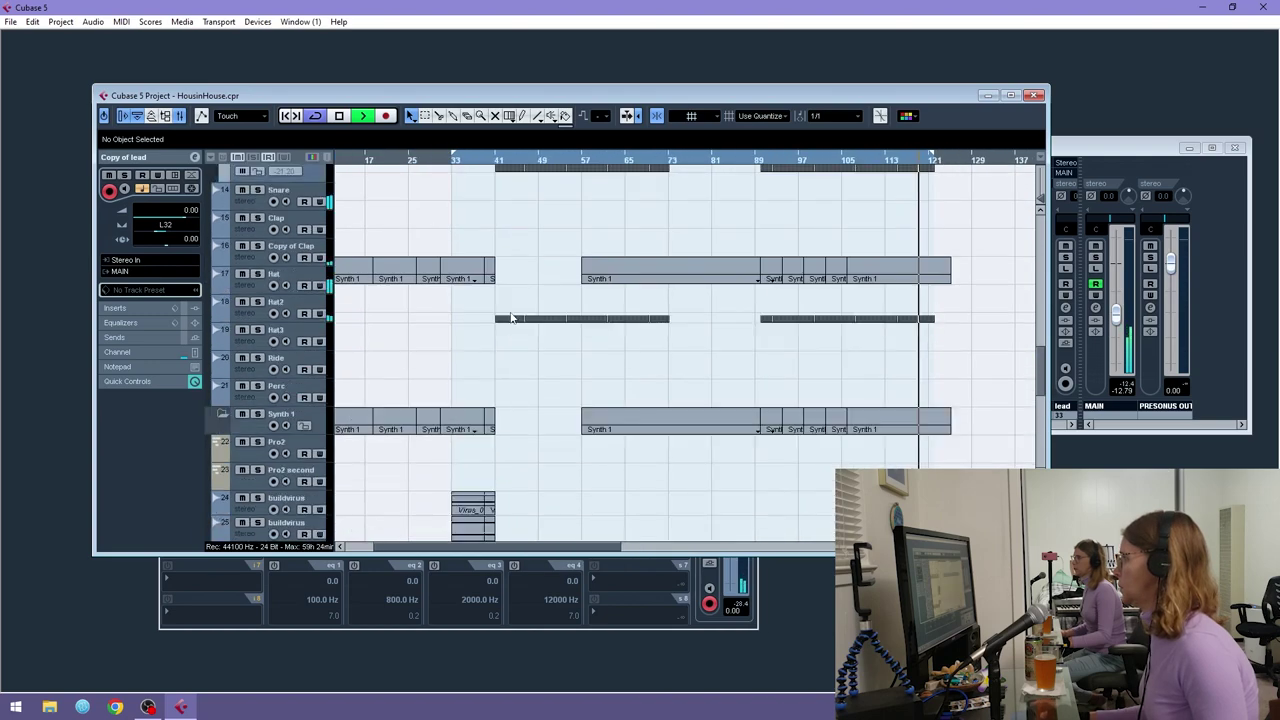
scroll(510, 318, up, 8)
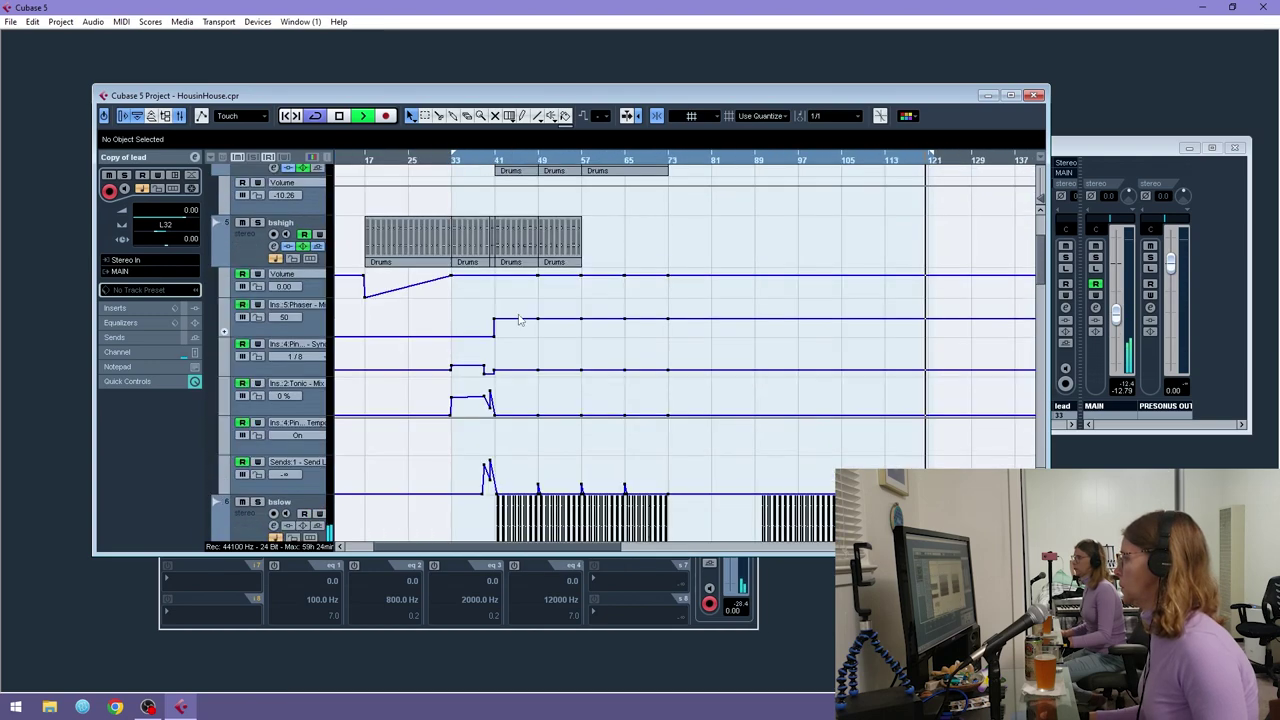
- Copy the three Drums clips on the Audio 22 track so they start at bar 122
scroll(519, 319, up, 3)
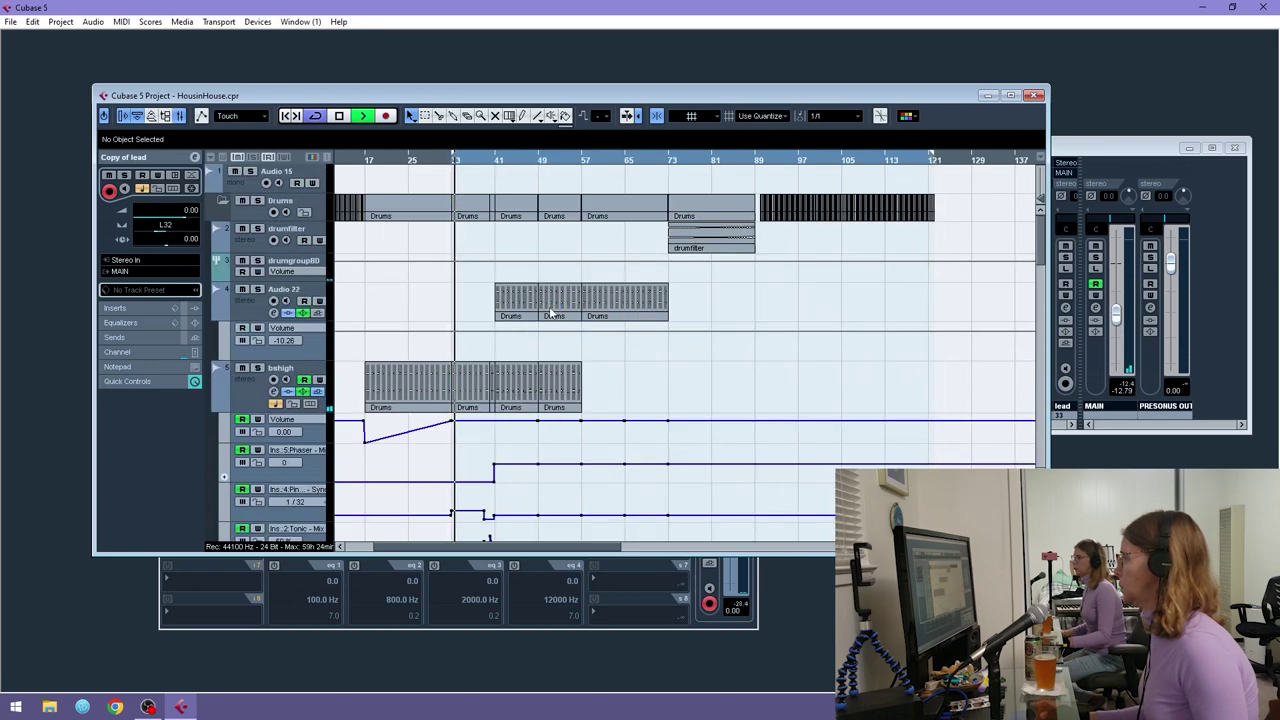
scroll(549, 313, down, 5)
scroll(549, 314, up, 4)
scroll(548, 313, up, 2)
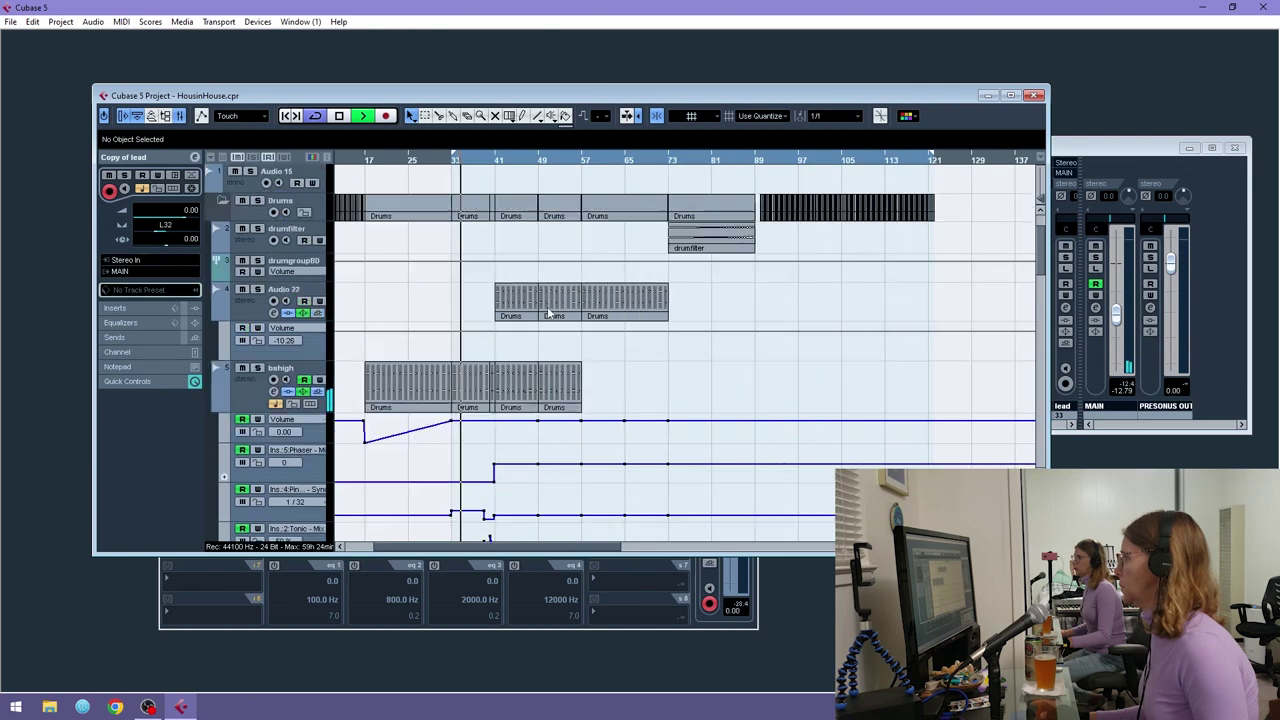
drag(700, 307, 990, 297)
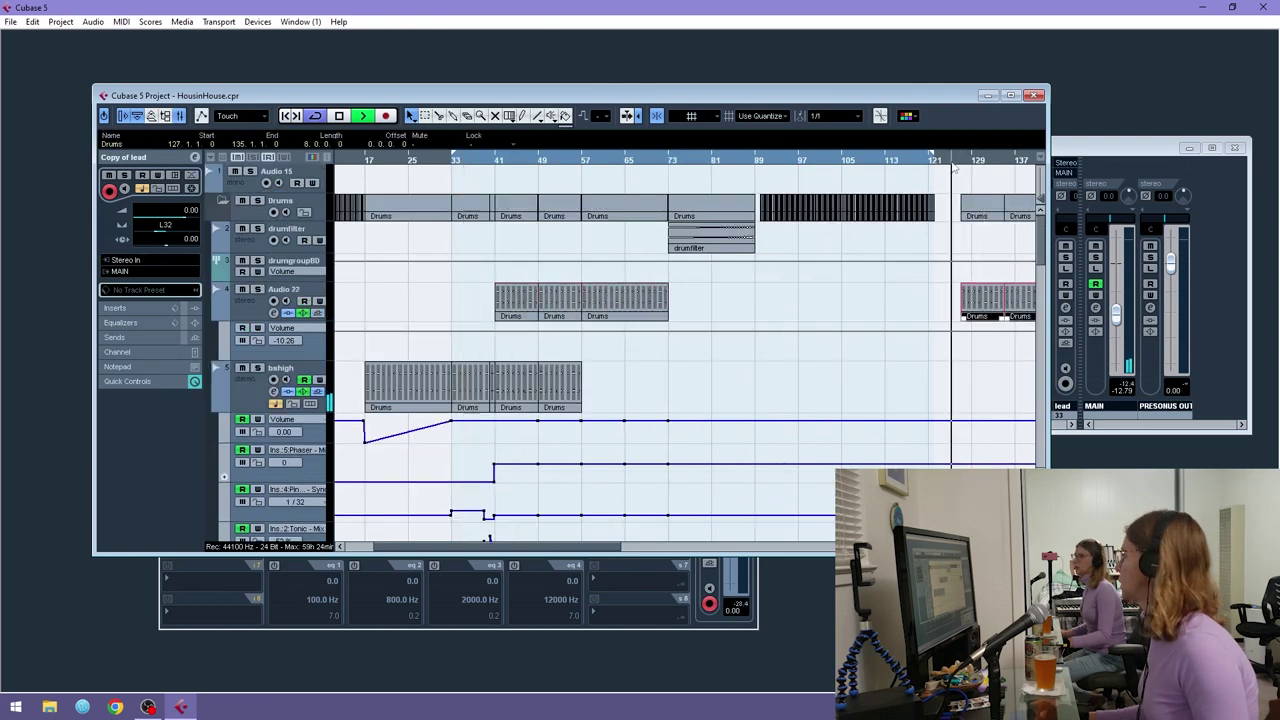
scroll(948, 182, up, 3)
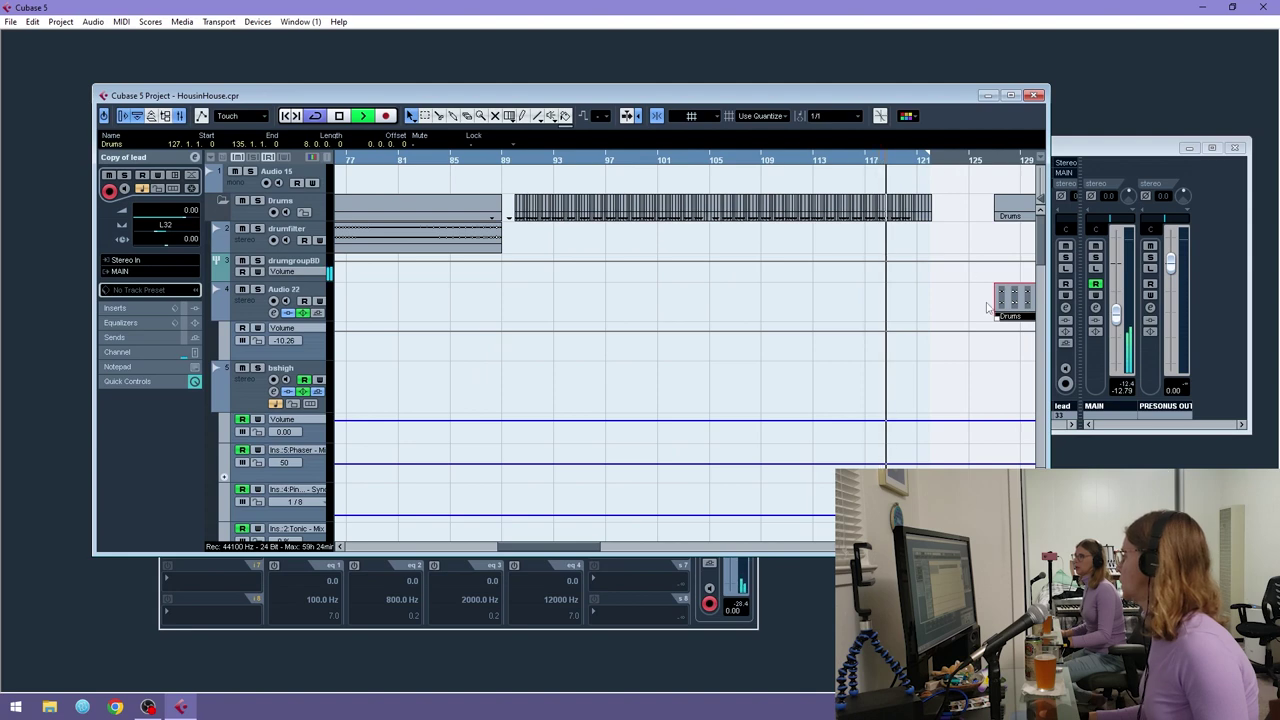
drag(1001, 307, 935, 302)
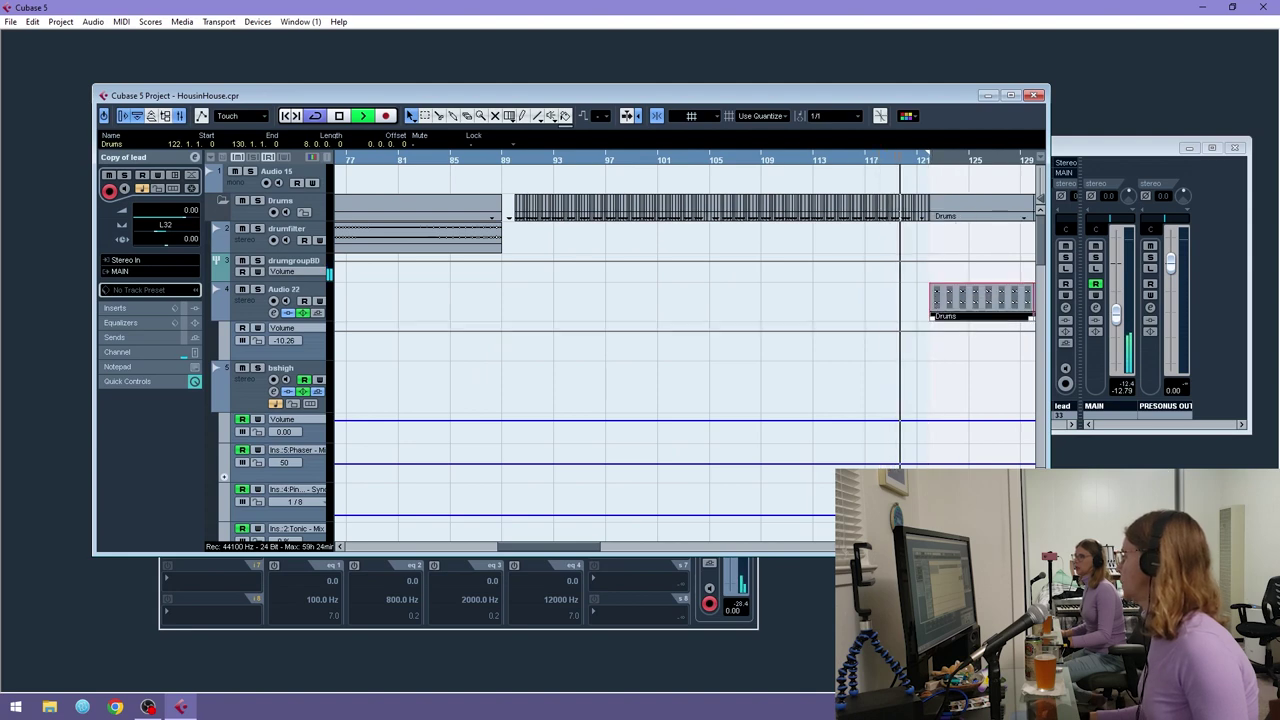
- Copy the two bshigh Drums clips between bars 41 and 57, with their automation, to bar 122
key(h)
key(h)
key(h)
key(h)
key(g)
key(g)
key(g)
key(g)
key(g)
drag(482, 547, 437, 537)
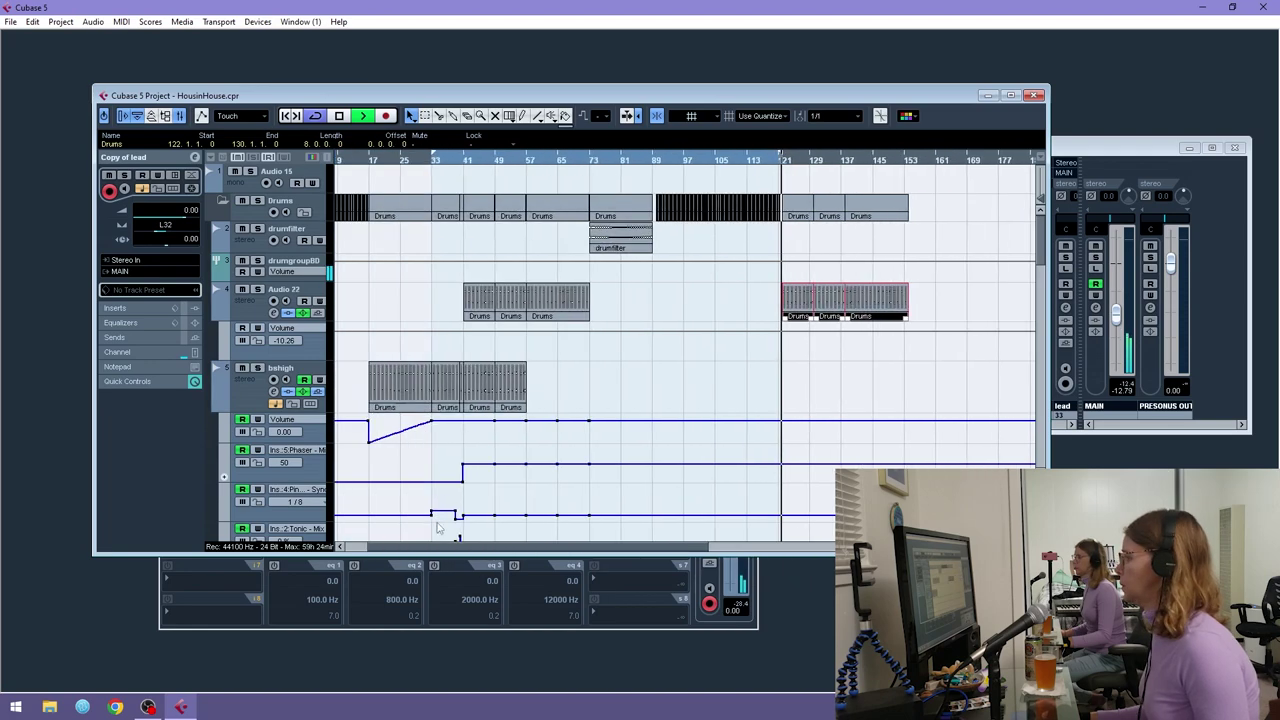
scroll(462, 462, down, 3)
scroll(474, 405, up, 2)
drag(532, 303, 474, 306)
drag(619, 206, 473, 313)
drag(550, 311, 796, 293)
- Copy the bslow, Pro2, SC TRIG and BD clips so the section continues from bar 122
scroll(471, 349, down, 5)
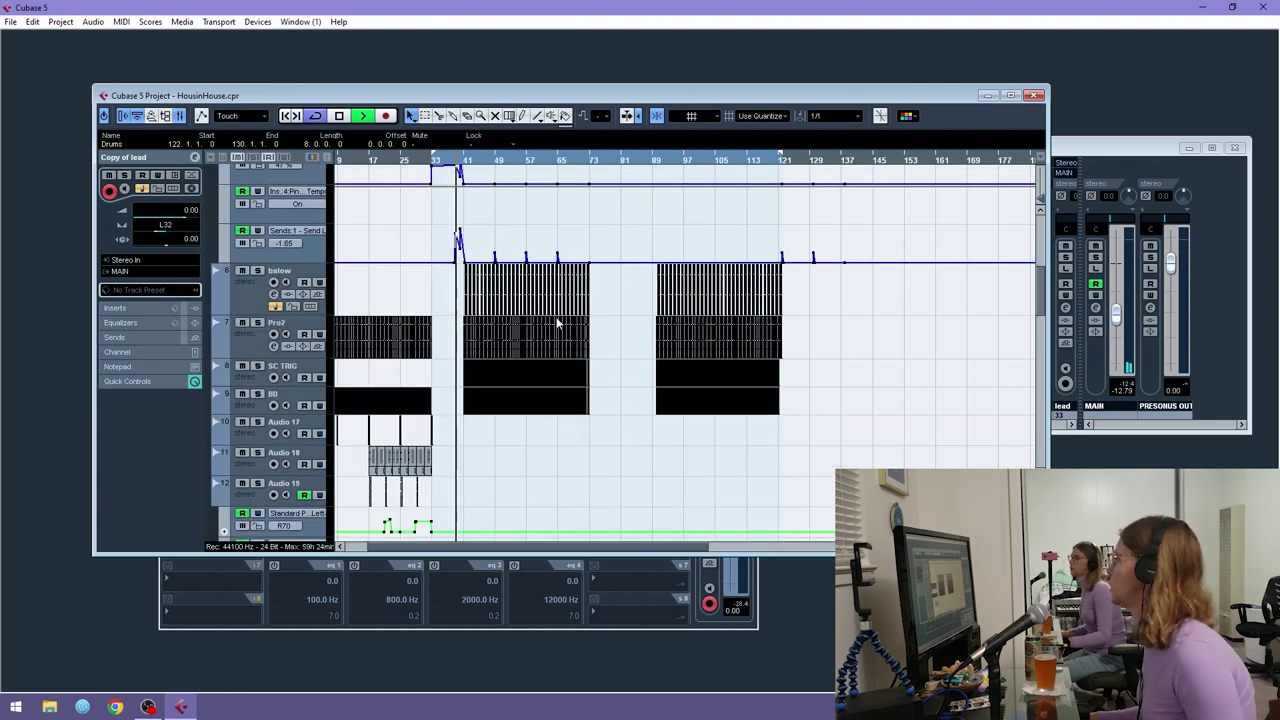
drag(517, 548, 475, 548)
scroll(462, 370, down, 3)
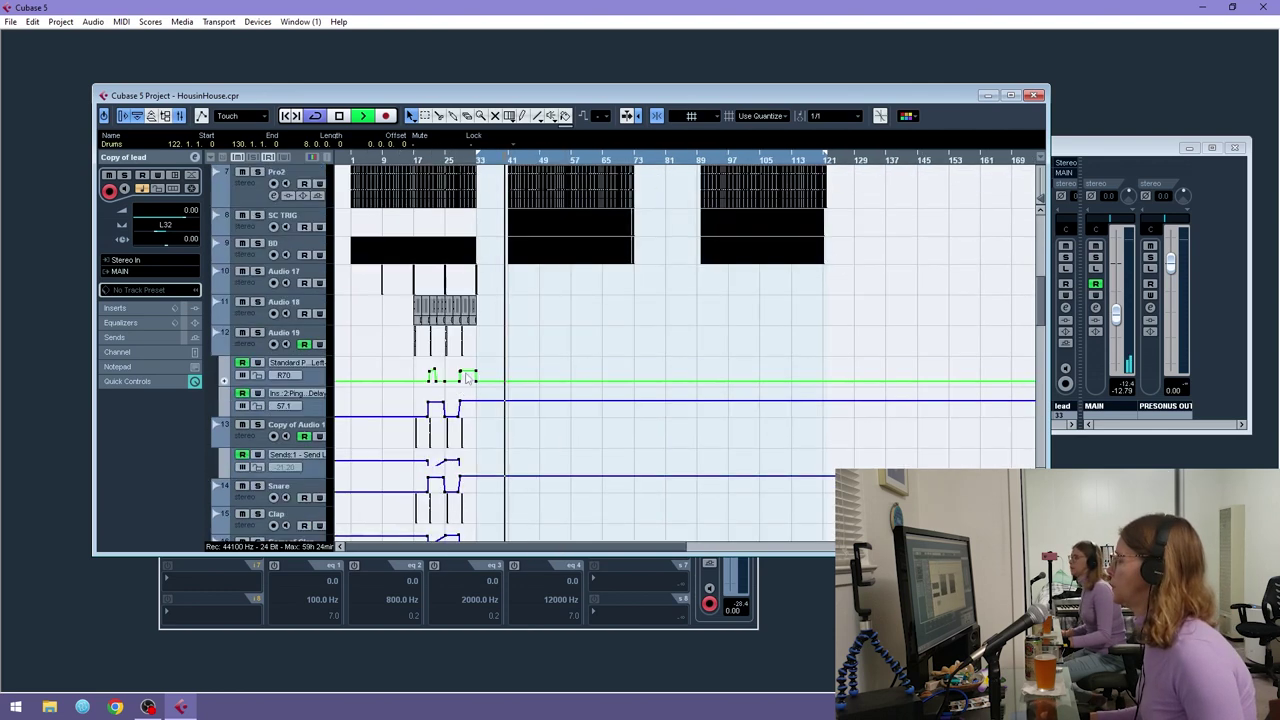
scroll(462, 370, up, 3)
drag(655, 290, 837, 368)
drag(851, 162, 744, 217)
drag(849, 163, 762, 212)
drag(920, 338, 852, 341)
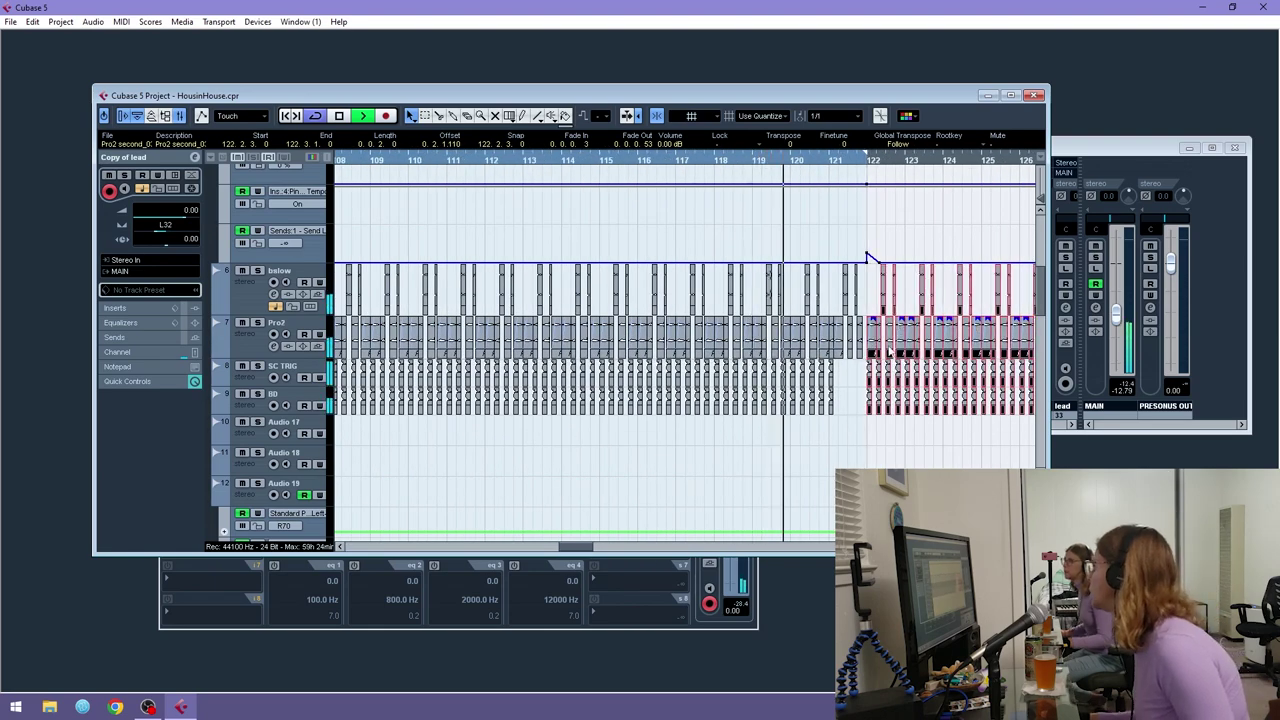
- With the quantize grid at 1/8, build a kick fill in bar 121 by copying the first SC TRIG and BD hits to 121.1.3, 121.3 and 121.4
key(h)
key(h)
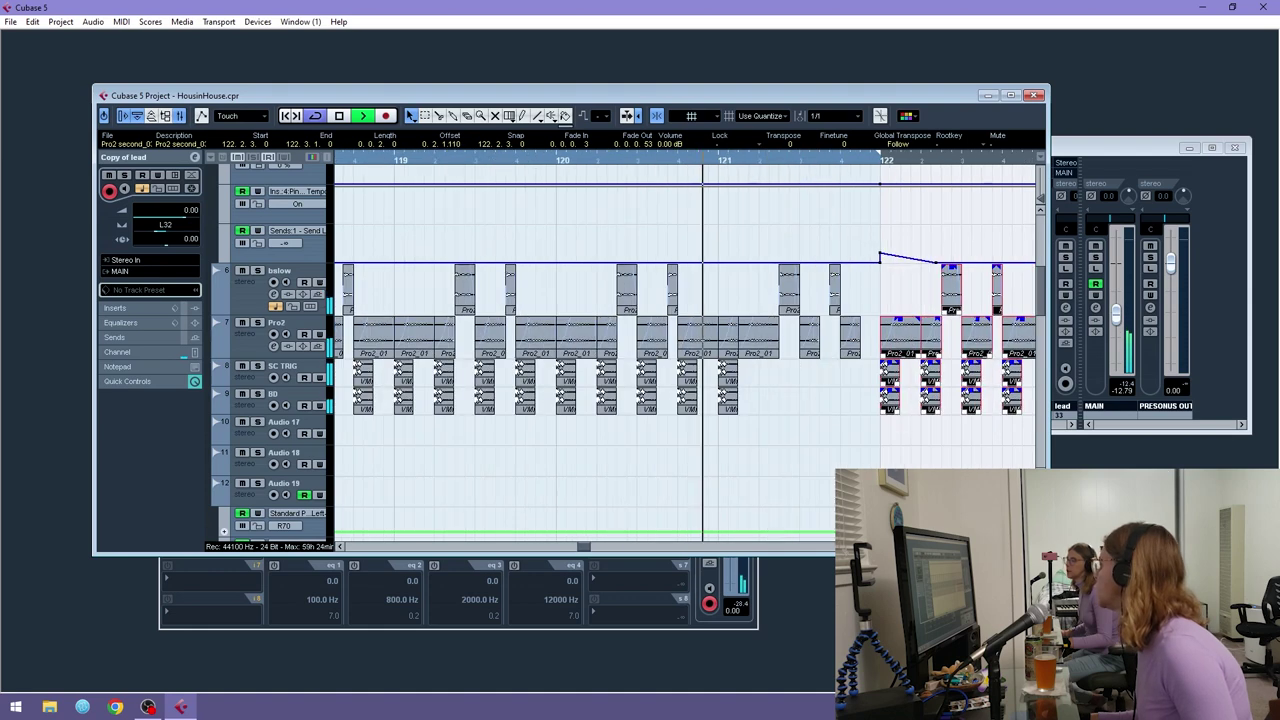
drag(766, 371, 724, 399)
drag(725, 377, 757, 392)
click(851, 112)
click(842, 175)
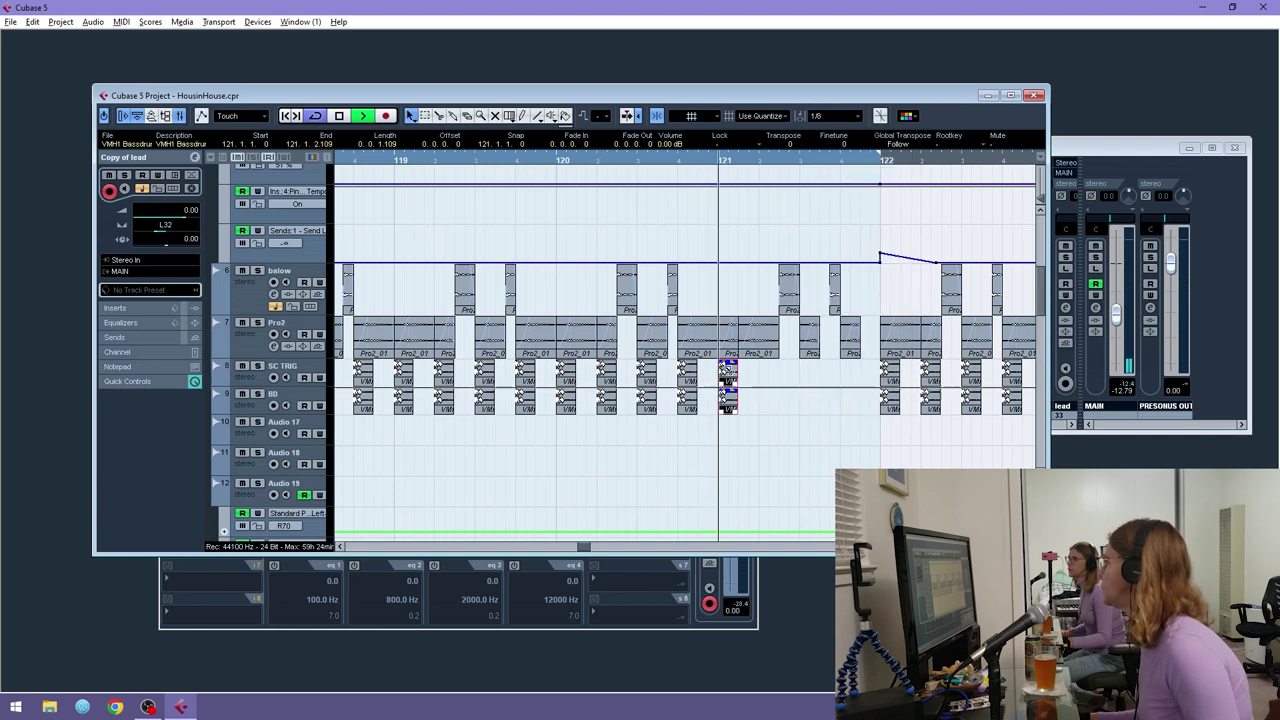
drag(733, 380, 850, 381)
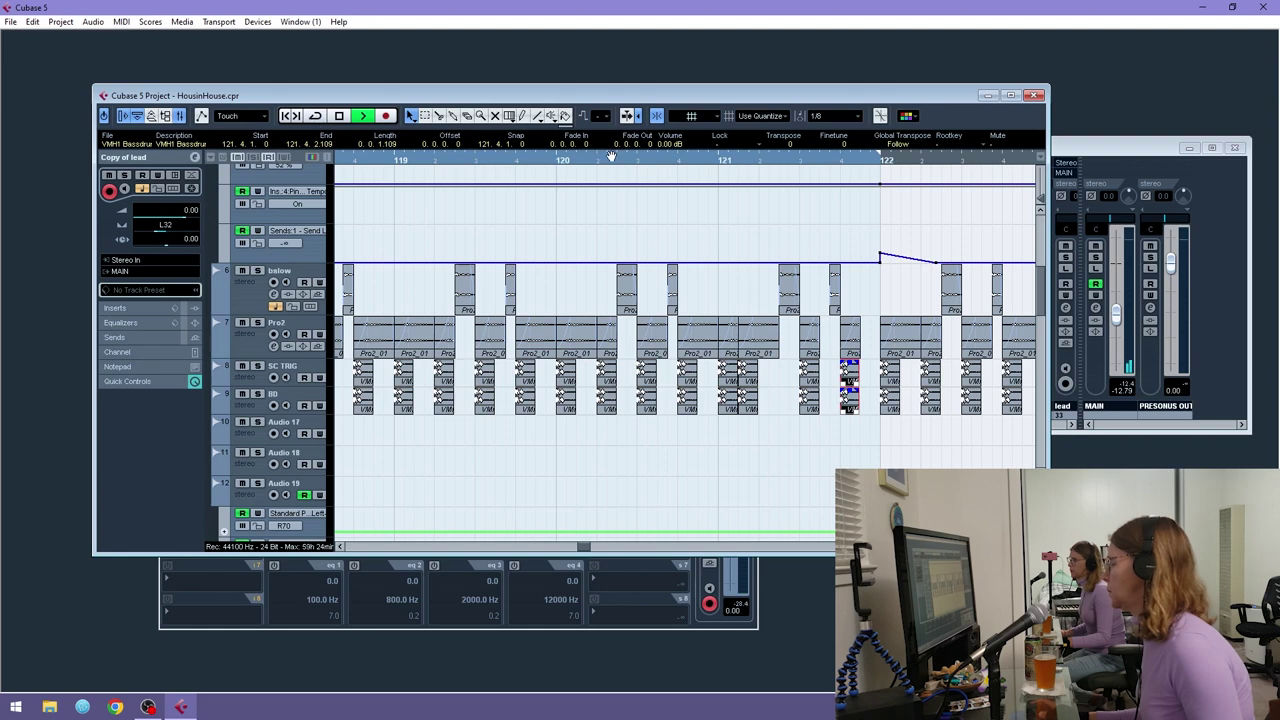
click(704, 285)
scroll(704, 285, up, 1)
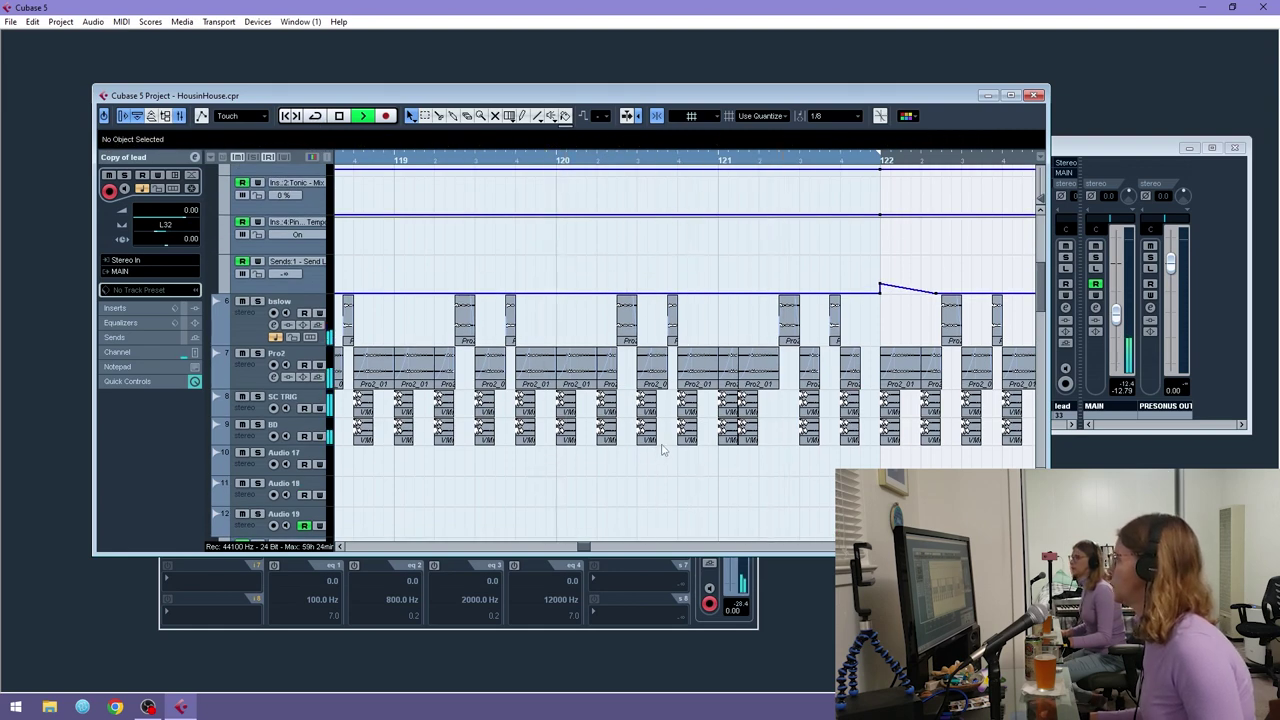
- Copy the Snare, Copy of Clap, Hat and Hat2 clips from bars 90 to 121 so they start at bar 122
key(g)
key(g)
key(g)
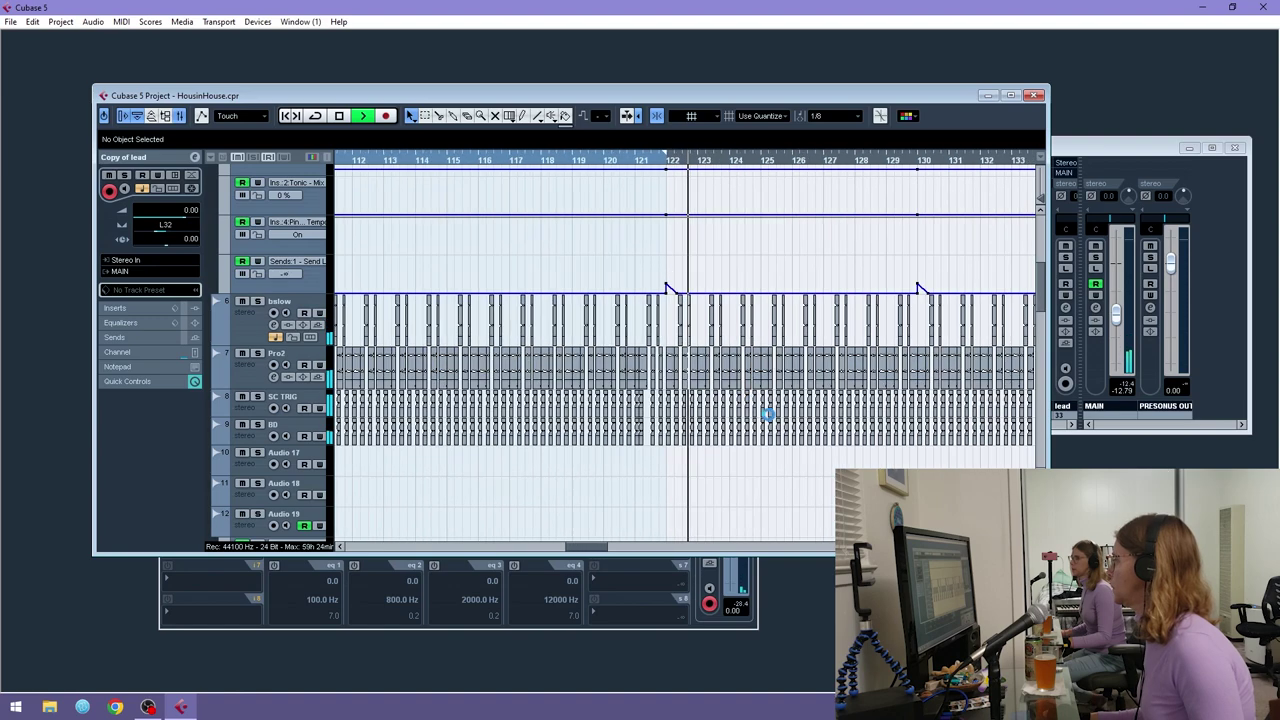
key(g)
key(g)
key(g)
scroll(617, 359, down, 8)
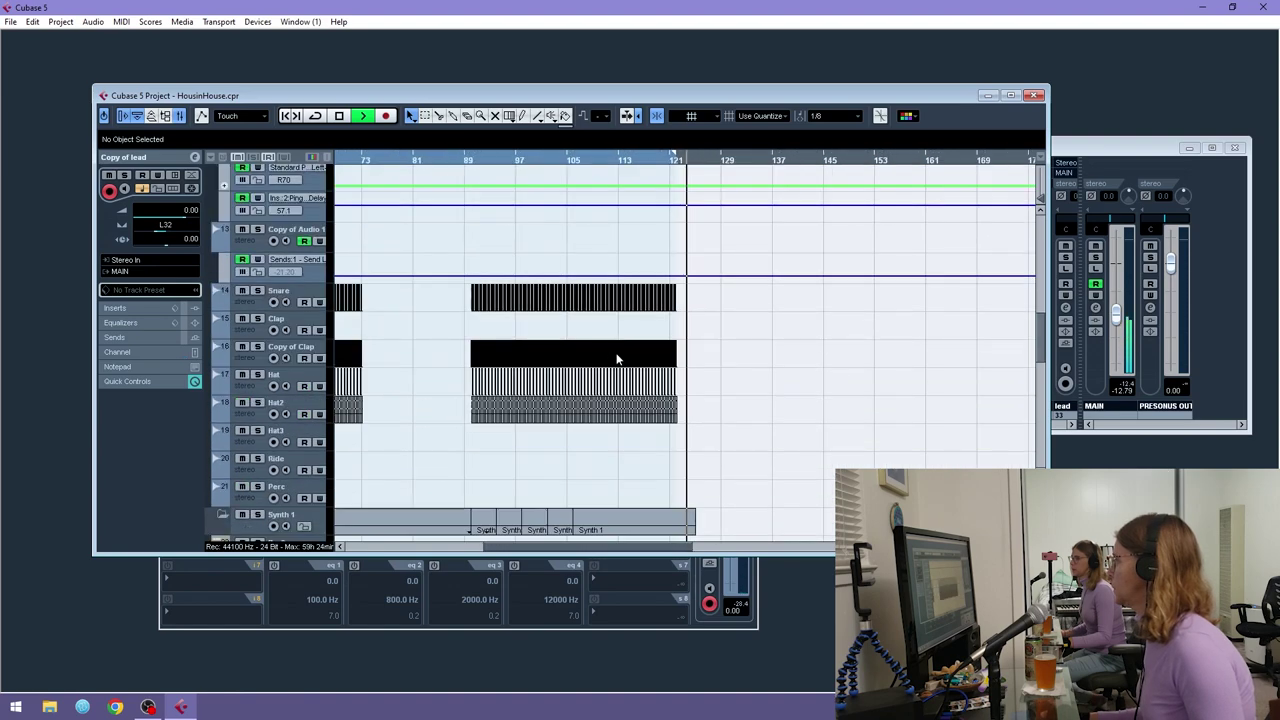
scroll(614, 364, up, 5)
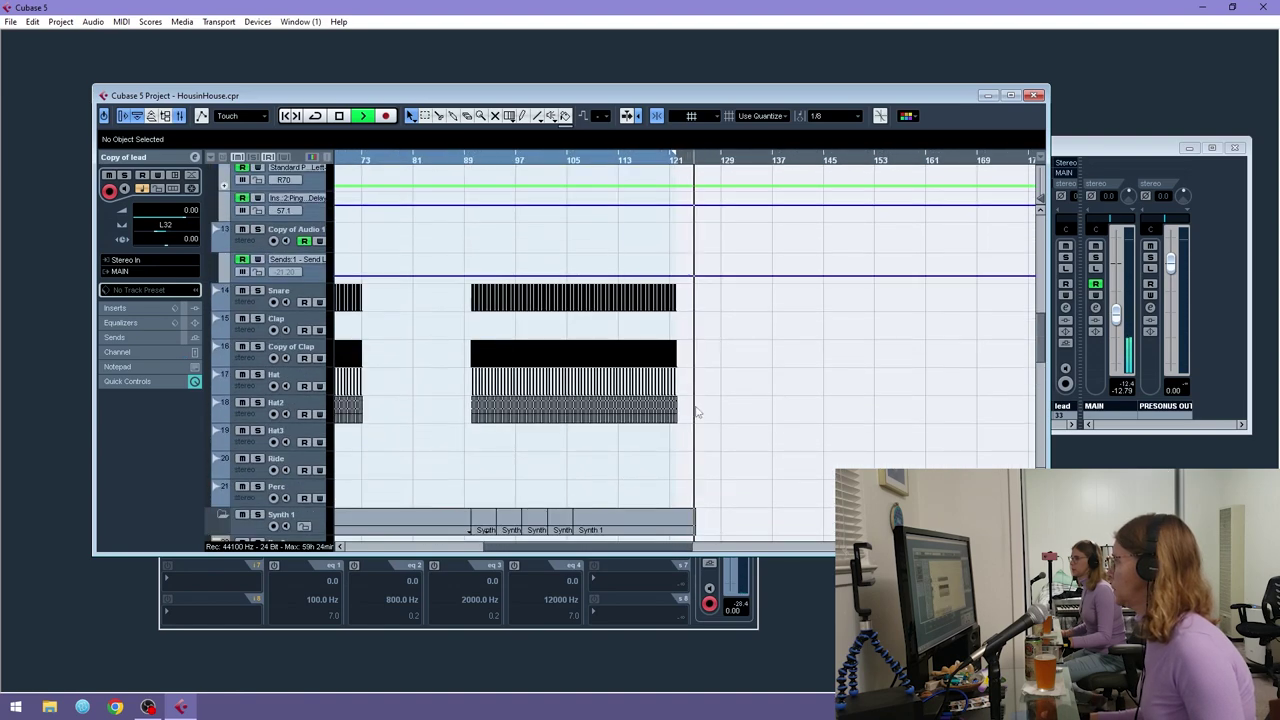
drag(445, 300, 490, 415)
drag(480, 354, 698, 358)
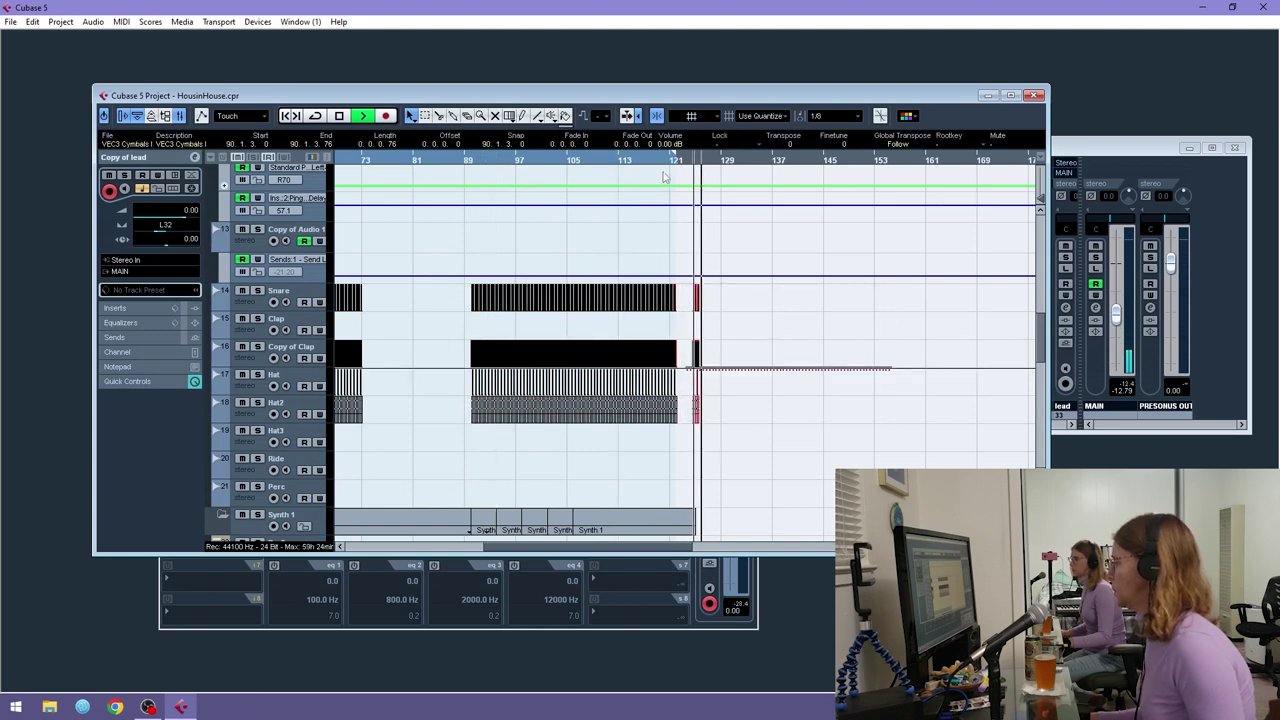
drag(666, 162, 641, 226)
drag(904, 347, 816, 347)
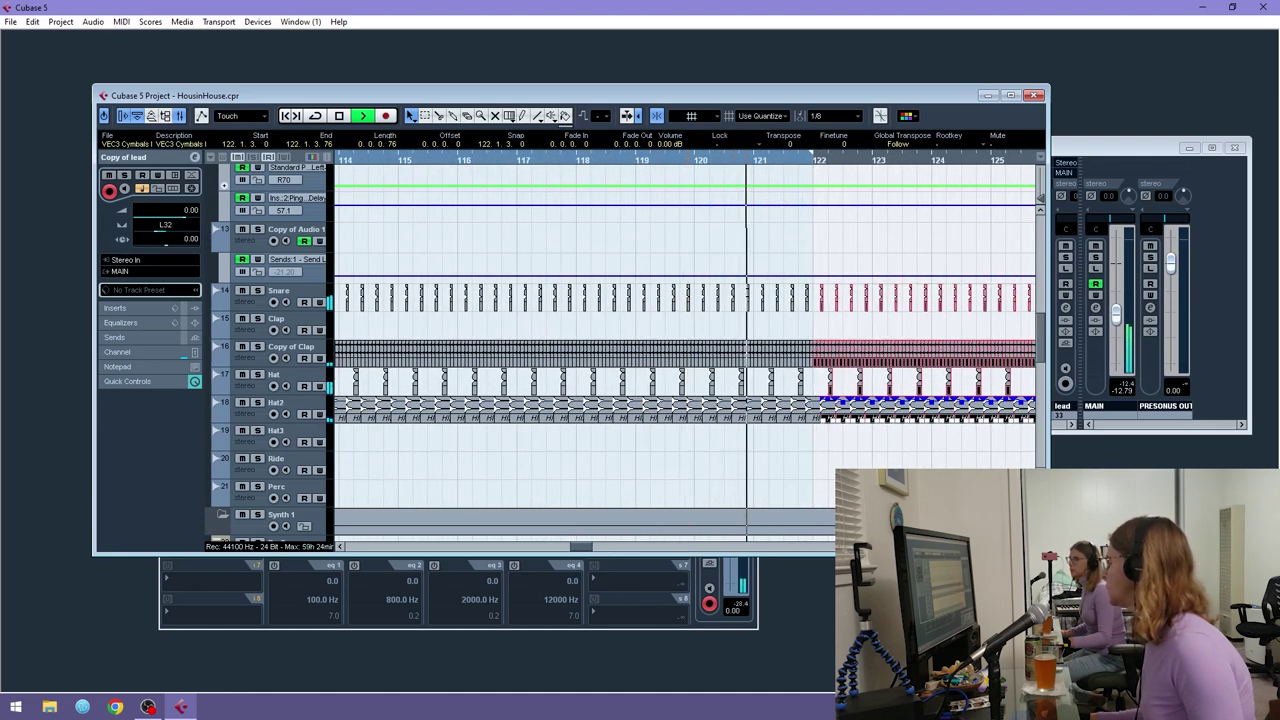
- Copy the Virus_02 clips of the buildvirus track 24 from the bar 33 build to bar 122
key(g)
key(g)
scroll(660, 351, down, 10)
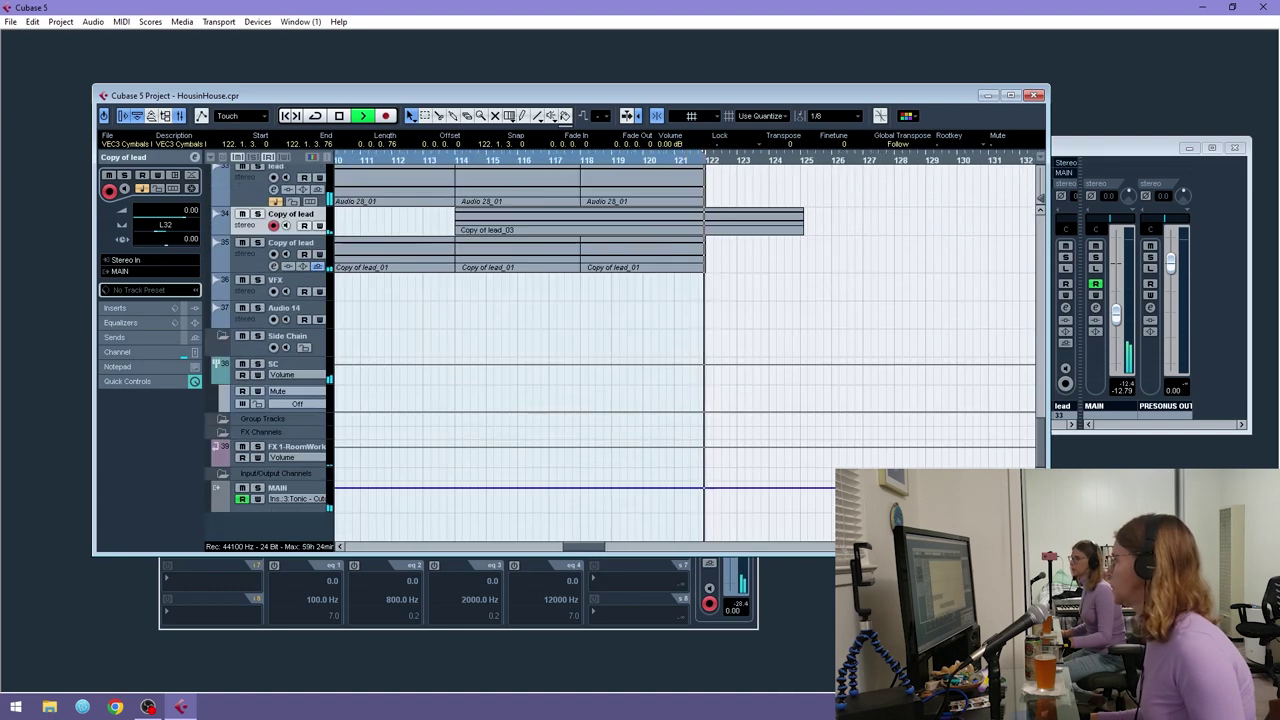
key(g)
key(g)
key(g)
key(g)
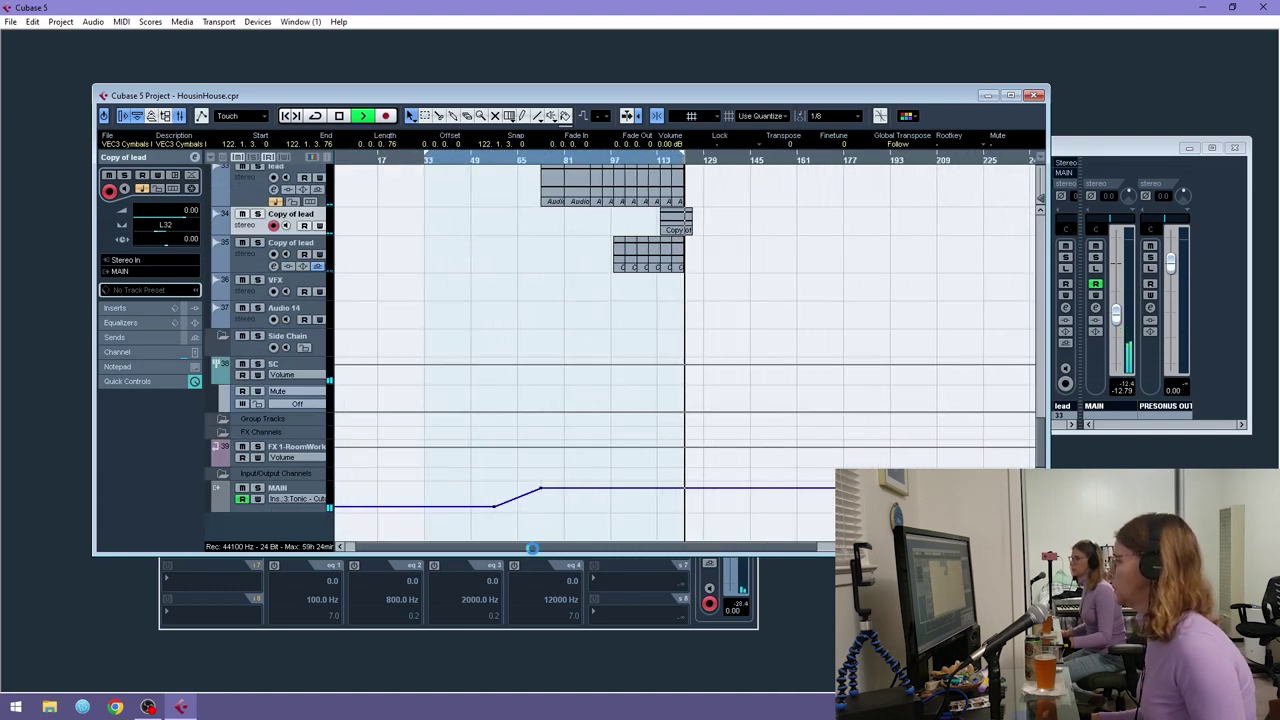
scroll(464, 330, up, 10)
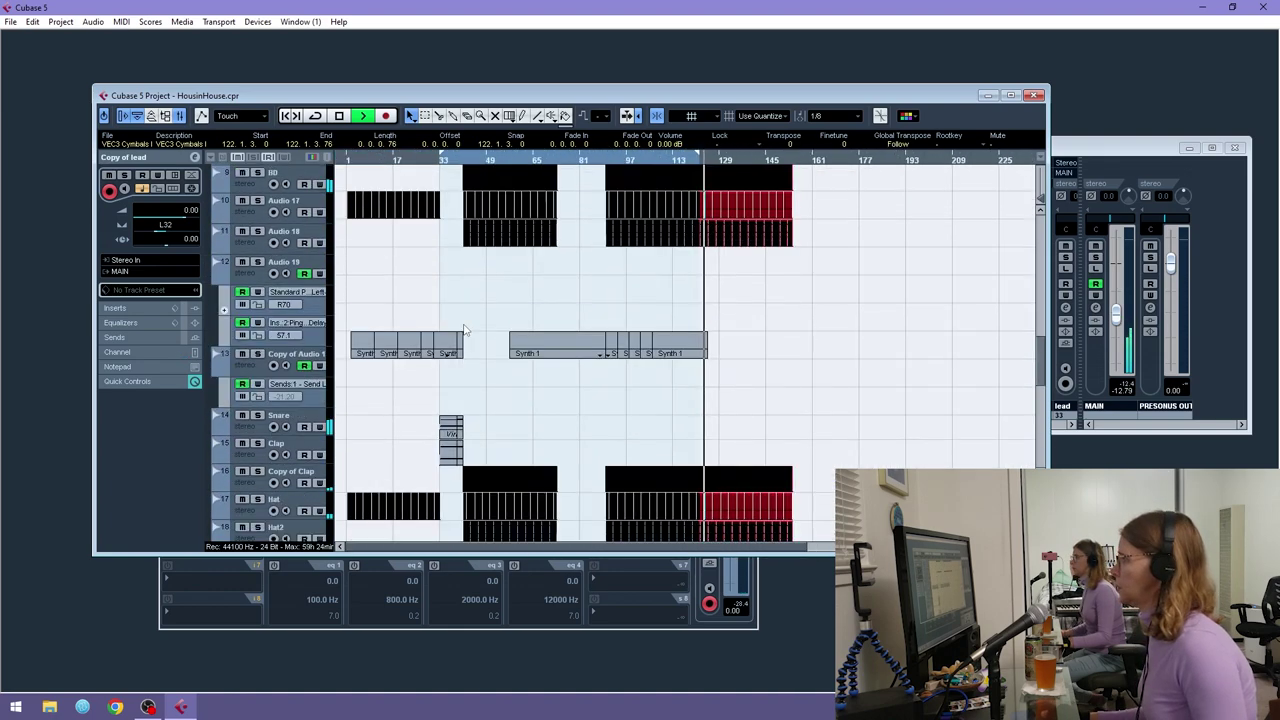
scroll(464, 330, down, 5)
mouse_move(494, 354)
mouse_down()
mouse_move(443, 386)
mouse_move(718, 358)
mouse_up()
click(488, 357)
click(450, 355)
drag(690, 160, 594, 186)
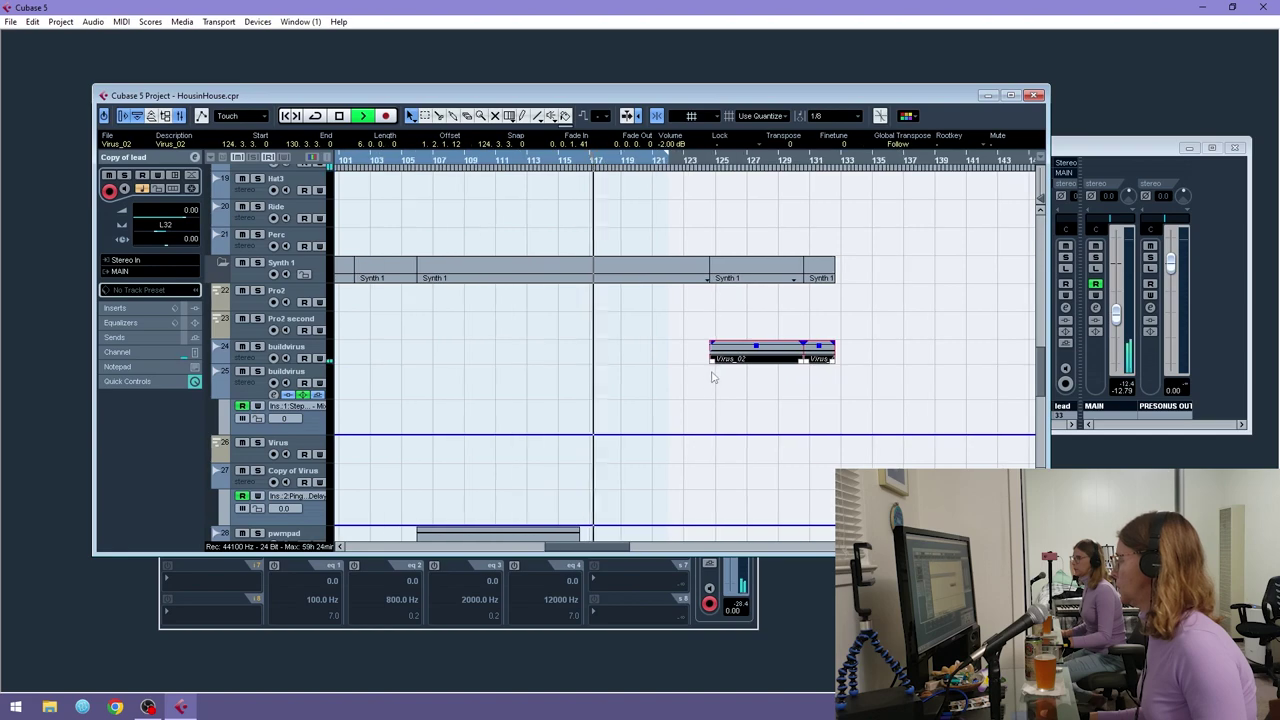
drag(724, 360, 683, 360)
- Look over the arrangement around bar 122 during playback, from the drum tracks to the pwmfilter and lead tracks
scroll(634, 334, down, 5)
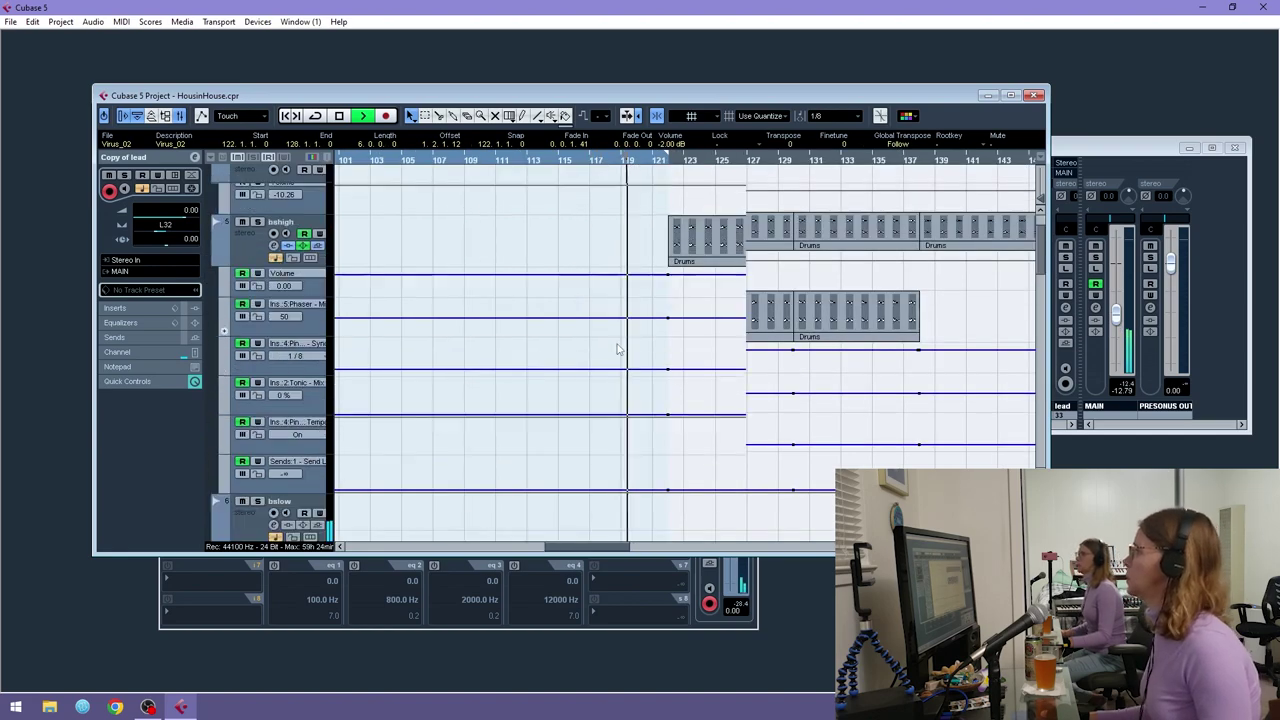
scroll(618, 347, down, 3)
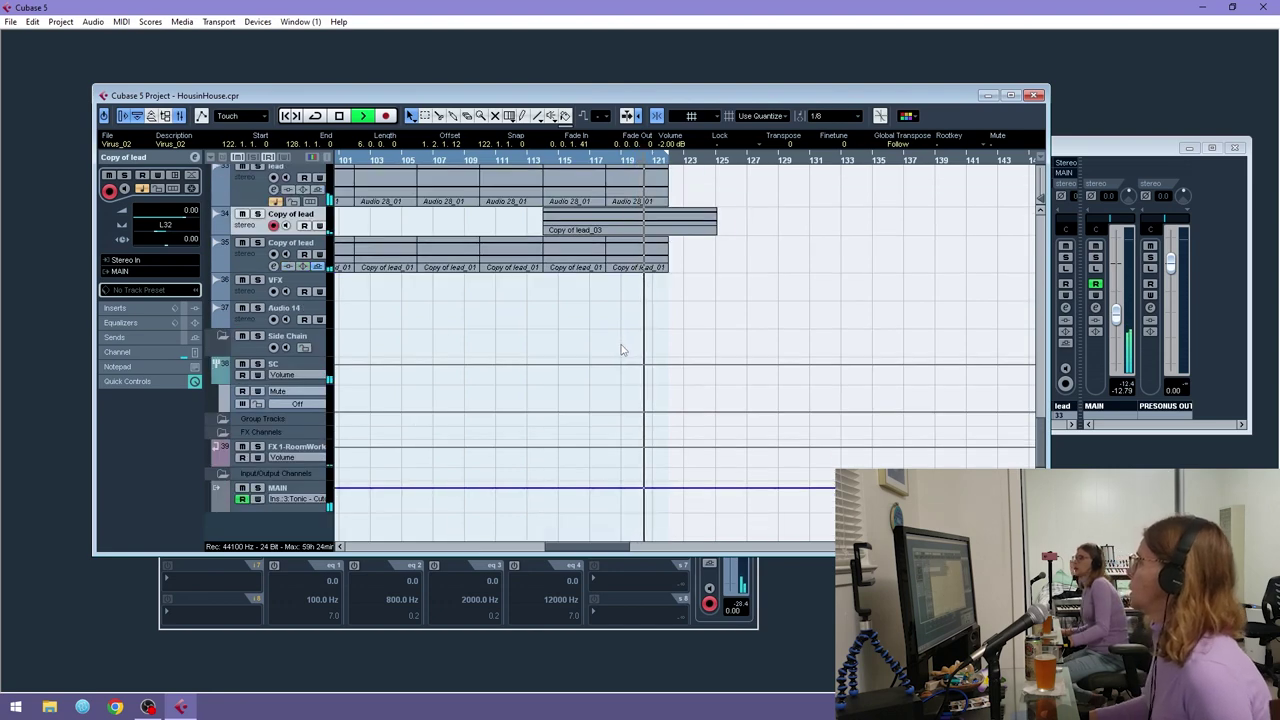
scroll(621, 349, up, 3)
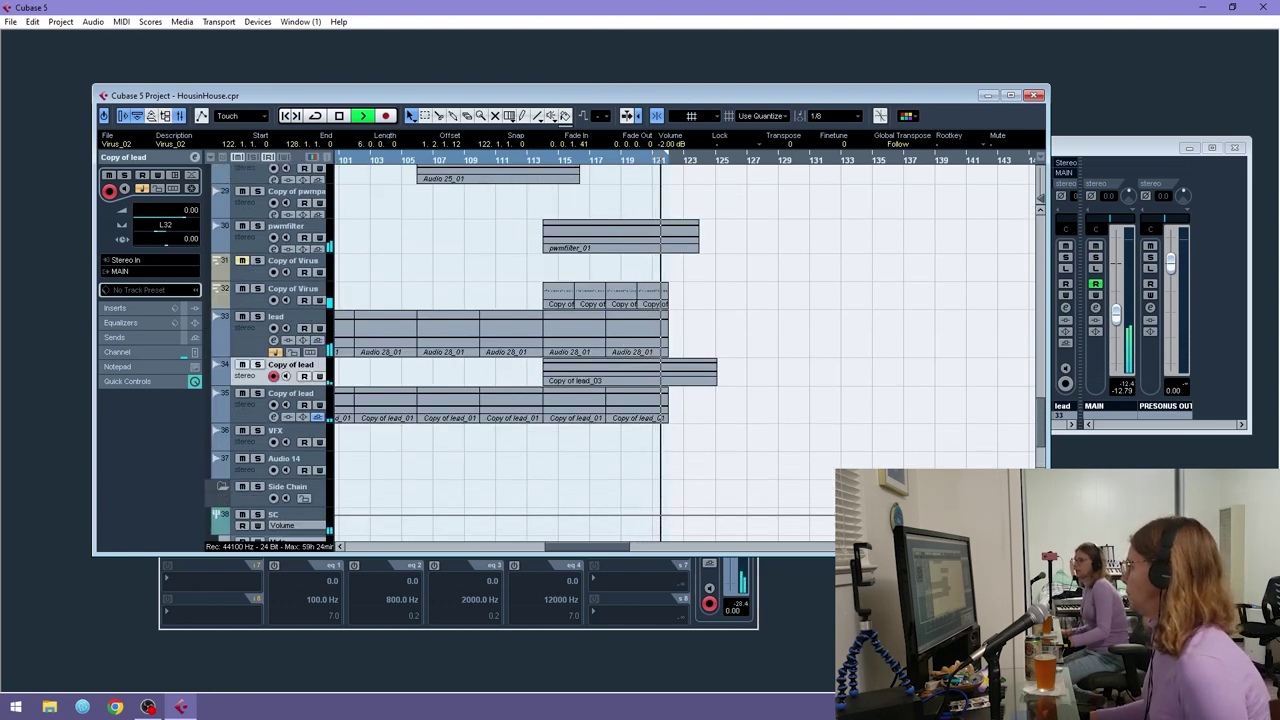
key(h)
key(g)
key(g)
key(g)
key(g)
scroll(597, 302, up, 4)
click(672, 386)
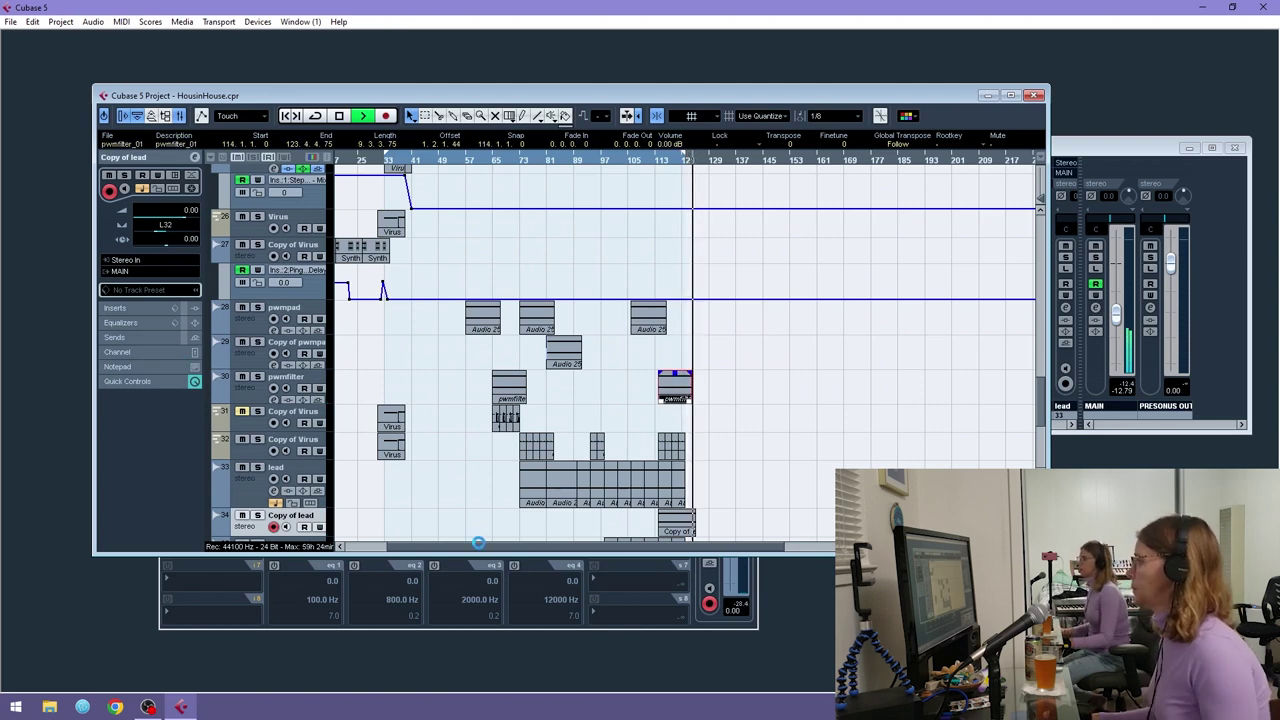
scroll(630, 478, down, 3)
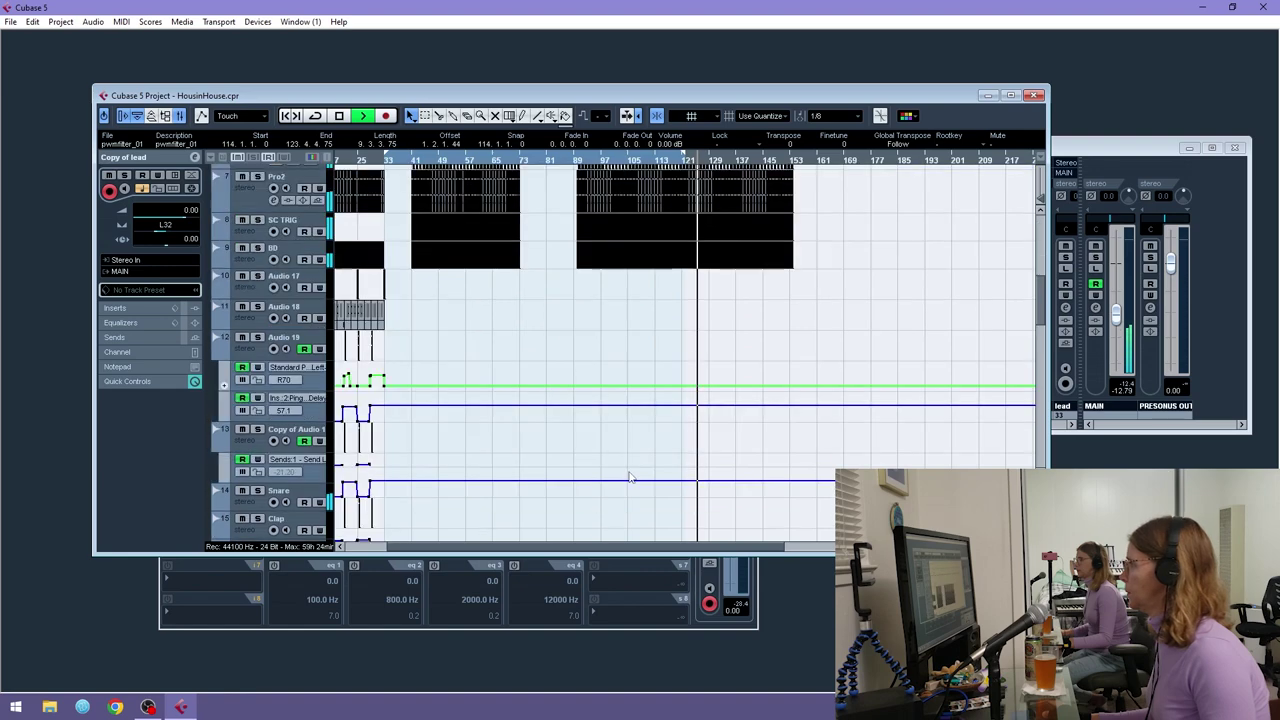
scroll(628, 478, down, 5)
scroll(623, 476, up, 8)
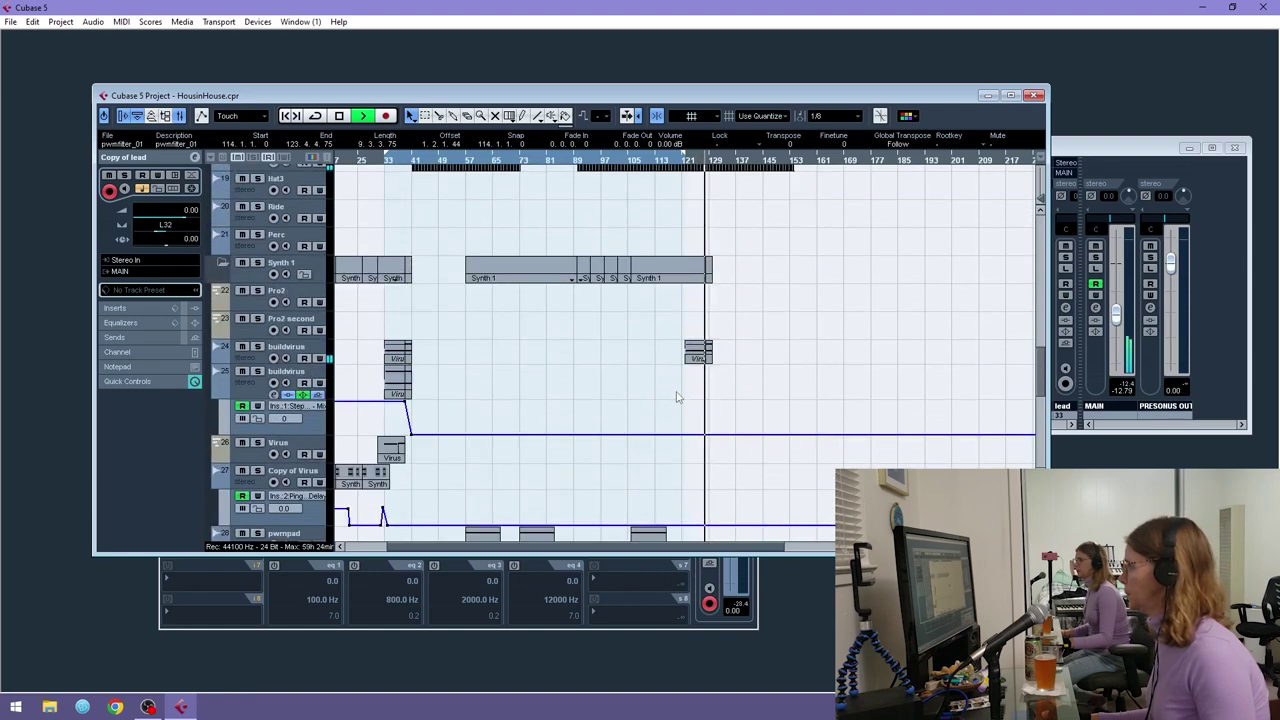
- Delete the second copied Virus_02 clip on track 24 and extend the first one to about bar 133.4
key(h)
key(h)
key(h)
key(h)
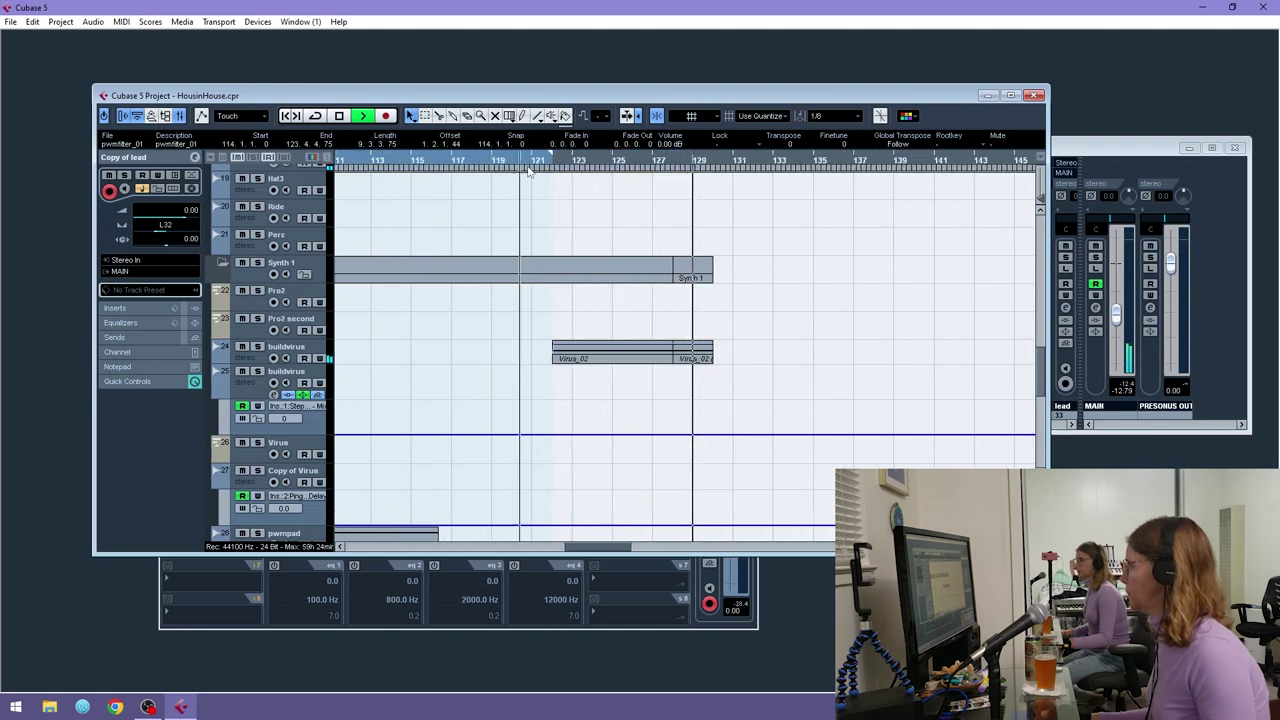
drag(541, 160, 544, 177)
click(851, 360)
key(Delete)
drag(838, 360, 1048, 356)
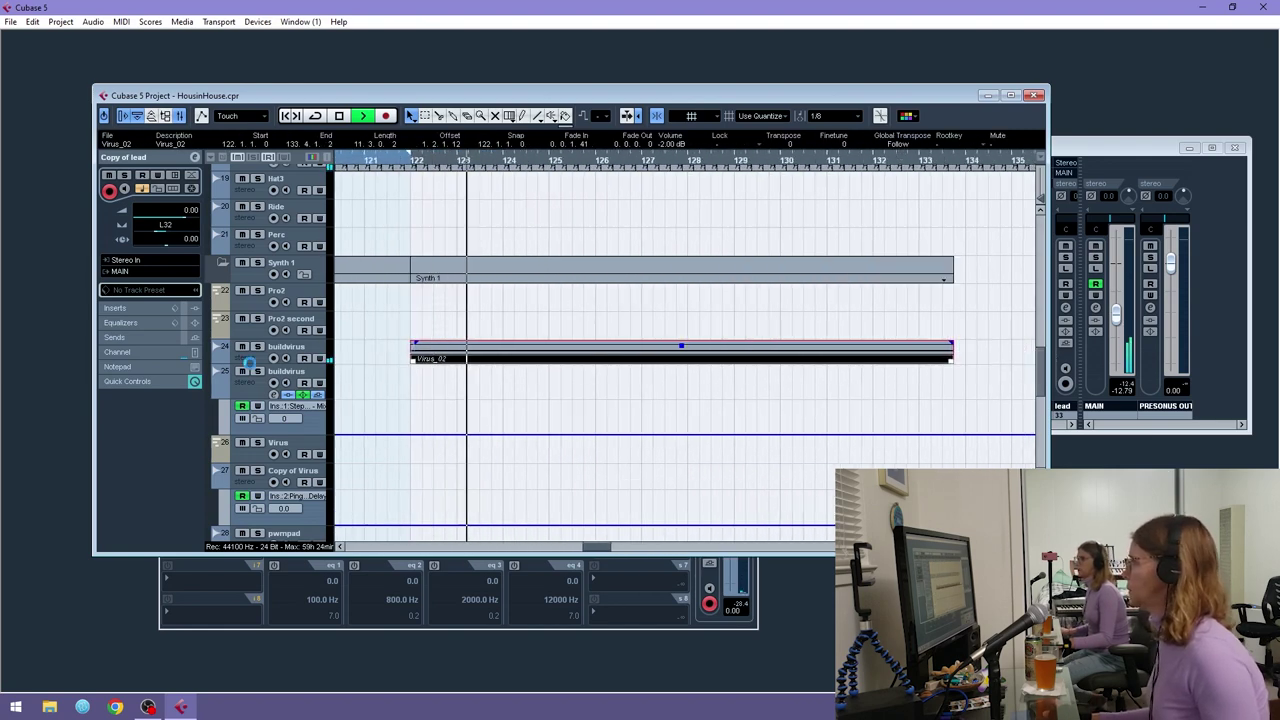
- Duplicate the buildvirus track 24 and move the duplicate's Virus_02 clip to bar 130
right_click(245, 366)
click(300, 403)
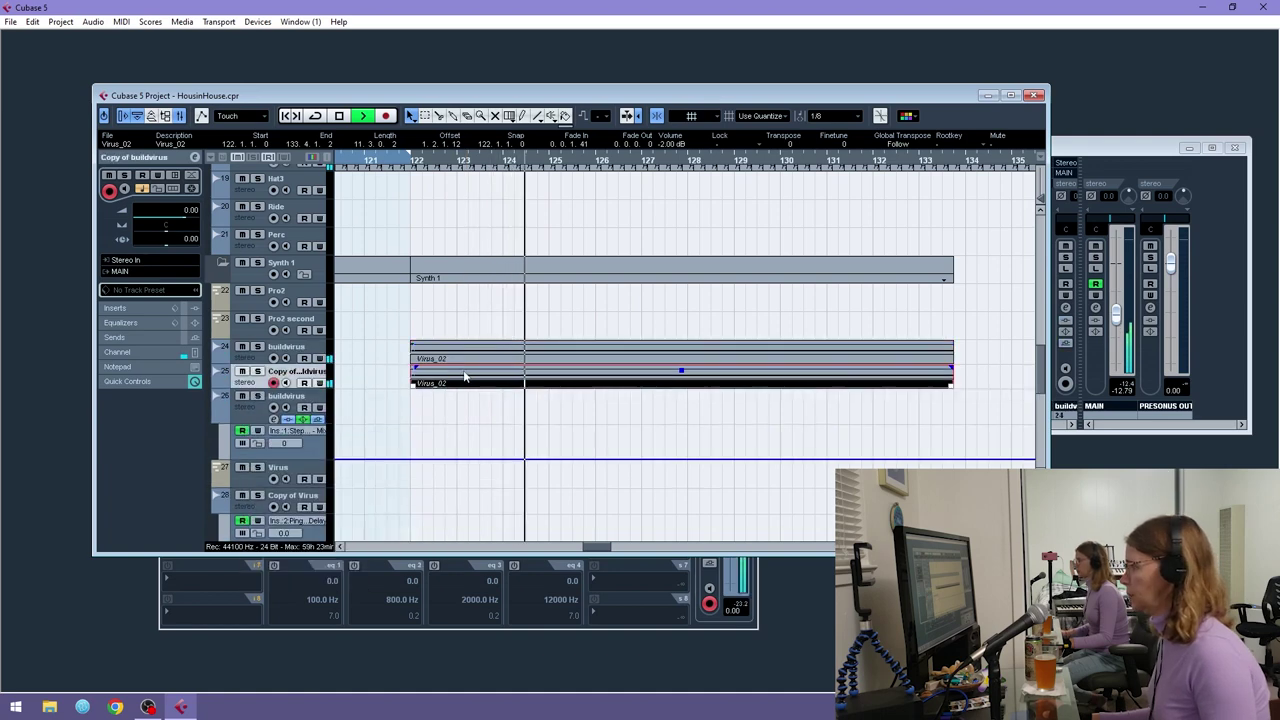
drag(460, 376, 785, 376)
key(g)
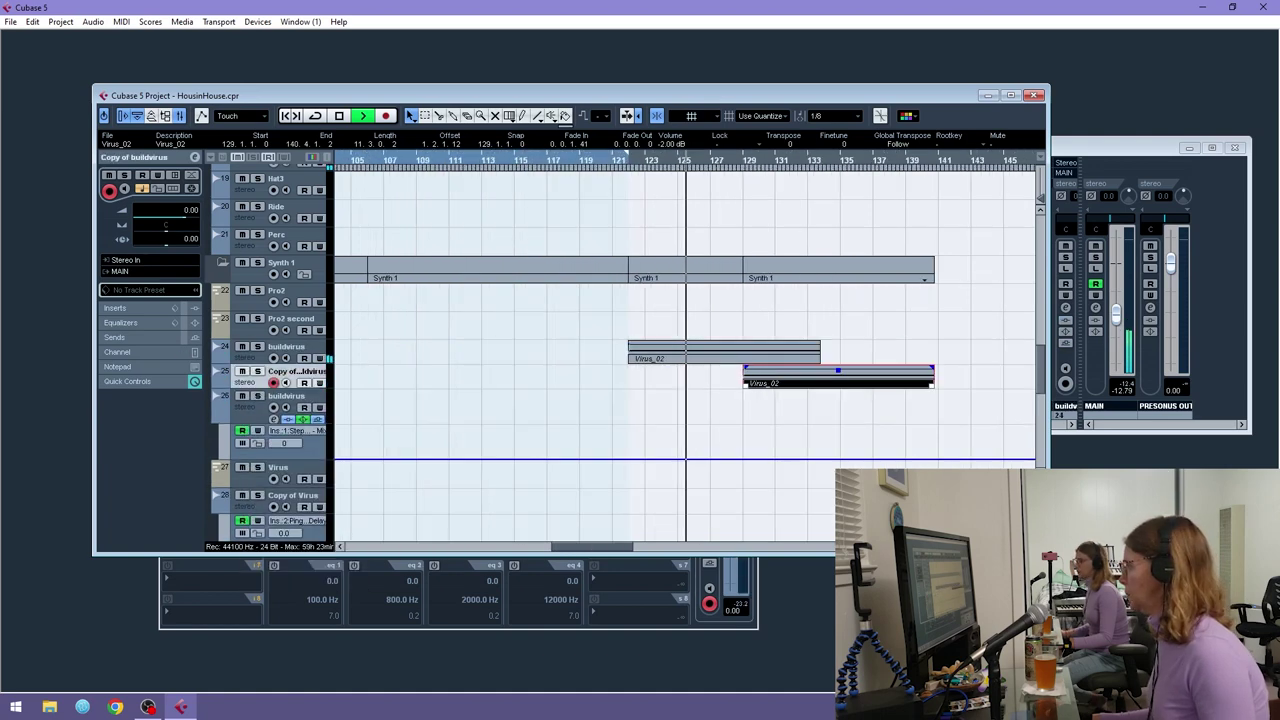
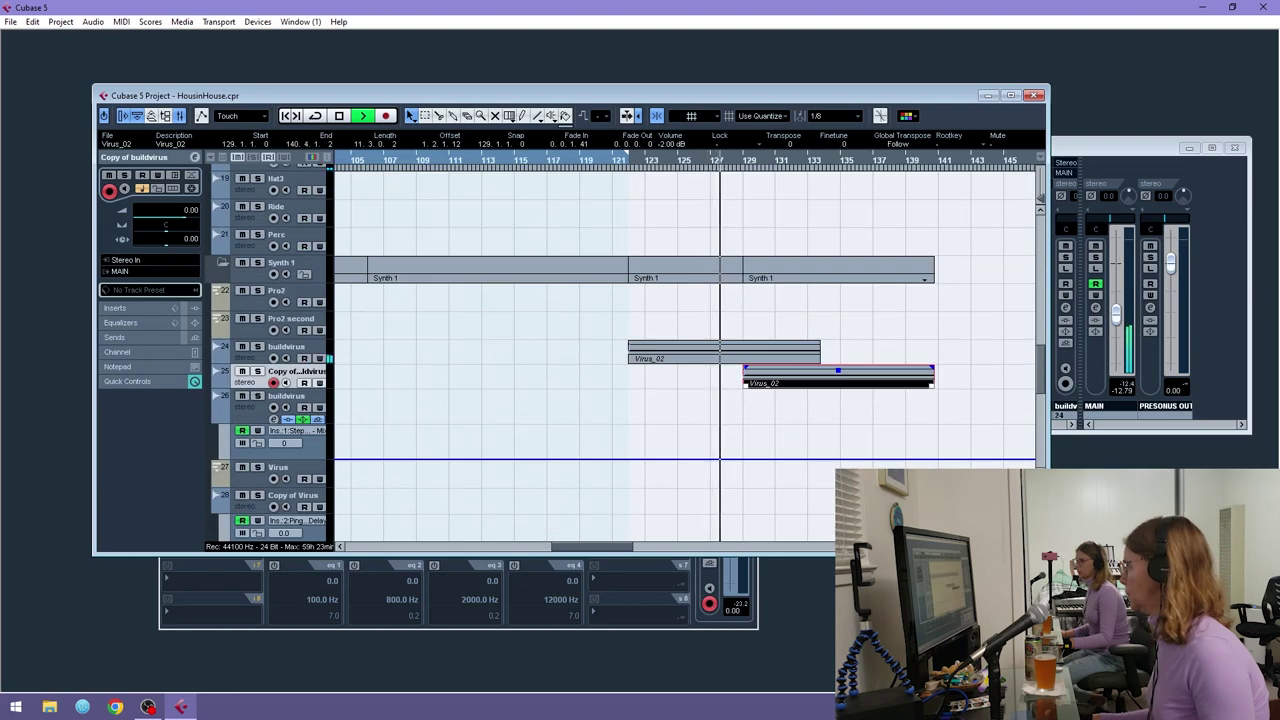
key(h)
key(h)
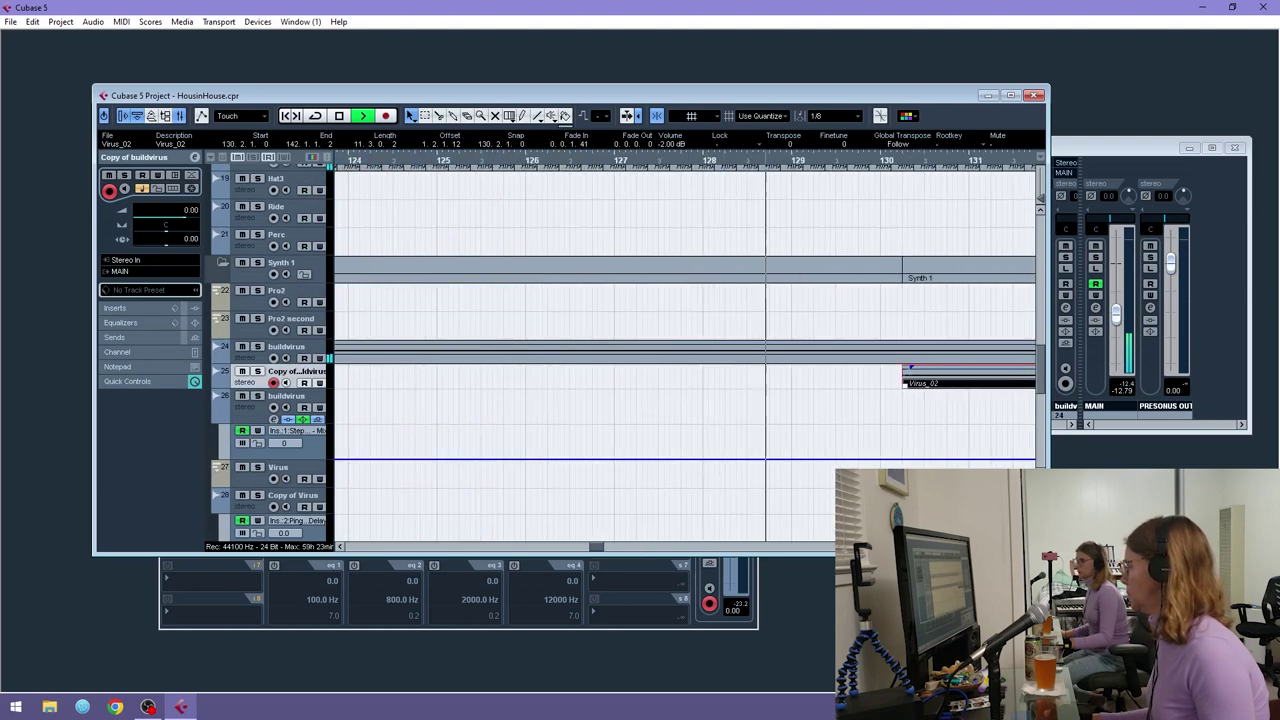
drag(519, 384, 499, 383)
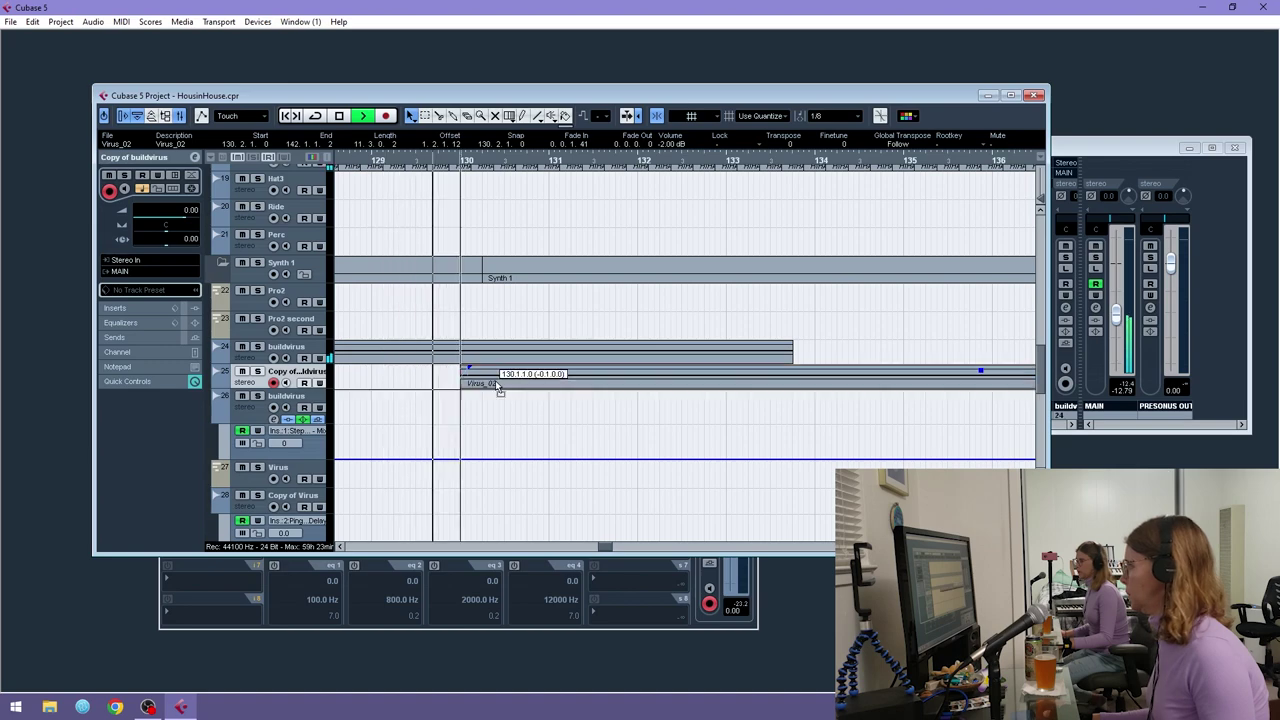
- Delete the snare, clap and hat clips that extend beyond about bar 135
key(g)
key(g)
key(g)
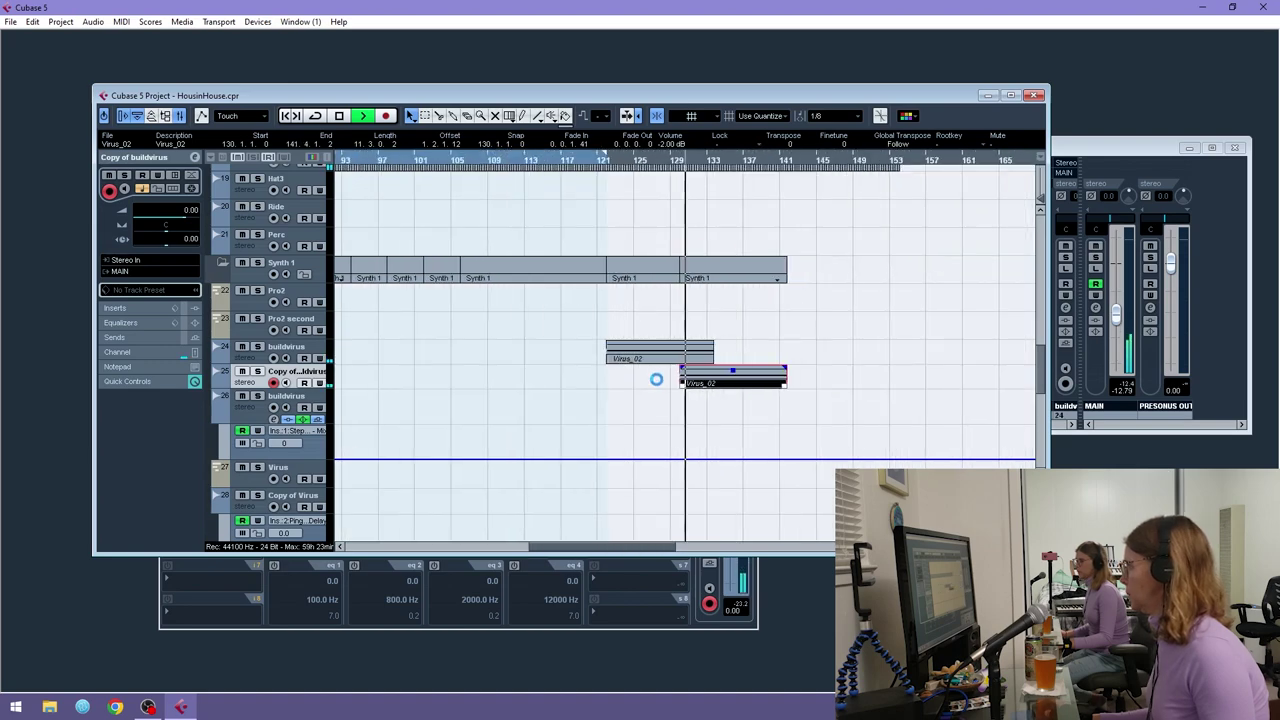
scroll(656, 379, down, 3)
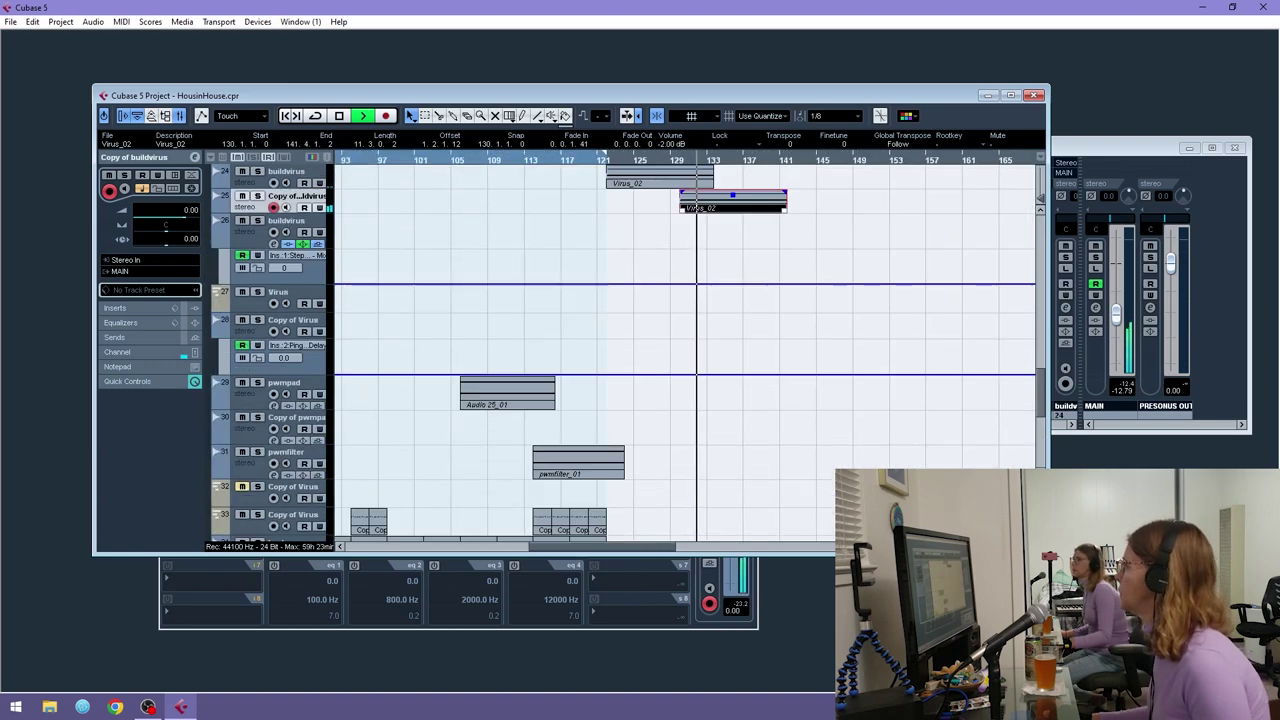
key(g)
key(h)
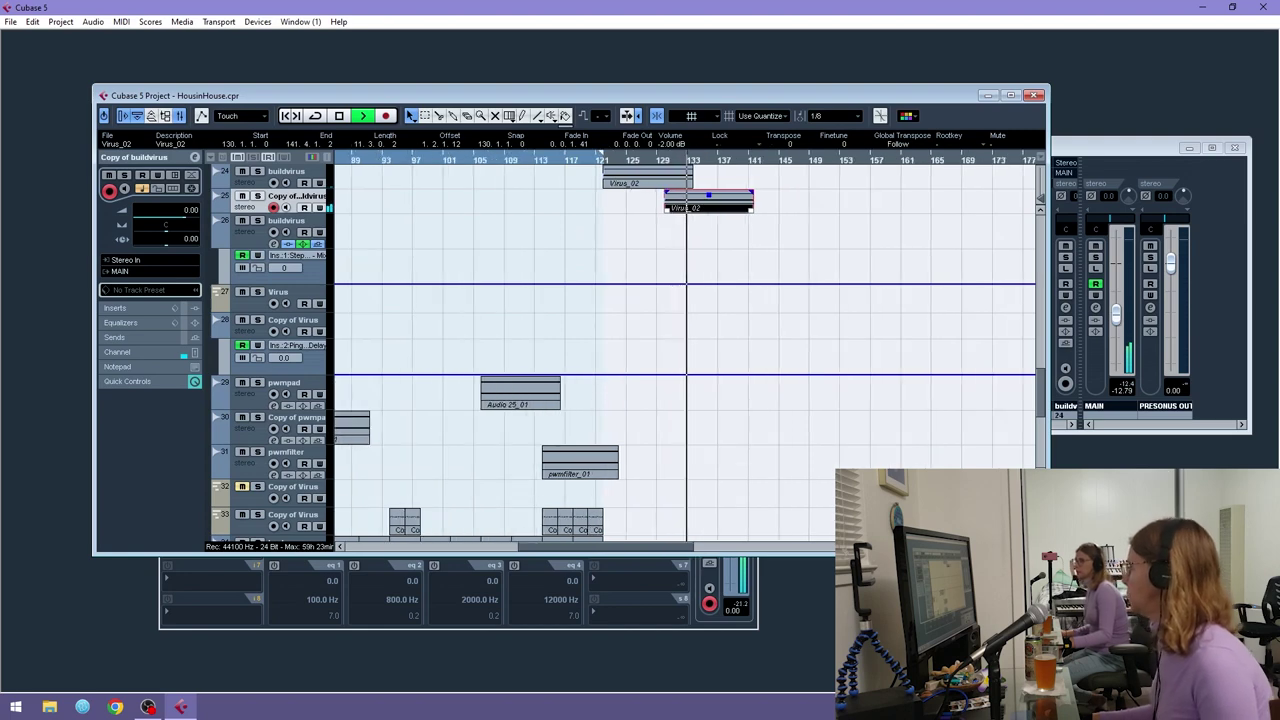
scroll(828, 298, up, 6)
key(space)
drag(872, 366, 702, 506)
key(Delete)
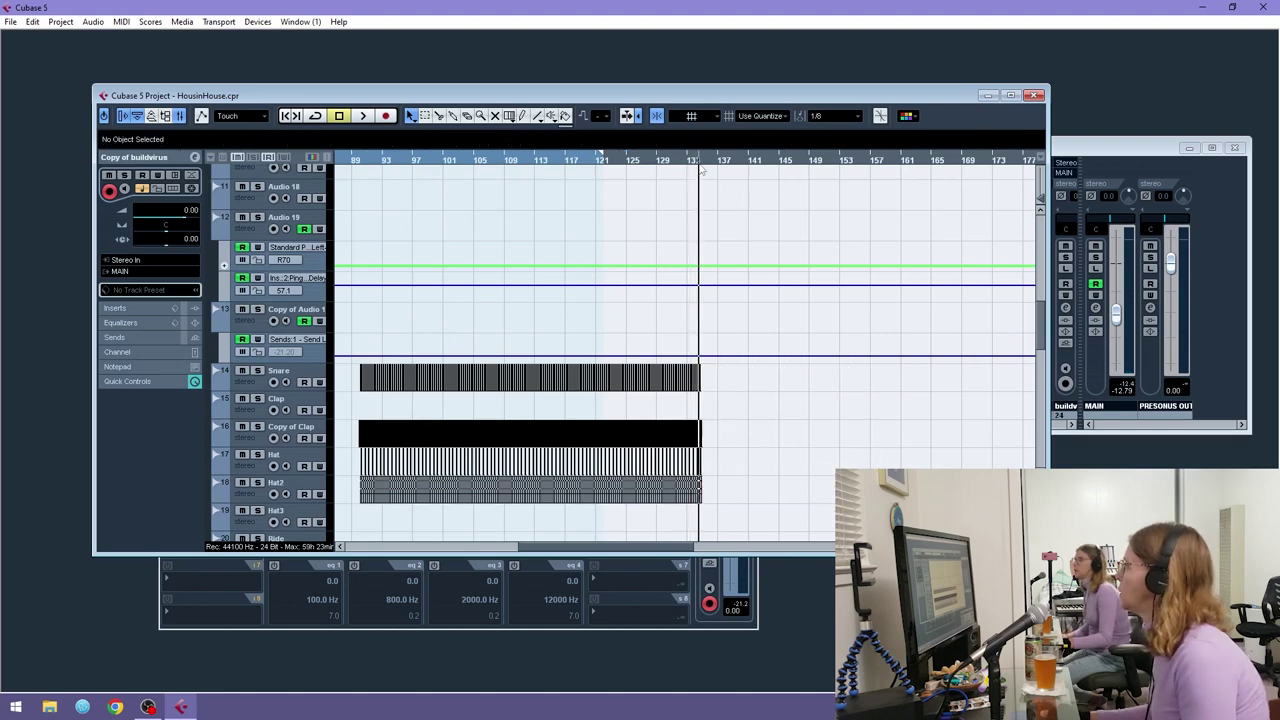
- Undo the removal of the duplicated buildvirus track
key(h)
key(h)
scroll(766, 396, down, 3)
scroll(770, 396, down, 2)
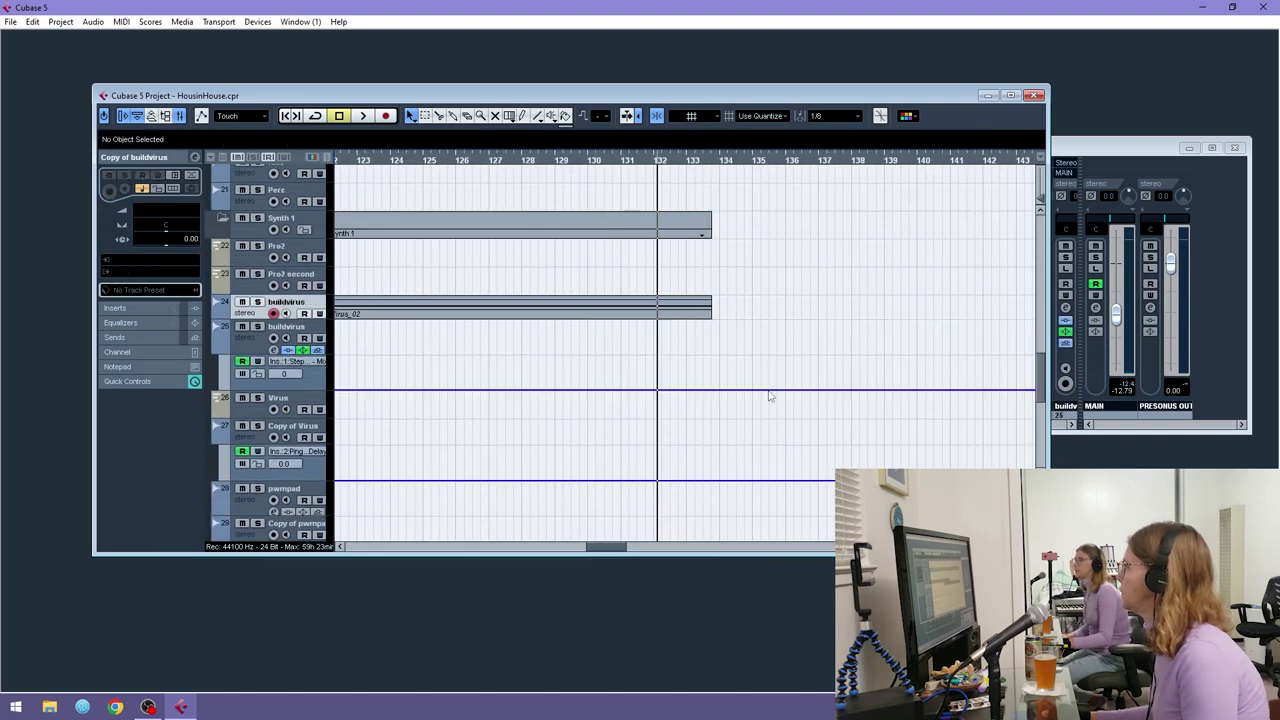
key(ctrl+z)
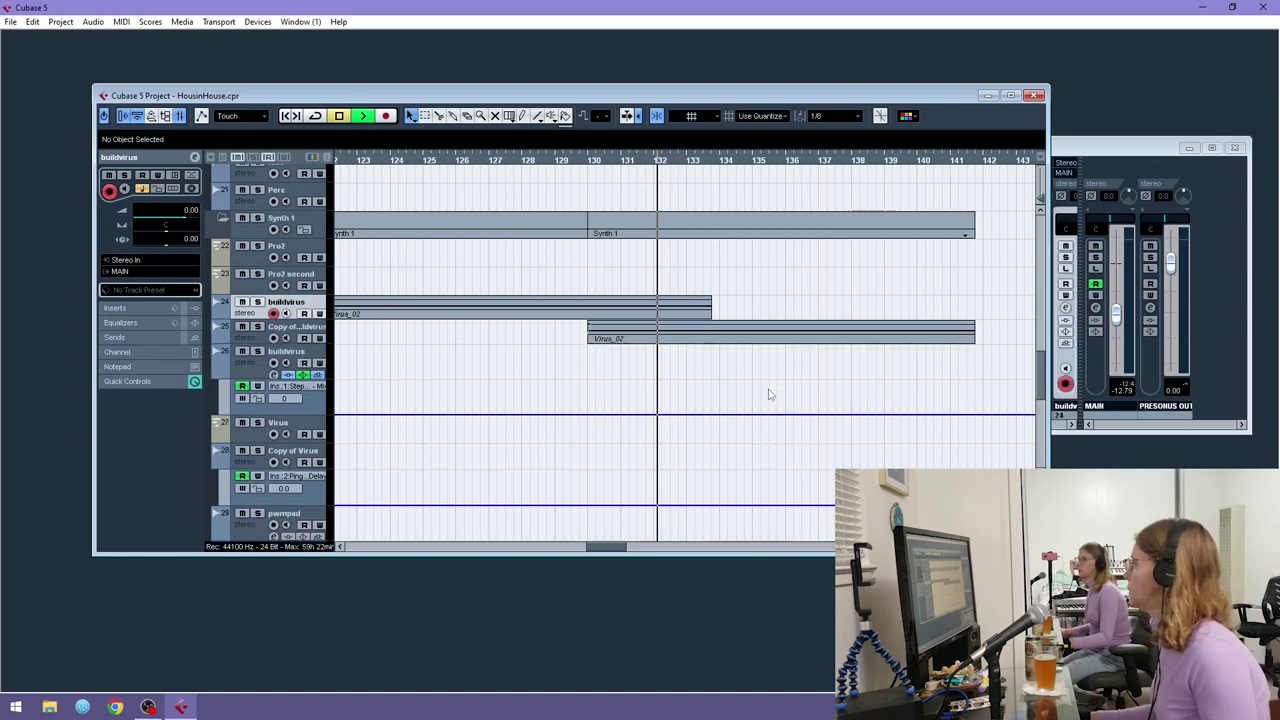
- Play back from around bar 130 and select the percussion clips between bars 134 and 135
scroll(788, 388, up, 4)
scroll(782, 388, down, 3)
key(space)
key(space)
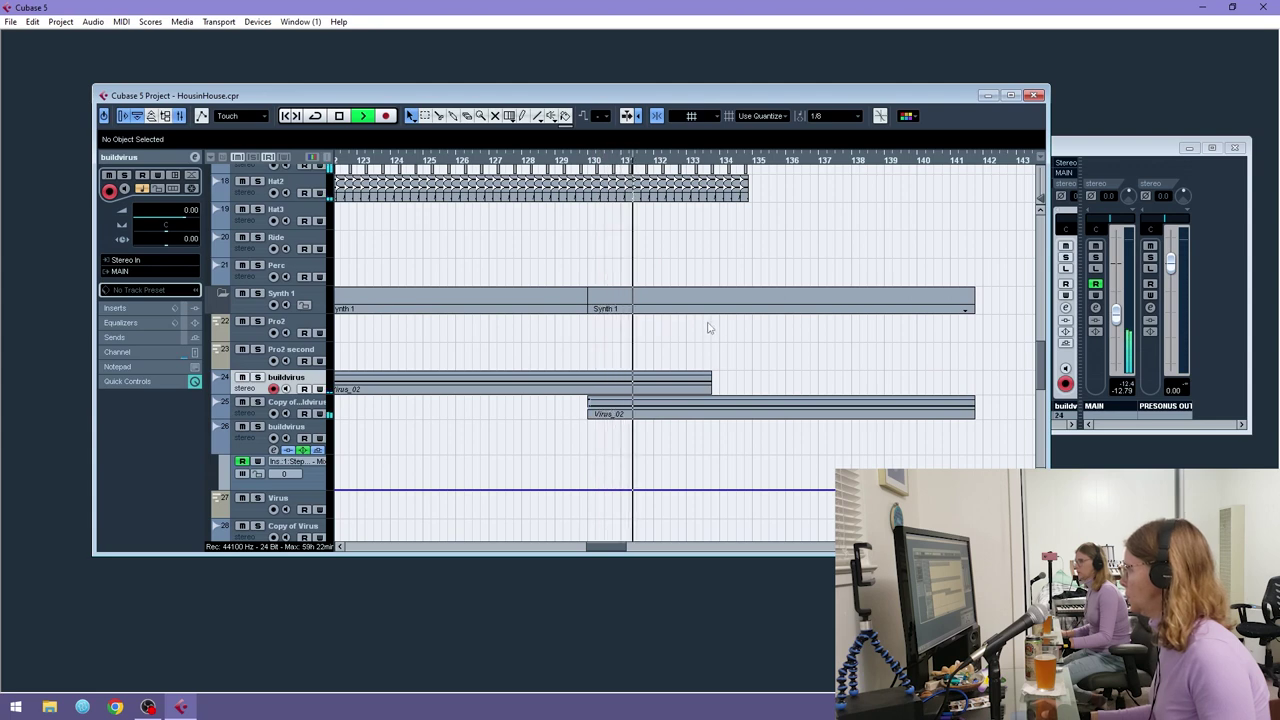
scroll(730, 290, up, 3)
drag(745, 206, 740, 334)
drag(767, 231, 722, 346)
scroll(723, 240, up, 5)
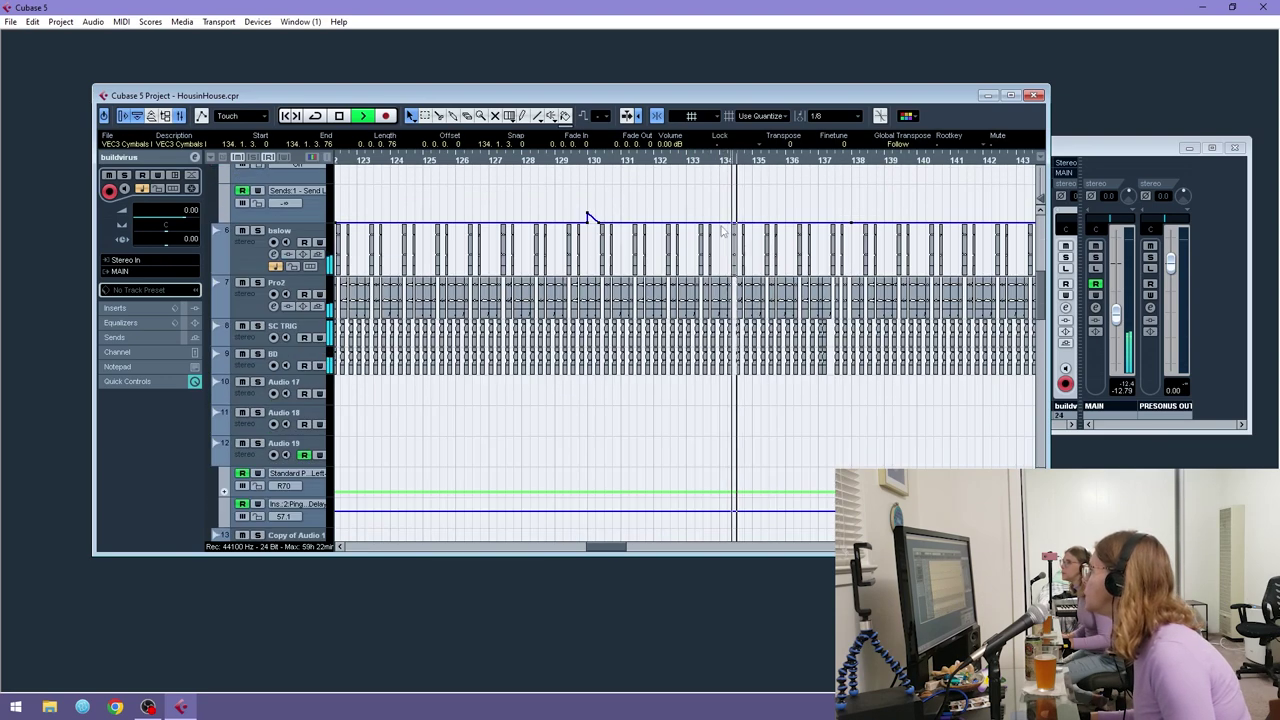
- Delete the bslow, Pro2, SC TRIG and BD clips from bar 134 onward
key(space)
drag(709, 164, 711, 230)
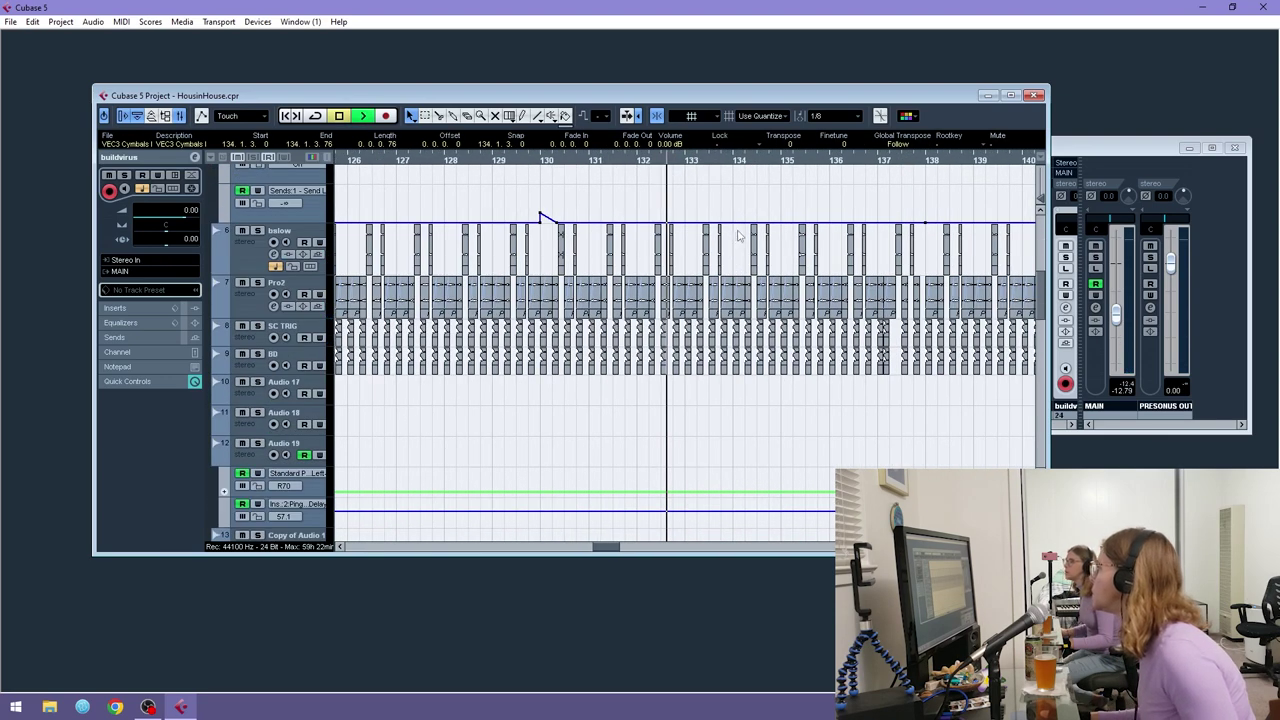
key(space)
click(740, 231)
drag(810, 379, 811, 380)
key(Delete)
drag(776, 236, 1045, 475)
key(Delete)
- Set the locators to bars 1 and 137, turn on cycling and start playback
key(g)
key(g)
key(g)
key(g)
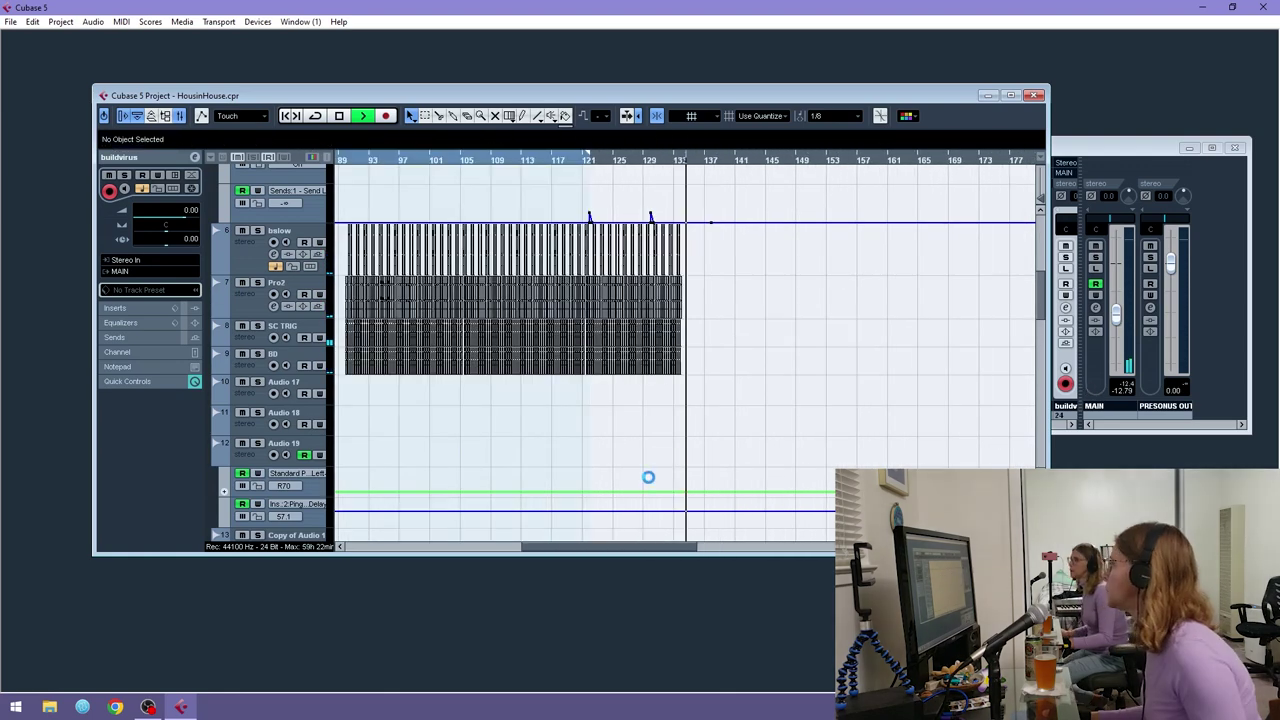
scroll(707, 412, up, 5)
scroll(698, 402, down, 5)
scroll(696, 392, up, 5)
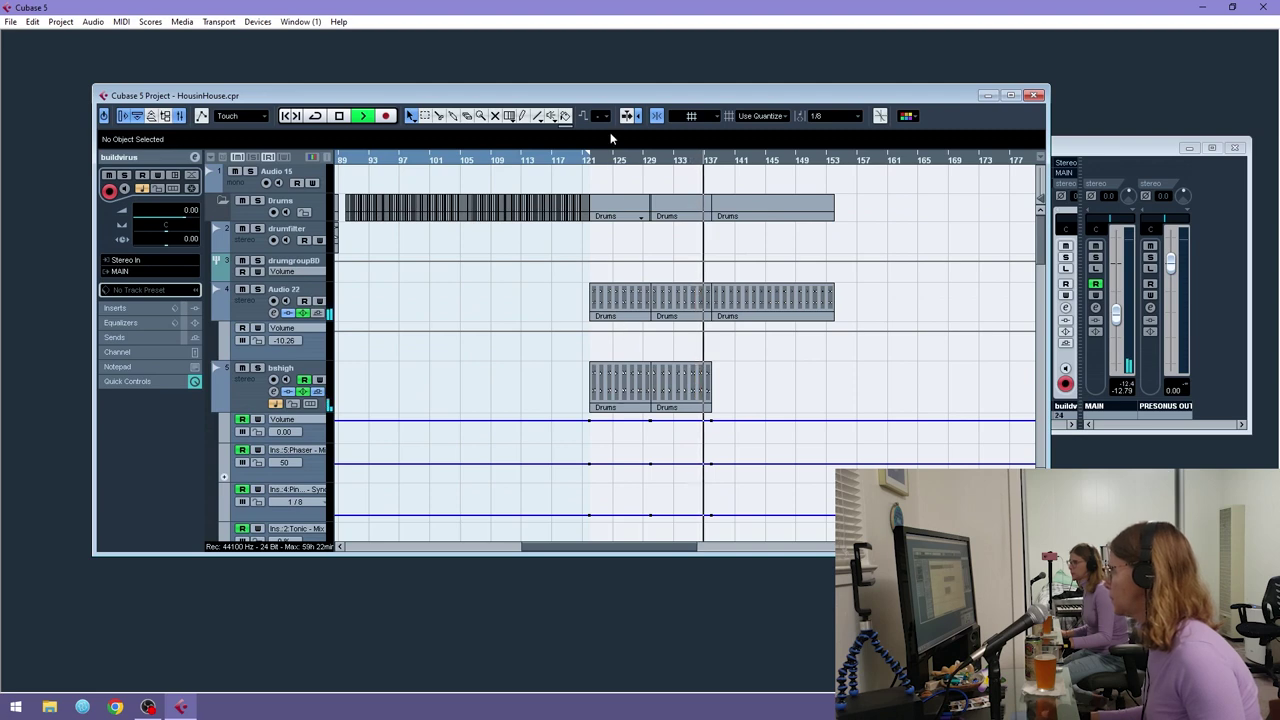
key(space)
drag(536, 550, 323, 552)
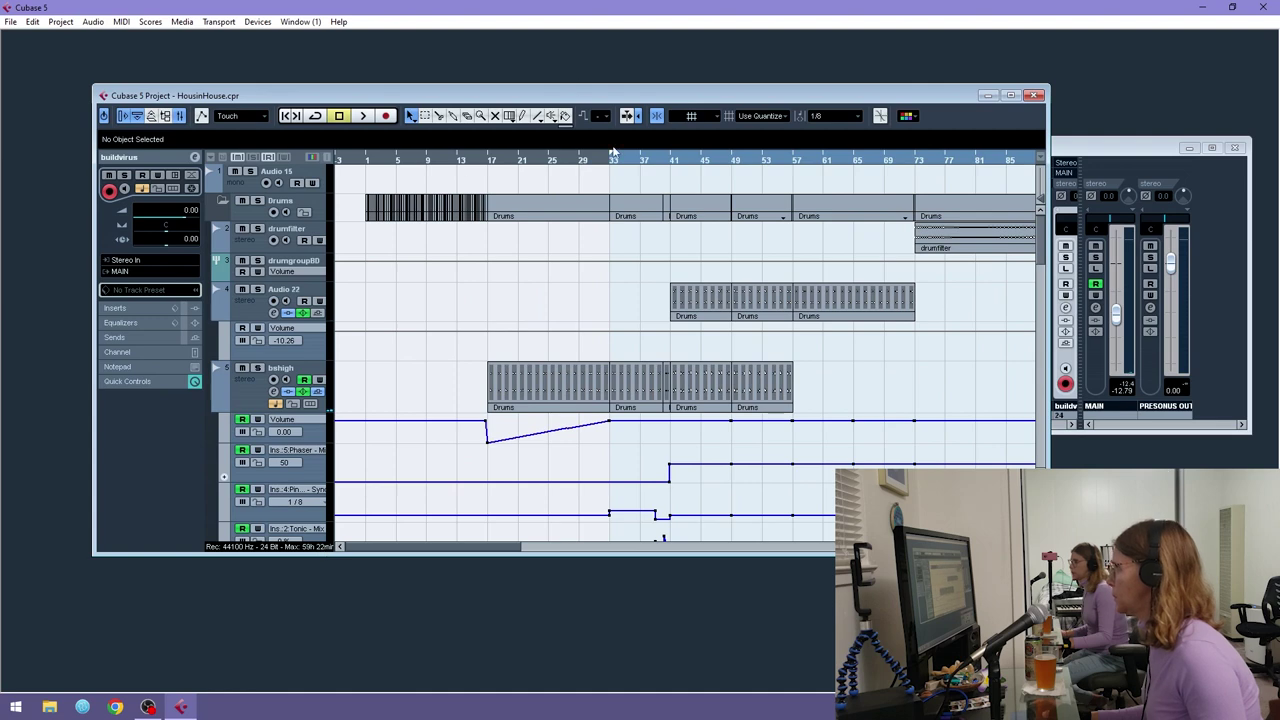
drag(613, 160, 395, 180)
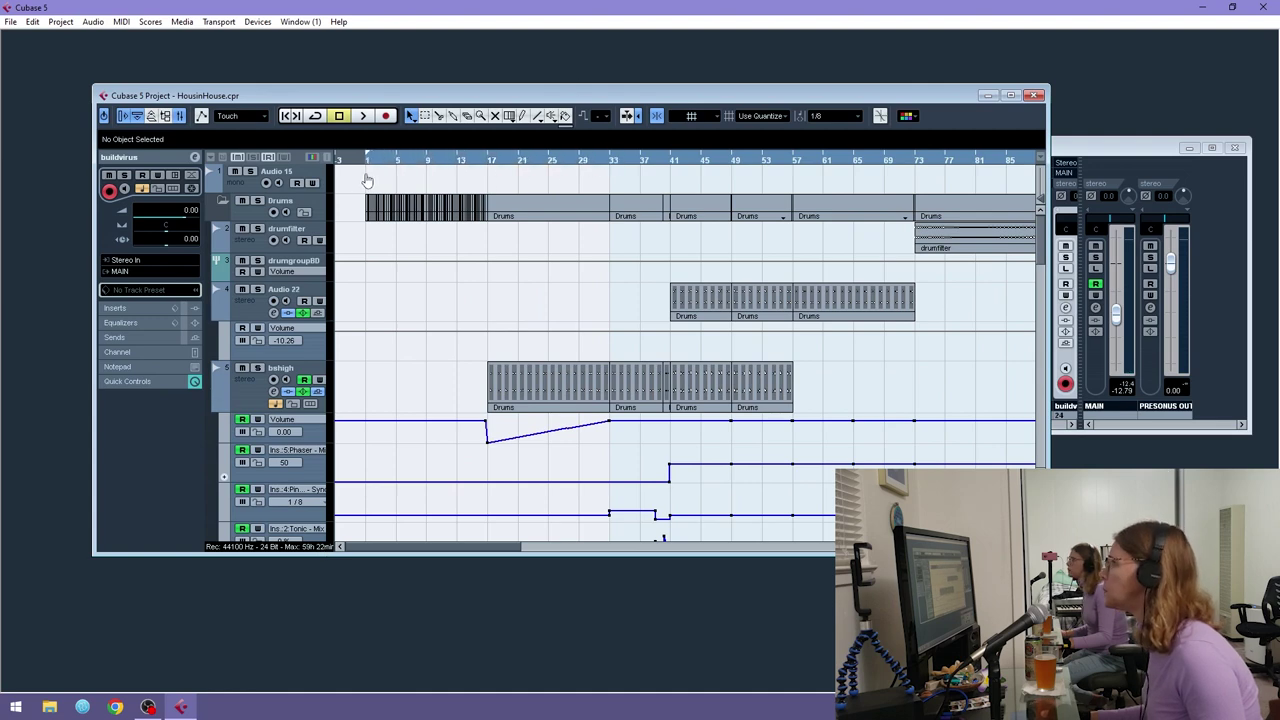
drag(471, 550, 686, 487)
drag(554, 164, 571, 306)
key(space)
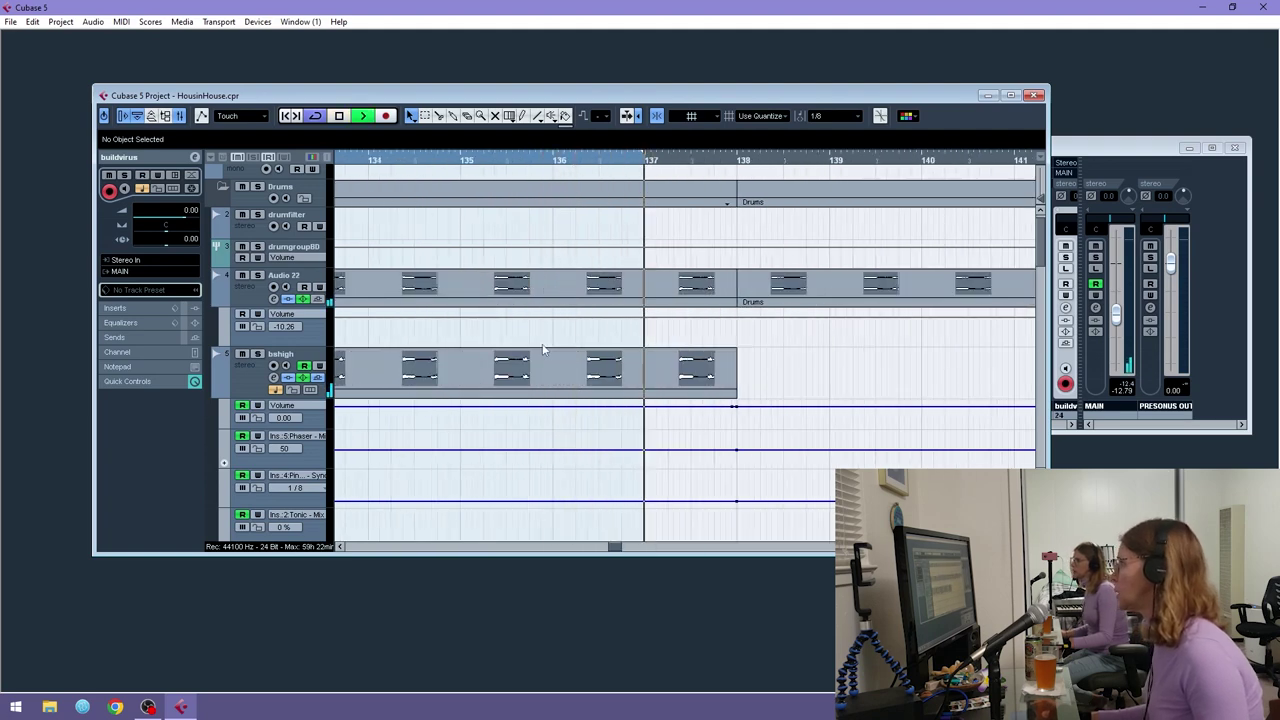
- Play the opening section up to about bar 18 and look over its tracks down to Copy of Virus
scroll(550, 370, down, 5)
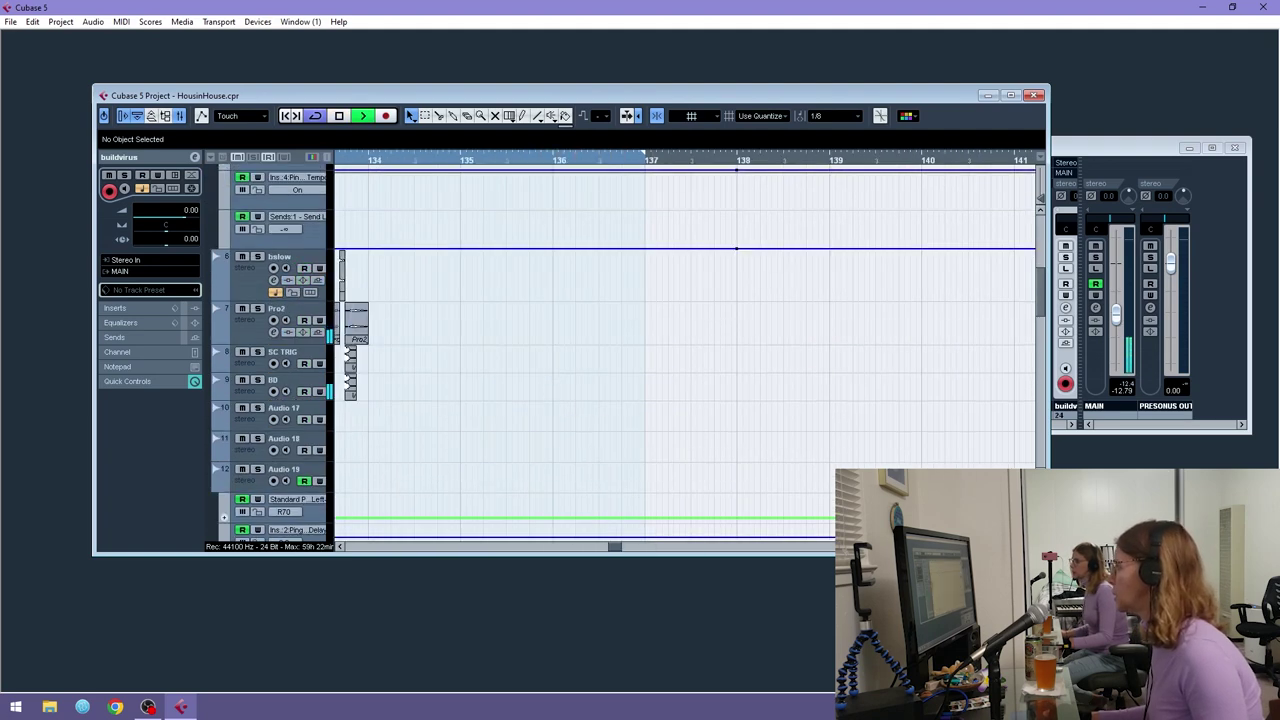
key(g)
key(g)
key(g)
key(g)
key(g)
key(g)
key(g)
key(g)
drag(531, 545, 386, 546)
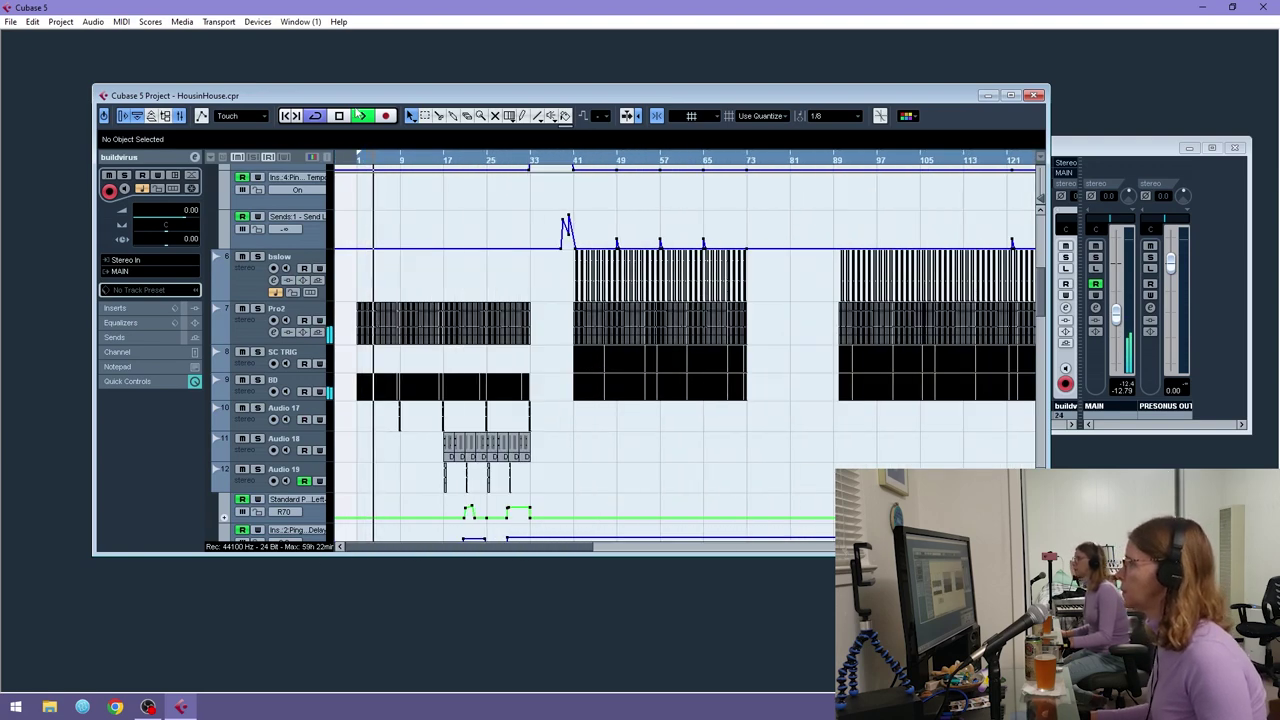
click(440, 165)
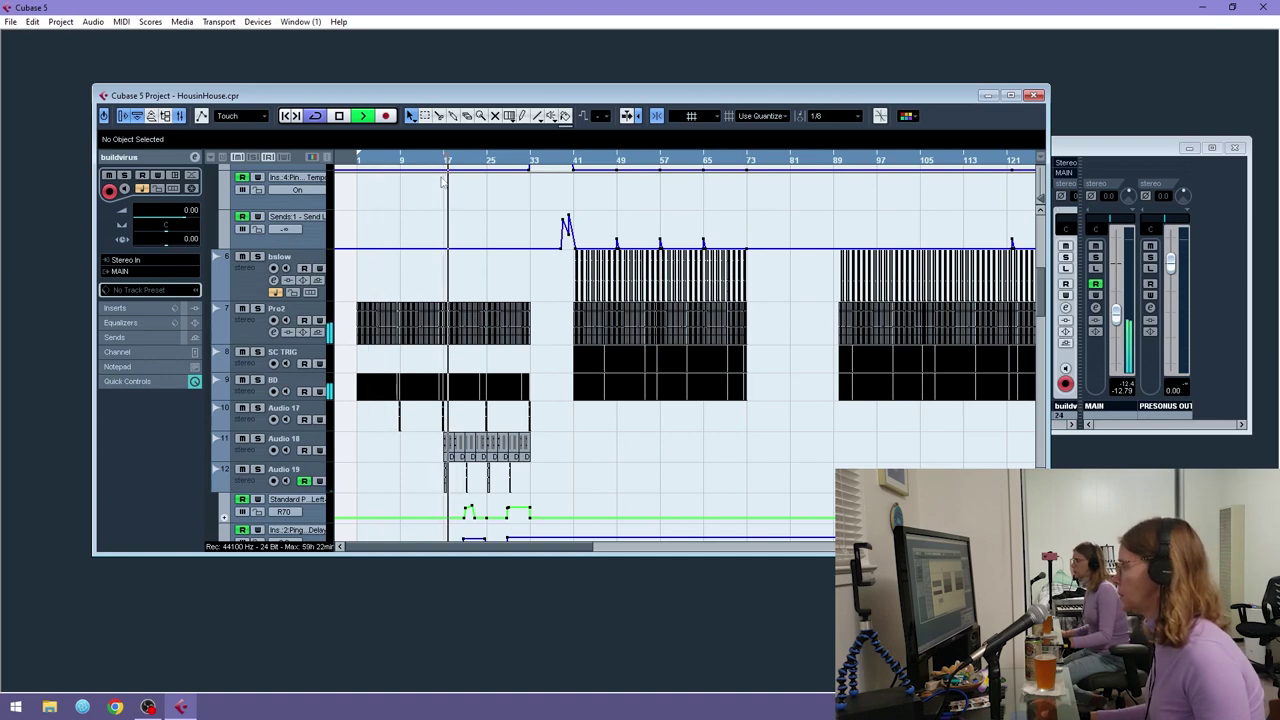
drag(448, 165, 422, 198)
scroll(600, 309, down, 10)
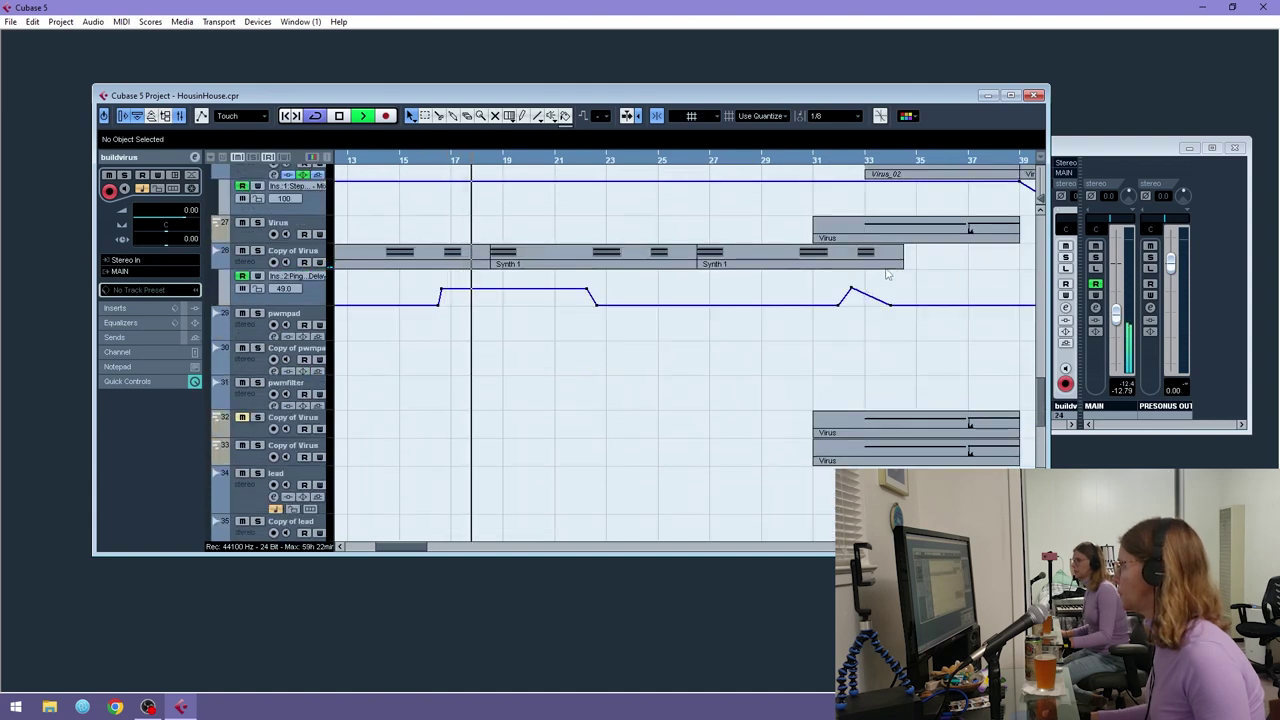
- Duplicate the Synth 1 clips at bars 18 and 26 on the Copy of Virus track and move the duplicates past bar 137
click(555, 265)
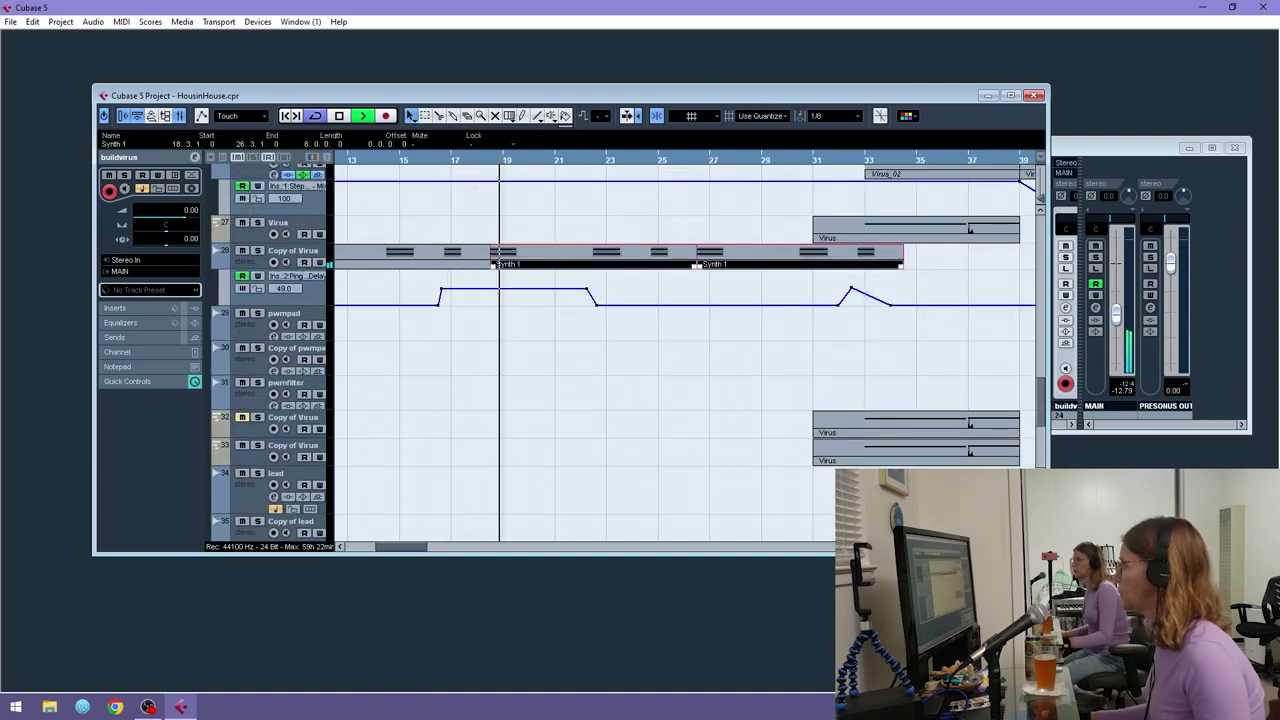
key(g)
key(g)
key(g)
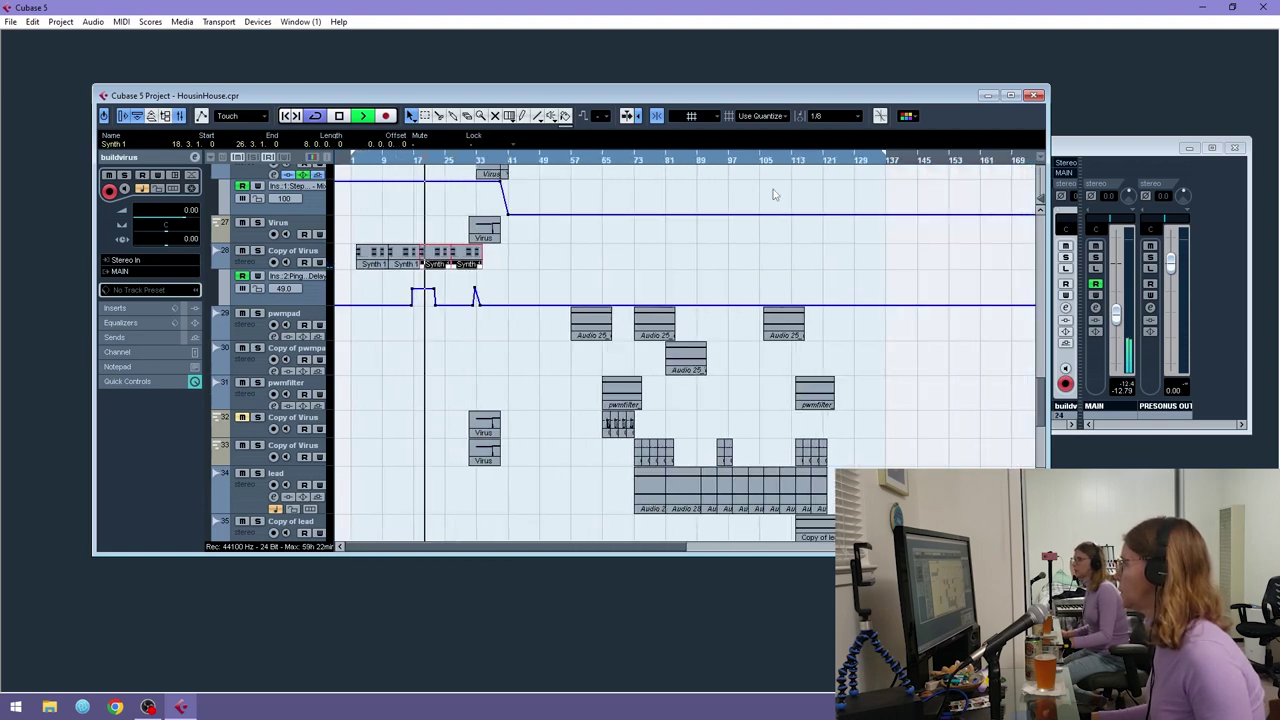
click(897, 160)
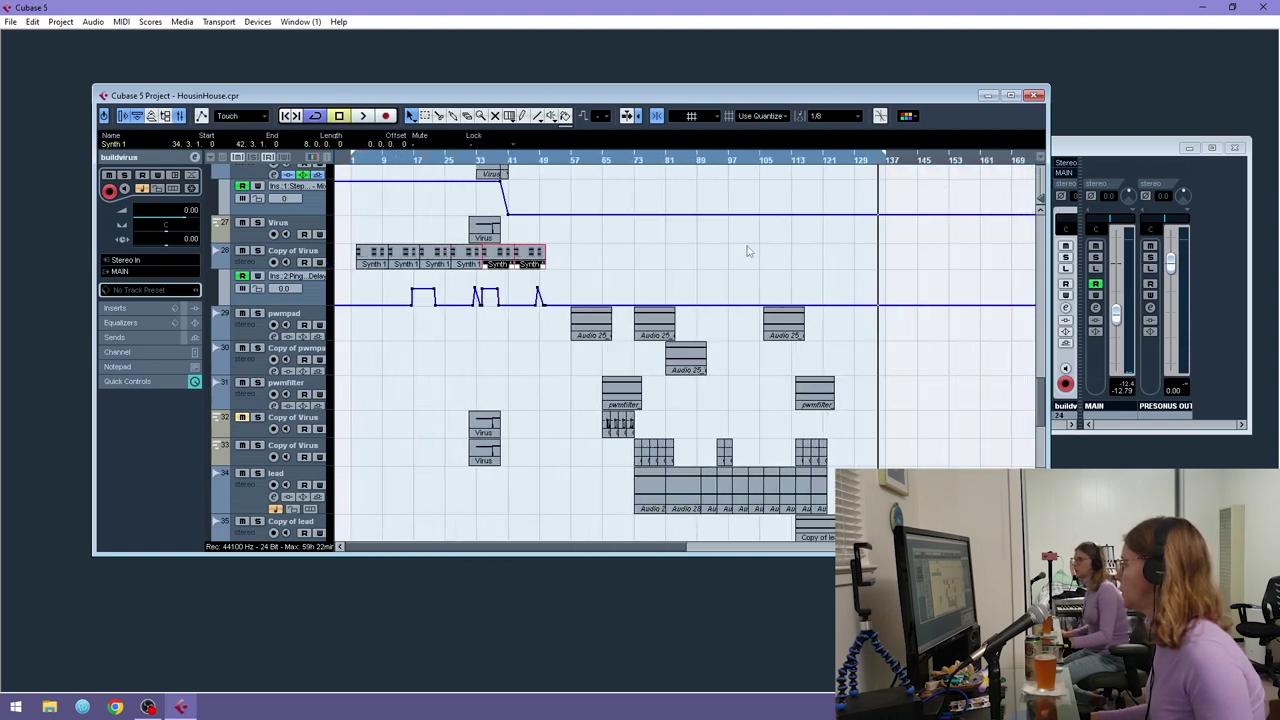
drag(540, 265, 972, 265)
- Shift the duplicated Synth 1 clips earlier in the section after bar 137 and audition the transition
click(896, 162)
drag(896, 164, 856, 176)
key(space)
drag(1012, 257, 913, 257)
drag(959, 164, 770, 230)
key(space)
- Place the duplicated Synth 1 clips at 138.3.1.0 and play back the passage leading into them
drag(480, 270, 834, 263)
key(g)
key(g)
key(g)
key(g)
key(g)
key(g)
drag(755, 164, 646, 233)
key(space)
key(space)
- Examine the drum and percussion tracks of the opening section around bars 14 to 32
key(g)
key(g)
key(g)
key(g)
key(g)
key(g)
drag(476, 158, 330, 245)
scroll(423, 281, up, 5)
scroll(465, 314, up, 3)
drag(458, 160, 442, 262)
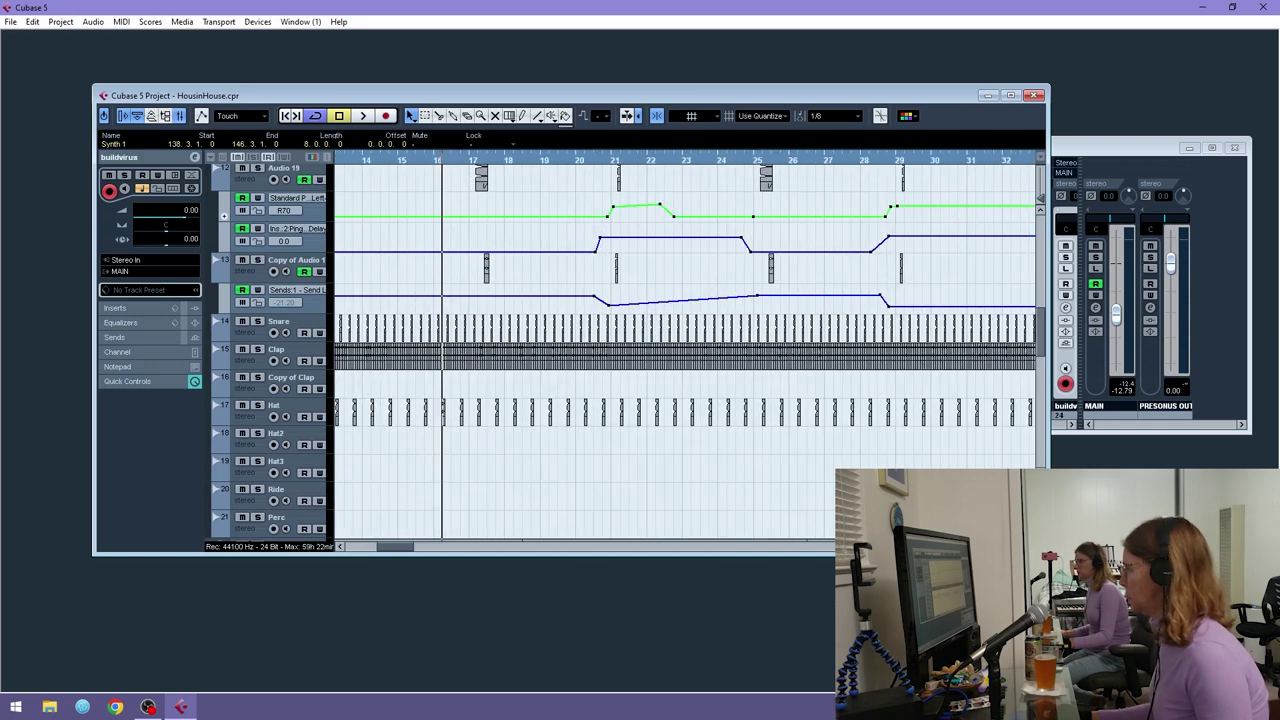
- Copy the Pro2, kick, percussion, snare, clap and hat clips of bars 17 to 33 to bar 137
scroll(946, 440, right, 3)
drag(930, 409, 573, 313)
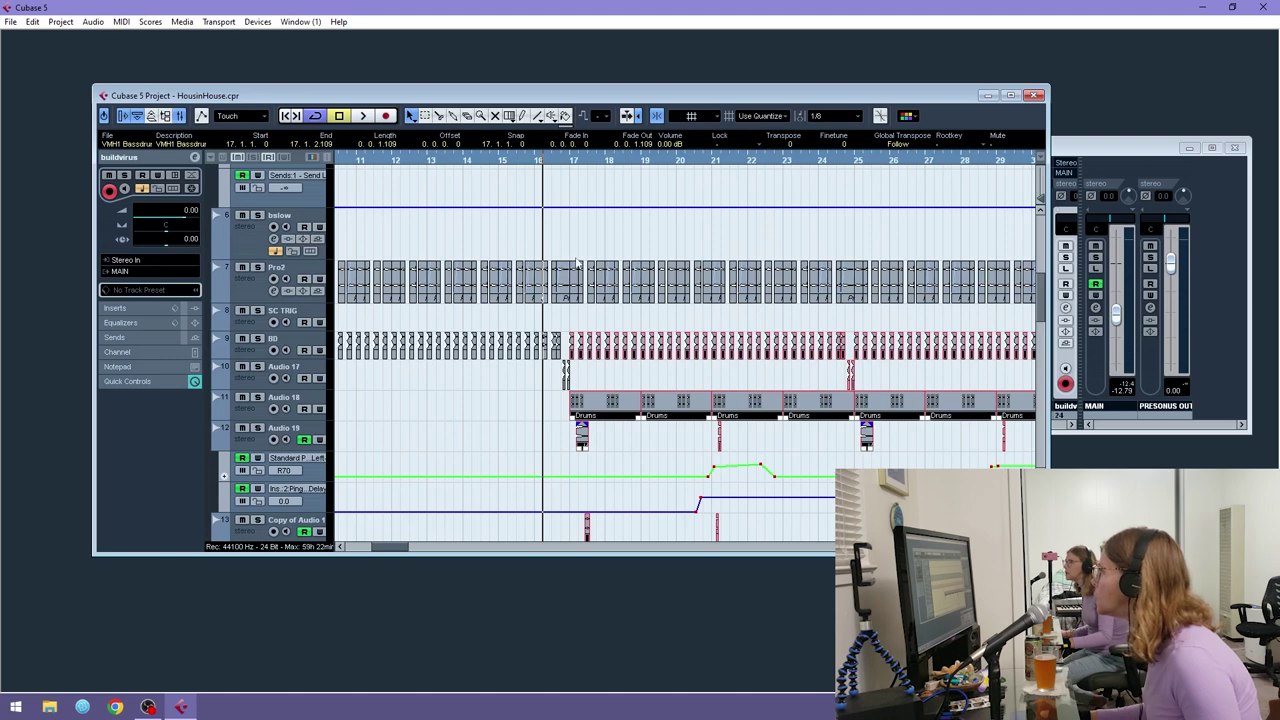
drag(573, 251, 605, 431)
drag(620, 545, 894, 267)
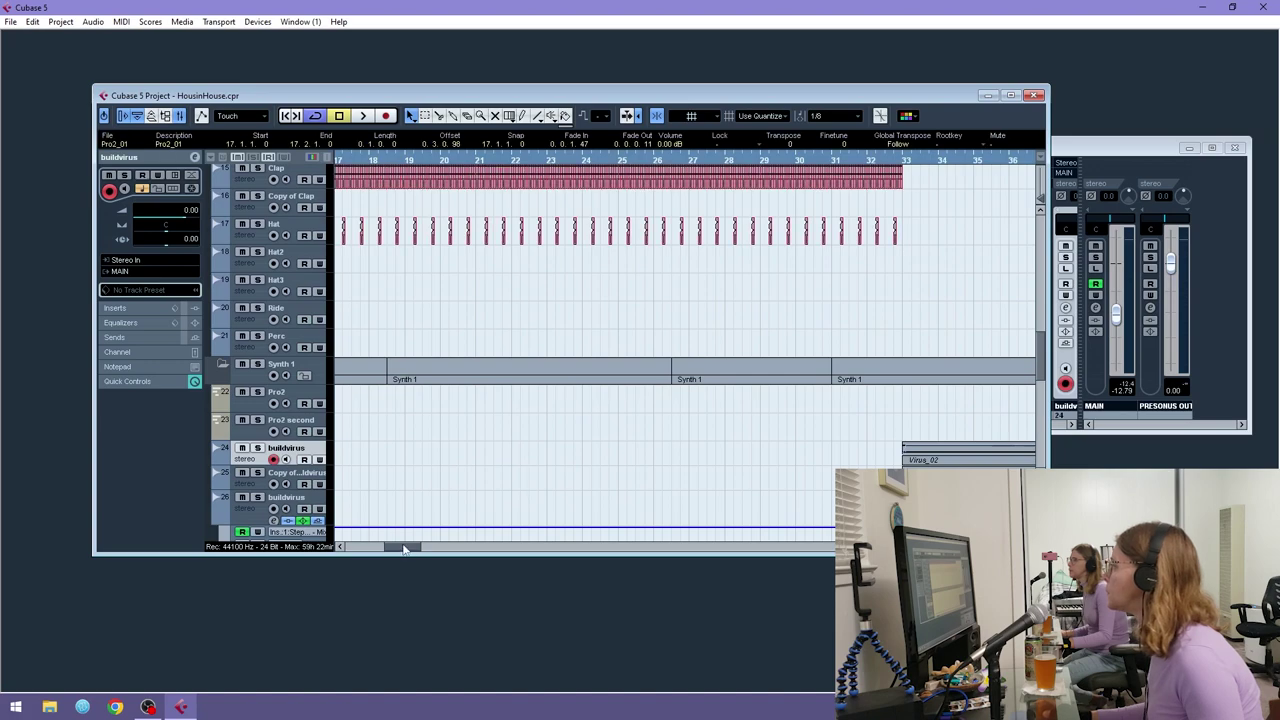
drag(403, 549, 385, 547)
drag(612, 159, 307, 127)
drag(598, 160, 440, 128)
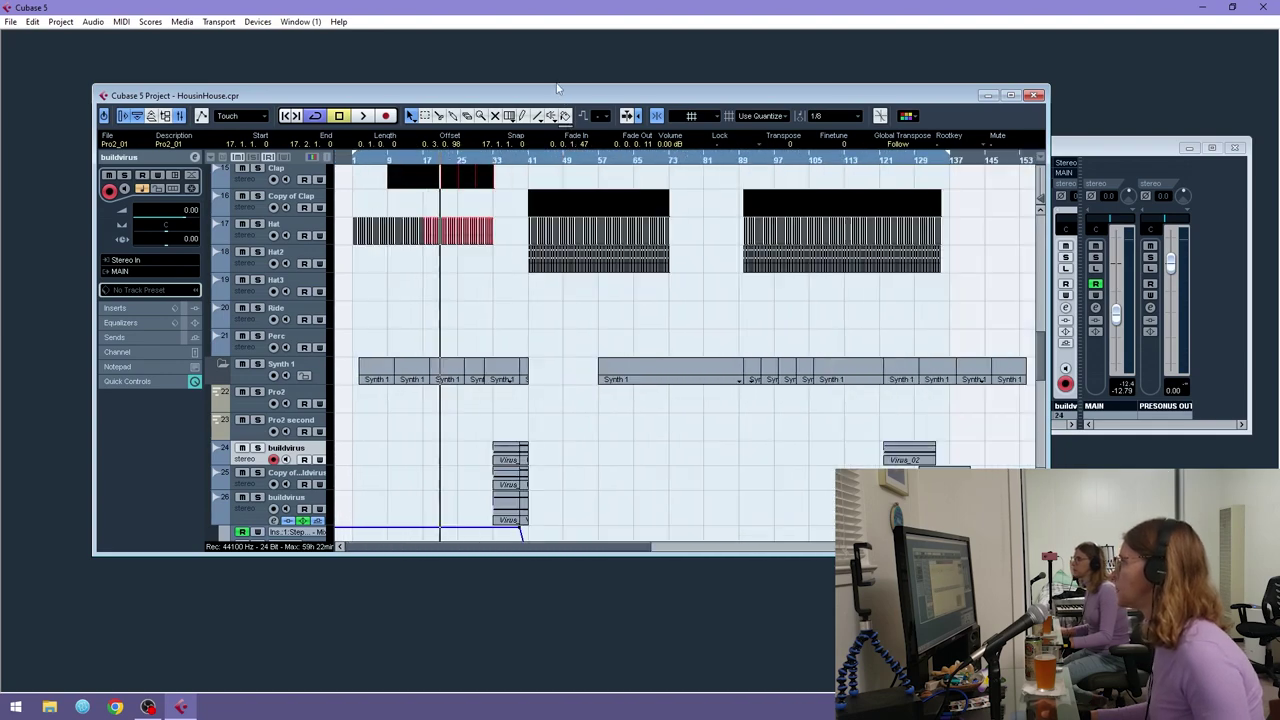
drag(452, 176, 978, 205)
- Turn off cycling and play from about bar 134 into the copied drum section at bar 137
drag(1040, 357, 1047, 256)
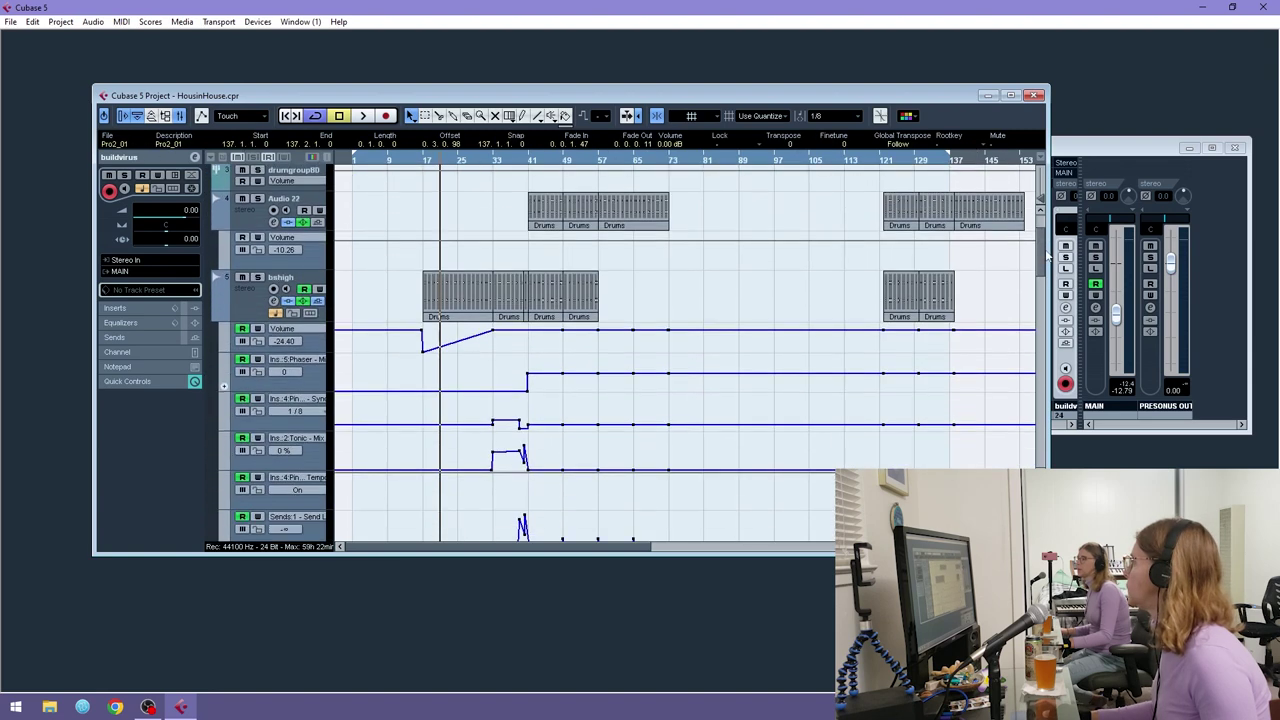
drag(632, 548, 783, 548)
scroll(750, 360, down, 5)
drag(640, 162, 585, 232)
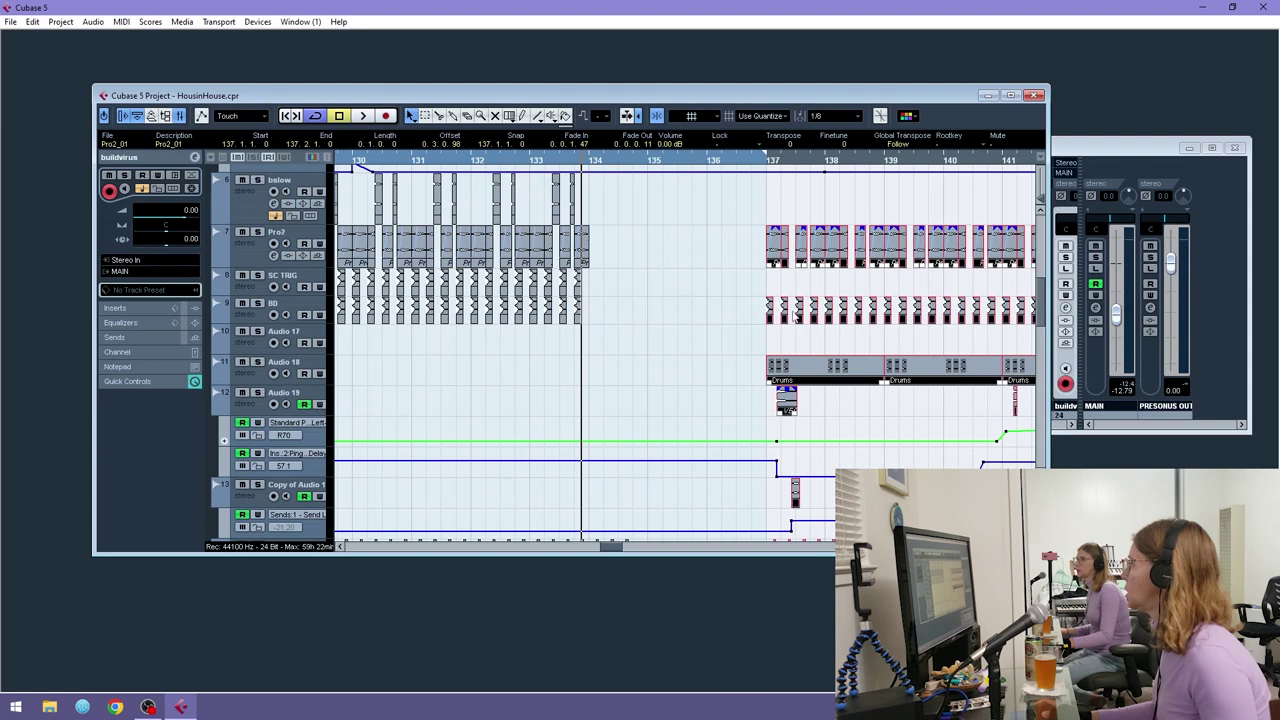
key(space)
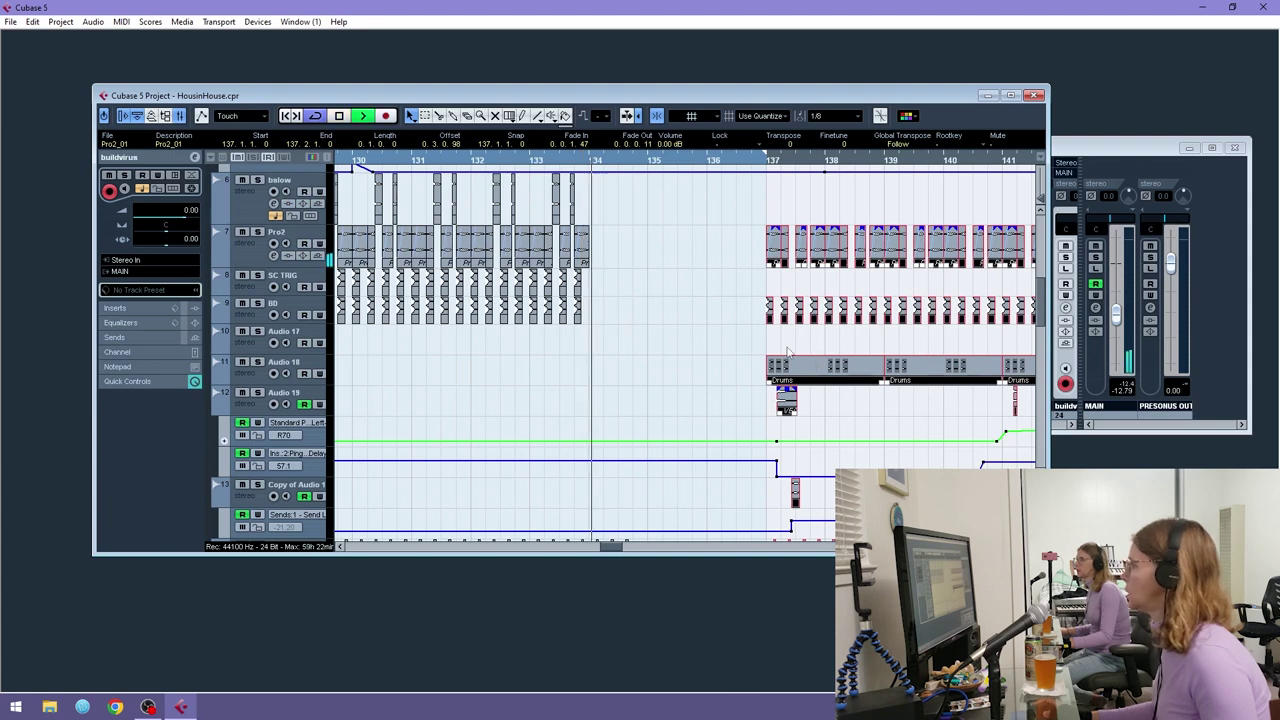
scroll(674, 351, up, 5)
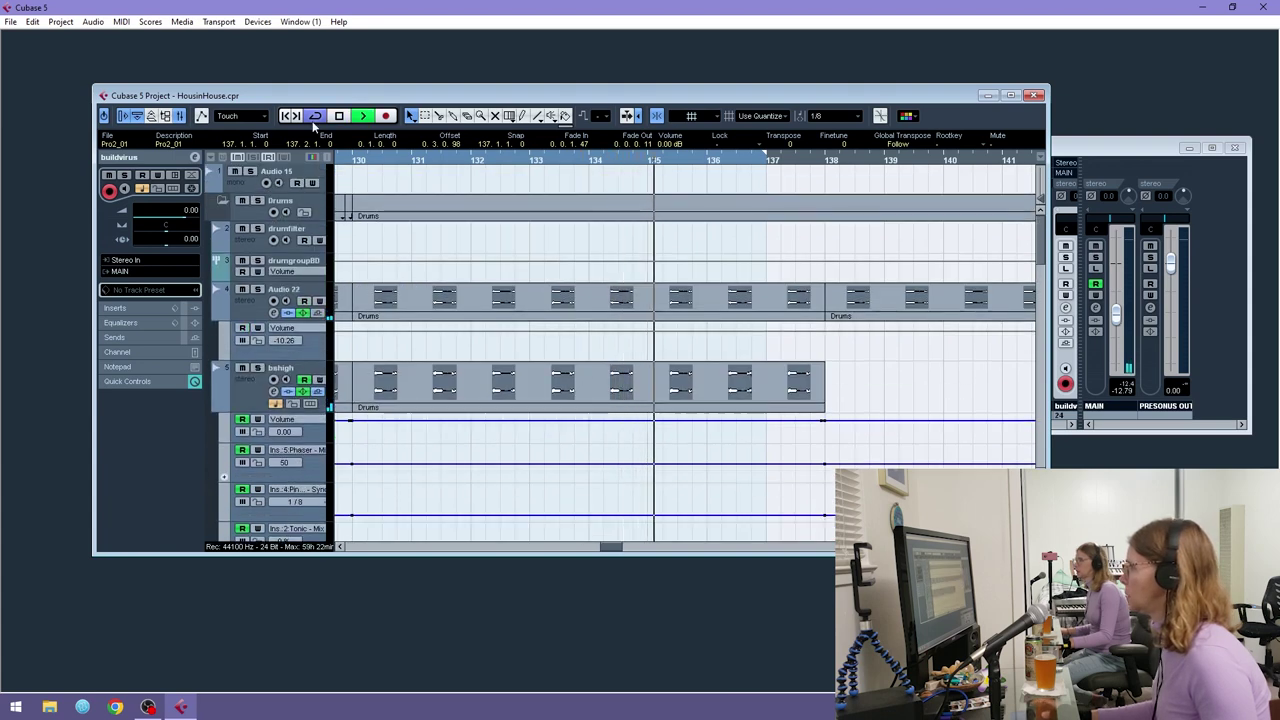
scroll(870, 330, down, 5)
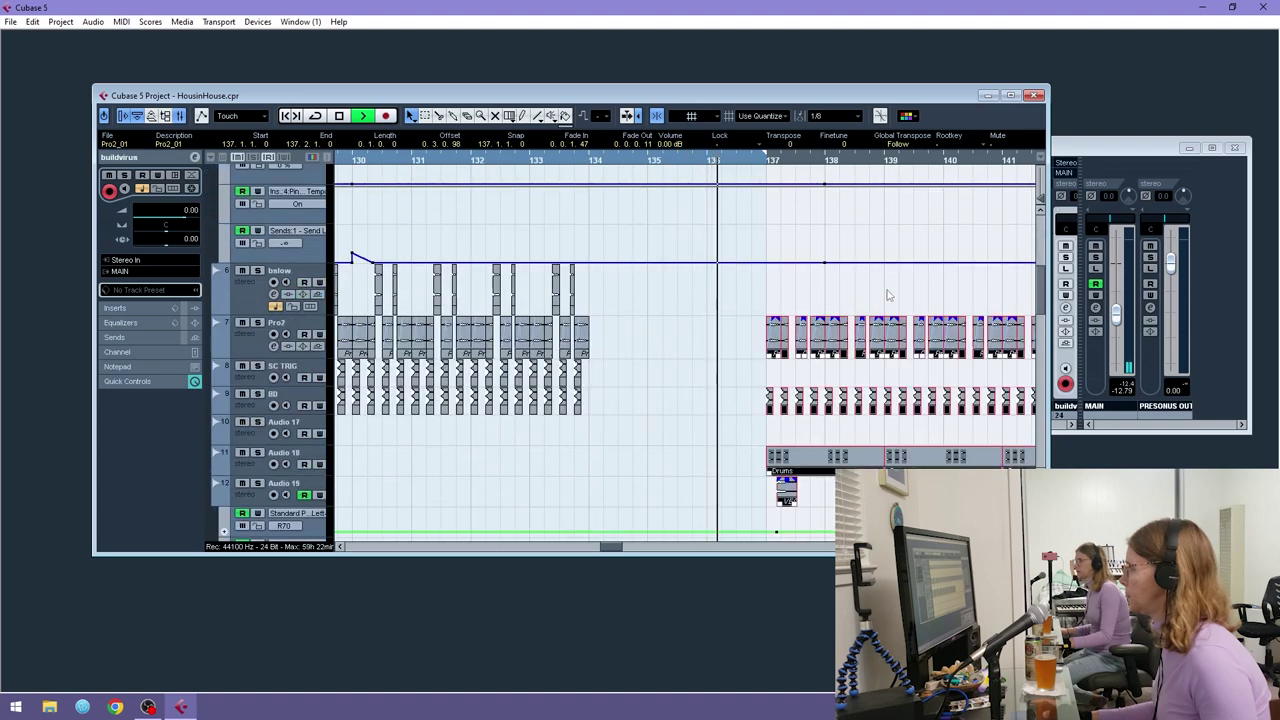
scroll(900, 338, up, 5)
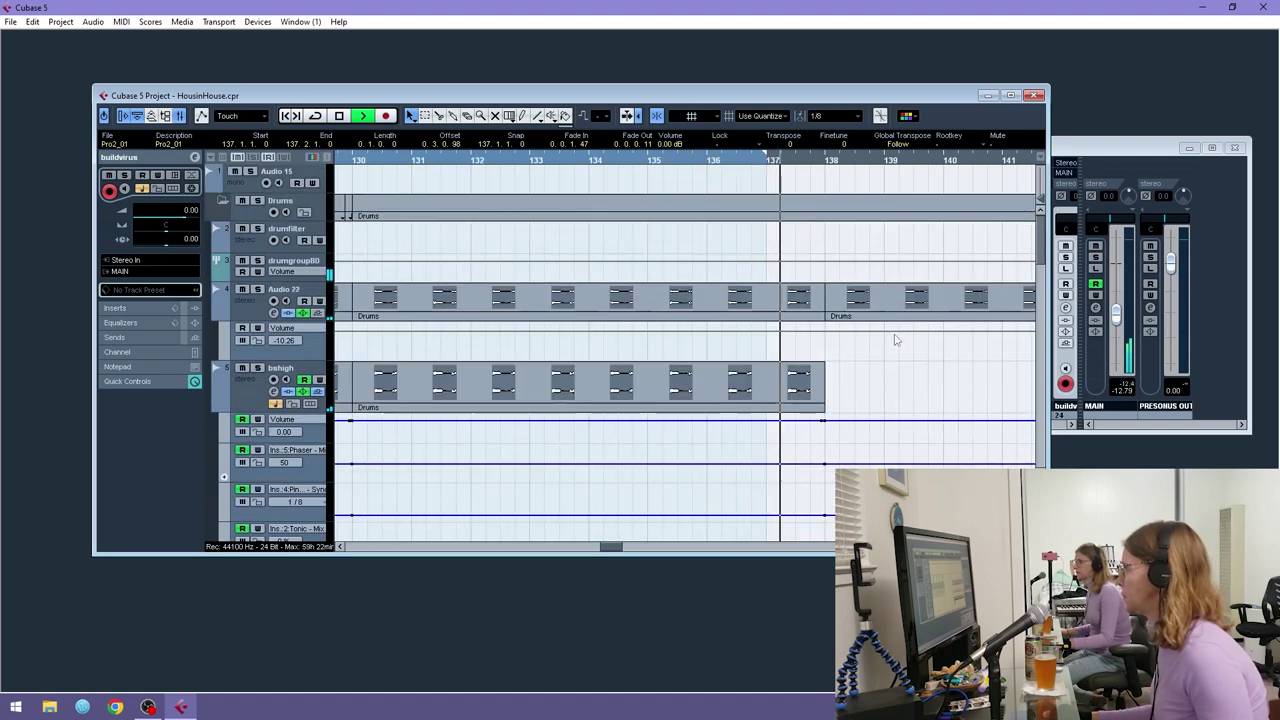
scroll(830, 302, down, 4)
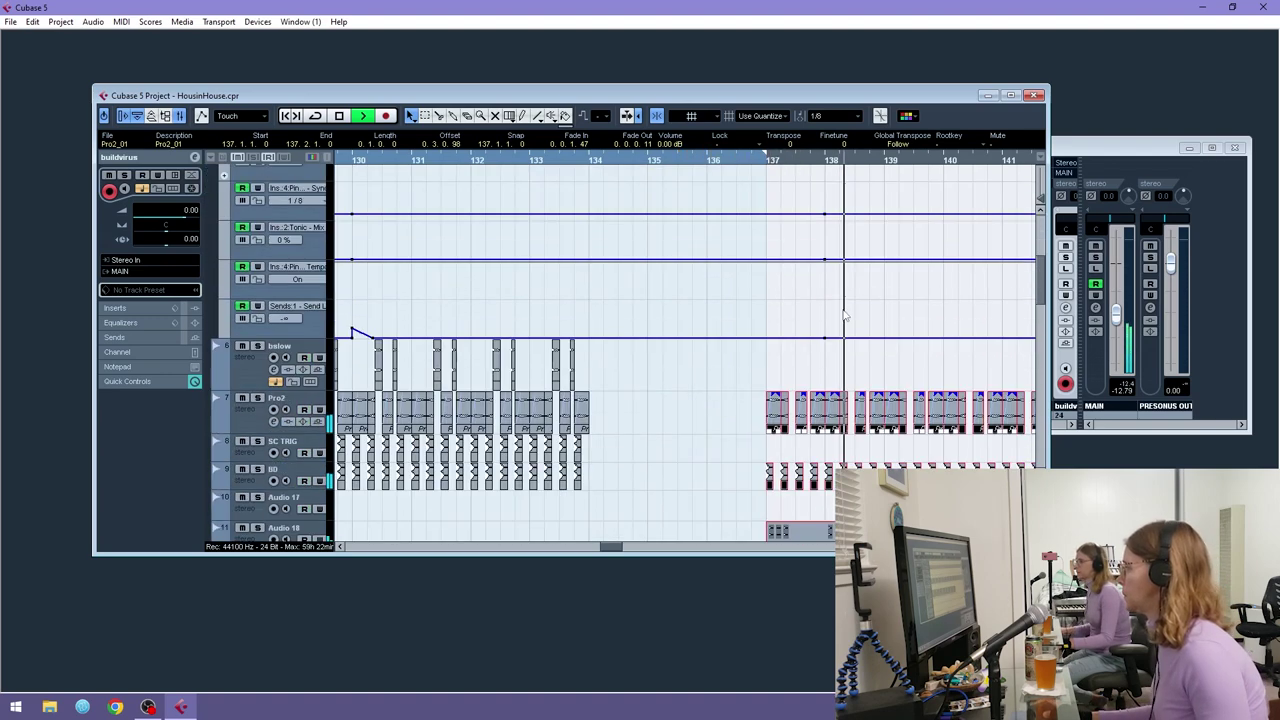
- Move the copied drum and Pro2 clips one bar later and delete the Audio 22 Drums clip starting at bar 138
key(space)
drag(772, 416, 827, 418)
scroll(818, 398, up, 5)
click(874, 301)
key(Delete)
- Play from about bar 136 and look over the buildvirus, Copy of Virus and lead tracks around the new section
click(718, 162)
key(space)
scroll(896, 305, down, 10)
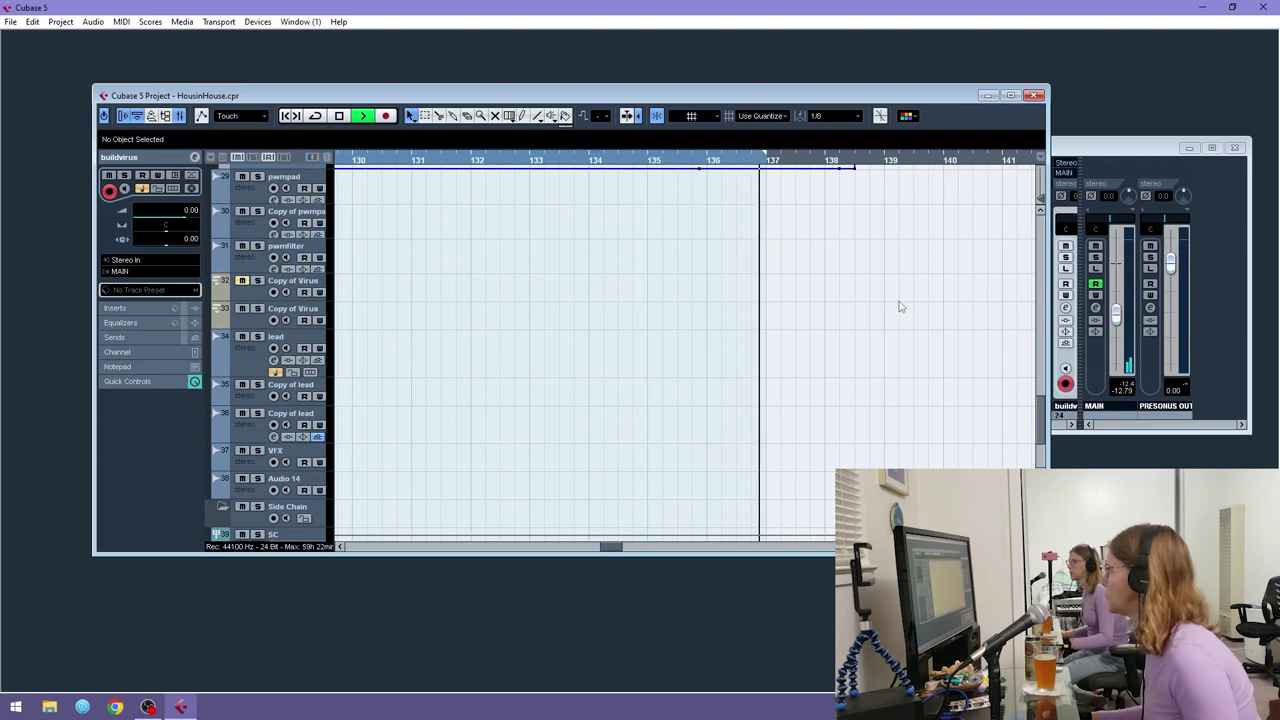
scroll(898, 307, up, 5)
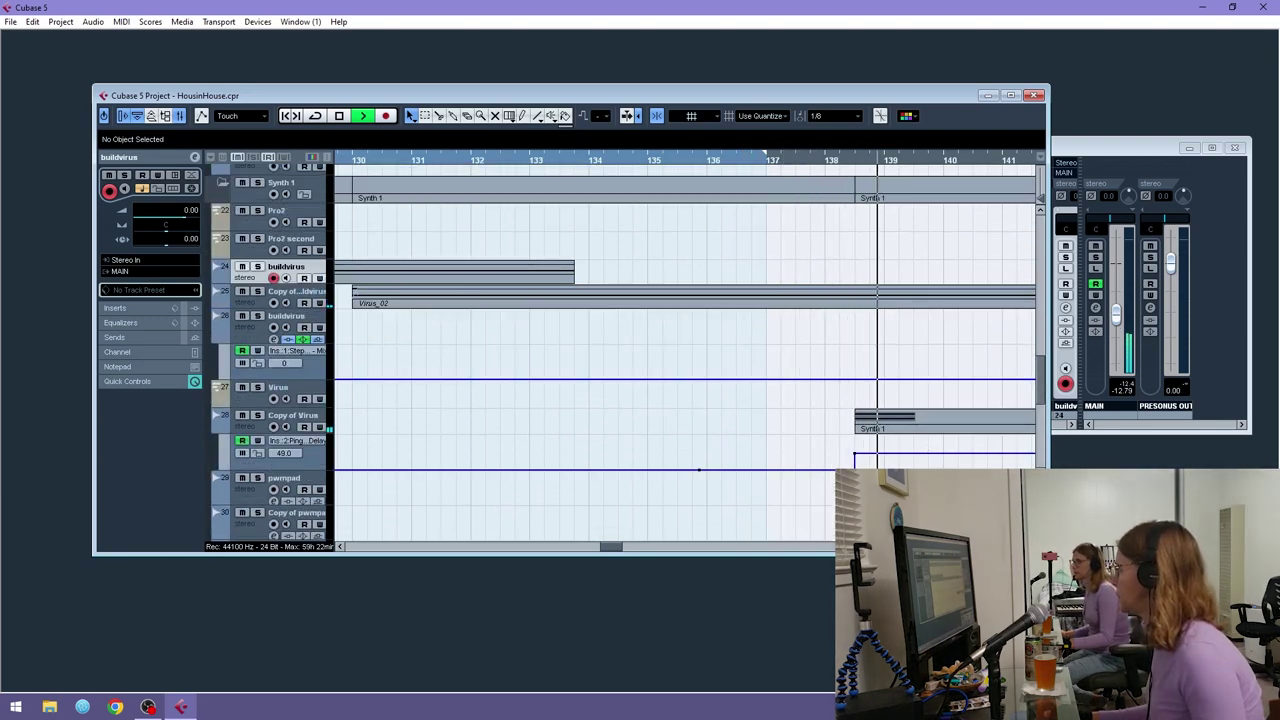
key(g)
key(g)
key(g)
key(g)
key(g)
key(g)
key(g)
key(g)
key(h)
key(h)
key(h)
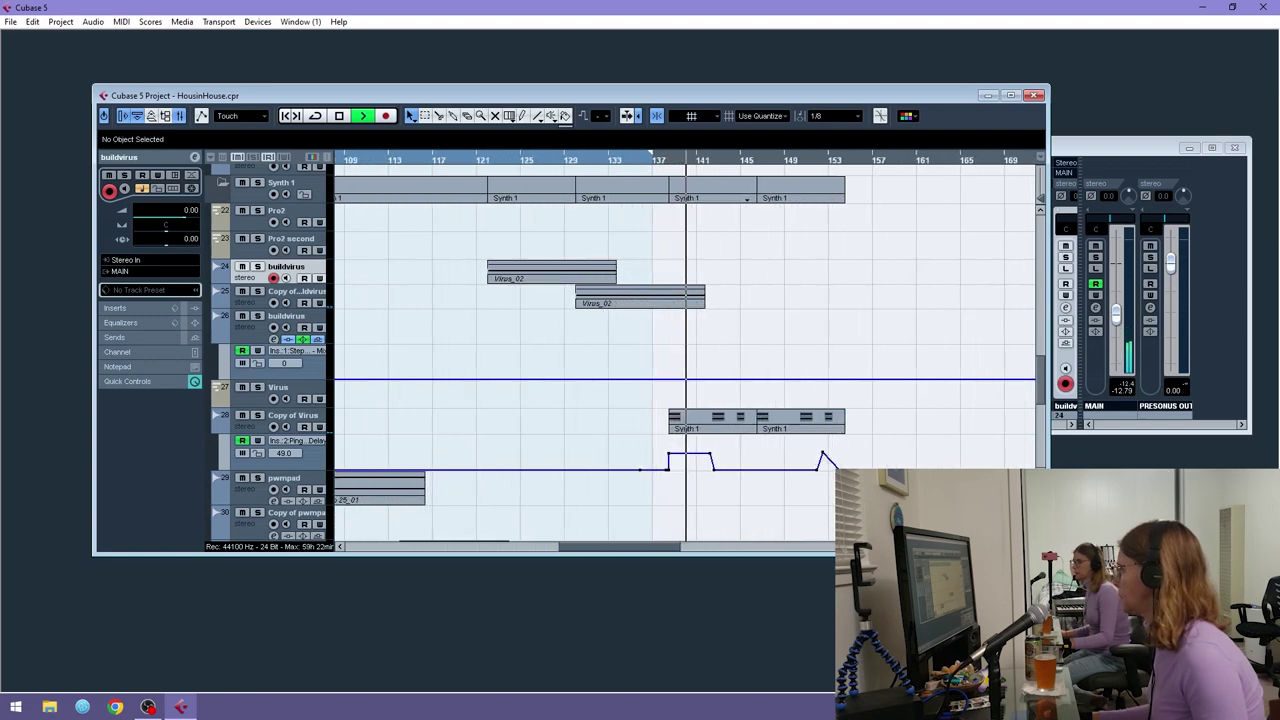
- Look through the drum, lead and MAIN tracks, and the opening Synth 1 and buildvirus clips, for the ongoing arrangement
scroll(728, 327, up, 3)
scroll(728, 327, up, 6)
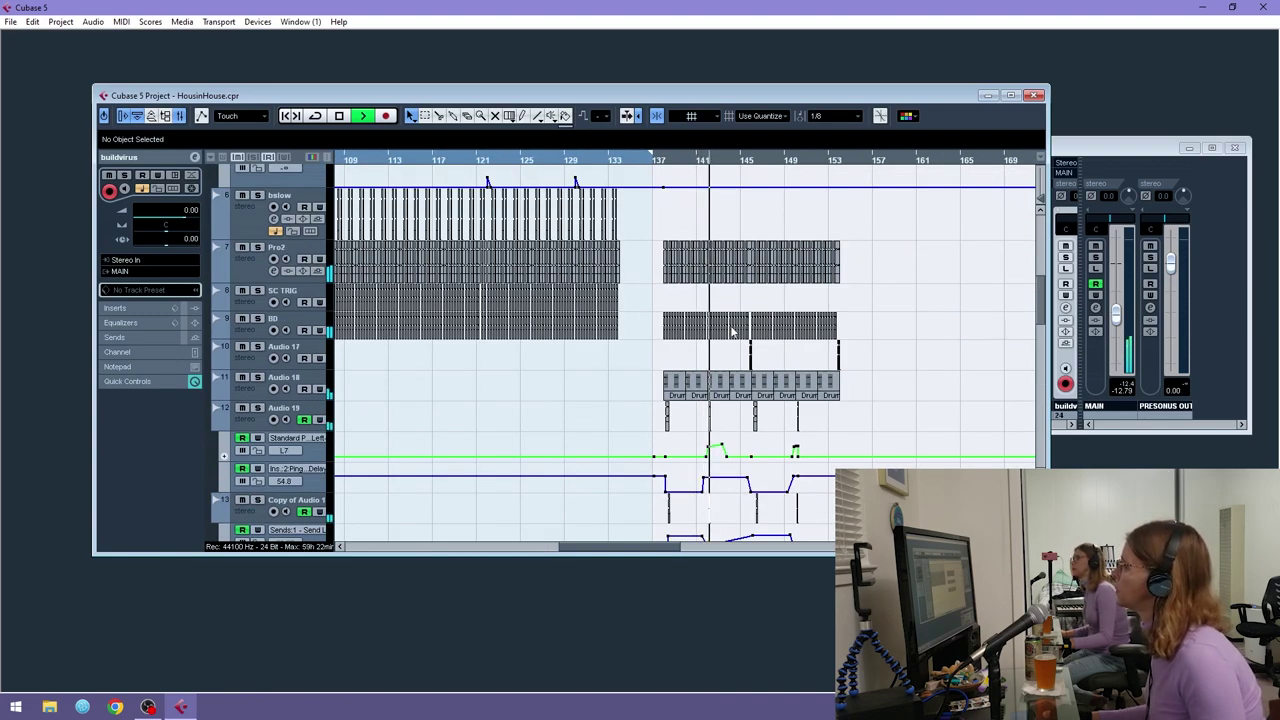
scroll(733, 331, down, 12)
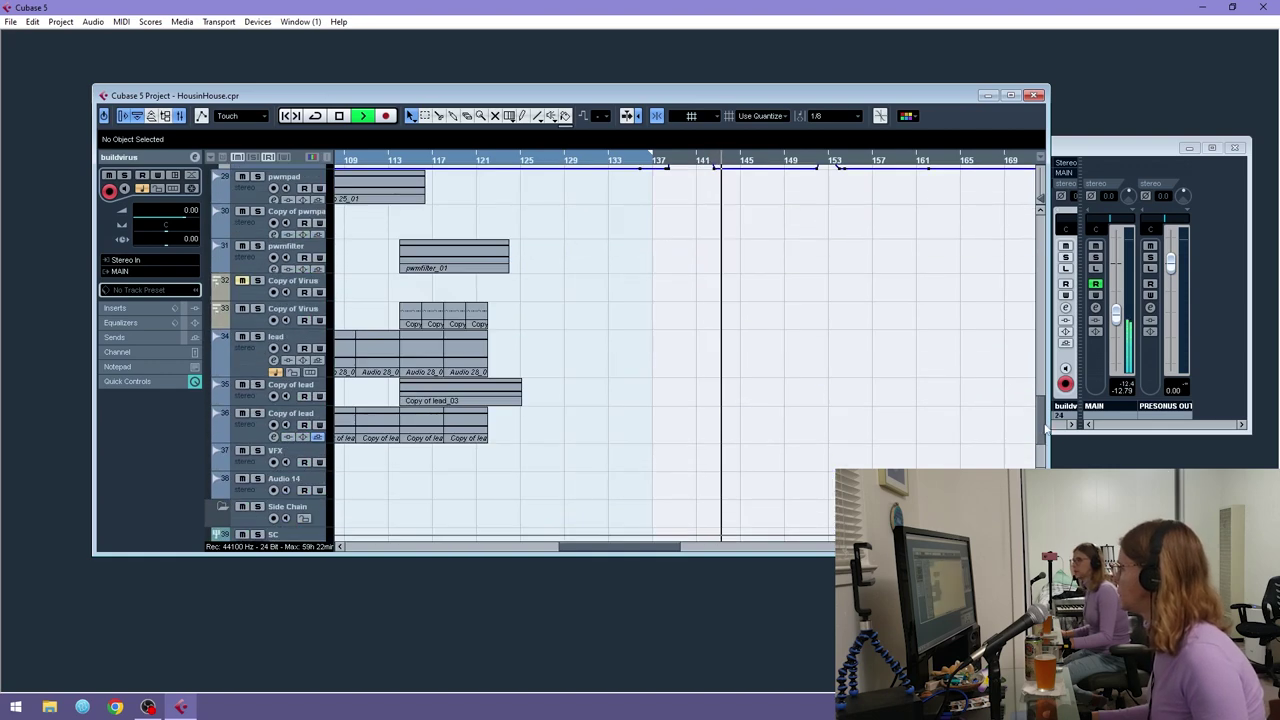
drag(1045, 428, 1040, 462)
drag(625, 553, 372, 553)
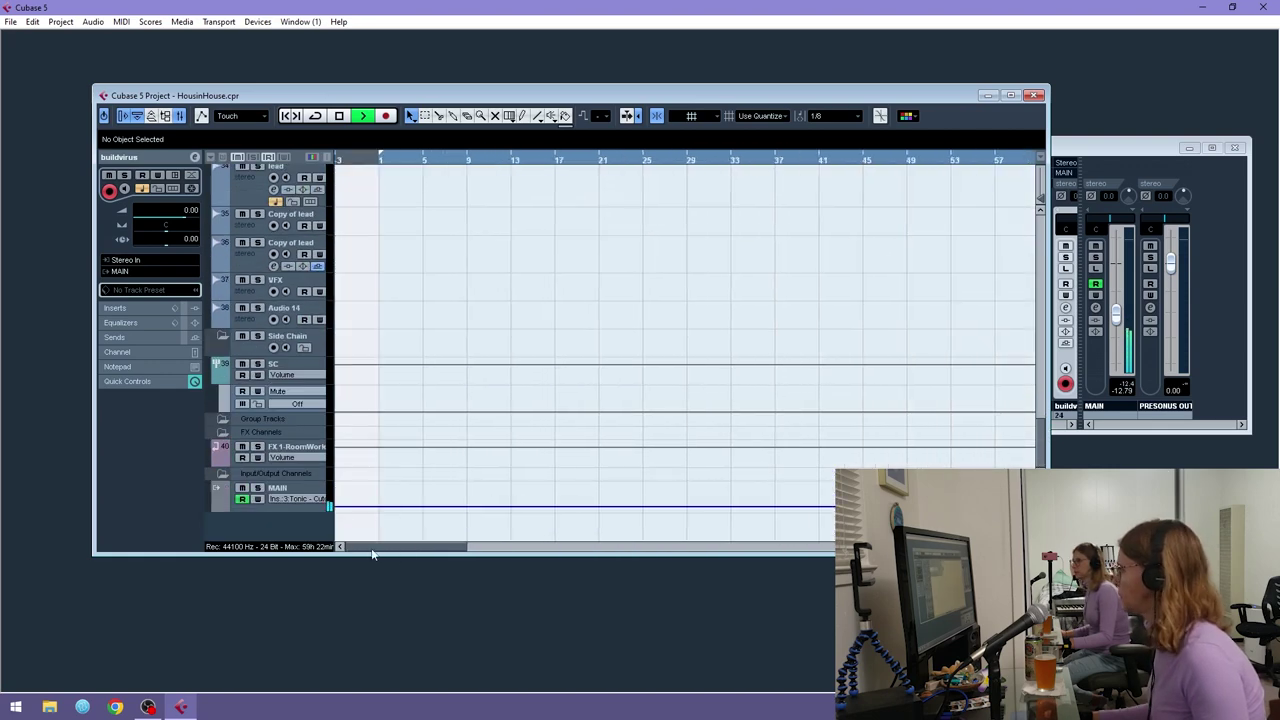
drag(1043, 453, 1039, 385)
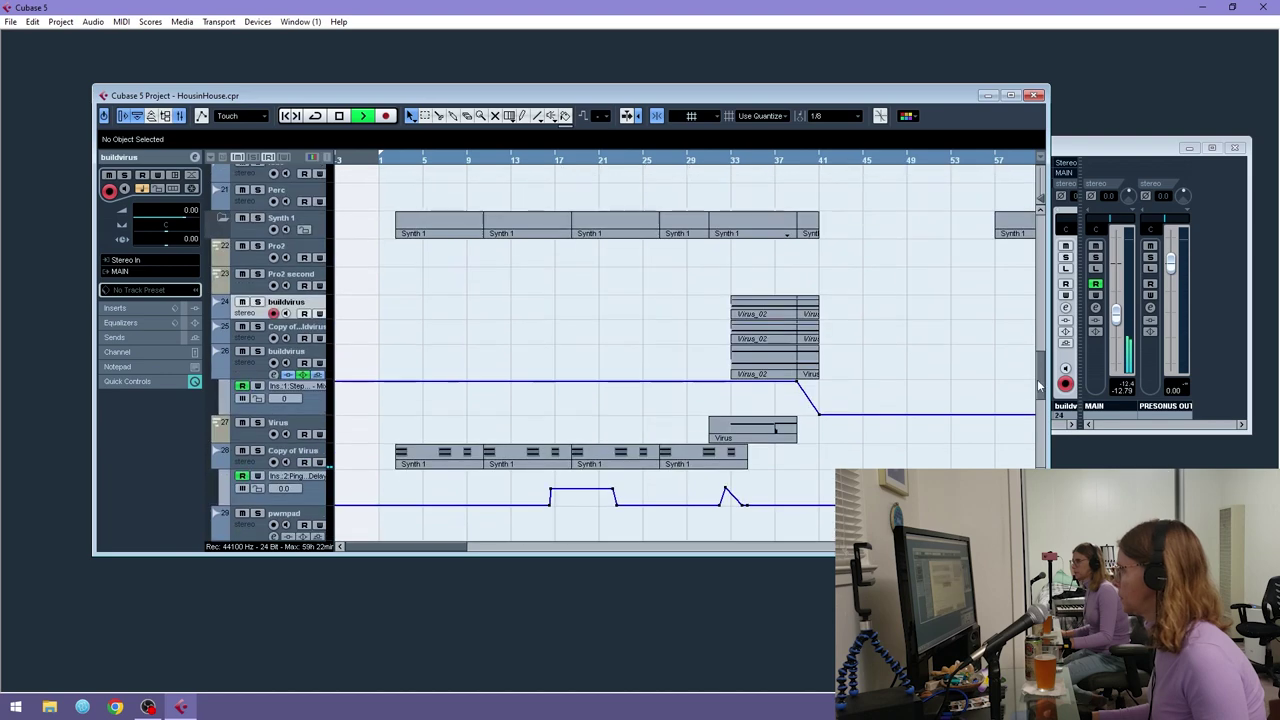
drag(393, 156, 333, 104)
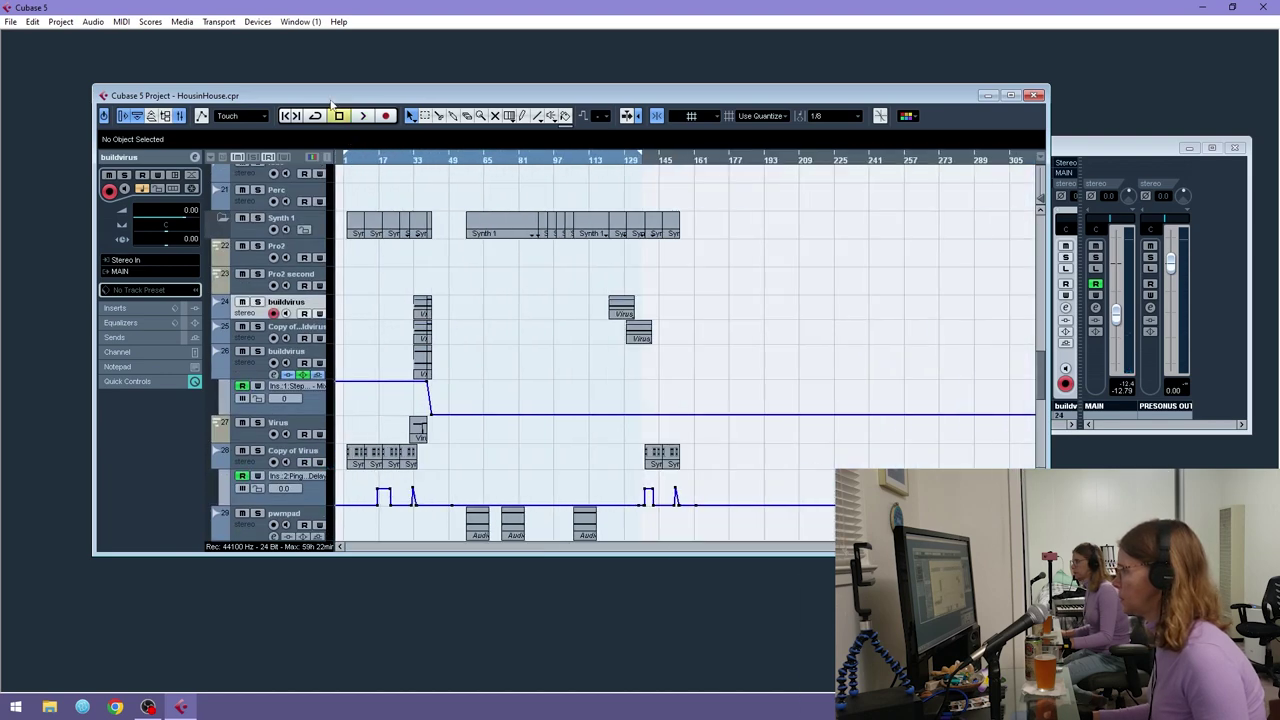
- Play from about bar 132 across the break and examine where the drum clips end before bar 138
scroll(742, 258, up, 5)
drag(646, 160, 622, 221)
key(space)
scroll(857, 364, down, 3)
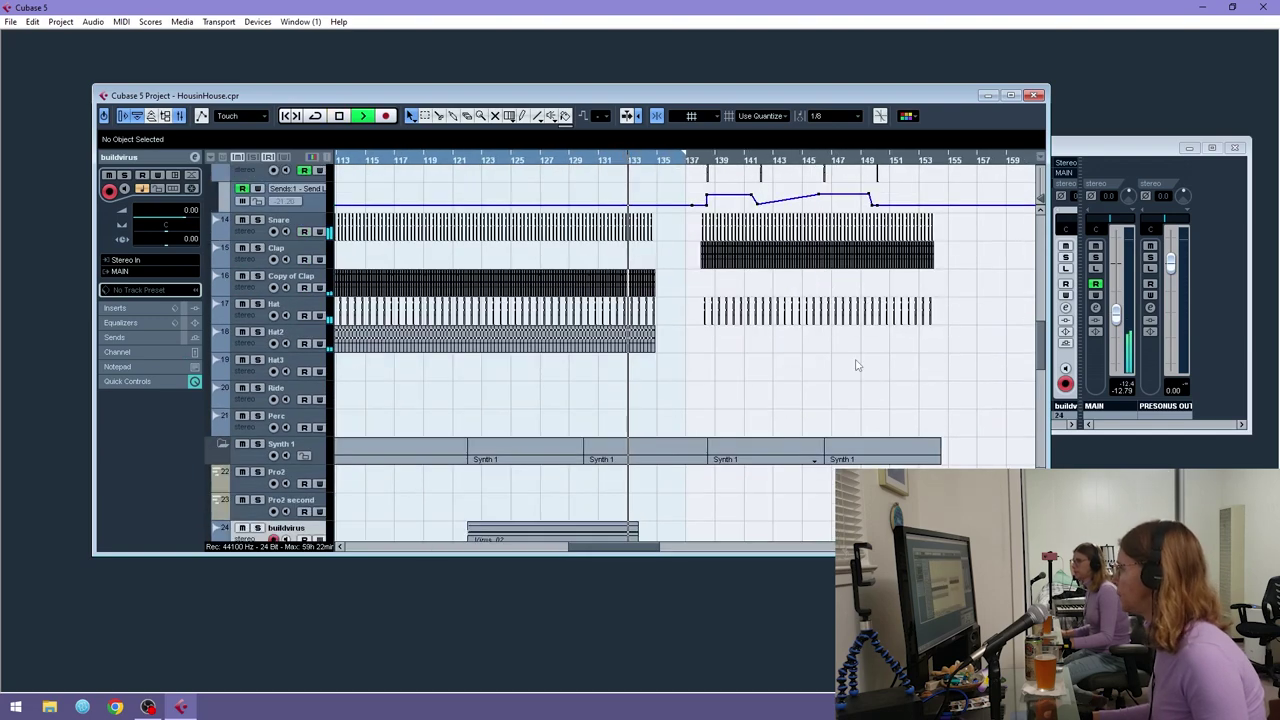
key(h)
key(h)
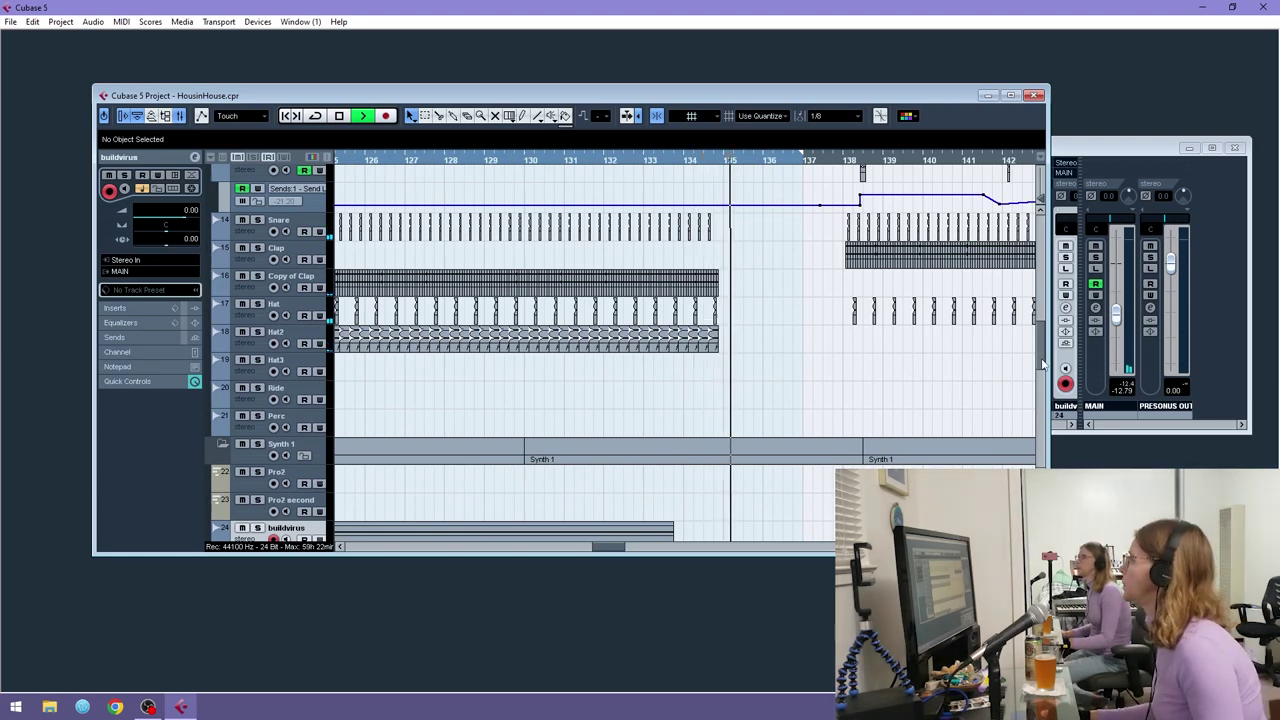
mouse_move(1040, 357)
mouse_down()
mouse_move(1039, 321)
mouse_move(1039, 337)
mouse_up()
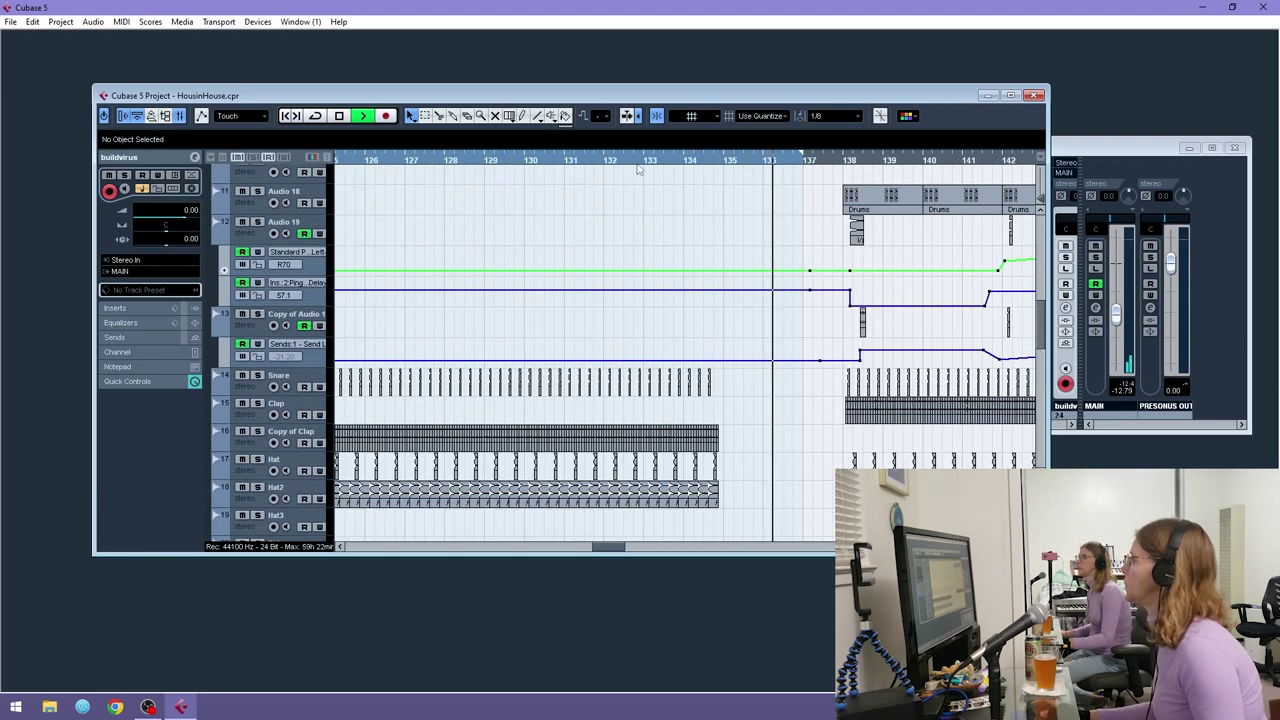
- Delete the Copy of Clap, Hat and Hat2 clips that extend past bar 134
drag(611, 160, 643, 295)
scroll(714, 351, up, 4)
scroll(717, 329, down, 5)
drag(777, 325, 769, 348)
drag(731, 437, 731, 437)
key(Delete)
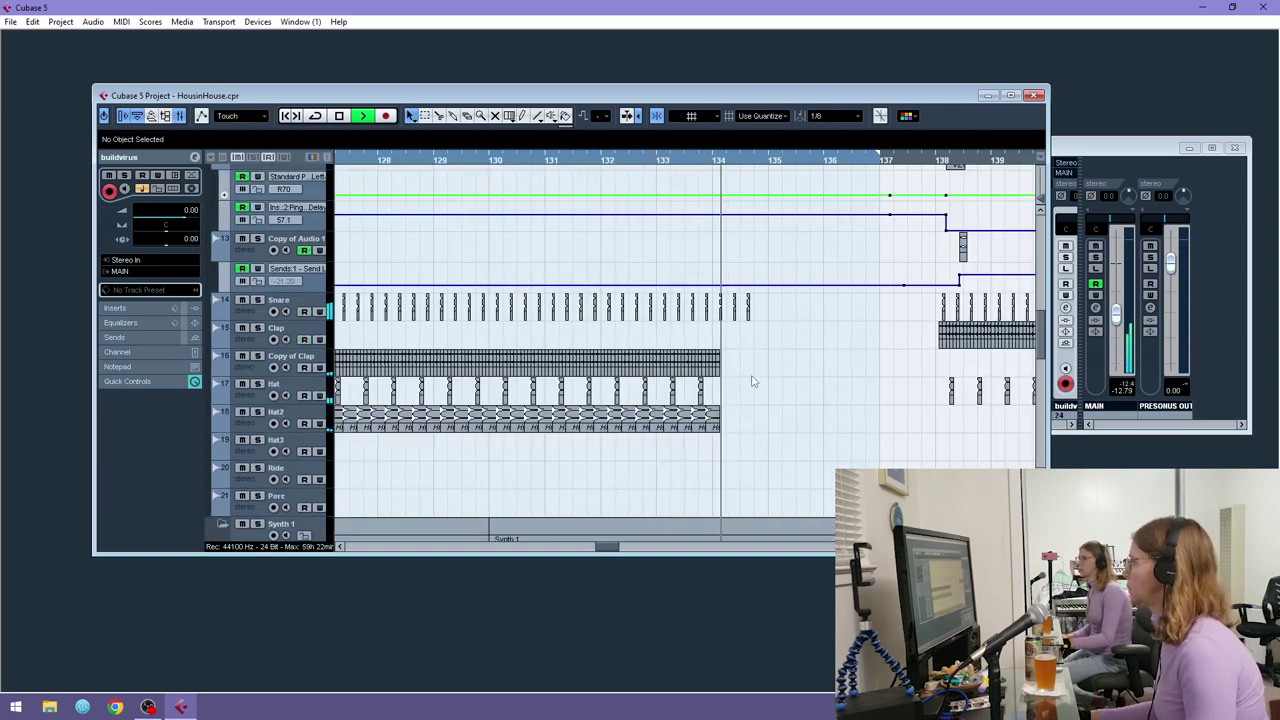
- Delete the Snare clips after bar 134 and the last Copy of Clap slice at that bar
drag(769, 312, 714, 271)
key(Delete)
drag(702, 160, 658, 189)
drag(768, 348, 750, 372)
key(Delete)
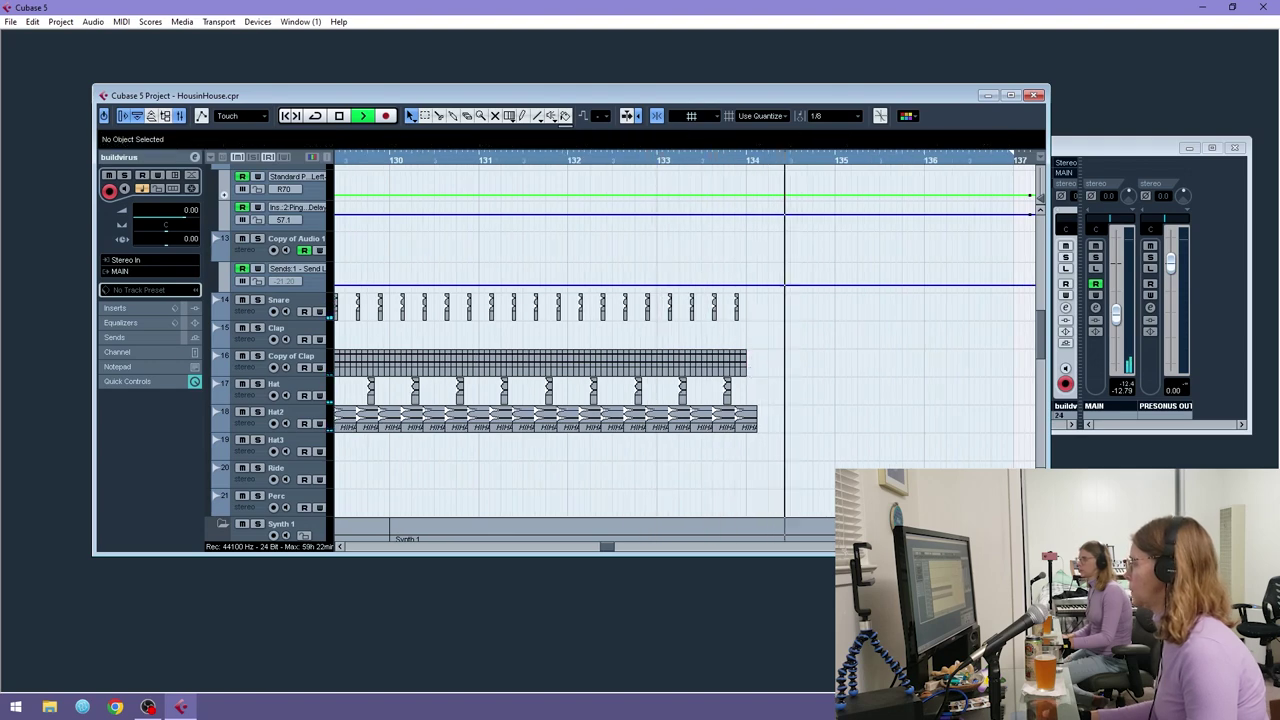
- Listen through the break into the section at bar 138, examining the drum, Pro2, Synth 1 and buildvirus tracks, and stop playback
key(g)
key(g)
scroll(851, 429, down, 4)
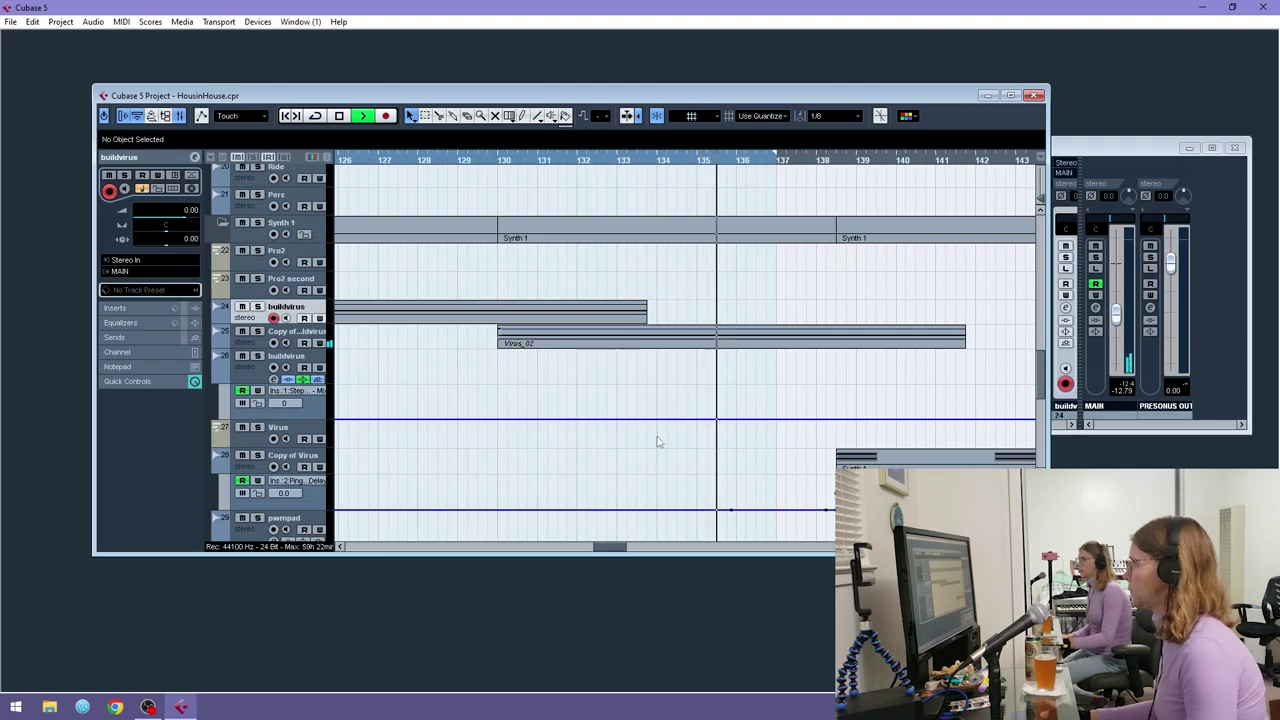
scroll(670, 430, up, 10)
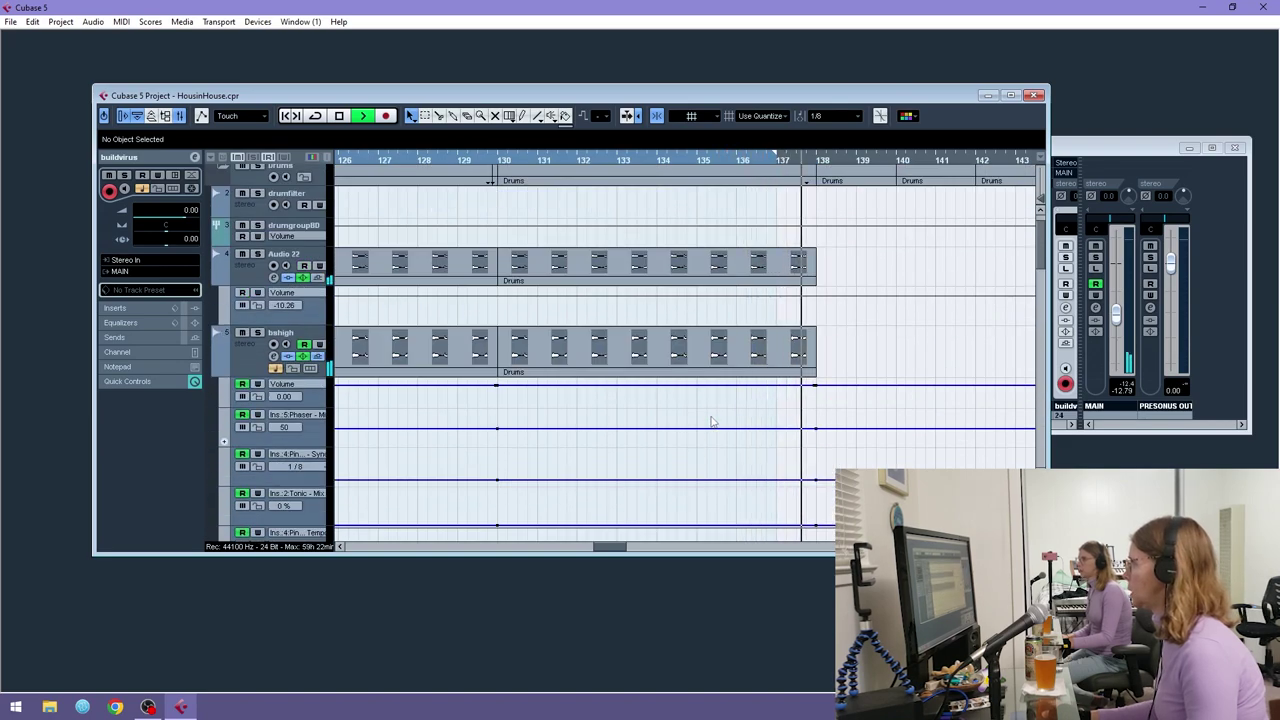
scroll(708, 420, down, 4)
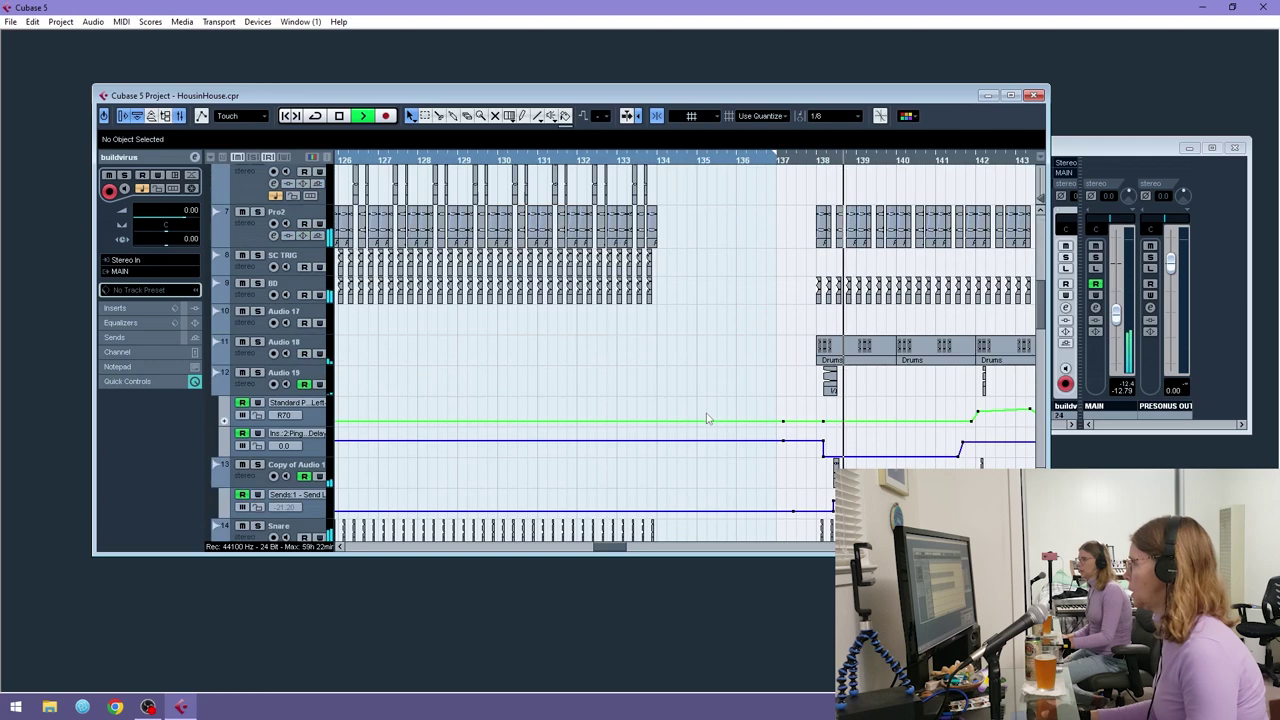
scroll(740, 440, right, 4)
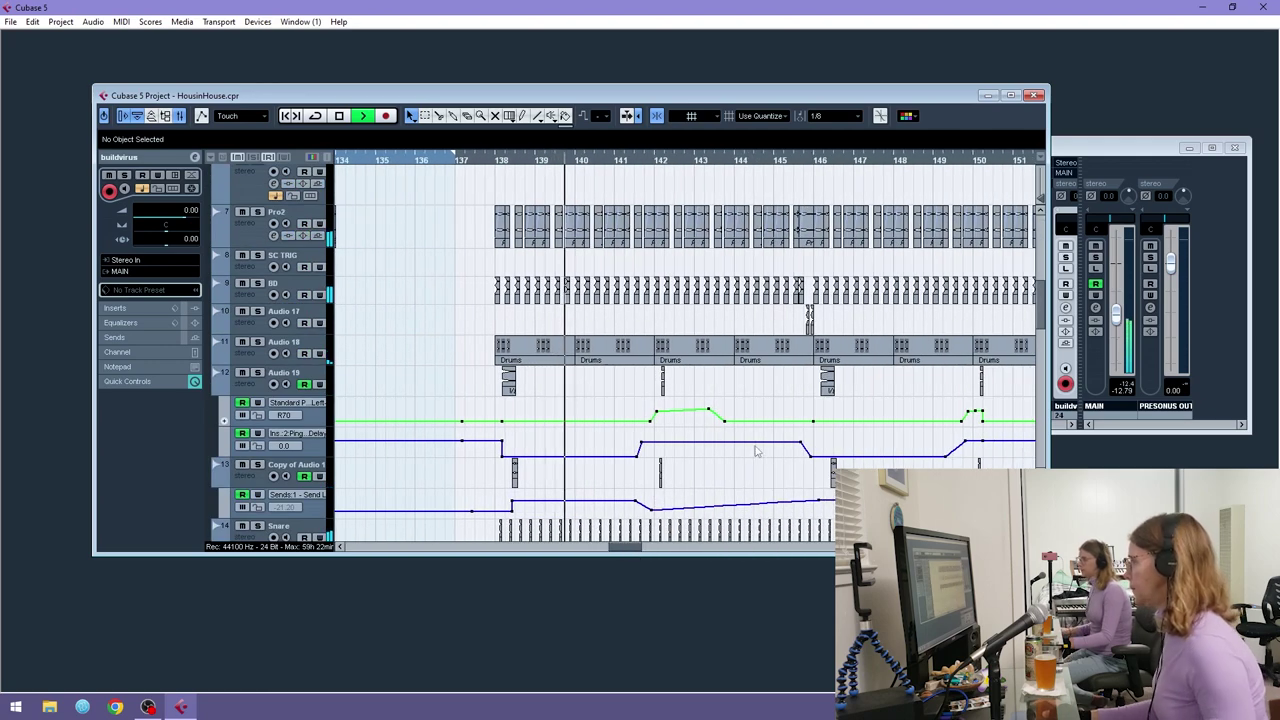
key(g)
key(g)
scroll(854, 389, down, 1)
scroll(854, 389, down, 5)
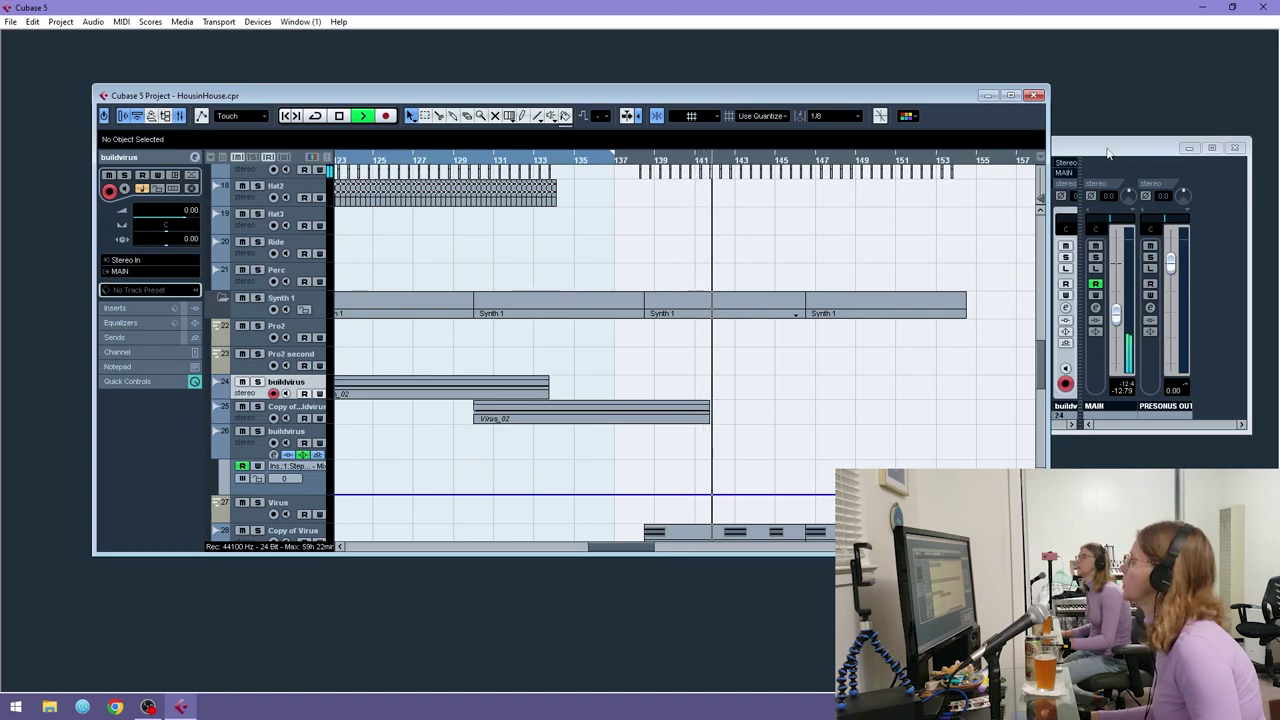
scroll(796, 425, up, 8)
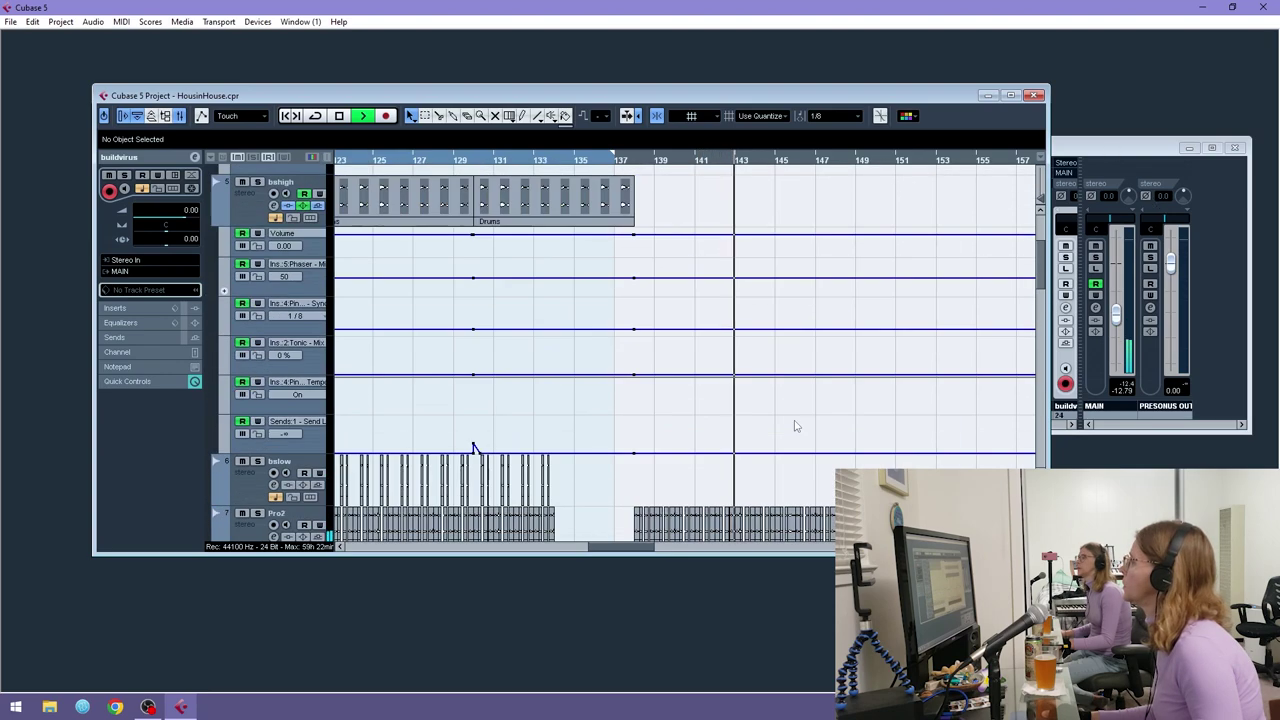
scroll(796, 425, up, 3)
key(space)
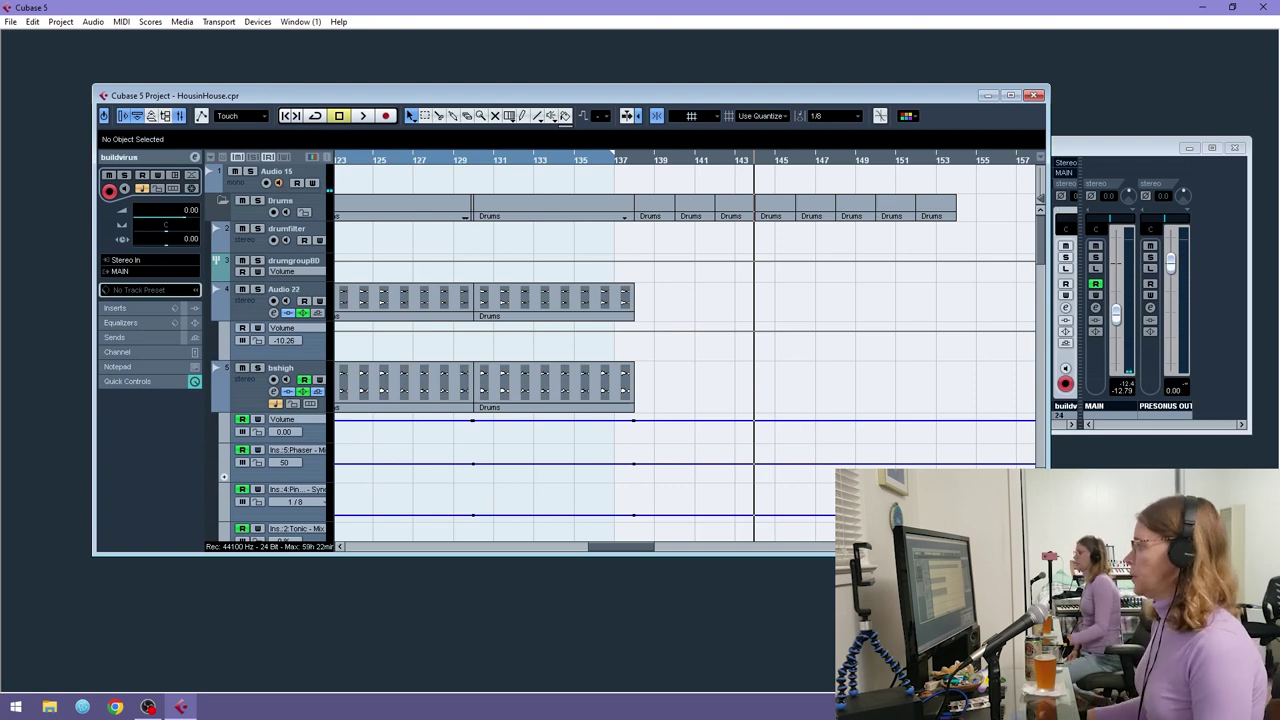
- Look over the whole arrangement's drum, synth and lead clips and place the cursor at bar 134
drag(985, 547, 965, 547)
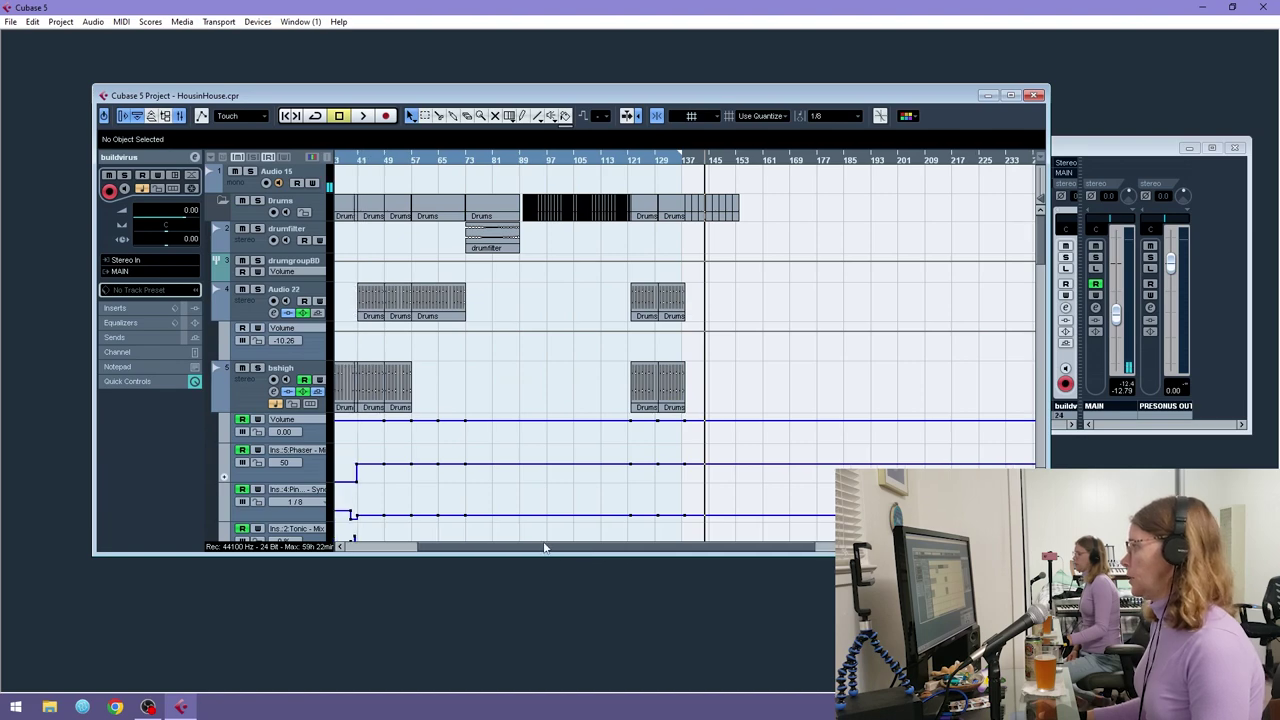
scroll(571, 380, down, 10)
scroll(423, 323, down, 10)
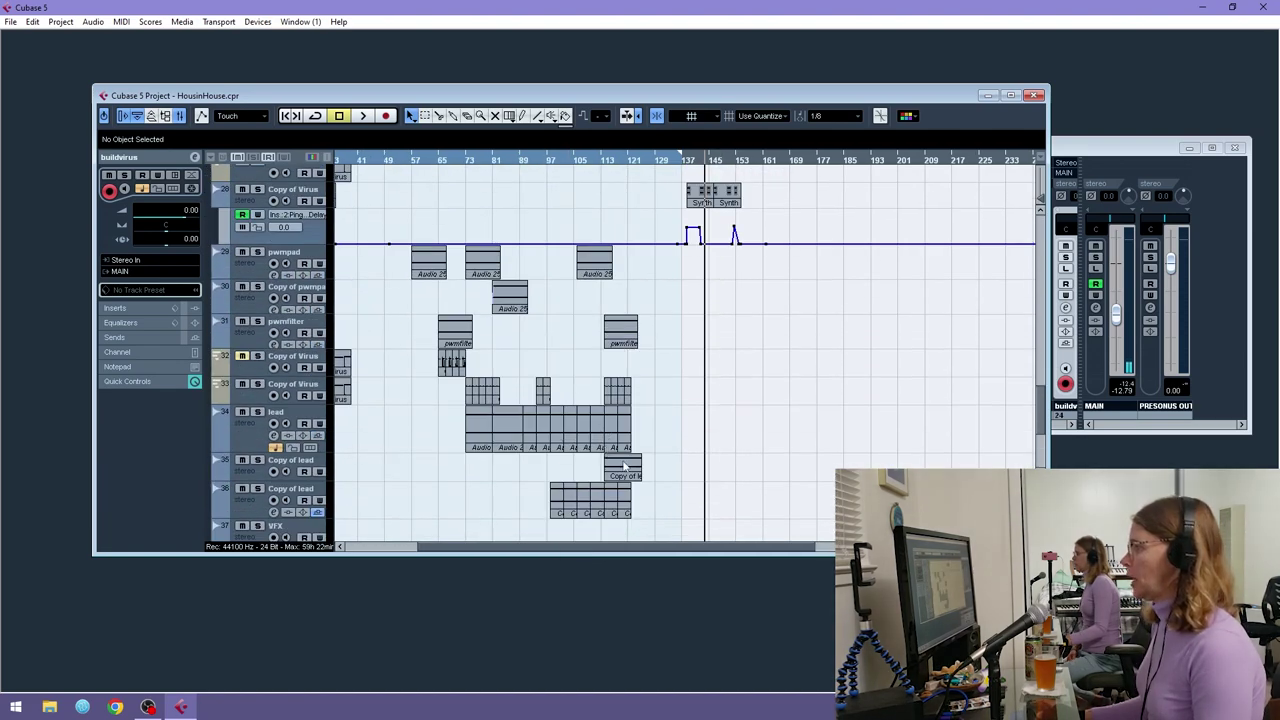
scroll(630, 360, up, 15)
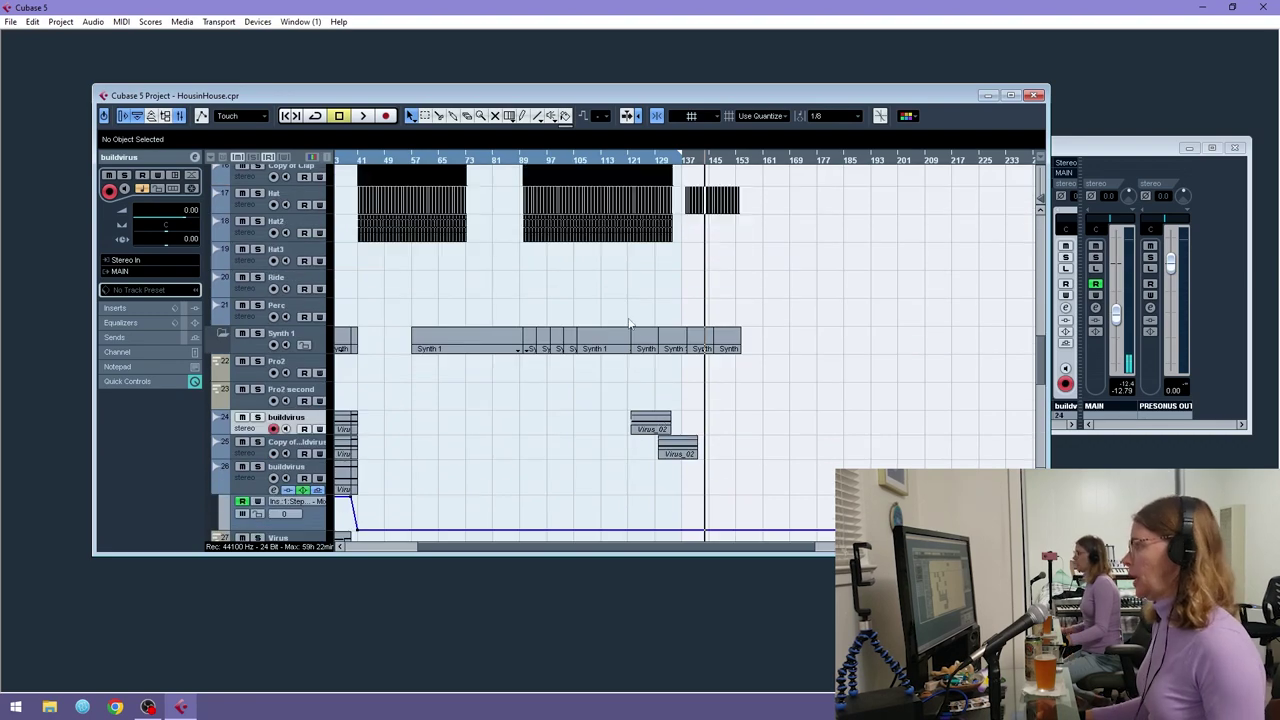
scroll(685, 166, down, 3)
drag(678, 159, 664, 218)
scroll(690, 220, up, 5)
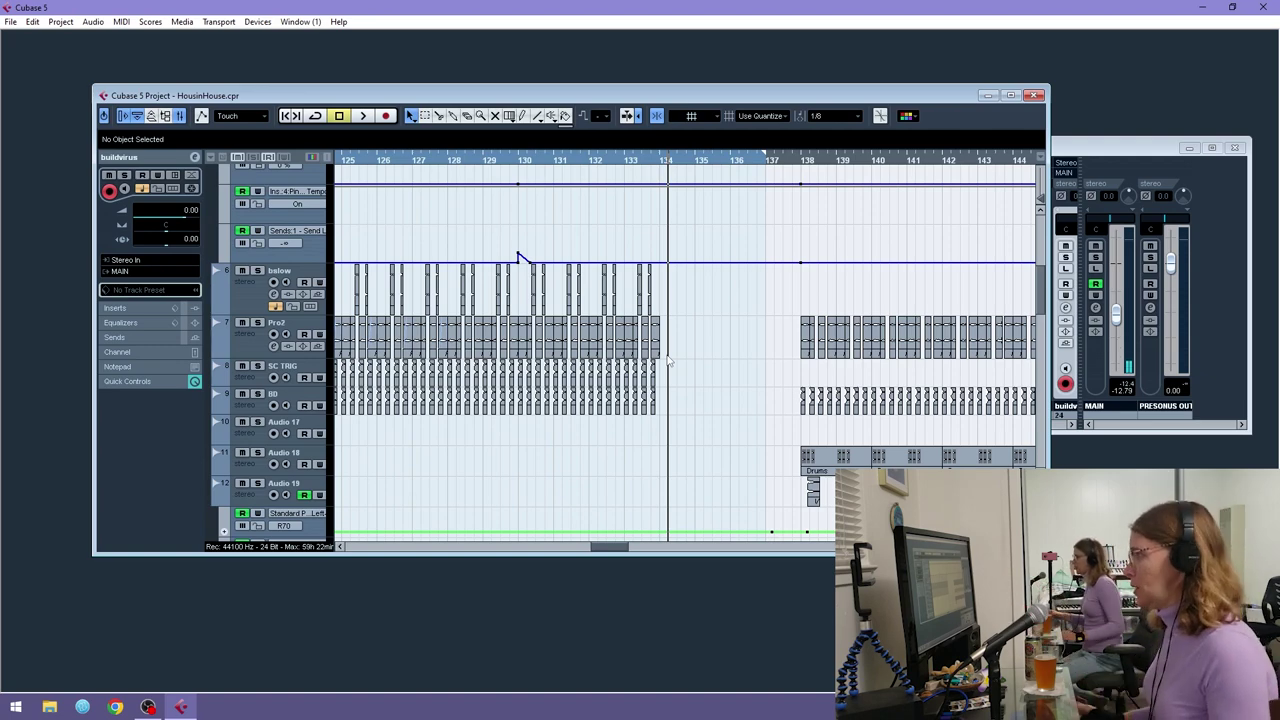
- Play from about bar 138 and look over the synth, buildvirus and drum tracks in the copied section
scroll(786, 340, down, 4)
key(h)
key(h)
key(h)
key(g)
key(g)
key(g)
key(g)
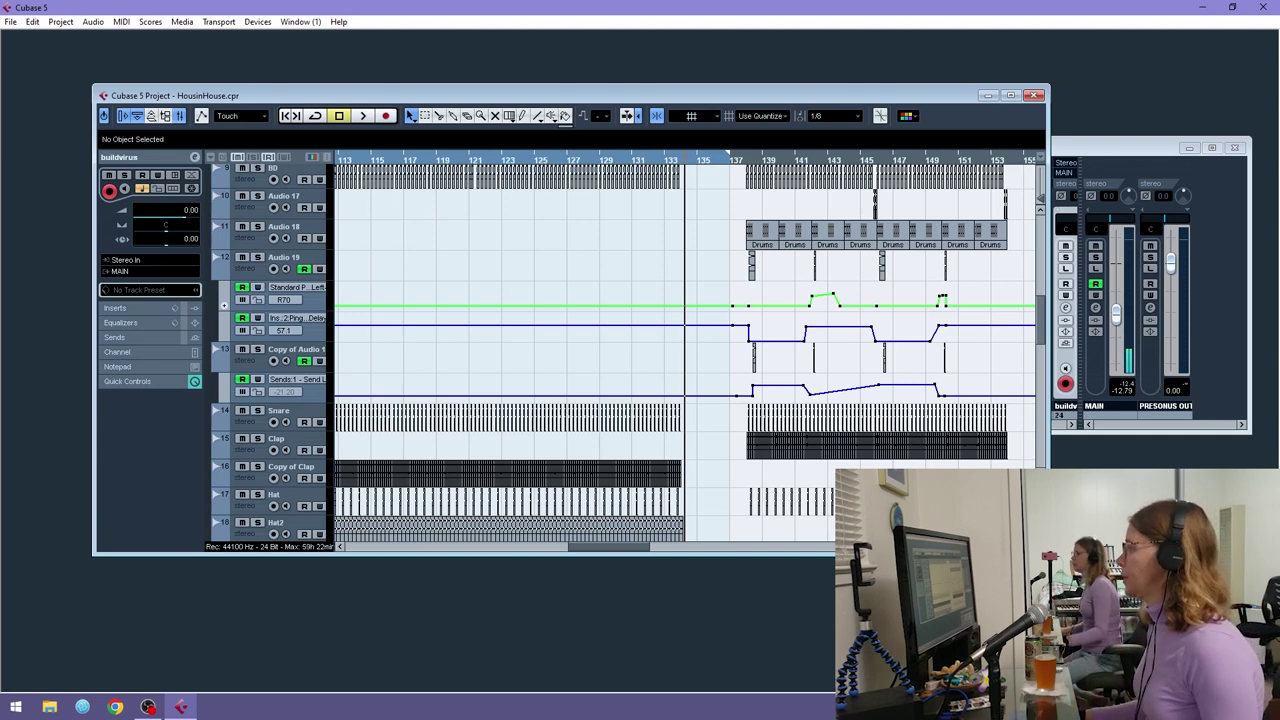
key(g)
key(g)
key(g)
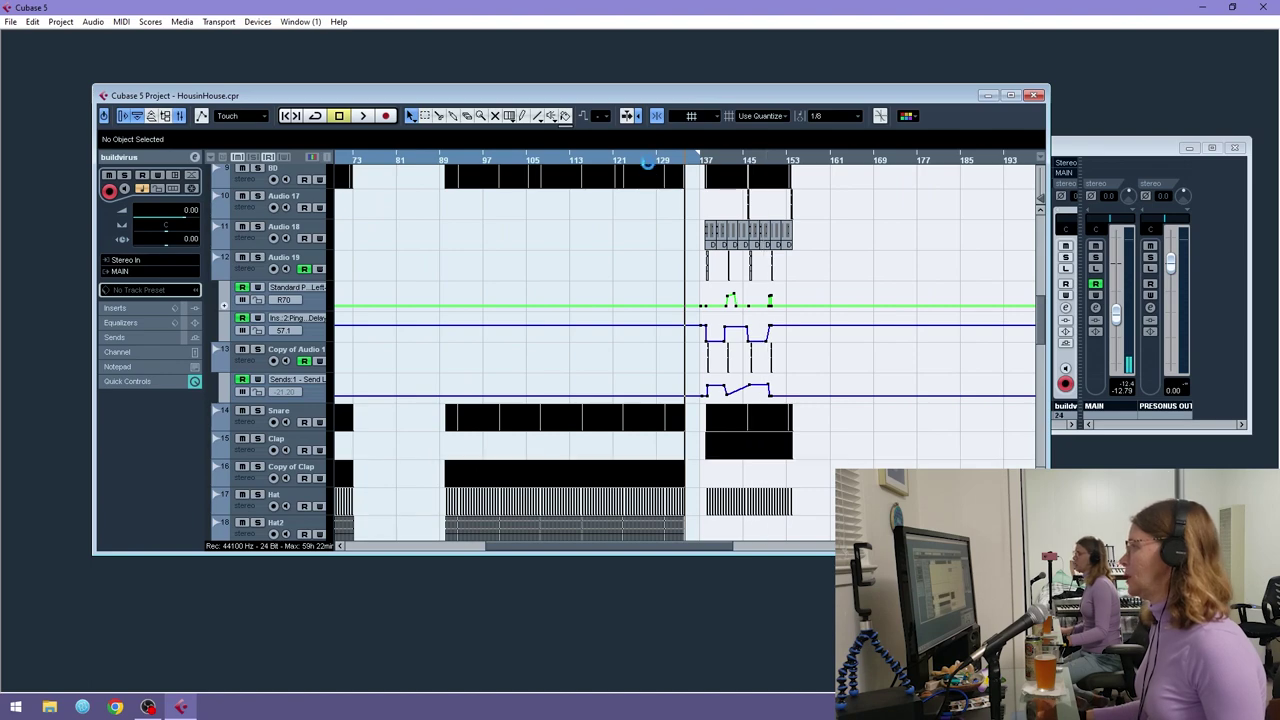
drag(712, 160, 704, 295)
key(space)
scroll(778, 396, down, 4)
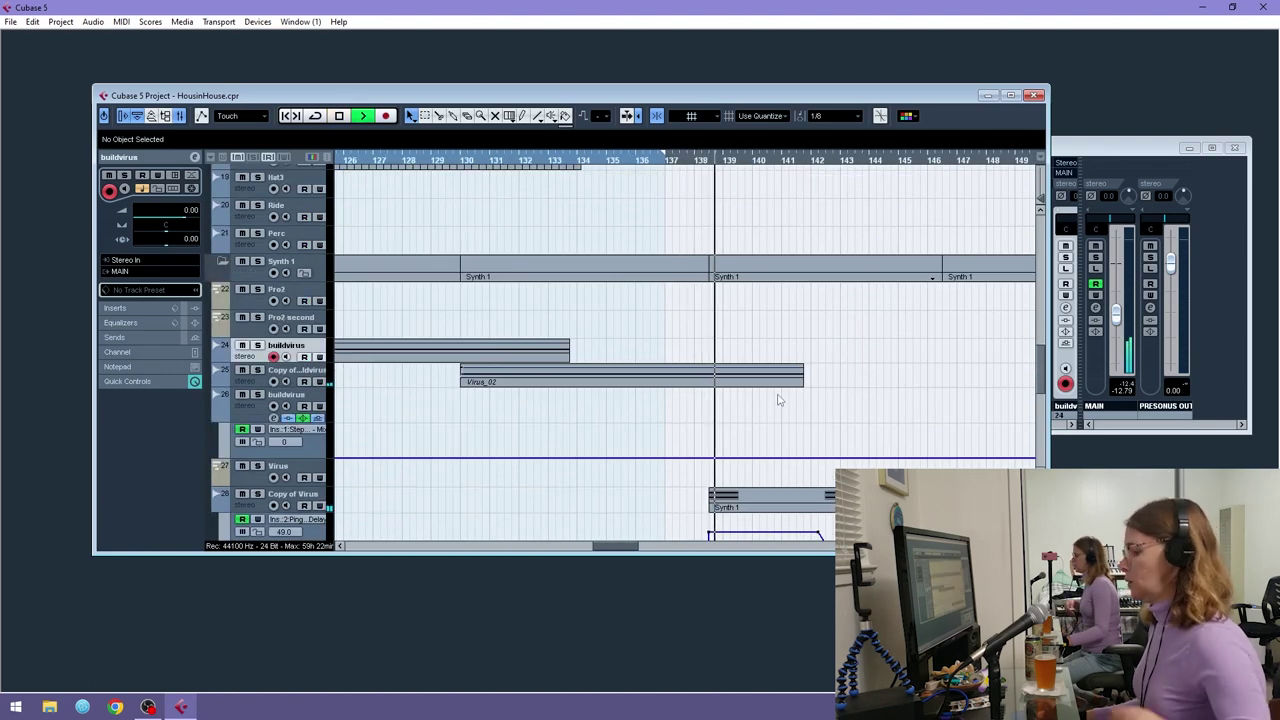
scroll(778, 396, up, 8)
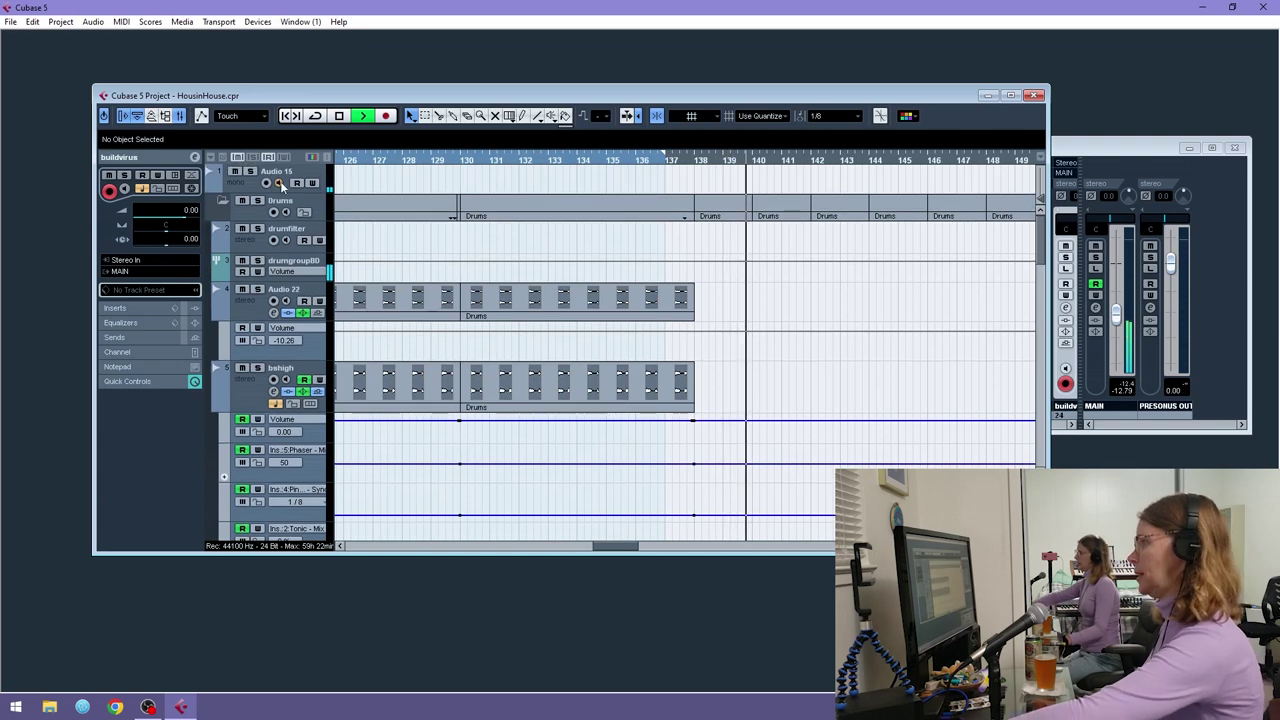
scroll(783, 326, down, 3)
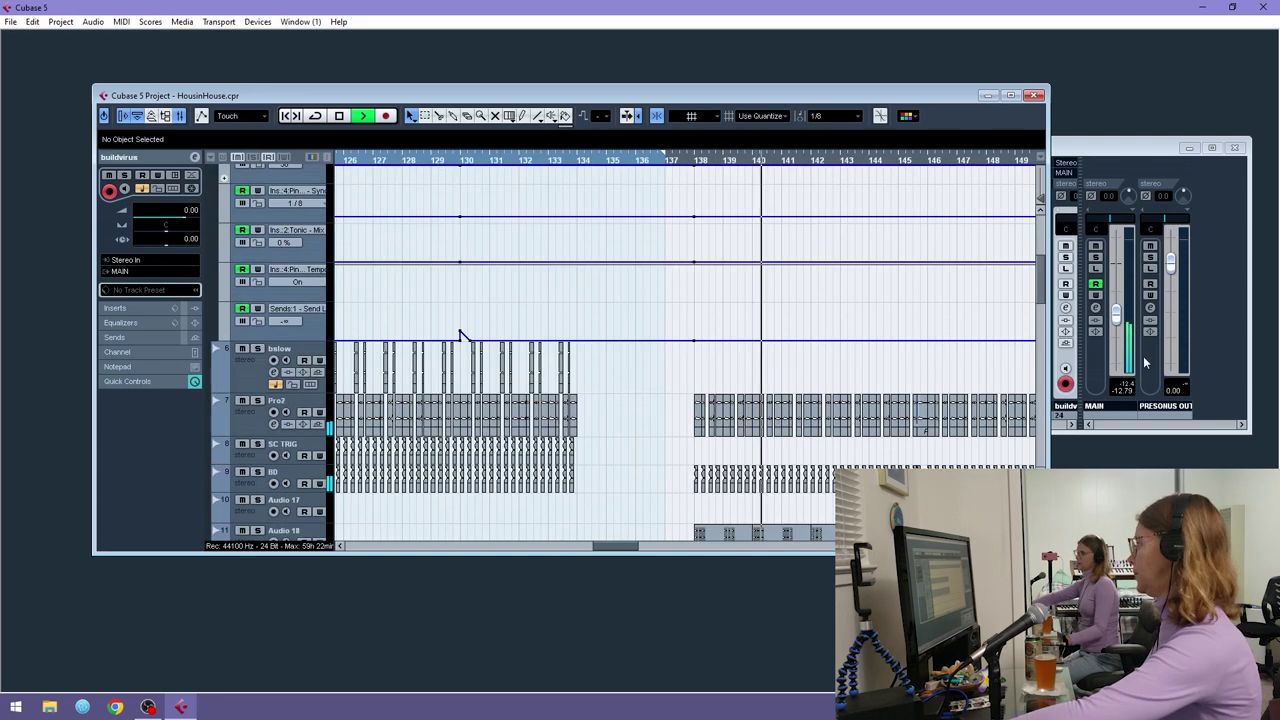
- Toggle automation writing on the MAIN channel, place the cursor at bar 138 and show the MAIN track's Volume automation lane
click(1097, 298)
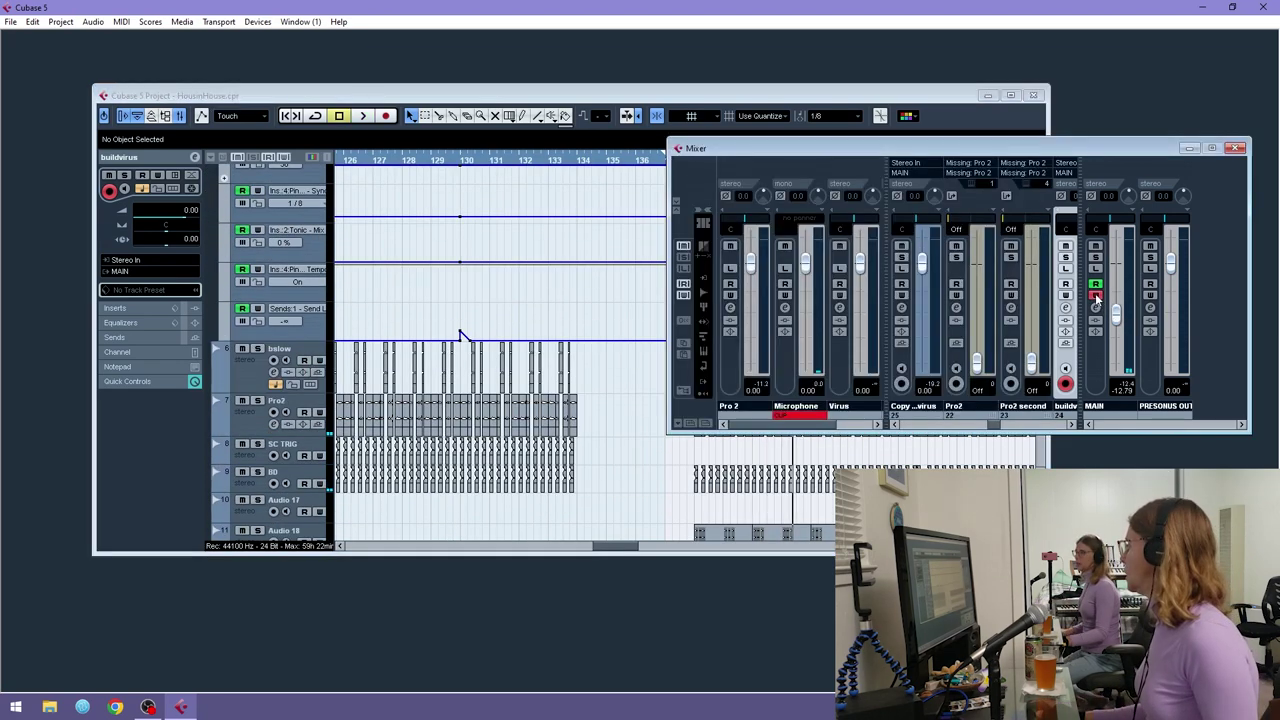
click(845, 99)
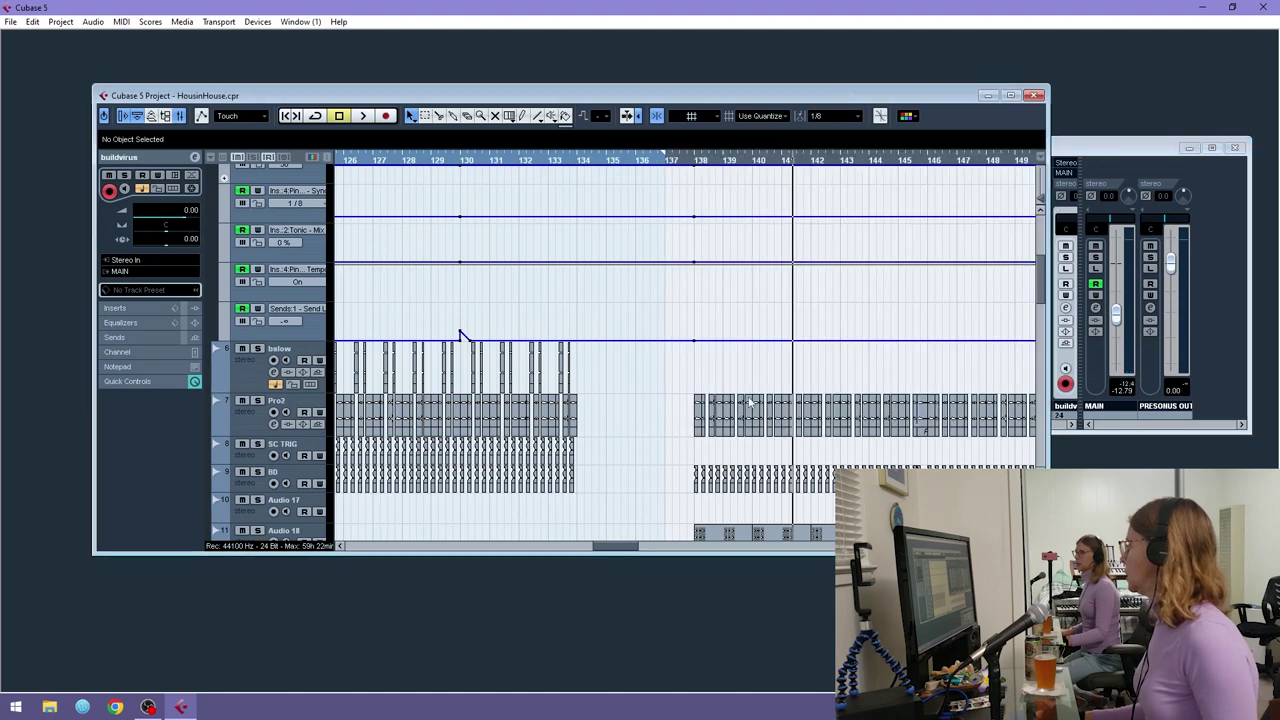
click(698, 163)
scroll(740, 374, down, 10)
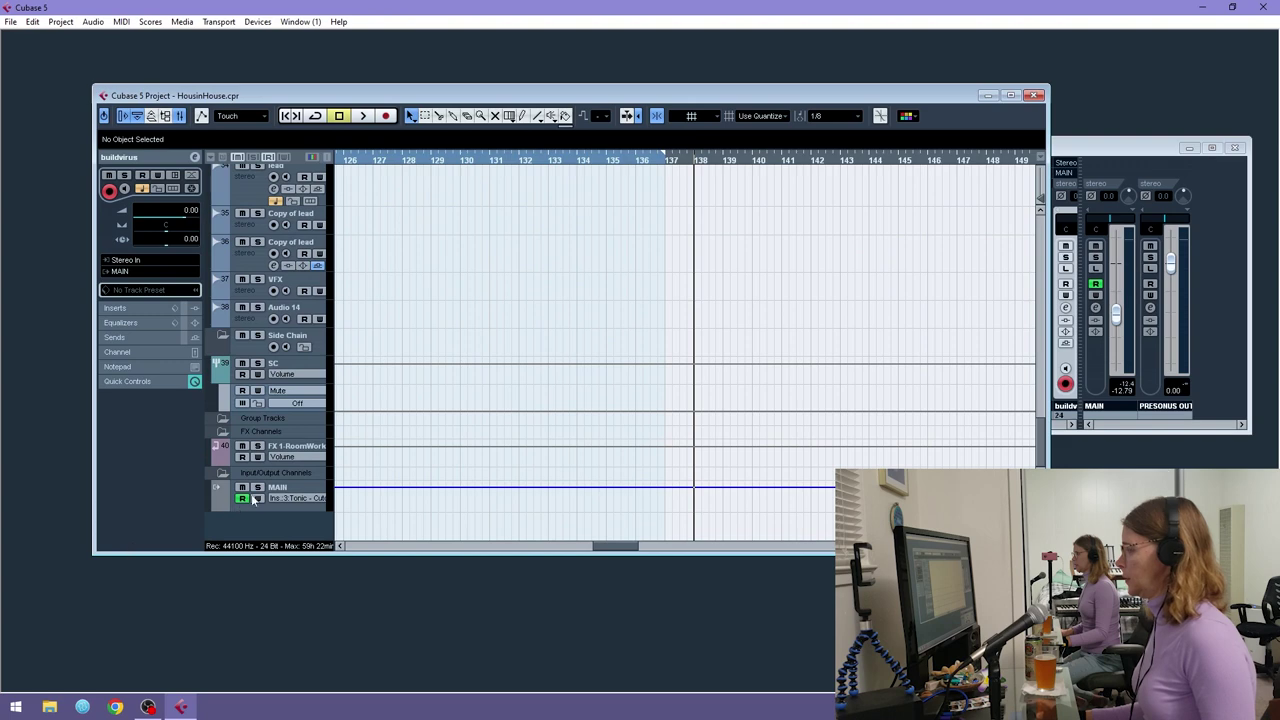
click(217, 506)
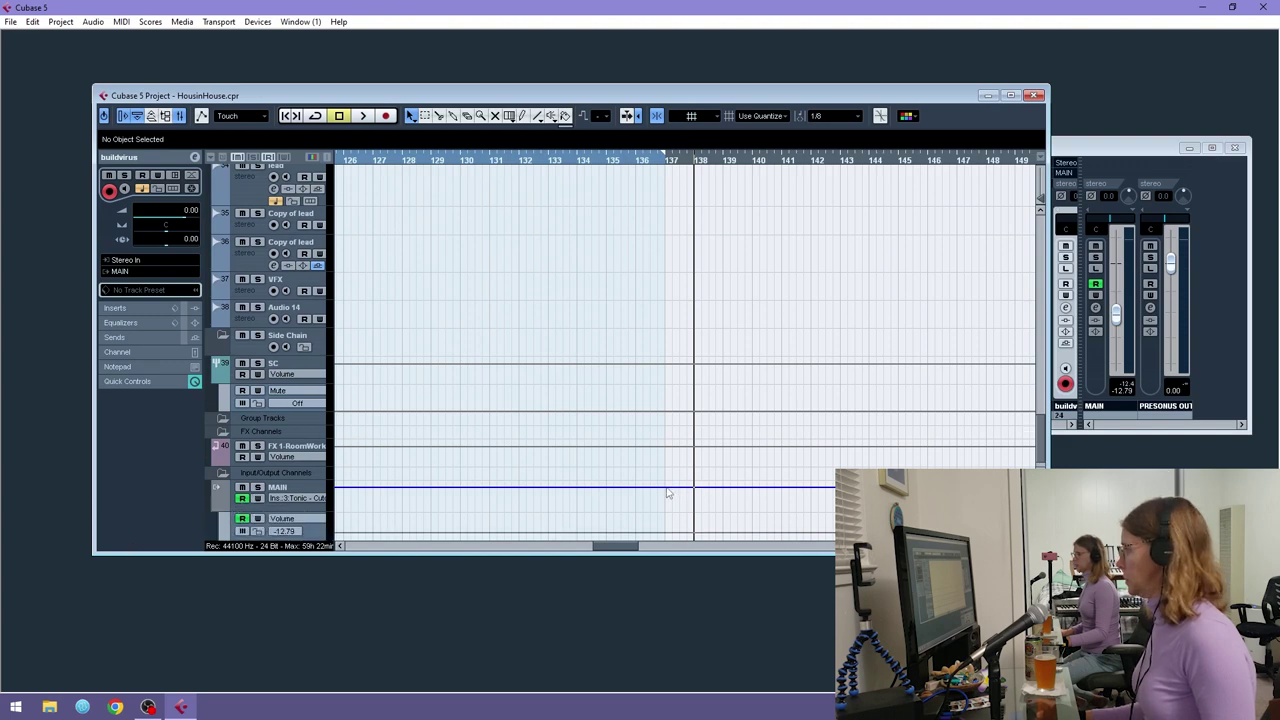
- Try a filter sweep on MAIN by lowering the Tonic cutoff automation from bar 137 to 0 at bar 153
key(g)
key(g)
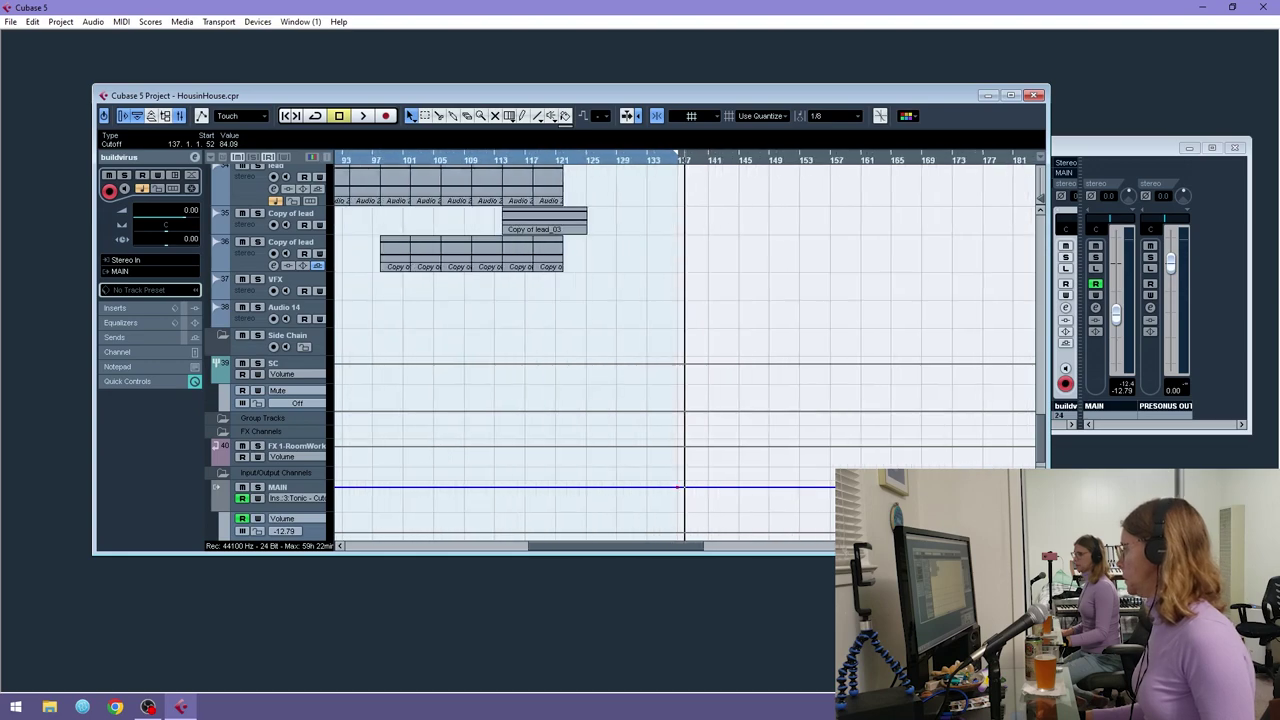
scroll(962, 417, up, 5)
click(799, 160)
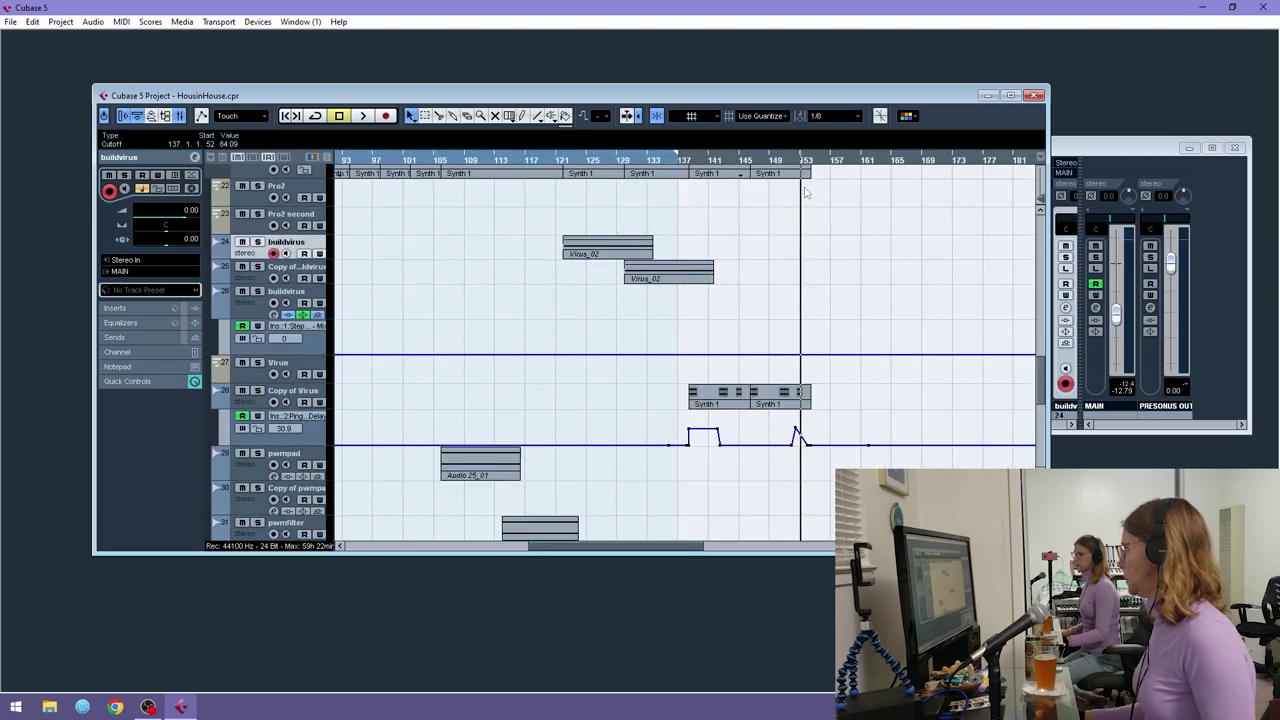
scroll(873, 421, down, 5)
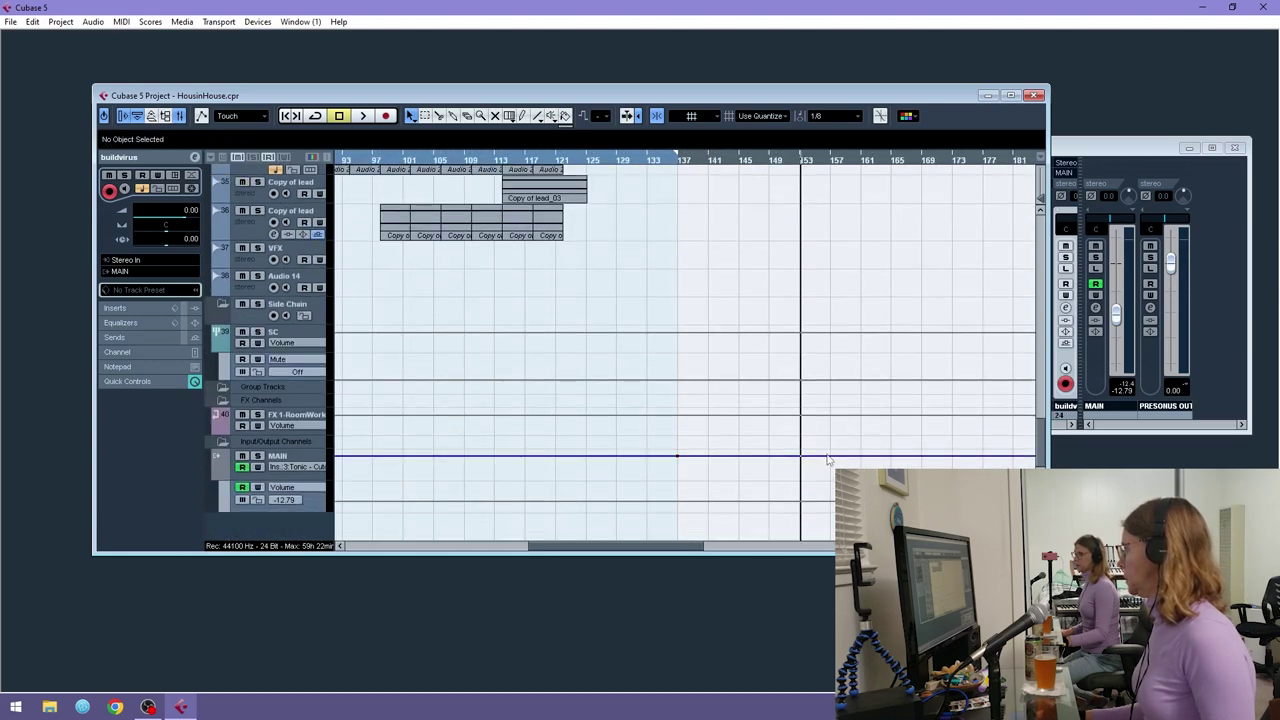
drag(814, 456, 818, 479)
- Play from about bar 136 and add a cutoff point at bar 141 so the MAIN filter sweep starts there
click(666, 160)
key(space)
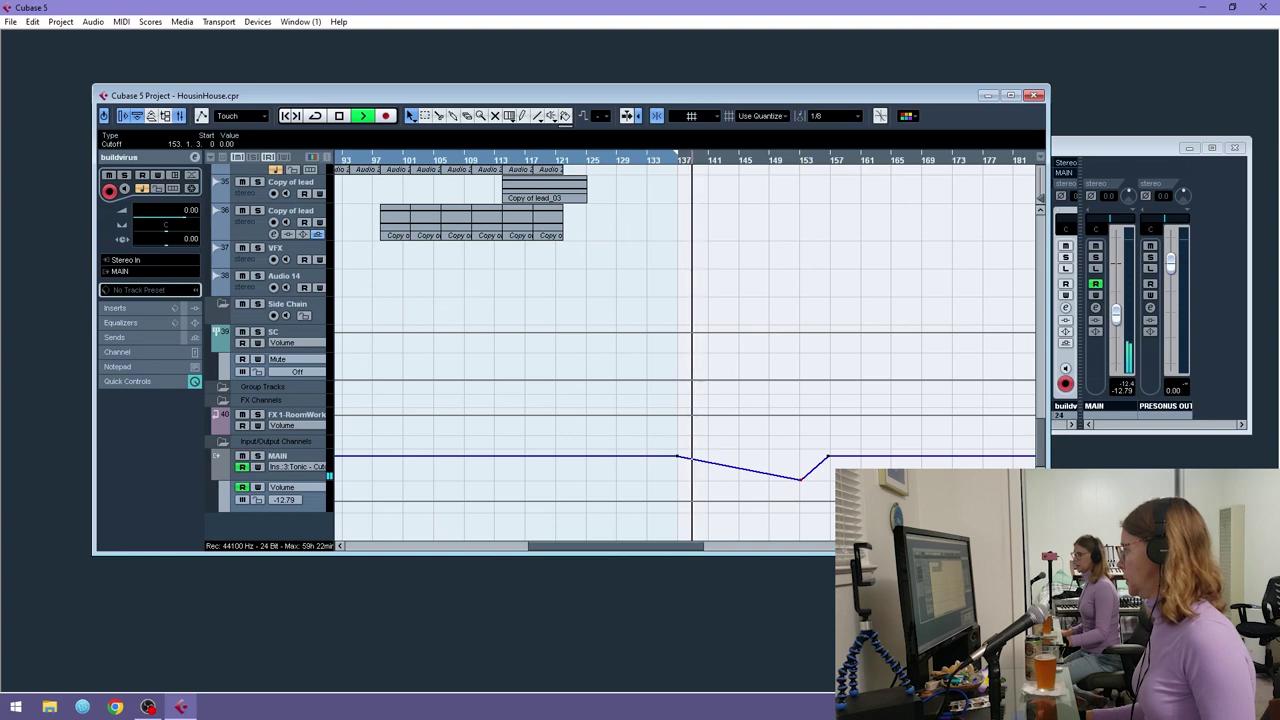
key(h)
key(h)
key(h)
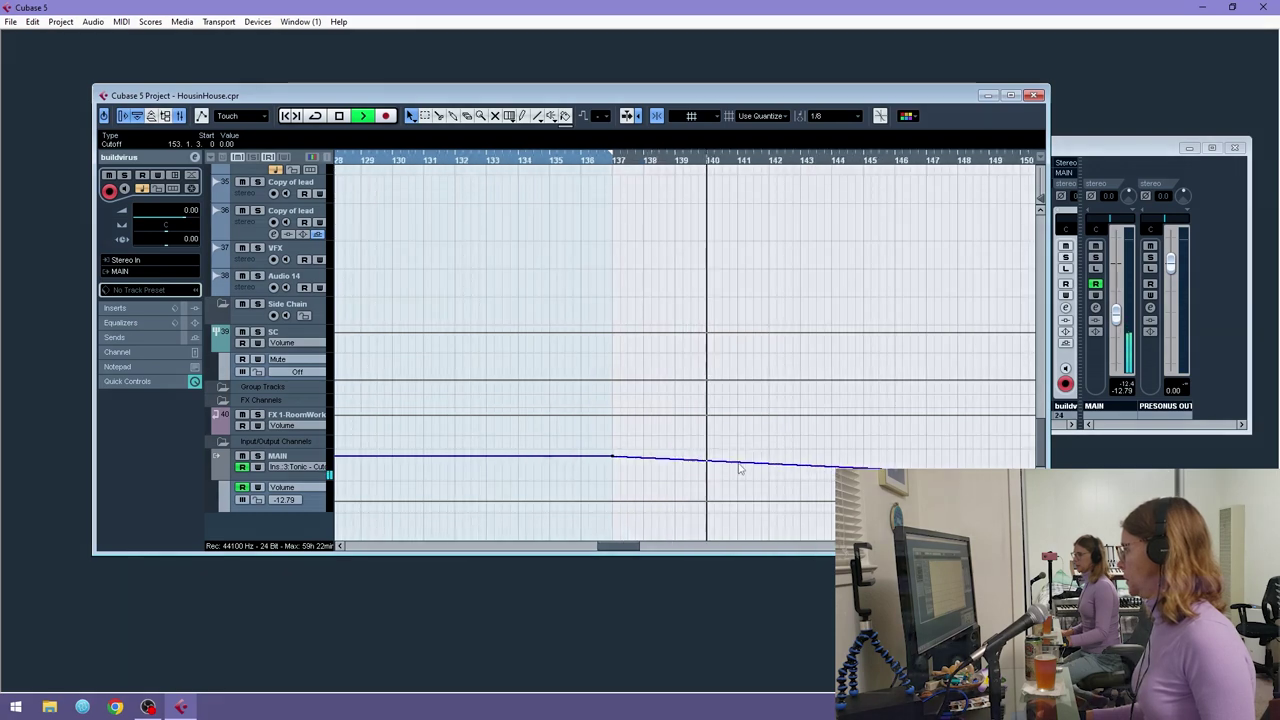
drag(739, 463, 739, 456)
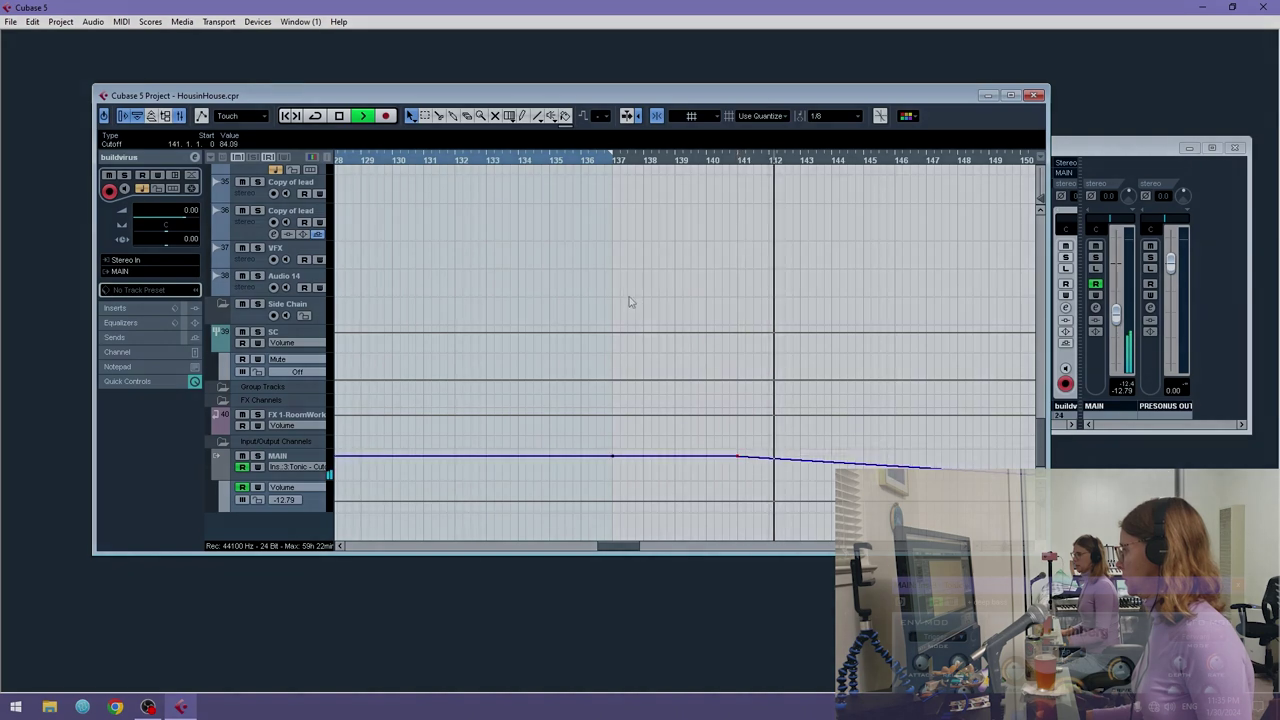
- Delete the low point of the MAIN cutoff automation at bar 153
key(g)
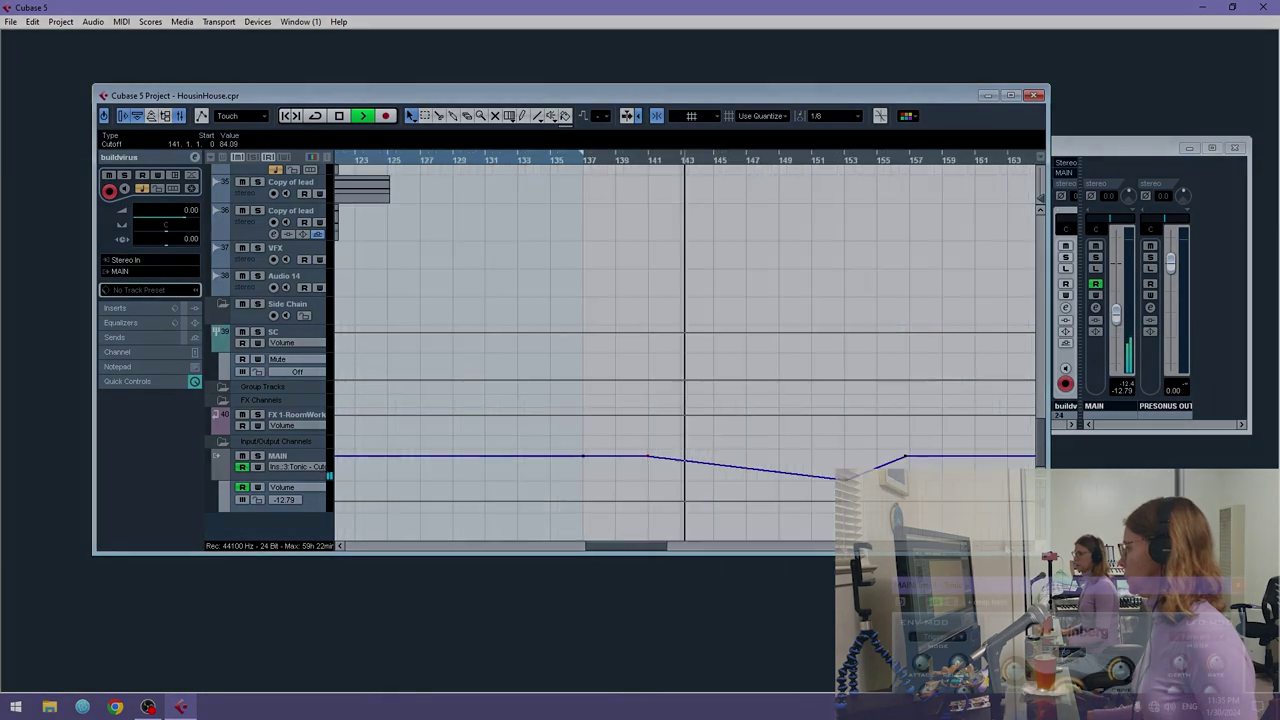
key(g)
click(777, 480)
key(Delete)
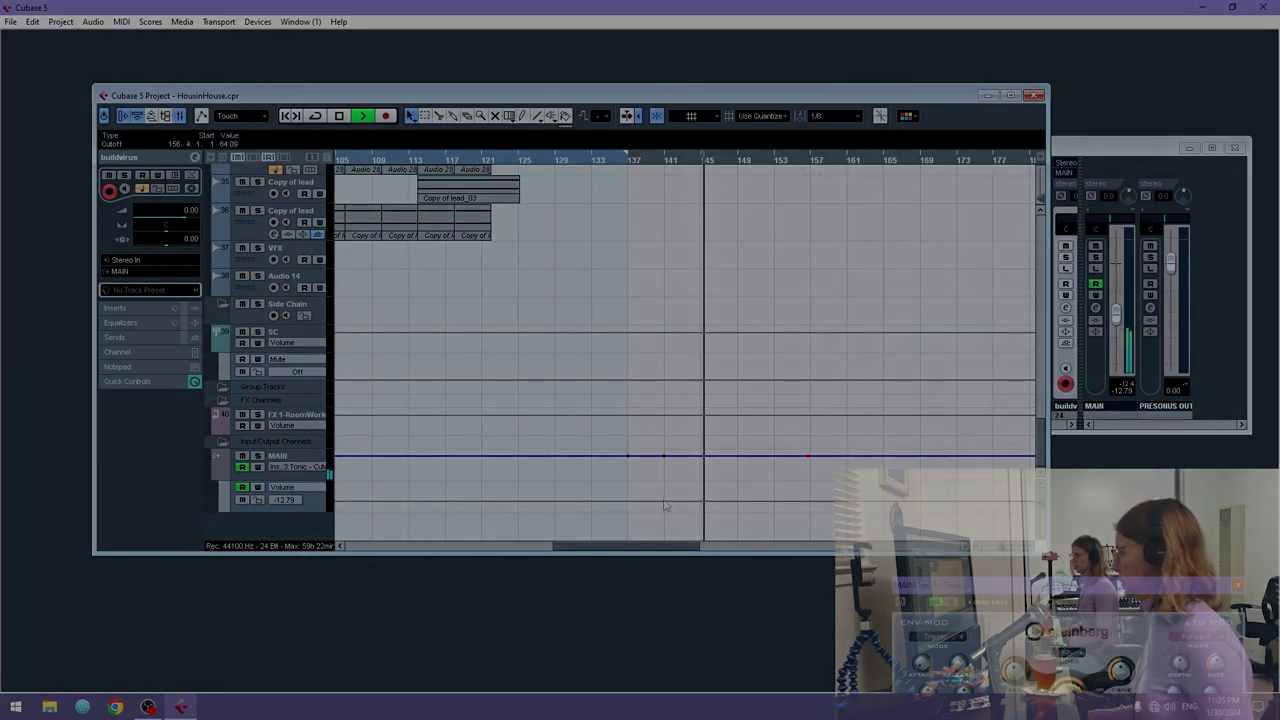
- Draw a falling Volume automation ramp on the MAIN track from about bar 141 to bar 157
click(664, 502)
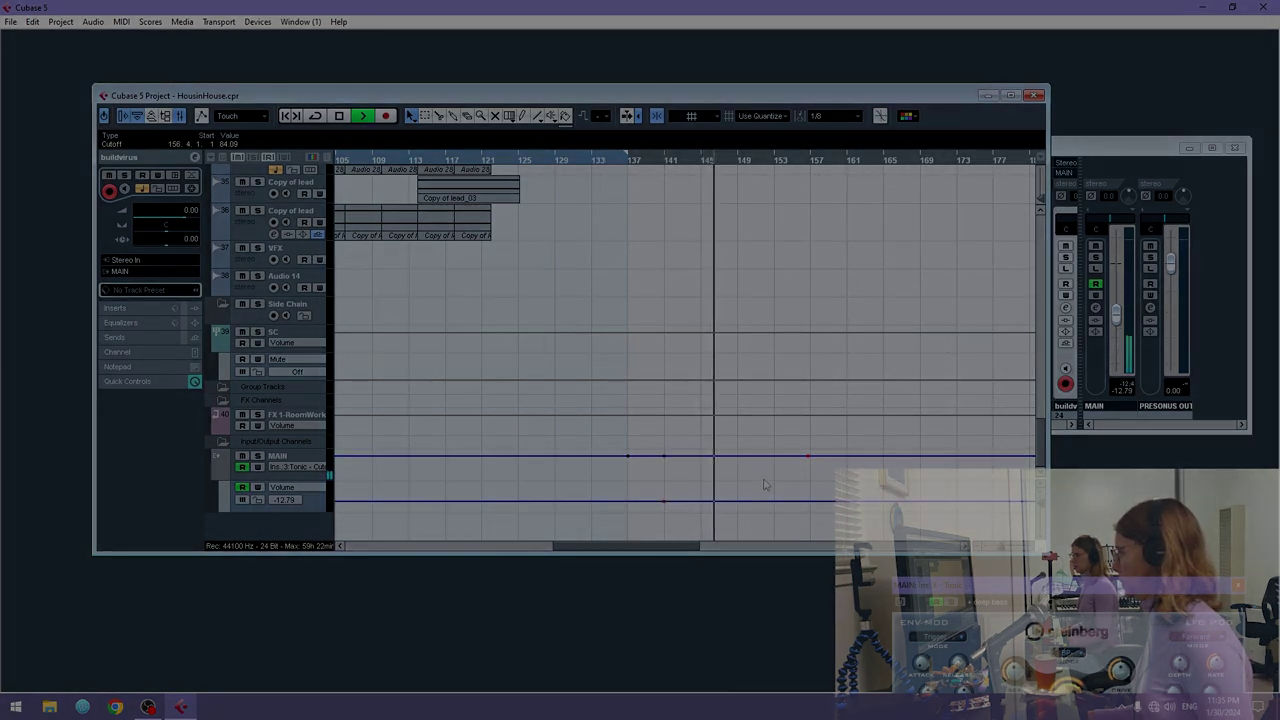
click(810, 502)
drag(801, 502, 810, 512)
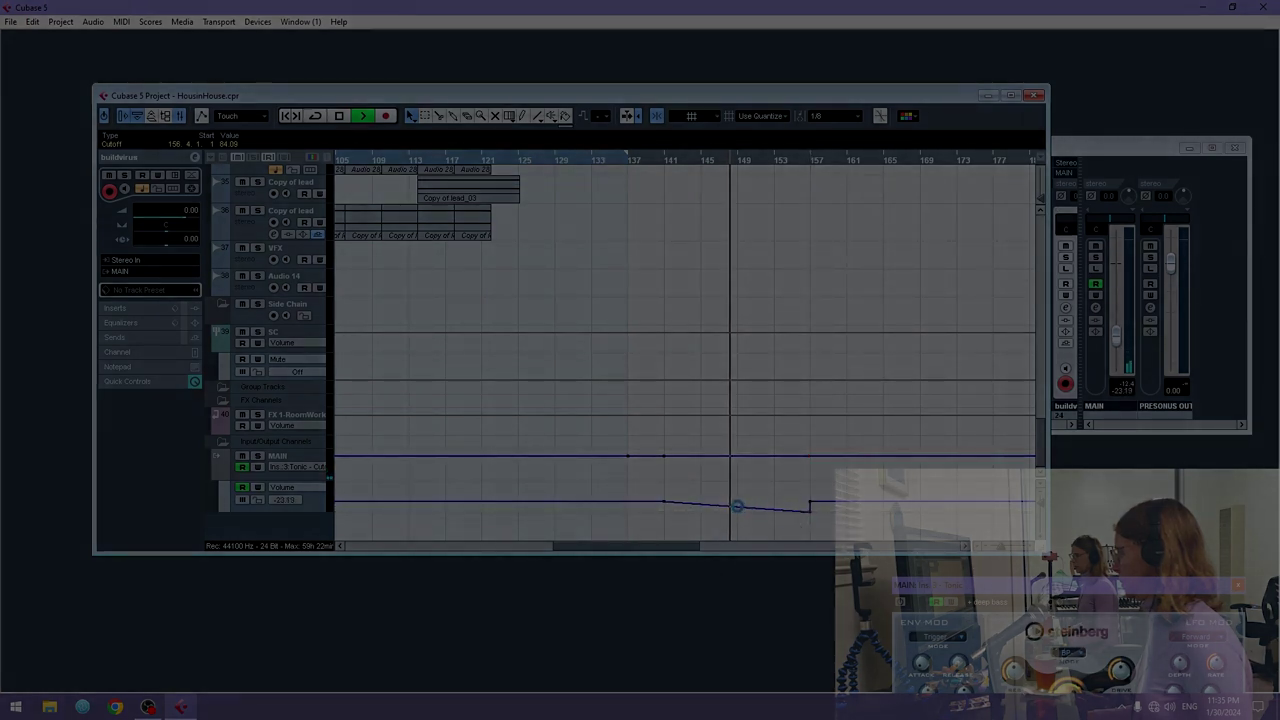